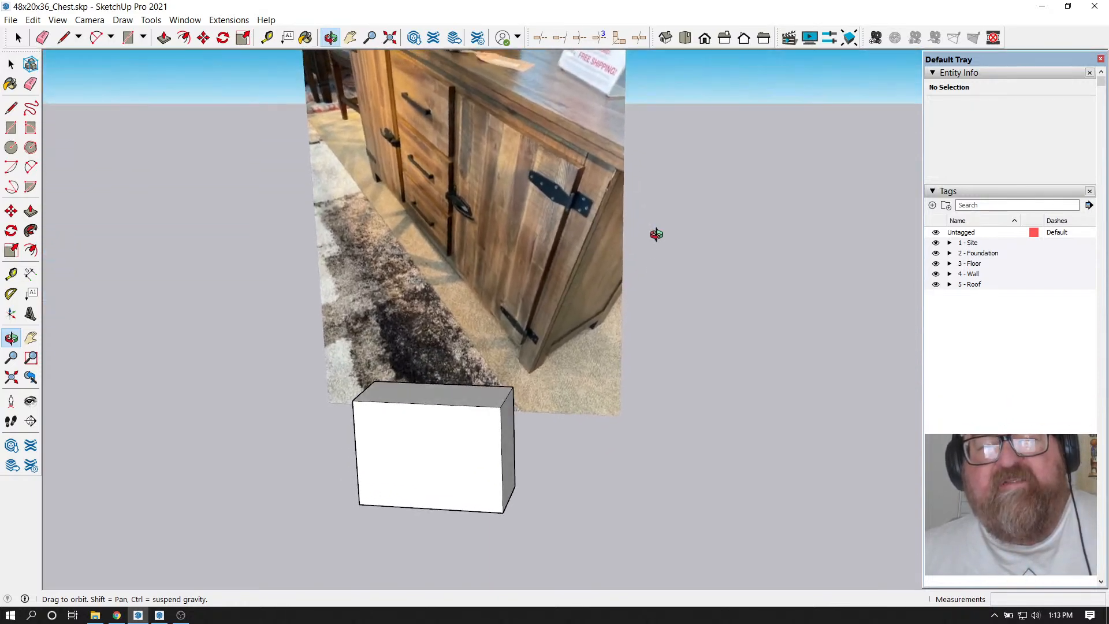
# Examine the reference photo of the wooden chest and the plain box model in front of it
pyautogui.moveTo(795, 213); pyautogui.dragTo(448, 143)
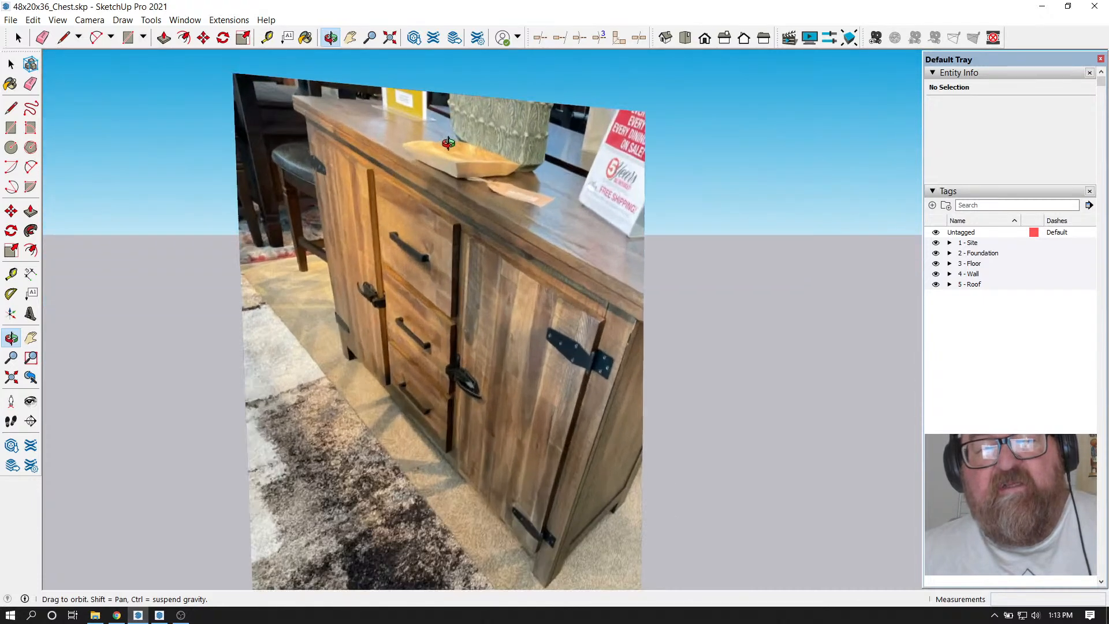
pyautogui.moveTo(507, 251); pyautogui.dragTo(446, 300)
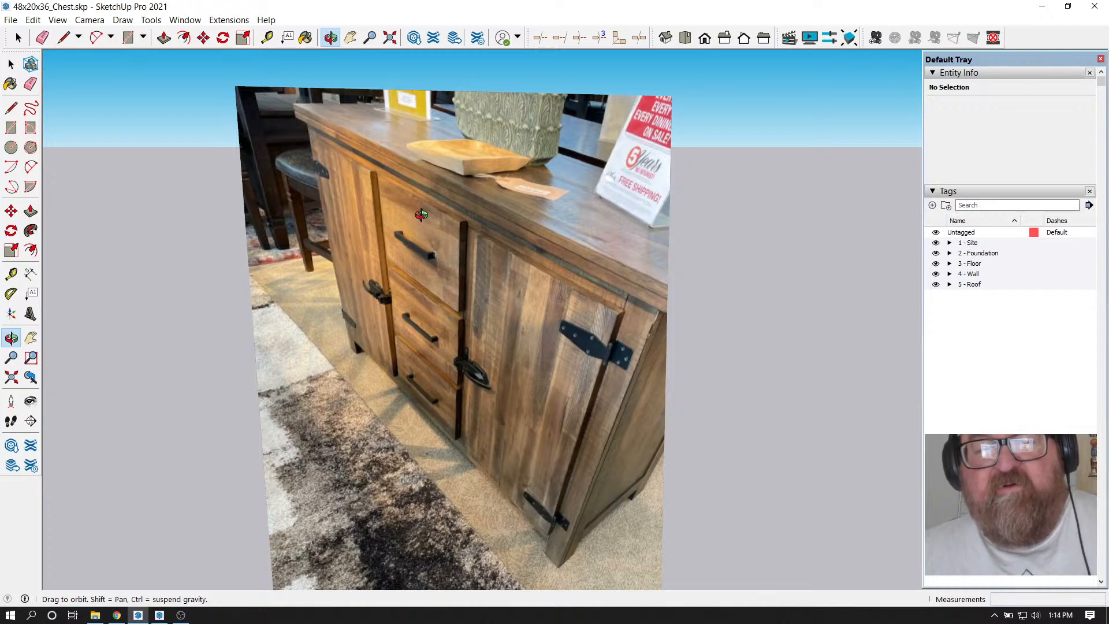
pyautogui.moveTo(421, 215); pyautogui.dragTo(423, 217)
pyautogui.moveTo(512, 337); pyautogui.dragTo(468, 316)
pyautogui.scroll(-3, 403, 263)
pyautogui.moveTo(404, 264); pyautogui.dragTo(444, 478)
pyautogui.moveTo(481, 444); pyautogui.dragTo(469, 222)
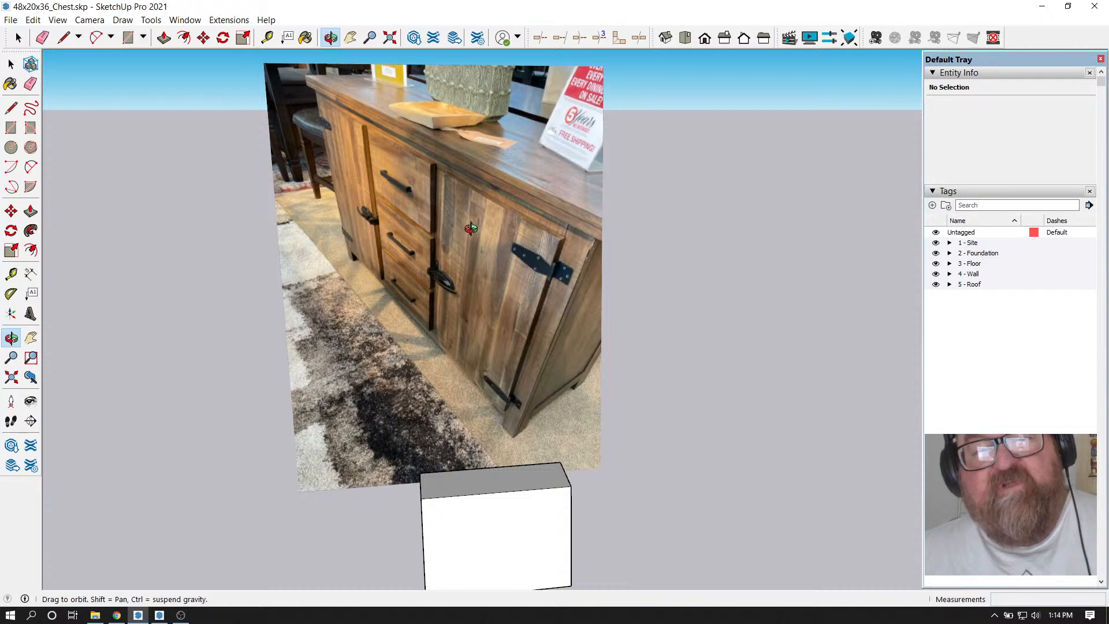
pyautogui.moveTo(512, 253); pyautogui.dragTo(409, 321)
pyautogui.scroll(-2, 409, 321)
pyautogui.moveTo(469, 351); pyautogui.dragTo(435, 430)
pyautogui.scroll(6, 425, 351)
pyautogui.moveTo(426, 351); pyautogui.dragTo(483, 305)
pyautogui.scroll(-3, 483, 304)
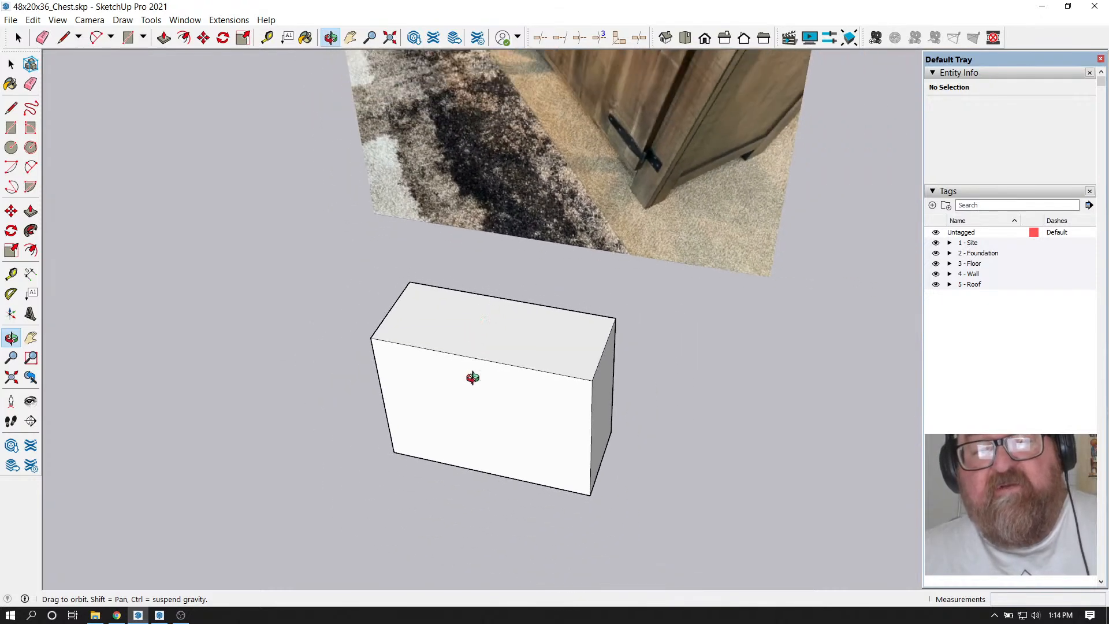
pyautogui.moveTo(476, 403); pyautogui.dragTo(481, 379)
pyautogui.scroll(3, 478, 443)
pyautogui.moveTo(471, 333); pyautogui.dragTo(479, 416)
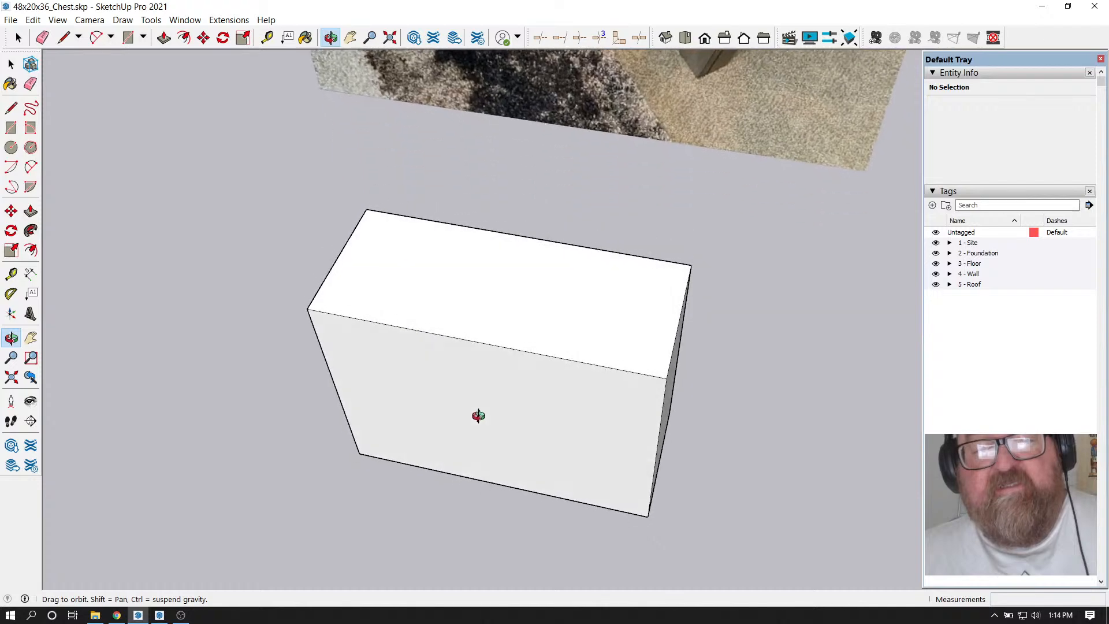
pyautogui.click(267, 37)
pyautogui.scroll(2, 481, 270)
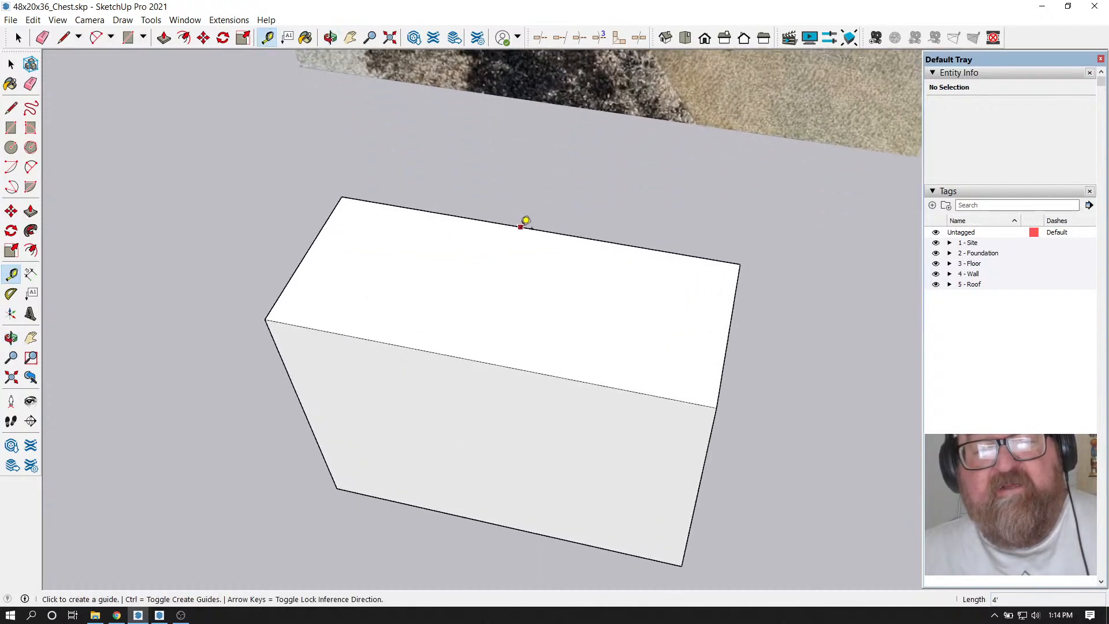
pyautogui.click(521, 227)
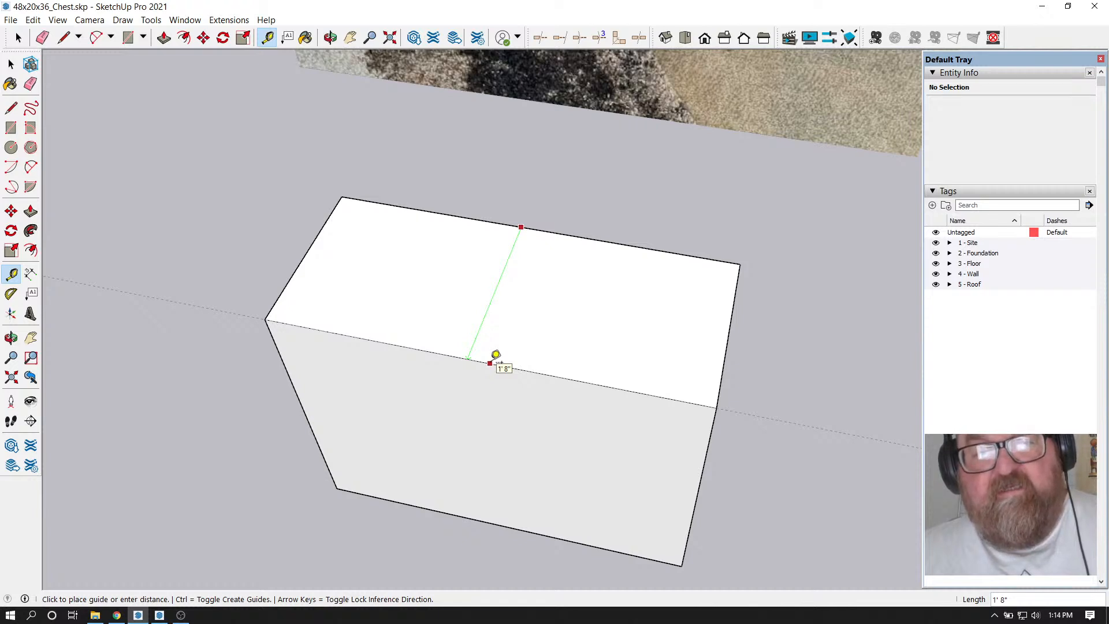
pyautogui.press('Escape')
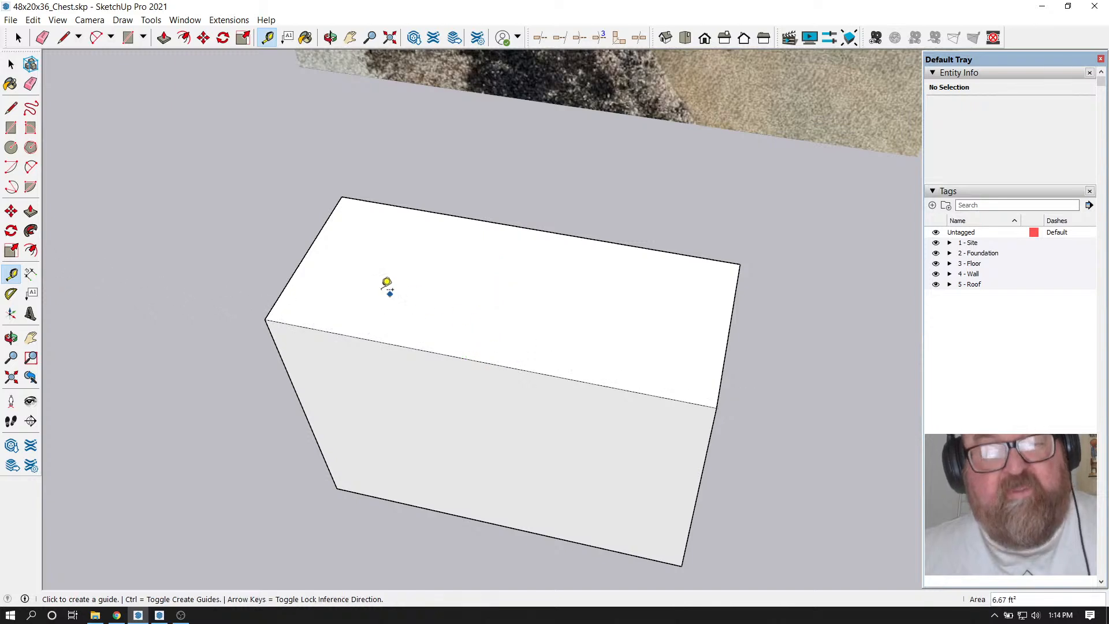
pyautogui.click(312, 245)
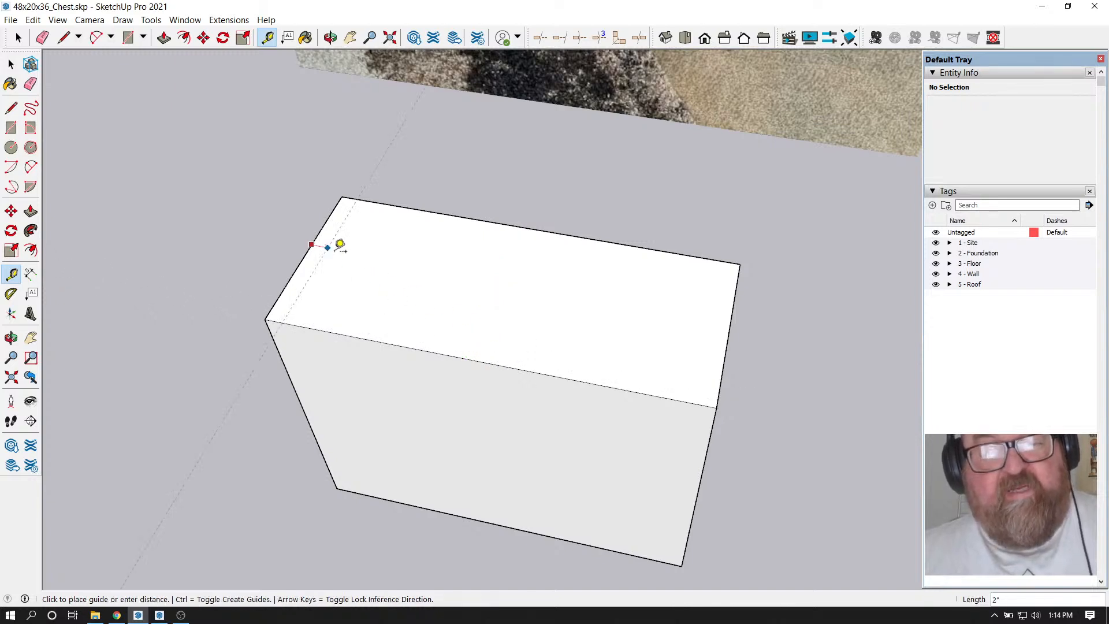
pyautogui.click(732, 318)
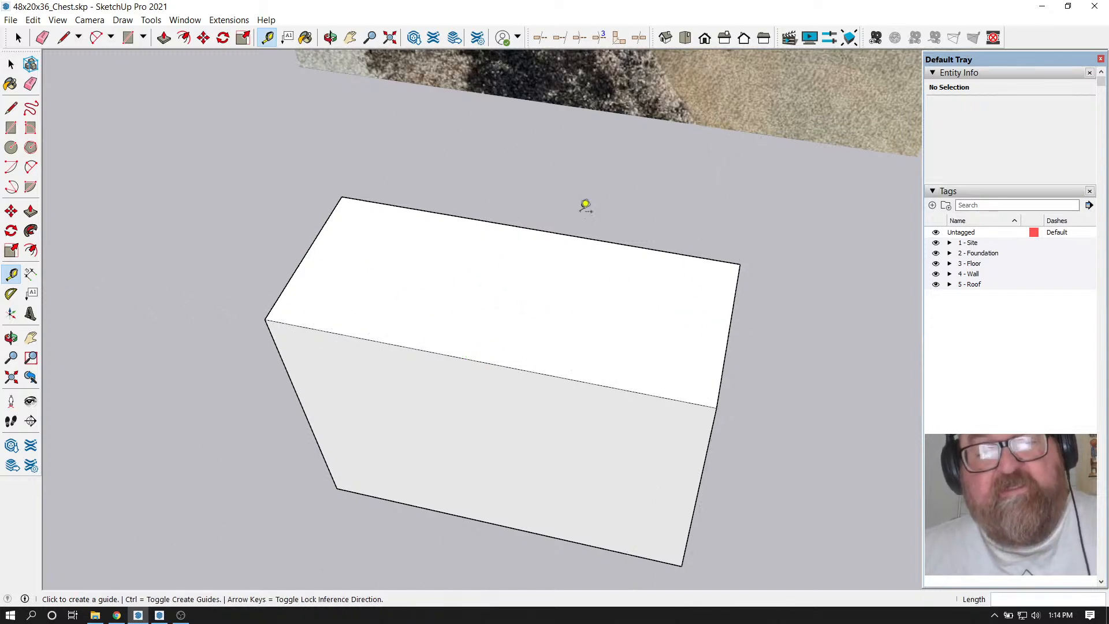
pyautogui.scroll(-2, 584, 203)
pyautogui.scroll(4, 529, 399)
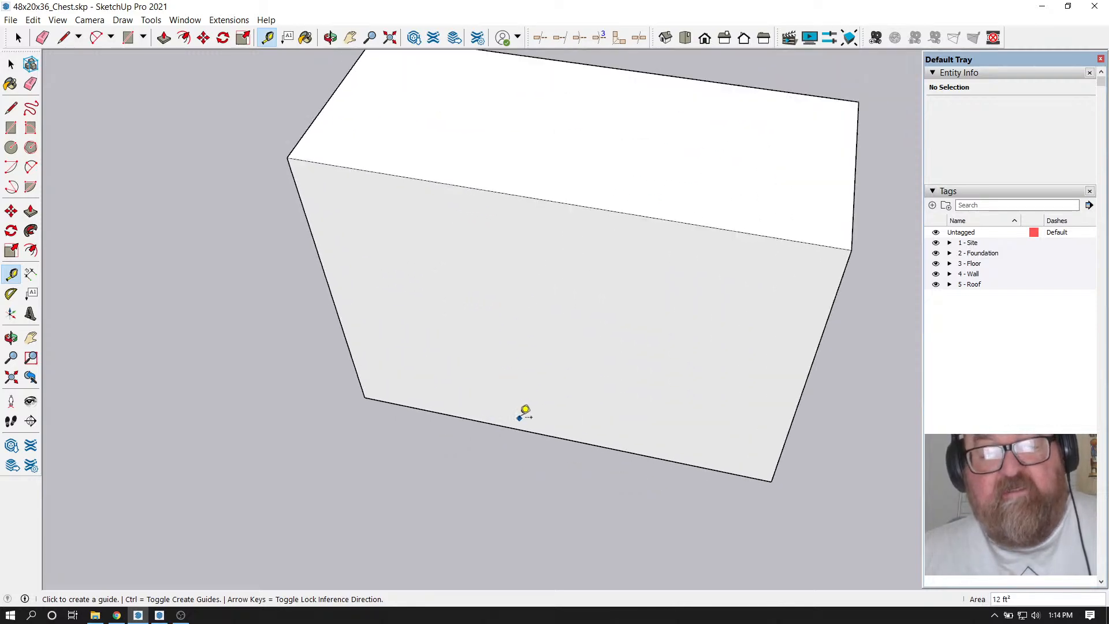
# Place a guide line 3/4 inch above the bottom front edge of the box
pyautogui.click(331, 37)
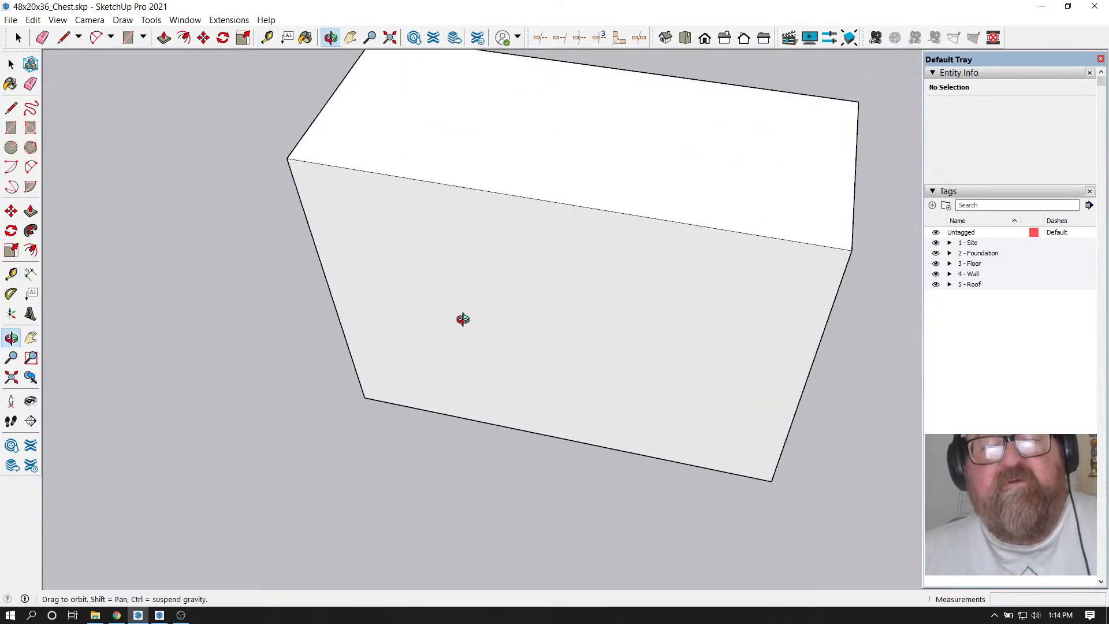
pyautogui.moveTo(461, 317); pyautogui.dragTo(493, 242)
pyautogui.press('t')
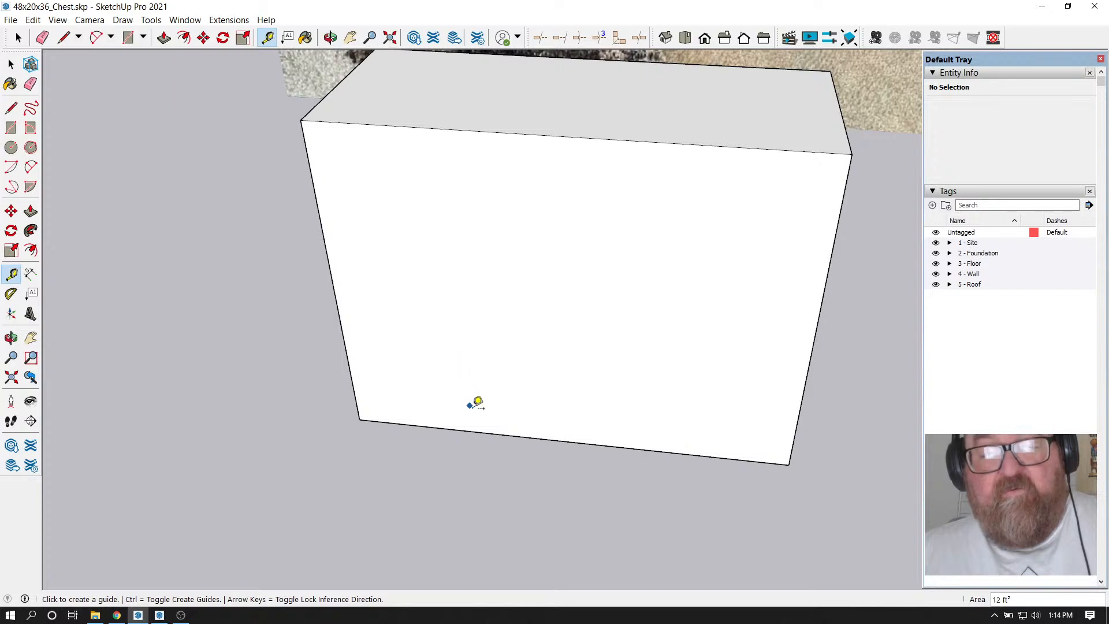
pyautogui.click(477, 431)
pyautogui.write('3')
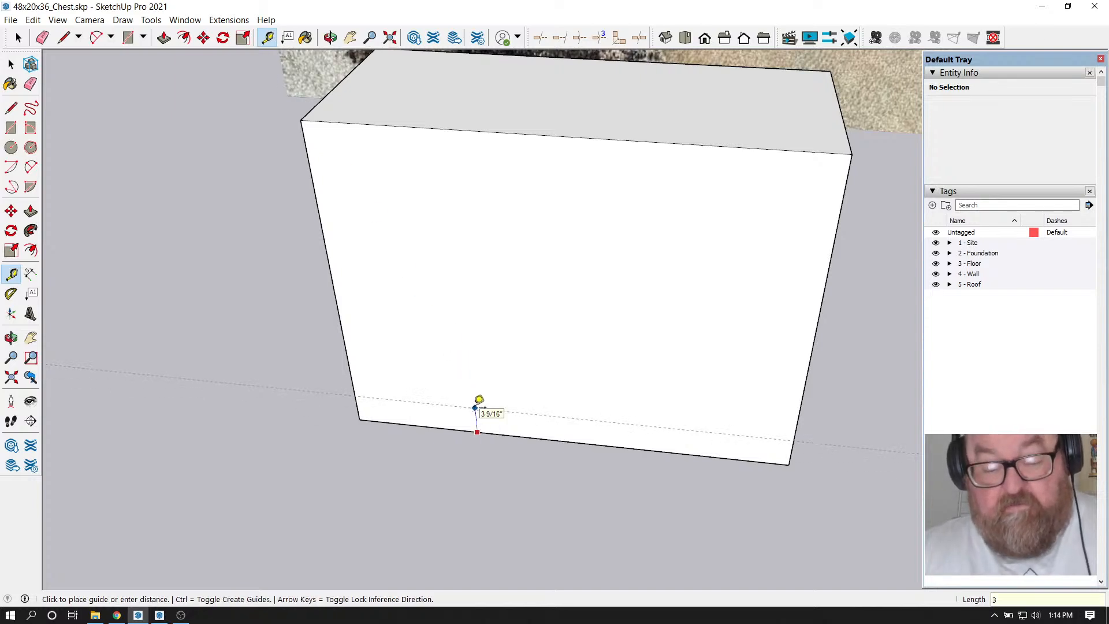
pyautogui.write('/4')
pyautogui.press('Return')
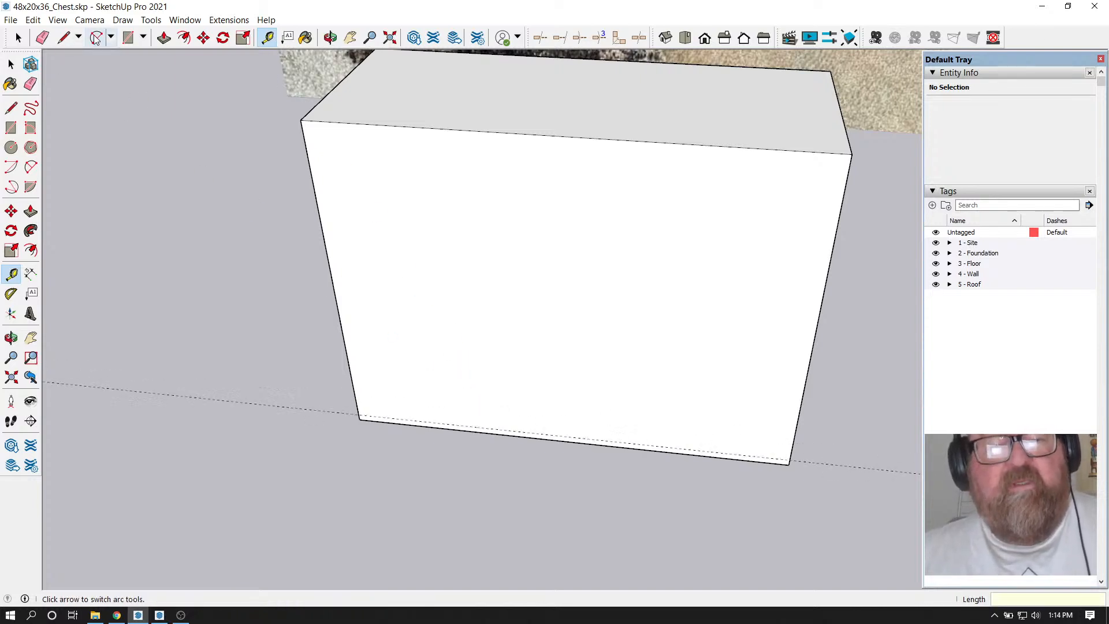
# Push the box's top face down to the guide line, leaving a thin bottom panel
pyautogui.click(164, 37)
pyautogui.click(416, 146)
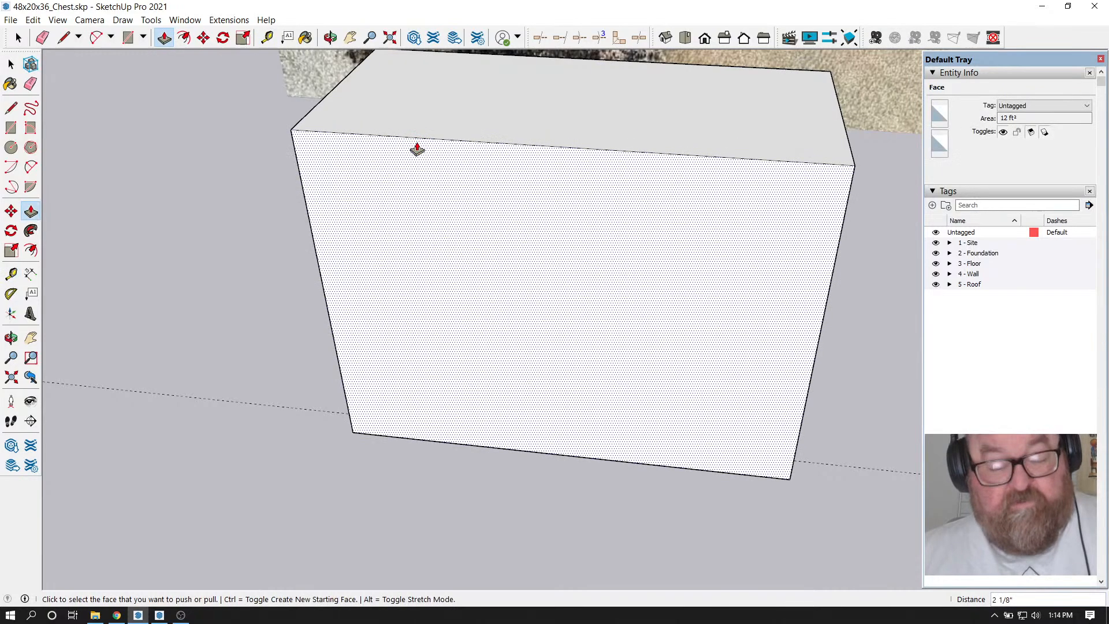
pyautogui.hotkey('ctrl', 'z')
pyautogui.click(423, 125)
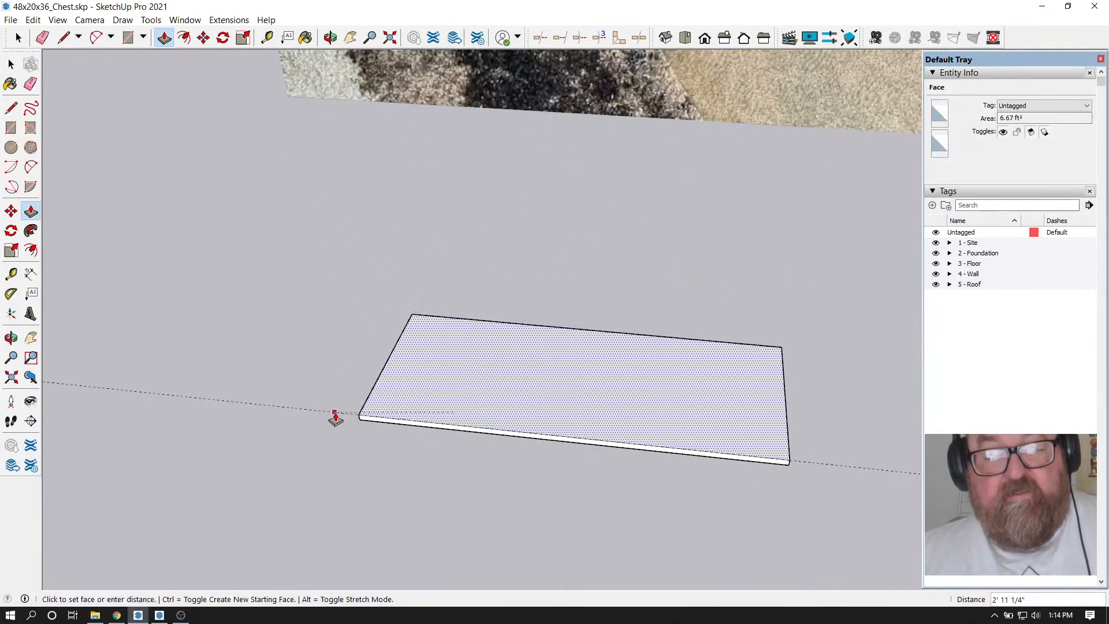
pyautogui.click(346, 411)
pyautogui.scroll(3, 511, 422)
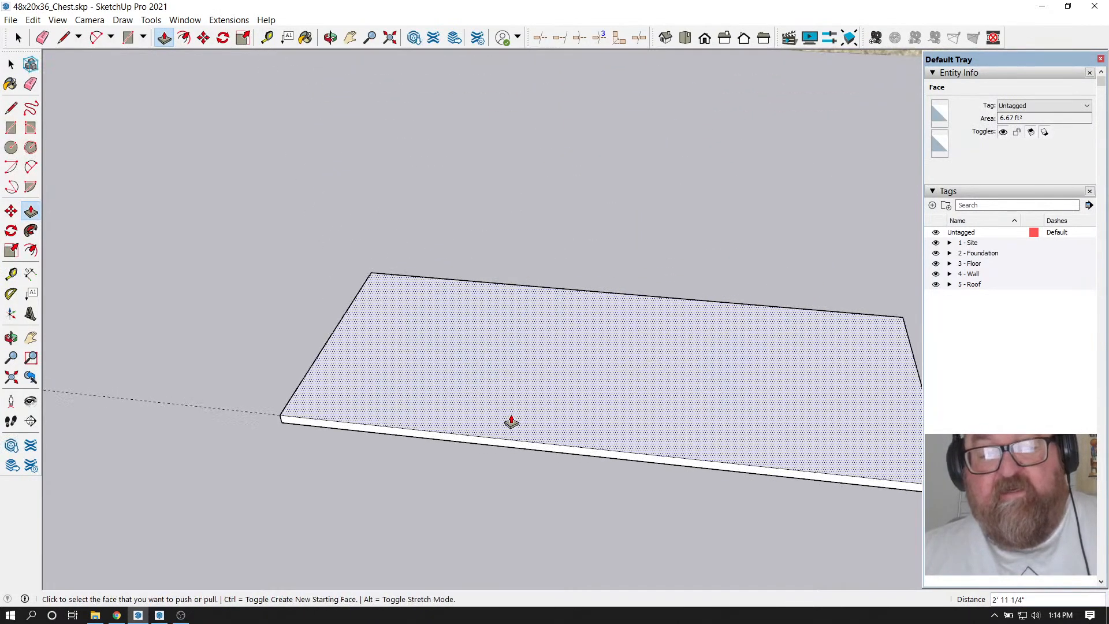
# Make the entire thin panel, with all its faces and edges, into a group
pyautogui.click(330, 38)
pyautogui.moveTo(385, 186); pyautogui.dragTo(379, 292)
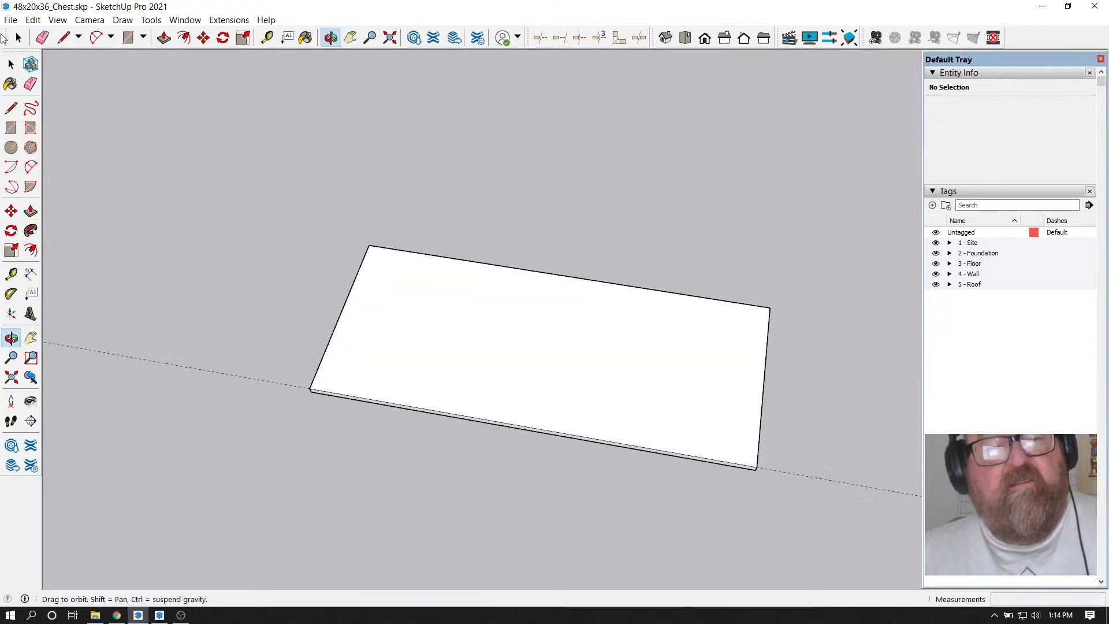
pyautogui.moveTo(346, 250)
pyautogui.mouseDown()
pyautogui.moveTo(329, 233)
pyautogui.moveTo(345, 236)
pyautogui.mouseUp()
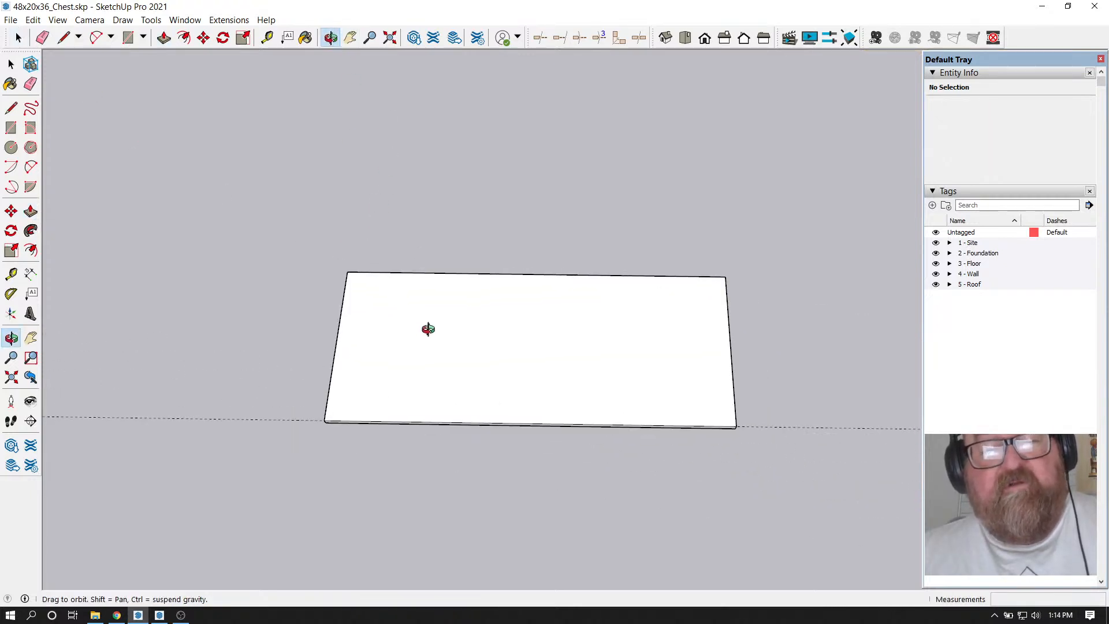
pyautogui.moveTo(428, 329); pyautogui.dragTo(349, 318)
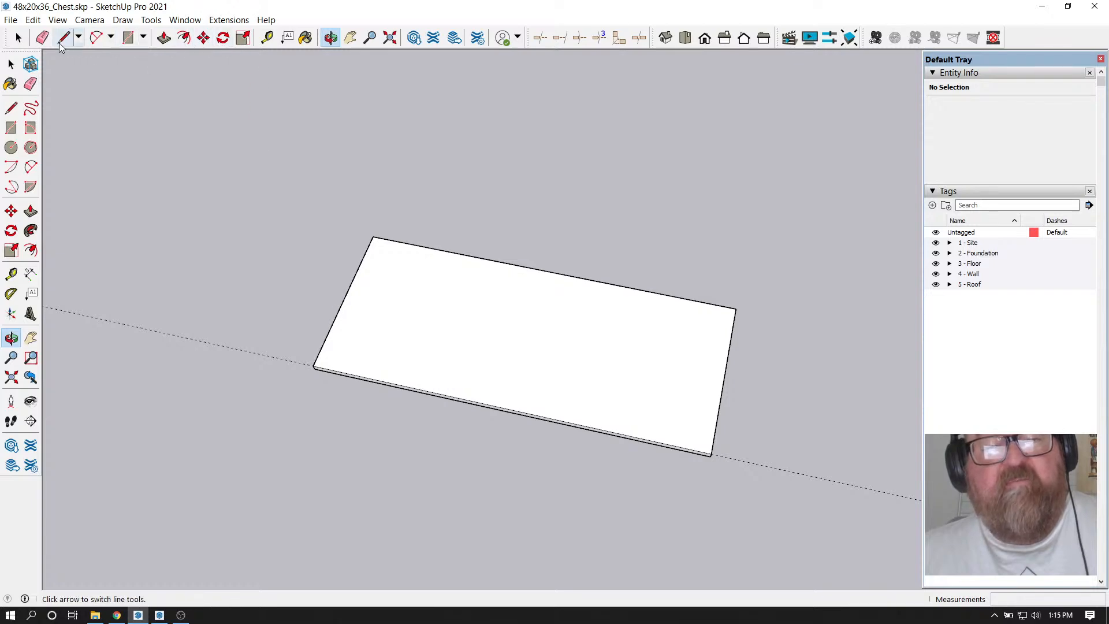
pyautogui.click(17, 38)
pyautogui.moveTo(249, 178); pyautogui.dragTo(844, 543)
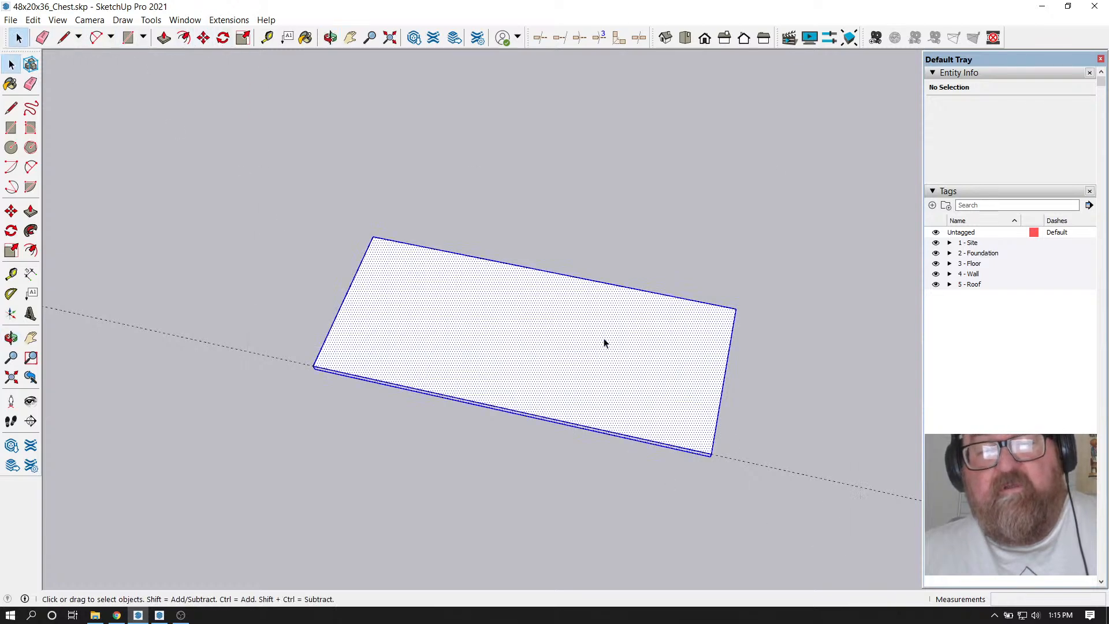
pyautogui.rightClick(605, 343)
pyautogui.click(627, 438)
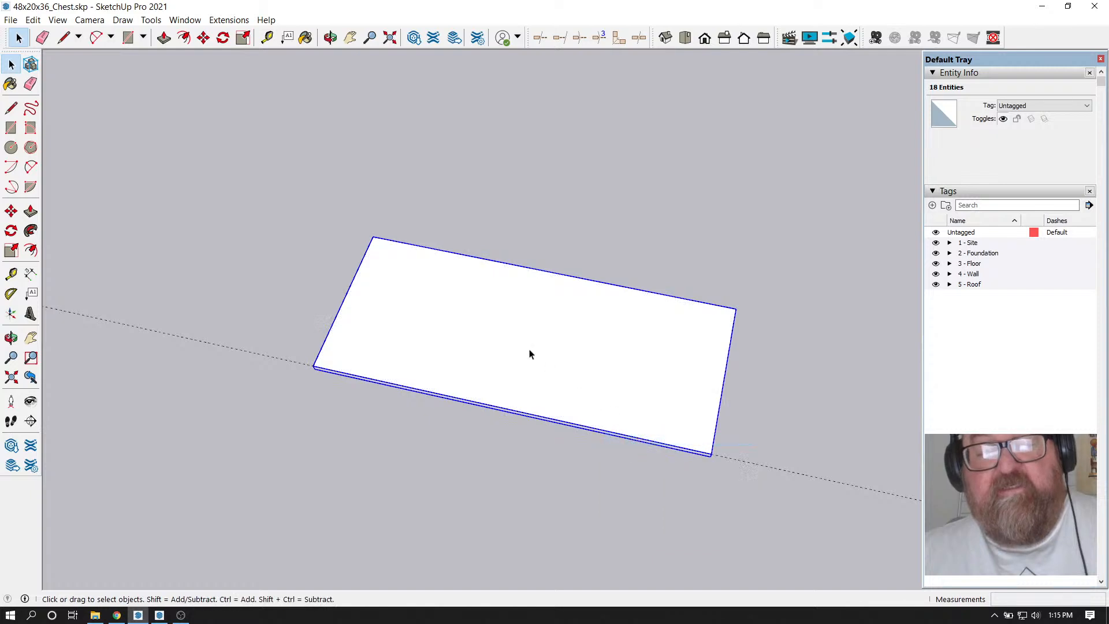
# Draw a 4 ft by 1 ft 8 in rectangle over the grouped panel's top, from its back corner to the opposite front corner
pyautogui.scroll(3, 531, 352)
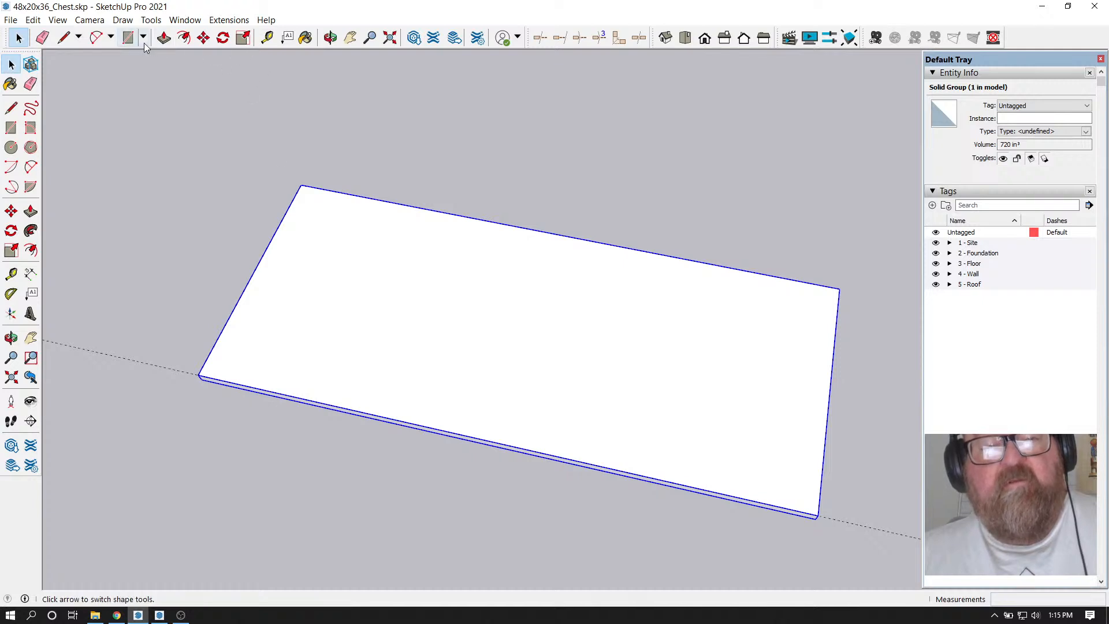
pyautogui.click(128, 38)
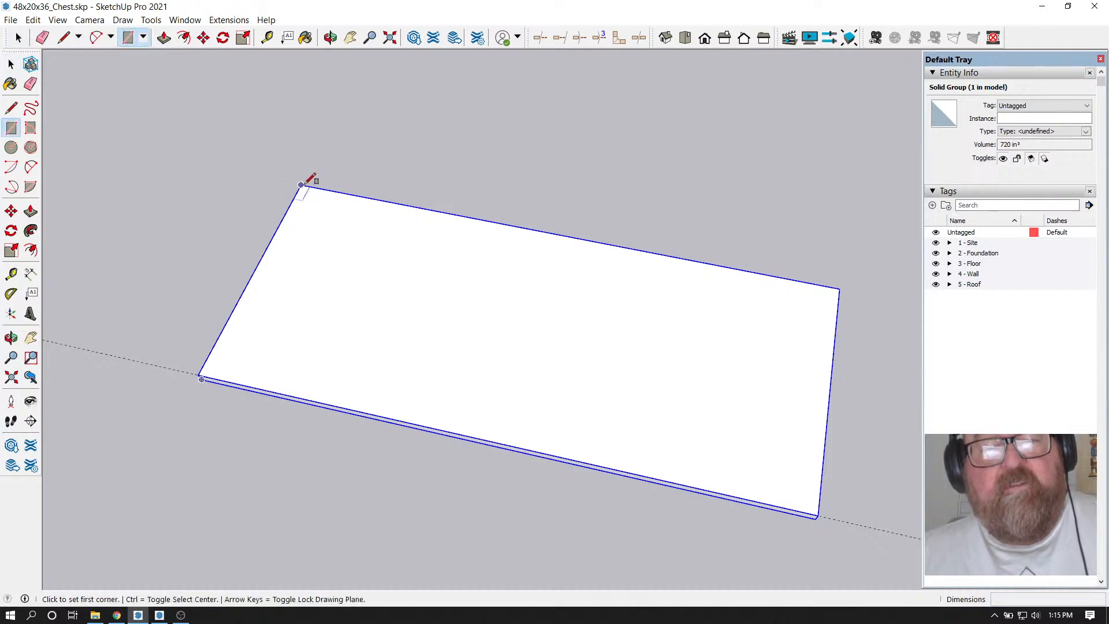
pyautogui.click(301, 185)
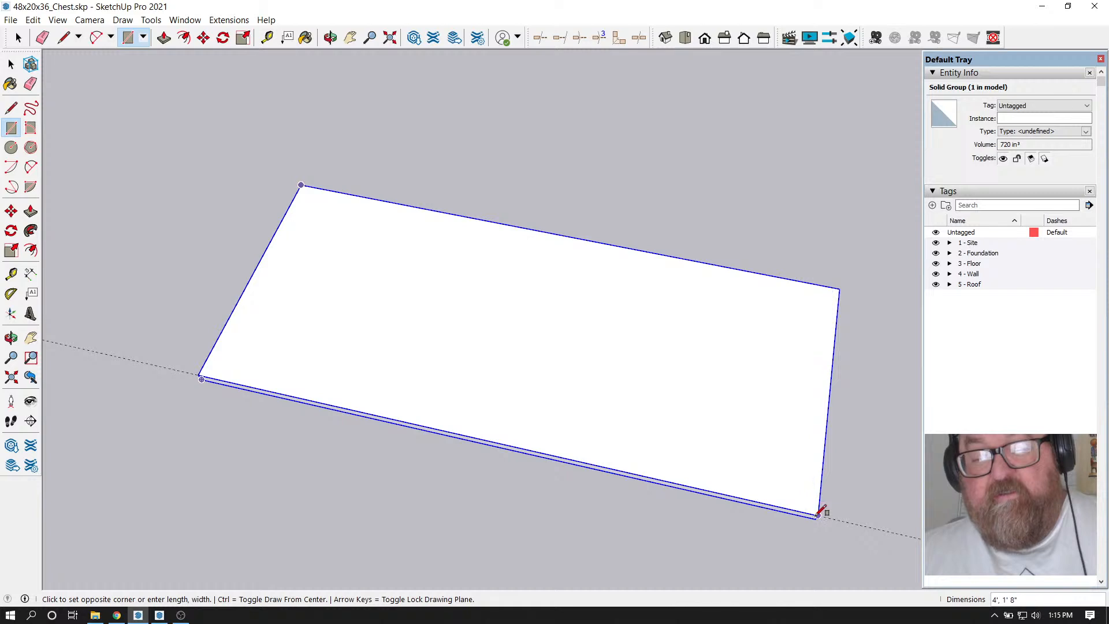
pyautogui.click(818, 515)
# Try to offset the rectangle's outline inward by 1 inch, and undo that offset
pyautogui.click(184, 37)
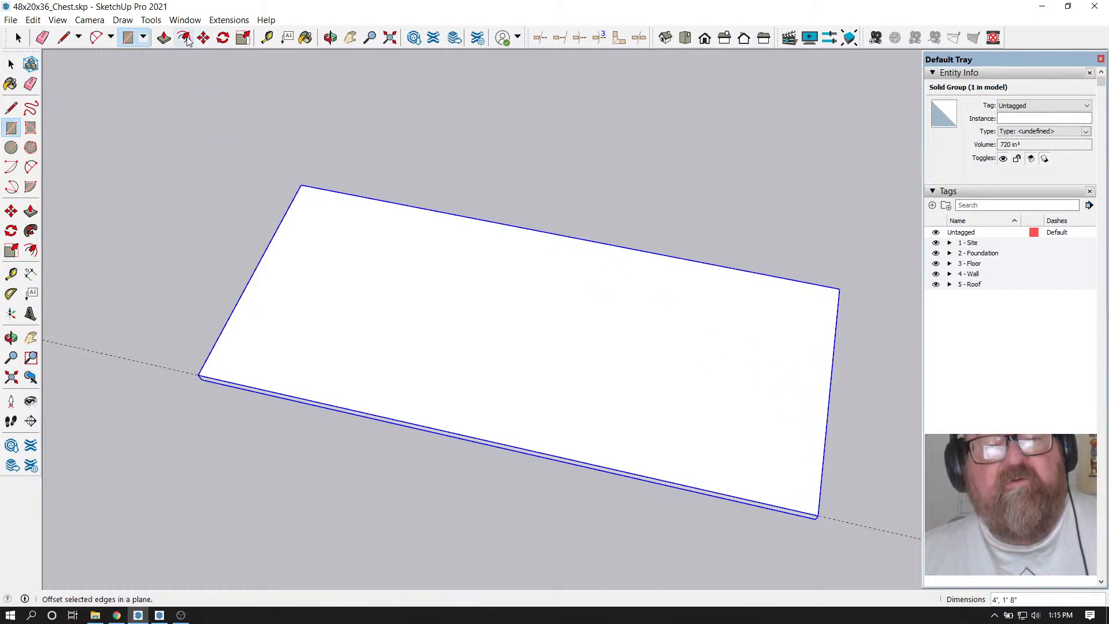
pyautogui.click(376, 215)
pyautogui.click(376, 219)
pyautogui.write('1')
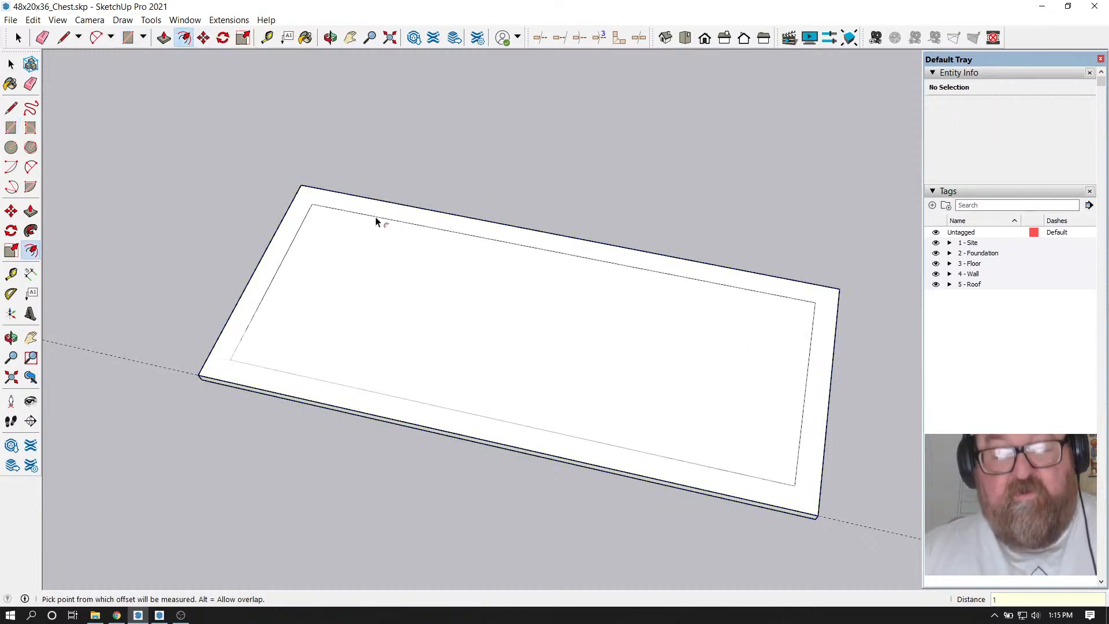
pyautogui.press('Return')
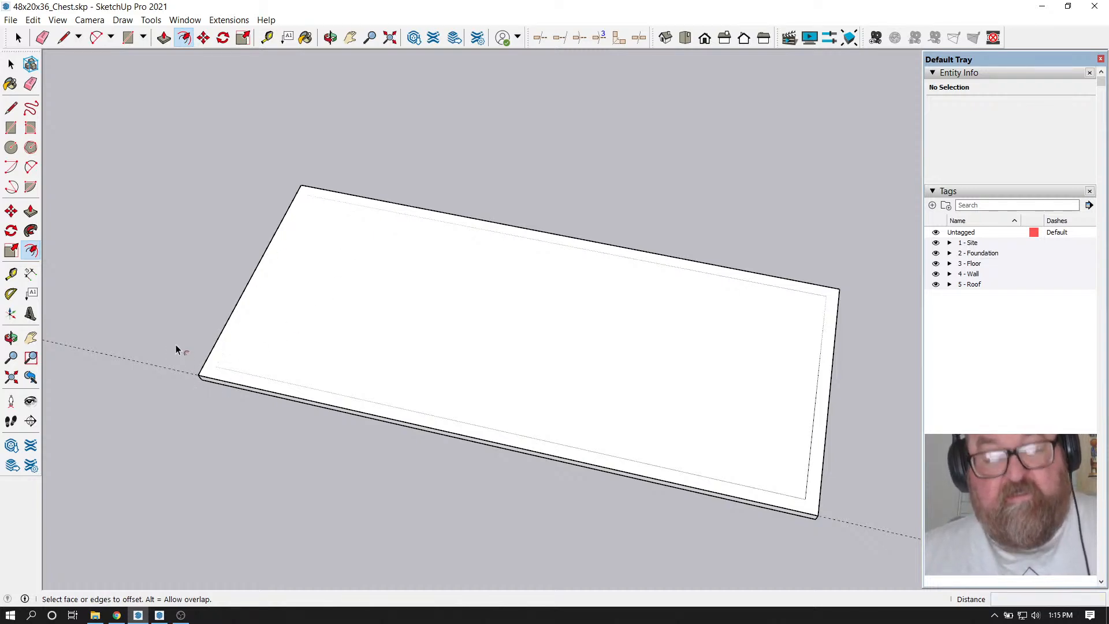
pyautogui.hotkey('ctrl', 'z')
# Offset the rectangle on top of the panel 1 inch inward from its outer edges
pyautogui.click(330, 37)
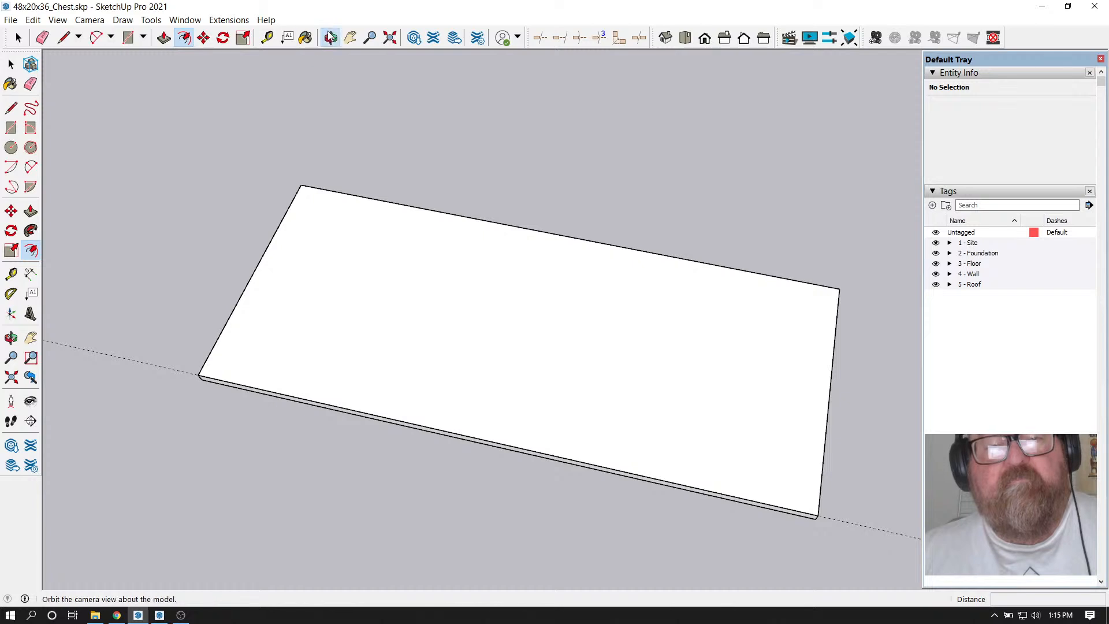
pyautogui.moveTo(416, 202); pyautogui.dragTo(317, 347)
pyautogui.scroll(2, 317, 347)
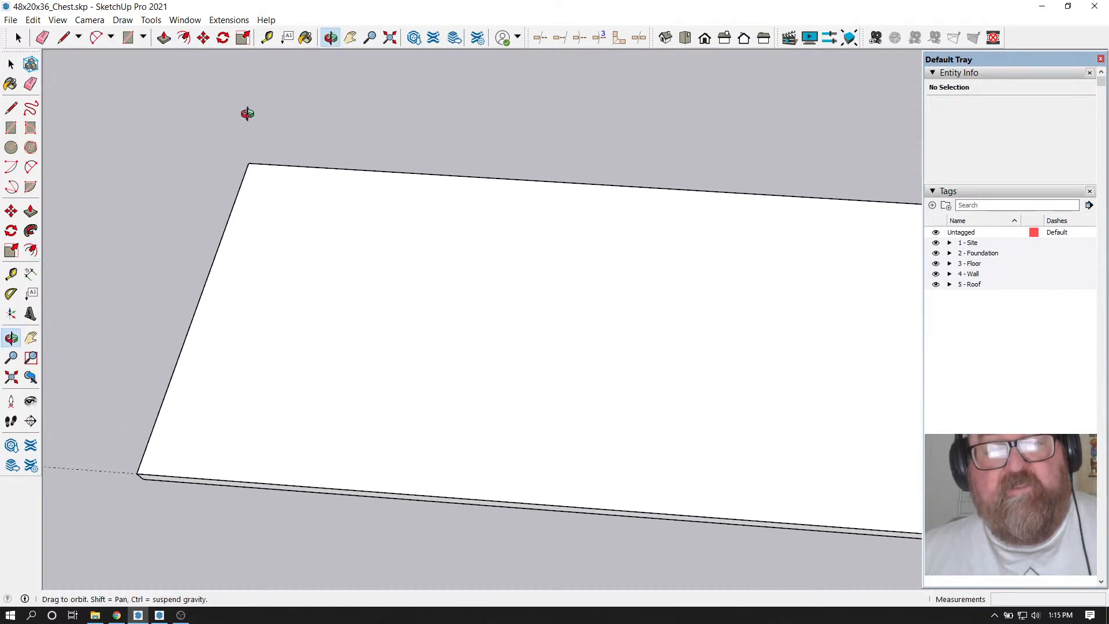
pyautogui.click(184, 38)
pyautogui.click(230, 238)
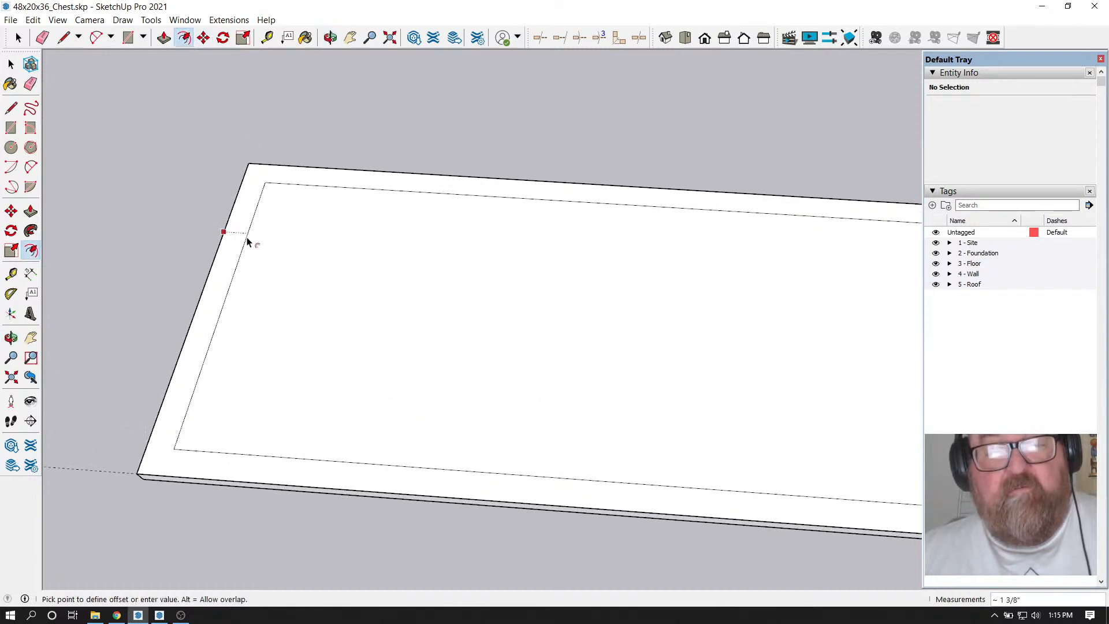
pyautogui.write('1')
pyautogui.press('Return')
pyautogui.scroll(-2, 210, 245)
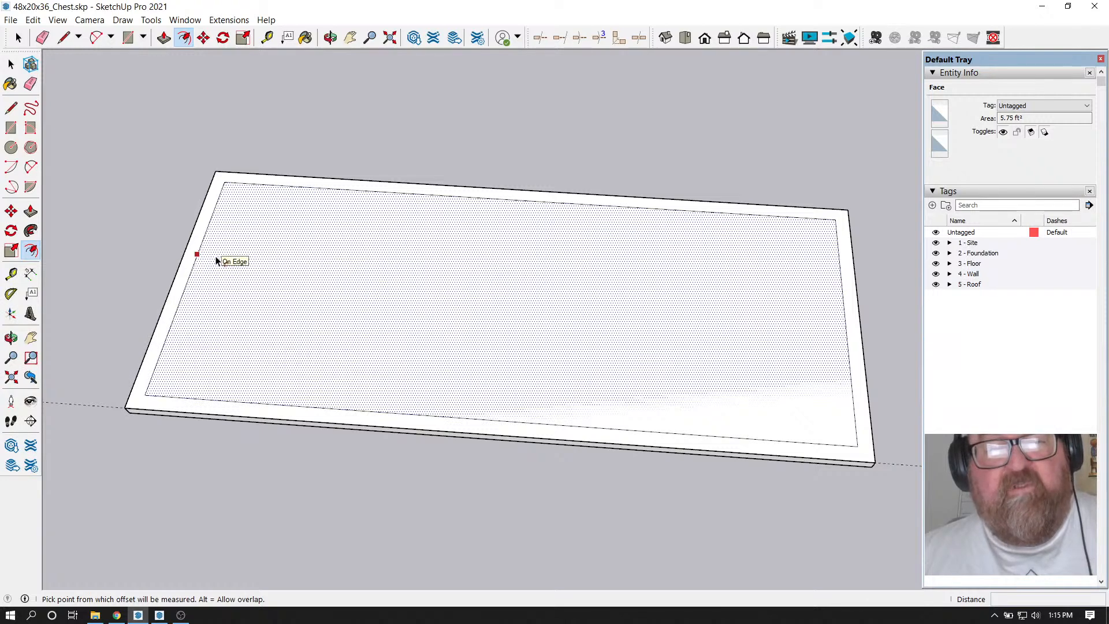
pyautogui.scroll(-6, 487, 460)
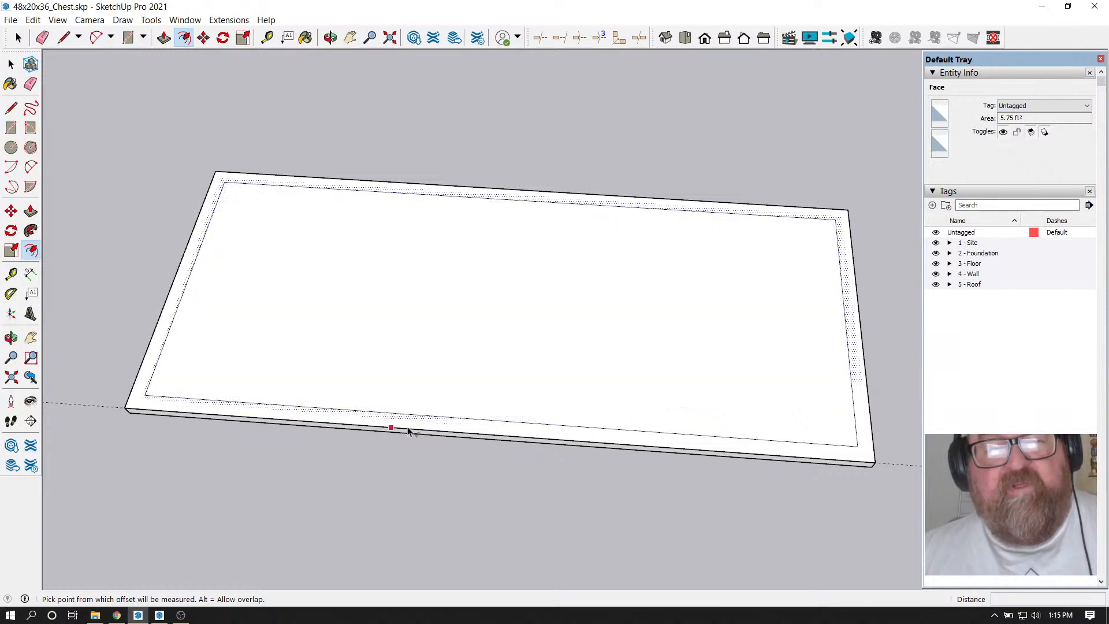
pyautogui.scroll(-2, 487, 456)
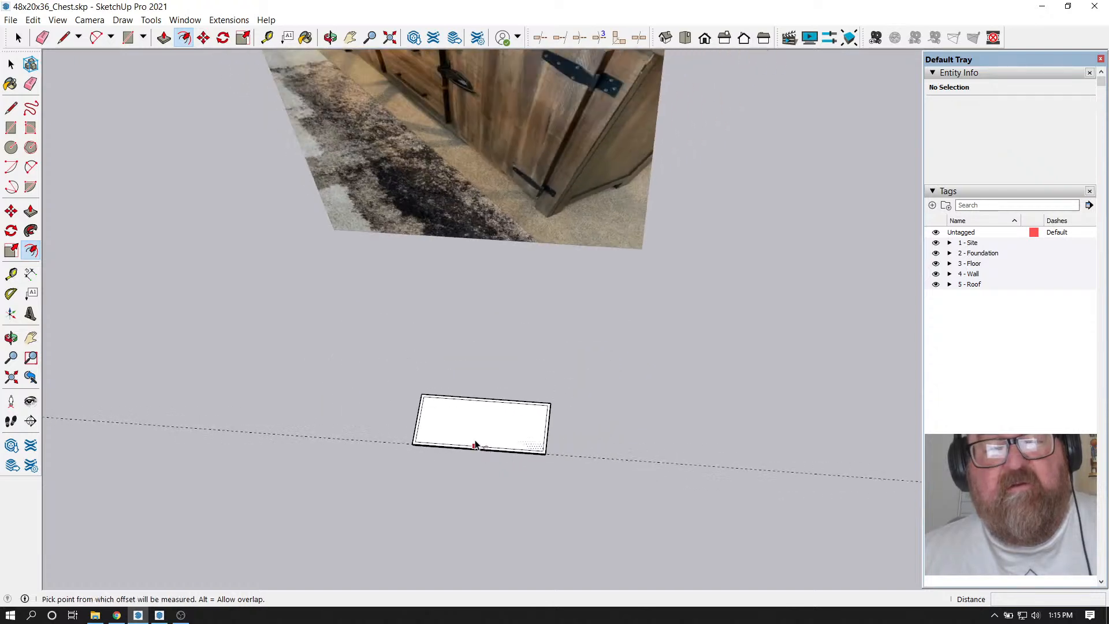
# Move the reference photo forward along the ground until it stands just behind the grouped panel's back edge
pyautogui.click(11, 64)
pyautogui.click(300, 128)
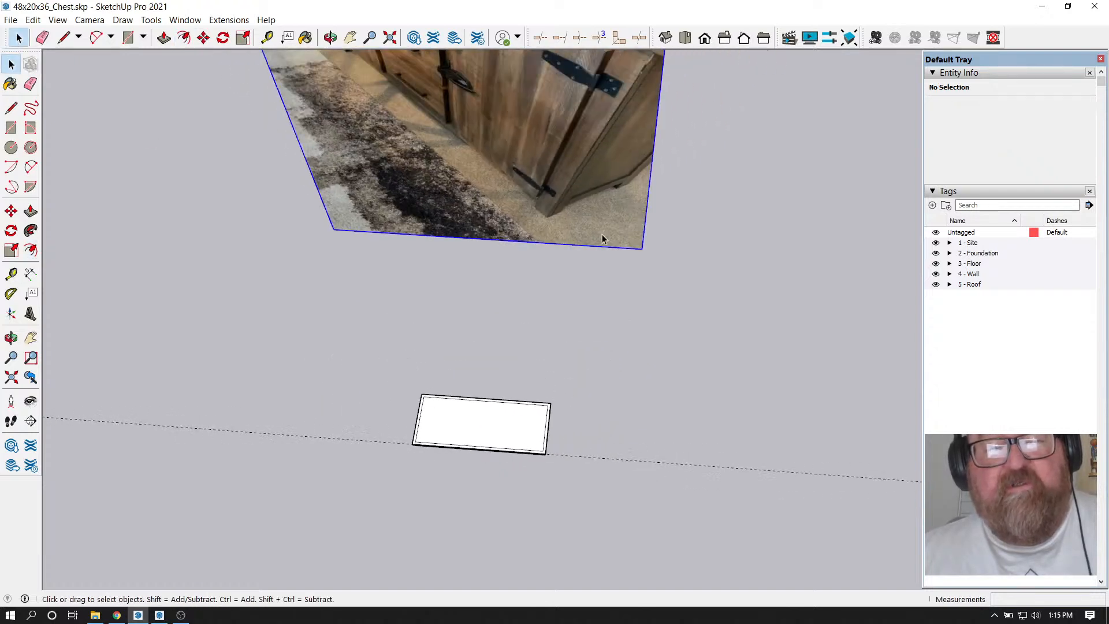
pyautogui.click(204, 38)
pyautogui.click(516, 245)
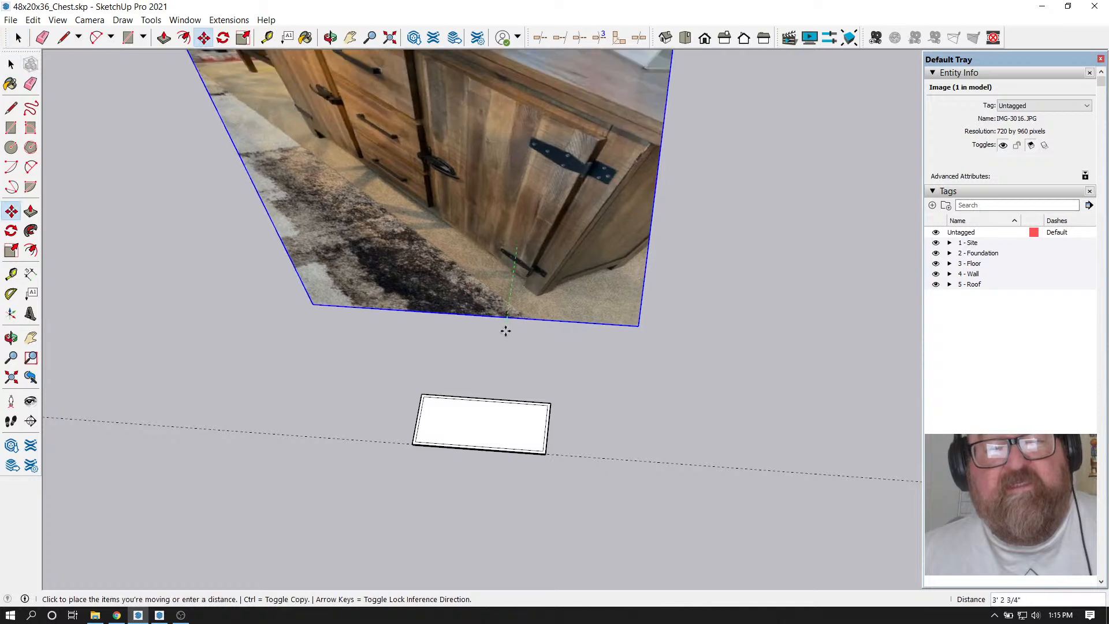
pyautogui.click(489, 393)
pyautogui.click(489, 389)
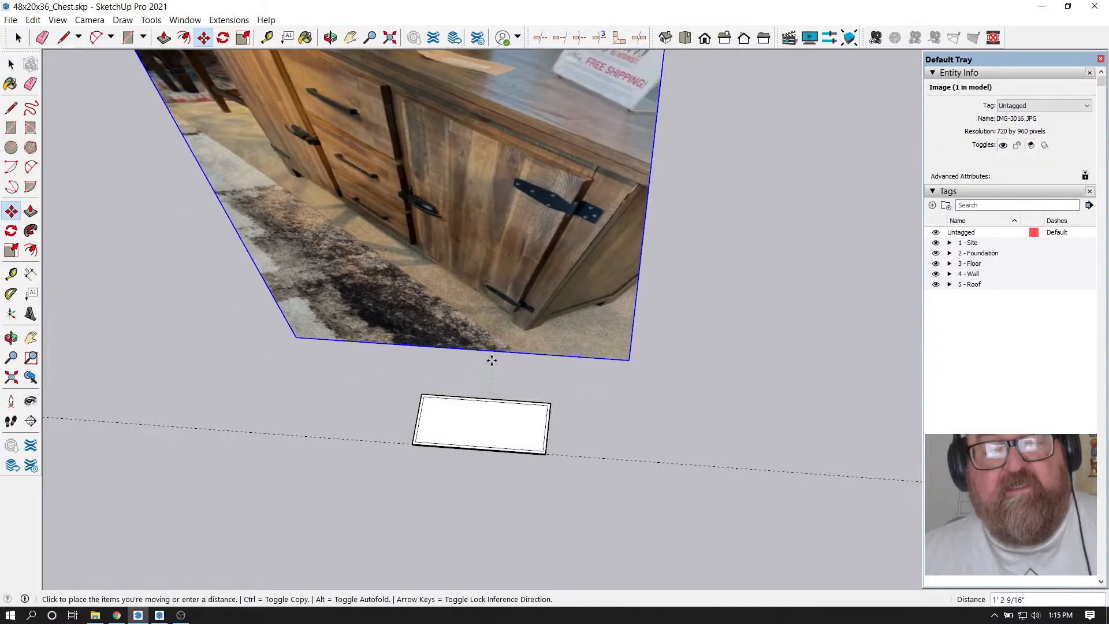
pyautogui.click(488, 383)
# Scale the reference photo down uniformly from its upper corner to roughly half its size
pyautogui.click(331, 38)
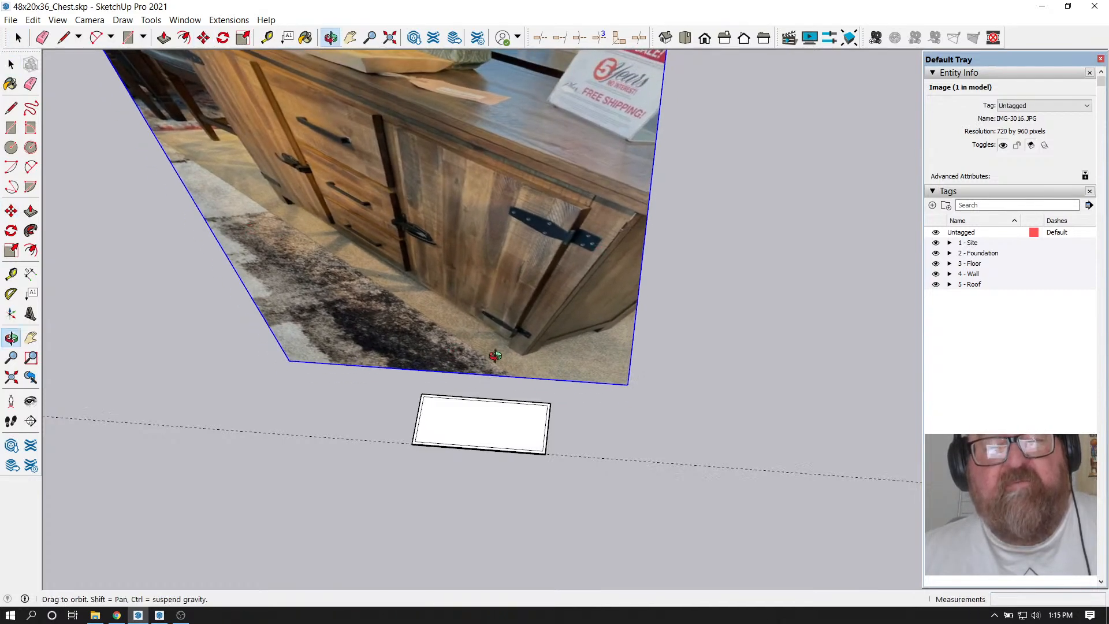
pyautogui.moveTo(496, 231); pyautogui.dragTo(633, 449)
pyautogui.scroll(-3, 633, 450)
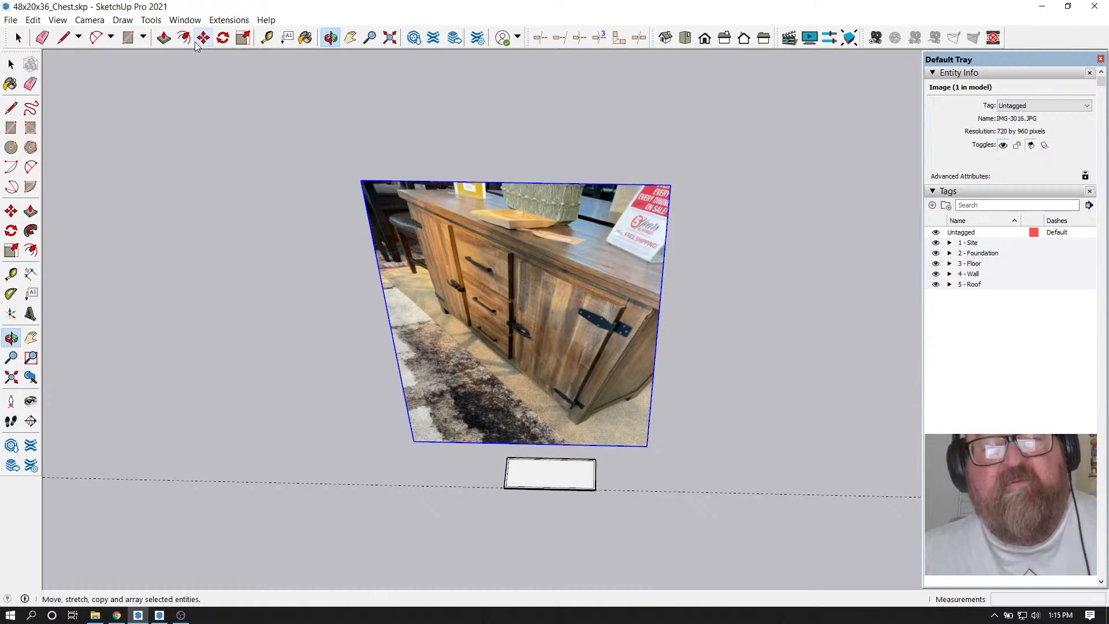
pyautogui.click(243, 37)
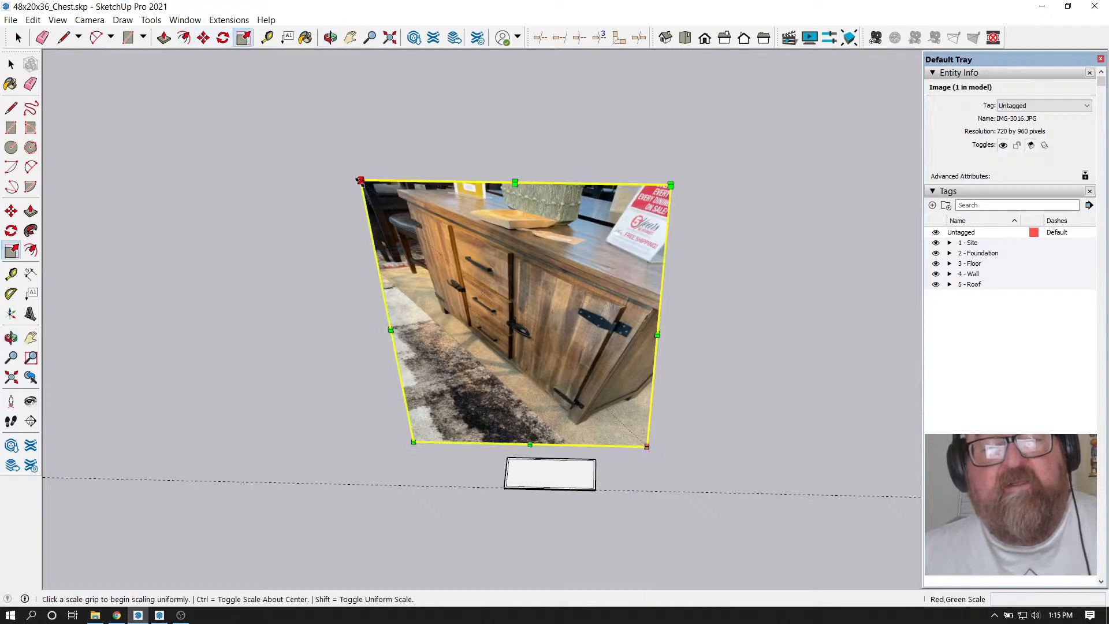
pyautogui.moveTo(359, 180); pyautogui.dragTo(539, 346)
pyautogui.scroll(2, 549, 504)
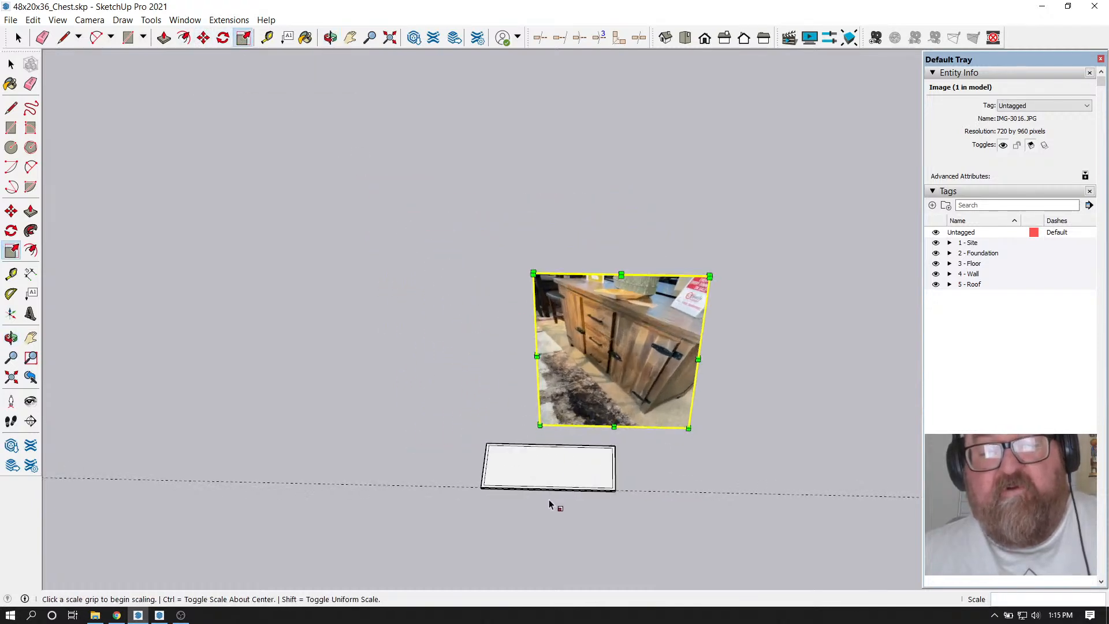
pyautogui.scroll(4, 572, 462)
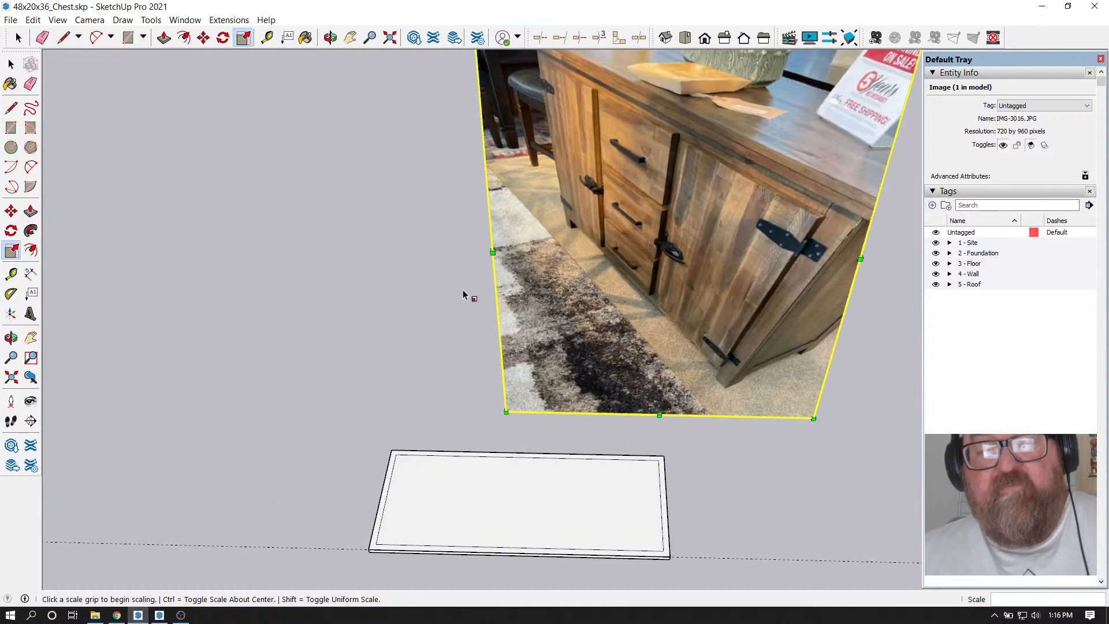
# Move the scaled reference photo sideways so it stands centred behind the panel
pyautogui.press('m')
pyautogui.click(470, 320)
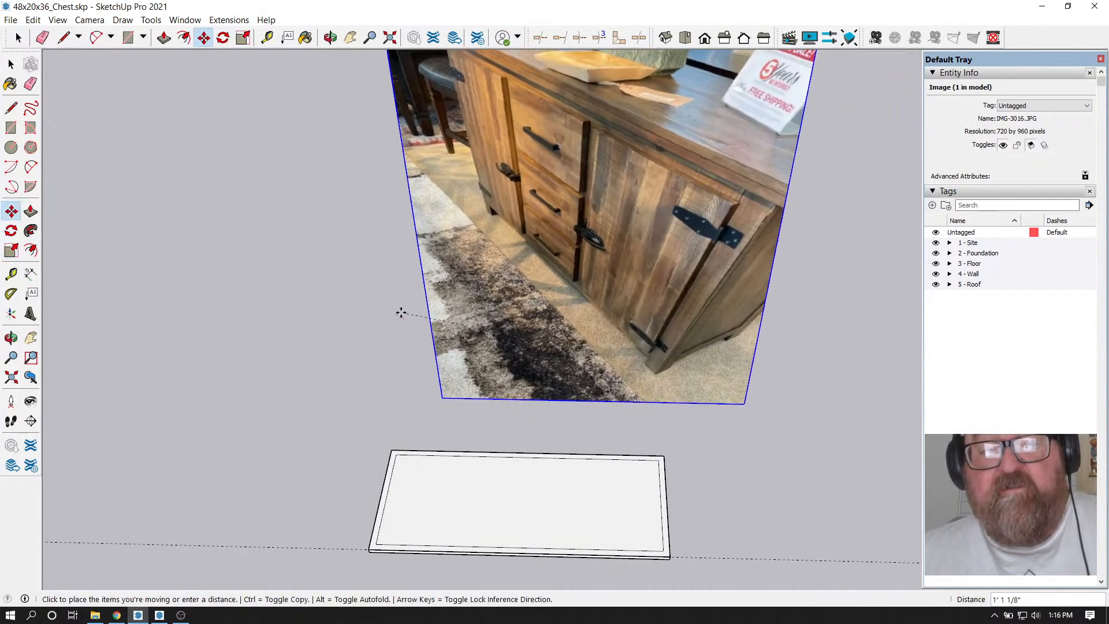
pyautogui.press('Escape')
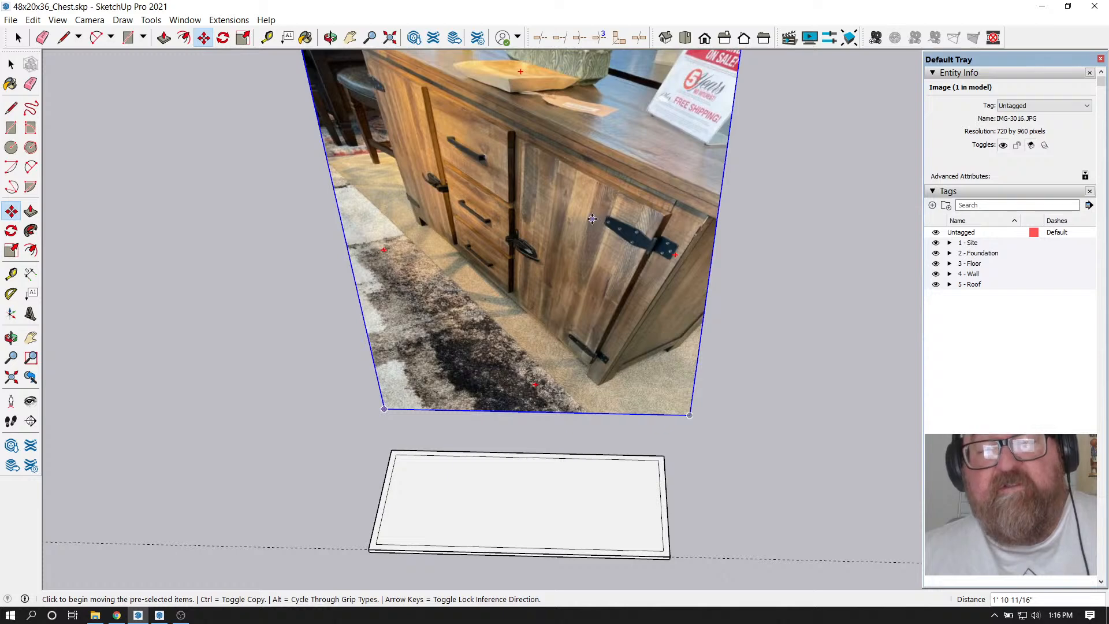
# Examine the cabinet's top edge, doors, corner post and side in the reference photo and compare them with the panel
pyautogui.click(329, 38)
pyautogui.moveTo(366, 218); pyautogui.dragTo(662, 140)
pyautogui.scroll(4, 664, 141)
pyautogui.scroll(1, 664, 141)
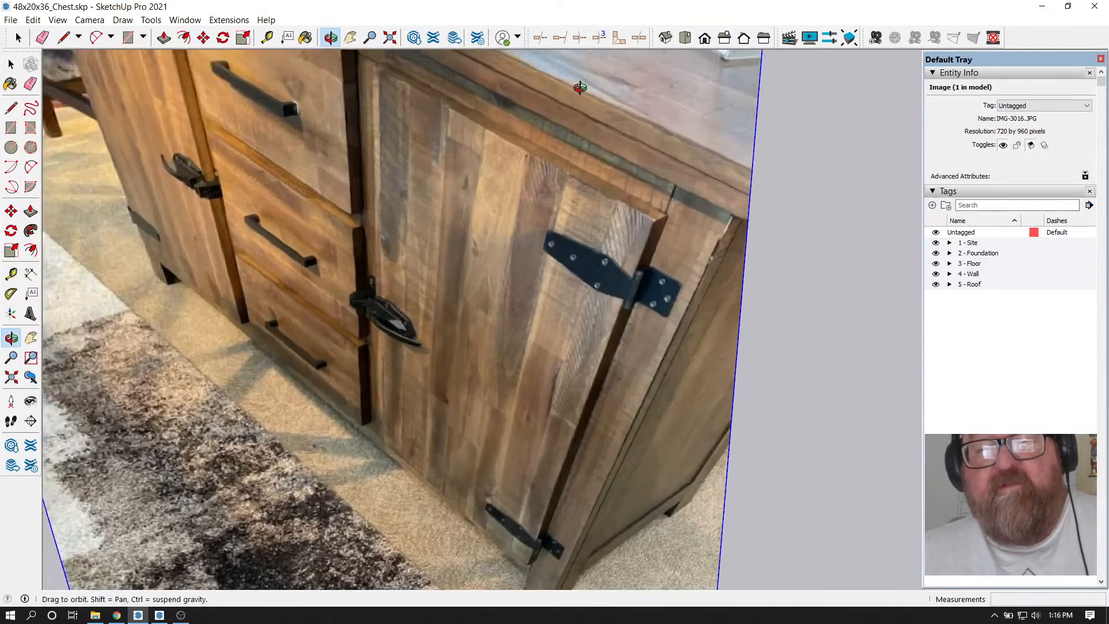
pyautogui.moveTo(710, 163); pyautogui.dragTo(633, 131)
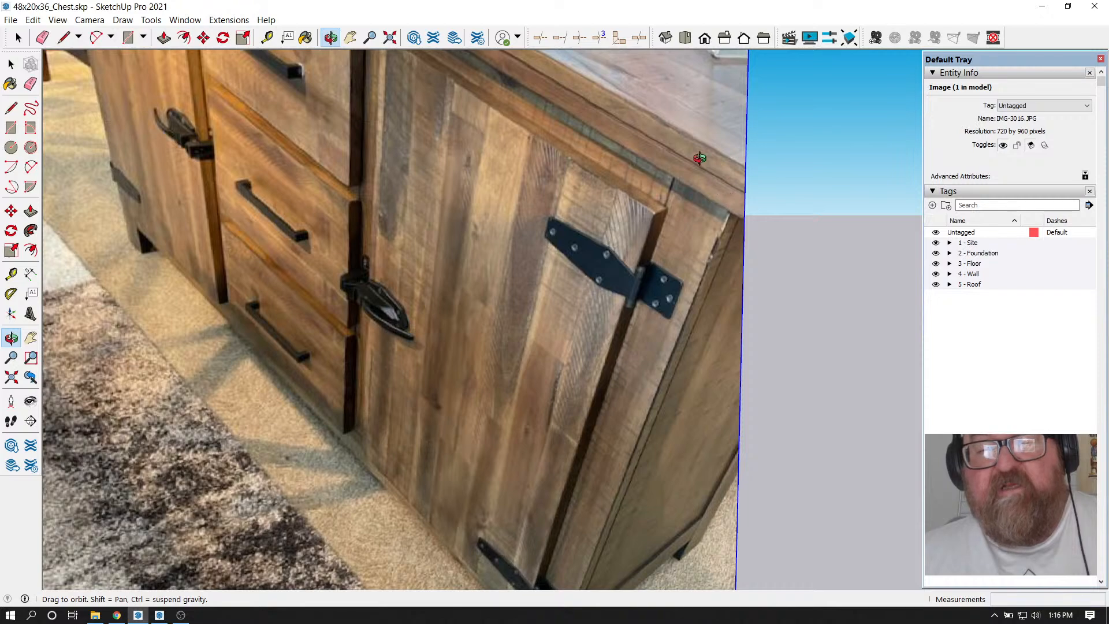
pyautogui.scroll(-5, 699, 158)
pyautogui.scroll(4, 556, 99)
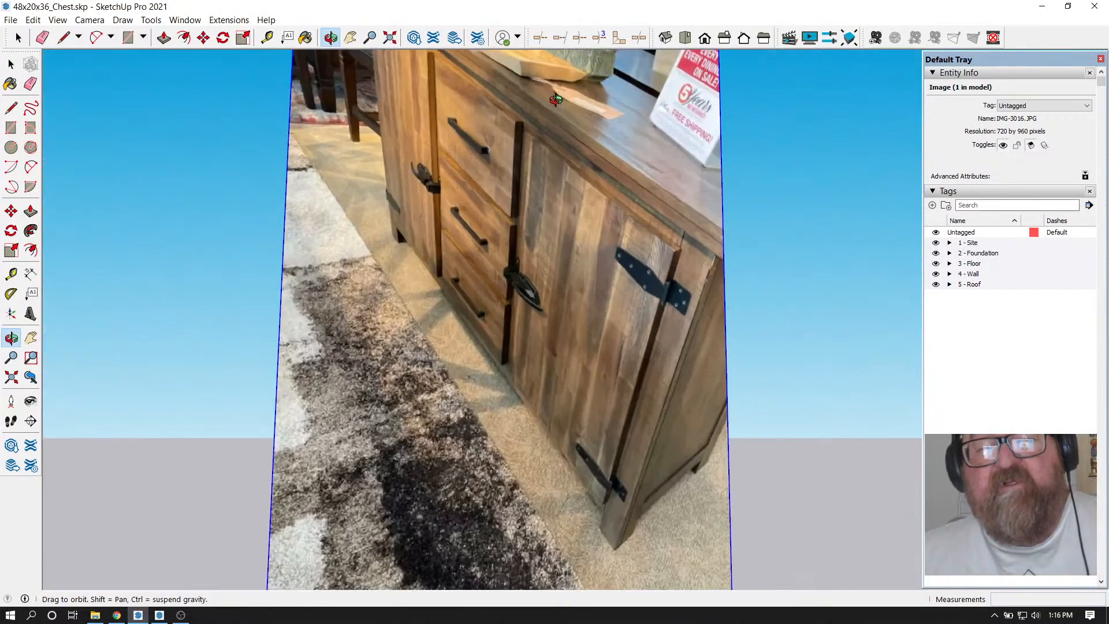
pyautogui.scroll(1, 556, 99)
pyautogui.scroll(2, 692, 226)
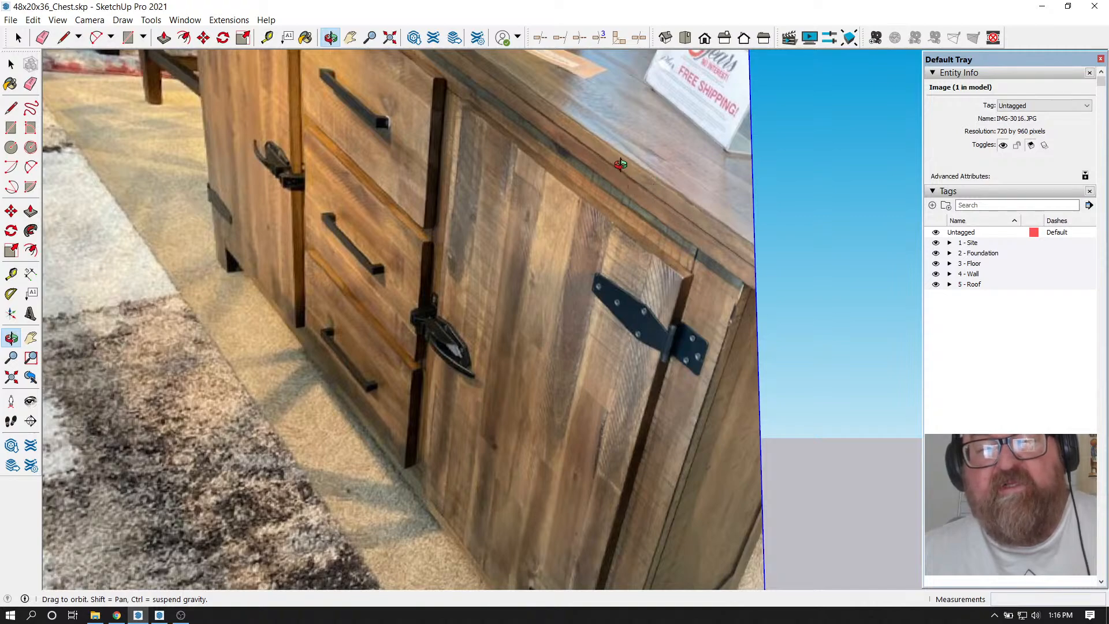
pyautogui.scroll(-2, 619, 164)
pyautogui.scroll(-4, 555, 183)
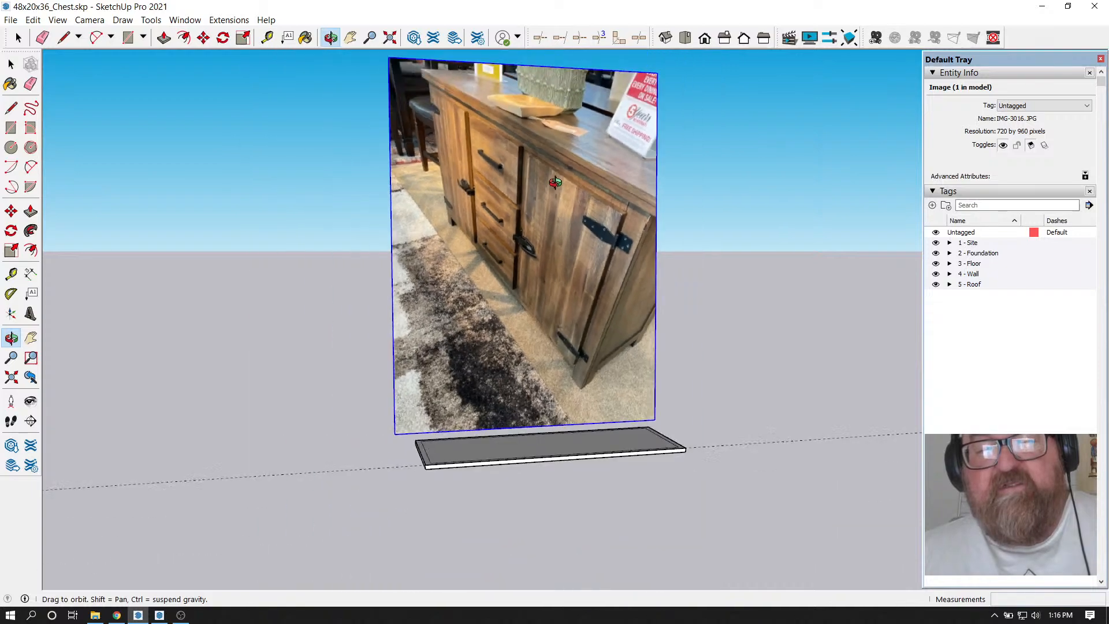
pyautogui.moveTo(555, 183); pyautogui.dragTo(570, 300)
pyautogui.scroll(2, 569, 300)
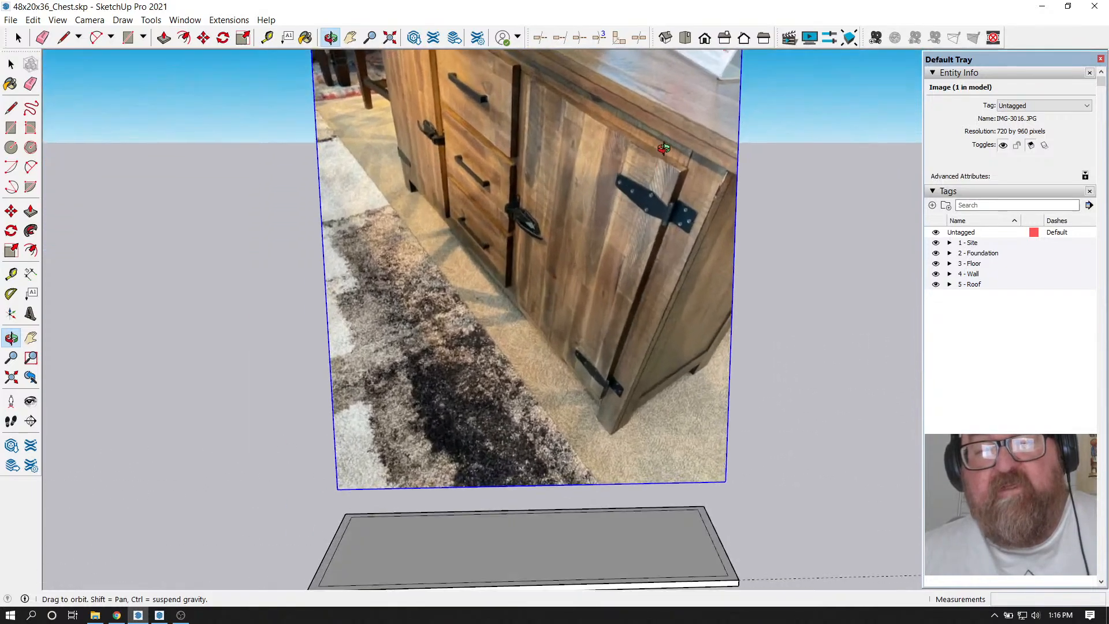
pyautogui.moveTo(663, 148); pyautogui.dragTo(587, 169)
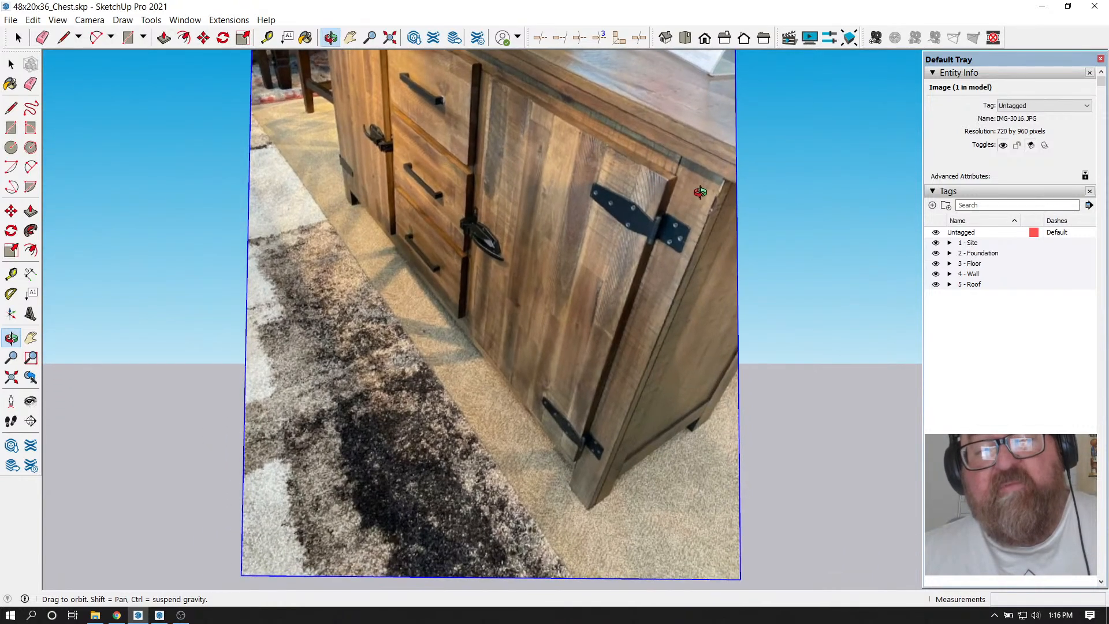
pyautogui.moveTo(700, 192); pyautogui.dragTo(551, 262)
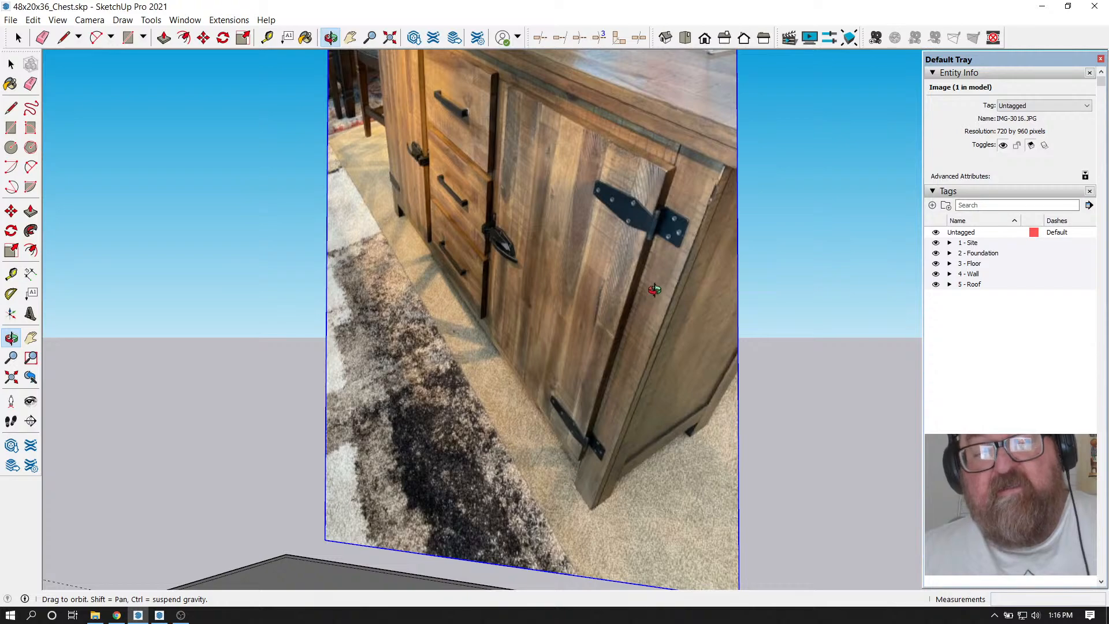
pyautogui.moveTo(681, 205); pyautogui.dragTo(575, 439)
pyautogui.scroll(5, 425, 417)
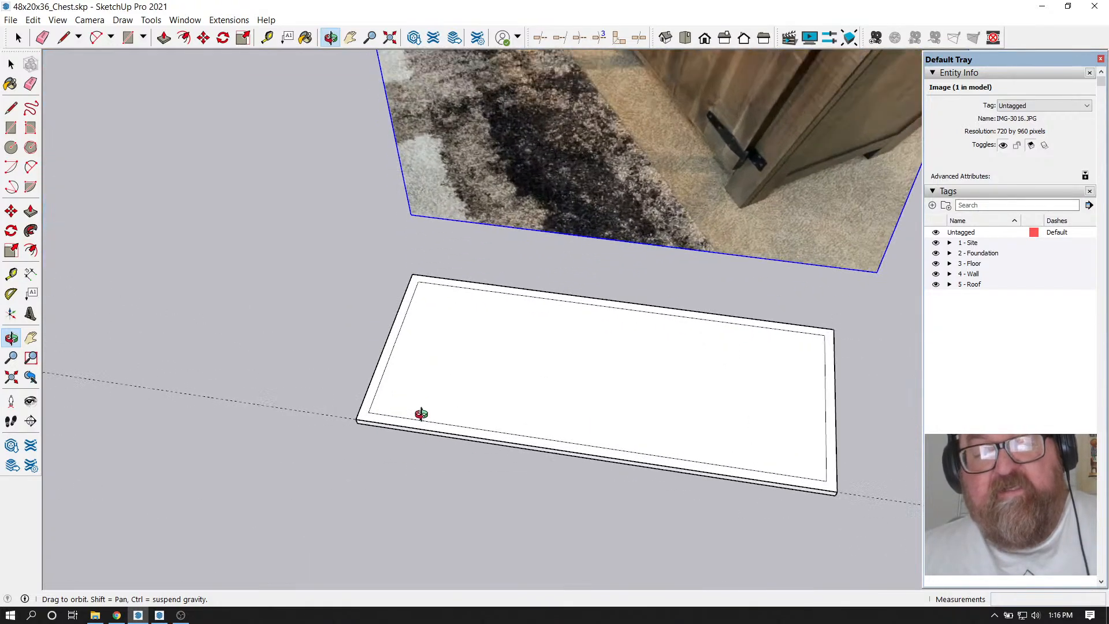
pyautogui.scroll(3, 456, 387)
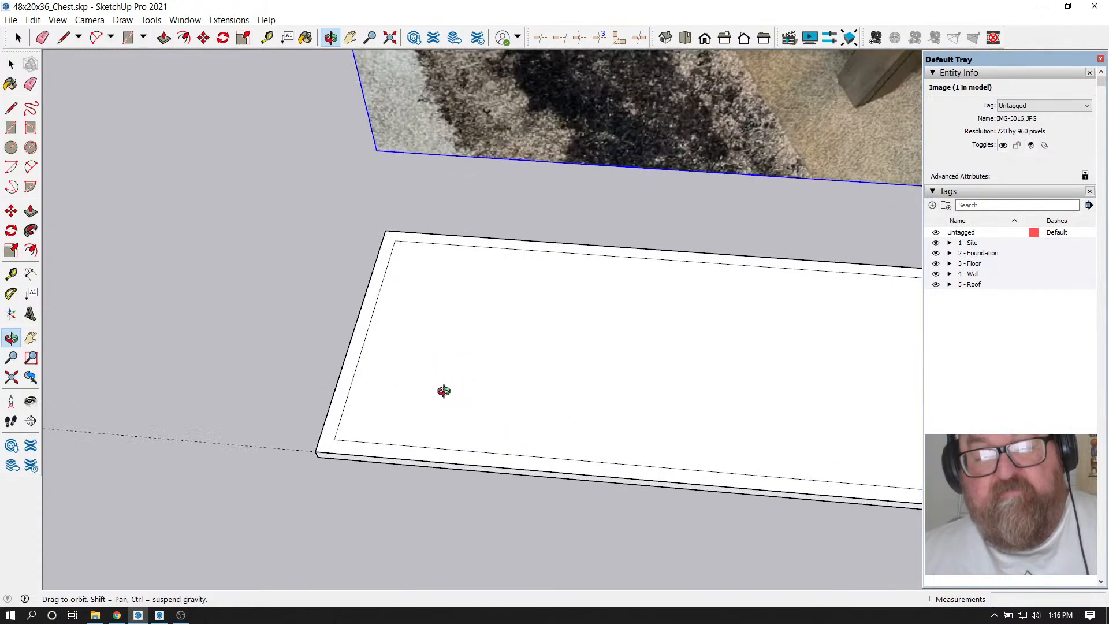
pyautogui.scroll(-5, 580, 436)
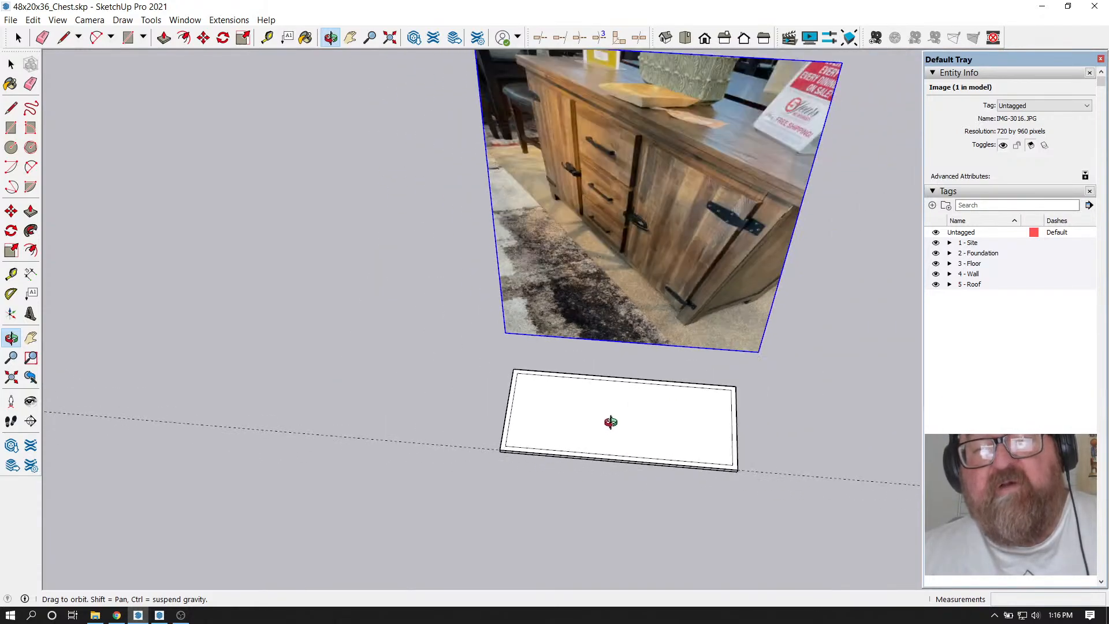
pyautogui.scroll(3, 693, 142)
pyautogui.scroll(3, 716, 121)
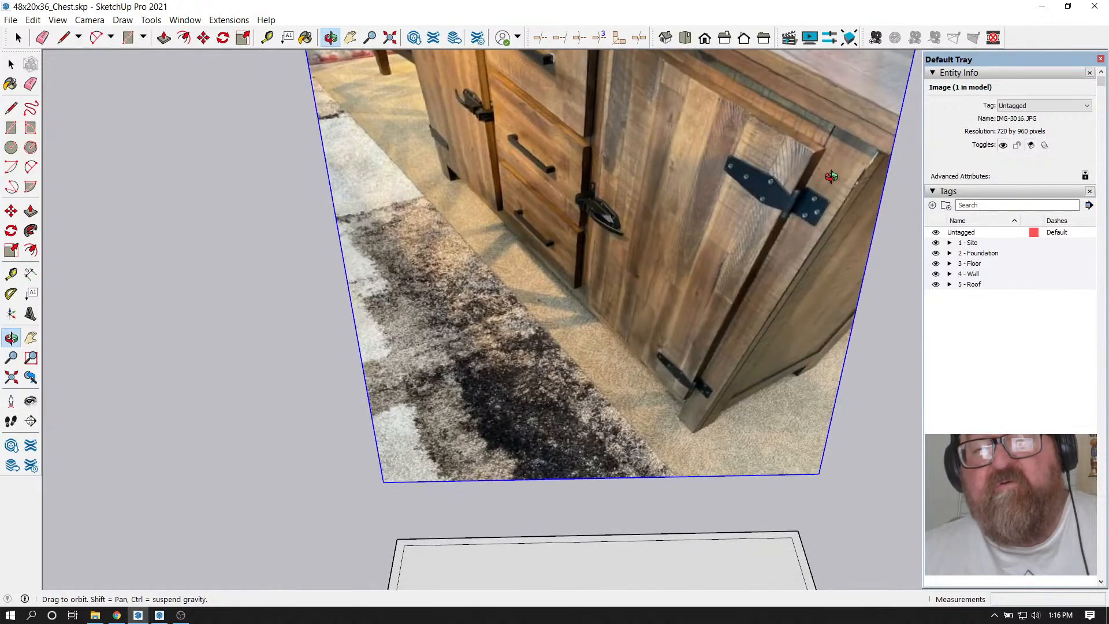
pyautogui.scroll(-4, 748, 134)
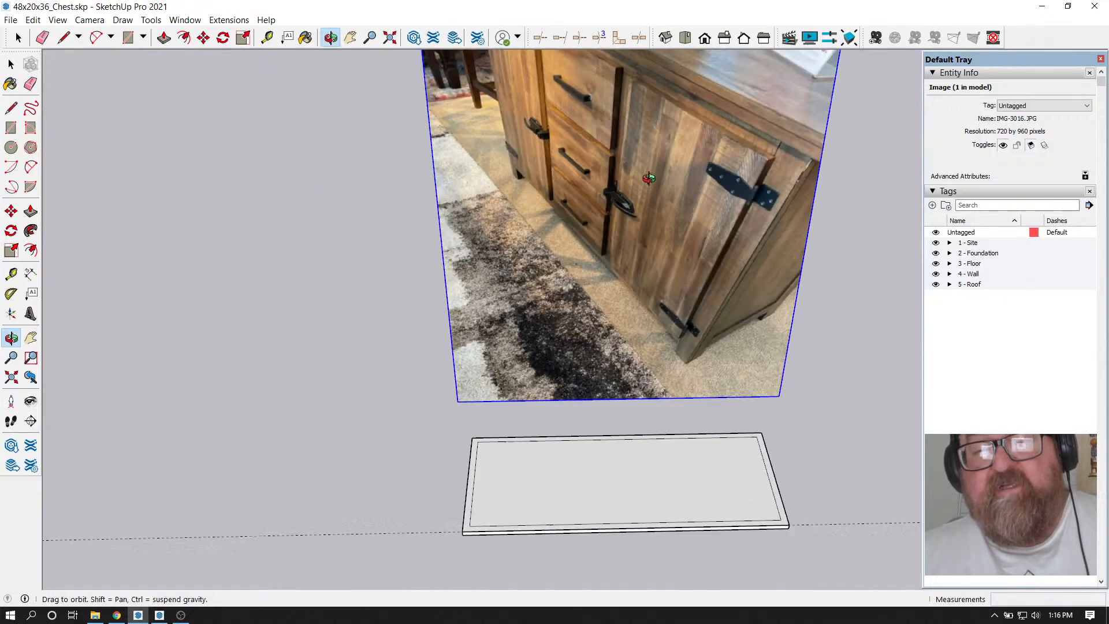
# Offset the inner rectangle on top of the panel another 3/4 inch inward
pyautogui.moveTo(621, 352); pyautogui.dragTo(517, 466)
pyautogui.scroll(4, 519, 393)
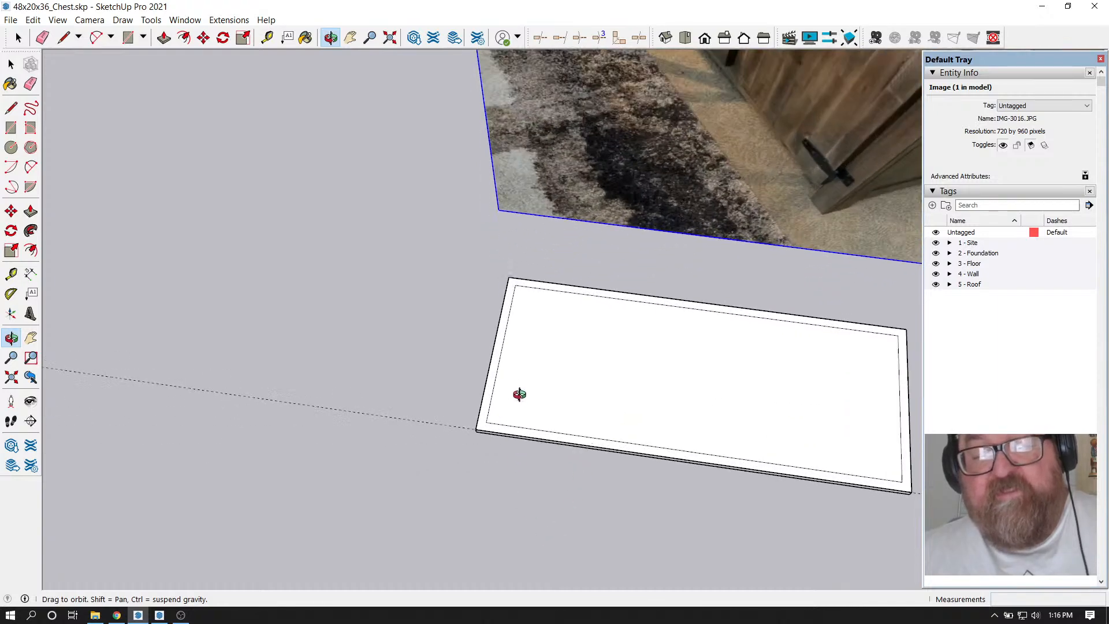
pyautogui.click(184, 37)
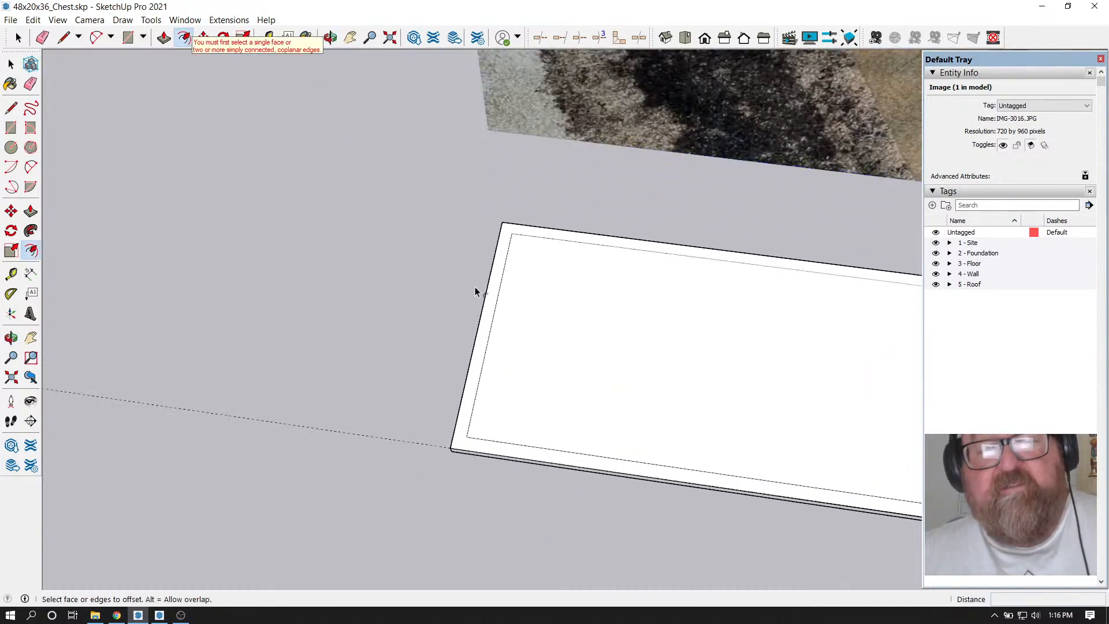
pyautogui.click(497, 312)
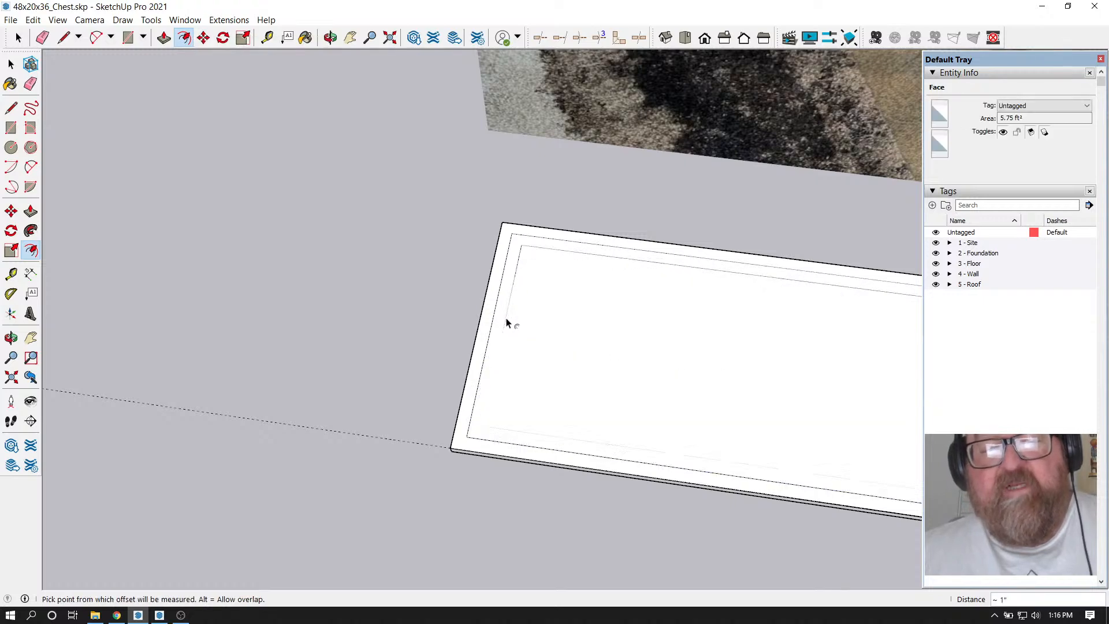
pyautogui.press('Escape')
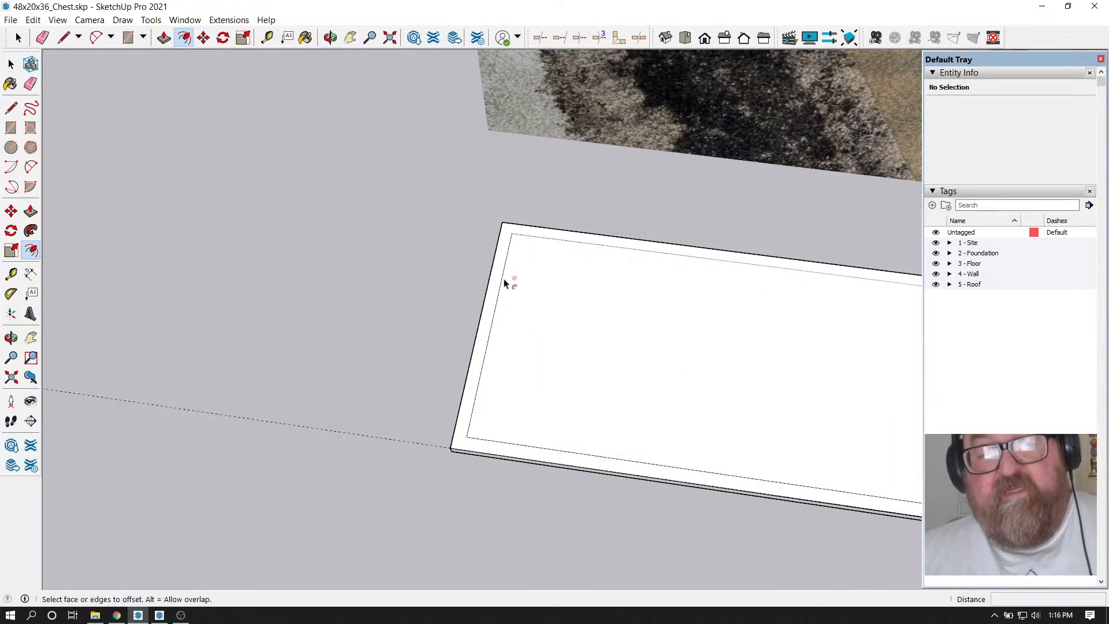
pyautogui.click(506, 286)
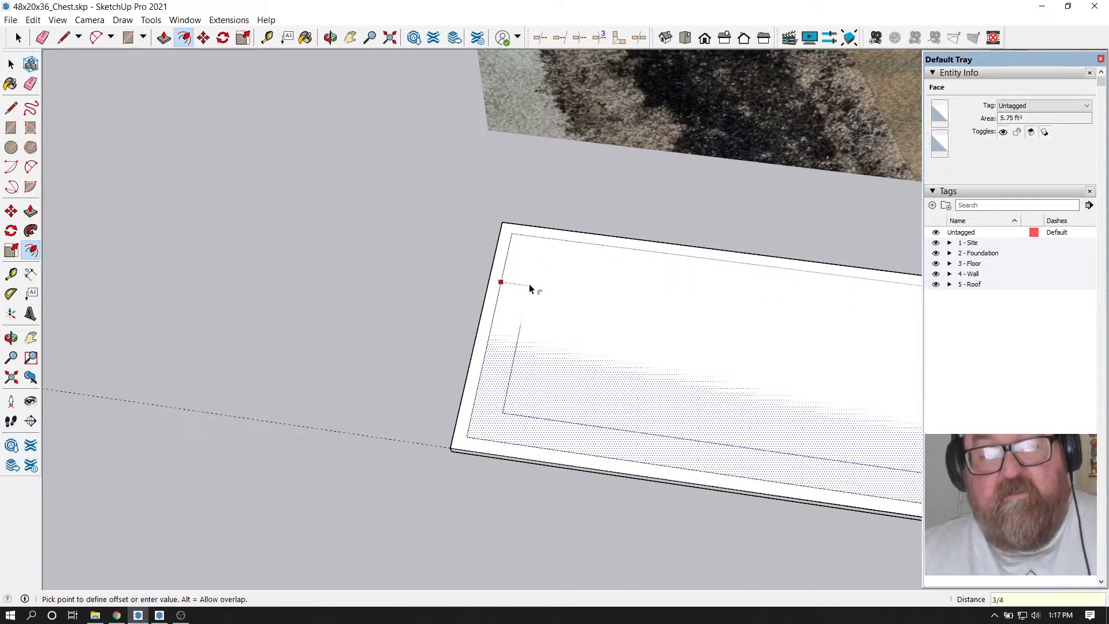
pyautogui.press('Return')
# Push/Pull the narrow 3/4 inch band between the two inset outlines up 2 inches from the panel
pyautogui.scroll(5, 491, 378)
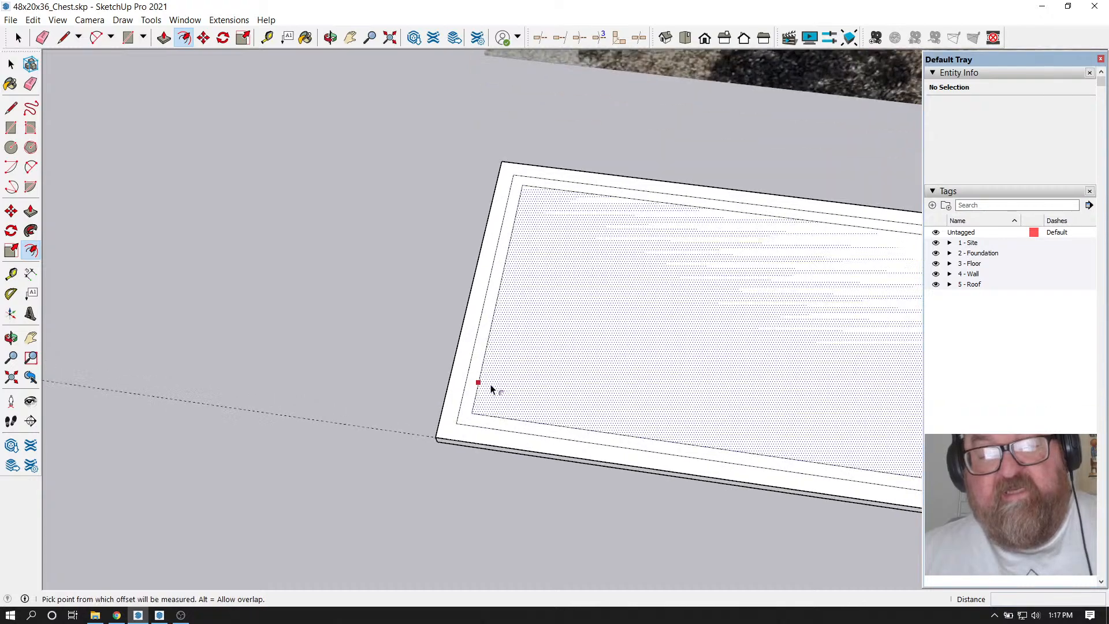
pyautogui.click(326, 33)
pyautogui.moveTo(548, 151); pyautogui.dragTo(378, 410)
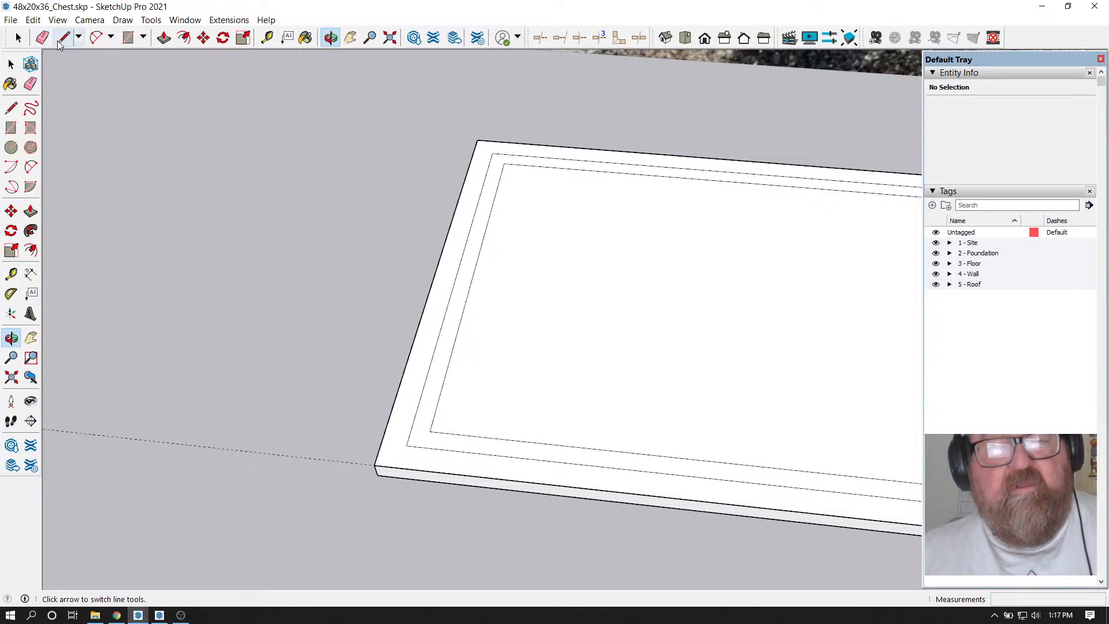
pyautogui.scroll(-5, 218, 272)
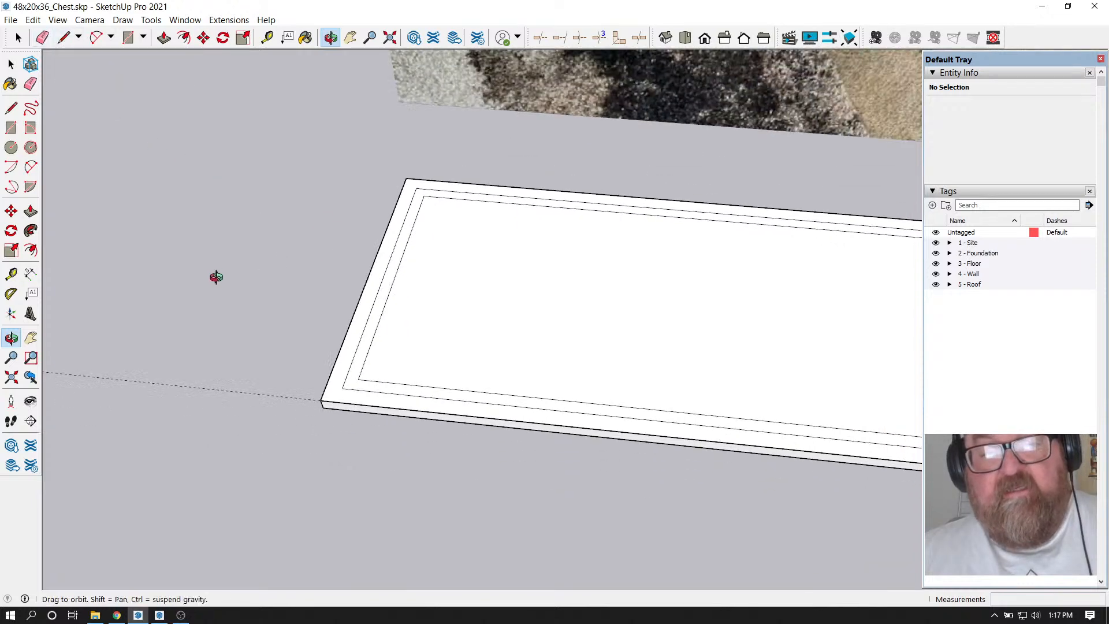
pyautogui.scroll(1, 212, 282)
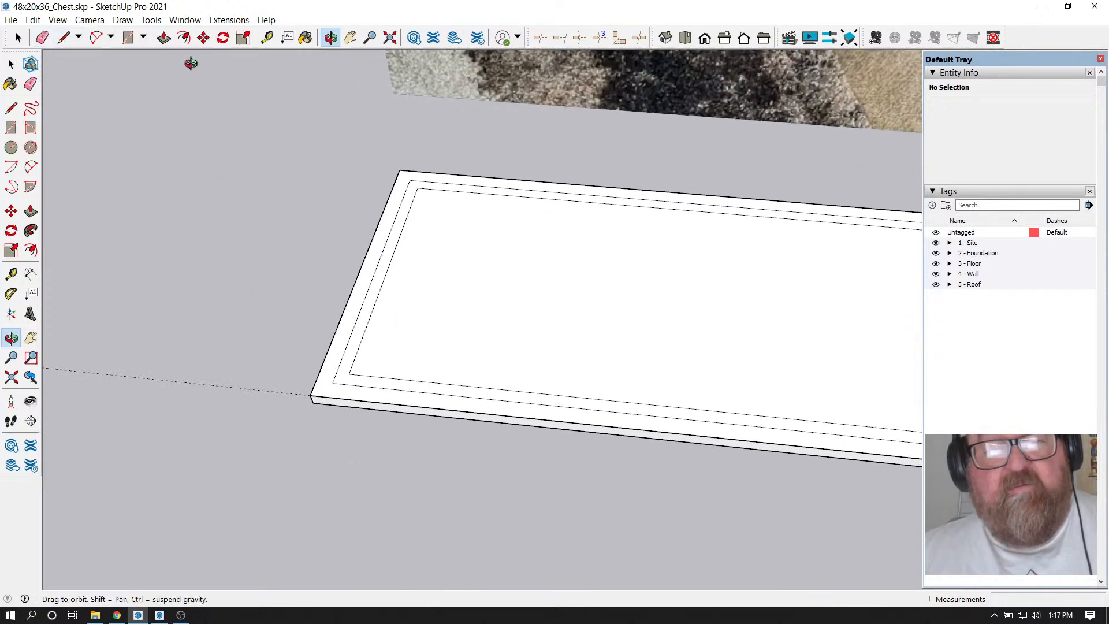
pyautogui.click(163, 37)
pyautogui.scroll(2, 199, 303)
pyautogui.click(408, 363)
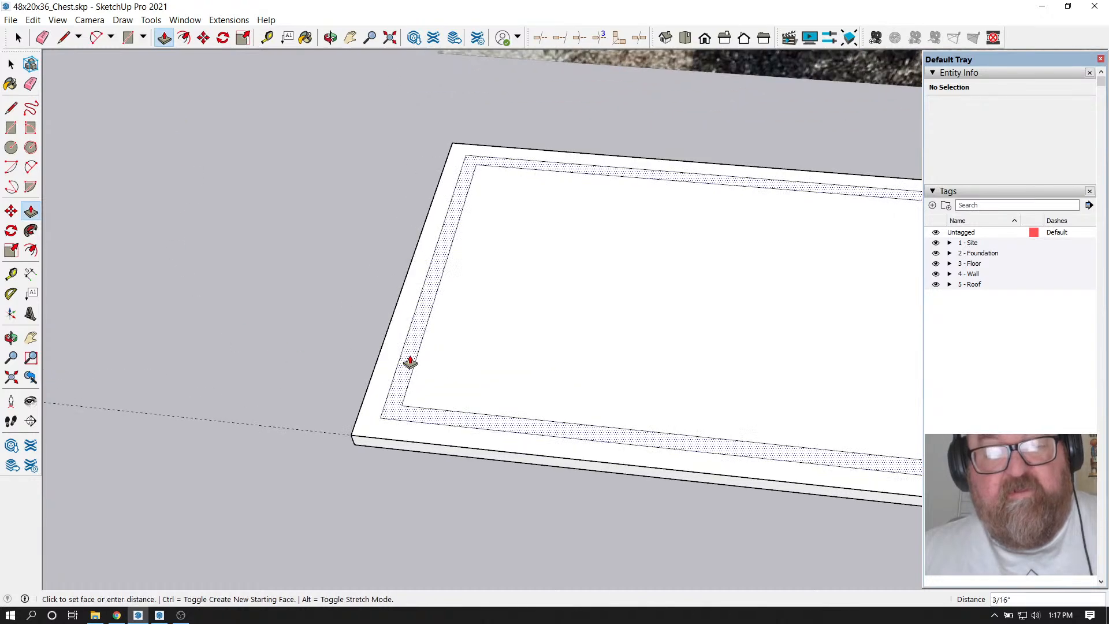
pyautogui.click(411, 343)
pyautogui.write('2')
pyautogui.press('Return')
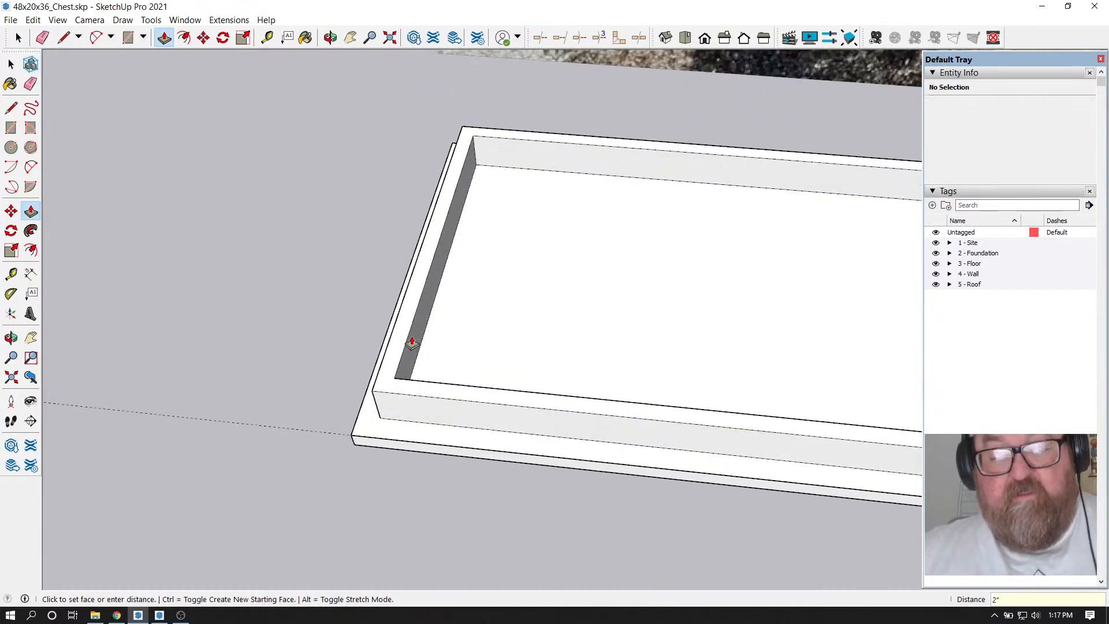
pyautogui.click(330, 38)
pyautogui.moveTo(364, 211); pyautogui.dragTo(354, 478)
pyautogui.scroll(5, 354, 478)
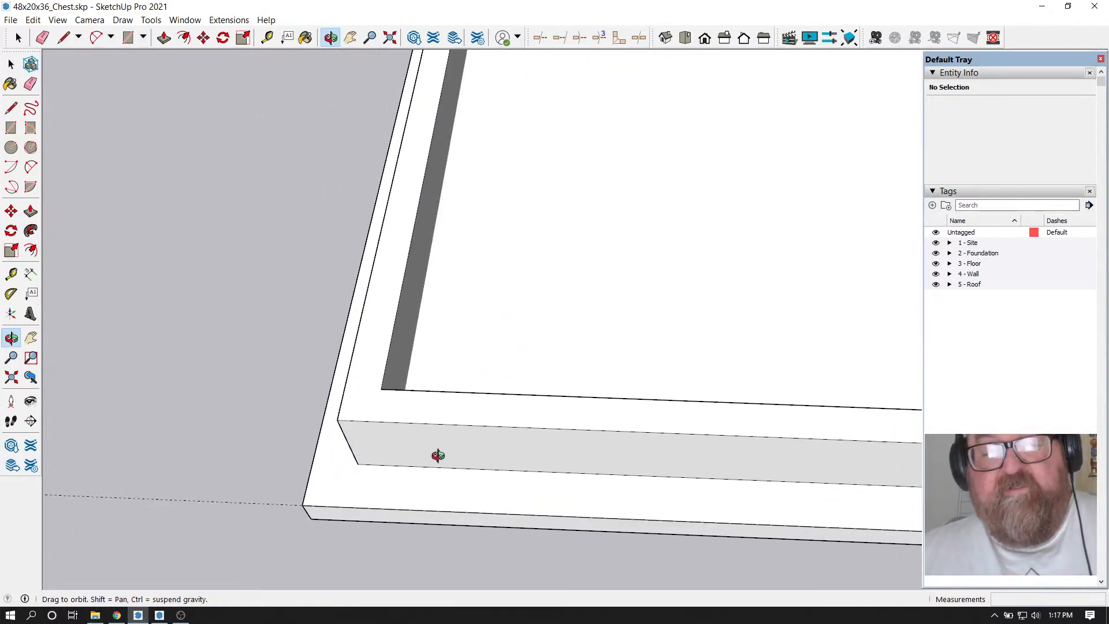
# Place a Tape Measure guide 2 inches in from the raised frame's outer left edge, across the front rail
pyautogui.moveTo(420, 462)
pyautogui.mouseDown()
pyautogui.moveTo(565, 430)
pyautogui.moveTo(736, 307)
pyautogui.moveTo(497, 468)
pyautogui.moveTo(425, 460)
pyautogui.moveTo(480, 462)
pyautogui.moveTo(439, 455)
pyautogui.mouseUp()
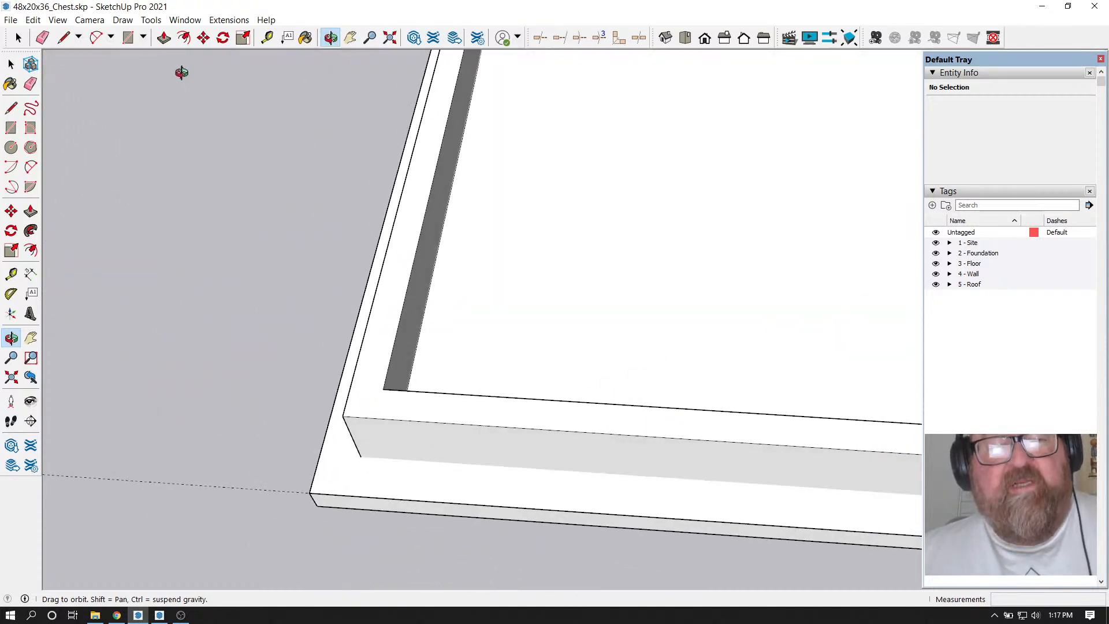
pyautogui.moveTo(411, 335); pyautogui.dragTo(231, 75)
pyautogui.click(265, 41)
pyautogui.scroll(4, 414, 231)
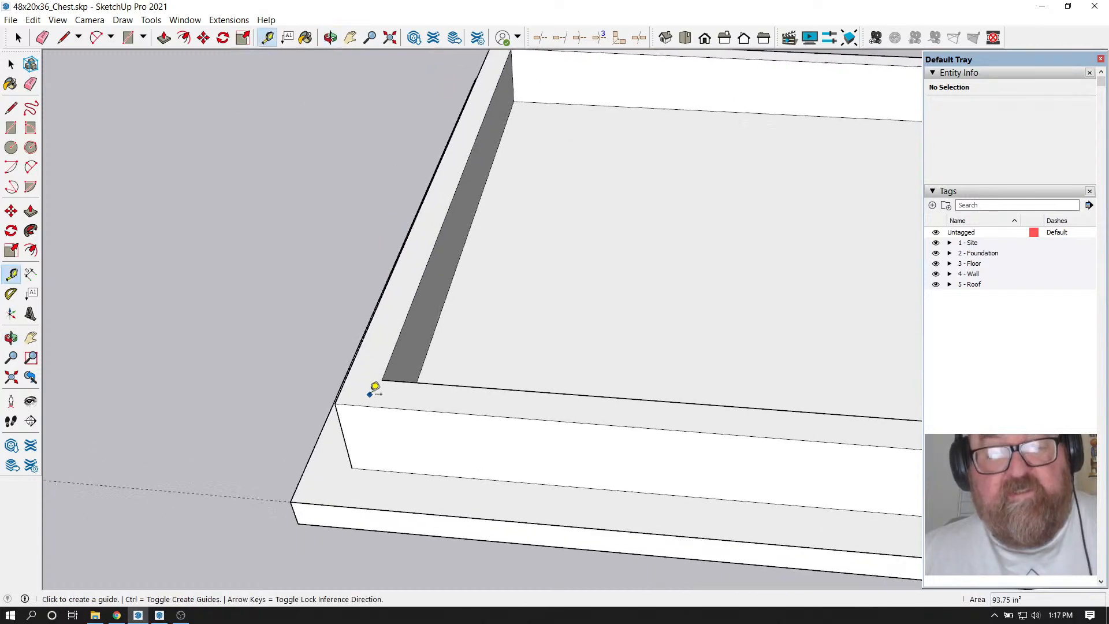
pyautogui.click(344, 376)
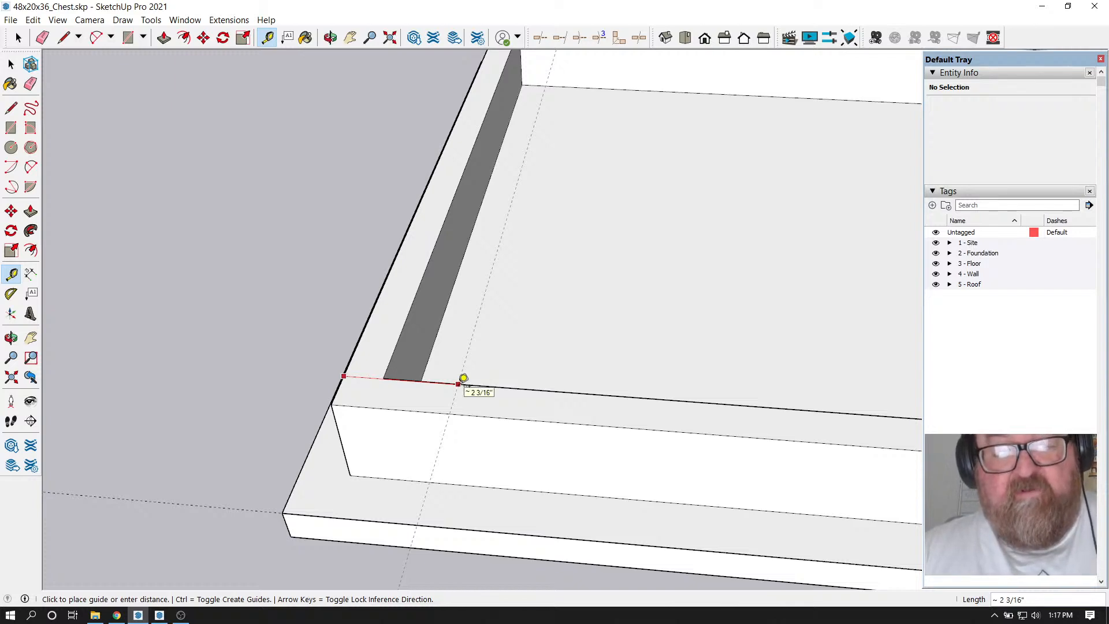
pyautogui.write('2')
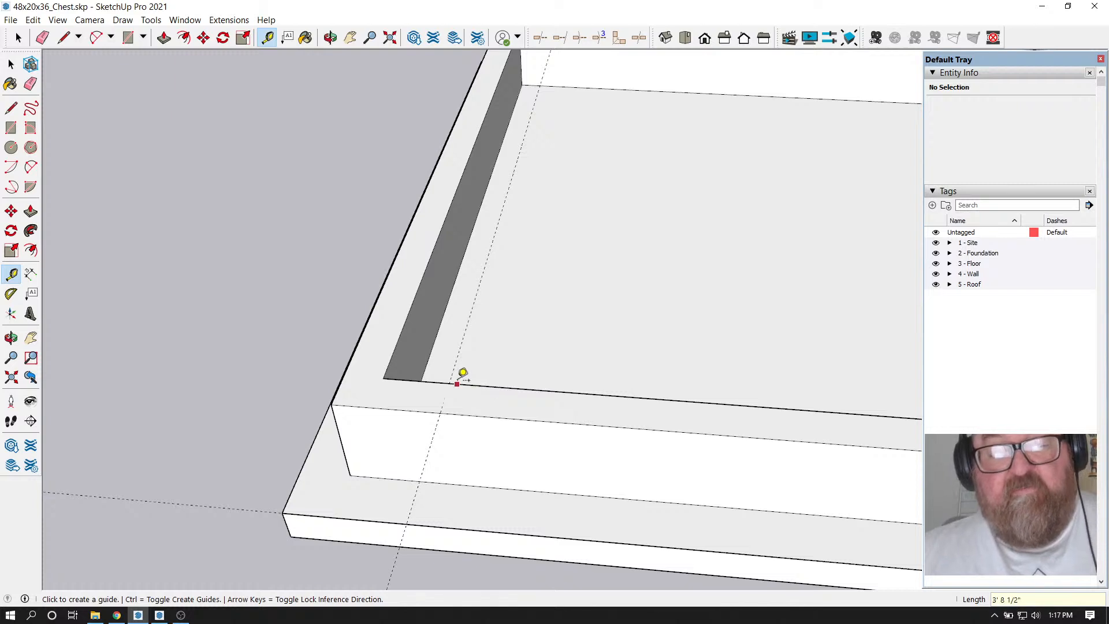
# Draw a 3/4-inch line across the left rail's top from the frame's inner front corner, and place a guide 1.5 inches behind it
pyautogui.click(64, 38)
pyautogui.click(384, 377)
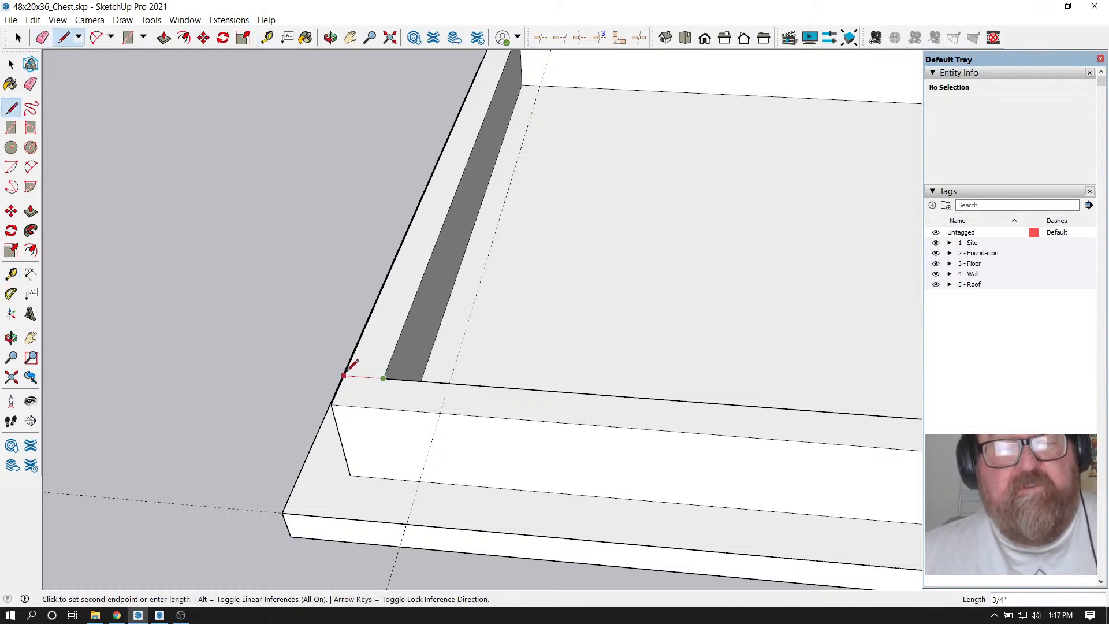
pyautogui.click(344, 375)
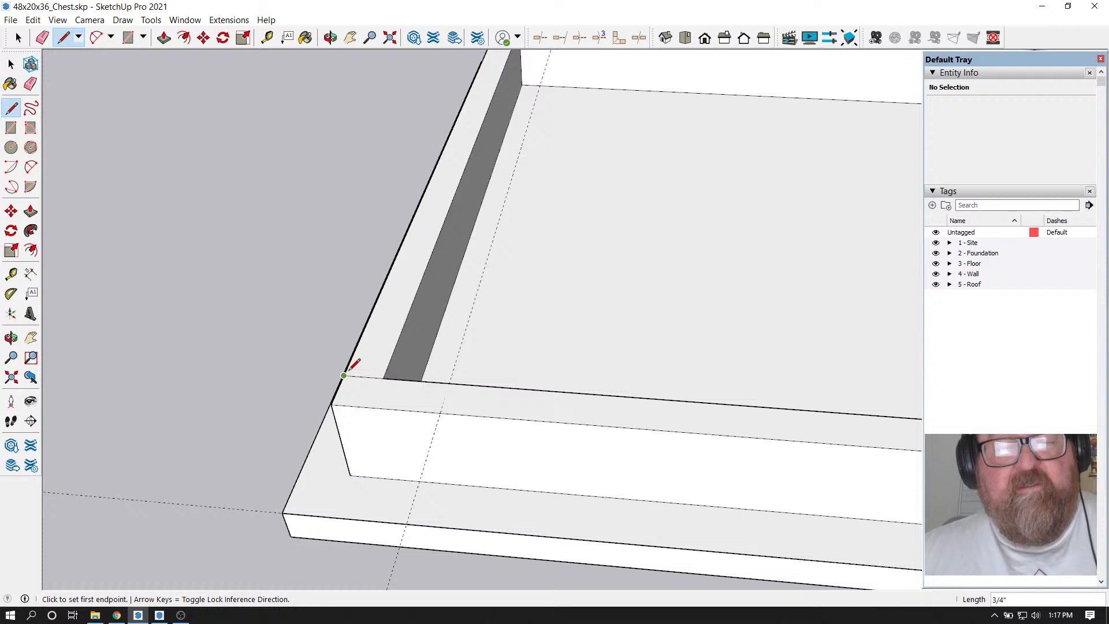
pyautogui.click(268, 38)
pyautogui.click(364, 375)
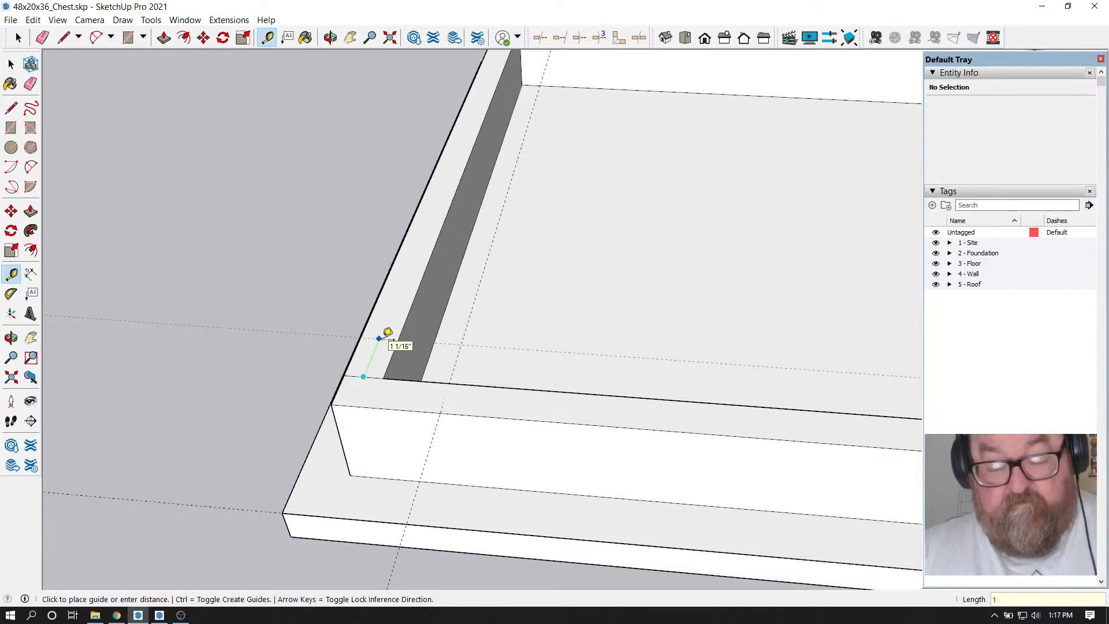
pyautogui.write('1.5')
pyautogui.press('Return')
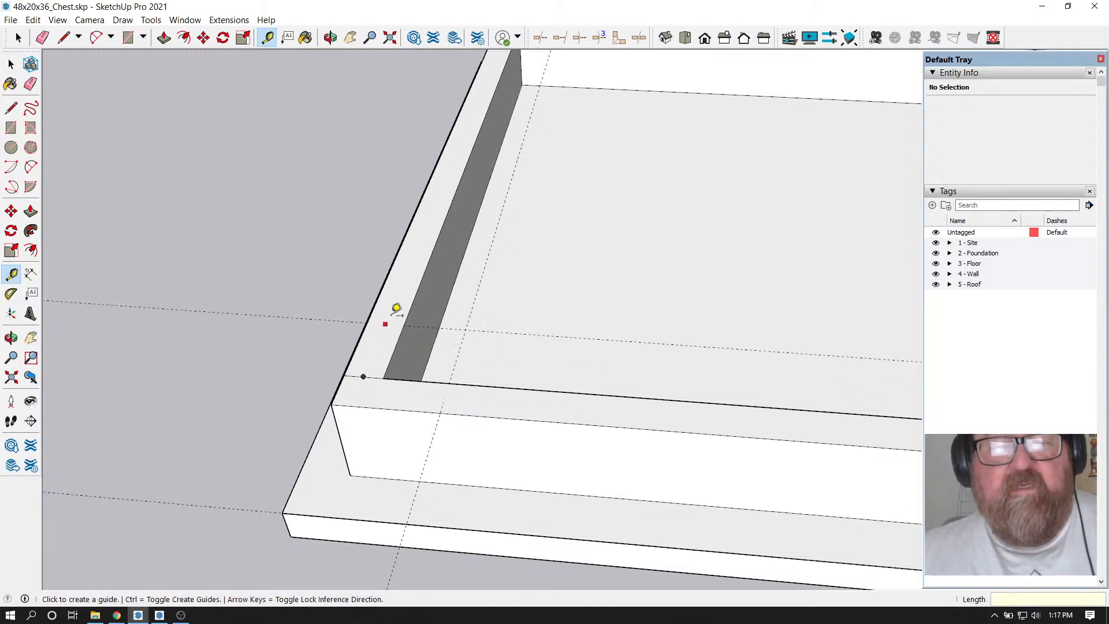
# Draw a line across the top of the front rail along the 2-inch guide to mark off the corner piece
pyautogui.click(330, 38)
pyautogui.moveTo(713, 401); pyautogui.dragTo(522, 276)
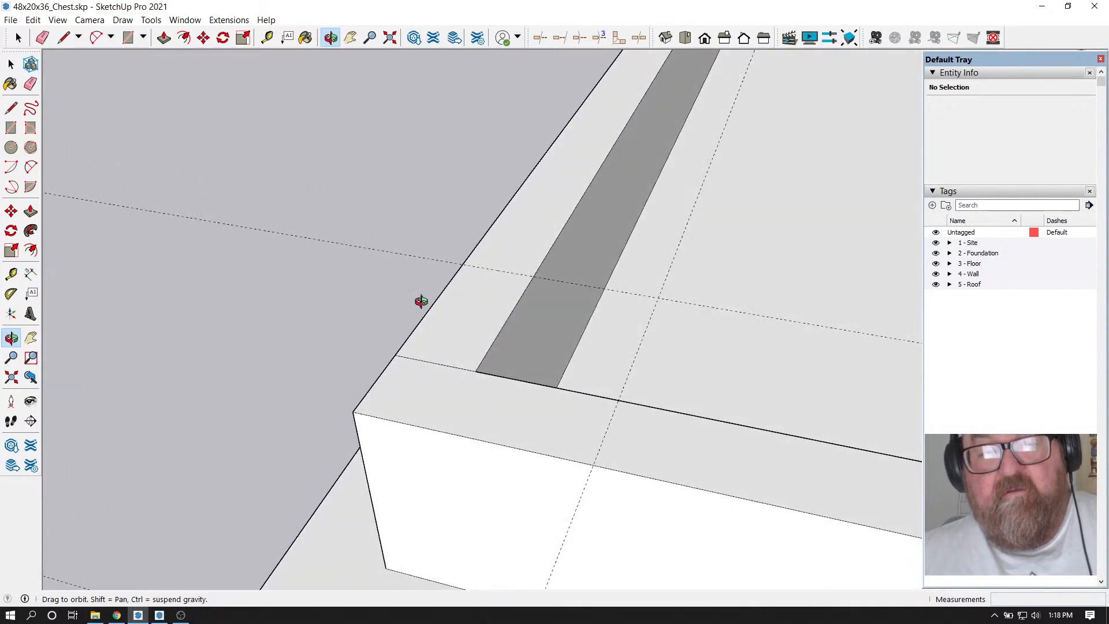
pyautogui.moveTo(421, 301); pyautogui.dragTo(281, 319)
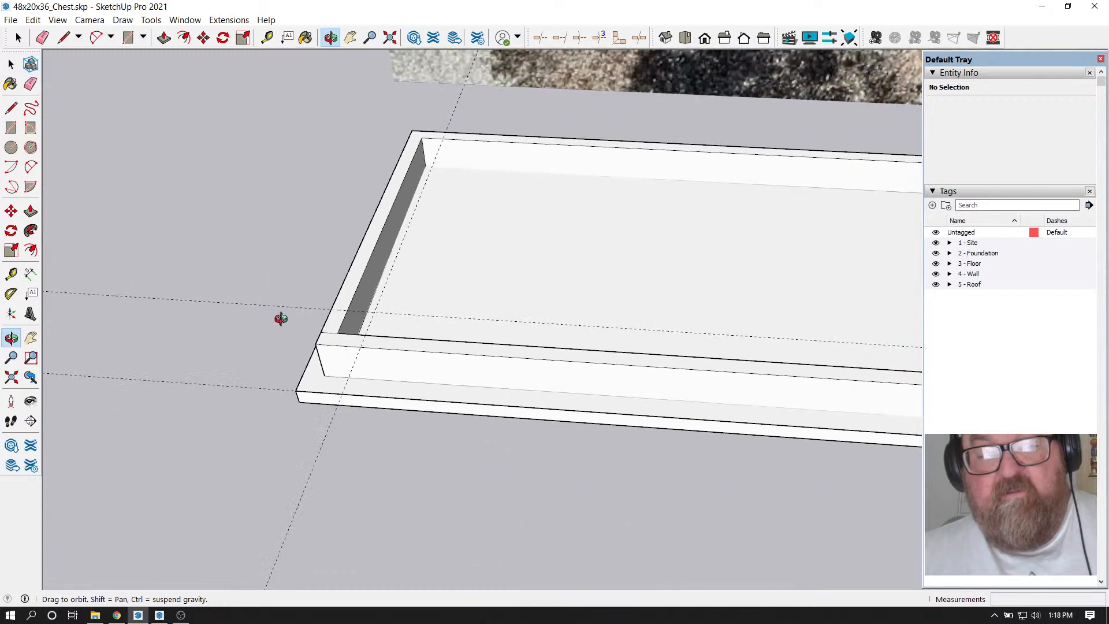
pyautogui.scroll(-2, 280, 320)
pyautogui.scroll(6, 294, 327)
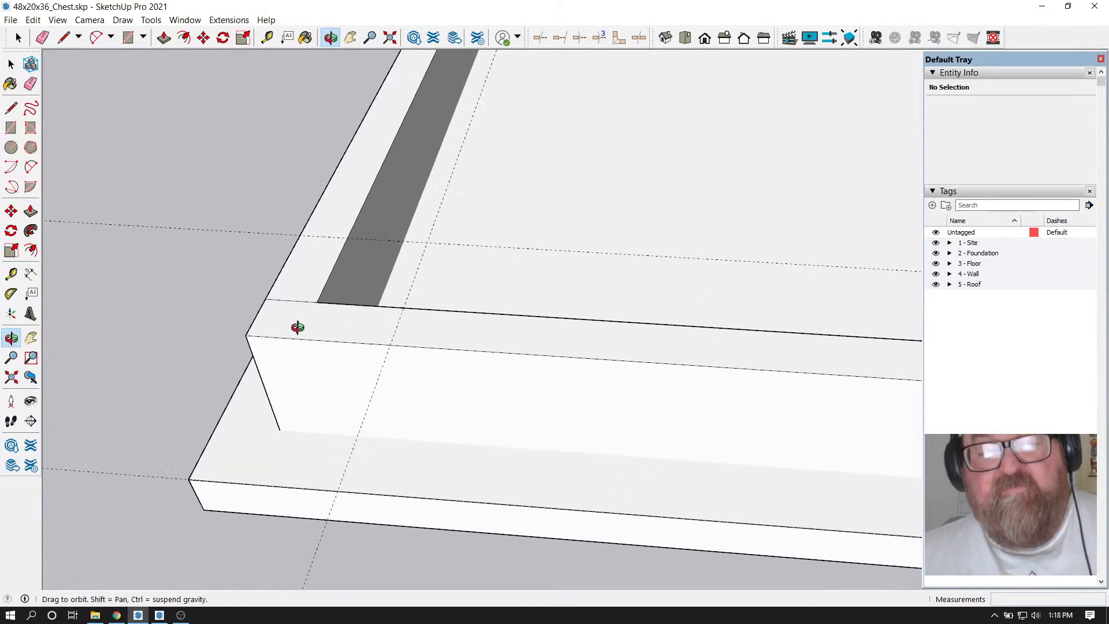
pyautogui.moveTo(358, 321); pyautogui.dragTo(349, 347)
pyautogui.moveTo(322, 245); pyautogui.dragTo(296, 316)
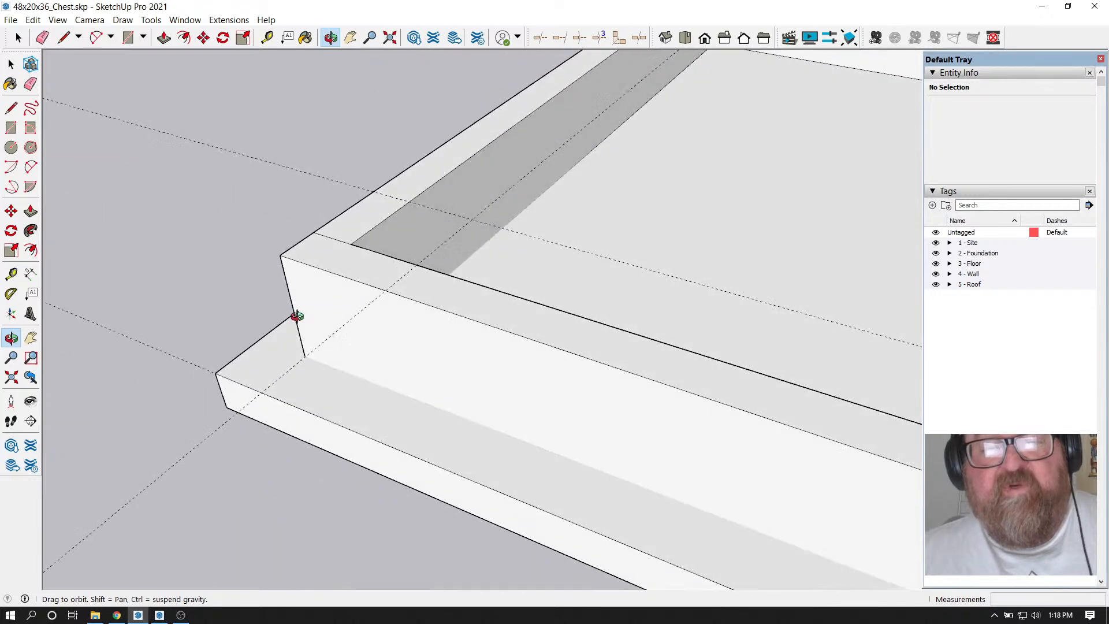
pyautogui.moveTo(385, 261); pyautogui.dragTo(513, 346)
pyautogui.click(63, 37)
pyautogui.scroll(1, 380, 315)
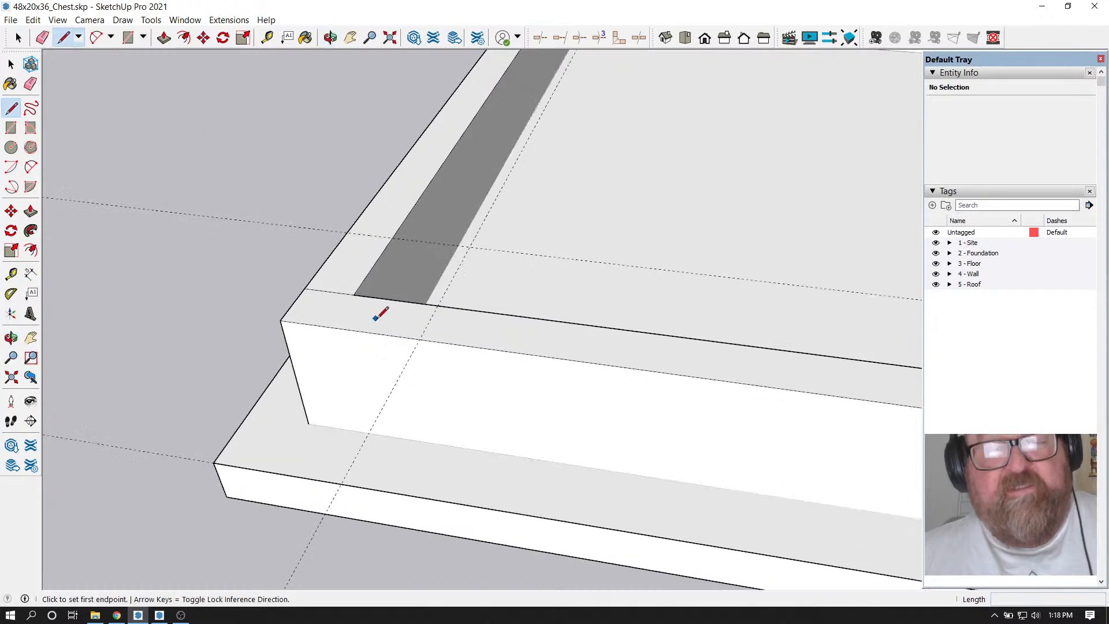
pyautogui.click(427, 327)
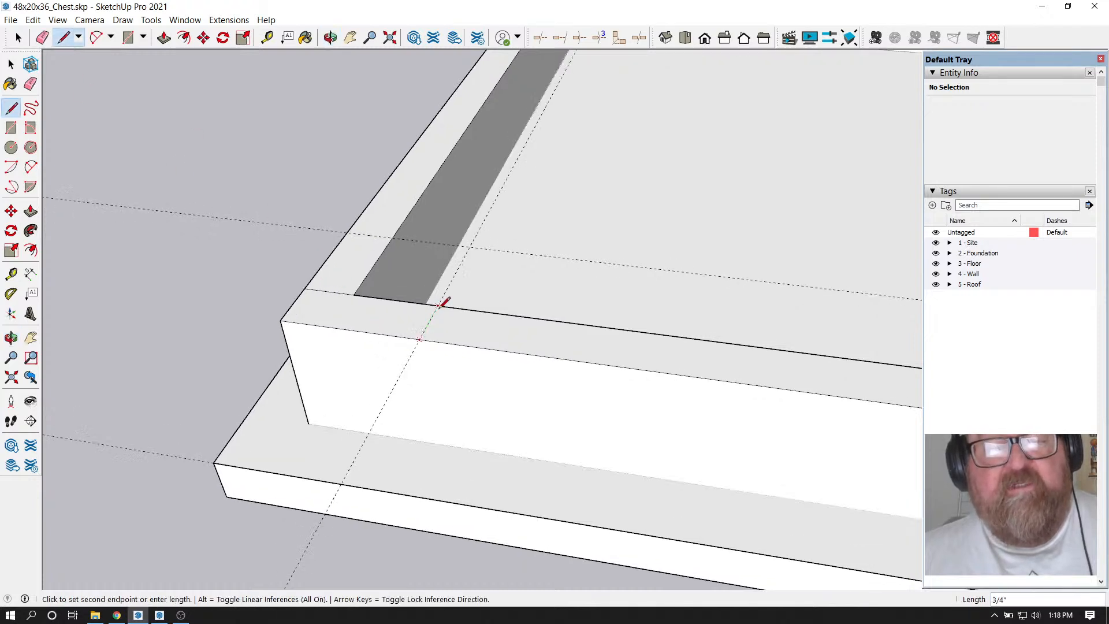
pyautogui.click(442, 302)
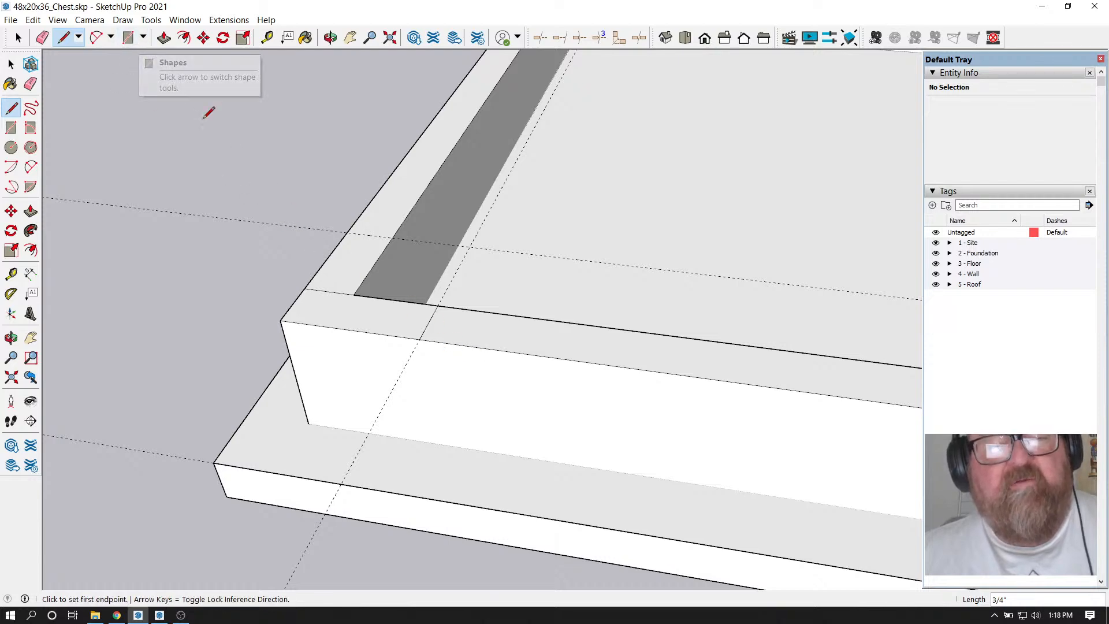
# Push/Pull the rest of the raised frame down 2 inches to the panel, leaving only the front-left corner block
pyautogui.click(331, 37)
pyautogui.moveTo(368, 241); pyautogui.dragTo(324, 383)
pyautogui.click(163, 38)
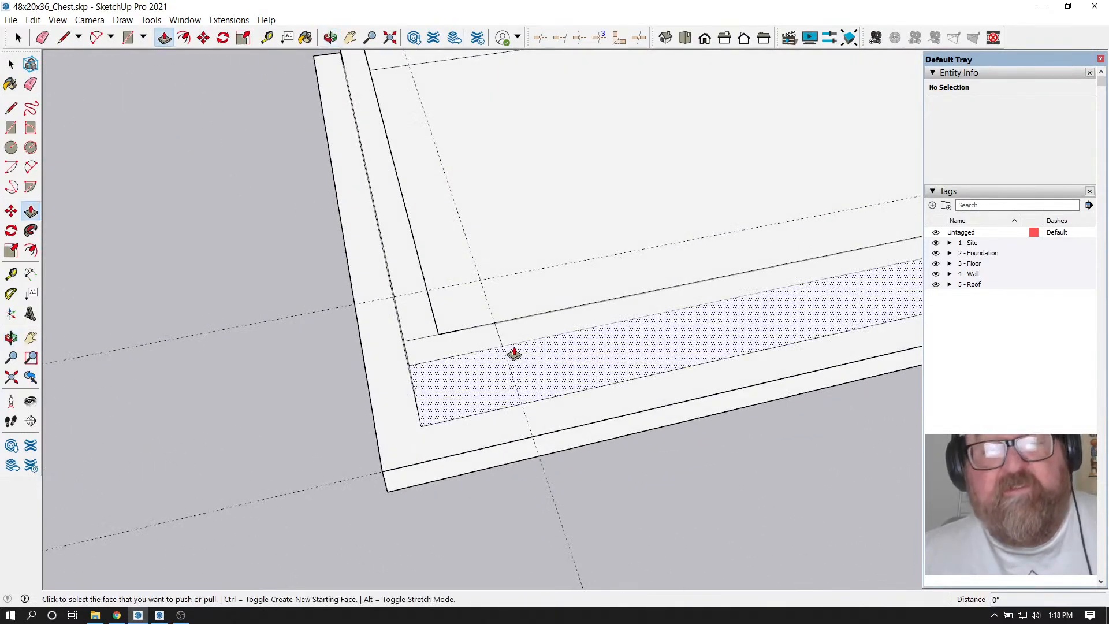
pyautogui.click(513, 354)
pyautogui.click(529, 411)
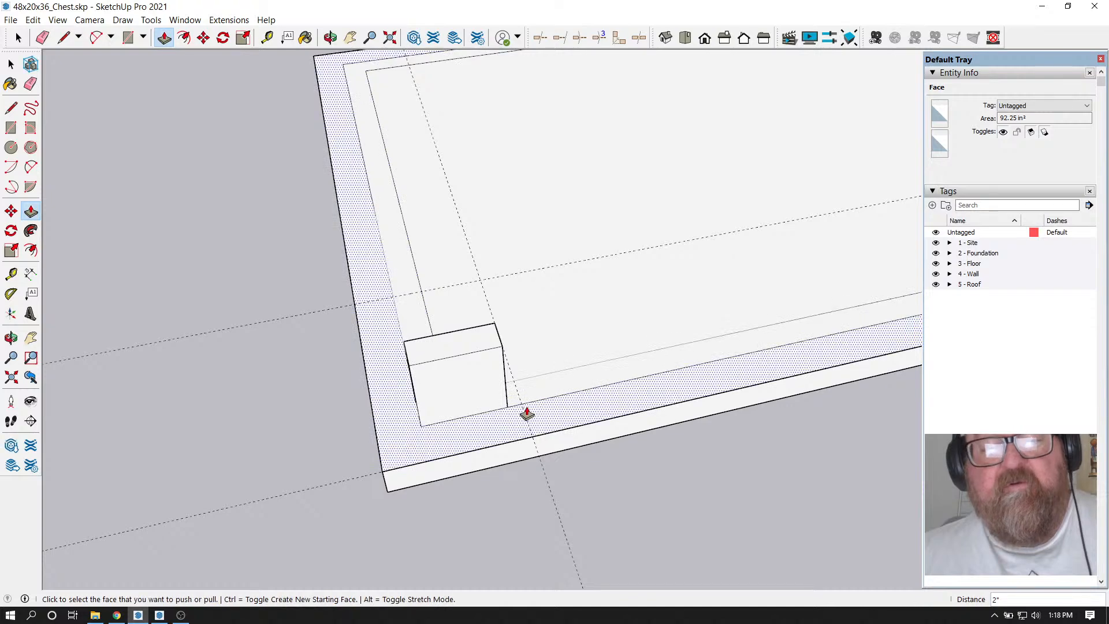
# Erase the leftover inner frame outlines on all four sides of the panel's top
pyautogui.scroll(2, 376, 323)
pyautogui.click(42, 38)
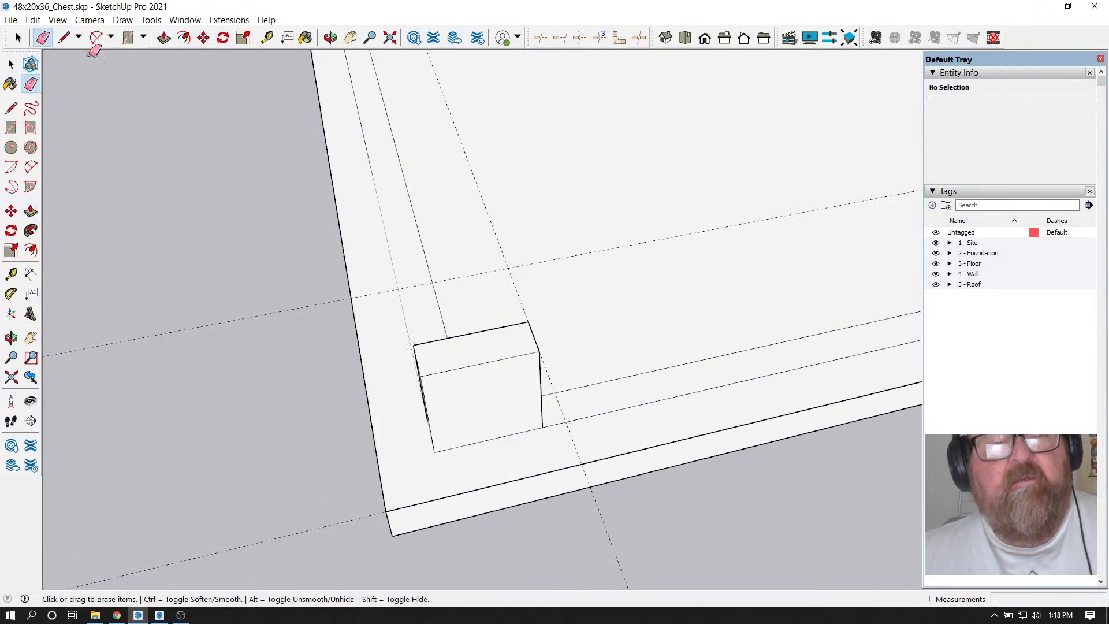
pyautogui.click(415, 224)
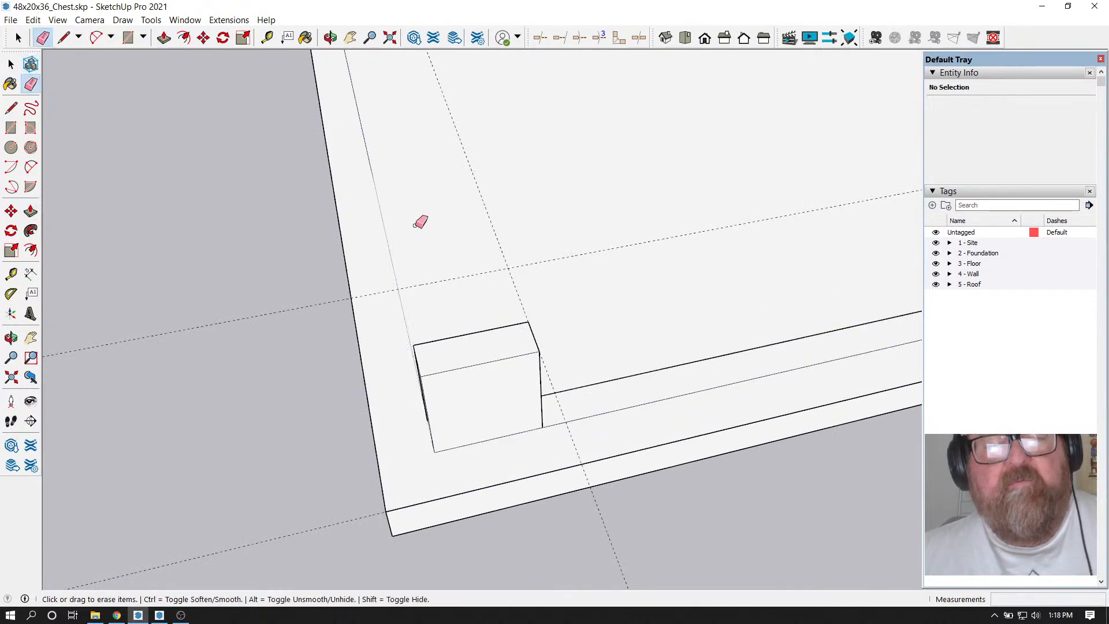
pyautogui.click(580, 387)
pyautogui.scroll(-3, 478, 478)
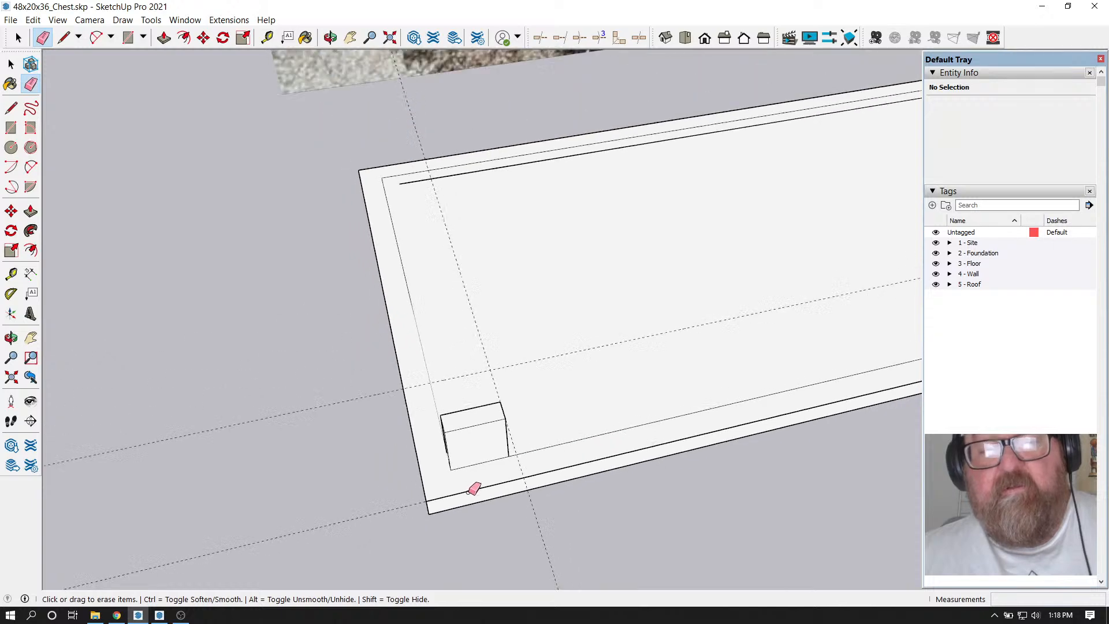
pyautogui.click(440, 181)
pyautogui.scroll(-5, 404, 334)
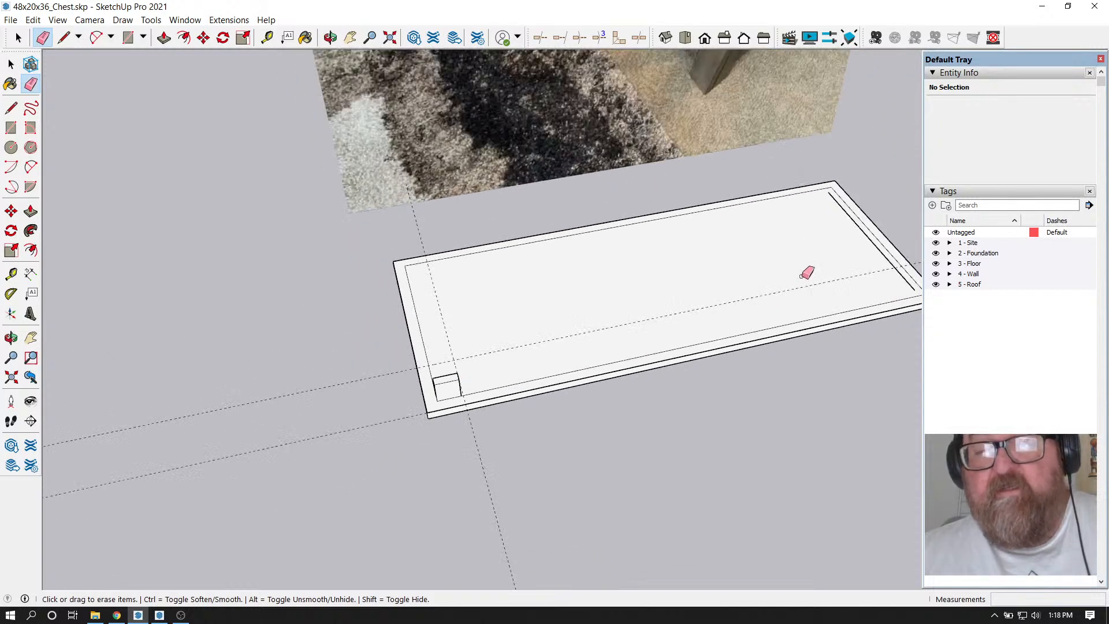
pyautogui.click(875, 243)
pyautogui.scroll(5, 453, 398)
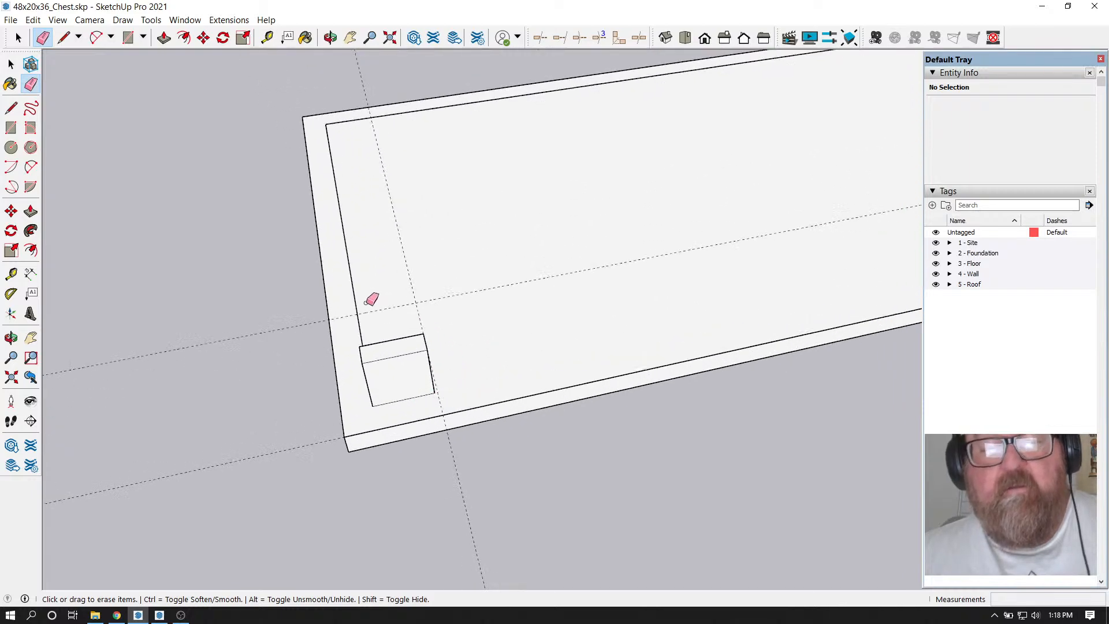
# Erase the remaining outer frame outlines along the panel's left, back and right sides, undoing the accidental erasure of the panel's own edges
pyautogui.click(350, 273)
pyautogui.moveTo(344, 285); pyautogui.dragTo(297, 284)
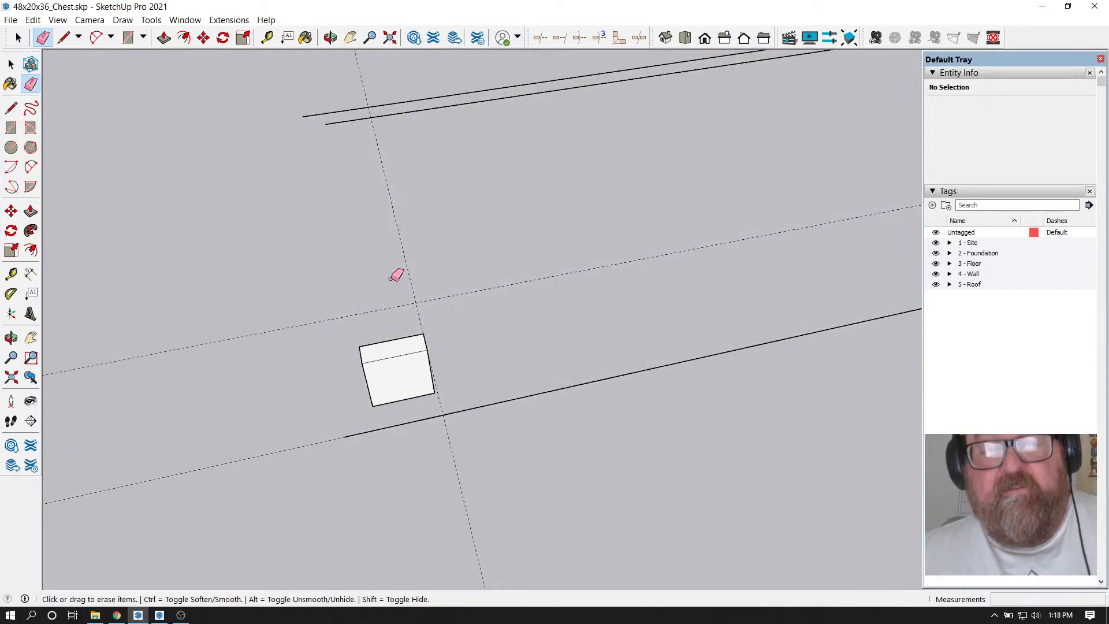
pyautogui.hotkey('ctrl', 'z')
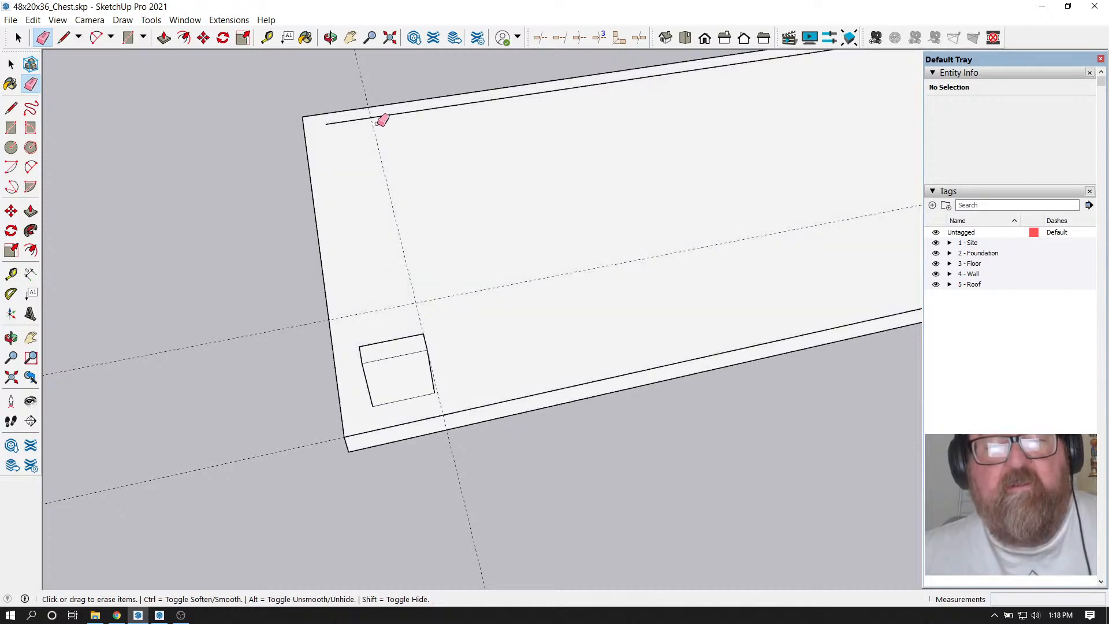
pyautogui.click(392, 111)
pyautogui.scroll(-5, 265, 395)
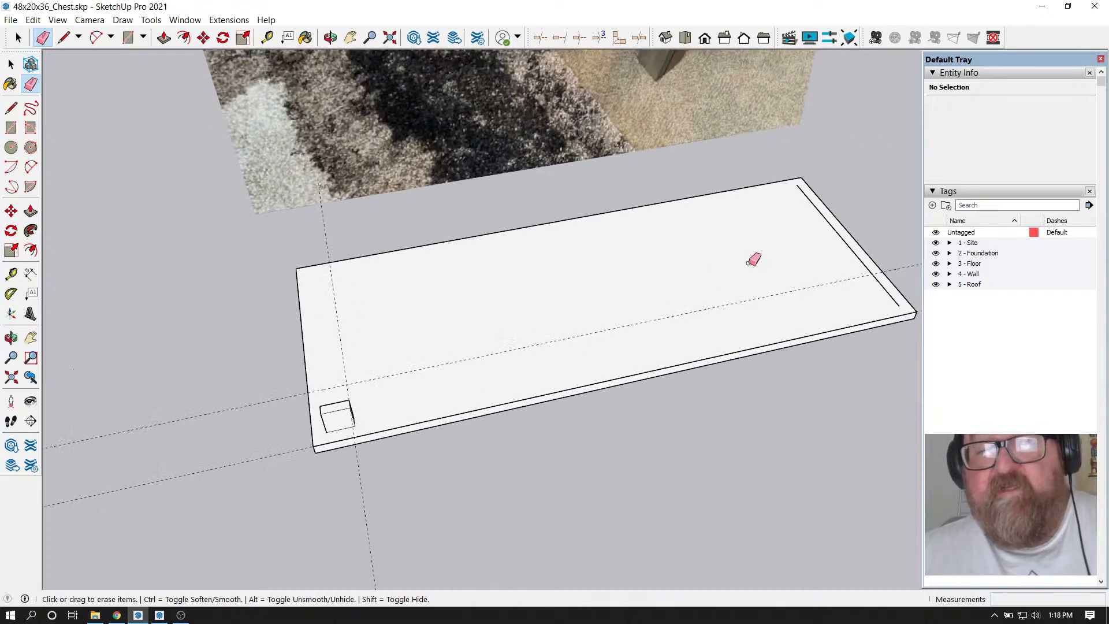
pyautogui.click(854, 247)
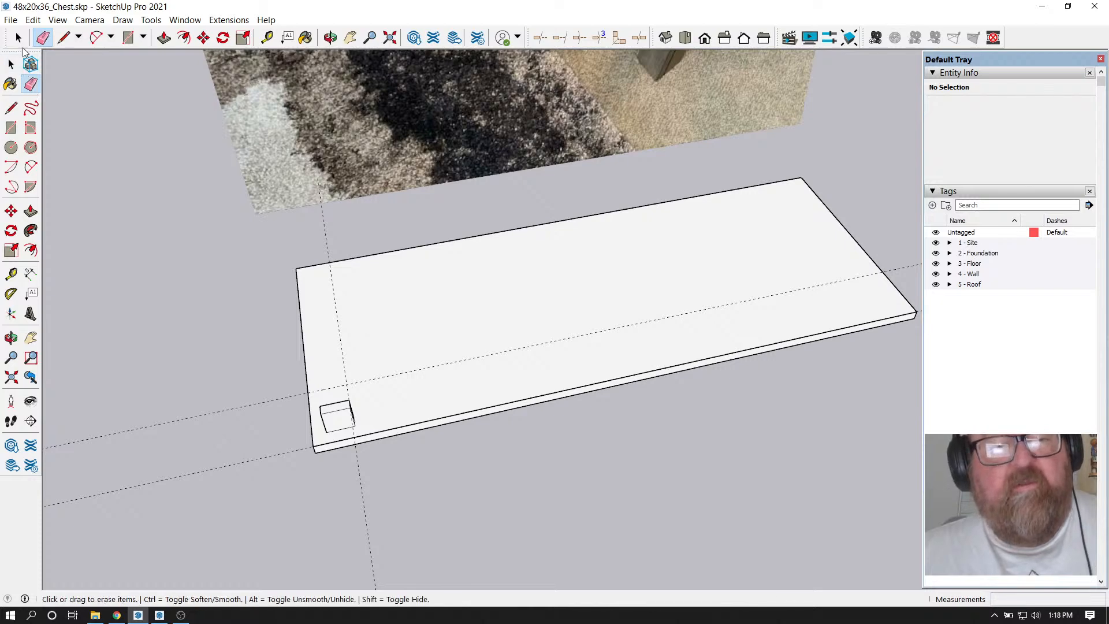
pyautogui.press('space')
pyautogui.click(388, 436)
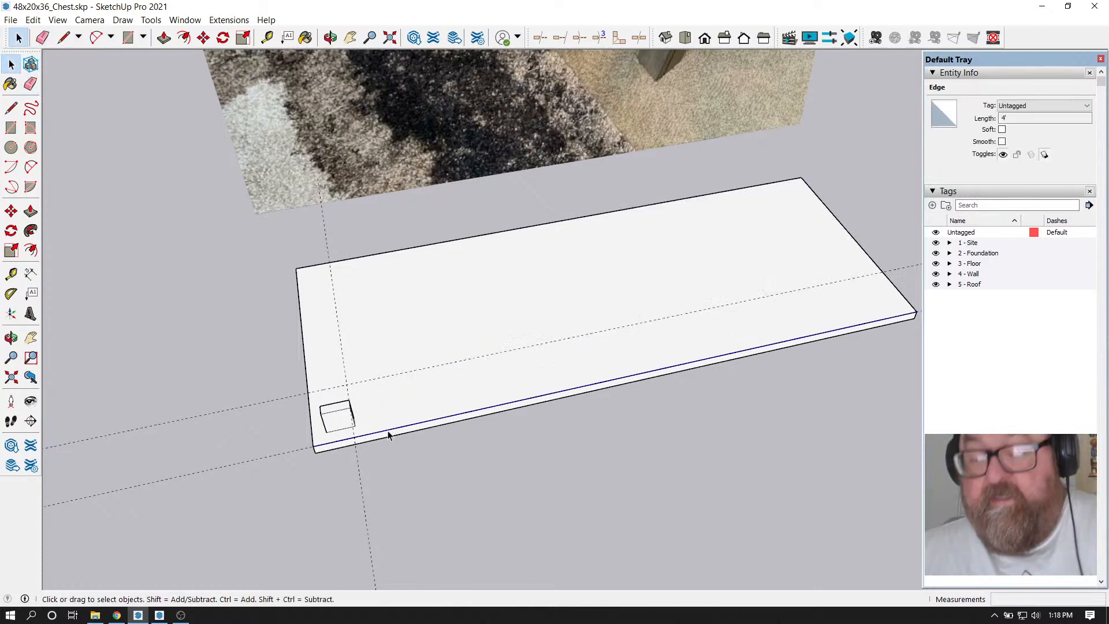
pyautogui.press('Escape')
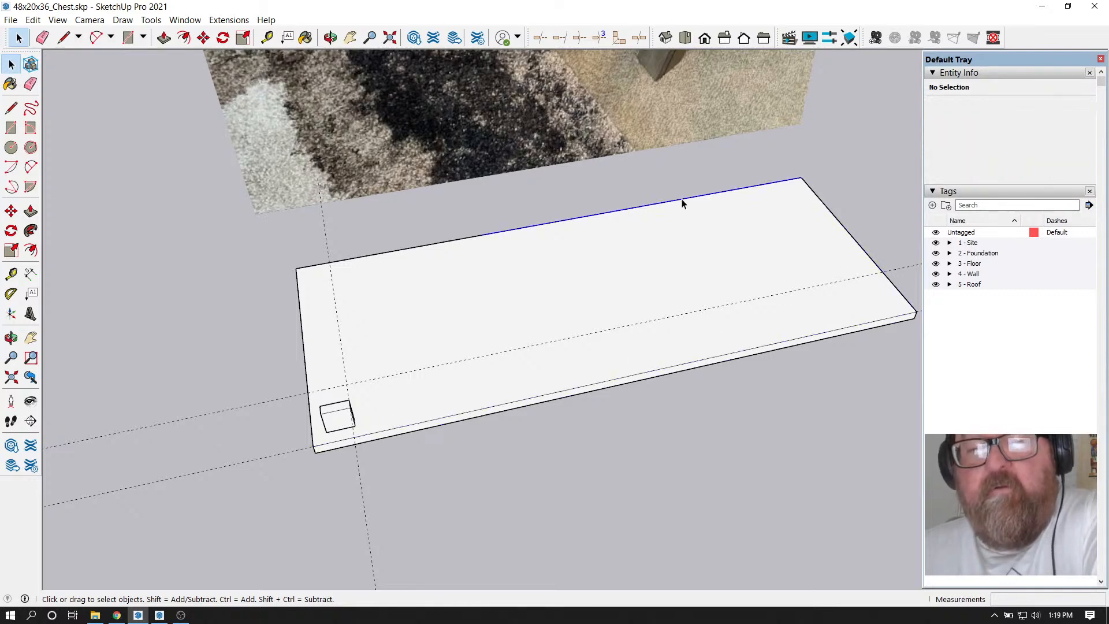
pyautogui.click(299, 307)
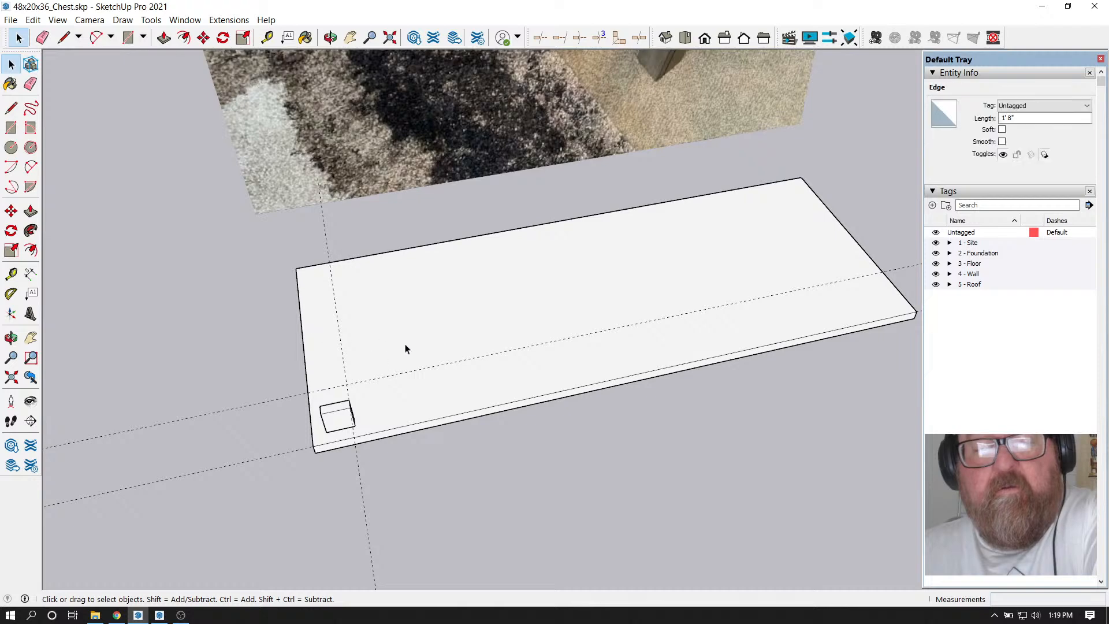
# Delete all guides from the model
pyautogui.scroll(5, 358, 404)
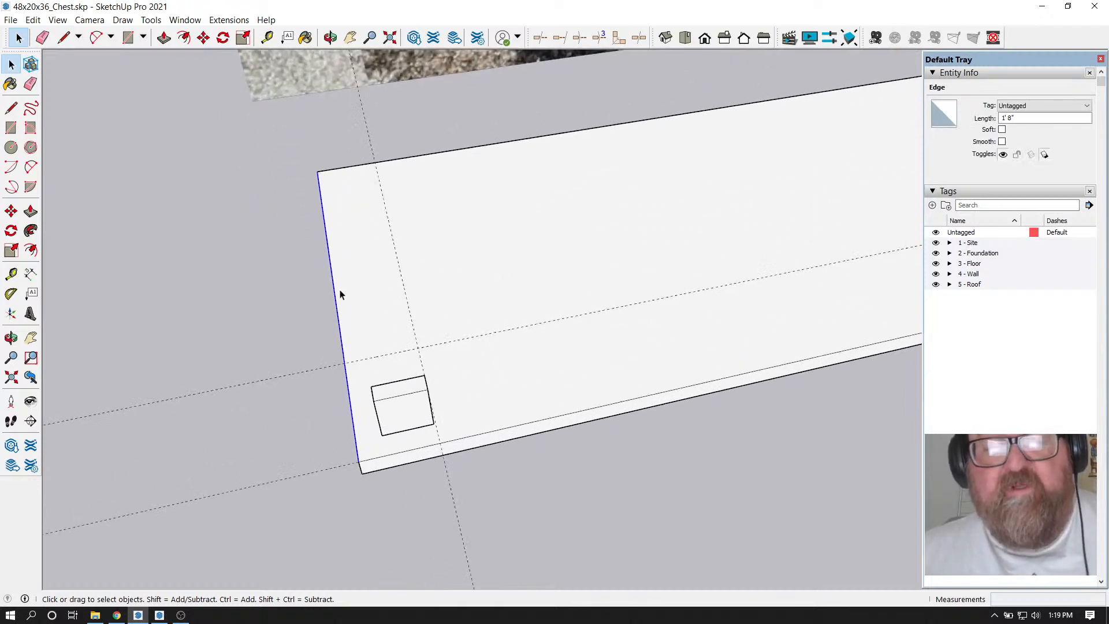
pyautogui.click(33, 20)
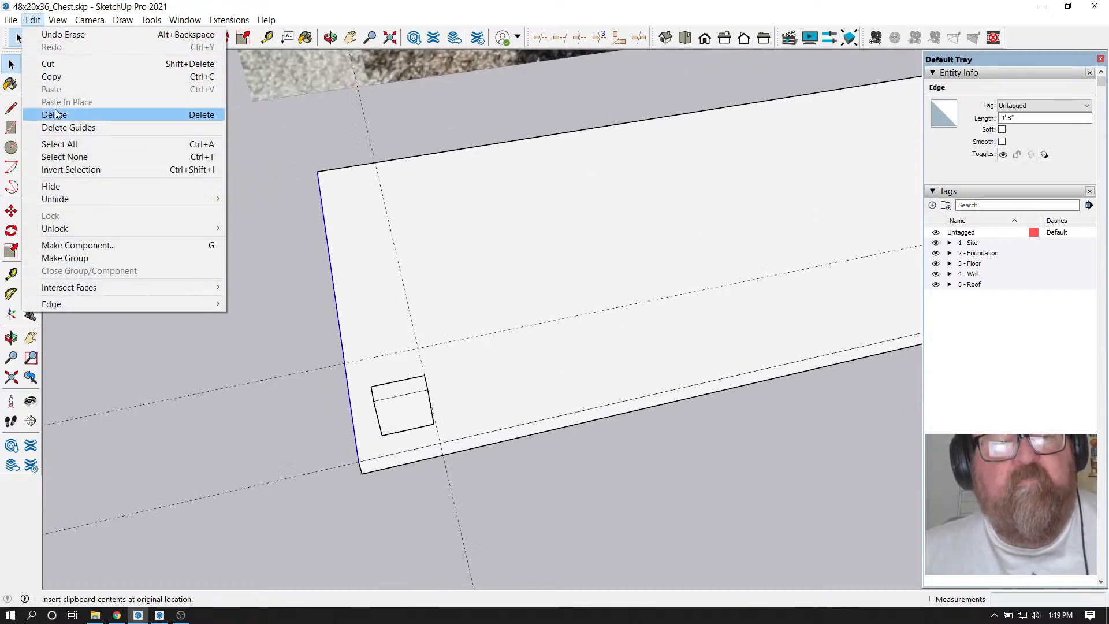
pyautogui.click(72, 128)
# Place Tape Measure guides 1 inch in from the left, back and front edges of the panel's top face
pyautogui.click(267, 38)
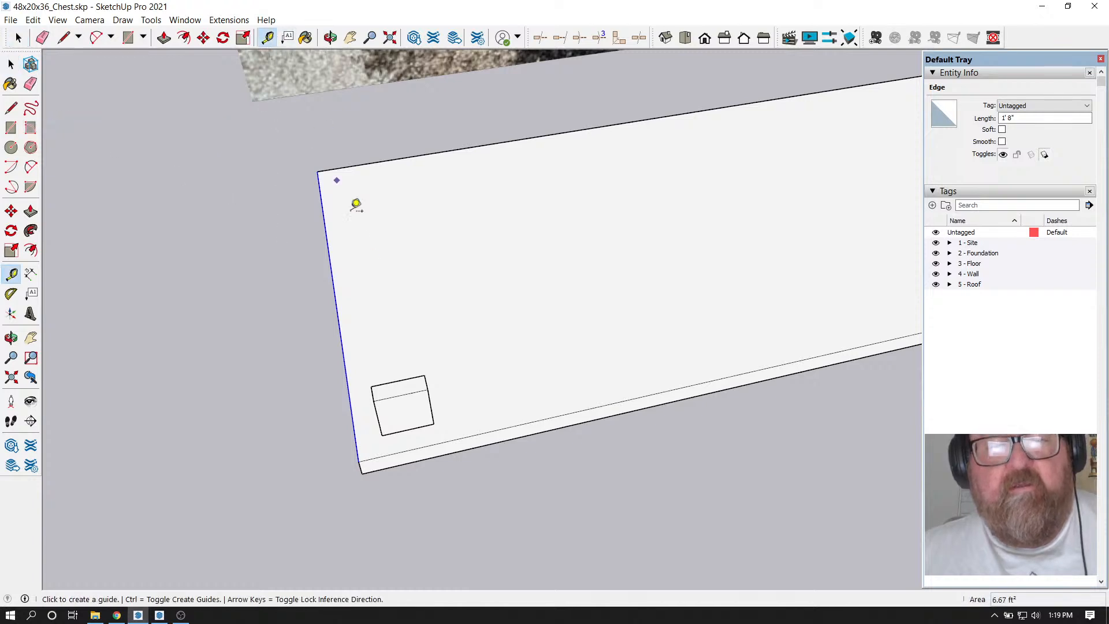
pyautogui.scroll(1, 364, 260)
pyautogui.click(328, 320)
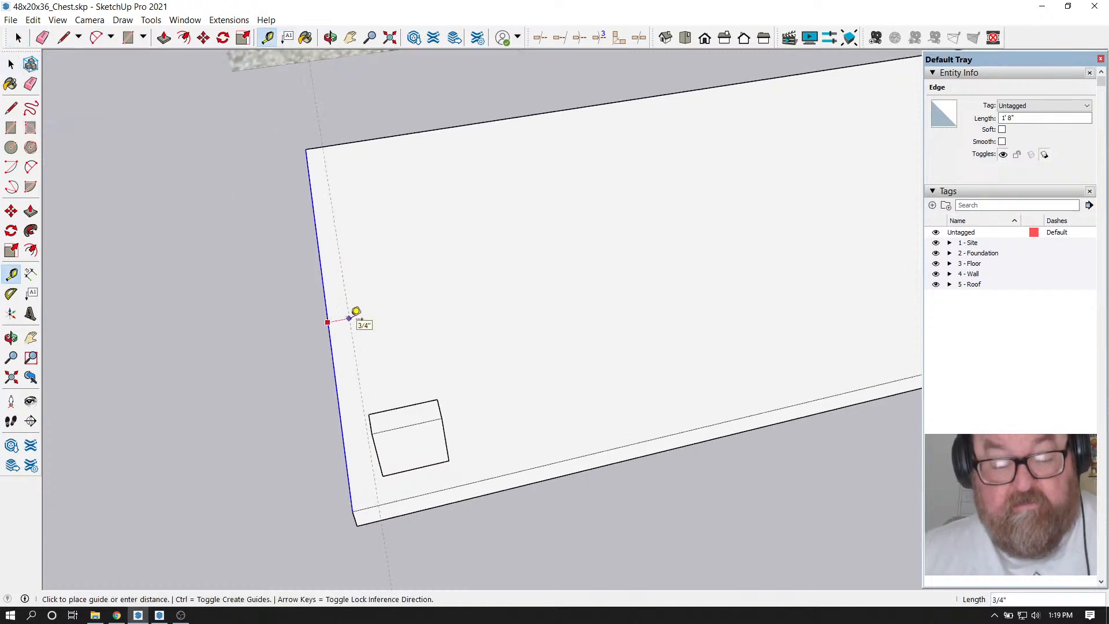
pyautogui.write('1')
pyautogui.press('Return')
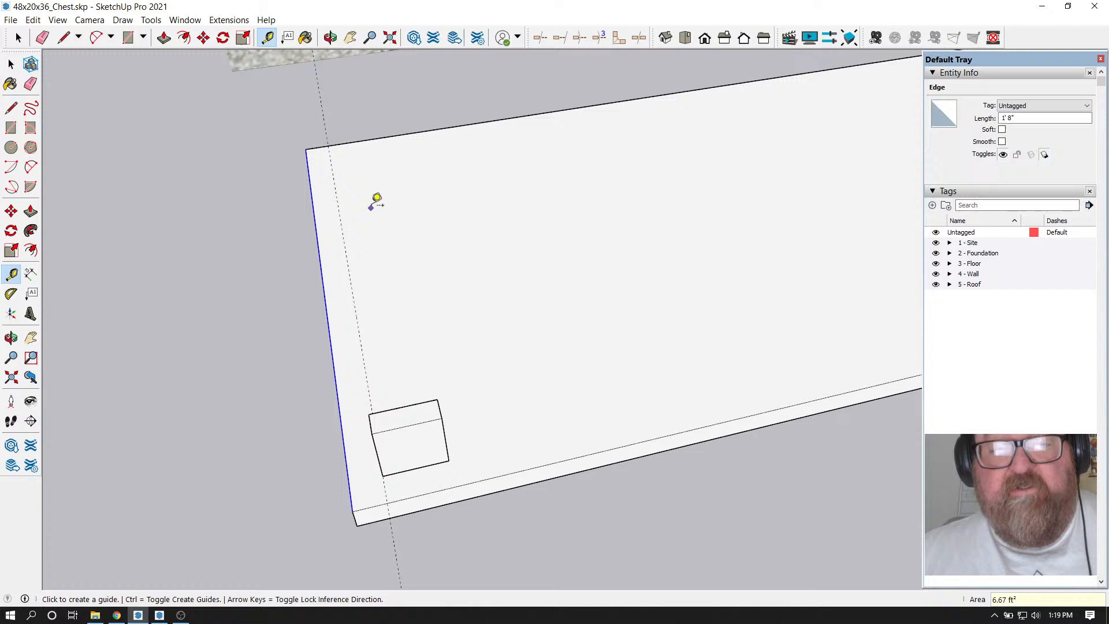
pyautogui.click(396, 135)
pyautogui.write('1')
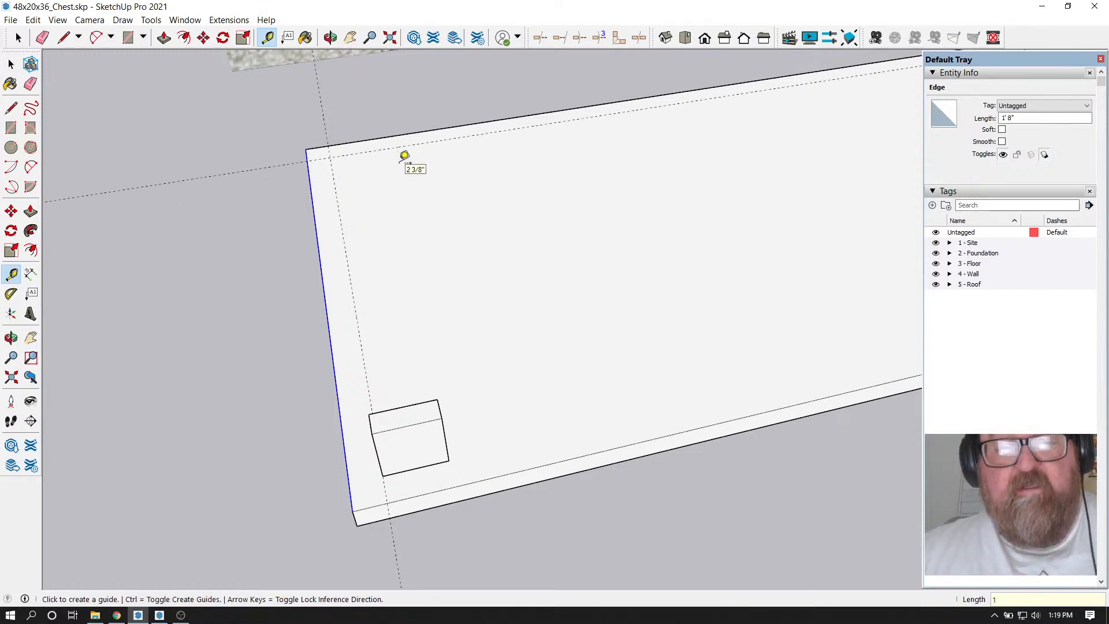
pyautogui.click(482, 480)
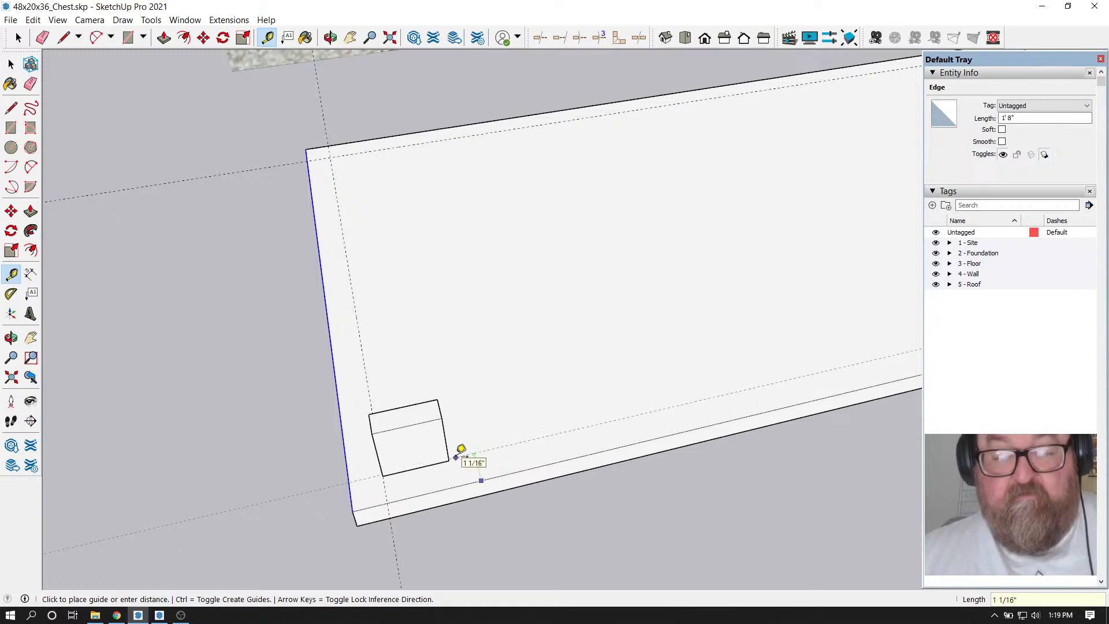
pyautogui.press('Return')
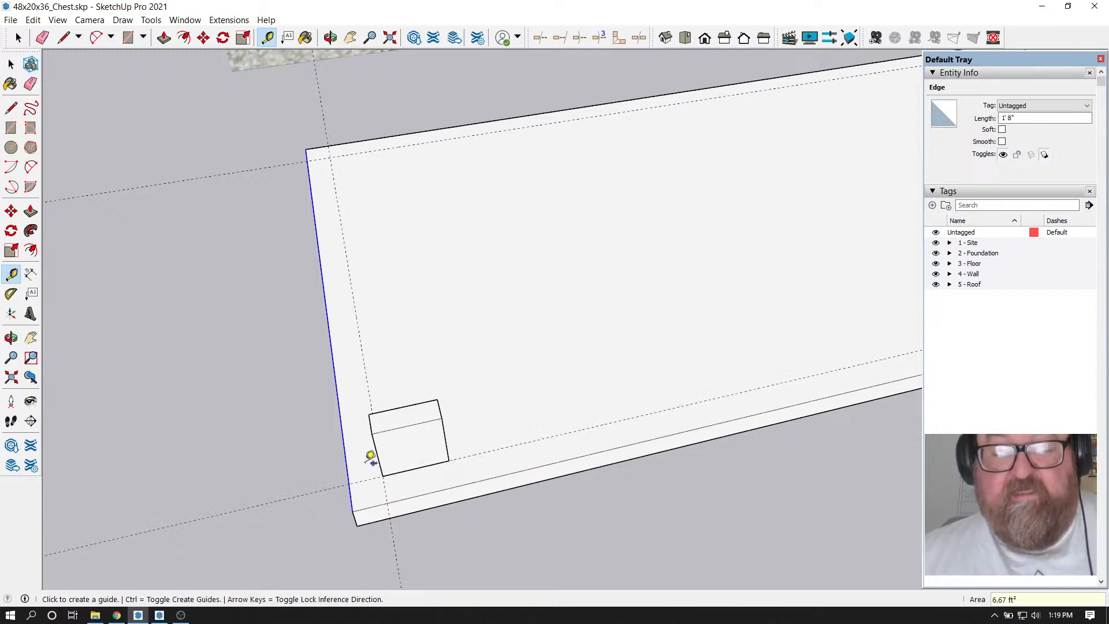
pyautogui.scroll(2, 352, 460)
pyautogui.scroll(-1, 562, 462)
# Push/Pull the top face of the front-left corner block up 2' 10" into a tall post
pyautogui.click(330, 37)
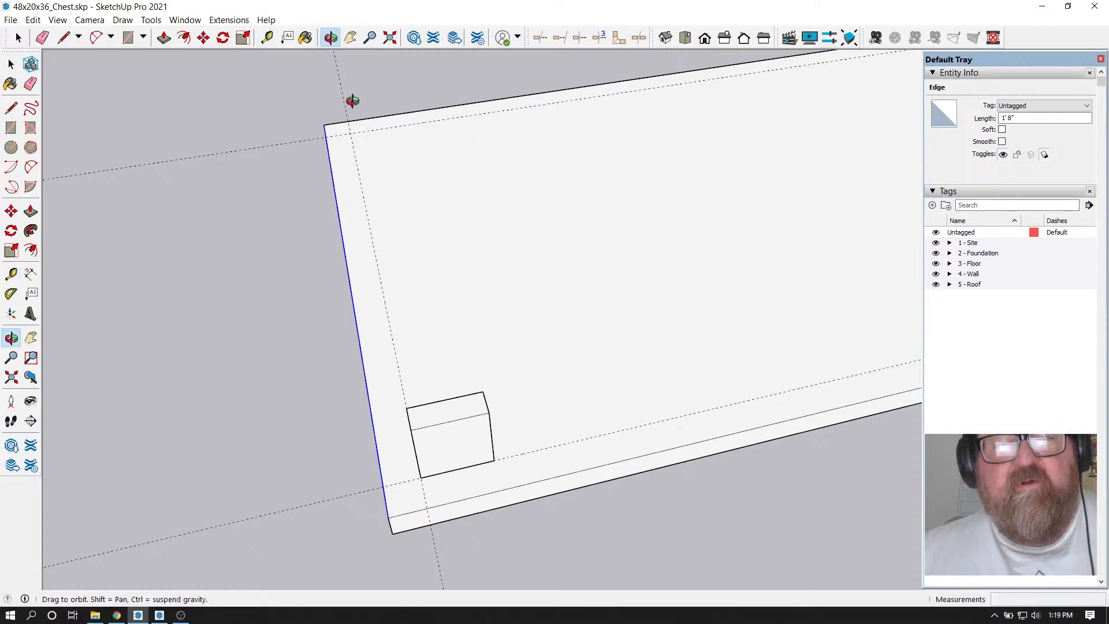
pyautogui.moveTo(351, 102); pyautogui.dragTo(510, 455)
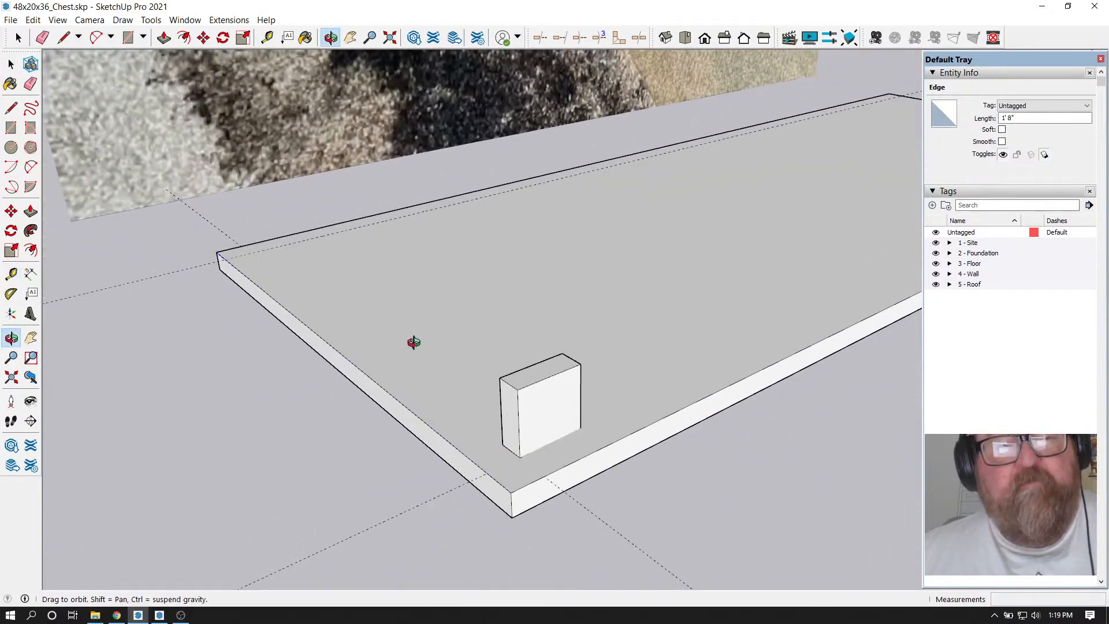
pyautogui.click(128, 38)
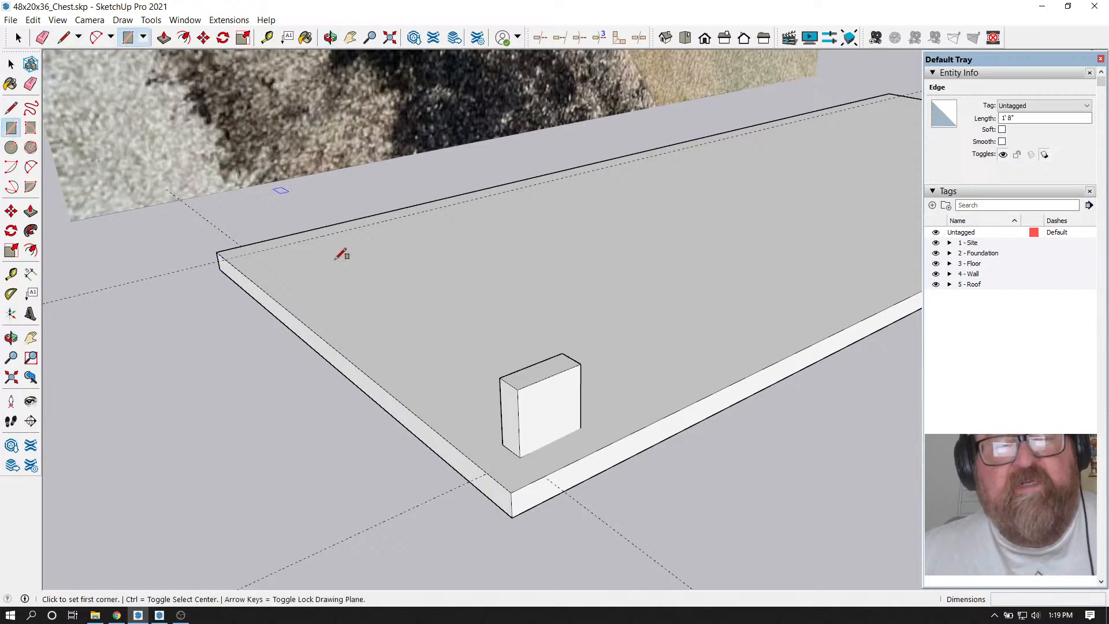
pyautogui.scroll(-2, 514, 411)
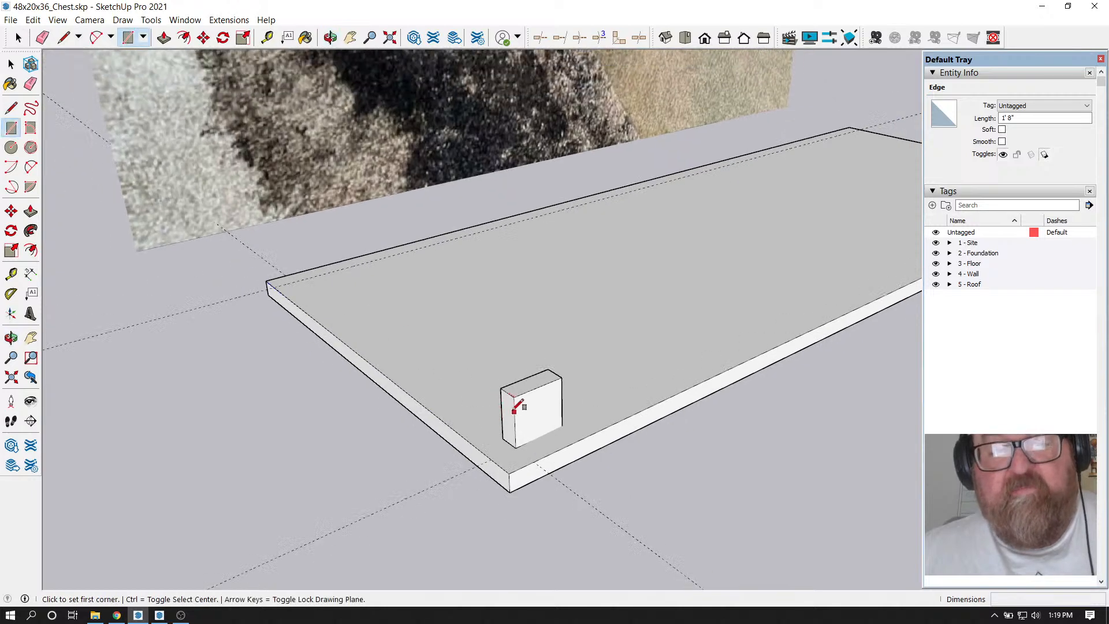
pyautogui.click(164, 38)
pyautogui.click(537, 382)
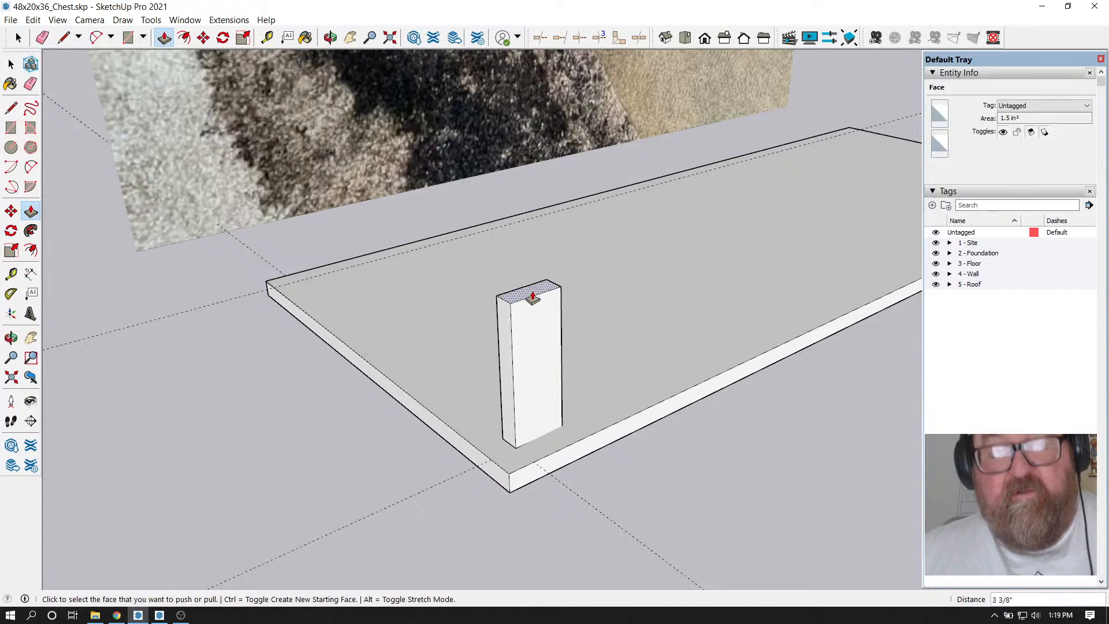
pyautogui.click(533, 297)
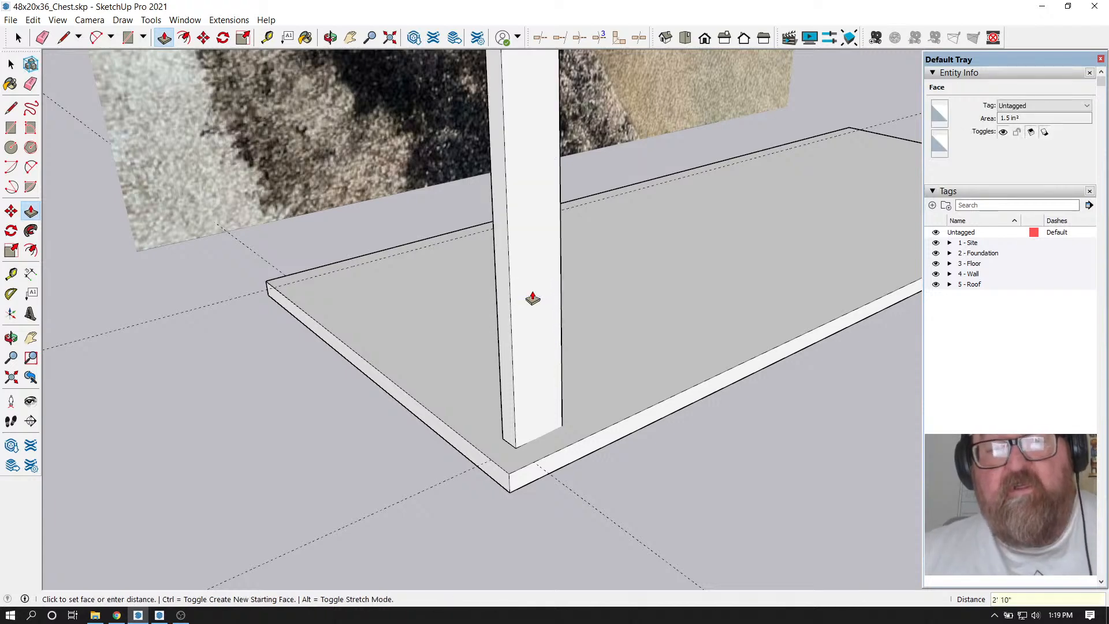
pyautogui.click(532, 298)
# Place a horizontal guide on the corner post 35.25 inches above its bottom front edge
pyautogui.moveTo(533, 298); pyautogui.dragTo(542, 437, button='middle')
pyautogui.press('t')
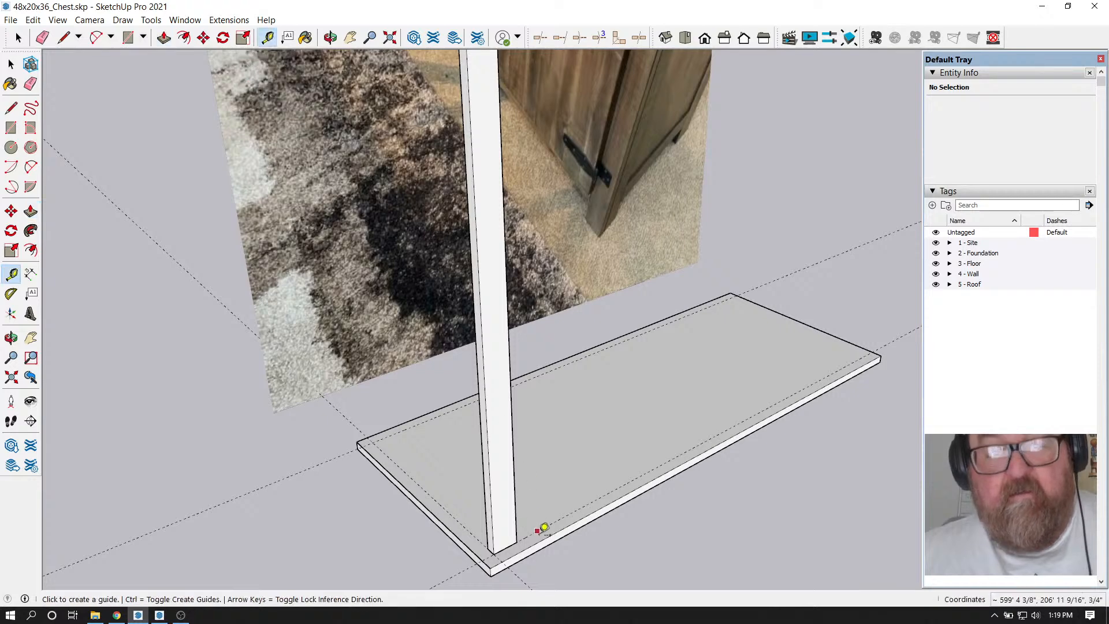
pyautogui.click(513, 536)
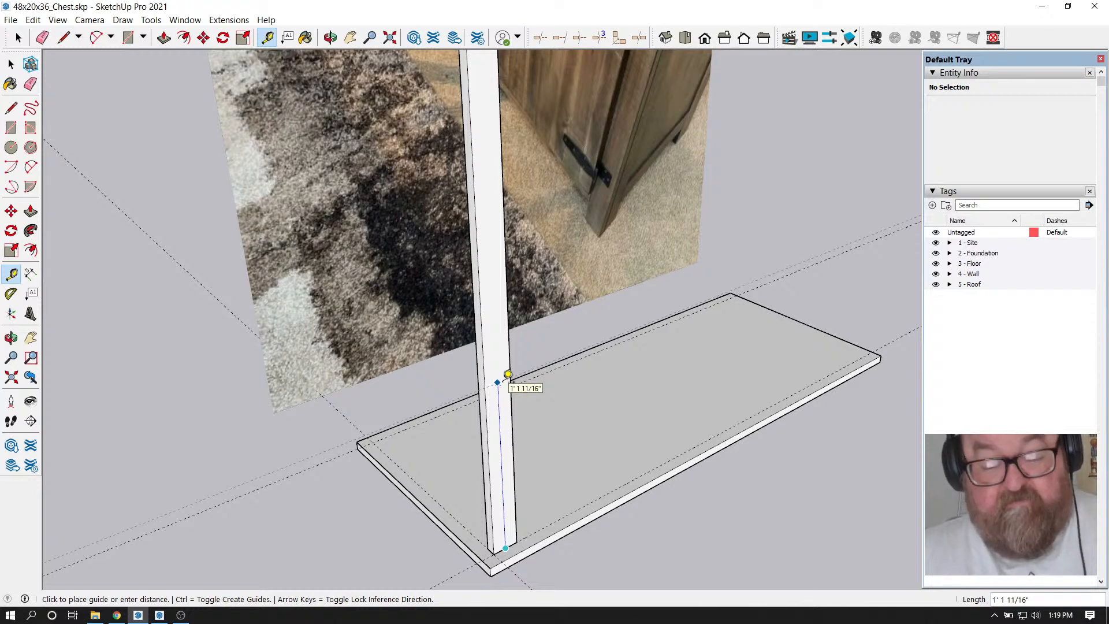
pyautogui.write('35')
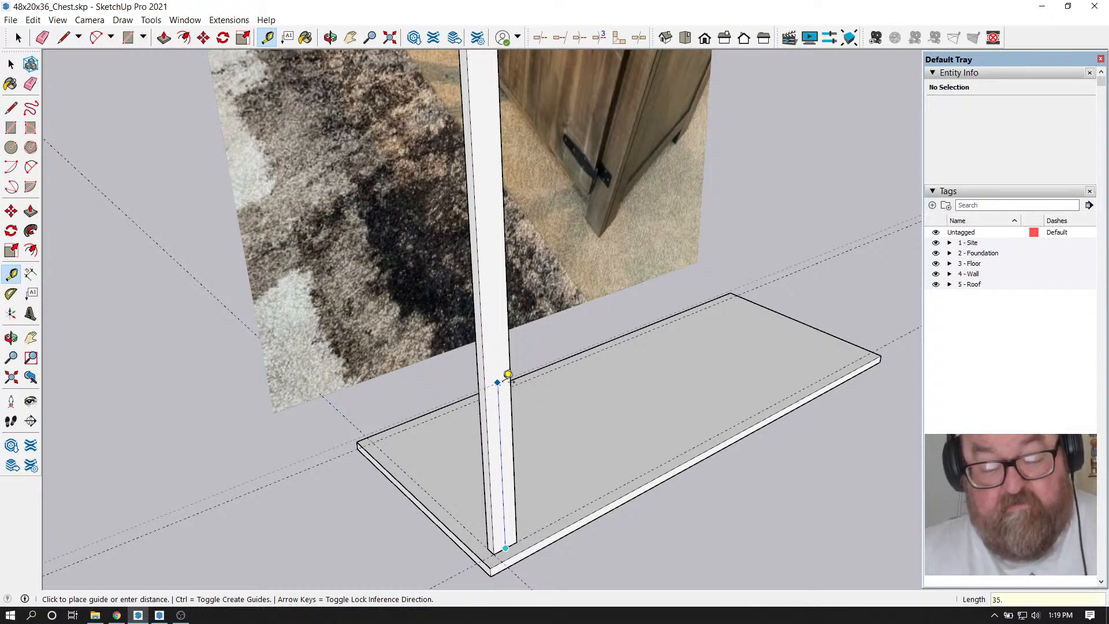
pyautogui.write('.25')
pyautogui.press('Return')
pyautogui.moveTo(508, 374); pyautogui.dragTo(485, 231, button='middle')
pyautogui.scroll(5, 486, 228)
pyautogui.scroll(3, 501, 227)
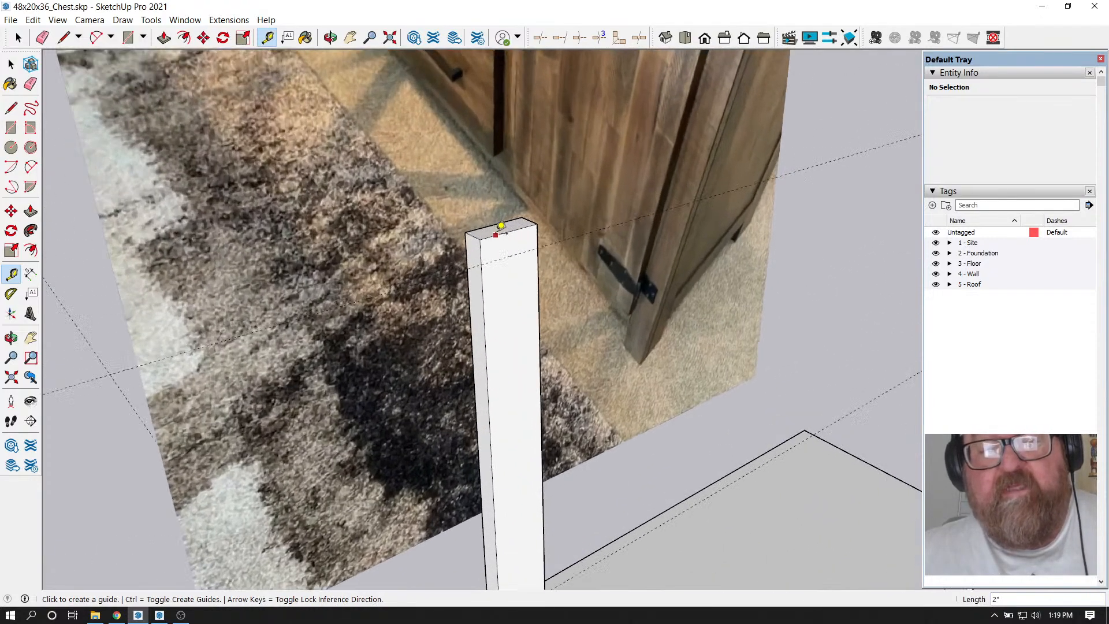
# Push the post's top face down 3/4" to the horizontal guide
pyautogui.click(164, 37)
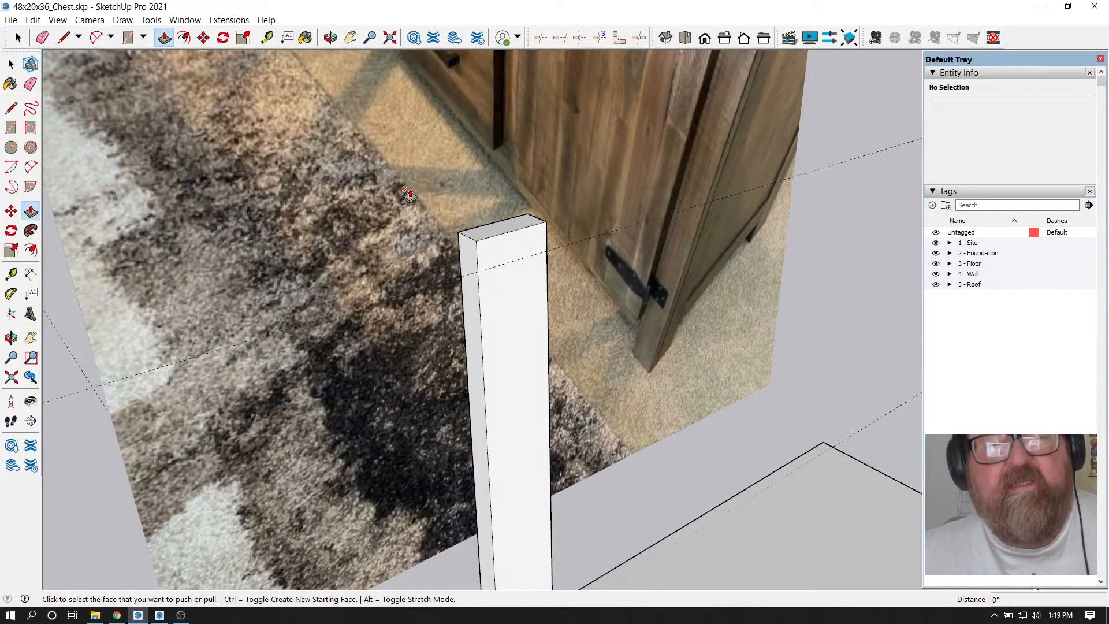
pyautogui.click(497, 231)
pyautogui.click(535, 261)
pyautogui.scroll(-6, 409, 251)
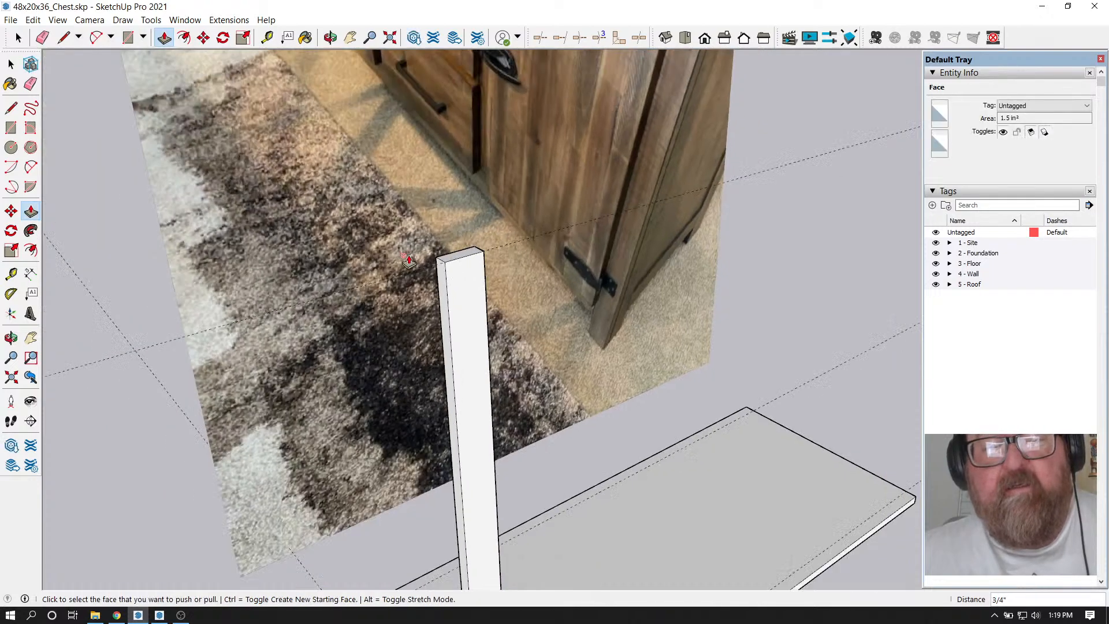
pyautogui.keyDown('shift'); pyautogui.moveTo(459, 479); pyautogui.dragTo(477, 421, button='middle'); pyautogui.keyUp('shift')
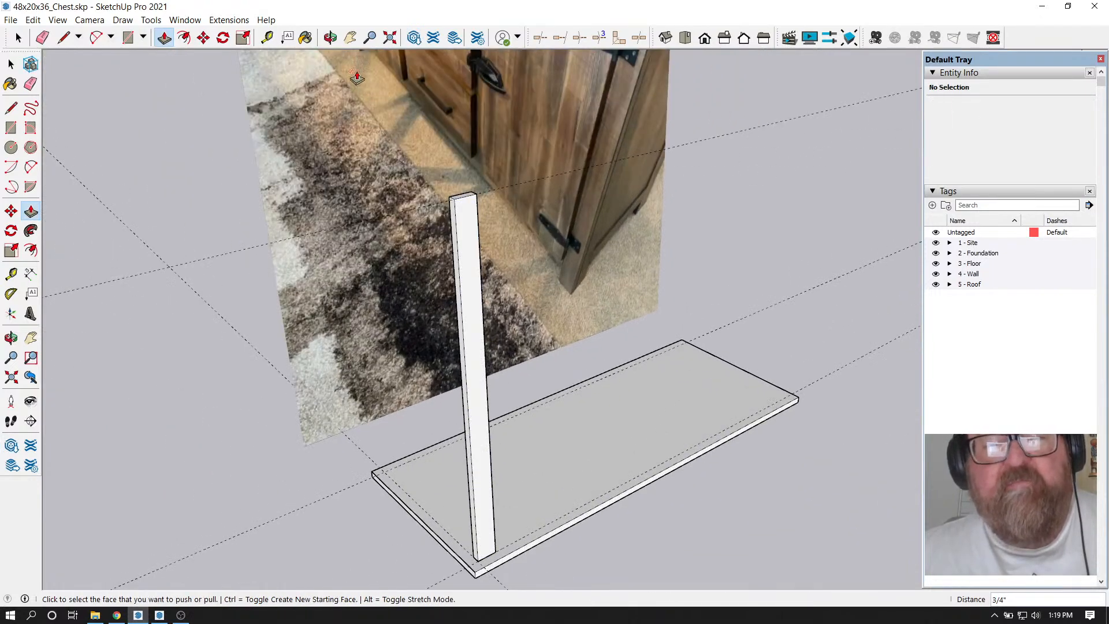
# Select all connected geometry of the corner post and make it a group
pyautogui.click(331, 37)
pyautogui.moveTo(641, 257); pyautogui.dragTo(439, 391)
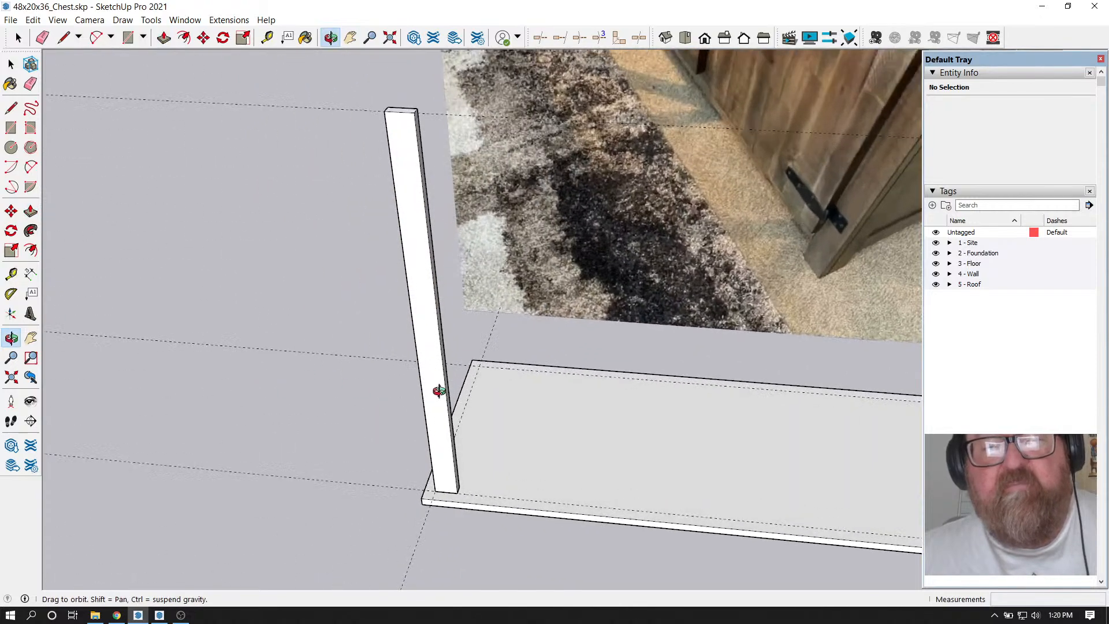
pyautogui.moveTo(461, 458); pyautogui.dragTo(446, 358)
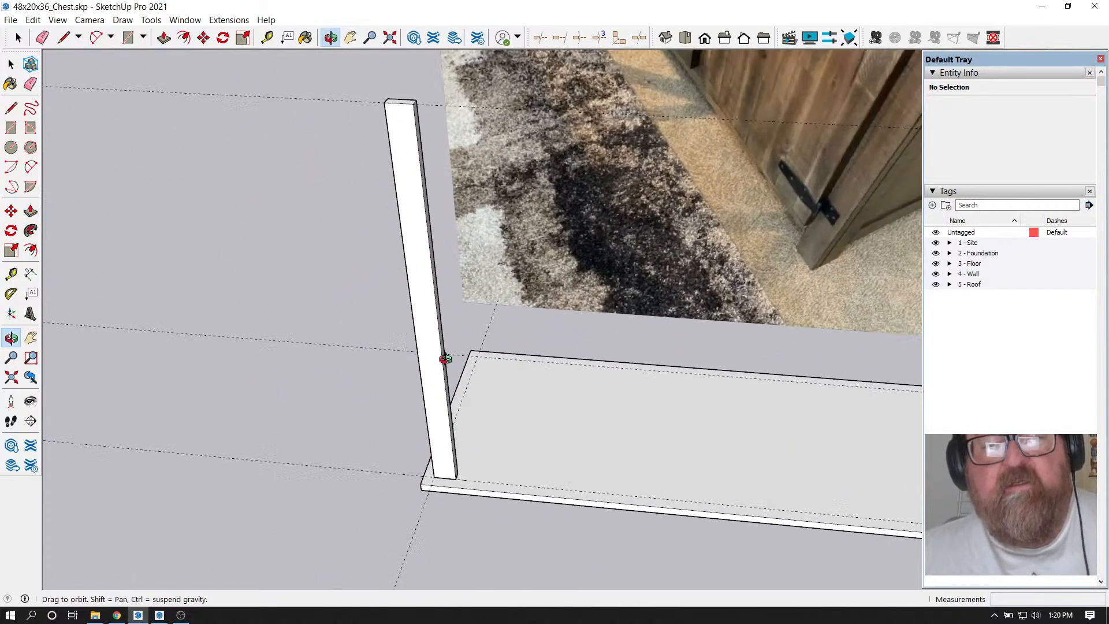
pyautogui.press('space')
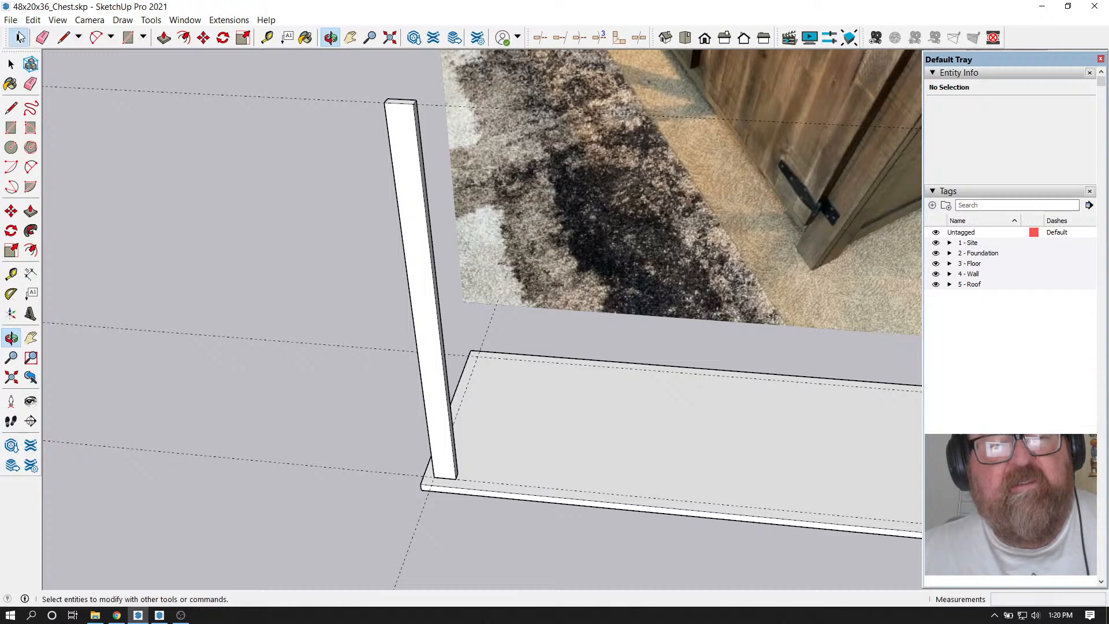
pyautogui.click(415, 194)
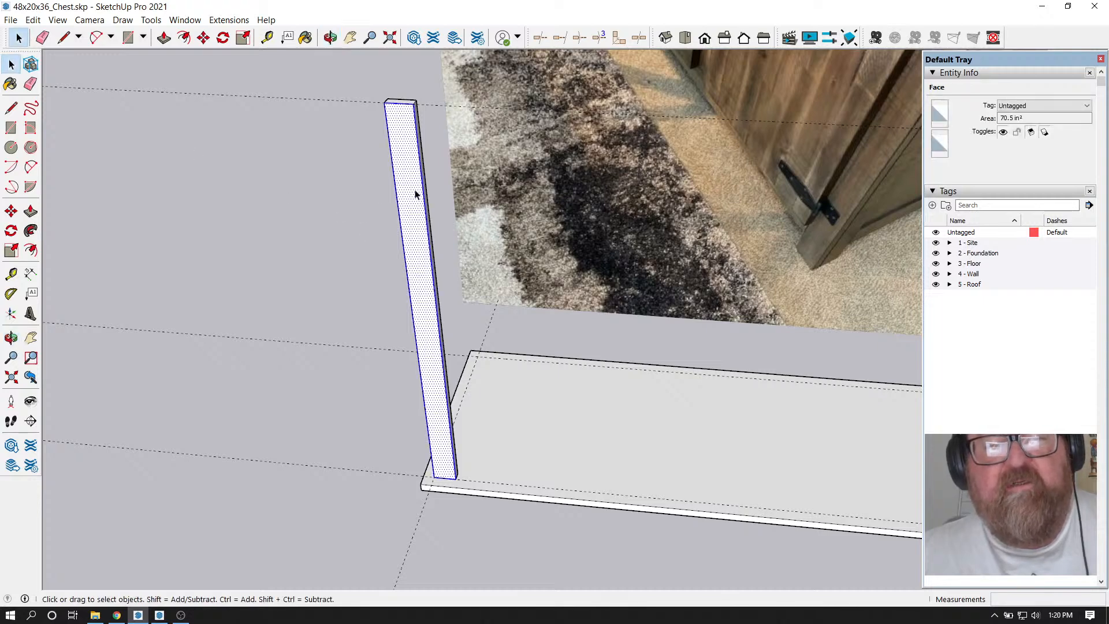
pyautogui.tripleClick(415, 194)
pyautogui.rightClick(411, 190)
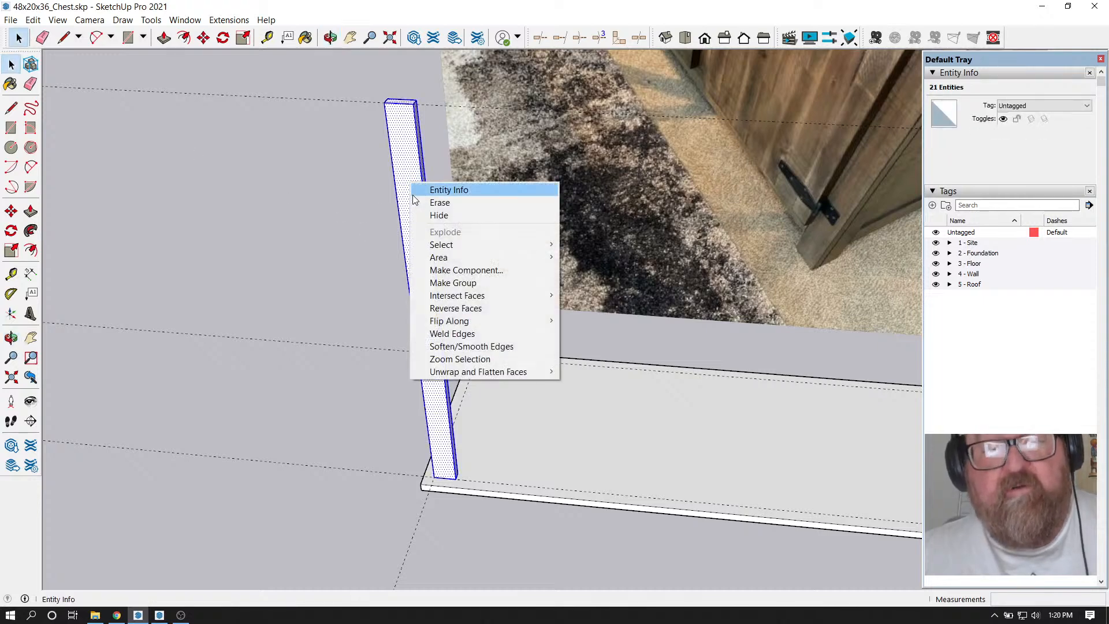
pyautogui.click(419, 282)
# Turn the post group into a component named cornerframe
pyautogui.rightClick(415, 271)
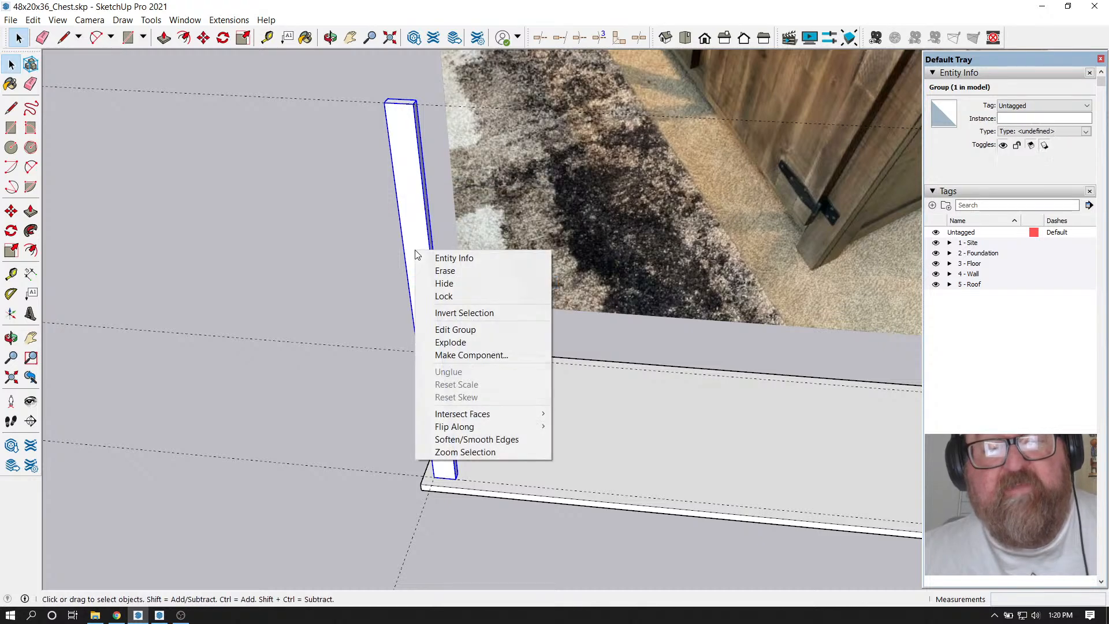
pyautogui.click(437, 356)
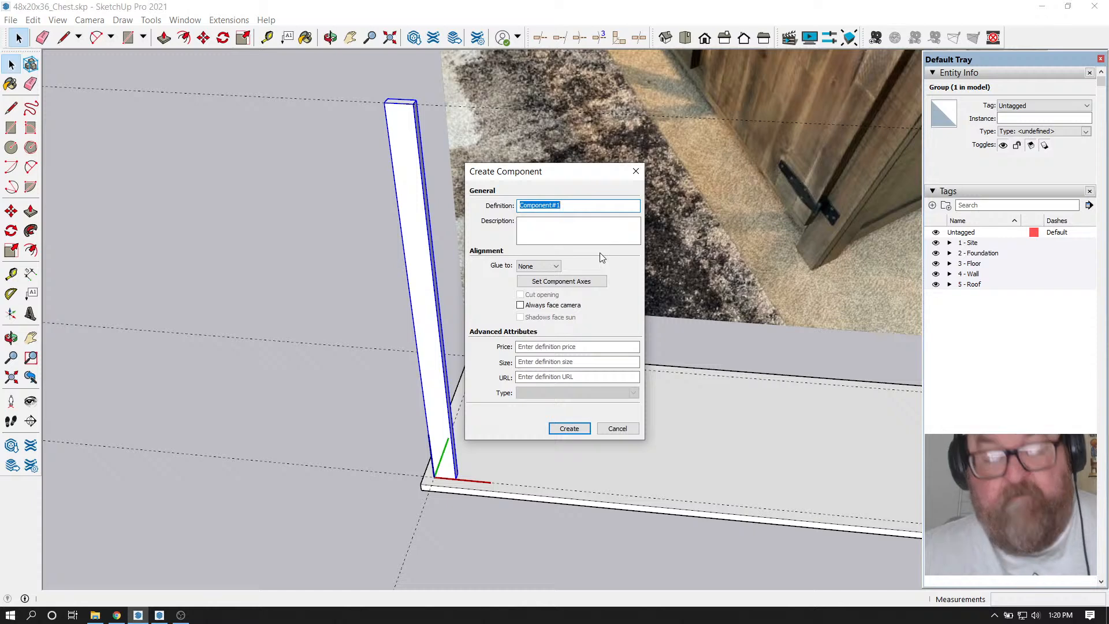
pyautogui.write('corner')
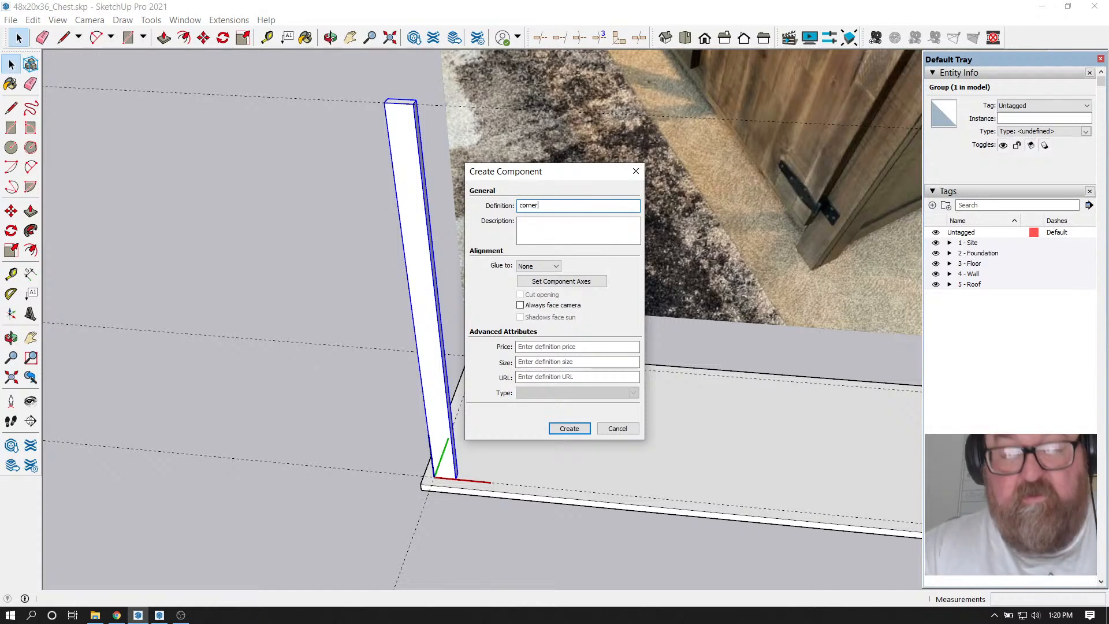
pyautogui.write('frame')
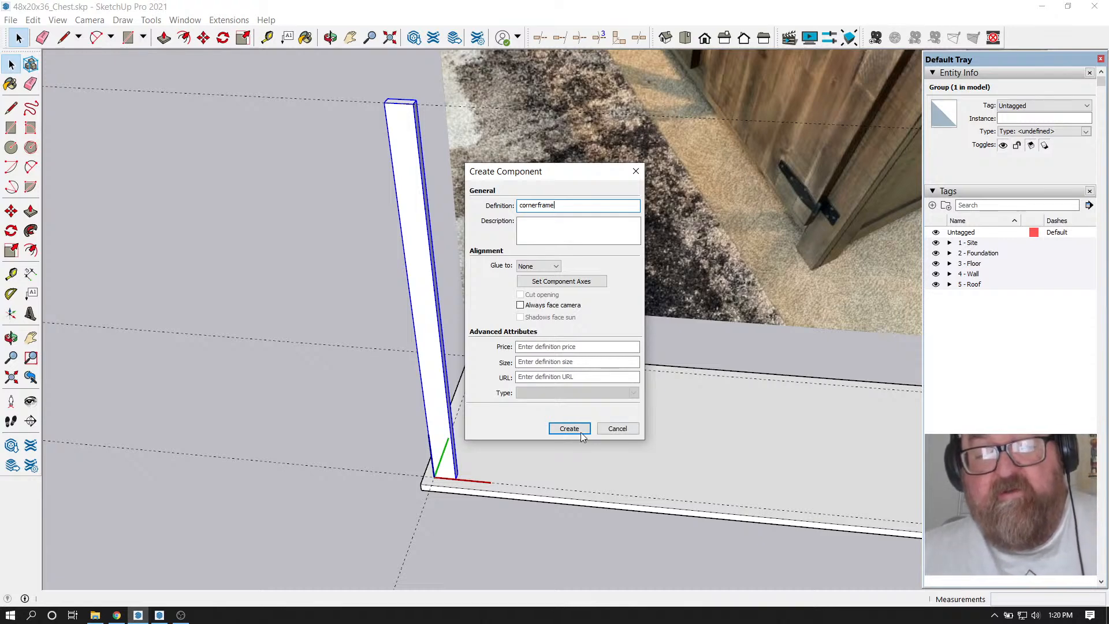
pyautogui.click(581, 432)
# Copy the cornerframe post 3' 9" along the front guide to the panel's right edge
pyautogui.scroll(-1, 322, 352)
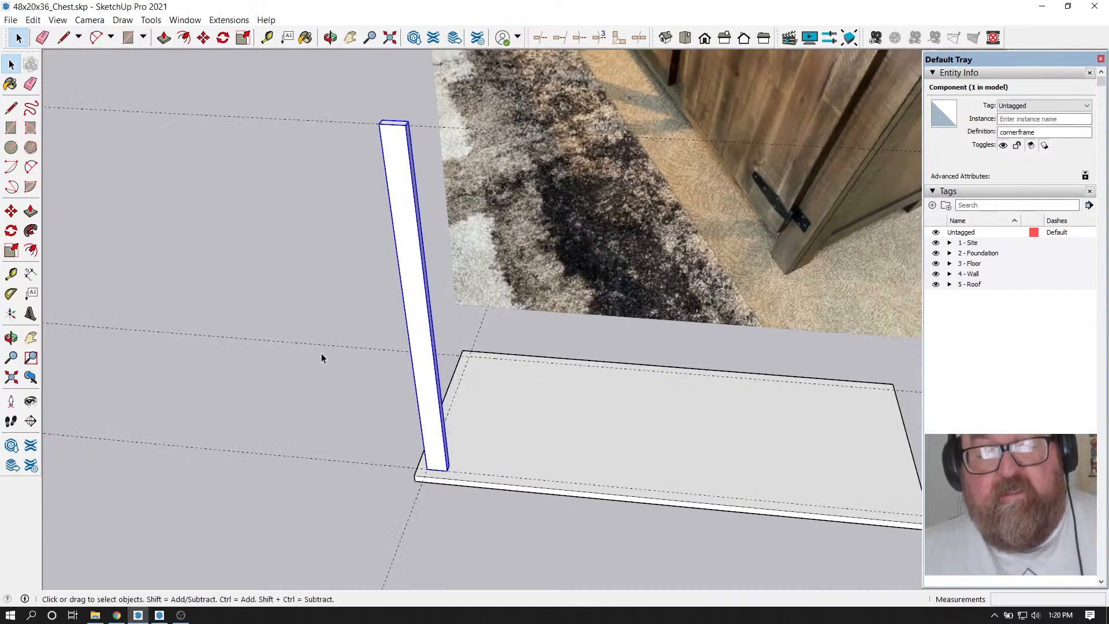
pyautogui.scroll(2, 514, 470)
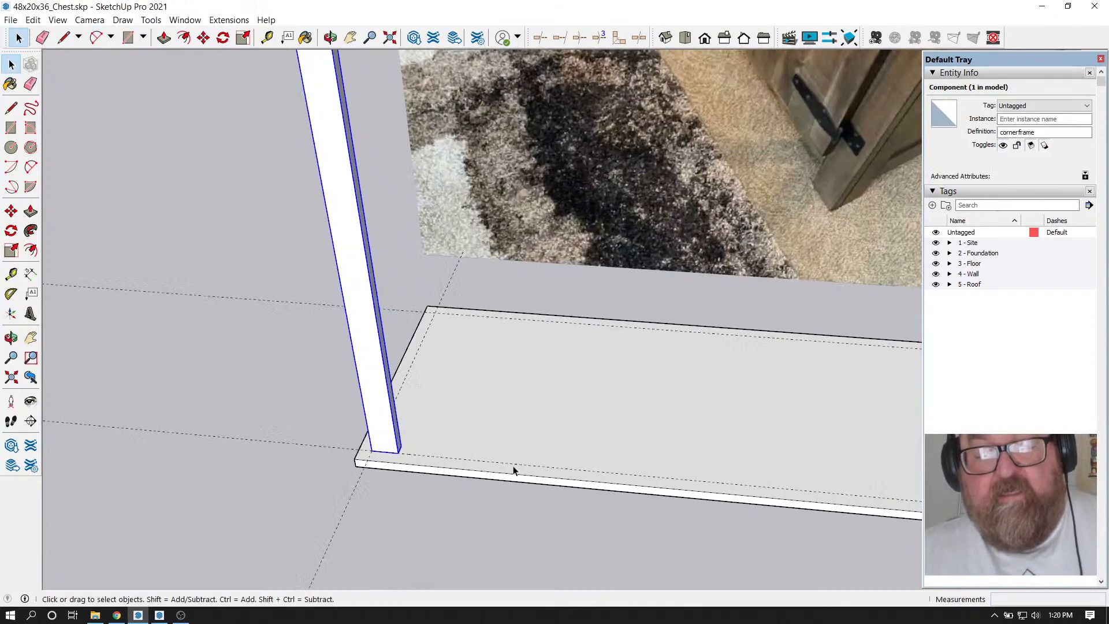
pyautogui.click(203, 38)
pyautogui.scroll(2, 404, 439)
pyautogui.click(397, 465)
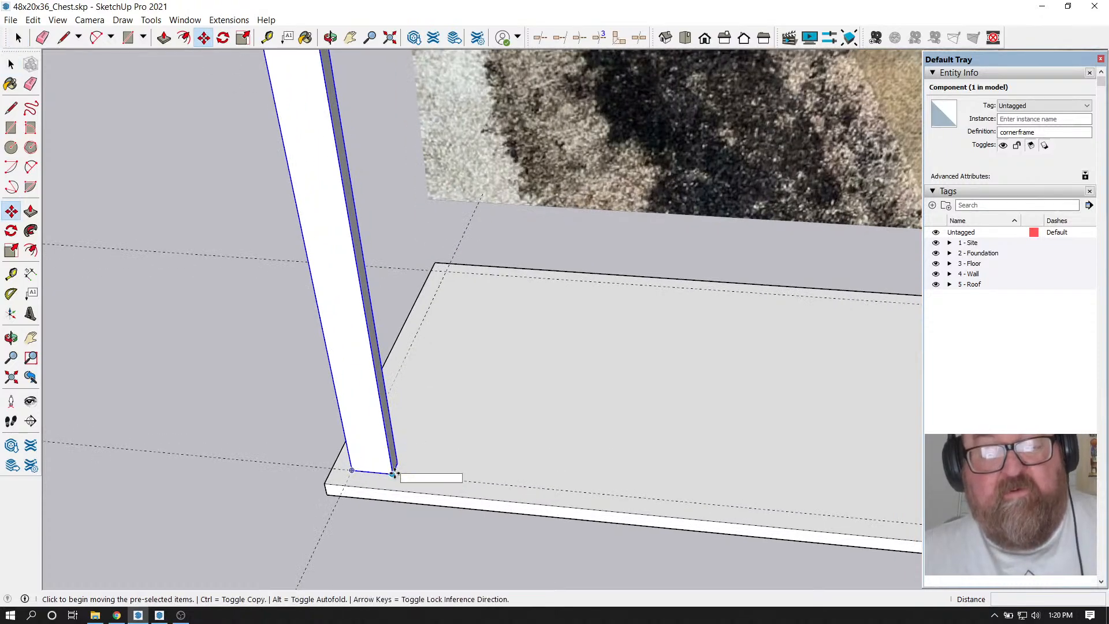
pyautogui.press('ctrl')
pyautogui.scroll(-3, 315, 448)
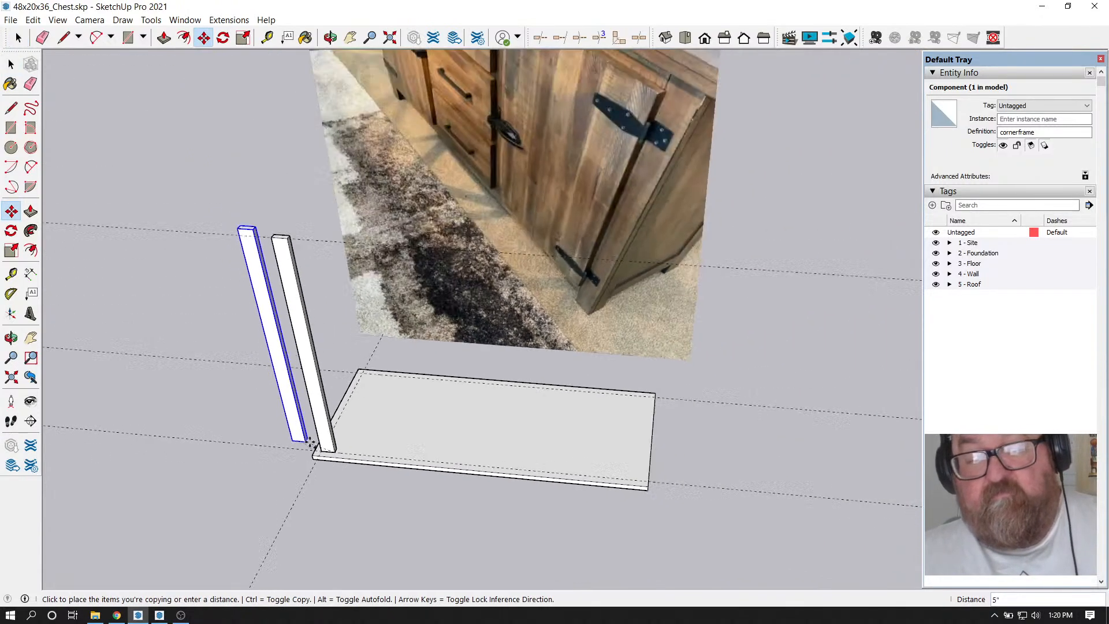
pyautogui.scroll(6, 713, 478)
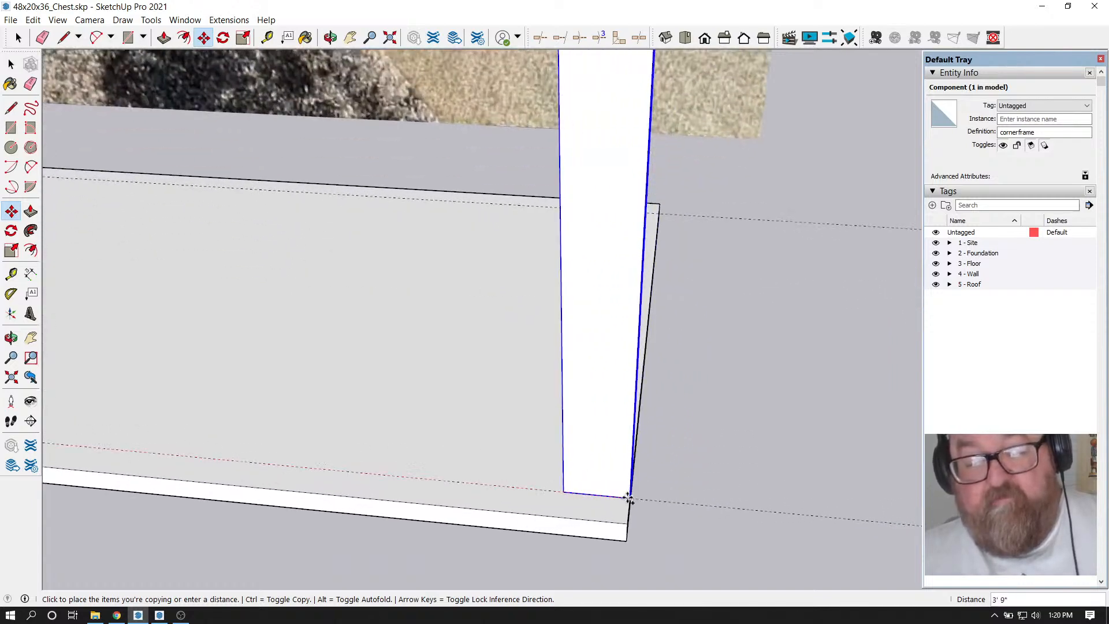
pyautogui.click(630, 497)
pyautogui.click(630, 498)
pyautogui.press('ctrl')
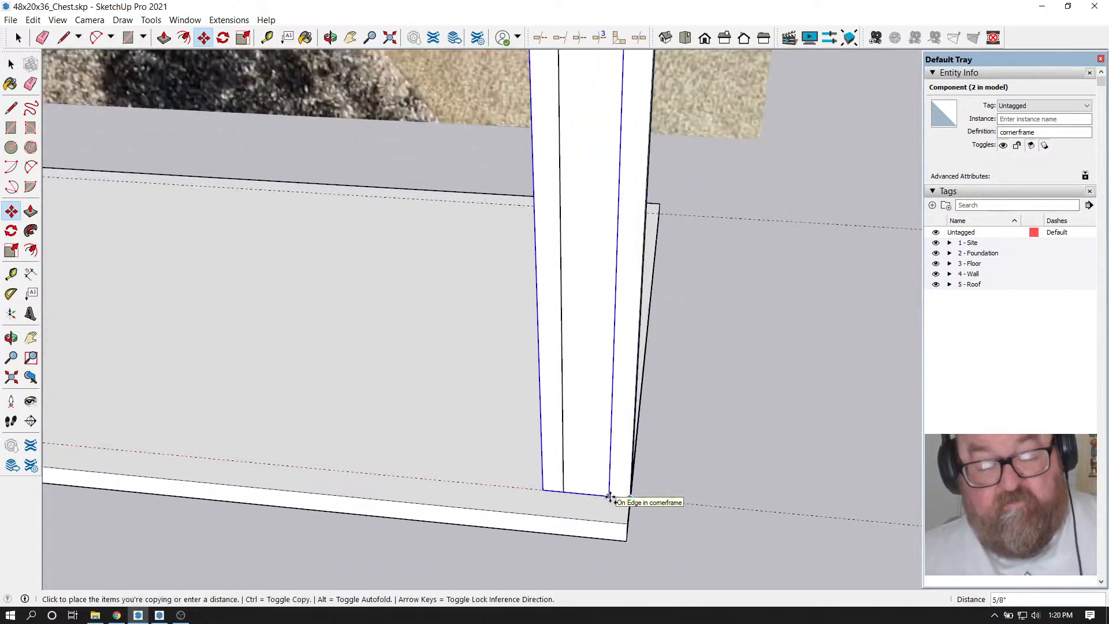
pyautogui.press('Escape')
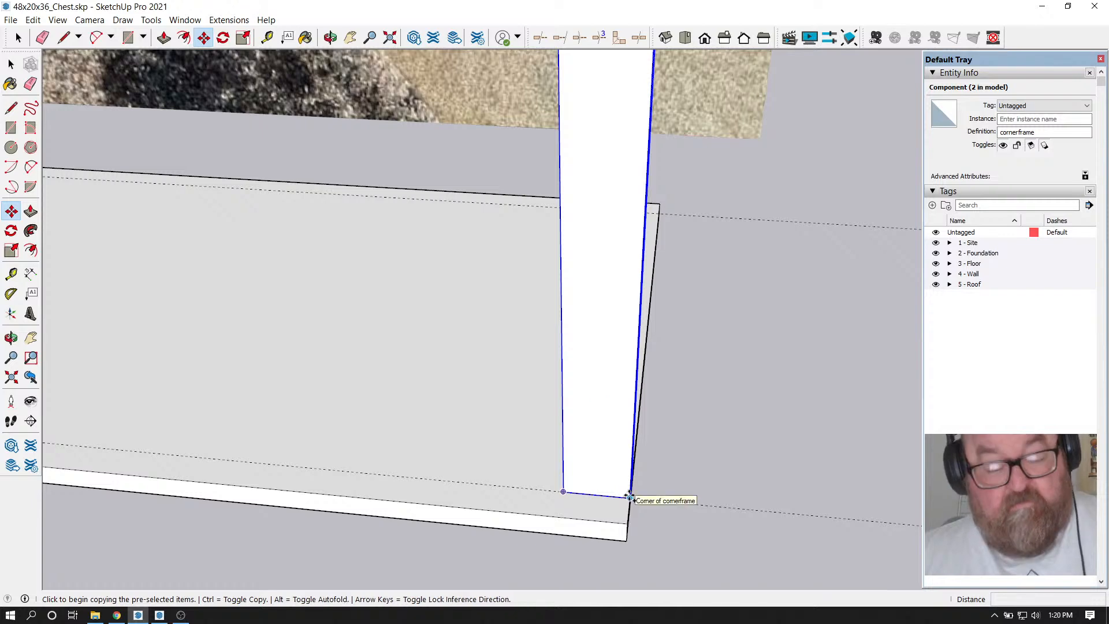
# Move the copied corner post 1" inward along the front guide, away from the panel's right edge
pyautogui.click(629, 497)
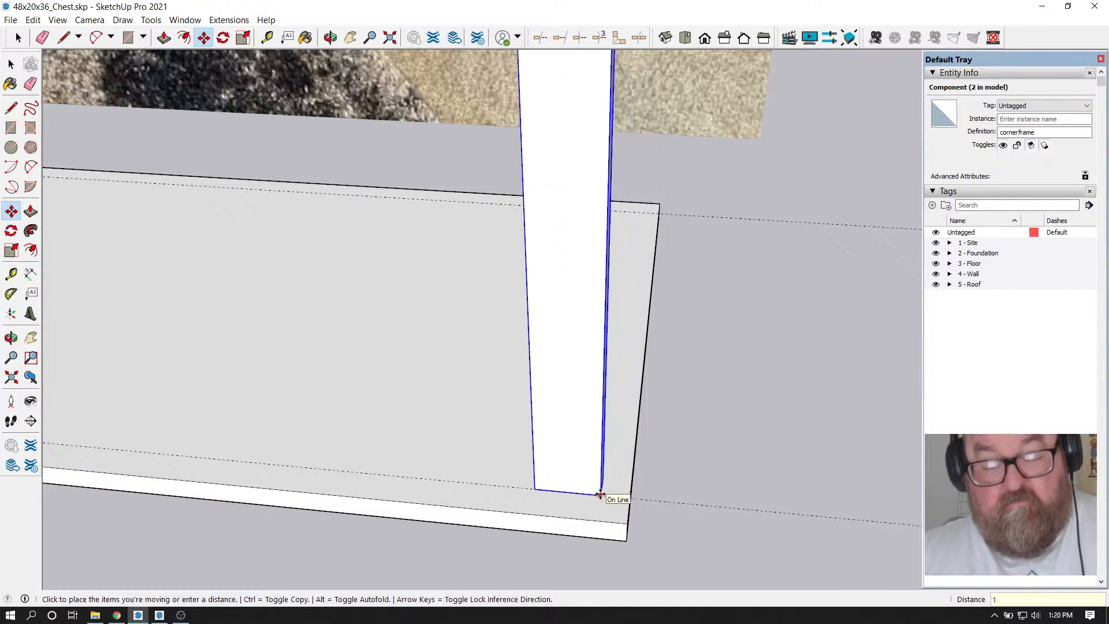
pyautogui.click(601, 494)
pyautogui.moveTo(719, 532); pyautogui.dragTo(729, 552, button='middle')
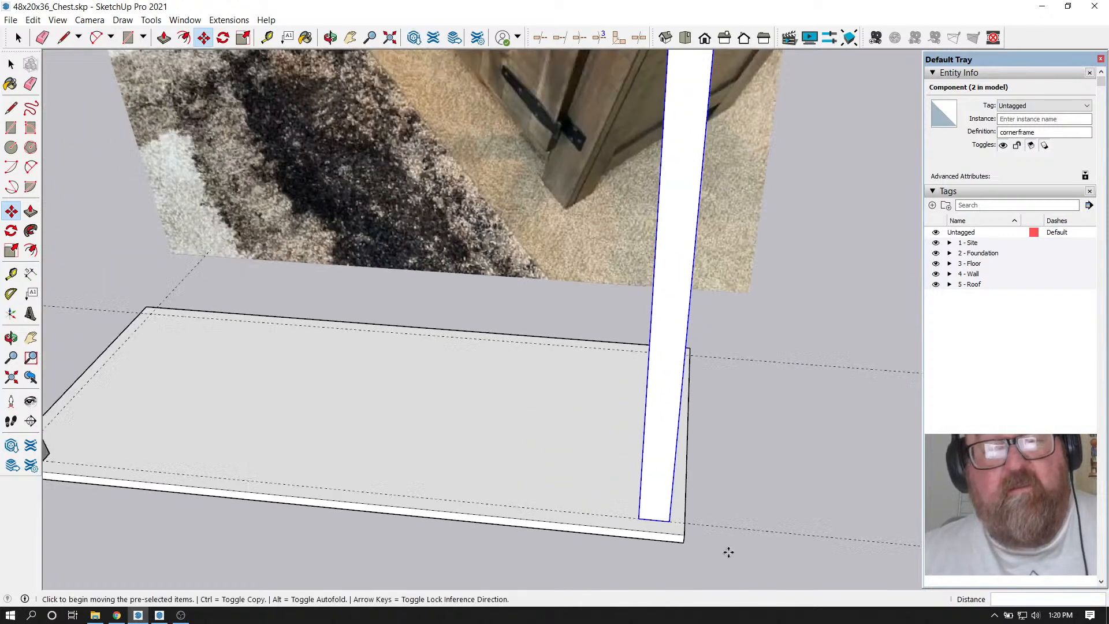
pyautogui.scroll(-1, 725, 550)
# Select both front corner posts and copy them about 1' 1 5/16" along the green axis toward the panel's rear edge
pyautogui.click(330, 37)
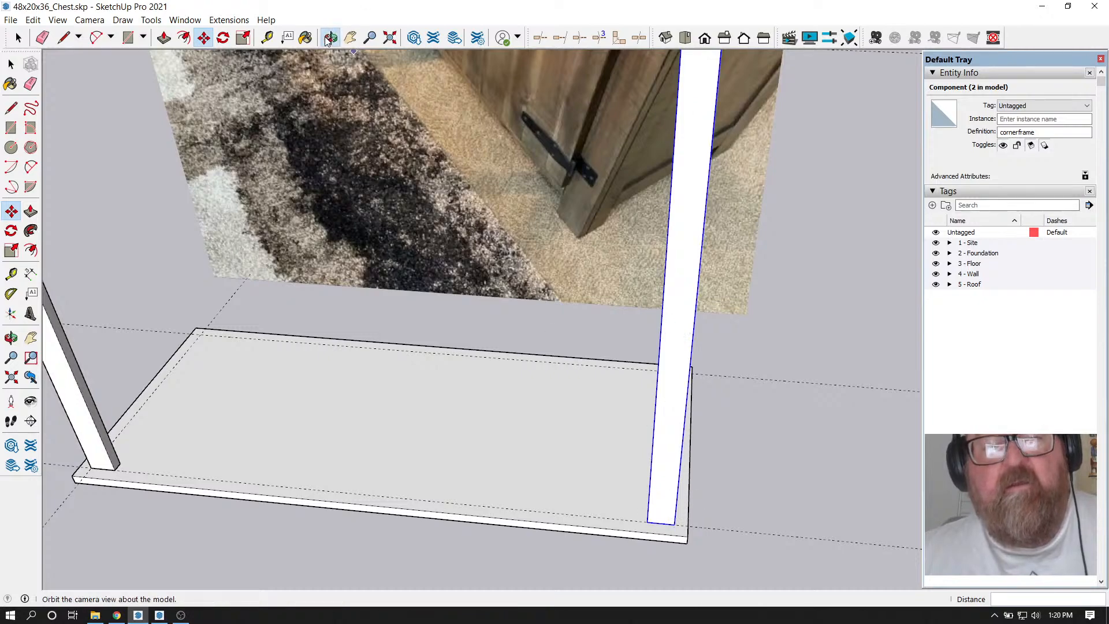
pyautogui.moveTo(671, 403); pyautogui.dragTo(361, 463)
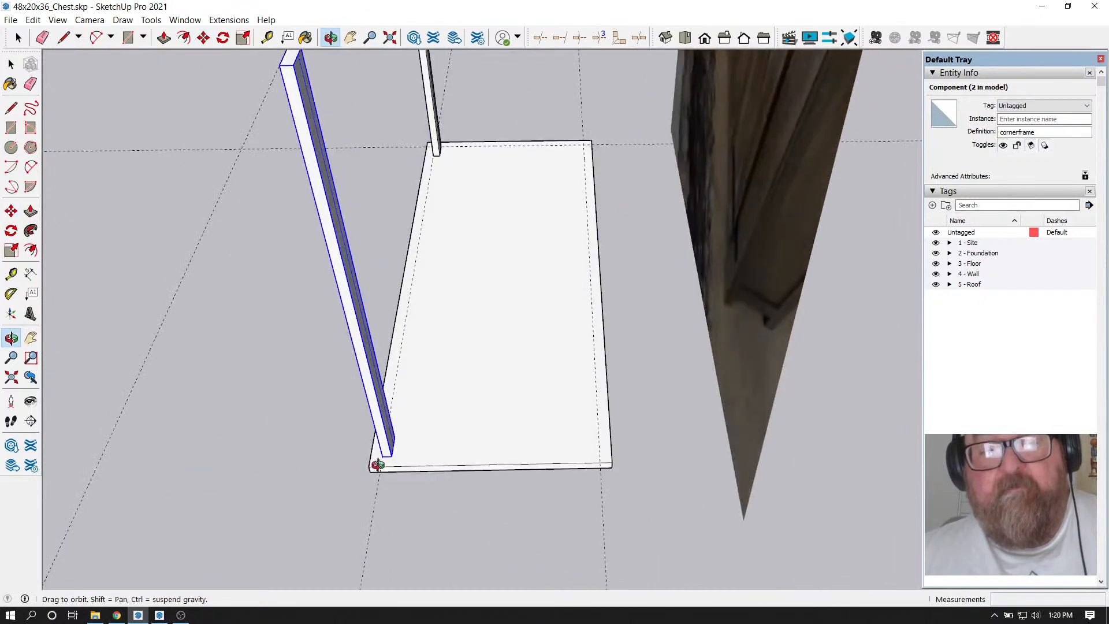
pyautogui.click(18, 37)
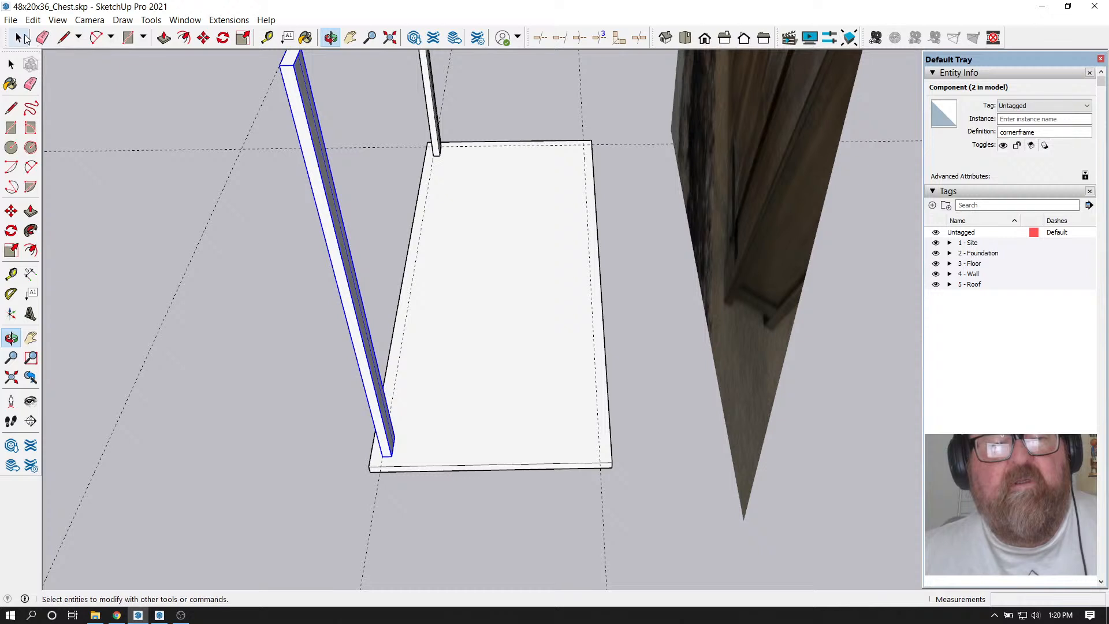
pyautogui.moveTo(369, 258); pyautogui.dragTo(420, 175, button='middle')
pyautogui.click(430, 138)
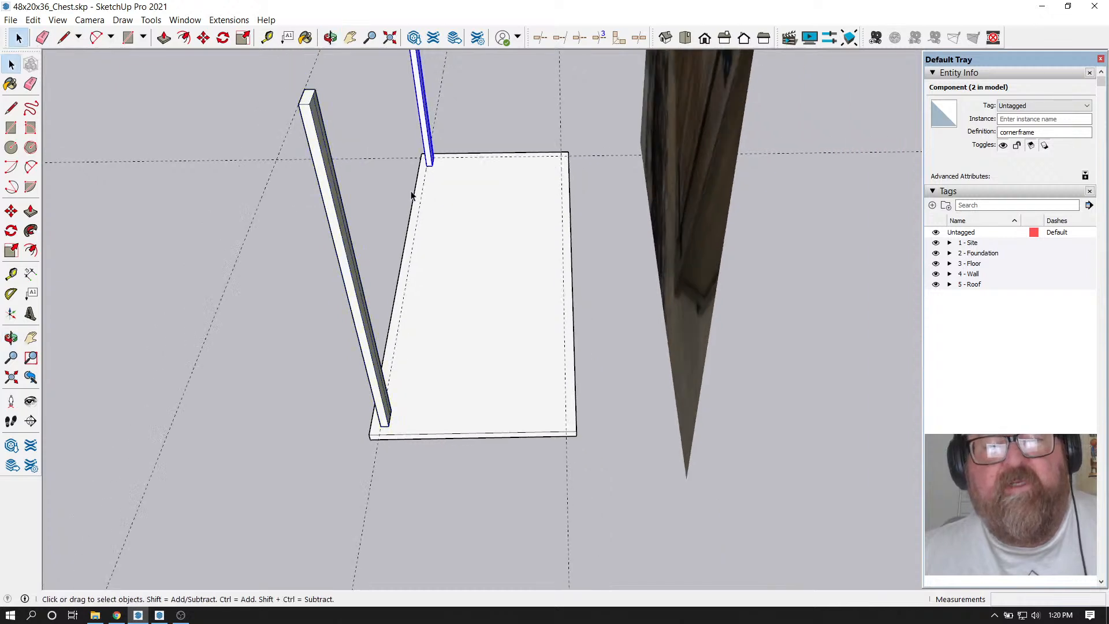
pyautogui.keyDown('shift'); pyautogui.click(371, 354); pyautogui.keyUp('shift')
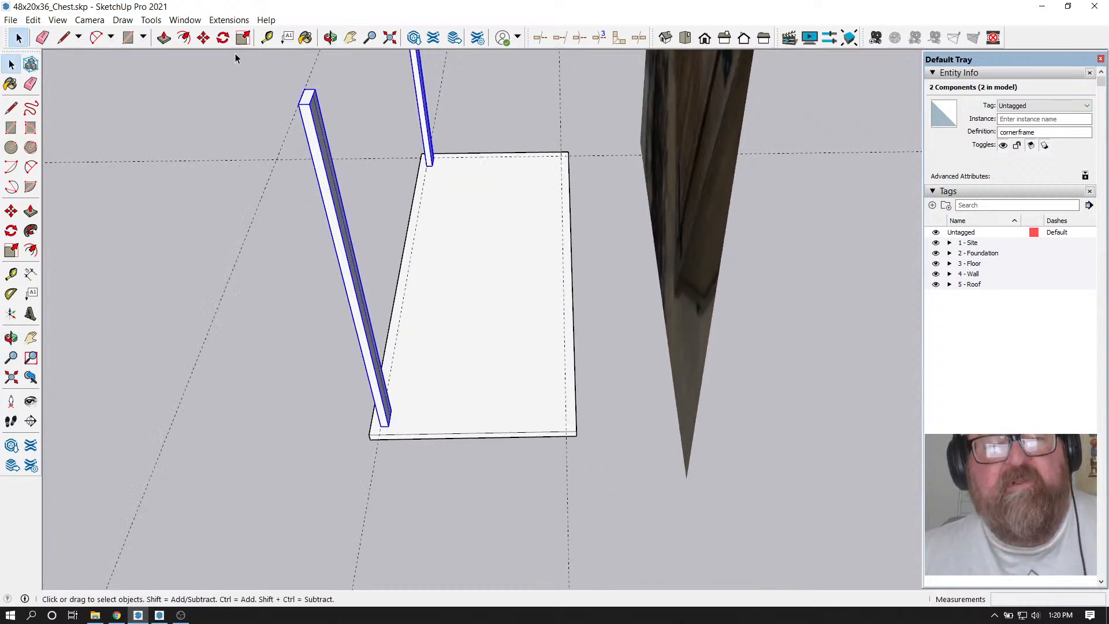
pyautogui.press('m')
pyautogui.scroll(2, 415, 410)
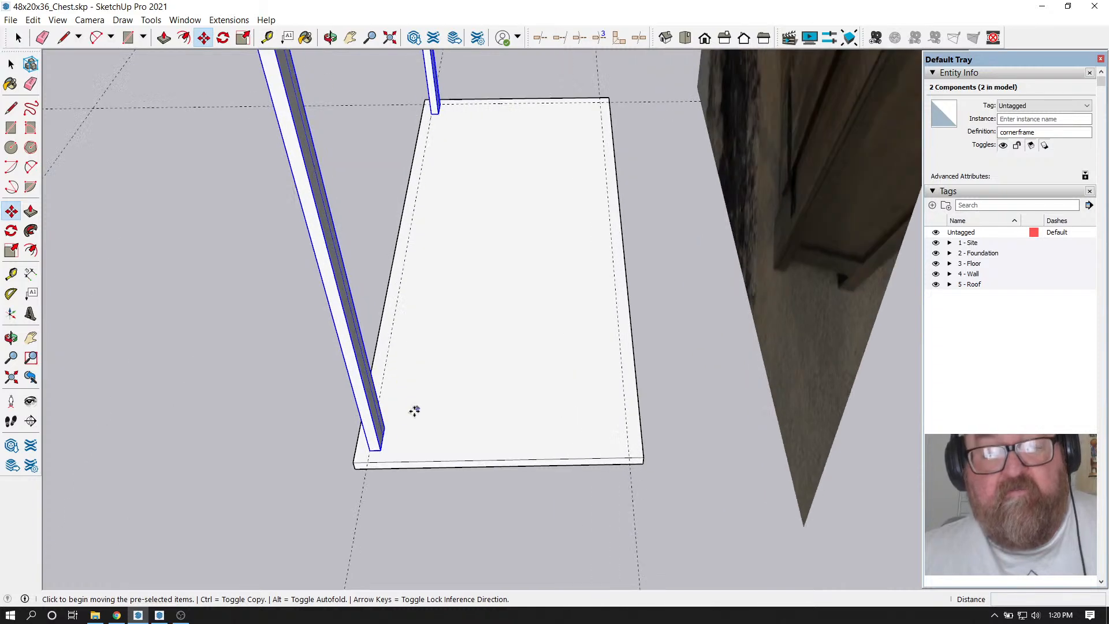
pyautogui.click(413, 462)
pyautogui.press('ctrl')
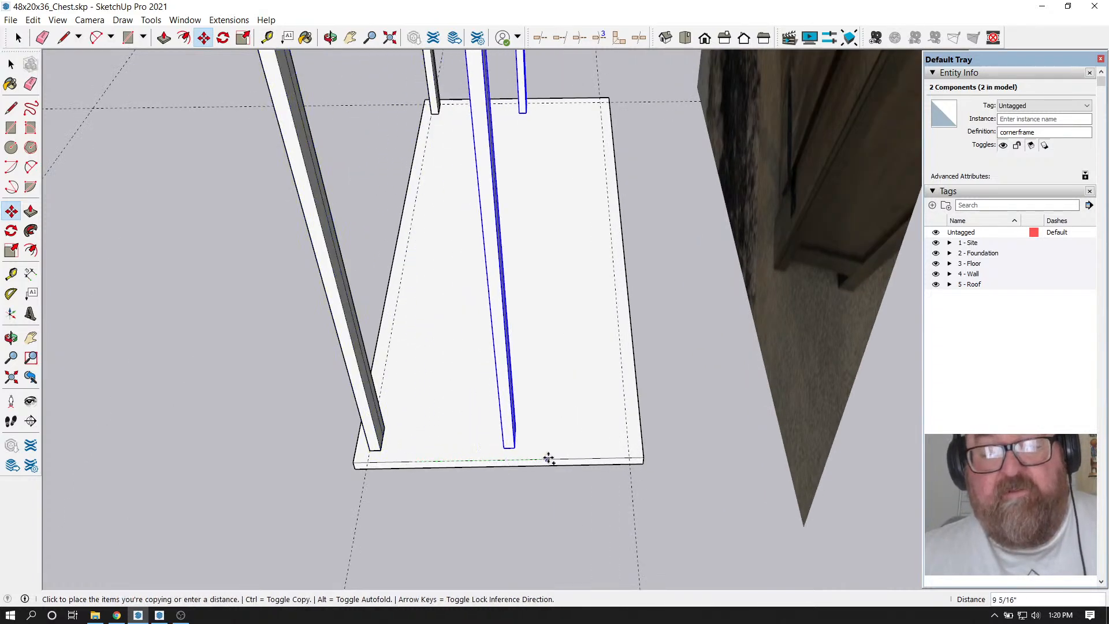
pyautogui.click(603, 454)
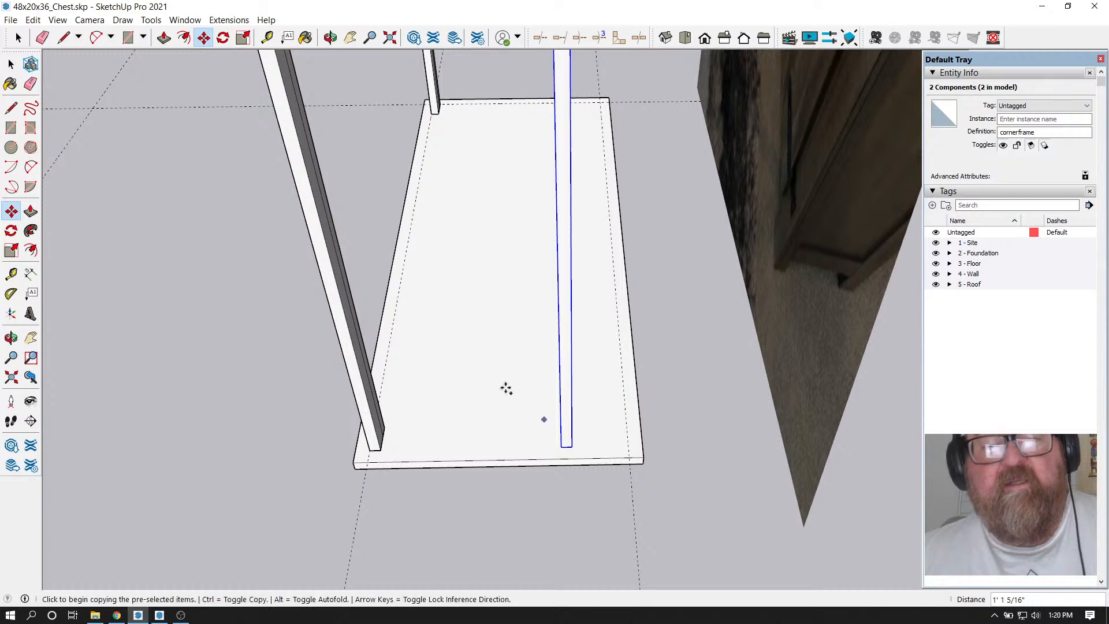
# Mirror the two copied posts by scaling them -1 along the green axis
pyautogui.scroll(-2, 449, 333)
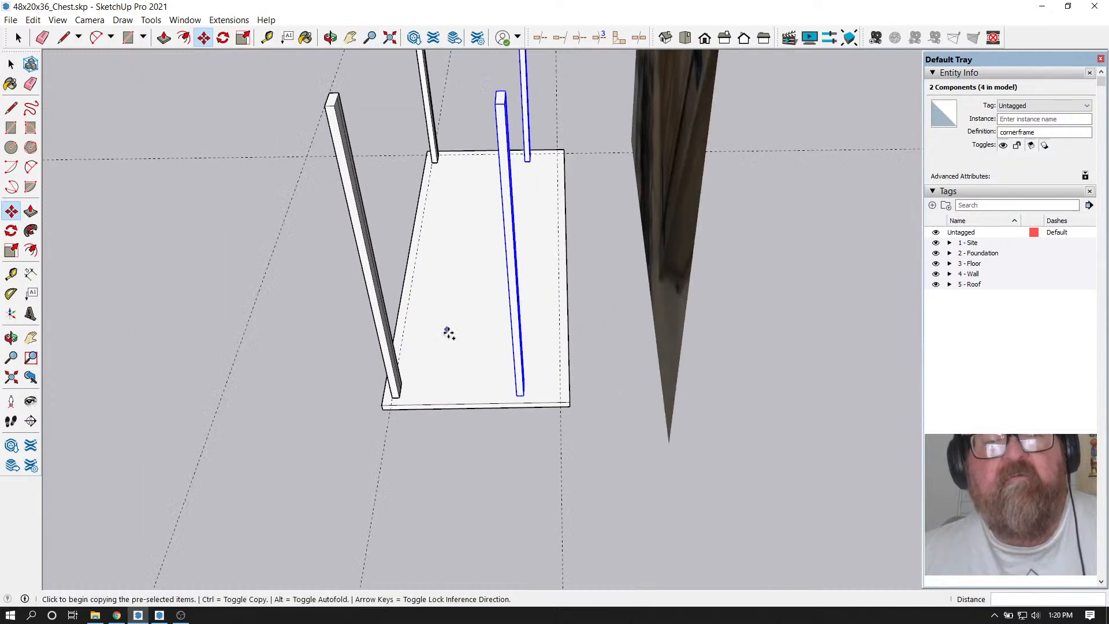
pyautogui.click(330, 38)
pyautogui.moveTo(439, 185); pyautogui.dragTo(411, 175)
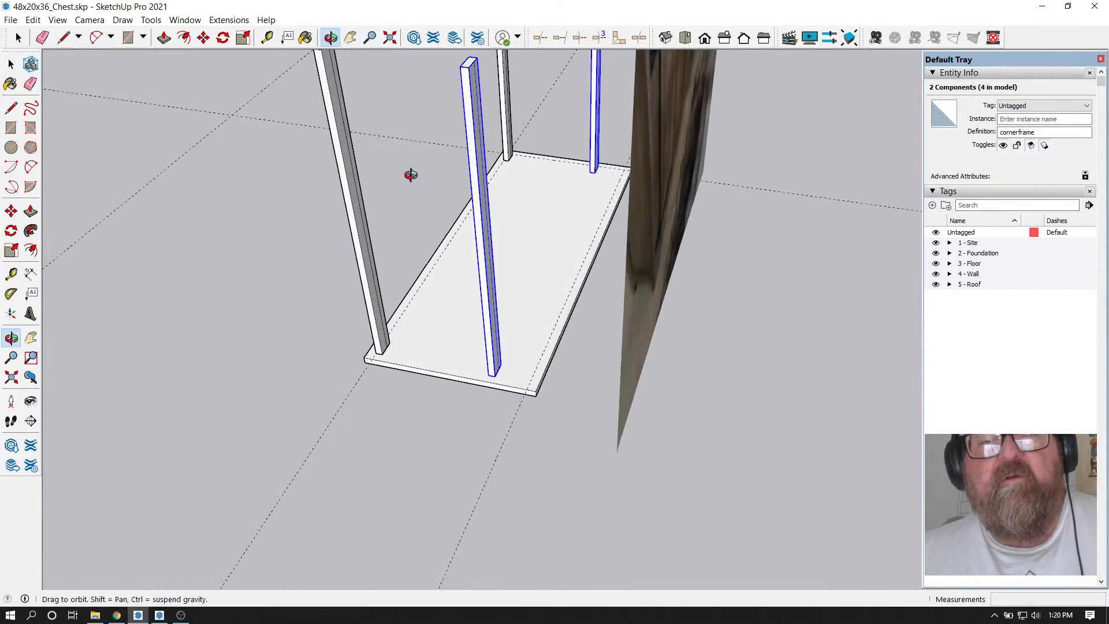
pyautogui.click(243, 37)
pyautogui.scroll(2, 538, 136)
pyautogui.scroll(1, 539, 136)
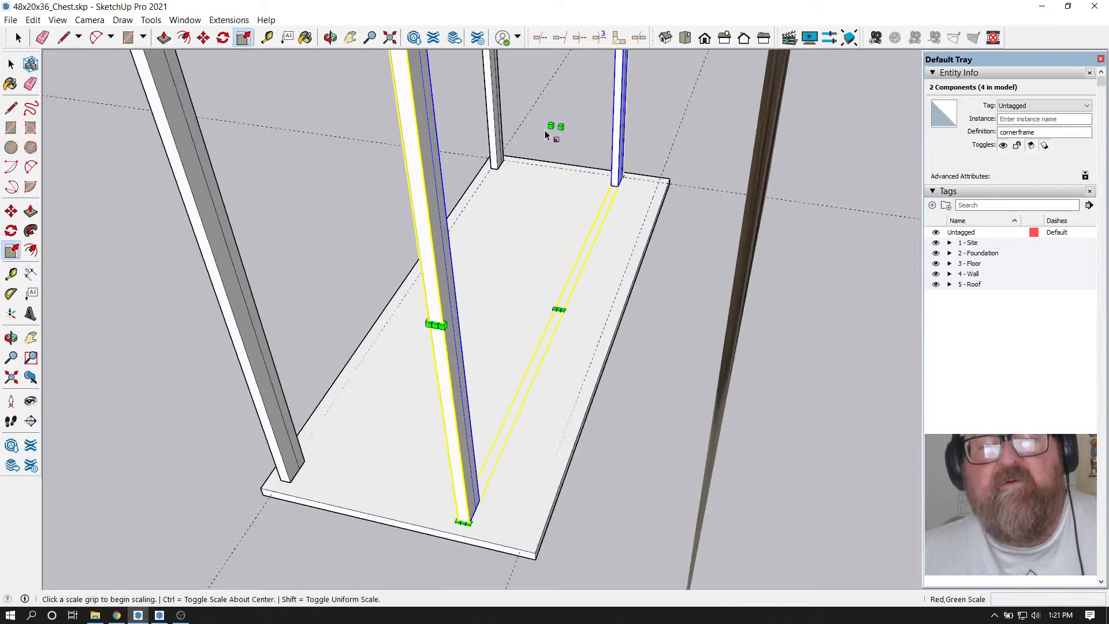
pyautogui.click(558, 127)
pyautogui.click(574, 132)
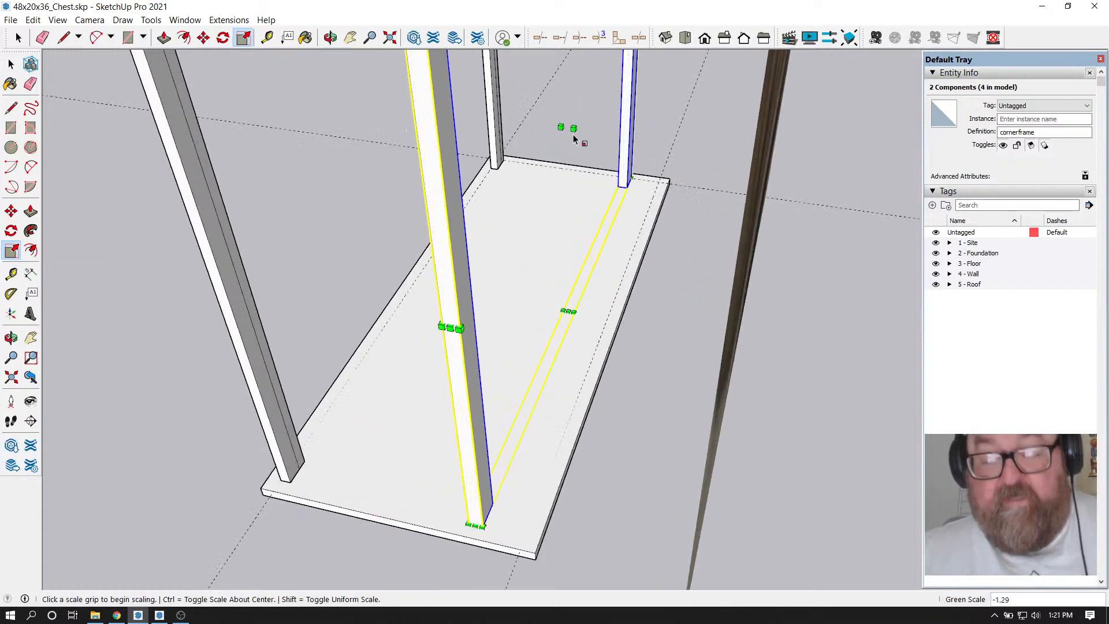
pyautogui.press('Return')
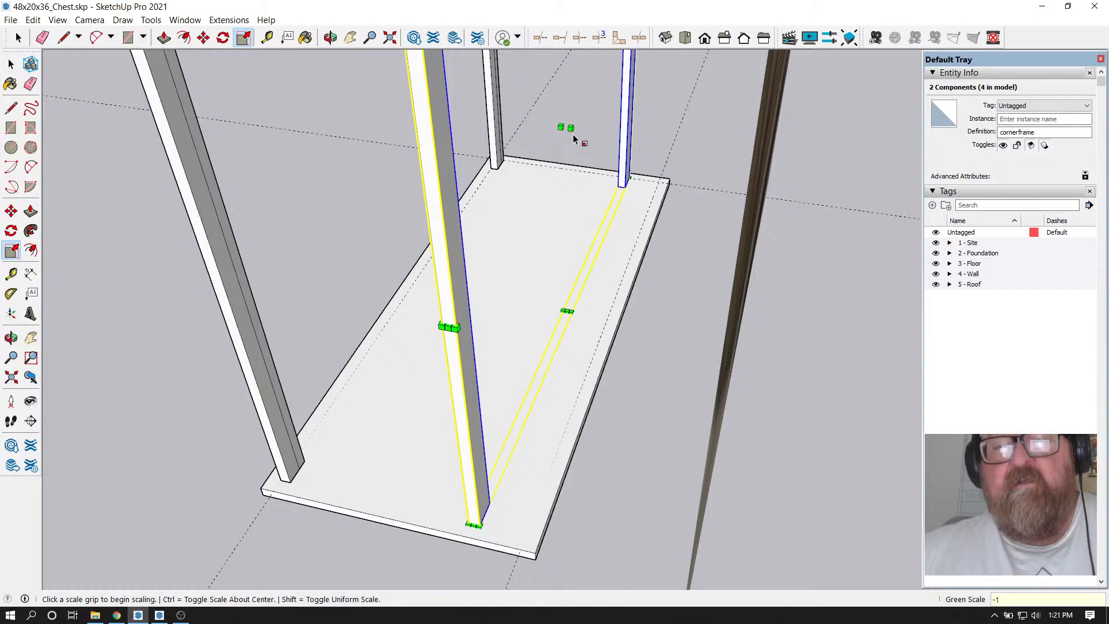
# Move the two mirrored posts along the green axis until their outer faces meet the panel's rear guide
pyautogui.scroll(-1, 592, 133)
pyautogui.scroll(5, 520, 370)
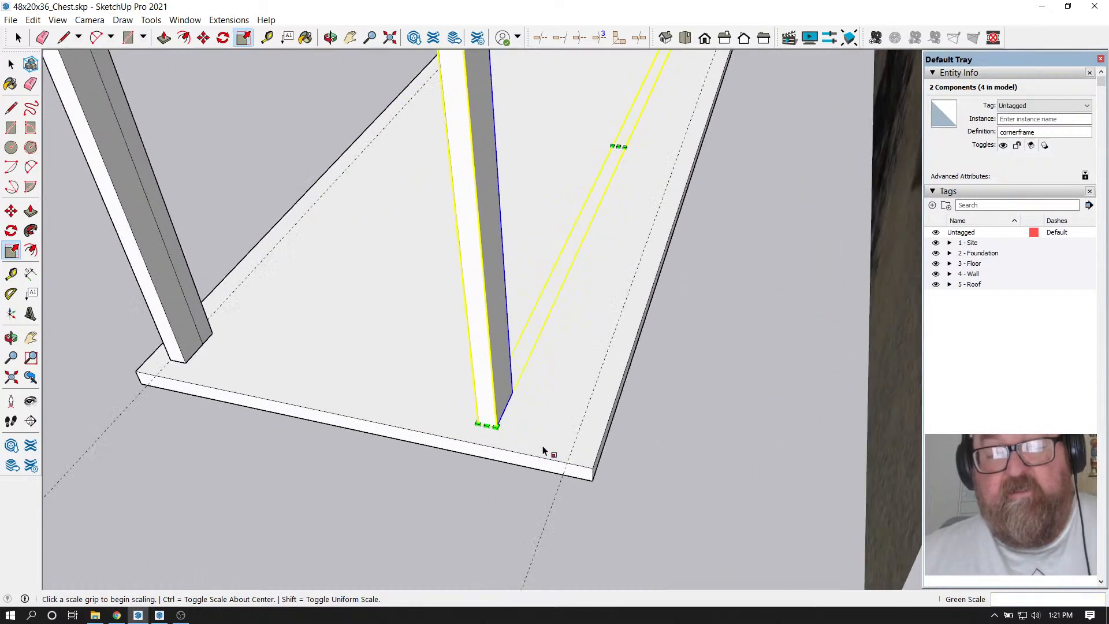
pyautogui.scroll(1, 548, 450)
pyautogui.click(203, 38)
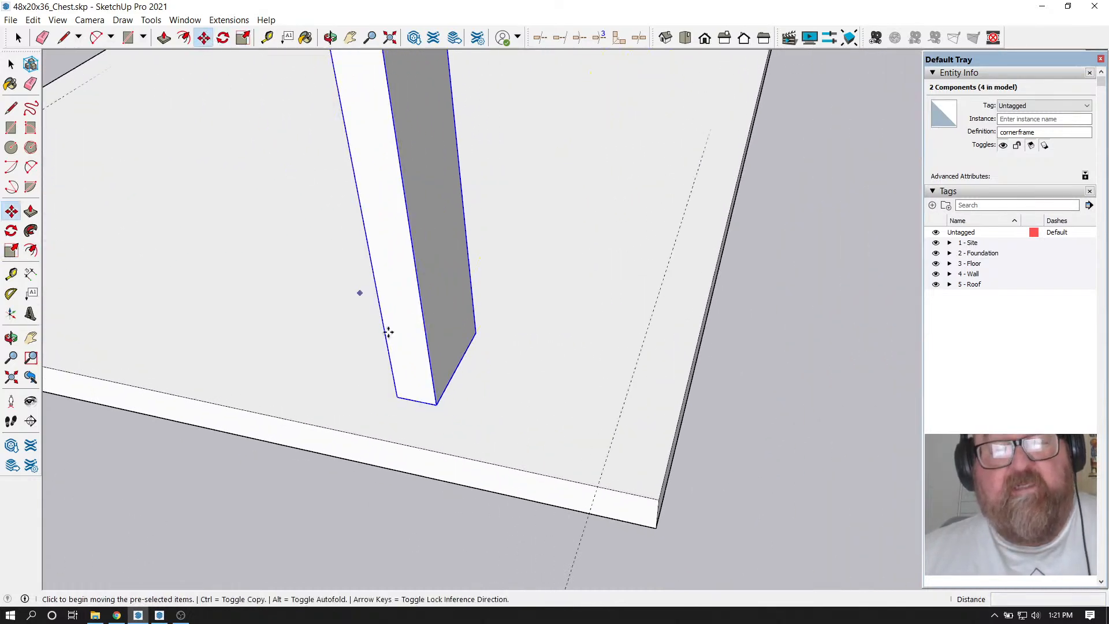
pyautogui.scroll(2, 440, 410)
pyautogui.click(440, 410)
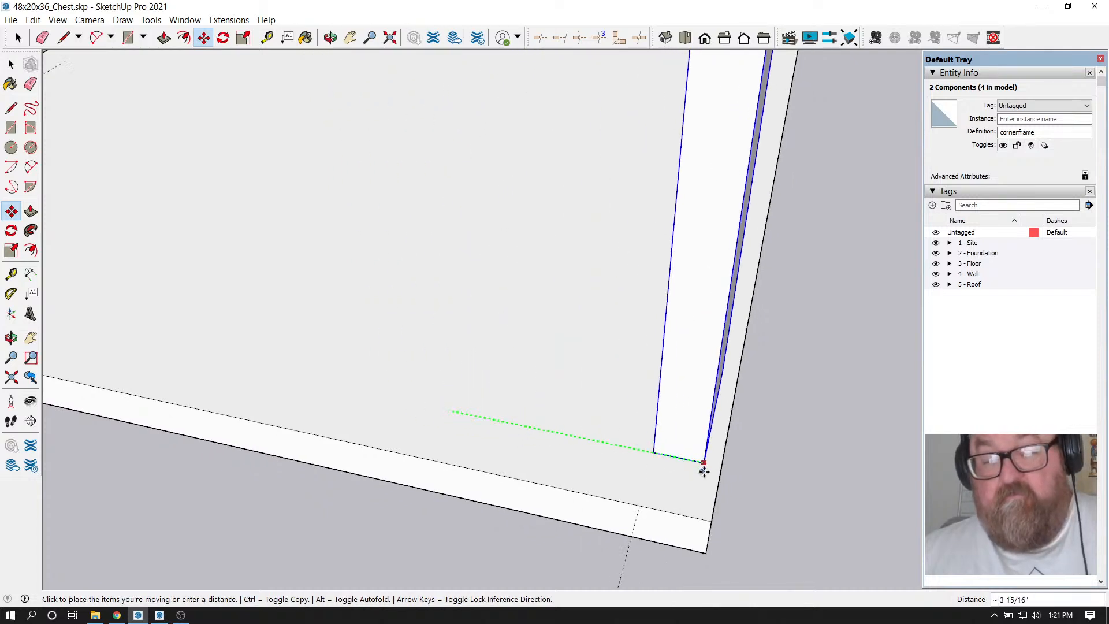
pyautogui.click(638, 504)
pyautogui.scroll(-2, 705, 456)
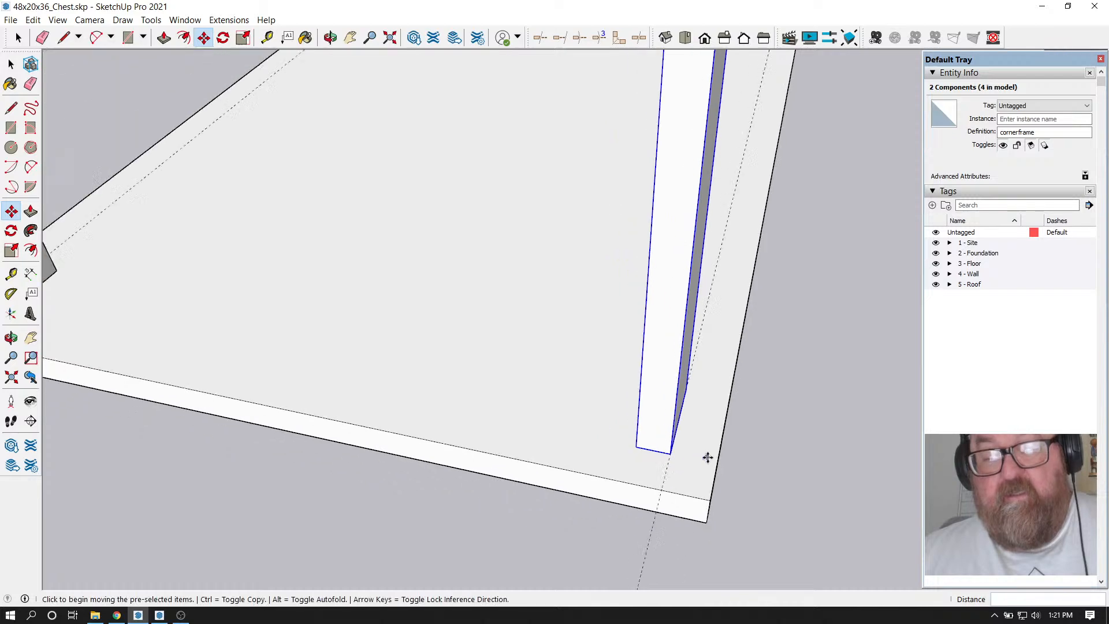
pyautogui.scroll(1, 707, 485)
pyautogui.scroll(-1, 580, 378)
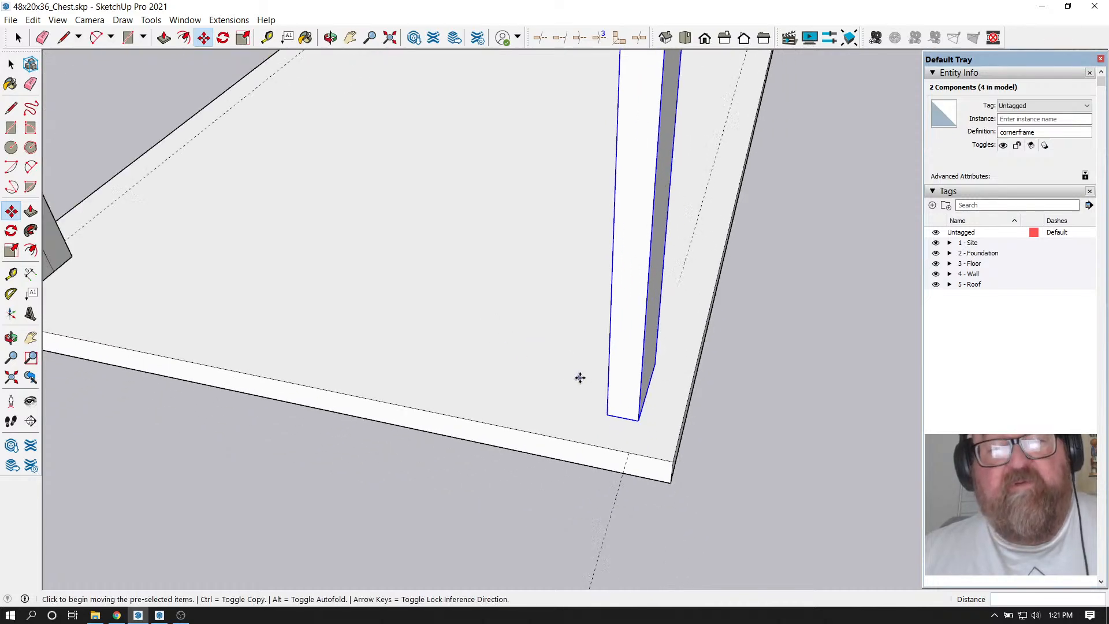
pyautogui.click(330, 38)
pyautogui.moveTo(520, 185); pyautogui.dragTo(599, 332)
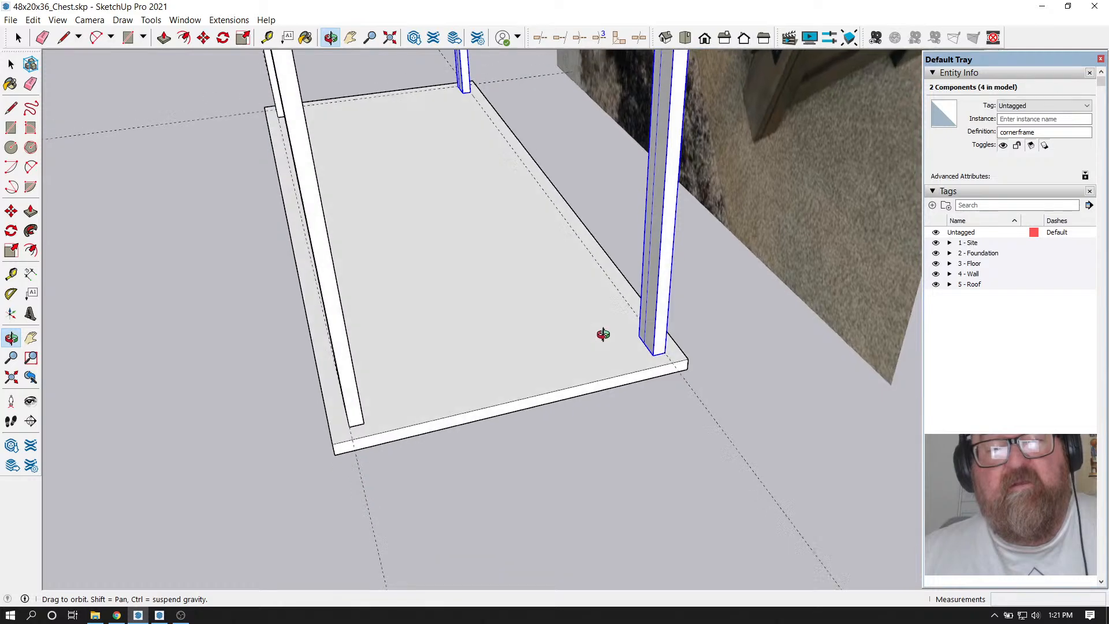
pyautogui.click(63, 37)
pyautogui.click(265, 107)
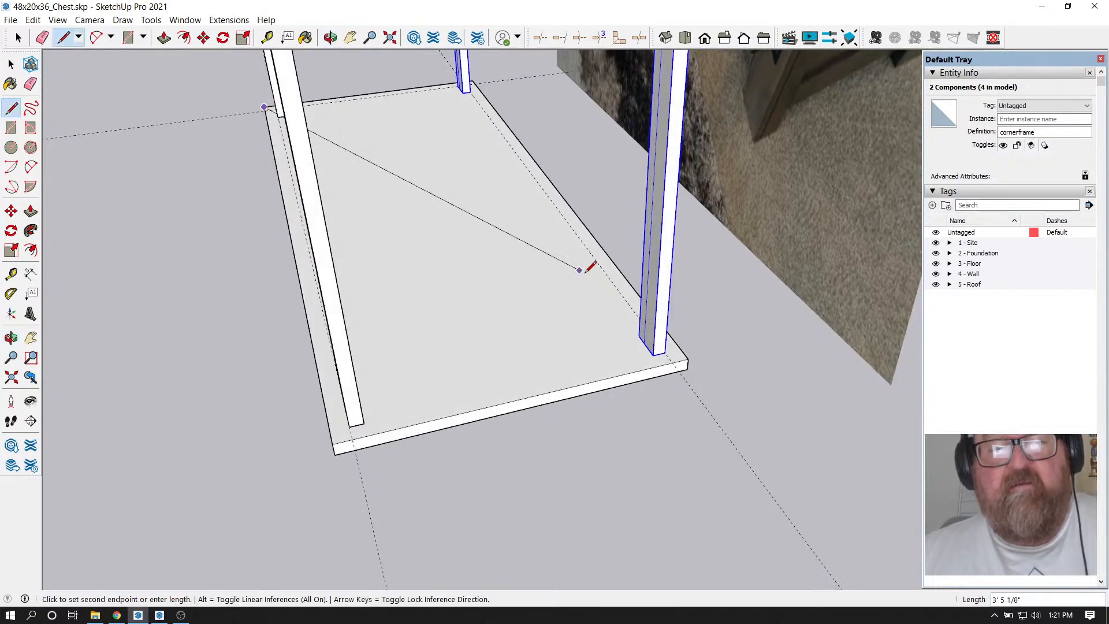
pyautogui.press('Escape')
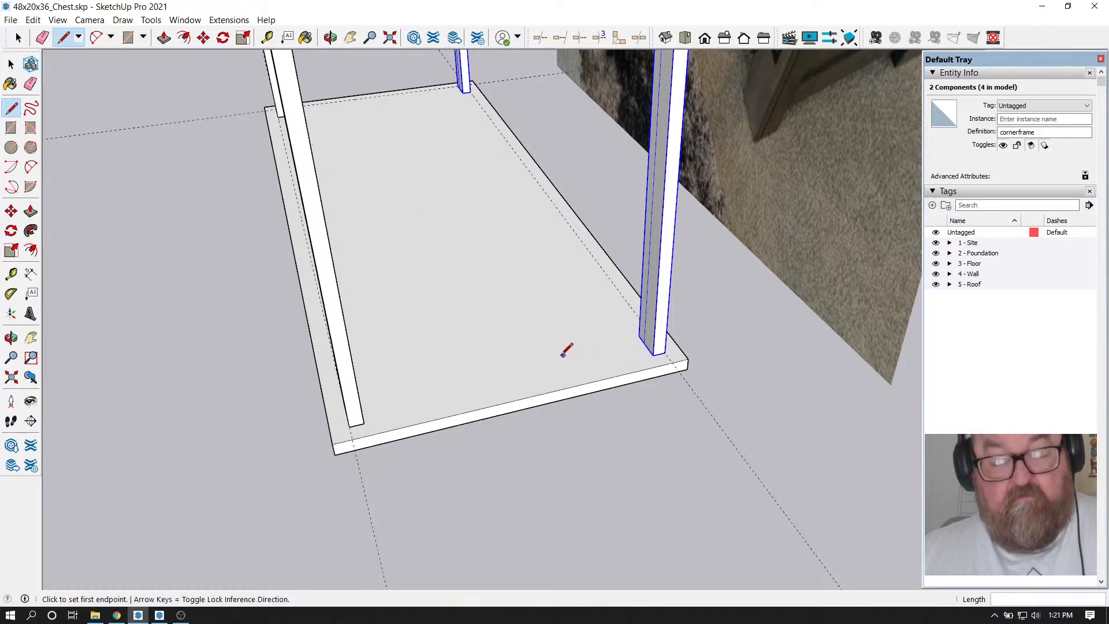
pyautogui.click(522, 398)
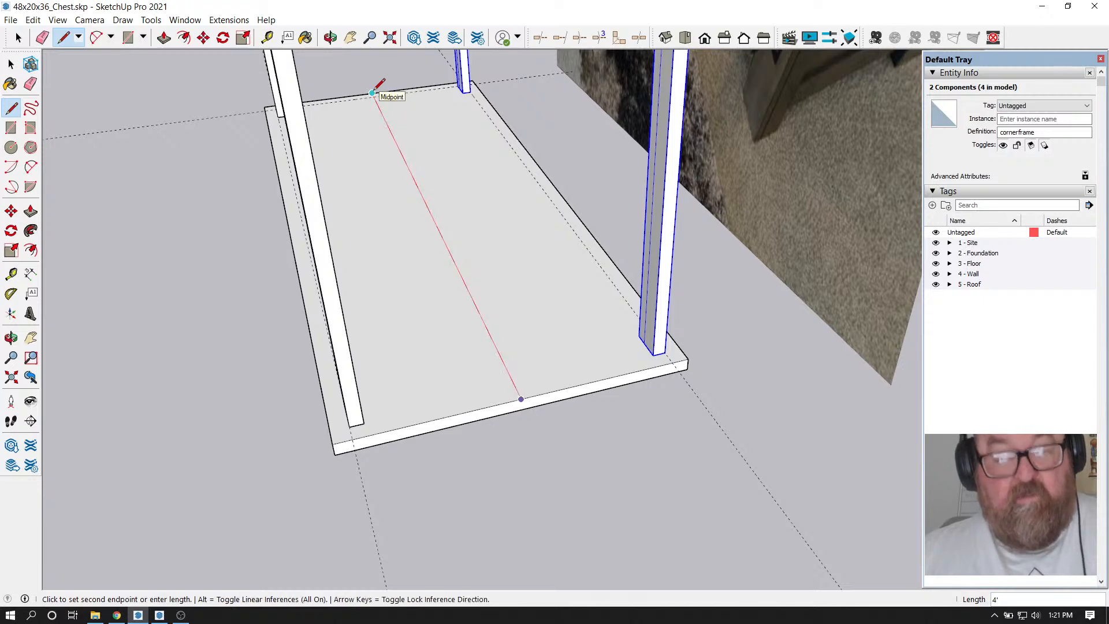
pyautogui.press('Escape')
# Draw a trial line across the panel from its front edge past the rear edge, and erase it
pyautogui.click(294, 255)
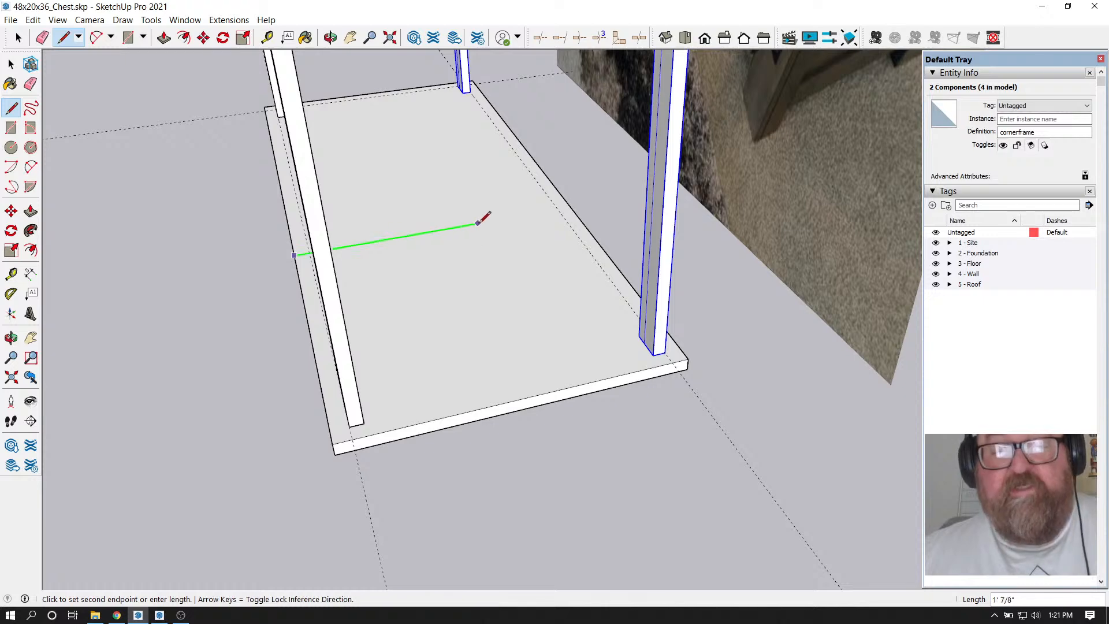
pyautogui.click(595, 203)
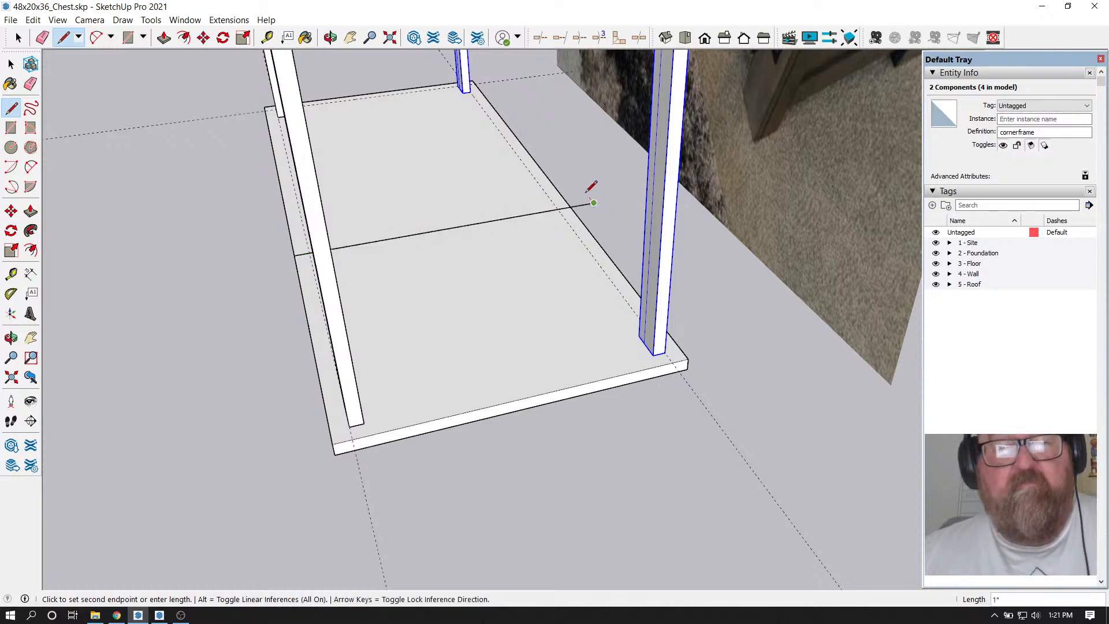
pyautogui.press('Escape')
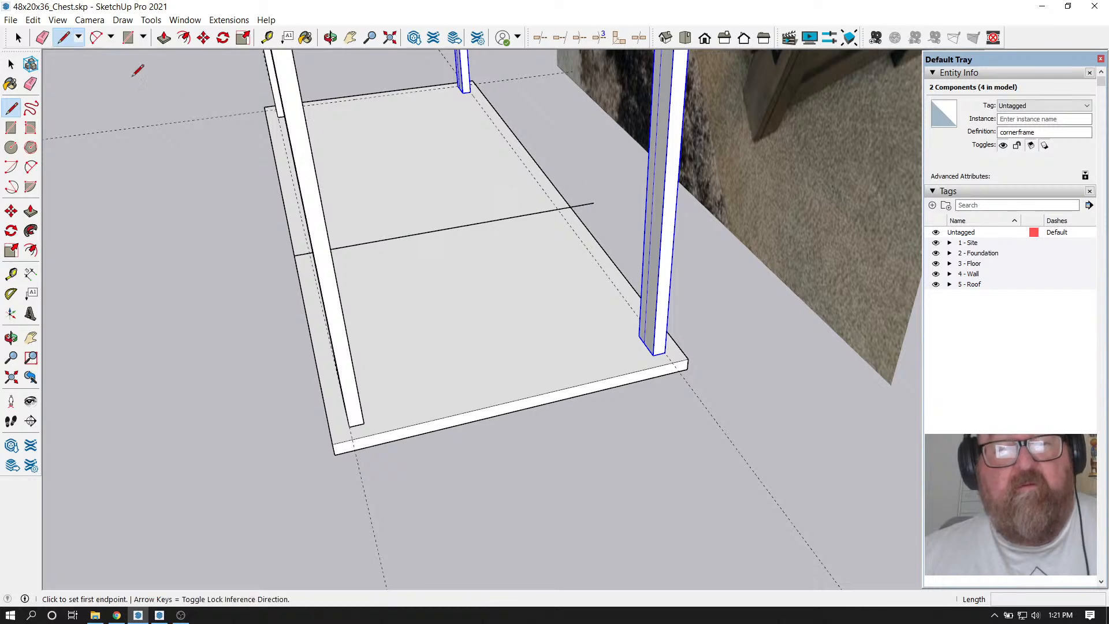
pyautogui.click(42, 37)
pyautogui.click(597, 206)
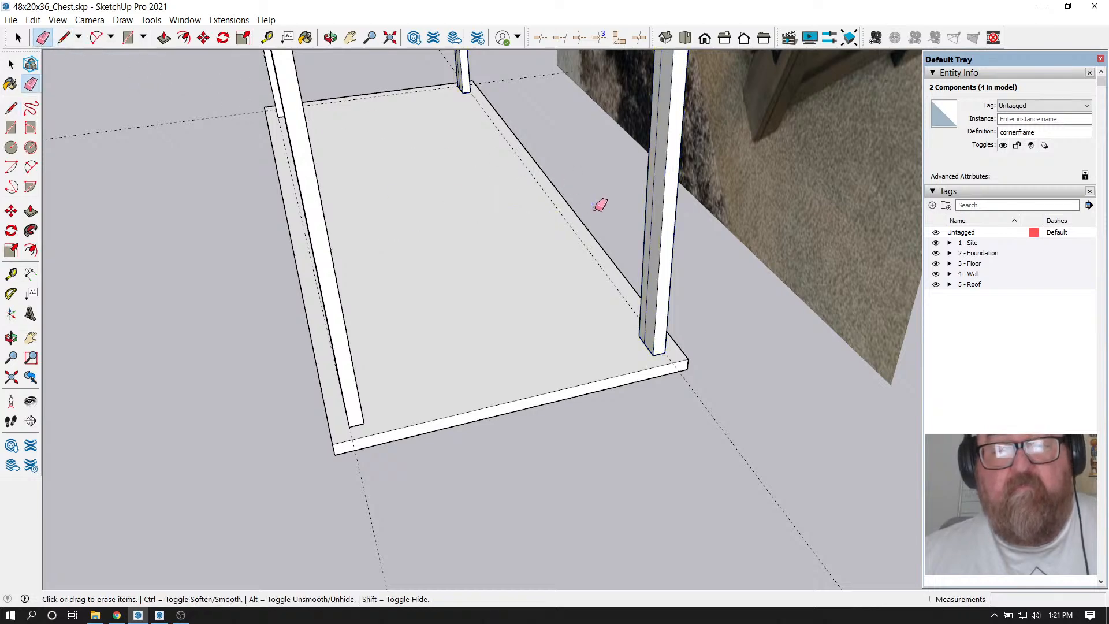
# Draw a large ground rectangle beneath the panel and posts, extending well beyond them on all sides
pyautogui.scroll(-6, 593, 370)
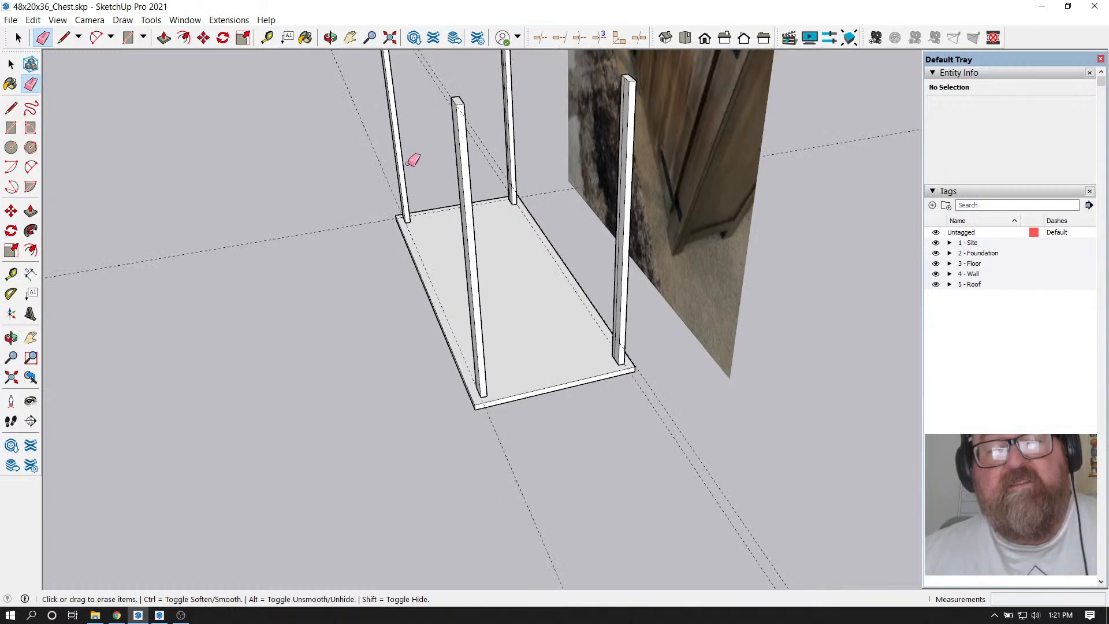
pyautogui.click(328, 38)
pyautogui.moveTo(584, 299); pyautogui.dragTo(406, 307)
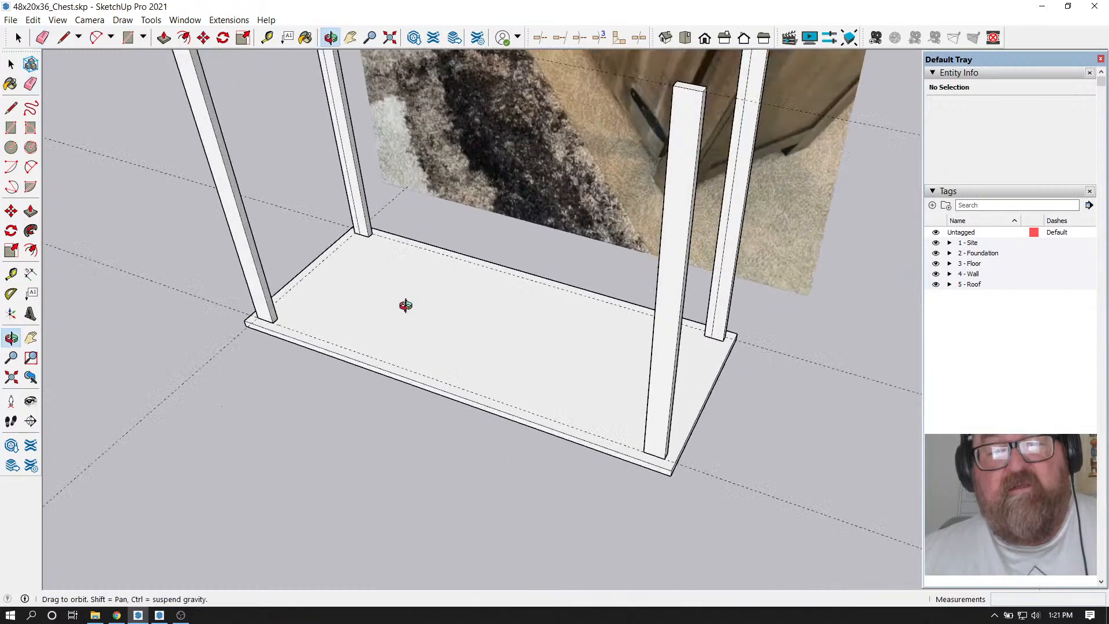
pyautogui.scroll(3, 408, 307)
pyautogui.moveTo(518, 357); pyautogui.dragTo(218, 248)
pyautogui.moveTo(563, 376); pyautogui.dragTo(686, 426)
pyautogui.scroll(-6, 564, 420)
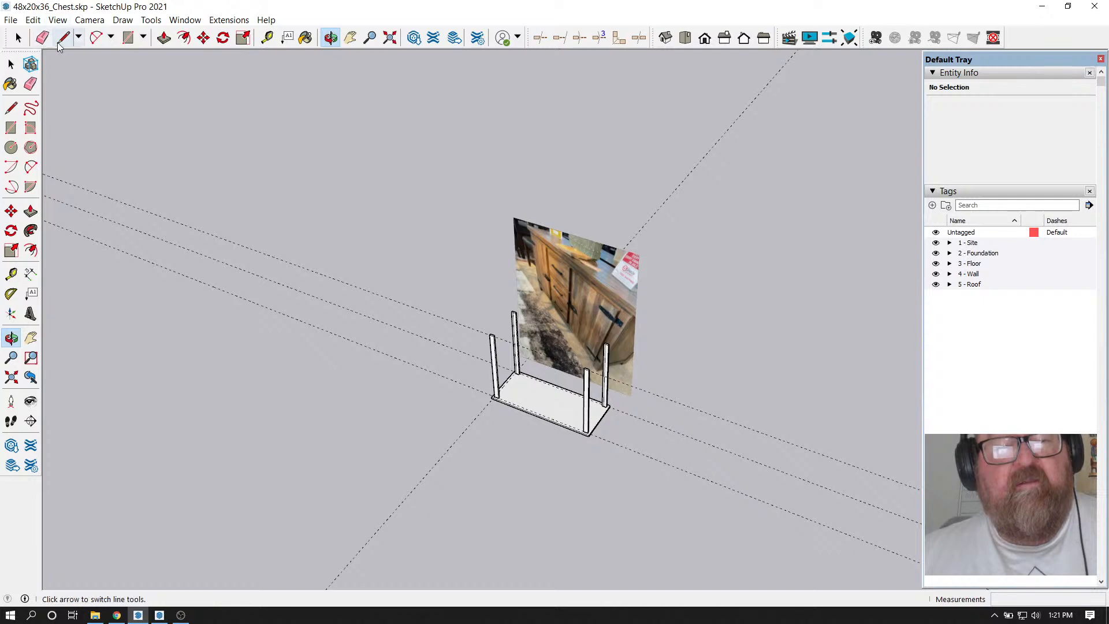
pyautogui.click(127, 38)
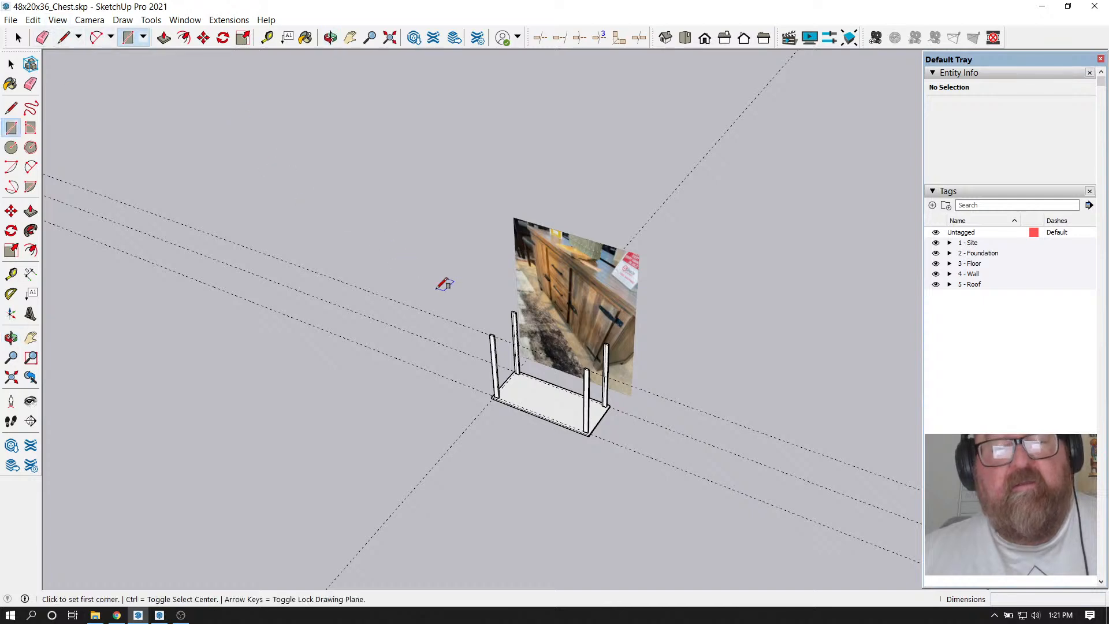
pyautogui.click(383, 238)
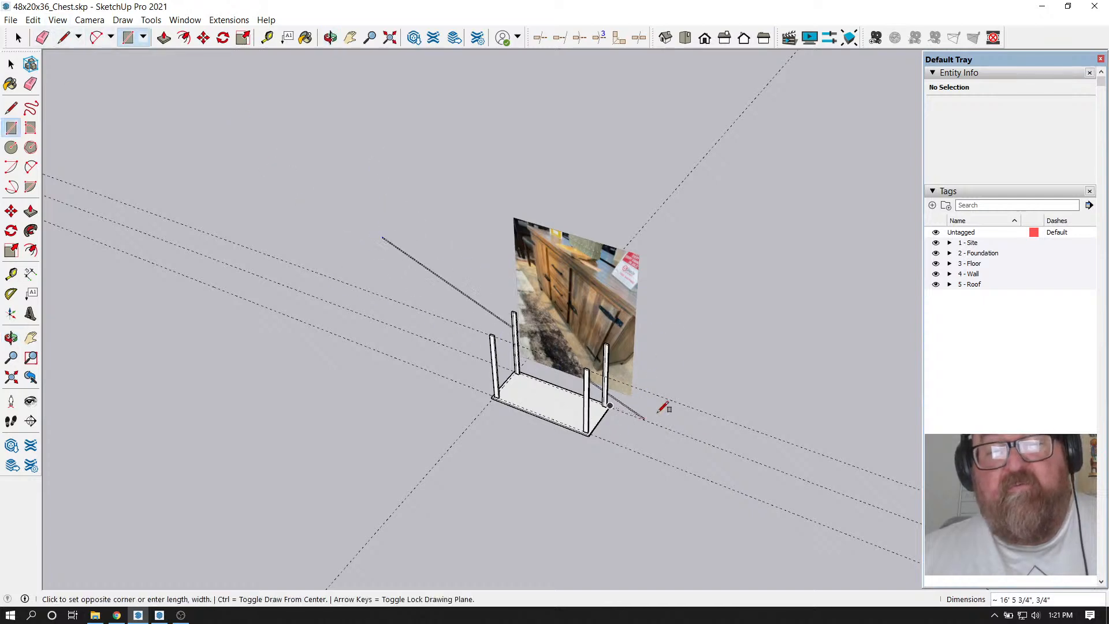
pyautogui.click(654, 552)
pyautogui.scroll(1, 442, 317)
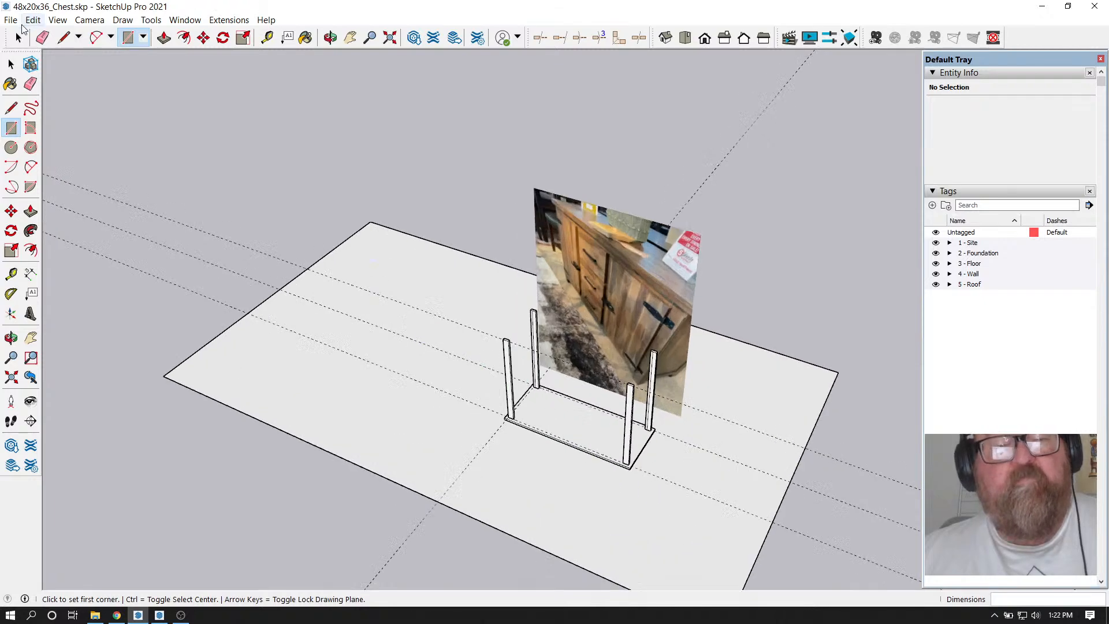
pyautogui.click(19, 37)
pyautogui.scroll(5, 540, 430)
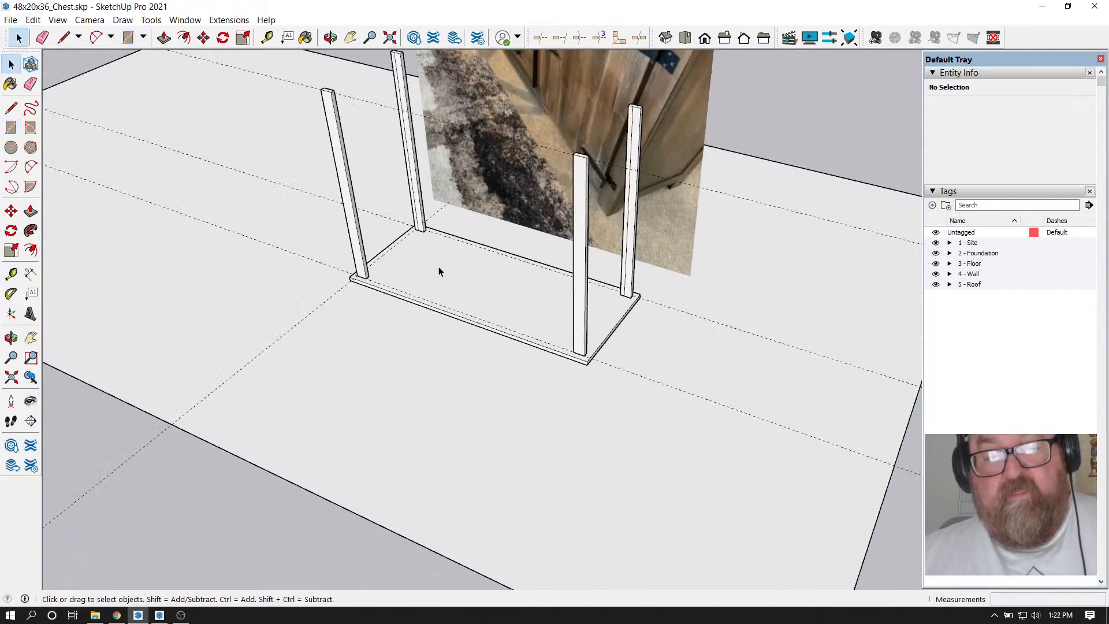
# Delete the bottom panel with its four corner posts, and clear all guides from the model
pyautogui.scroll(-2, 497, 334)
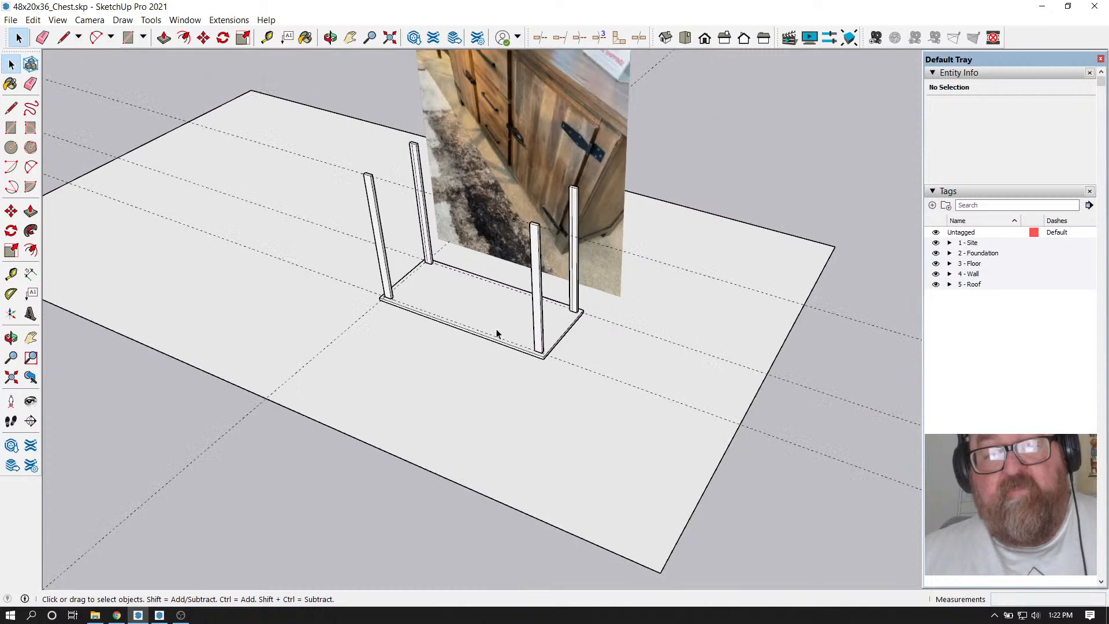
pyautogui.click(330, 37)
pyautogui.moveTo(352, 202); pyautogui.dragTo(310, 327)
pyautogui.click(11, 64)
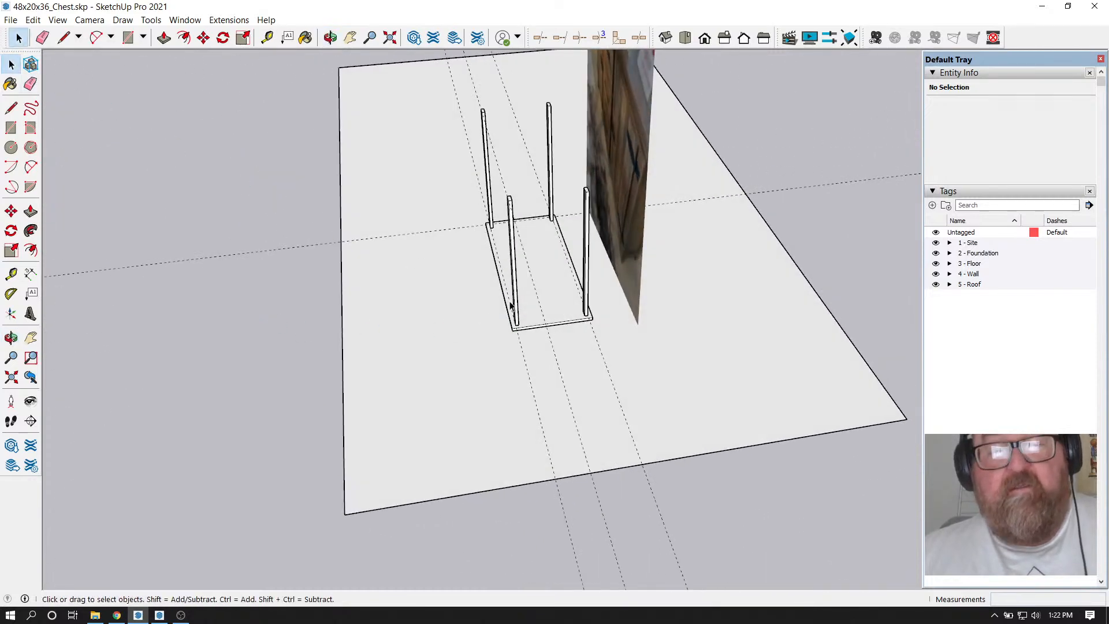
pyautogui.click(512, 305)
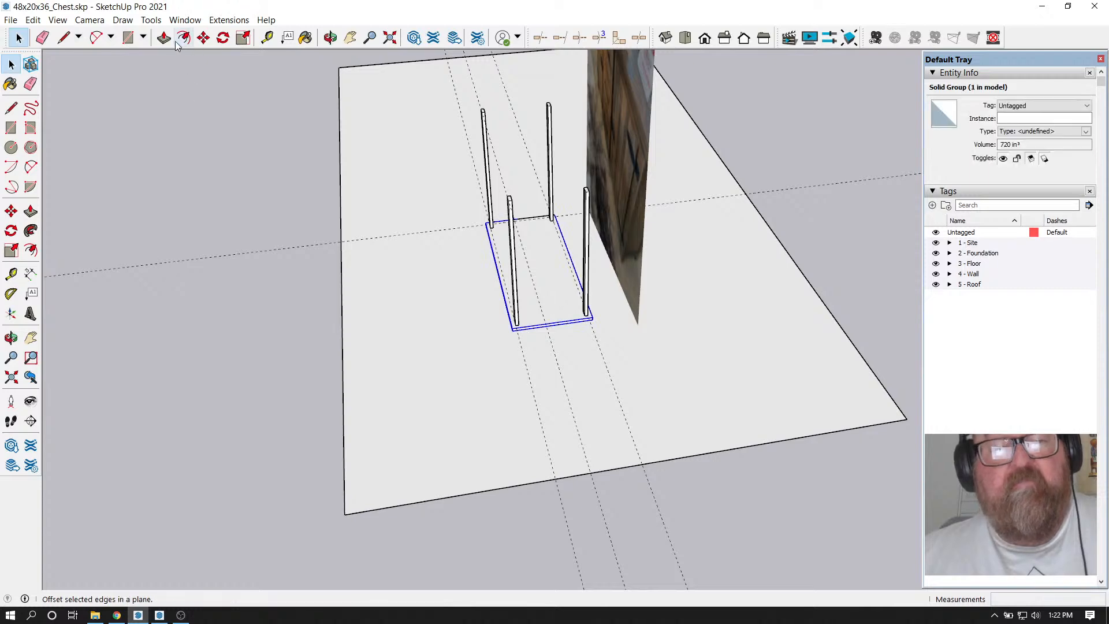
pyautogui.scroll(2, 549, 281)
pyautogui.scroll(-3, 426, 338)
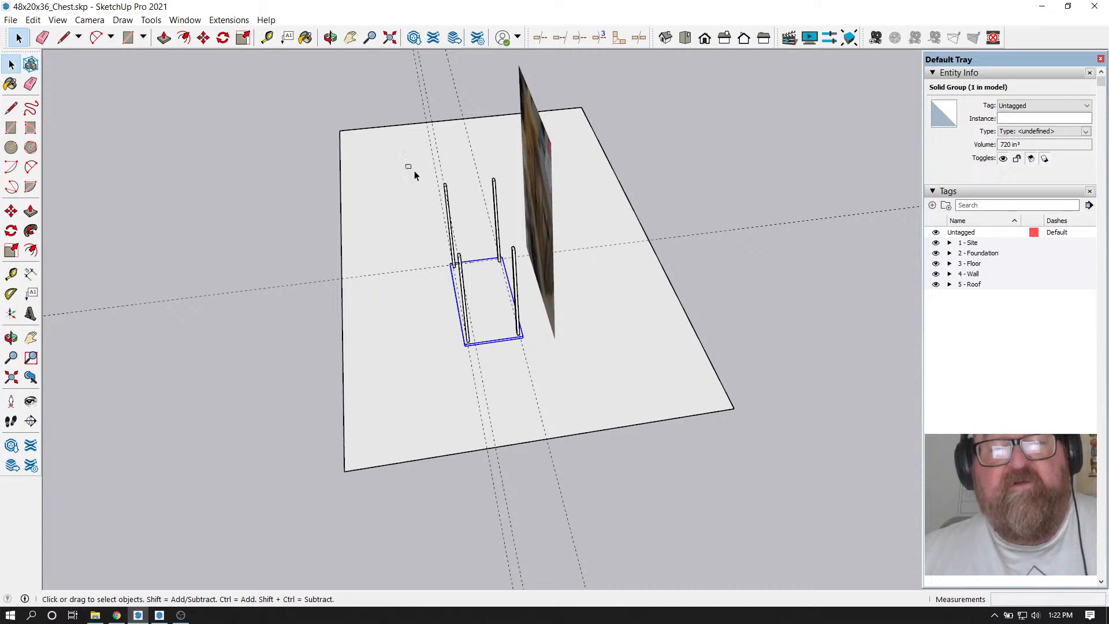
pyautogui.press('Delete')
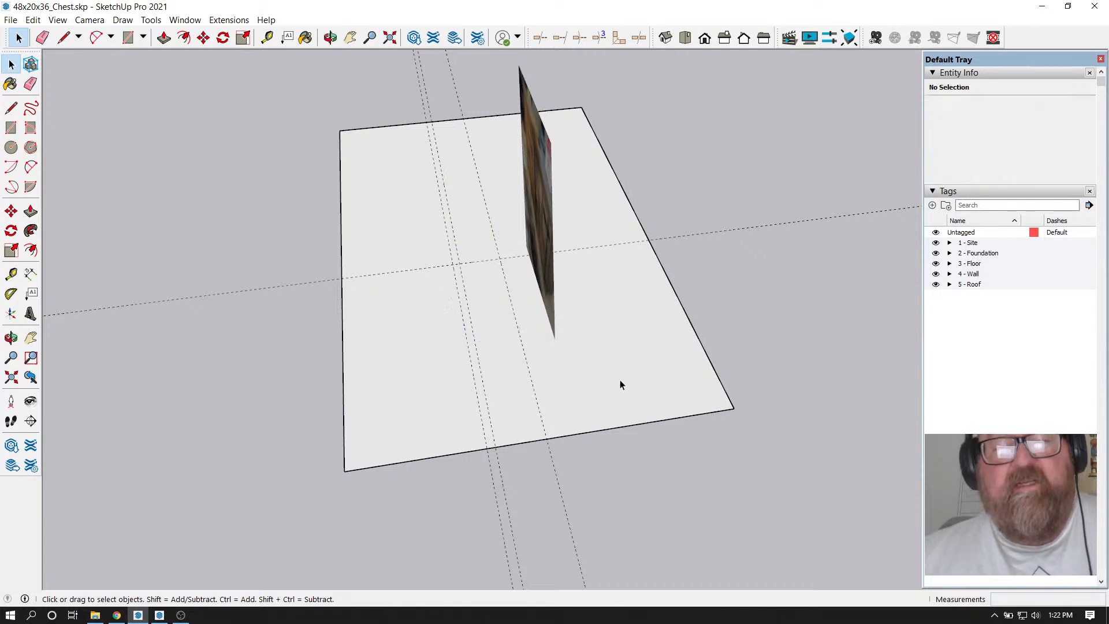
pyautogui.click(42, 21)
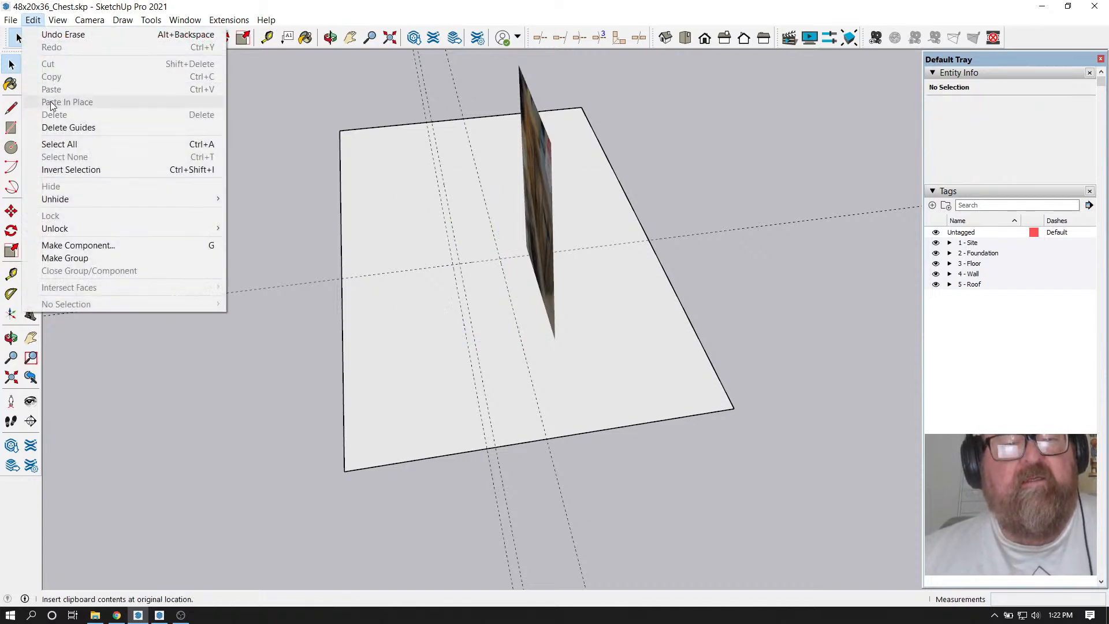
pyautogui.click(64, 128)
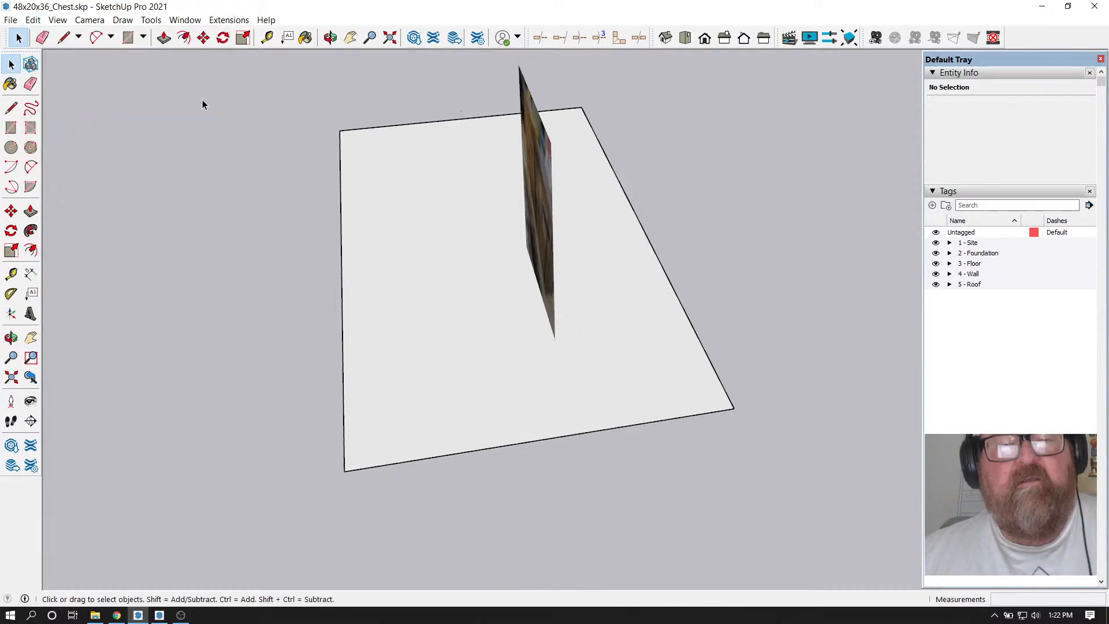
# Draw a 48 by 20 inch rectangle on the ground face in front of the reference photo
pyautogui.click(330, 37)
pyautogui.moveTo(439, 323); pyautogui.dragTo(504, 410)
pyautogui.scroll(2, 503, 410)
pyautogui.scroll(-4, 569, 240)
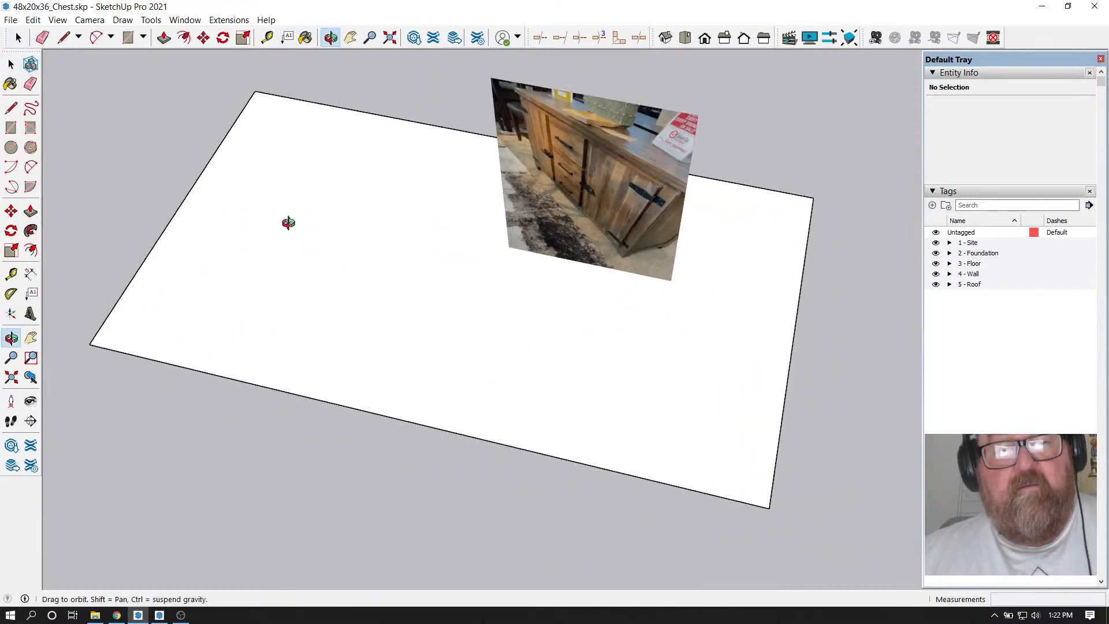
pyautogui.click(127, 38)
pyautogui.scroll(3, 470, 317)
pyautogui.click(515, 300)
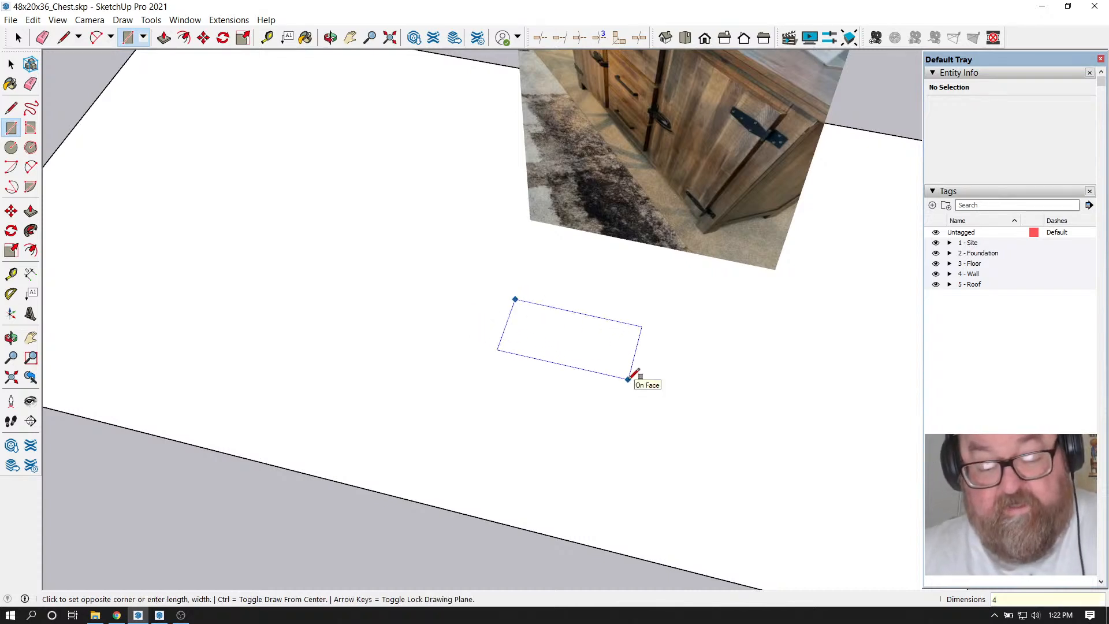
pyautogui.write('48,20')
pyautogui.press('Return')
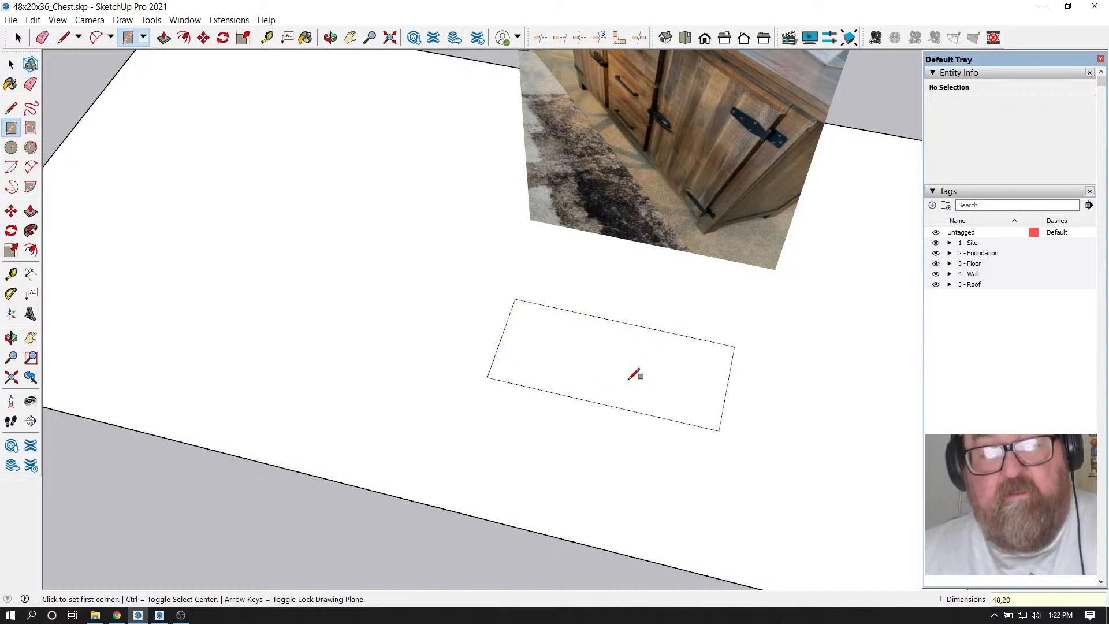
# Push/pull the 48 by 20 rectangle up by 3/4 inch to form the bottom panel
pyautogui.scroll(-2, 634, 374)
pyautogui.scroll(5, 527, 397)
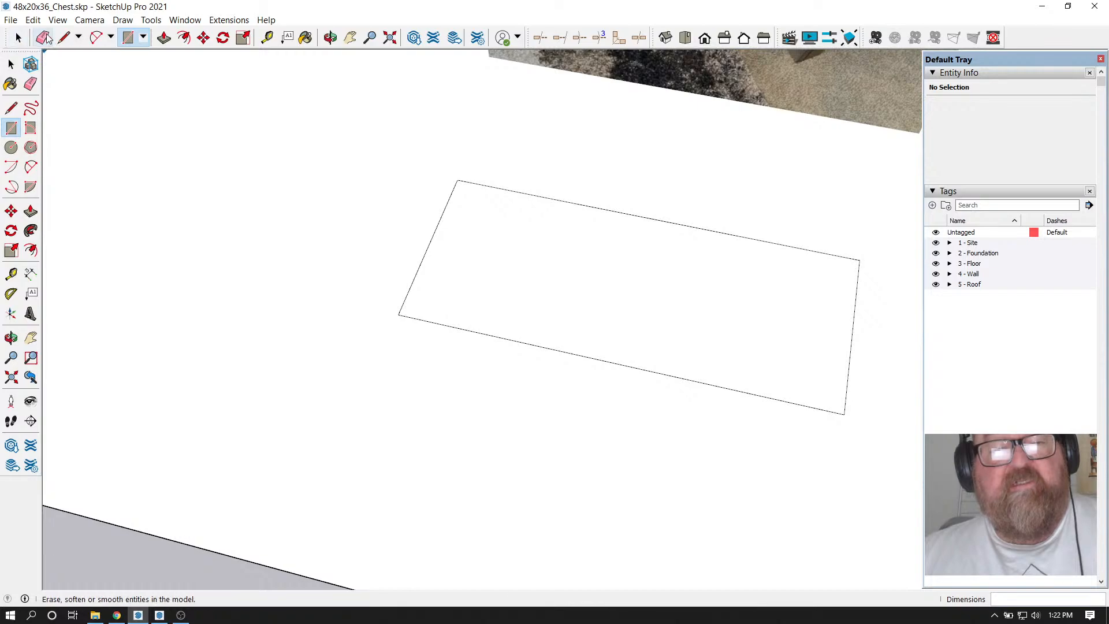
pyautogui.click(164, 37)
pyautogui.click(470, 312)
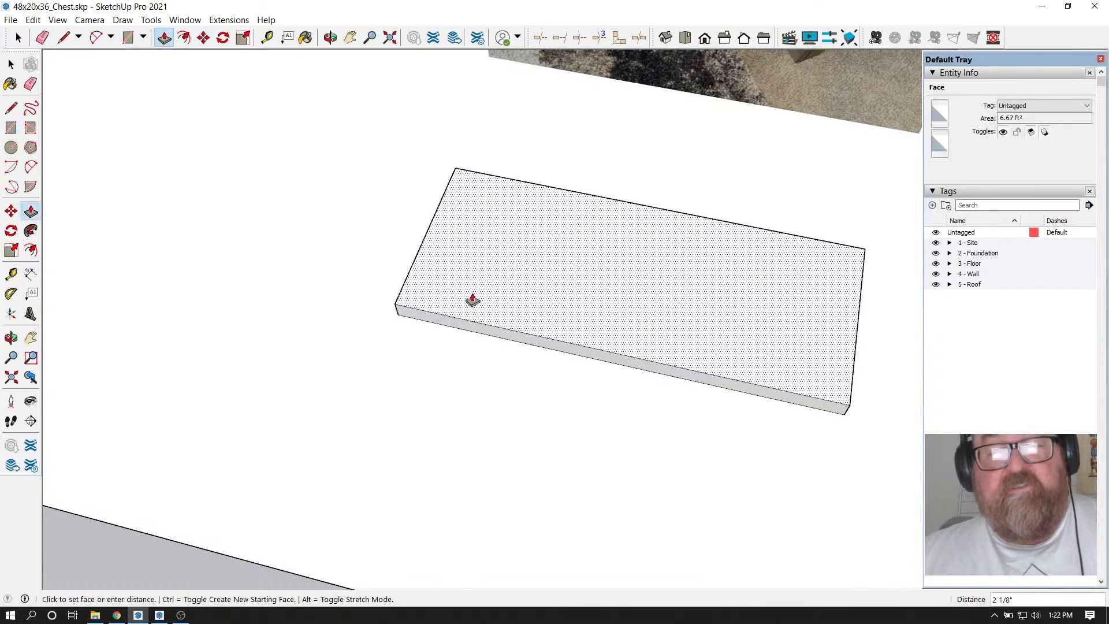
pyautogui.write('3/4')
pyautogui.press('Return')
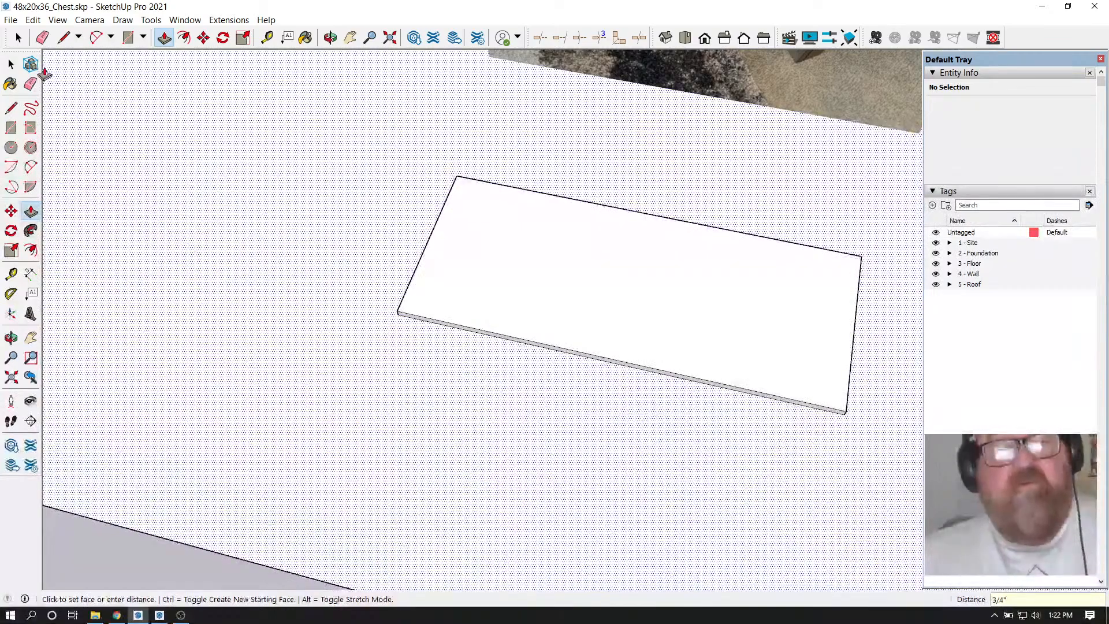
pyautogui.click(18, 38)
pyautogui.scroll(-3, 255, 262)
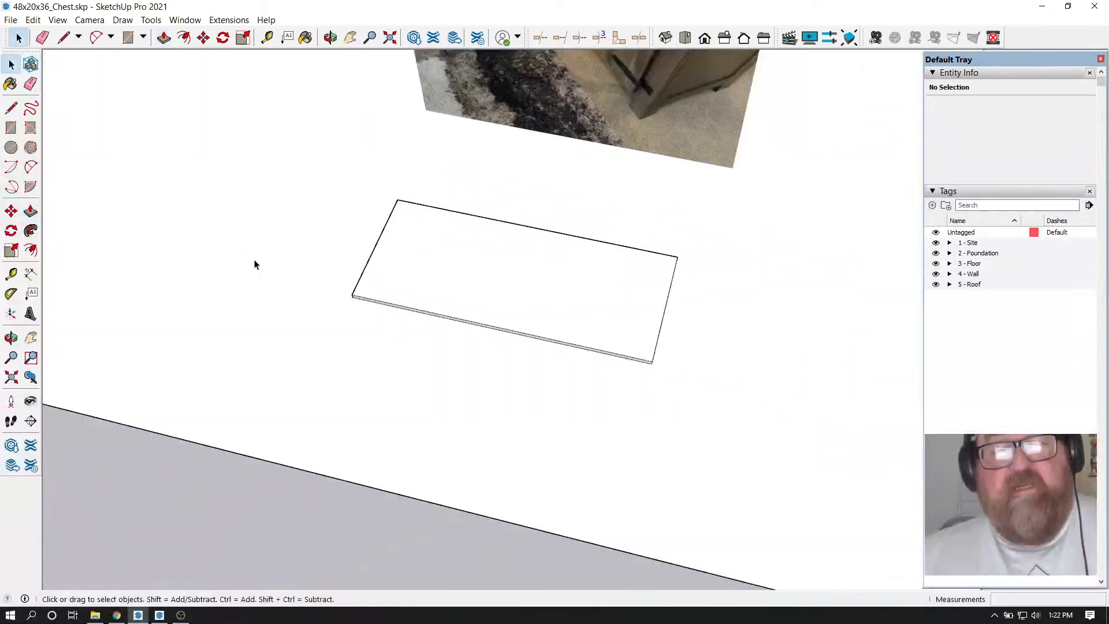
pyautogui.doubleClick(431, 267)
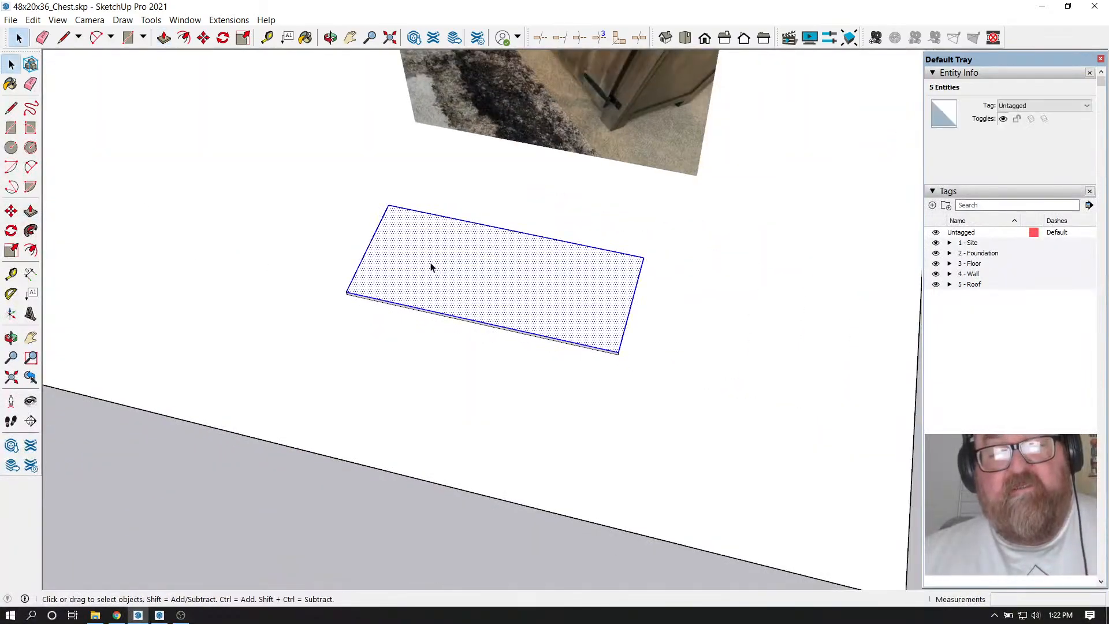
pyautogui.hotkey('ctrl', 'a')
pyautogui.keyDown('shift'); pyautogui.click(432, 266); pyautogui.keyUp('shift')
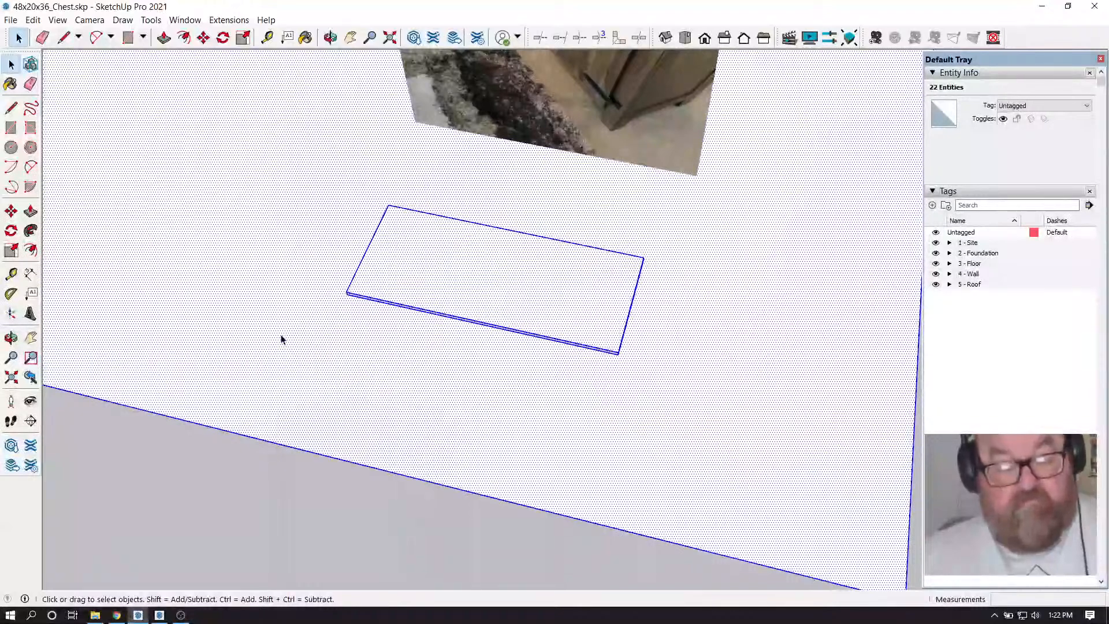
pyautogui.scroll(-3, 495, 351)
pyautogui.keyDown('shift'); pyautogui.click(468, 370); pyautogui.keyUp('shift')
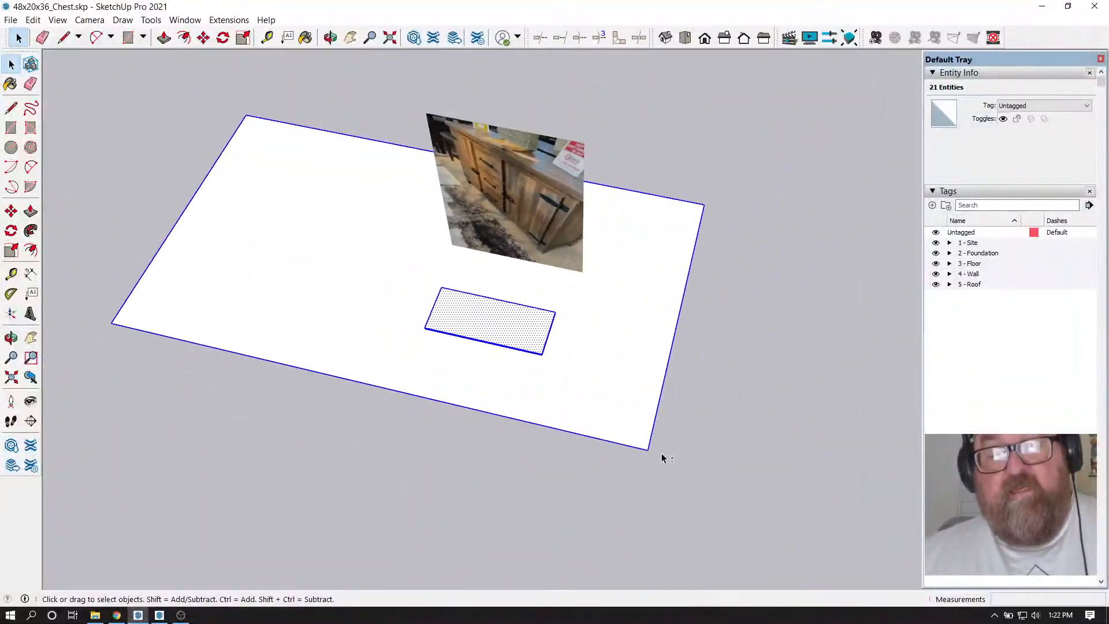
pyautogui.keyDown('shift'); pyautogui.moveTo(661, 458); pyautogui.dragTo(586, 425); pyautogui.keyUp('shift')
pyautogui.keyDown('shift'); pyautogui.moveTo(713, 216); pyautogui.dragTo(685, 186); pyautogui.keyUp('shift')
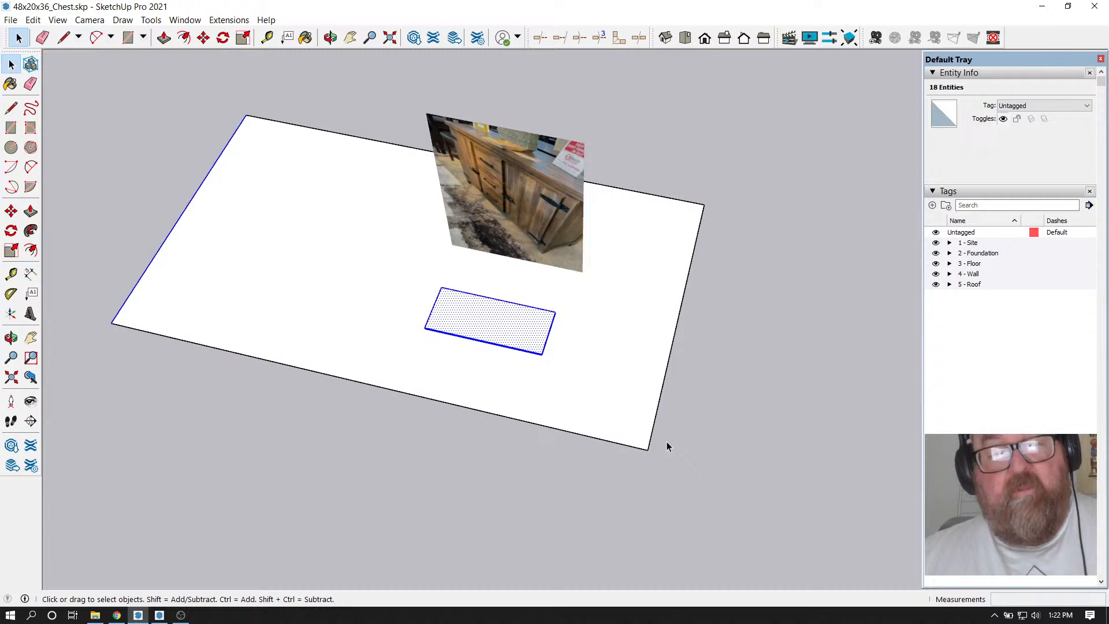
# Erase all four edges of the large ground rectangle, leaving the panel and the reference photo
pyautogui.click(31, 84)
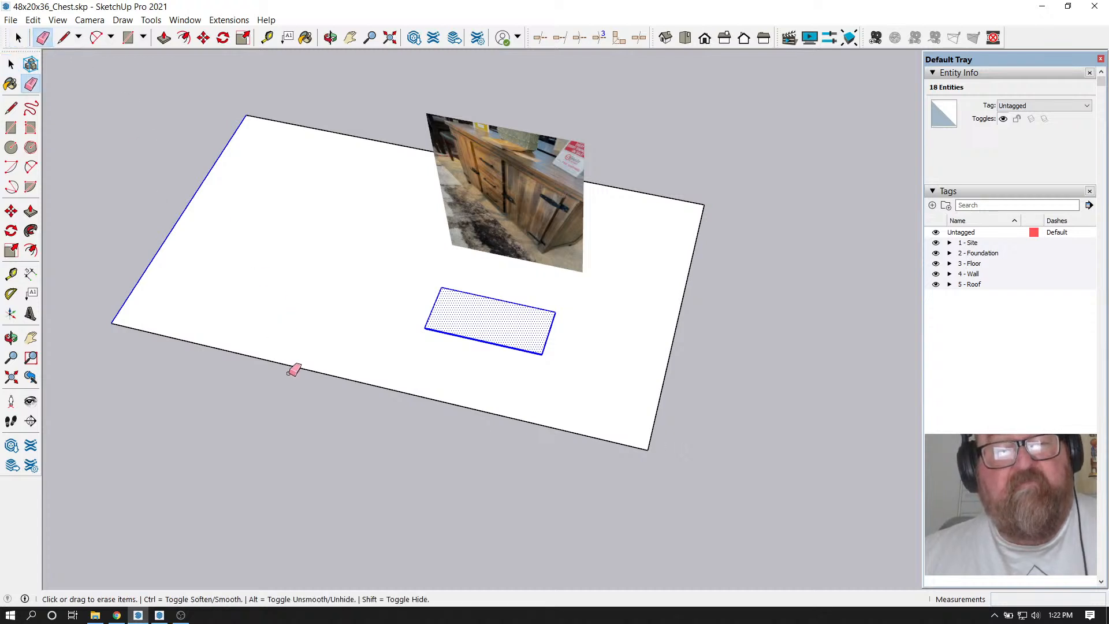
pyautogui.moveTo(292, 366)
pyautogui.mouseDown()
pyautogui.moveTo(252, 108)
pyautogui.moveTo(173, 225)
pyautogui.mouseUp()
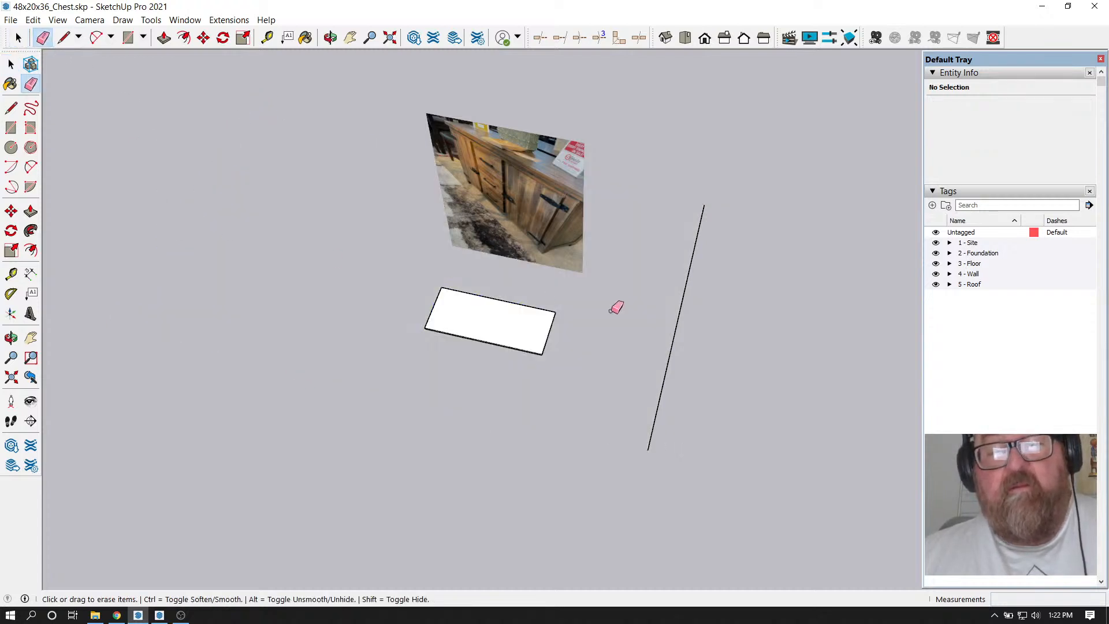
pyautogui.moveTo(621, 306); pyautogui.dragTo(728, 315)
# Close the panel's open underside by drawing a diagonal line between opposite bottom corners, and erase the diagonal
pyautogui.scroll(2, 612, 297)
pyautogui.scroll(5, 453, 316)
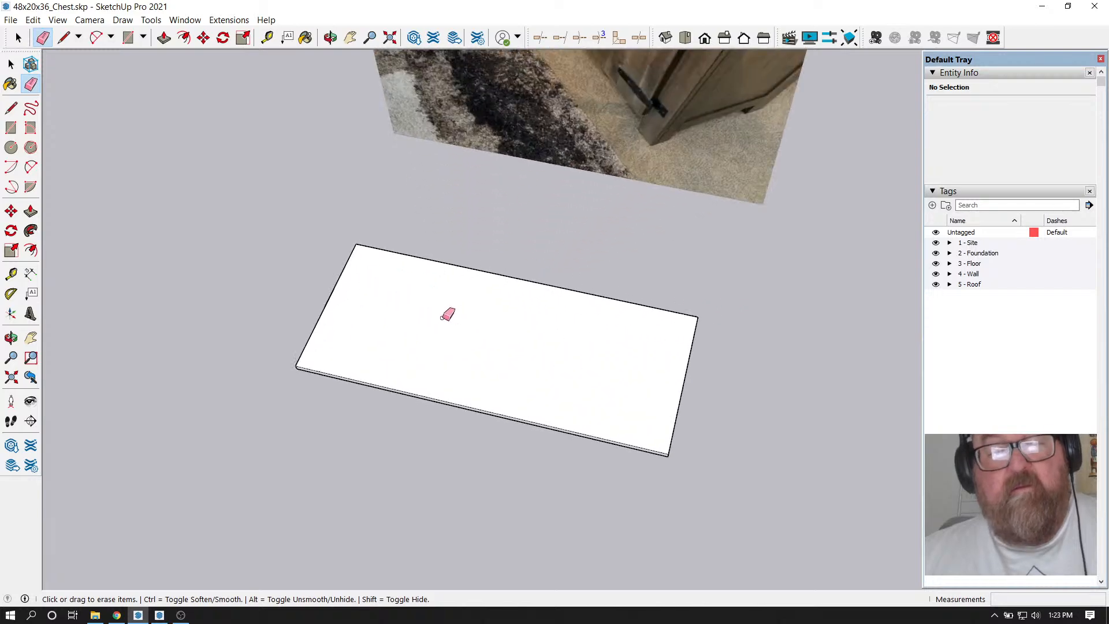
pyautogui.click(330, 38)
pyautogui.moveTo(443, 317); pyautogui.dragTo(491, 290)
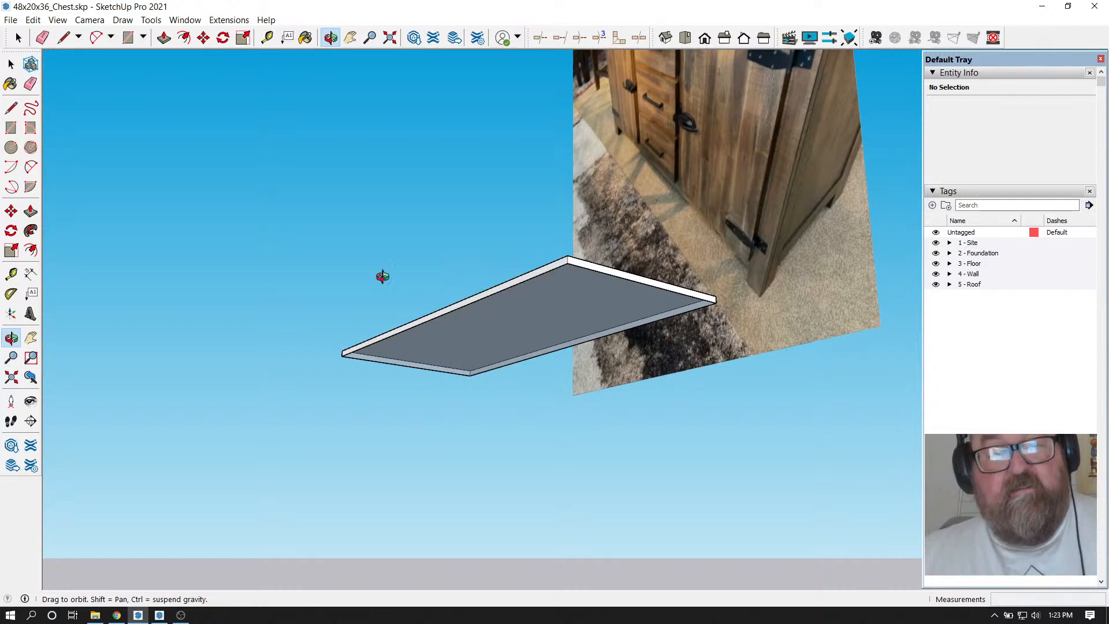
pyautogui.click(64, 38)
pyautogui.scroll(2, 569, 306)
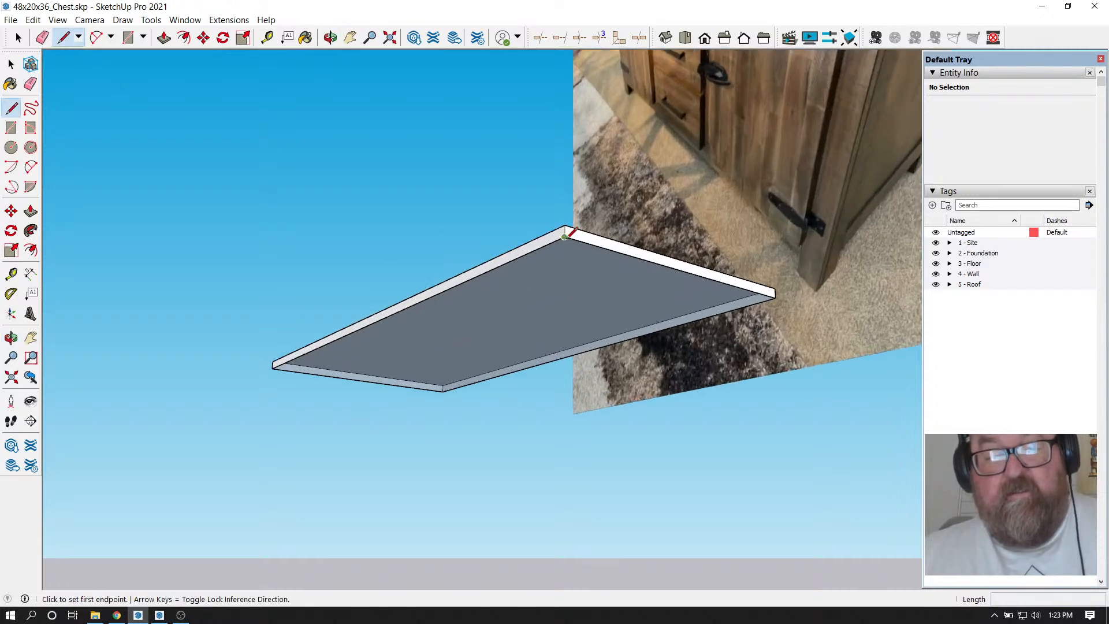
pyautogui.click(564, 236)
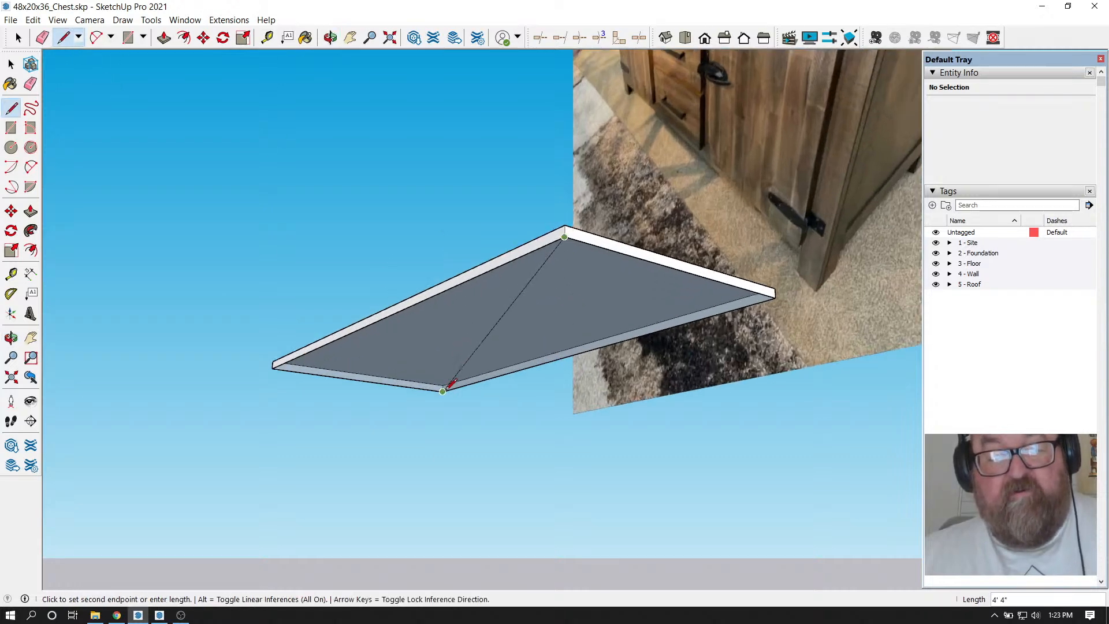
pyautogui.click(443, 391)
pyautogui.click(42, 38)
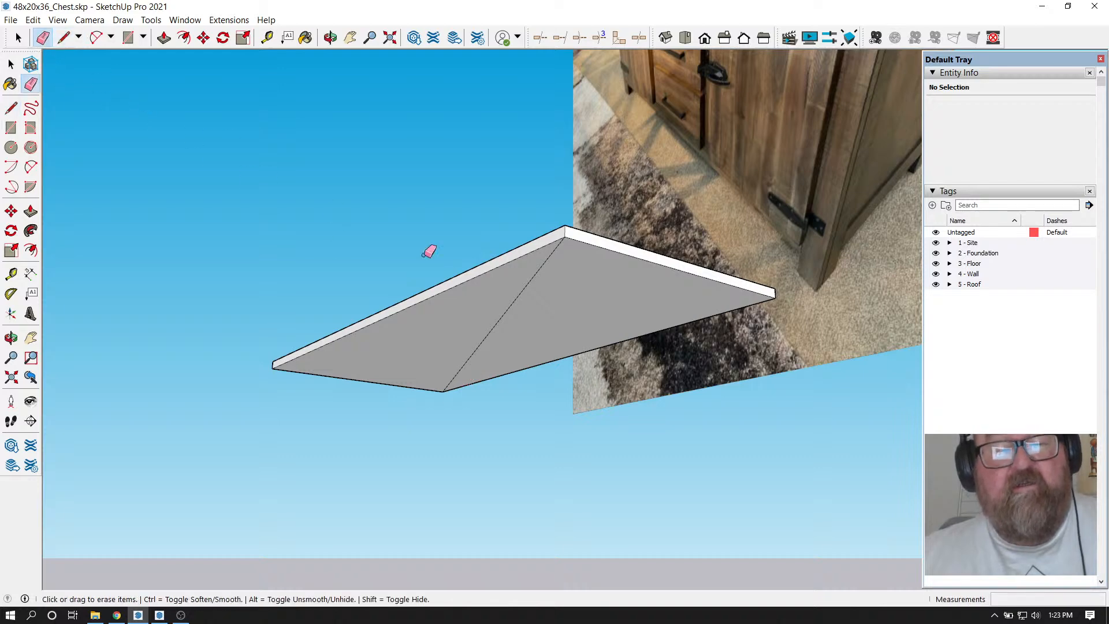
pyautogui.click(515, 304)
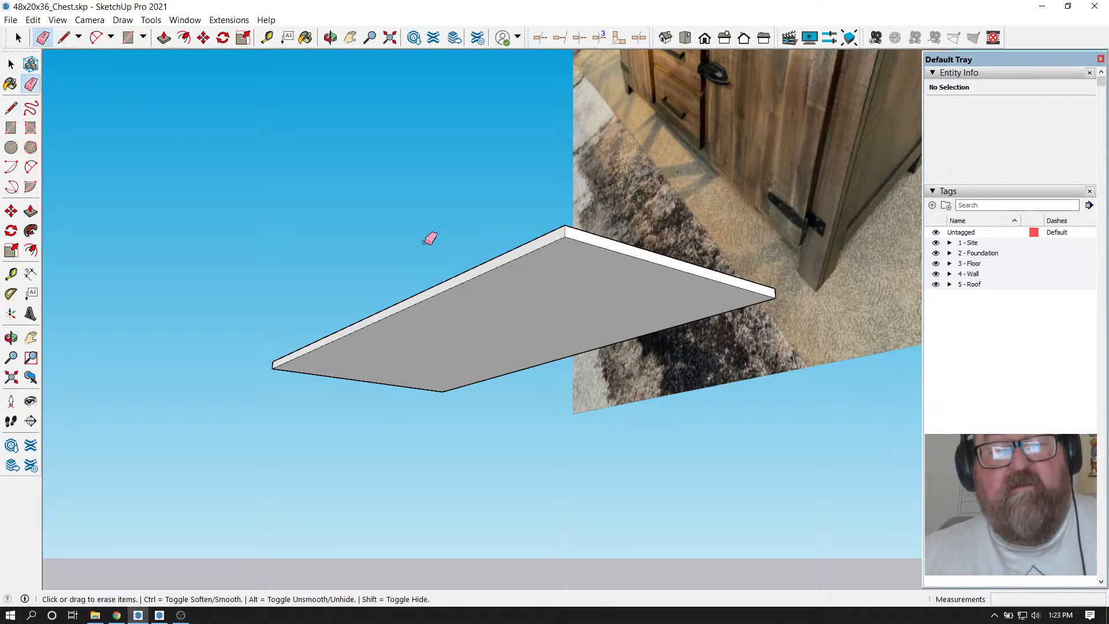
# Select all faces and edges of the bottom panel and make them a group
pyautogui.click(331, 38)
pyautogui.moveTo(416, 110); pyautogui.dragTo(453, 354)
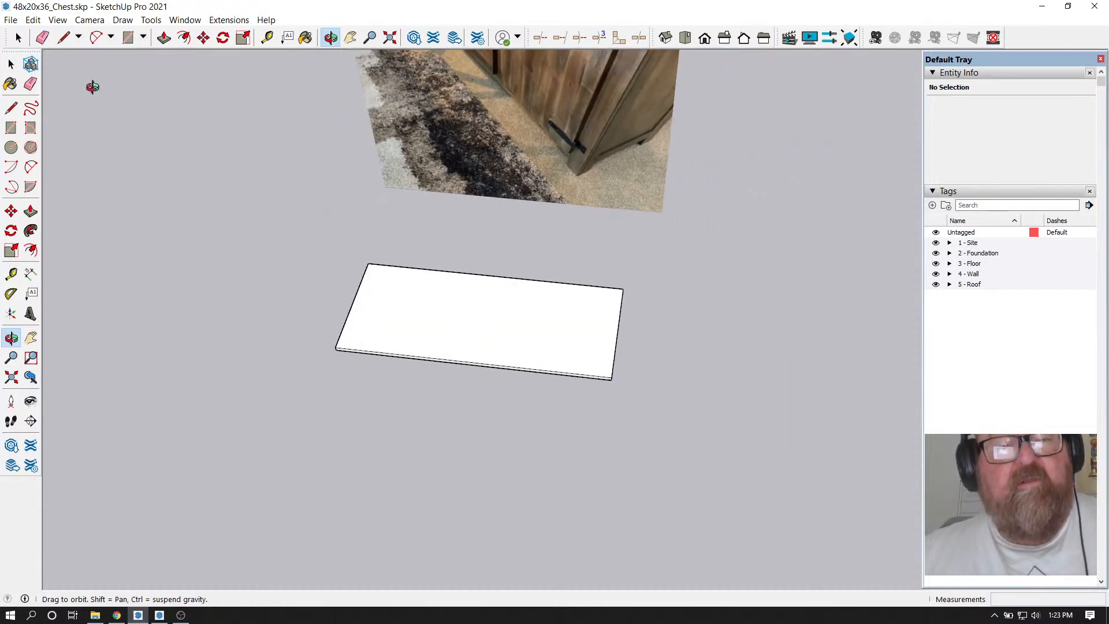
pyautogui.press('space')
pyautogui.doubleClick(481, 315)
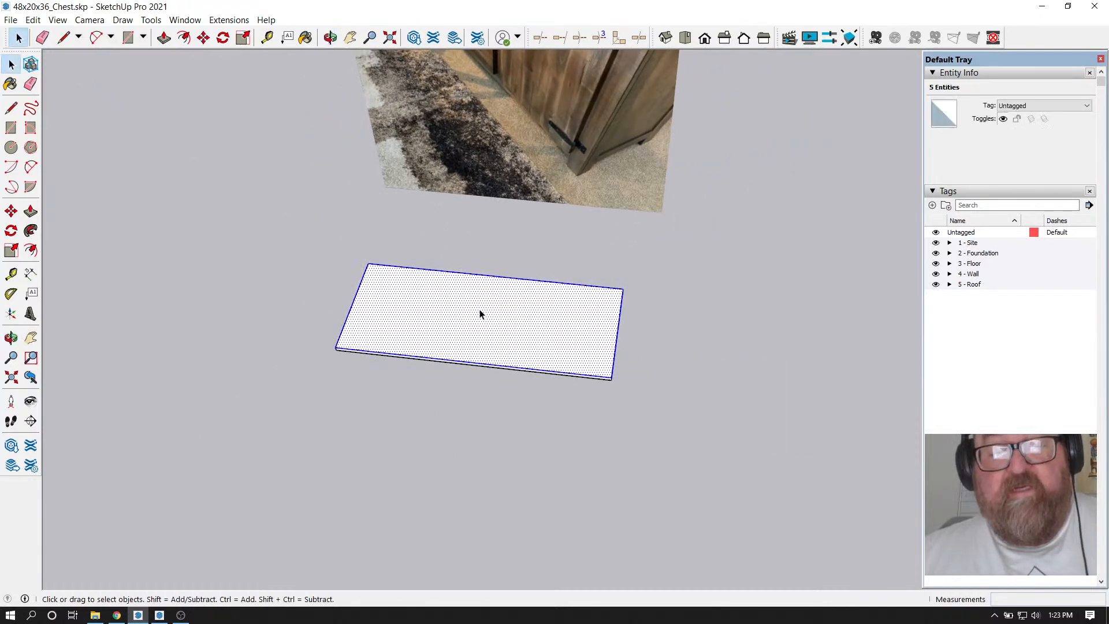
pyautogui.rightClick(480, 314)
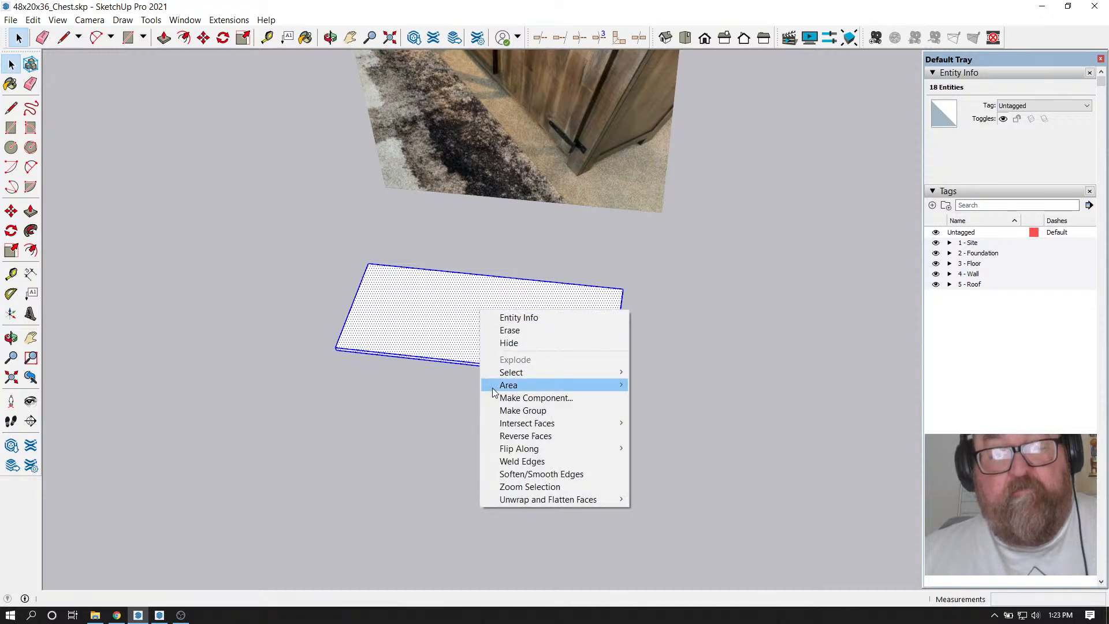
pyautogui.click(556, 410)
# Draw a ground rectangle about 21' 10" by 12' 11" beneath the grouped panel and the reference photo
pyautogui.scroll(-5, 549, 418)
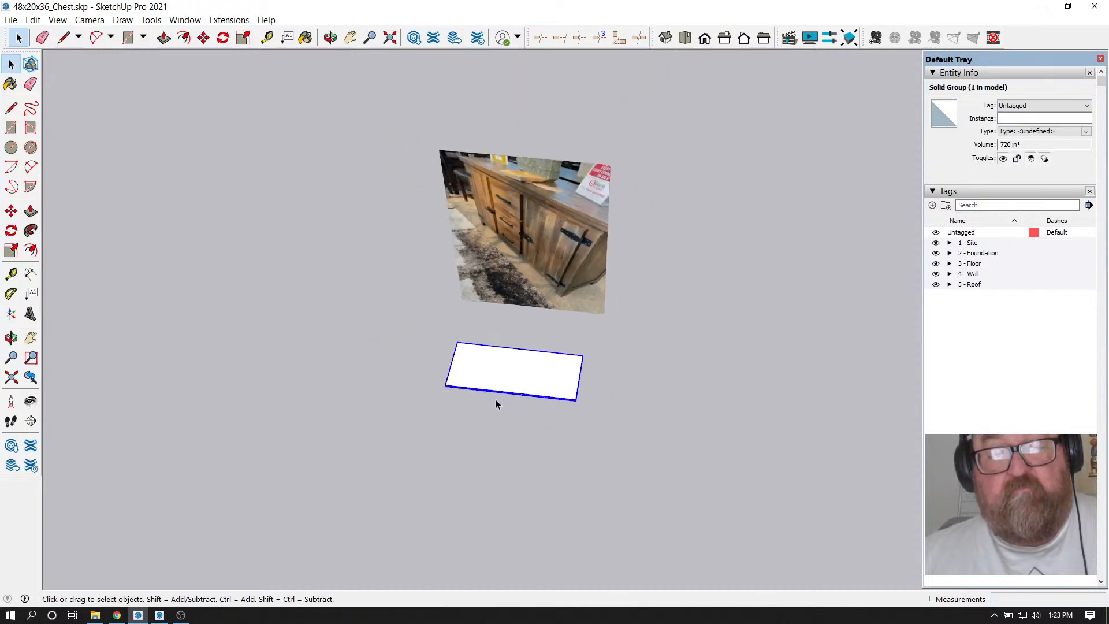
pyautogui.click(128, 38)
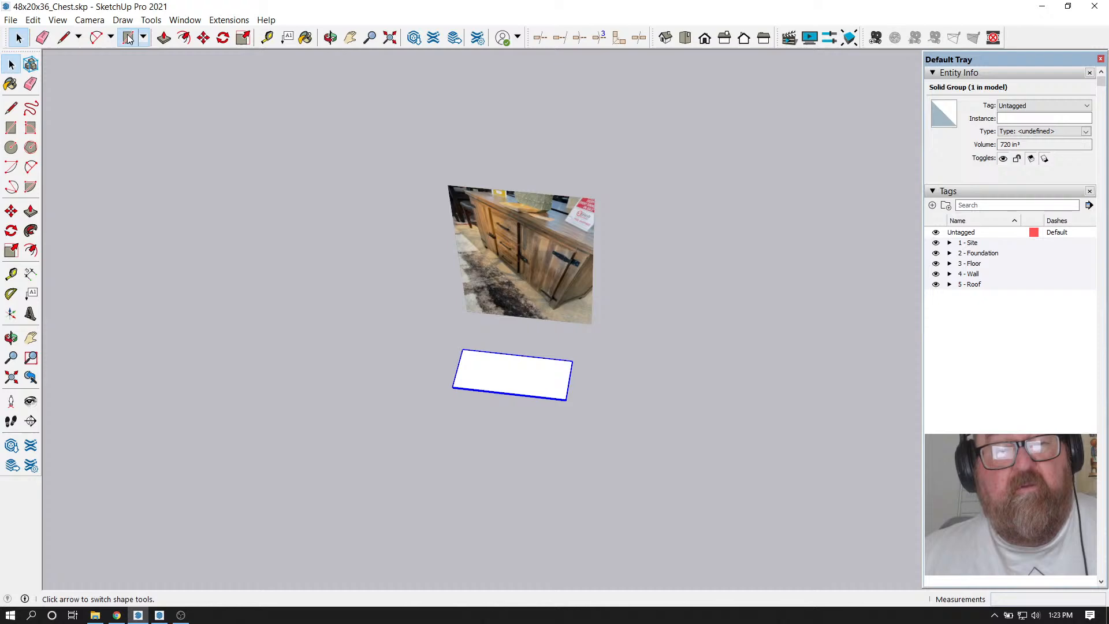
pyautogui.click(251, 177)
pyautogui.click(766, 510)
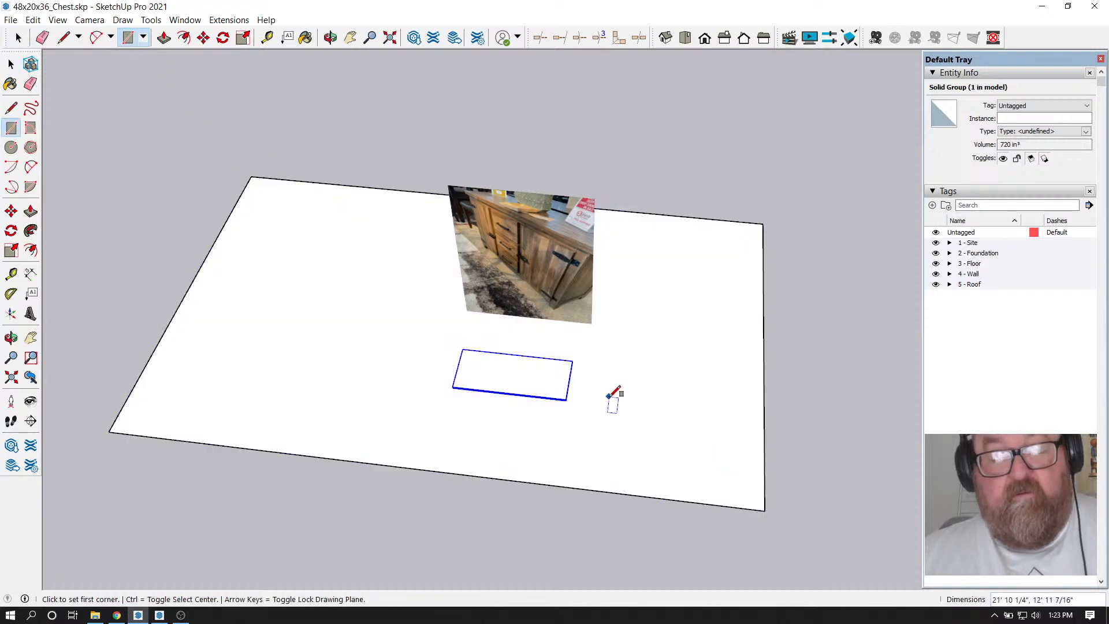
pyautogui.scroll(5, 555, 378)
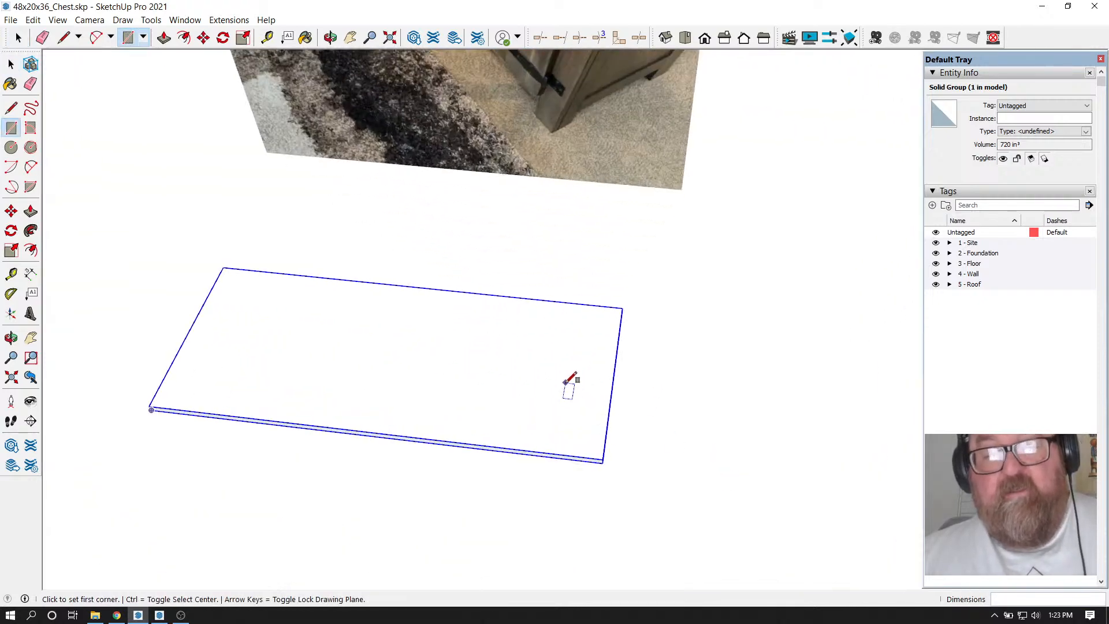
pyautogui.scroll(-3, 601, 416)
pyautogui.scroll(4, 792, 413)
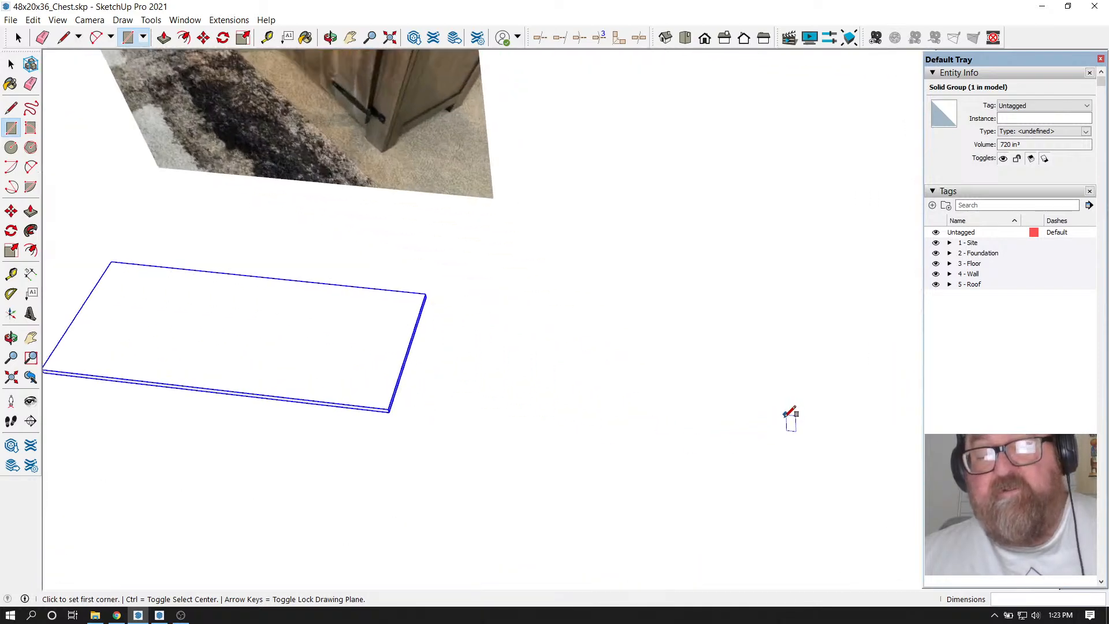
pyautogui.scroll(-6, 565, 409)
pyautogui.scroll(5, 826, 428)
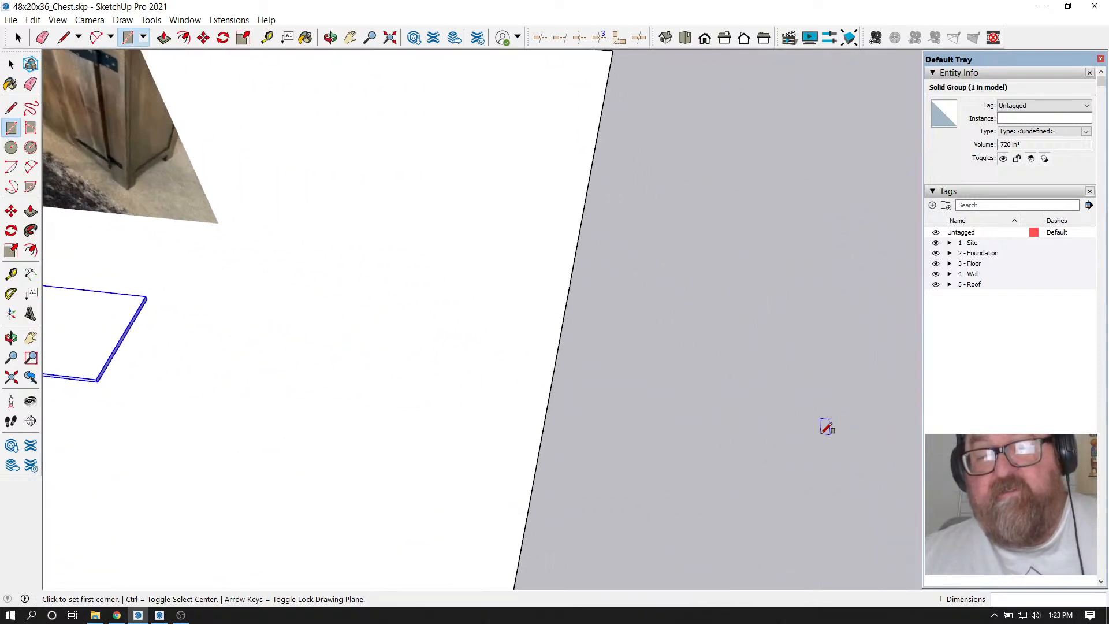
# Add a guide line 1" inside the bottom panel's left short edge
pyautogui.scroll(-2, 815, 435)
pyautogui.scroll(-4, 809, 436)
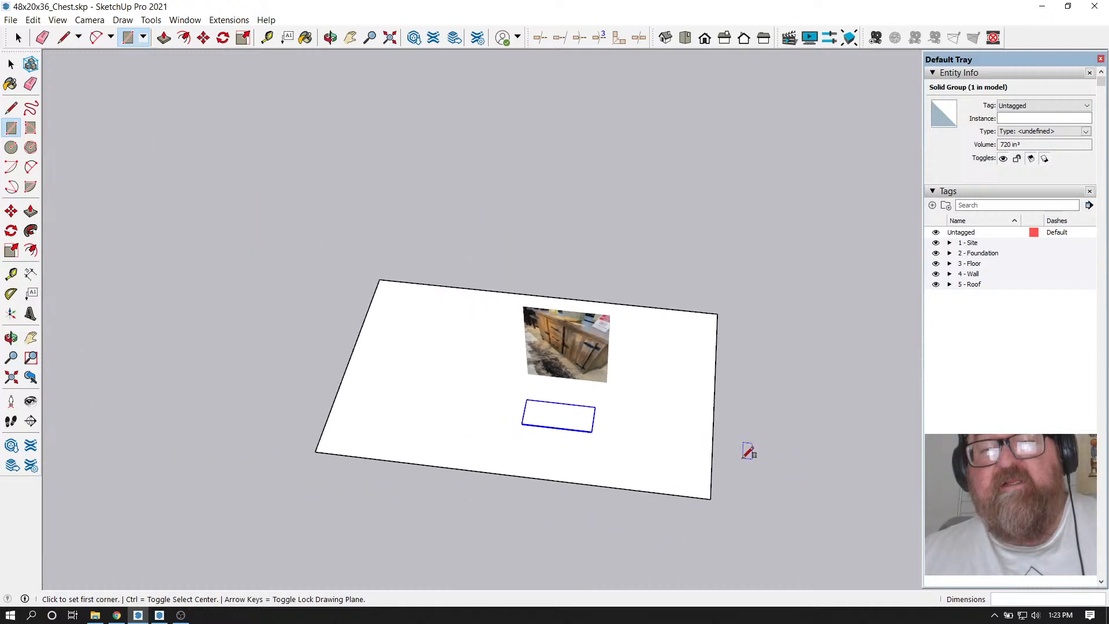
pyautogui.scroll(6, 564, 435)
pyautogui.scroll(4, 559, 360)
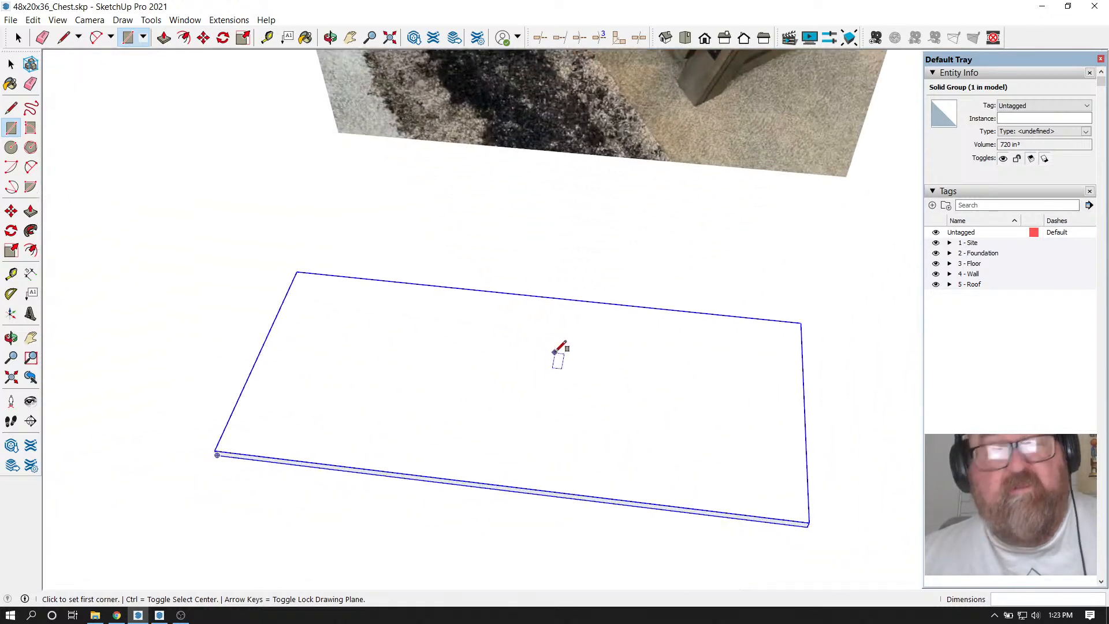
pyautogui.click(331, 37)
pyautogui.moveTo(456, 346); pyautogui.dragTo(348, 399)
pyautogui.click(267, 37)
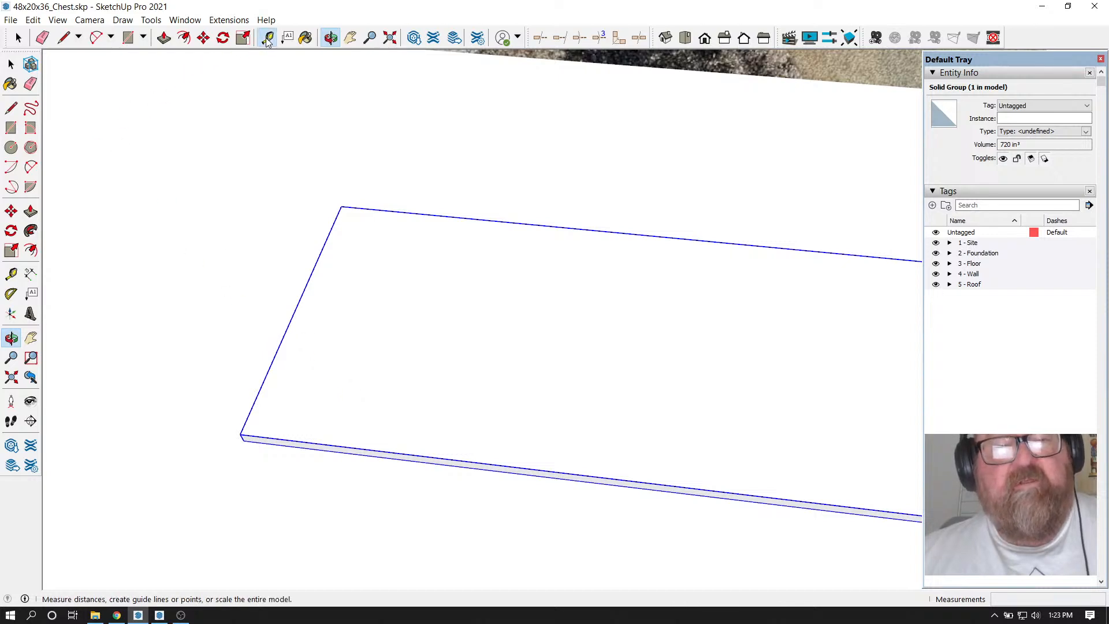
pyautogui.scroll(1, 335, 311)
pyautogui.click(295, 291)
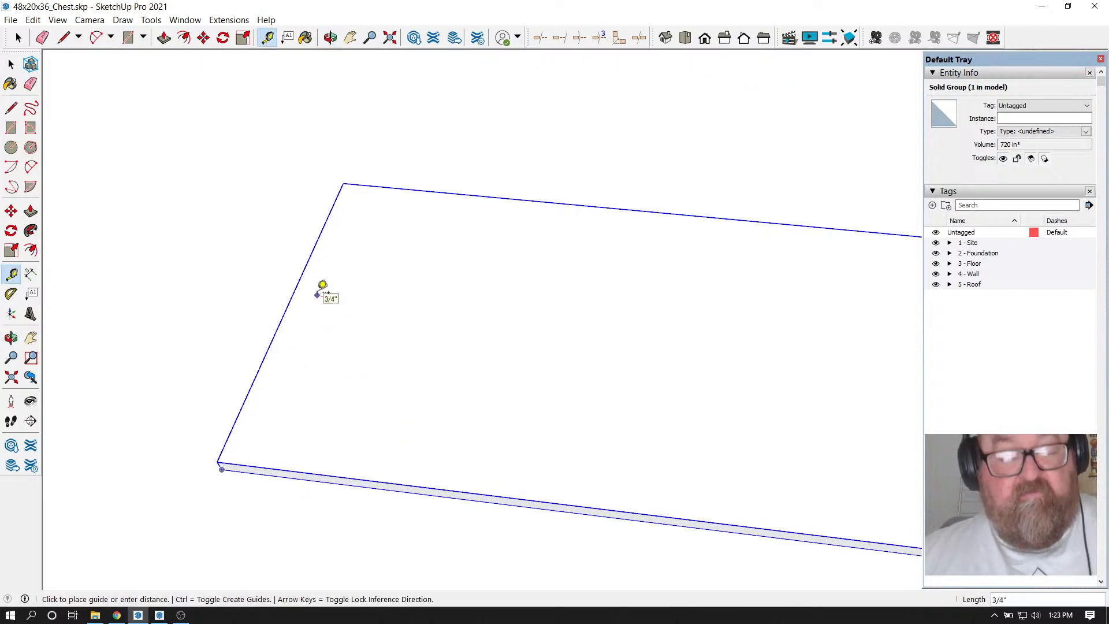
pyautogui.click(317, 294)
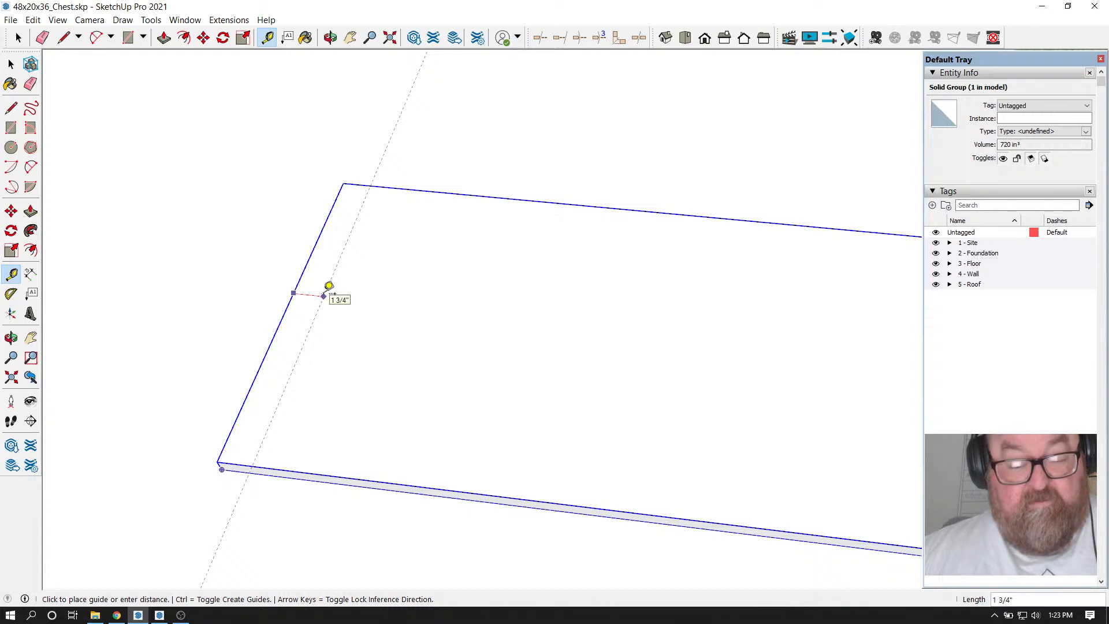
pyautogui.press('Return')
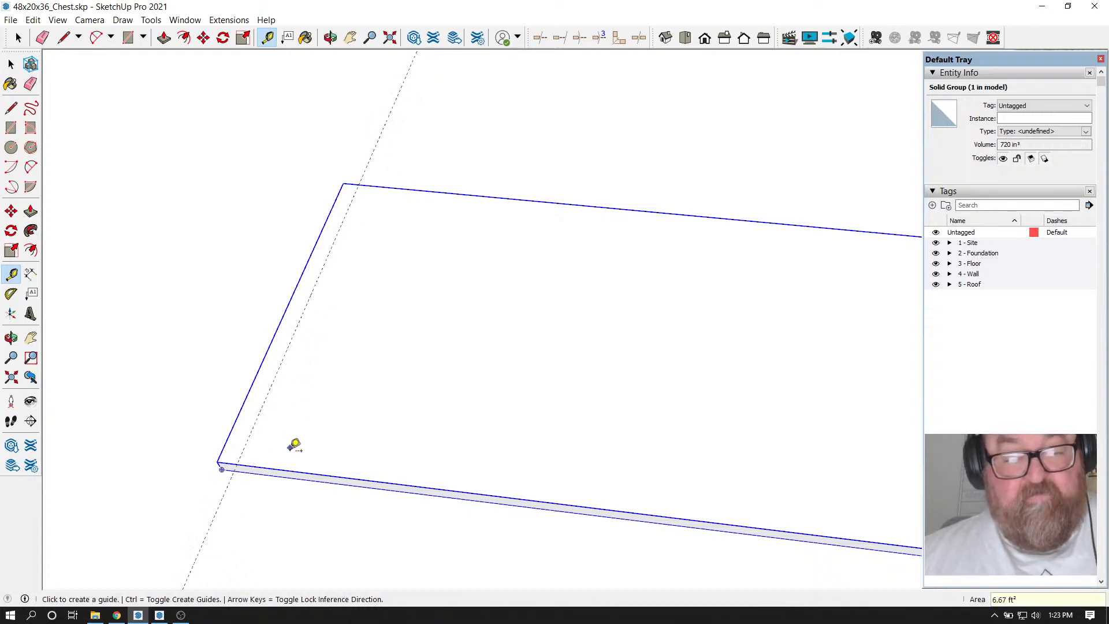
# Add guide lines 1" inside the panel's front, right and back edges
pyautogui.click(288, 470)
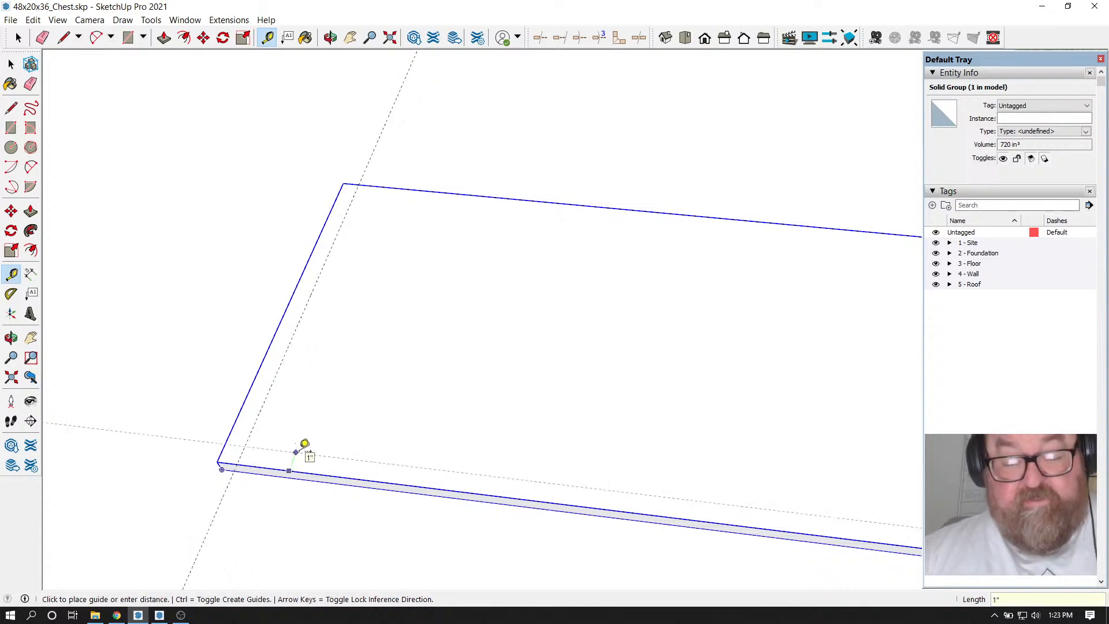
pyautogui.write('1')
pyautogui.press('Return')
pyautogui.scroll(-3, 231, 398)
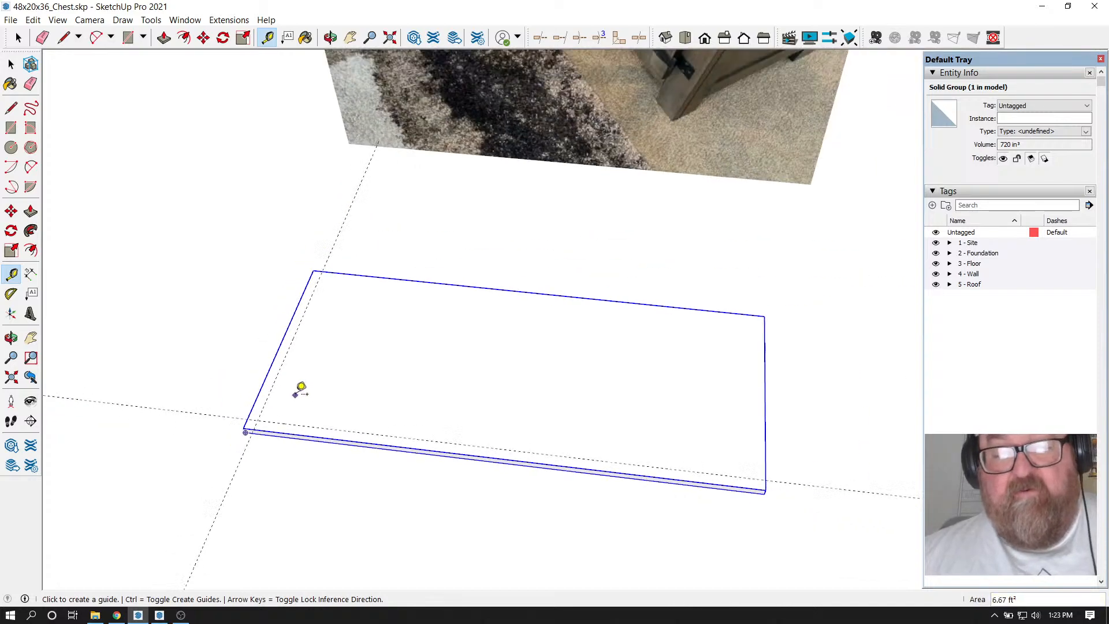
pyautogui.click(781, 391)
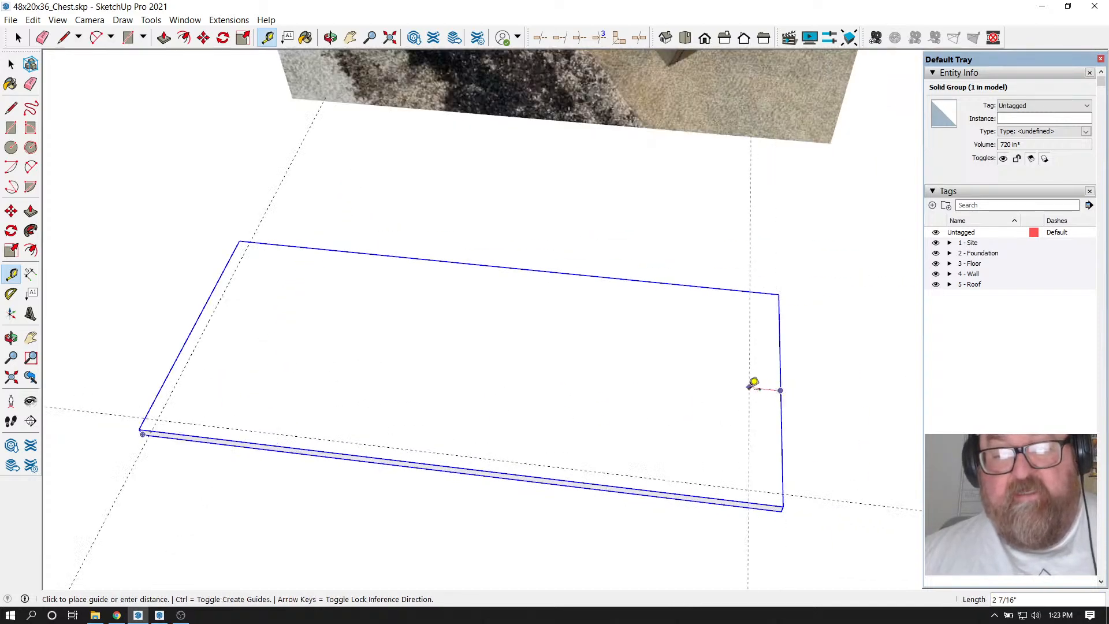
pyautogui.write('1')
pyautogui.press('Return')
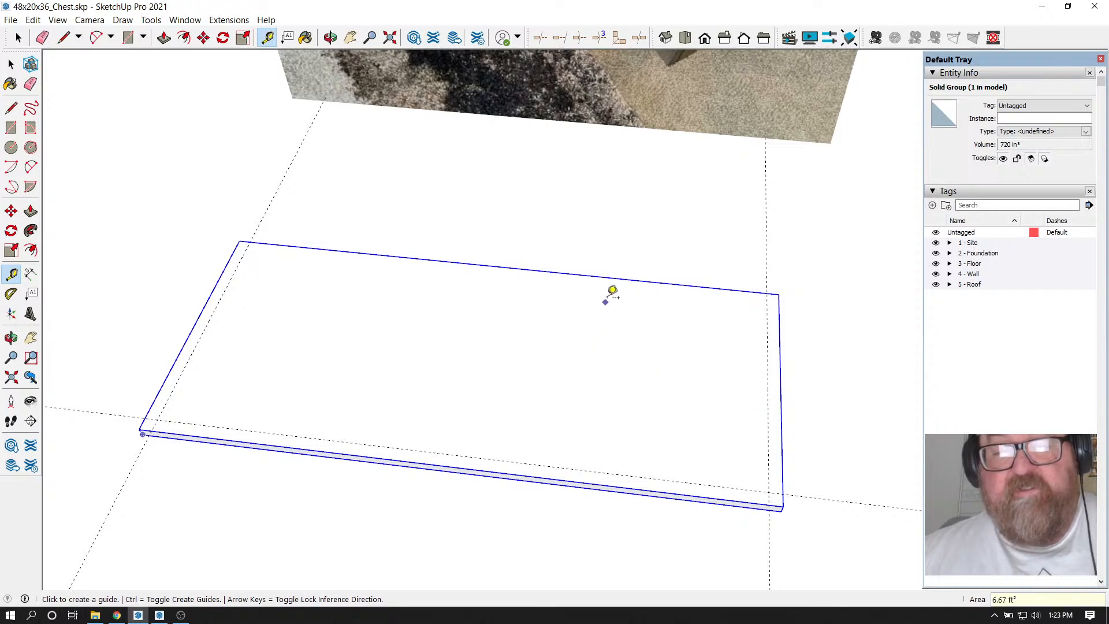
pyautogui.click(613, 278)
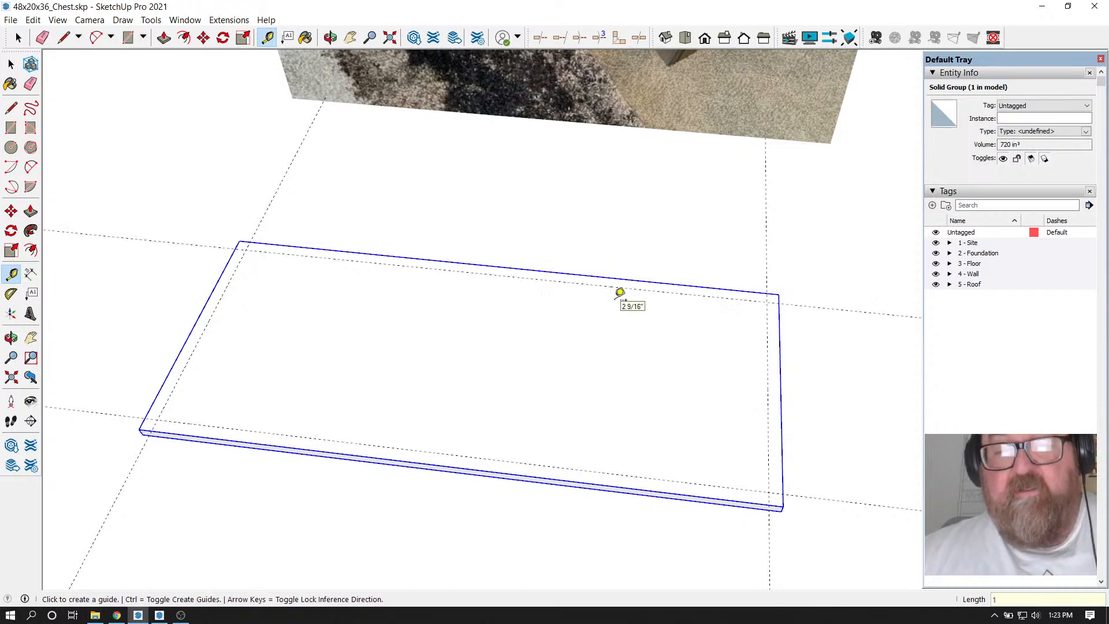
pyautogui.click(616, 293)
# Draw a 2" by 3/4" rectangle on the panel, starting at the front-left guide intersection with its long side along the front guide
pyautogui.scroll(1, 433, 381)
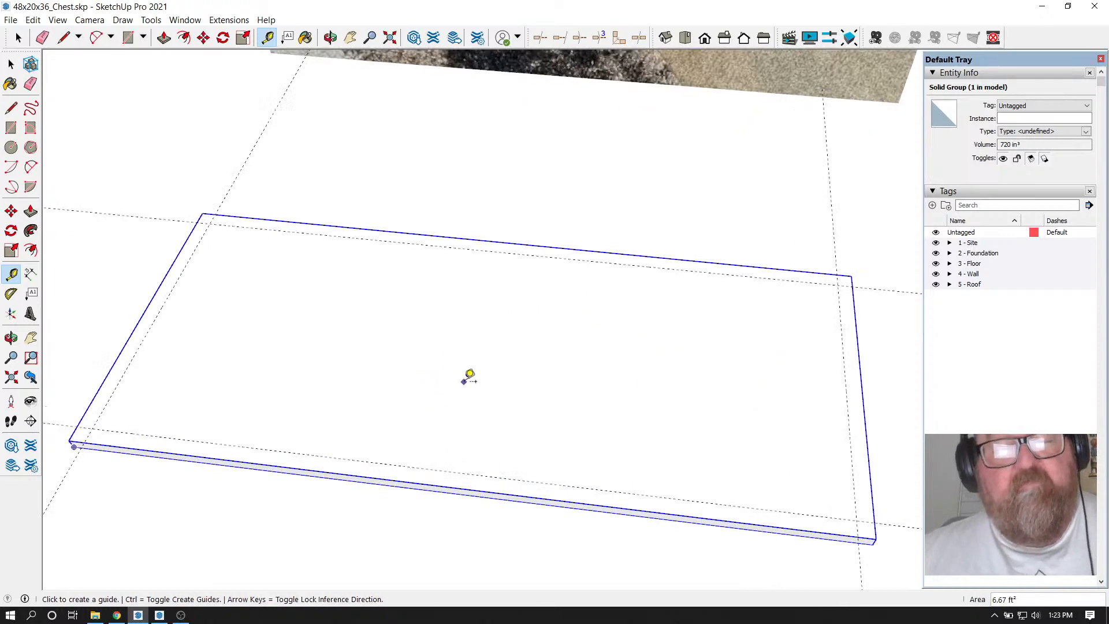
pyautogui.click(331, 37)
pyautogui.moveTo(483, 386); pyautogui.dragTo(242, 390)
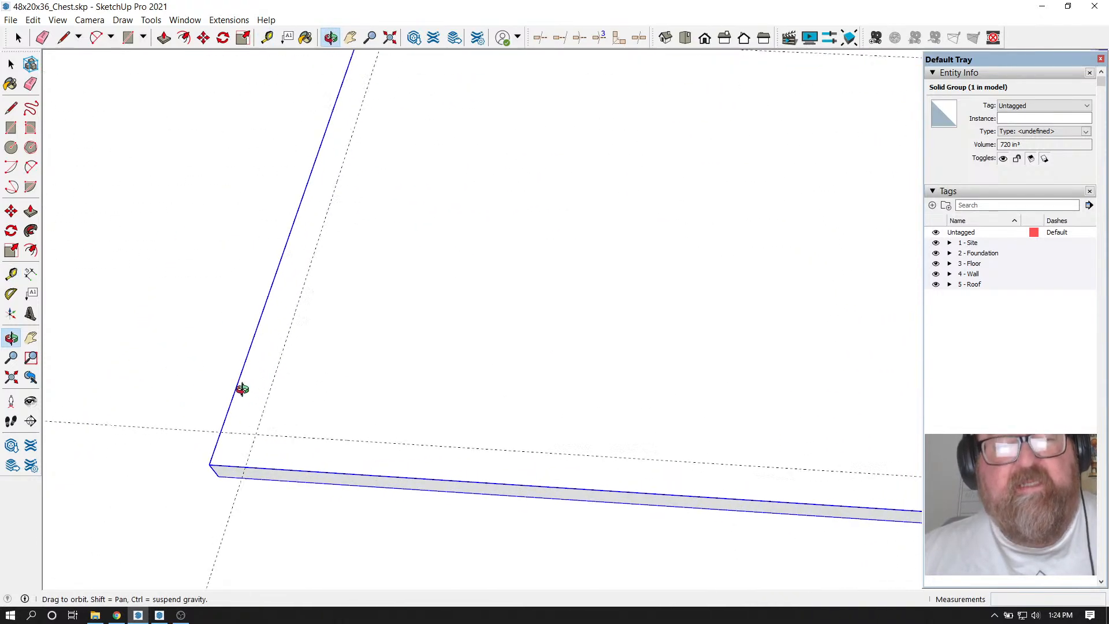
pyautogui.click(134, 38)
pyautogui.scroll(1, 296, 412)
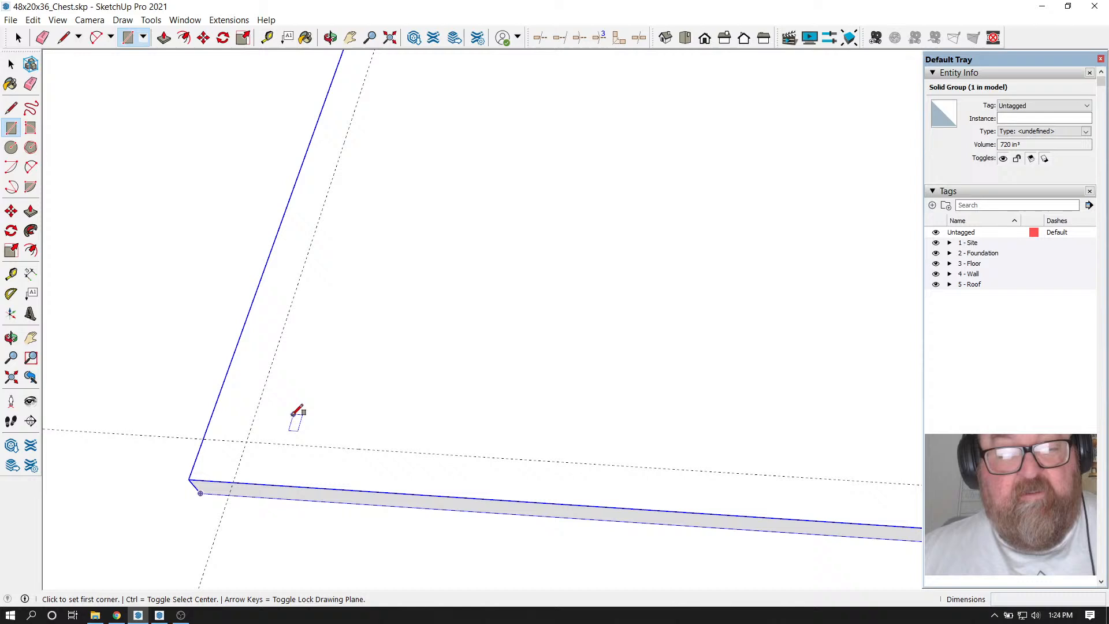
pyautogui.click(246, 441)
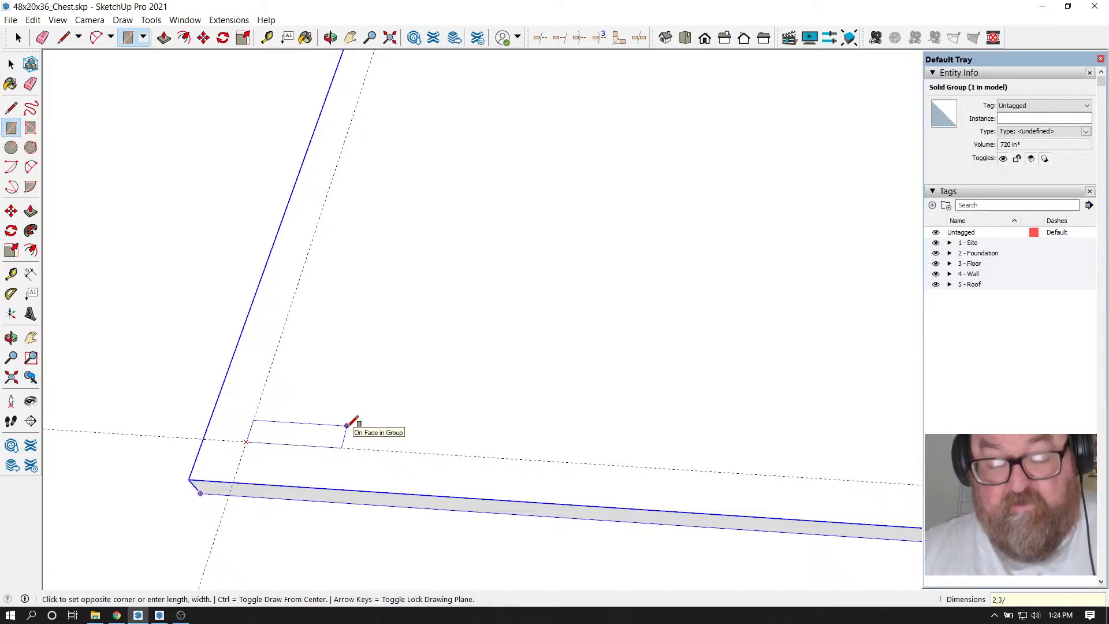
pyautogui.write('2,3/4')
pyautogui.press('Return')
pyautogui.scroll(-2, 353, 399)
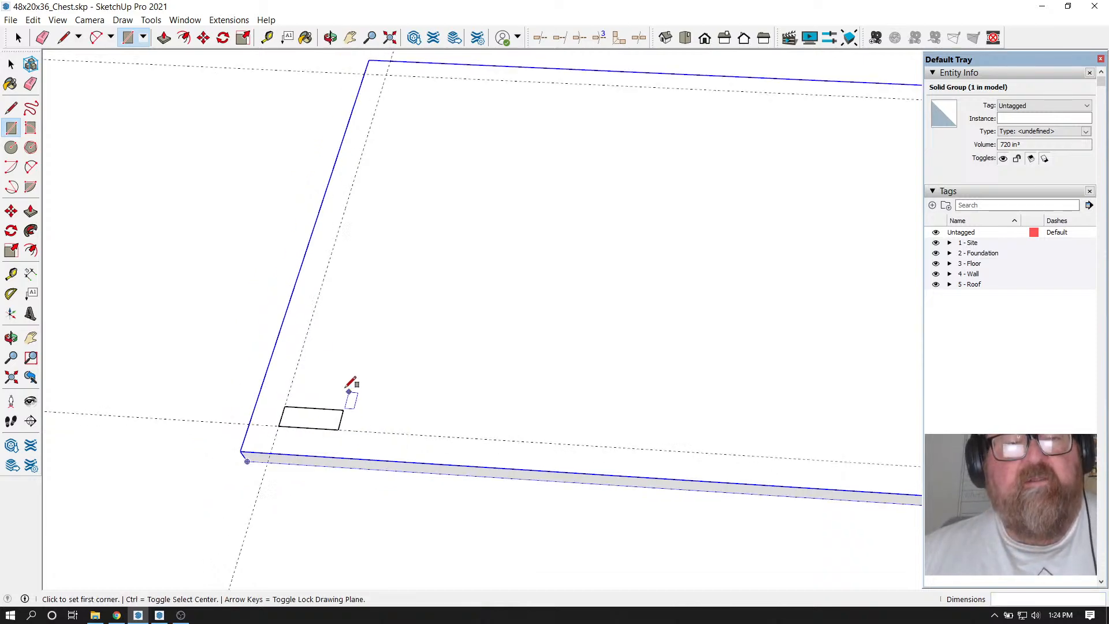
# Extrude the small corner rectangle upward 35.25" with Push/Pull to form a post
pyautogui.click(164, 37)
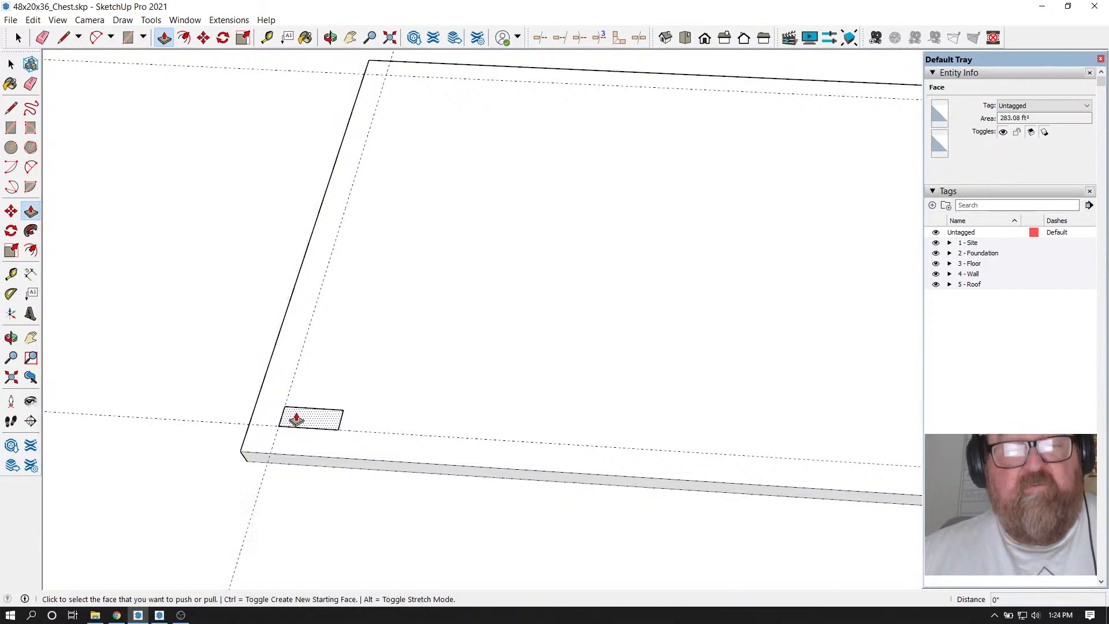
pyautogui.click(297, 421)
pyautogui.click(265, 350)
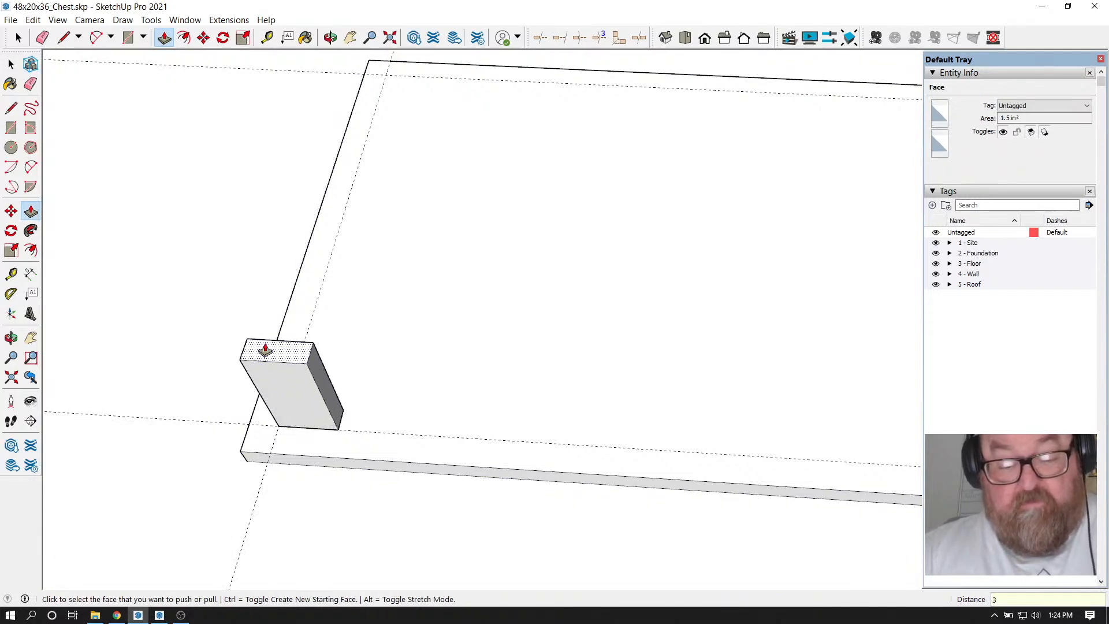
pyautogui.write('35.25')
pyautogui.press('Return')
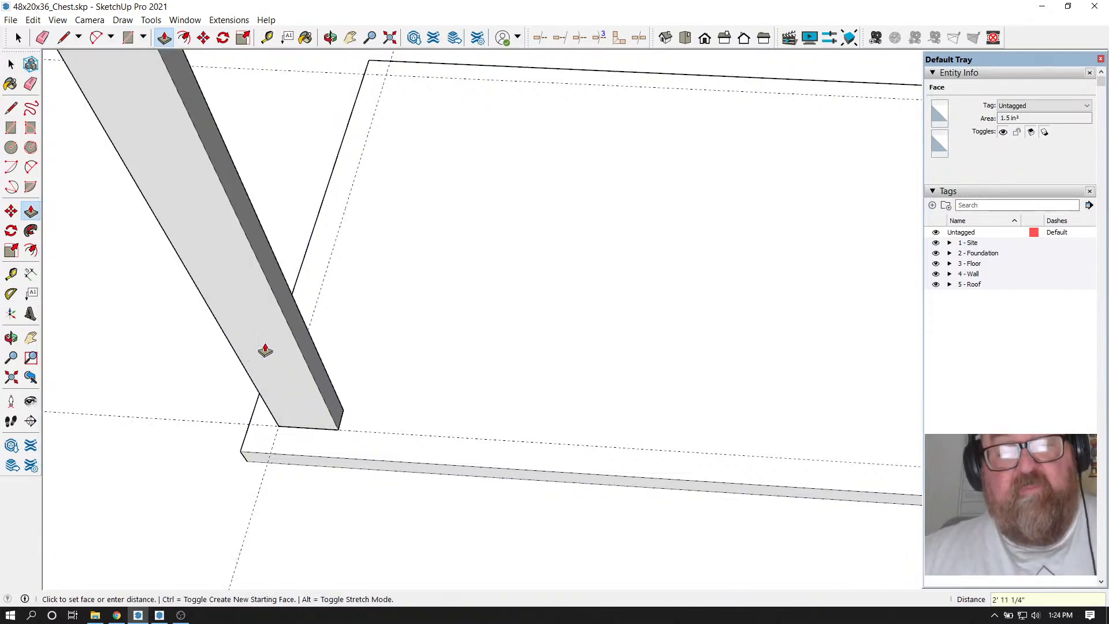
pyautogui.scroll(-3, 235, 433)
pyautogui.moveTo(356, 421); pyautogui.dragTo(227, 329, button='middle')
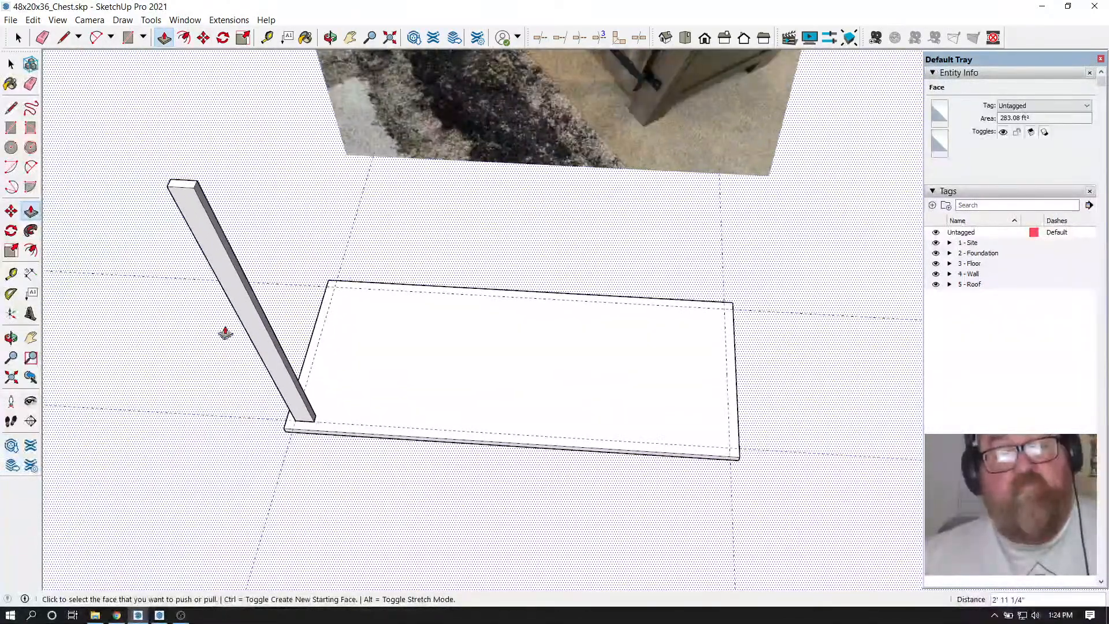
# Group the whole post and turn it into a component named cornerframe, replacing the existing definition of that name
pyautogui.press('space')
pyautogui.tripleClick(193, 211)
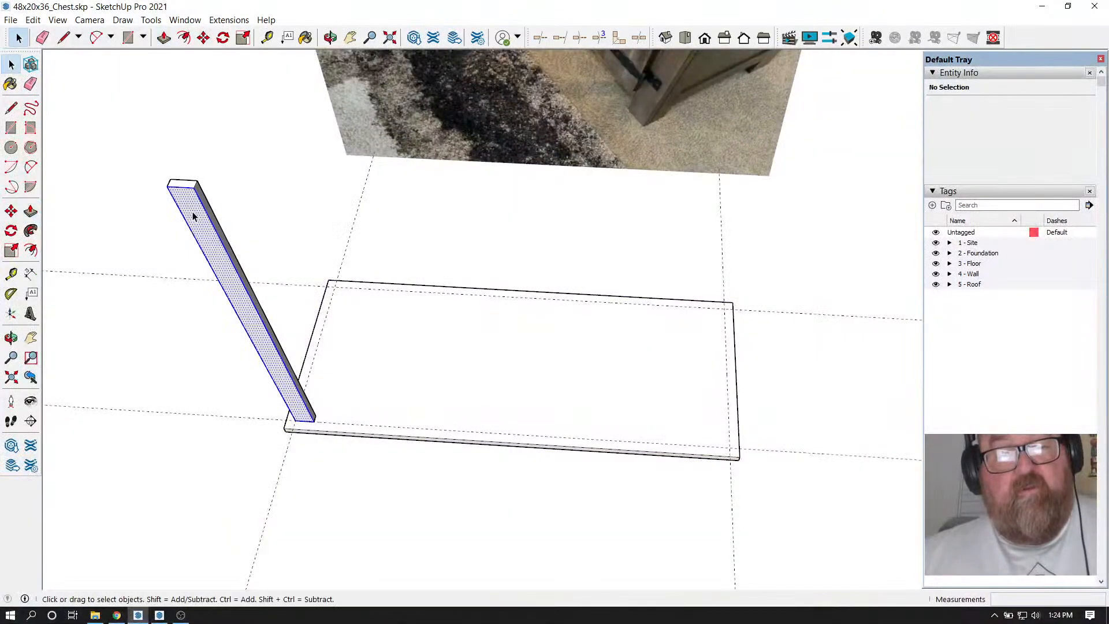
pyautogui.rightClick(193, 211)
pyautogui.click(206, 320)
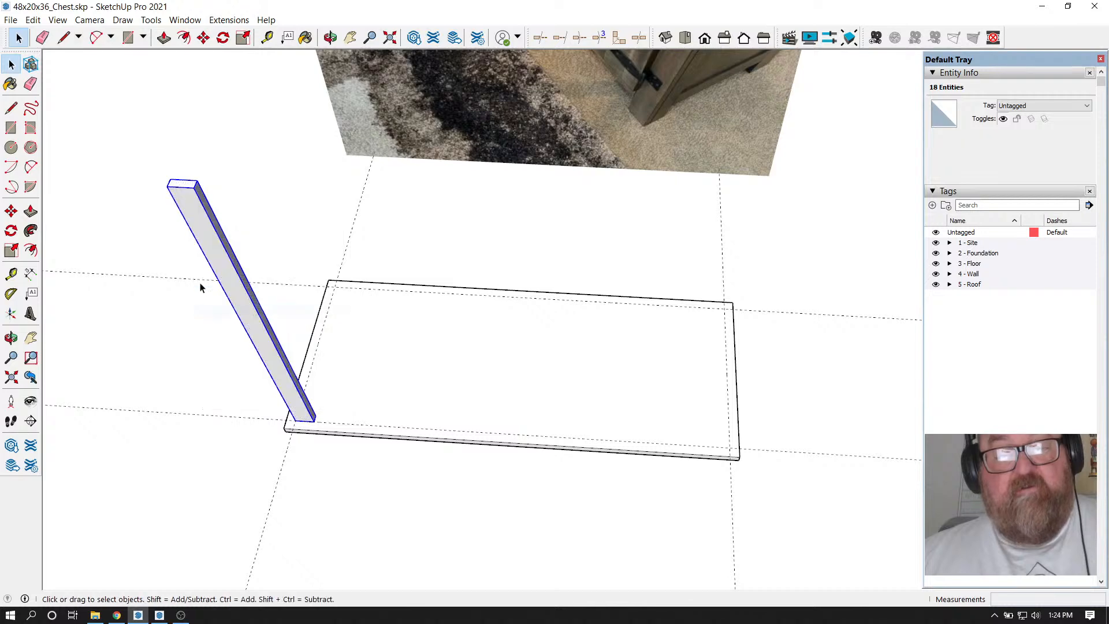
pyautogui.rightClick(209, 246)
pyautogui.click(231, 350)
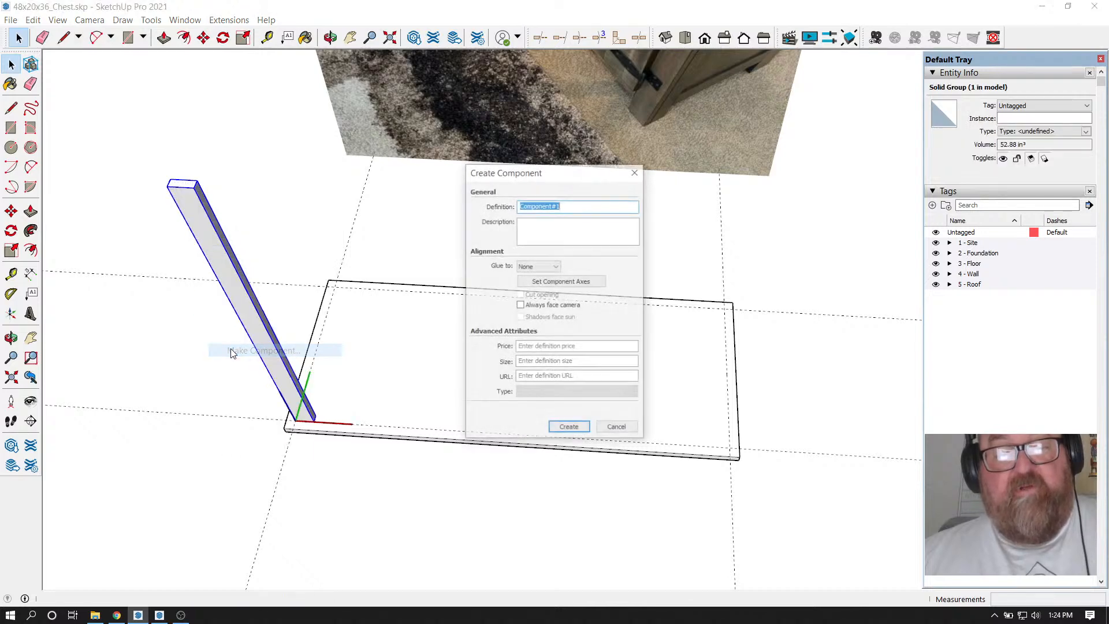
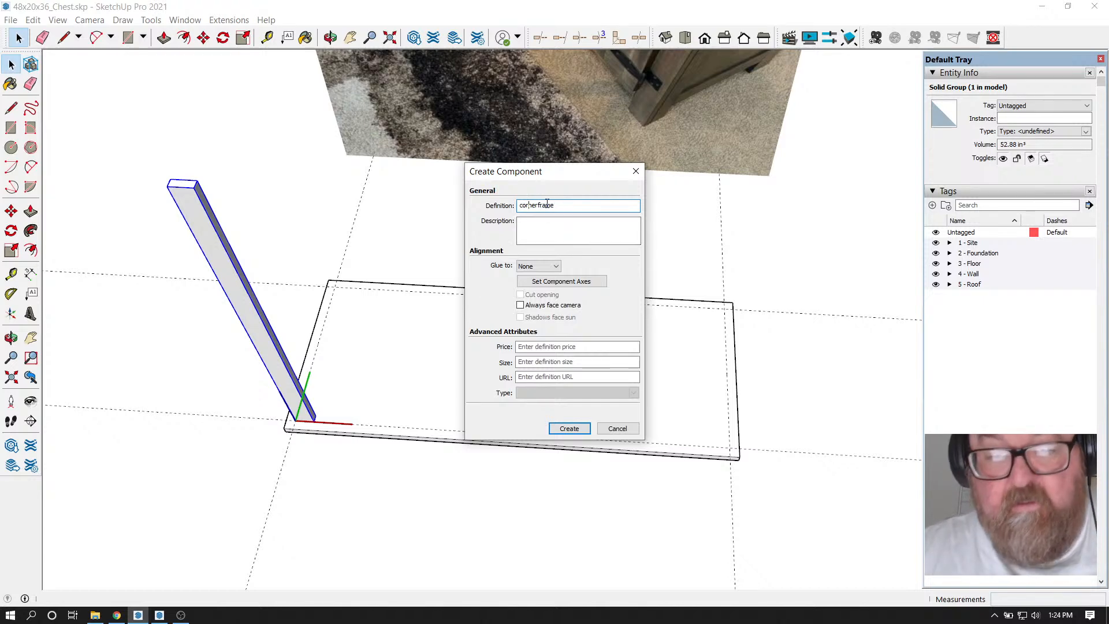
pyautogui.click(569, 428)
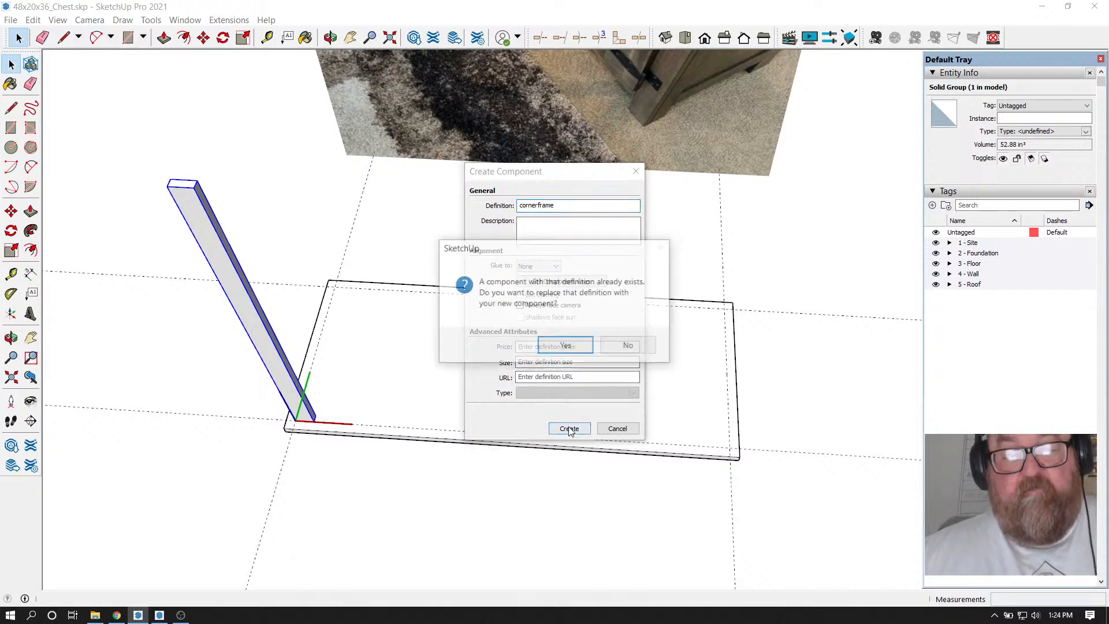
pyautogui.click(566, 346)
# Copy the corner post 3' 8" along the front guide, placing its outer bottom corner on the front-right guide intersection
pyautogui.scroll(2, 322, 412)
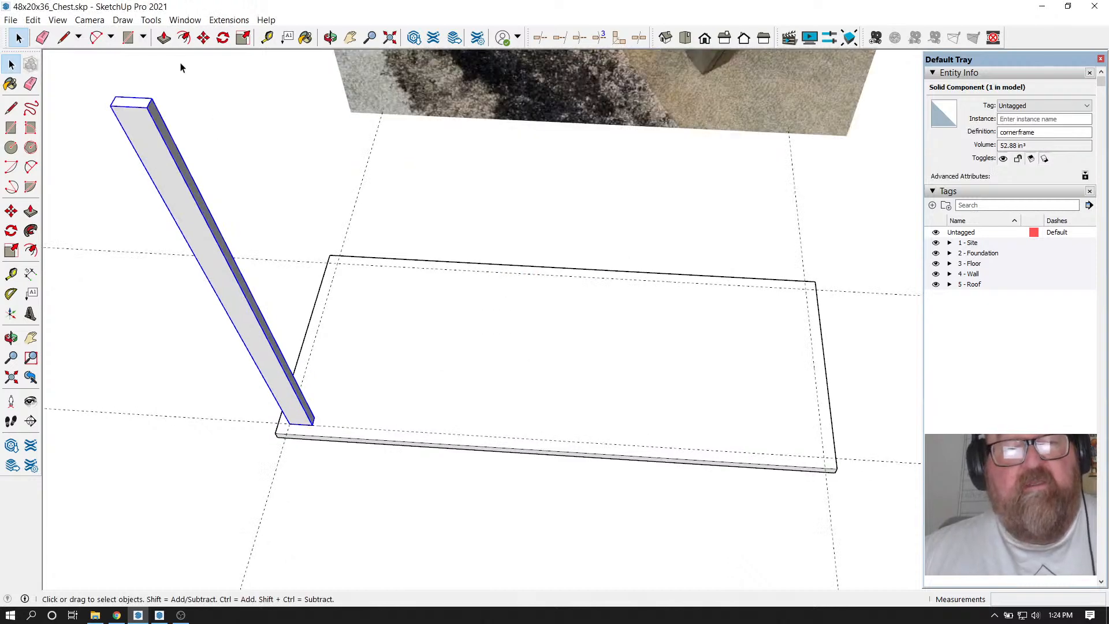
pyautogui.click(203, 37)
pyautogui.scroll(2, 272, 422)
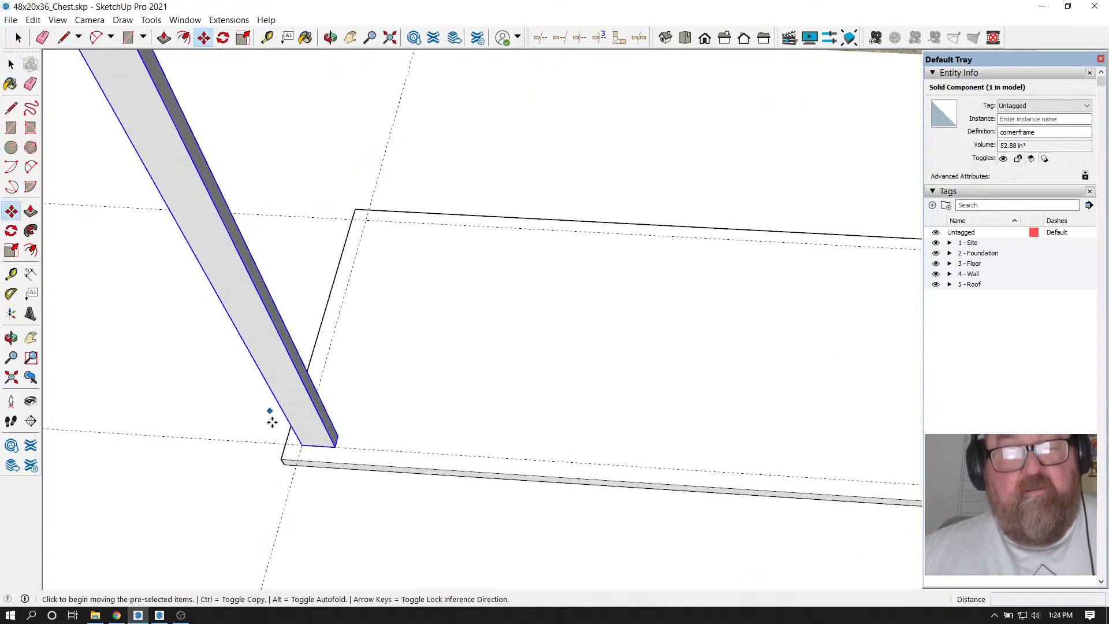
pyautogui.click(333, 450)
pyautogui.press('ctrl')
pyautogui.scroll(-3, 333, 450)
pyautogui.scroll(5, 543, 442)
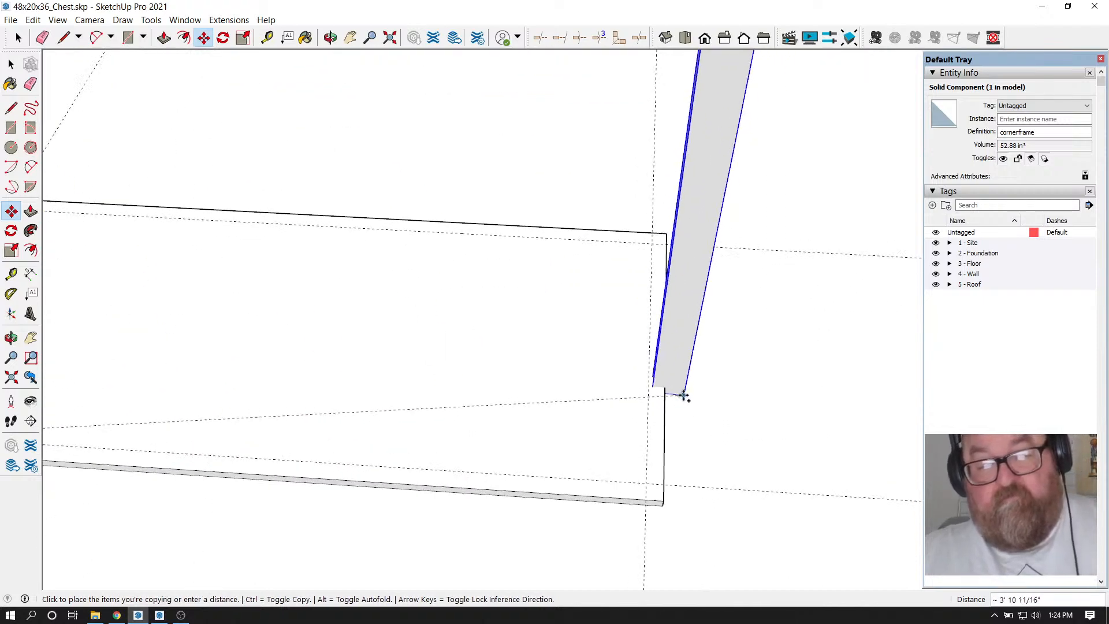
pyautogui.click(630, 520)
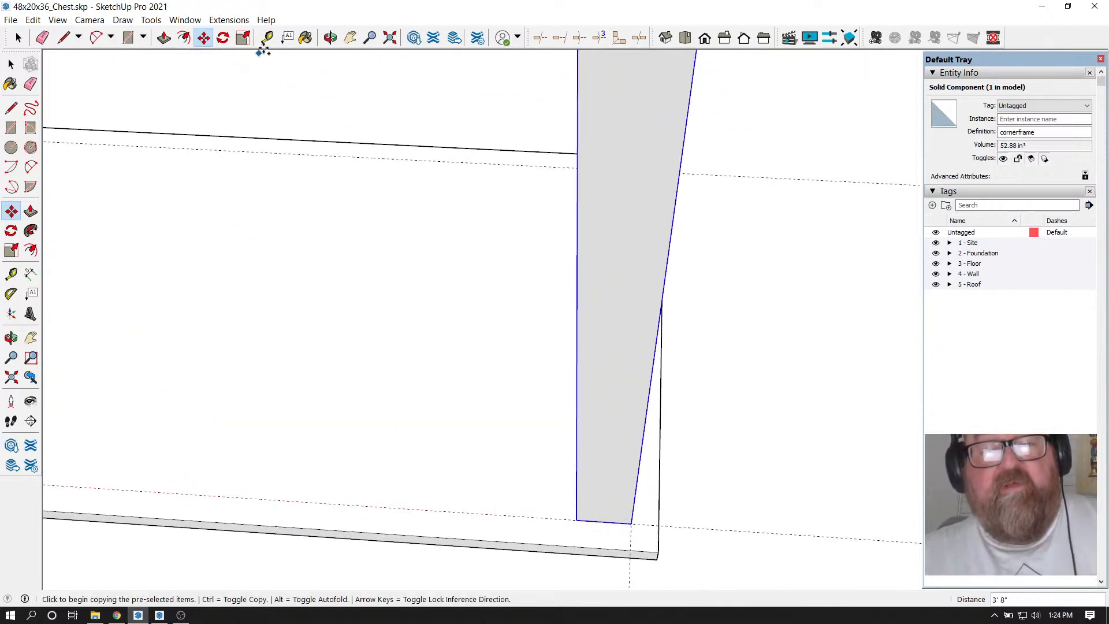
# Select both front corner posts and copy them about 1' 2 1/2" across the panel toward its back long edge
pyautogui.click(331, 37)
pyautogui.moveTo(373, 97); pyautogui.dragTo(476, 422)
pyautogui.press('space')
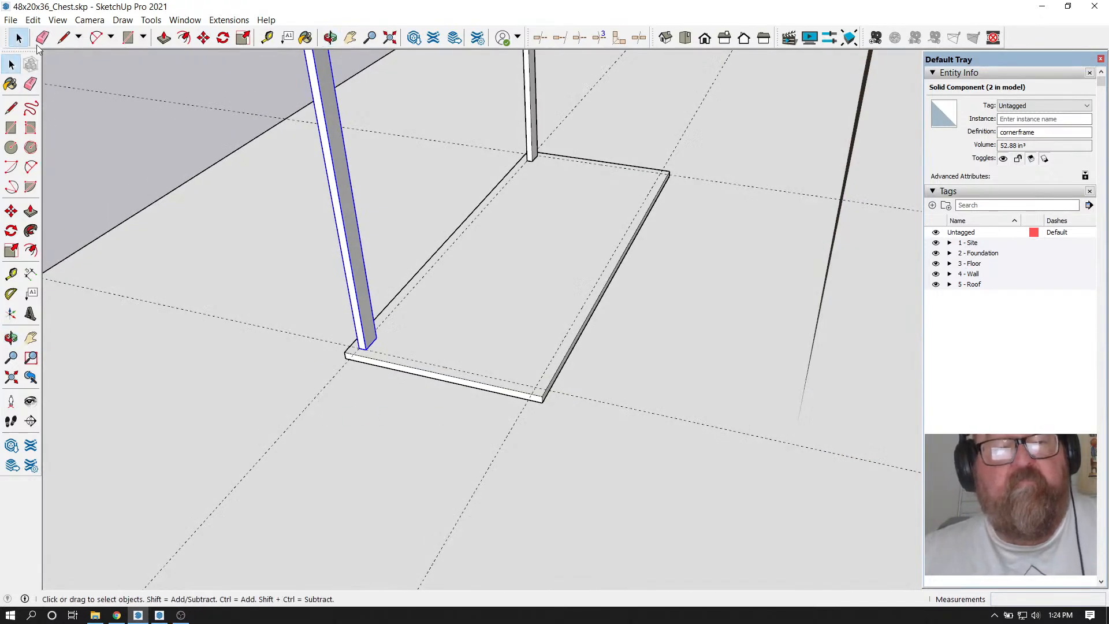
pyautogui.click(527, 83)
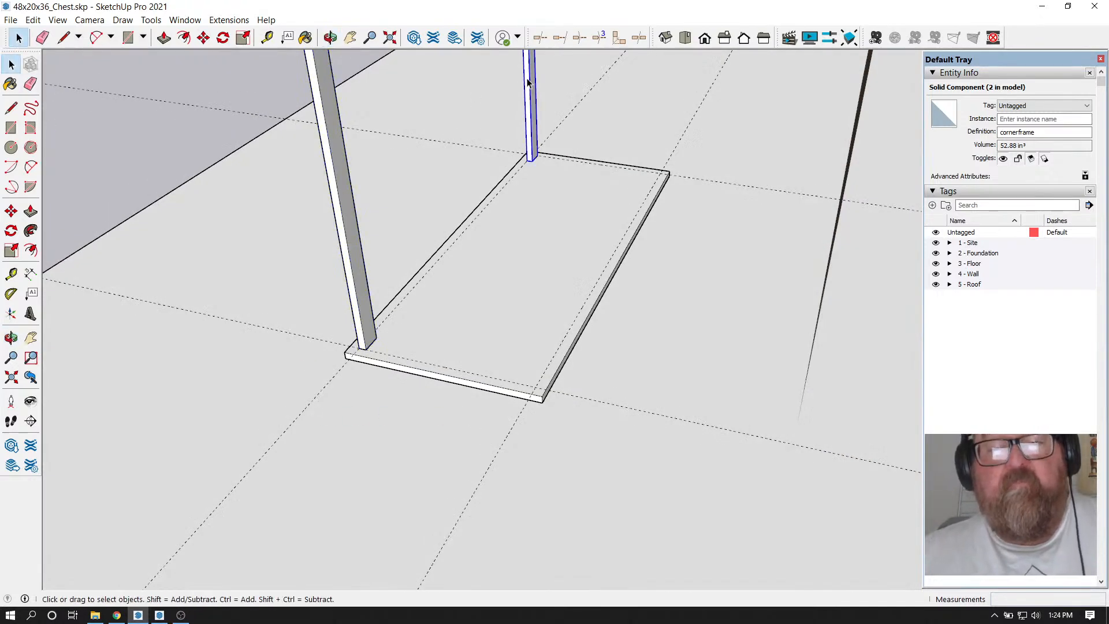
pyautogui.keyDown('shift'); pyautogui.click(349, 223); pyautogui.keyUp('shift')
pyautogui.click(204, 37)
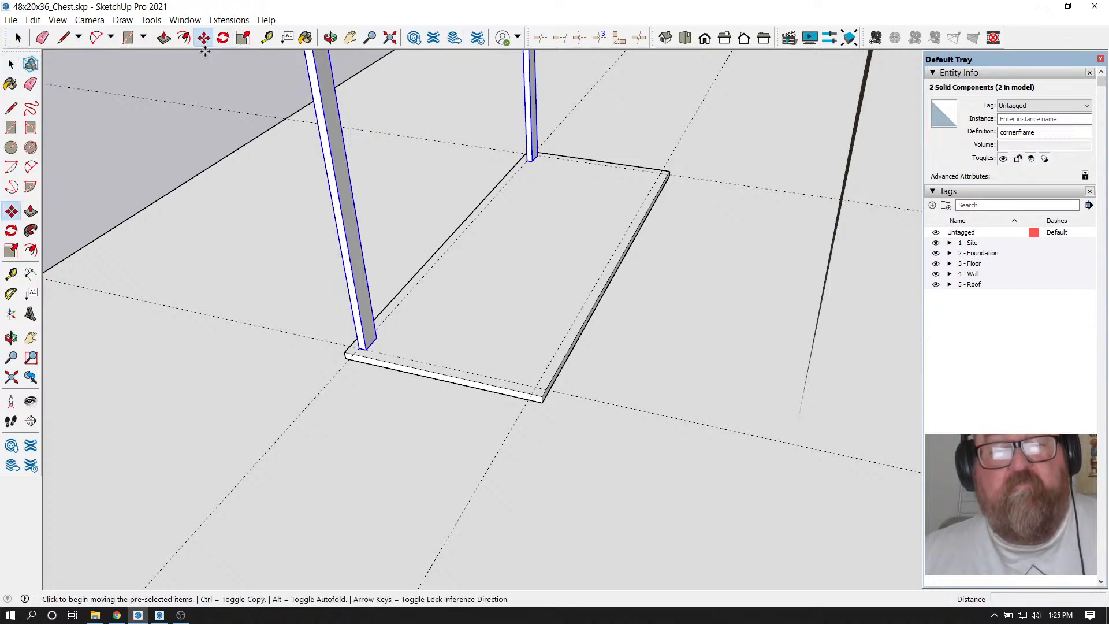
pyautogui.scroll(4, 363, 350)
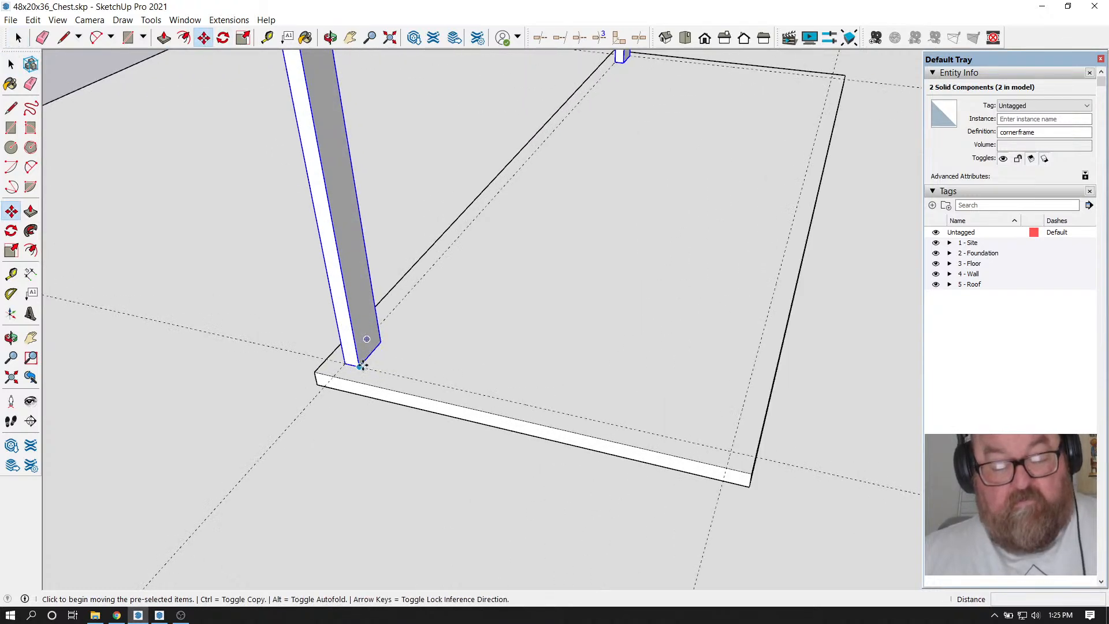
pyautogui.press('ctrl')
pyautogui.click(361, 366)
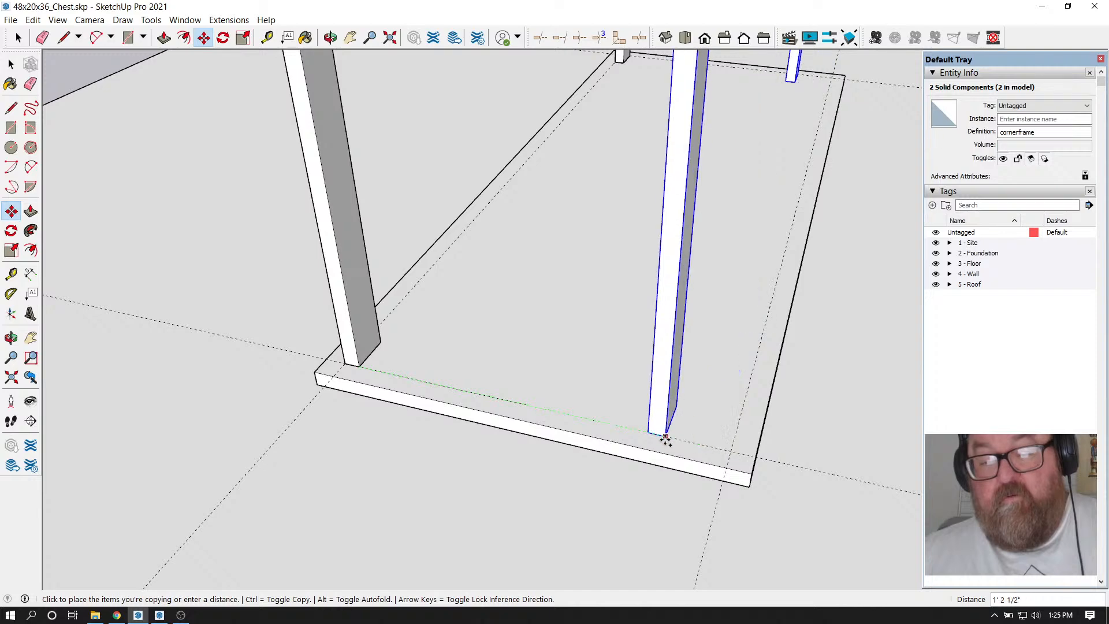
pyautogui.click(664, 441)
pyautogui.moveTo(466, 498); pyautogui.dragTo(505, 503, button='middle')
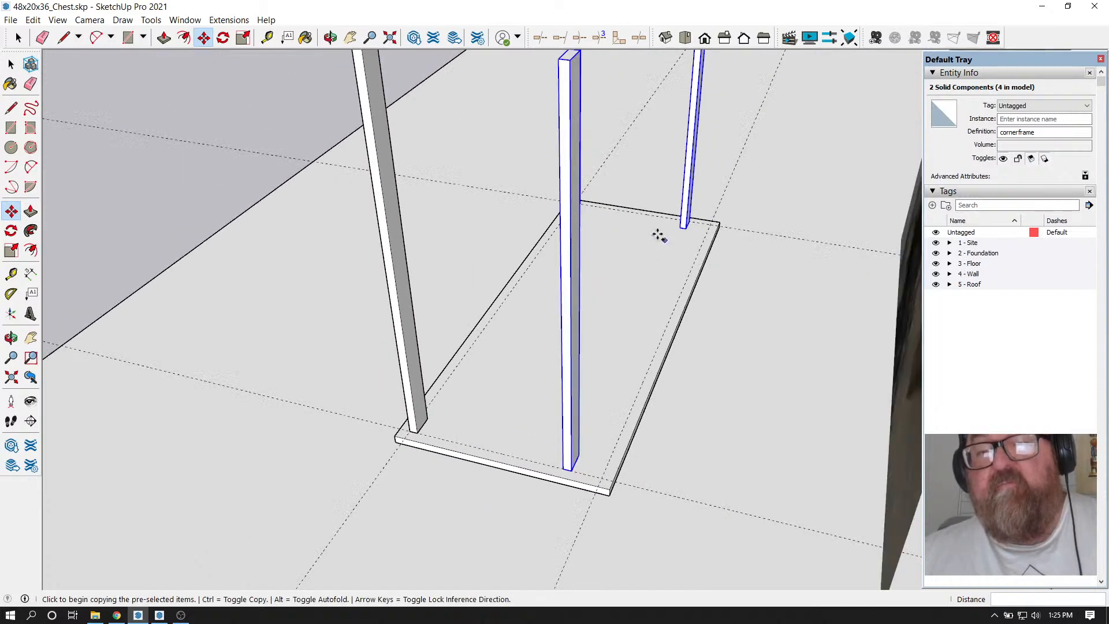
# Mirror the two selected back corner posts along the green axis with the Scale tool
pyautogui.click(242, 37)
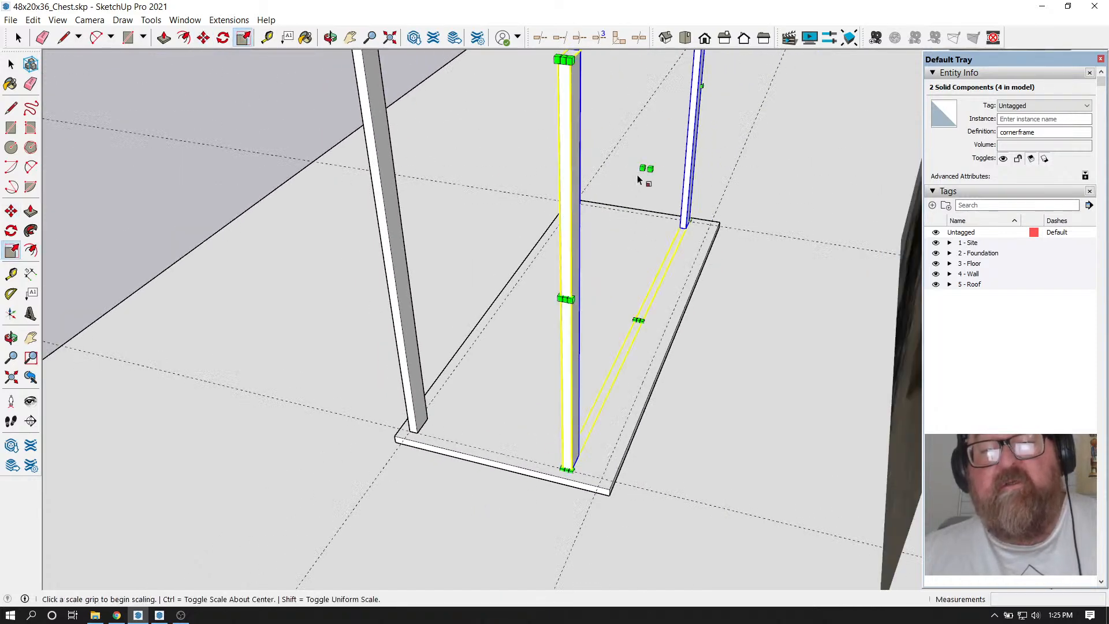
pyautogui.click(644, 169)
pyautogui.click(658, 180)
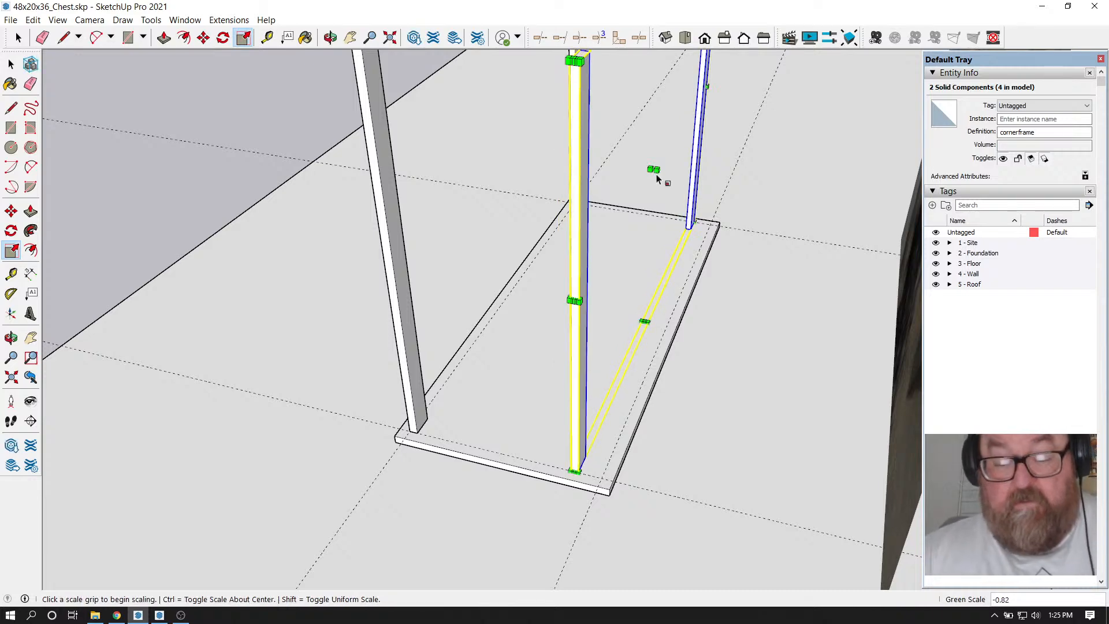
pyautogui.press('Return')
pyautogui.scroll(4, 679, 365)
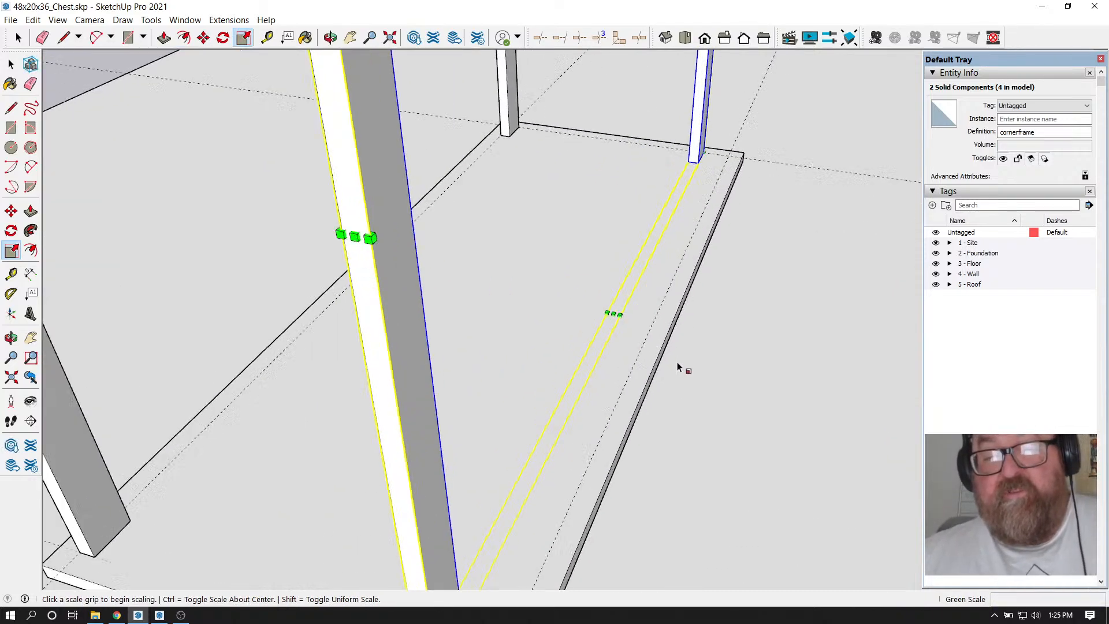
pyautogui.scroll(-4, 569, 131)
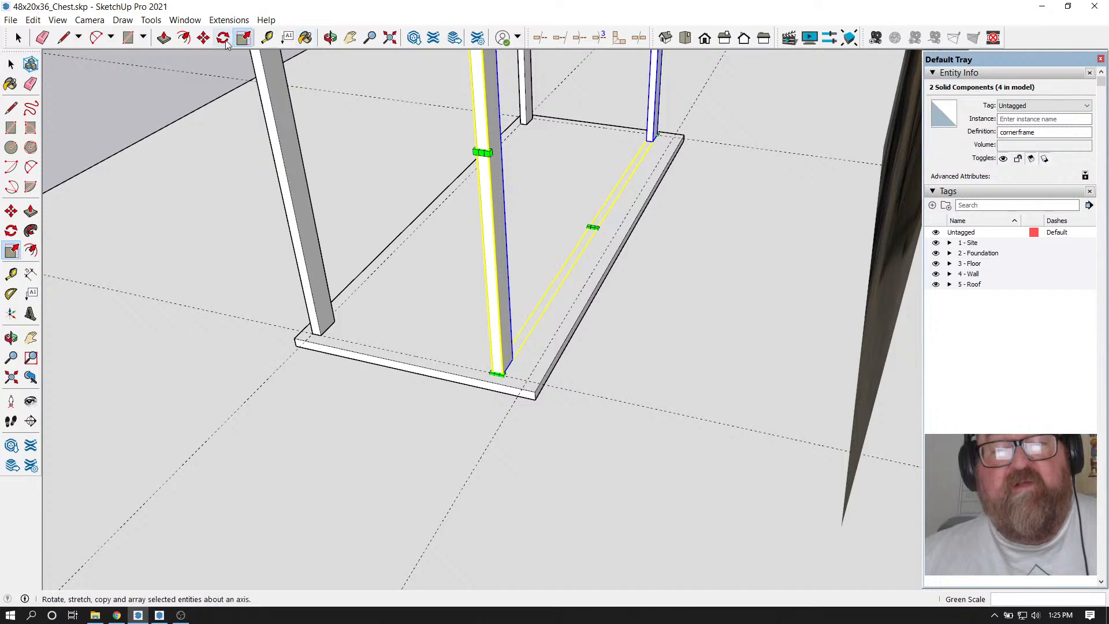
# Move the mirrored pair of posts outward so their outer bottom corners meet the back guide near the panel's long edge
pyautogui.click(203, 38)
pyautogui.scroll(2, 519, 397)
pyautogui.scroll(3, 518, 397)
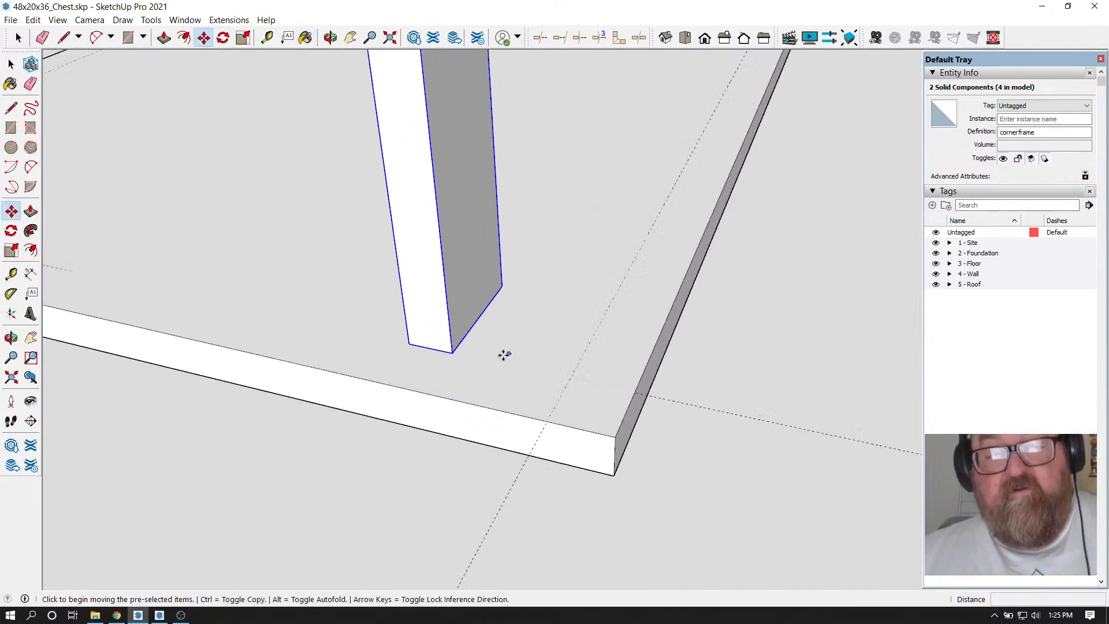
pyautogui.click(456, 353)
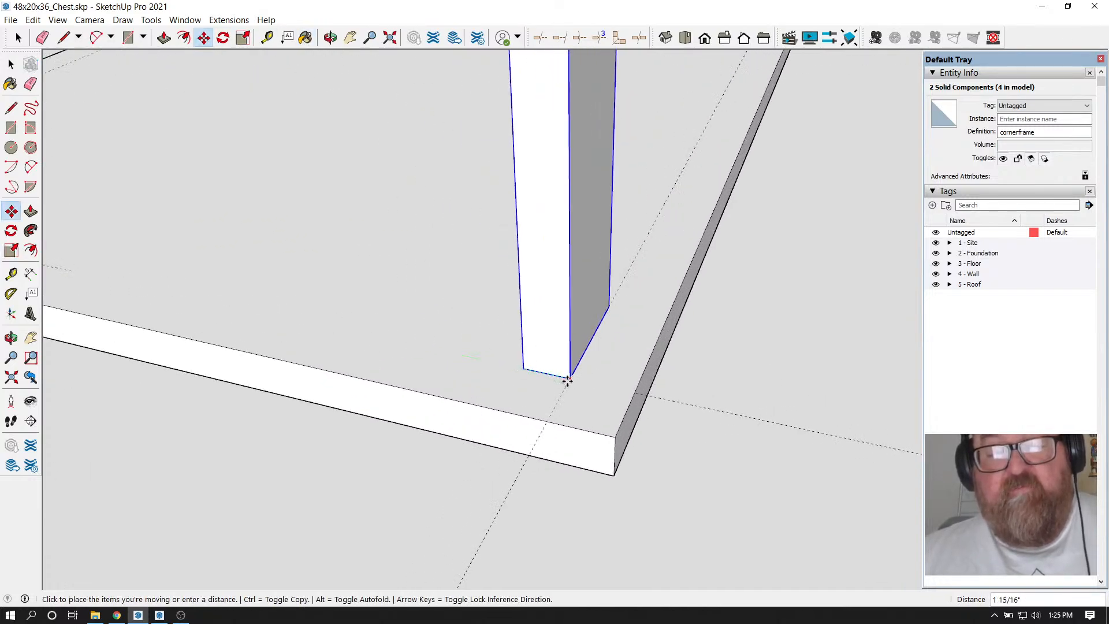
pyautogui.click(567, 376)
pyautogui.scroll(-1, 650, 526)
pyautogui.scroll(-4, 649, 526)
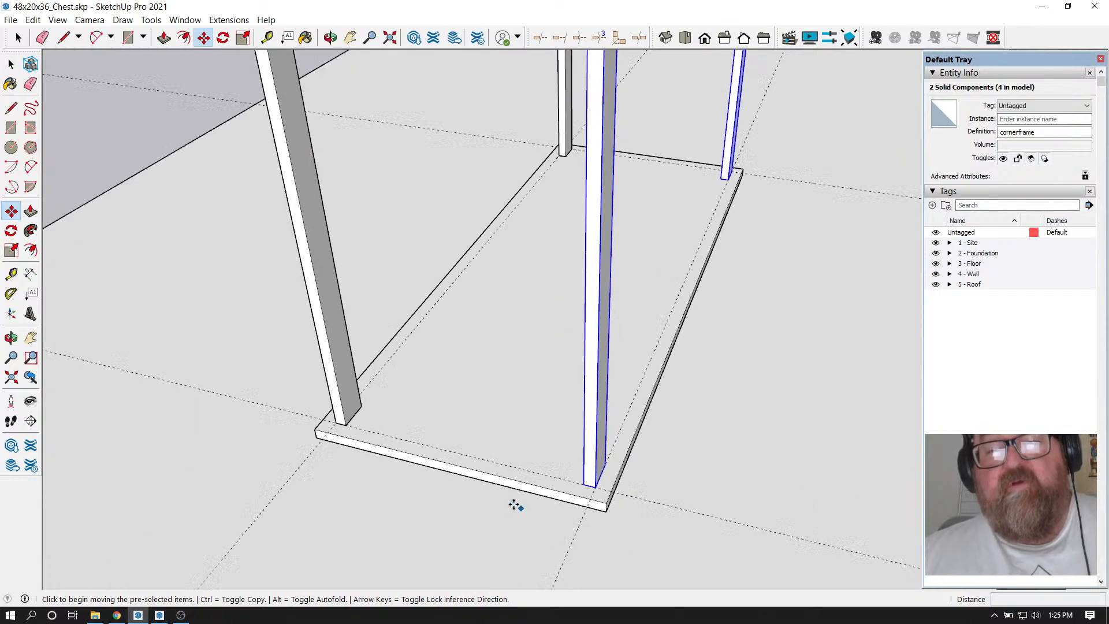
pyautogui.press('o')
pyautogui.moveTo(322, 95); pyautogui.dragTo(628, 381)
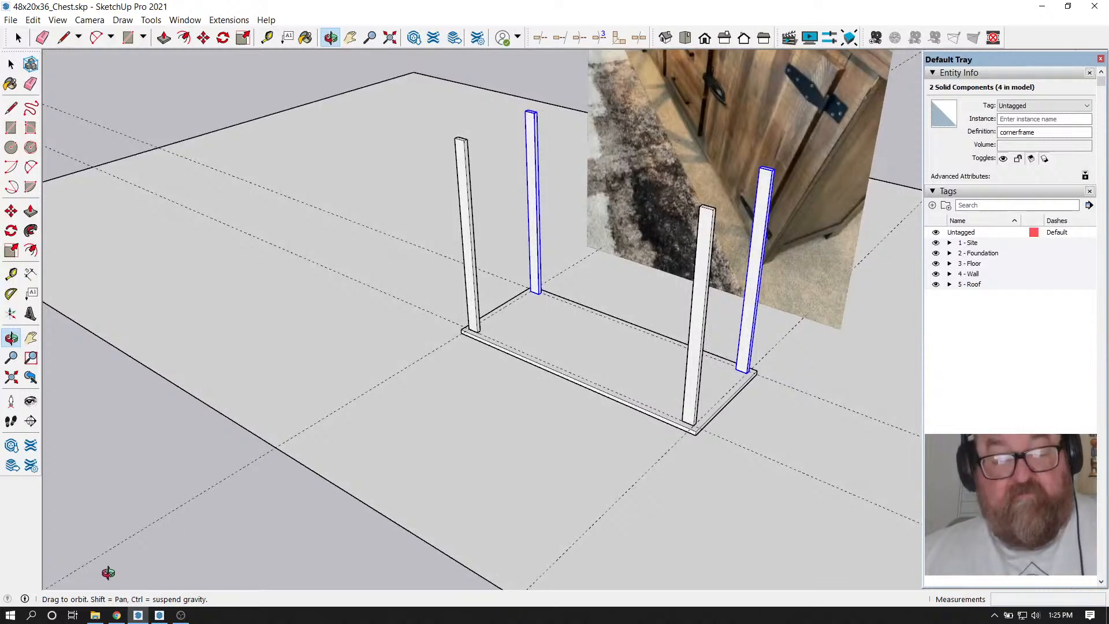
# Check the live stream dashboard and chat in Chrome, and return to the chest model in SketchUp
pyautogui.click(116, 615)
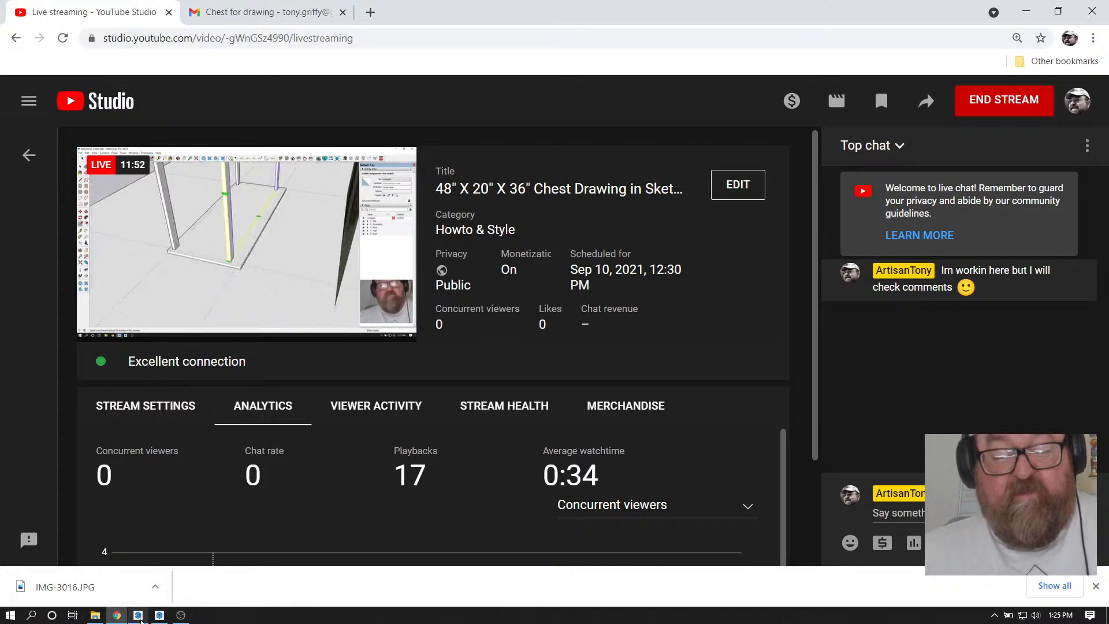
pyautogui.click(142, 616)
pyautogui.scroll(2, 628, 346)
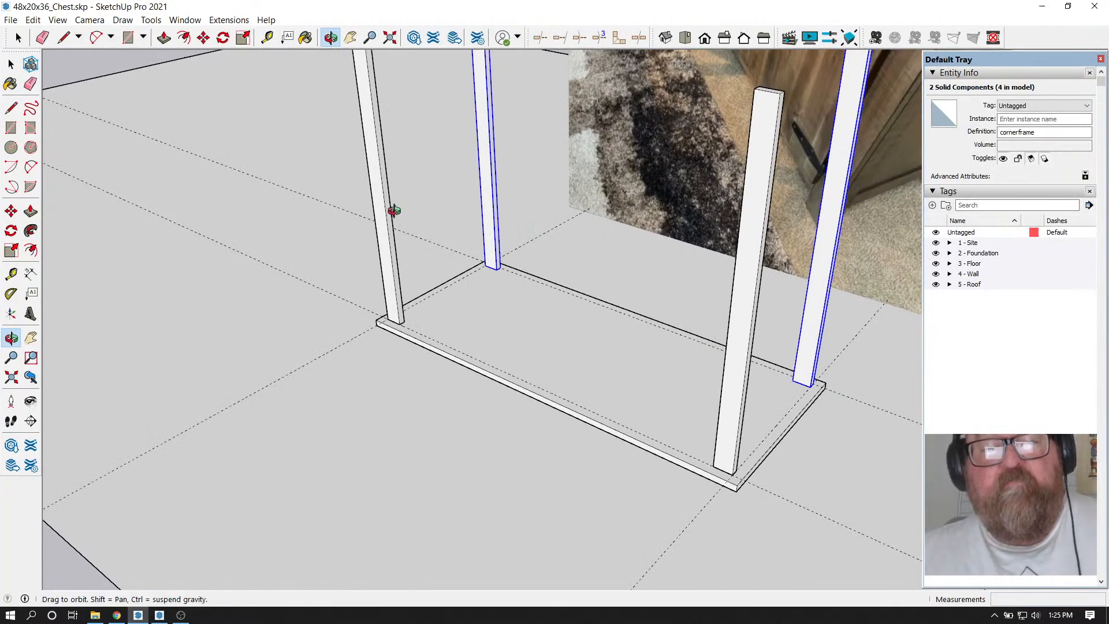
pyautogui.moveTo(391, 210); pyautogui.dragTo(564, 352)
pyautogui.moveTo(503, 379)
pyautogui.mouseDown()
pyautogui.moveTo(544, 363)
pyautogui.moveTo(469, 350)
pyautogui.mouseUp()
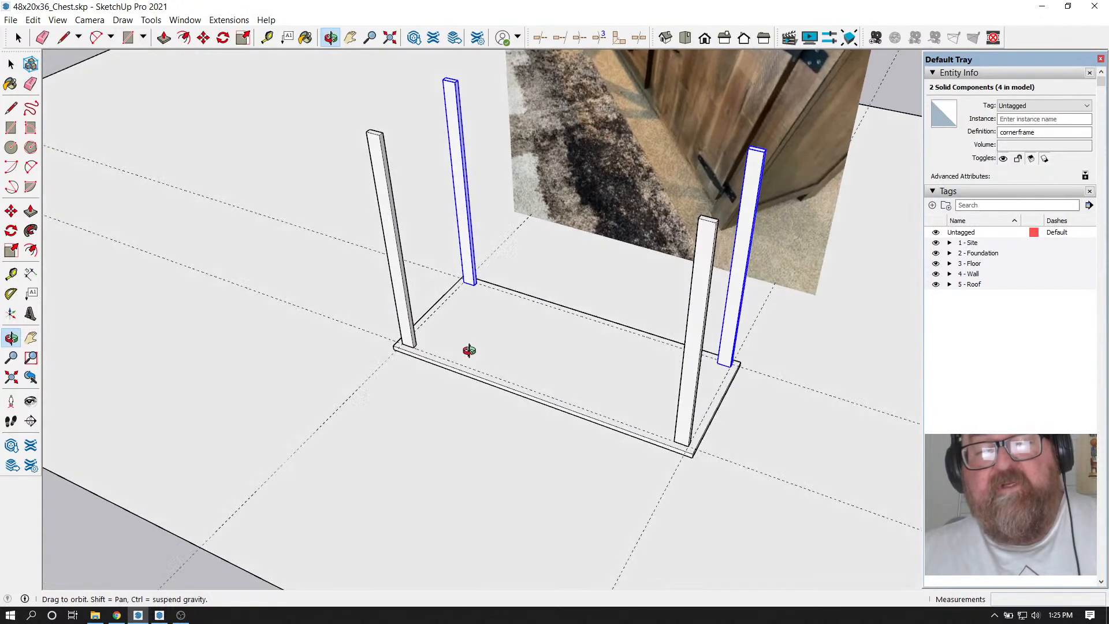
pyautogui.scroll(2, 613, 367)
pyautogui.scroll(-1, 597, 389)
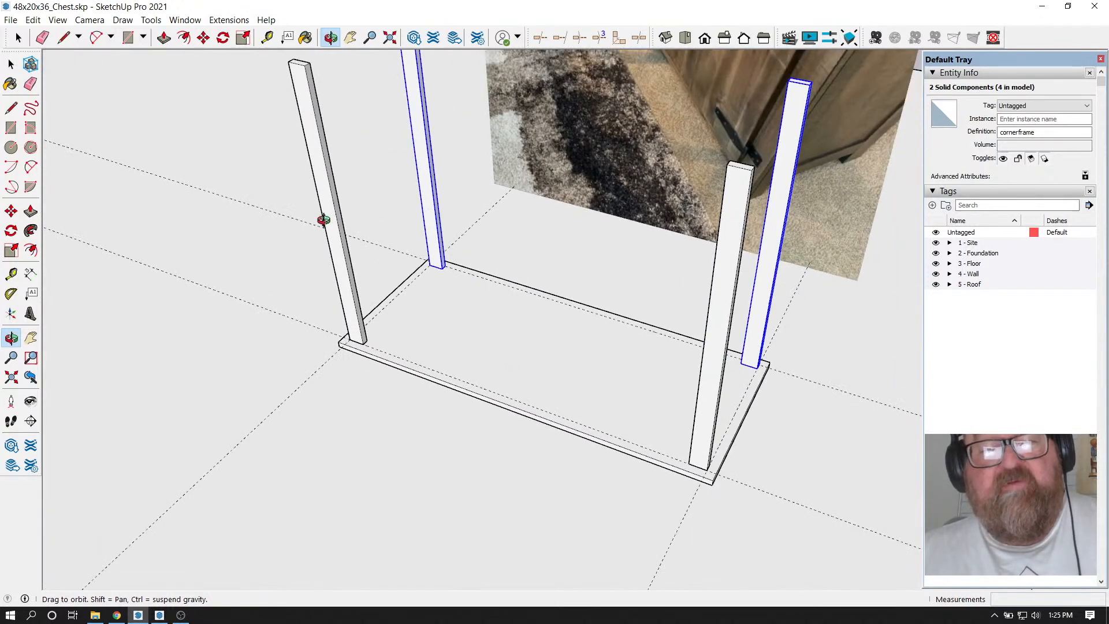
# Copy the front-left corner post 2" along the front guide, directly beside the original
pyautogui.press('space')
pyautogui.click(322, 209)
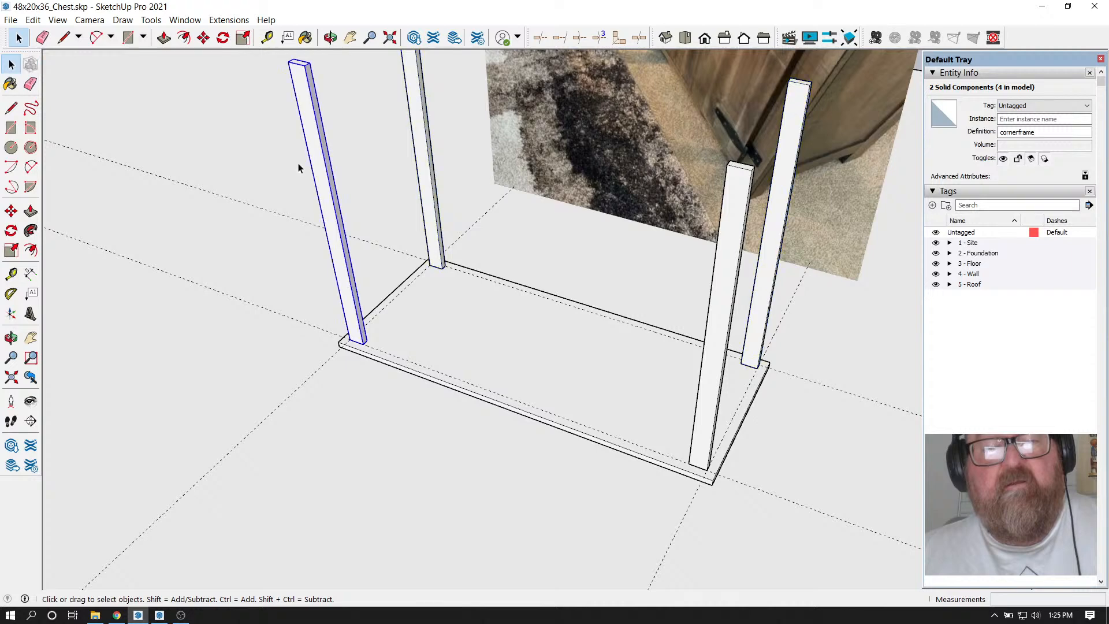
pyautogui.click(203, 38)
pyautogui.scroll(2, 312, 329)
pyautogui.scroll(3, 364, 381)
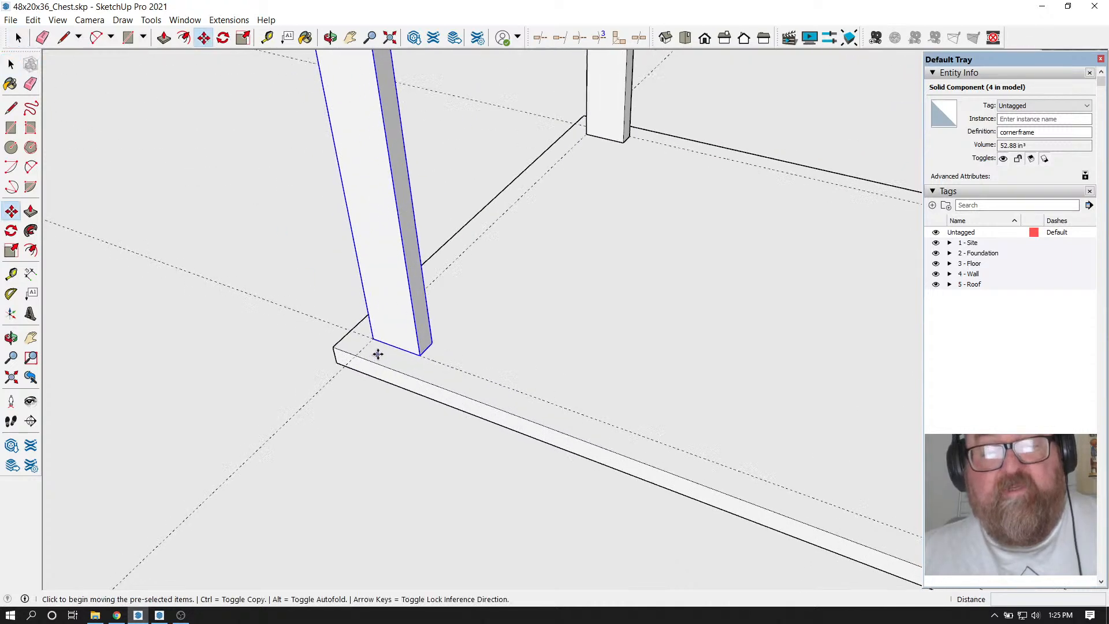
pyautogui.click(370, 332)
pyautogui.press('ctrl')
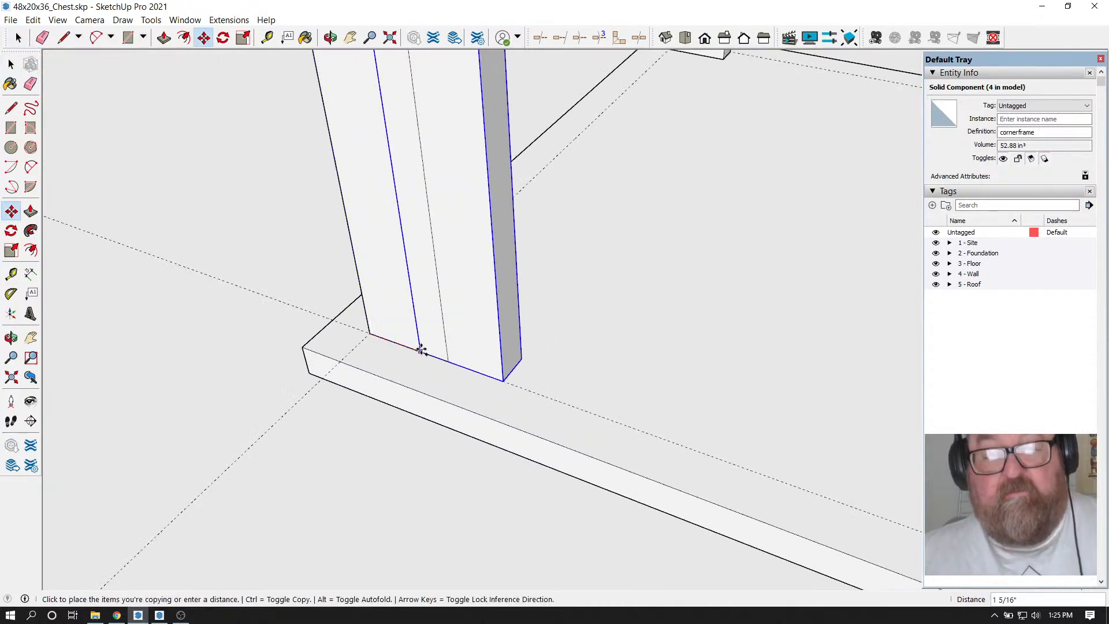
pyautogui.click(448, 360)
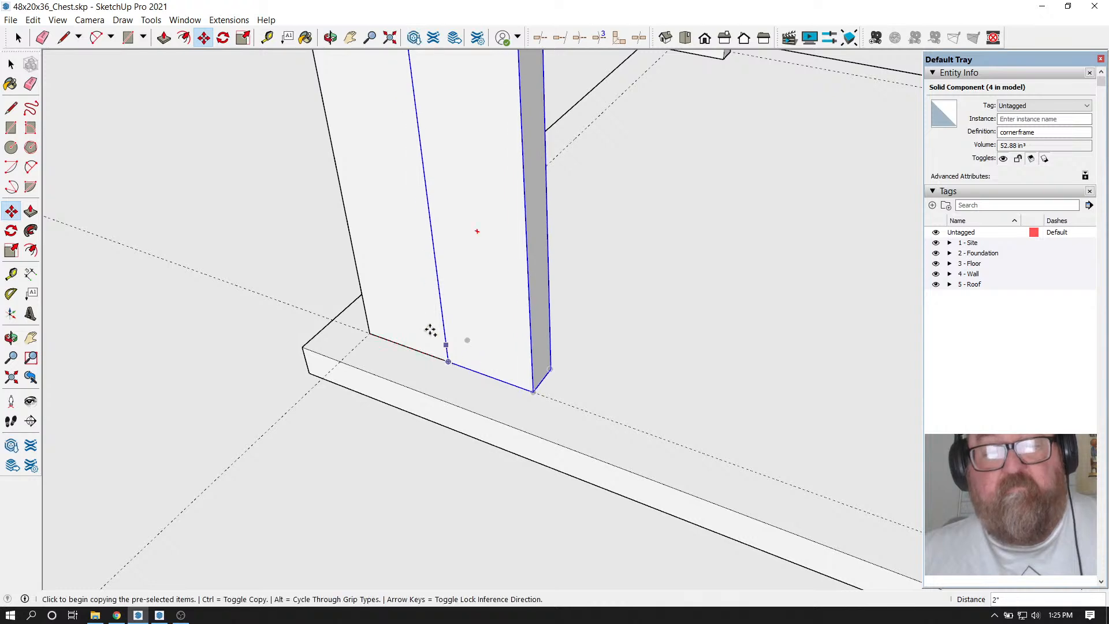
# Rotate the copied post 90 degrees about its bottom corner so it lies along the front guide as a rail
pyautogui.click(223, 38)
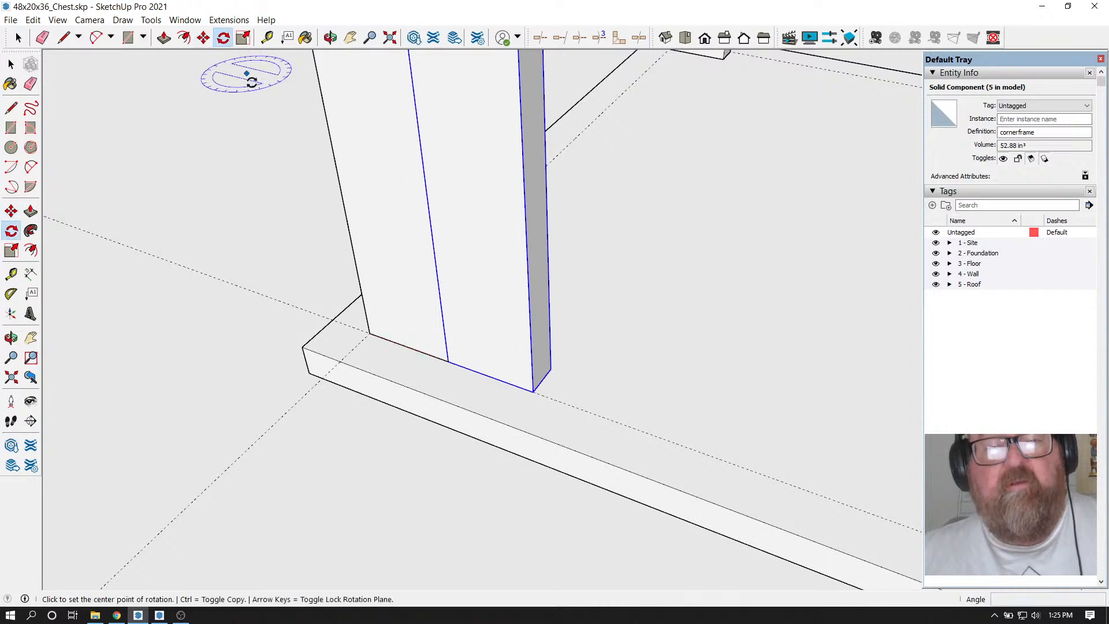
pyautogui.click(532, 391)
pyautogui.click(533, 346)
pyautogui.click(592, 414)
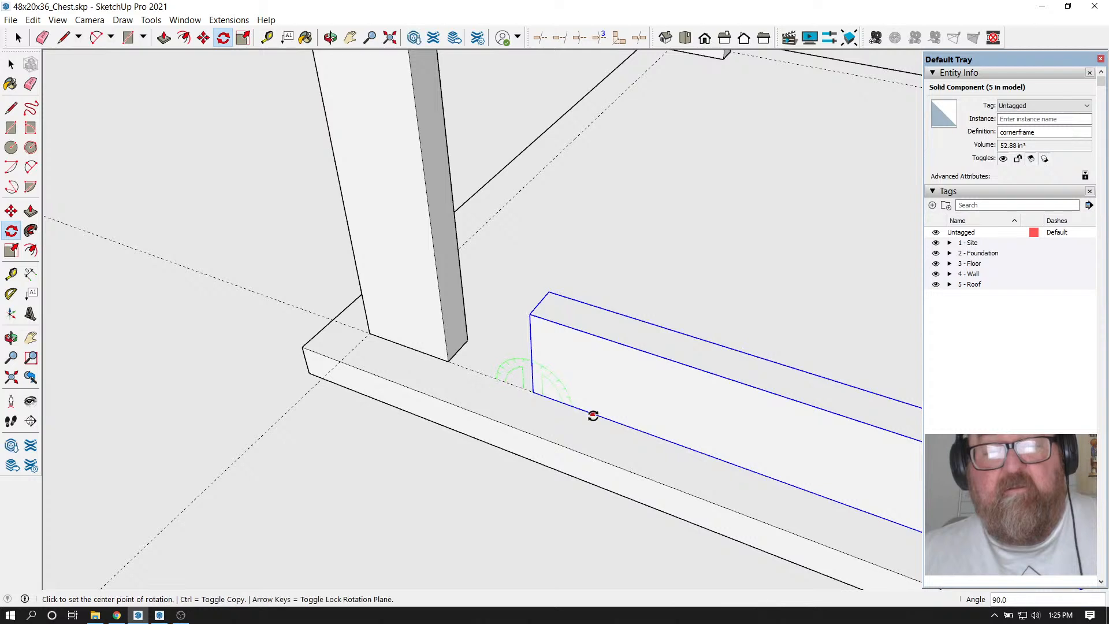
# Move the horizontal rail 2" so its end butts against the bottom inner corner of the front-left post
pyautogui.click(204, 37)
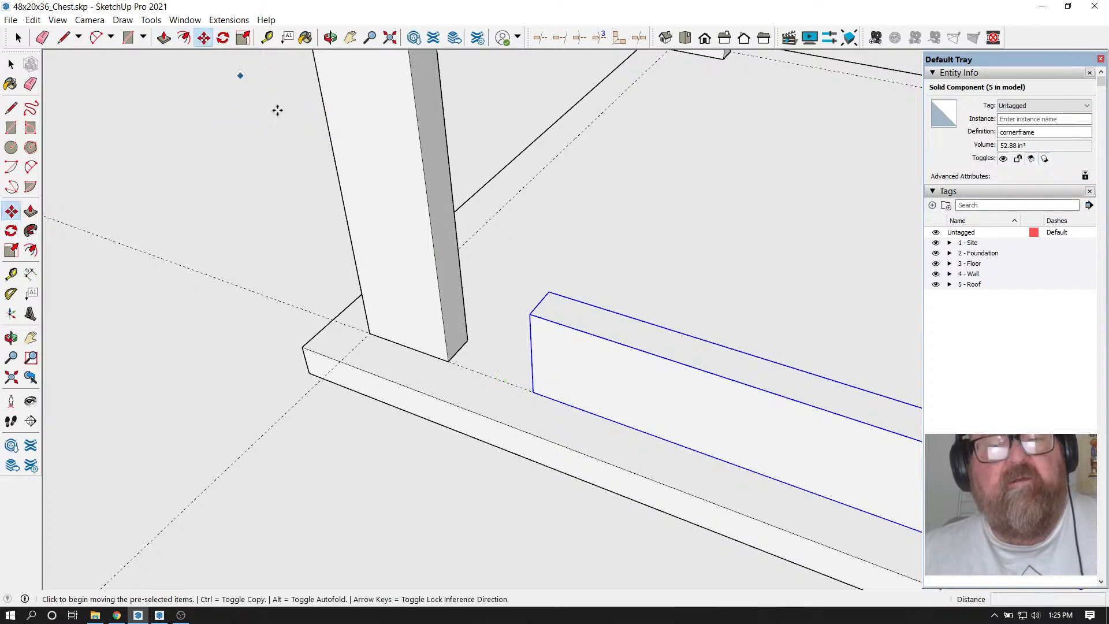
pyautogui.click(531, 394)
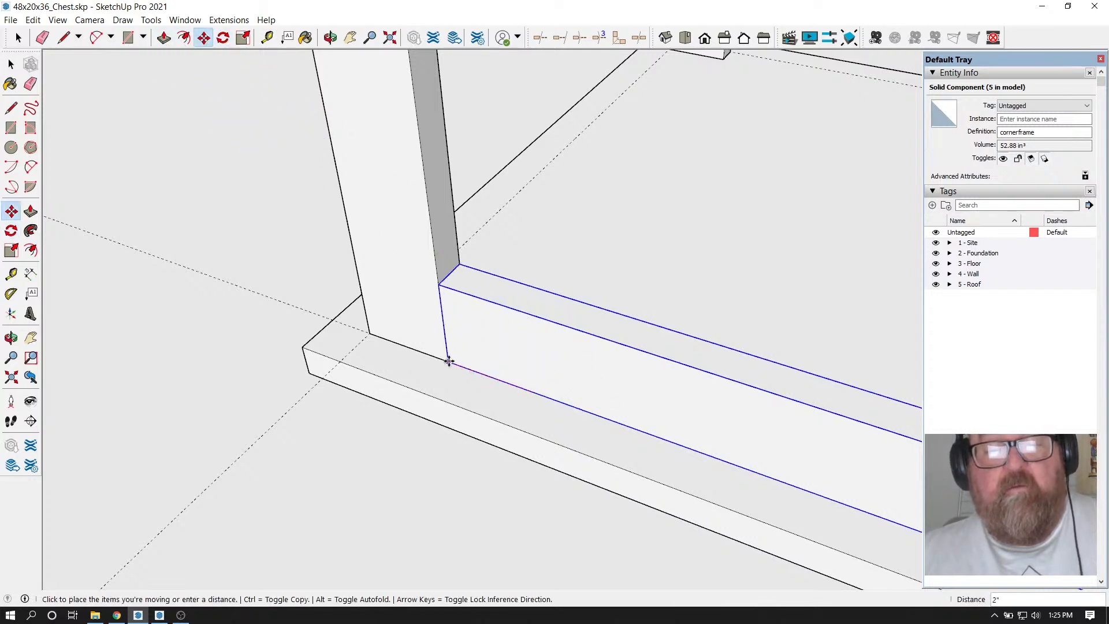
pyautogui.click(449, 361)
pyautogui.scroll(-3, 267, 180)
pyautogui.scroll(-4, 217, 208)
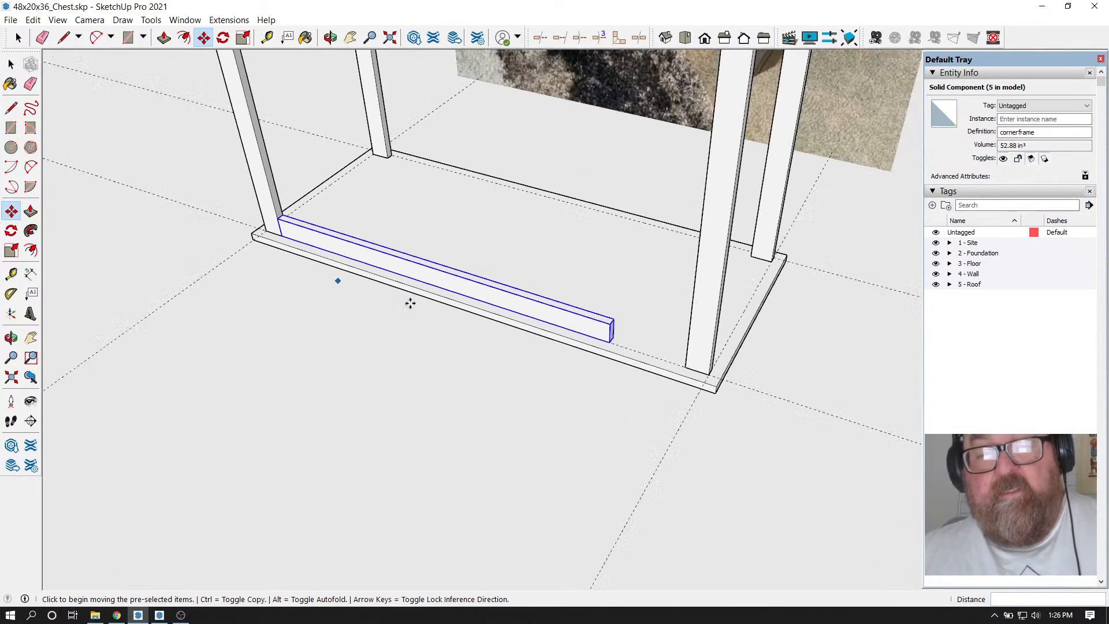
# Make the horizontal front rail a unique component, separate from the corner posts
pyautogui.scroll(5, 623, 342)
pyautogui.press('space')
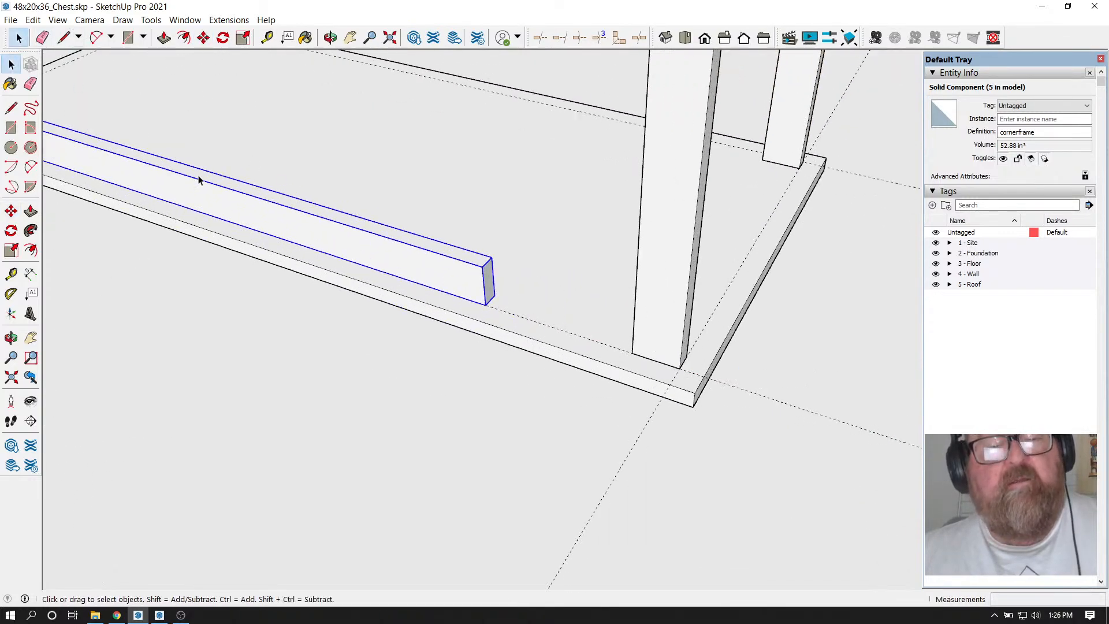
pyautogui.rightClick(193, 184)
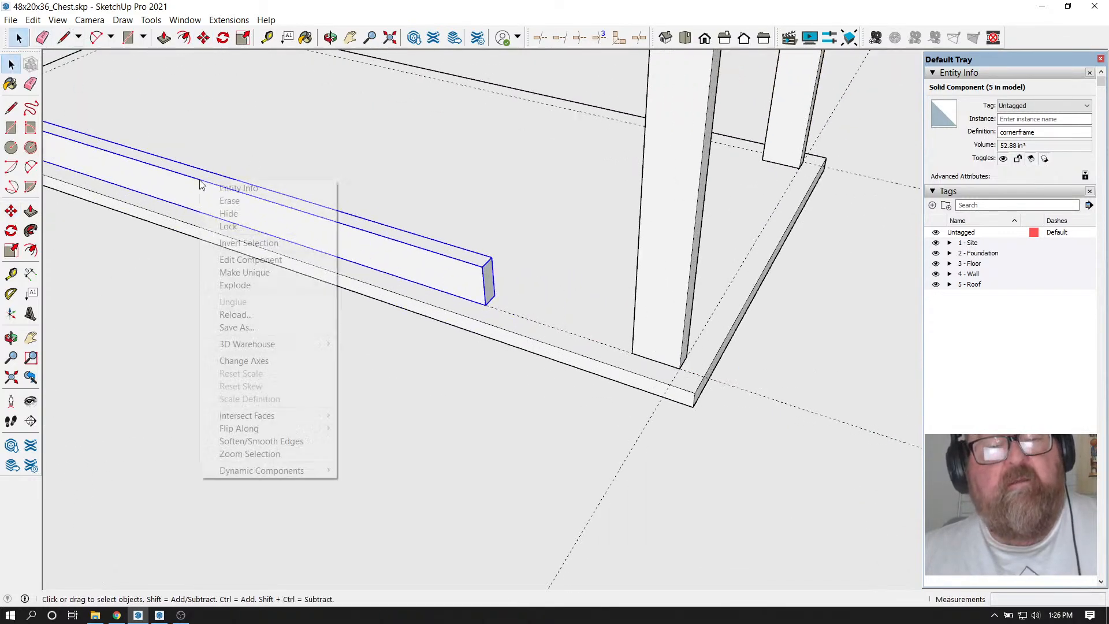
pyautogui.click(245, 272)
# Open the front rail for editing and extend its free end 6 3/4" with Push/Pull to meet the other front post
pyautogui.keyDown('shift'); pyautogui.moveTo(643, 325); pyautogui.dragTo(482, 300, button='middle'); pyautogui.keyUp('shift')
pyautogui.scroll(1, 482, 299)
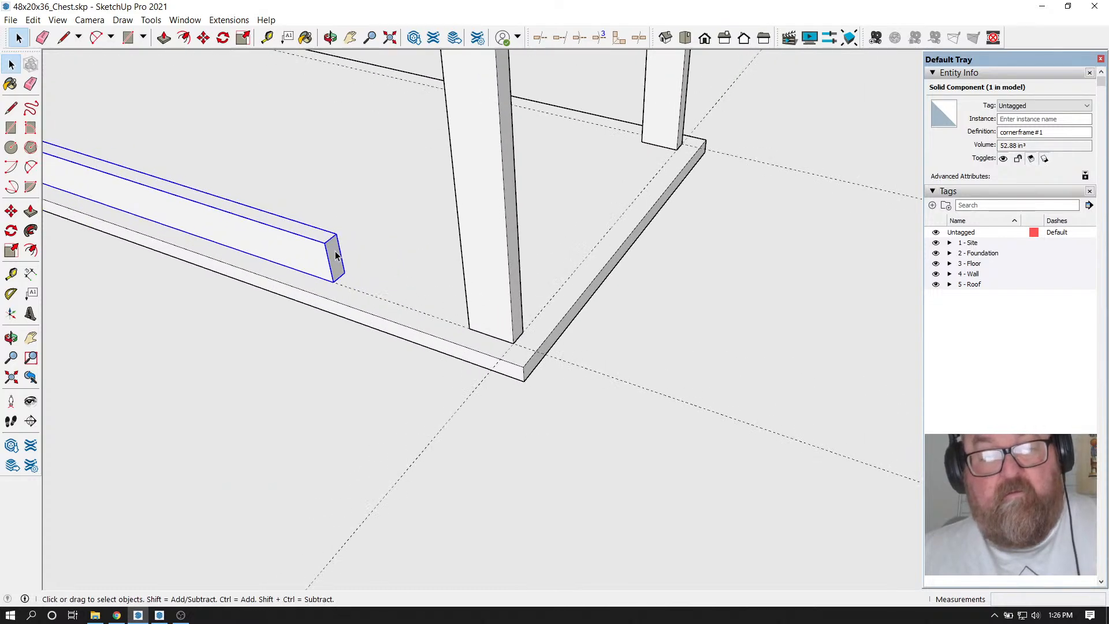
pyautogui.doubleClick(336, 256)
pyautogui.press('p')
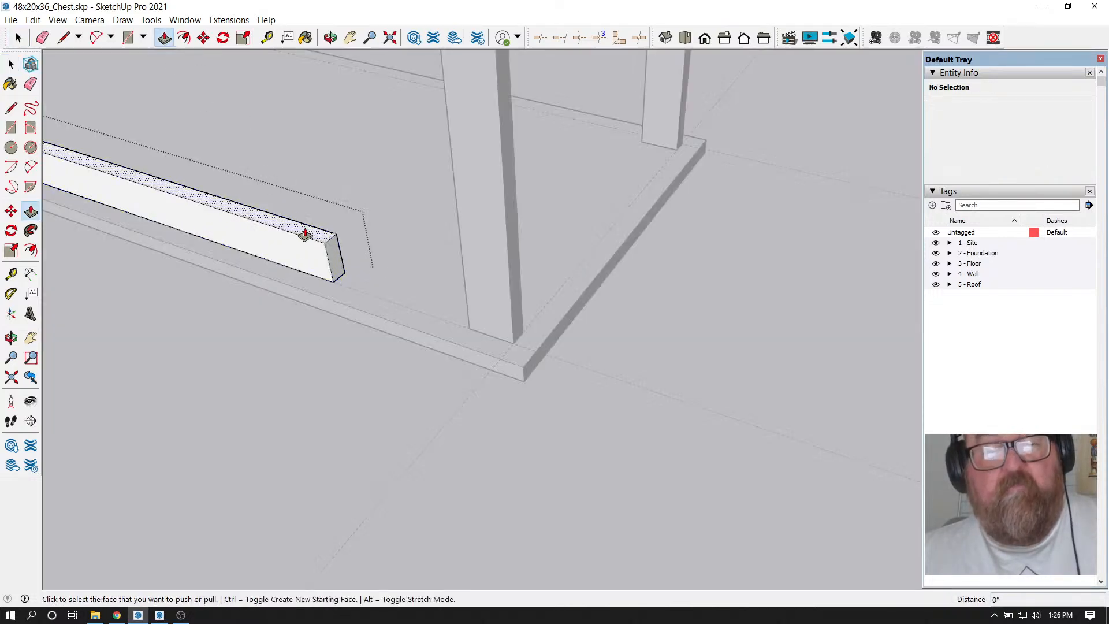
pyautogui.click(305, 234)
pyautogui.click(459, 228)
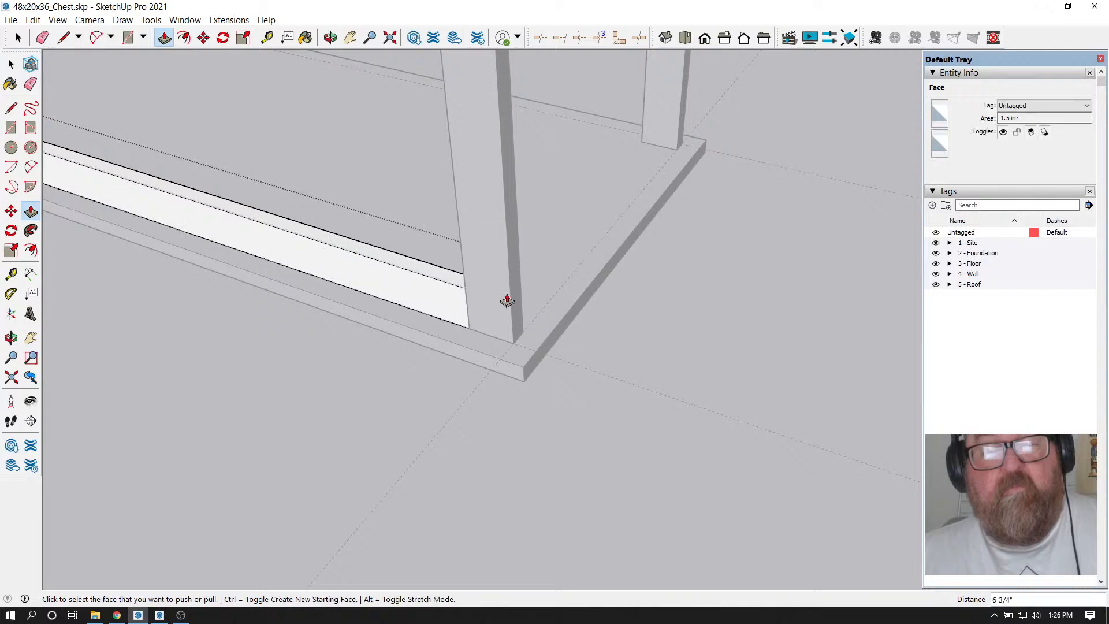
# Finish editing the front rail and copy it 1' 5 1/4" across the panel to sit between the two back posts
pyautogui.scroll(-3, 507, 300)
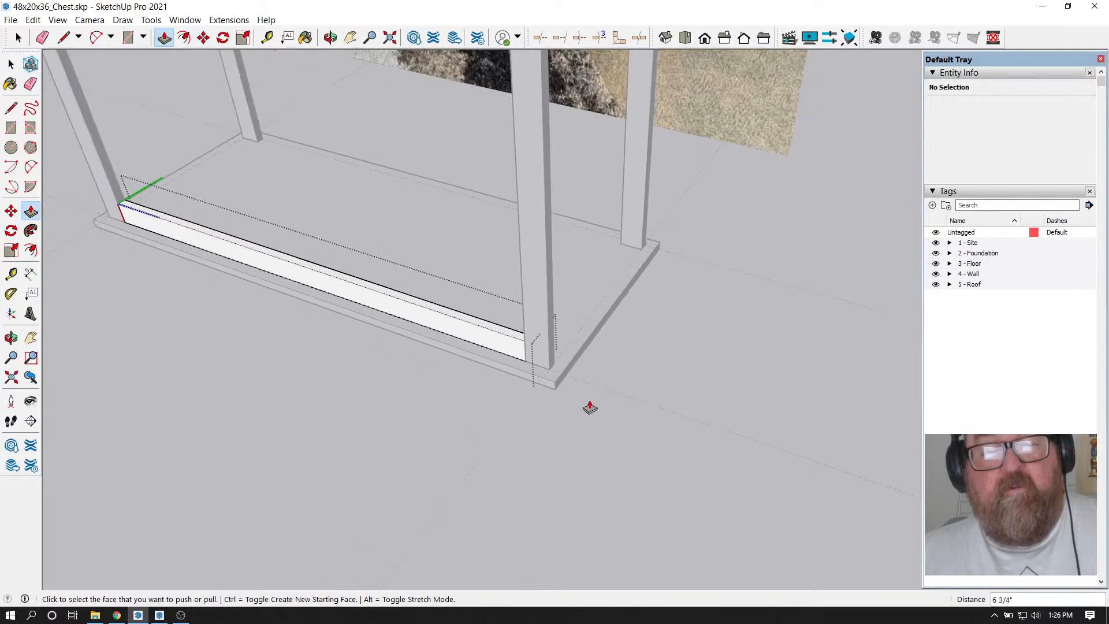
pyautogui.click(329, 38)
pyautogui.moveTo(605, 324); pyautogui.dragTo(641, 425)
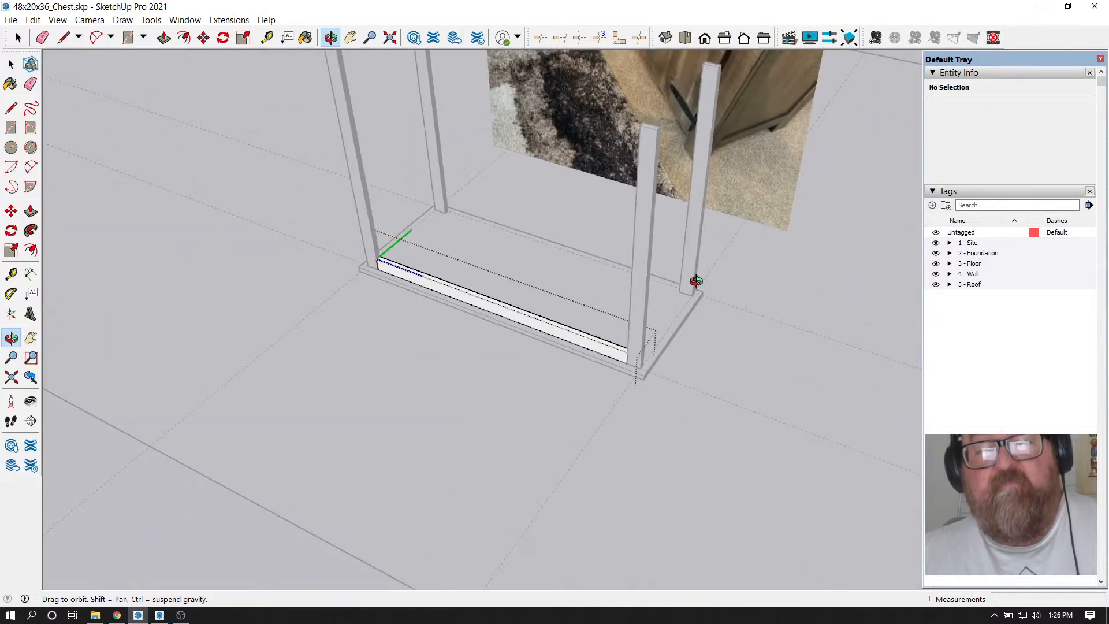
pyautogui.moveTo(696, 281); pyautogui.dragTo(459, 327)
pyautogui.click(18, 38)
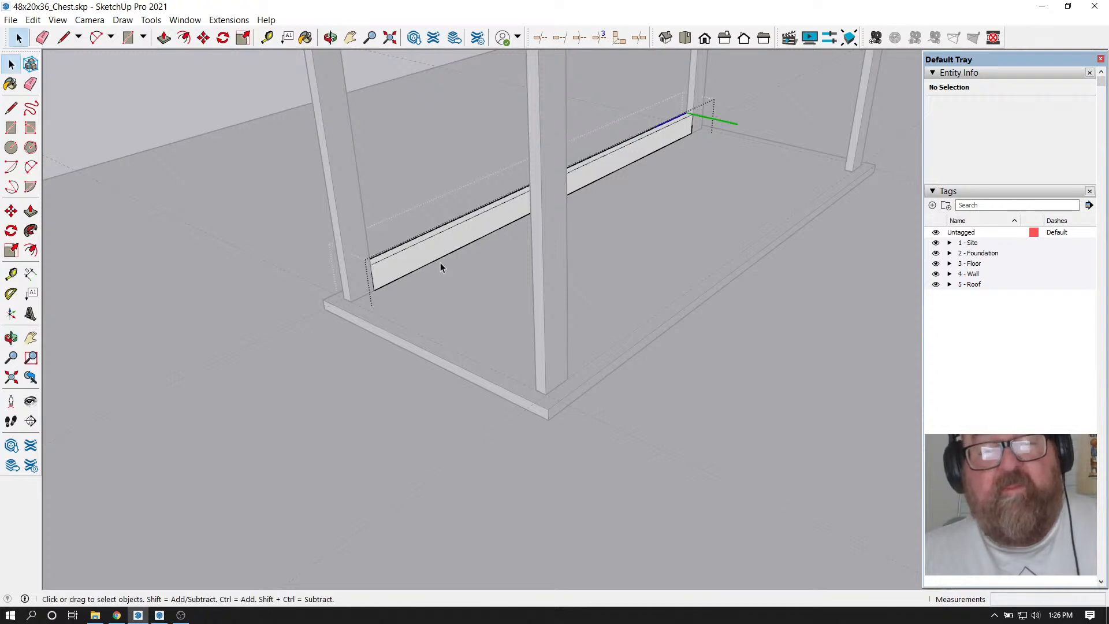
pyautogui.click(428, 245)
pyautogui.click(260, 234)
pyautogui.click(445, 238)
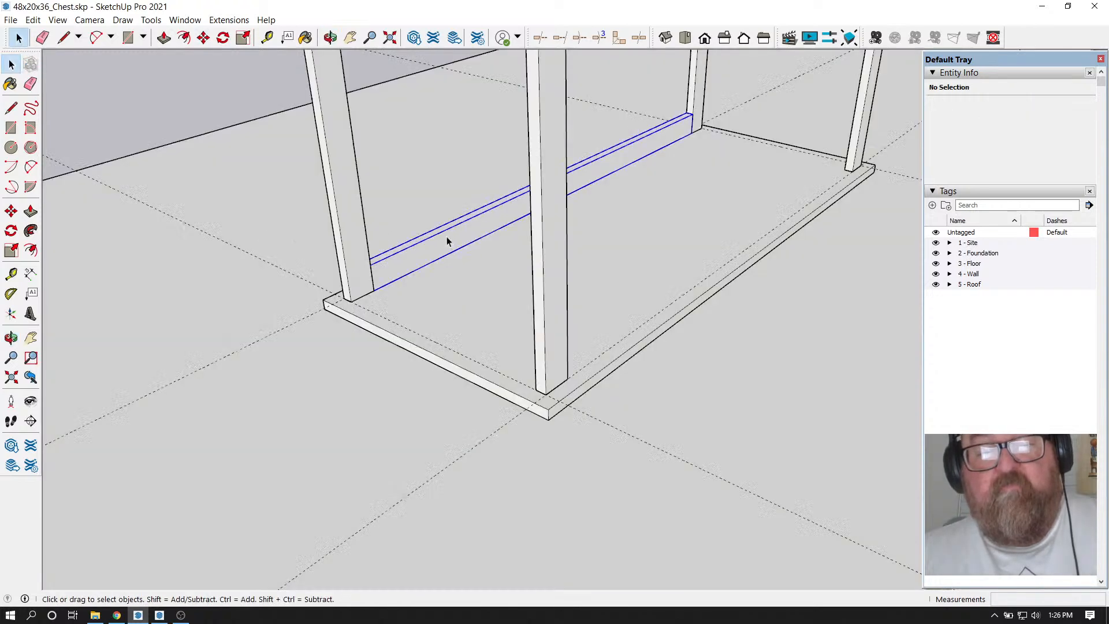
pyautogui.click(204, 37)
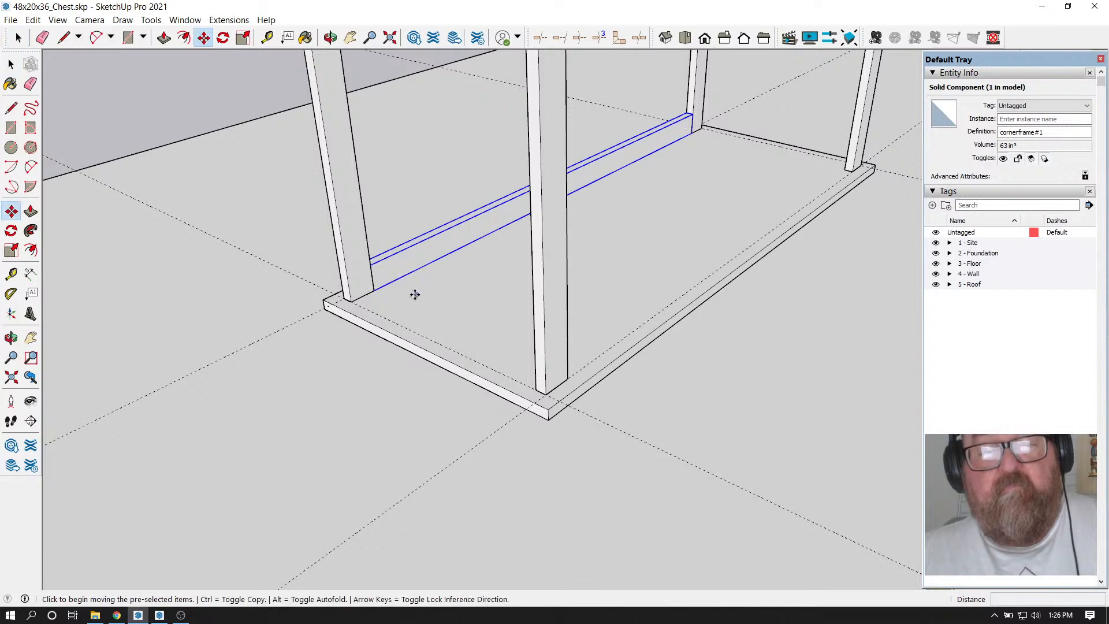
pyautogui.click(372, 288)
pyautogui.press('ctrl')
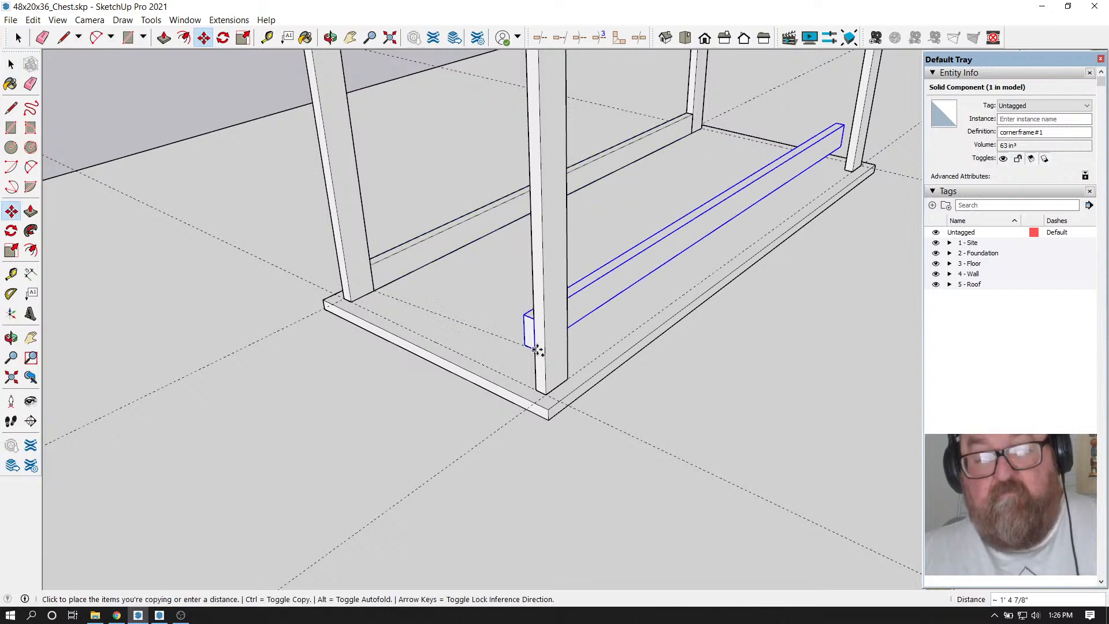
pyautogui.click(567, 373)
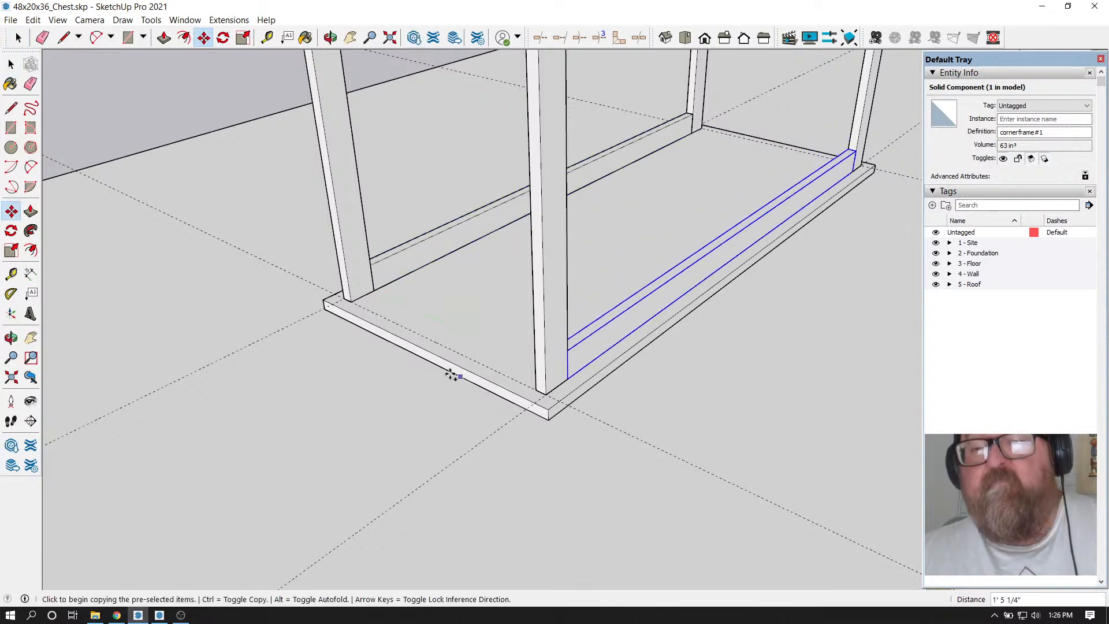
# Examine the bottom corner of the chest in the reference photo, where the leg meets the lower rails
pyautogui.click(331, 37)
pyautogui.moveTo(606, 278); pyautogui.dragTo(648, 434)
pyautogui.scroll(10, 663, 350)
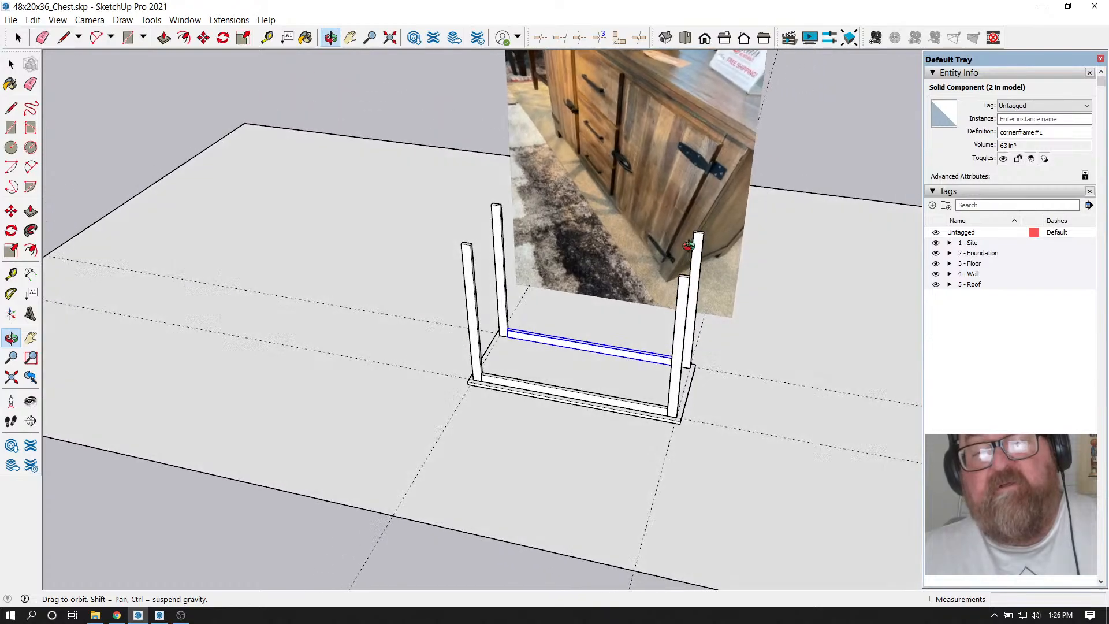
pyautogui.scroll(8, 752, 245)
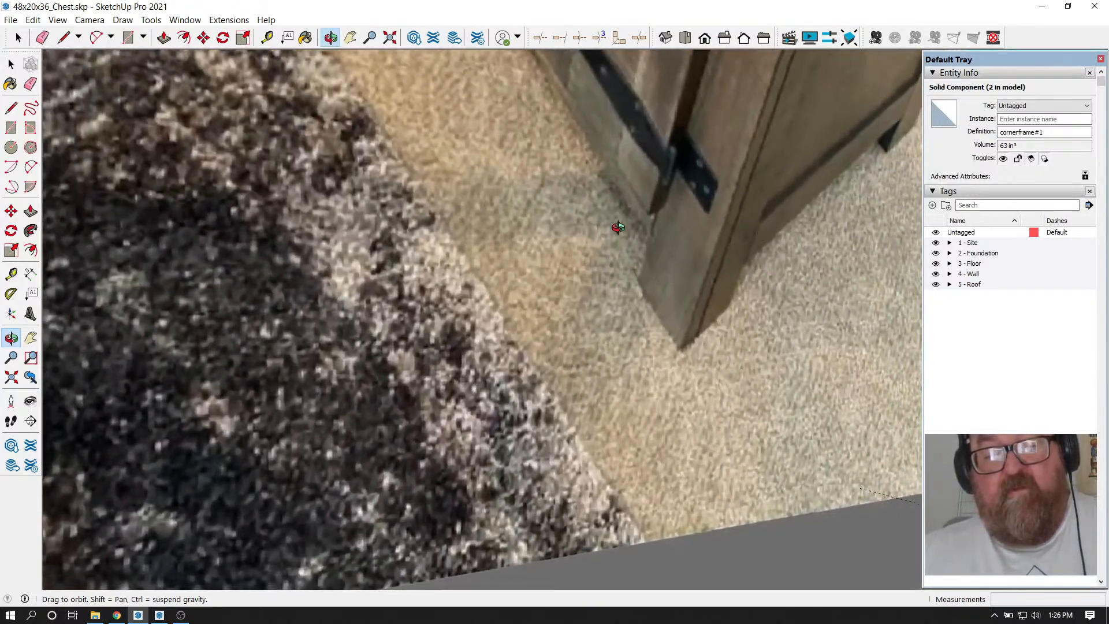
pyautogui.moveTo(605, 213); pyautogui.dragTo(606, 276)
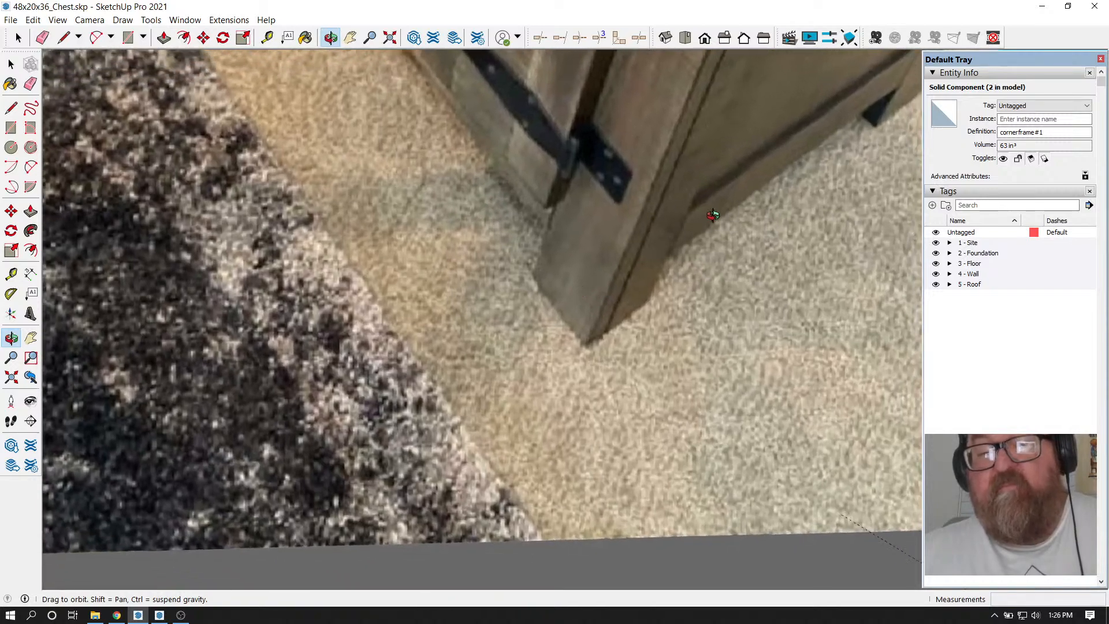
pyautogui.scroll(-8, 683, 258)
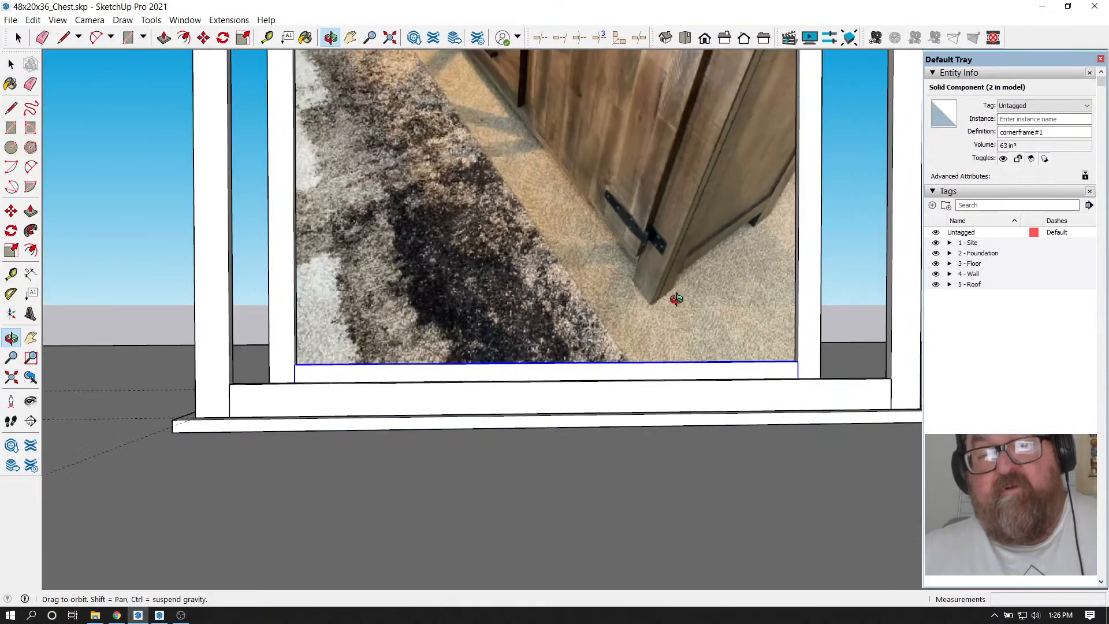
pyautogui.moveTo(680, 365); pyautogui.dragTo(330, 350)
# Copy the front and back bottom rails 2' 9 1/4" straight up so the copies sit flush with the post tops
pyautogui.press('space')
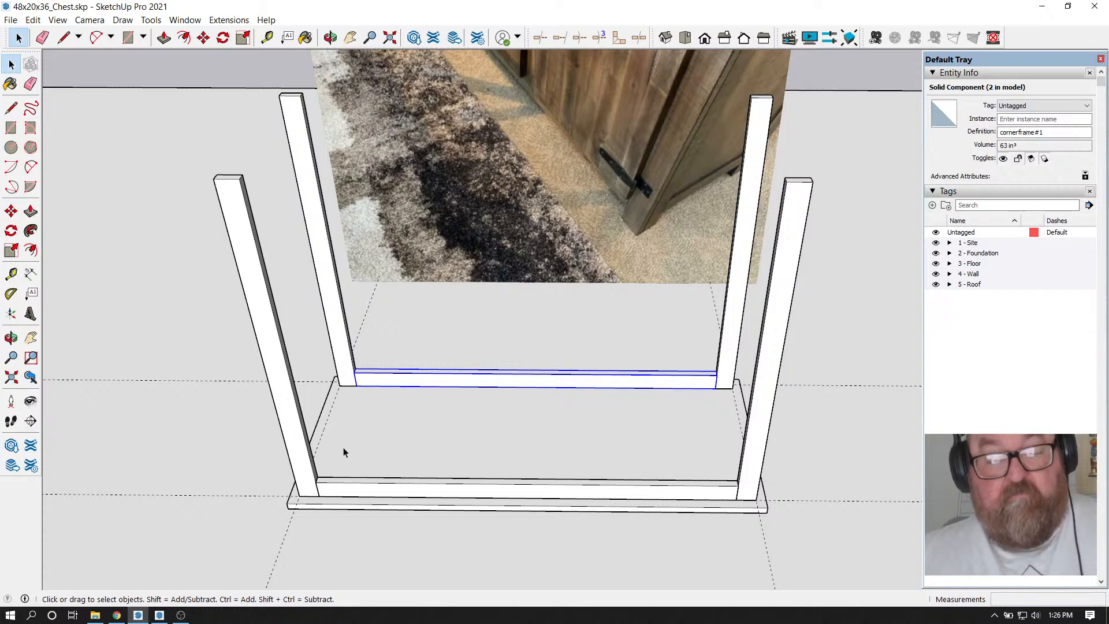
pyautogui.keyDown('ctrl'); pyautogui.click(336, 489); pyautogui.keyUp('ctrl')
pyautogui.keyDown('shift'); pyautogui.click(334, 490); pyautogui.keyUp('shift')
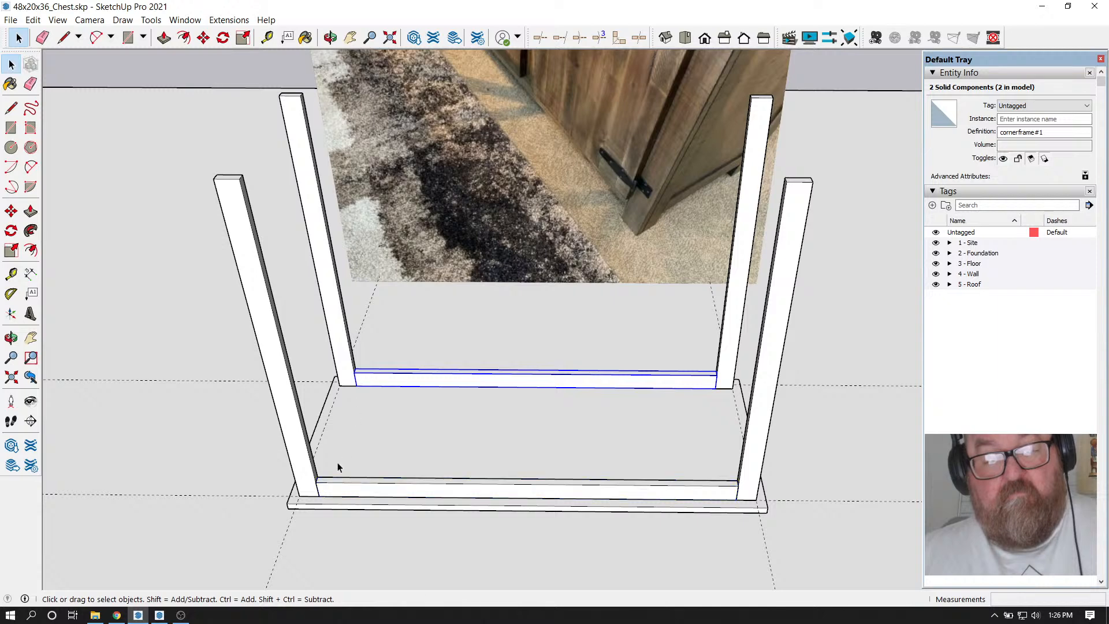
pyautogui.keyDown('shift'); pyautogui.click(334, 490); pyautogui.keyUp('shift')
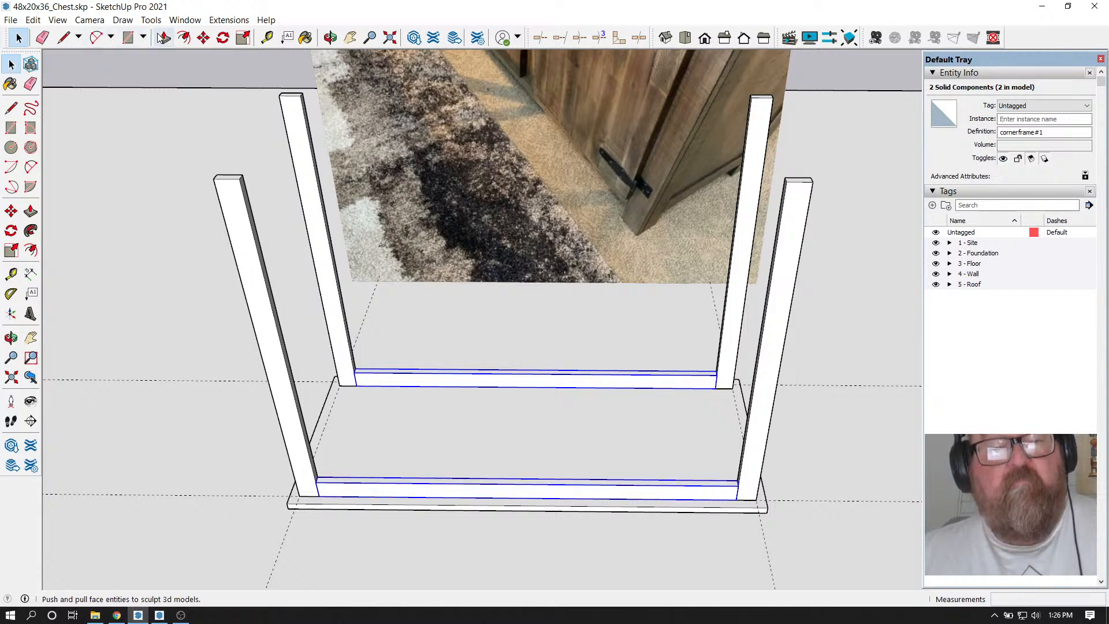
pyautogui.click(204, 39)
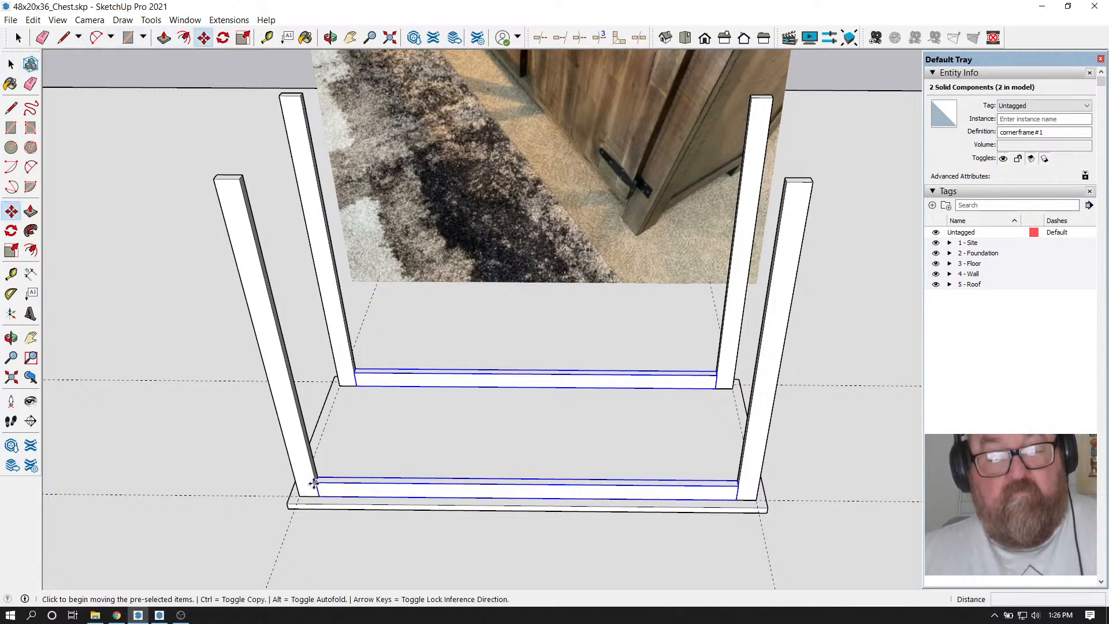
pyautogui.click(314, 484)
pyautogui.press('ctrl')
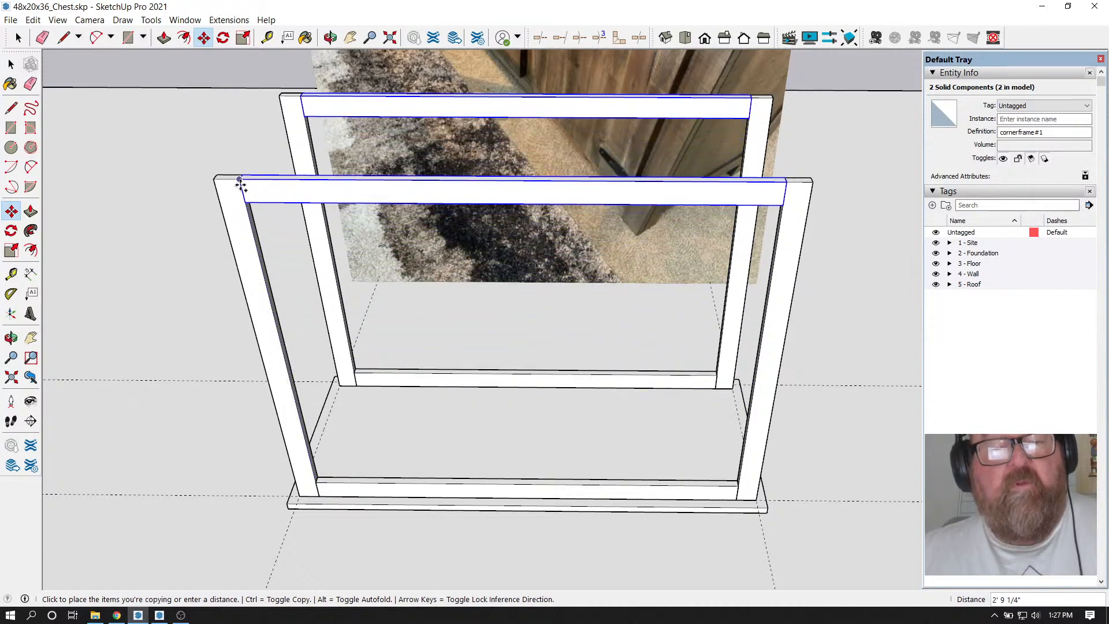
pyautogui.click(240, 181)
# Move the two top rails 1.5" down from the tops of the corner posts
pyautogui.scroll(4, 241, 184)
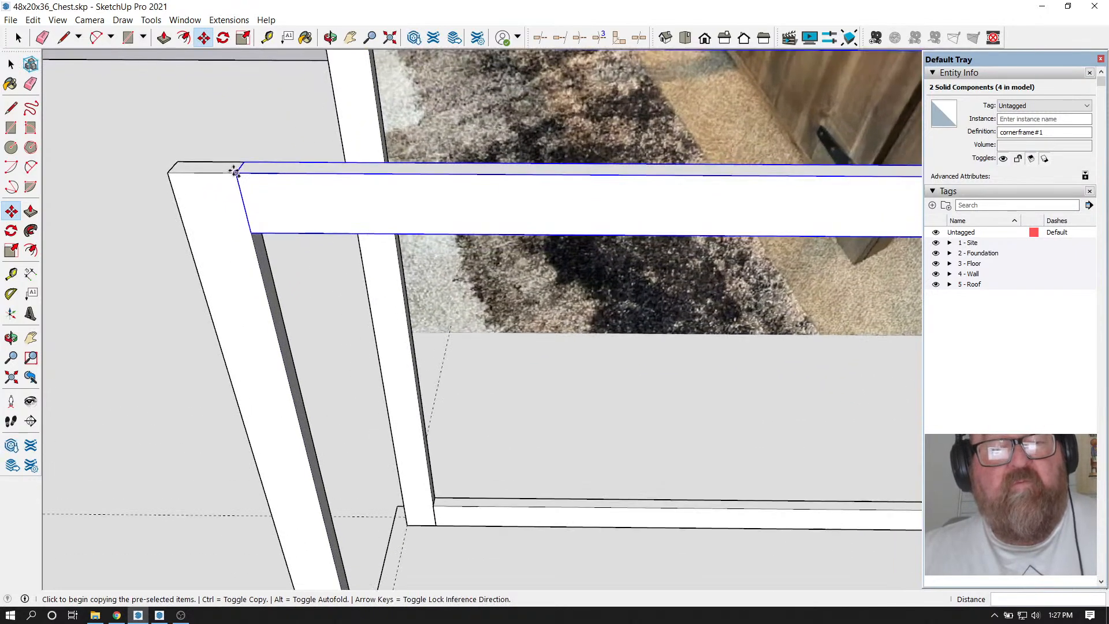
pyautogui.click(235, 172)
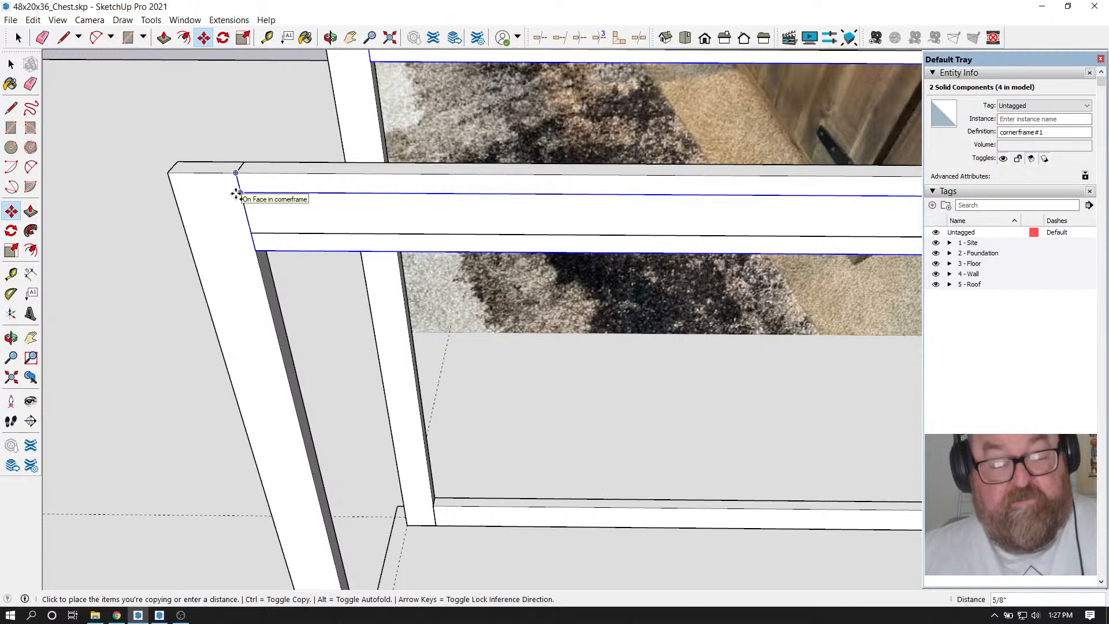
pyautogui.press('Escape')
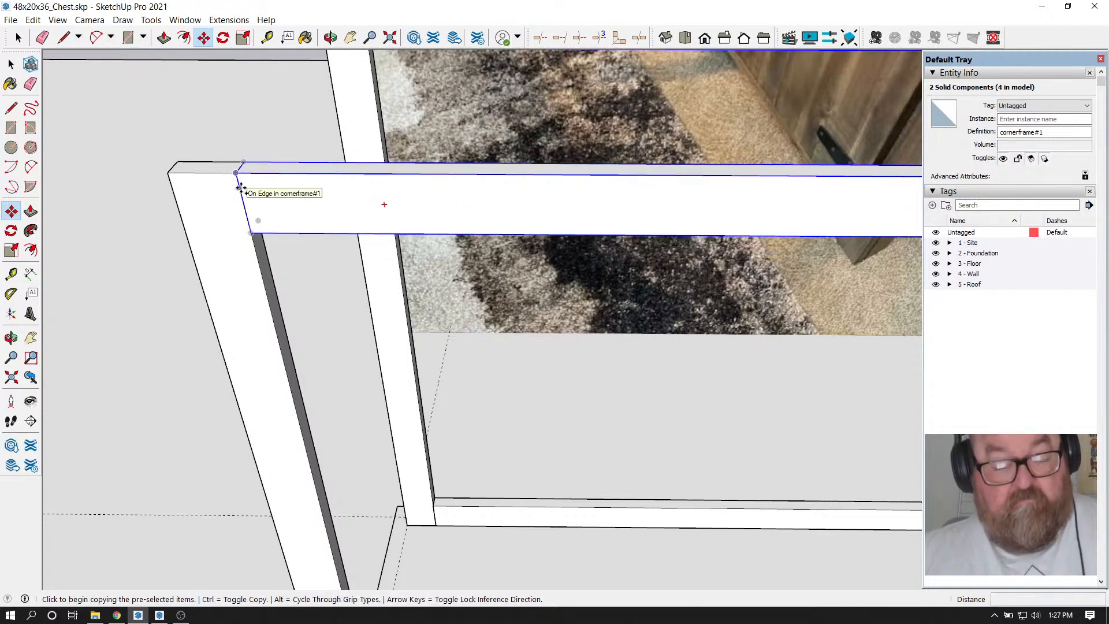
pyautogui.click(203, 37)
pyautogui.click(233, 174)
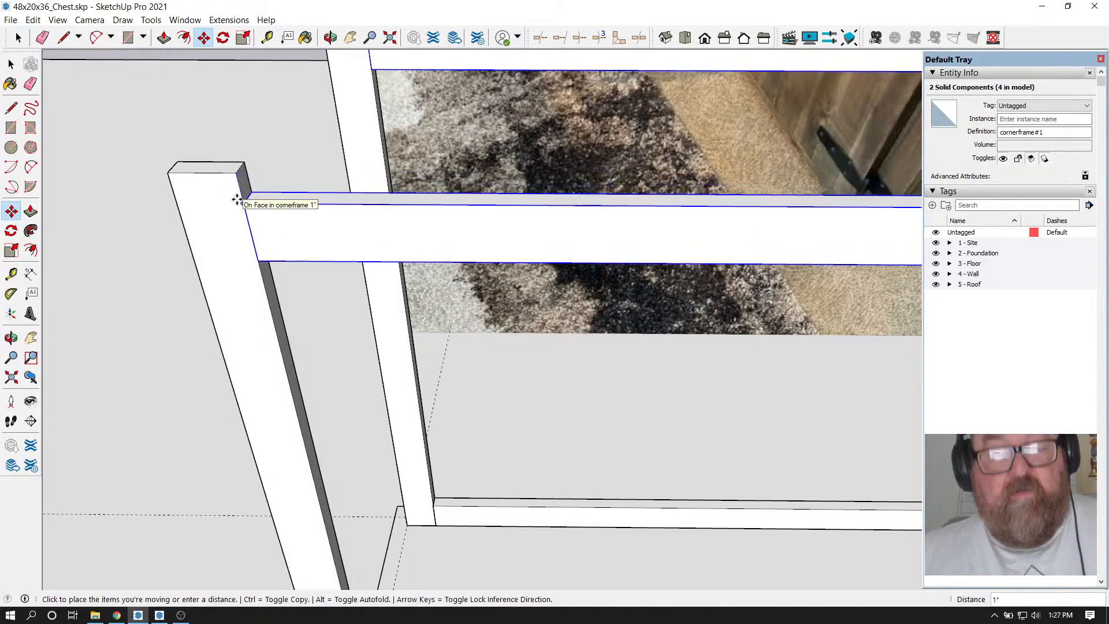
pyautogui.write('1.5')
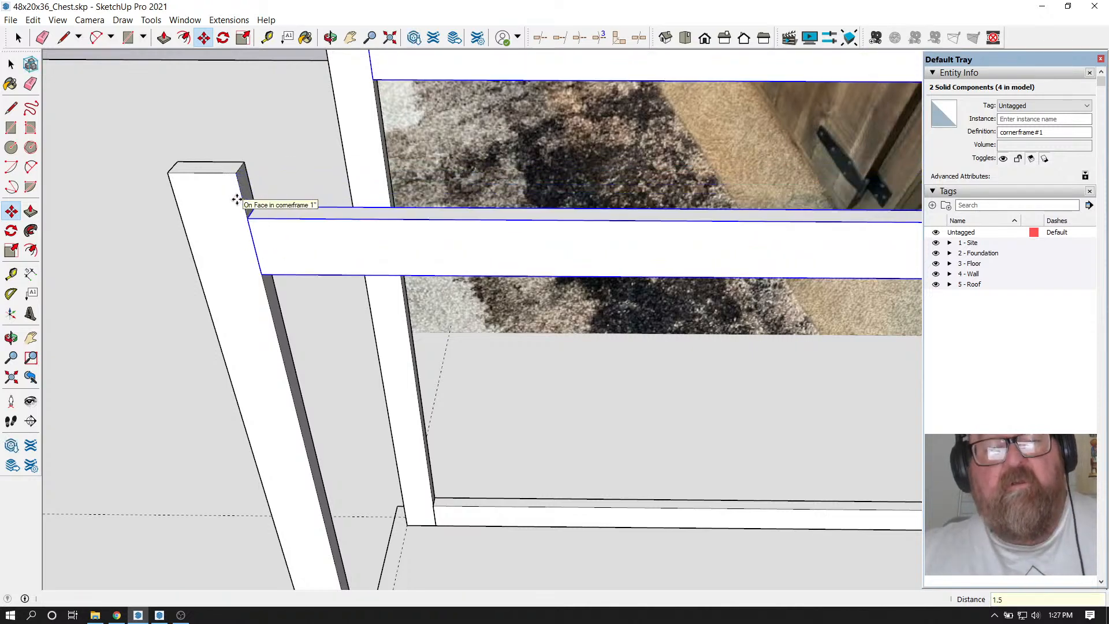
pyautogui.press('Return')
# Make the top and bottom back rails a unique component, separate from the front rails
pyautogui.scroll(-4, 116, 224)
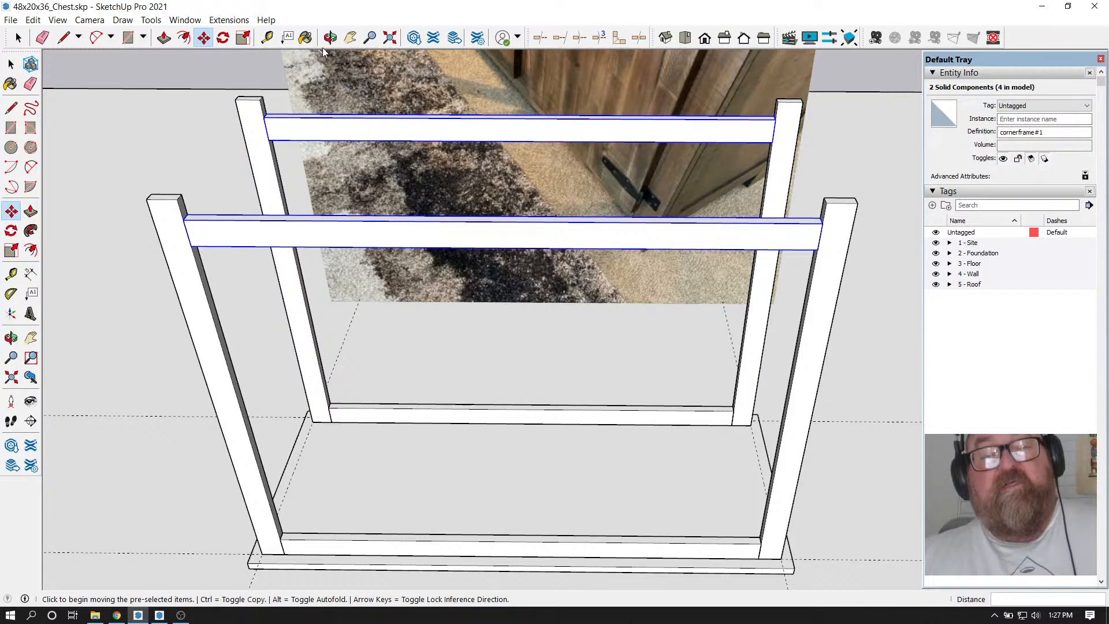
pyautogui.click(330, 37)
pyautogui.moveTo(549, 174); pyautogui.dragTo(596, 366)
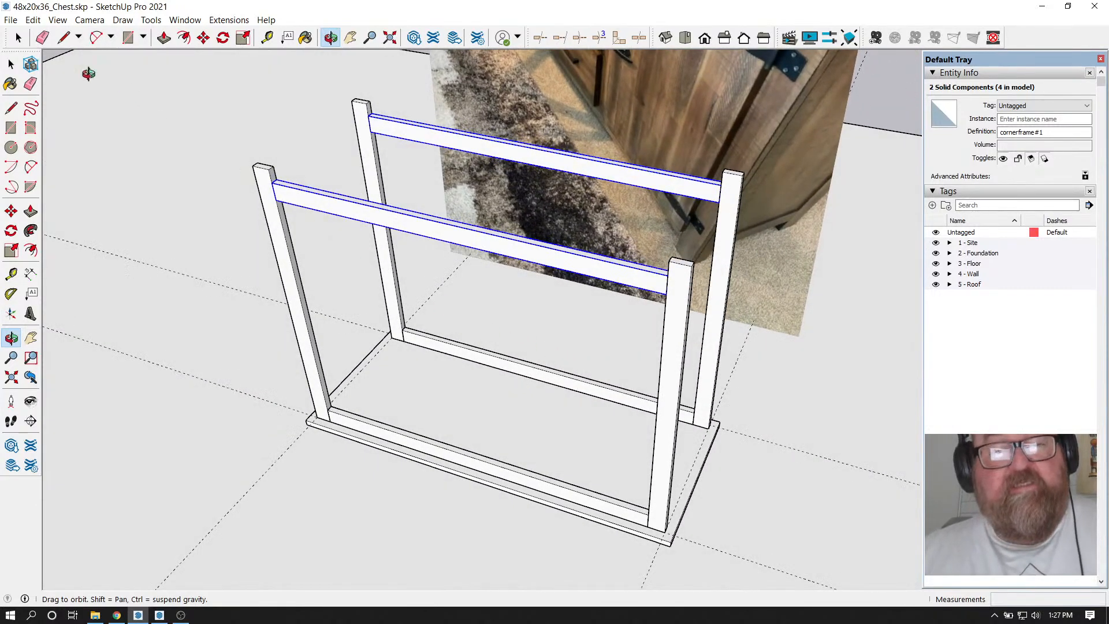
pyautogui.press('space')
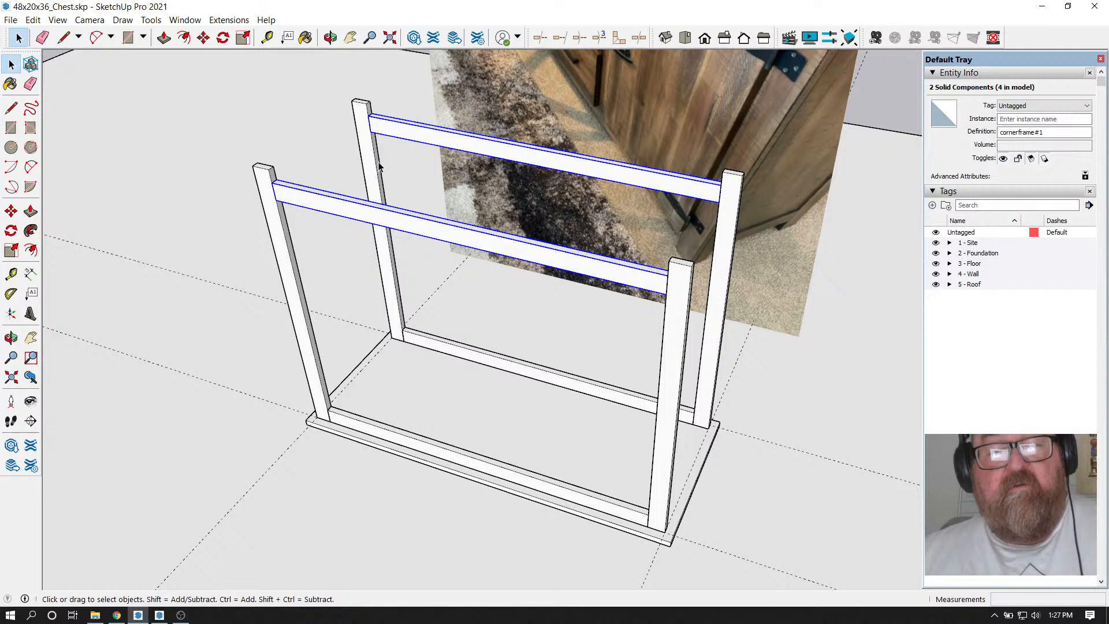
pyautogui.click(398, 140)
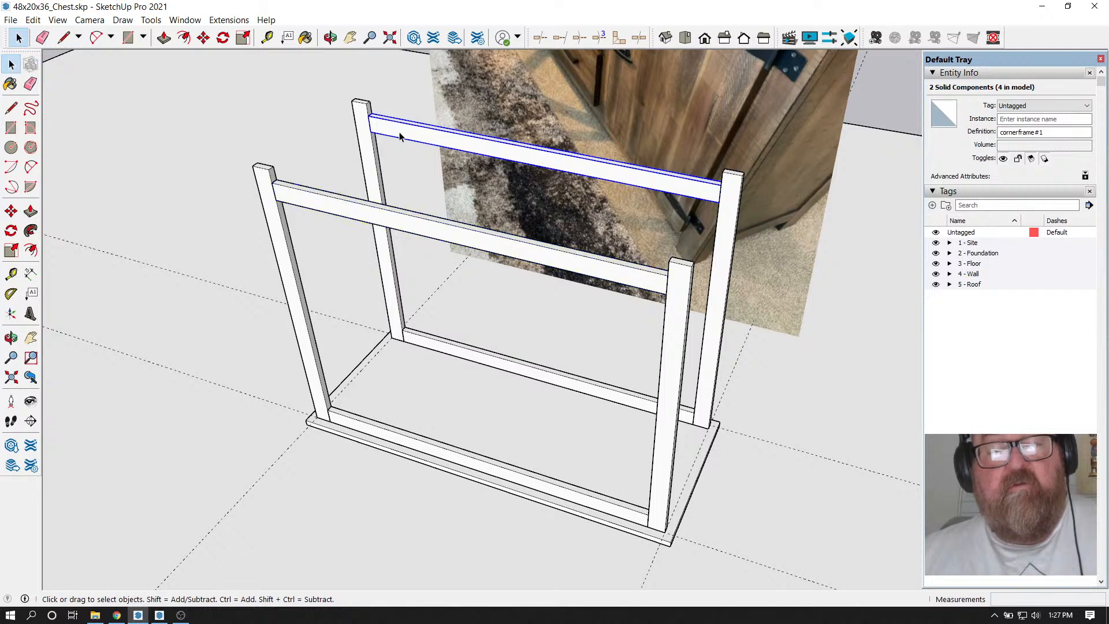
pyautogui.keyDown('shift'); pyautogui.click(437, 346); pyautogui.keyUp('shift')
pyautogui.rightClick(438, 345)
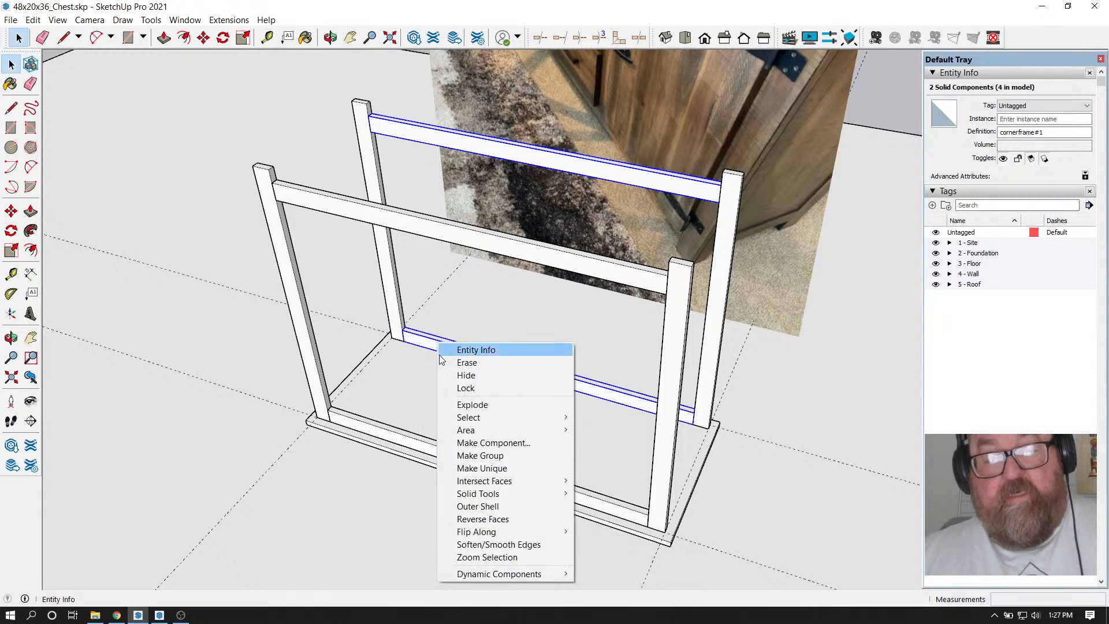
pyautogui.click(479, 468)
# Make the two back corner posts a unique component, separate from the front posts, and clear their selection
pyautogui.click(727, 203)
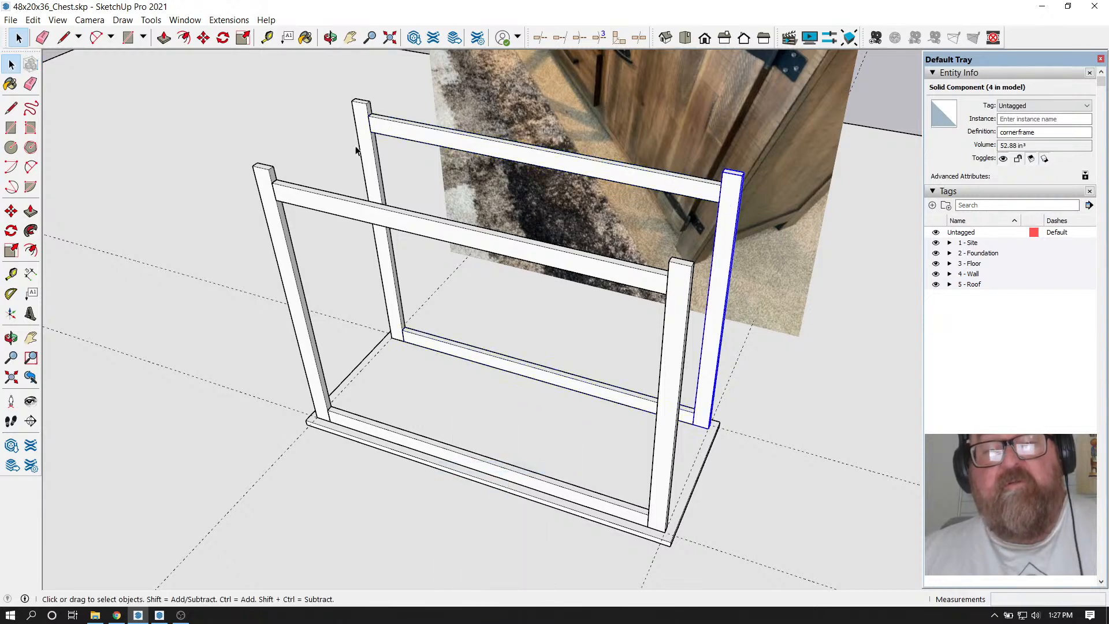
pyautogui.keyDown('shift'); pyautogui.click(363, 116); pyautogui.keyUp('shift')
pyautogui.rightClick(363, 114)
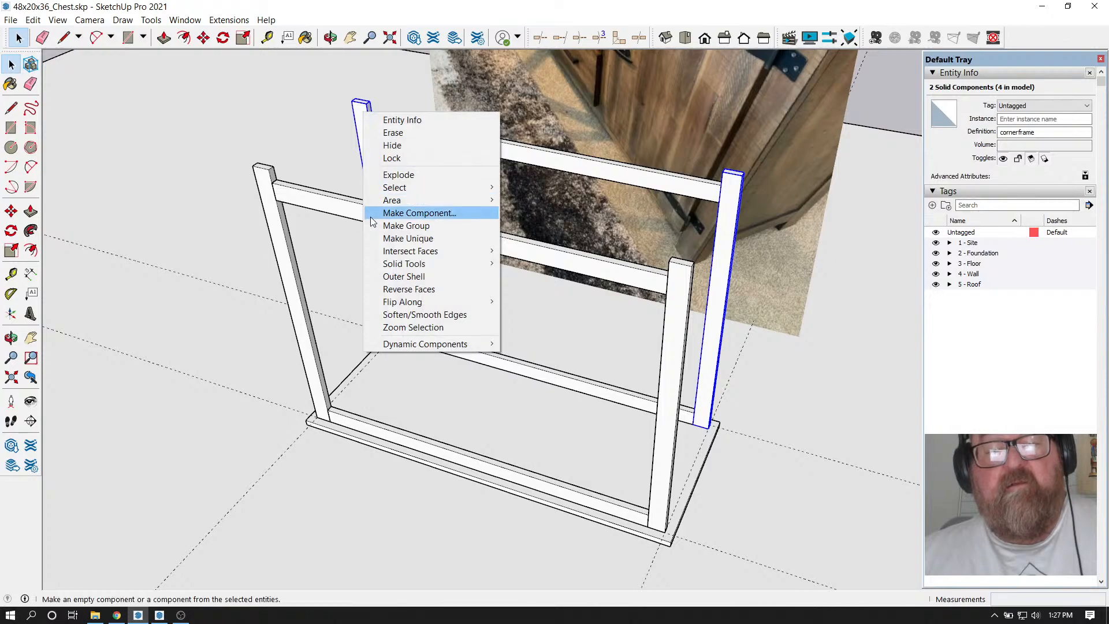
pyautogui.click(381, 241)
pyautogui.click(324, 168)
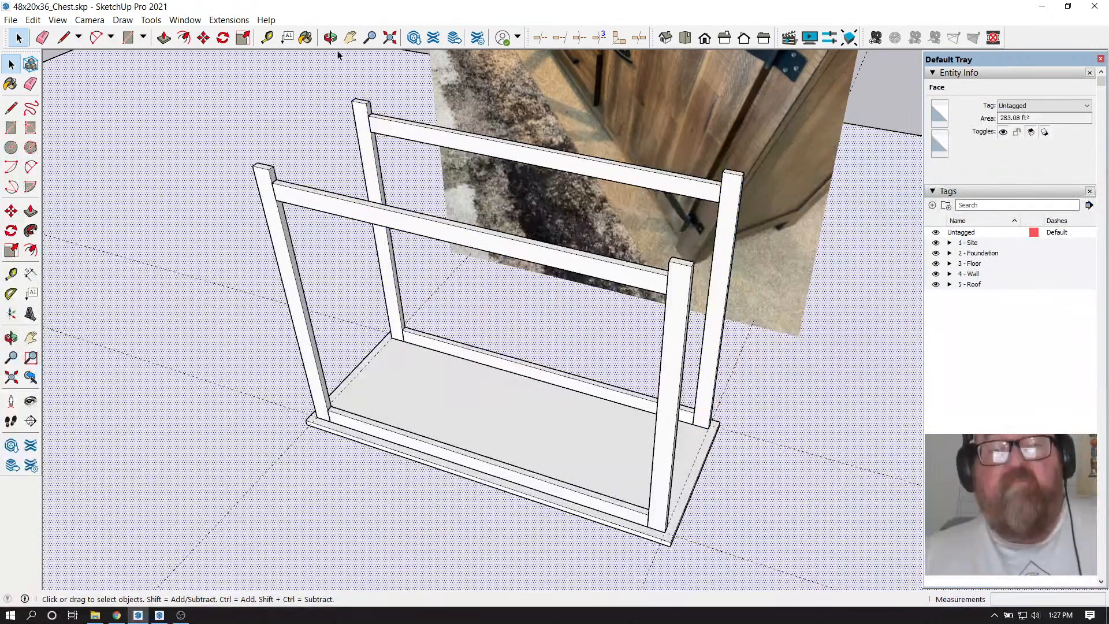
# Examine the door and drawer layout in the reference photo and compare it with the chest frame
pyautogui.click(330, 37)
pyautogui.moveTo(462, 99); pyautogui.dragTo(850, 294)
pyautogui.scroll(3, 491, 206)
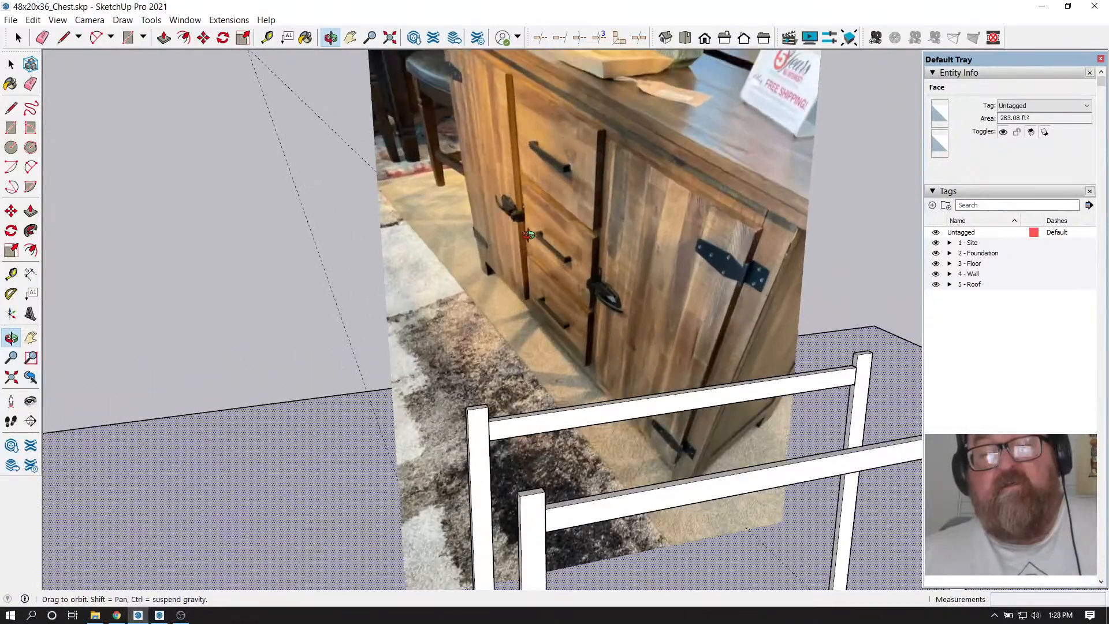
pyautogui.moveTo(675, 309); pyautogui.dragTo(546, 240)
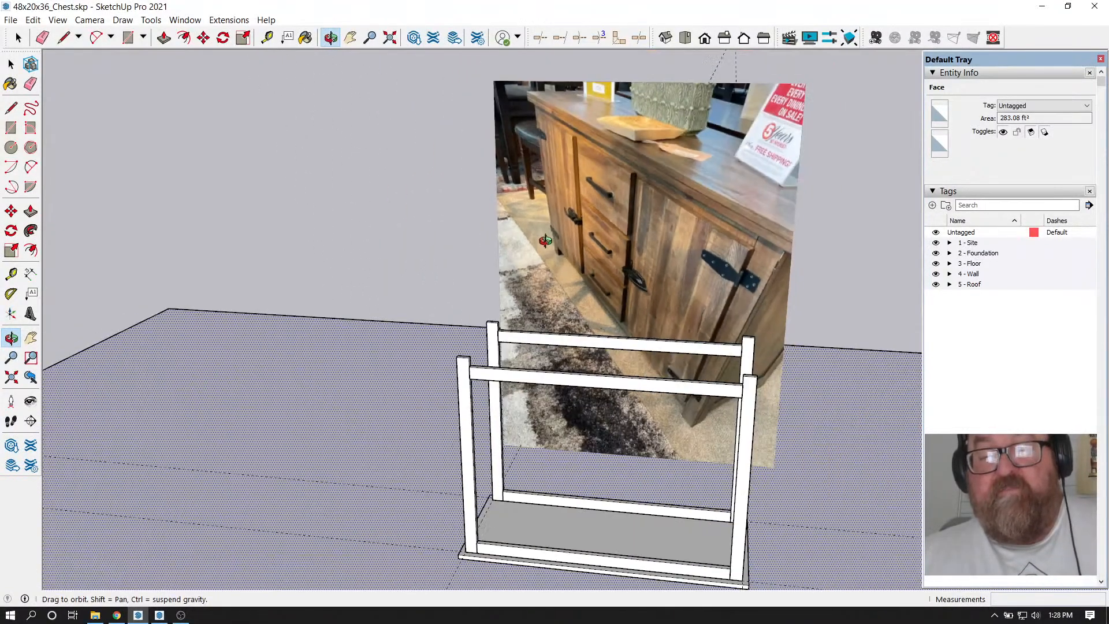
pyautogui.scroll(-3, 485, 463)
pyautogui.scroll(5, 557, 483)
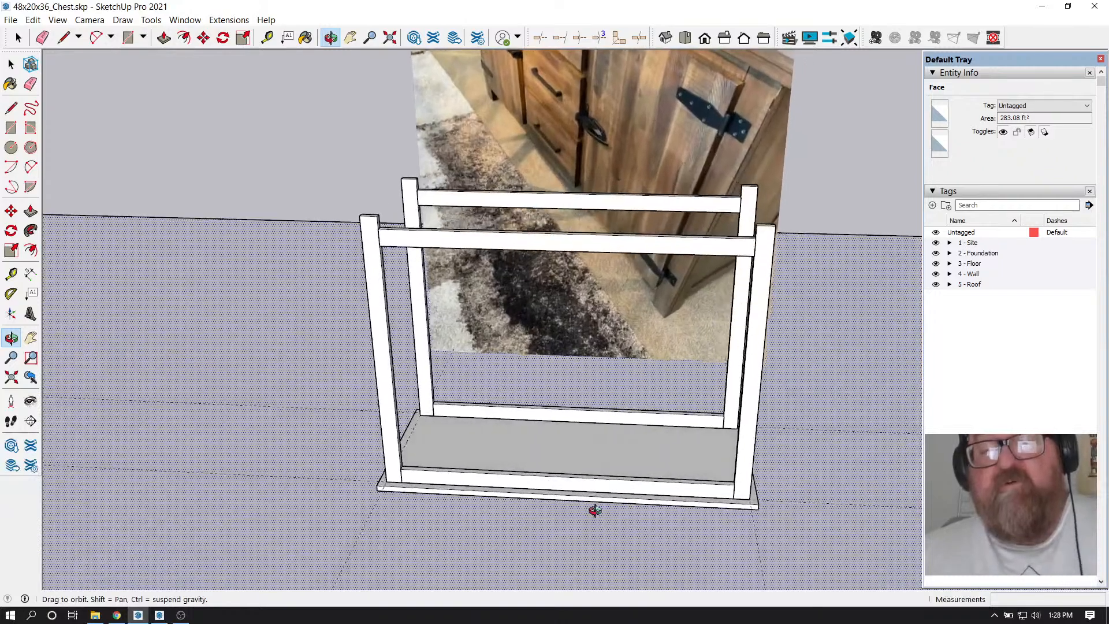
pyautogui.moveTo(595, 511); pyautogui.dragTo(608, 523)
pyautogui.scroll(3, 556, 287)
pyautogui.scroll(-1, 558, 284)
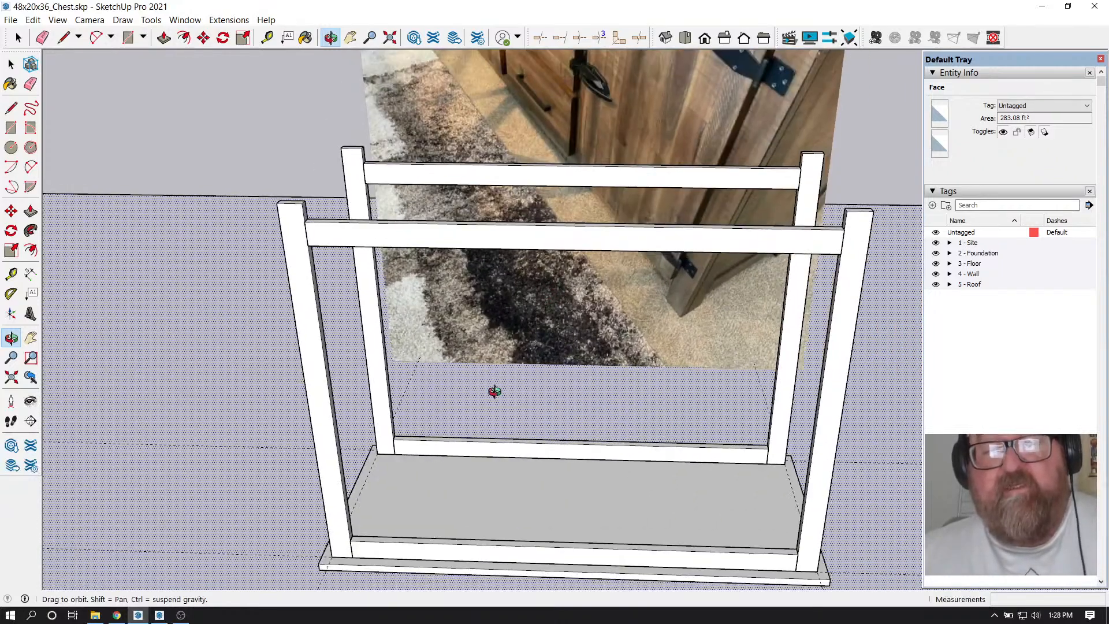
pyautogui.scroll(-2, 439, 333)
pyautogui.scroll(6, 449, 508)
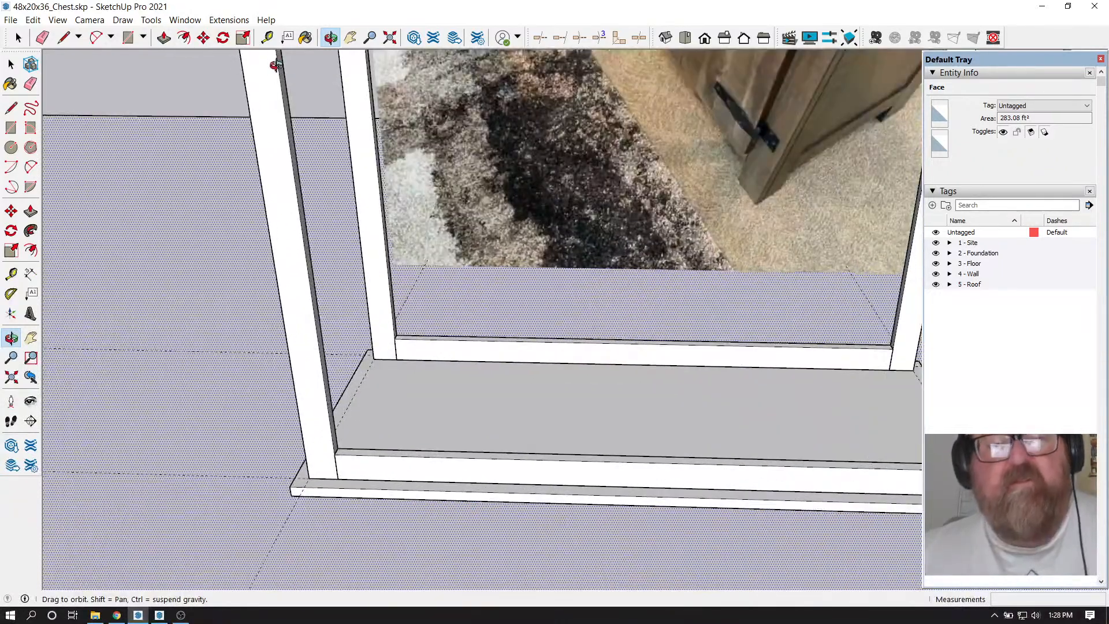
# Place a vertical Tape Measure guide at the middle of the front top rail, offset from the front-right post's inner edge
pyautogui.click(267, 37)
pyautogui.scroll(-4, 341, 338)
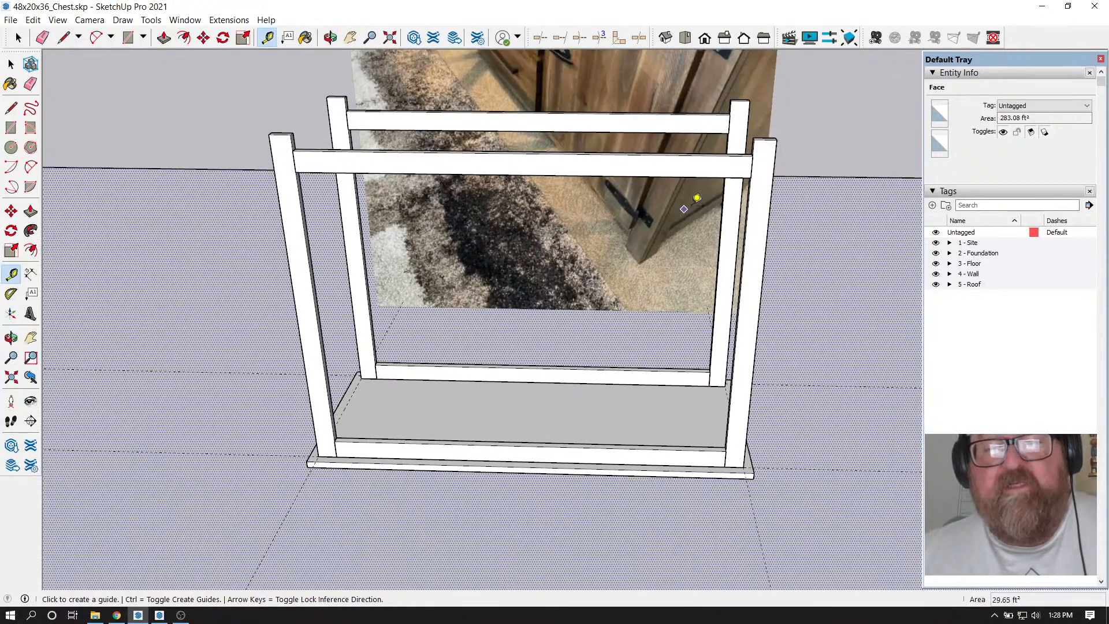
pyautogui.click(749, 189)
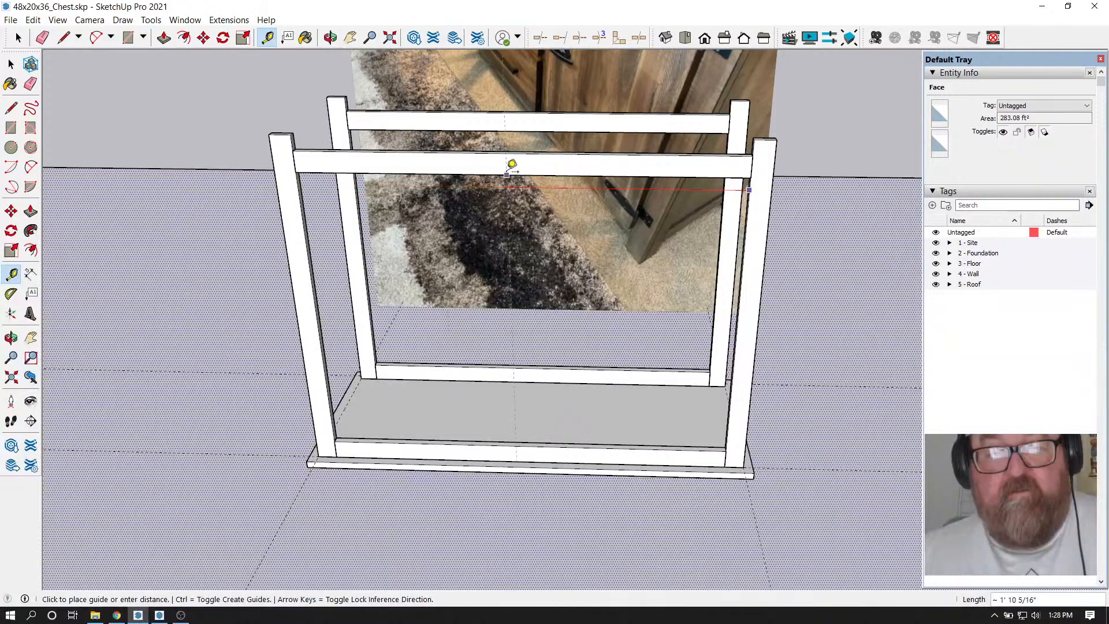
pyautogui.click(520, 162)
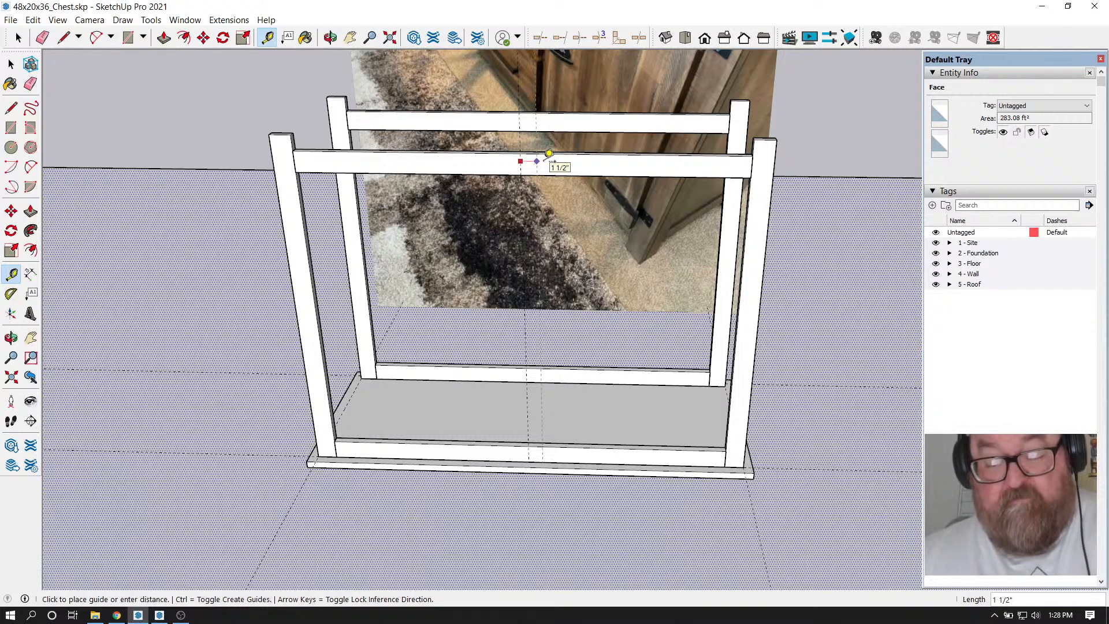
# Try a second guide 8" from the center guide, undo it, and test distances from the center guide along the top rail
pyautogui.press('Return')
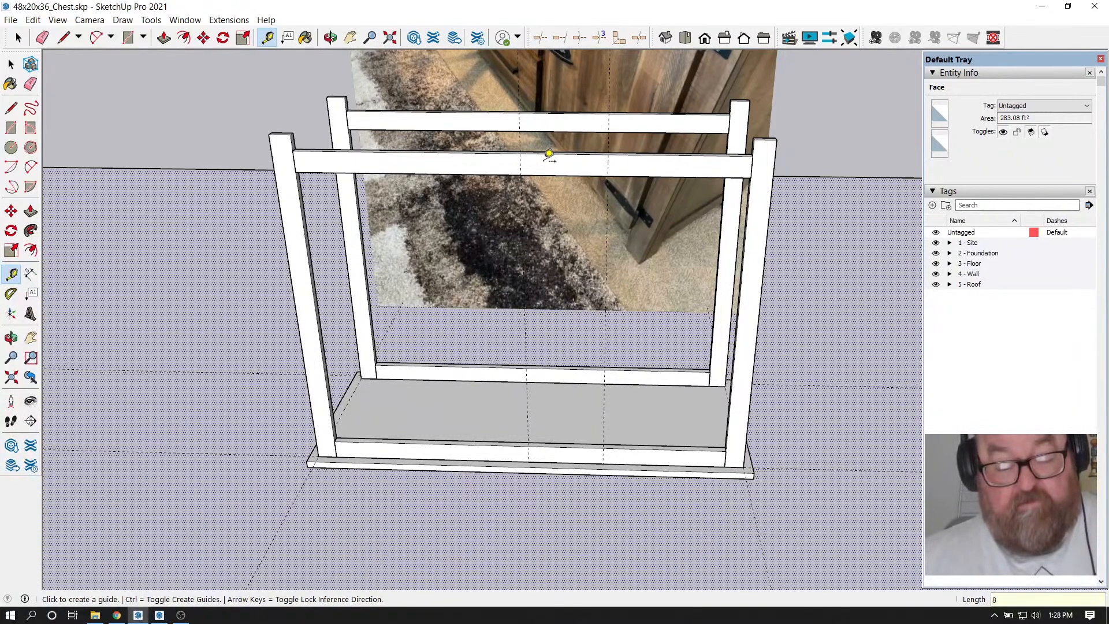
pyautogui.press('ctrl')
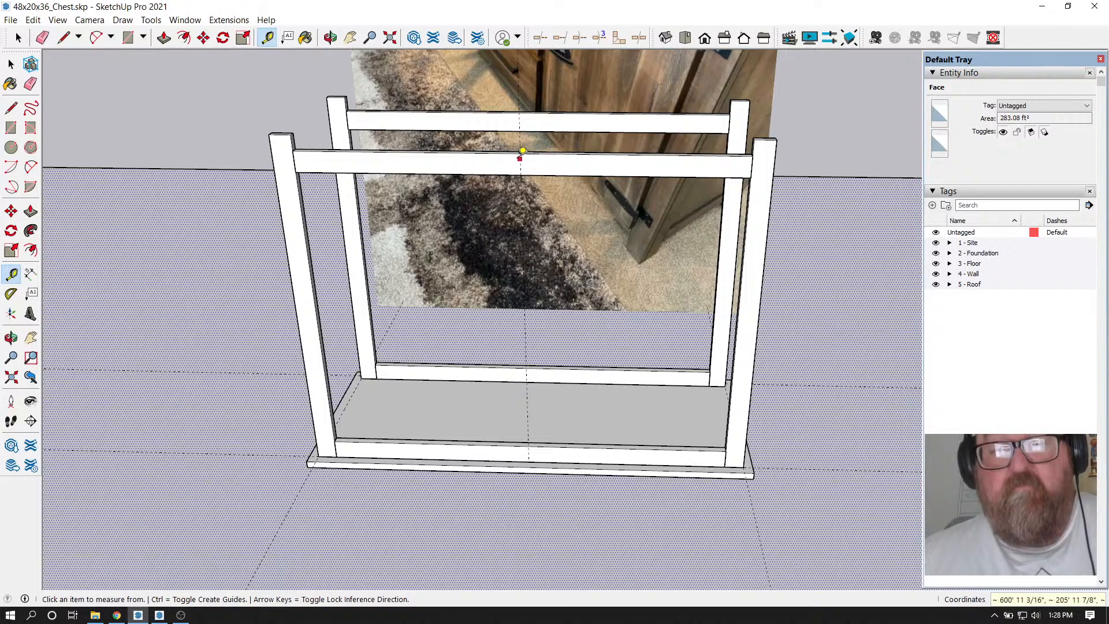
pyautogui.click(520, 164)
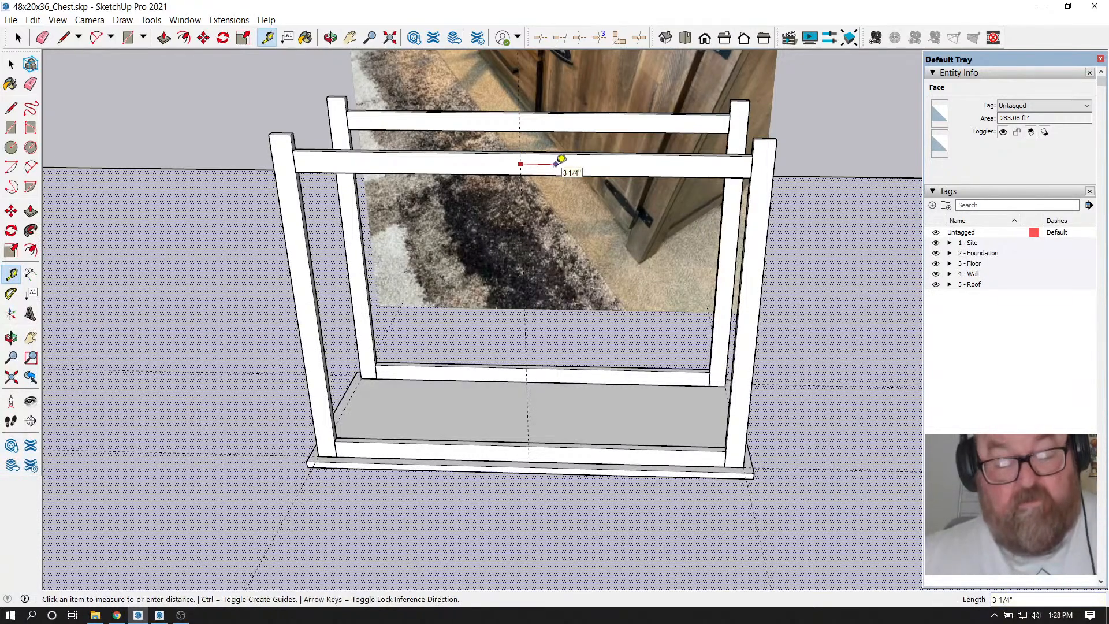
pyautogui.click(559, 158)
pyautogui.click(522, 194)
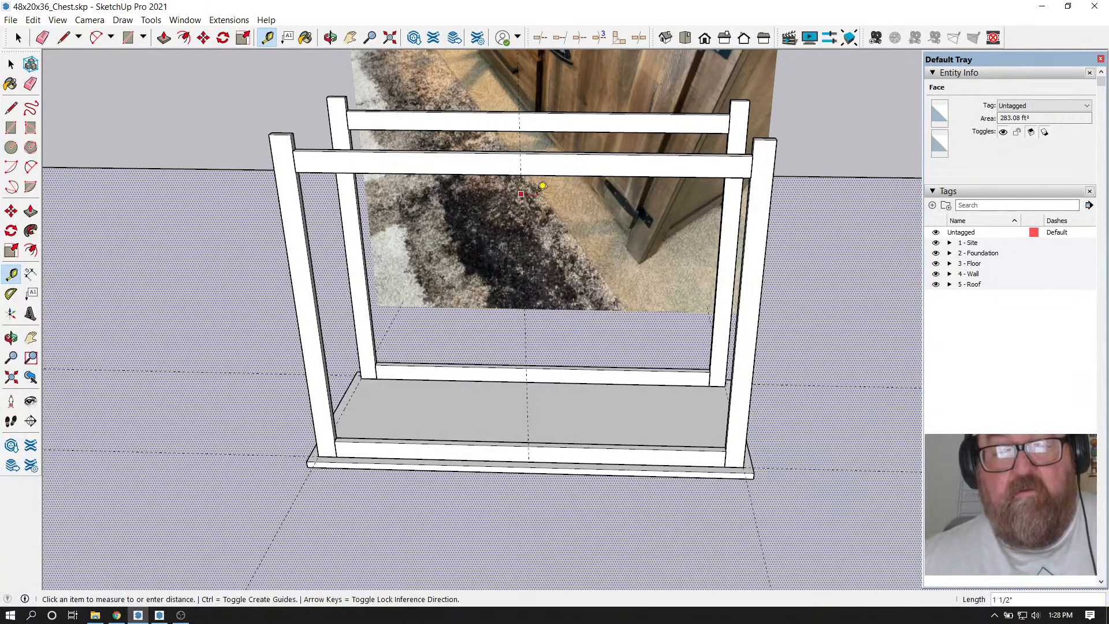
pyautogui.press('Escape')
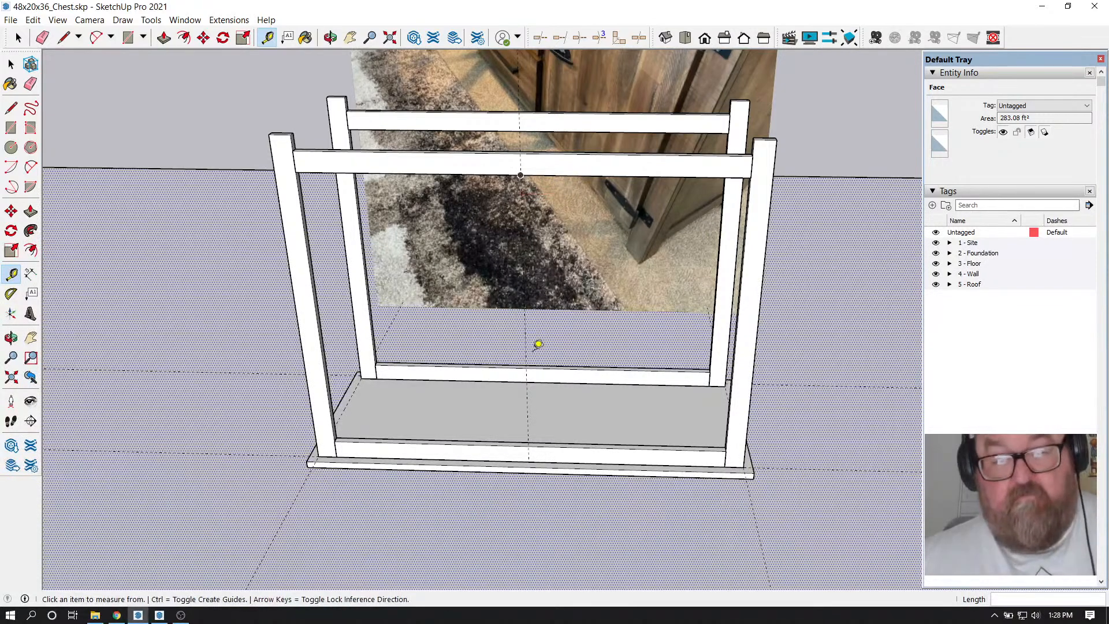
# Place vertical guides on the front bottom rail 4" to the right of the center guide and 2" beyond that, then measure to the right post
pyautogui.click(527, 403)
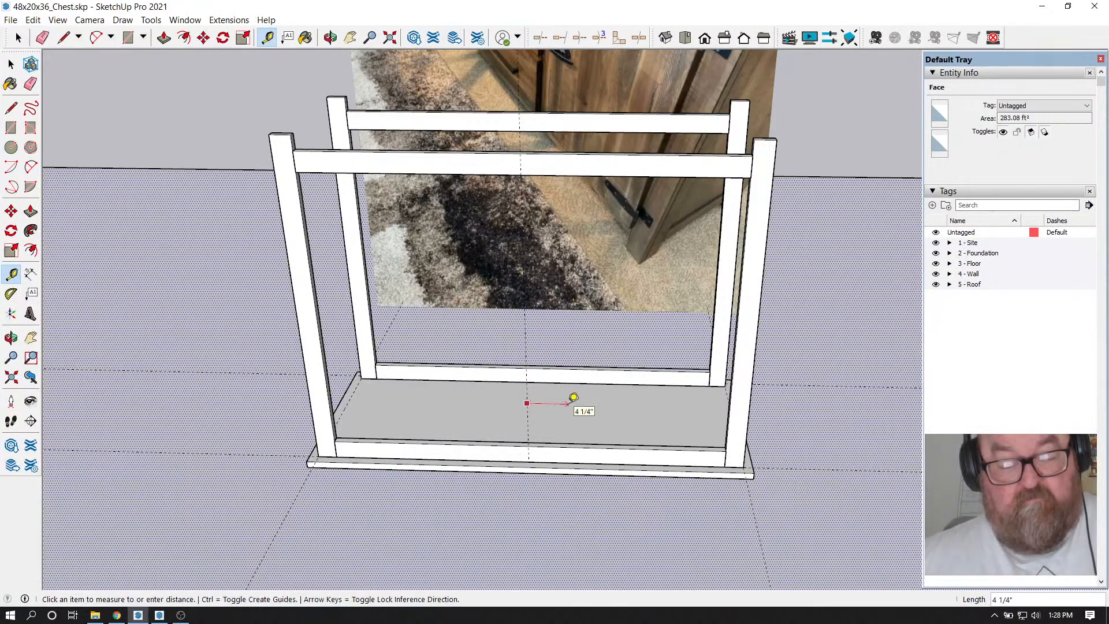
pyautogui.press('Escape')
pyautogui.click(528, 453)
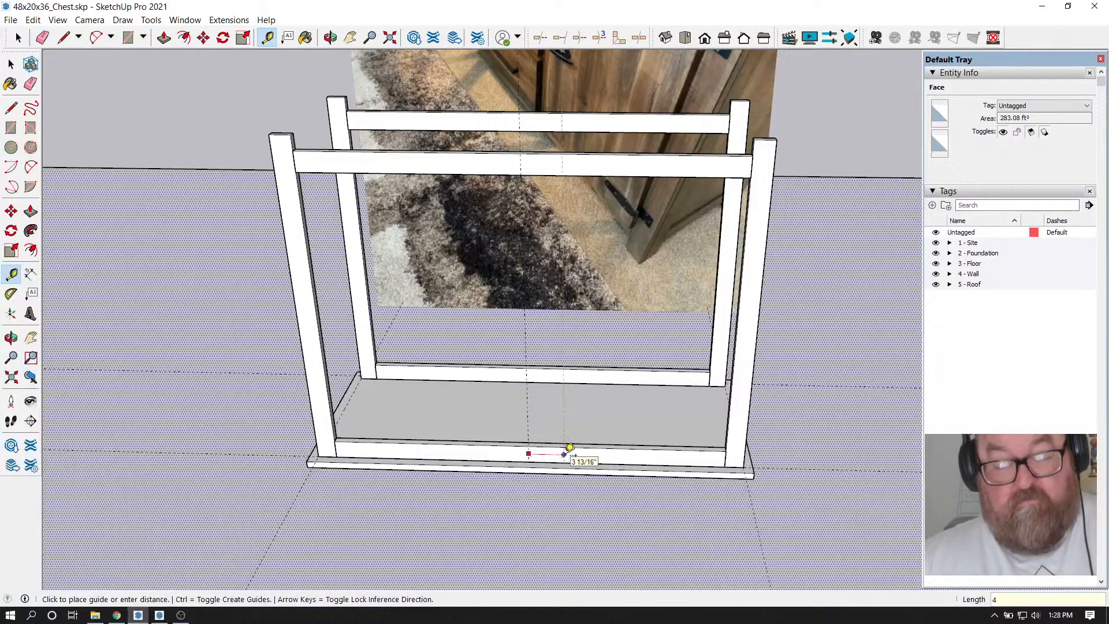
pyautogui.press('Return')
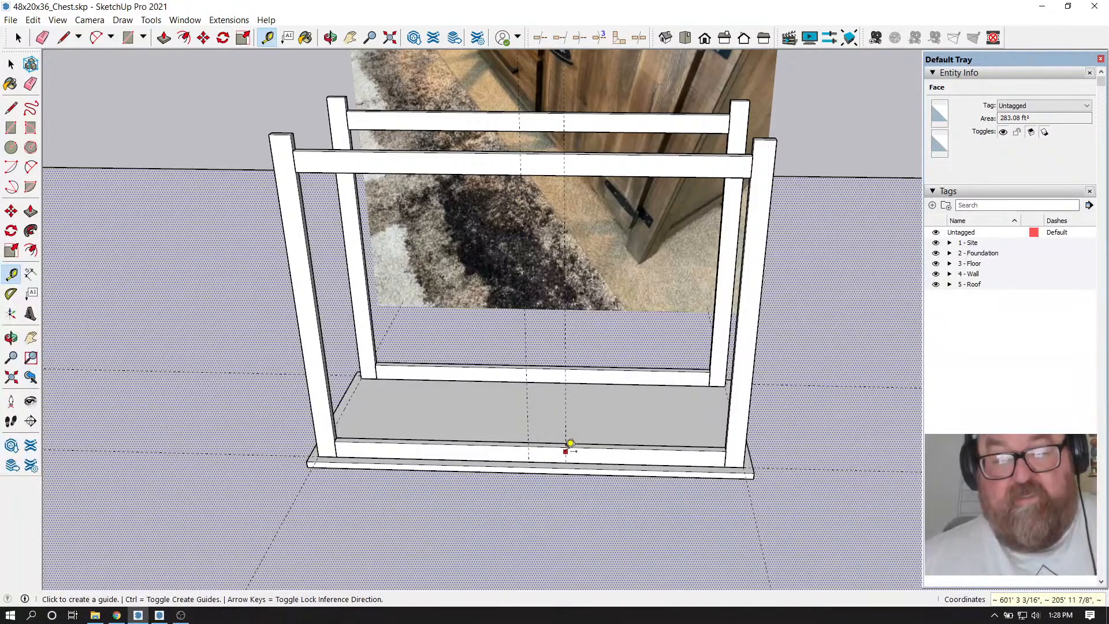
pyautogui.click(567, 452)
pyautogui.press('Return')
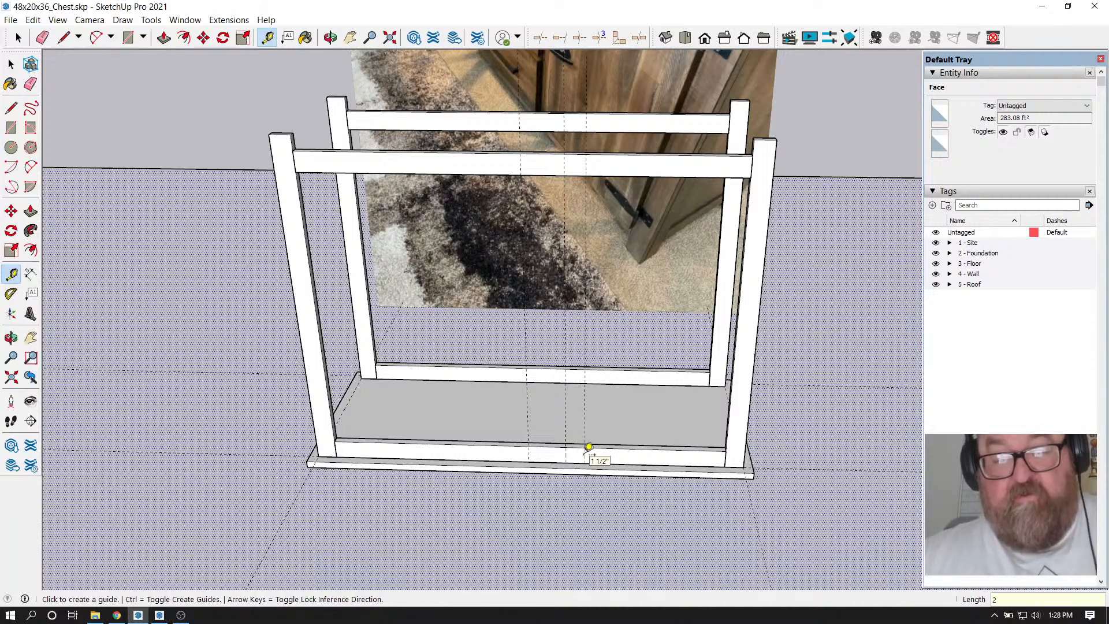
pyautogui.click(584, 454)
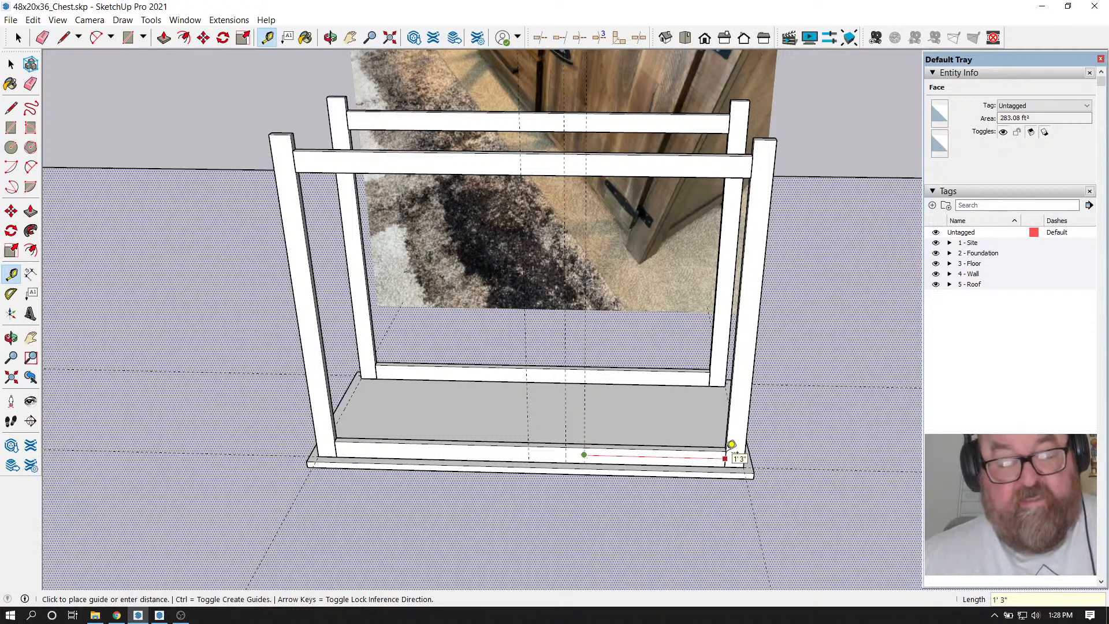
pyautogui.press('Escape')
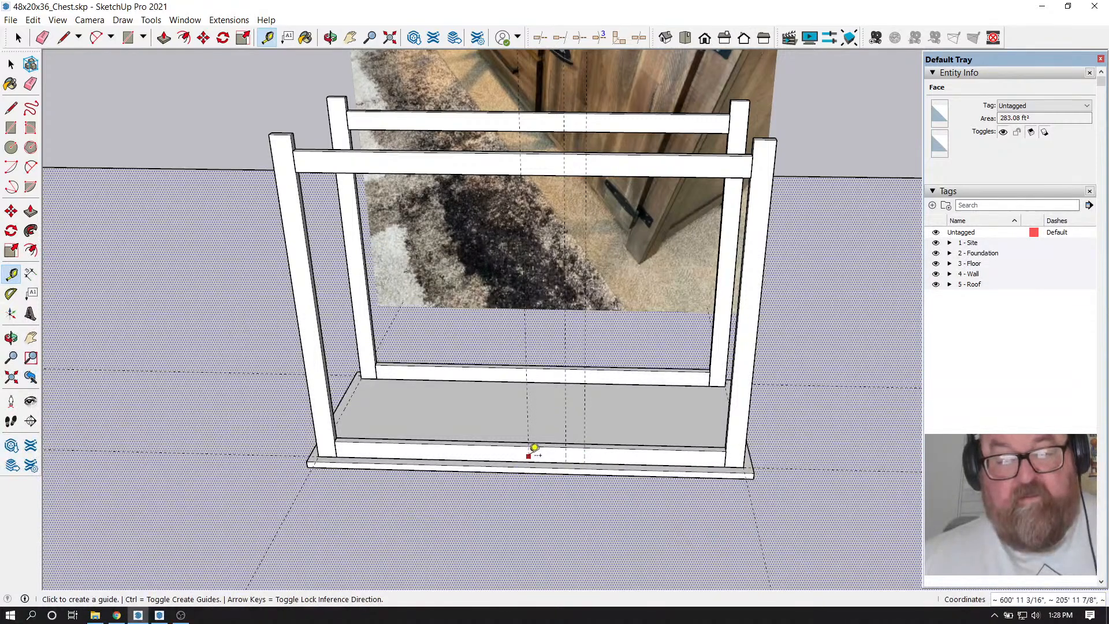
# Place matching vertical guides 4" to the left of the center guide and another 2" farther left on the front bottom rail
pyautogui.click(535, 449)
pyautogui.write('4')
pyautogui.press('Return')
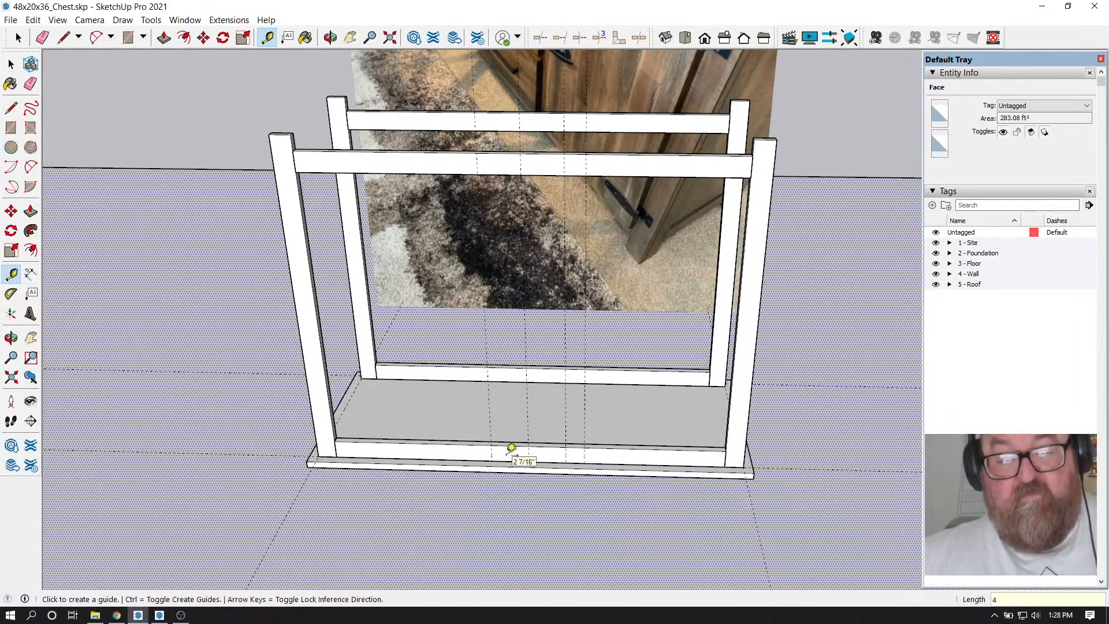
pyautogui.click(490, 448)
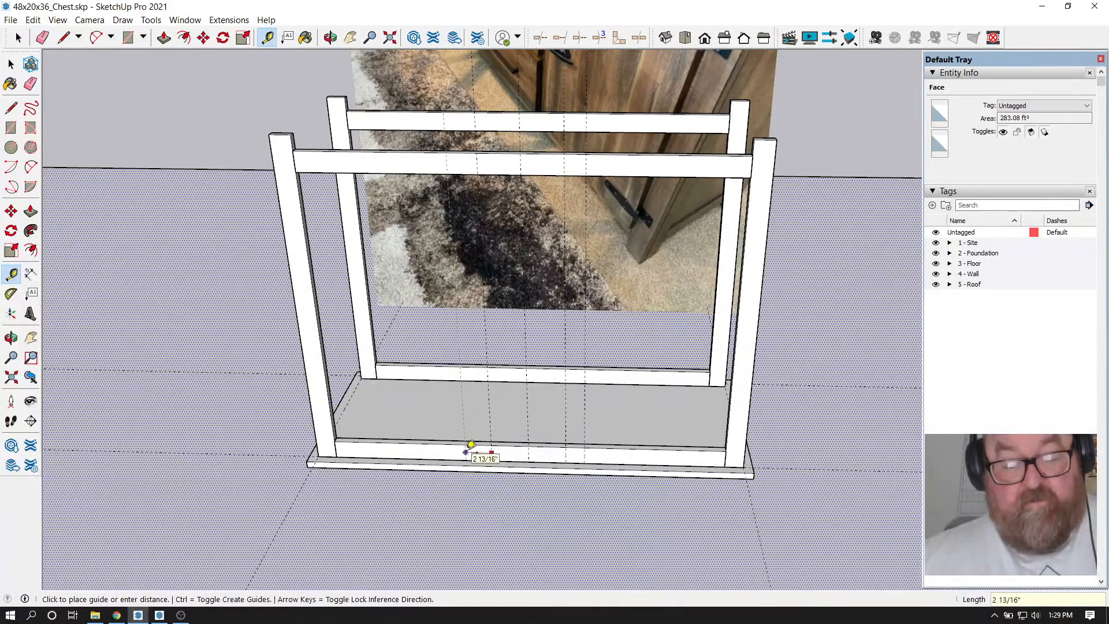
pyautogui.write('2')
pyautogui.press('Return')
# Measure the door opening from the outer right guide to the front-right post and check the spans between guides on the top rail
pyautogui.scroll(2, 485, 445)
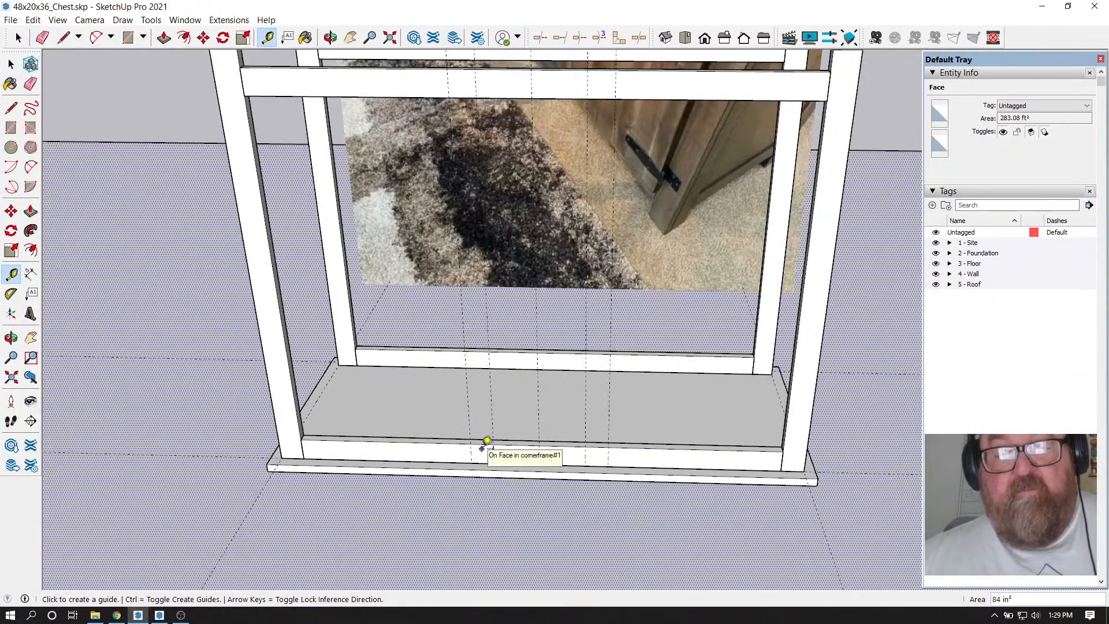
pyautogui.scroll(-2, 527, 461)
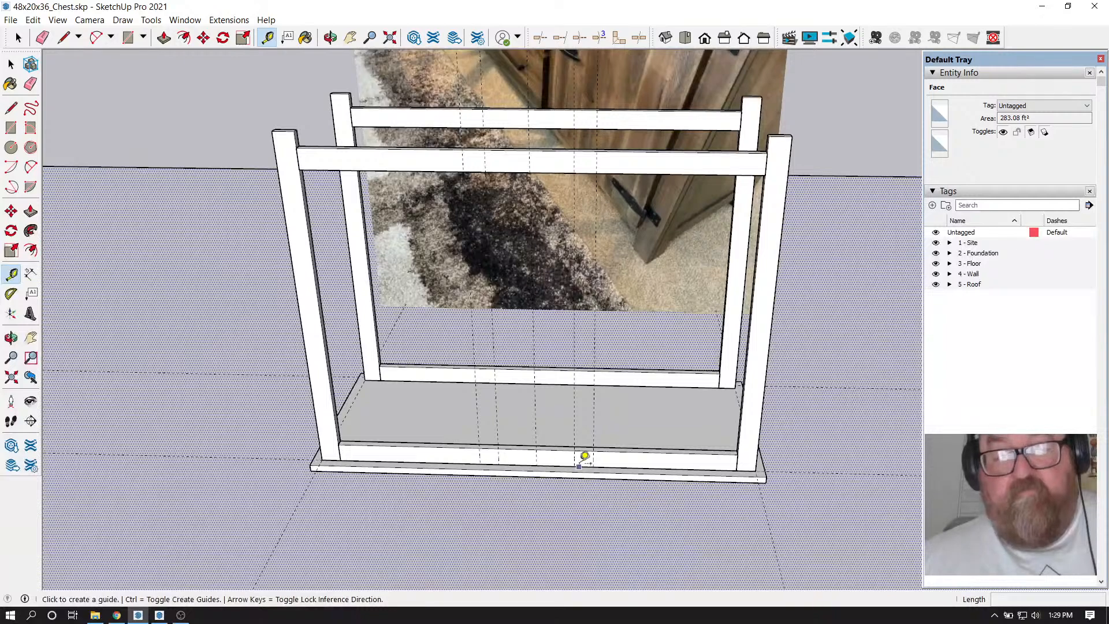
pyautogui.scroll(2, 584, 455)
pyautogui.click(596, 455)
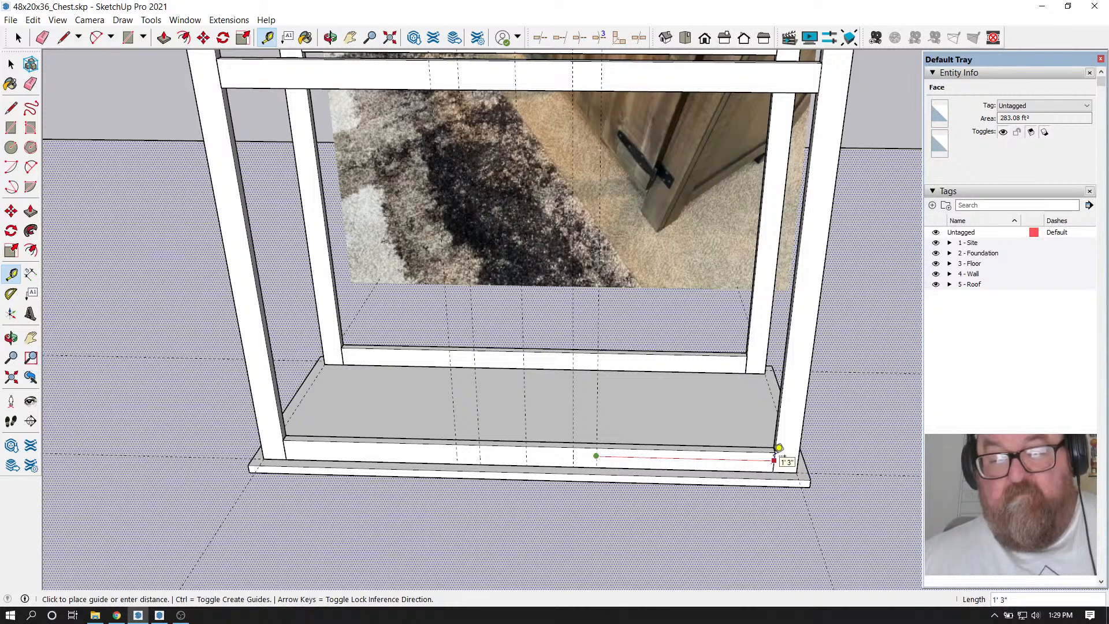
pyautogui.press('Escape')
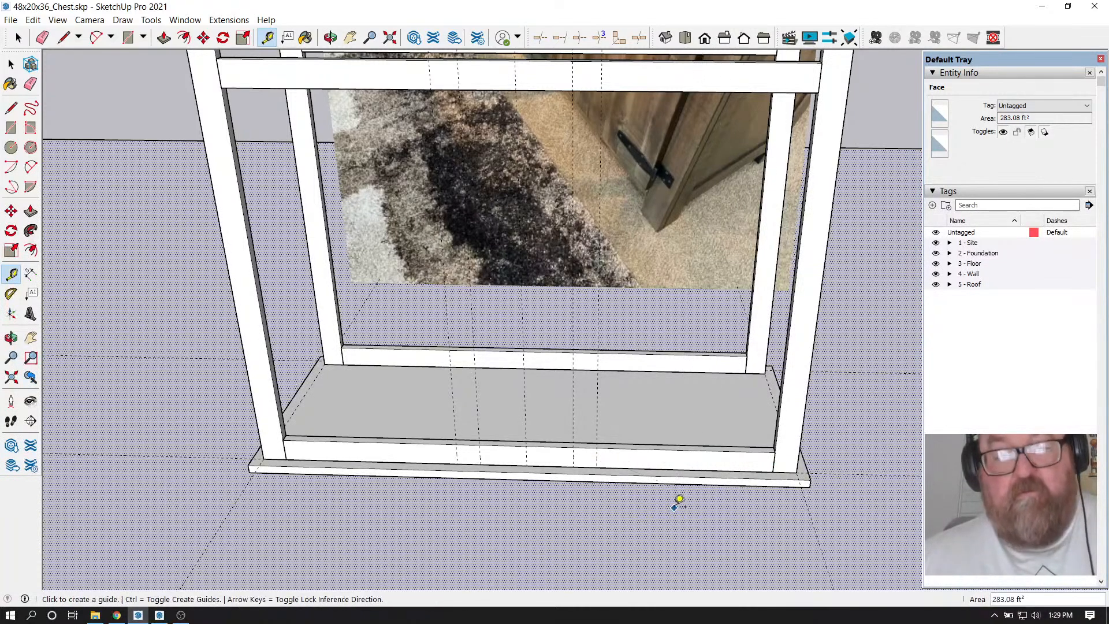
pyautogui.scroll(-1, 674, 508)
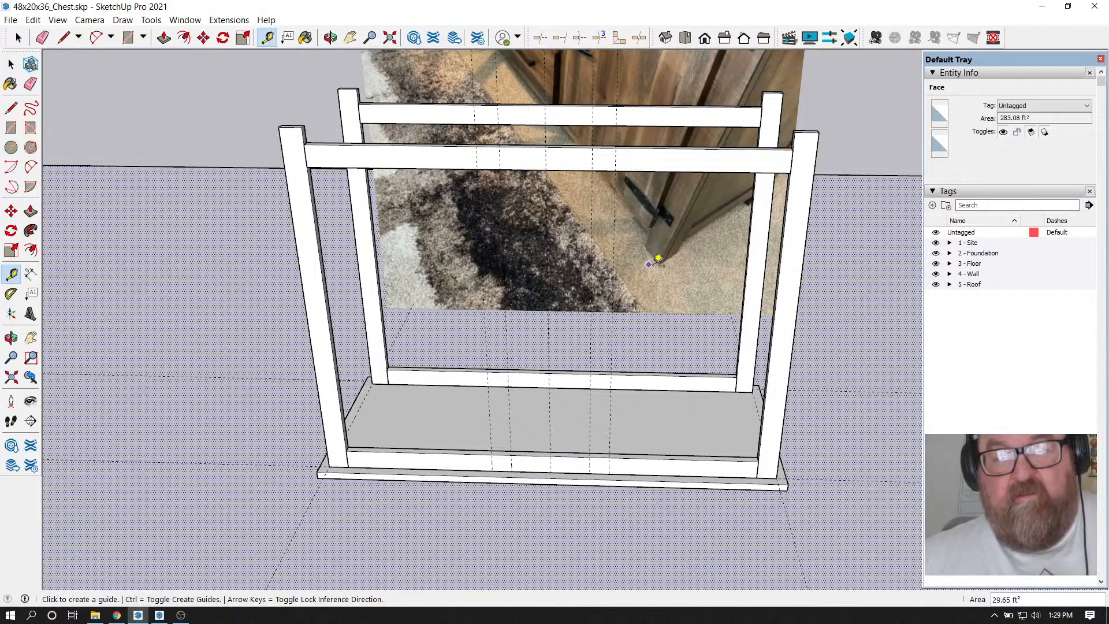
pyautogui.click(615, 161)
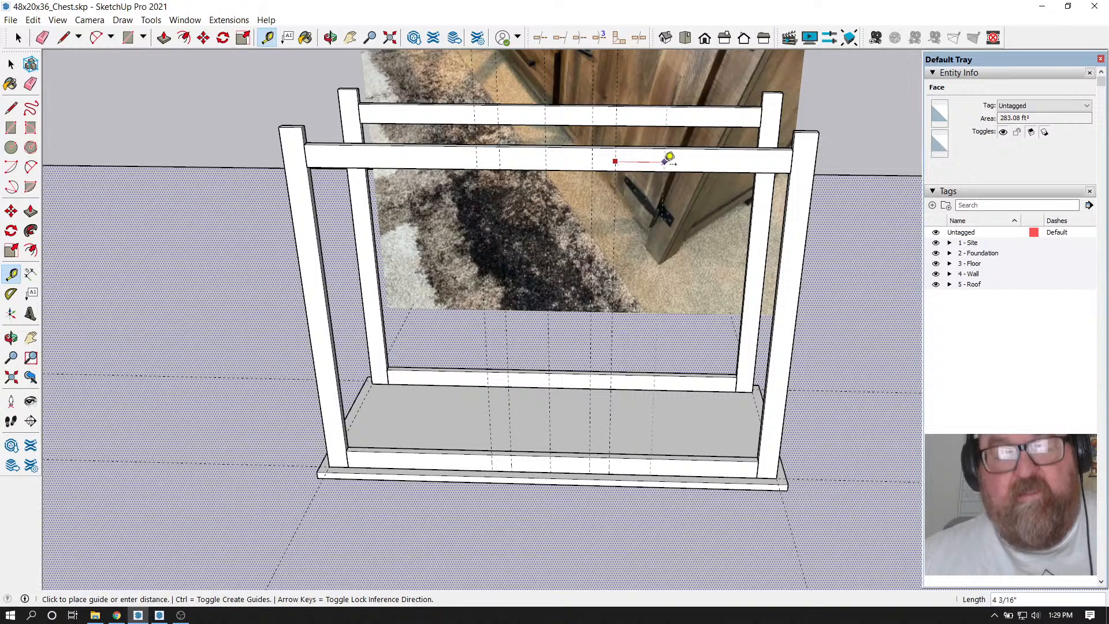
pyautogui.press('Escape')
pyautogui.click(592, 170)
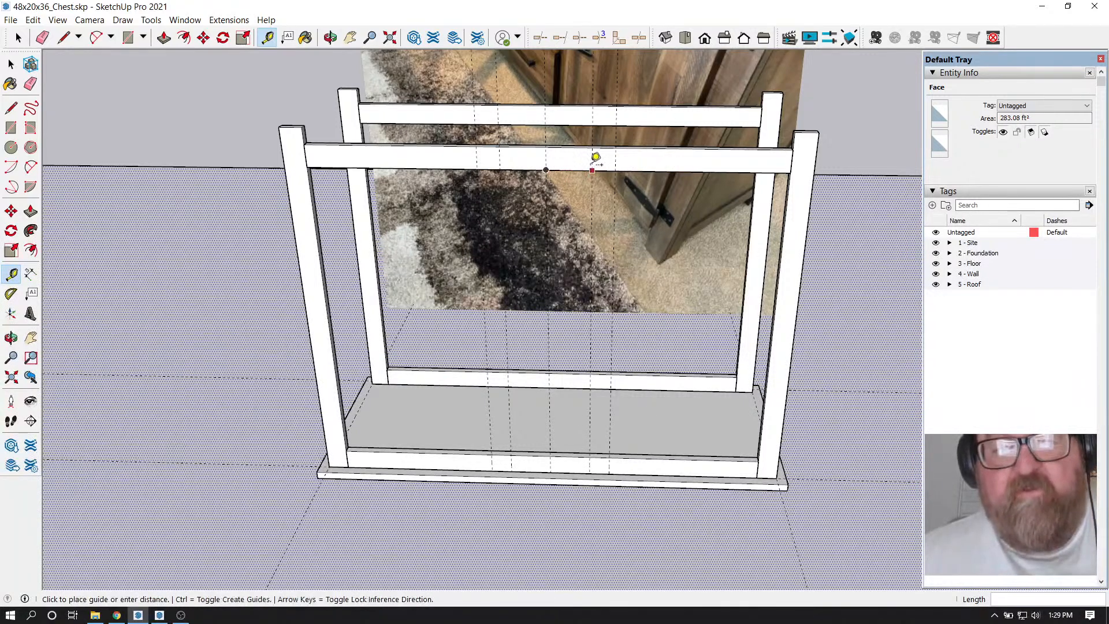
pyautogui.click(501, 169)
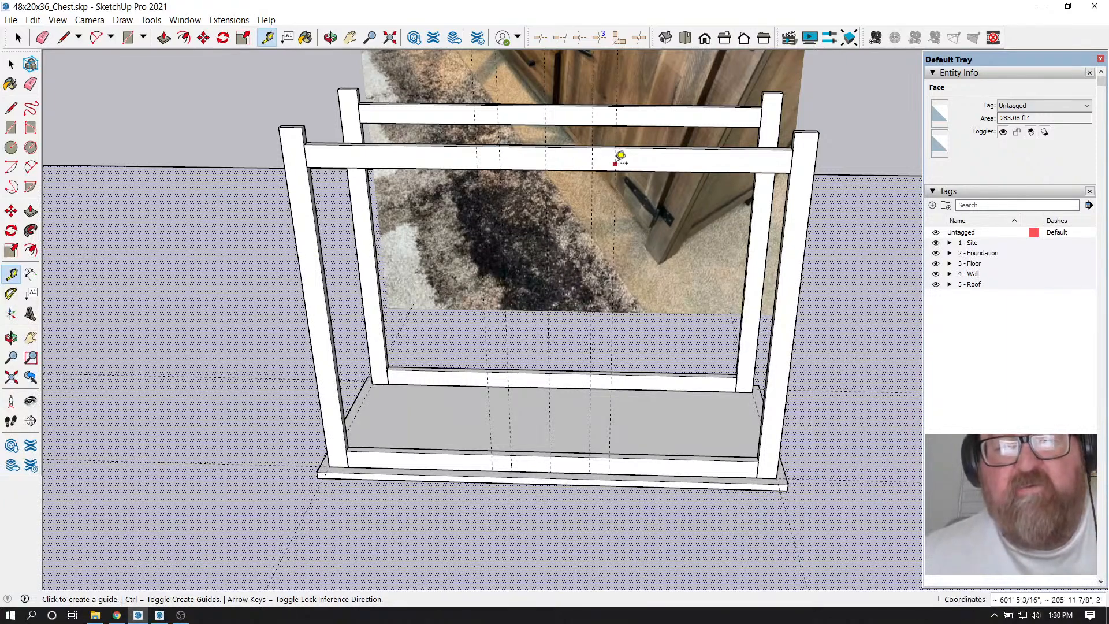
pyautogui.click(615, 164)
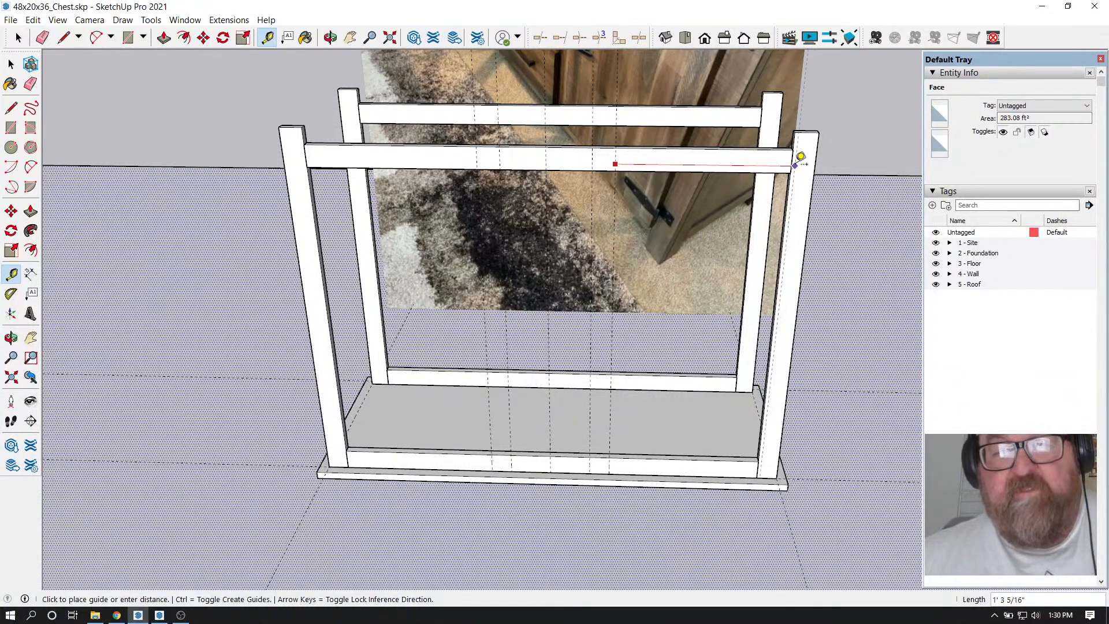
pyautogui.press('Escape')
# Draw a 2" by 3/4" rectangle on top of the front bottom rail, between the two guides left of center
pyautogui.scroll(5, 480, 509)
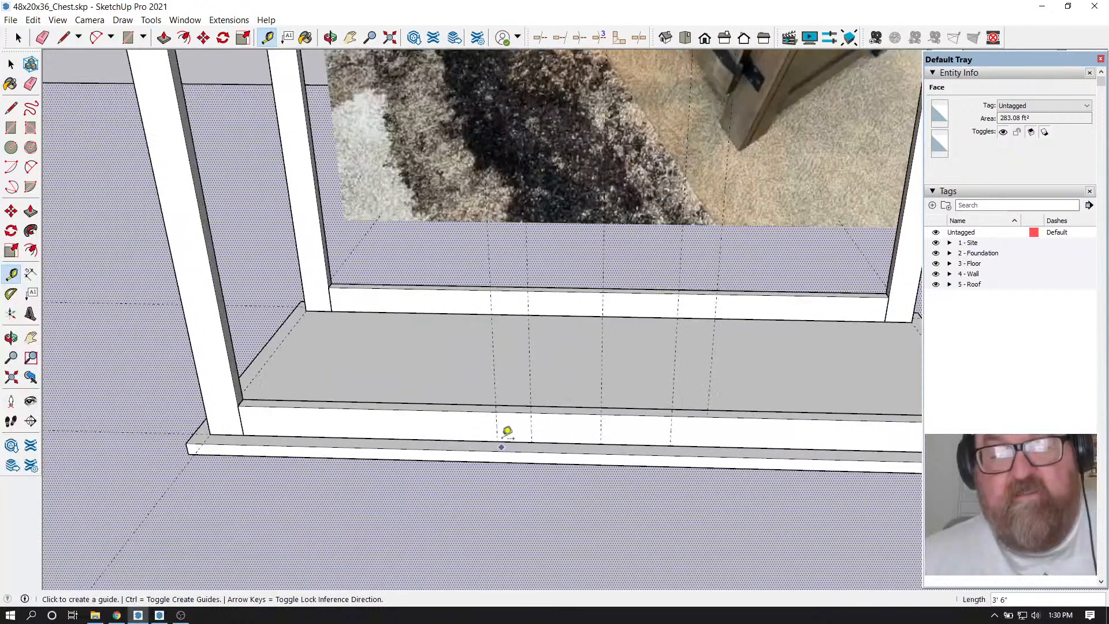
pyautogui.click(329, 38)
pyautogui.moveTo(522, 277); pyautogui.dragTo(506, 434)
pyautogui.scroll(5, 506, 435)
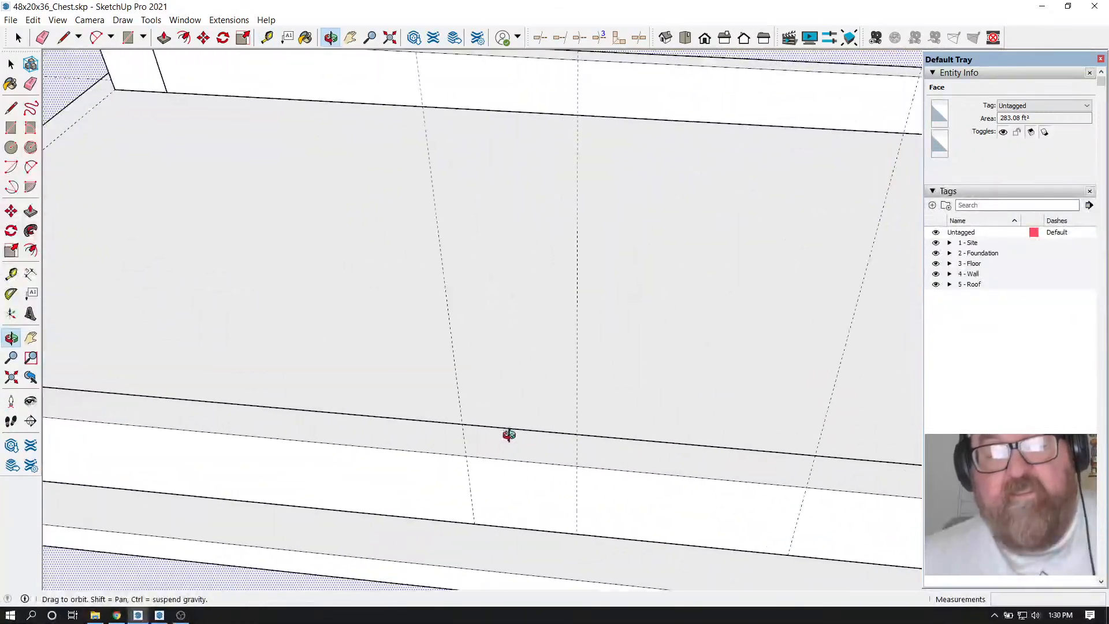
pyautogui.moveTo(409, 277); pyautogui.dragTo(481, 417)
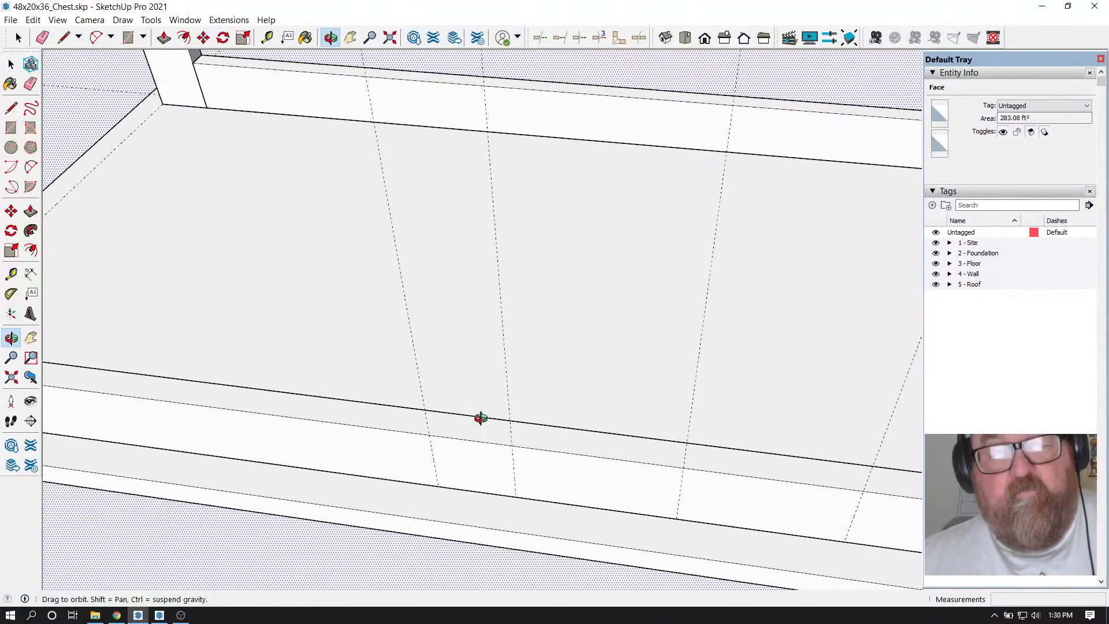
pyautogui.click(128, 37)
pyautogui.scroll(3, 453, 428)
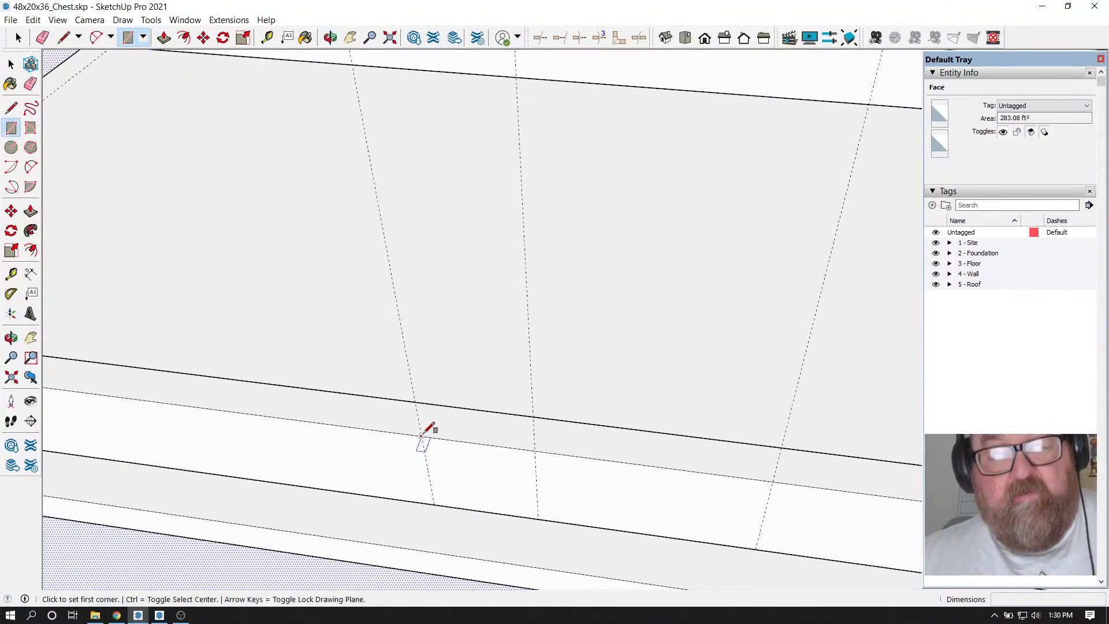
pyautogui.click(422, 436)
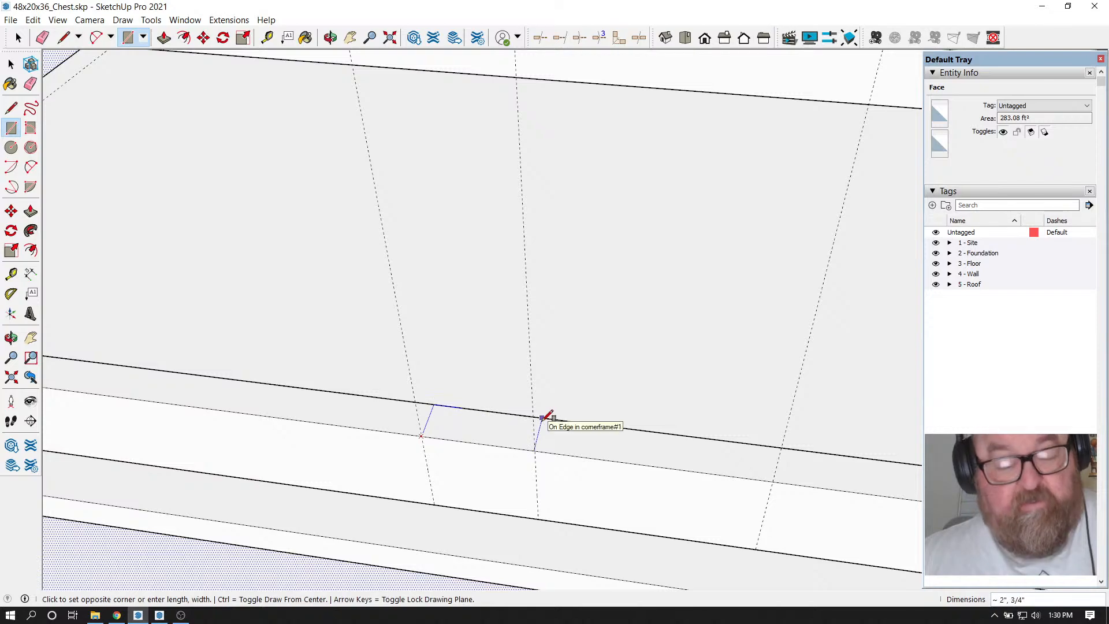
pyautogui.click(533, 449)
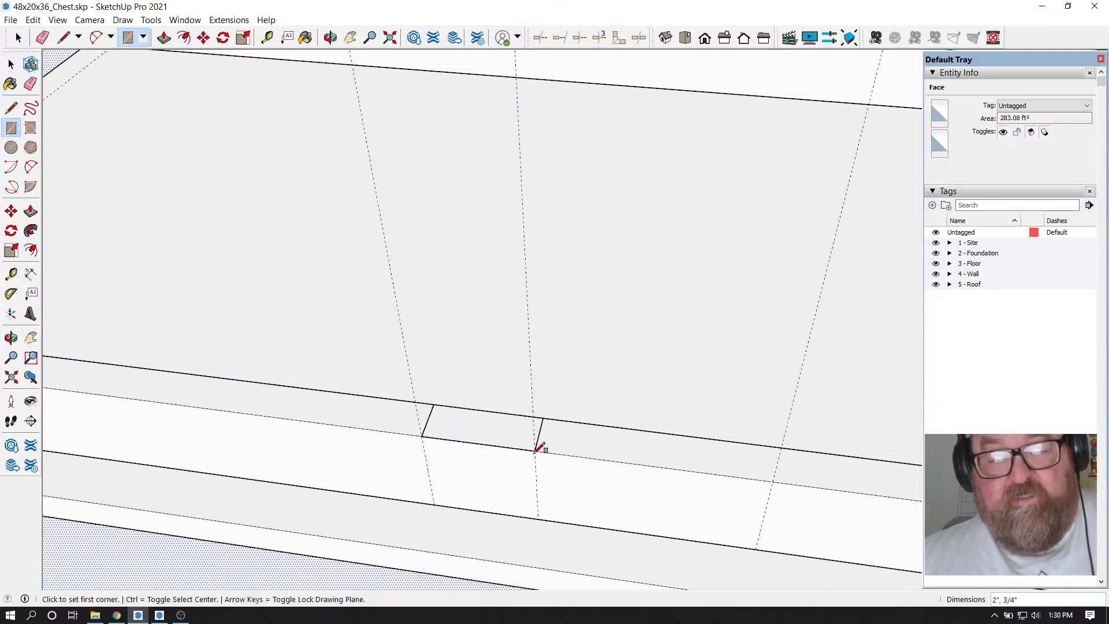
pyautogui.scroll(-1, 553, 471)
pyautogui.scroll(-6, 551, 474)
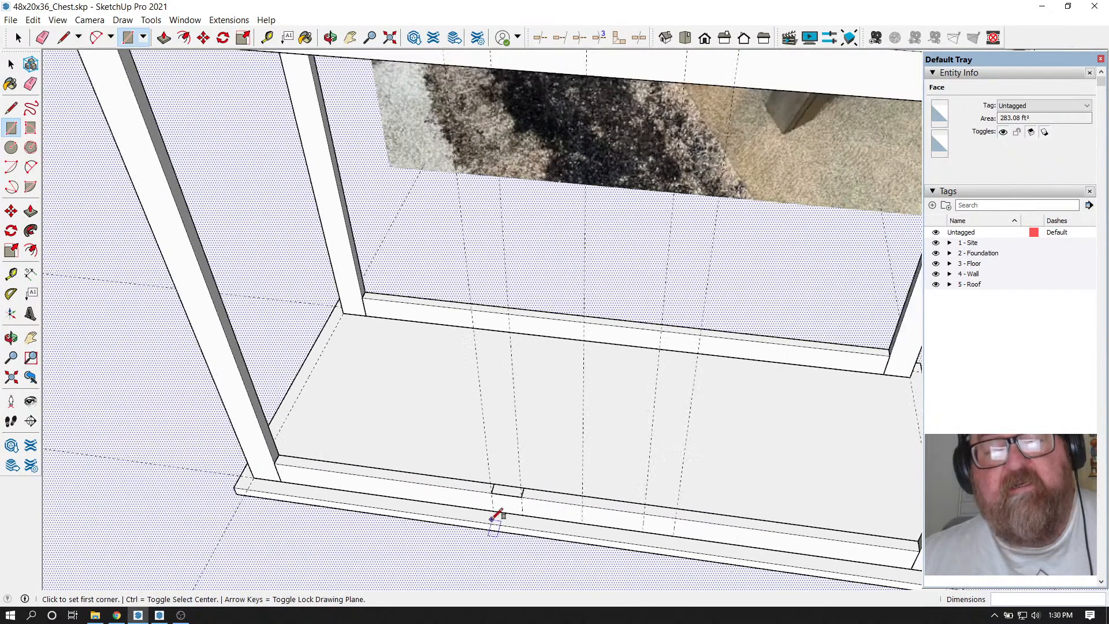
# Push/Pull the small rectangle up 2' 5 3/4" to the underside of the front top rail to form a vertical divider
pyautogui.click(164, 37)
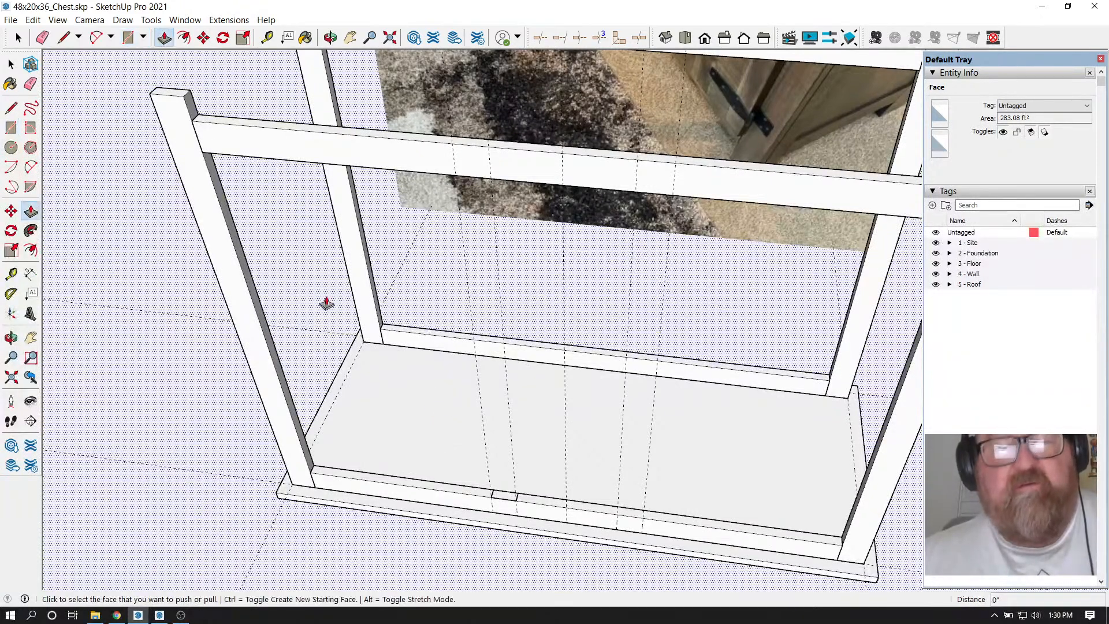
pyautogui.click(496, 500)
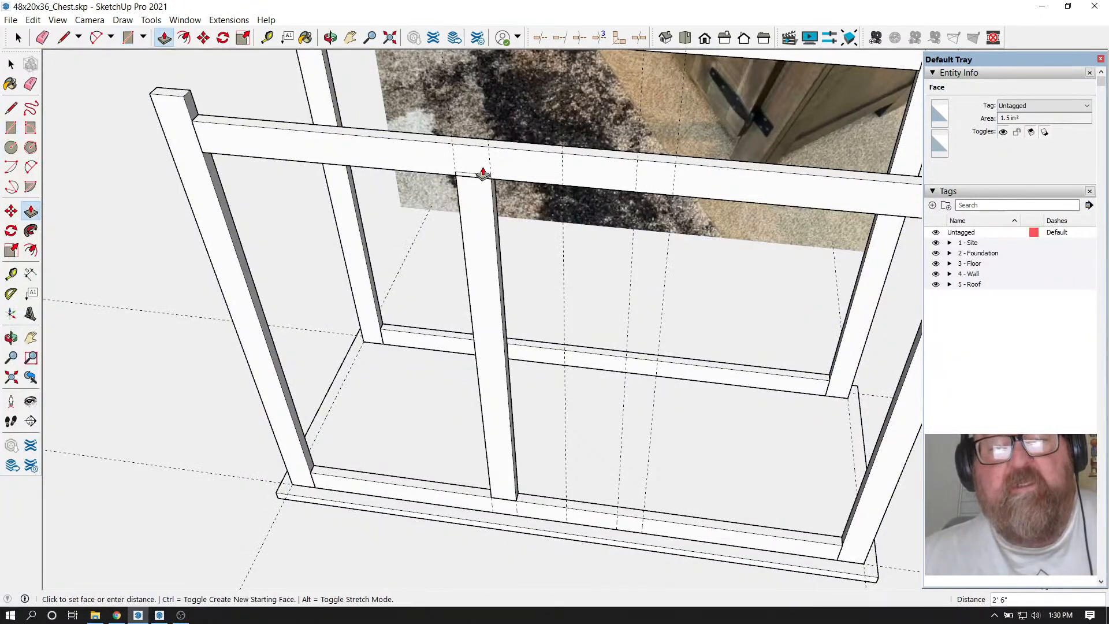
pyautogui.click(490, 179)
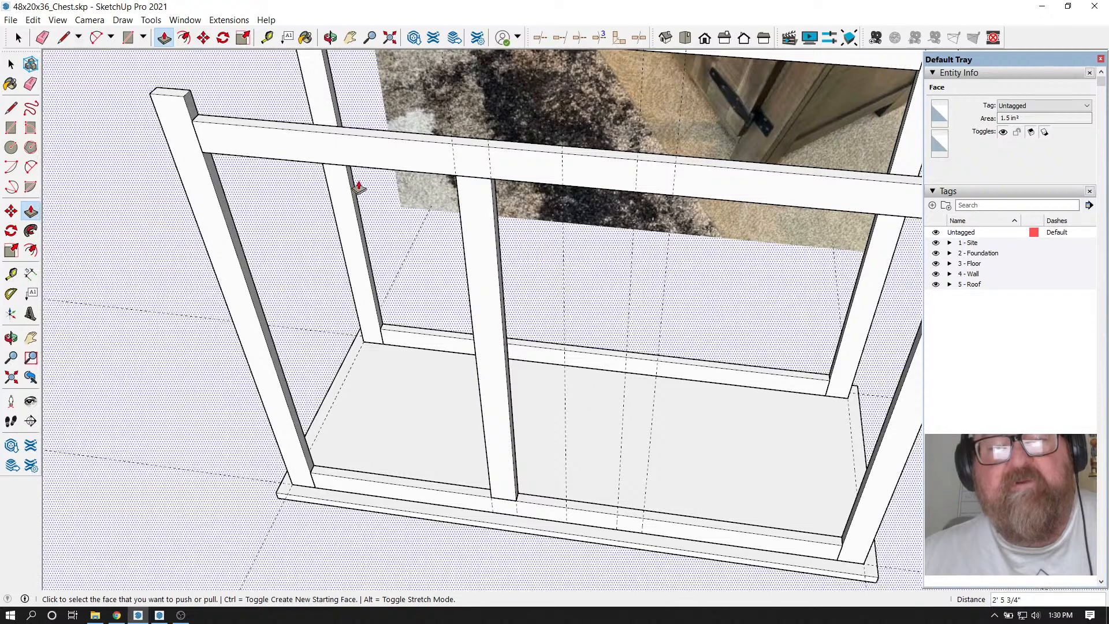
# Select all the geometry of the new vertical divider and make it a group
pyautogui.click(18, 37)
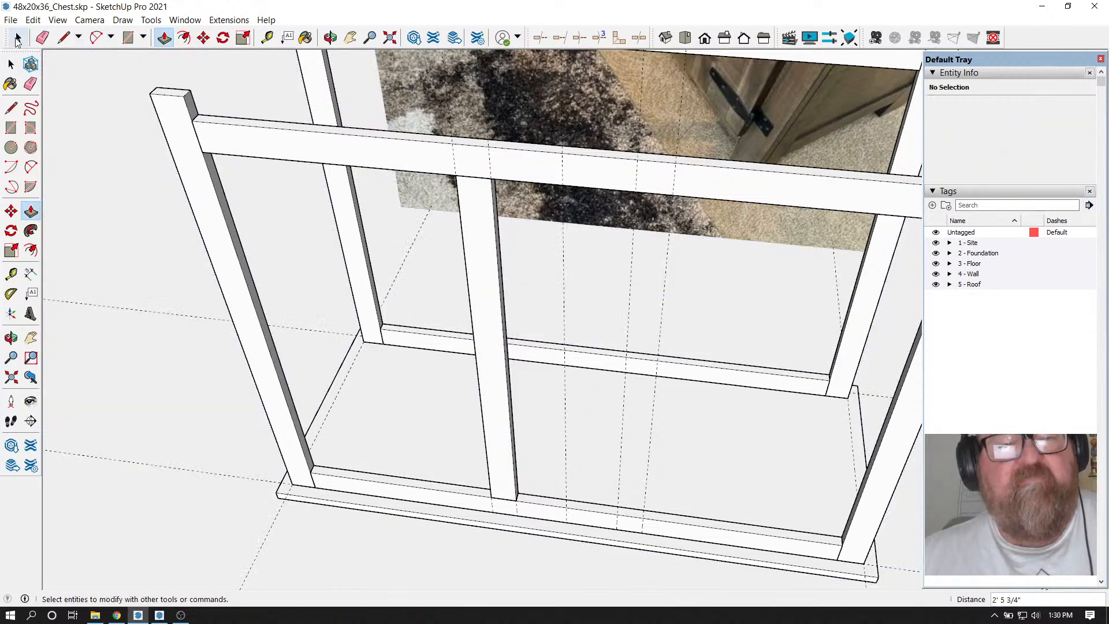
pyautogui.tripleClick(472, 206)
pyautogui.rightClick(472, 202)
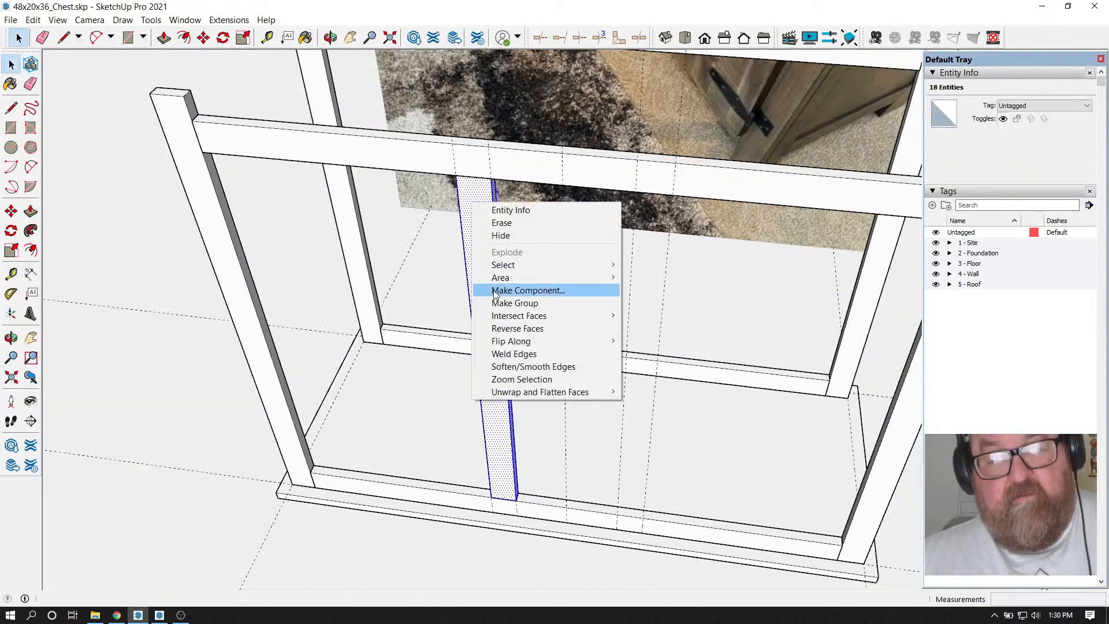
pyautogui.click(516, 307)
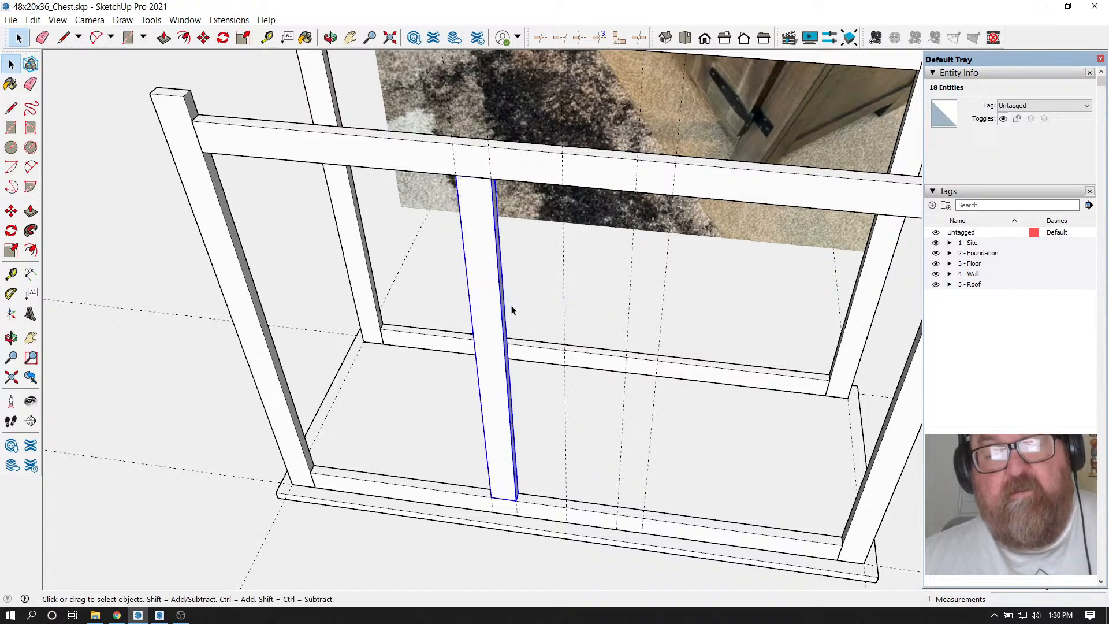
# Copy the divider group 10" to the right along the front bottom rail, aligning it between the two guides right of center
pyautogui.click(209, 36)
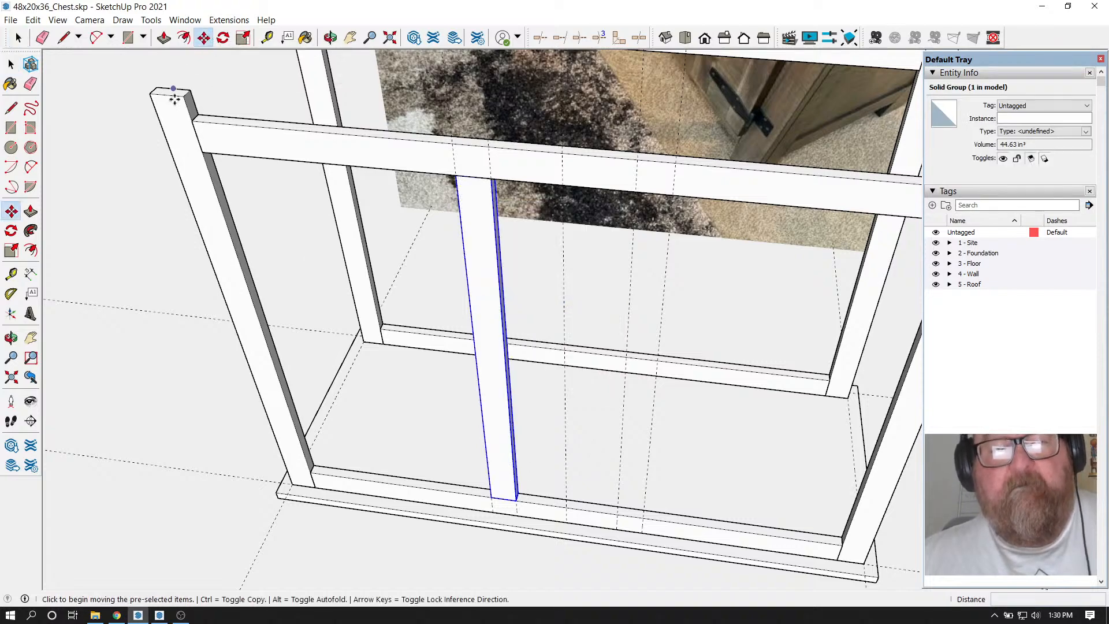
pyautogui.scroll(5, 459, 422)
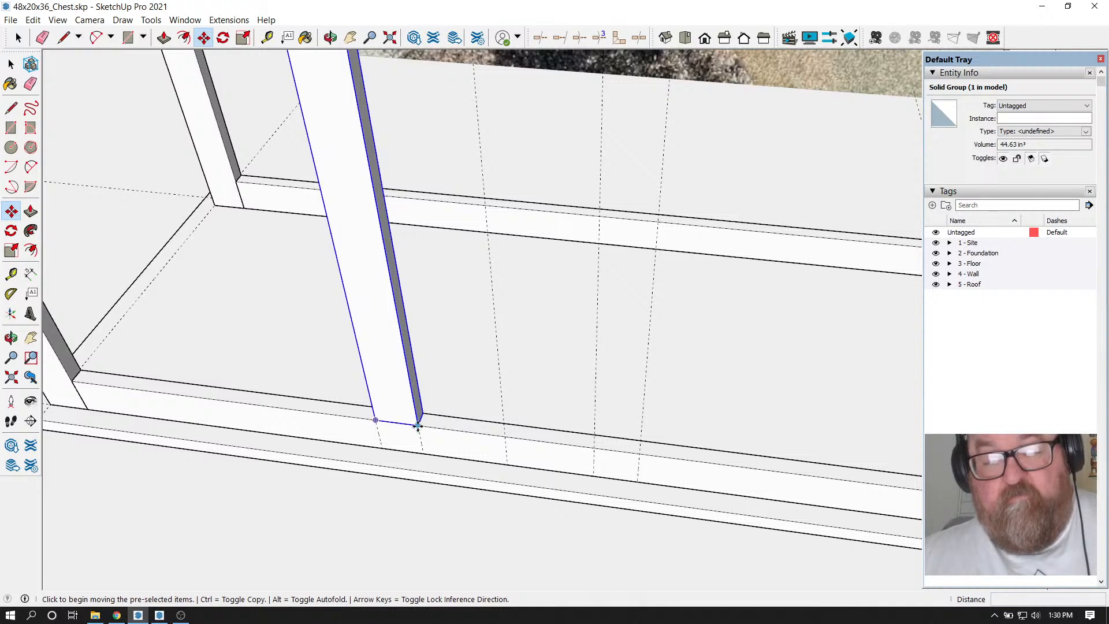
pyautogui.press('ctrl')
pyautogui.click(418, 426)
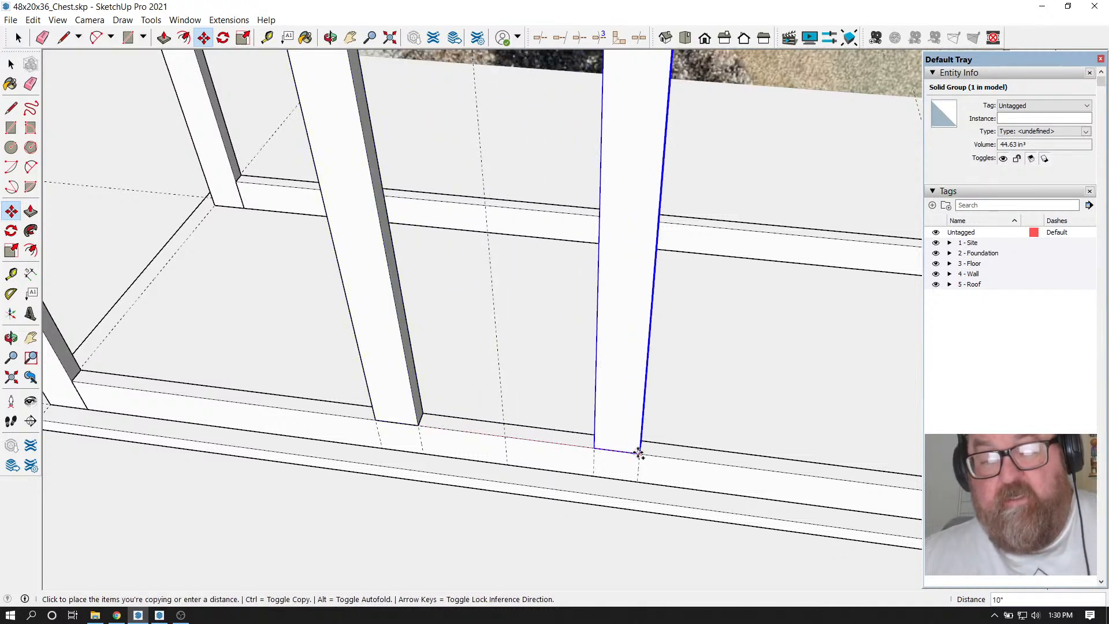
pyautogui.click(638, 454)
pyautogui.scroll(-5, 540, 517)
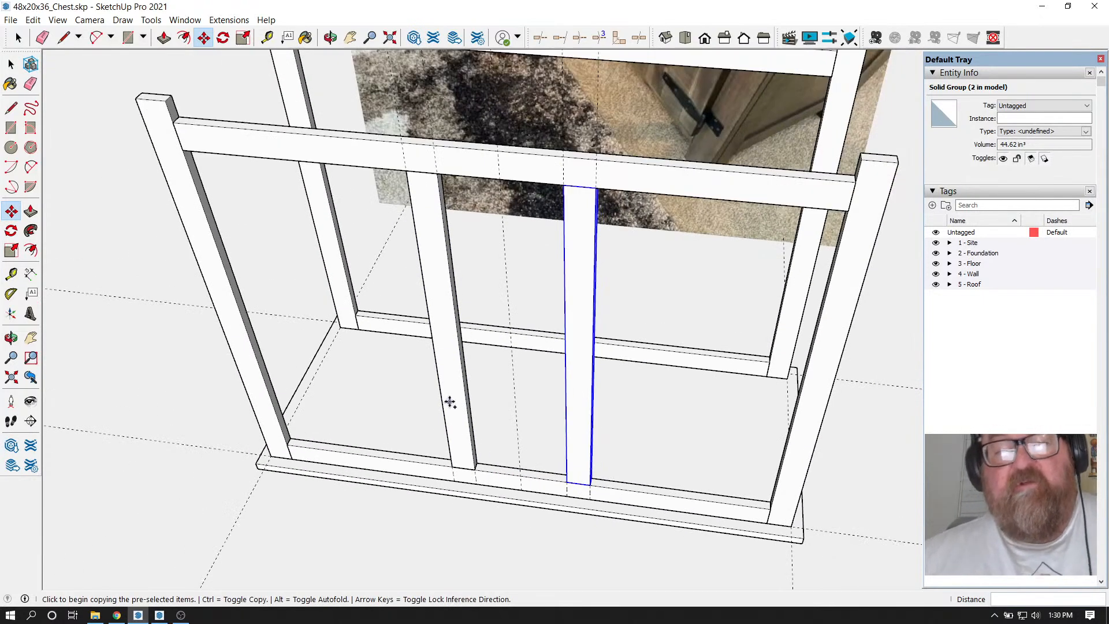
pyautogui.scroll(-2, 532, 512)
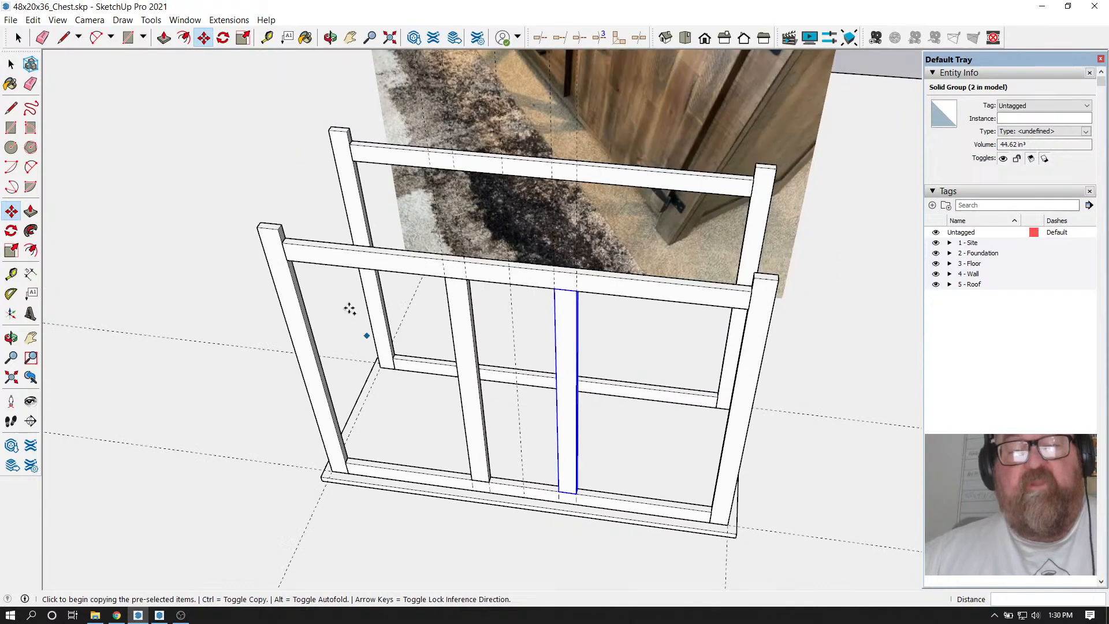
# Examine the two vertical dividers and the openings of the front frame from several angles
pyautogui.click(330, 38)
pyautogui.moveTo(508, 414); pyautogui.dragTo(493, 446)
pyautogui.scroll(3, 514, 231)
pyautogui.scroll(1, 513, 232)
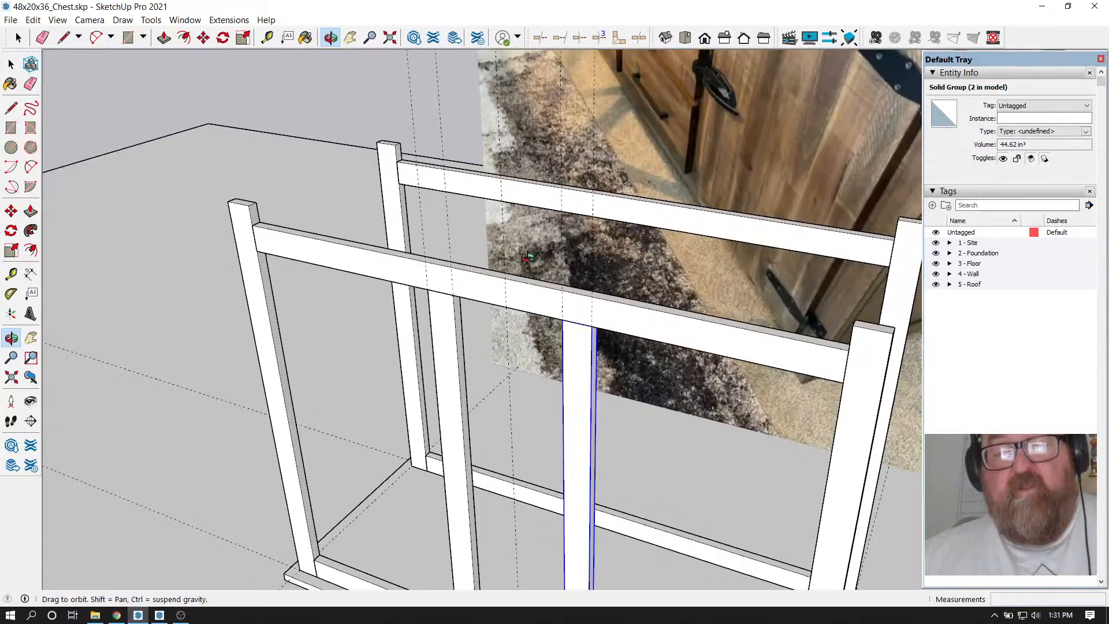
pyautogui.moveTo(529, 258); pyautogui.dragTo(604, 272)
pyautogui.scroll(-3, 590, 281)
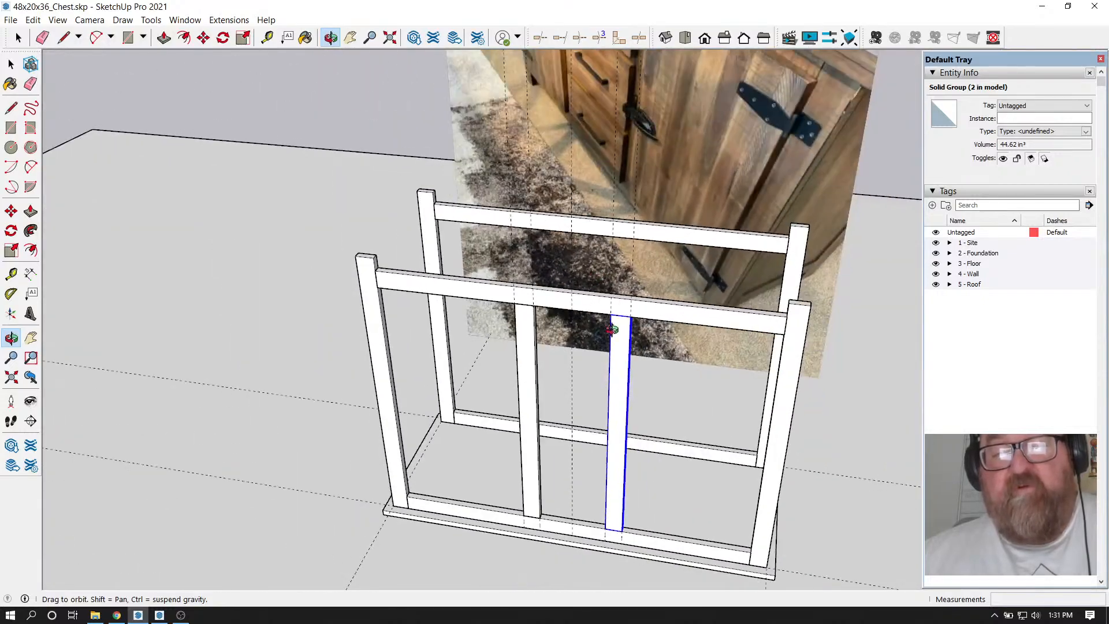
pyautogui.moveTo(631, 331)
pyautogui.mouseDown()
pyautogui.moveTo(651, 302)
pyautogui.moveTo(626, 320)
pyautogui.moveTo(599, 391)
pyautogui.moveTo(641, 322)
pyautogui.mouseUp()
pyautogui.moveTo(639, 452)
pyautogui.mouseDown()
pyautogui.moveTo(616, 438)
pyautogui.moveTo(622, 448)
pyautogui.mouseUp()
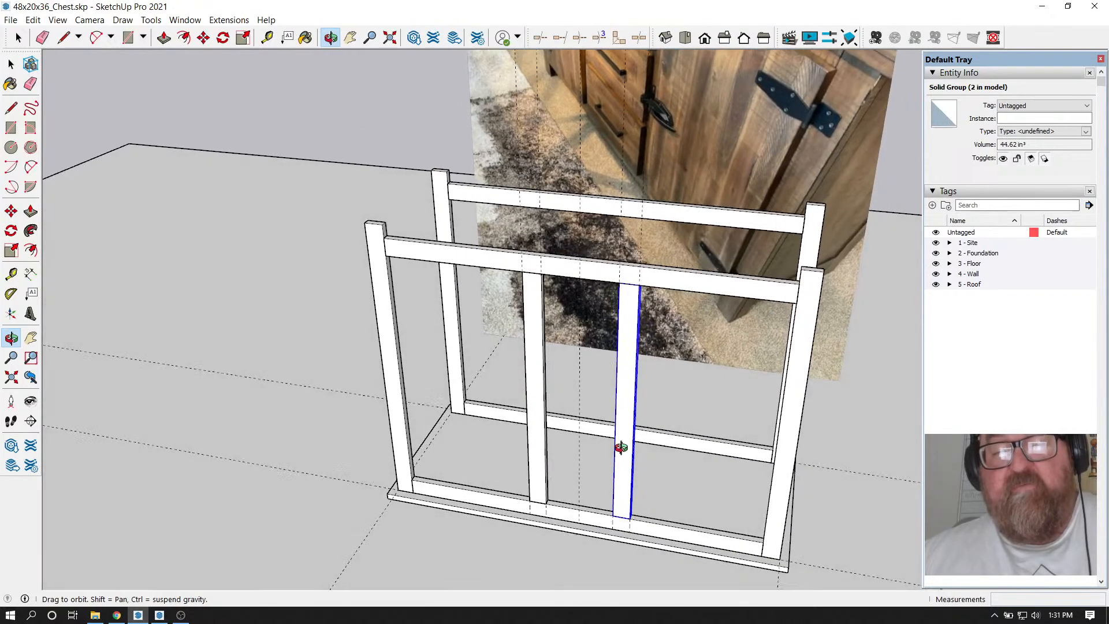
pyautogui.scroll(2, 588, 524)
pyautogui.moveTo(603, 530); pyautogui.dragTo(602, 508)
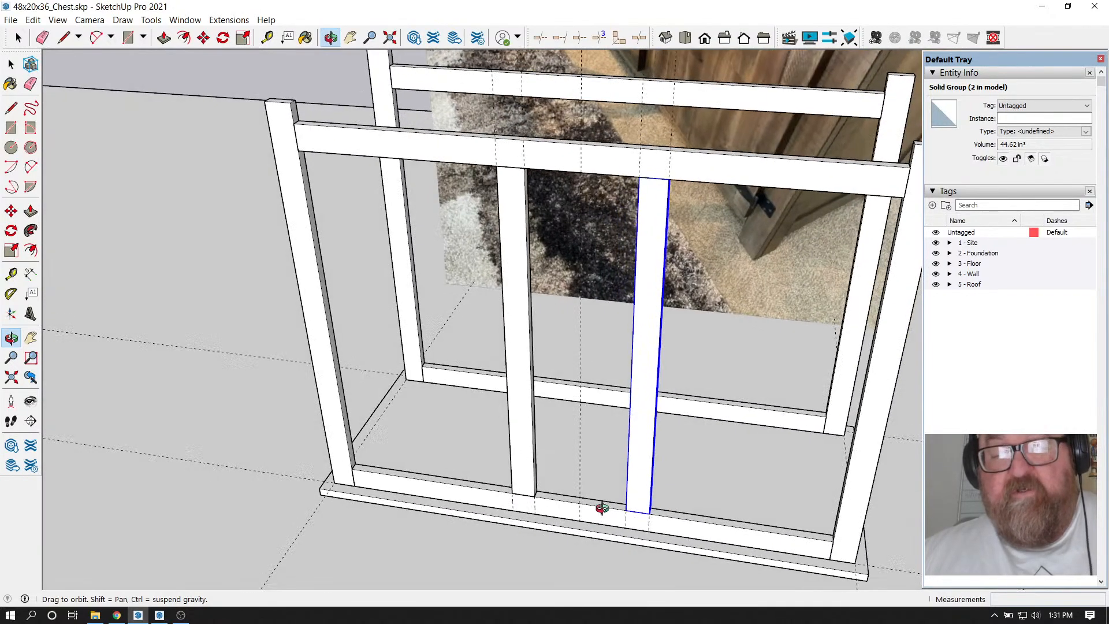
# Erase the center guide between the dividers and delete all remaining guides from the model
pyautogui.click(42, 38)
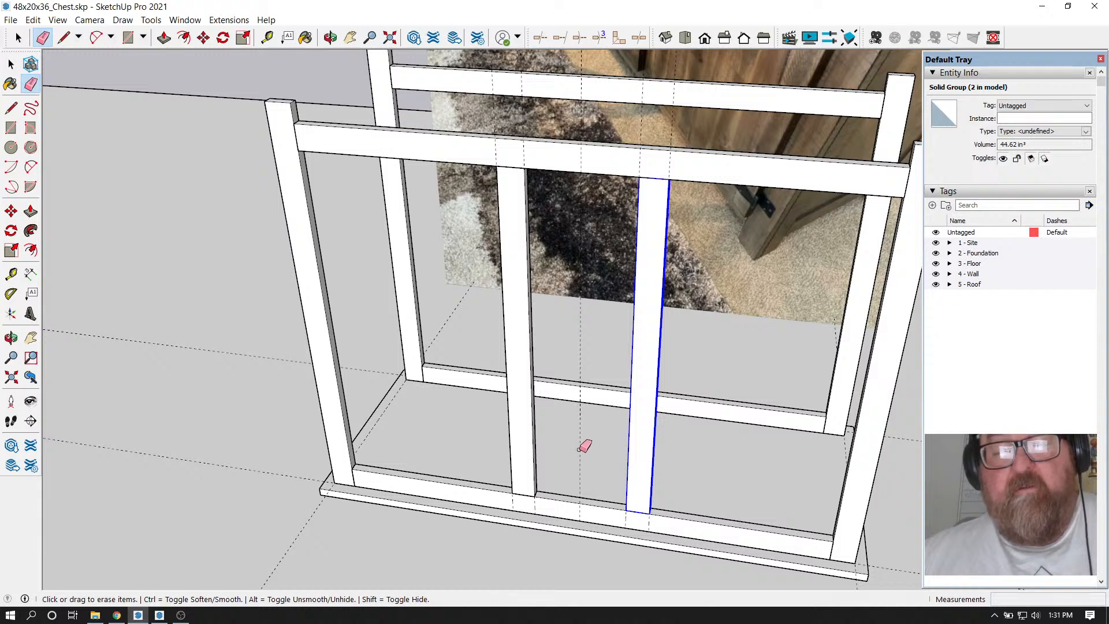
pyautogui.click(580, 460)
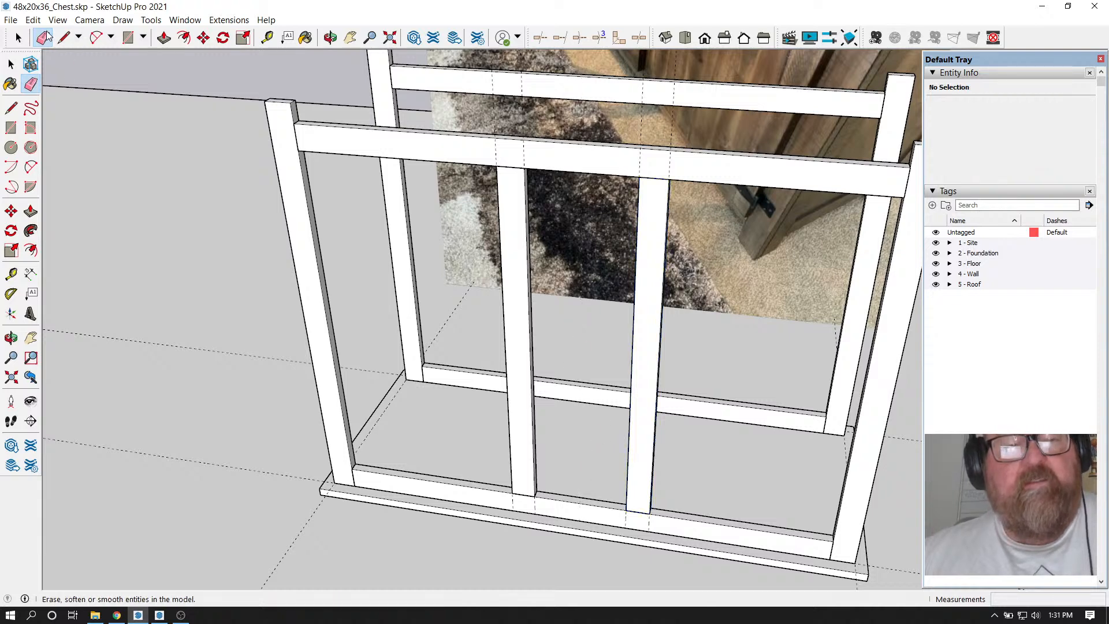
pyautogui.click(33, 20)
pyautogui.click(68, 128)
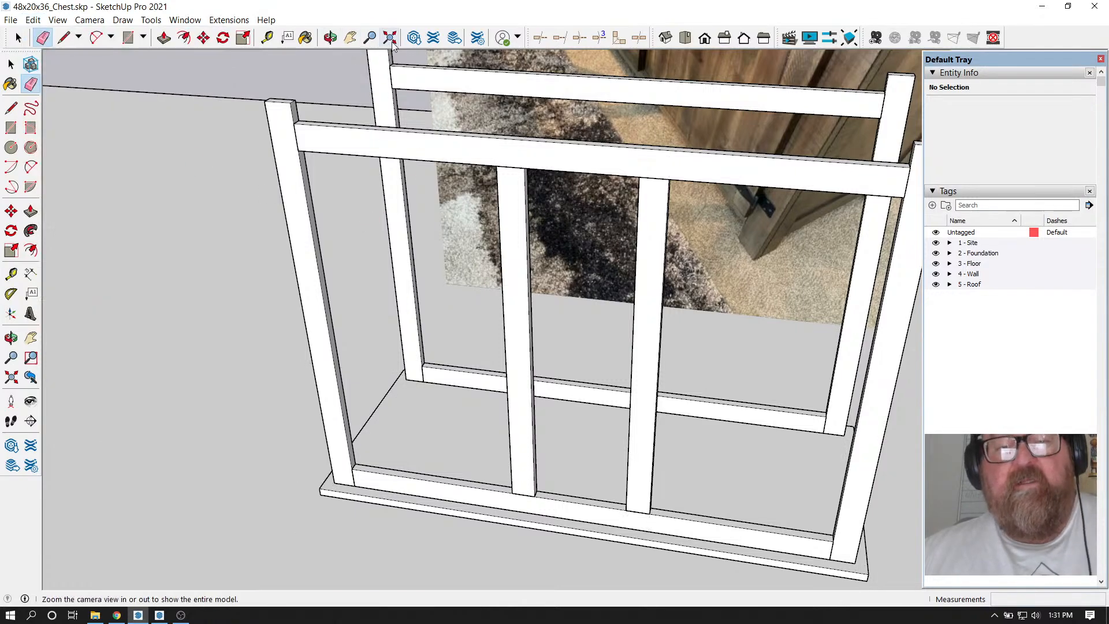
# Examine the drawer section in the reference photo and the opening between the two front dividers
pyautogui.scroll(-5, 621, 448)
pyautogui.scroll(3, 631, 220)
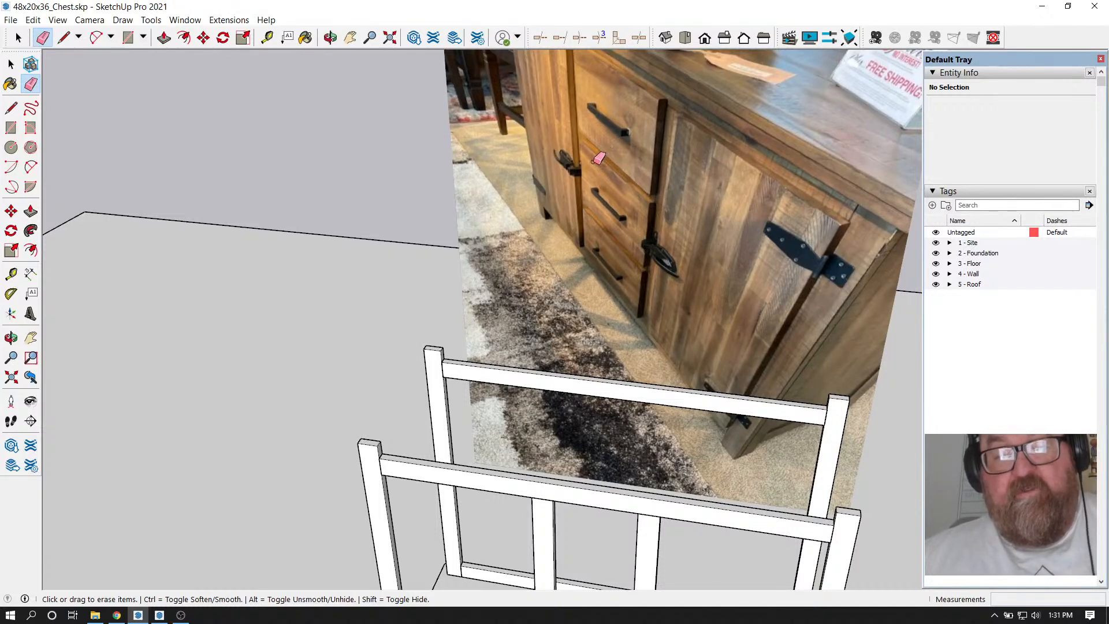
pyautogui.click(330, 38)
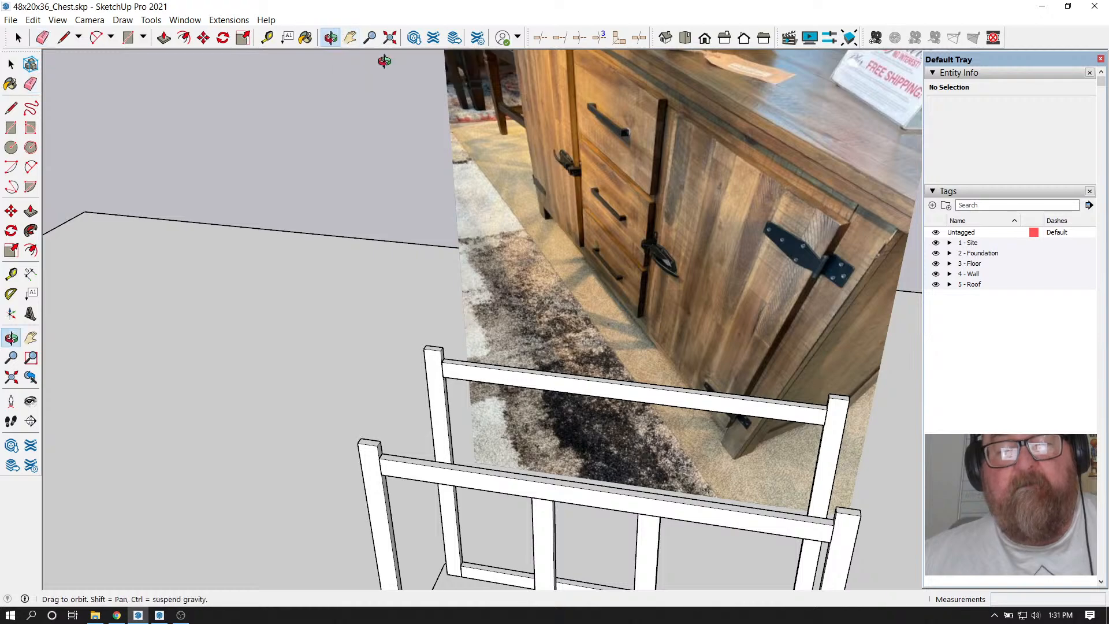
pyautogui.scroll(-3, 538, 182)
pyautogui.moveTo(579, 468); pyautogui.dragTo(450, 316)
pyautogui.moveTo(597, 410); pyautogui.dragTo(759, 486)
pyautogui.scroll(1, 576, 451)
pyautogui.scroll(5, 579, 559)
pyautogui.scroll(6, 553, 543)
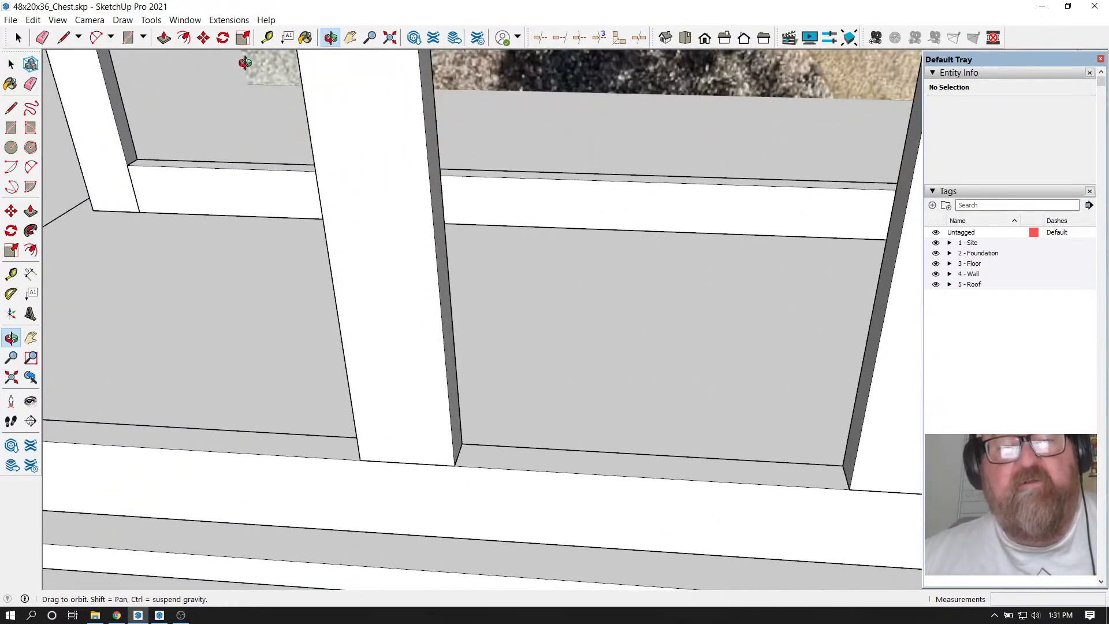
# Place a horizontal guide 2" above the top edge of the front bottom rail, across the dividers
pyautogui.click(267, 38)
pyautogui.scroll(-3, 507, 475)
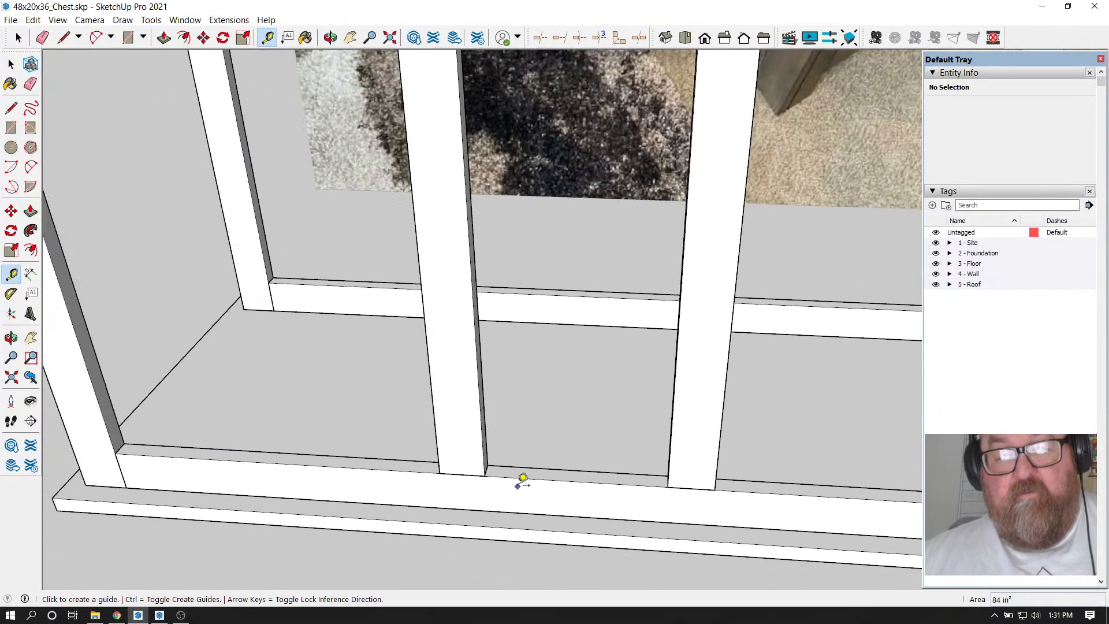
pyautogui.scroll(-1, 522, 478)
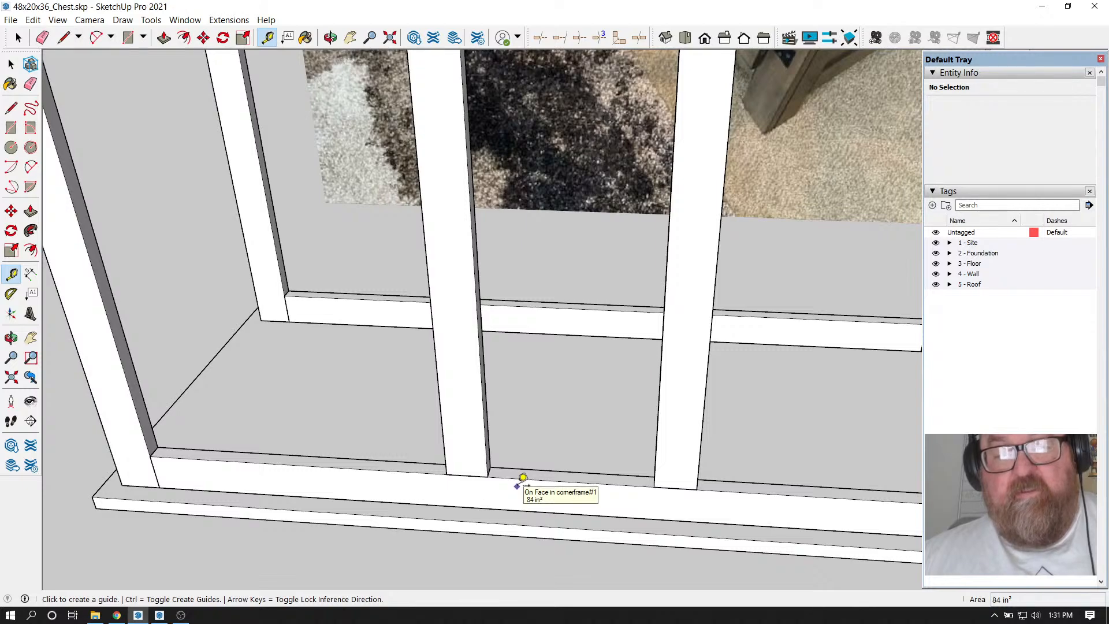
pyautogui.scroll(-3, 521, 480)
pyautogui.scroll(4, 509, 474)
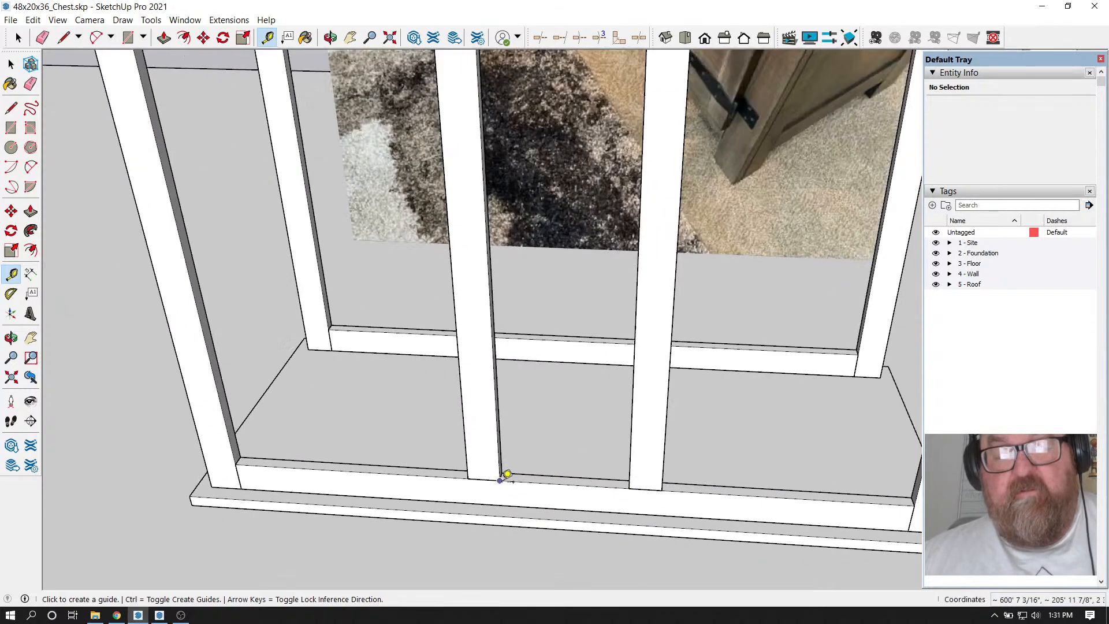
pyautogui.scroll(2, 504, 473)
pyautogui.click(470, 477)
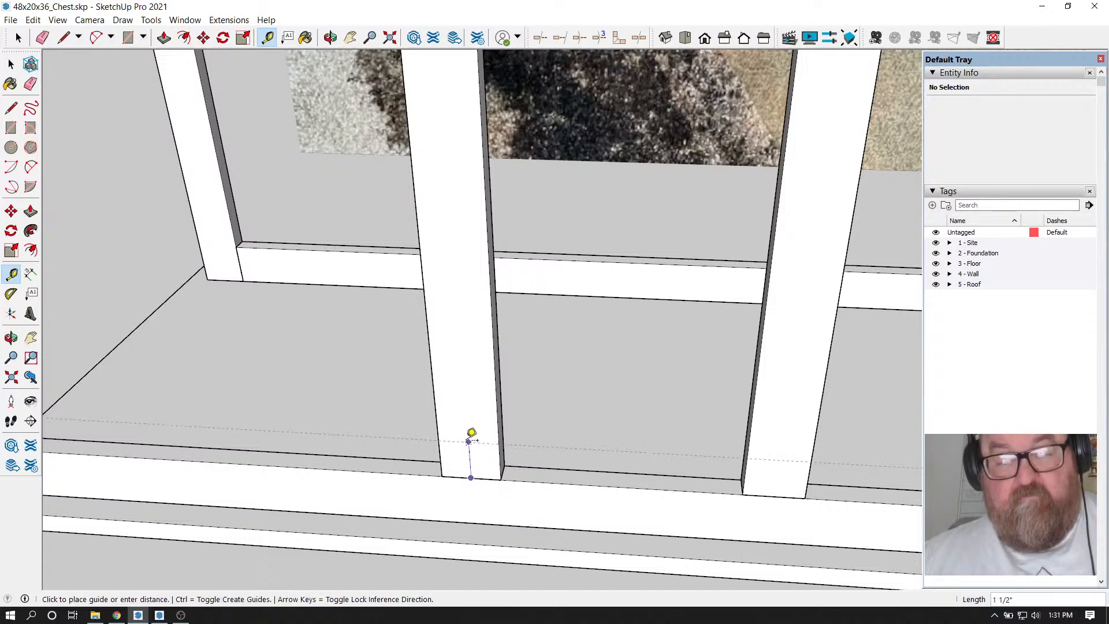
pyautogui.press('Return')
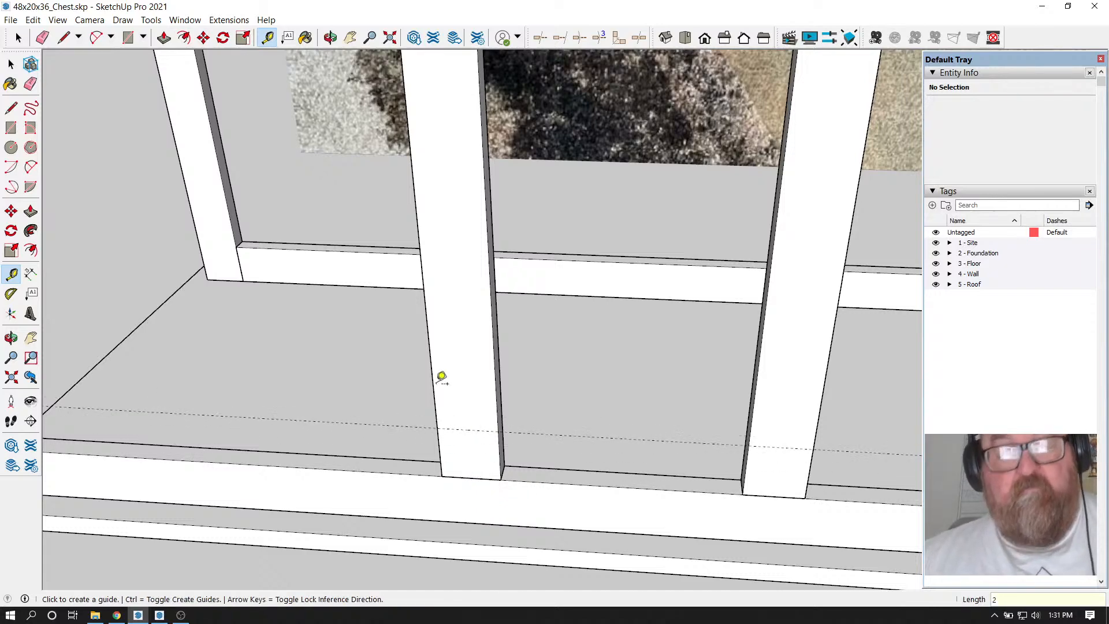
# Draw an 8" by 2" rectangle between the two dividers, from the guide down to the front bottom rail
pyautogui.press('r')
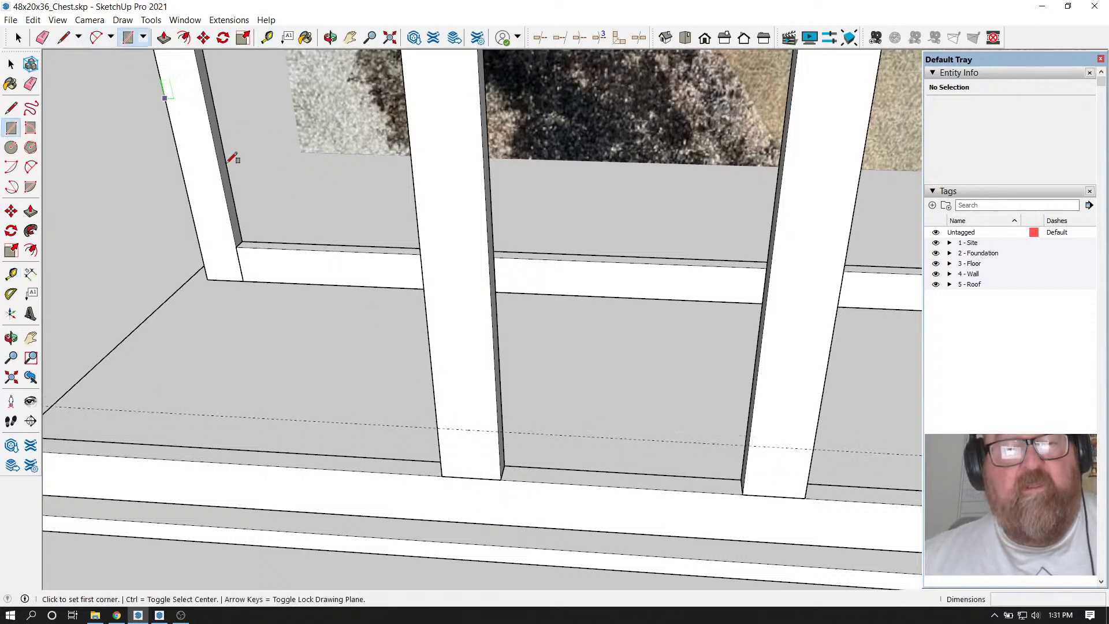
pyautogui.click(499, 432)
pyautogui.click(742, 490)
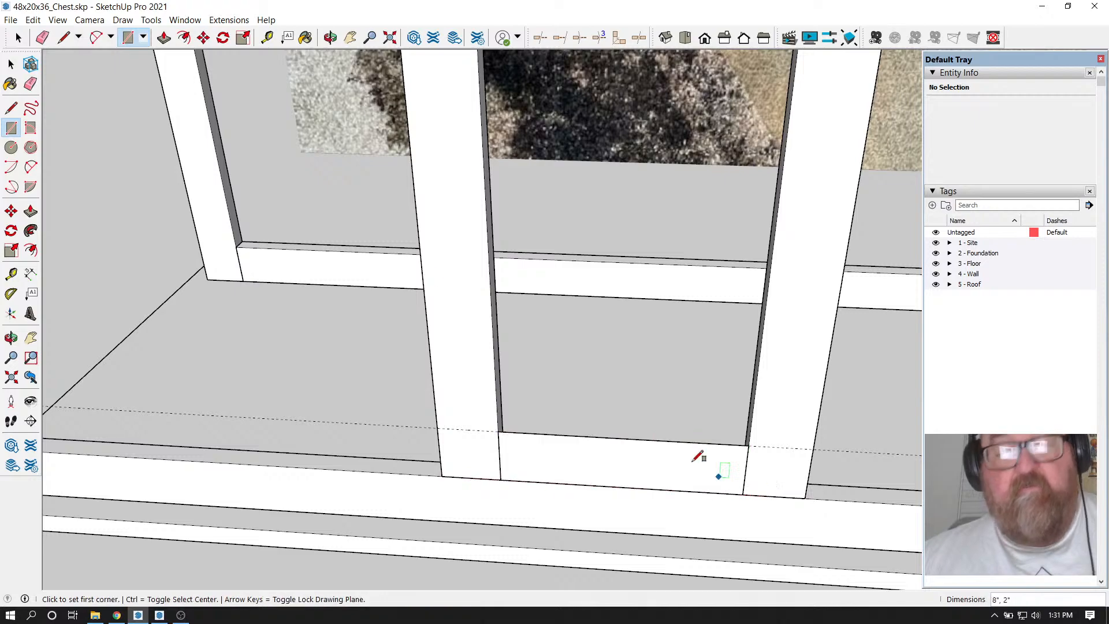
# Push/Pull the 8" by 2" rectangle back 3/4" to the dividers' depth, forming a horizontal drawer rail
pyautogui.click(330, 38)
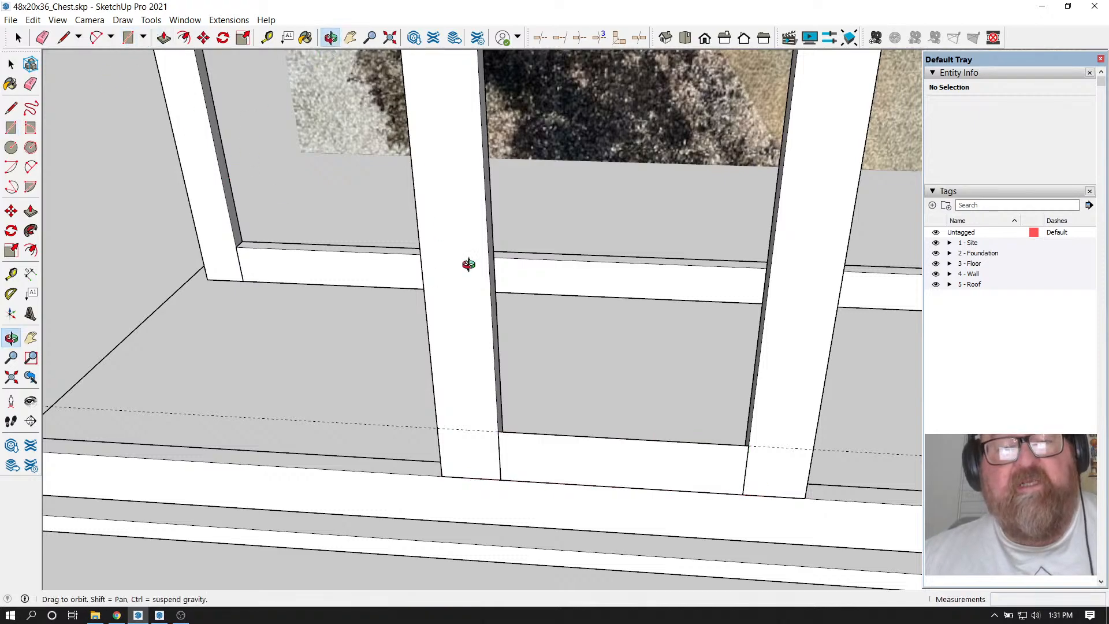
pyautogui.moveTo(470, 265); pyautogui.dragTo(396, 501)
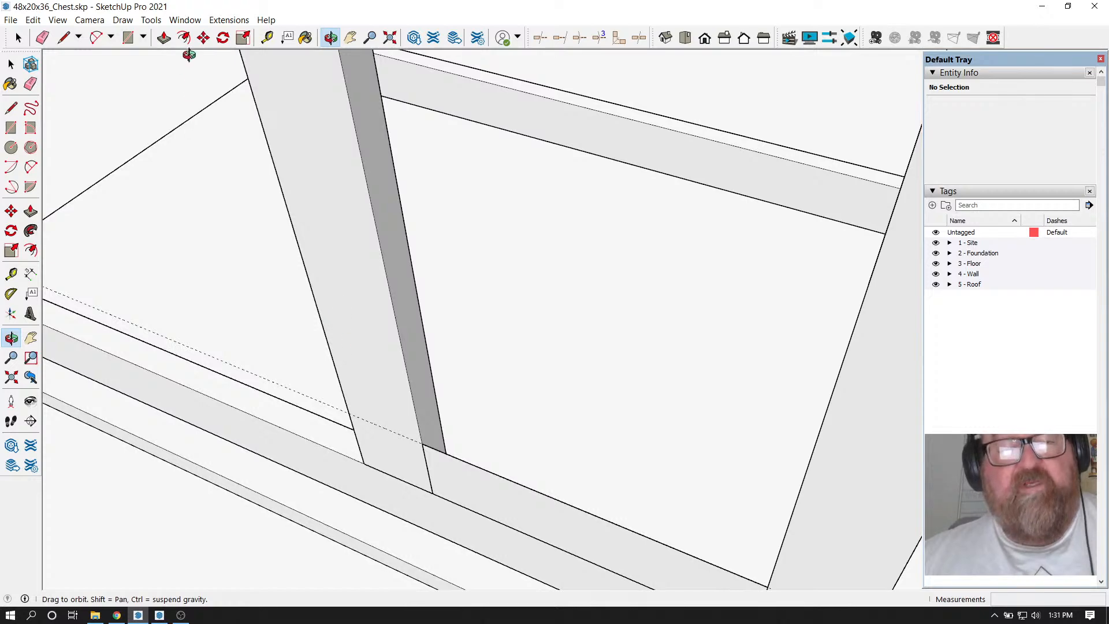
pyautogui.click(164, 38)
pyautogui.click(443, 464)
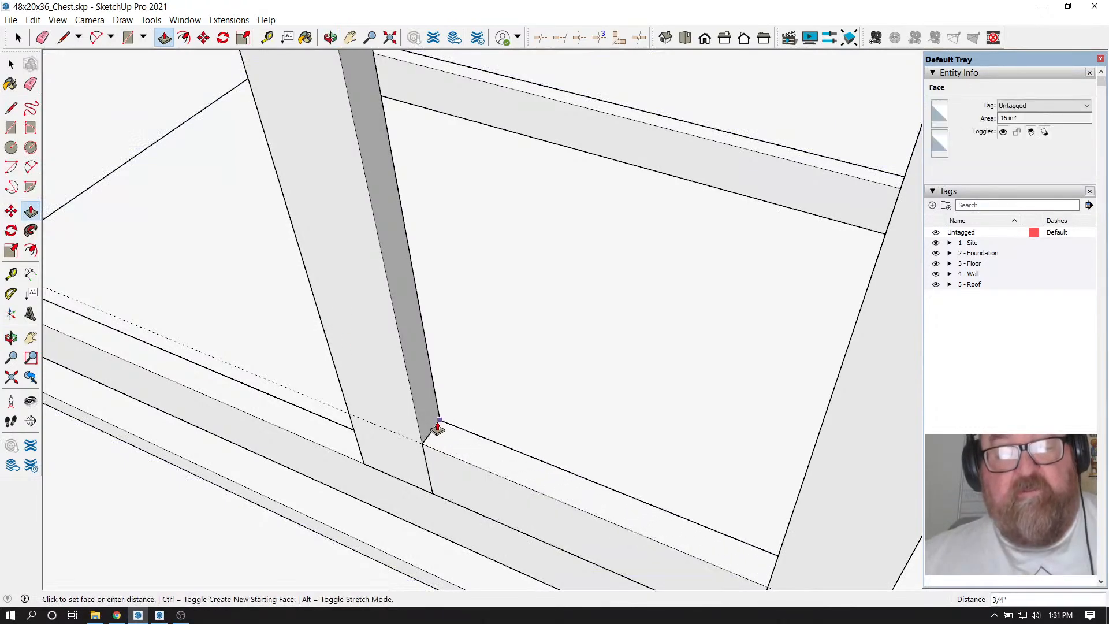
pyautogui.click(437, 428)
# Select all the geometry of the new horizontal rail between the dividers and make it a group
pyautogui.scroll(-5, 549, 362)
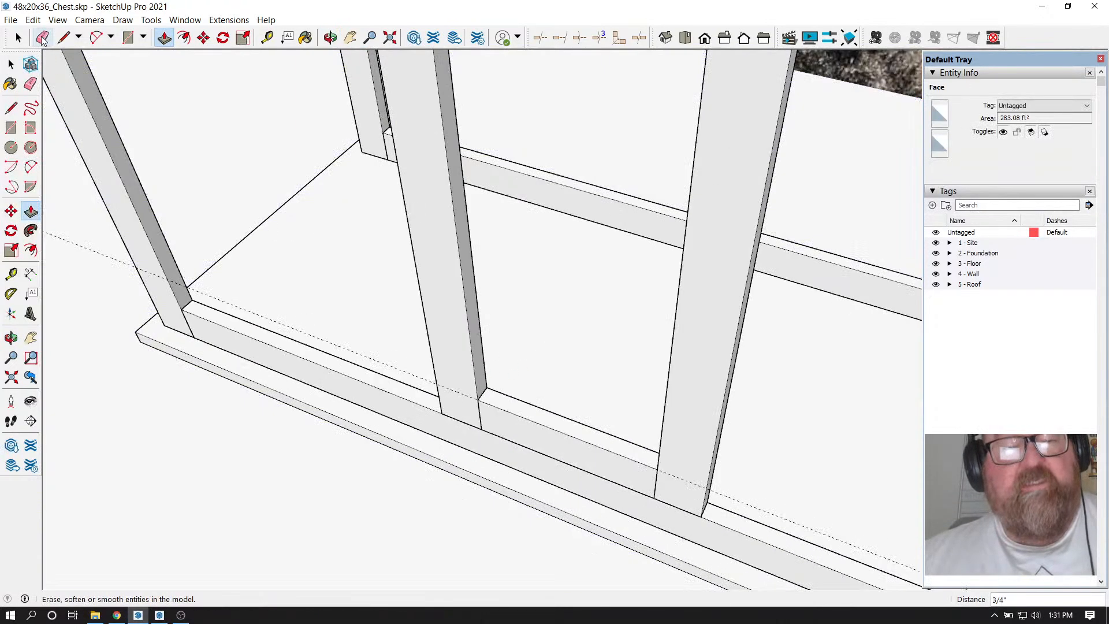
pyautogui.click(18, 37)
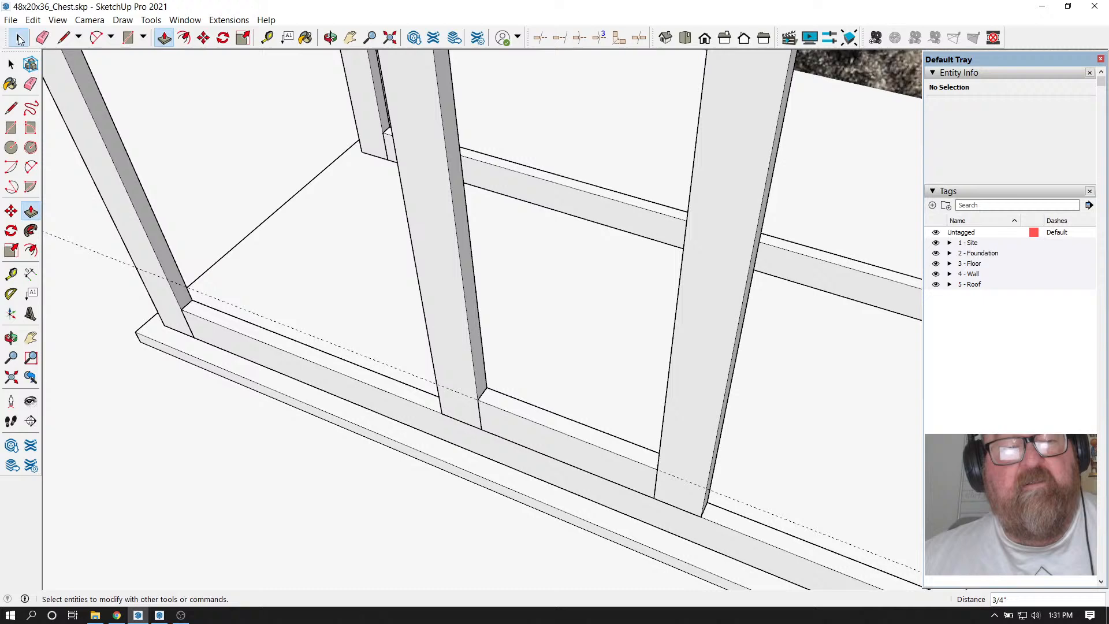
pyautogui.rightClick(515, 425)
pyautogui.click(557, 323)
pyautogui.scroll(-1, 581, 445)
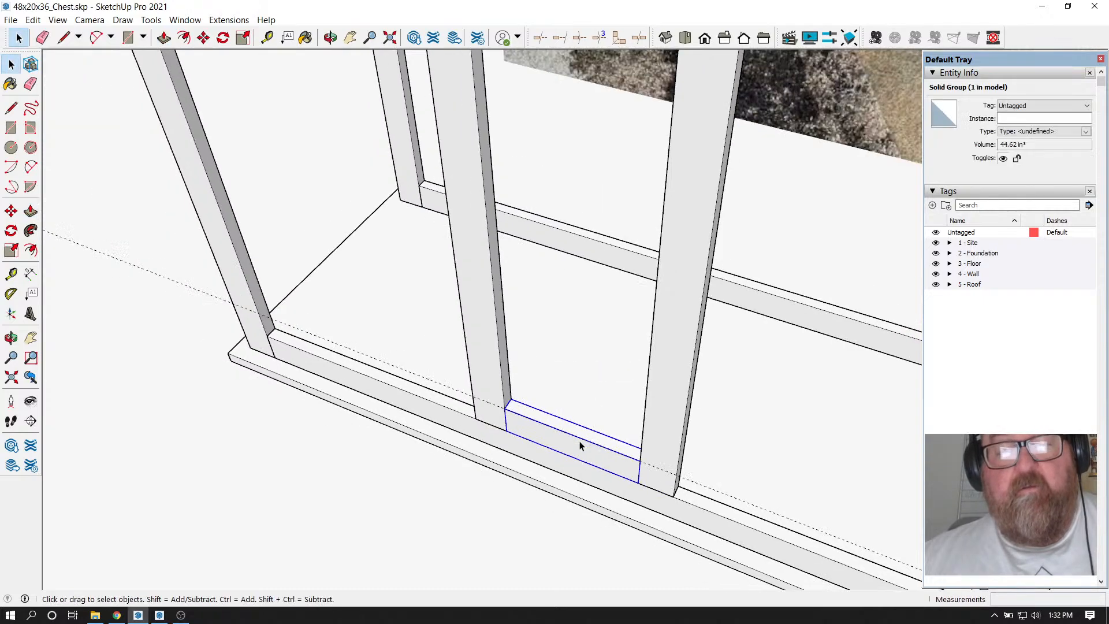
# Copy the short rail between the two middle front posts 2" straight up, stacking it on the original
pyautogui.scroll(-3, 578, 447)
pyautogui.scroll(3, 520, 428)
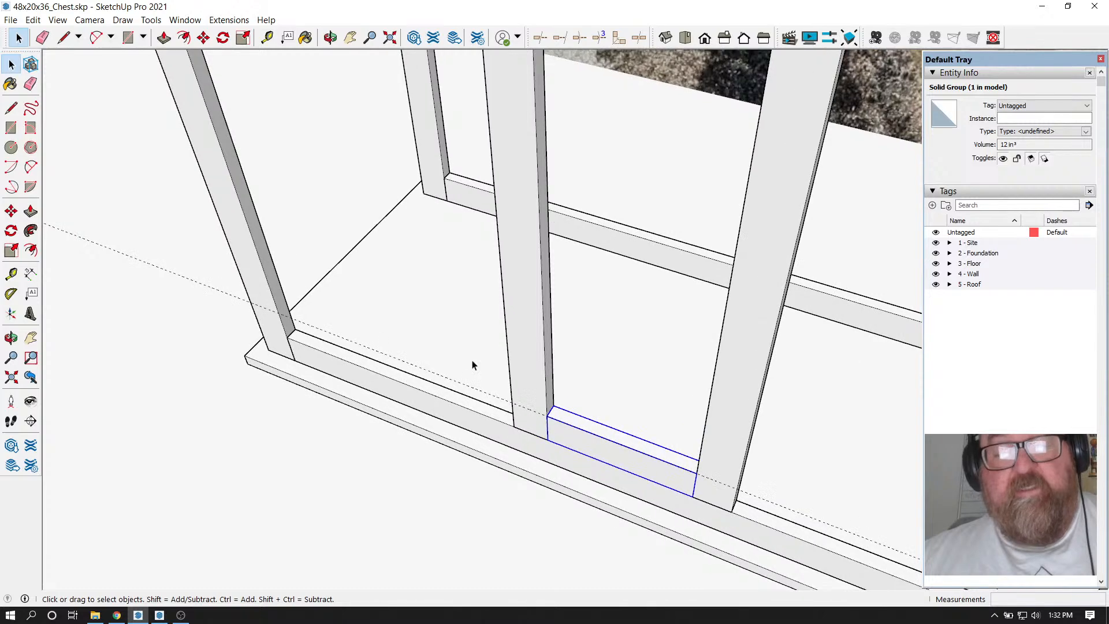
pyautogui.press('m')
pyautogui.scroll(2, 554, 456)
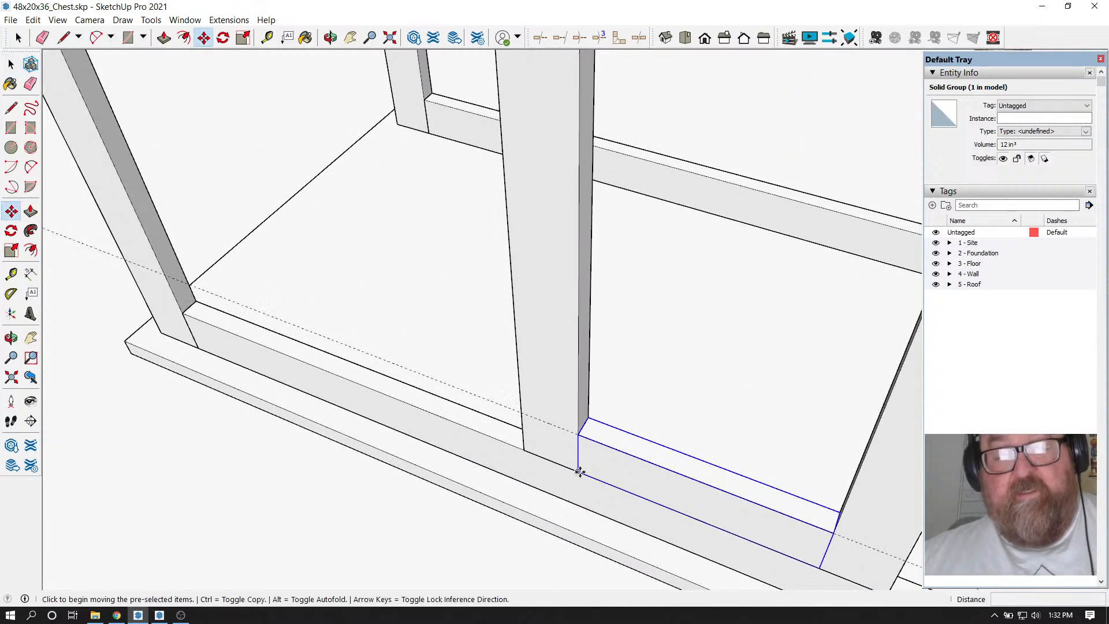
pyautogui.click(579, 472)
pyautogui.click(583, 433)
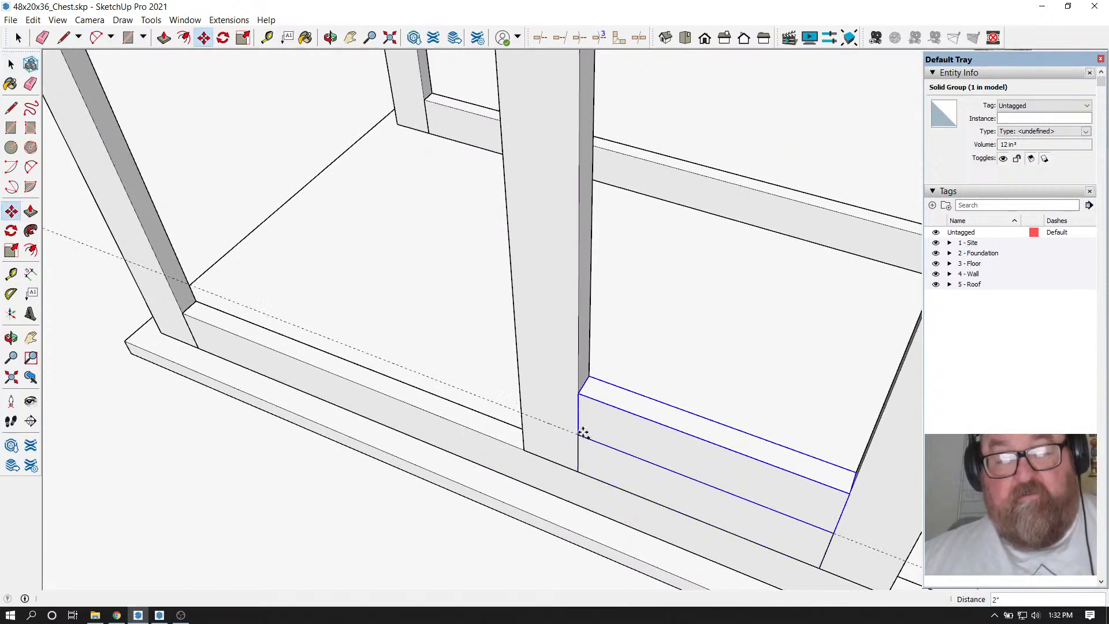
pyautogui.scroll(-6, 552, 445)
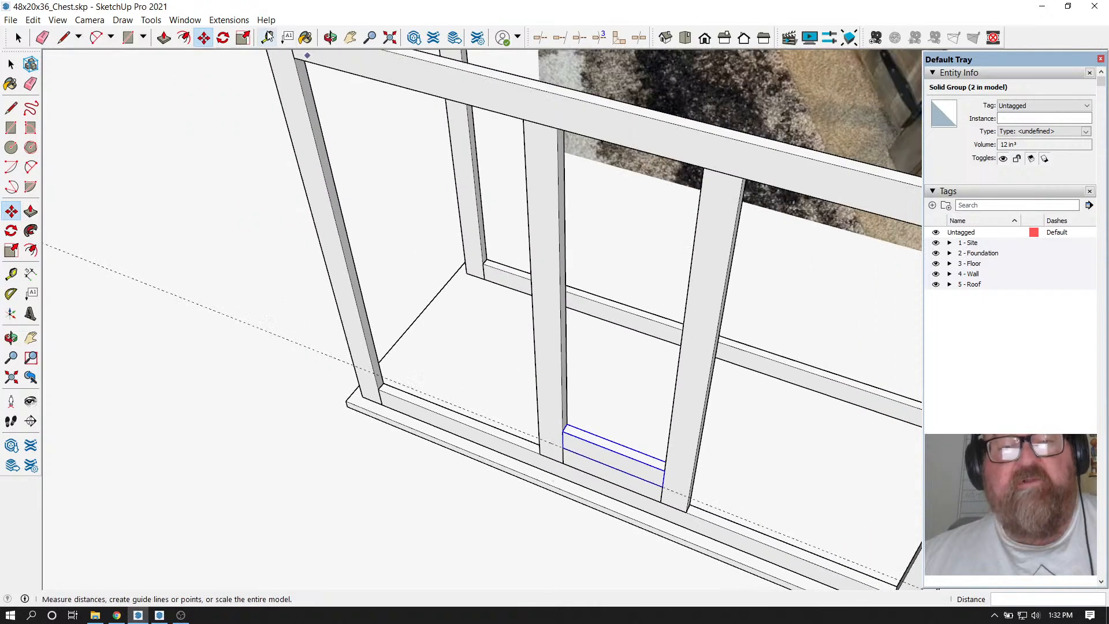
# Measure the vertical opening between the stacked short rails and the underside of the front top rail
pyautogui.click(267, 37)
pyautogui.click(578, 437)
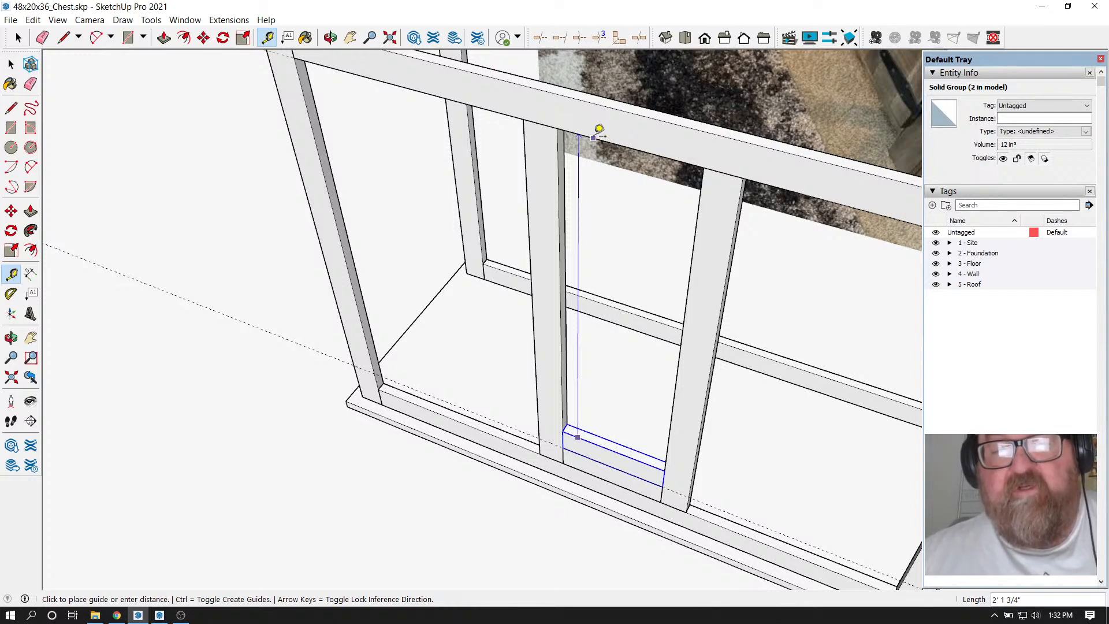
pyautogui.press('Escape')
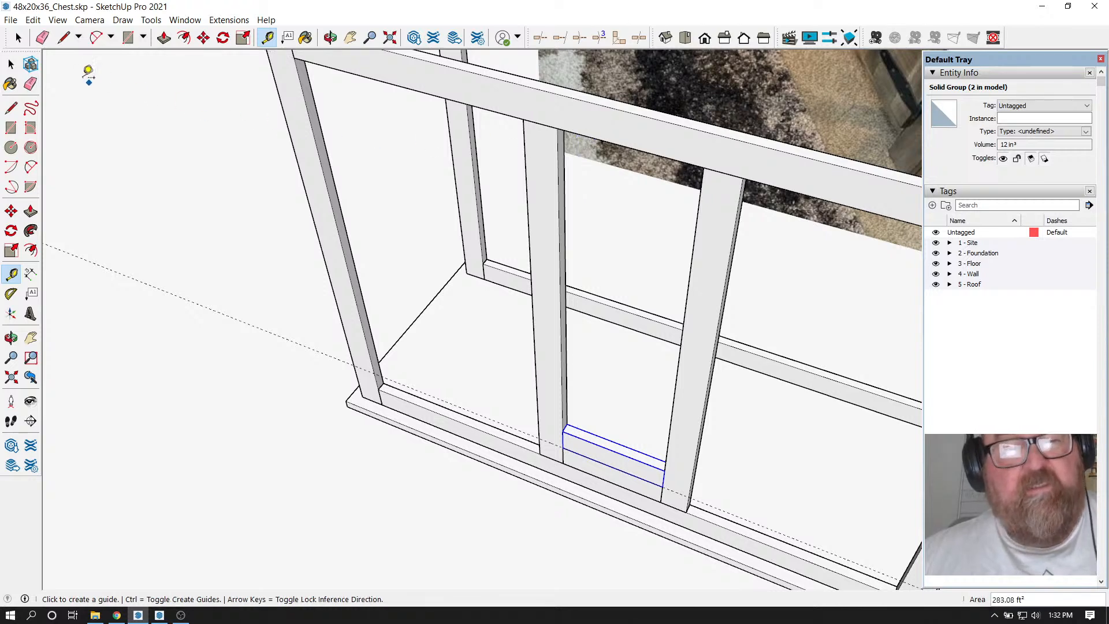
pyautogui.click(17, 37)
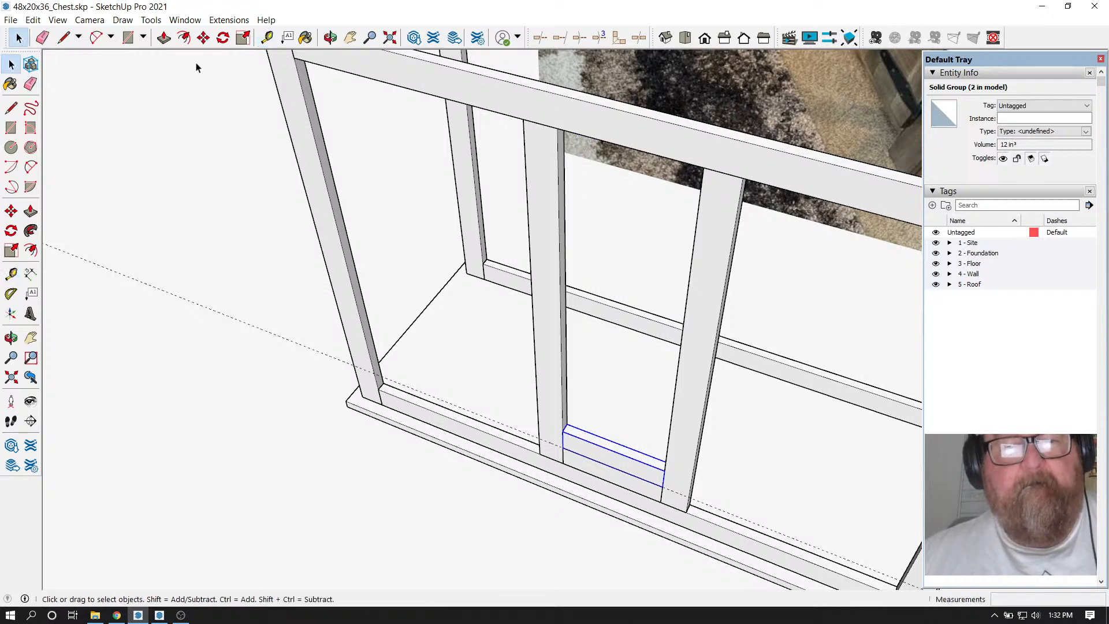
# Place a horizontal guide 12 7/8" below the lower edge of the front top rail
pyautogui.click(267, 38)
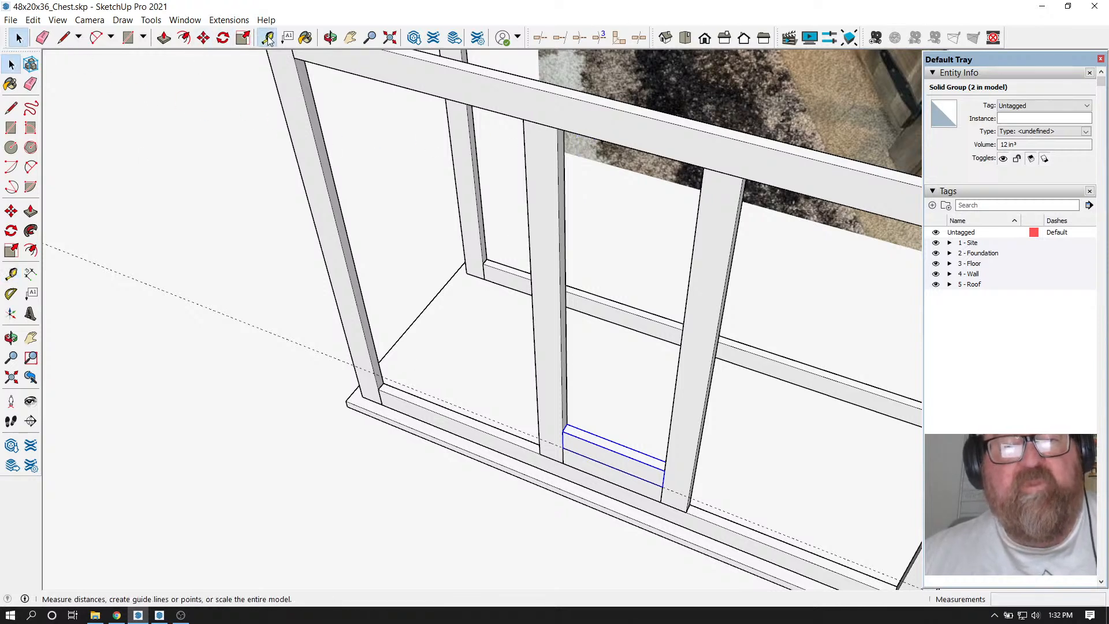
pyautogui.click(569, 132)
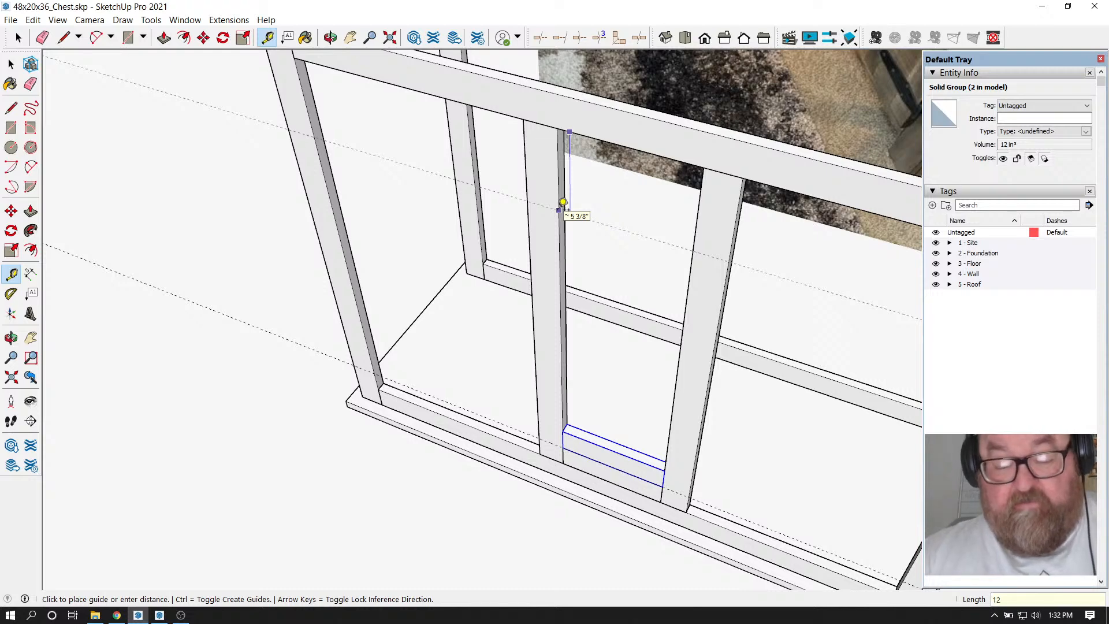
pyautogui.write('7/8')
pyautogui.press('Return')
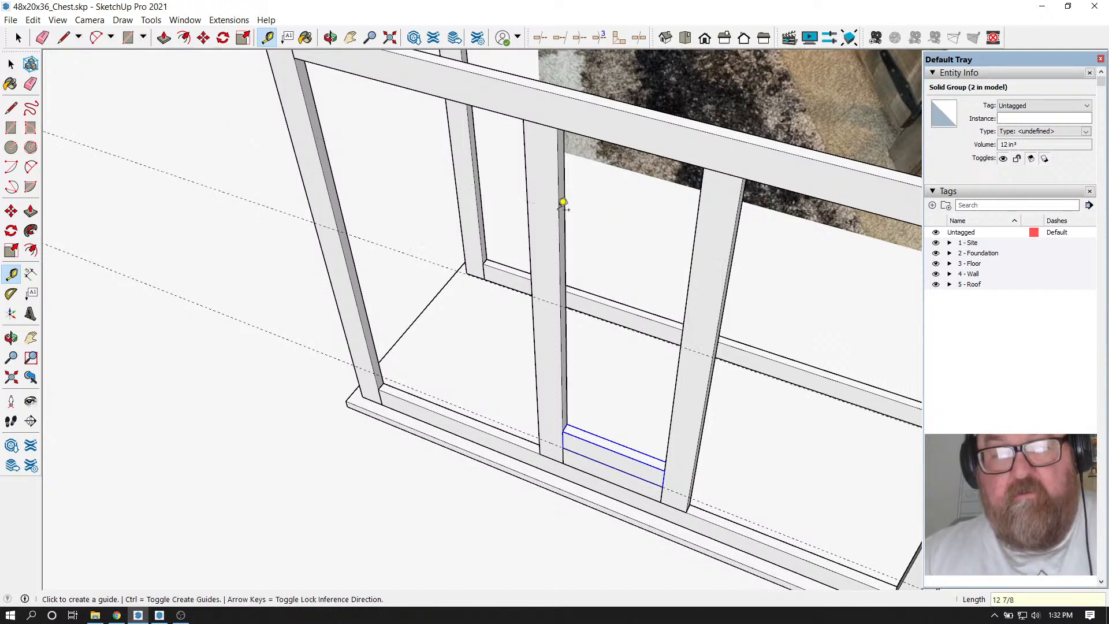
# Erase the horizontal guide crossing the middle of the front opening
pyautogui.click(330, 37)
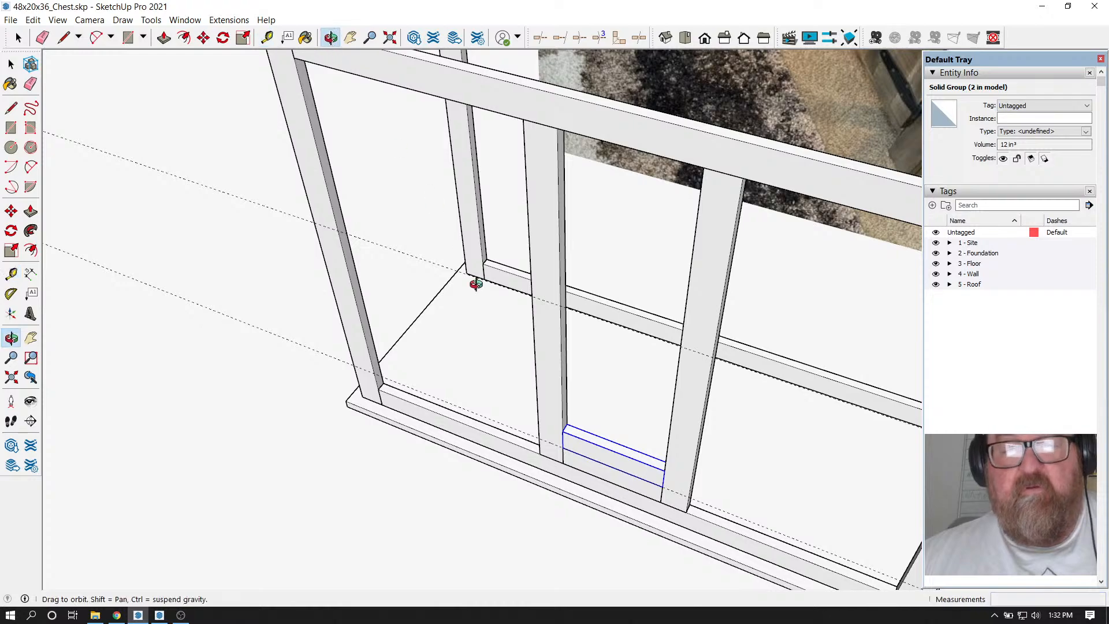
pyautogui.moveTo(475, 280)
pyautogui.mouseDown()
pyautogui.moveTo(589, 176)
pyautogui.moveTo(515, 260)
pyautogui.mouseUp()
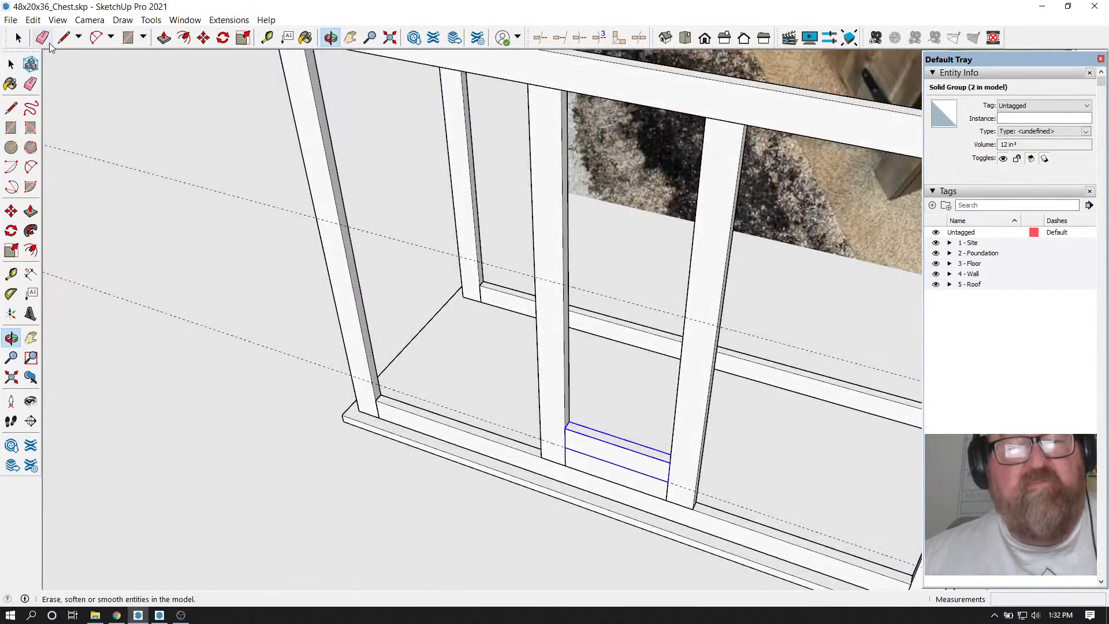
pyautogui.click(31, 83)
pyautogui.click(386, 243)
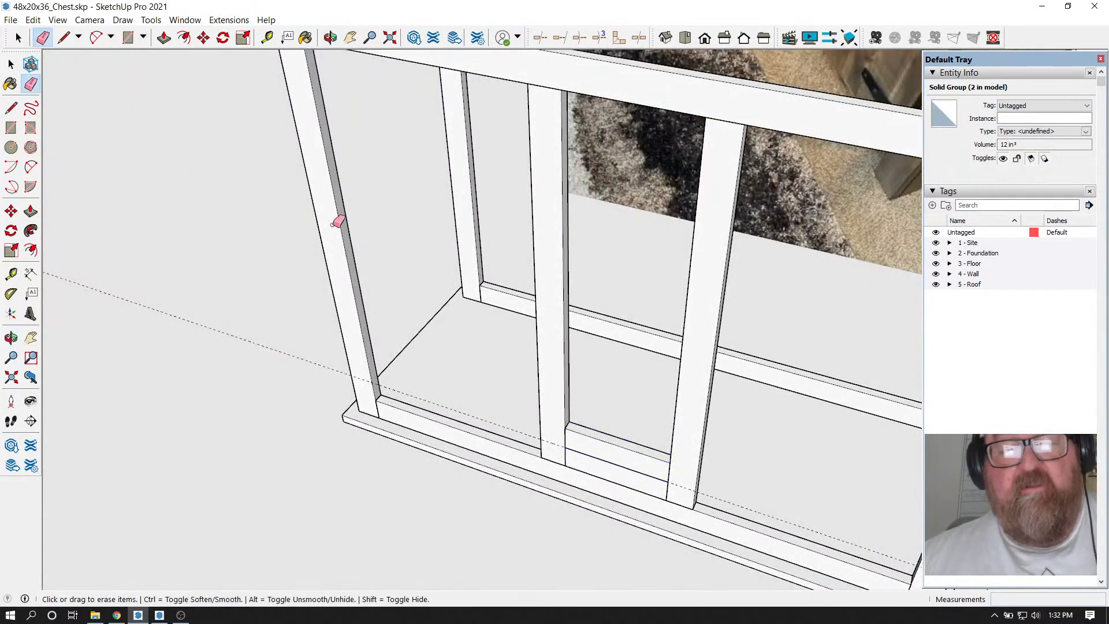
# Measure the height from the top edge of the upper short rail to the front top rail again
pyautogui.click(61, 40)
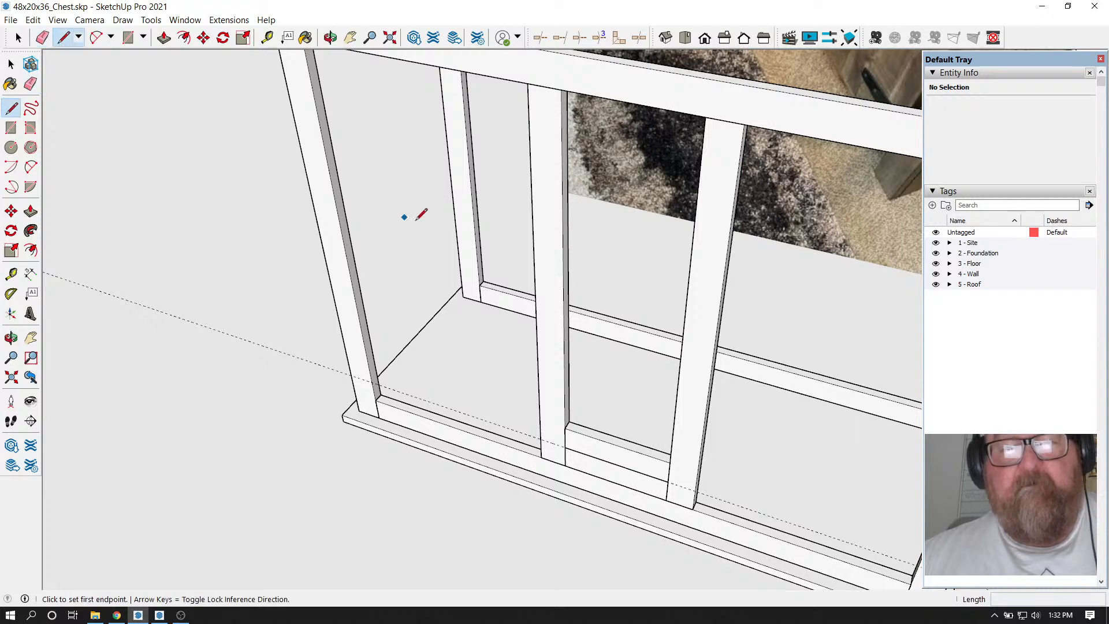
pyautogui.click(603, 440)
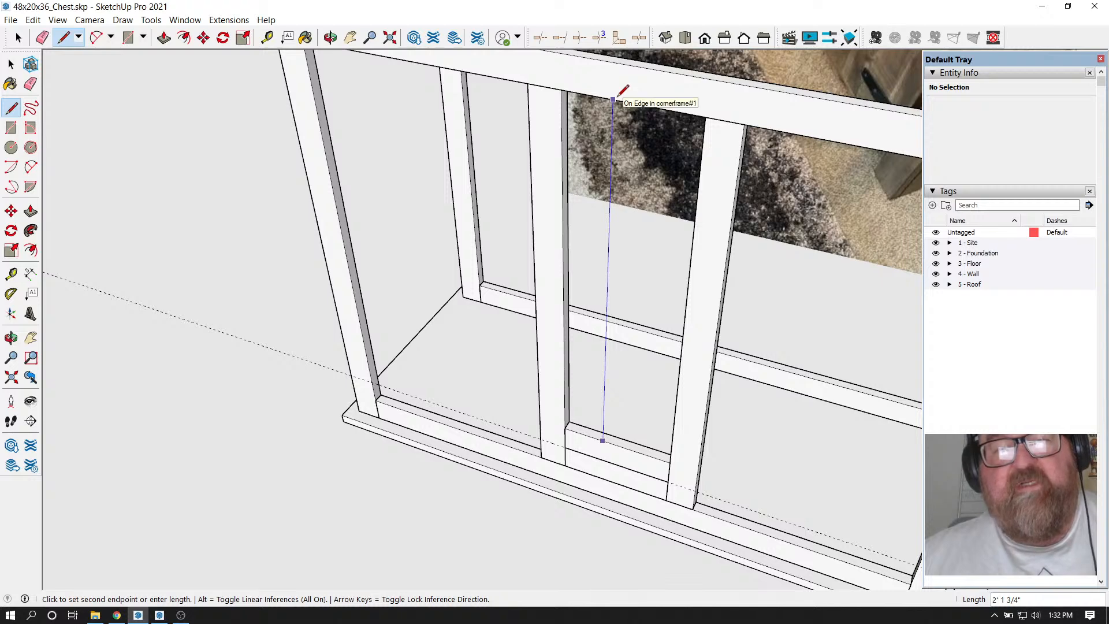
pyautogui.press('Escape')
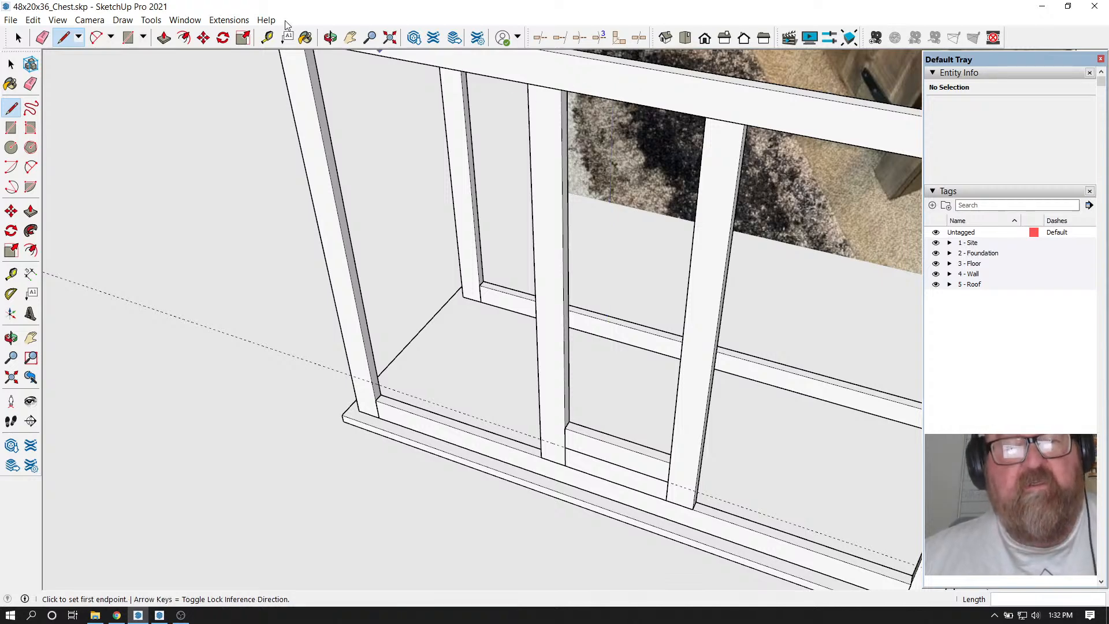
pyautogui.click(267, 38)
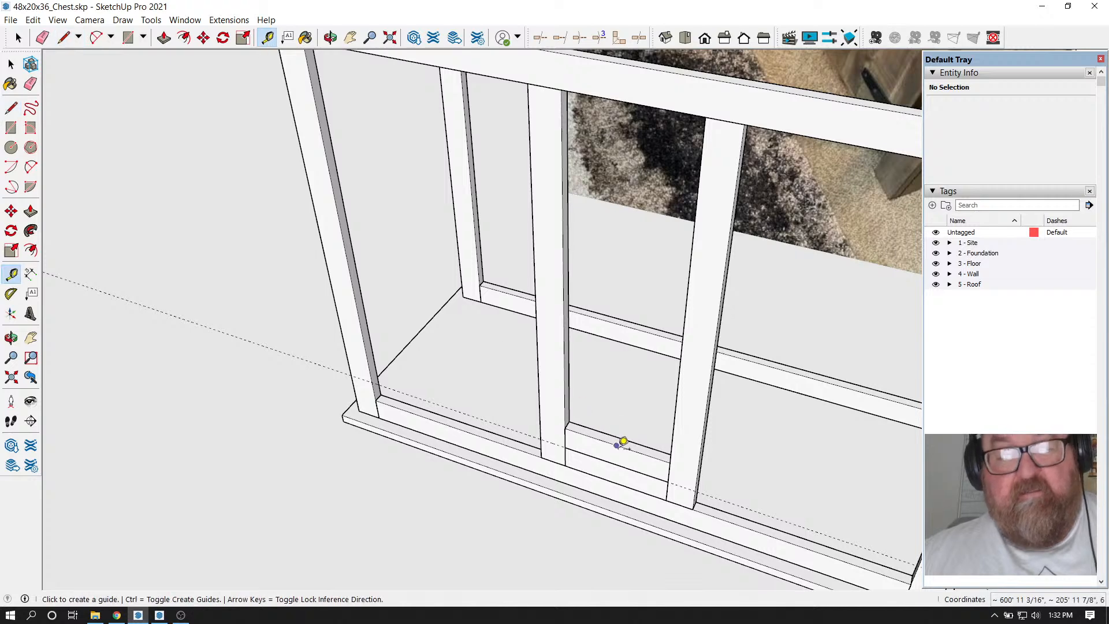
pyautogui.click(617, 445)
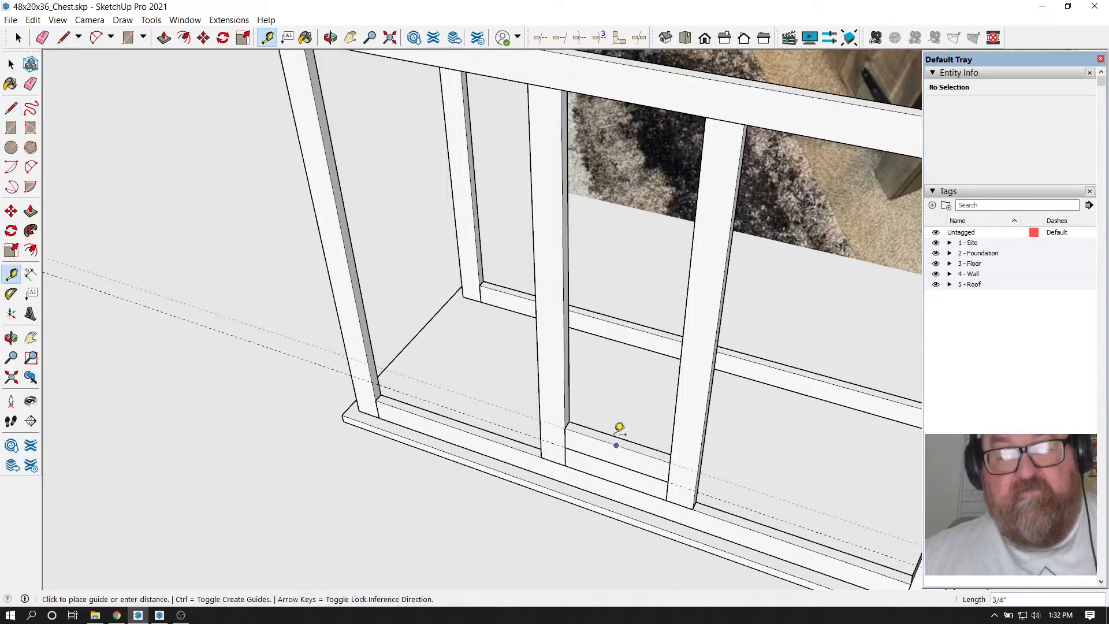
pyautogui.click(633, 92)
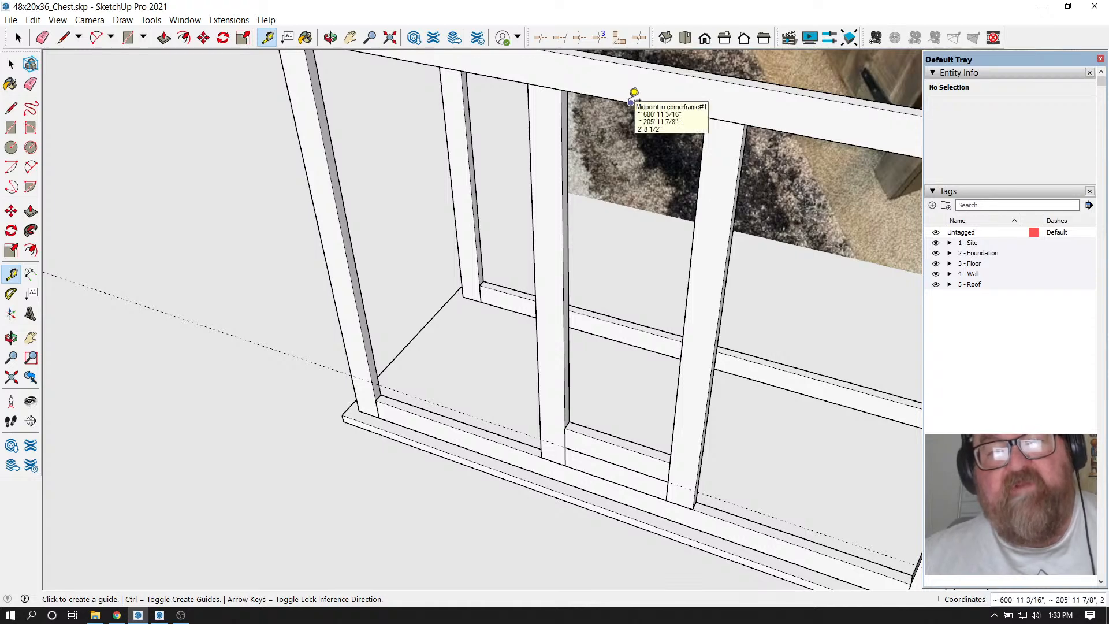
# Draw a vertical line about 2' 1 3/4" long from the upper short rail to the underside of the front top rail
pyautogui.scroll(5, 581, 483)
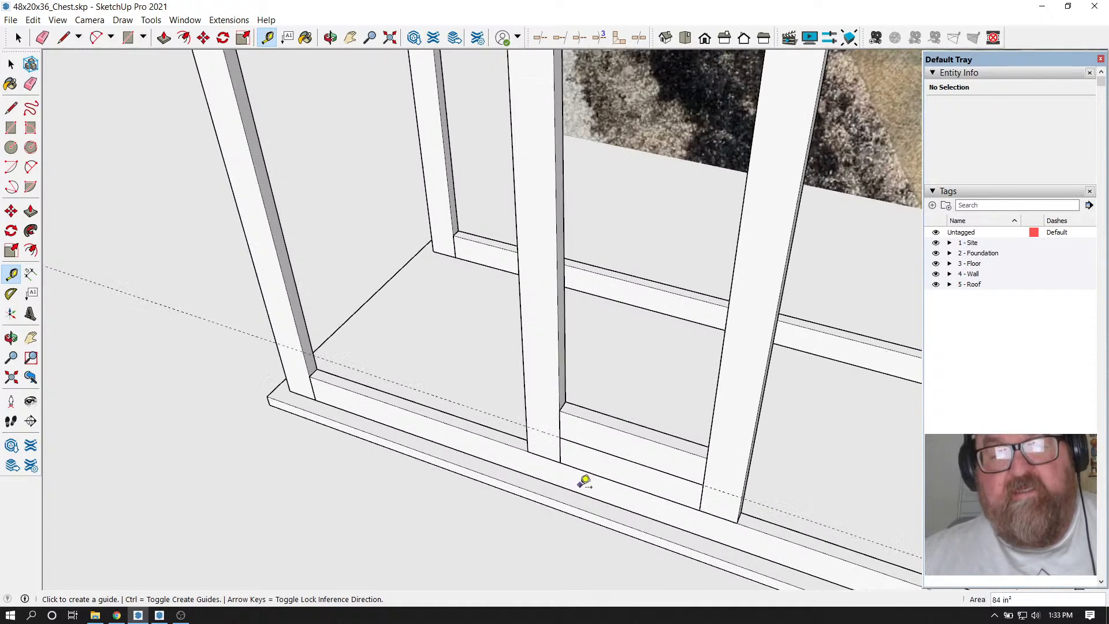
pyautogui.press('space')
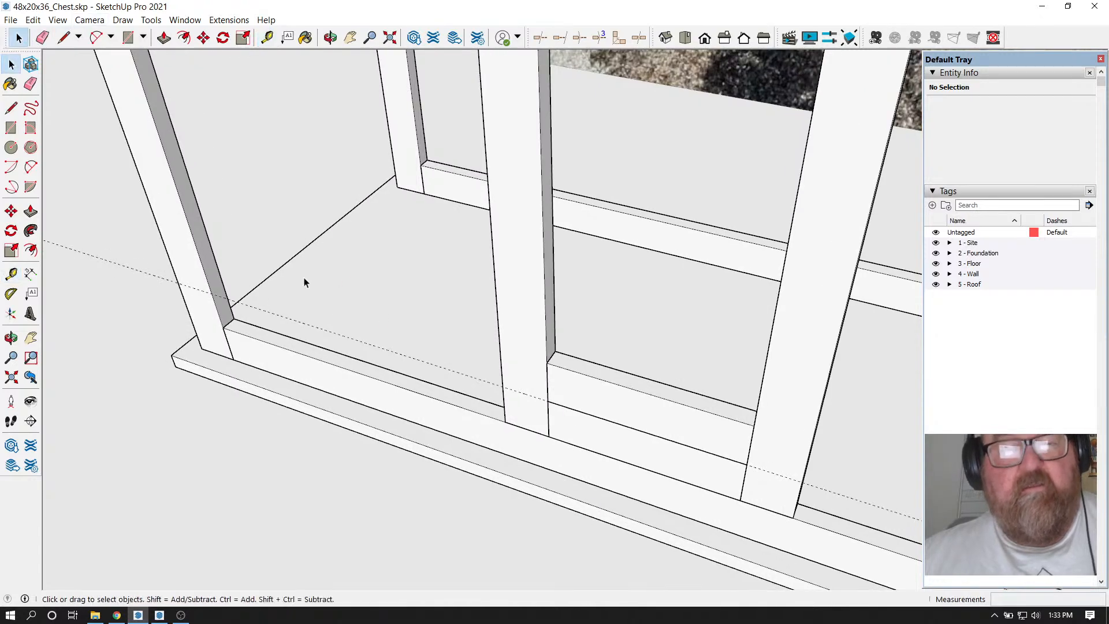
pyautogui.click(565, 400)
pyautogui.scroll(-4, 601, 486)
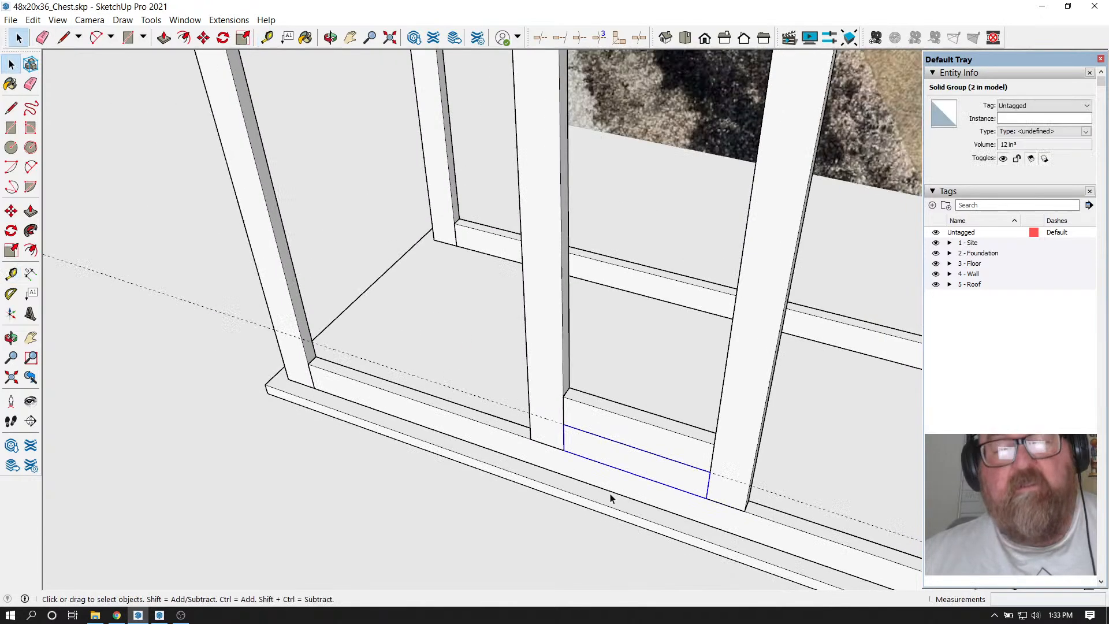
pyautogui.click(62, 38)
pyautogui.scroll(-3, 569, 417)
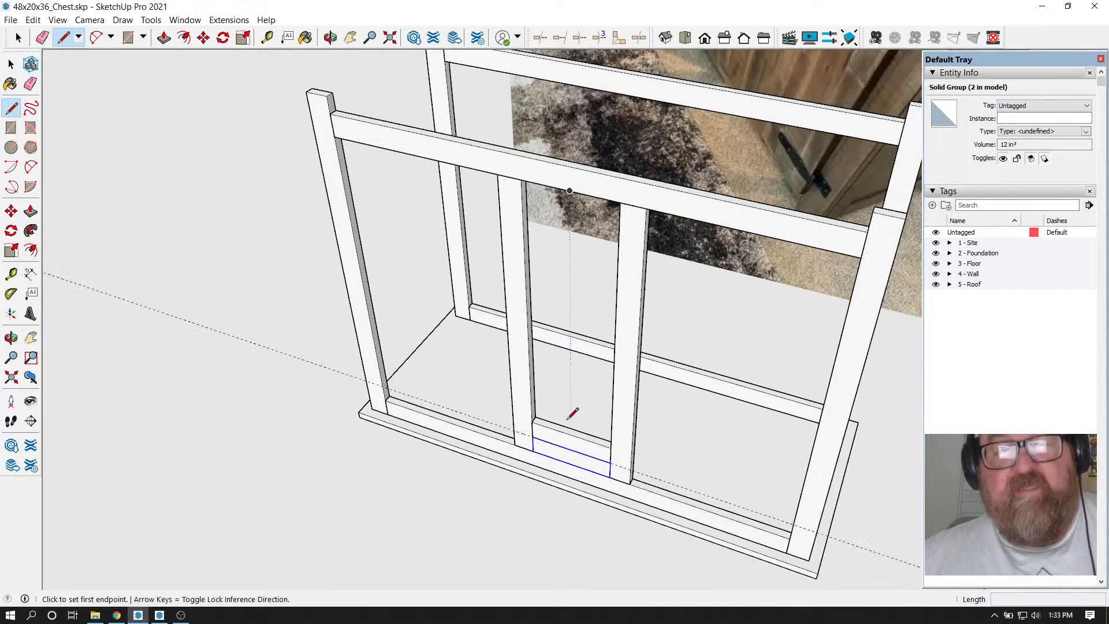
pyautogui.click(560, 431)
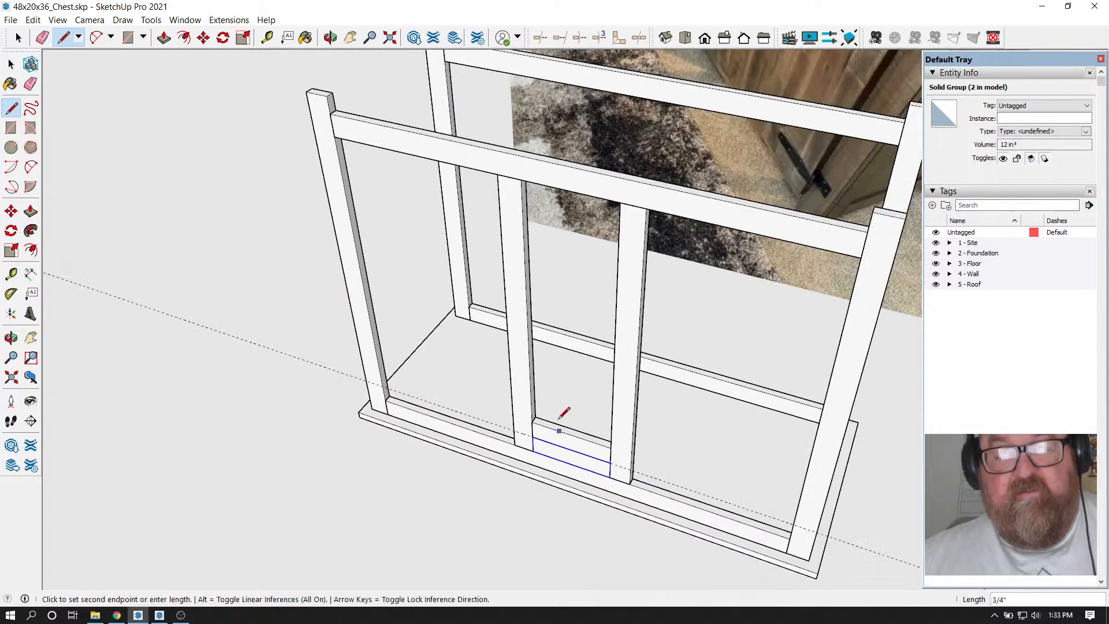
pyautogui.click(555, 188)
pyautogui.press('Escape')
pyautogui.scroll(2, 540, 324)
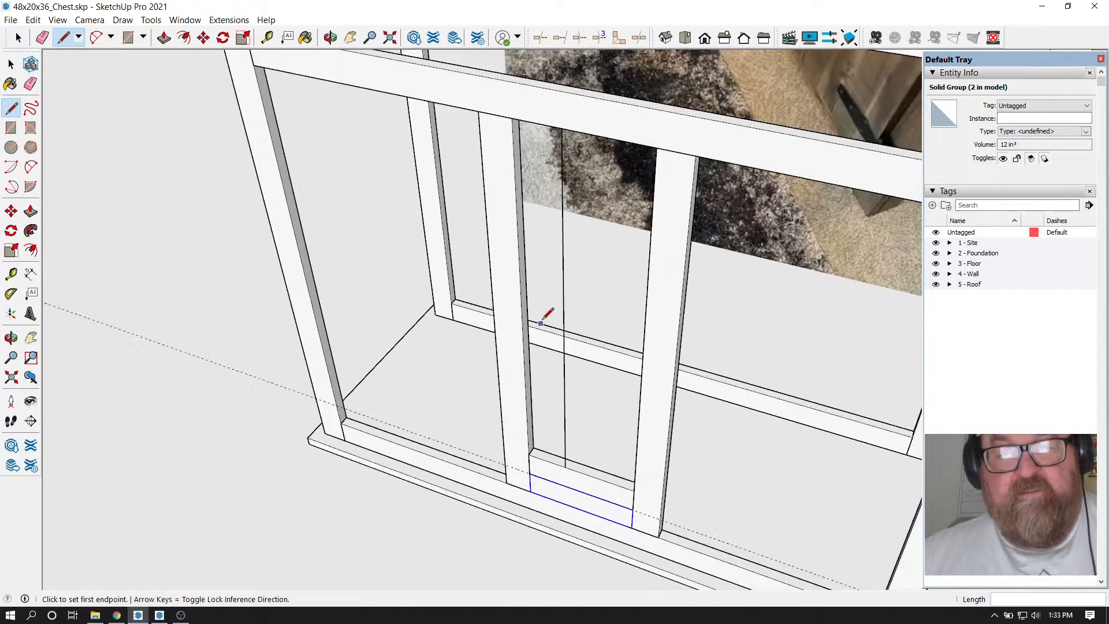
# Divide the vertical line in the middle opening into 3 equal segments
pyautogui.press('space')
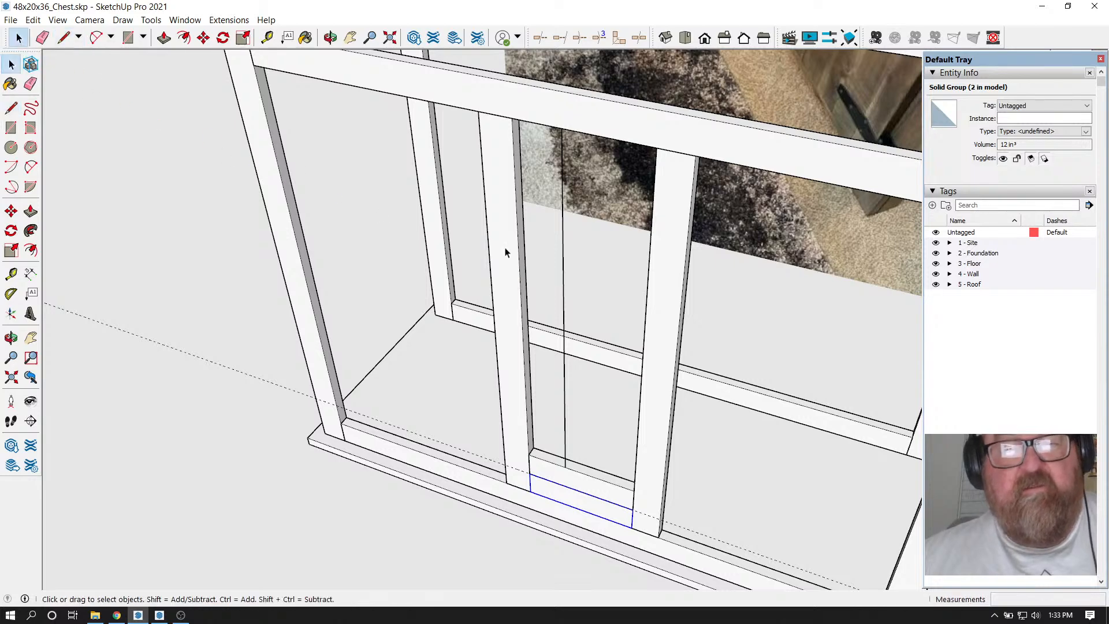
pyautogui.rightClick(564, 258)
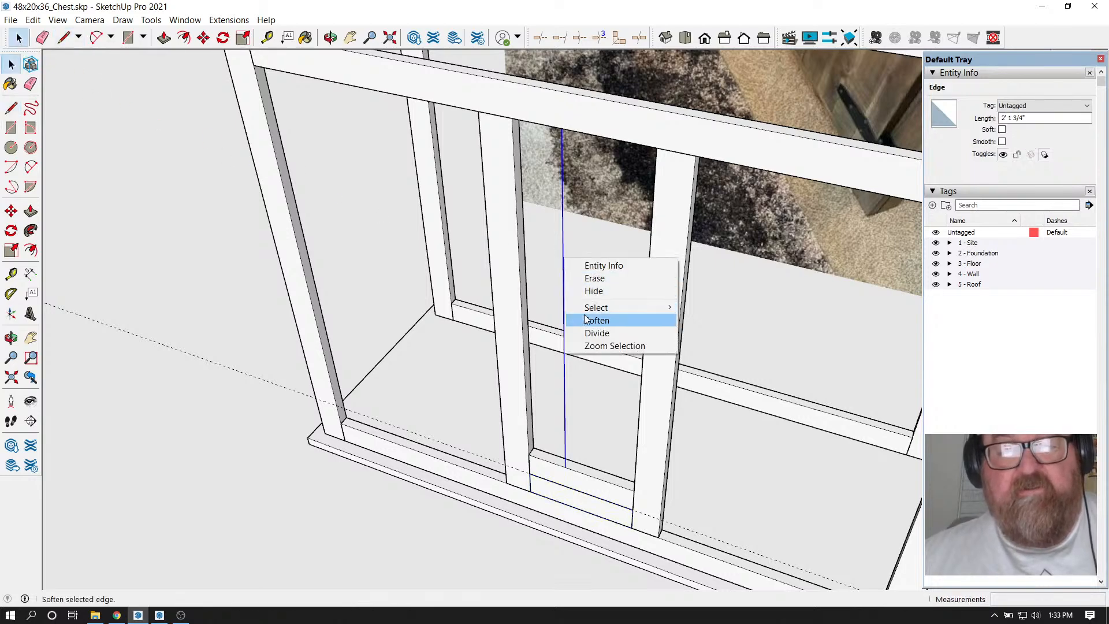
pyautogui.click(596, 334)
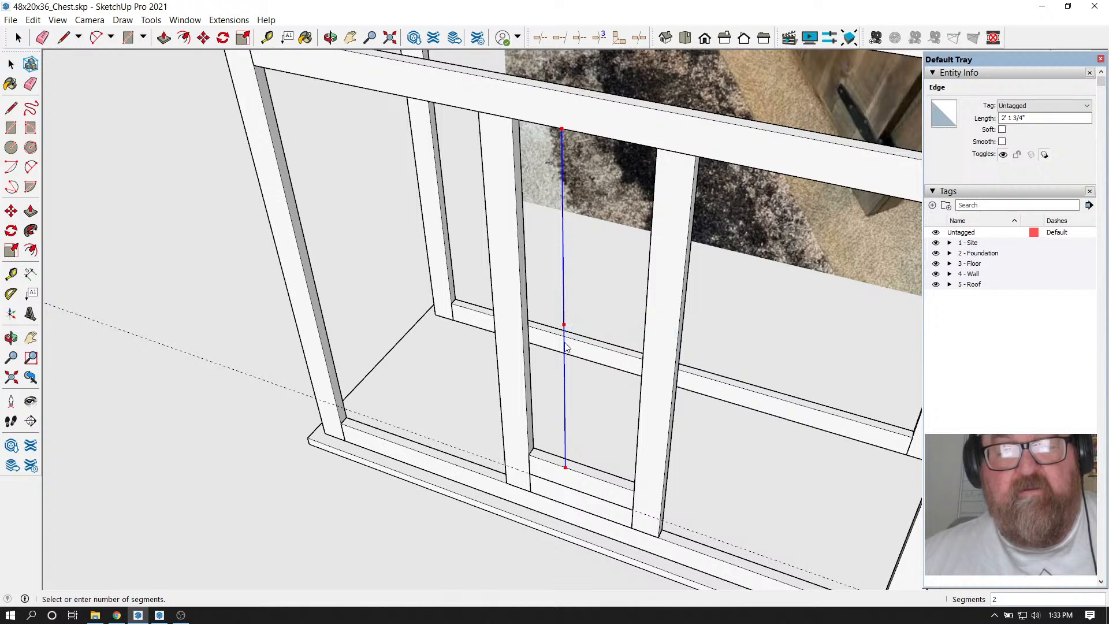
pyautogui.click(565, 379)
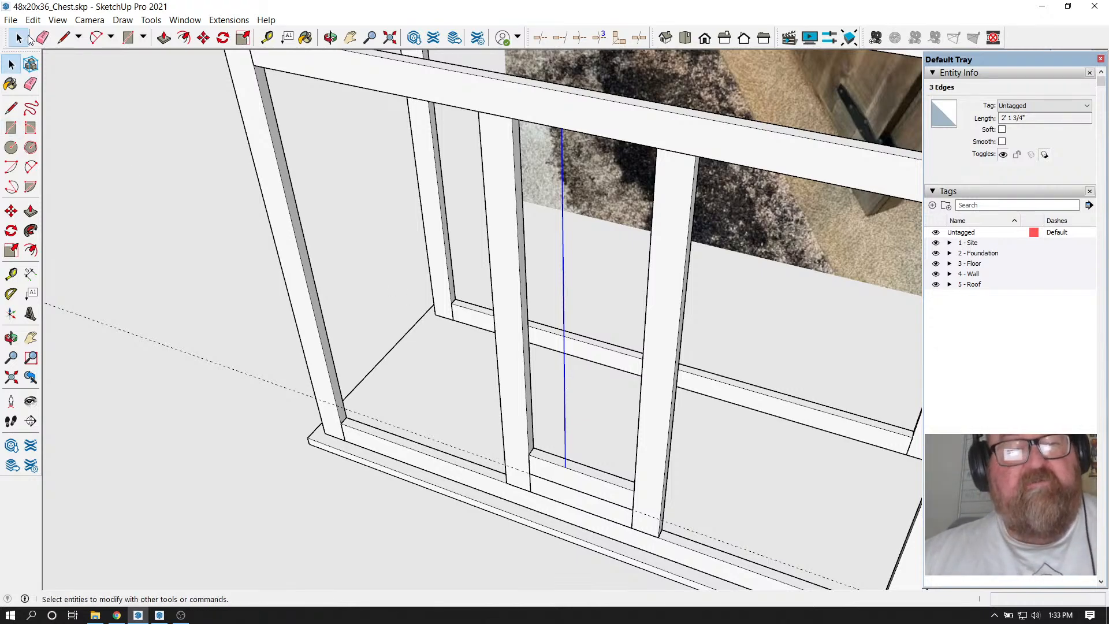
# Erase all three segments of the vertical line in the middle opening
pyautogui.click(42, 38)
pyautogui.click(561, 239)
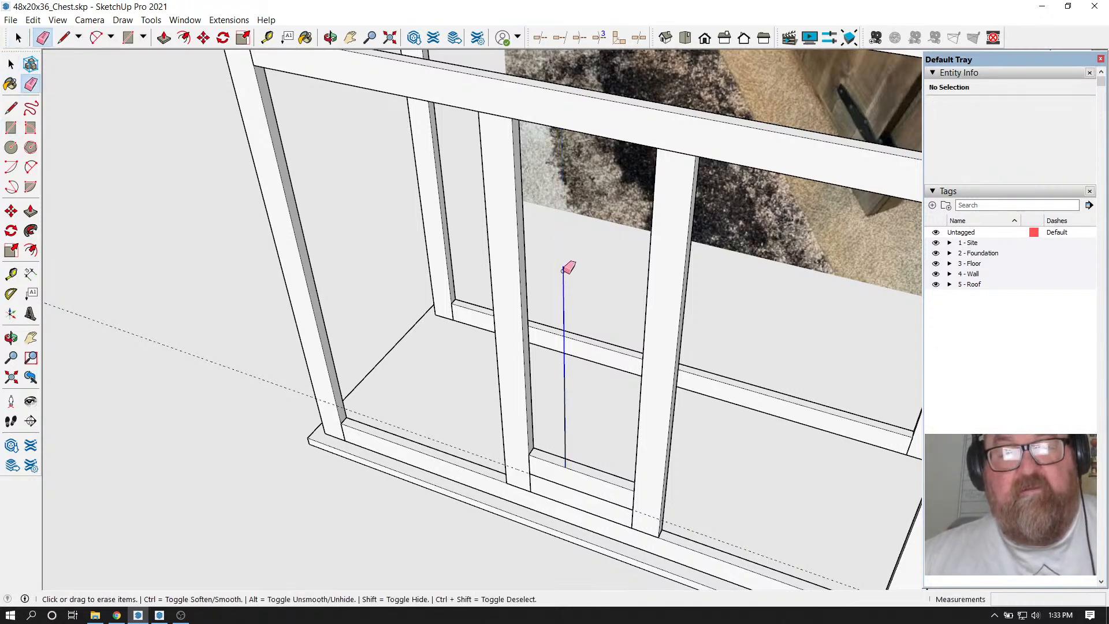
pyautogui.click(565, 306)
pyautogui.click(567, 398)
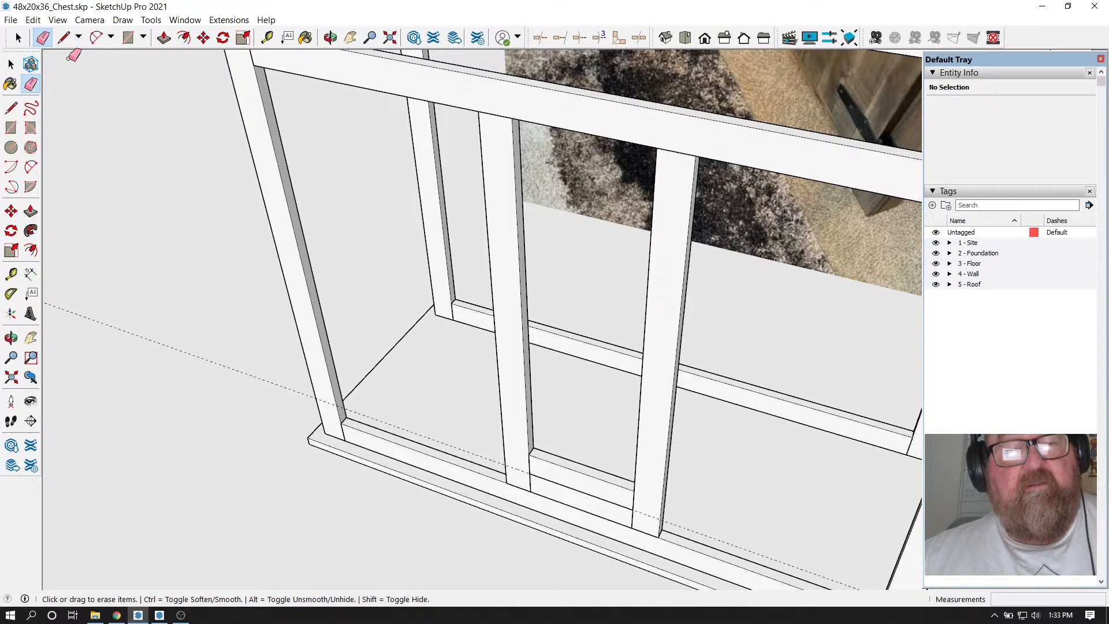
# Move both short rails between the middle posts up 8 9/16" from the front bottom rail
pyautogui.click(18, 38)
pyautogui.scroll(3, 543, 563)
pyautogui.click(545, 456)
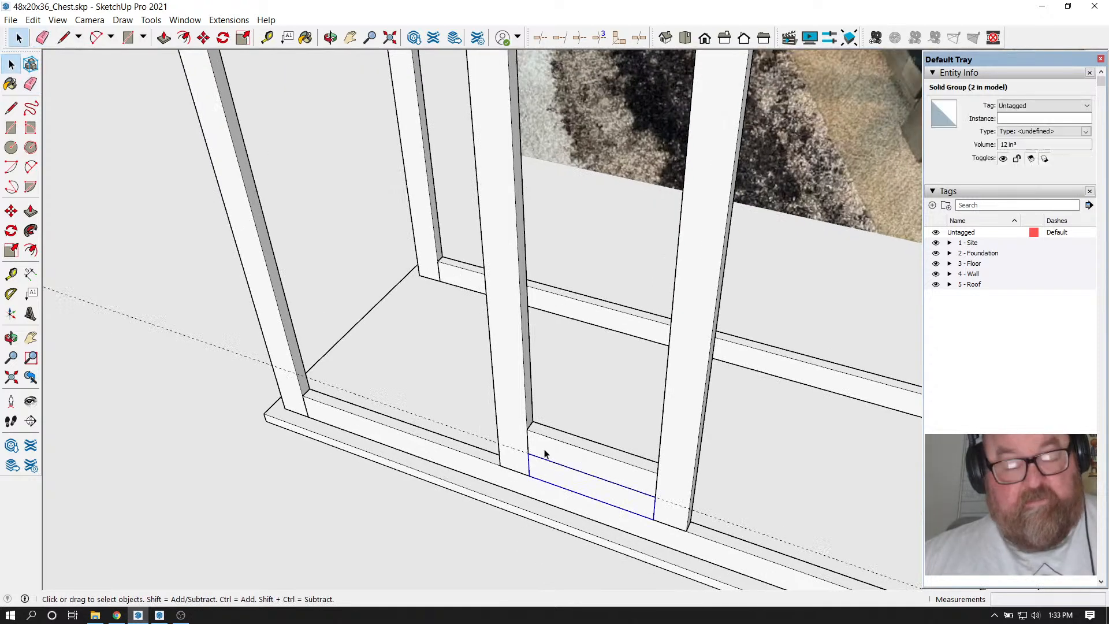
pyautogui.keyDown('shift'); pyautogui.click(545, 455); pyautogui.keyUp('shift')
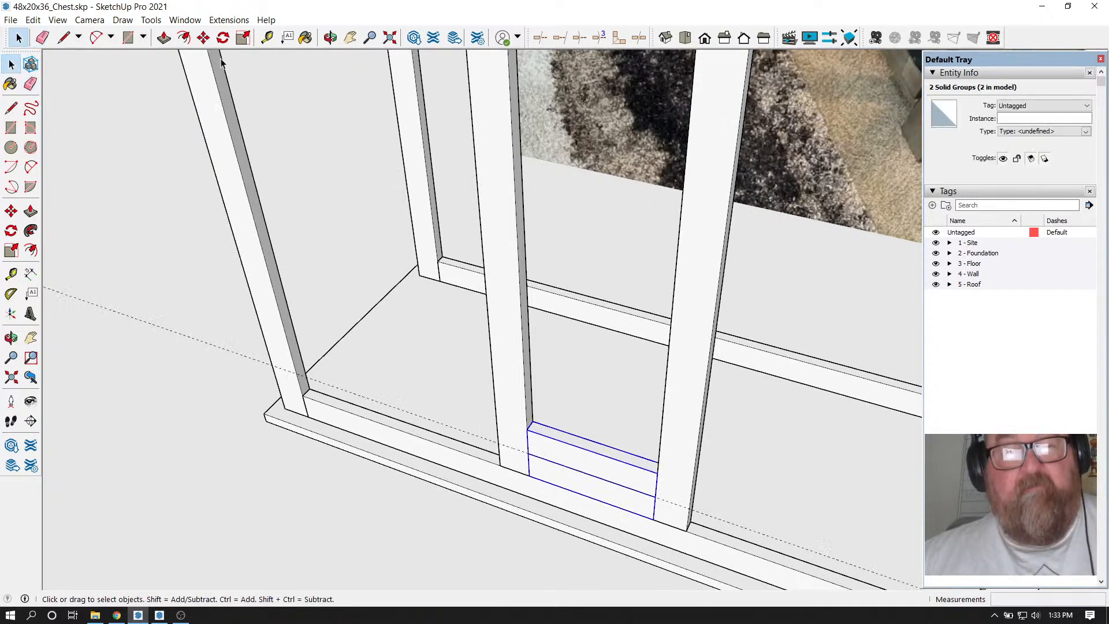
pyautogui.click(204, 38)
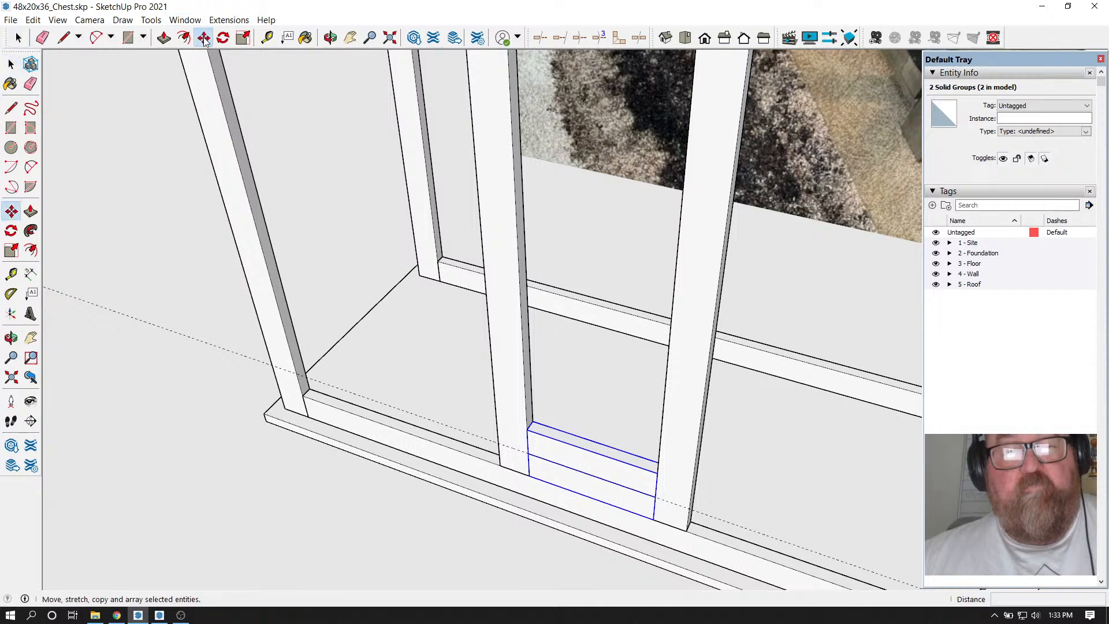
pyautogui.click(528, 471)
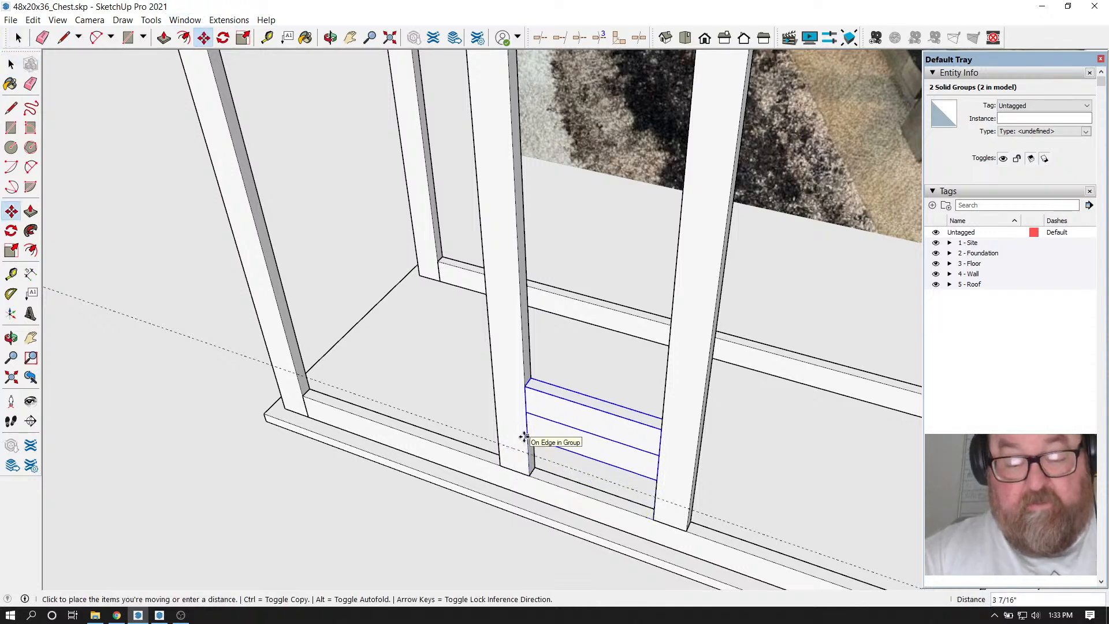
pyautogui.write('8')
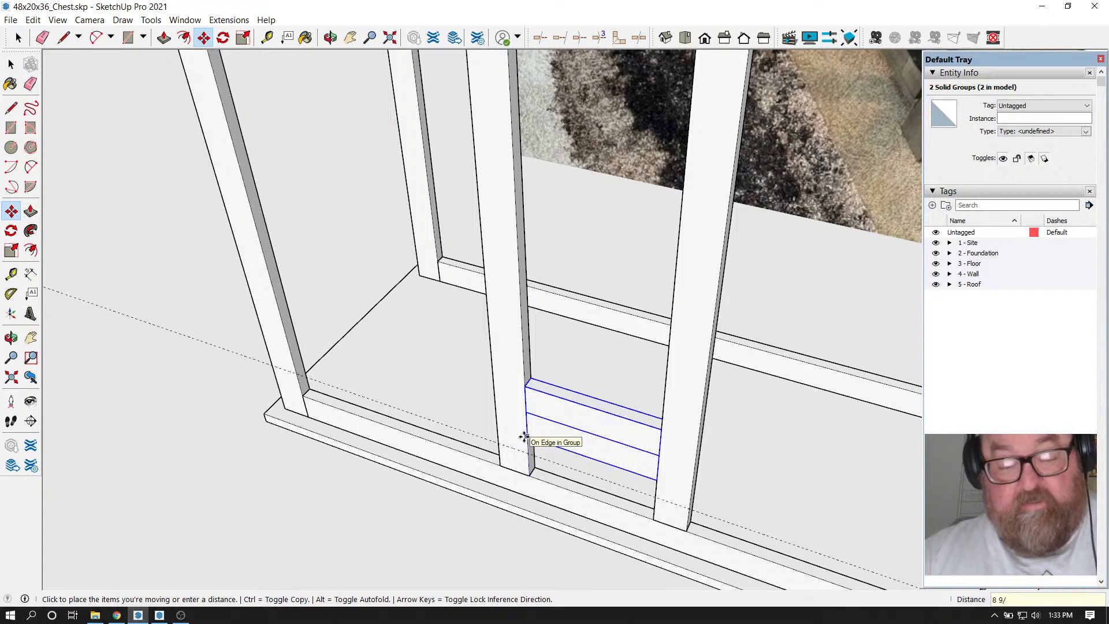
pyautogui.click(524, 437)
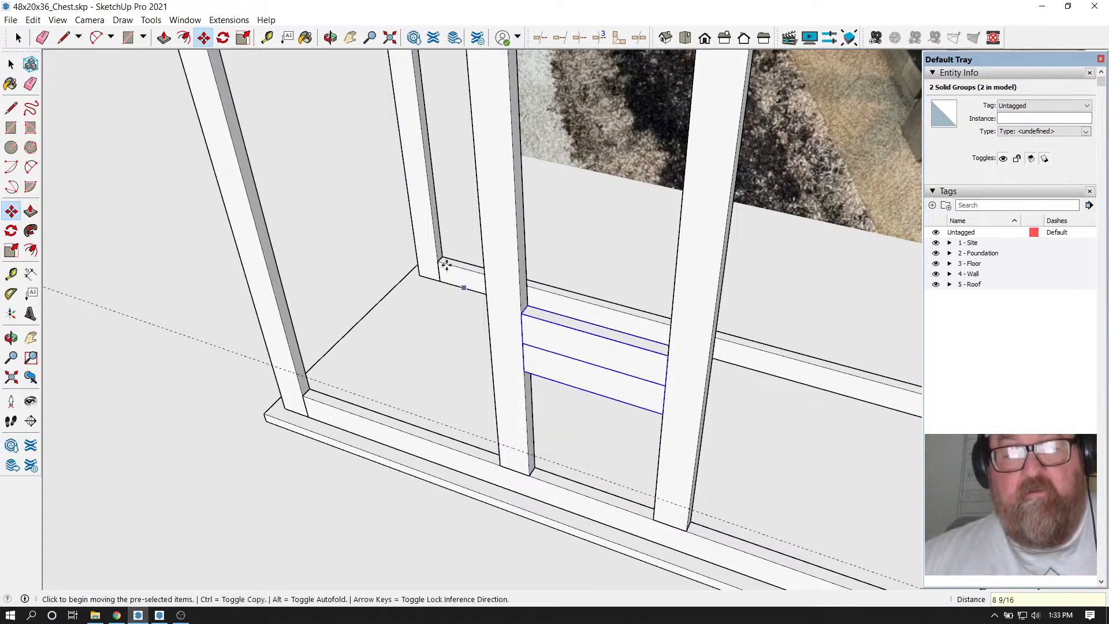
# Move only the upper short rail a further 8 9/16" up between the middle posts
pyautogui.press('space')
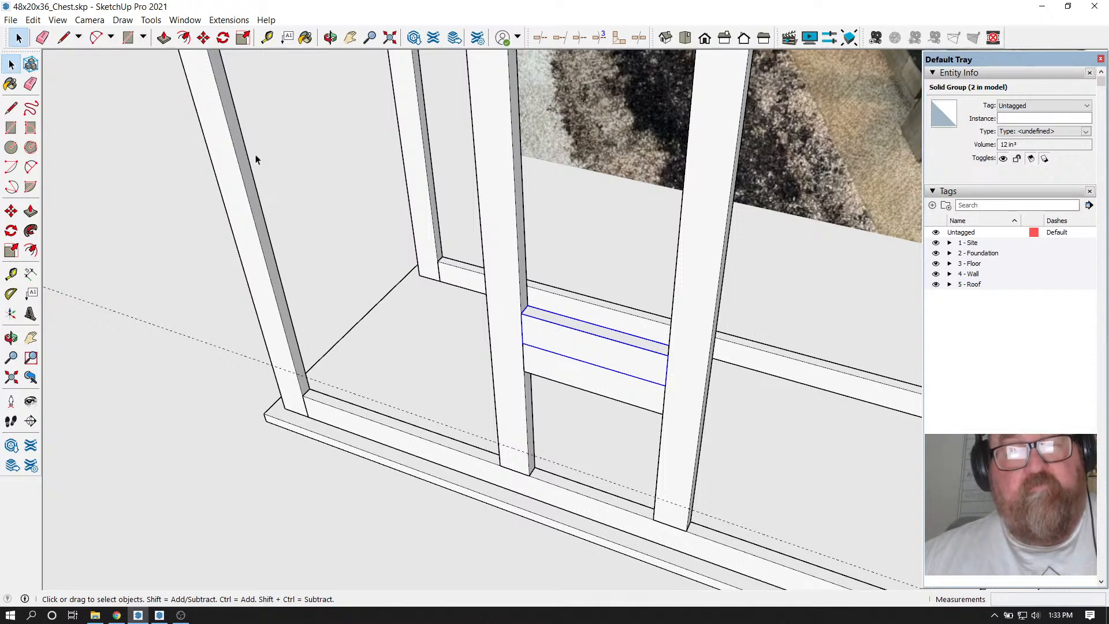
pyautogui.click(331, 38)
pyautogui.moveTo(543, 324); pyautogui.dragTo(564, 266)
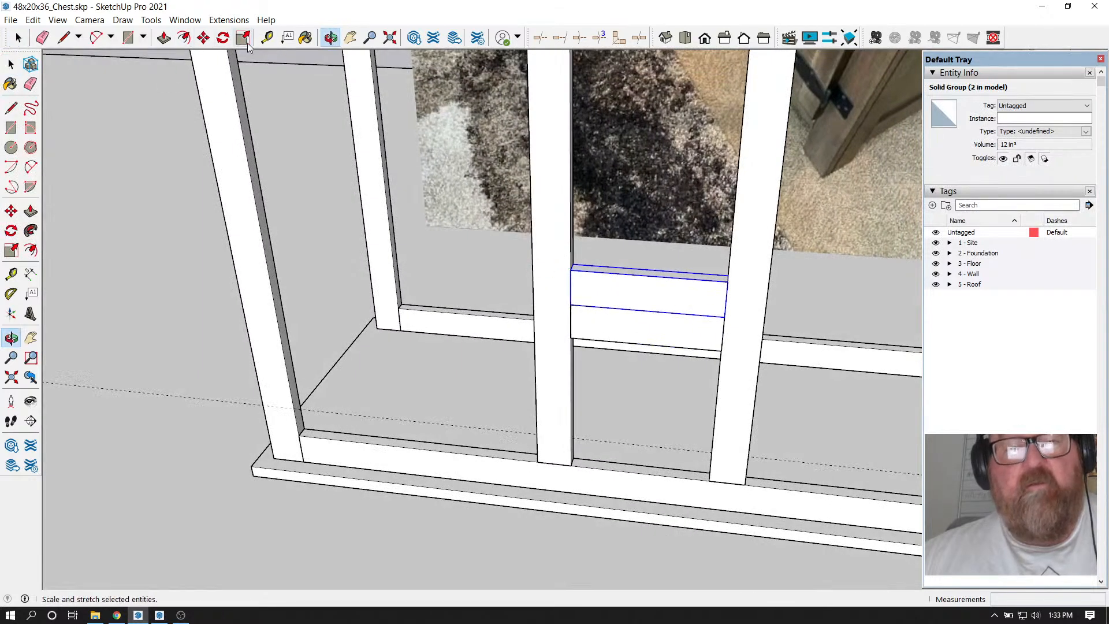
pyautogui.click(205, 38)
pyautogui.click(555, 294)
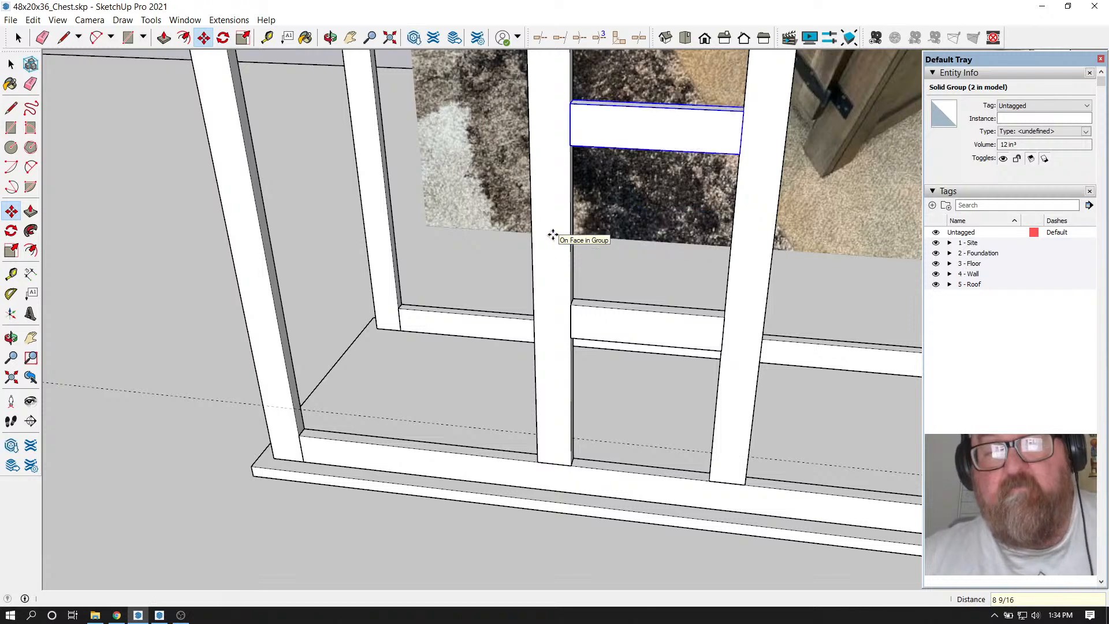
pyautogui.click(550, 234)
# Check the heights of the openings above, between and below the two short rails
pyautogui.moveTo(532, 230); pyautogui.dragTo(586, 64, button='middle')
pyautogui.scroll(2, 559, 89)
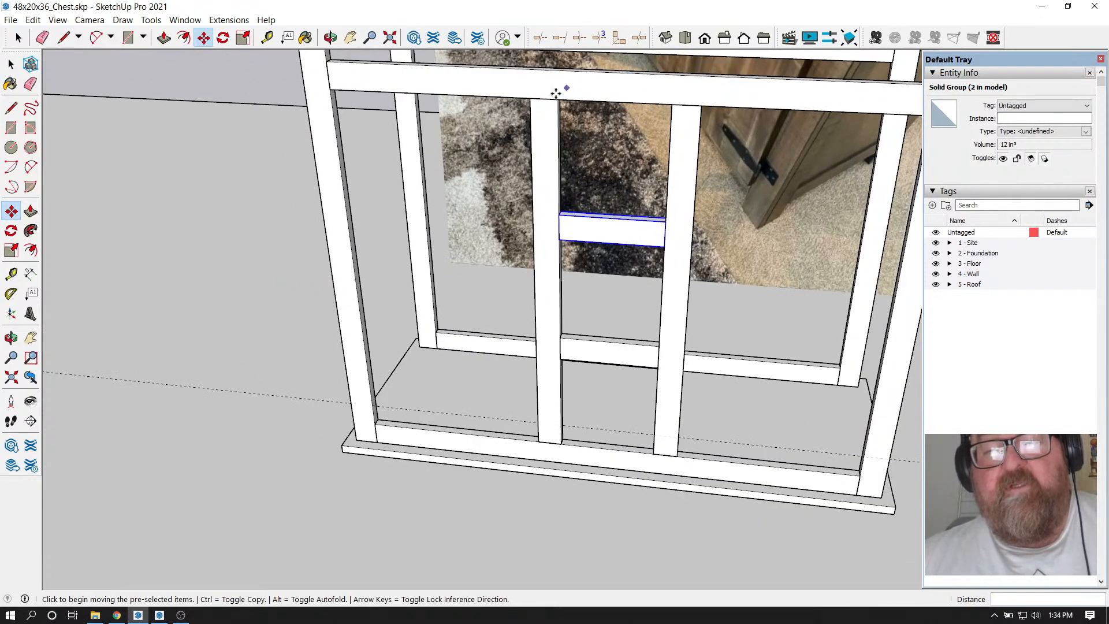
pyautogui.click(267, 37)
pyautogui.scroll(2, 577, 98)
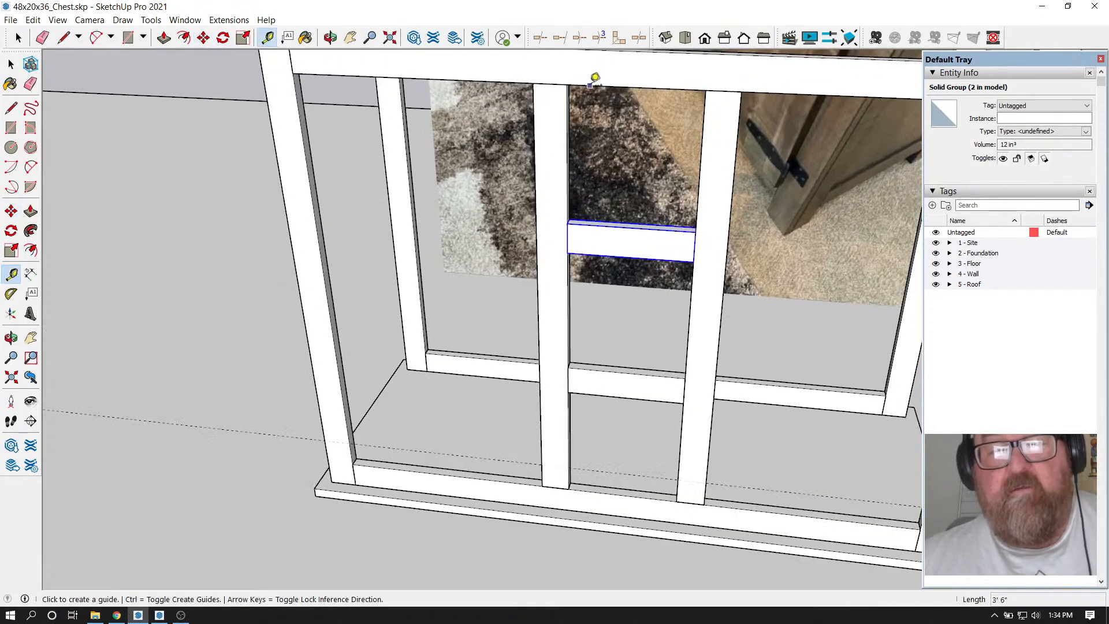
pyautogui.click(590, 85)
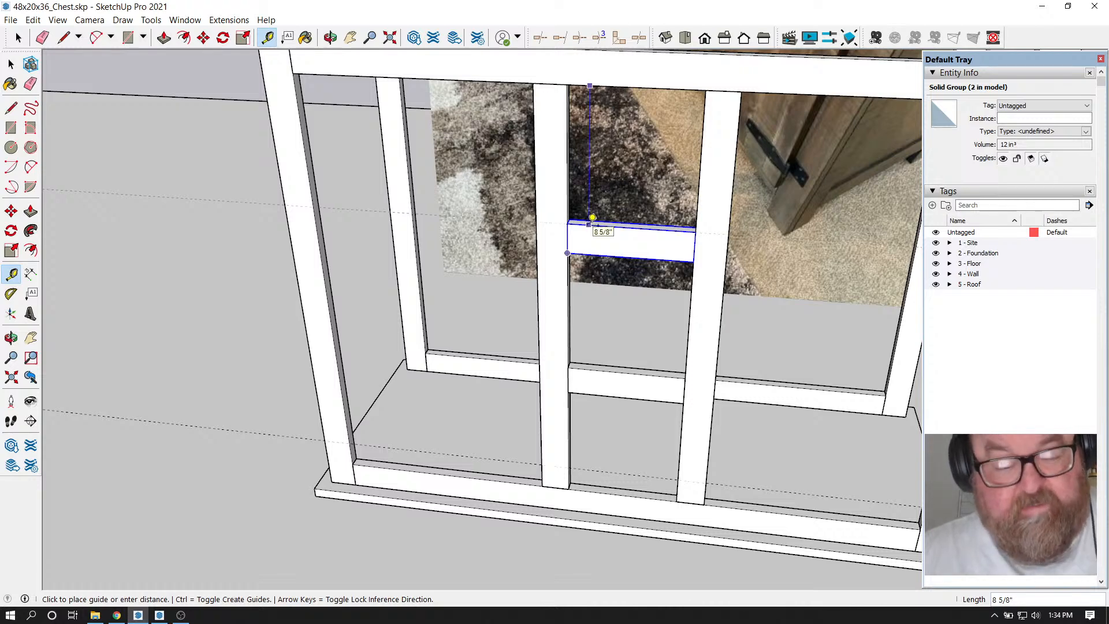
pyautogui.click(593, 217)
pyautogui.click(608, 249)
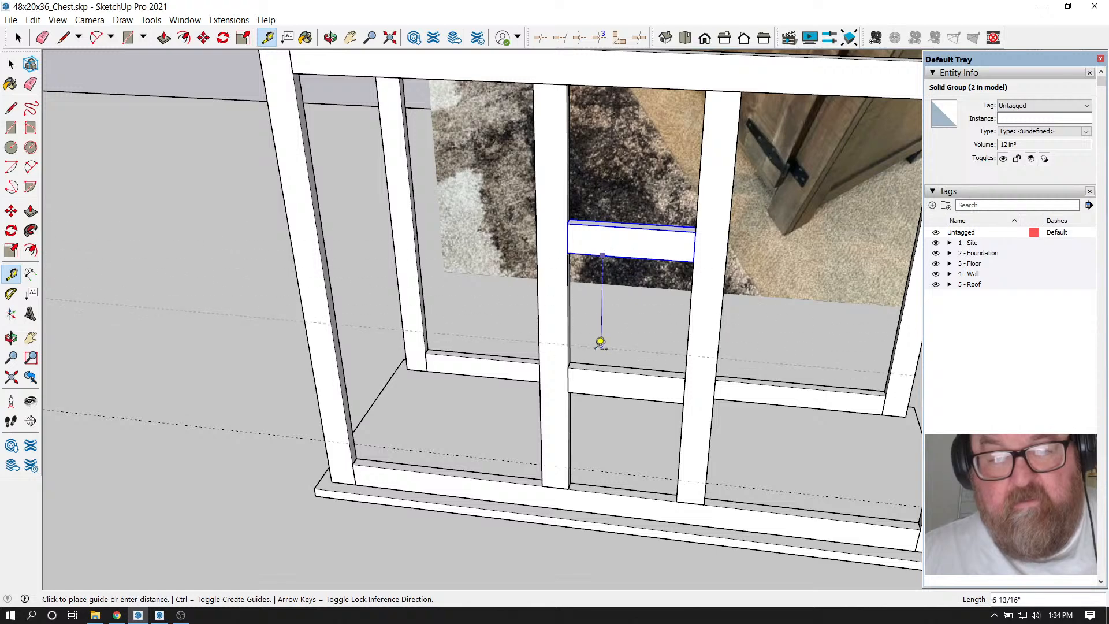
pyautogui.write('8')
pyautogui.press('Return')
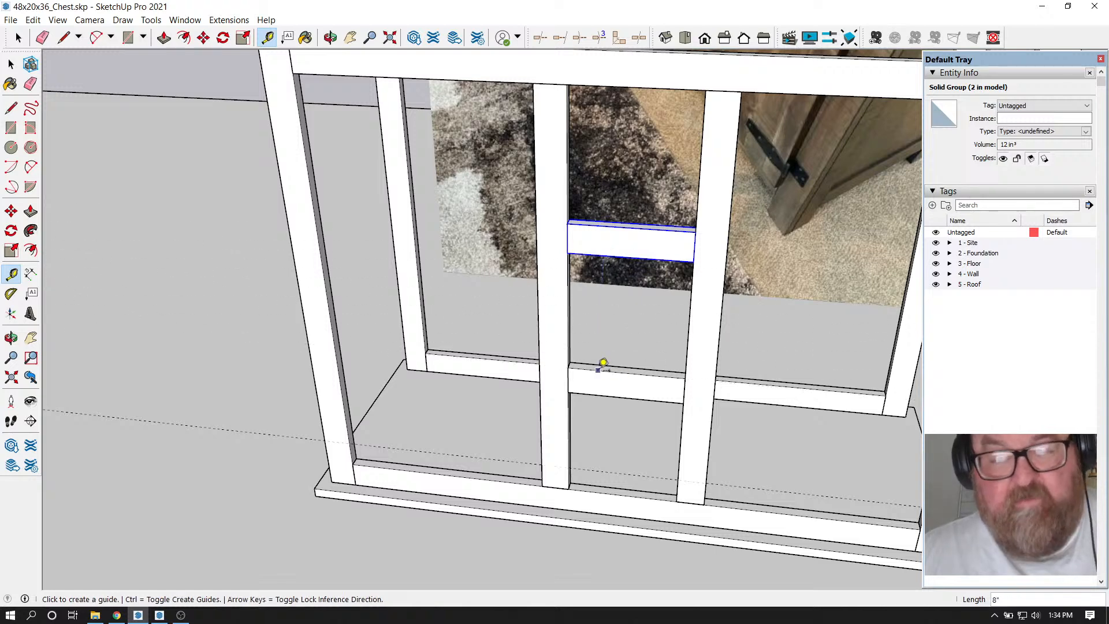
pyautogui.click(614, 396)
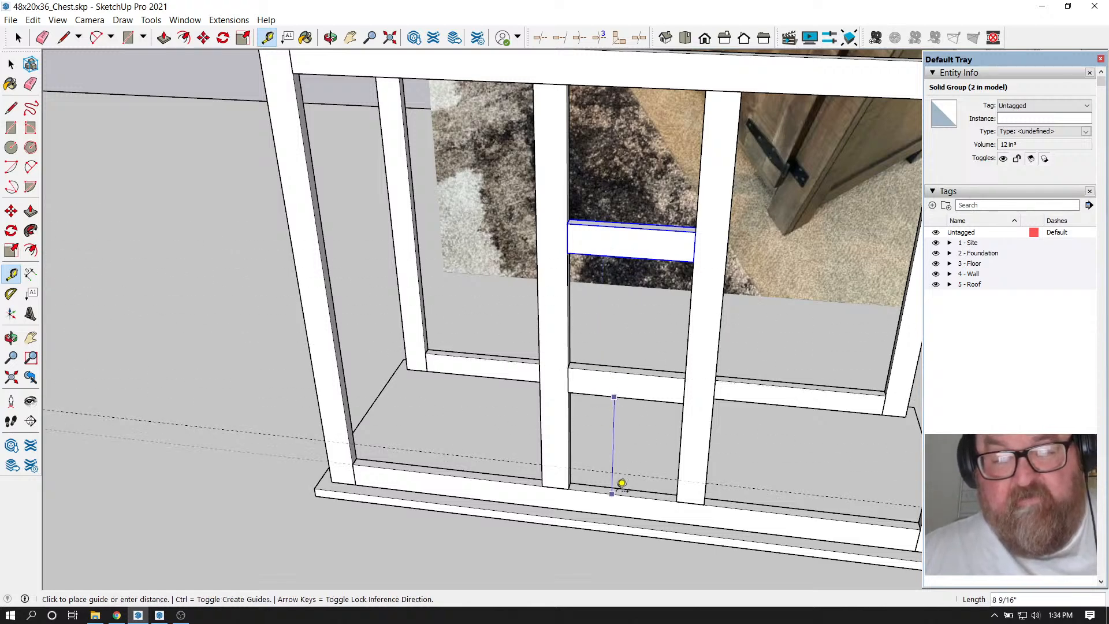
pyautogui.press('Escape')
pyautogui.scroll(-3, 612, 524)
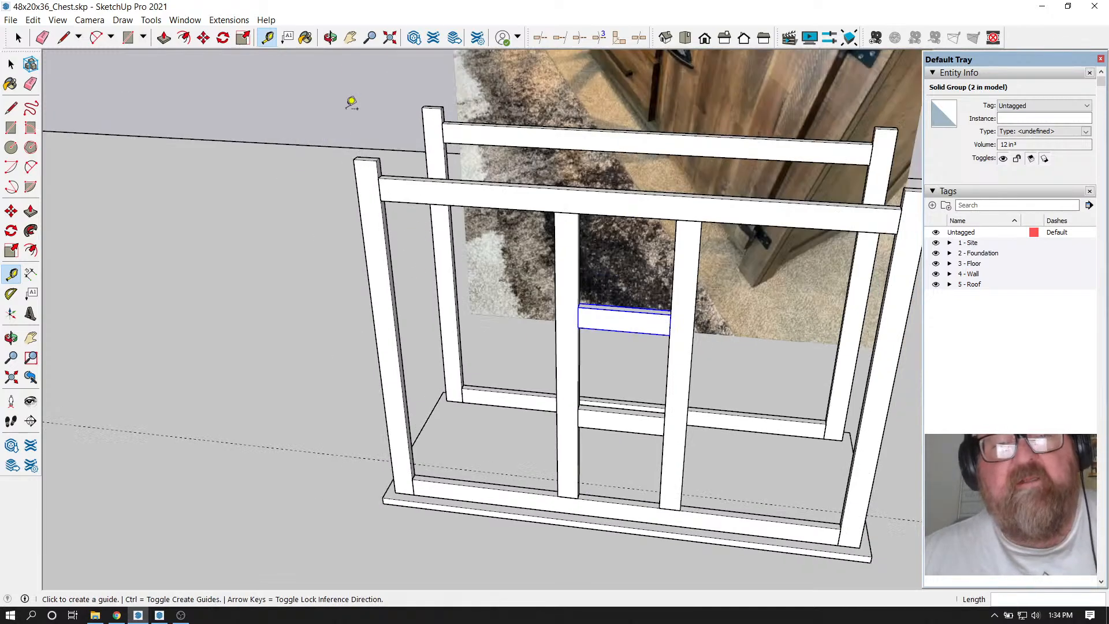
# Examine the chest's side panel and corner post in the reference photo and compare them with the frame's open end
pyautogui.click(331, 39)
pyautogui.moveTo(545, 352); pyautogui.dragTo(635, 519)
pyautogui.scroll(-3, 439, 447)
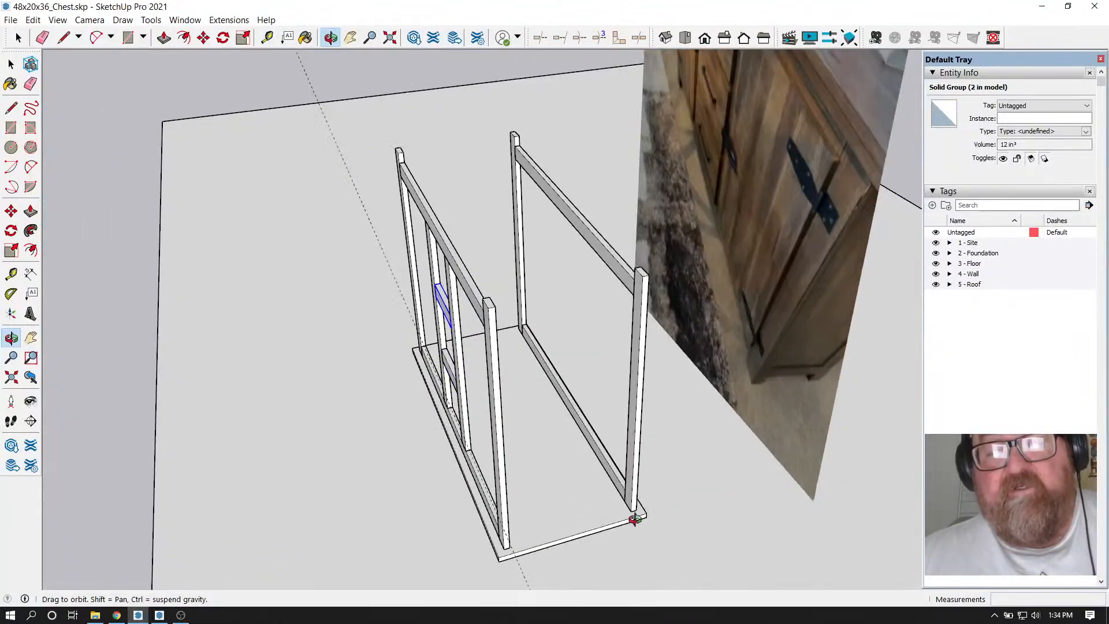
pyautogui.moveTo(577, 541); pyautogui.dragTo(727, 486)
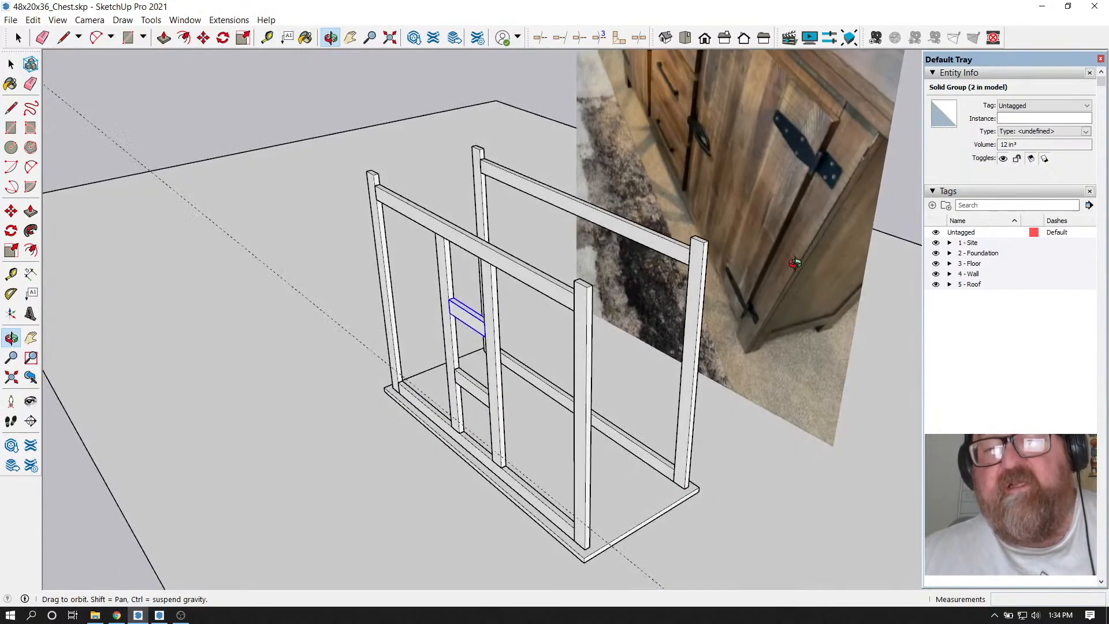
pyautogui.scroll(5, 825, 269)
pyautogui.scroll(3, 825, 269)
pyautogui.moveTo(825, 269); pyautogui.dragTo(682, 412)
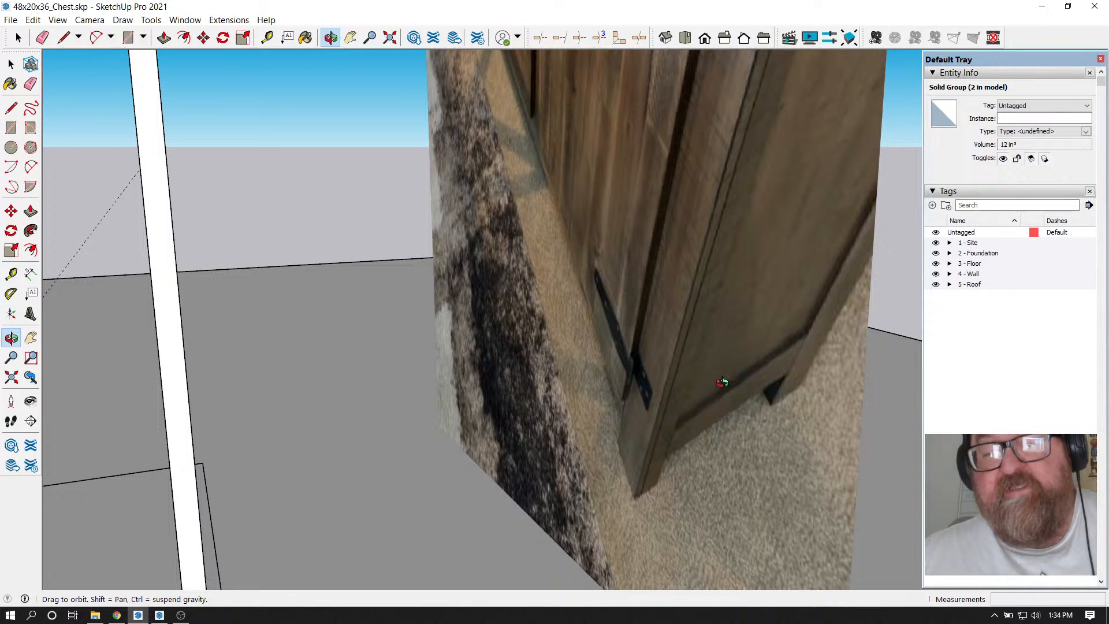
pyautogui.moveTo(718, 376); pyautogui.dragTo(727, 233)
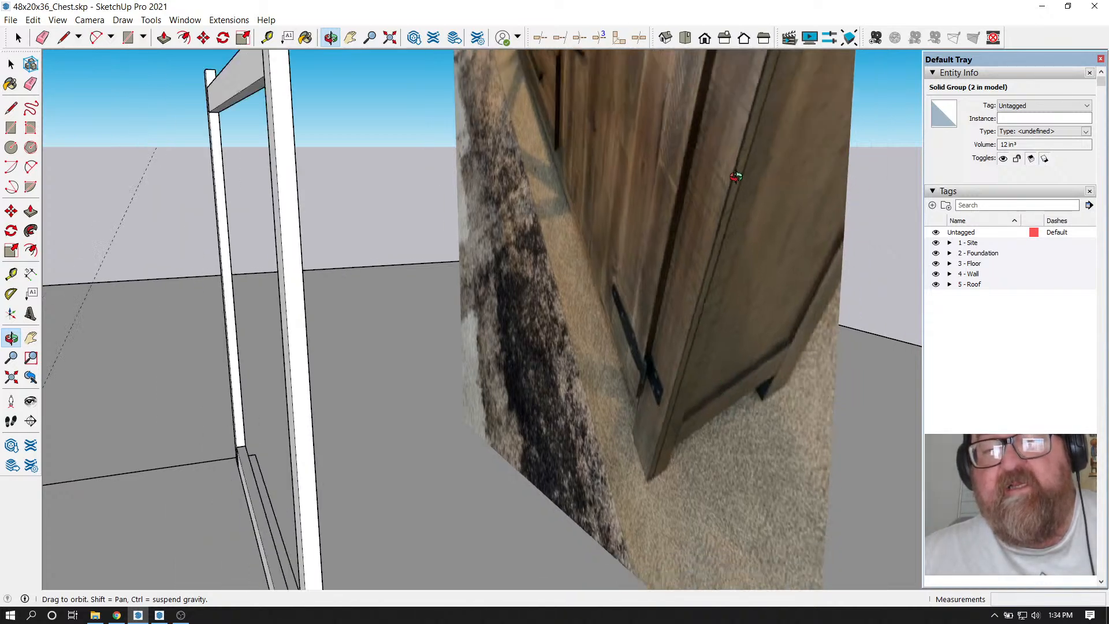
pyautogui.scroll(-4, 751, 181)
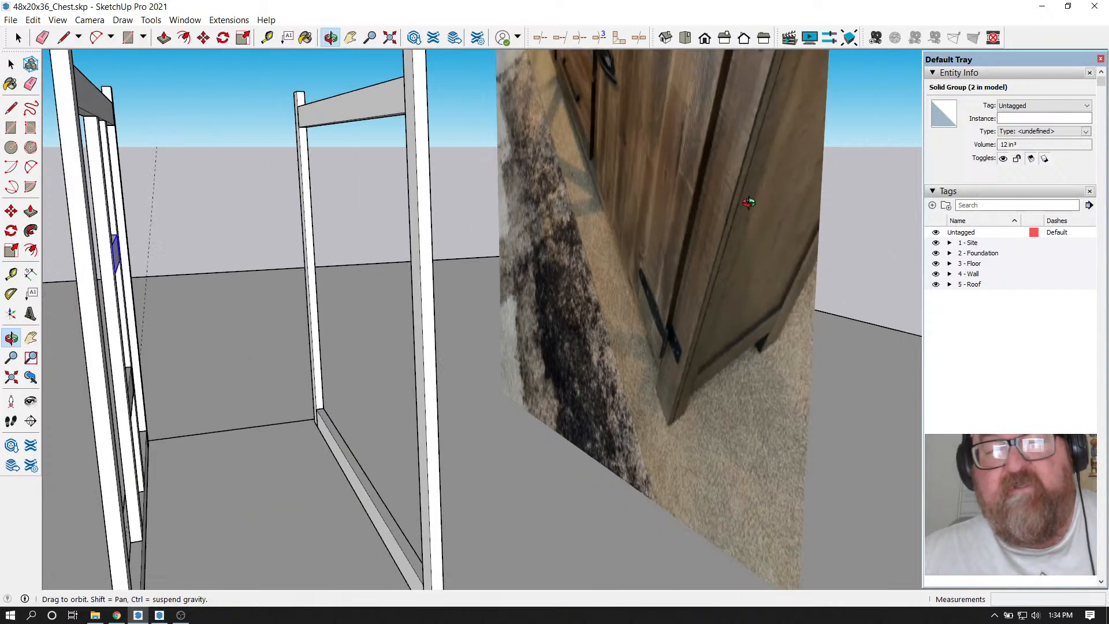
pyautogui.scroll(-4, 506, 451)
pyautogui.moveTo(475, 477); pyautogui.dragTo(440, 546)
pyautogui.scroll(3, 384, 483)
pyautogui.scroll(3, 416, 470)
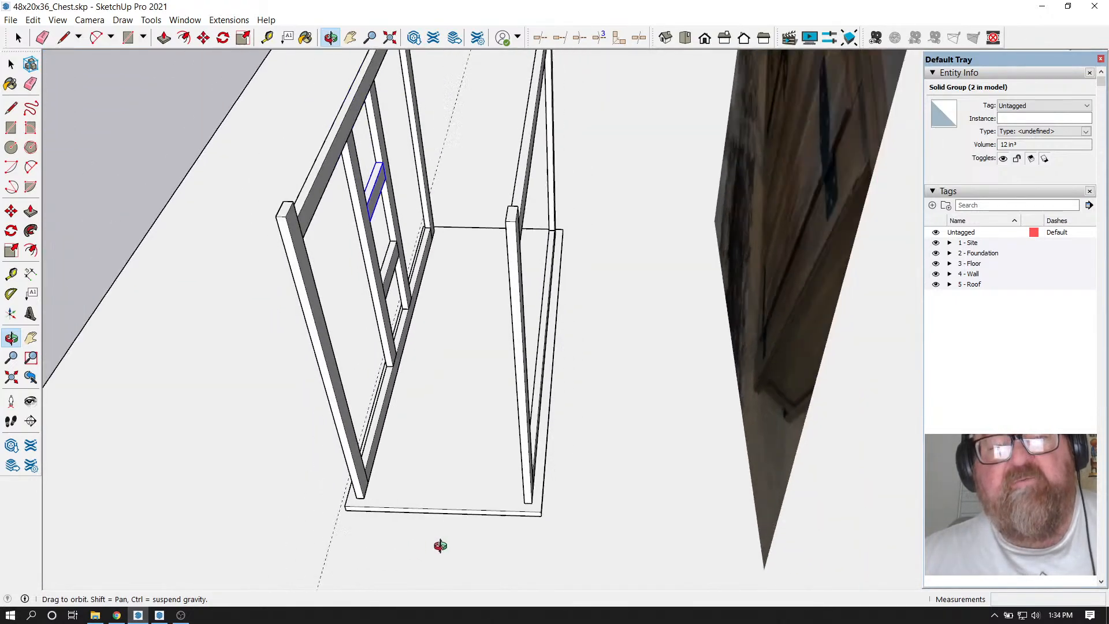
pyautogui.click(11, 64)
pyautogui.scroll(3, 304, 302)
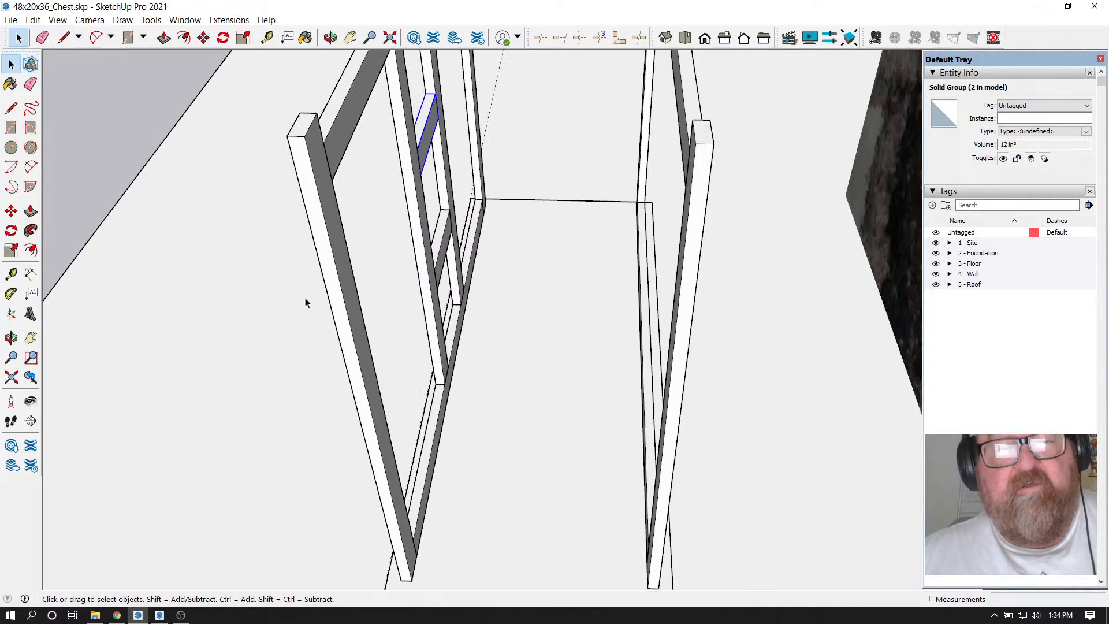
pyautogui.scroll(-4, 333, 275)
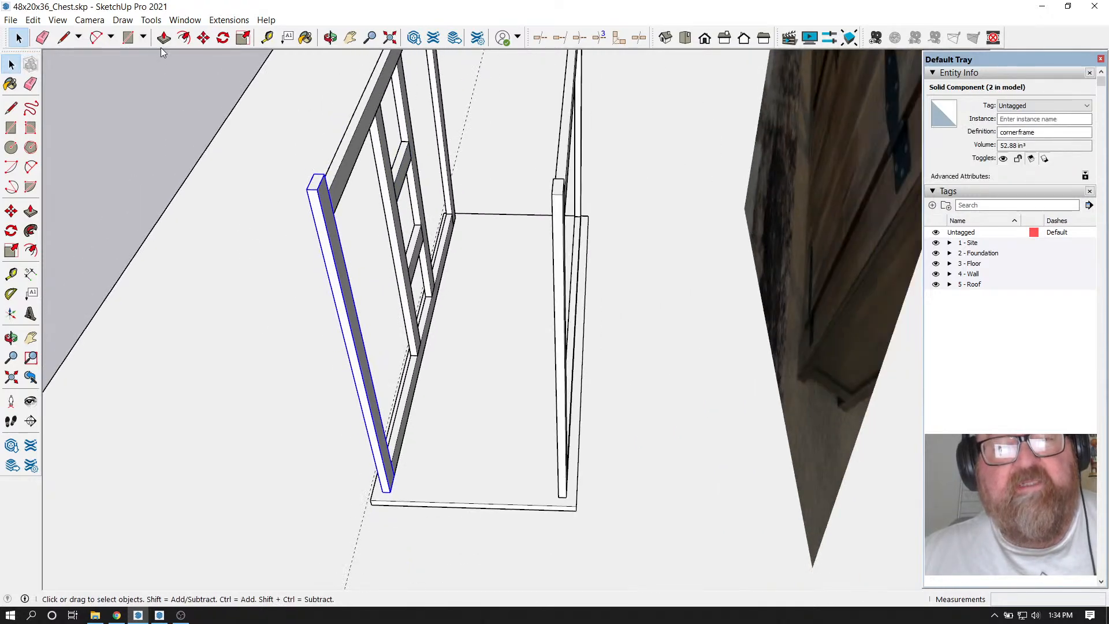
pyautogui.click(163, 37)
pyautogui.click(203, 37)
pyautogui.scroll(3, 303, 416)
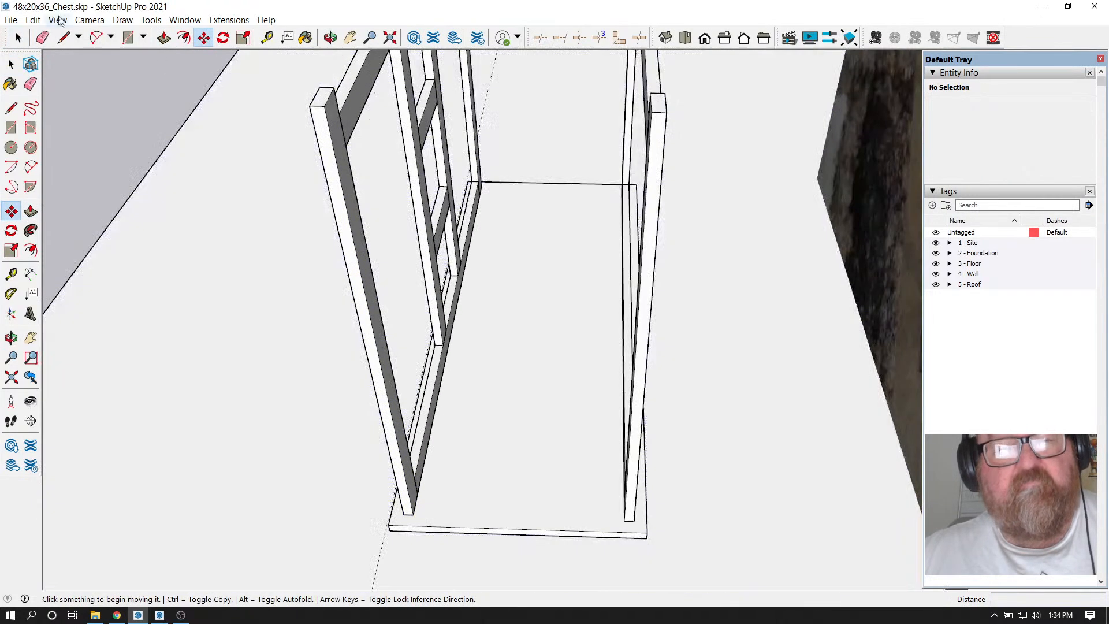
# Copy the front corner post at the open end of the frame to a spot about 2 1/2" beside it
pyautogui.press('space')
pyautogui.click(327, 123)
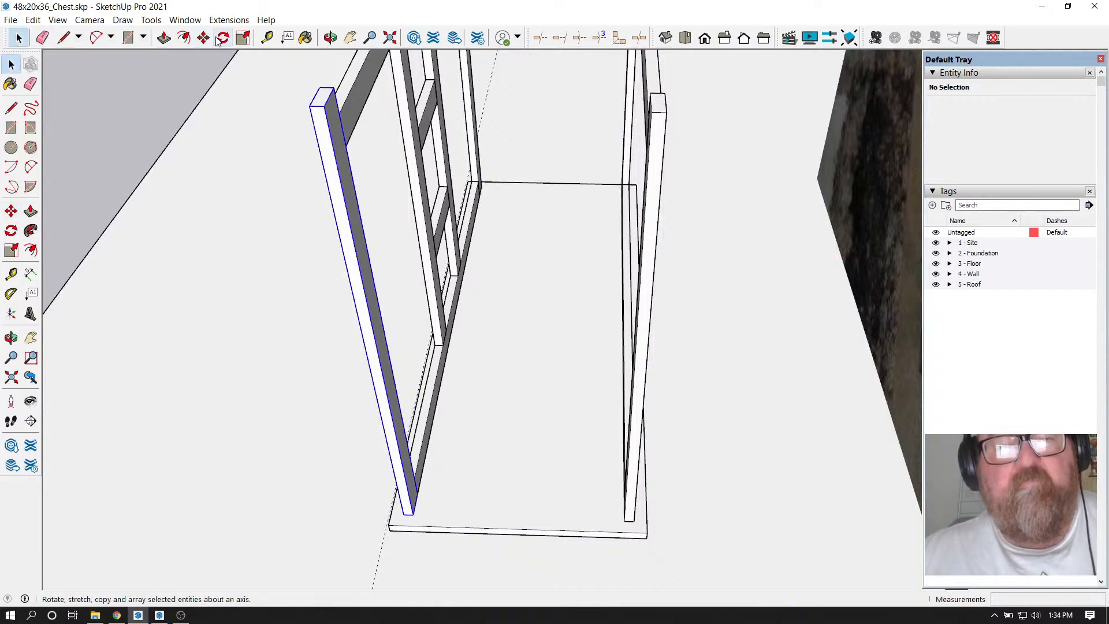
pyautogui.press('m')
pyautogui.scroll(4, 421, 379)
pyautogui.scroll(-3, 473, 388)
pyautogui.scroll(3, 468, 528)
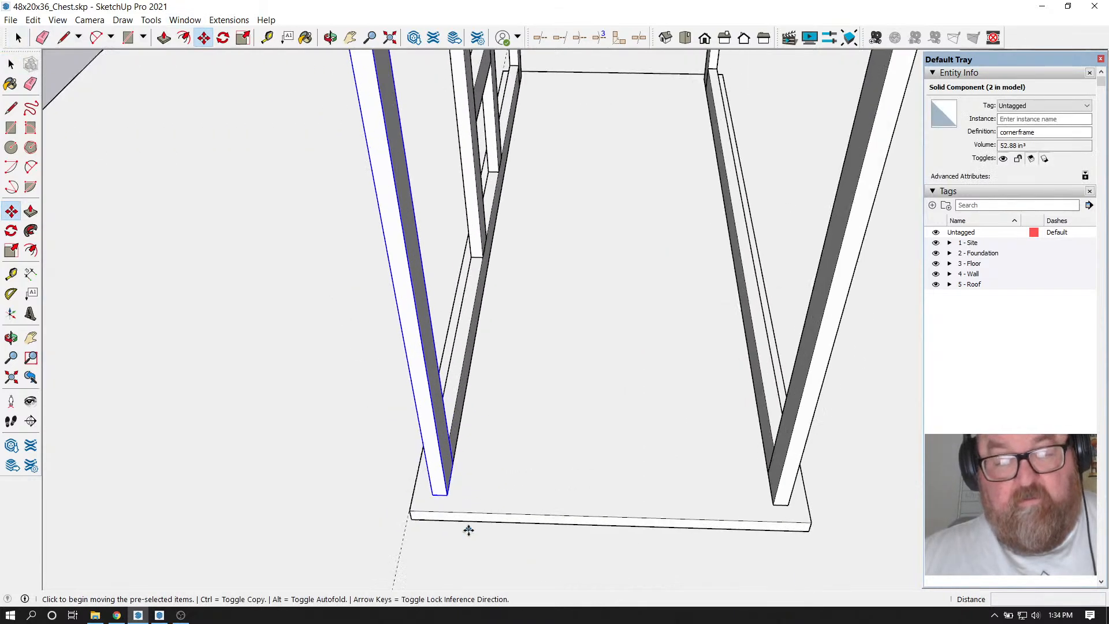
pyautogui.click(426, 490)
pyautogui.press('ctrl')
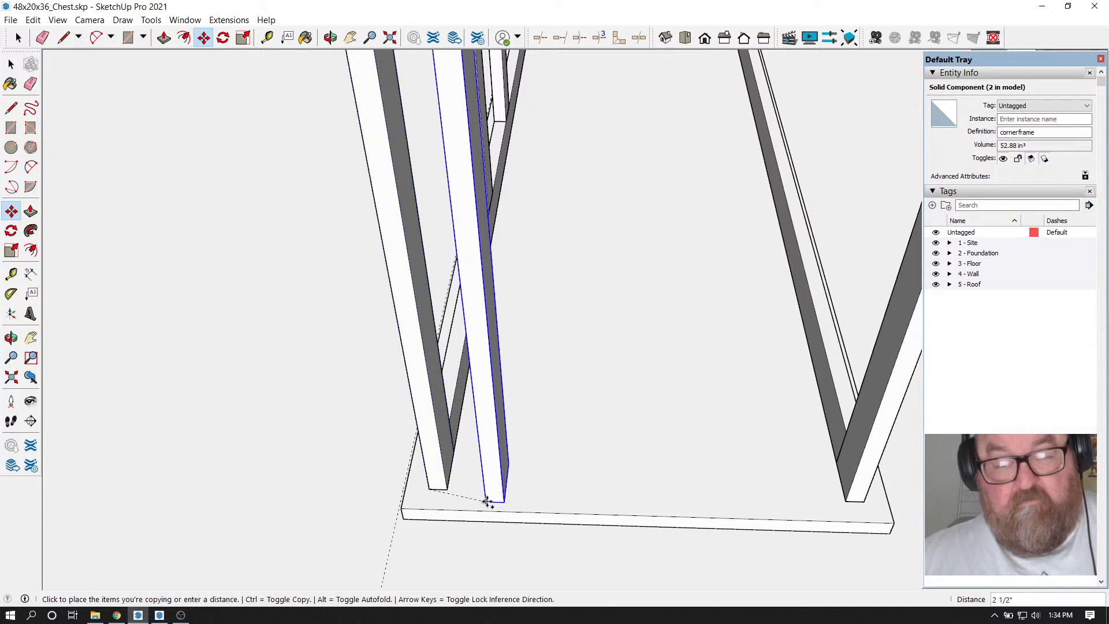
pyautogui.click(493, 507)
# Rotate the copied corner post 90 degrees about the vertical axis so its wide face lies along the chest's side
pyautogui.scroll(2, 493, 507)
pyautogui.click(223, 38)
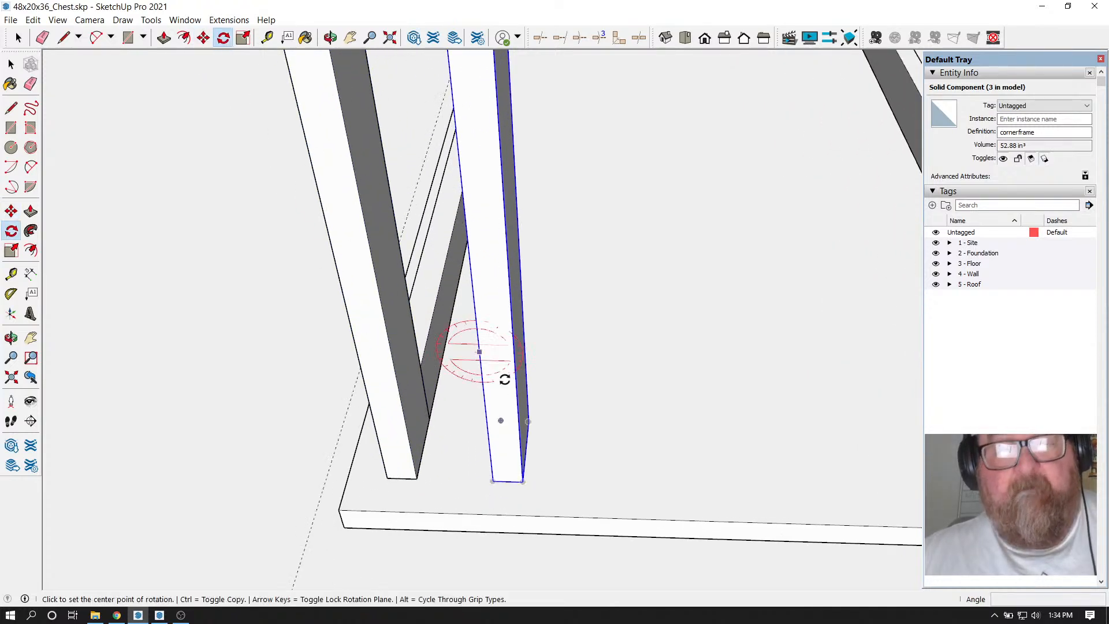
pyautogui.click(610, 459)
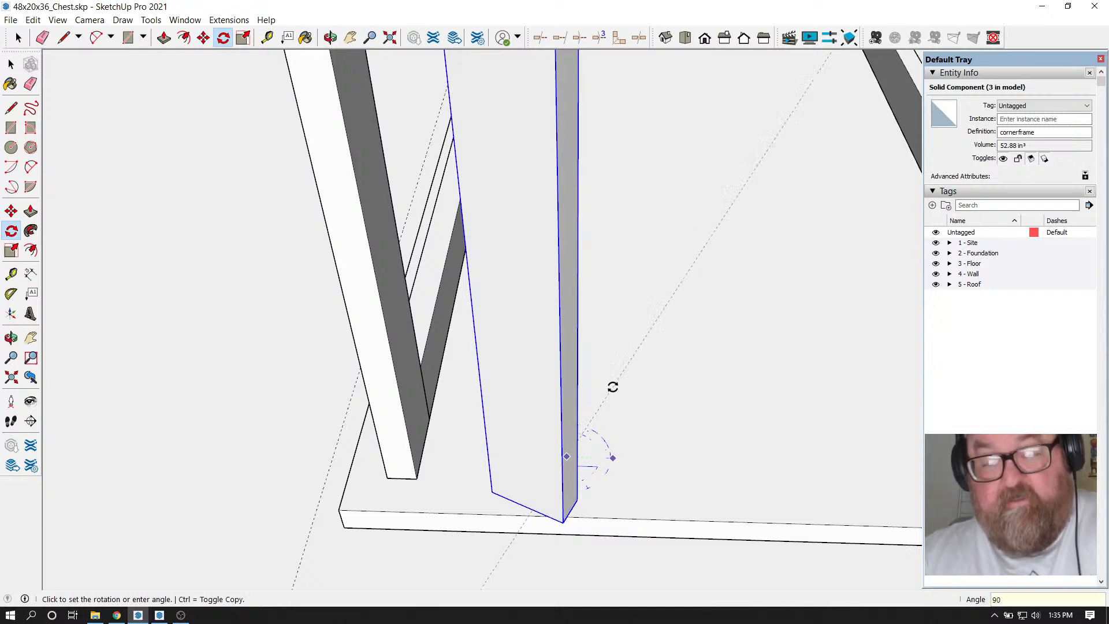
pyautogui.press('Return')
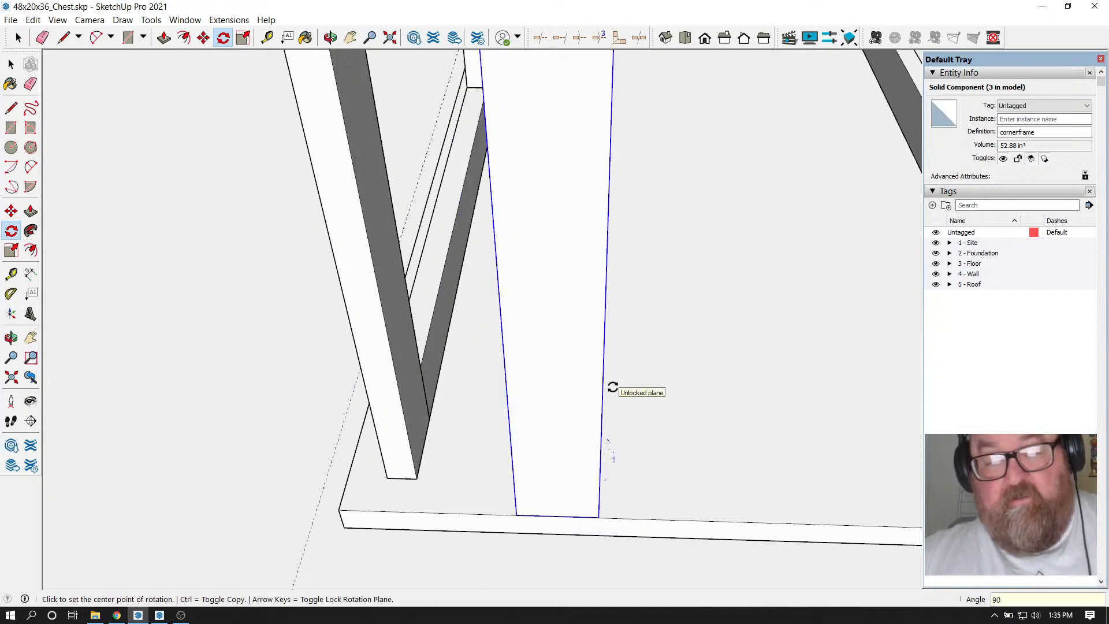
# Move the rotated post by its bottom corner so it butts against the inner bottom corner of the front corner post
pyautogui.click(203, 38)
pyautogui.click(515, 516)
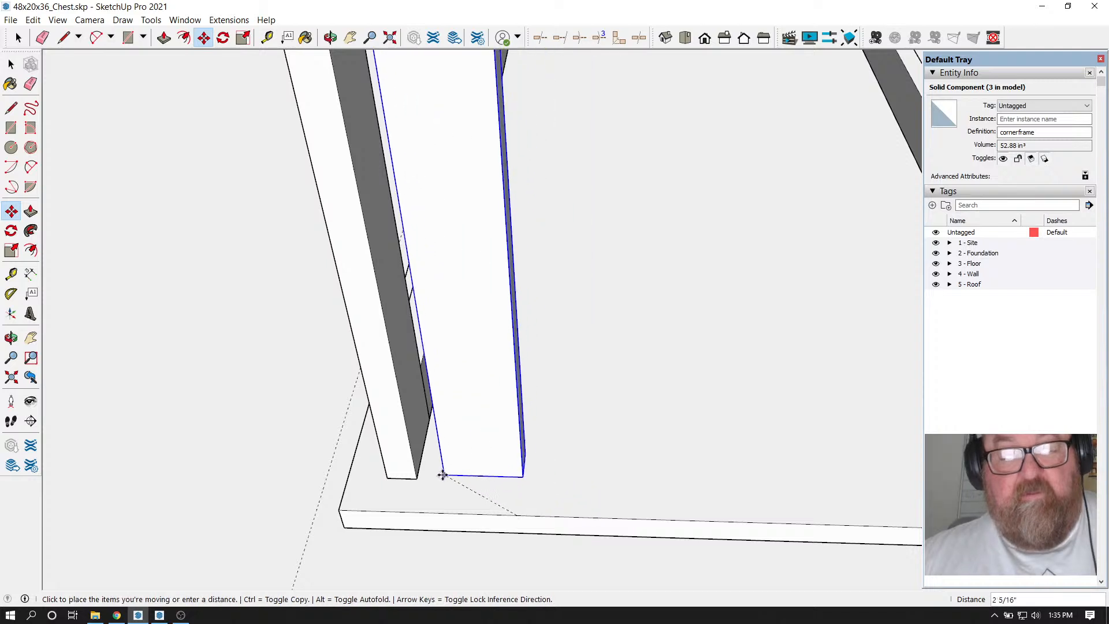
pyautogui.click(408, 476)
# Set the side post back 1/8" from the outer face of the front corner post, toward the inside of the chest
pyautogui.scroll(2, 433, 492)
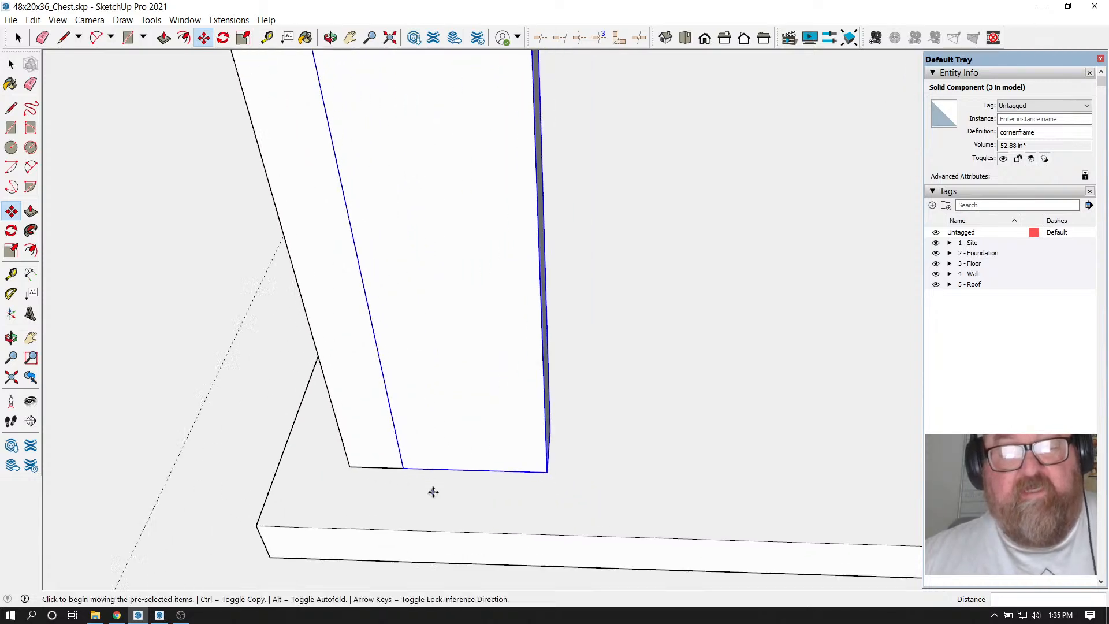
pyautogui.click(403, 469)
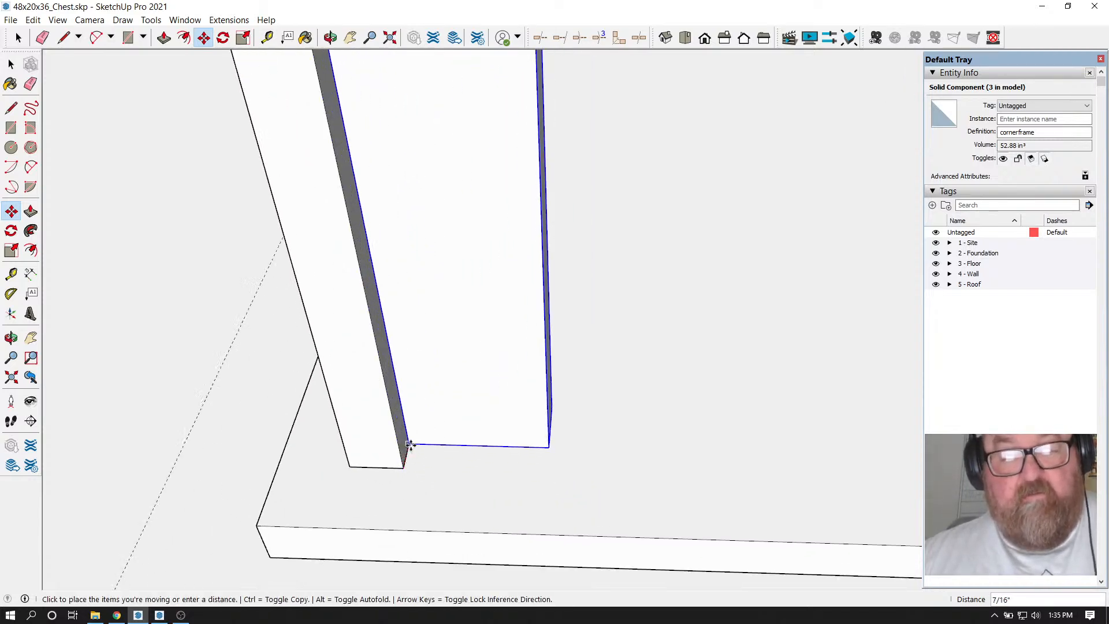
pyautogui.write('1/')
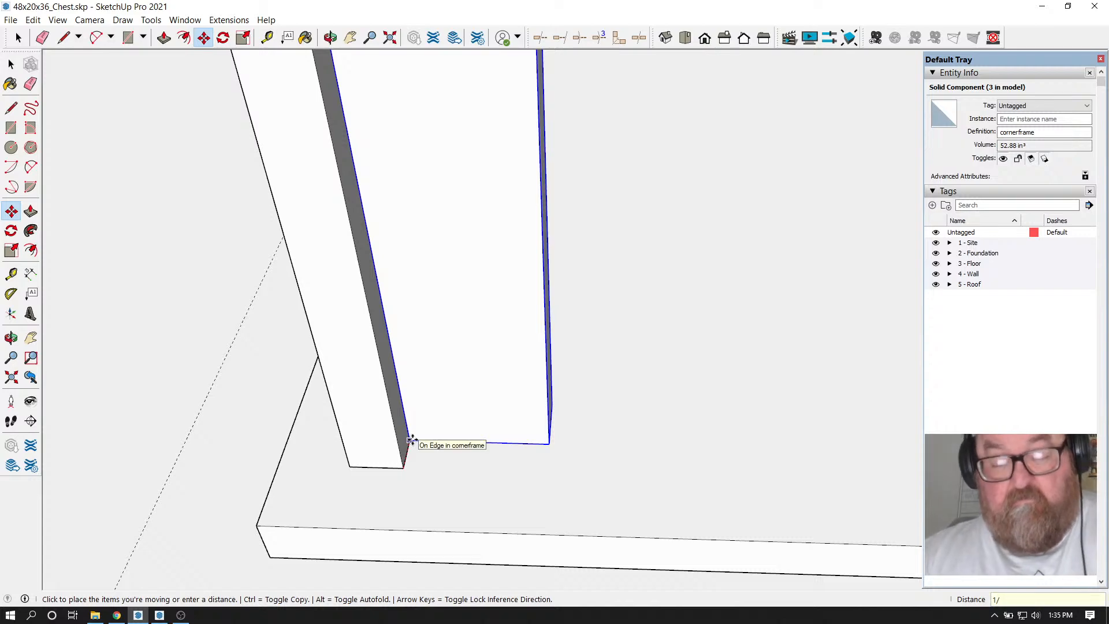
pyautogui.write('8')
pyautogui.press('Return')
pyautogui.scroll(-4, 412, 440)
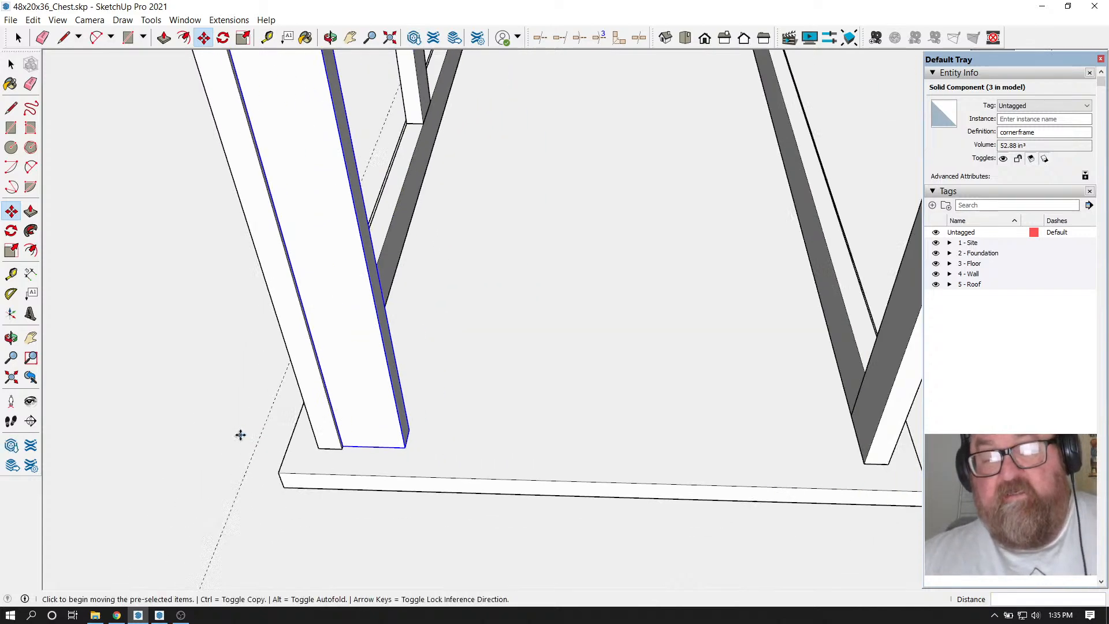
pyautogui.scroll(4, 695, 466)
pyautogui.scroll(-6, 510, 505)
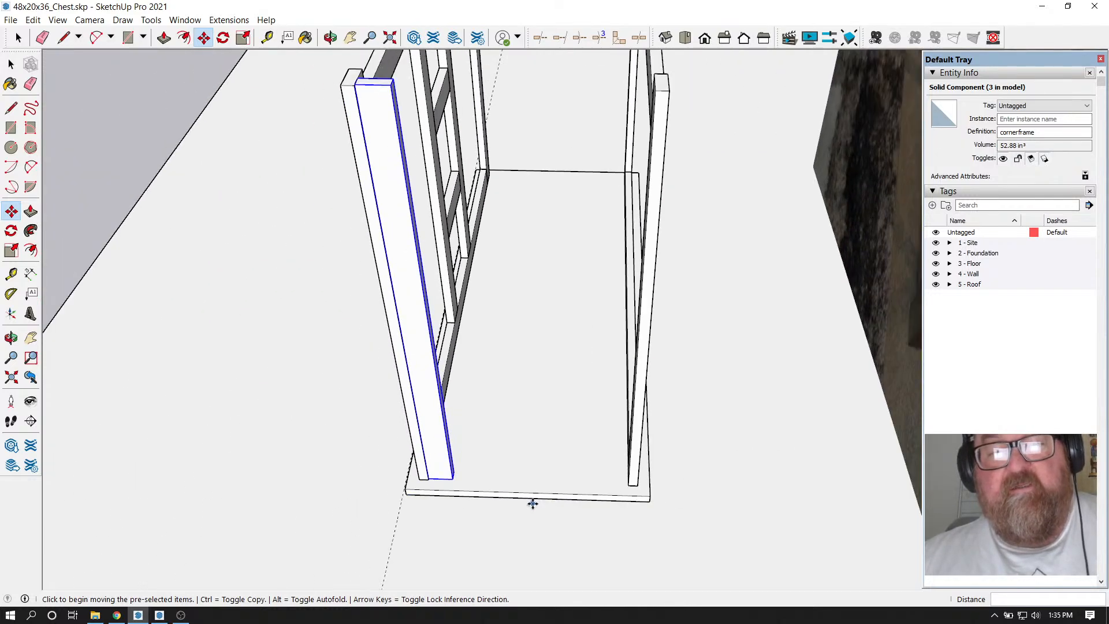
# Copy the side post straight across the open end so it butts against the inner face of the opposite corner post, keeping the same setback
pyautogui.scroll(5, 527, 498)
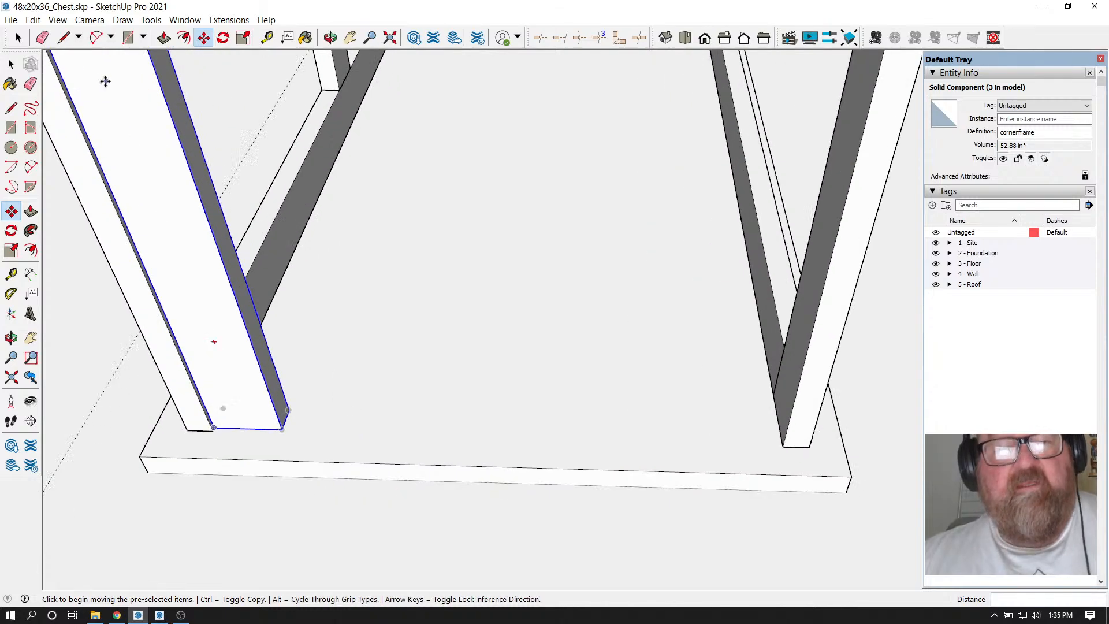
pyautogui.press('ctrl')
pyautogui.click(286, 421)
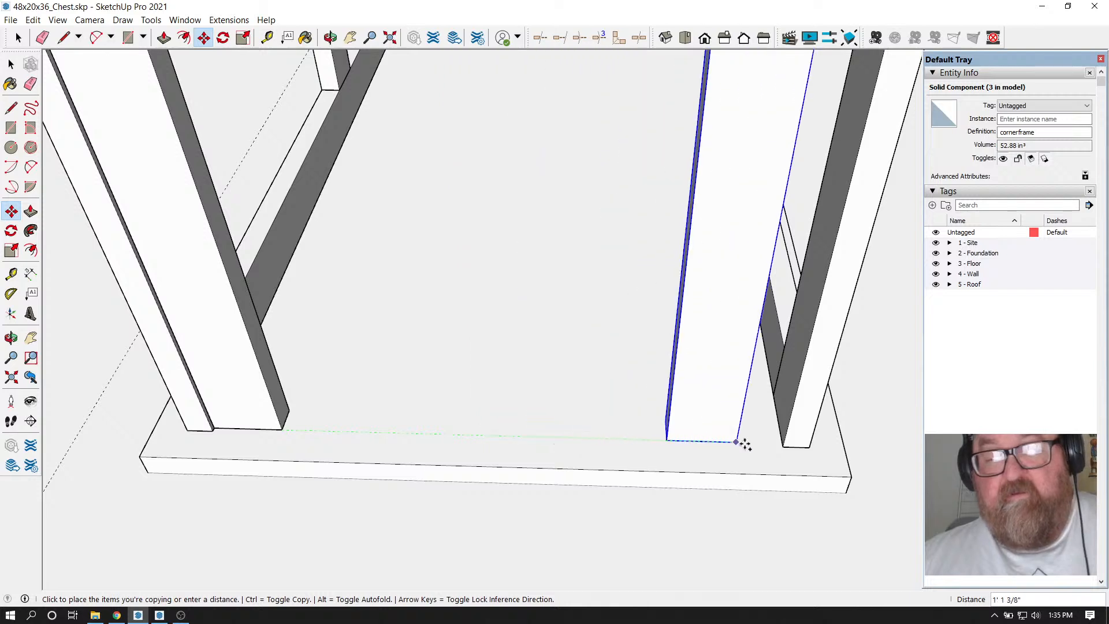
pyautogui.scroll(4, 778, 445)
pyautogui.scroll(2, 775, 444)
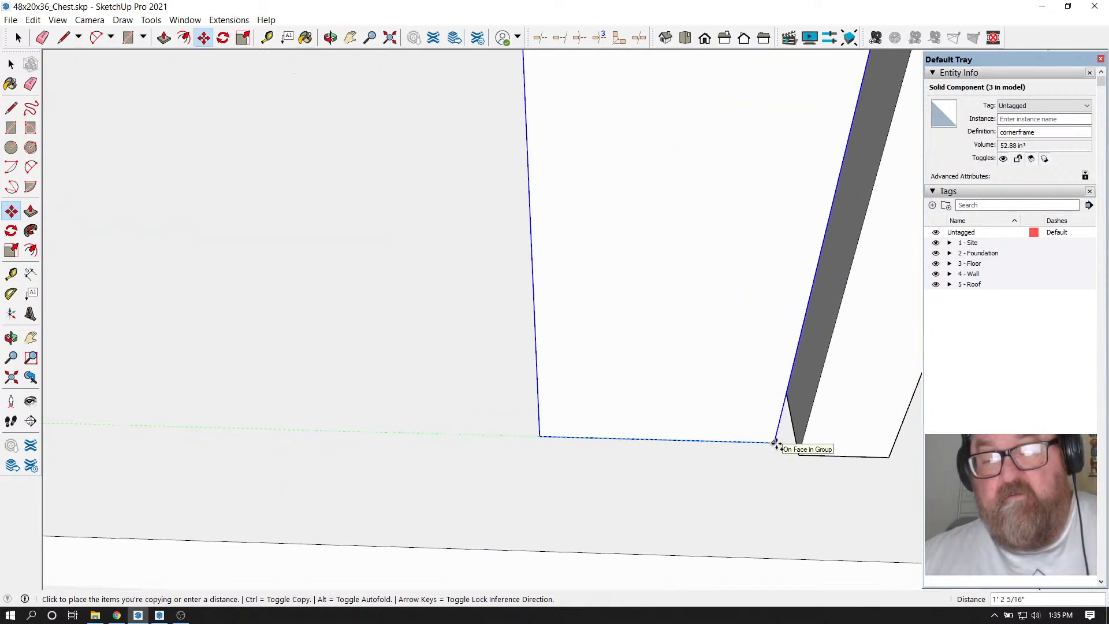
pyautogui.click(797, 445)
pyautogui.scroll(-1, 687, 517)
pyautogui.scroll(-6, 687, 517)
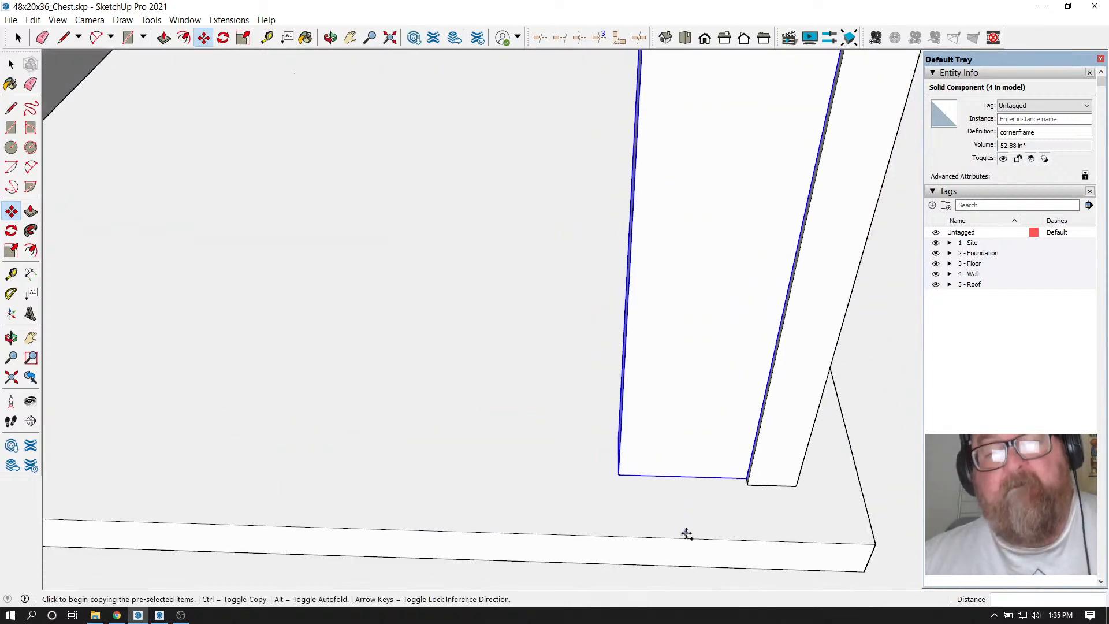
pyautogui.scroll(-5, 621, 527)
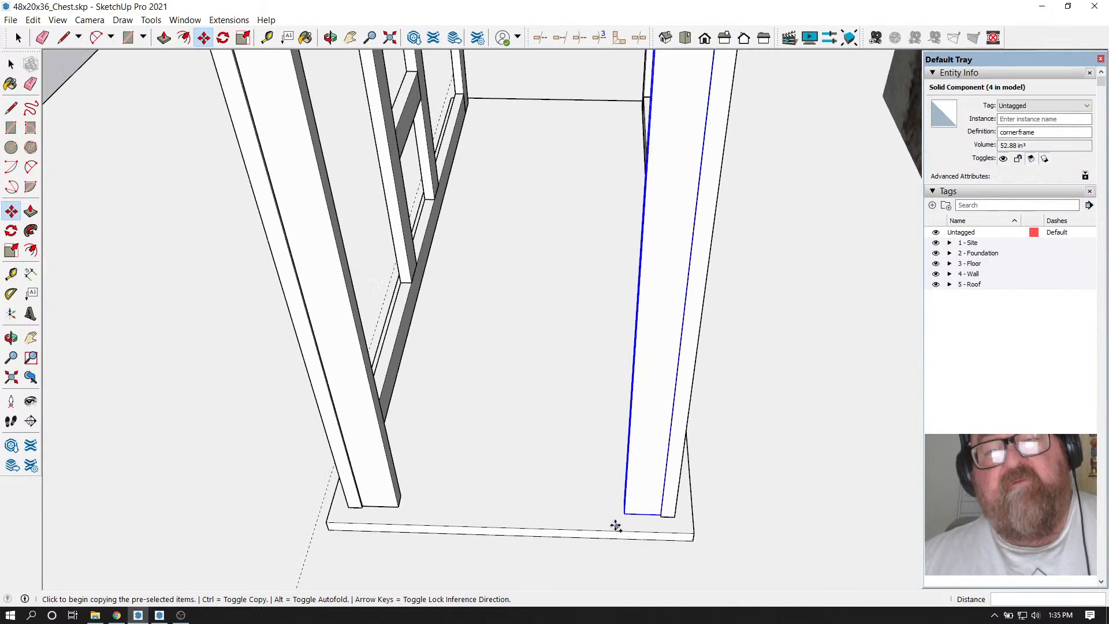
pyautogui.scroll(3, 494, 527)
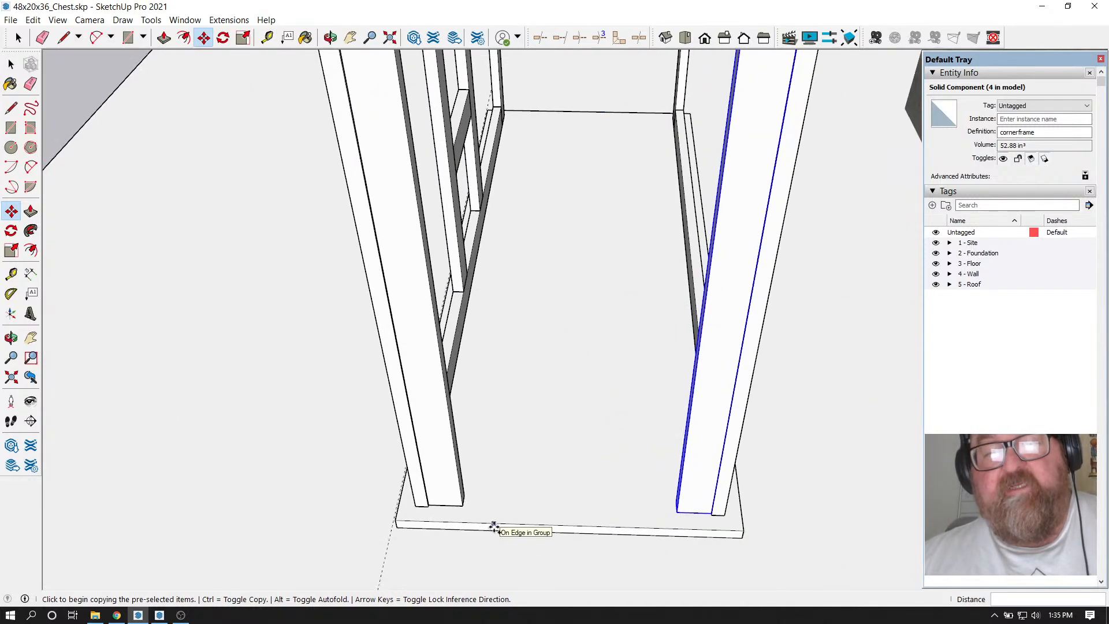
pyautogui.scroll(-2, 425, 485)
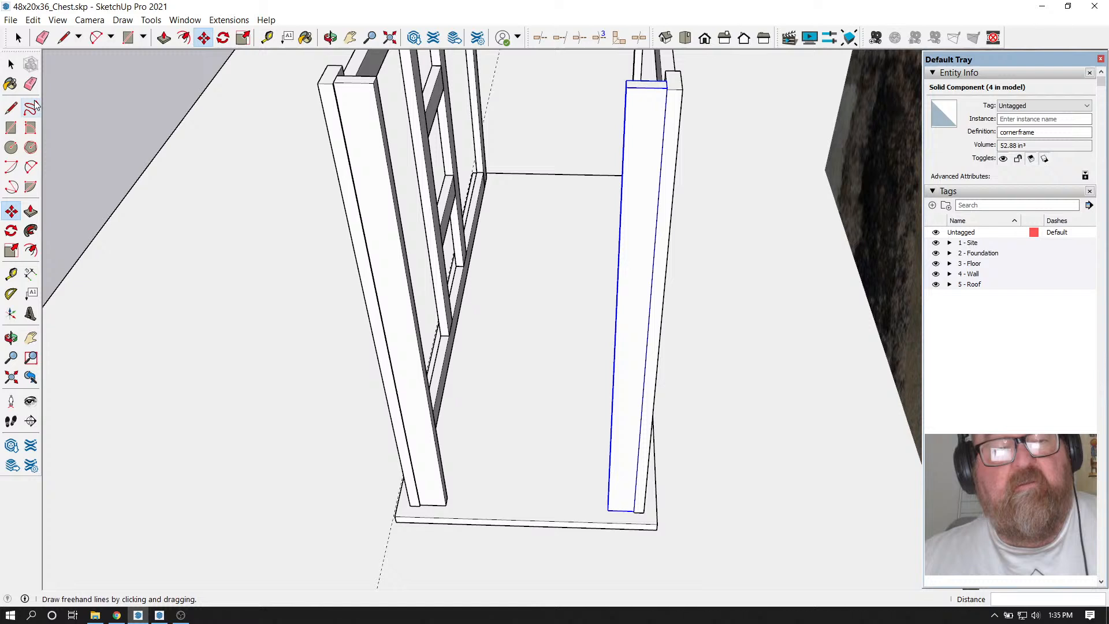
# Copy the lower short rail between the middle posts to the end edge of the base, between the two side posts
pyautogui.click(18, 37)
pyautogui.click(445, 210)
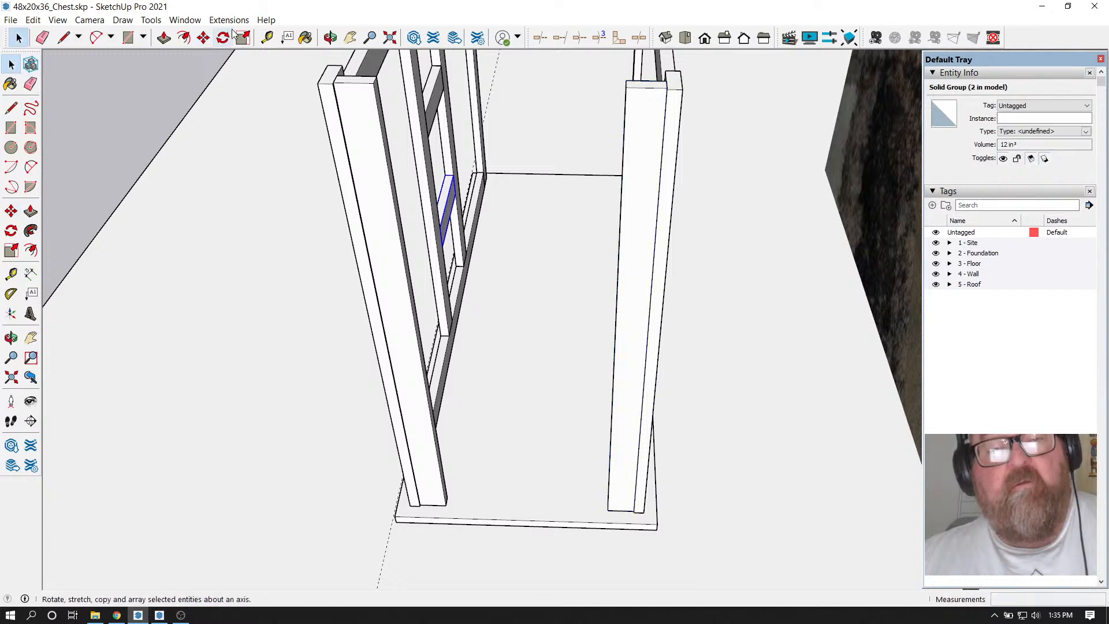
pyautogui.press('m')
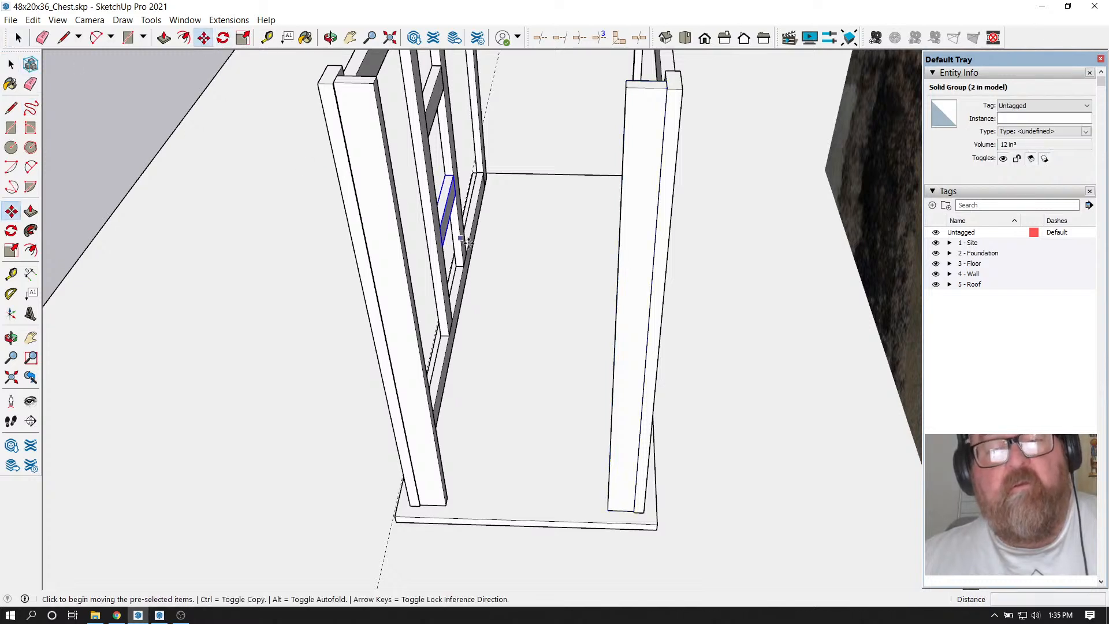
pyautogui.click(440, 227)
pyautogui.press('ctrl')
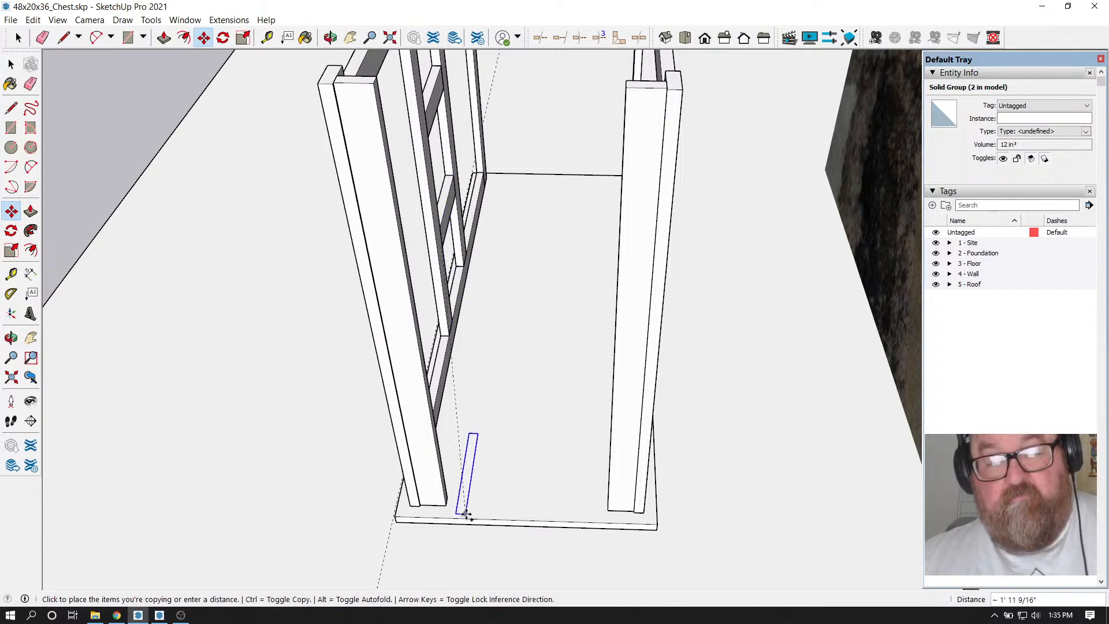
pyautogui.click(461, 523)
pyautogui.scroll(6, 462, 529)
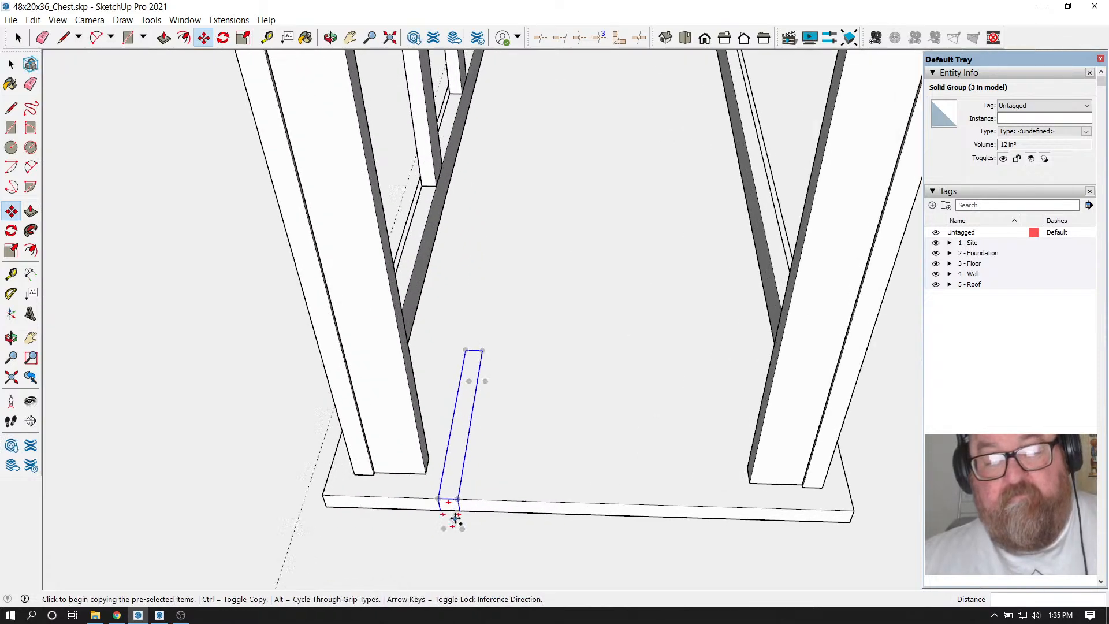
# Rotate the copied short rail 90 degrees about the vertical axis so it runs across the open end
pyautogui.click(223, 39)
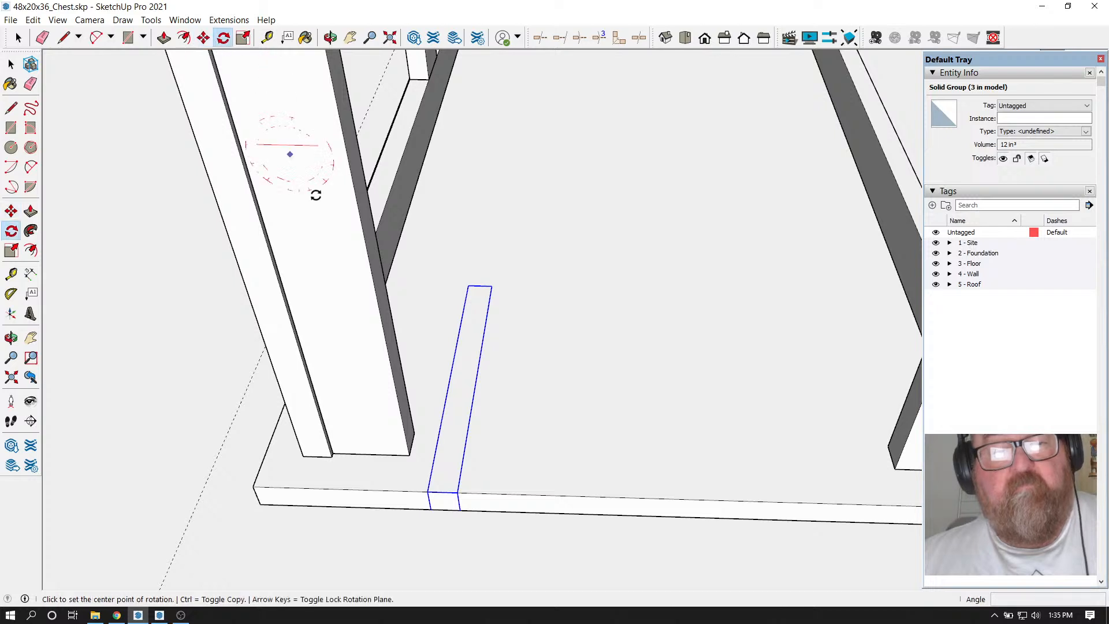
pyautogui.click(512, 450)
pyautogui.click(543, 451)
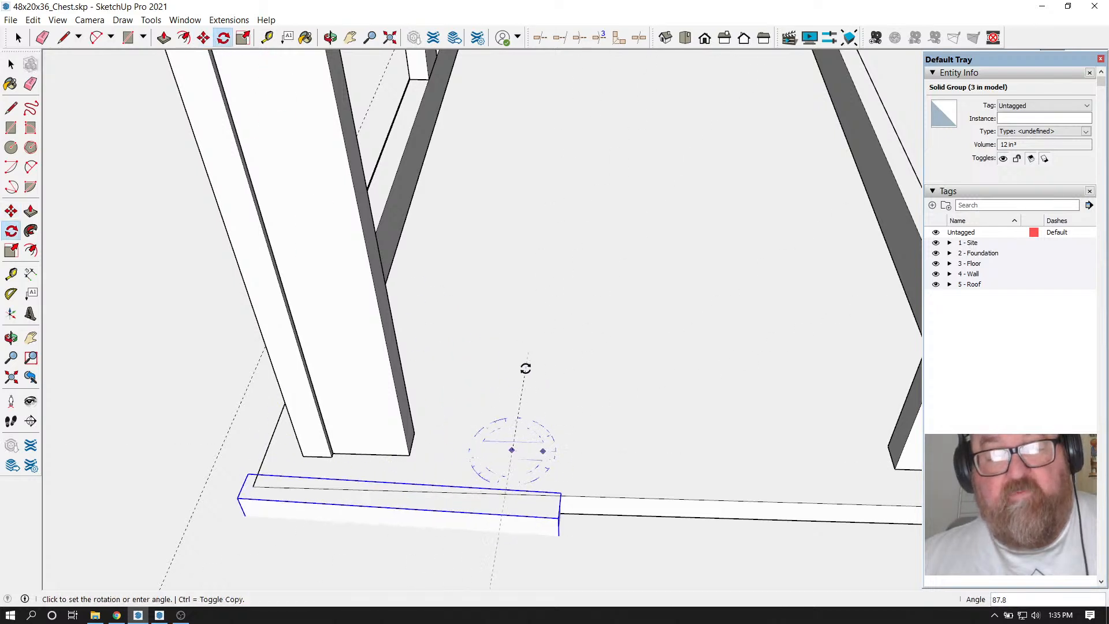
pyautogui.write('90')
pyautogui.press('Return')
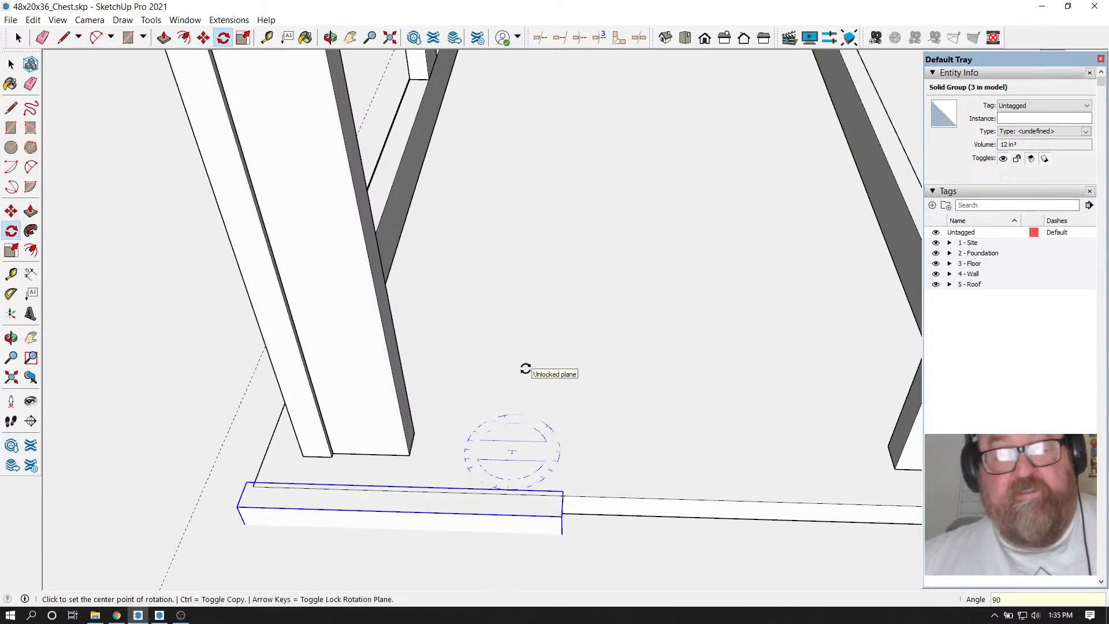
# Move the rotated rail by its bottom corner to the inner bottom corner of the front side post
pyautogui.click(203, 38)
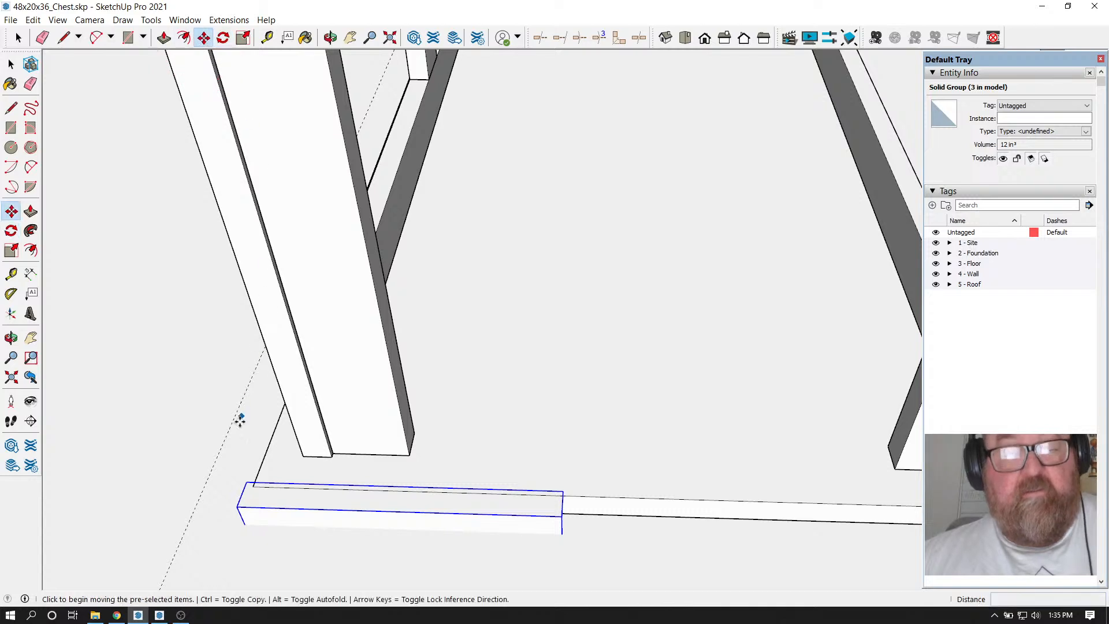
pyautogui.click(237, 502)
pyautogui.click(399, 381)
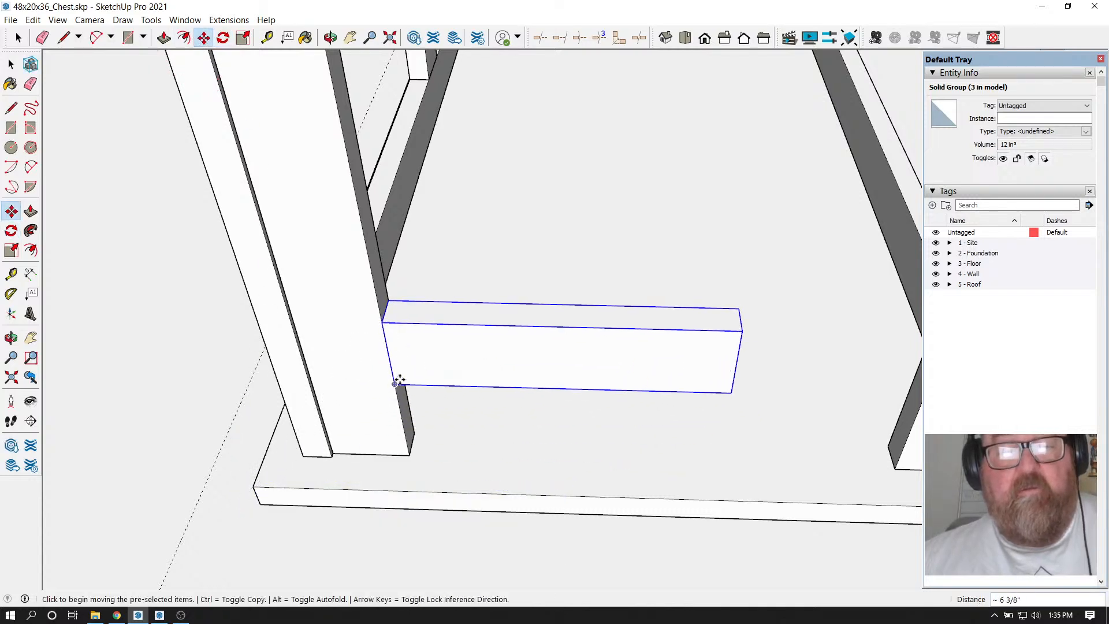
pyautogui.click(399, 381)
pyautogui.click(403, 452)
pyautogui.scroll(-2, 197, 422)
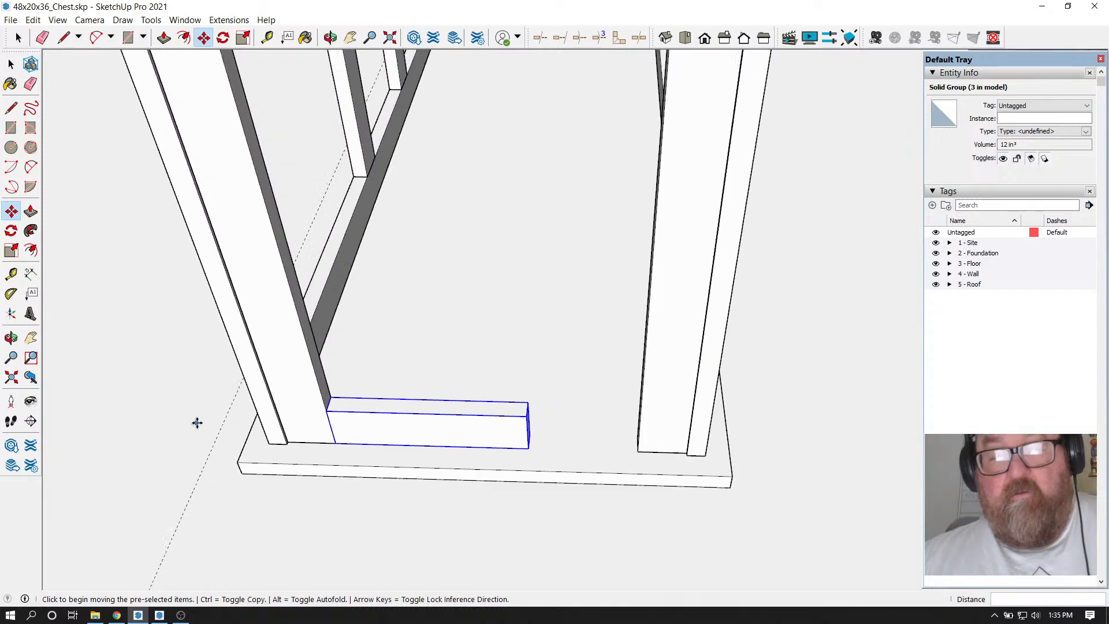
# Open the bottom side rail for editing and push/pull its free end 4 1/2" to meet the opposite side post
pyautogui.scroll(3, 622, 473)
pyautogui.press('space')
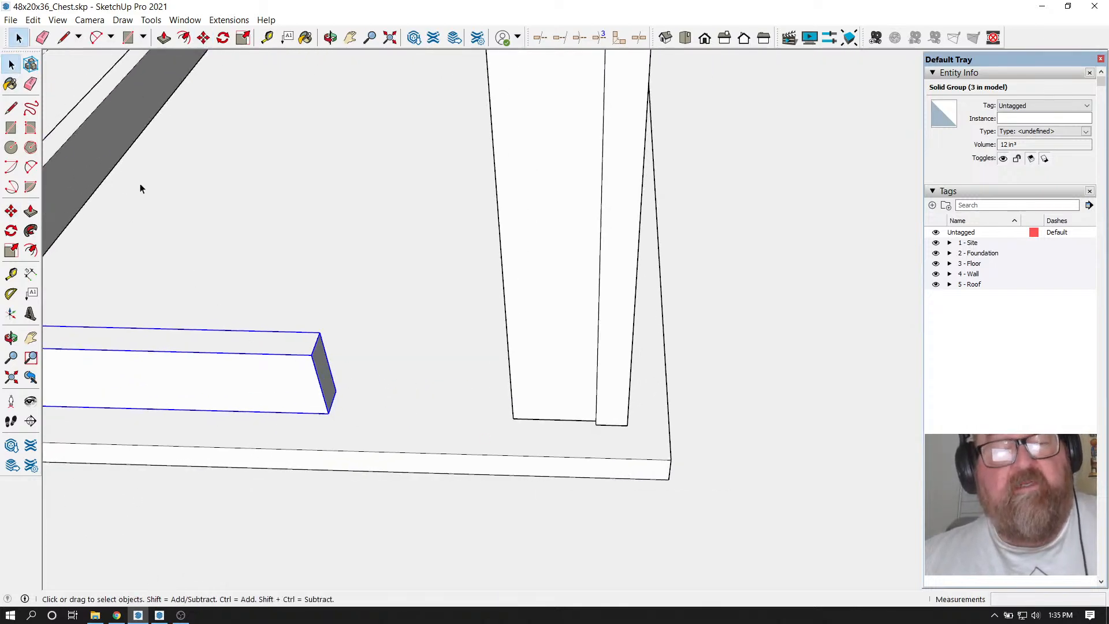
pyautogui.doubleClick(260, 376)
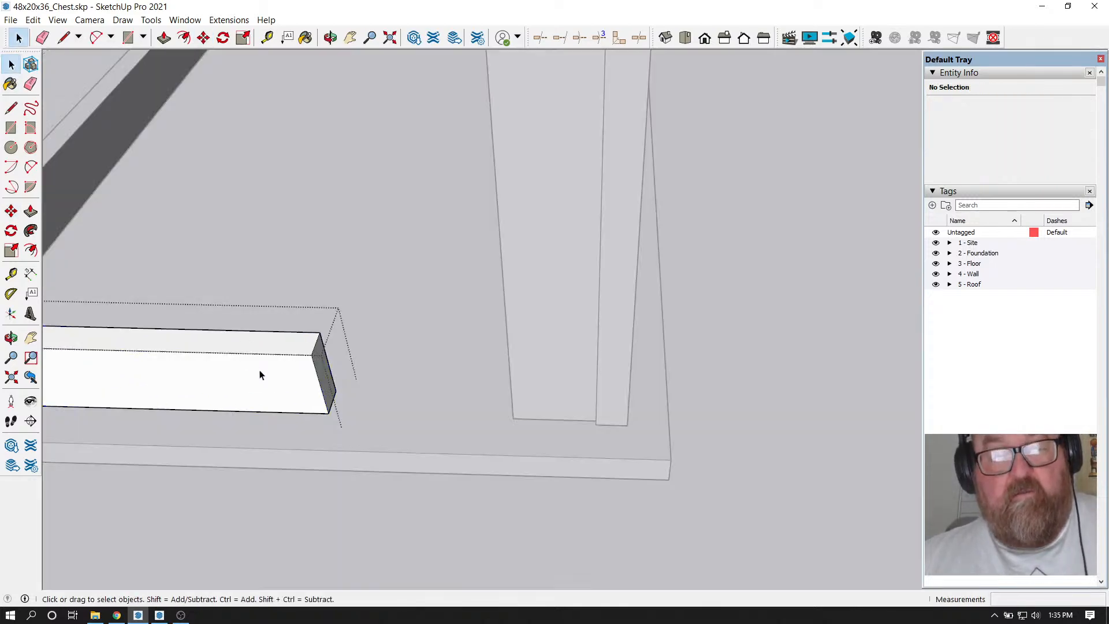
pyautogui.click(727, 454)
pyautogui.rightClick(293, 377)
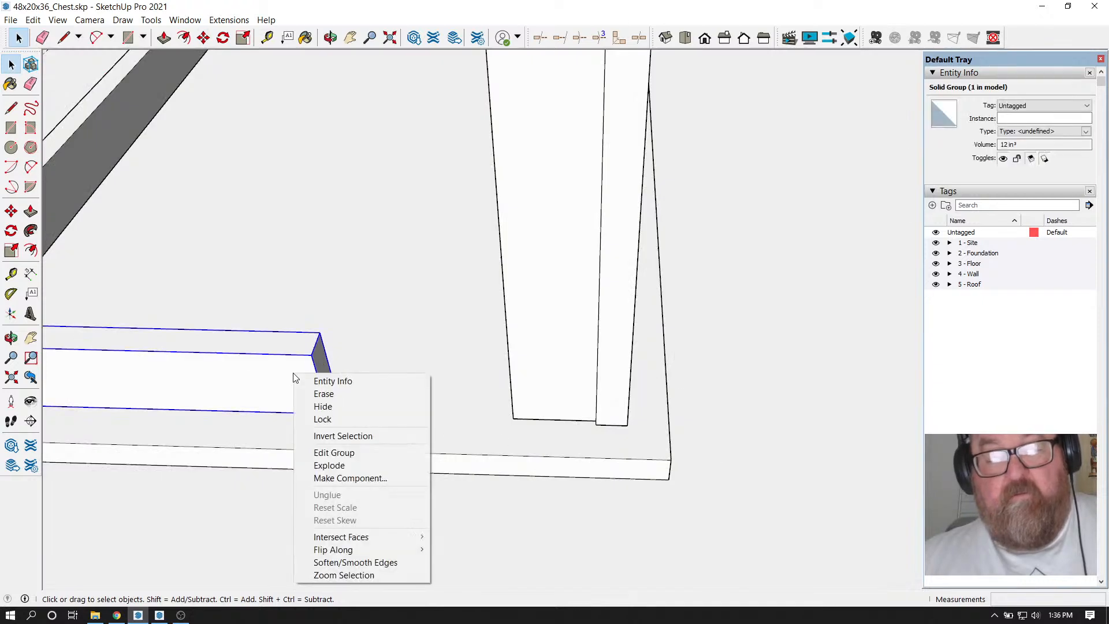
pyautogui.click(292, 376)
pyautogui.doubleClick(290, 376)
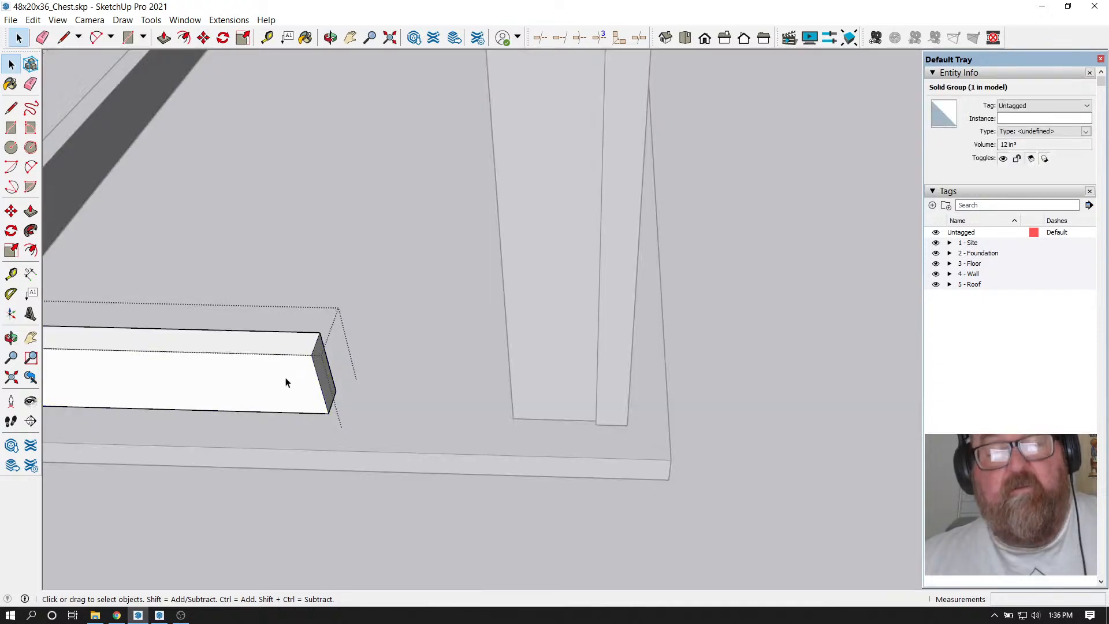
pyautogui.click(165, 40)
pyautogui.click(321, 361)
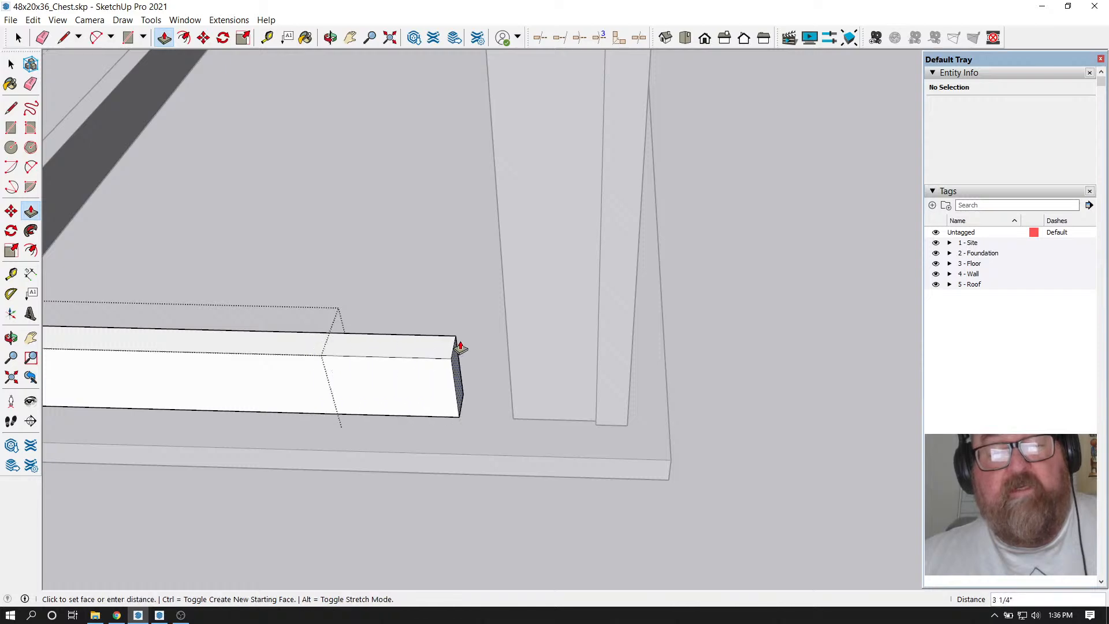
pyautogui.click(506, 346)
# Examine the frame's end with its bottom rail and side posts from several angles, comparing it with the chest in the reference photo
pyautogui.scroll(-5, 654, 534)
pyautogui.moveTo(654, 535); pyautogui.dragTo(420, 548, button='middle')
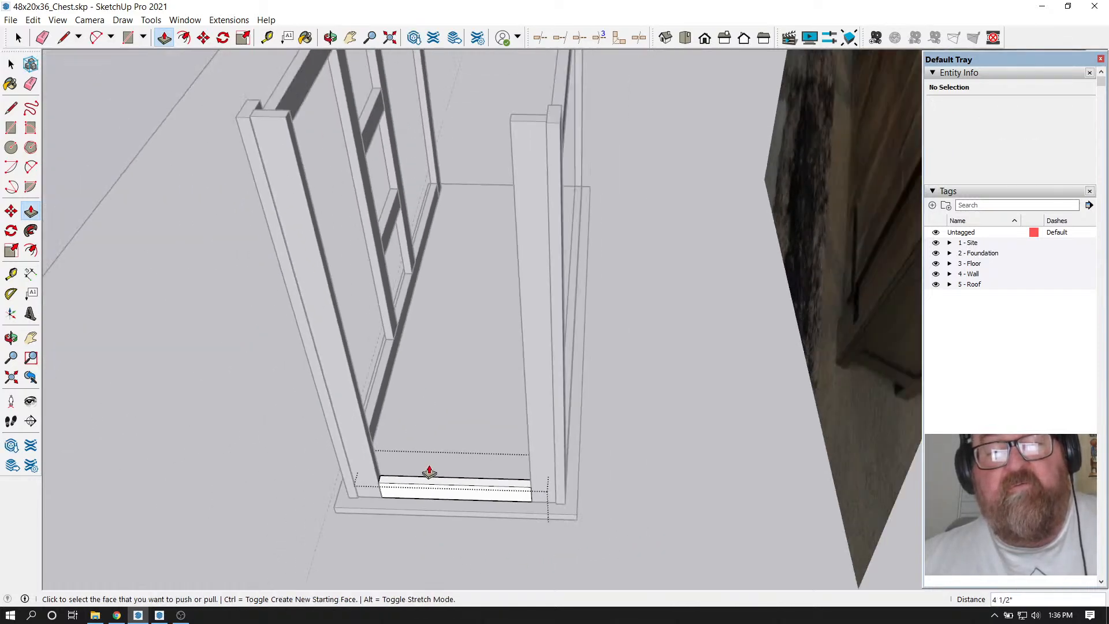
pyautogui.scroll(4, 267, 128)
pyautogui.scroll(-4, 235, 208)
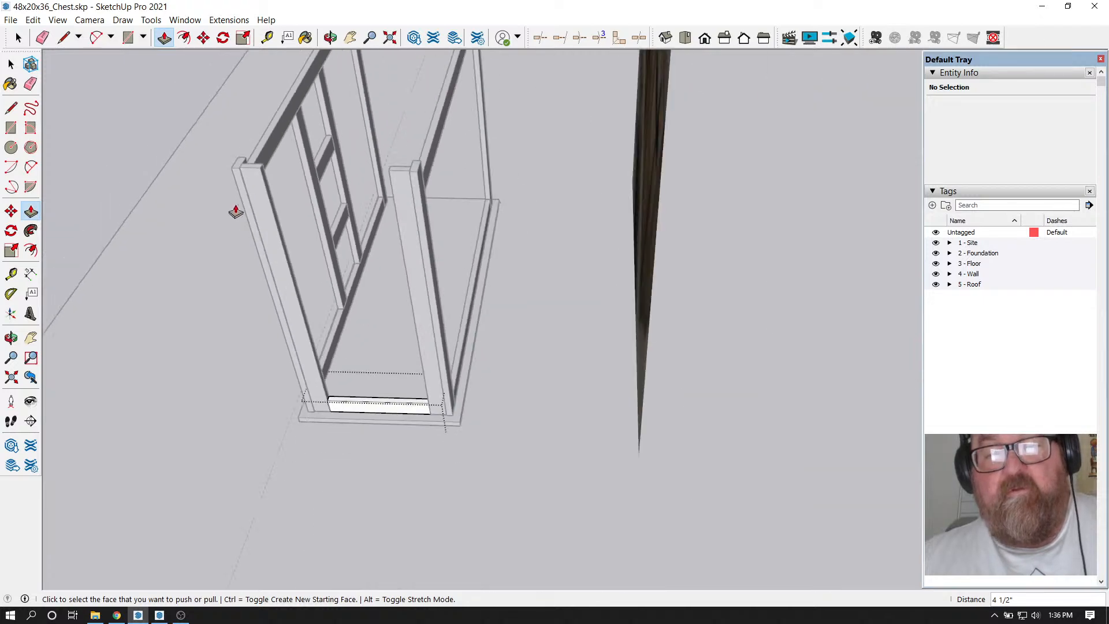
pyautogui.click(329, 37)
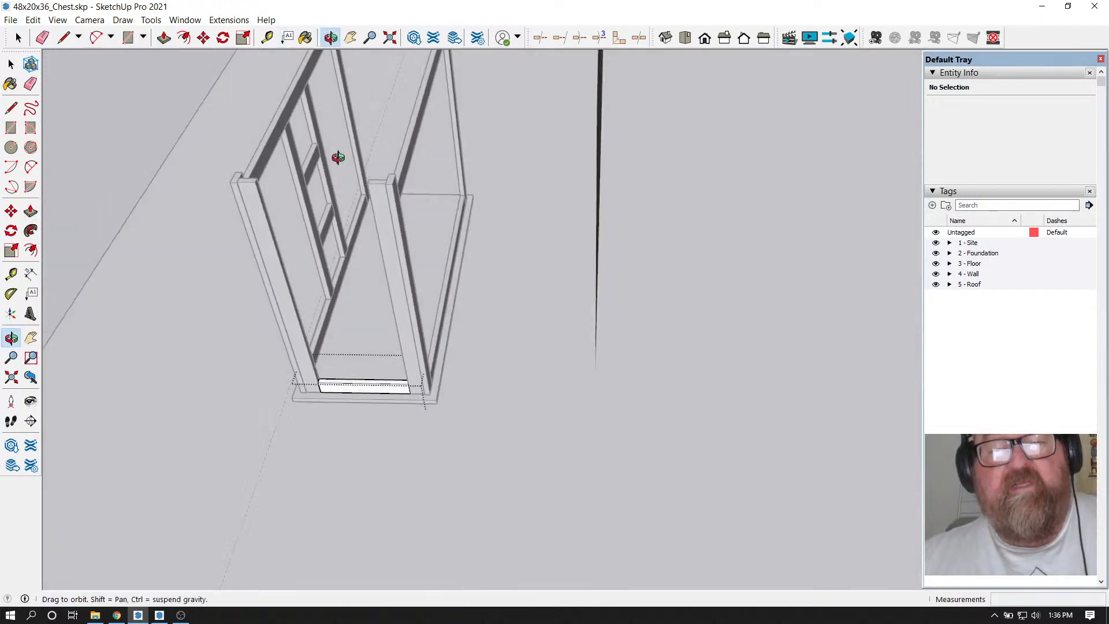
pyautogui.moveTo(336, 156); pyautogui.dragTo(644, 312)
pyautogui.scroll(-5, 545, 449)
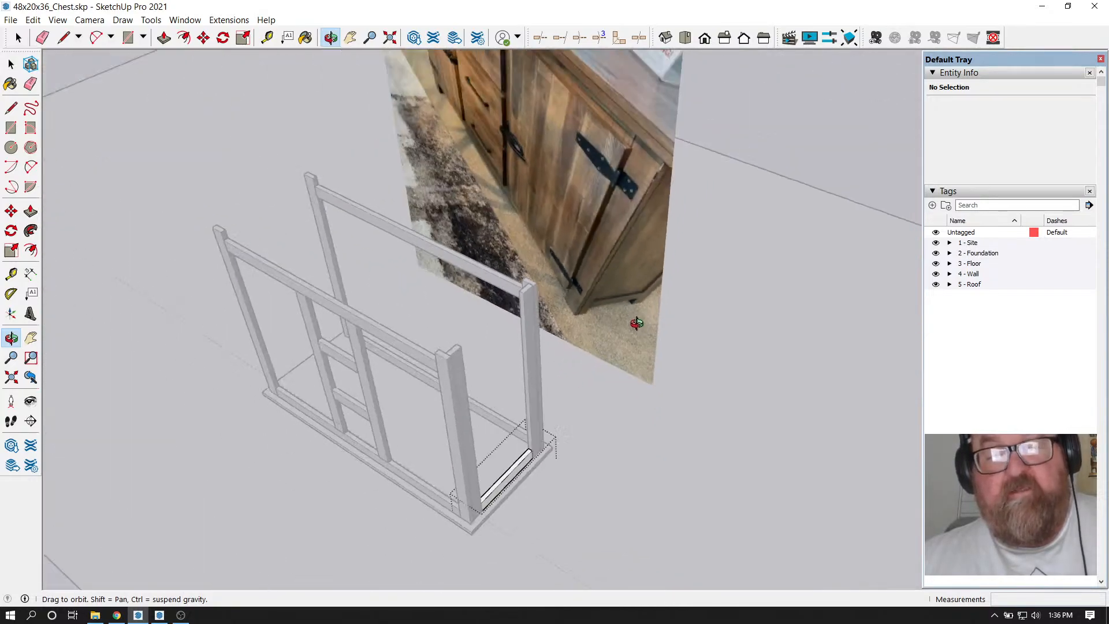
pyautogui.scroll(2, 545, 448)
pyautogui.moveTo(521, 473); pyautogui.dragTo(370, 440)
pyautogui.scroll(4, 416, 237)
pyautogui.moveTo(416, 237); pyautogui.dragTo(312, 342)
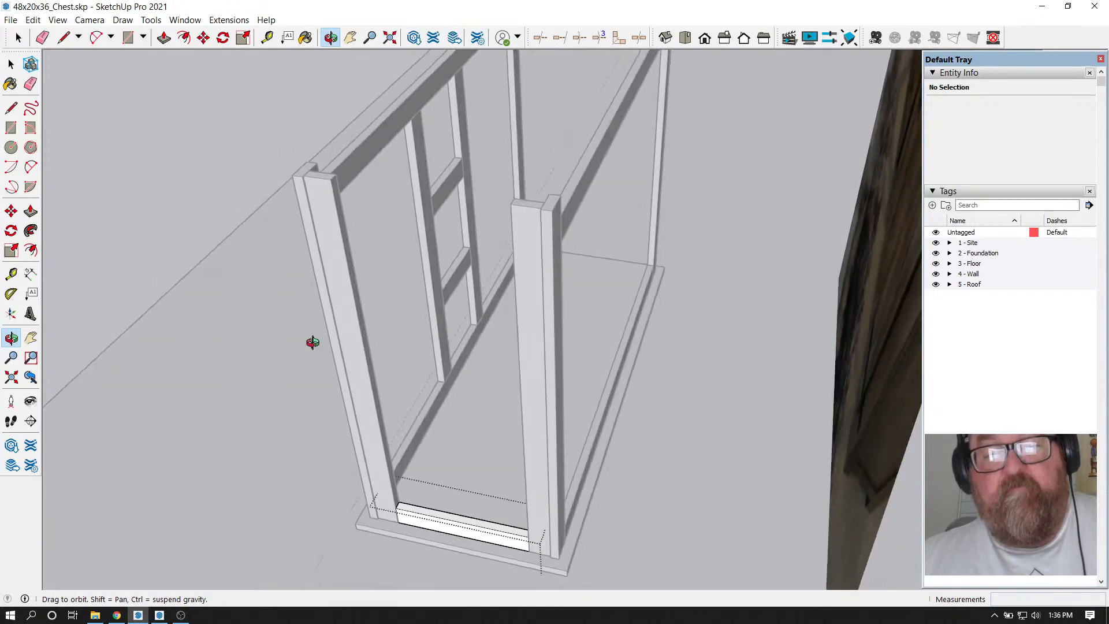
# Copy the bottom side rail 2' 7 3/4" straight up to form the top rail between the side posts
pyautogui.click(18, 38)
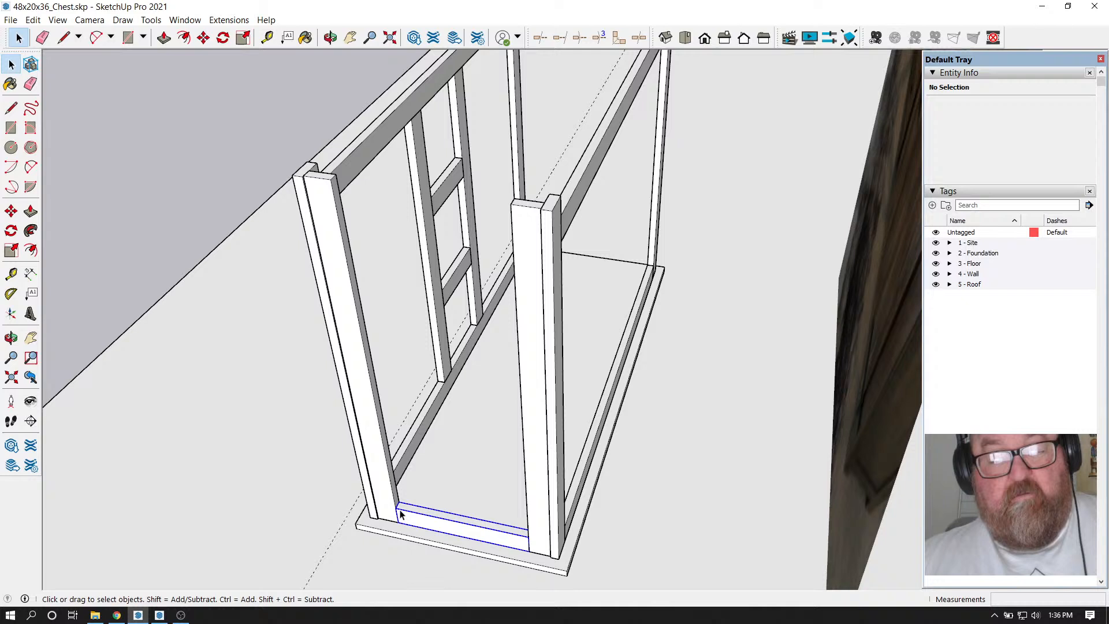
pyautogui.click(400, 515)
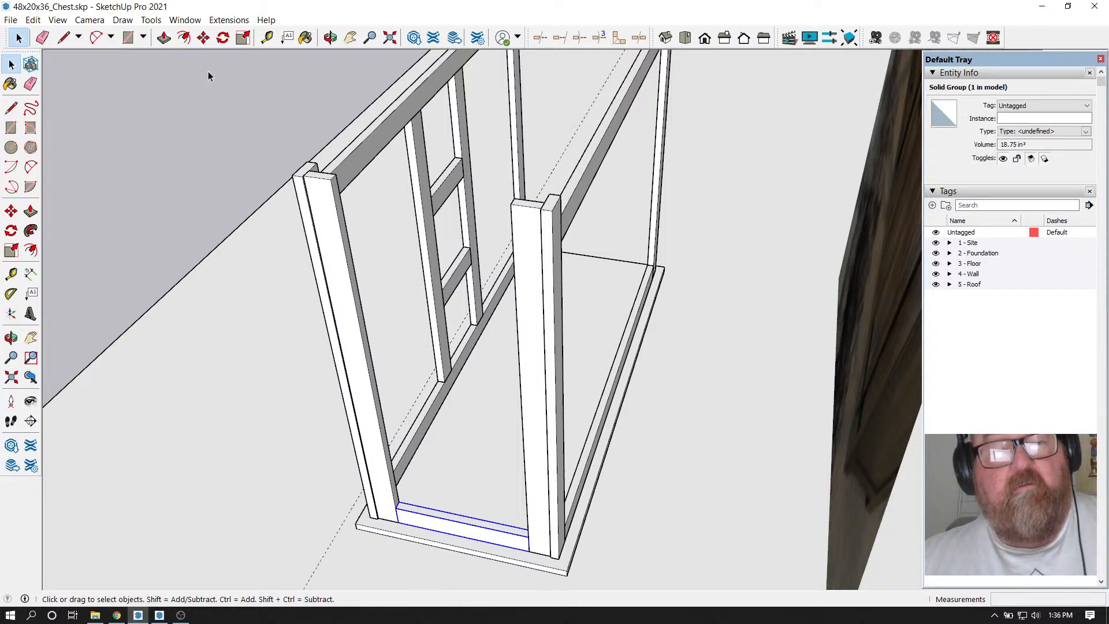
pyautogui.click(203, 38)
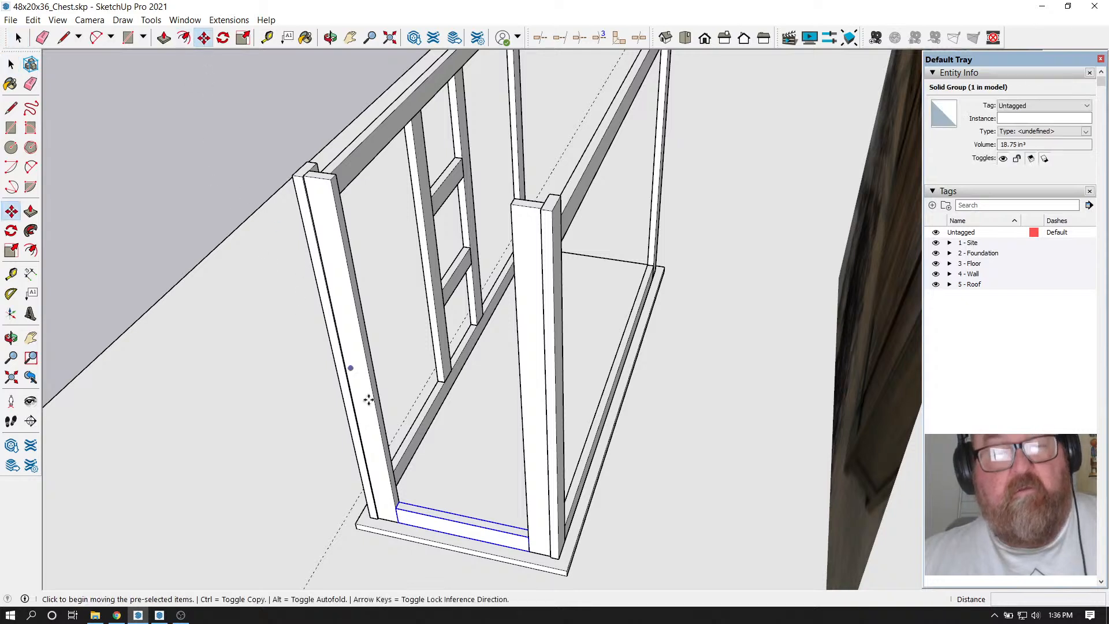
pyautogui.click(401, 516)
pyautogui.press('ctrl')
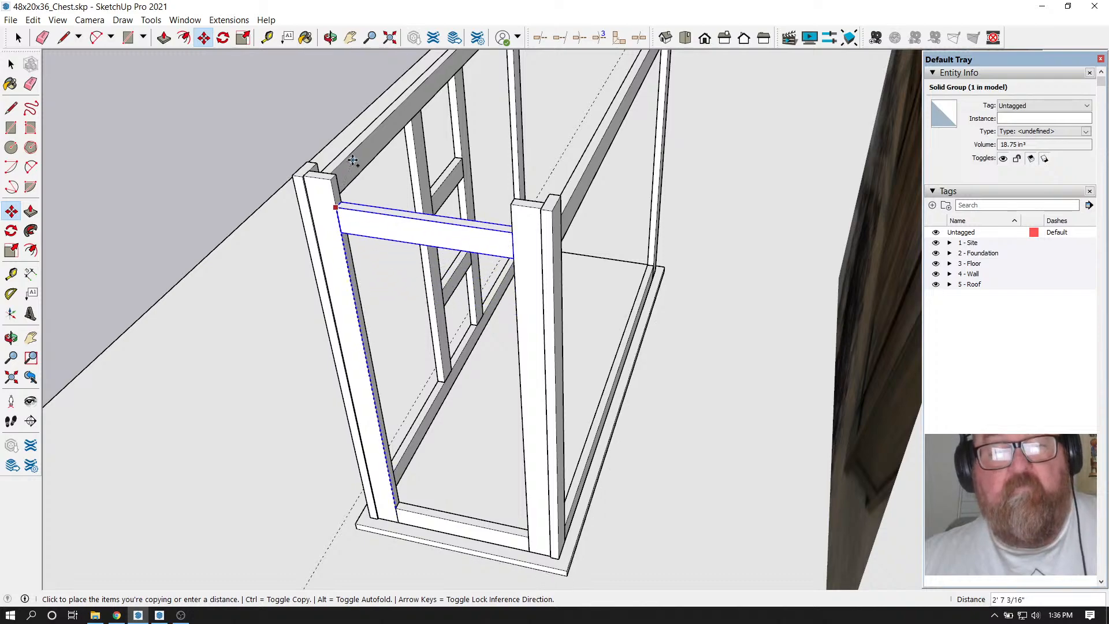
pyautogui.click(339, 196)
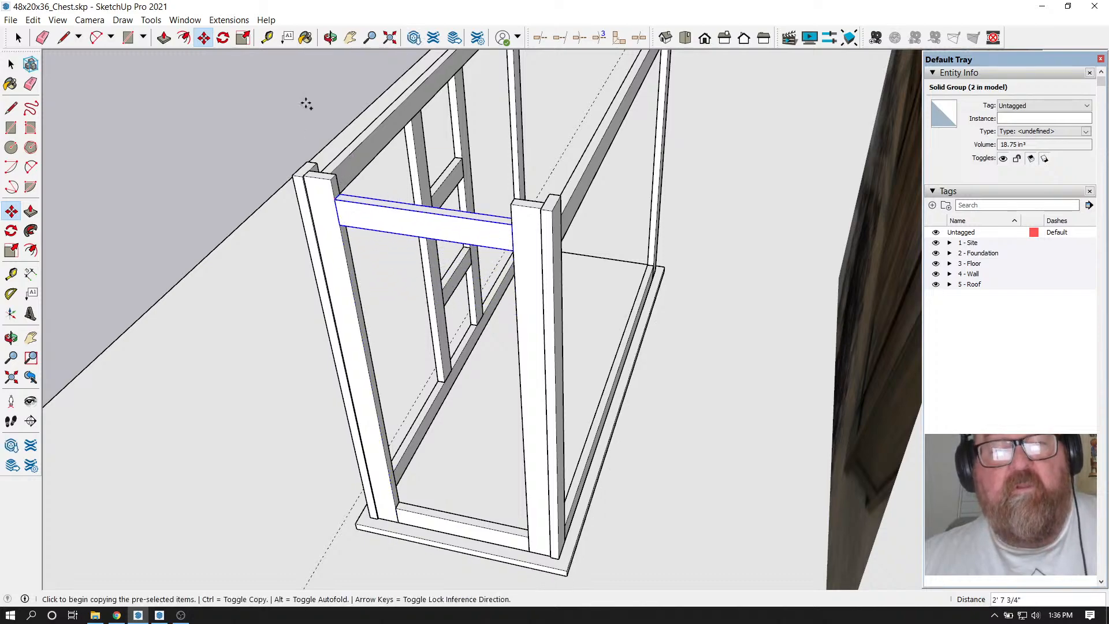
# Try raising the bottom side rail about 13/16" above the base
pyautogui.click(331, 37)
pyautogui.moveTo(364, 225); pyautogui.dragTo(524, 247)
pyautogui.moveTo(554, 362); pyautogui.dragTo(445, 522)
pyautogui.scroll(3, 542, 518)
pyautogui.moveTo(542, 519); pyautogui.dragTo(410, 448)
pyautogui.scroll(3, 410, 448)
pyautogui.click(18, 37)
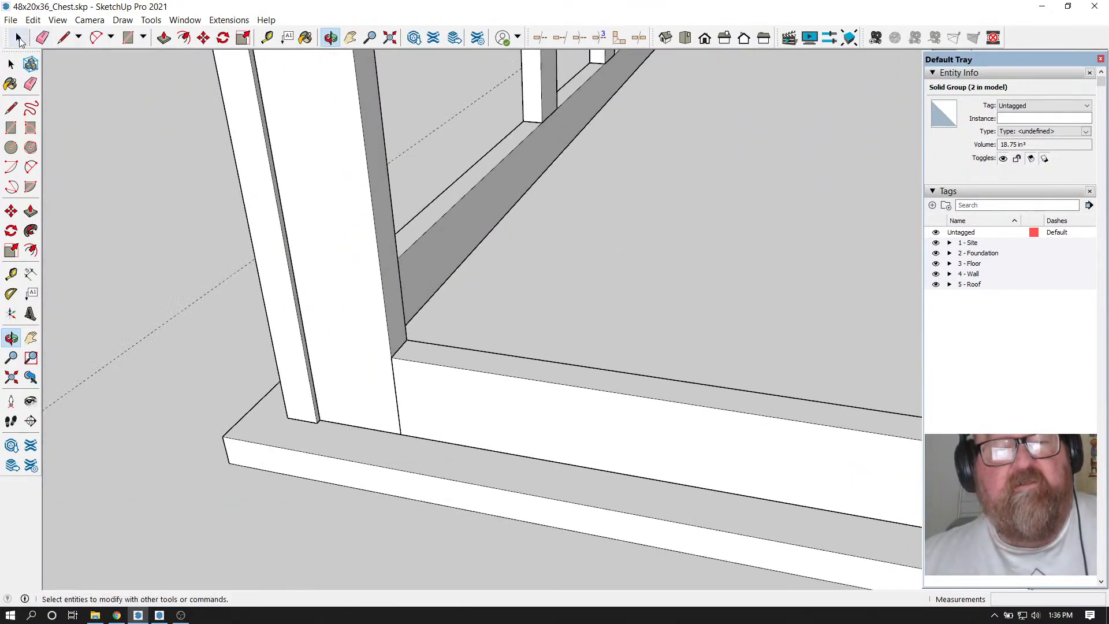
pyautogui.click(438, 383)
pyautogui.click(203, 37)
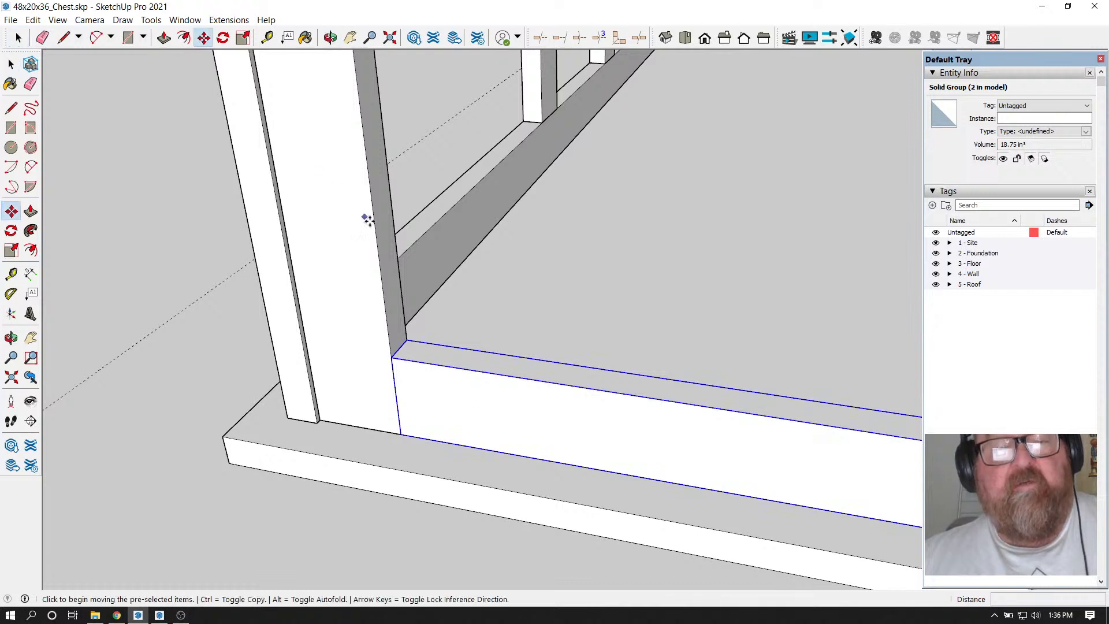
pyautogui.click(374, 220)
pyautogui.click(370, 183)
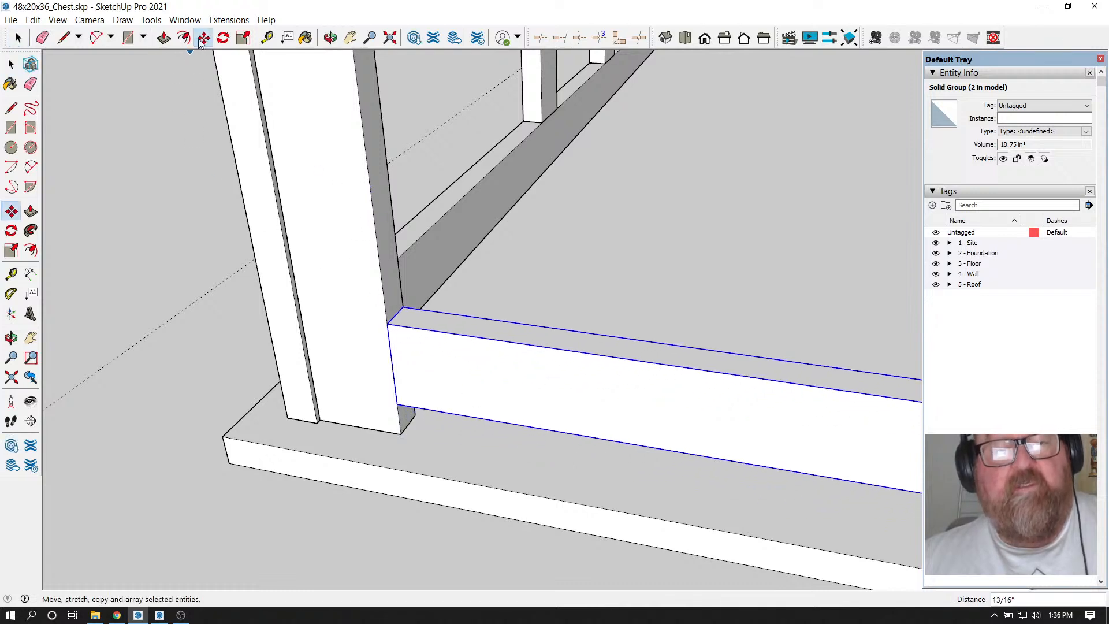
pyautogui.click(266, 38)
pyautogui.click(443, 411)
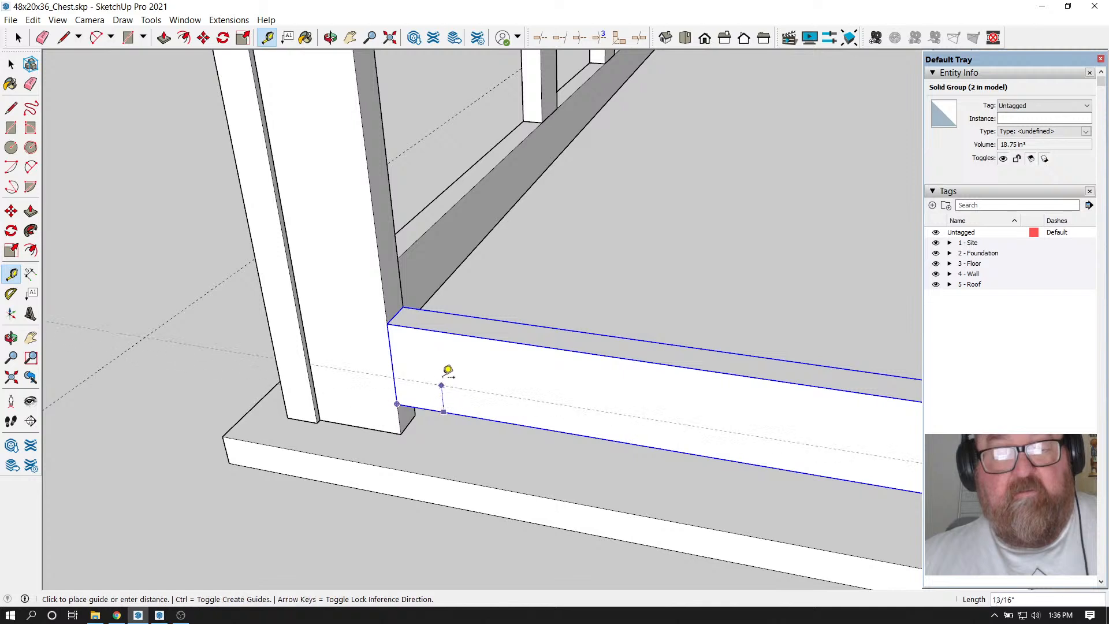
pyautogui.click(448, 323)
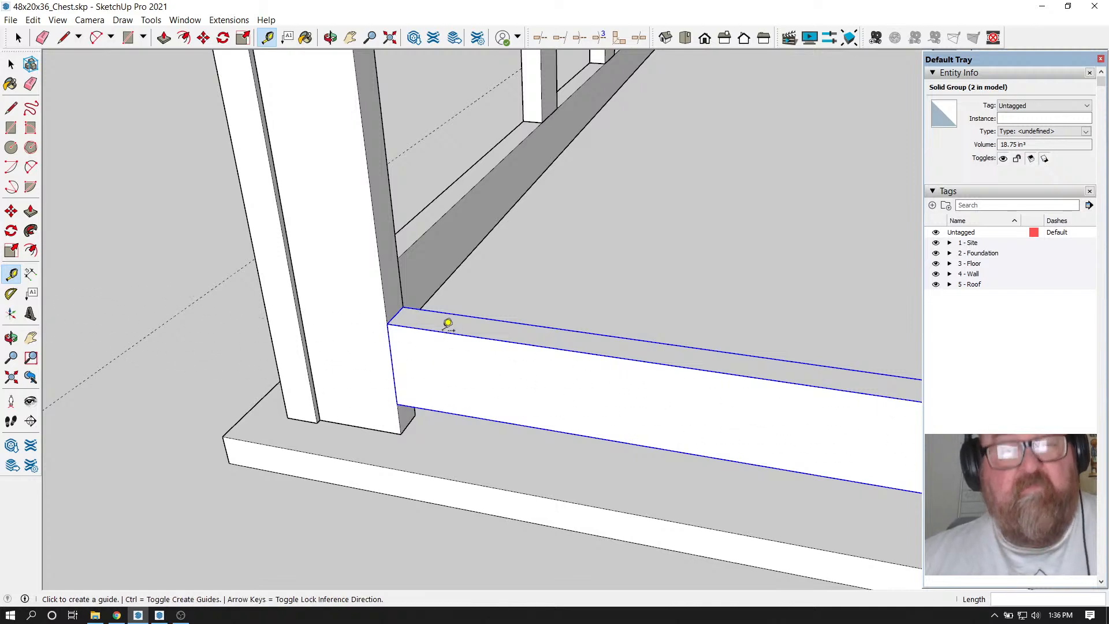
# Move the raised bottom side rail straight back down so that it rests on the base
pyautogui.click(203, 38)
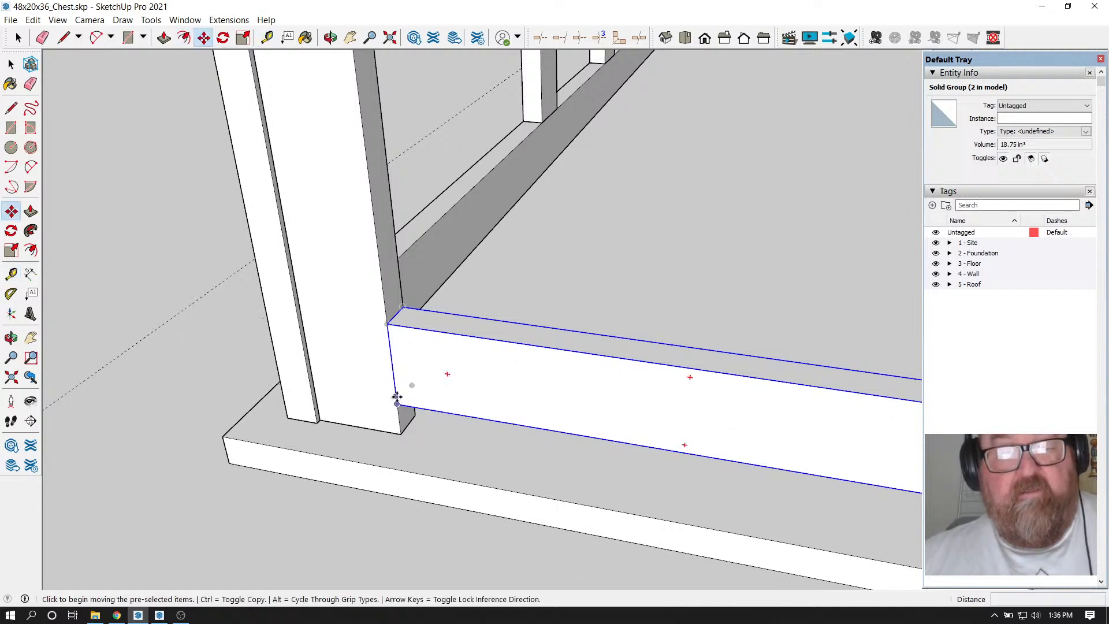
pyautogui.click(397, 397)
pyautogui.click(396, 426)
# Group the two side rails with the two recessed side posts at this end of the chest
pyautogui.moveTo(397, 425); pyautogui.dragTo(362, 522, button='middle')
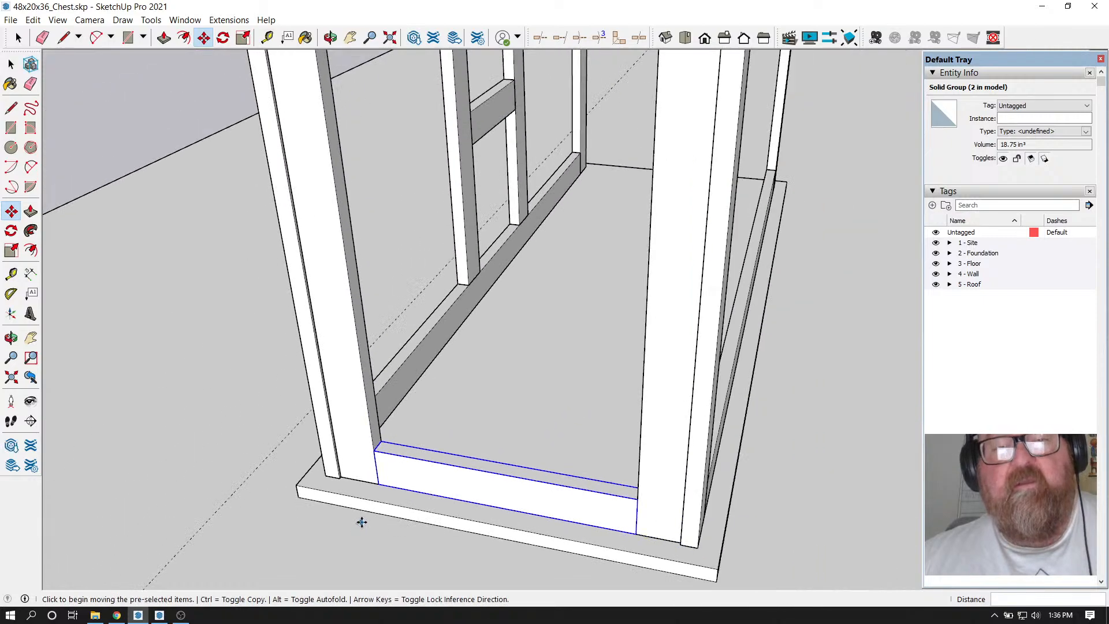
pyautogui.scroll(-5, 362, 522)
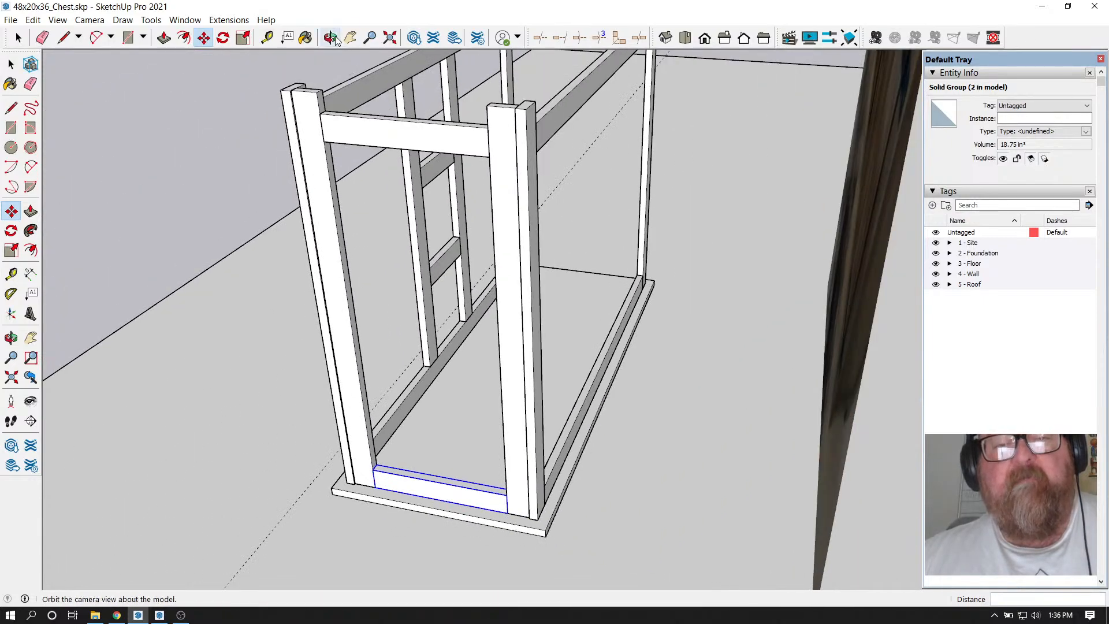
pyautogui.click(330, 38)
pyautogui.moveTo(372, 216); pyautogui.dragTo(552, 291)
pyautogui.press('space')
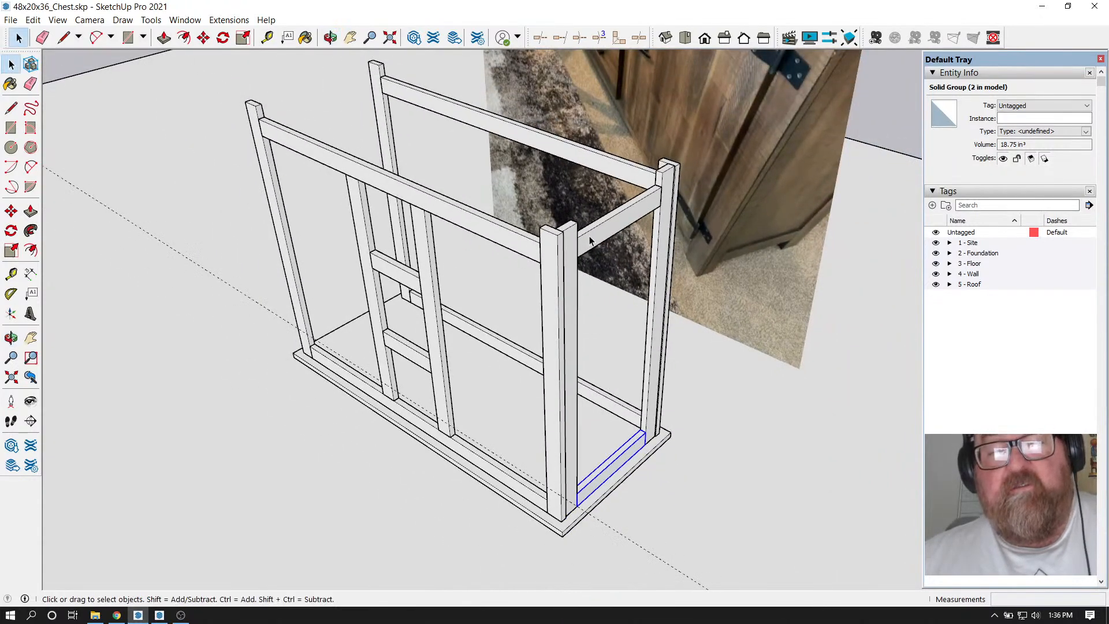
pyautogui.keyDown('ctrl'); pyautogui.click(664, 228); pyautogui.keyUp('ctrl')
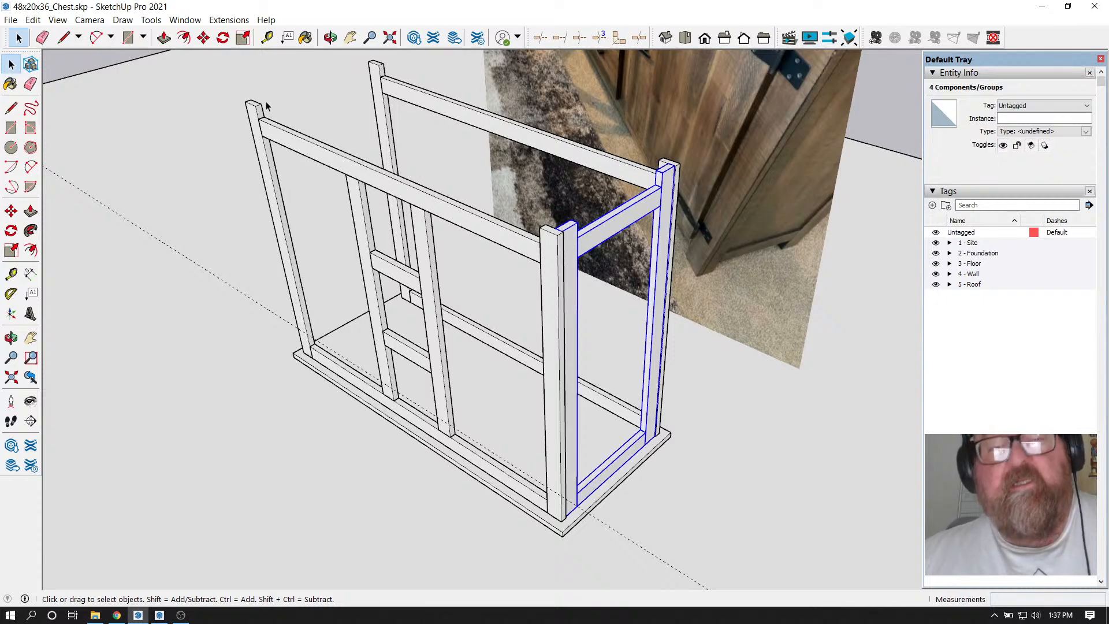
pyautogui.scroll(1, 570, 315)
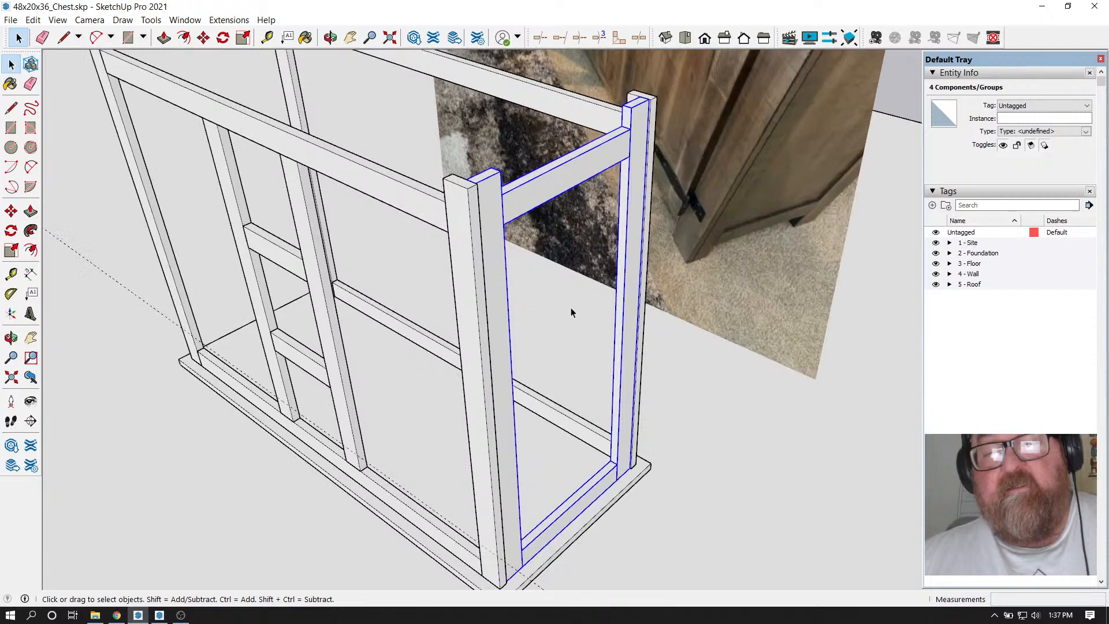
pyautogui.scroll(-1, 491, 225)
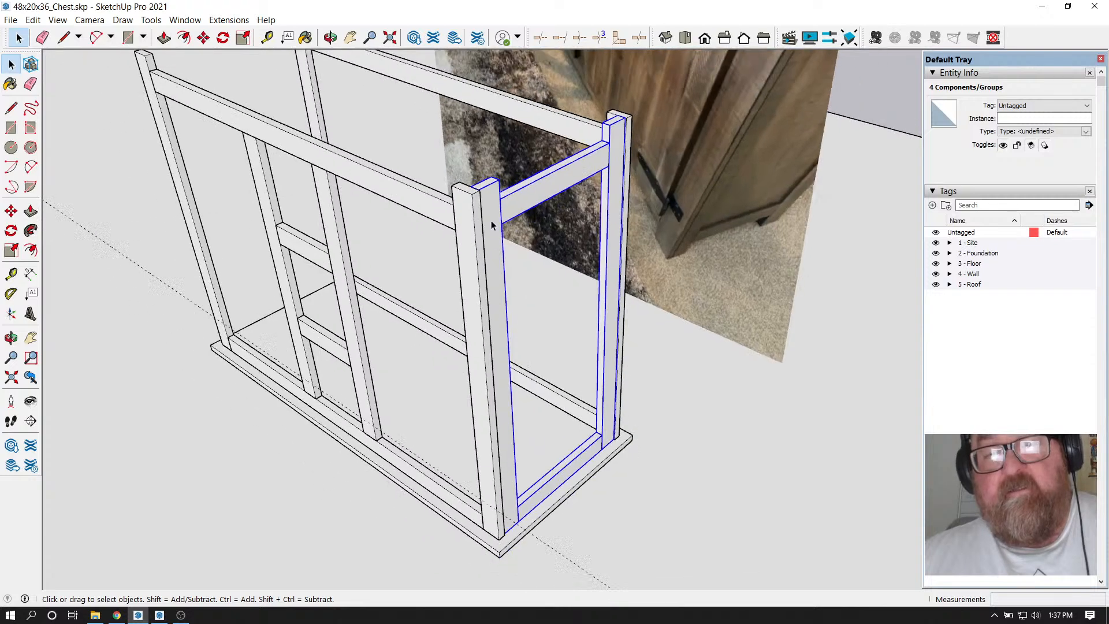
pyautogui.rightClick(538, 196)
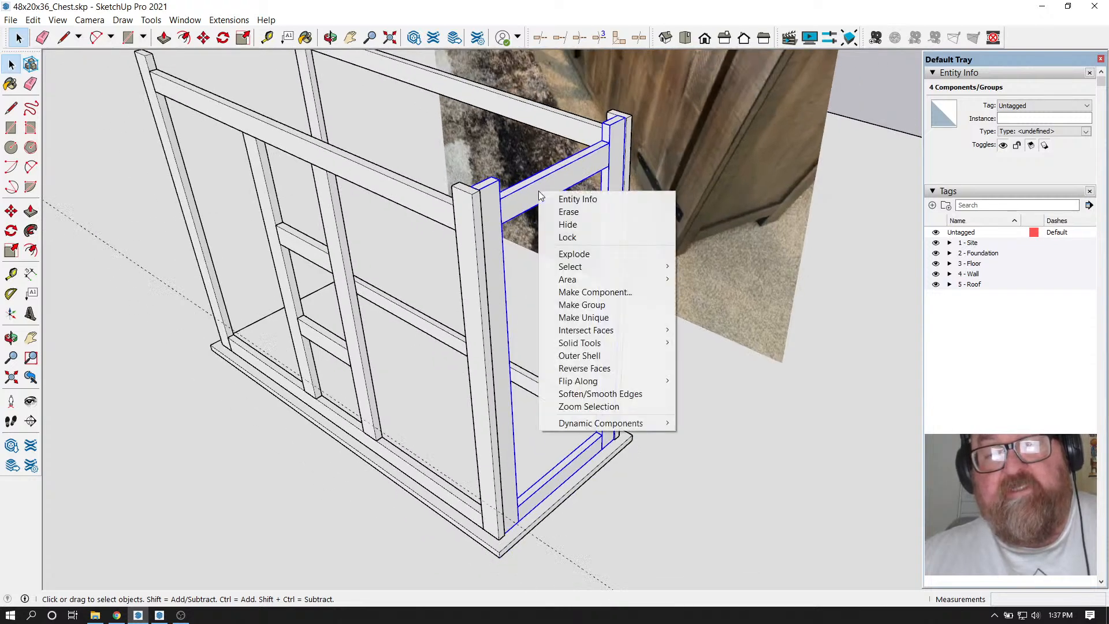
pyautogui.click(572, 302)
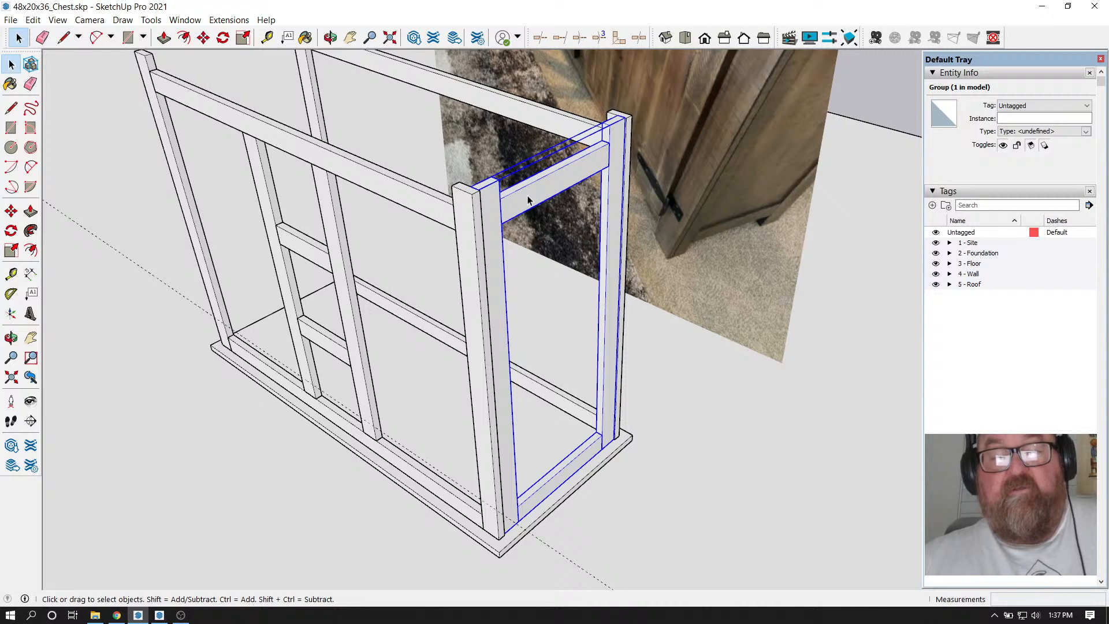
# Convert the grouped side frame into a component
pyautogui.rightClick(528, 200)
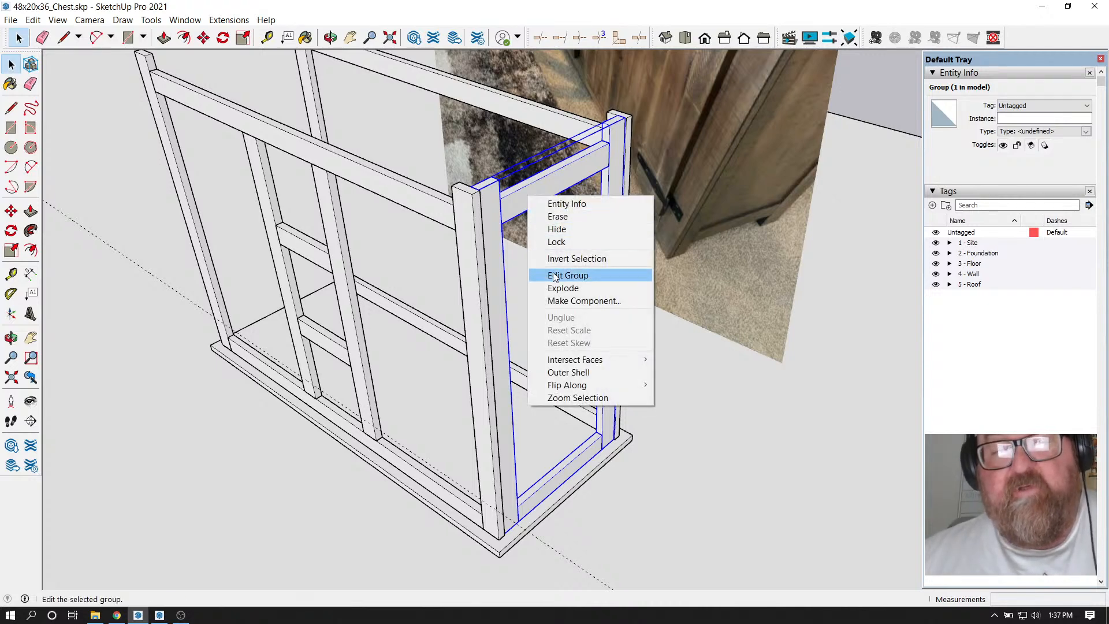
pyautogui.click(556, 298)
pyautogui.click(569, 428)
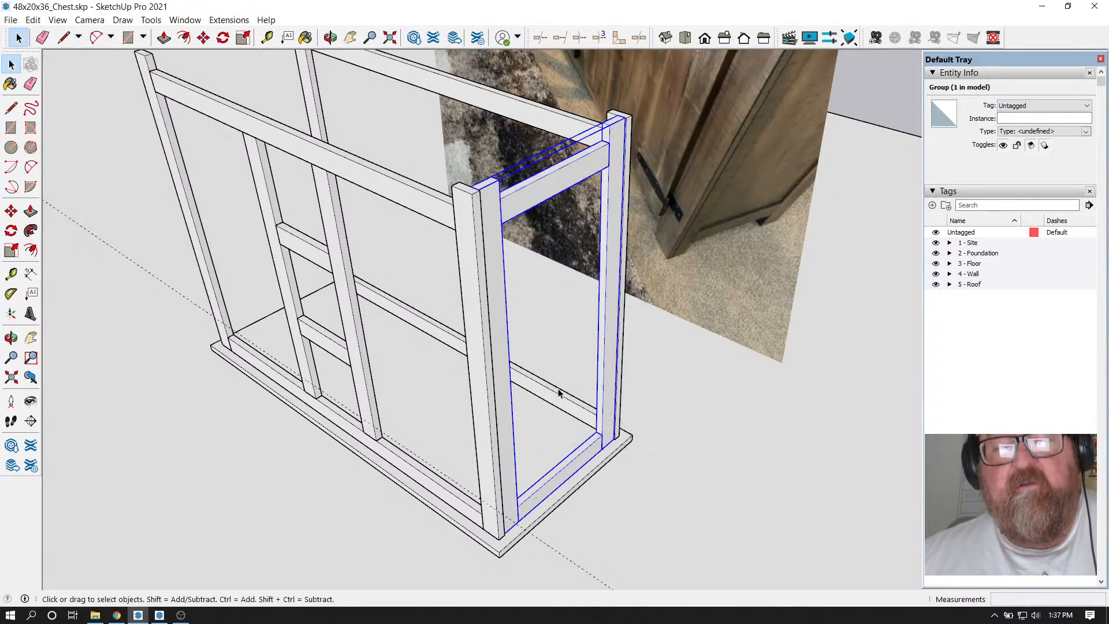
# Copy the side frame component about 3' 3 3/4" along the red axis toward the opposite open end
pyautogui.click(331, 37)
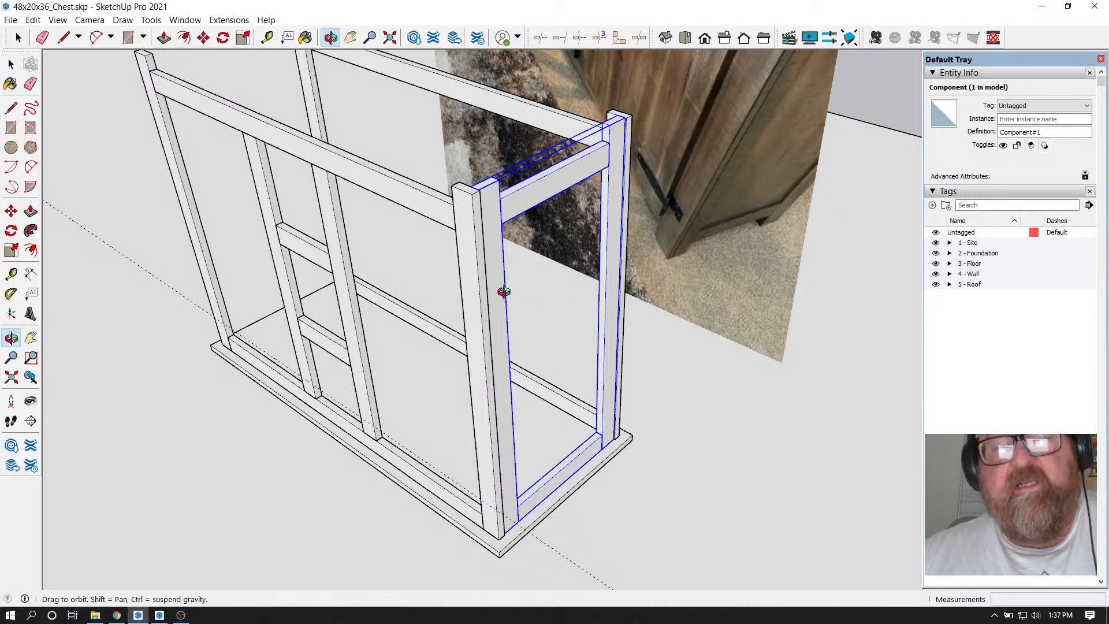
pyautogui.moveTo(503, 292); pyautogui.dragTo(543, 376)
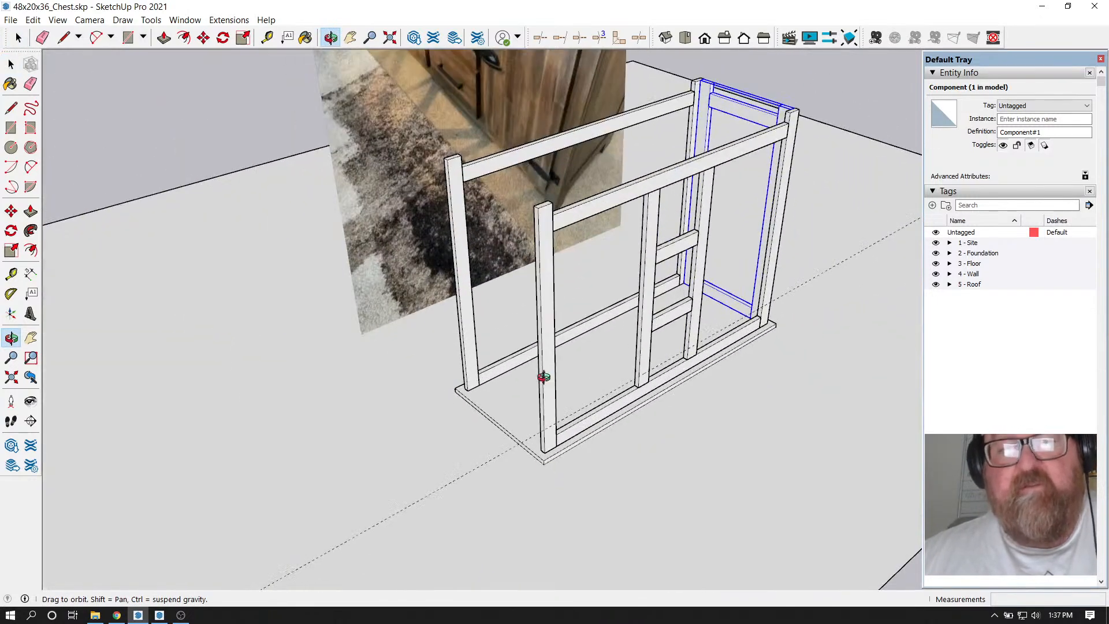
pyautogui.click(203, 38)
pyautogui.click(704, 317)
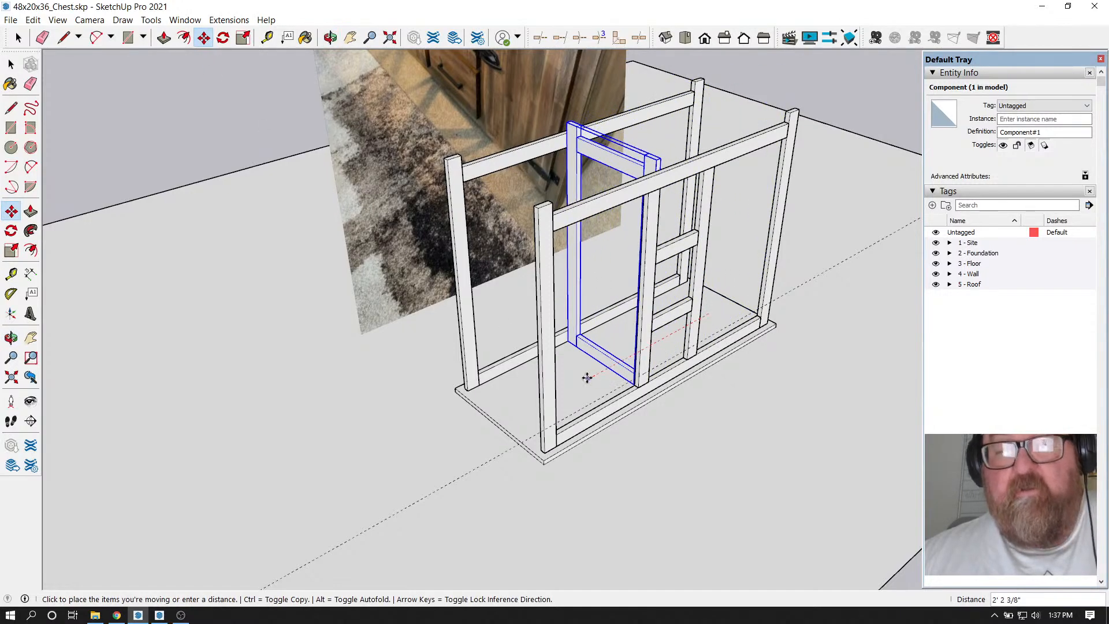
pyautogui.press('ctrl')
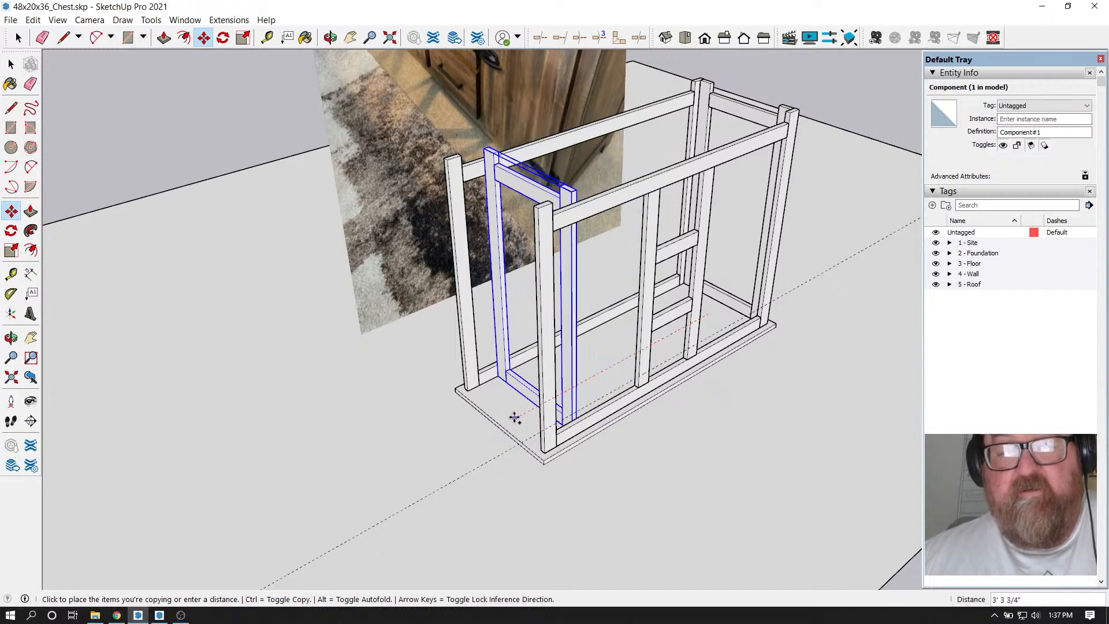
pyautogui.click(517, 415)
# Try to scale the copied side frame freehand along the red axis
pyautogui.scroll(3, 491, 365)
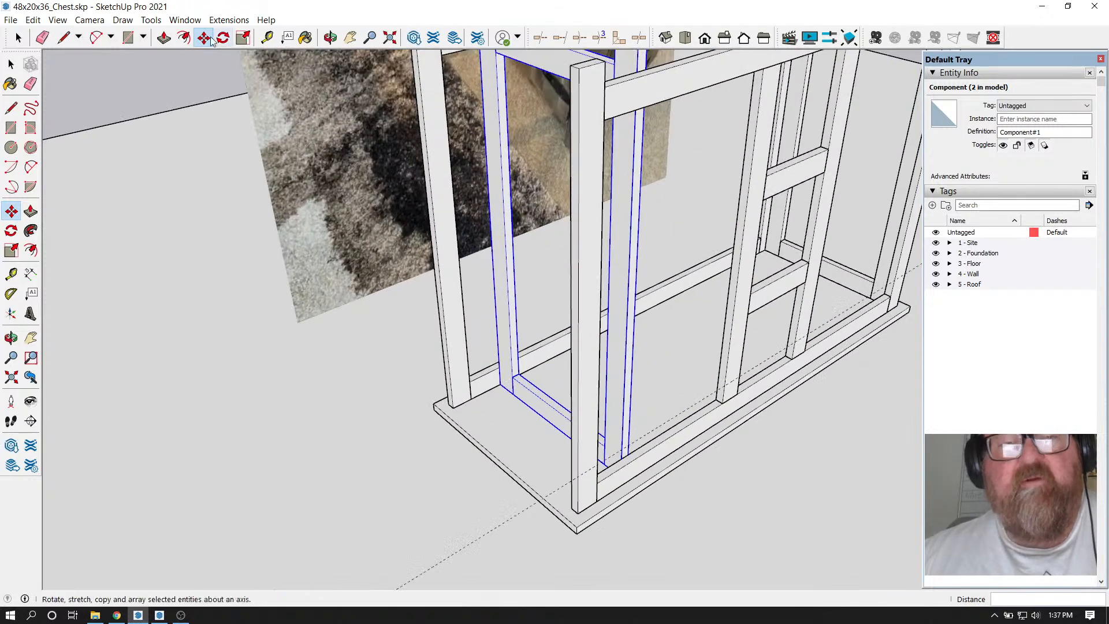
pyautogui.click(242, 39)
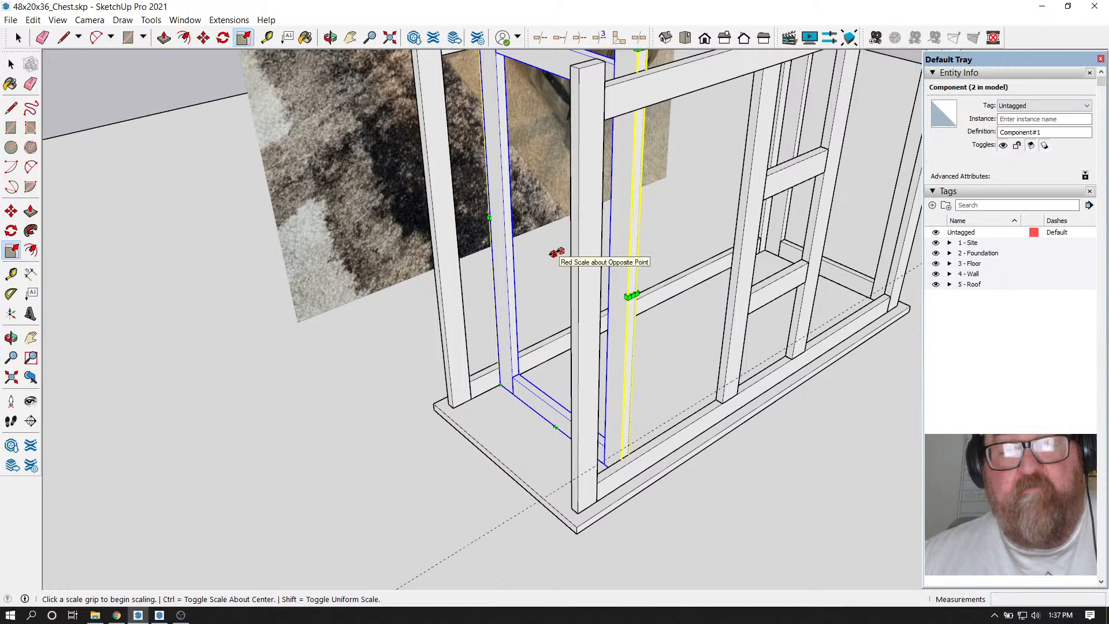
pyautogui.click(555, 253)
pyautogui.click(544, 260)
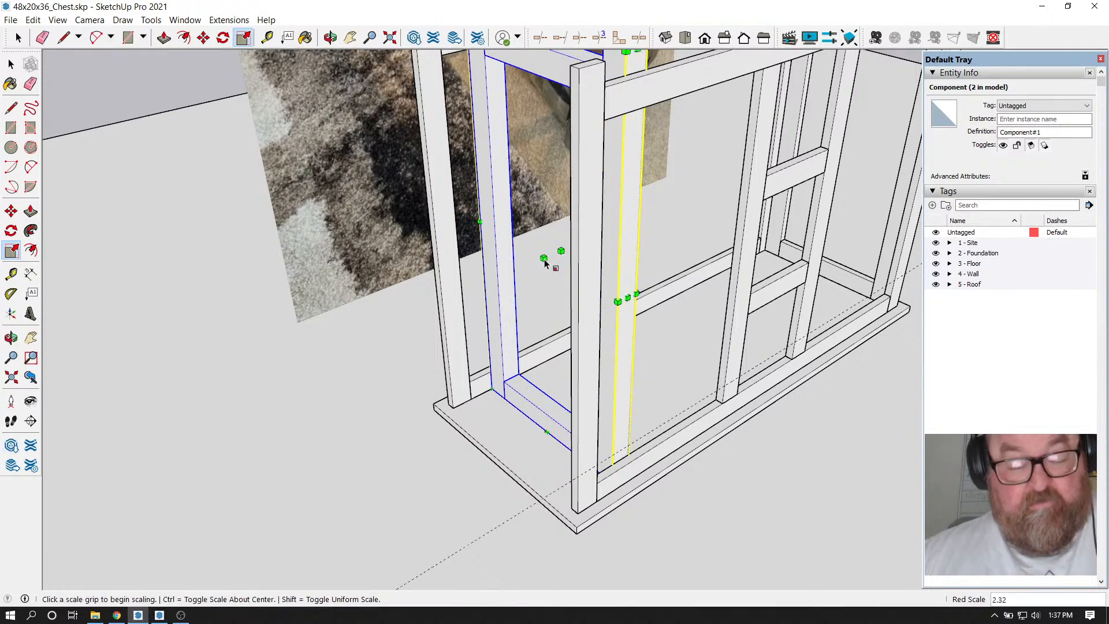
pyautogui.hotkey('ctrl', 'z')
# Mirror the copied side frame by scaling it by -1 along the red axis
pyautogui.click(561, 252)
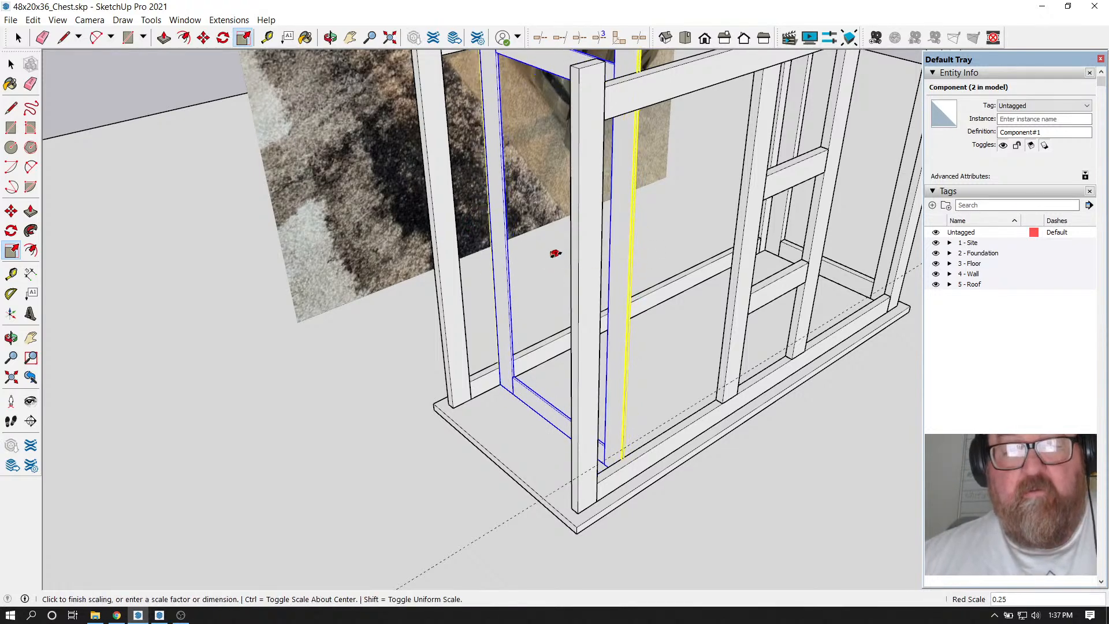
pyautogui.write('-1')
pyautogui.press('Return')
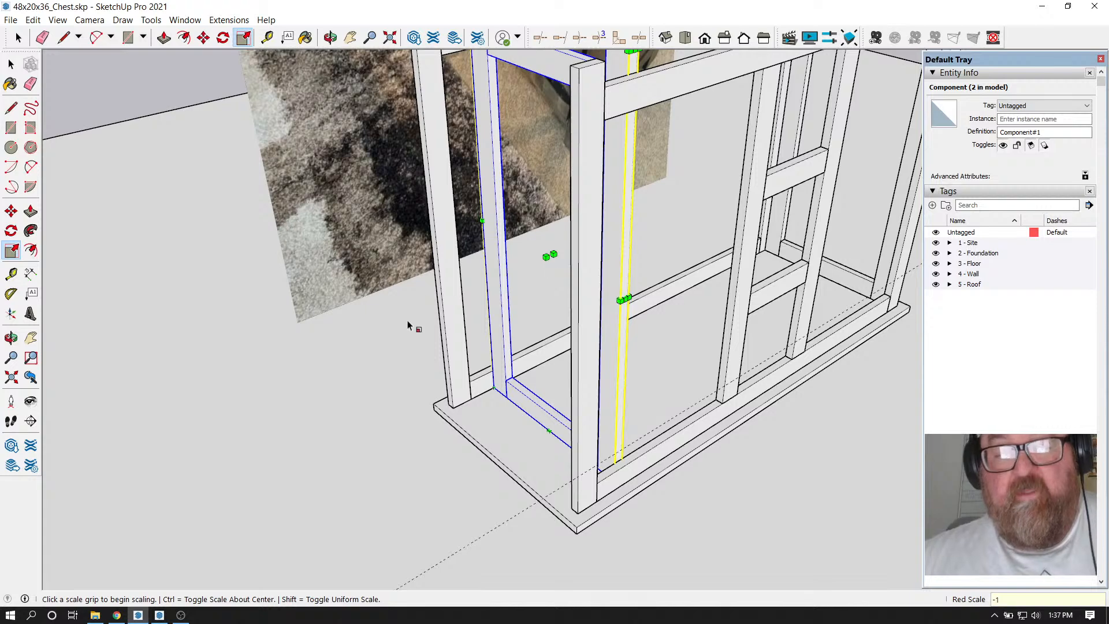
# Move the mirrored side frame by its bottom outer corner to the matching bottom corner of the end's corner post
pyautogui.scroll(3, 407, 327)
pyautogui.click(203, 38)
pyautogui.scroll(2, 557, 439)
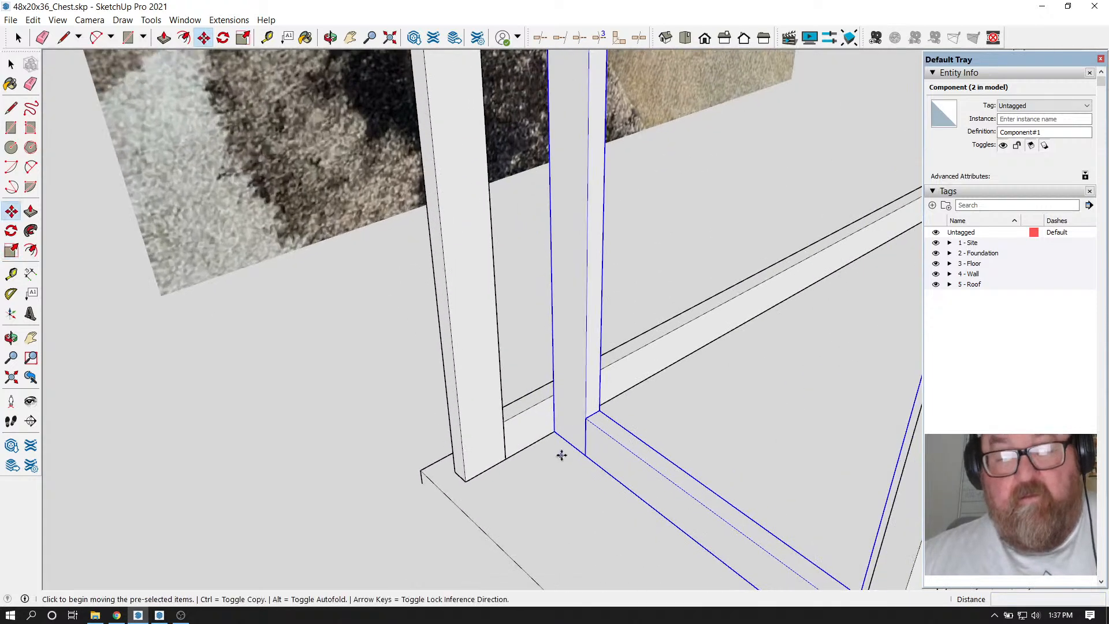
pyautogui.moveTo(556, 432); pyautogui.dragTo(472, 494)
pyautogui.scroll(2, 472, 493)
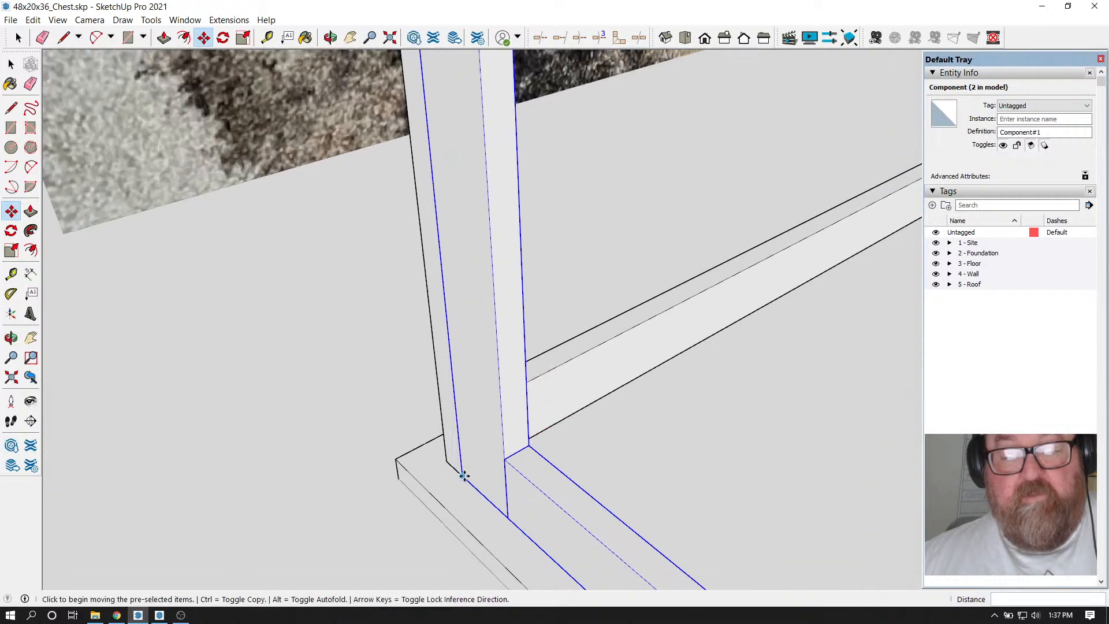
# Move the mirrored side frame 1/8" inward along the red axis to recess it from the corner posts
pyautogui.click(462, 473)
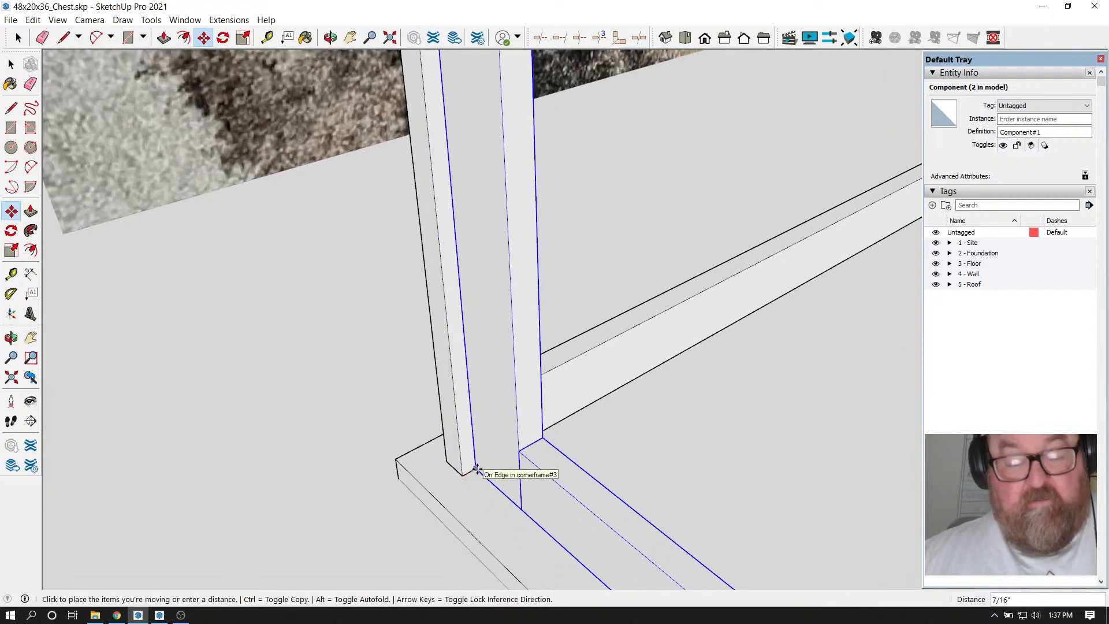
pyautogui.write('1/8')
pyautogui.press('Return')
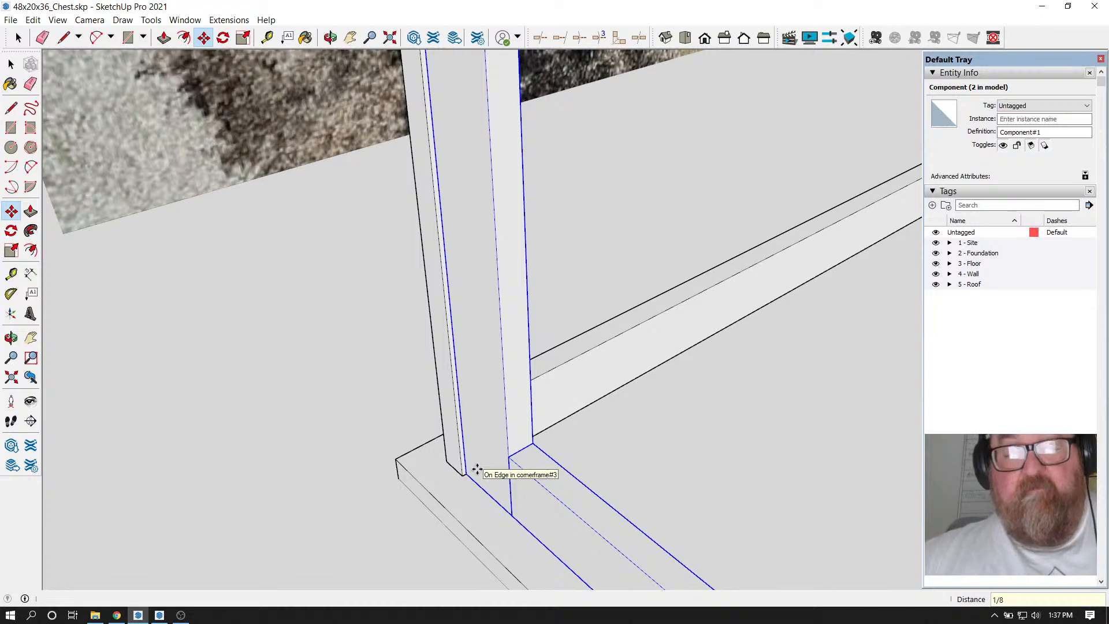
pyautogui.moveTo(476, 469); pyautogui.dragTo(376, 431, button='middle')
pyautogui.click(26, 42)
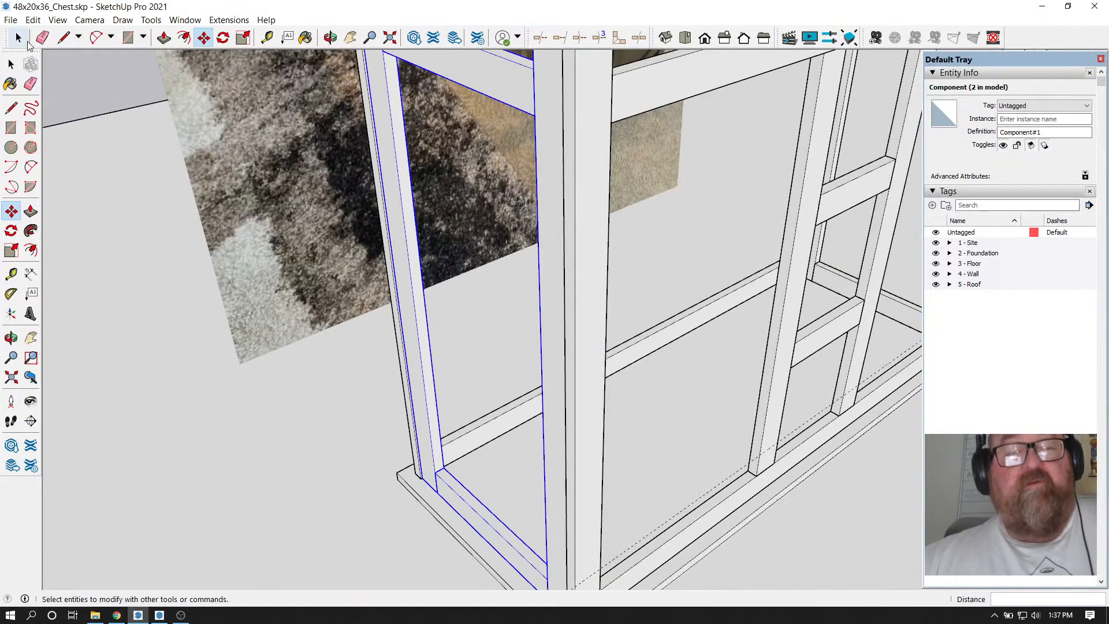
# Examine the corner post and recessed side panel of the chest in the reference photo up close
pyautogui.click(21, 39)
pyautogui.click(202, 266)
pyautogui.scroll(-3, 439, 394)
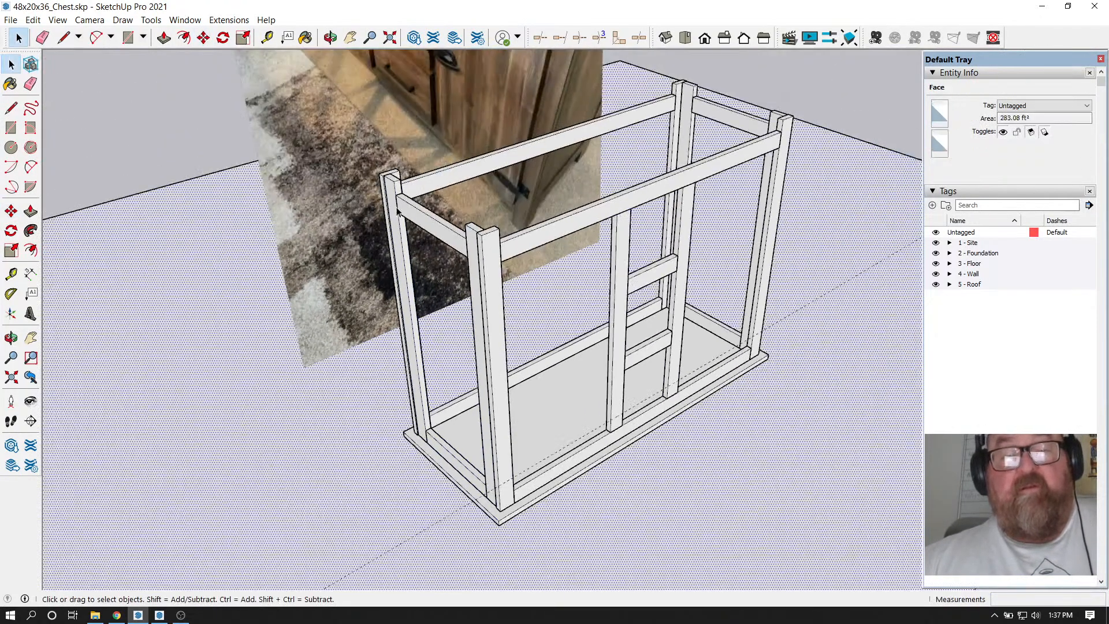
pyautogui.scroll(-2, 397, 212)
pyautogui.scroll(8, 482, 233)
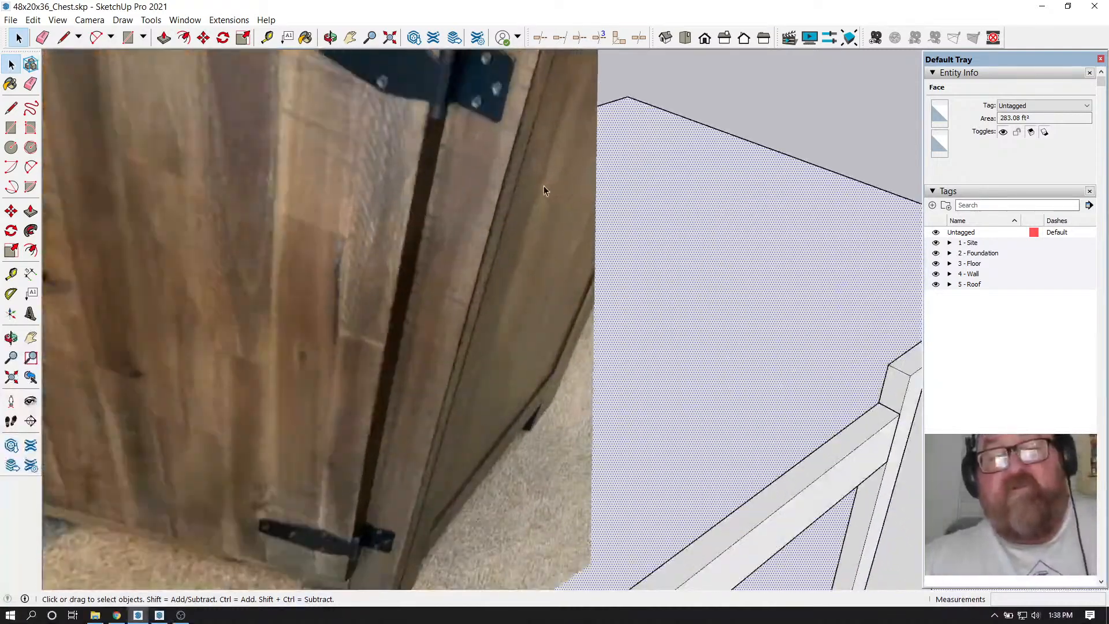
pyautogui.scroll(3, 544, 186)
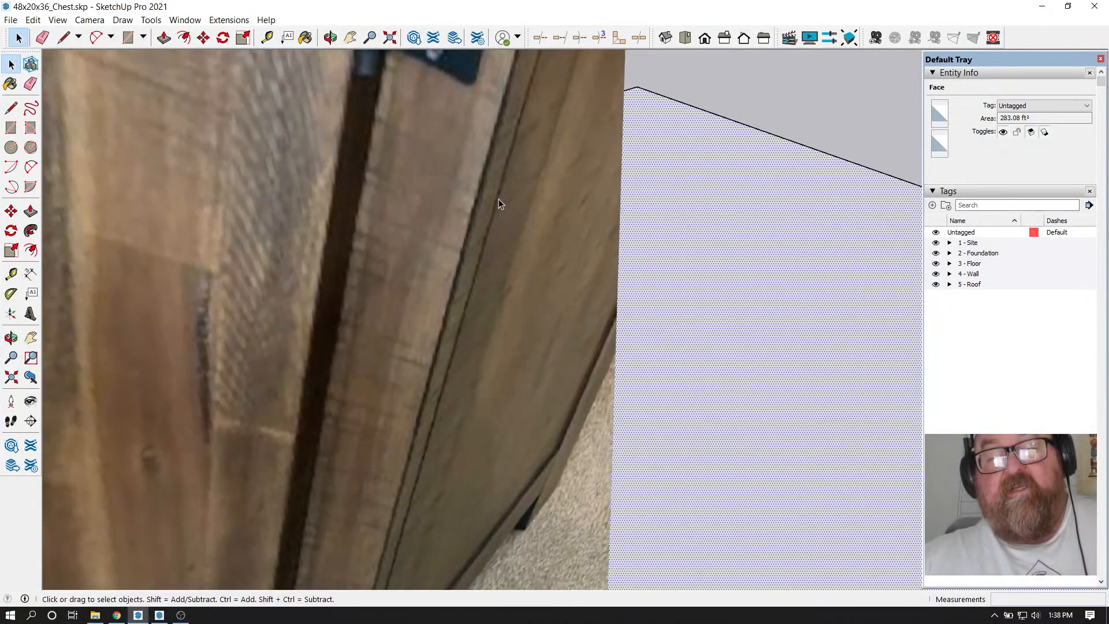
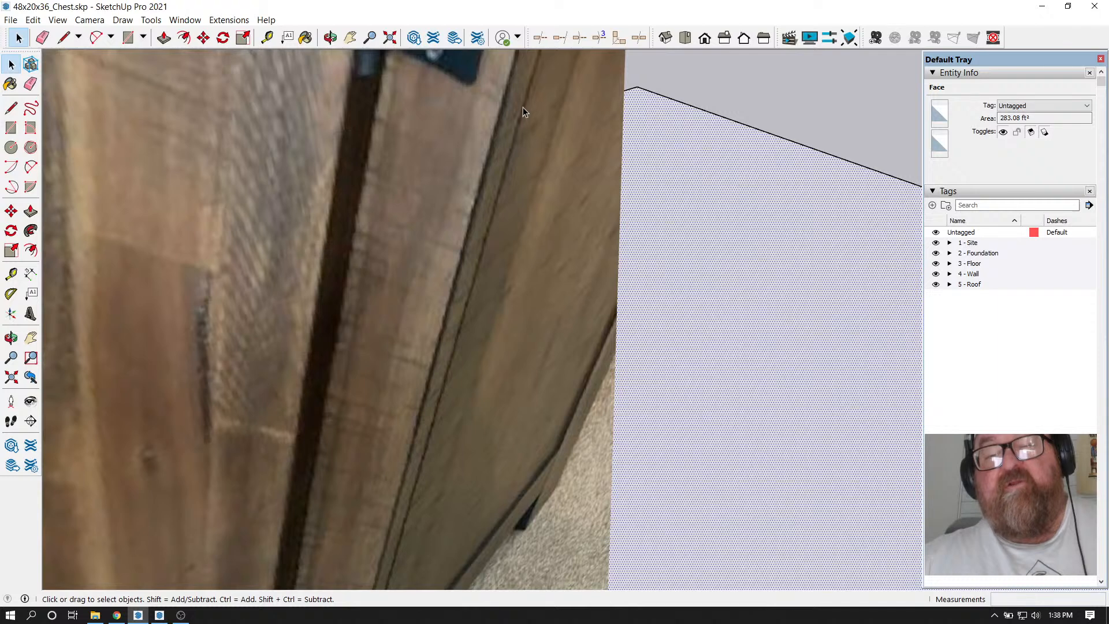
pyautogui.keyDown('shift'); pyautogui.click(495, 218); pyautogui.keyUp('shift')
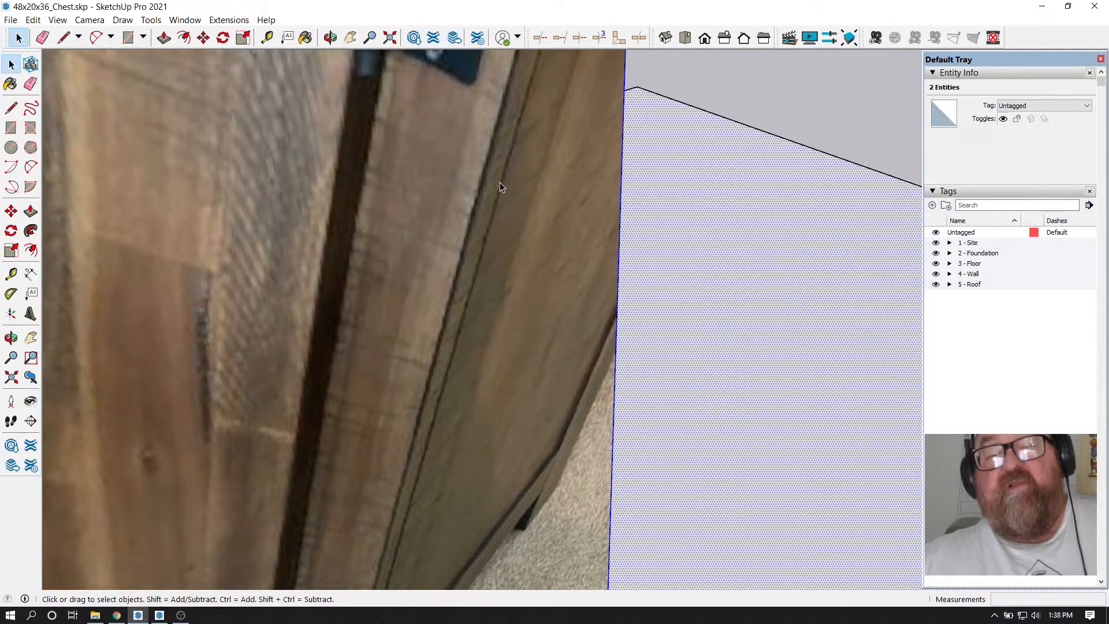
pyautogui.scroll(-12, 523, 140)
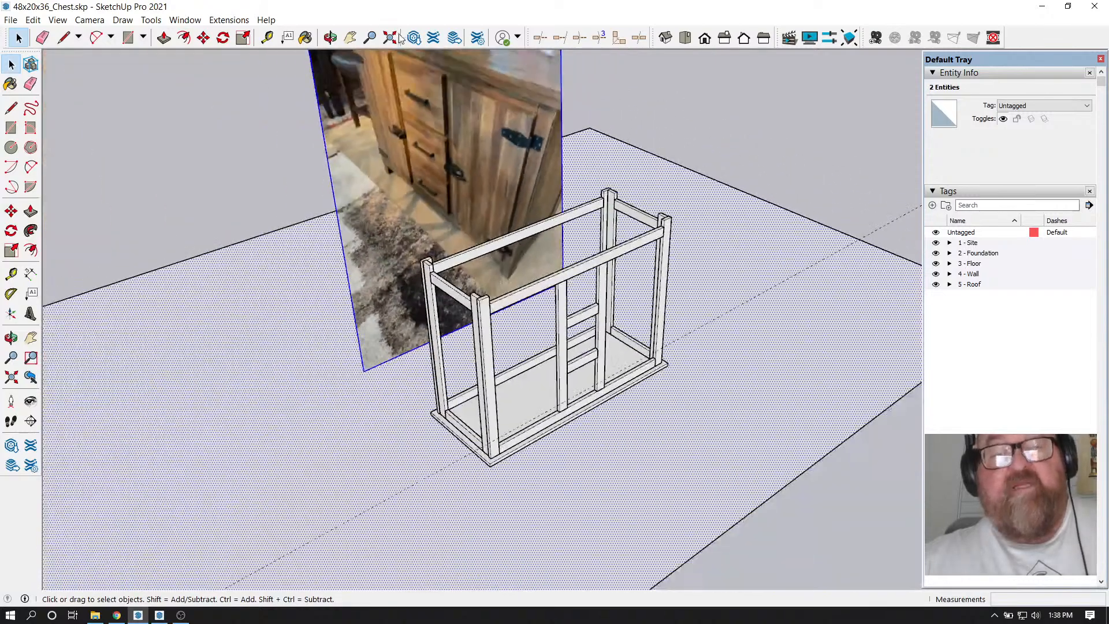
# Inspect the chest frame's bottom corner where the corner post, side frame and base meet
pyautogui.click(331, 38)
pyautogui.moveTo(450, 359); pyautogui.dragTo(431, 481)
pyautogui.scroll(4, 453, 465)
pyautogui.scroll(8, 500, 416)
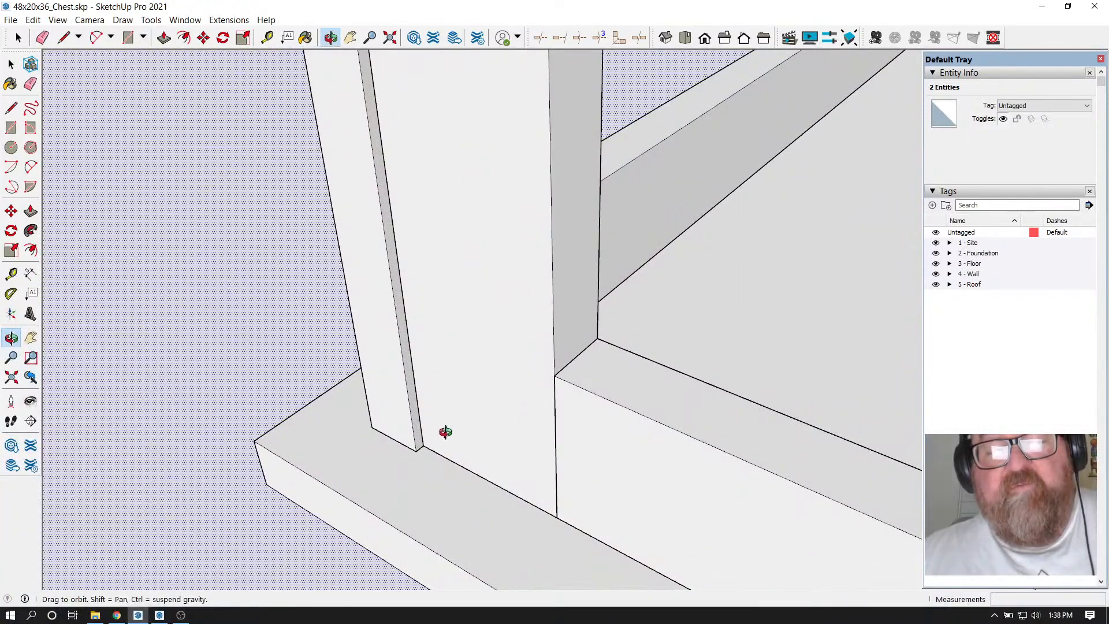
pyautogui.moveTo(445, 432); pyautogui.dragTo(753, 347)
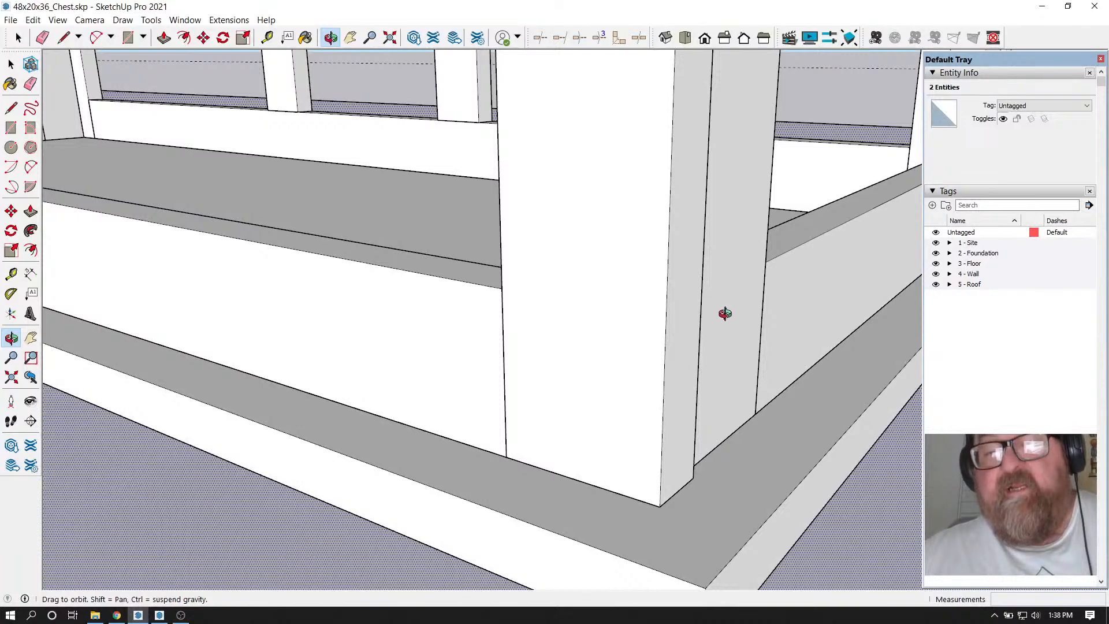
pyautogui.moveTo(725, 314); pyautogui.dragTo(690, 336)
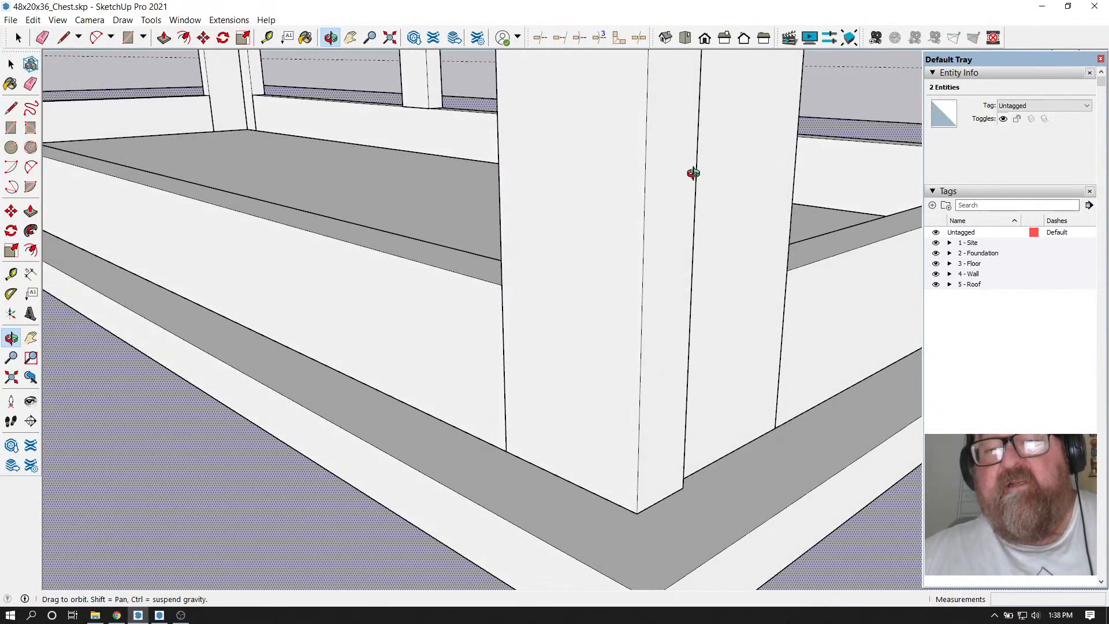
pyautogui.moveTo(682, 175); pyautogui.dragTo(720, 337)
pyautogui.moveTo(709, 198); pyautogui.dragTo(631, 426)
pyautogui.moveTo(557, 302); pyautogui.dragTo(579, 391)
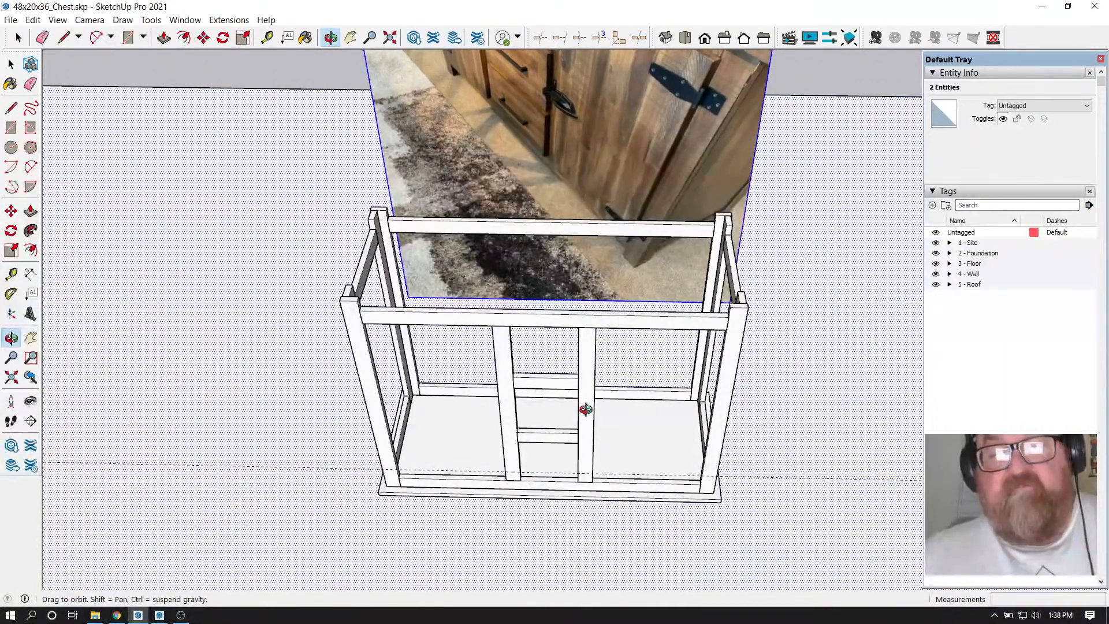
# Review the whole chest frame from the front, both ends and above against the reference photo
pyautogui.moveTo(594, 449); pyautogui.dragTo(645, 412)
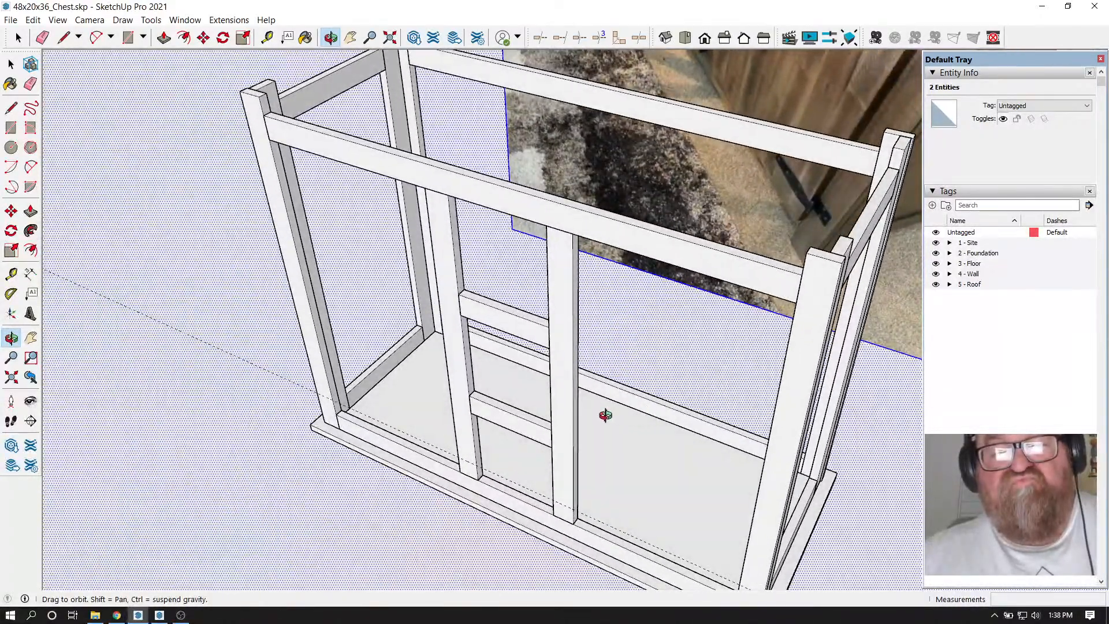
pyautogui.moveTo(605, 414)
pyautogui.mouseDown()
pyautogui.moveTo(616, 426)
pyautogui.moveTo(616, 411)
pyautogui.mouseUp()
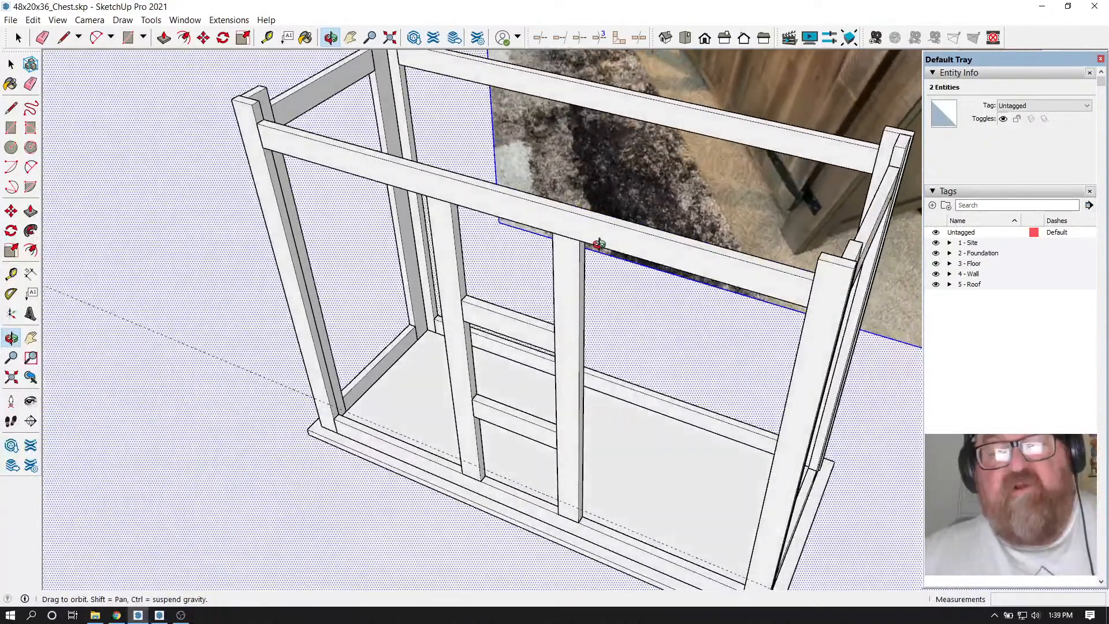
pyautogui.moveTo(507, 322); pyautogui.dragTo(553, 287)
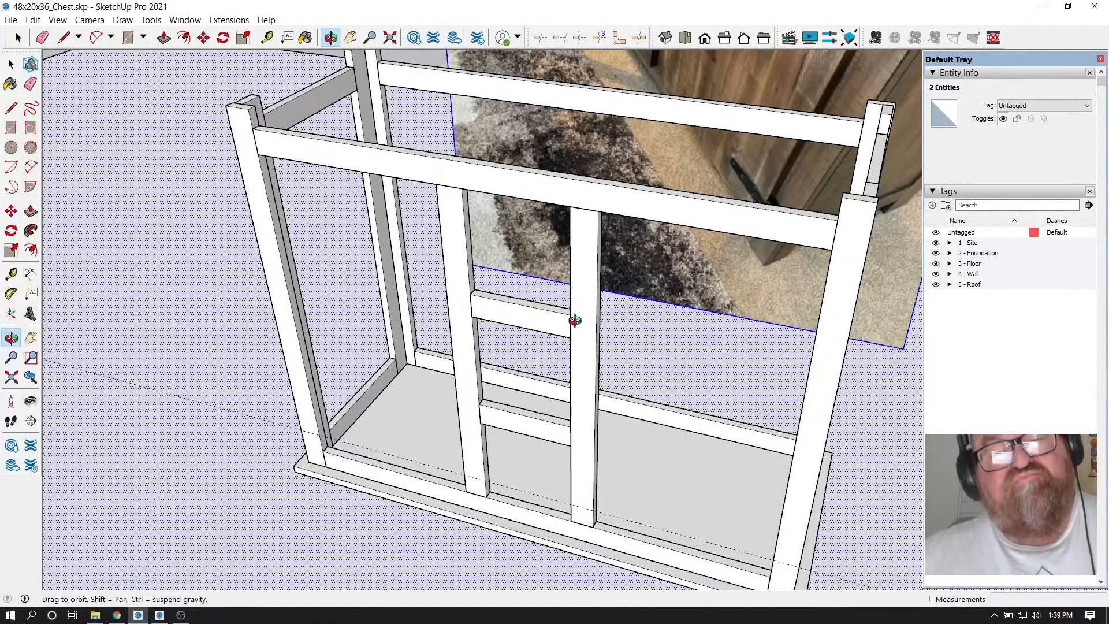
pyautogui.moveTo(577, 325); pyautogui.dragTo(680, 272)
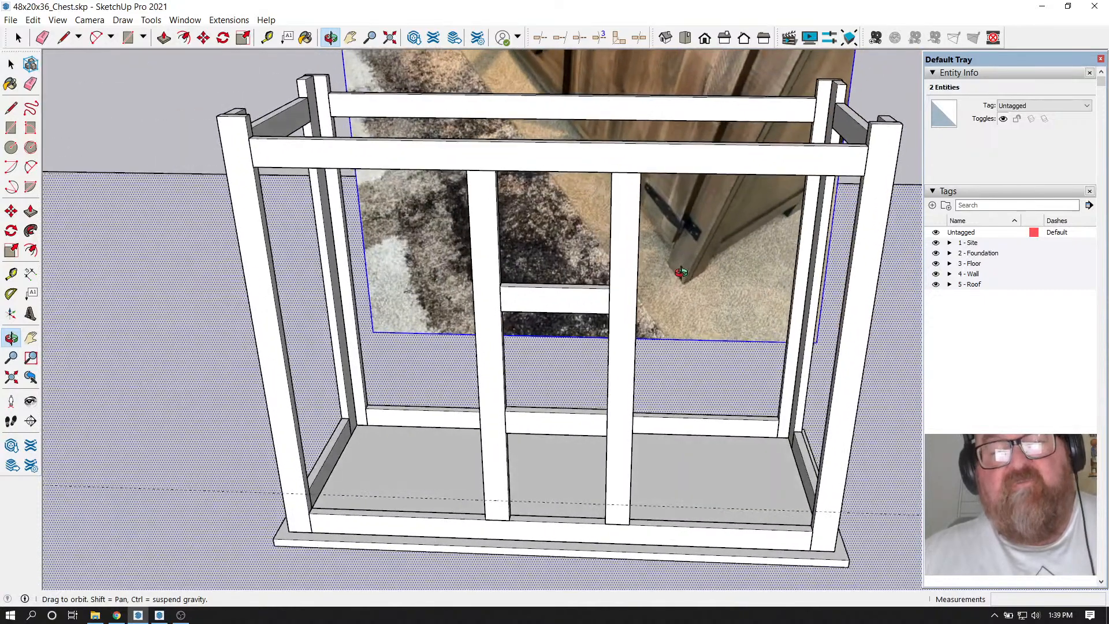
pyautogui.moveTo(621, 292); pyautogui.dragTo(480, 436)
pyautogui.scroll(-5, 526, 359)
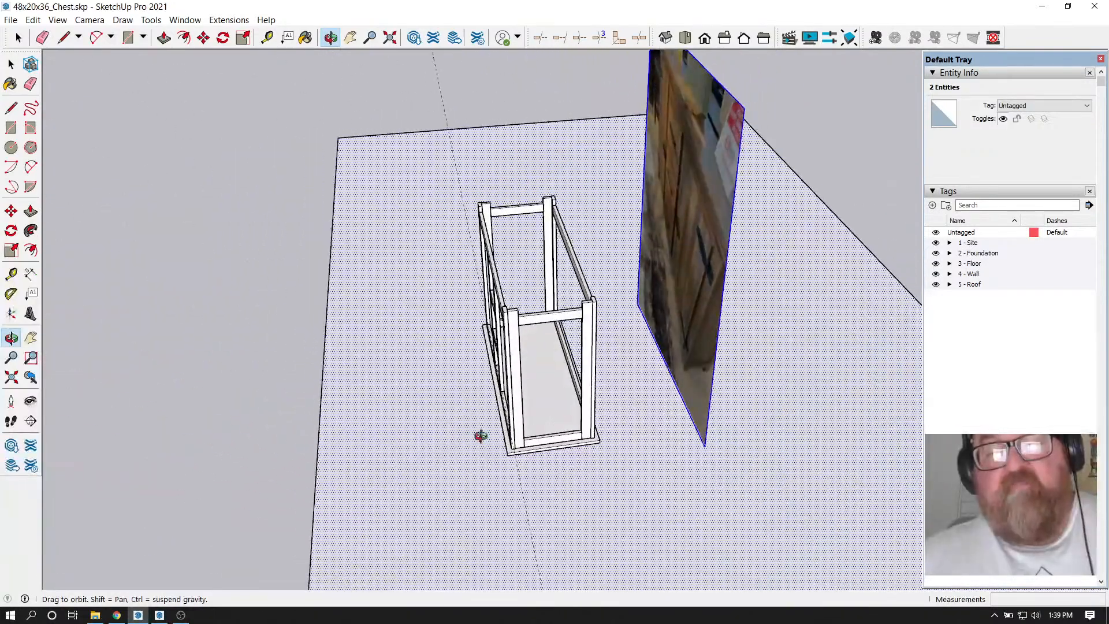
pyautogui.press('space')
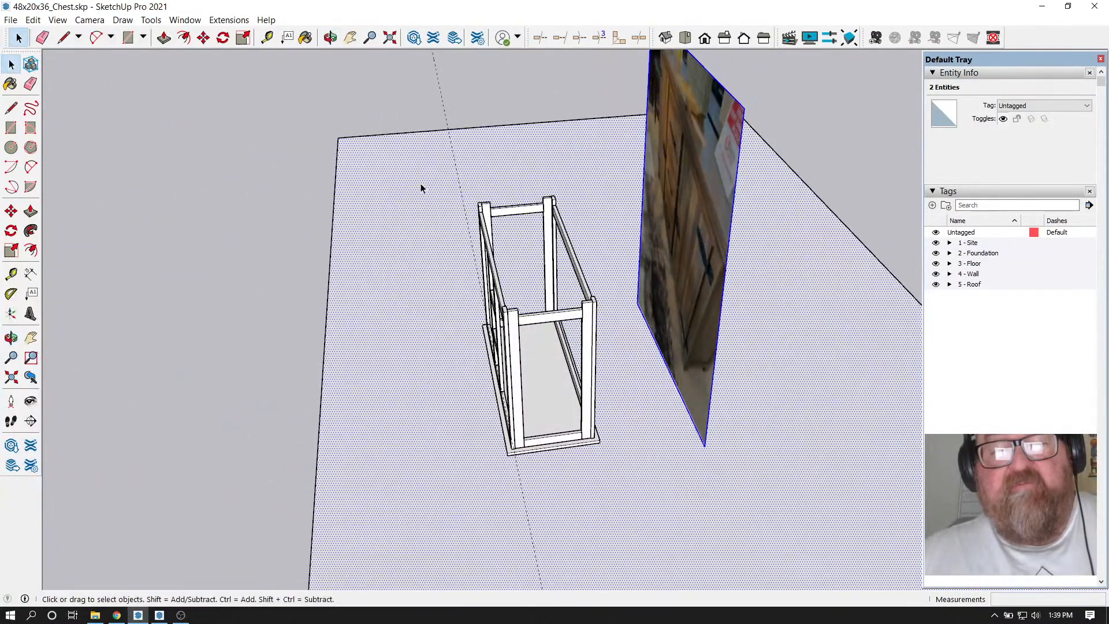
pyautogui.click(330, 38)
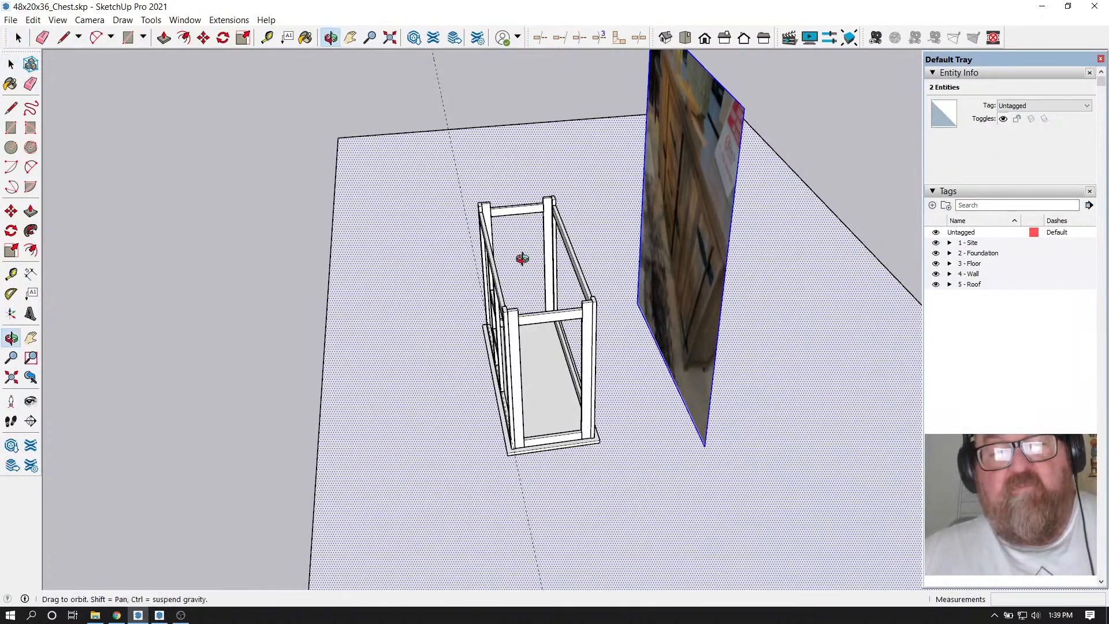
pyautogui.moveTo(520, 255); pyautogui.dragTo(763, 263)
pyautogui.scroll(5, 547, 290)
pyautogui.scroll(3, 487, 267)
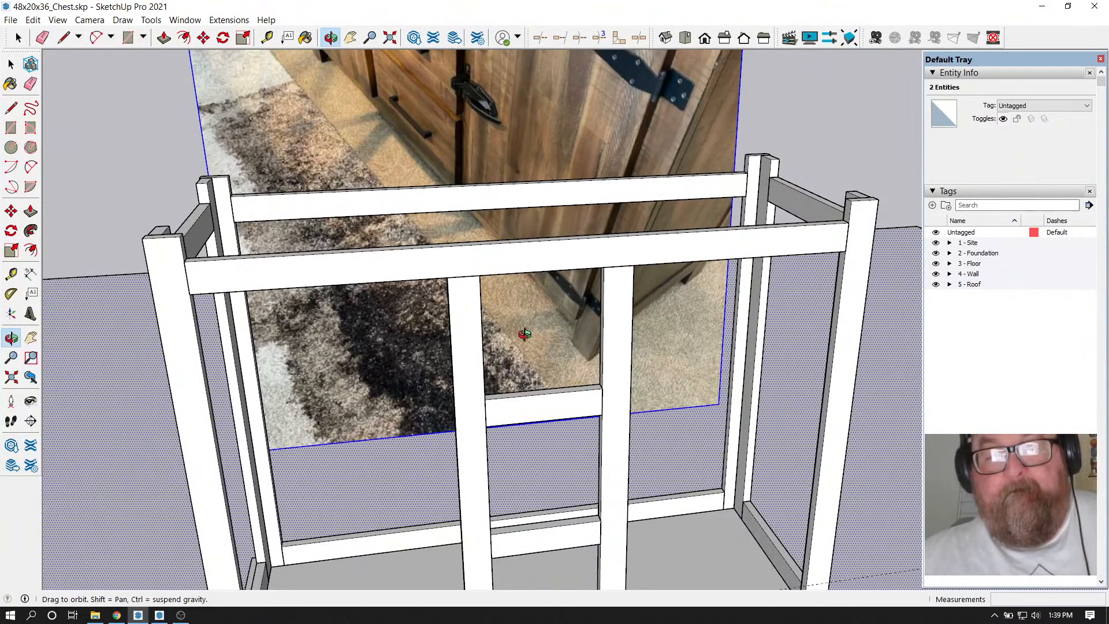
pyautogui.moveTo(500, 332); pyautogui.dragTo(373, 420)
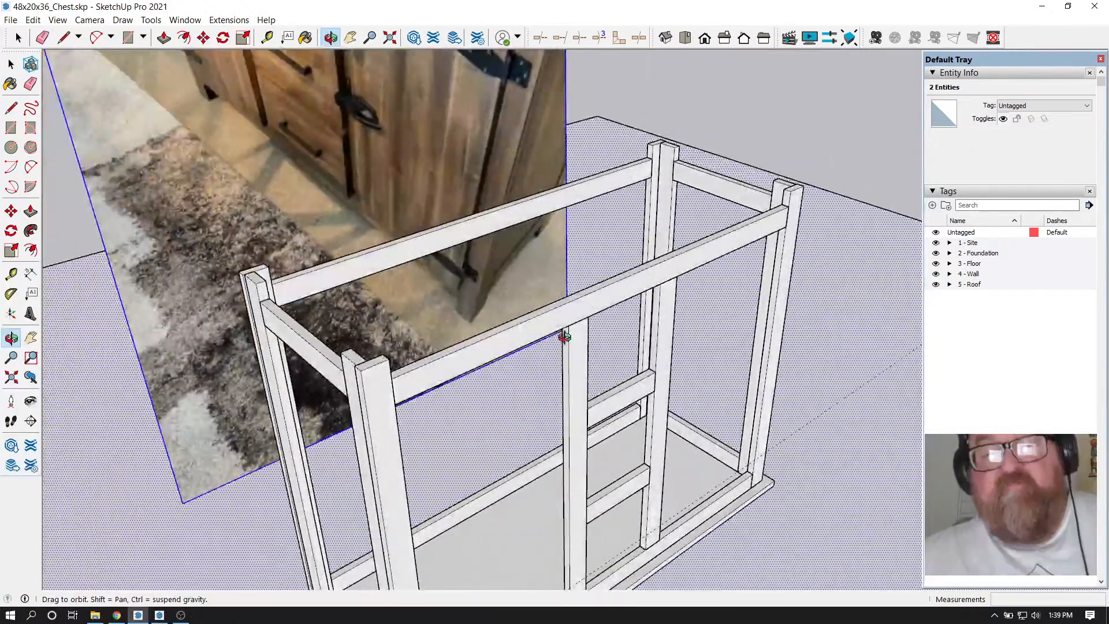
pyautogui.moveTo(565, 335); pyautogui.dragTo(457, 337)
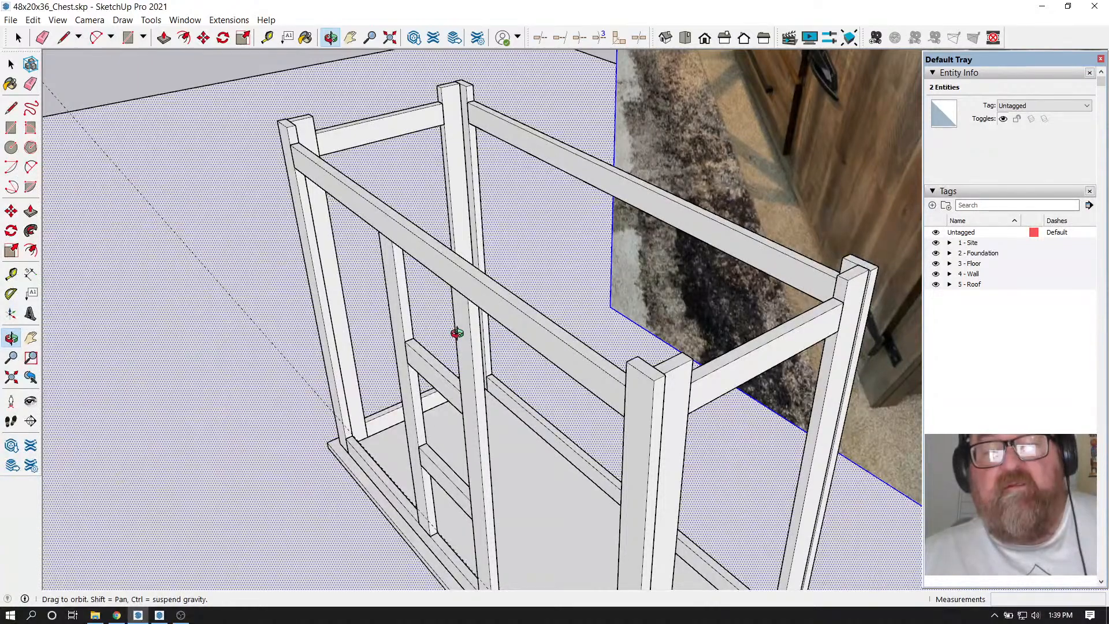
pyautogui.moveTo(466, 325); pyautogui.dragTo(616, 284)
pyautogui.moveTo(358, 208); pyautogui.dragTo(514, 279)
pyautogui.scroll(-5, 514, 278)
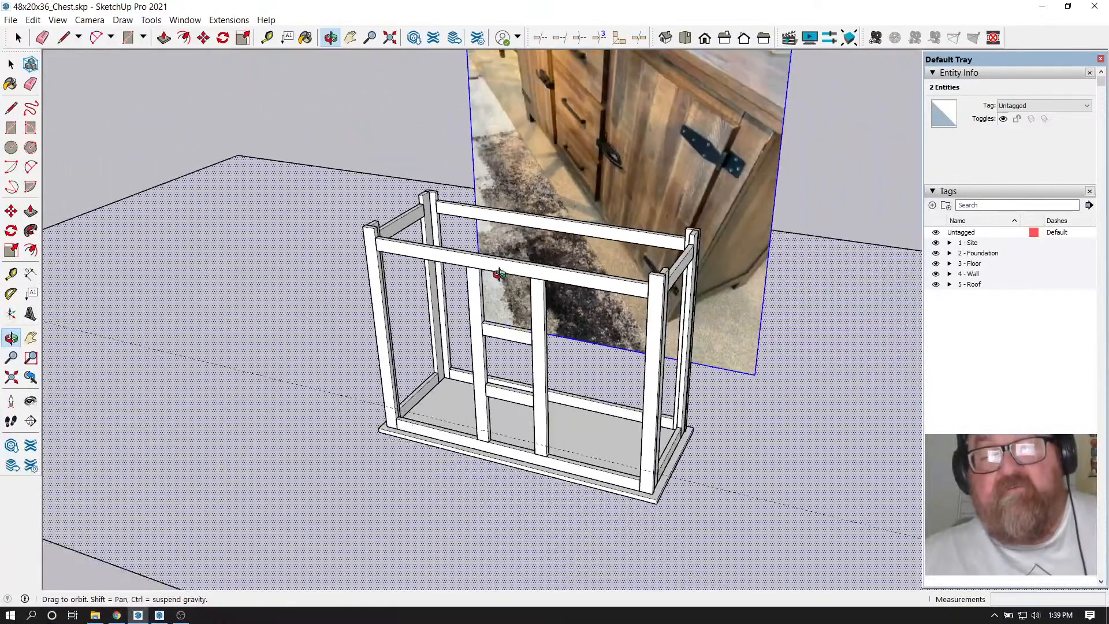
pyautogui.moveTo(456, 354); pyautogui.dragTo(443, 369)
pyautogui.scroll(3, 443, 369)
pyautogui.scroll(3, 388, 268)
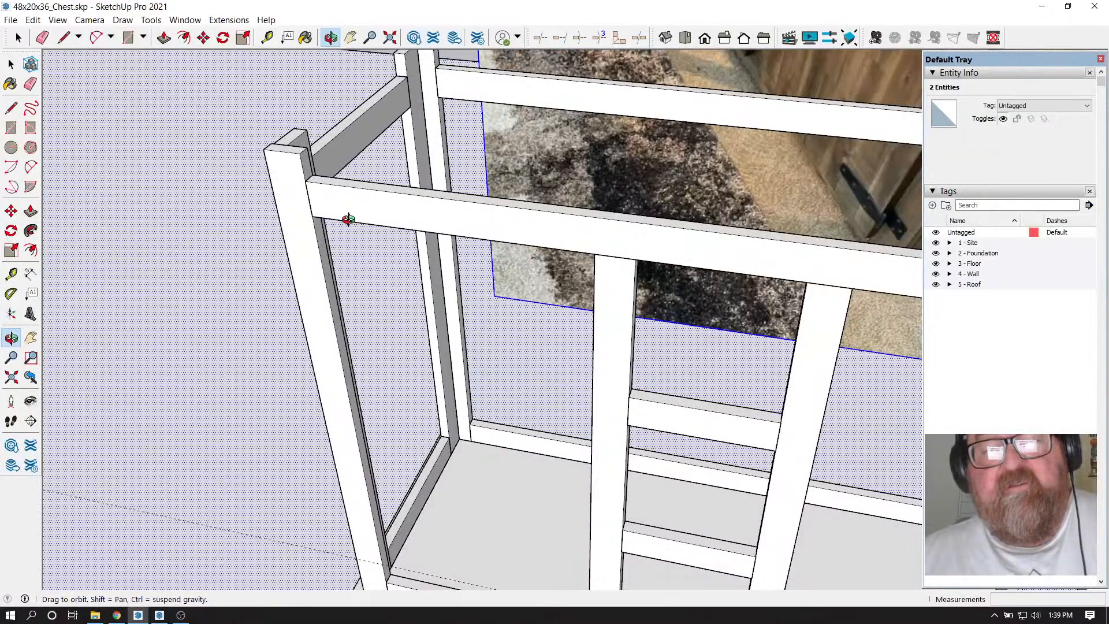
pyautogui.scroll(-4, 349, 219)
pyautogui.scroll(3, 349, 219)
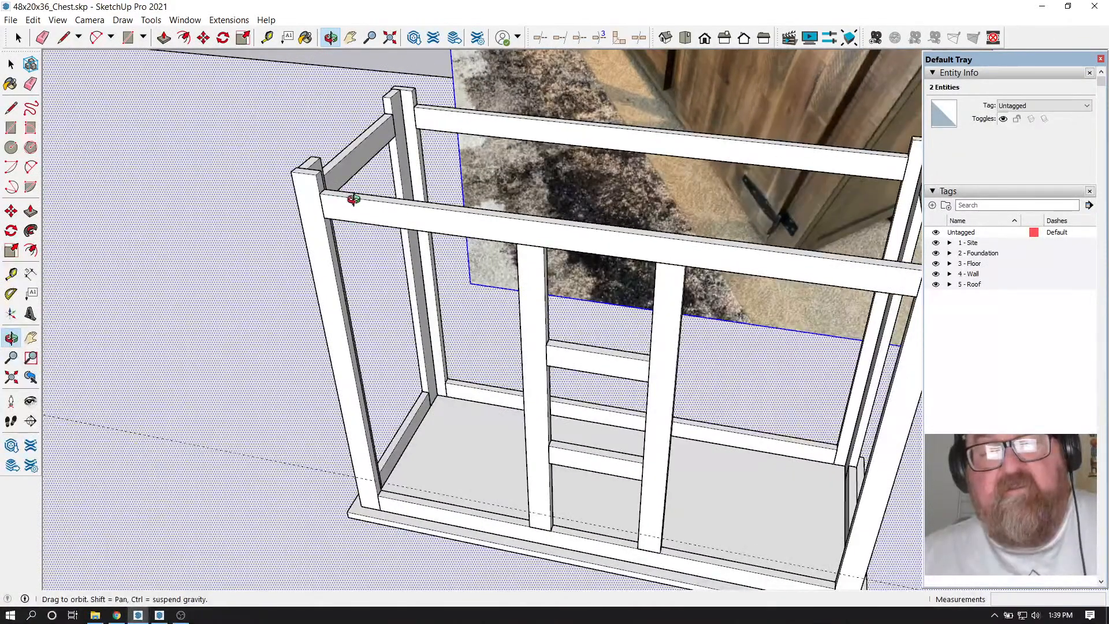
# Copy the rear top rail 3/4" inward so the copy sits flush against its inner face
pyautogui.moveTo(353, 199); pyautogui.dragTo(408, 265)
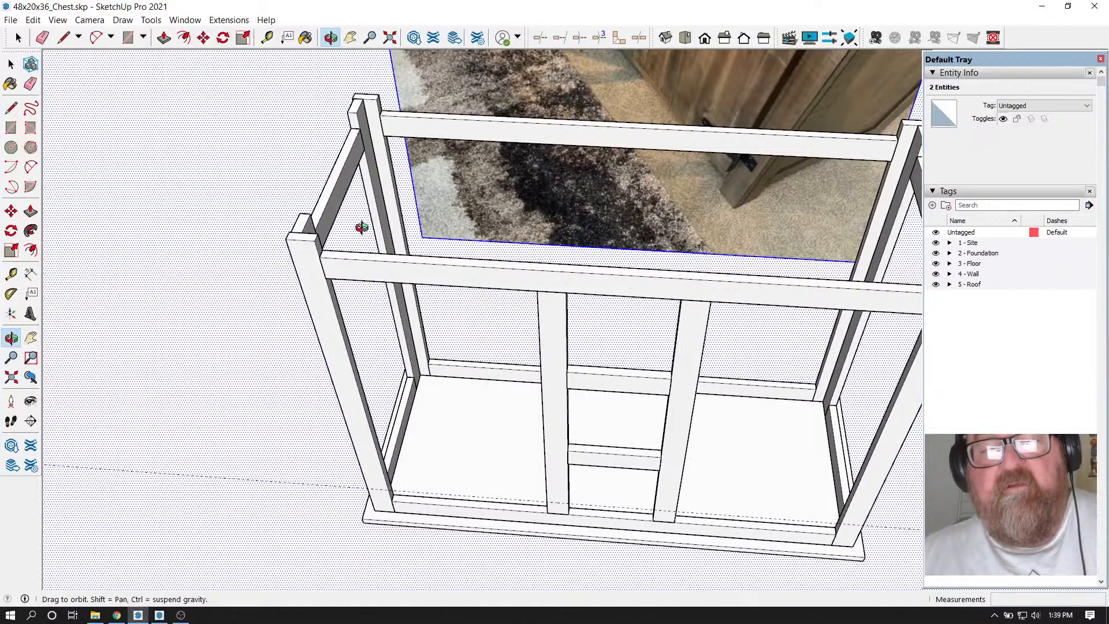
pyautogui.moveTo(371, 282); pyautogui.dragTo(354, 273)
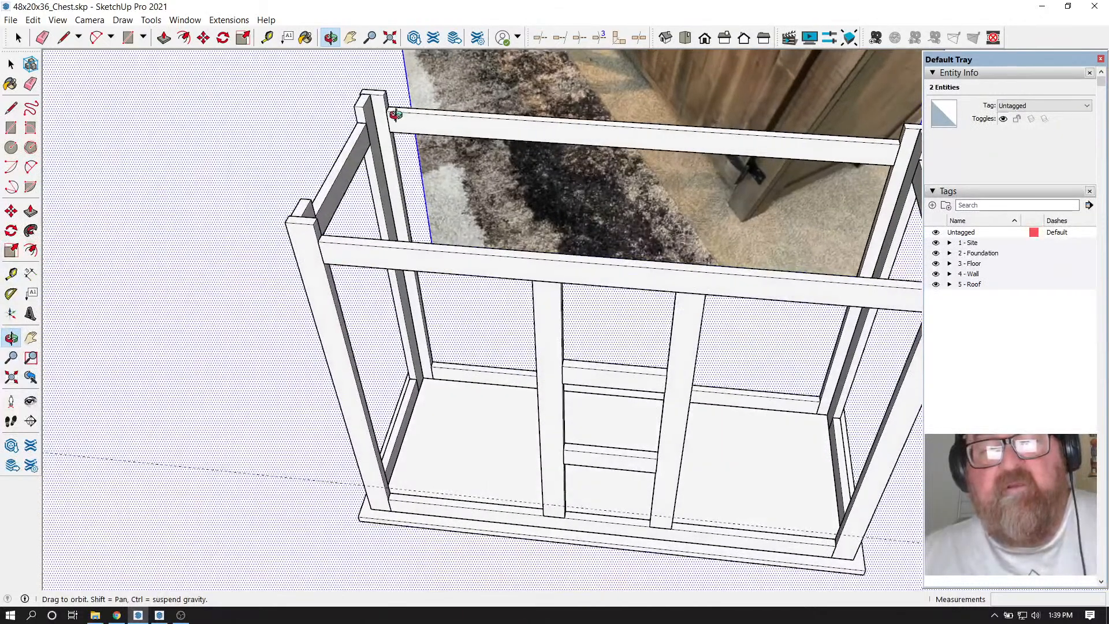
pyautogui.scroll(8, 395, 114)
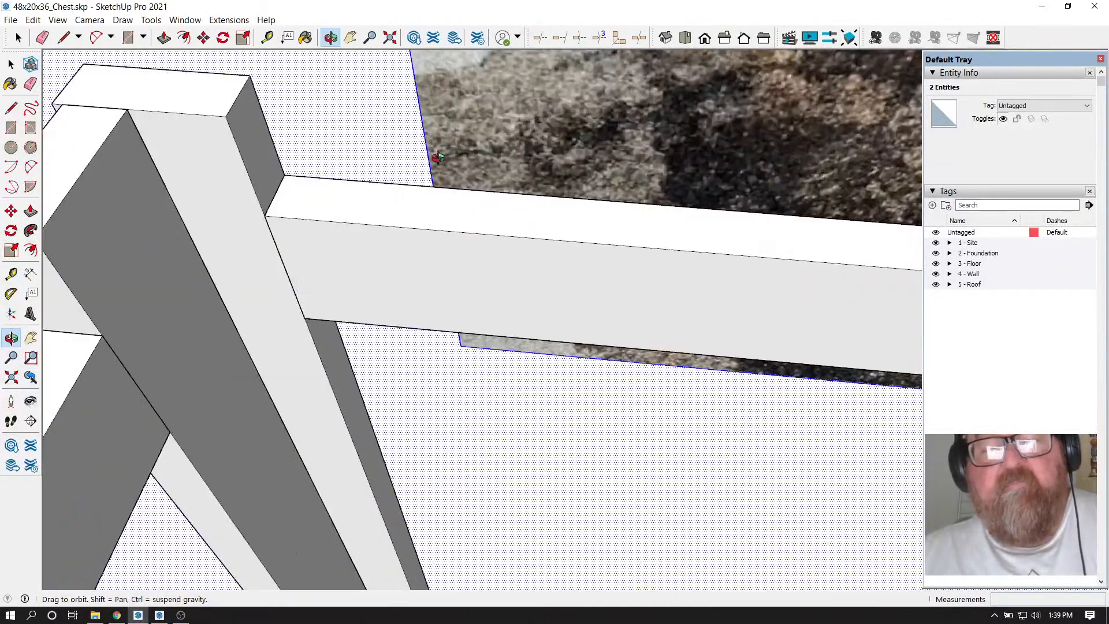
pyautogui.scroll(-1, 300, 209)
pyautogui.click(30, 21)
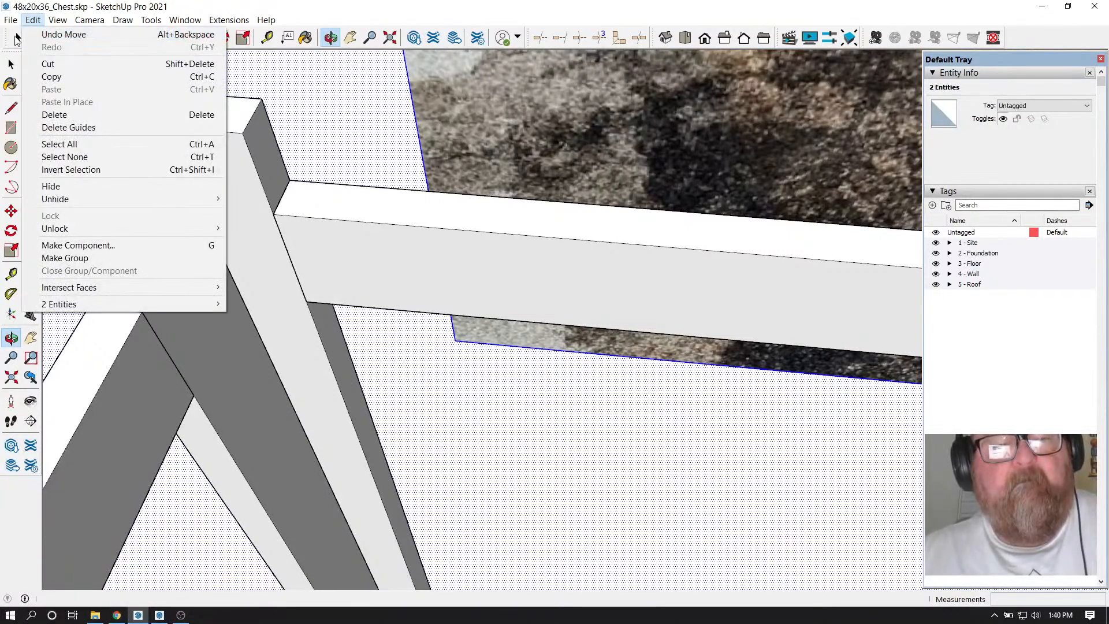
pyautogui.click(16, 39)
pyautogui.moveTo(361, 198); pyautogui.dragTo(370, 218, button='middle')
pyautogui.click(332, 195)
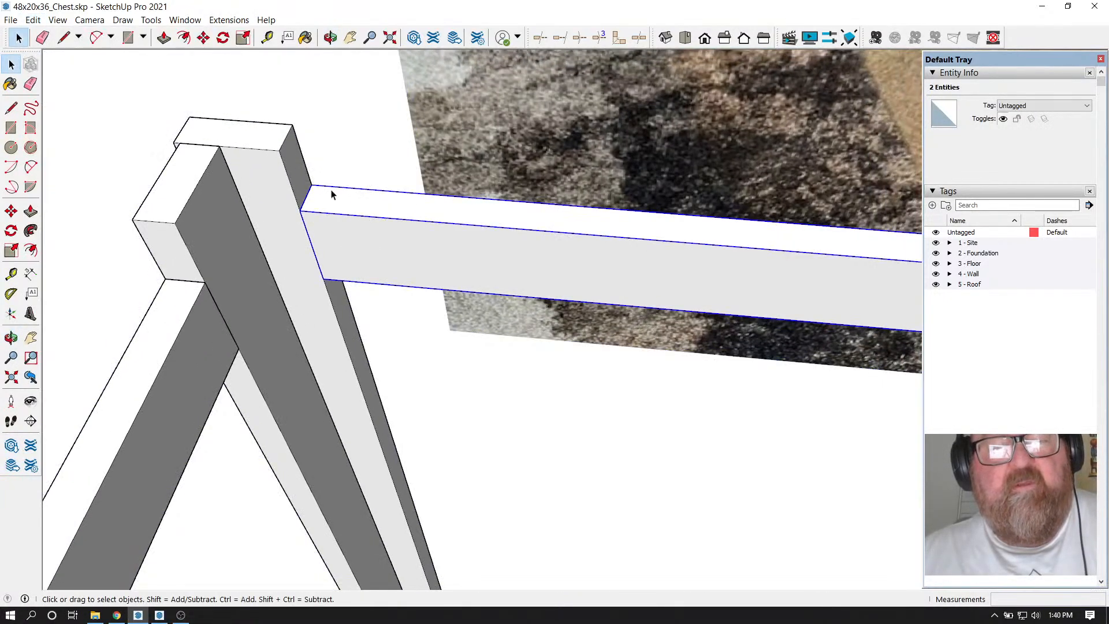
pyautogui.click(204, 37)
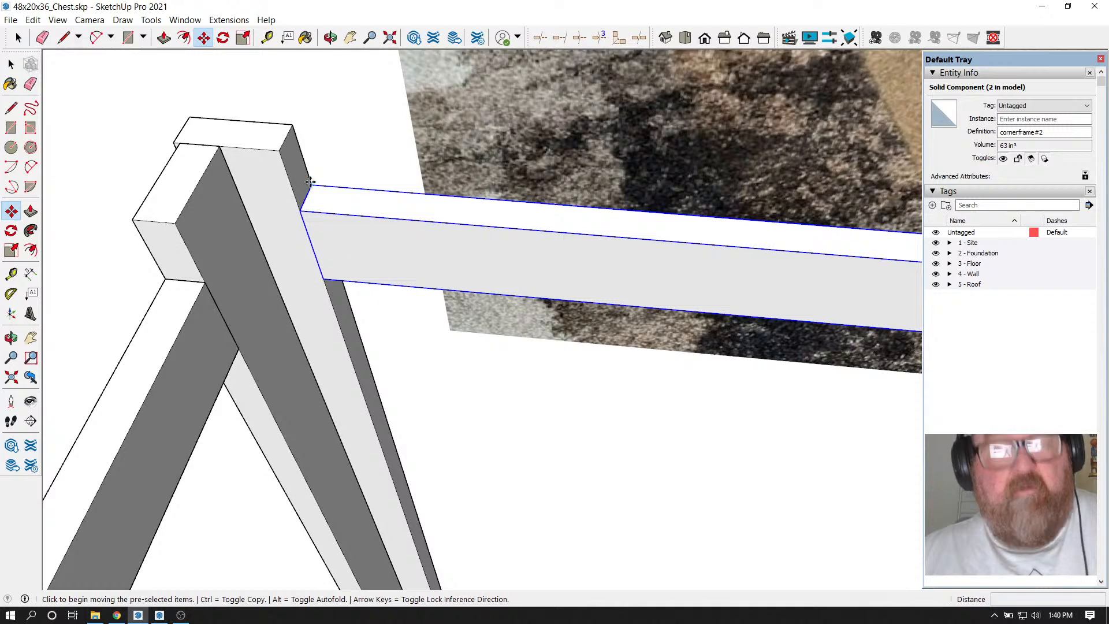
pyautogui.press('ctrl')
pyautogui.click(310, 182)
pyautogui.click(301, 211)
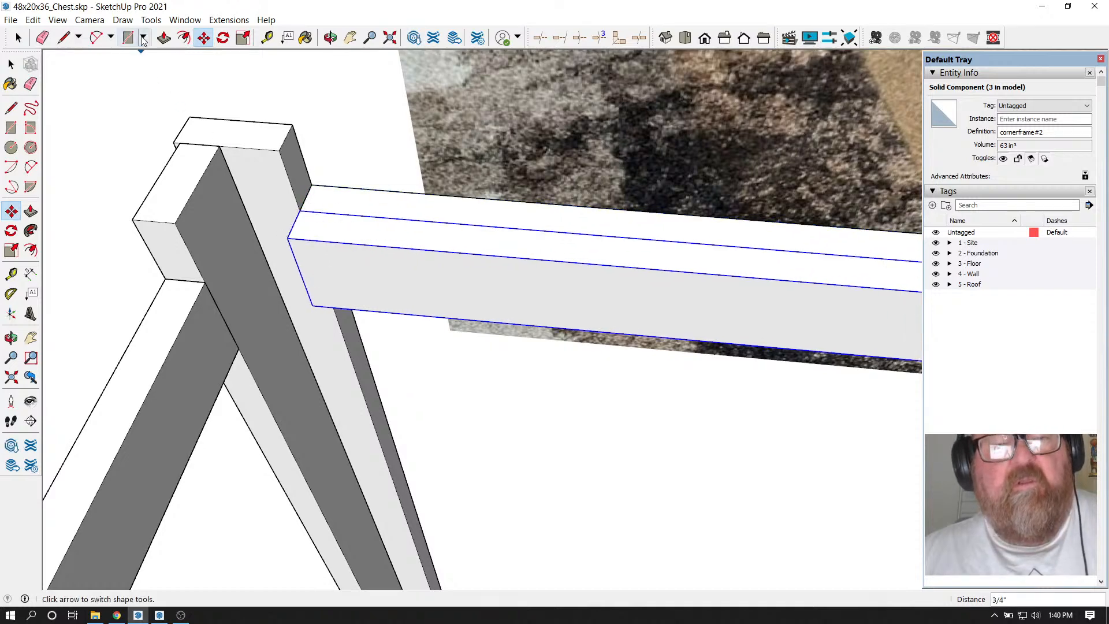
# Make the copied rear top rail a unique component
pyautogui.click(17, 38)
pyautogui.rightClick(333, 267)
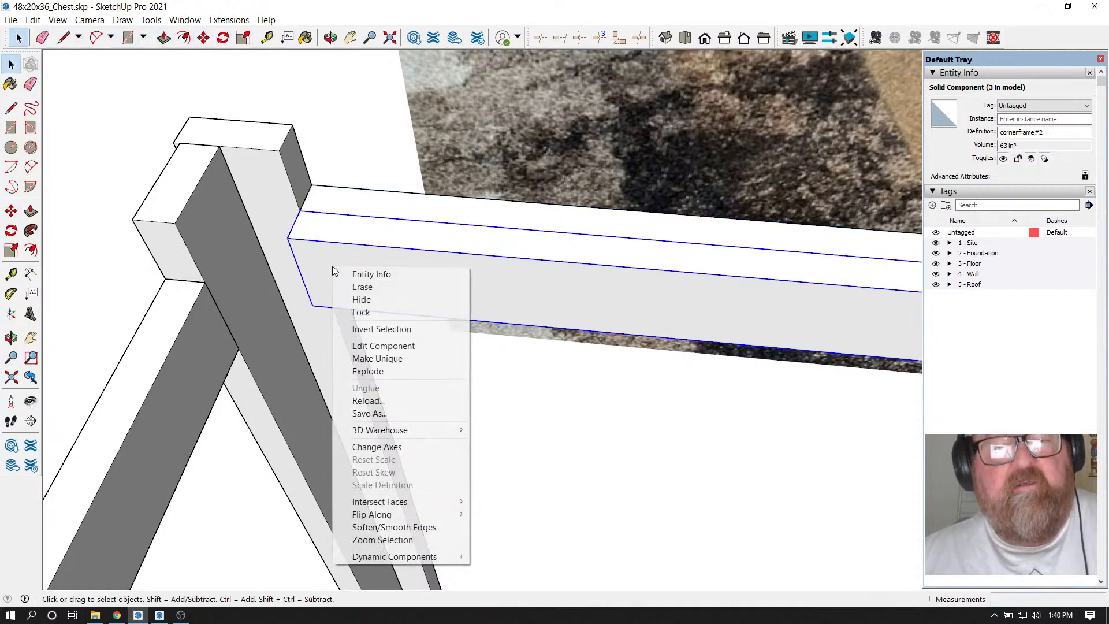
pyautogui.click(355, 358)
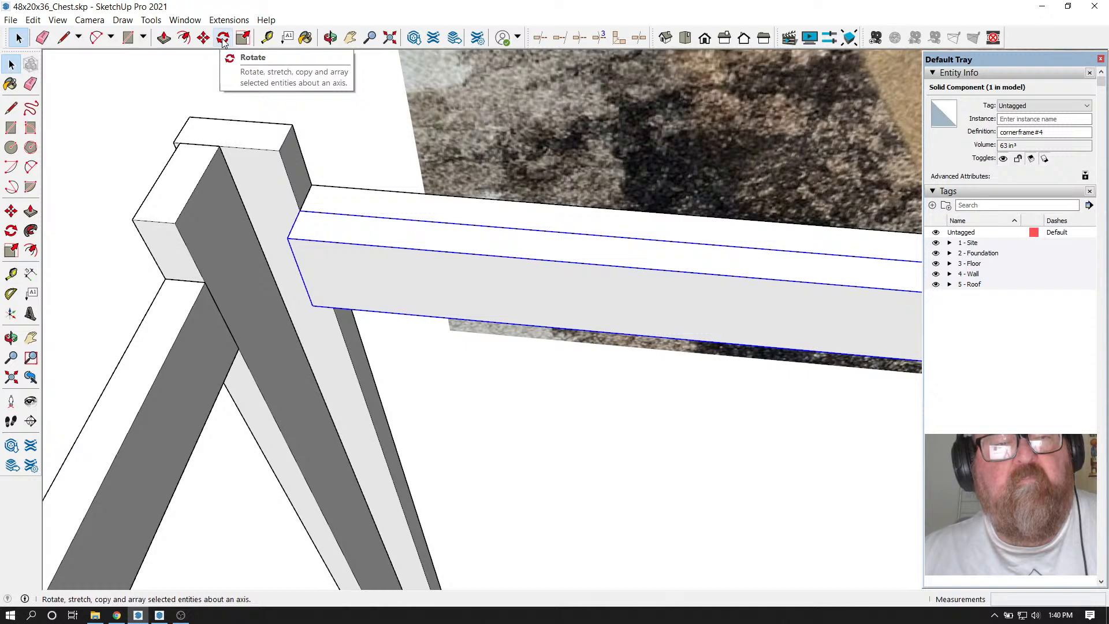
# Move the copied top rail lengthwise by its end corner until it meets the side frame's post
pyautogui.click(203, 38)
pyautogui.click(300, 210)
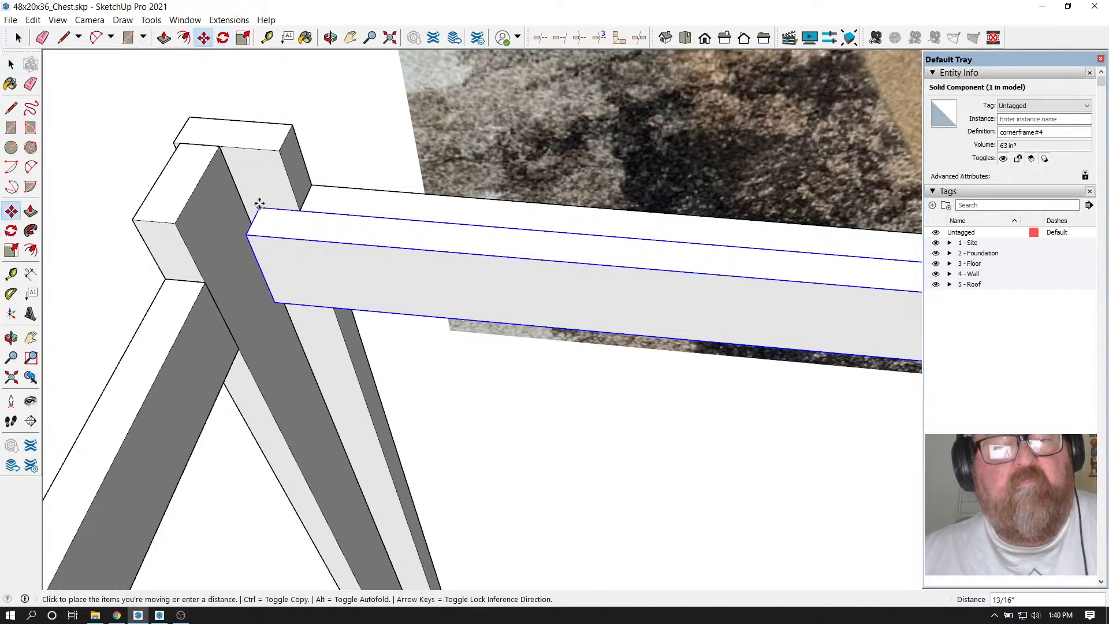
pyautogui.click(246, 203)
pyautogui.scroll(-2, 168, 247)
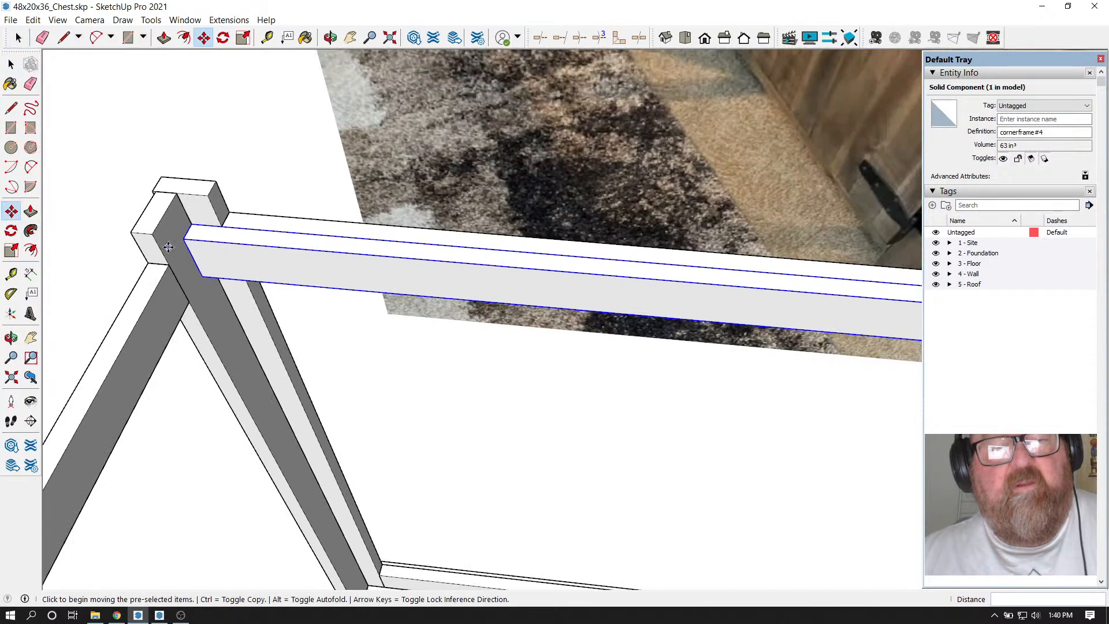
pyautogui.scroll(-4, 168, 247)
pyautogui.scroll(5, 614, 287)
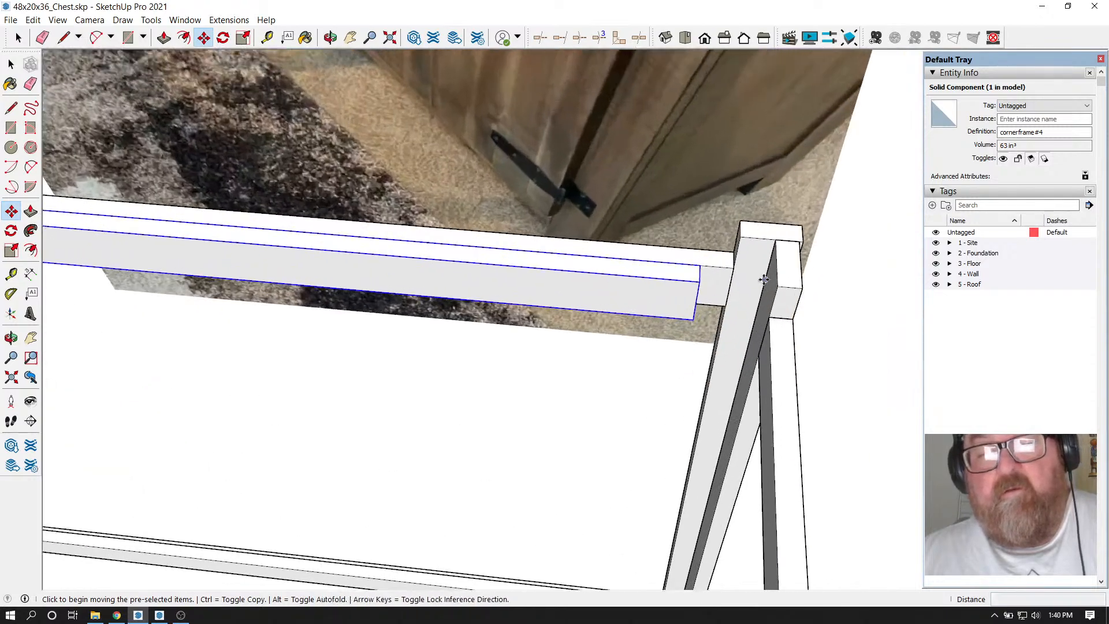
# Rotate the copied inner rail 90 degrees about its end face so it lies flat behind the rear top rail
pyautogui.scroll(3, 764, 279)
pyautogui.click(330, 38)
pyautogui.moveTo(614, 241); pyautogui.dragTo(463, 238)
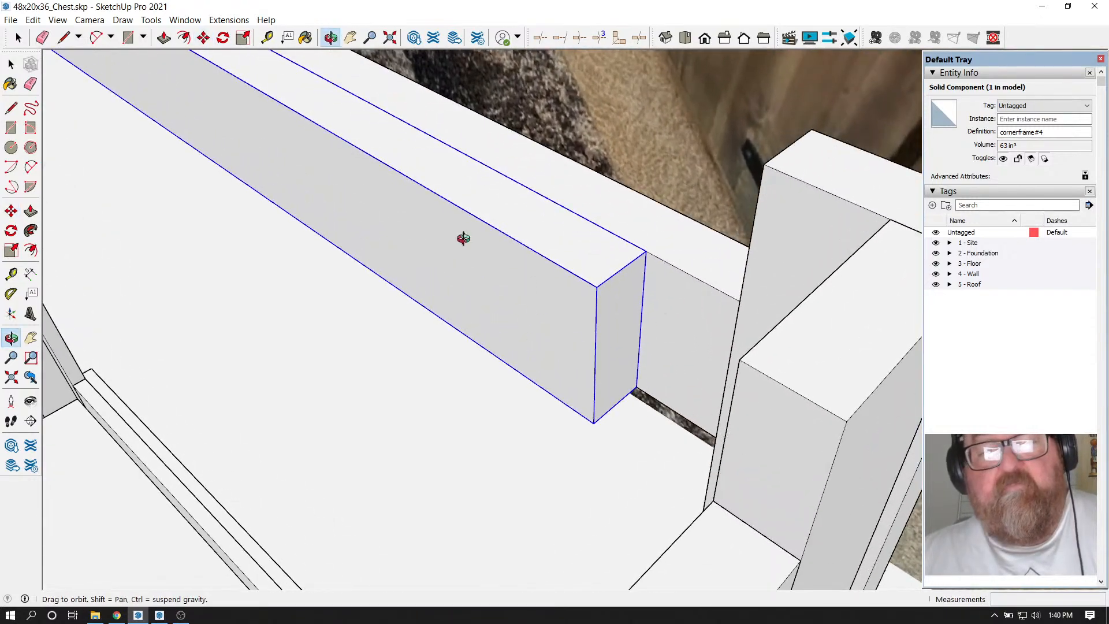
pyautogui.click(223, 38)
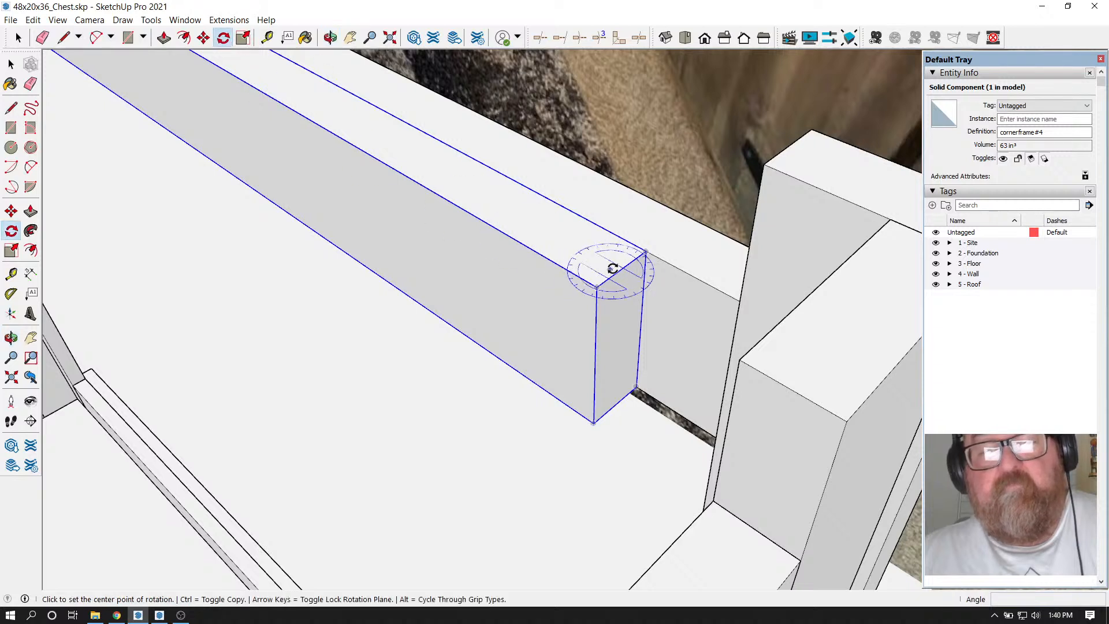
pyautogui.click(597, 307)
pyautogui.click(598, 289)
pyautogui.click(635, 289)
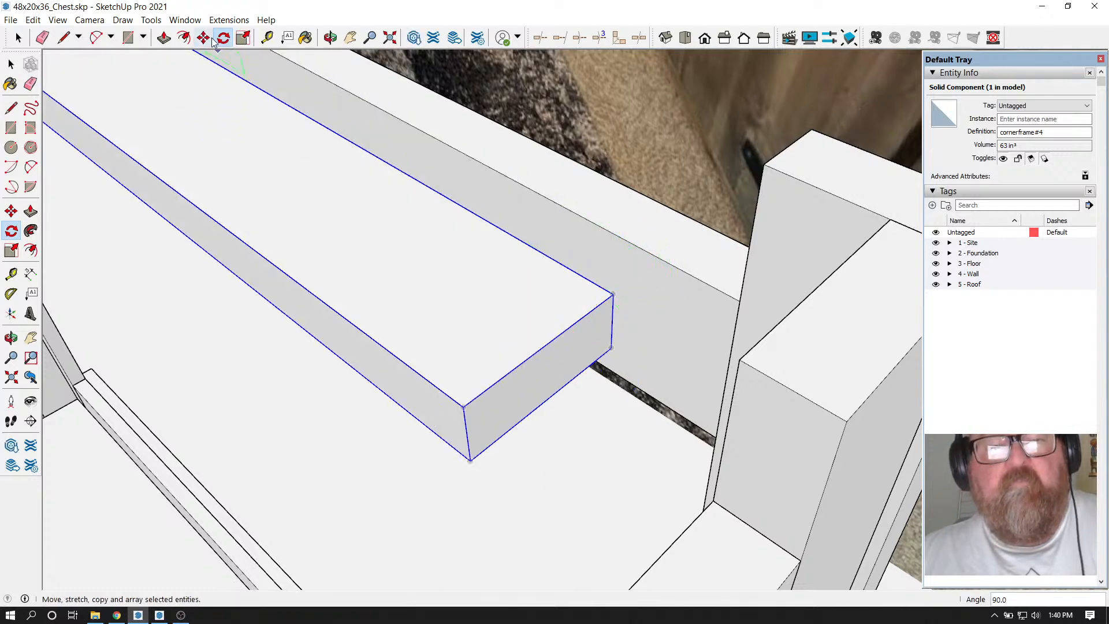
# Extend the flat inner rail's end face 2 1/4" with Push/Pull to meet the side frame's post
pyautogui.click(164, 37)
pyautogui.moveTo(324, 139); pyautogui.dragTo(384, 173, button='middle')
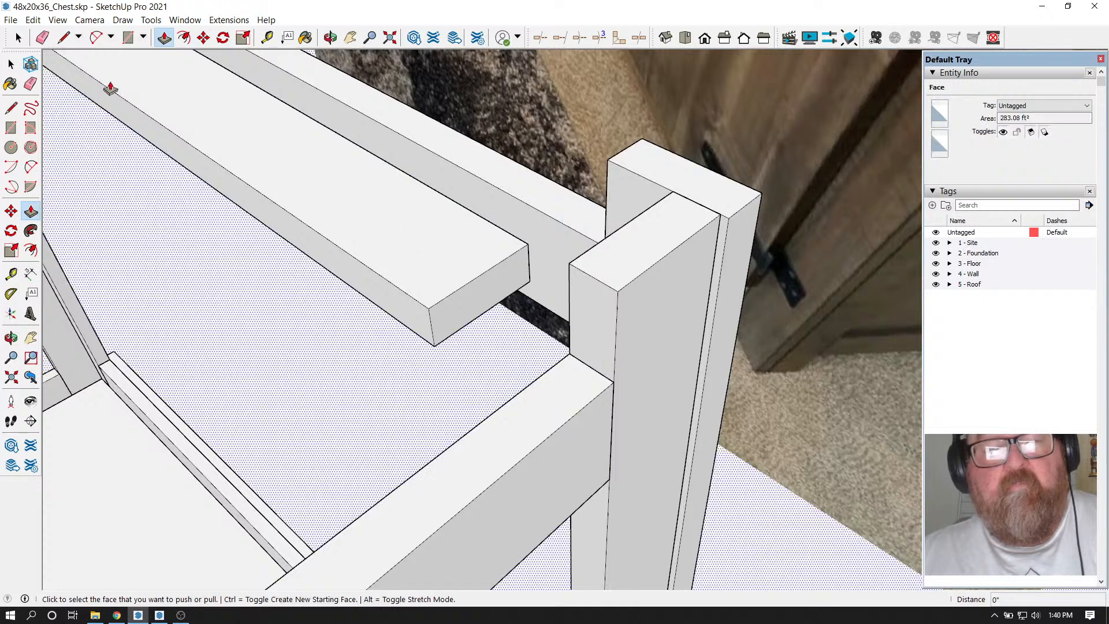
pyautogui.click(15, 37)
pyautogui.doubleClick(443, 273)
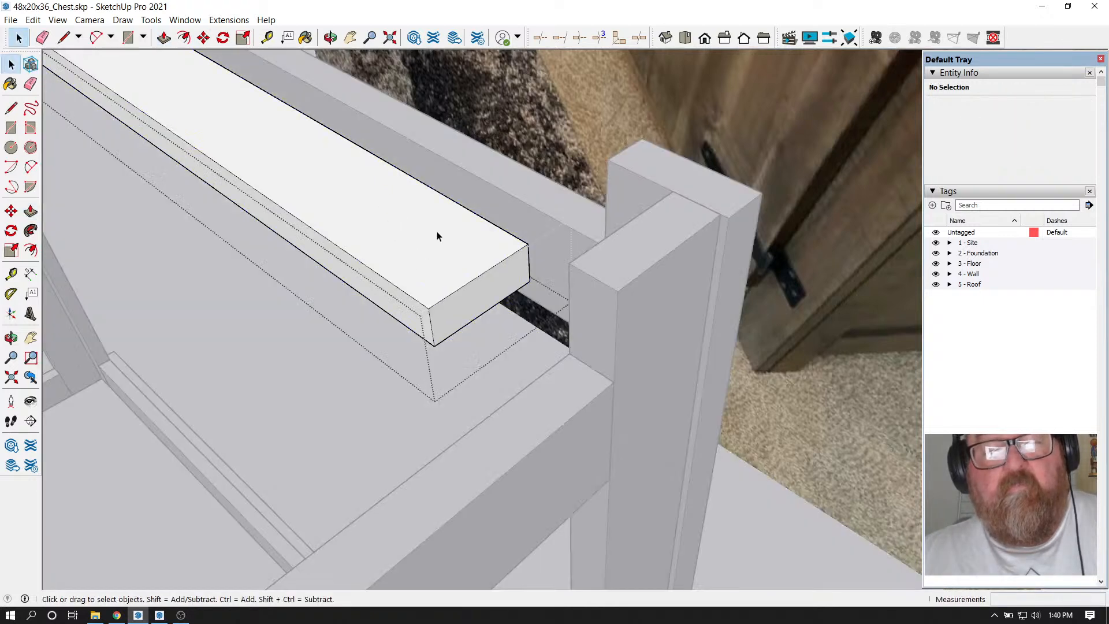
pyautogui.press('p')
pyautogui.click(476, 292)
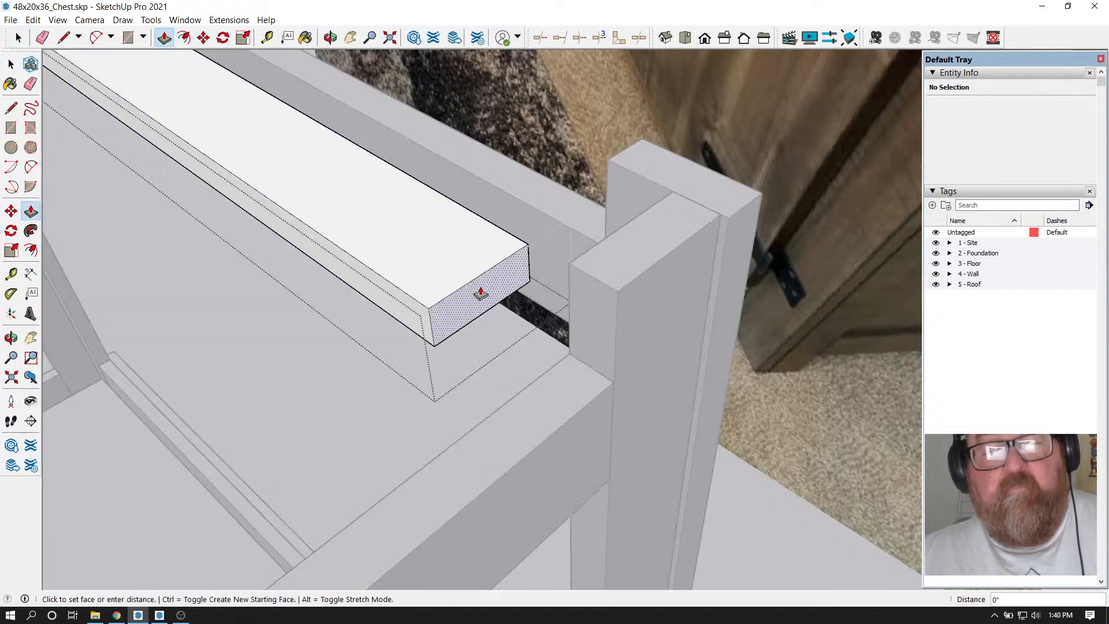
pyautogui.click(569, 263)
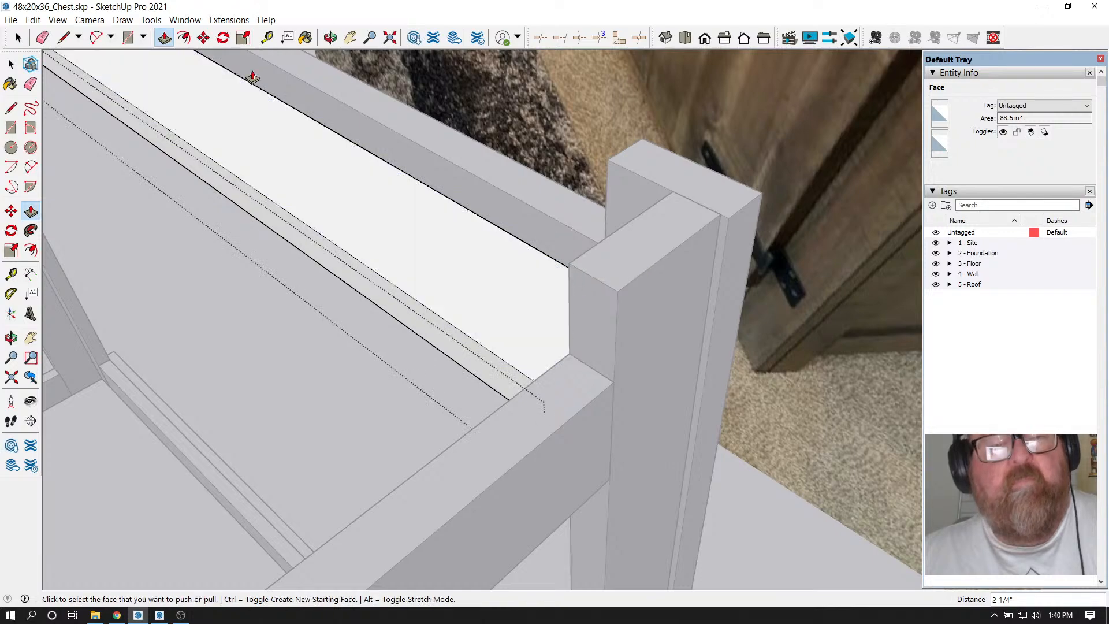
# Move the flat rail about 1/2" by its end corner into the inside corner between the rear posts
pyautogui.click(331, 37)
pyautogui.moveTo(406, 218); pyautogui.dragTo(591, 284)
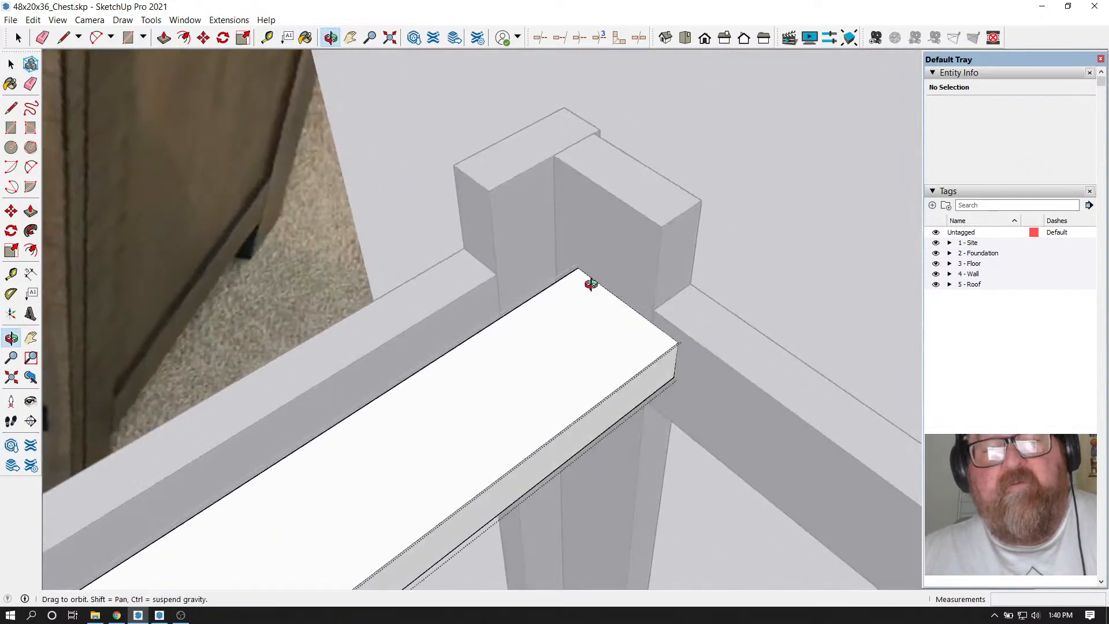
pyautogui.click(18, 40)
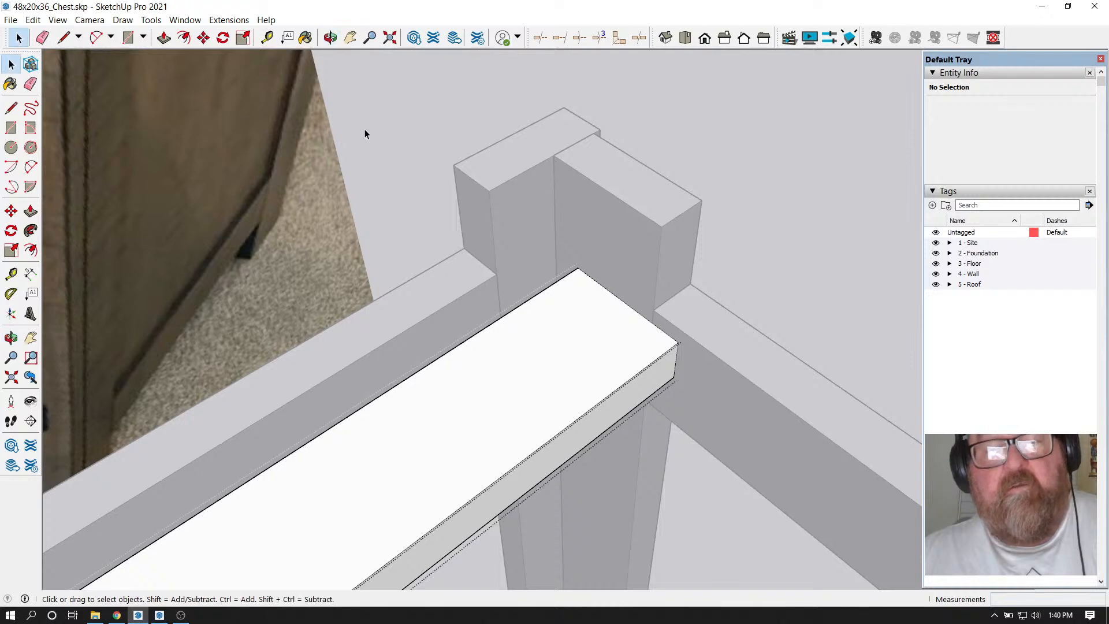
pyautogui.scroll(-5, 547, 168)
pyautogui.scroll(8, 554, 198)
pyautogui.click(627, 210)
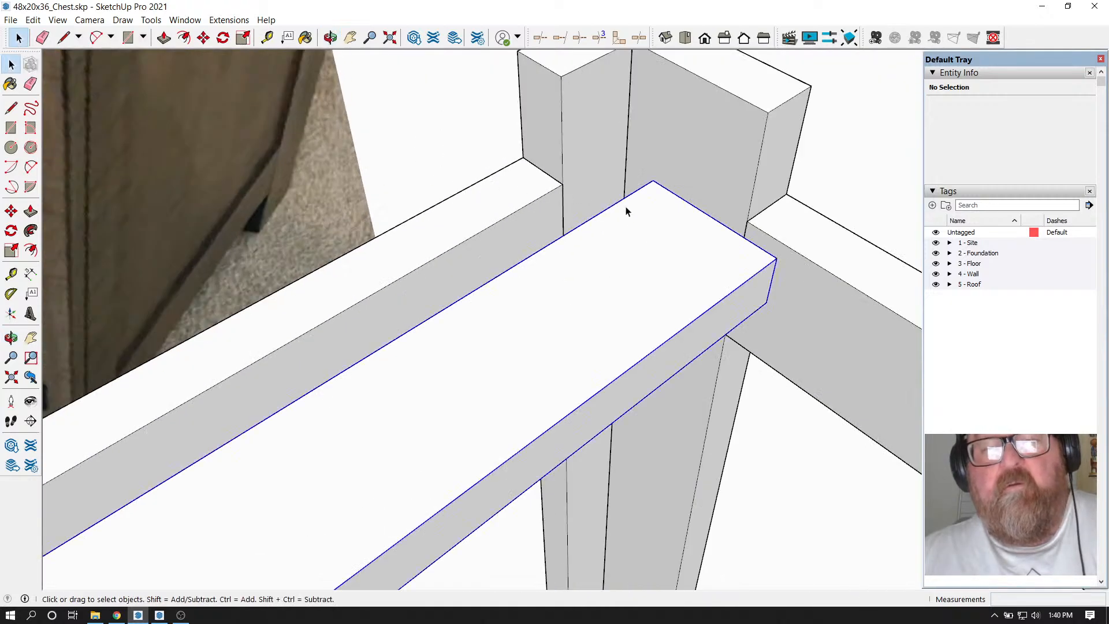
pyautogui.click(203, 37)
pyautogui.click(651, 188)
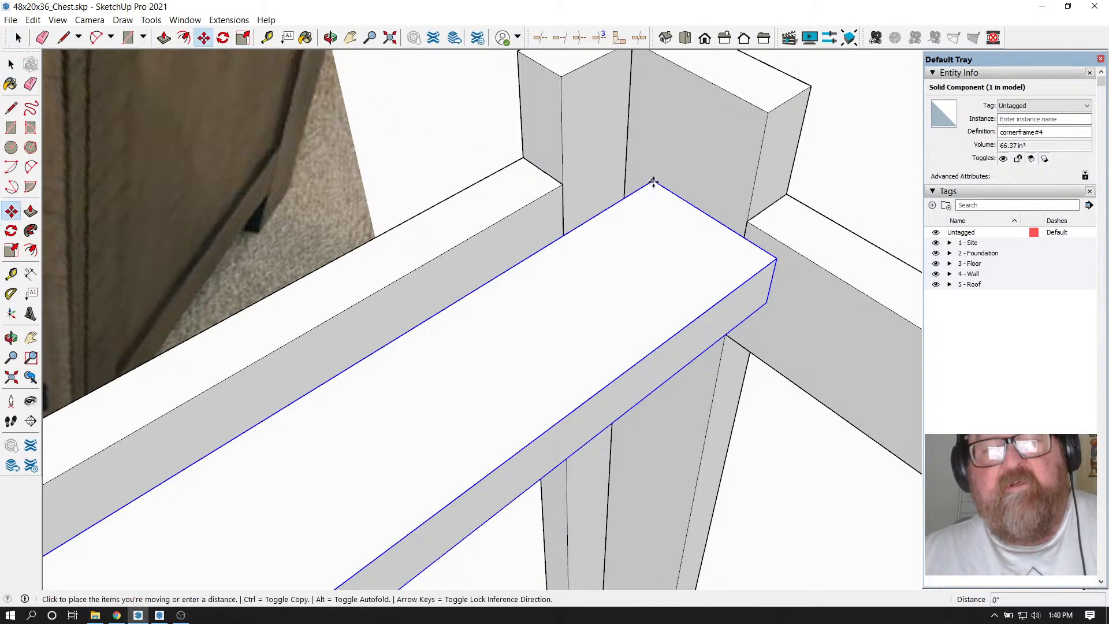
pyautogui.click(637, 166)
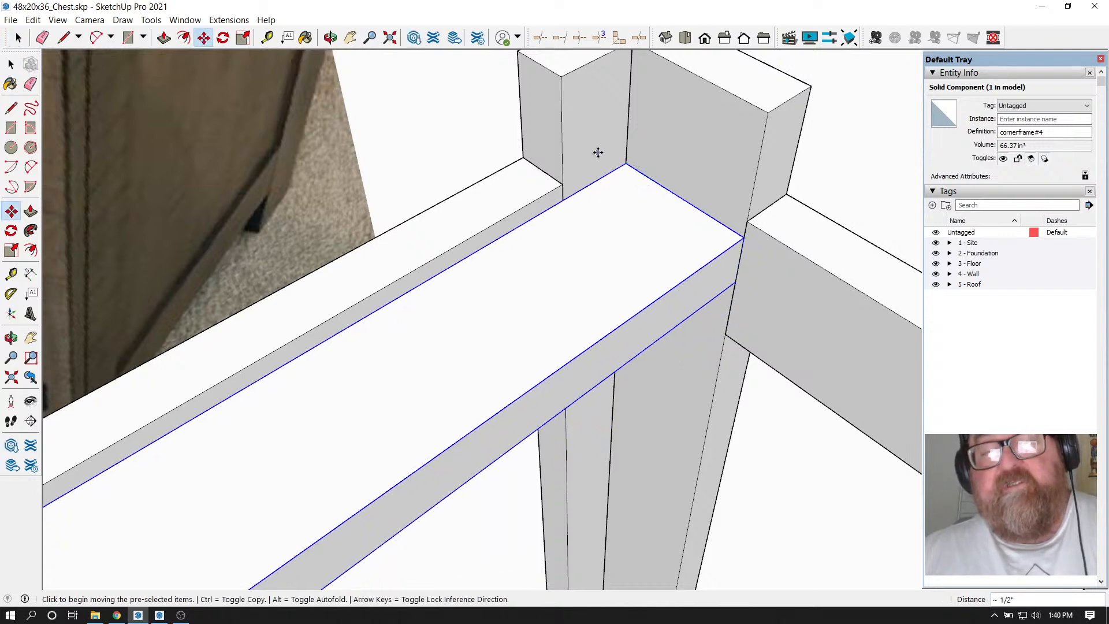
# Raise the flat rail about 1/4" so its top is flush with the top of the rear top rail
pyautogui.scroll(-5, 598, 152)
pyautogui.scroll(4, 653, 153)
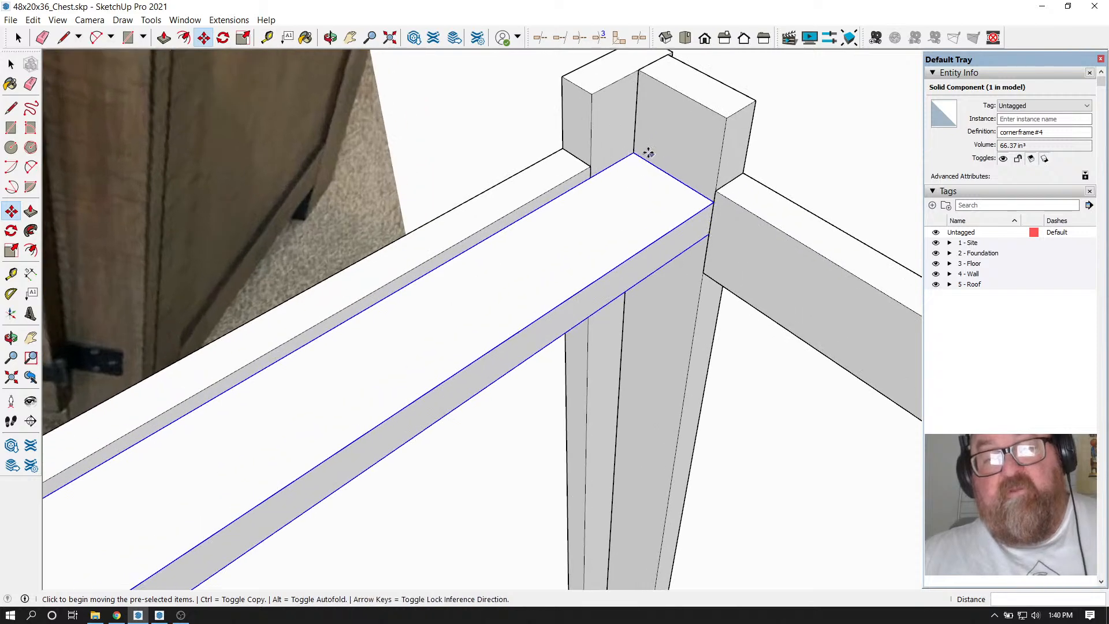
pyautogui.scroll(2, 641, 150)
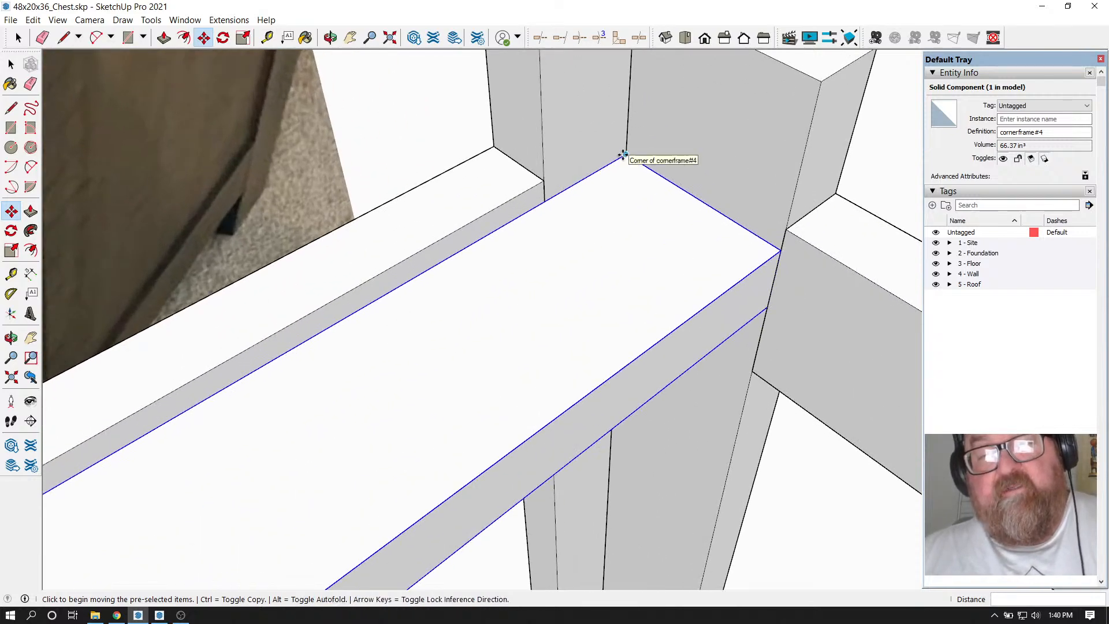
pyautogui.click(622, 155)
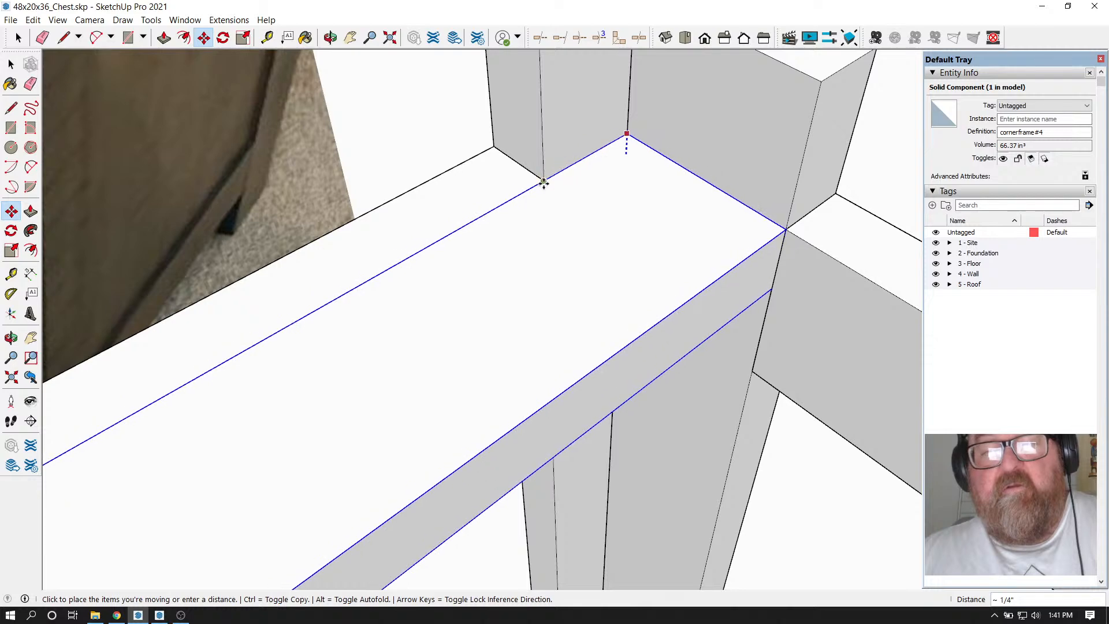
pyautogui.click(543, 177)
# Copy the flat rear rail across the frame to the front side, near the front post
pyautogui.scroll(-4, 651, 171)
pyautogui.scroll(-6, 636, 171)
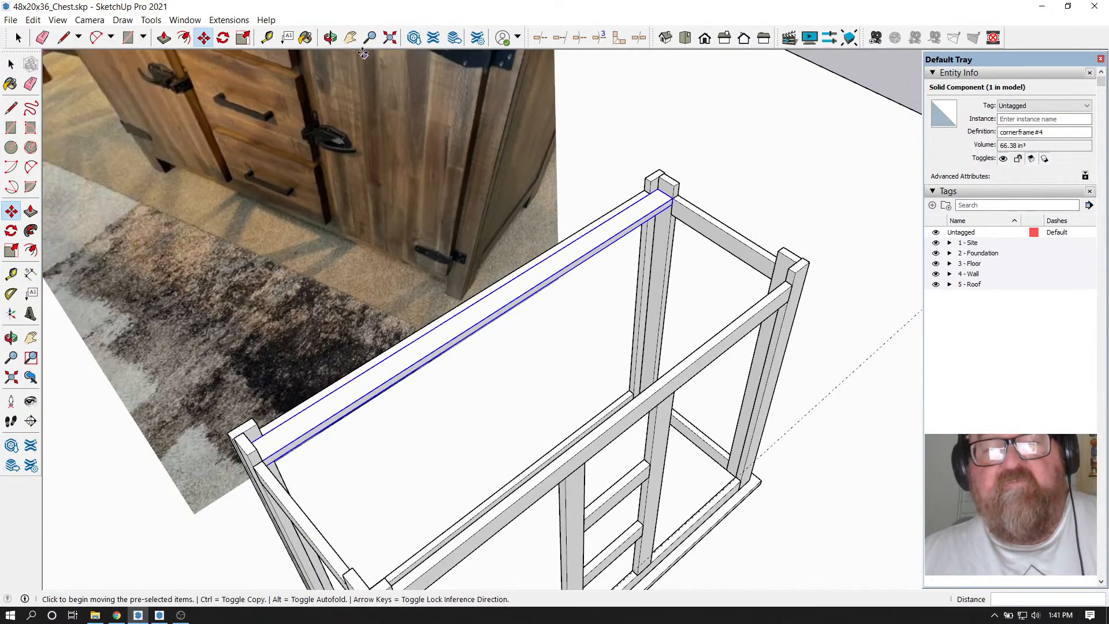
pyautogui.click(330, 38)
pyautogui.moveTo(439, 347); pyautogui.dragTo(340, 394)
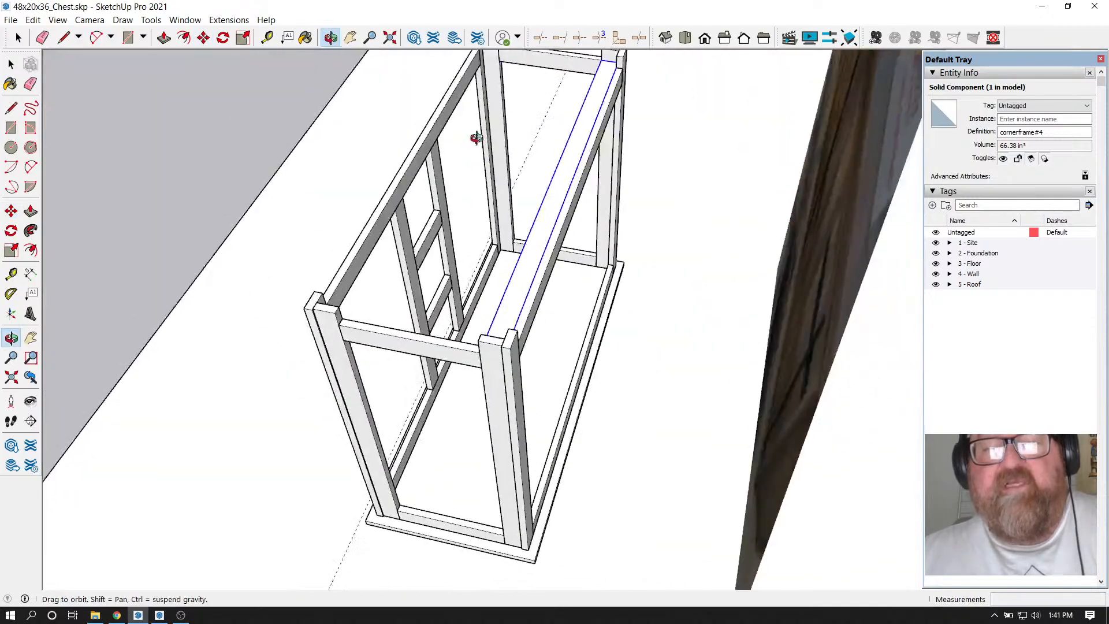
pyautogui.scroll(-3, 654, 394)
pyautogui.scroll(8, 590, 179)
pyautogui.scroll(8, 604, 232)
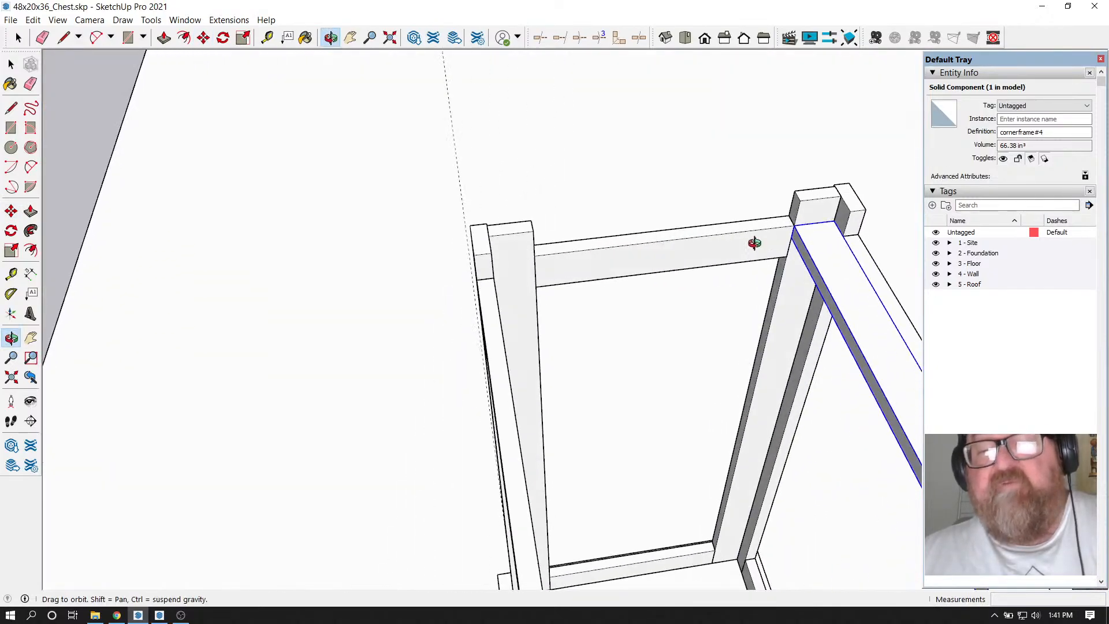
pyautogui.moveTo(659, 259); pyautogui.dragTo(715, 256)
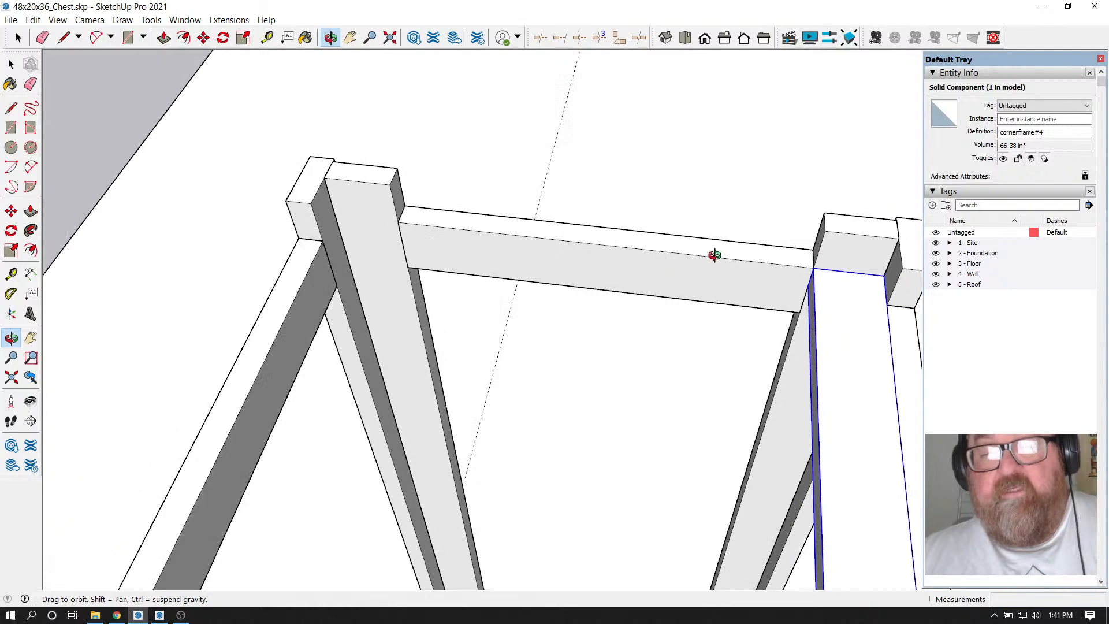
pyautogui.click(19, 37)
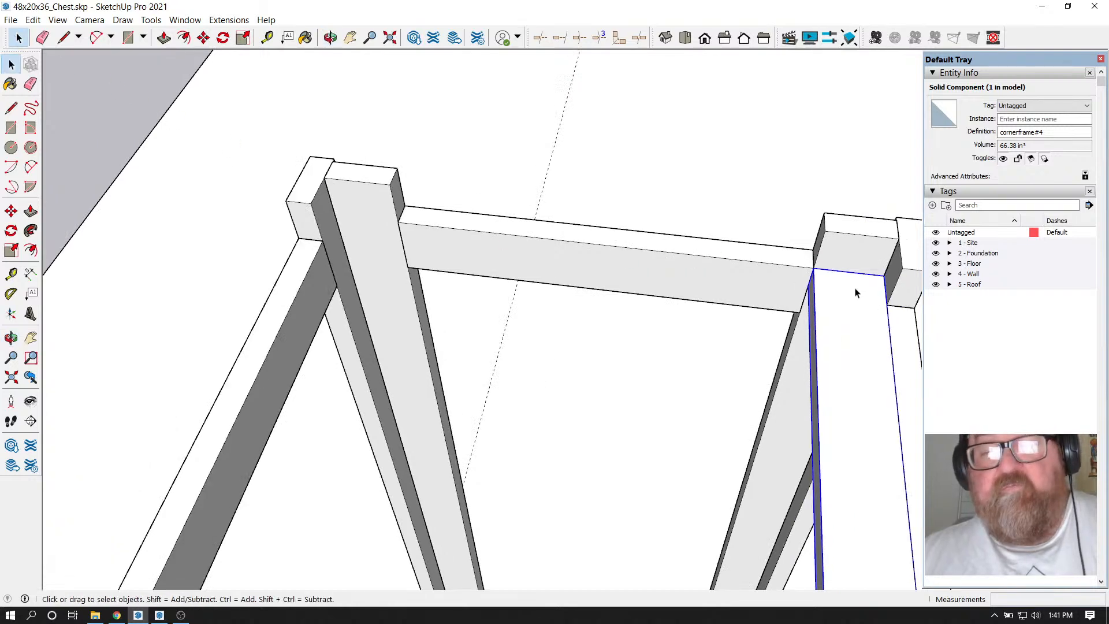
pyautogui.click(203, 38)
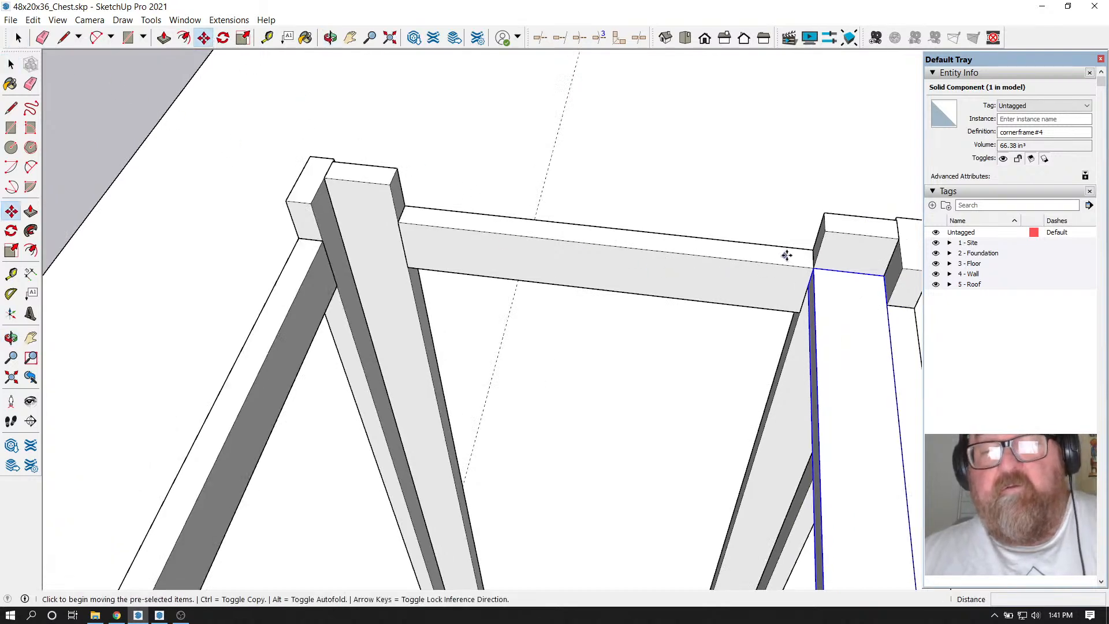
pyautogui.click(823, 272)
pyautogui.press('ctrl')
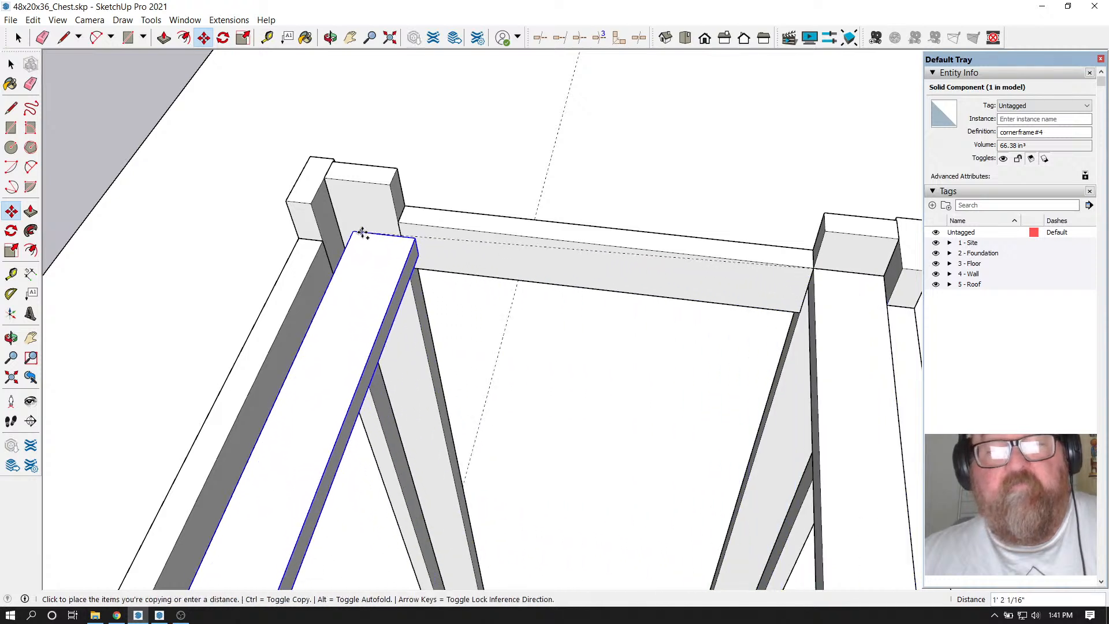
pyautogui.click(342, 218)
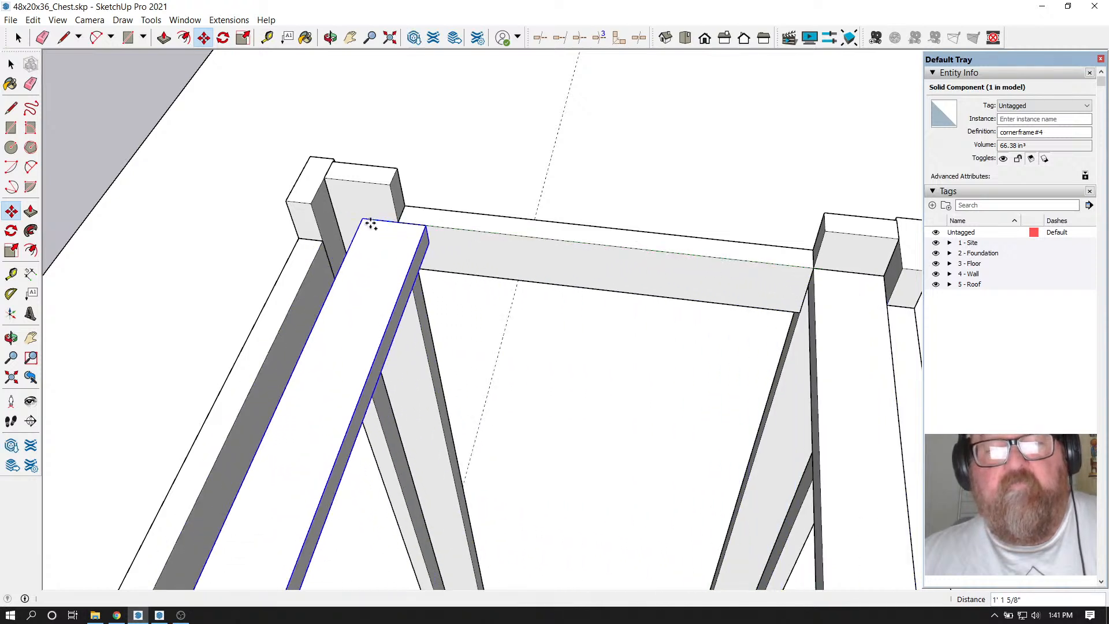
# Place a copy of the flat rail in the inside corner of the front posts and delete the misplaced copy
pyautogui.scroll(1, 359, 217)
pyautogui.click(362, 218)
pyautogui.click(329, 217)
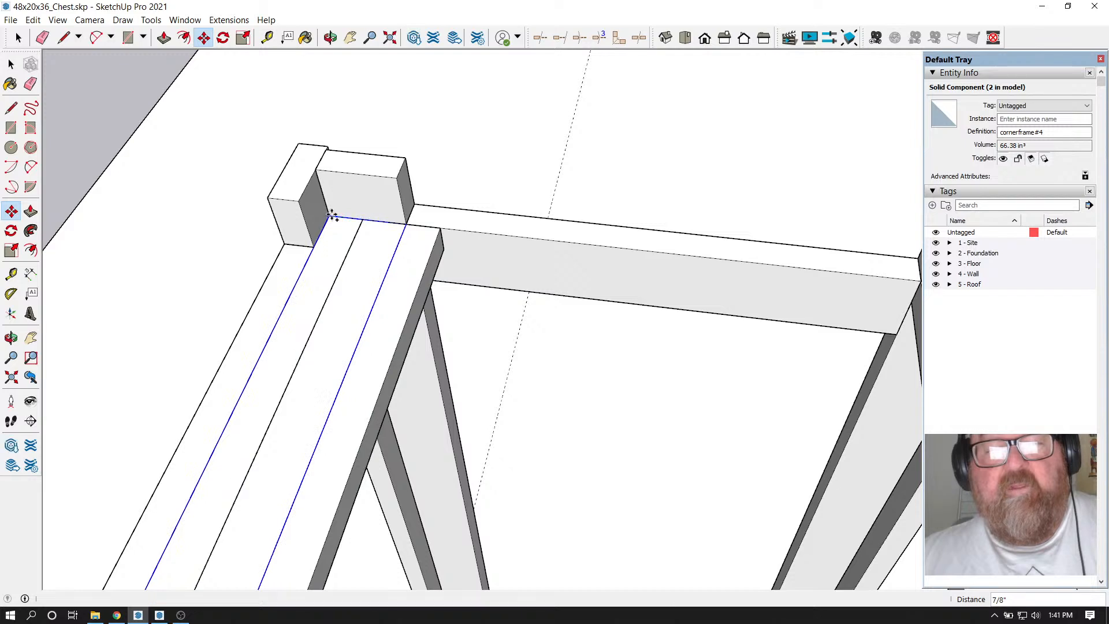
pyautogui.press('space')
pyautogui.click(13, 39)
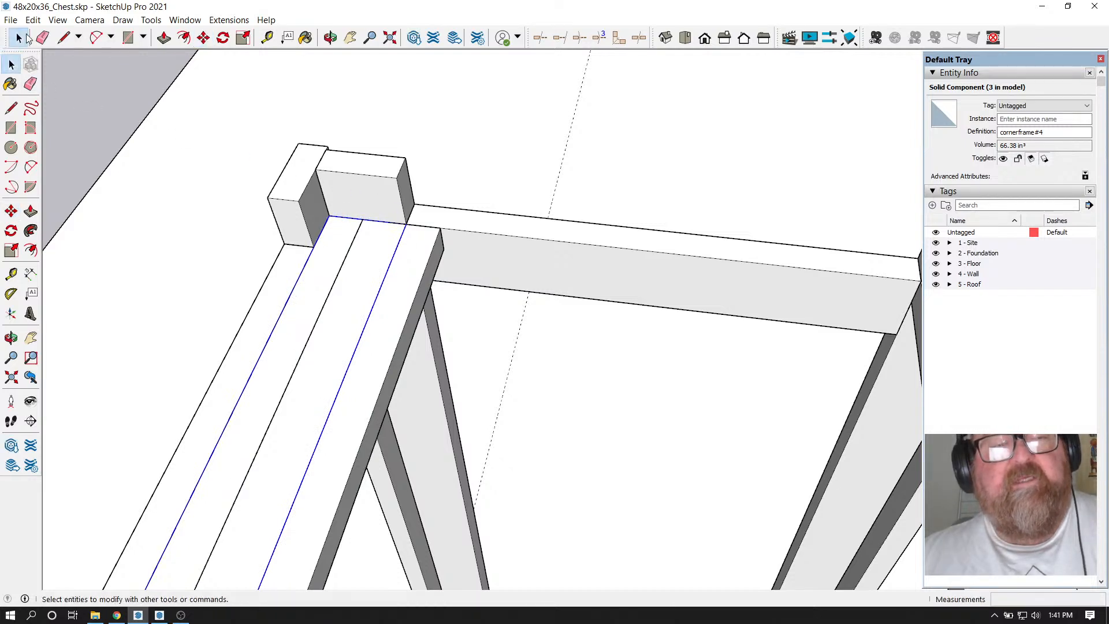
pyautogui.click(412, 252)
pyautogui.press('Delete')
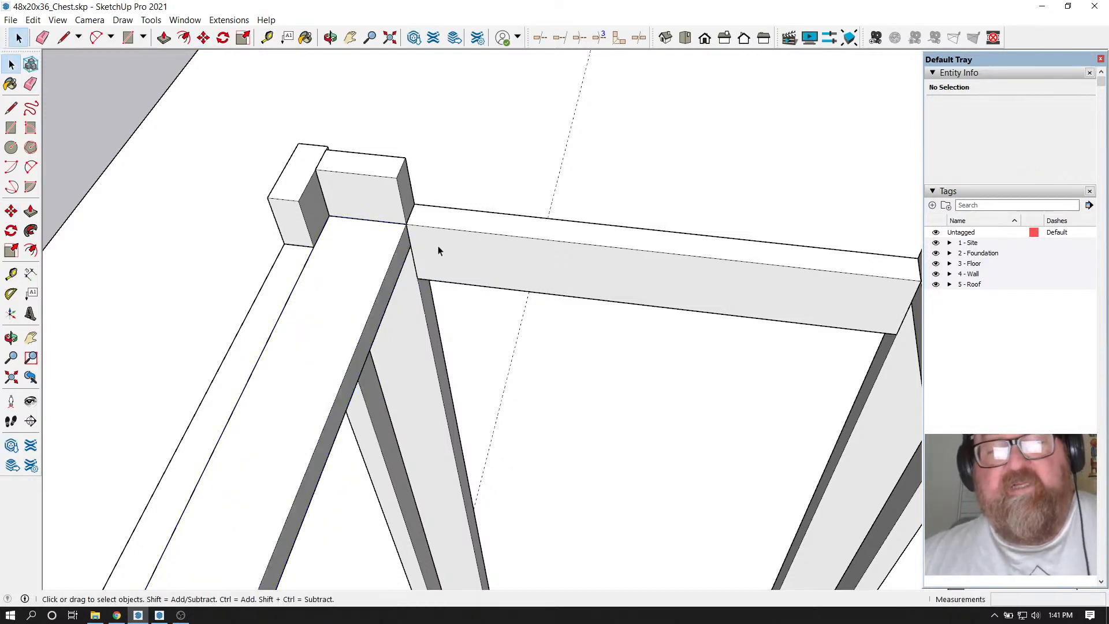
# Open the side frame component, copy its top rail to the clipboard and close the component
pyautogui.moveTo(433, 249); pyautogui.dragTo(665, 237, button='middle')
pyautogui.scroll(3, 665, 237)
pyautogui.scroll(-6, 617, 269)
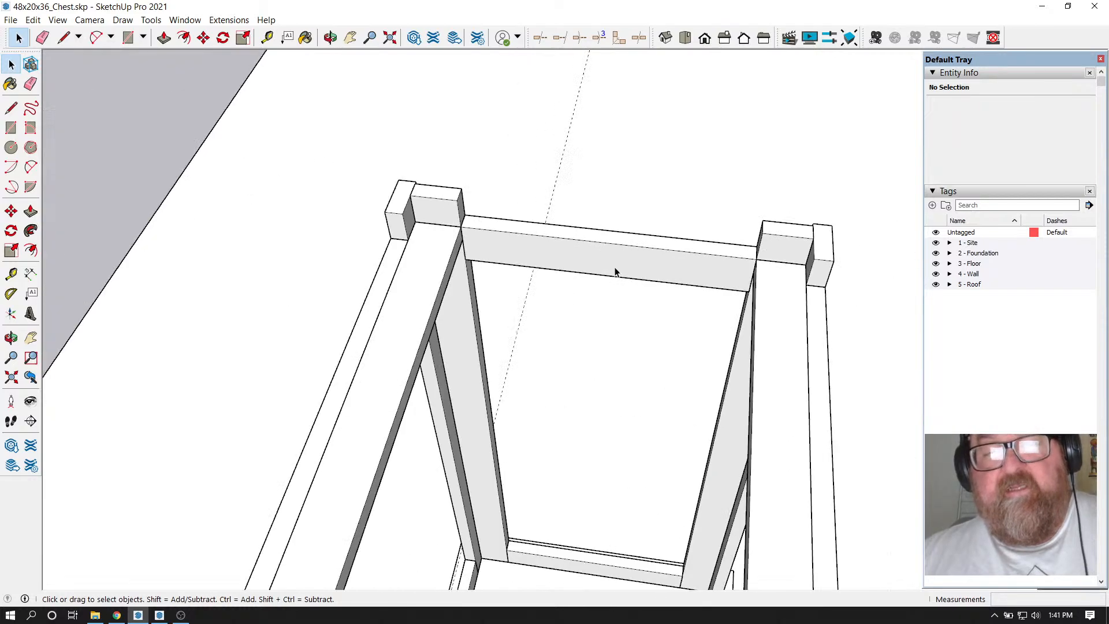
pyautogui.scroll(4, 608, 271)
pyautogui.click(528, 241)
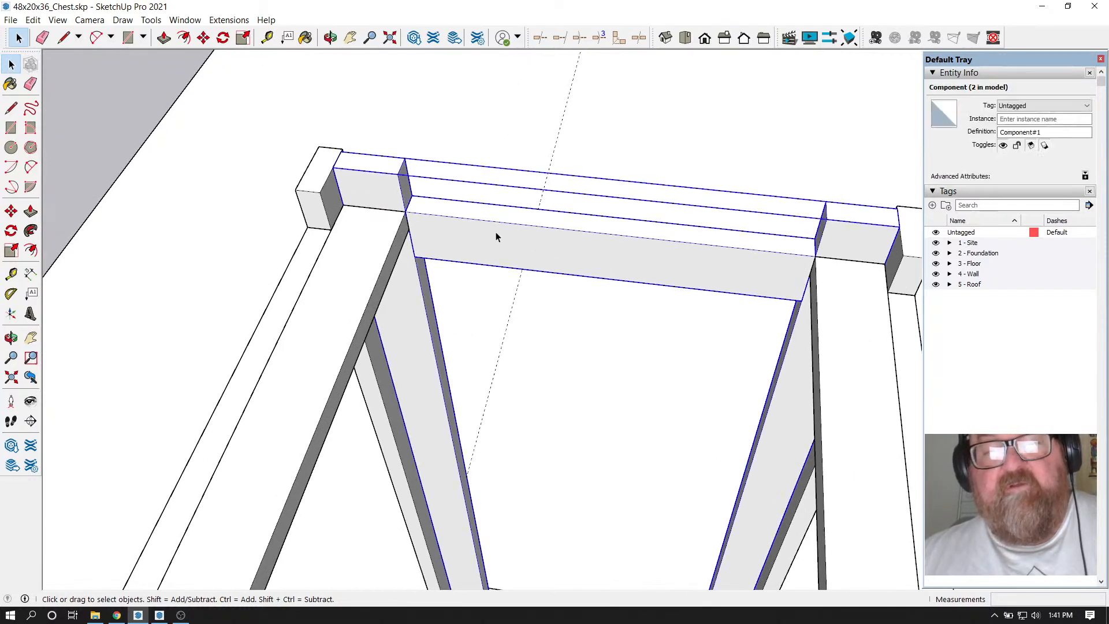
pyautogui.doubleClick(479, 245)
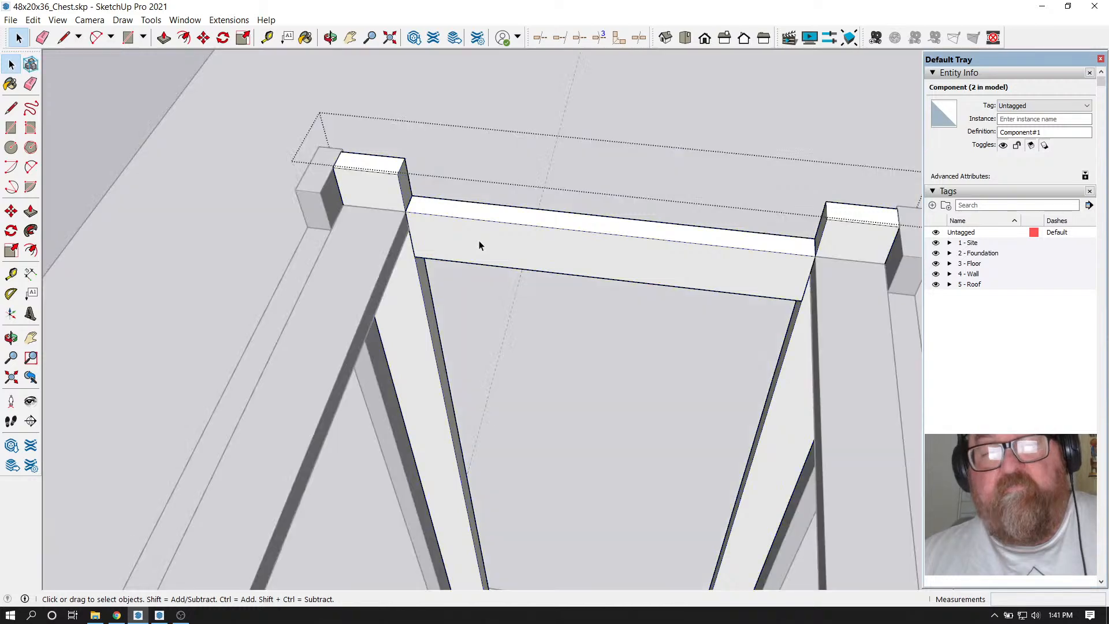
pyautogui.click(480, 245)
pyautogui.click(33, 21)
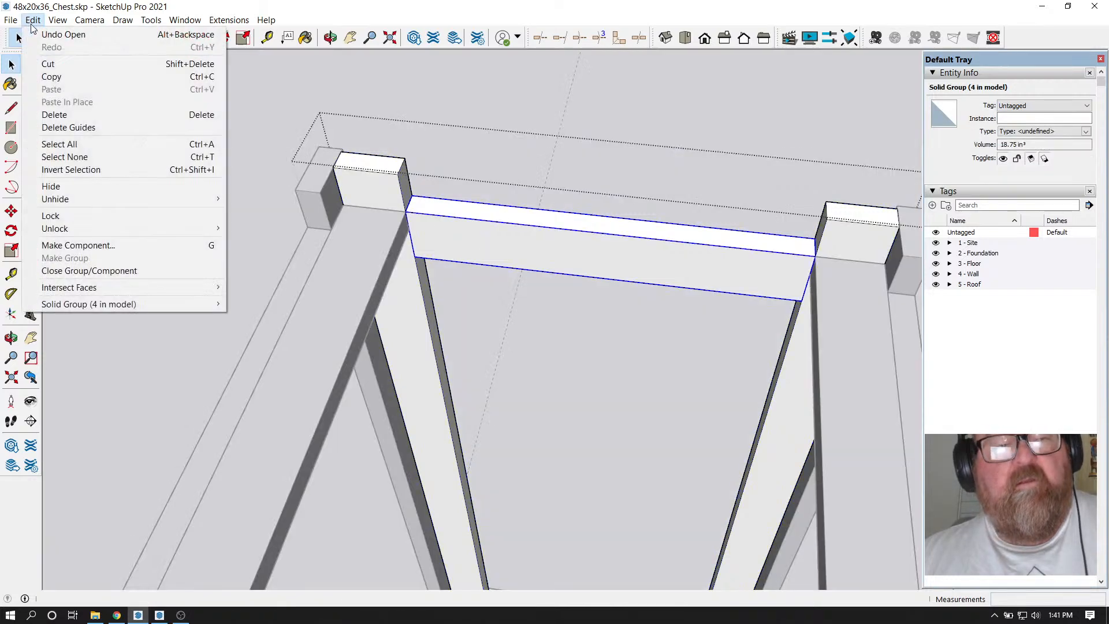
pyautogui.click(52, 76)
pyautogui.click(371, 121)
pyautogui.click(376, 106)
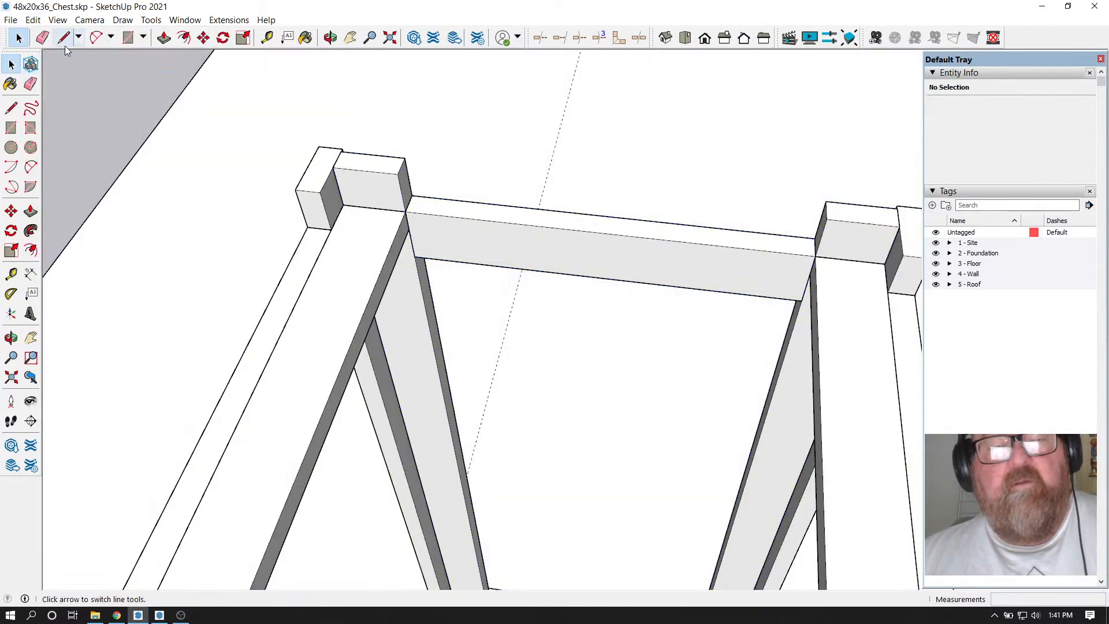
# Paste the copied side top rail just inside the side frame, between the two flat rails
pyautogui.click(32, 20)
pyautogui.click(52, 89)
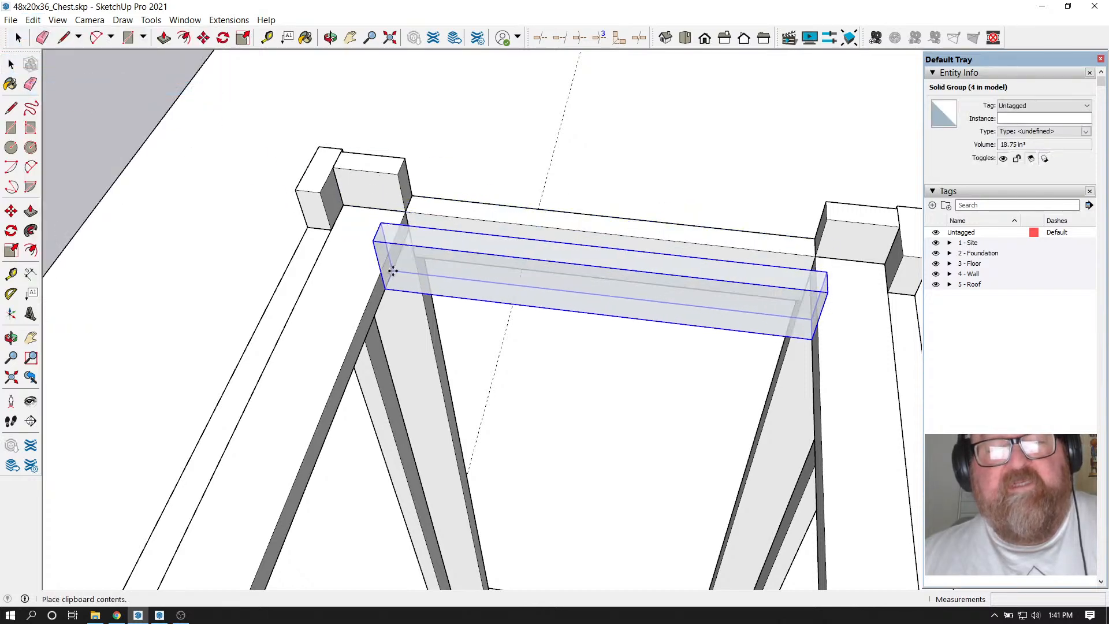
pyautogui.click(400, 254)
# Rotate the pasted side rail 90 degrees about its long axis so it lies flat
pyautogui.press('m')
pyautogui.scroll(5, 409, 250)
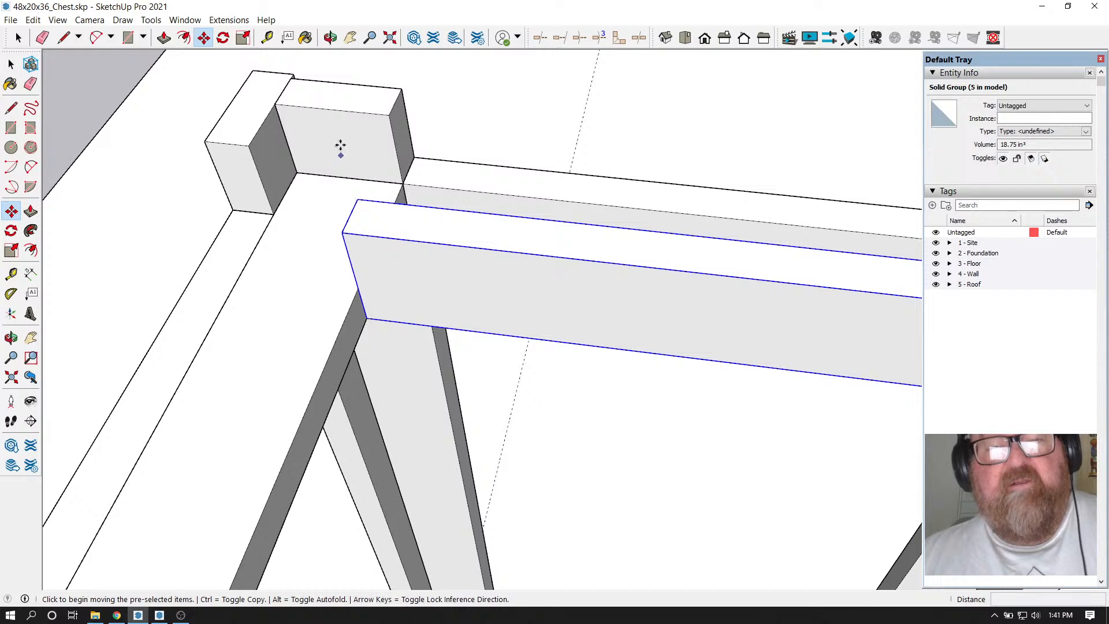
pyautogui.click(330, 38)
pyautogui.moveTo(329, 145); pyautogui.dragTo(572, 389)
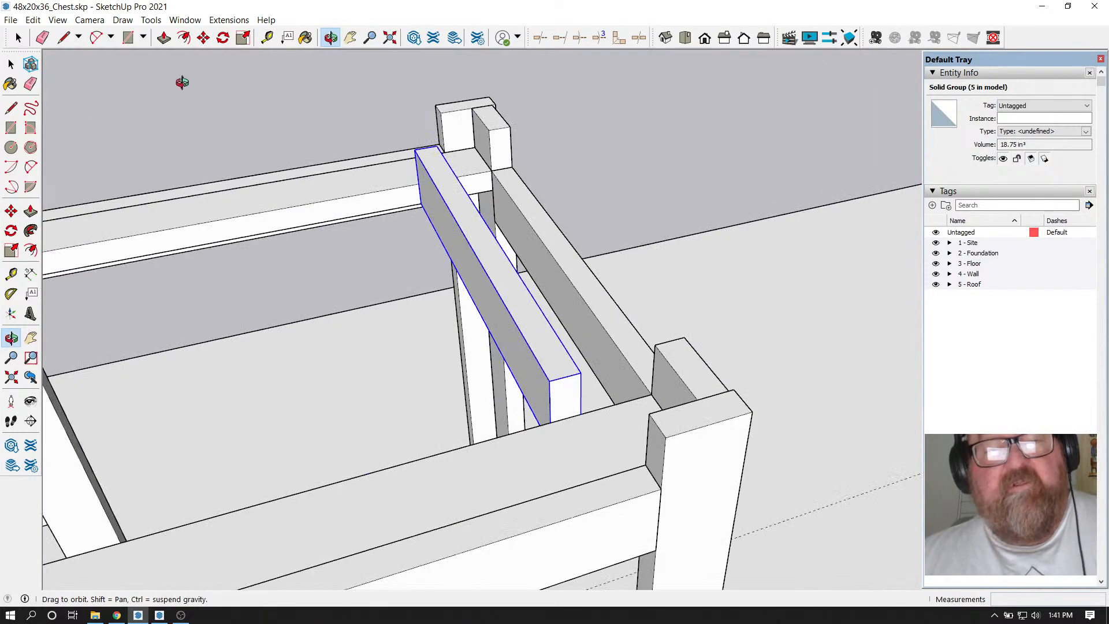
pyautogui.click(223, 38)
pyautogui.scroll(2, 569, 393)
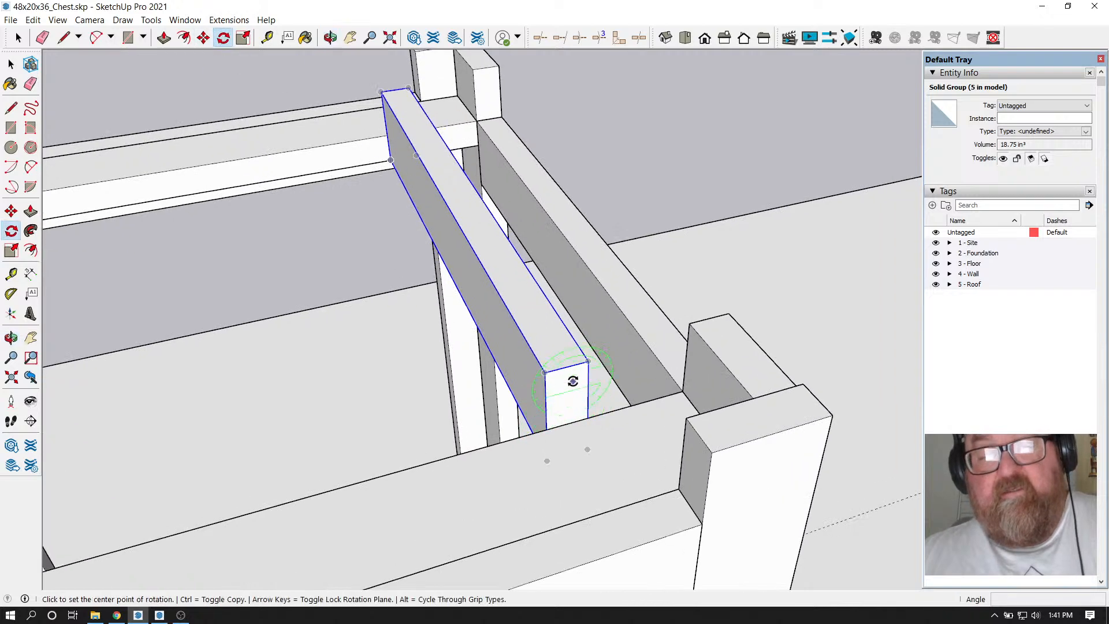
pyautogui.click(587, 377)
pyautogui.click(589, 365)
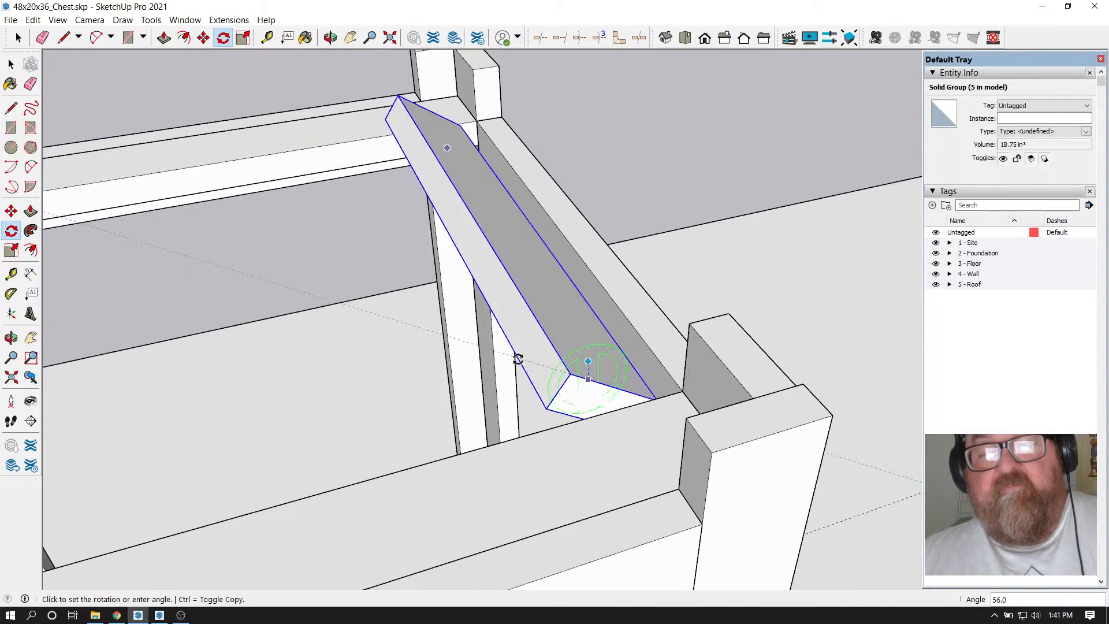
pyautogui.click(494, 380)
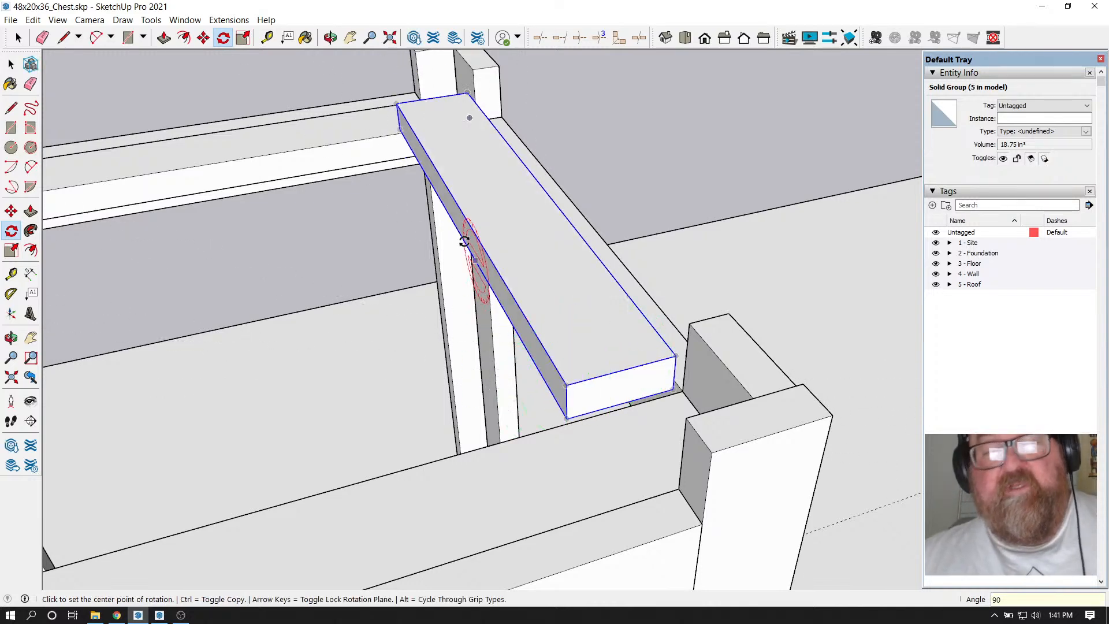
# Move the flat side rail by its outer corner to the inside corner where the side frame meets the long flat rail
pyautogui.click(18, 37)
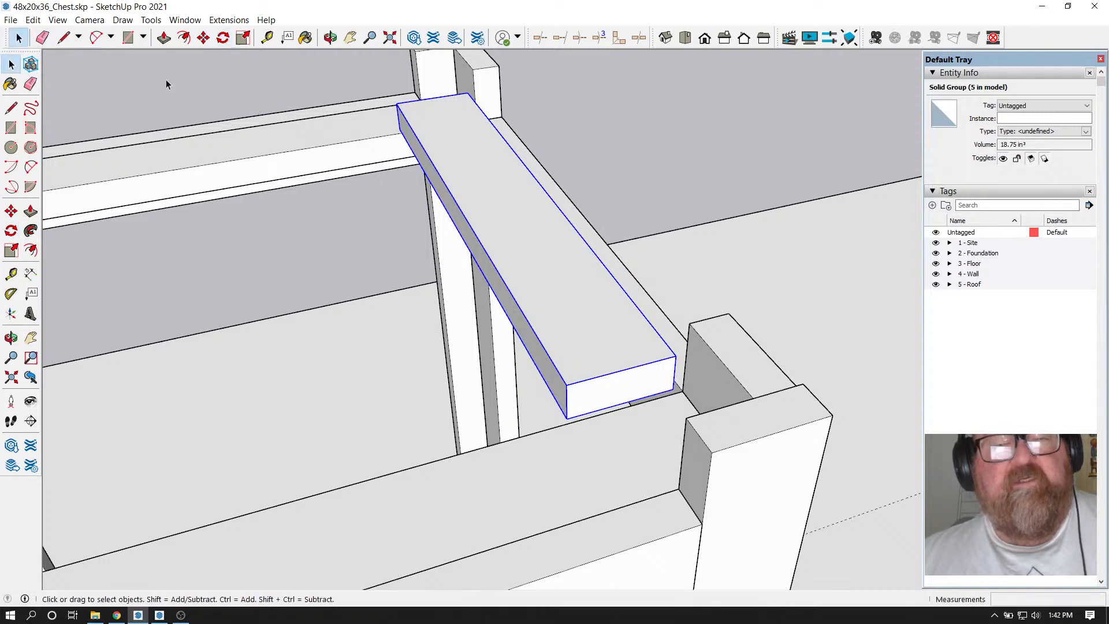
pyautogui.rightClick(459, 136)
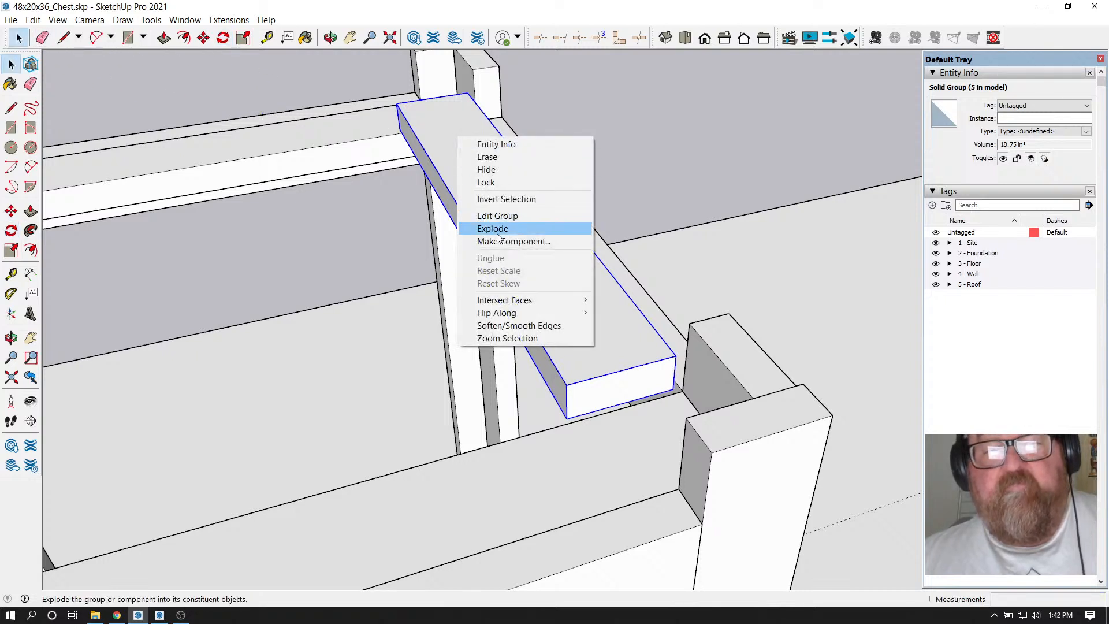
pyautogui.click(204, 37)
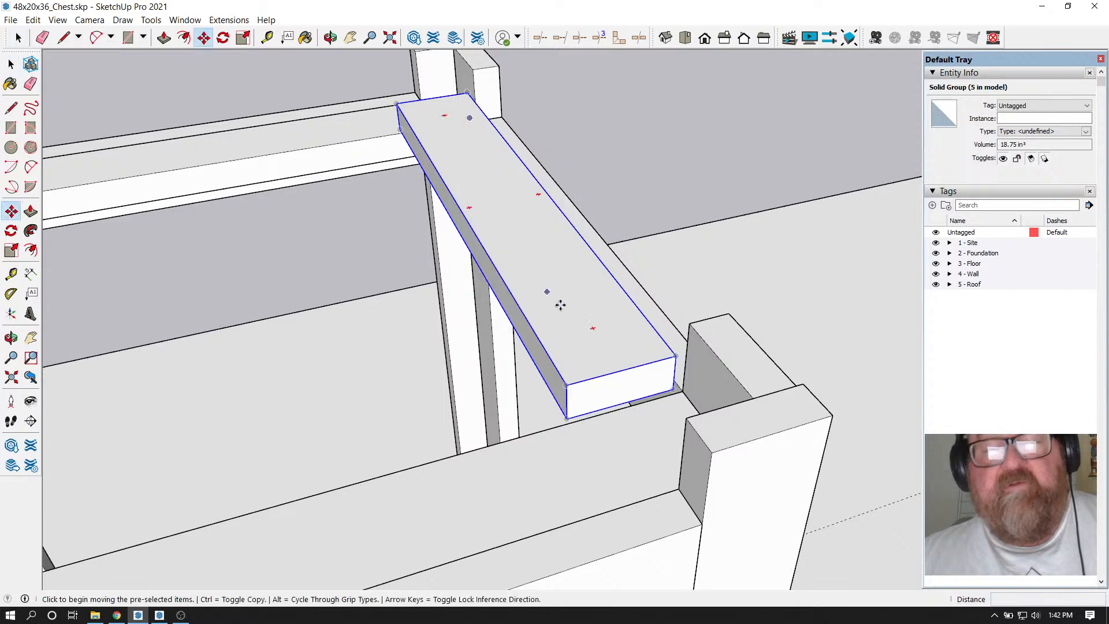
pyautogui.click(674, 354)
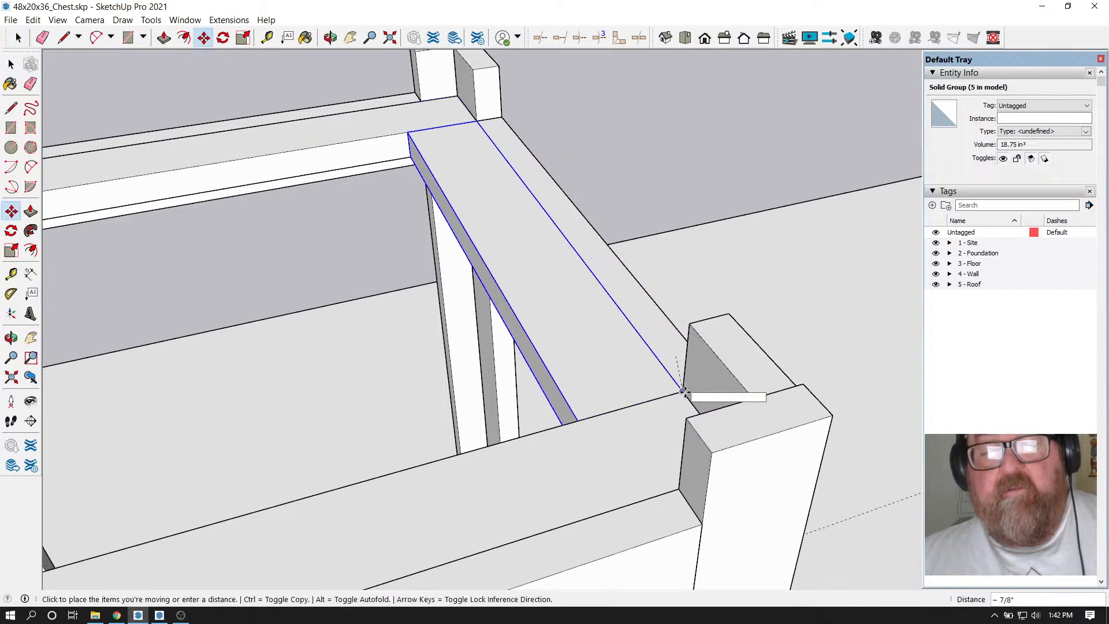
pyautogui.click(672, 397)
pyautogui.scroll(-6, 674, 399)
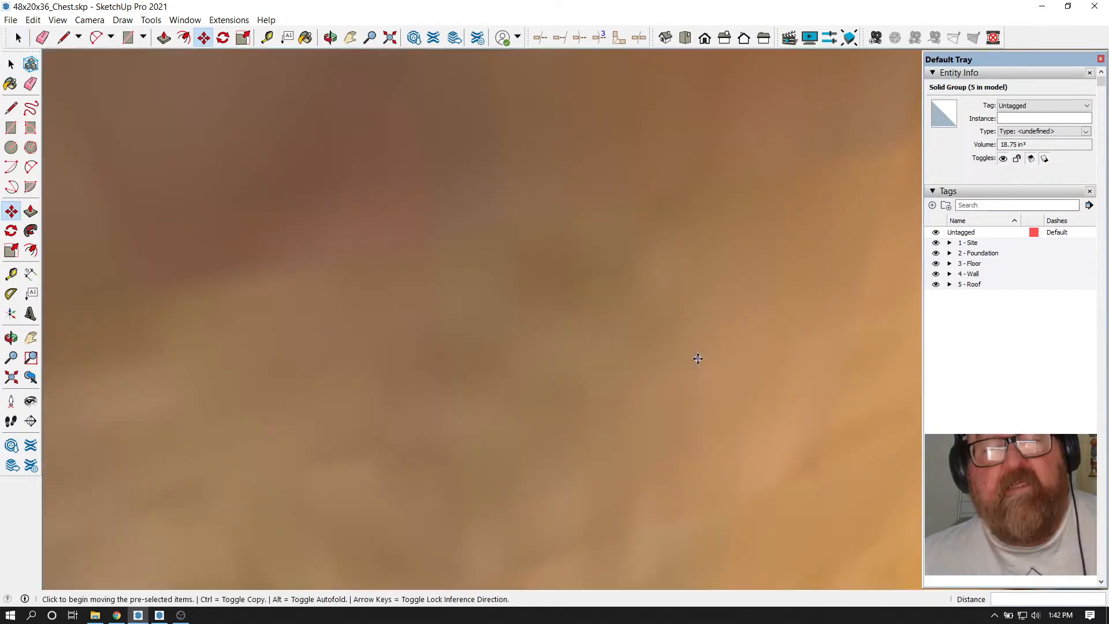
# Copy the flat side rail 3' 6 1/4" across the frame into the inside corner of the opposite side frame
pyautogui.click(389, 38)
pyautogui.click(330, 37)
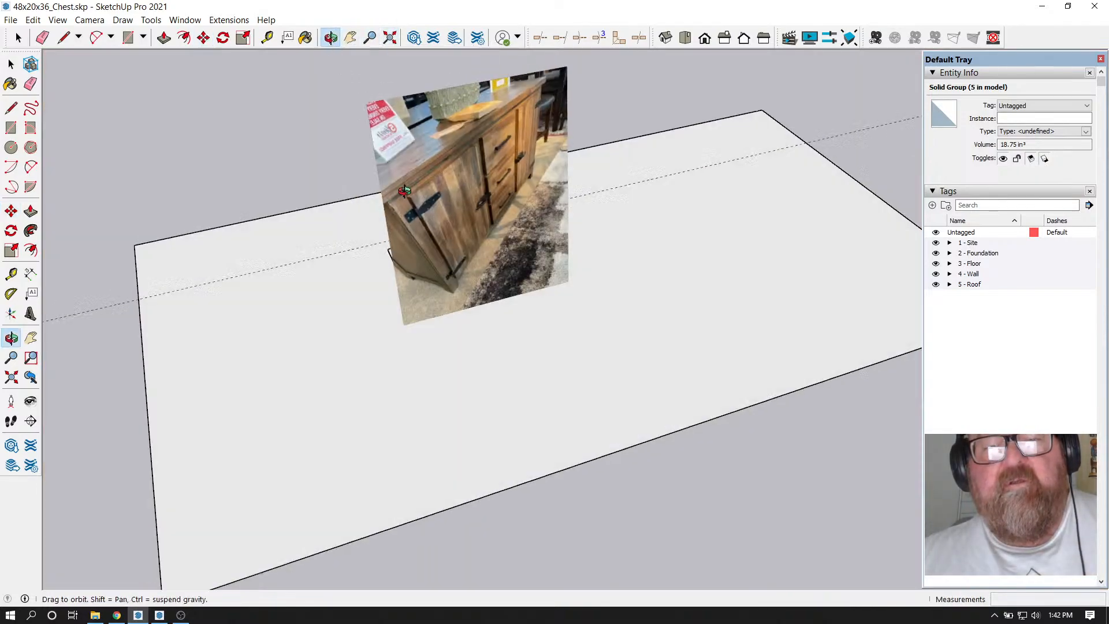
pyautogui.moveTo(404, 191); pyautogui.dragTo(375, 402)
pyautogui.click(12, 38)
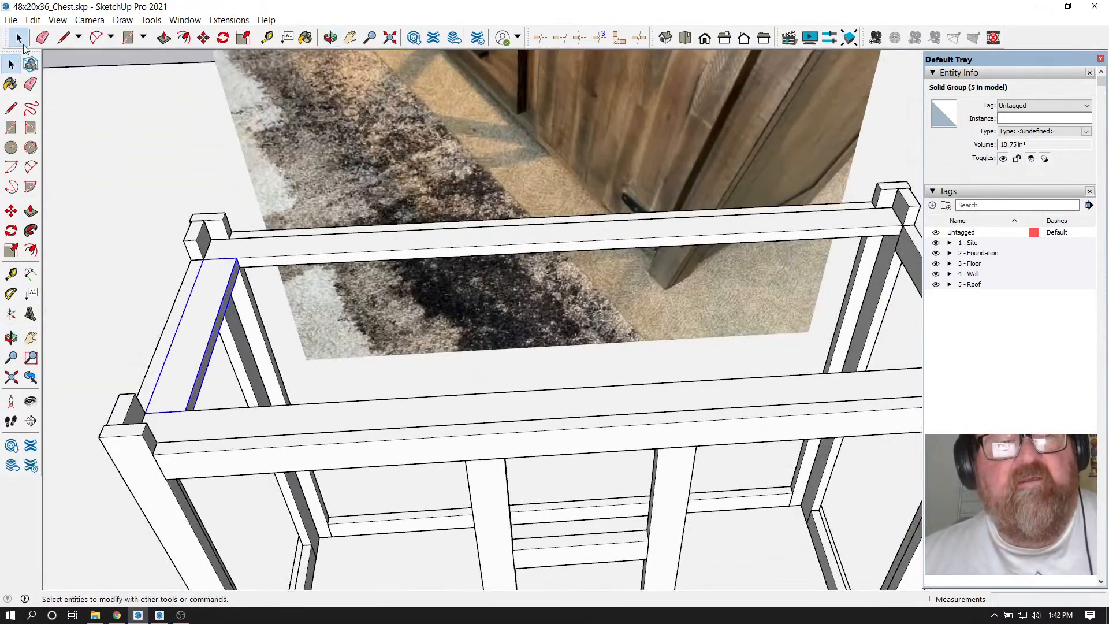
pyautogui.click(203, 37)
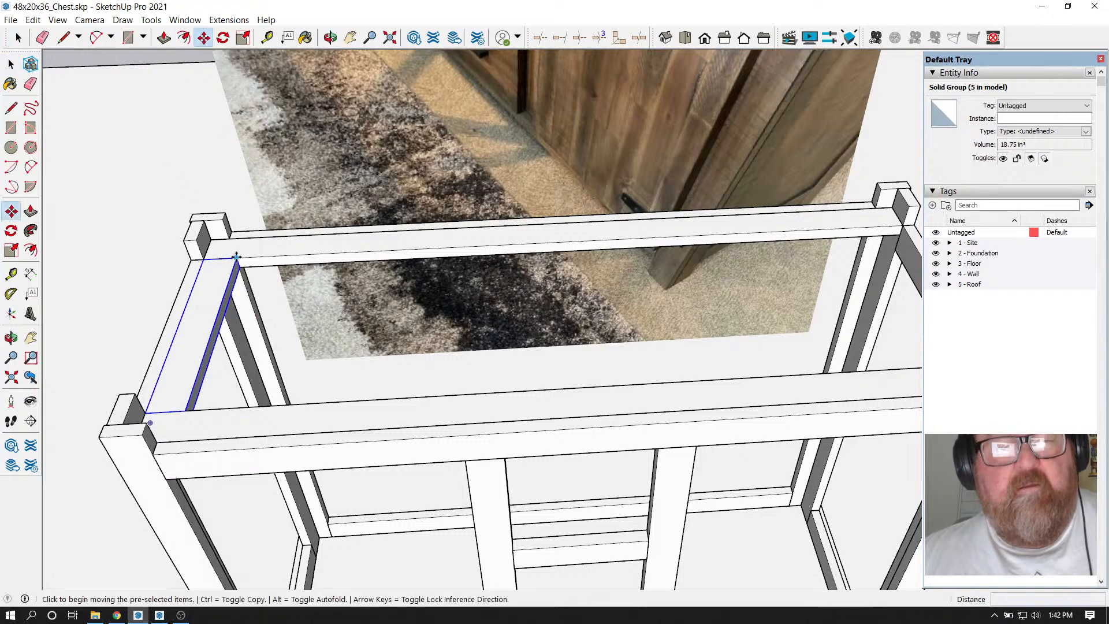
pyautogui.click(230, 256)
pyautogui.press('ctrl')
pyautogui.moveTo(268, 257); pyautogui.dragTo(532, 297, button='middle')
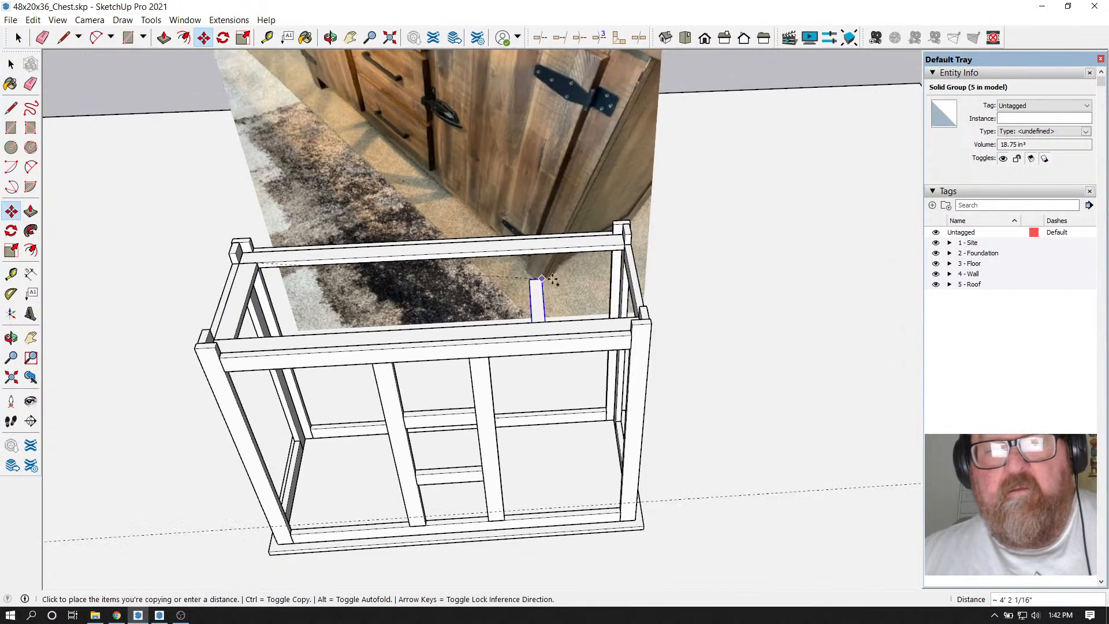
pyautogui.scroll(3, 638, 254)
pyautogui.click(687, 209)
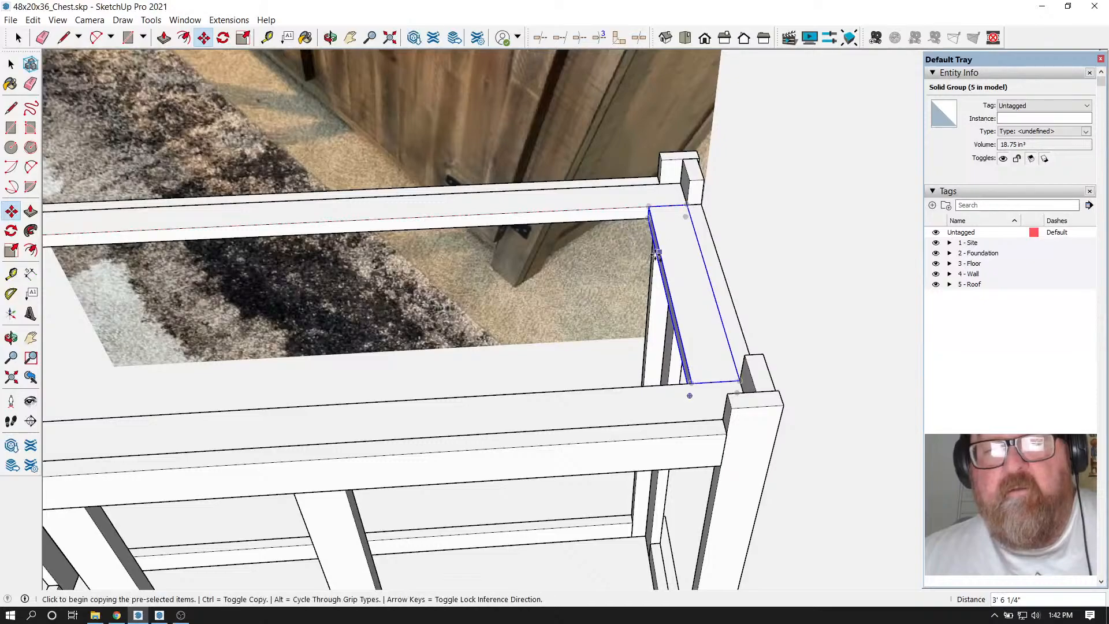
# Examine the flat inner rails around the top of the chest frame from several sides
pyautogui.moveTo(658, 254); pyautogui.dragTo(301, 110, button='middle')
pyautogui.click(330, 38)
pyautogui.moveTo(577, 231); pyautogui.dragTo(682, 262)
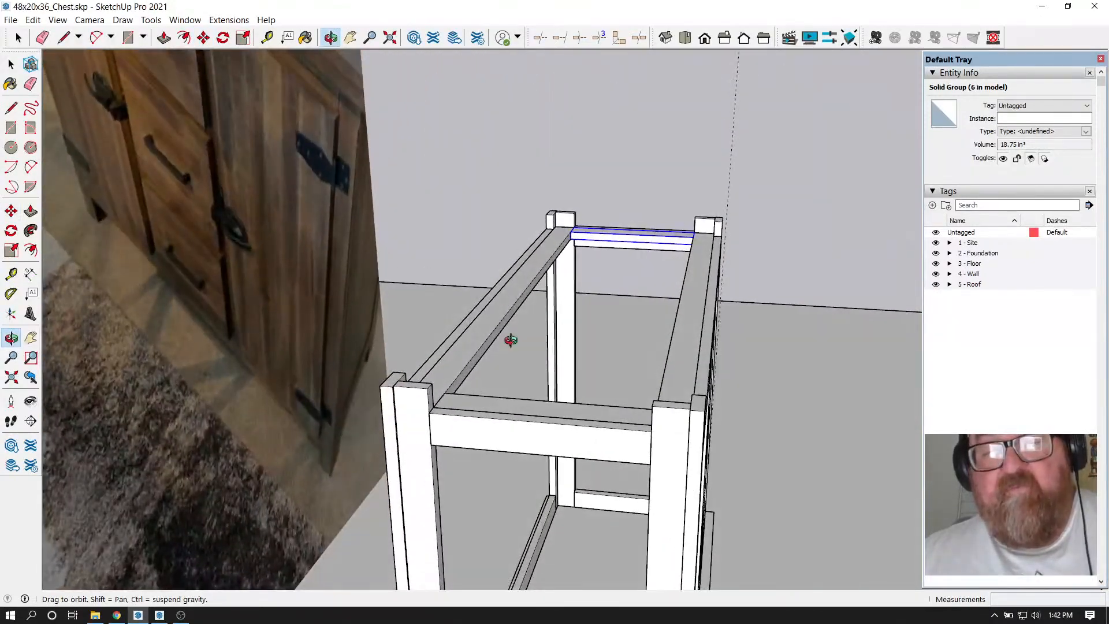
pyautogui.moveTo(511, 340); pyautogui.dragTo(312, 414)
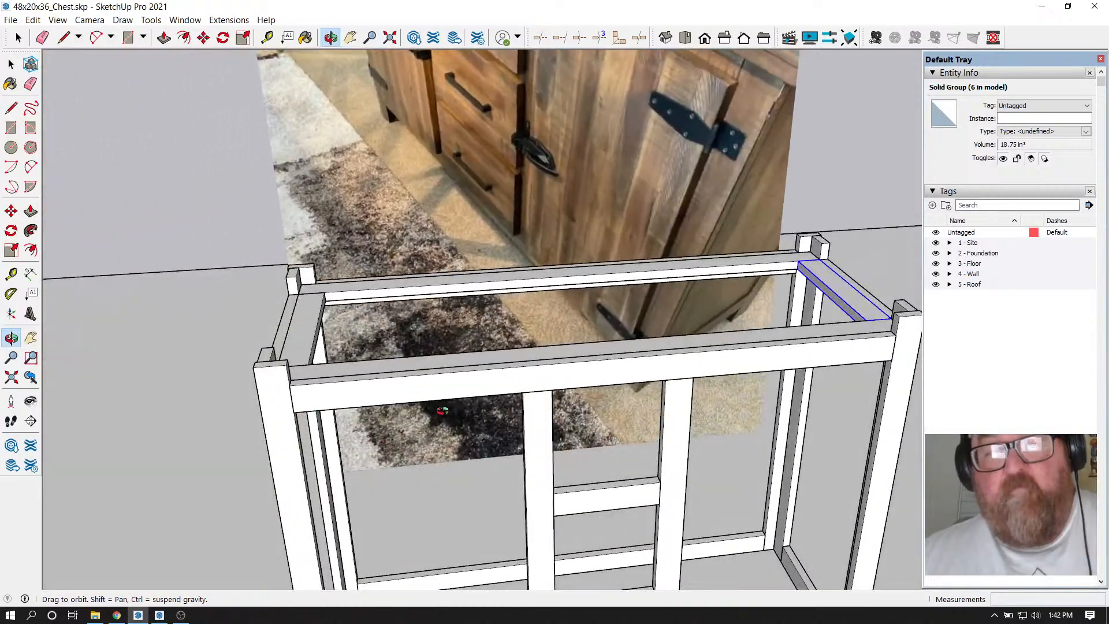
pyautogui.moveTo(455, 411); pyautogui.dragTo(750, 361)
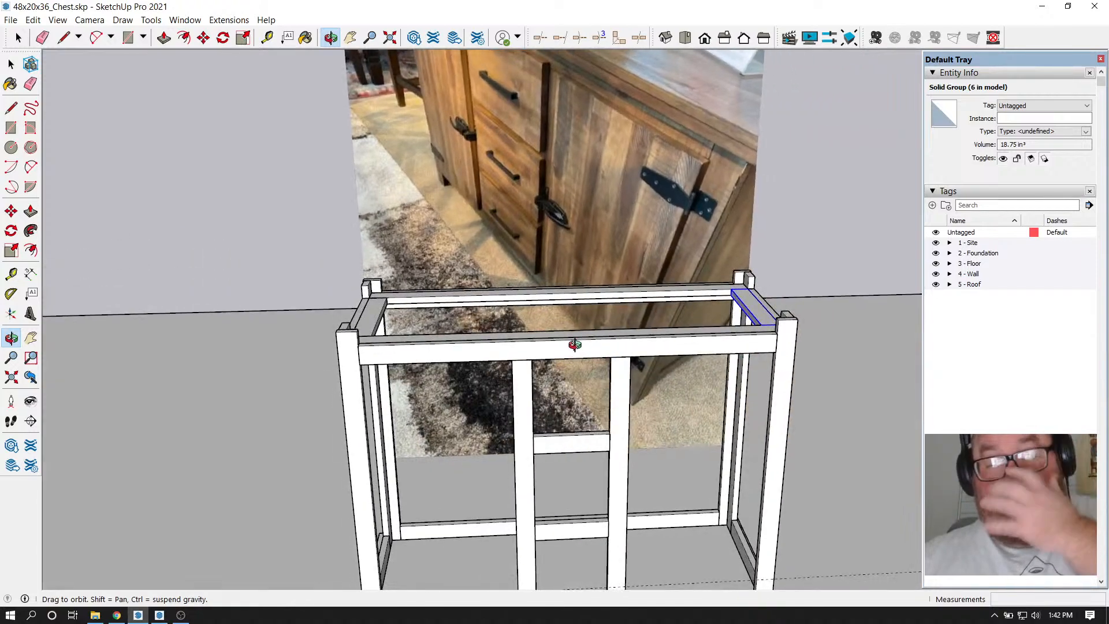
pyautogui.moveTo(575, 345); pyautogui.dragTo(291, 441)
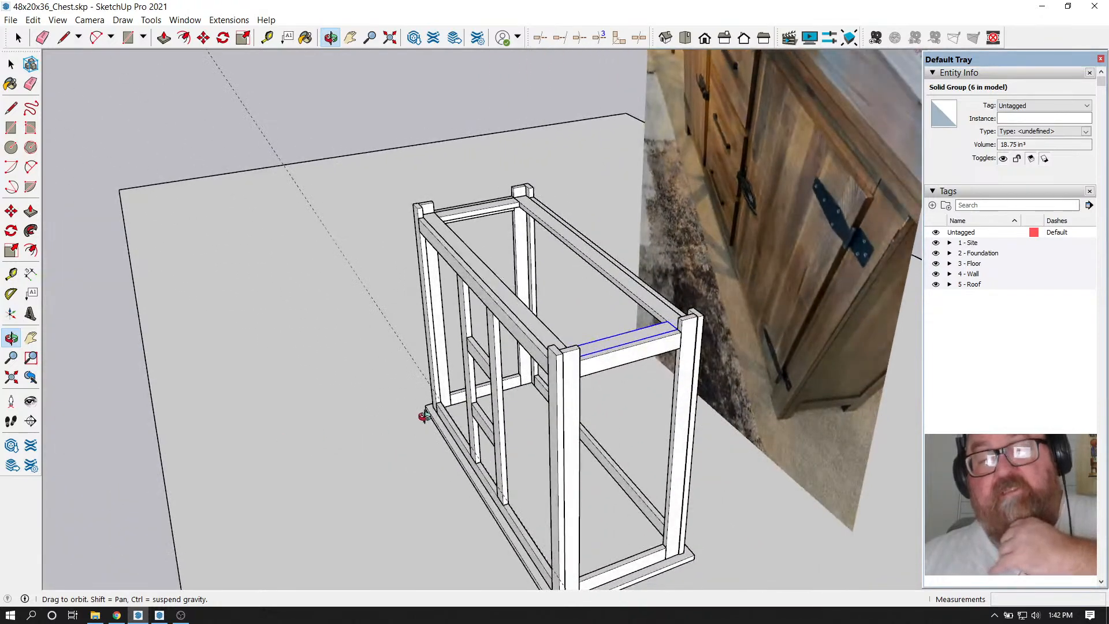
pyautogui.moveTo(493, 439); pyautogui.dragTo(876, 355)
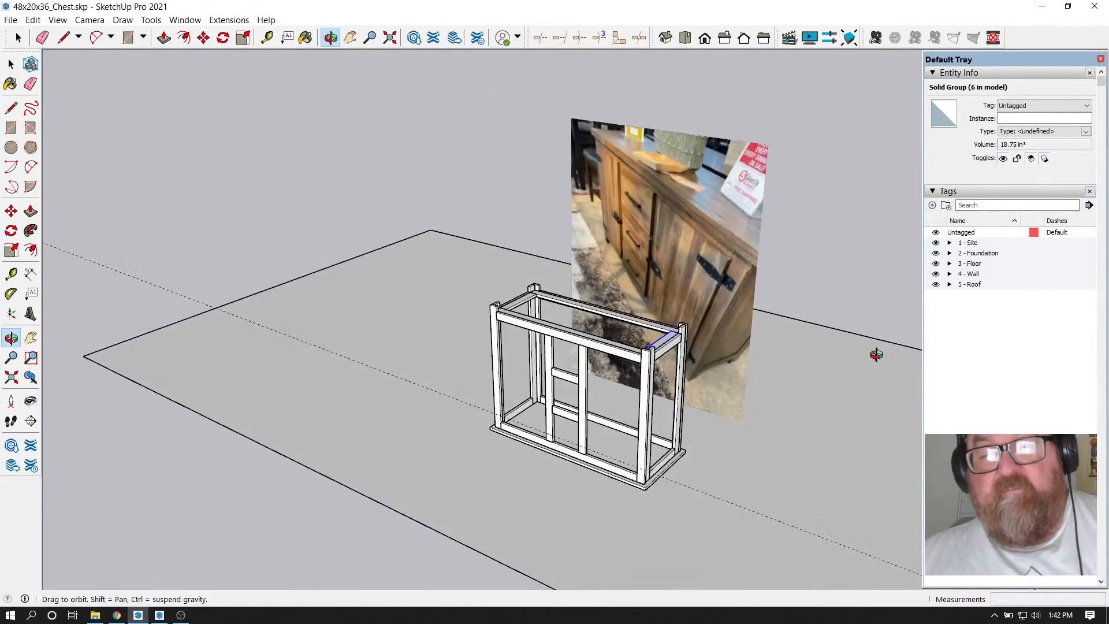
pyautogui.moveTo(659, 329); pyautogui.dragTo(680, 312)
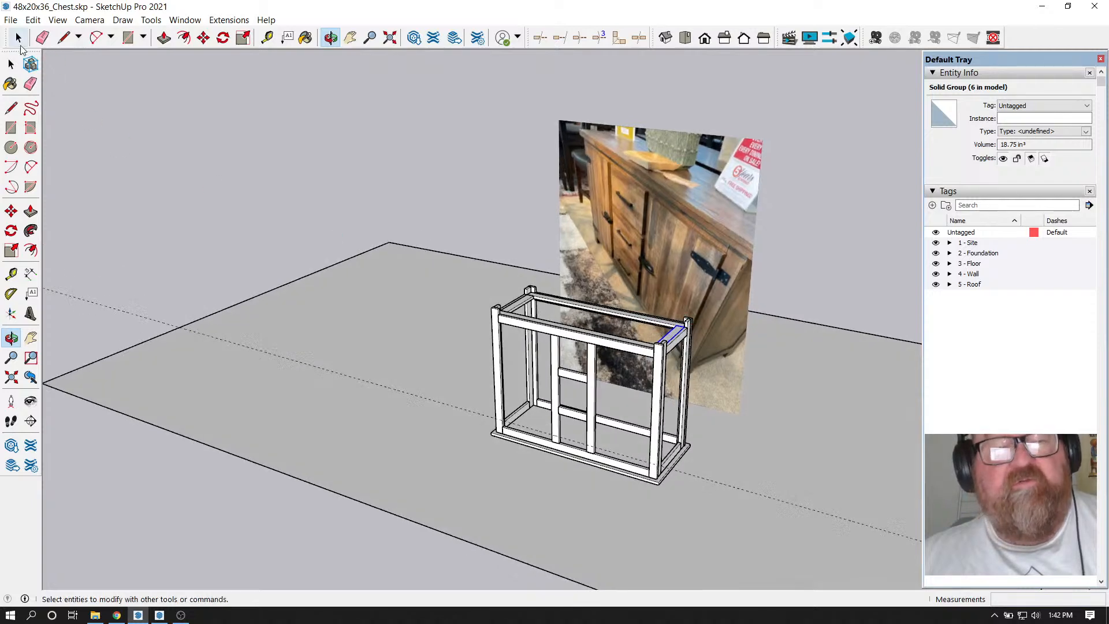
# Move the reference photo about 15 feet along the red axis, clear of the chest frame
pyautogui.click(19, 42)
pyautogui.scroll(-3, 437, 416)
pyautogui.click(637, 321)
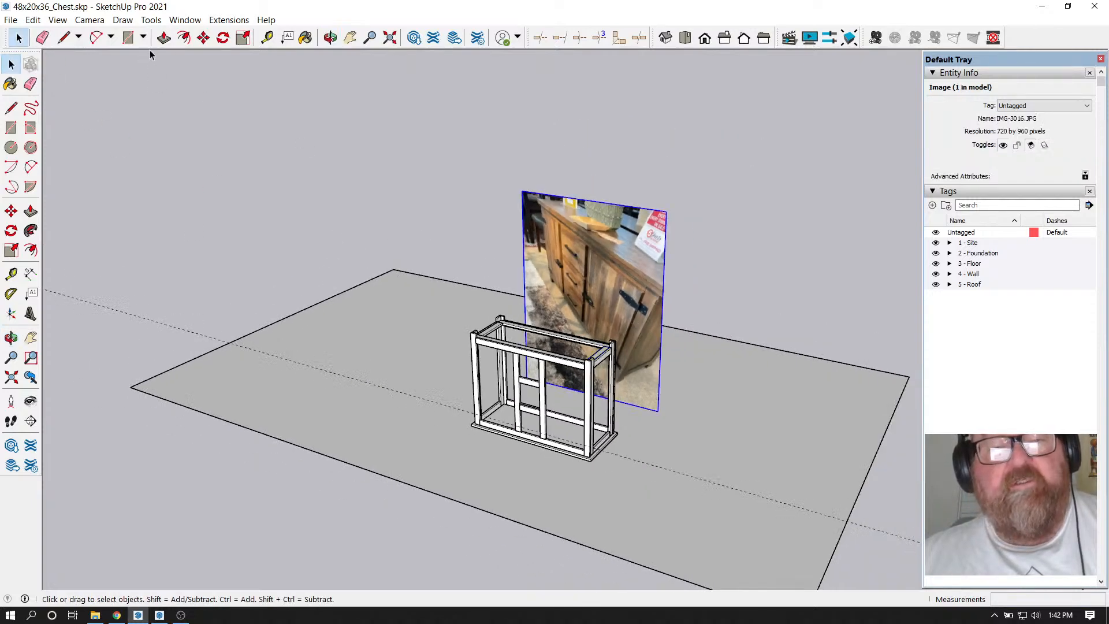
pyautogui.click(204, 38)
pyautogui.click(658, 504)
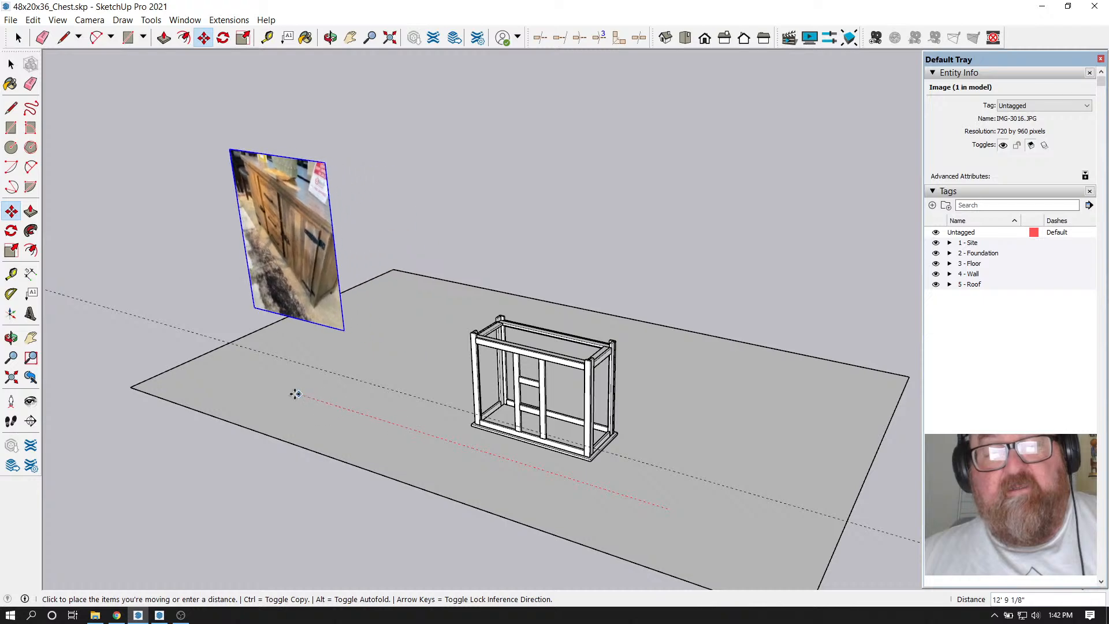
pyautogui.click(309, 147)
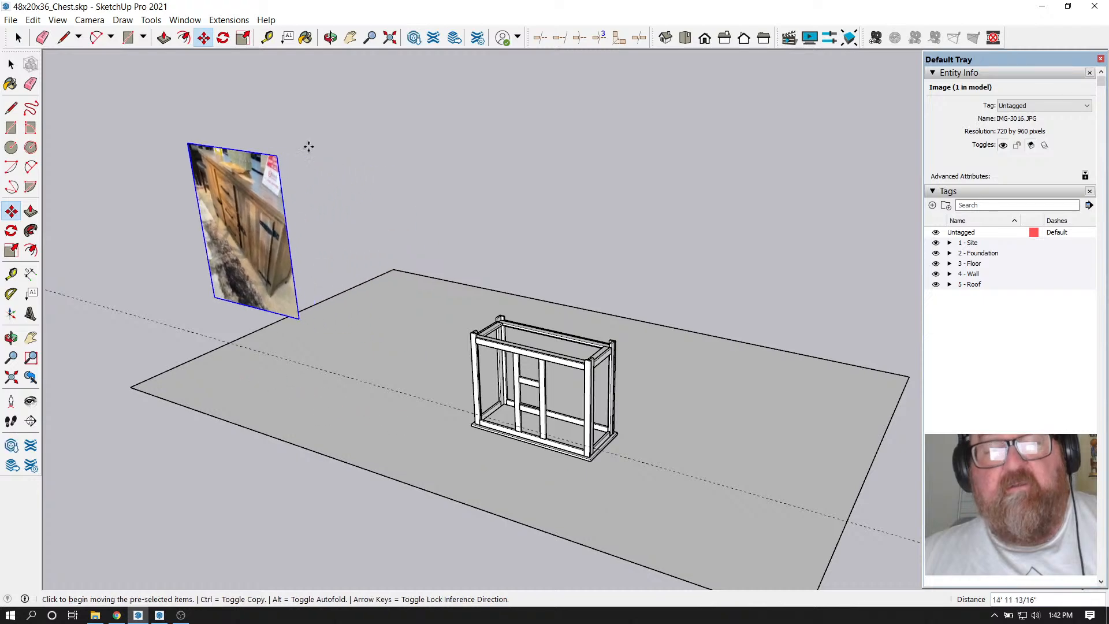
# Draw a rectangle filling the rear opening, from under the top rail at one post to the bottom rail at the opposite post
pyautogui.click(330, 37)
pyautogui.moveTo(335, 64); pyautogui.dragTo(397, 525)
pyautogui.scroll(4, 539, 292)
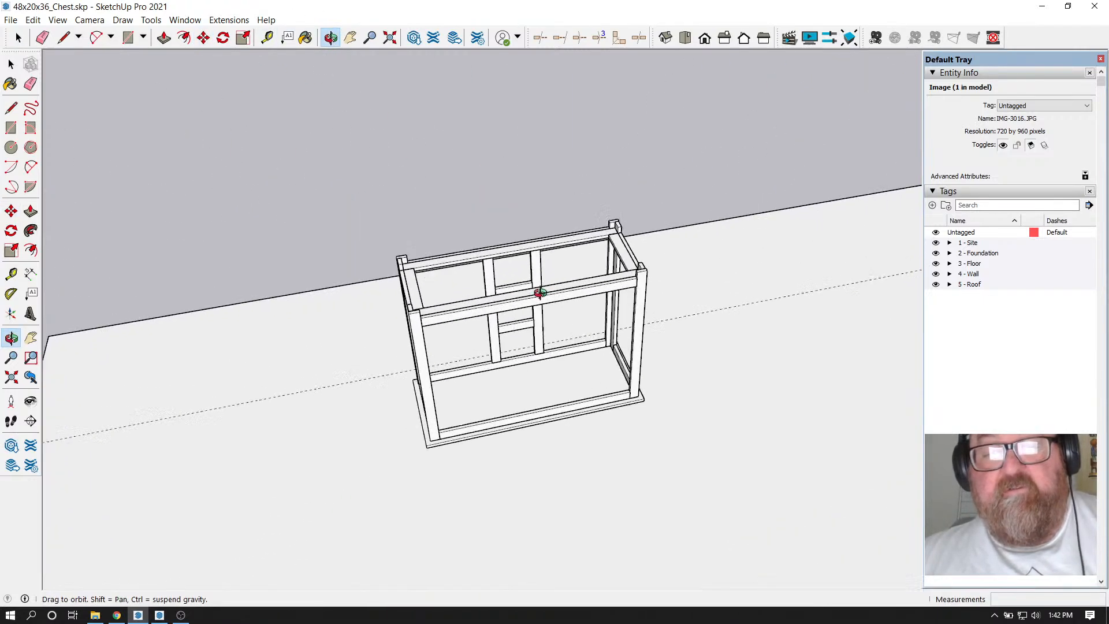
pyautogui.scroll(7, 466, 309)
pyautogui.moveTo(466, 312); pyautogui.dragTo(377, 221)
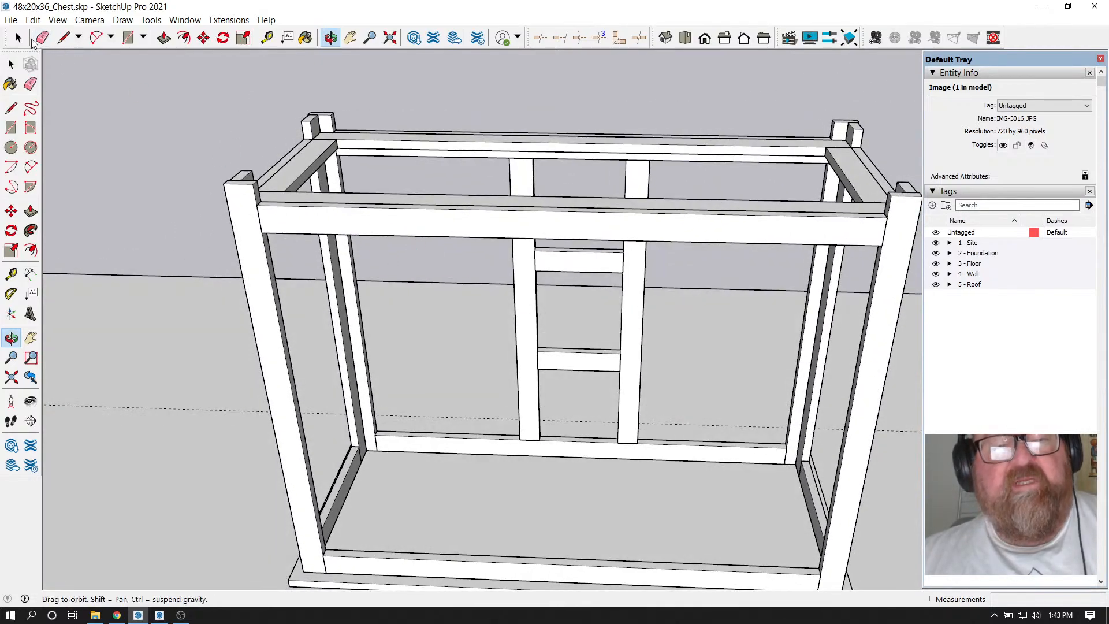
pyautogui.click(18, 38)
pyautogui.click(128, 38)
pyautogui.scroll(-2, 257, 224)
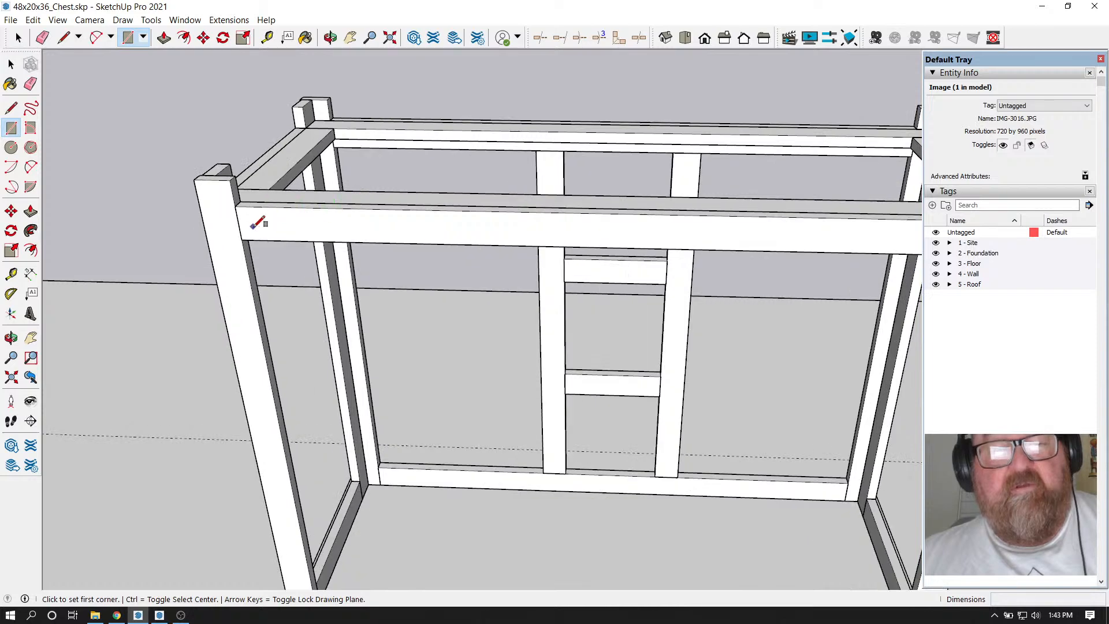
pyautogui.click(243, 238)
pyautogui.scroll(-2, 255, 240)
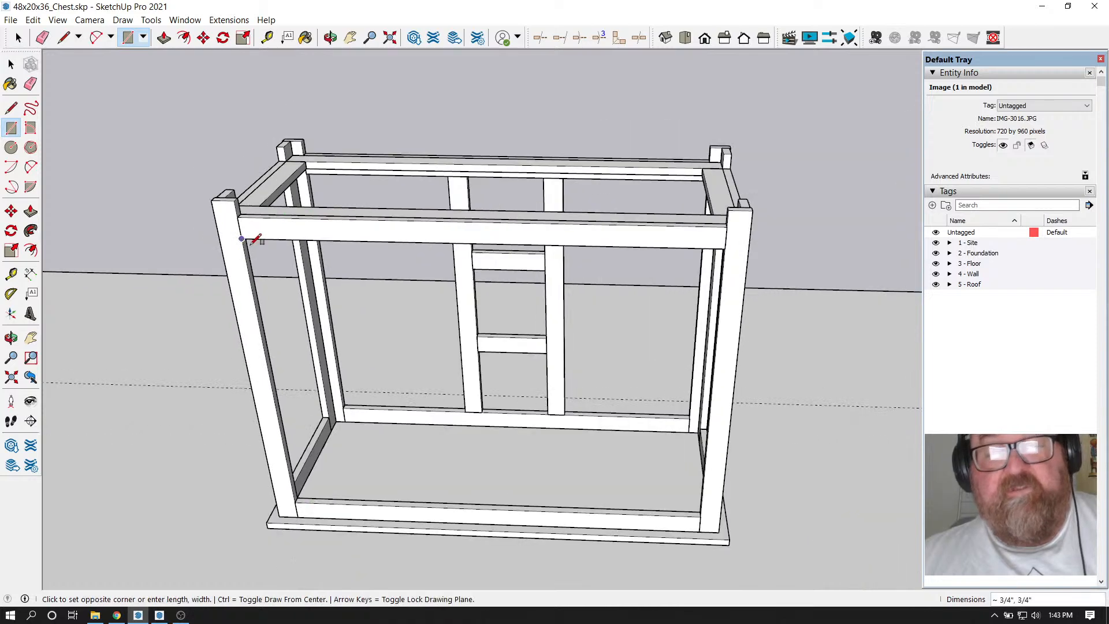
pyautogui.click(699, 514)
pyautogui.scroll(3, 223, 267)
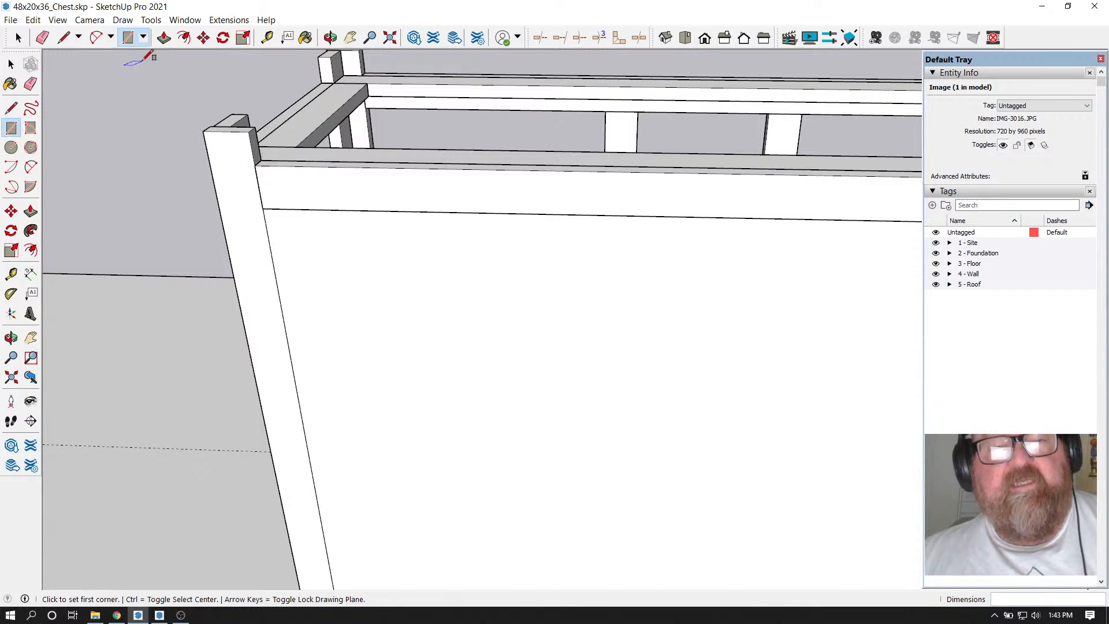
# Try to offset the edges of the rear opening's rectangle inward
pyautogui.click(184, 38)
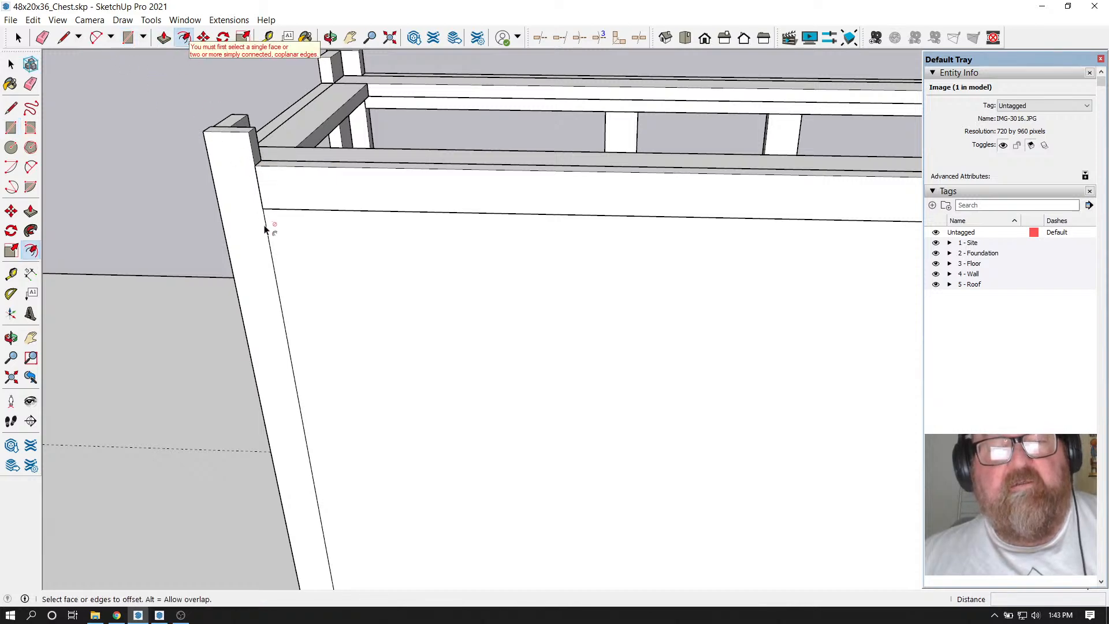
pyautogui.click(264, 223)
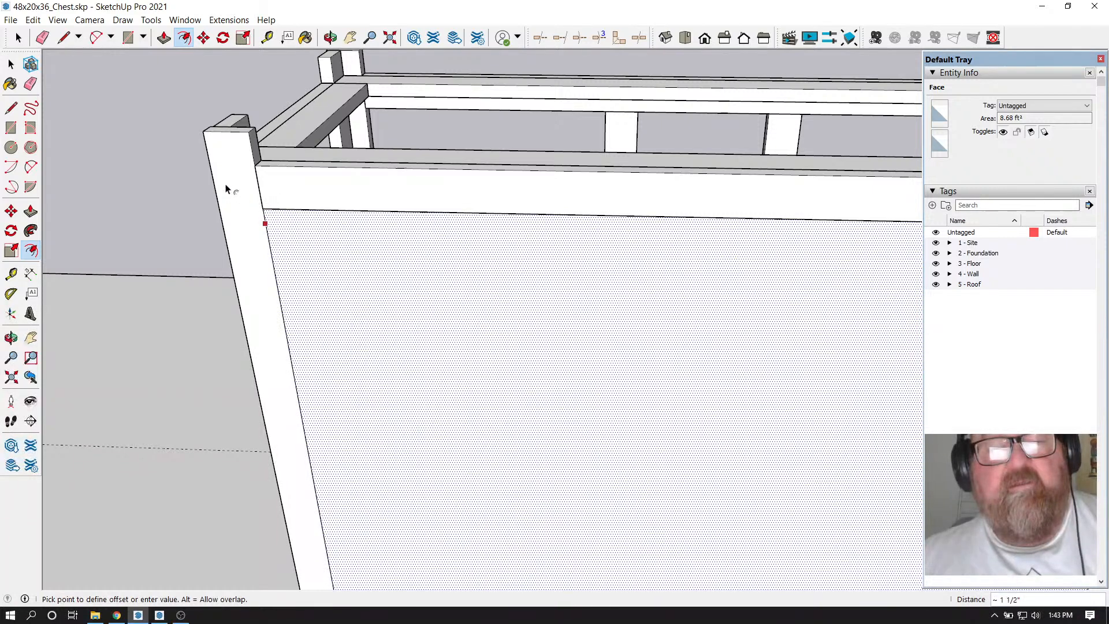
pyautogui.click(277, 222)
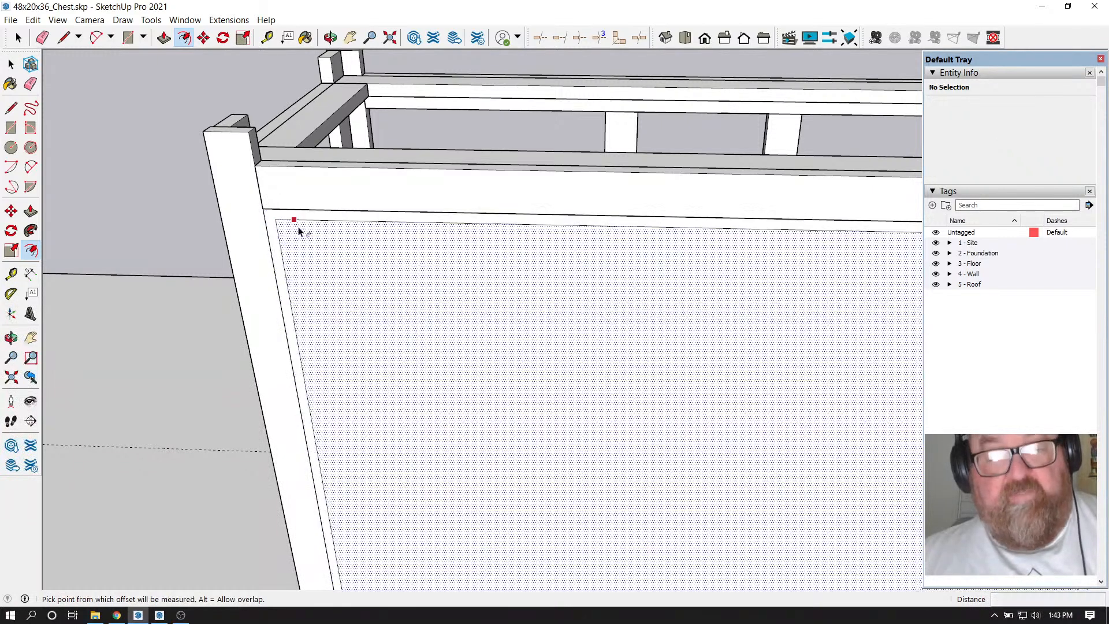
pyautogui.scroll(-5, 292, 171)
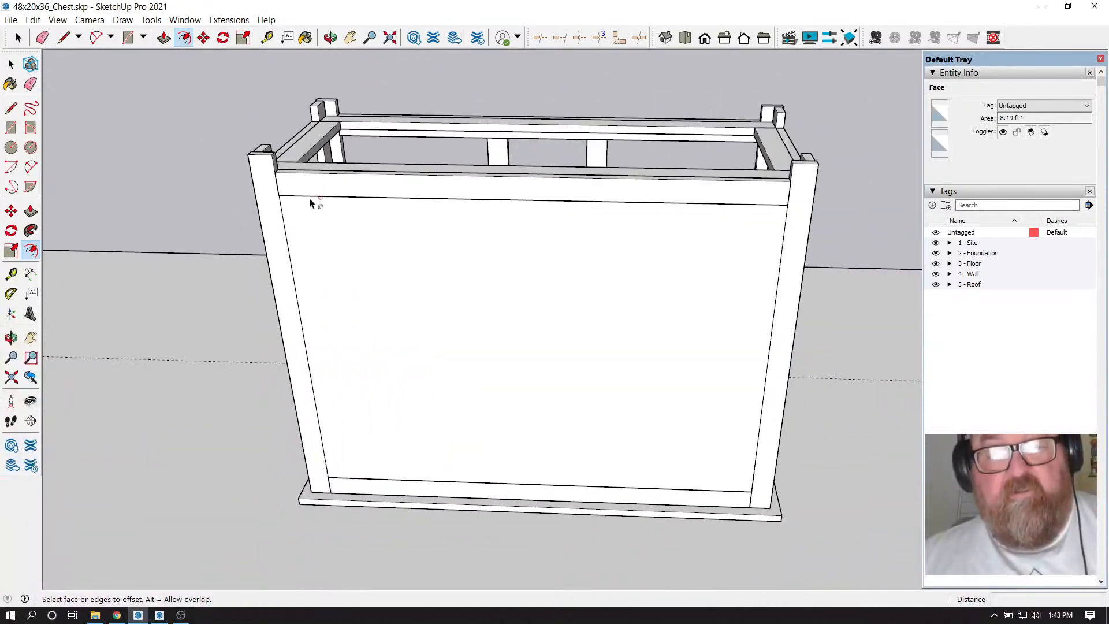
# Select the rear opening's rectangle with its edges and move it about 6 7/8" straight out from the chest frame
pyautogui.click(12, 63)
pyautogui.doubleClick(311, 236)
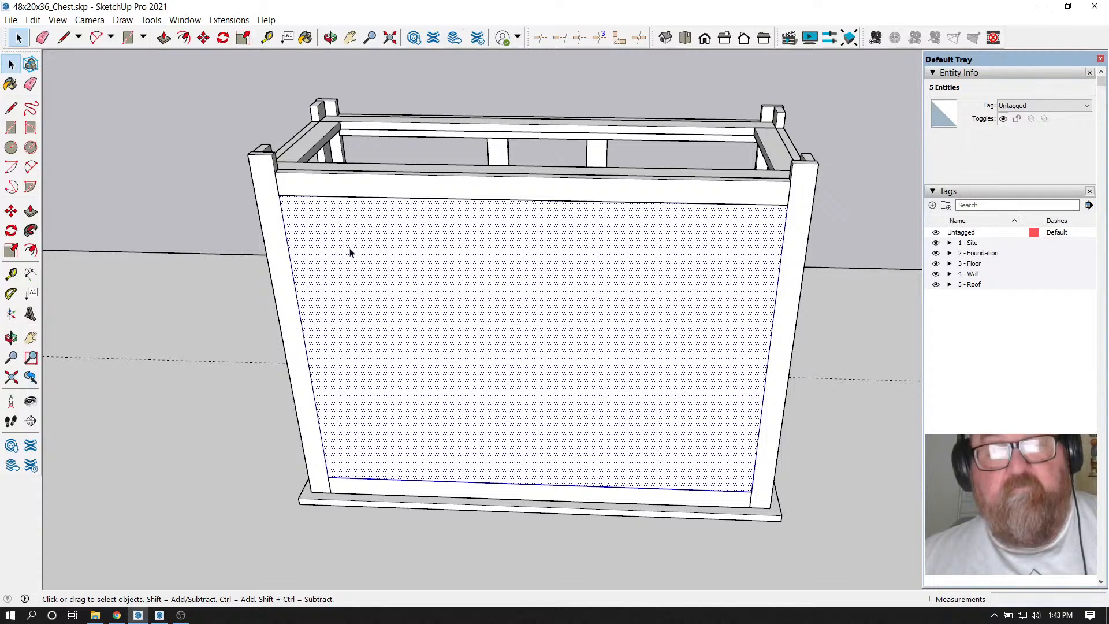
pyautogui.click(202, 37)
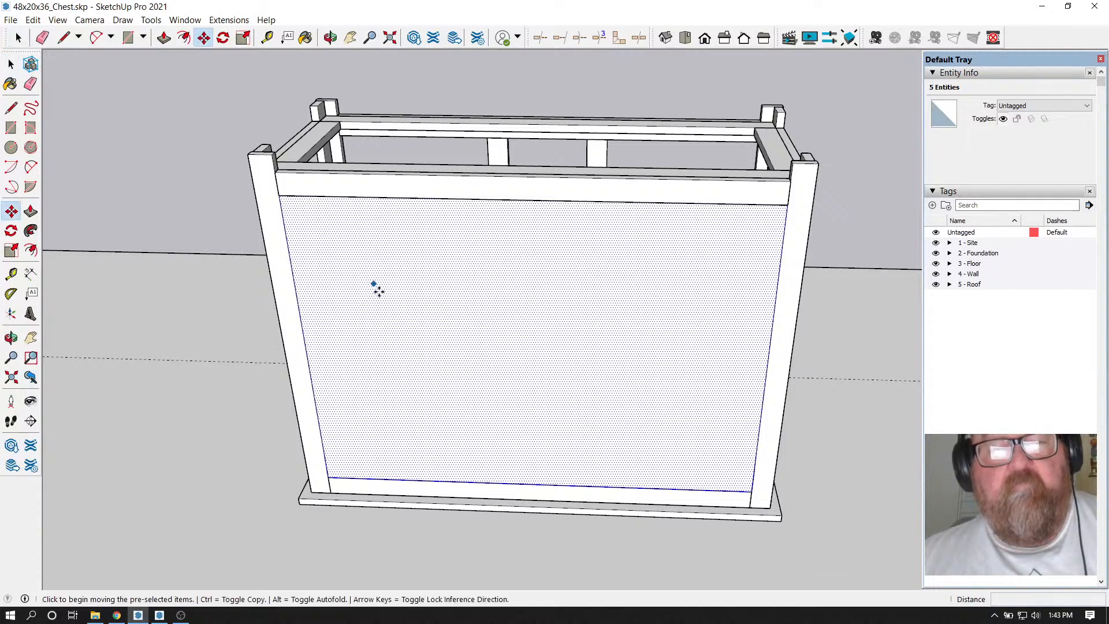
pyautogui.click(372, 292)
pyautogui.click(364, 338)
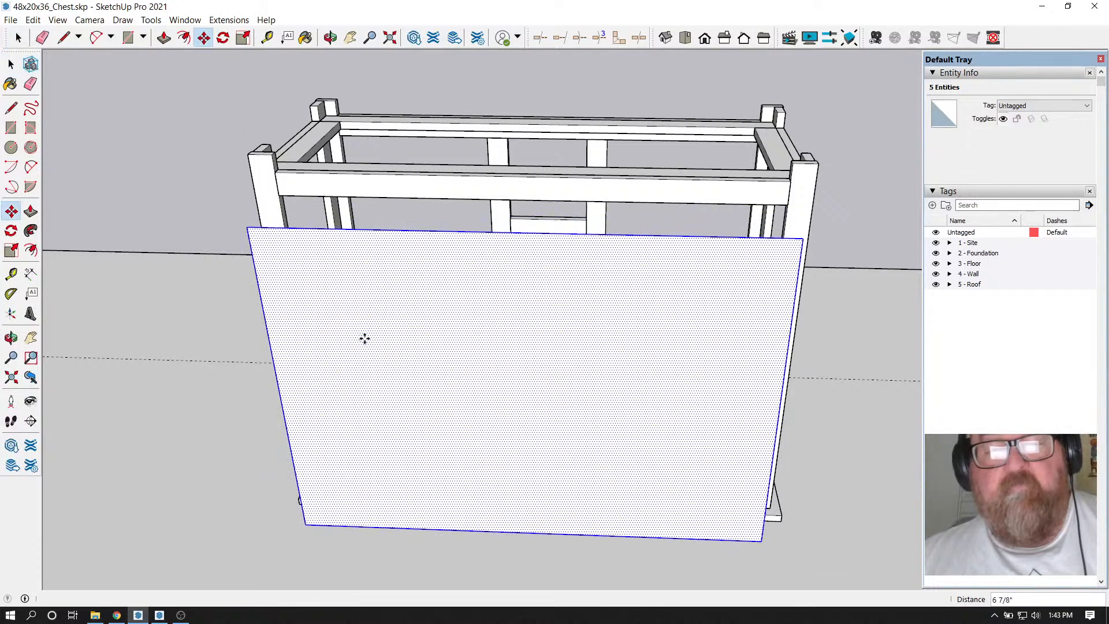
# Offset the rectangle's edges outward by 1/2" and erase the original inner outline
pyautogui.click(183, 38)
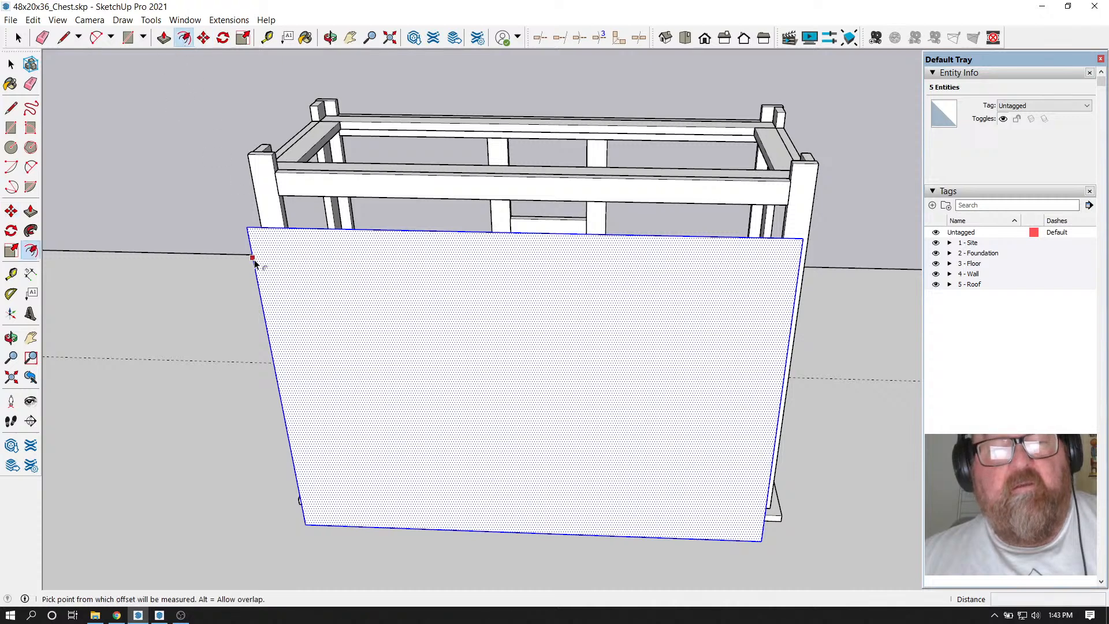
pyautogui.click(252, 250)
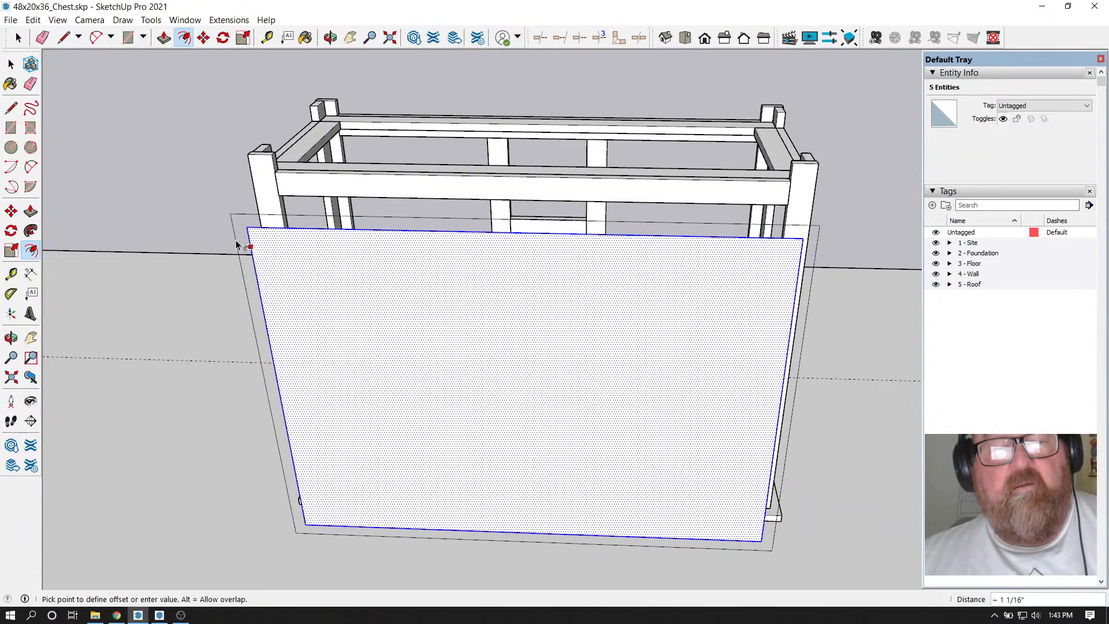
pyautogui.click(236, 245)
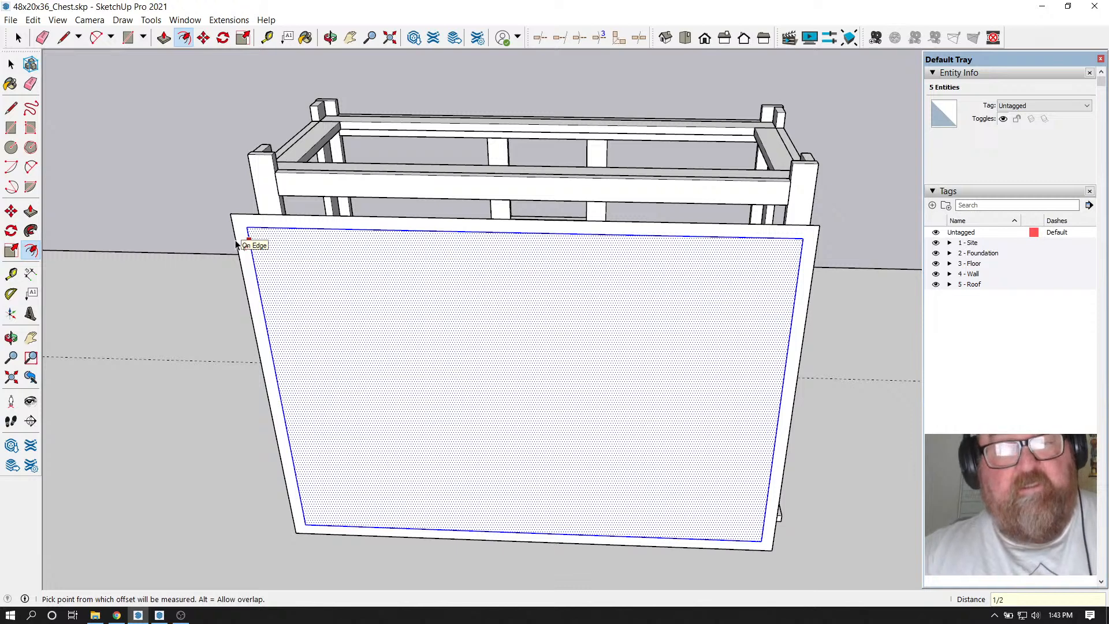
pyautogui.press('Return')
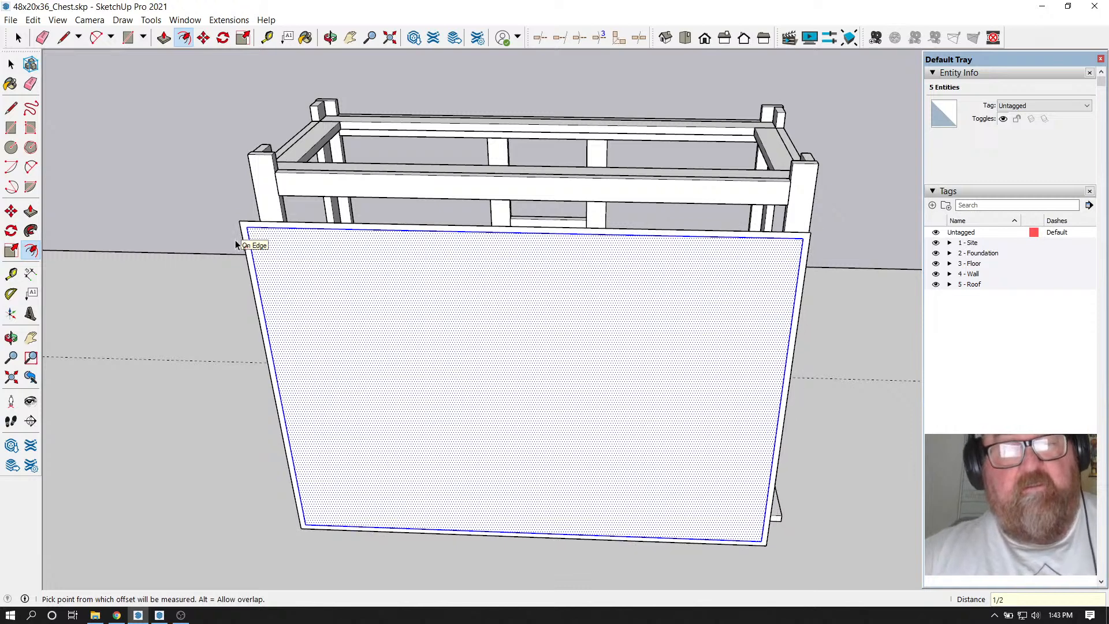
pyautogui.click(42, 38)
pyautogui.press('Delete')
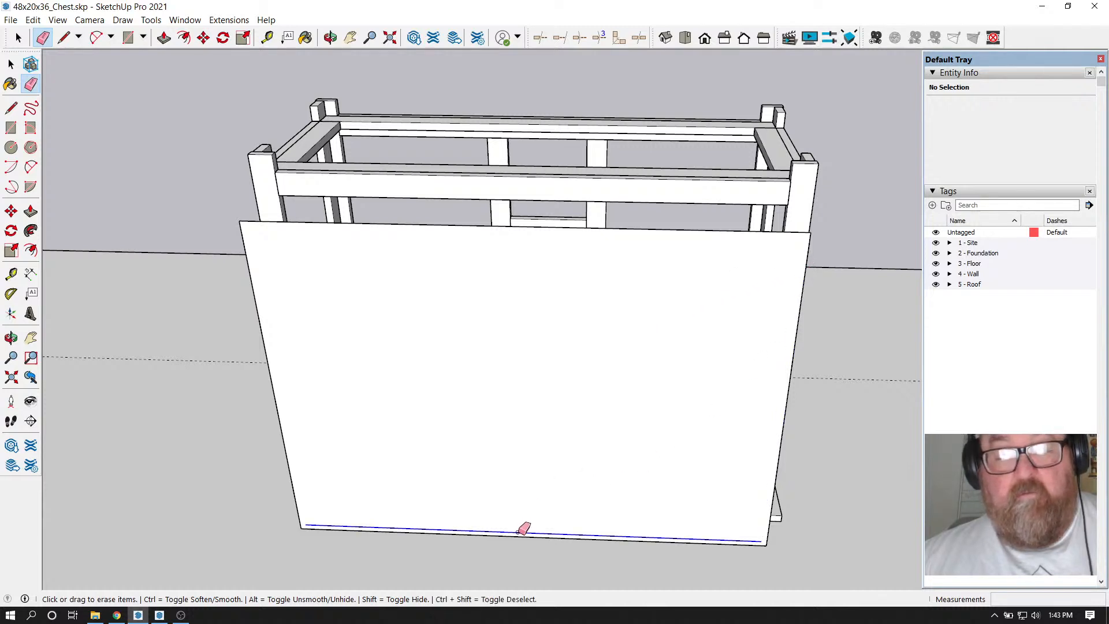
# Extrude the enlarged rear rectangle toward the chest frame to a thickness of 3/8"
pyautogui.click(330, 38)
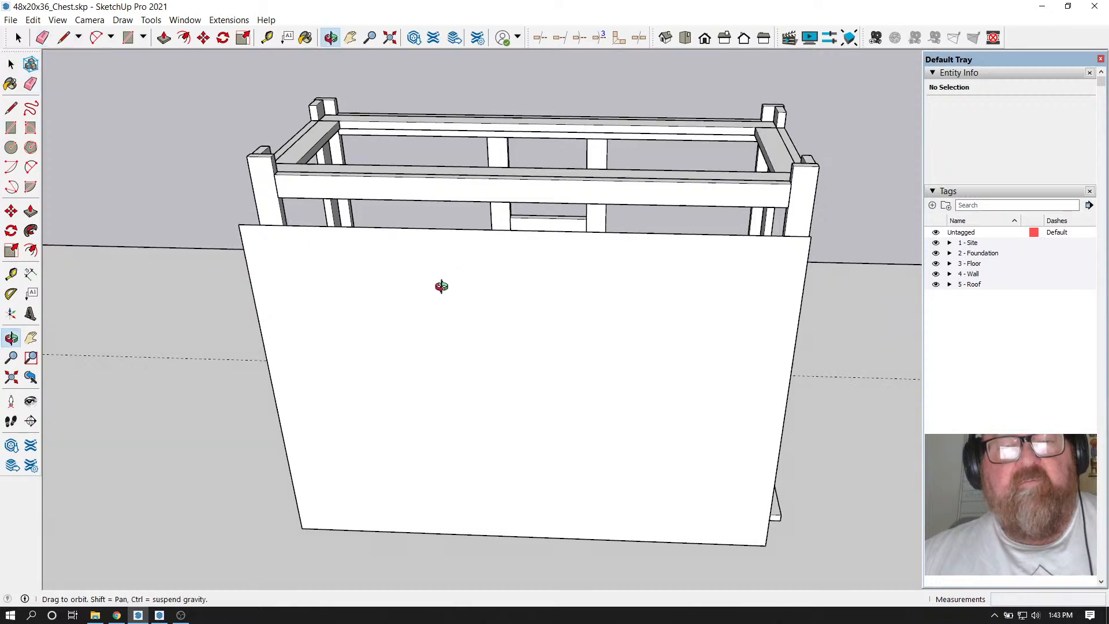
pyautogui.moveTo(440, 287)
pyautogui.mouseDown()
pyautogui.moveTo(355, 399)
pyautogui.moveTo(224, 196)
pyautogui.mouseUp()
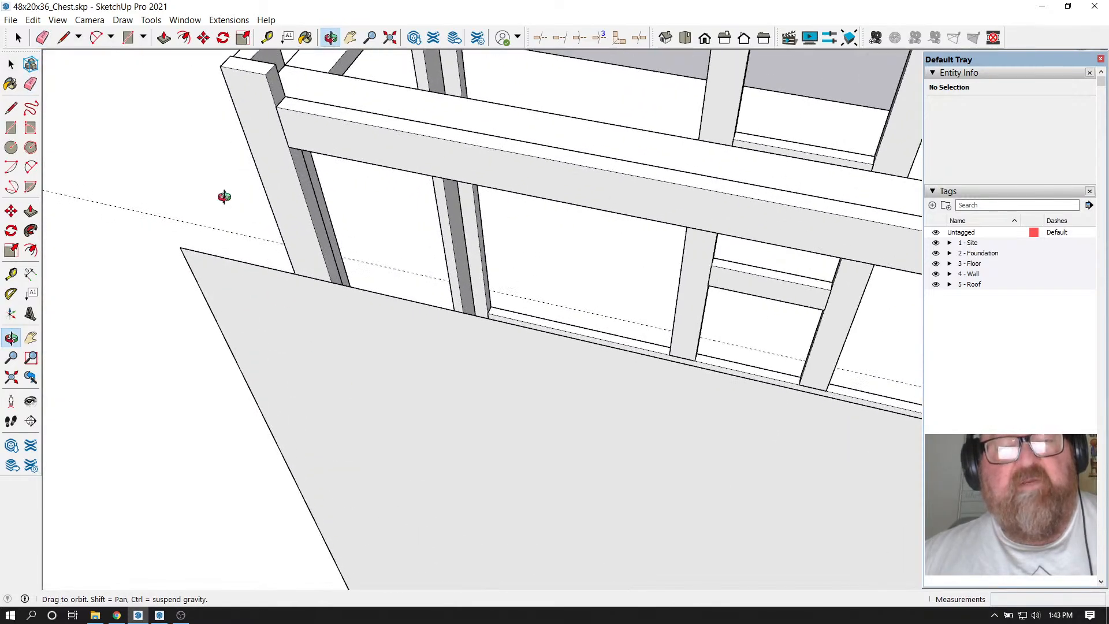
pyautogui.click(164, 38)
pyautogui.moveTo(205, 290); pyautogui.dragTo(213, 281)
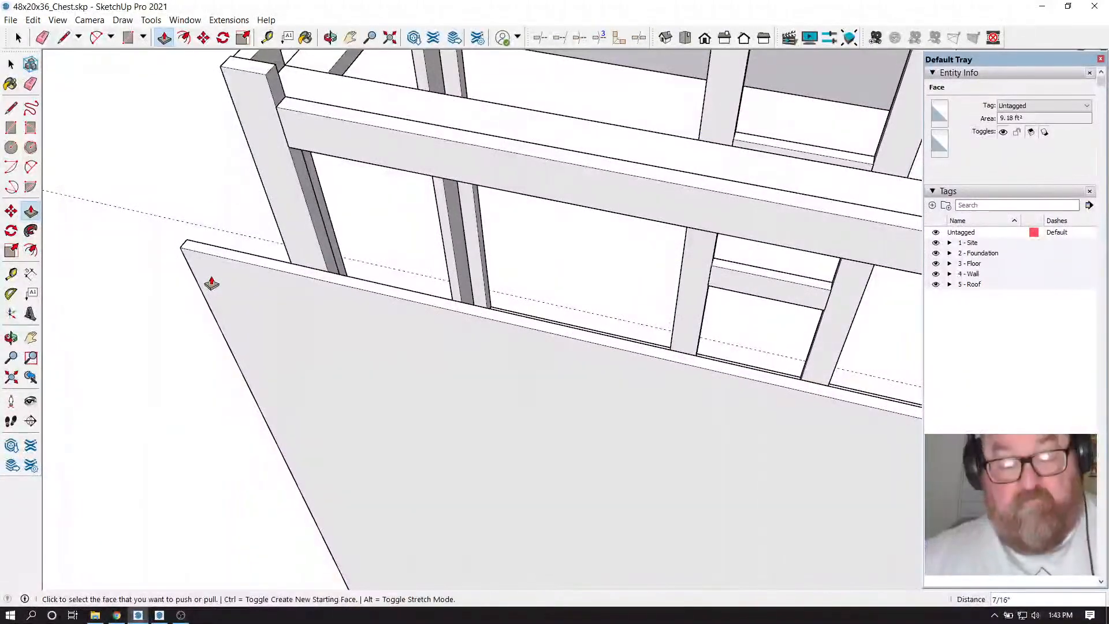
pyautogui.write('3/')
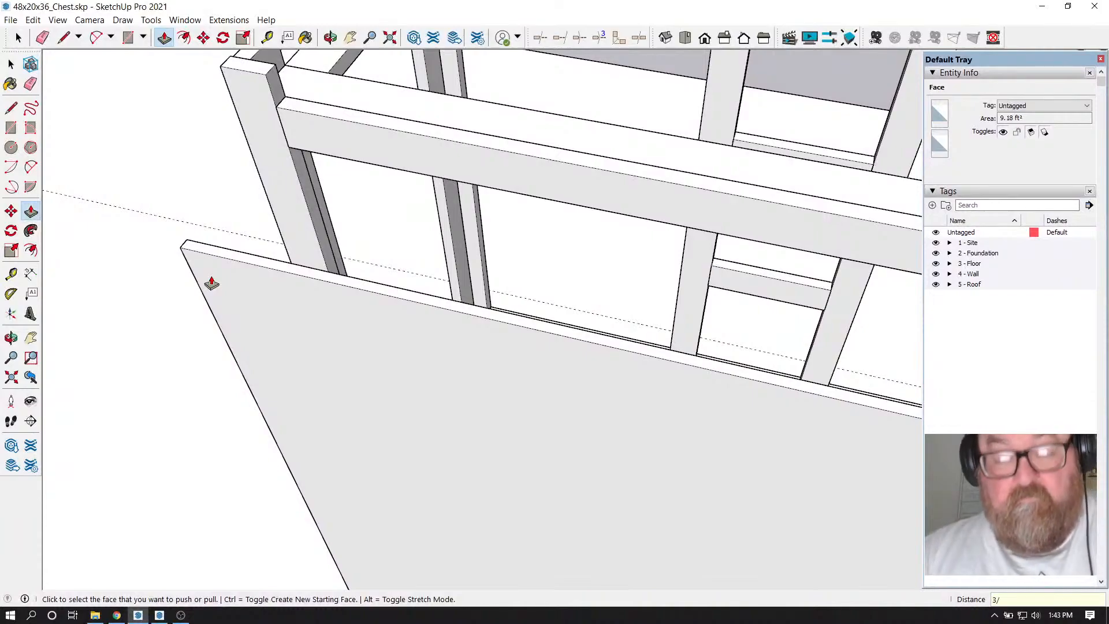
pyautogui.write('8')
pyautogui.press('Return')
pyautogui.scroll(-5, 196, 234)
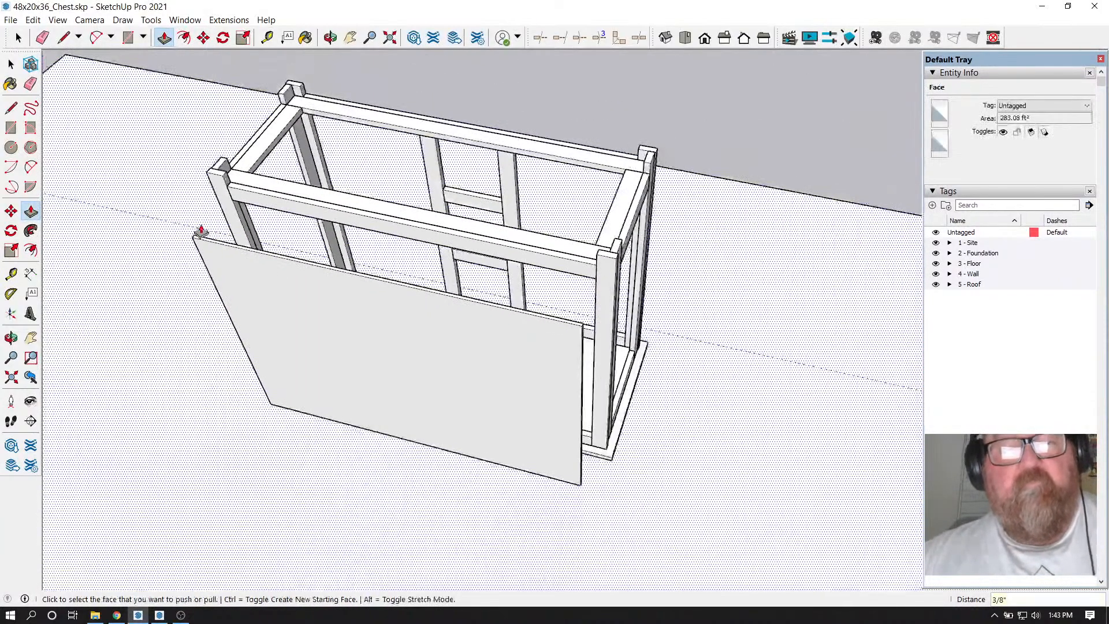
# Select all faces and edges of the rear panel and make them a group
pyautogui.press('space')
pyautogui.doubleClick(225, 283)
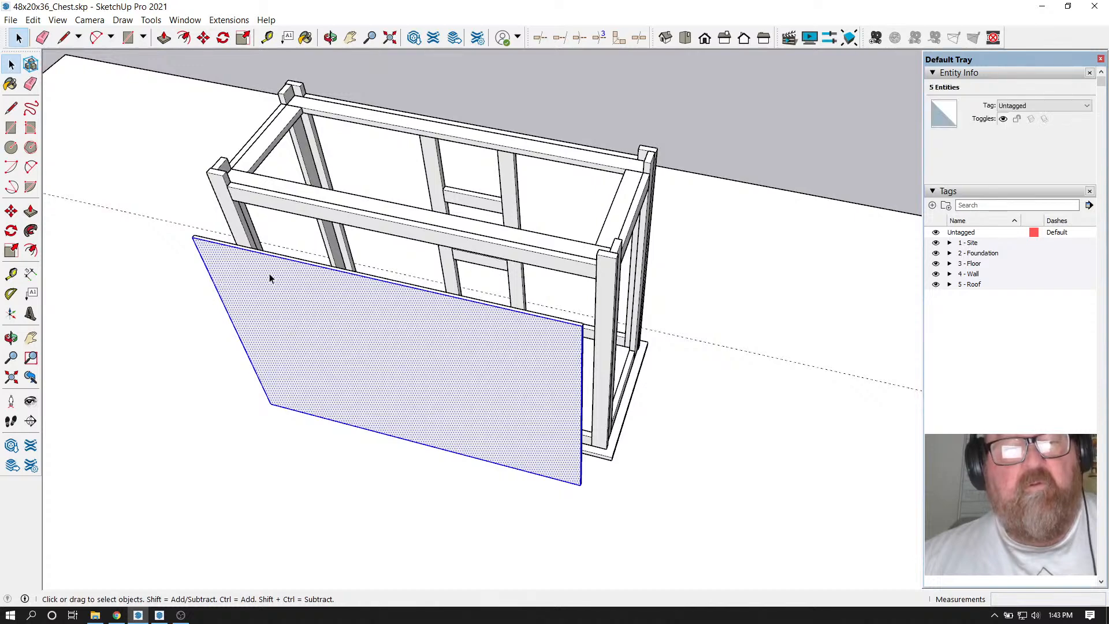
pyautogui.scroll(4, 386, 312)
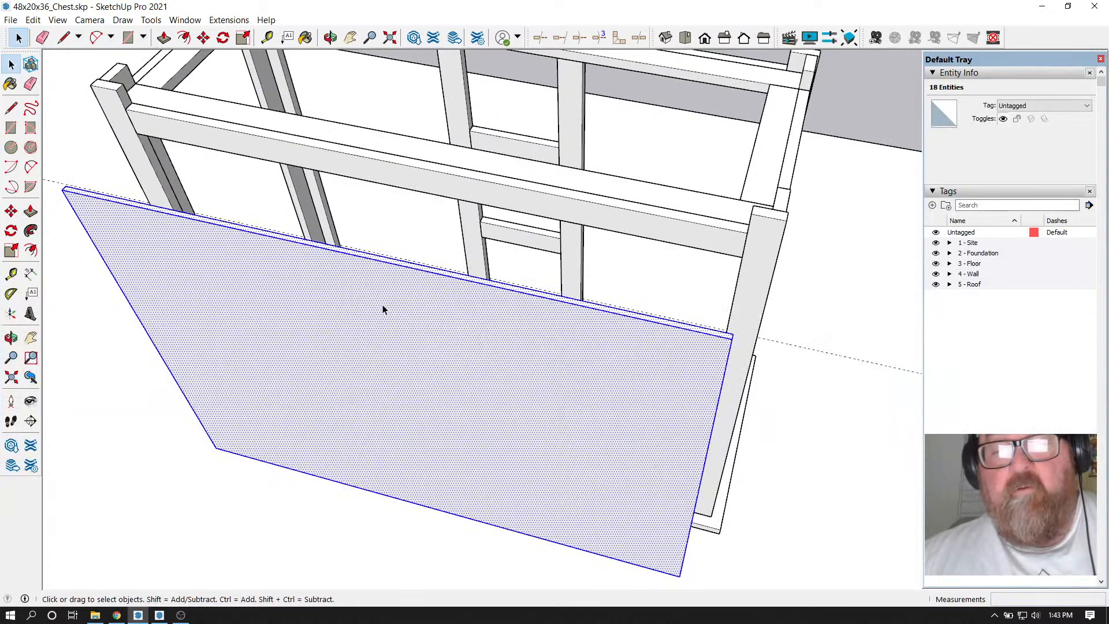
pyautogui.scroll(3, 98, 207)
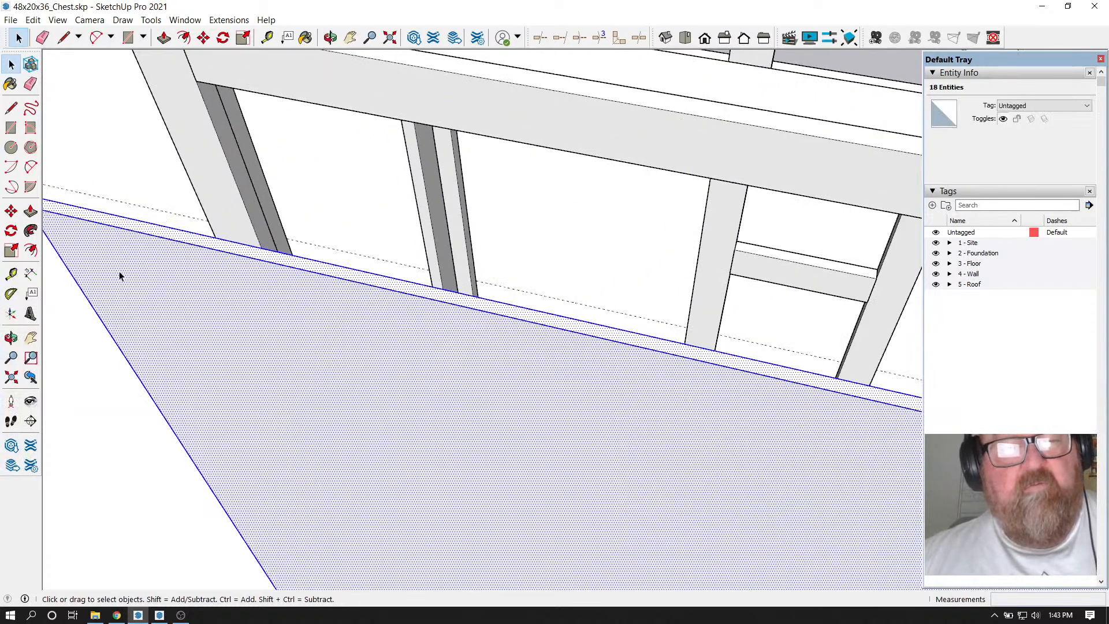
pyautogui.rightClick(169, 286)
pyautogui.click(215, 385)
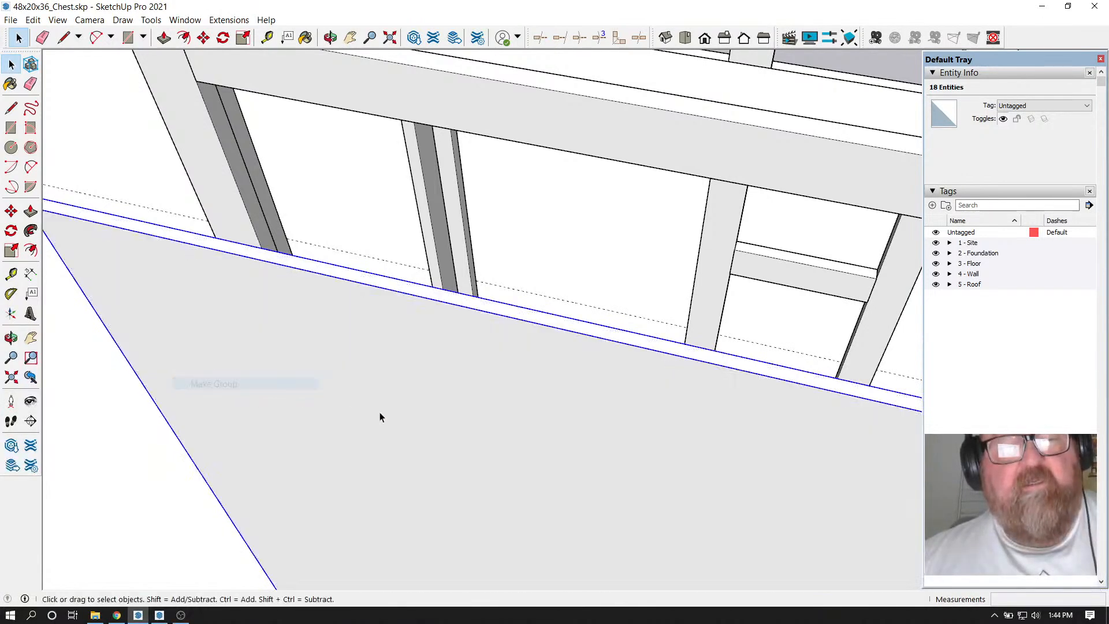
pyautogui.scroll(-2, 210, 327)
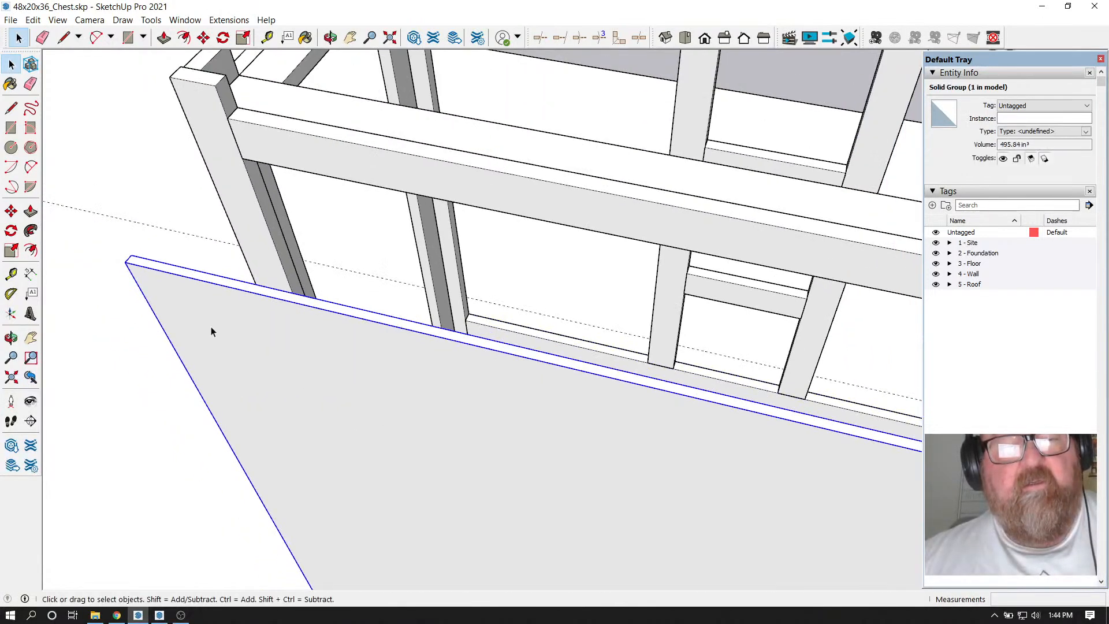
# Move the rear panel group back into the chest frame so its outer face is flush with the frame's rear face
pyautogui.click(204, 38)
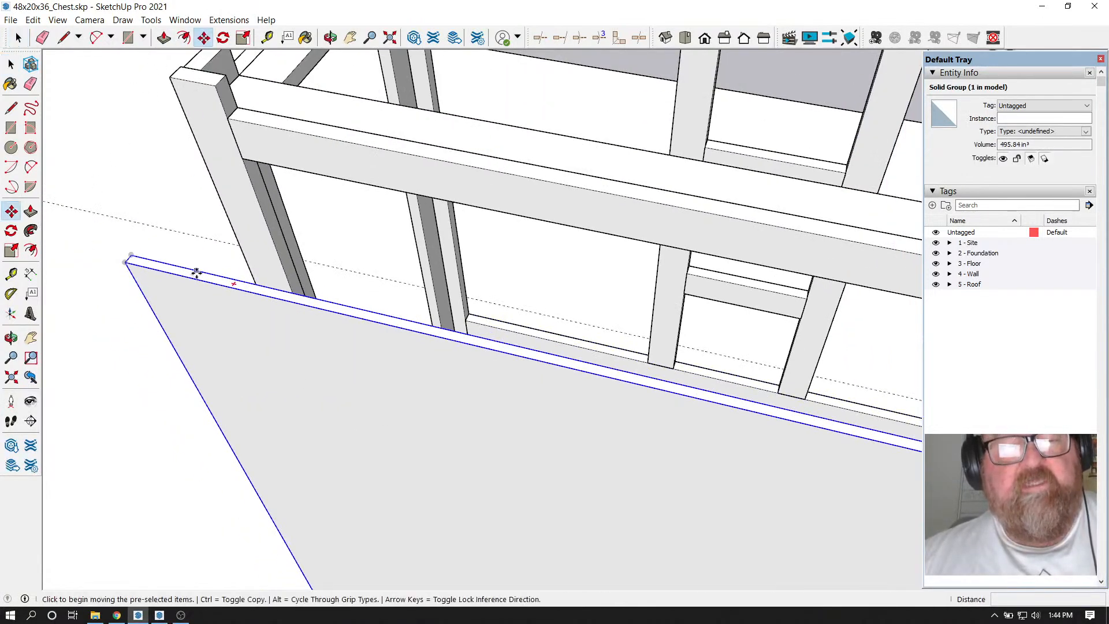
pyautogui.click(301, 306)
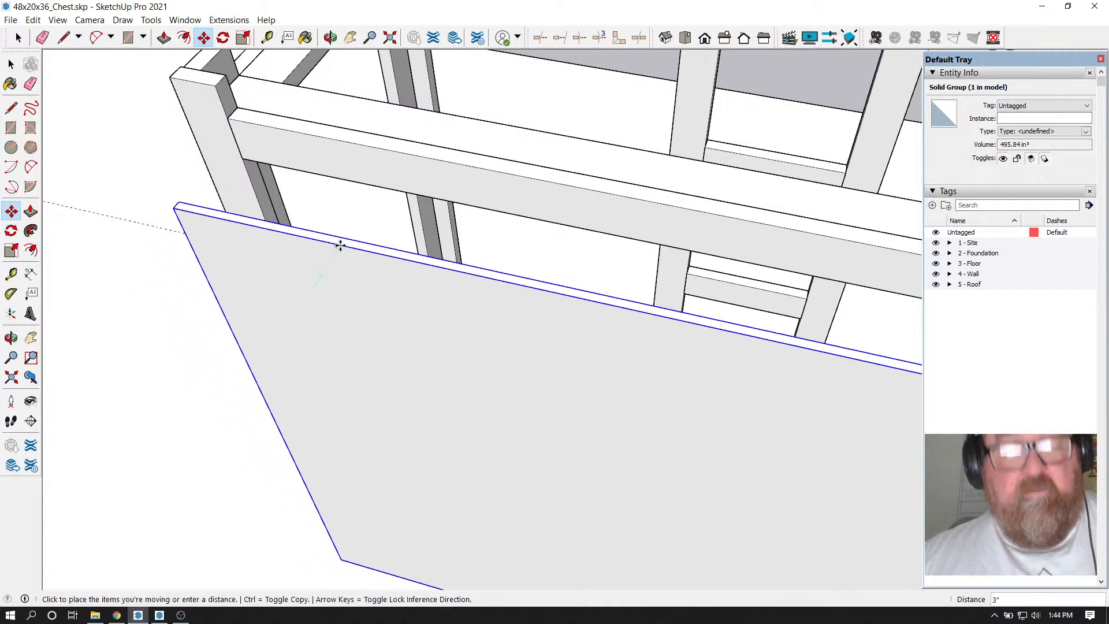
pyautogui.click(391, 149)
pyautogui.scroll(5, 344, 106)
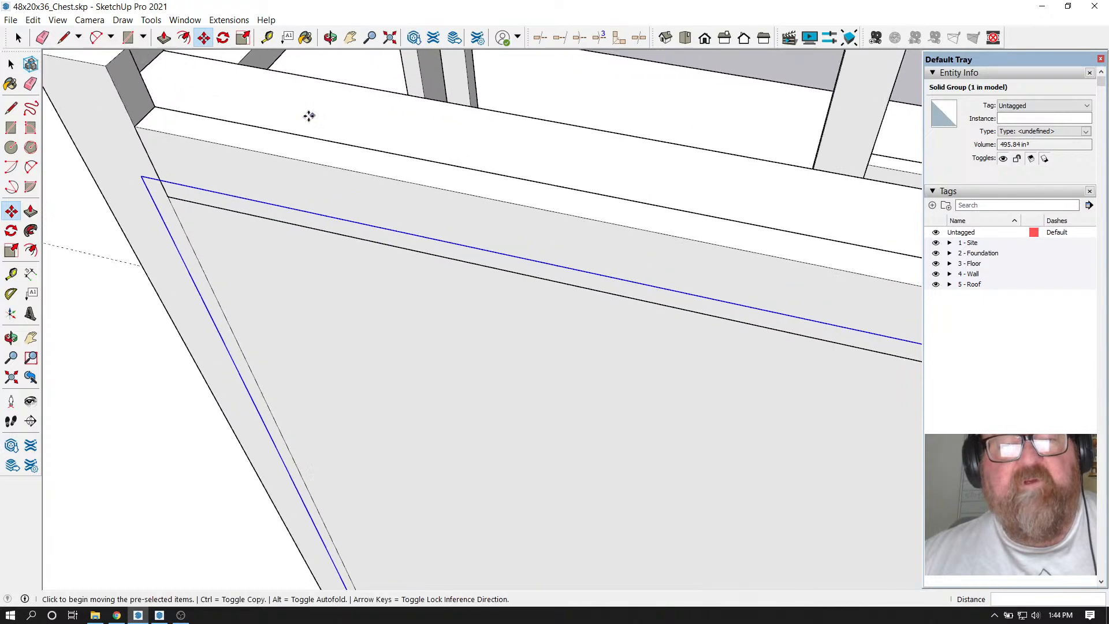
pyautogui.scroll(2, 106, 105)
pyautogui.scroll(-3, 243, 243)
pyautogui.scroll(3, 208, 184)
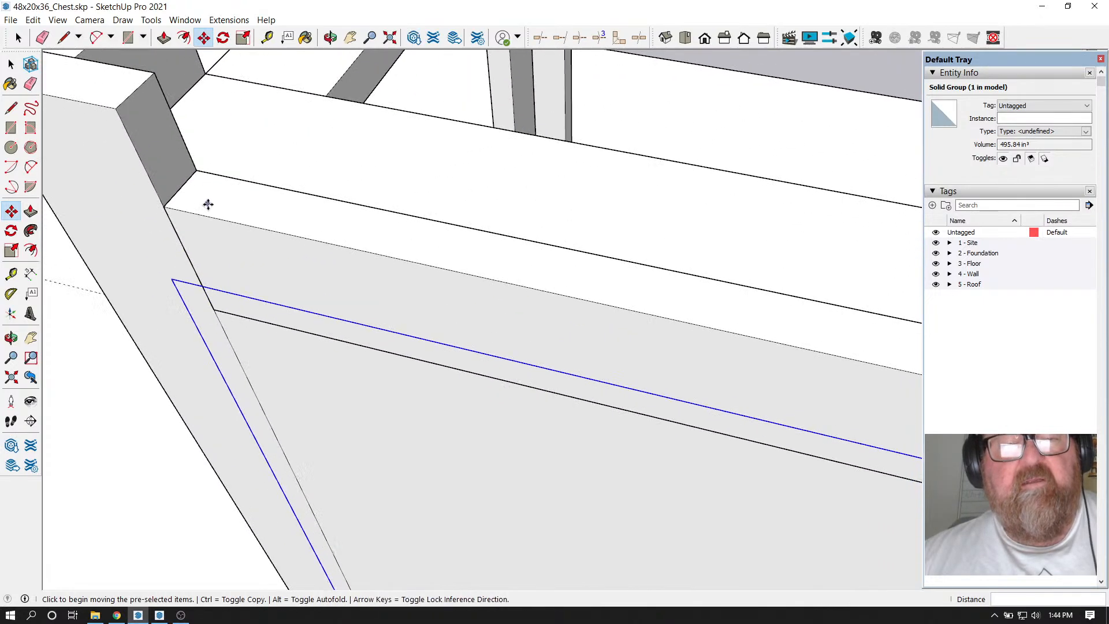
# Move the rear panel 3/16" further into the frame so it sits recessed behind the rails and posts
pyautogui.click(206, 214)
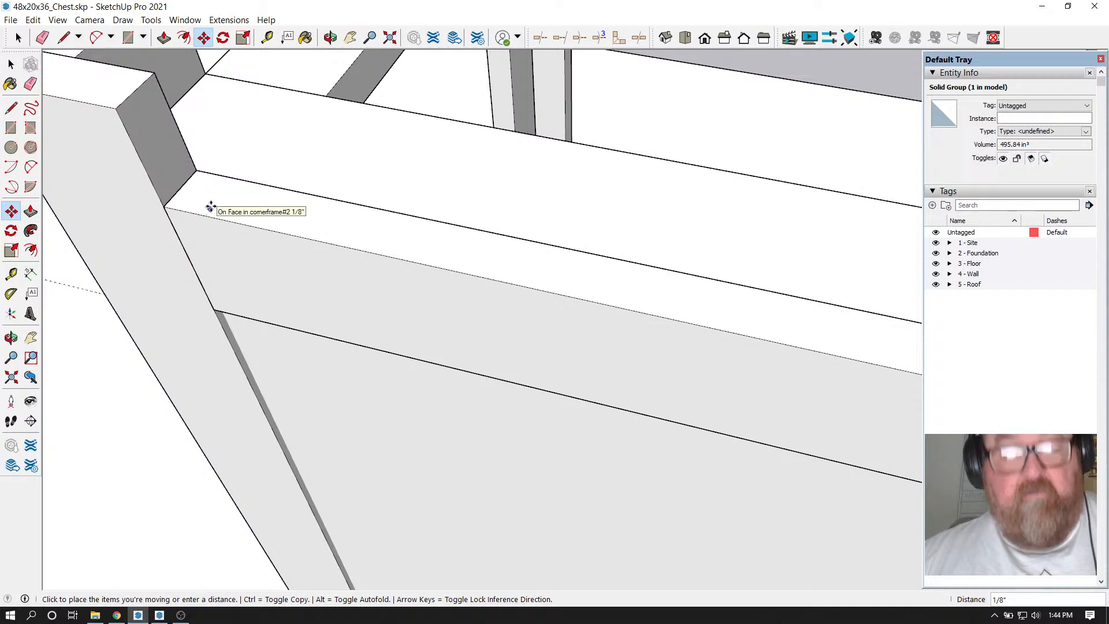
pyautogui.write('3/1')
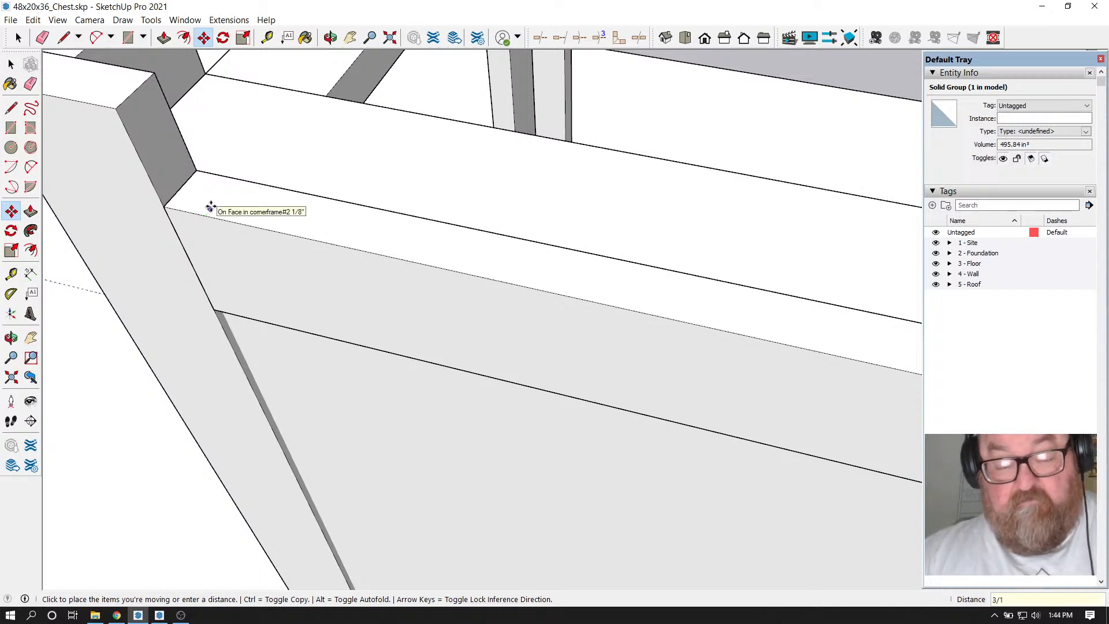
pyautogui.write('6')
pyautogui.press('Return')
# Examine how the rear panel sits in the frame at the bottom rail, across the back and from the chest's end
pyautogui.scroll(-8, 211, 206)
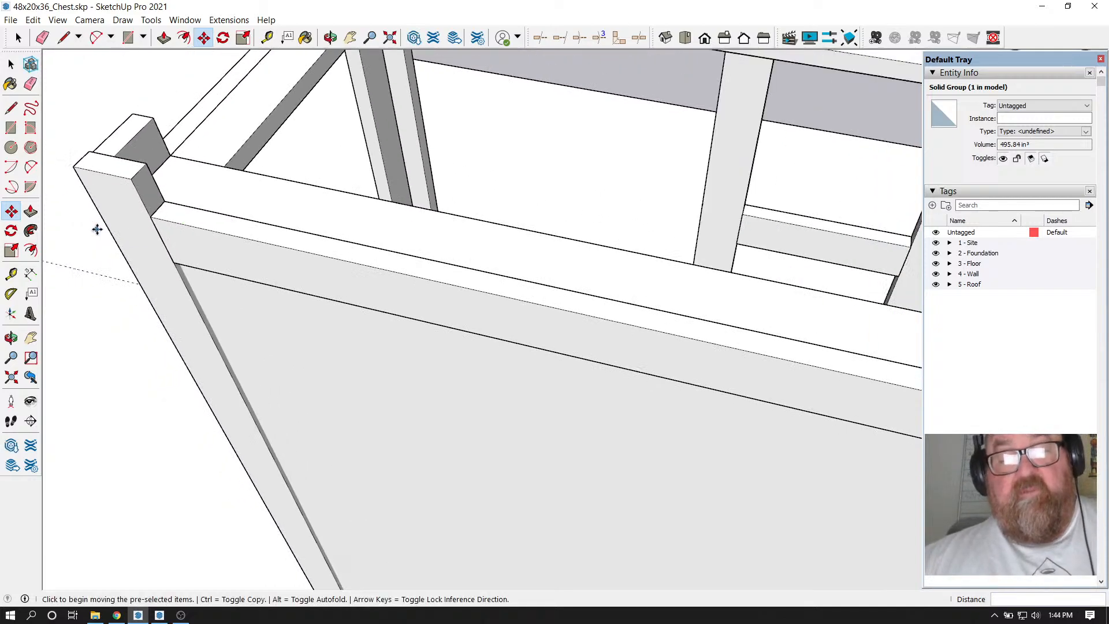
pyautogui.scroll(-3, 294, 359)
pyautogui.scroll(10, 366, 355)
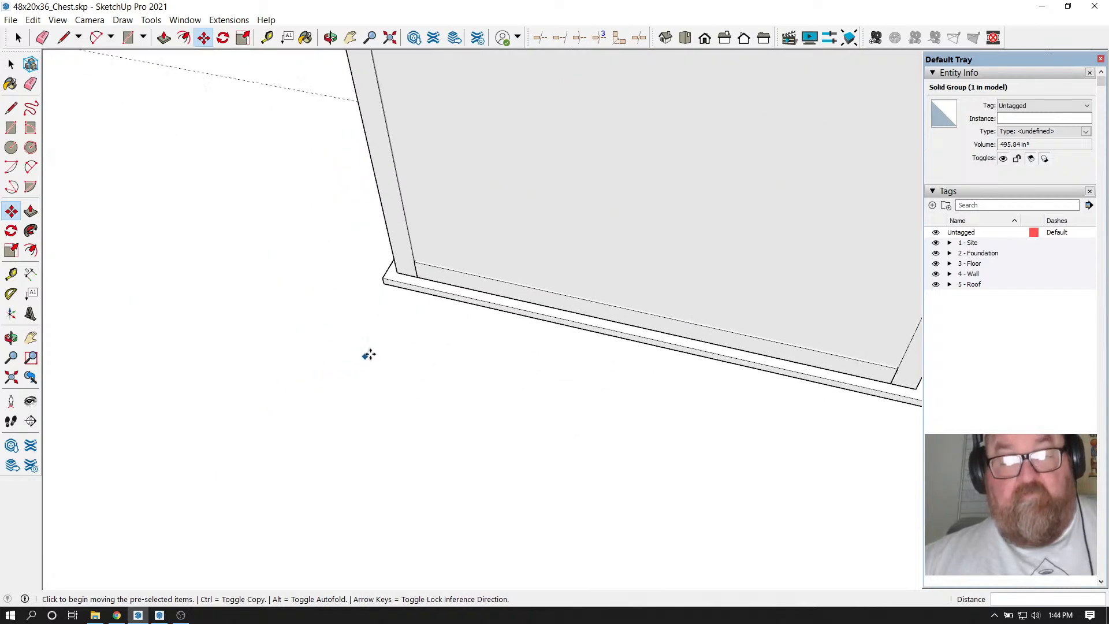
pyautogui.scroll(1, 410, 234)
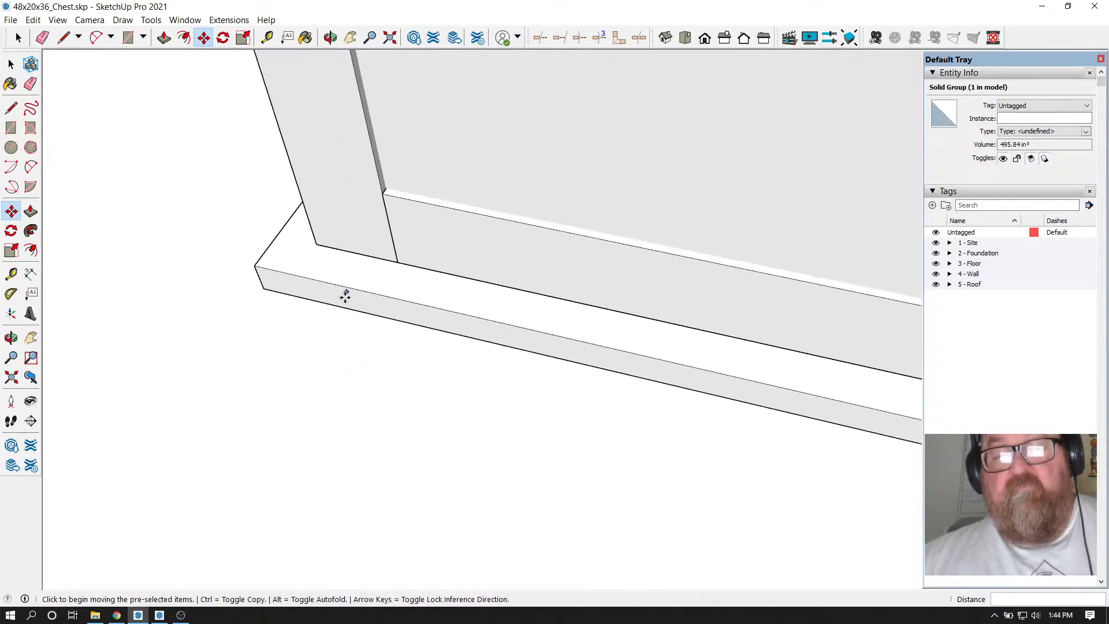
pyautogui.scroll(-7, 349, 346)
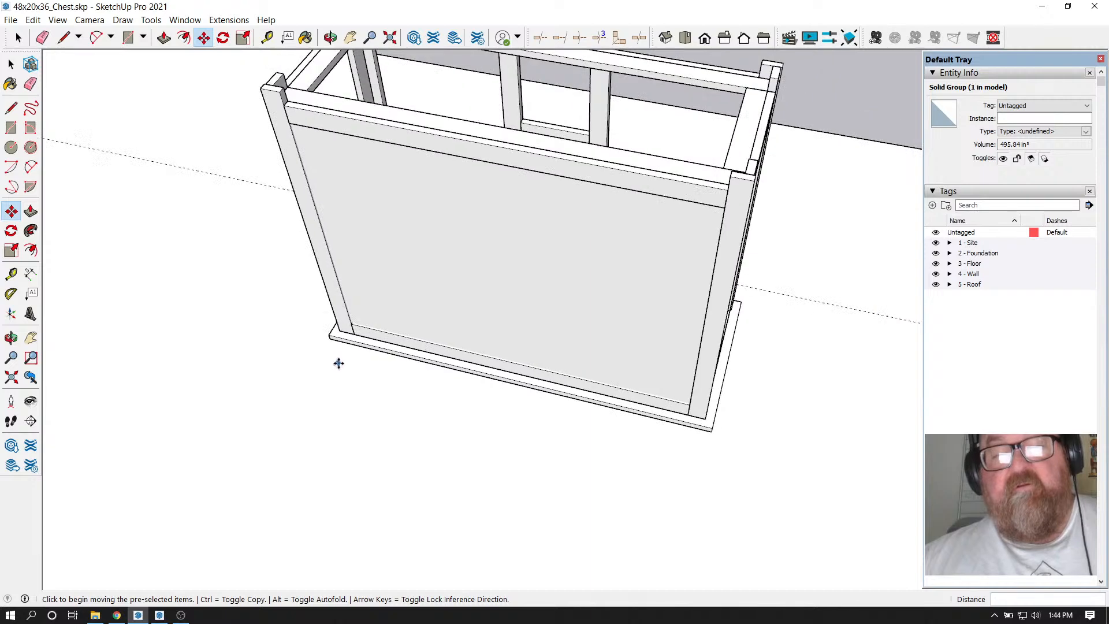
pyautogui.click(330, 38)
pyautogui.moveTo(676, 329); pyautogui.dragTo(421, 316)
pyautogui.scroll(3, 482, 315)
pyautogui.scroll(-3, 428, 309)
pyautogui.moveTo(575, 387); pyautogui.dragTo(597, 403)
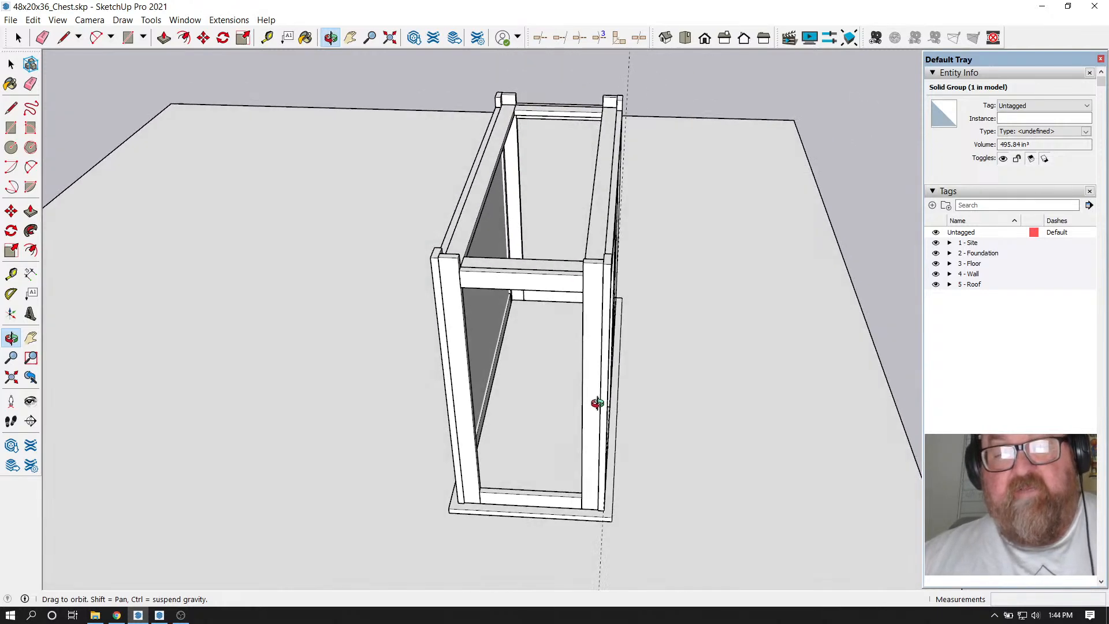
# Open the end frame's group for editing and draw a rectangle filling its opening, from under the top rail to the opposite bottom corner
pyautogui.scroll(3, 571, 489)
pyautogui.press('space')
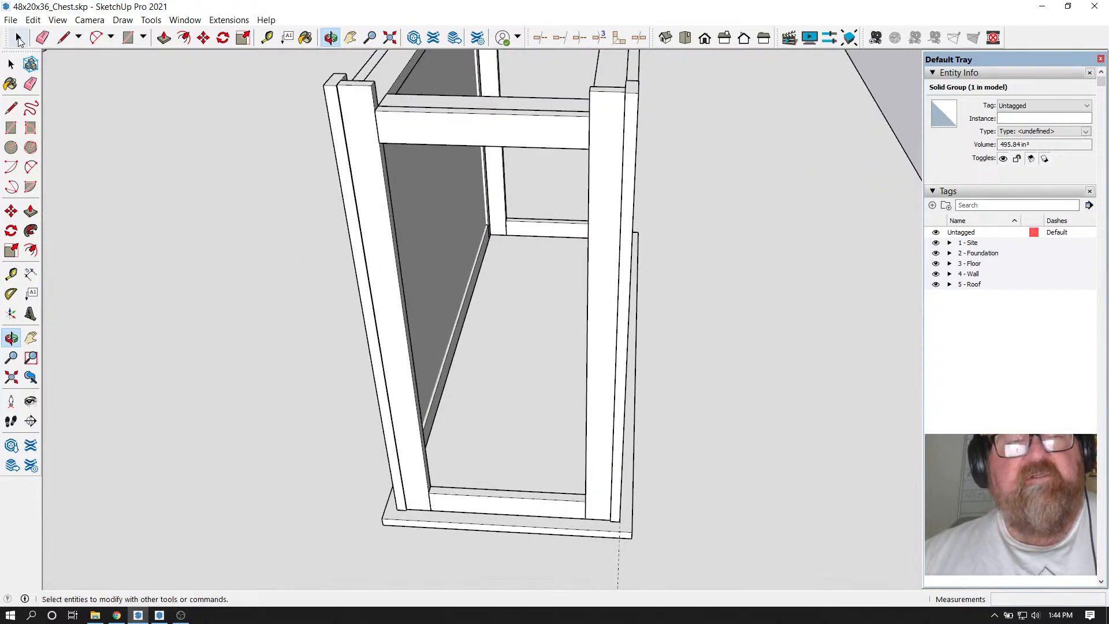
pyautogui.doubleClick(354, 136)
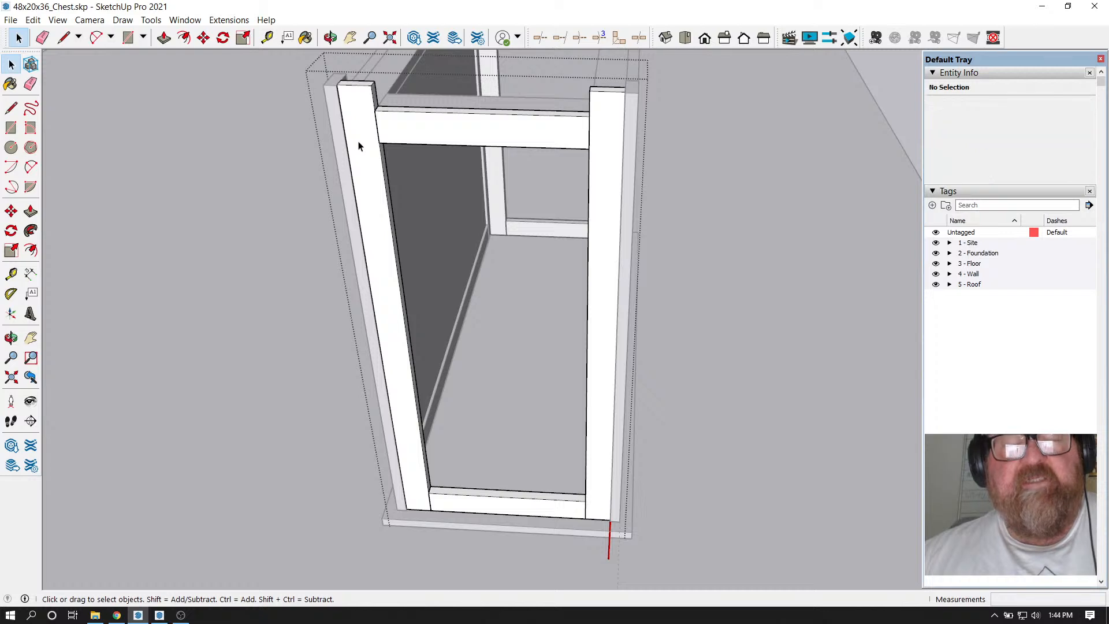
pyautogui.press('r')
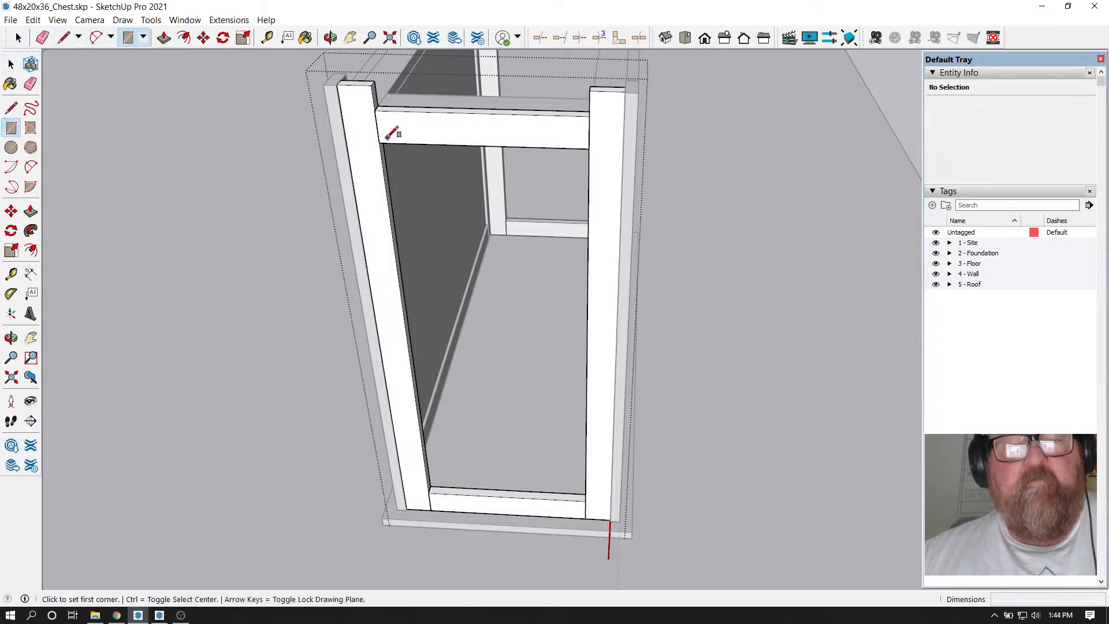
pyautogui.click(380, 142)
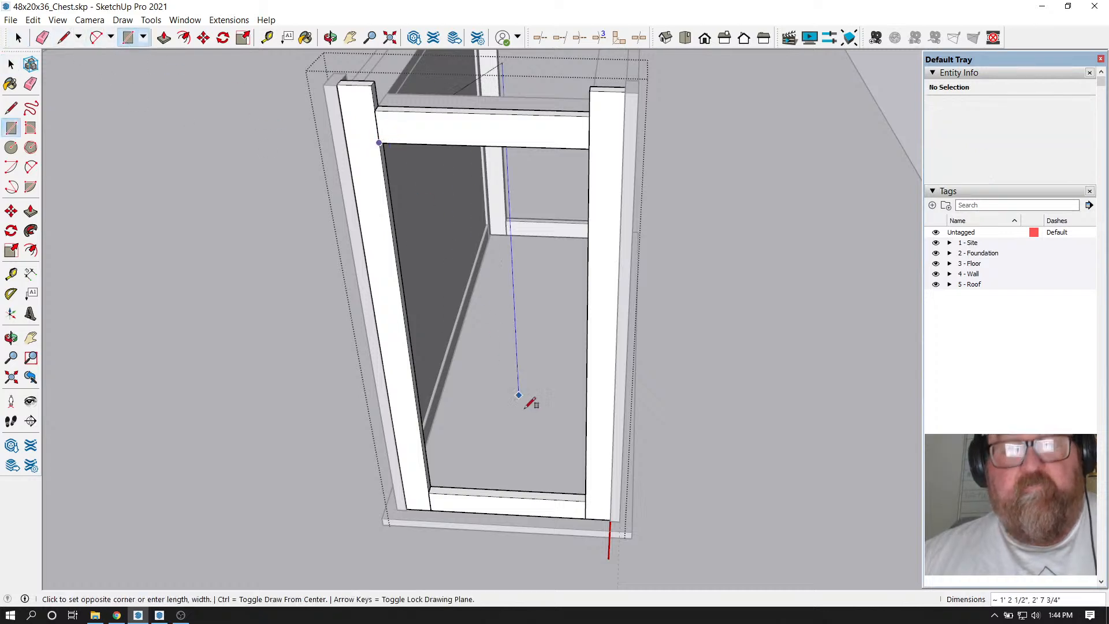
pyautogui.click(585, 500)
# Try to offset the end panel rectangle's outline outward while it still lies in the frame's opening
pyautogui.scroll(3, 386, 233)
pyautogui.press('f')
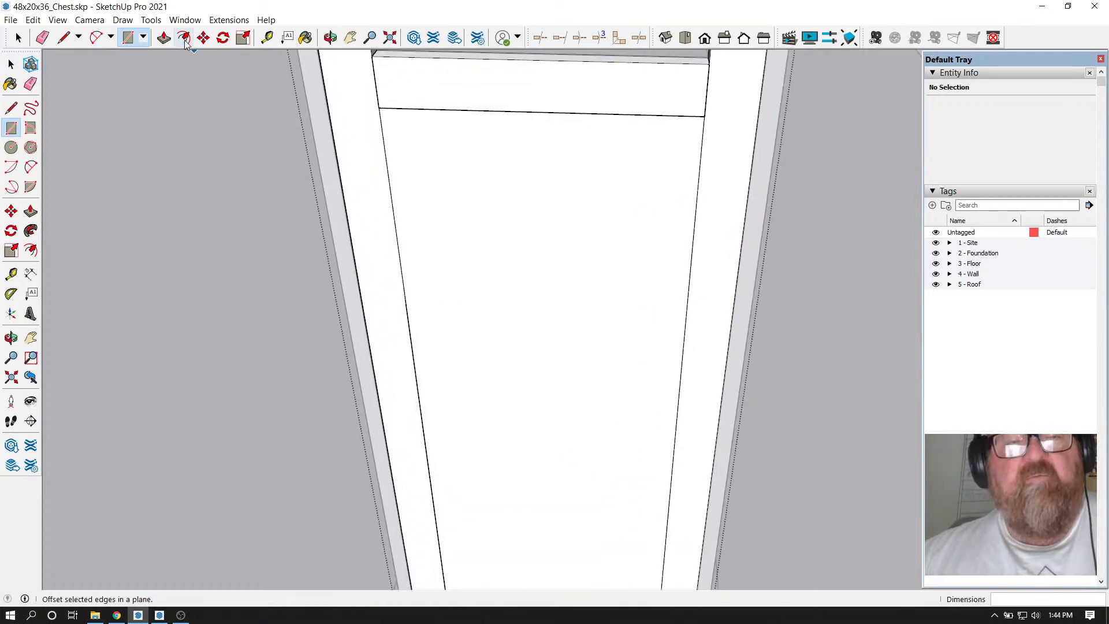
pyautogui.click(386, 138)
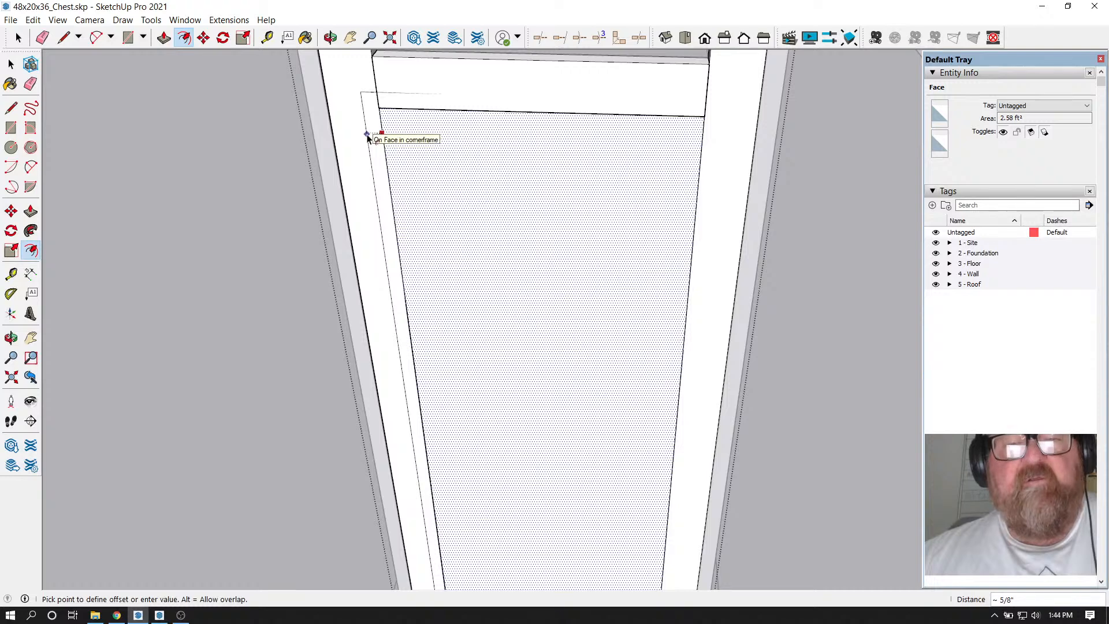
pyautogui.click(367, 137)
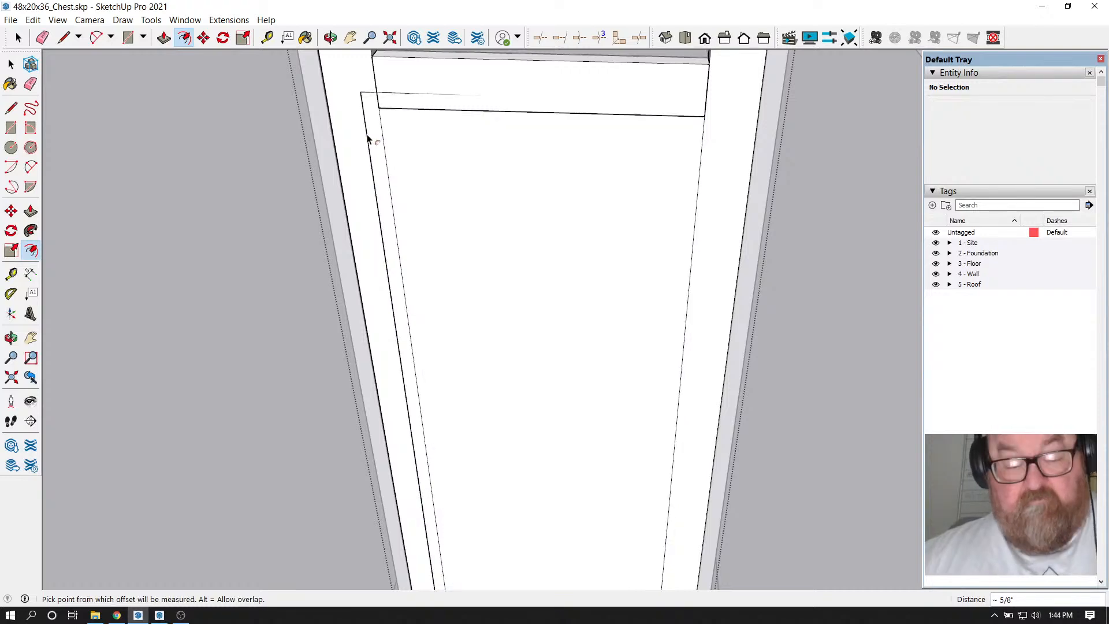
pyautogui.press('Return')
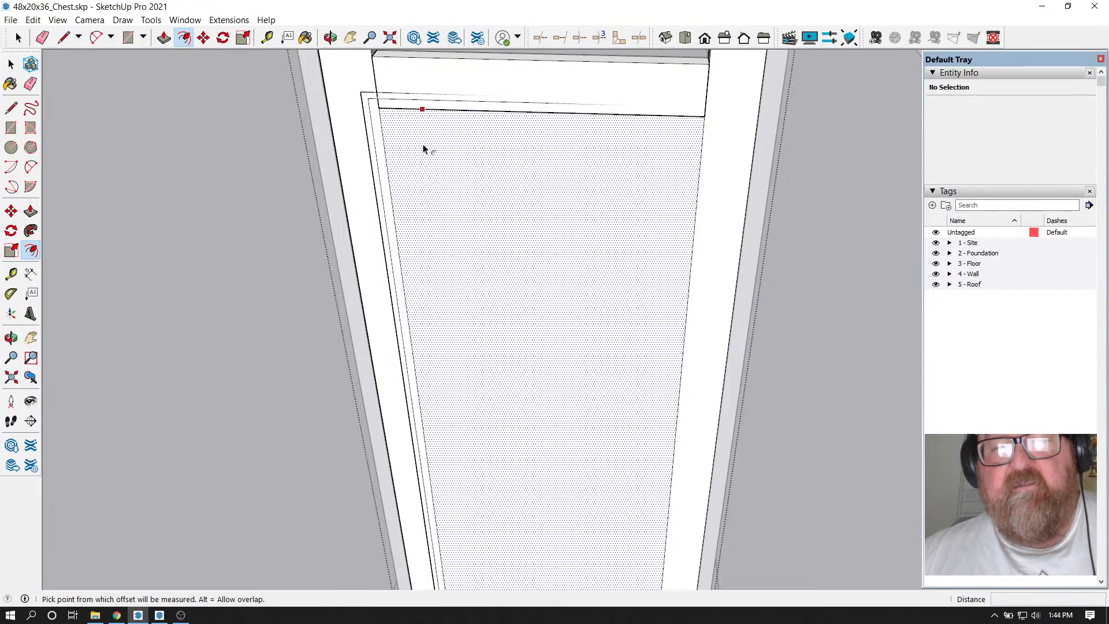
pyautogui.hotkey('ctrl', 'z')
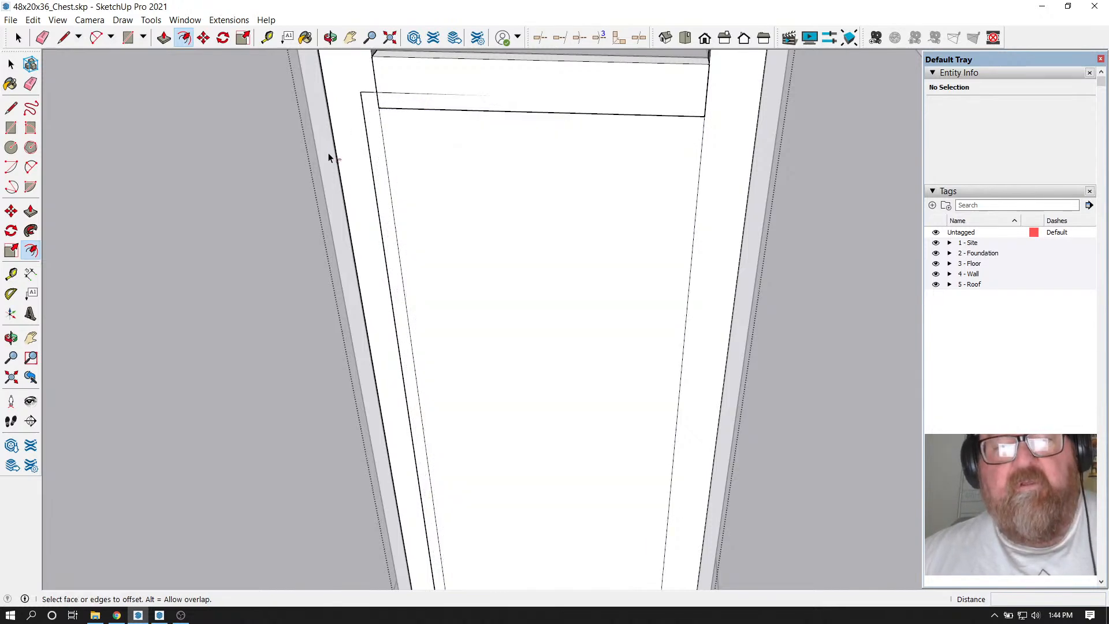
pyautogui.hotkey('ctrl', 'z')
pyautogui.scroll(-4, 389, 149)
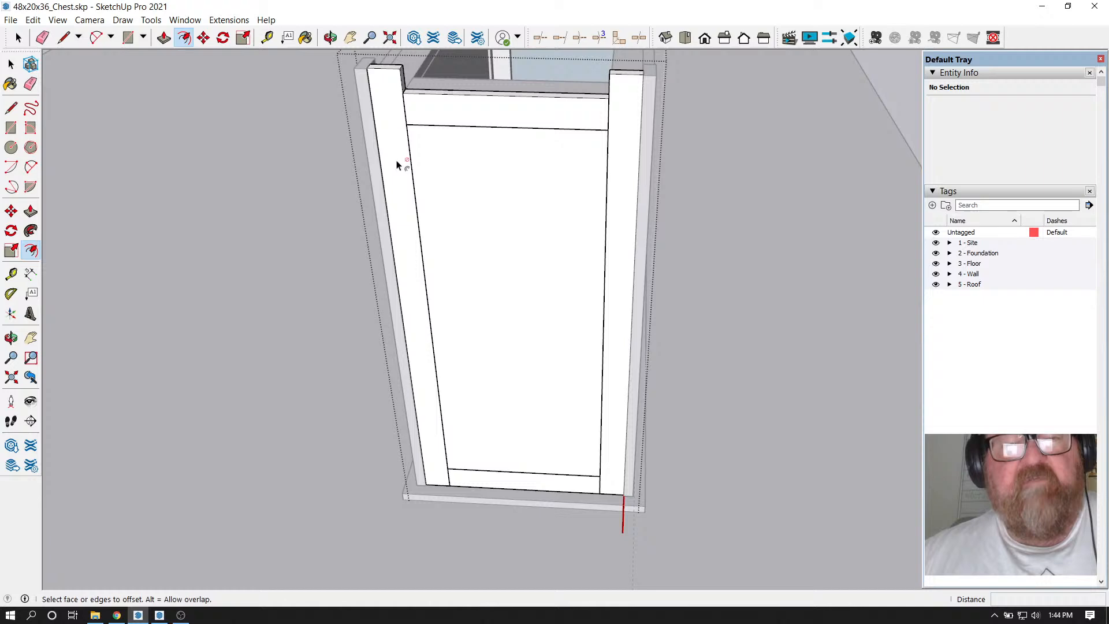
# Move the panel rectangle with its edges about 4" straight out of the end frame's opening along the red axis
pyautogui.click(18, 37)
pyautogui.click(475, 223)
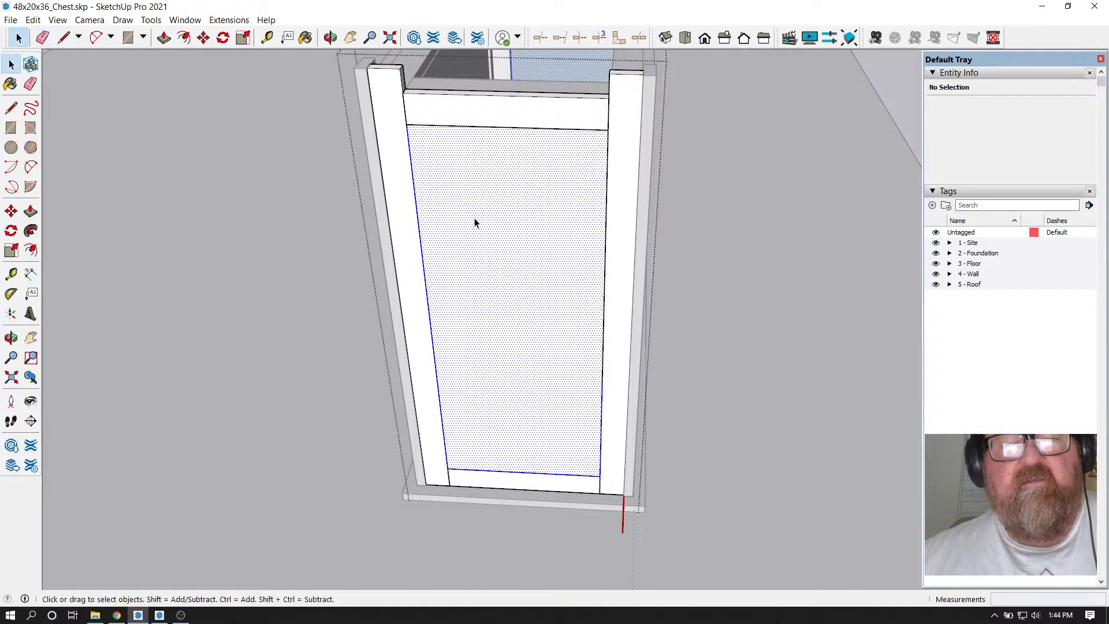
pyautogui.click(204, 38)
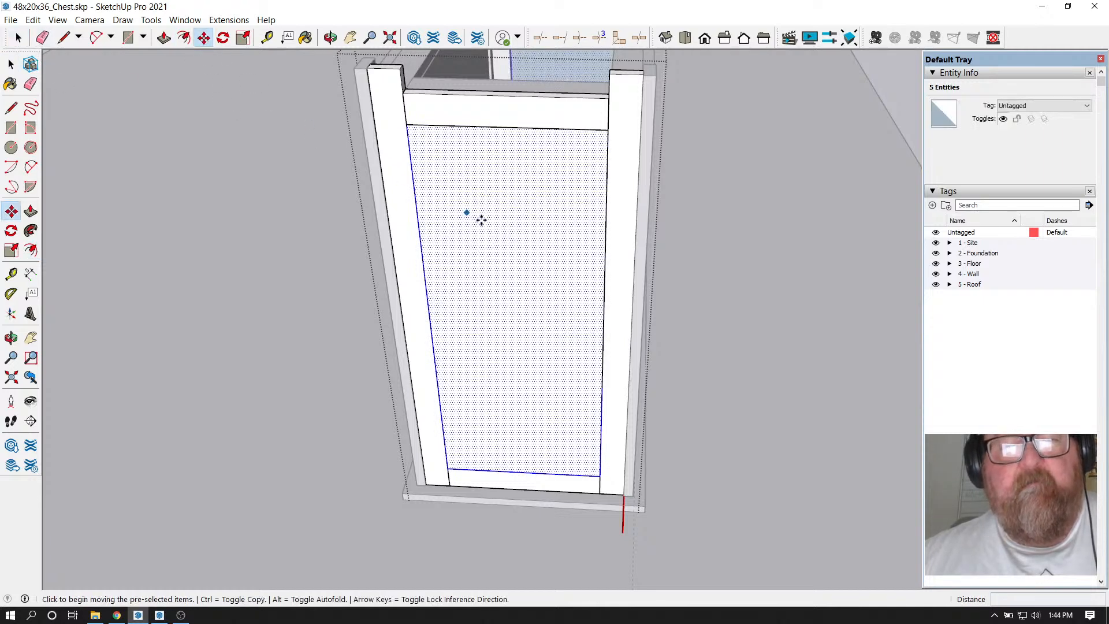
pyautogui.click(480, 220)
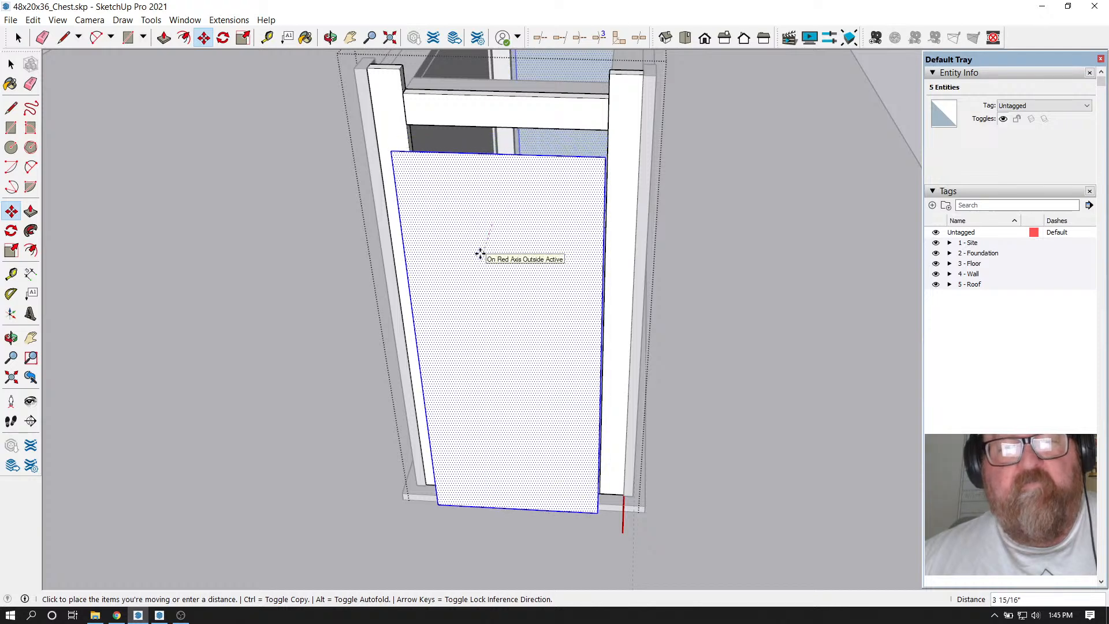
pyautogui.click(482, 252)
# Offset the pulled-out rectangle's edges outward by 1/2" to enlarge the end panel on all sides
pyautogui.scroll(2, 460, 230)
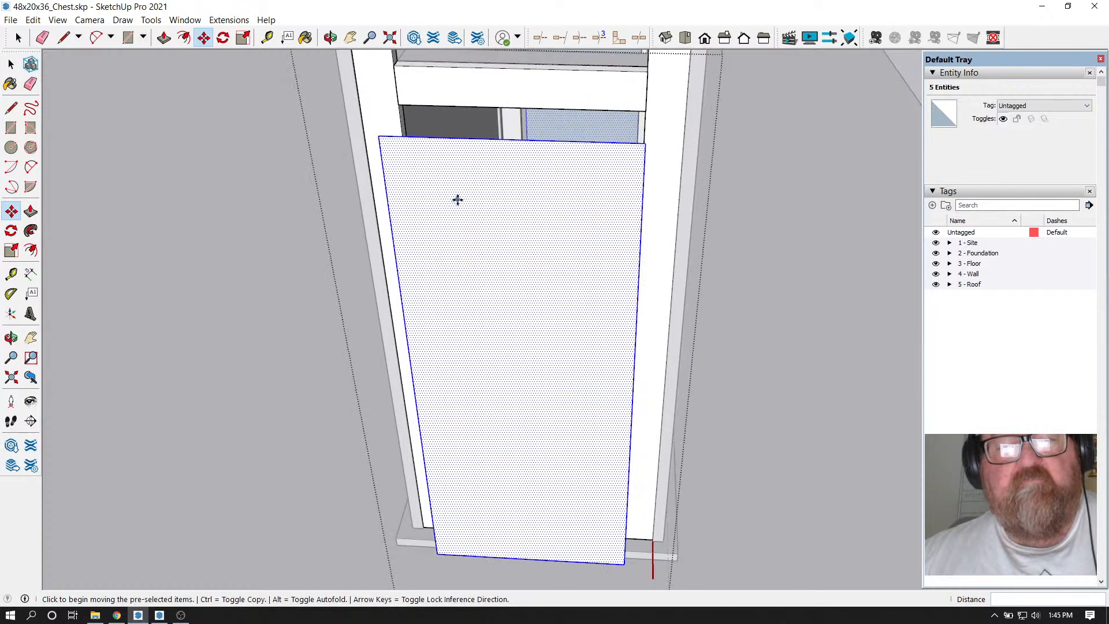
pyautogui.click(184, 37)
pyautogui.scroll(1, 354, 134)
pyautogui.click(387, 154)
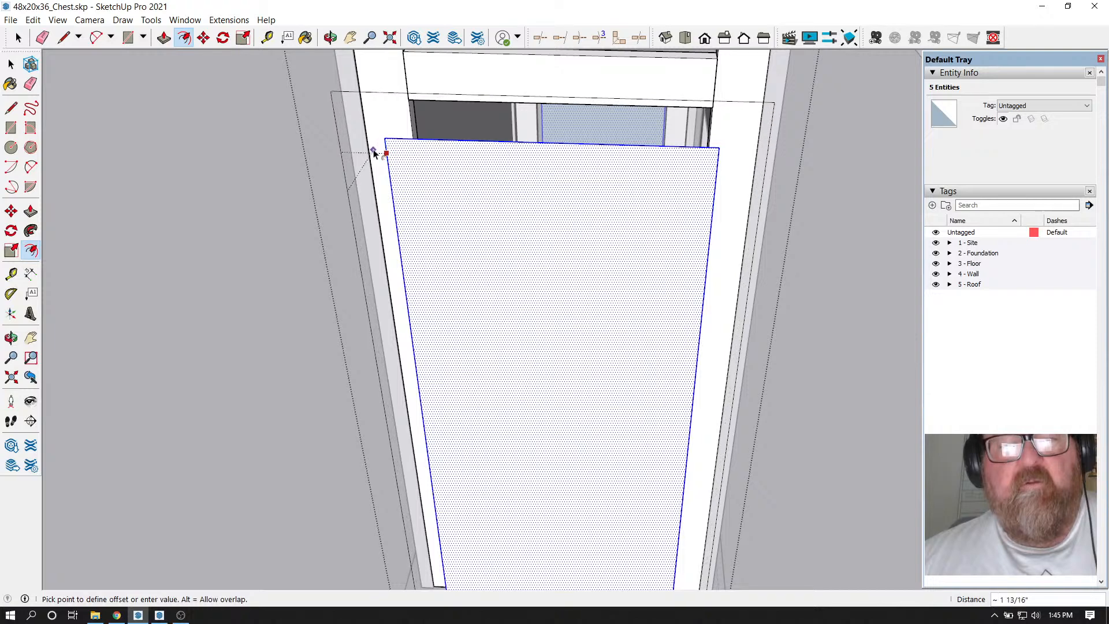
pyautogui.write('2')
pyautogui.press('Return')
pyautogui.write('1/')
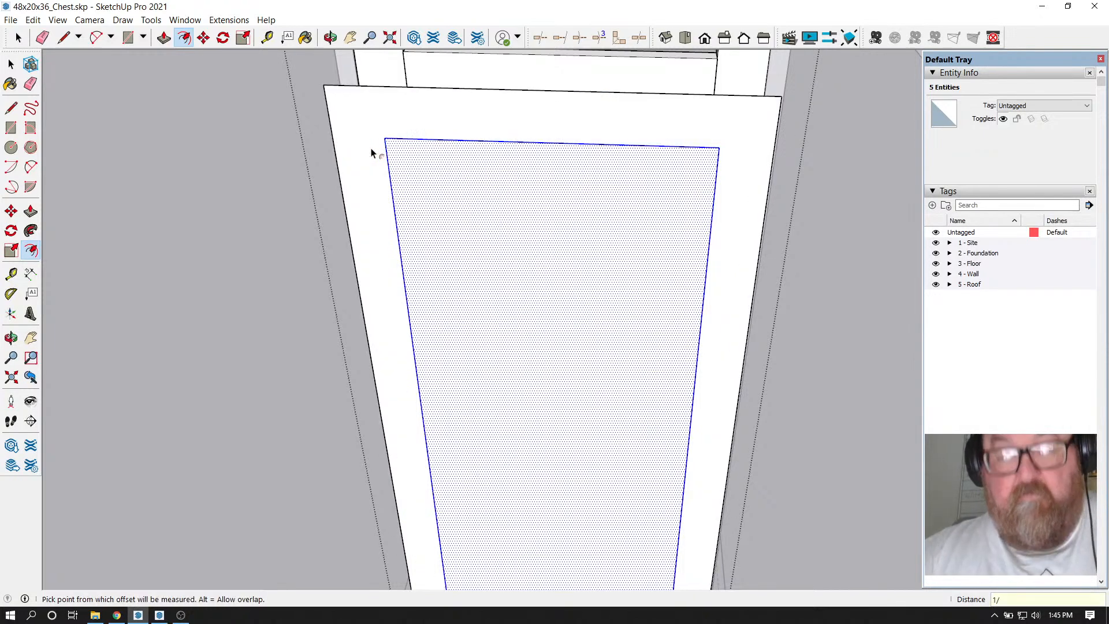
pyautogui.write('2')
pyautogui.press('Return')
pyautogui.scroll(3, 372, 147)
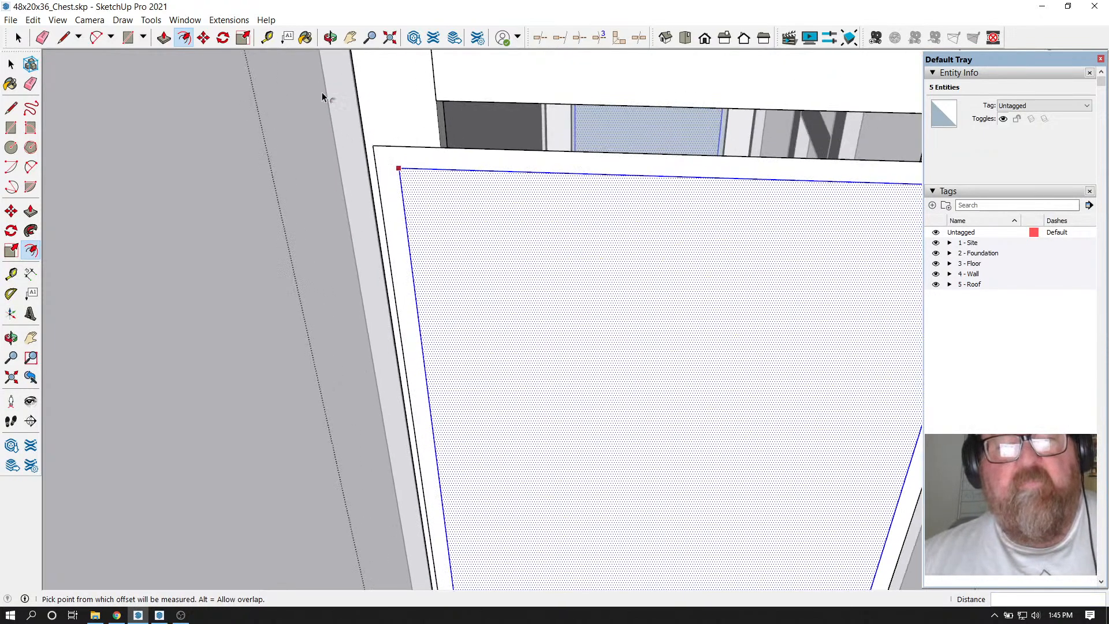
# Erase all four edges of the inner rectangle so that the enlarged end panel is a single face
pyautogui.press('p')
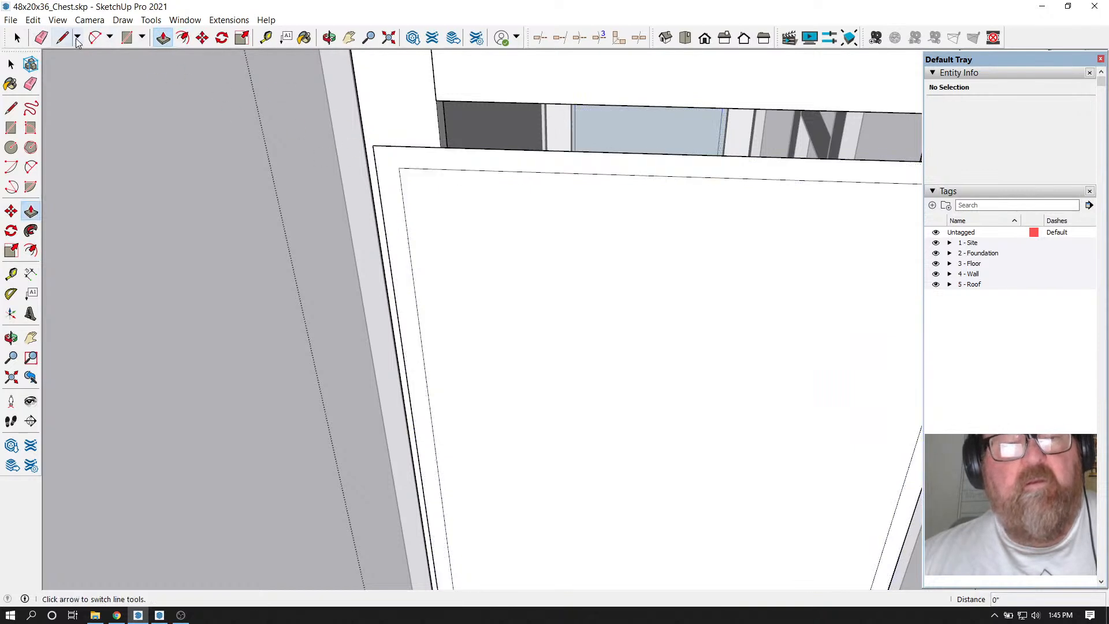
pyautogui.click(41, 37)
pyautogui.click(412, 169)
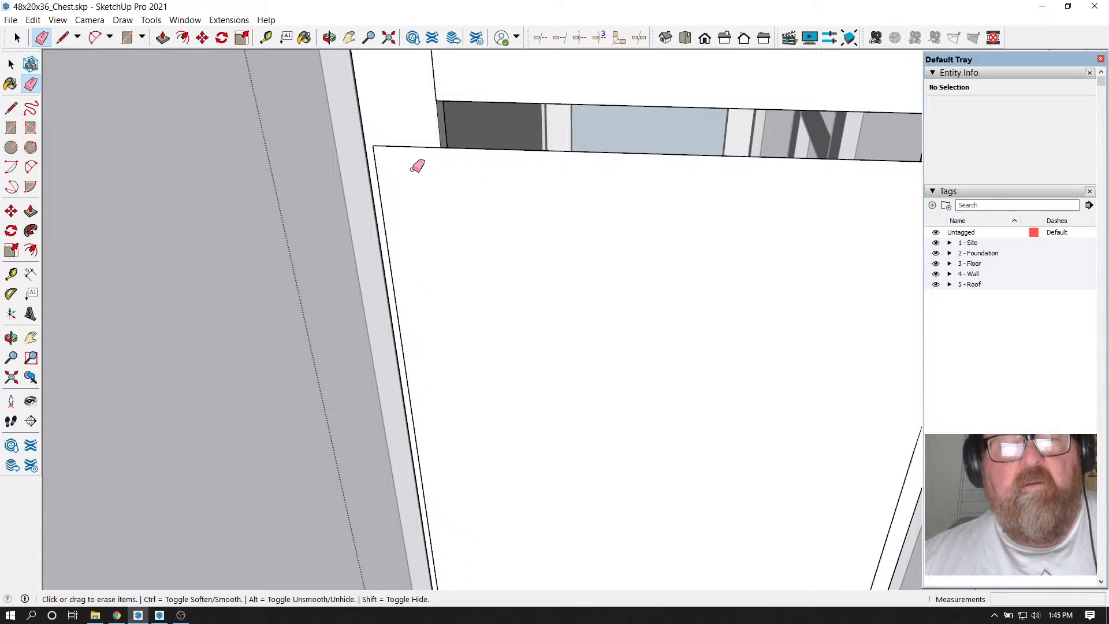
pyautogui.scroll(-2, 406, 182)
pyautogui.click(777, 357)
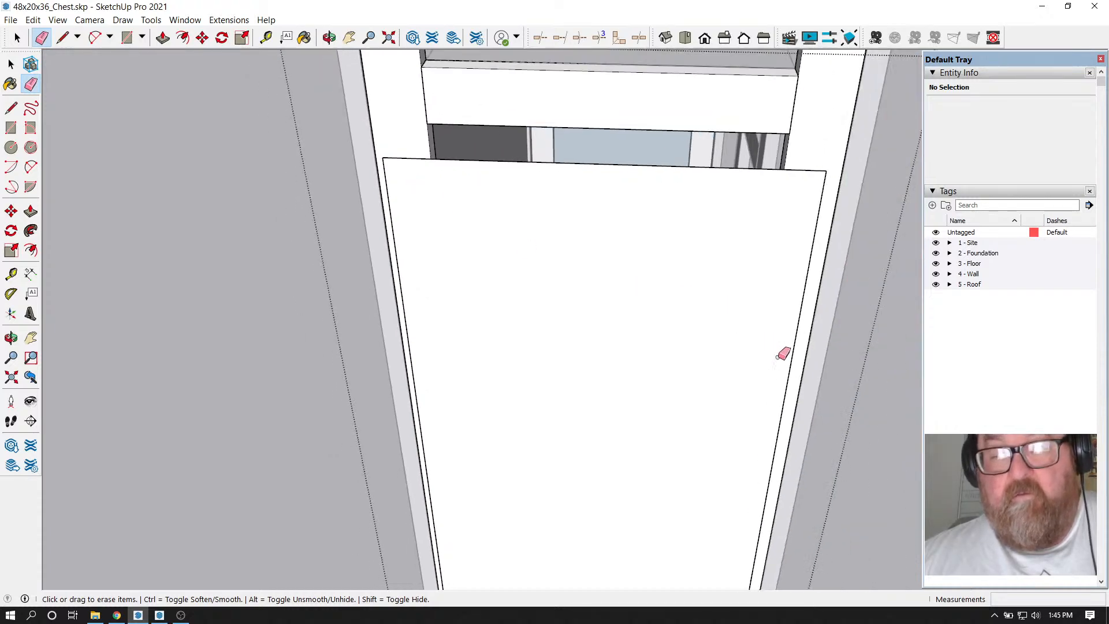
pyautogui.scroll(-2, 648, 293)
pyautogui.scroll(-3, 575, 398)
pyautogui.scroll(3, 556, 523)
pyautogui.scroll(1, 513, 531)
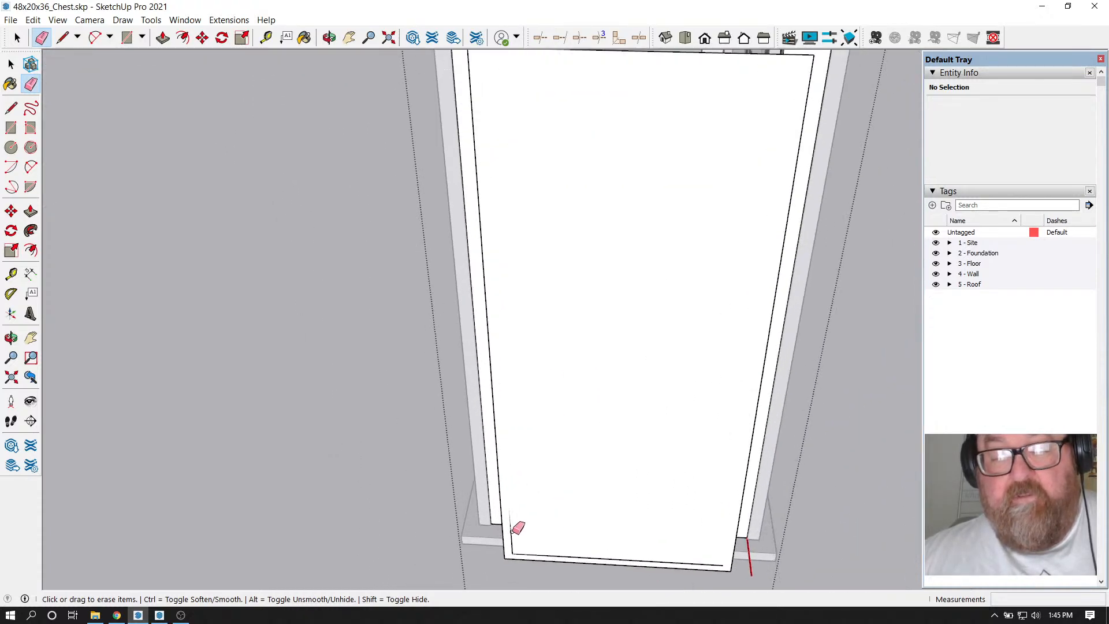
pyautogui.click(542, 554)
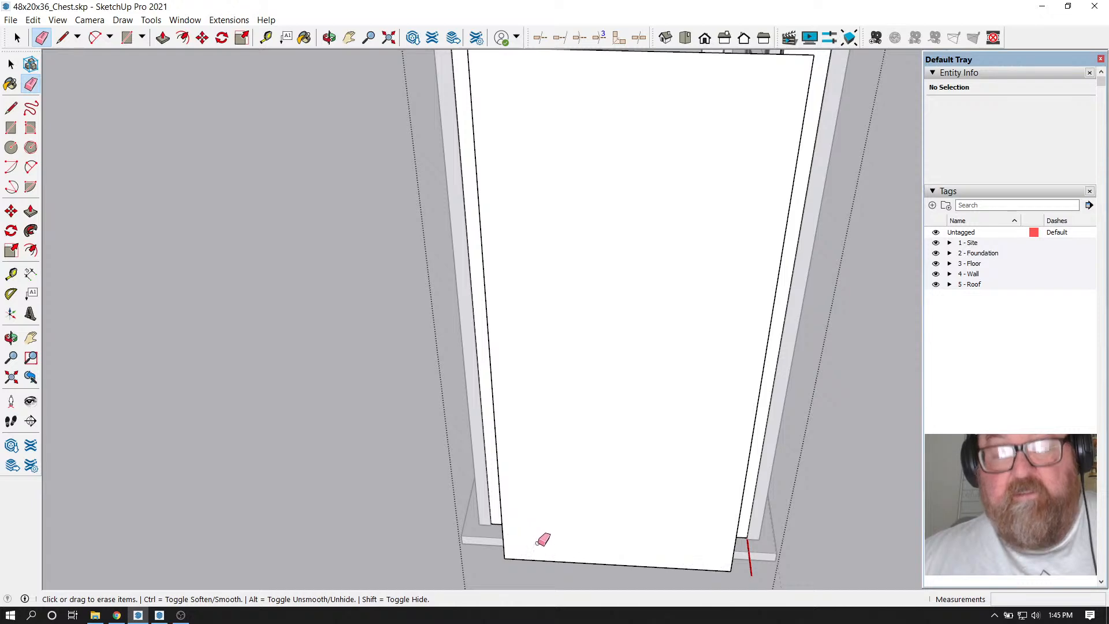
# Push/Pull the end panel's face to a thickness of 3/8"
pyautogui.scroll(-2, 540, 532)
pyautogui.scroll(4, 508, 168)
pyautogui.scroll(2, 426, 104)
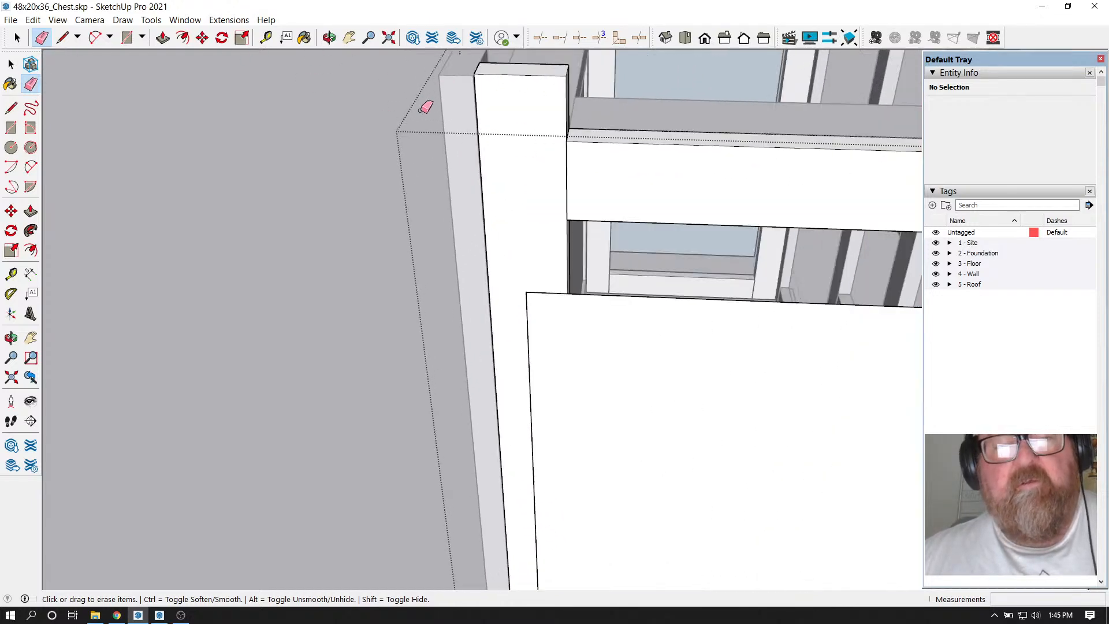
pyautogui.scroll(3, 203, 62)
pyautogui.scroll(-5, 203, 62)
pyautogui.click(163, 38)
pyautogui.scroll(2, 221, 143)
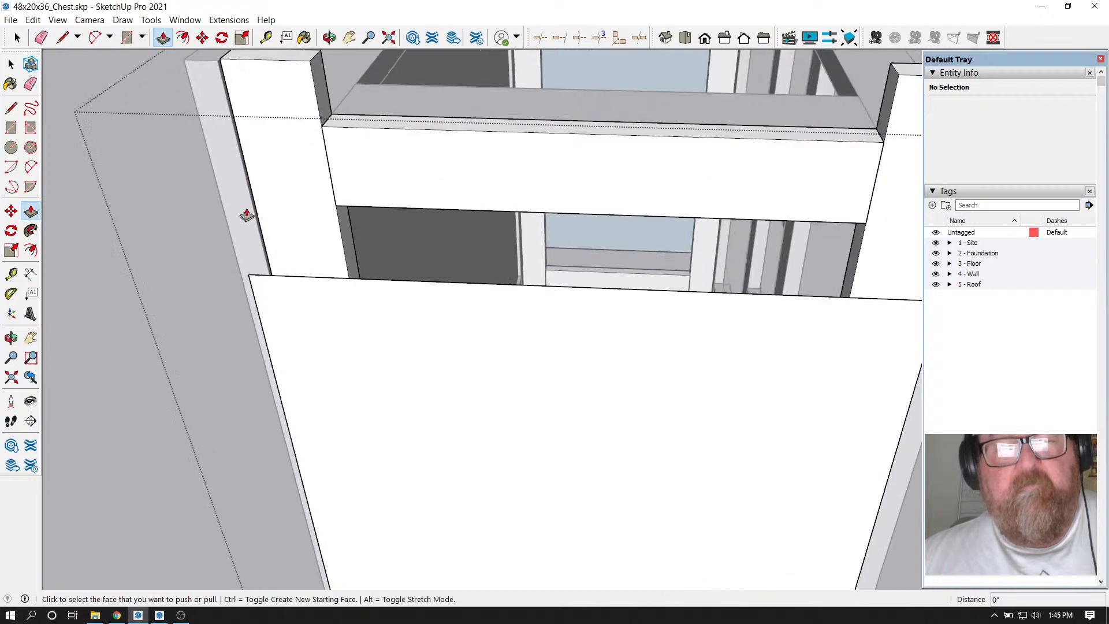
pyautogui.click(287, 297)
pyautogui.click(293, 292)
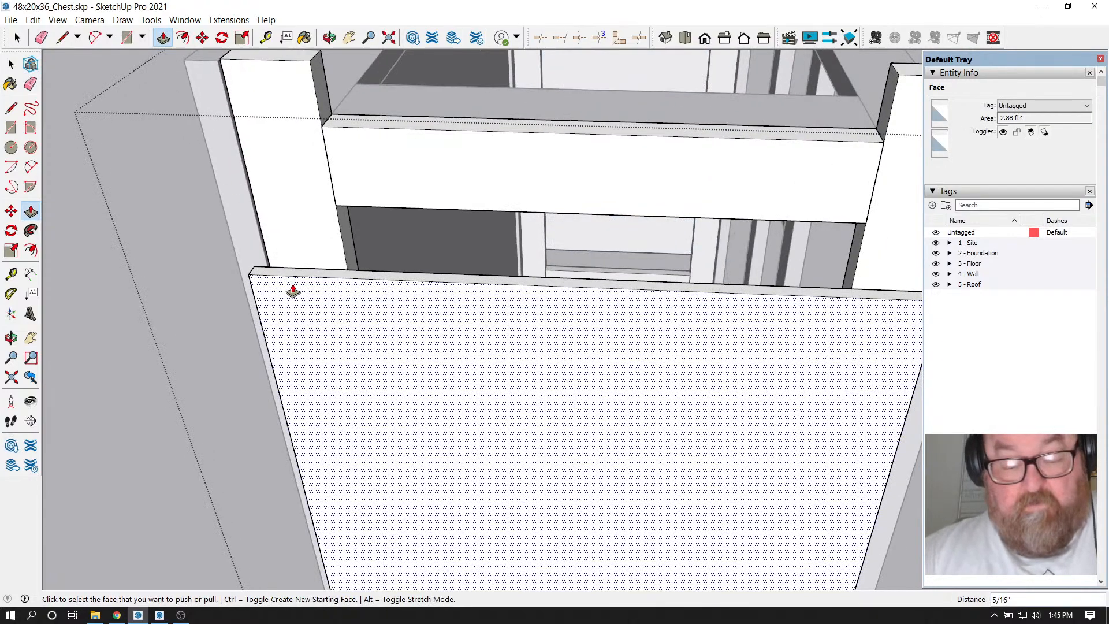
pyautogui.press('Return')
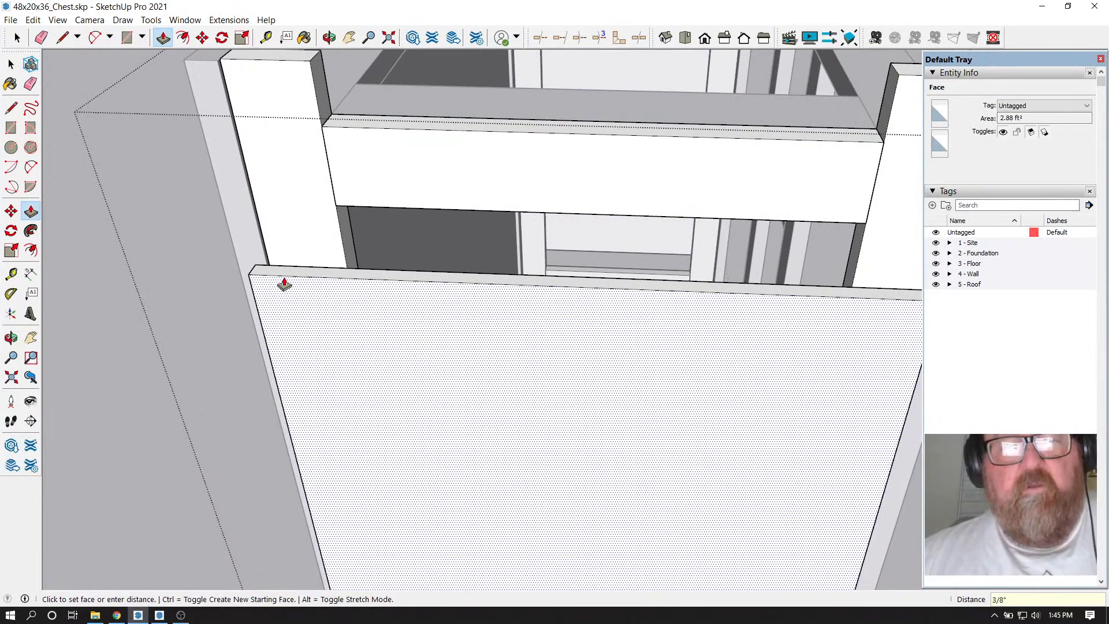
# Select the whole end panel solid and make it a group
pyautogui.scroll(-3, 312, 267)
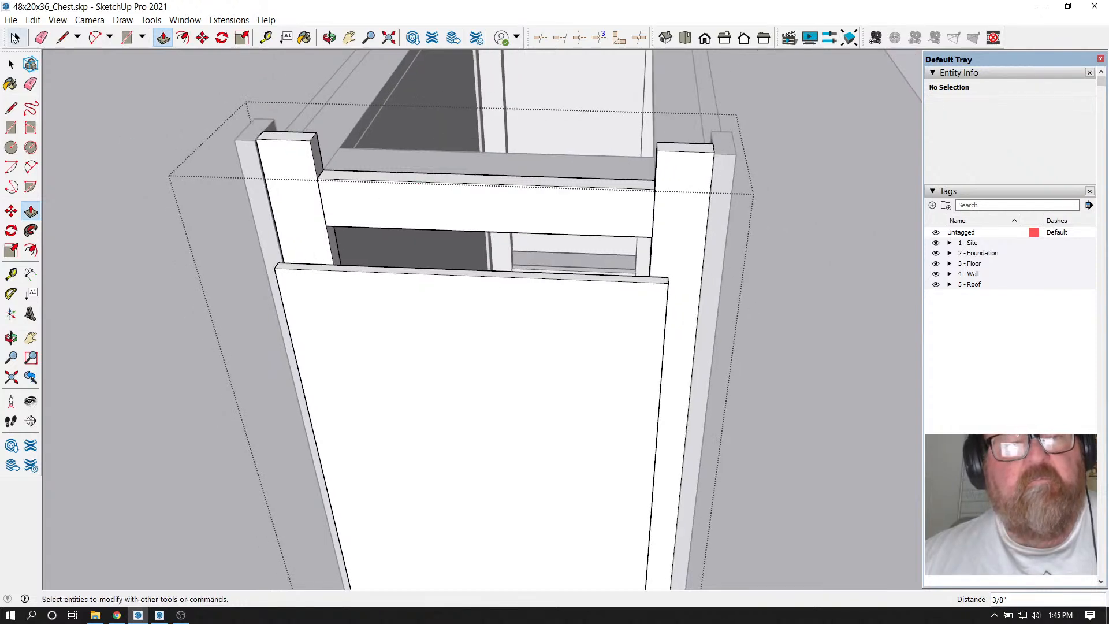
pyautogui.click(17, 38)
pyautogui.doubleClick(345, 343)
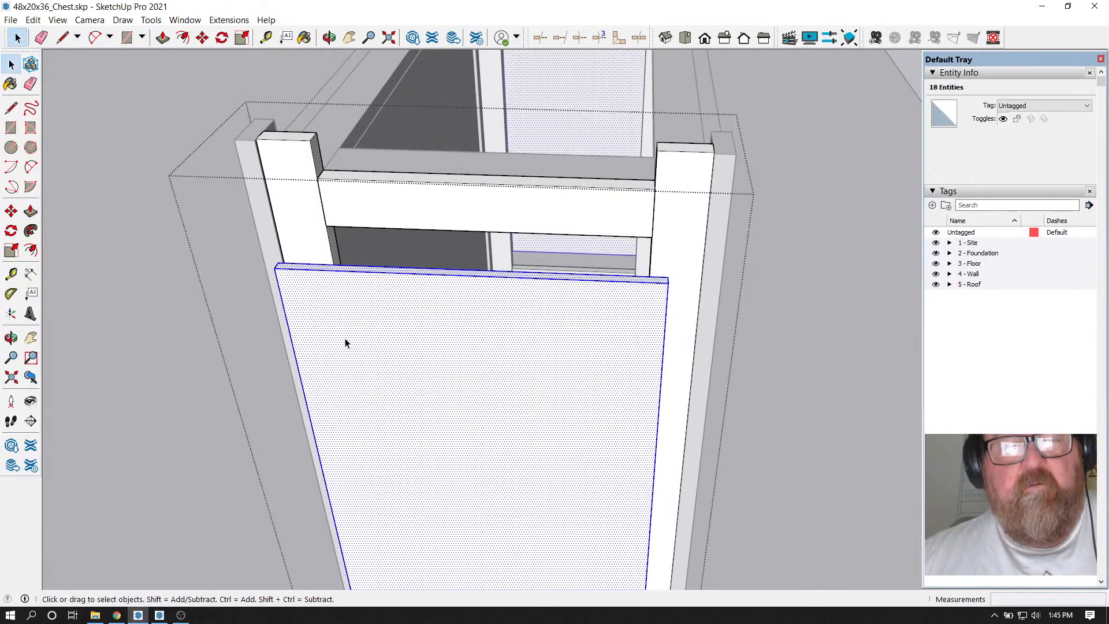
pyautogui.rightClick(345, 342)
pyautogui.click(367, 440)
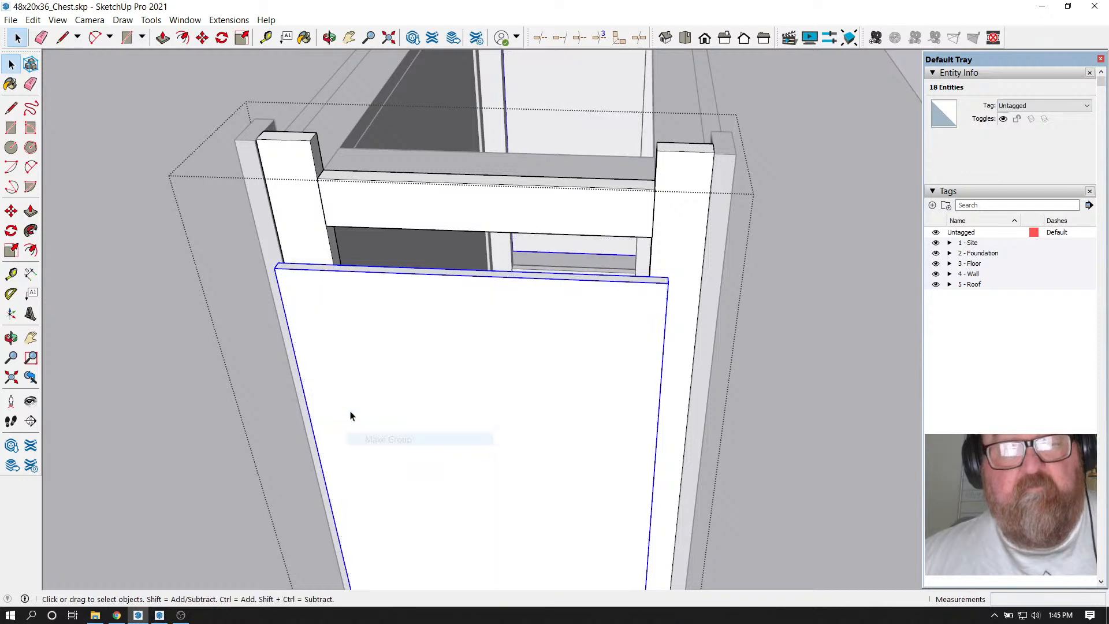
pyautogui.scroll(2, 290, 165)
pyautogui.scroll(-2, 310, 440)
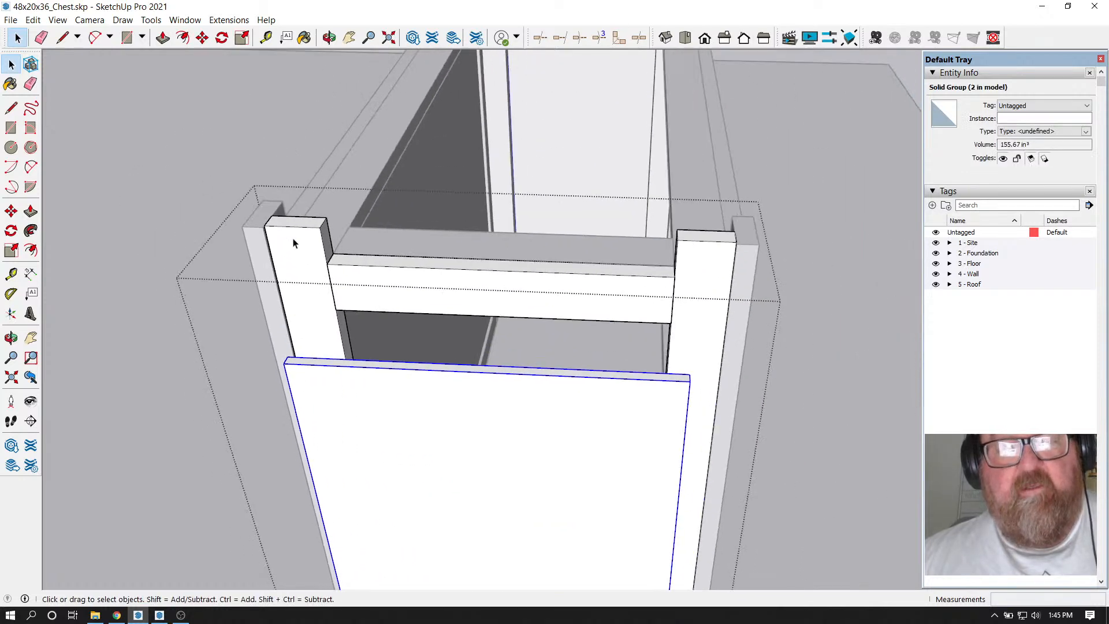
# Move the end panel group into the frame until flush with the top rail's outer face, and shift it 6/16" further inward
pyautogui.click(202, 38)
pyautogui.scroll(2, 397, 254)
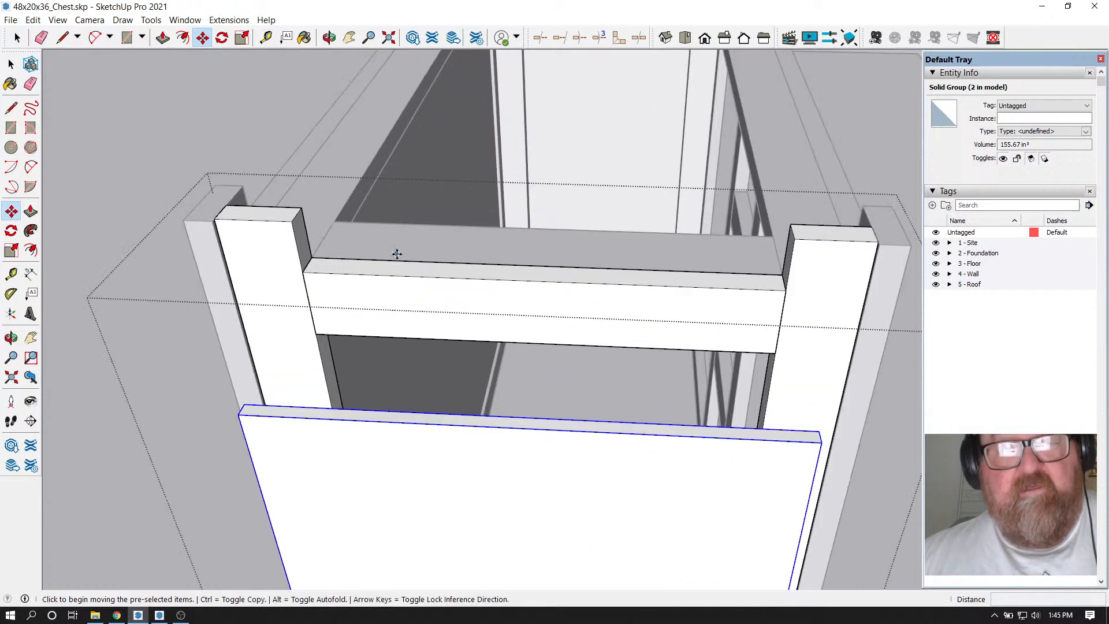
pyautogui.click(452, 425)
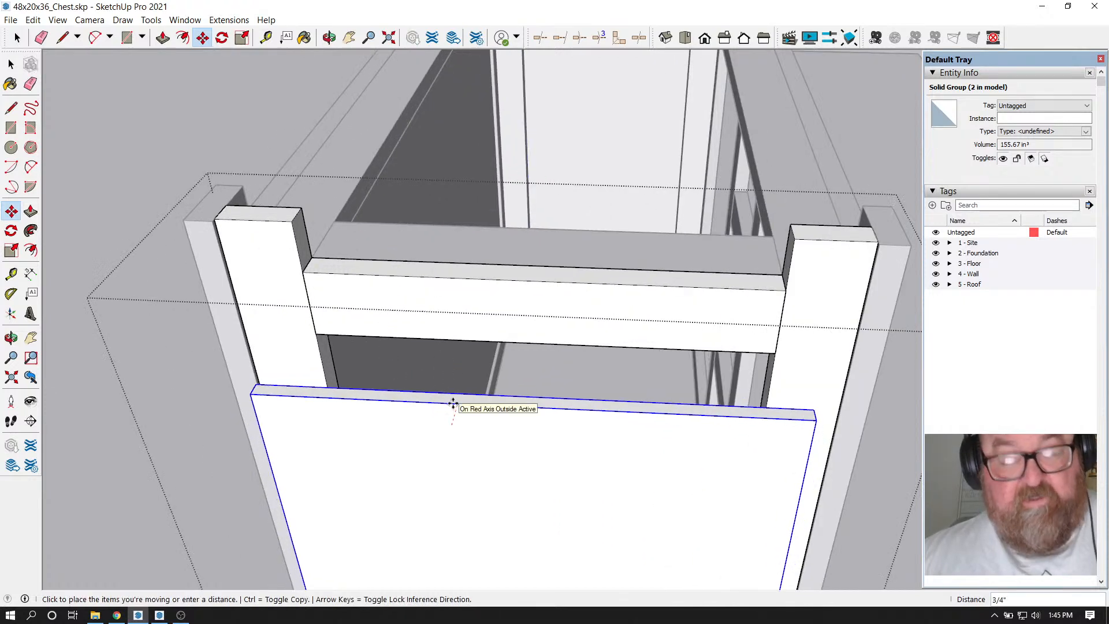
pyautogui.click(488, 279)
pyautogui.scroll(5, 473, 277)
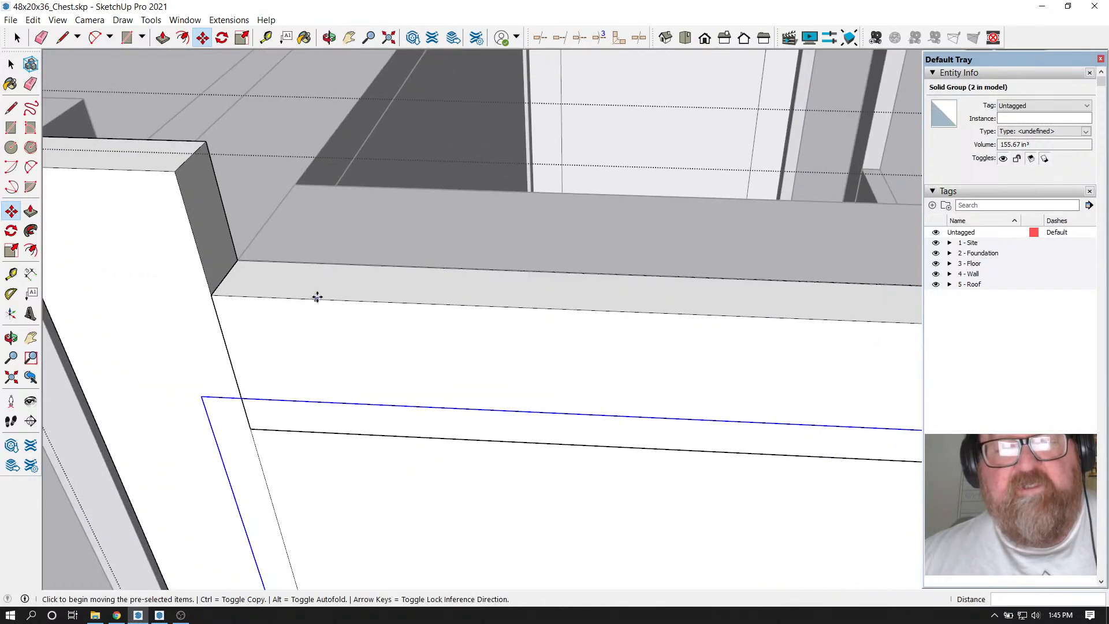
pyautogui.click(317, 297)
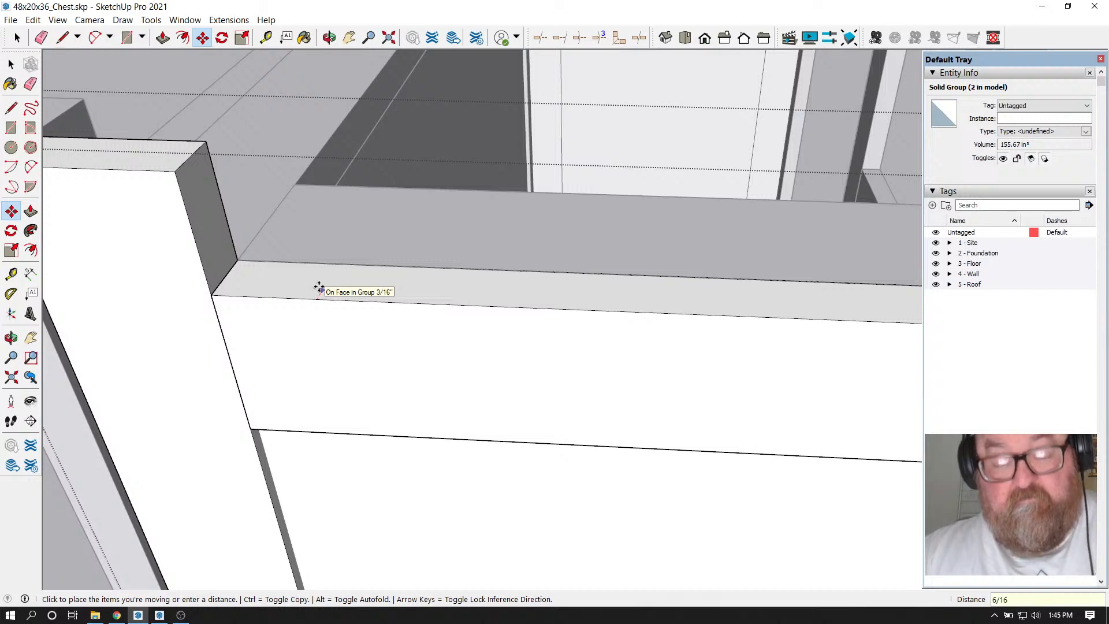
pyautogui.press('Return')
# Examine the end panel's fit from the outside and against the posts and bottom rail inside the opposite end
pyautogui.scroll(-6, 319, 287)
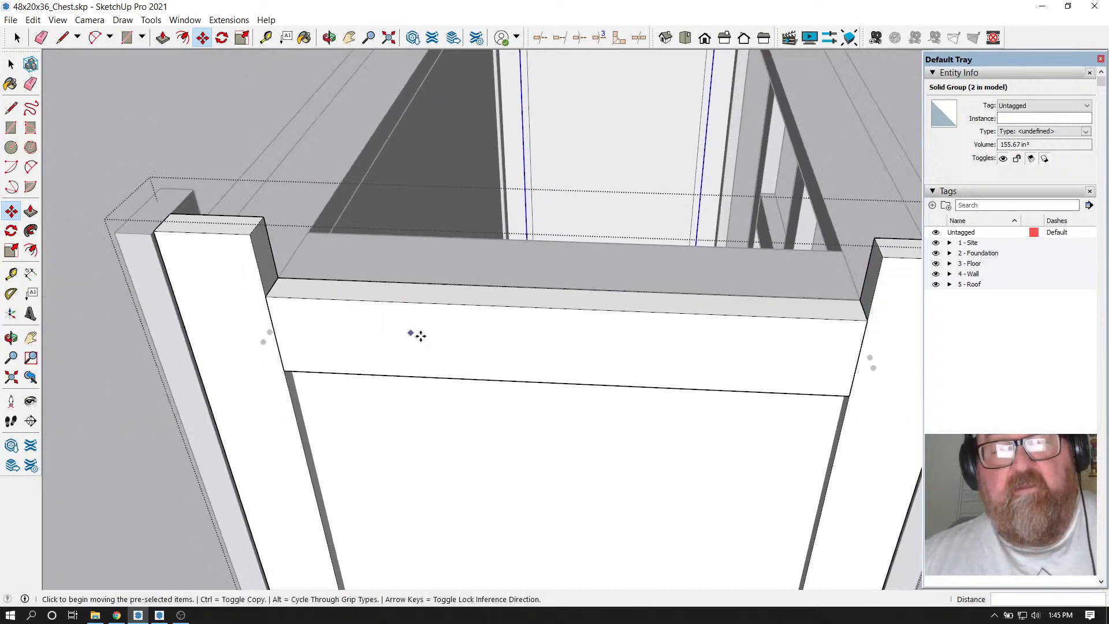
pyautogui.scroll(-2, 556, 325)
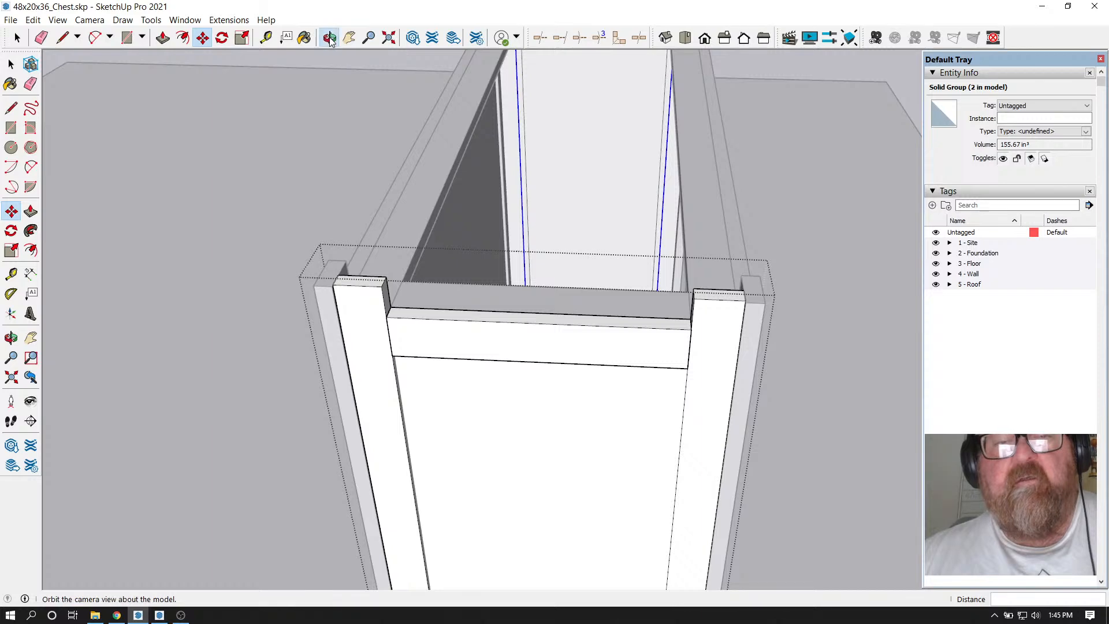
pyautogui.click(329, 37)
pyautogui.scroll(6, 520, 369)
pyautogui.scroll(8, 531, 377)
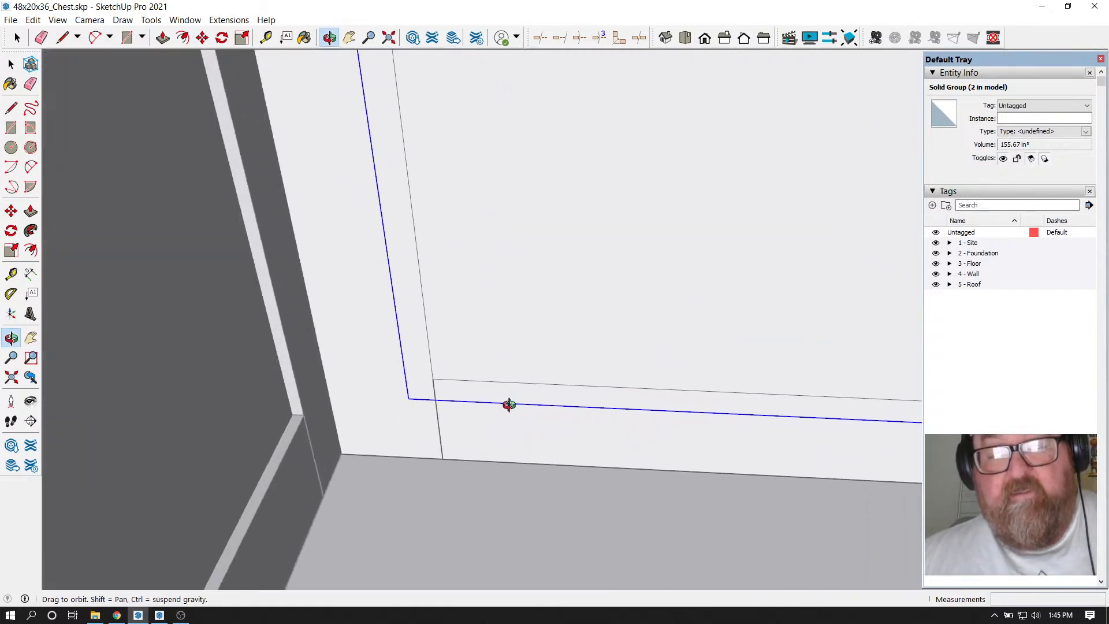
pyautogui.moveTo(486, 422); pyautogui.dragTo(510, 431)
pyautogui.scroll(-8, 510, 431)
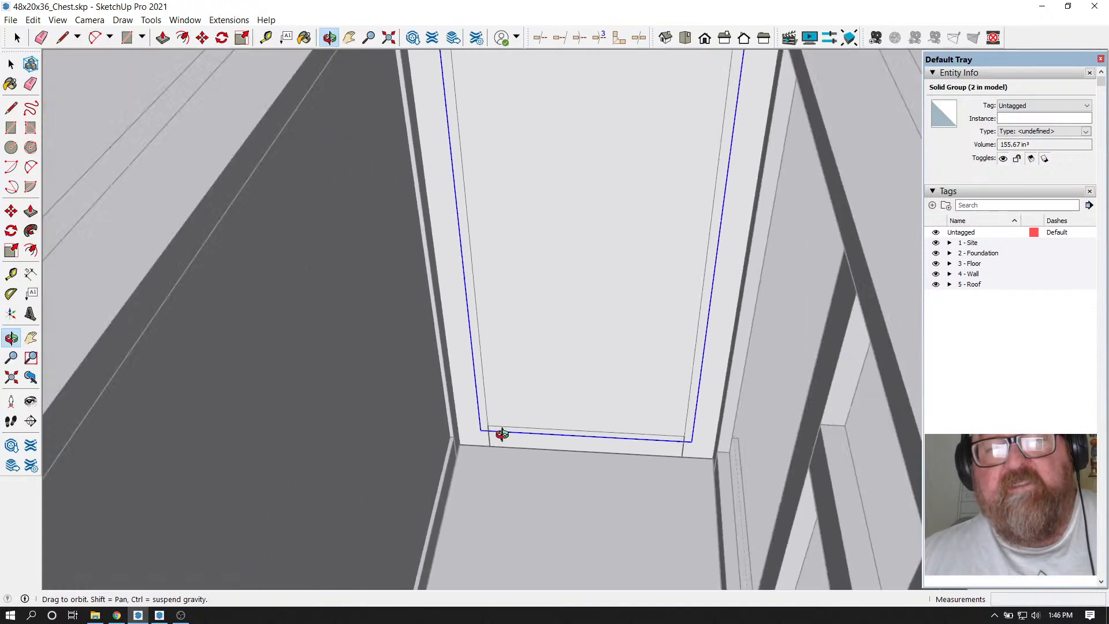
pyautogui.scroll(-3, 563, 338)
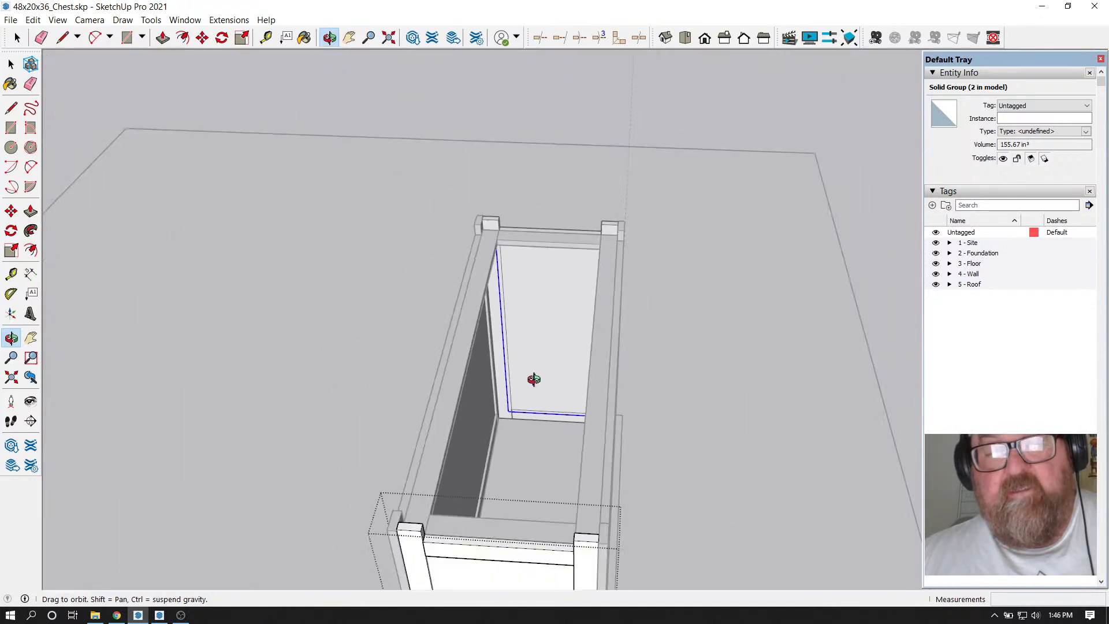
# Move the end panel group outward about 1" so that it stands in front of the end frame
pyautogui.scroll(-2, 451, 517)
pyautogui.scroll(6, 500, 483)
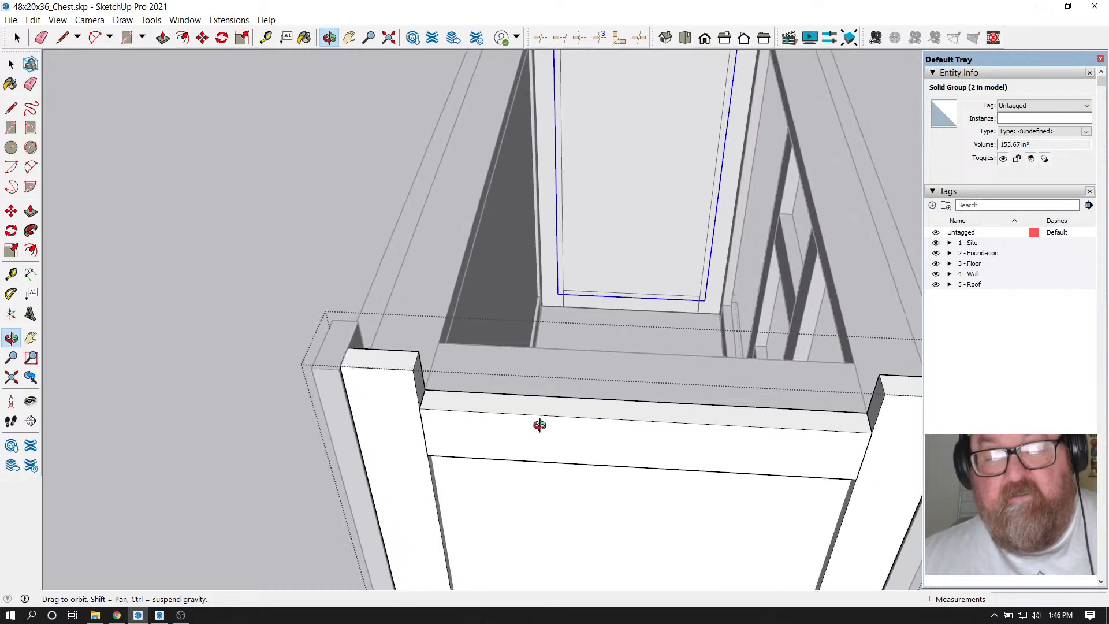
pyautogui.moveTo(539, 425); pyautogui.dragTo(542, 317)
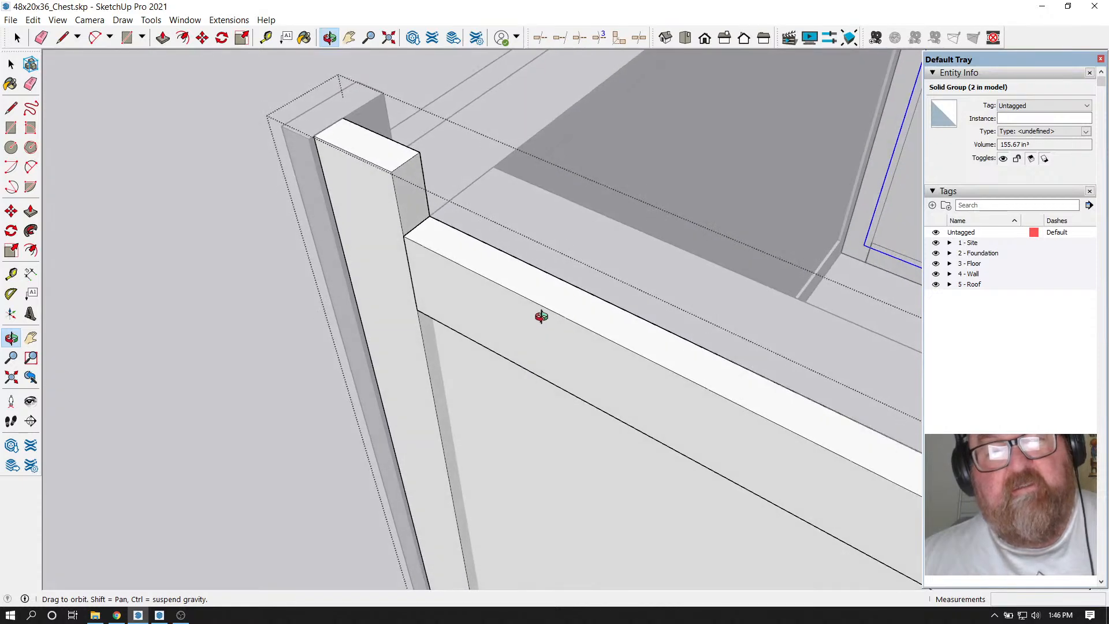
pyautogui.scroll(-3, 542, 317)
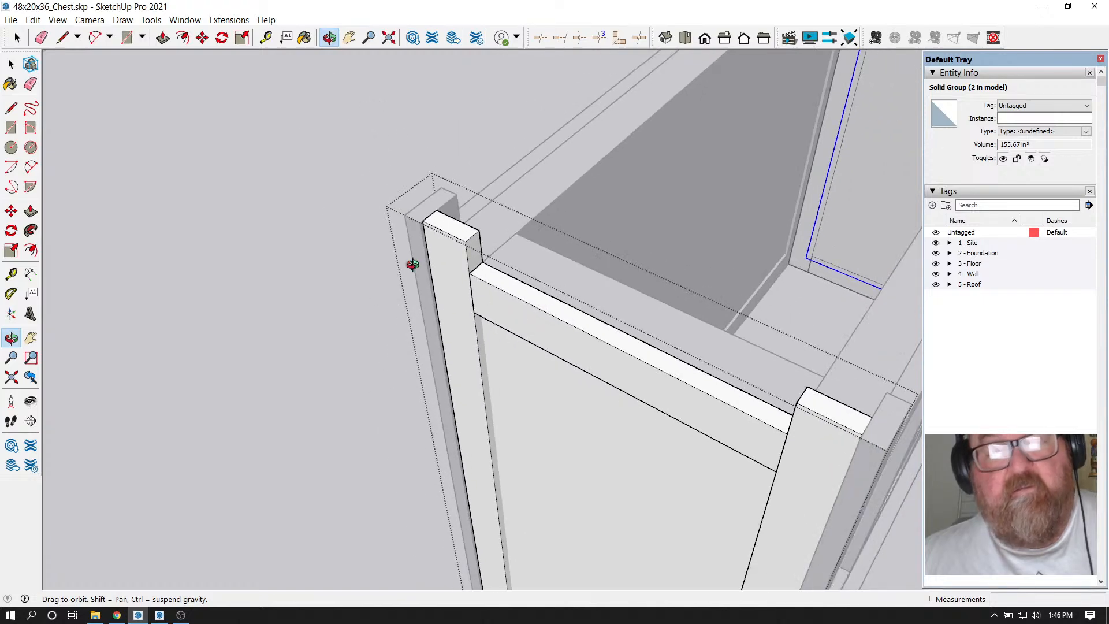
pyautogui.click(205, 43)
pyautogui.scroll(3, 463, 317)
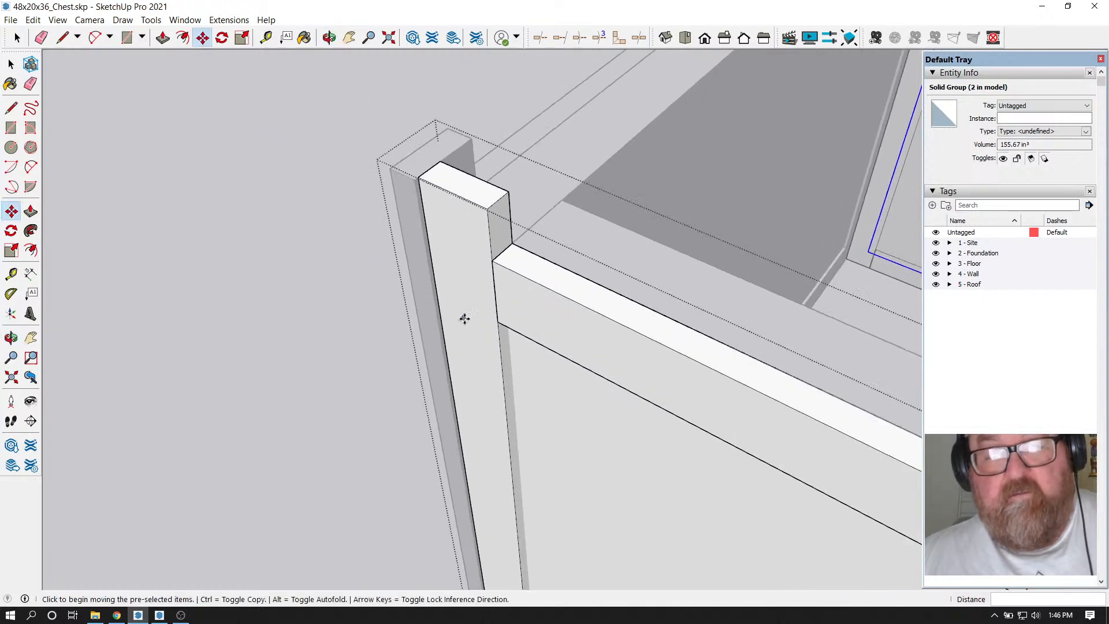
pyautogui.click(523, 376)
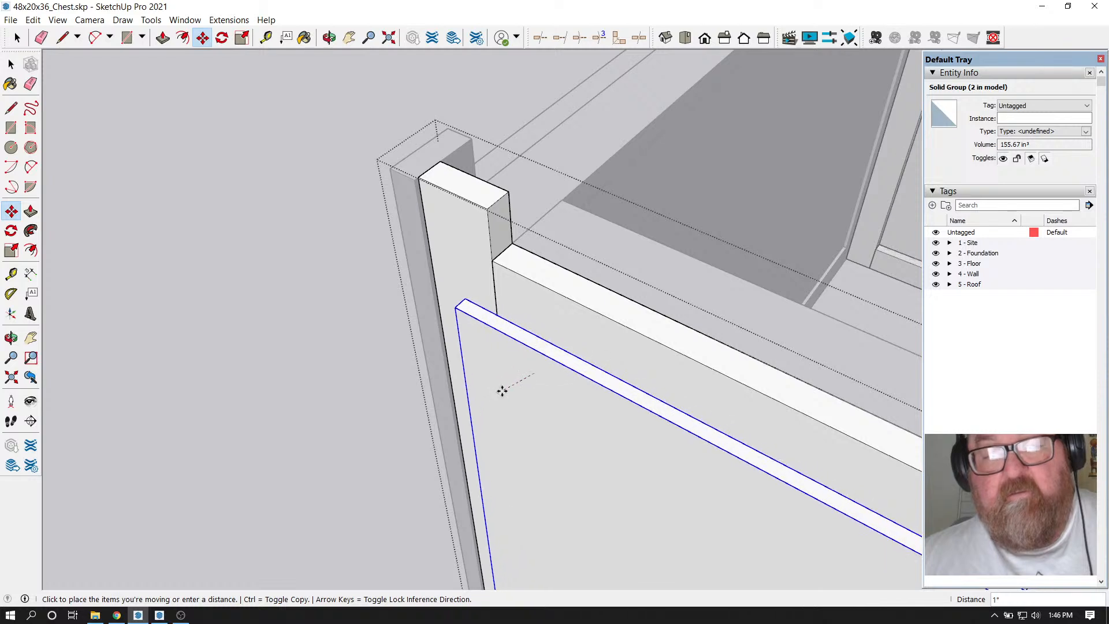
pyautogui.click(502, 391)
# Place a guide line on the end frame's top rail, 3/16" in from its outer edge
pyautogui.click(266, 38)
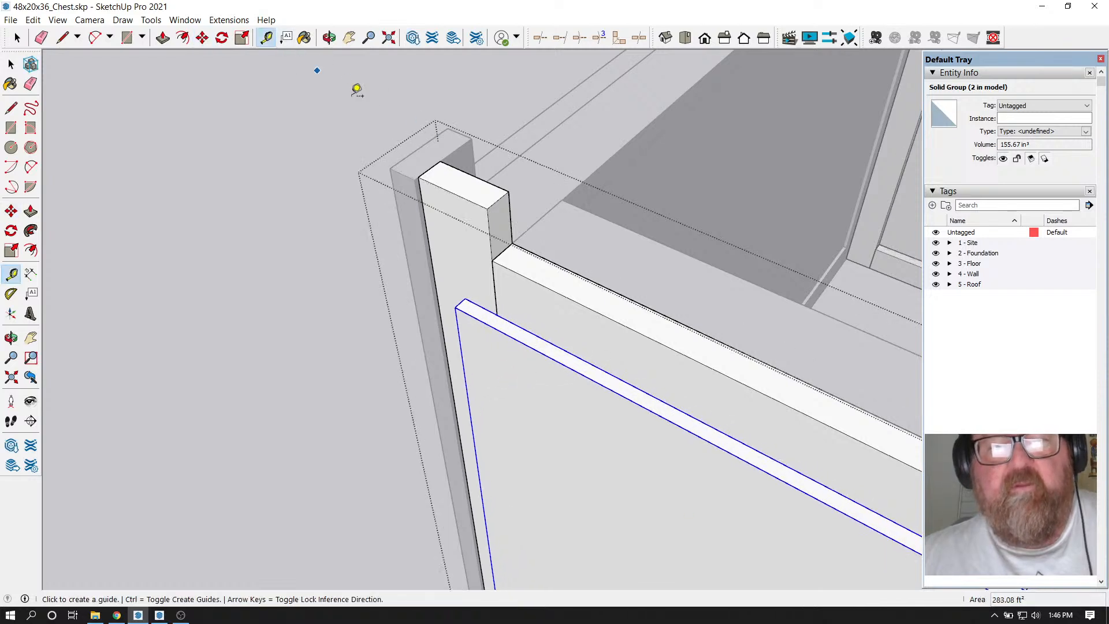
pyautogui.scroll(2, 530, 286)
pyautogui.click(524, 317)
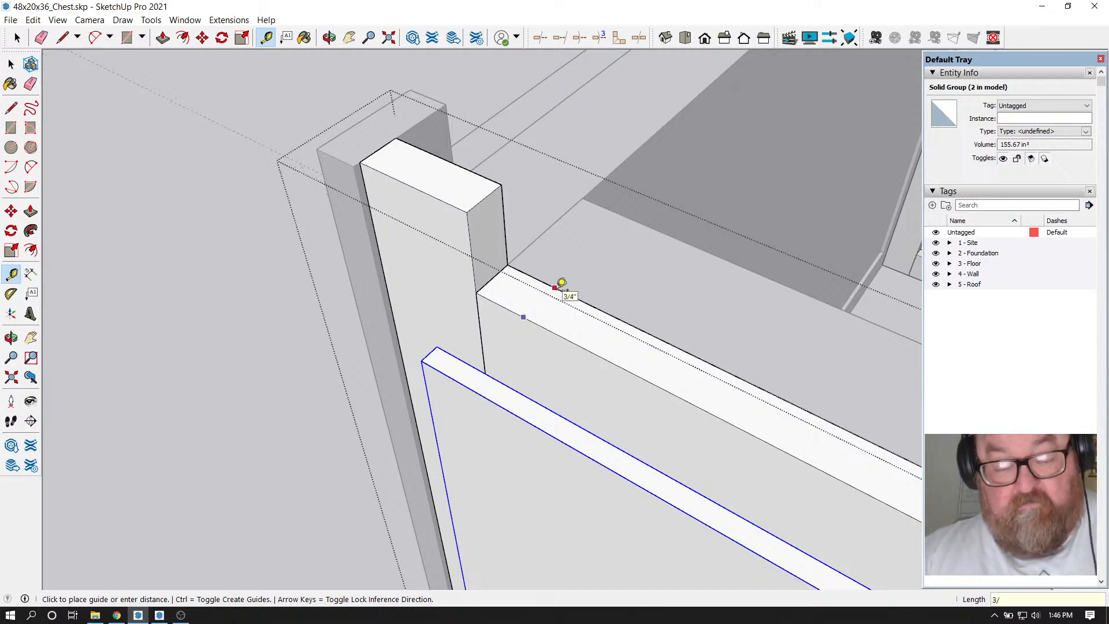
pyautogui.click(562, 282)
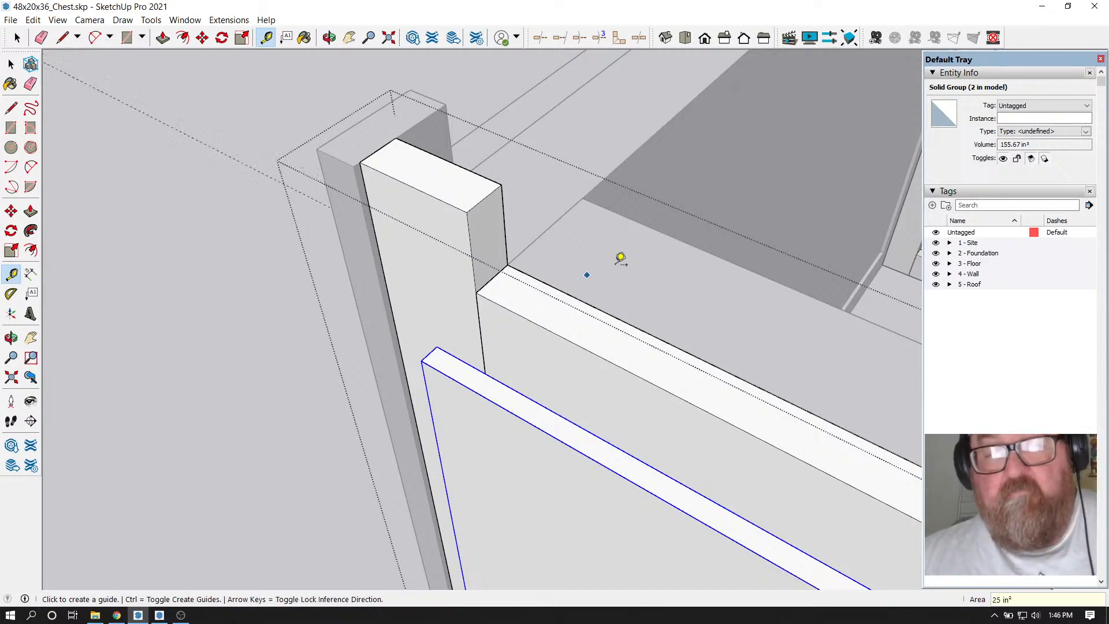
pyautogui.scroll(-1, 497, 328)
pyautogui.scroll(-2, 497, 328)
pyautogui.scroll(2, 526, 346)
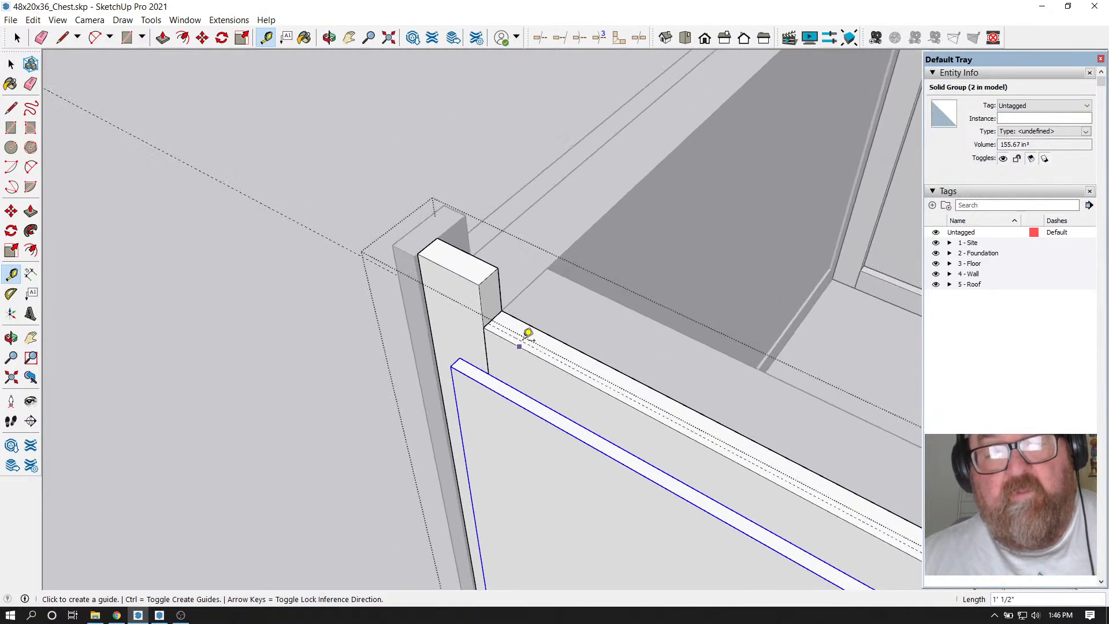
pyautogui.click(521, 332)
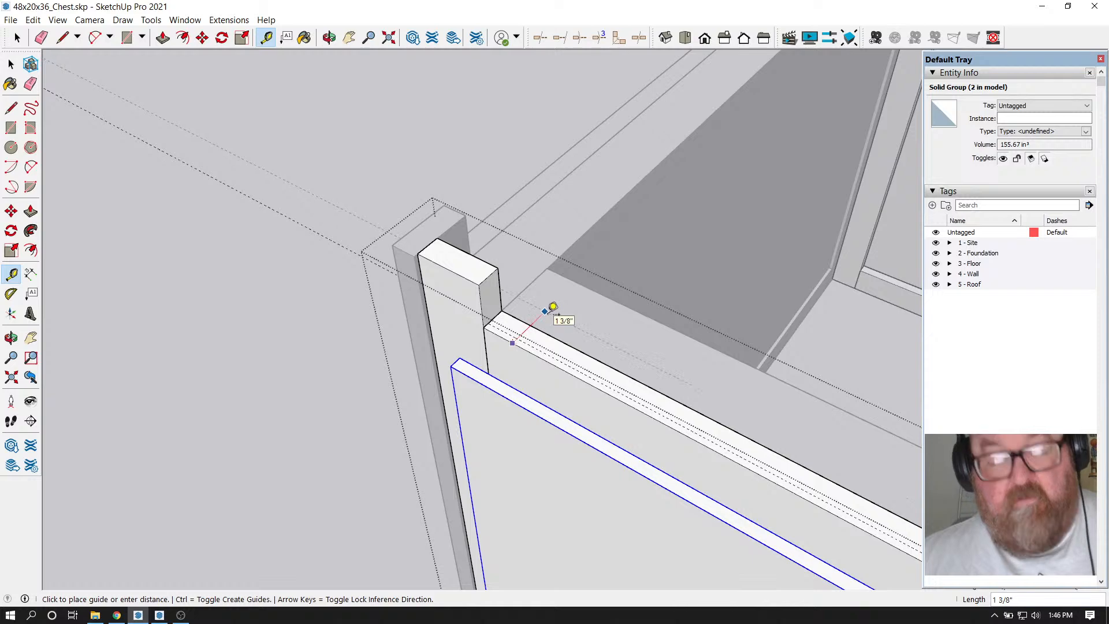
pyautogui.write('3/16')
pyautogui.press('Return')
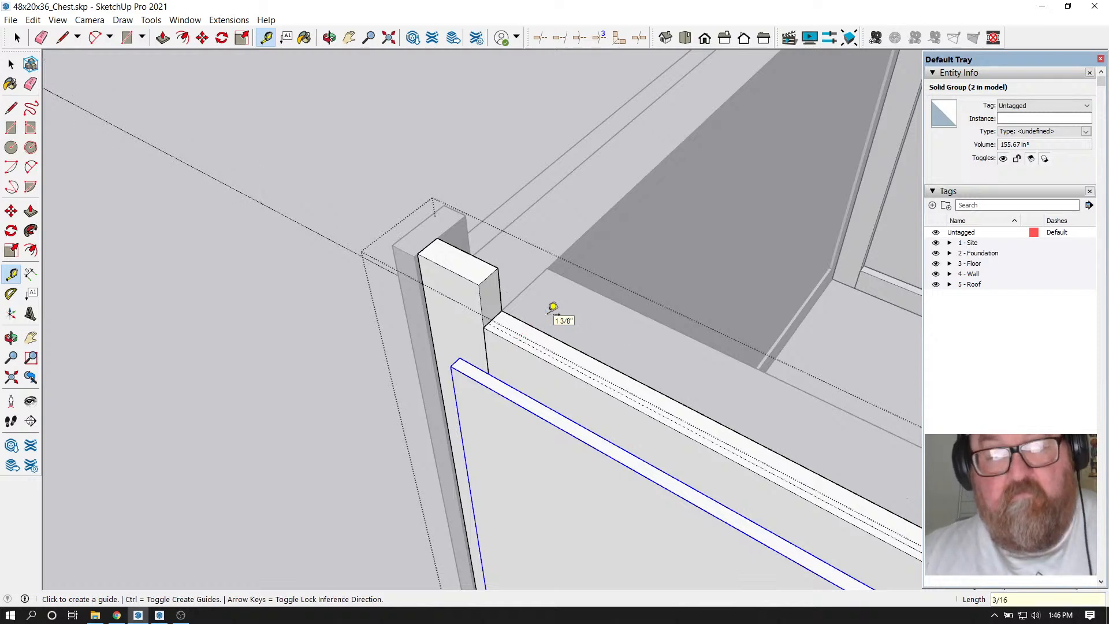
# Add a second guide line on the top rail, offset 3/8" inward from the first guide
pyautogui.scroll(3, 546, 321)
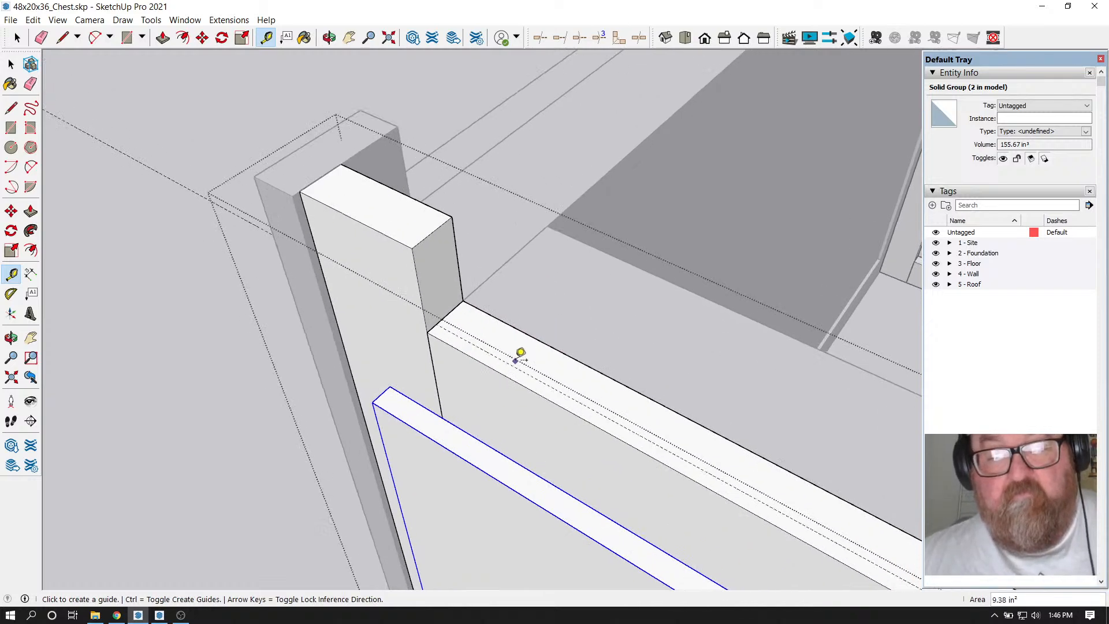
pyautogui.click(519, 354)
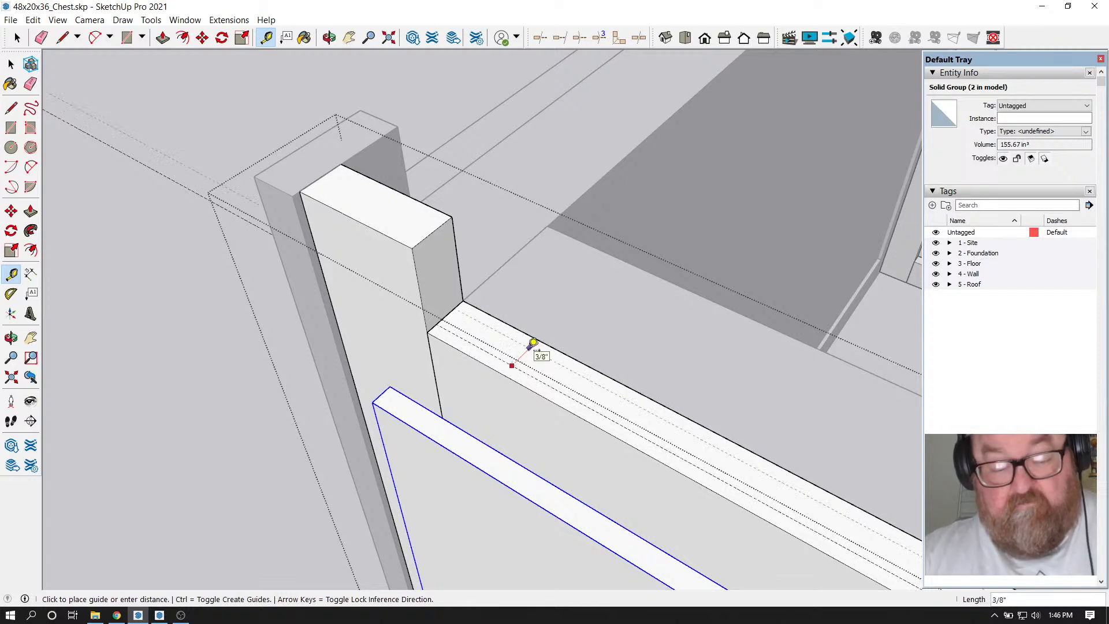
pyautogui.write('3/8')
pyautogui.press('Return')
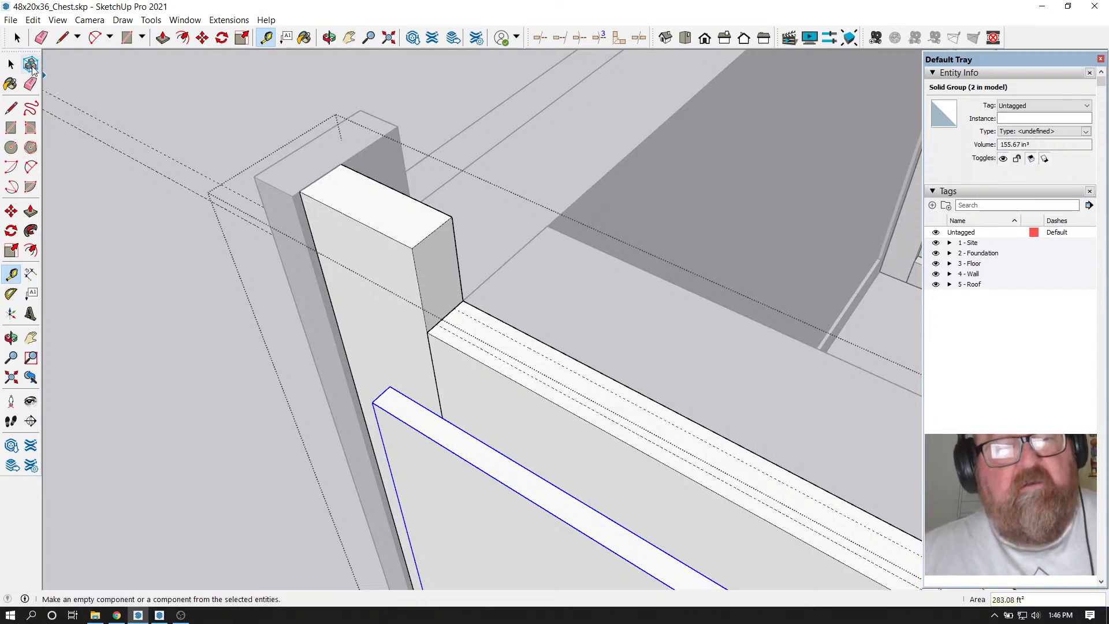
# Try to position the end panel between the top rail guides by moving it inward about 1 3/4"
pyautogui.click(17, 39)
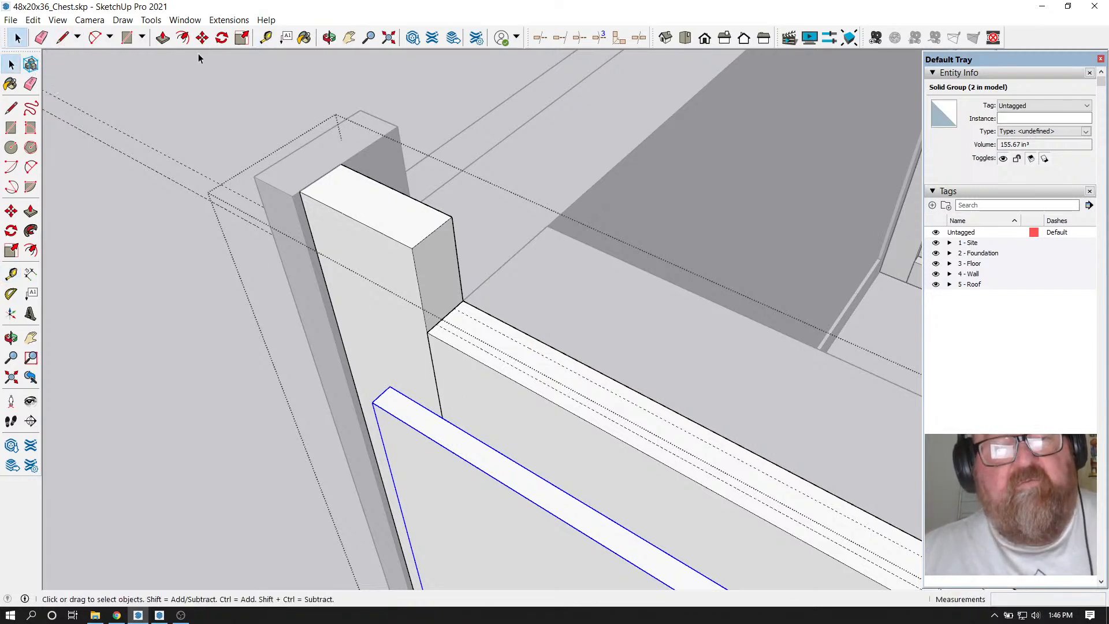
pyautogui.click(203, 38)
pyautogui.click(491, 473)
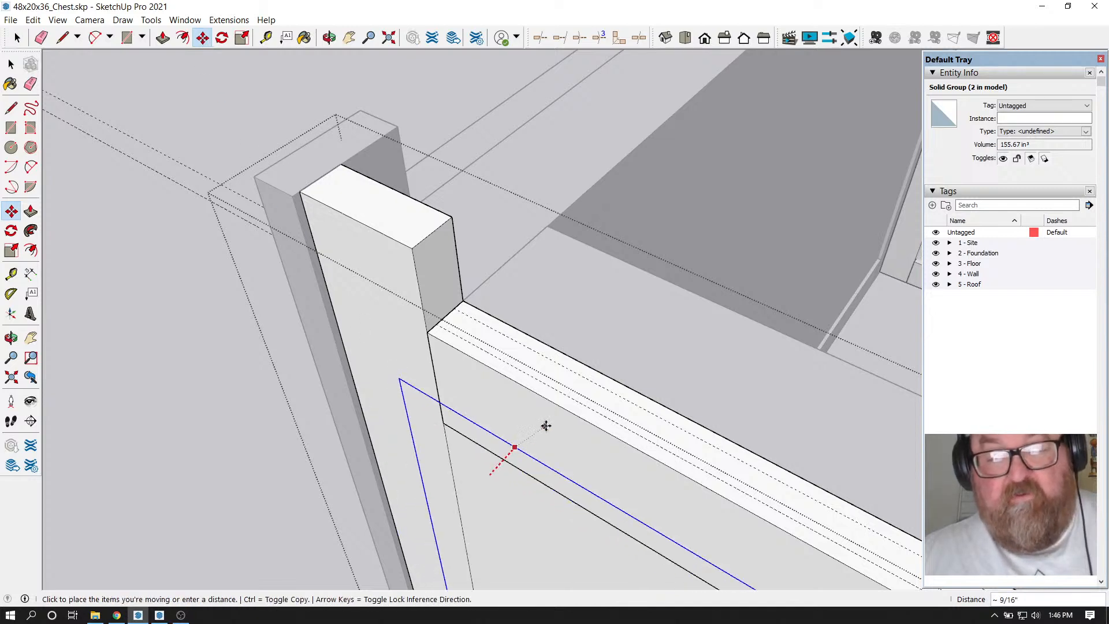
pyautogui.click(568, 398)
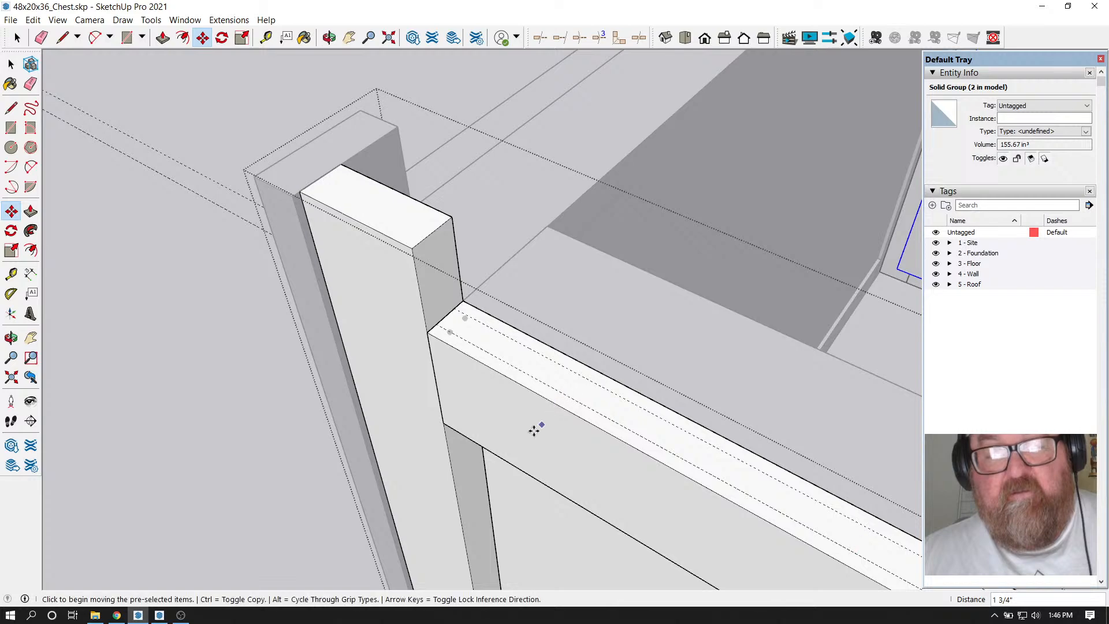
# Examine the end panel's depth against the posts, rails and guide lines at both ends of the chest
pyautogui.scroll(-3, 495, 451)
pyautogui.scroll(-3, 495, 451)
pyautogui.moveTo(441, 408); pyautogui.dragTo(456, 461, button='middle')
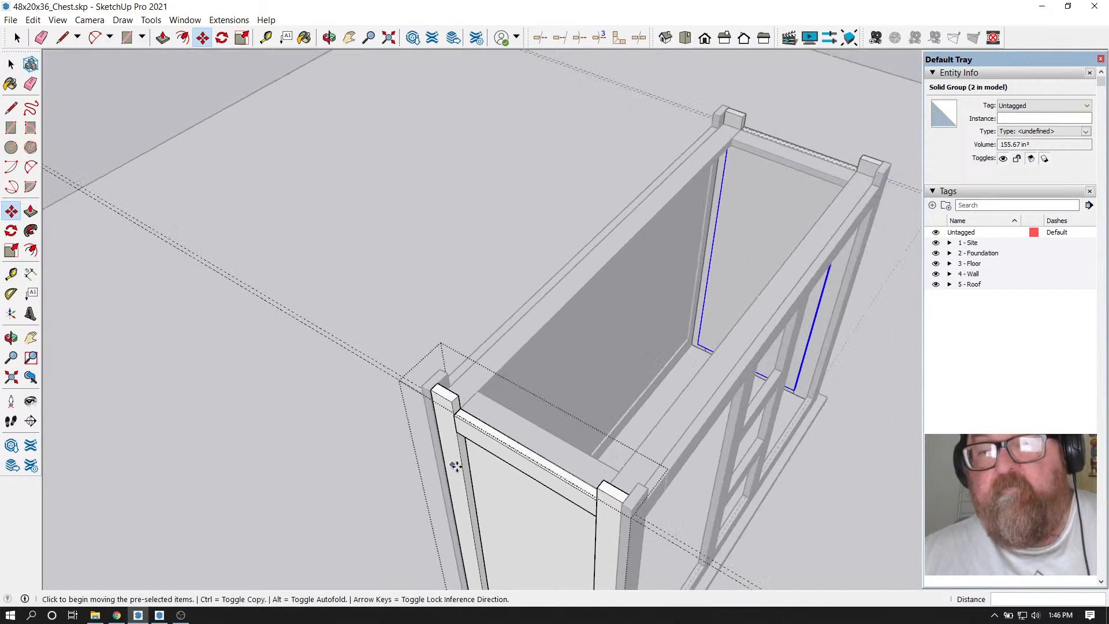
pyautogui.scroll(5, 687, 450)
pyautogui.moveTo(687, 449); pyautogui.dragTo(663, 491, button='middle')
pyautogui.scroll(-3, 659, 490)
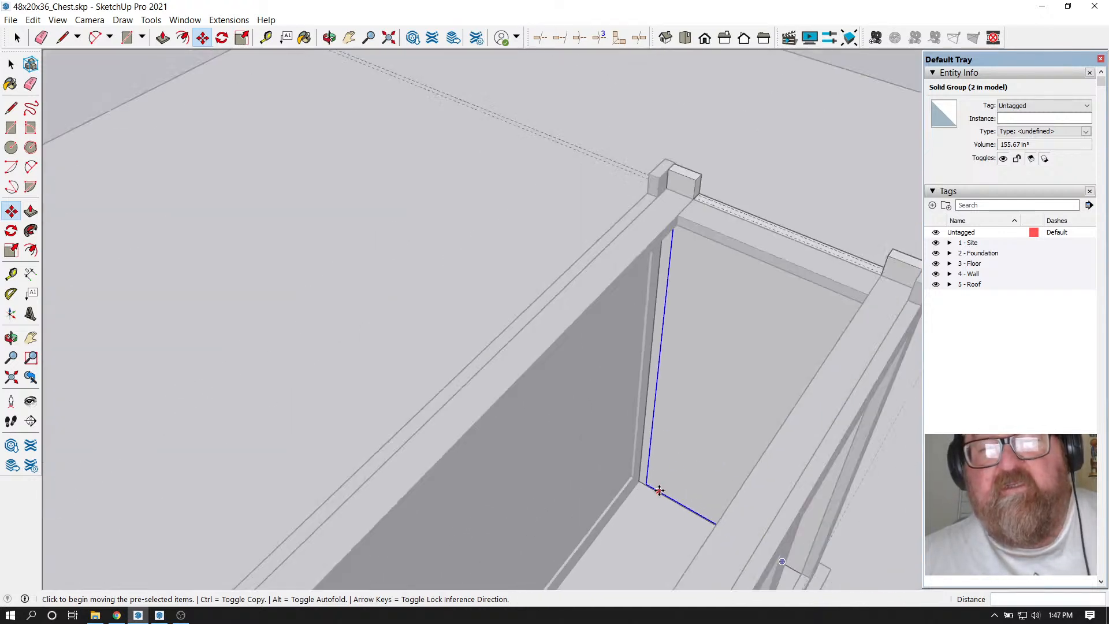
pyautogui.scroll(-2, 659, 490)
pyautogui.click(329, 38)
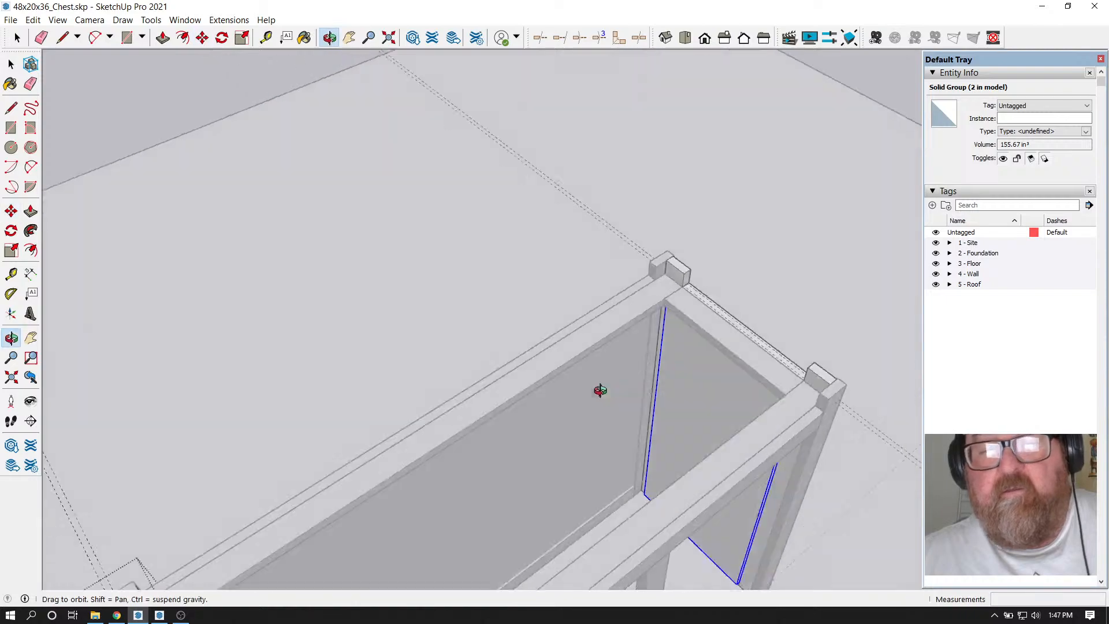
pyautogui.moveTo(597, 389)
pyautogui.mouseDown()
pyautogui.moveTo(104, 300)
pyautogui.moveTo(459, 384)
pyautogui.moveTo(446, 338)
pyautogui.moveTo(632, 248)
pyautogui.moveTo(693, 235)
pyautogui.moveTo(713, 344)
pyautogui.moveTo(503, 324)
pyautogui.moveTo(431, 304)
pyautogui.moveTo(535, 416)
pyautogui.moveTo(618, 391)
pyautogui.mouseUp()
pyautogui.scroll(-5, 658, 392)
pyautogui.scroll(8, 305, 250)
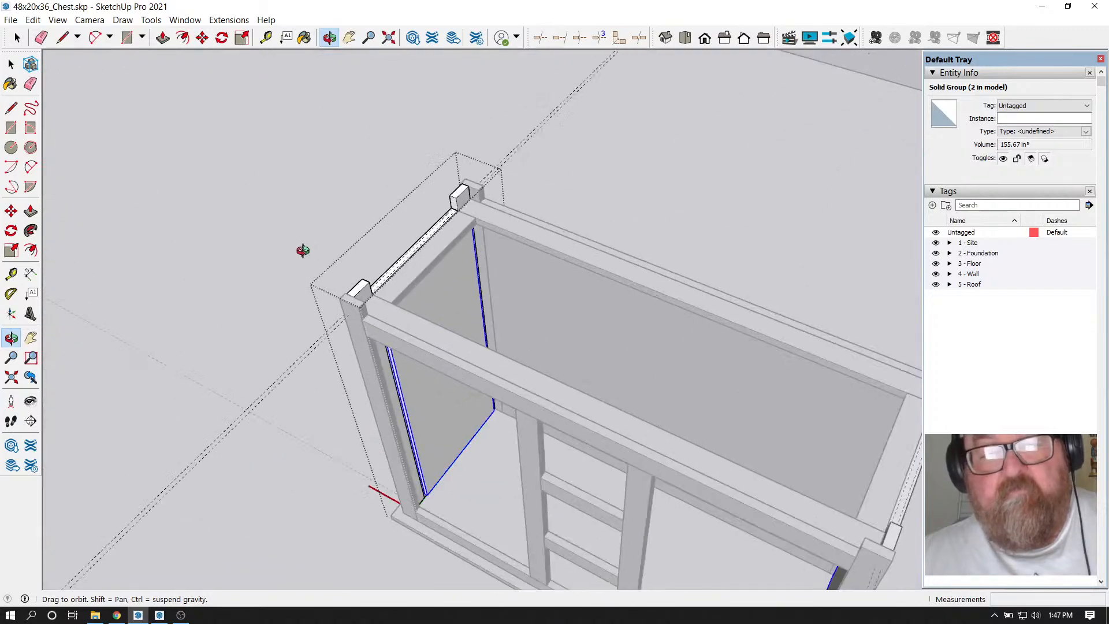
pyautogui.moveTo(404, 275); pyautogui.dragTo(596, 311)
pyautogui.scroll(5, 549, 292)
pyautogui.scroll(-3, 550, 284)
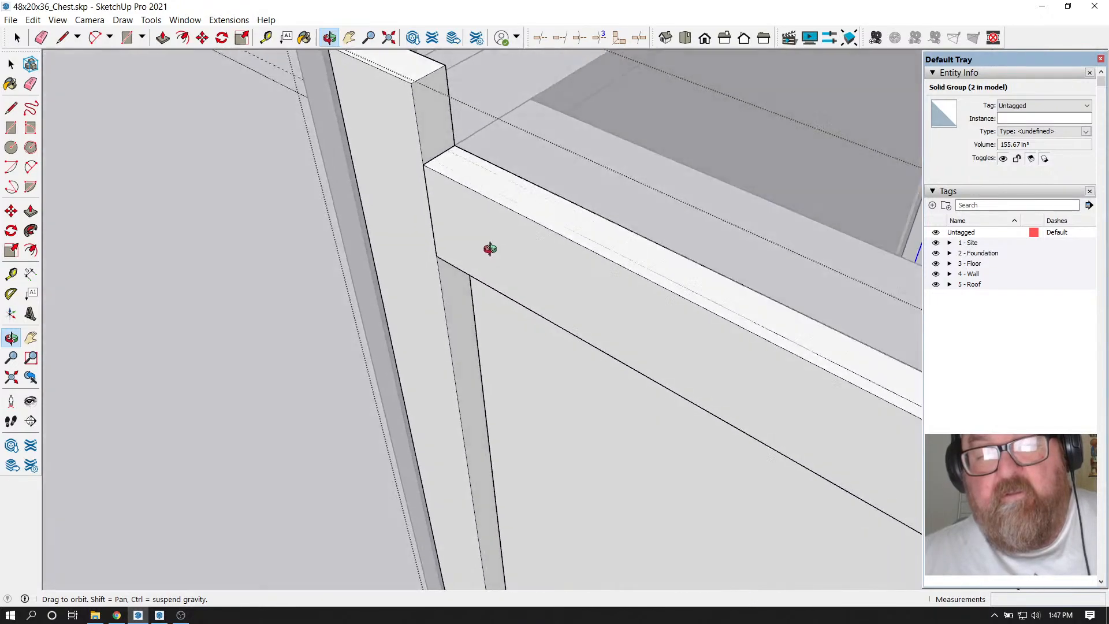
pyautogui.moveTo(488, 250); pyautogui.dragTo(522, 297)
pyautogui.scroll(3, 511, 281)
pyautogui.scroll(-2, 511, 281)
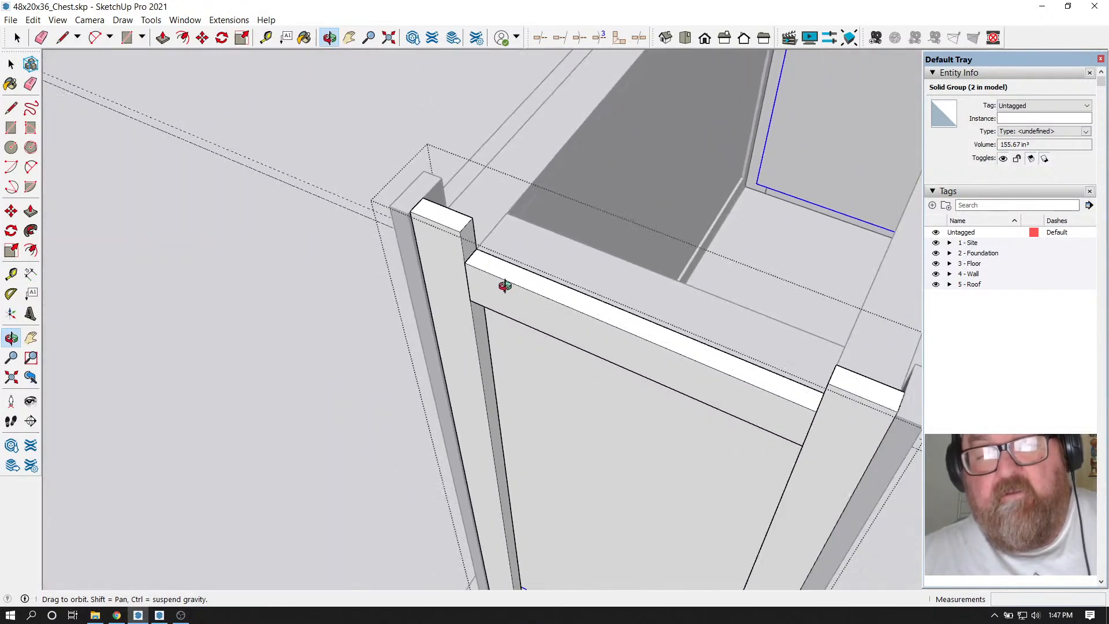
pyautogui.scroll(-3, 515, 315)
pyautogui.scroll(4, 520, 303)
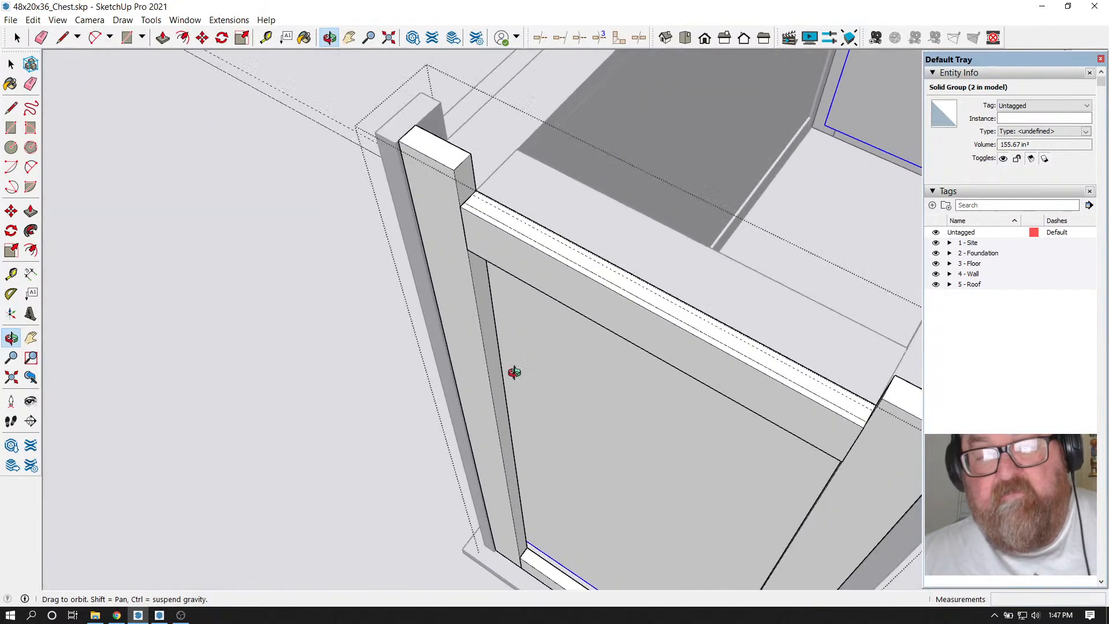
# Reselect the end panel inside the end frame and move it outward until it clears the frame's outer face
pyautogui.click(11, 64)
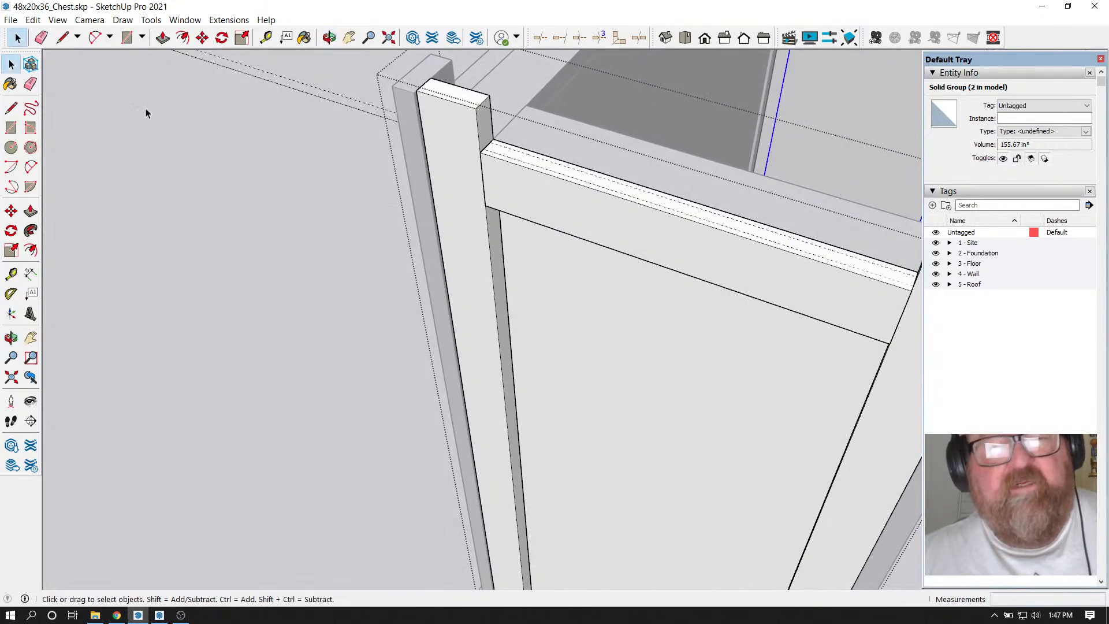
pyautogui.click(564, 277)
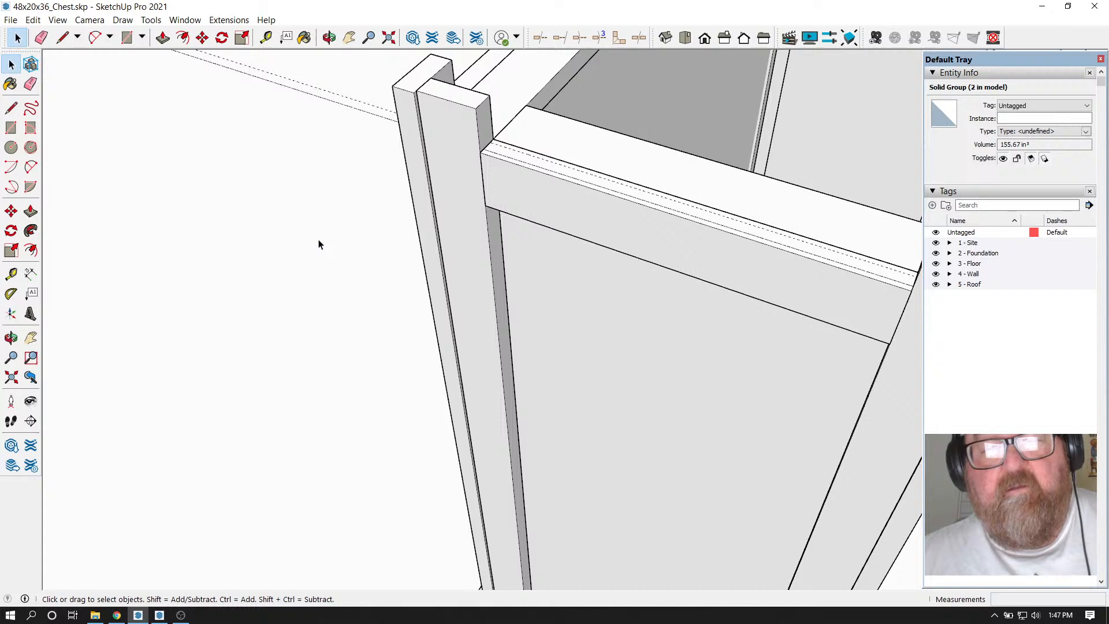
pyautogui.click(565, 280)
pyautogui.doubleClick(565, 283)
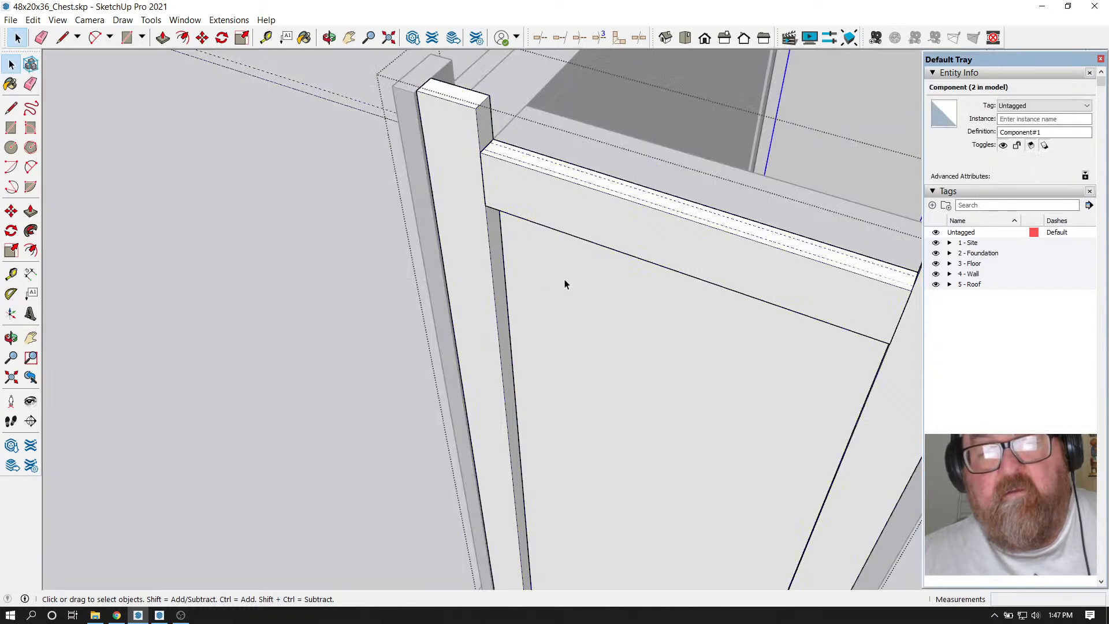
pyautogui.click(563, 281)
pyautogui.click(202, 38)
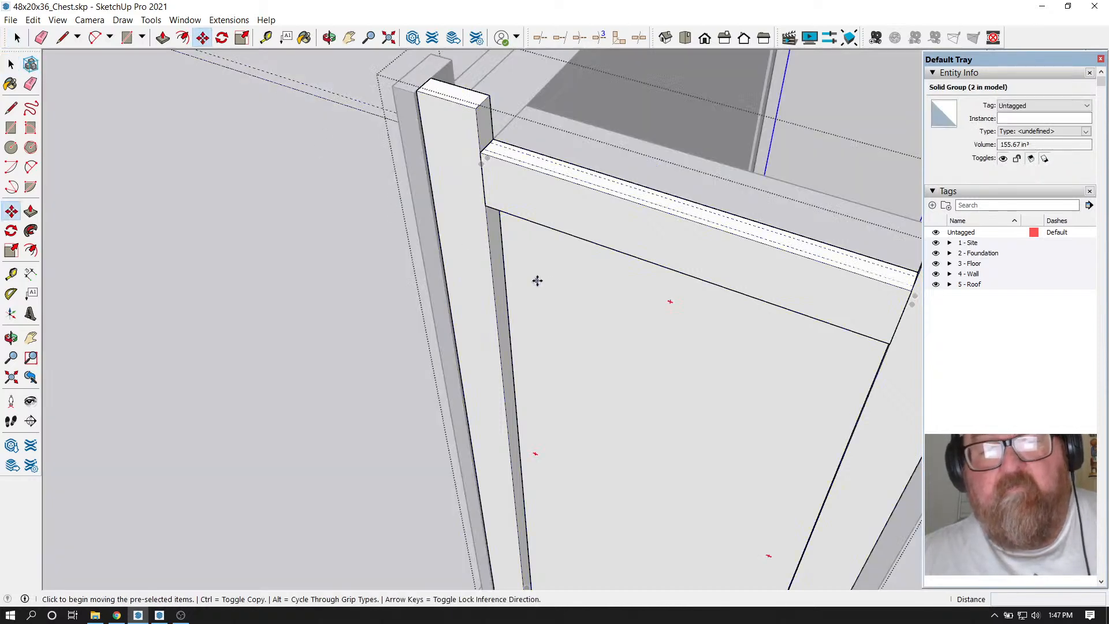
pyautogui.click(537, 281)
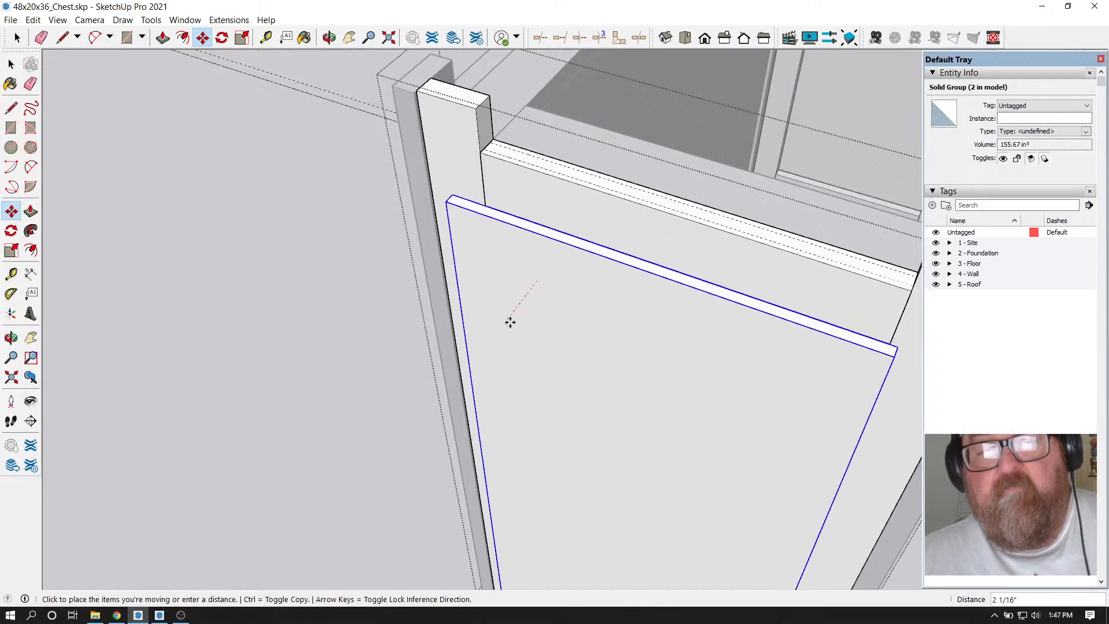
pyautogui.click(514, 312)
# Move the end panel back into the frame about 1 1/8", aligning it with the outer guide on the top rail
pyautogui.scroll(2, 582, 159)
pyautogui.scroll(-3, 582, 158)
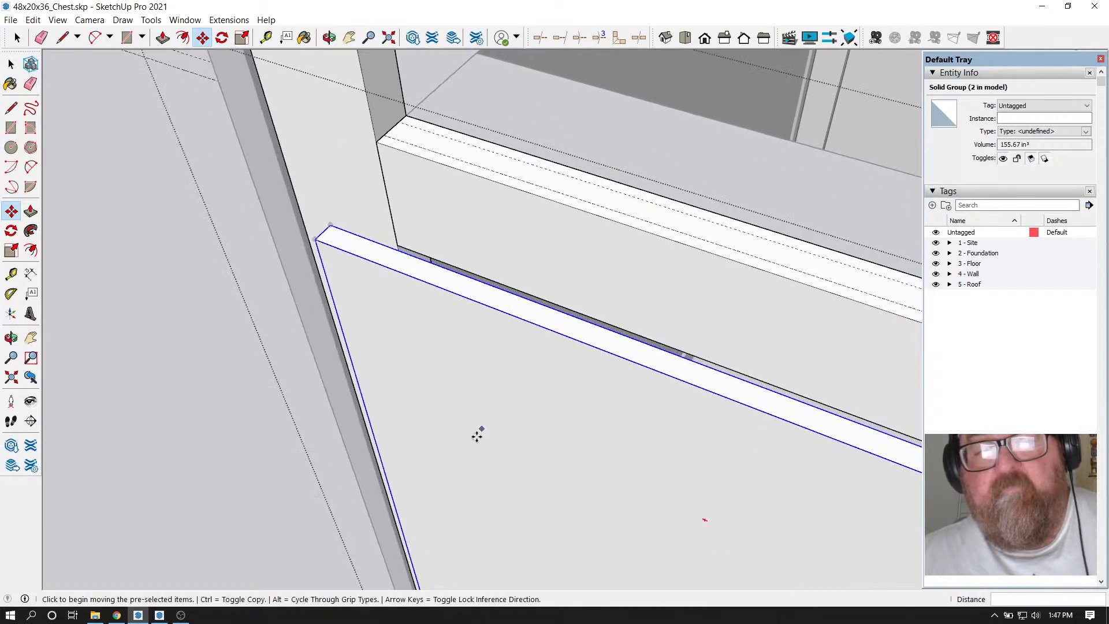
pyautogui.scroll(-1, 478, 436)
pyautogui.click(488, 353)
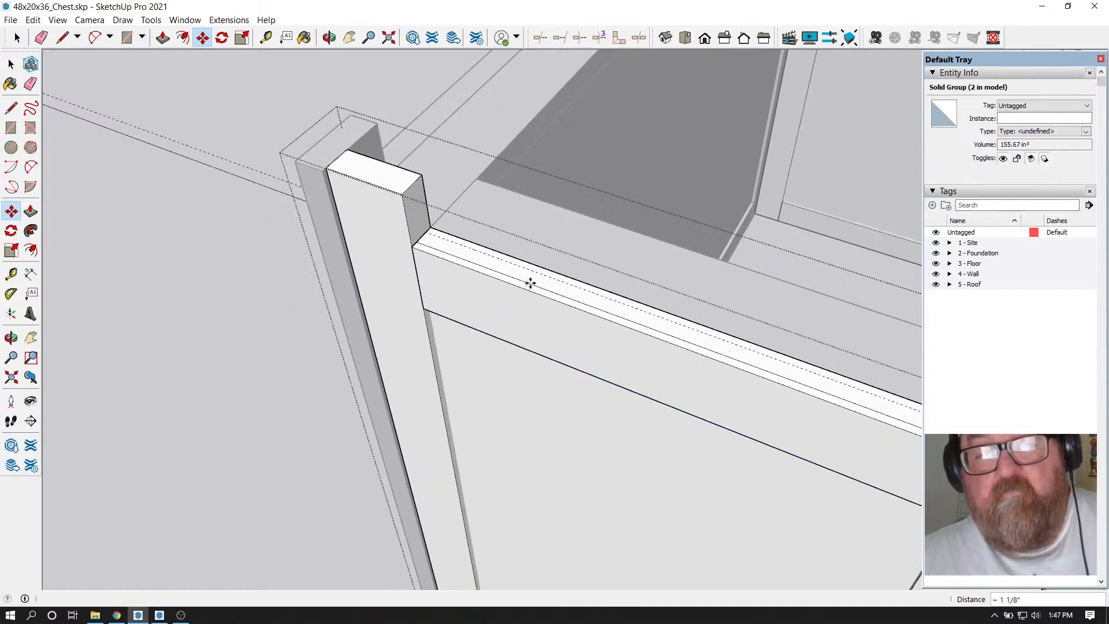
pyautogui.click(530, 283)
# Clear the selection and examine how the end panel sits against the post and bottom rail inside the opposite end
pyautogui.scroll(-3, 471, 376)
pyautogui.click(17, 36)
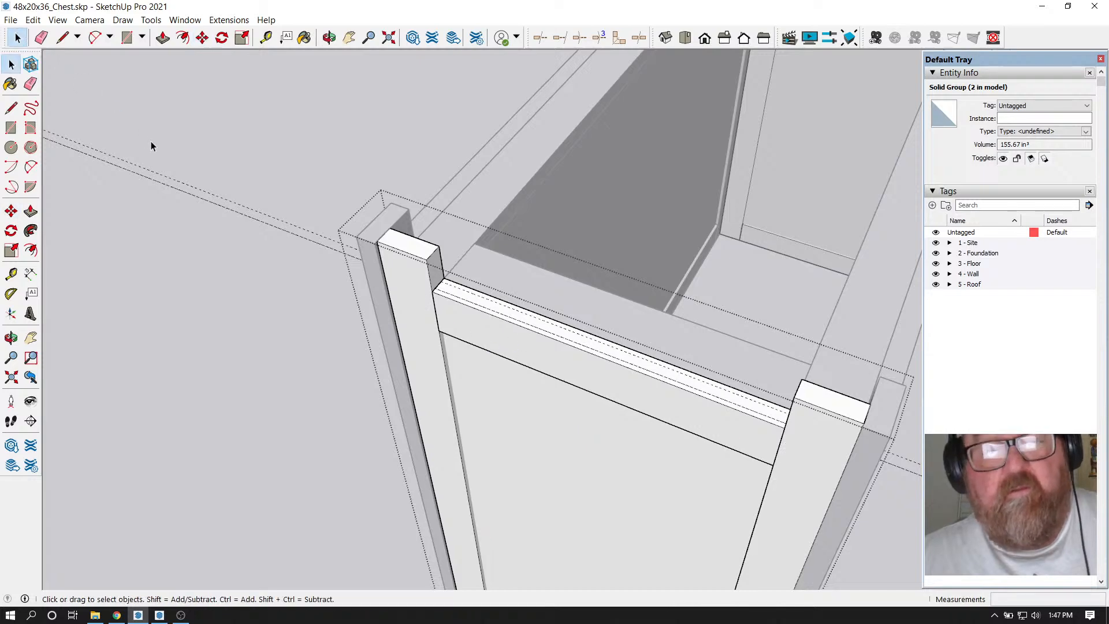
pyautogui.click(169, 159)
pyautogui.scroll(-7, 364, 392)
pyautogui.scroll(5, 556, 270)
pyautogui.scroll(8, 558, 273)
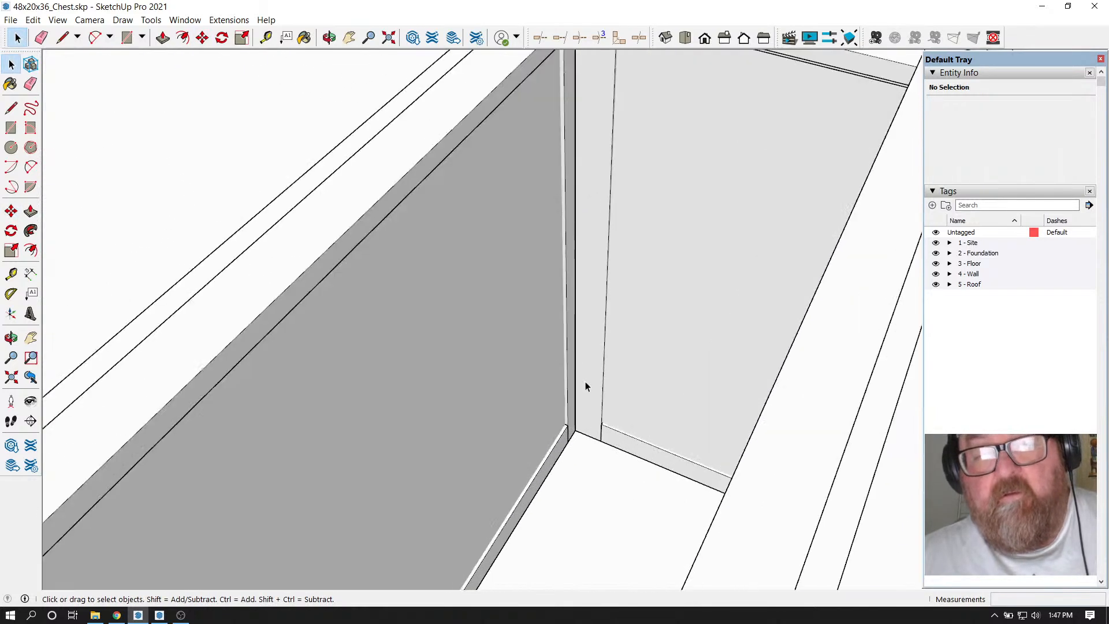
pyautogui.scroll(2, 626, 441)
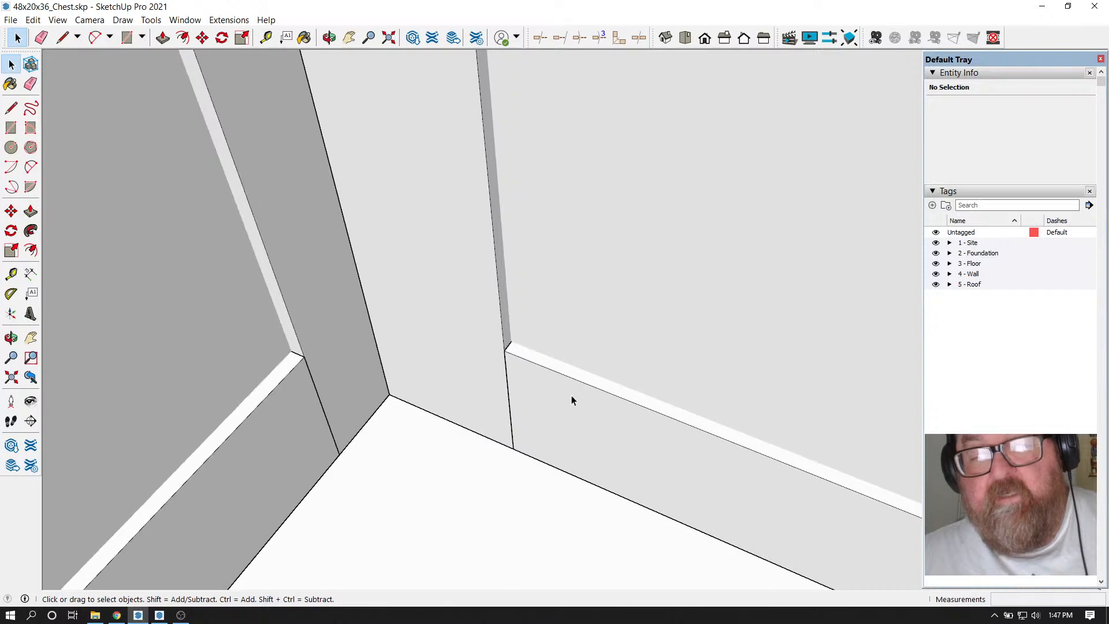
pyautogui.scroll(-10, 654, 479)
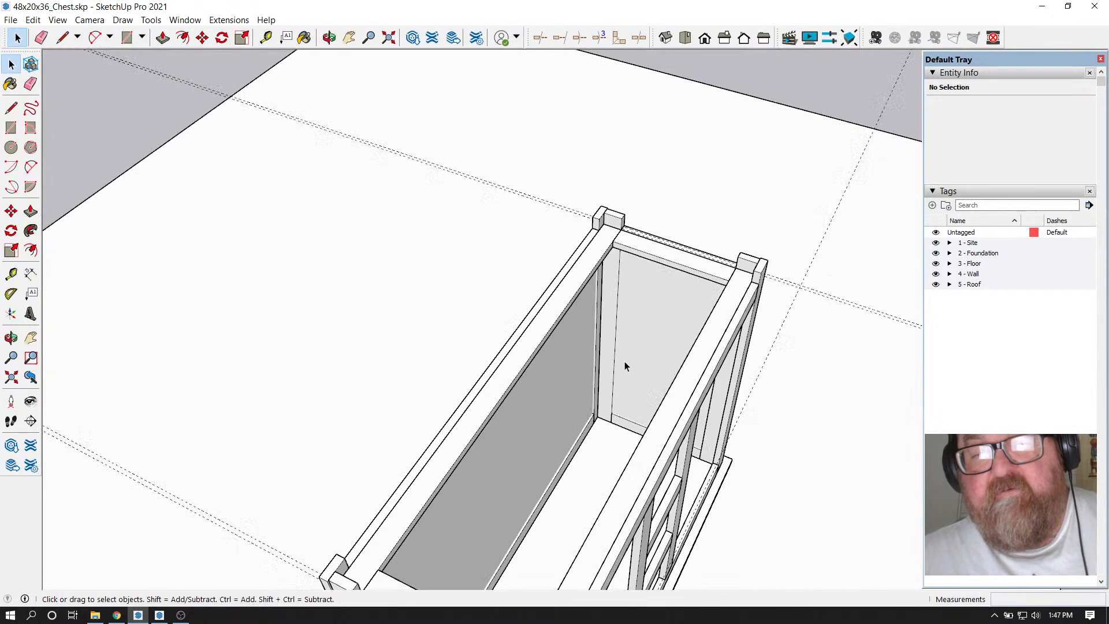
# Delete all construction guides from the model
pyautogui.click(330, 37)
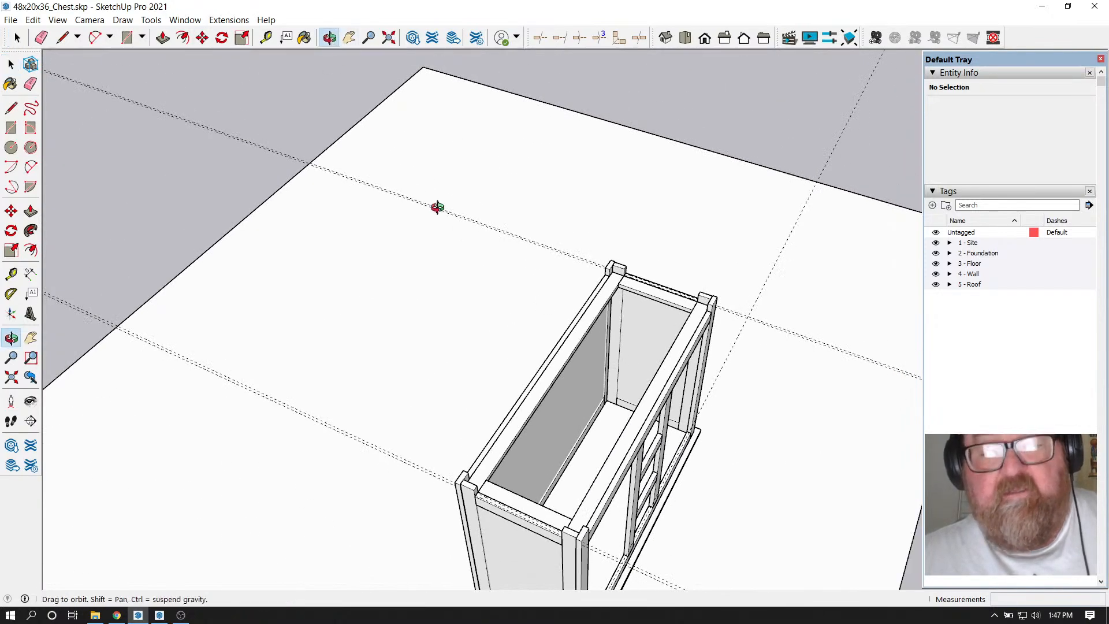
pyautogui.moveTo(407, 194); pyautogui.dragTo(466, 370)
pyautogui.click(18, 38)
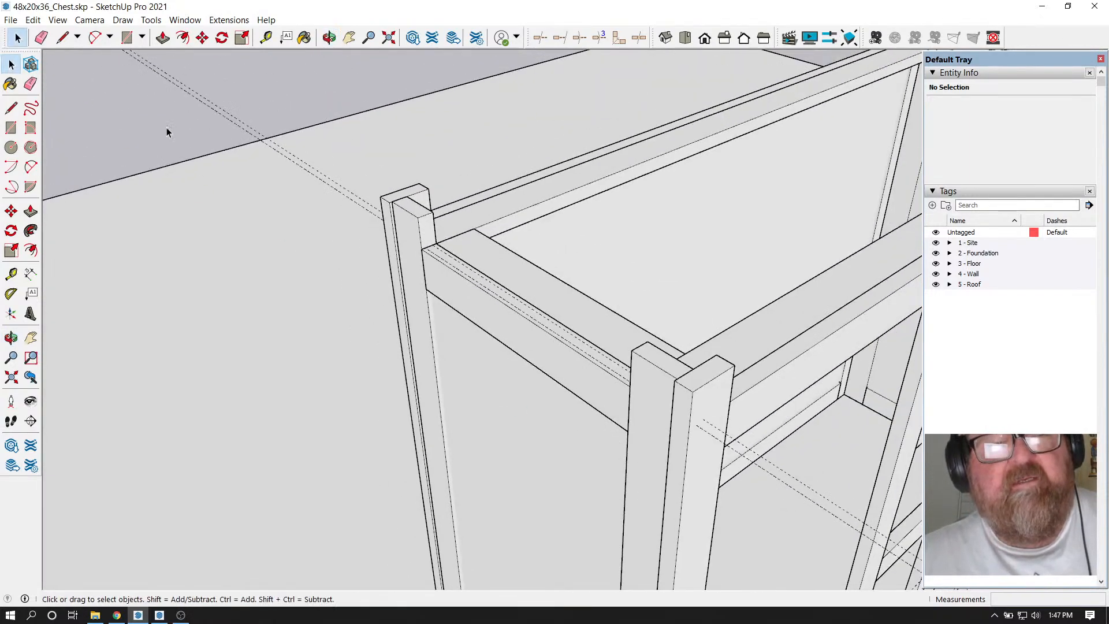
pyautogui.click(32, 22)
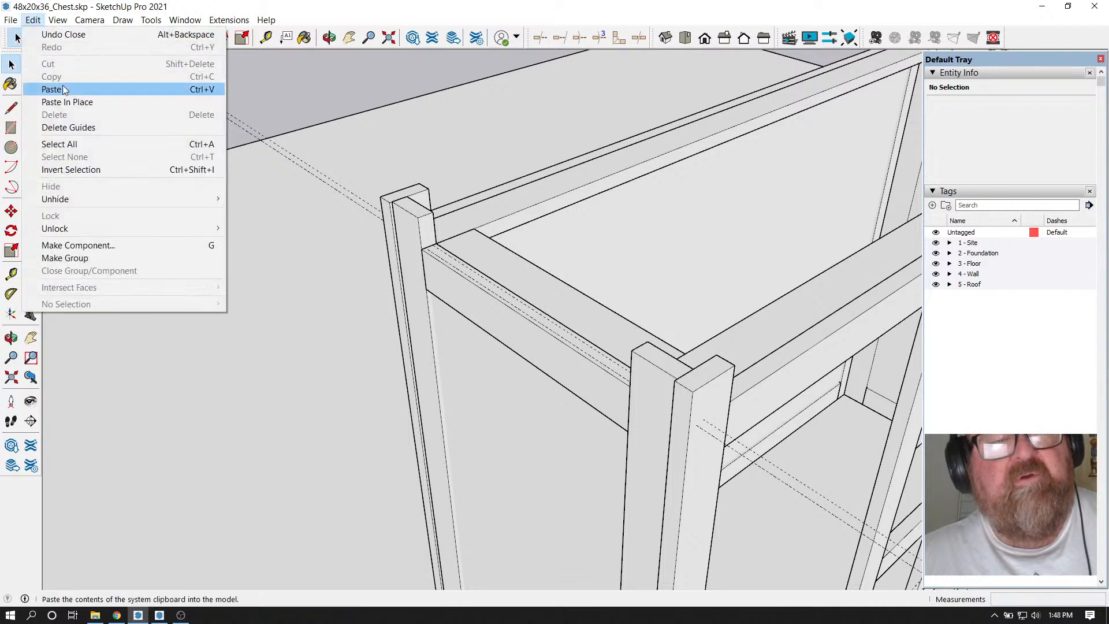
pyautogui.click(92, 126)
pyautogui.scroll(-8, 323, 376)
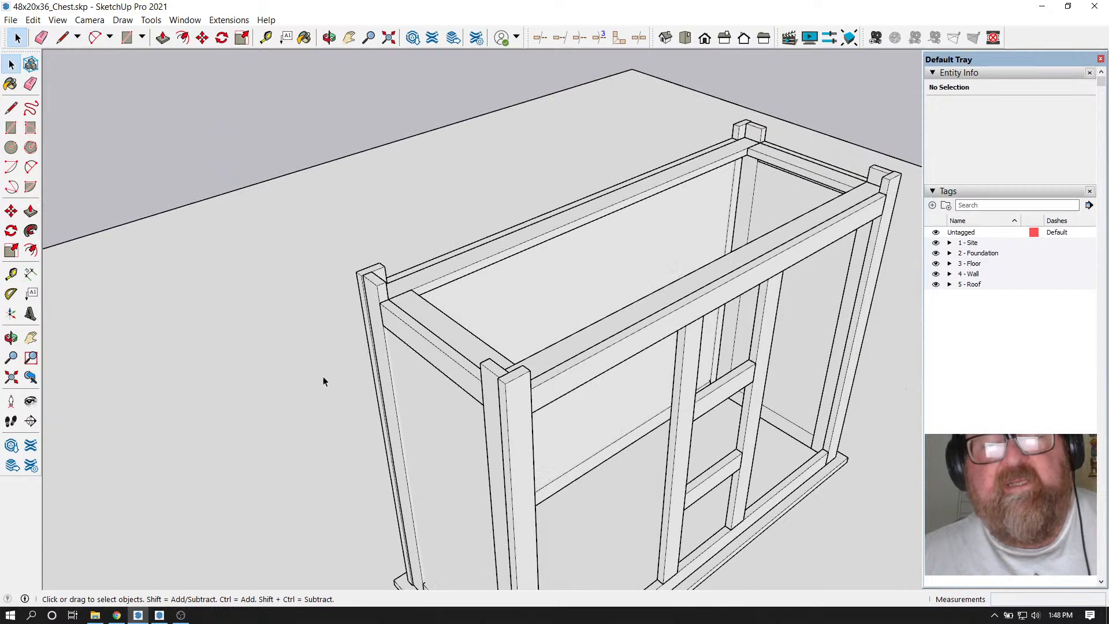
# Examine the chest's front frame, its openings, and how the end panel sits beside the front corner post
pyautogui.click(329, 37)
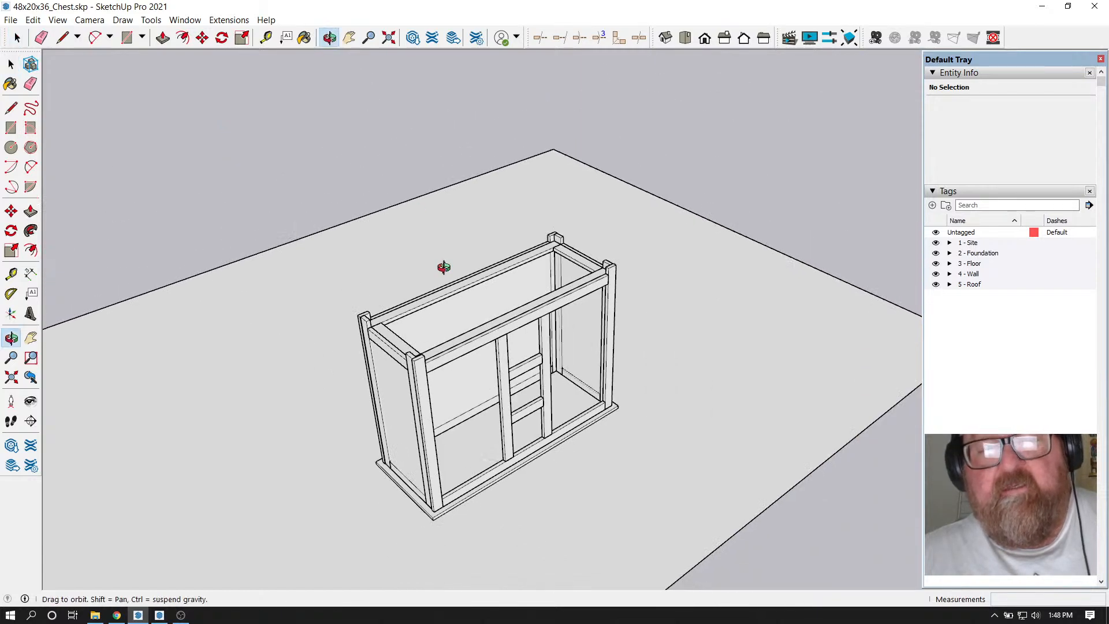
pyautogui.moveTo(445, 260); pyautogui.dragTo(745, 516)
pyautogui.moveTo(453, 362); pyautogui.dragTo(533, 426)
pyautogui.scroll(3, 496, 324)
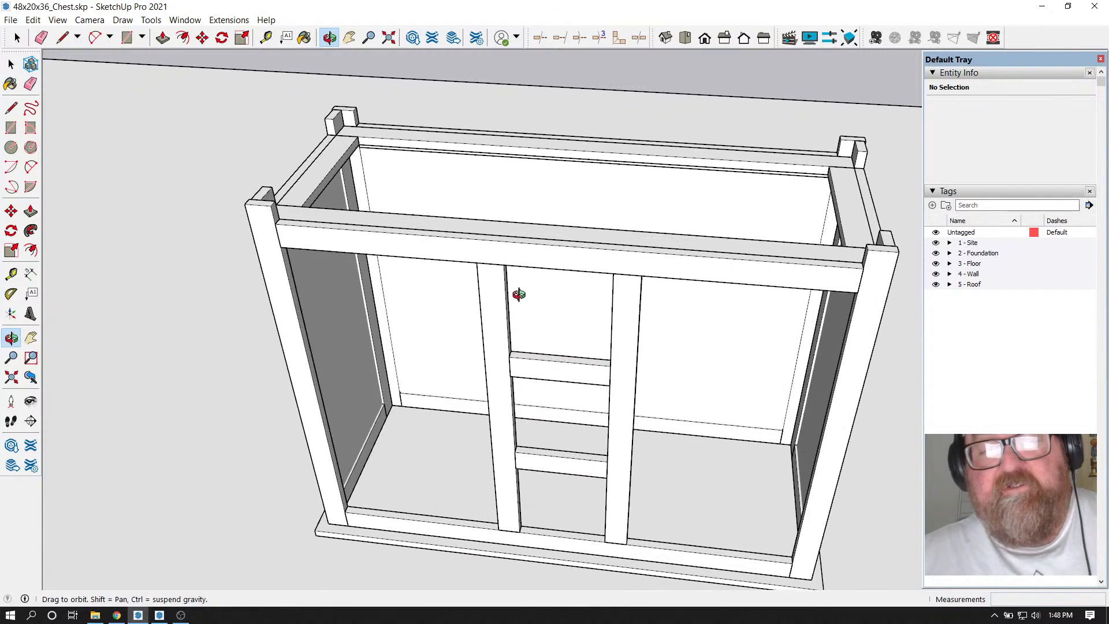
pyautogui.scroll(-3, 564, 342)
pyautogui.scroll(4, 344, 363)
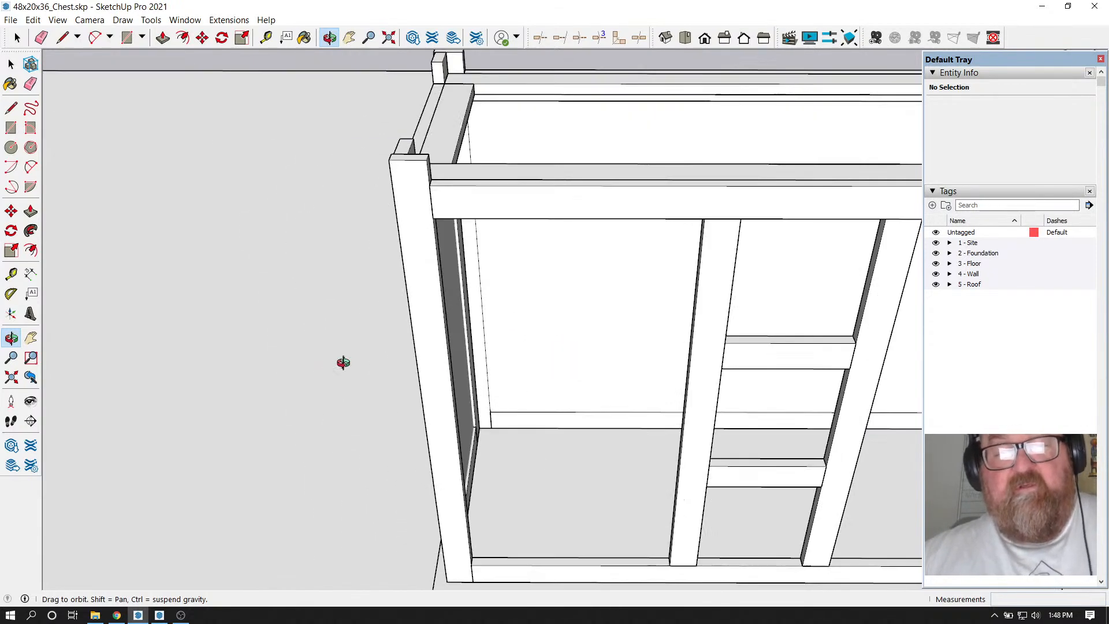
pyautogui.scroll(-4, 360, 360)
pyautogui.scroll(2, 441, 467)
pyautogui.moveTo(436, 430)
pyautogui.mouseDown()
pyautogui.moveTo(315, 449)
pyautogui.moveTo(433, 447)
pyautogui.moveTo(424, 435)
pyautogui.mouseUp()
pyautogui.scroll(3, 409, 409)
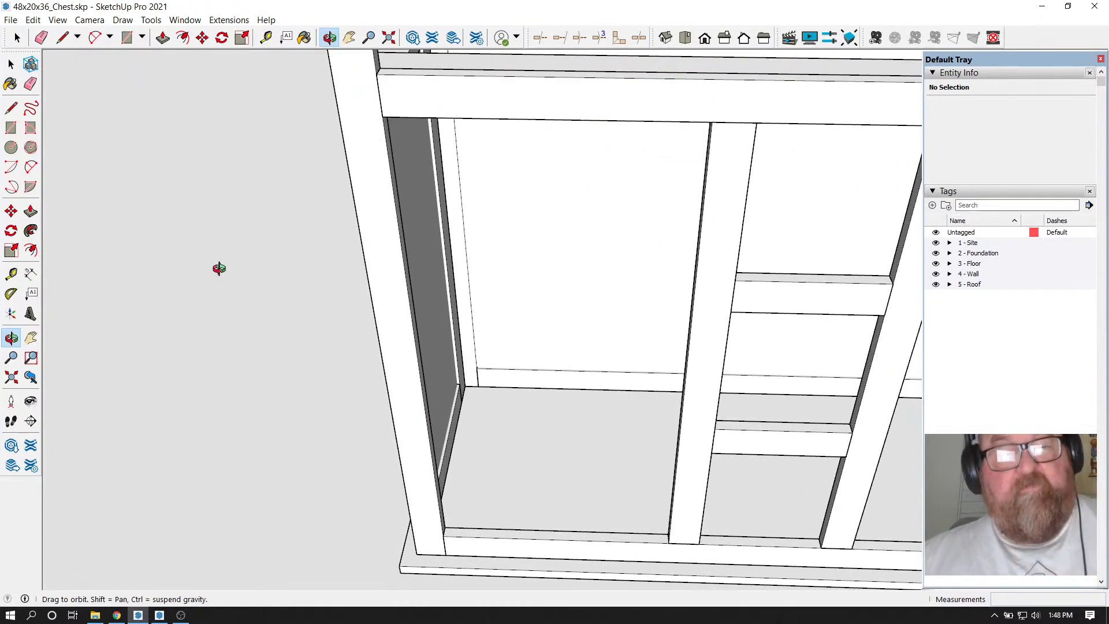
pyautogui.scroll(-3, 219, 268)
pyautogui.click(126, 38)
pyautogui.scroll(2, 186, 167)
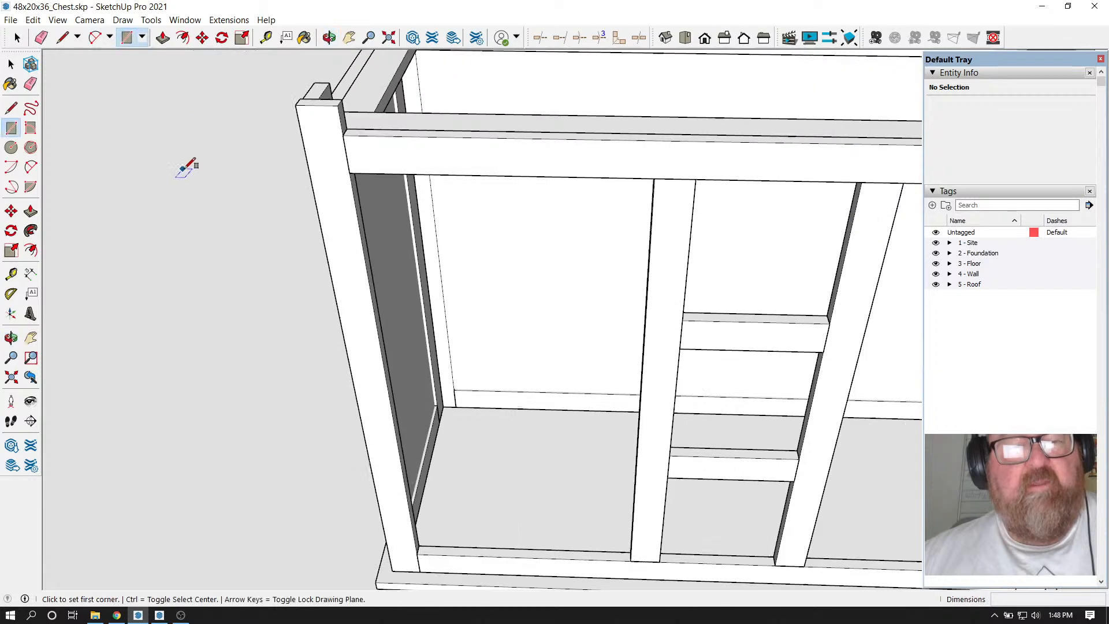
# Switch to YouTube Studio in the browser to check the live stream, and return to the chest model in SketchUp
pyautogui.click(116, 616)
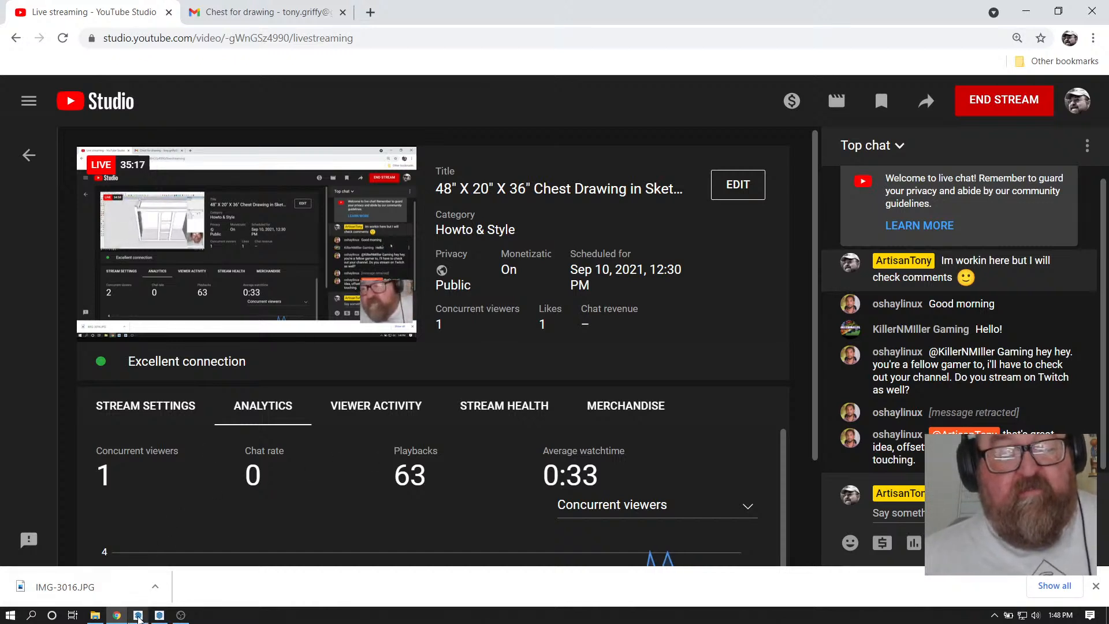
pyautogui.click(139, 616)
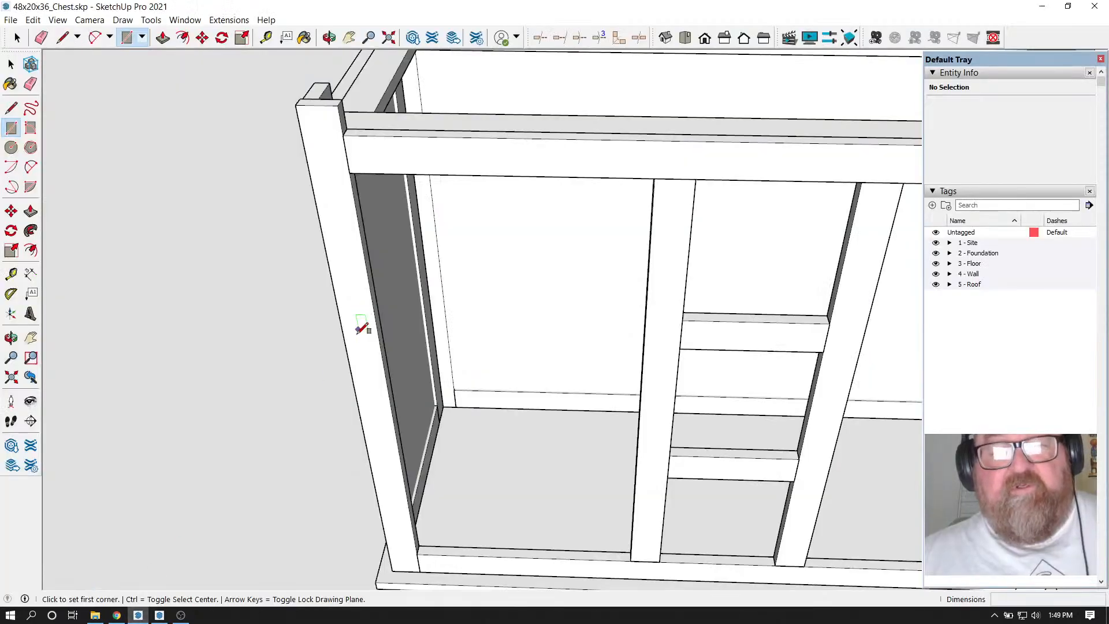
pyautogui.scroll(-5, 347, 347)
pyautogui.scroll(4, 389, 240)
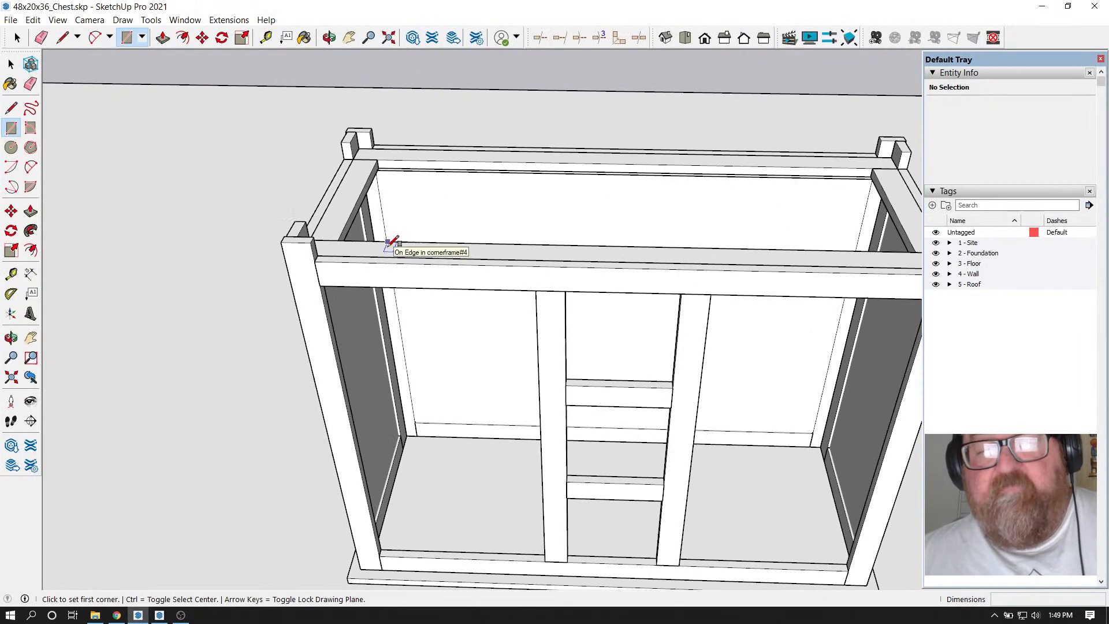
# Examine how the two boards of the front corner post meet each other and the top rails
pyautogui.click(329, 37)
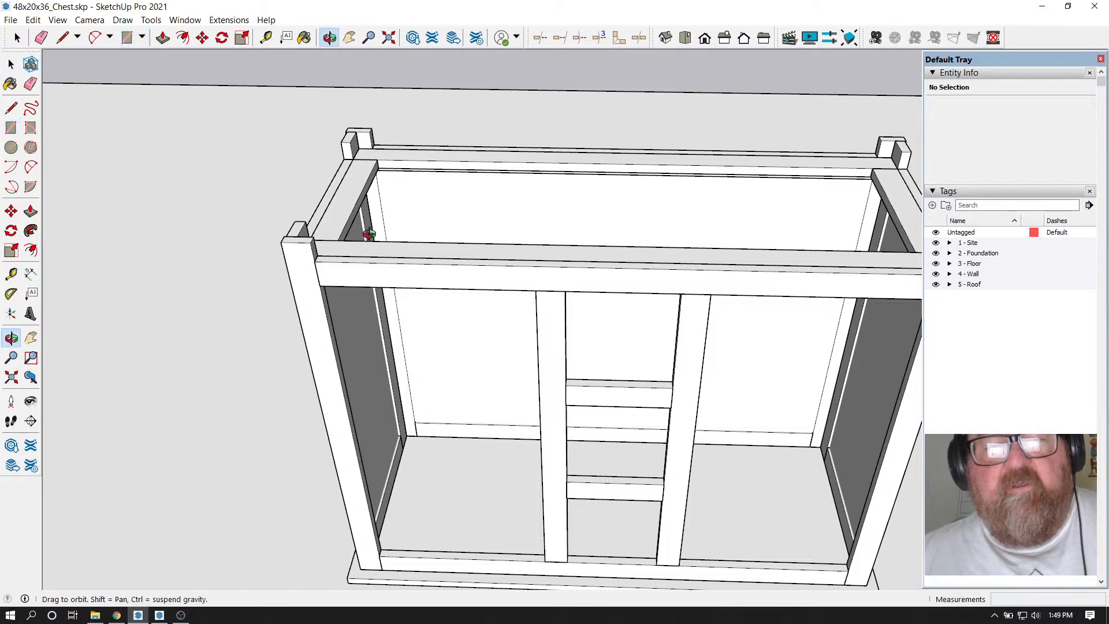
pyautogui.moveTo(462, 145); pyautogui.dragTo(567, 263)
pyautogui.scroll(6, 339, 396)
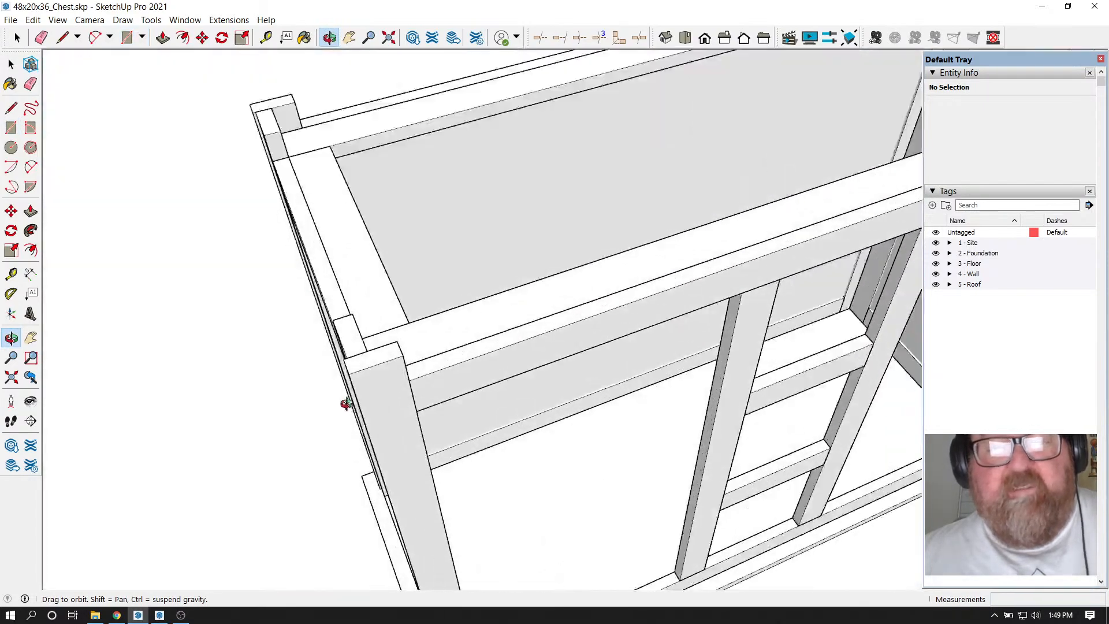
pyautogui.scroll(3, 354, 302)
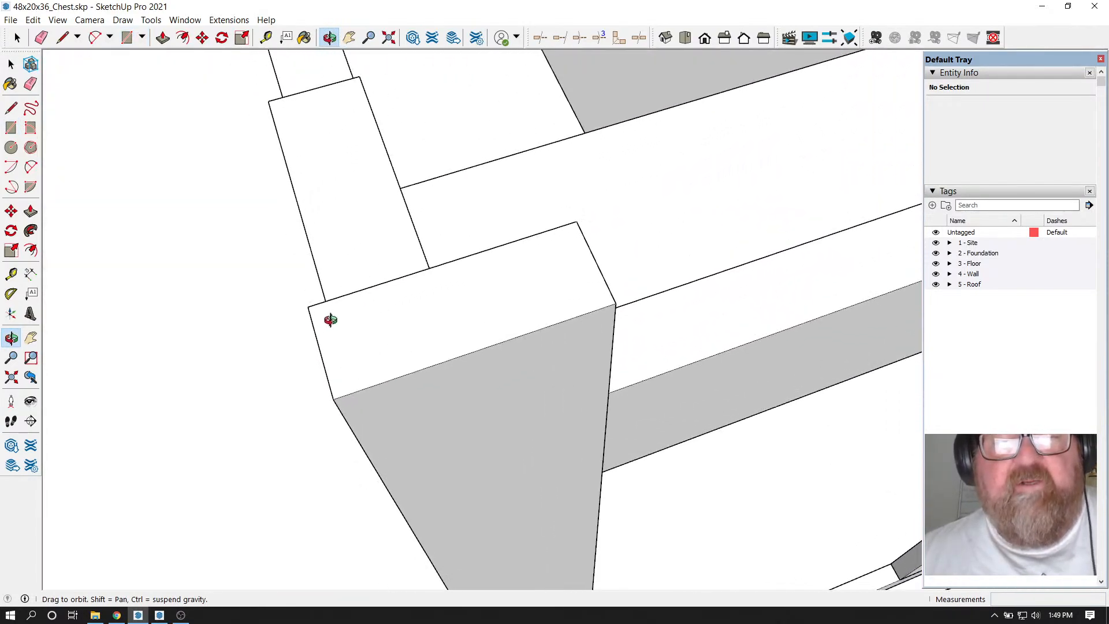
pyautogui.moveTo(389, 331); pyautogui.dragTo(788, 370)
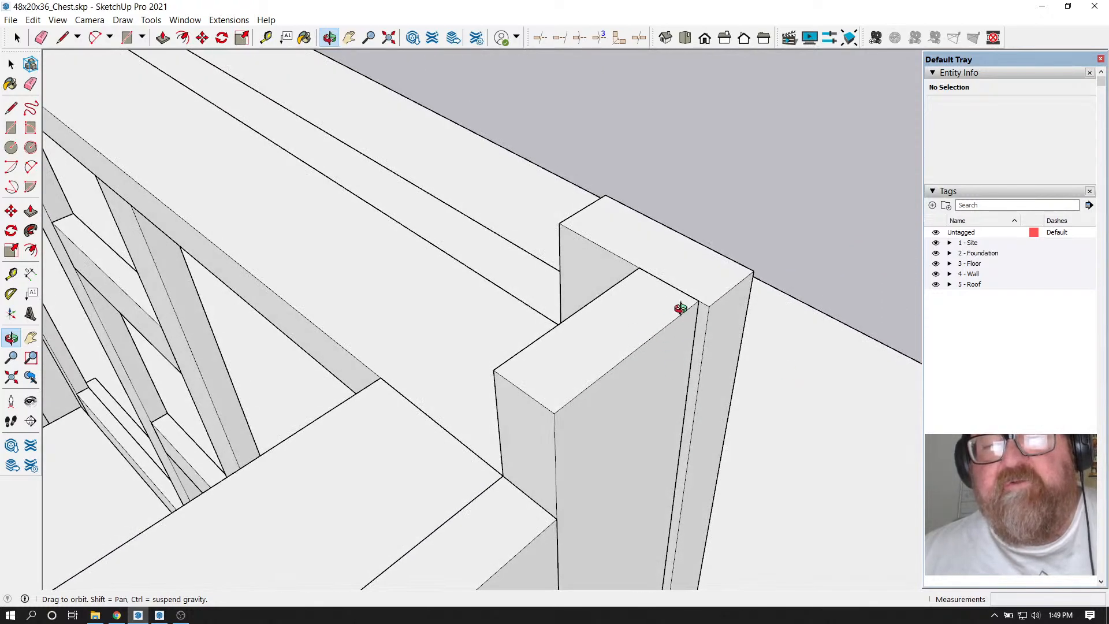
pyautogui.moveTo(709, 339); pyautogui.dragTo(726, 325)
pyautogui.scroll(3, 726, 326)
pyautogui.scroll(-3, 424, 221)
# Copy the front-facing corner post board 2" outward so the copy sits against the original's outer edge
pyautogui.press('space')
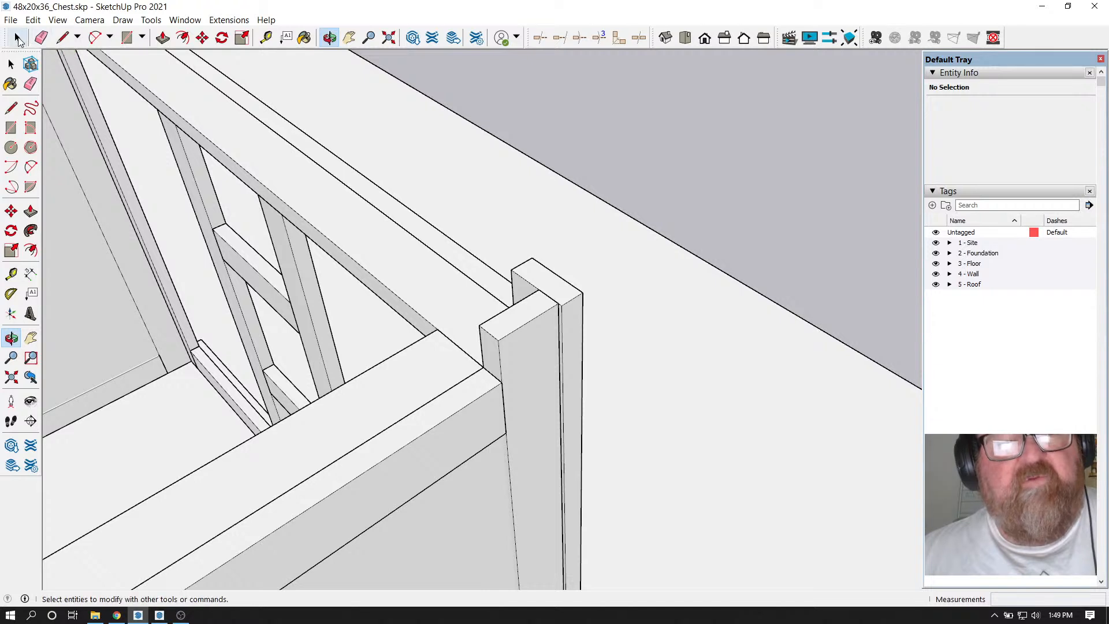
pyautogui.click(536, 276)
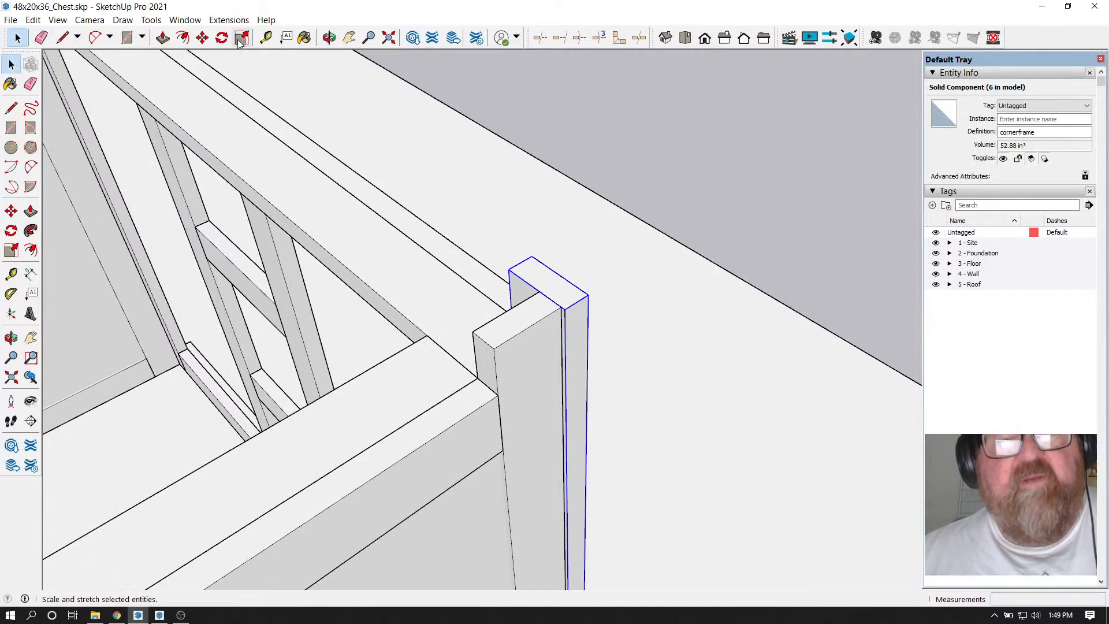
pyautogui.press('m')
pyautogui.scroll(1, 534, 254)
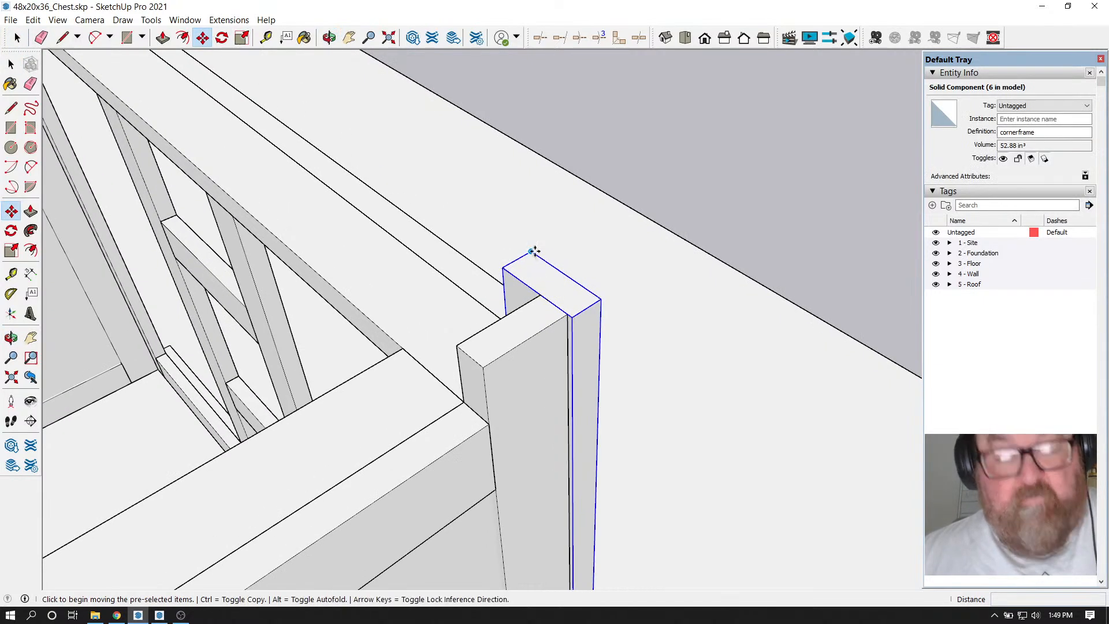
pyautogui.click(534, 252)
pyautogui.press('ctrl')
pyautogui.click(599, 300)
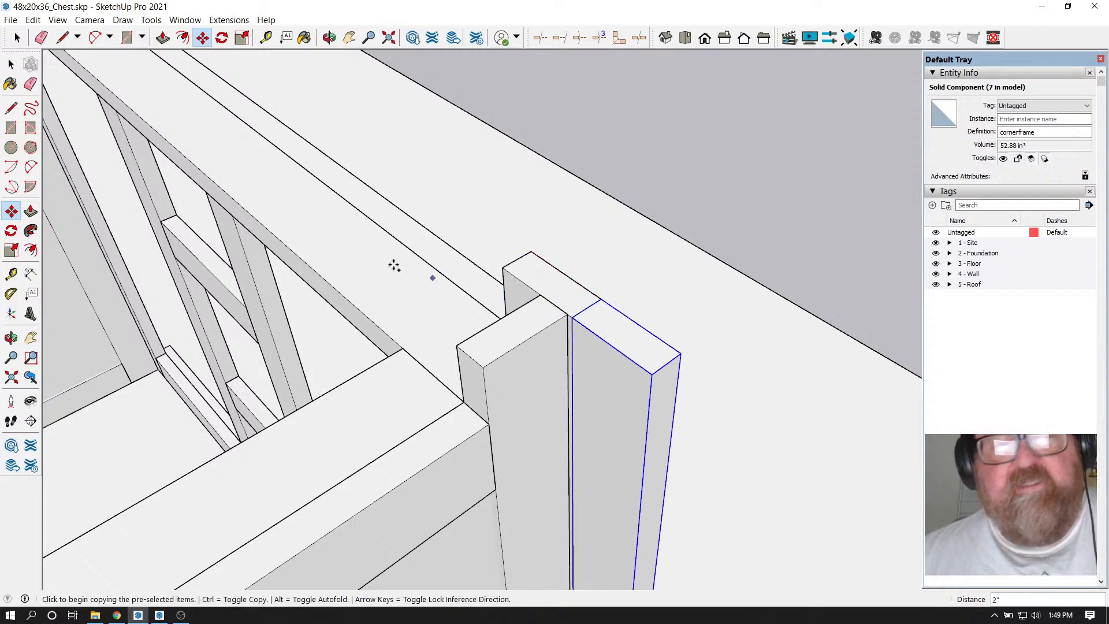
# Delete the copied corner post board
pyautogui.click(31, 84)
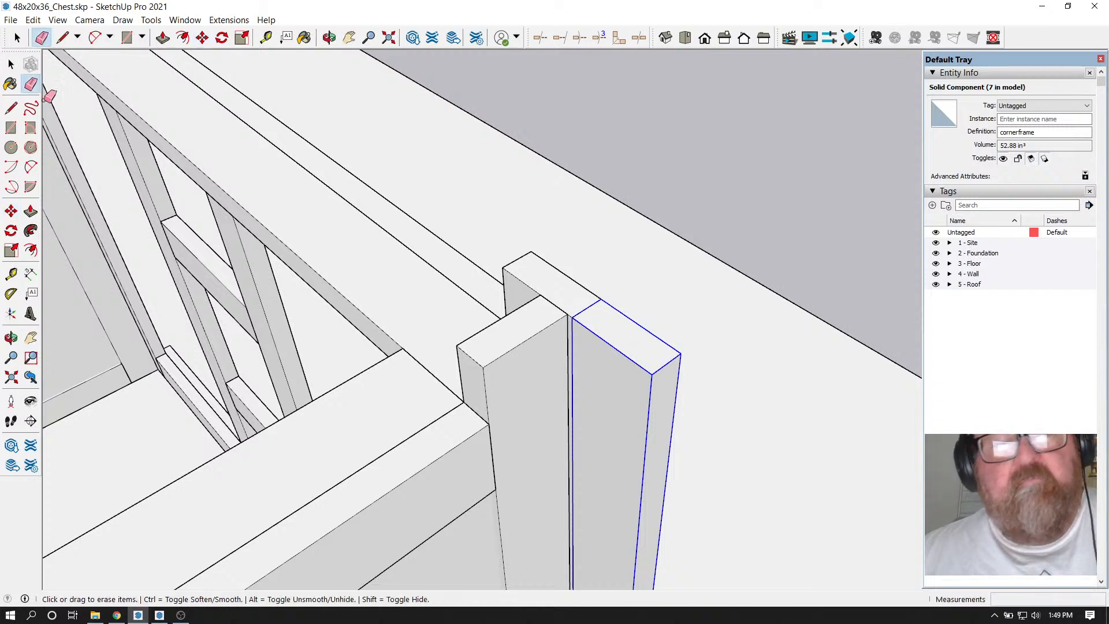
pyautogui.click(11, 64)
pyautogui.press('Delete')
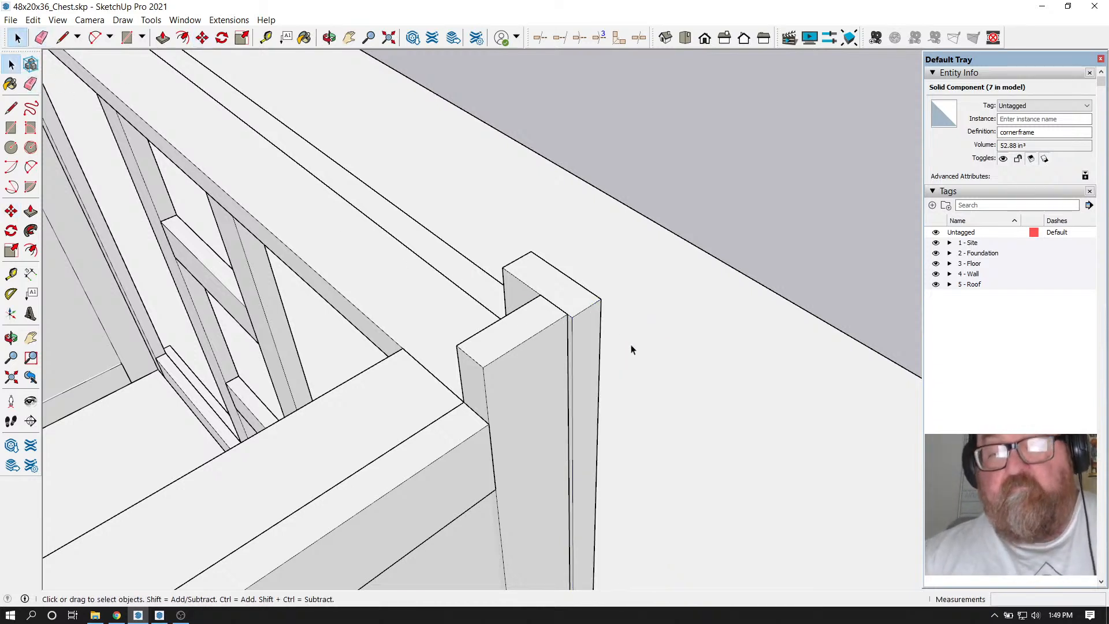
# Draw a rectangle filling the large front opening between the left corner post and the first drawer divider
pyautogui.scroll(-4, 737, 422)
pyautogui.click(329, 38)
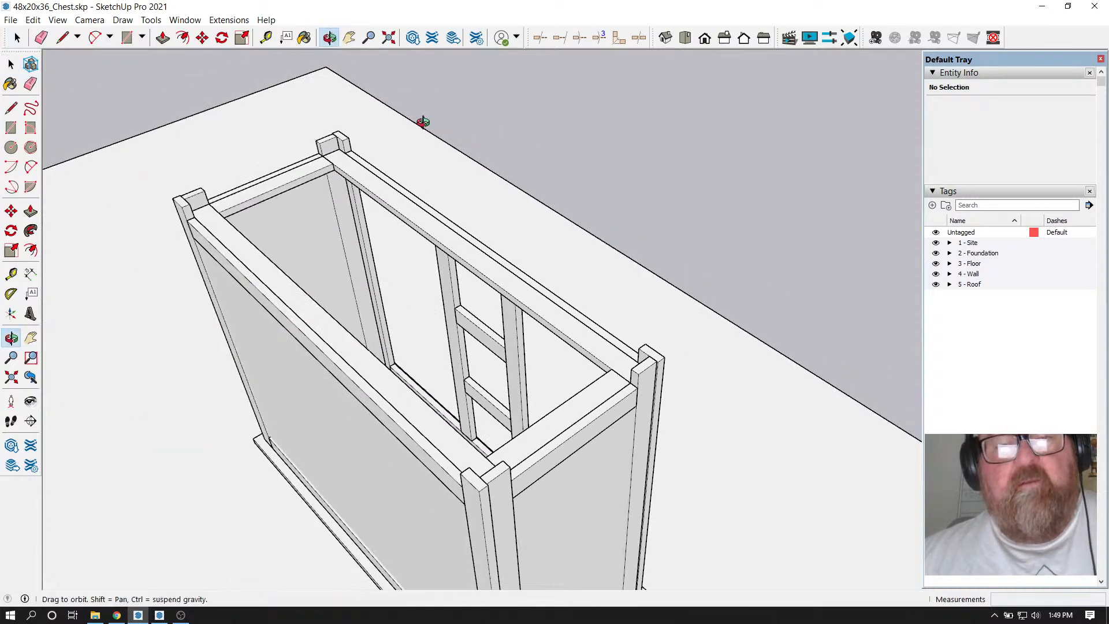
pyautogui.moveTo(421, 119); pyautogui.dragTo(377, 493)
pyautogui.scroll(5, 428, 269)
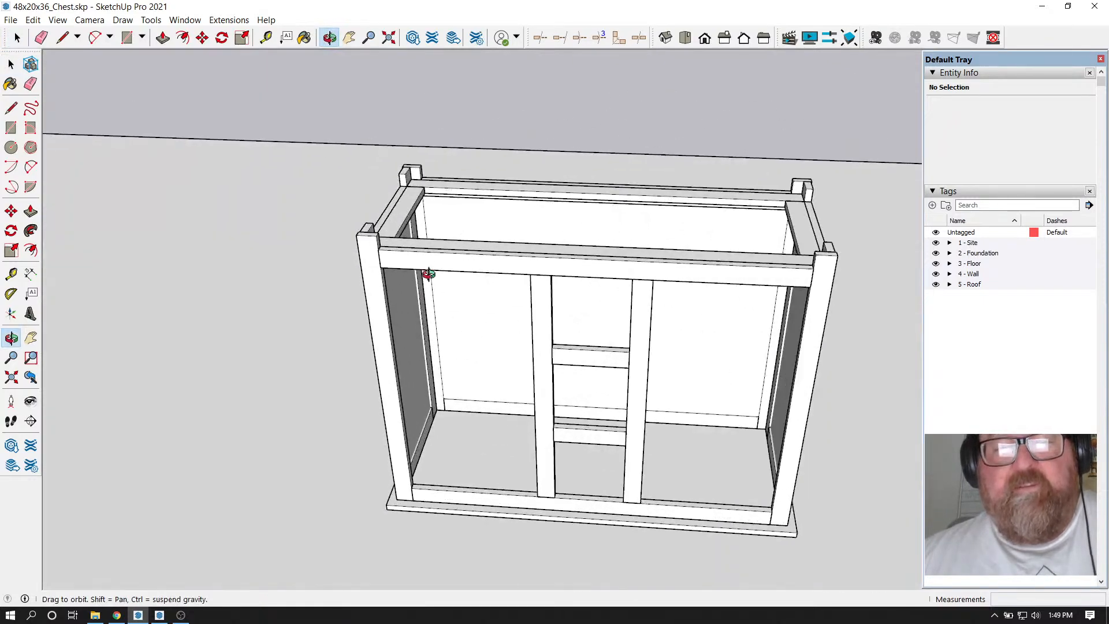
pyautogui.click(126, 38)
pyautogui.scroll(-3, 376, 223)
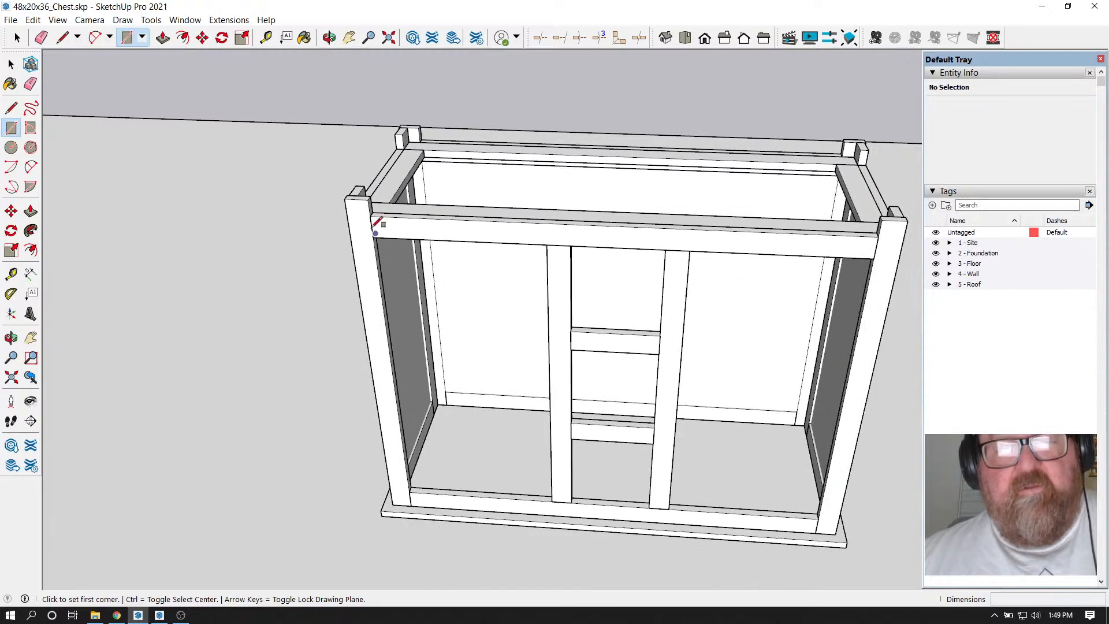
pyautogui.click(374, 237)
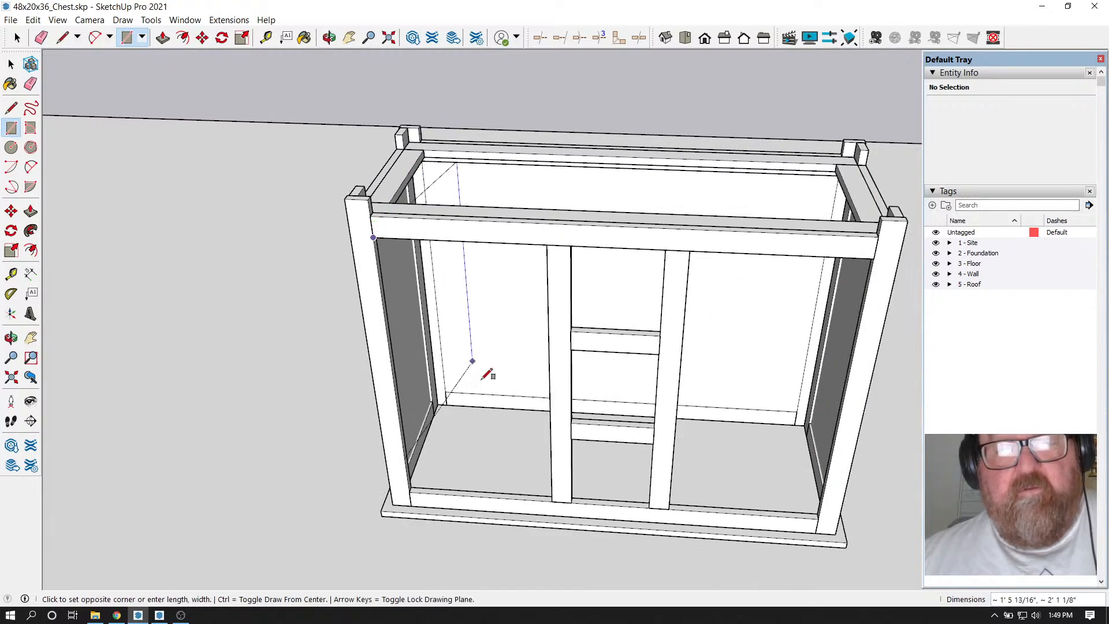
pyautogui.click(556, 498)
pyautogui.scroll(5, 442, 350)
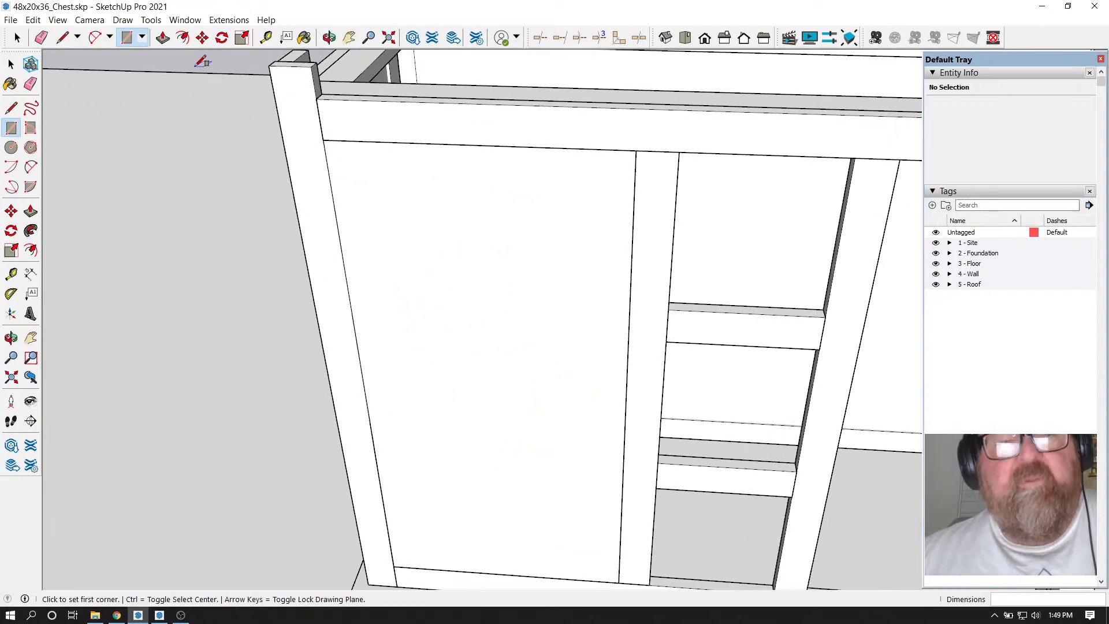
# Try to pull the front opening's rectangle outward 7/8" into a solid panel
pyautogui.click(163, 39)
pyautogui.click(163, 38)
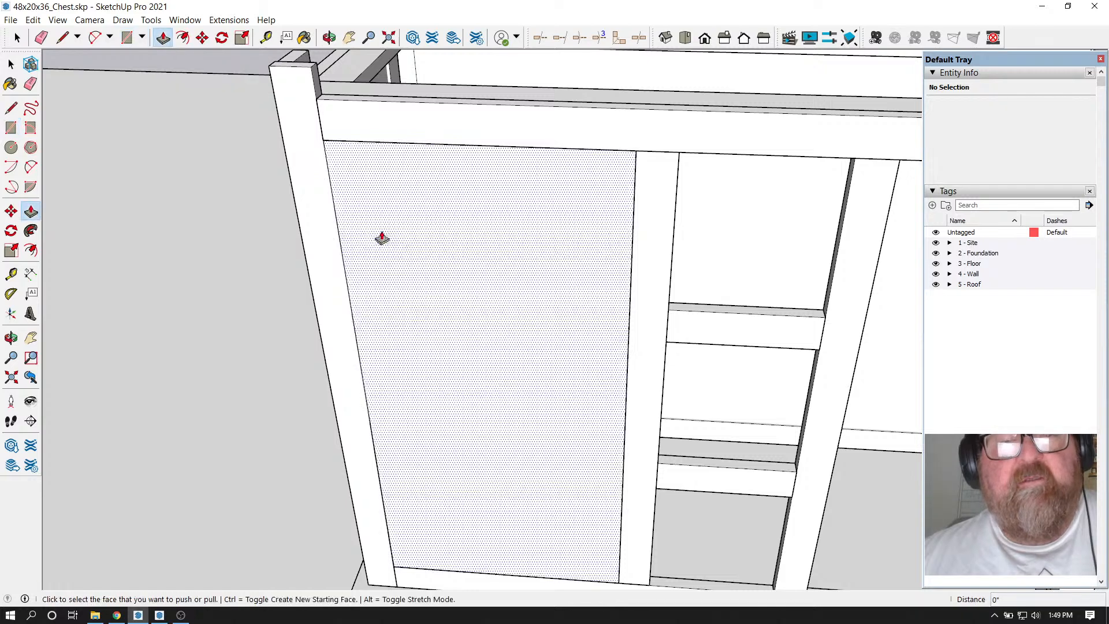
pyautogui.click(382, 240)
pyautogui.click(385, 252)
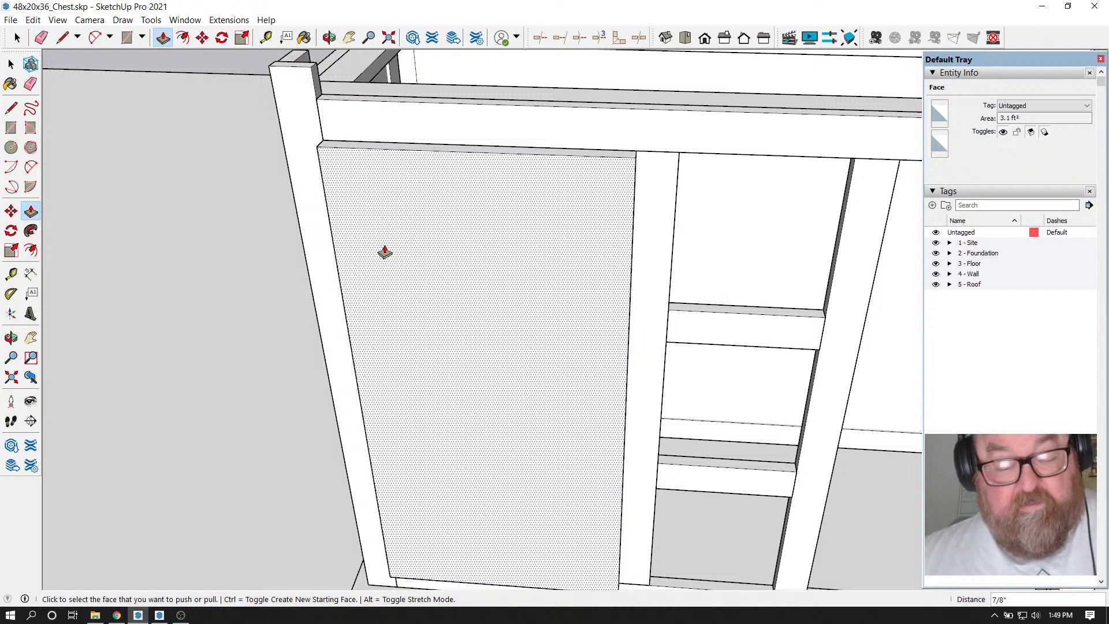
pyautogui.scroll(-4, 384, 252)
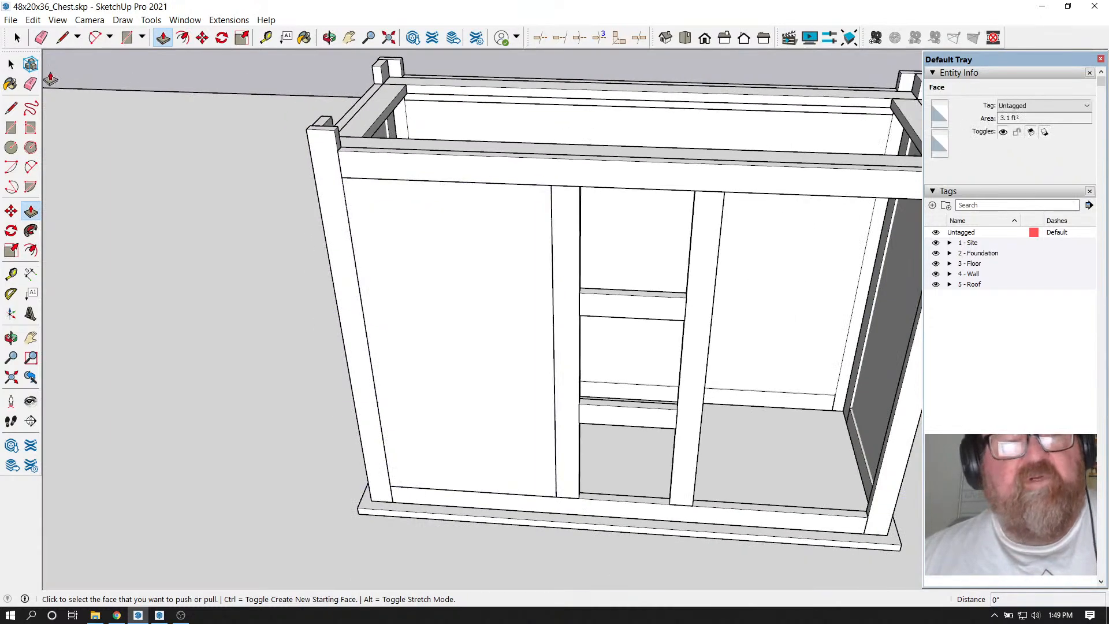
# Select the front rectangle with its edges and move it about 3 1/4" outward, clear of the front frame
pyautogui.click(16, 36)
pyautogui.doubleClick(376, 230)
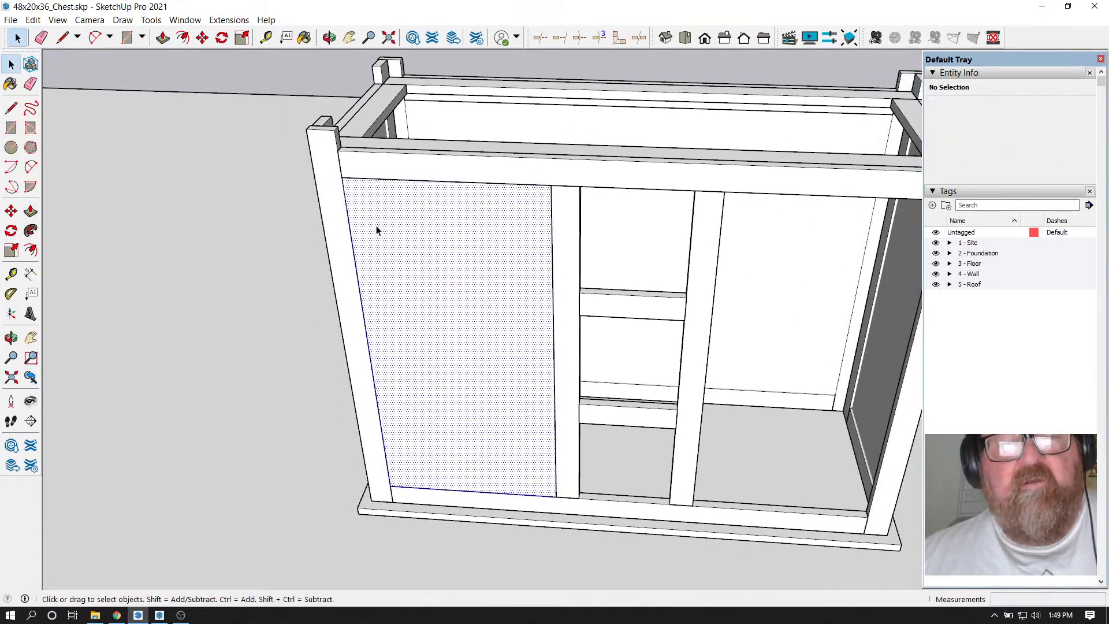
pyautogui.click(202, 37)
pyautogui.click(405, 283)
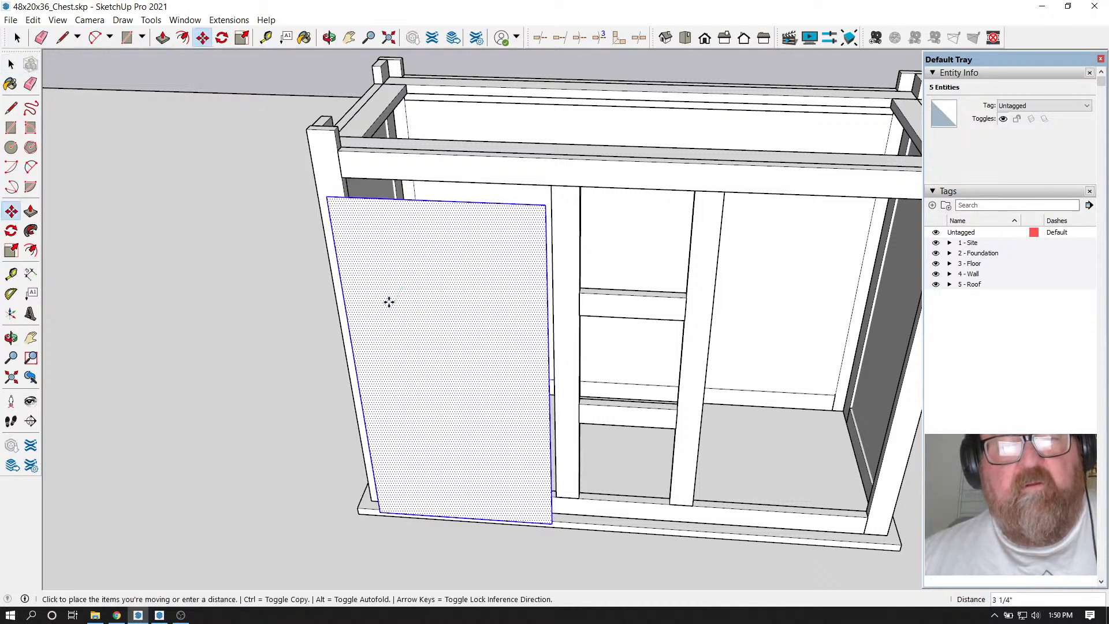
pyautogui.click(389, 302)
pyautogui.scroll(3, 369, 260)
pyautogui.click(328, 37)
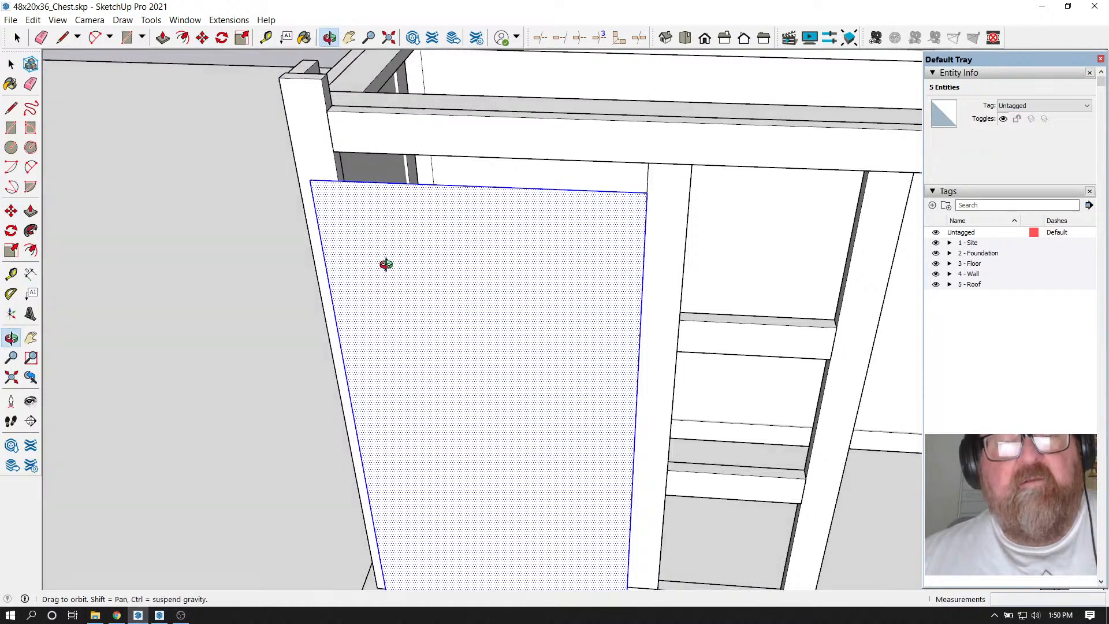
pyautogui.moveTo(383, 262); pyautogui.dragTo(354, 269)
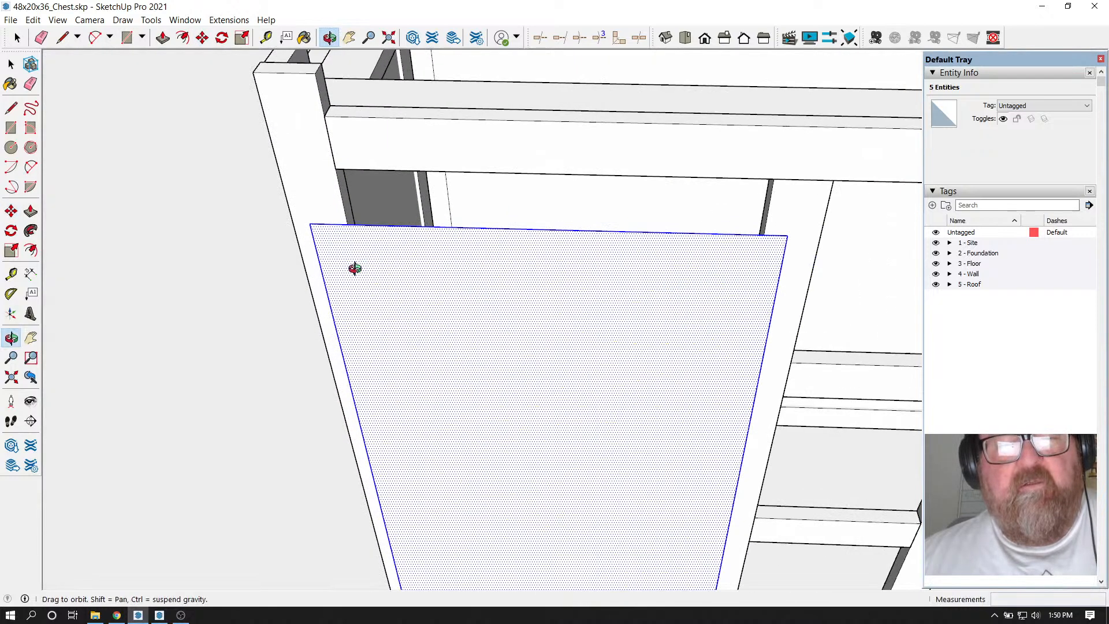
# Offset the selected door face's outline outward by 4/4" so it overlaps the surrounding frame
pyautogui.click(182, 39)
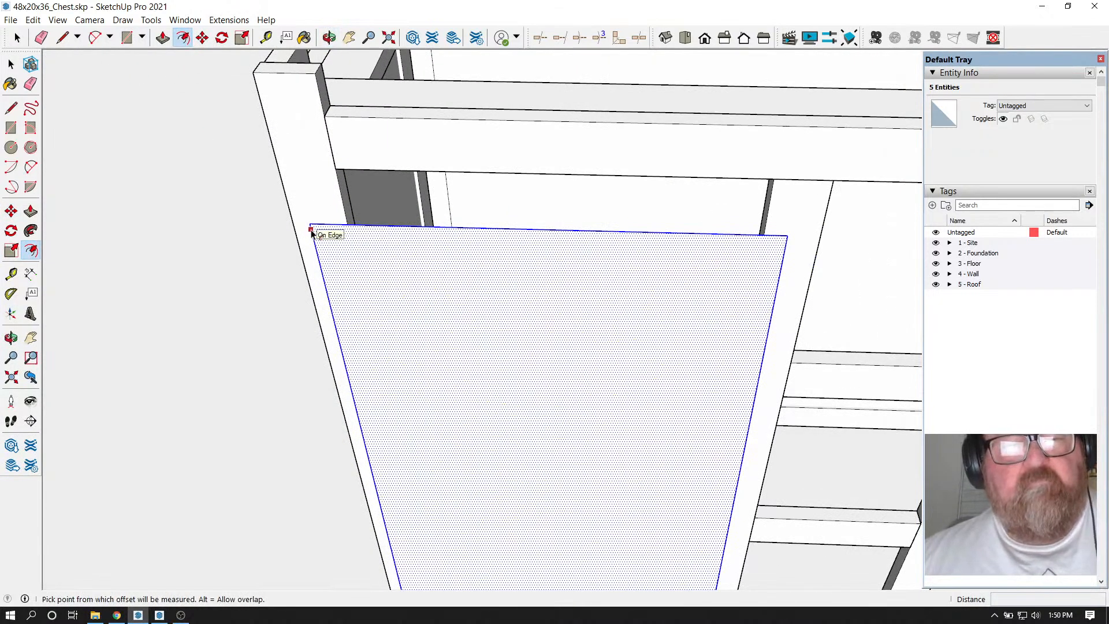
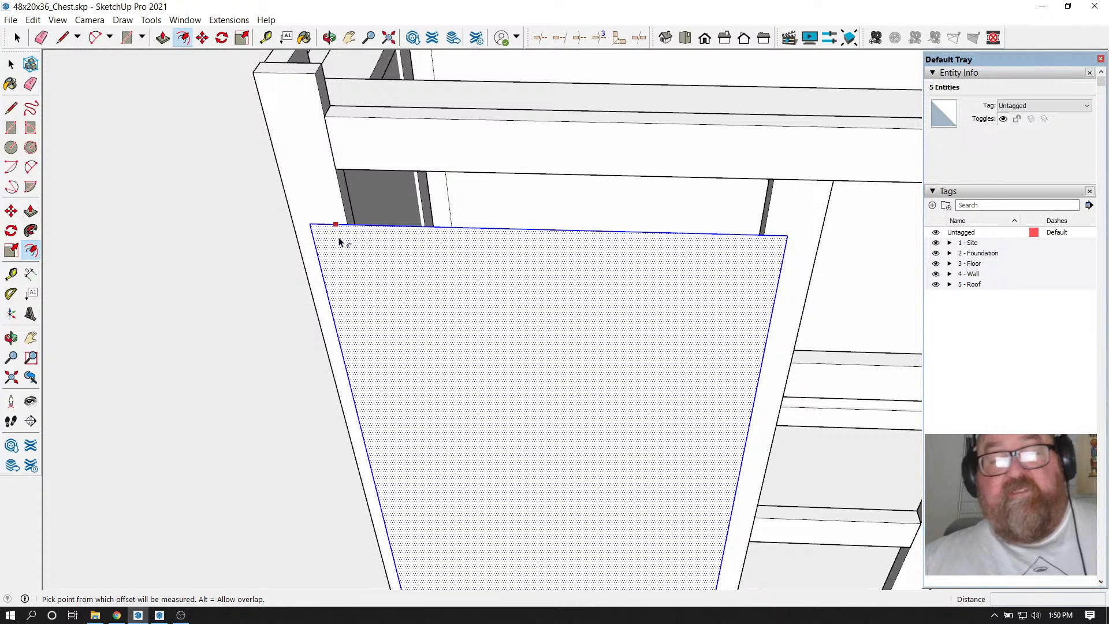
pyautogui.click(298, 217)
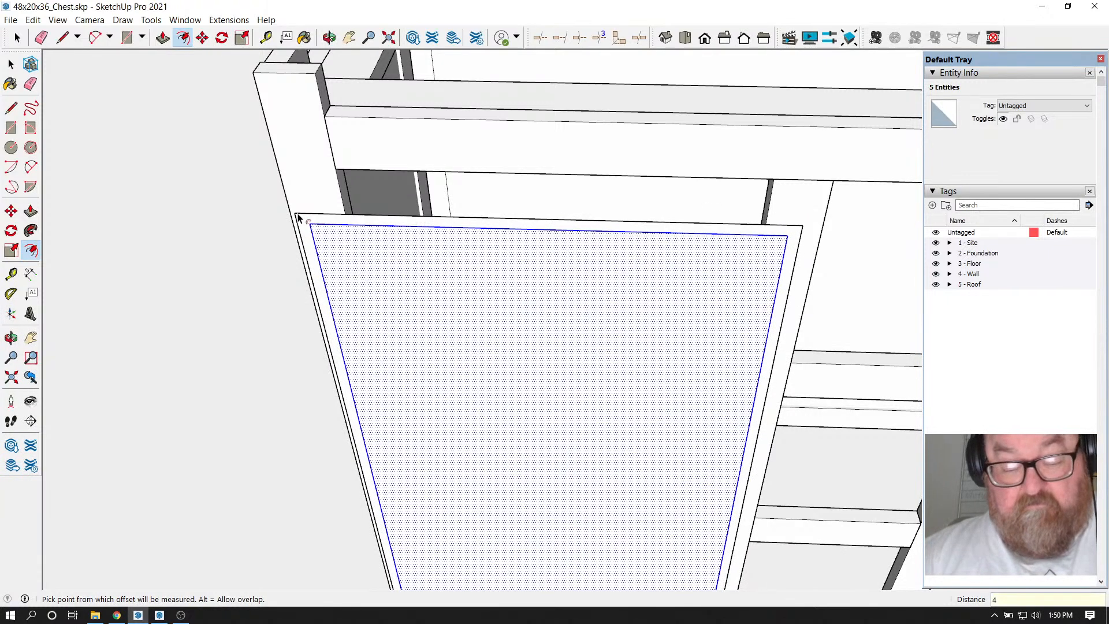
pyautogui.press('Return')
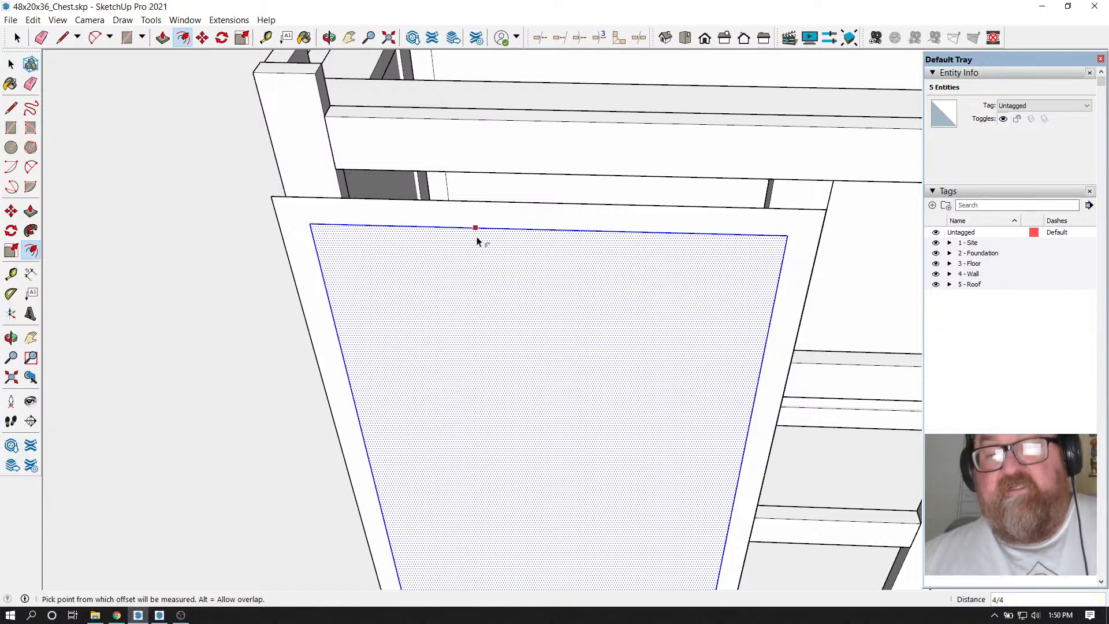
# Erase the four inner outline edges so the door becomes a single enlarged face
pyautogui.click(41, 38)
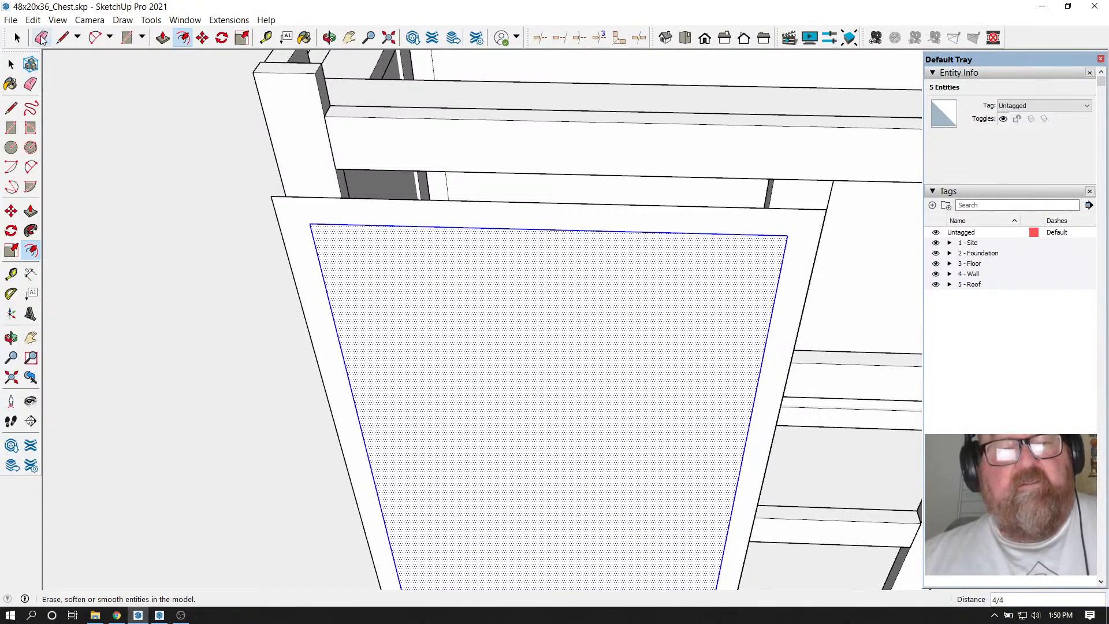
pyautogui.click(337, 226)
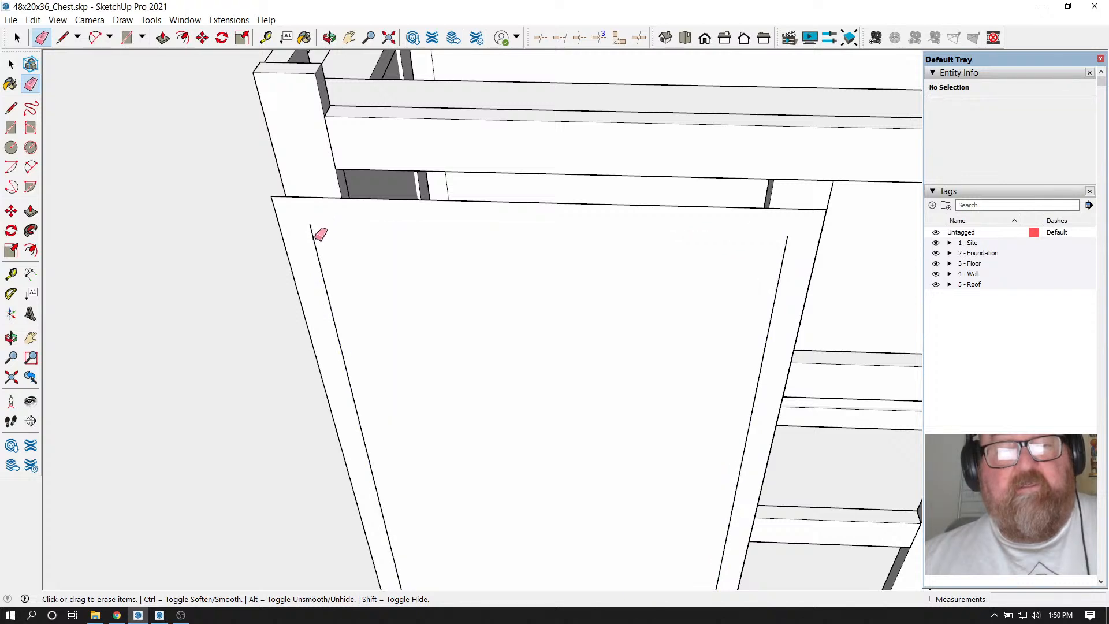
pyautogui.click(312, 234)
pyautogui.click(782, 275)
pyautogui.scroll(-3, 619, 264)
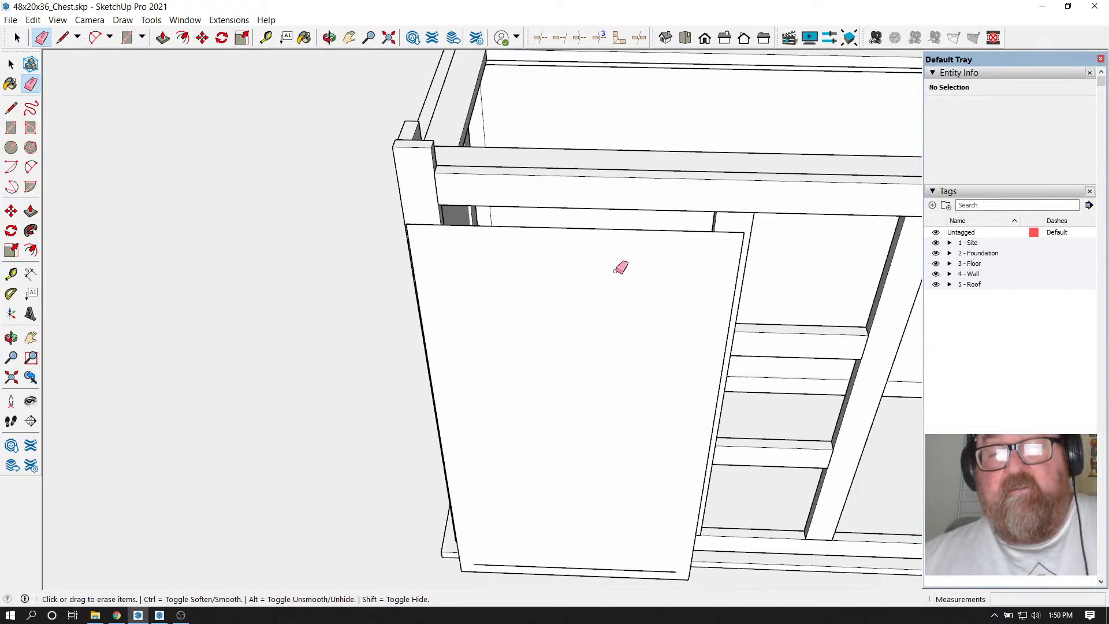
pyautogui.scroll(4, 549, 530)
pyautogui.click(537, 570)
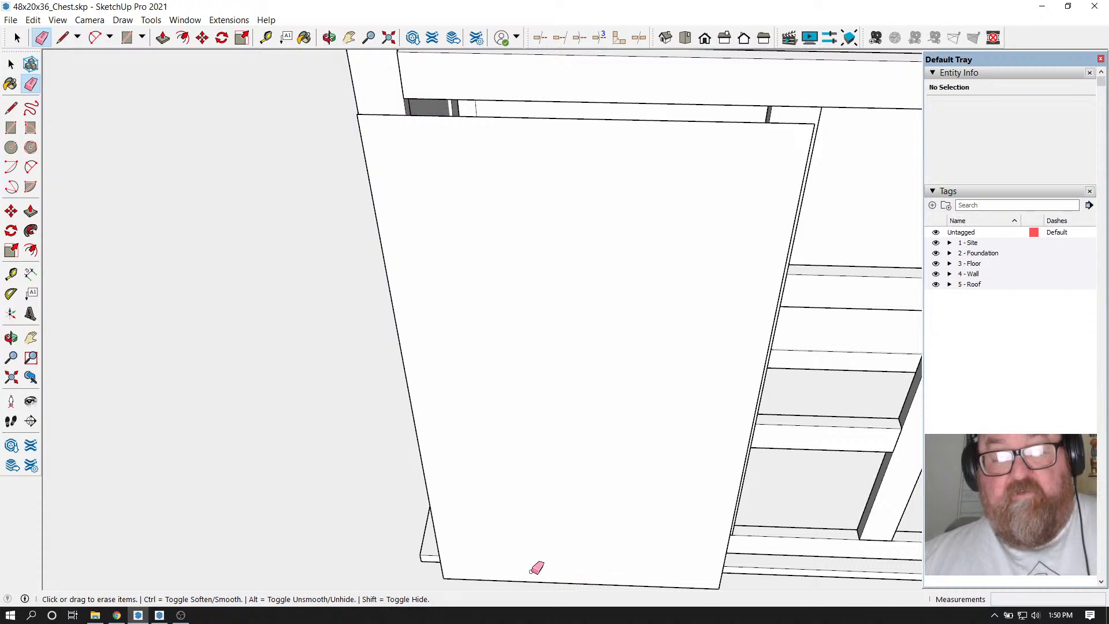
# Push/Pull the door face to a thickness of 3/4"
pyautogui.scroll(-1, 523, 567)
pyautogui.scroll(2, 390, 165)
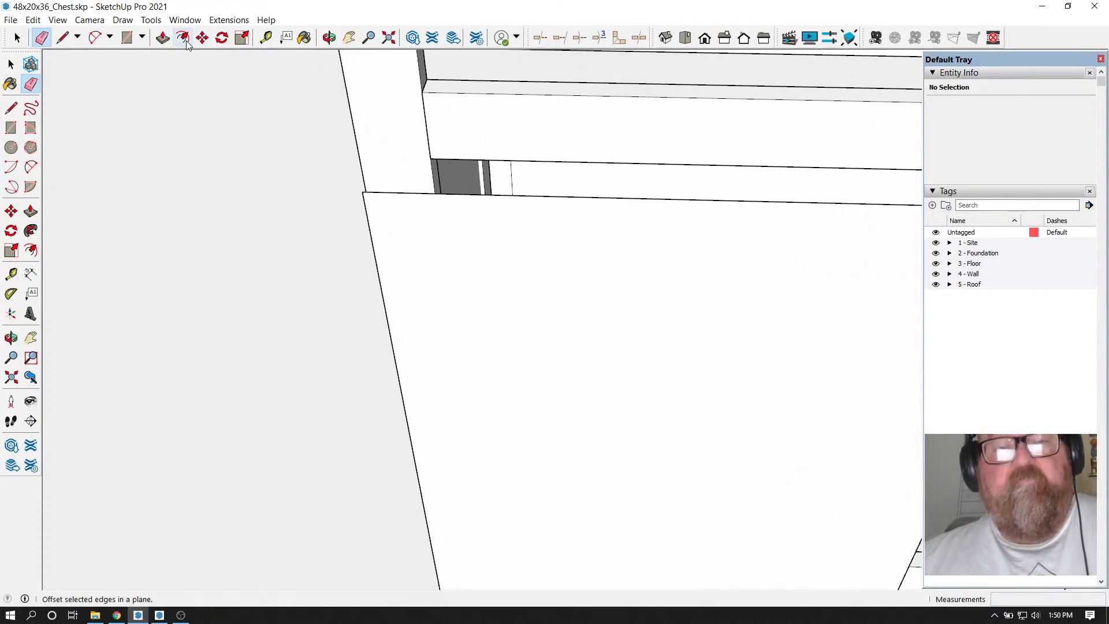
pyautogui.press('p')
pyautogui.moveTo(444, 241); pyautogui.dragTo(448, 231)
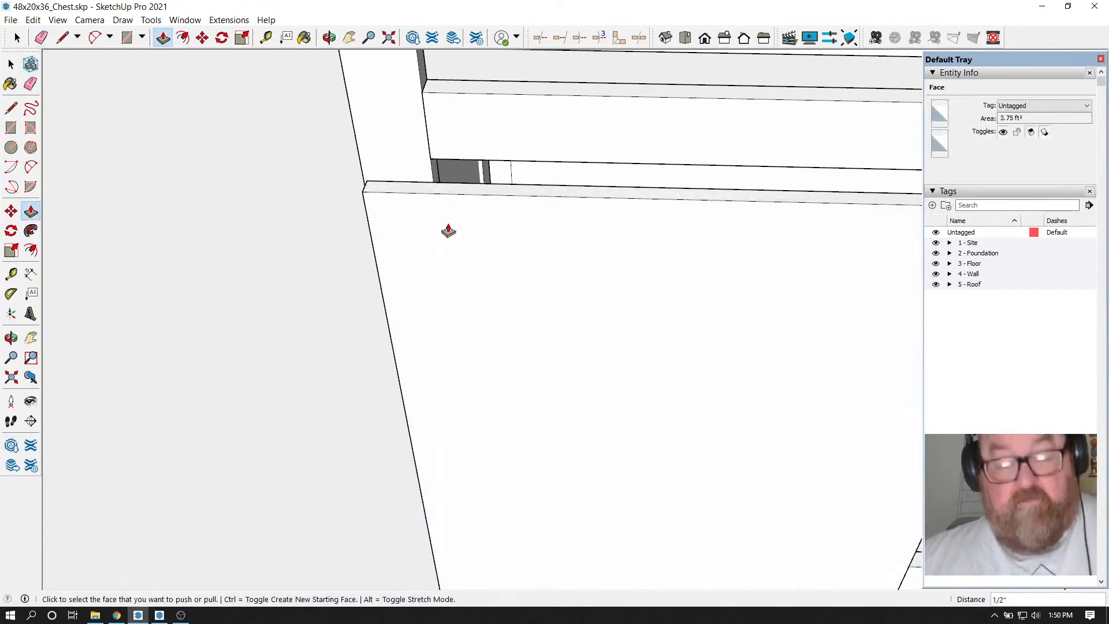
pyautogui.write('3/4')
pyautogui.press('Return')
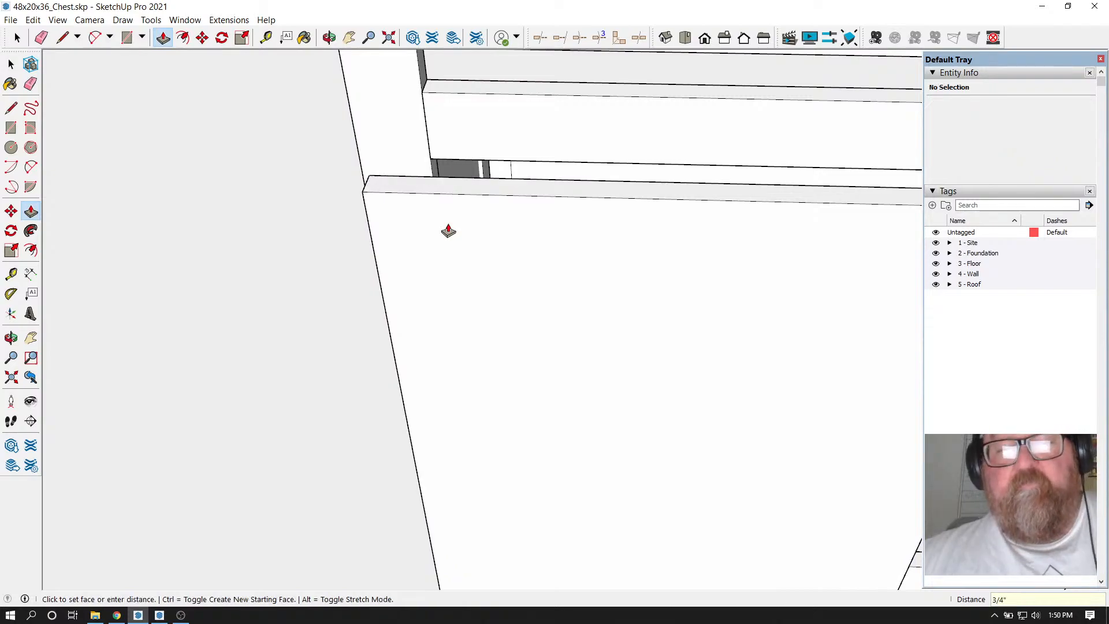
pyautogui.scroll(-3, 339, 258)
pyautogui.scroll(-1, 387, 347)
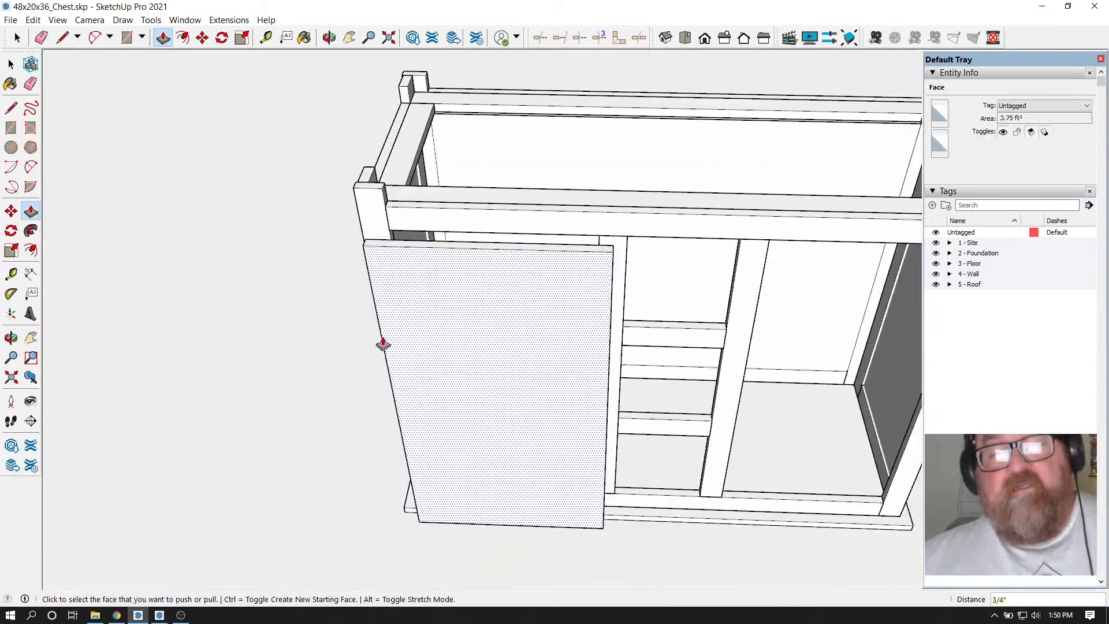
# Select all the connected geometry of the door panel and make it a group
pyautogui.scroll(4, 347, 345)
pyautogui.scroll(-5, 298, 345)
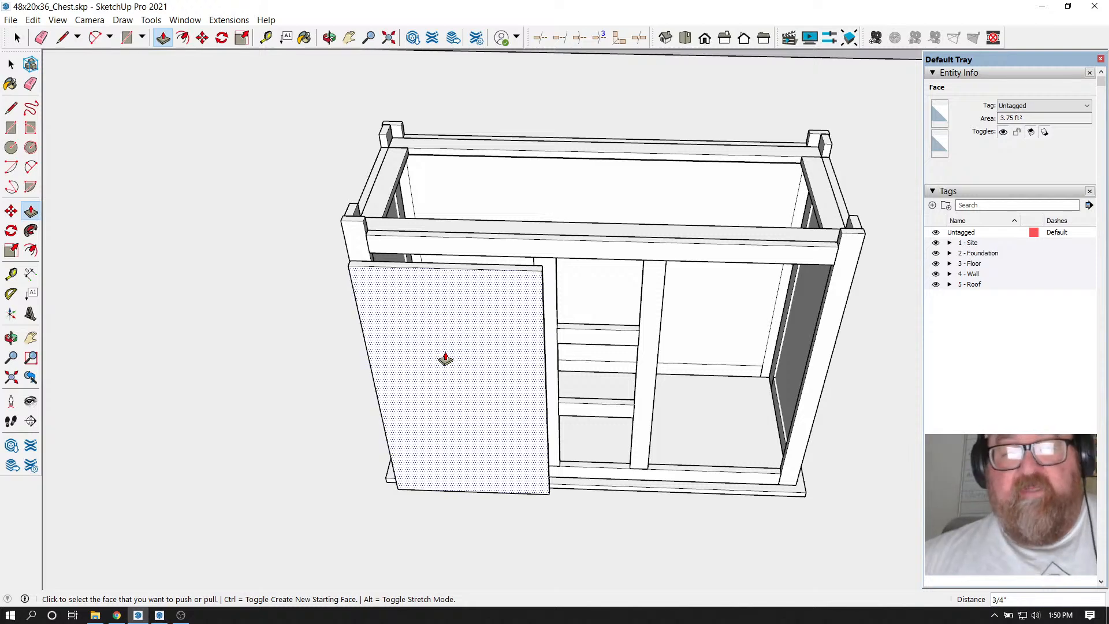
pyautogui.scroll(3, 446, 359)
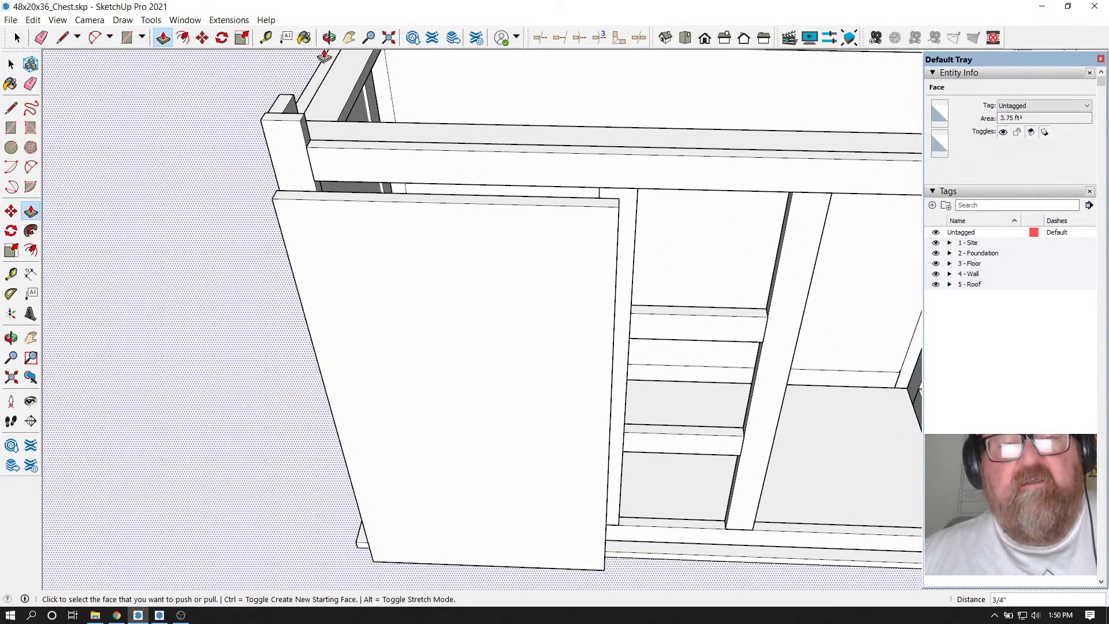
pyautogui.click(330, 38)
pyautogui.moveTo(442, 263); pyautogui.dragTo(410, 294)
pyautogui.scroll(1, 416, 272)
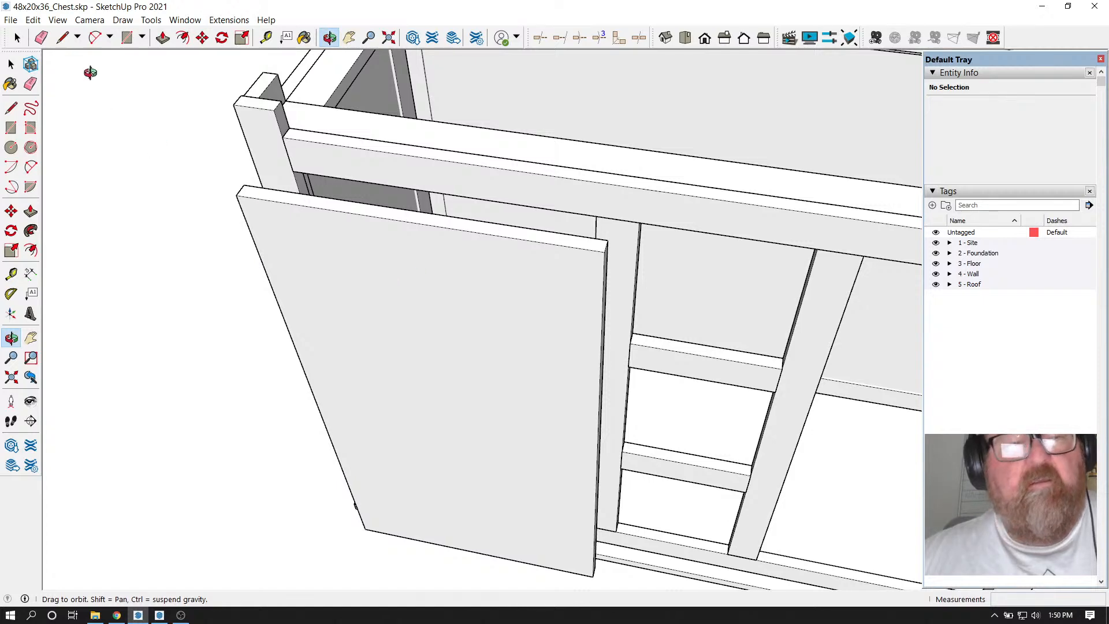
pyautogui.press('space')
pyautogui.tripleClick(310, 219)
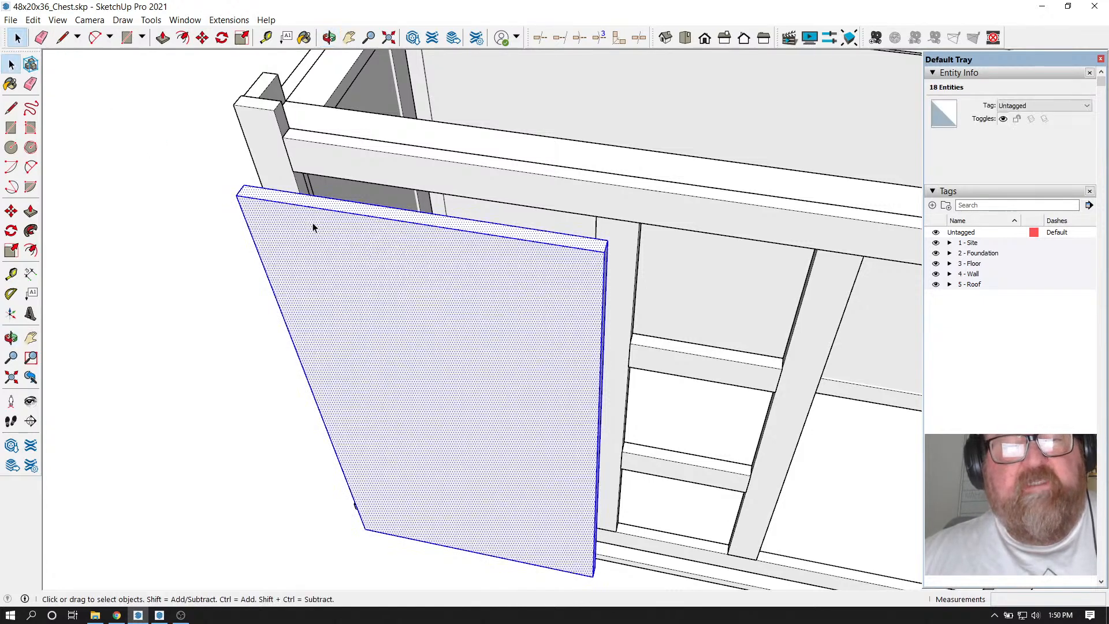
pyautogui.rightClick(313, 227)
pyautogui.click(358, 323)
# Convert the door group into a component with the definition name 15inchdoor
pyautogui.rightClick(356, 287)
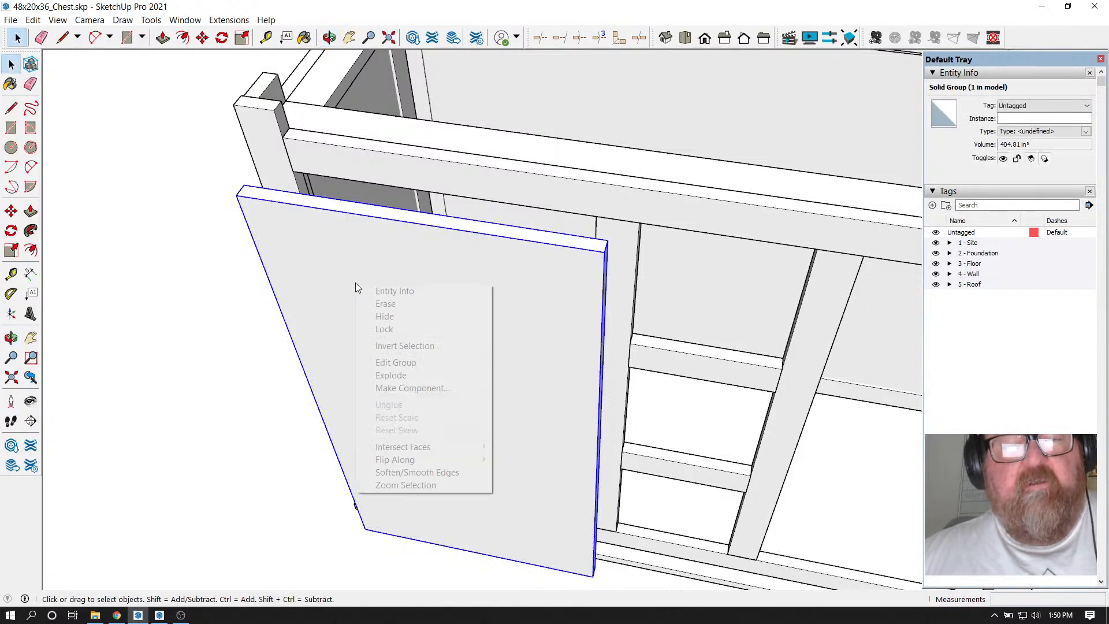
pyautogui.click(401, 388)
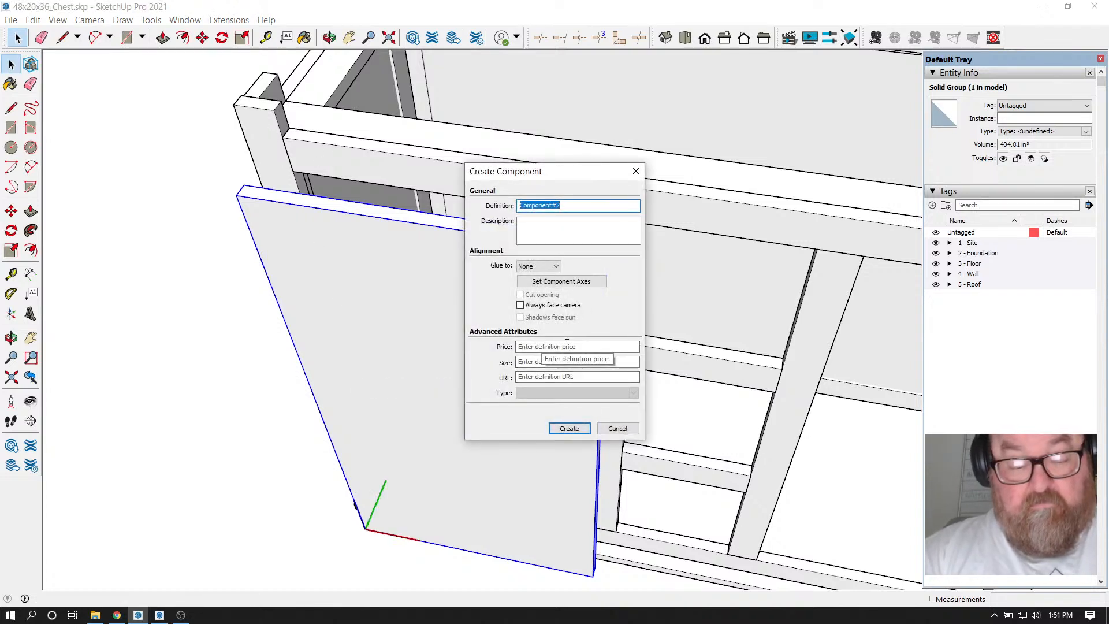
pyautogui.write('1')
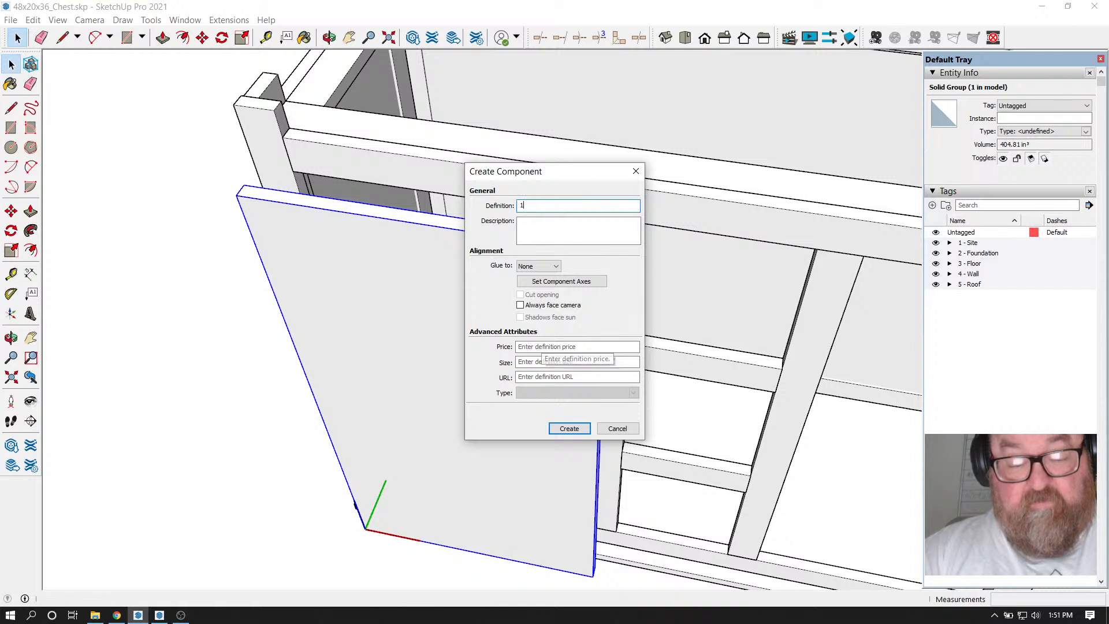
pyautogui.write('5inch')
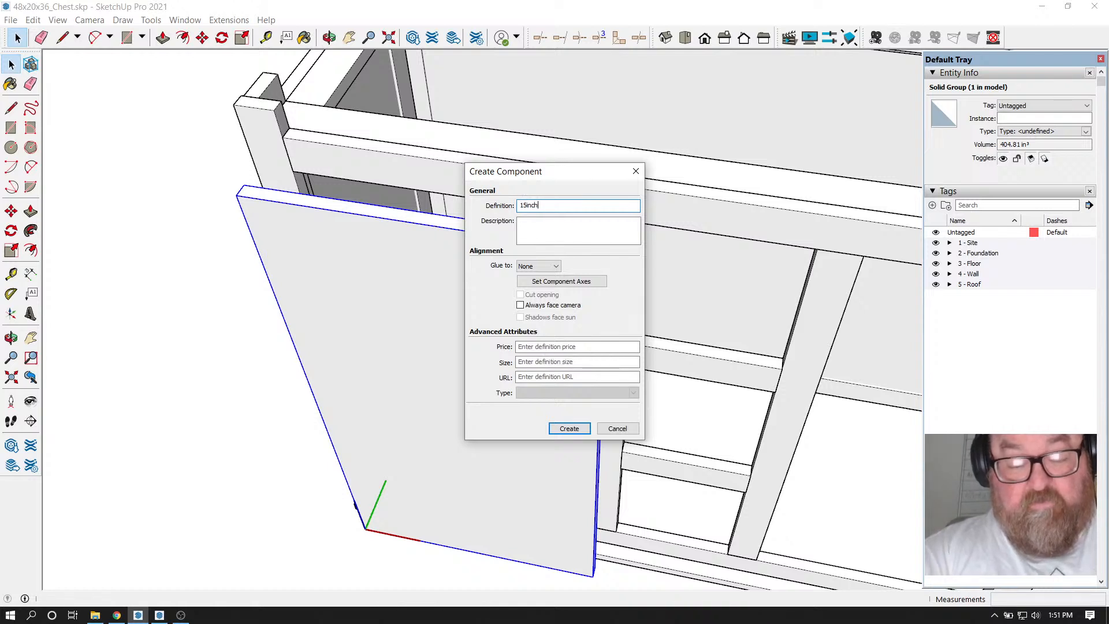
pyautogui.write('door')
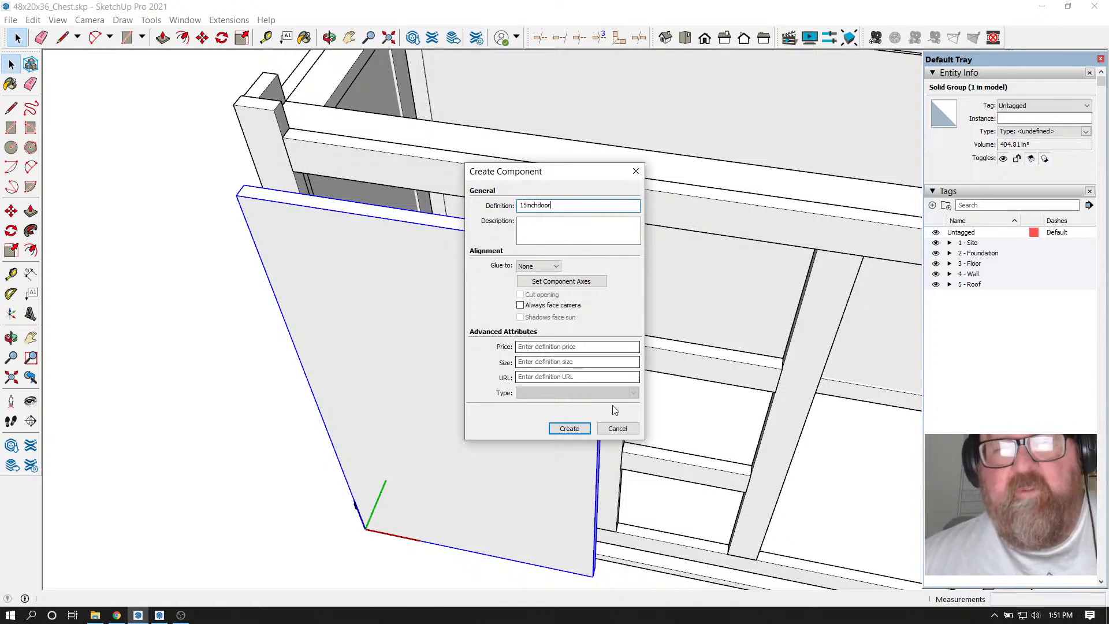
pyautogui.click(569, 429)
# Move the door by its upper back corner along the green axis onto the front face of the left post
pyautogui.scroll(4, 230, 146)
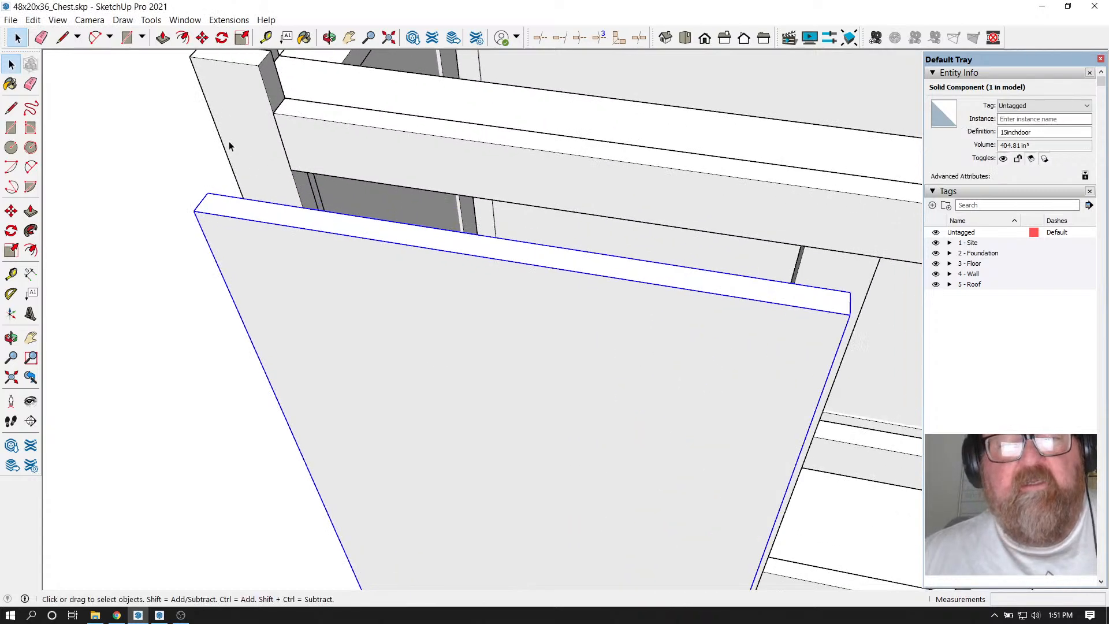
pyautogui.press('m')
pyautogui.click(206, 194)
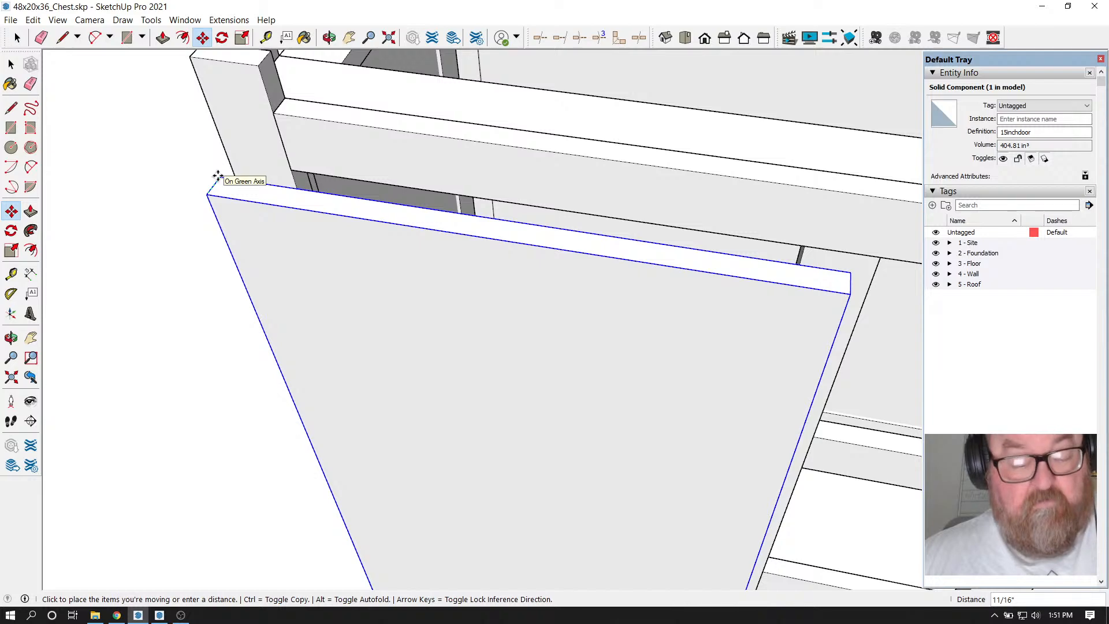
pyautogui.click(239, 146)
# Place a vertical guide 1" in from the left front post's outer edge, along the door's edge
pyautogui.scroll(-3, 241, 142)
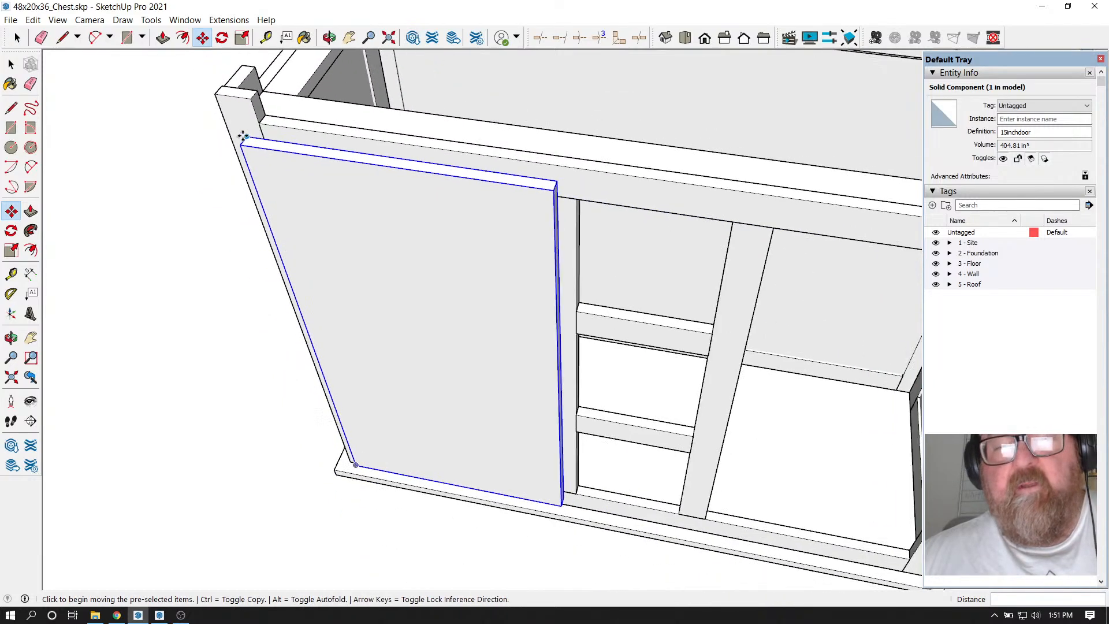
pyautogui.scroll(-1, 243, 136)
pyautogui.scroll(-2, 358, 173)
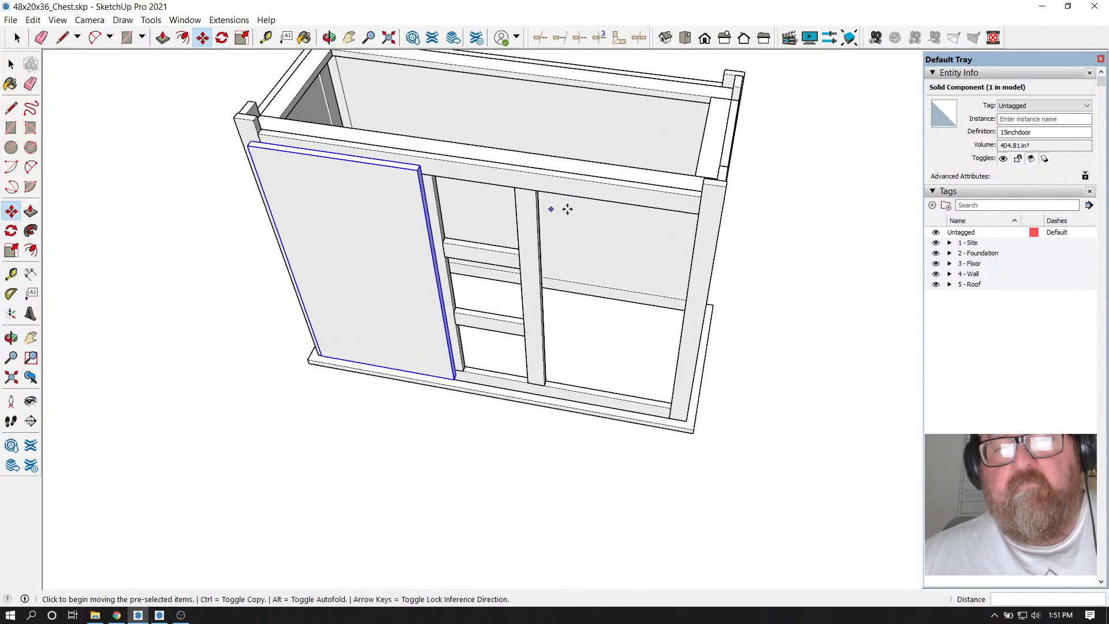
pyautogui.scroll(3, 567, 210)
pyautogui.scroll(-3, 773, 270)
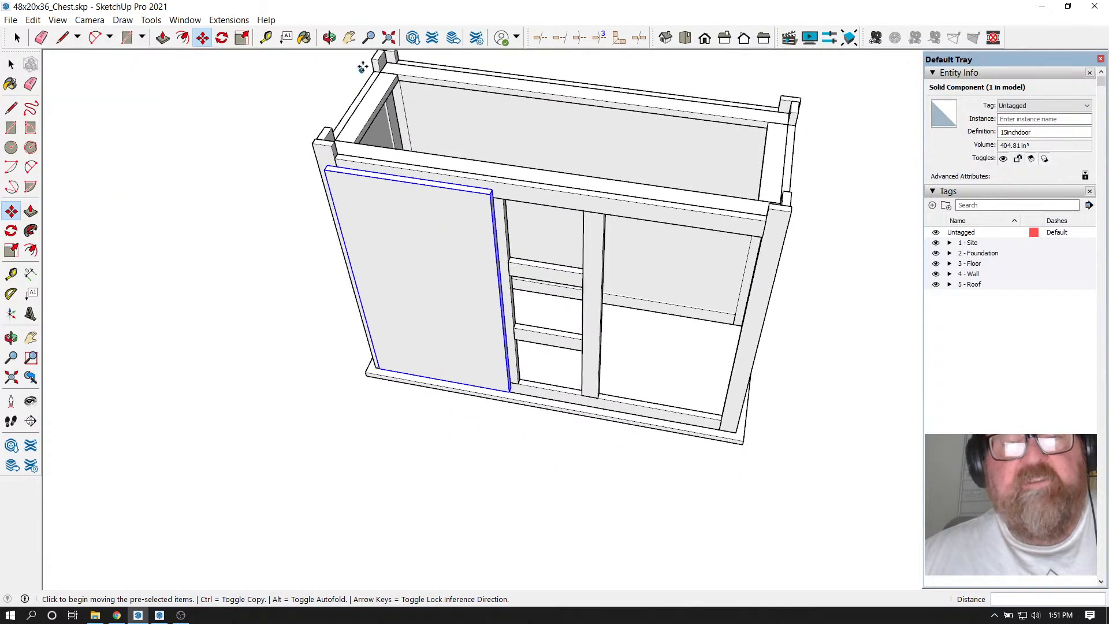
pyautogui.click(329, 38)
pyautogui.moveTo(358, 180); pyautogui.dragTo(268, 279)
pyautogui.scroll(5, 349, 217)
pyautogui.scroll(2, 350, 216)
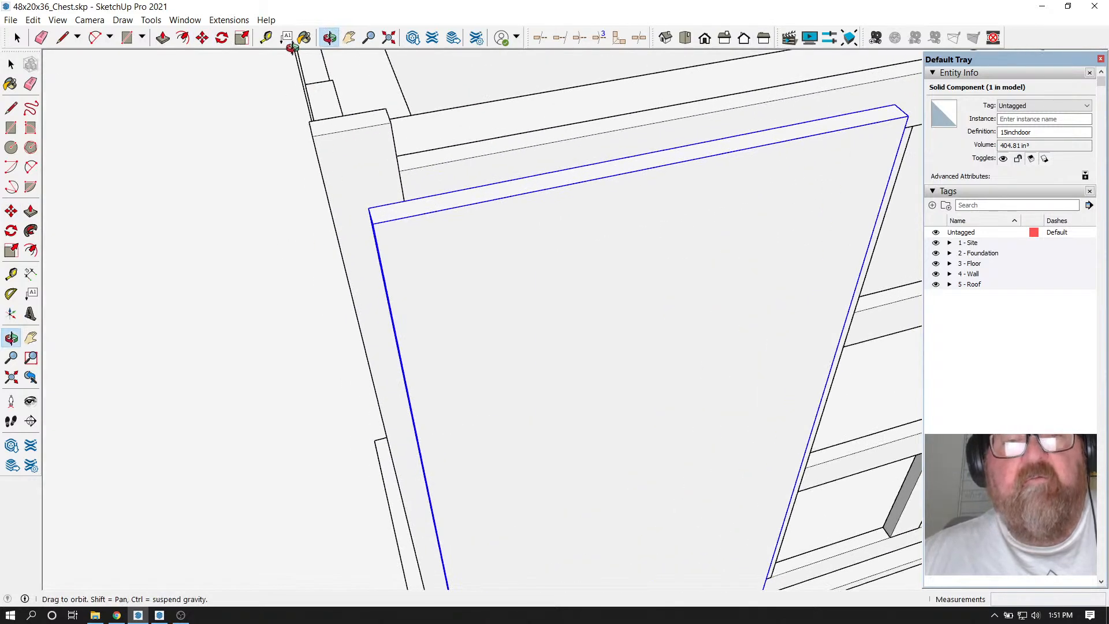
pyautogui.click(266, 38)
pyautogui.scroll(2, 341, 190)
pyautogui.click(318, 206)
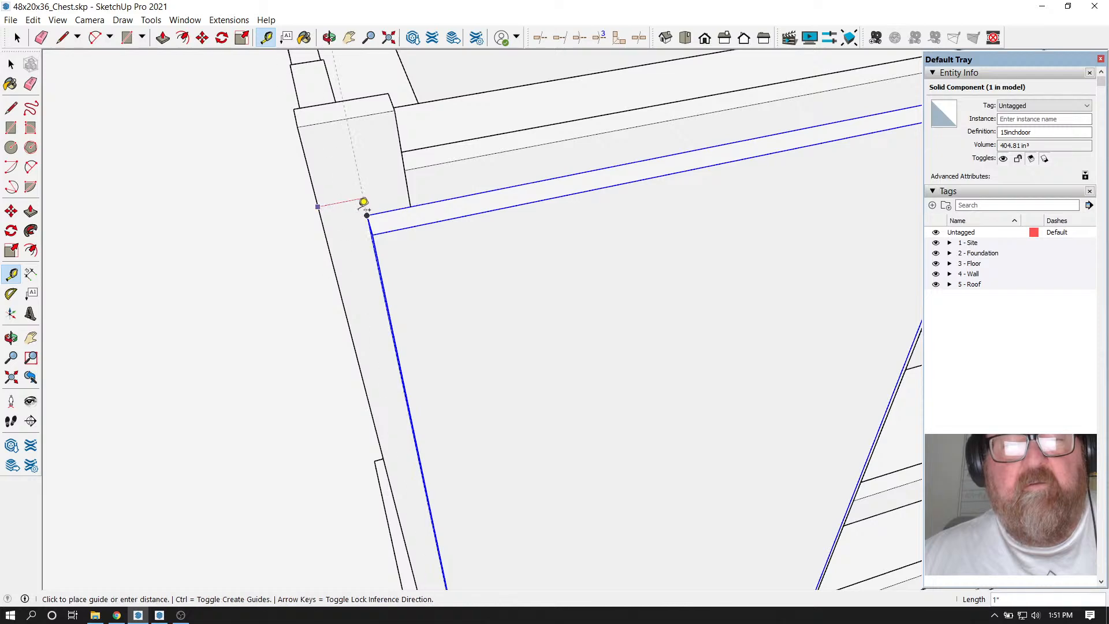
pyautogui.press('Escape')
# Place a vertical guide 1" in from the right front post's outer edge
pyautogui.scroll(-5, 105, 262)
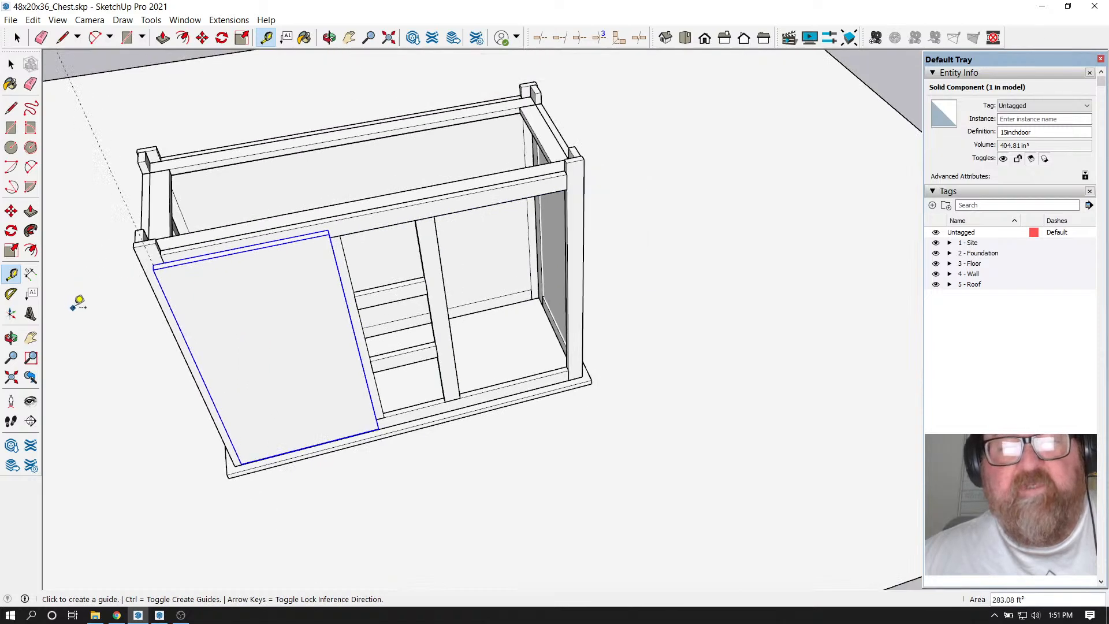
pyautogui.scroll(3, 563, 175)
pyautogui.click(628, 168)
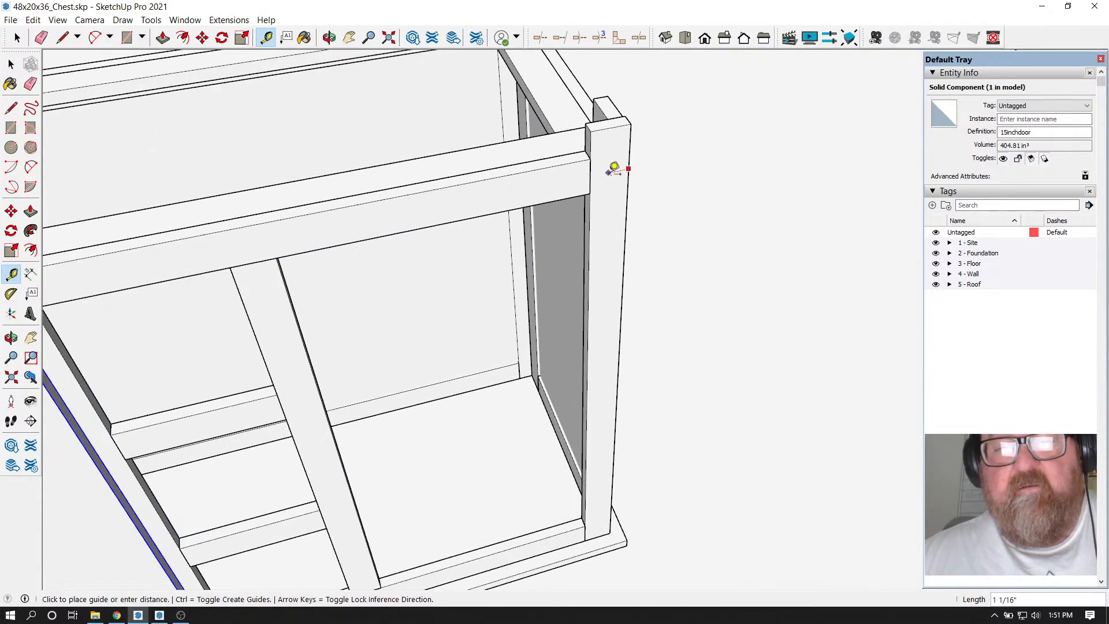
pyautogui.press('Escape')
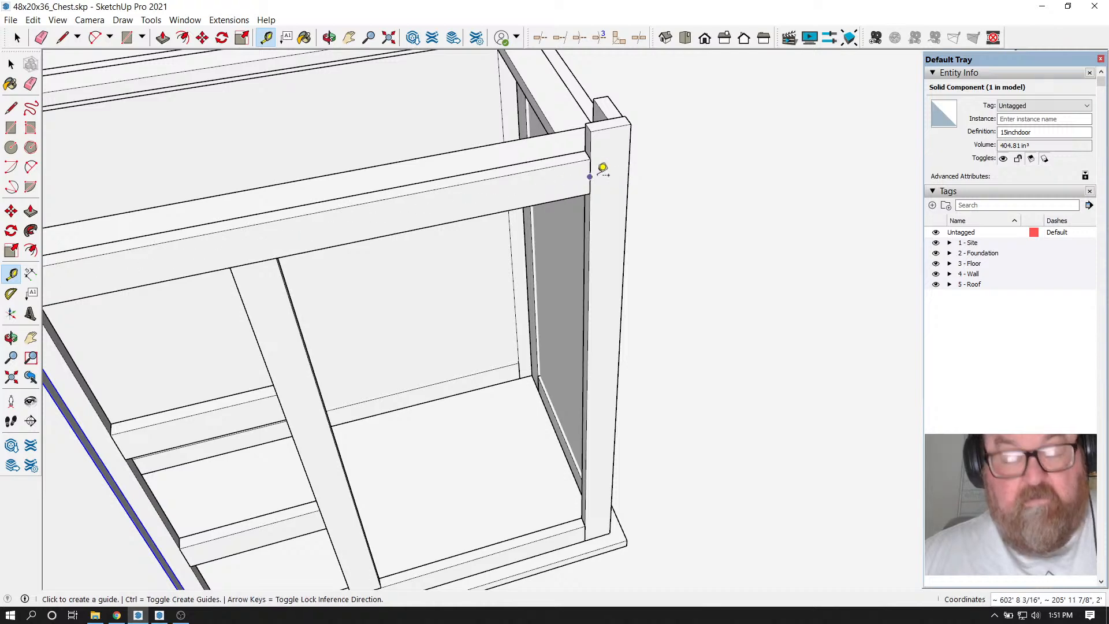
pyautogui.scroll(3, 625, 160)
pyautogui.click(632, 148)
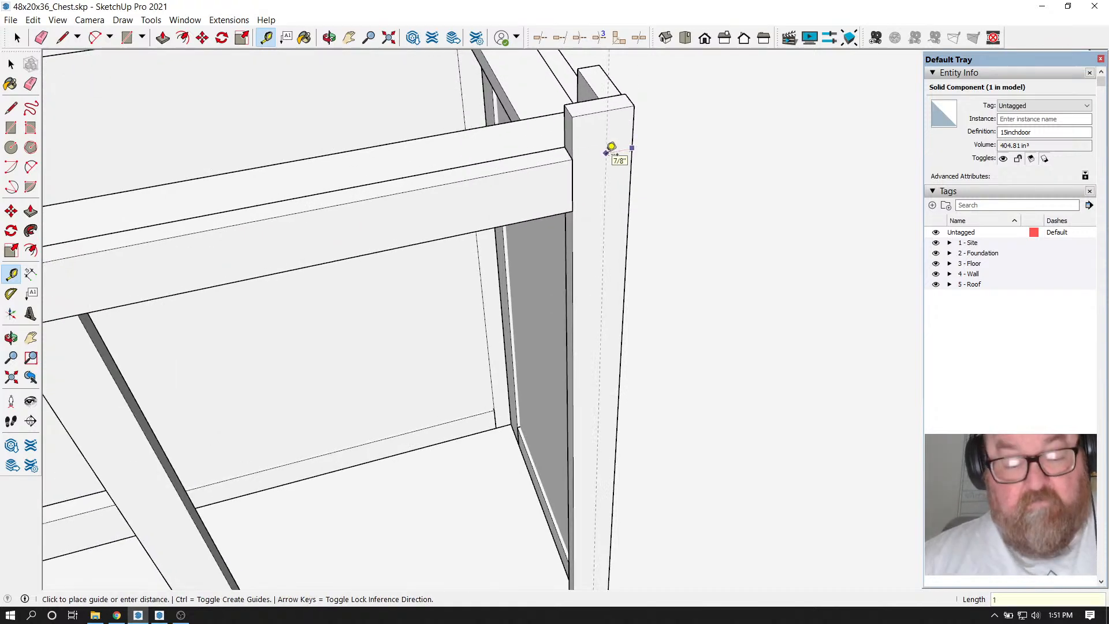
pyautogui.press('Escape')
# Copy the door component along the front frame so its outer edge lands on the right front post's guide
pyautogui.scroll(-6, 697, 258)
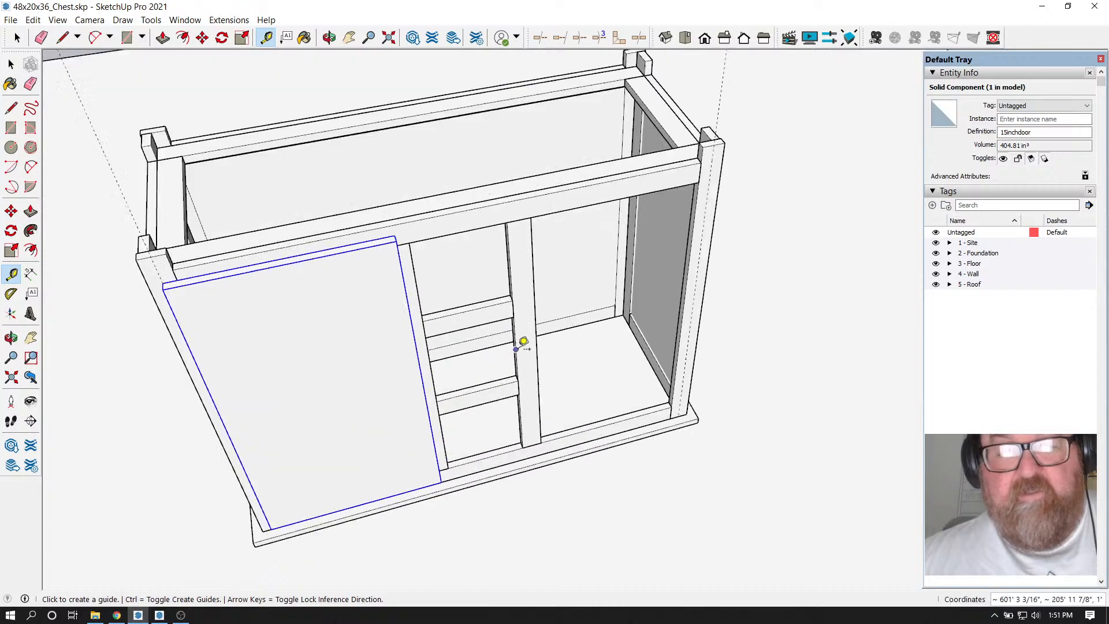
pyautogui.scroll(2, 523, 342)
pyautogui.click(330, 37)
pyautogui.moveTo(369, 190); pyautogui.dragTo(391, 288)
pyautogui.press('m')
pyautogui.scroll(4, 372, 167)
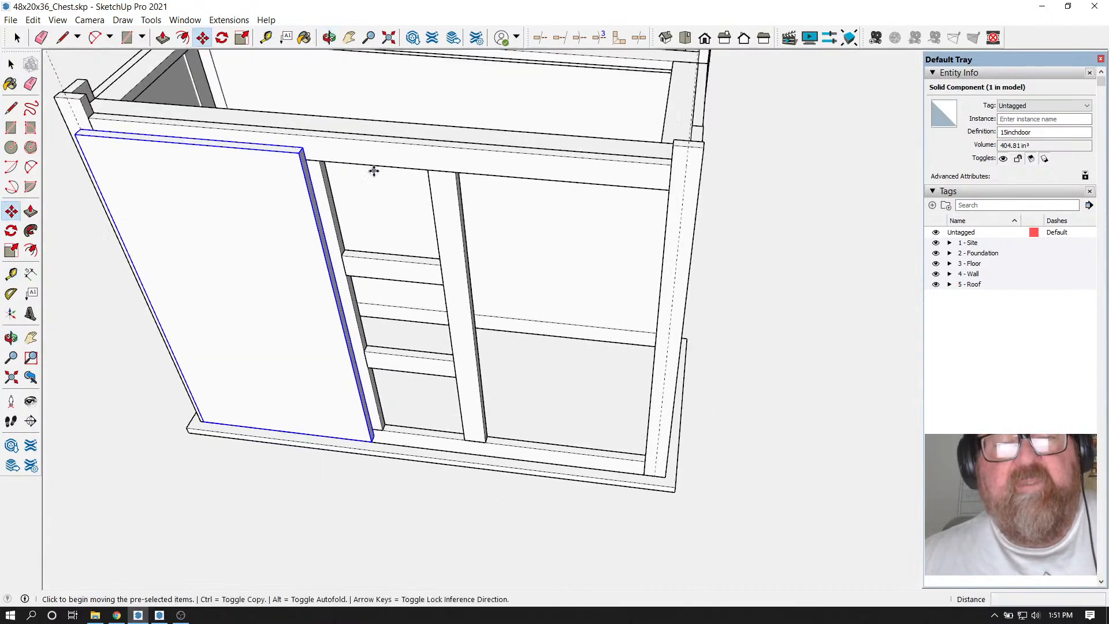
pyautogui.click(266, 134)
pyautogui.press('ctrl')
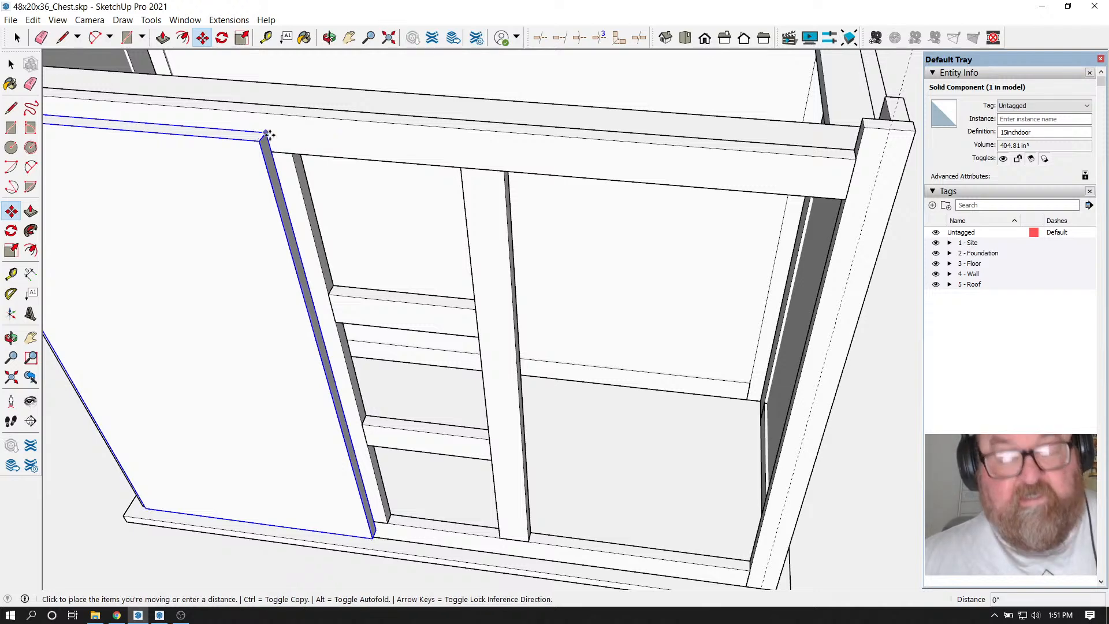
pyautogui.scroll(-2, 317, 154)
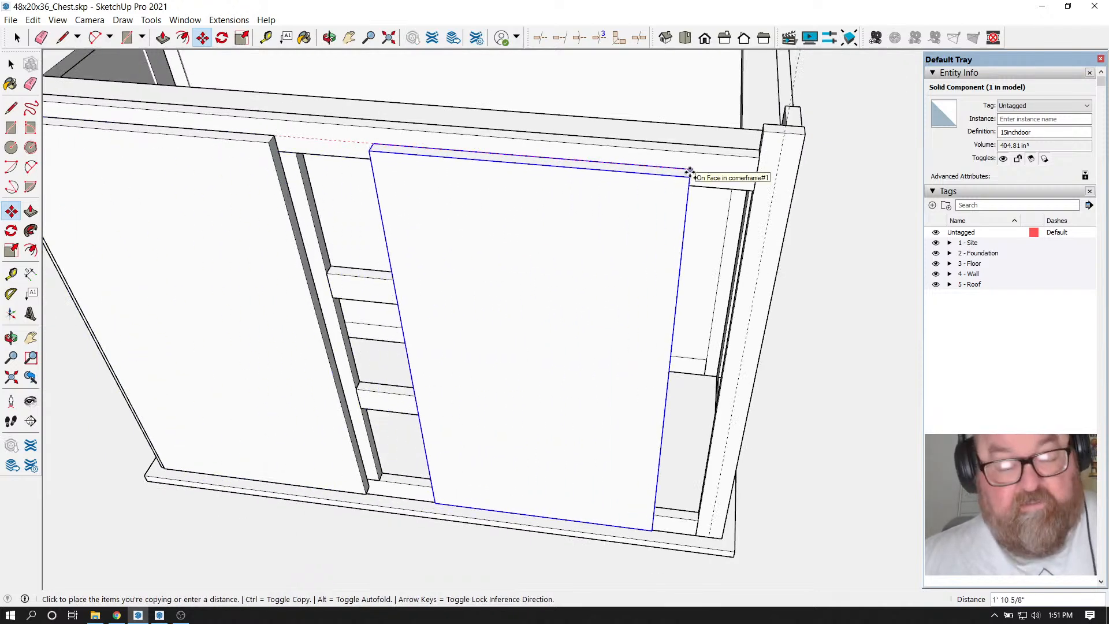
pyautogui.click(769, 160)
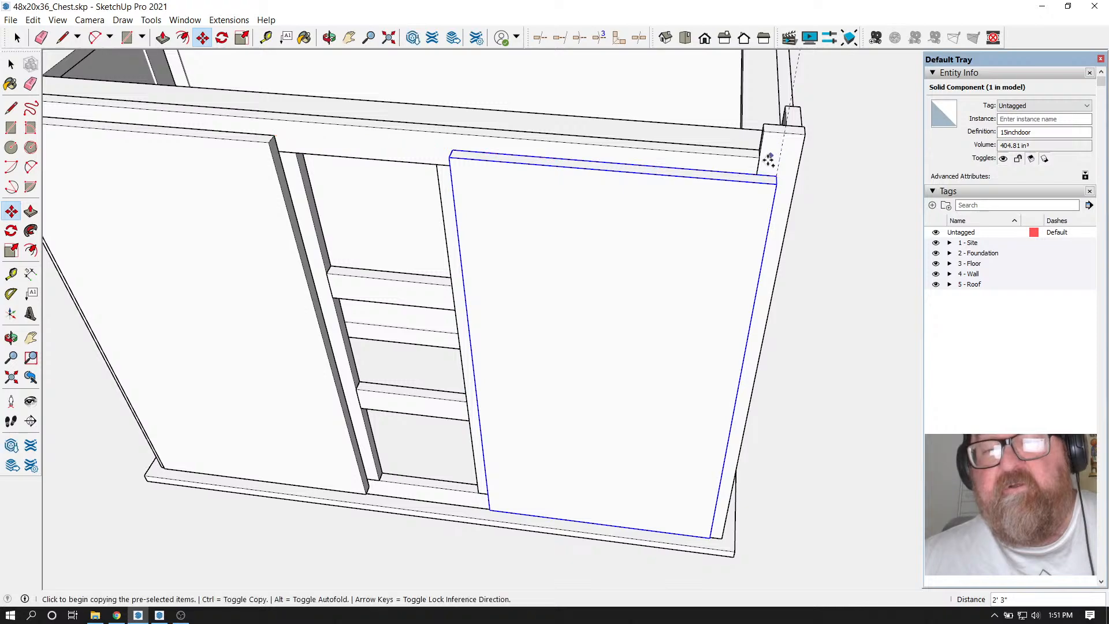
# Open the left door component for editing and offset its front face outline 2" inward
pyautogui.moveTo(768, 160); pyautogui.dragTo(730, 208, button='middle')
pyautogui.click(329, 38)
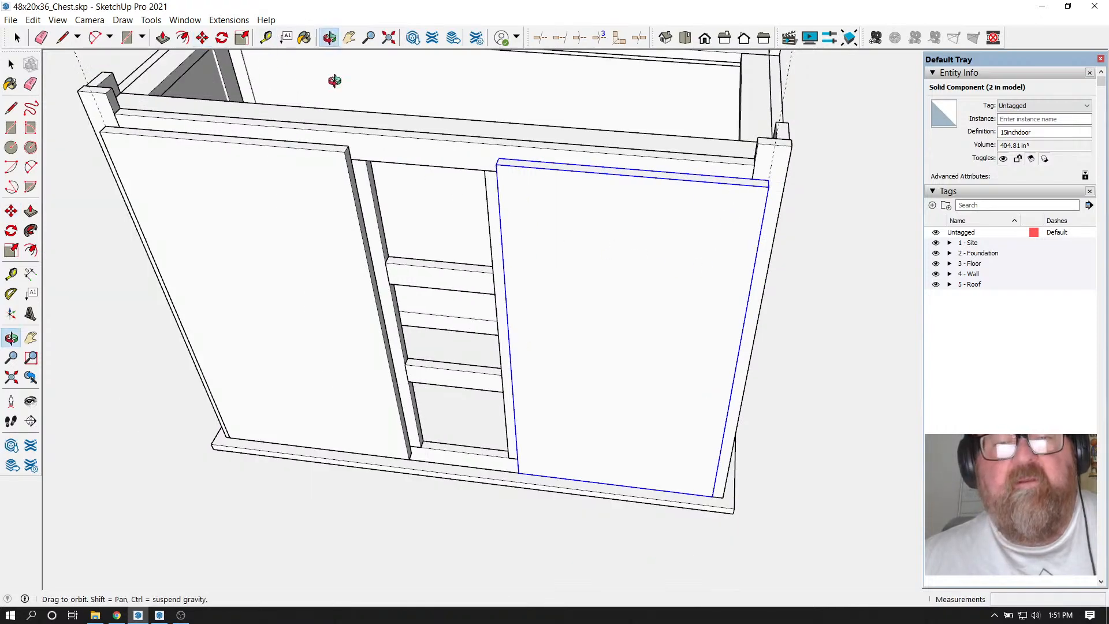
pyautogui.moveTo(334, 81); pyautogui.dragTo(480, 185)
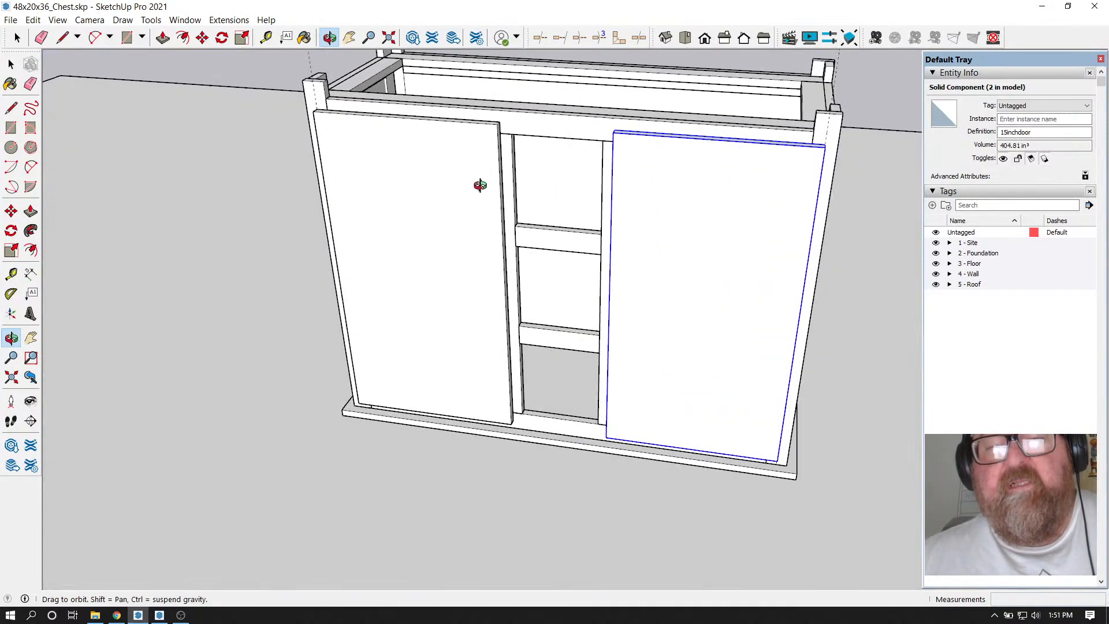
pyautogui.scroll(2, 480, 185)
pyautogui.moveTo(632, 256); pyautogui.dragTo(277, 203)
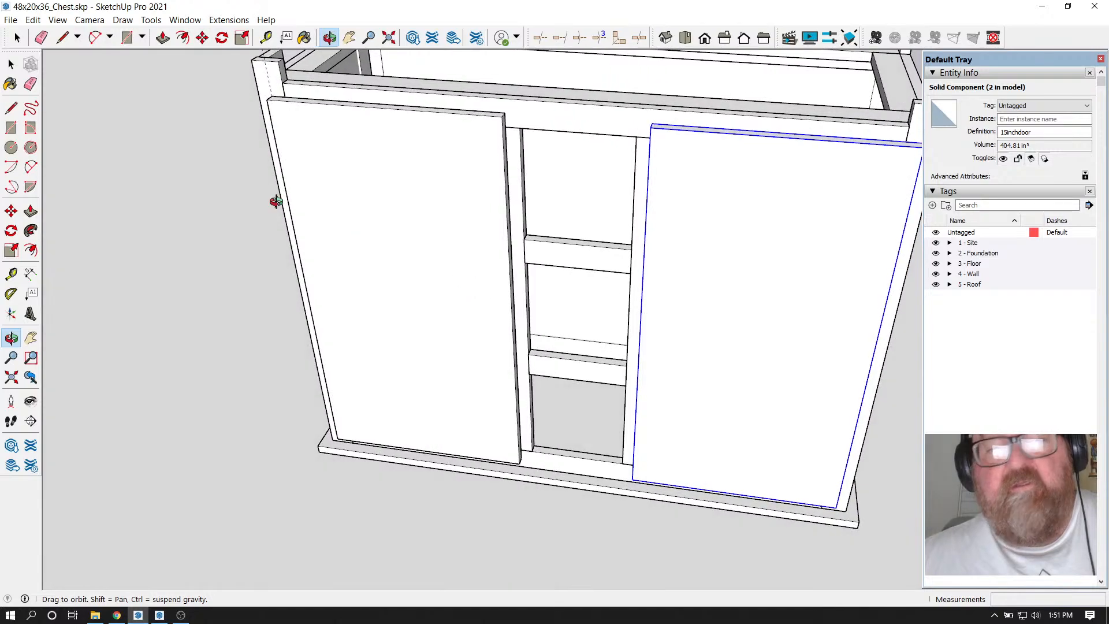
pyautogui.click(17, 37)
pyautogui.click(211, 134)
pyautogui.scroll(-3, 485, 238)
pyautogui.scroll(4, 431, 176)
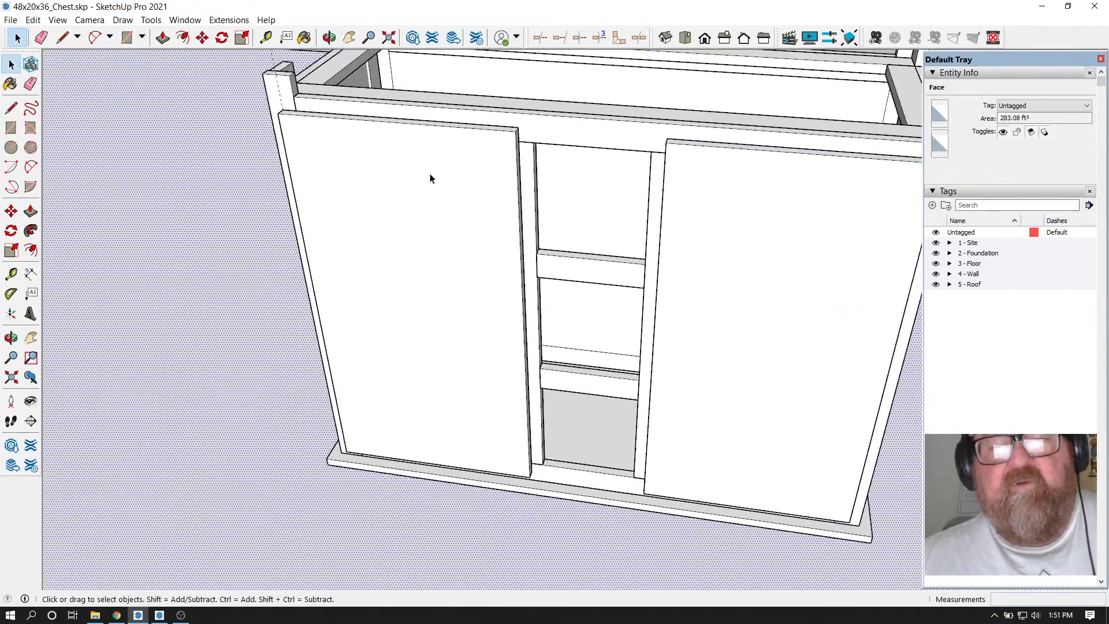
pyautogui.press('Escape')
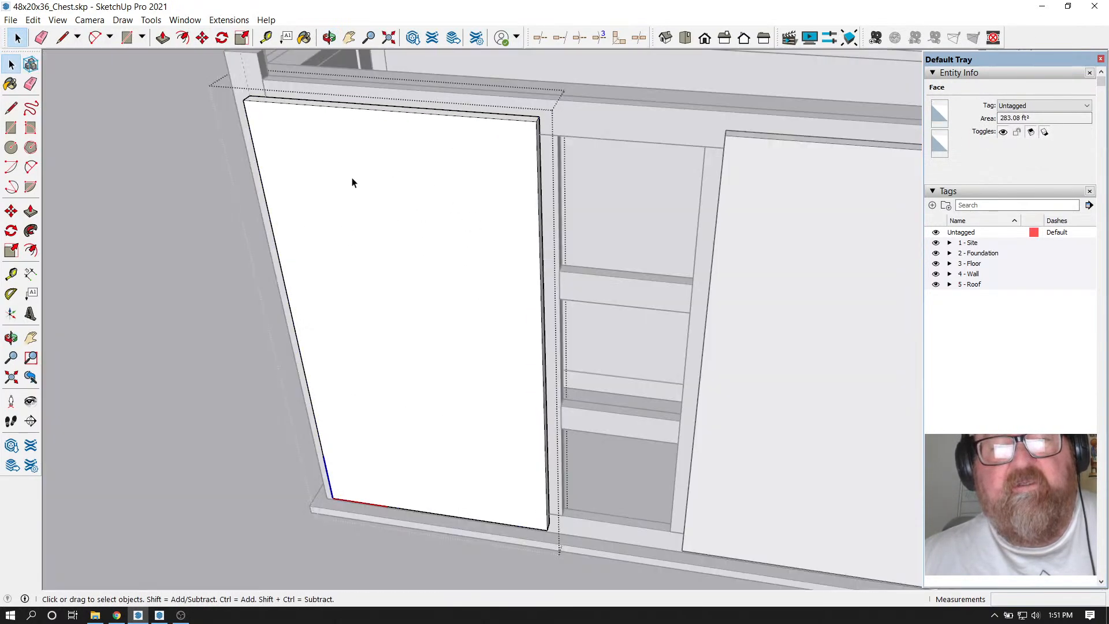
pyautogui.scroll(2, 349, 179)
pyautogui.press('f')
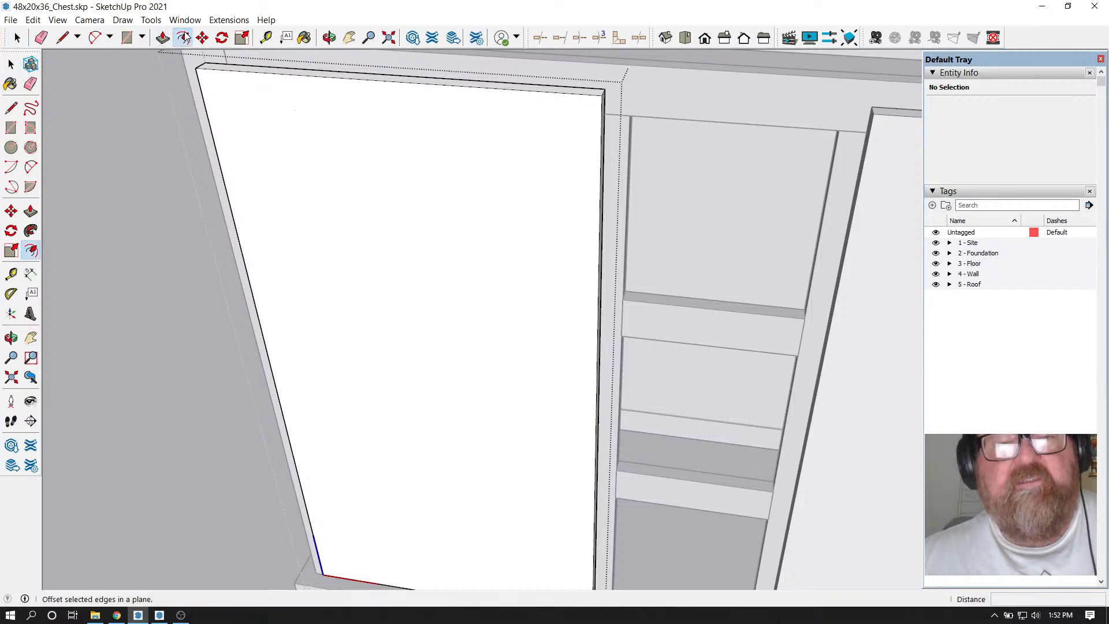
pyautogui.click(249, 72)
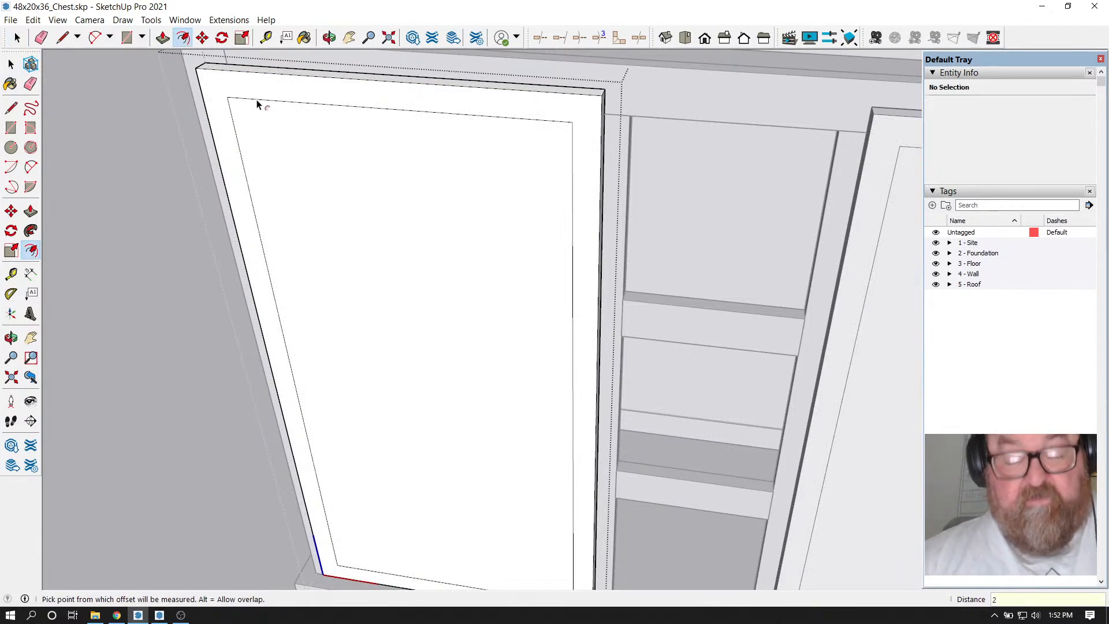
pyautogui.write('2')
pyautogui.press('Return')
# Recess the door's inner panel face by 3/16" with Push/Pull and leave the component
pyautogui.press('p')
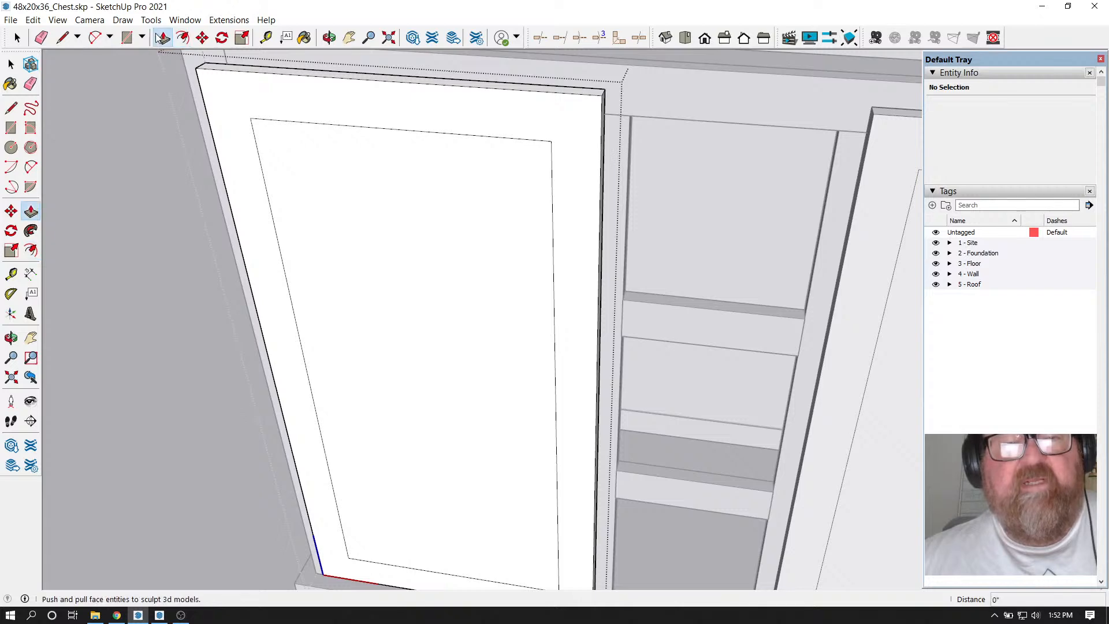
pyautogui.click(280, 202)
pyautogui.click(284, 202)
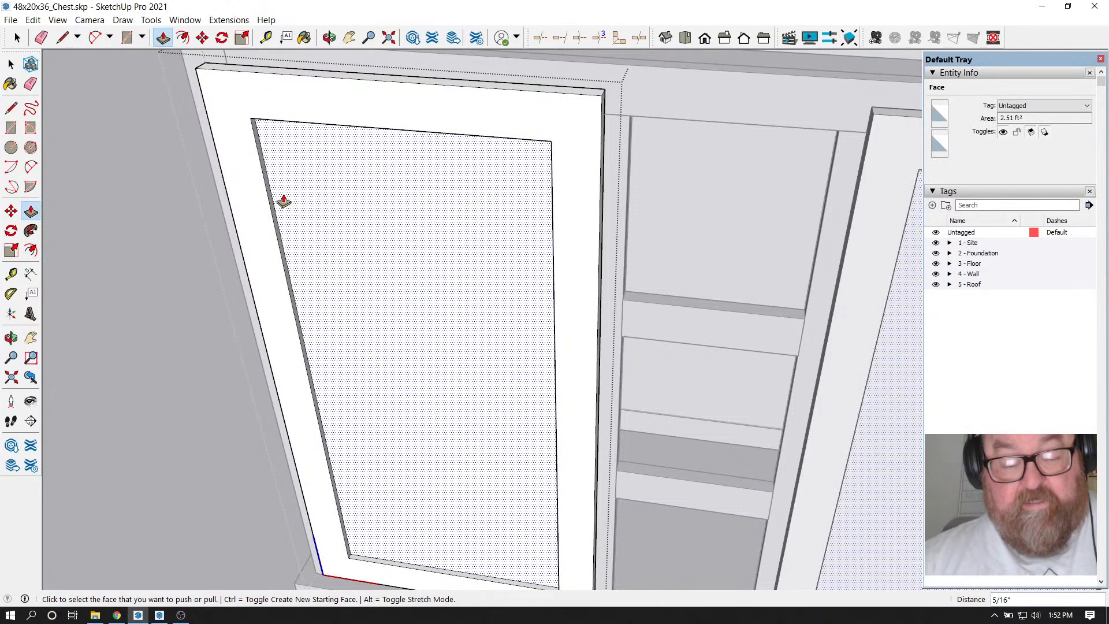
pyautogui.write('3/16')
pyautogui.press('Return')
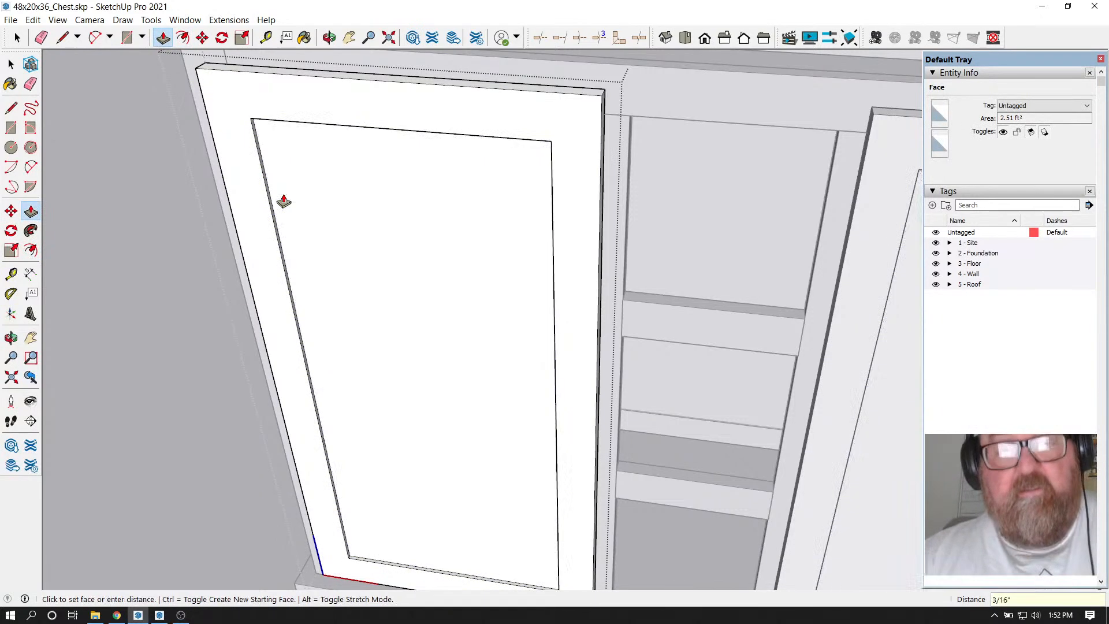
pyautogui.scroll(-4, 280, 220)
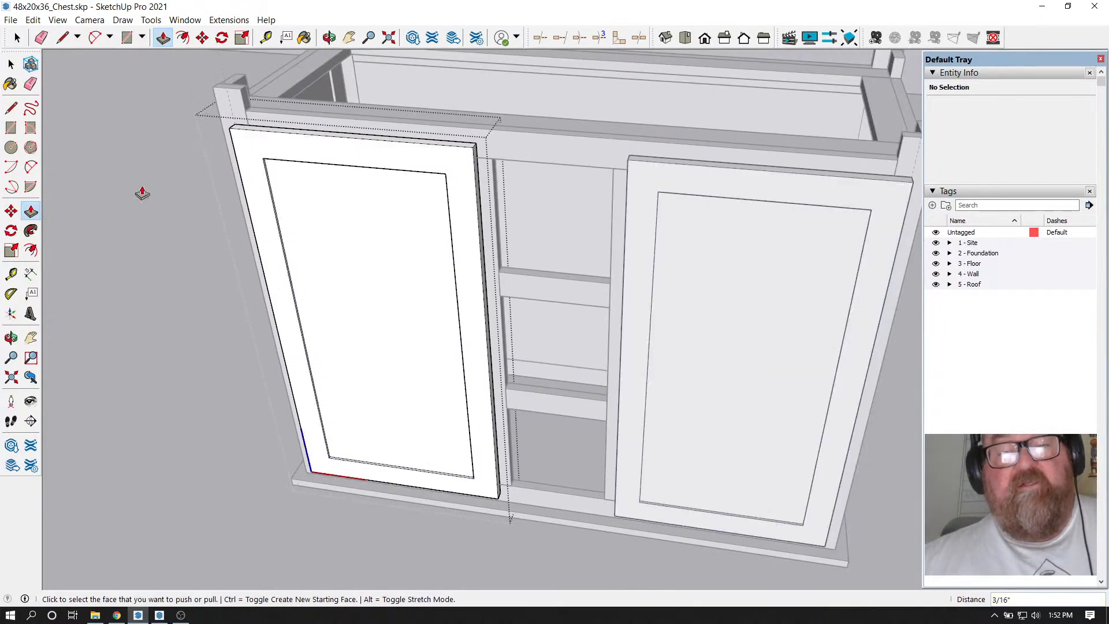
pyautogui.click(11, 64)
# Draw an 8" by 8 5/8" rectangle corner to corner over the upper drawer opening between the doors
pyautogui.moveTo(69, 86); pyautogui.dragTo(249, 241, button='middle')
pyautogui.scroll(3, 356, 169)
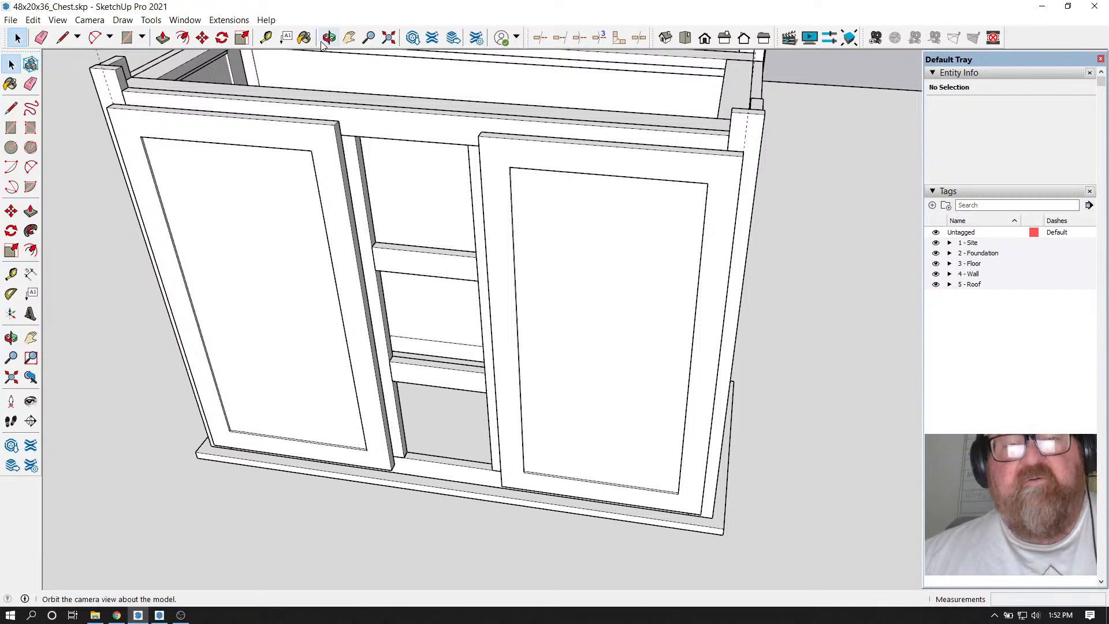
pyautogui.moveTo(359, 162); pyautogui.dragTo(423, 141, button='middle')
pyautogui.scroll(3, 411, 129)
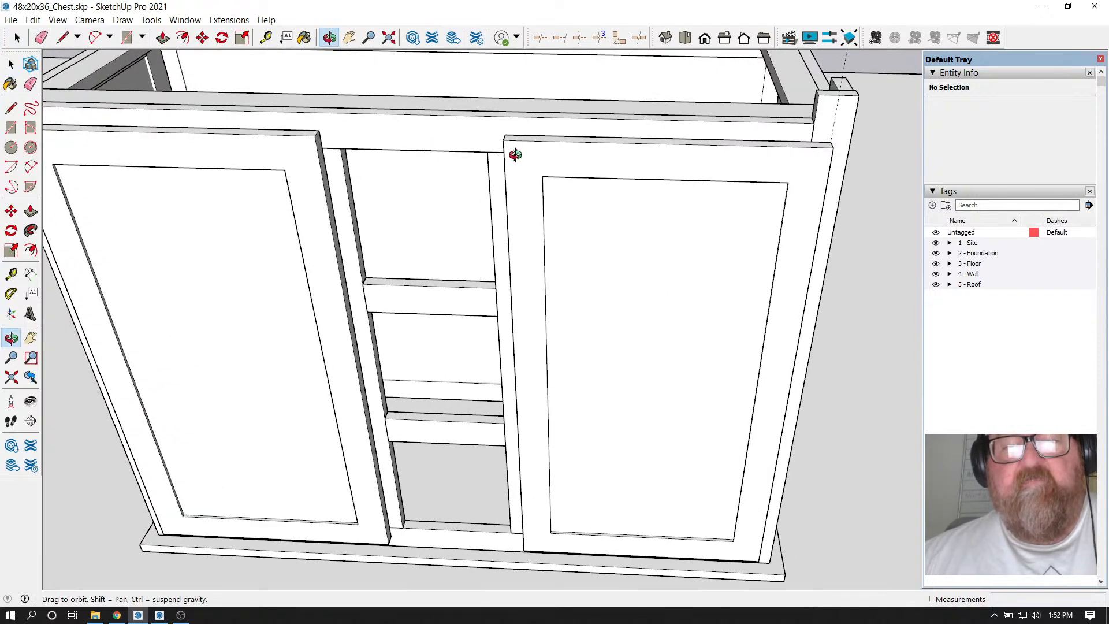
pyautogui.scroll(2, 352, 146)
pyautogui.scroll(3, 376, 129)
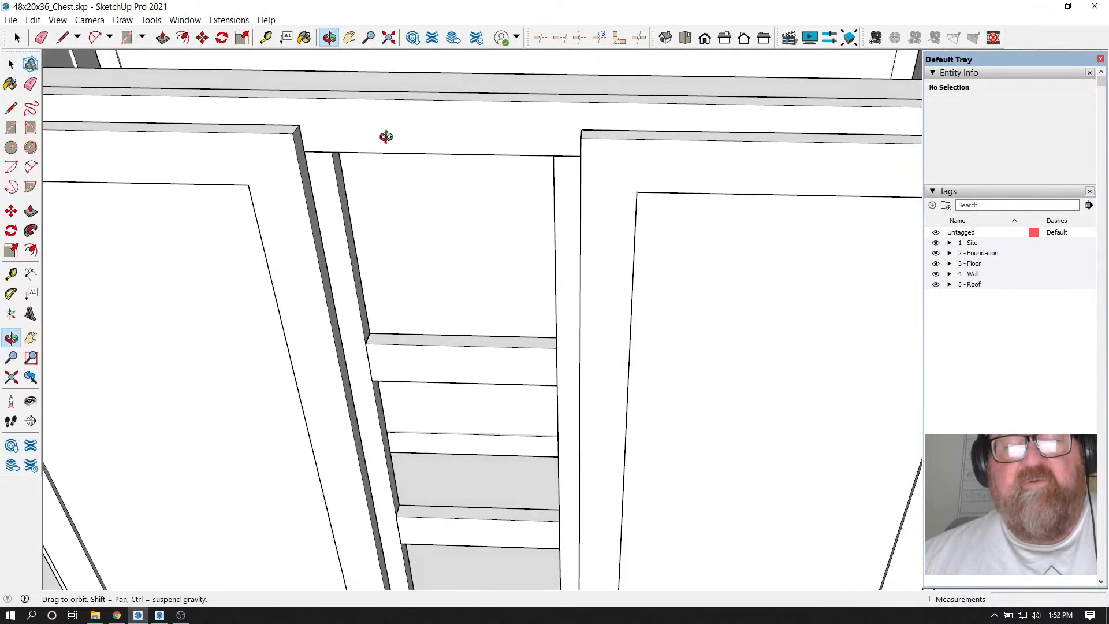
pyautogui.scroll(3, 350, 136)
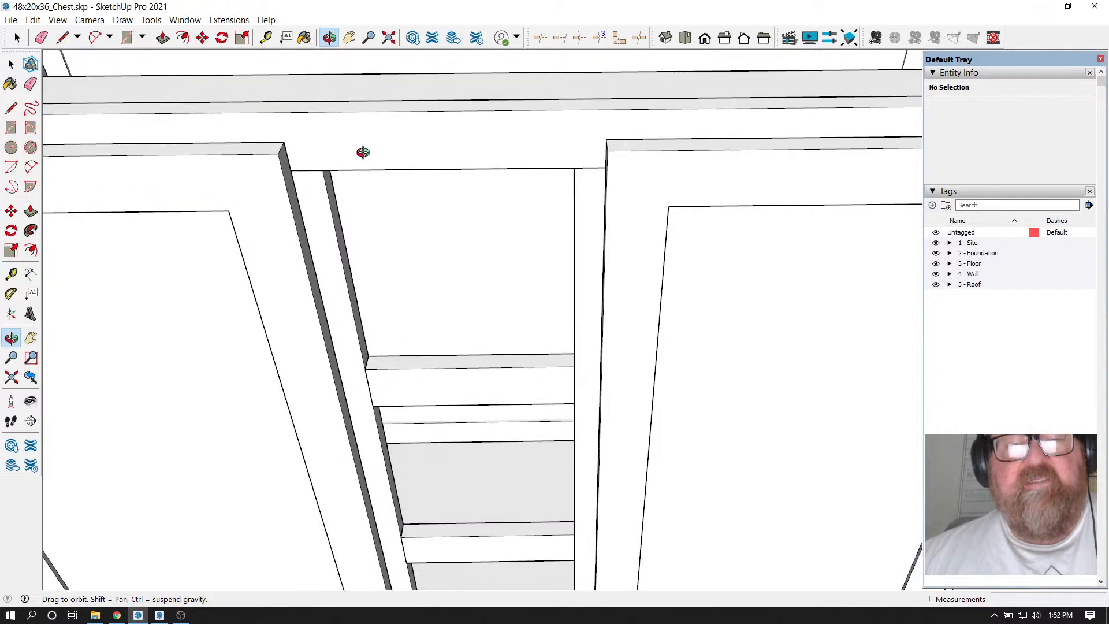
pyautogui.moveTo(317, 145); pyautogui.dragTo(242, 114, button='middle')
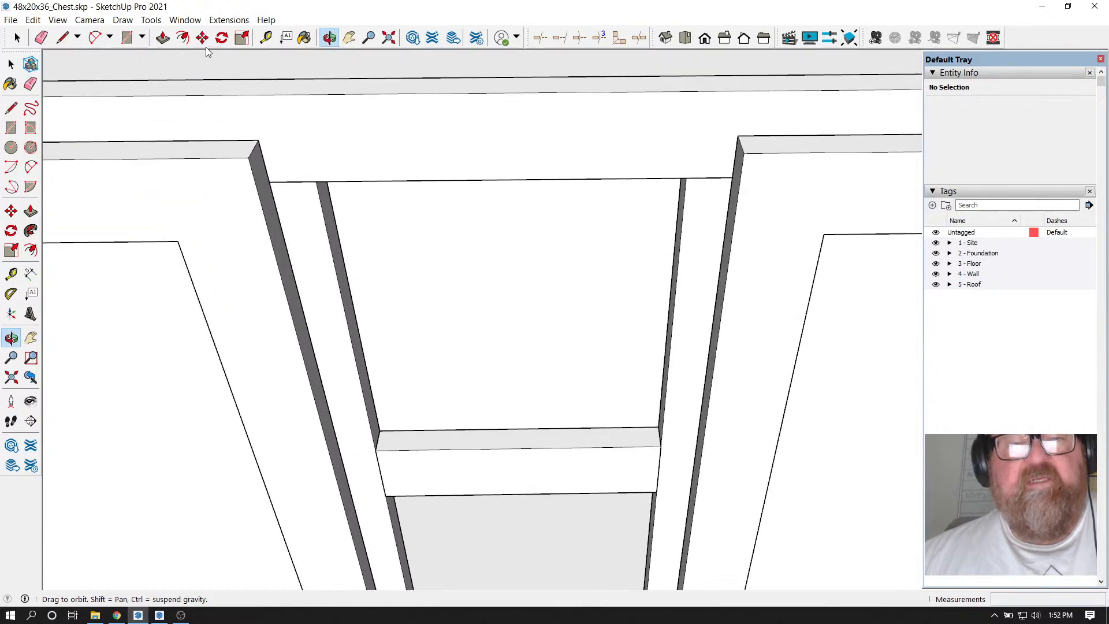
pyautogui.click(127, 38)
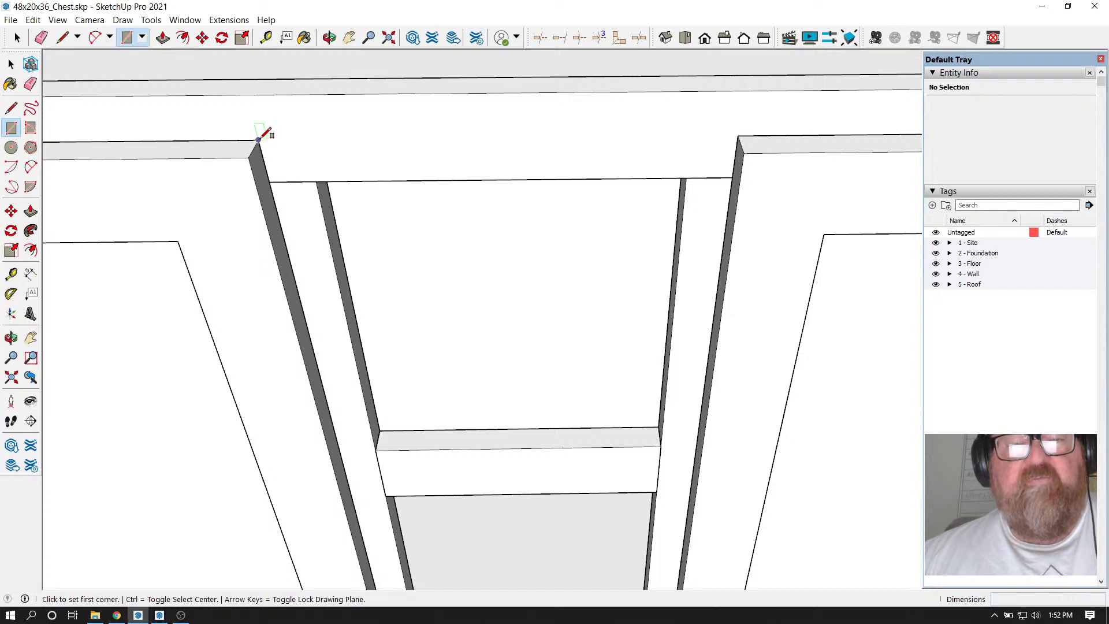
pyautogui.click(258, 139)
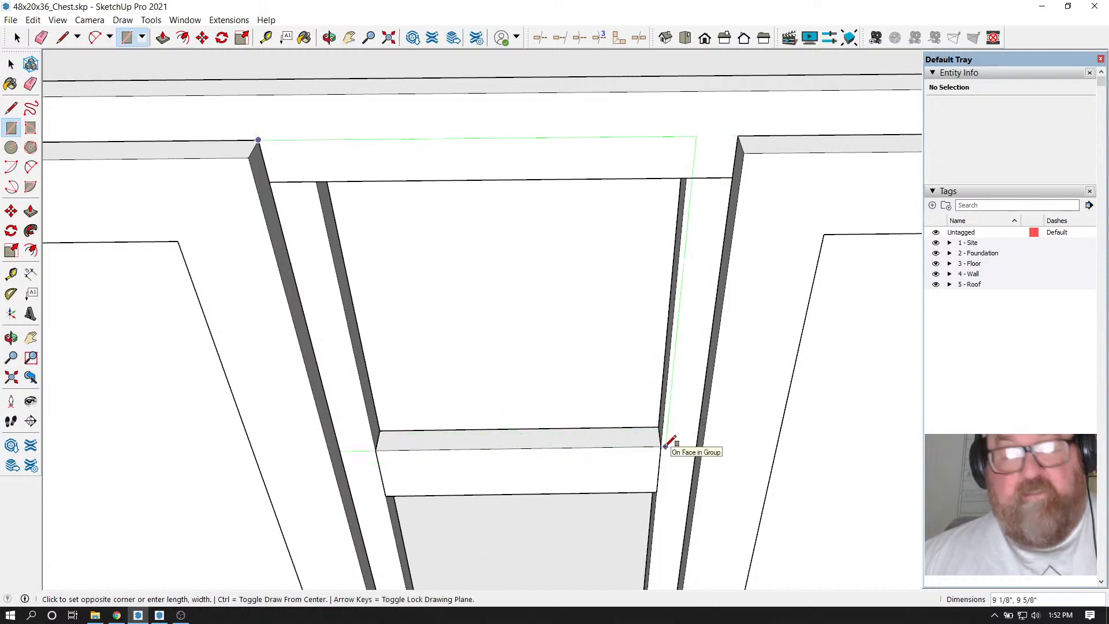
pyautogui.press('Escape')
pyautogui.click(316, 182)
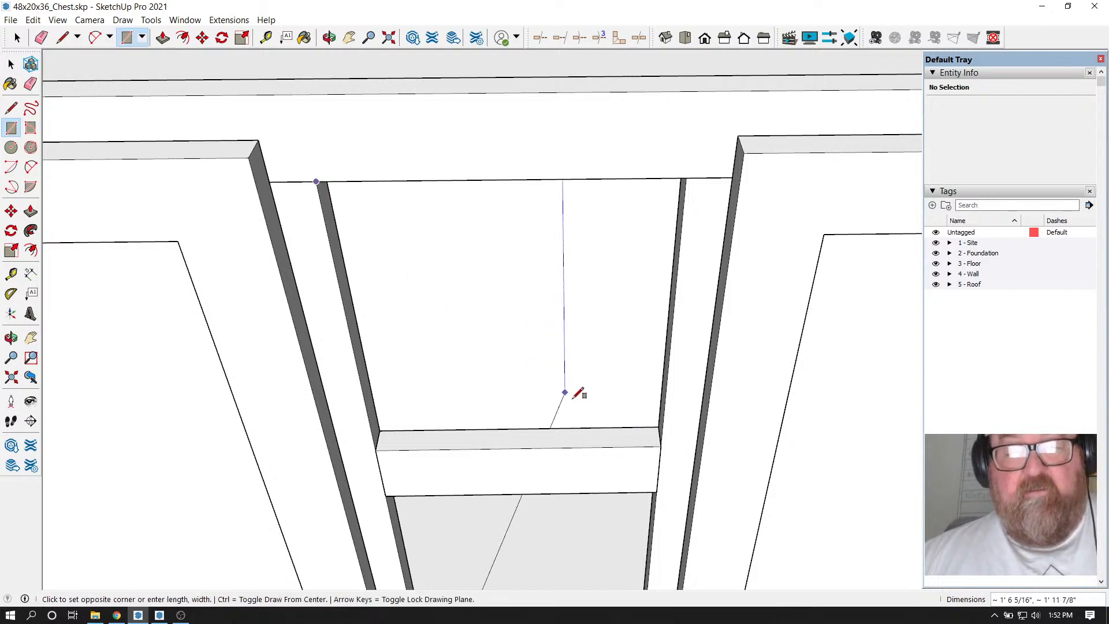
pyautogui.click(662, 446)
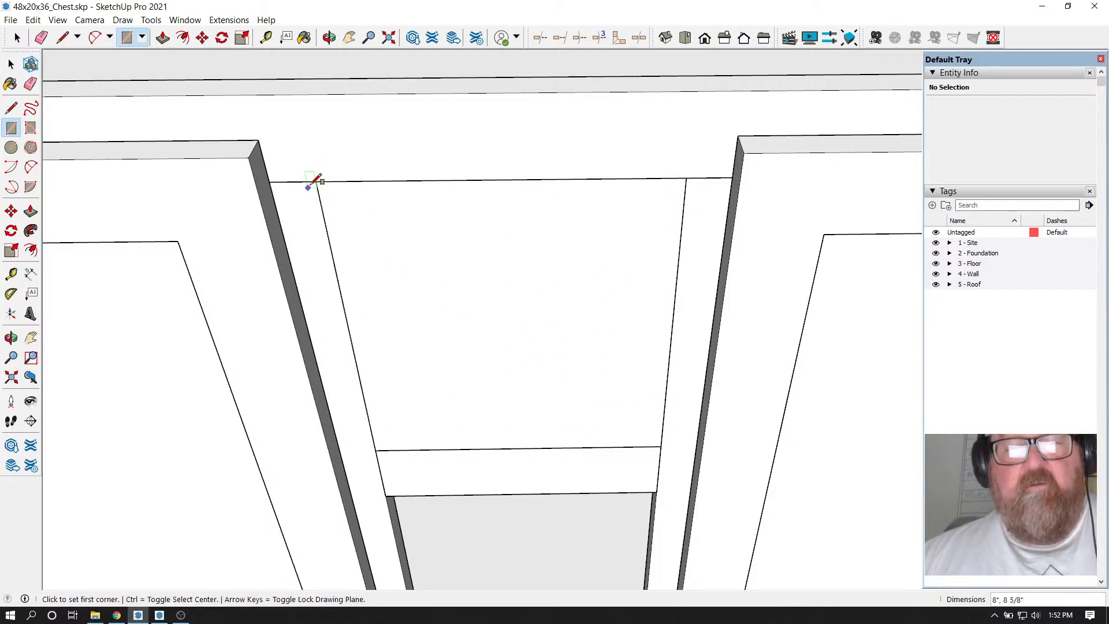
# Group the face and edges of the rectangle covering the upper drawer opening
pyautogui.click(17, 38)
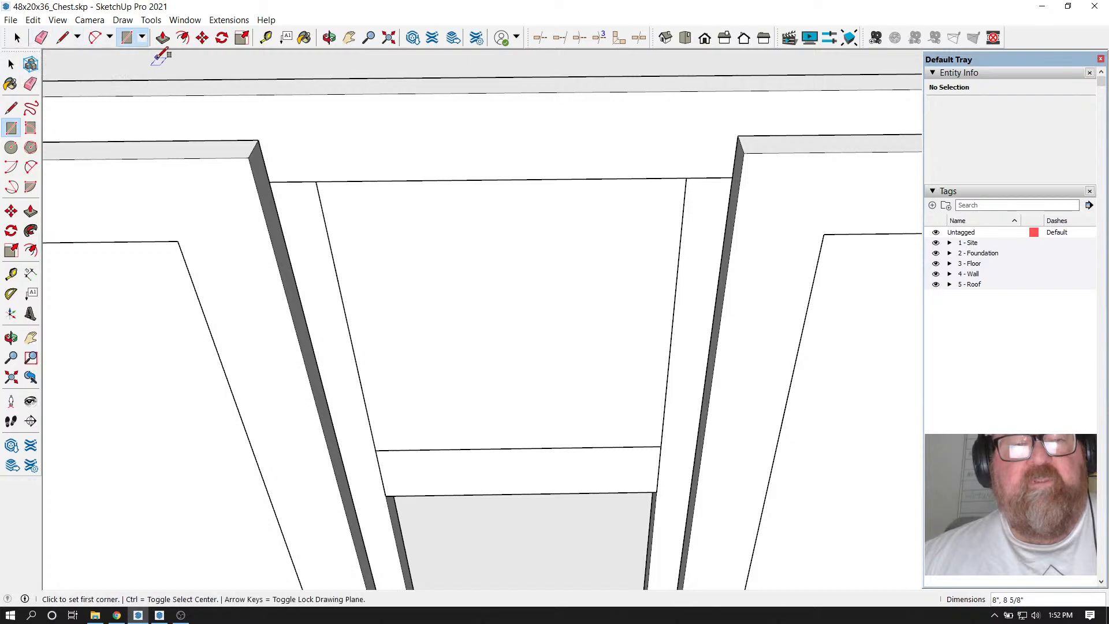
pyautogui.click(17, 38)
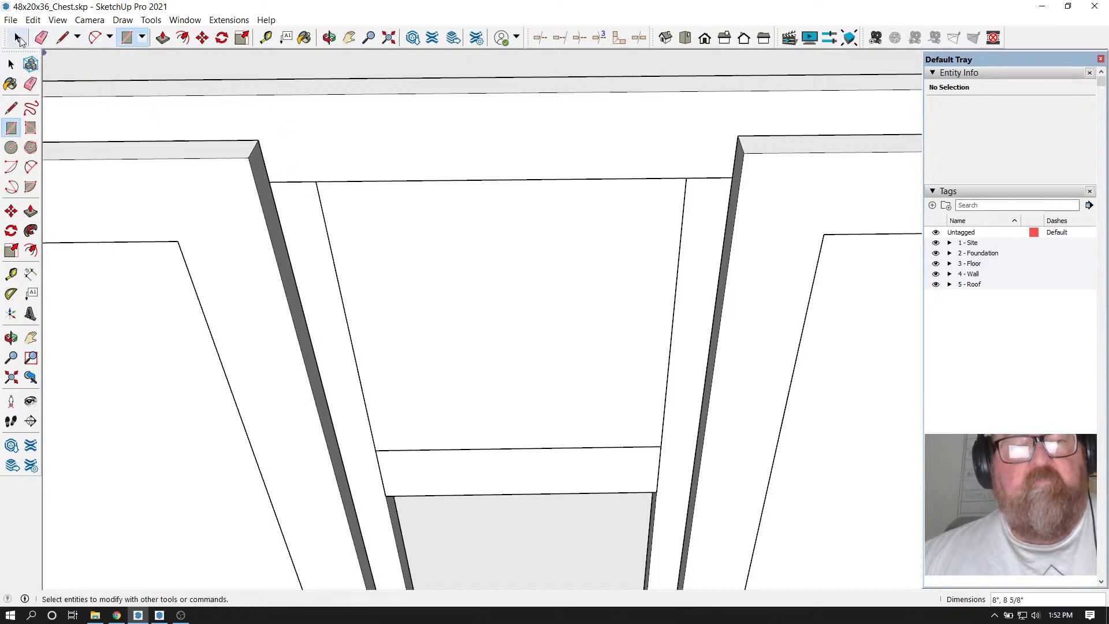
pyautogui.click(354, 195)
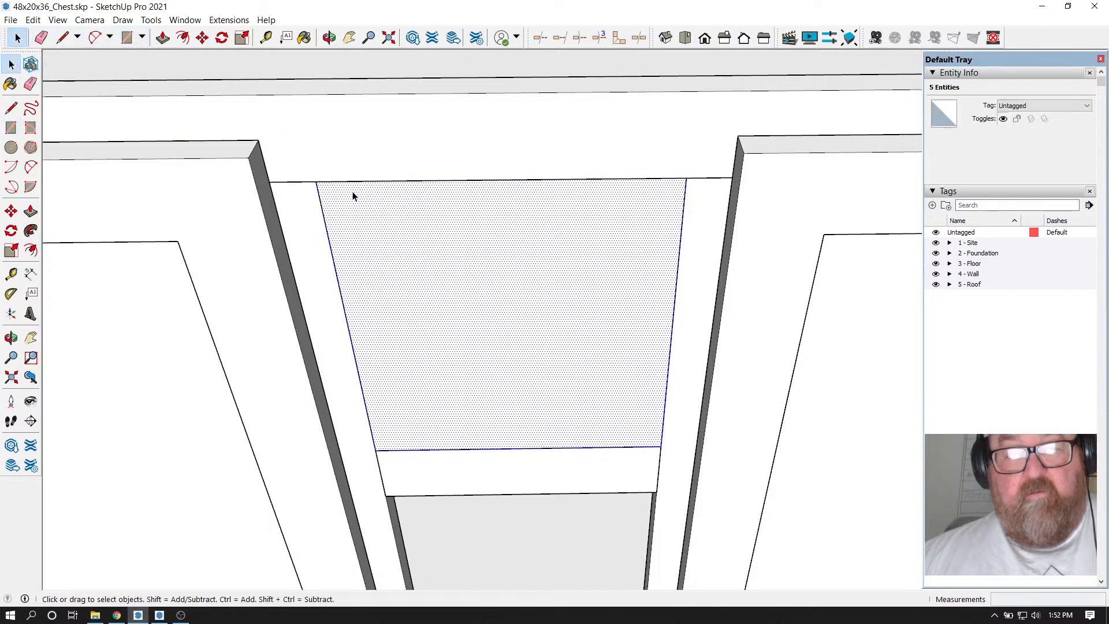
pyautogui.rightClick(421, 260)
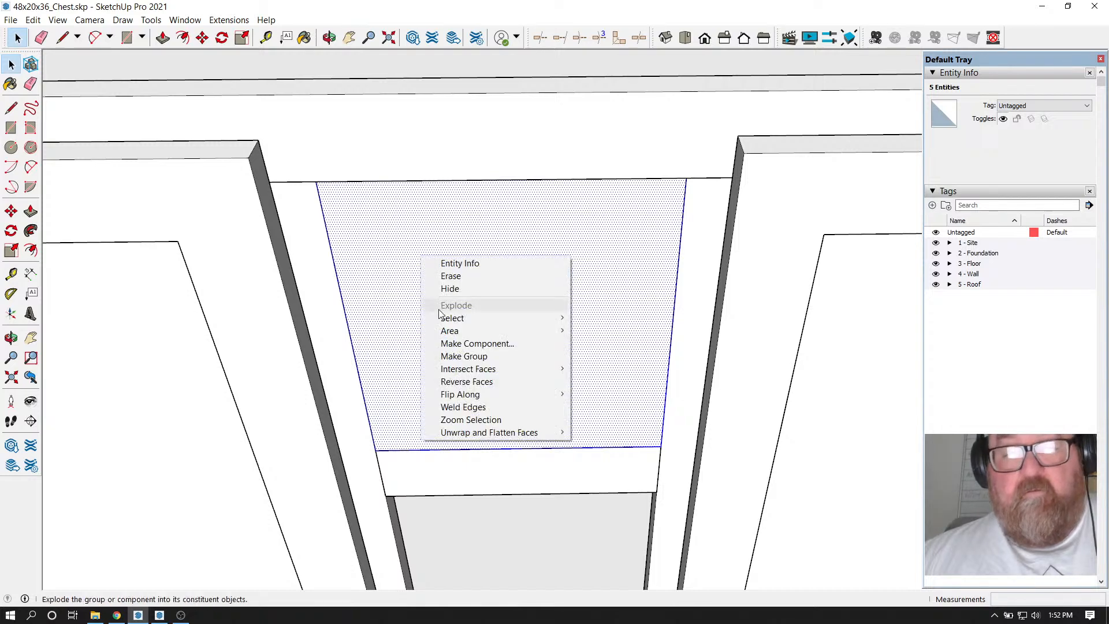
pyautogui.click(456, 354)
# Move the drawer front group 3/4" forward along the green axis
pyautogui.click(202, 37)
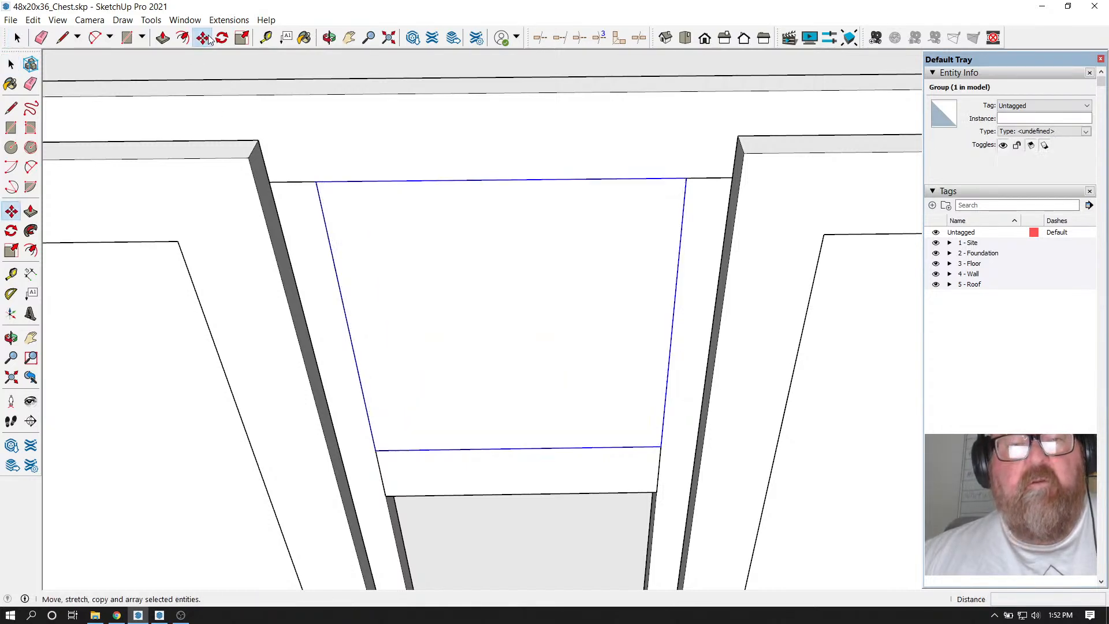
pyautogui.click(387, 233)
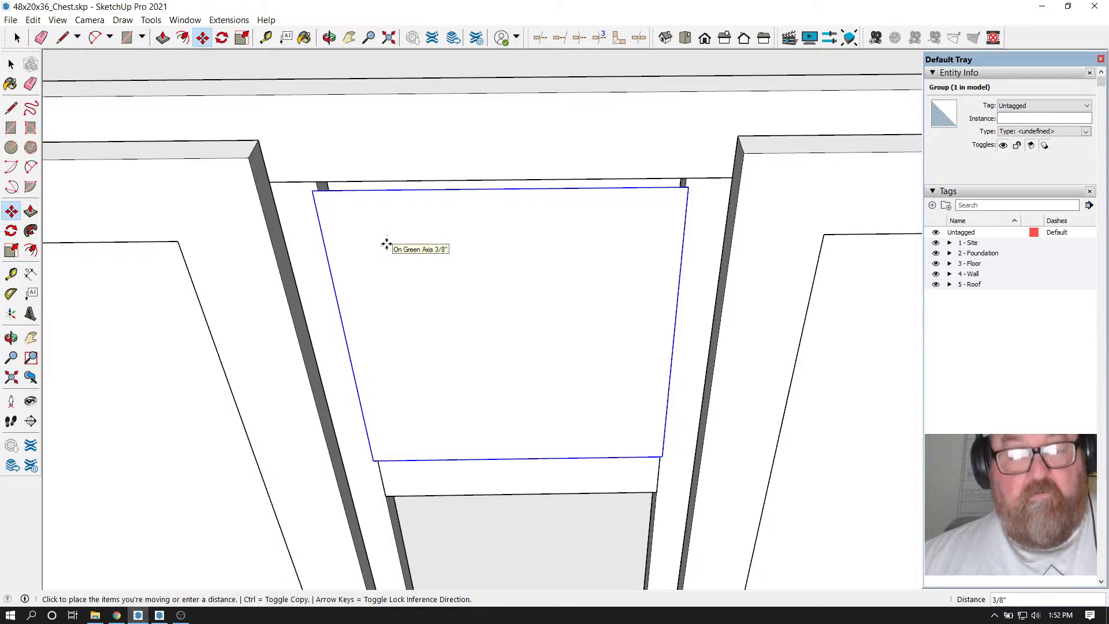
pyautogui.click(384, 250)
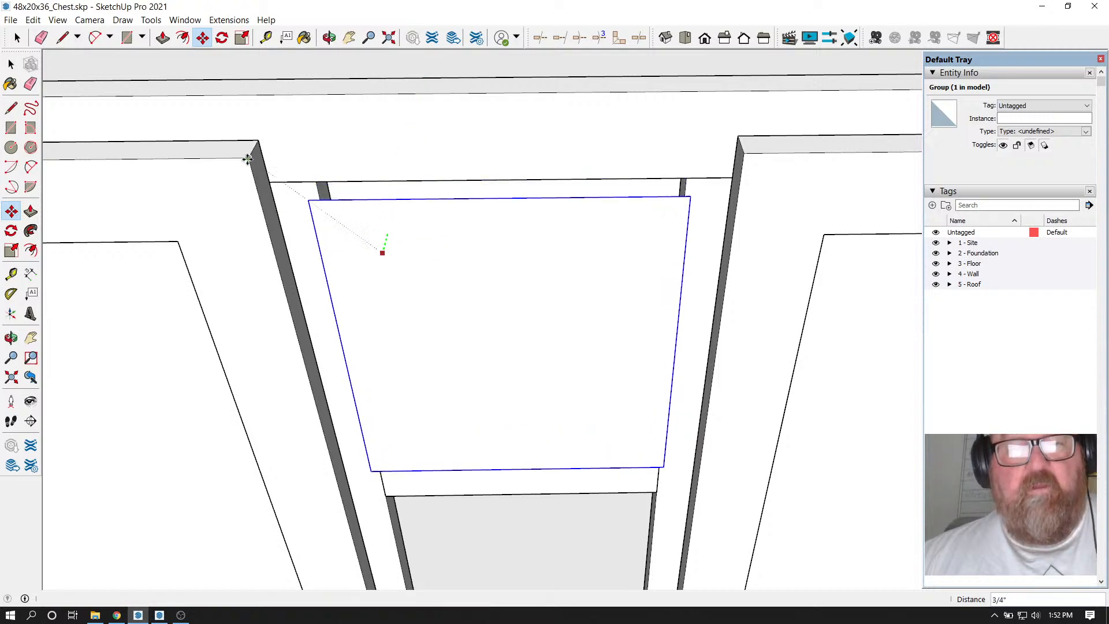
# Open the drawer front group and offset its outline outward by 3/4"
pyautogui.scroll(1, 326, 183)
pyautogui.press('space')
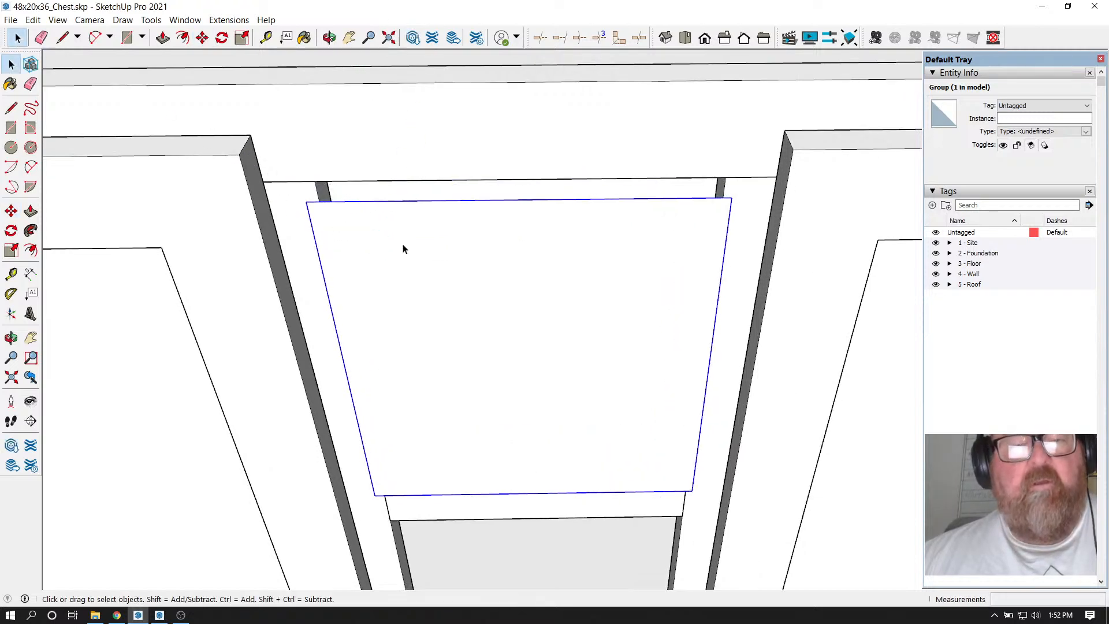
pyautogui.doubleClick(399, 247)
pyautogui.click(183, 37)
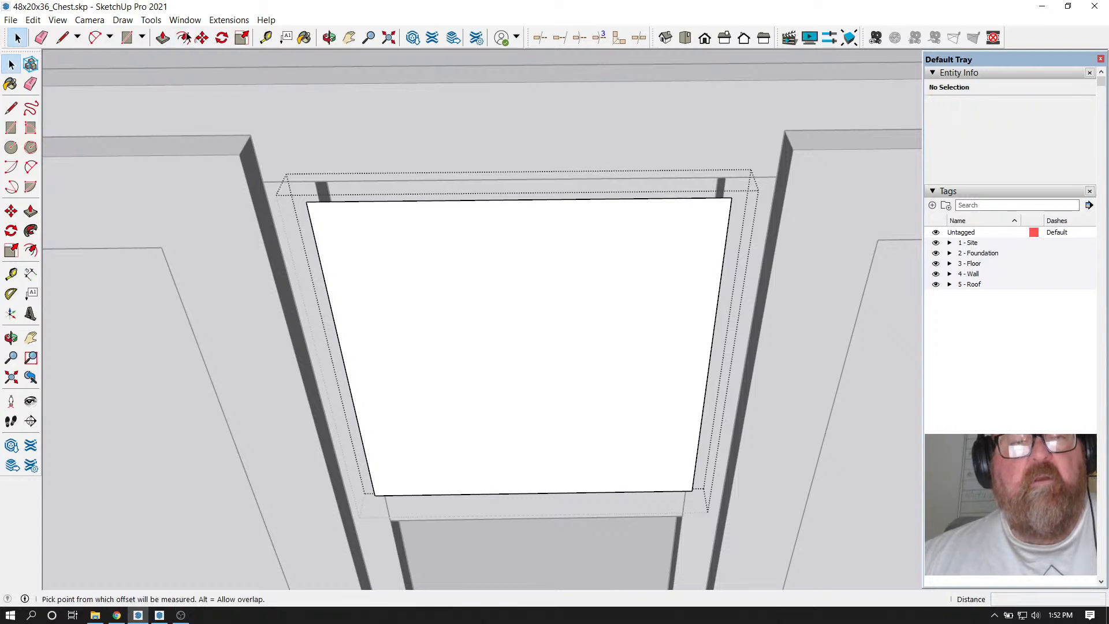
pyautogui.click(320, 212)
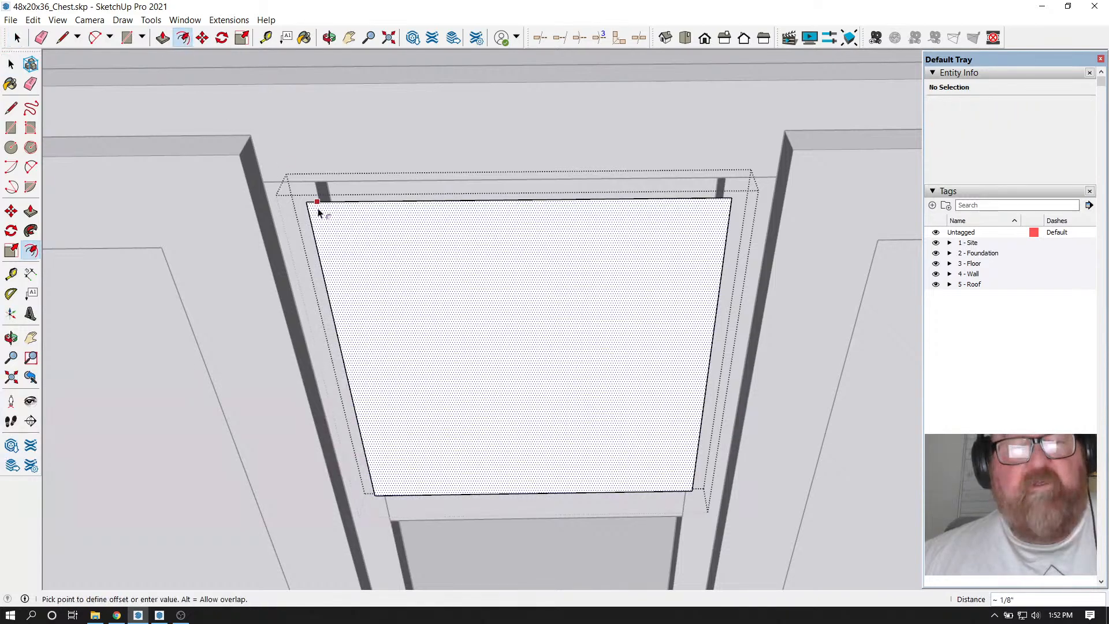
pyautogui.click(236, 153)
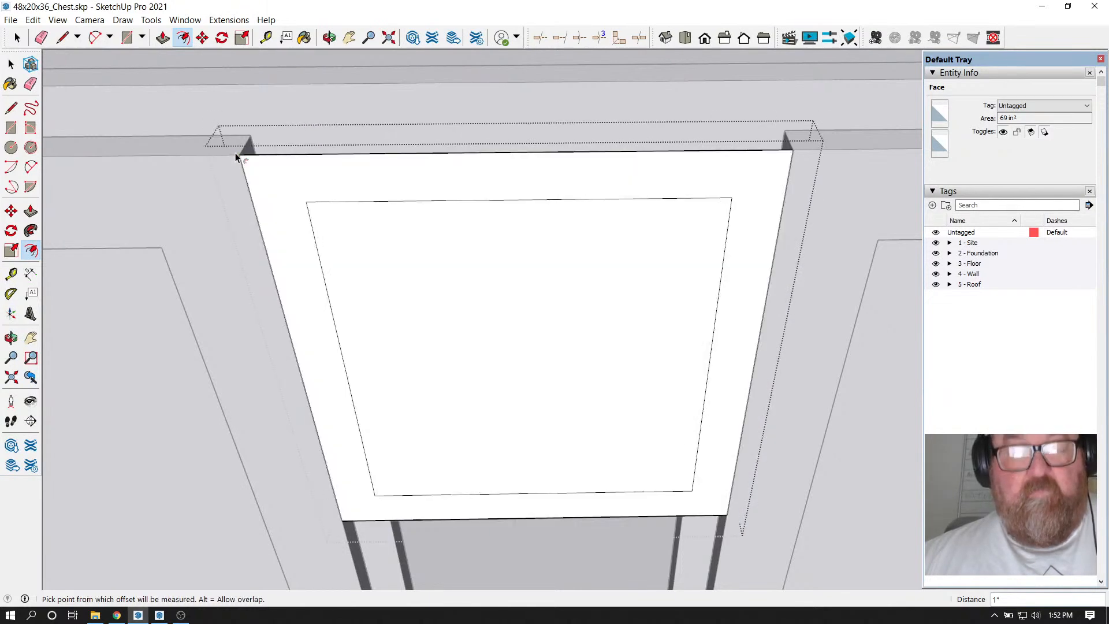
pyautogui.write('3/')
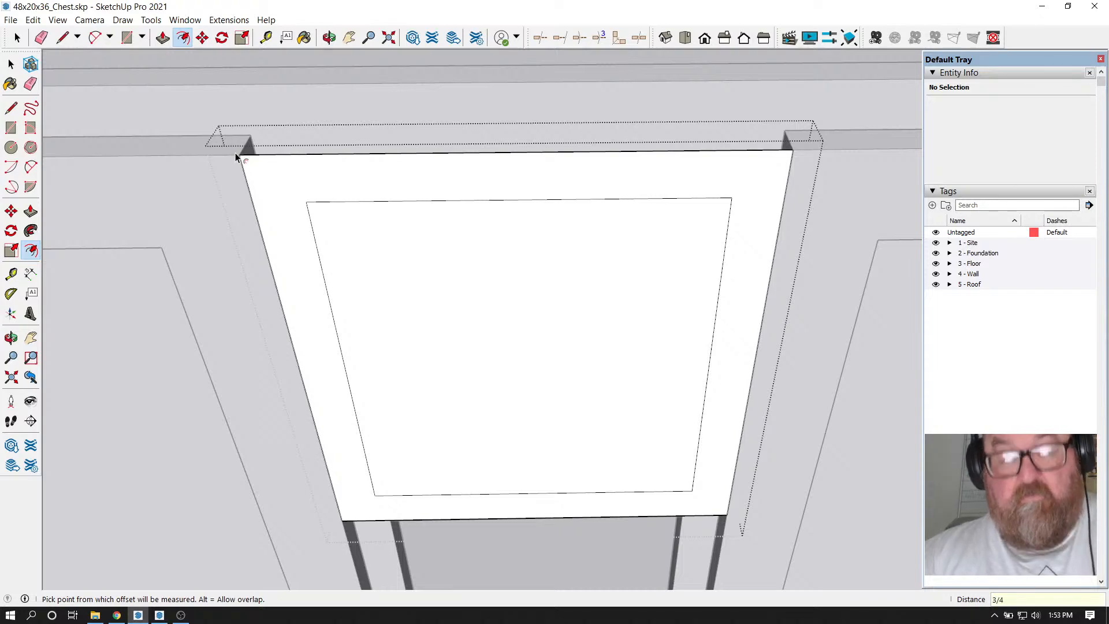
pyautogui.write('4')
pyautogui.press('Return')
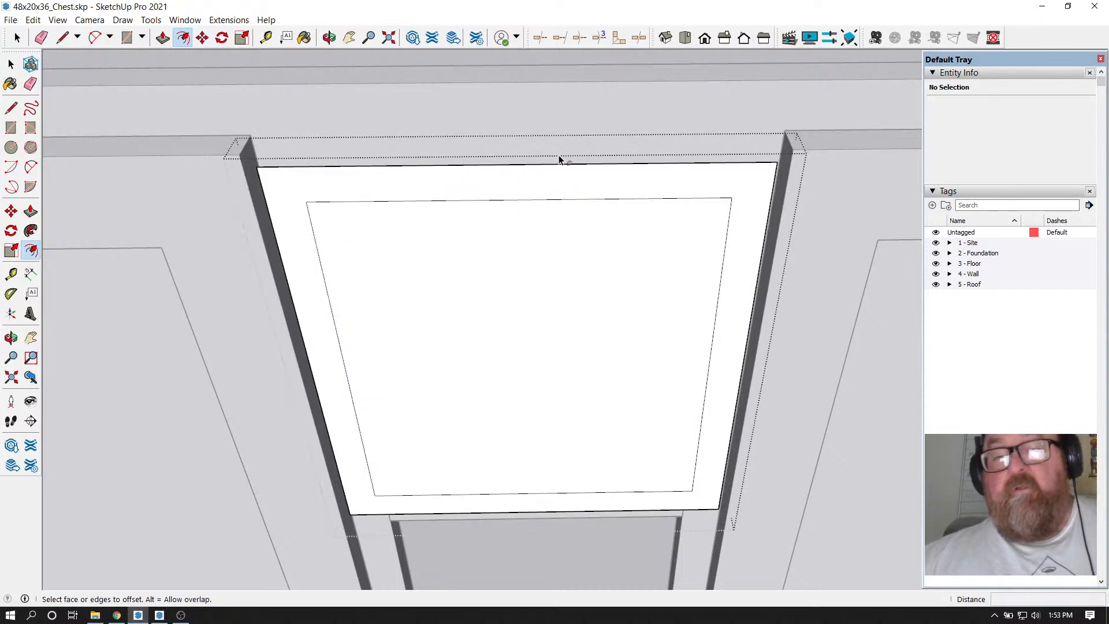
# Measure the gap between the enlarged drawer front and the neighbouring door on its right
pyautogui.click(266, 37)
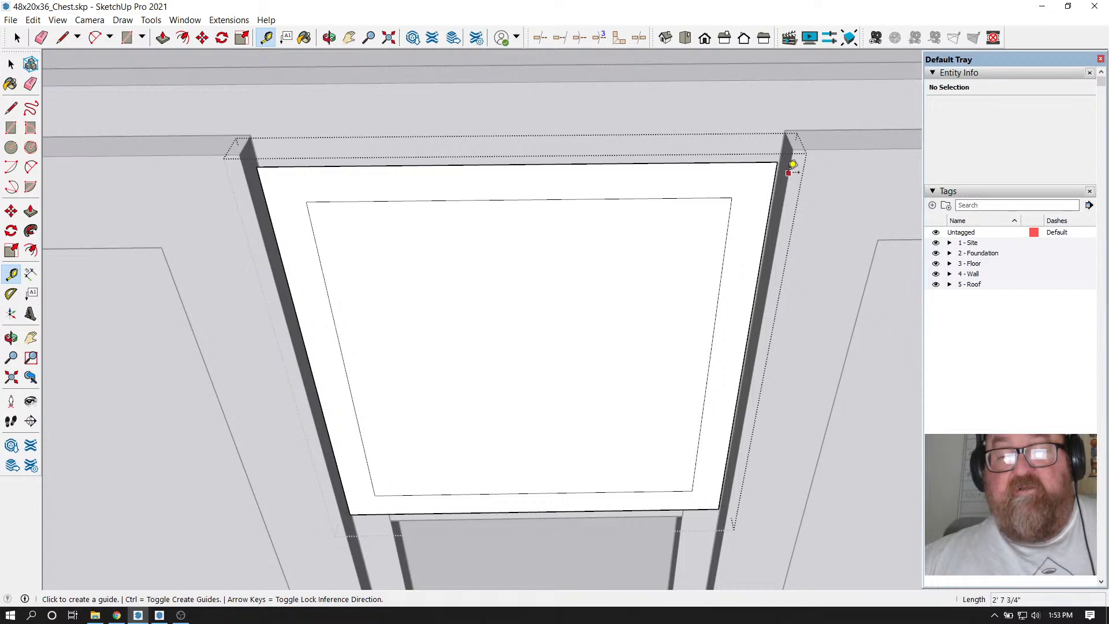
pyautogui.click(778, 163)
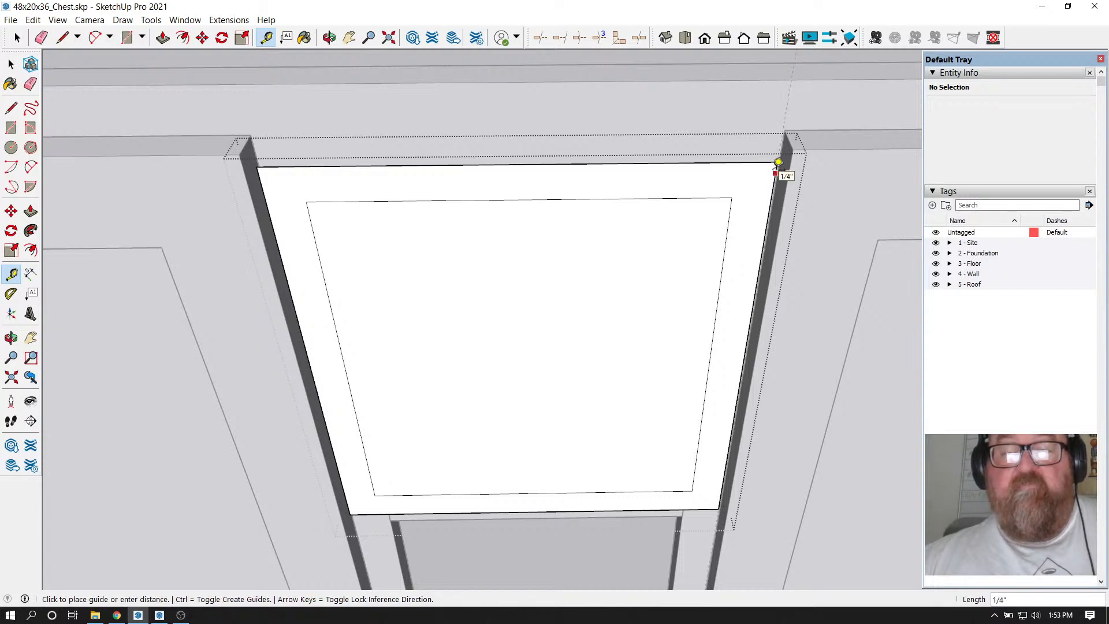
pyautogui.press('Escape')
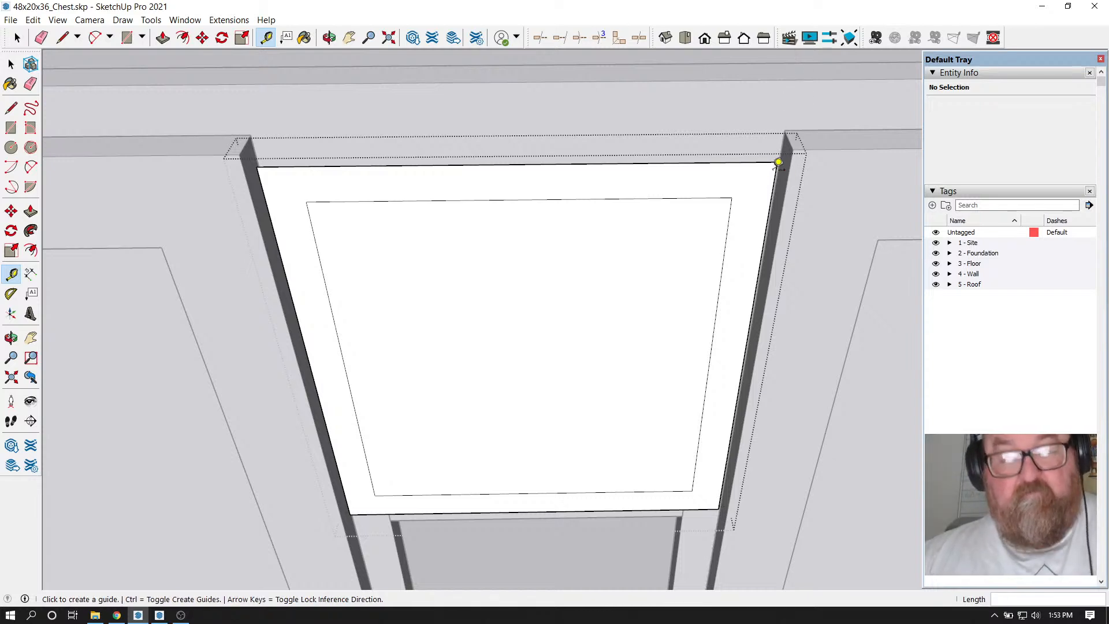
# Measure the width of the left door and compare it with the drawer front
pyautogui.scroll(-1, 695, 278)
pyautogui.scroll(1, 347, 229)
pyautogui.scroll(-5, 649, 258)
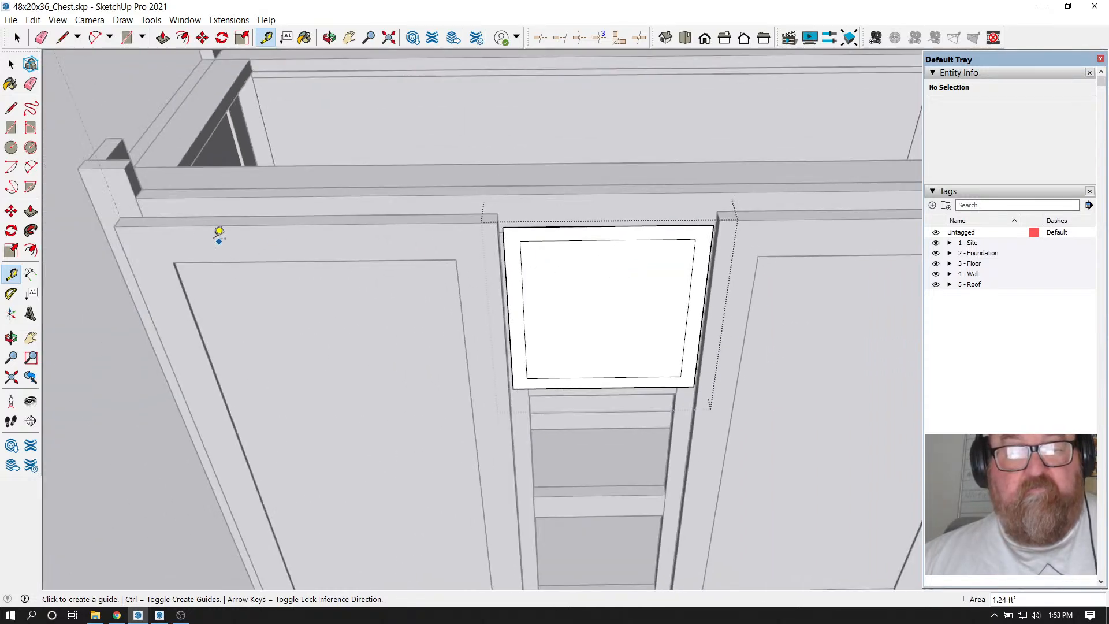
pyautogui.click(120, 240)
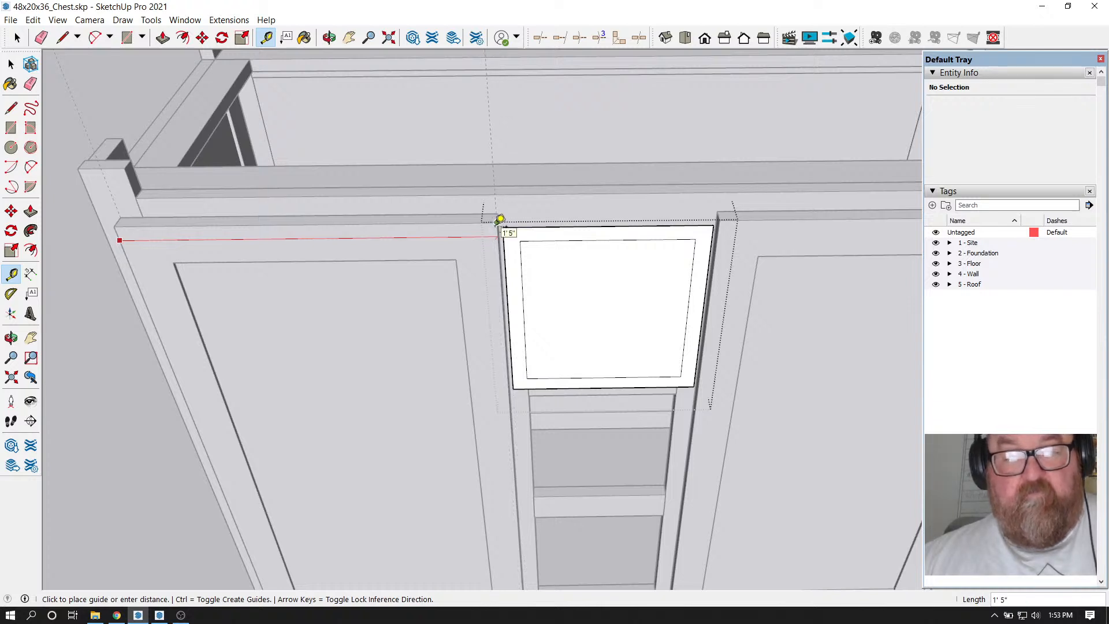
pyautogui.scroll(-1, 309, 266)
pyautogui.press('Escape')
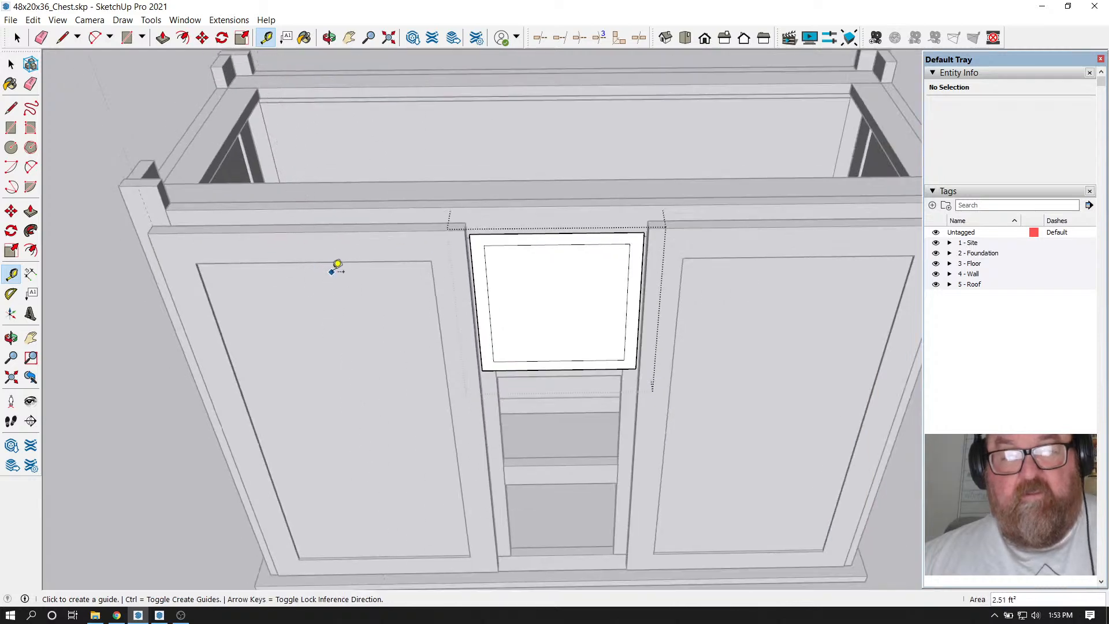
pyautogui.scroll(3, 574, 268)
pyautogui.scroll(3, 580, 263)
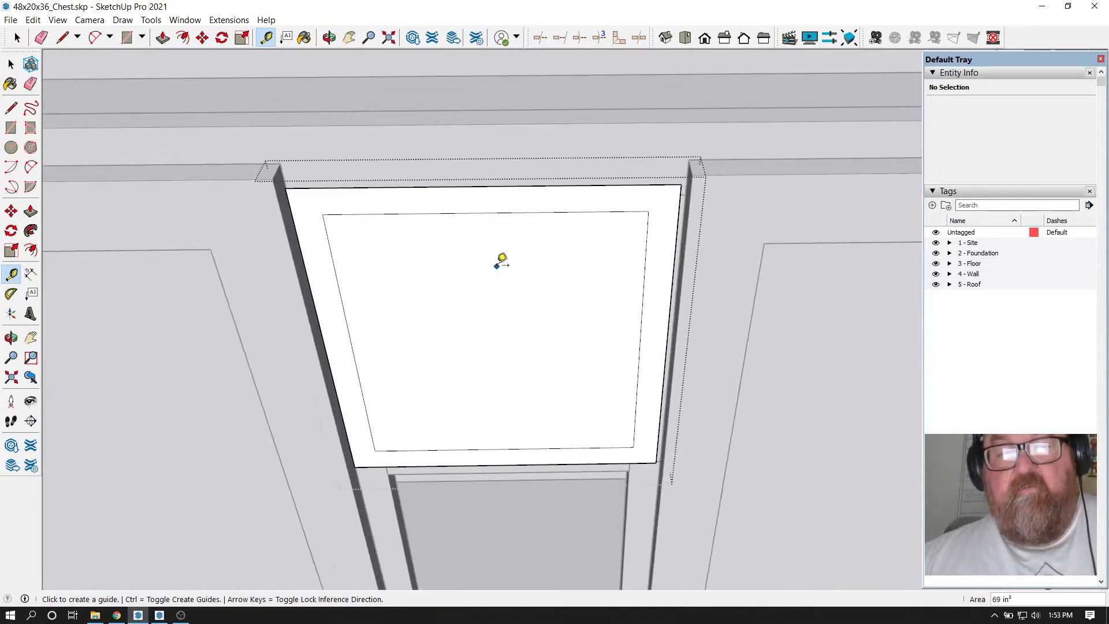
pyautogui.scroll(-2, 486, 259)
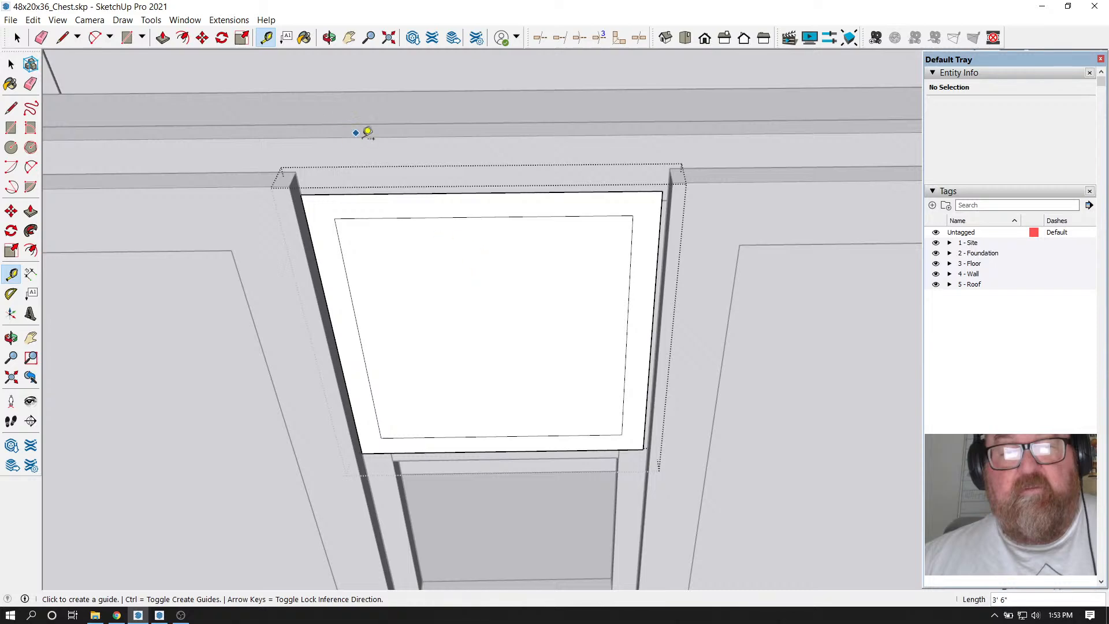
pyautogui.scroll(-2, 548, 232)
pyautogui.scroll(-2, 547, 232)
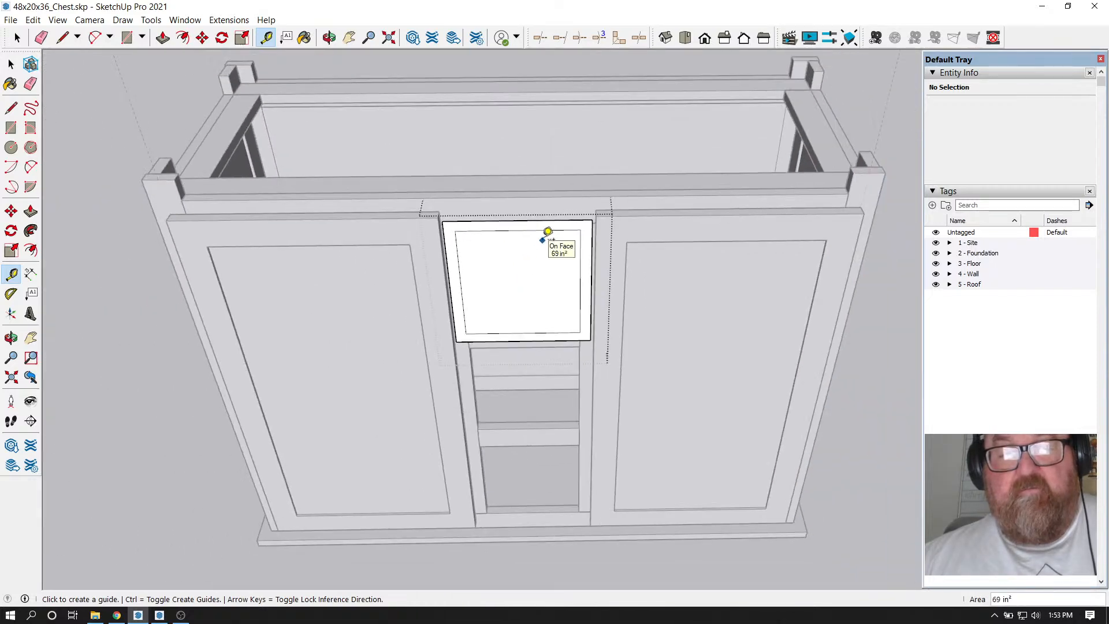
pyautogui.scroll(4, 547, 232)
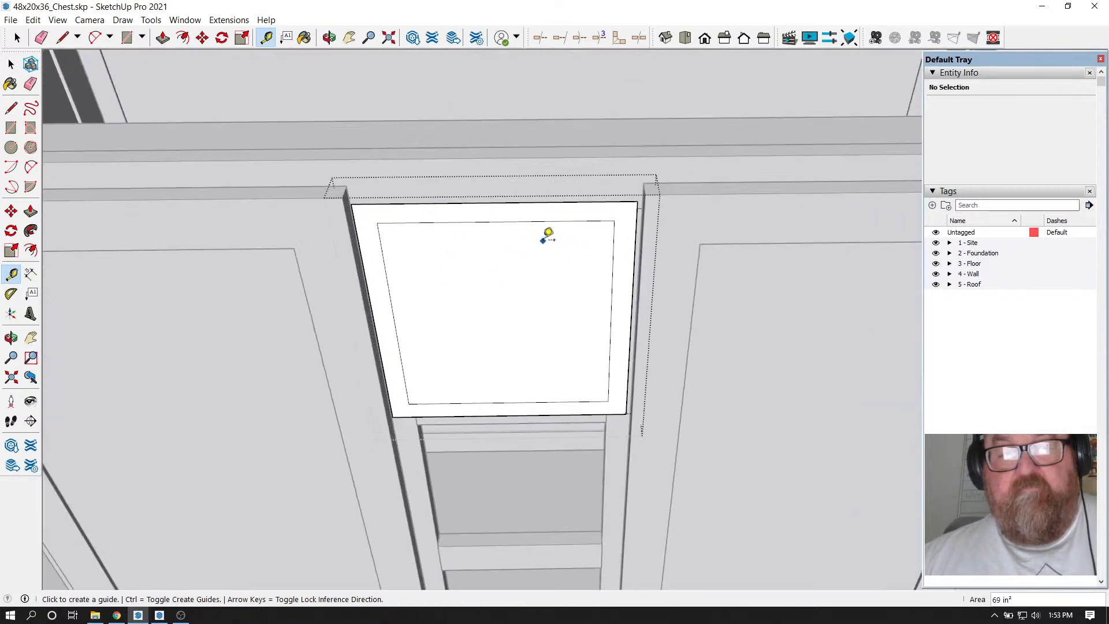
# Erase the four inner edges left inside the enlarged drawer front outline
pyautogui.click(329, 37)
pyautogui.moveTo(506, 237); pyautogui.dragTo(396, 204)
pyautogui.click(41, 38)
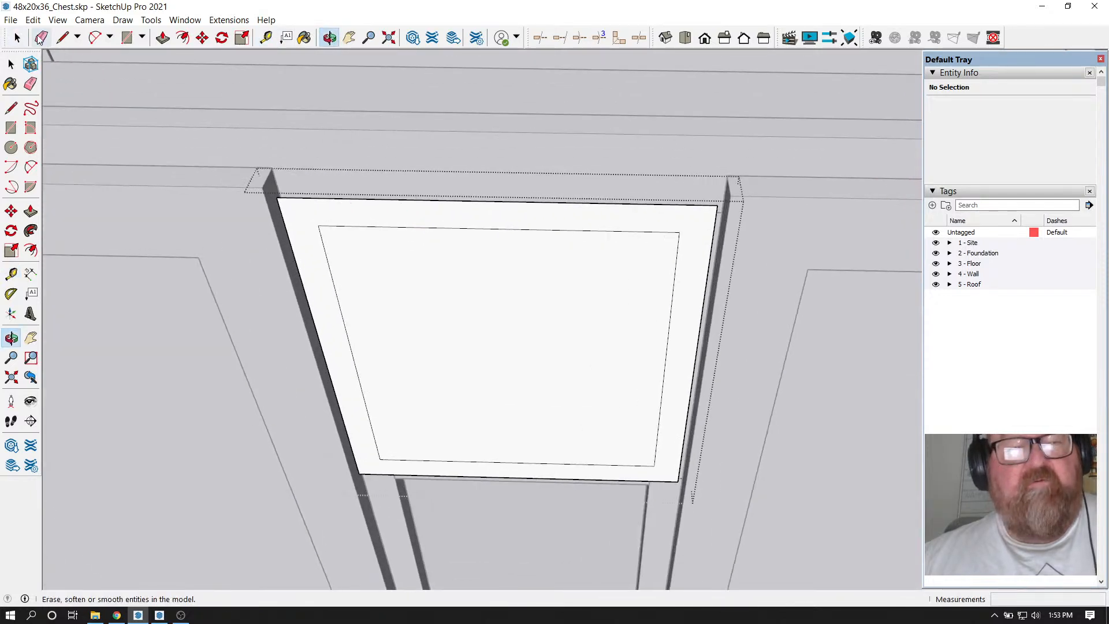
pyautogui.scroll(1, 315, 230)
pyautogui.click(322, 231)
pyautogui.click(321, 232)
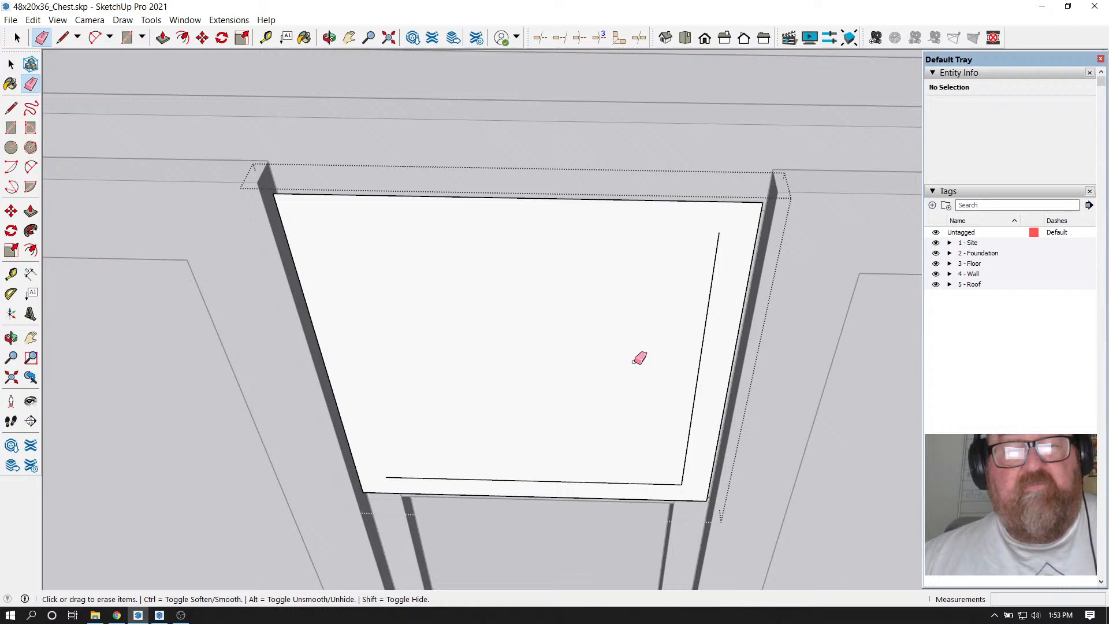
pyautogui.click(709, 300)
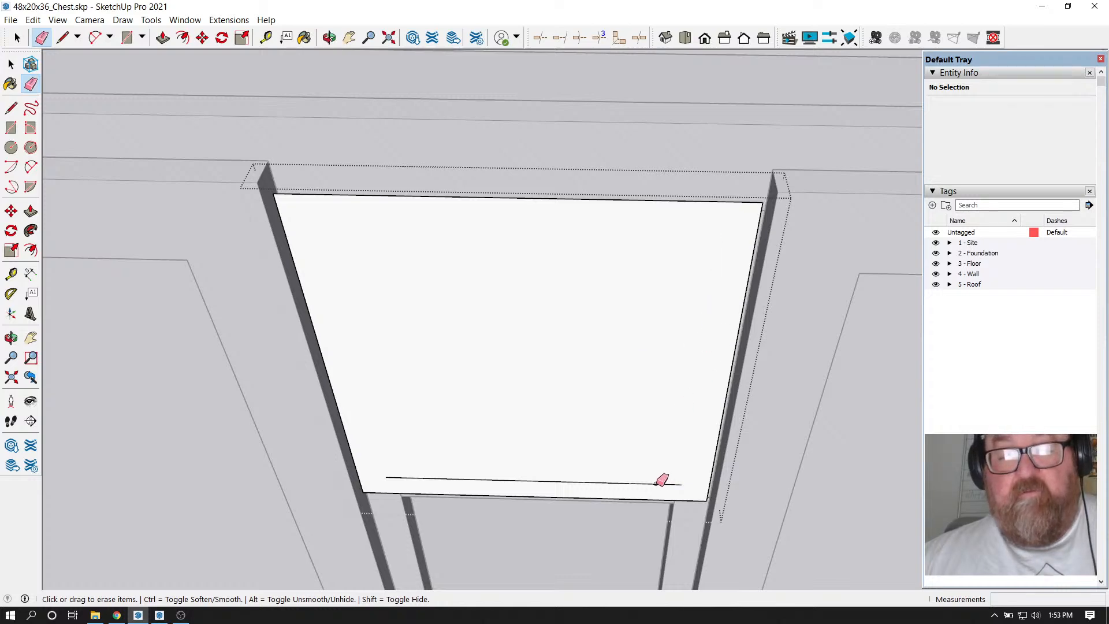
pyautogui.click(657, 484)
# Extrude the drawer front face to a thickness of 3/4" with Push/Pull
pyautogui.click(163, 37)
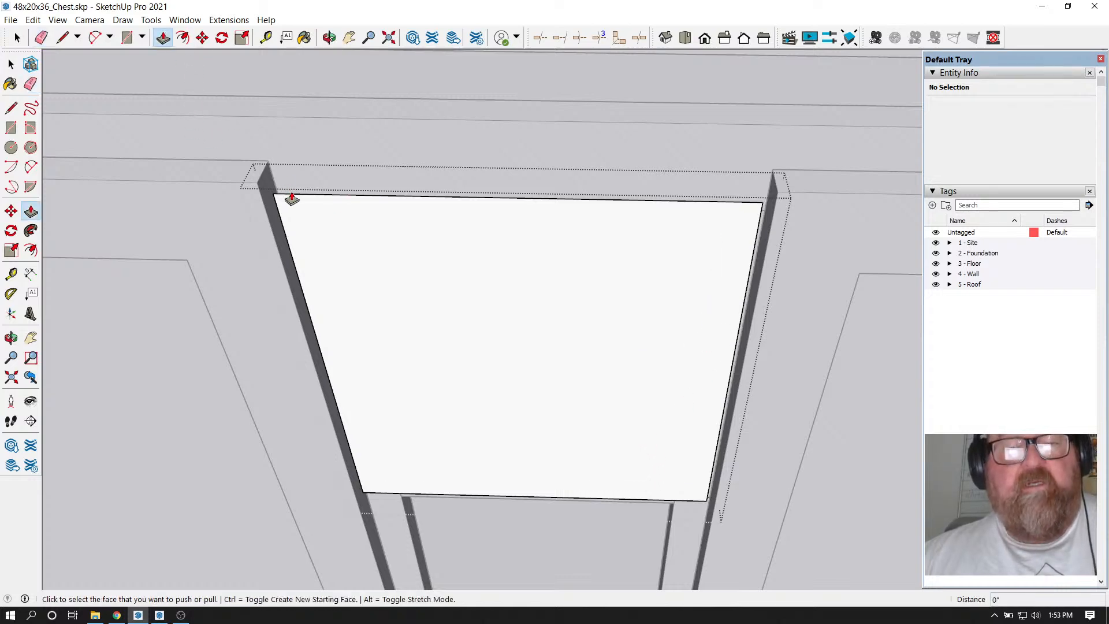
pyautogui.click(289, 200)
pyautogui.click(325, 164)
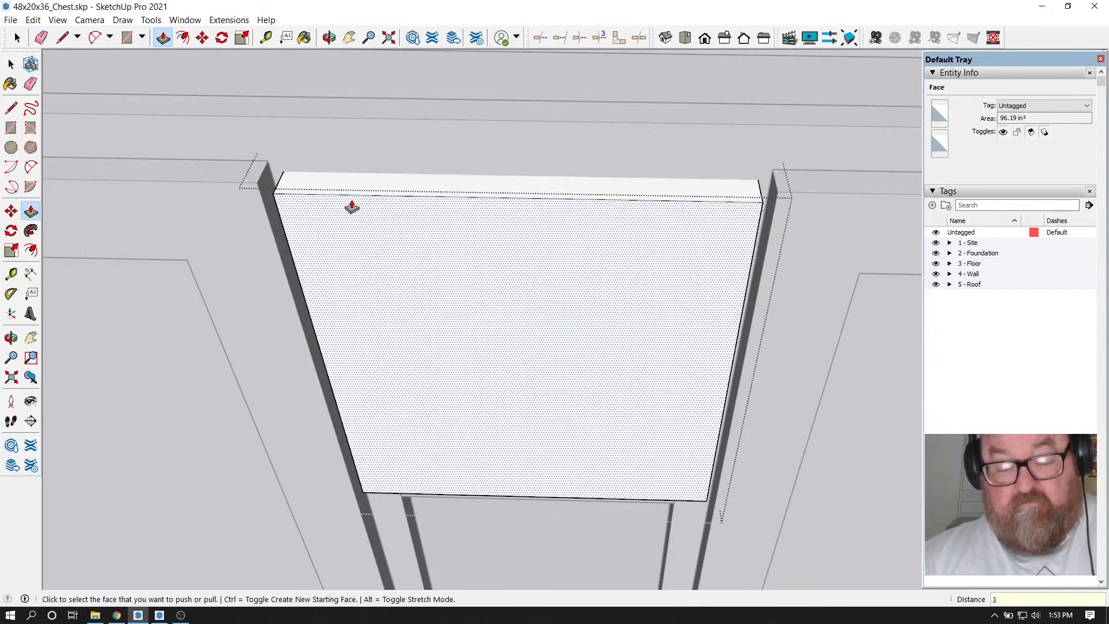
pyautogui.write('3/4"')
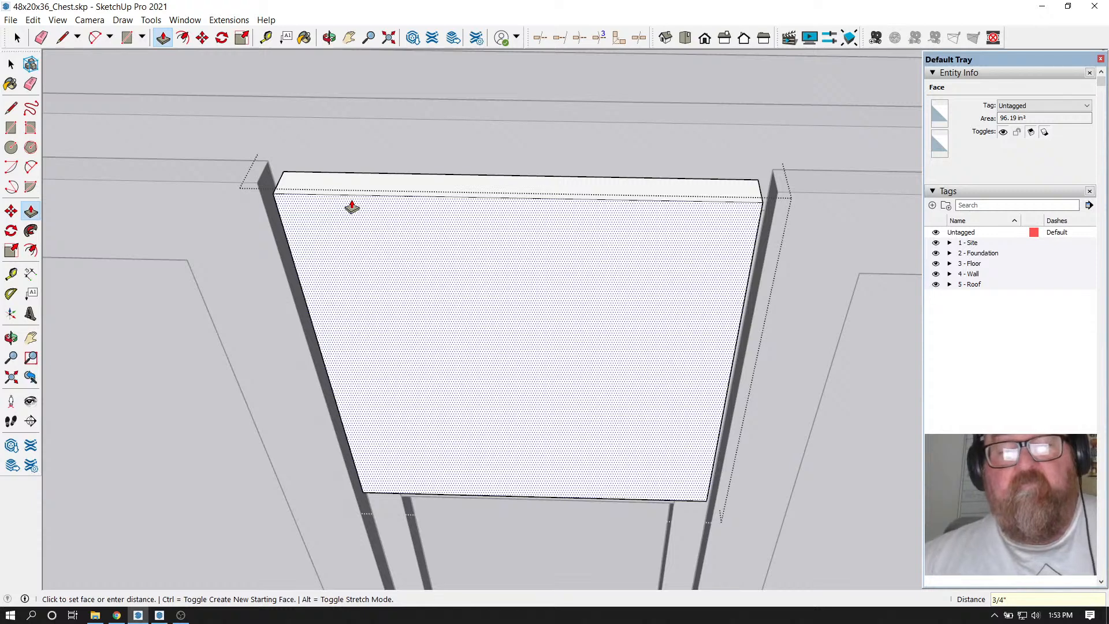
pyautogui.click(352, 207)
pyautogui.scroll(3, 333, 130)
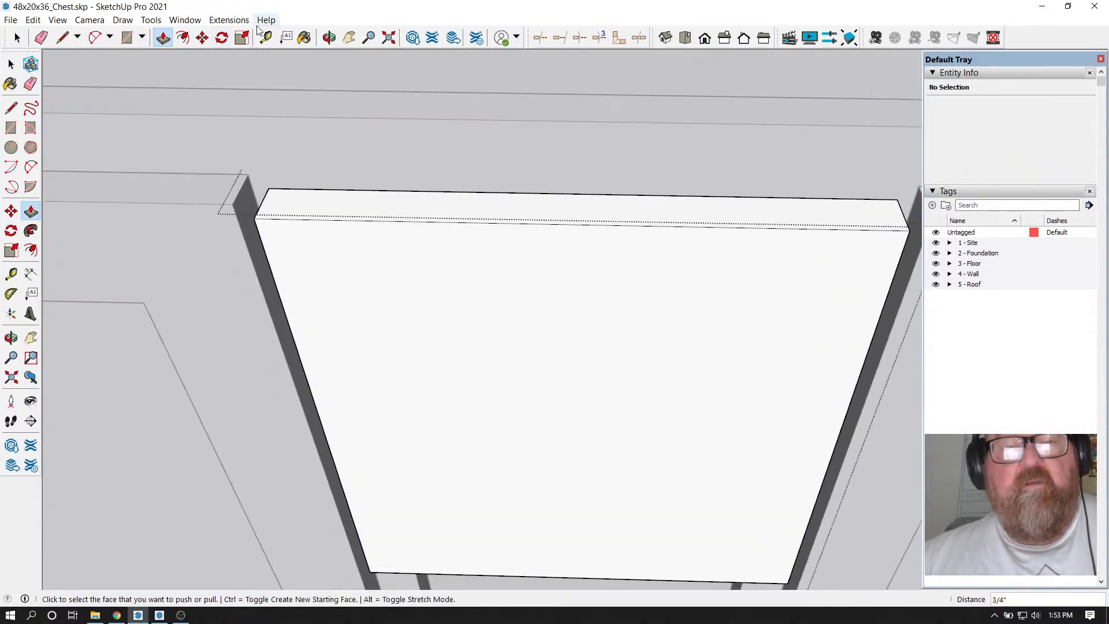
# Measure the thickness of the drawer front along its top edge
pyautogui.click(266, 38)
pyautogui.click(295, 218)
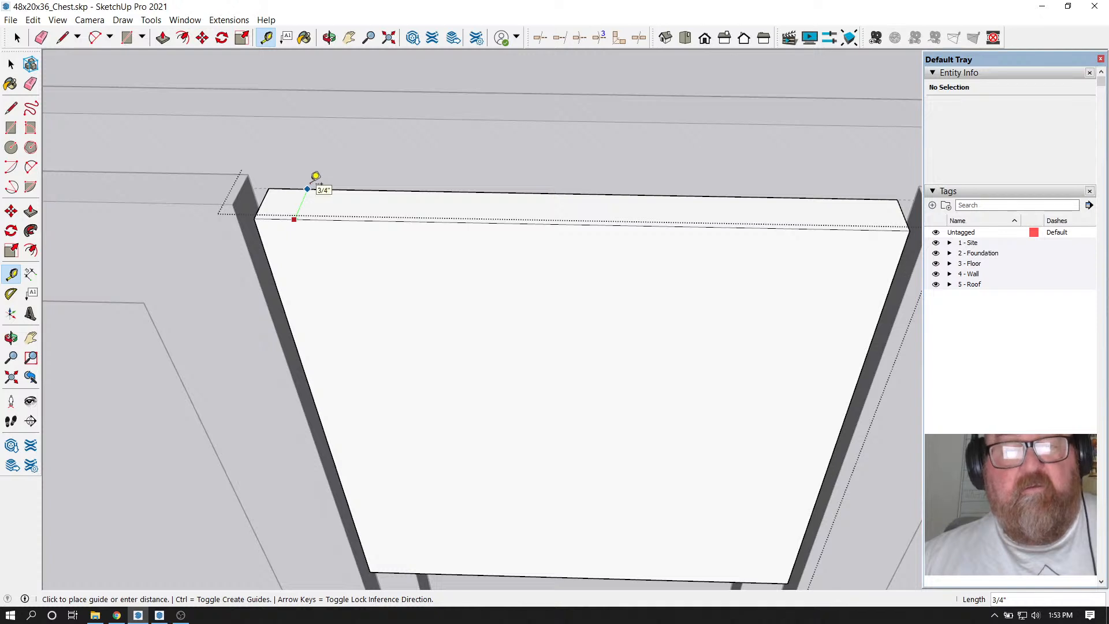
pyautogui.click(315, 176)
pyautogui.scroll(-2, 379, 257)
# Leave the drawer front group and try to move it by its back top corner onto the left door's corner
pyautogui.press('space')
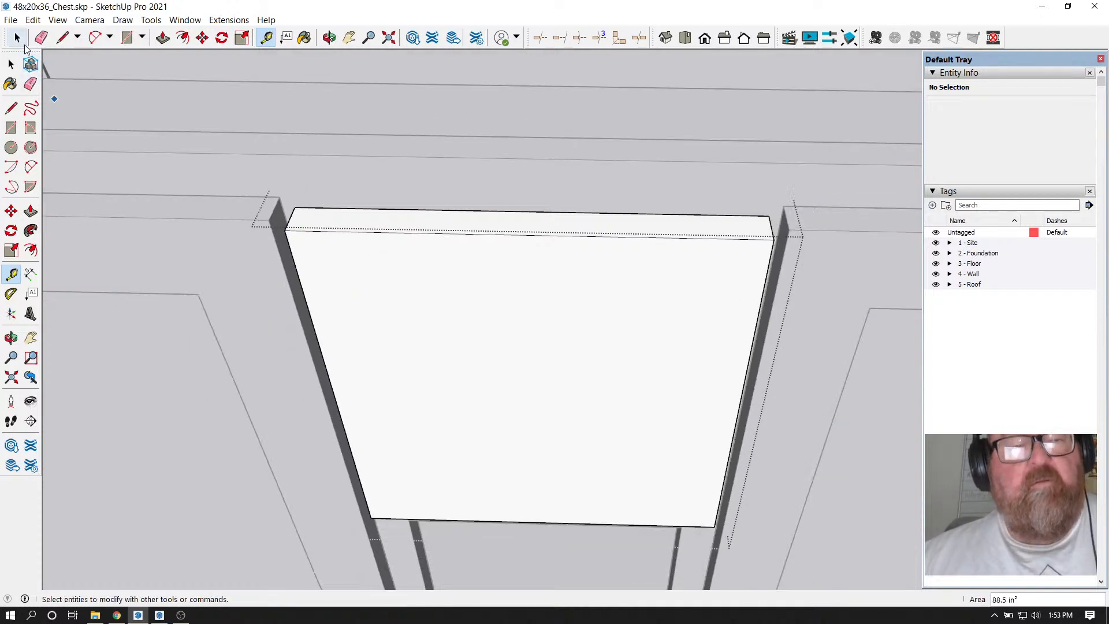
pyautogui.click(205, 147)
pyautogui.scroll(2, 299, 214)
pyautogui.click(302, 241)
pyautogui.scroll(3, 304, 240)
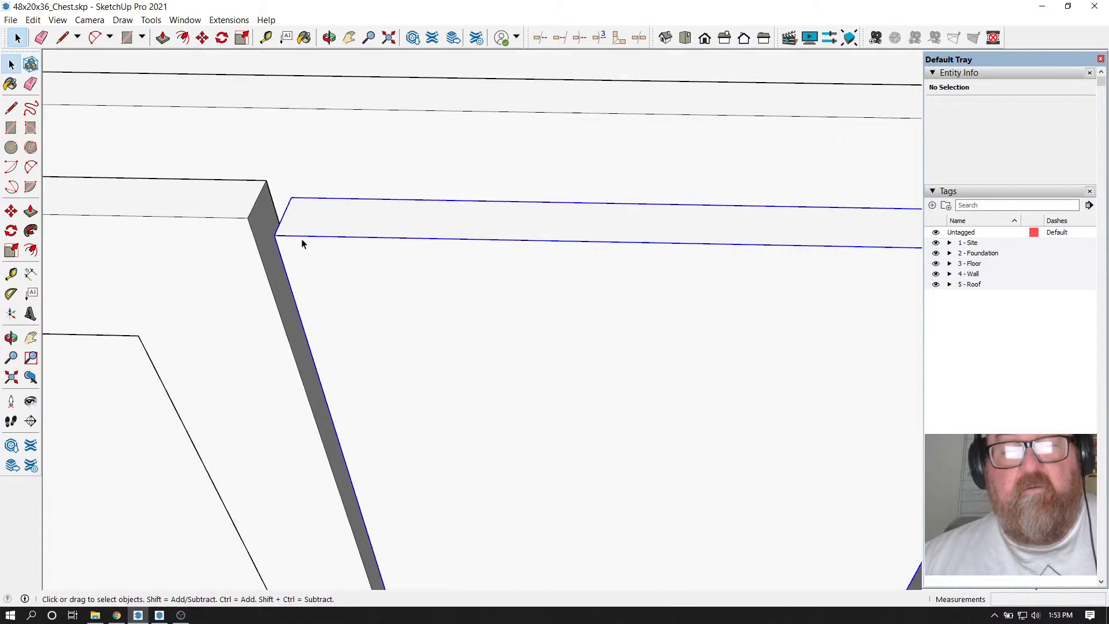
pyautogui.click(202, 38)
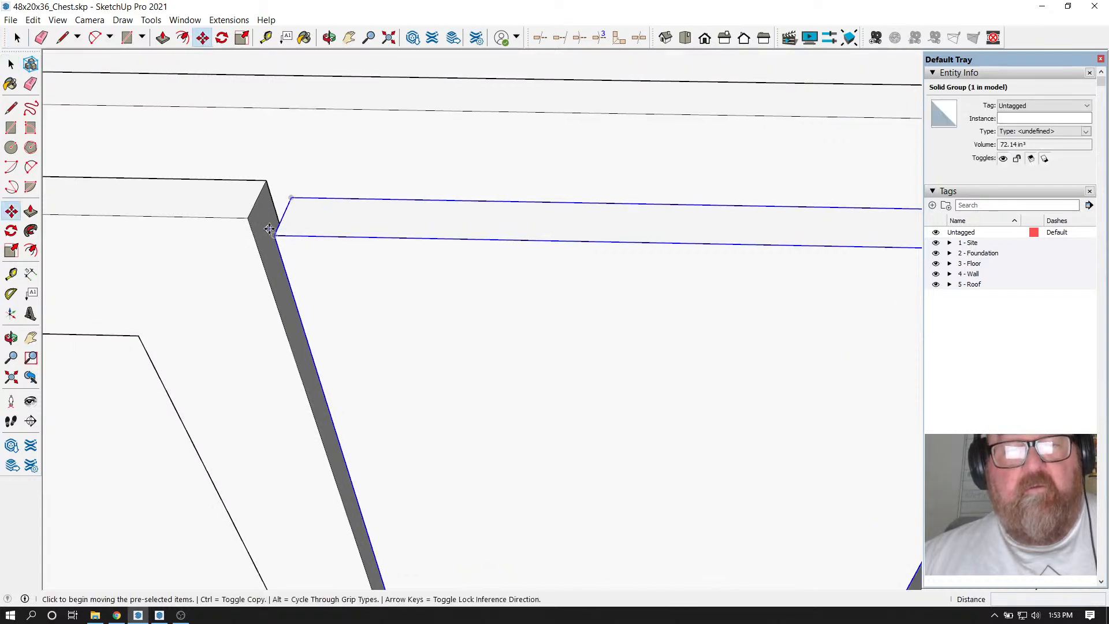
pyautogui.click(292, 199)
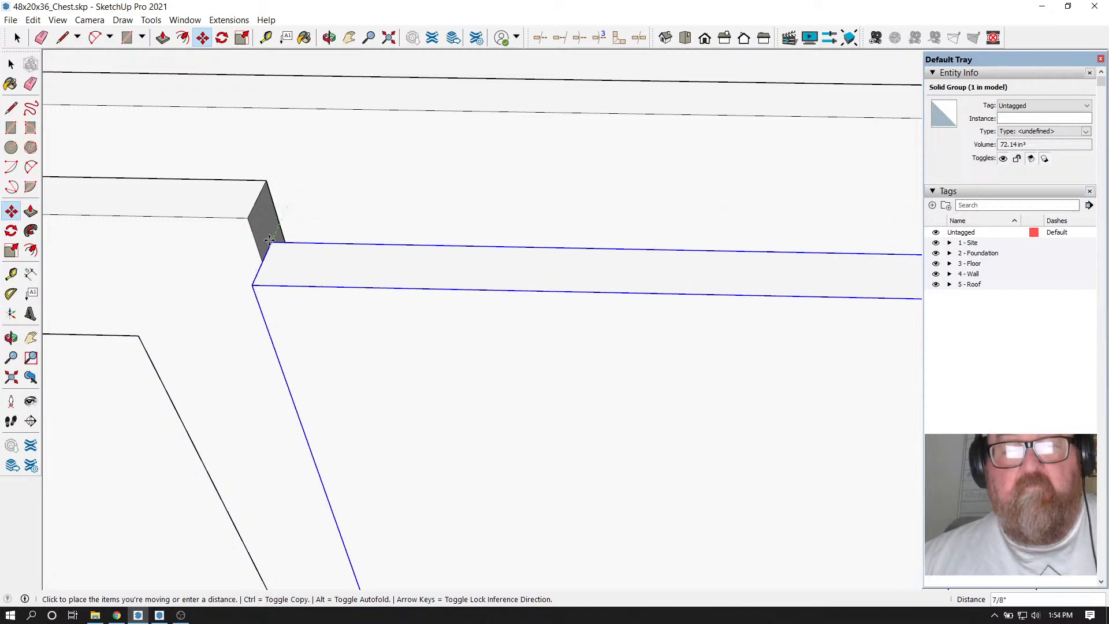
pyautogui.click(265, 181)
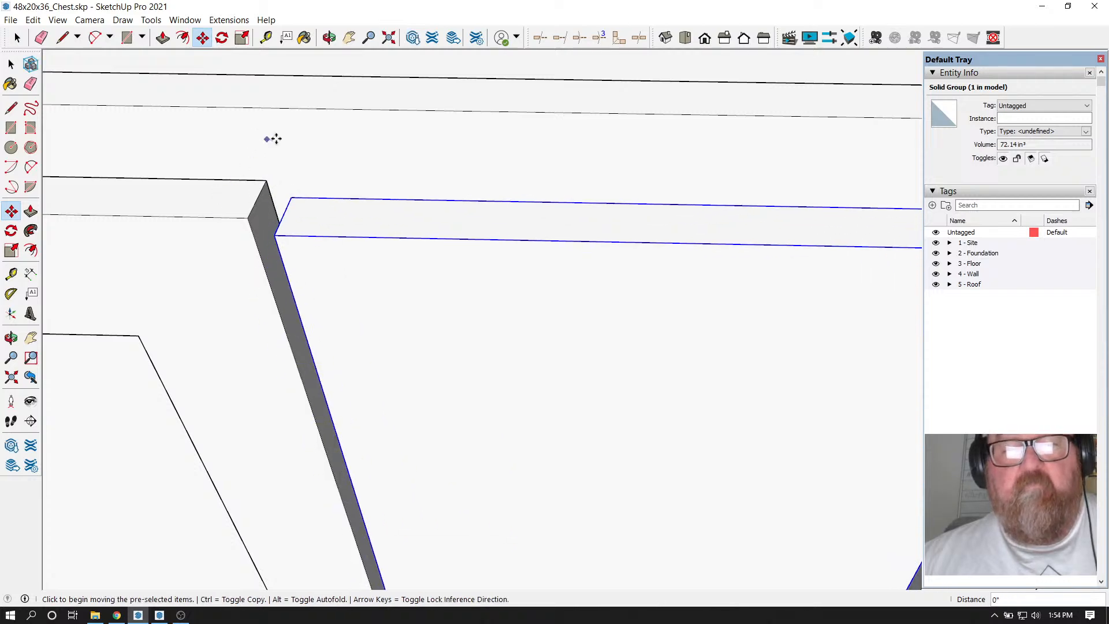
pyautogui.click(330, 38)
pyautogui.moveTo(322, 255); pyautogui.dragTo(359, 292)
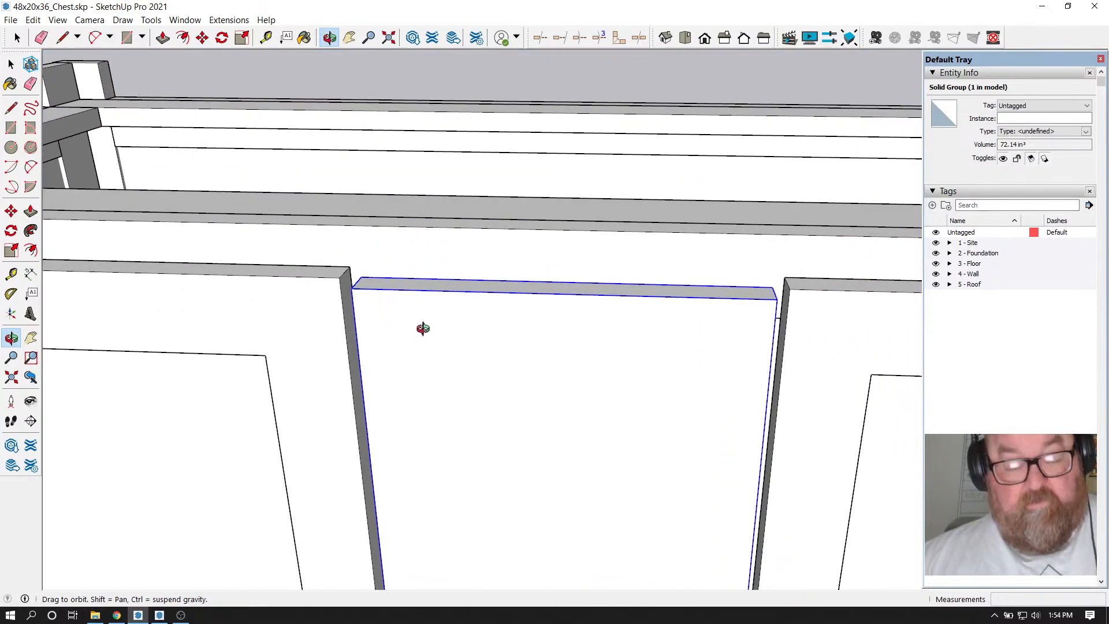
pyautogui.moveTo(423, 328); pyautogui.dragTo(432, 372)
# Undo the drawer front's thickness, edge erasures, outward offset and 3/4" forward move, returning to the rectangle on the upper drawer opening
pyautogui.press('m')
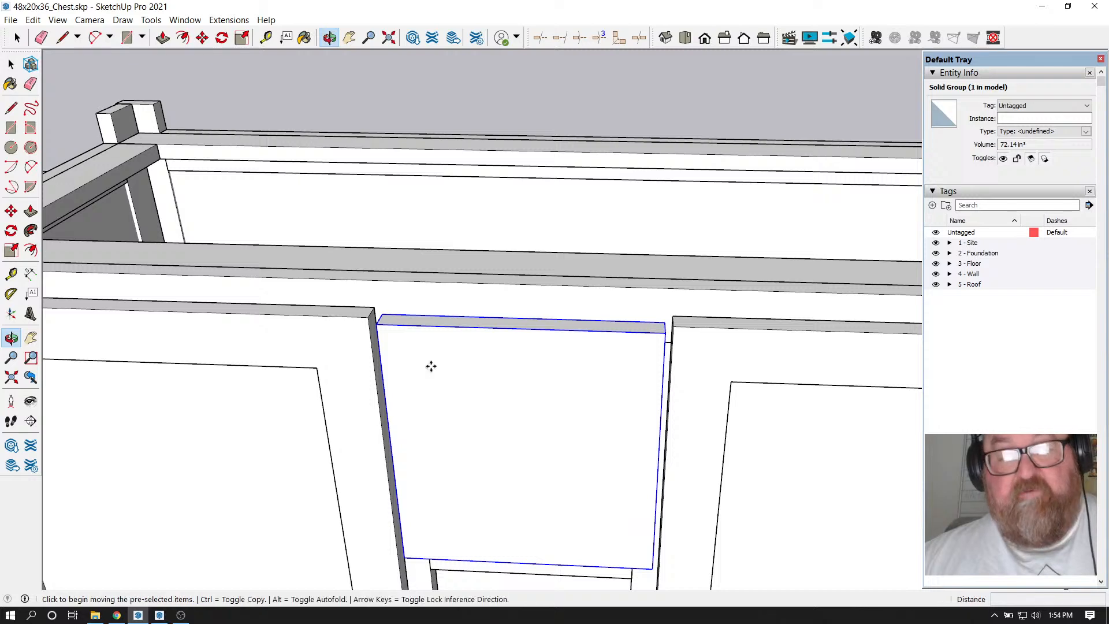
pyautogui.press('Return')
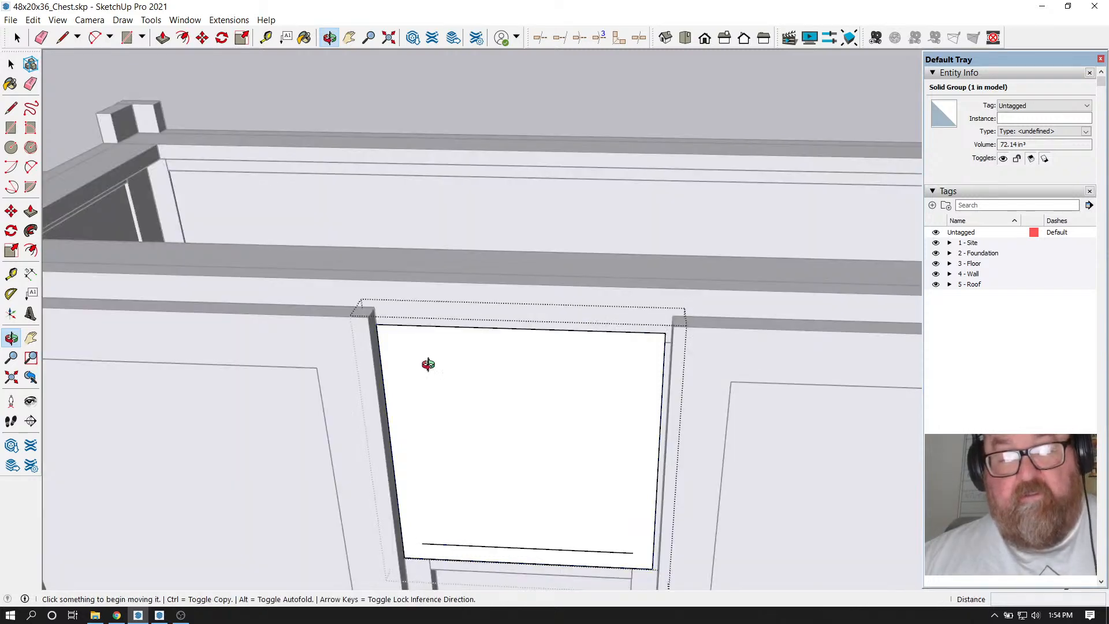
pyautogui.hotkey('ctrl', 'z')
pyautogui.hotkey('ctrl', 'z')
pyautogui.hotkey('ctrl', 'z')
pyautogui.hotkey('ctrl', 'z')
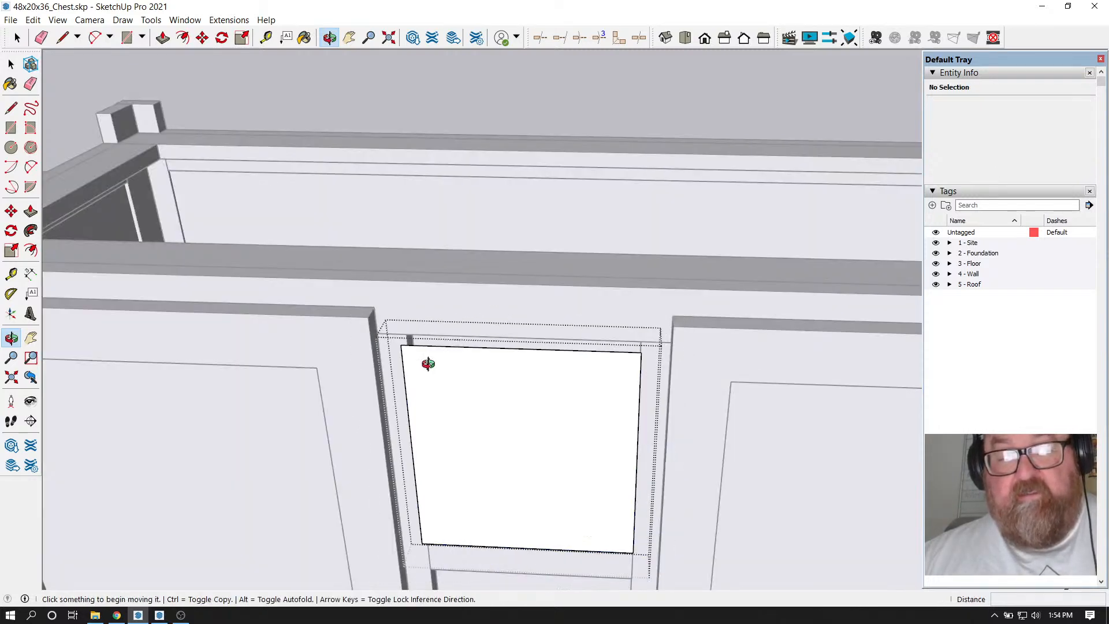
pyautogui.hotkey('ctrl', 'z')
pyautogui.hotkey('ctrl', 'z')
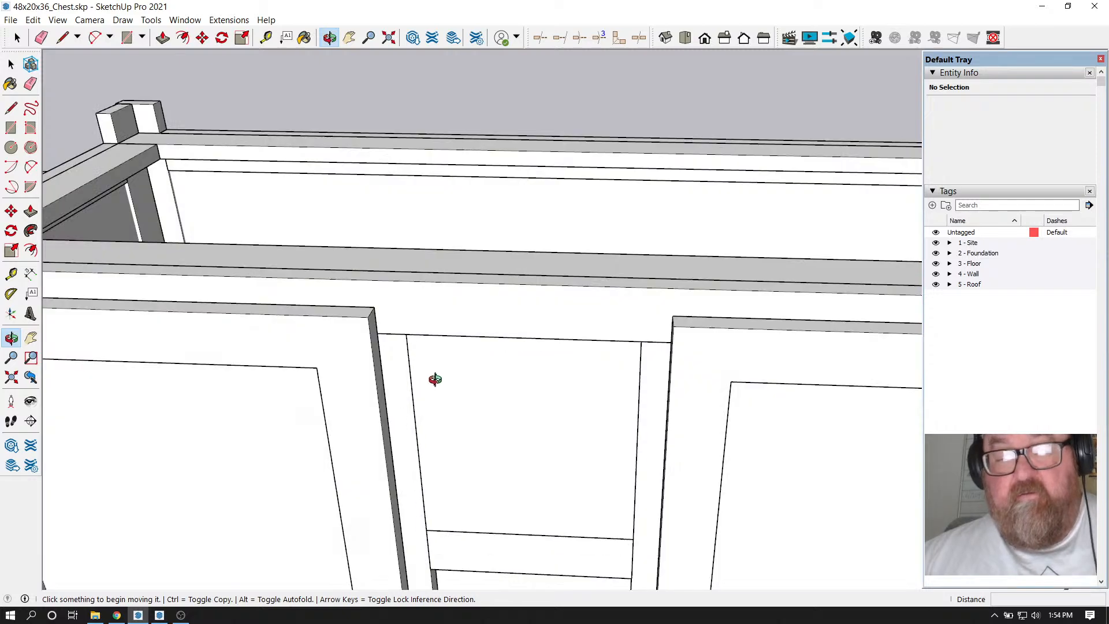
pyautogui.scroll(3, 473, 460)
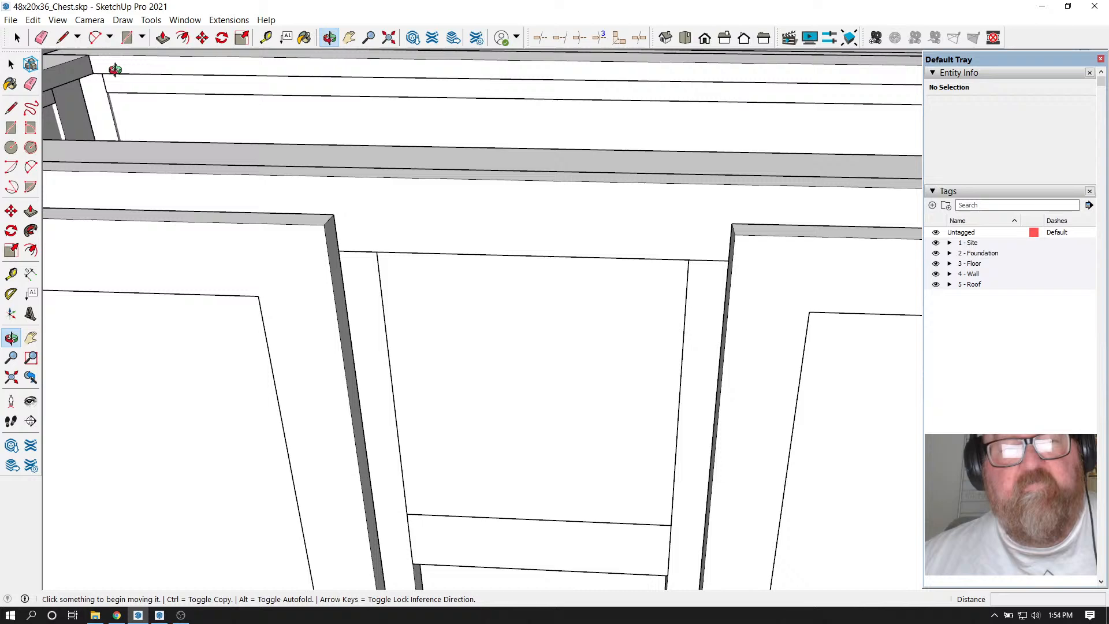
# Move the upper drawer opening's rectangle group 3/4" forward along the green axis
pyautogui.click(22, 37)
pyautogui.doubleClick(446, 316)
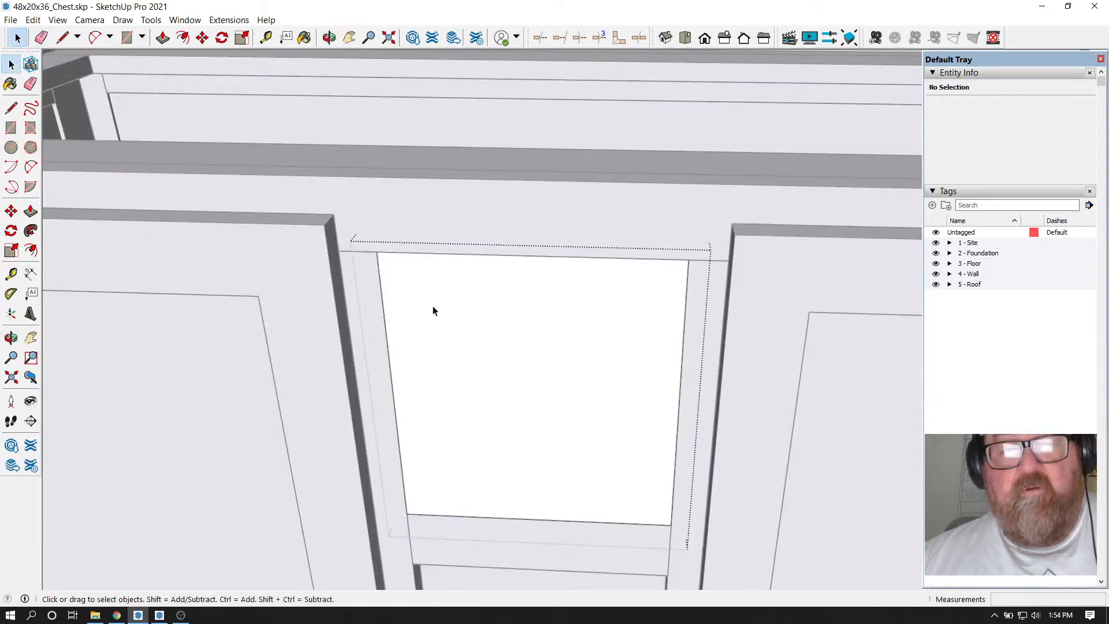
pyautogui.click(434, 311)
pyautogui.click(396, 206)
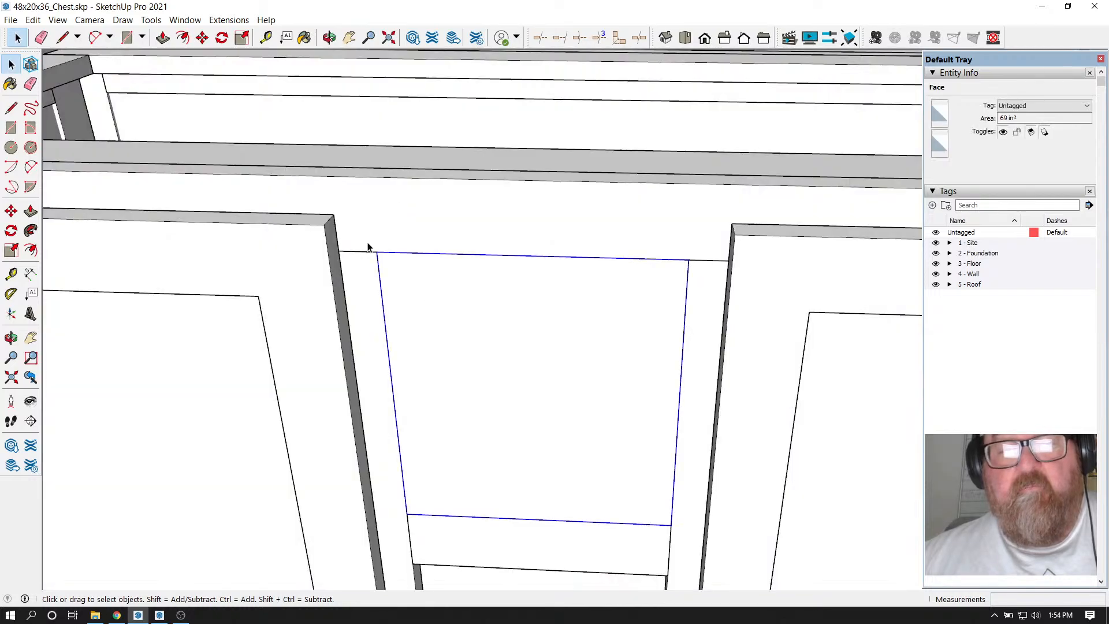
pyautogui.click(202, 37)
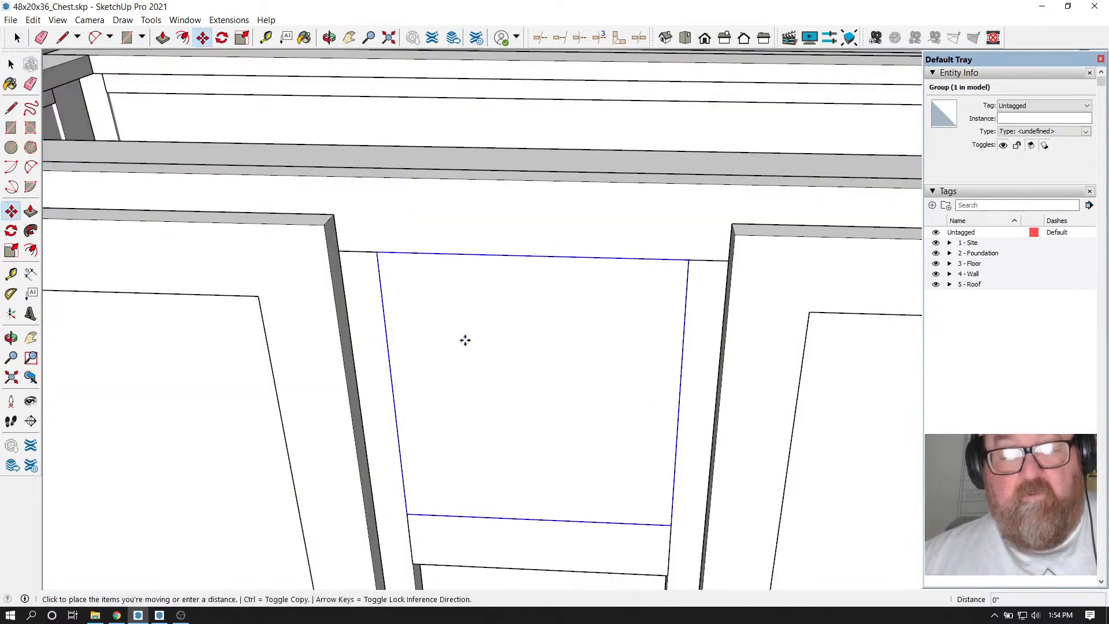
pyautogui.click(465, 340)
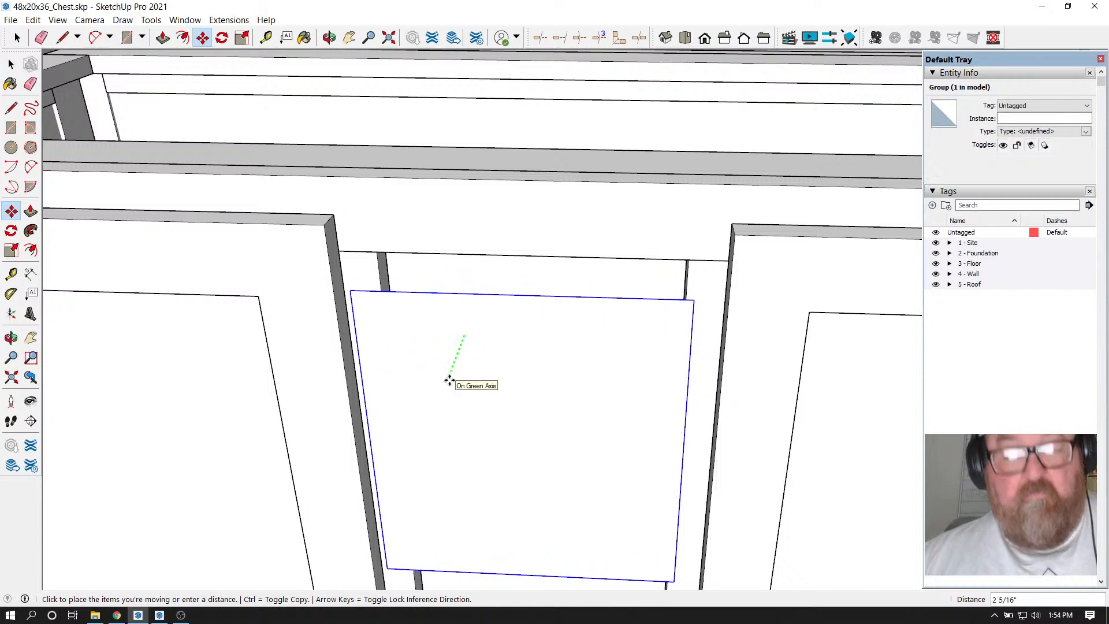
pyautogui.click(327, 343)
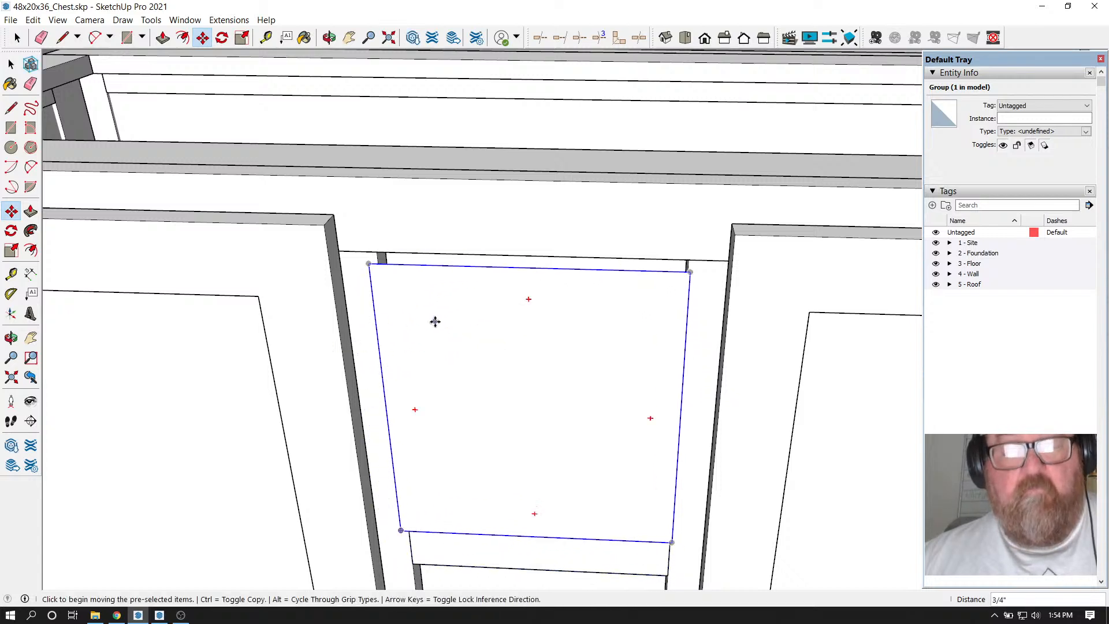
# Open the drawer front group and offset its outline 3/4" outward
pyautogui.click(16, 38)
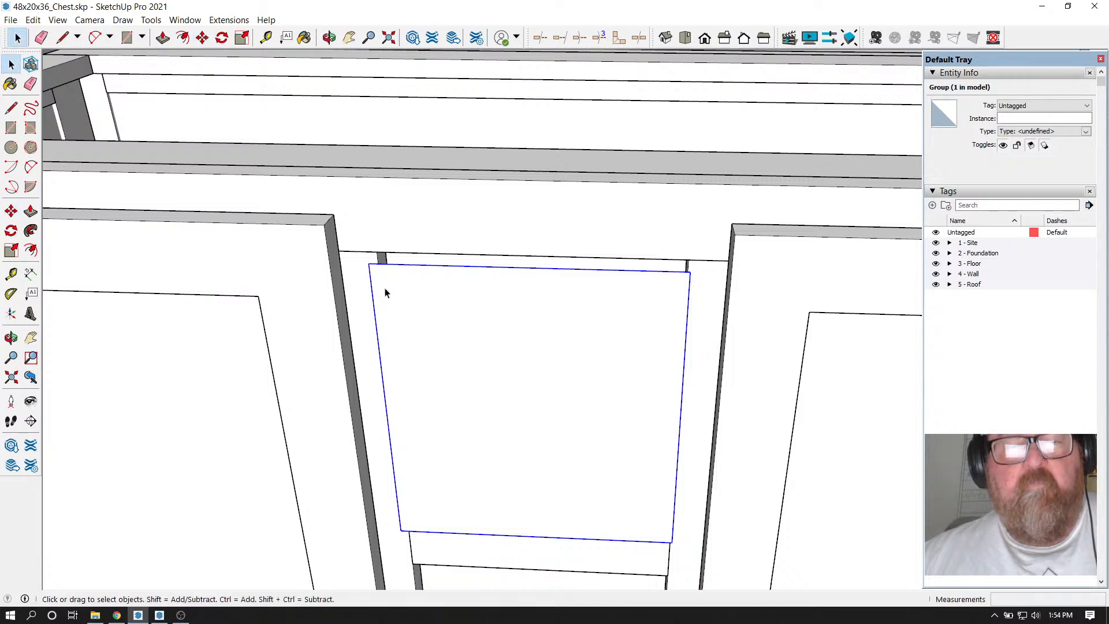
pyautogui.doubleClick(385, 293)
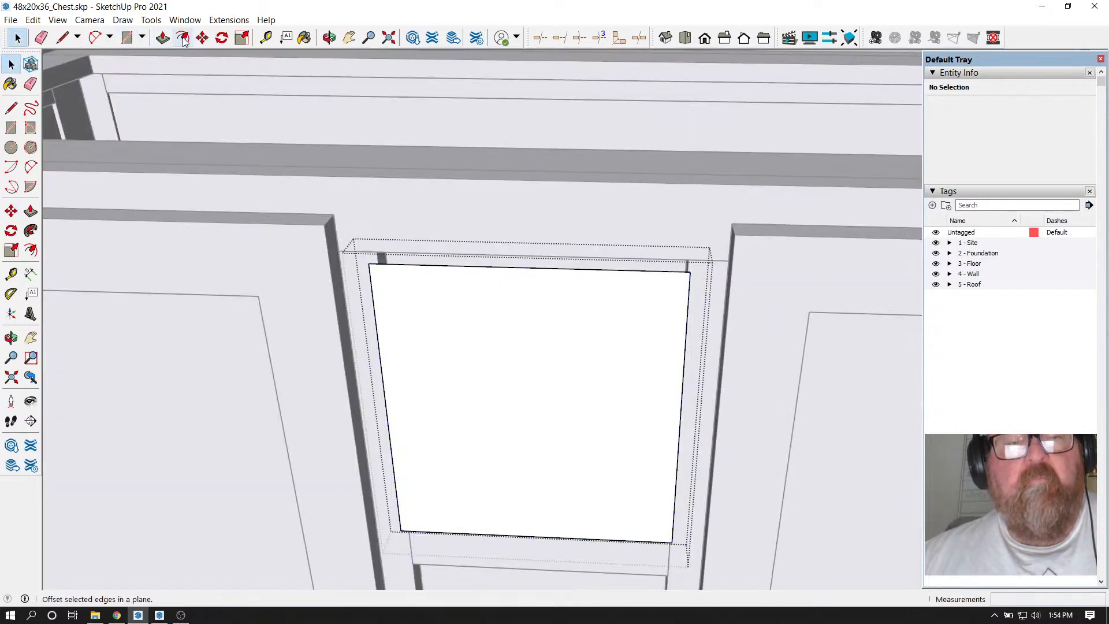
pyautogui.click(182, 38)
pyautogui.click(397, 284)
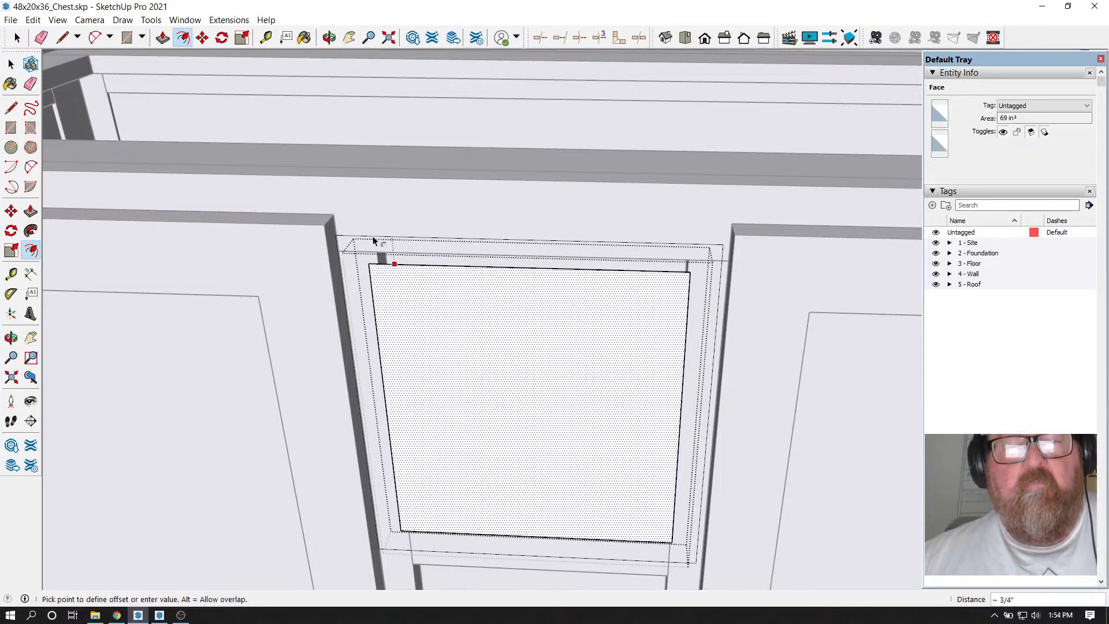
pyautogui.click(324, 231)
pyautogui.write('3/4')
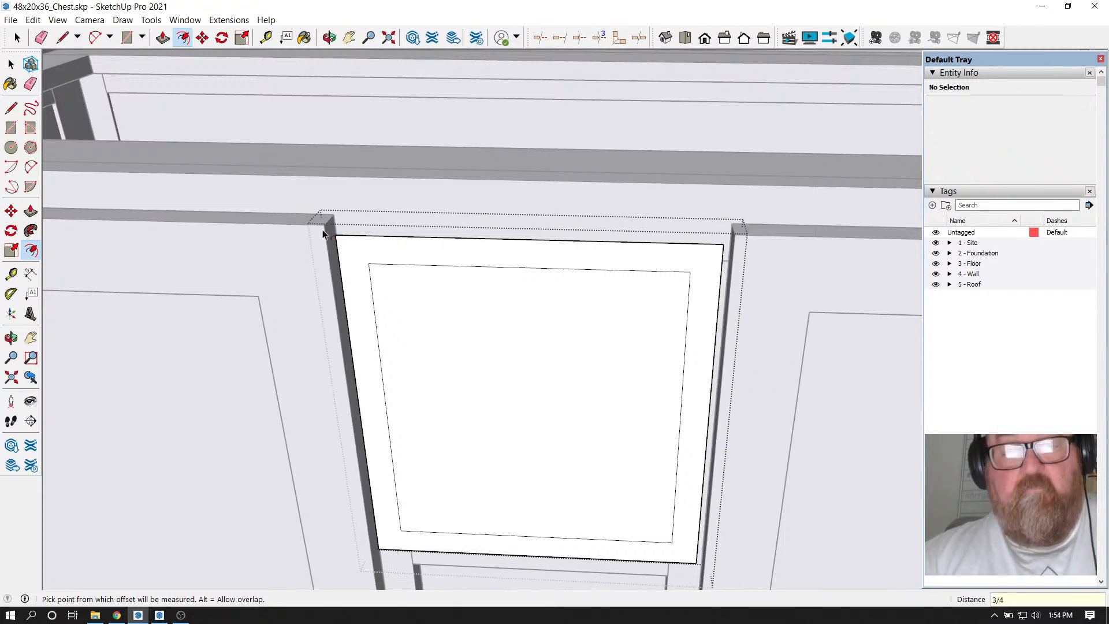
pyautogui.press('Return')
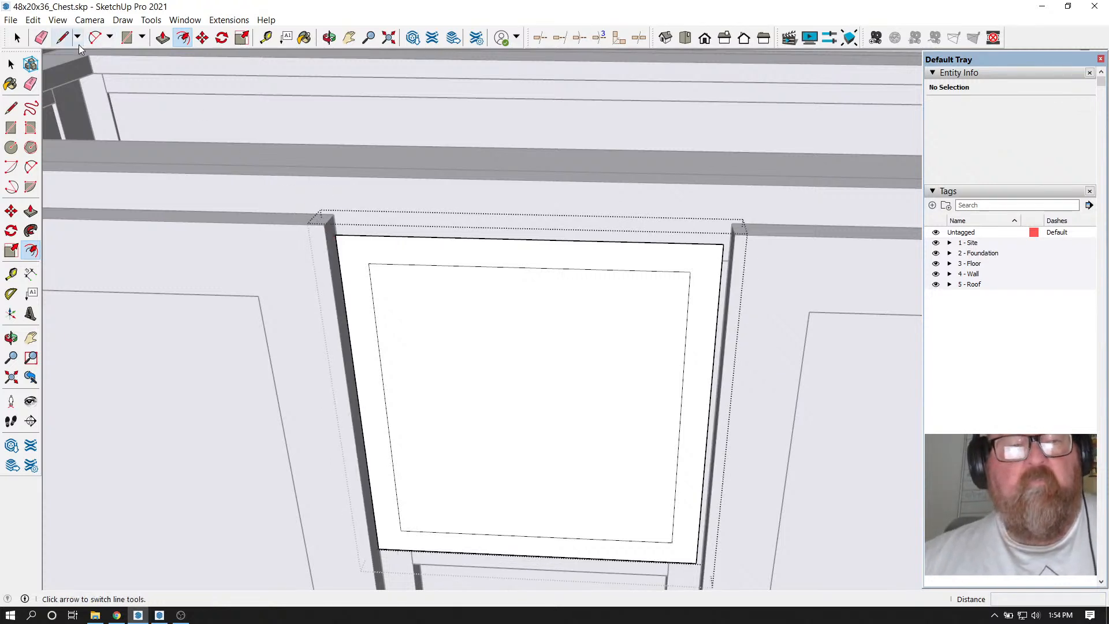
# Erase the four edges of the inner rectangle so the drawer front is a single face
pyautogui.click(41, 38)
pyautogui.click(380, 264)
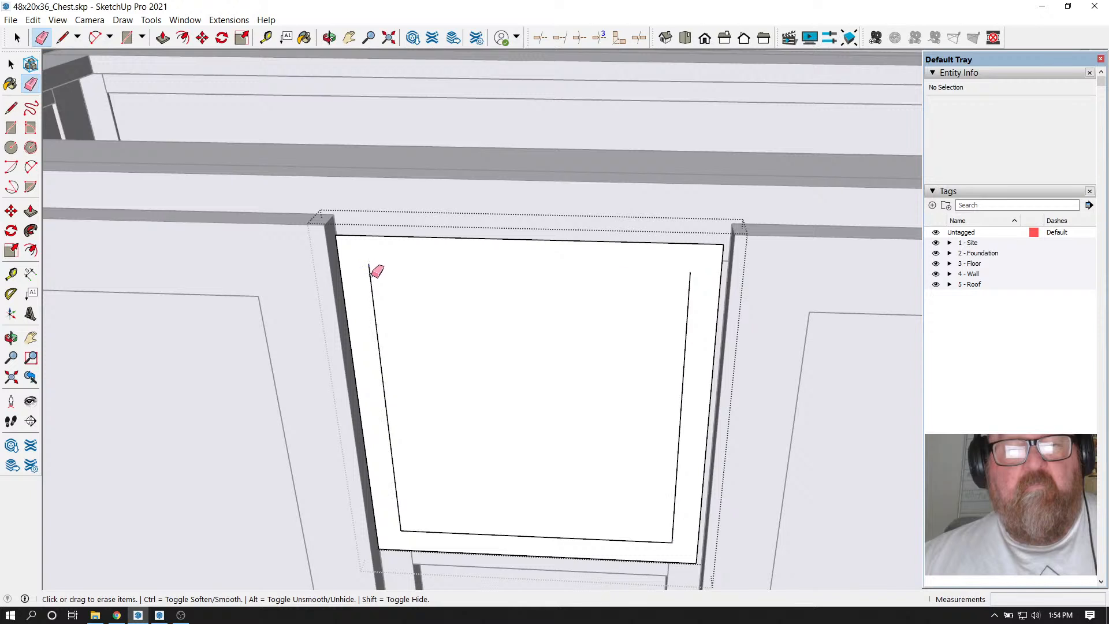
pyautogui.click(370, 274)
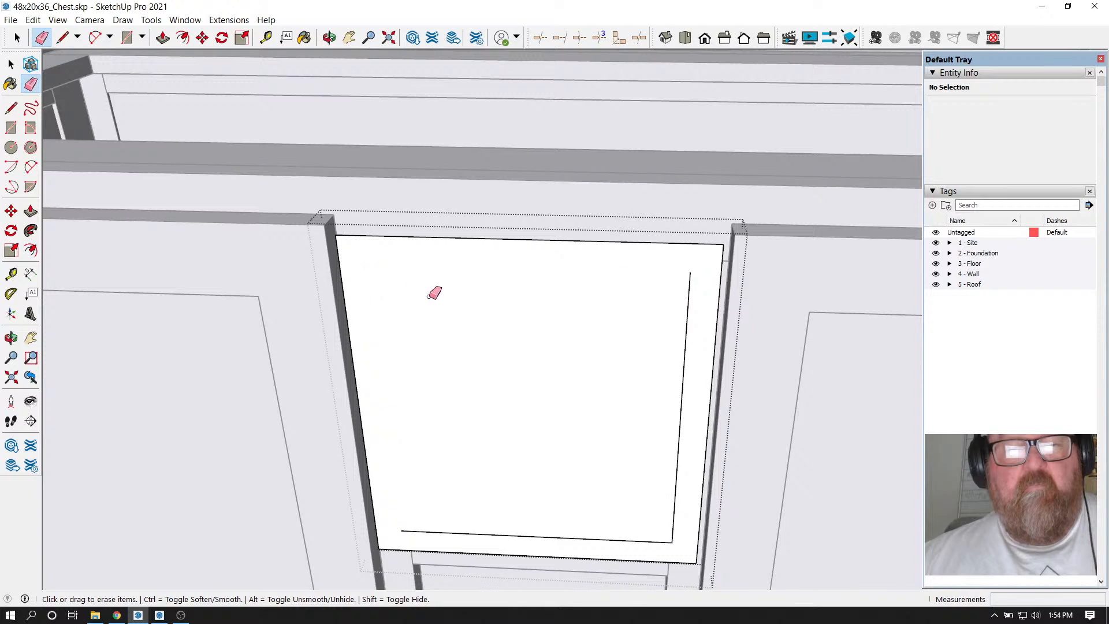
pyautogui.click(680, 417)
pyautogui.click(618, 539)
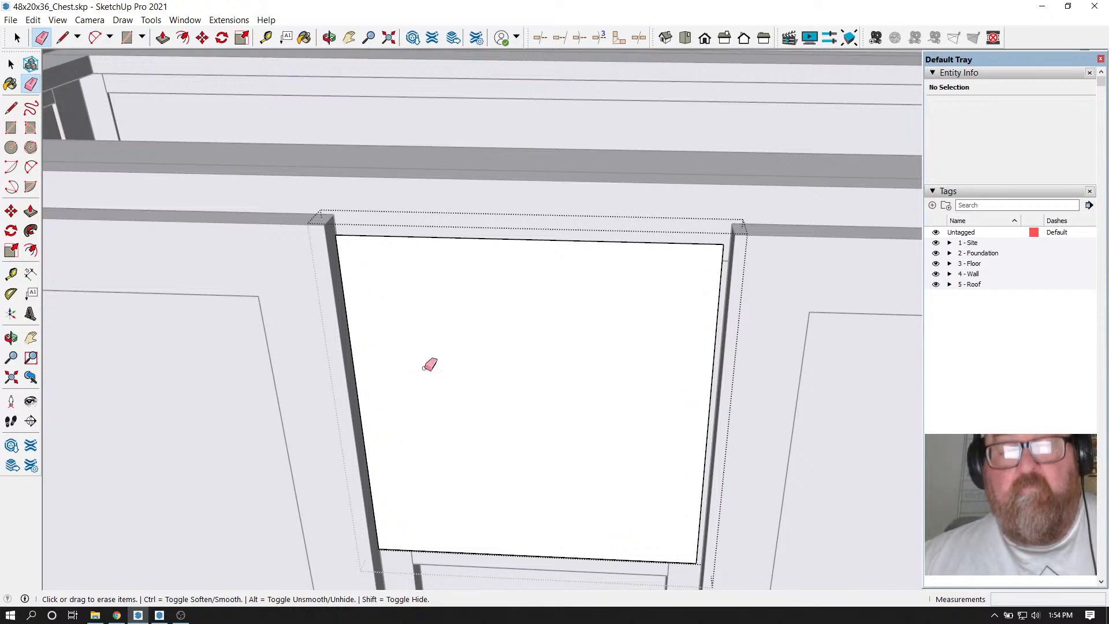
# Extrude the drawer front face to a thickness of 3/4" and leave its group
pyautogui.scroll(3, 355, 148)
pyautogui.press('p')
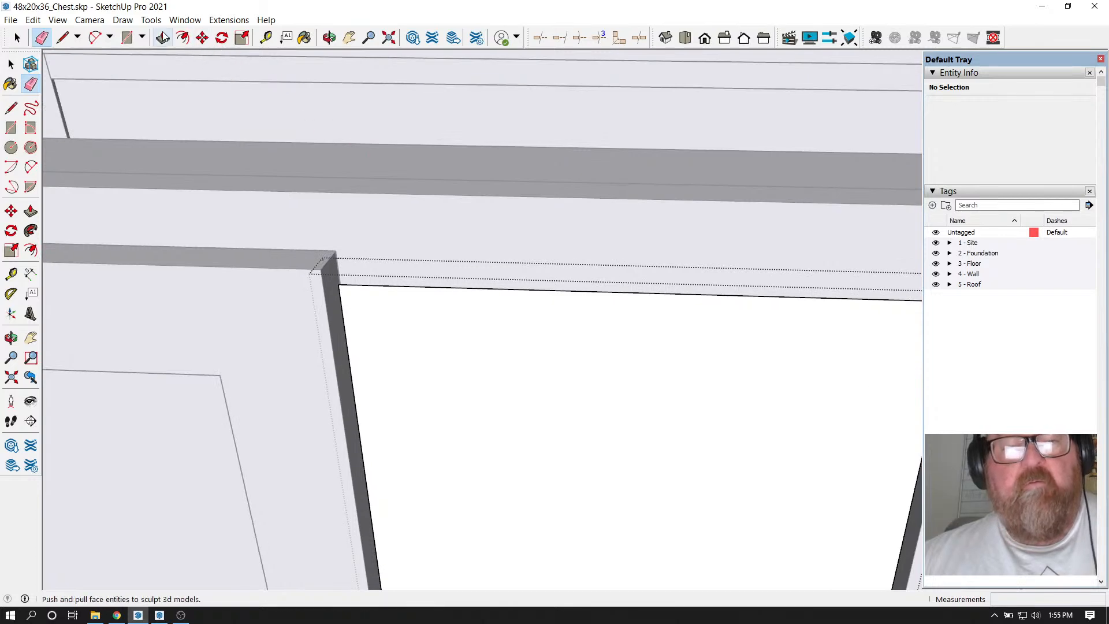
pyautogui.click(367, 342)
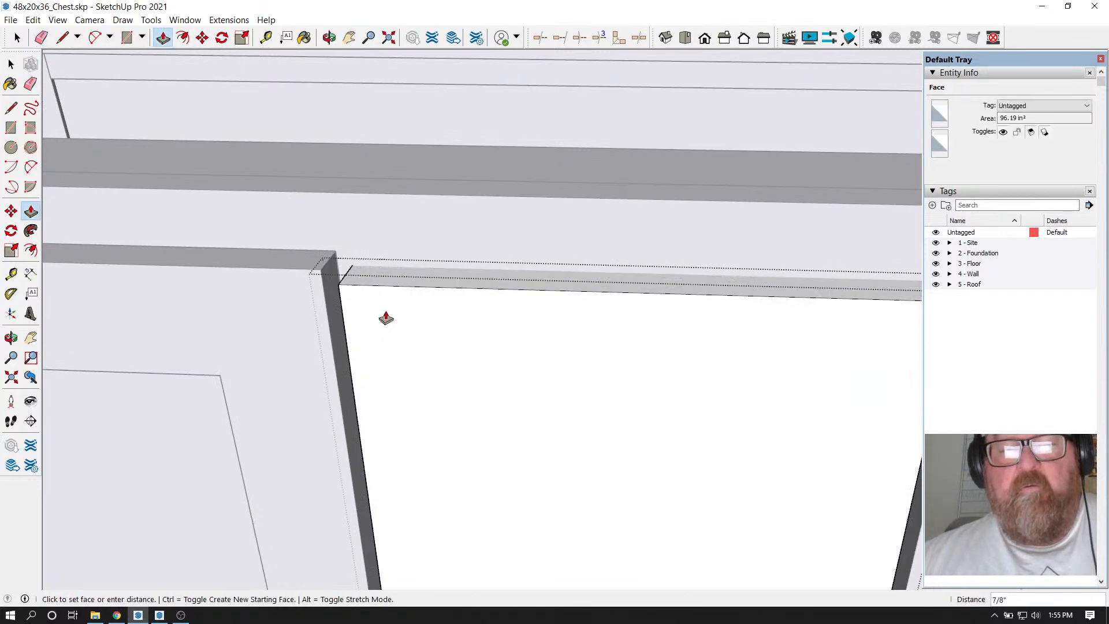
pyautogui.press('Return')
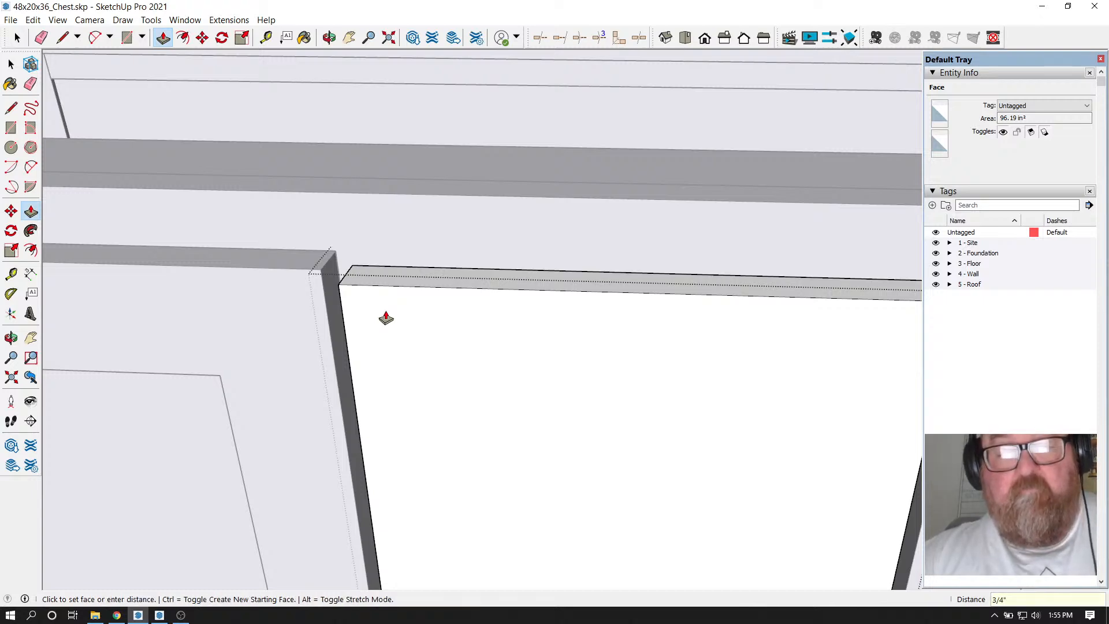
pyautogui.click(325, 42)
pyautogui.moveTo(324, 202); pyautogui.dragTo(408, 368)
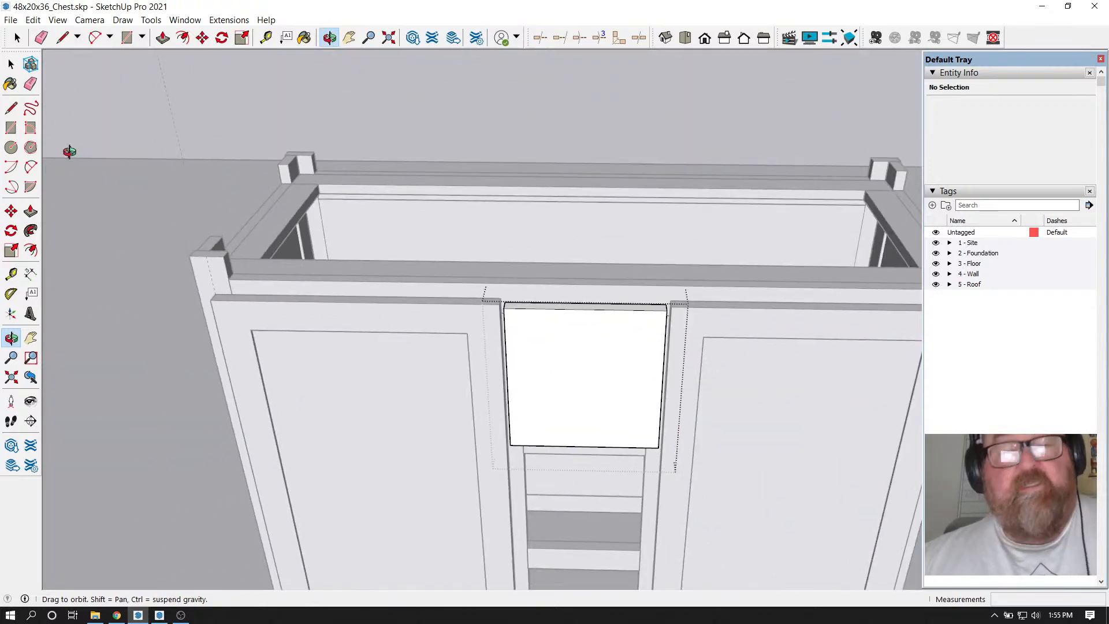
pyautogui.click(11, 64)
# Move the right door about 1 3/8" forward, away from the frame beside the drawer front
pyautogui.scroll(2, 198, 165)
pyautogui.scroll(3, 679, 317)
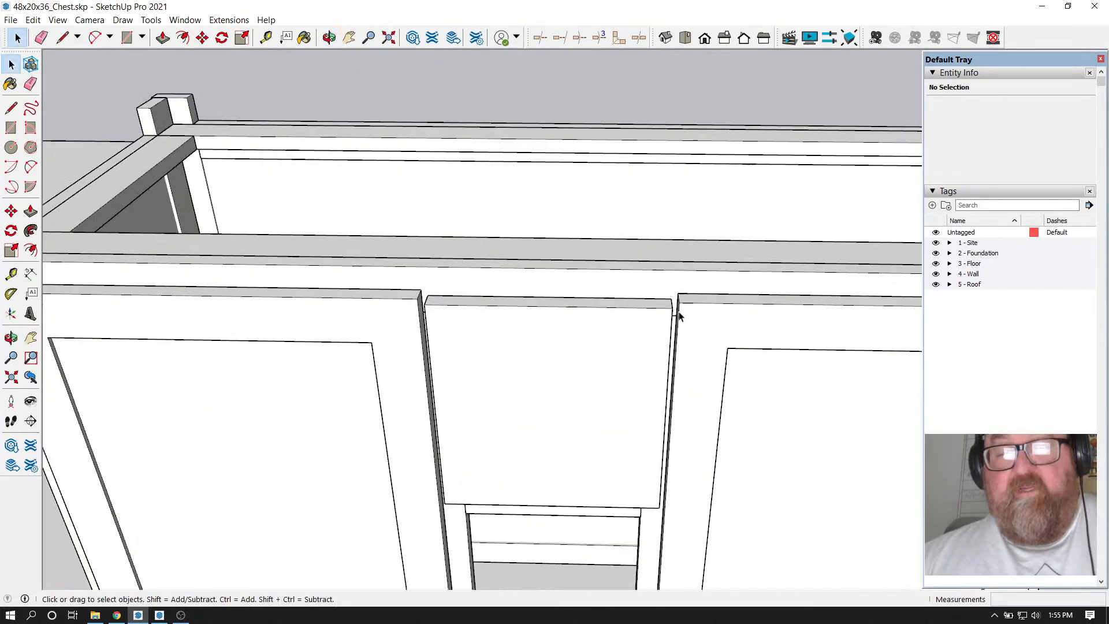
pyautogui.scroll(3, 687, 315)
pyautogui.click(713, 316)
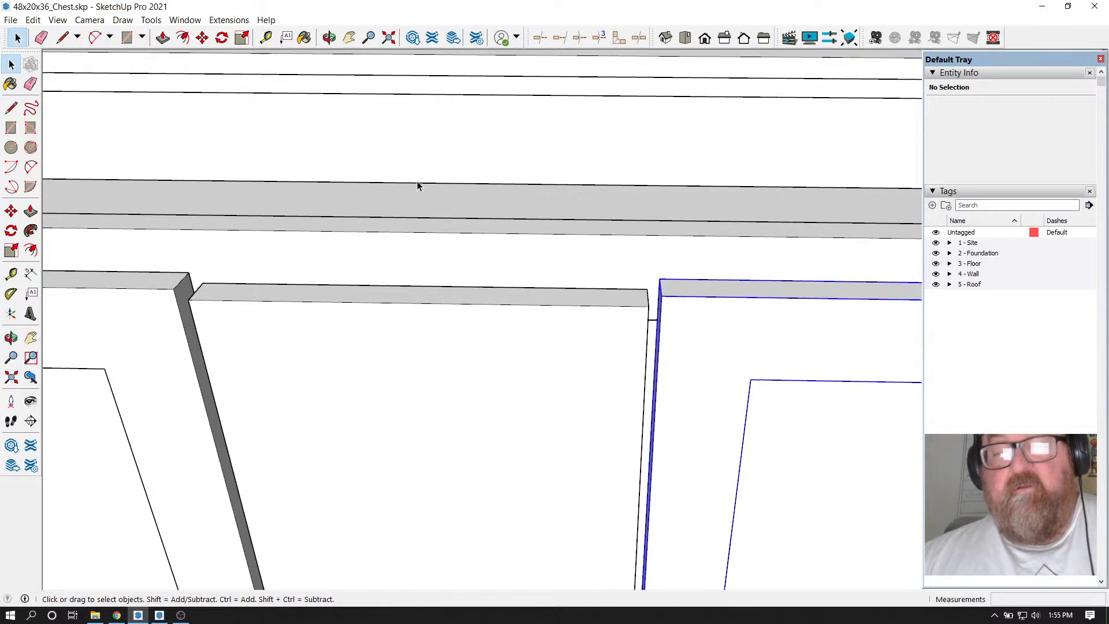
pyautogui.click(201, 38)
pyautogui.scroll(2, 664, 306)
pyautogui.click(648, 294)
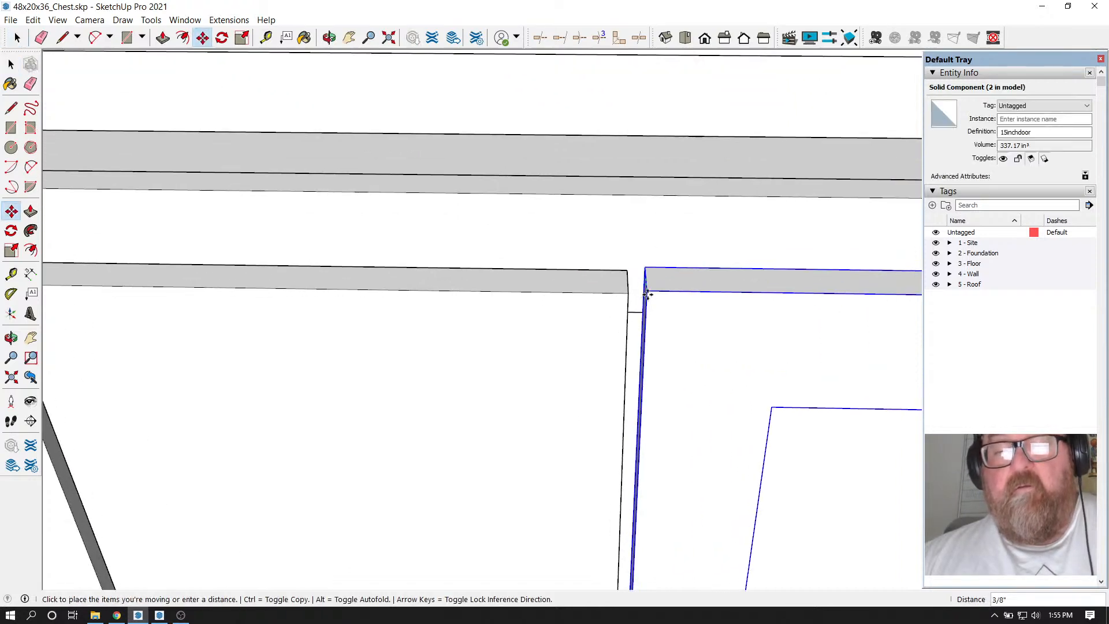
pyautogui.click(674, 315)
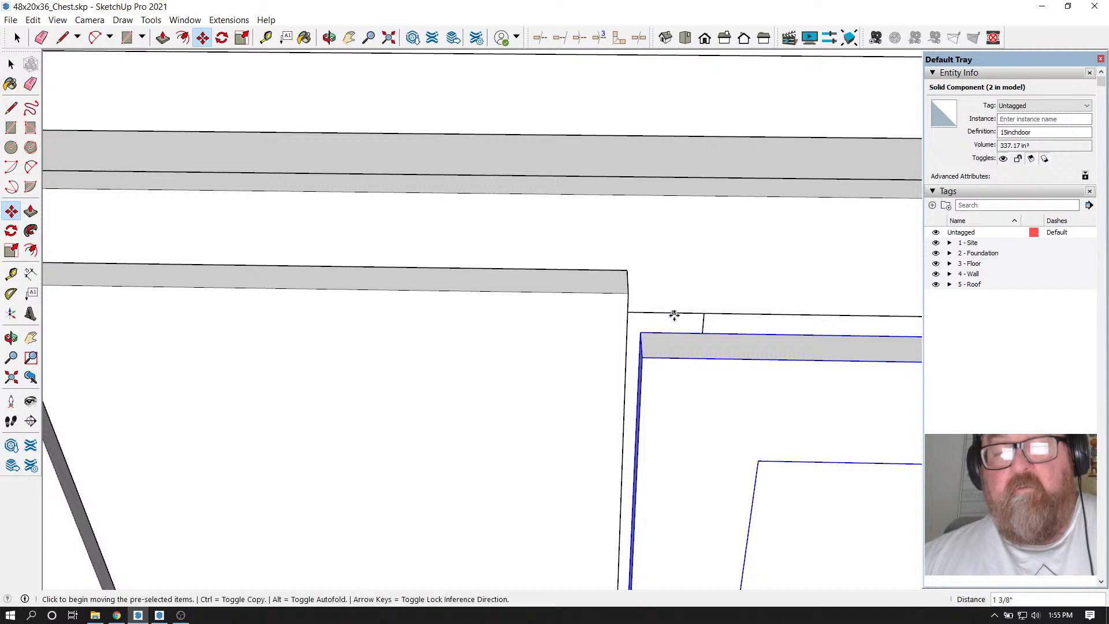
# Place a guide line above the right door opening's top edge to check against the drawer front's upper corner
pyautogui.click(266, 37)
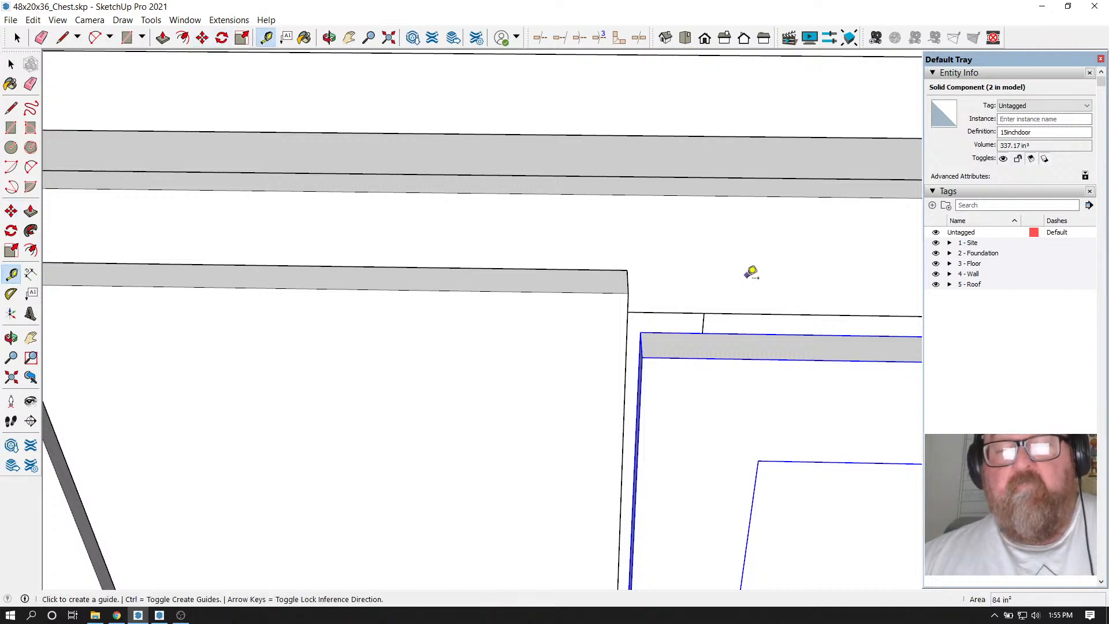
pyautogui.click(729, 313)
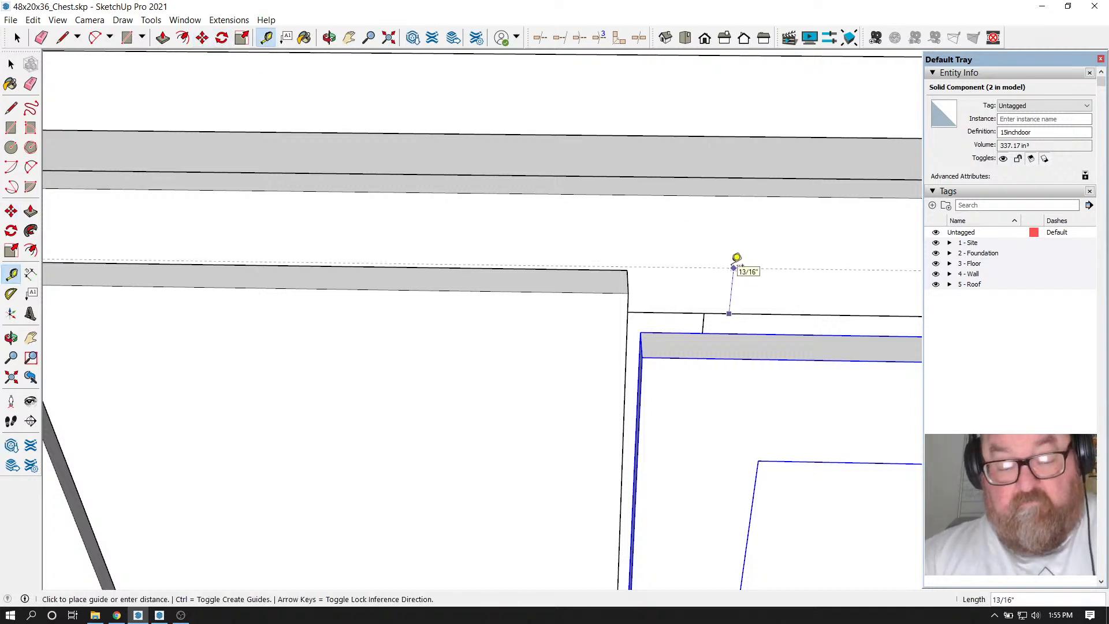
pyautogui.press('Return')
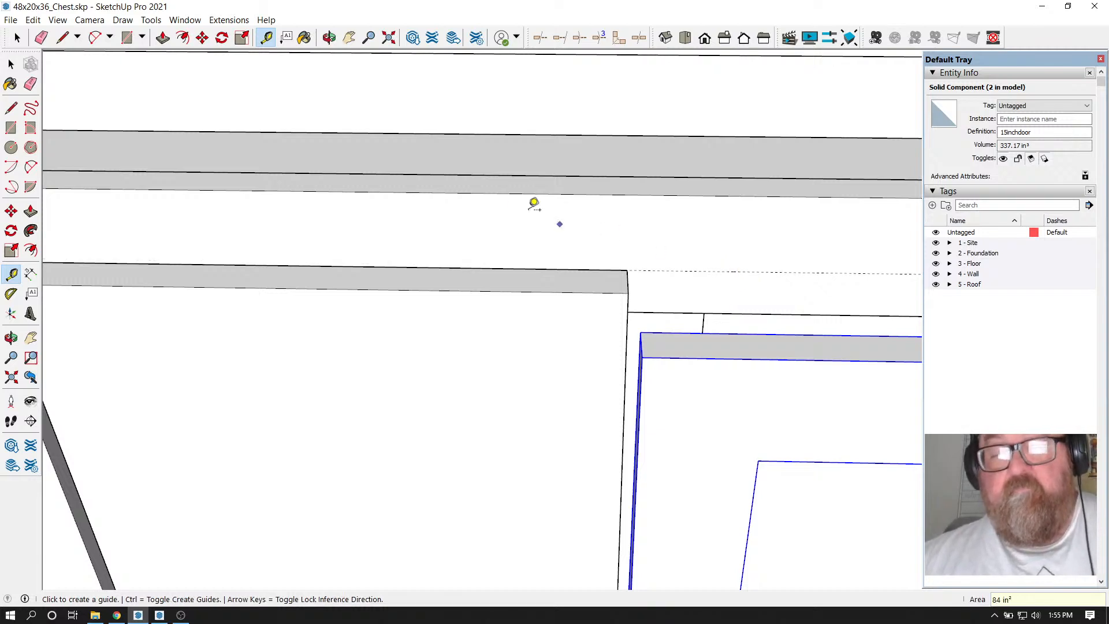
pyautogui.scroll(3, 653, 285)
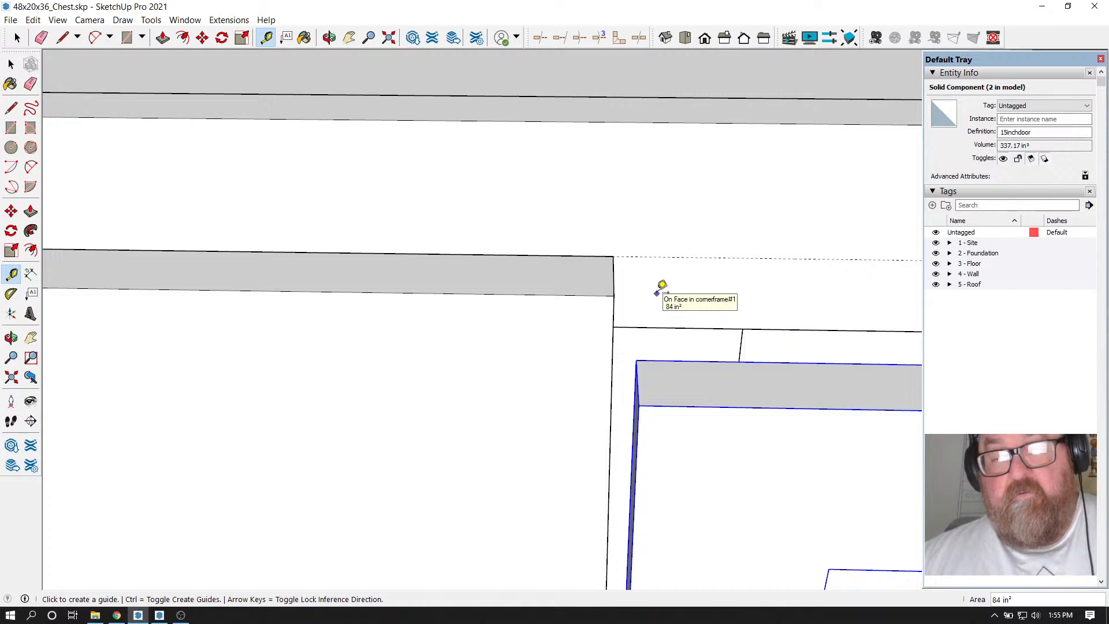
# Undo the guide line and the right door's forward move
pyautogui.hotkey('ctrl', 'z')
pyautogui.hotkey('ctrl', 'z')
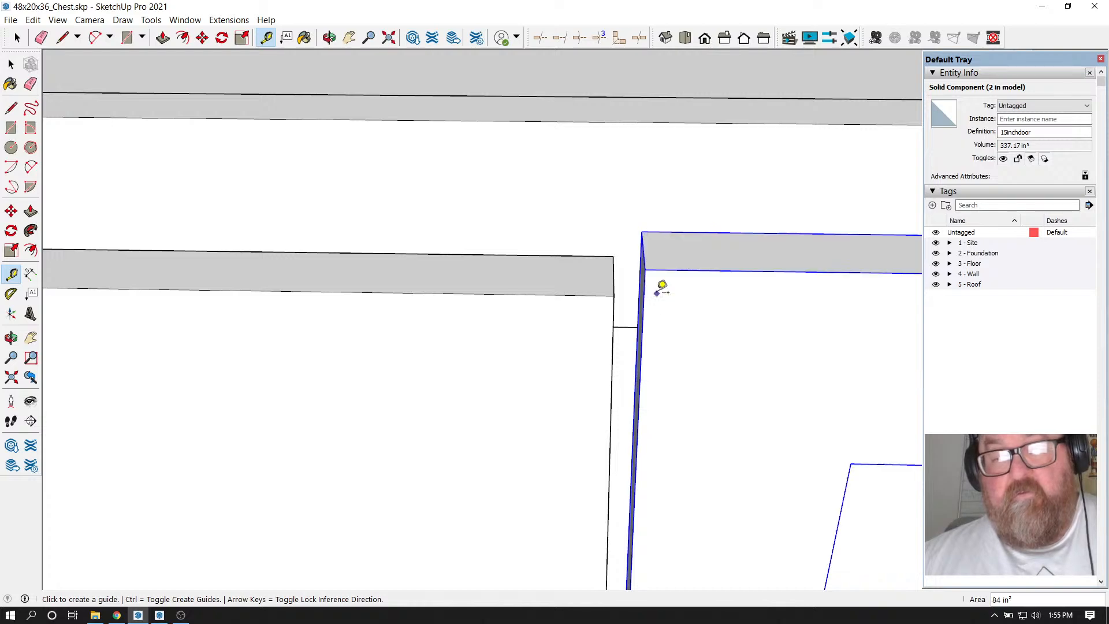
# Examine how the left door and drawer front align along their top edges and against the front frame
pyautogui.scroll(-3, 765, 341)
pyautogui.scroll(-6, 771, 335)
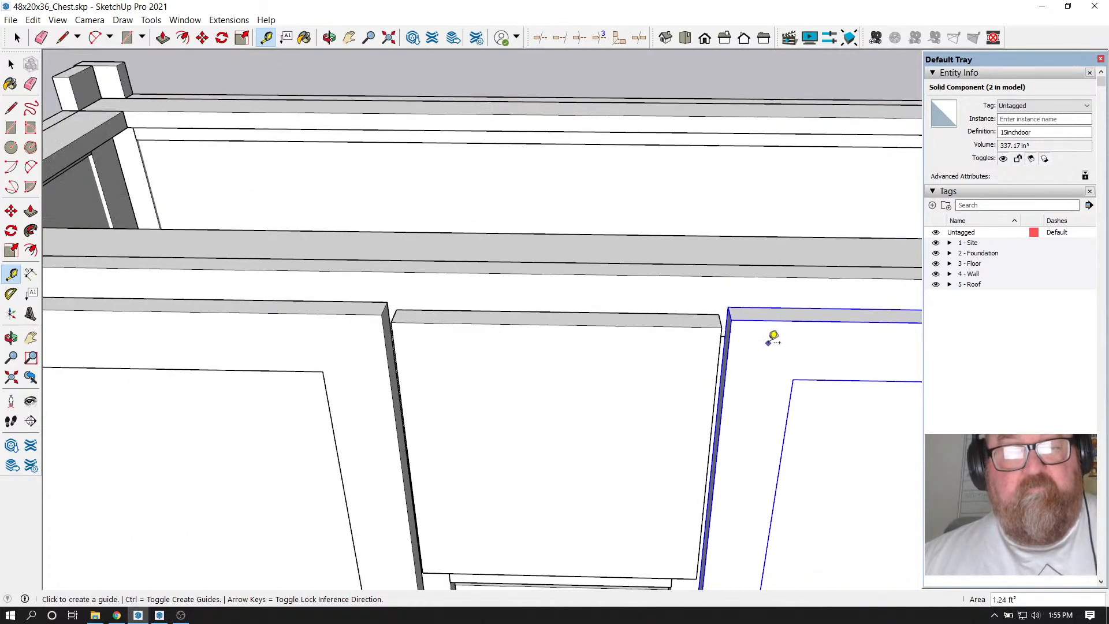
pyautogui.scroll(3, 359, 336)
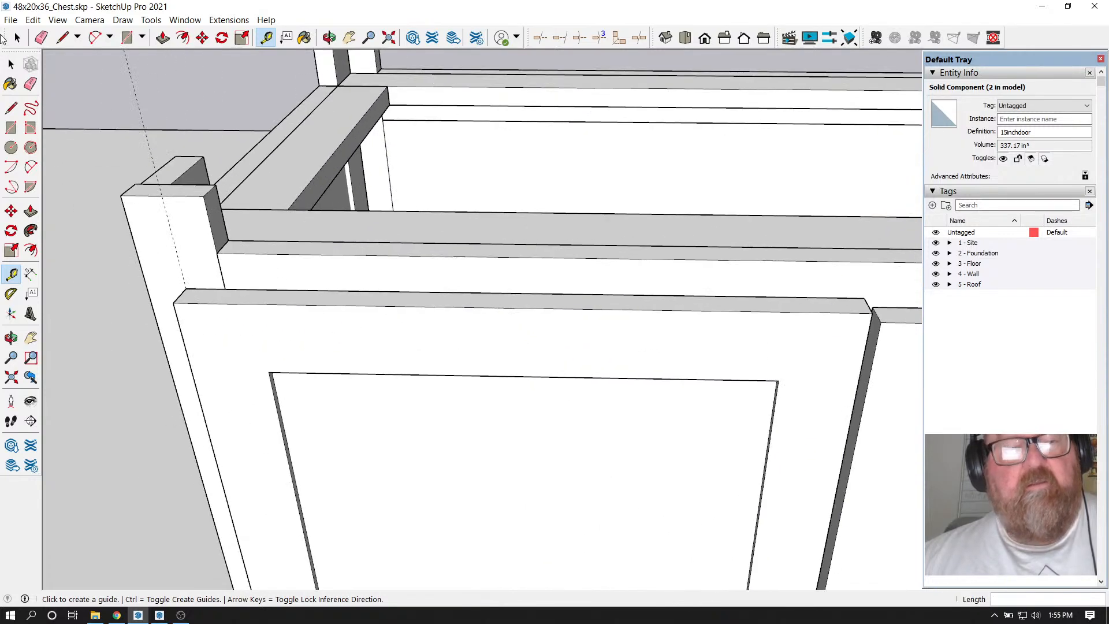
pyautogui.click(16, 37)
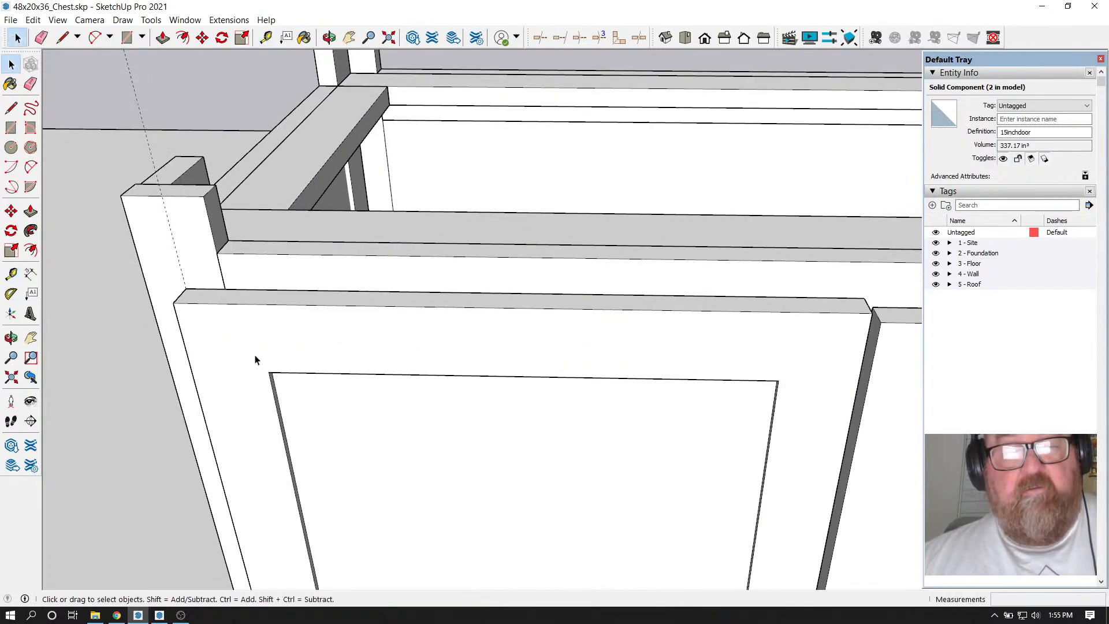
pyautogui.scroll(-2, 342, 279)
pyautogui.scroll(3, 268, 292)
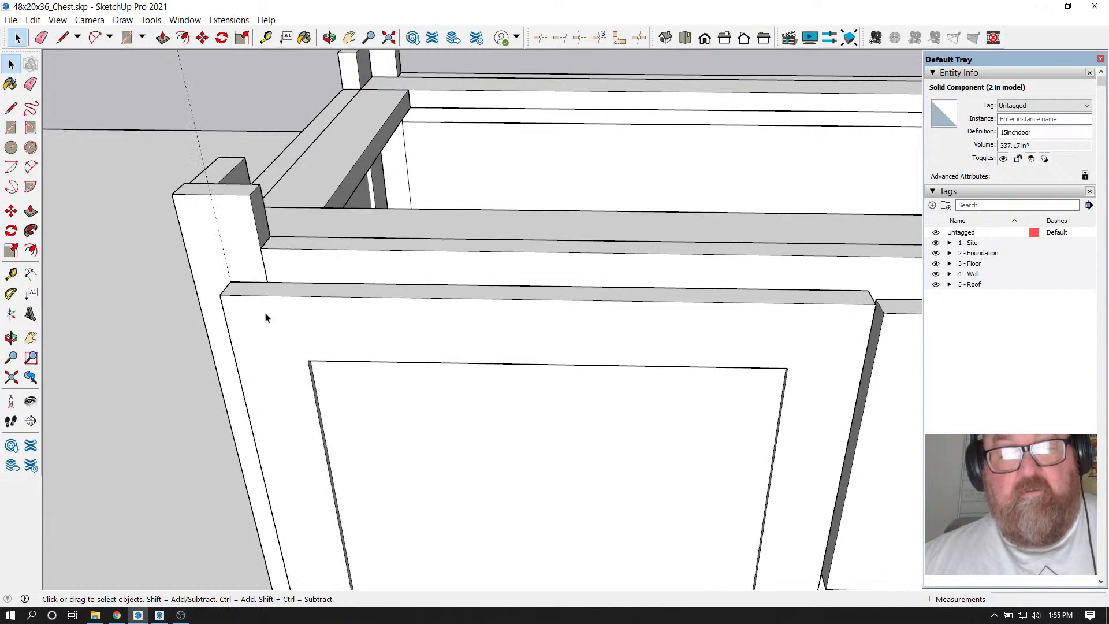
pyautogui.scroll(-2, 266, 318)
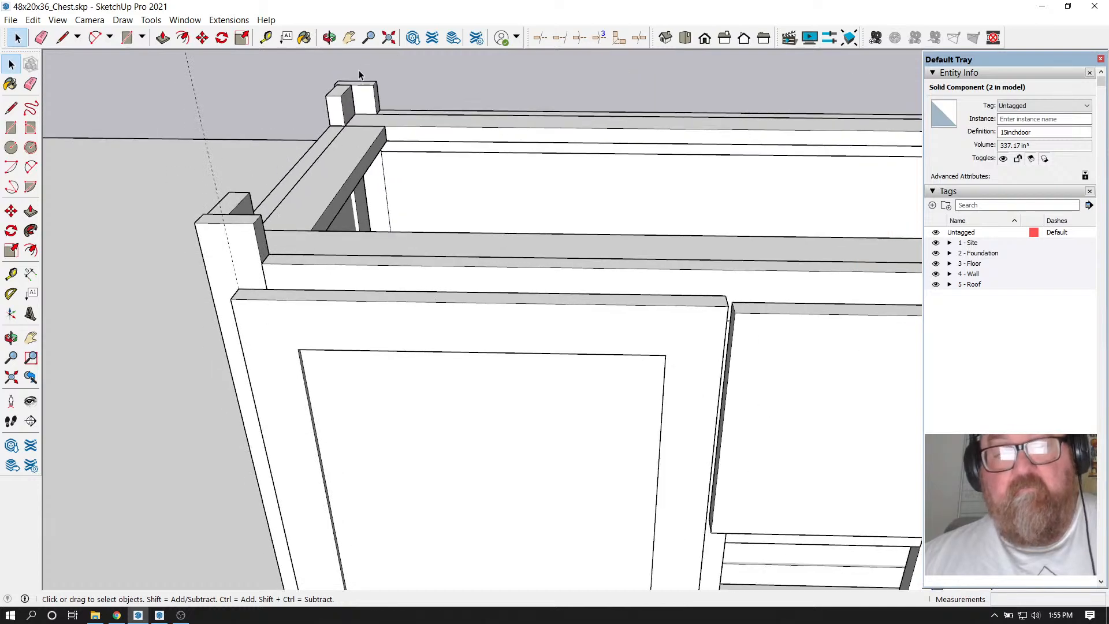
pyautogui.click(329, 38)
pyautogui.moveTo(579, 317); pyautogui.dragTo(321, 329)
pyautogui.moveTo(643, 389); pyautogui.dragTo(620, 385)
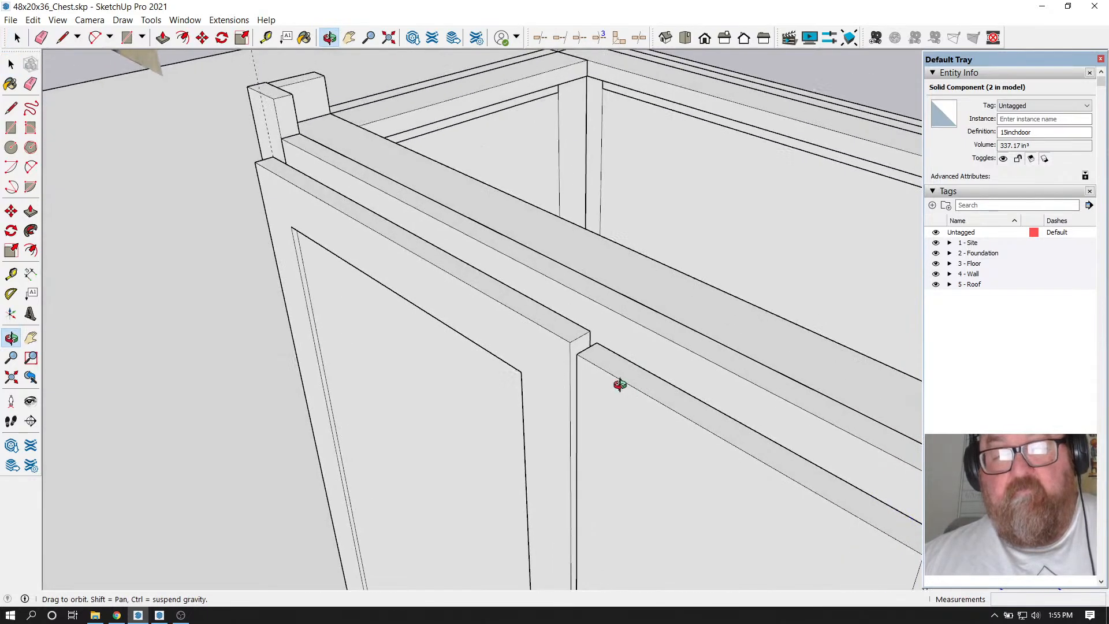
# Move the drawer front group about 1 3/16" forward, clear of the doors
pyautogui.press('space')
pyautogui.scroll(-1, 297, 300)
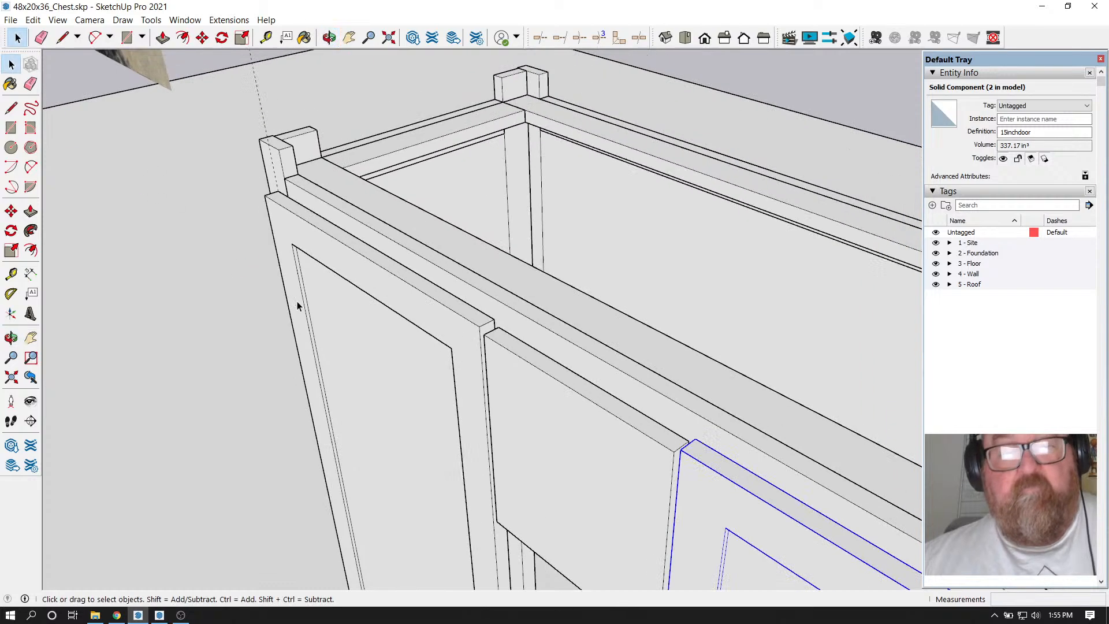
pyautogui.click(507, 407)
pyautogui.click(202, 38)
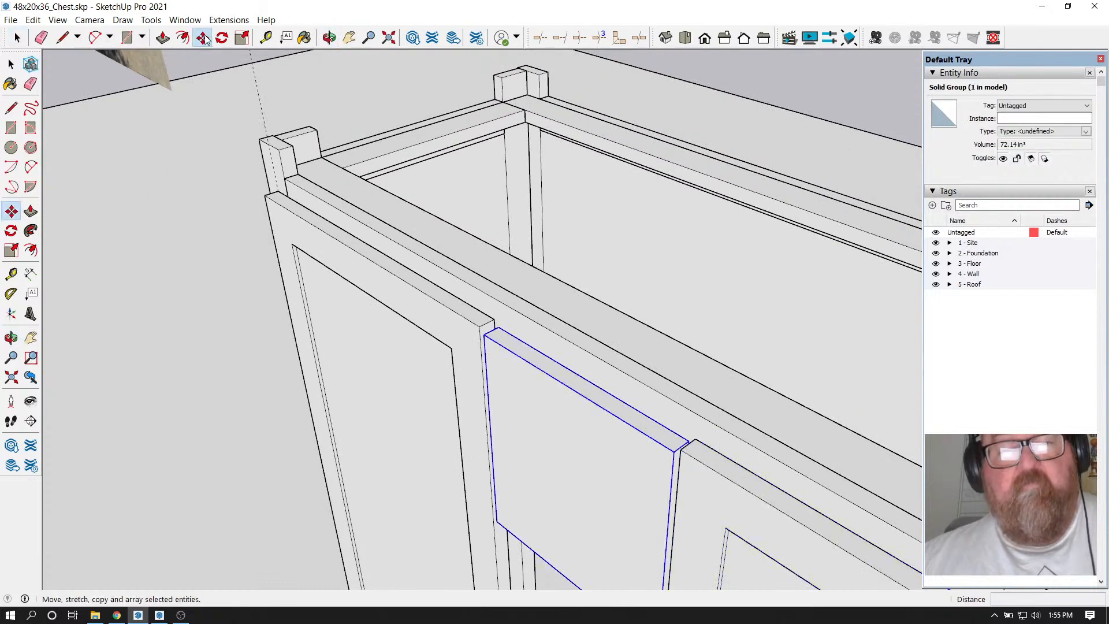
pyautogui.click(527, 371)
pyautogui.click(504, 383)
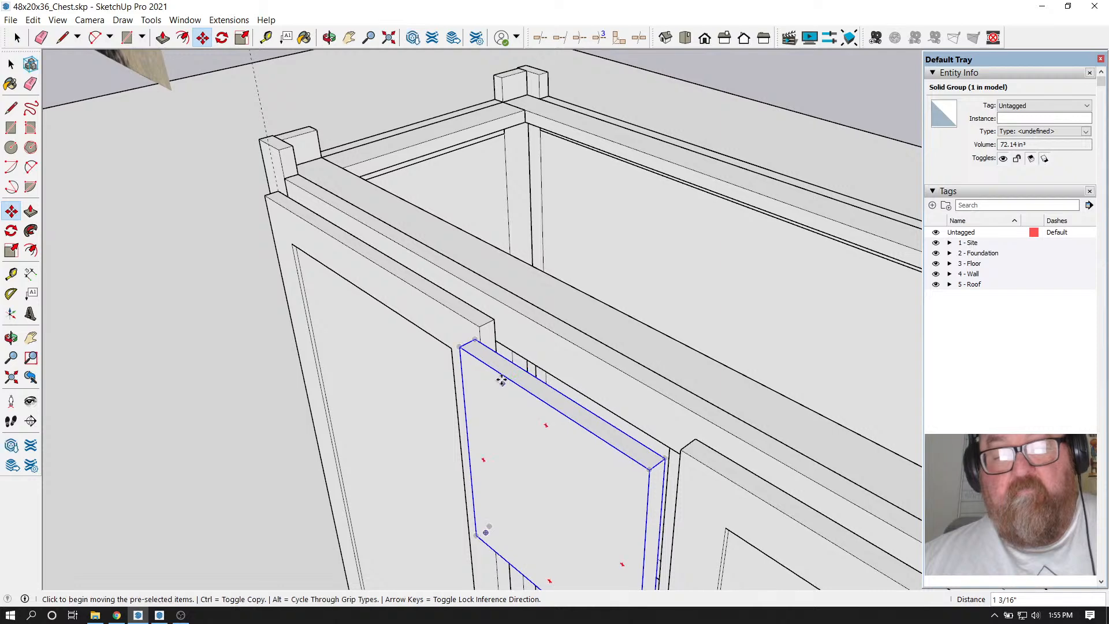
# Place a guide line 3/4" above the lower edge of the front frame's top rail
pyautogui.scroll(5, 497, 302)
pyautogui.click(265, 38)
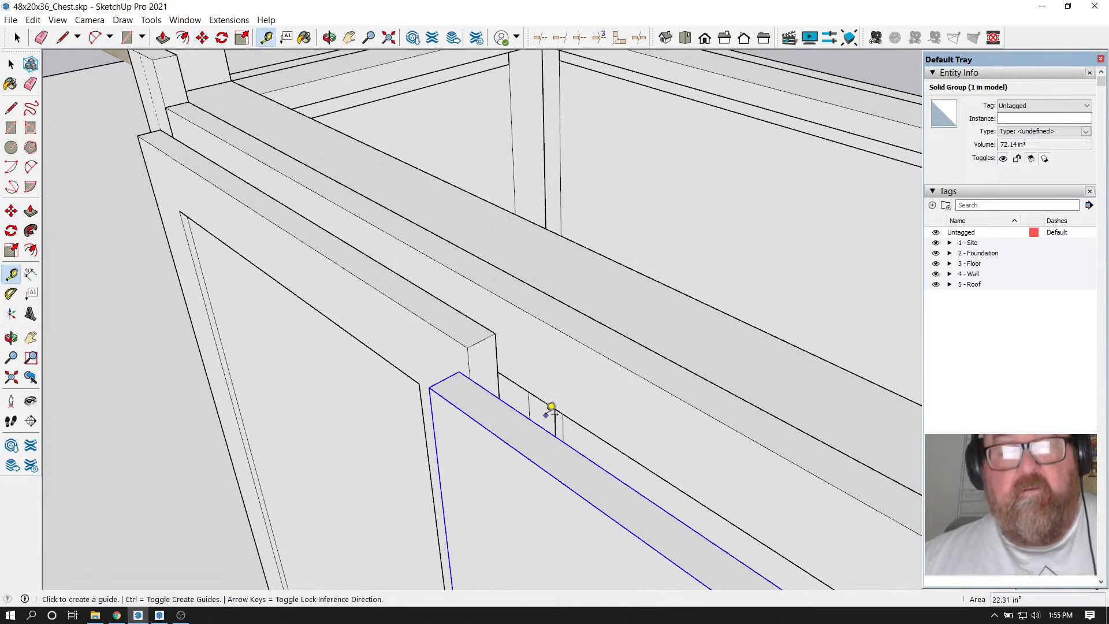
pyautogui.click(551, 406)
pyautogui.write('3')
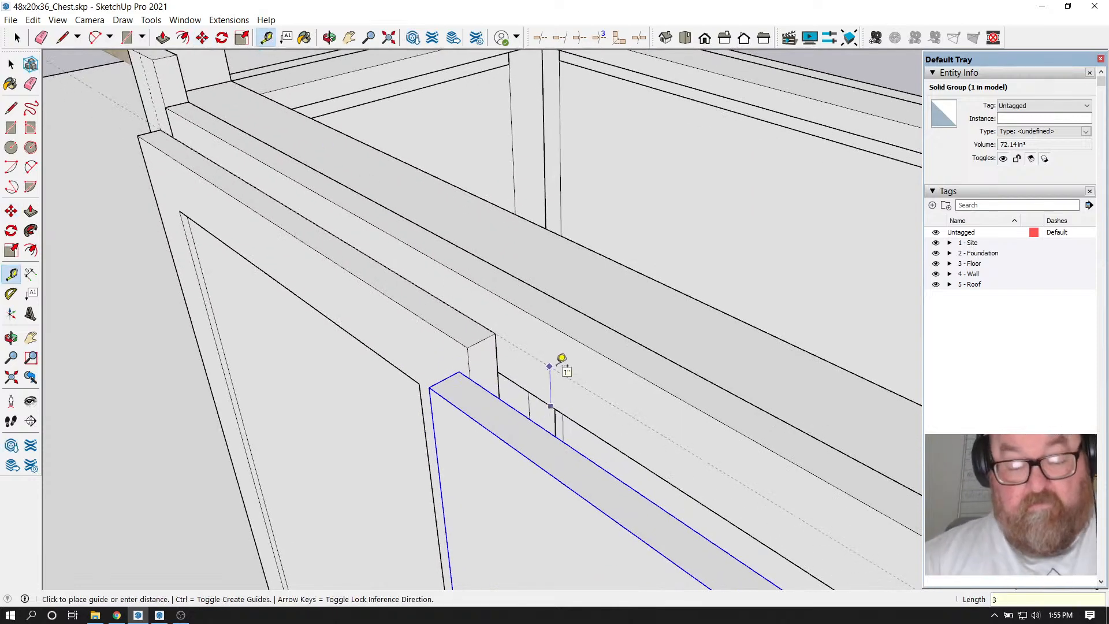
pyautogui.write('/4')
pyautogui.press('Return')
pyautogui.scroll(3, 543, 352)
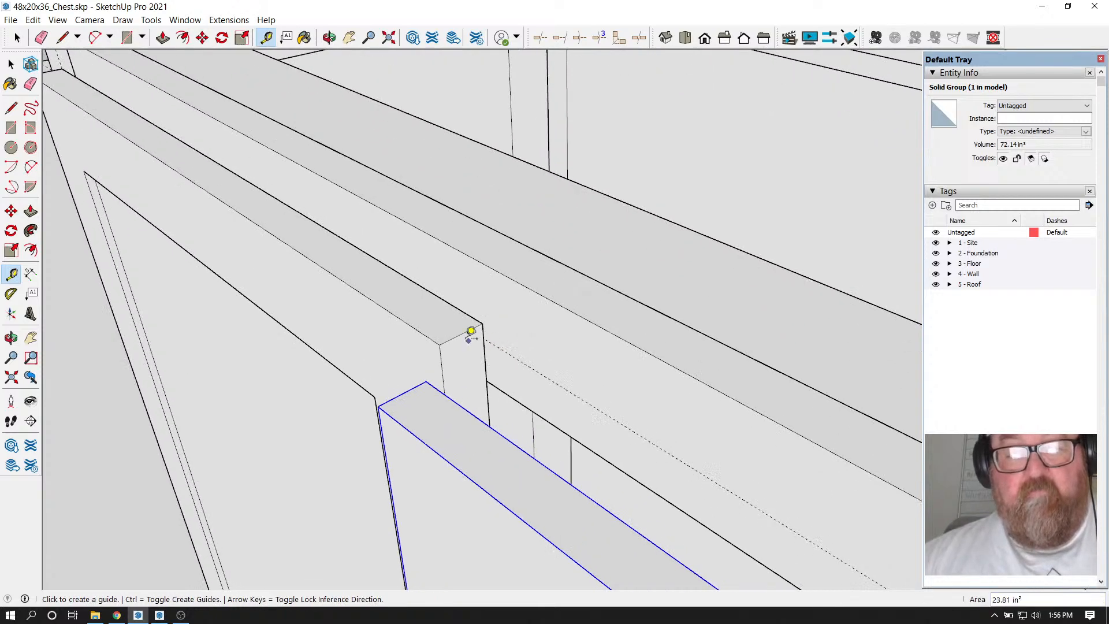
# Edit the left door component and move its top end, including the panel recess's upper edge, down 1/4" onto the guide
pyautogui.press('space')
pyautogui.doubleClick(213, 194)
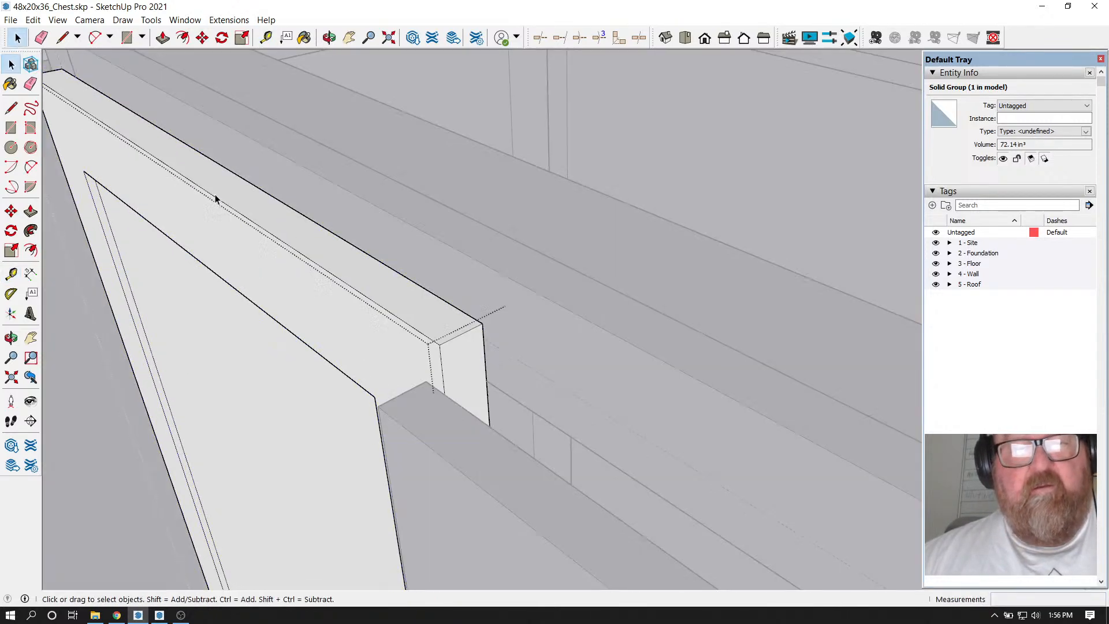
pyautogui.scroll(-1, 453, 254)
pyautogui.tripleClick(247, 237)
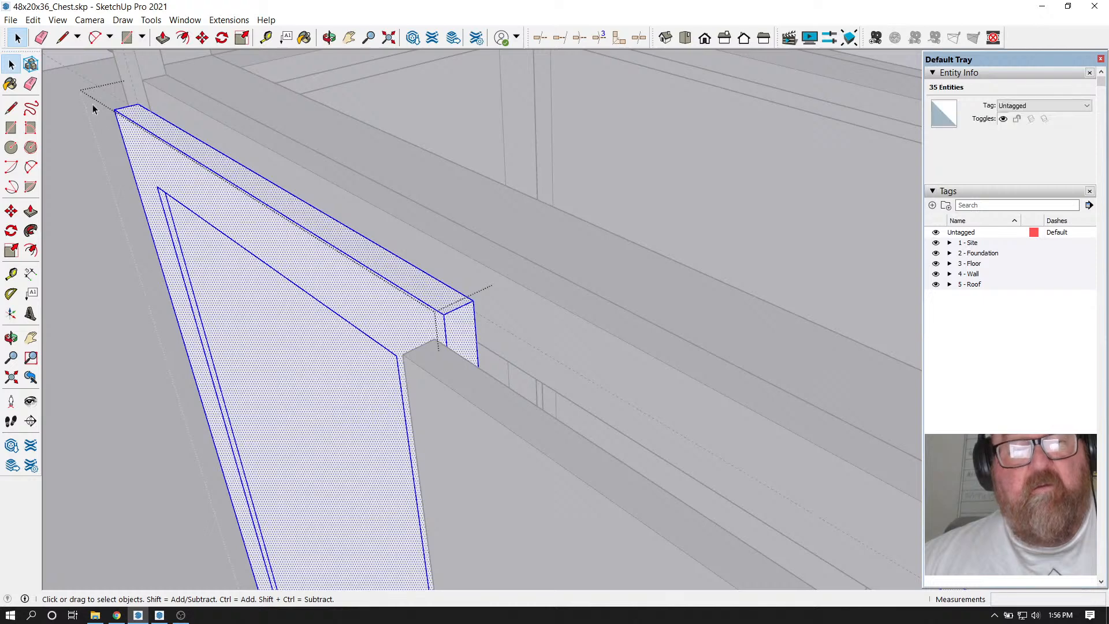
pyautogui.moveTo(81, 90); pyautogui.dragTo(534, 400)
pyautogui.scroll(2, 491, 337)
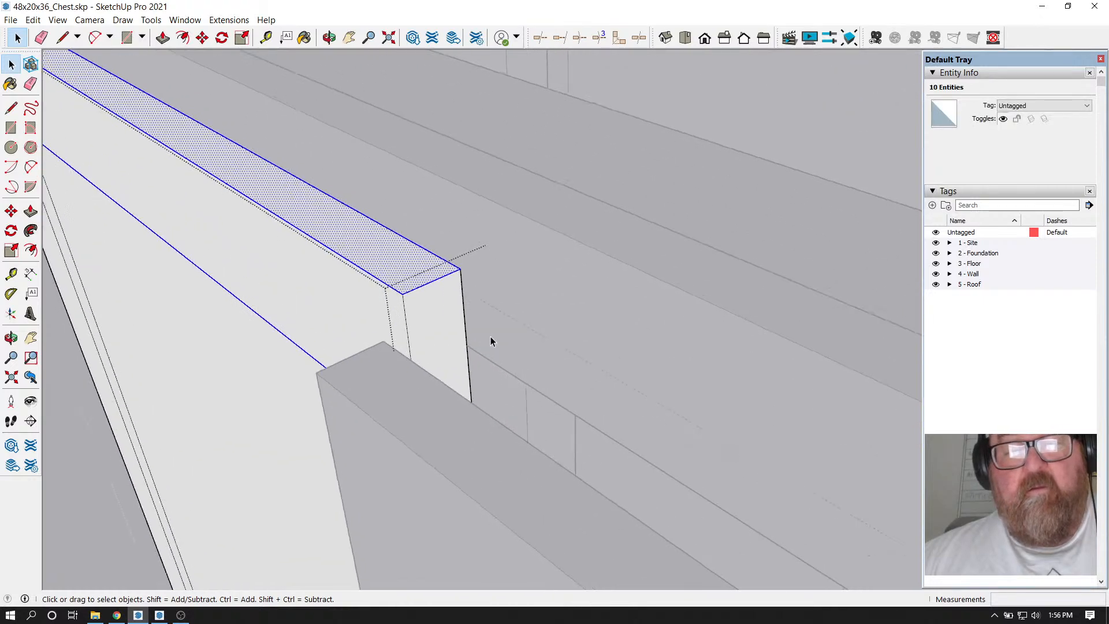
pyautogui.click(202, 38)
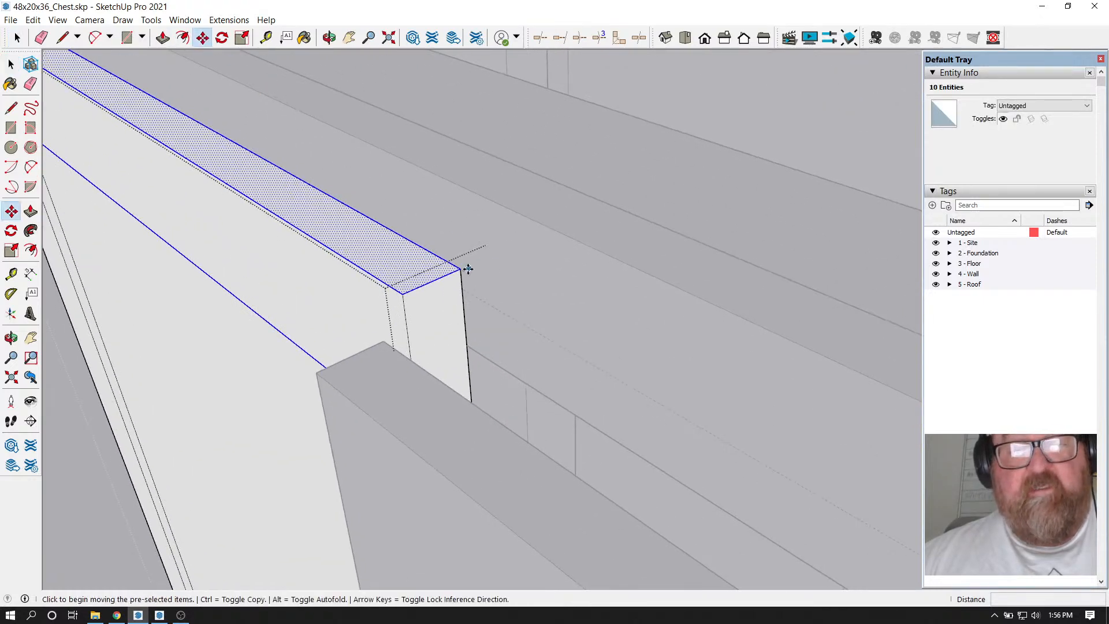
pyautogui.click(467, 269)
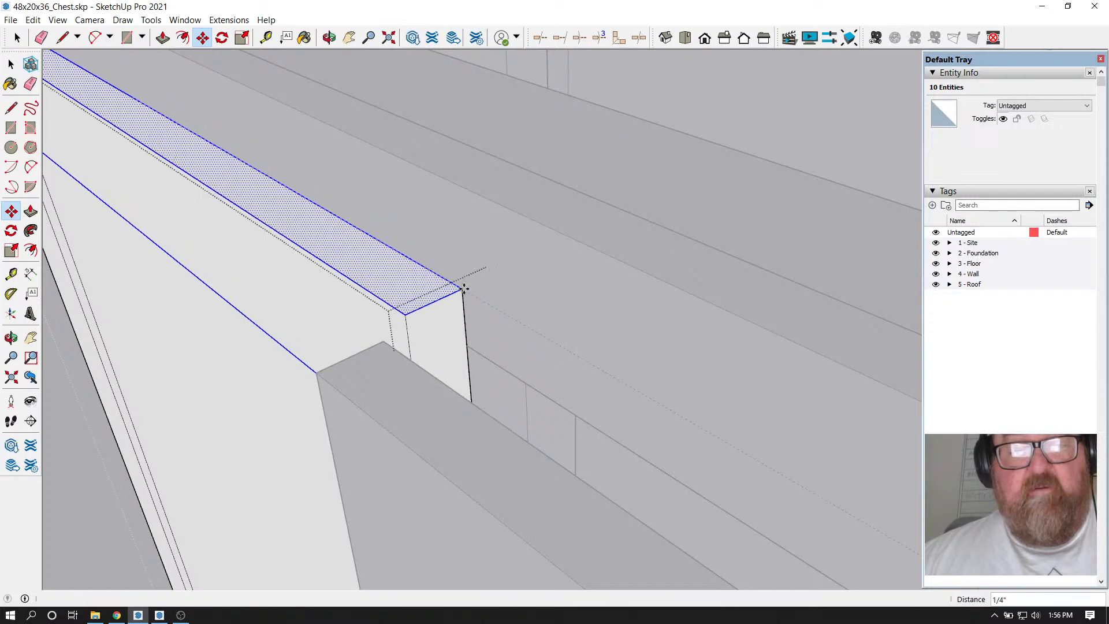
pyautogui.click(464, 289)
# Place a guide line 3/4" below the upper edge of the front frame's bottom rail, beside the left door's lower corner
pyautogui.scroll(-3, 539, 289)
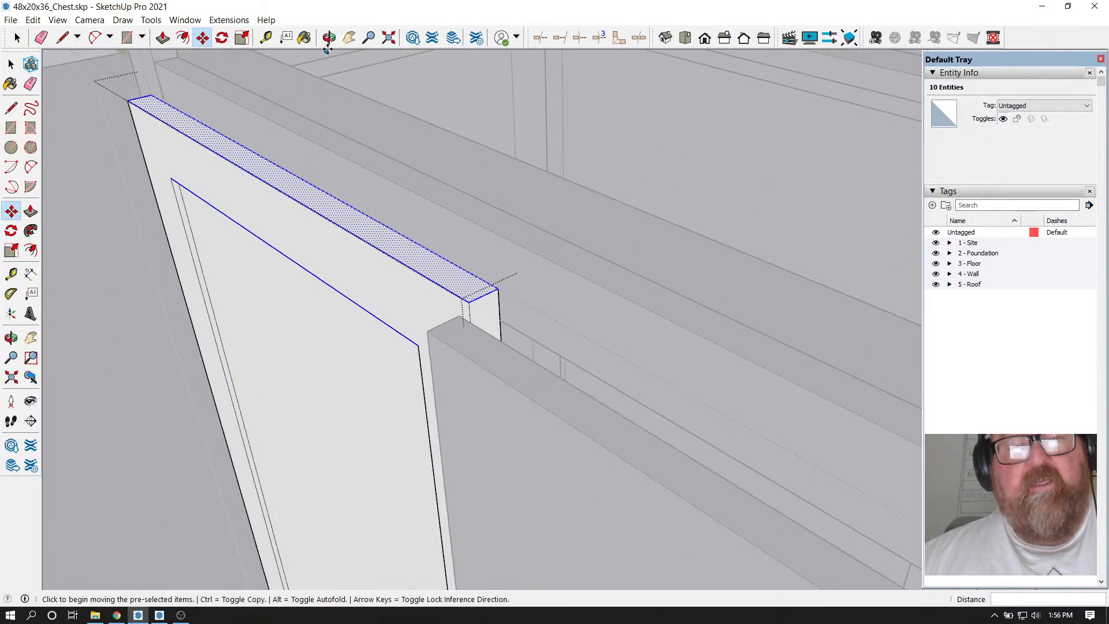
pyautogui.click(329, 37)
pyautogui.moveTo(272, 200); pyautogui.dragTo(282, 233)
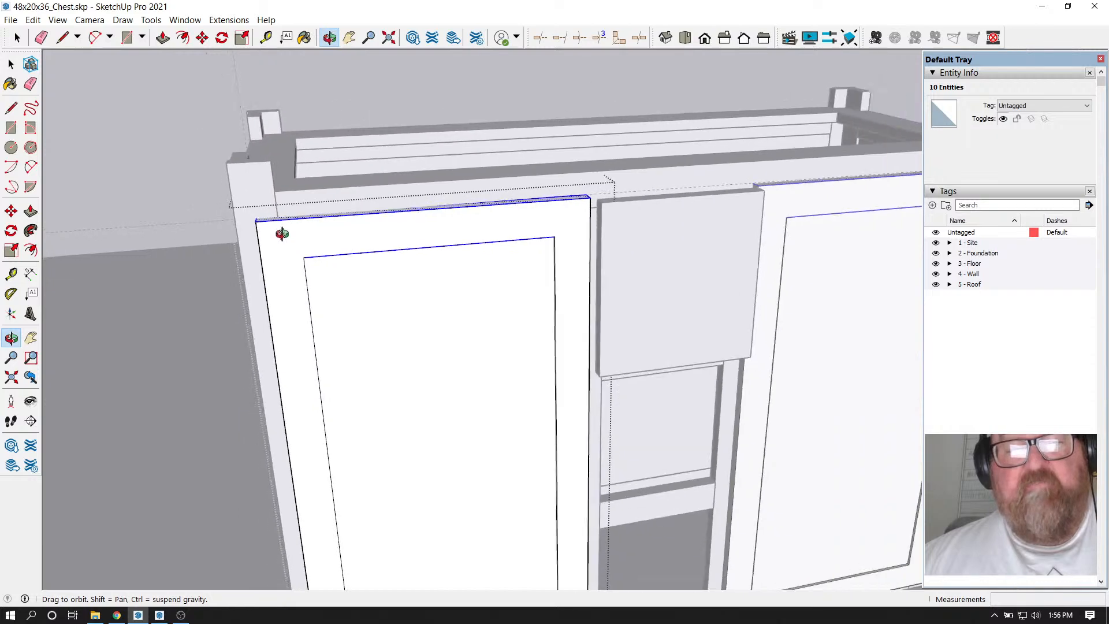
pyautogui.scroll(-5, 310, 337)
pyautogui.moveTo(309, 337); pyautogui.dragTo(476, 406)
pyautogui.scroll(5, 462, 508)
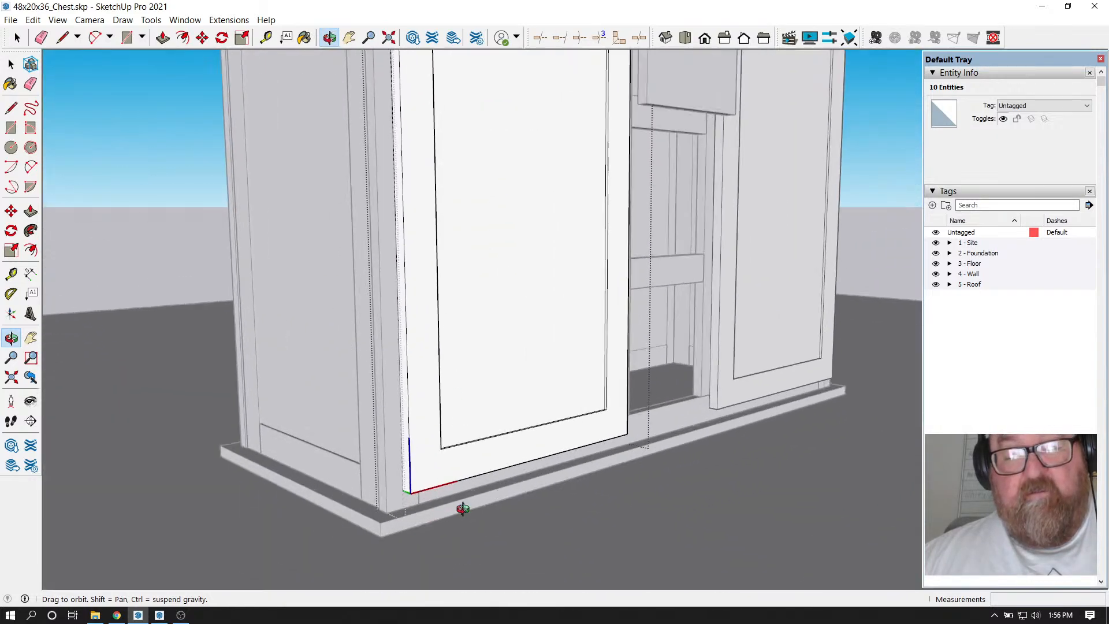
pyautogui.scroll(3, 463, 509)
pyautogui.moveTo(510, 453); pyautogui.dragTo(490, 416)
pyautogui.scroll(3, 491, 379)
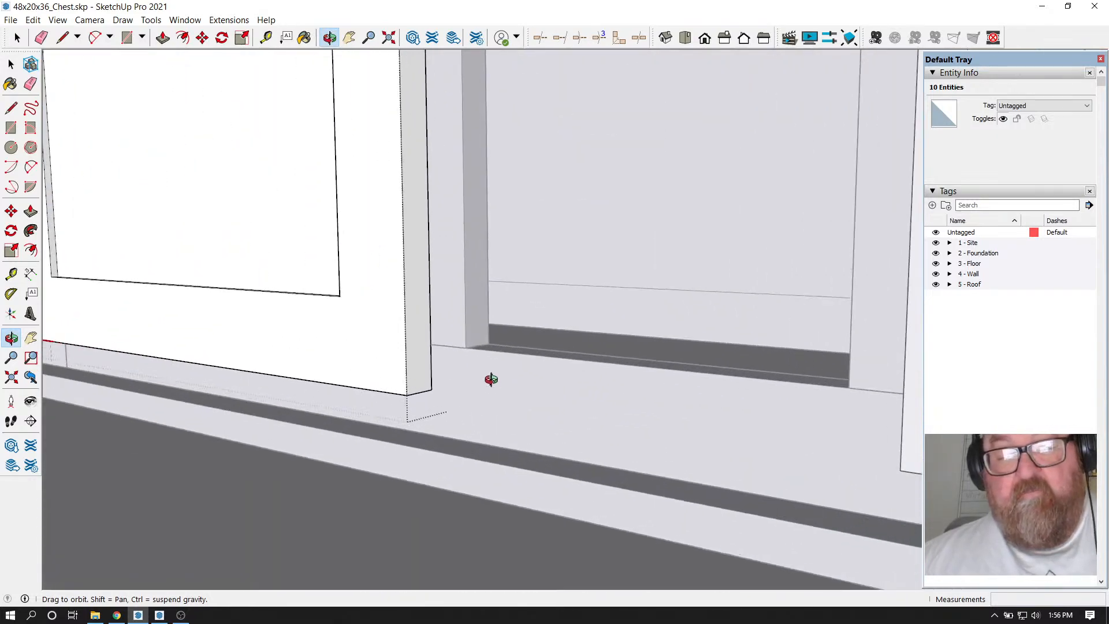
pyautogui.scroll(1, 491, 379)
pyautogui.click(266, 38)
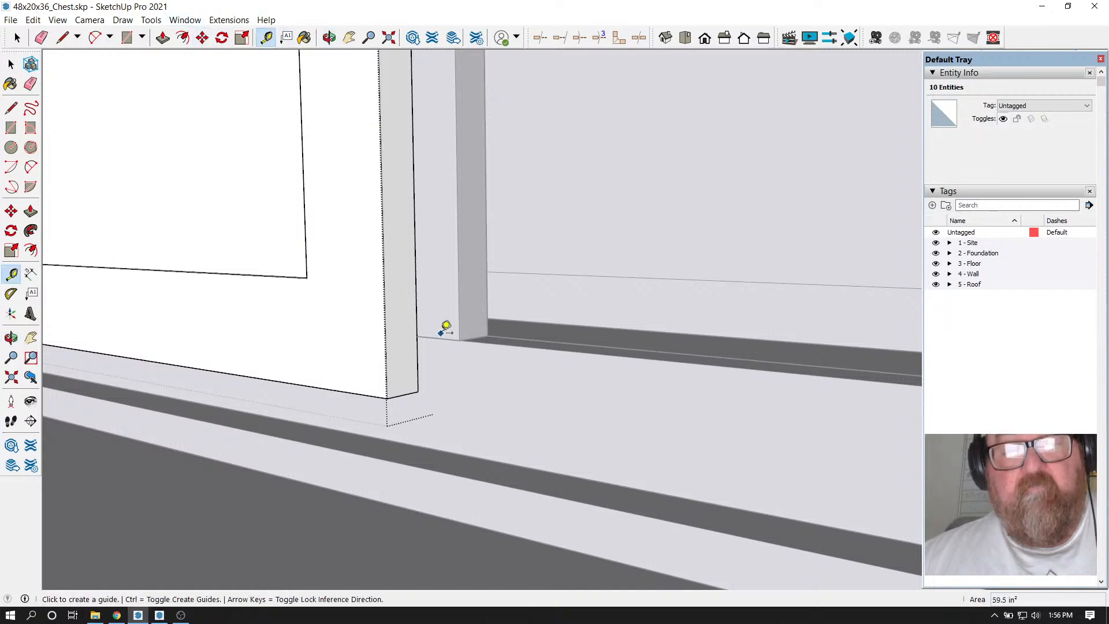
pyautogui.click(439, 338)
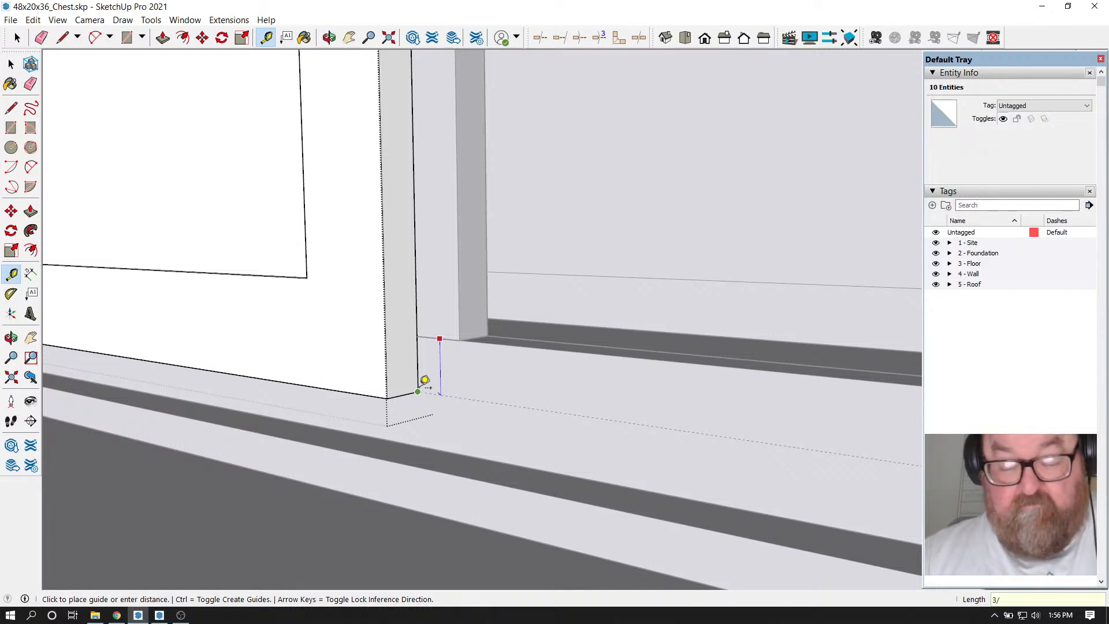
pyautogui.write('4')
pyautogui.scroll(-3, 424, 380)
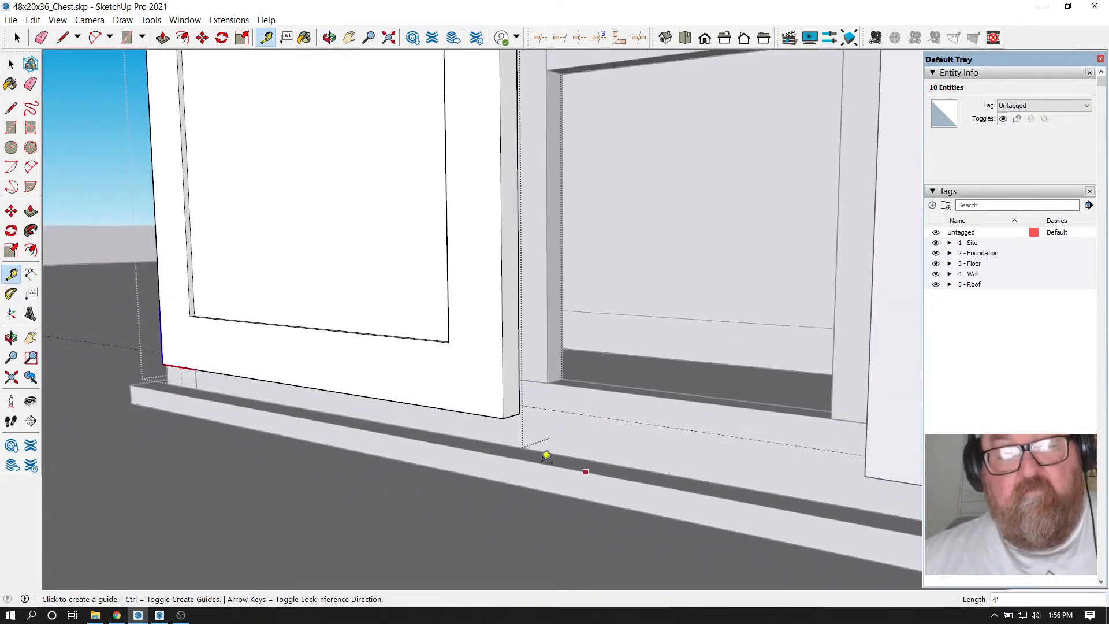
# Move the left door's bottom end, including the panel recess's lower edge, up onto the lower guide line
pyautogui.press('space')
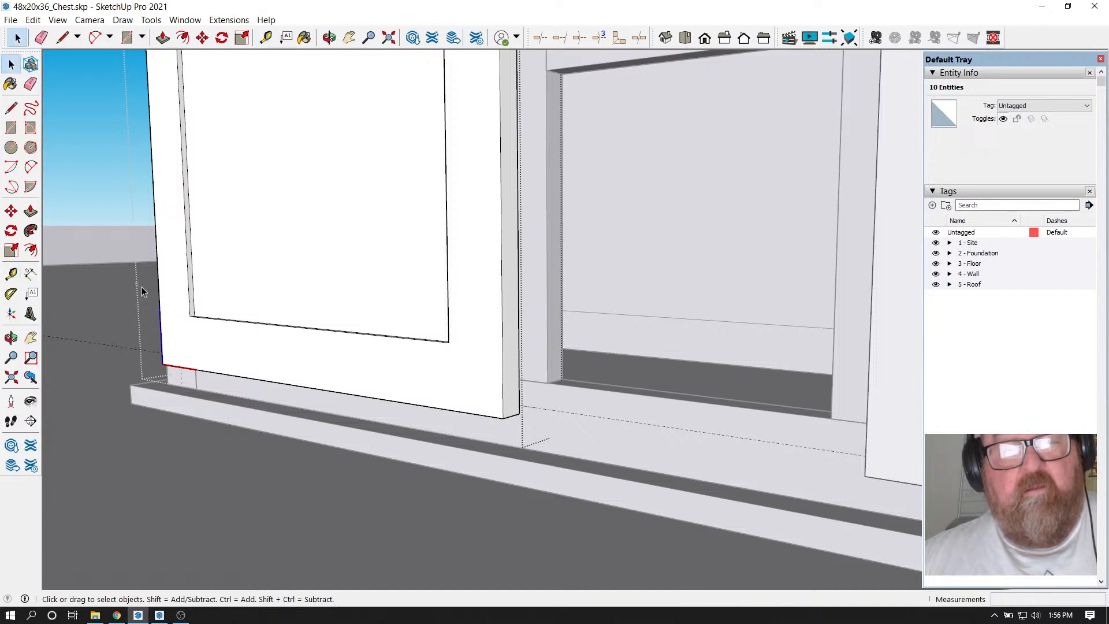
pyautogui.scroll(5, 611, 408)
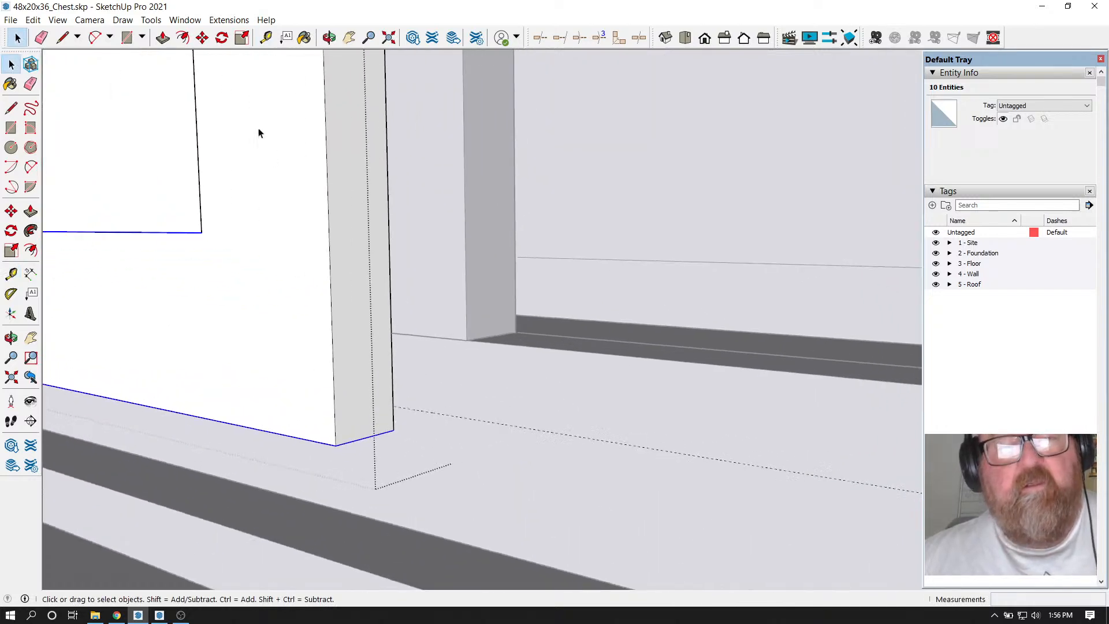
pyautogui.press('m')
pyautogui.click(396, 431)
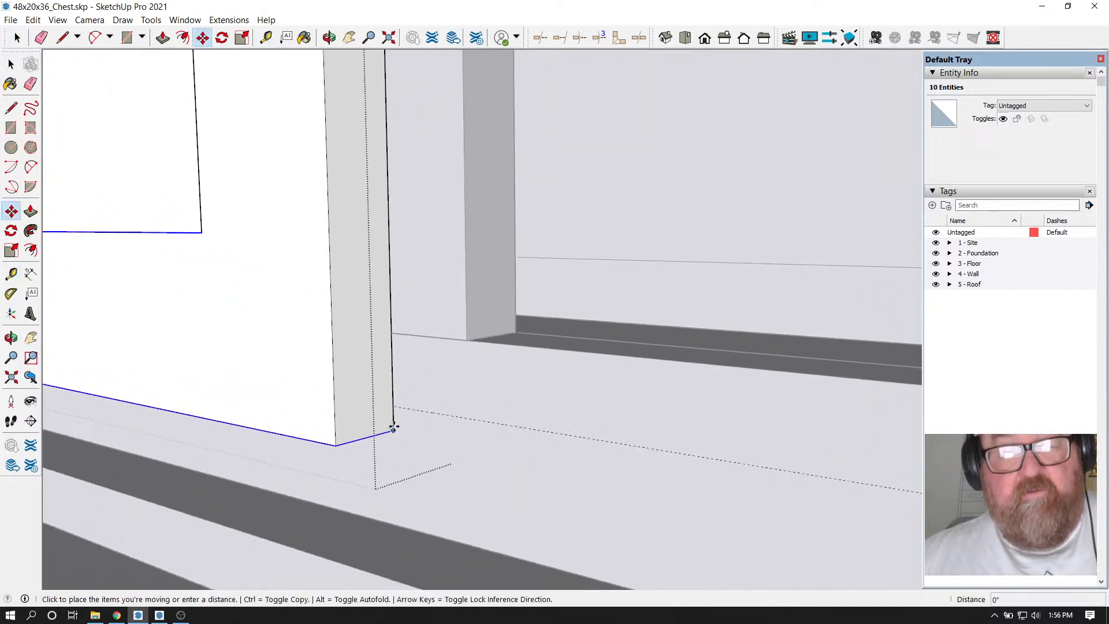
pyautogui.click(393, 407)
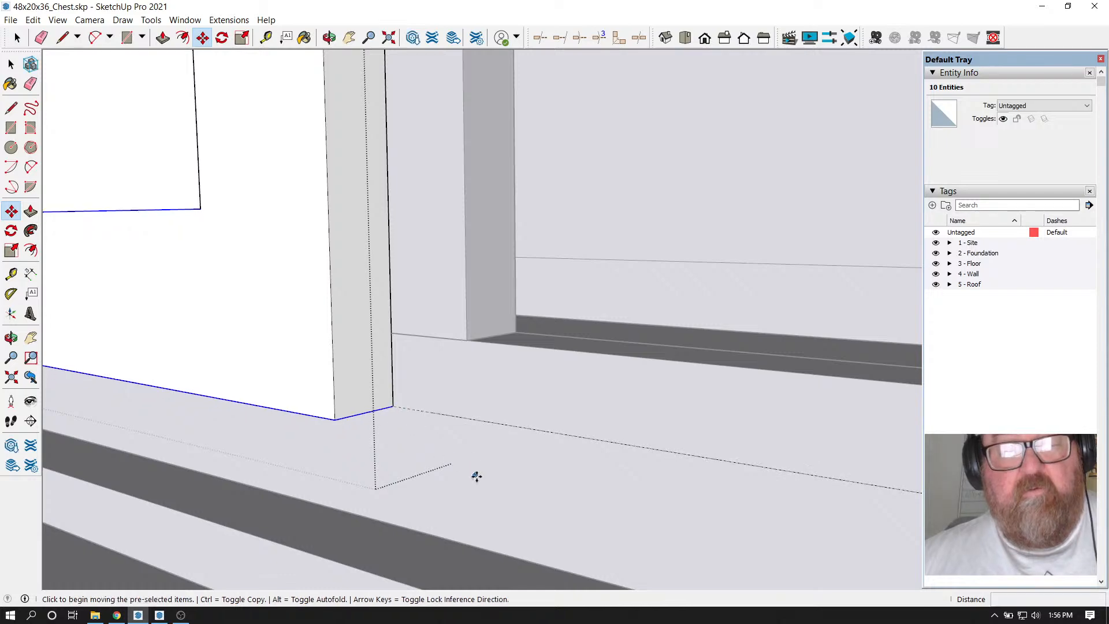
# Examine how the resized doors line up with the guides, the front frame and the drawer front, and leave the door component
pyautogui.scroll(-3, 479, 476)
pyautogui.scroll(-3, 354, 374)
pyautogui.scroll(-2, 354, 374)
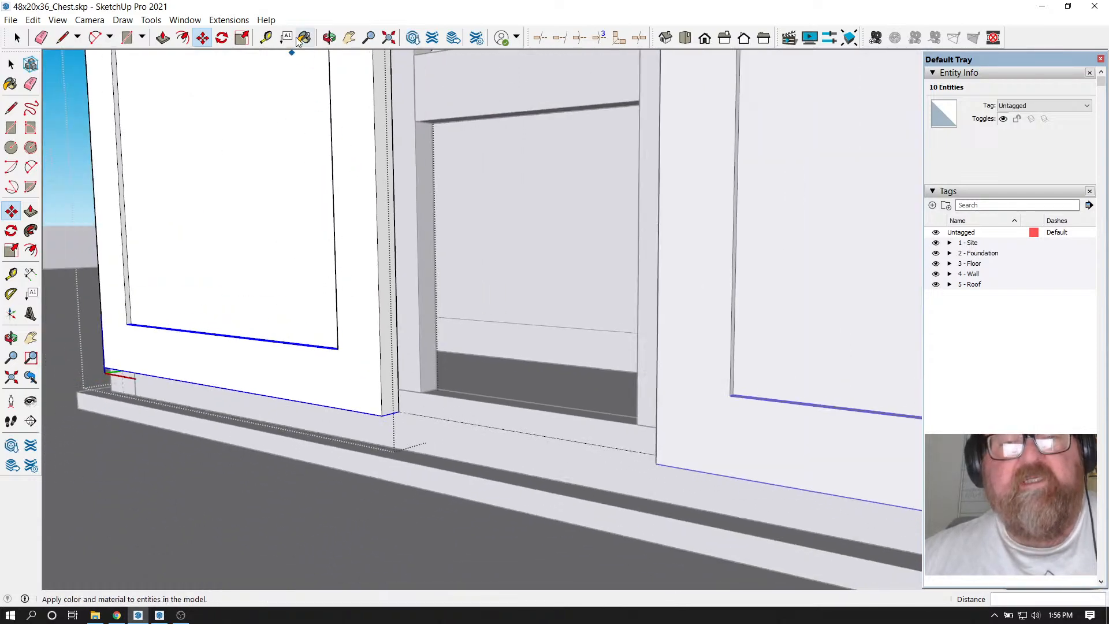
pyautogui.click(329, 37)
pyautogui.scroll(4, 445, 264)
pyautogui.scroll(-3, 563, 255)
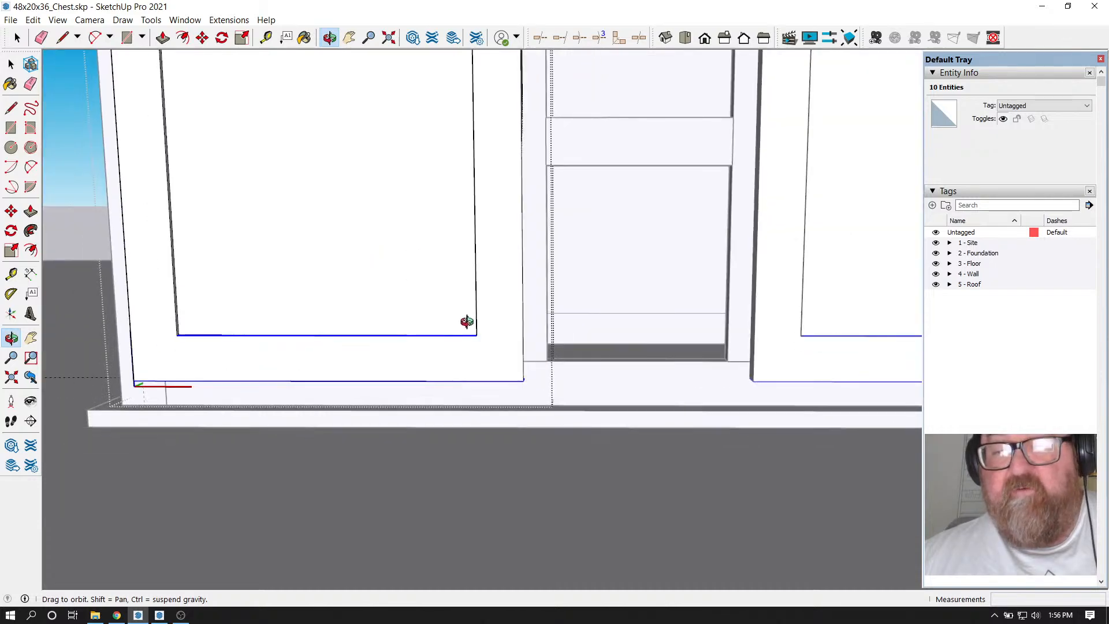
pyautogui.scroll(4, 649, 384)
pyautogui.moveTo(859, 368); pyautogui.dragTo(511, 452)
pyautogui.moveTo(463, 361); pyautogui.dragTo(494, 388)
pyautogui.scroll(3, 412, 278)
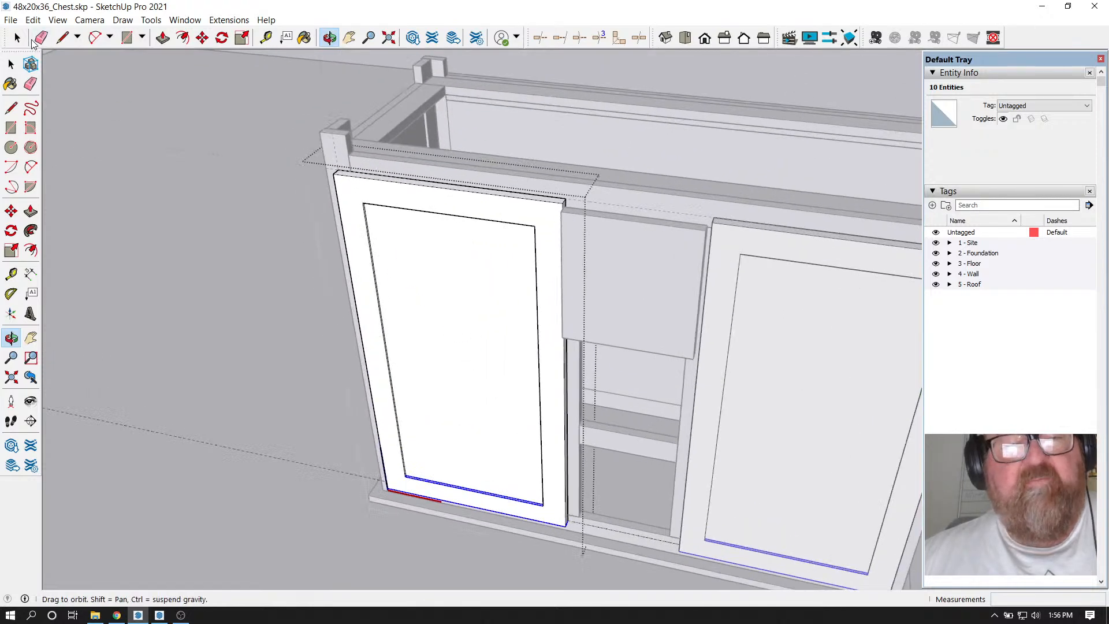
pyautogui.click(17, 37)
pyautogui.scroll(6, 440, 218)
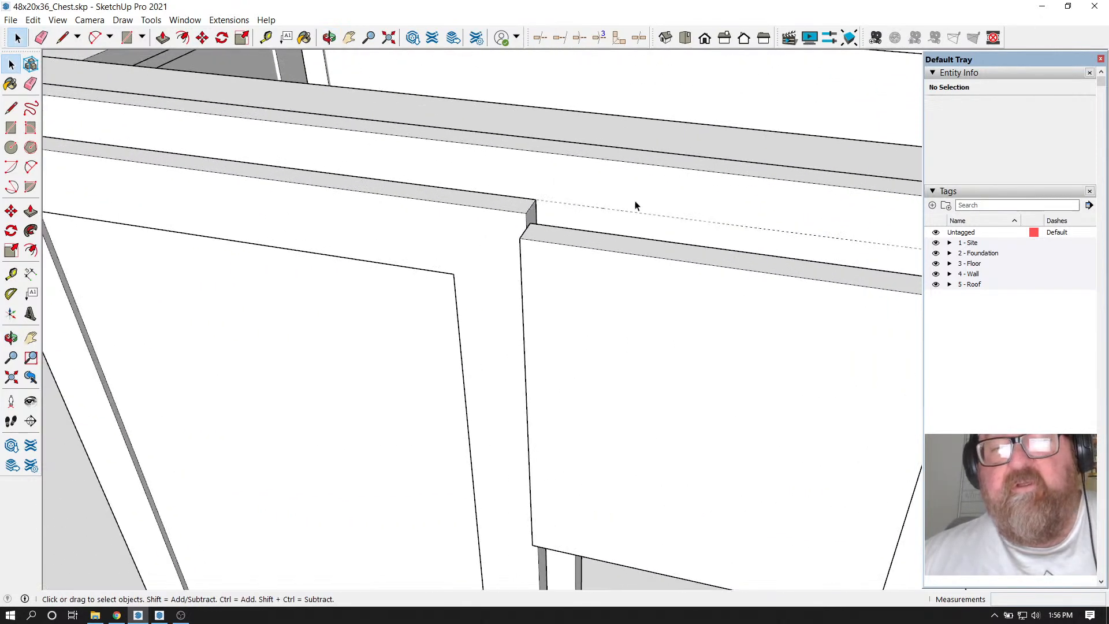
pyautogui.scroll(-5, 453, 310)
pyautogui.scroll(5, 660, 318)
pyautogui.scroll(2, 502, 261)
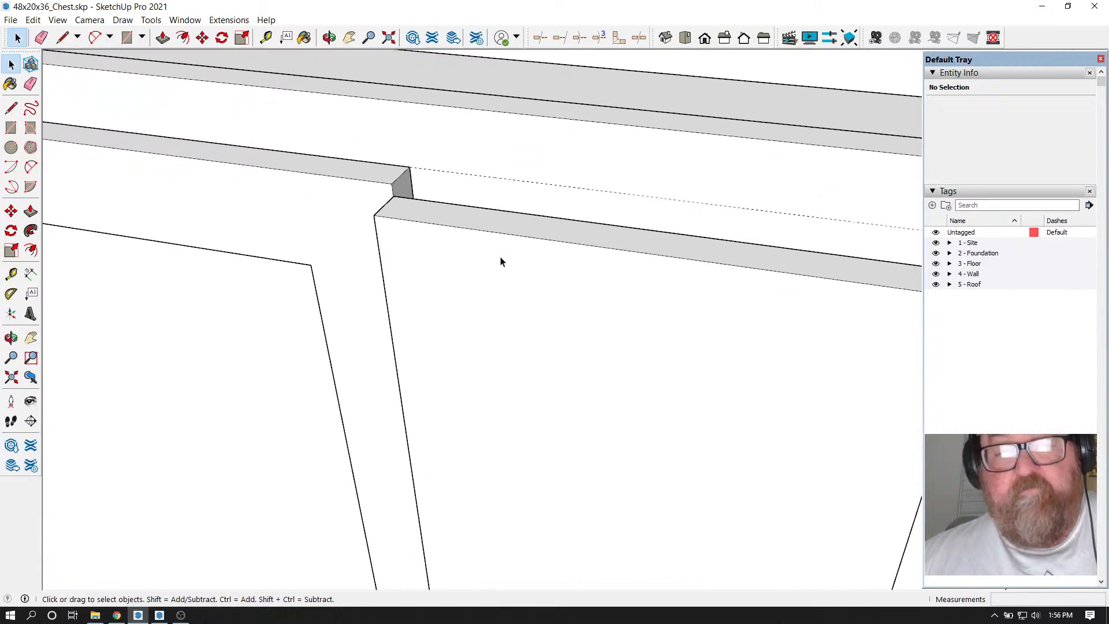
pyautogui.scroll(-4, 487, 277)
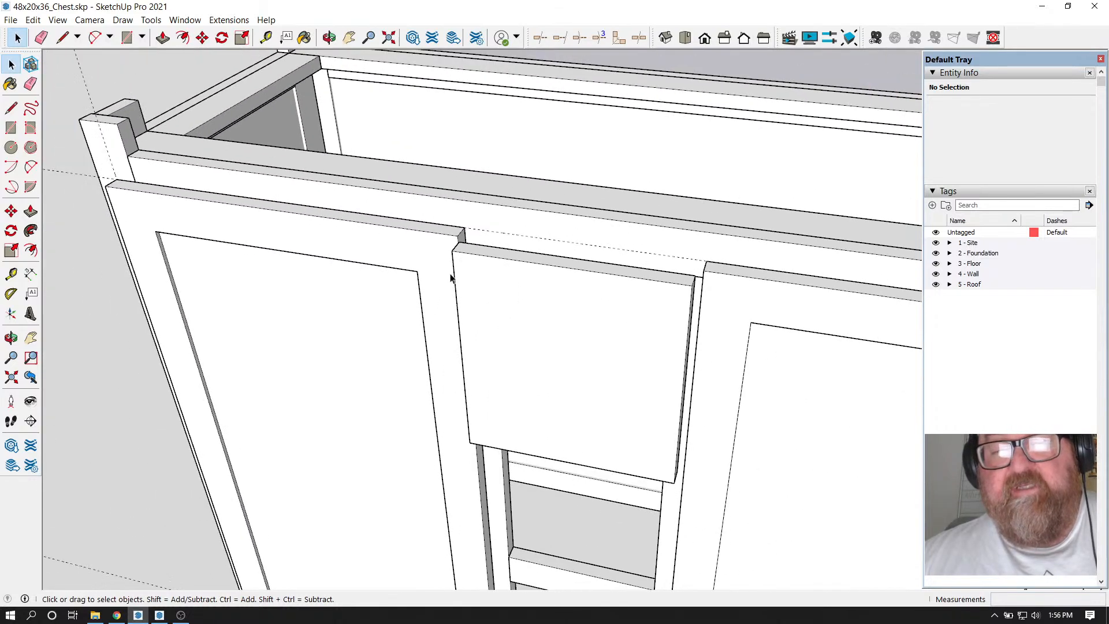
pyautogui.scroll(-6, 670, 307)
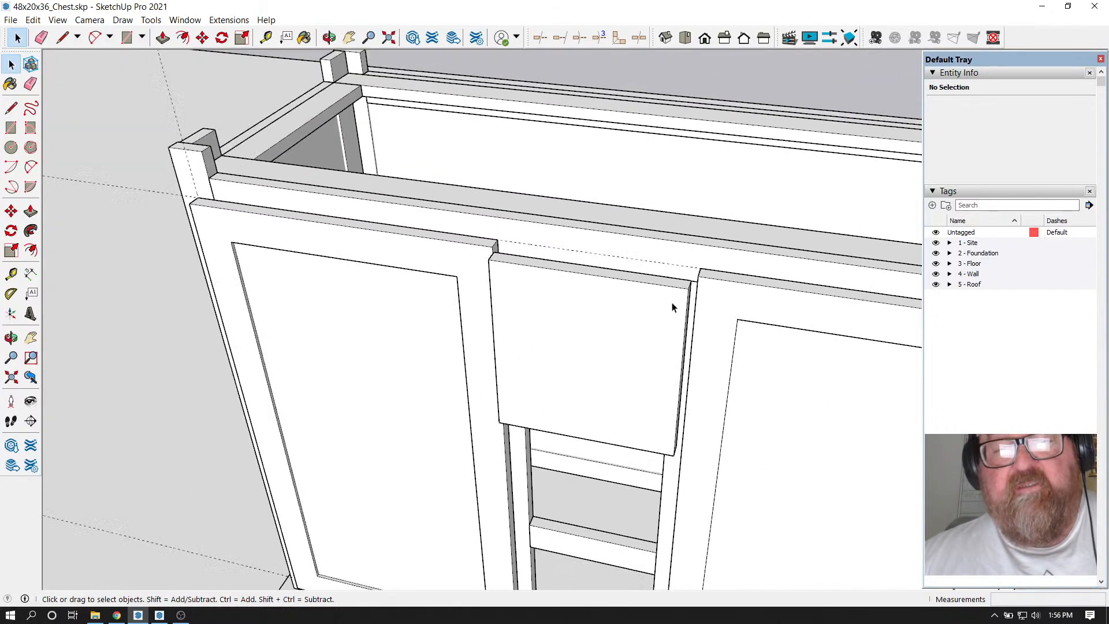
# Move the left door forward off the chest, clear of the front frame and left post
pyautogui.click(495, 265)
pyautogui.scroll(3, 493, 261)
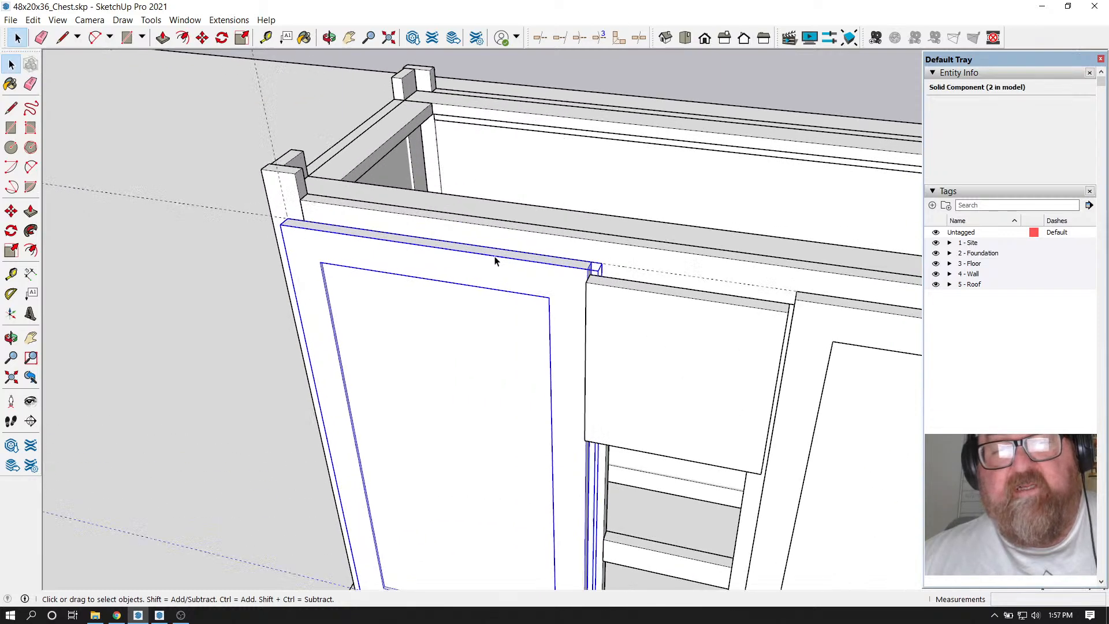
pyautogui.click(203, 37)
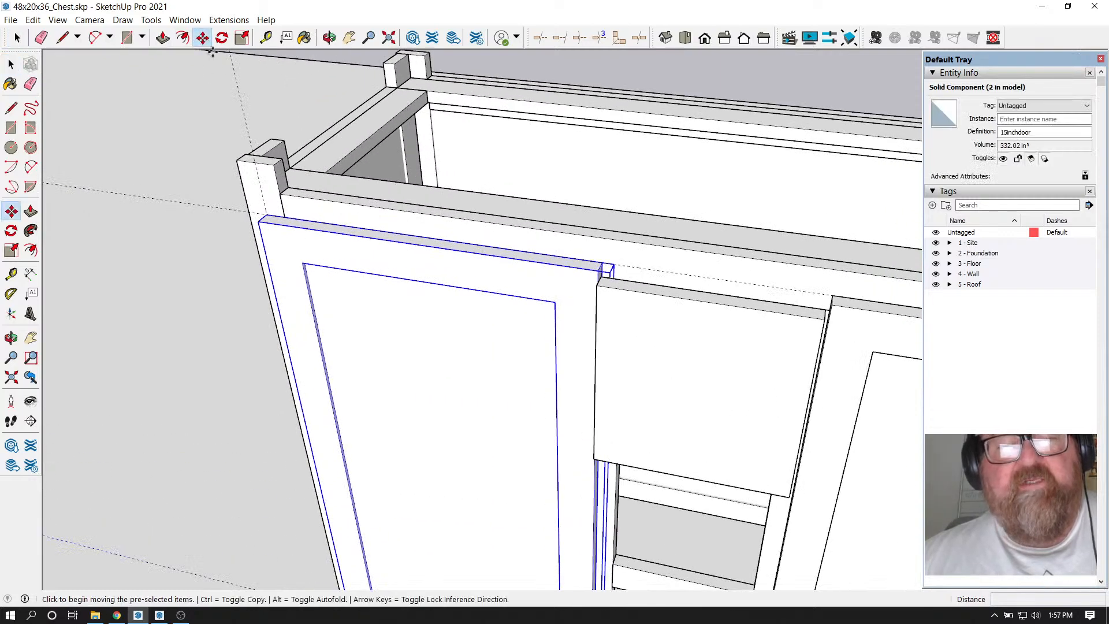
pyautogui.click(278, 197)
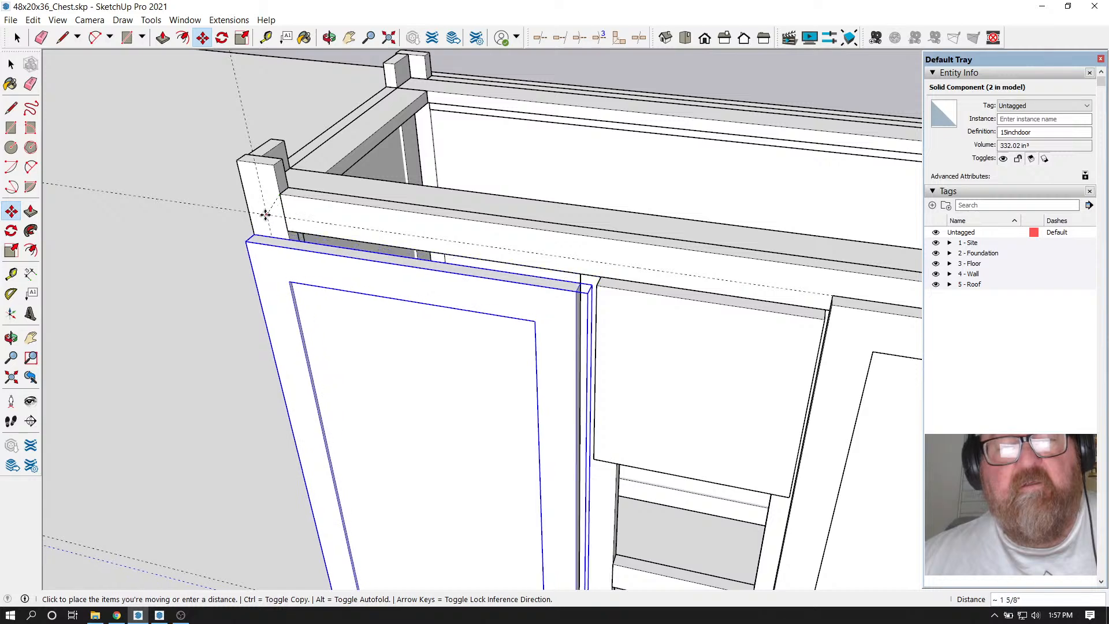
pyautogui.click(215, 257)
pyautogui.scroll(4, 300, 221)
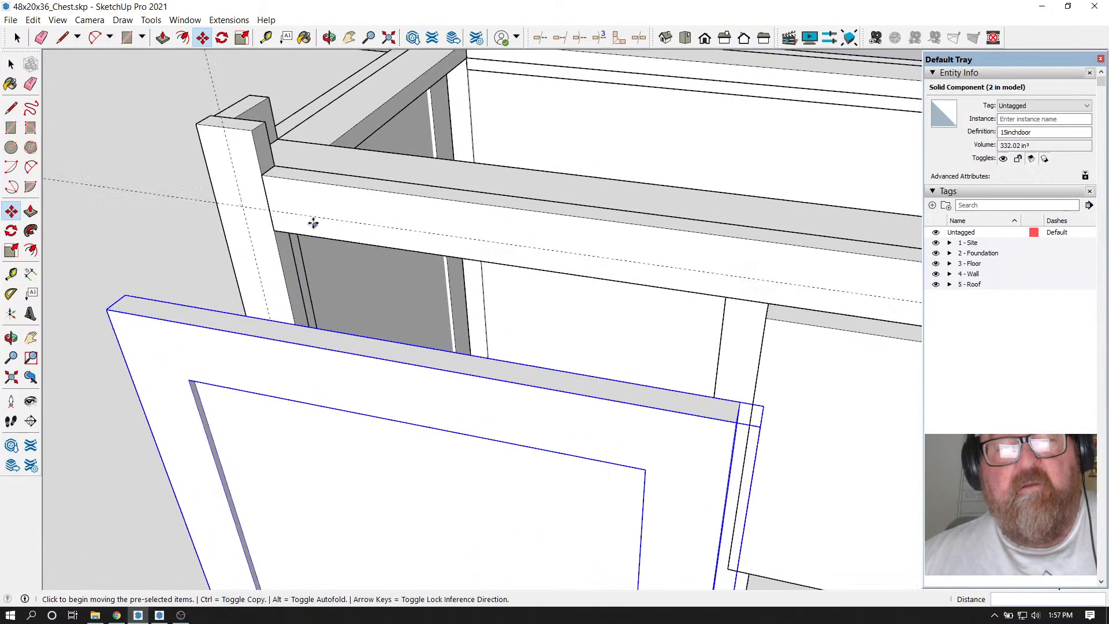
# Place a guide line on the left post 3/4" outside the door opening's edge and erase the older vertical guide beside it
pyautogui.press('t')
pyautogui.scroll(2, 298, 235)
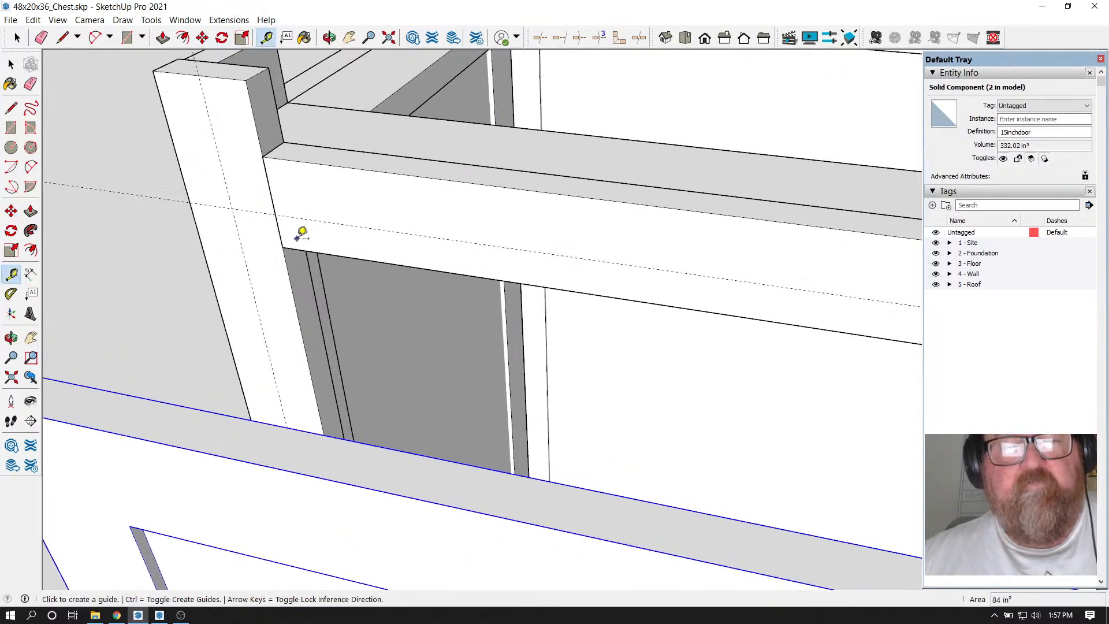
pyautogui.click(284, 264)
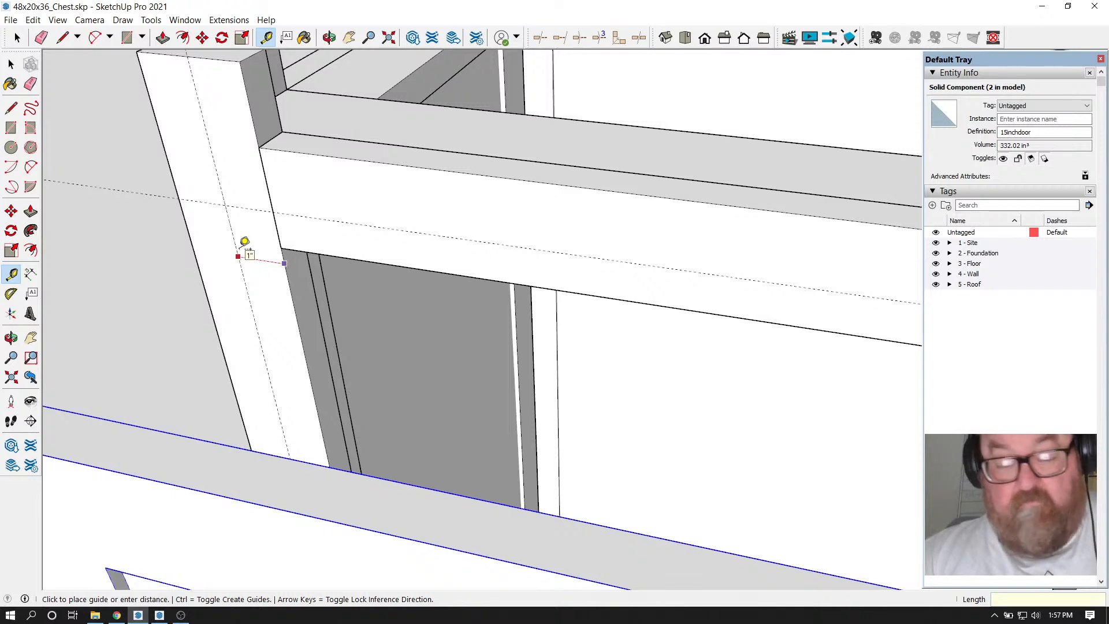
pyautogui.write('3/4')
pyautogui.press('Return')
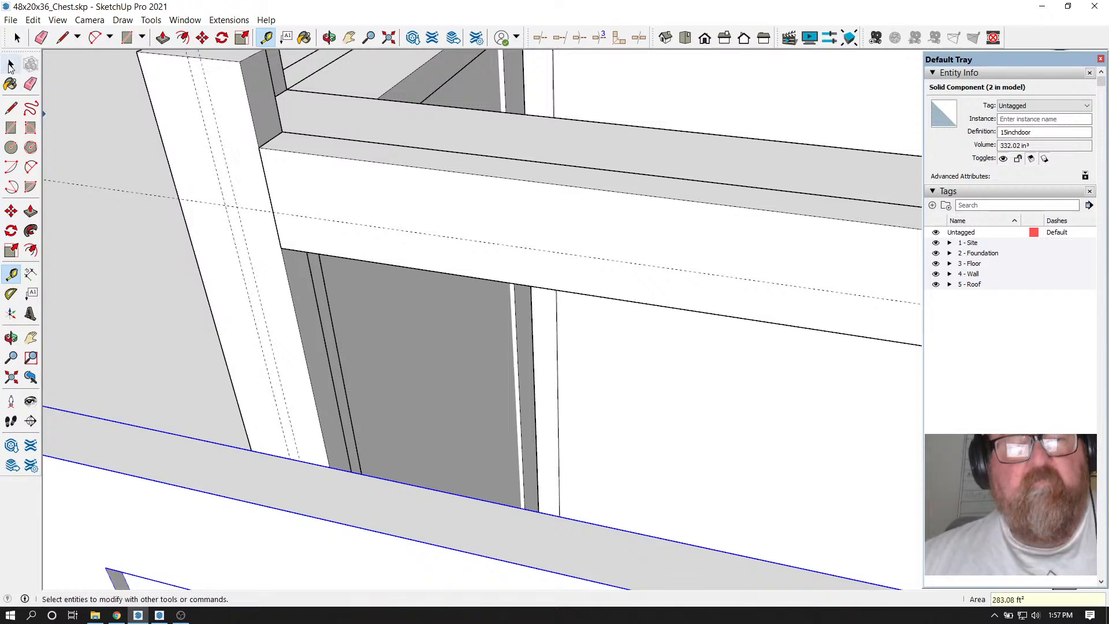
pyautogui.click(41, 37)
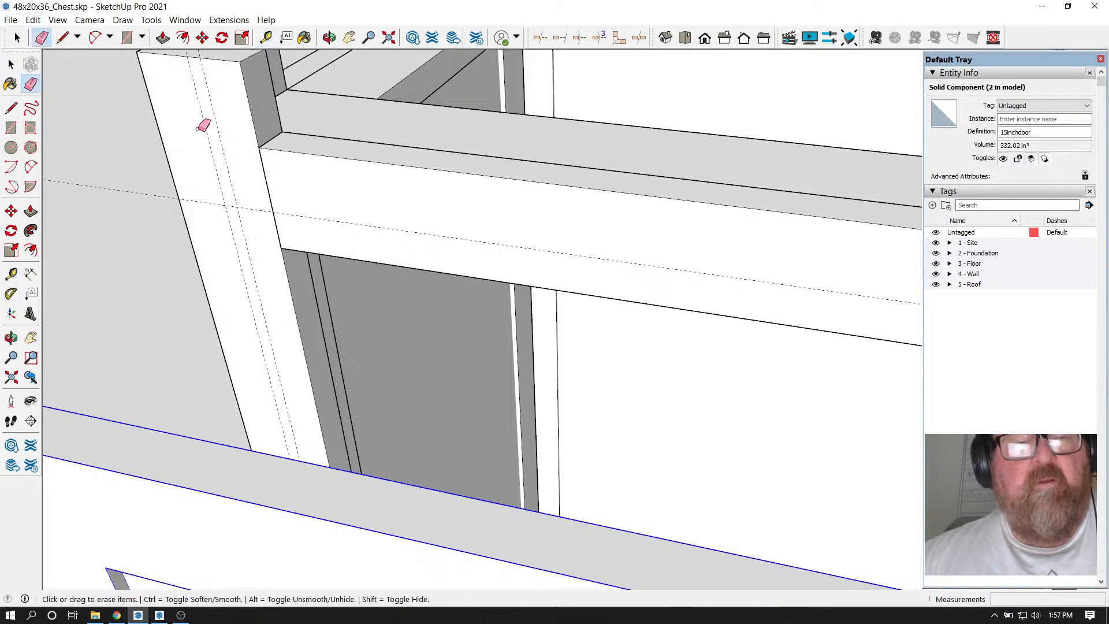
pyautogui.scroll(-6, 173, 179)
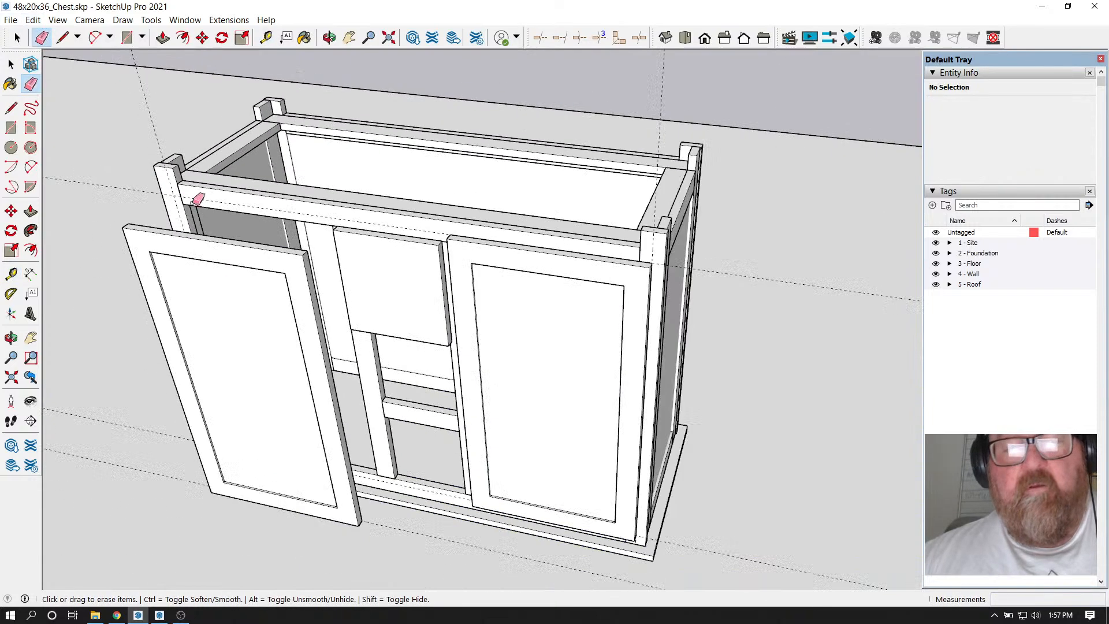
# Place a vertical guide line on the middle stile 3/4" outside the left door opening's inner edge and check its distance
pyautogui.scroll(8, 472, 216)
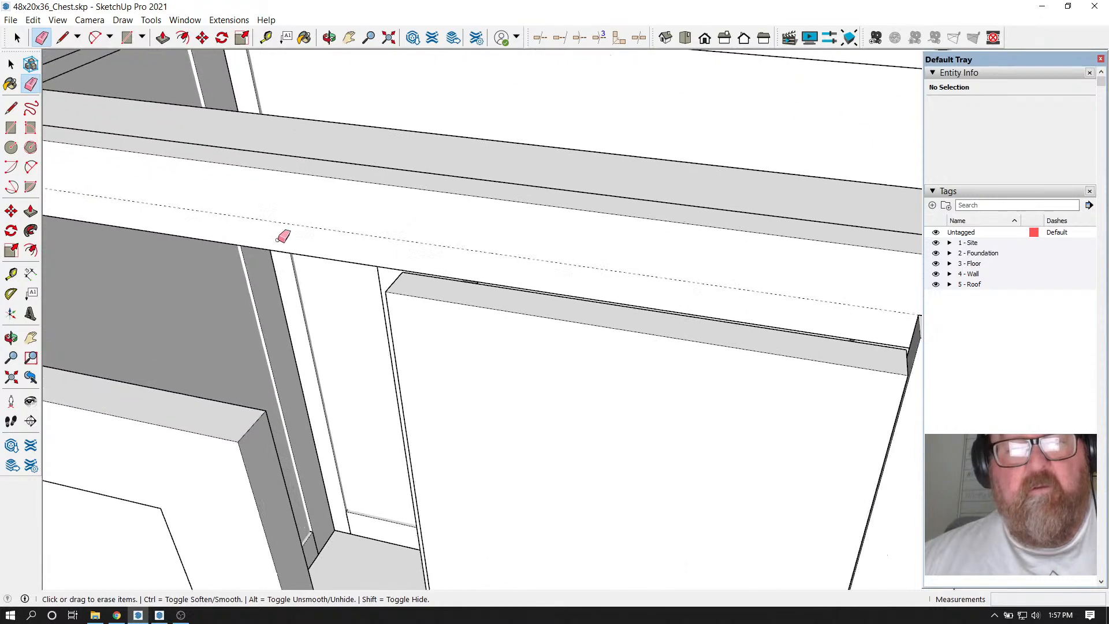
pyautogui.click(329, 37)
pyautogui.moveTo(404, 173); pyautogui.dragTo(445, 191)
pyautogui.press('t')
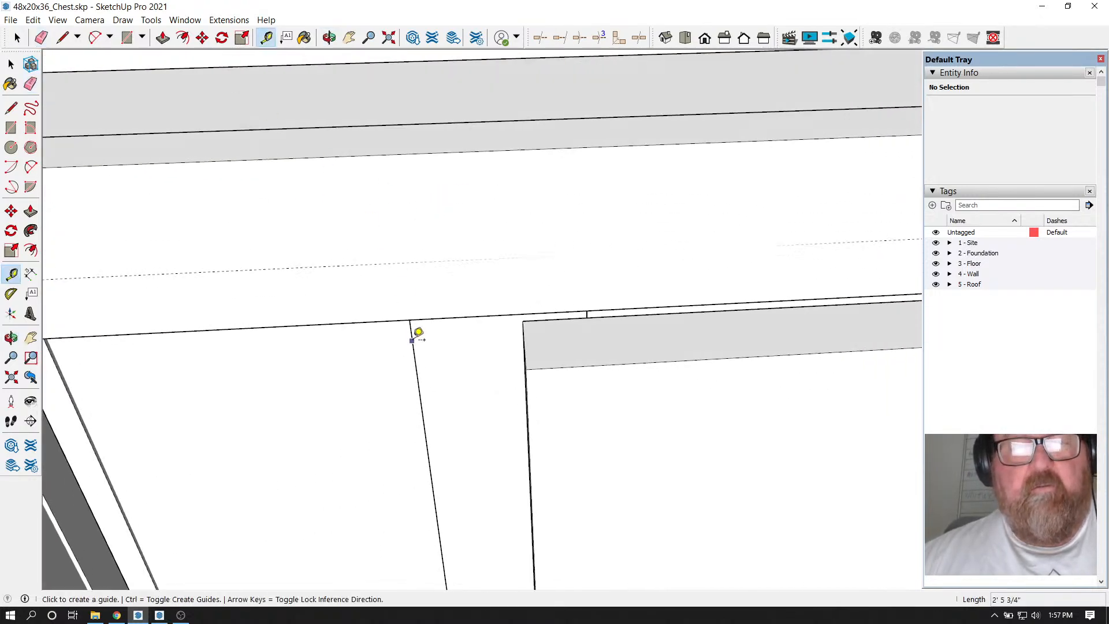
pyautogui.click(412, 341)
pyautogui.write('3')
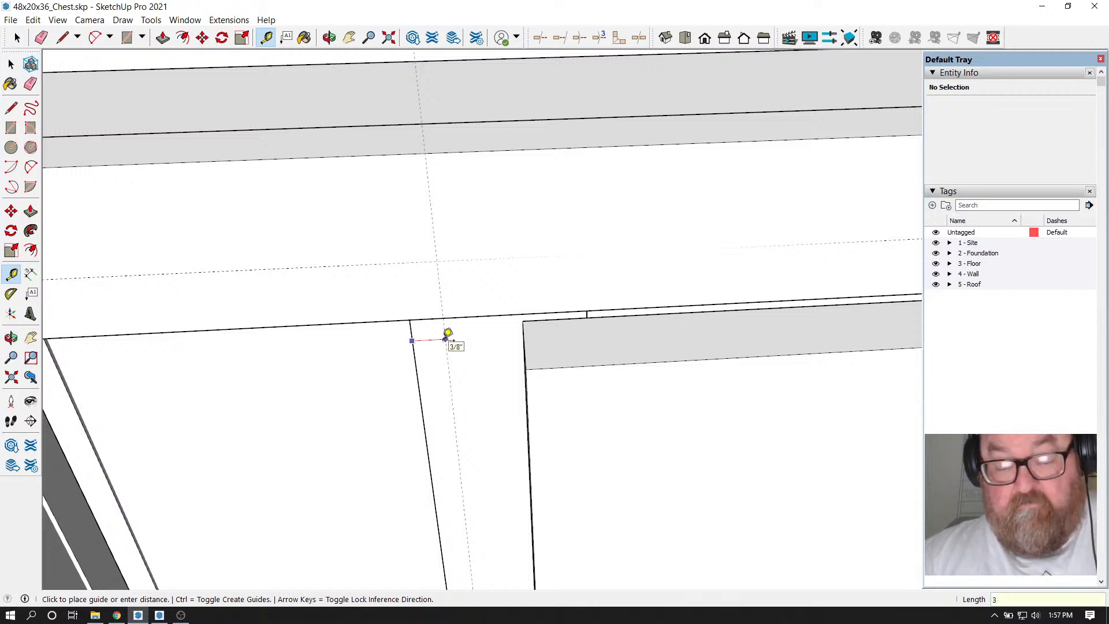
pyautogui.write('/4')
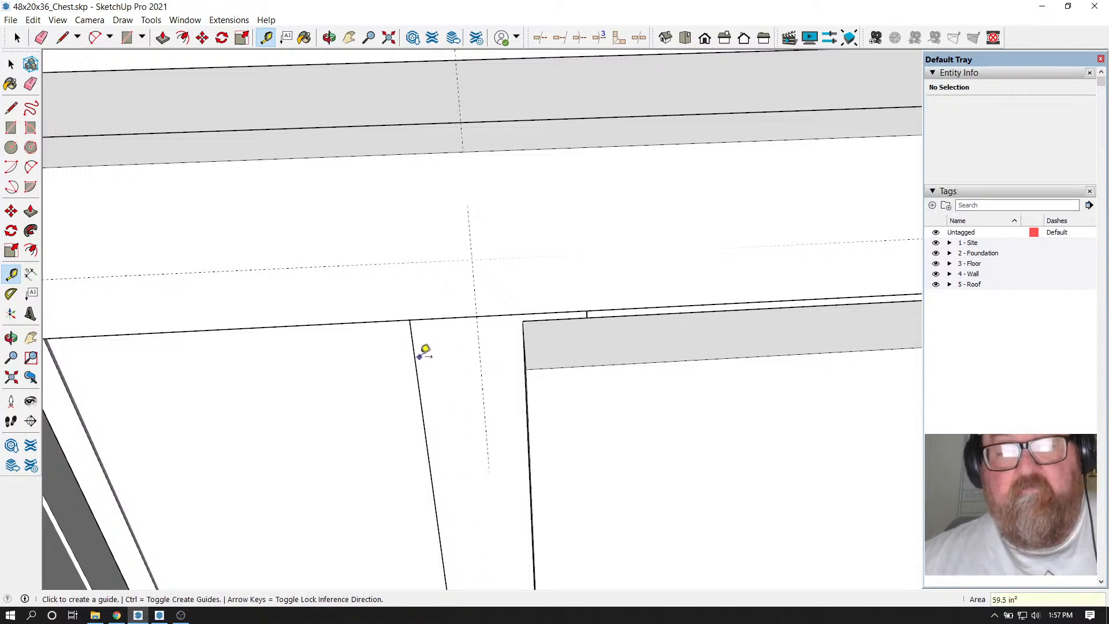
pyautogui.click(416, 358)
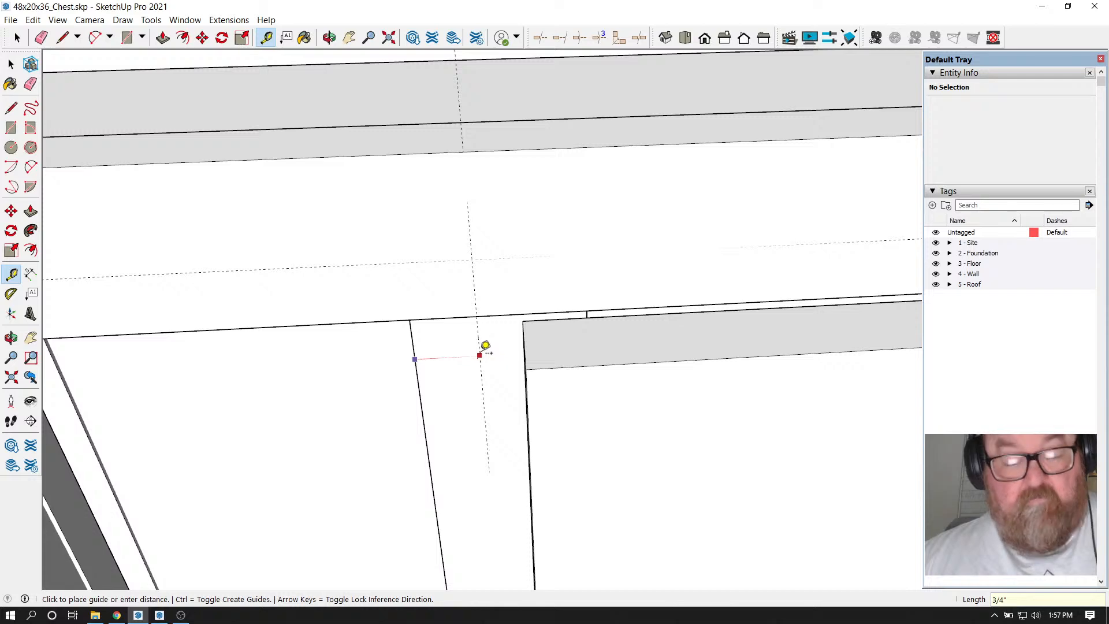
pyautogui.press('Return')
pyautogui.scroll(-6, 486, 345)
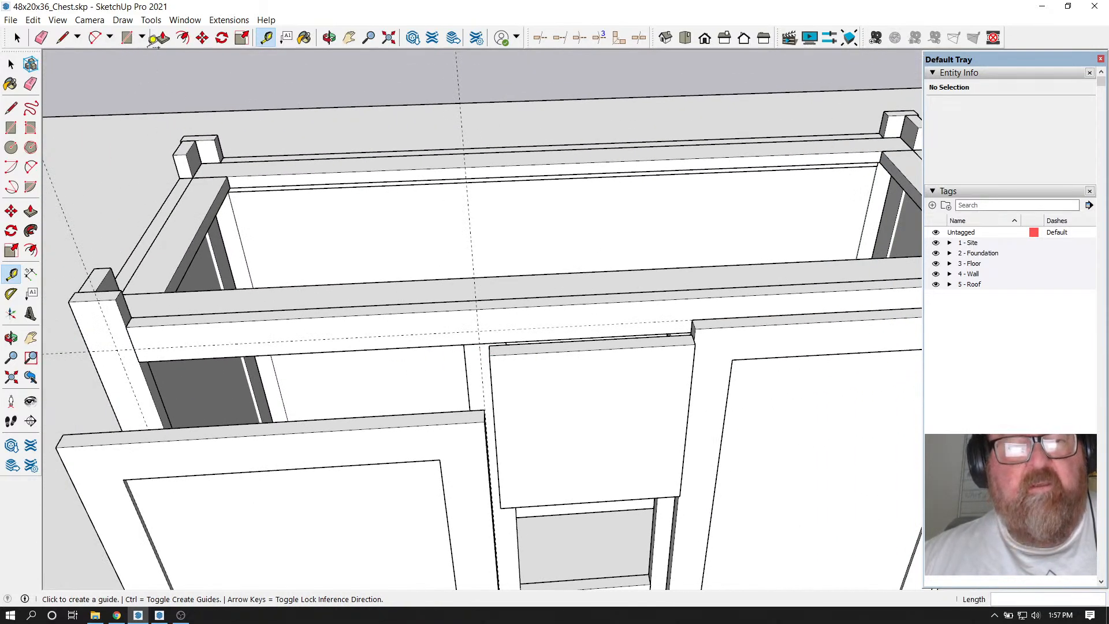
# Move the left door back against the chest's front frame, with its top back edge on the upper guide line
pyautogui.click(11, 64)
pyautogui.click(114, 430)
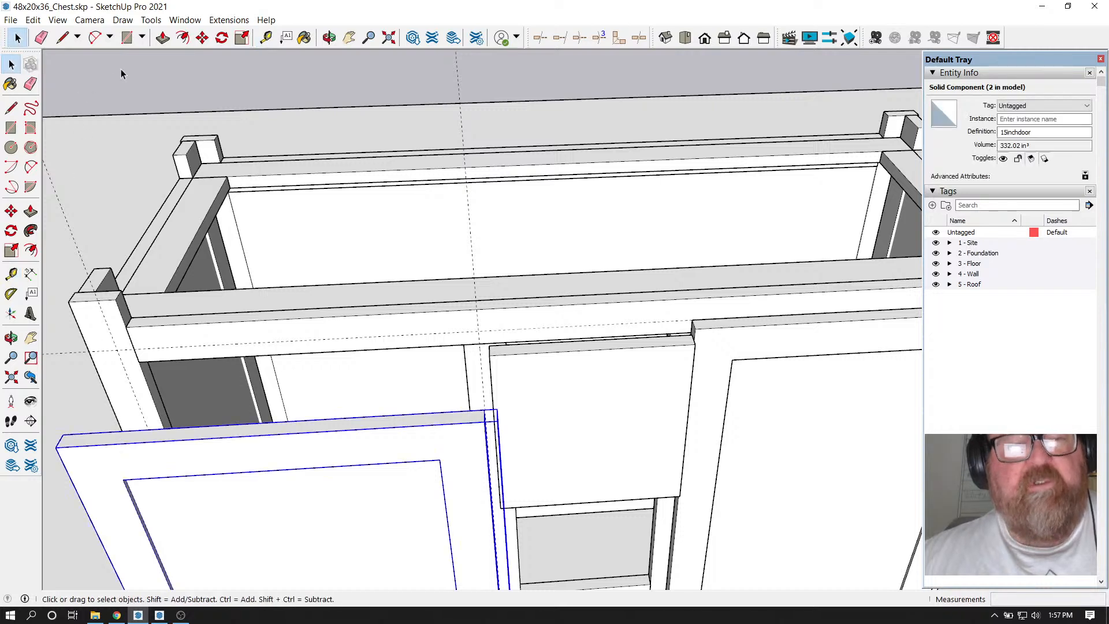
pyautogui.press('m')
pyautogui.scroll(1, 104, 262)
pyautogui.scroll(-1, 154, 456)
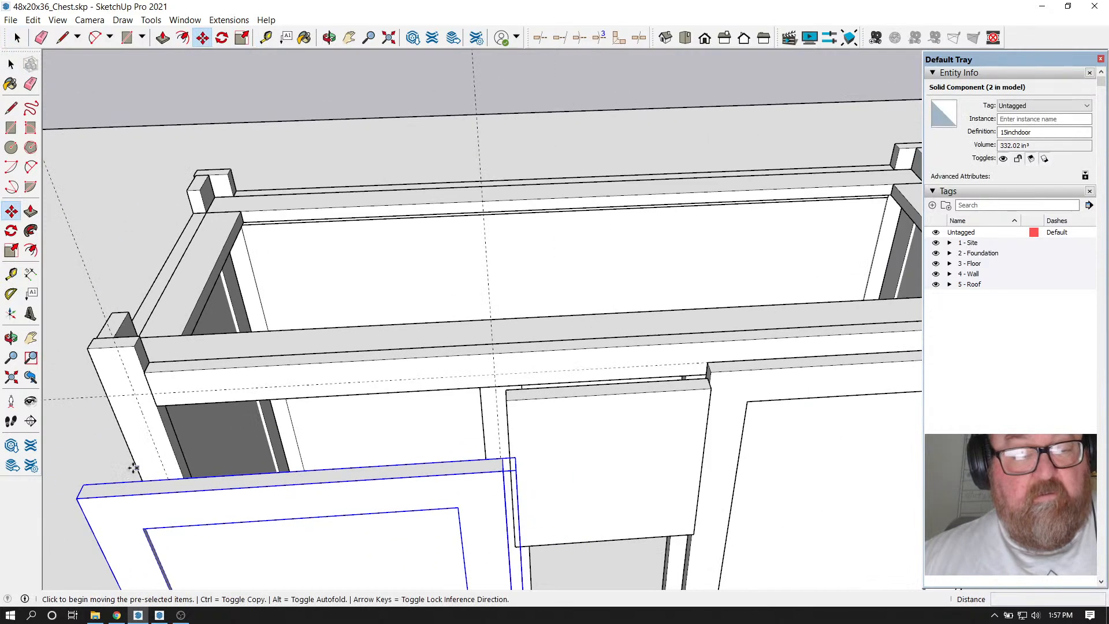
pyautogui.click(88, 481)
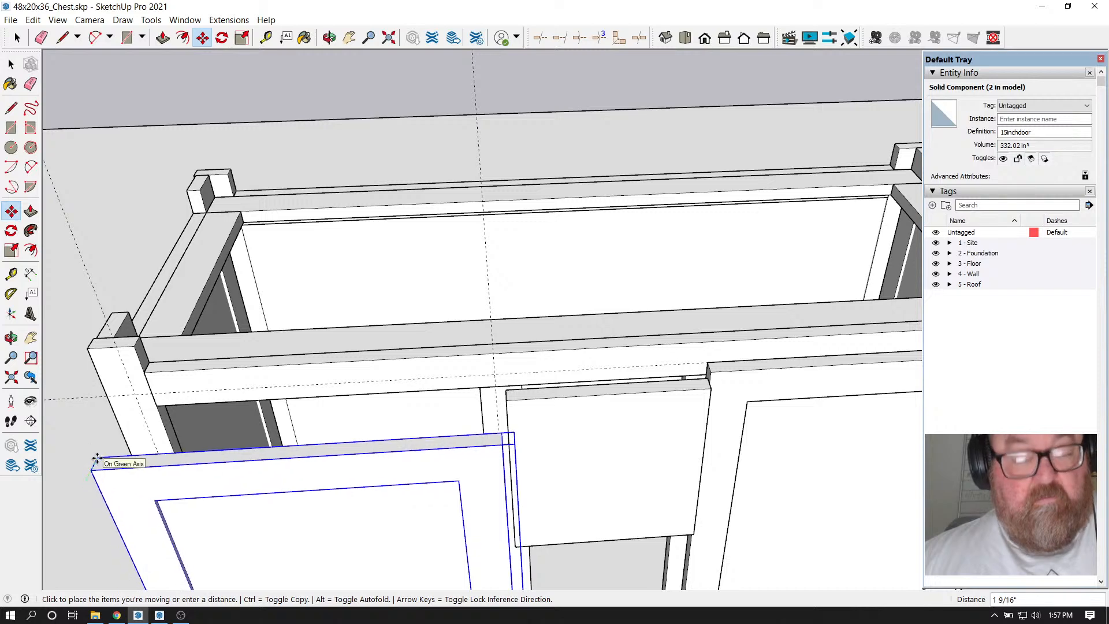
pyautogui.click(153, 395)
pyautogui.scroll(2, 111, 409)
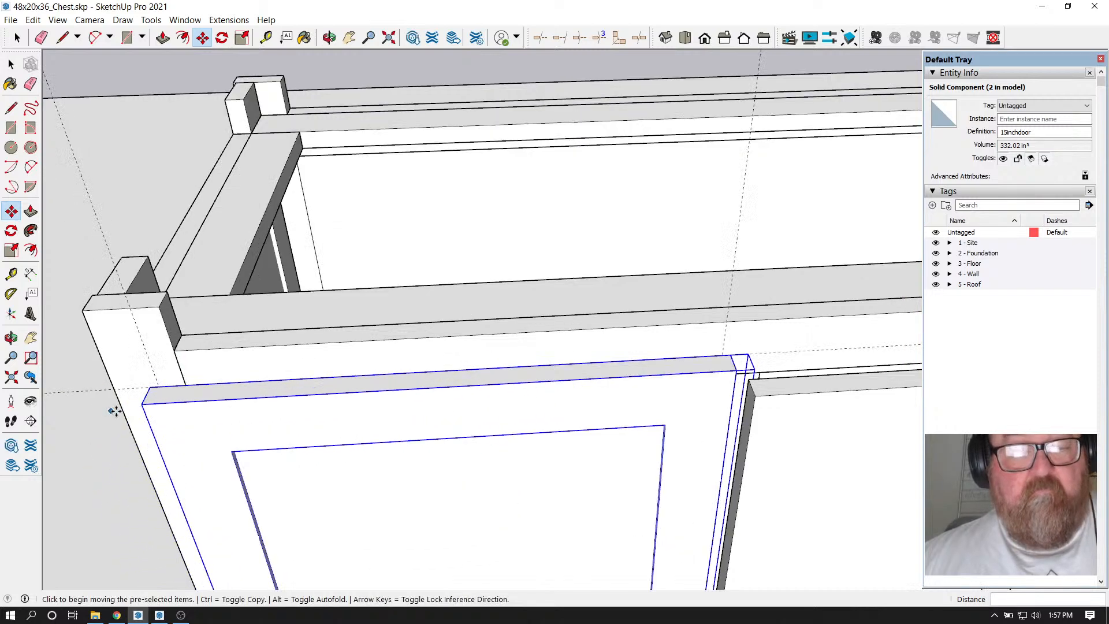
pyautogui.scroll(-1, 400, 260)
pyautogui.scroll(-3, 401, 260)
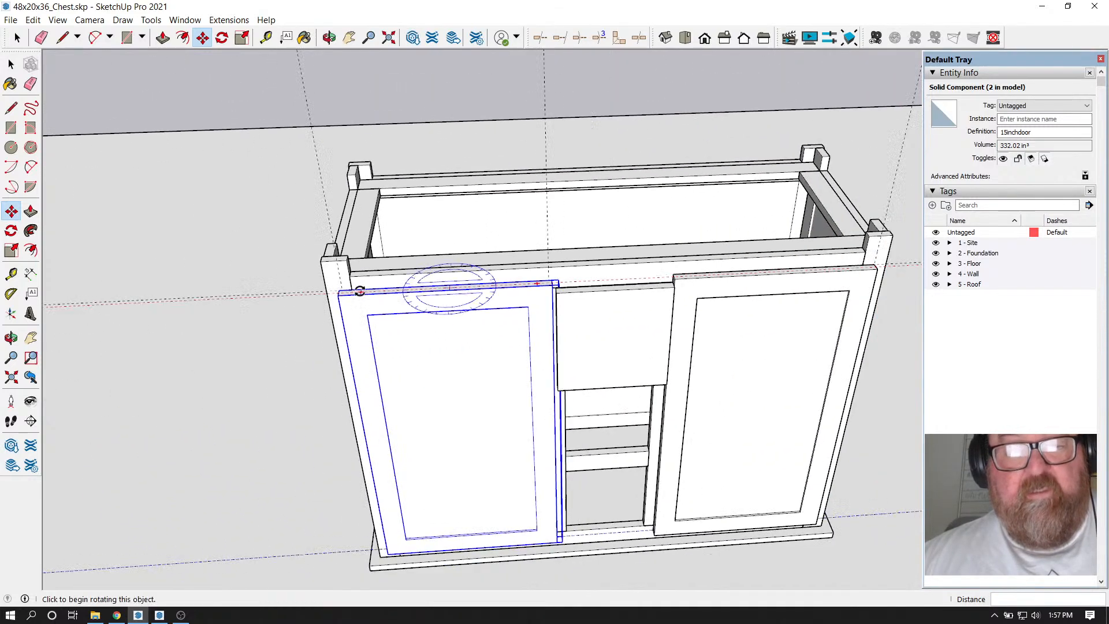
# Inside the door component, move the outer side edge and adjacent panel recess edge onto the left post's vertical guide
pyautogui.click(17, 38)
pyautogui.scroll(3, 364, 372)
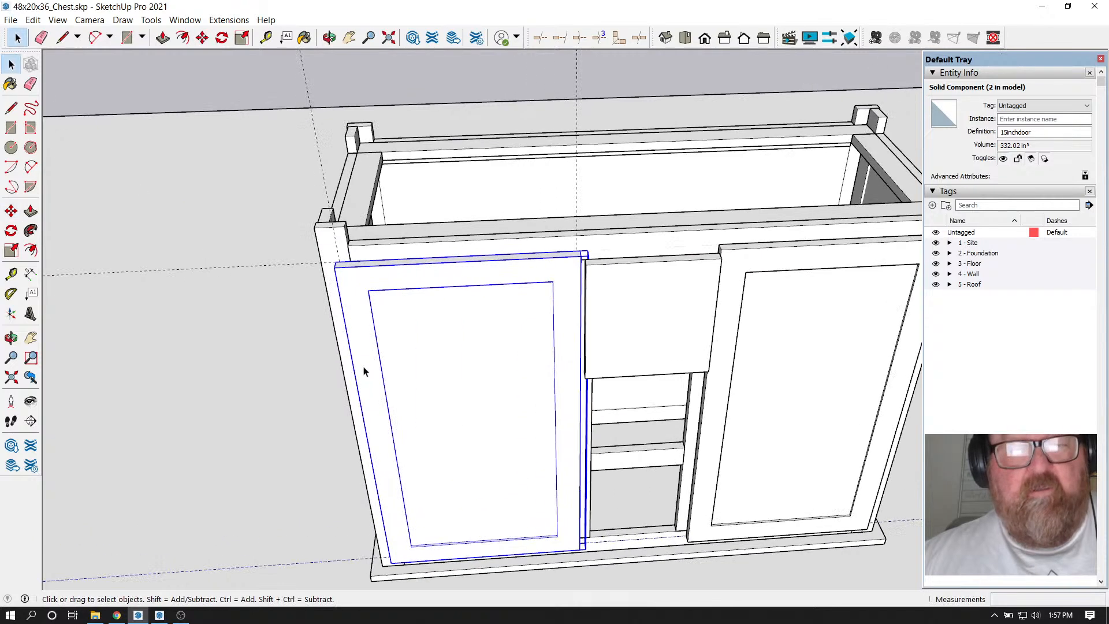
pyautogui.doubleClick(372, 347)
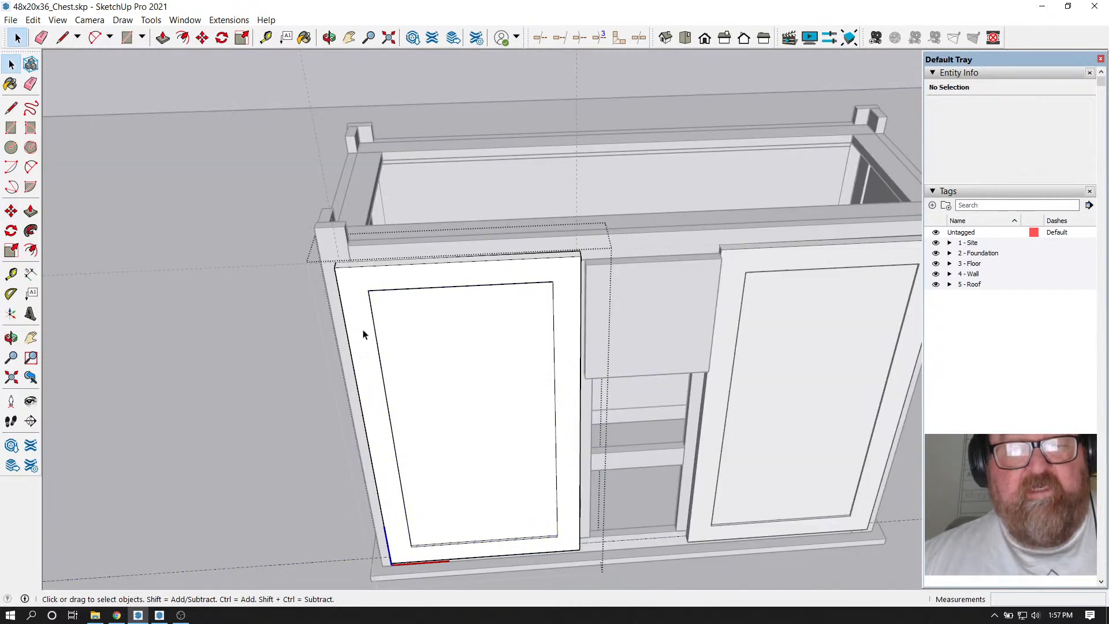
pyautogui.moveTo(425, 555); pyautogui.dragTo(453, 580)
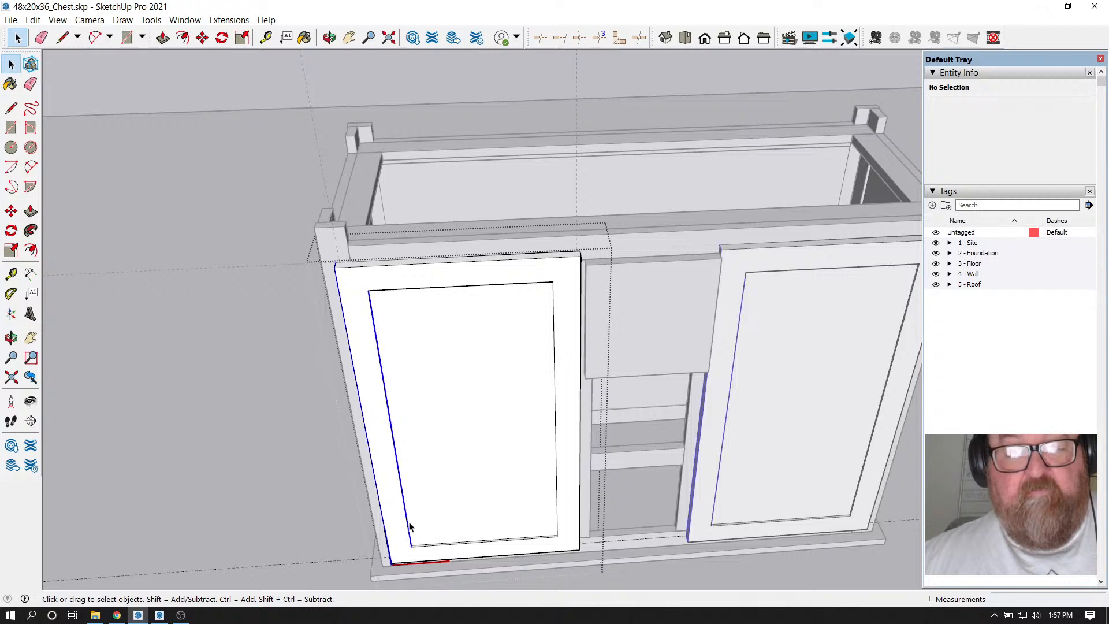
pyautogui.scroll(4, 421, 302)
pyautogui.scroll(3, 290, 196)
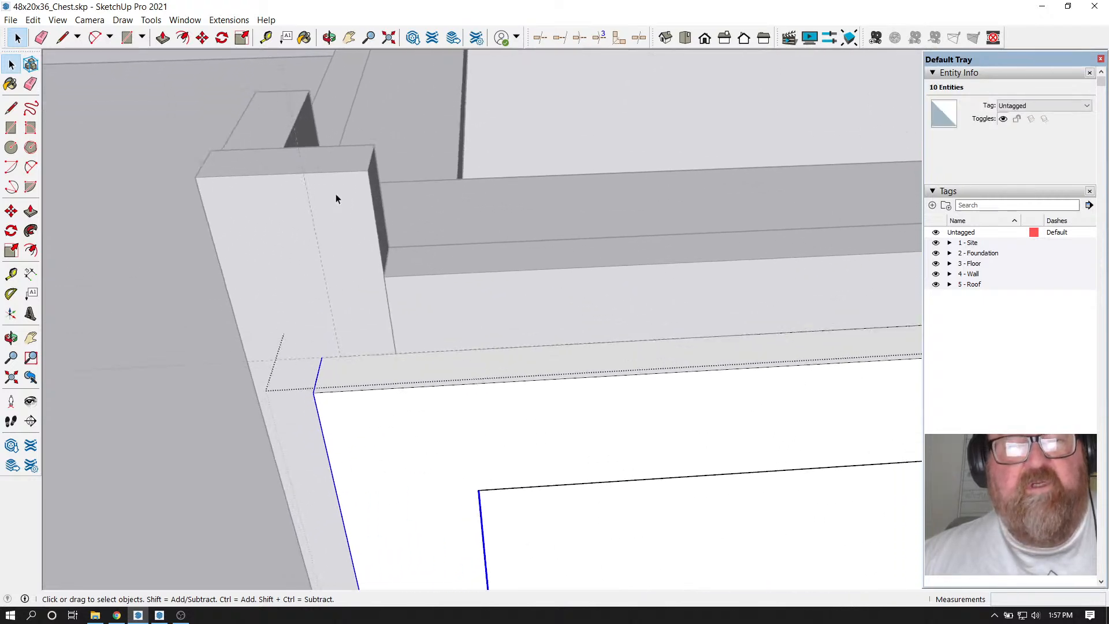
pyautogui.click(204, 37)
pyautogui.scroll(2, 367, 314)
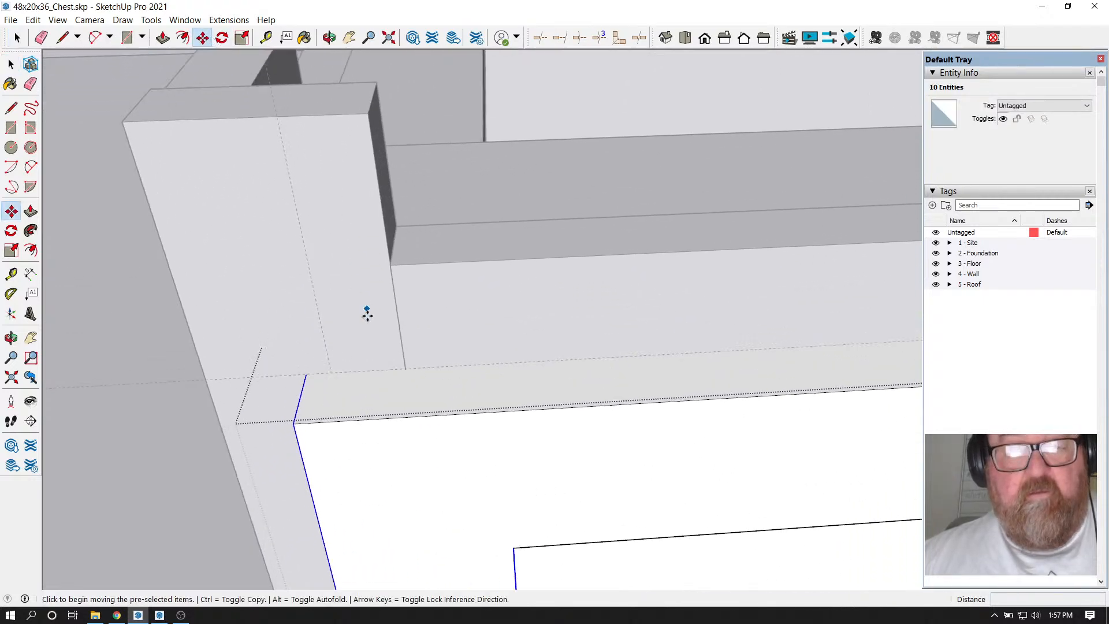
pyautogui.click(308, 374)
pyautogui.click(329, 374)
pyautogui.scroll(-4, 145, 404)
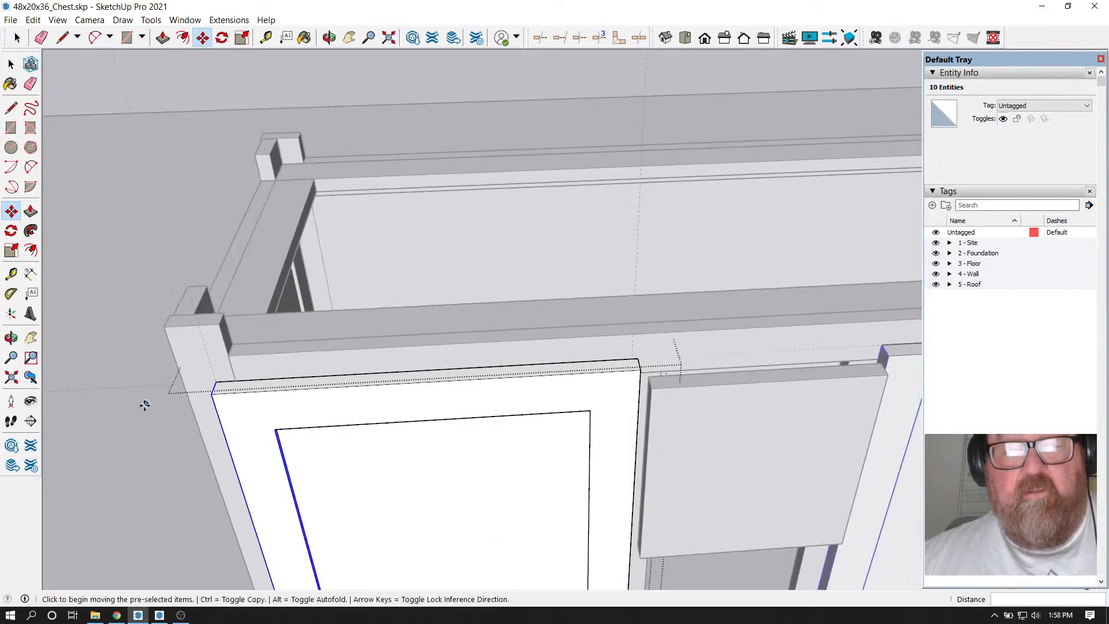
pyautogui.scroll(-5, 364, 322)
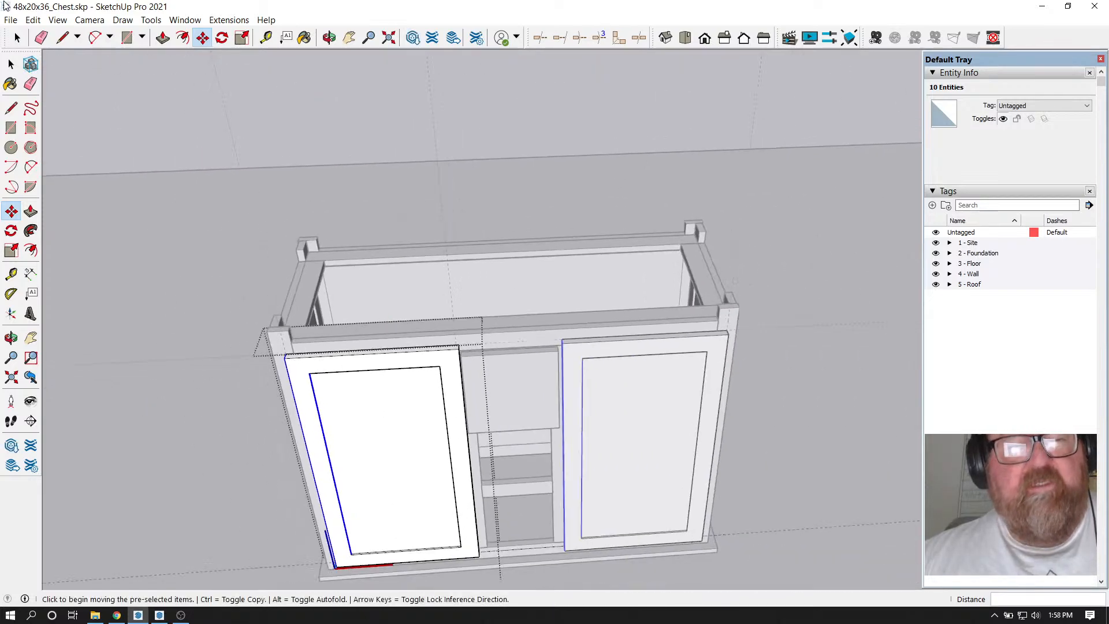
# Move the left door's inner side, including the adjacent panel recess edge, onto the middle stile's vertical guide line
pyautogui.click(17, 38)
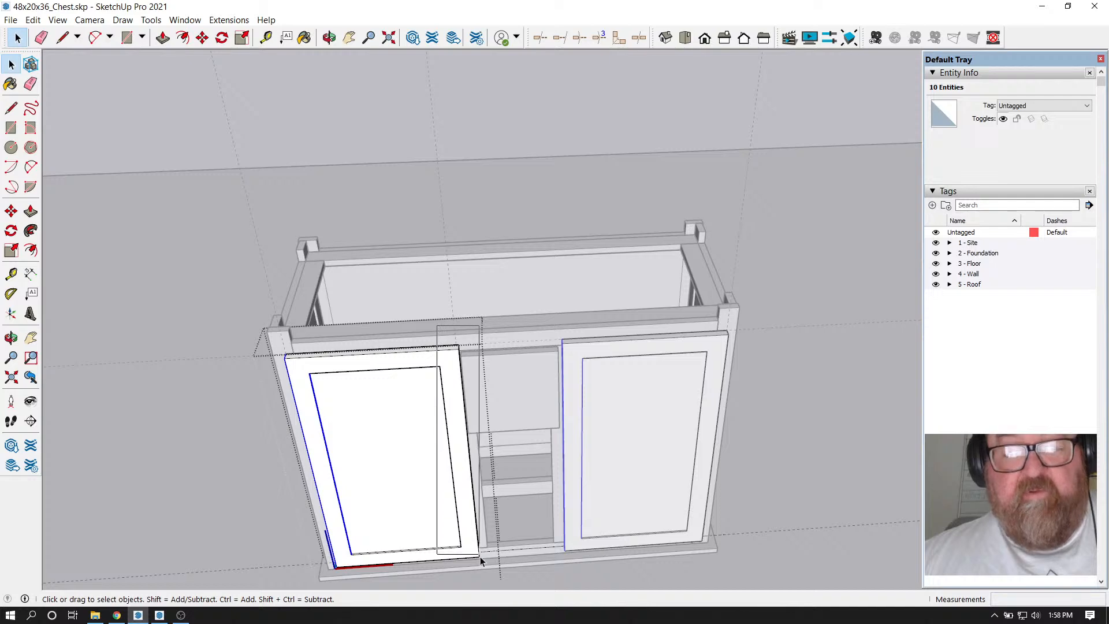
pyautogui.scroll(6, 455, 317)
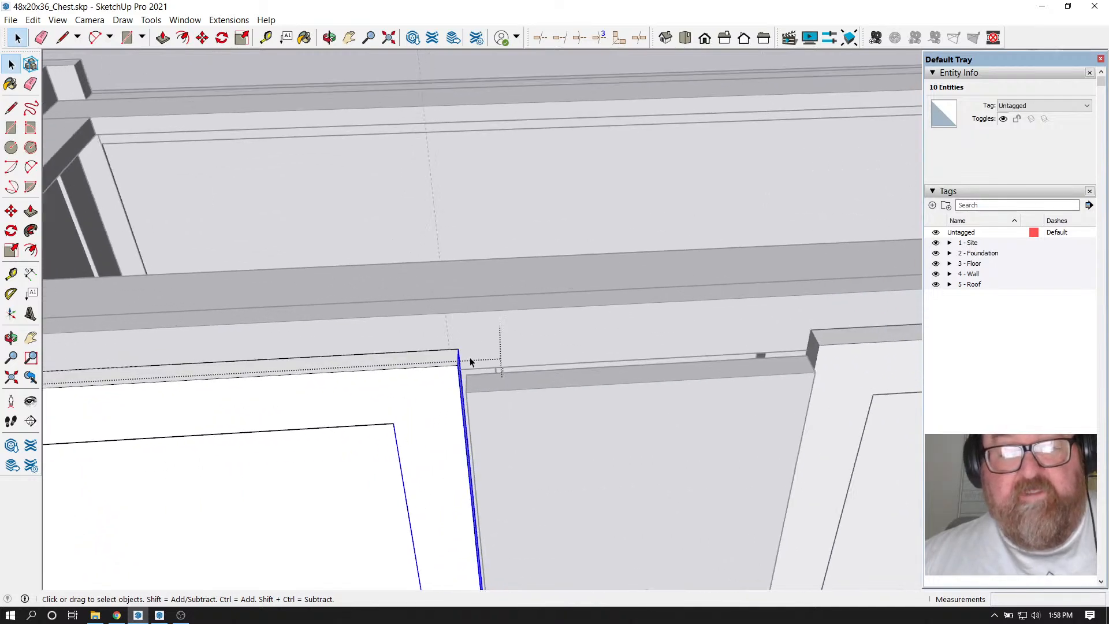
pyautogui.scroll(3, 470, 362)
pyautogui.click(202, 38)
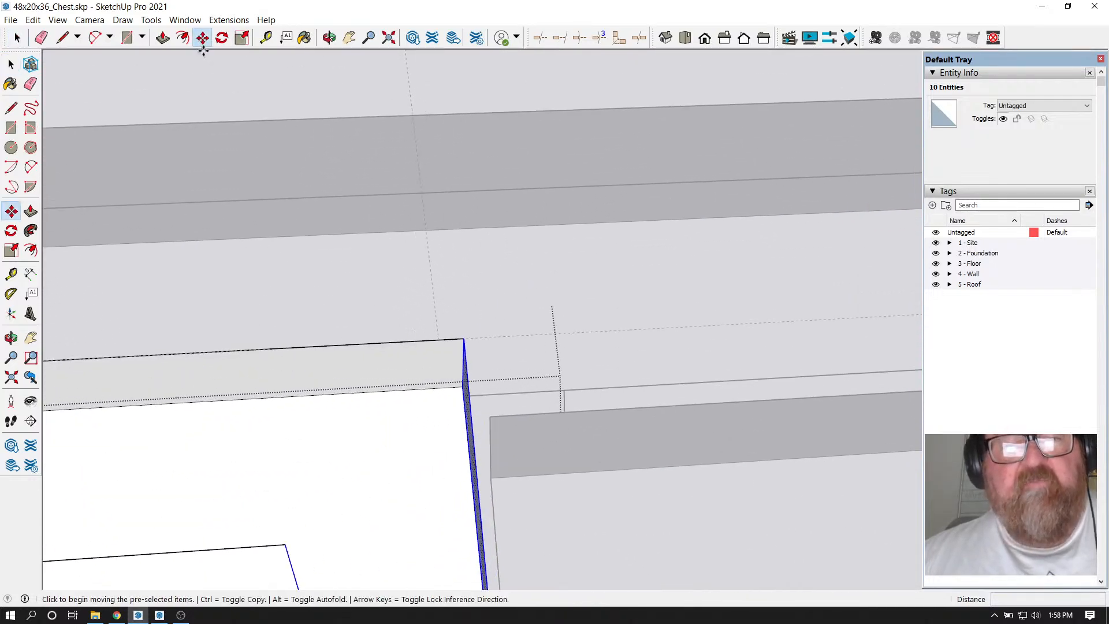
pyautogui.scroll(1, 477, 343)
pyautogui.click(464, 337)
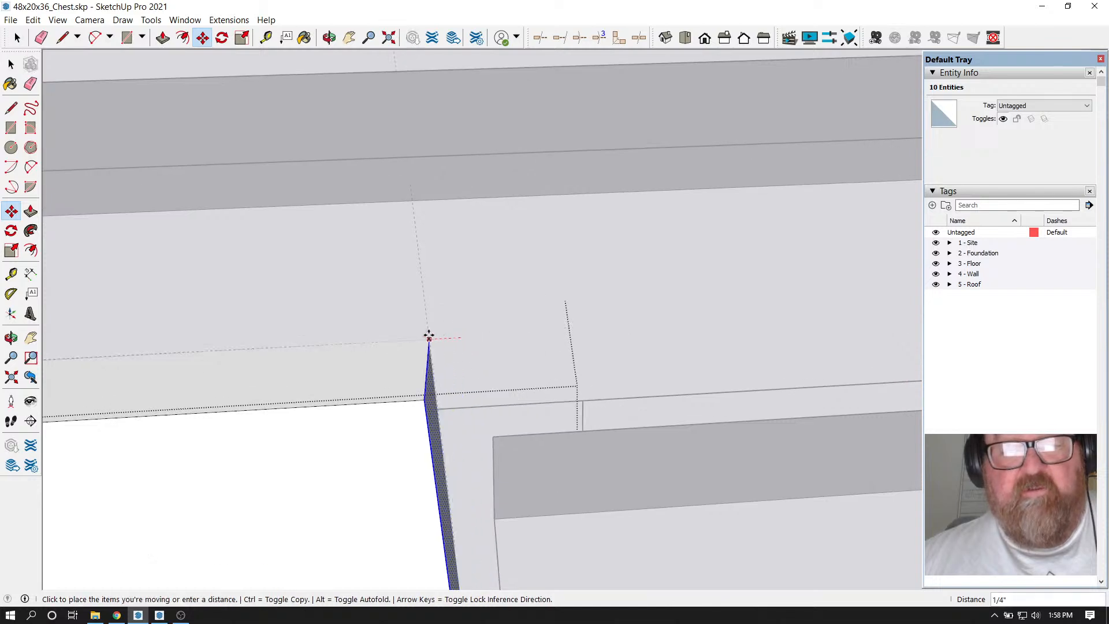
pyautogui.click(428, 339)
pyautogui.scroll(2, 479, 383)
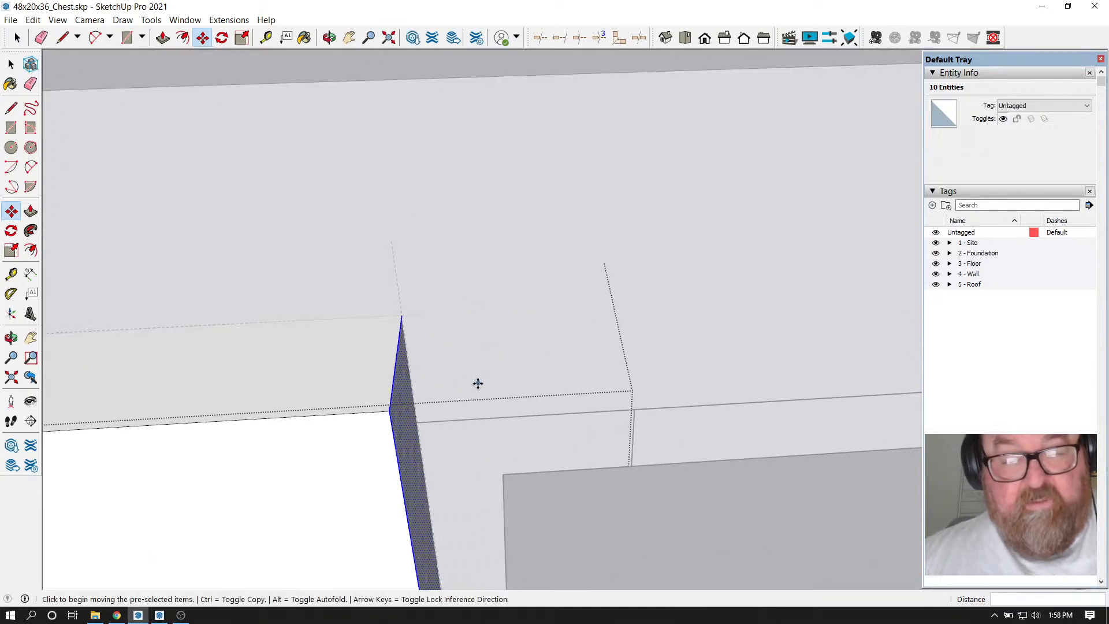
pyautogui.scroll(-4, 382, 315)
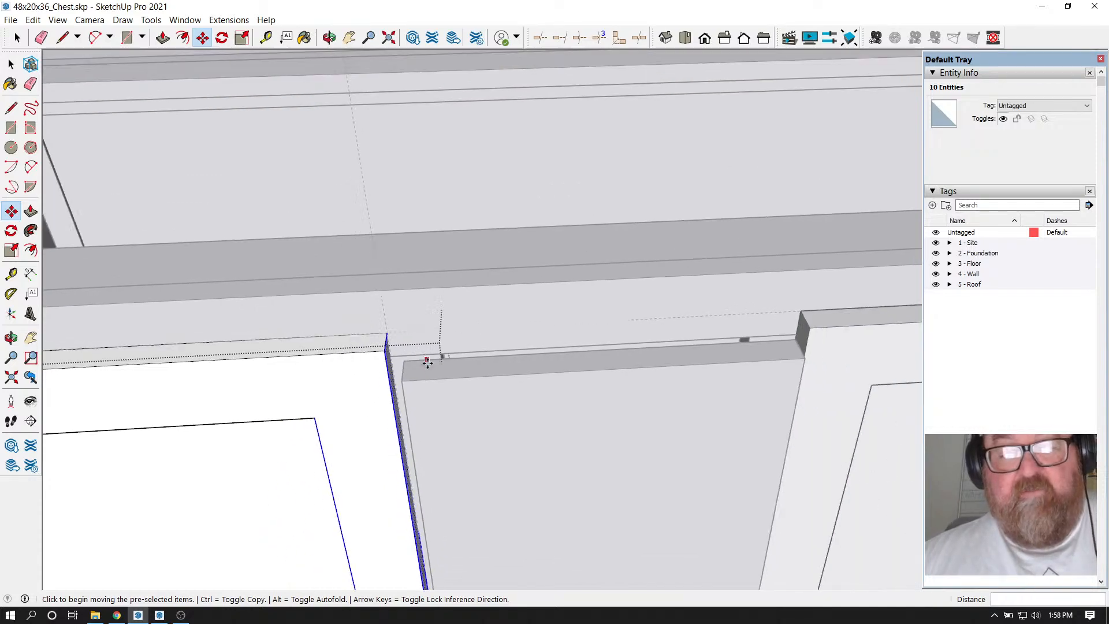
# Leave the door component and move the drawer front up to the upper guide line, level with the door tops
pyautogui.click(18, 38)
pyautogui.click(382, 246)
pyautogui.scroll(-3, 566, 398)
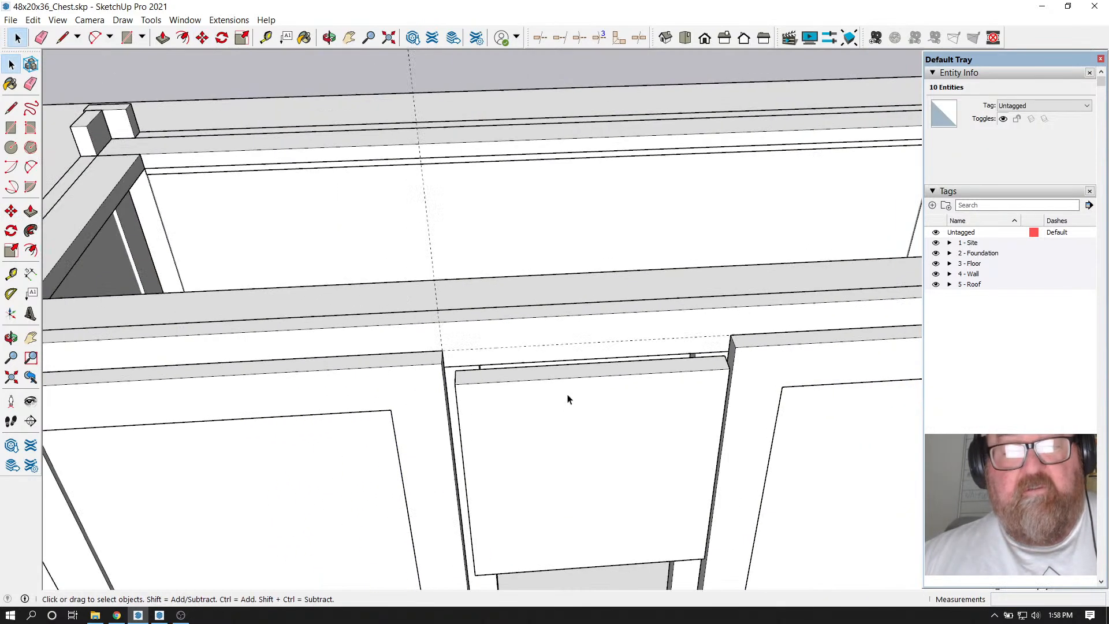
pyautogui.scroll(2, 554, 412)
pyautogui.scroll(2, 493, 361)
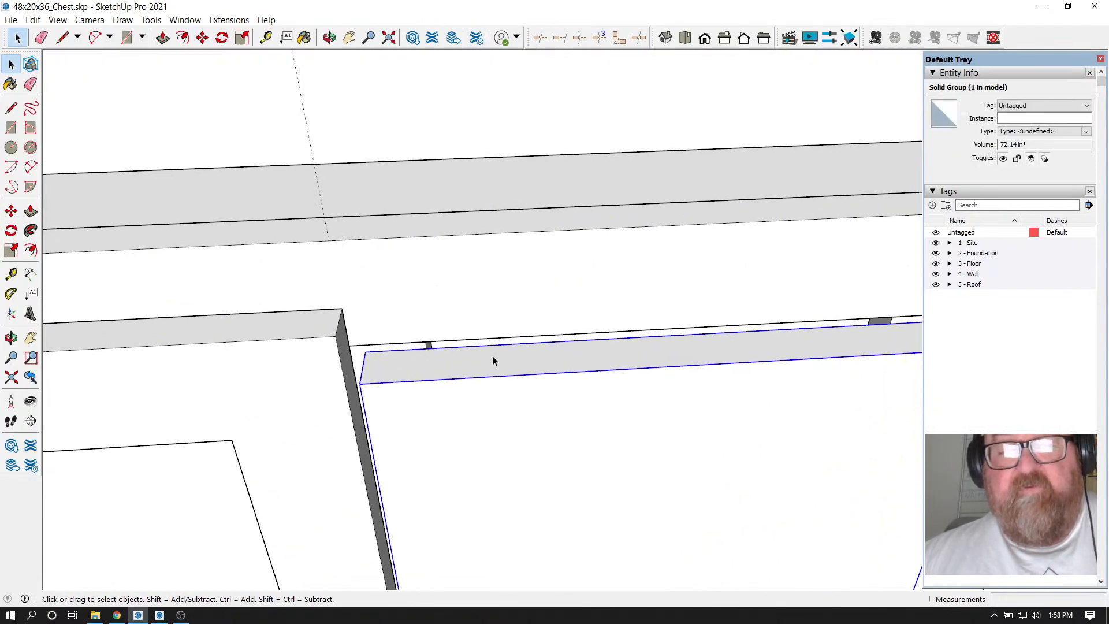
pyautogui.click(202, 37)
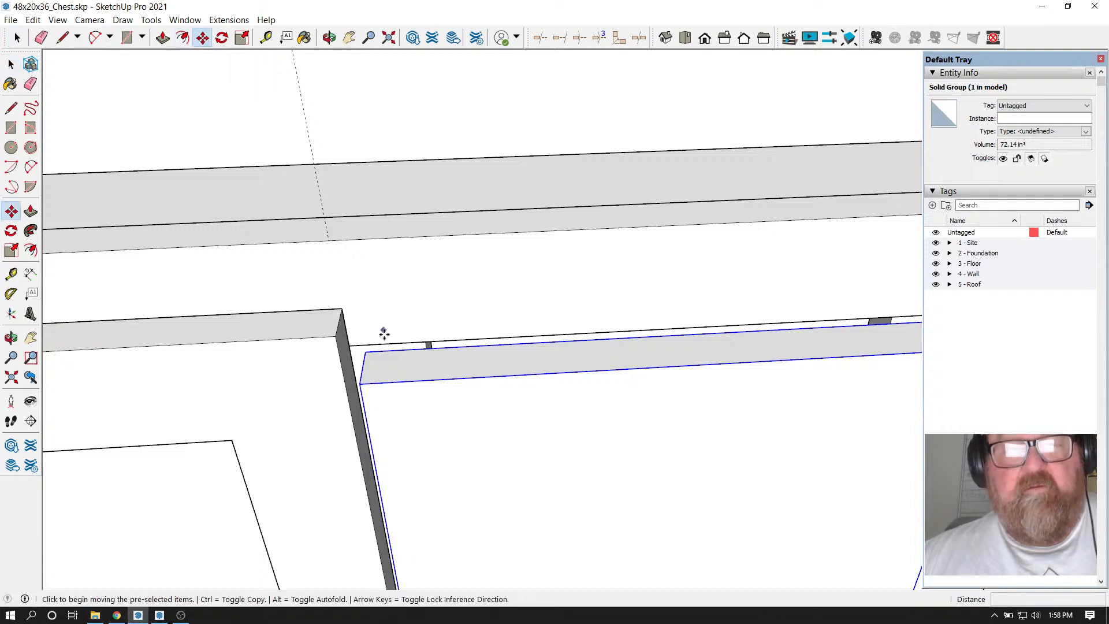
pyautogui.click(365, 350)
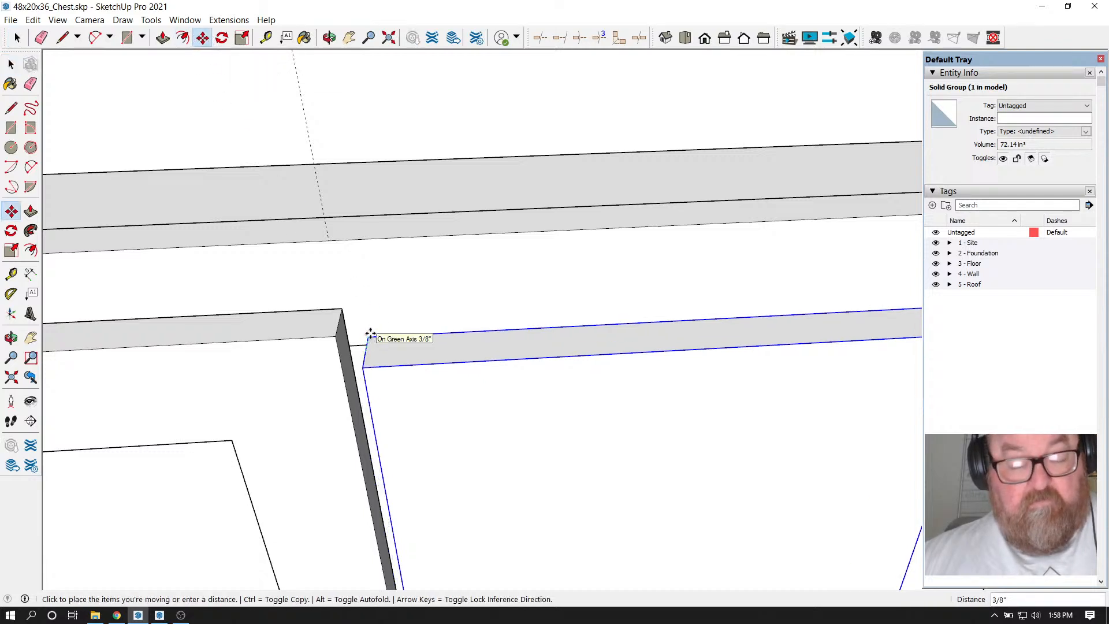
pyautogui.click(376, 301)
pyautogui.scroll(-2, 399, 290)
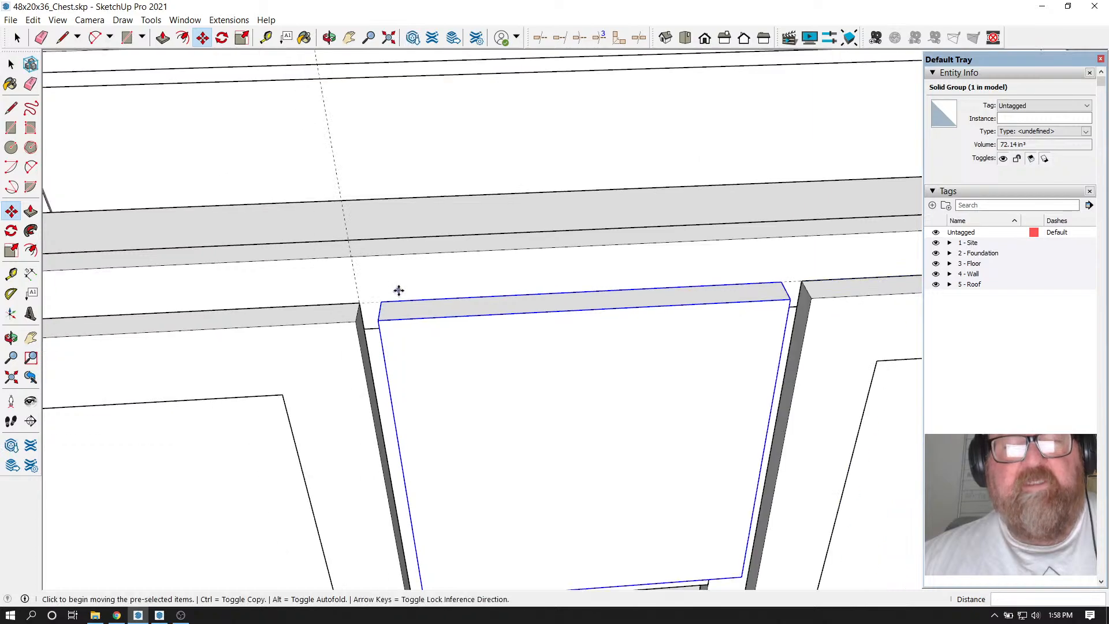
# Convert the drawer front group into a component named "drawerfront"
pyautogui.click(329, 38)
pyautogui.moveTo(520, 335); pyautogui.dragTo(674, 254)
pyautogui.scroll(-8, 579, 337)
pyautogui.moveTo(588, 351); pyautogui.dragTo(586, 593)
pyautogui.moveTo(612, 488); pyautogui.dragTo(632, 537)
pyautogui.moveTo(454, 282); pyautogui.dragTo(474, 331)
pyautogui.press('space')
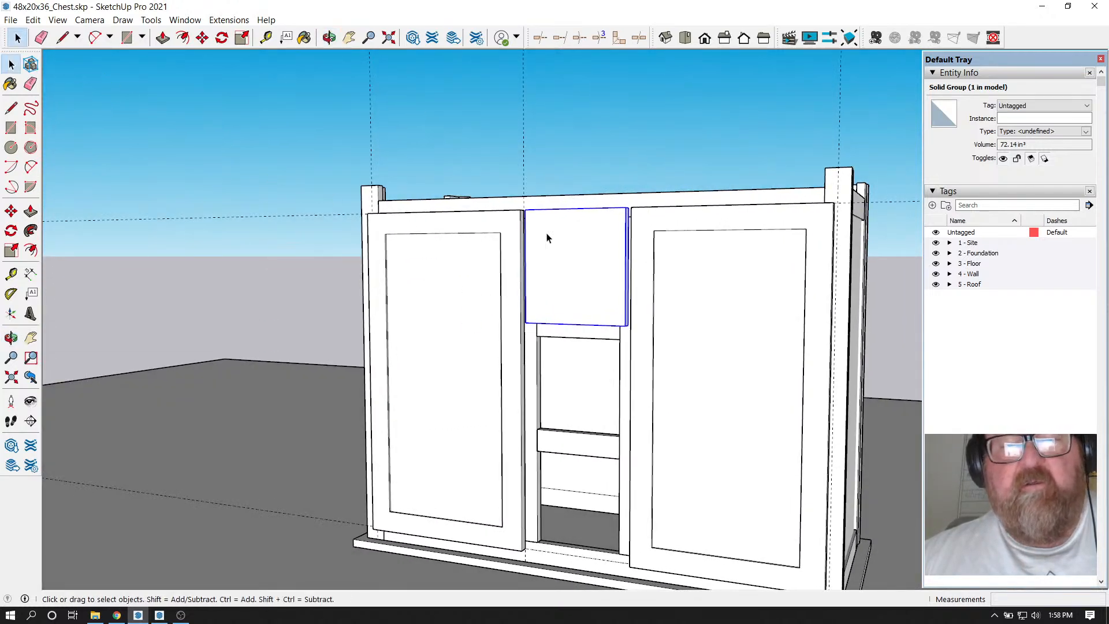
pyautogui.rightClick(548, 238)
pyautogui.click(564, 338)
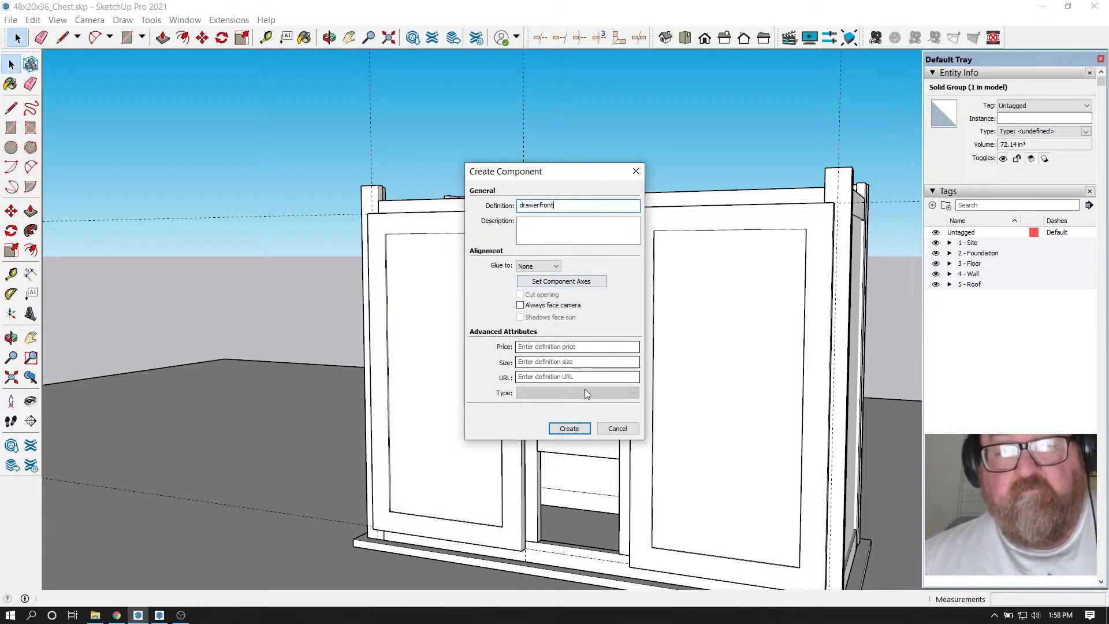
pyautogui.click(581, 432)
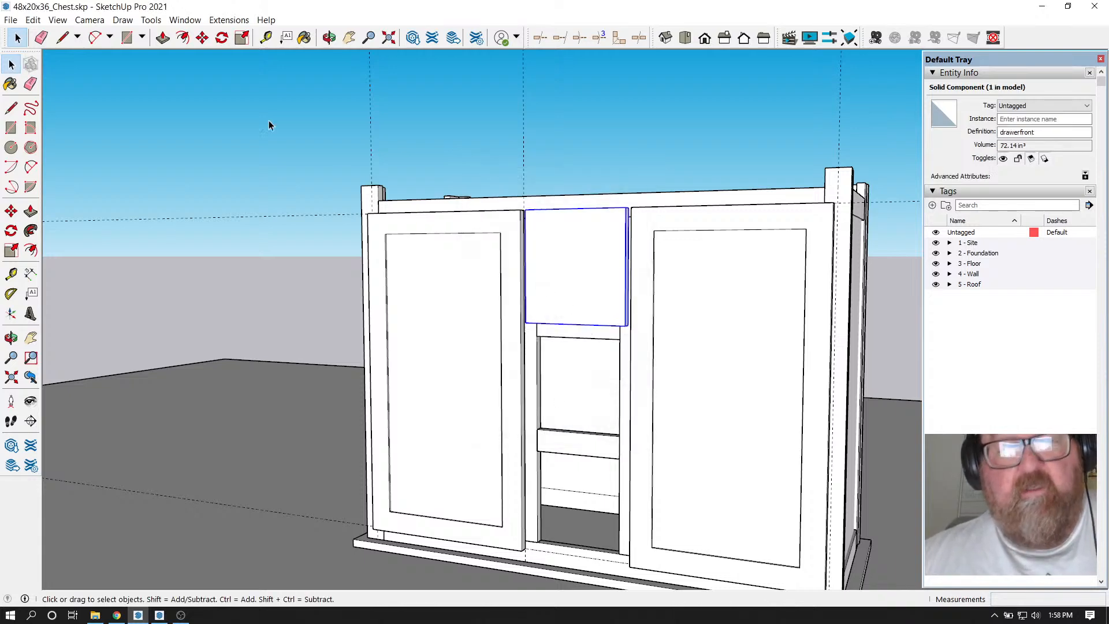
# Open the drawer front component for editing and offset its front face outline 2" inward
pyautogui.scroll(4, 574, 229)
pyautogui.doubleClick(575, 229)
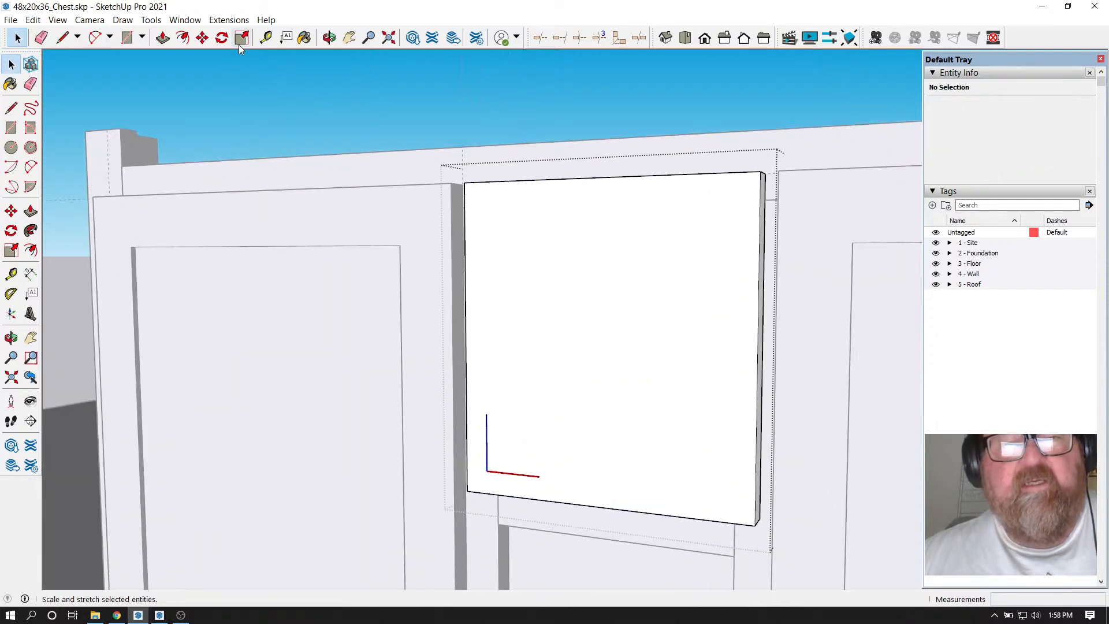
pyautogui.click(183, 38)
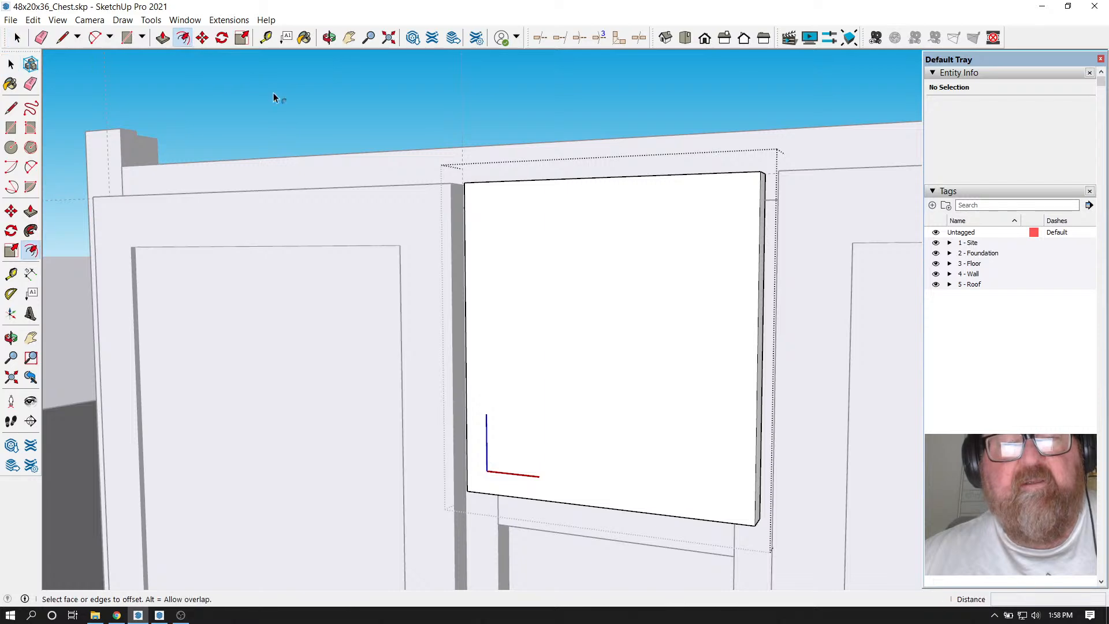
pyautogui.click(506, 181)
pyautogui.write('2')
pyautogui.press('Return')
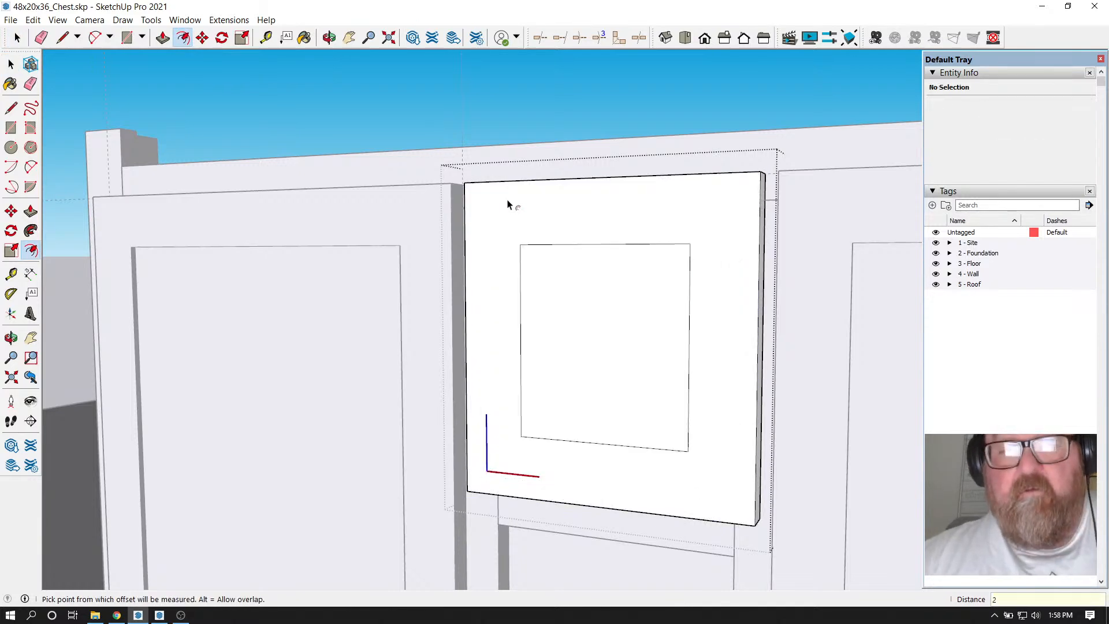
# Push the drawer front's inner panel back 3/16", matching the left door's recessed panel, and leave the component
pyautogui.click(163, 37)
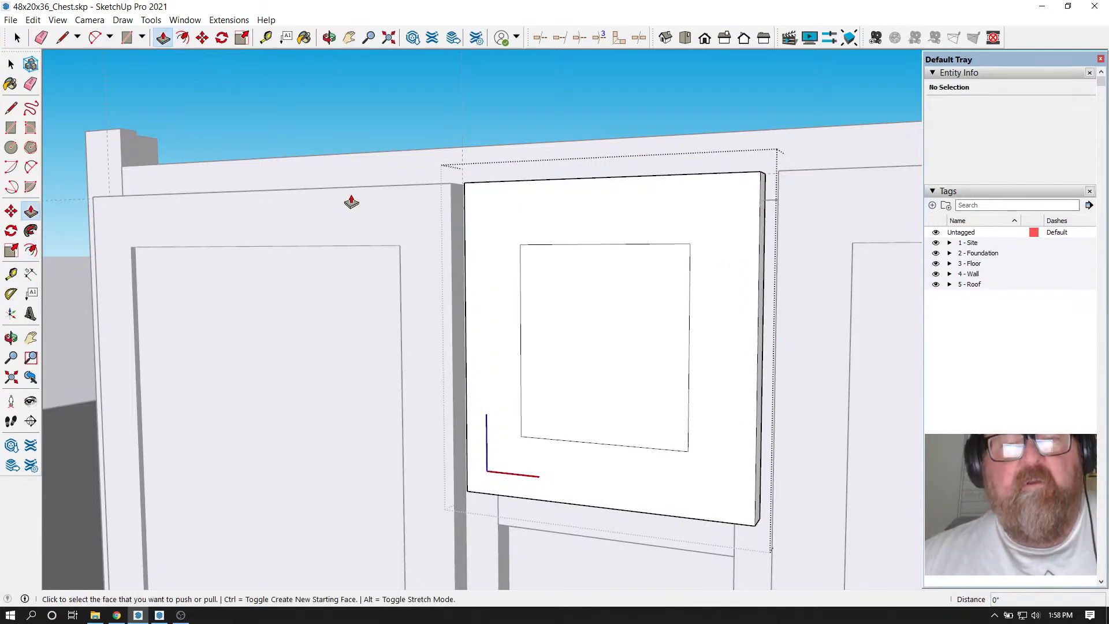
pyautogui.click(547, 322)
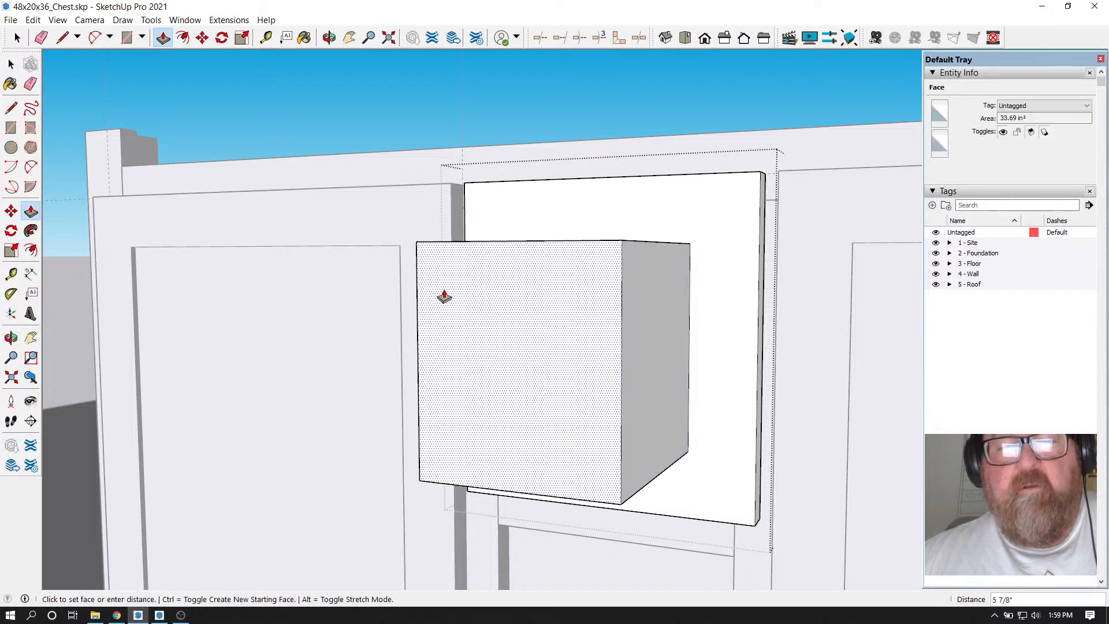
pyautogui.click(384, 281)
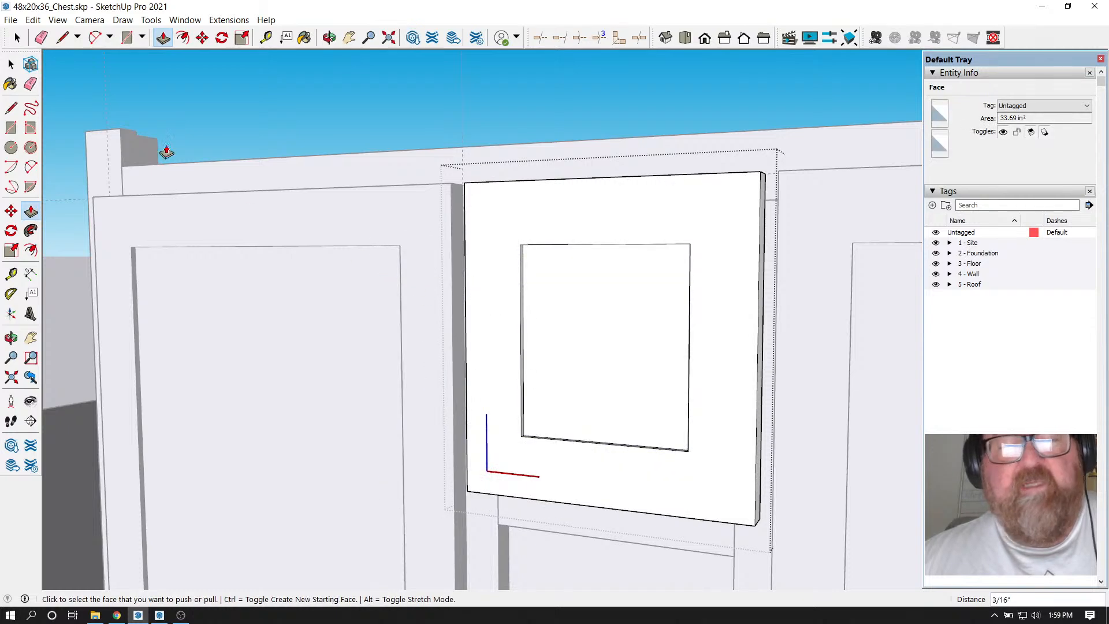
pyautogui.press('space')
pyautogui.scroll(-1, 537, 135)
pyautogui.scroll(-6, 536, 135)
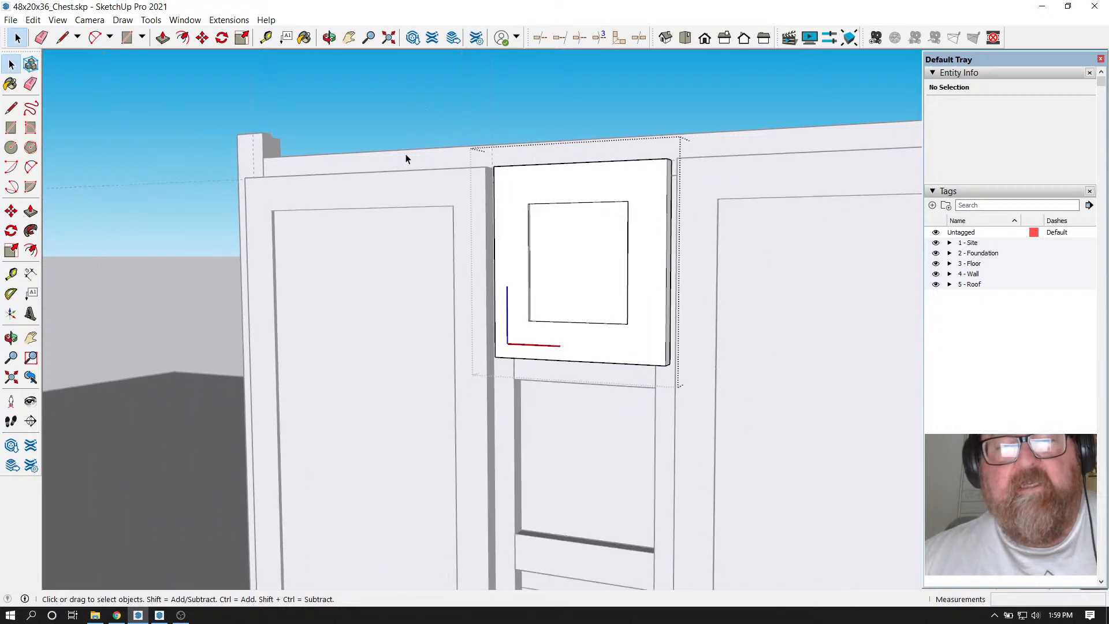
pyautogui.scroll(2, 329, 300)
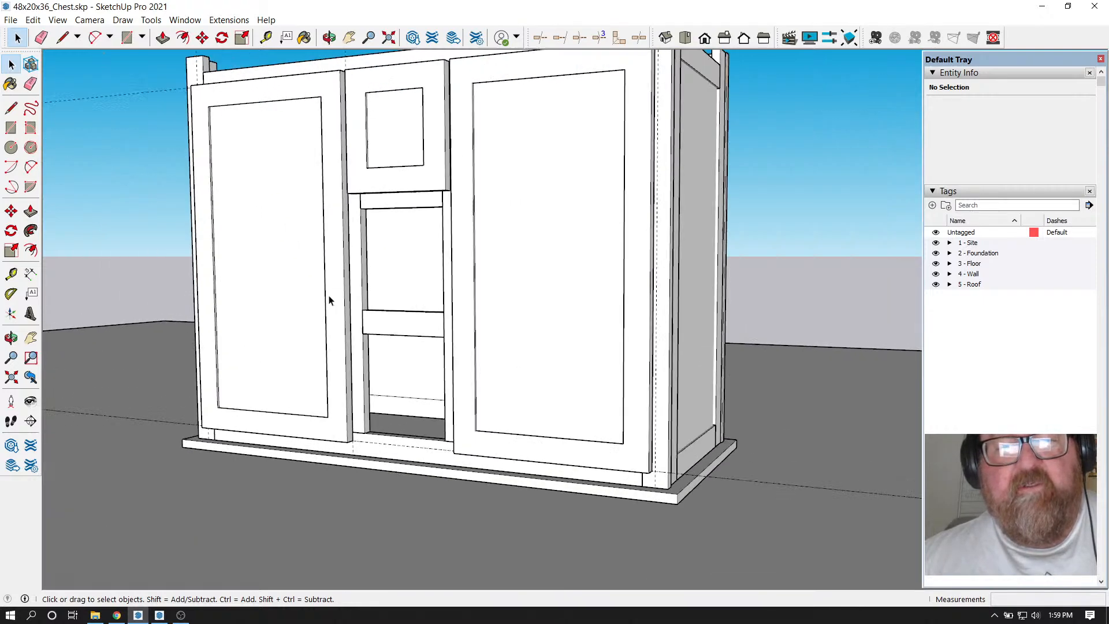
# Copy the drawer front straight down so its bottom edge lines up with the bottom of the doors
pyautogui.click(203, 37)
pyautogui.scroll(2, 444, 225)
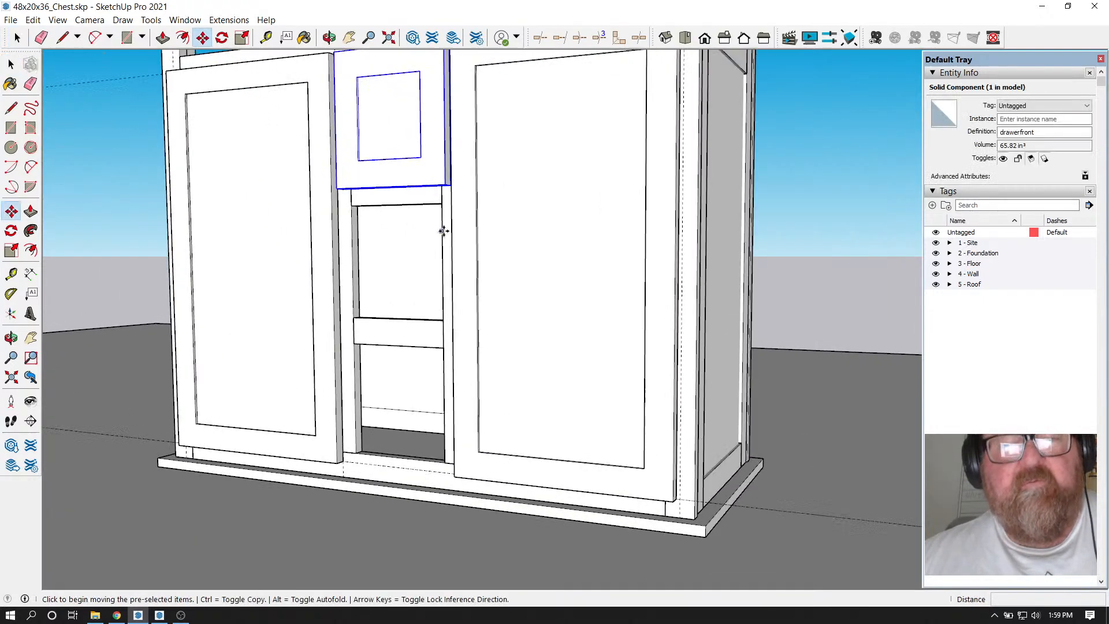
pyautogui.click(445, 181)
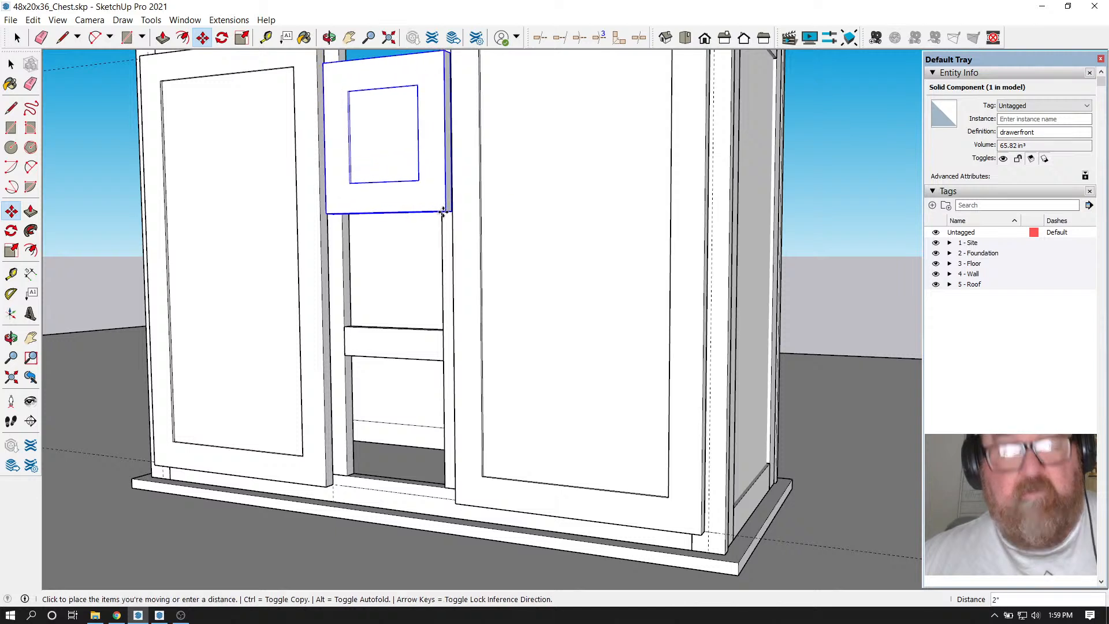
pyautogui.press('ctrl')
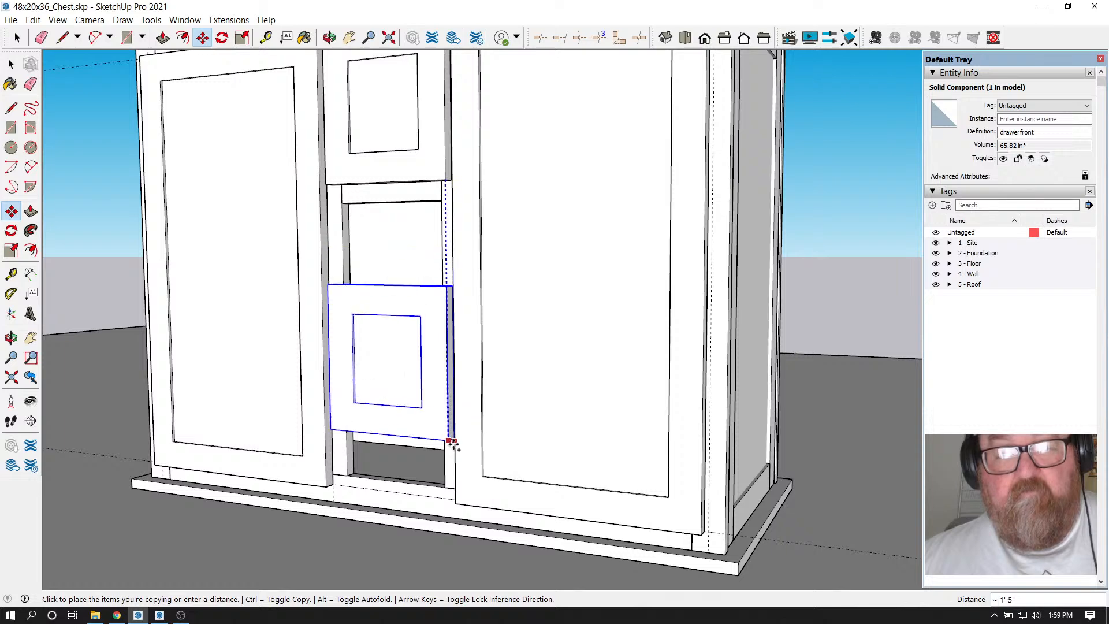
pyautogui.click(460, 504)
pyautogui.scroll(5, 421, 339)
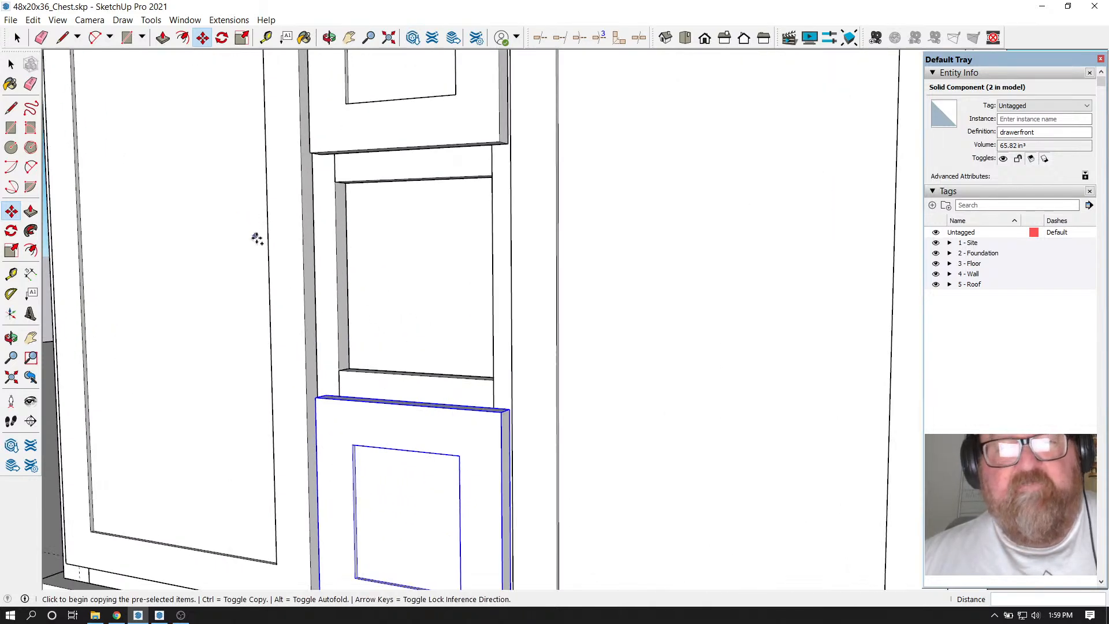
pyautogui.scroll(-2, 490, 393)
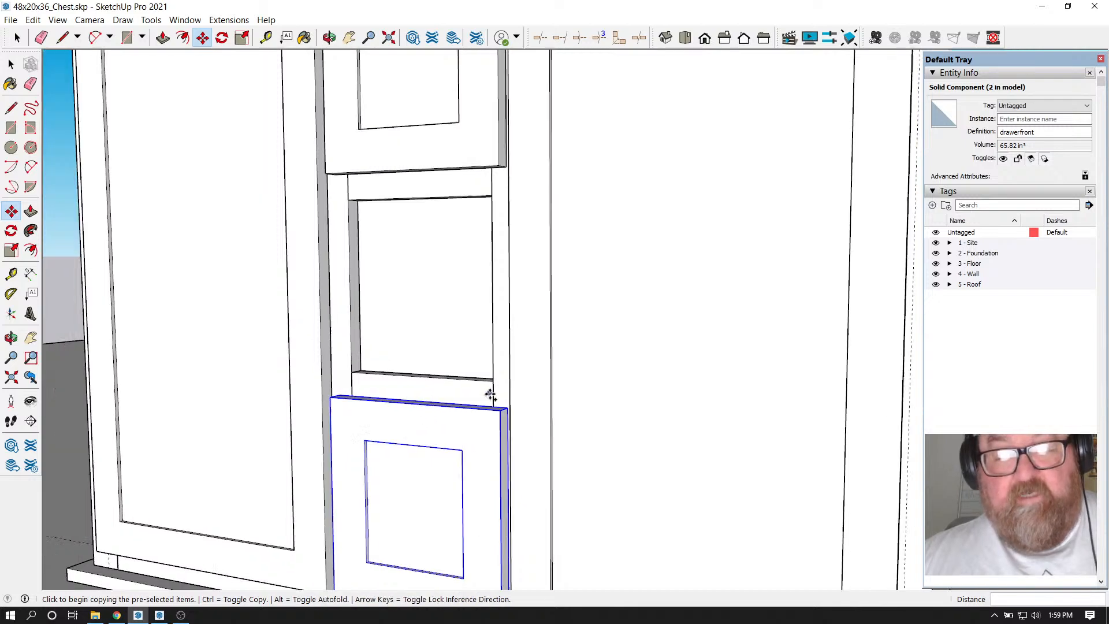
# Copy the bottom drawer front straight up to fill the middle drawer position
pyautogui.click(500, 506)
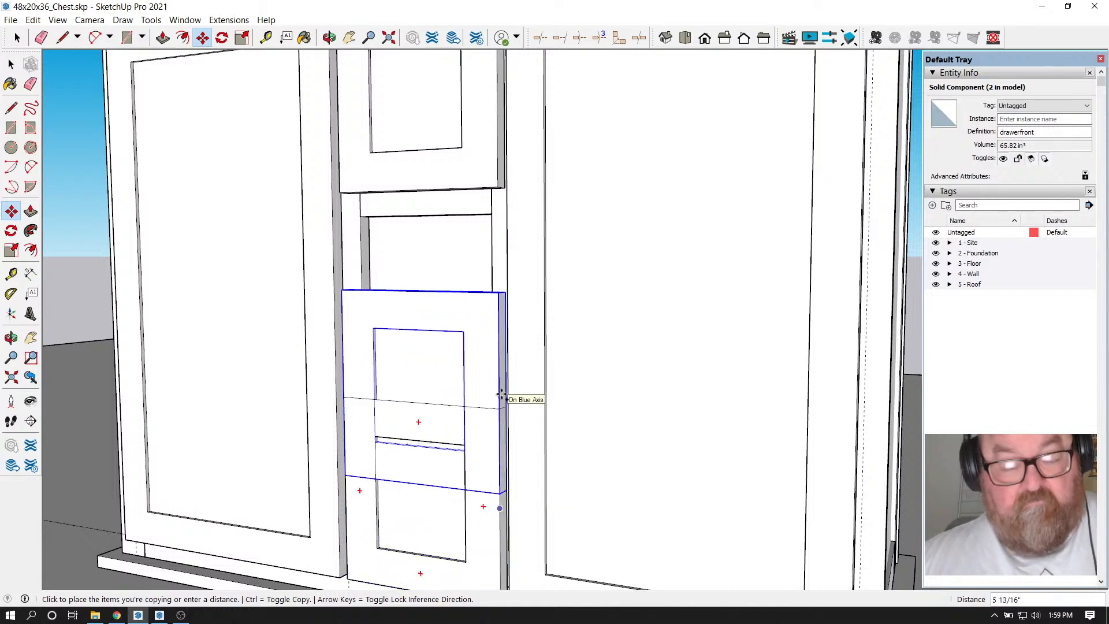
pyautogui.click(508, 301)
pyautogui.scroll(-2, 578, 378)
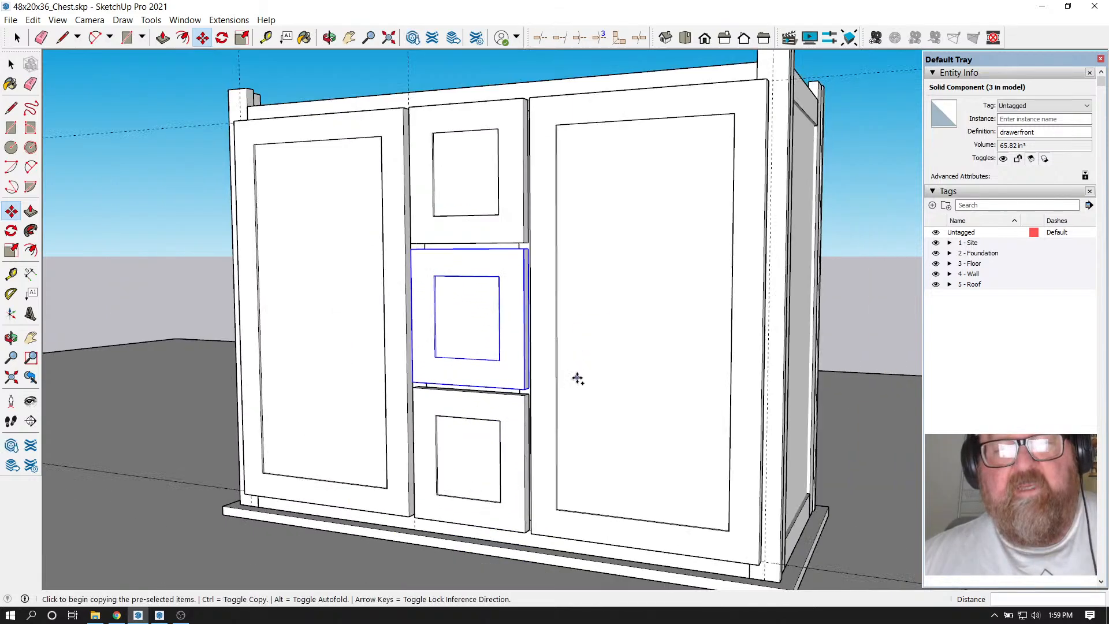
# Delete all guide lines from the model
pyautogui.click(329, 38)
pyautogui.moveTo(456, 223); pyautogui.dragTo(654, 241)
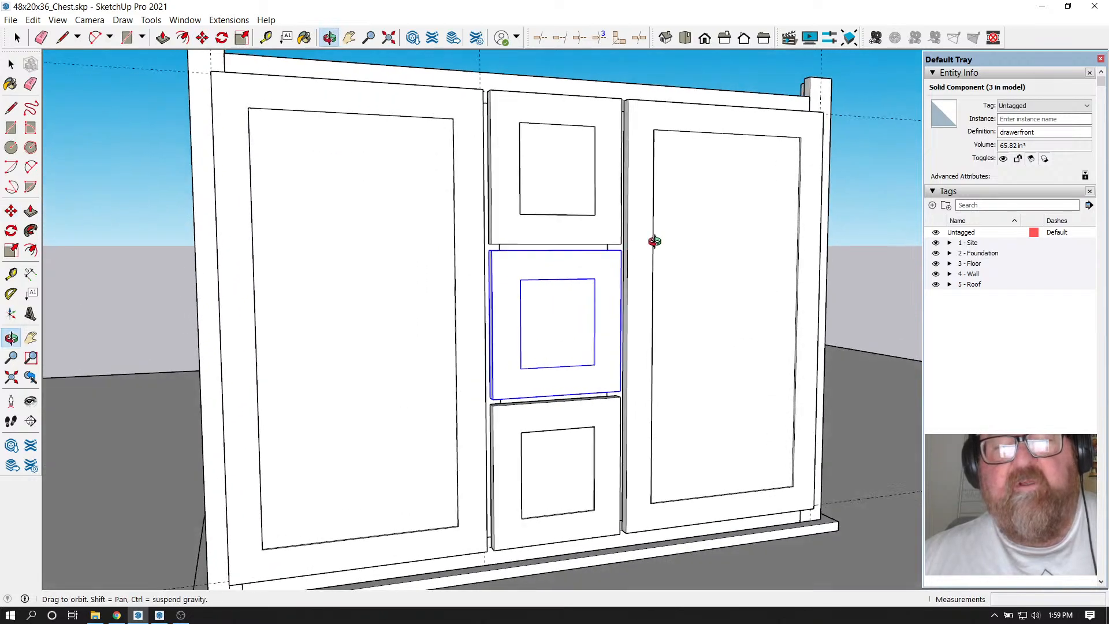
pyautogui.moveTo(579, 416); pyautogui.dragTo(438, 475)
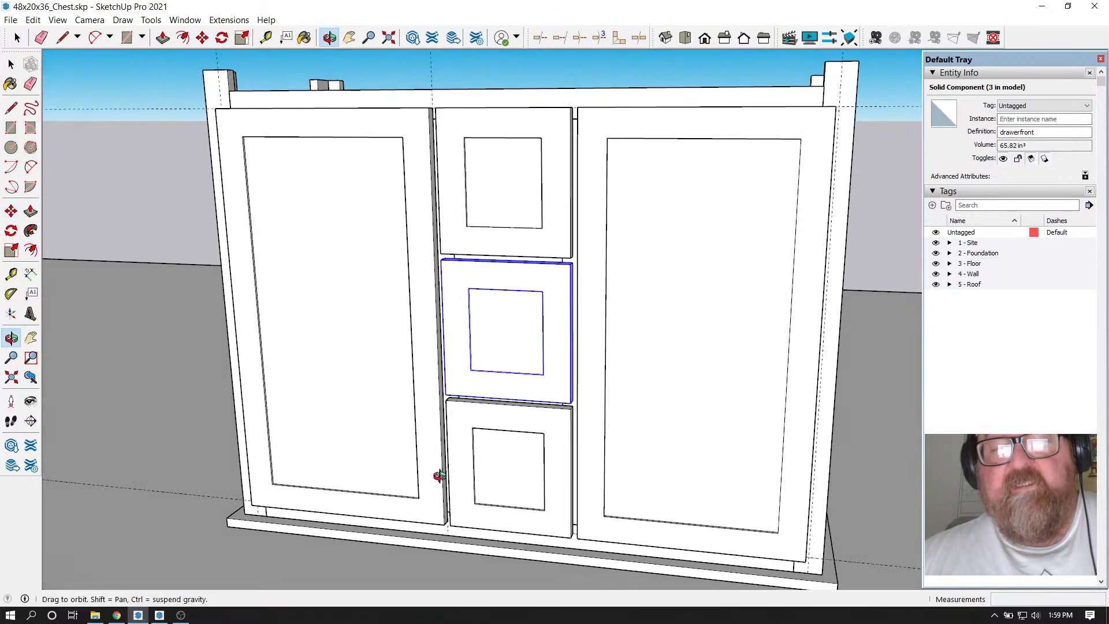
pyautogui.scroll(-3, 475, 481)
pyautogui.moveTo(613, 411); pyautogui.dragTo(381, 478)
pyautogui.scroll(-3, 483, 453)
pyautogui.moveTo(491, 450); pyautogui.dragTo(115, 181)
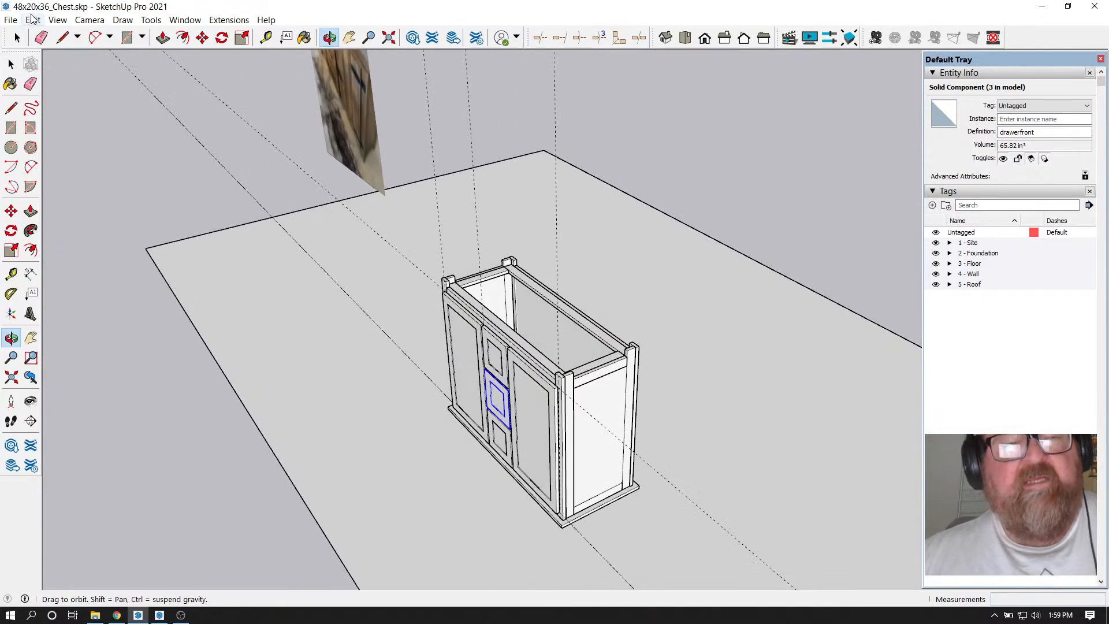
pyautogui.click(33, 20)
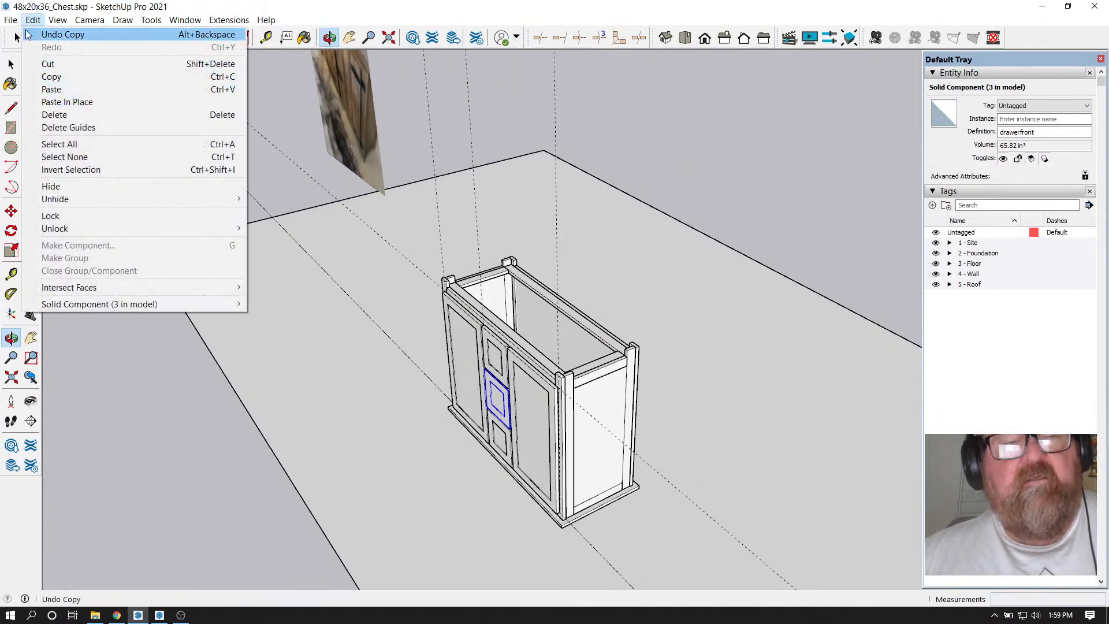
pyautogui.click(68, 127)
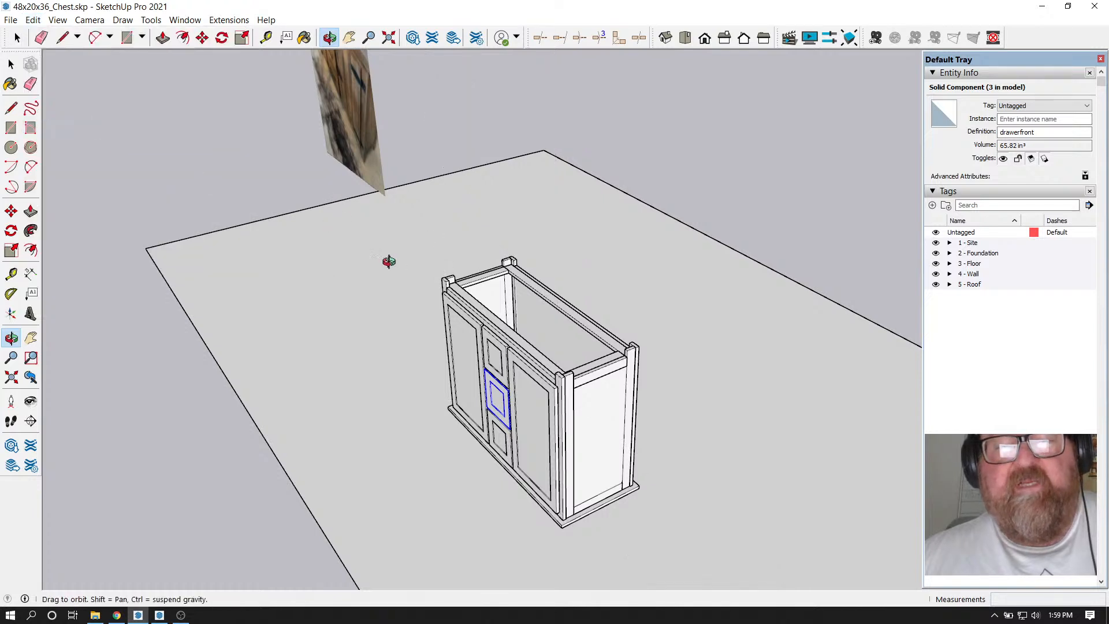
# Select every part of the chest and combine them into one group
pyautogui.click(17, 37)
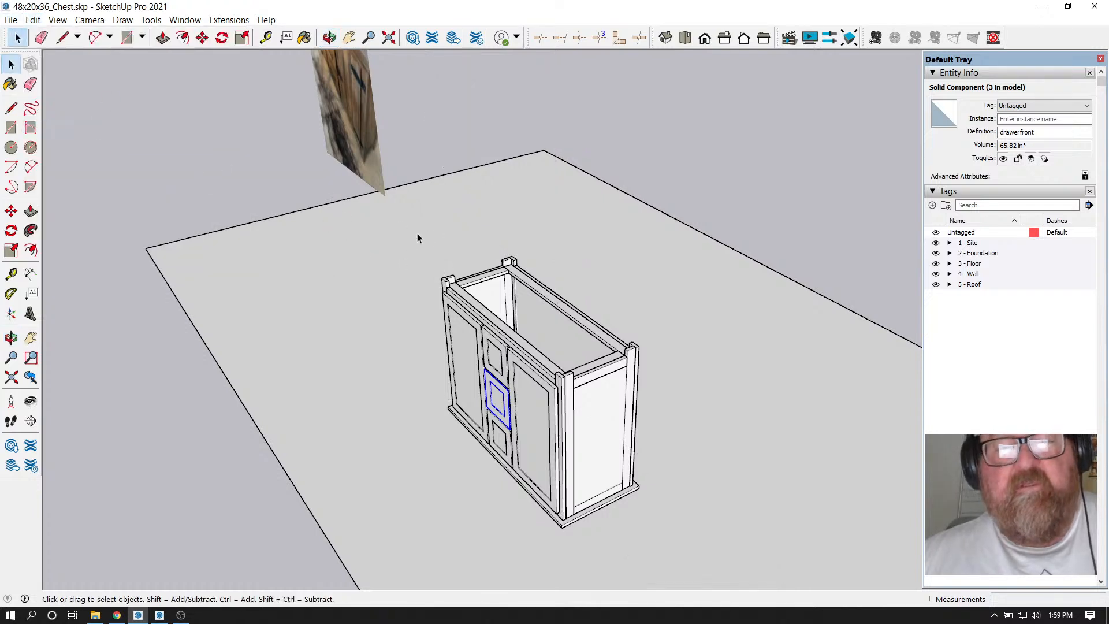
pyautogui.moveTo(417, 233); pyautogui.dragTo(715, 546)
pyautogui.rightClick(534, 382)
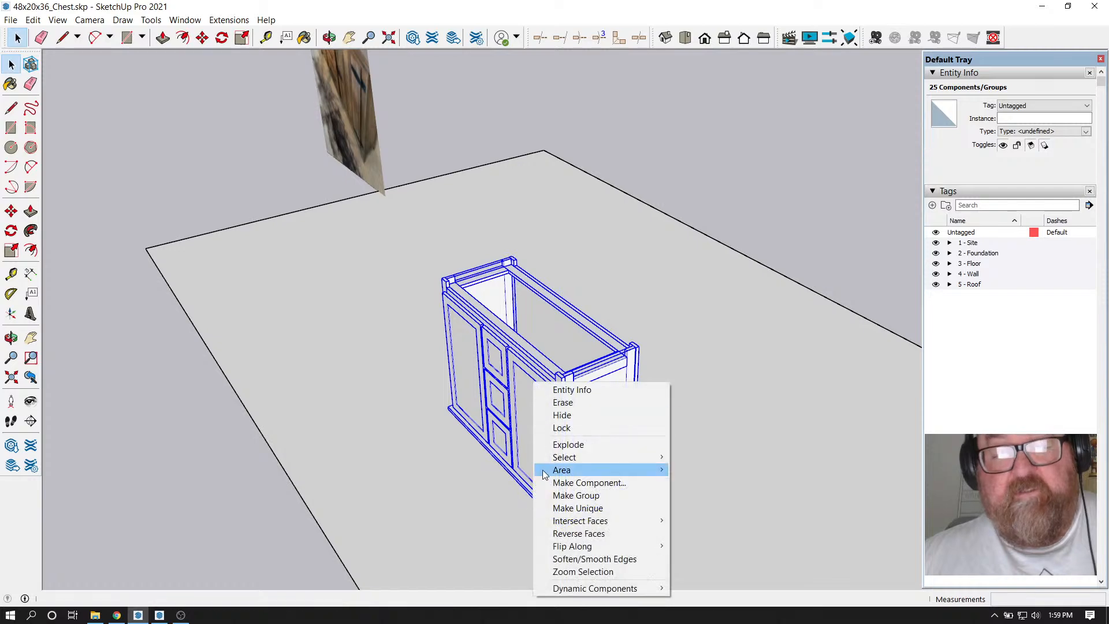
pyautogui.click(555, 495)
pyautogui.scroll(5, 594, 433)
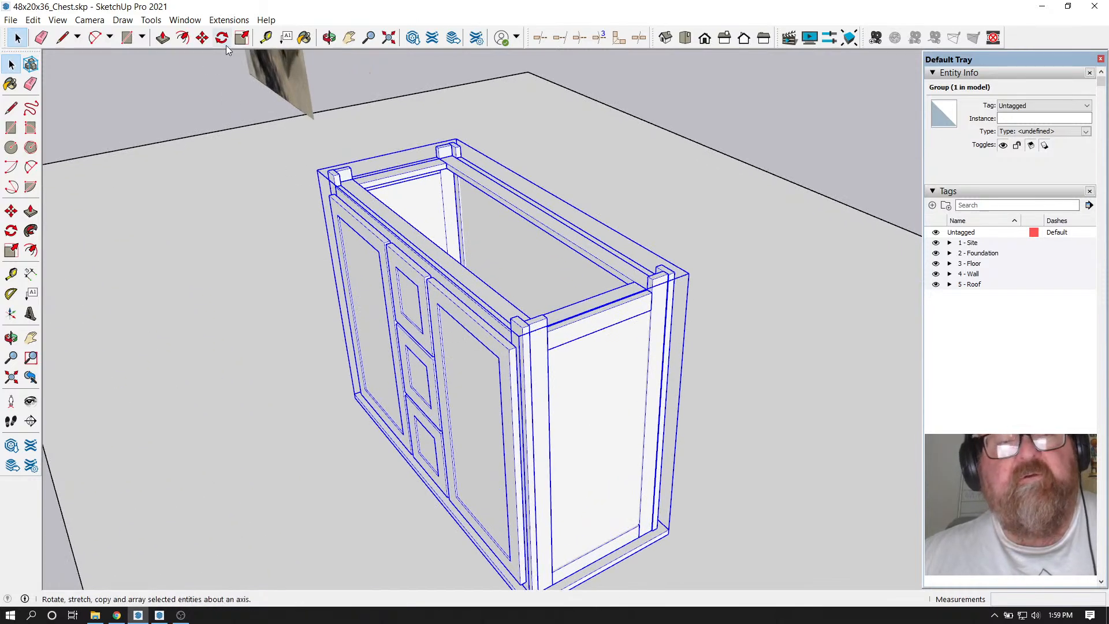
pyautogui.click(223, 39)
pyautogui.scroll(-2, 230, 116)
pyautogui.scroll(3, 465, 312)
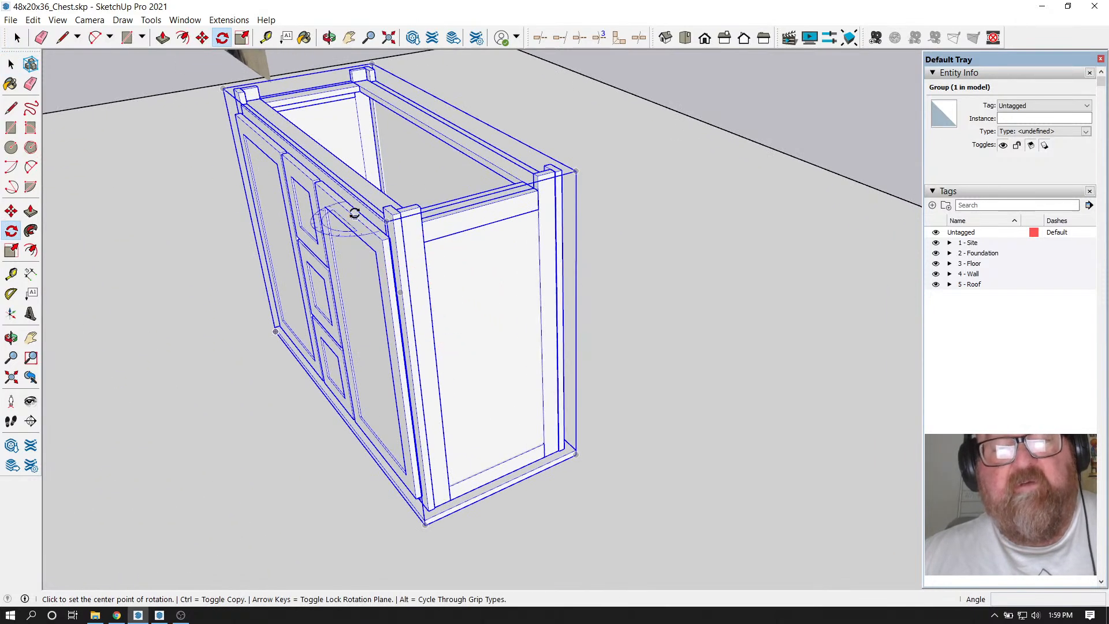
pyautogui.click(329, 37)
pyautogui.moveTo(370, 173); pyautogui.dragTo(440, 231)
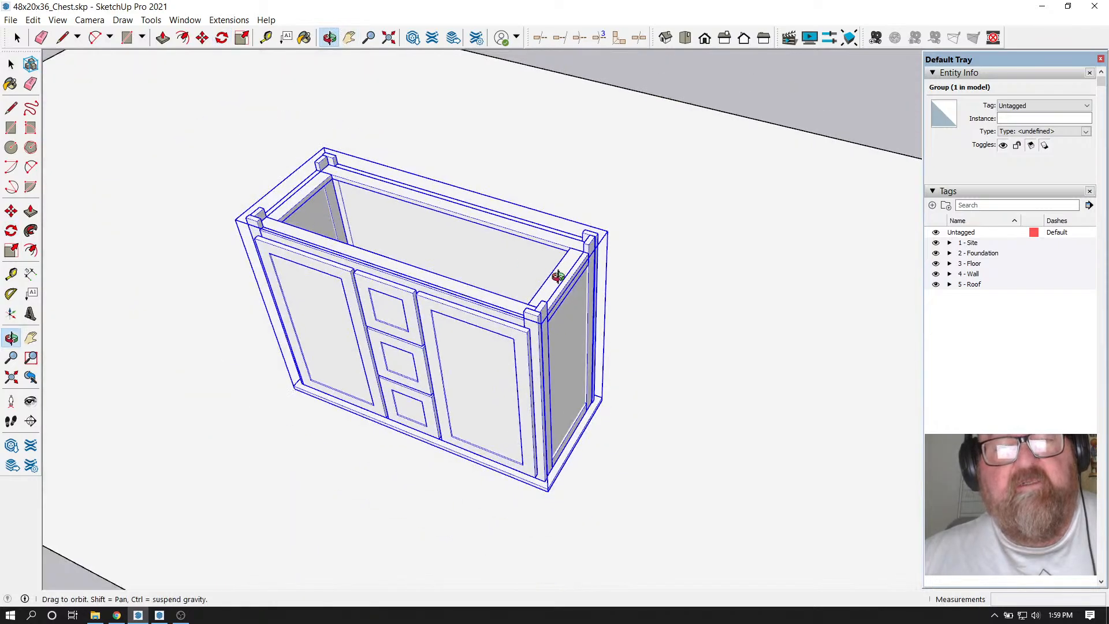
pyautogui.click(19, 38)
pyautogui.click(144, 119)
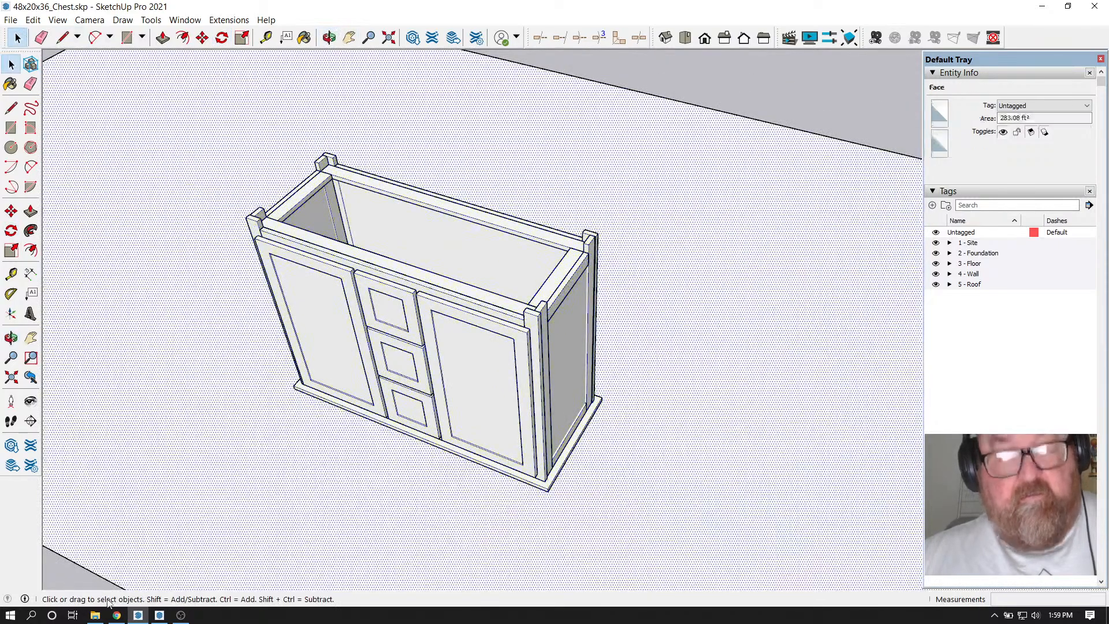
# Switch to Chrome to check the live stream page in YouTube Studio and return to SketchUp
pyautogui.click(111, 615)
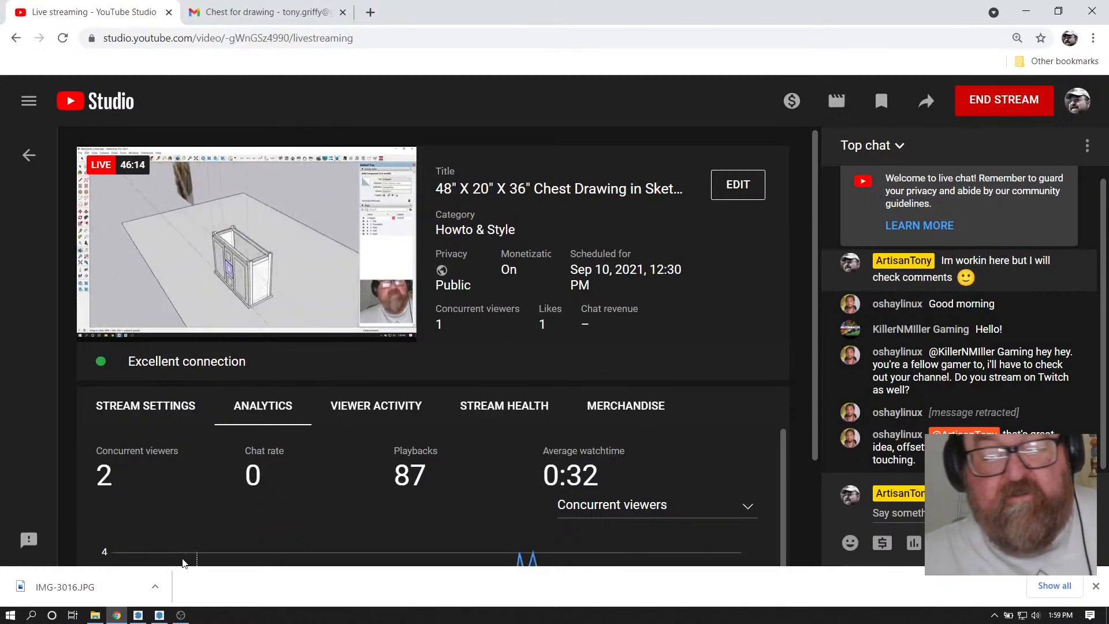
pyautogui.click(137, 615)
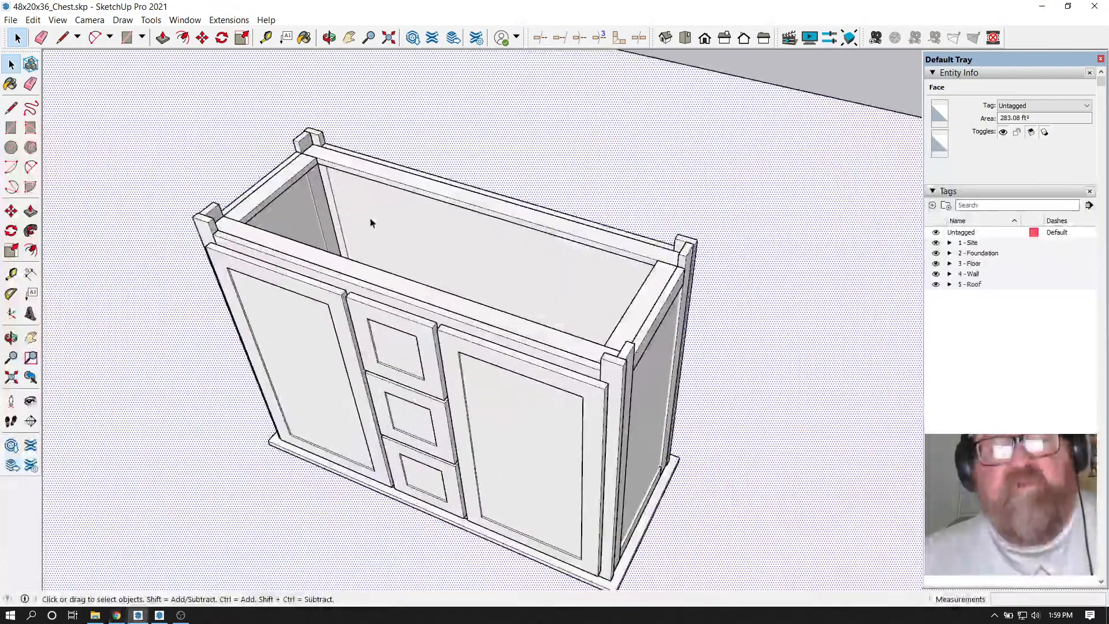
# Open the chest group for editing and select the back rail of the top frame
pyautogui.scroll(3, 331, 208)
pyautogui.click(329, 38)
pyautogui.moveTo(394, 151); pyautogui.dragTo(237, 197)
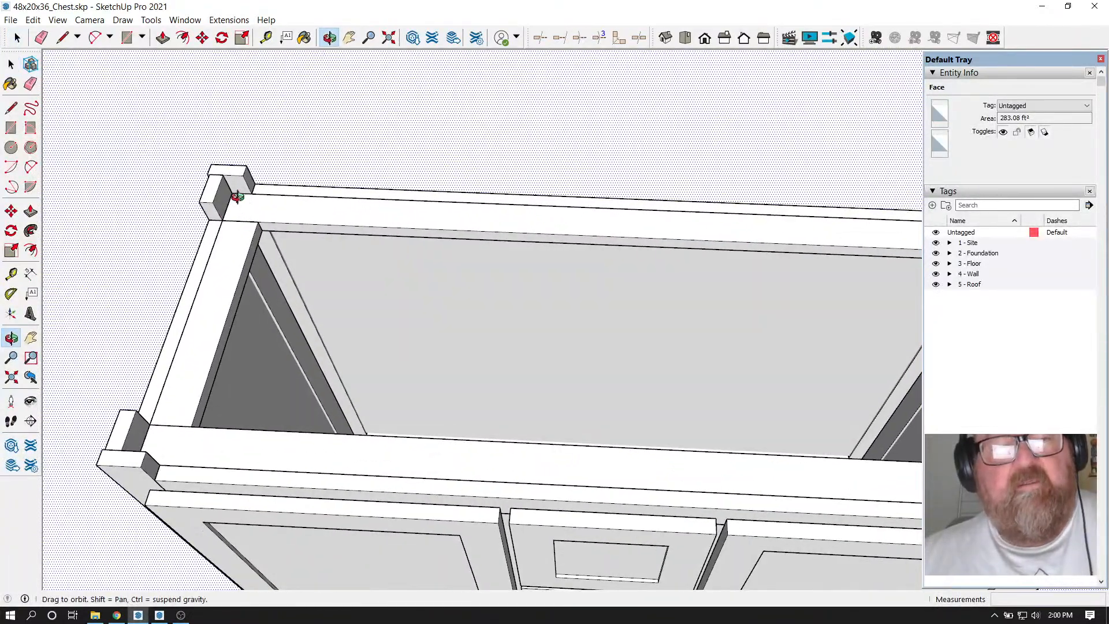
pyautogui.press('space')
pyautogui.click(264, 218)
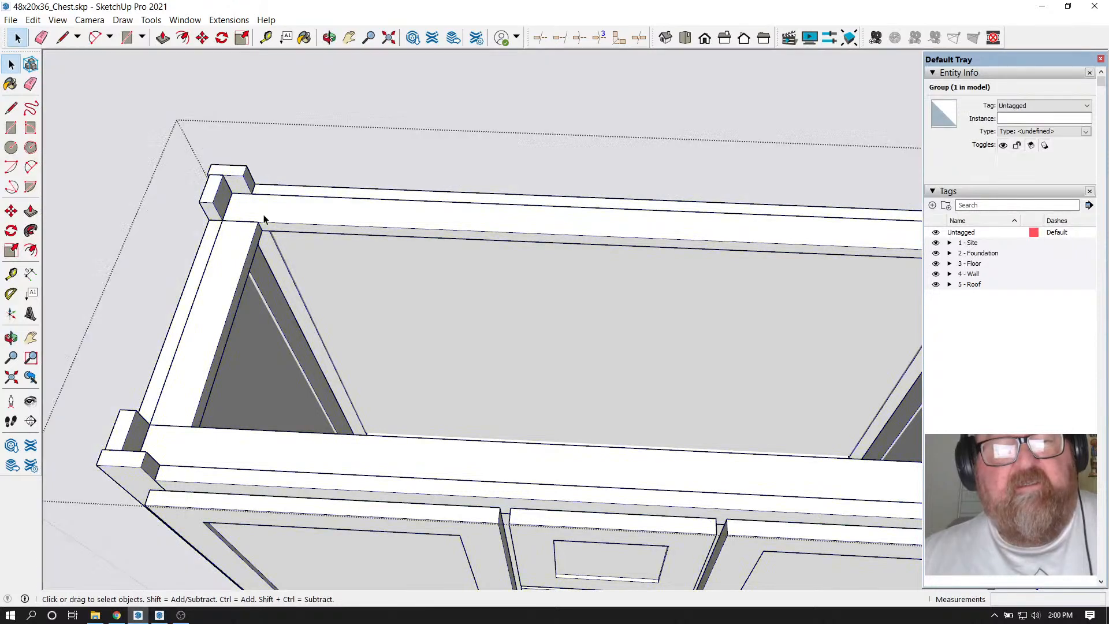
pyautogui.click(261, 219)
pyautogui.scroll(-5, 87, 56)
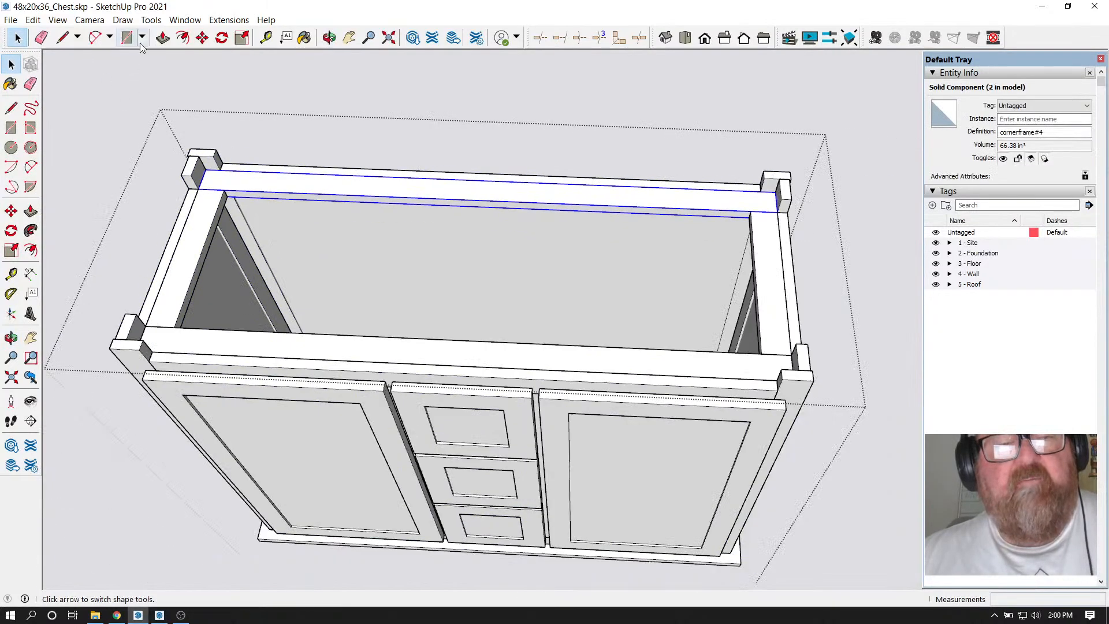
# Draw a 3' 4 1/4" by 1' 1/2" rectangle across the top frame's opening between opposite inner corners
pyautogui.click(127, 37)
pyautogui.scroll(5, 224, 197)
pyautogui.click(241, 208)
pyautogui.scroll(-4, 242, 208)
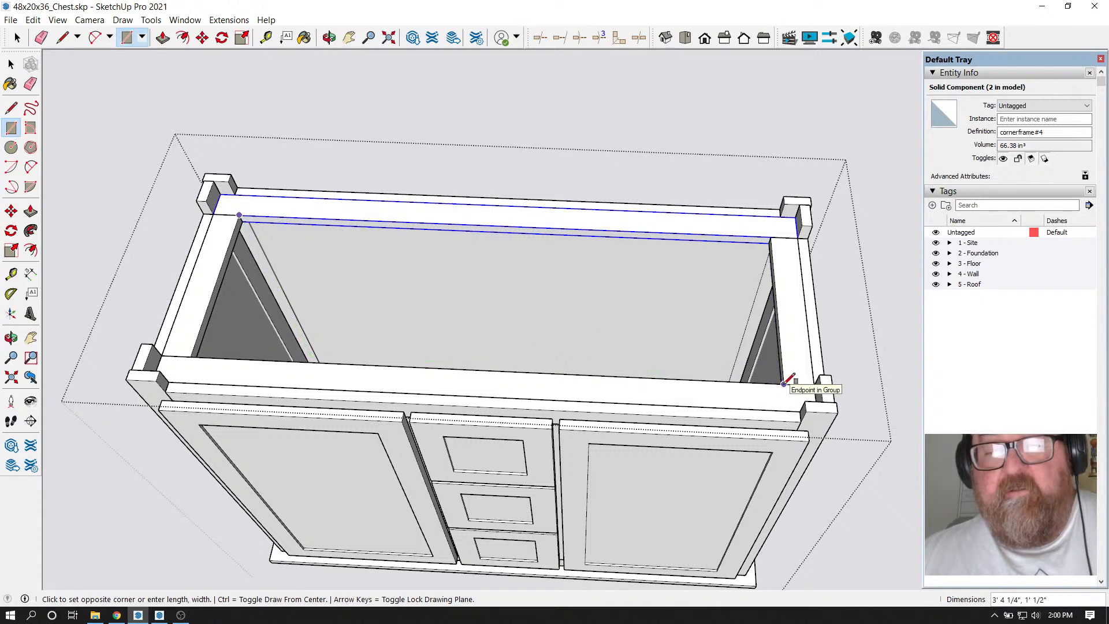
pyautogui.click(785, 383)
pyautogui.scroll(3, 335, 292)
pyautogui.scroll(-2, 471, 293)
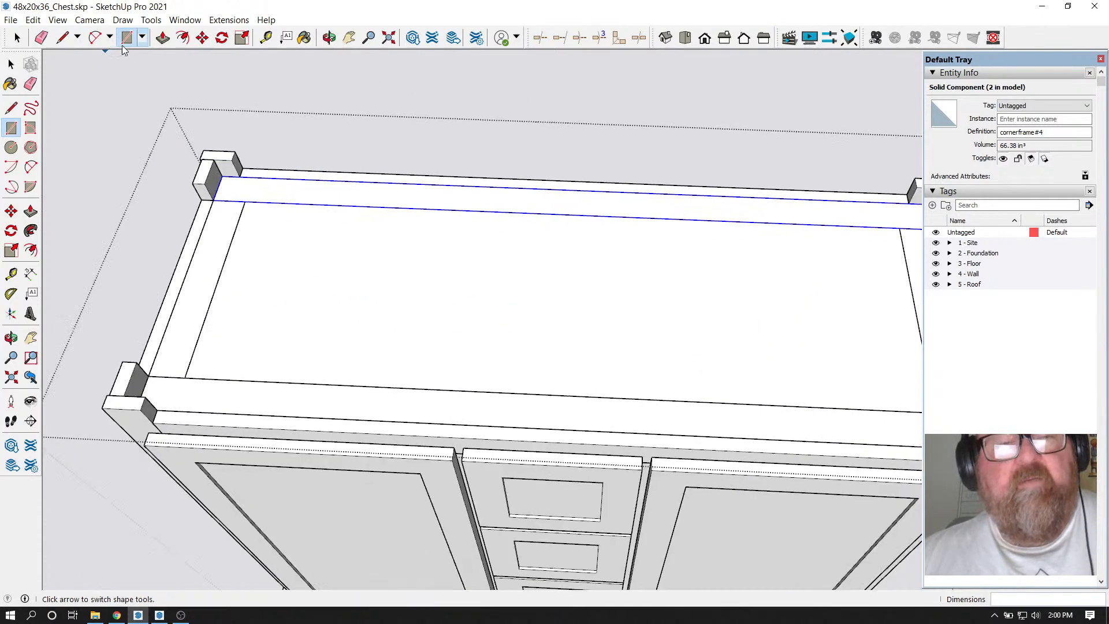
pyautogui.click(184, 38)
pyautogui.scroll(2, 220, 231)
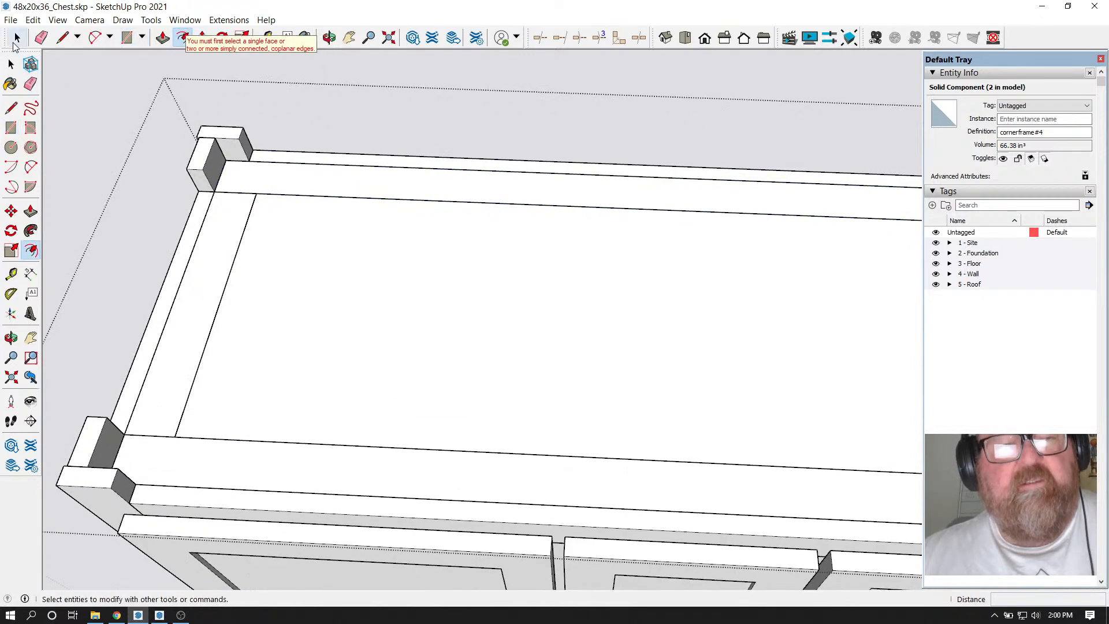
pyautogui.click(16, 37)
pyautogui.scroll(-3, 333, 112)
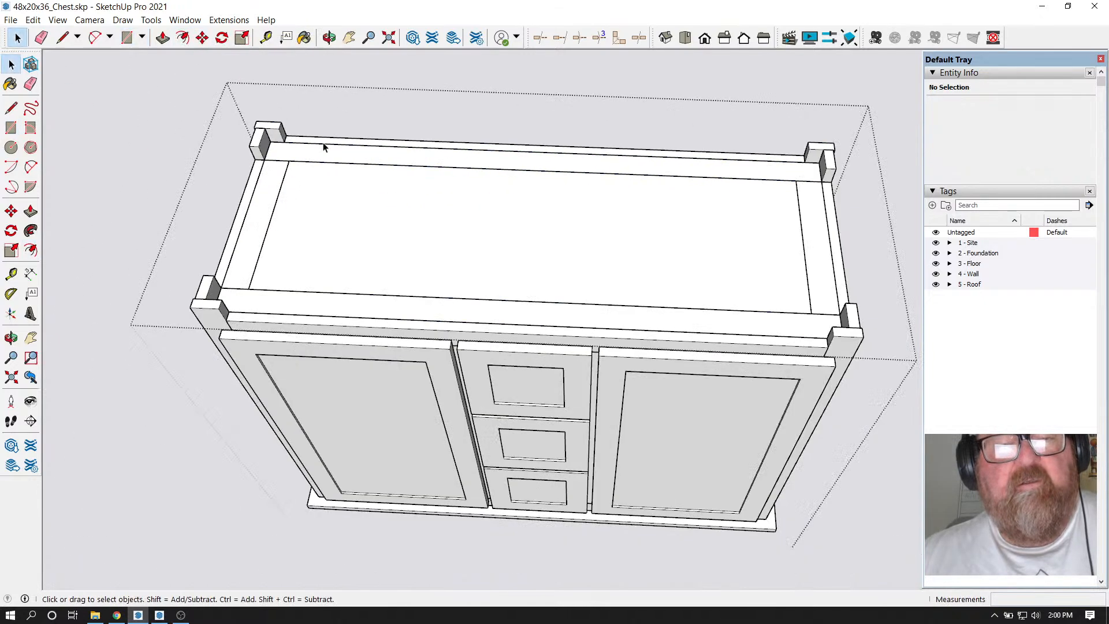
# Select the top rectangle with its edges and move it straight up to the level of the corner post tops
pyautogui.doubleClick(324, 193)
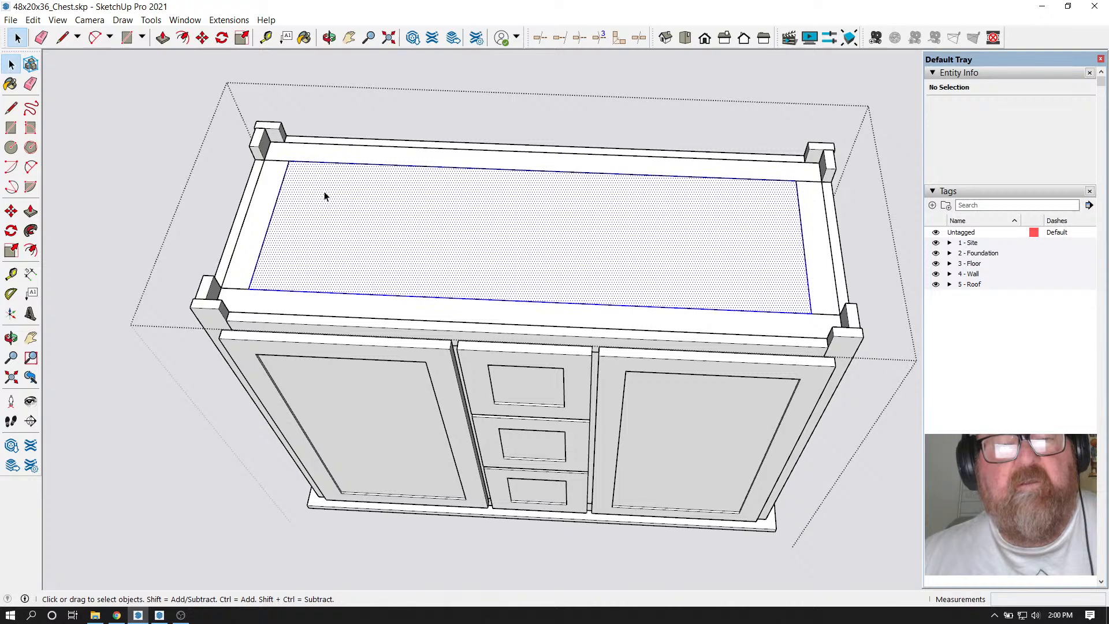
pyautogui.click(202, 39)
pyautogui.scroll(3, 272, 354)
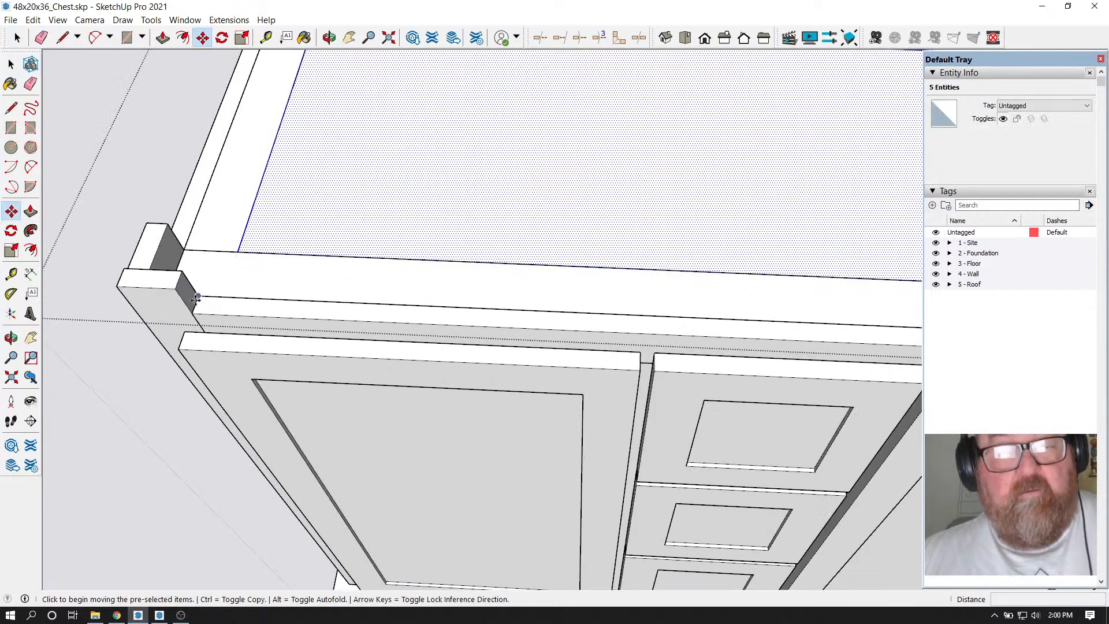
pyautogui.click(196, 298)
pyautogui.scroll(-3, 278, 322)
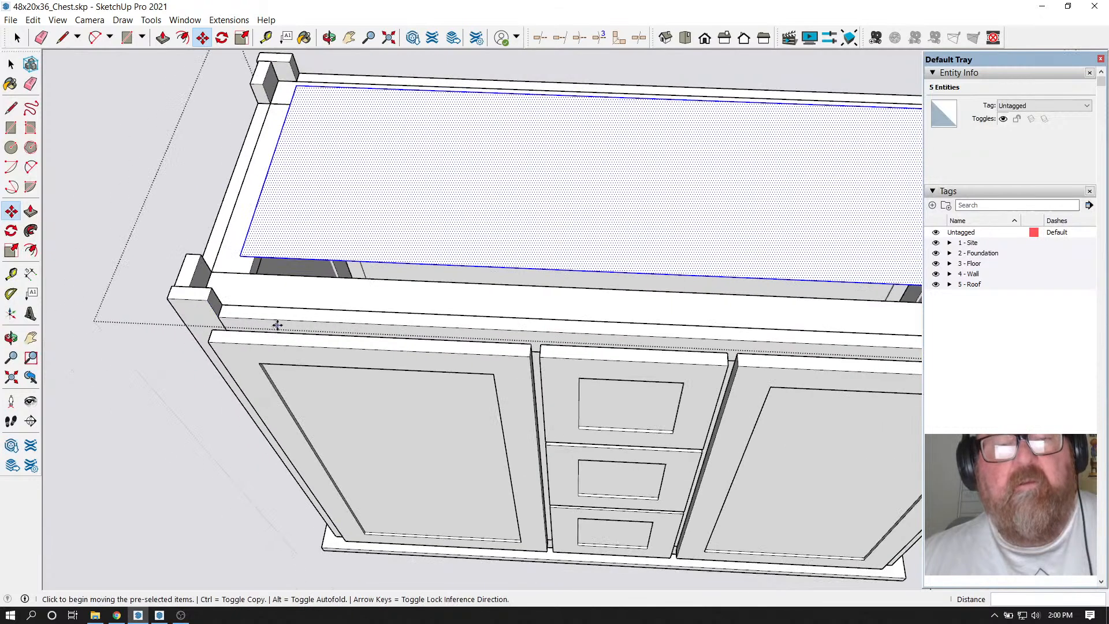
# Offset the raised rectangle's outline 1/2" outward and erase the original inner outline
pyautogui.scroll(1, 272, 168)
pyautogui.click(183, 38)
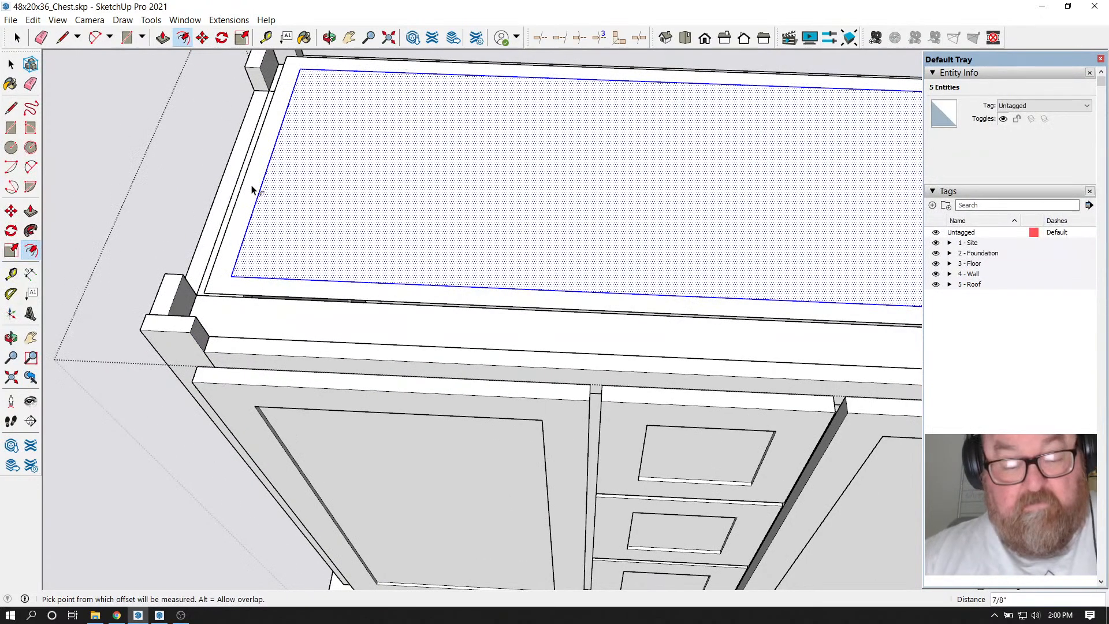
pyautogui.write('1/2')
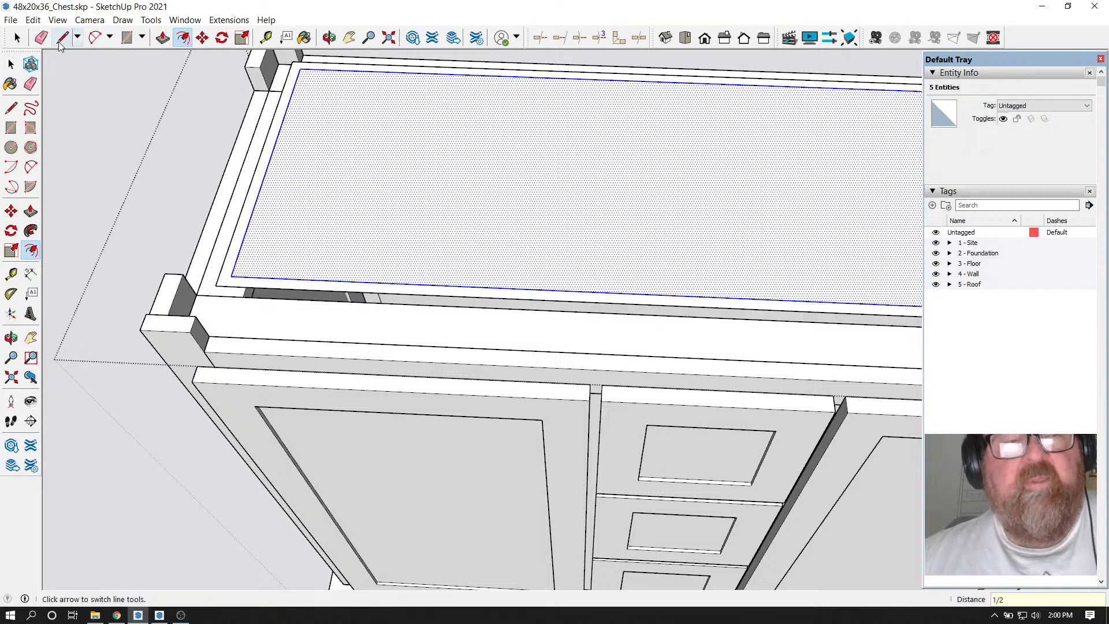
pyautogui.click(41, 37)
pyautogui.click(319, 70)
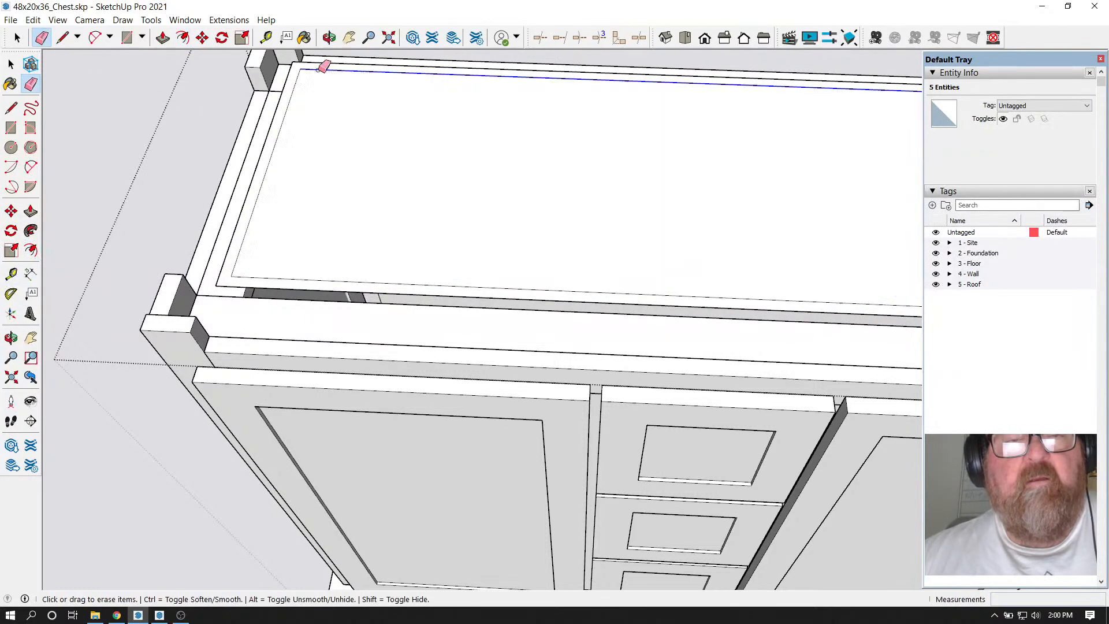
pyautogui.click(296, 88)
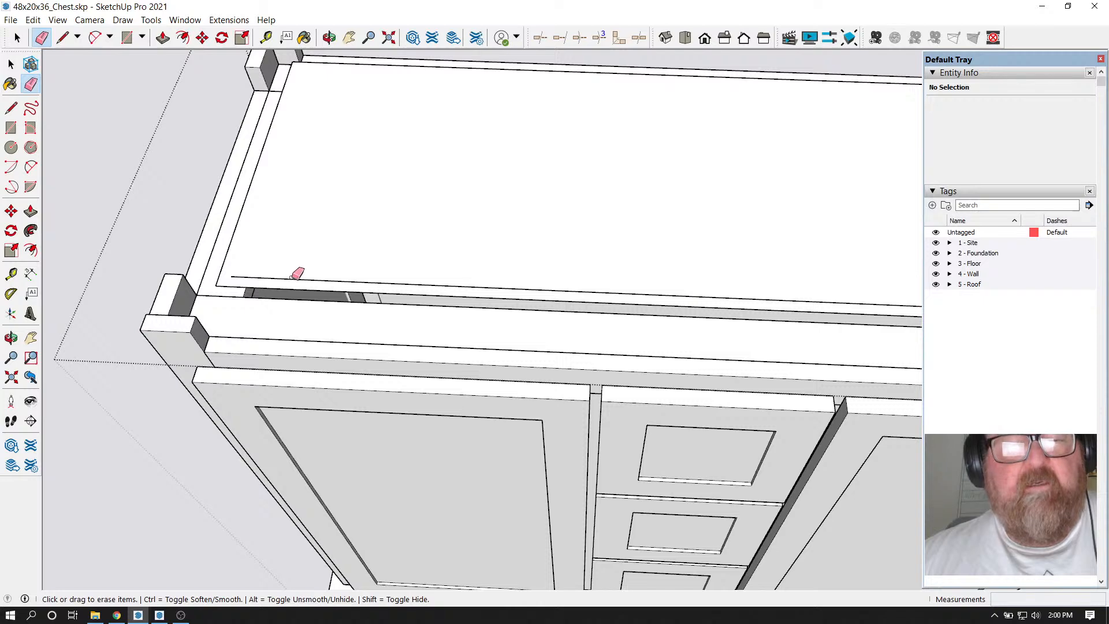
pyautogui.click(250, 276)
pyautogui.scroll(-4, 421, 274)
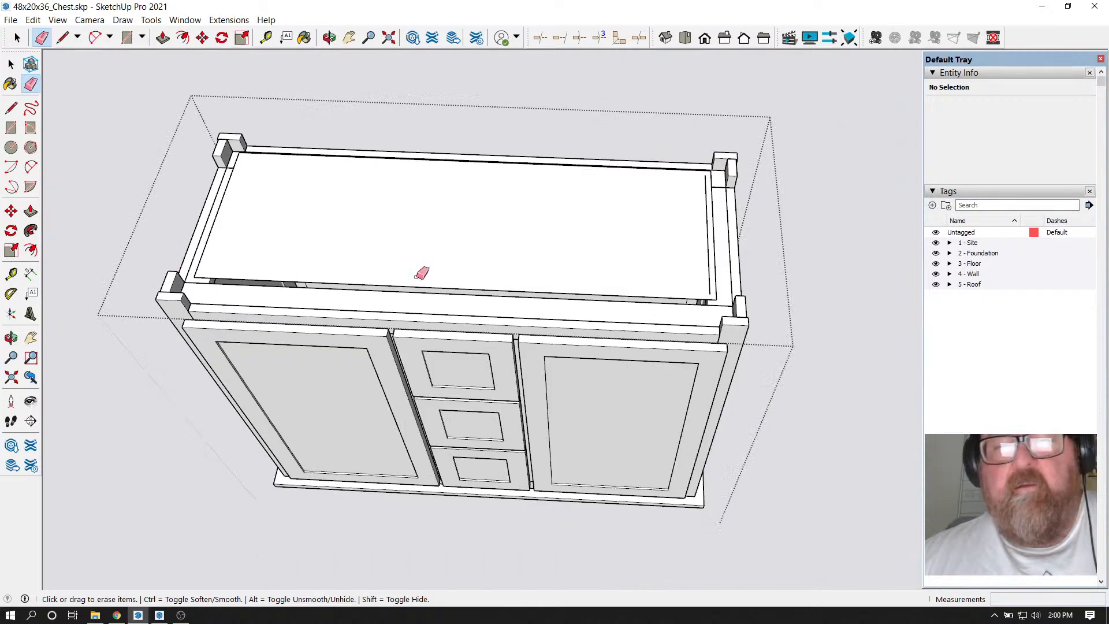
# Push/Pull the enlarged rectangle above the frame's opening into a 3/8" thick panel
pyautogui.scroll(6, 148, 309)
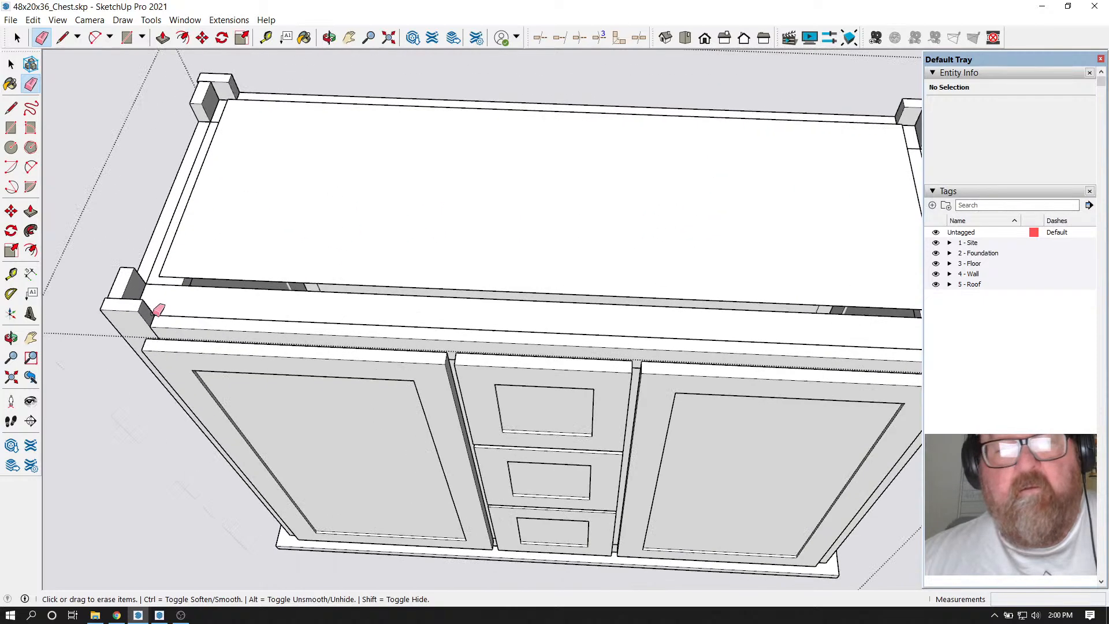
pyautogui.click(163, 37)
pyautogui.click(199, 225)
pyautogui.click(210, 234)
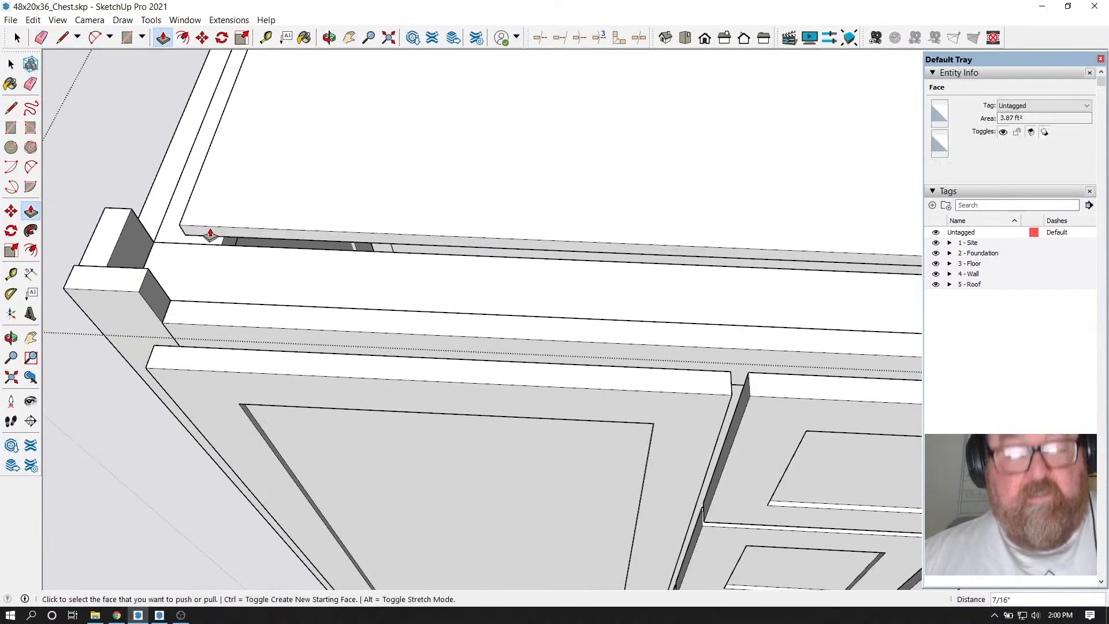
pyautogui.click(210, 234)
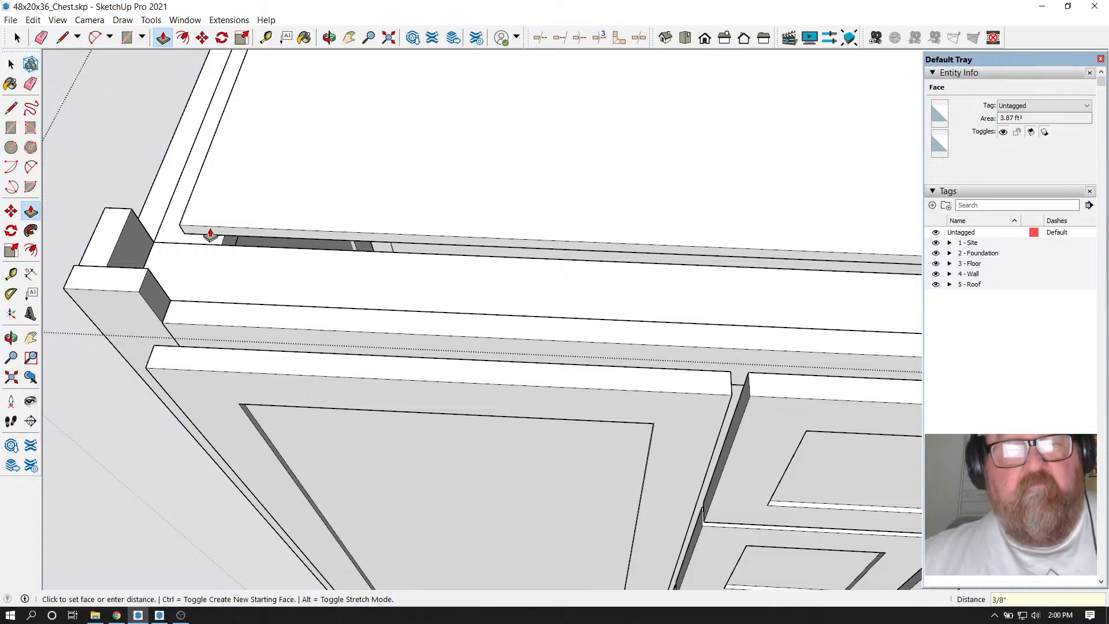
# Select all the connected geometry of the 3/8" panel and make it a group
pyautogui.click(14, 38)
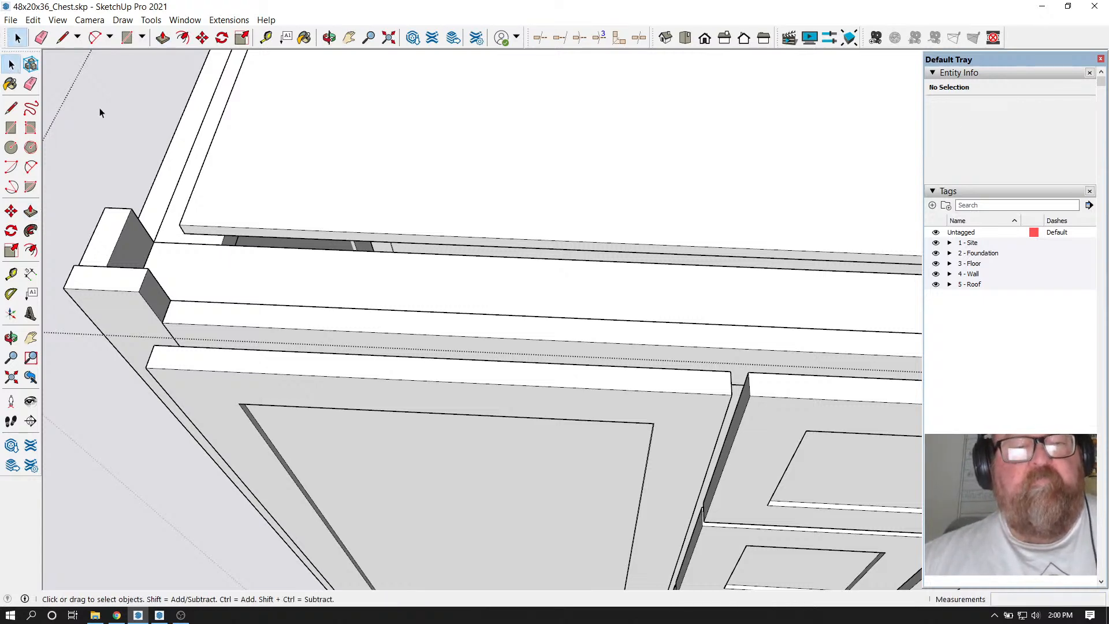
pyautogui.tripleClick(297, 160)
pyautogui.rightClick(298, 157)
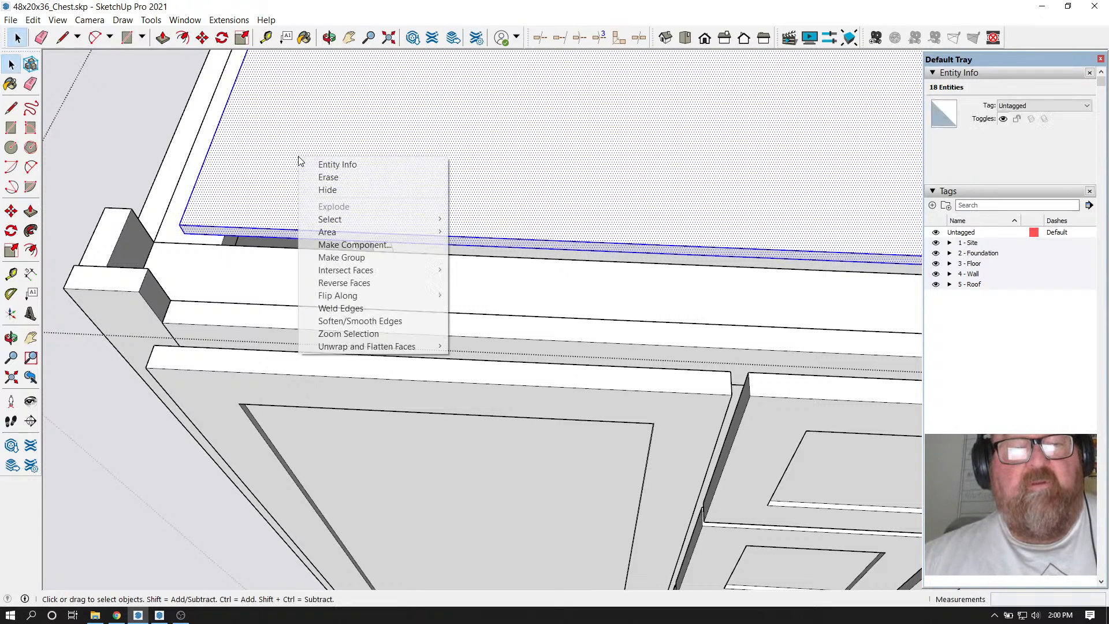
pyautogui.click(342, 257)
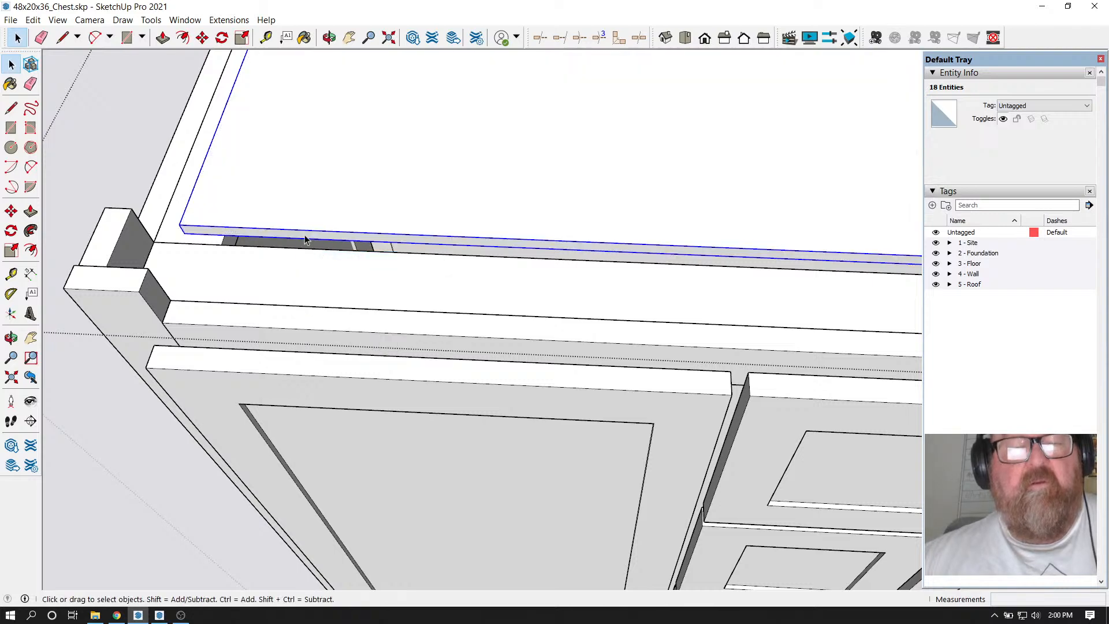
# Move the panel group straight down 1 1/2" into the frame's opening, and another 3/8" below the rail surfaces
pyautogui.click(202, 38)
pyautogui.click(201, 198)
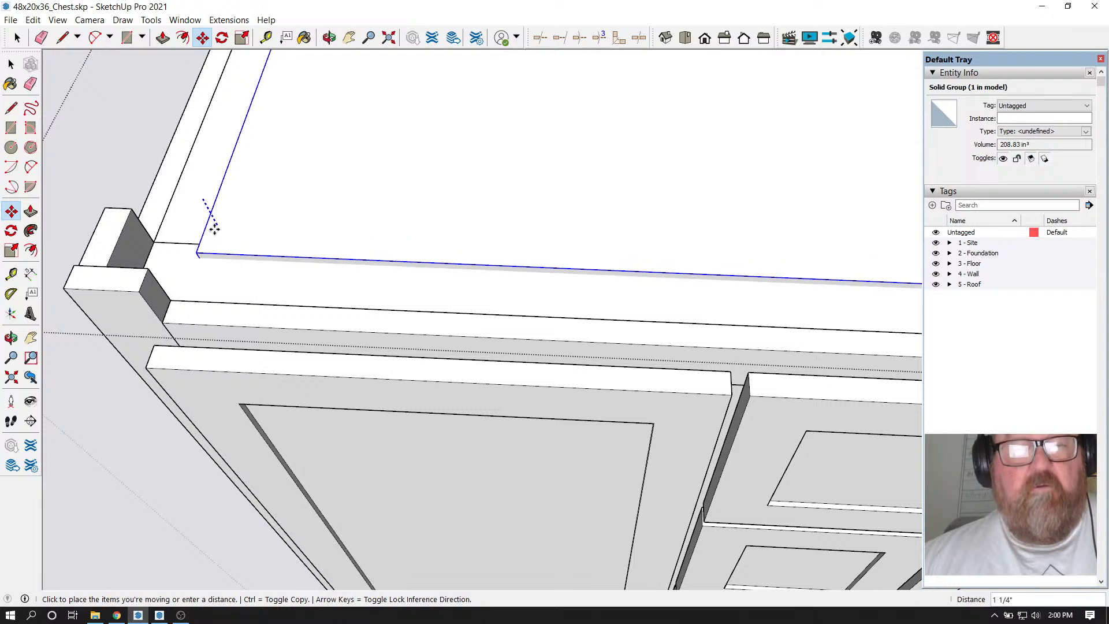
pyautogui.click(224, 250)
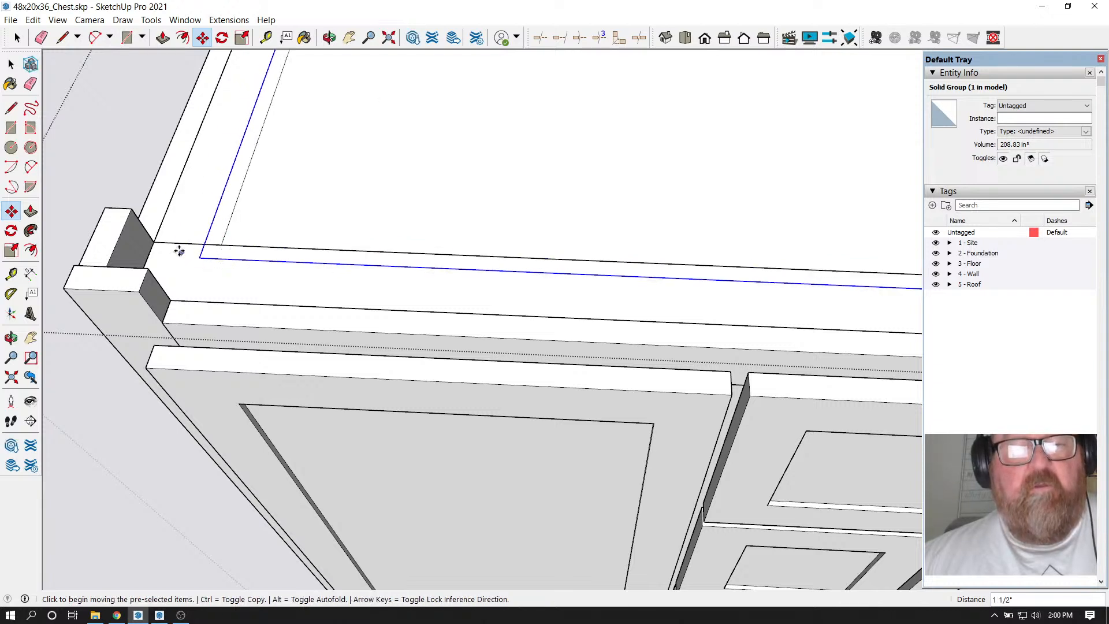
pyautogui.scroll(1, 161, 249)
pyautogui.click(131, 208)
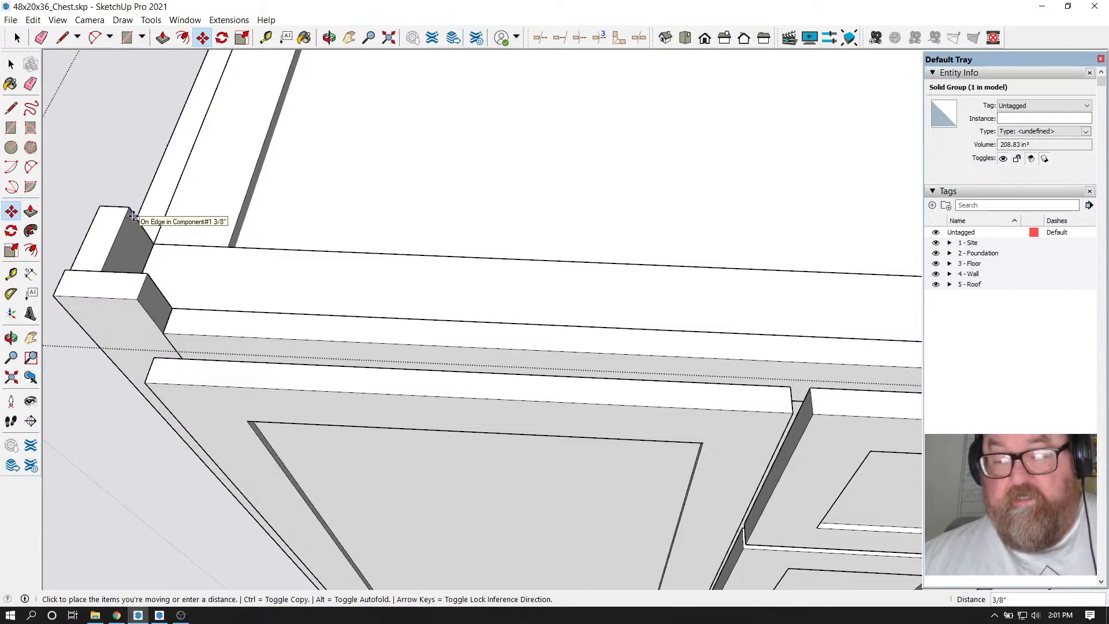
pyautogui.click(134, 215)
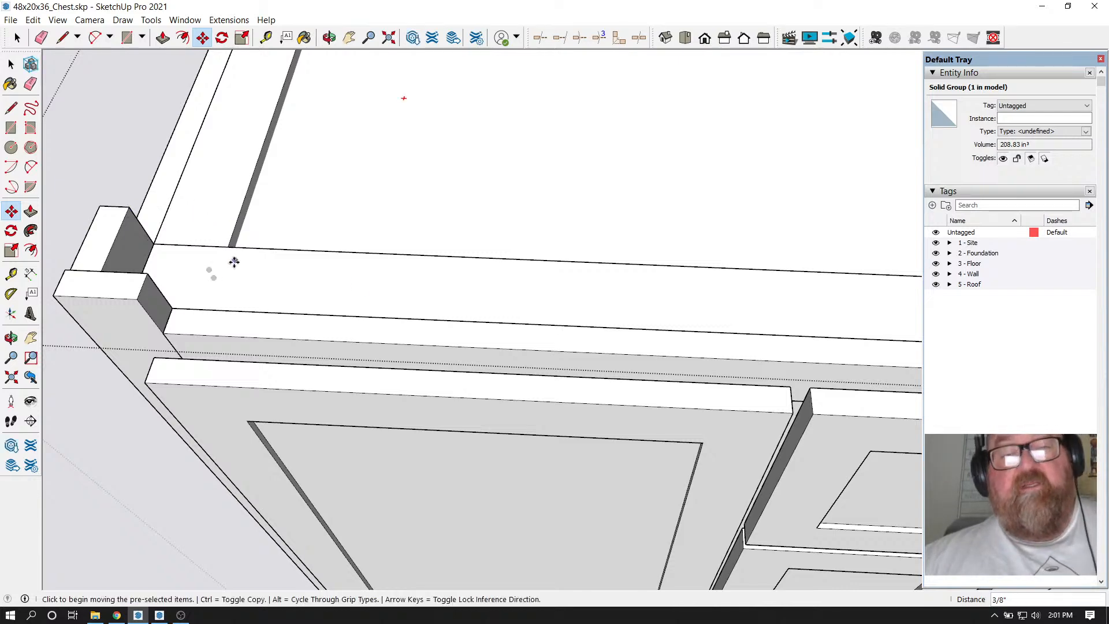
# Place a guide line 3/16" below the upper inner edge of the frame's end rail
pyautogui.scroll(-5, 243, 283)
pyautogui.scroll(2, 292, 214)
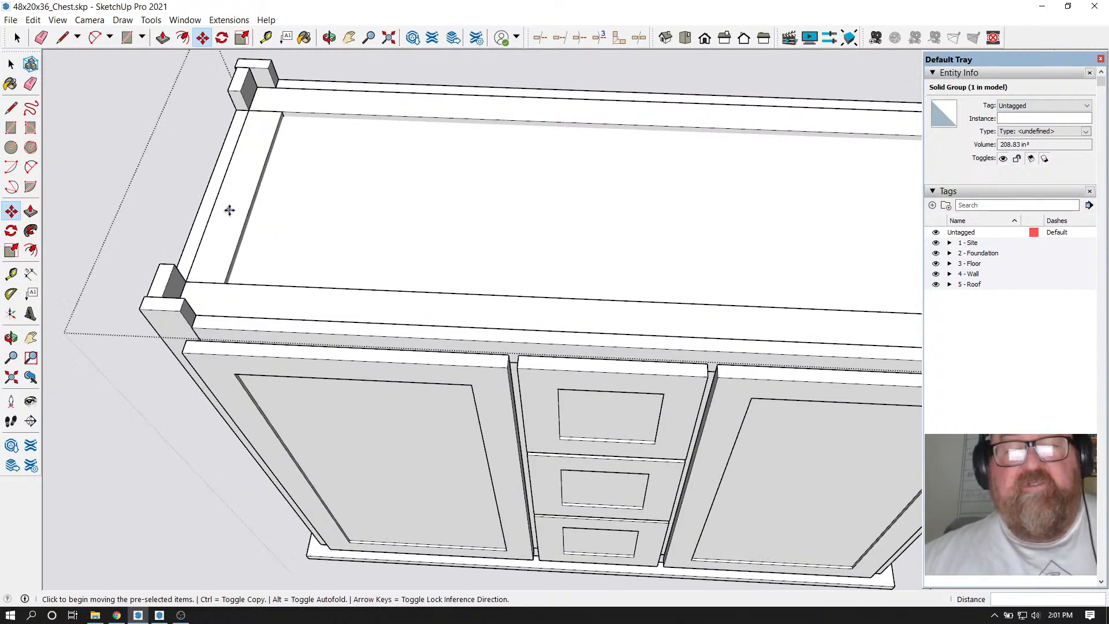
pyautogui.scroll(1, 214, 210)
pyautogui.click(329, 38)
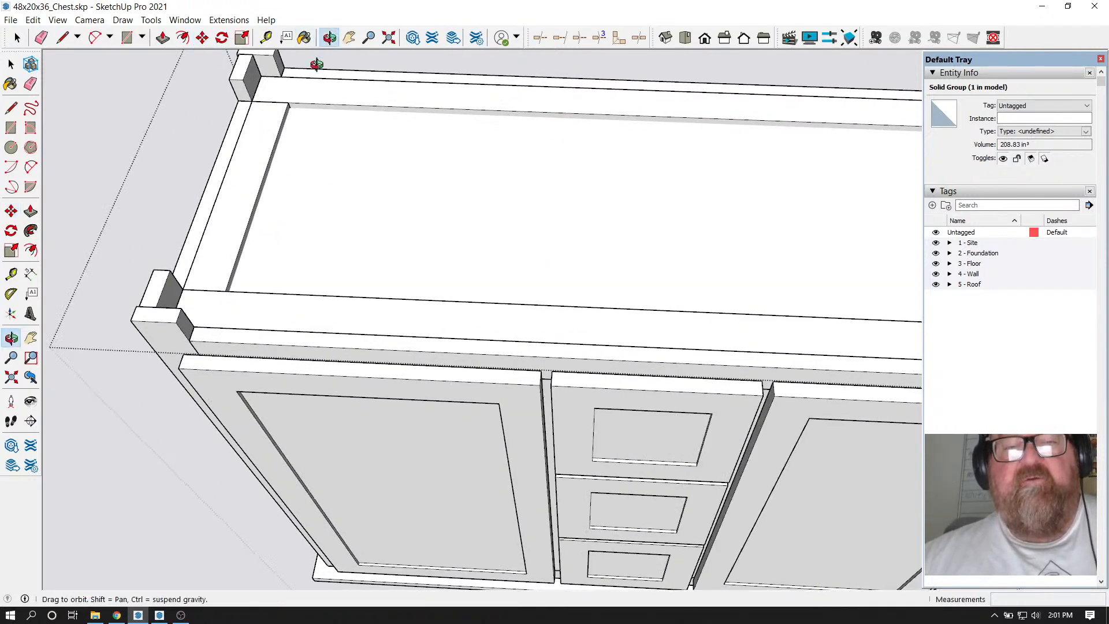
pyautogui.moveTo(343, 277); pyautogui.dragTo(110, 200)
pyautogui.scroll(-5, 145, 222)
pyautogui.moveTo(243, 208); pyautogui.dragTo(425, 231)
pyautogui.scroll(10, 168, 180)
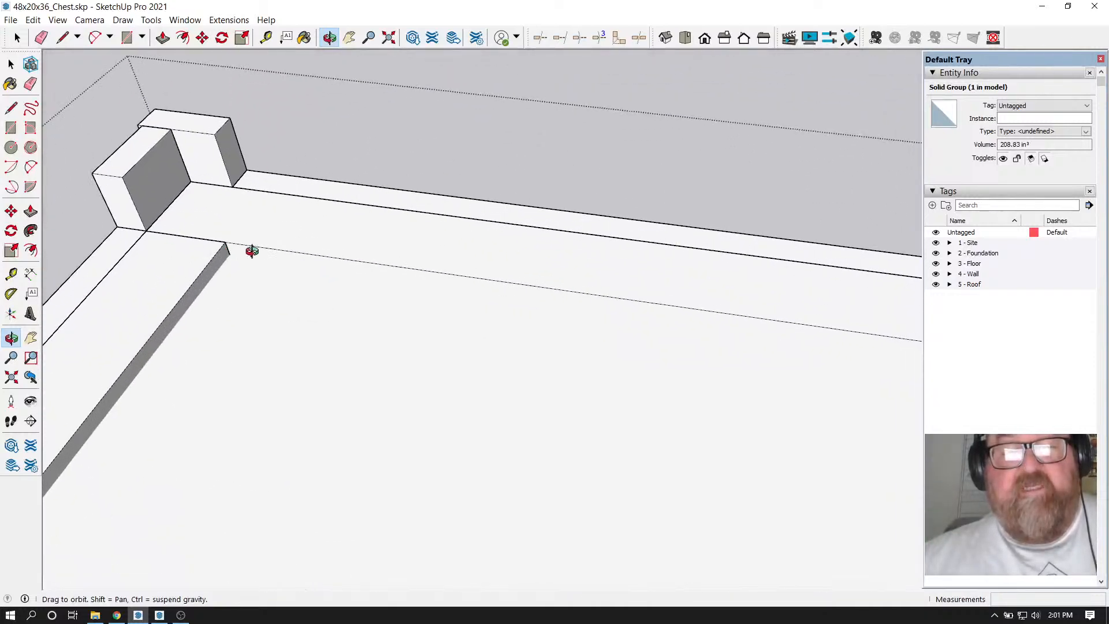
pyautogui.scroll(2, 249, 248)
pyautogui.click(265, 38)
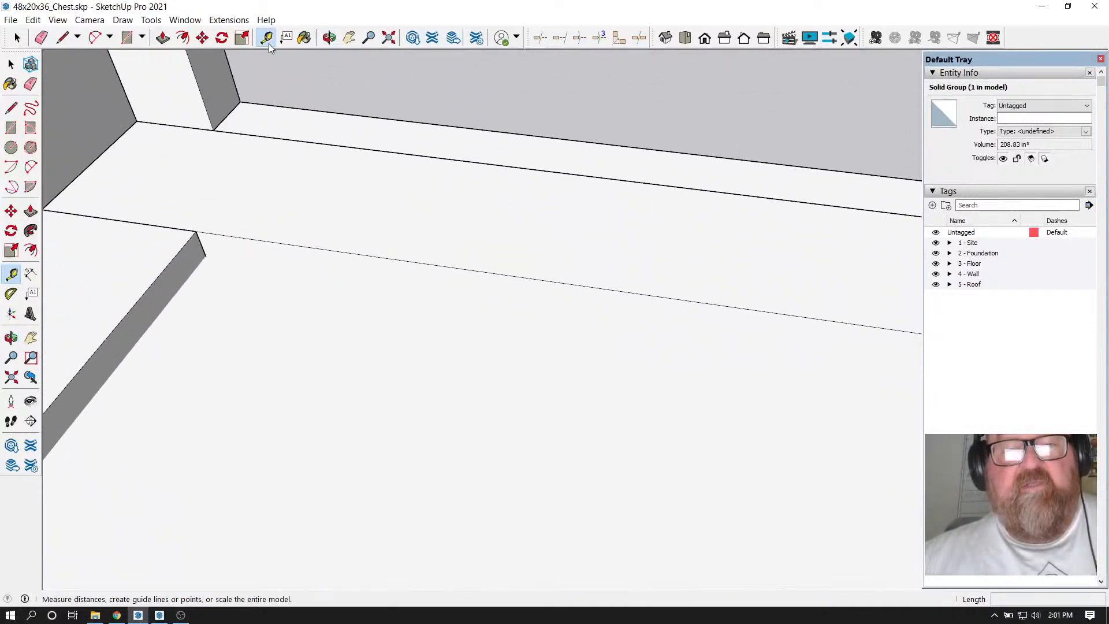
pyautogui.click(185, 238)
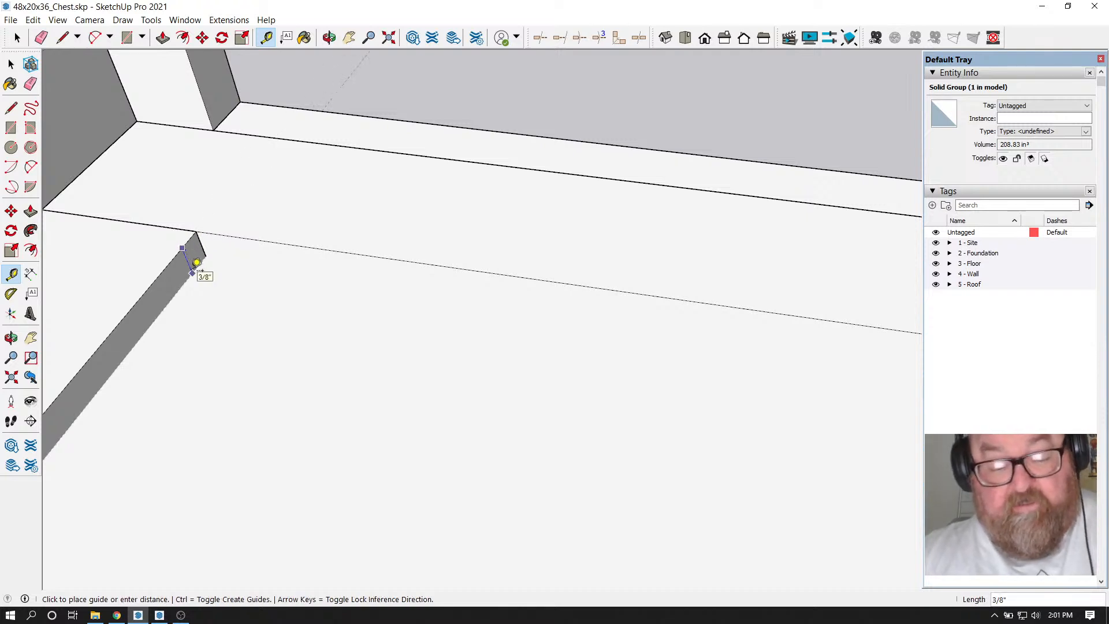
pyautogui.write('3/16')
pyautogui.press('Return')
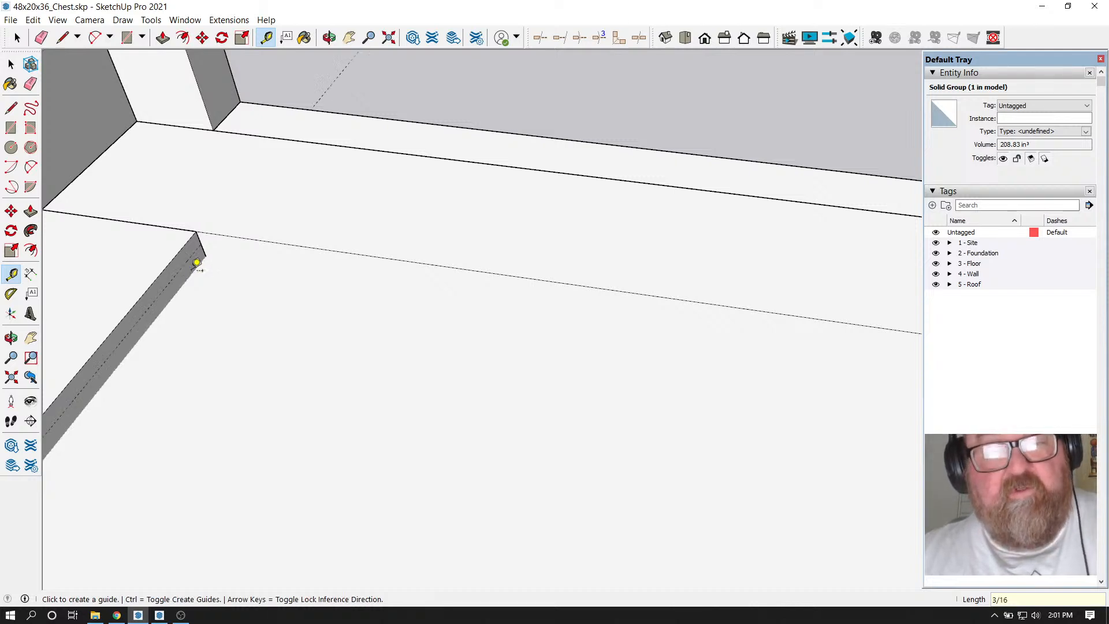
# Raise the recessed panel group from the lower inner corner to the 3/16" guide and erase the guide
pyautogui.scroll(4, 215, 235)
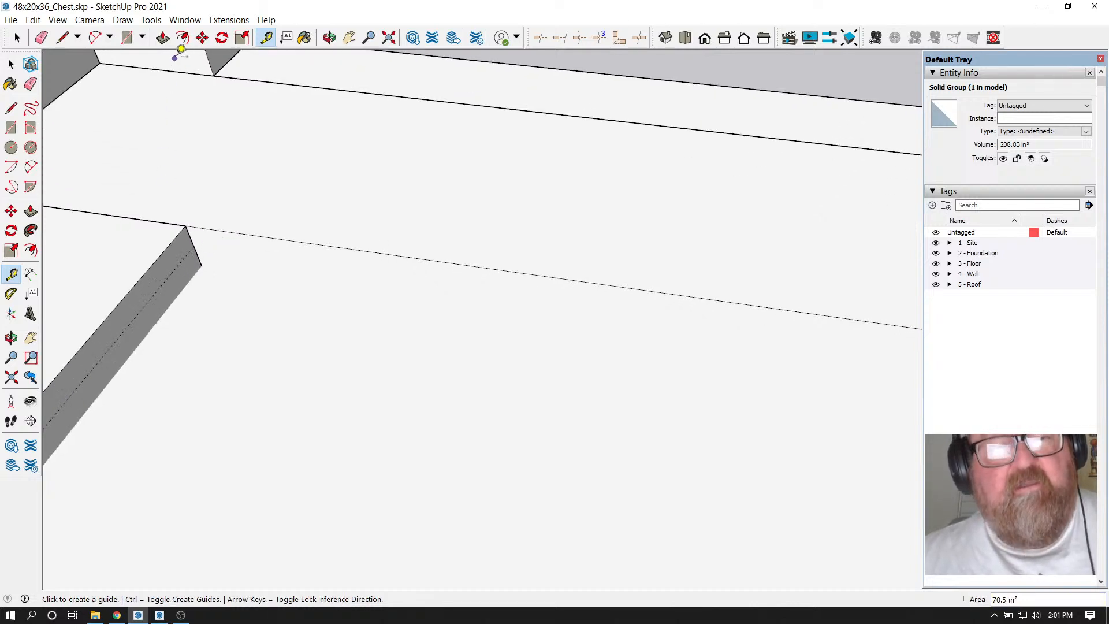
pyautogui.click(202, 38)
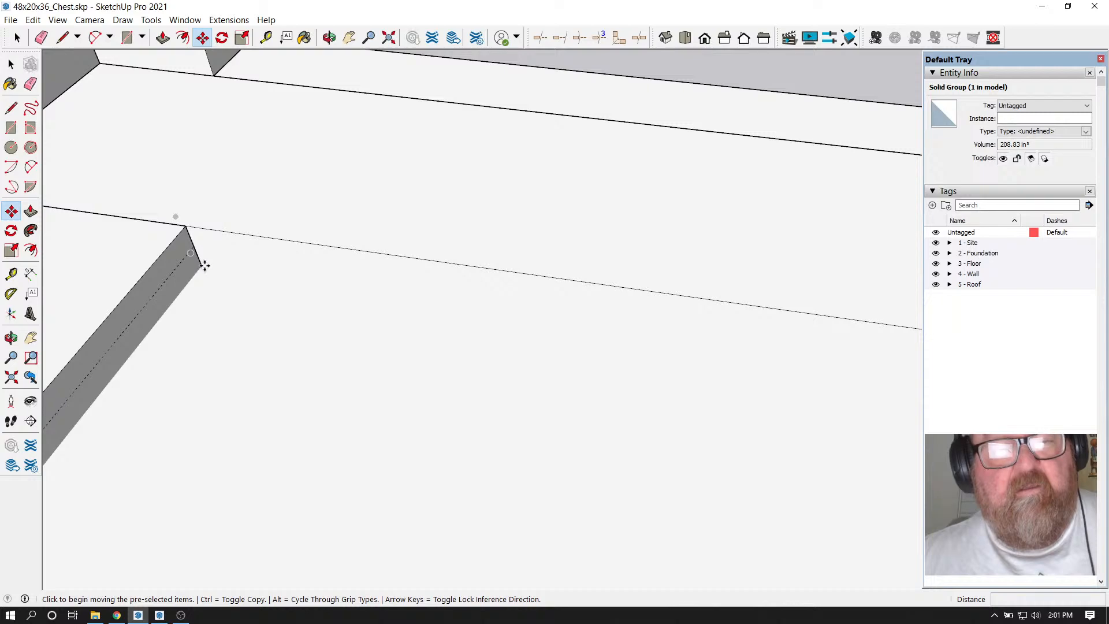
pyautogui.click(199, 260)
pyautogui.click(193, 248)
pyautogui.scroll(-8, 291, 207)
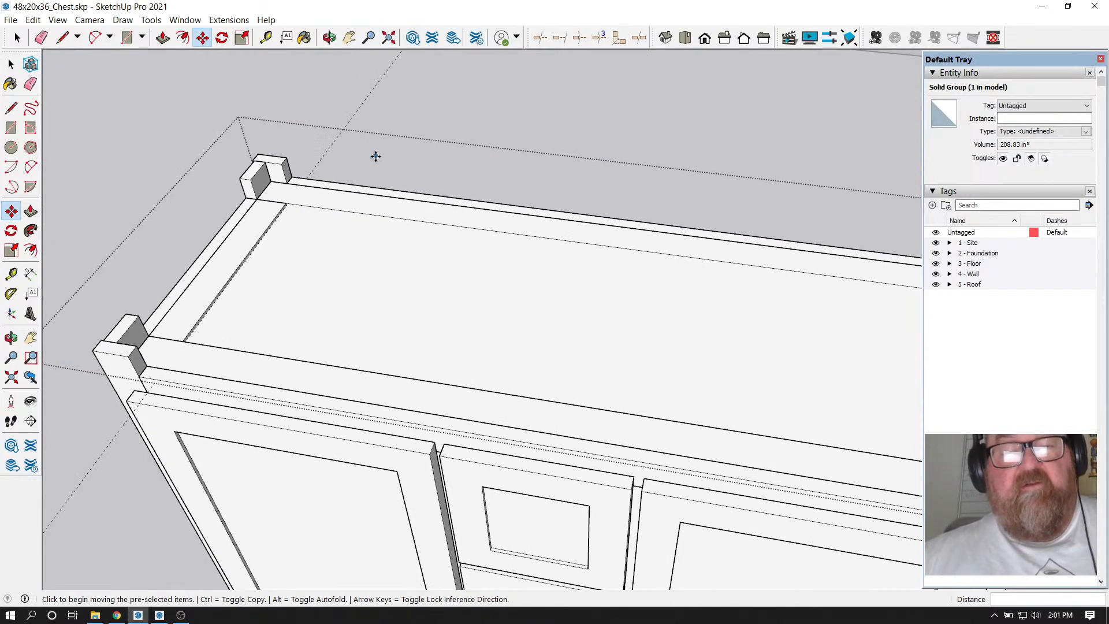
pyautogui.click(41, 37)
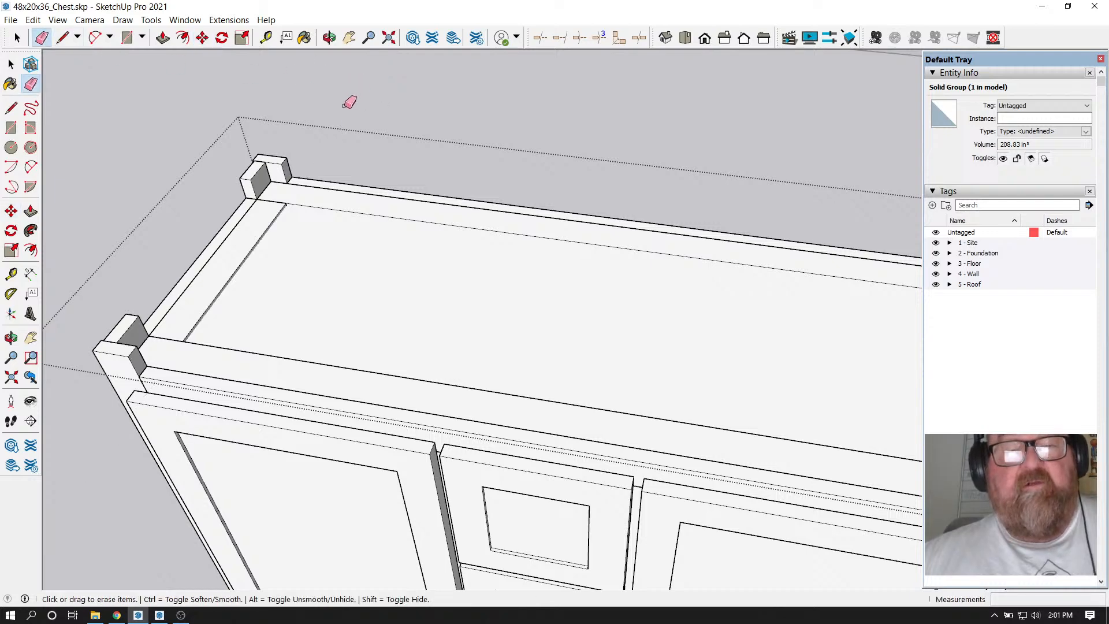
pyautogui.scroll(-5, 195, 164)
pyautogui.scroll(1, 290, 214)
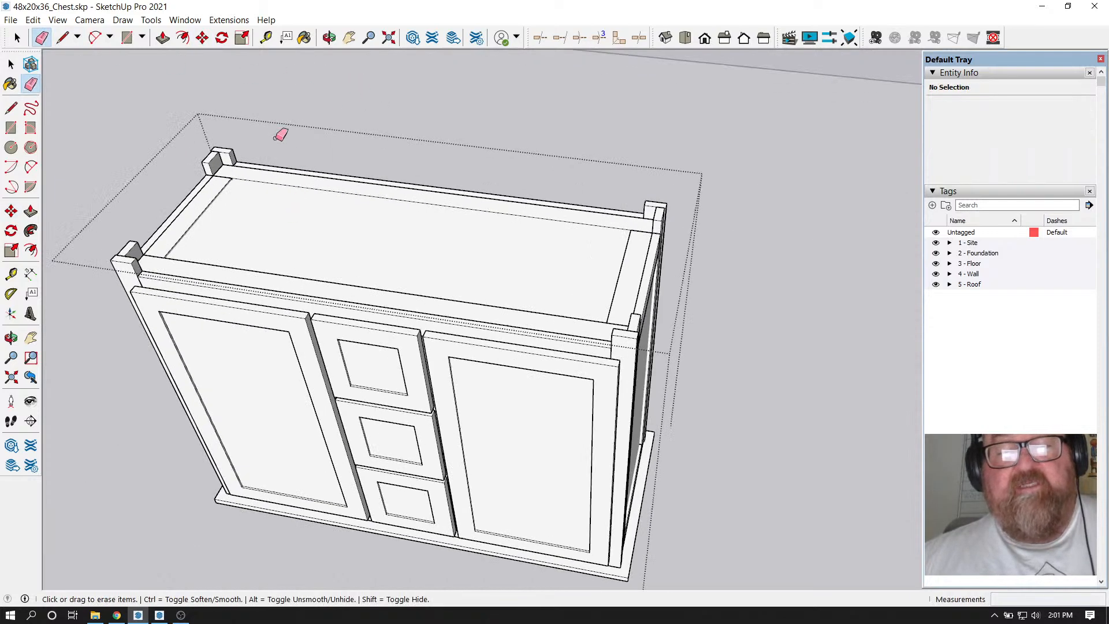
# Leave group editing and select the whole chest group
pyautogui.click(329, 38)
pyautogui.moveTo(416, 312); pyautogui.dragTo(442, 321)
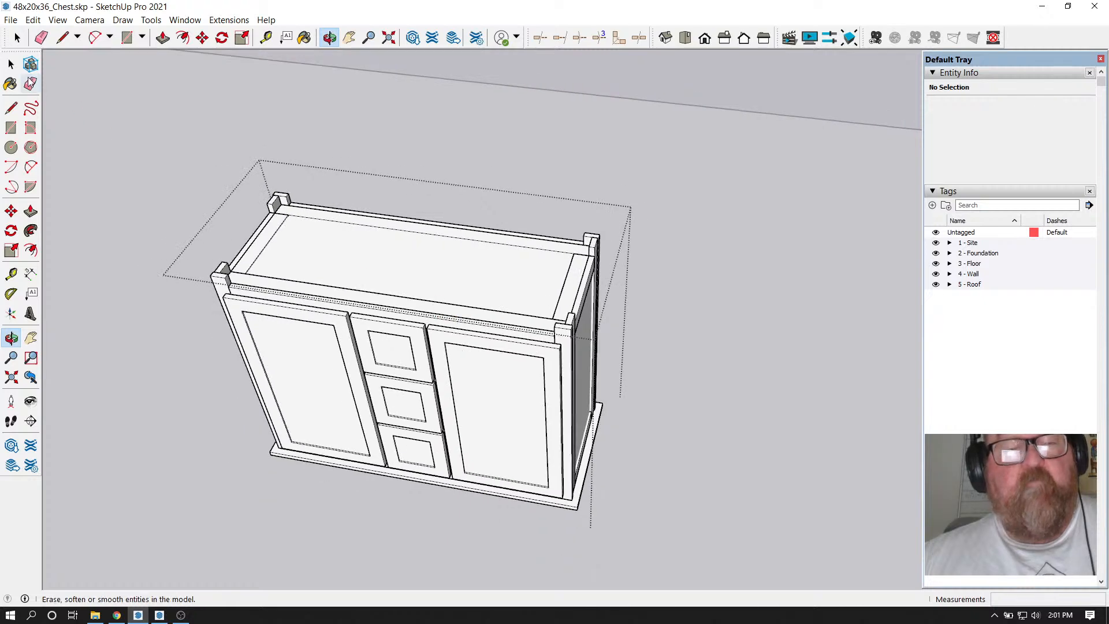
pyautogui.click(19, 38)
pyautogui.scroll(-2, 349, 300)
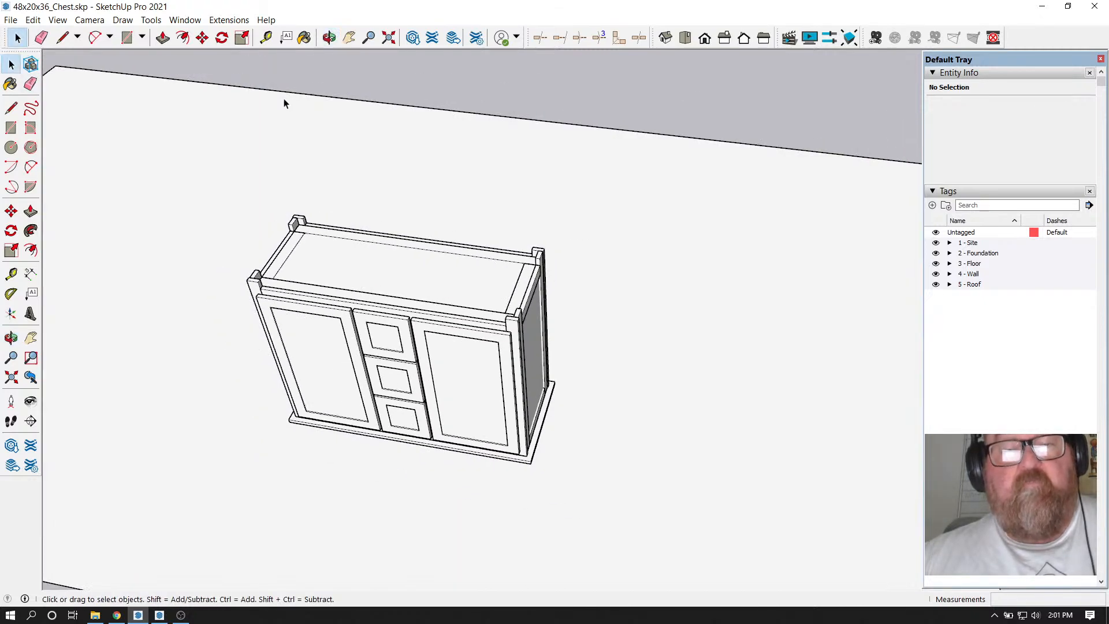
pyautogui.click(329, 38)
pyautogui.moveTo(462, 324); pyautogui.dragTo(254, 327)
pyautogui.moveTo(419, 280); pyautogui.dragTo(381, 311)
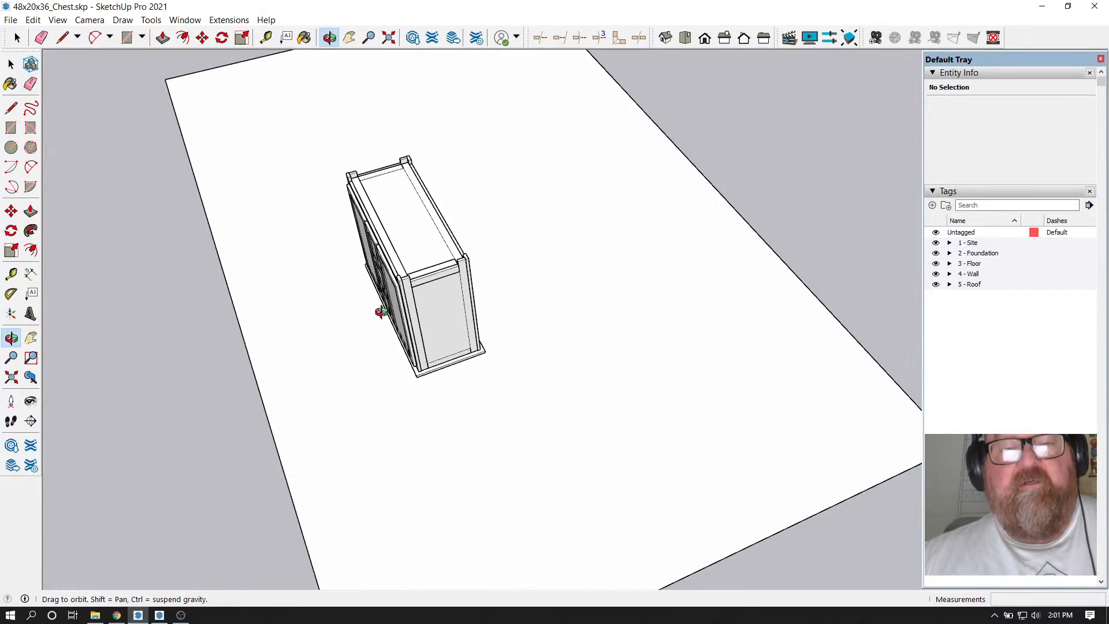
pyautogui.scroll(2, 303, 173)
pyautogui.click(11, 64)
pyautogui.click(375, 221)
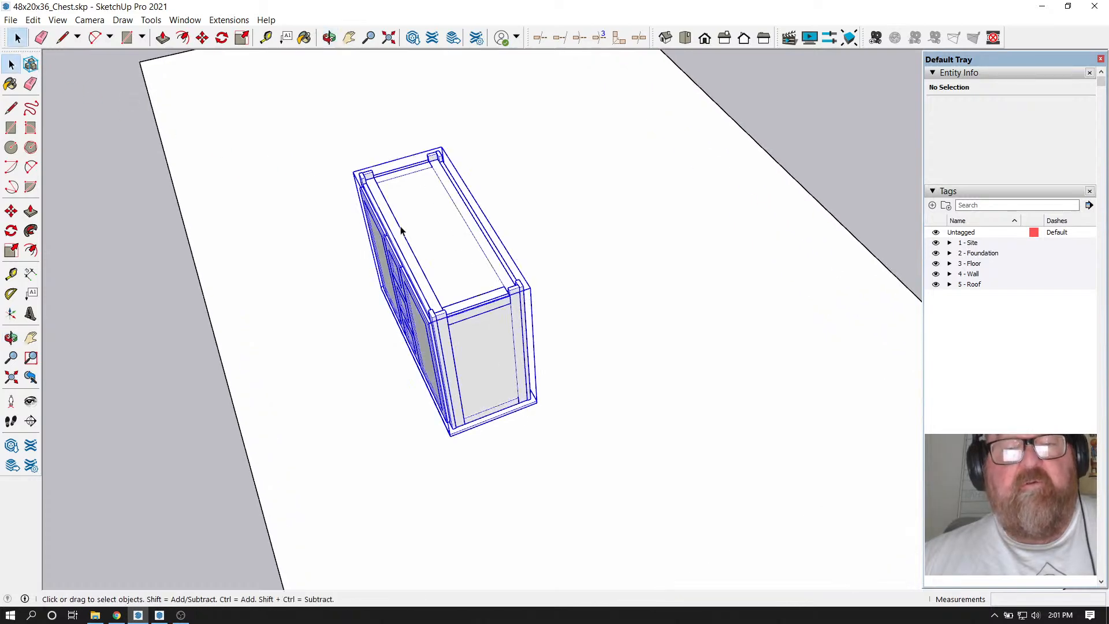
# Rotate the chest group 180° in the plane of its end panel to turn it over
pyautogui.click(221, 37)
pyautogui.scroll(2, 491, 359)
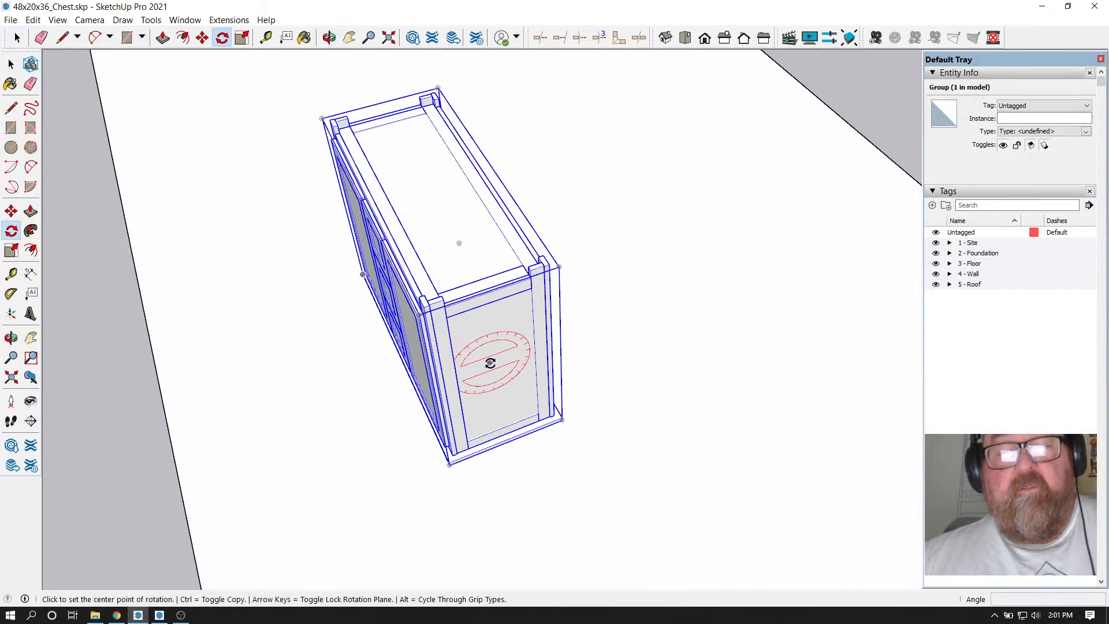
pyautogui.click(491, 360)
pyautogui.click(511, 351)
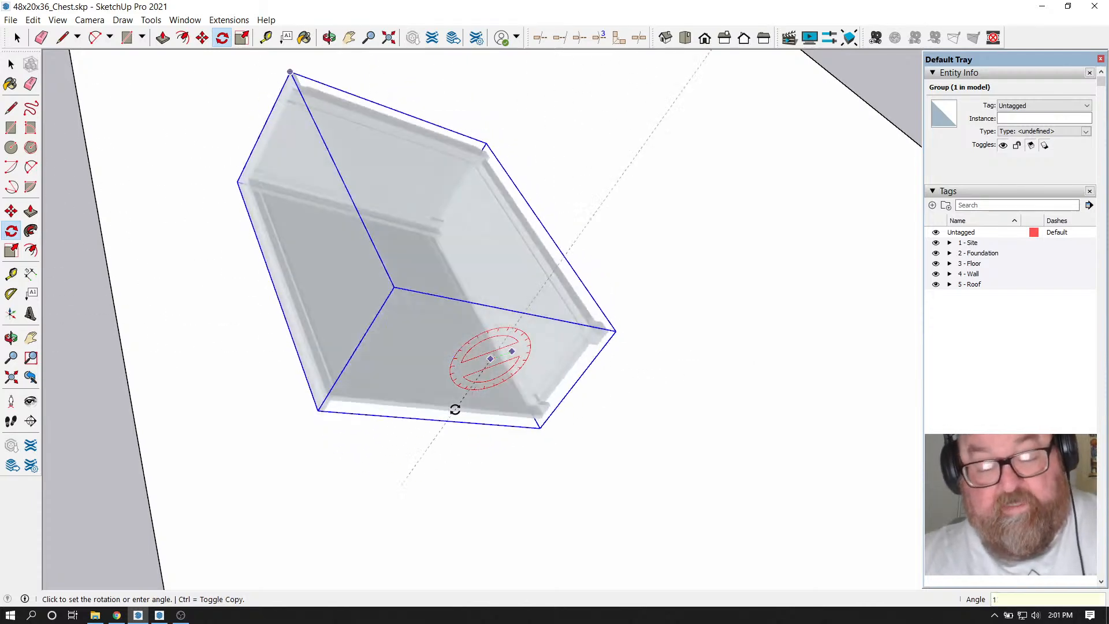
pyautogui.write('180')
pyautogui.press('Return')
# Rotate the chest 180° about the vertical axis from a centre on its top, show its front and deselect it
pyautogui.scroll(-2, 533, 444)
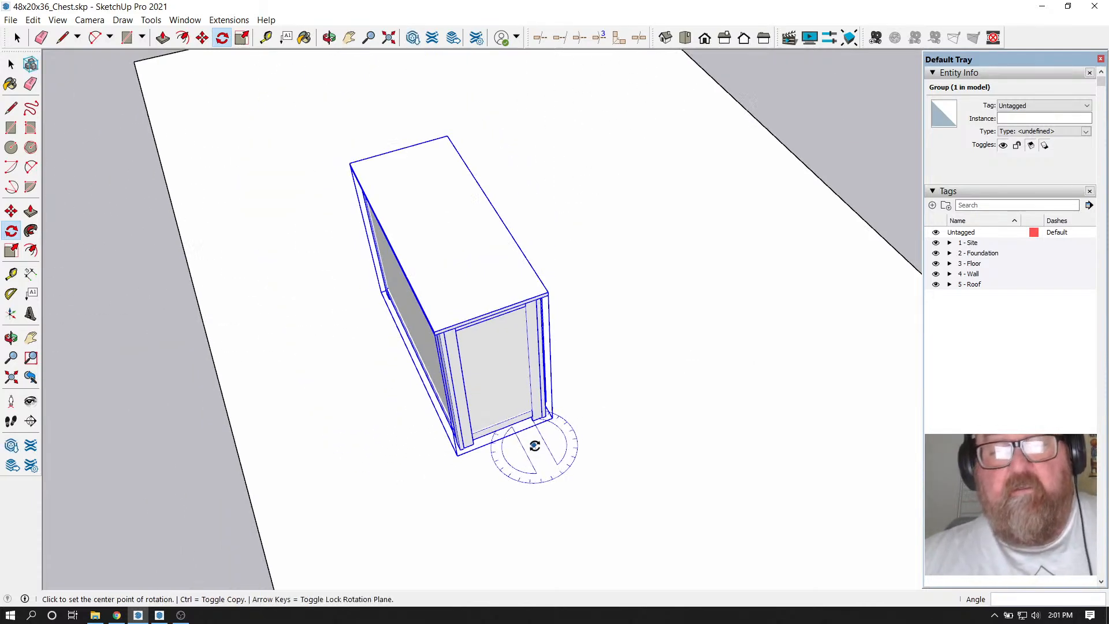
pyautogui.click(428, 234)
pyautogui.click(460, 225)
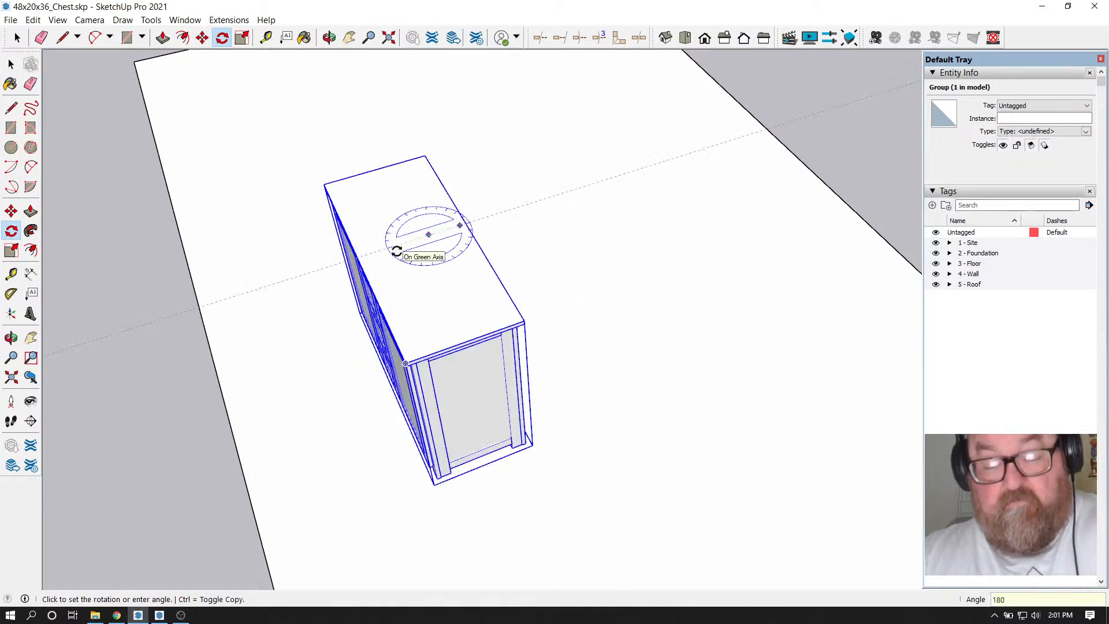
pyautogui.click(396, 251)
pyautogui.click(329, 37)
pyautogui.moveTo(428, 225); pyautogui.dragTo(659, 342)
pyautogui.press('space')
pyautogui.click(242, 169)
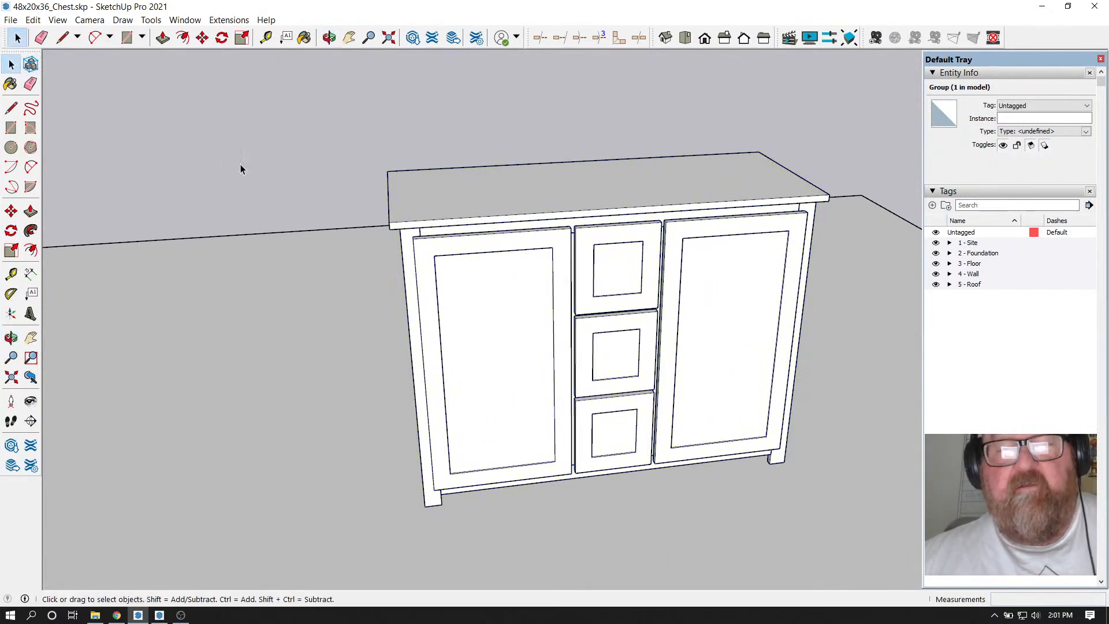
pyautogui.click(329, 38)
pyautogui.moveTo(622, 354); pyautogui.dragTo(649, 384)
pyautogui.scroll(5, 473, 272)
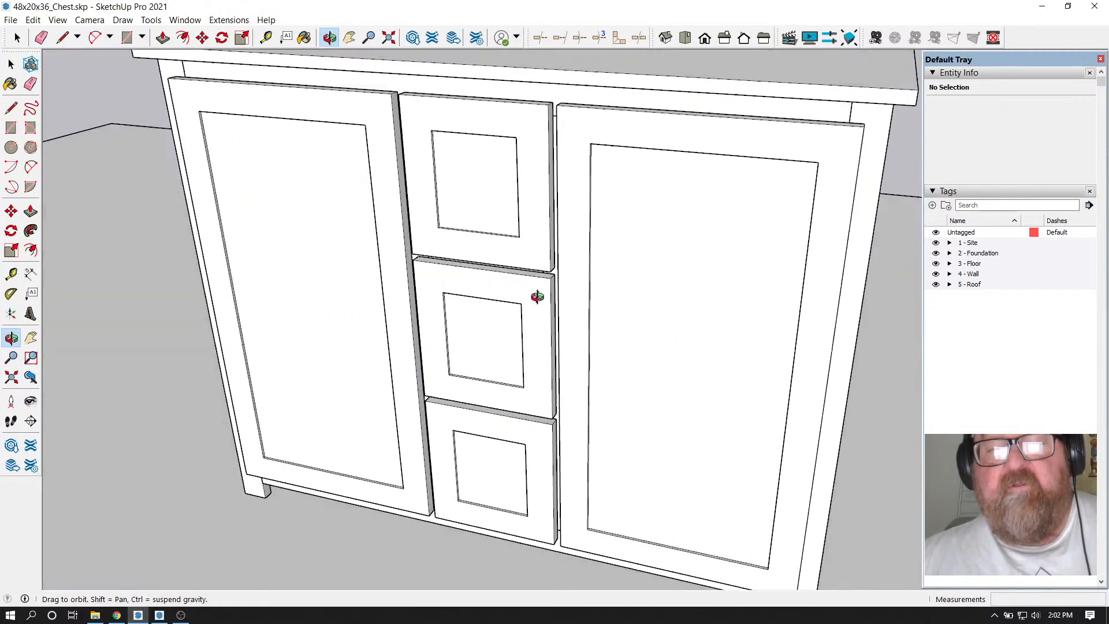
pyautogui.scroll(-5, 538, 297)
pyautogui.moveTo(500, 332); pyautogui.dragTo(501, 251)
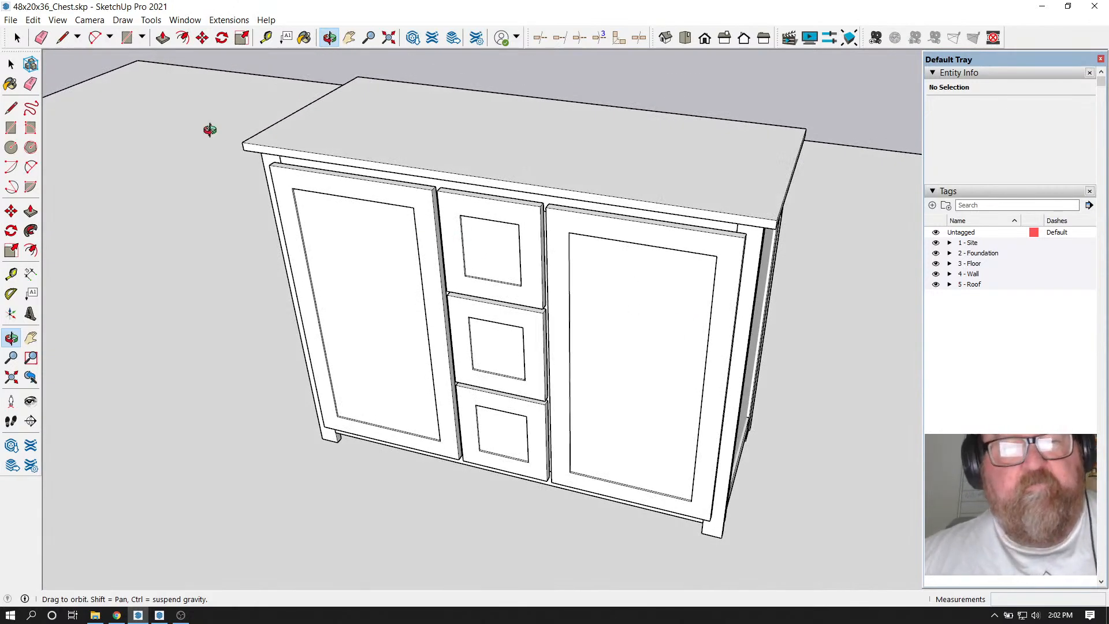
pyautogui.click(16, 37)
pyautogui.click(457, 214)
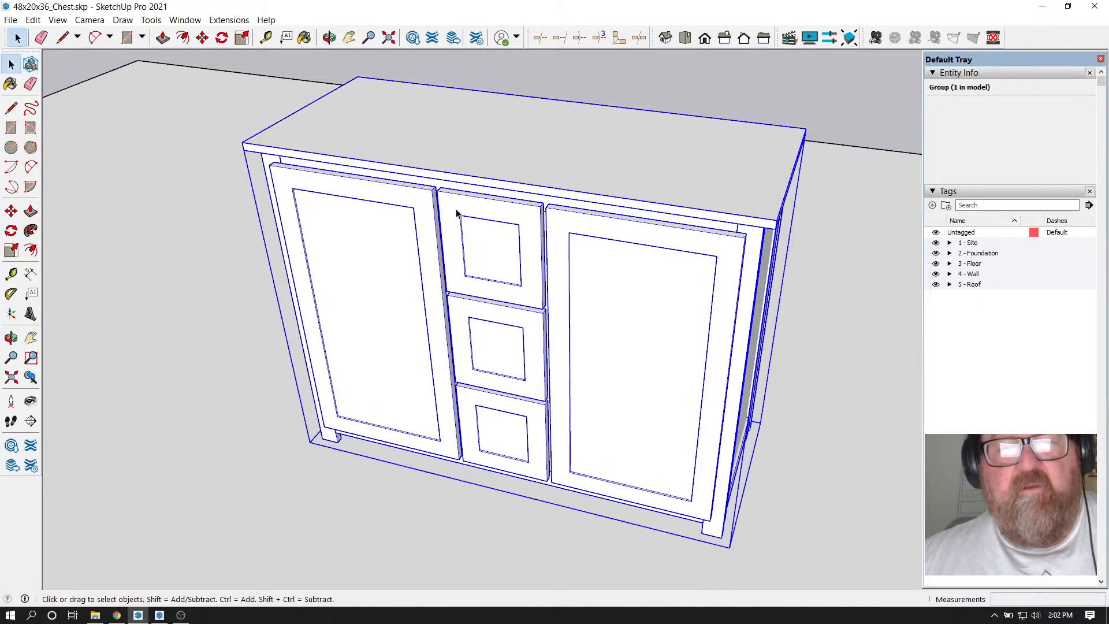
pyautogui.doubleClick(456, 214)
pyautogui.click(456, 214)
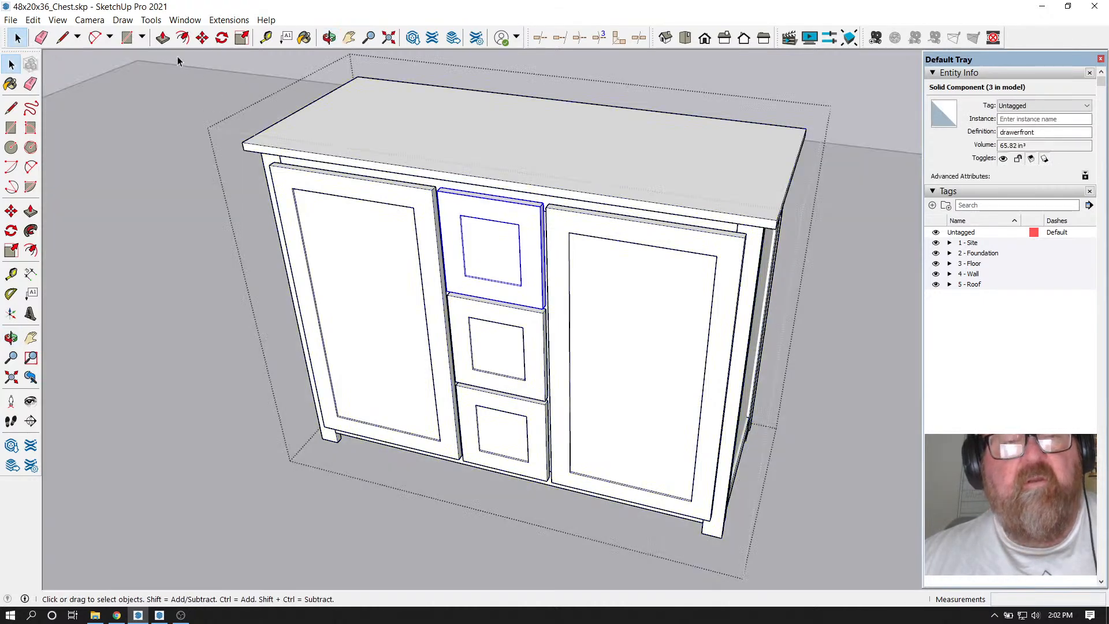
pyautogui.rightClick(528, 258)
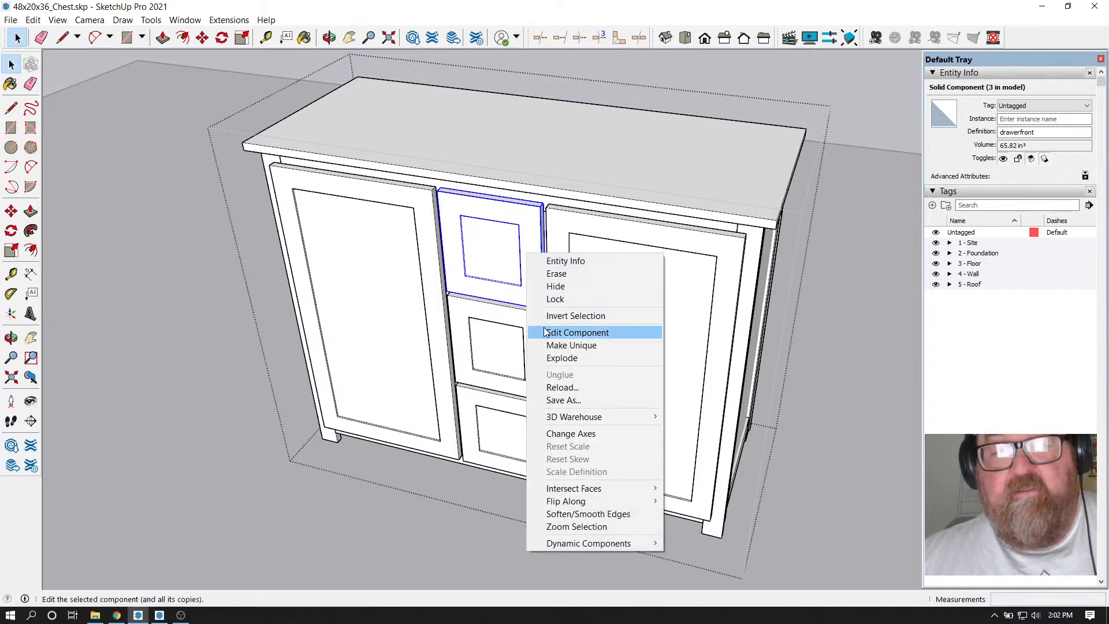
pyautogui.click(237, 99)
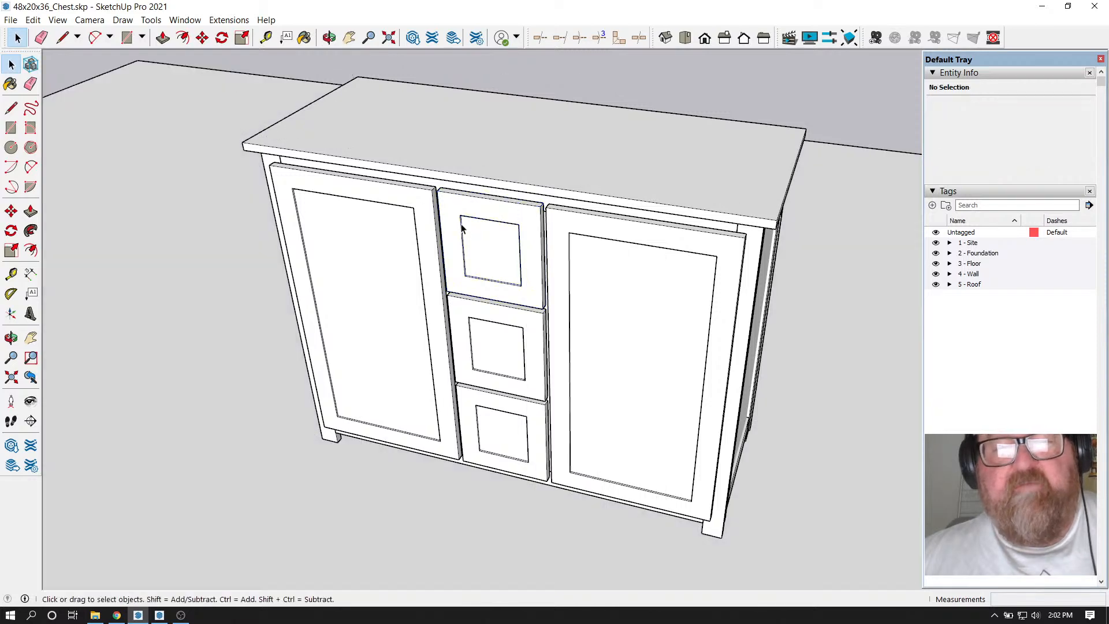
# Open the chest group and move the top drawer front 48" straight out from the chest's face
pyautogui.doubleClick(489, 218)
pyautogui.click(488, 218)
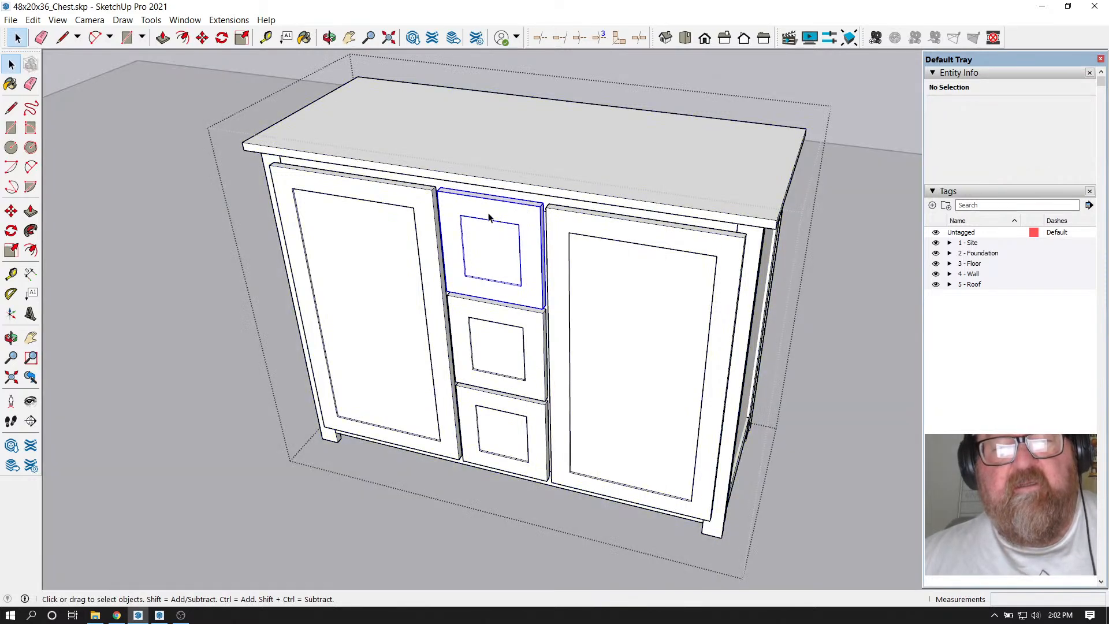
pyautogui.press('o')
pyautogui.moveTo(488, 139); pyautogui.dragTo(543, 232)
pyautogui.click(203, 39)
pyautogui.scroll(-3, 403, 89)
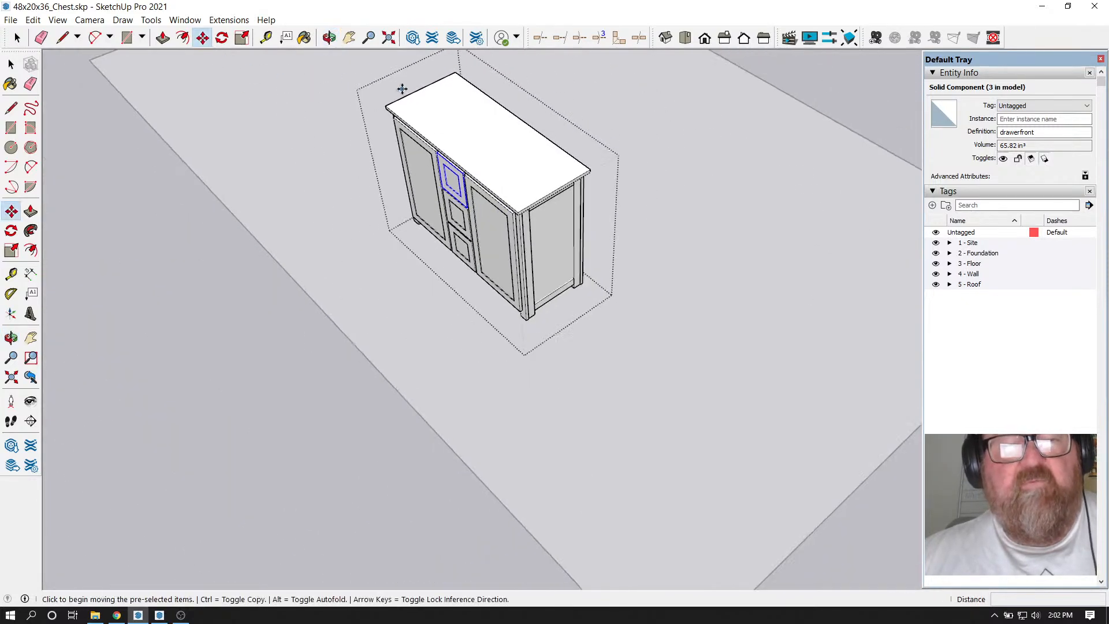
pyautogui.click(587, 359)
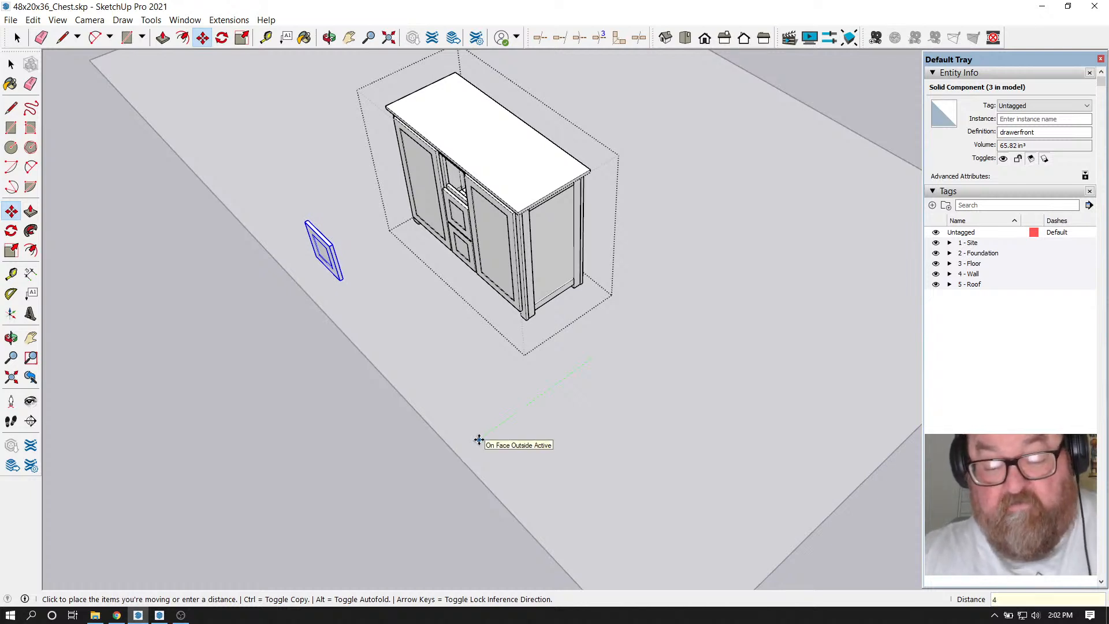
pyautogui.press('Return')
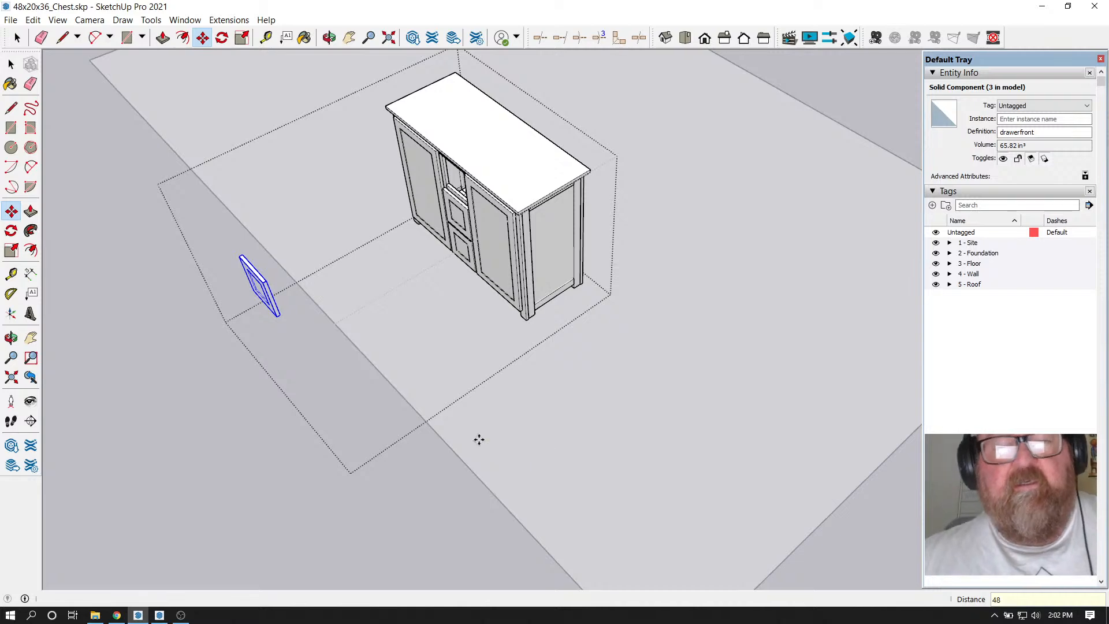
# Open the pulled-out drawer front component for editing and make all of its geometry into one group
pyautogui.scroll(-2, 567, 399)
pyautogui.scroll(1, 318, 305)
pyautogui.scroll(6, 318, 305)
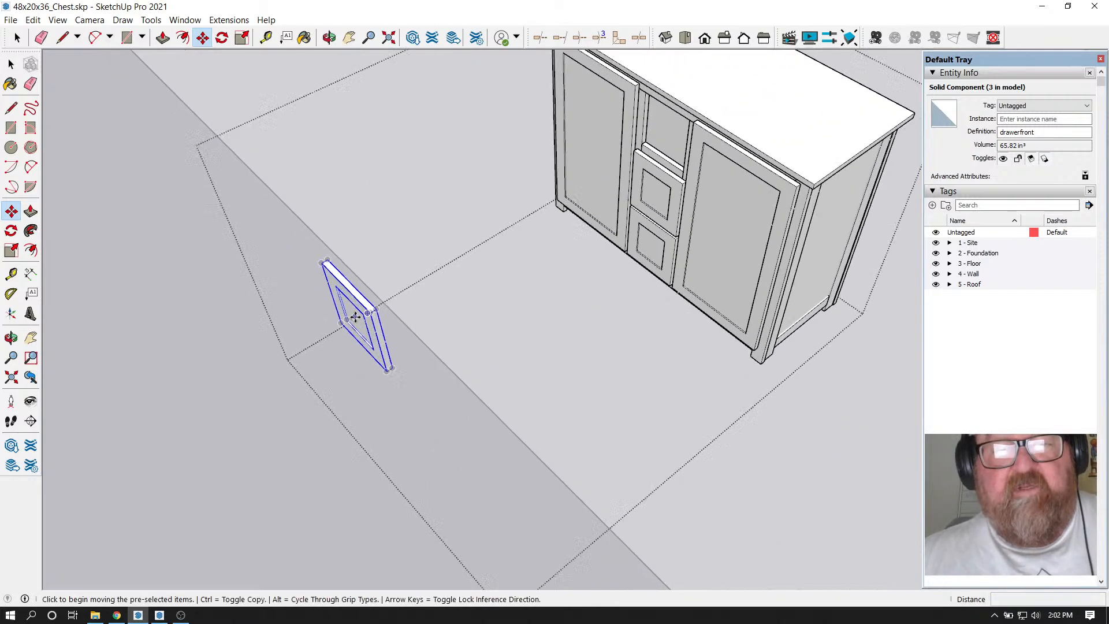
pyautogui.click(329, 38)
pyautogui.moveTo(370, 242); pyautogui.dragTo(448, 260)
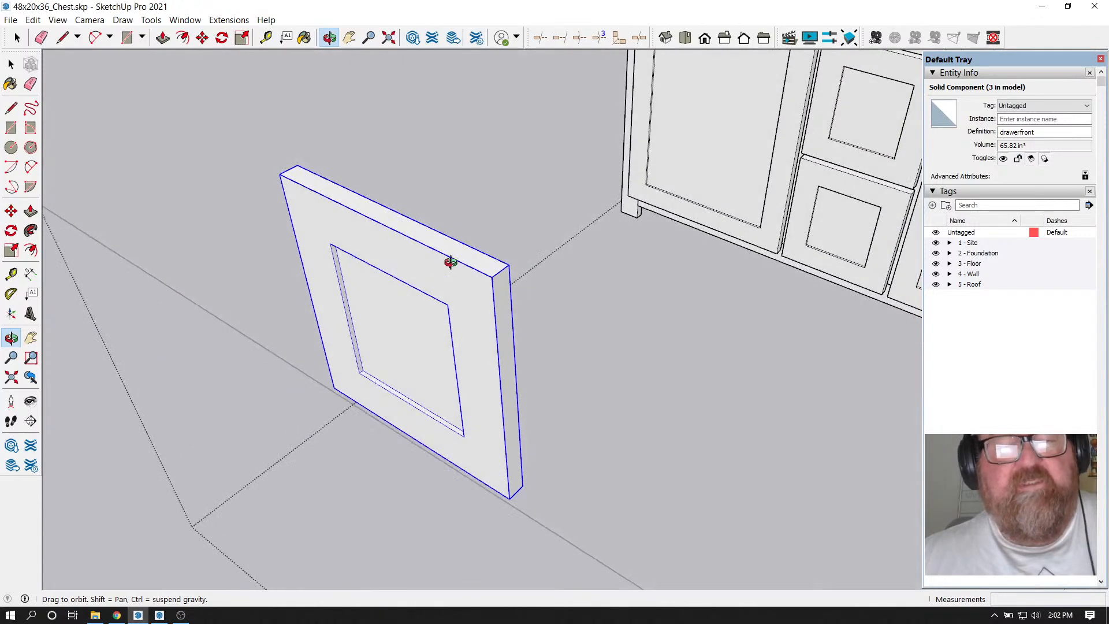
pyautogui.scroll(-2, 448, 260)
pyautogui.click(19, 39)
pyautogui.doubleClick(421, 247)
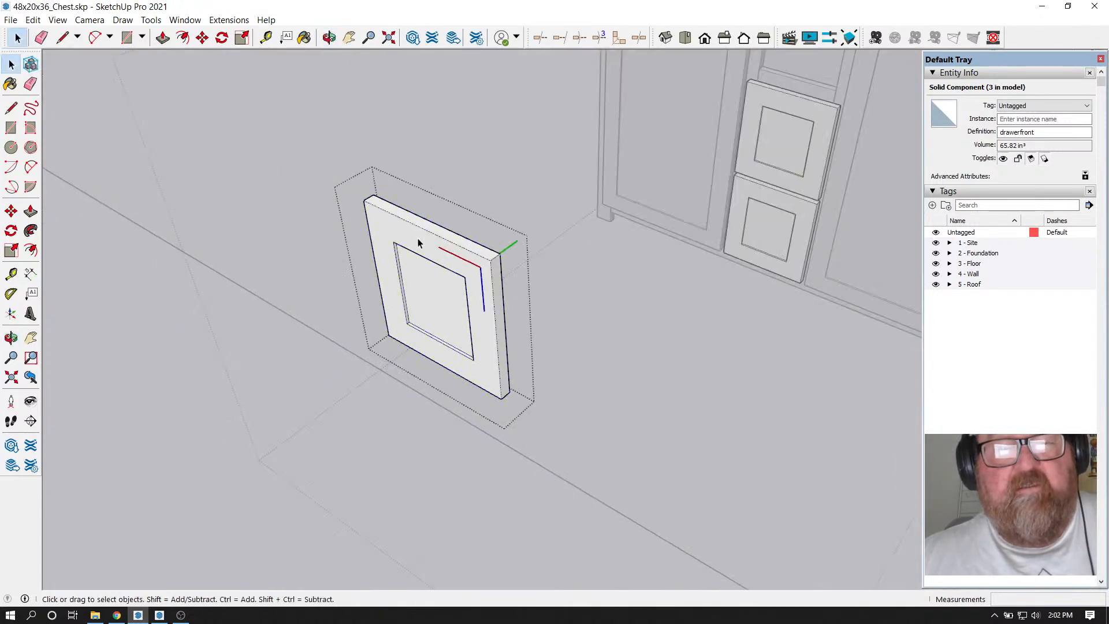
pyautogui.click(382, 231)
pyautogui.moveTo(352, 198); pyautogui.dragTo(552, 420)
pyautogui.rightClick(469, 292)
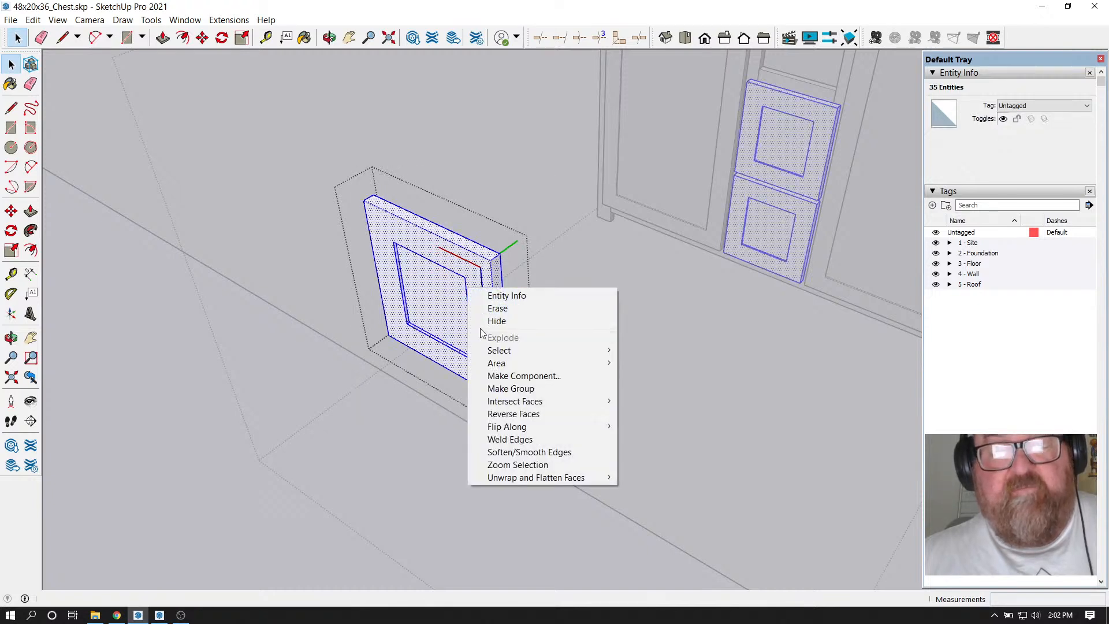
pyautogui.click(511, 388)
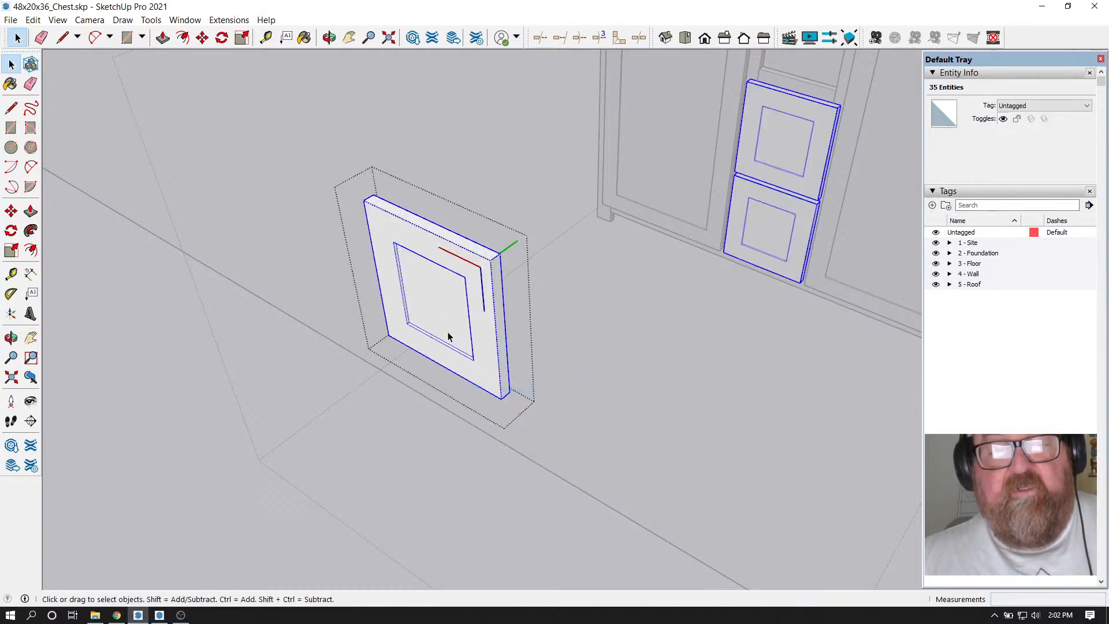
# Examine the back of the pulled-out drawer front and the edges of the empty top drawer opening in the chest
pyautogui.scroll(2, 425, 246)
pyautogui.click(330, 38)
pyautogui.moveTo(416, 324); pyautogui.dragTo(248, 316)
pyautogui.moveTo(595, 270); pyautogui.dragTo(408, 290)
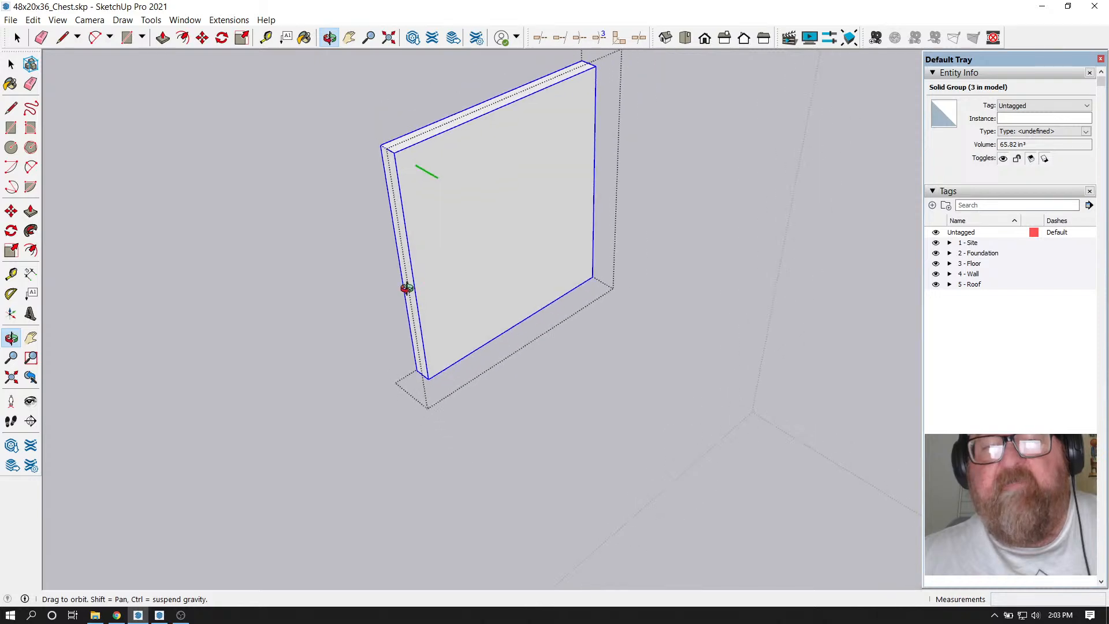
pyautogui.scroll(4, 556, 204)
pyautogui.moveTo(556, 205); pyautogui.dragTo(547, 282)
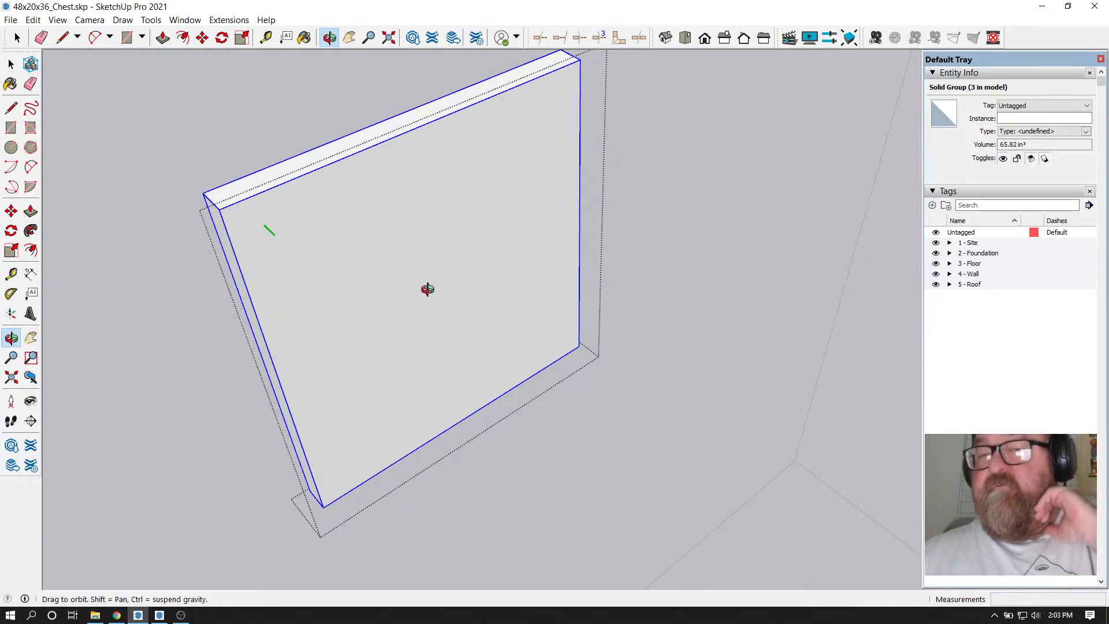
pyautogui.moveTo(427, 289); pyautogui.dragTo(327, 290)
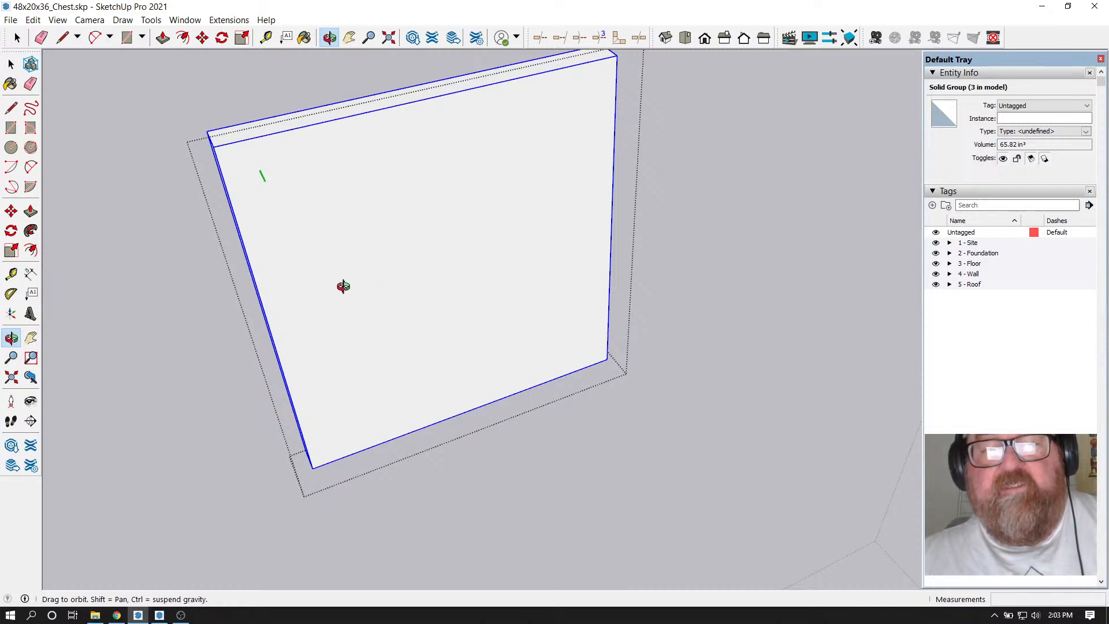
pyautogui.moveTo(343, 287); pyautogui.dragTo(540, 374)
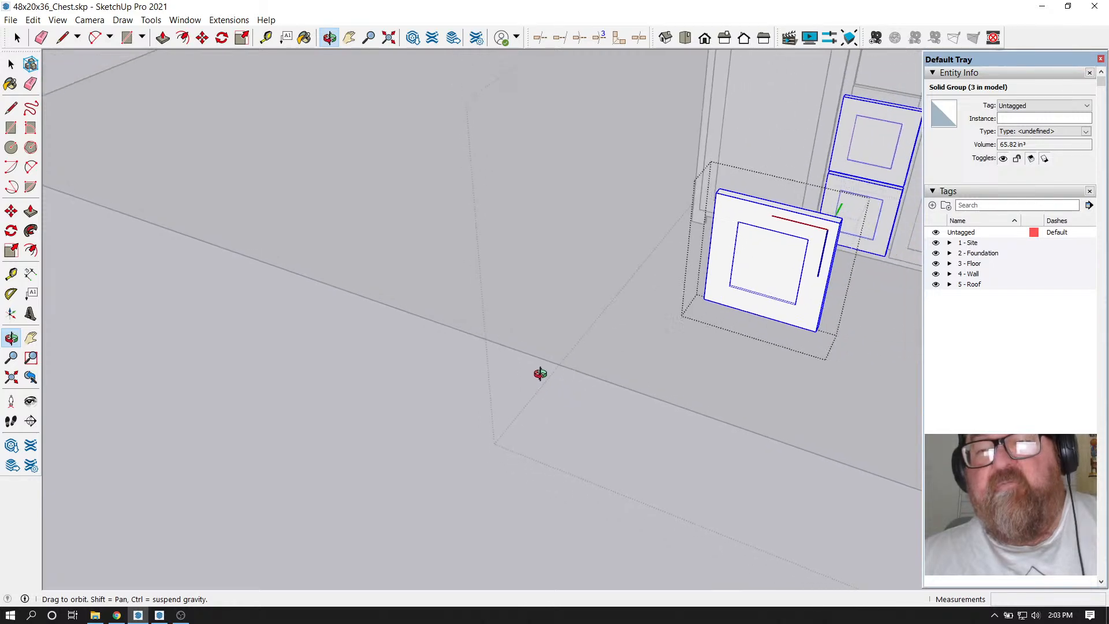
pyautogui.scroll(-5, 540, 374)
pyautogui.scroll(6, 714, 221)
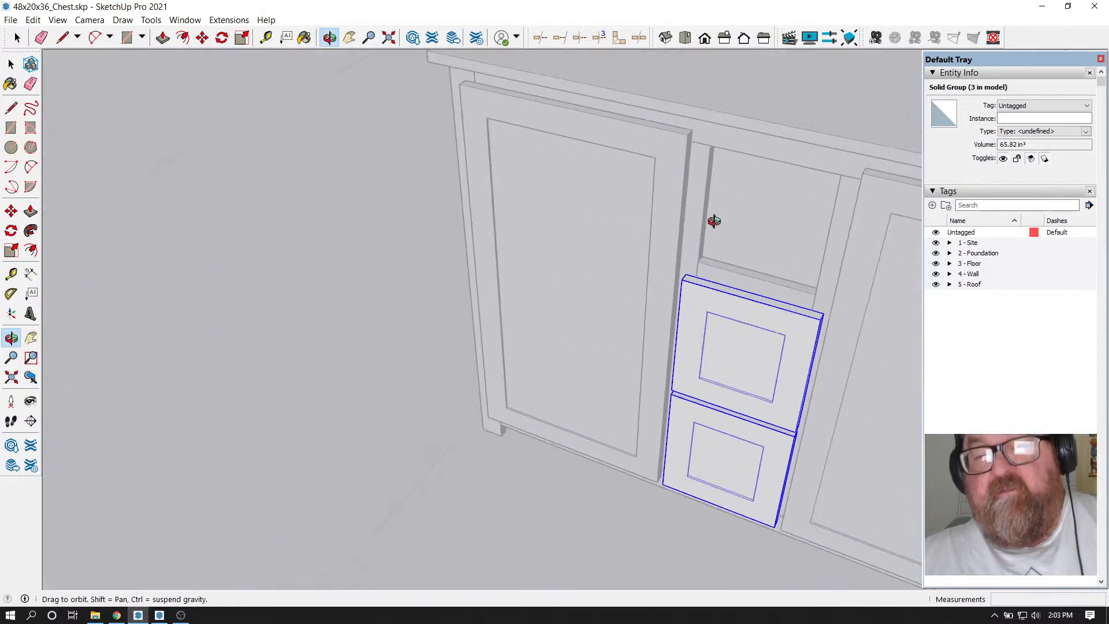
pyautogui.scroll(4, 714, 221)
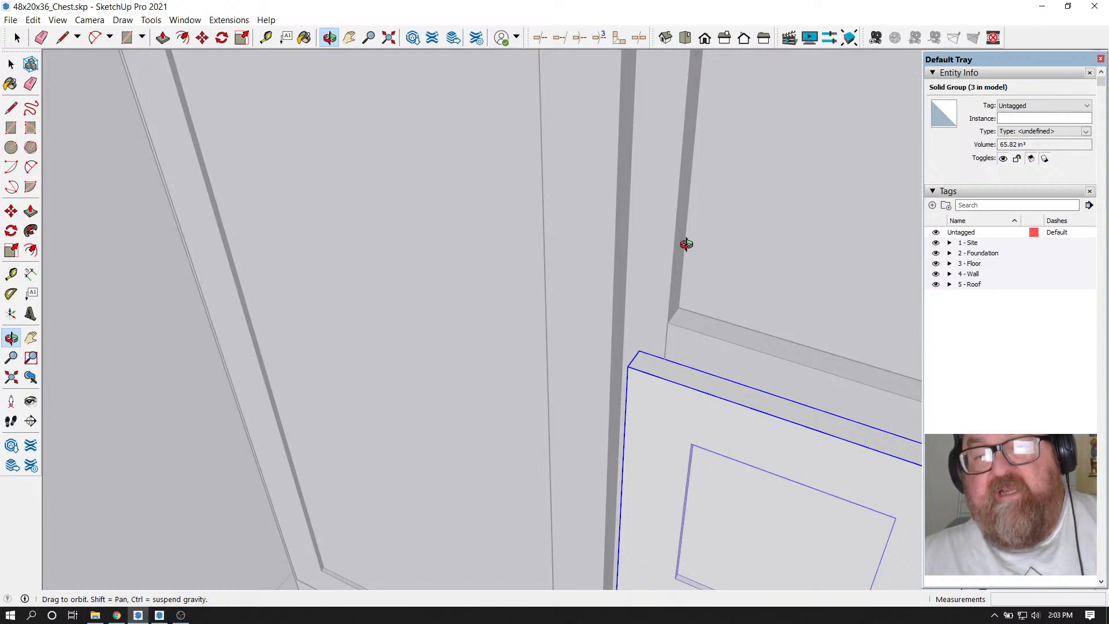
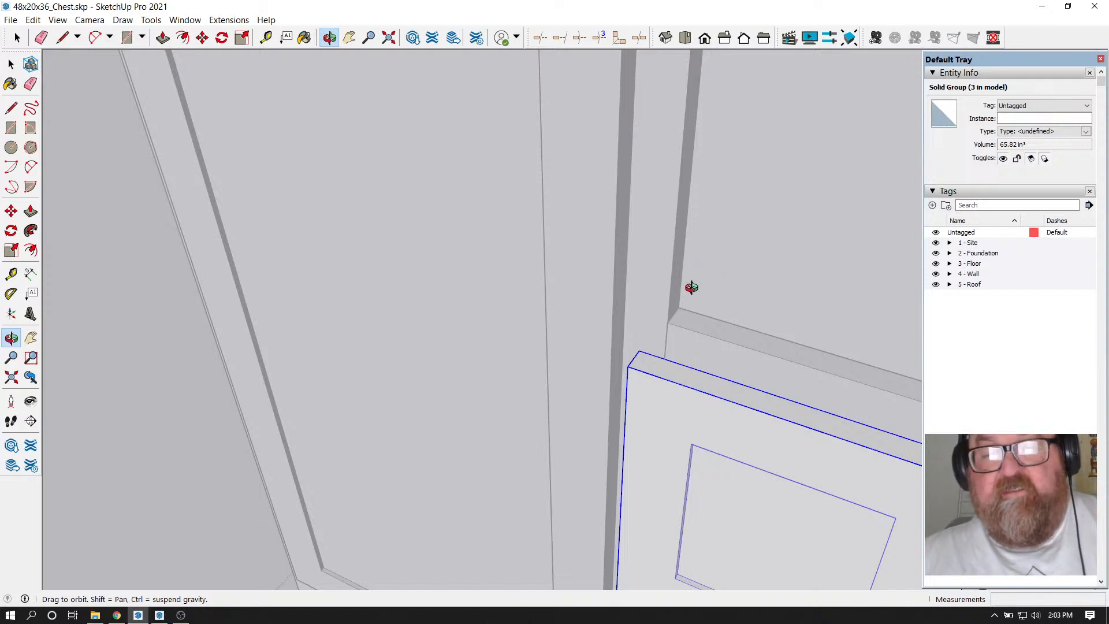
pyautogui.scroll(-5, 699, 292)
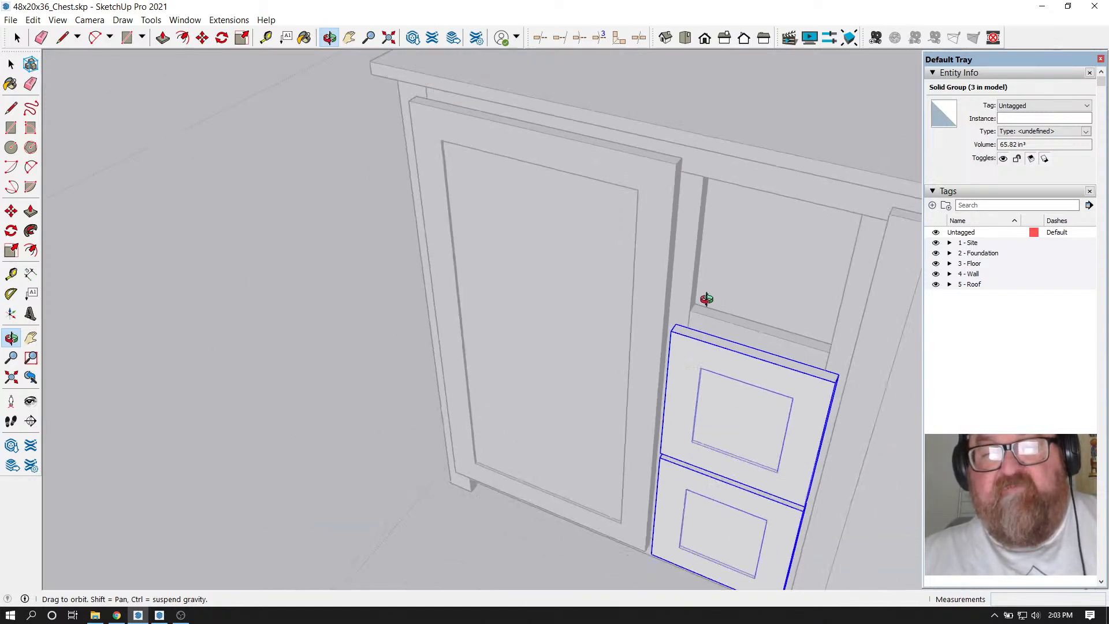
pyautogui.scroll(3, 688, 281)
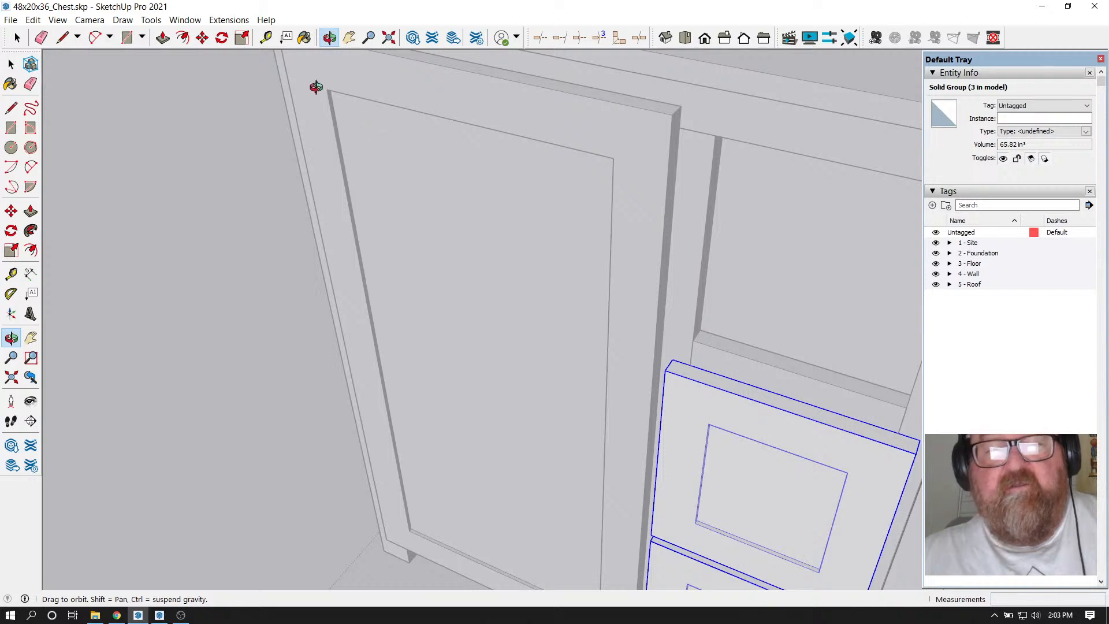
pyautogui.scroll(4, 670, 361)
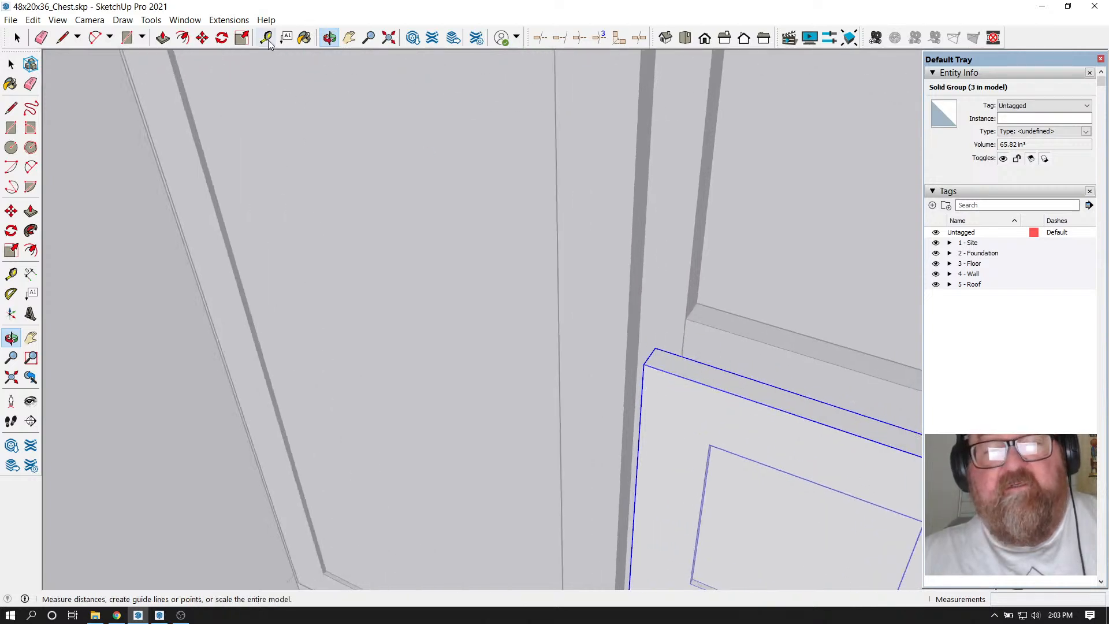
# Place a vertical guide 1/2" inside the side edge of the top drawer opening and measure to it from the drawer front's side edge below
pyautogui.click(265, 38)
pyautogui.scroll(1, 697, 347)
pyautogui.click(679, 346)
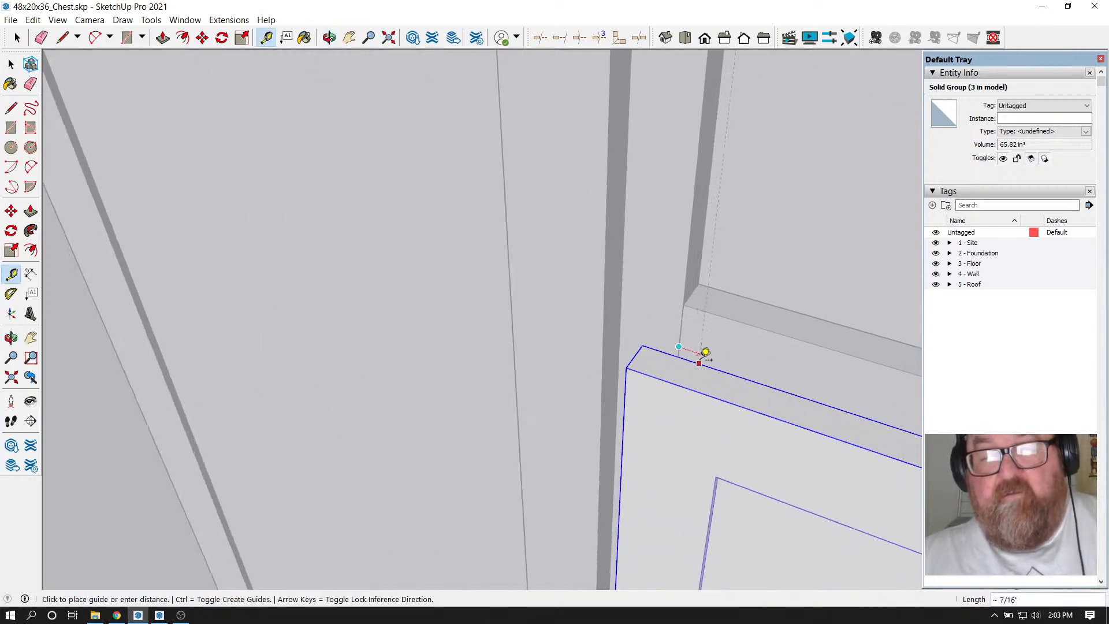
pyautogui.write('1/')
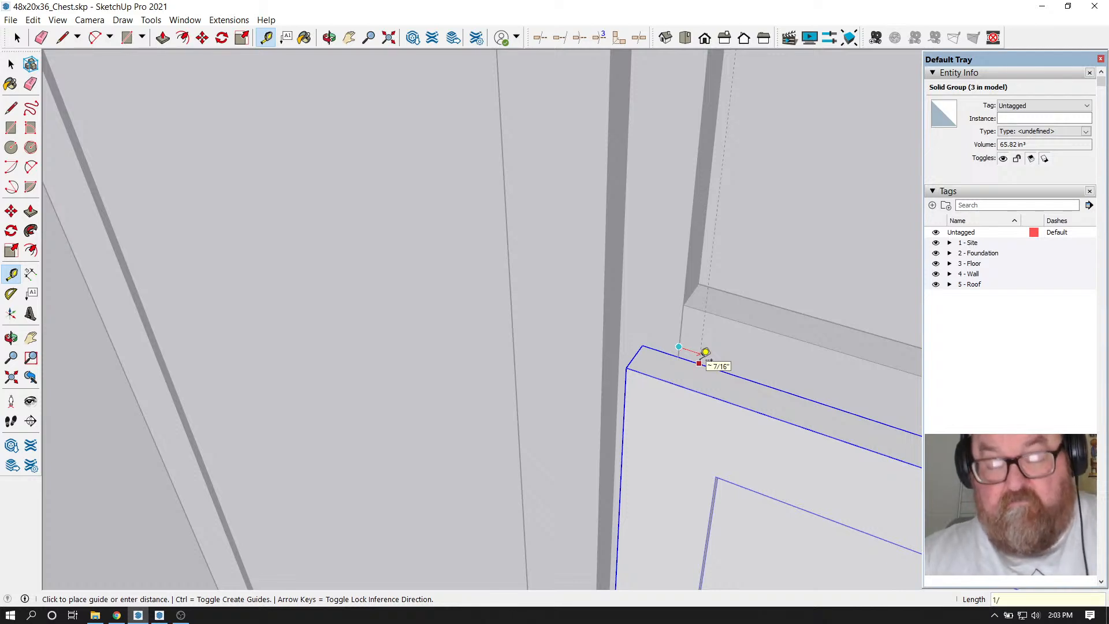
pyautogui.write('2')
pyautogui.press('Return')
pyautogui.click(636, 355)
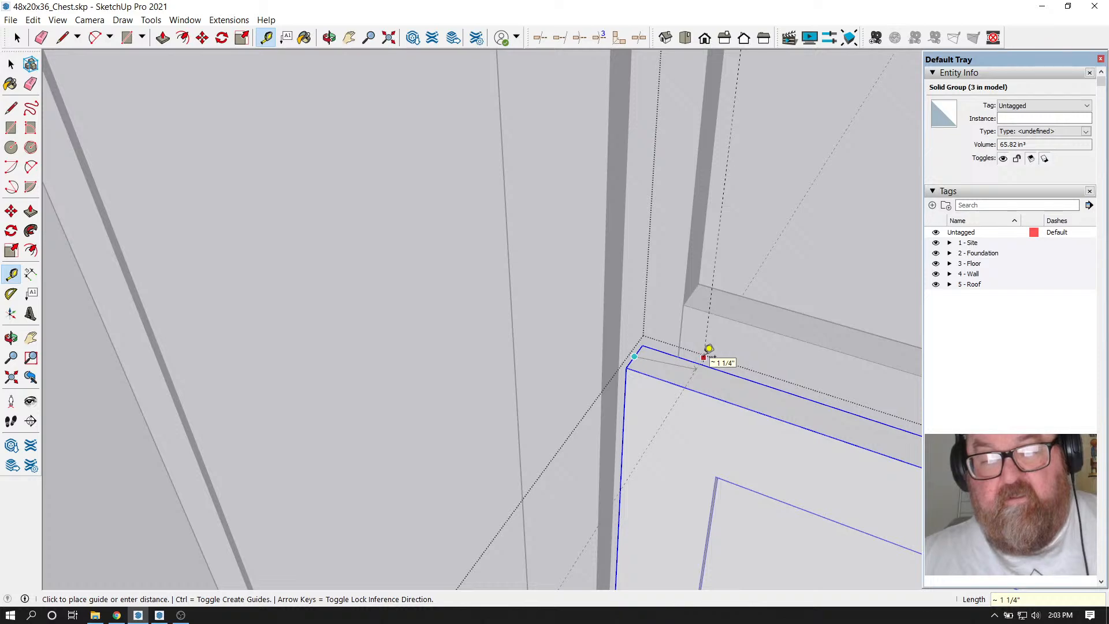
pyautogui.scroll(-10, 710, 350)
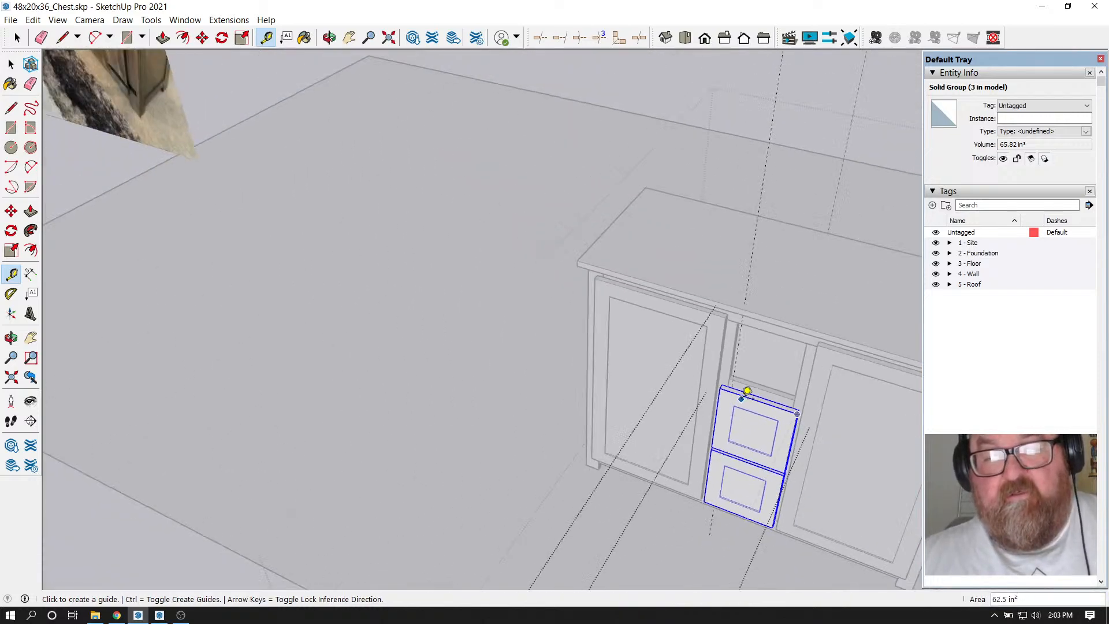
# Place two vertical guides on the drawer front's back face, each 1.25" inside one of its side edges
pyautogui.click(329, 37)
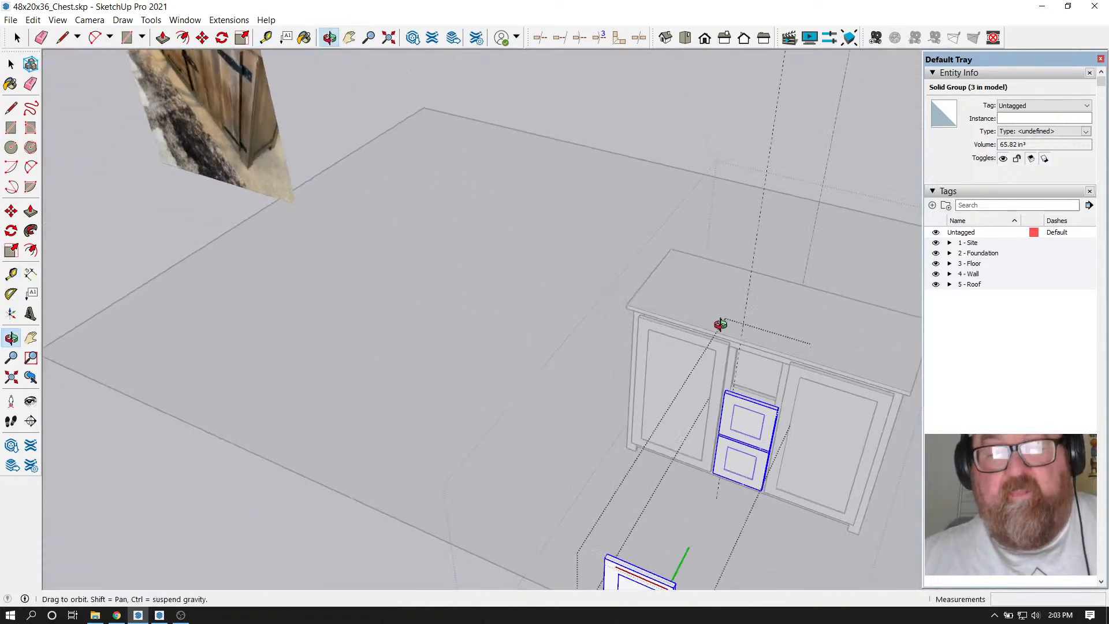
pyautogui.moveTo(745, 396); pyautogui.dragTo(171, 354)
pyautogui.scroll(-3, 455, 401)
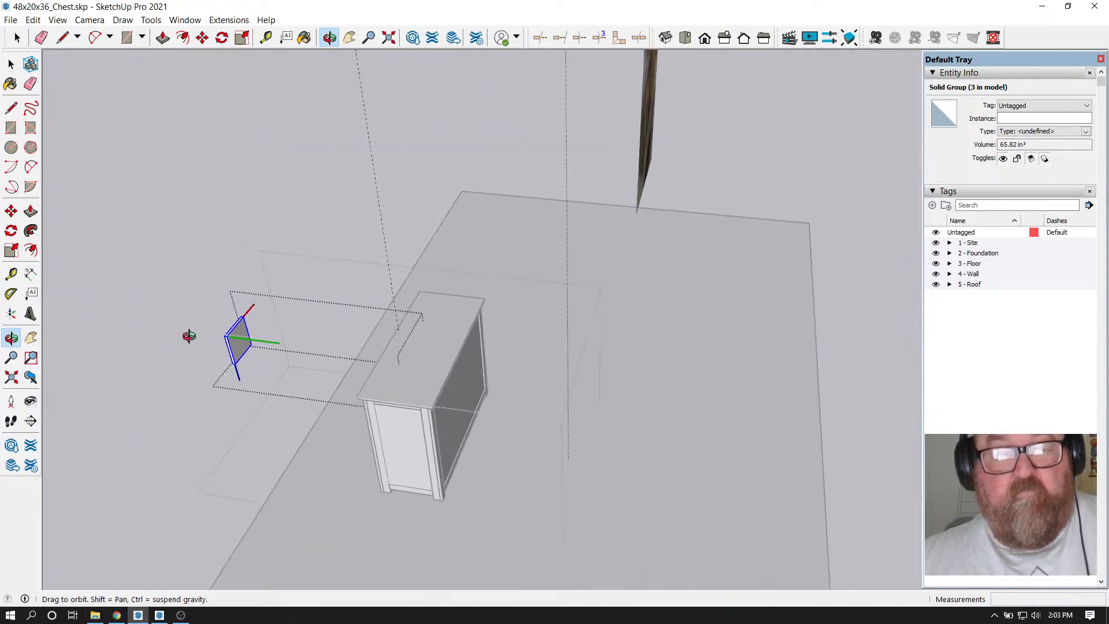
pyautogui.scroll(10, 186, 335)
pyautogui.scroll(5, 191, 309)
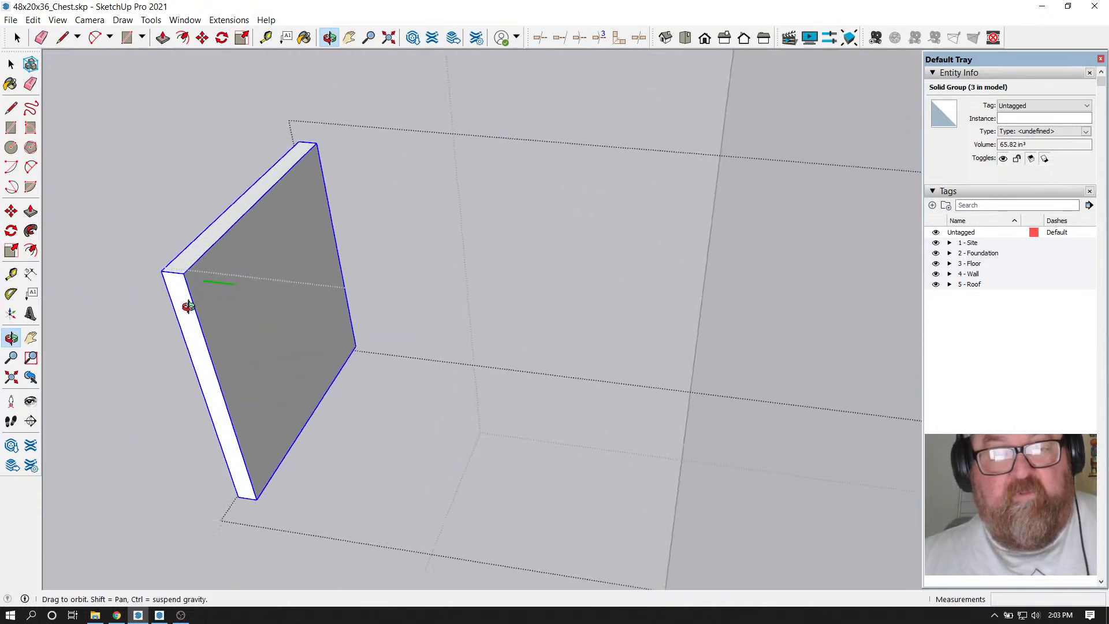
pyautogui.moveTo(199, 300); pyautogui.dragTo(385, 467)
pyautogui.scroll(-3, 384, 466)
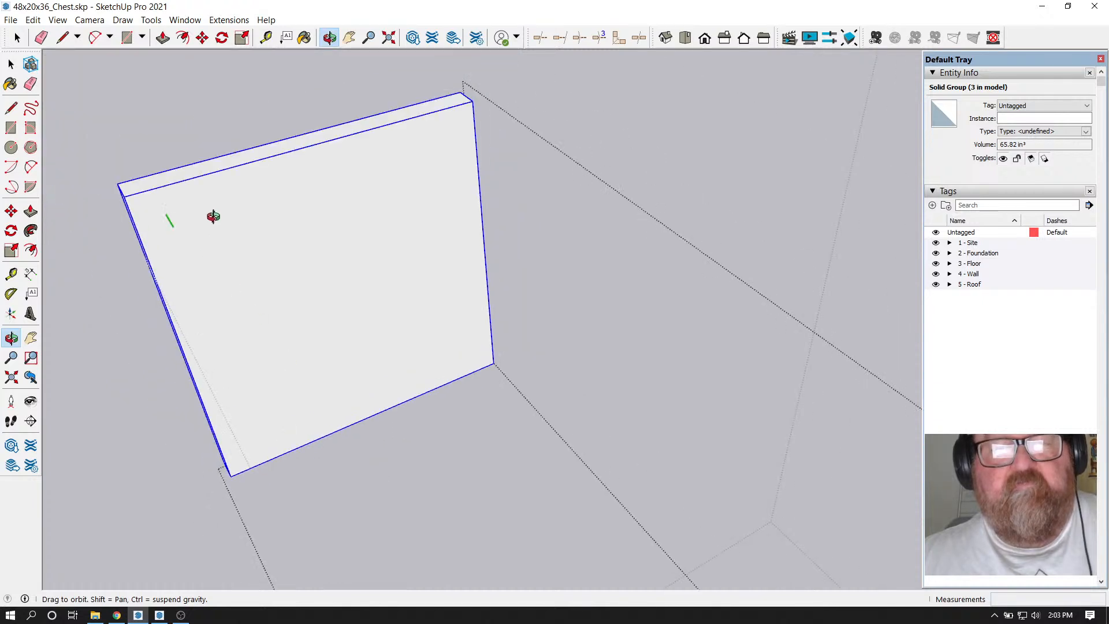
pyautogui.scroll(1, 215, 215)
pyautogui.scroll(-1, 311, 286)
pyautogui.click(266, 37)
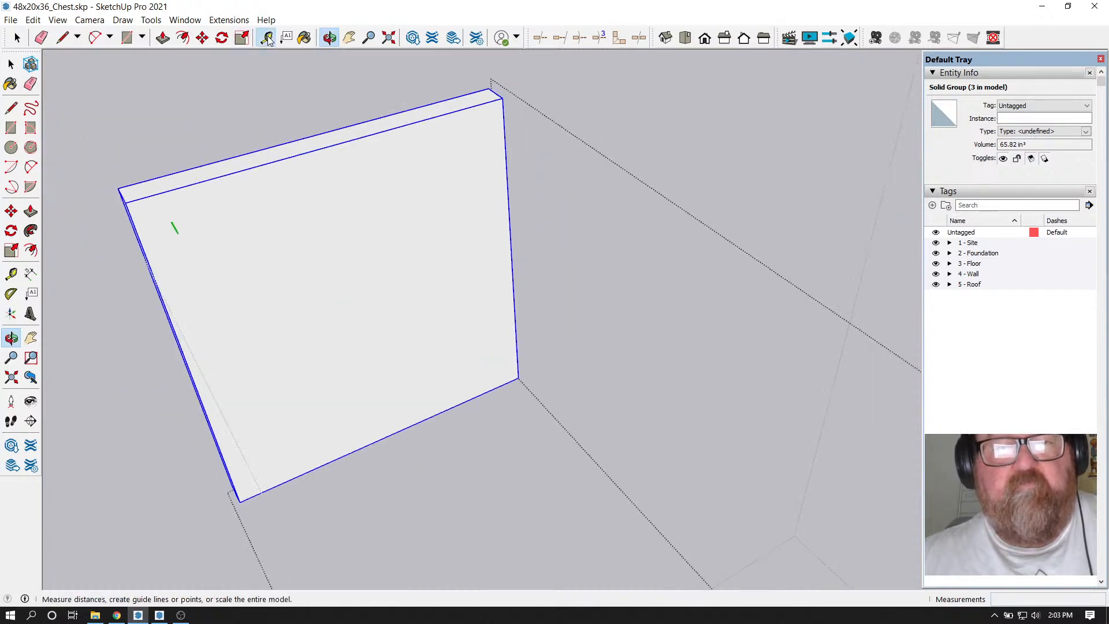
pyautogui.click(507, 170)
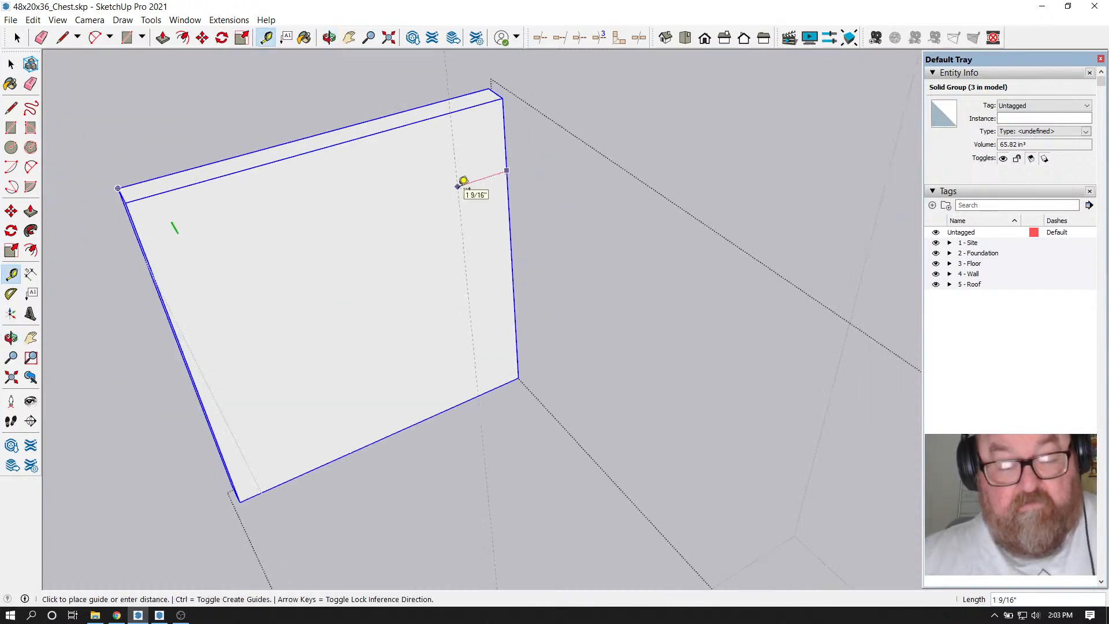
pyautogui.write('1.25')
pyautogui.press('Return')
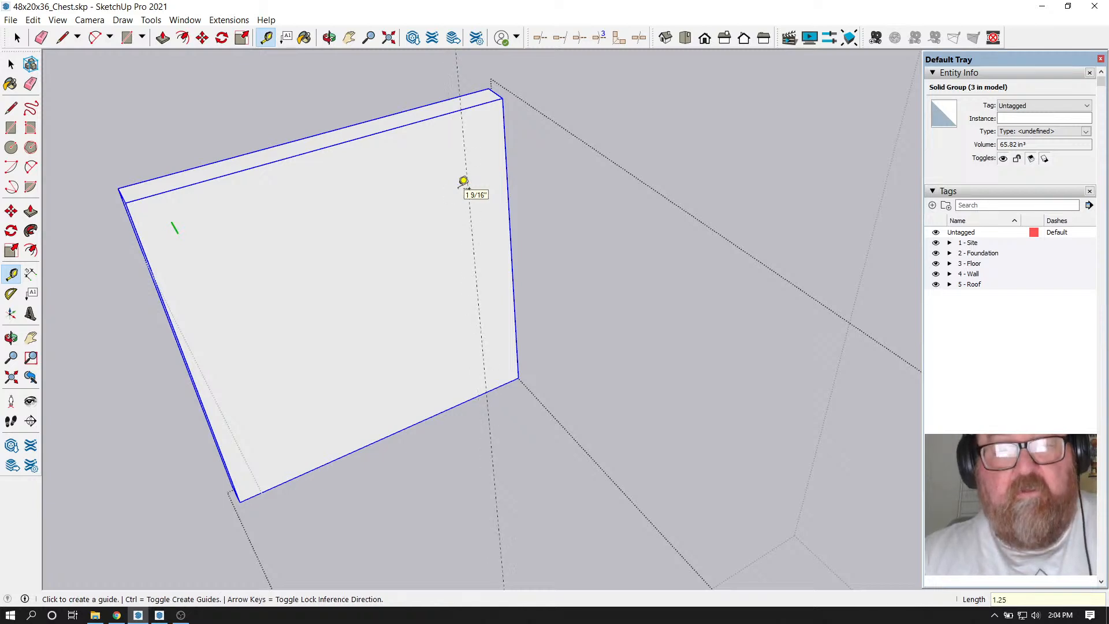
pyautogui.click(173, 300)
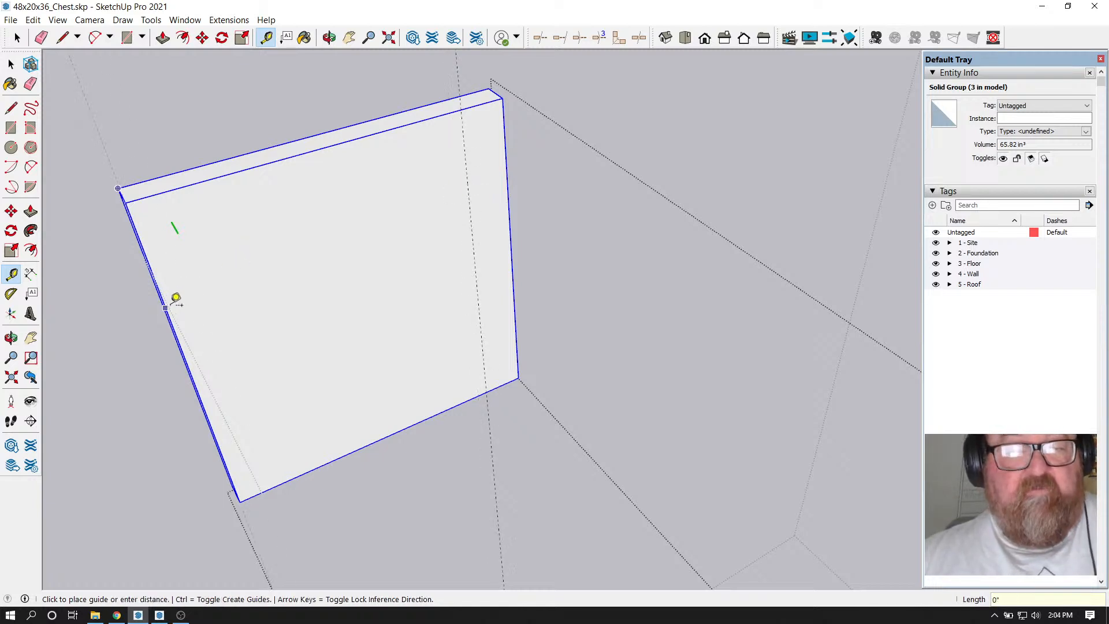
pyautogui.write('1.2')
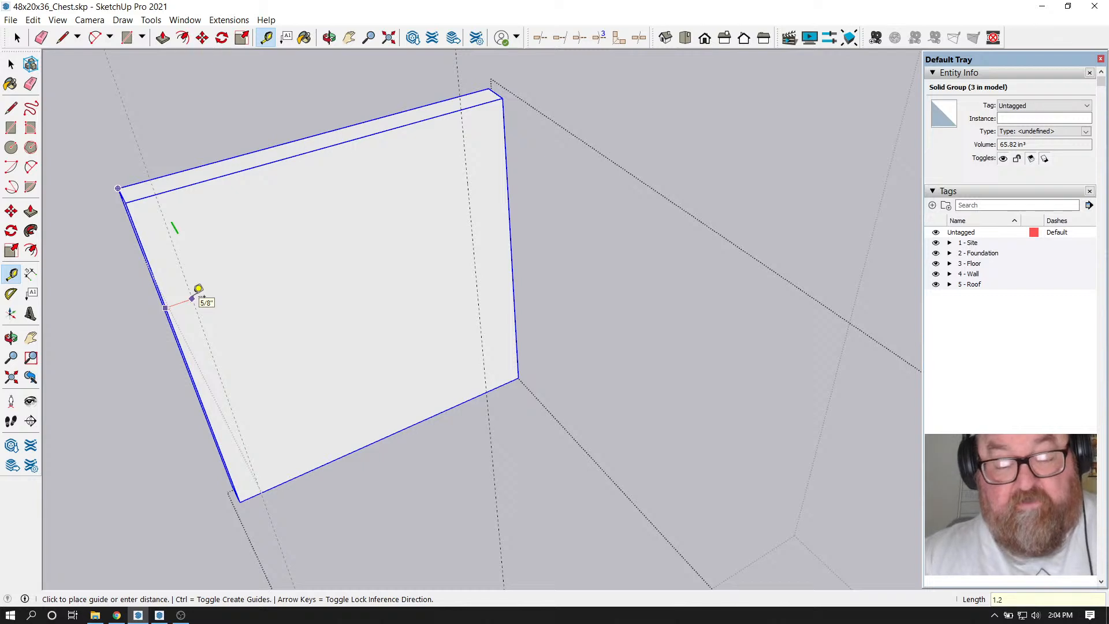
pyautogui.write('5')
pyautogui.press('Return')
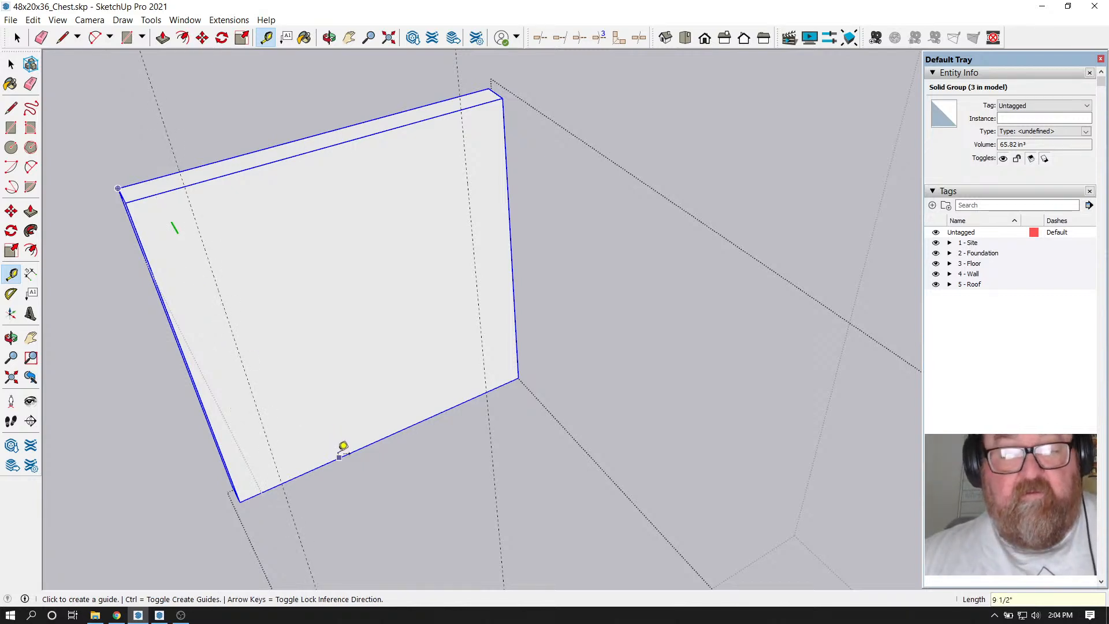
# Place two horizontal guides on the drawer front's back face, 1.25" inside its bottom and top edges
pyautogui.click(340, 457)
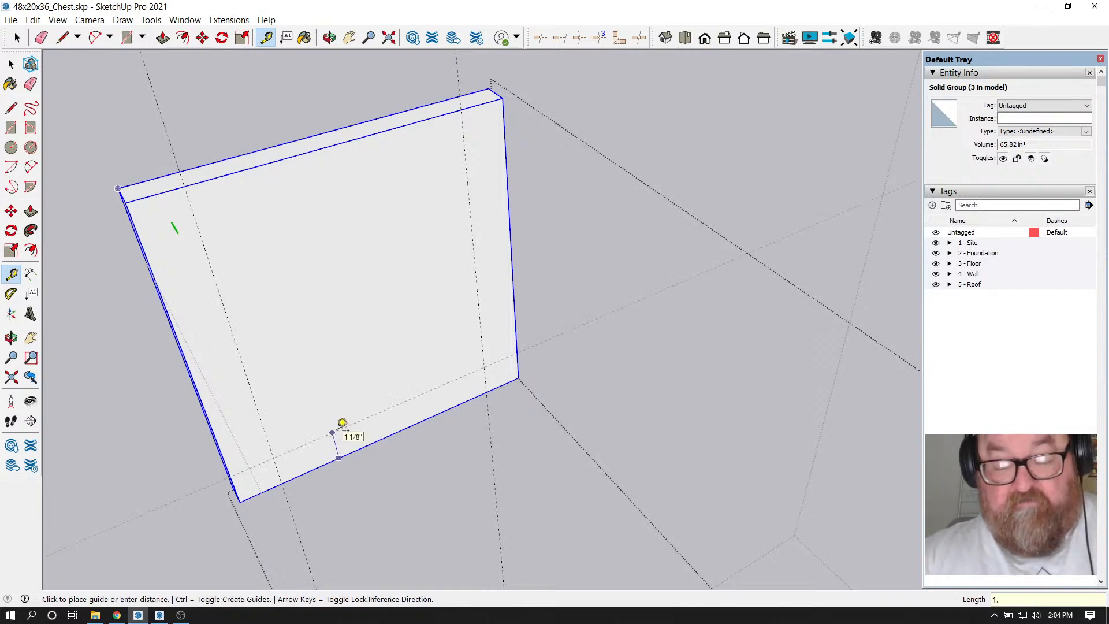
pyautogui.write('1.25')
pyautogui.press('Return')
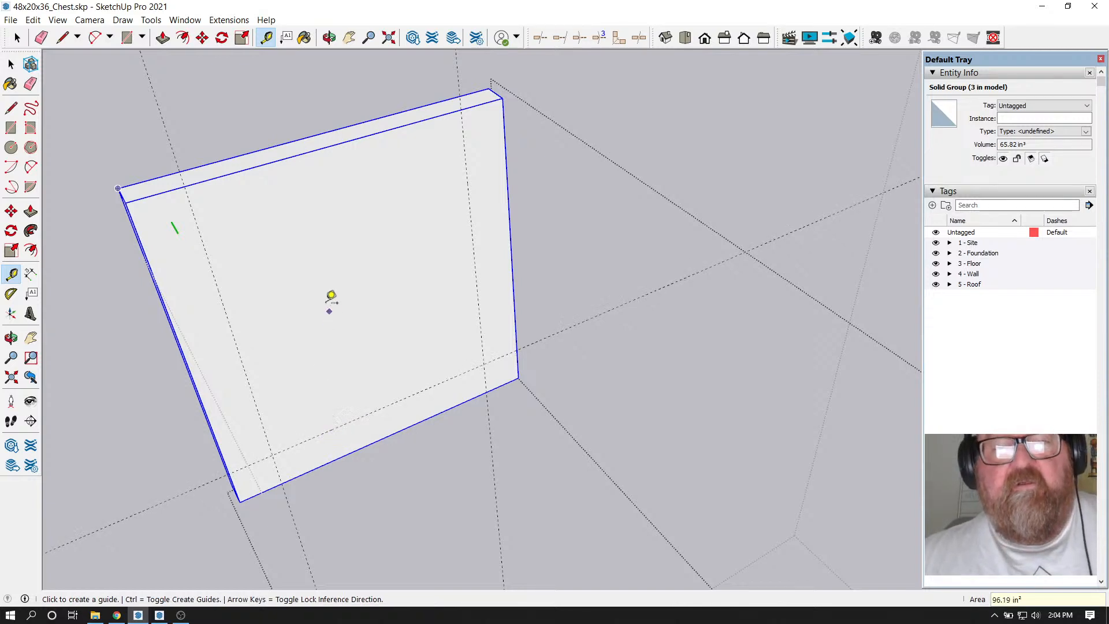
pyautogui.click(261, 166)
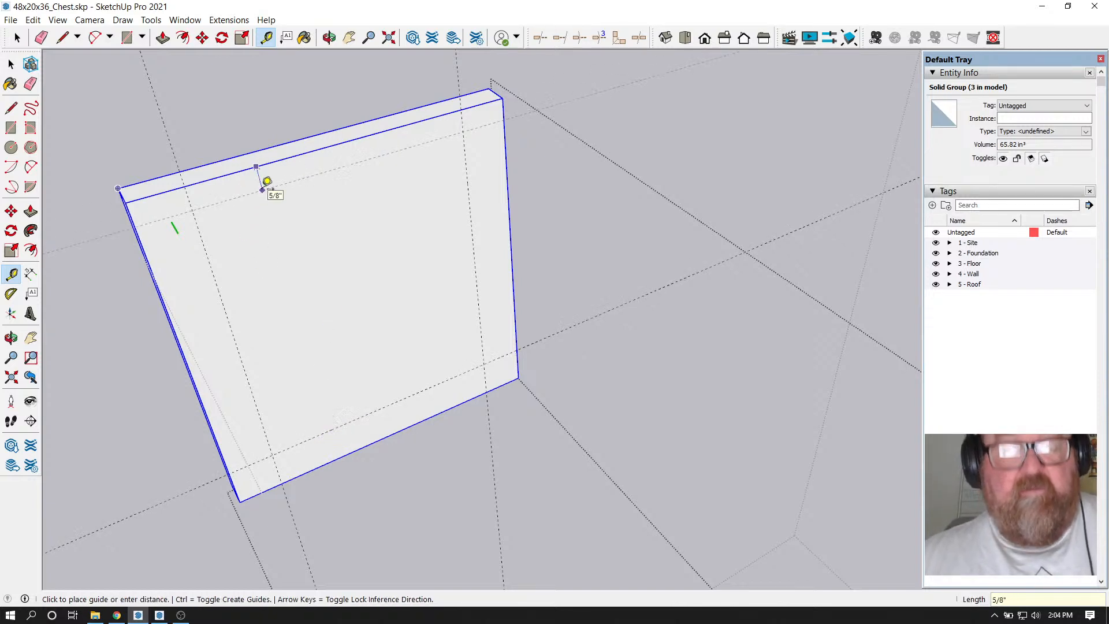
pyautogui.write('1.2')
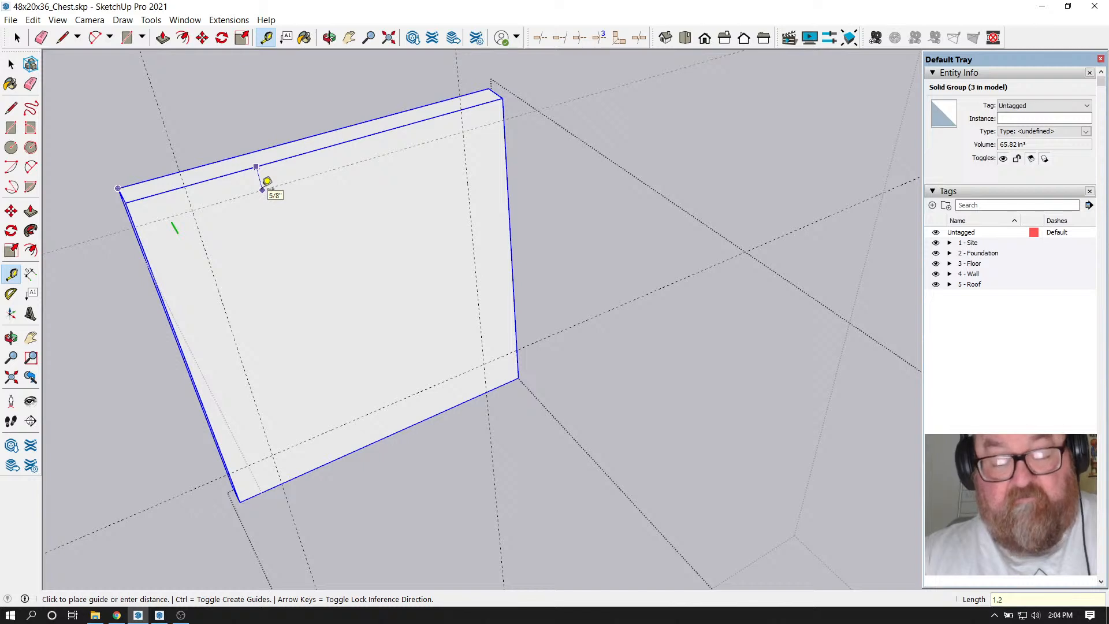
pyautogui.write('5')
pyautogui.press('Return')
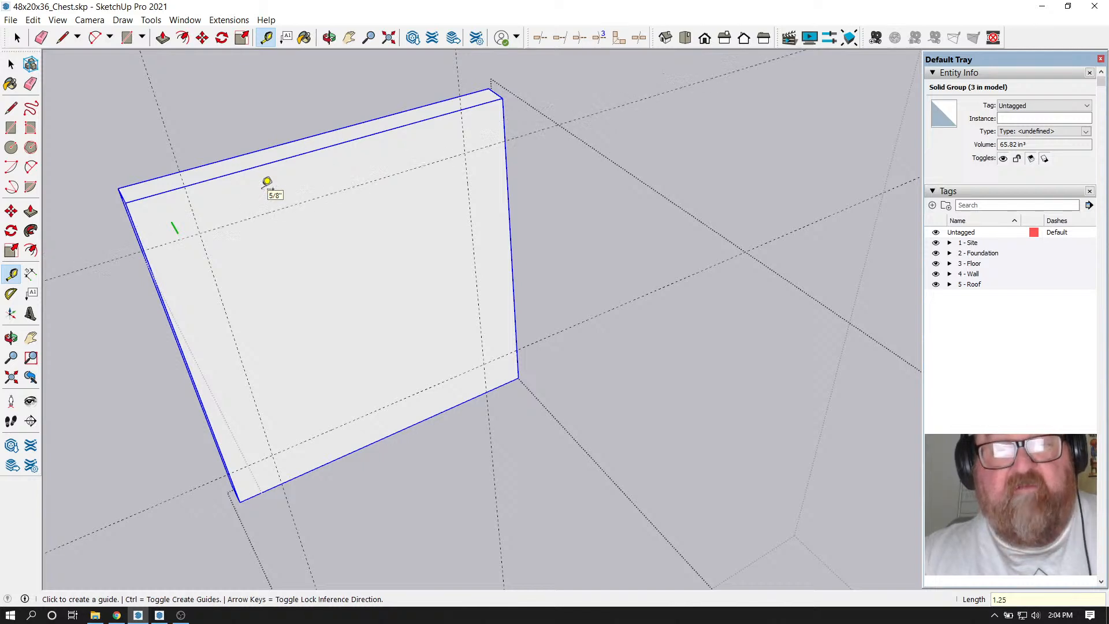
# Draw a rectangle between the guide intersections on the drawer front's back face and extrude it outward 1/2"
pyautogui.click(127, 38)
pyautogui.click(200, 233)
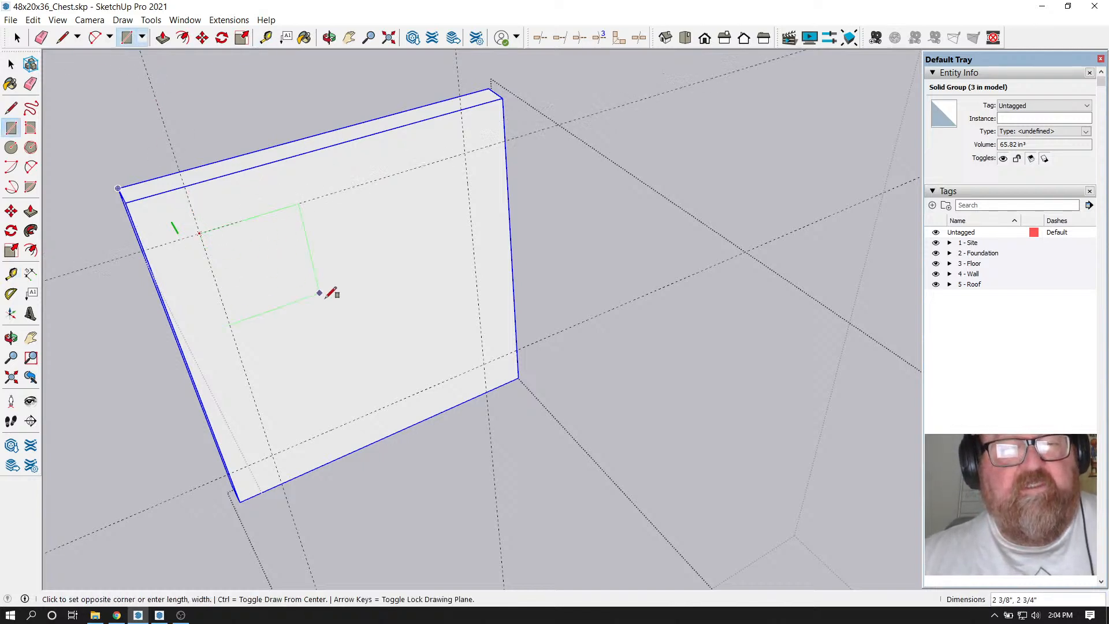
pyautogui.click(484, 362)
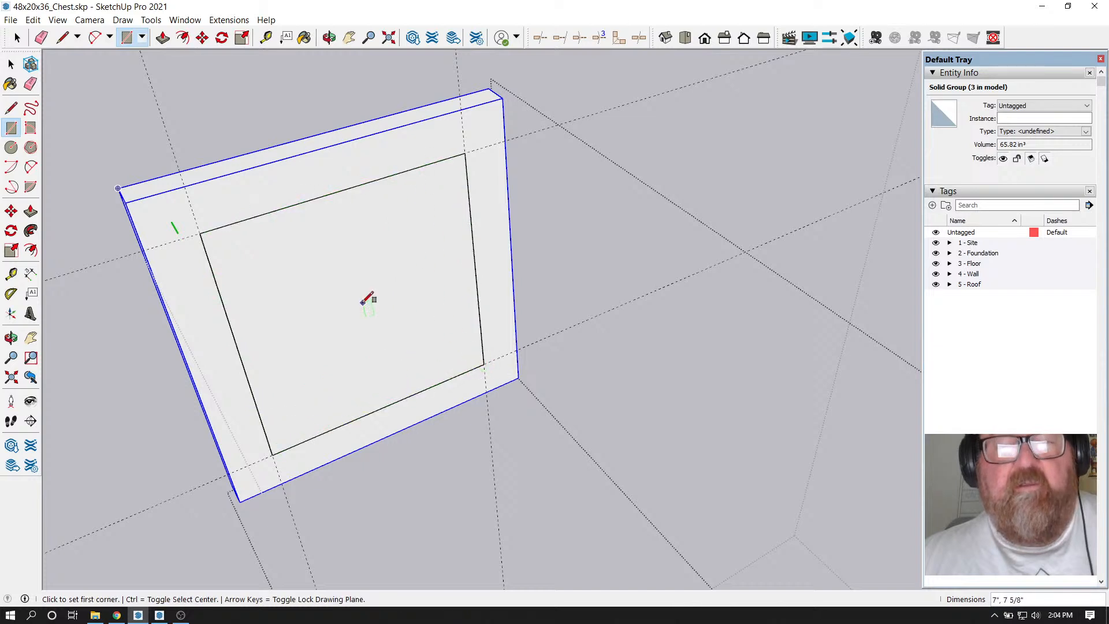
pyautogui.click(162, 39)
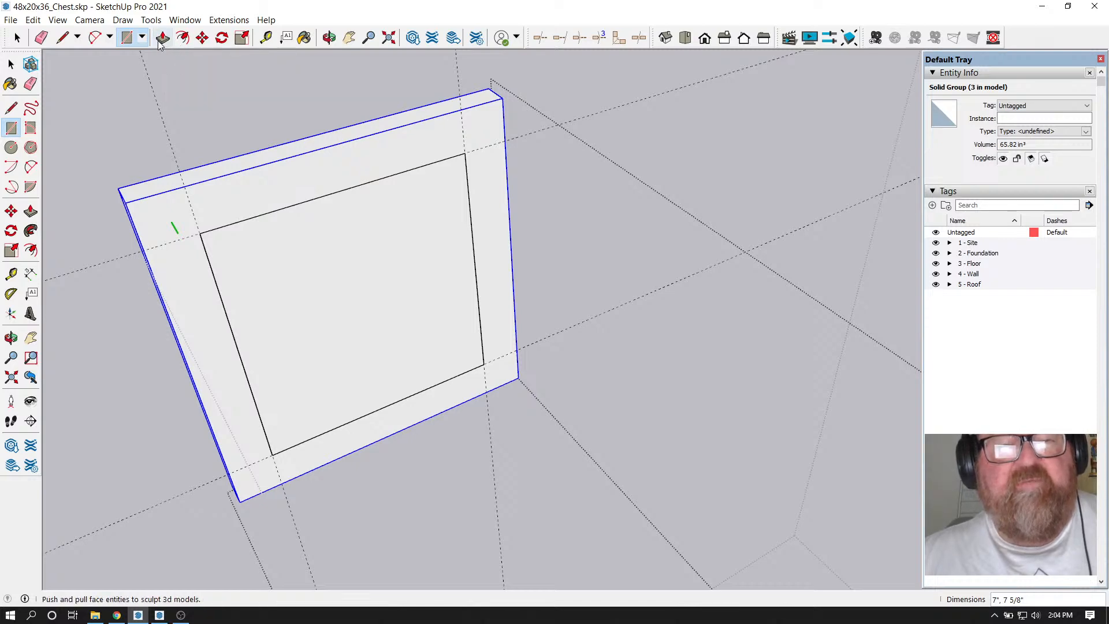
pyautogui.click(278, 273)
pyautogui.write('1')
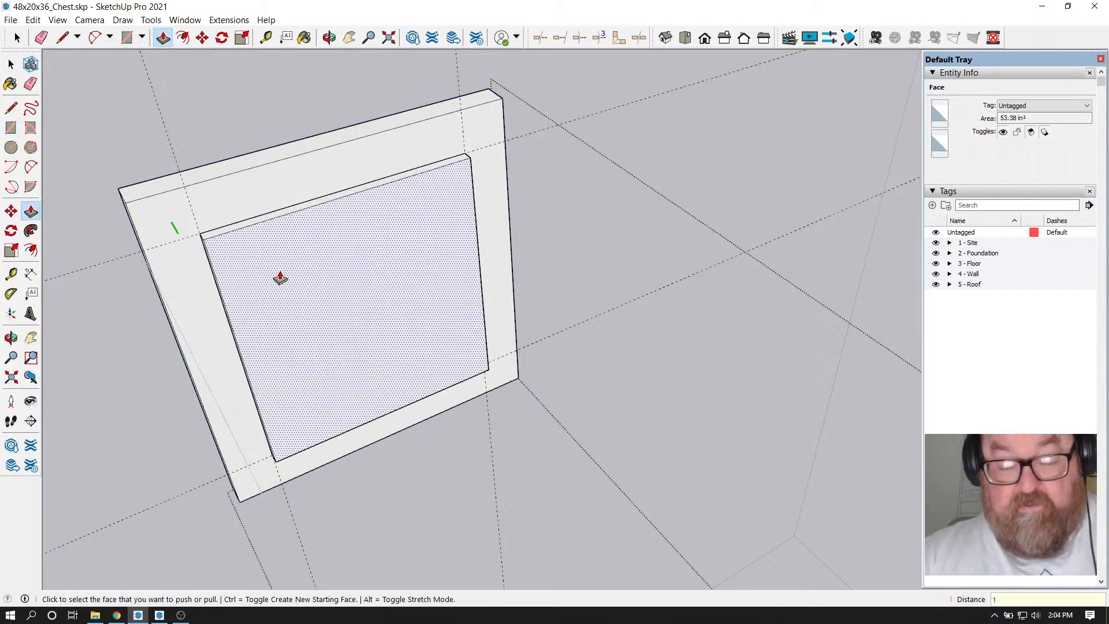
pyautogui.write('/2')
pyautogui.press('Return')
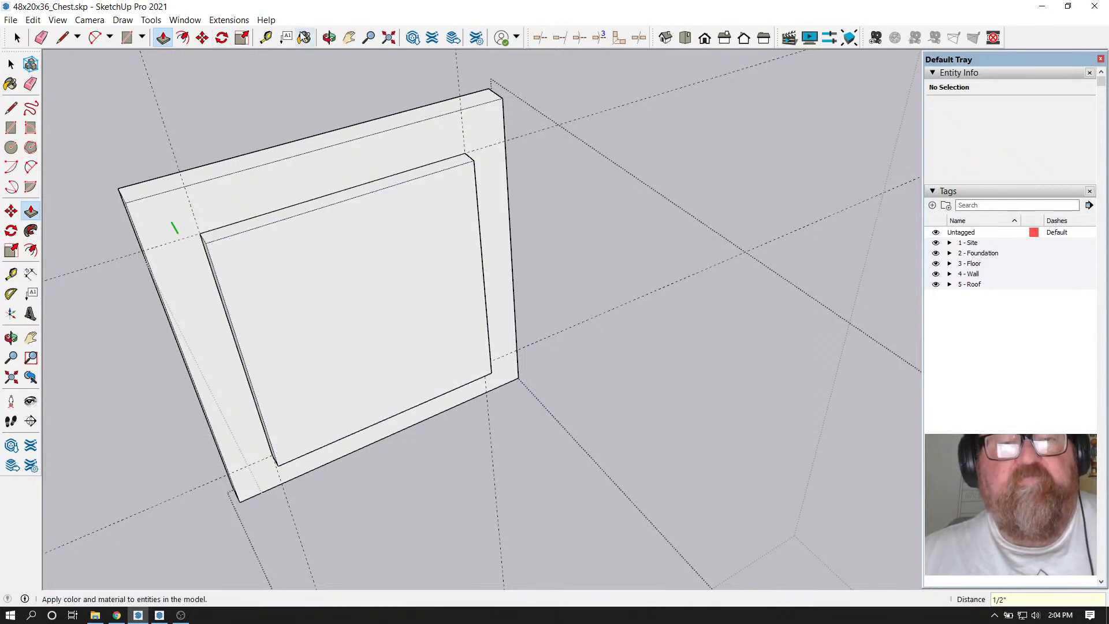
# Select all connected geometry of the extruded panel on the drawer front's back and make it a group
pyautogui.click(17, 37)
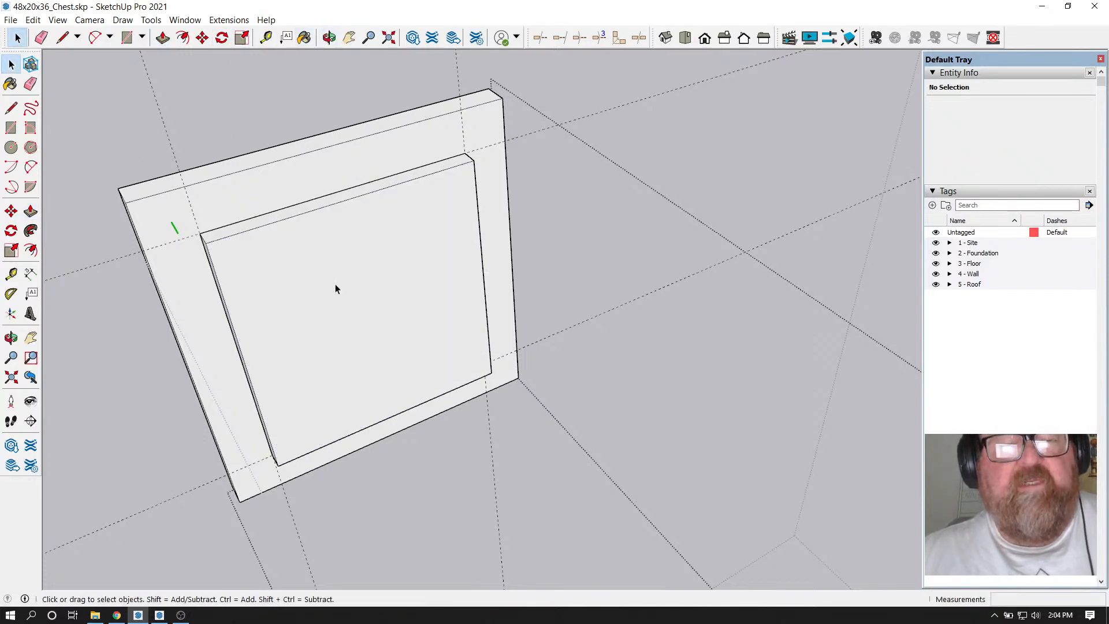
pyautogui.doubleClick(299, 268)
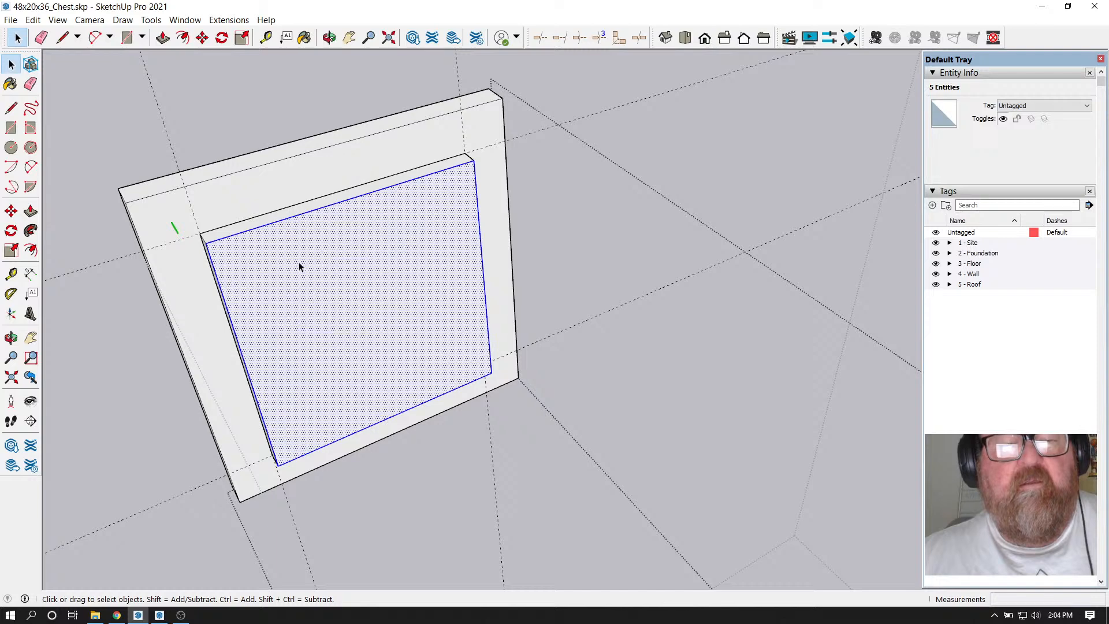
pyautogui.click(300, 267)
pyautogui.rightClick(300, 267)
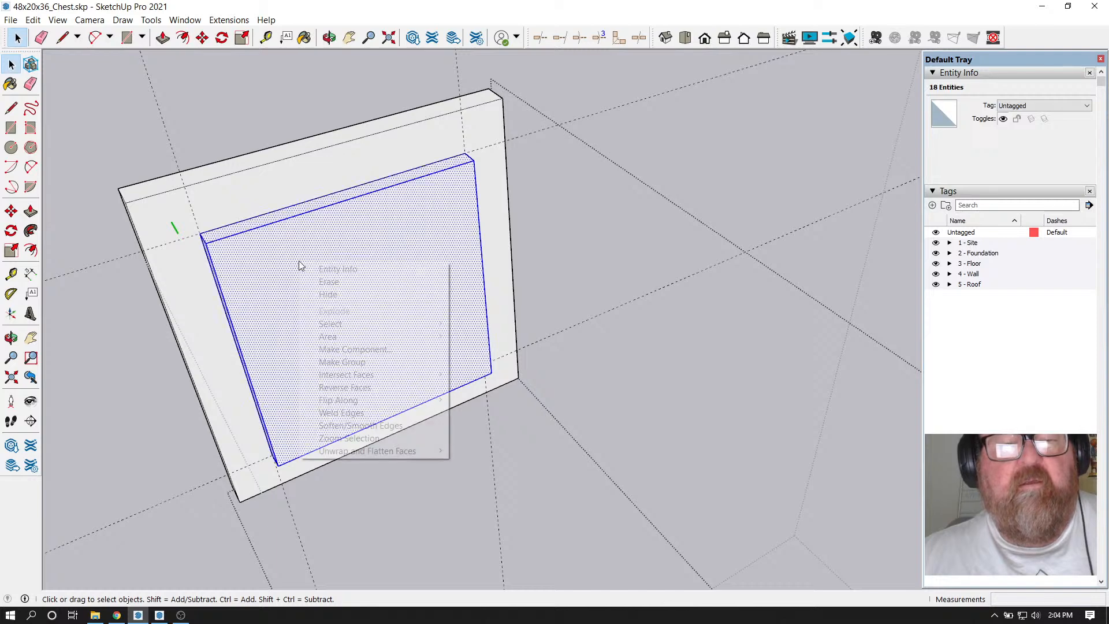
pyautogui.click(335, 362)
# Measure the available depth along the chest's side, from its front edge toward the back post
pyautogui.click(329, 38)
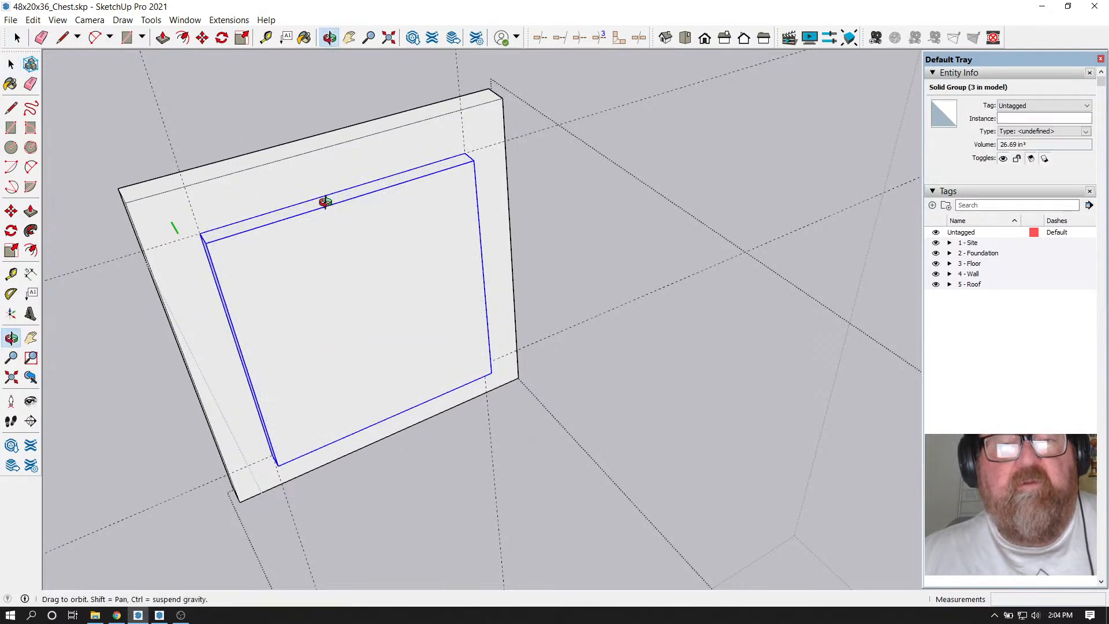
pyautogui.moveTo(325, 201); pyautogui.dragTo(382, 301)
pyautogui.scroll(-4, 382, 301)
pyautogui.moveTo(382, 301); pyautogui.dragTo(294, 308, button='middle')
pyautogui.scroll(-2, 290, 294)
pyautogui.moveTo(305, 325); pyautogui.dragTo(517, 314)
pyautogui.scroll(-5, 458, 340)
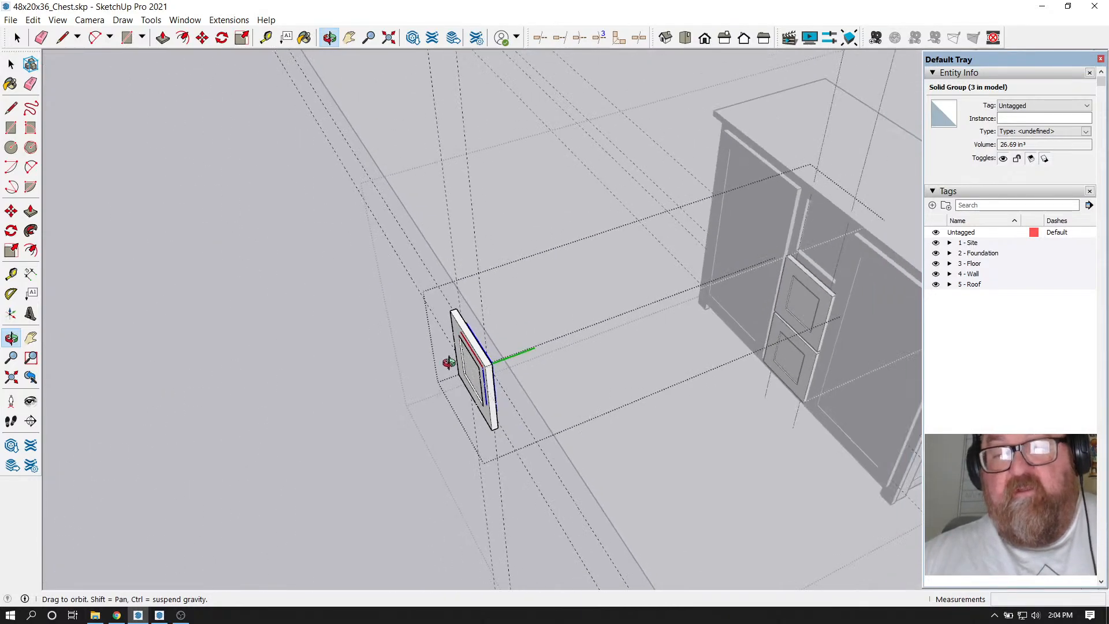
pyautogui.moveTo(587, 335); pyautogui.dragTo(413, 254)
pyautogui.scroll(5, 855, 360)
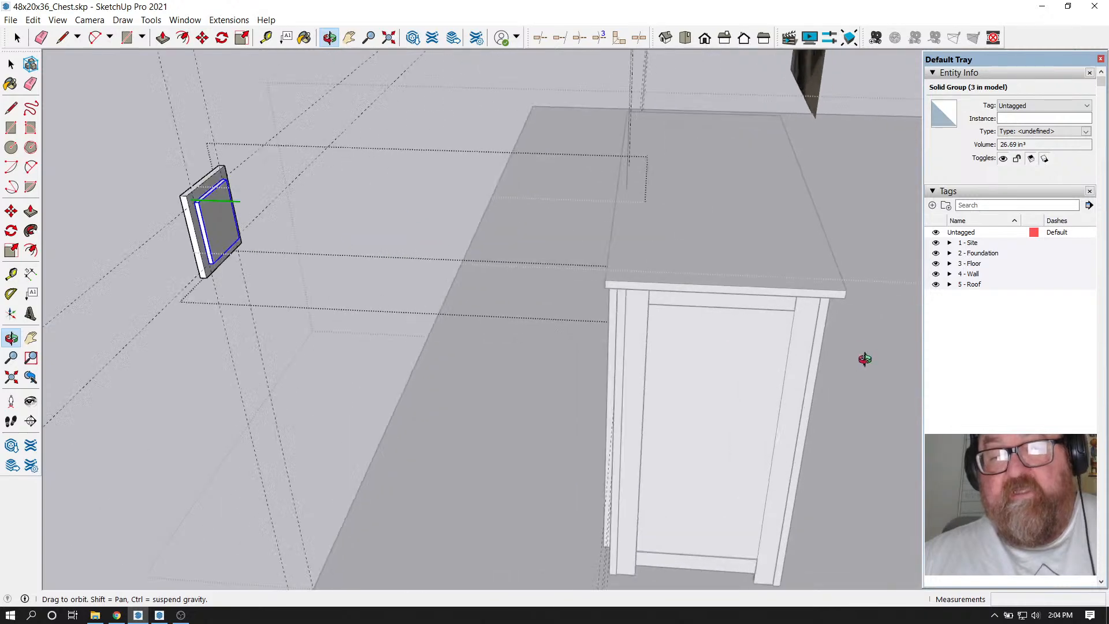
pyautogui.press('t')
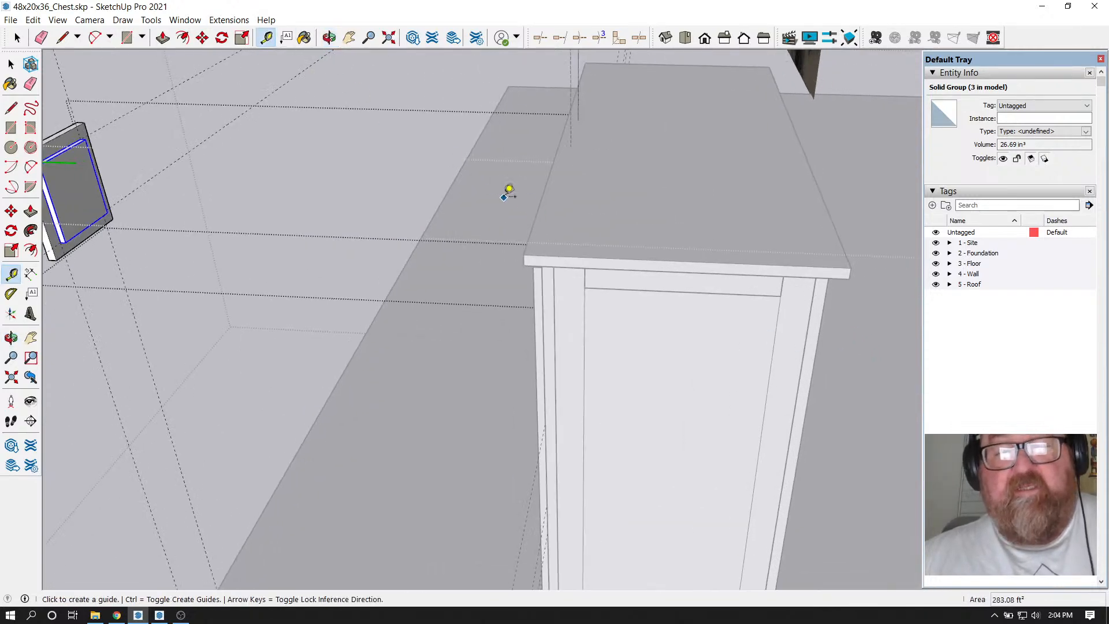
pyautogui.scroll(-3, 543, 254)
pyautogui.scroll(4, 509, 263)
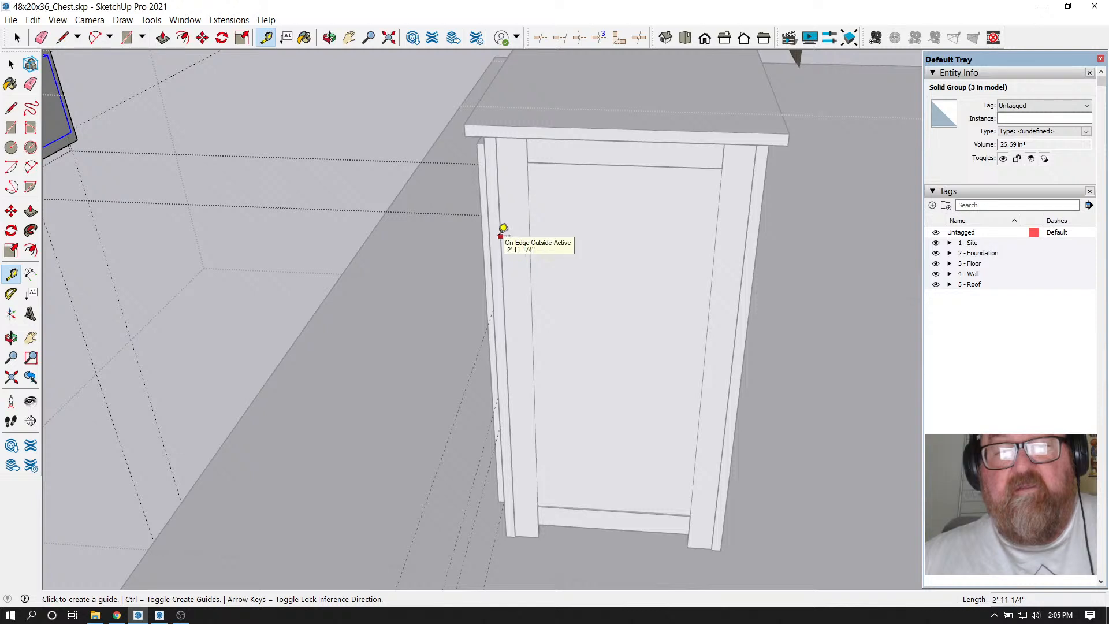
pyautogui.click(491, 235)
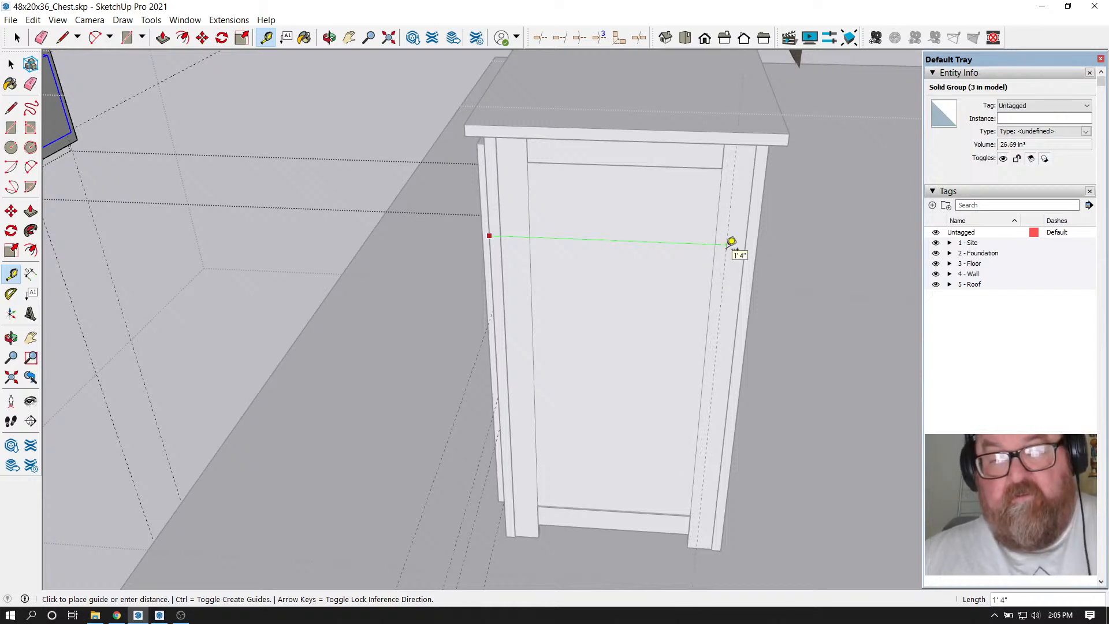
pyautogui.press('Escape')
# Copy the panel group 15.5" straight back from the drawer front toward the chest along the green axis
pyautogui.scroll(-5, 793, 492)
pyautogui.moveTo(346, 268); pyautogui.dragTo(451, 317, button='middle')
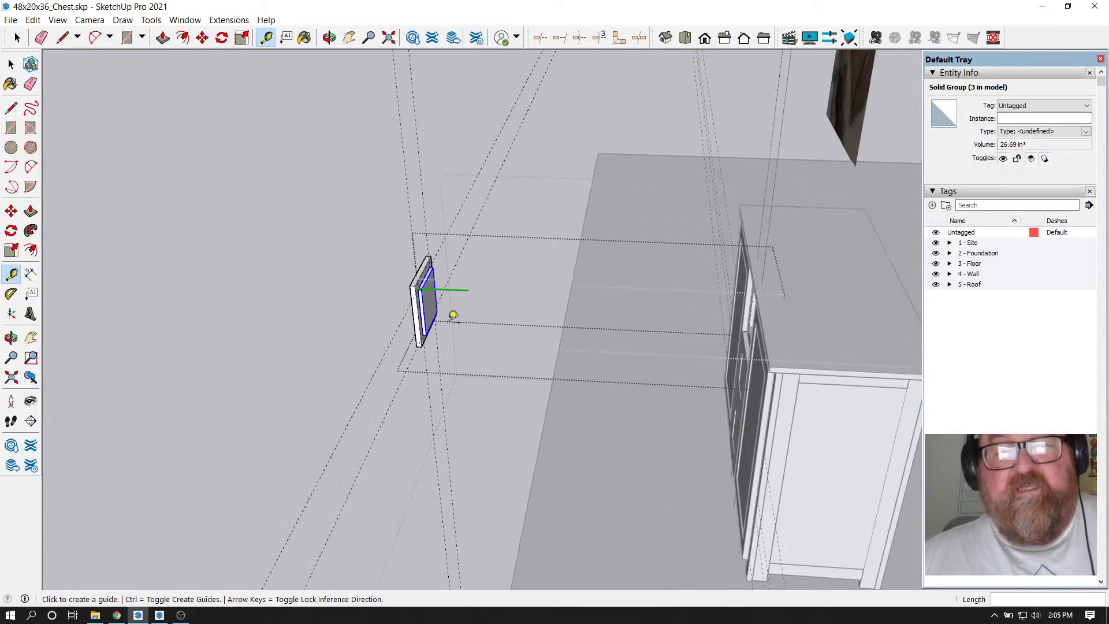
pyautogui.scroll(2, 439, 289)
pyautogui.scroll(7, 439, 275)
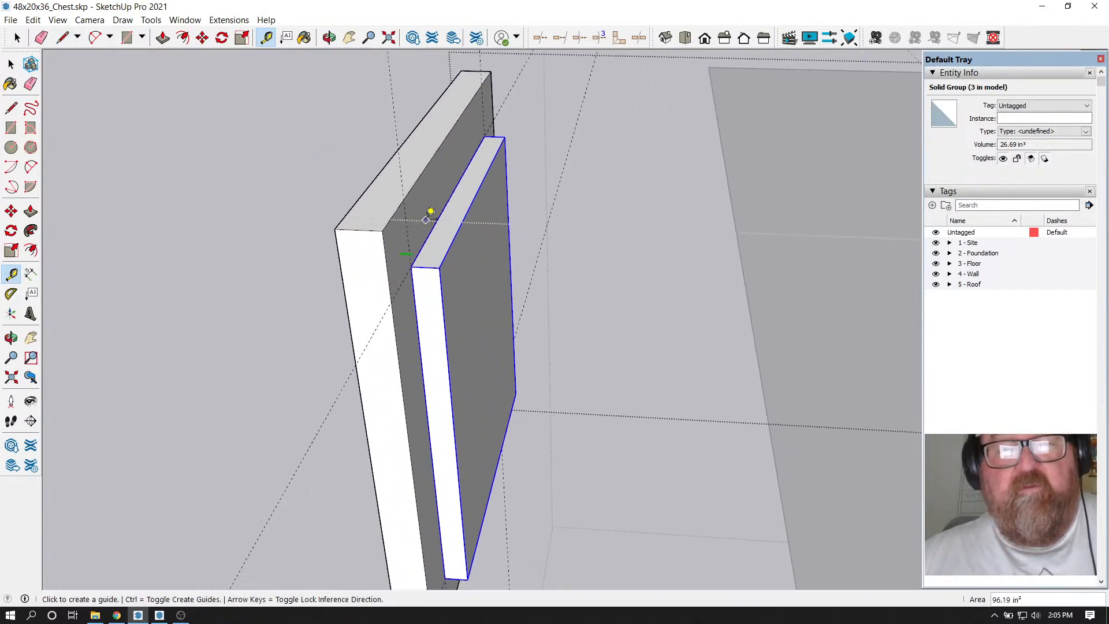
pyautogui.click(203, 38)
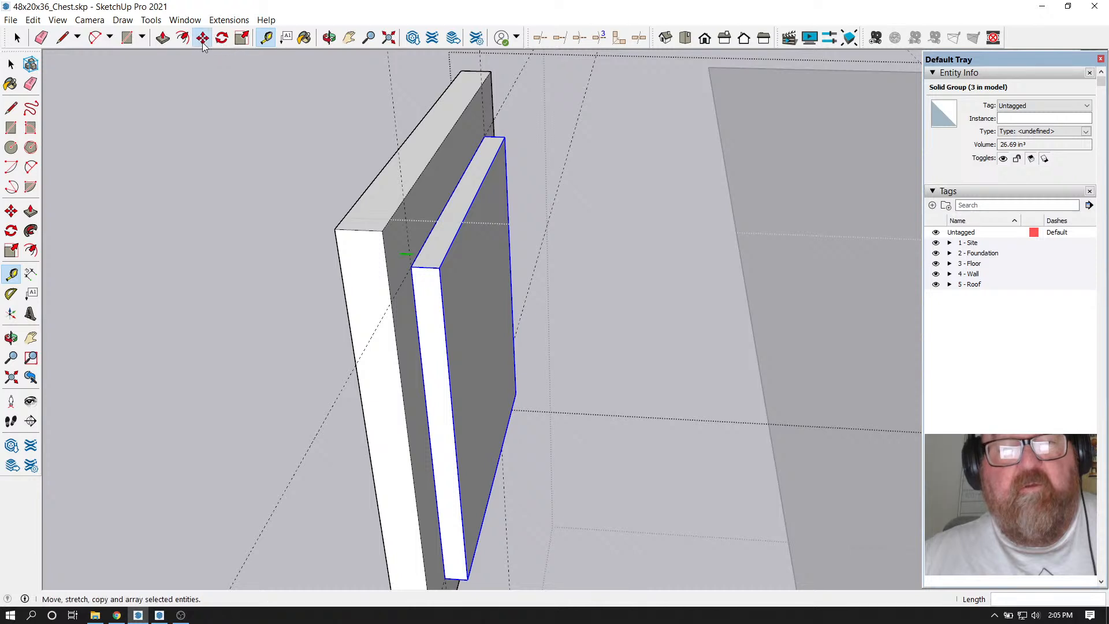
pyautogui.click(408, 265)
pyautogui.press('ctrl')
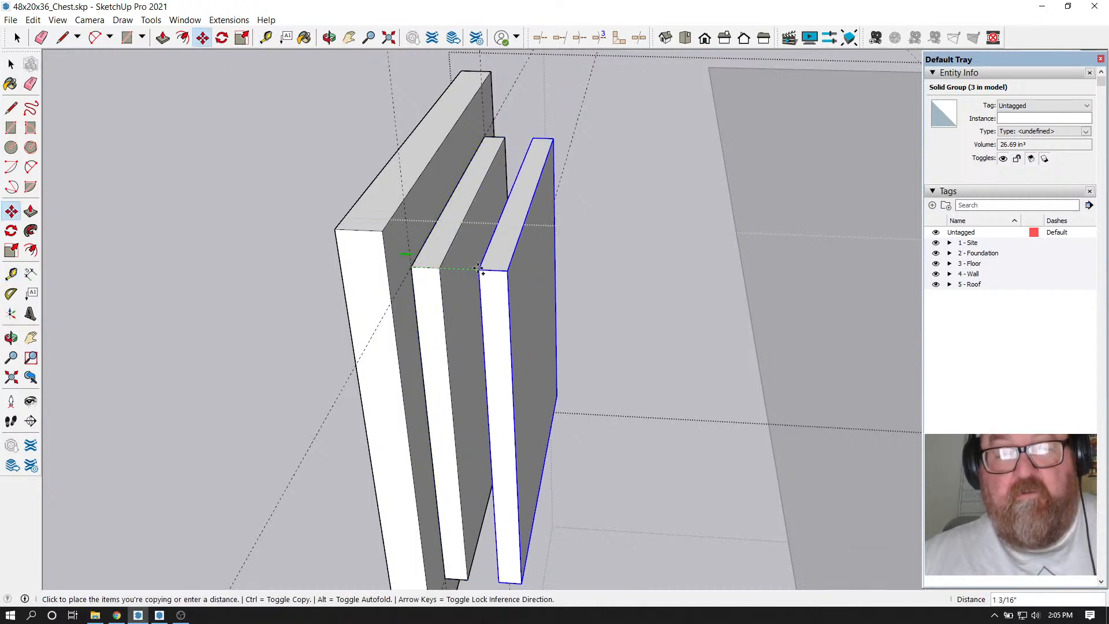
pyautogui.write('15.')
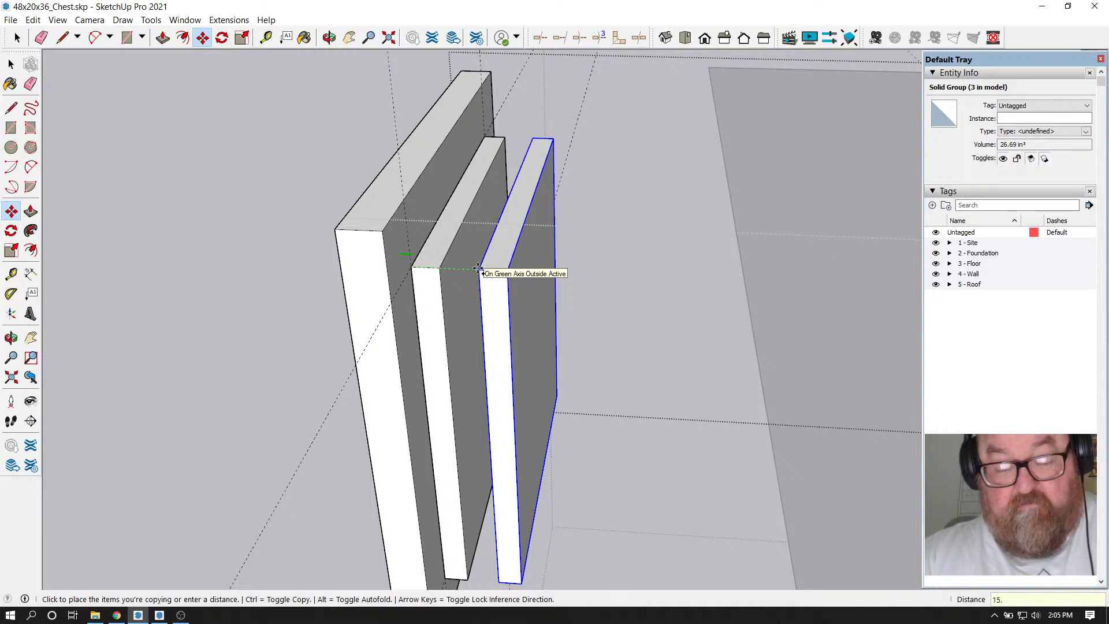
pyautogui.write('5')
pyautogui.press('Return')
pyautogui.scroll(-5, 384, 295)
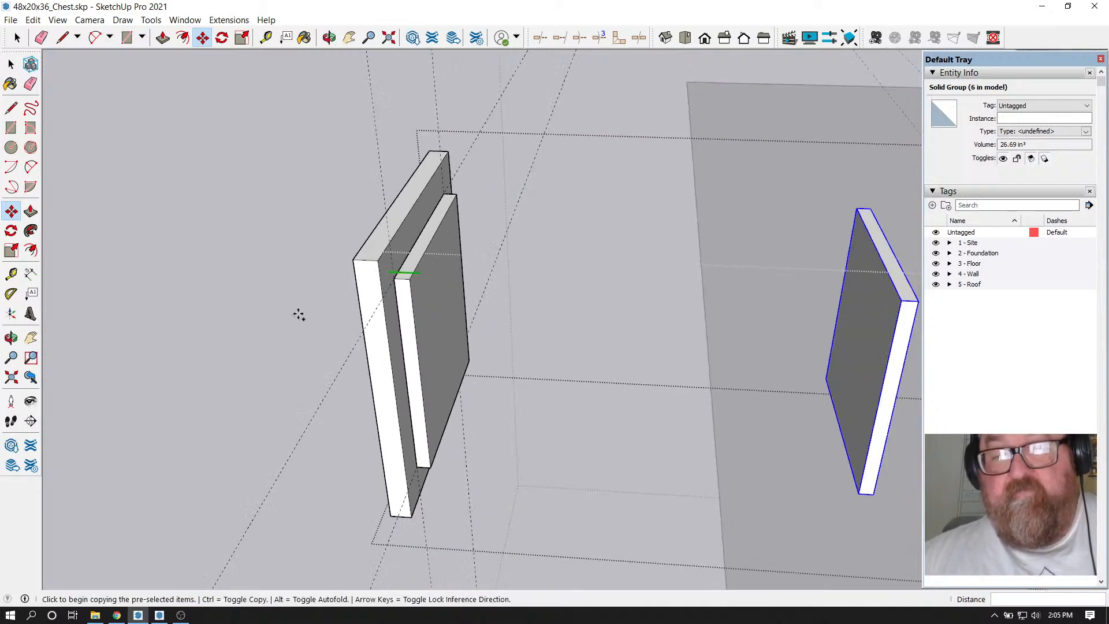
# Copy the front panel group 1/2" straight back so the copy sits directly behind the original panel
pyautogui.scroll(1, 579, 363)
pyautogui.scroll(1, 576, 363)
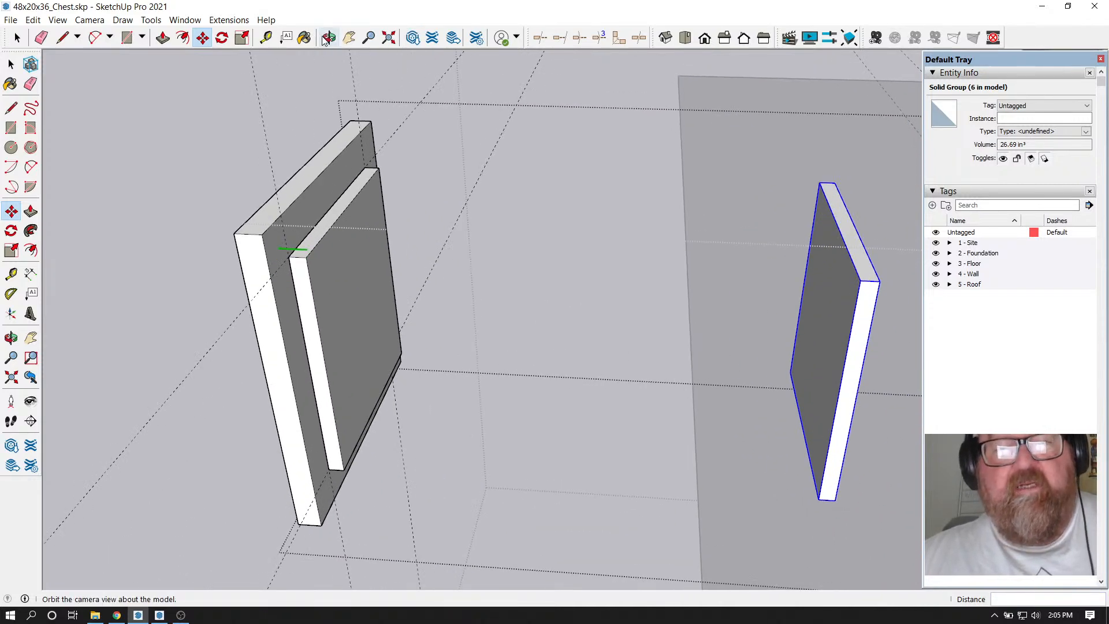
pyautogui.click(329, 37)
pyautogui.moveTo(361, 283); pyautogui.dragTo(263, 268)
pyautogui.click(17, 37)
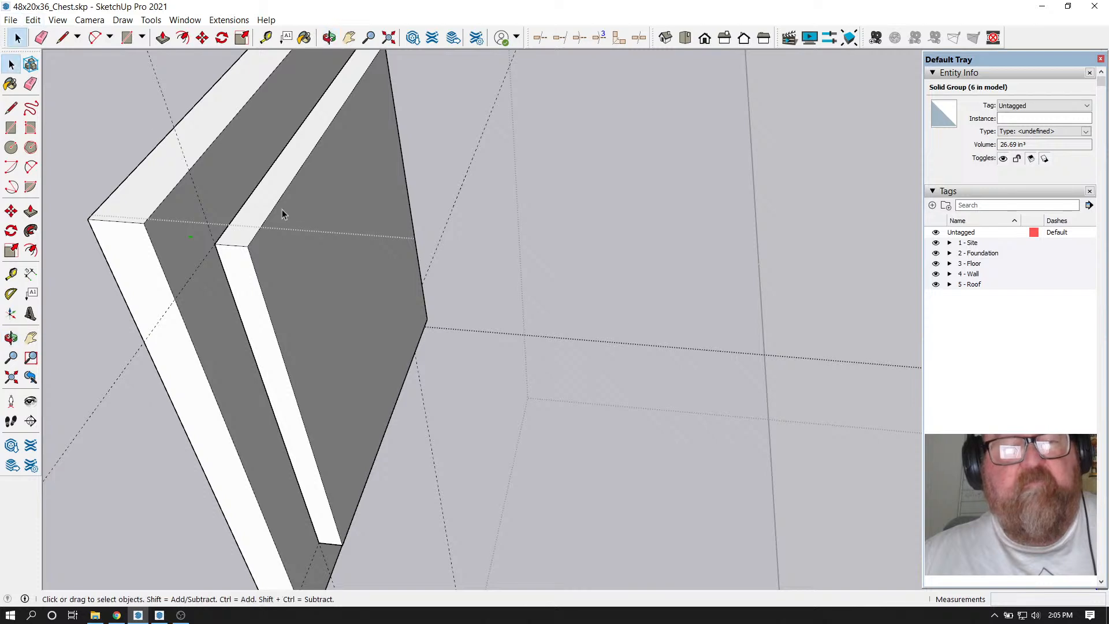
pyautogui.click(295, 225)
pyautogui.click(202, 38)
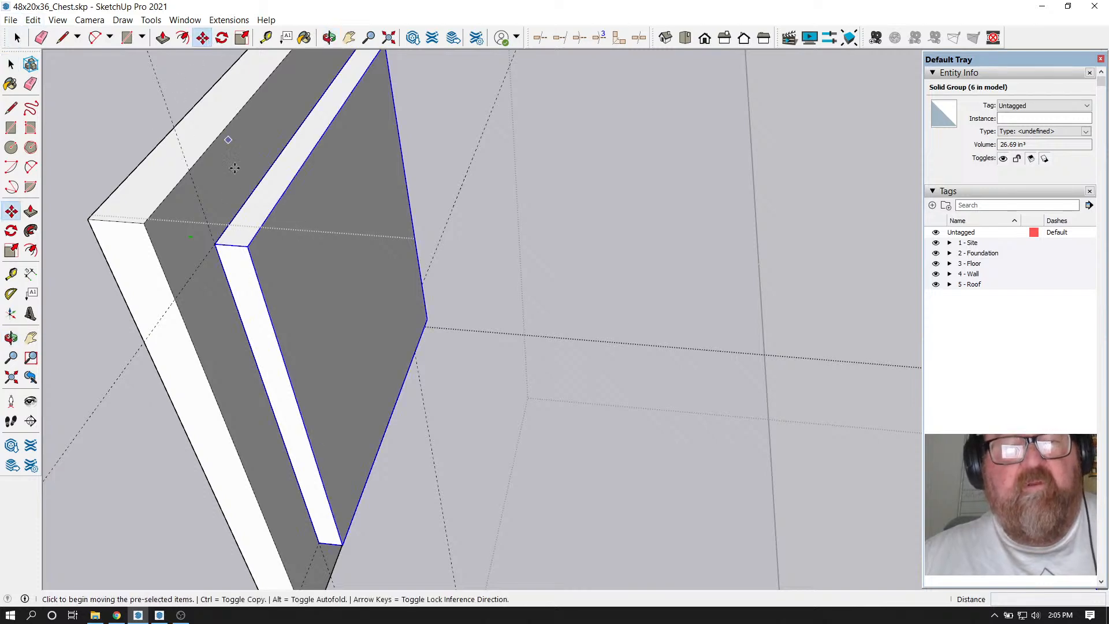
pyautogui.scroll(1, 207, 246)
pyautogui.click(207, 246)
pyautogui.press('ctrl')
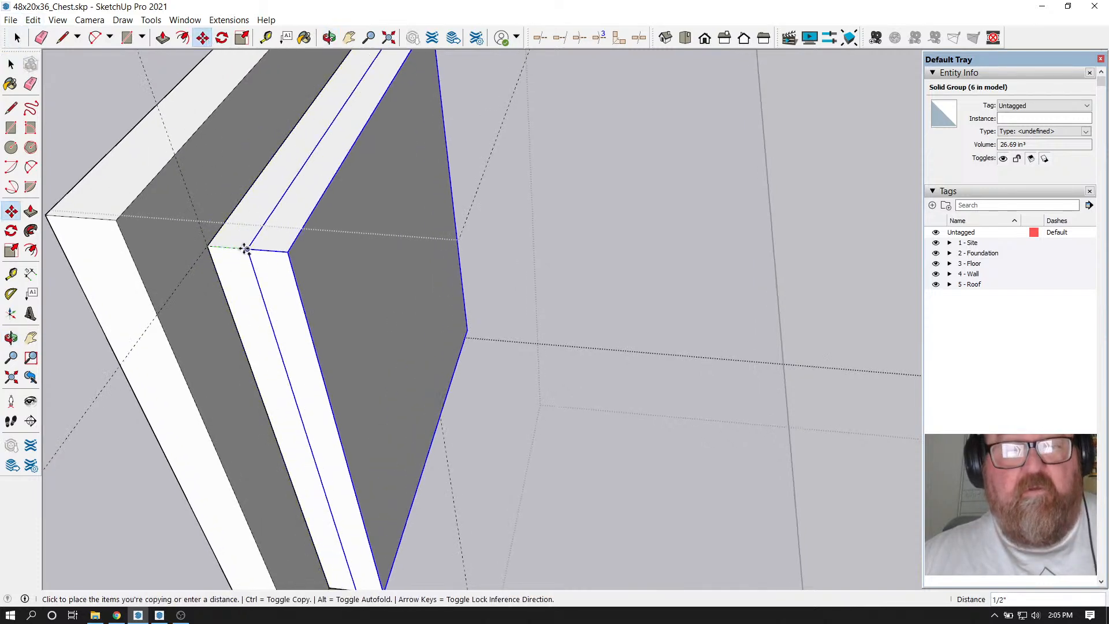
pyautogui.click(248, 247)
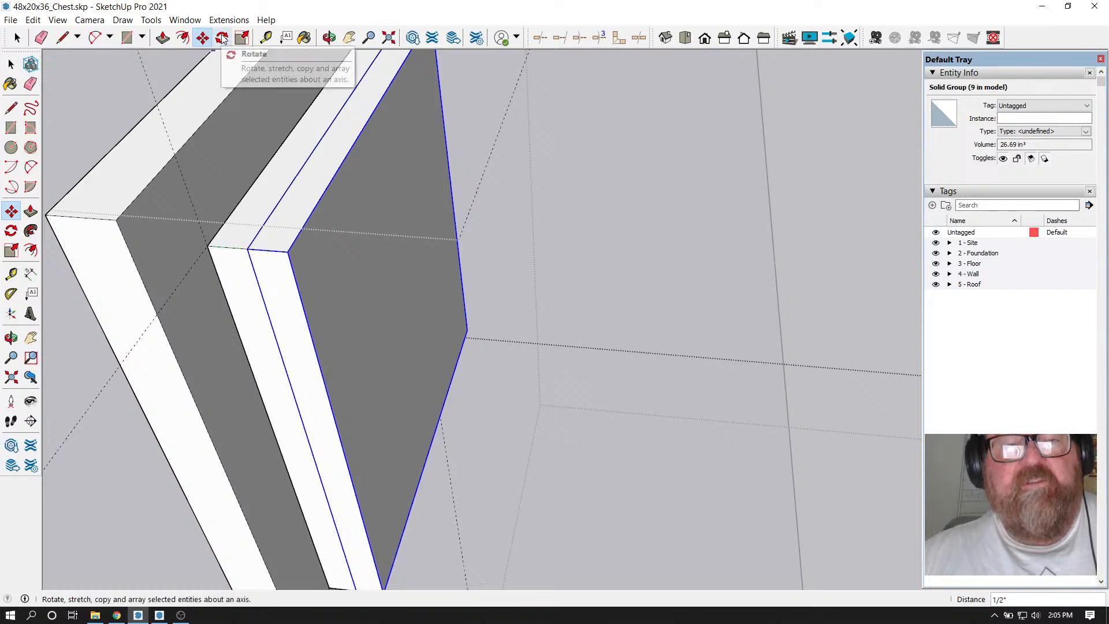
# Rotate the copied panel 90° about its upper front corner so it runs back toward the rear panel
pyautogui.click(222, 37)
pyautogui.scroll(1, 247, 254)
pyautogui.click(249, 249)
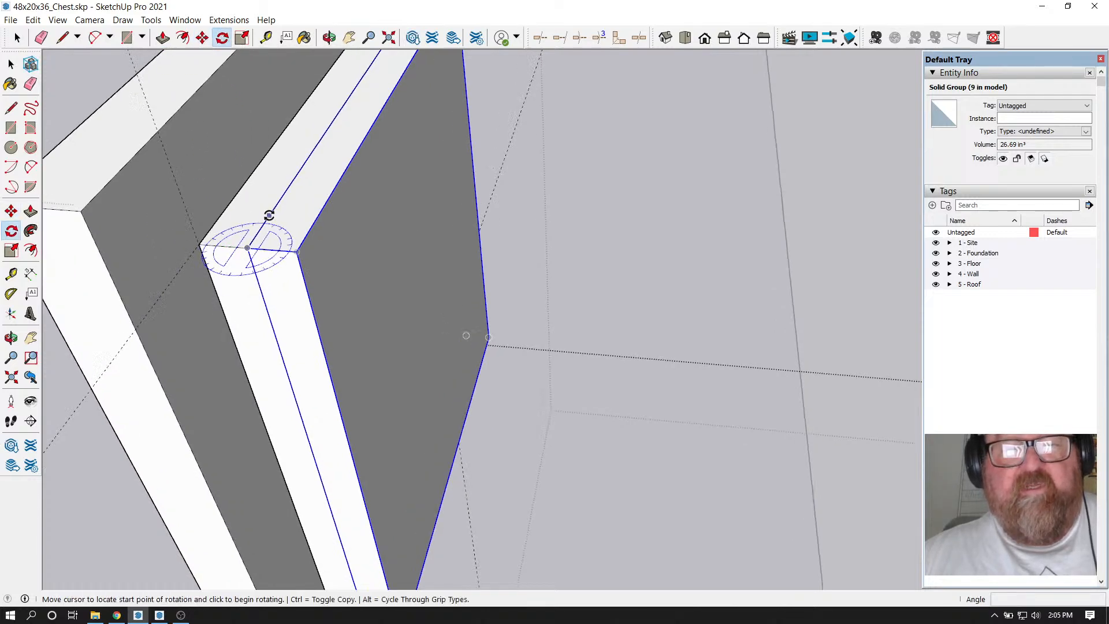
pyautogui.click(268, 217)
pyautogui.click(294, 249)
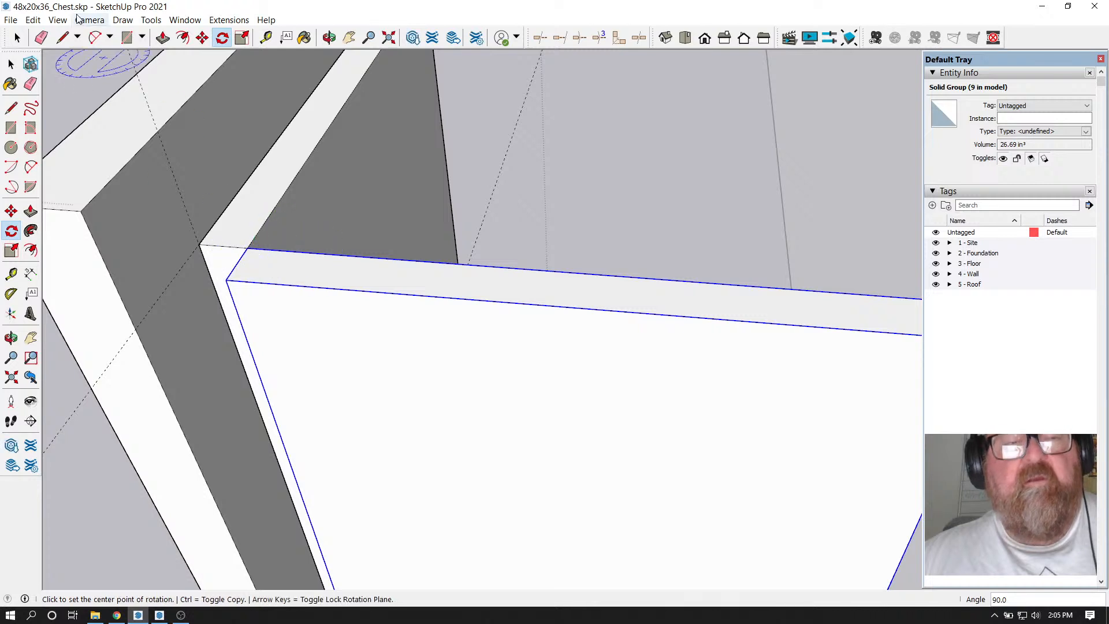
# Move the rotated panel by its upper outer corner onto the front panel's outer corner at the drawer front
pyautogui.click(202, 37)
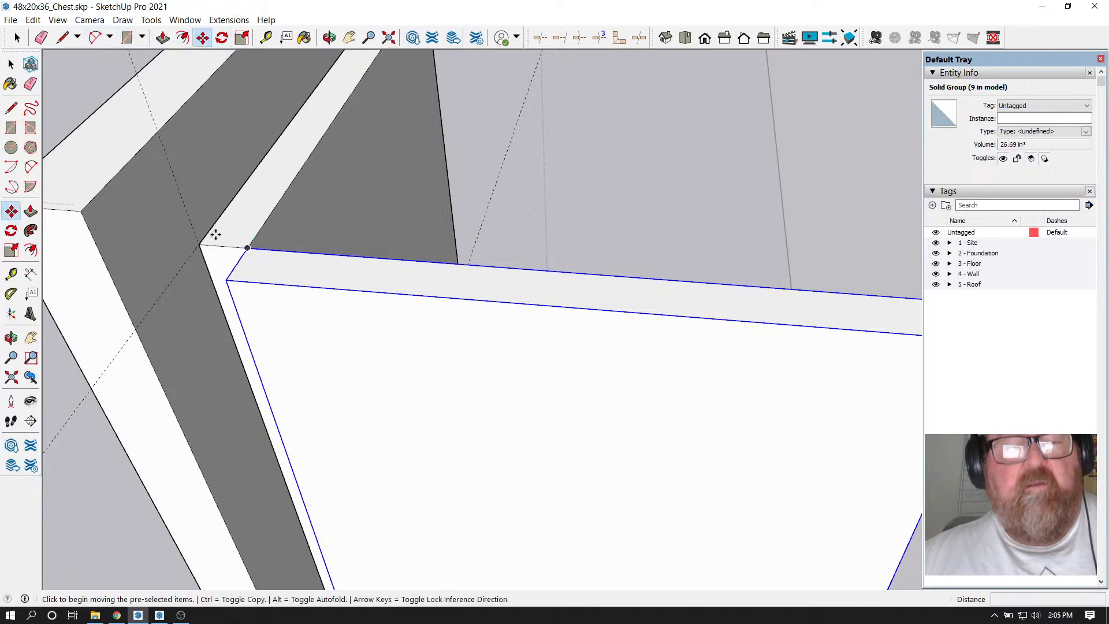
pyautogui.click(227, 282)
pyautogui.click(200, 244)
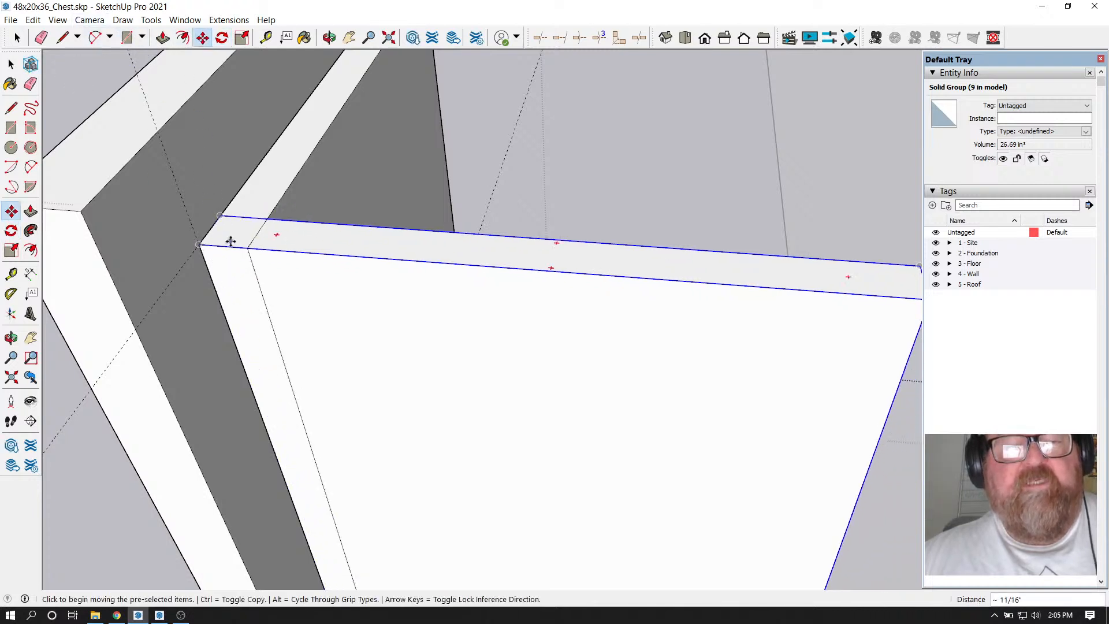
# Open the rotated side panel group for editing
pyautogui.moveTo(230, 239); pyautogui.dragTo(260, 191, button='middle')
pyautogui.scroll(-3, 220, 234)
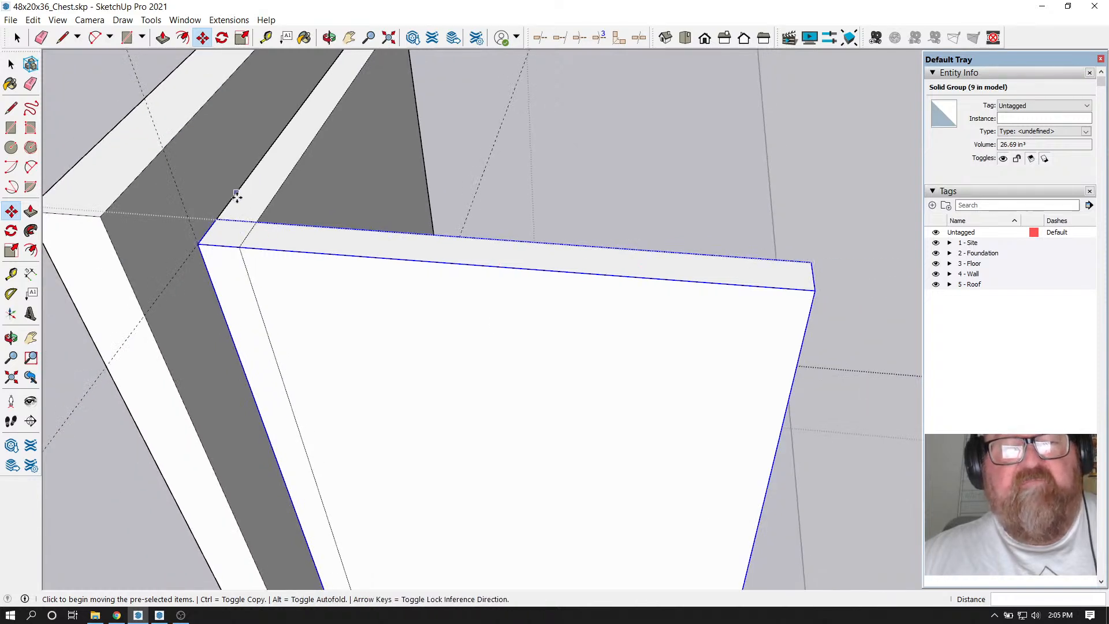
pyautogui.scroll(-5, 213, 228)
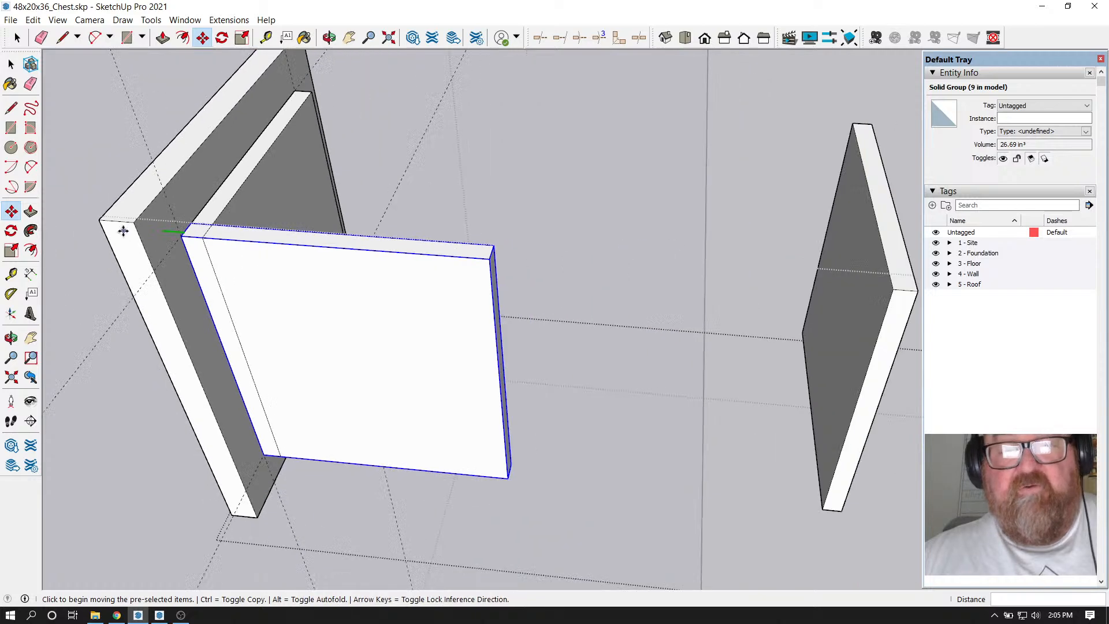
pyautogui.moveTo(124, 230); pyautogui.dragTo(362, 287, button='middle')
pyautogui.press('o')
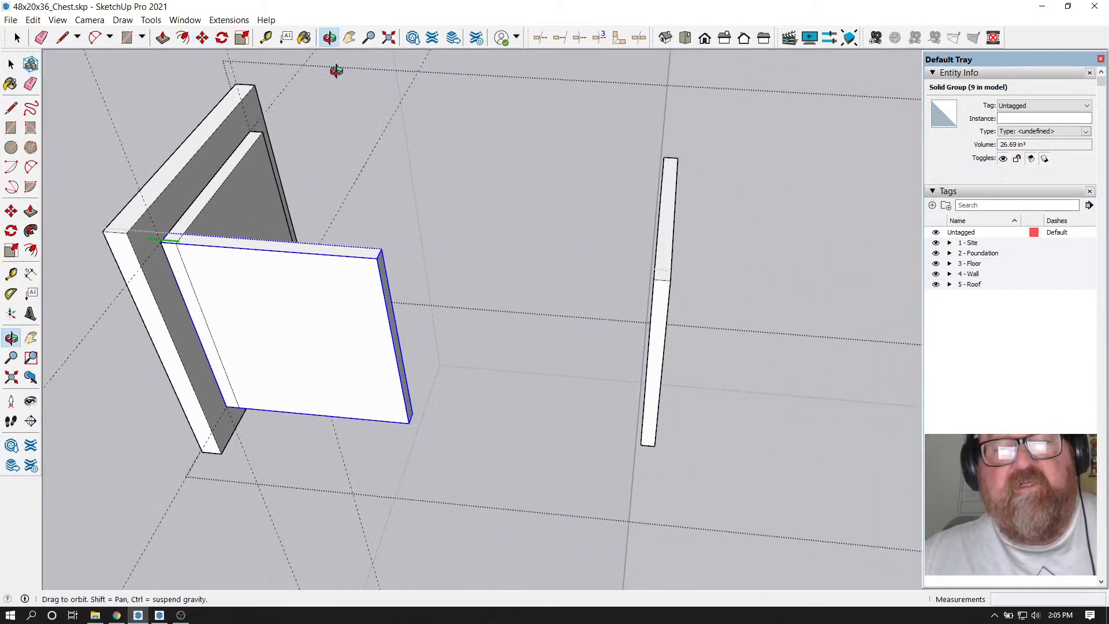
pyautogui.moveTo(337, 69); pyautogui.dragTo(252, 267)
pyautogui.scroll(4, 604, 341)
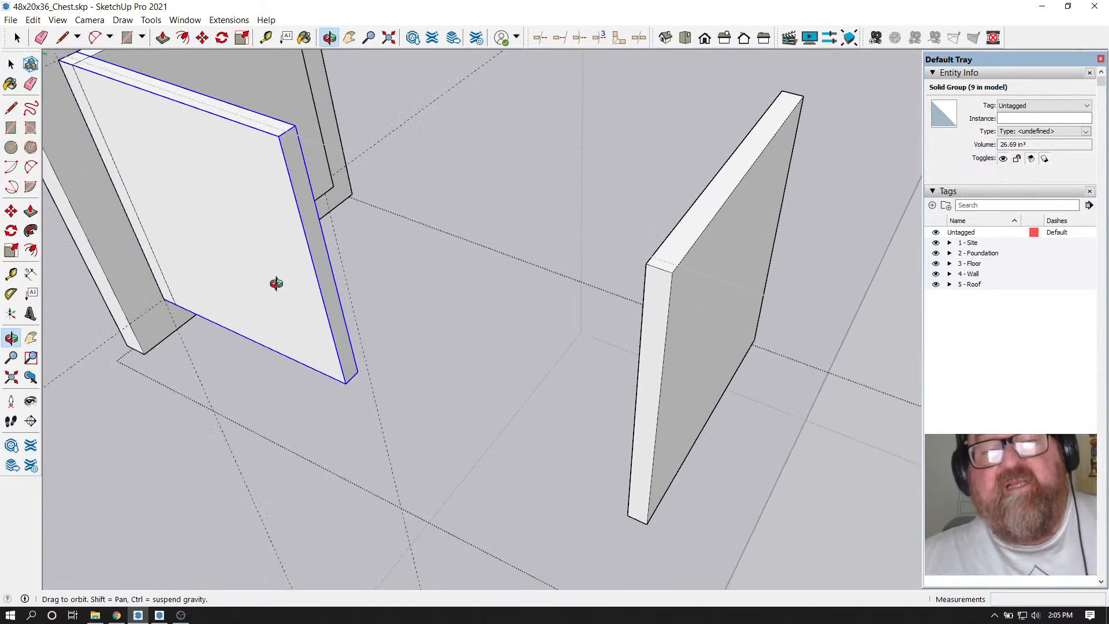
pyautogui.scroll(-2, 276, 283)
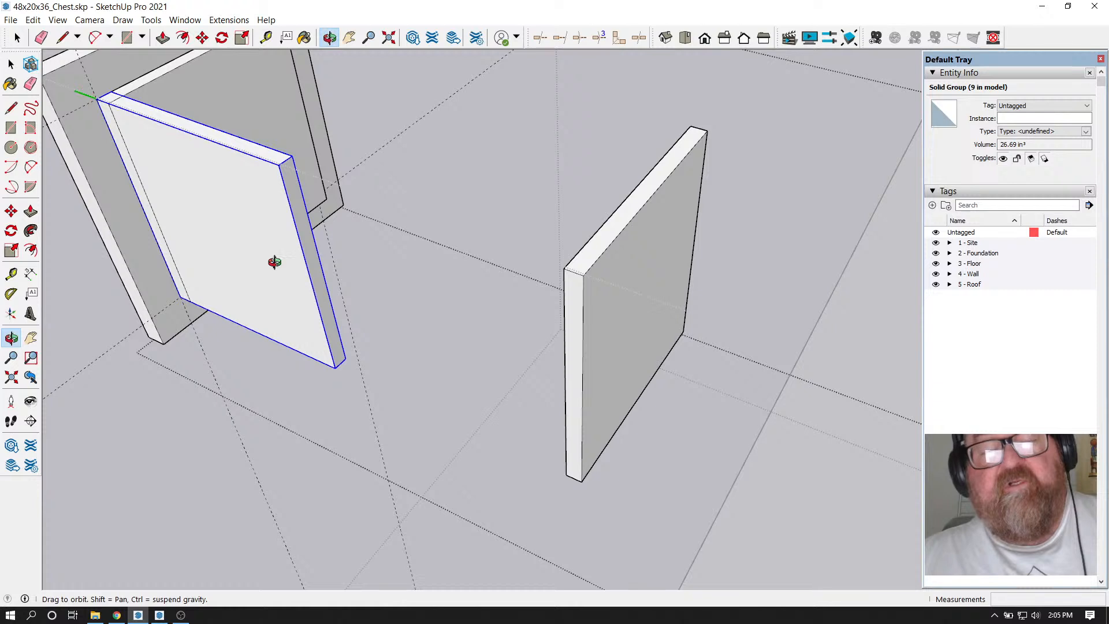
pyautogui.click(164, 39)
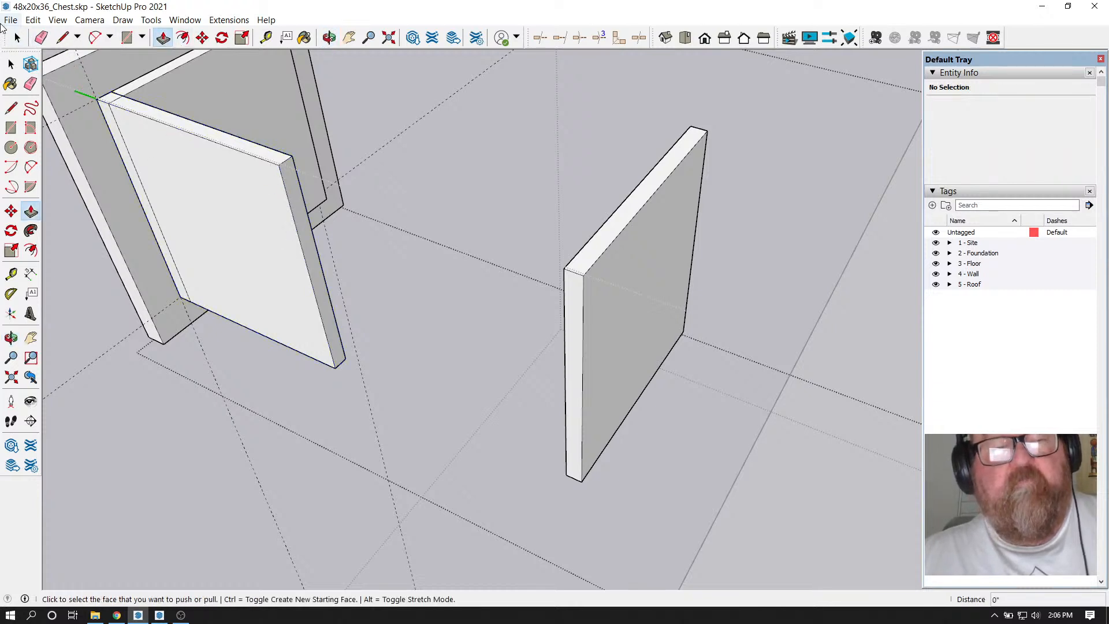
pyautogui.click(10, 64)
pyautogui.click(183, 166)
pyautogui.rightClick(185, 167)
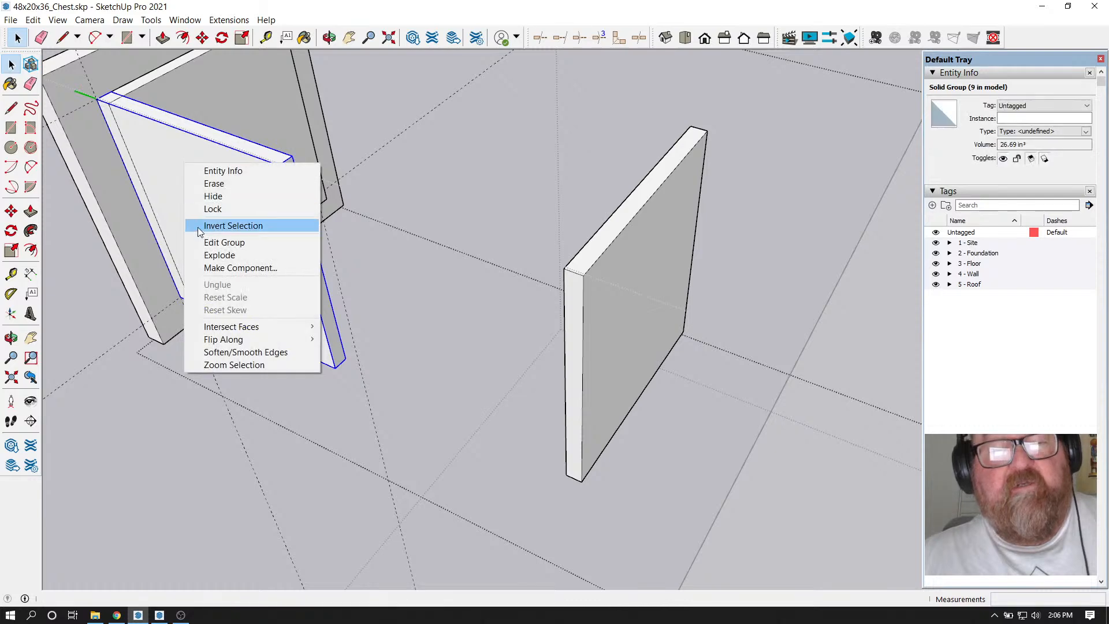
pyautogui.click(209, 248)
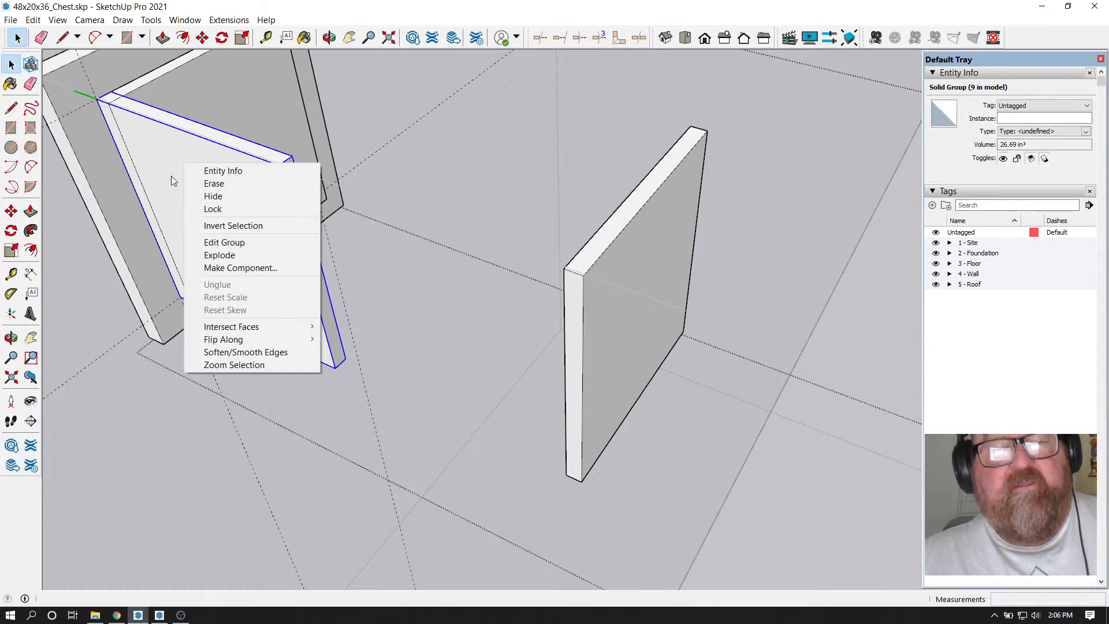
# Push/Pull the side panel's rear end face 9" to the back panel's outer face and close the group
pyautogui.click(162, 39)
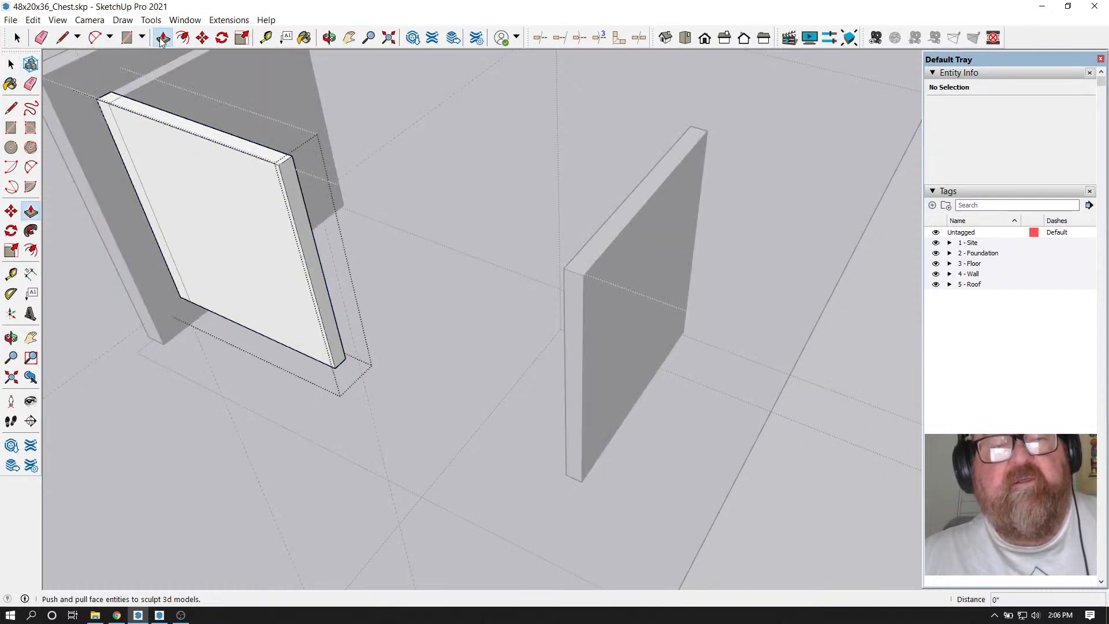
pyautogui.click(286, 195)
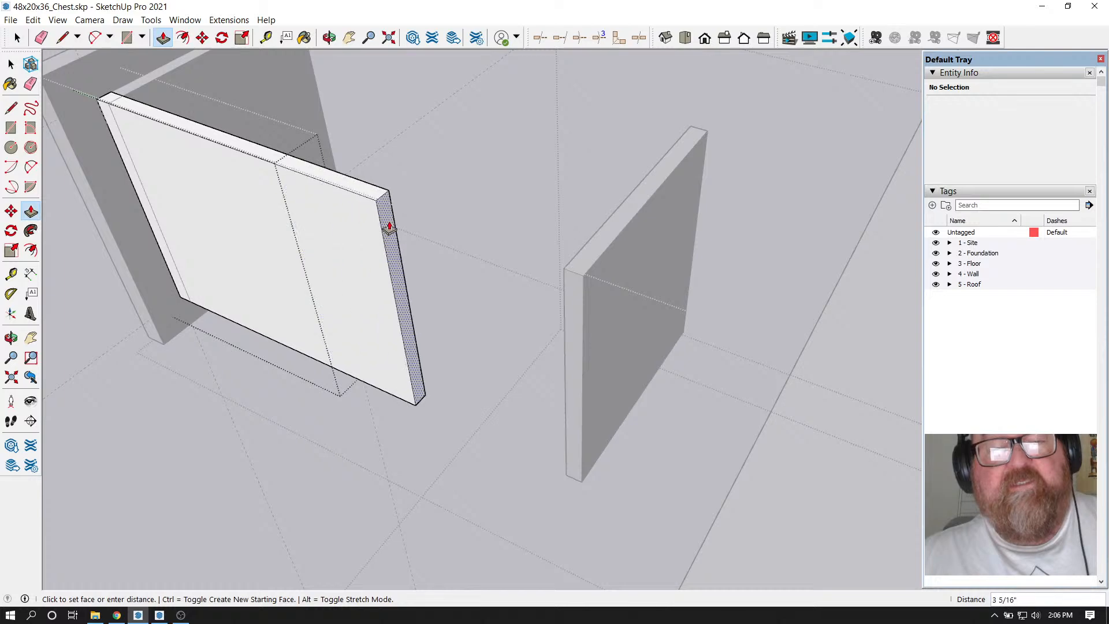
pyautogui.click(599, 261)
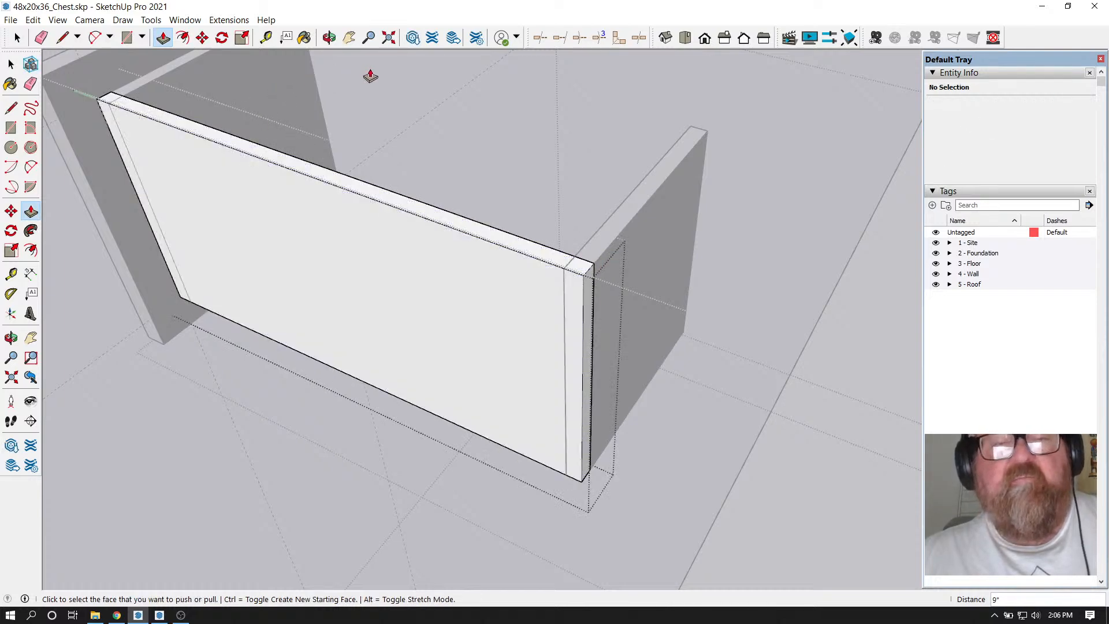
pyautogui.click(329, 38)
pyautogui.moveTo(439, 190); pyautogui.dragTo(378, 294)
pyautogui.scroll(3, 304, 194)
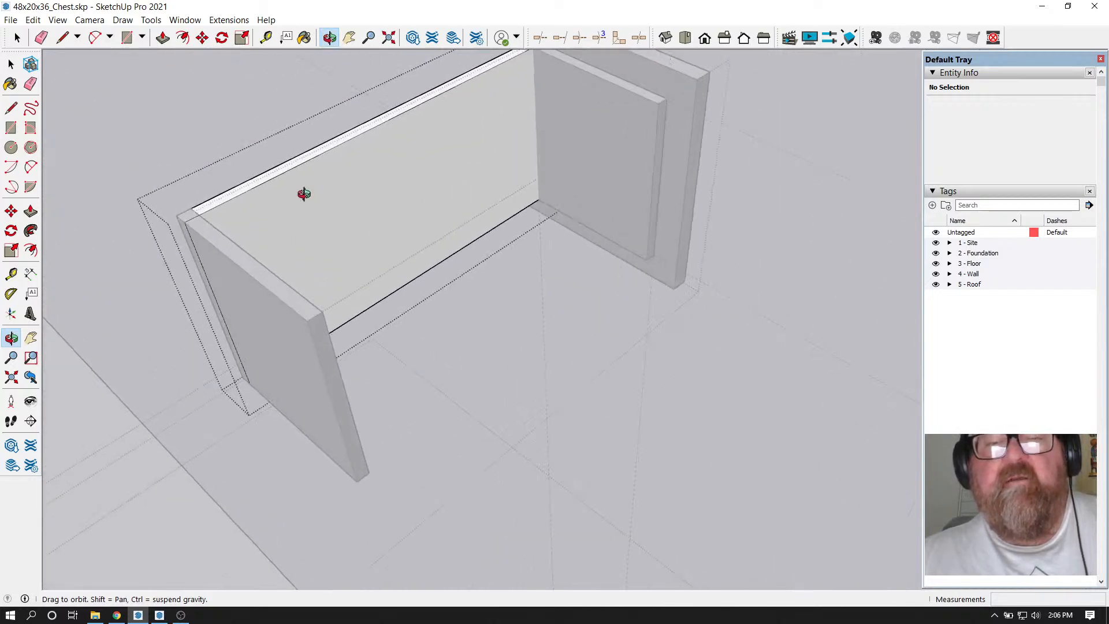
pyautogui.click(17, 38)
pyautogui.click(206, 119)
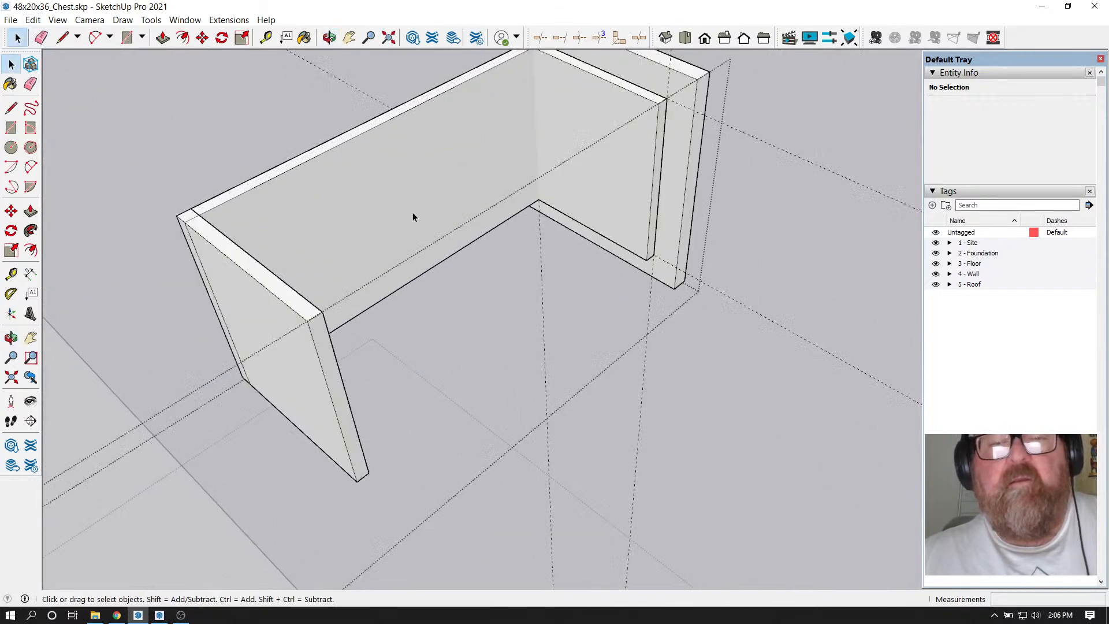
# Copy the side panel group across to the opposite end of the front and back panels, flush with their outer corner
pyautogui.scroll(-1, 413, 214)
pyautogui.click(463, 109)
pyautogui.scroll(2, 526, 75)
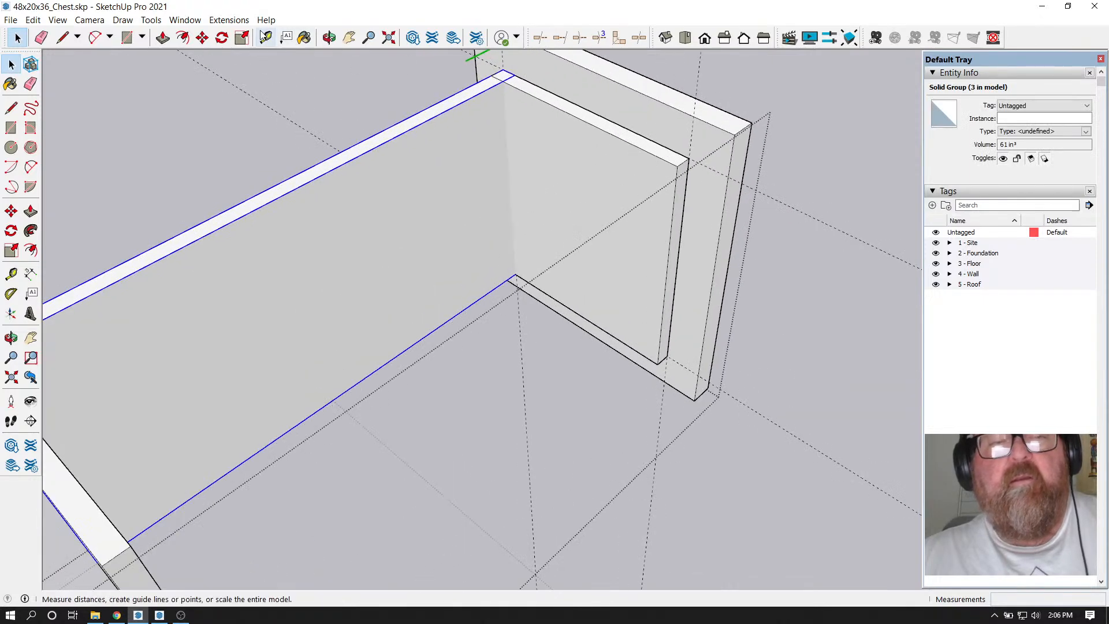
pyautogui.press('m')
pyautogui.click(513, 75)
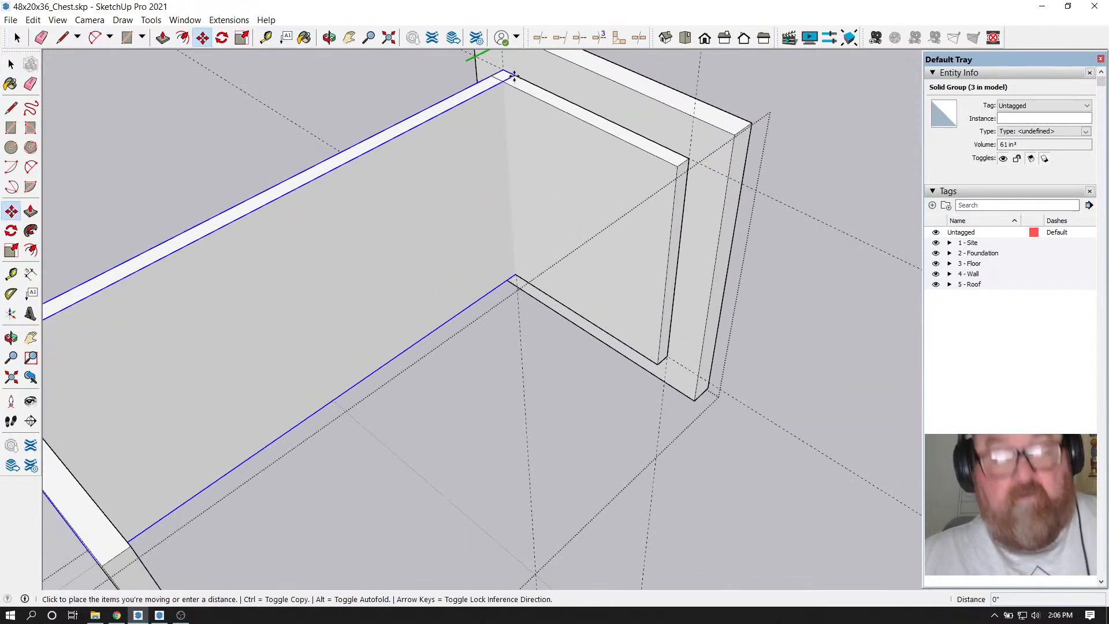
pyautogui.press('ctrl')
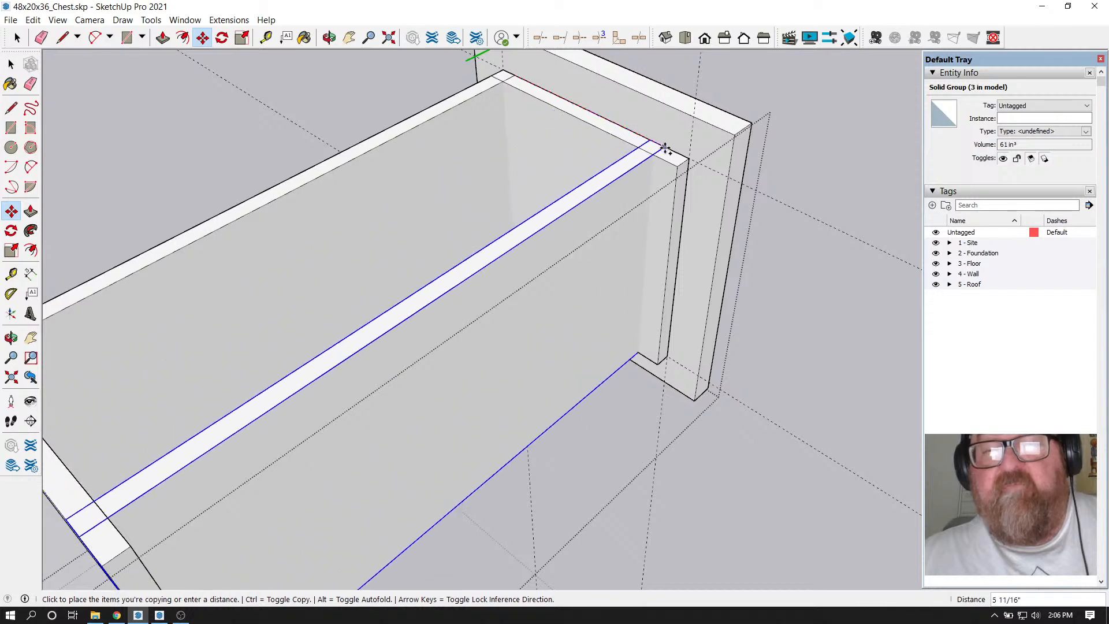
pyautogui.click(684, 157)
pyautogui.scroll(-3, 679, 126)
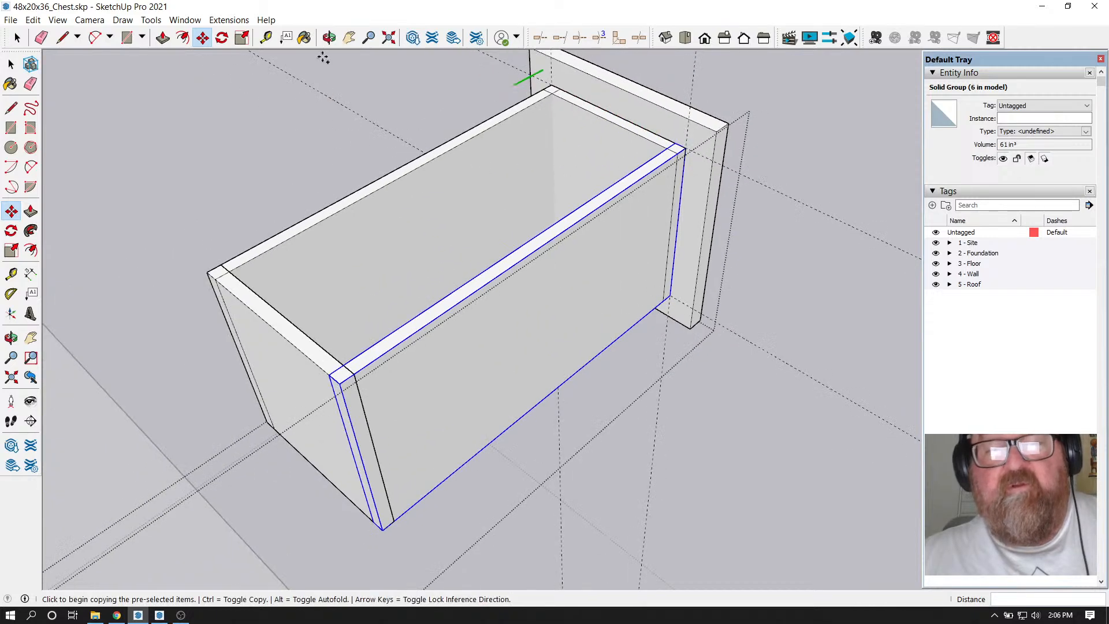
# Examine how the side panels overlap the front and back panels at the drawer box's corners
pyautogui.click(329, 38)
pyautogui.moveTo(341, 68); pyautogui.dragTo(478, 309)
pyautogui.scroll(3, 457, 358)
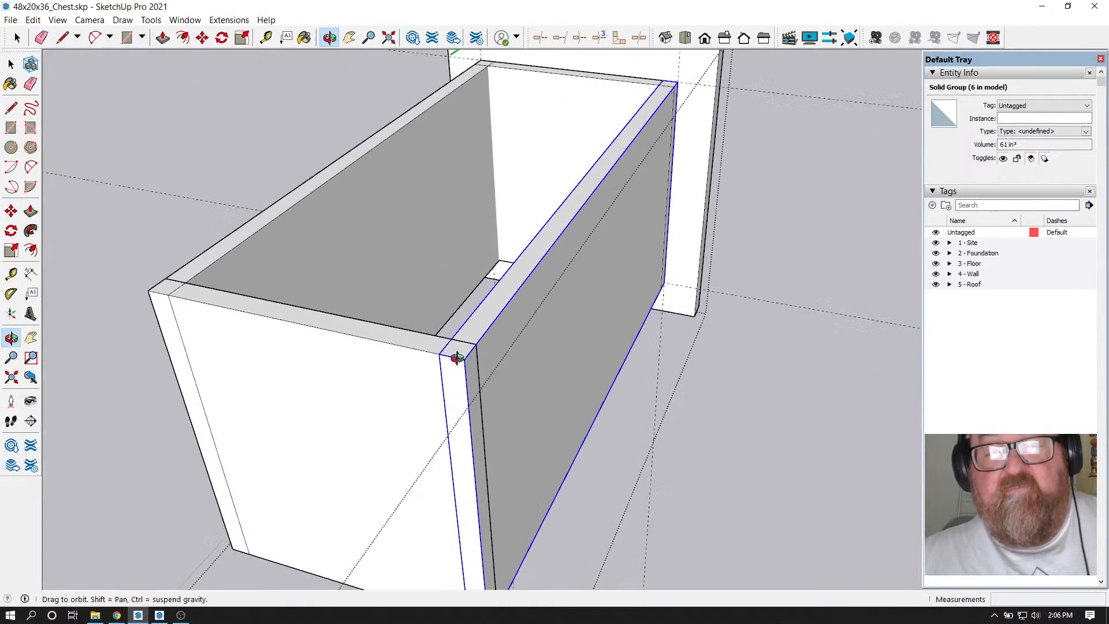
pyautogui.scroll(-3, 434, 408)
pyautogui.scroll(3, 574, 408)
pyautogui.scroll(-3, 379, 425)
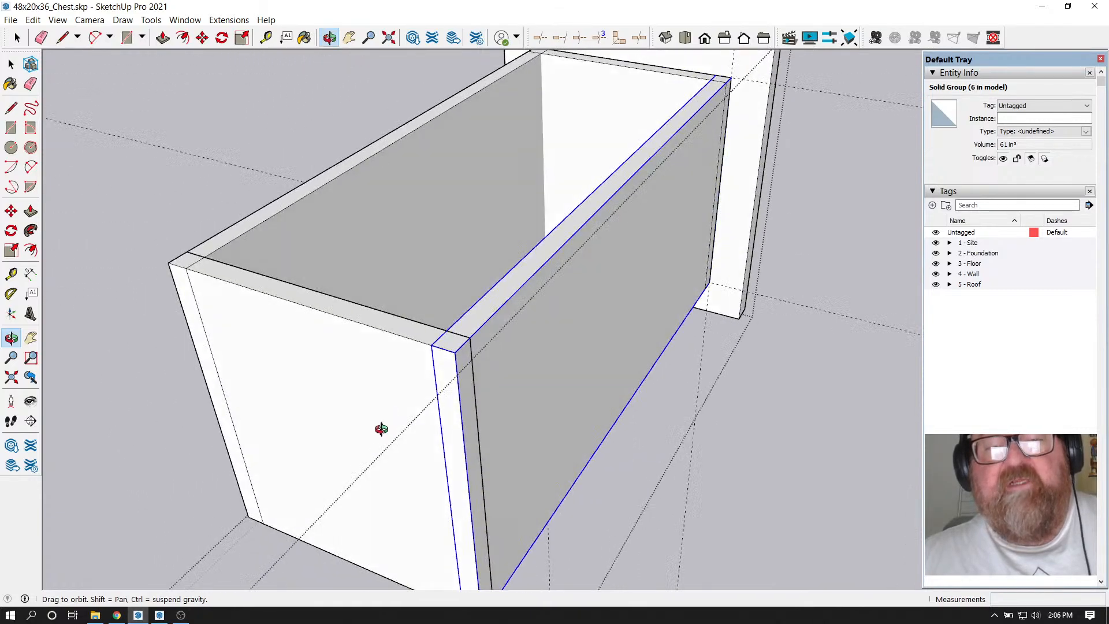
pyautogui.scroll(2, 452, 451)
pyautogui.moveTo(453, 451); pyautogui.dragTo(297, 362)
pyautogui.scroll(-1, 312, 357)
pyautogui.scroll(3, 661, 208)
pyautogui.moveTo(714, 272)
pyautogui.mouseDown()
pyautogui.moveTo(709, 289)
pyautogui.moveTo(727, 271)
pyautogui.mouseUp()
pyautogui.scroll(-1, 730, 273)
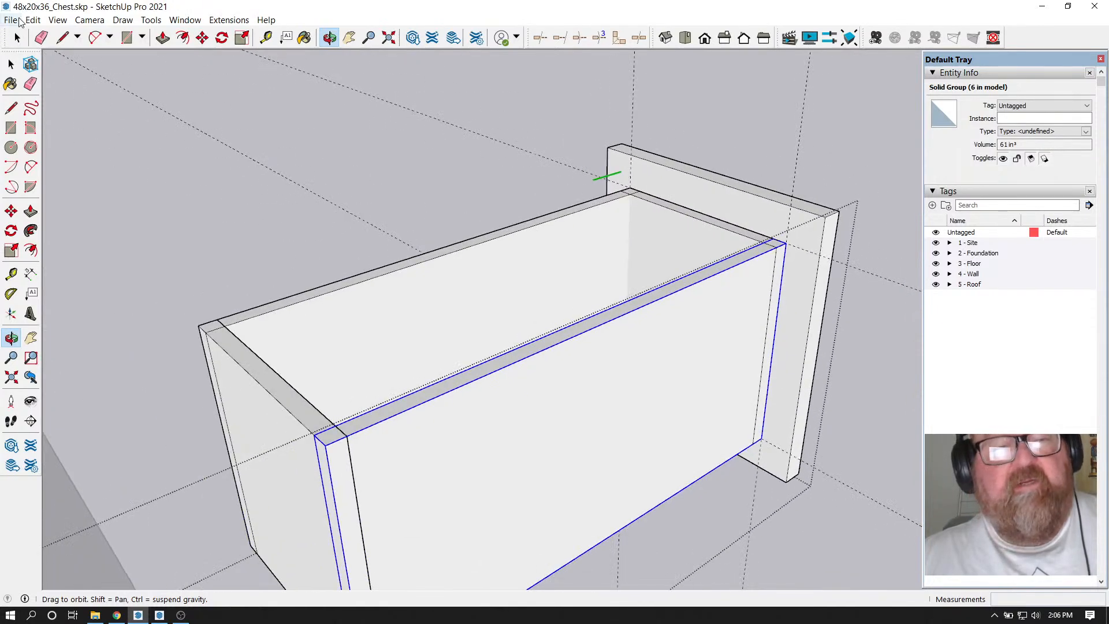
# Delete all the guide lines around the drawer box
pyautogui.click(31, 20)
pyautogui.click(98, 128)
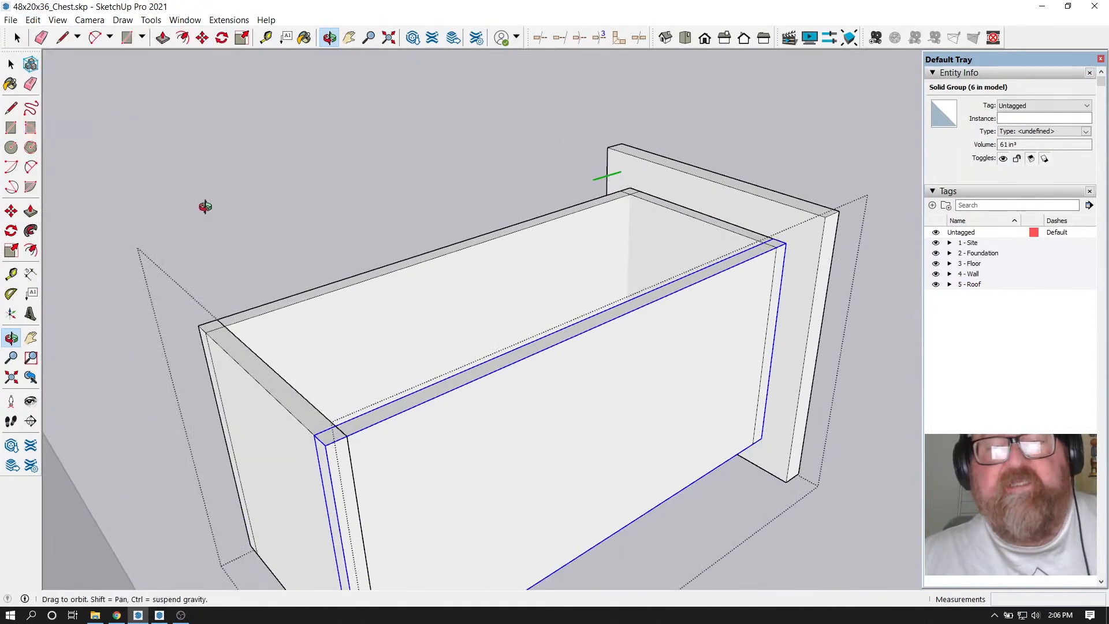
pyautogui.click(117, 616)
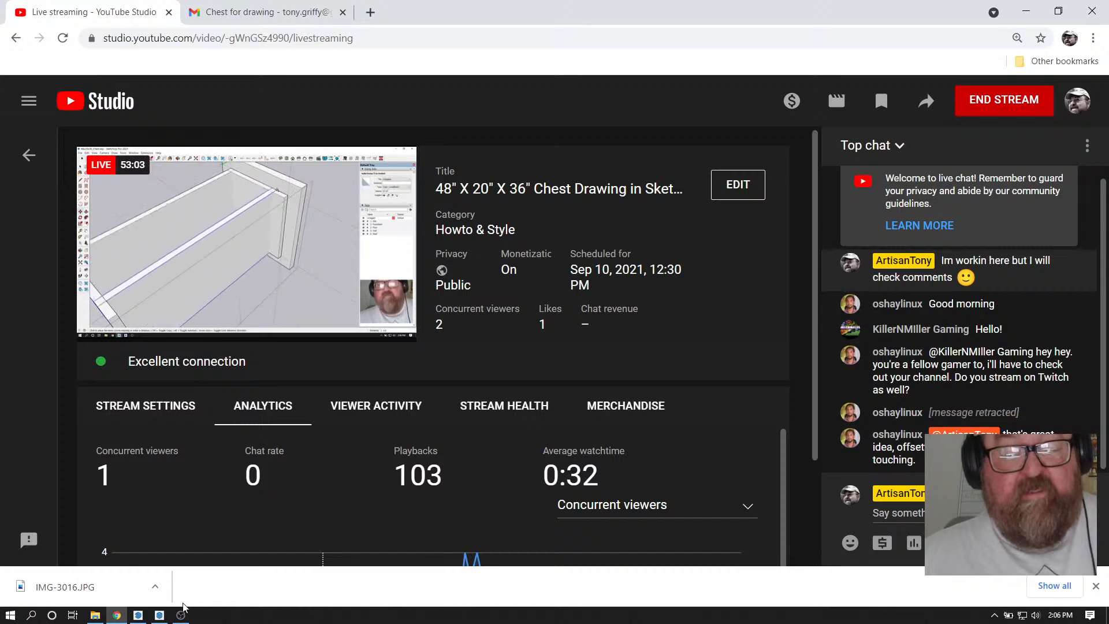
pyautogui.click(138, 615)
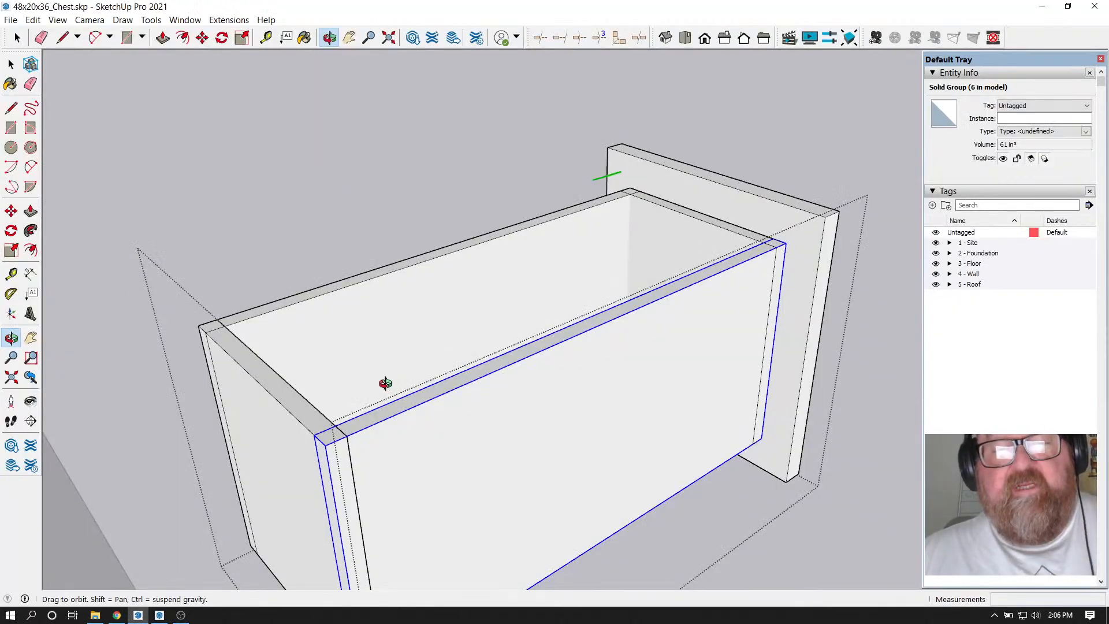
# Draw a rectangle across the drawer box's top opening, from one inside corner to the diagonally opposite inside corner
pyautogui.moveTo(385, 383); pyautogui.dragTo(280, 461)
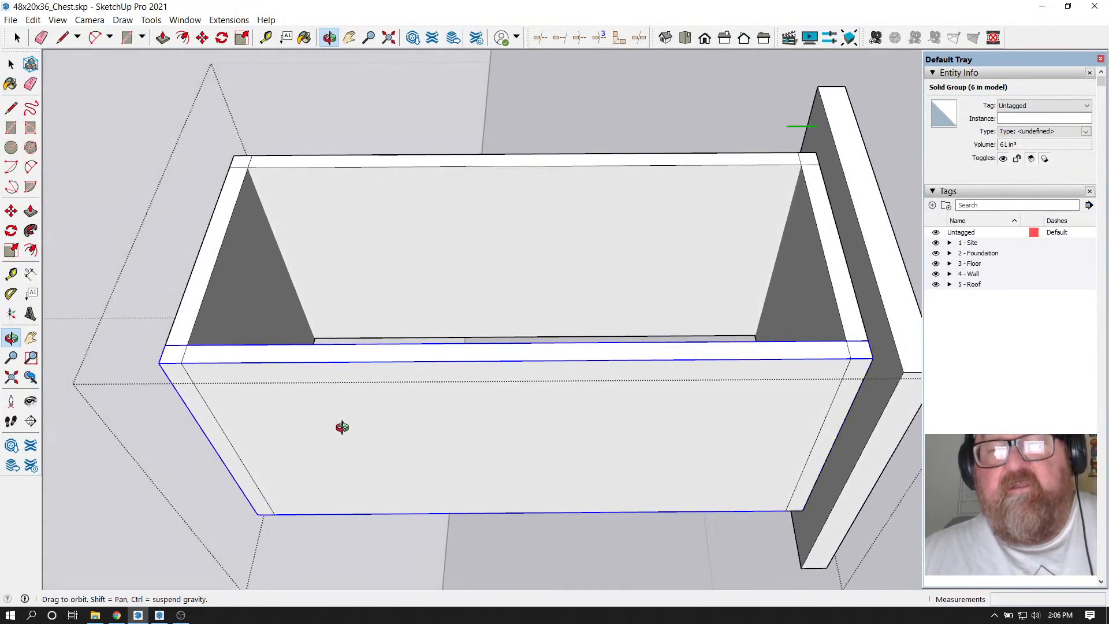
pyautogui.moveTo(342, 428); pyautogui.dragTo(347, 278)
pyautogui.scroll(3, 353, 276)
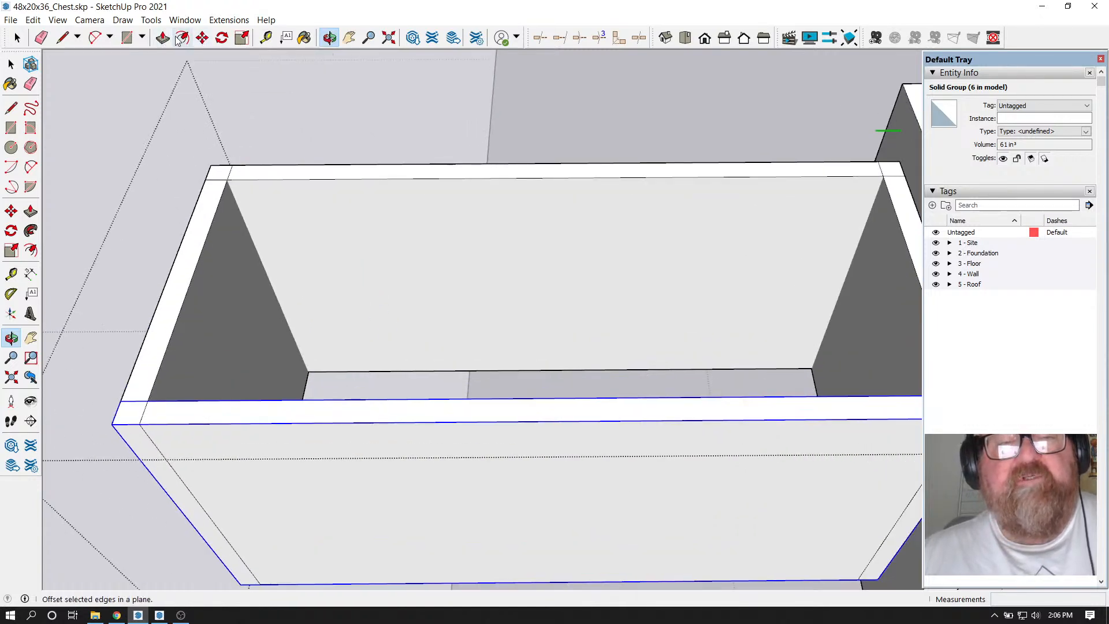
pyautogui.click(127, 38)
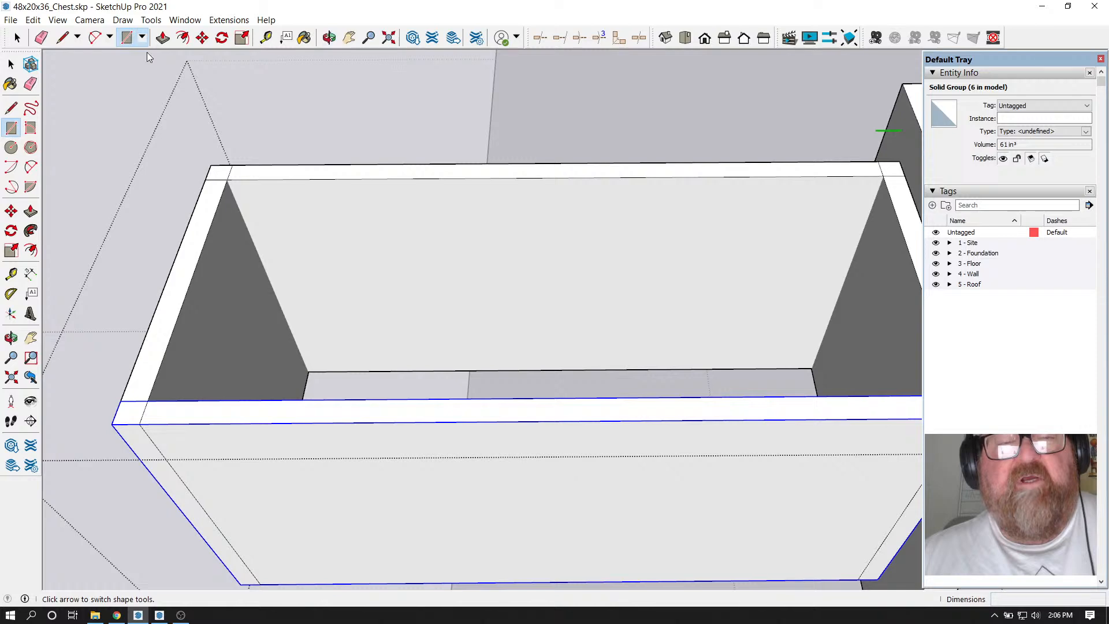
pyautogui.click(227, 182)
pyautogui.scroll(-3, 228, 182)
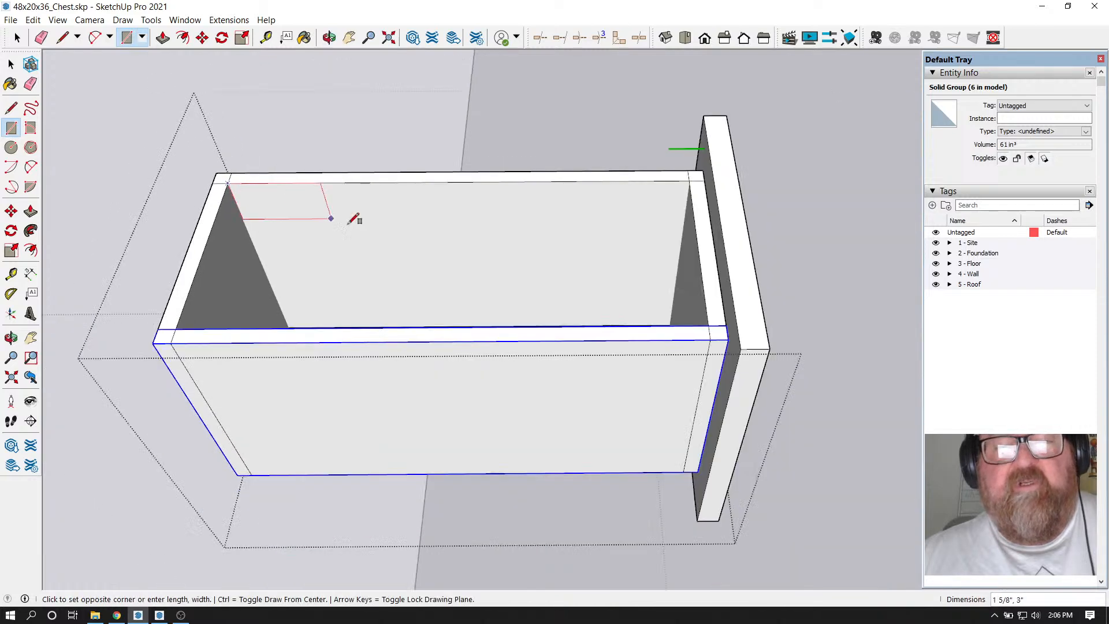
pyautogui.click(714, 322)
pyautogui.scroll(2, 328, 211)
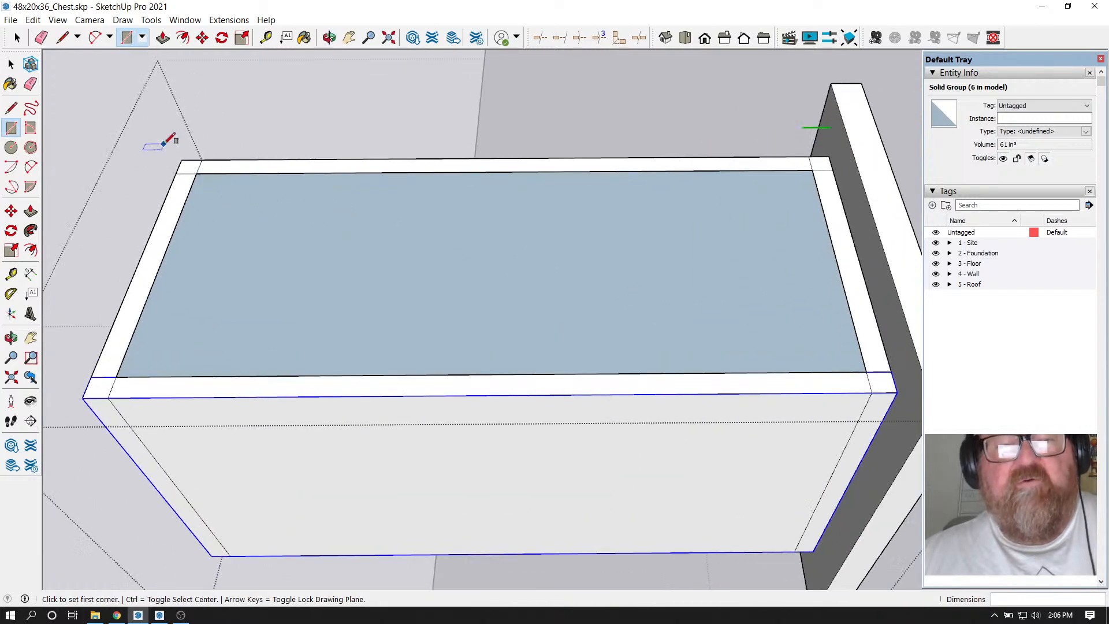
# Push/Pull the new rectangular face up 1/4" to form the drawer bottom panel
pyautogui.click(162, 38)
pyautogui.moveTo(248, 231); pyautogui.dragTo(246, 217)
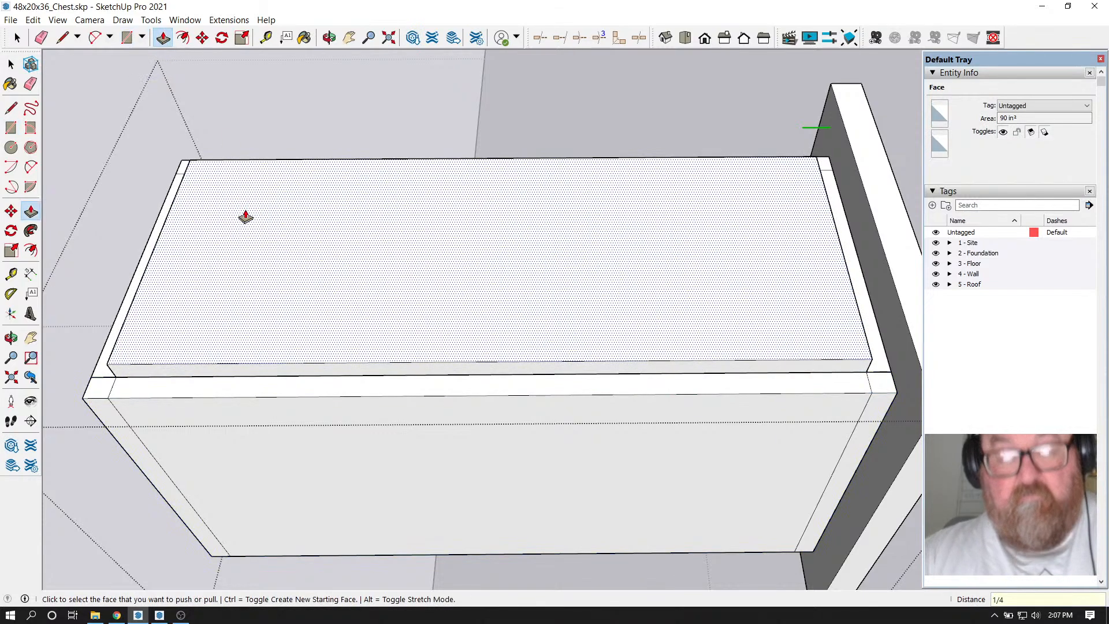
pyautogui.press('Return')
pyautogui.click(339, 215)
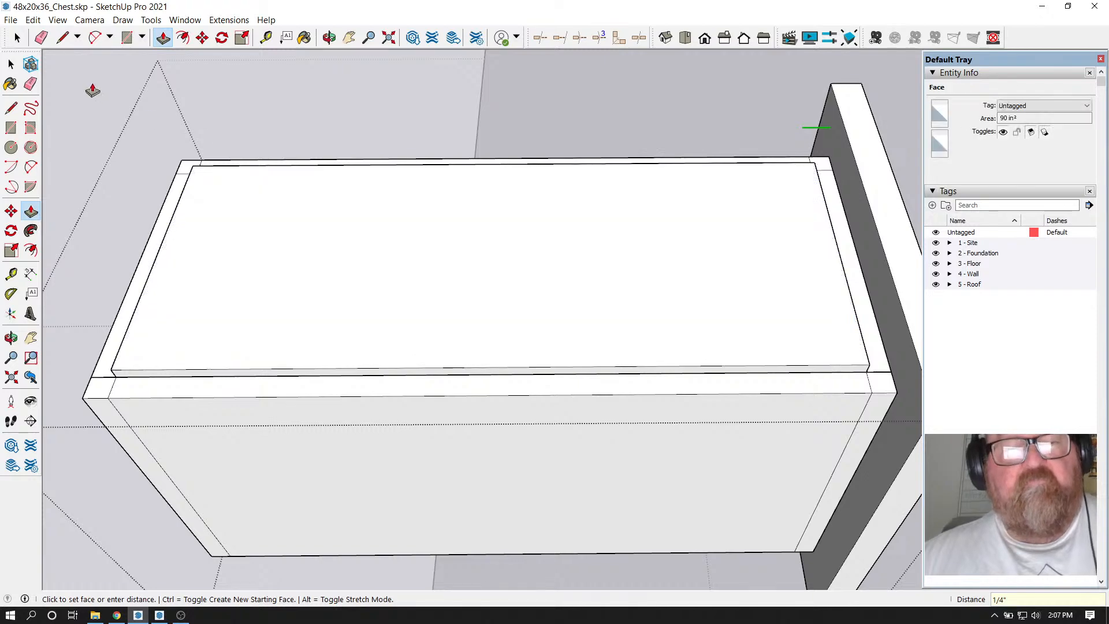
pyautogui.press('space')
pyautogui.scroll(-1, 342, 304)
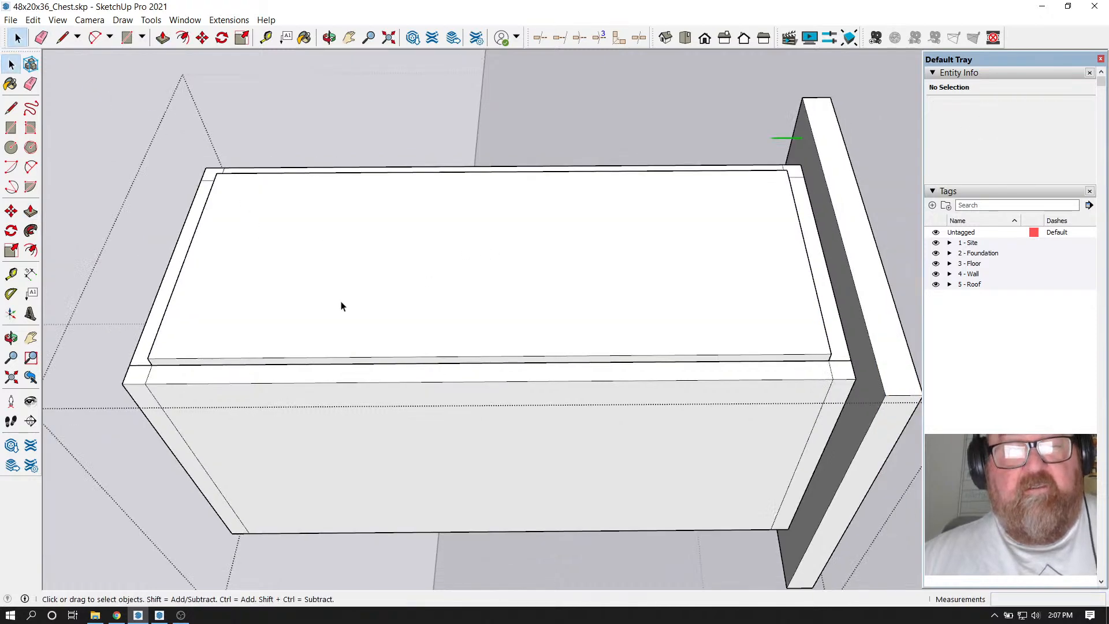
# Push/Pull the panel's near long edge face outward 1/4" over the box side
pyautogui.scroll(3, 196, 346)
pyautogui.click(162, 38)
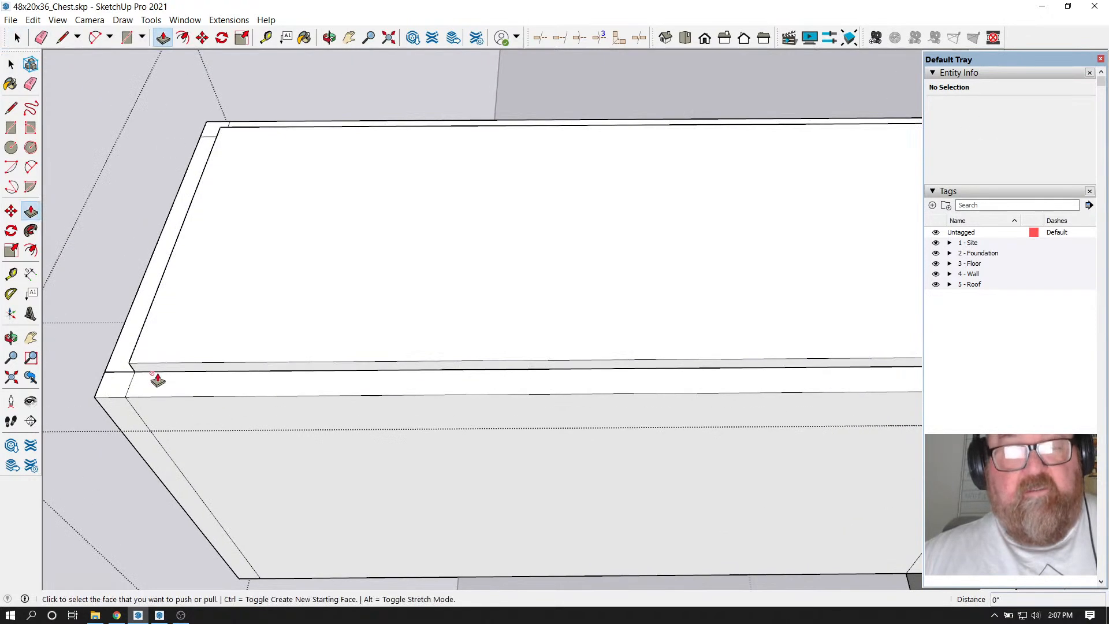
pyautogui.click(152, 377)
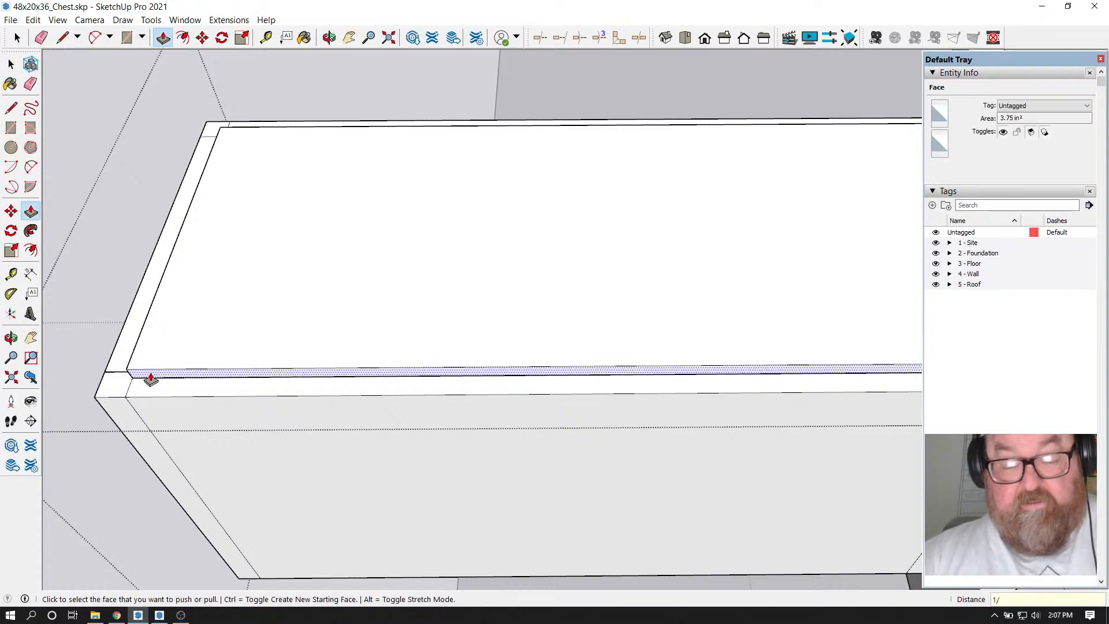
pyautogui.click(151, 378)
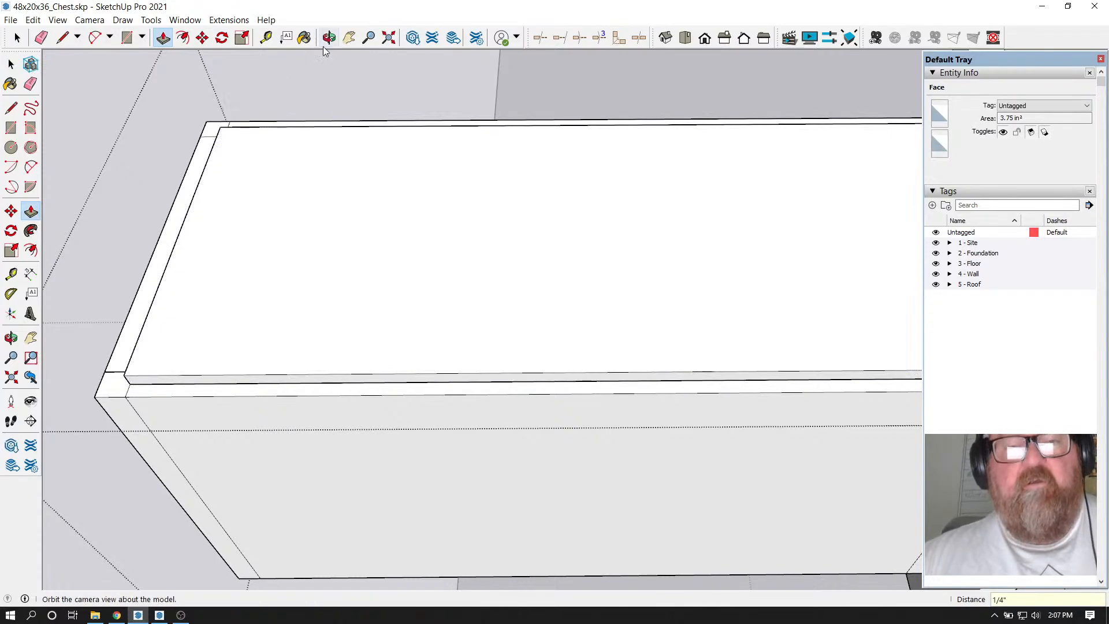
# Extend the panel's end face farthest from the separate drawer front outward by 1/4"
pyautogui.click(329, 37)
pyautogui.moveTo(338, 119); pyautogui.dragTo(475, 334)
pyautogui.press('f')
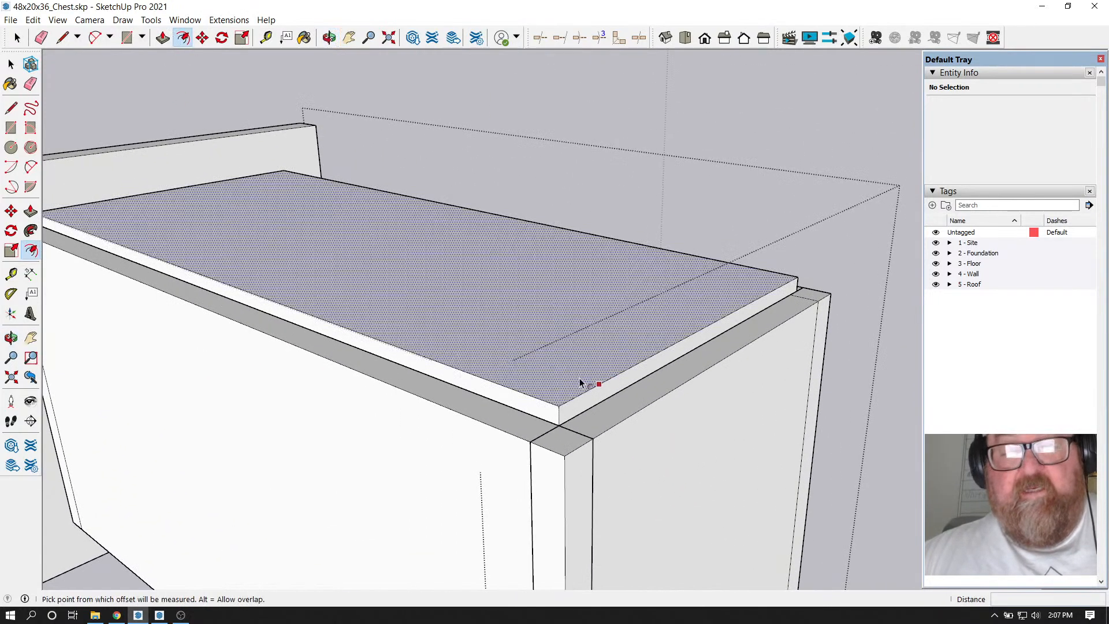
pyautogui.click(163, 37)
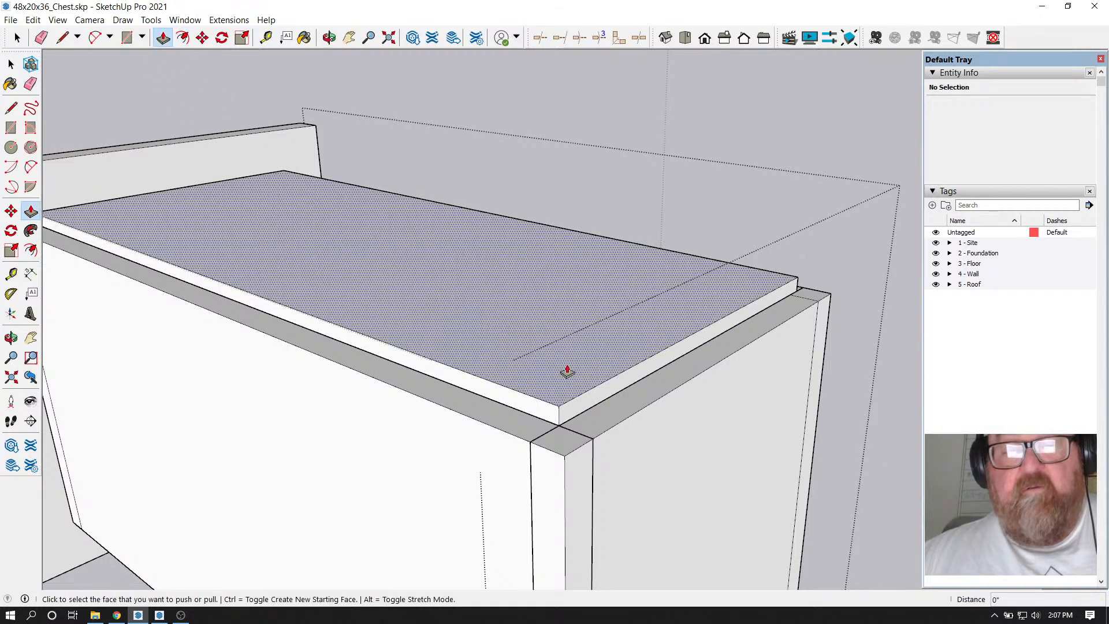
pyautogui.click(595, 396)
pyautogui.click(601, 401)
pyautogui.write('1/')
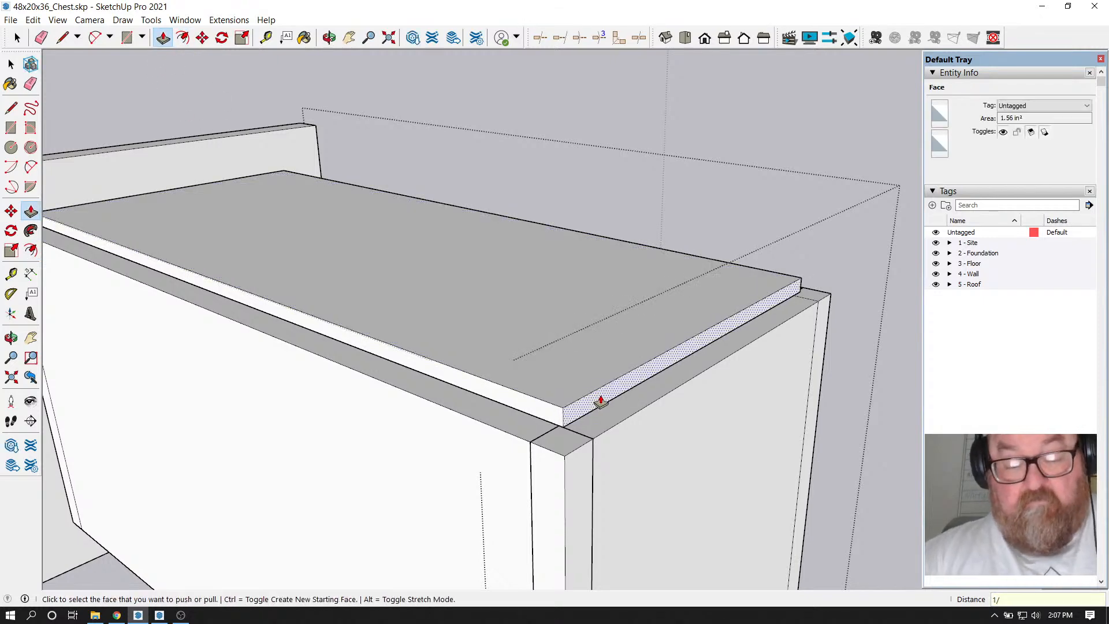
pyautogui.write('4')
pyautogui.press('Return')
# Extend the panel's remaining long edge face outward by 1/4" over the opposite box side
pyautogui.write('3/16')
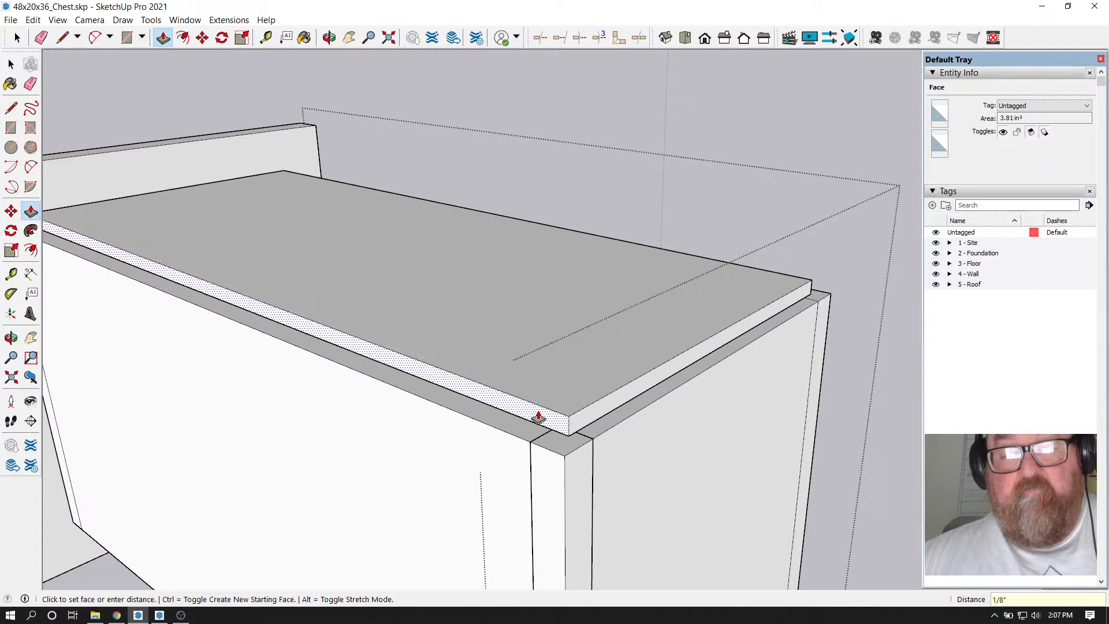
pyautogui.press('Return')
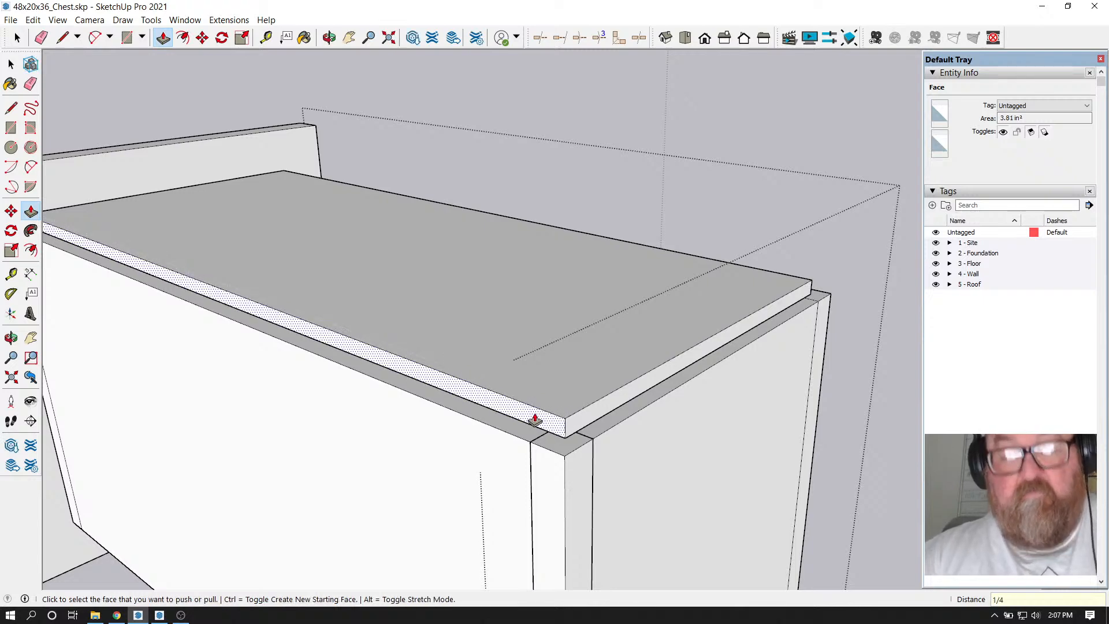
pyautogui.press('Return')
pyautogui.scroll(-1, 652, 406)
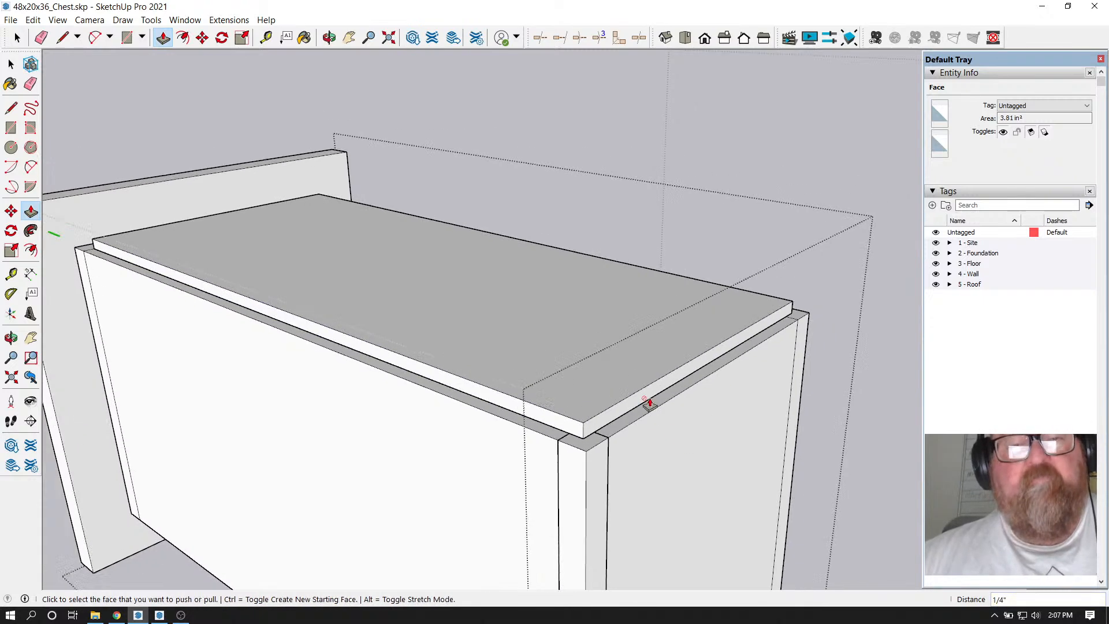
# Extend the panel's remaining end face, next to the separate drawer front, outward by 1/4"
pyautogui.click(329, 38)
pyautogui.scroll(3, 305, 242)
pyautogui.moveTo(305, 242); pyautogui.dragTo(483, 364)
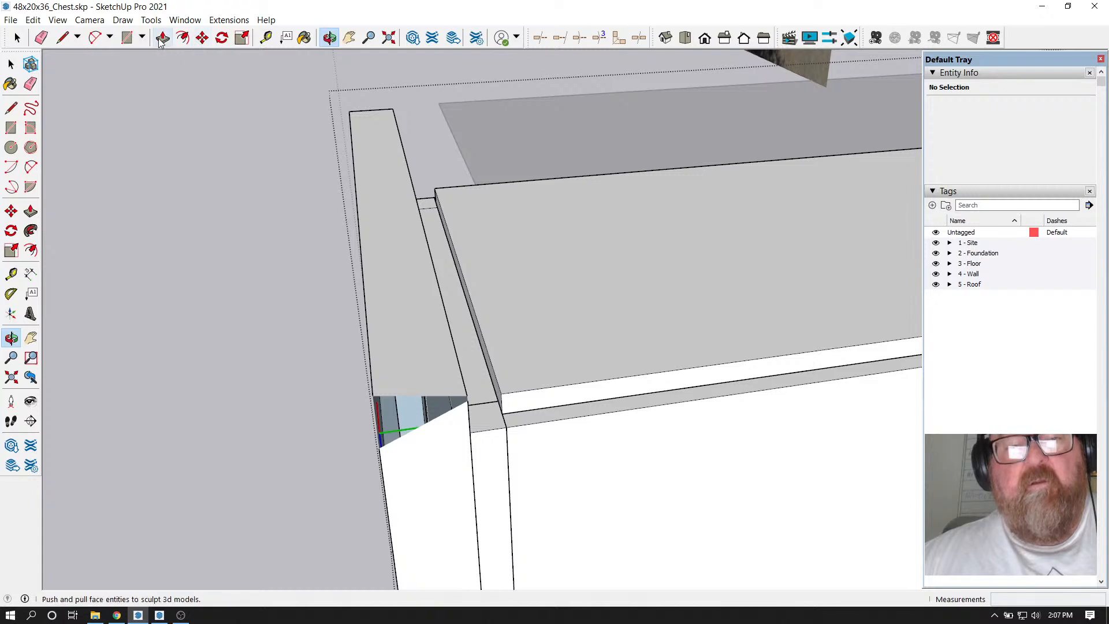
pyautogui.click(162, 39)
pyautogui.click(484, 387)
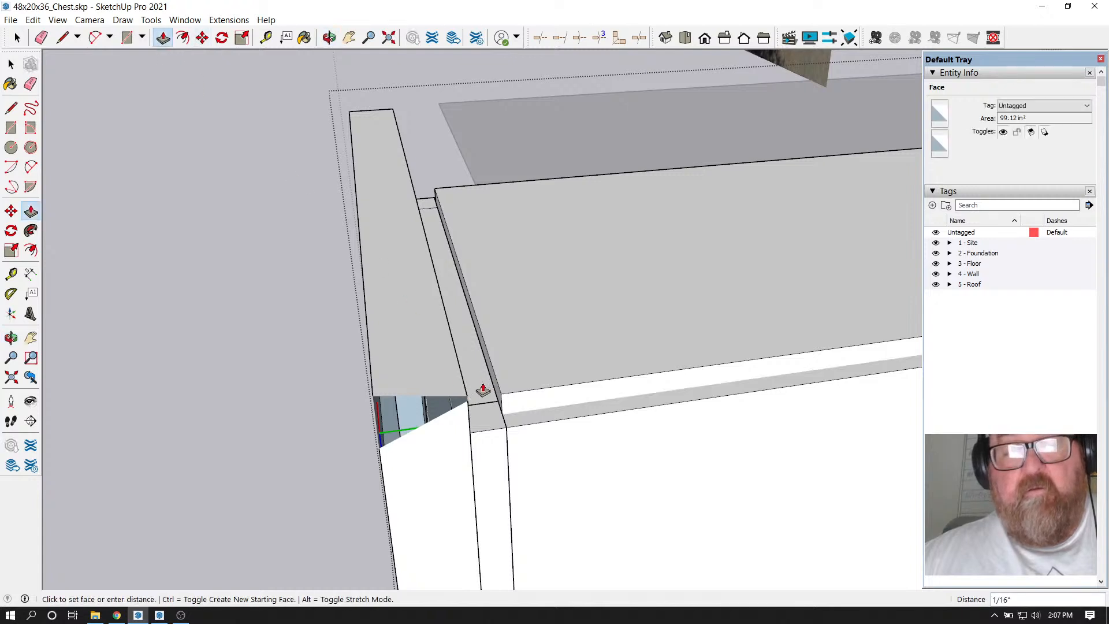
pyautogui.click(483, 390)
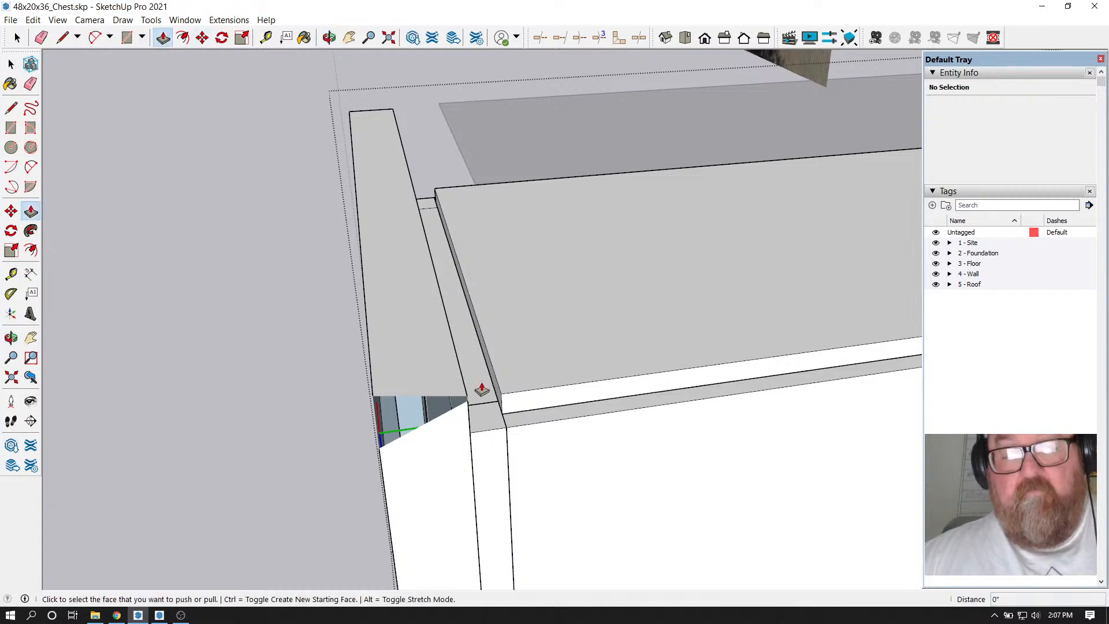
pyautogui.click(495, 388)
pyautogui.click(487, 390)
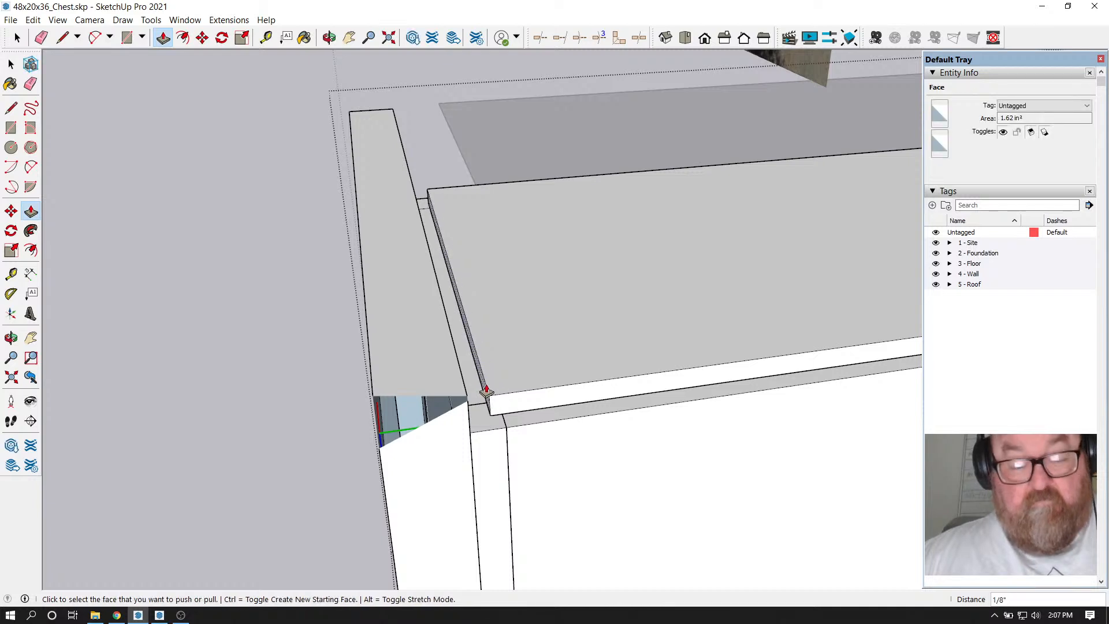
pyautogui.write('1/4')
pyautogui.press('Return')
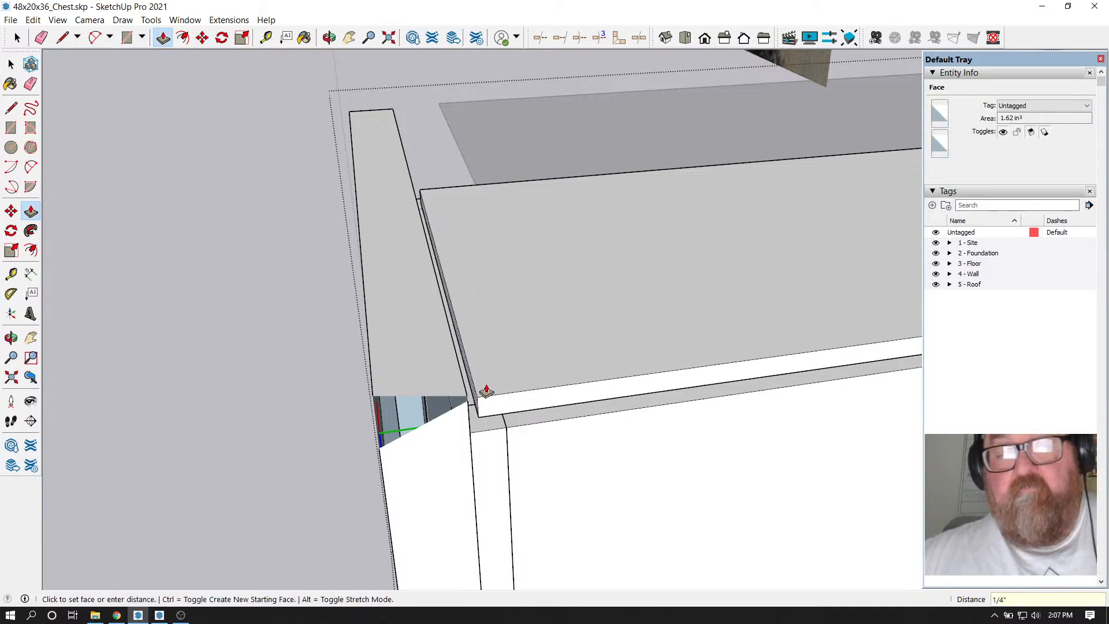
# Select all connected geometry of the thin panel and make it a group
pyautogui.scroll(-5, 346, 403)
pyautogui.scroll(2, 607, 376)
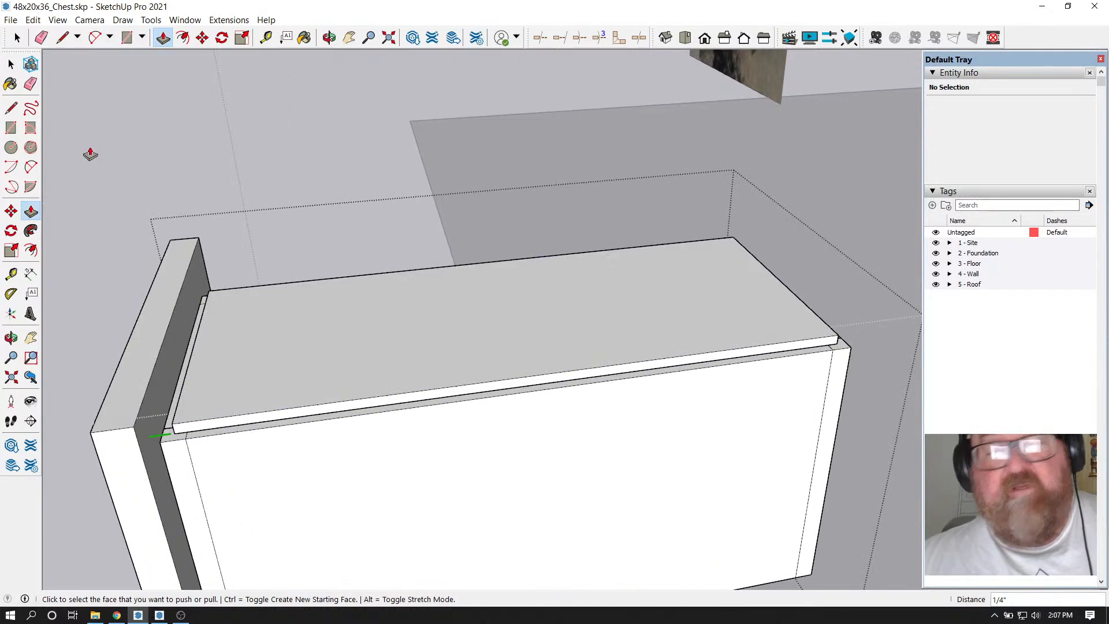
pyautogui.click(17, 38)
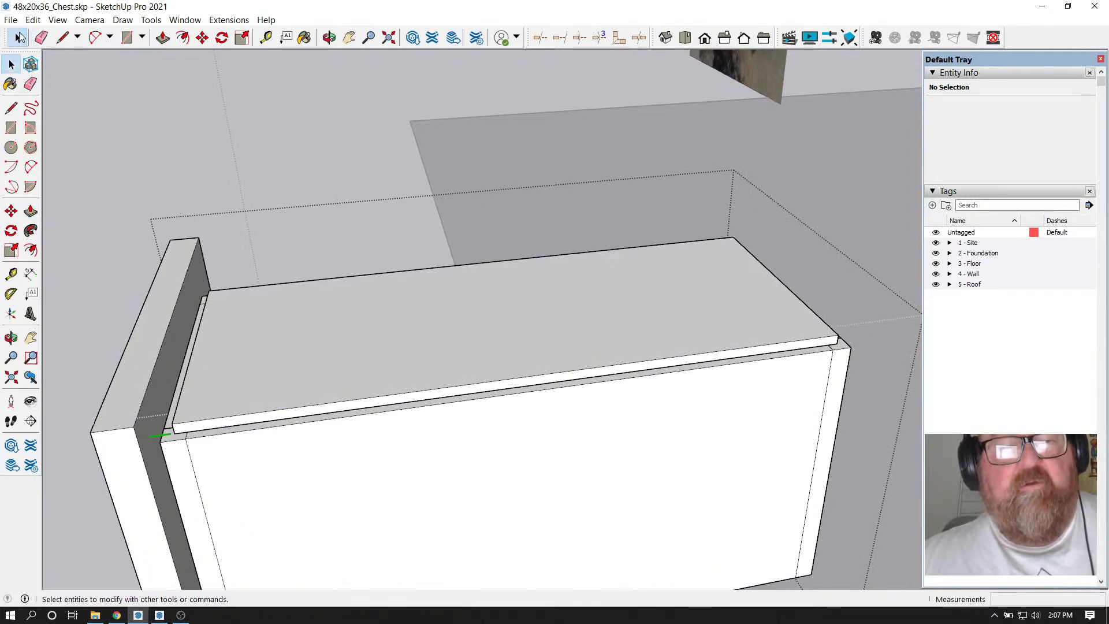
pyautogui.scroll(-1, 287, 226)
pyautogui.click(359, 290)
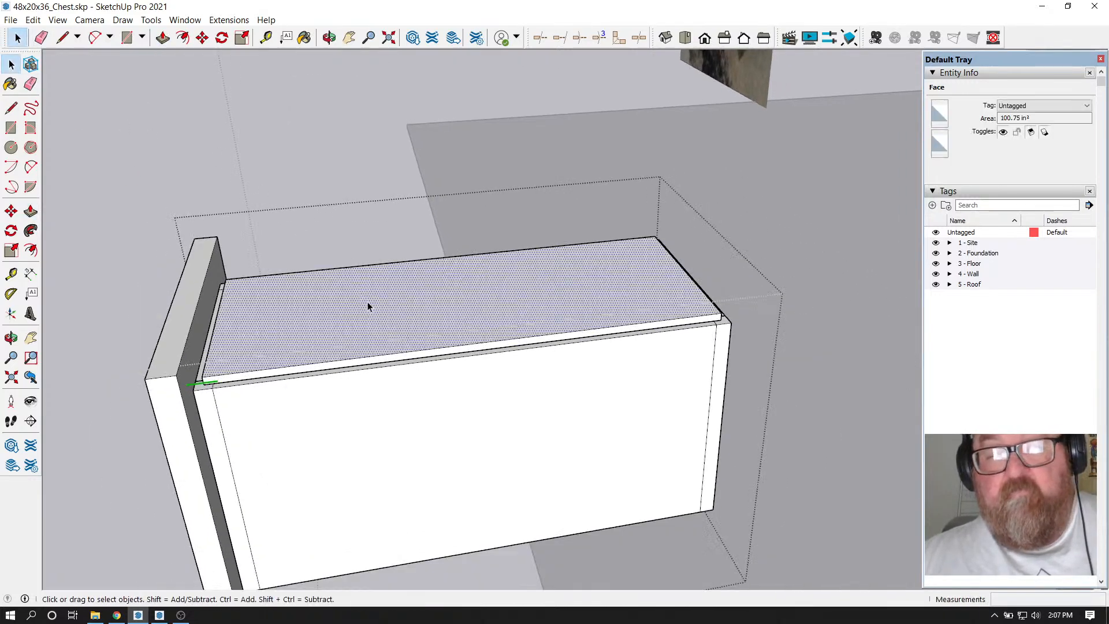
pyautogui.doubleClick(367, 302)
pyautogui.rightClick(367, 301)
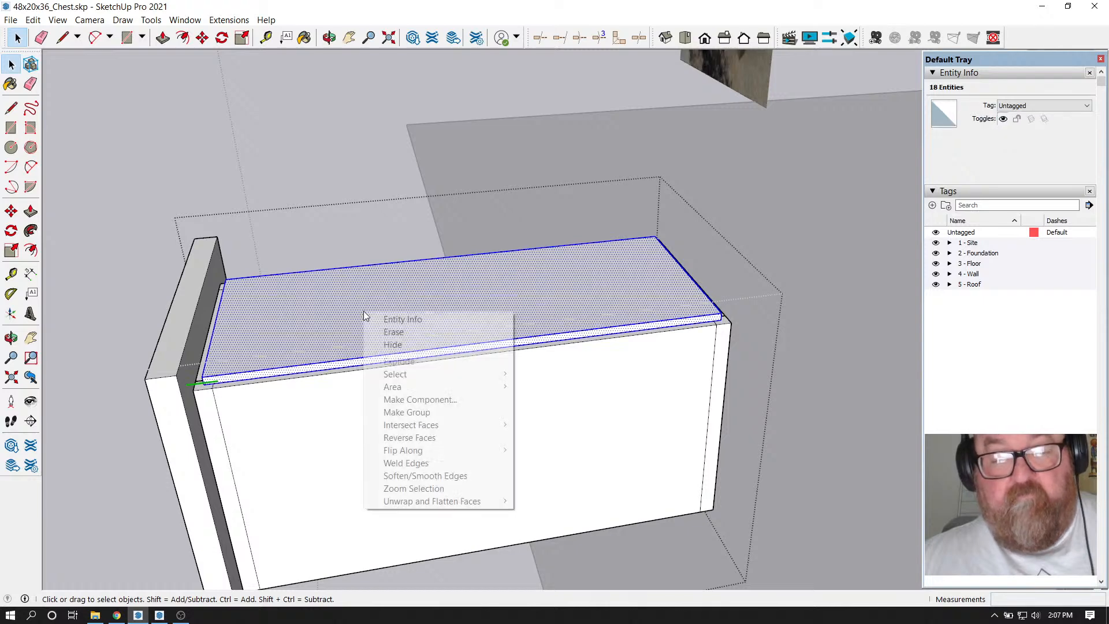
pyautogui.click(397, 411)
pyautogui.scroll(-1, 337, 362)
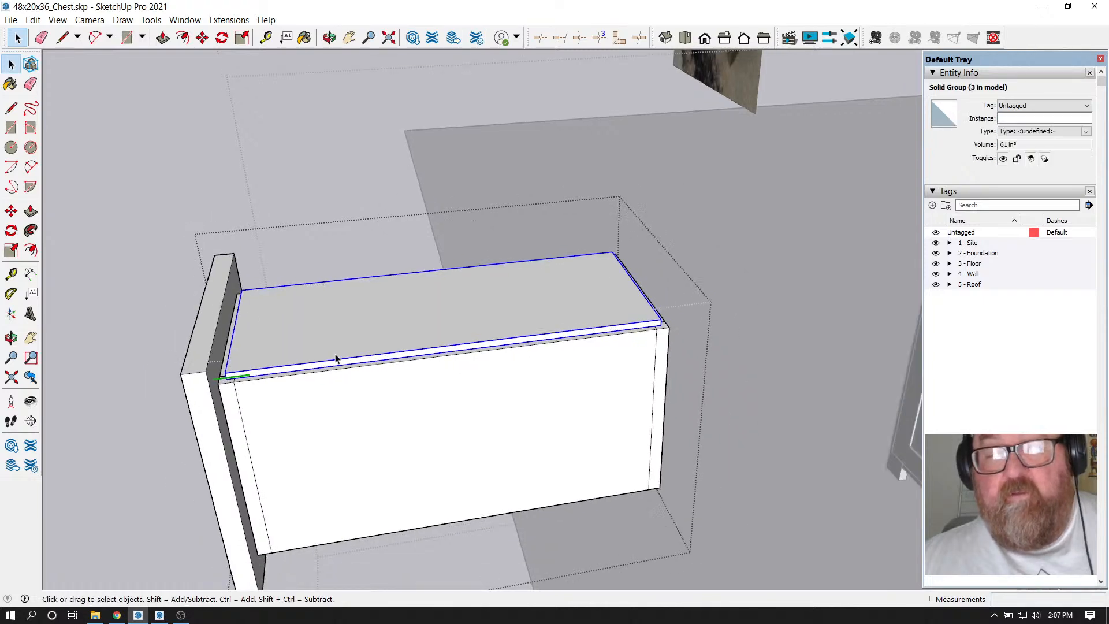
pyautogui.scroll(3, 697, 469)
pyautogui.scroll(-3, 643, 296)
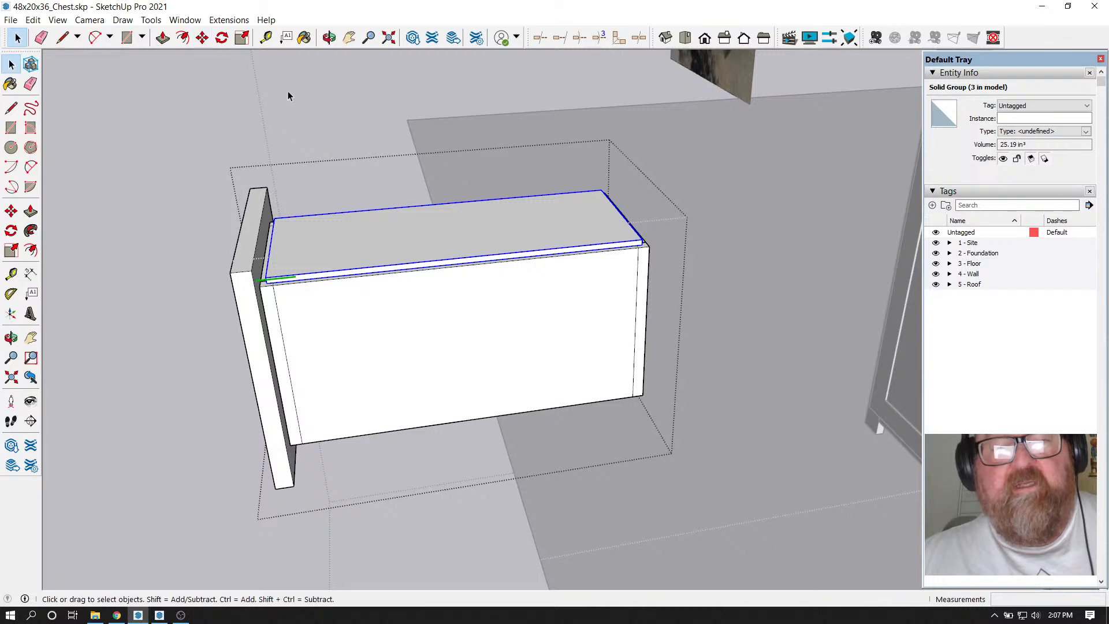
# Move the panel group by its end corner down about 7 5/8" to the lower end of the box's corner seam
pyautogui.click(202, 38)
pyautogui.scroll(5, 653, 329)
pyautogui.scroll(-2, 683, 327)
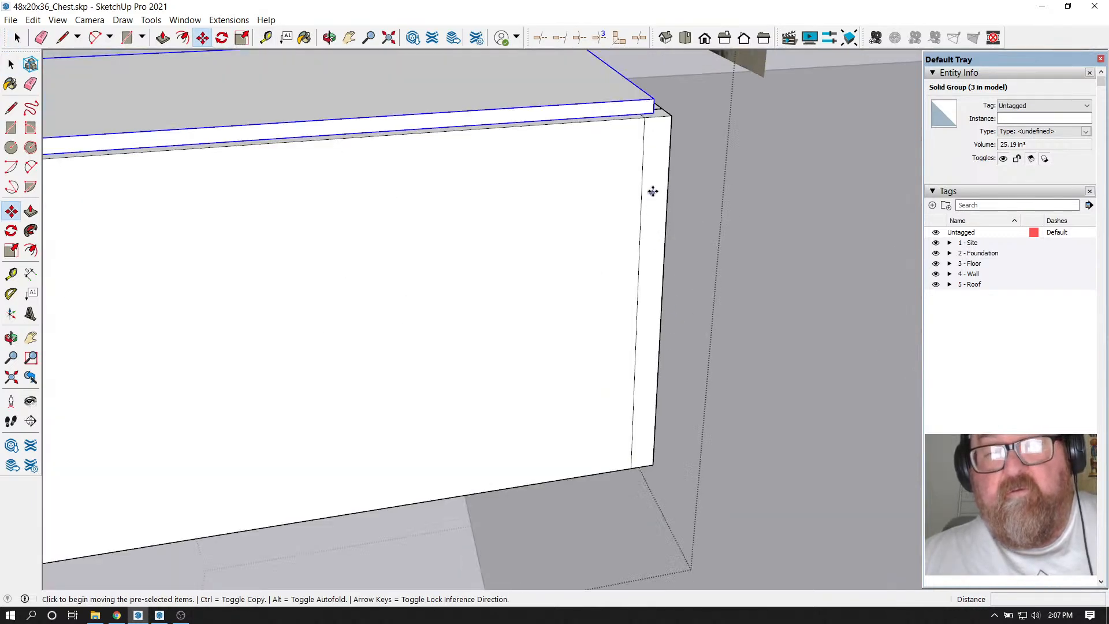
pyautogui.click(652, 110)
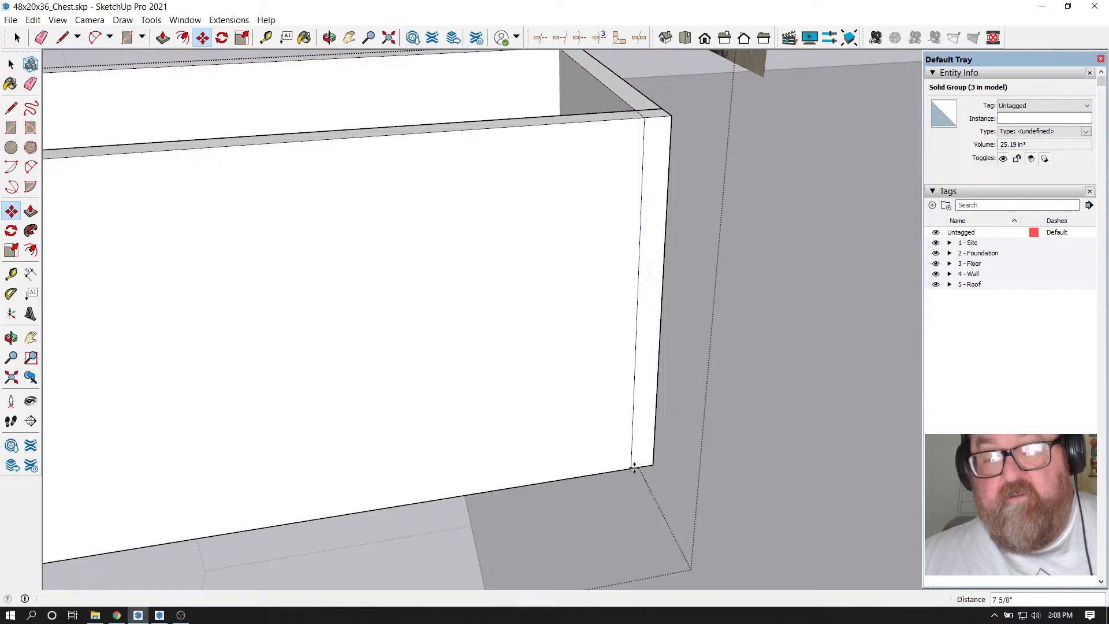
pyautogui.click(633, 467)
# Move the panel group up 1/2" along the blue axis from the drawer box's bottom
pyautogui.click(637, 449)
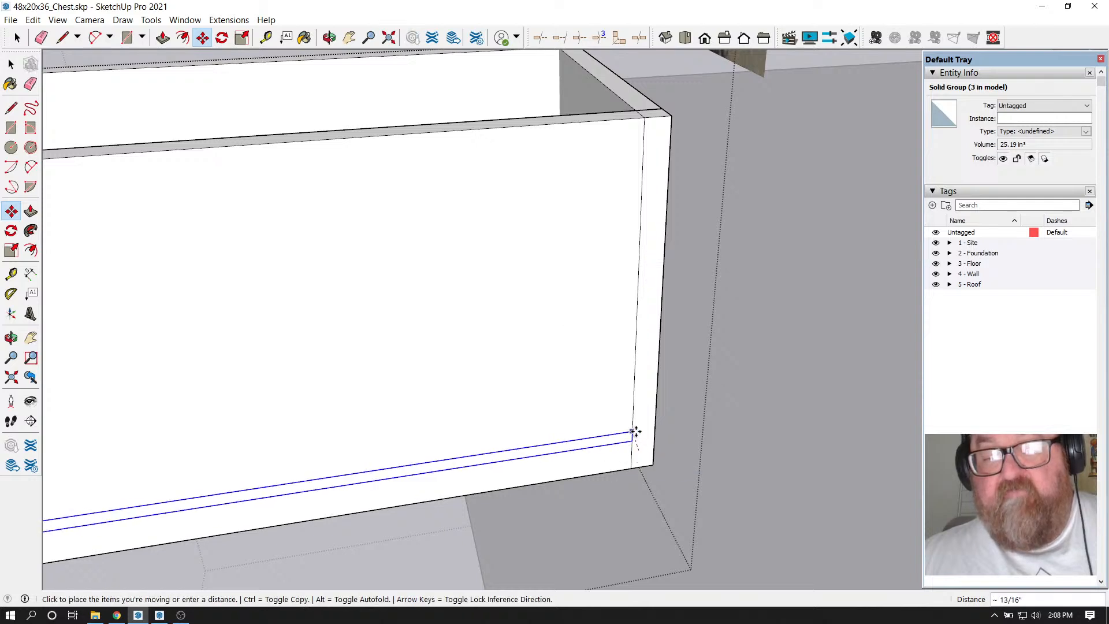
pyautogui.write('1')
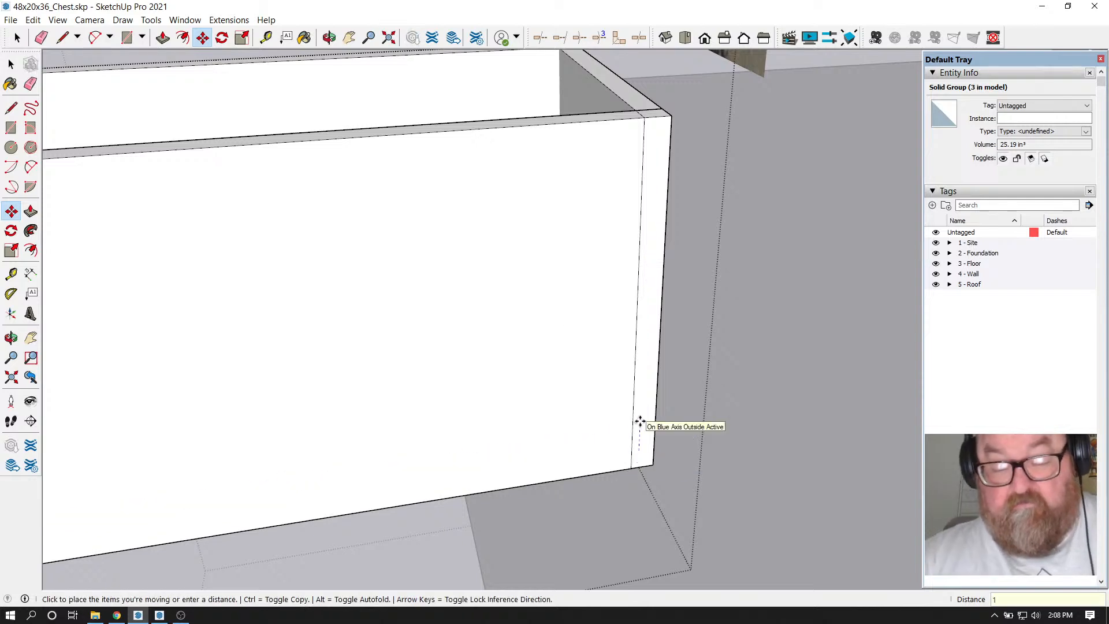
pyautogui.write('/2')
pyautogui.press('Return')
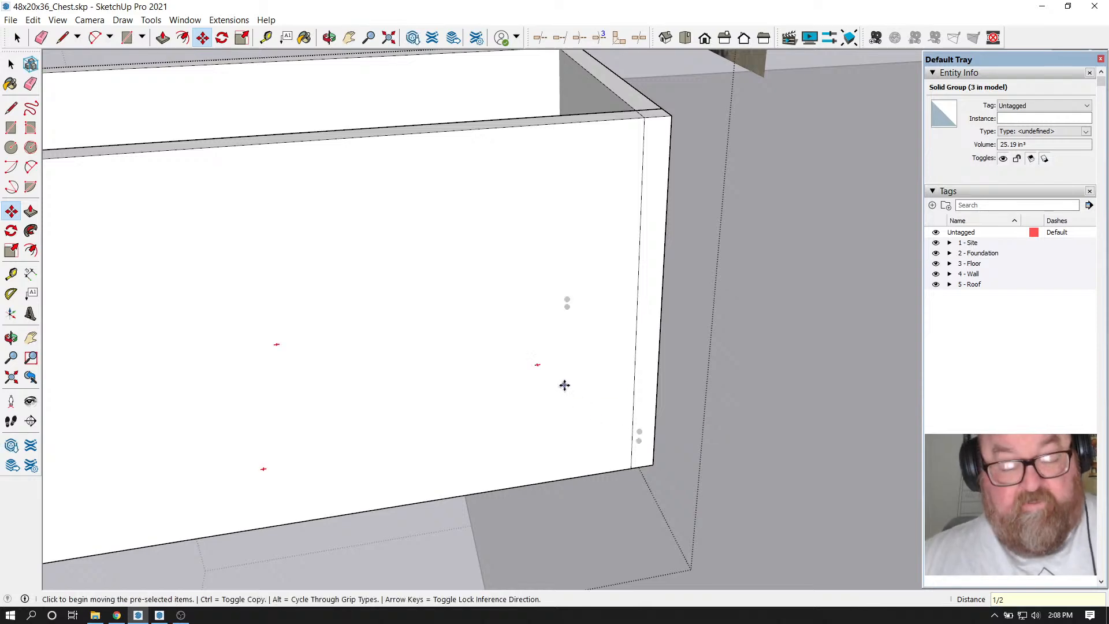
# Undo the panel group's moves, and move it again about 7 5/8" down from the drawer box's outer corner to that corner's lower end
pyautogui.hotkey('ctrl', 'z')
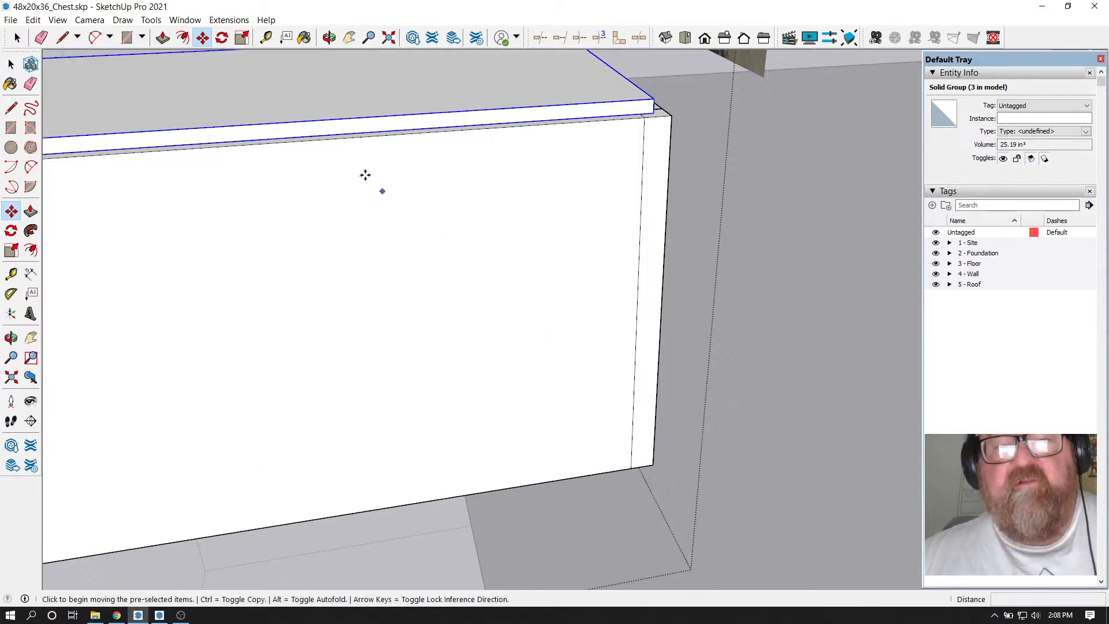
pyautogui.press('o')
pyautogui.moveTo(549, 295); pyautogui.dragTo(319, 311)
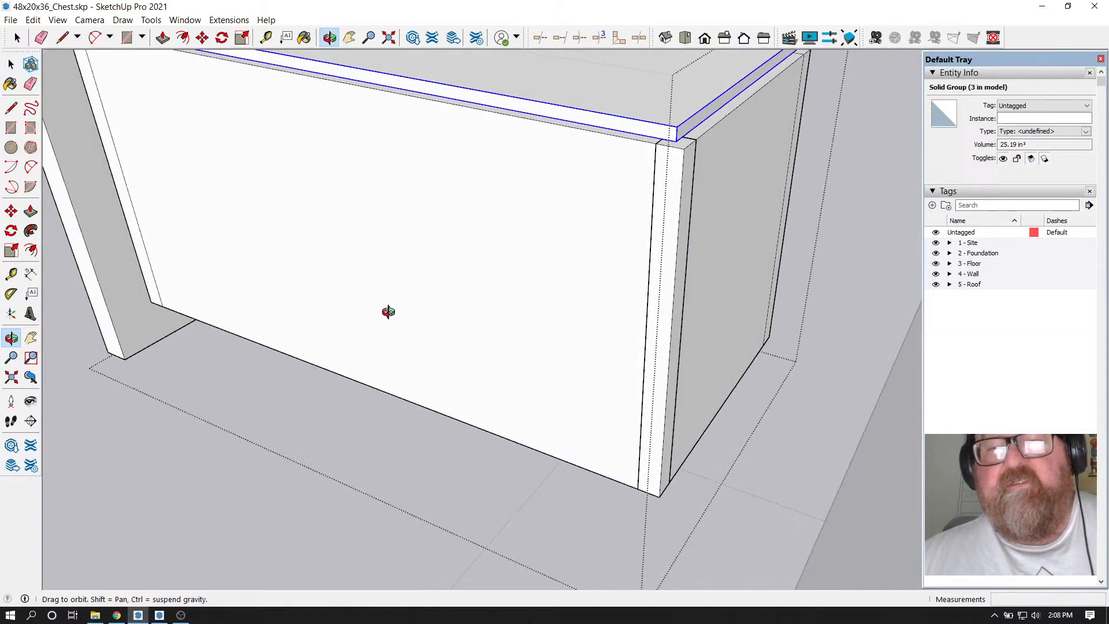
pyautogui.moveTo(388, 312); pyautogui.dragTo(472, 339)
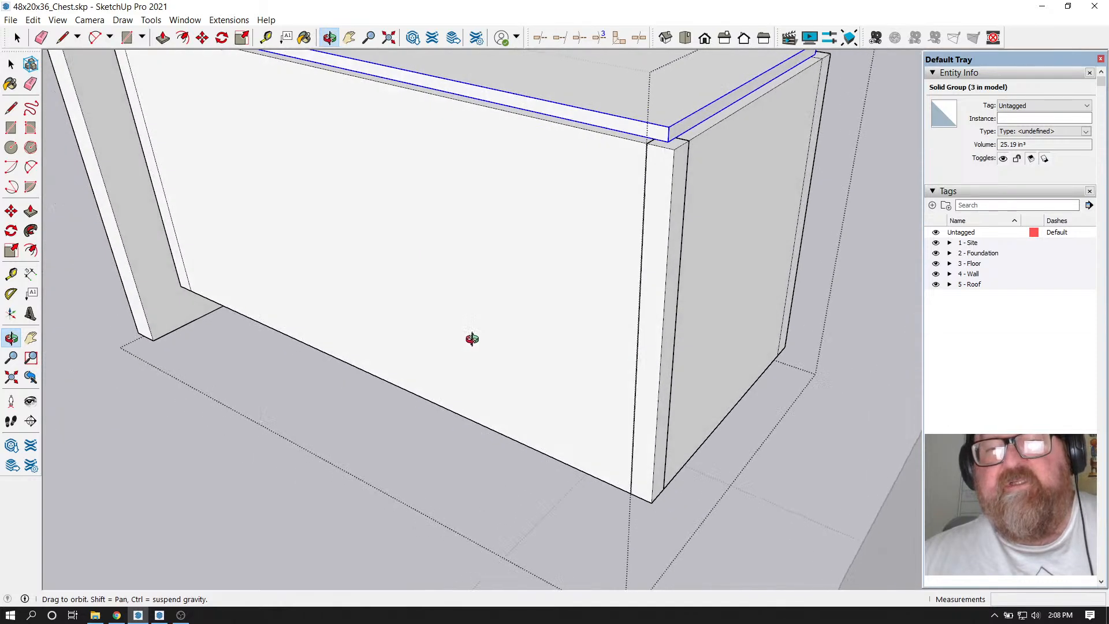
pyautogui.click(202, 40)
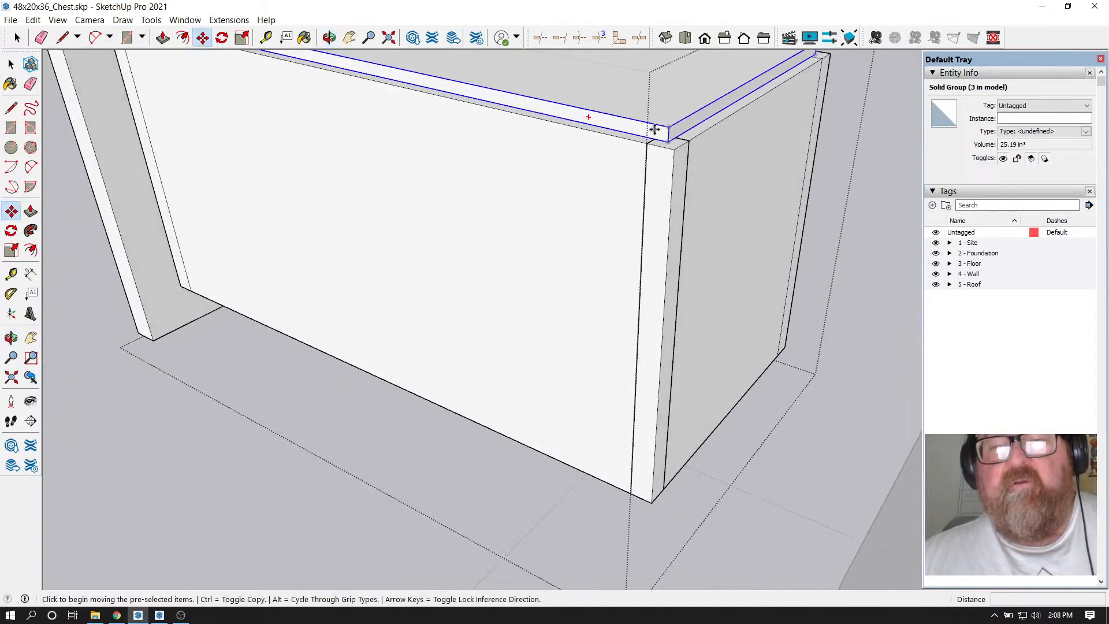
pyautogui.click(674, 151)
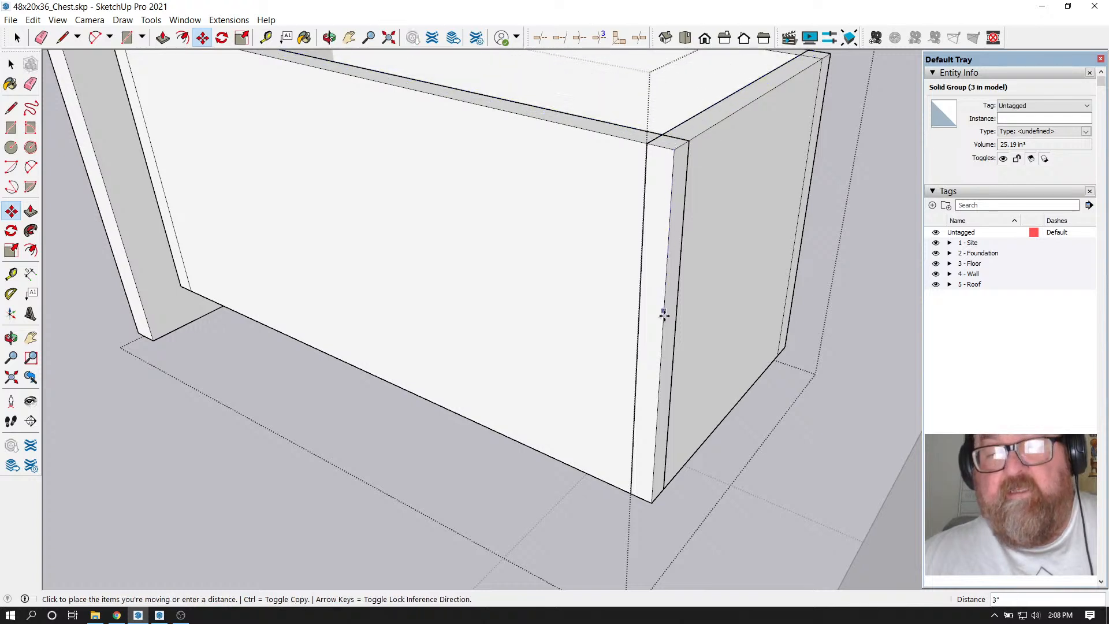
pyautogui.click(650, 500)
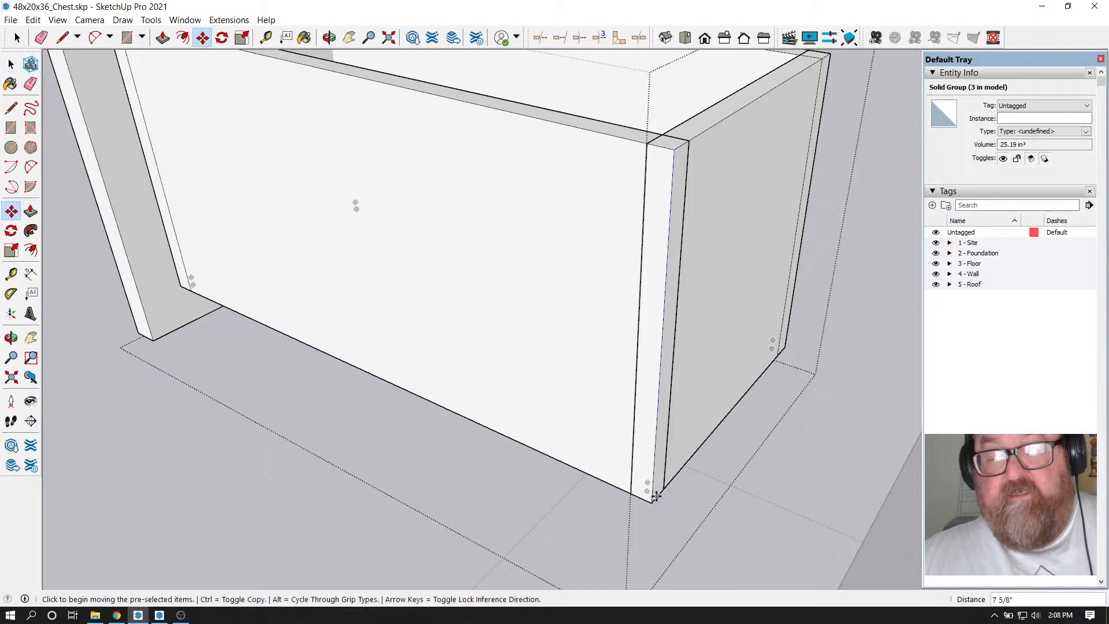
# Move the panel group up 1/2" from the drawer box's bottom corner
pyautogui.click(651, 502)
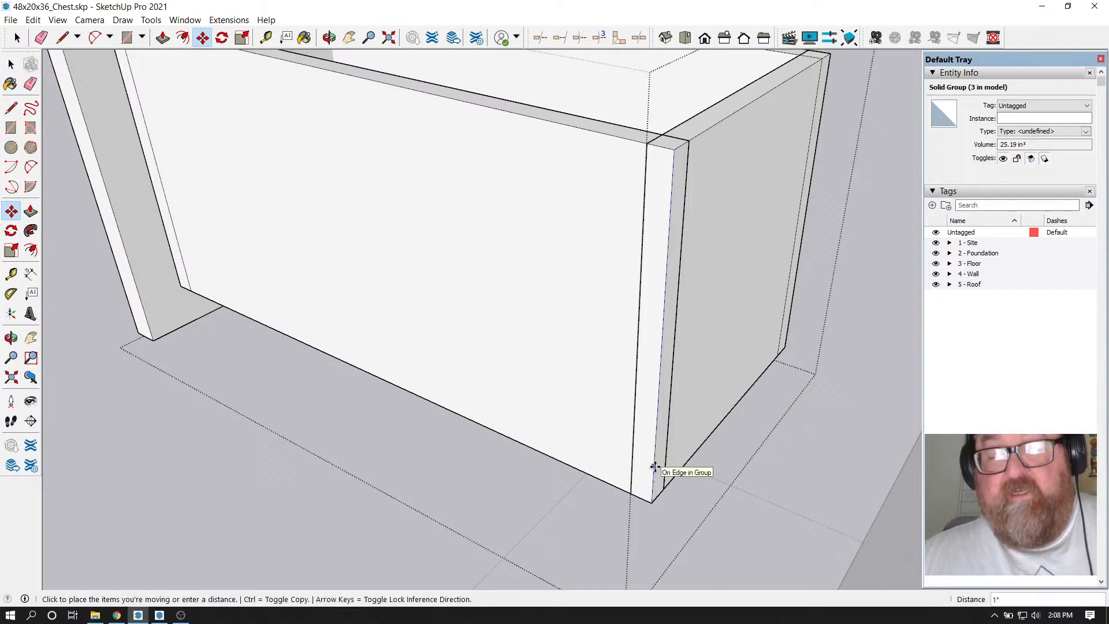
pyautogui.write('1/2')
pyautogui.press('Return')
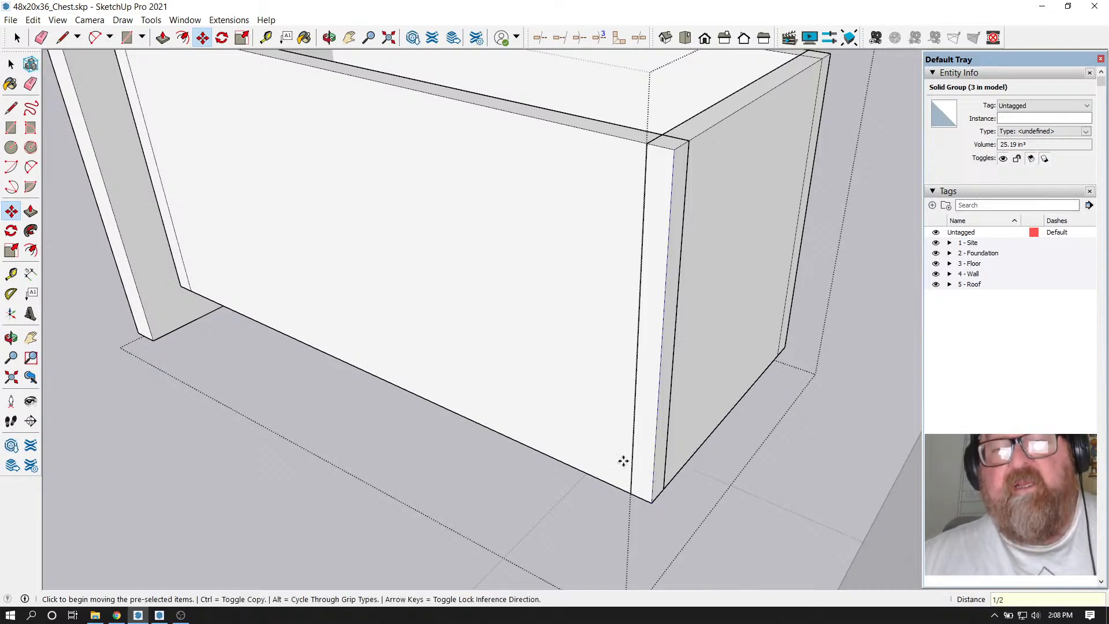
# Check the recessed bottom panel from underneath the drawer box and close the drawer component's editing
pyautogui.click(329, 37)
pyautogui.moveTo(439, 191); pyautogui.dragTo(597, 154)
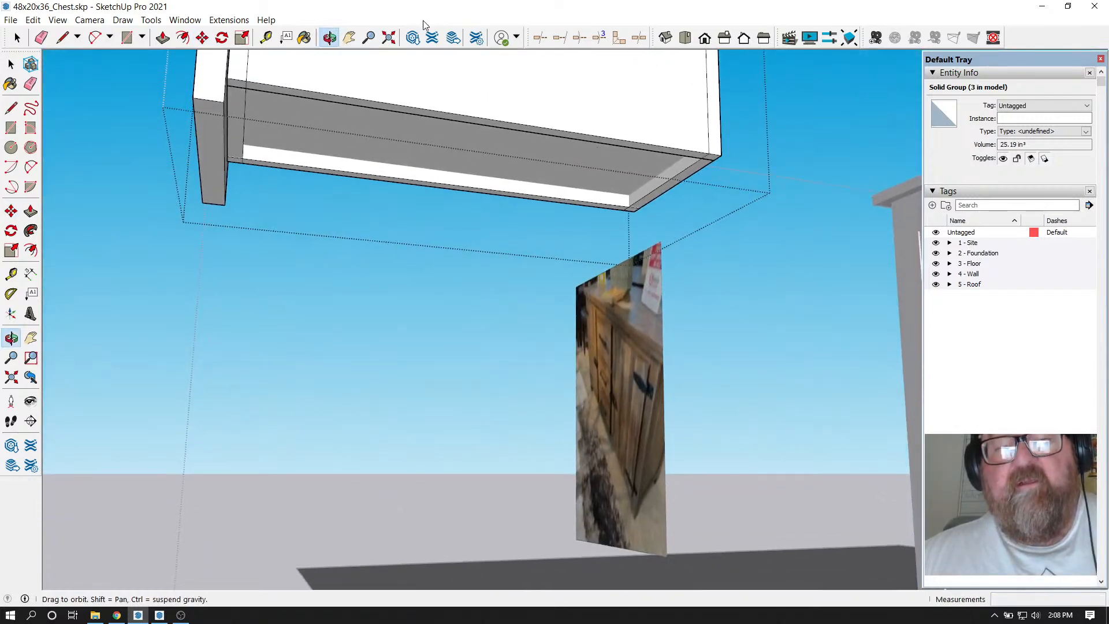
pyautogui.moveTo(537, 86); pyautogui.dragTo(256, 266)
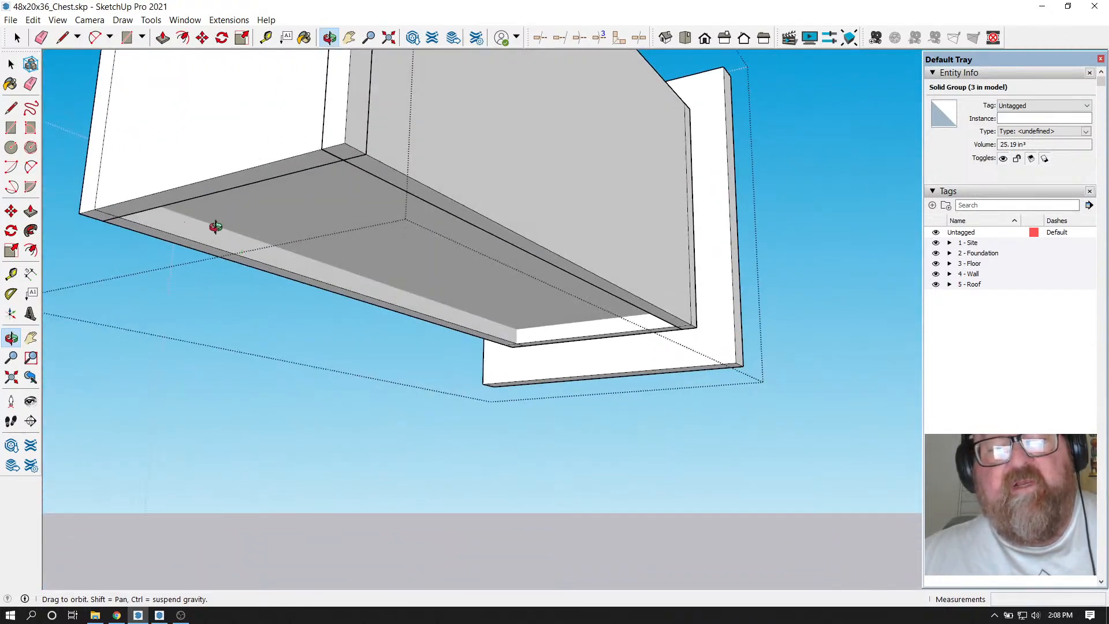
pyautogui.moveTo(388, 217); pyautogui.dragTo(868, 271)
pyautogui.moveTo(596, 331); pyautogui.dragTo(741, 244)
pyautogui.click(17, 37)
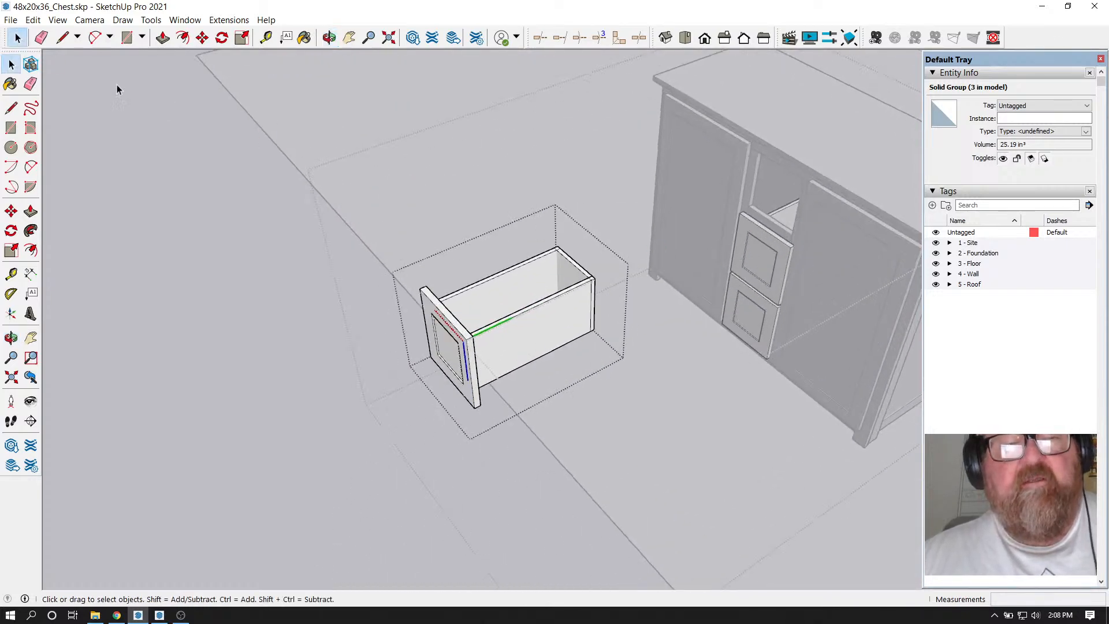
pyautogui.click(777, 244)
pyautogui.click(776, 246)
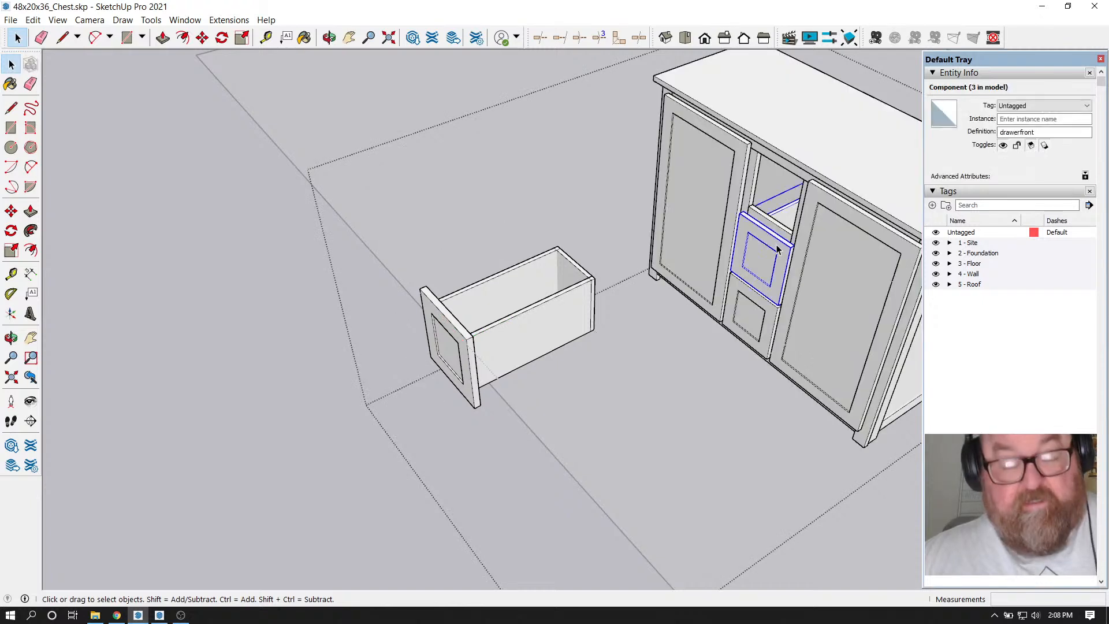
pyautogui.press('m')
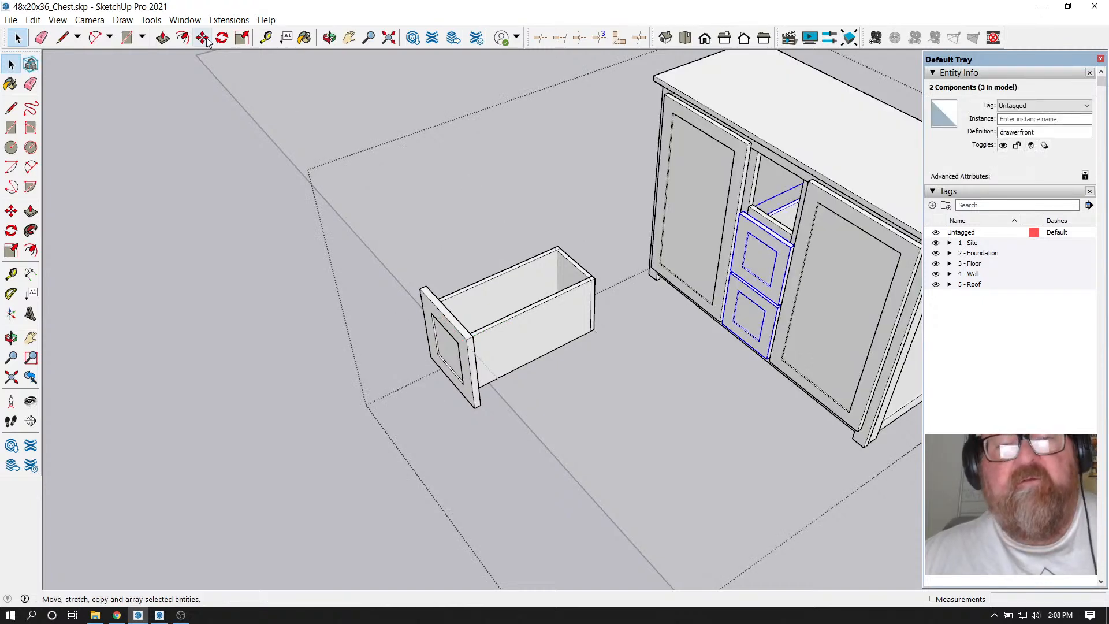
pyautogui.click(759, 409)
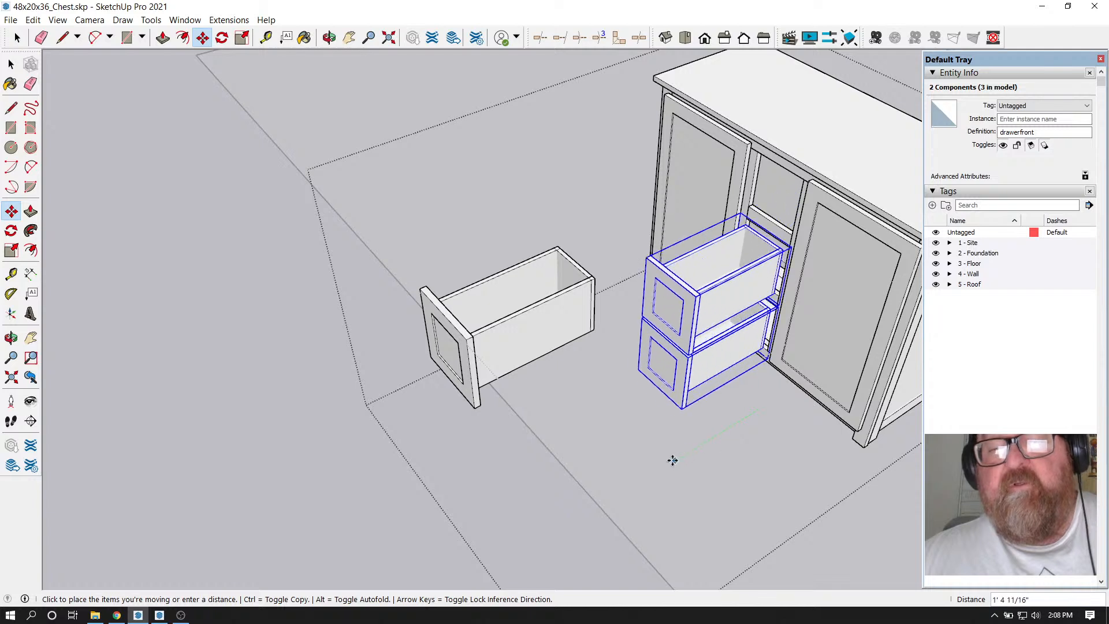
pyautogui.press('Escape')
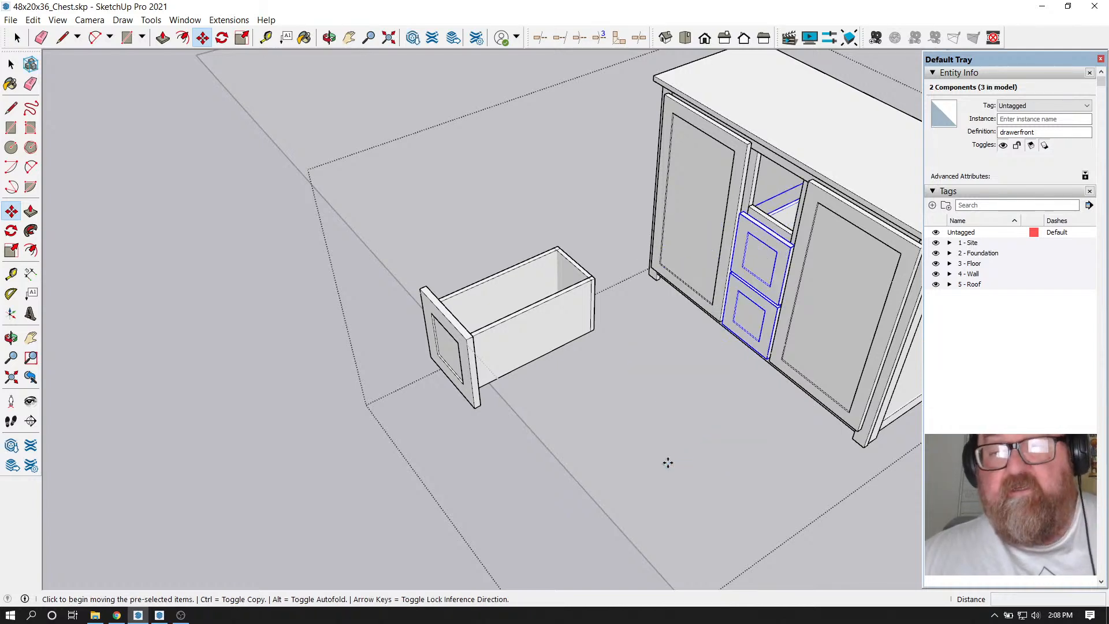
# Close the outer group that holds the chest and the loose drawer, and explode it
pyautogui.press('space')
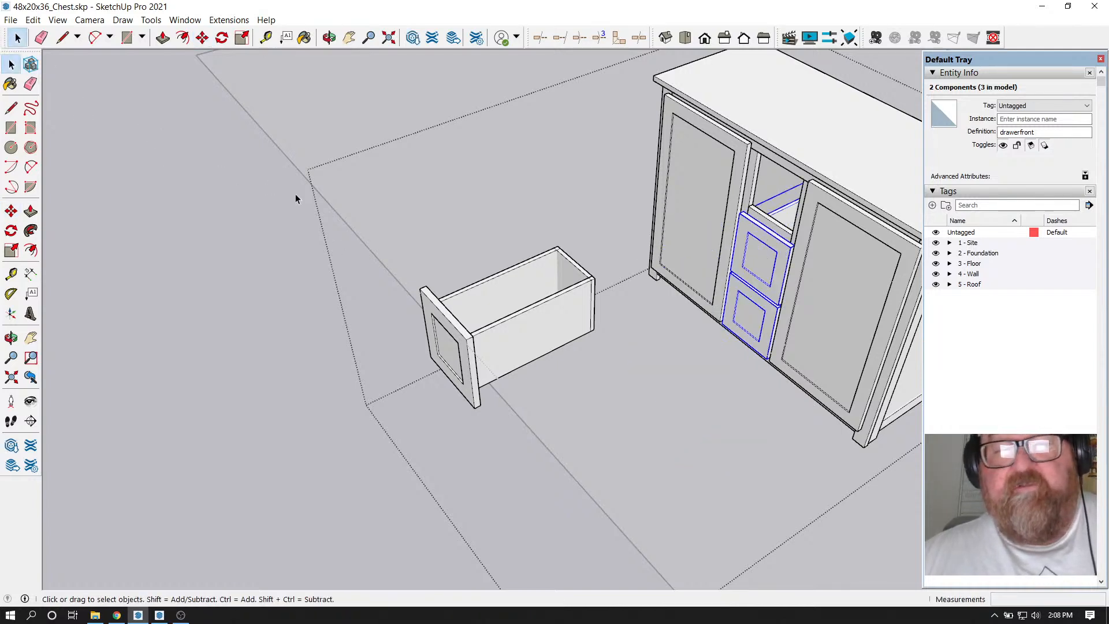
pyautogui.click(385, 253)
pyautogui.click(308, 258)
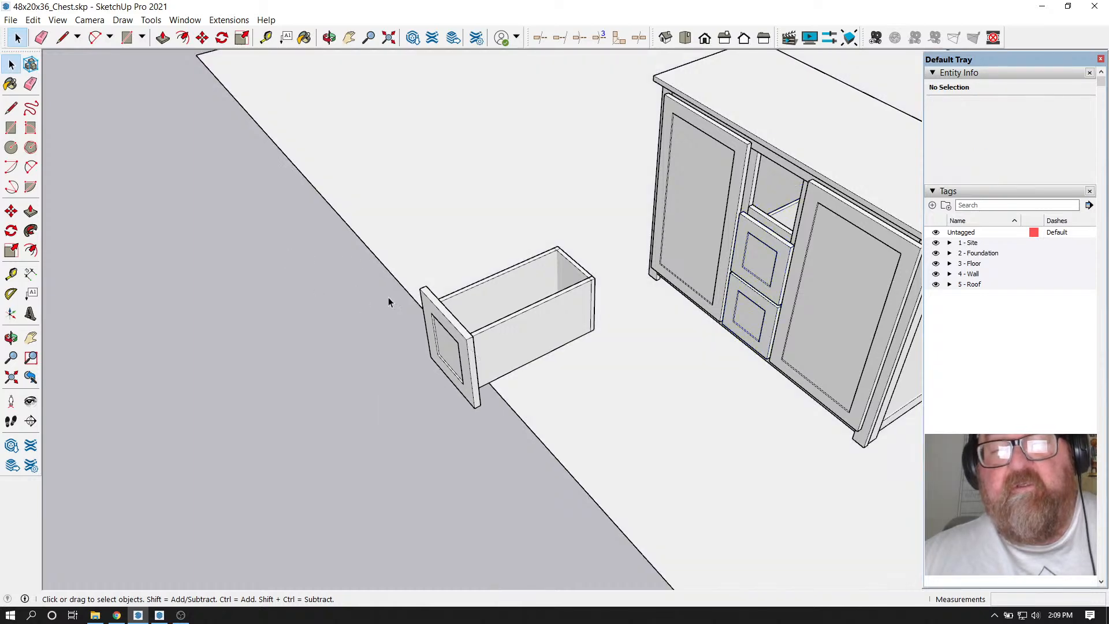
pyautogui.click(462, 310)
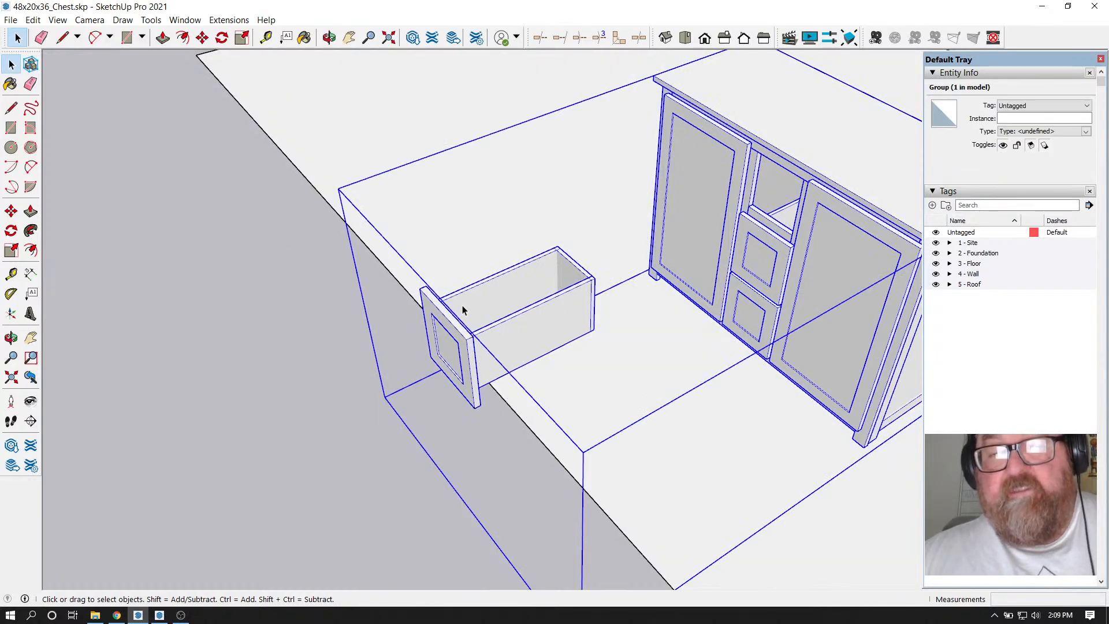
pyautogui.moveTo(462, 306); pyautogui.dragTo(403, 309, button='middle')
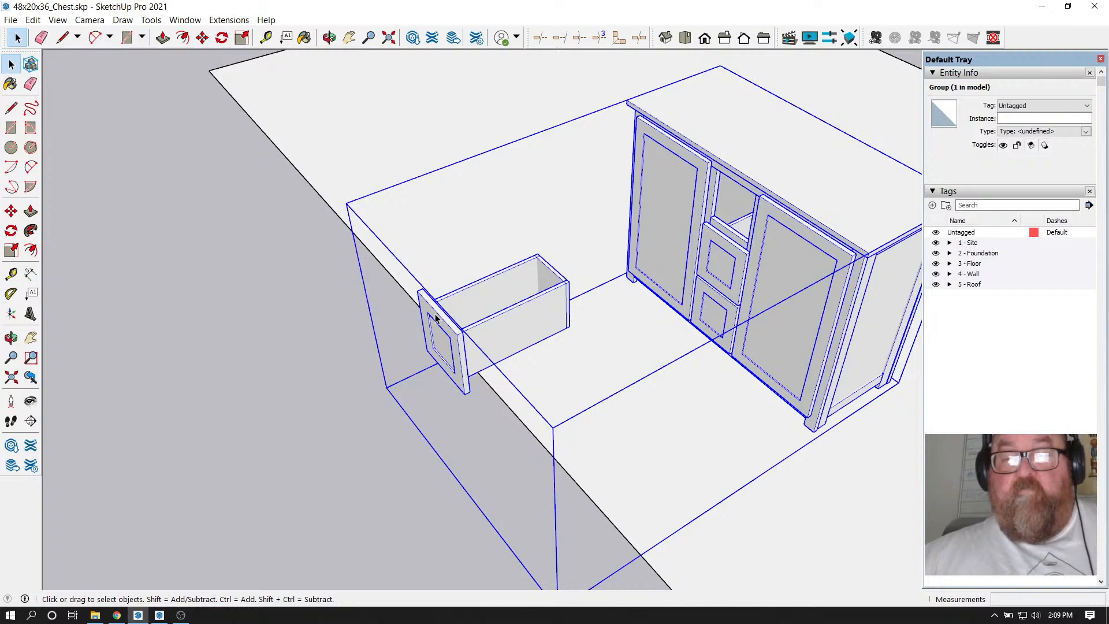
pyautogui.rightClick(692, 122)
pyautogui.click(715, 213)
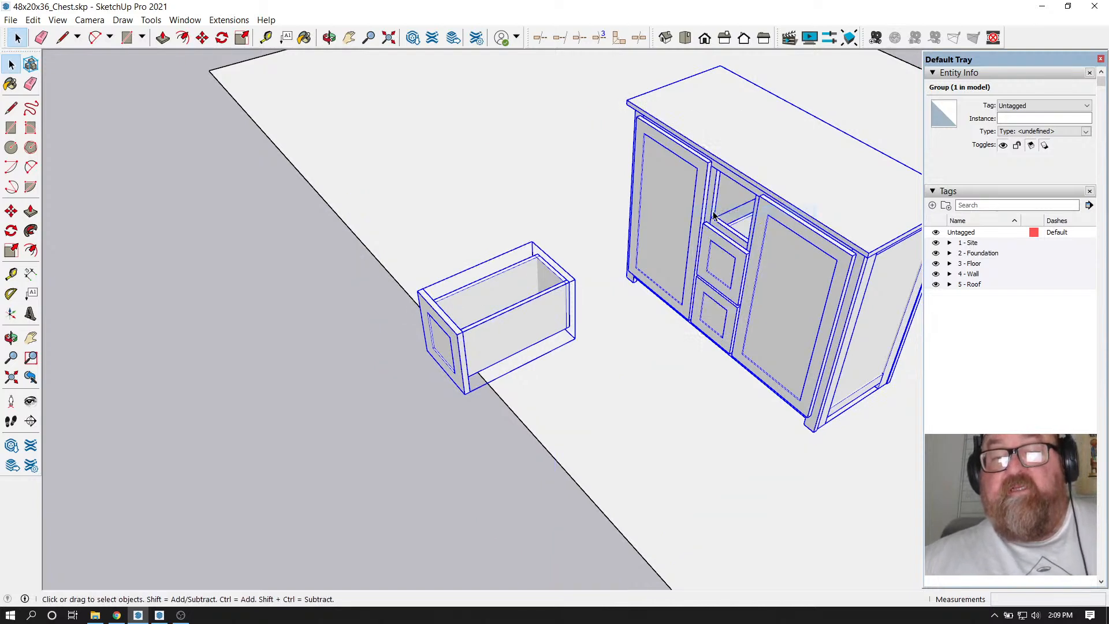
# Move only the loose drawer component 48" toward the chest into the open upper drawer bay, and deselect it
pyautogui.click(476, 243)
pyautogui.click(480, 291)
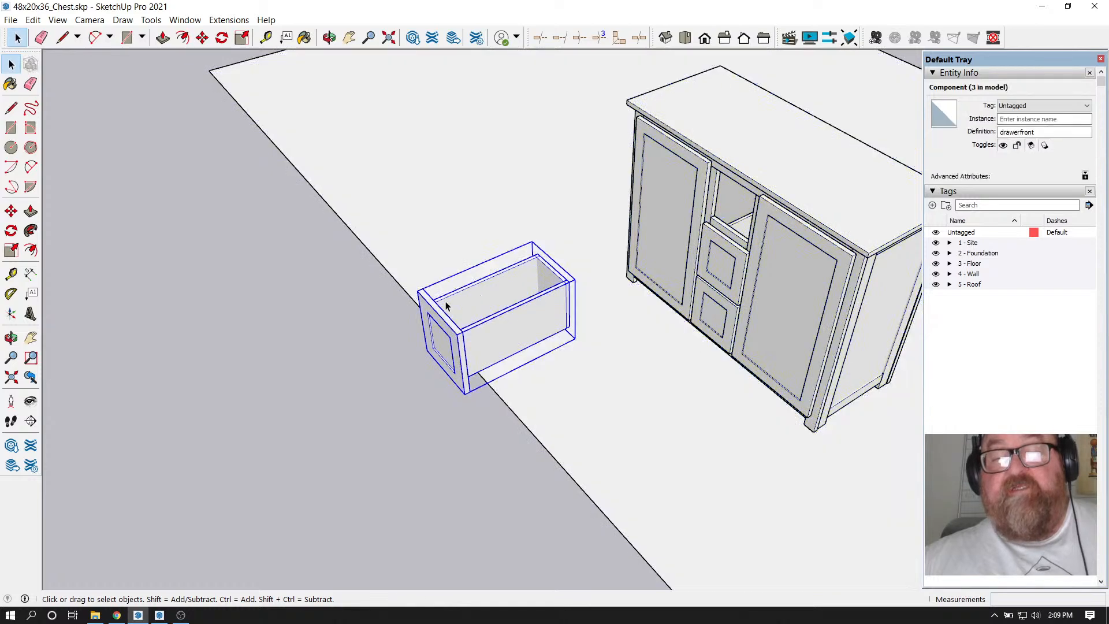
pyautogui.click(202, 37)
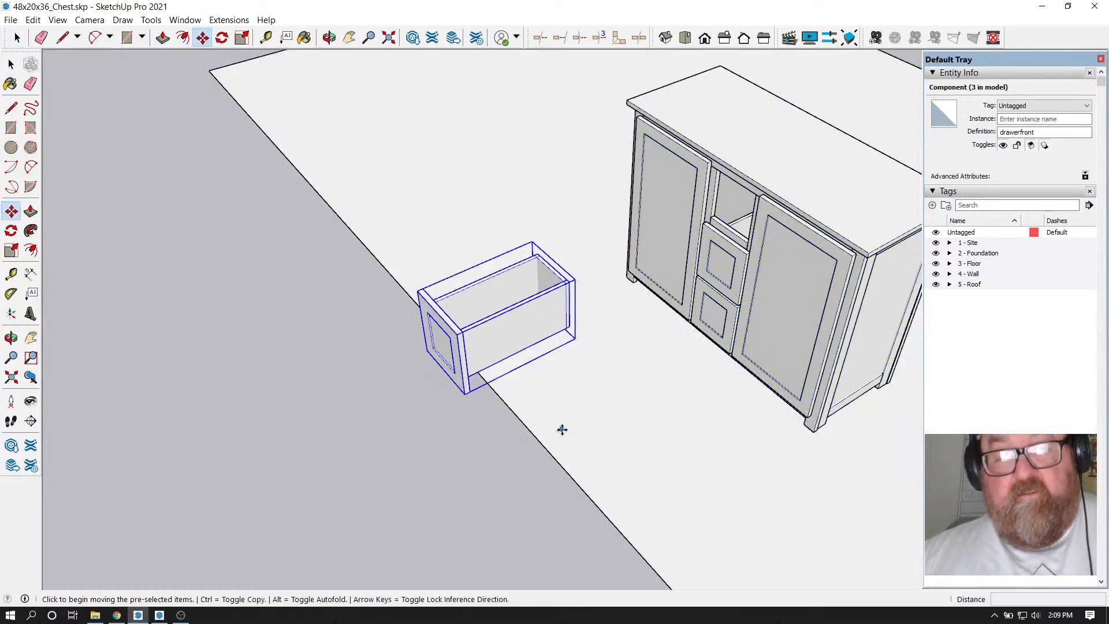
pyautogui.click(562, 429)
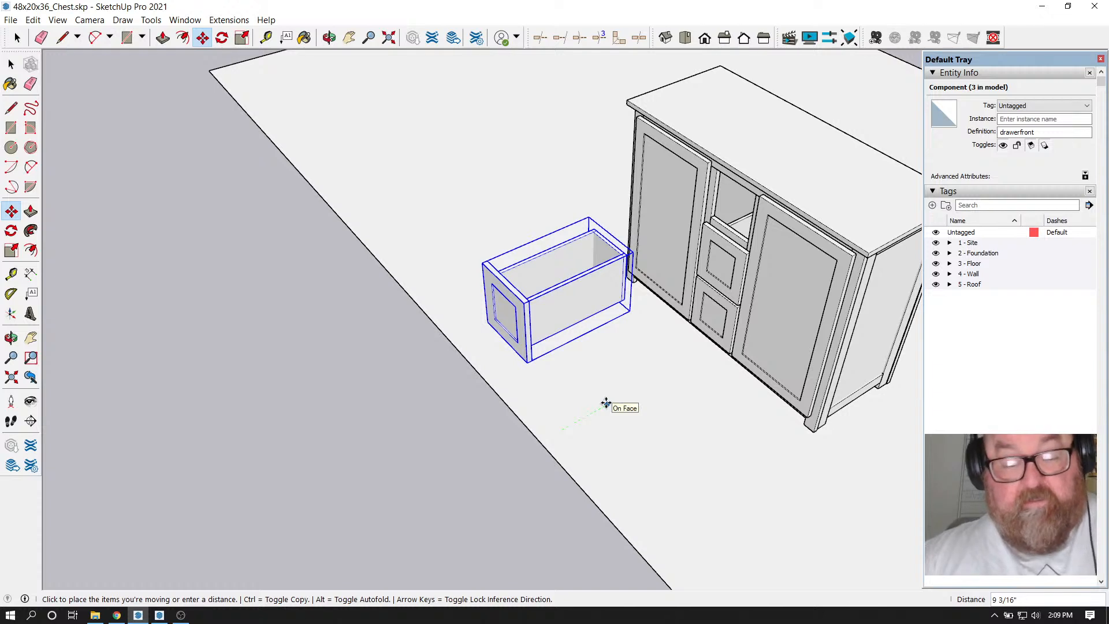
pyautogui.press('Escape')
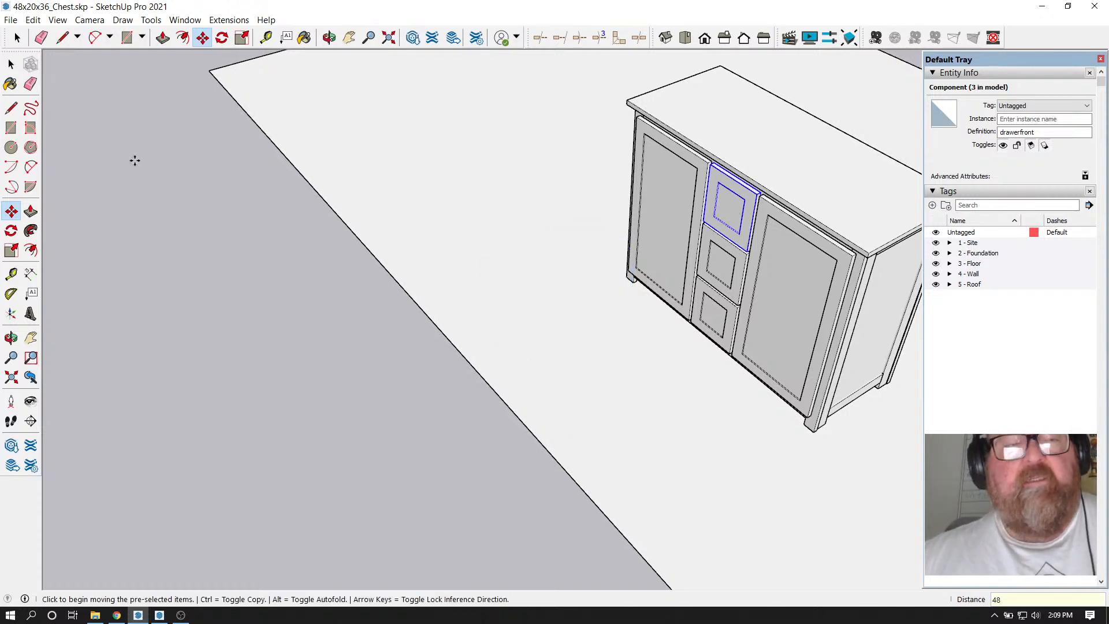
pyautogui.click(17, 38)
pyautogui.click(258, 116)
# Examine the assembled chest from the front and side, checking how the three drawer fronts sit between the doors
pyautogui.scroll(-2, 342, 209)
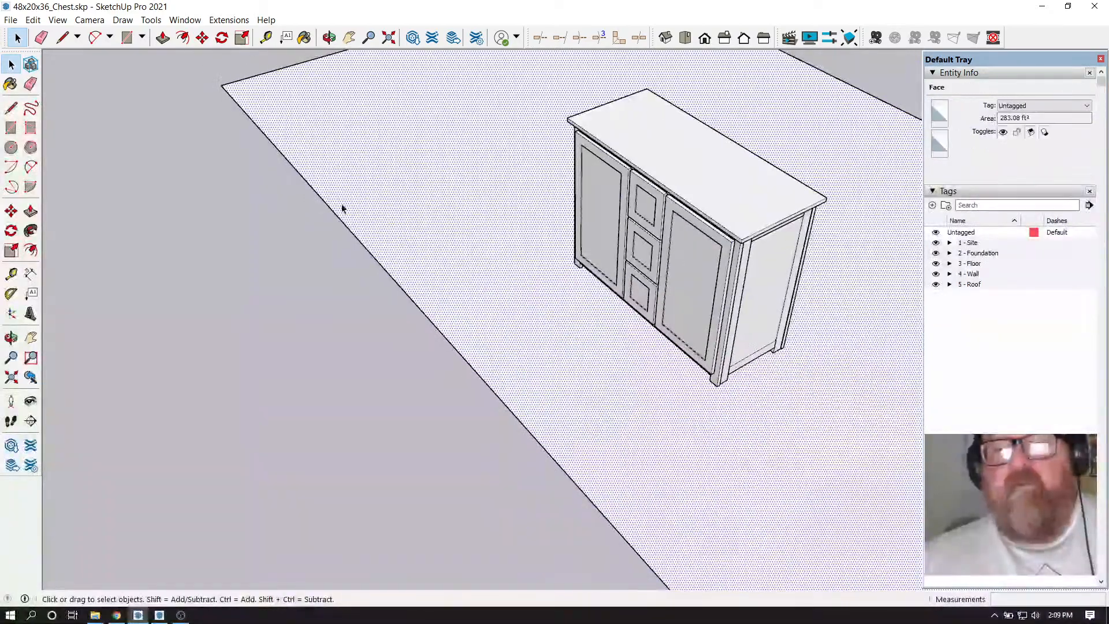
pyautogui.click(330, 37)
pyautogui.moveTo(664, 231); pyautogui.dragTo(594, 391)
pyautogui.scroll(8, 527, 317)
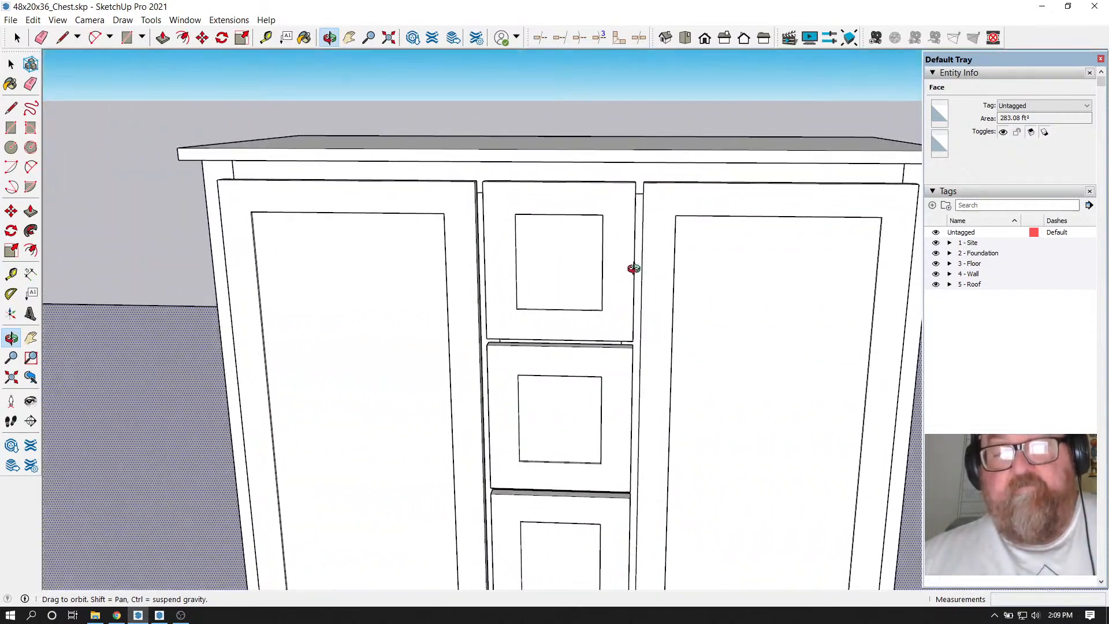
pyautogui.scroll(-3, 633, 268)
pyautogui.moveTo(629, 282); pyautogui.dragTo(491, 327)
pyautogui.scroll(-3, 616, 357)
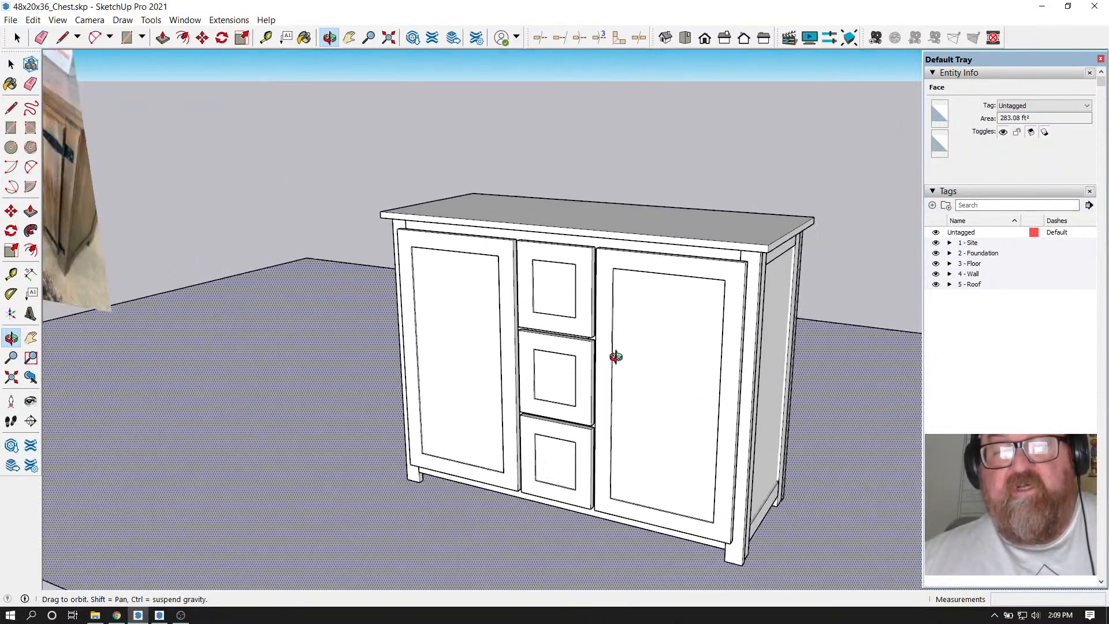
pyautogui.scroll(-6, 616, 357)
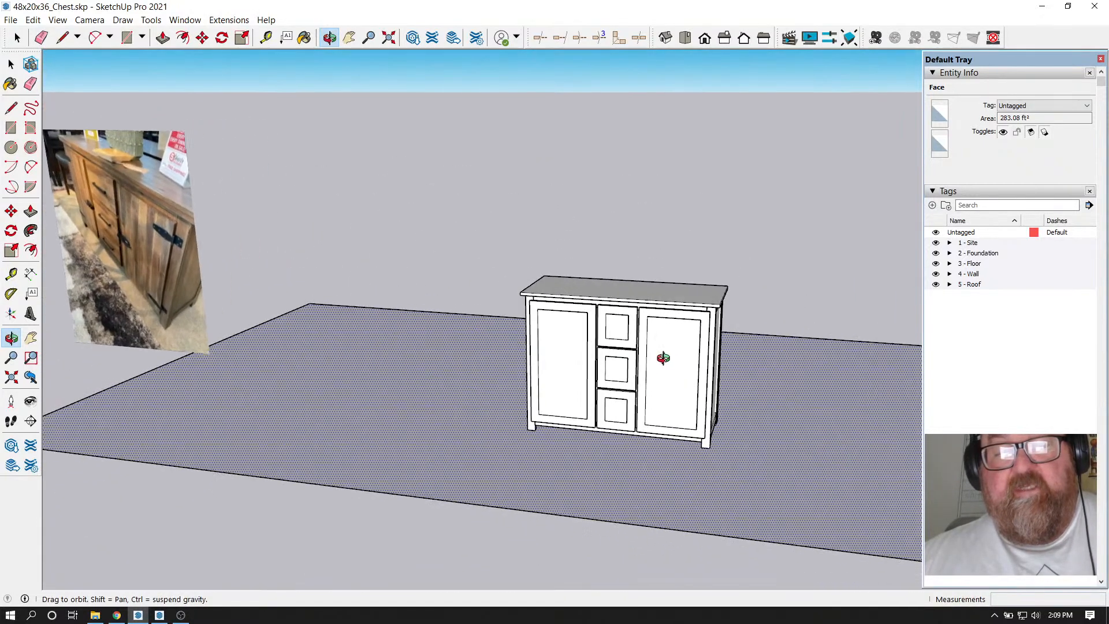
# Move the reference photo along the red axis to stand beside the chest and compare the two
pyautogui.click(18, 38)
pyautogui.click(141, 248)
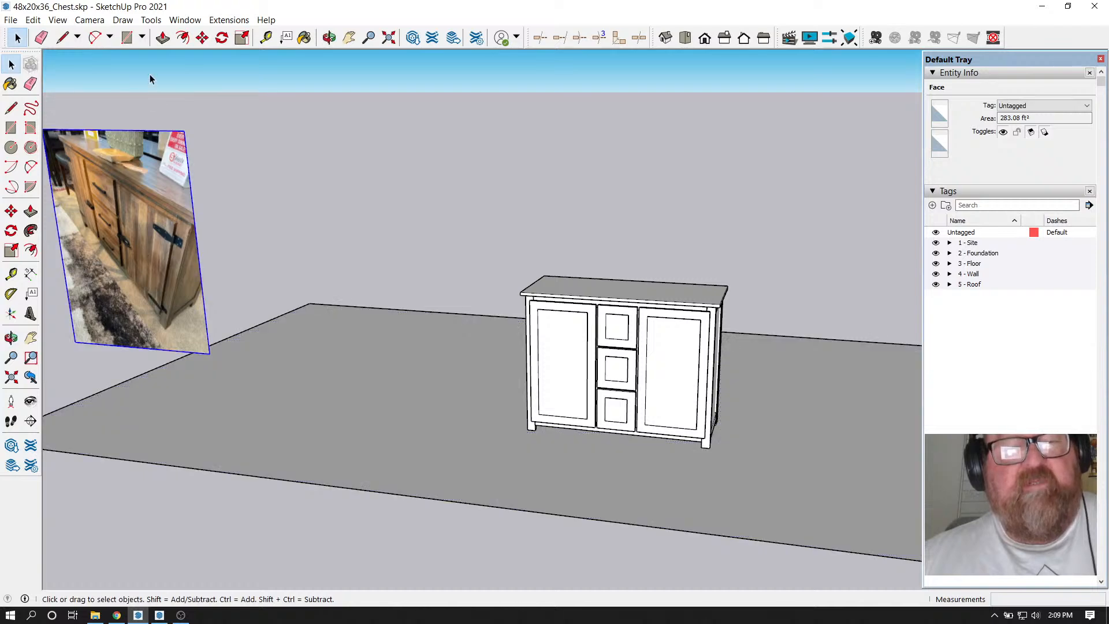
pyautogui.click(202, 38)
pyautogui.click(155, 400)
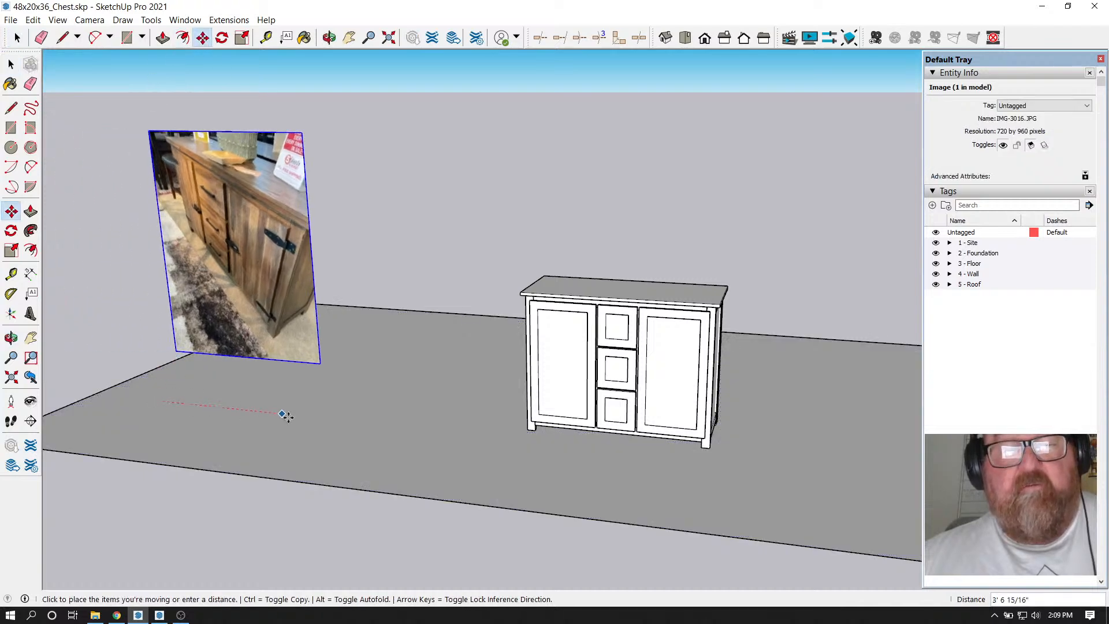
pyautogui.click(500, 440)
pyautogui.scroll(4, 626, 376)
pyautogui.scroll(3, 616, 350)
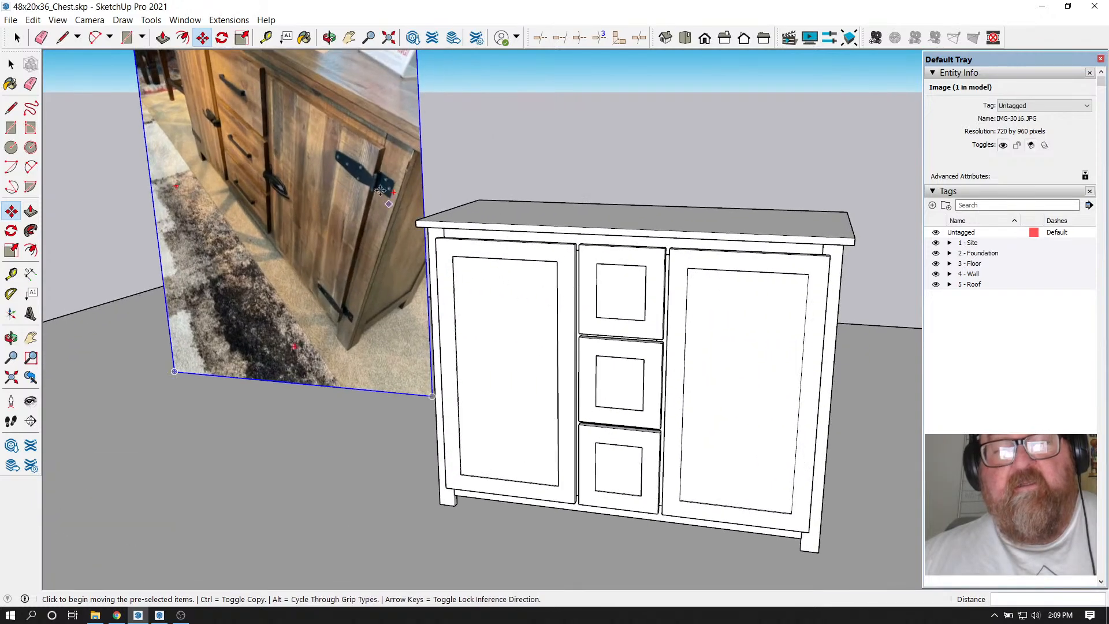
pyautogui.moveTo(324, 58); pyautogui.dragTo(567, 385, button='middle')
pyautogui.moveTo(495, 338); pyautogui.dragTo(531, 357, button='middle')
# Move the reference photo about 7' 9 11/16" away from the chest, past the edge of the floor face
pyautogui.click(16, 37)
pyautogui.scroll(-2, 365, 236)
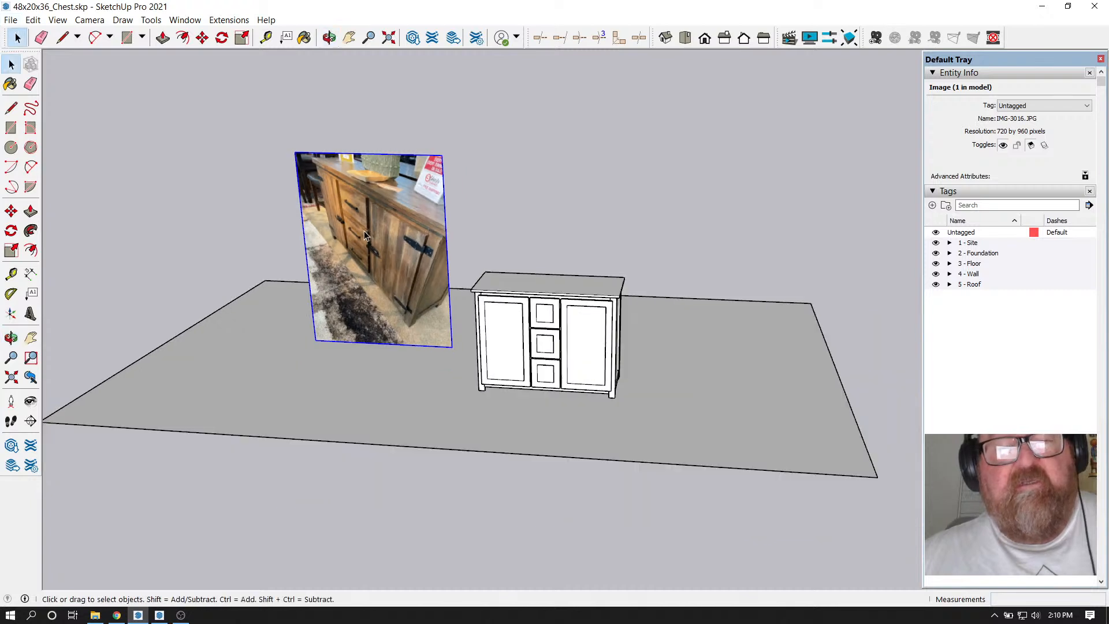
pyautogui.click(202, 37)
pyautogui.click(415, 231)
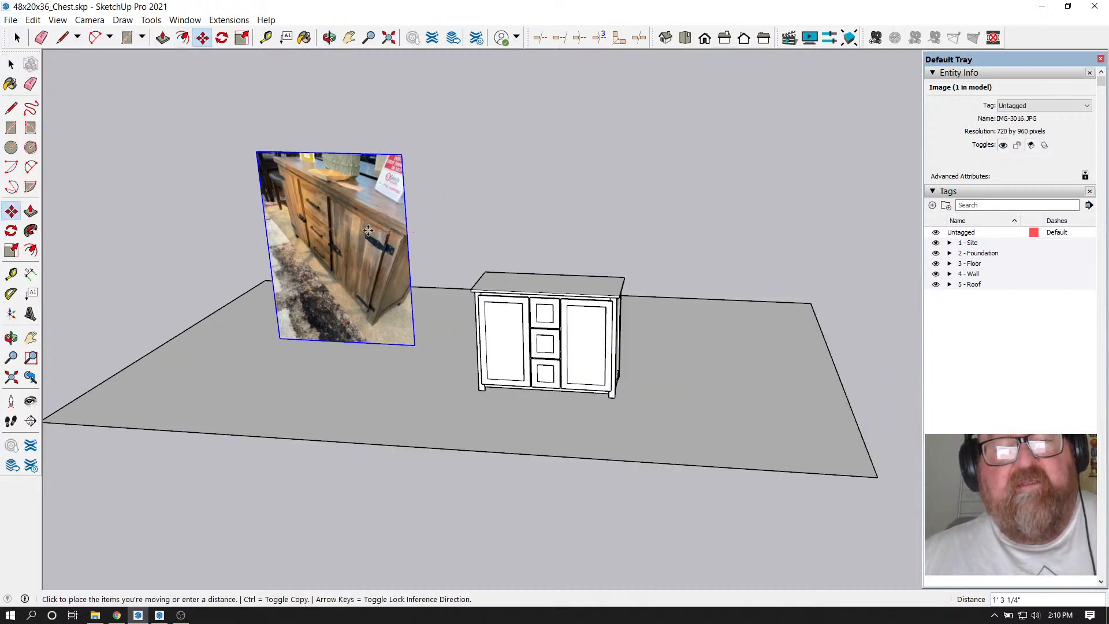
pyautogui.click(183, 217)
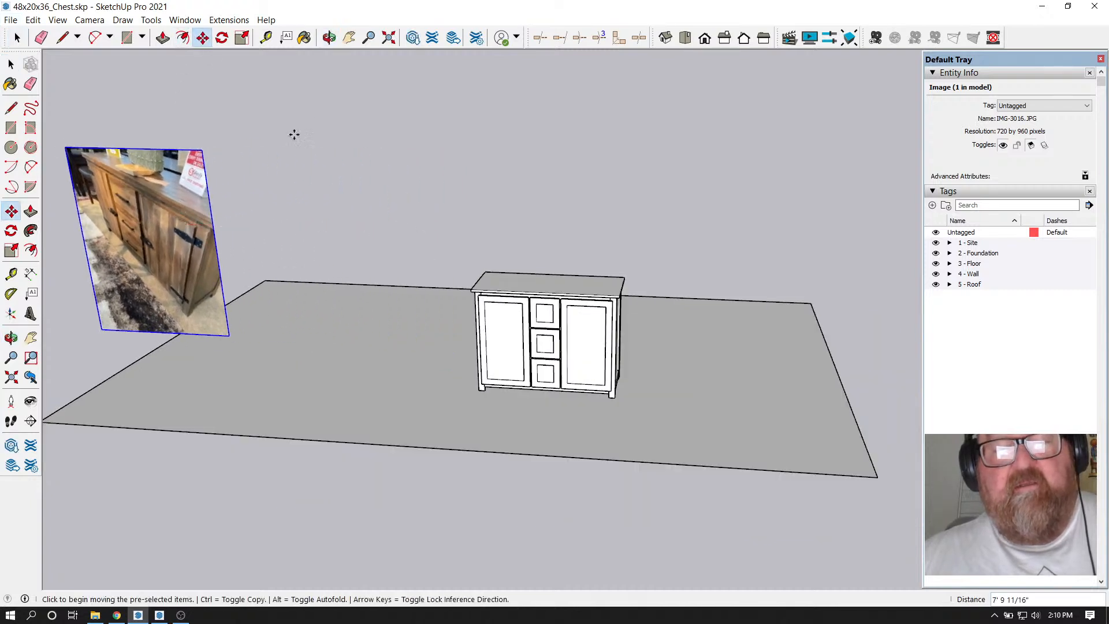
pyautogui.click(328, 38)
pyautogui.moveTo(375, 260); pyautogui.dragTo(643, 387)
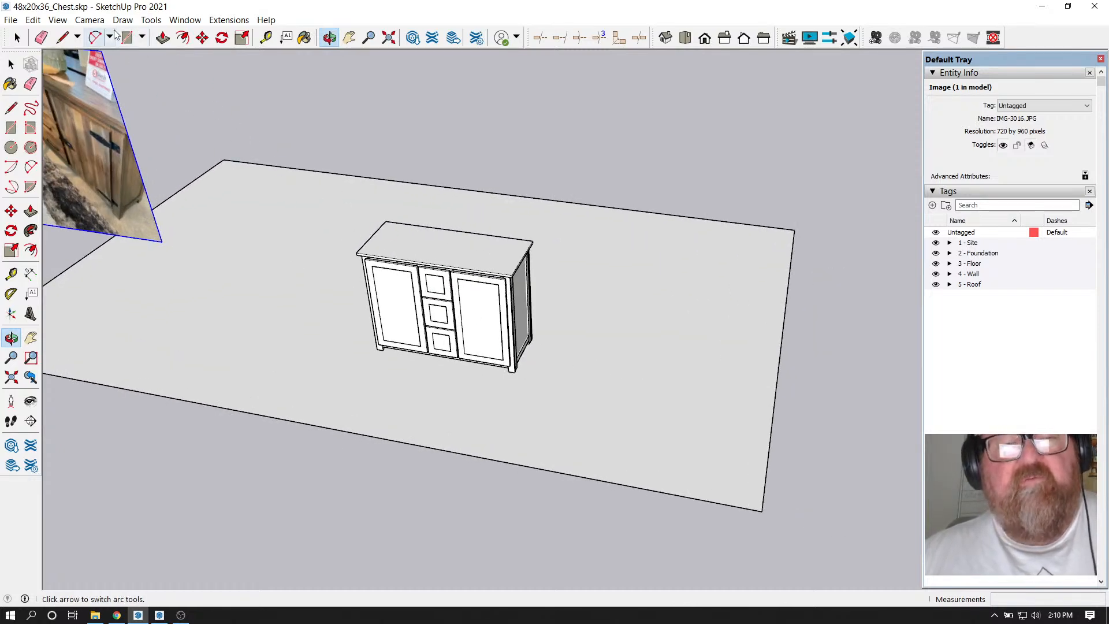
# Move the complete chest along the red axis to the end of the floor face nearest the reference photo
pyautogui.click(16, 37)
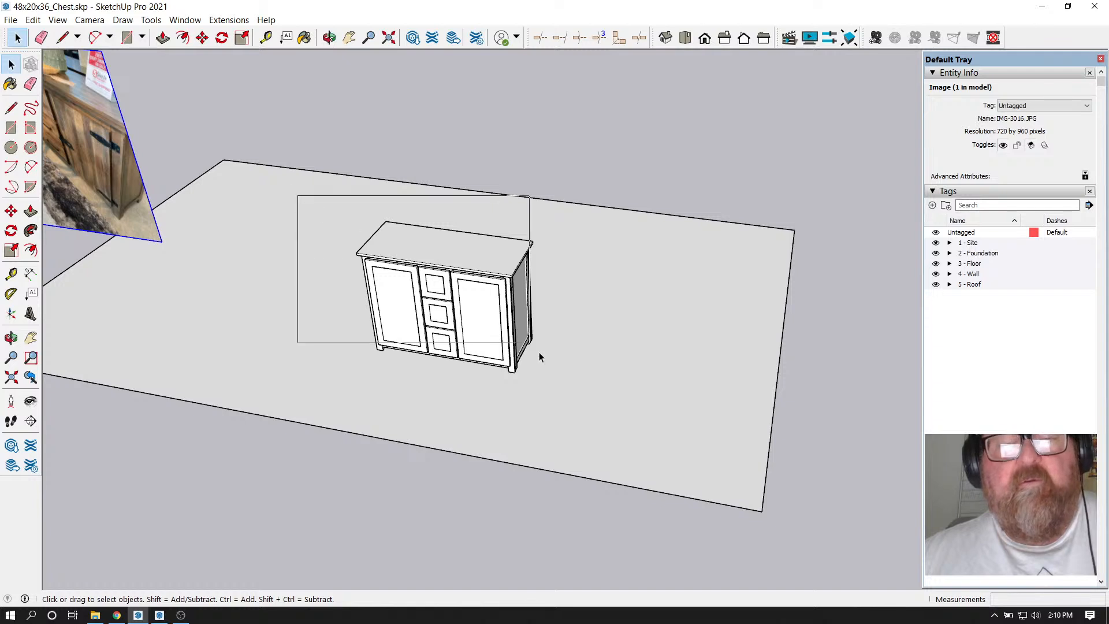
pyautogui.moveTo(539, 357); pyautogui.dragTo(599, 386)
pyautogui.click(202, 38)
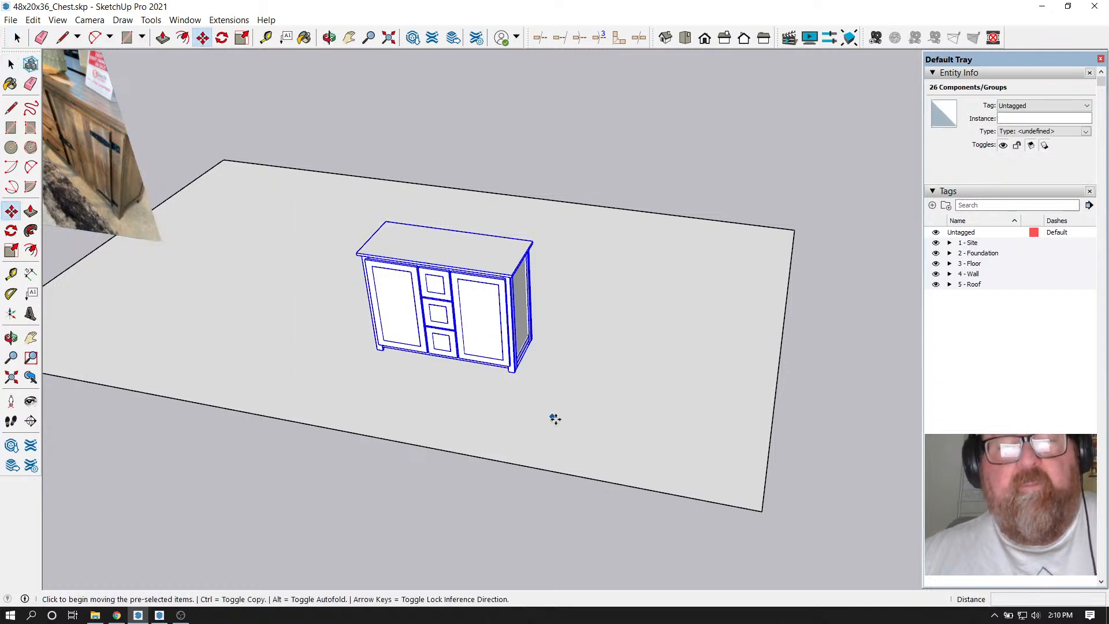
pyautogui.click(591, 417)
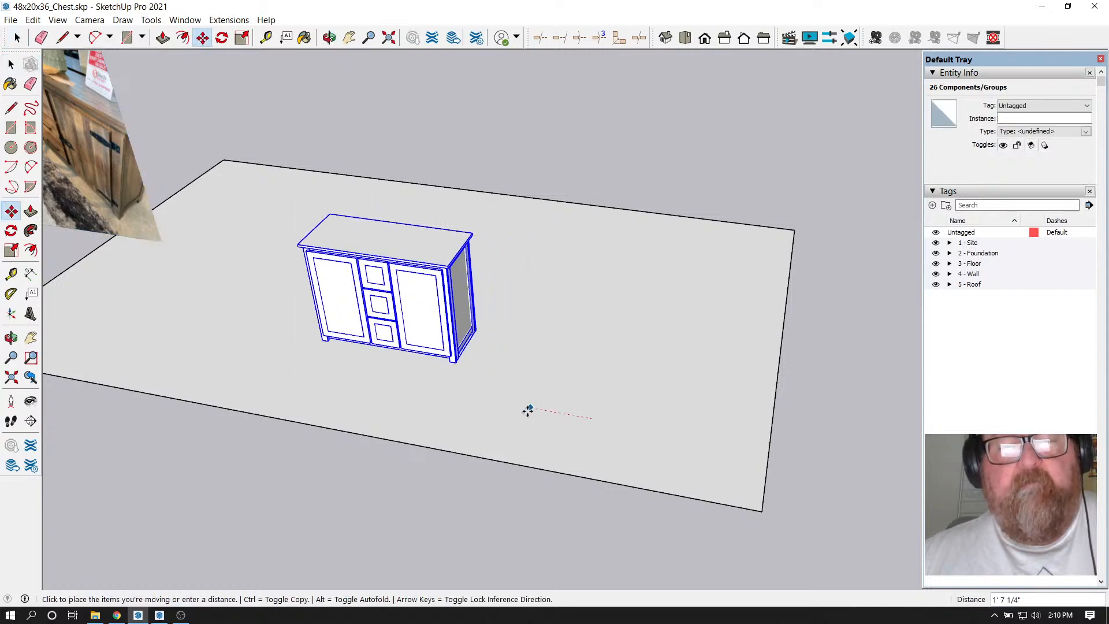
pyautogui.click(317, 372)
pyautogui.scroll(-5, 317, 373)
pyautogui.scroll(4, 190, 173)
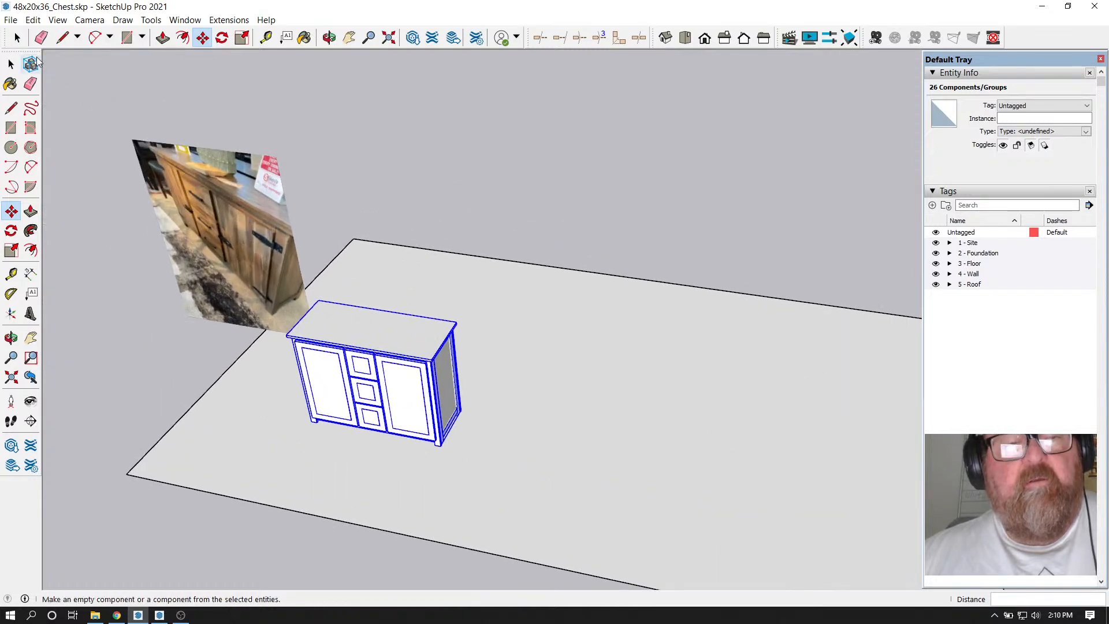
# Move the reference photo about 6' 1 1/16" along the red axis so it stands behind and beside the chest
pyautogui.press('space')
pyautogui.click(174, 207)
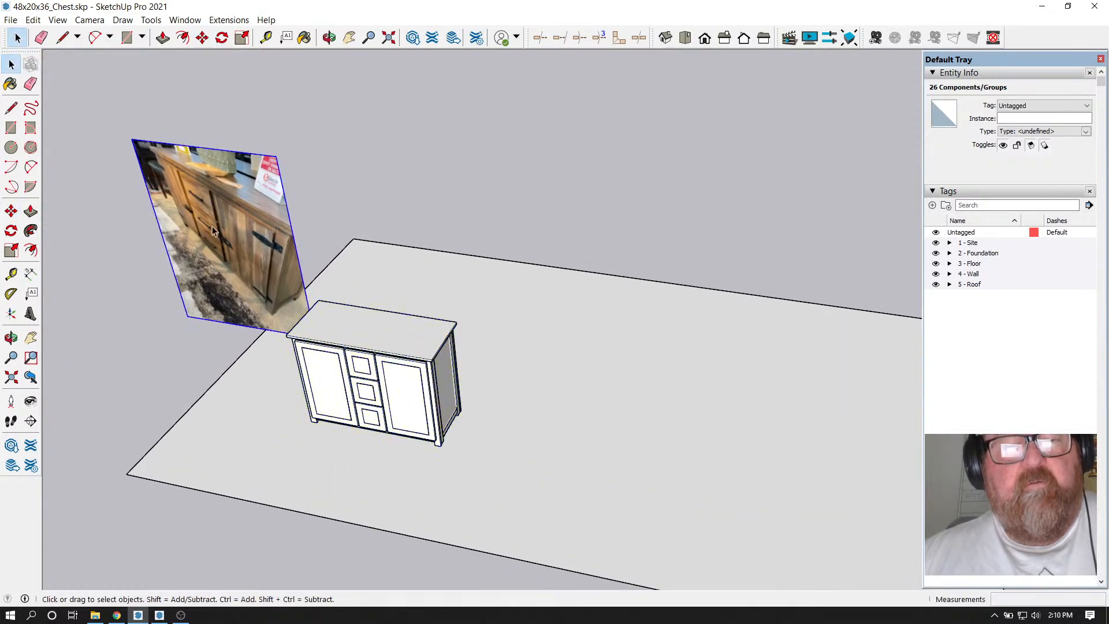
pyautogui.click(202, 37)
pyautogui.click(490, 328)
pyautogui.click(674, 320)
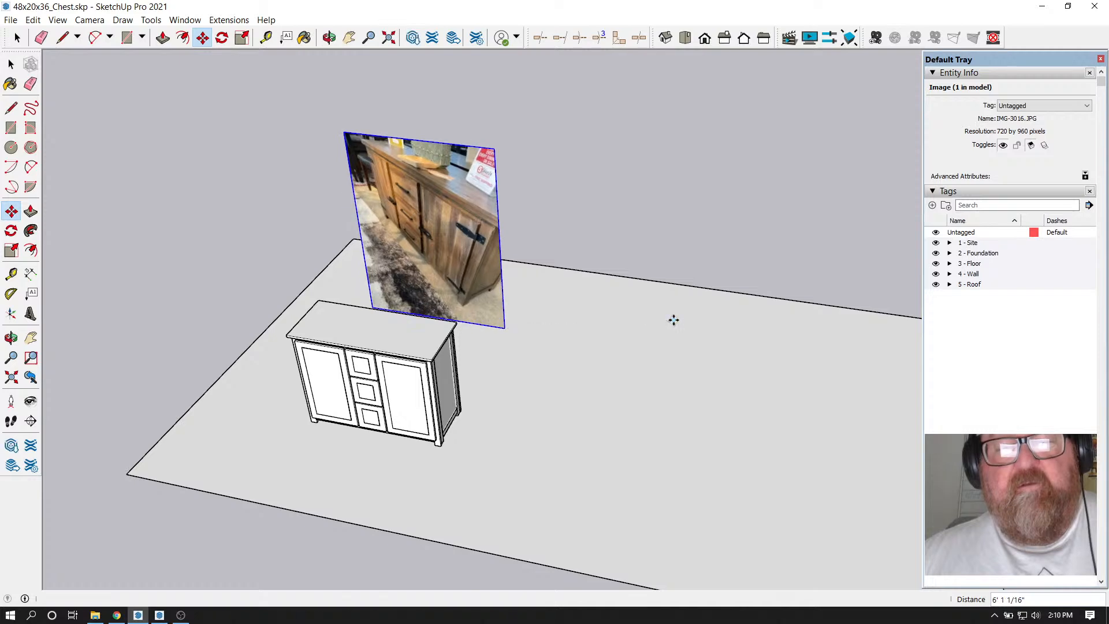
pyautogui.scroll(4, 670, 491)
pyautogui.scroll(-3, 282, 309)
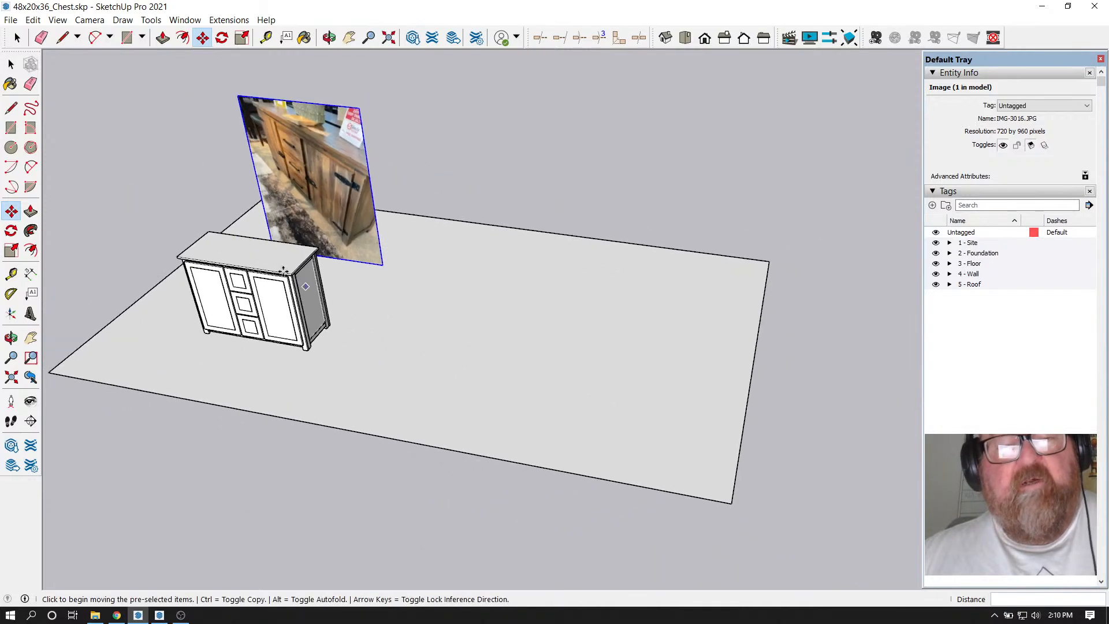
# Copy the complete chest along the red axis to the opposite half of the floor face
pyautogui.click(11, 64)
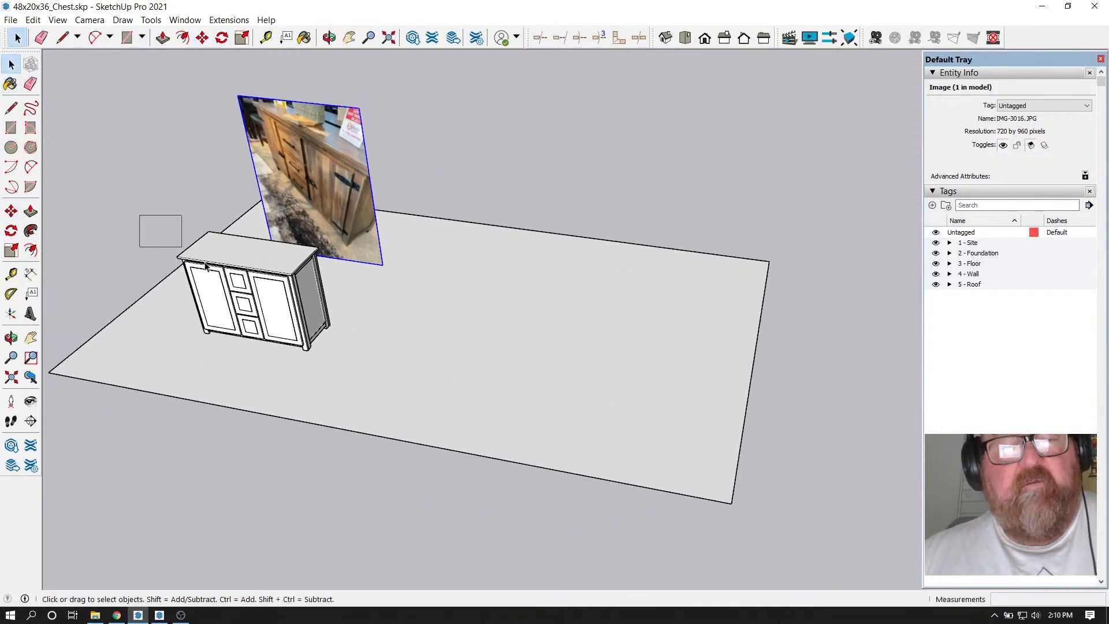
pyautogui.moveTo(181, 247); pyautogui.dragTo(356, 383)
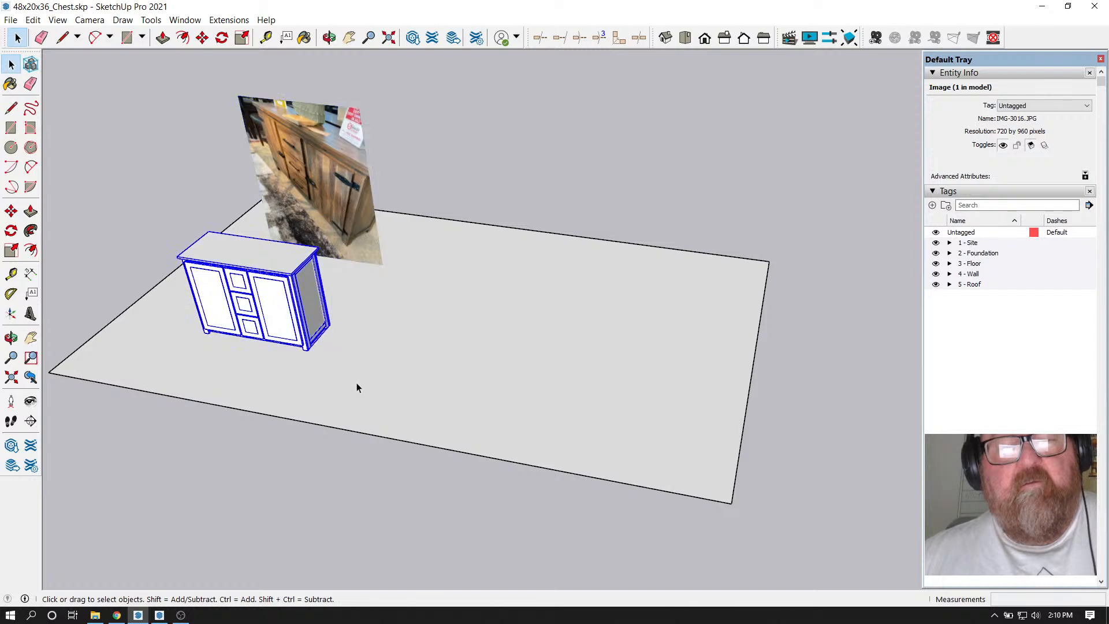
pyautogui.click(203, 38)
pyautogui.click(279, 383)
pyautogui.press('ctrl')
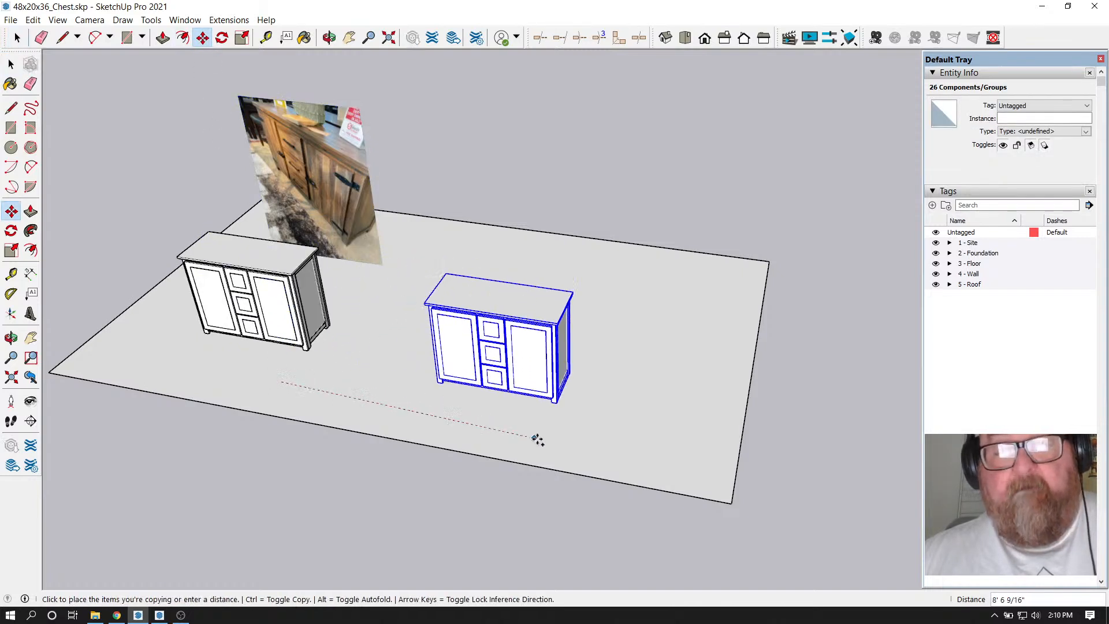
pyautogui.click(625, 443)
# Deselect the chest copy and examine its front, side and top
pyautogui.scroll(1, 691, 345)
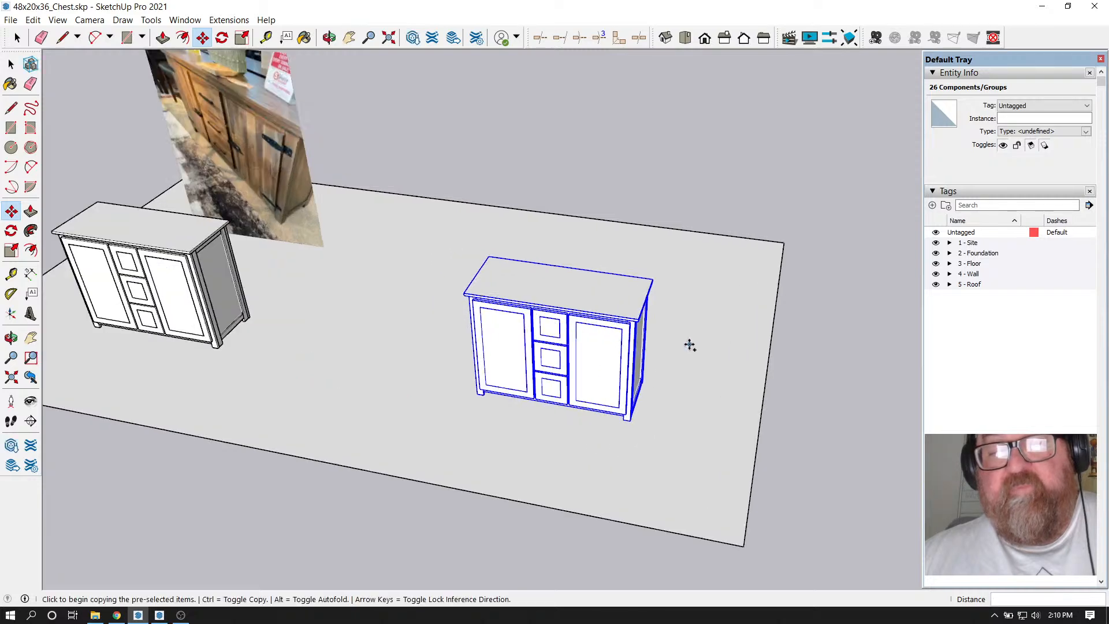
pyautogui.scroll(1, 647, 329)
pyautogui.scroll(2, 604, 312)
pyautogui.scroll(-1, 604, 306)
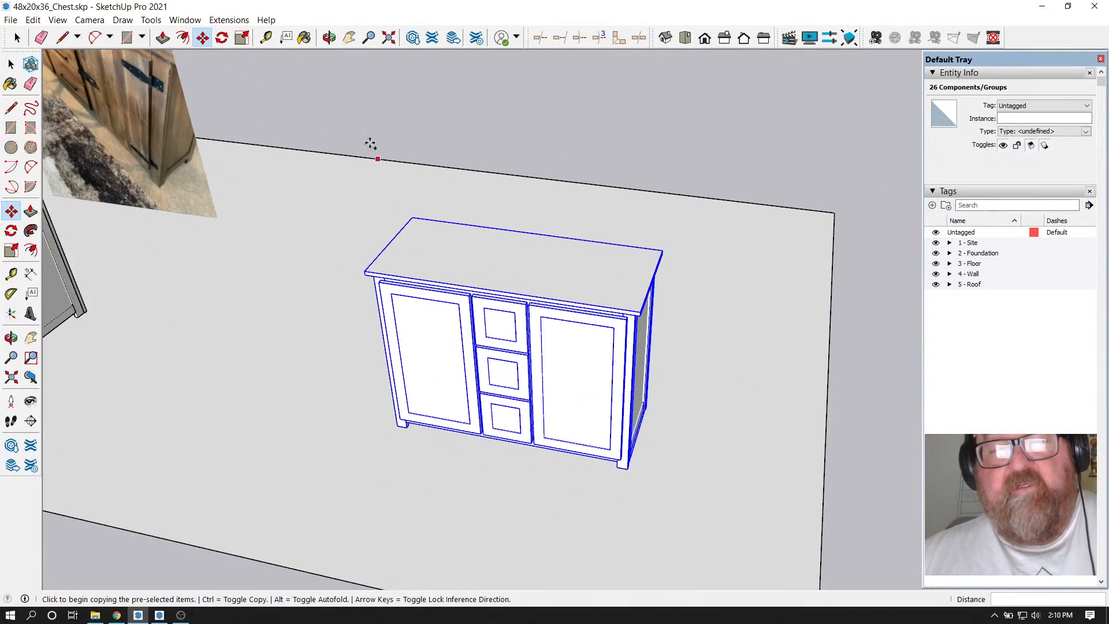
pyautogui.click(329, 38)
pyautogui.moveTo(404, 173); pyautogui.dragTo(542, 294)
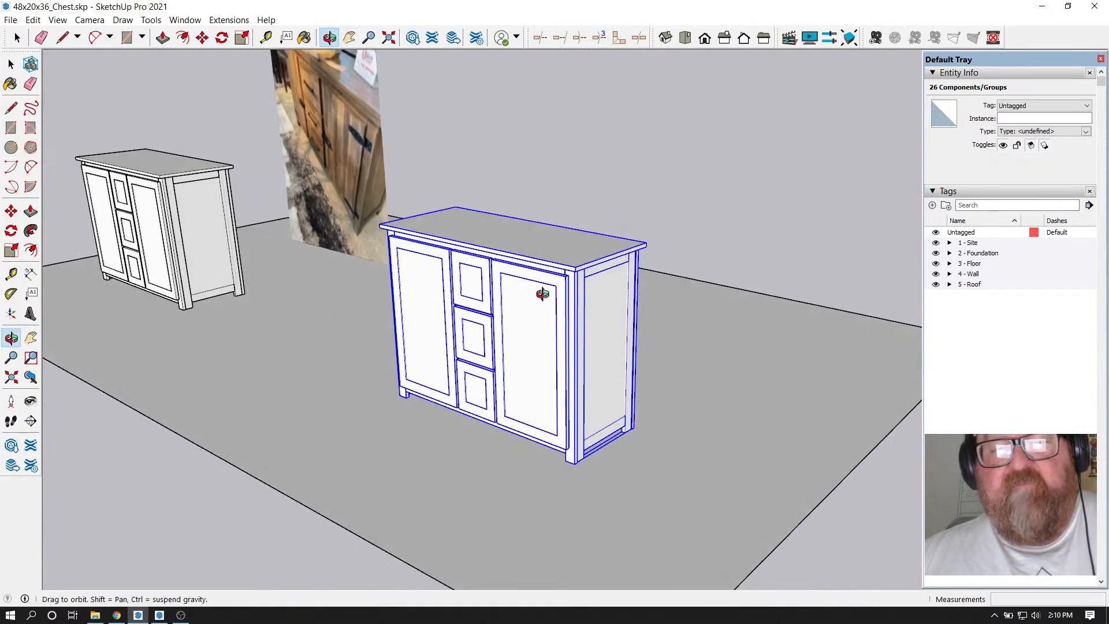
pyautogui.scroll(2, 548, 296)
pyautogui.scroll(1, 647, 323)
pyautogui.press('space')
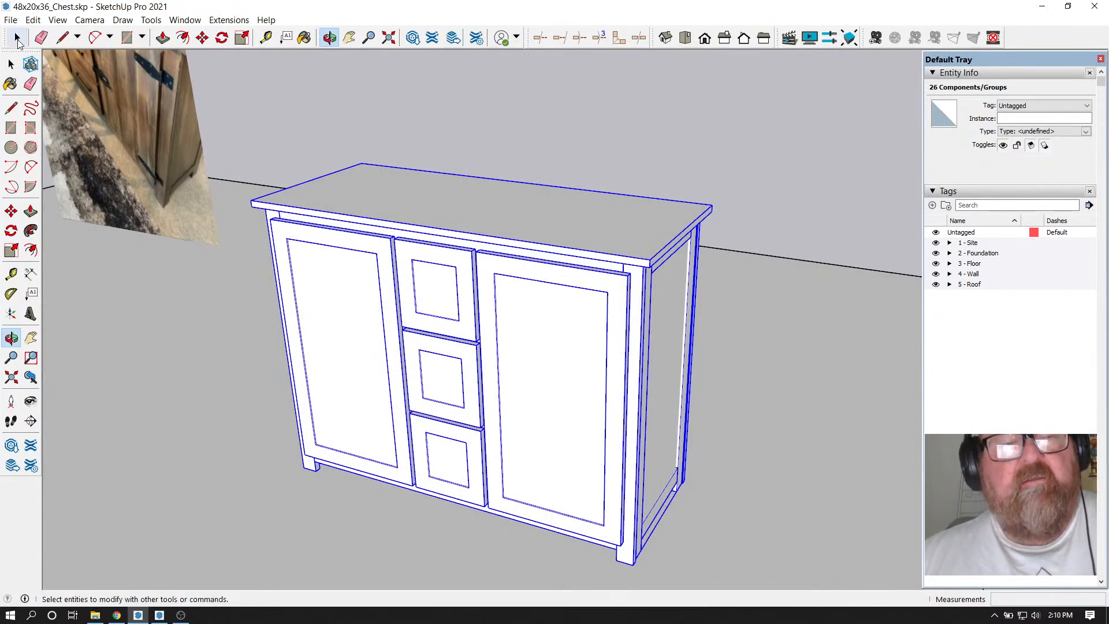
pyautogui.click(375, 119)
pyautogui.scroll(-1, 456, 262)
pyautogui.scroll(-4, 508, 248)
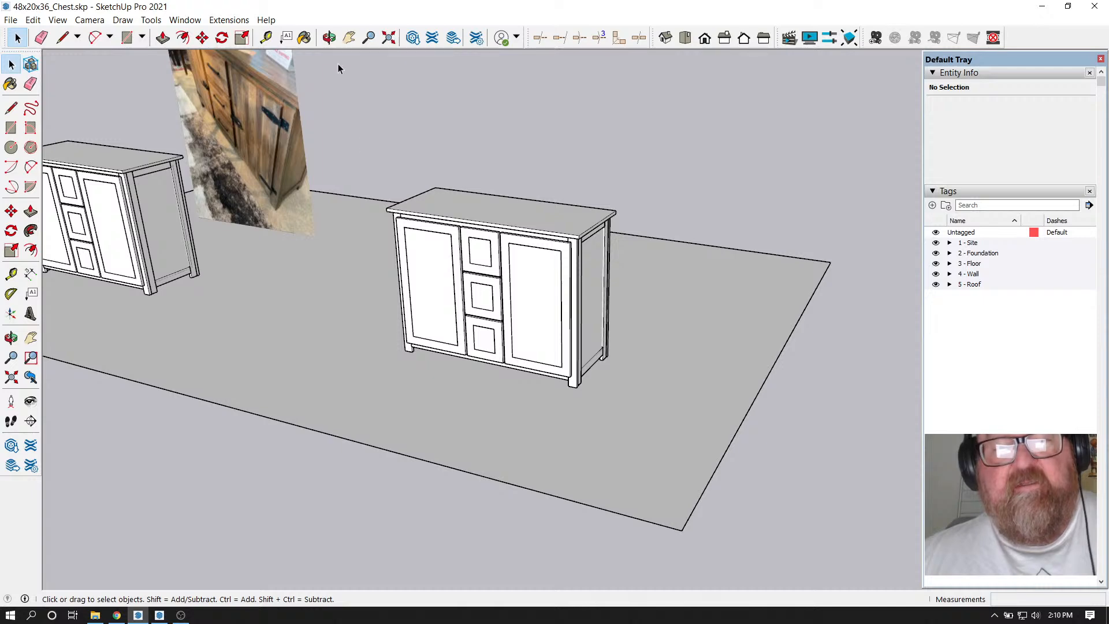
# Move both doors of the chest copy straight out in front, first by 24" and, after undoing that, by 16"
pyautogui.click(329, 38)
pyautogui.scroll(3, 445, 293)
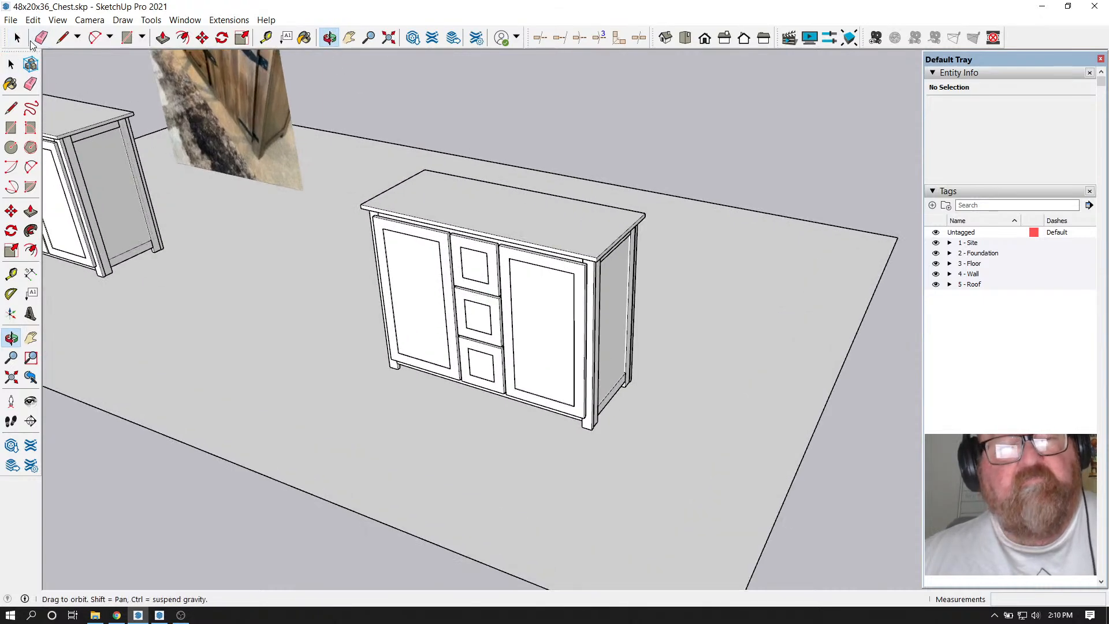
pyautogui.click(17, 38)
pyautogui.click(416, 280)
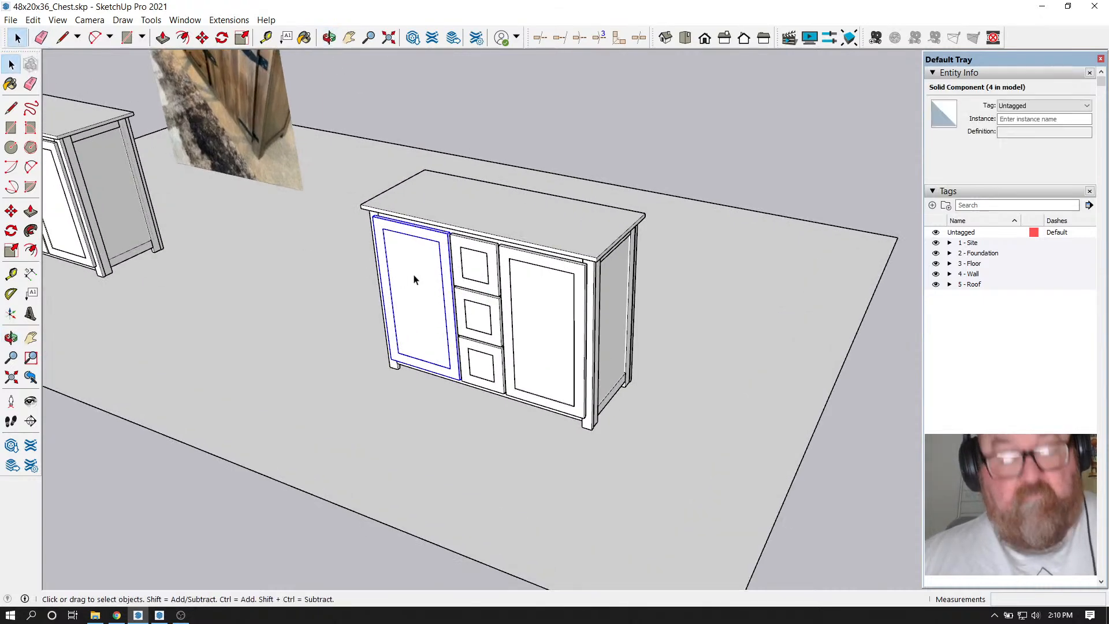
pyautogui.keyDown('ctrl'); pyautogui.click(543, 327); pyautogui.keyUp('ctrl')
pyautogui.press('m')
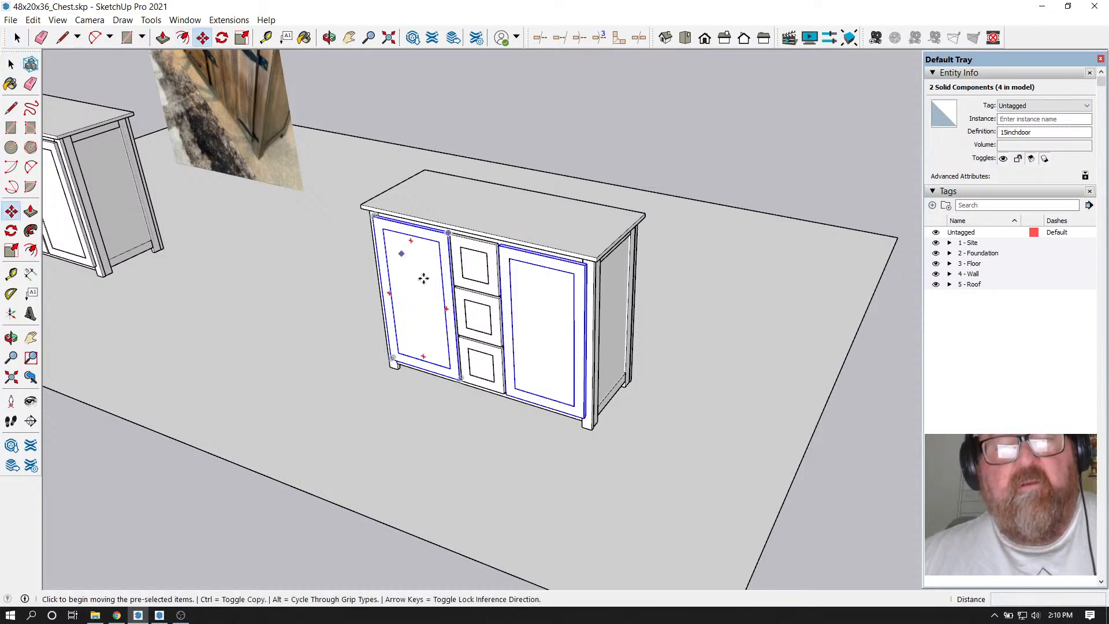
pyautogui.click(665, 417)
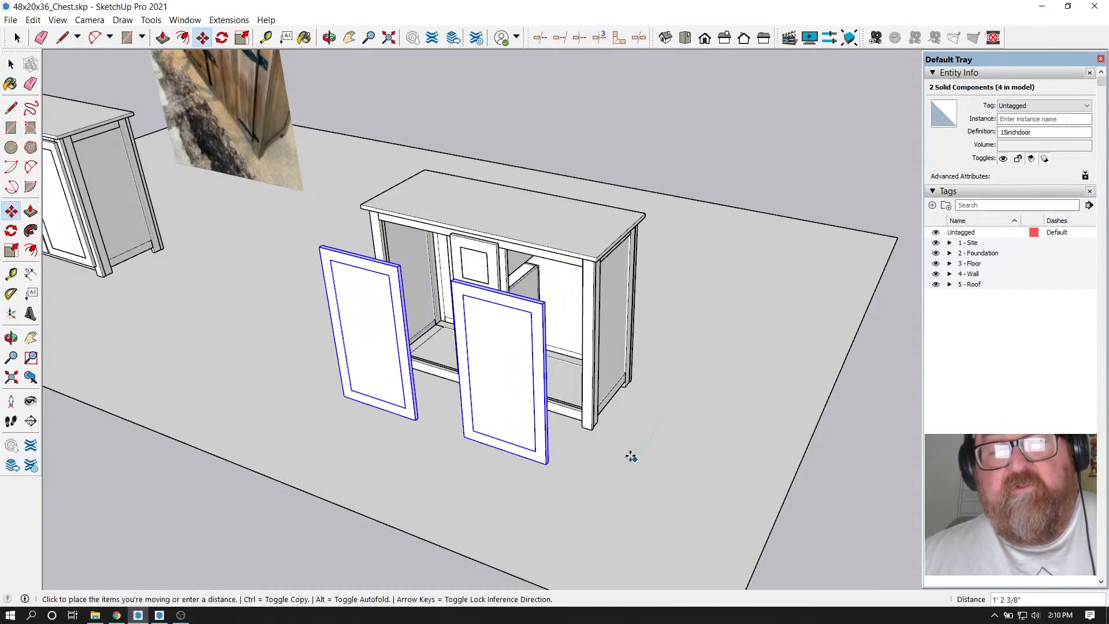
pyautogui.click(631, 455)
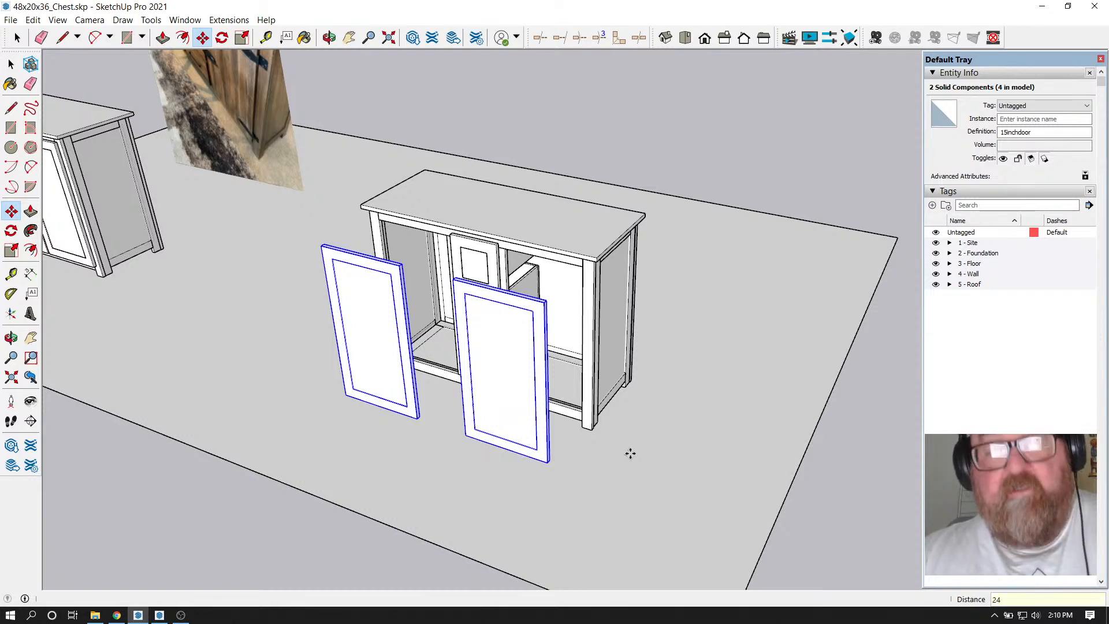
pyautogui.press('Return')
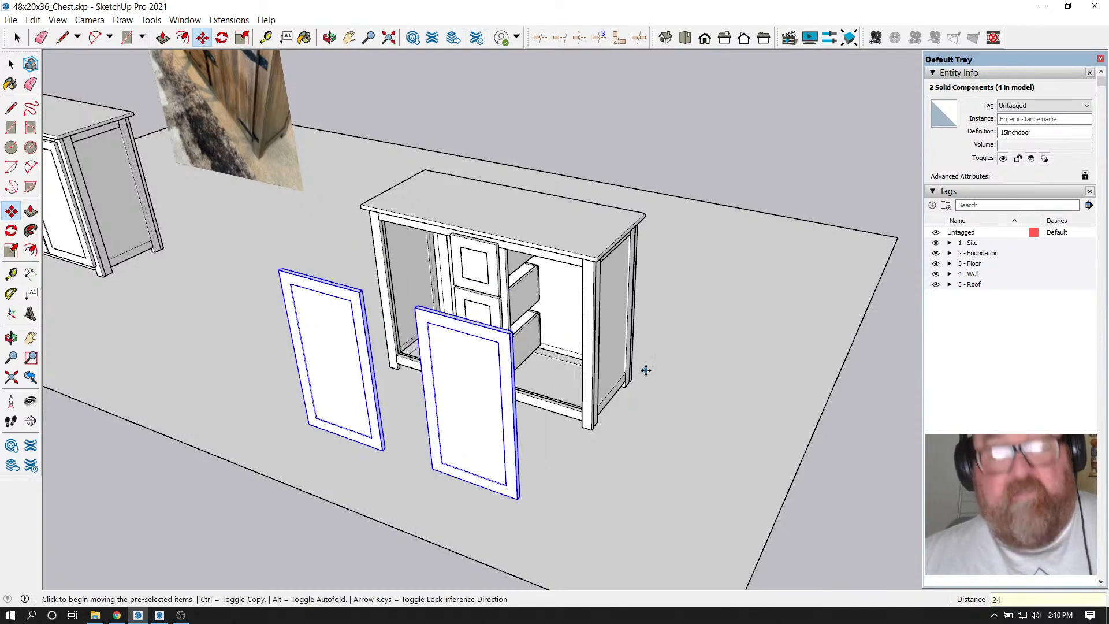
pyautogui.hotkey('ctrl', 'z')
pyautogui.click(646, 408)
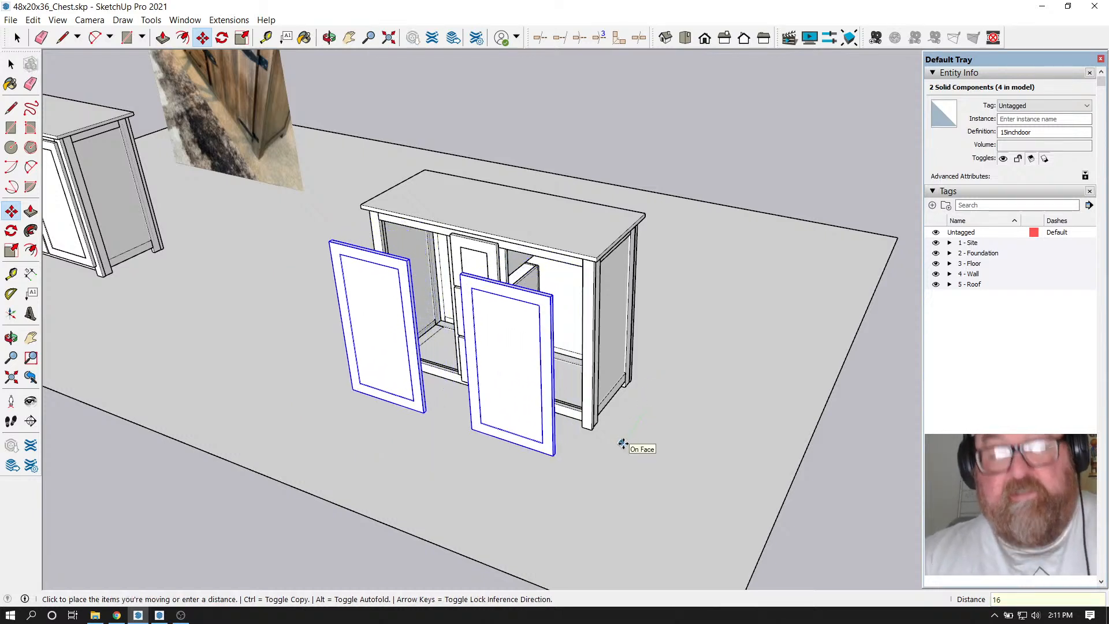
pyautogui.press('Return')
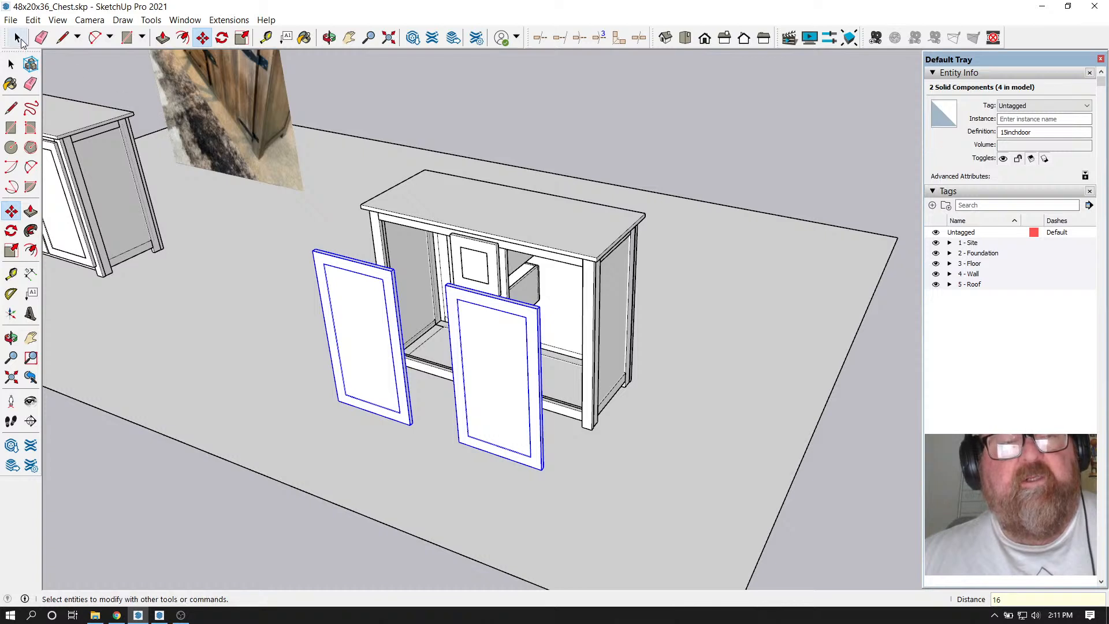
# Move the chest copy's side panel farthest from the original chest 16" outward along the red axis
pyautogui.click(11, 64)
pyautogui.click(607, 289)
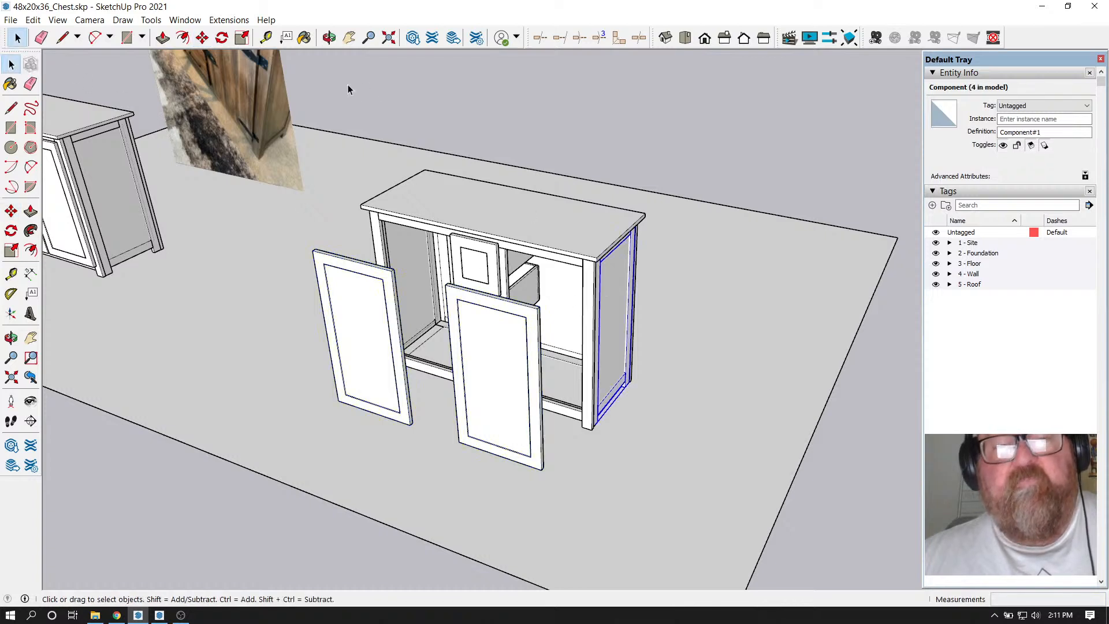
pyautogui.click(203, 38)
pyautogui.click(671, 461)
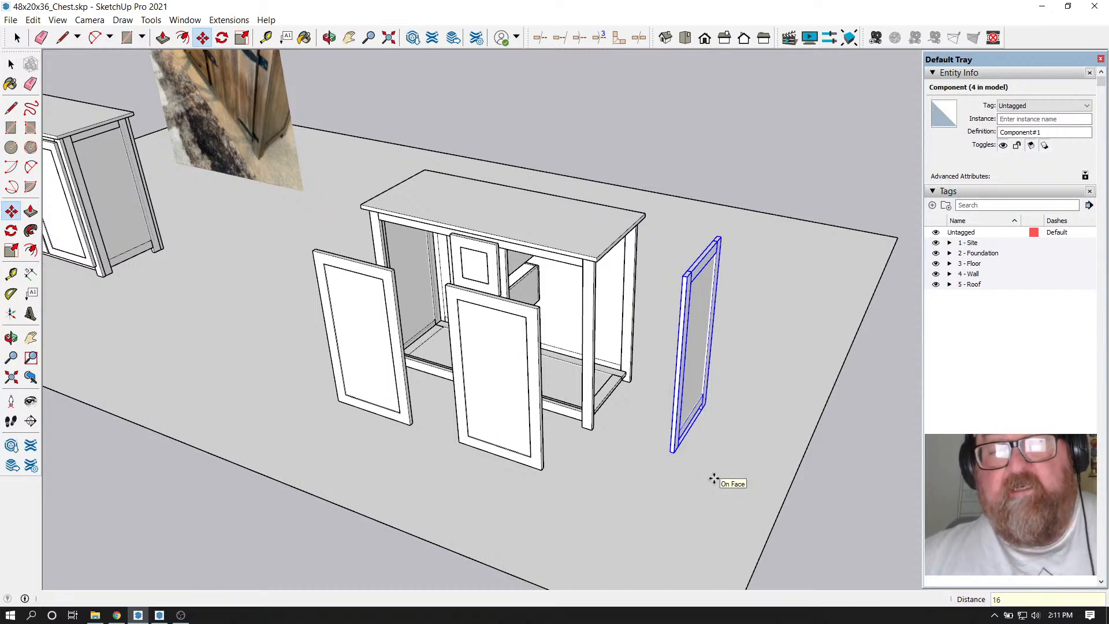
pyautogui.click(715, 477)
# Move the chest copy's back panel 16" straight out behind the frame
pyautogui.click(11, 65)
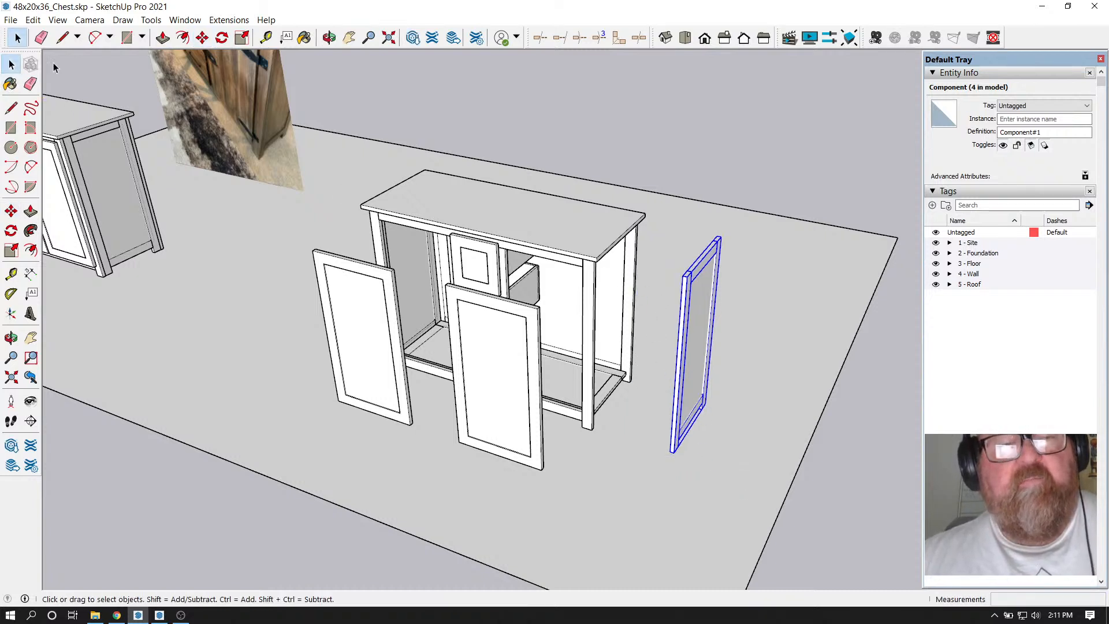
pyautogui.click(595, 290)
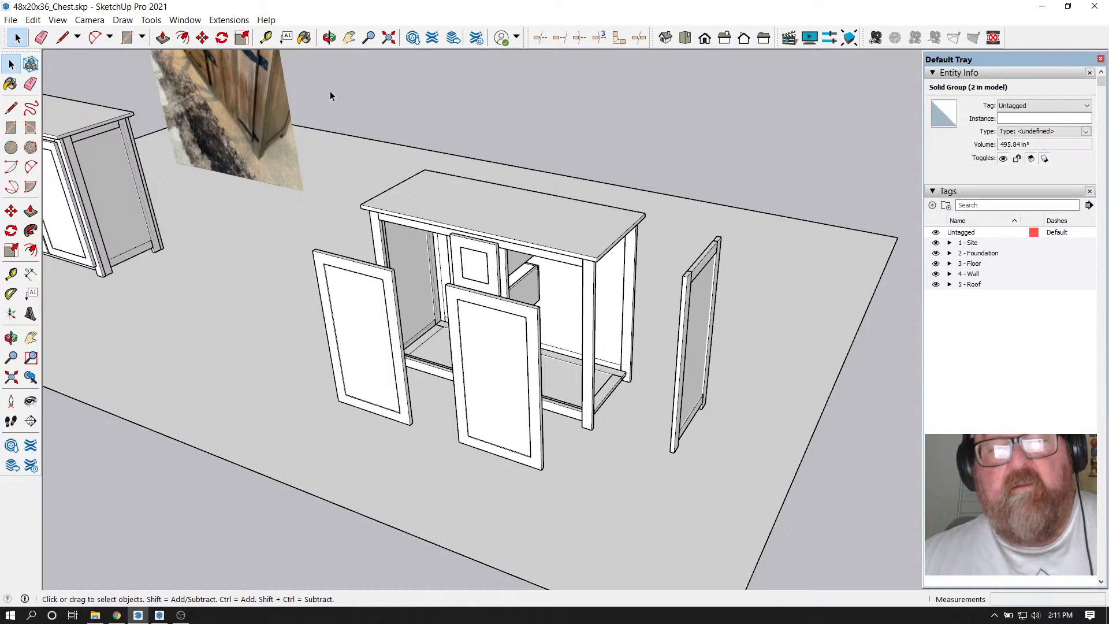
pyautogui.click(202, 37)
pyautogui.click(760, 490)
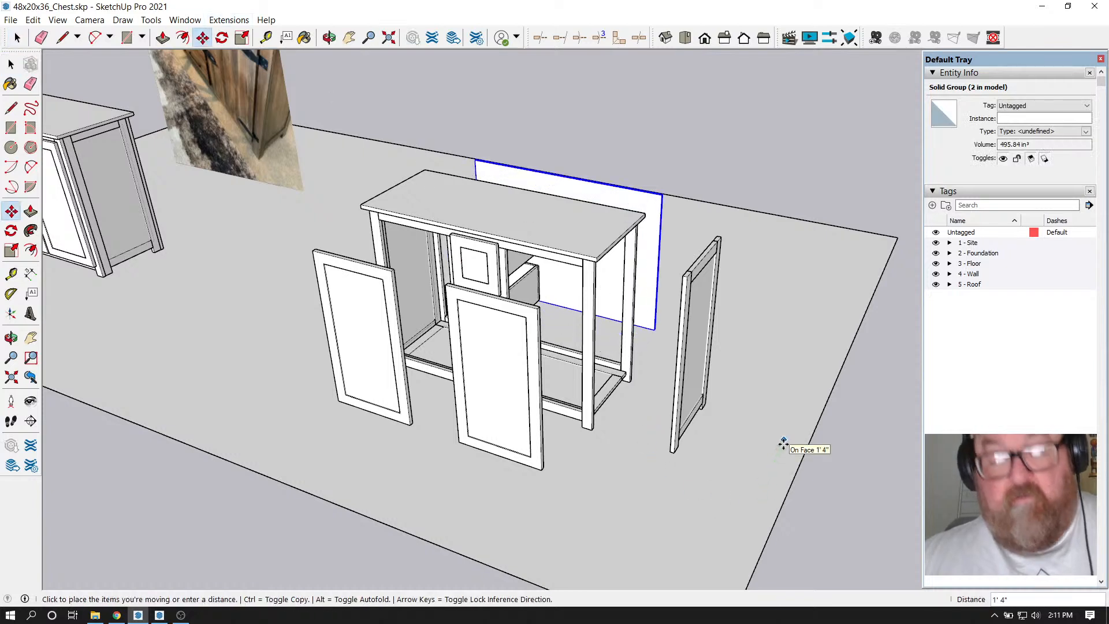
pyautogui.write('16')
pyautogui.press('Return')
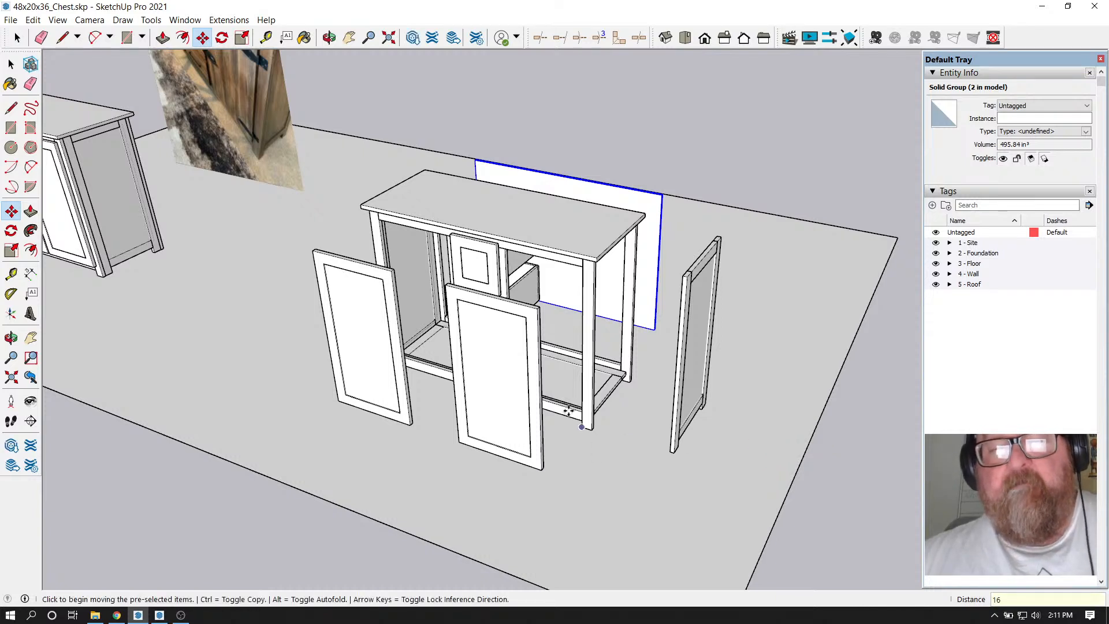
# Raise the chest copy's top 16" straight up above the frame
pyautogui.click(17, 38)
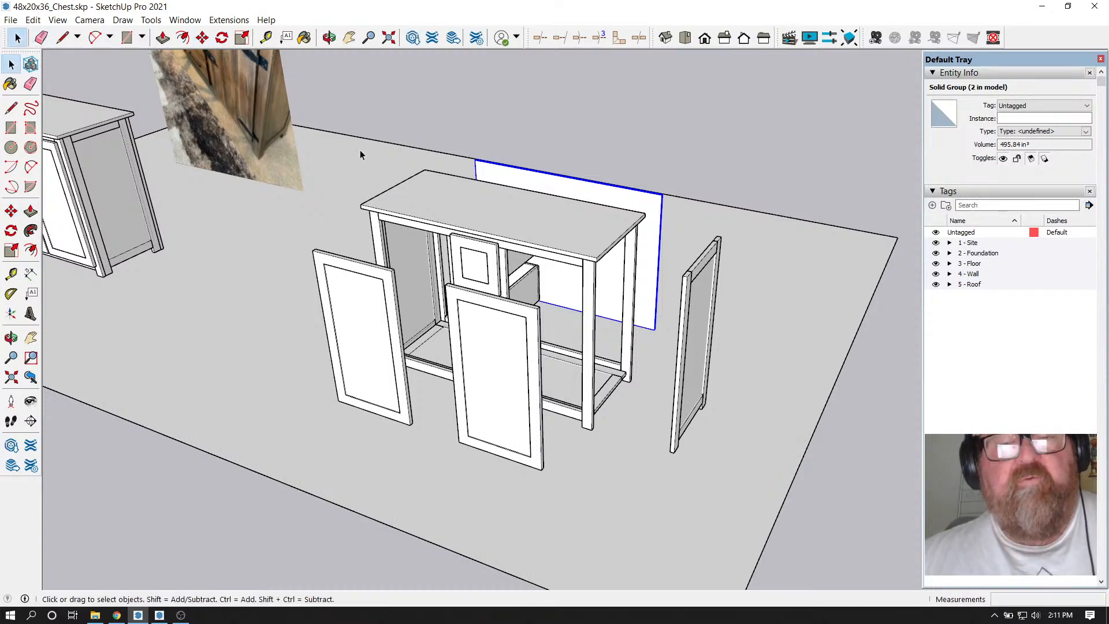
pyautogui.click(425, 188)
pyautogui.click(202, 37)
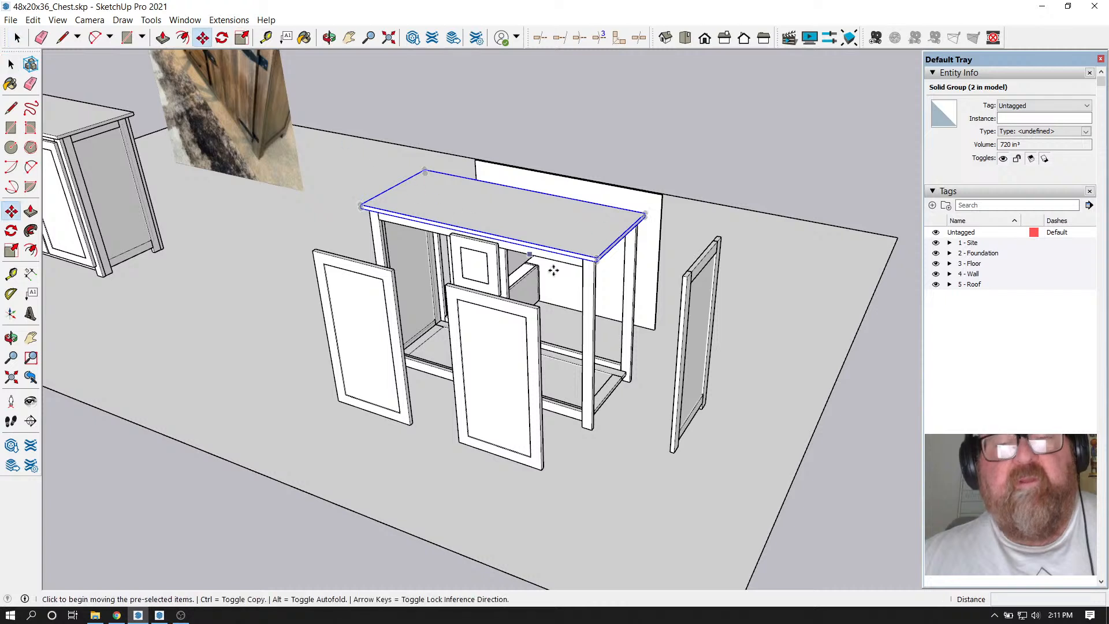
pyautogui.click(594, 328)
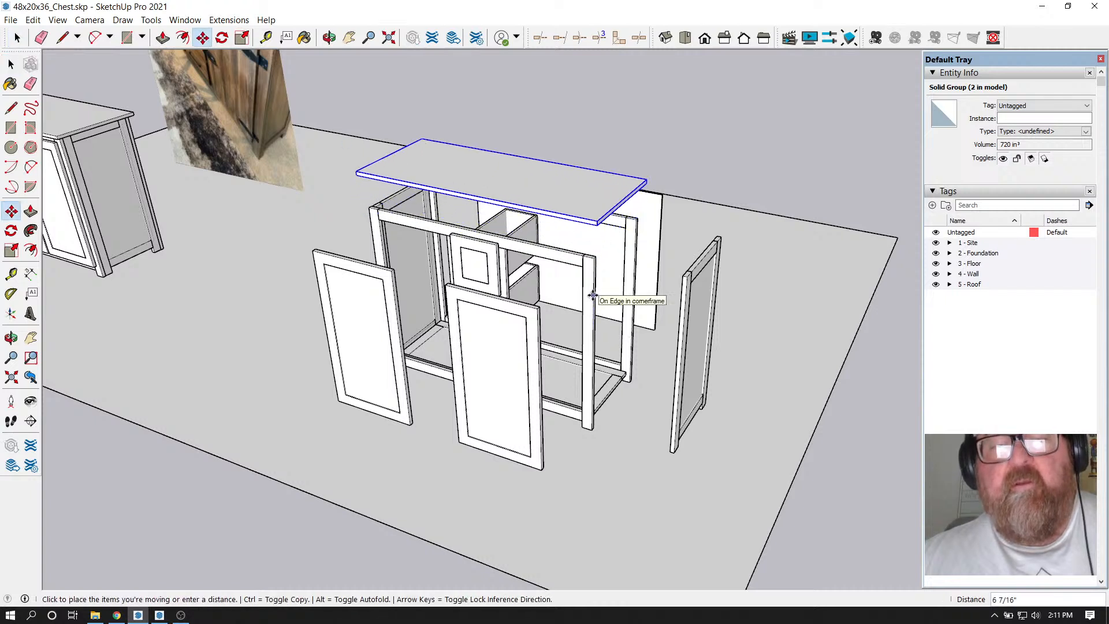
pyautogui.write('16')
pyautogui.press('Return')
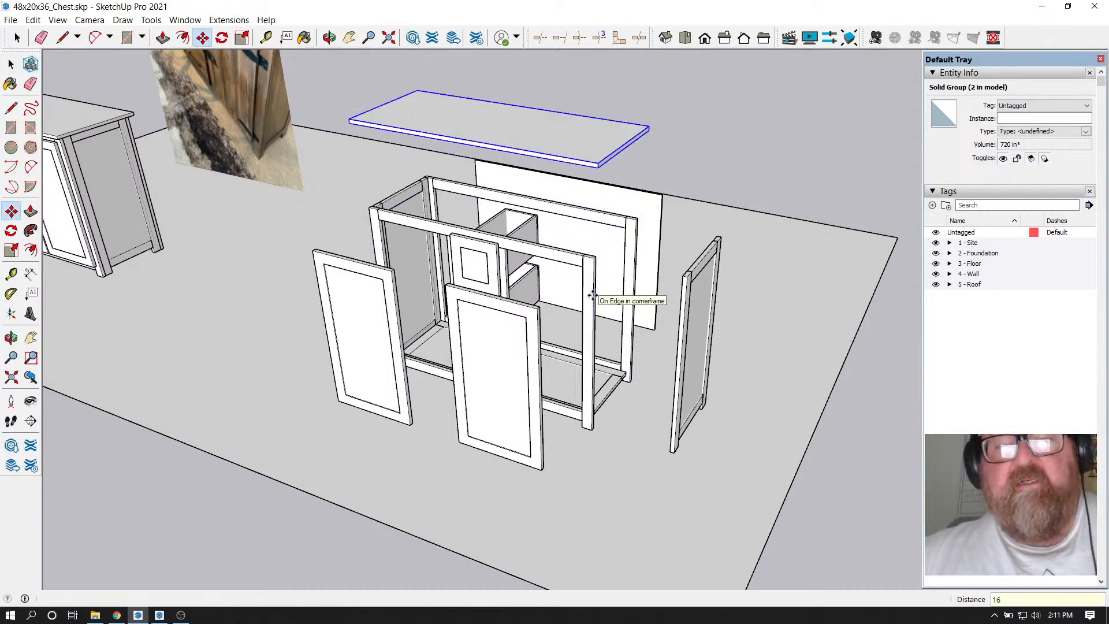
# Move the chest copy's remaining side panel, nearest the original chest, 16" outward from the frame
pyautogui.press('space')
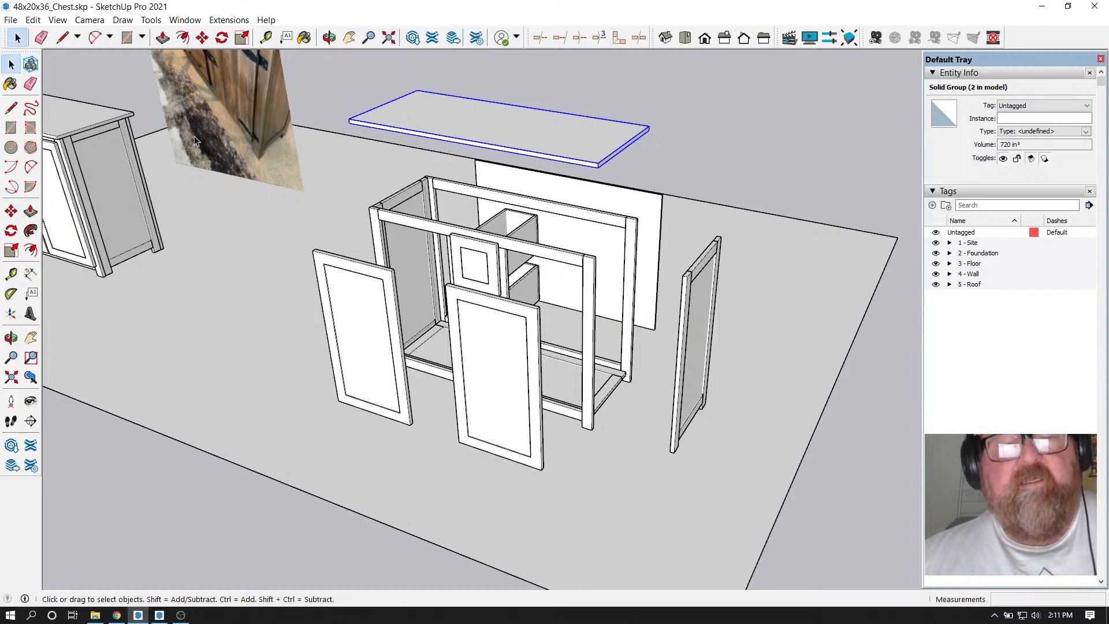
pyautogui.click(417, 263)
pyautogui.click(203, 37)
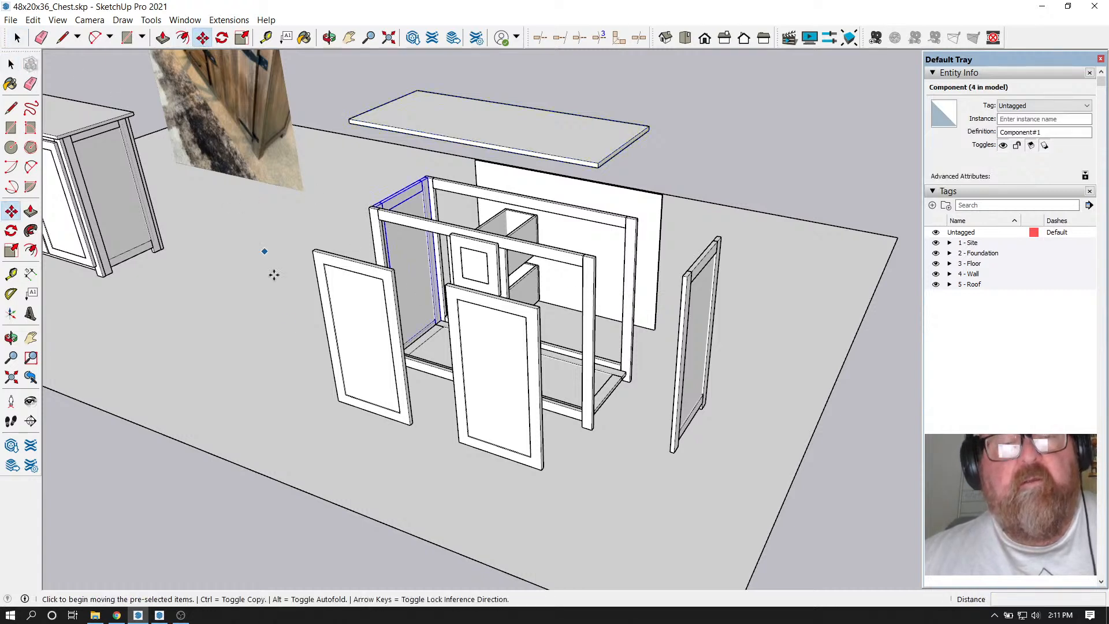
pyautogui.click(359, 441)
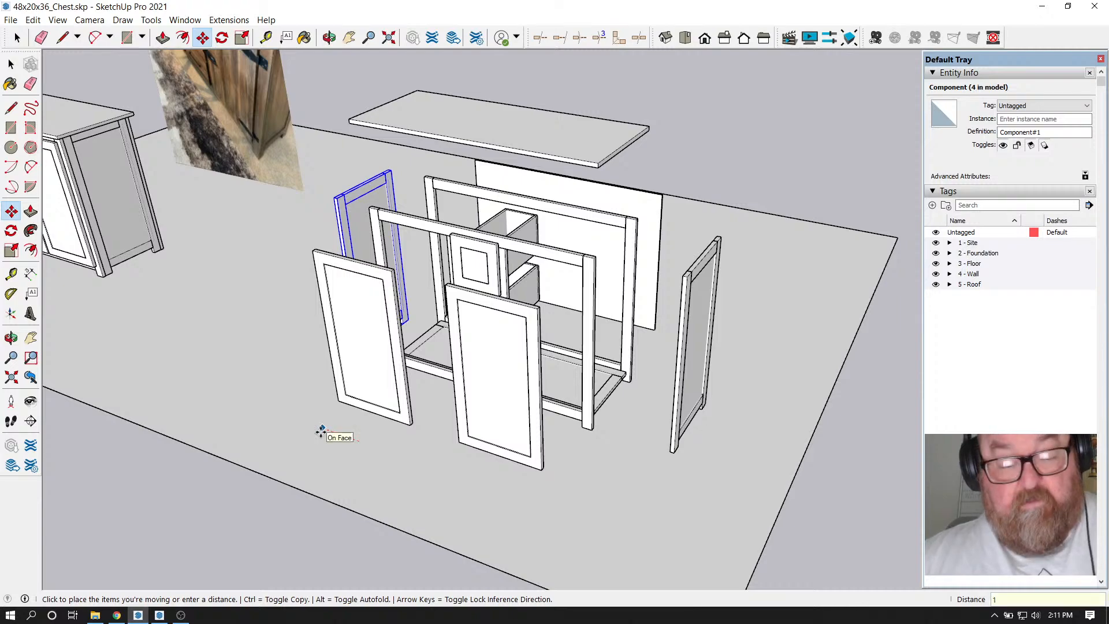
pyautogui.press('Return')
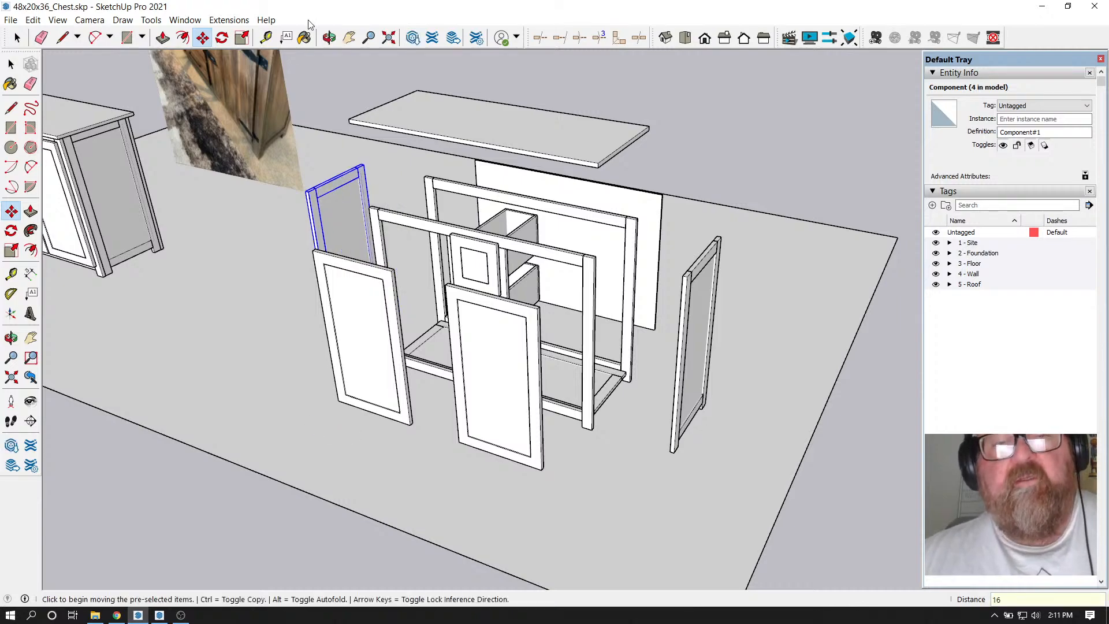
# Move the bottom drawer of the chest copy 16" straight out in front of the frame
pyautogui.click(330, 38)
pyautogui.moveTo(370, 346)
pyautogui.mouseDown()
pyautogui.moveTo(393, 370)
pyautogui.moveTo(383, 376)
pyautogui.moveTo(408, 304)
pyautogui.moveTo(439, 301)
pyautogui.moveTo(381, 342)
pyautogui.mouseUp()
pyautogui.scroll(3, 429, 336)
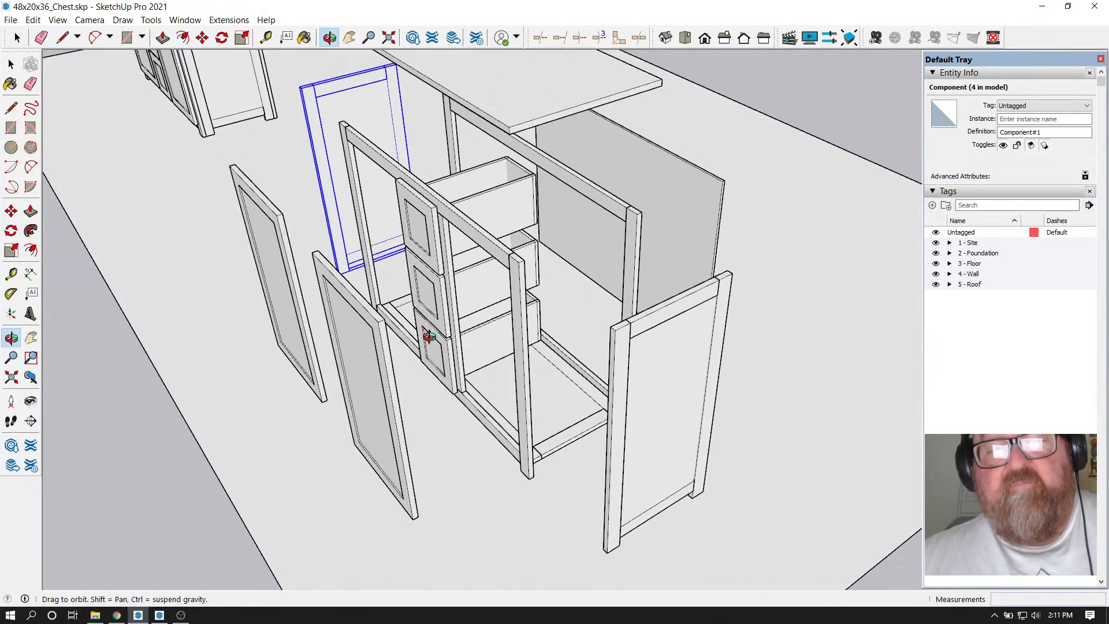
pyautogui.press('space')
pyautogui.click(485, 351)
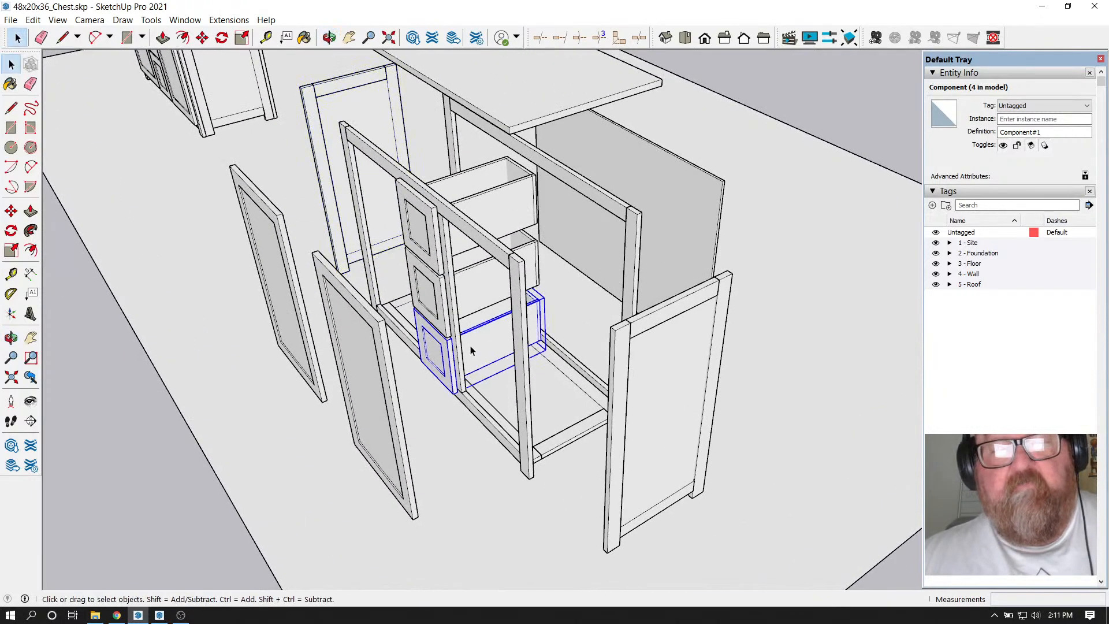
pyautogui.press('m')
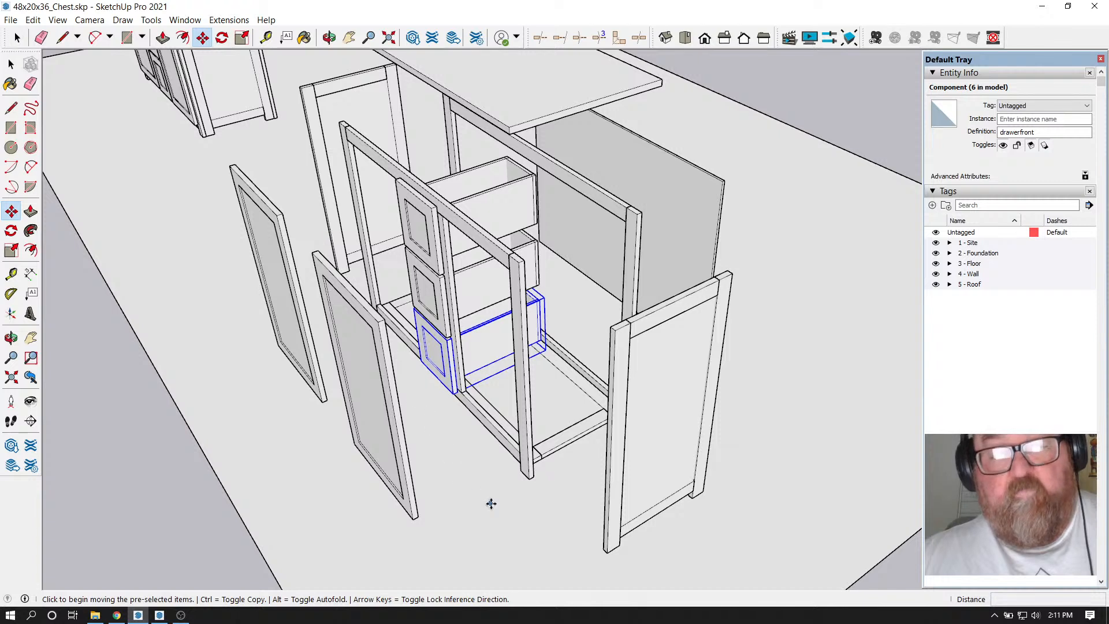
pyautogui.click(491, 504)
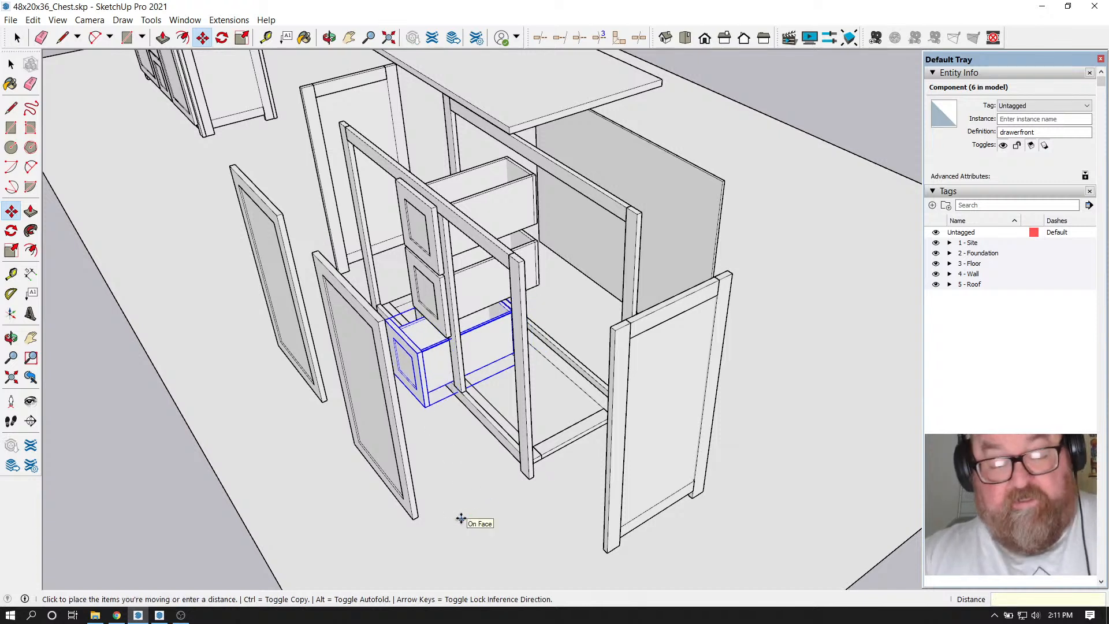
pyautogui.press('Return')
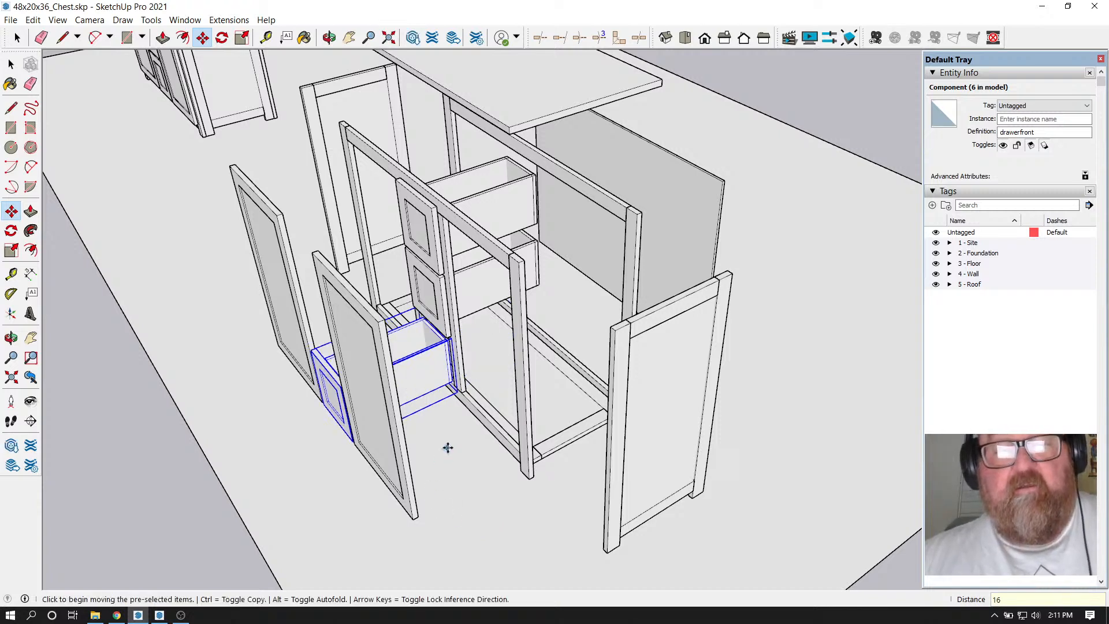
# Move the middle drawer of the chest copy 8" straight forward out of the frame
pyautogui.click(10, 64)
pyautogui.click(428, 283)
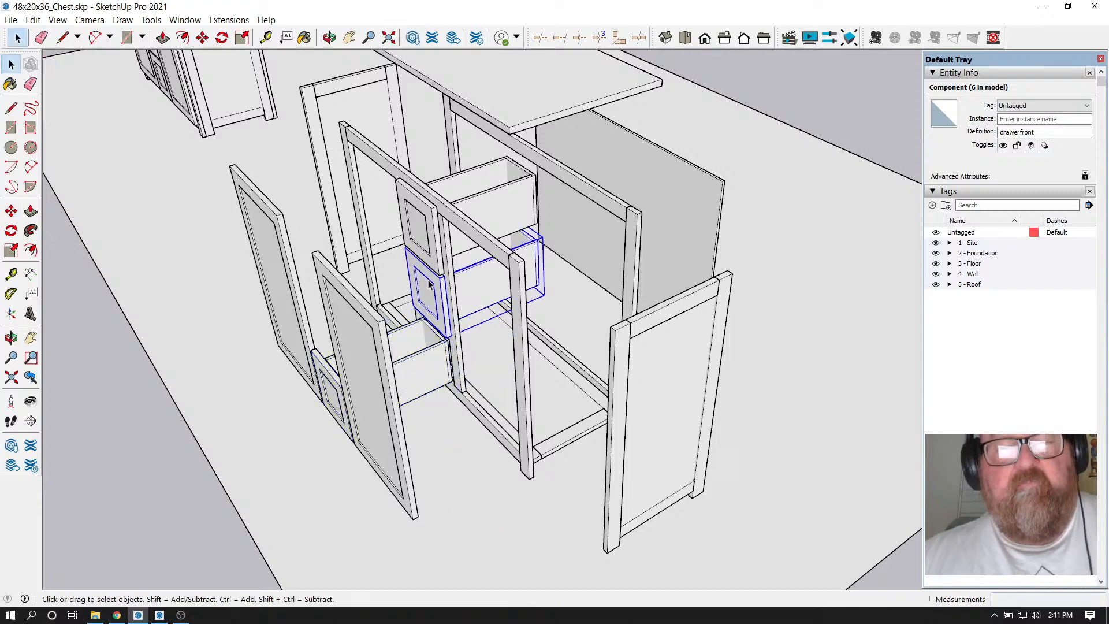
pyautogui.click(202, 38)
pyautogui.click(520, 510)
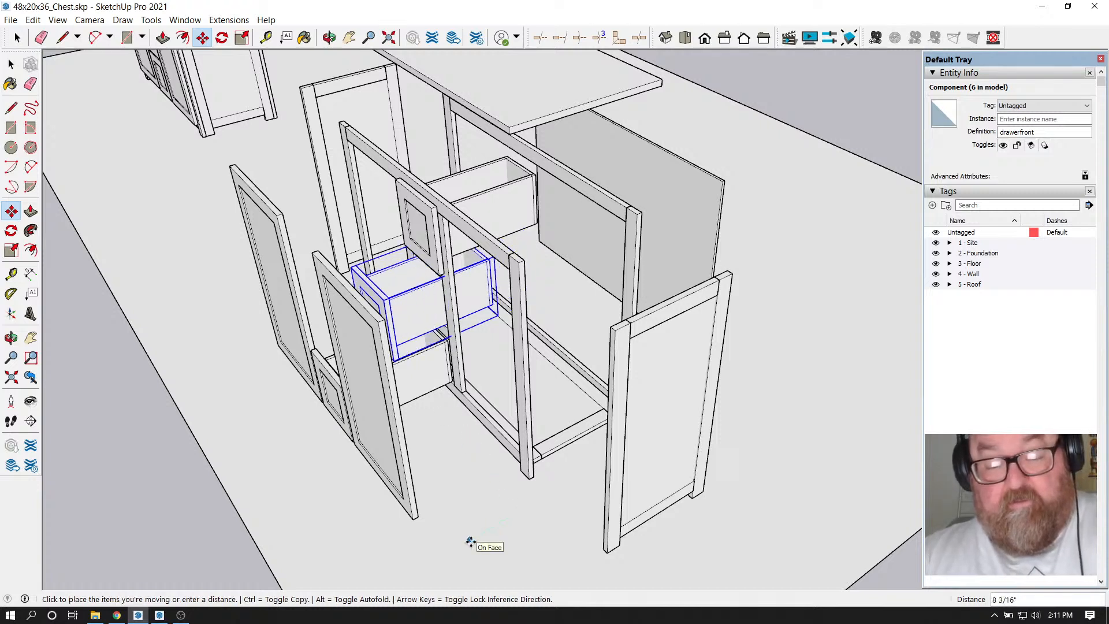
pyautogui.write('8')
pyautogui.press('Return')
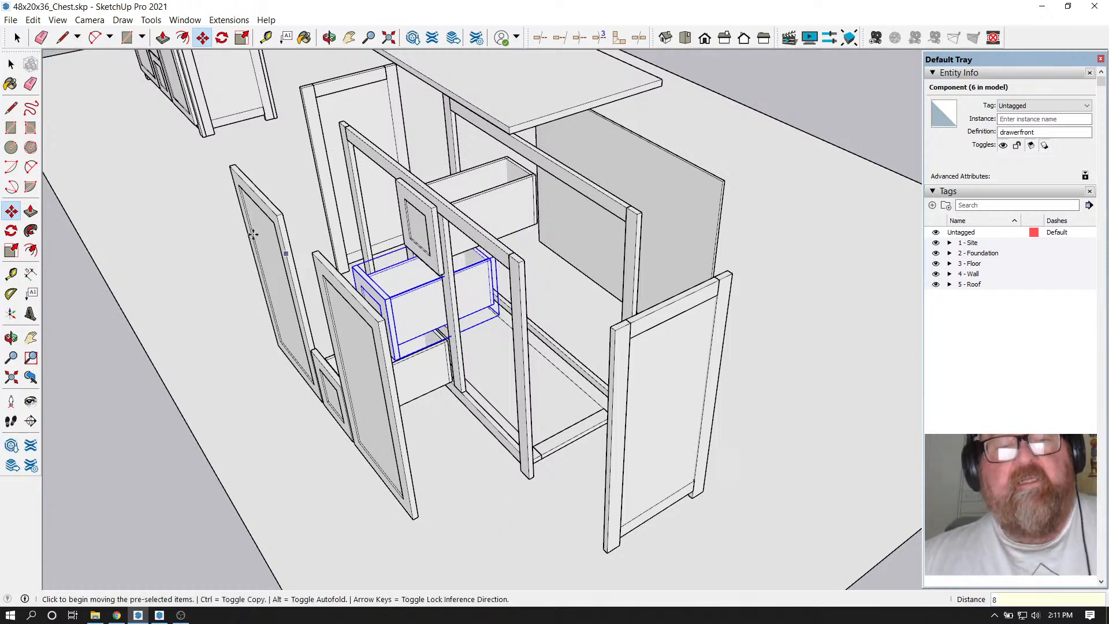
pyautogui.click(17, 38)
pyautogui.click(200, 171)
pyautogui.scroll(-2, 343, 338)
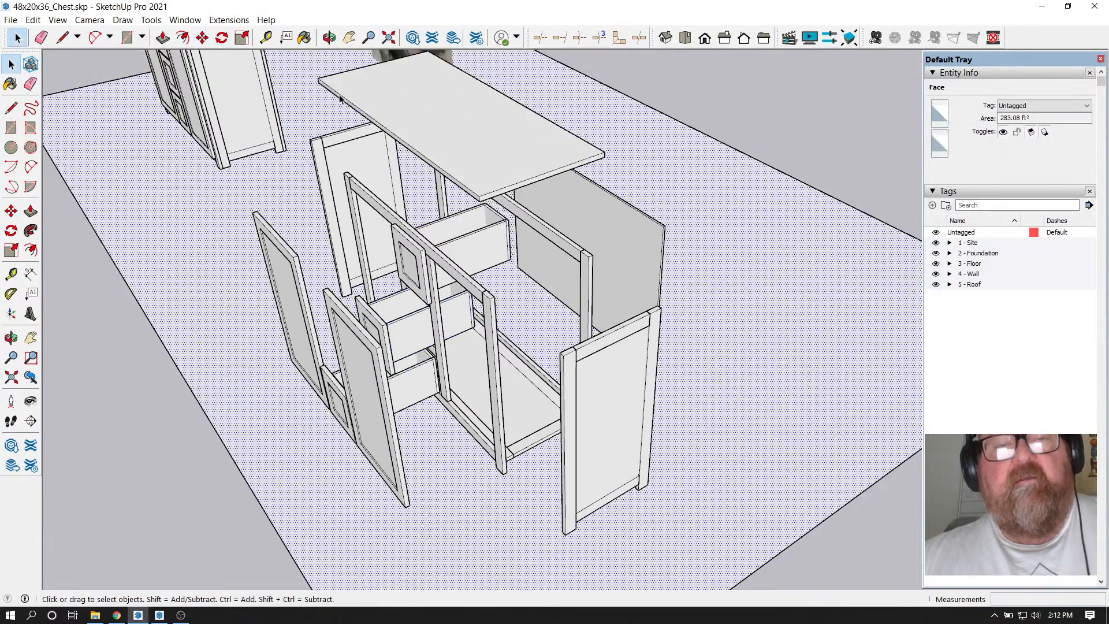
# Move both doors of the exploded copy another 8" straight out in front of the bottom drawer
pyautogui.click(331, 37)
pyautogui.moveTo(520, 405); pyautogui.dragTo(459, 422)
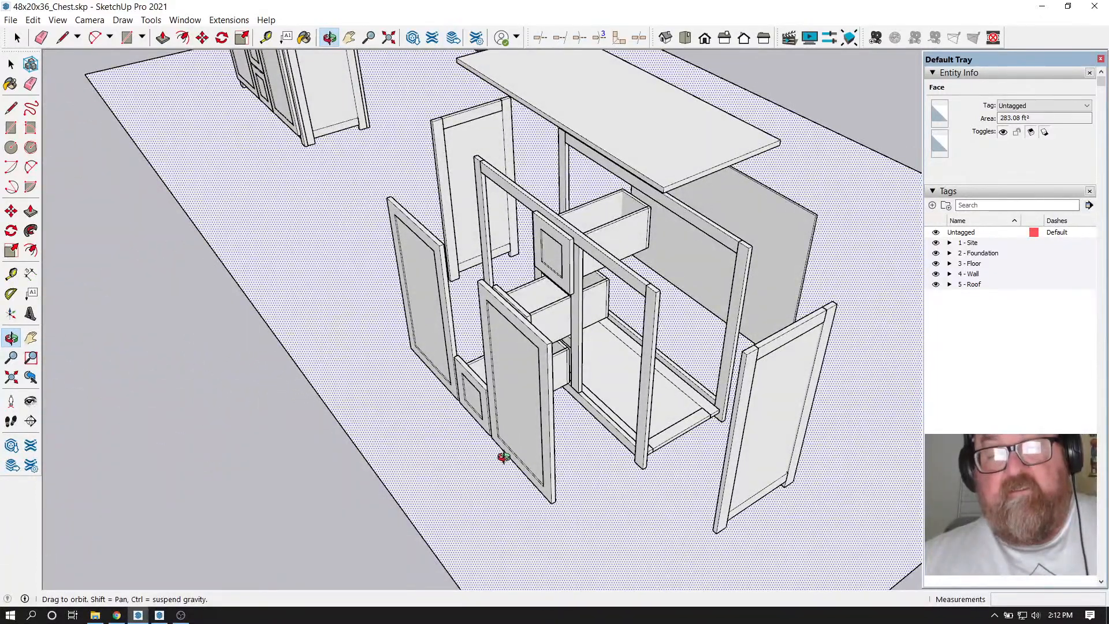
pyautogui.press('space')
pyautogui.scroll(-2, 345, 288)
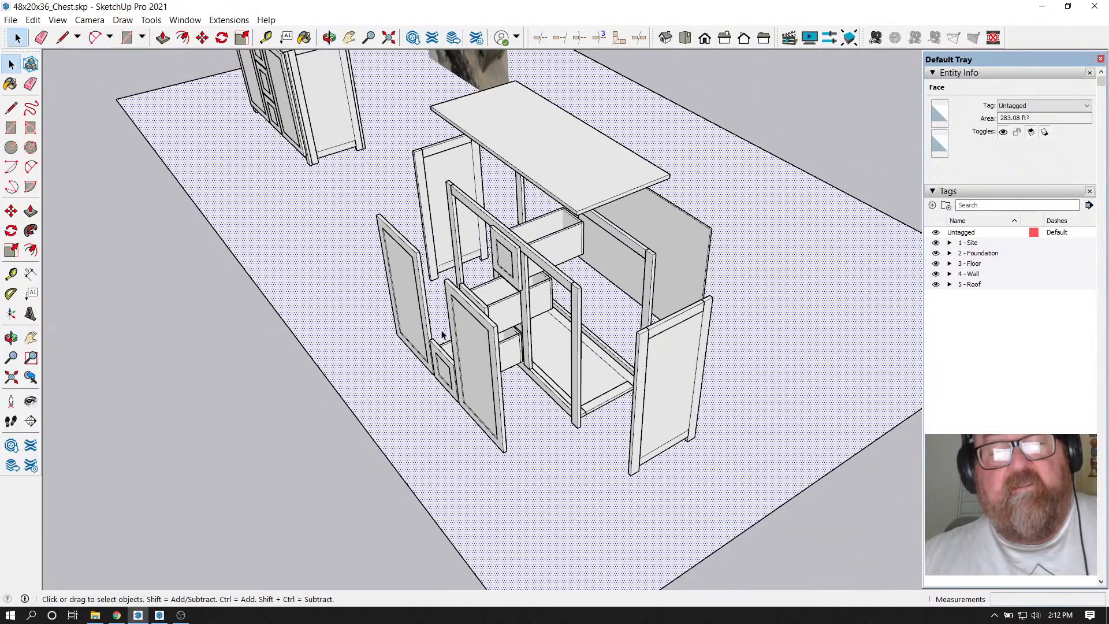
pyautogui.click(420, 315)
pyautogui.keyDown('shift'); pyautogui.click(478, 401); pyautogui.keyUp('shift')
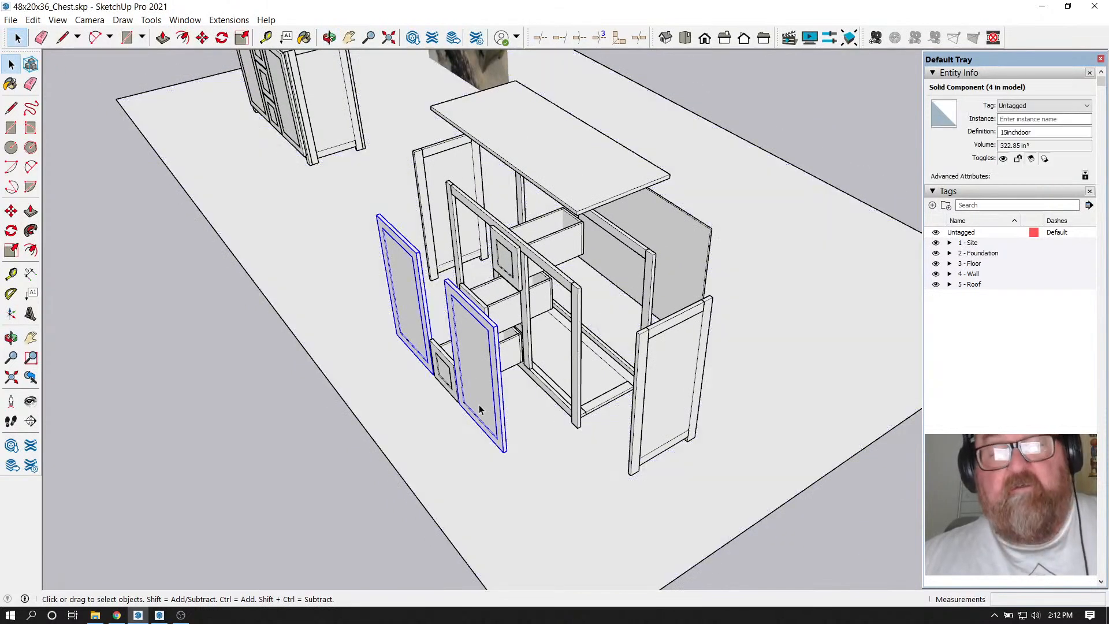
pyautogui.press('m')
pyautogui.click(530, 496)
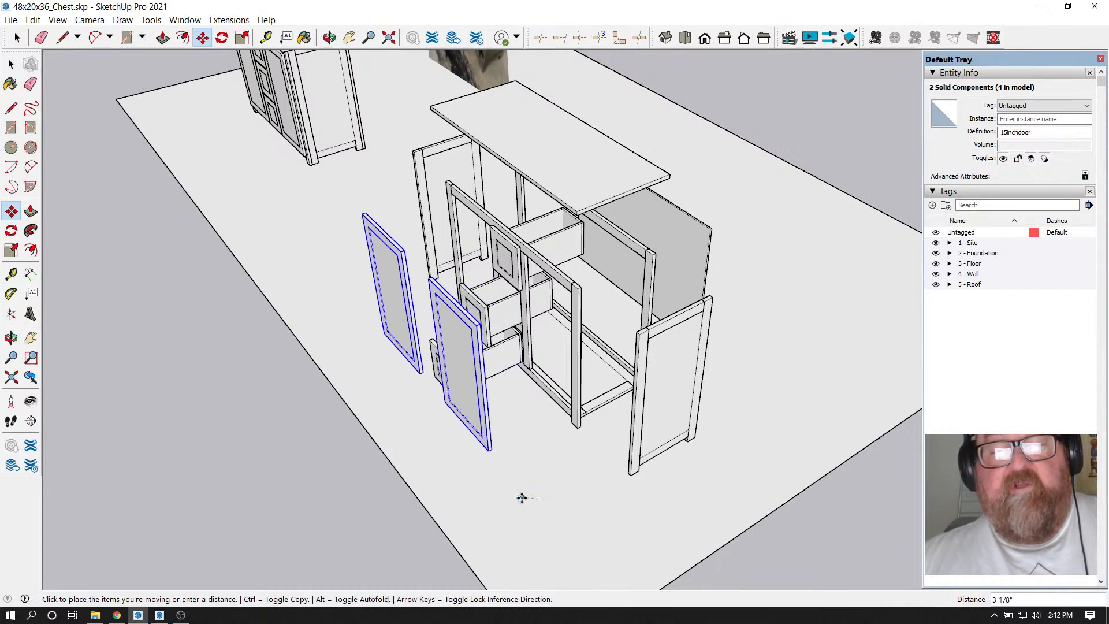
pyautogui.click(506, 517)
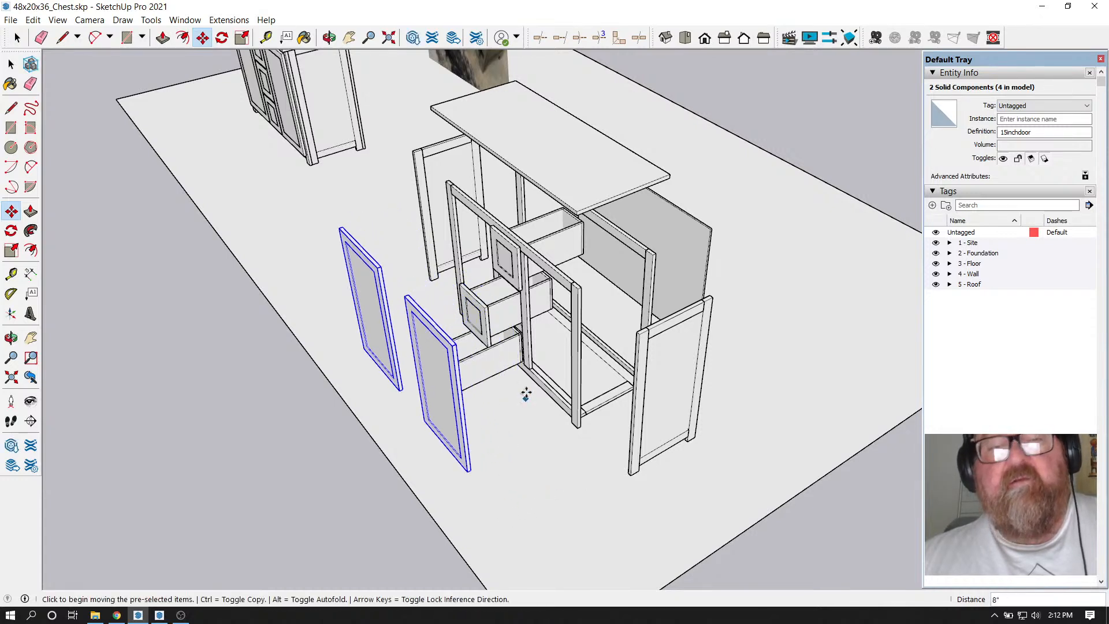
# Erase all four edges of the large ground rectangle beneath both chests
pyautogui.click(330, 38)
pyautogui.moveTo(483, 383); pyautogui.dragTo(552, 375)
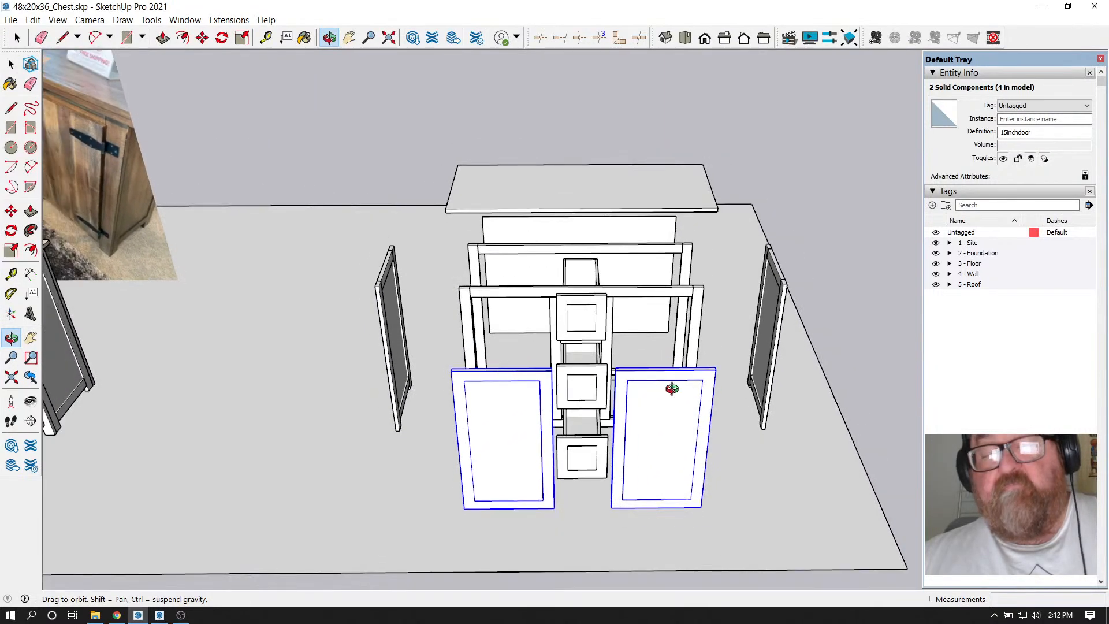
pyautogui.moveTo(672, 388); pyautogui.dragTo(532, 376)
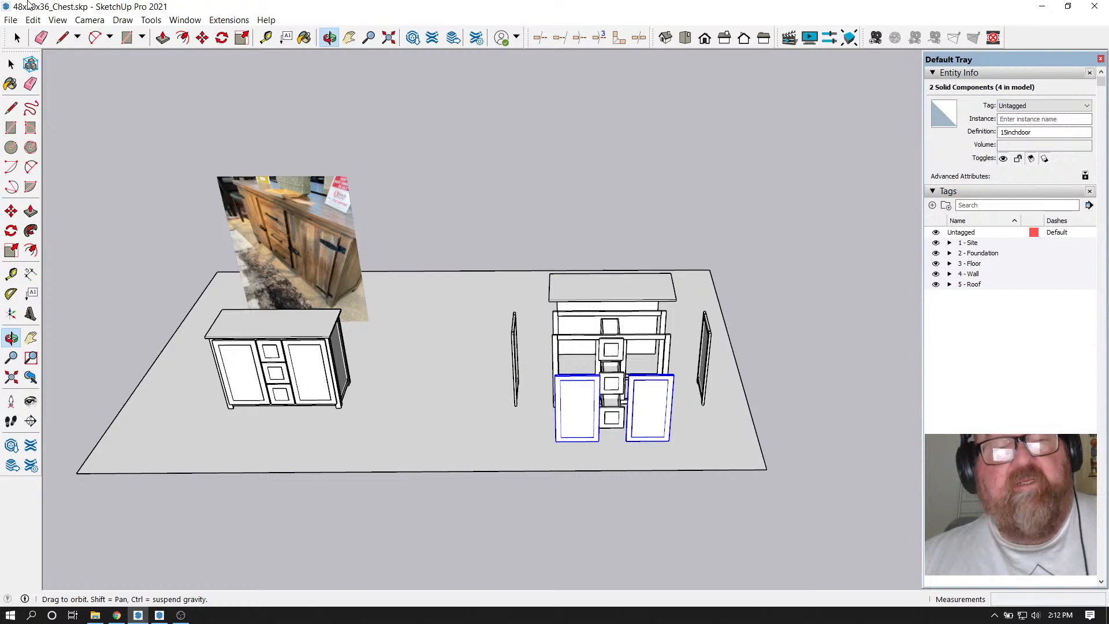
pyautogui.moveTo(421, 263); pyautogui.dragTo(433, 272)
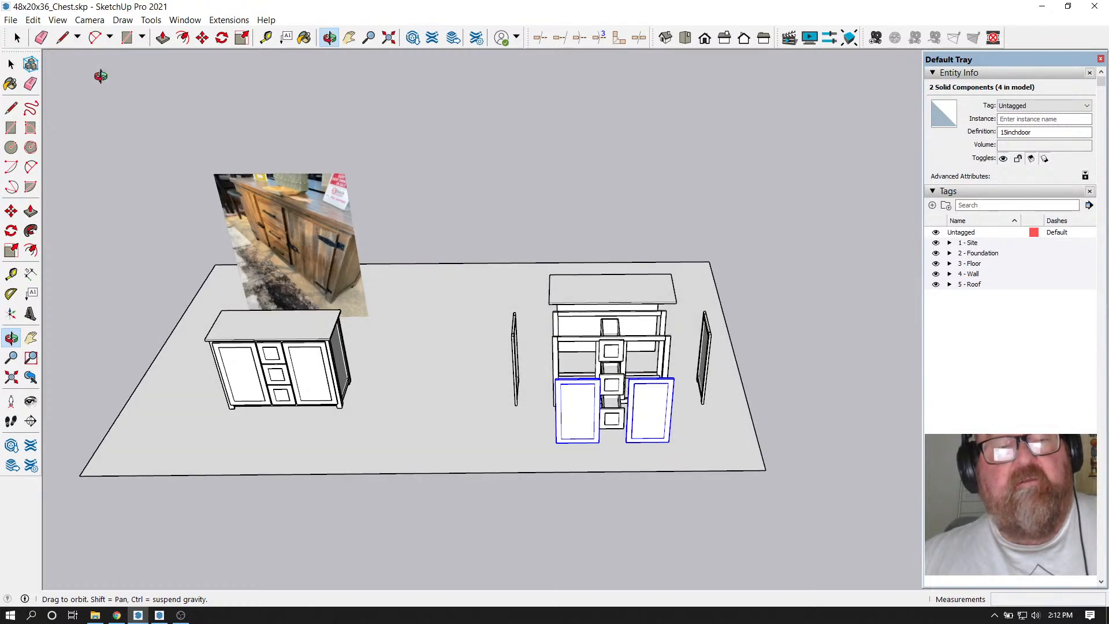
pyautogui.click(41, 38)
pyautogui.click(426, 263)
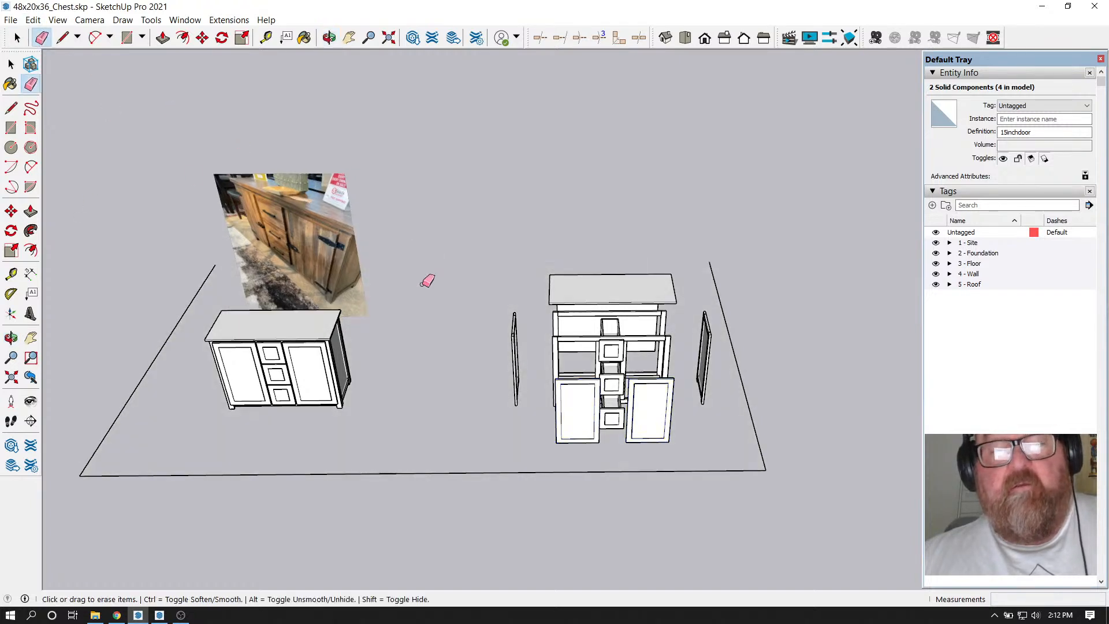
pyautogui.click(396, 492)
pyautogui.click(119, 384)
pyautogui.click(758, 438)
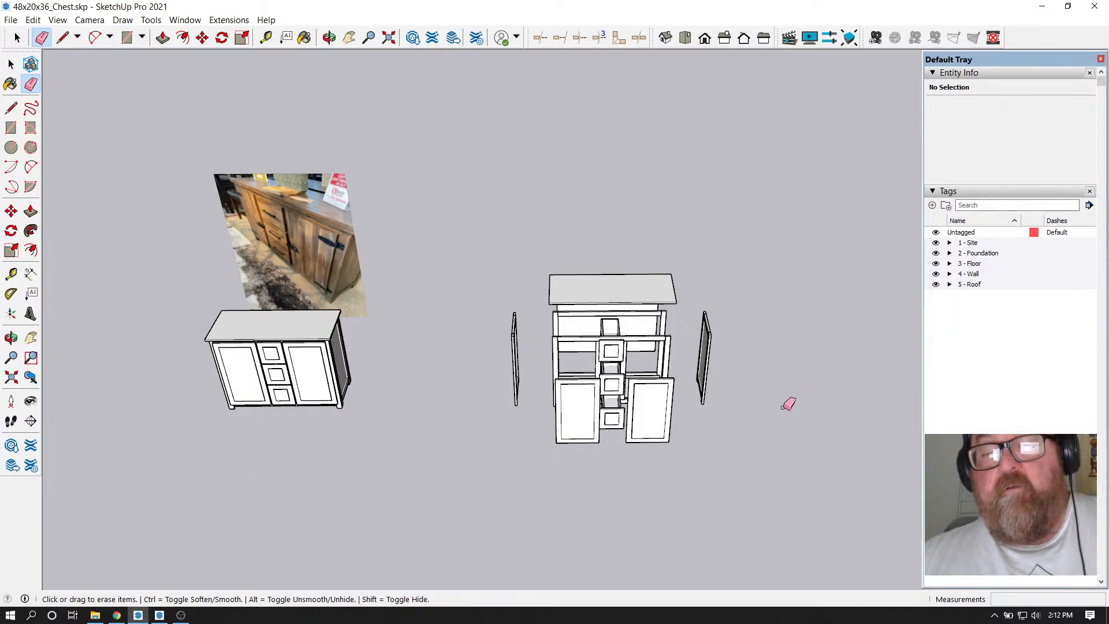
# Select the original chest together with the reference photo and move them sideways, farther away from the exploded copy
pyautogui.scroll(6, 778, 396)
pyautogui.scroll(2, 512, 384)
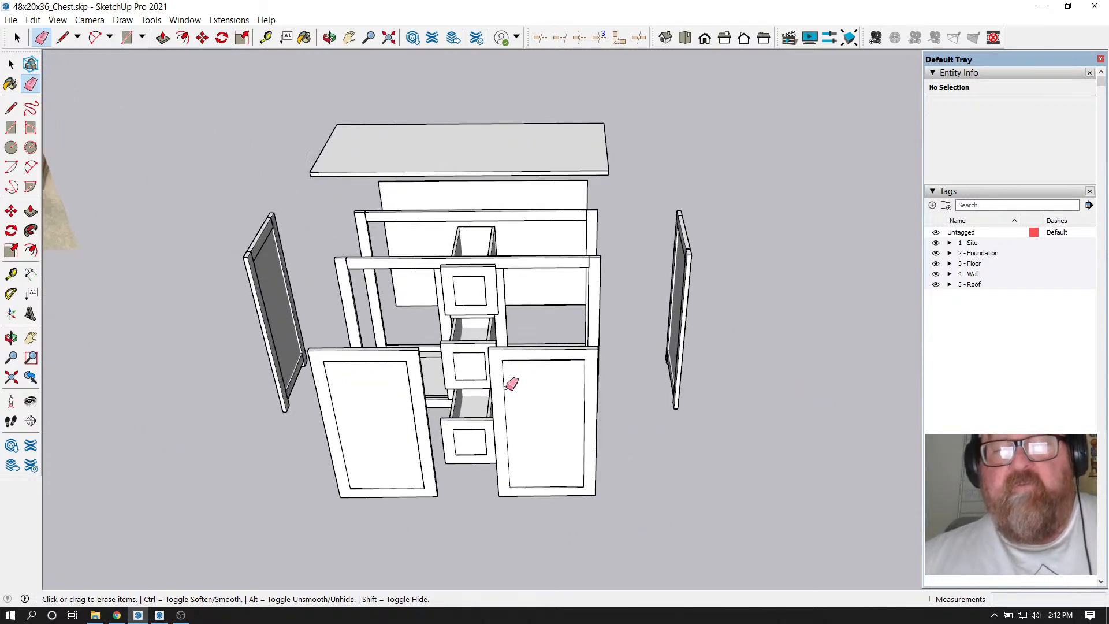
pyautogui.click(329, 38)
pyautogui.moveTo(347, 67); pyautogui.dragTo(494, 358)
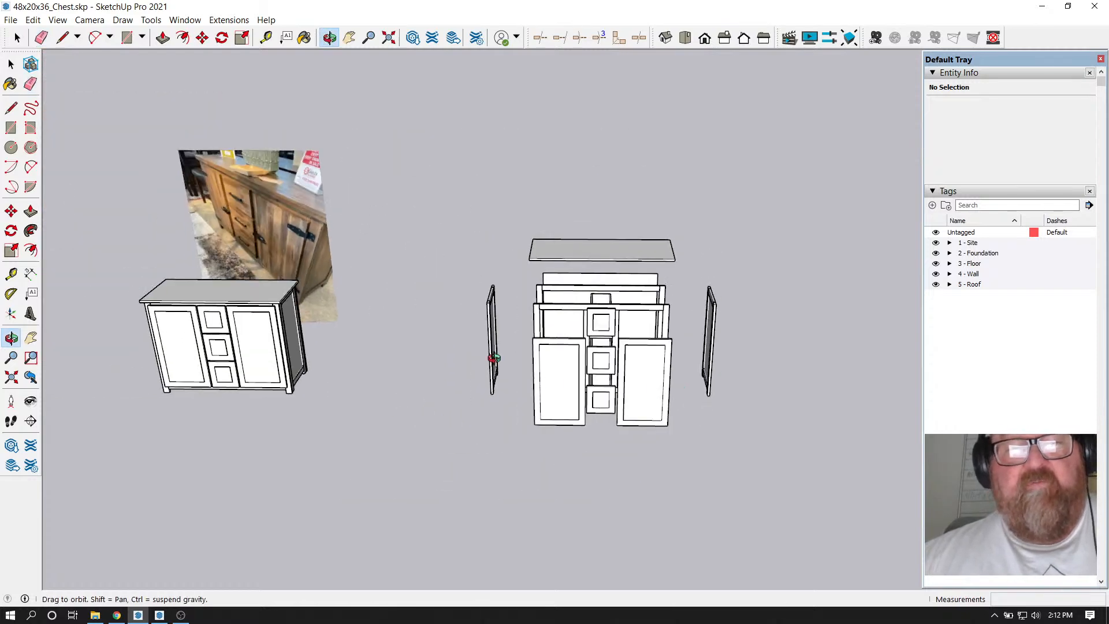
pyautogui.click(17, 38)
pyautogui.scroll(-1, 427, 272)
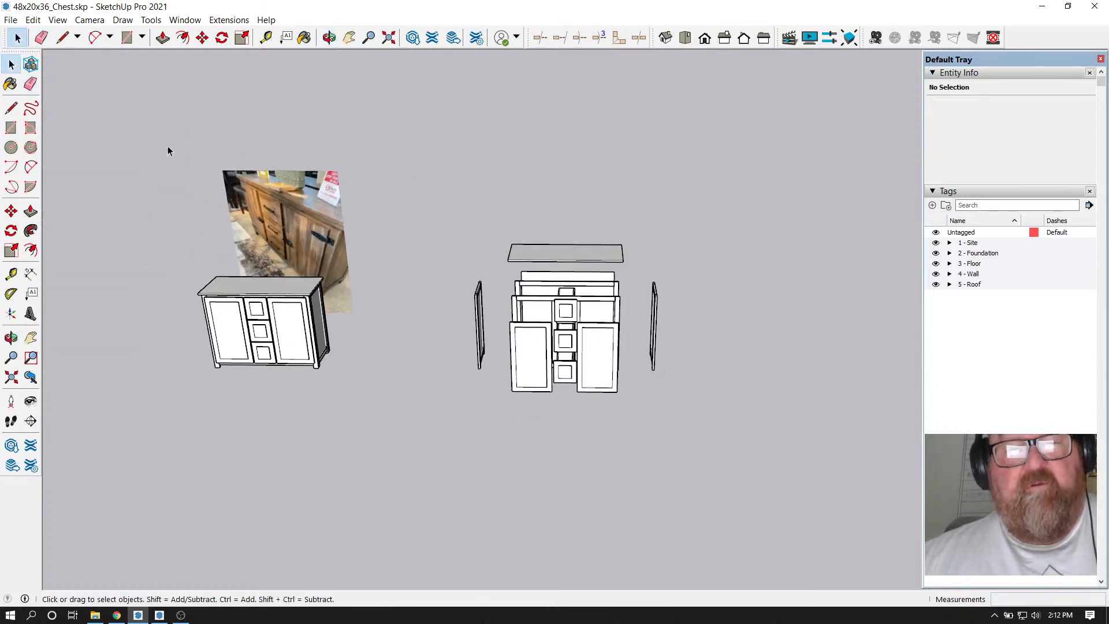
pyautogui.moveTo(154, 134); pyautogui.dragTo(403, 412)
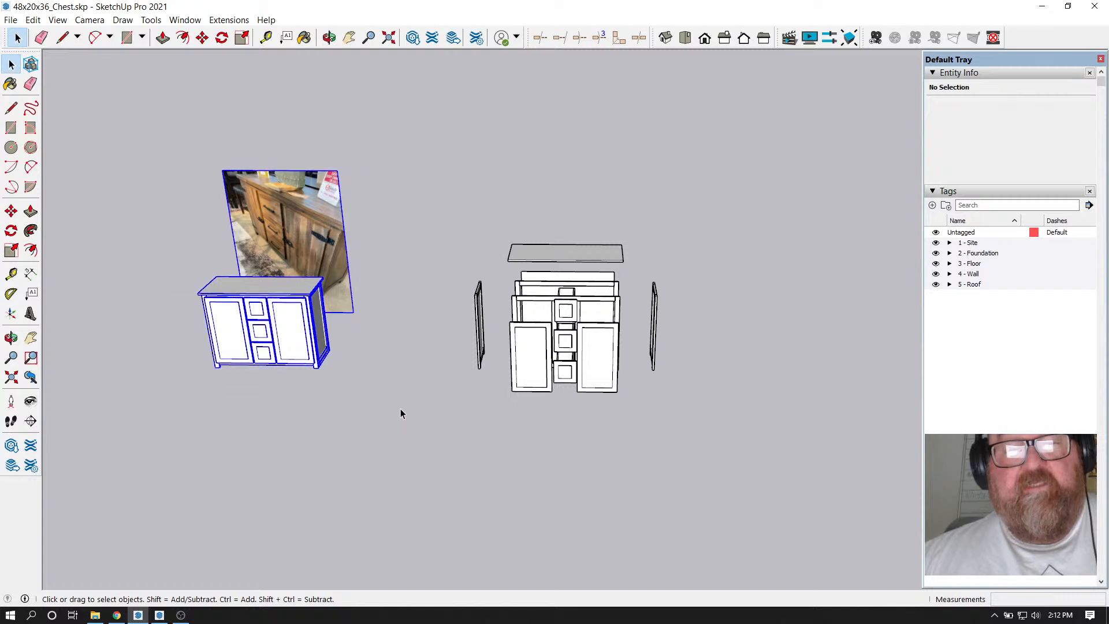
pyautogui.click(202, 36)
pyautogui.click(464, 449)
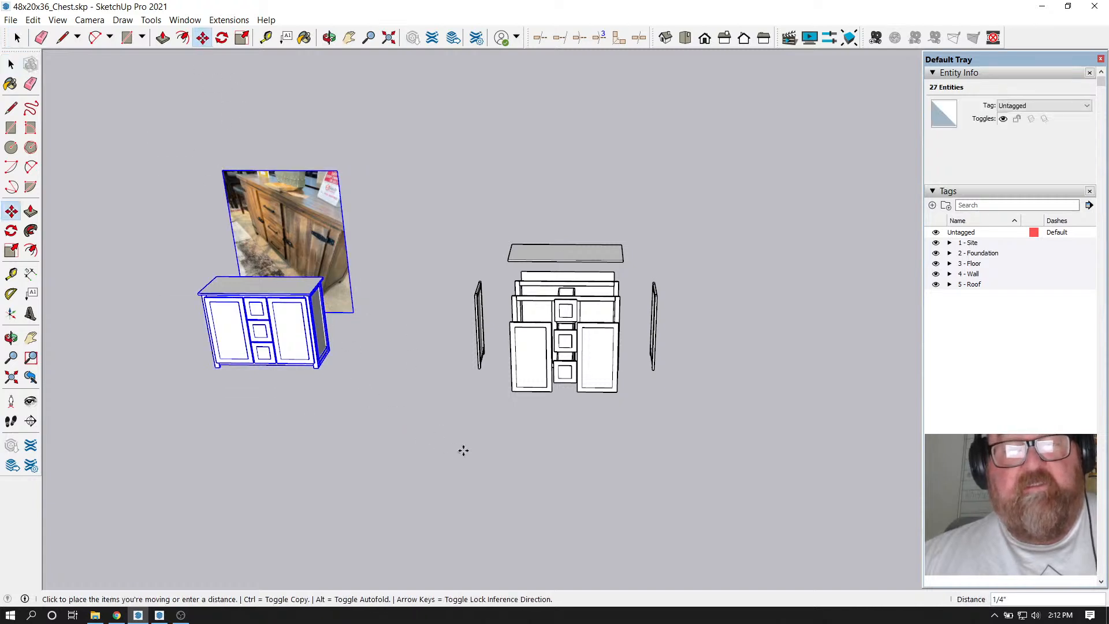
pyautogui.click(203, 446)
# Shift the exploded copy's two doors a further 8" forward along the green axis, clear of the extended drawers
pyautogui.scroll(4, 595, 307)
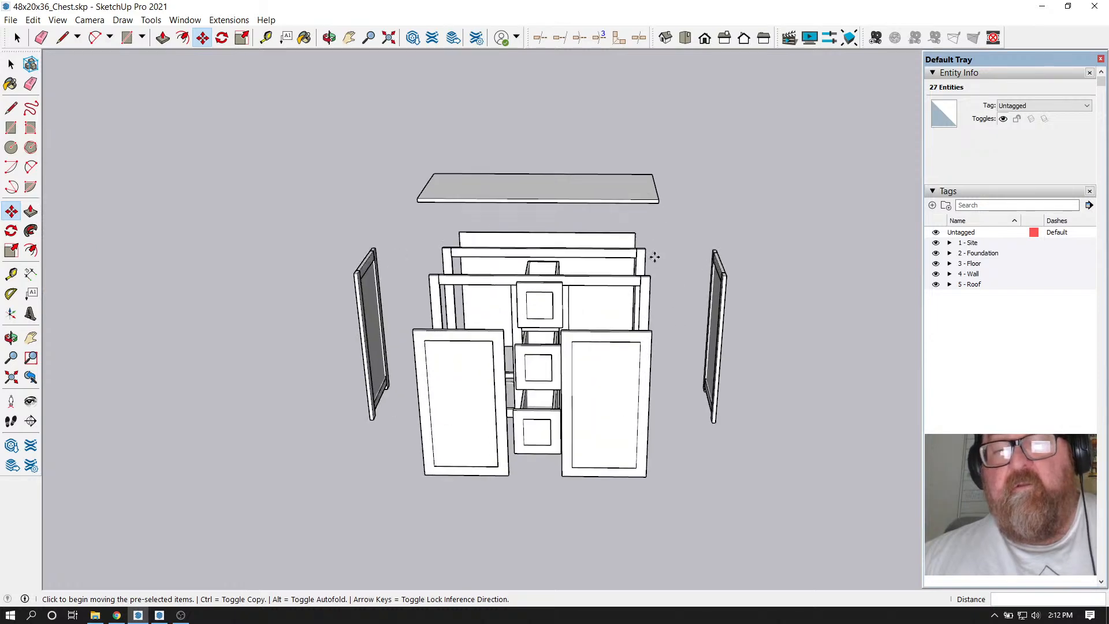
pyautogui.click(330, 37)
pyautogui.moveTo(439, 324); pyautogui.dragTo(315, 343)
pyautogui.moveTo(516, 283)
pyautogui.mouseDown()
pyautogui.moveTo(730, 446)
pyautogui.moveTo(433, 359)
pyautogui.moveTo(559, 470)
pyautogui.moveTo(537, 440)
pyautogui.moveTo(496, 432)
pyautogui.moveTo(477, 396)
pyautogui.moveTo(651, 476)
pyautogui.moveTo(553, 473)
pyautogui.moveTo(531, 417)
pyautogui.mouseUp()
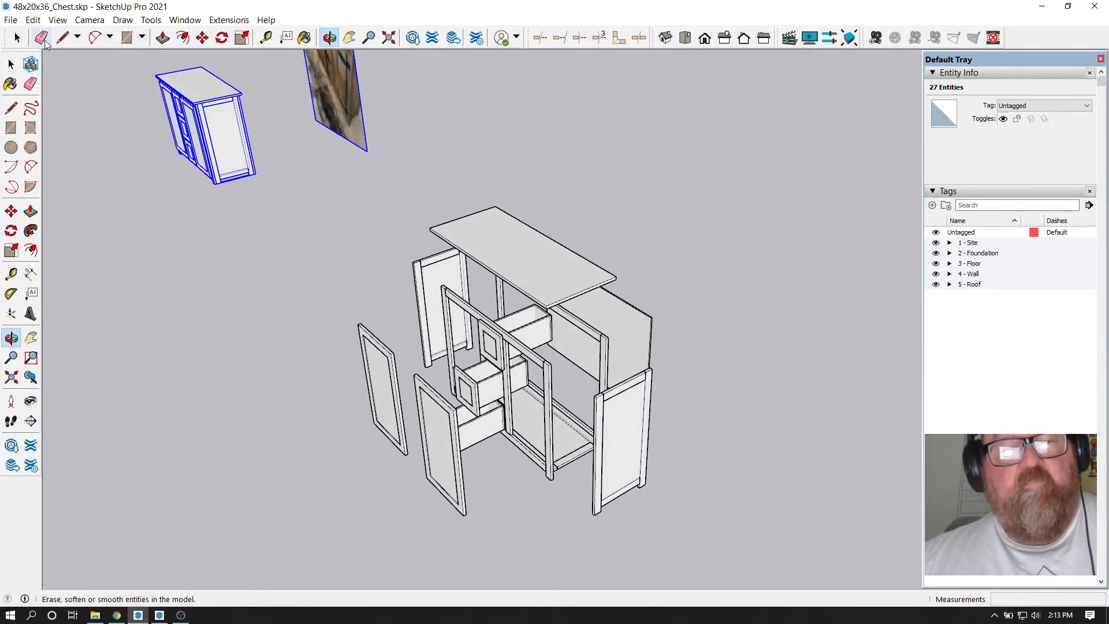
pyautogui.click(11, 64)
pyautogui.click(364, 417)
pyautogui.click(377, 419)
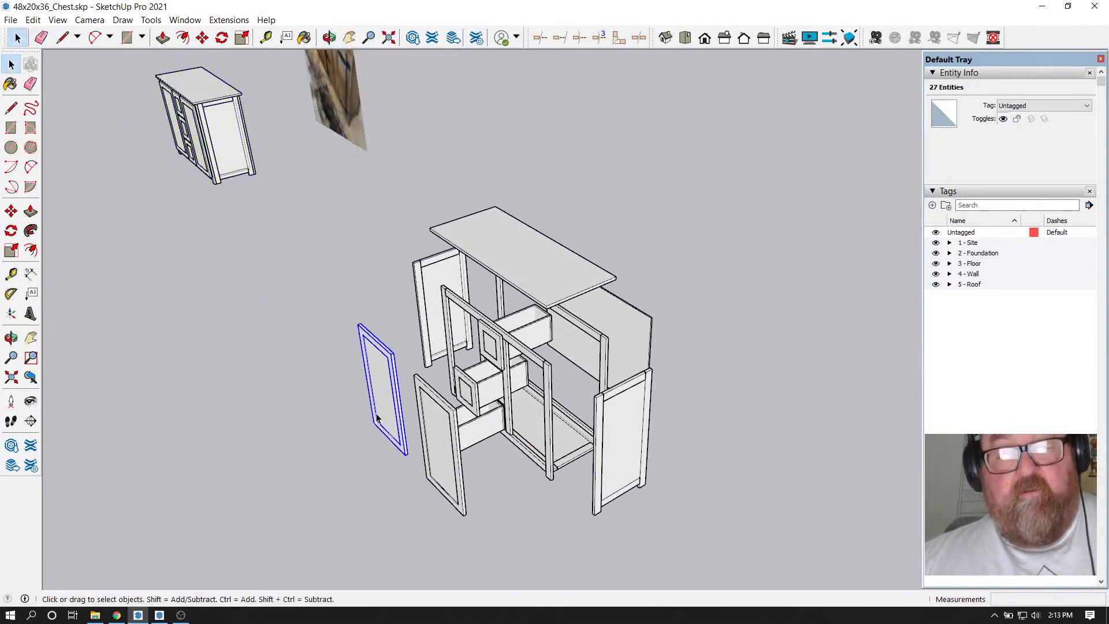
pyautogui.keyDown('ctrl'); pyautogui.click(438, 454); pyautogui.keyUp('ctrl')
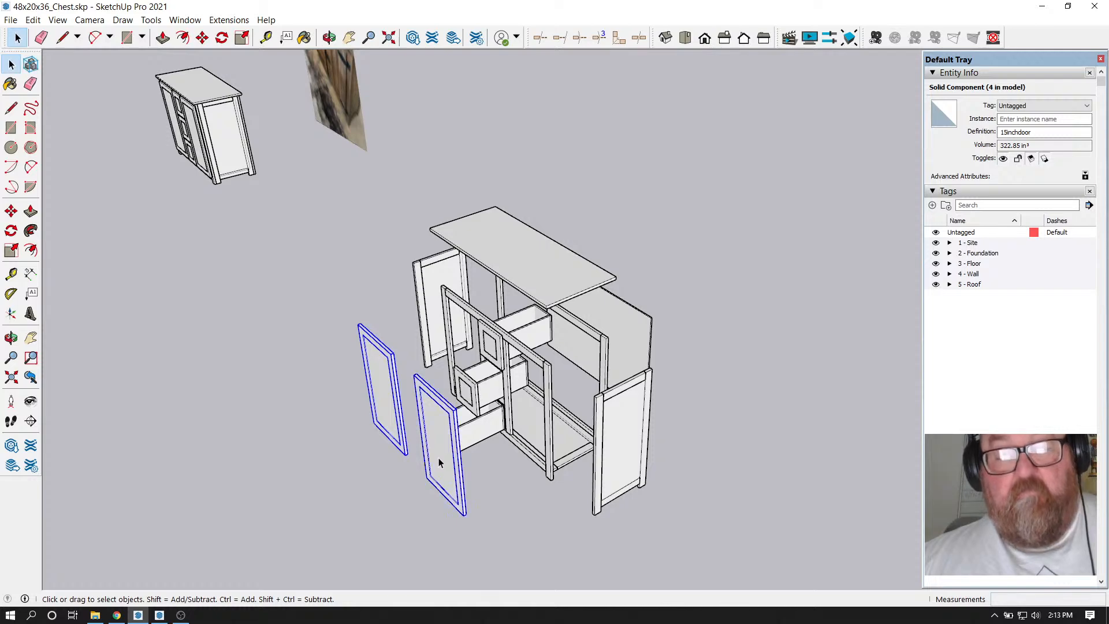
pyautogui.click(202, 38)
pyautogui.click(503, 544)
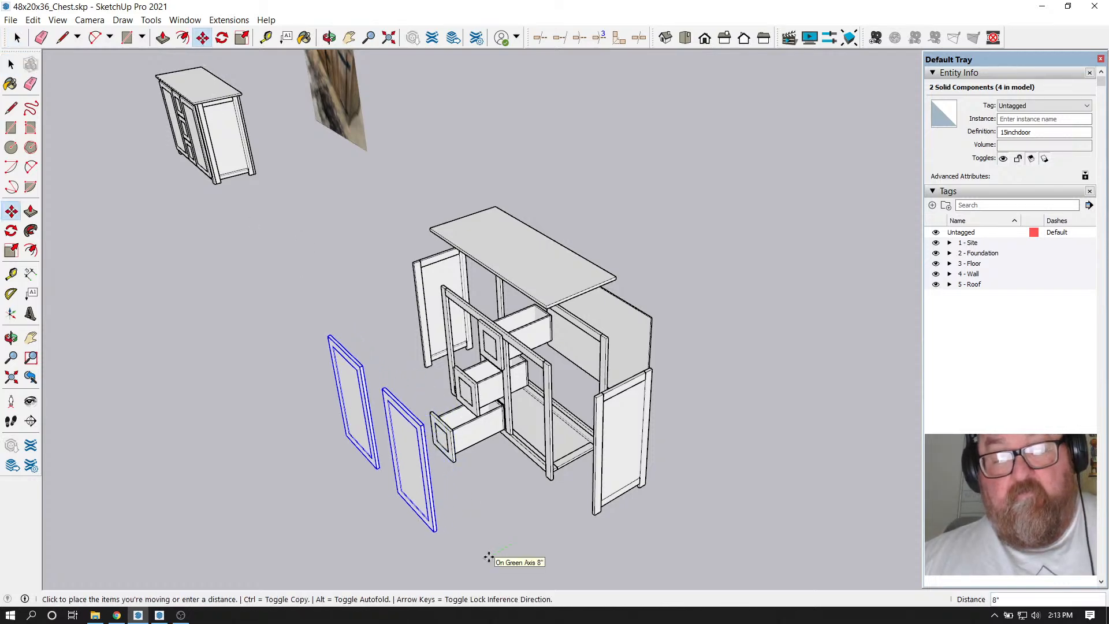
pyautogui.click(489, 556)
# Raise the exploded copy's top panel 8" straight up, farther above the frame
pyautogui.moveTo(488, 556); pyautogui.dragTo(518, 501, button='middle')
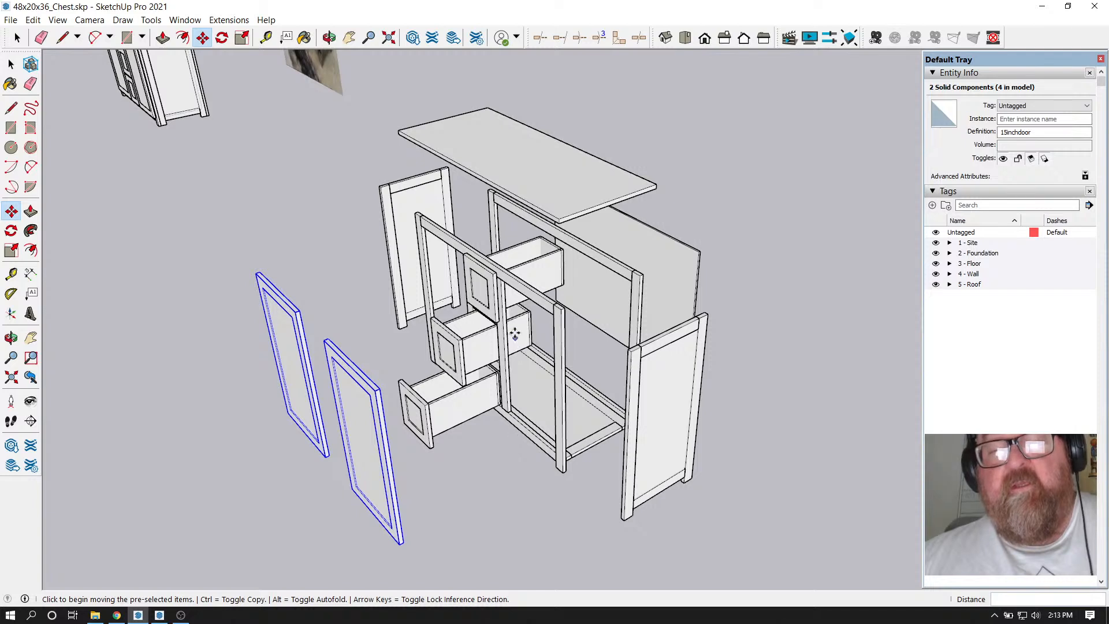
pyautogui.click(18, 38)
pyautogui.click(461, 137)
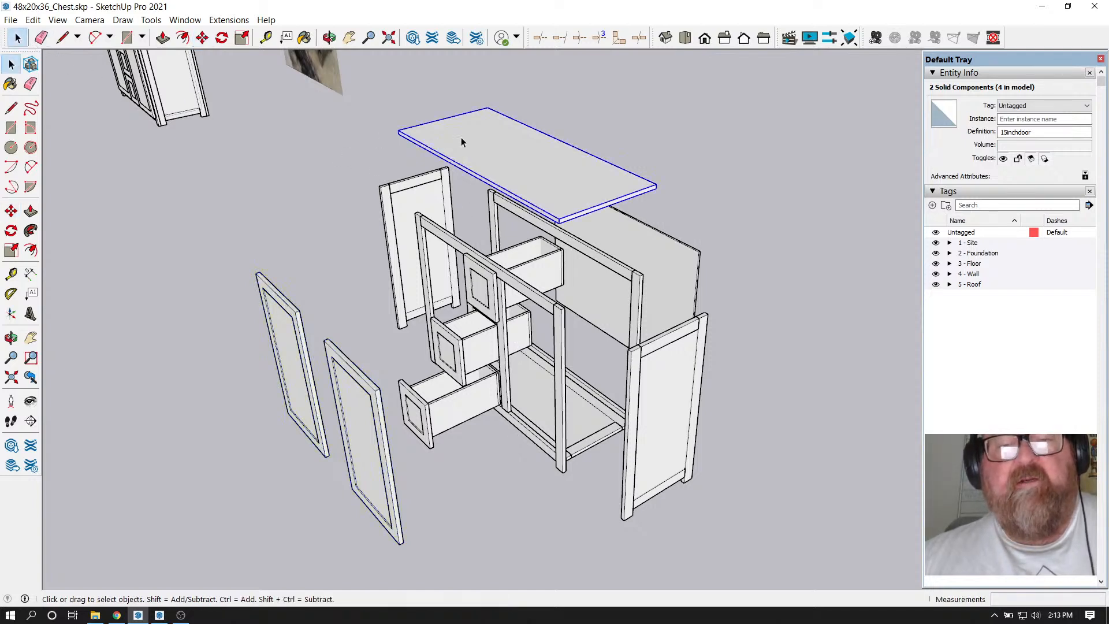
pyautogui.click(203, 37)
pyautogui.click(400, 264)
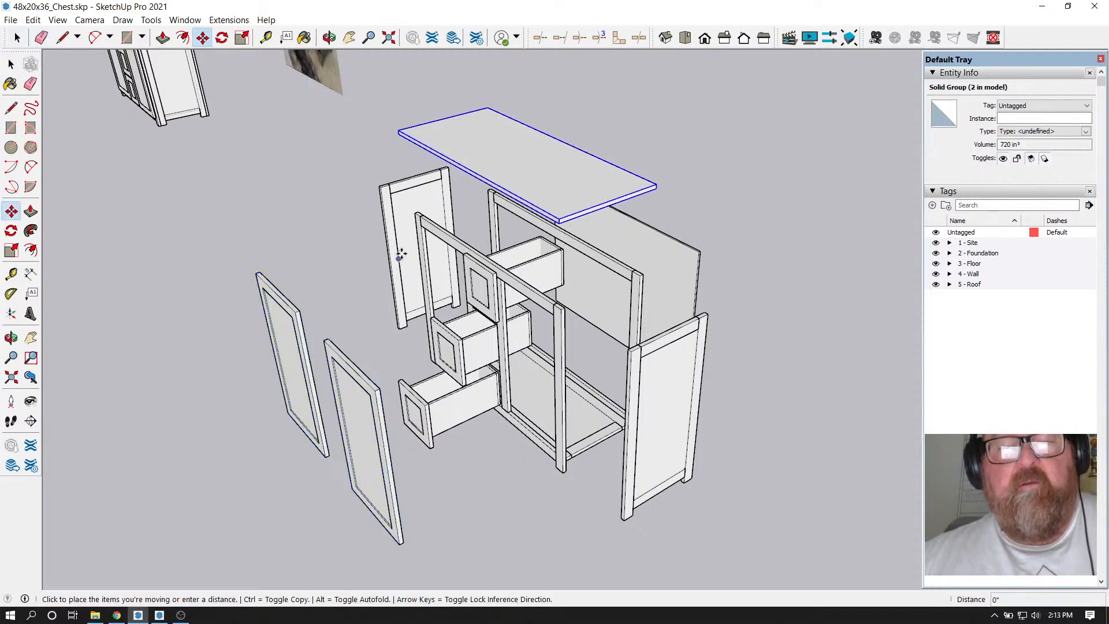
pyautogui.click(396, 226)
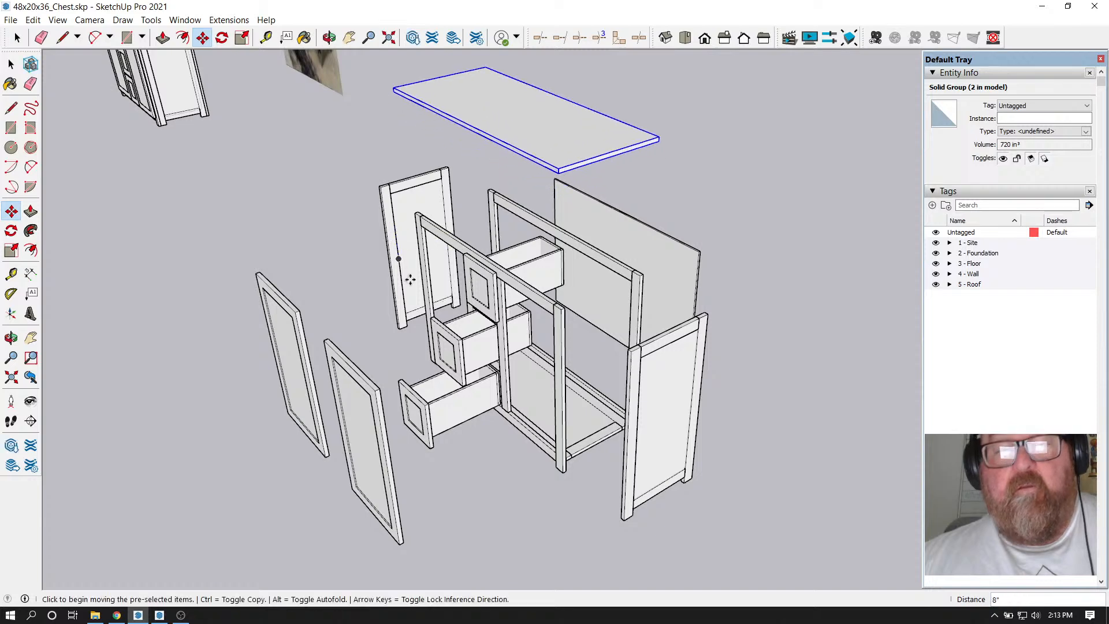
# Save an angled view framing the whole exploded copy as a new scene named exploded, with nothing selected
pyautogui.click(329, 38)
pyautogui.moveTo(465, 248); pyautogui.dragTo(624, 305)
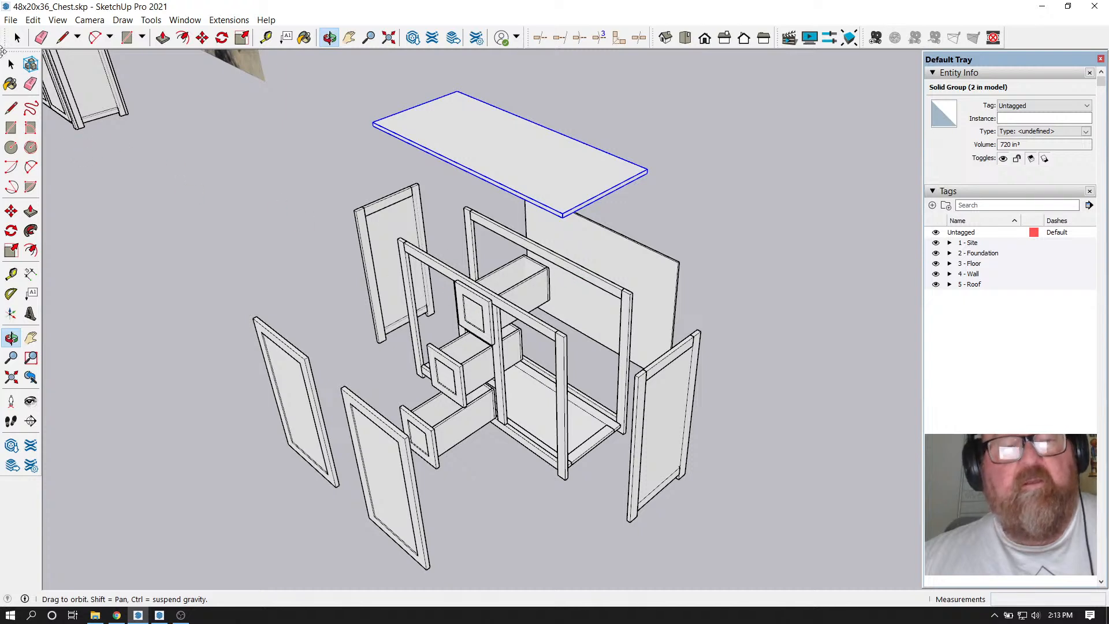
pyautogui.click(11, 64)
pyautogui.click(132, 144)
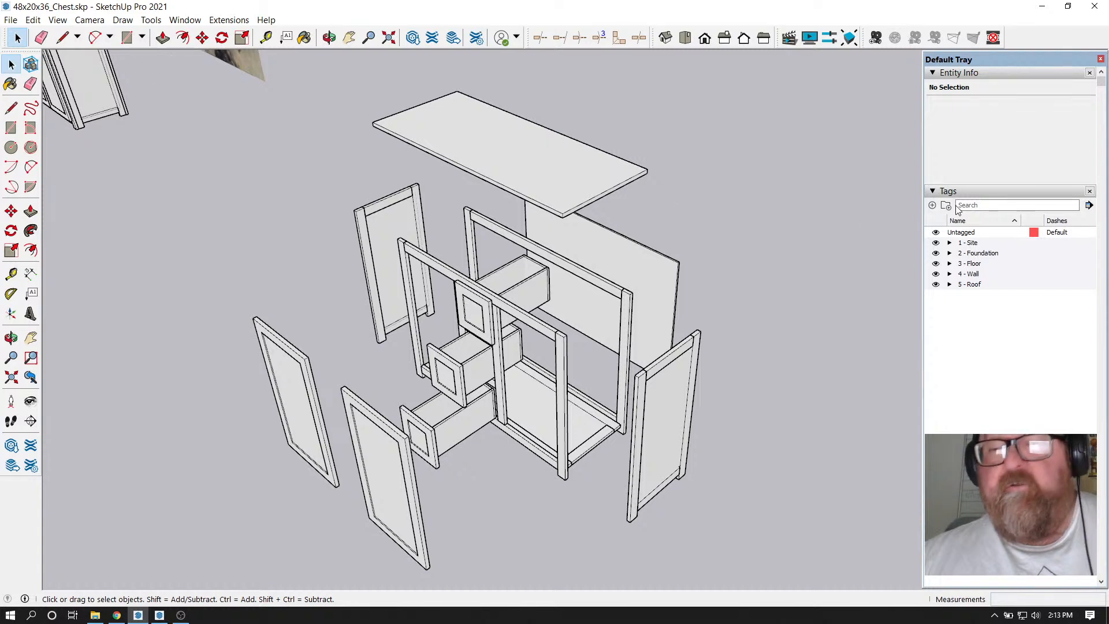
pyautogui.click(933, 193)
pyautogui.click(934, 206)
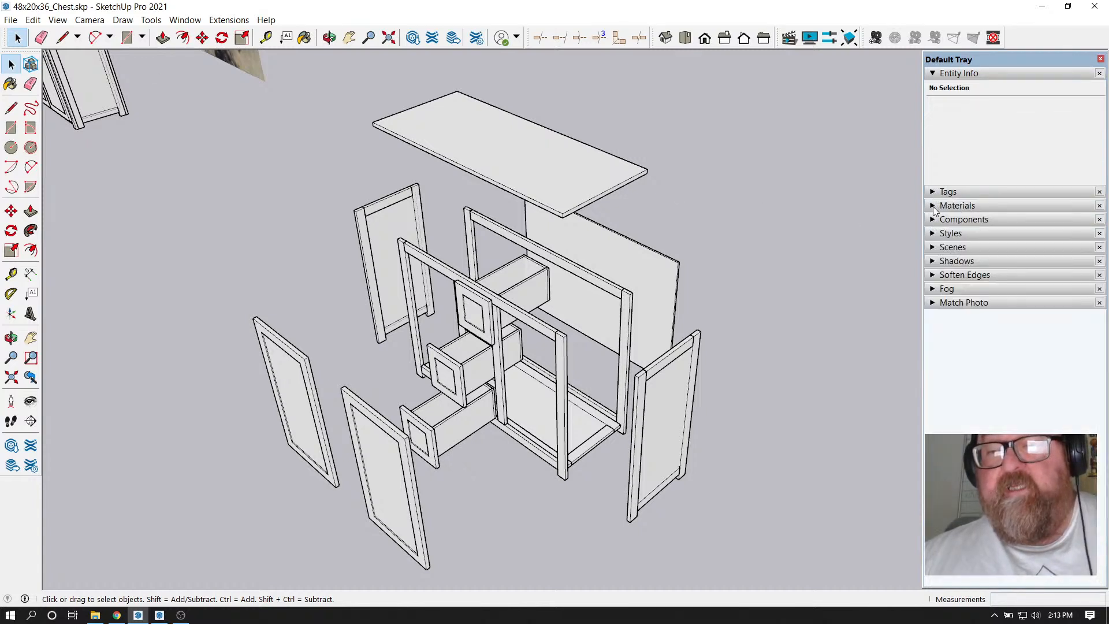
pyautogui.click(933, 248)
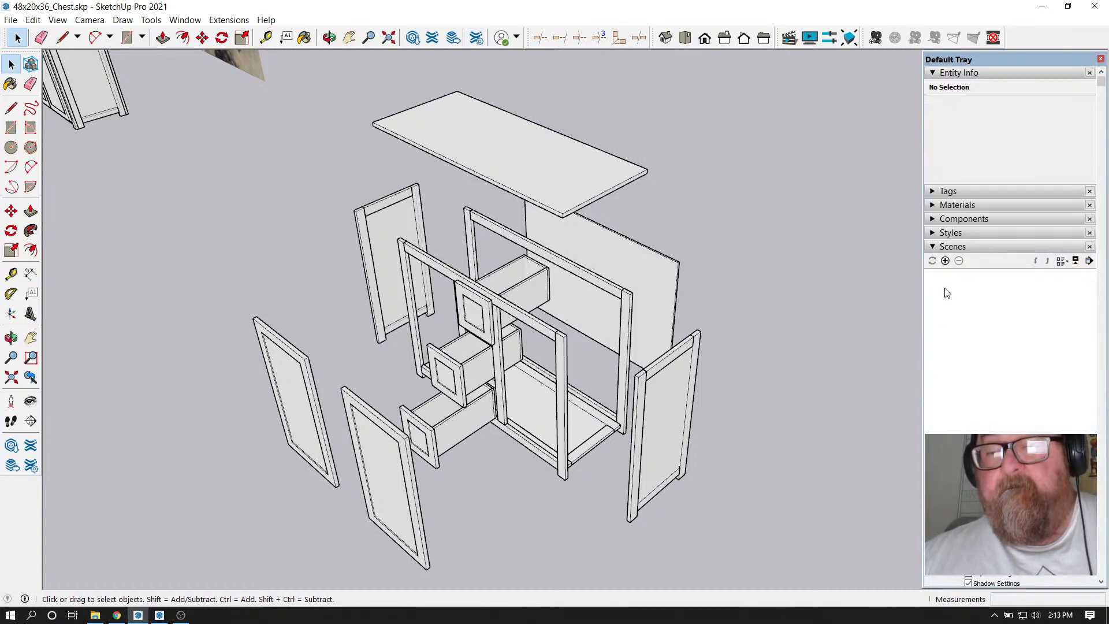
pyautogui.click(946, 261)
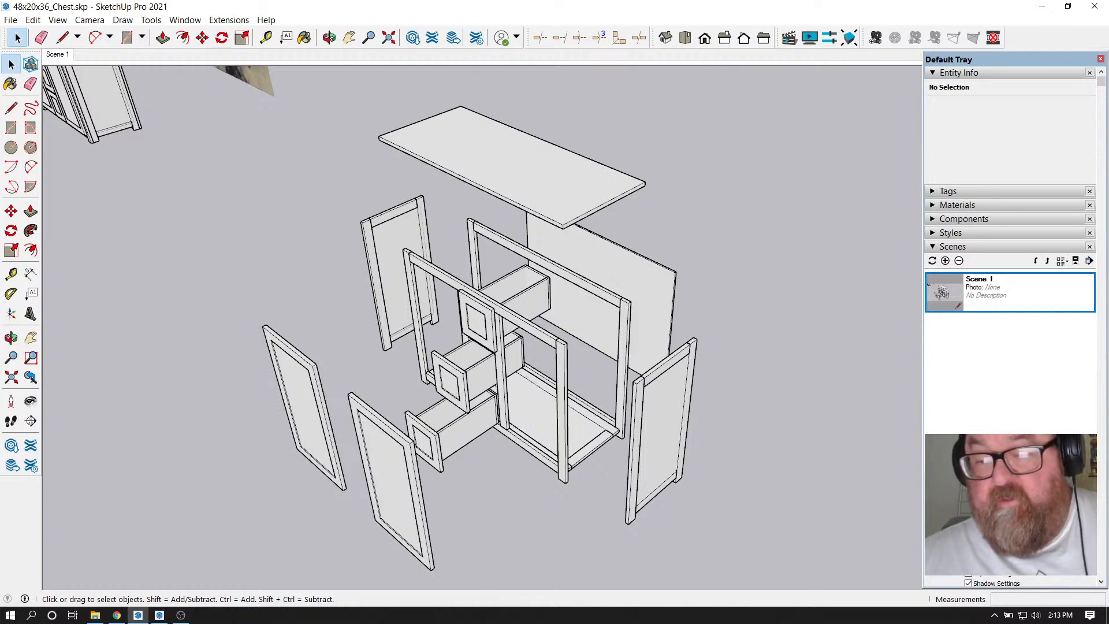
pyautogui.write('exploded')
pyautogui.press('Return')
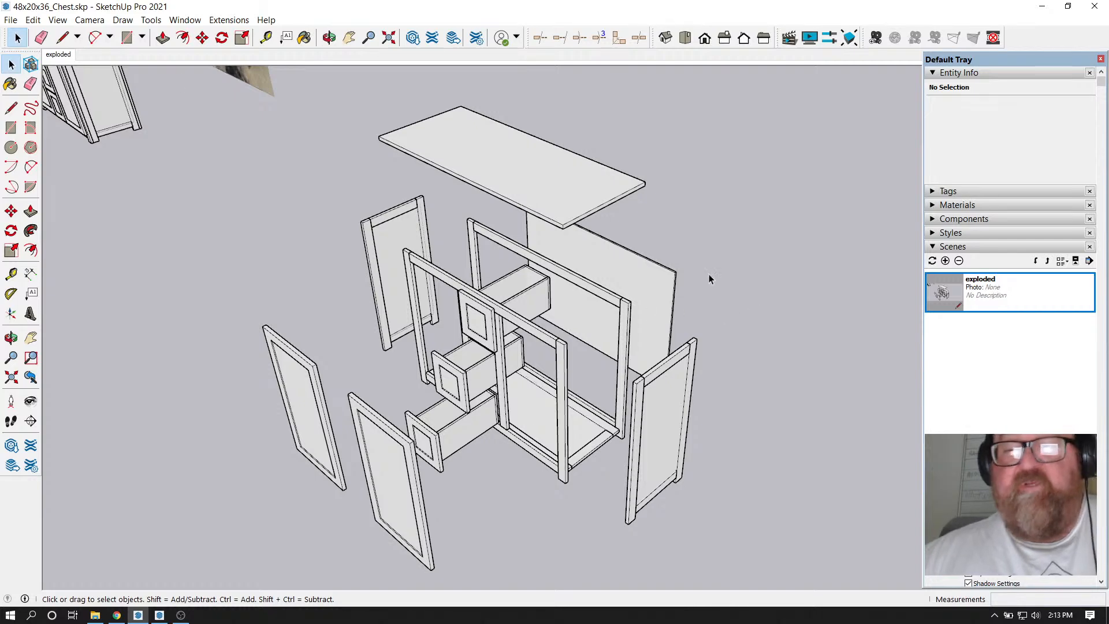
# Update the exploded scene to the current view and recall it
pyautogui.rightClick(62, 58)
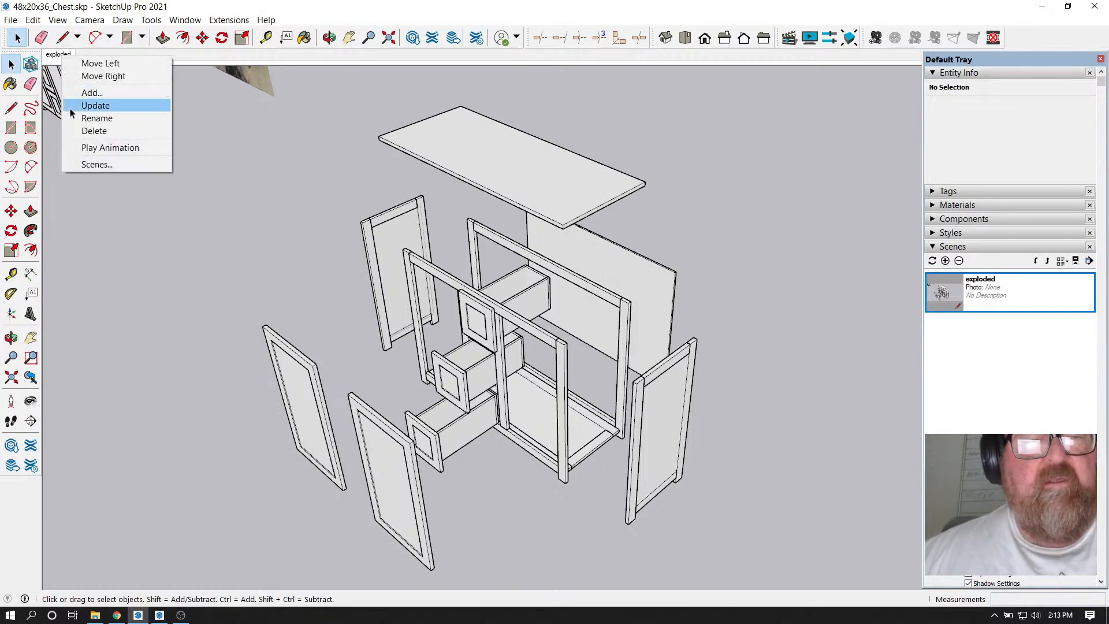
pyautogui.click(81, 104)
pyautogui.click(59, 54)
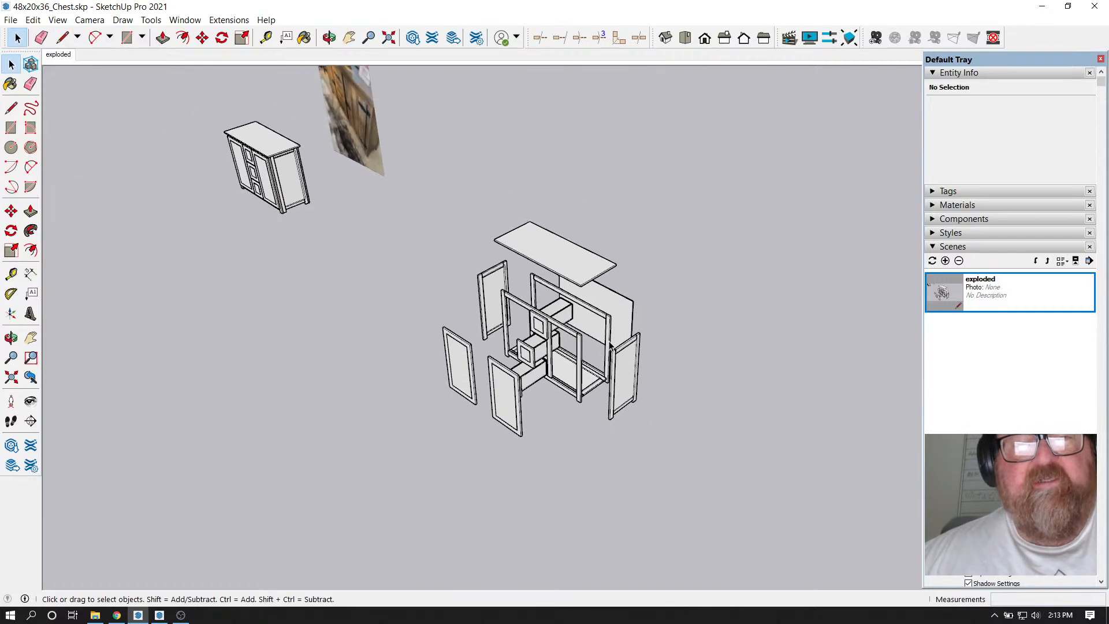
# Select only the reference photo beside the original chest and create a new tag named pic
pyautogui.click(375, 155)
pyautogui.click(319, 194)
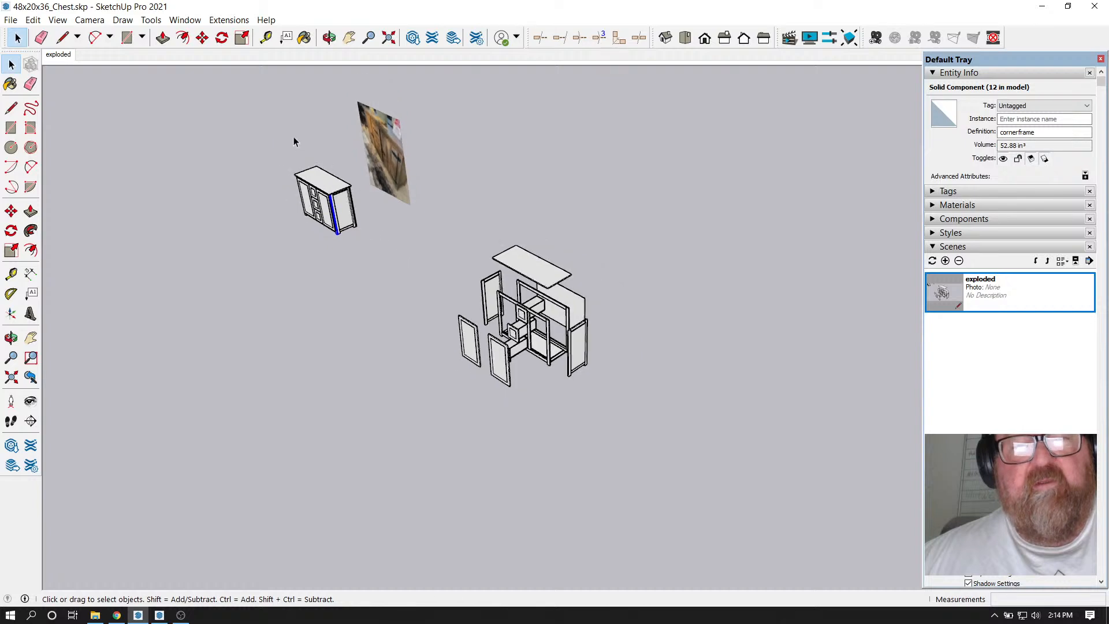
pyautogui.moveTo(266, 91); pyautogui.dragTo(453, 262)
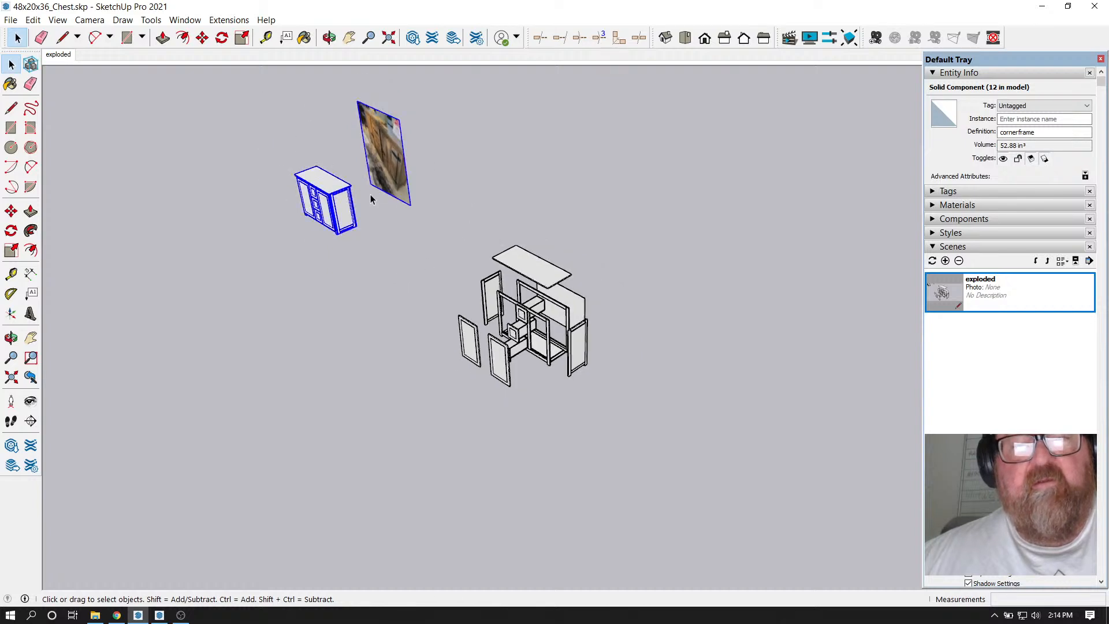
pyautogui.click(386, 144)
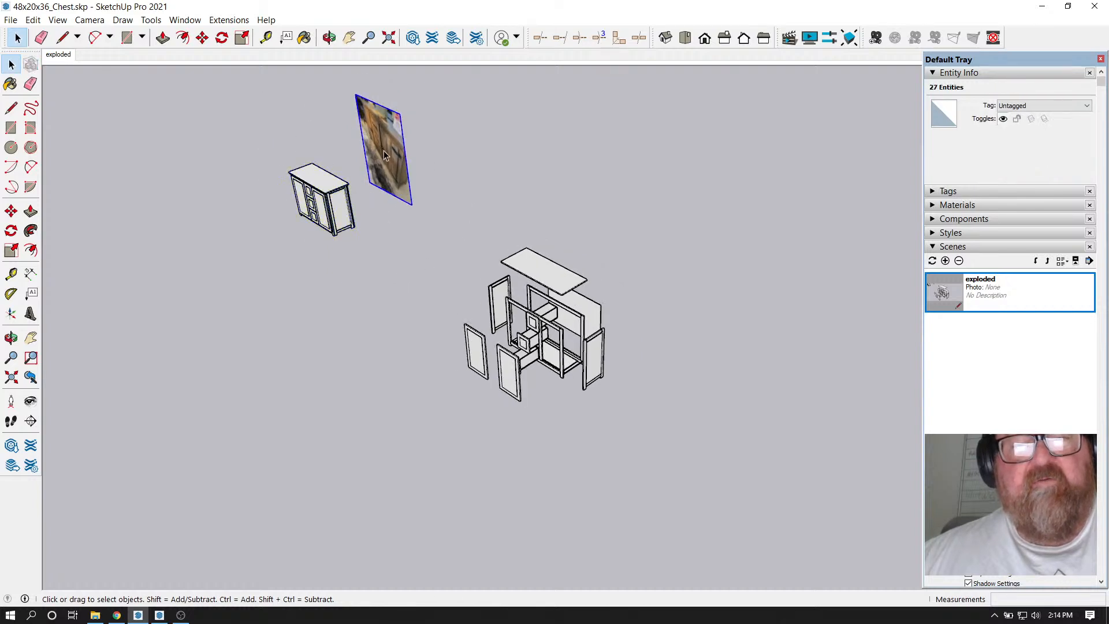
pyautogui.click(937, 194)
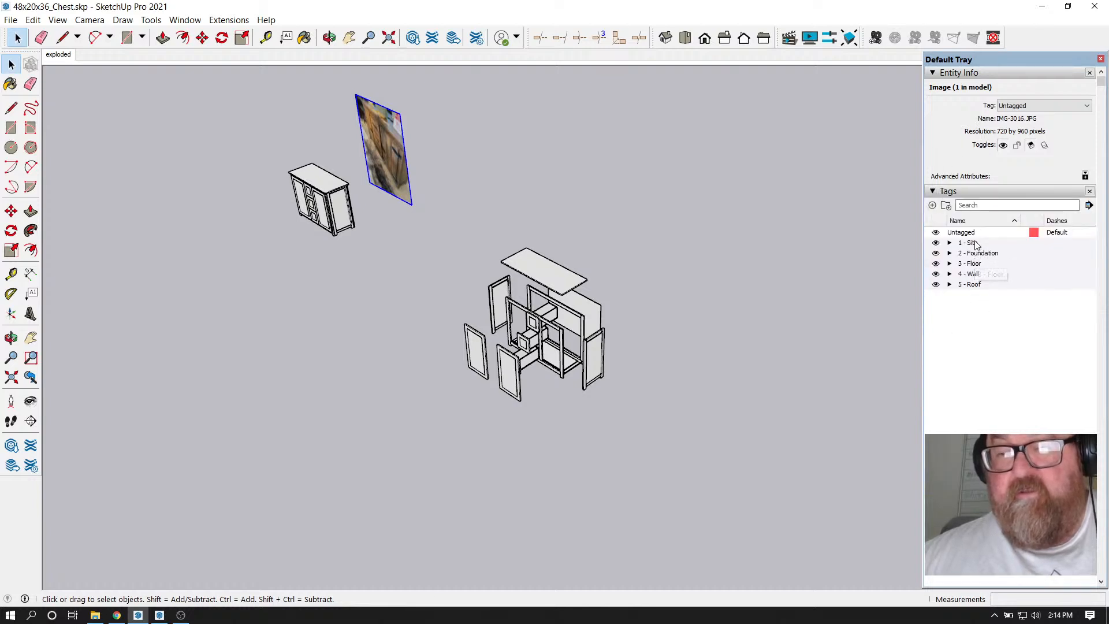
pyautogui.click(975, 243)
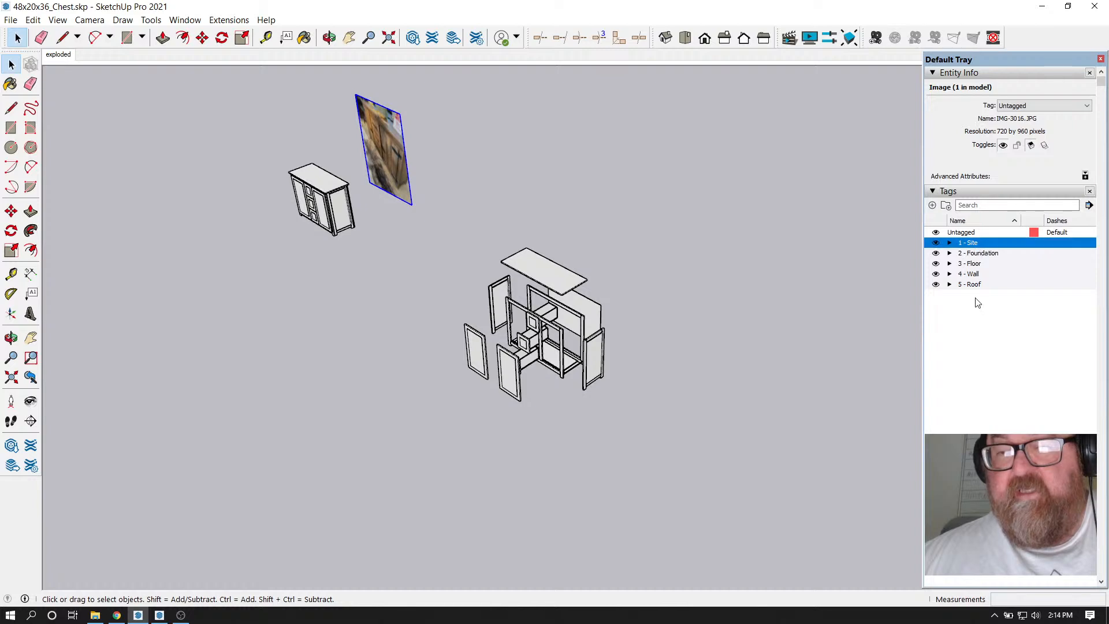
pyautogui.click(978, 311)
pyautogui.click(969, 232)
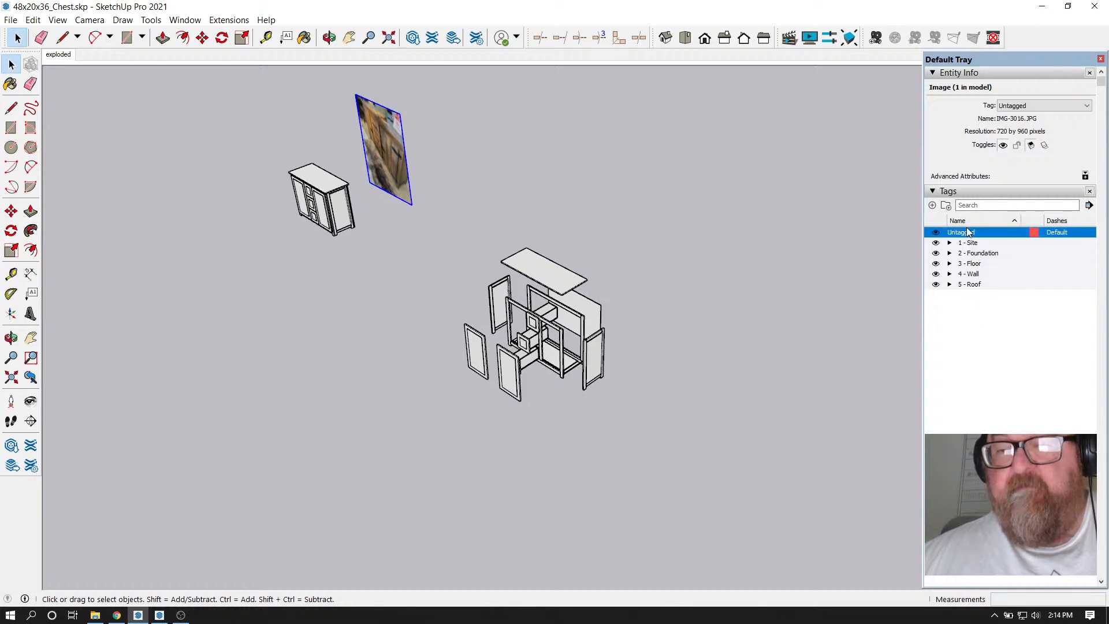
pyautogui.click(932, 206)
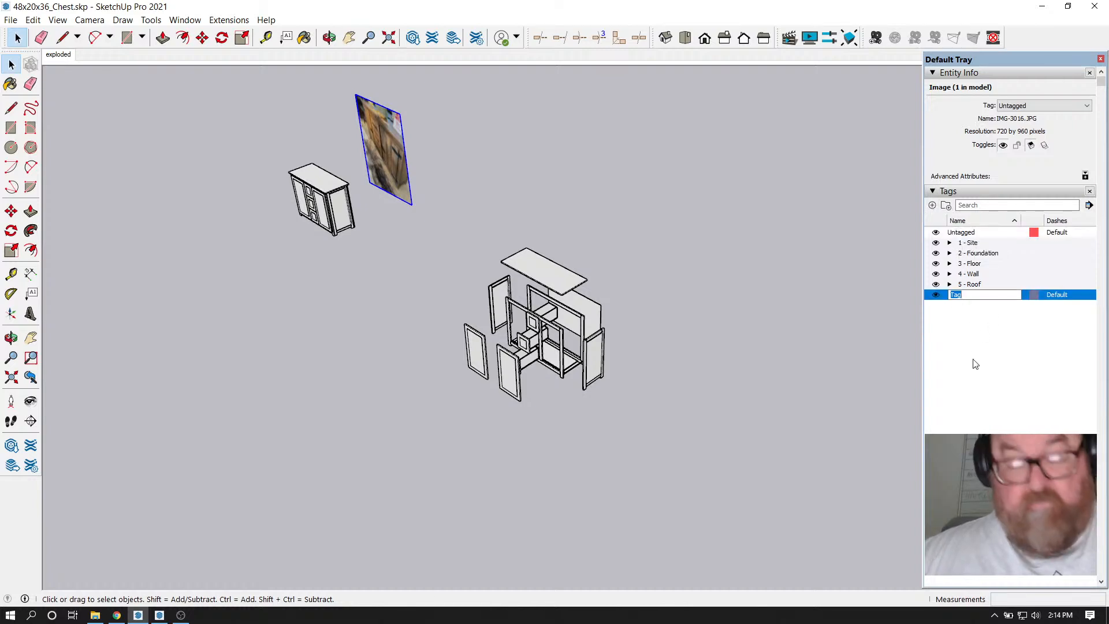
pyautogui.write('pic')
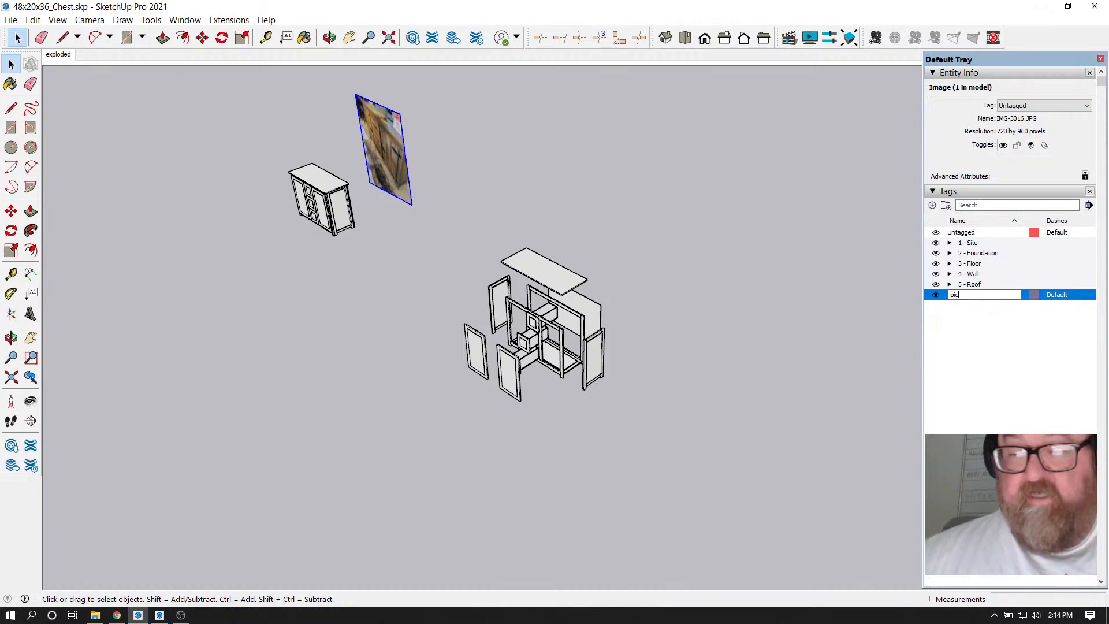
pyautogui.click(964, 321)
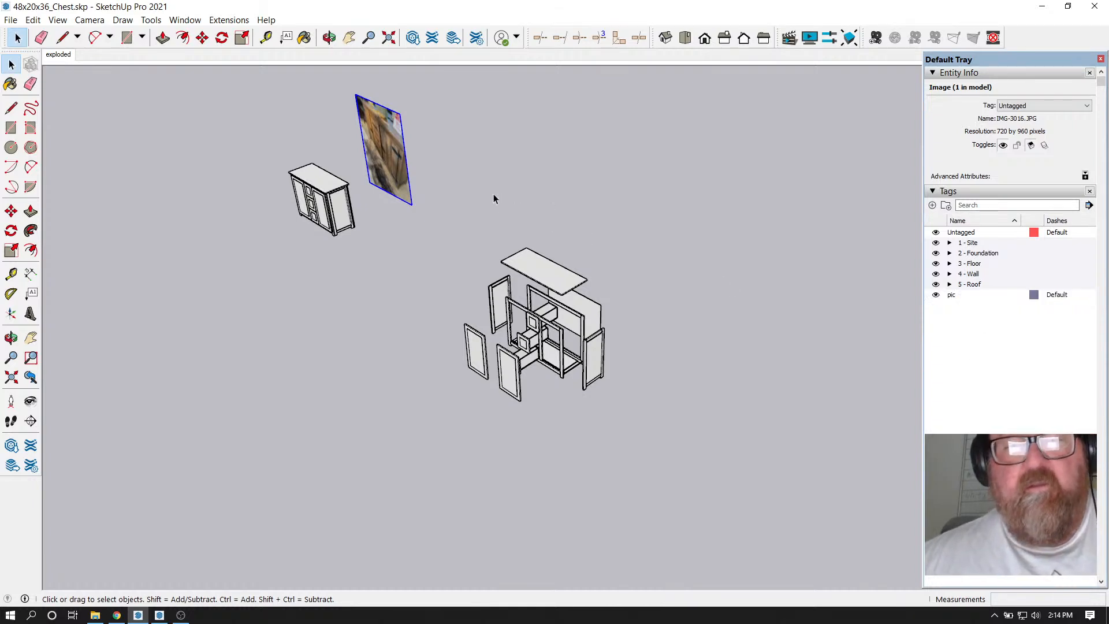
# Assign the selected reference photo to the pic tag
pyautogui.click(1081, 105)
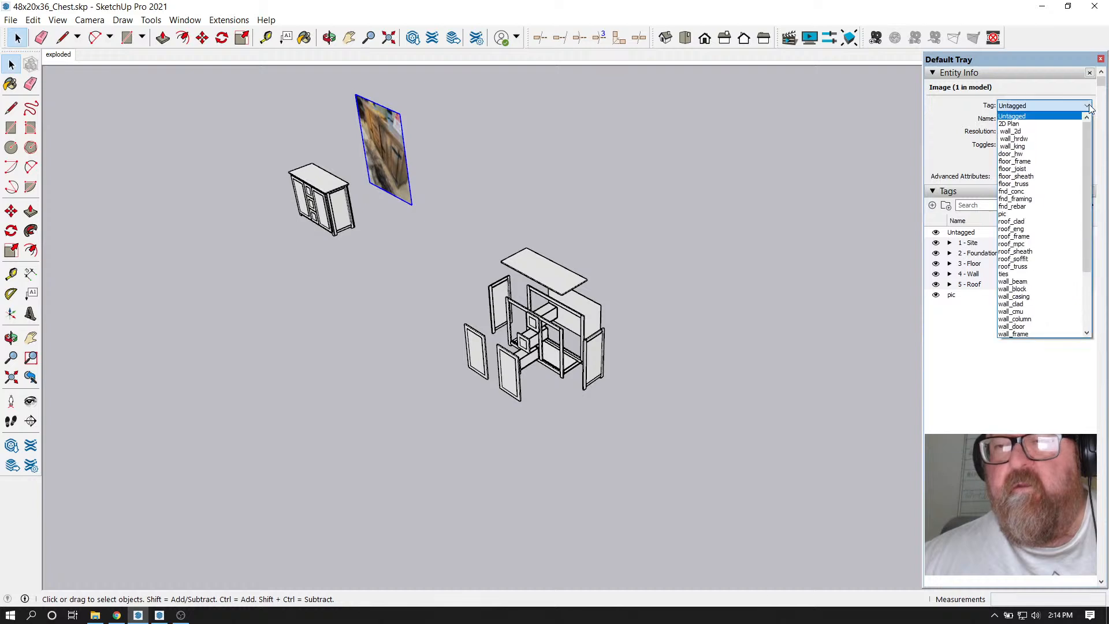
pyautogui.scroll(-4, 1047, 238)
pyautogui.scroll(4, 1038, 233)
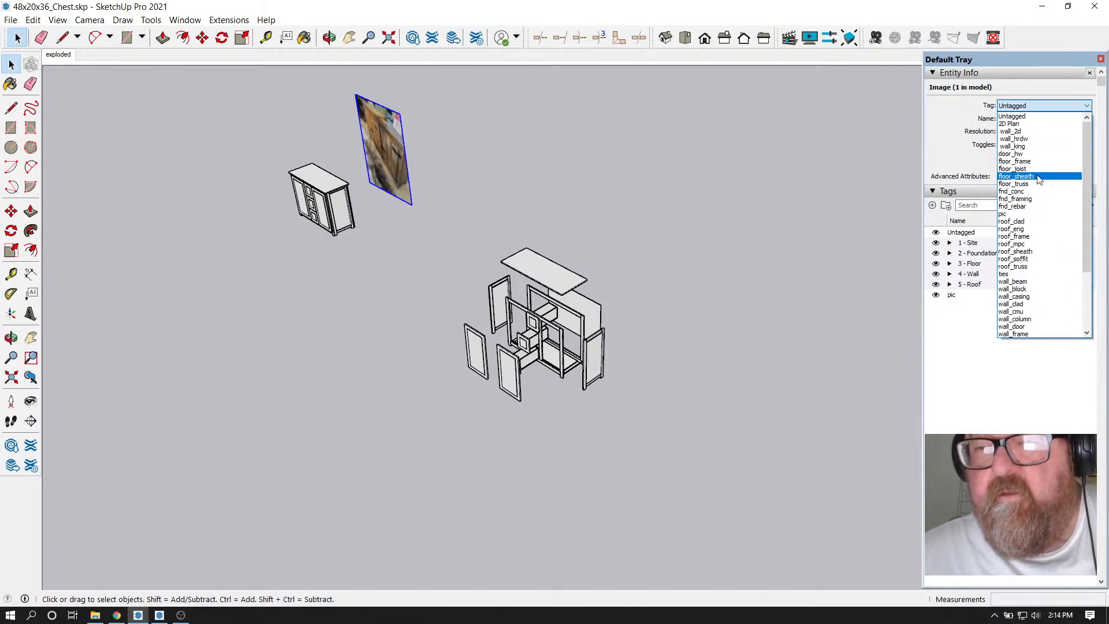
pyautogui.click(1038, 214)
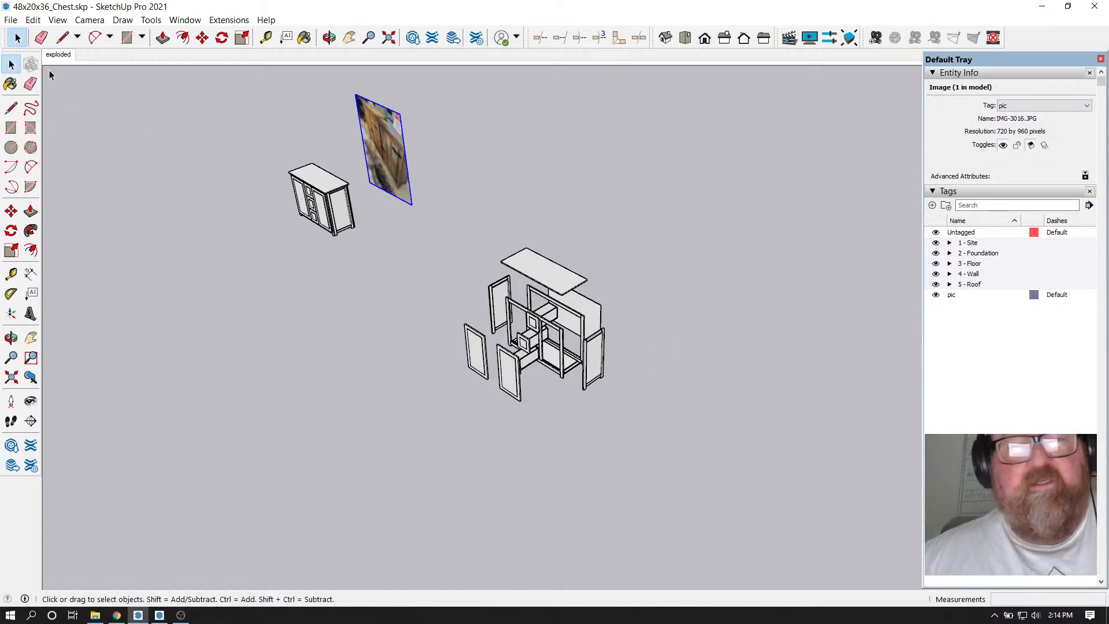
# Examine the general preferences and the Model Info pages for credits, components, classifications, animation and file
pyautogui.click(186, 23)
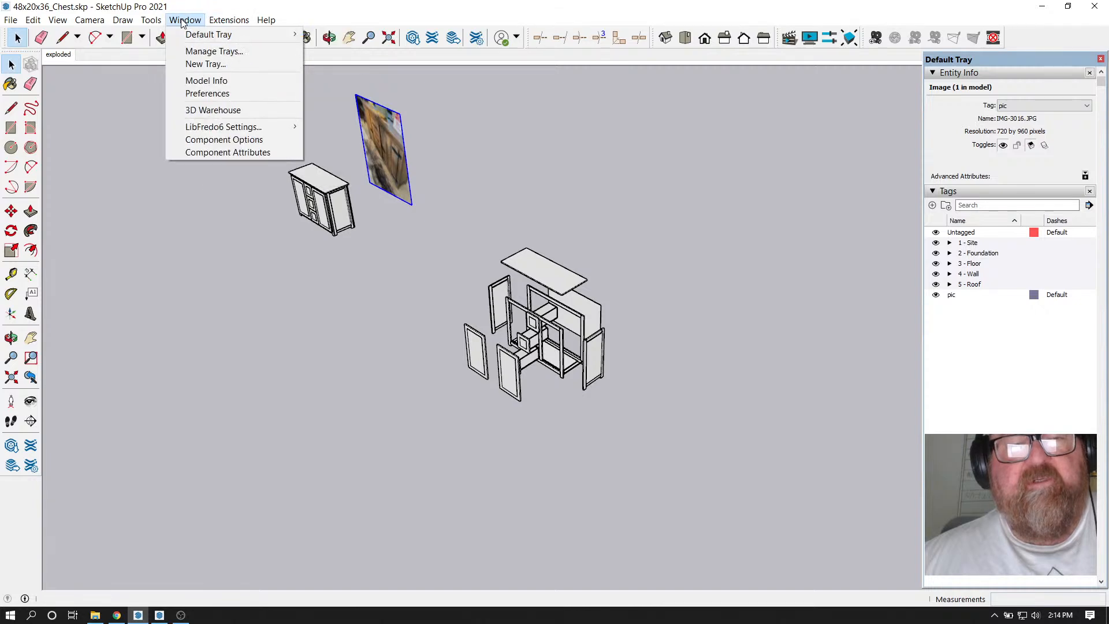
pyautogui.click(195, 92)
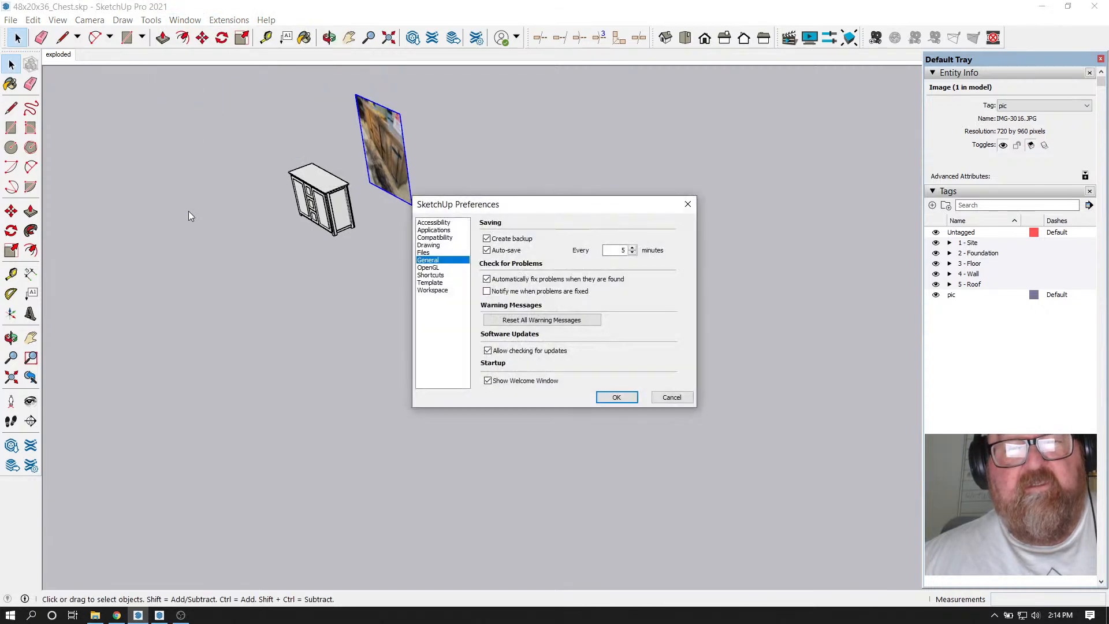
pyautogui.click(671, 397)
pyautogui.click(227, 20)
pyautogui.moveTo(187, 18)
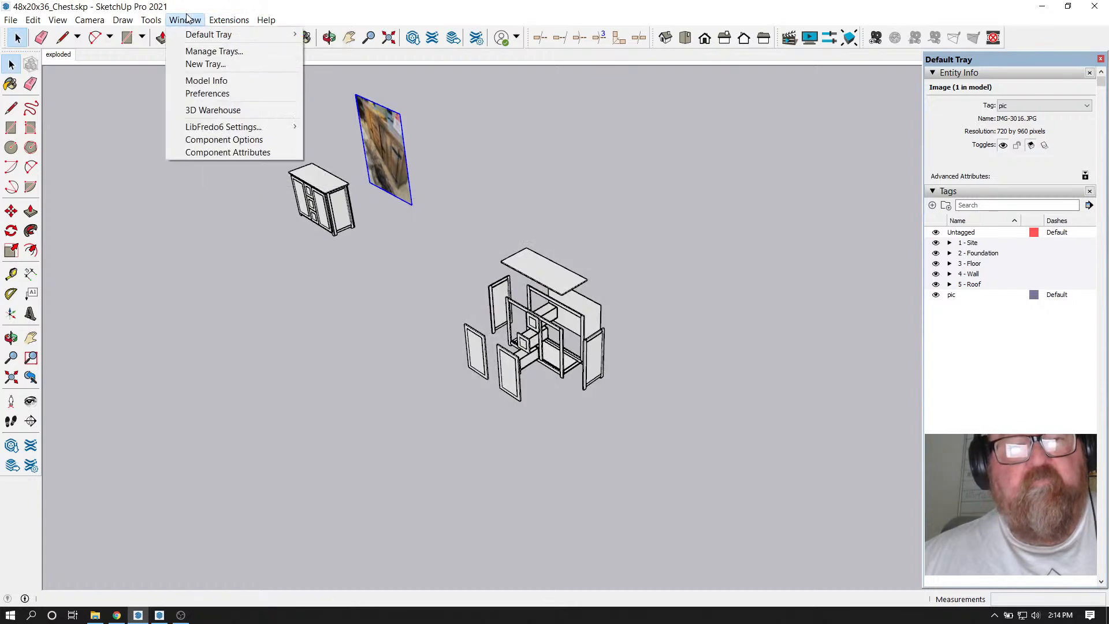
pyautogui.click(206, 81)
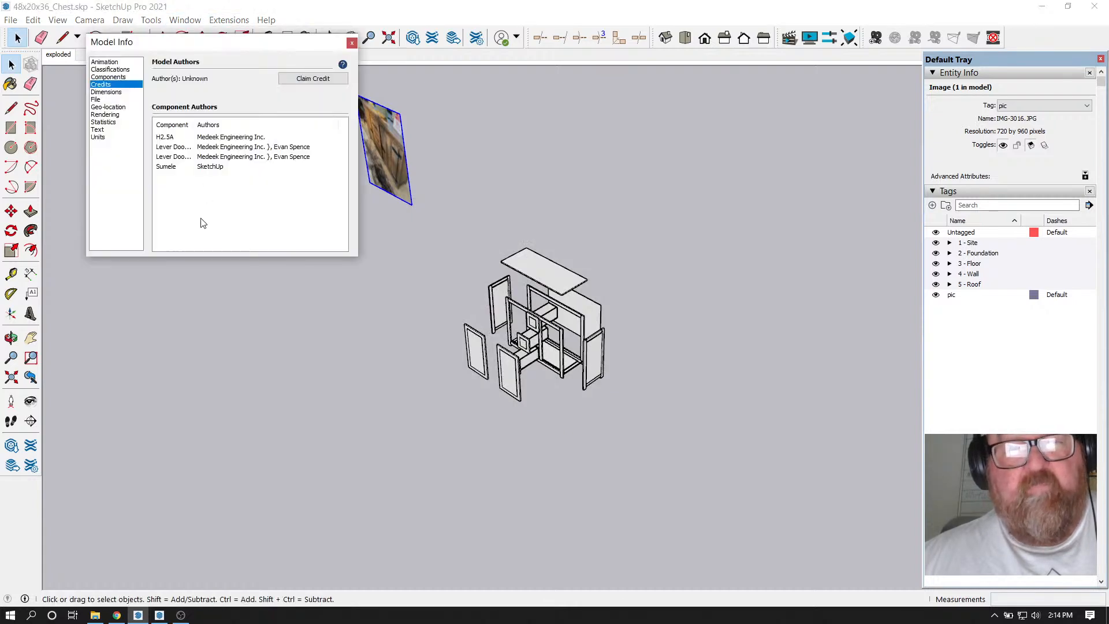
pyautogui.click(114, 77)
pyautogui.click(116, 70)
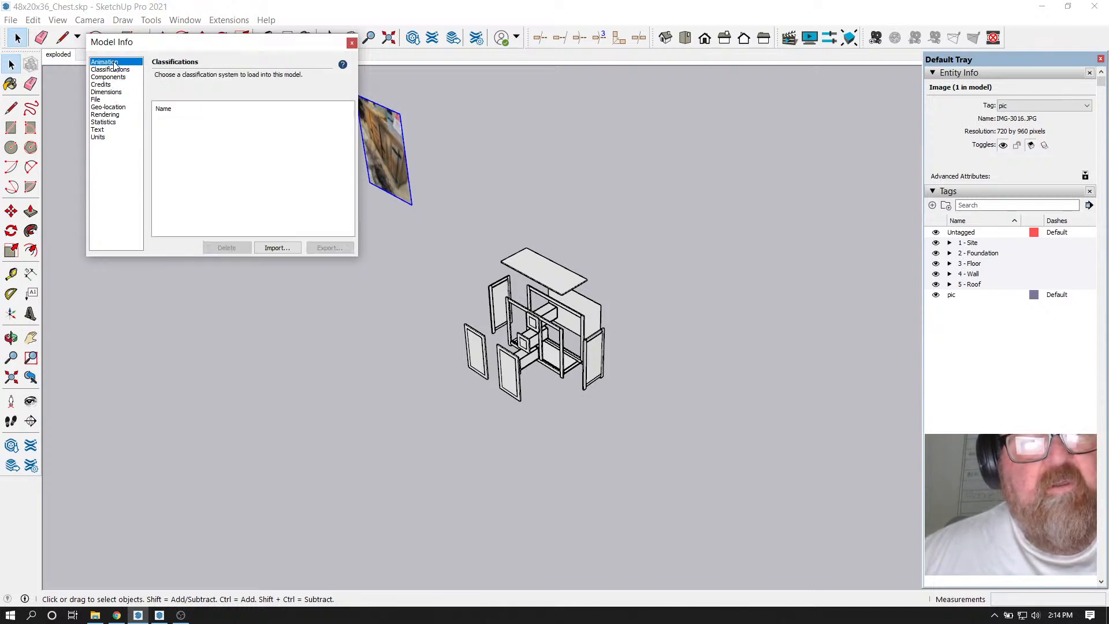
pyautogui.click(115, 62)
pyautogui.click(99, 101)
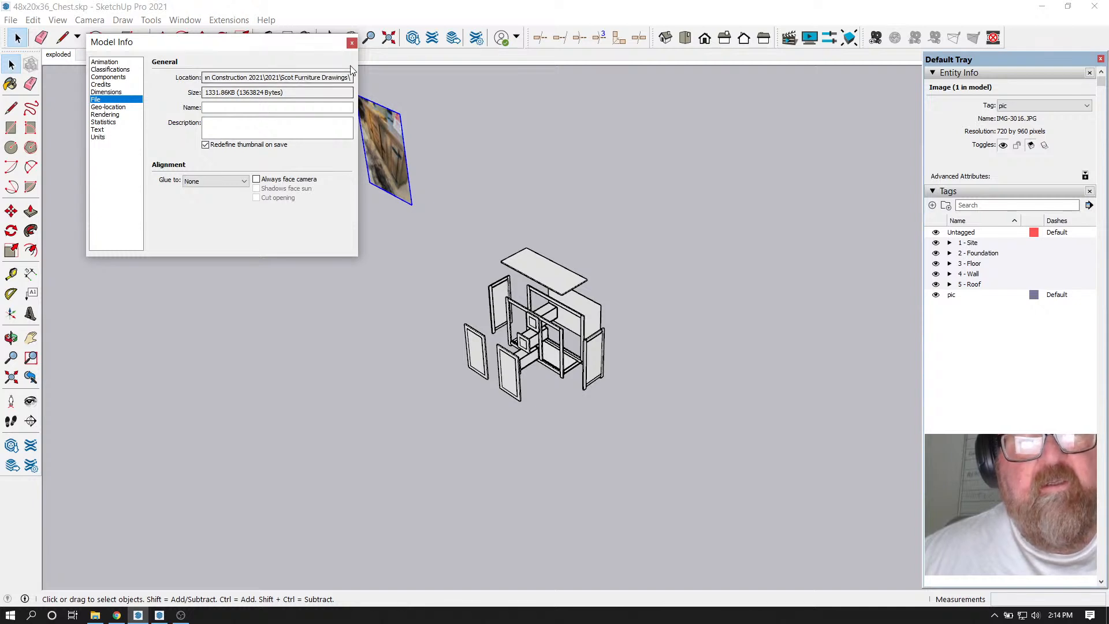
pyautogui.click(352, 43)
# Examine the Preferences pages for workspace, accessibility, applications, compatibility, drawing, files, general, OpenGL and shortcuts
pyautogui.click(227, 21)
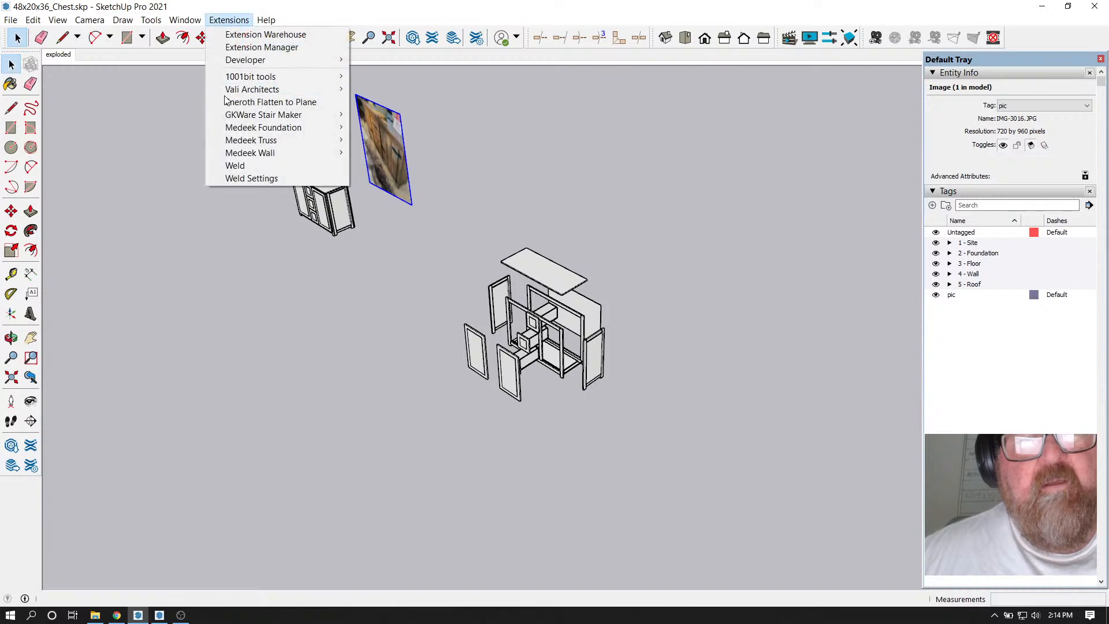
pyautogui.moveTo(187, 21)
pyautogui.click(200, 94)
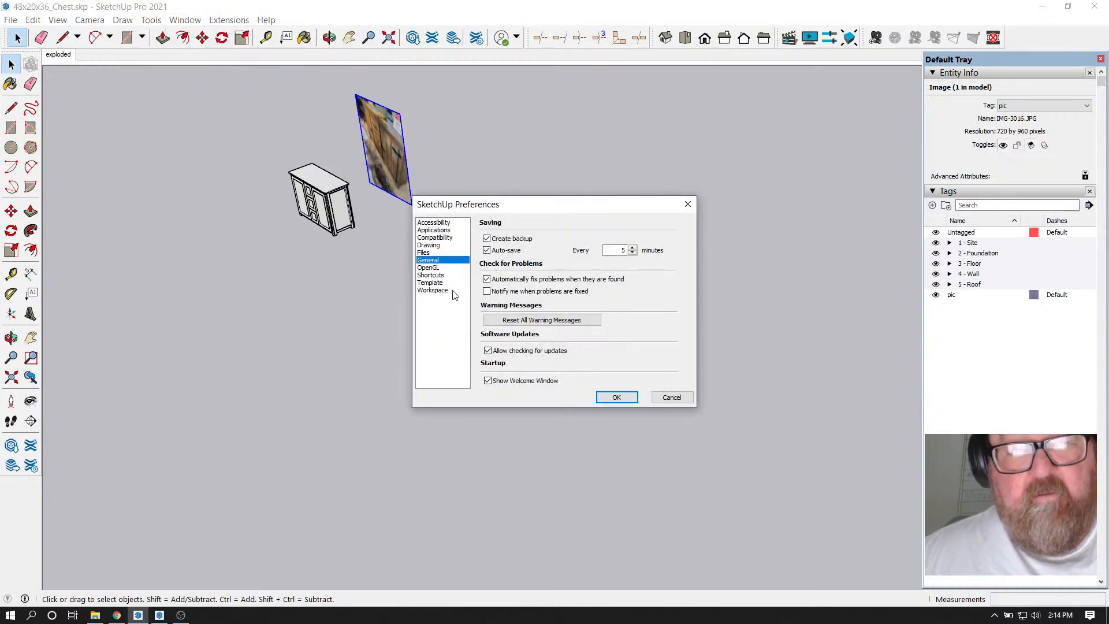
pyautogui.click(451, 292)
pyautogui.click(442, 224)
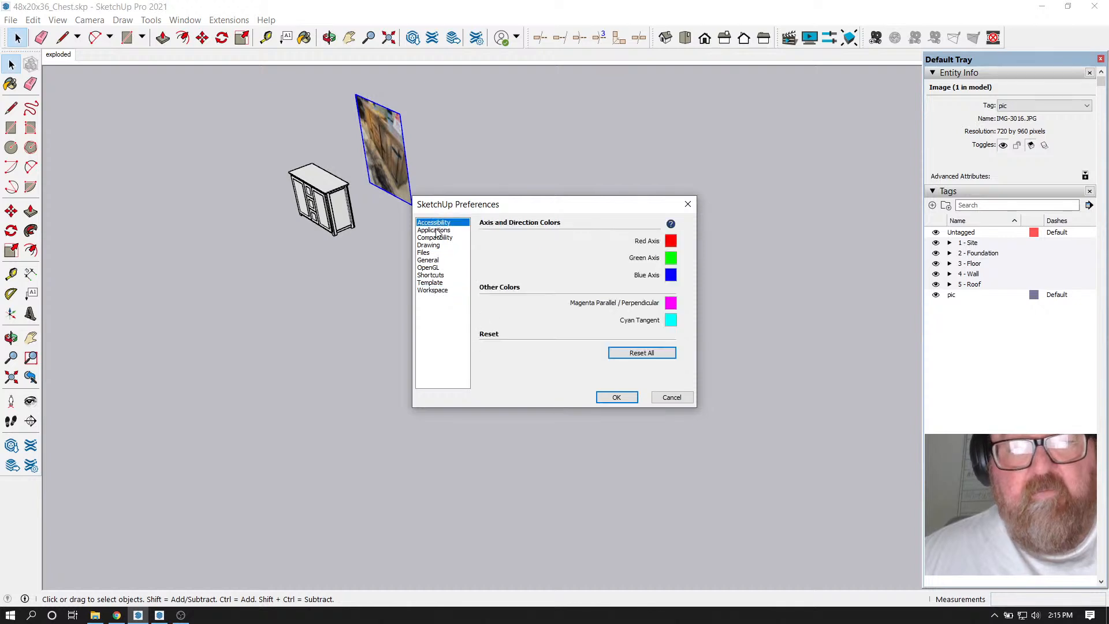
pyautogui.click(436, 231)
pyautogui.click(434, 238)
pyautogui.click(432, 247)
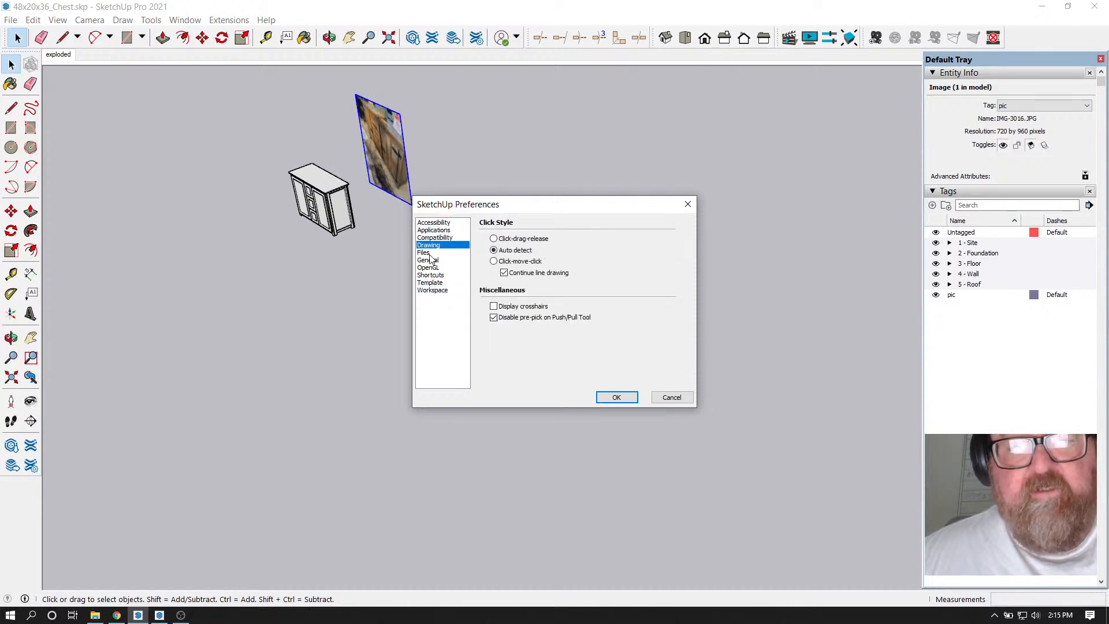
pyautogui.click(430, 260)
pyautogui.click(427, 253)
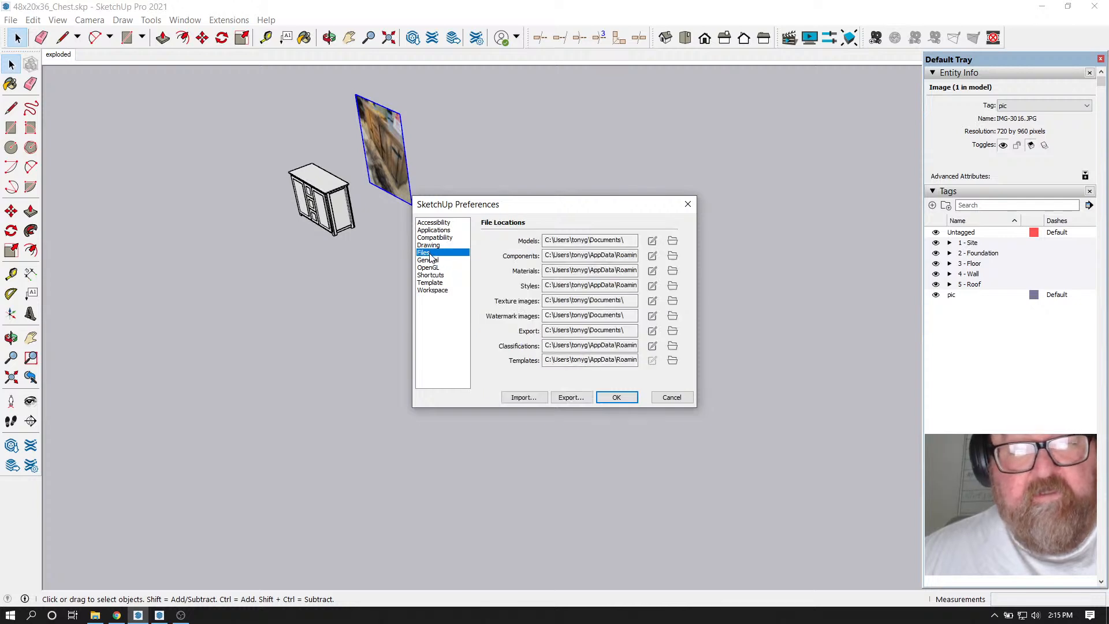
pyautogui.click(431, 260)
pyautogui.click(430, 268)
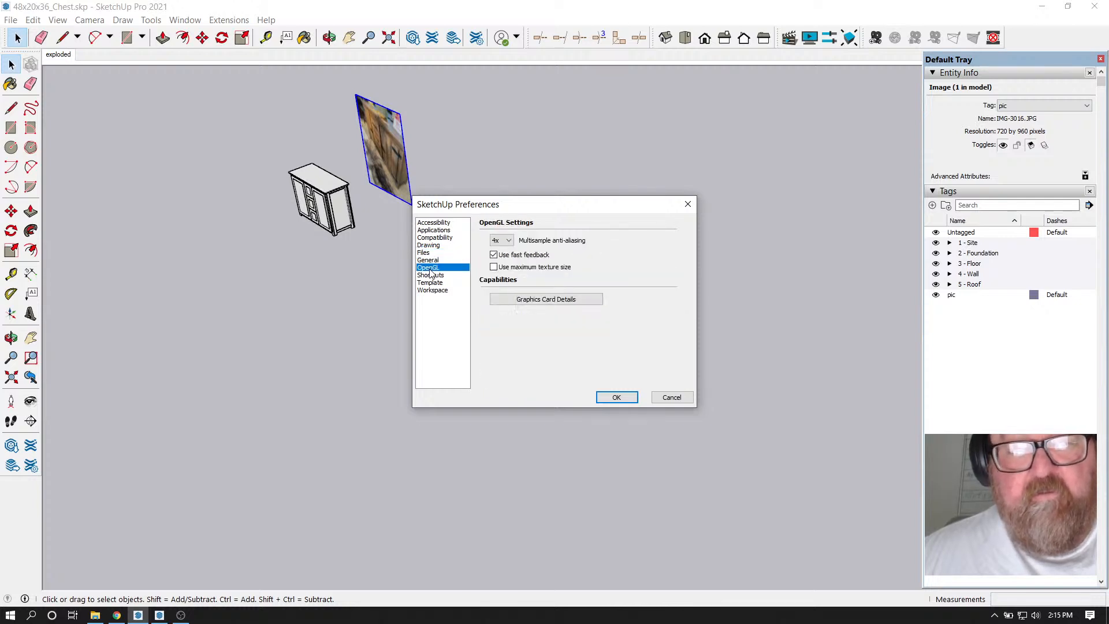
pyautogui.click(431, 275)
pyautogui.click(435, 291)
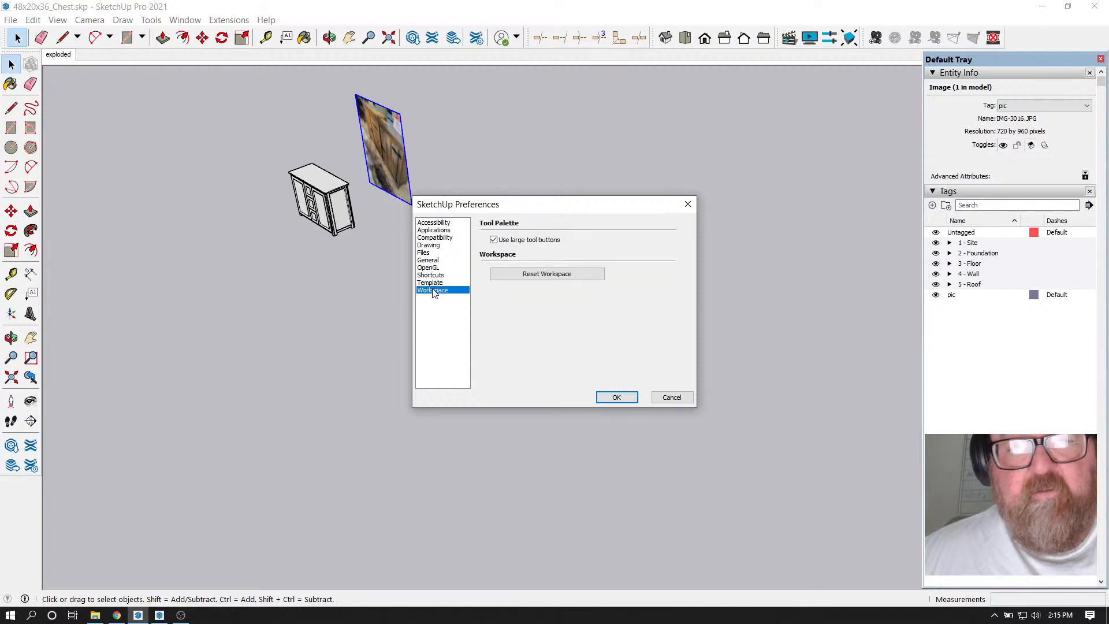
pyautogui.click(666, 399)
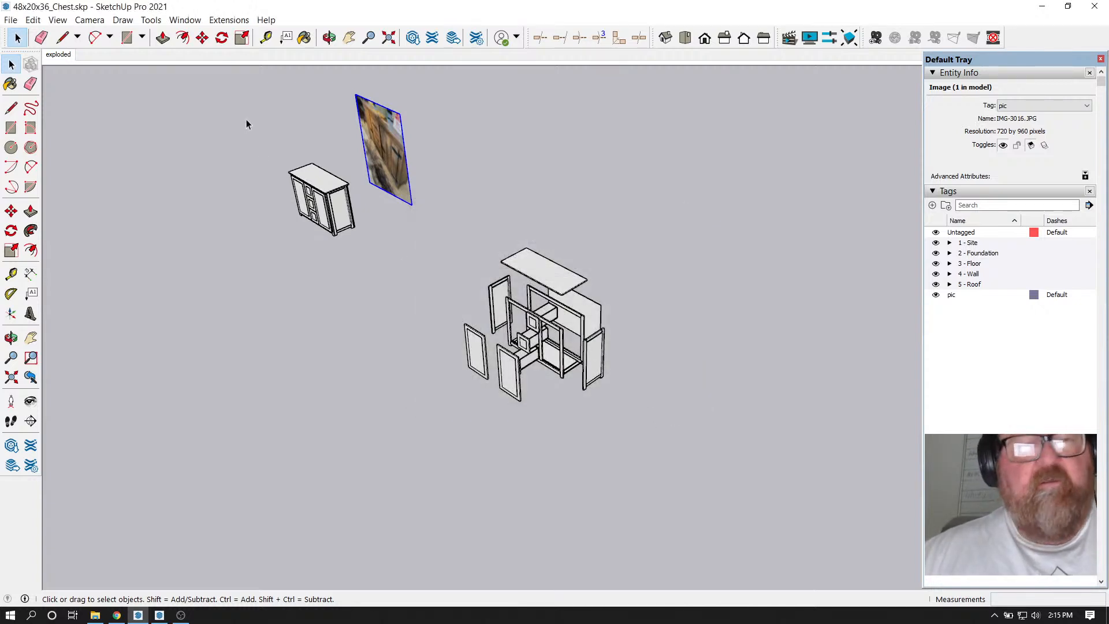
# Purge the unused items from the entire model and run Fix Problems from the Model Info statistics
pyautogui.click(185, 20)
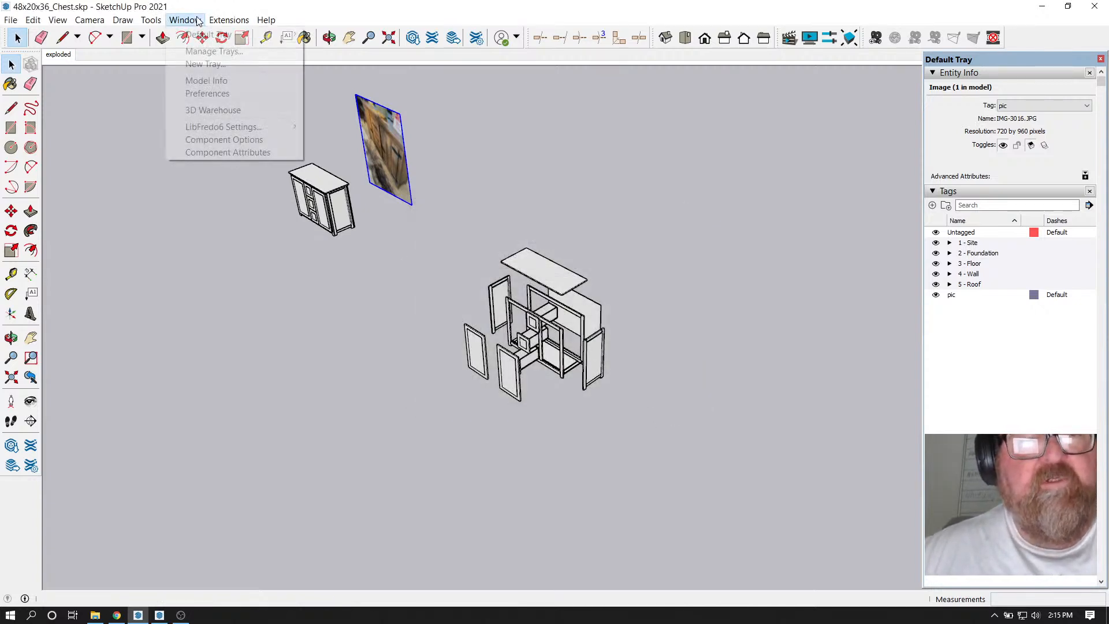
pyautogui.click(221, 84)
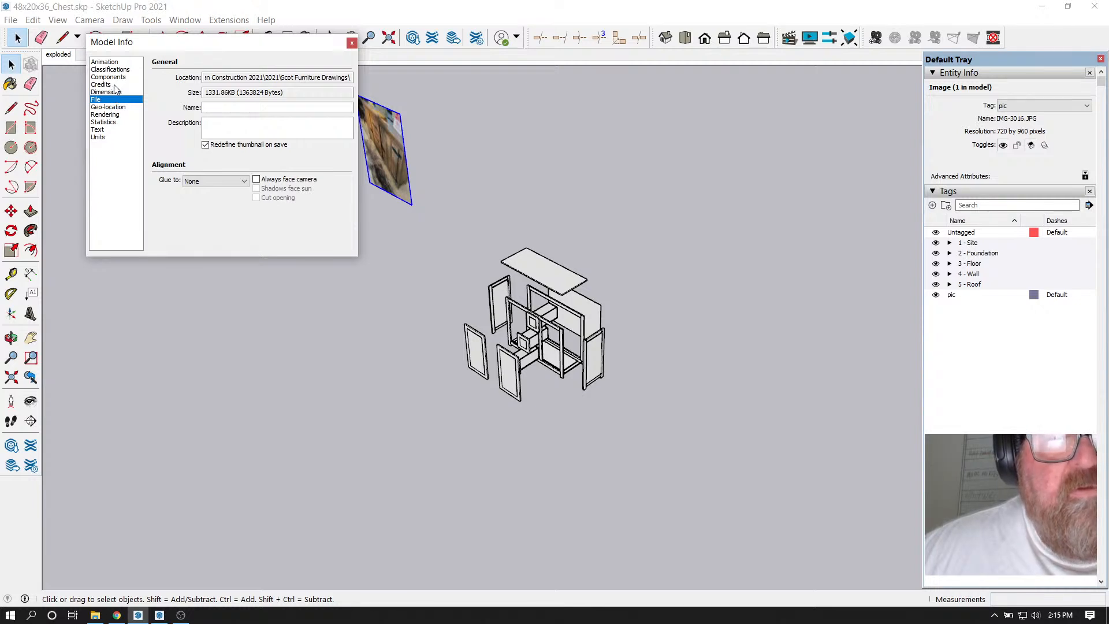
pyautogui.click(109, 138)
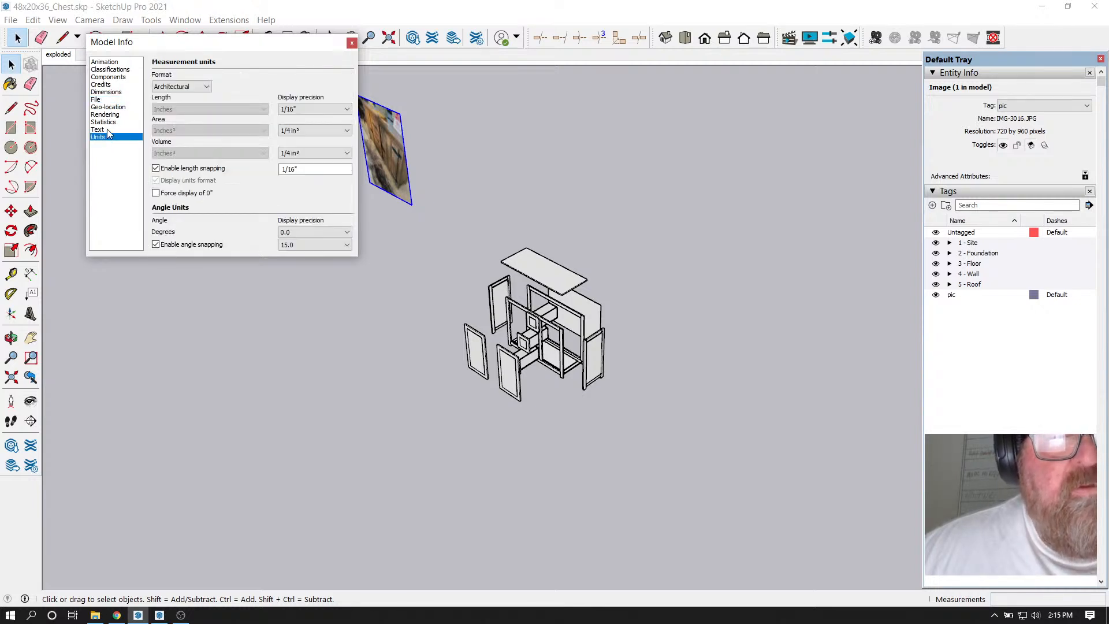
pyautogui.click(109, 130)
pyautogui.click(107, 122)
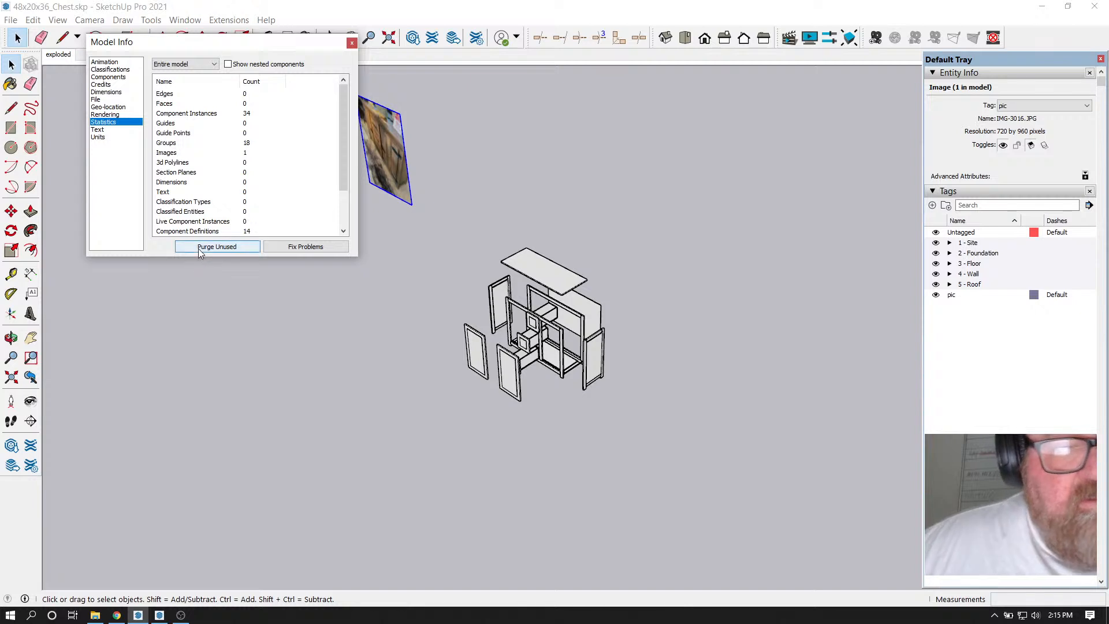
pyautogui.click(236, 251)
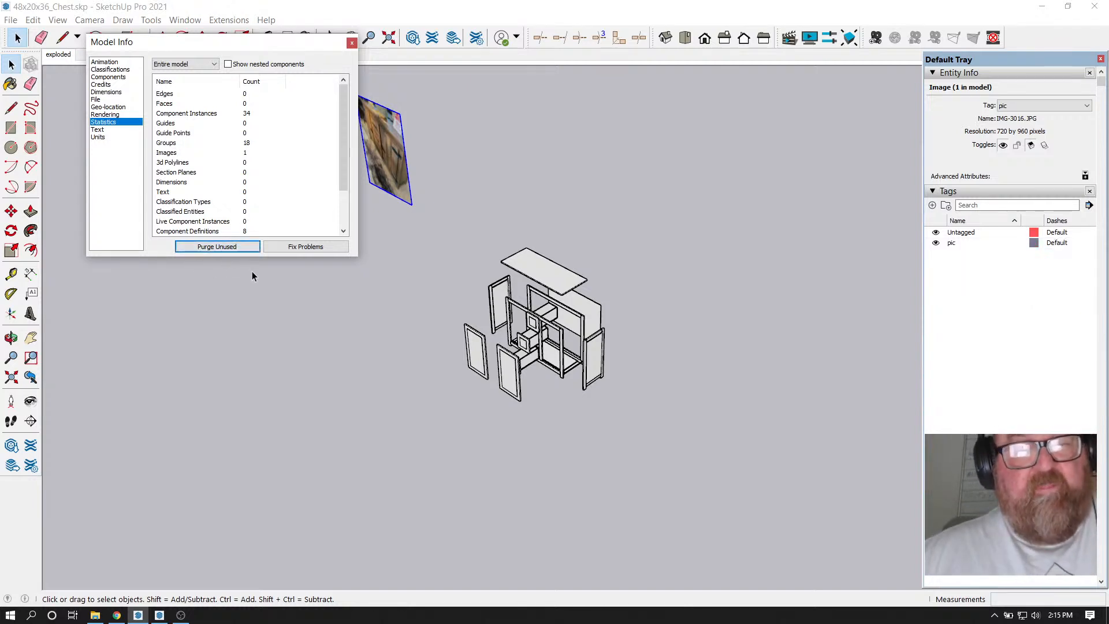
pyautogui.click(303, 247)
pyautogui.click(333, 218)
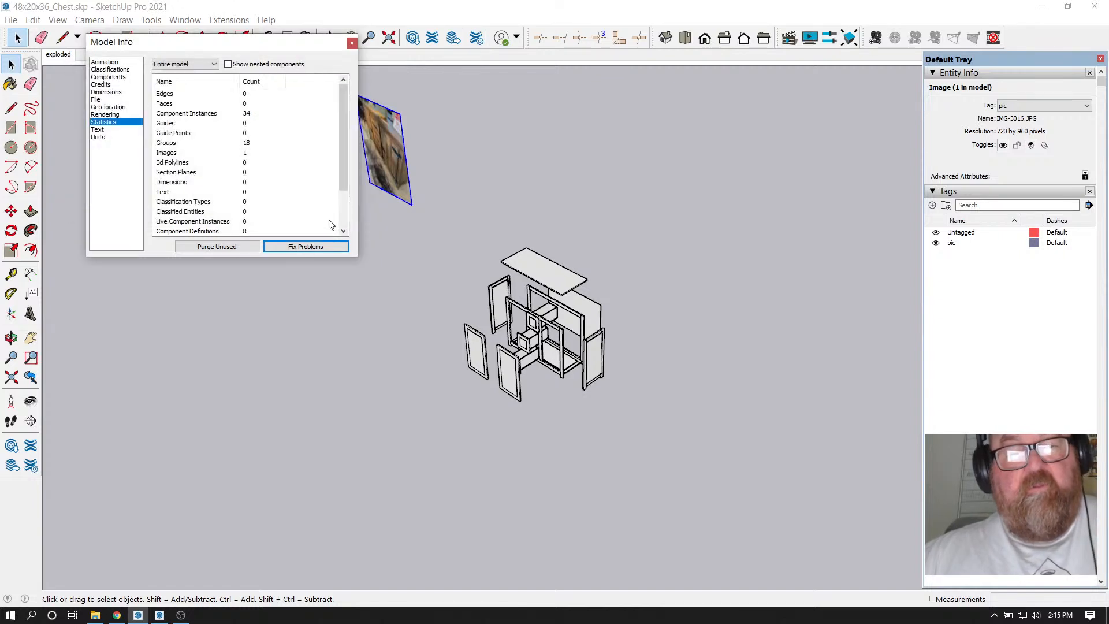
pyautogui.click(351, 43)
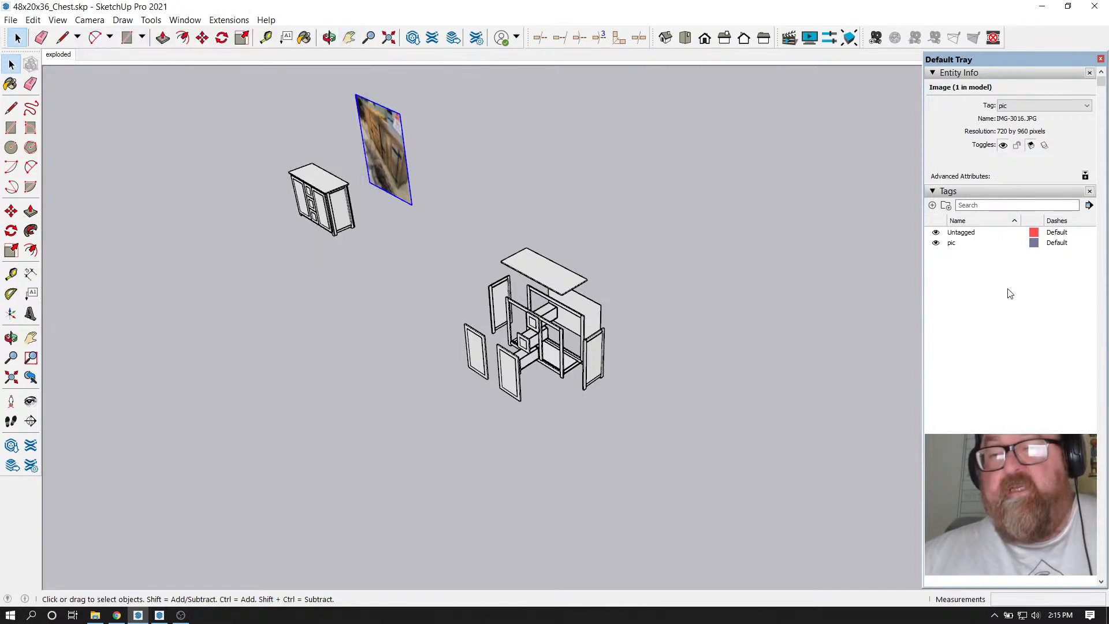
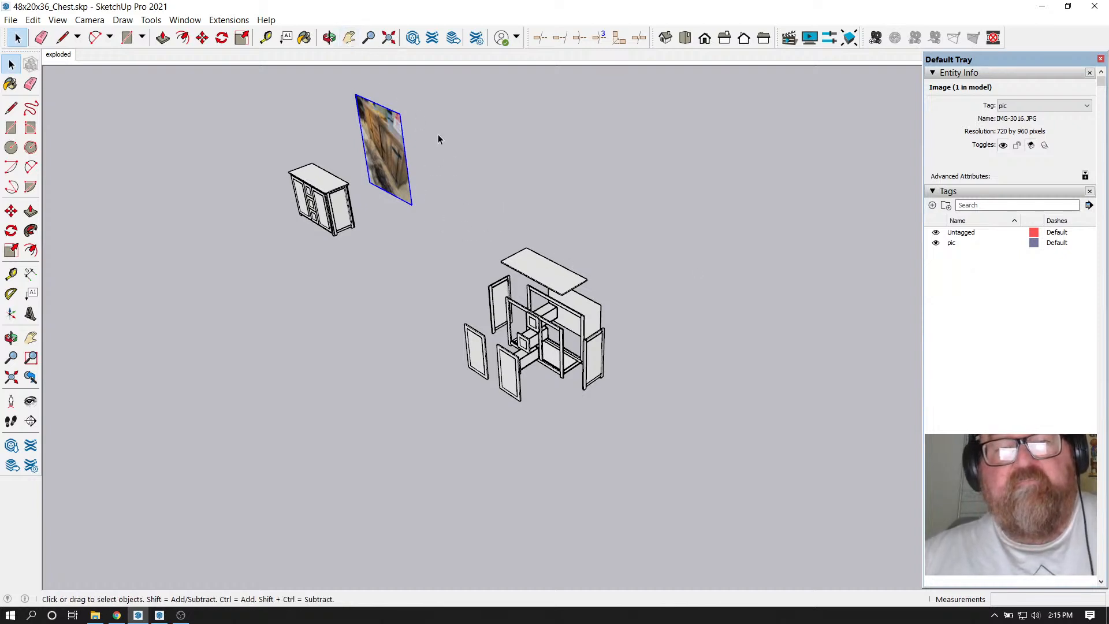
# Recall the exploded scene and move the original chest with its photo about 14' 3" along the red axis, away from the exploded copy
pyautogui.click(55, 56)
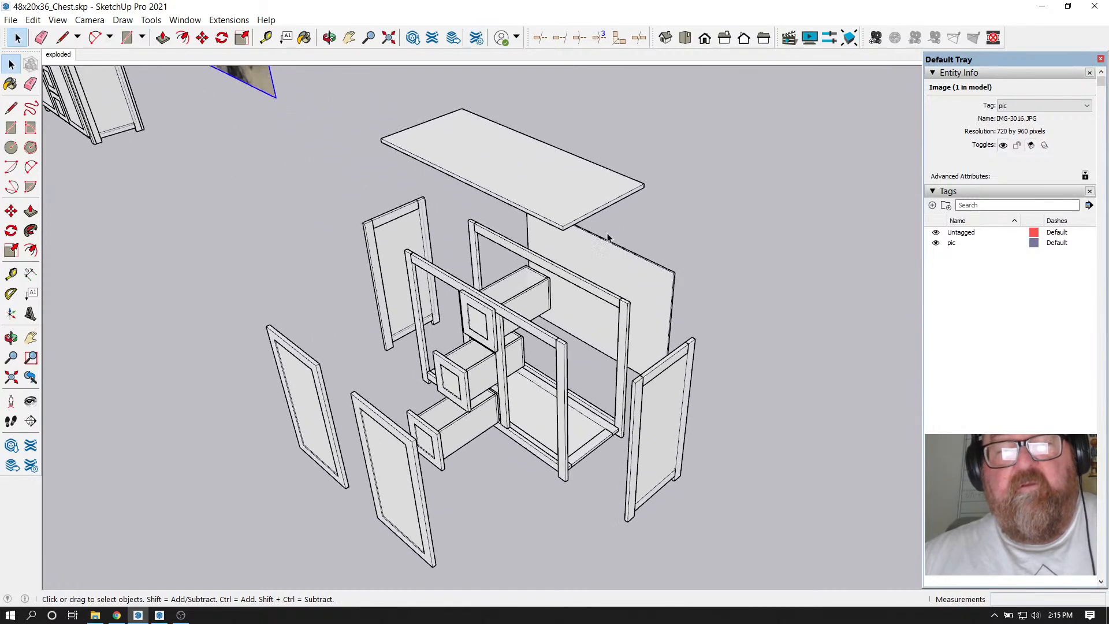
pyautogui.scroll(-6, 673, 344)
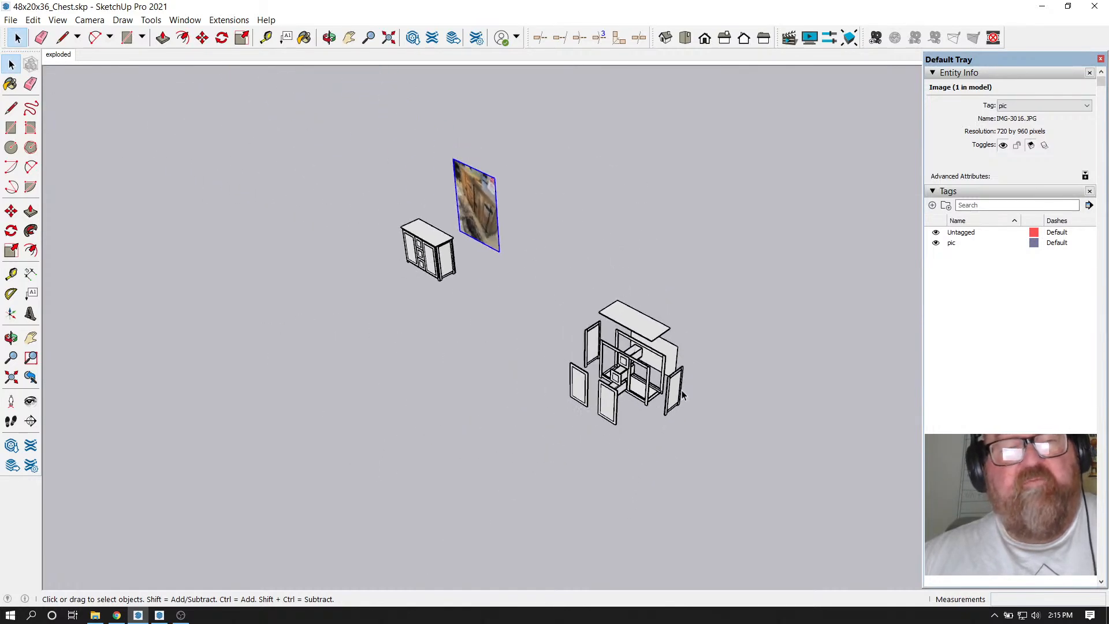
pyautogui.scroll(-1, 684, 396)
pyautogui.moveTo(362, 151); pyautogui.dragTo(518, 292)
pyautogui.click(203, 38)
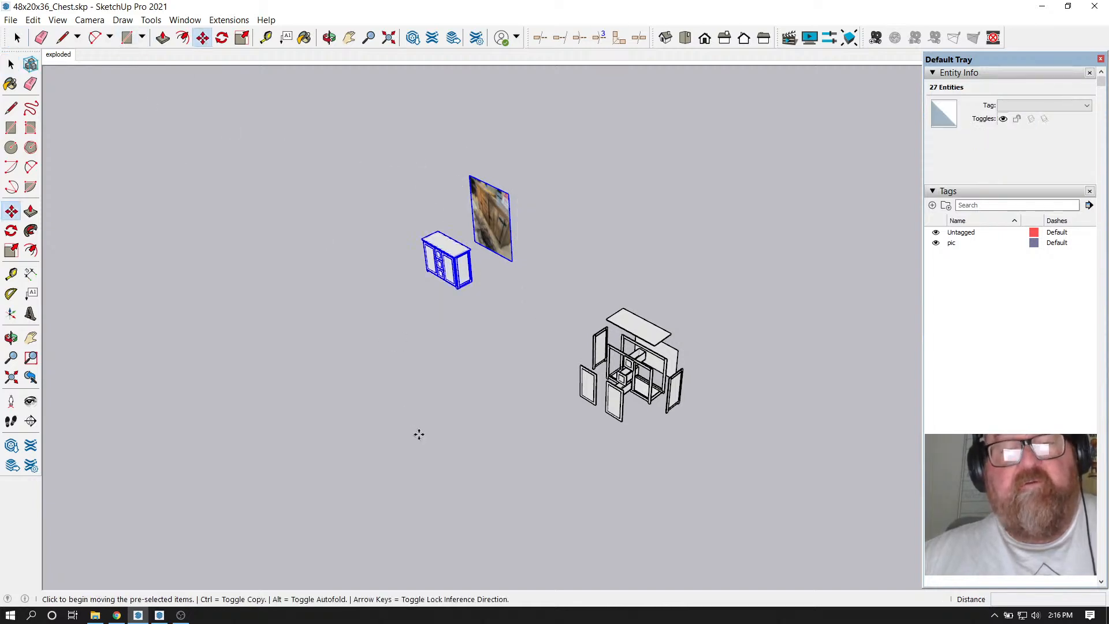
pyautogui.click(494, 446)
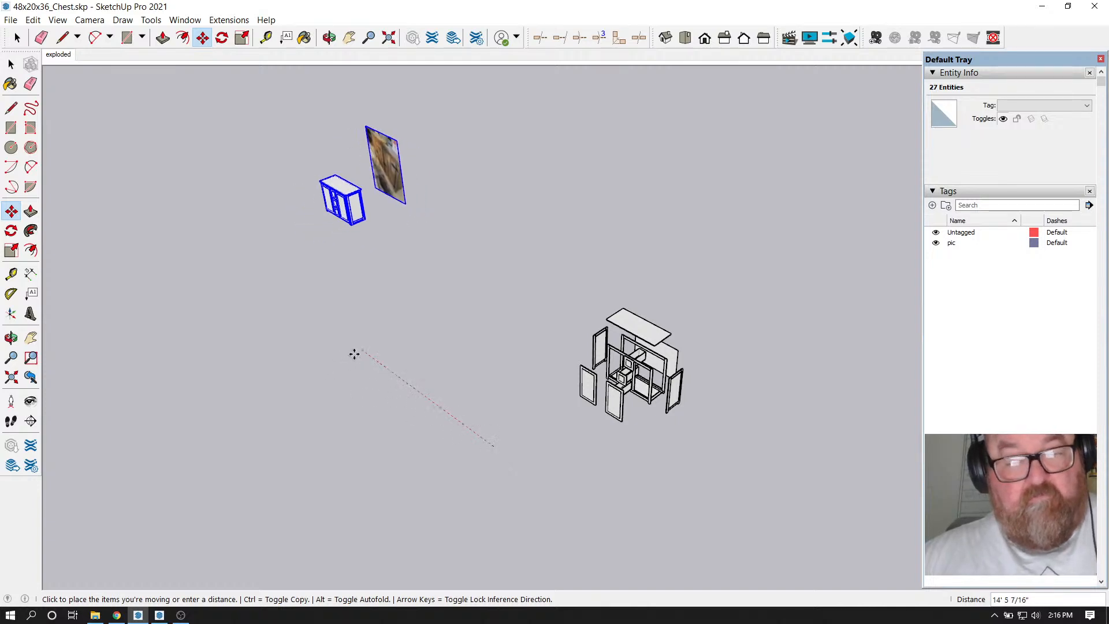
pyautogui.click(355, 353)
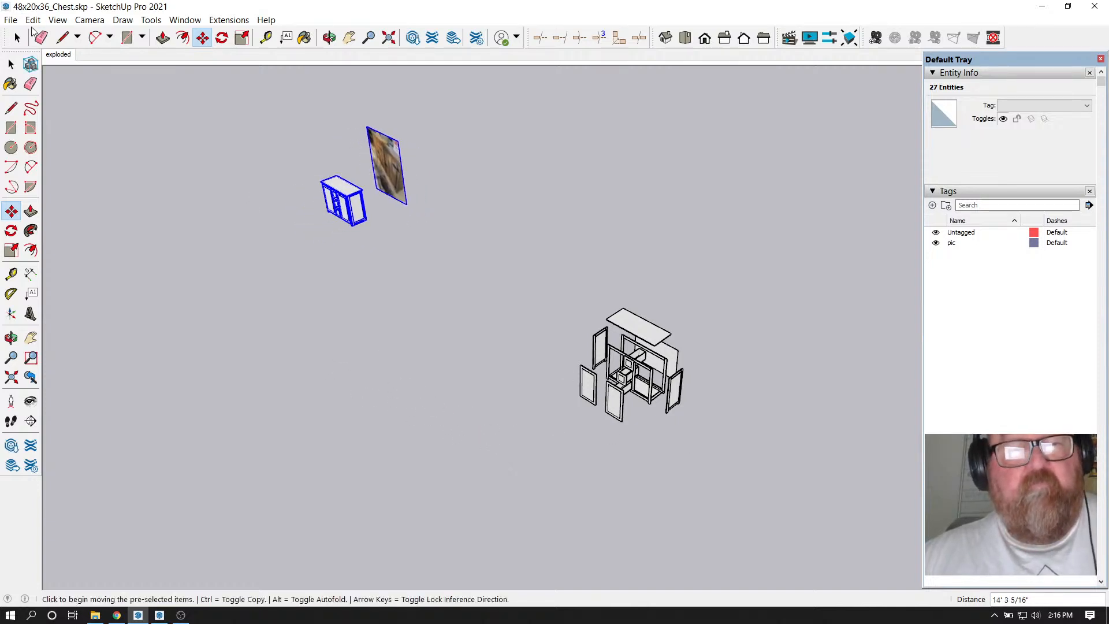
# Frame the exploded chest from a lower angle and update the exploded scene to that view
pyautogui.scroll(1, 668, 345)
pyautogui.scroll(5, 690, 410)
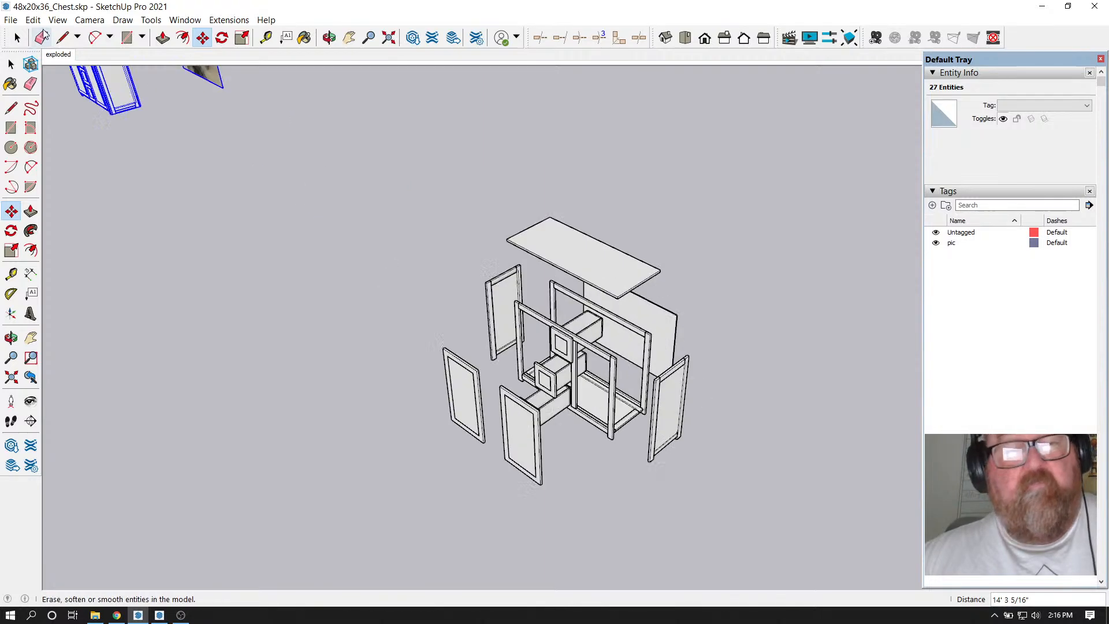
pyautogui.click(329, 38)
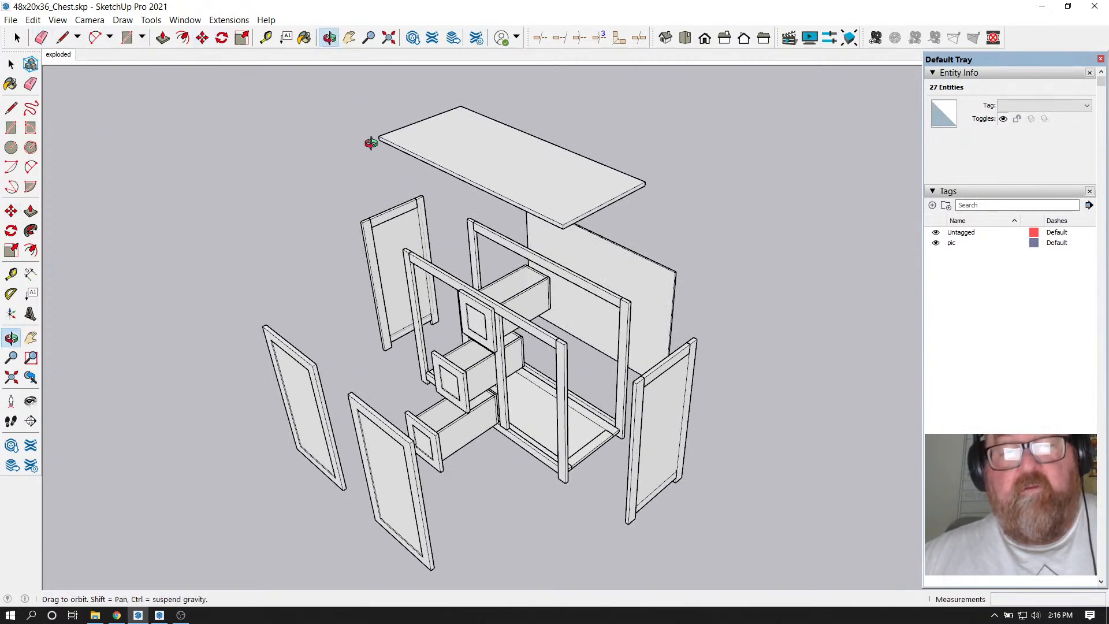
pyautogui.moveTo(372, 141); pyautogui.dragTo(308, 146)
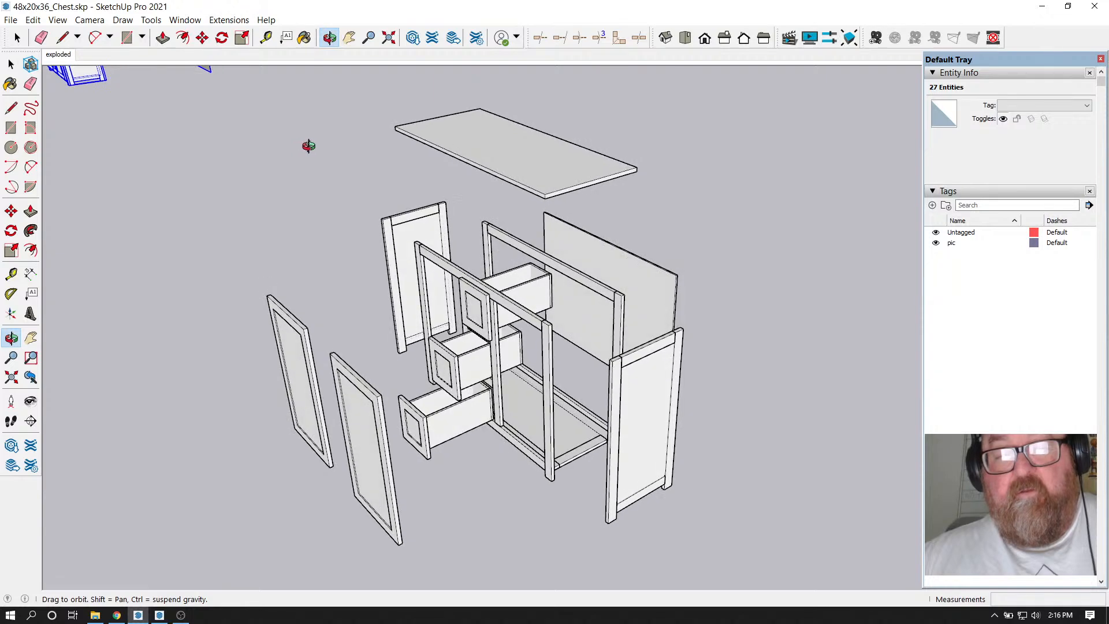
pyautogui.rightClick(68, 58)
pyautogui.click(75, 104)
# Move the selected original chest and photo about 17' 7" along the green axis, farther from the exploded copy
pyautogui.scroll(-3, 635, 474)
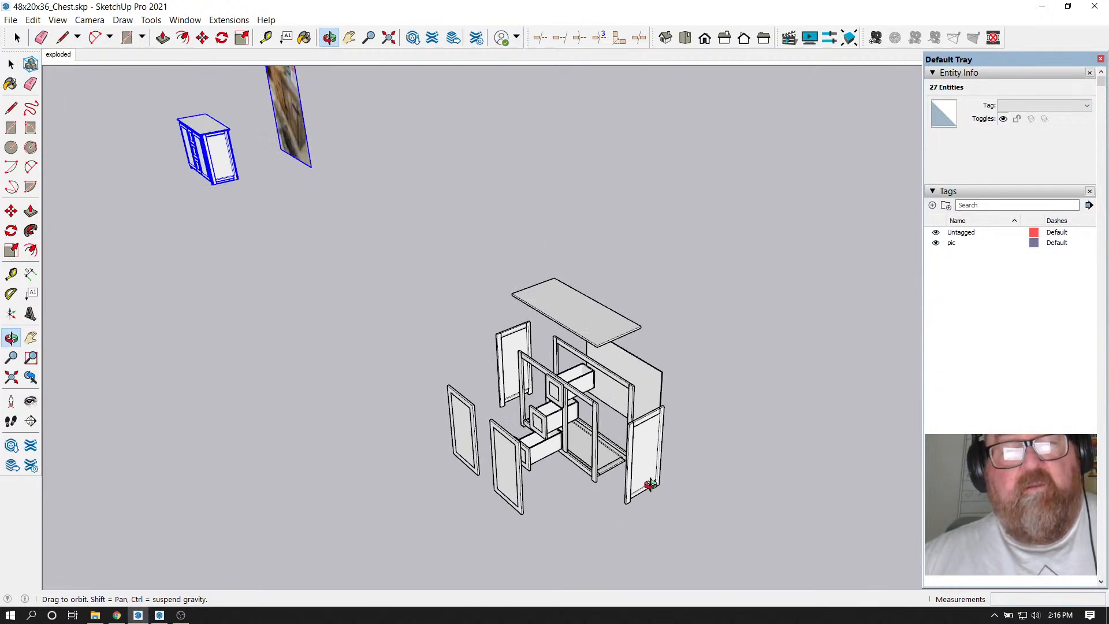
pyautogui.scroll(-1, 650, 484)
pyautogui.scroll(-2, 396, 327)
pyautogui.click(11, 64)
pyautogui.scroll(-2, 420, 304)
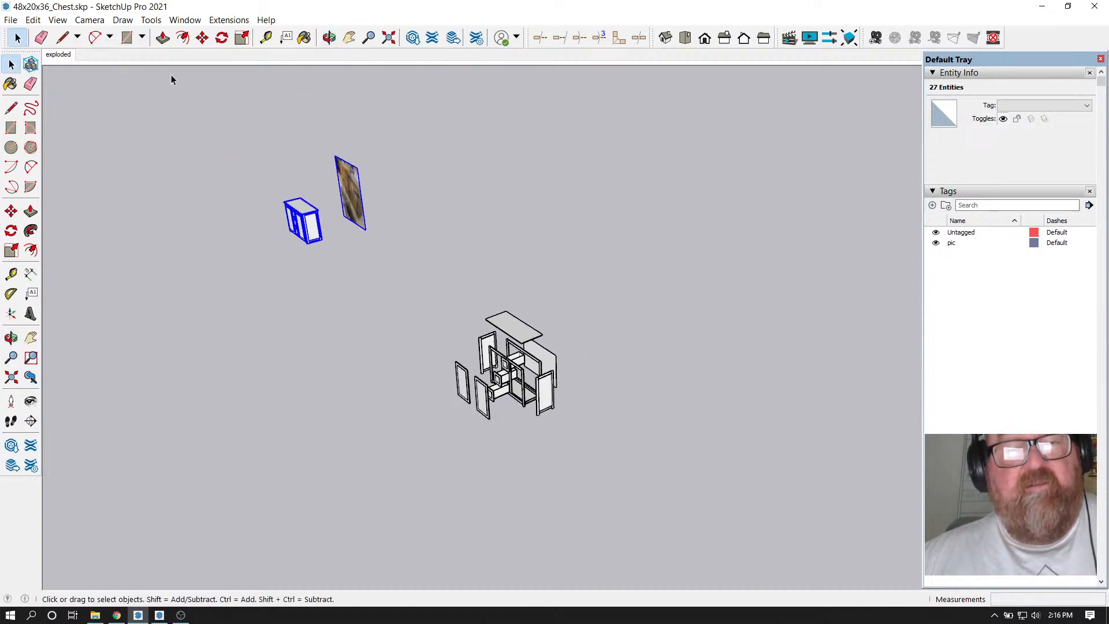
pyautogui.click(202, 38)
pyautogui.click(394, 292)
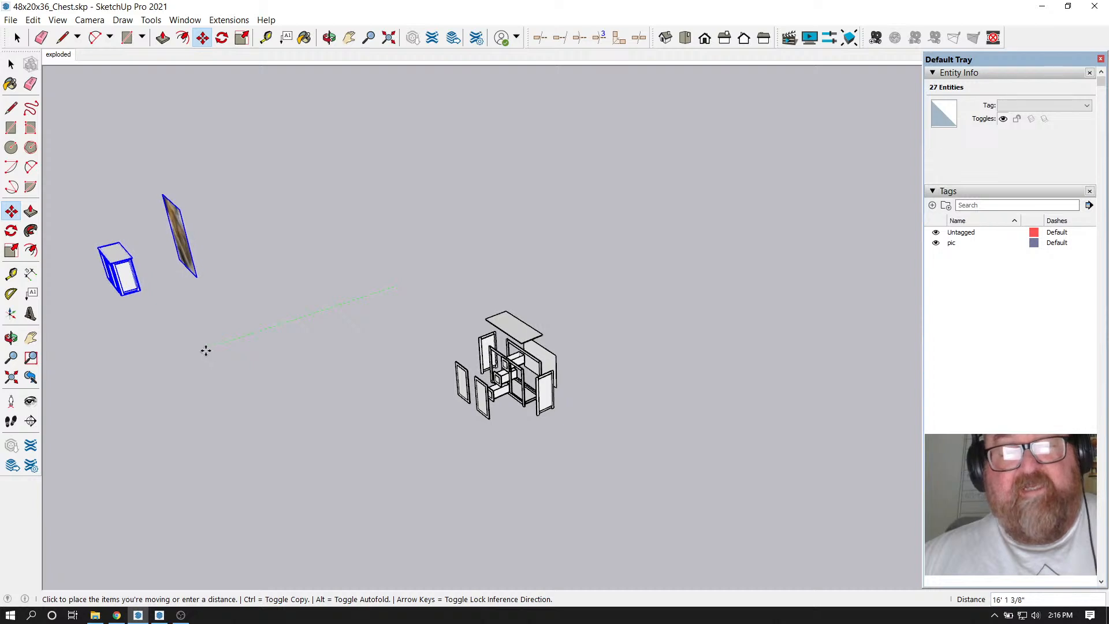
pyautogui.click(187, 350)
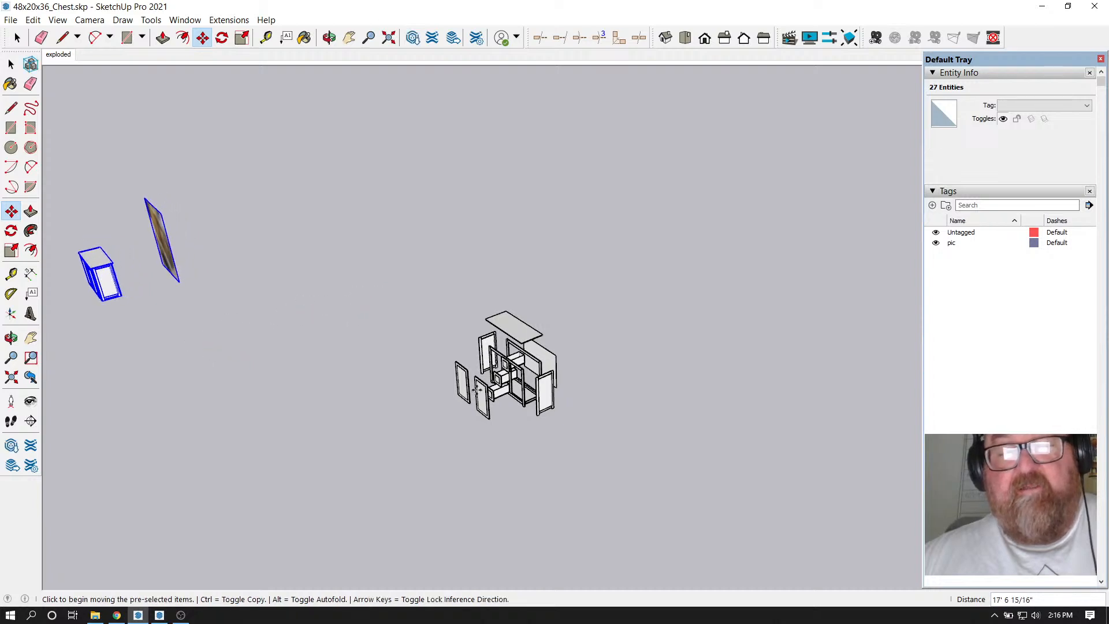
# Frame all the exploded parts from a higher three-quarter front angle and update the exploded scene to that view
pyautogui.scroll(1, 537, 391)
pyautogui.scroll(5, 529, 367)
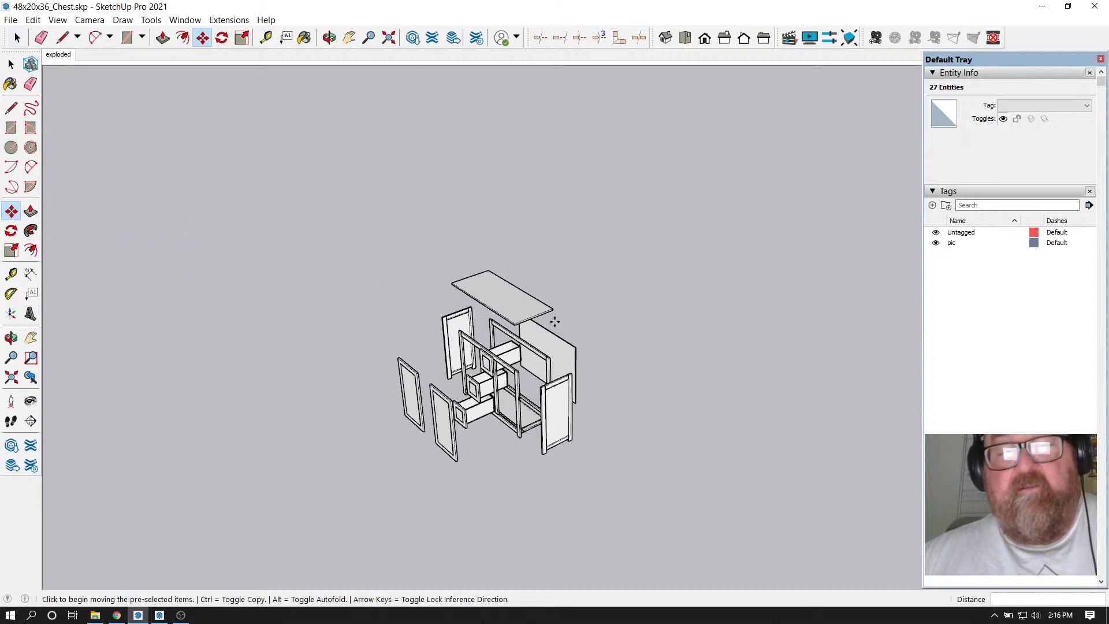
pyautogui.scroll(2, 530, 367)
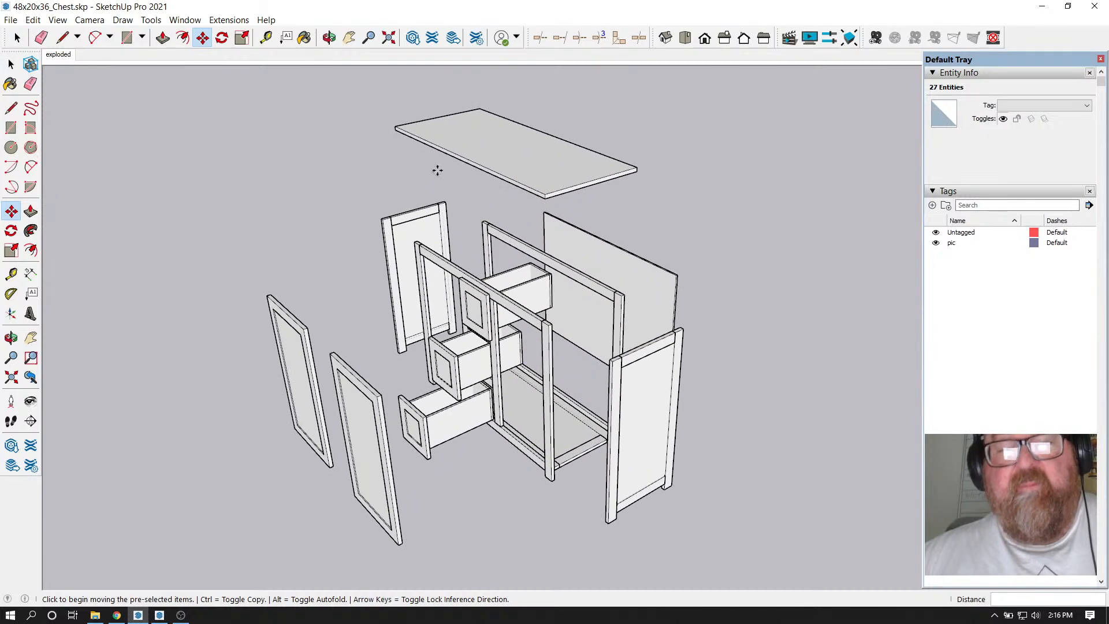
pyautogui.click(330, 38)
pyautogui.moveTo(685, 174); pyautogui.dragTo(745, 220)
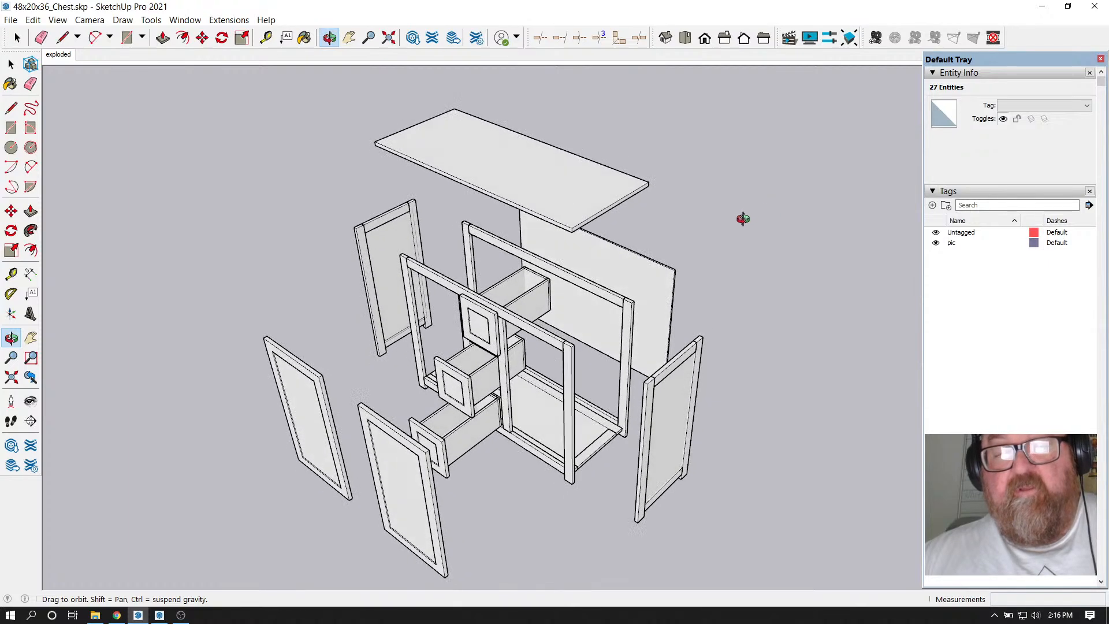
pyautogui.moveTo(641, 215); pyautogui.dragTo(599, 357)
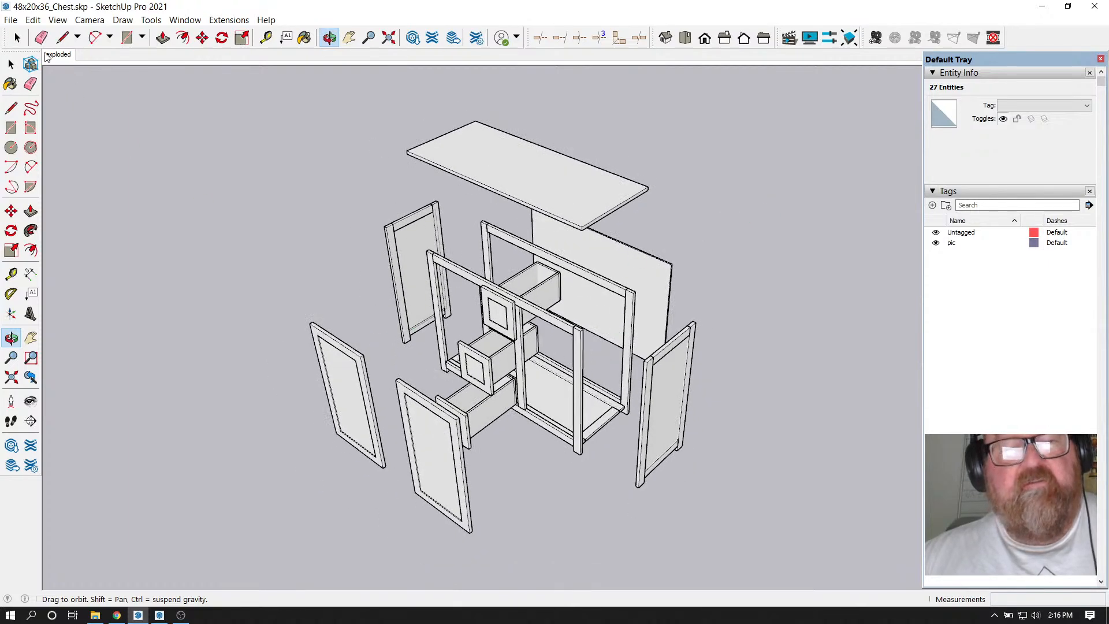
pyautogui.moveTo(583, 263); pyautogui.dragTo(564, 304)
pyautogui.scroll(2, 595, 287)
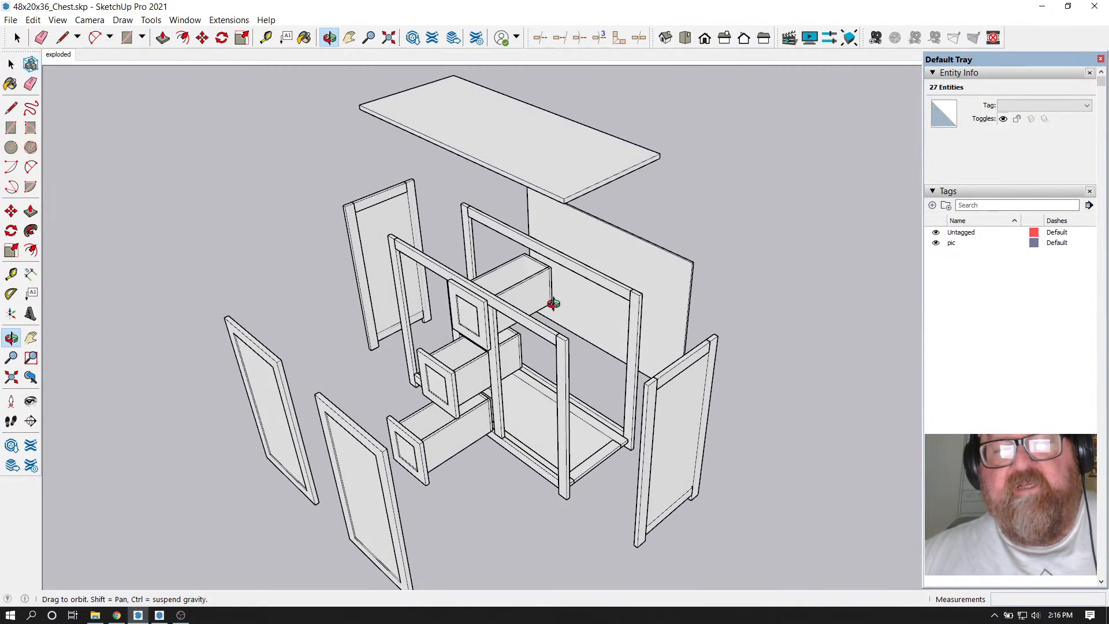
pyautogui.scroll(-1, 554, 307)
pyautogui.rightClick(63, 54)
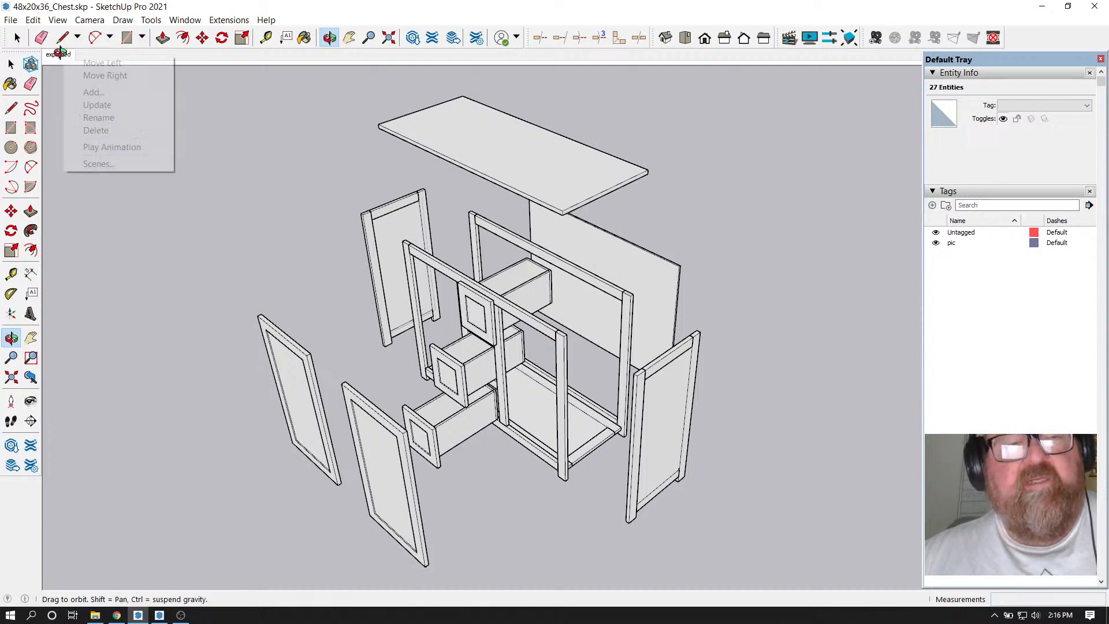
pyautogui.click(84, 107)
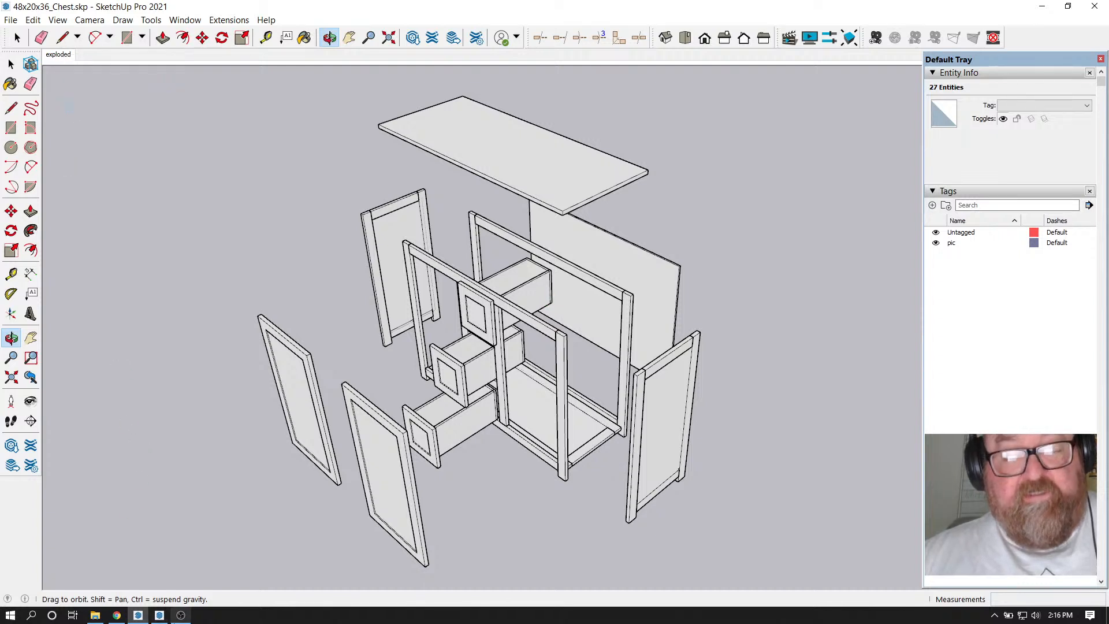
# Save the 48x20x36_Chest model in SketchUp with its current exploded view
pyautogui.click(180, 615)
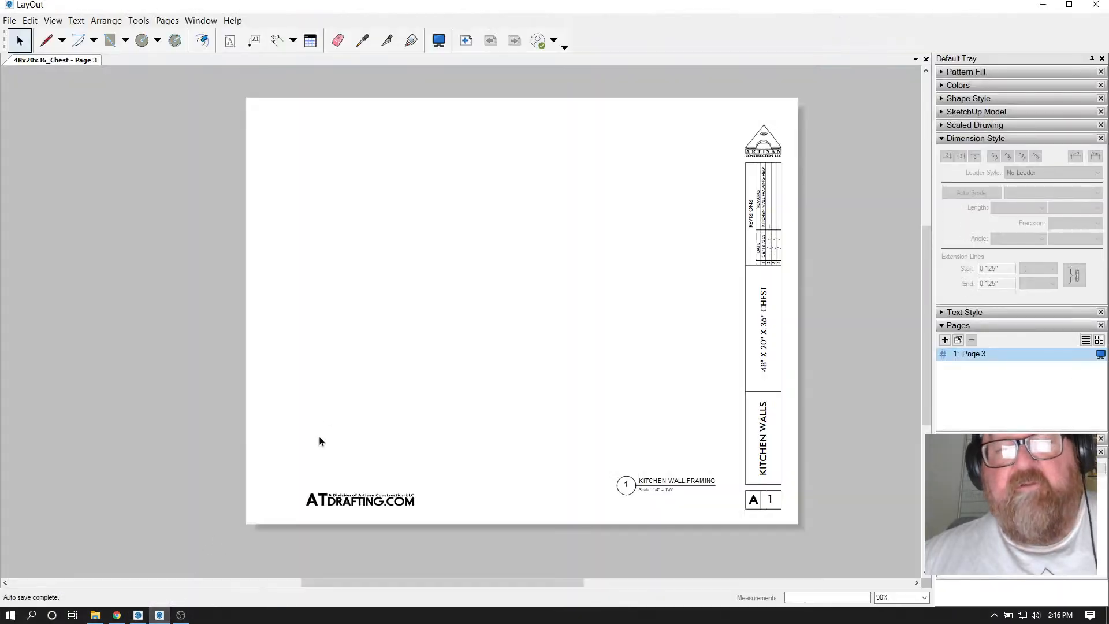
pyautogui.click(138, 615)
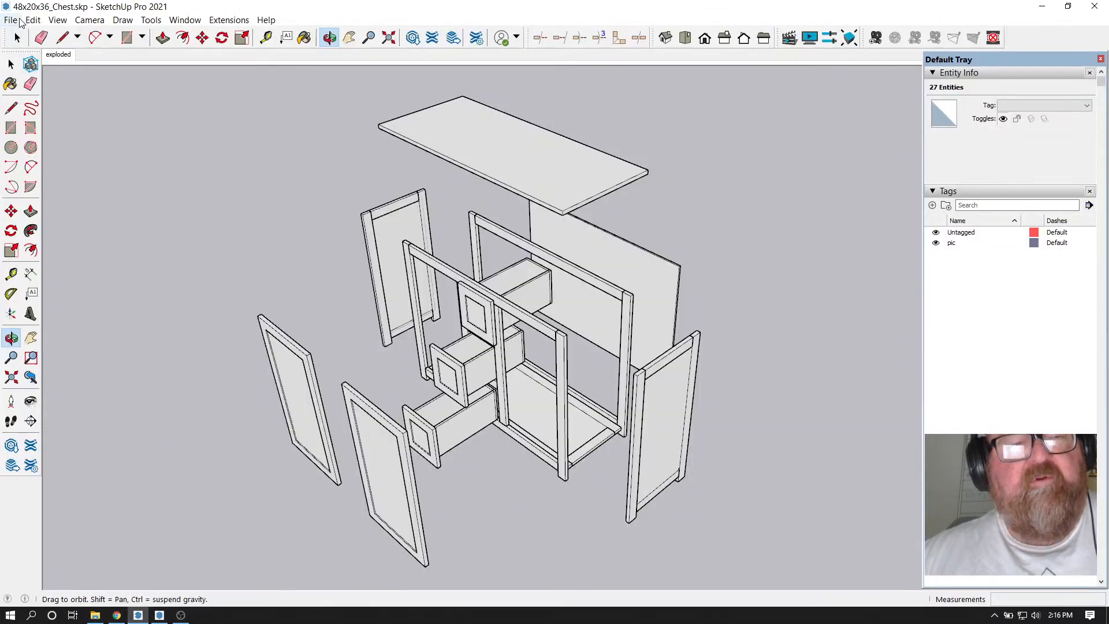
pyautogui.click(11, 20)
pyautogui.click(34, 79)
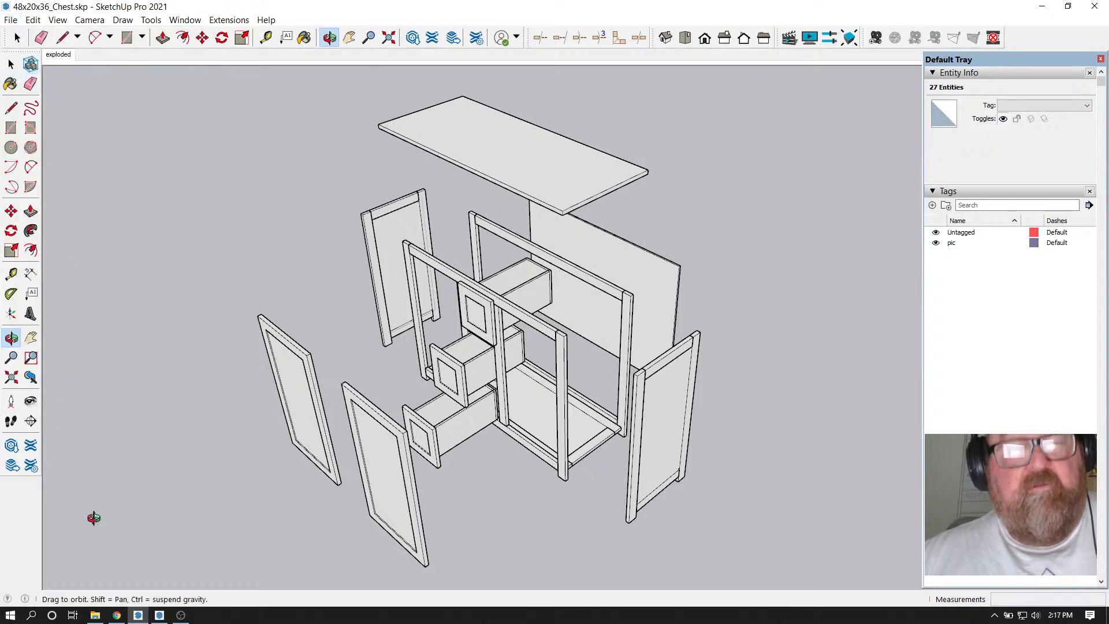
# Switch to LayOut, insert 48x20x36_Chest.skp on the page, and move its viewport inward from the sheet's left edge
pyautogui.click(160, 616)
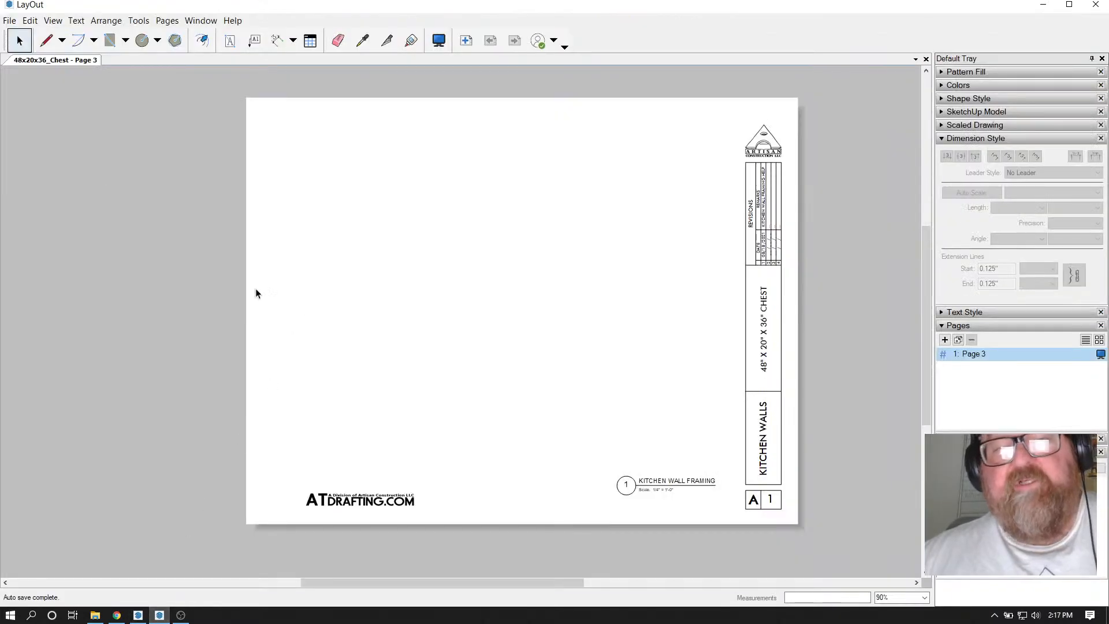
pyautogui.click(10, 22)
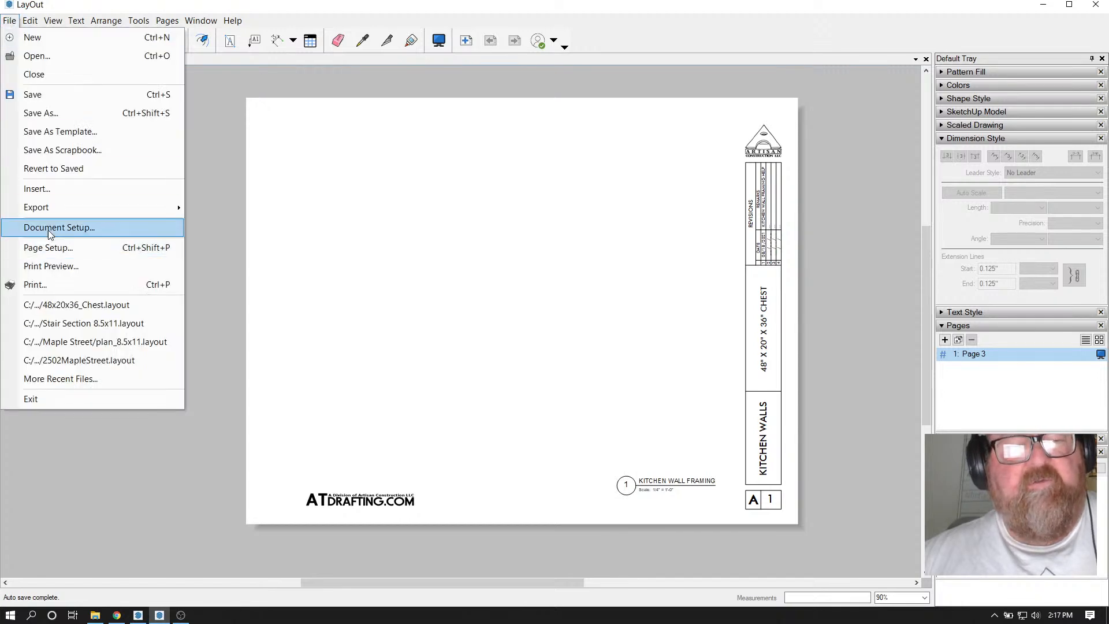
pyautogui.click(55, 189)
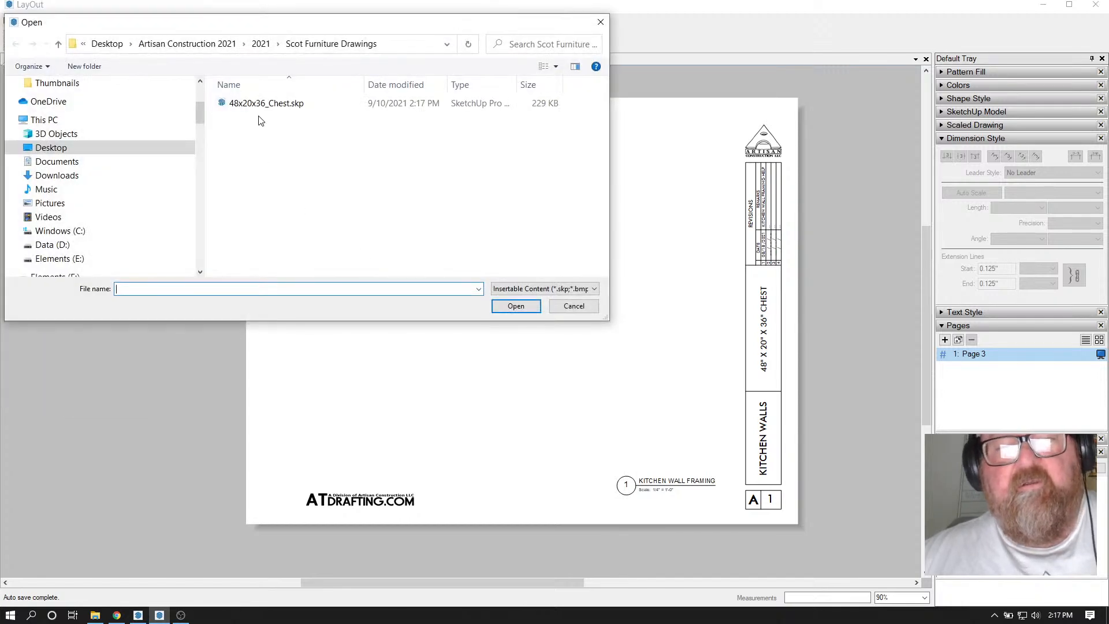
pyautogui.click(263, 104)
pyautogui.click(516, 306)
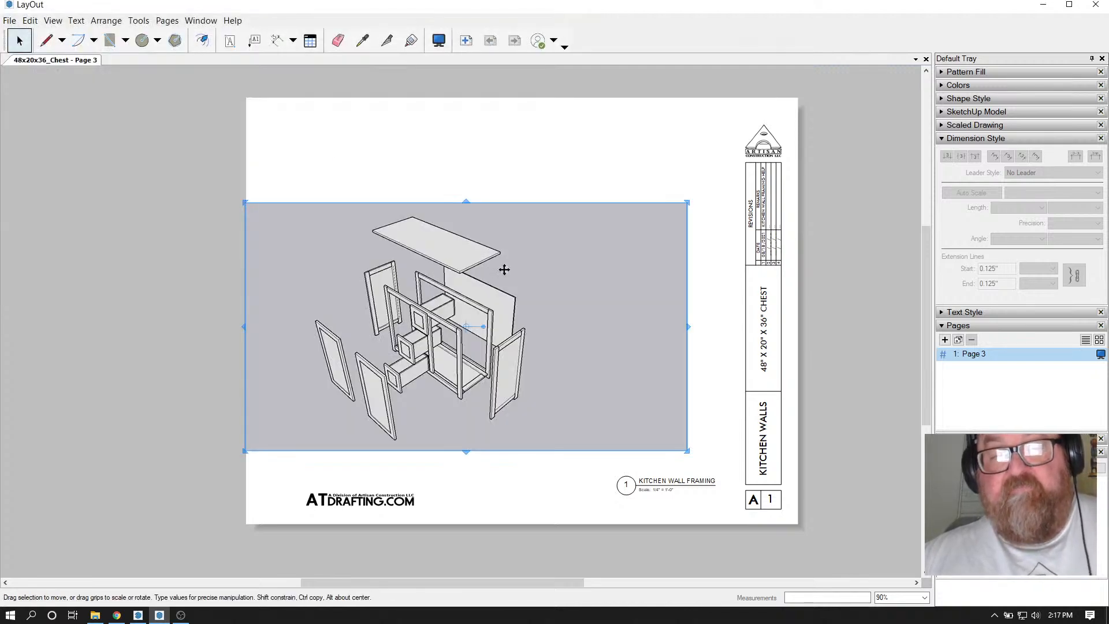
pyautogui.moveTo(504, 269); pyautogui.dragTo(537, 249)
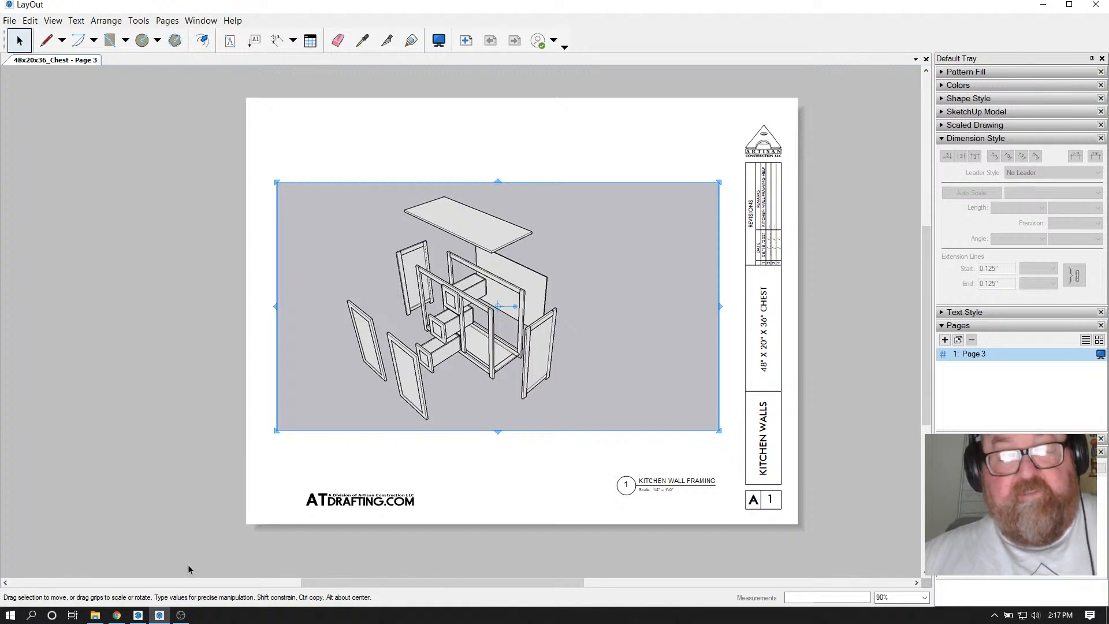
# Switch to SketchUp, compare the Construction Documentation style, and apply the HiddenLine style from the Default Styles to the exploded chest
pyautogui.click(138, 615)
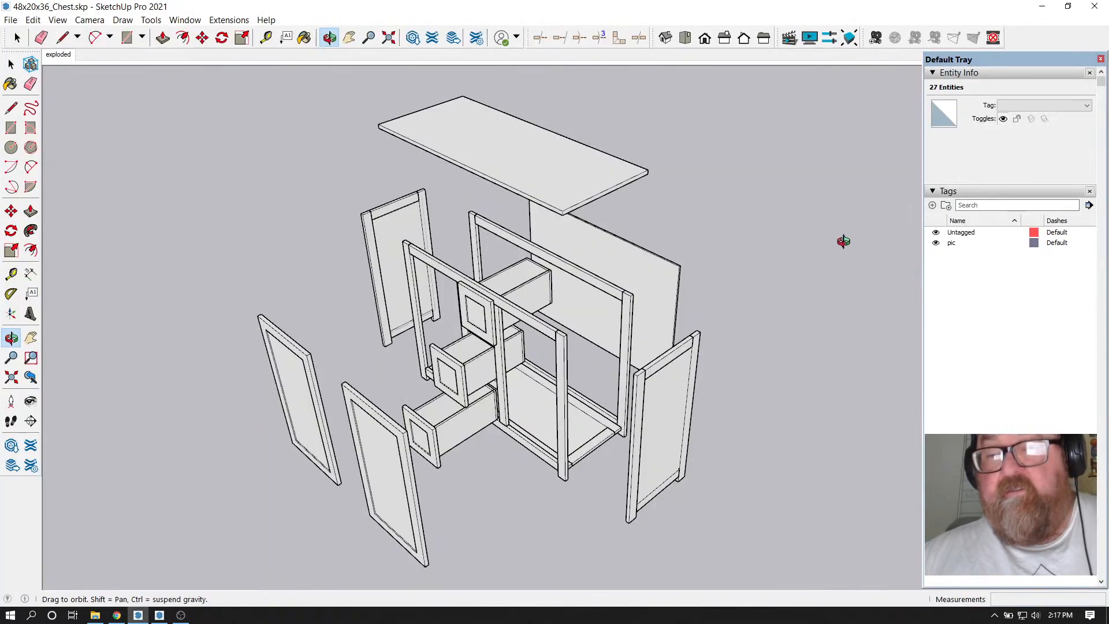
pyautogui.click(935, 191)
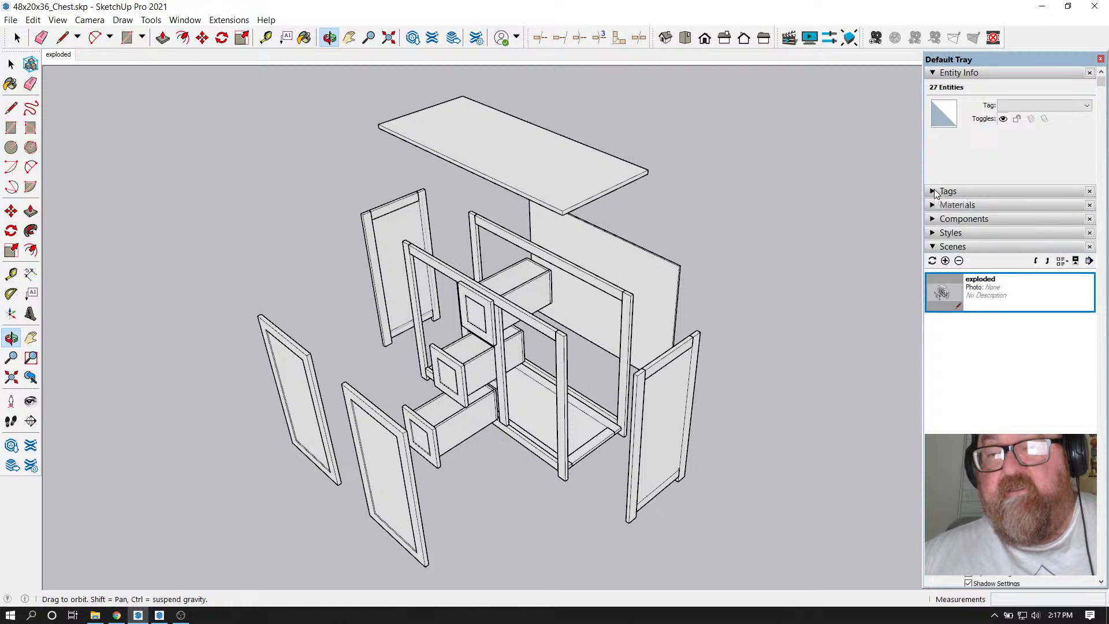
pyautogui.click(933, 248)
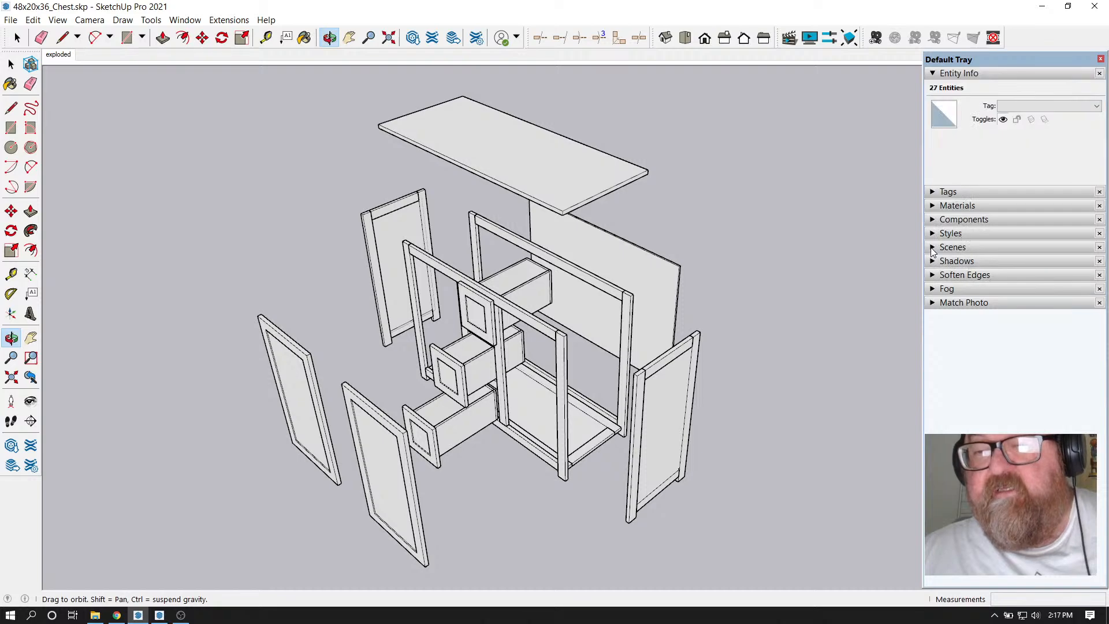
pyautogui.click(932, 234)
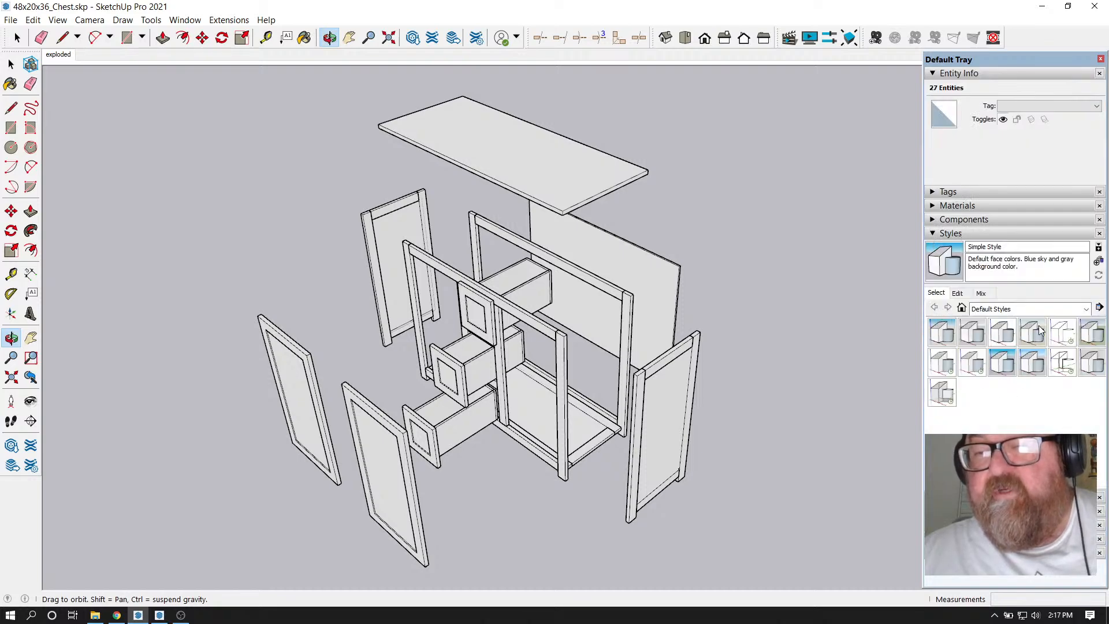
pyautogui.click(1064, 329)
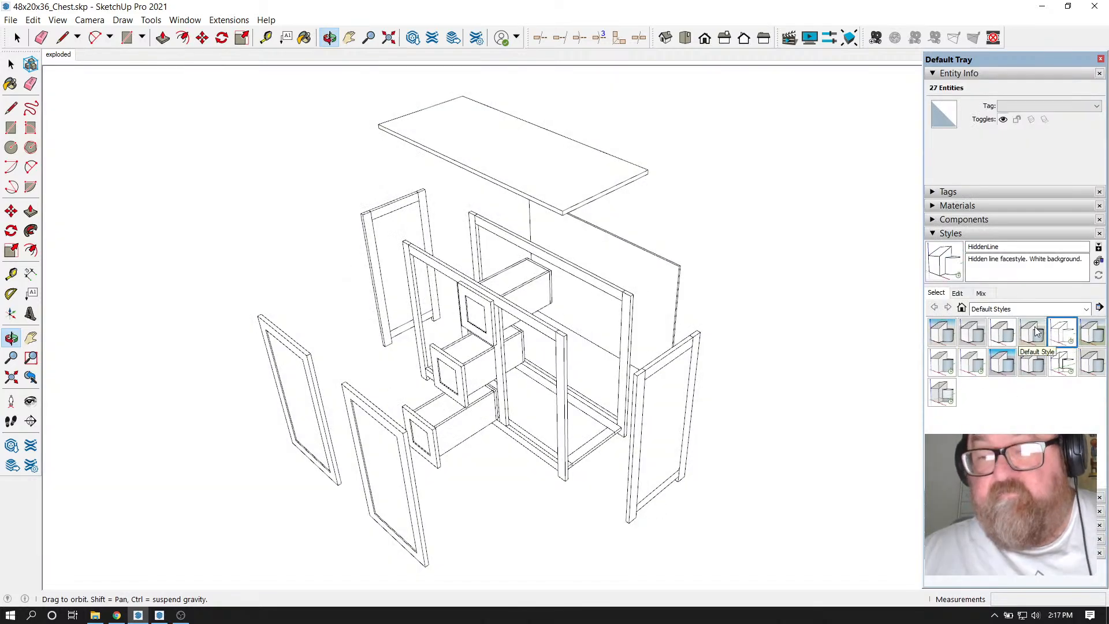
pyautogui.click(1004, 334)
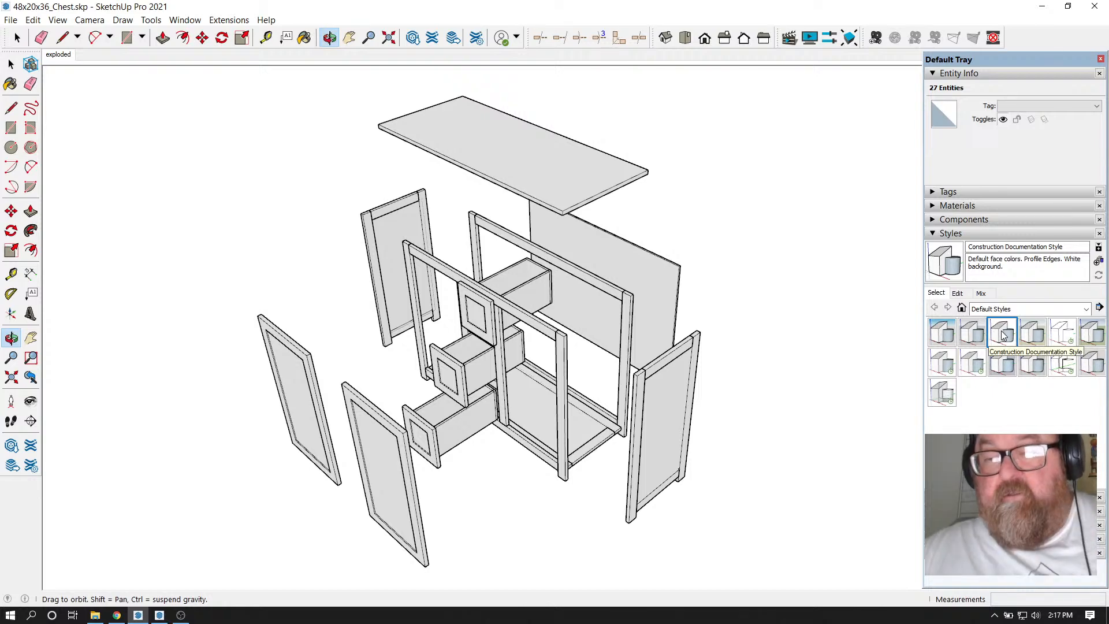
pyautogui.click(1063, 334)
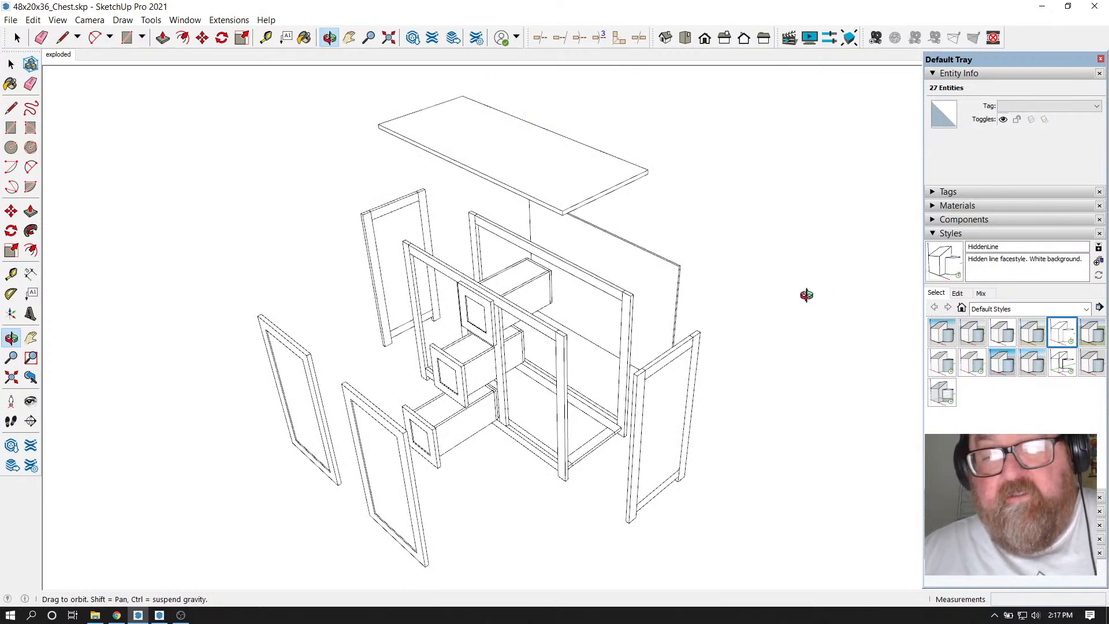
# Update the exploded scene with the HiddenLine style and save the SketchUp model
pyautogui.rightClick(63, 58)
pyautogui.click(83, 106)
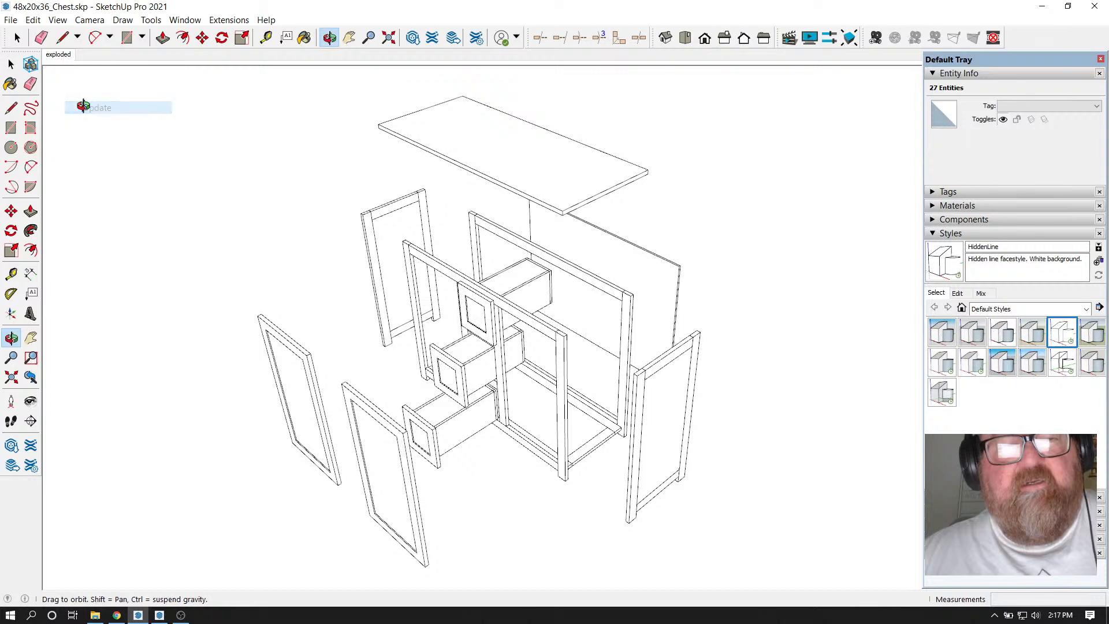
pyautogui.click(159, 615)
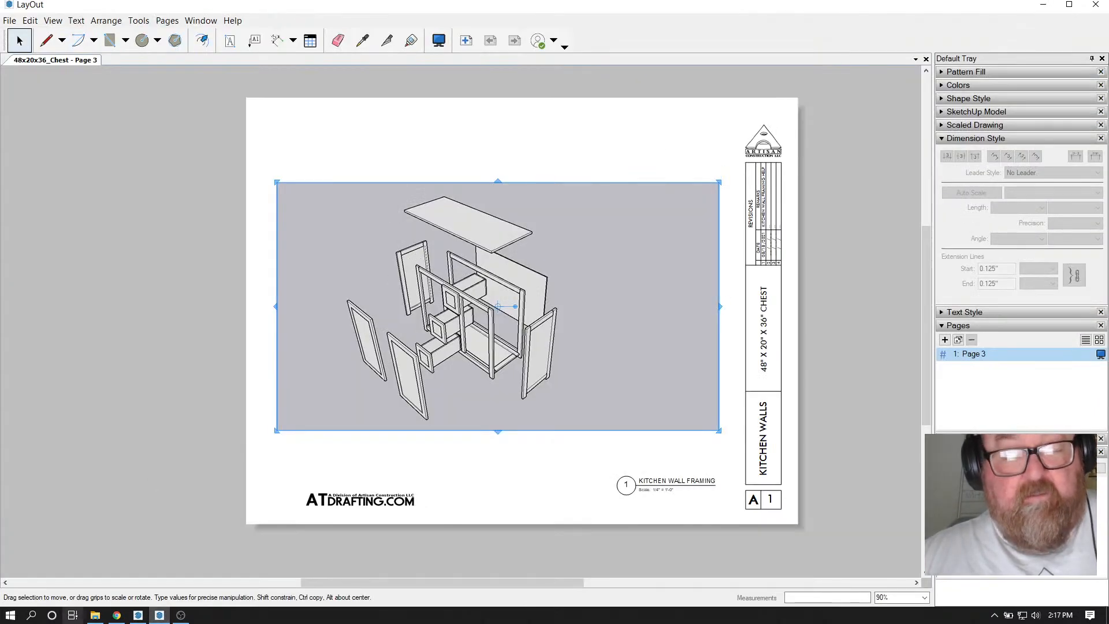
pyautogui.click(138, 615)
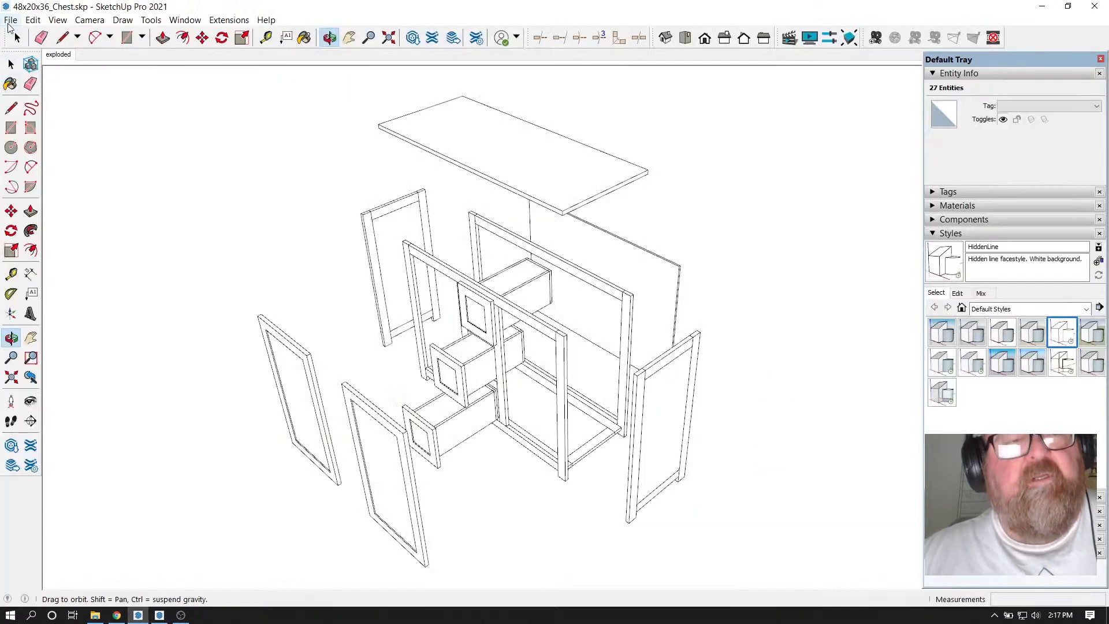
pyautogui.click(11, 19)
pyautogui.click(24, 74)
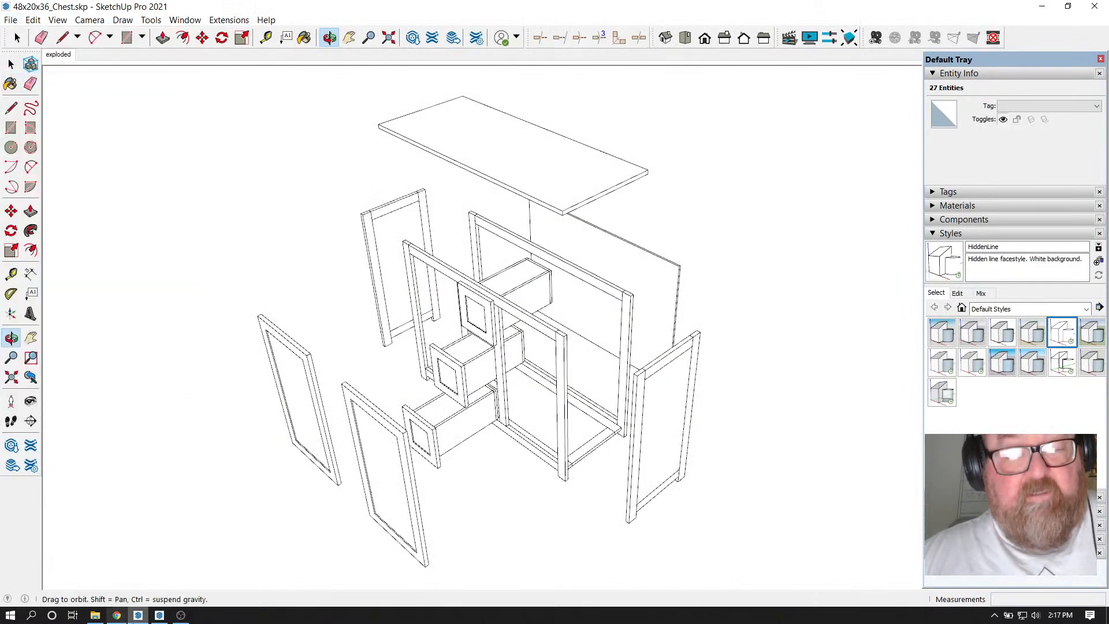
# Switch to LayOut and update the chest viewport's model reference to the saved file
pyautogui.click(159, 616)
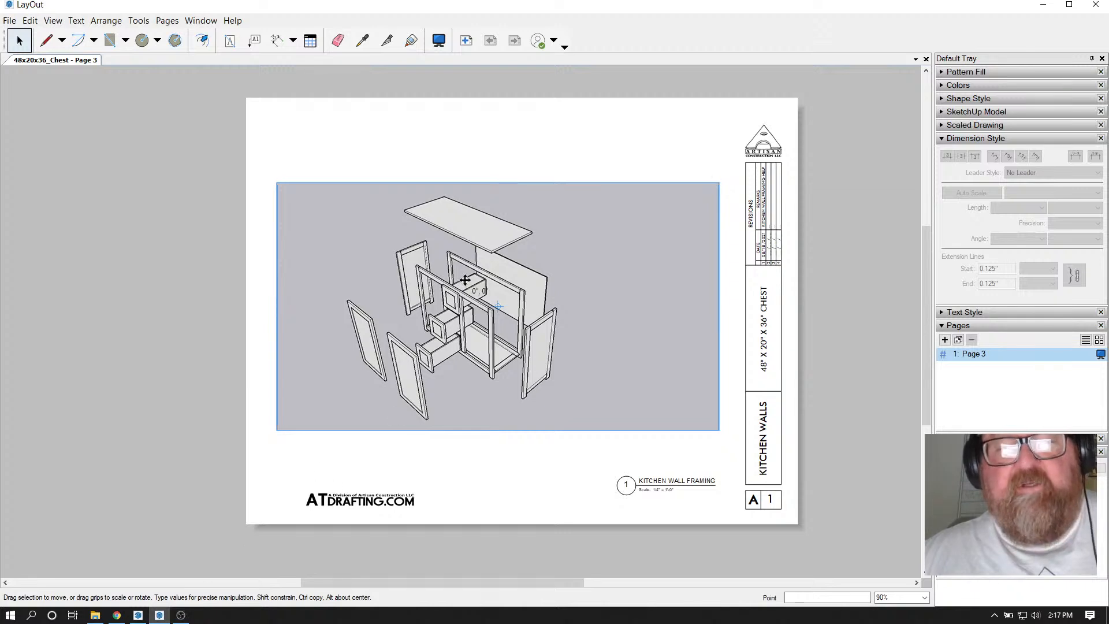
pyautogui.rightClick(466, 267)
pyautogui.click(502, 488)
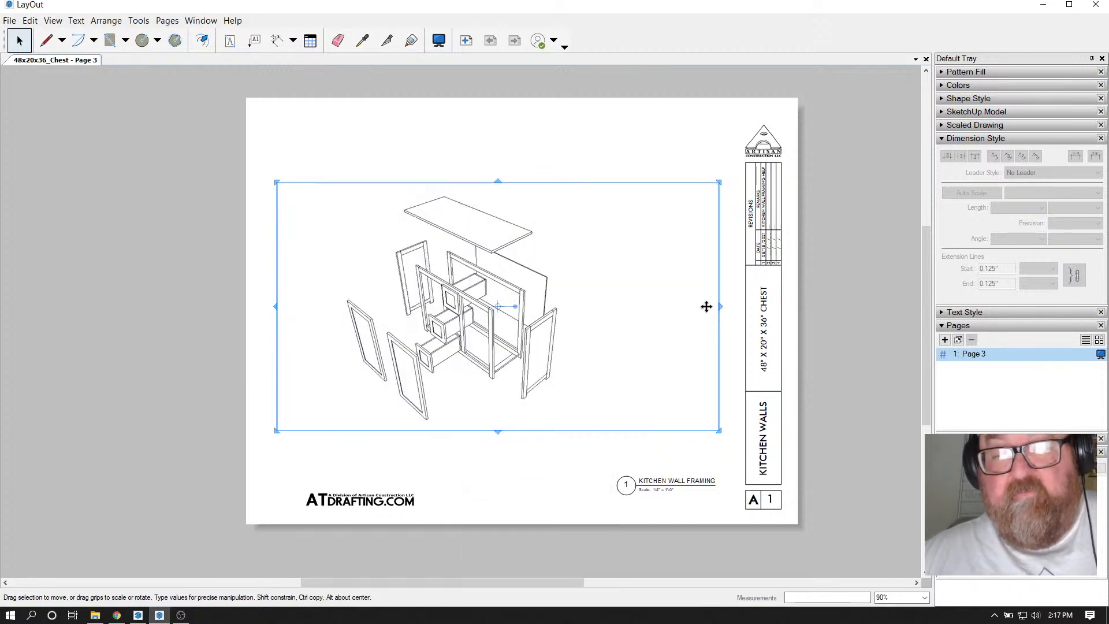
# Set the chest viewport's rendering to Hybrid
pyautogui.click(941, 112)
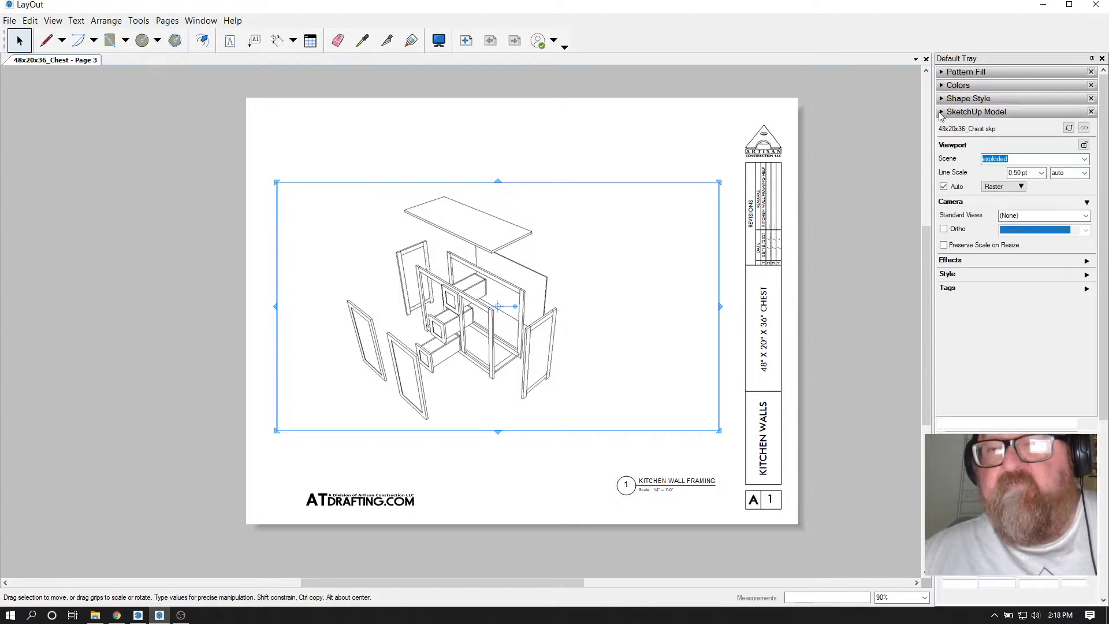
pyautogui.click(1021, 187)
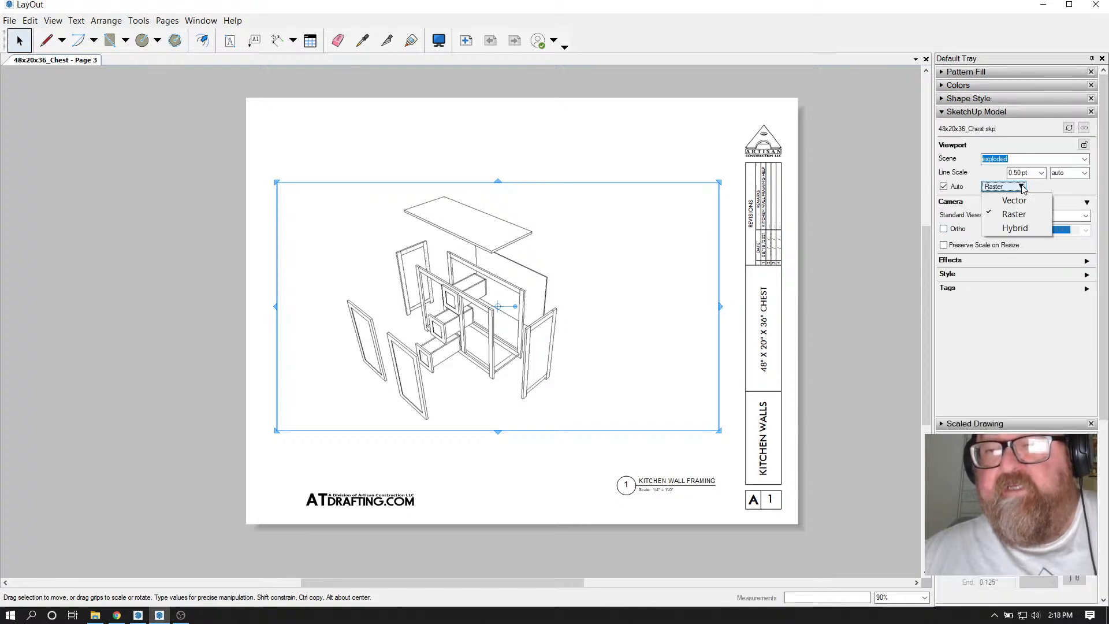
pyautogui.click(1023, 229)
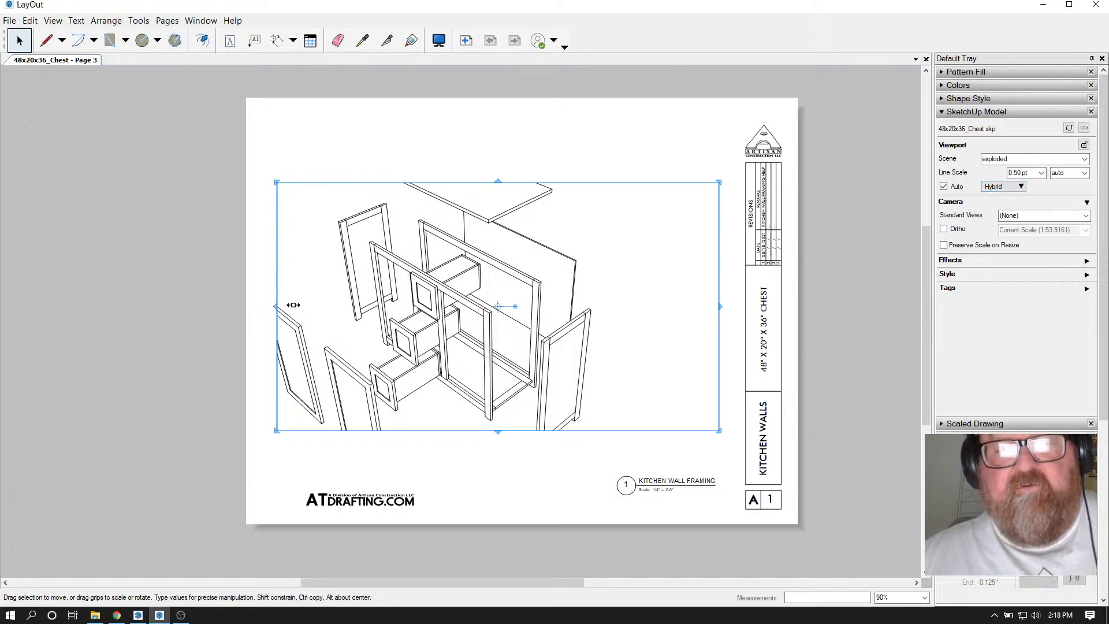
# Narrow the chest viewport from its left edge to about 0.923 scale and zoom its camera out around the exploded parts
pyautogui.moveTo(293, 305); pyautogui.dragTo(311, 305)
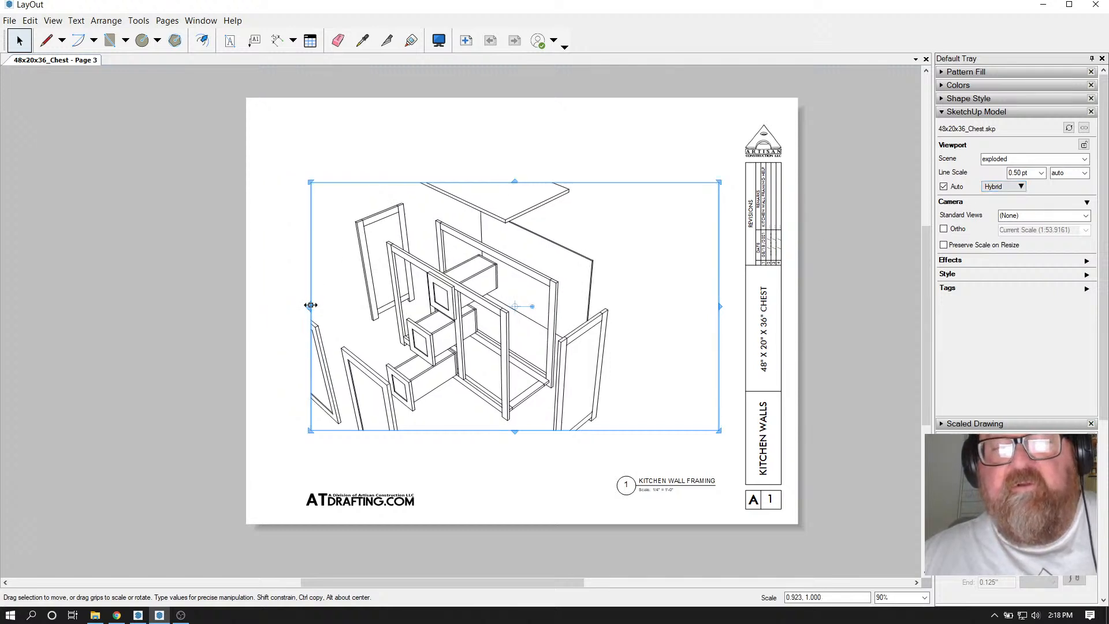
pyautogui.doubleClick(522, 299)
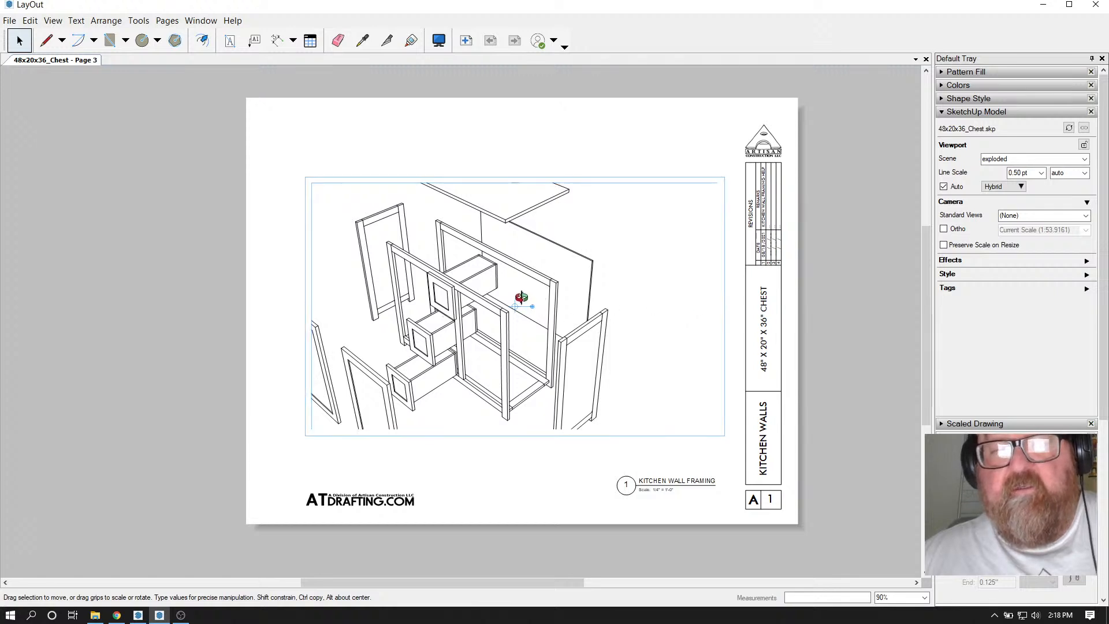
pyautogui.scroll(-3, 522, 297)
pyautogui.scroll(3, 417, 289)
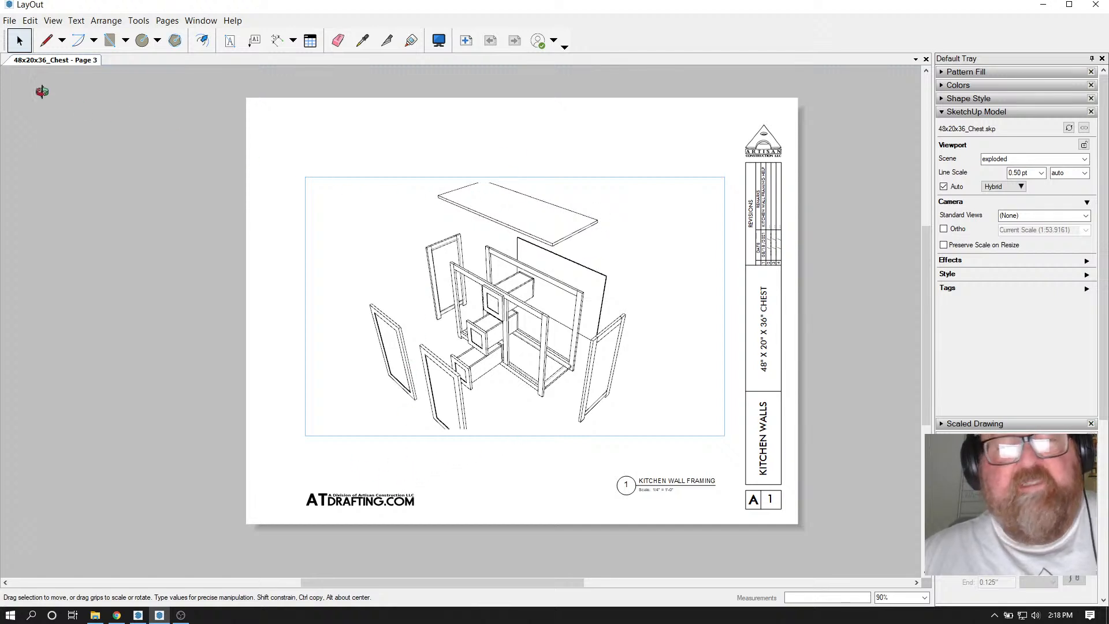
pyautogui.click(19, 43)
pyautogui.click(446, 196)
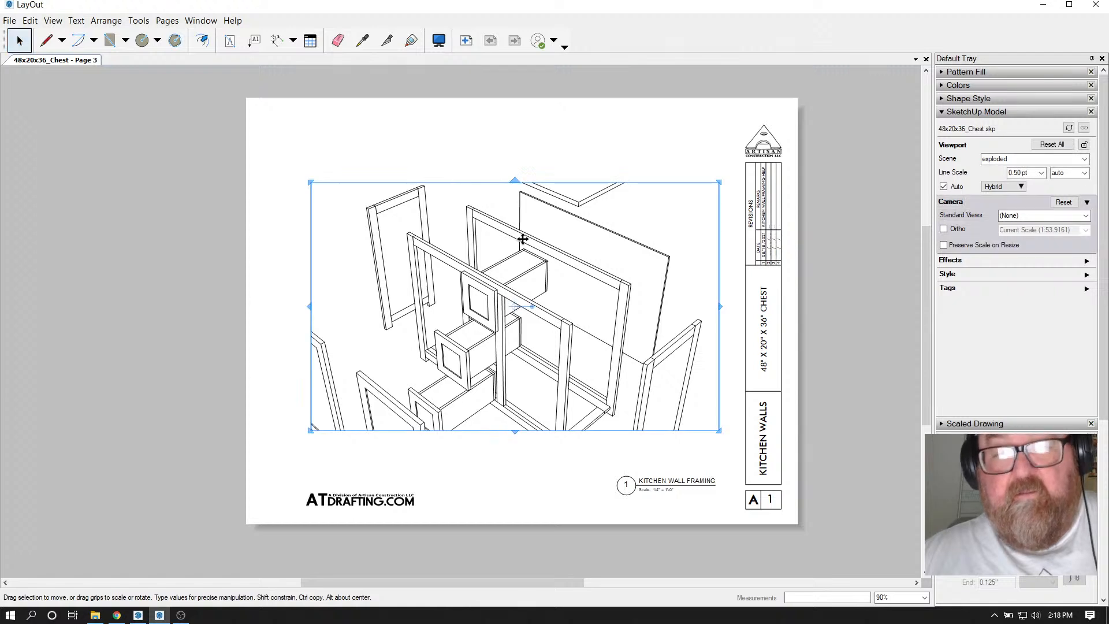
# Extend the viewport's upper and lower edges and zoom its camera out to fit the exploded parts in the taller frame
pyautogui.moveTo(515, 177); pyautogui.dragTo(510, 163)
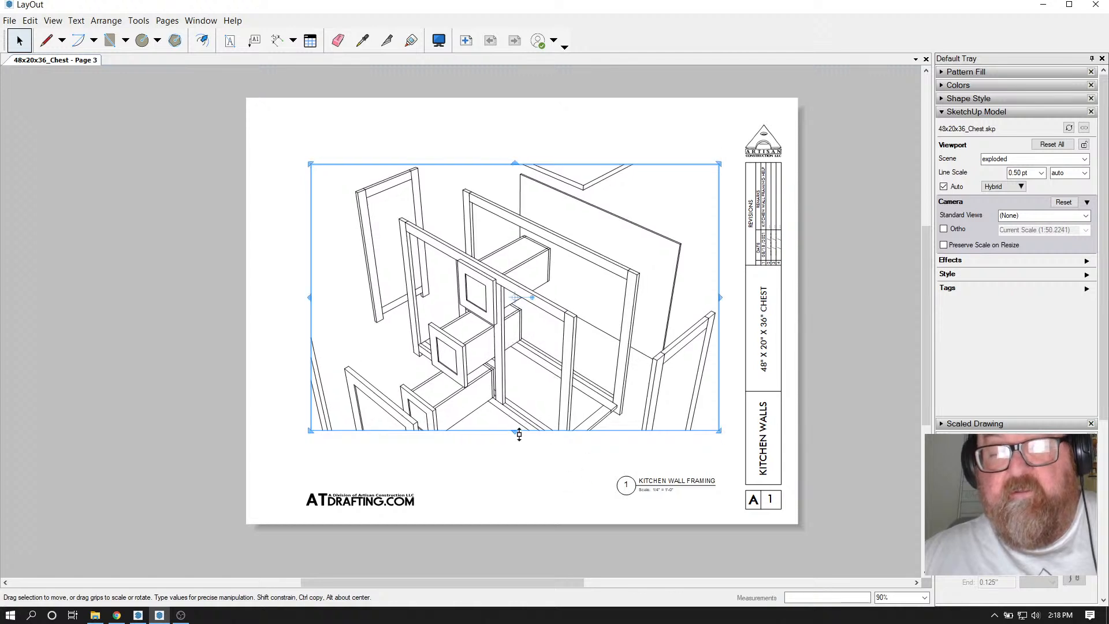
pyautogui.moveTo(516, 434); pyautogui.dragTo(516, 459)
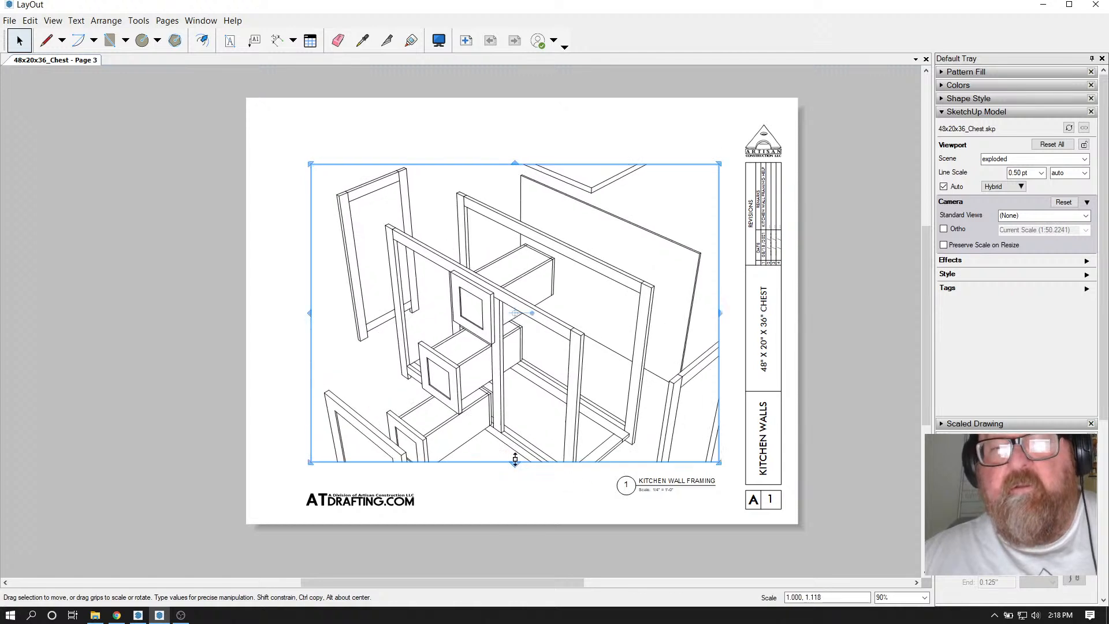
pyautogui.doubleClick(526, 312)
pyautogui.scroll(-3, 525, 312)
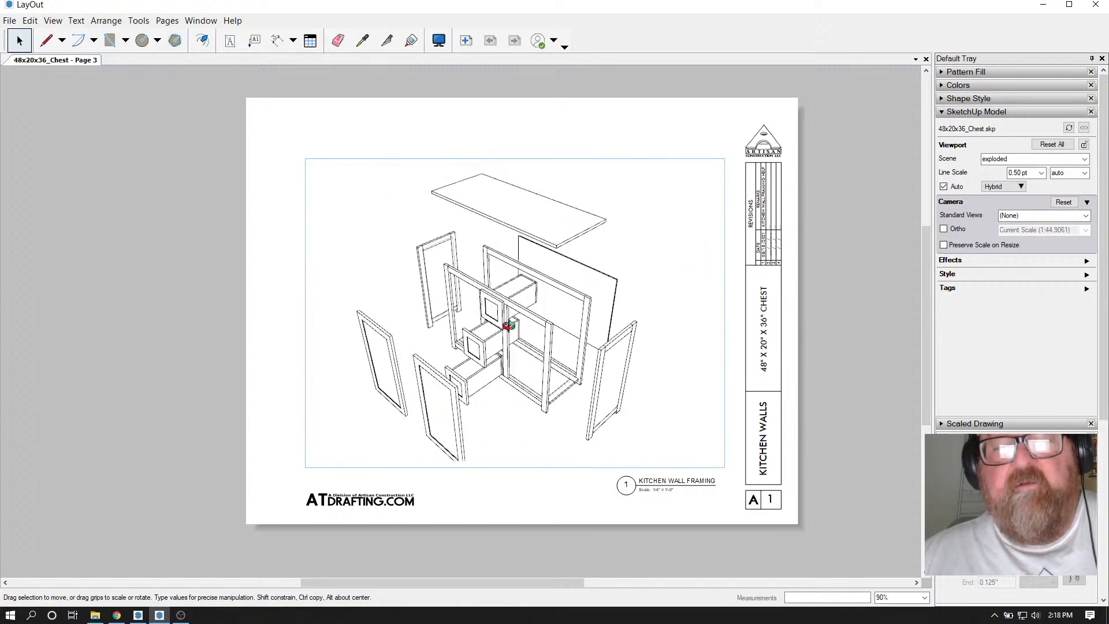
# Pan the viewport's camera to shift the exploded chest rightward and slightly up, and finish editing the view
pyautogui.rightClick(481, 308)
pyautogui.moveTo(529, 315)
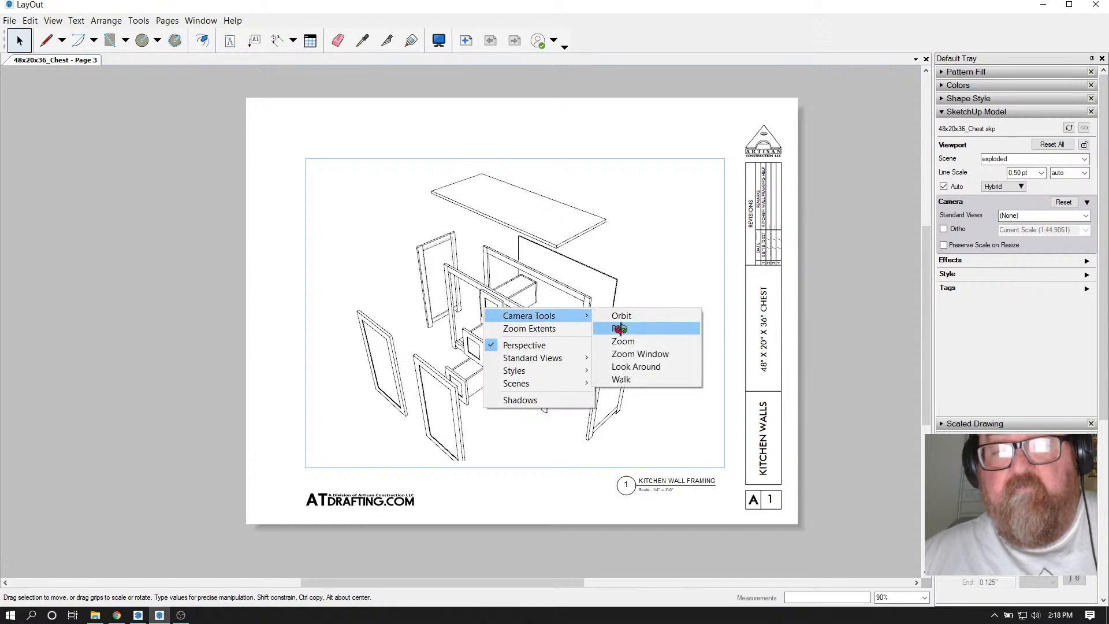
pyautogui.click(618, 329)
pyautogui.moveTo(567, 323); pyautogui.dragTo(599, 314)
pyautogui.rightClick(420, 169)
pyautogui.moveTo(430, 181)
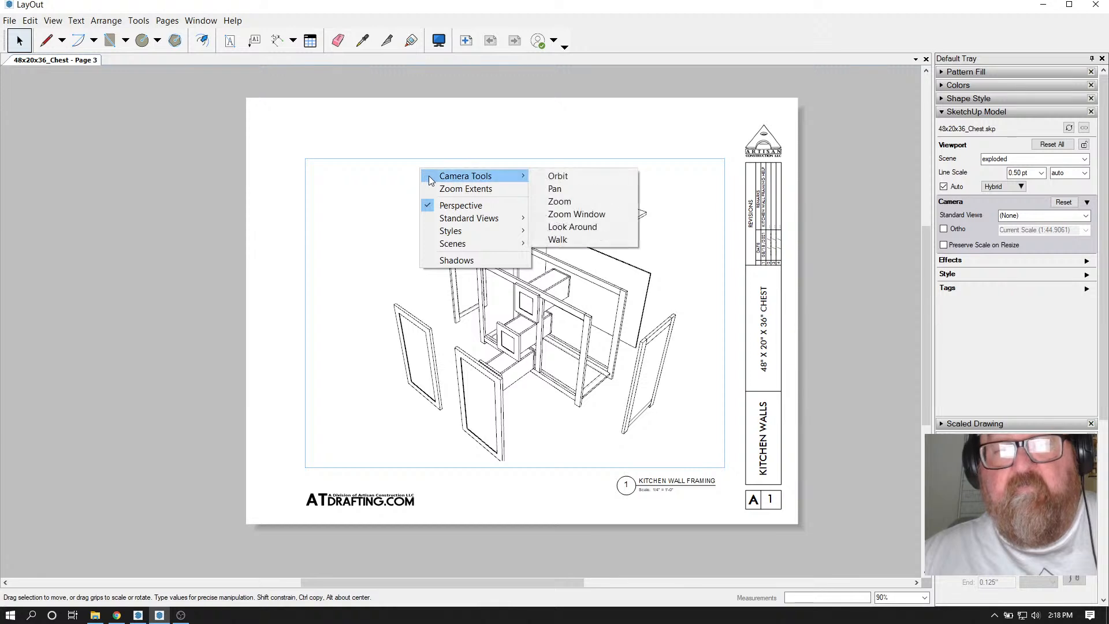
pyautogui.click(456, 155)
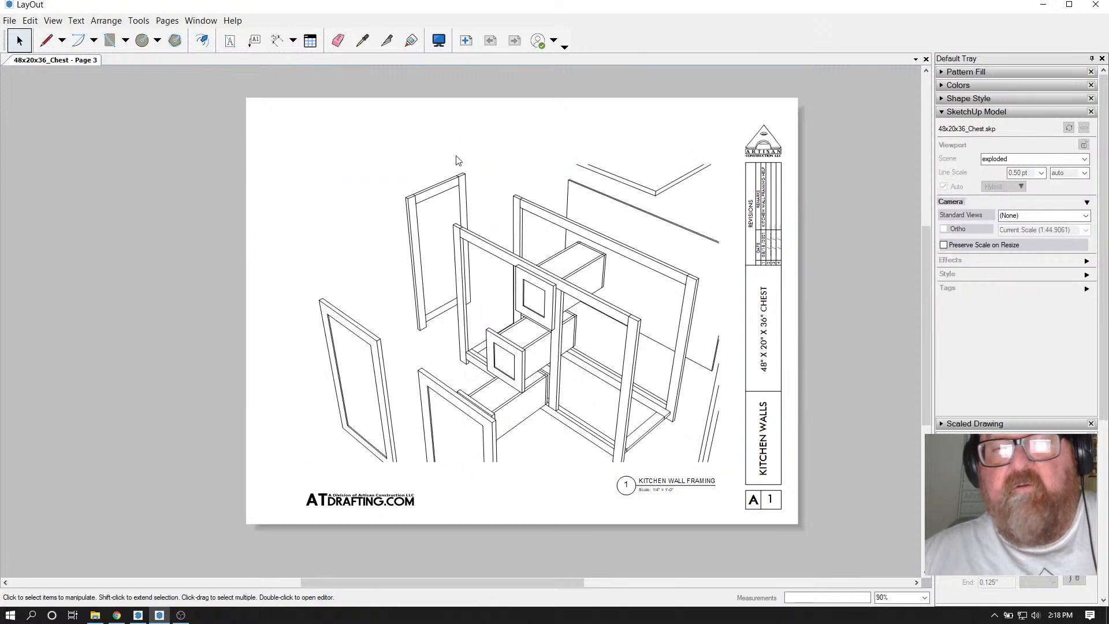
# Select the exploded chest viewport and enable Preserve Scale on Resize
pyautogui.click(502, 274)
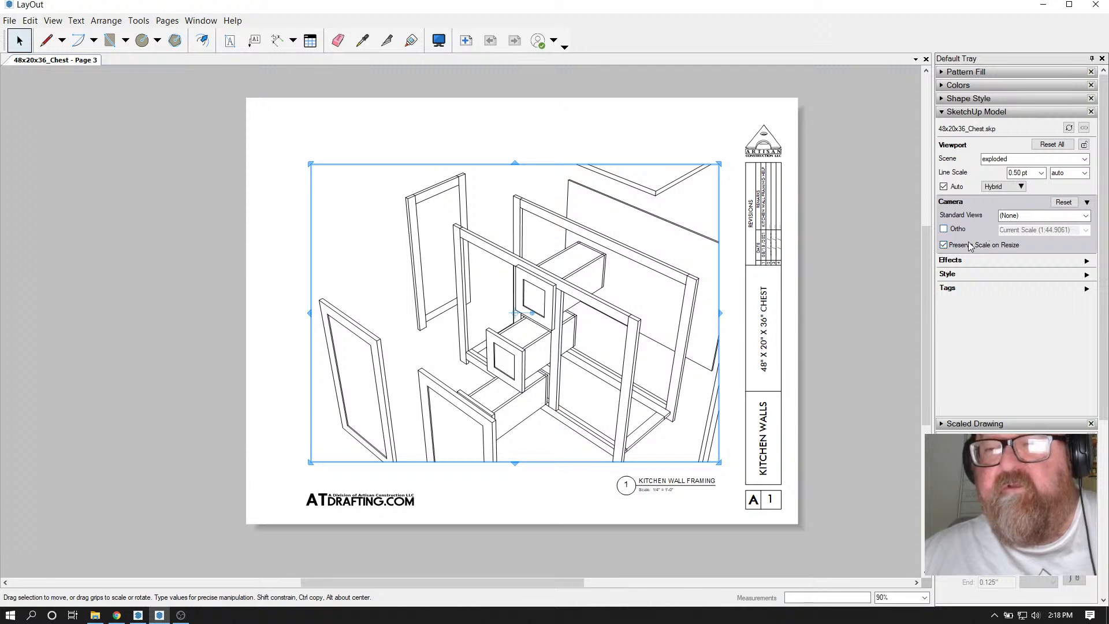
# Try to zoom the exploded chest viewport's camera out until every part fits inside the frame, then finish editing the view
pyautogui.doubleClick(536, 293)
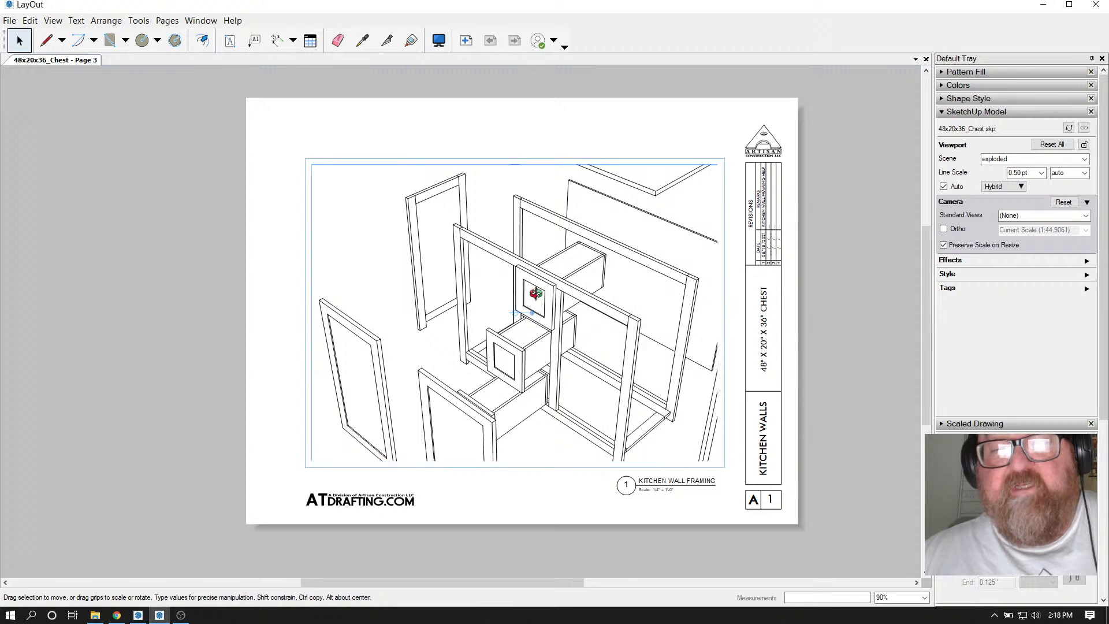
pyautogui.scroll(-3, 536, 293)
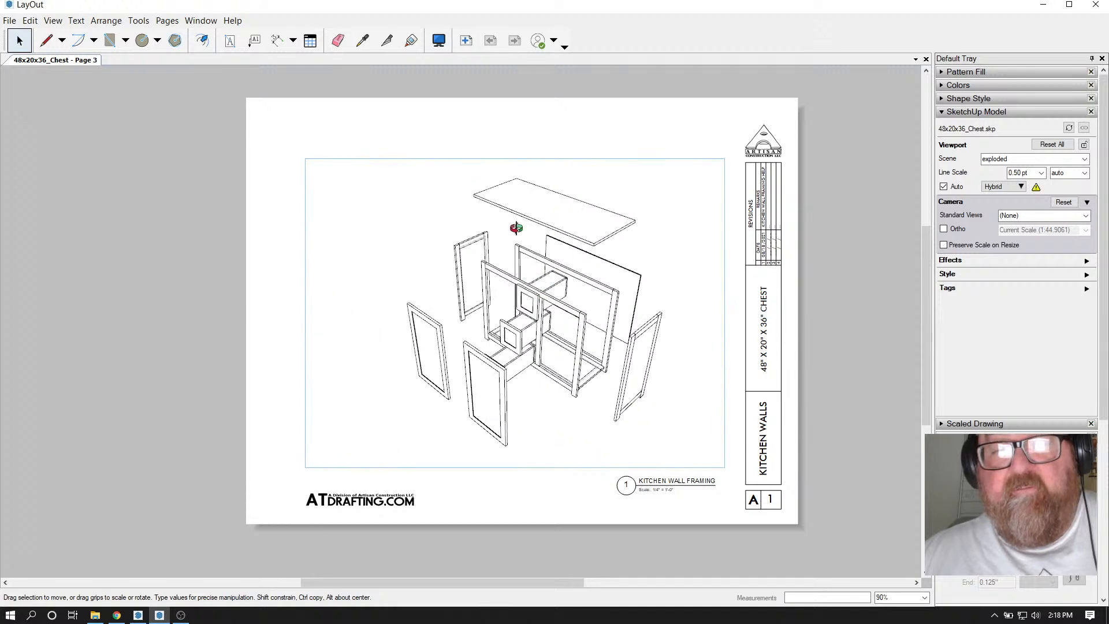
pyautogui.click(496, 135)
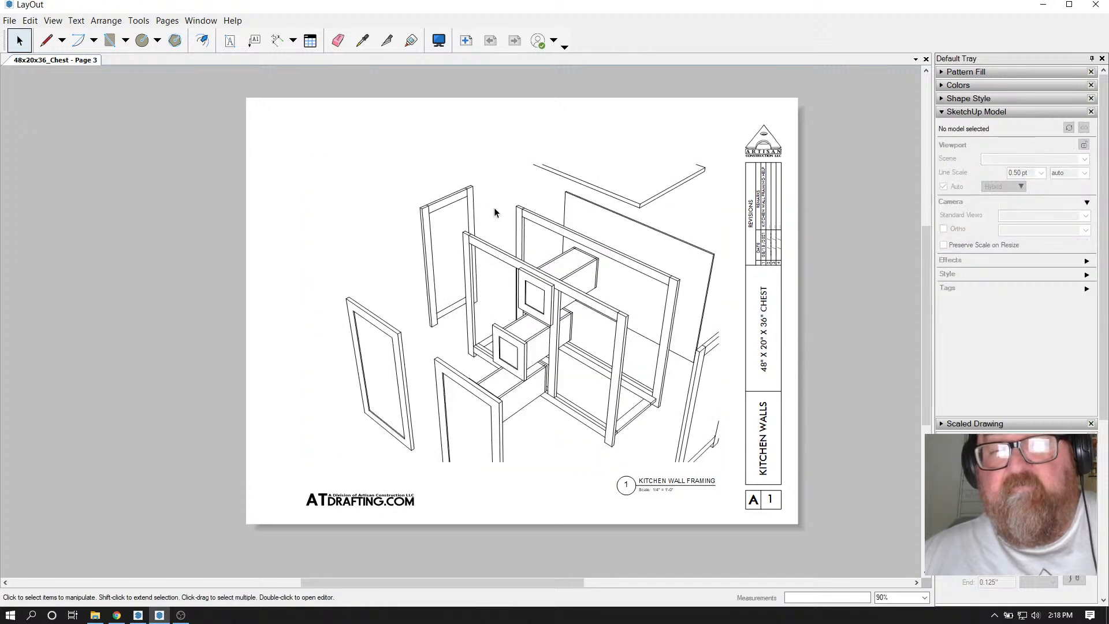
pyautogui.doubleClick(523, 235)
pyautogui.scroll(-3, 523, 231)
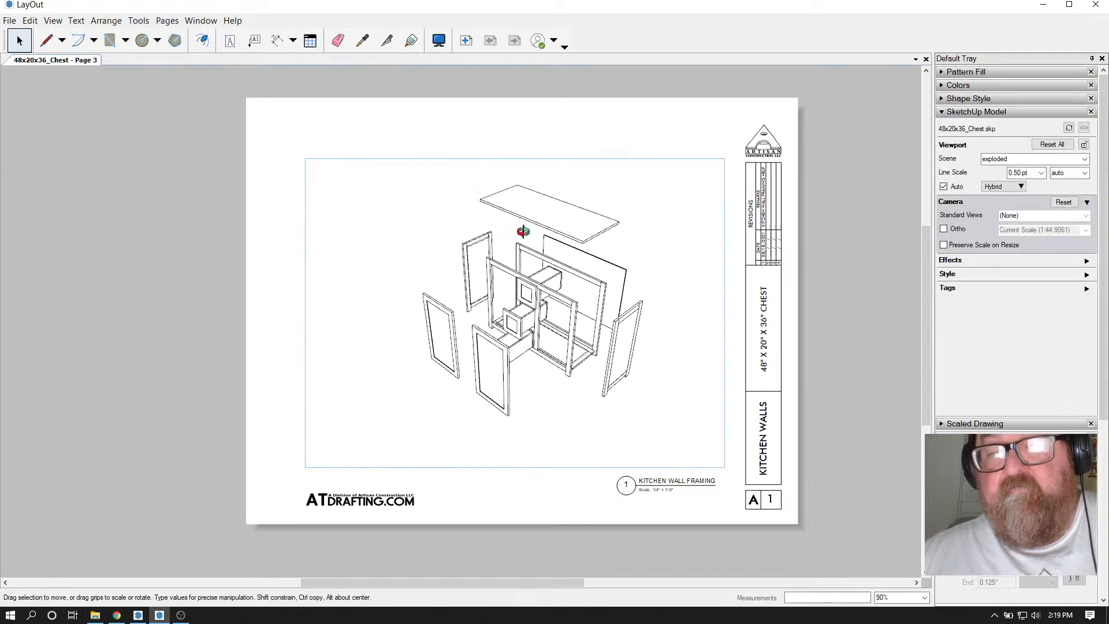
pyautogui.scroll(1, 523, 232)
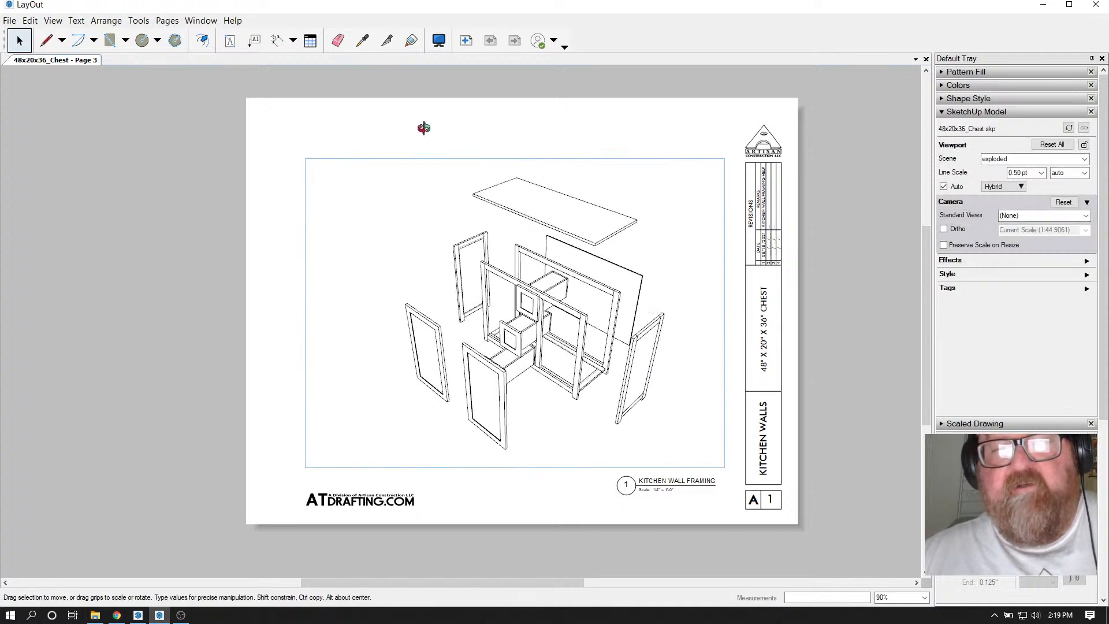
pyautogui.click(422, 137)
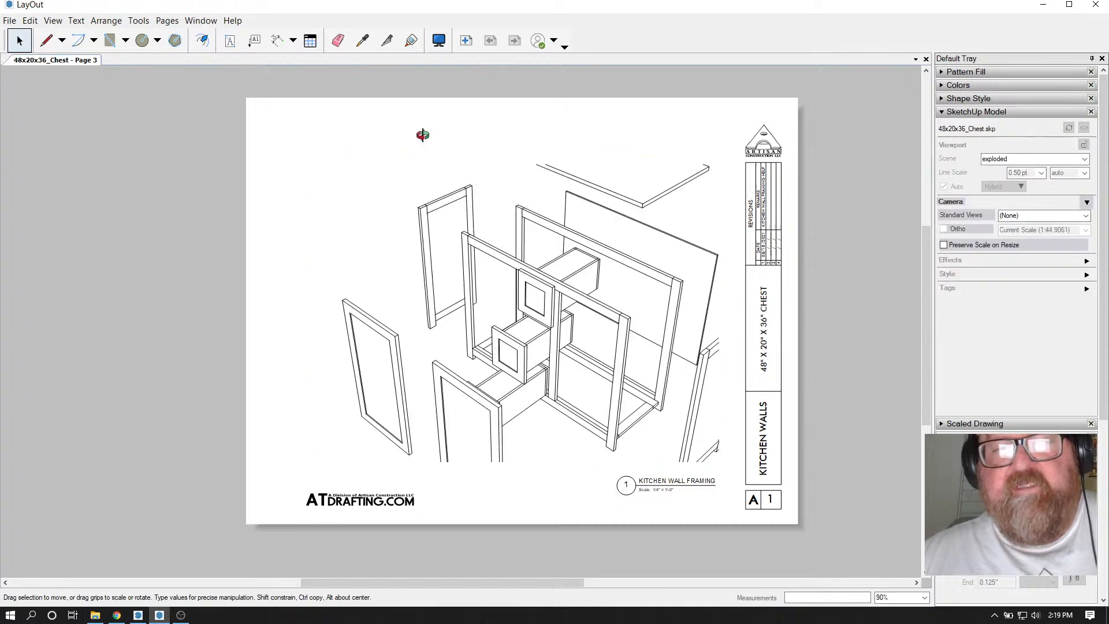
# Enable Preserve Scale on Resize for the exploded chest viewport and retry zooming its camera out to fit all the parts
pyautogui.click(539, 280)
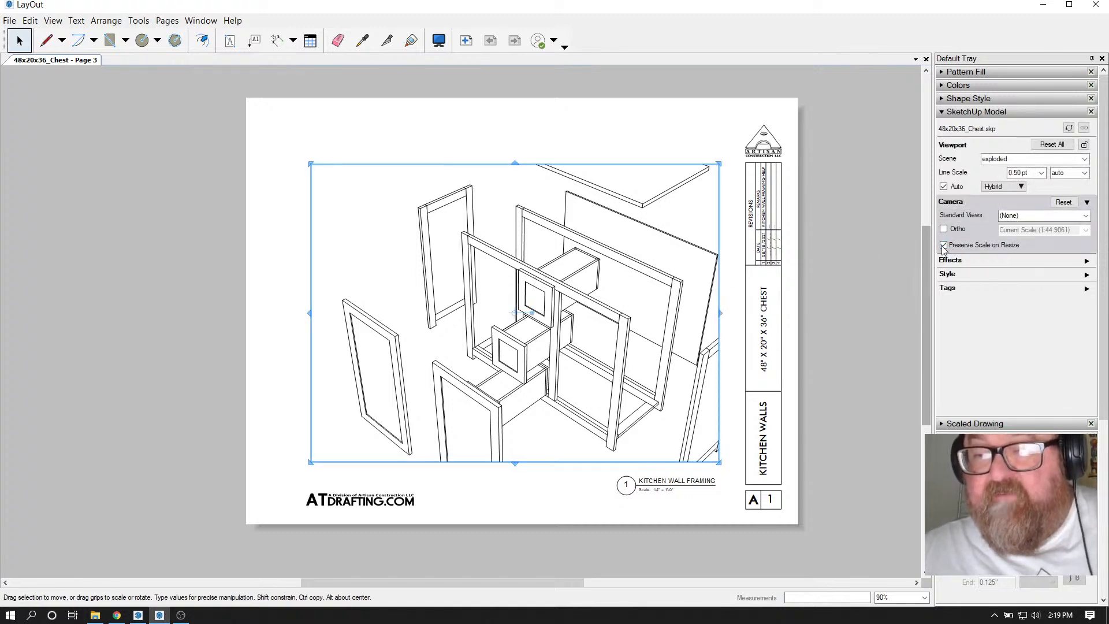
pyautogui.doubleClick(565, 259)
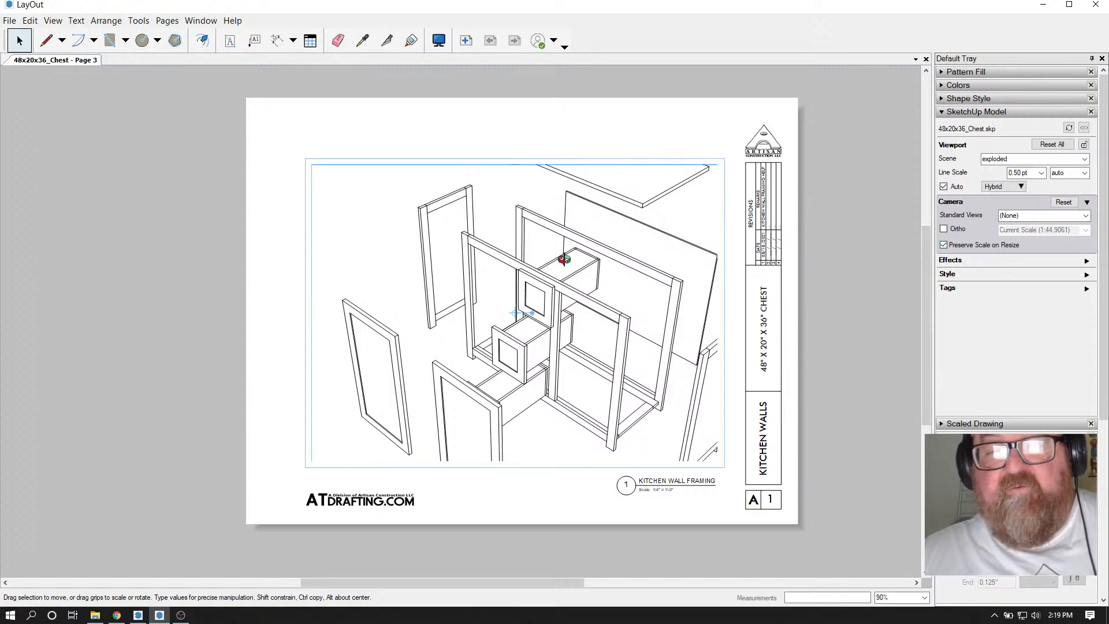
pyautogui.scroll(-3, 564, 258)
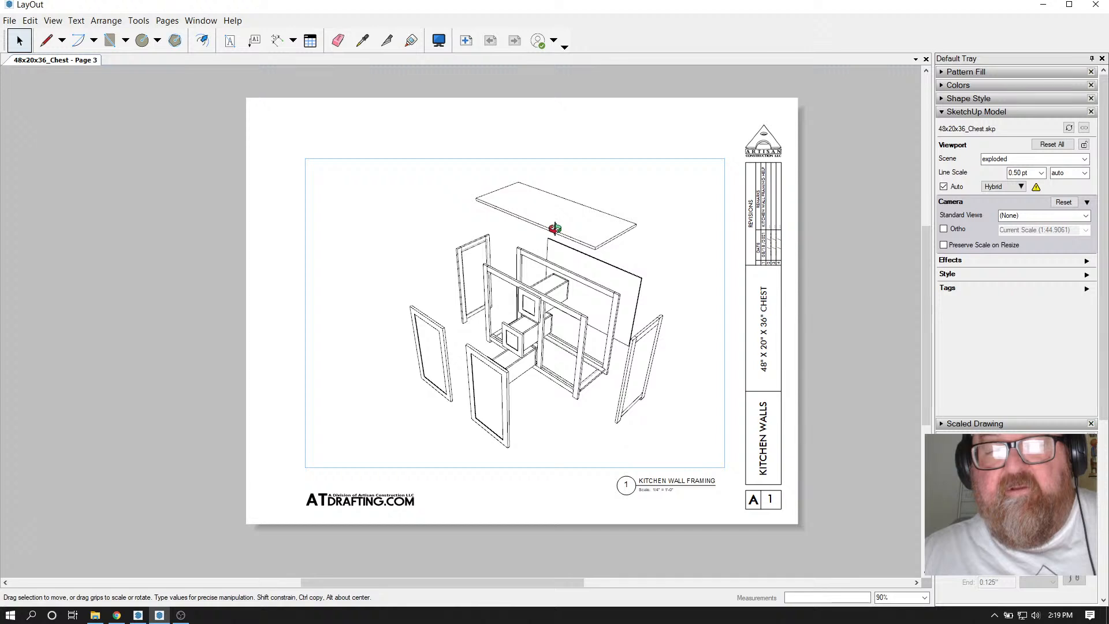
pyautogui.scroll(1, 554, 228)
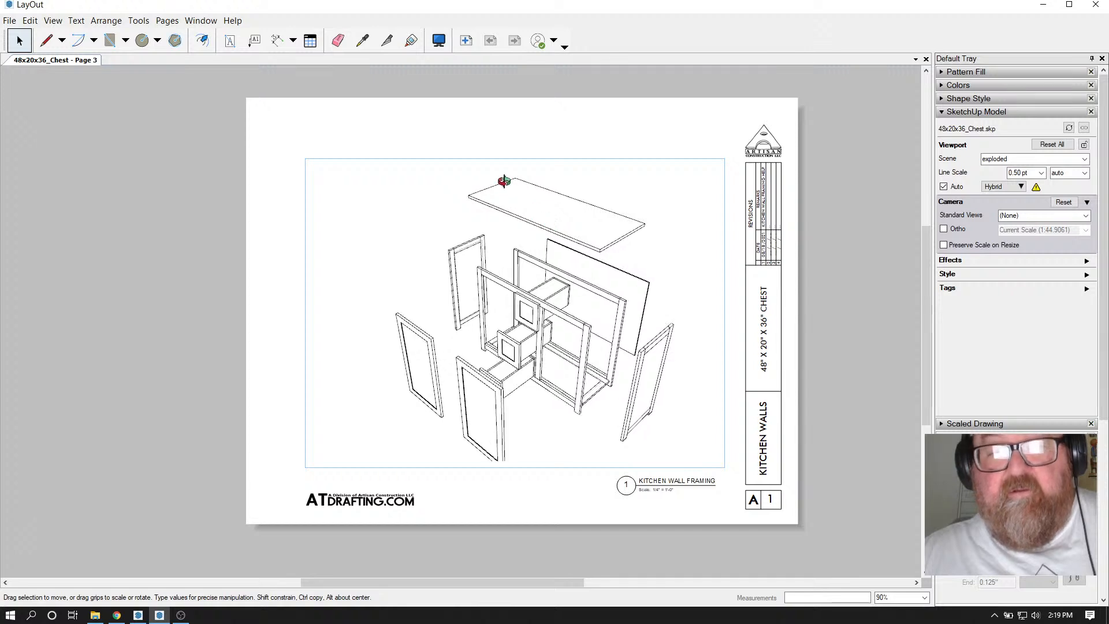
pyautogui.click(498, 144)
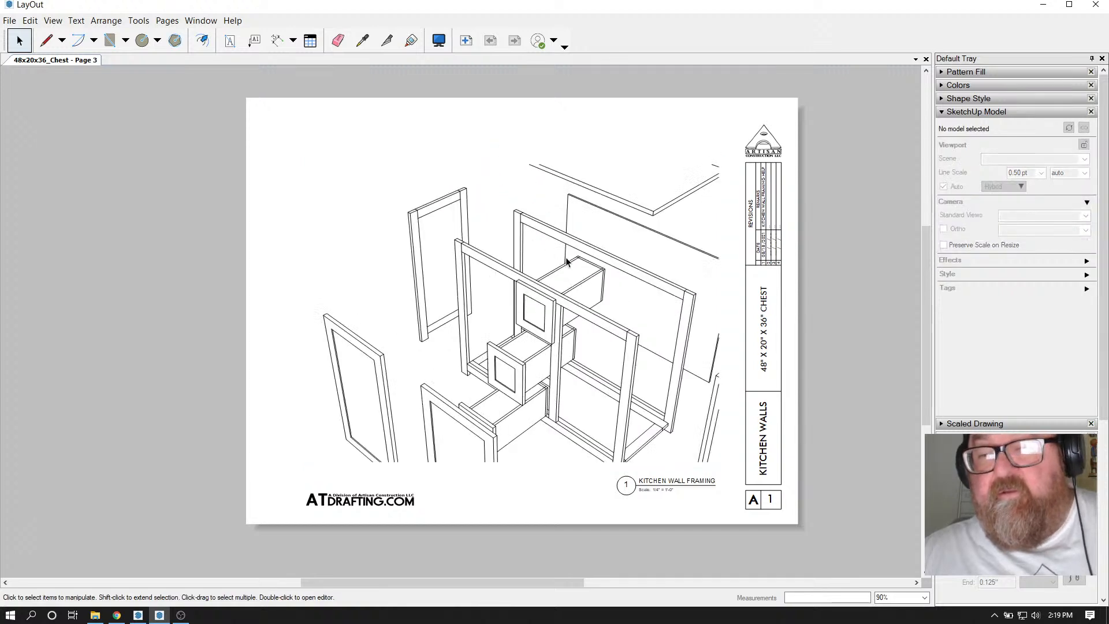
pyautogui.click(567, 261)
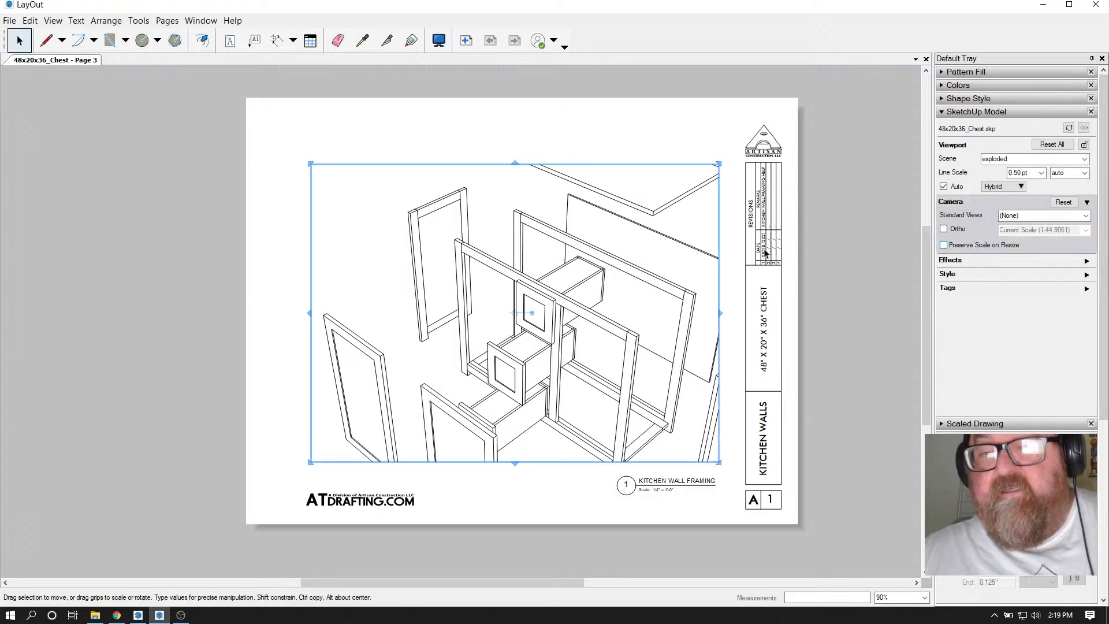
pyautogui.doubleClick(528, 214)
pyautogui.scroll(-2, 527, 231)
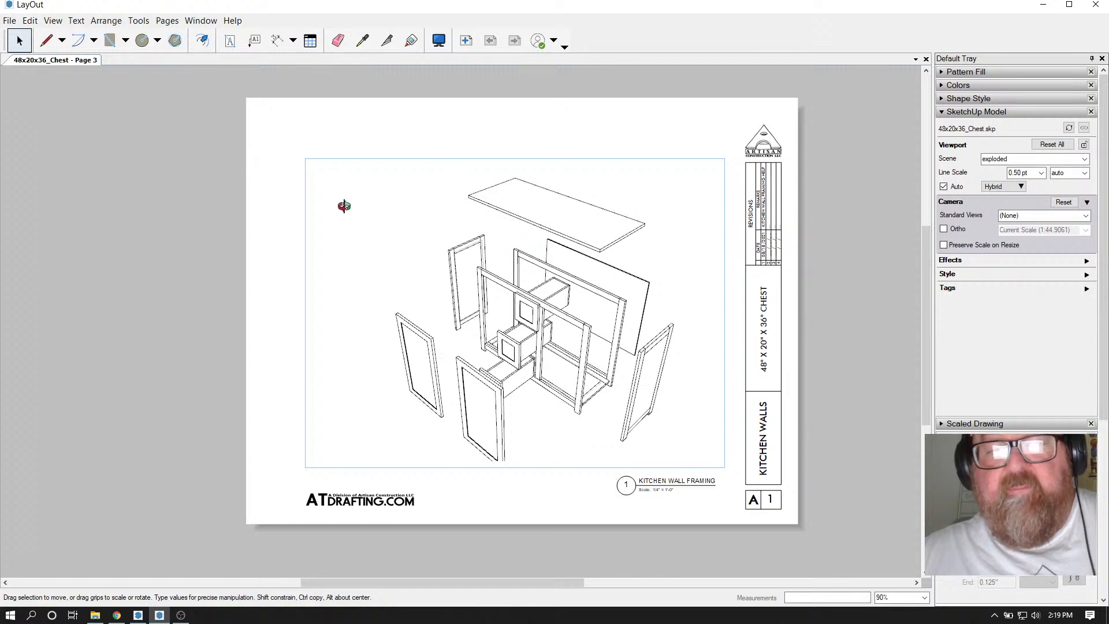
pyautogui.click(284, 208)
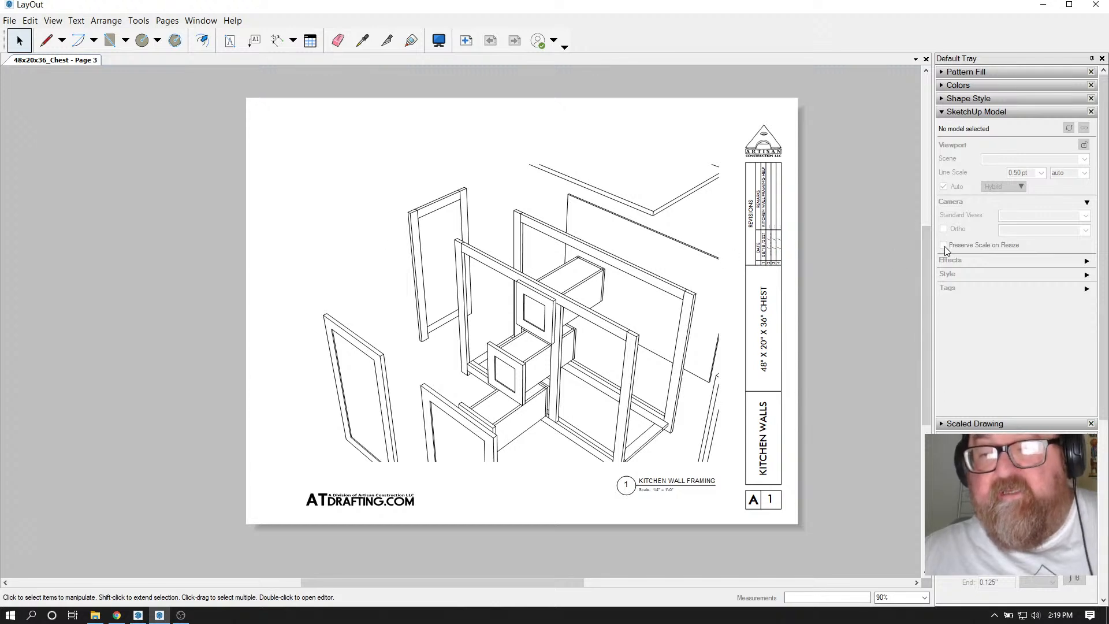
# Turn Preserve Scale on Resize on for the exploded chest viewport and extend its upper edge toward the top of the sheet
pyautogui.click(621, 234)
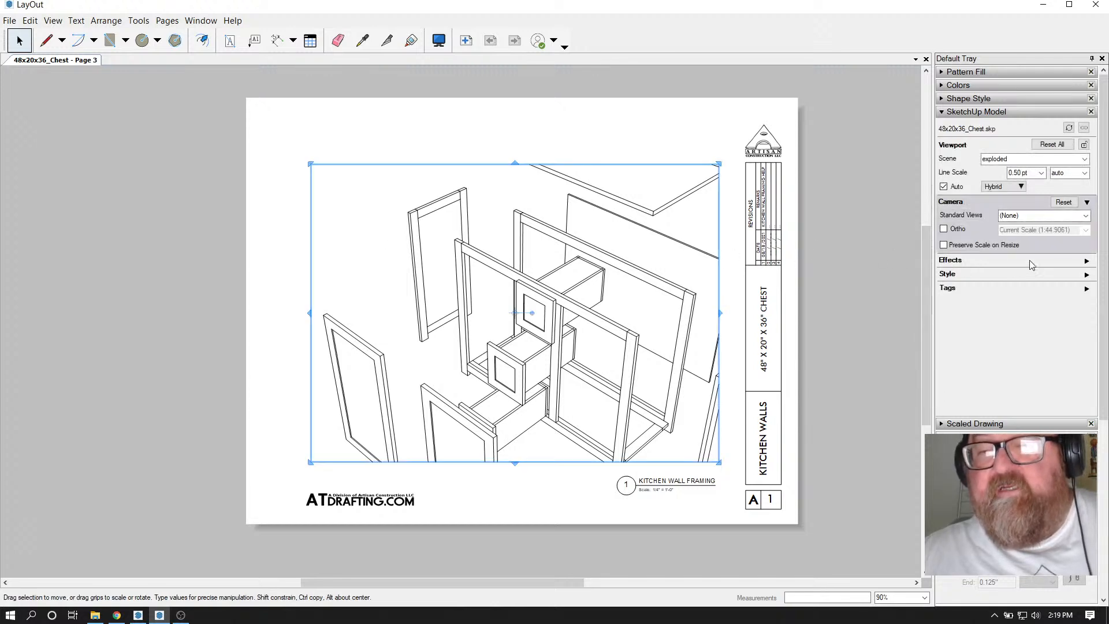
pyautogui.click(942, 245)
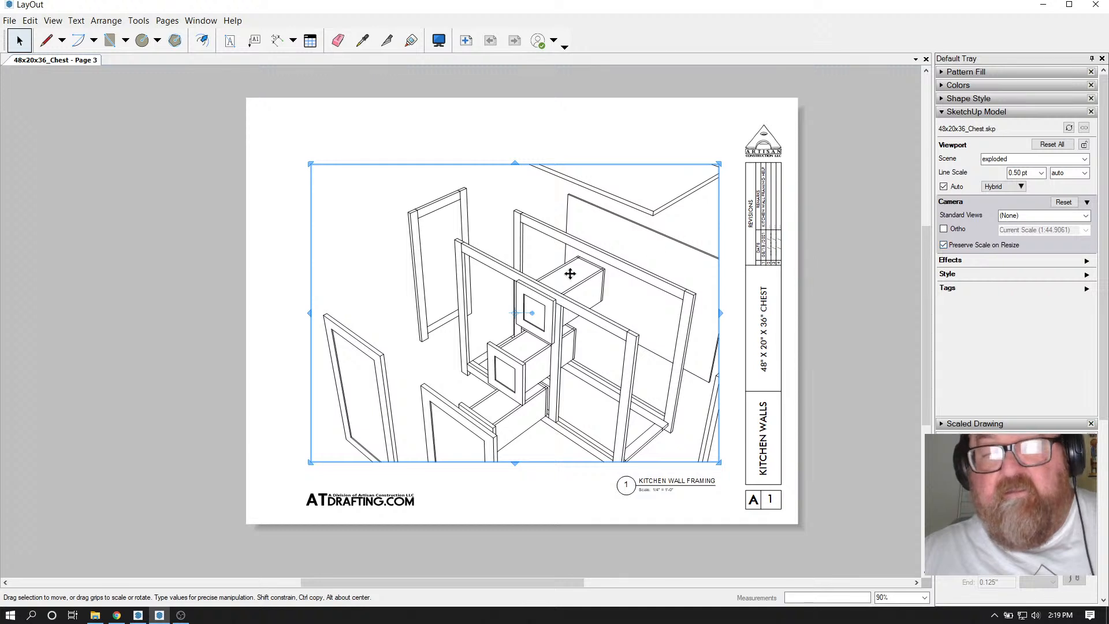
pyautogui.moveTo(517, 162); pyautogui.dragTo(513, 140)
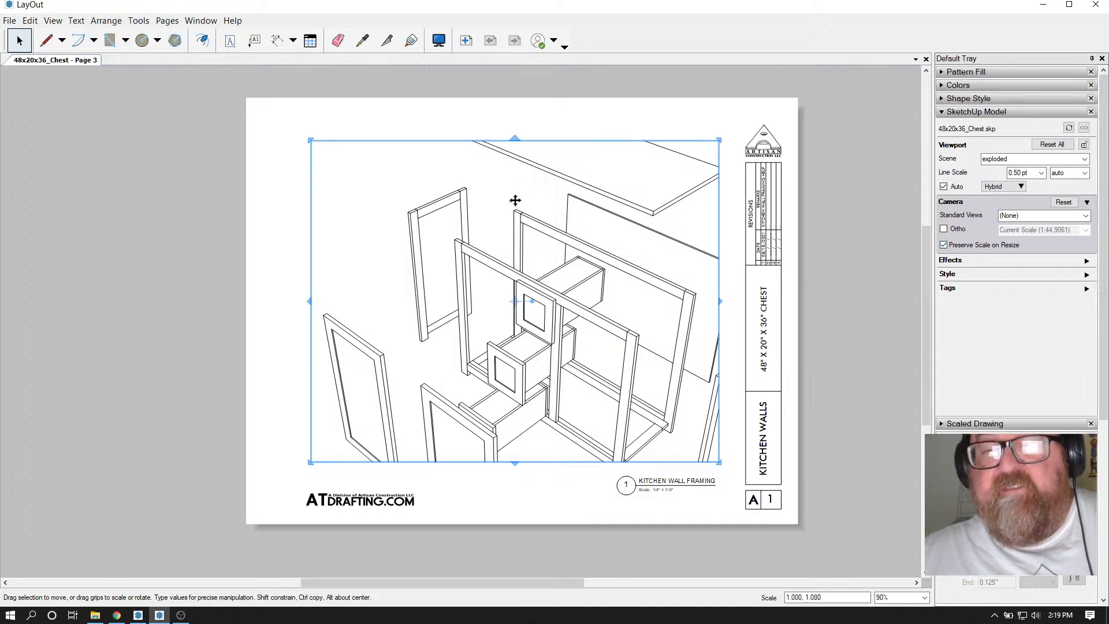
# Try to zoom the camera out in the taller viewport so the tabletop and all side panels fit the frame
pyautogui.doubleClick(502, 324)
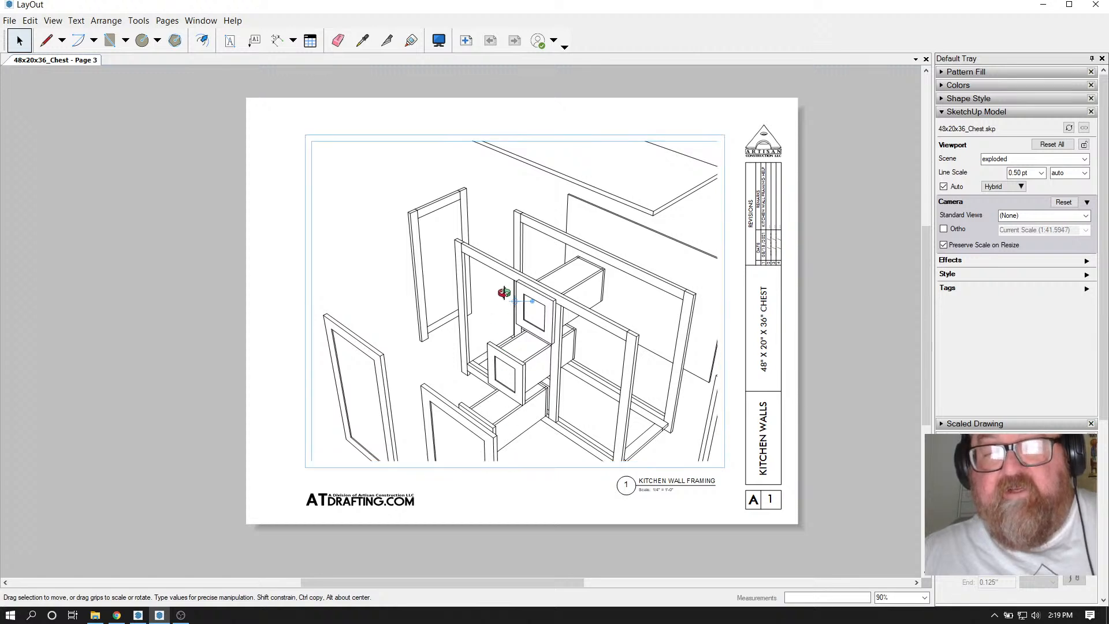
pyautogui.scroll(-2, 514, 282)
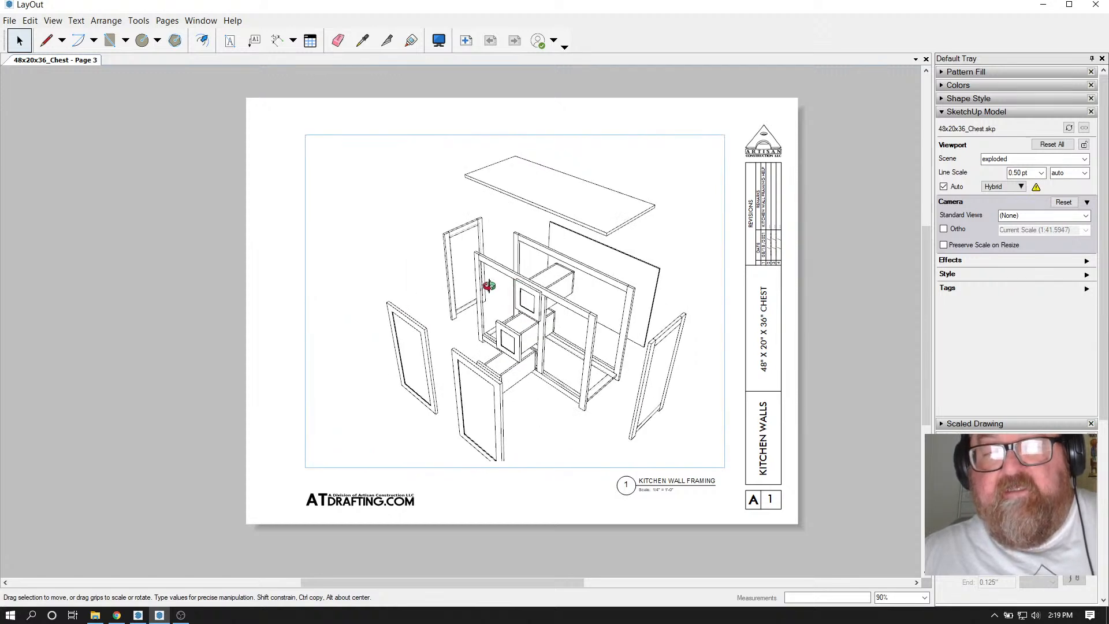
pyautogui.scroll(3, 265, 244)
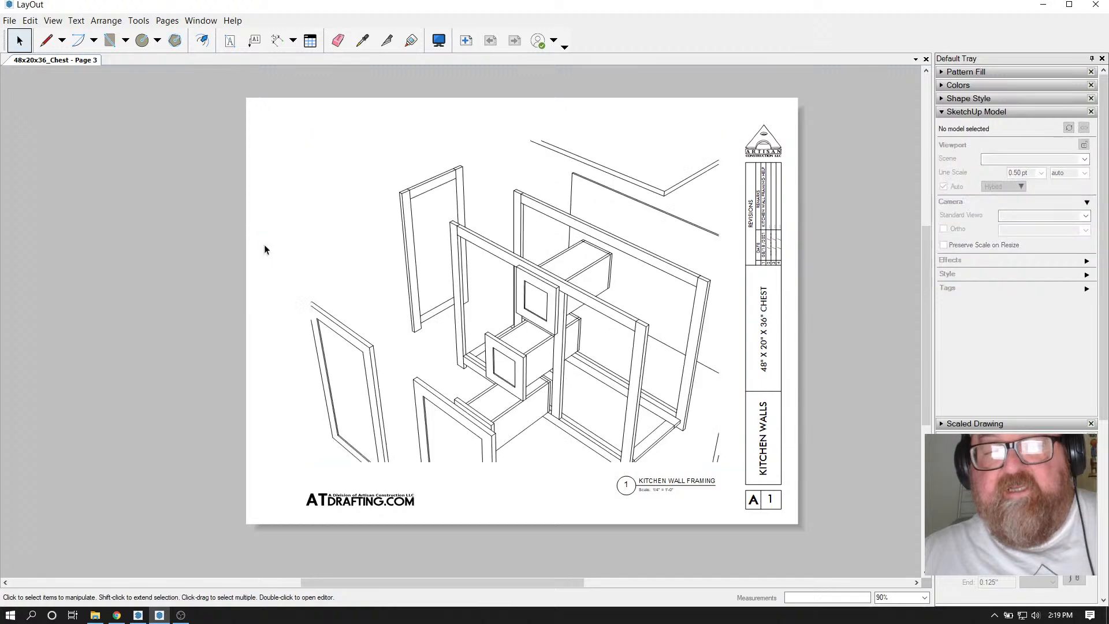
pyautogui.scroll(-3, 550, 283)
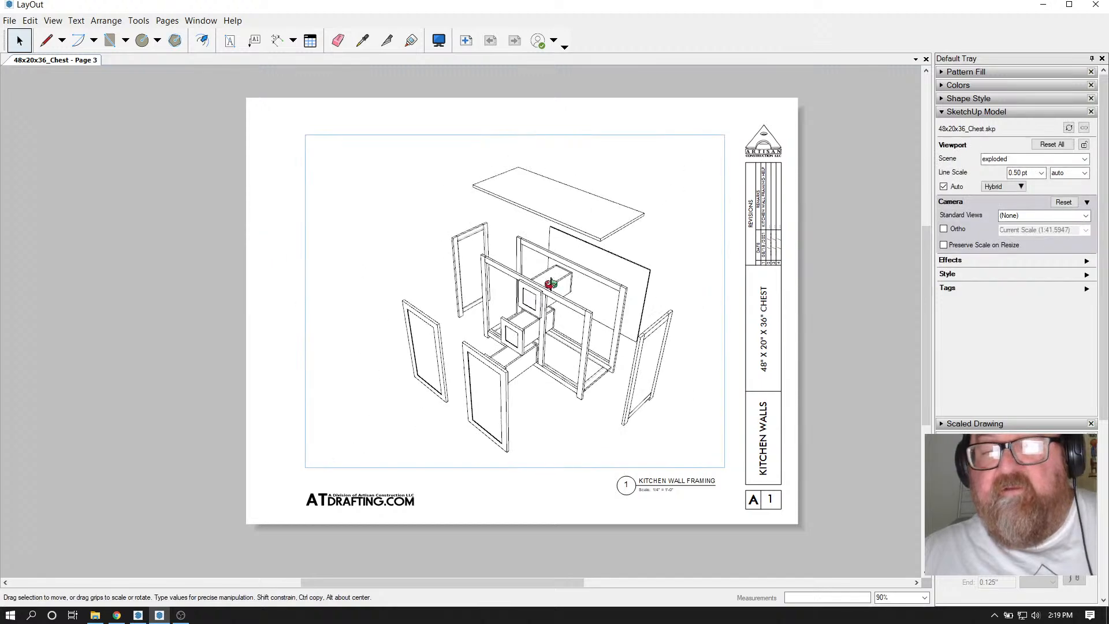
pyautogui.click(257, 246)
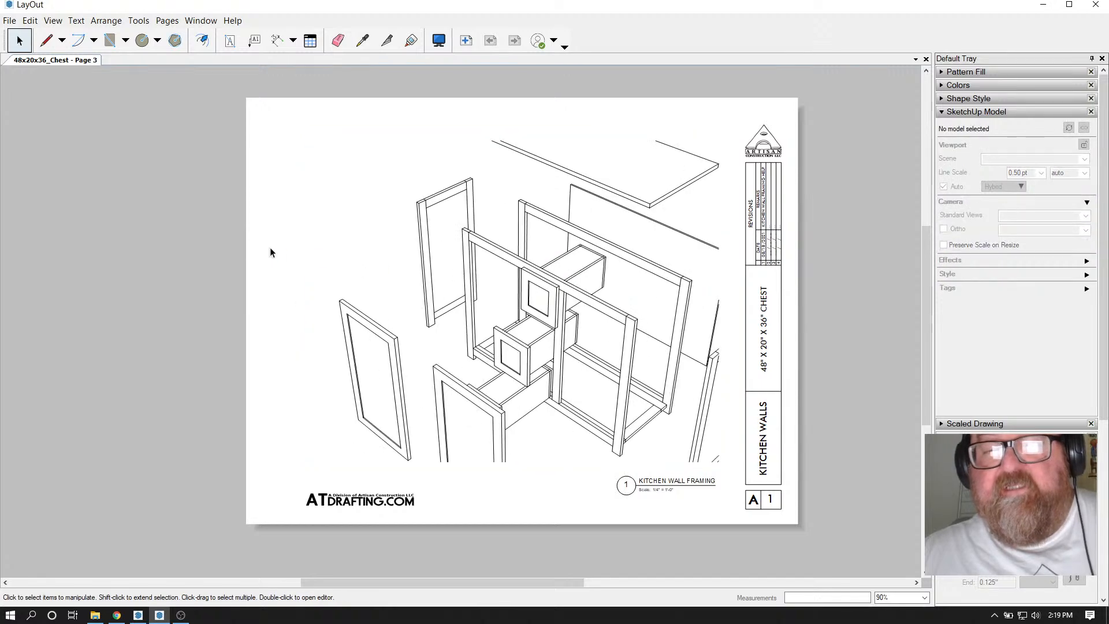
pyautogui.click(533, 298)
pyautogui.doubleClick(532, 294)
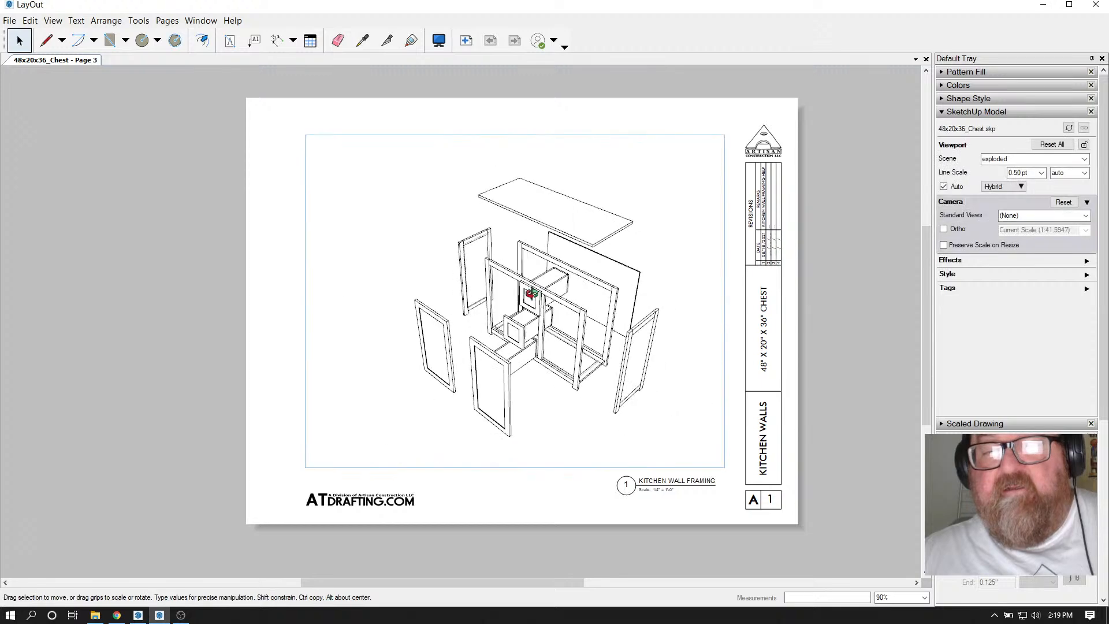
pyautogui.click(274, 261)
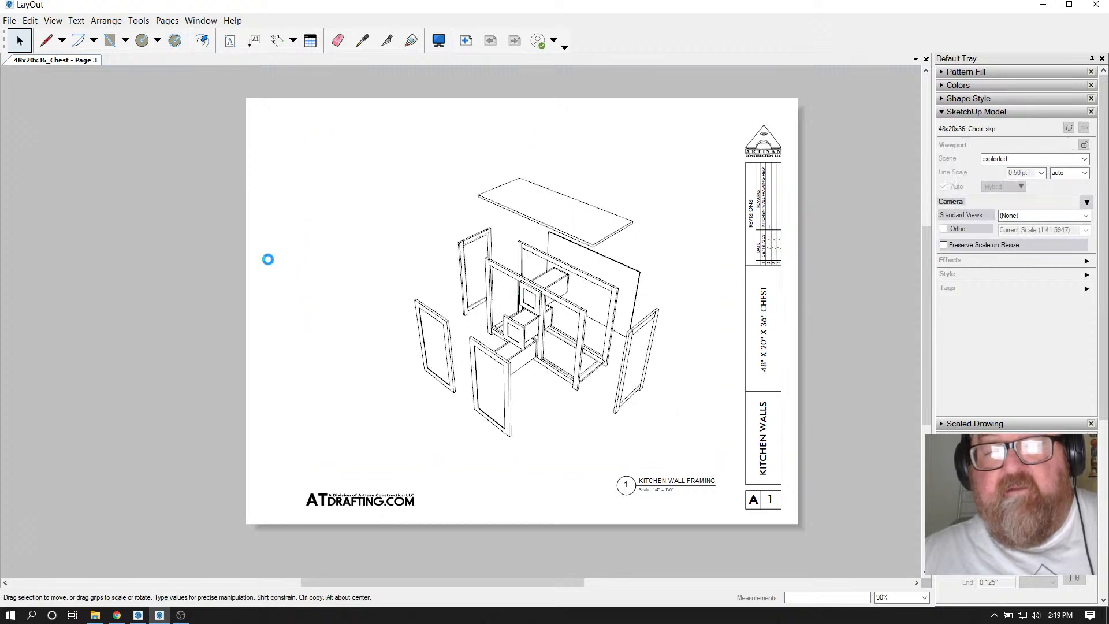
# Set the exploded chest viewport's scale to 3/8" = 1'-0" (1:32)
pyautogui.click(576, 292)
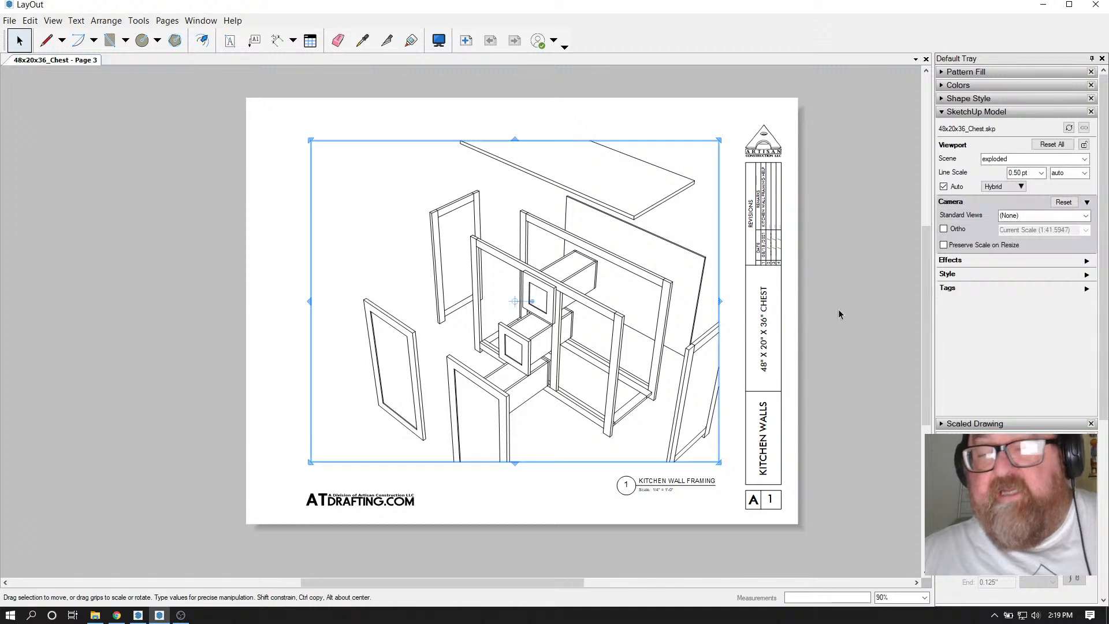
pyautogui.rightClick(557, 329)
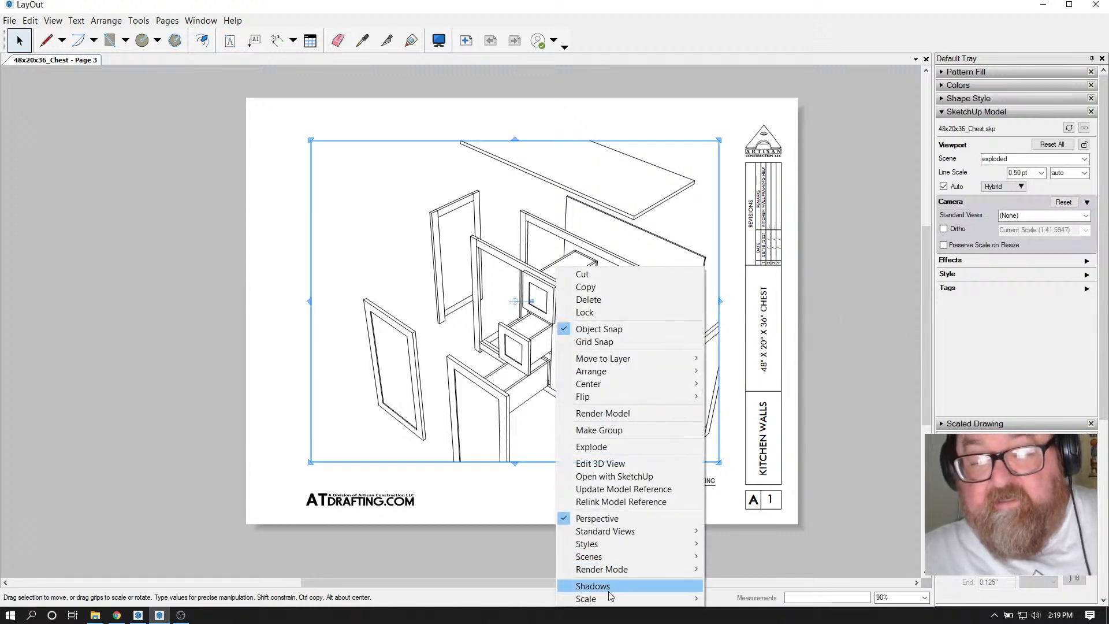
pyautogui.moveTo(645, 605)
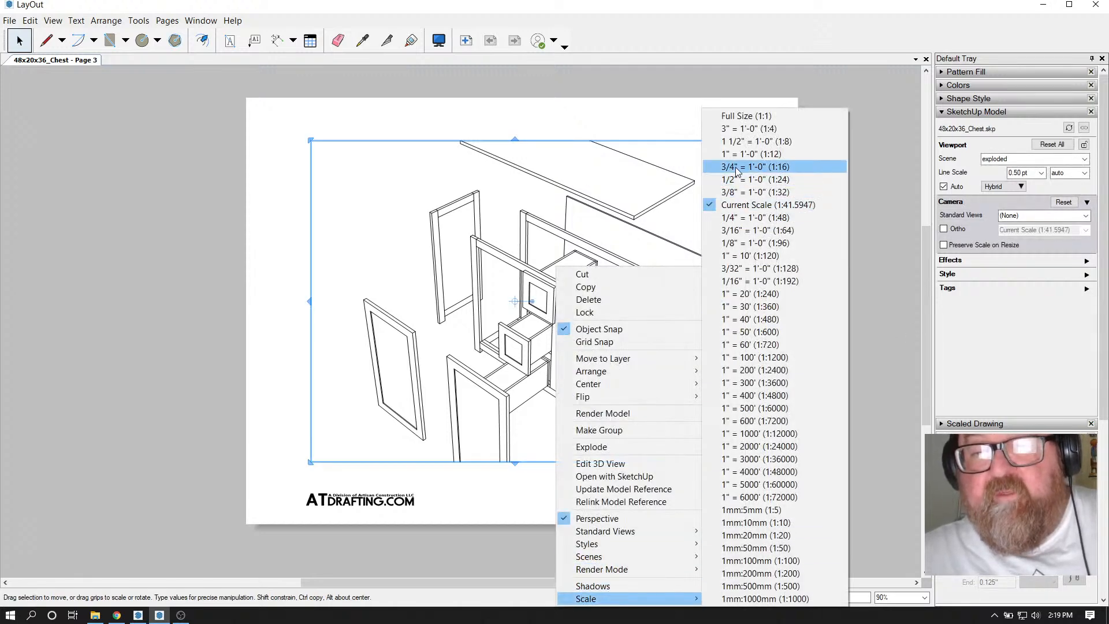
pyautogui.click(754, 192)
# Change the exploded chest viewport's scale to 3" = 1'-0" (1:4) and switch its projection back to perspective
pyautogui.rightClick(539, 275)
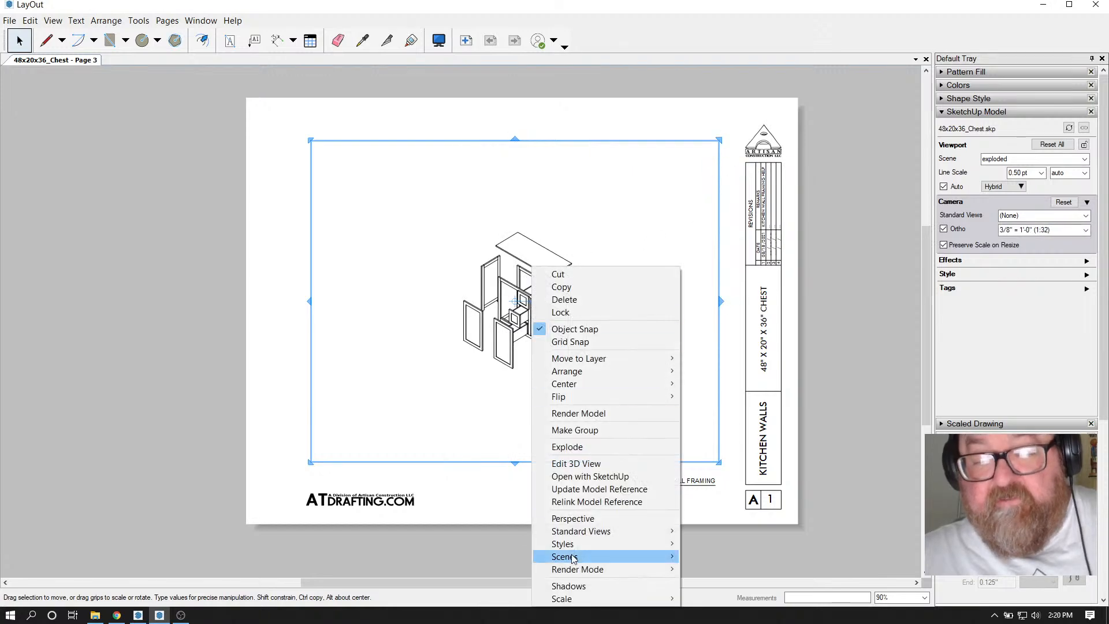
pyautogui.moveTo(574, 599)
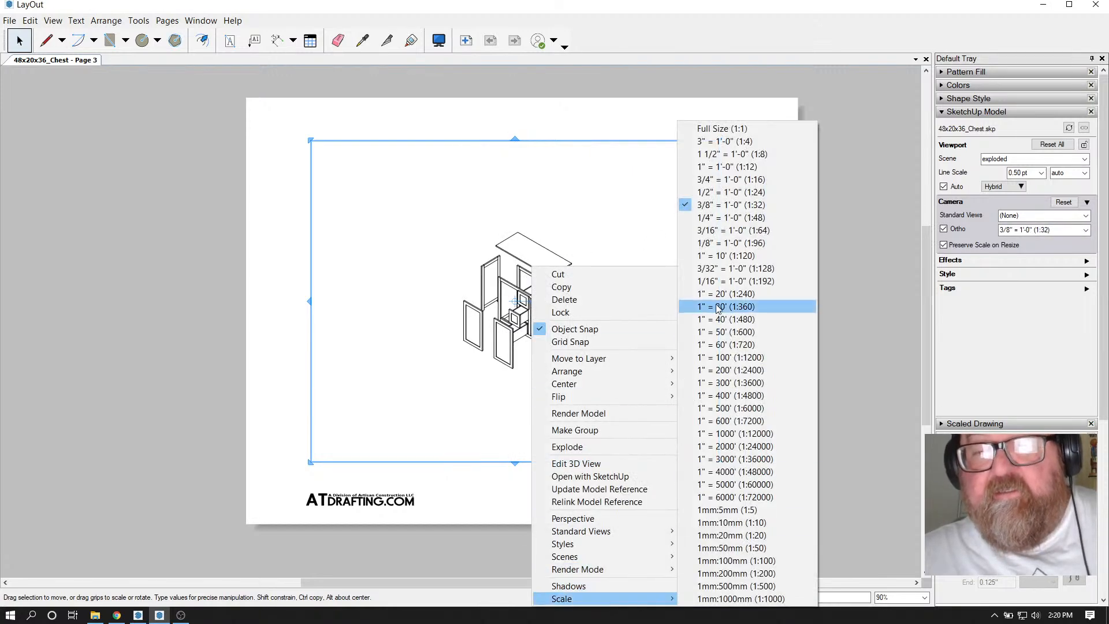
pyautogui.click(715, 141)
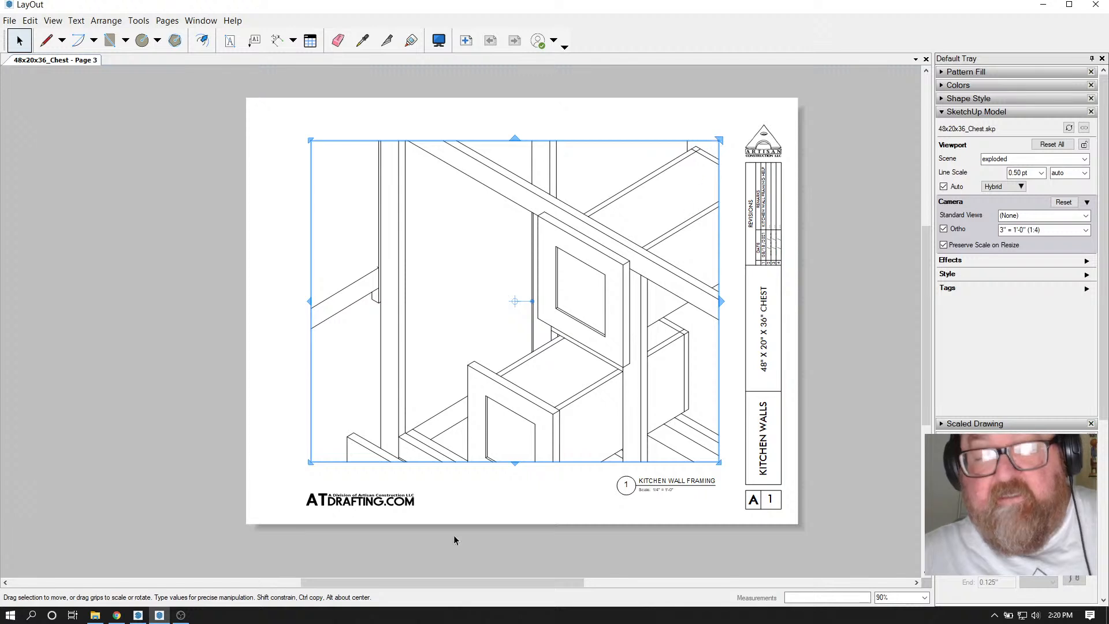
pyautogui.rightClick(550, 408)
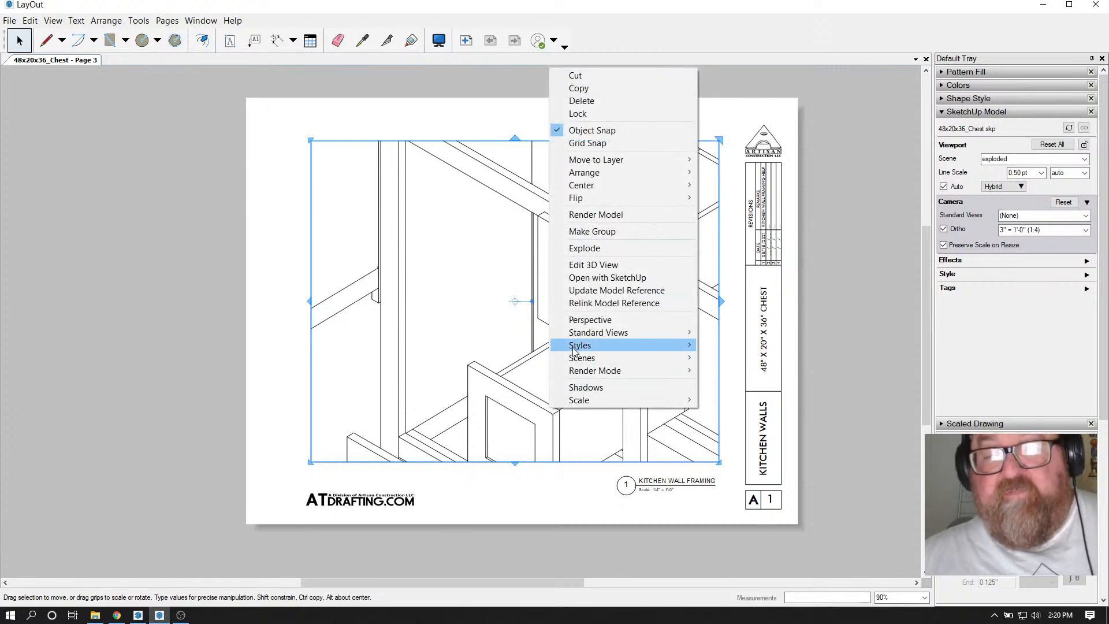
pyautogui.click(603, 320)
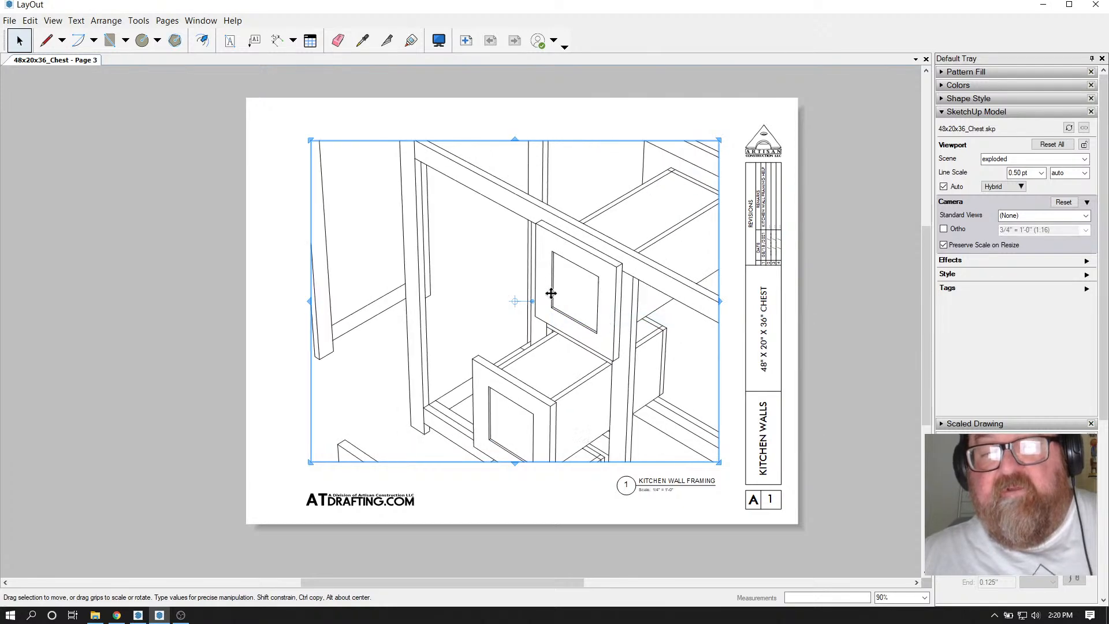
# Zoom the camera out inside the exploded chest viewport until the tabletop, frames and all panels fit the frame
pyautogui.doubleClick(550, 274)
pyautogui.scroll(-4, 550, 274)
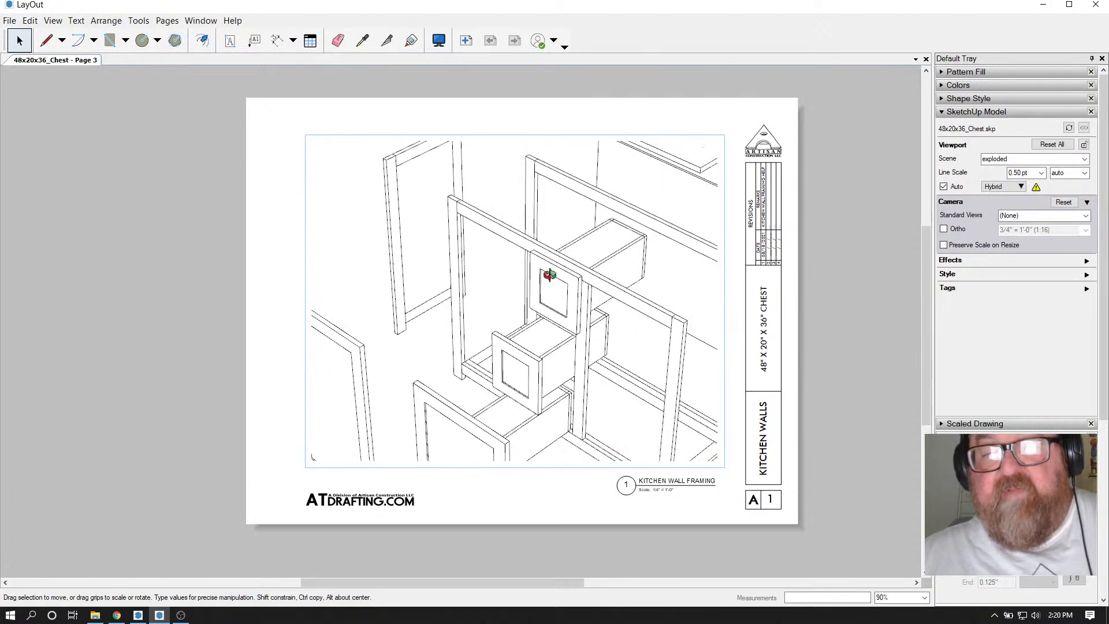
pyautogui.scroll(-5, 550, 275)
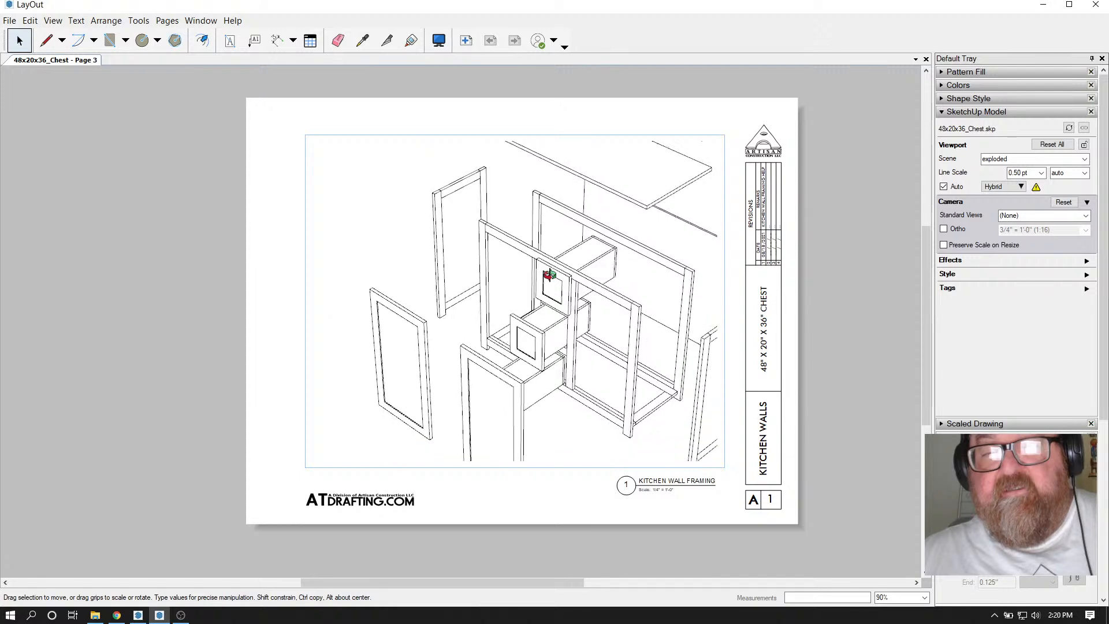
pyautogui.scroll(-1, 549, 274)
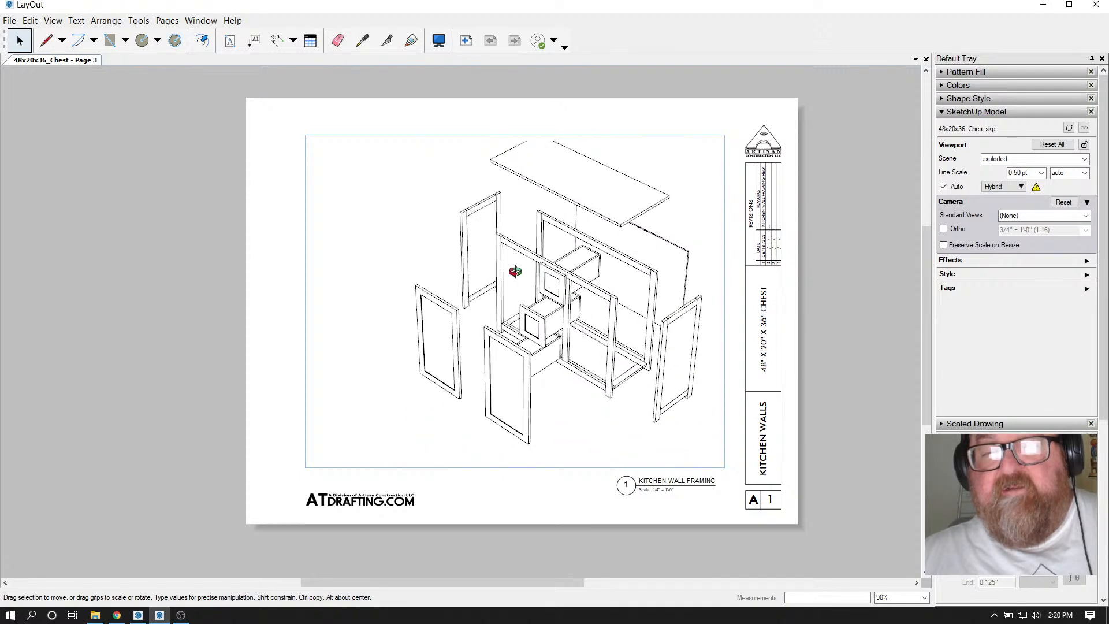
pyautogui.click(276, 220)
pyautogui.click(276, 221)
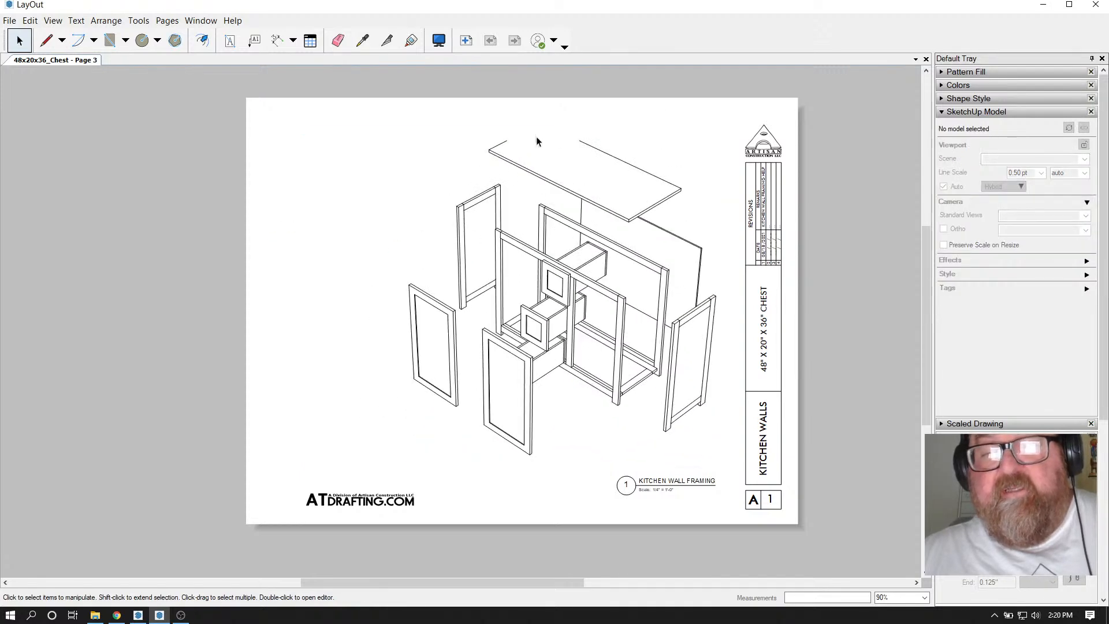
# Turn Preserve Scale on Resize back on for the exploded chest viewport and extend its upper edge above the tabletop
pyautogui.click(546, 203)
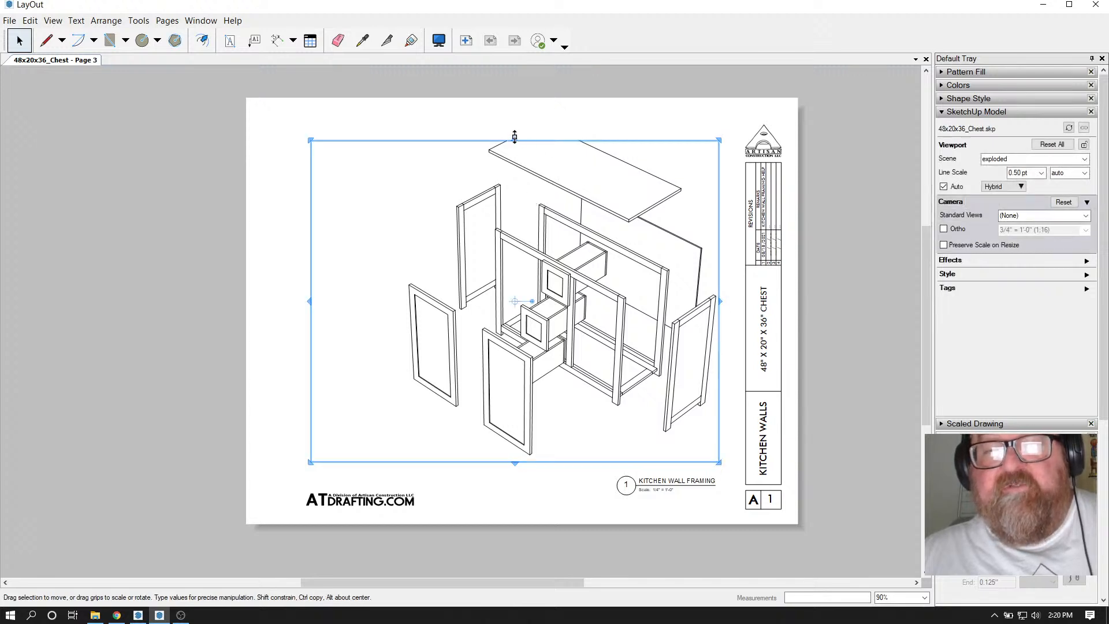
pyautogui.moveTo(515, 137); pyautogui.dragTo(515, 120)
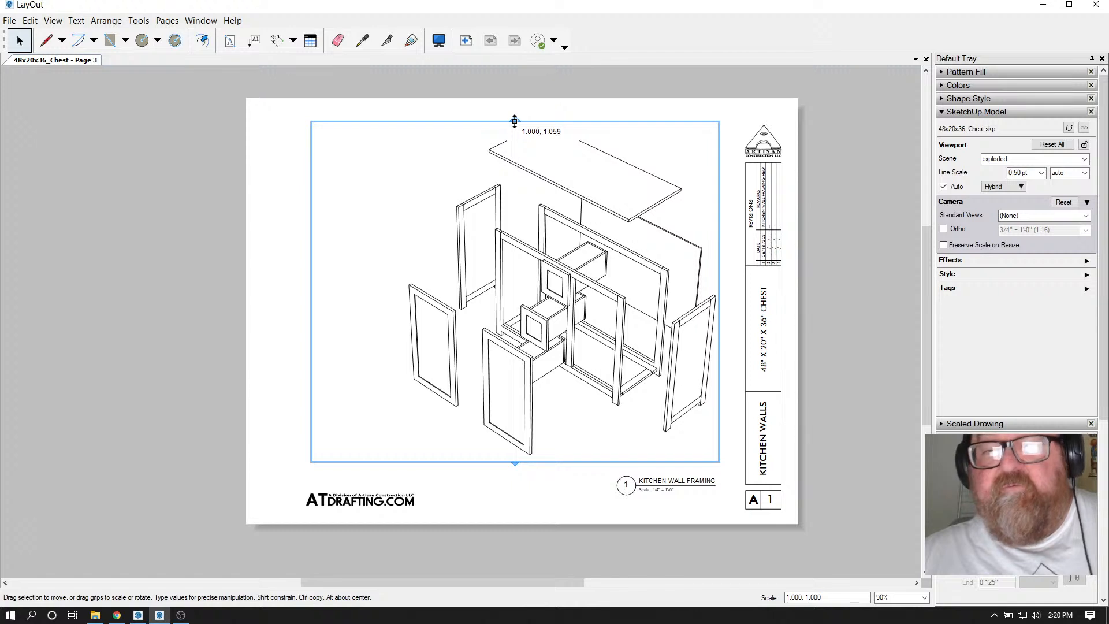
pyautogui.moveTo(515, 121); pyautogui.dragTo(515, 140)
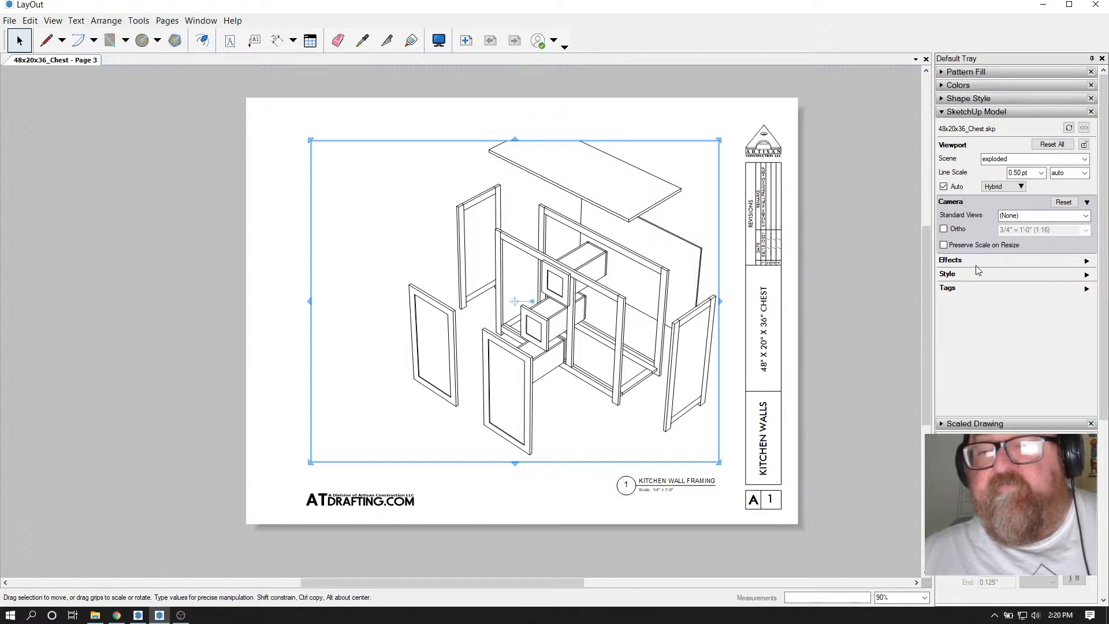
pyautogui.click(944, 245)
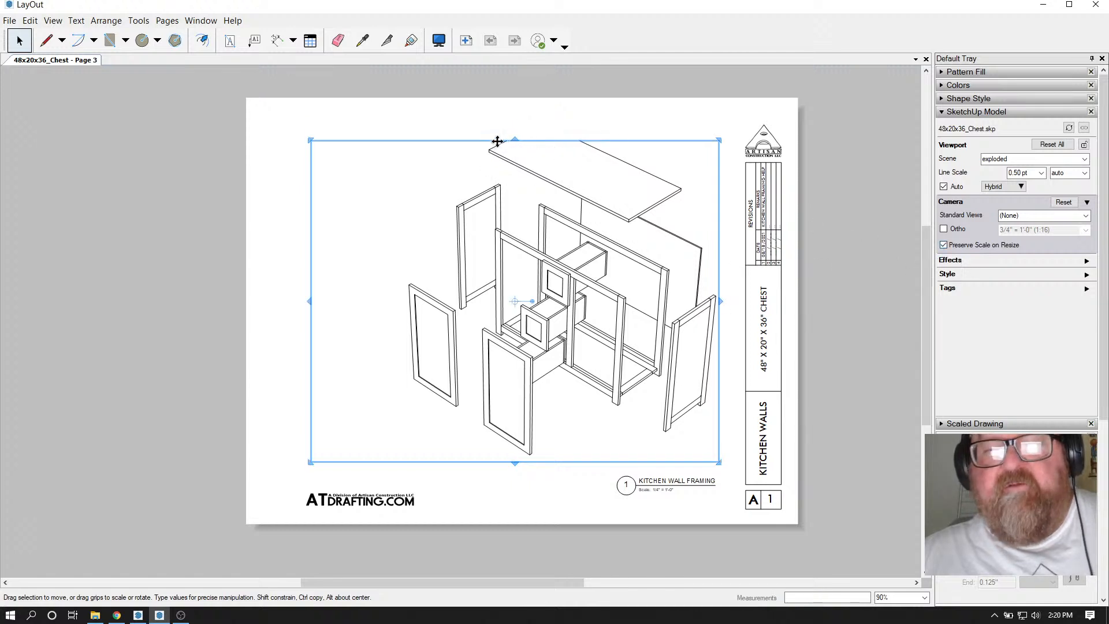
pyautogui.moveTo(514, 138); pyautogui.dragTo(515, 116)
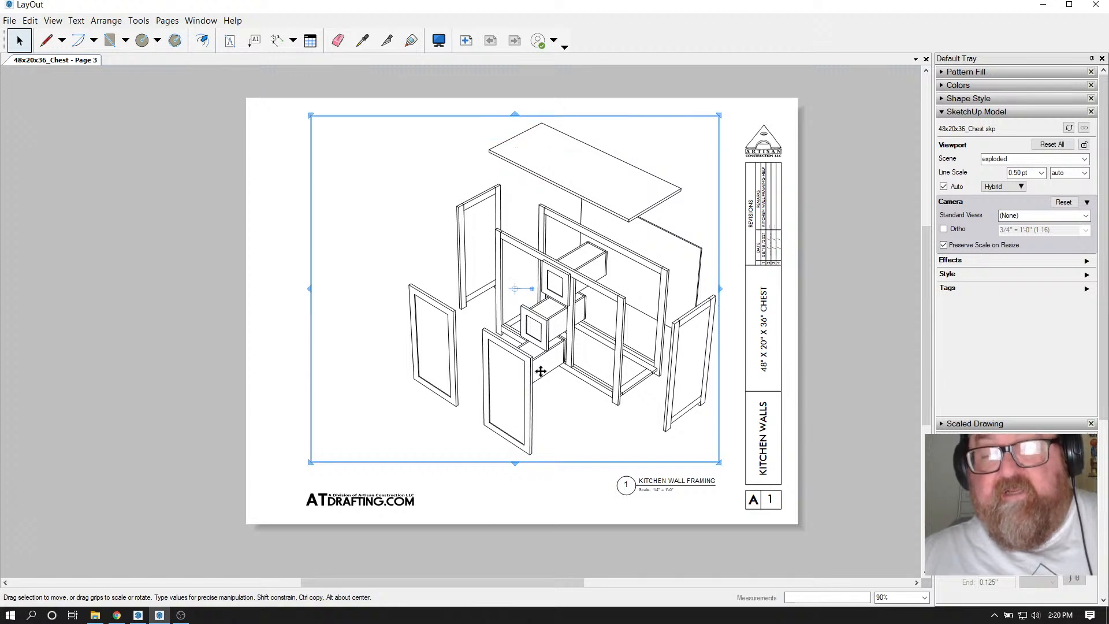
# Widen the exploded chest viewport slightly toward the title block and shift it left, clear of the title block
pyautogui.moveTo(721, 289); pyautogui.dragTo(732, 289)
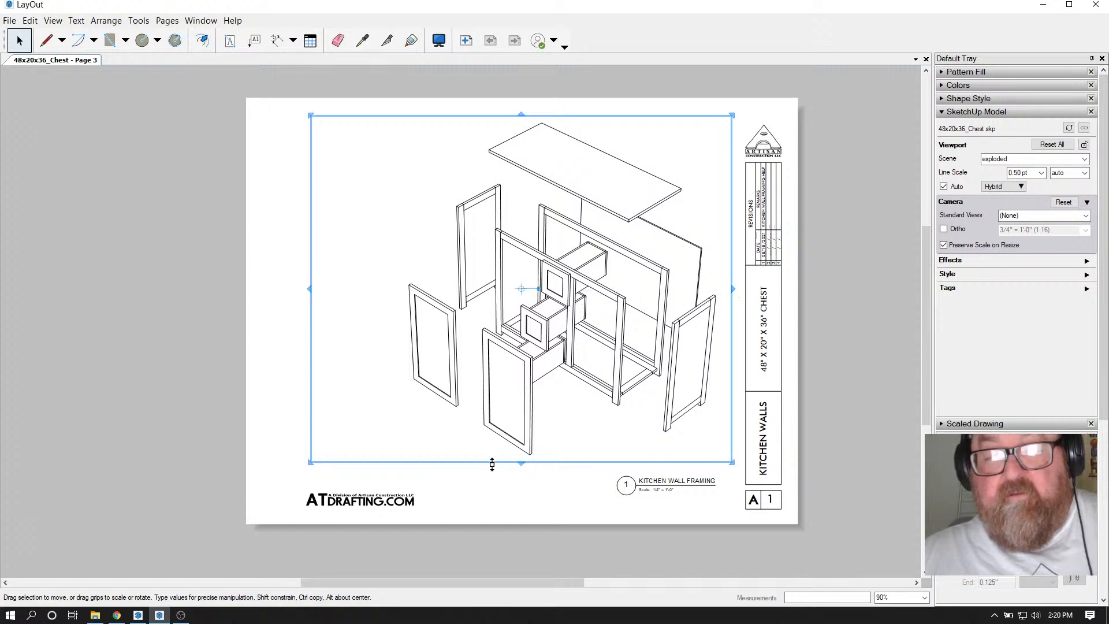
pyautogui.moveTo(555, 281); pyautogui.dragTo(530, 281)
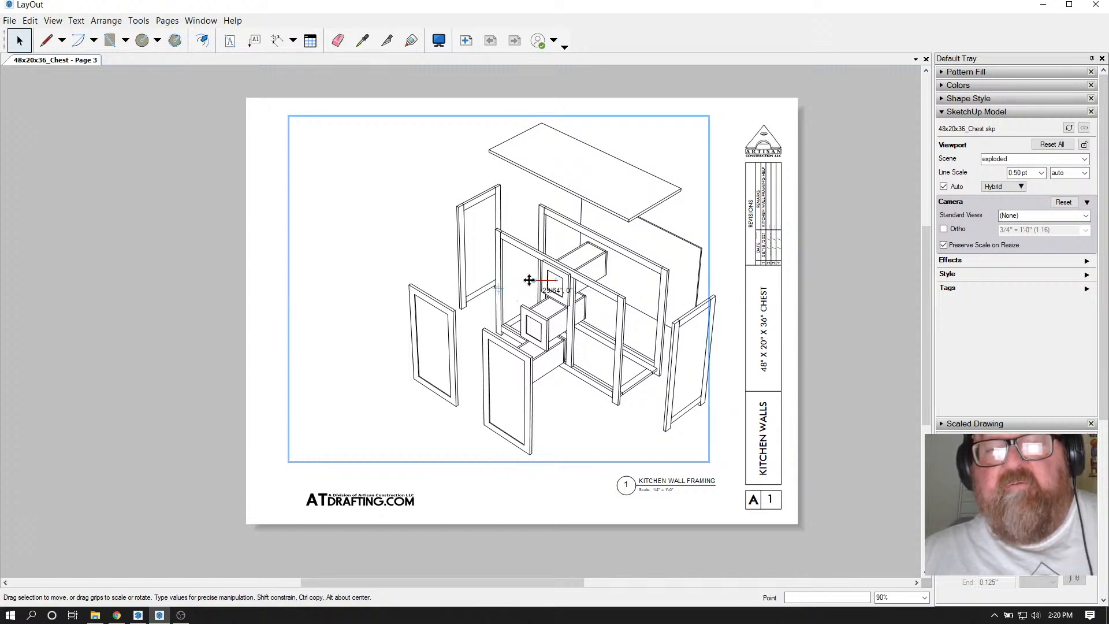
pyautogui.click(193, 250)
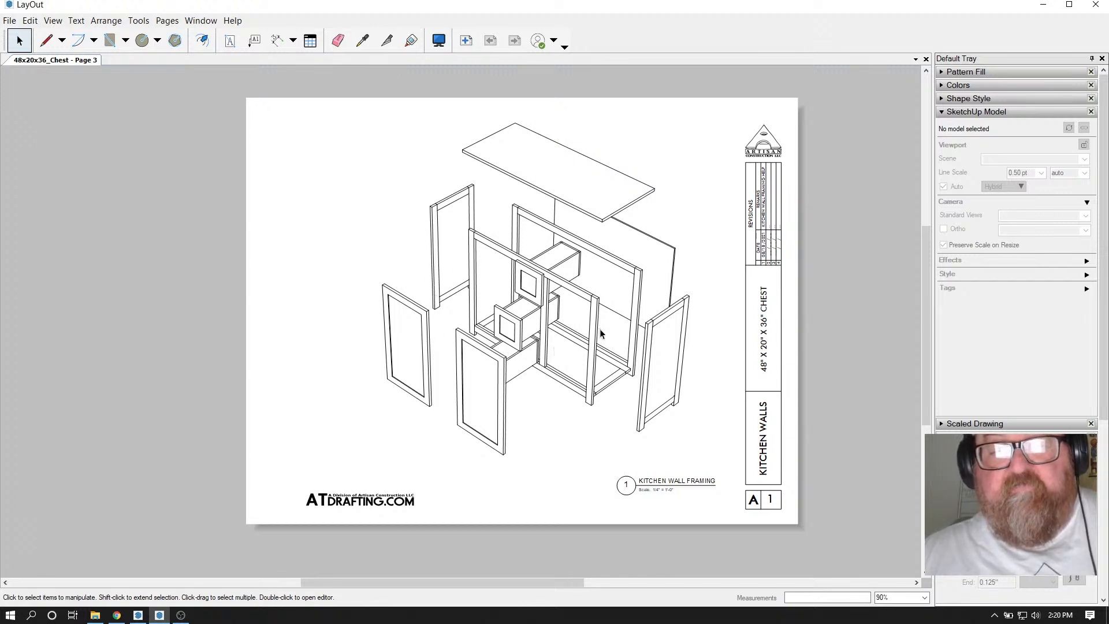
# Orbit the exploded chest view to show the drawers more from the side and move the viewport slightly down the sheet
pyautogui.click(555, 287)
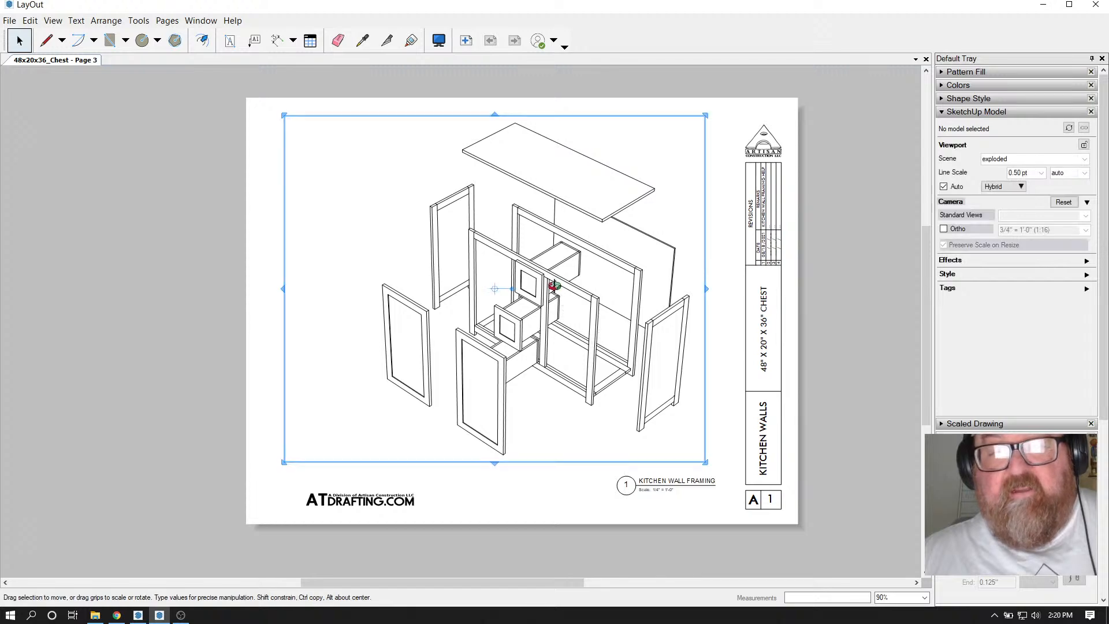
pyautogui.doubleClick(555, 286)
pyautogui.moveTo(555, 287); pyautogui.dragTo(492, 251)
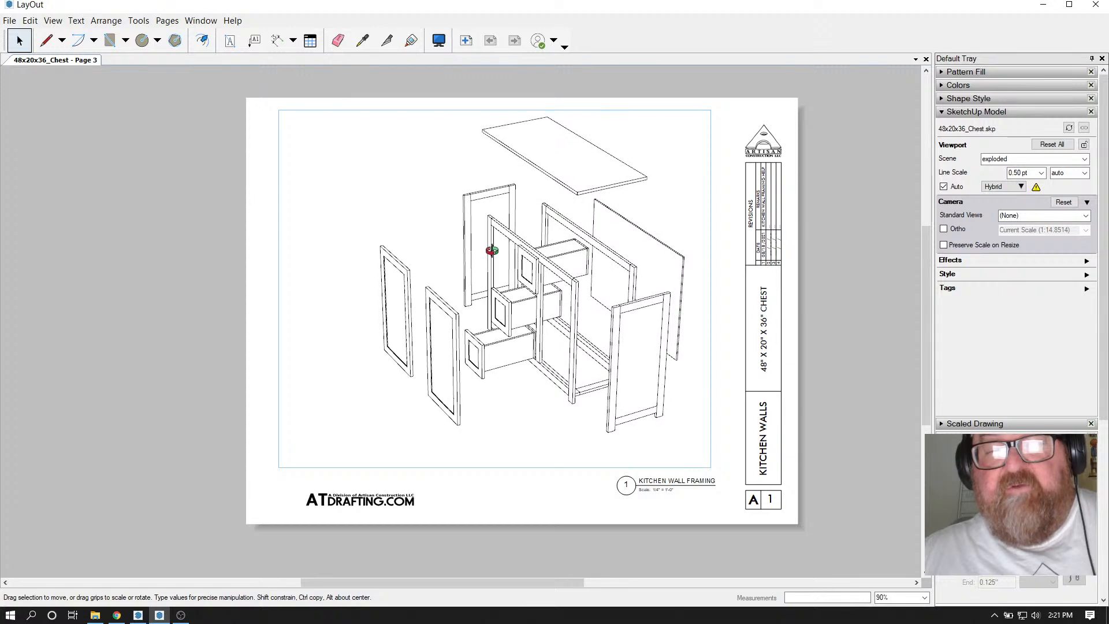
pyautogui.click(272, 219)
pyautogui.click(545, 267)
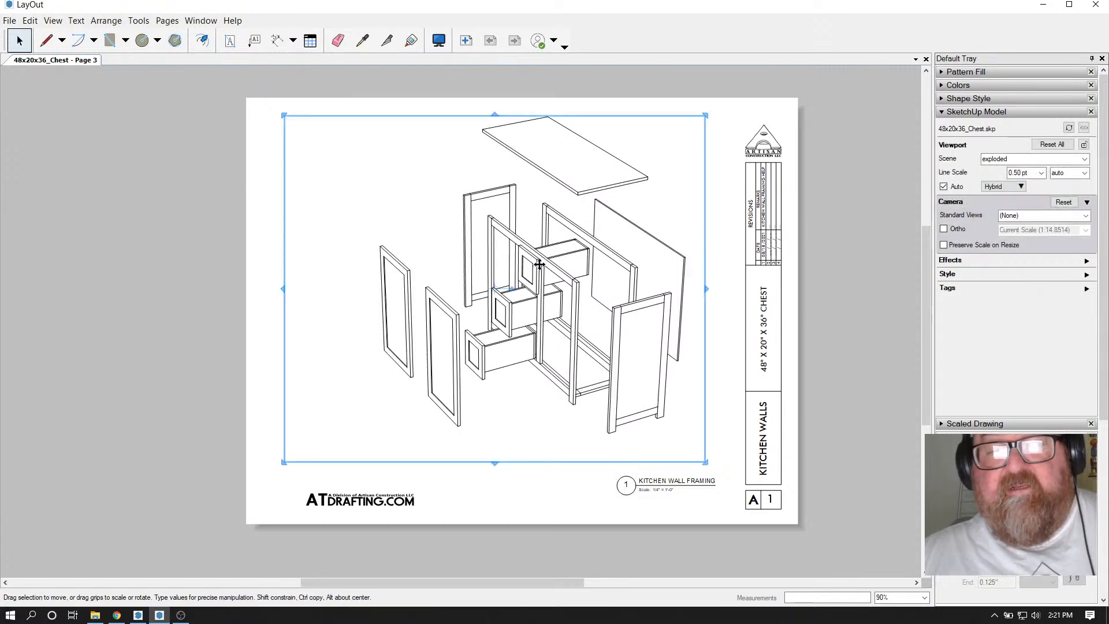
pyautogui.moveTo(541, 267); pyautogui.dragTo(545, 283)
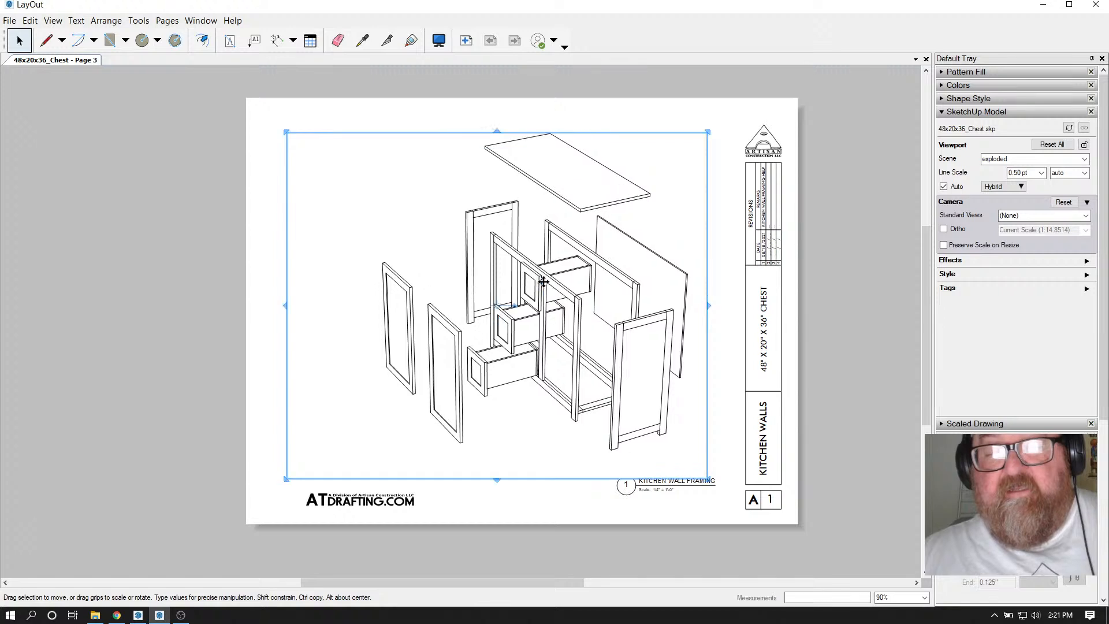
pyautogui.click(217, 268)
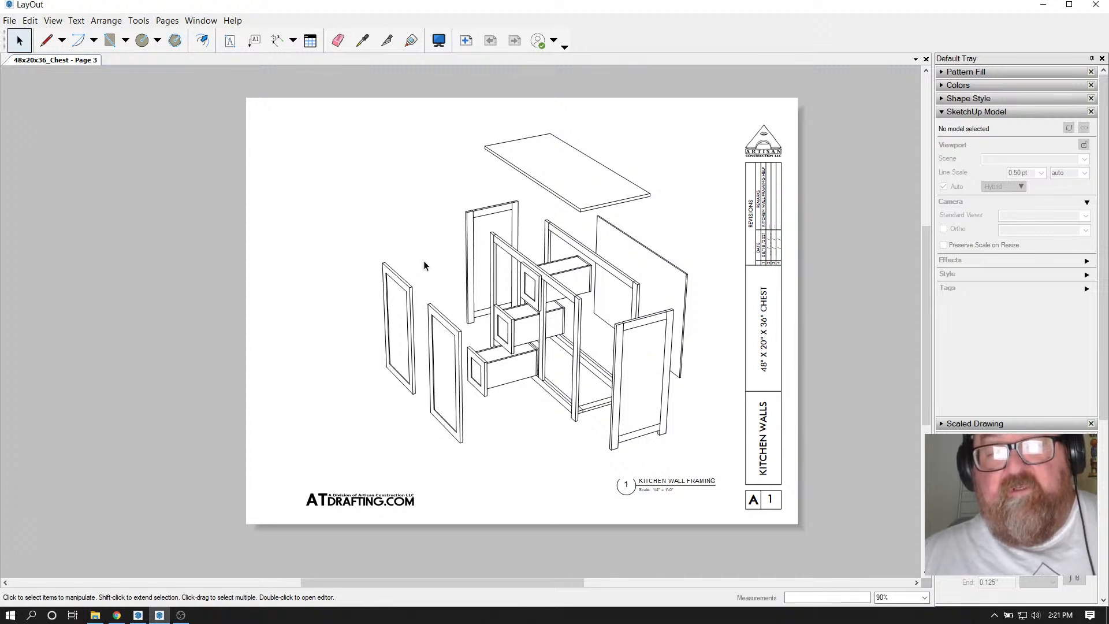
# Change the sheet number in the title block to 2
pyautogui.click(772, 501)
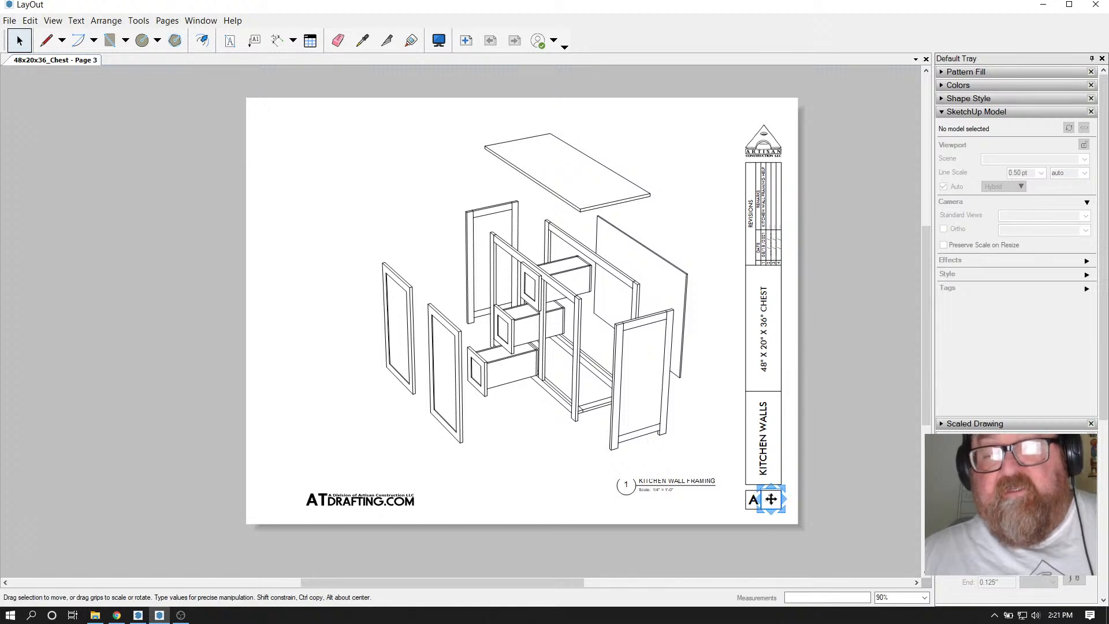
pyautogui.doubleClick(771, 499)
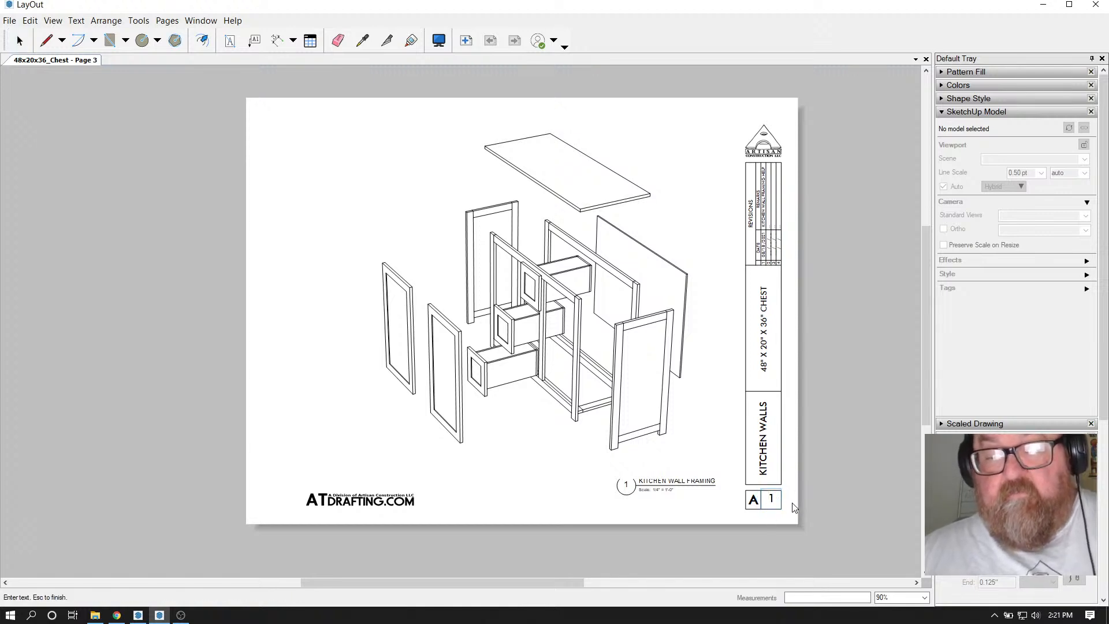
pyautogui.press('BackSpace')
pyautogui.write('2')
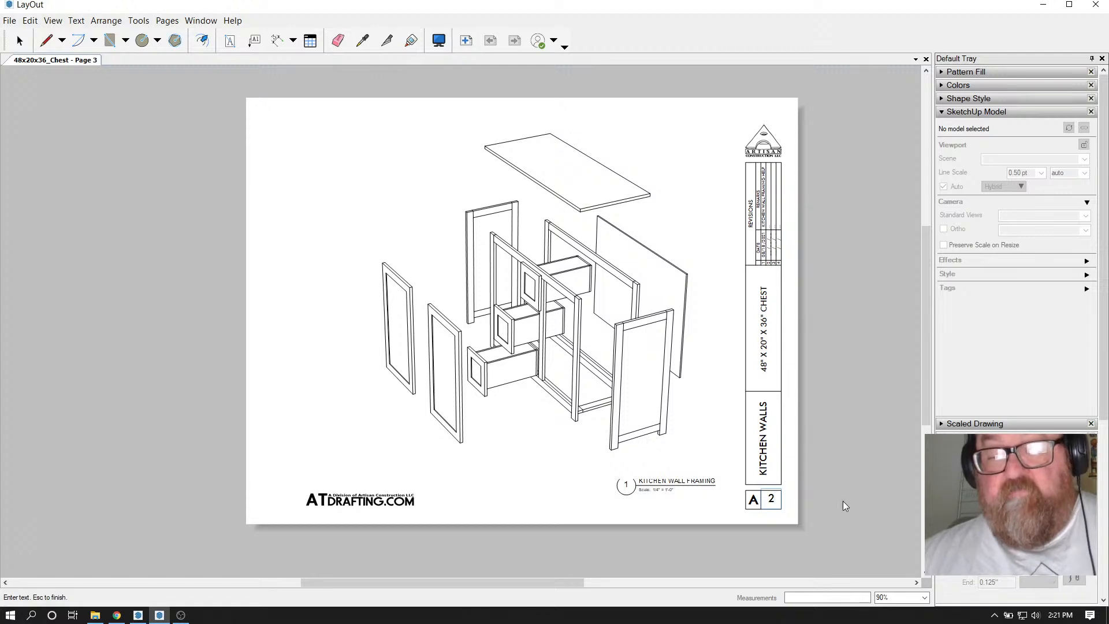
pyautogui.press('Escape')
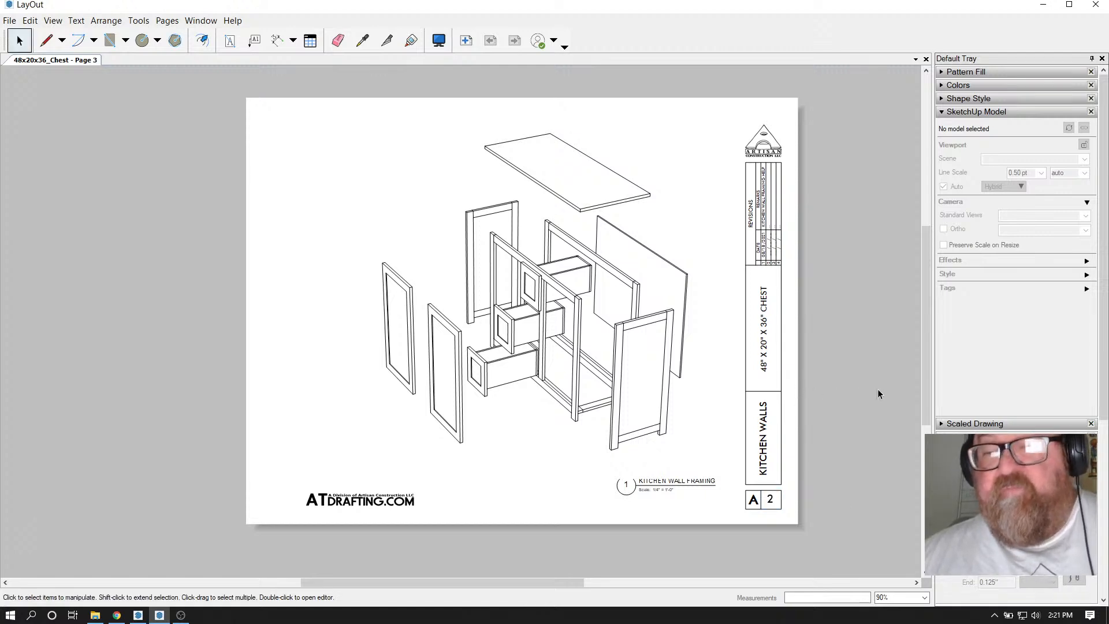
# Add a new page to the document and rename the chest drawing's page as Exploded
pyautogui.click(943, 113)
pyautogui.click(942, 139)
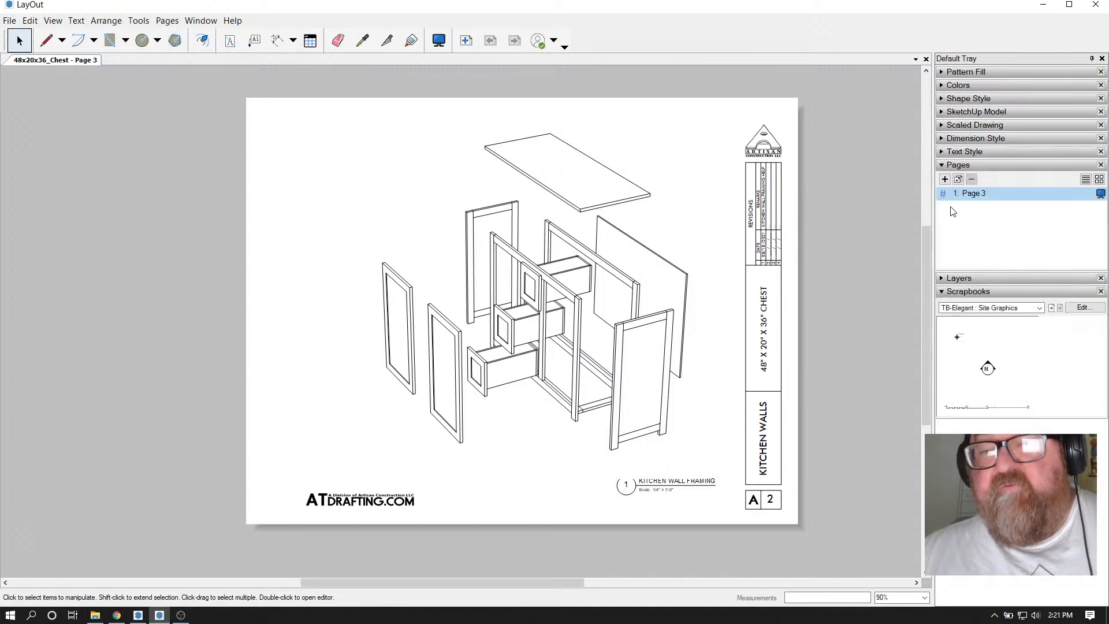
pyautogui.click(945, 179)
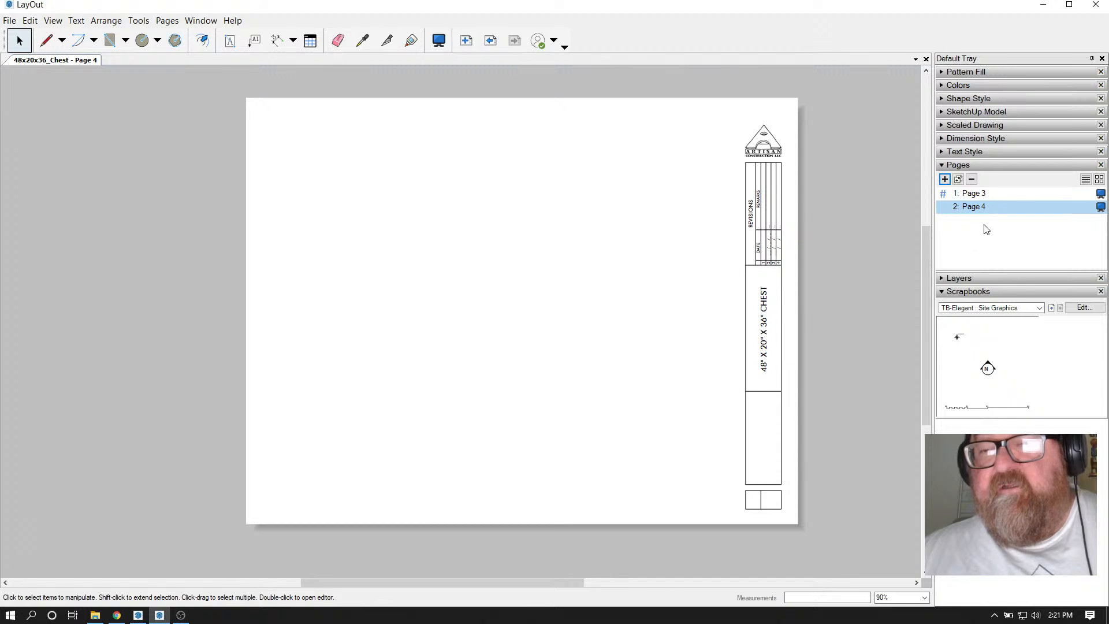
pyautogui.click(986, 194)
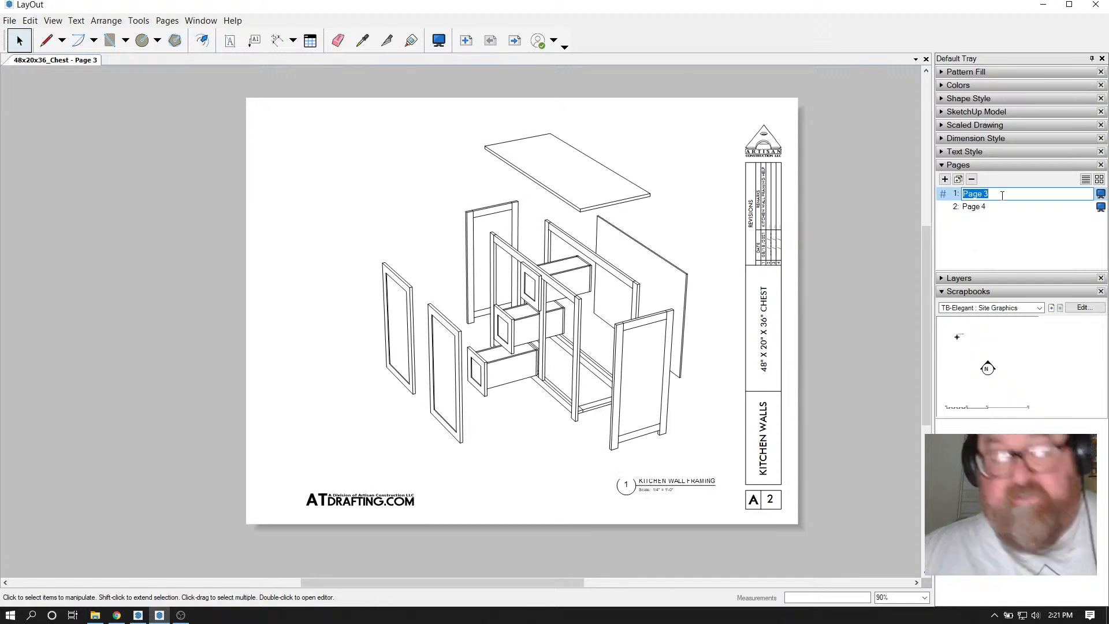
pyautogui.click(987, 194)
pyautogui.write('Exploded')
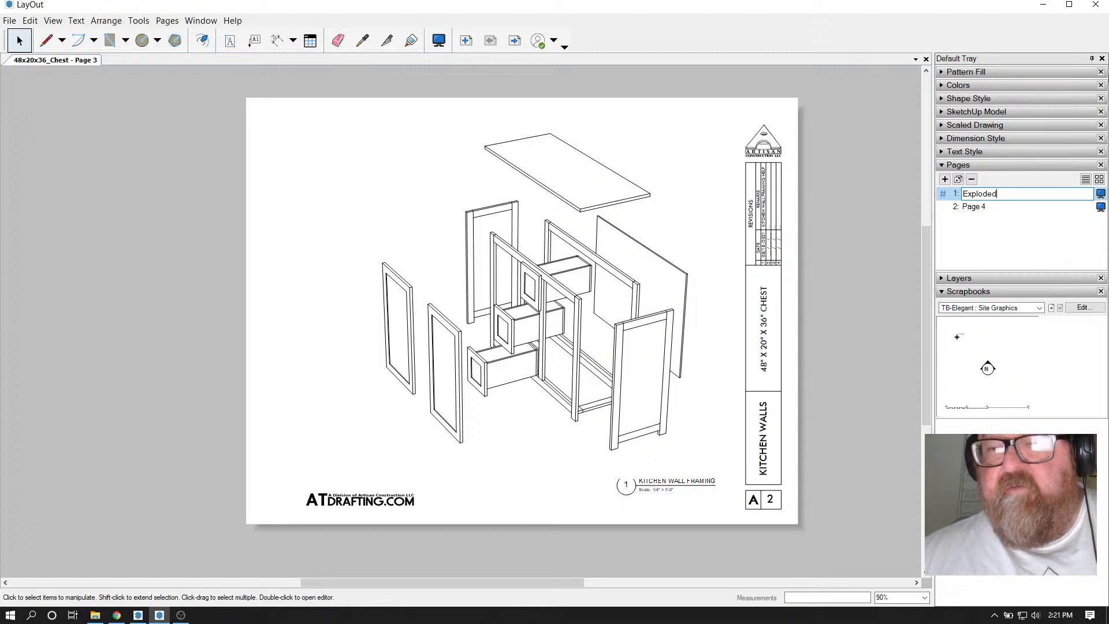
# Rename the new blank page as Cover and move it ahead of the Exploded page
pyautogui.click(982, 208)
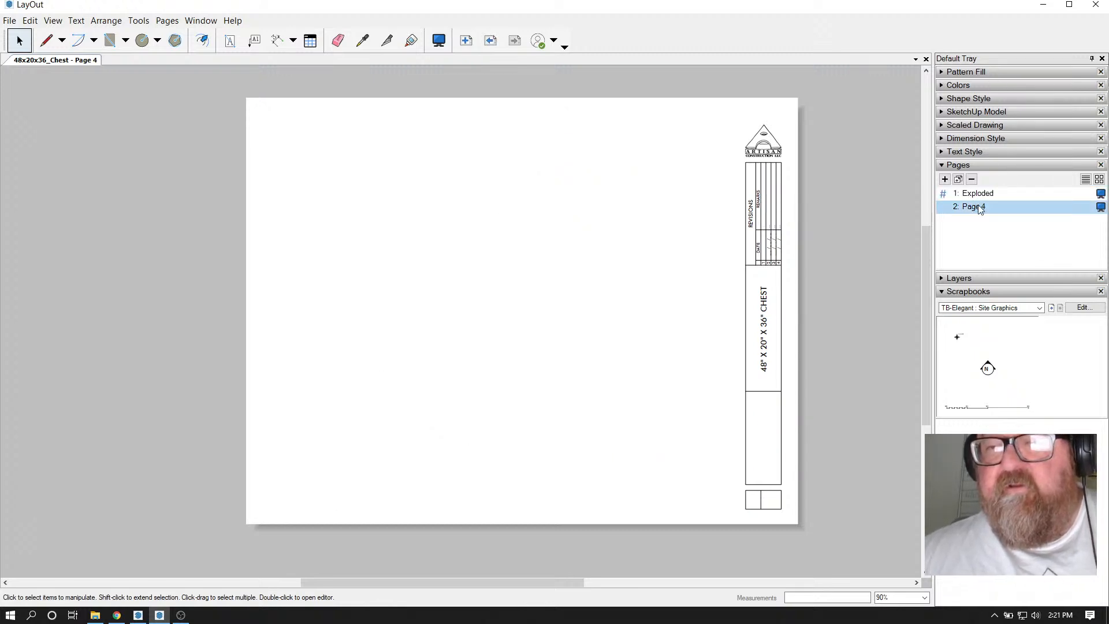
pyautogui.click(989, 209)
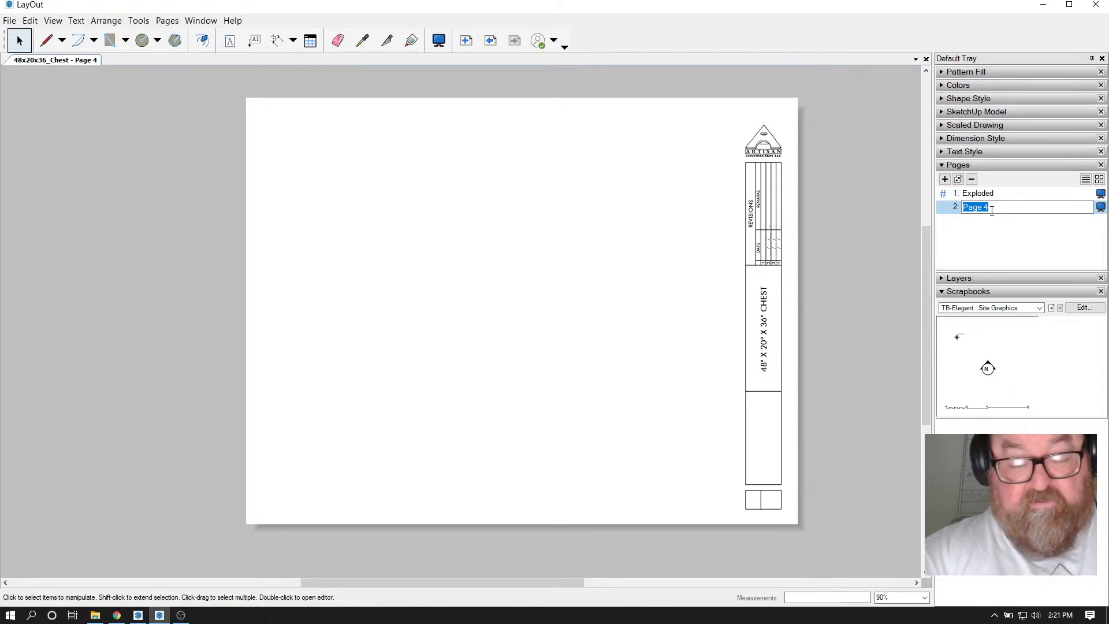
pyautogui.press('BackSpace')
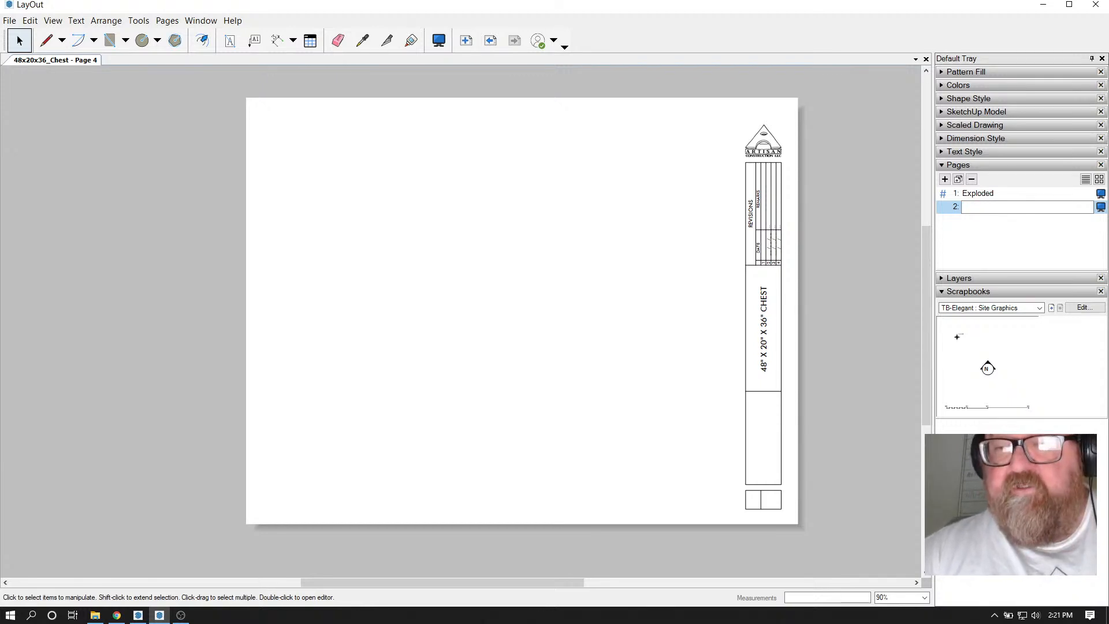
pyautogui.write('Cover')
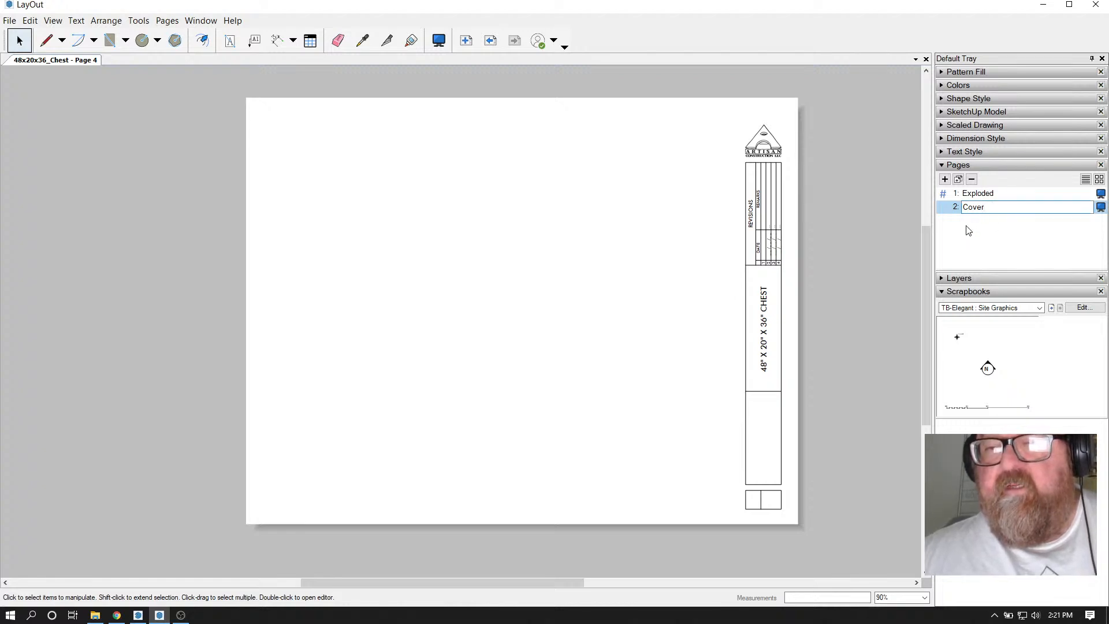
pyautogui.click(986, 196)
pyautogui.click(982, 208)
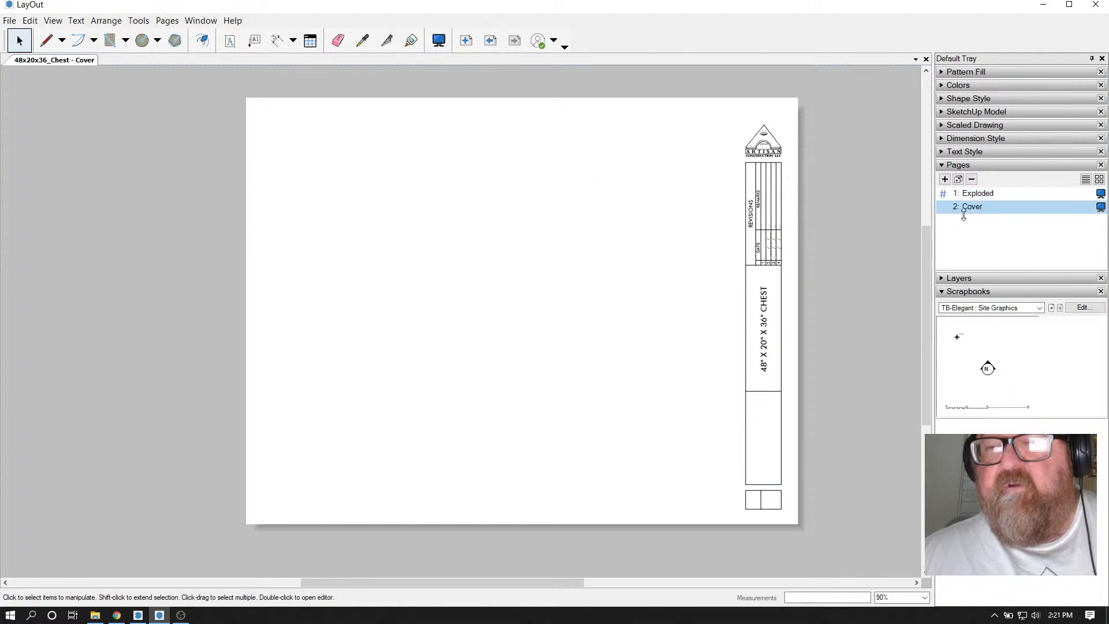
pyautogui.moveTo(964, 215); pyautogui.dragTo(968, 192)
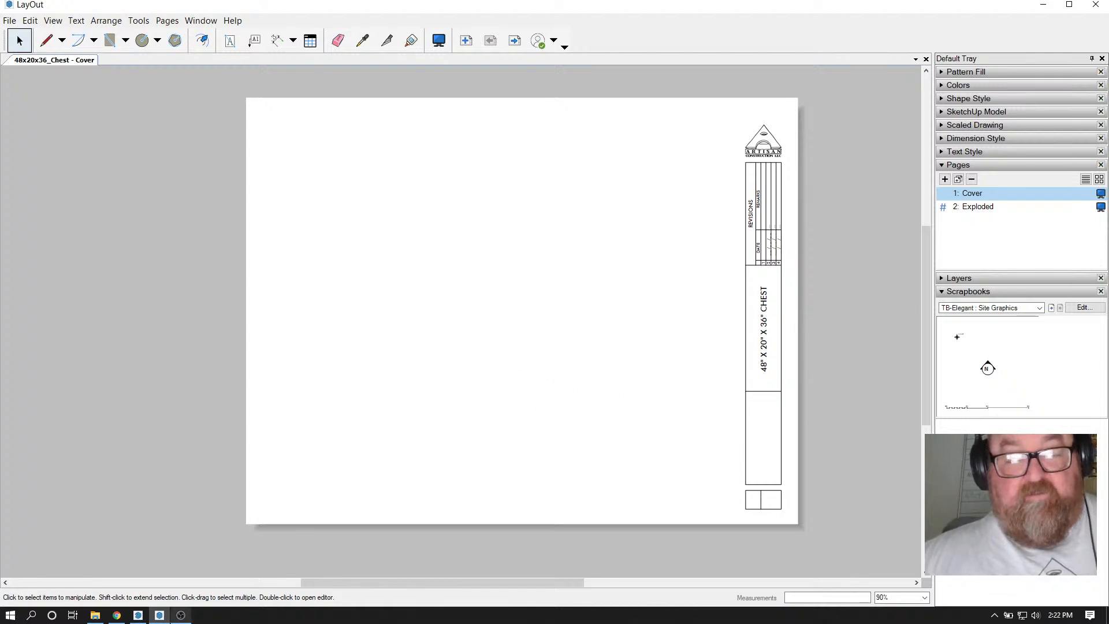
# Switch to SketchUp, bring the assembled chest into view, hide the pic tag and clear the selection
pyautogui.click(137, 615)
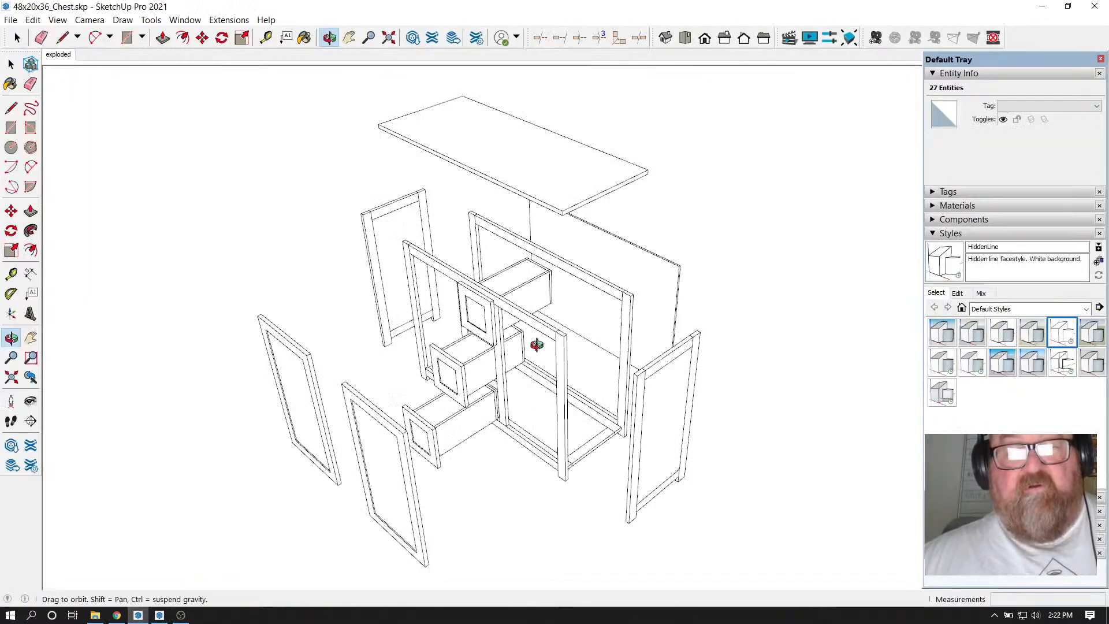
pyautogui.scroll(-8, 527, 344)
pyautogui.moveTo(729, 388); pyautogui.dragTo(554, 331)
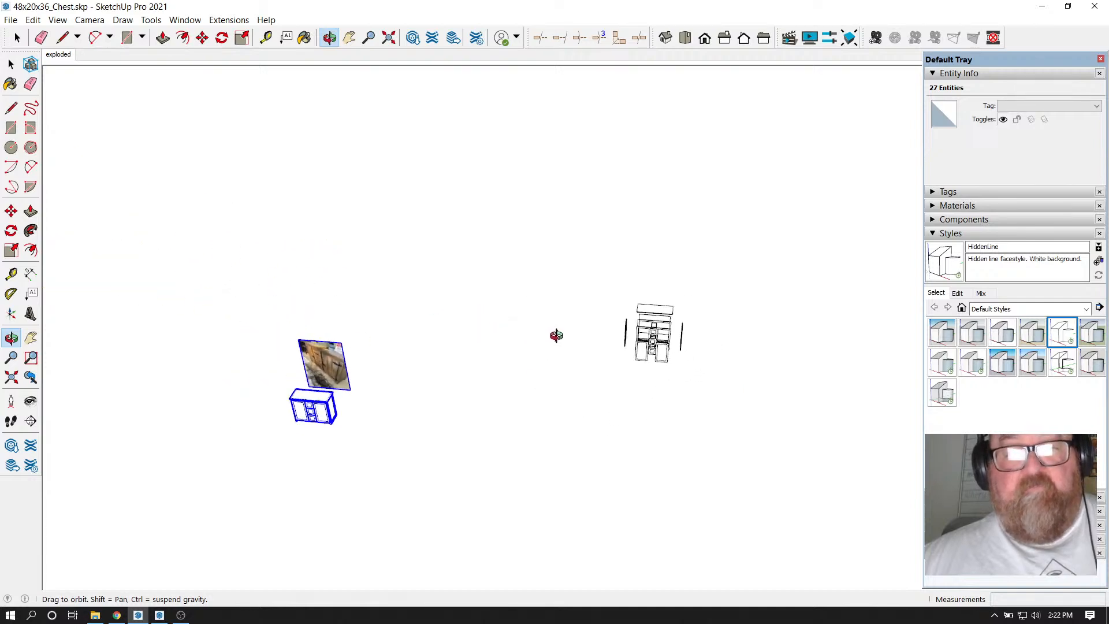
pyautogui.scroll(6, 307, 403)
pyautogui.moveTo(347, 385); pyautogui.dragTo(456, 341)
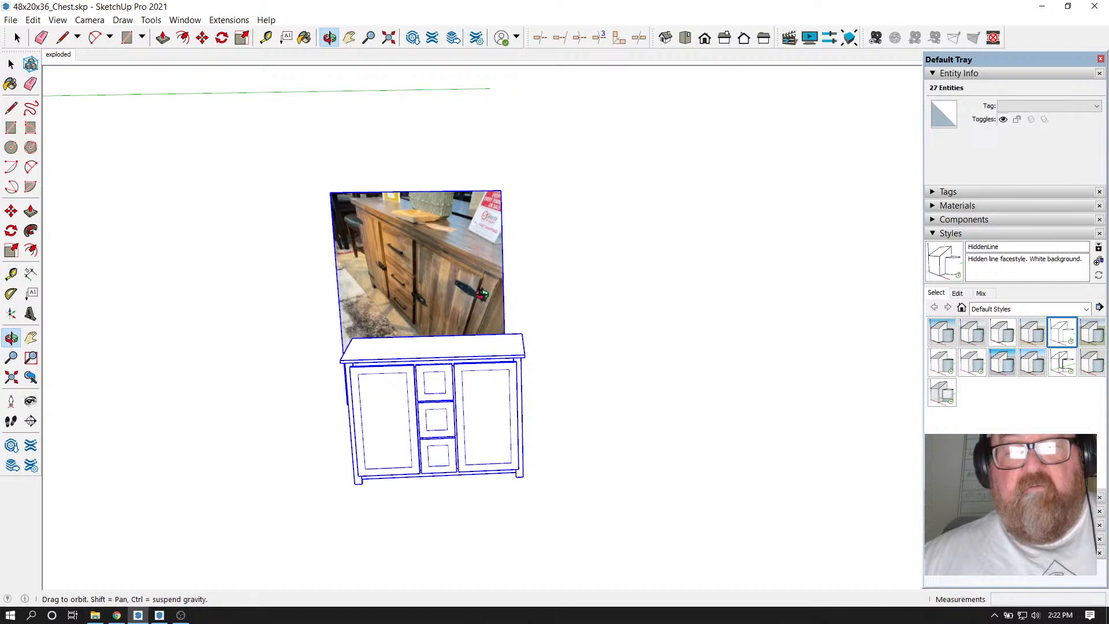
pyautogui.click(934, 234)
pyautogui.click(931, 191)
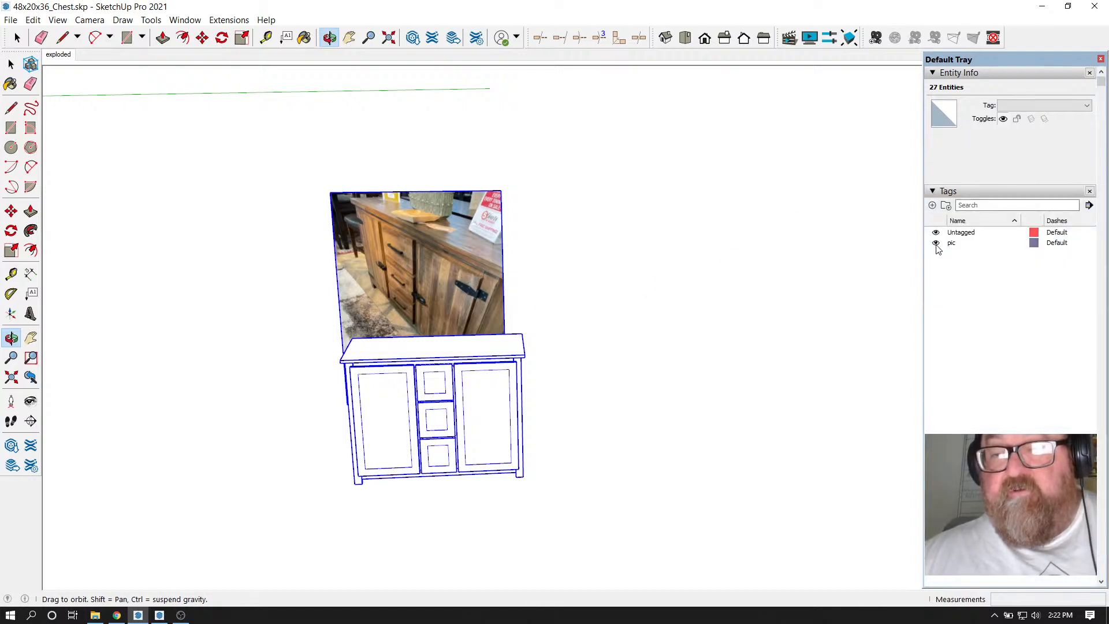
pyautogui.click(936, 243)
pyautogui.scroll(3, 389, 408)
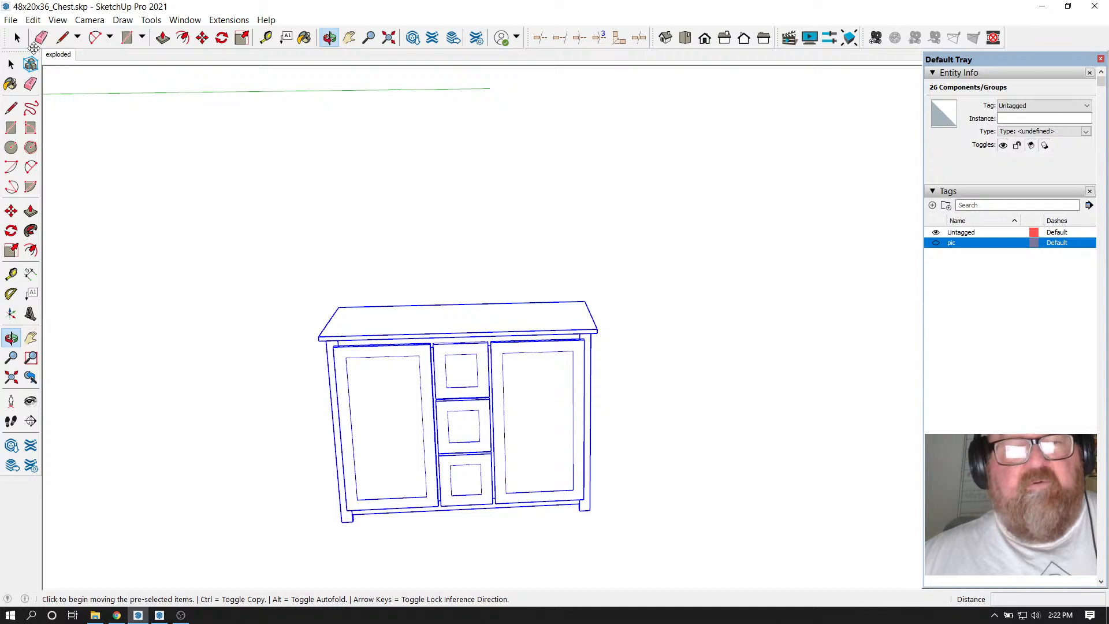
pyautogui.click(17, 37)
pyautogui.click(63, 81)
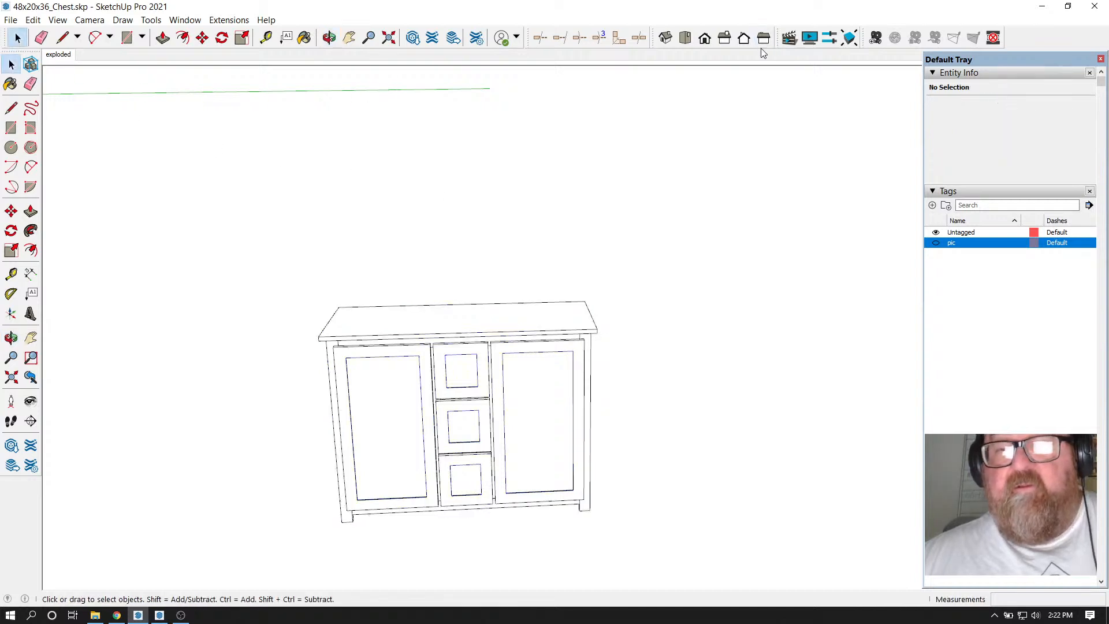
# Hide the model axes and show the assembled chest in the standard front view
pyautogui.click(724, 38)
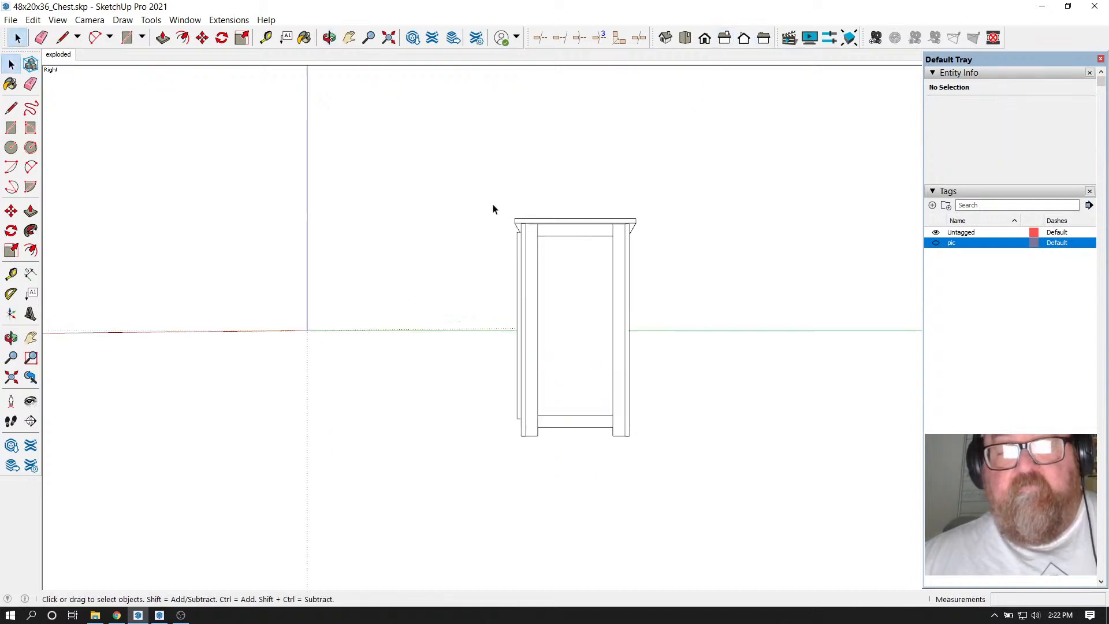
pyautogui.click(58, 19)
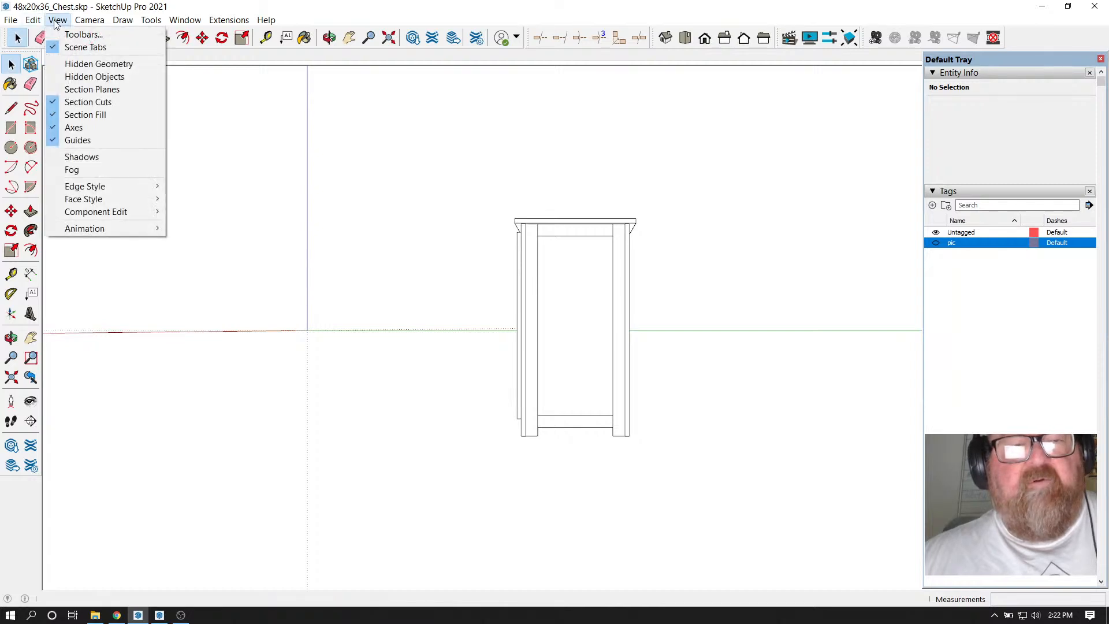
pyautogui.click(77, 128)
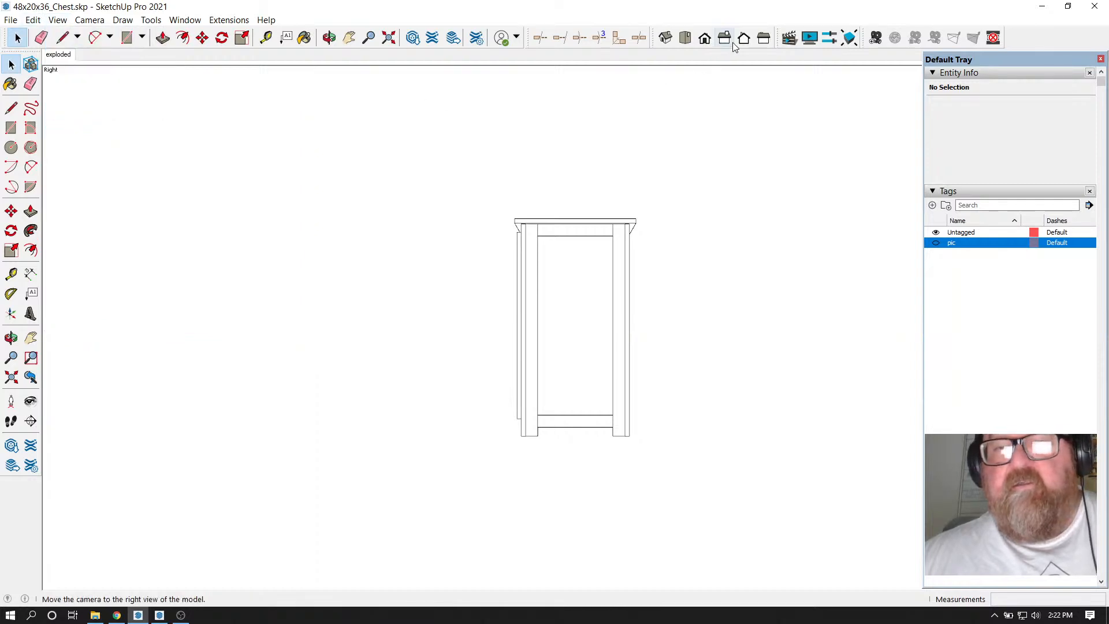
pyautogui.click(705, 38)
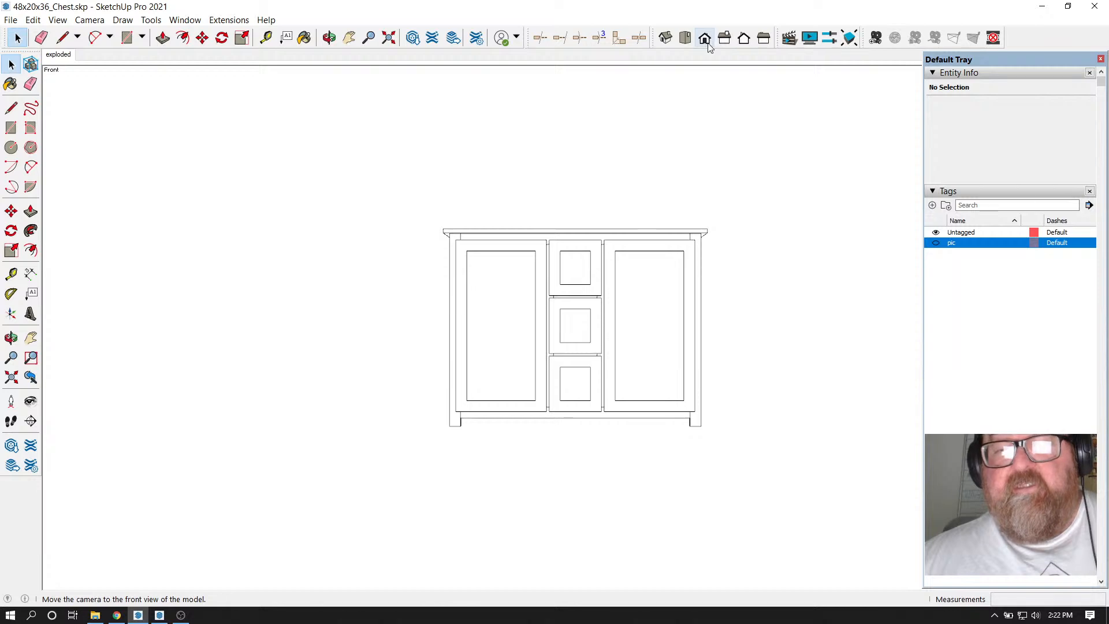
pyautogui.scroll(3, 768, 254)
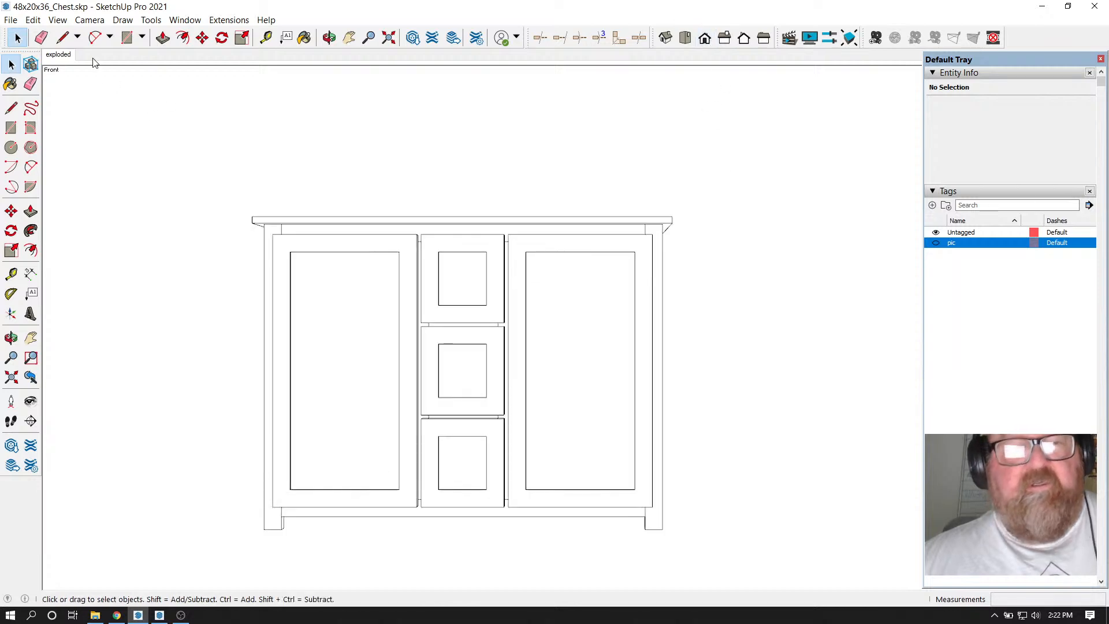
# Try parallel projection on the chest's front view and return the camera to perspective
pyautogui.click(90, 21)
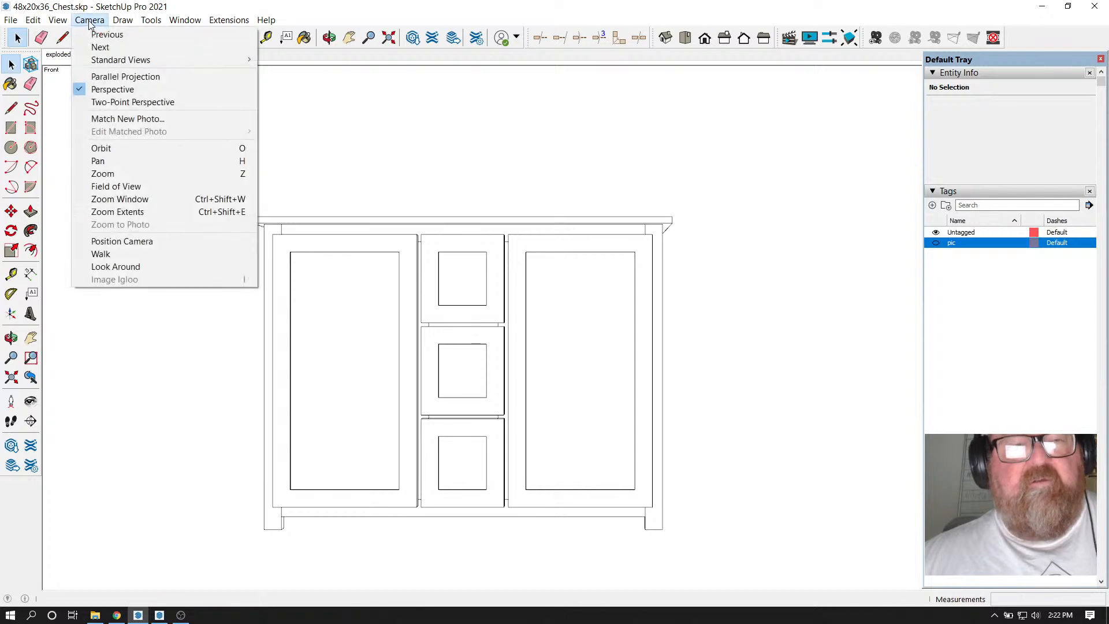
pyautogui.click(107, 78)
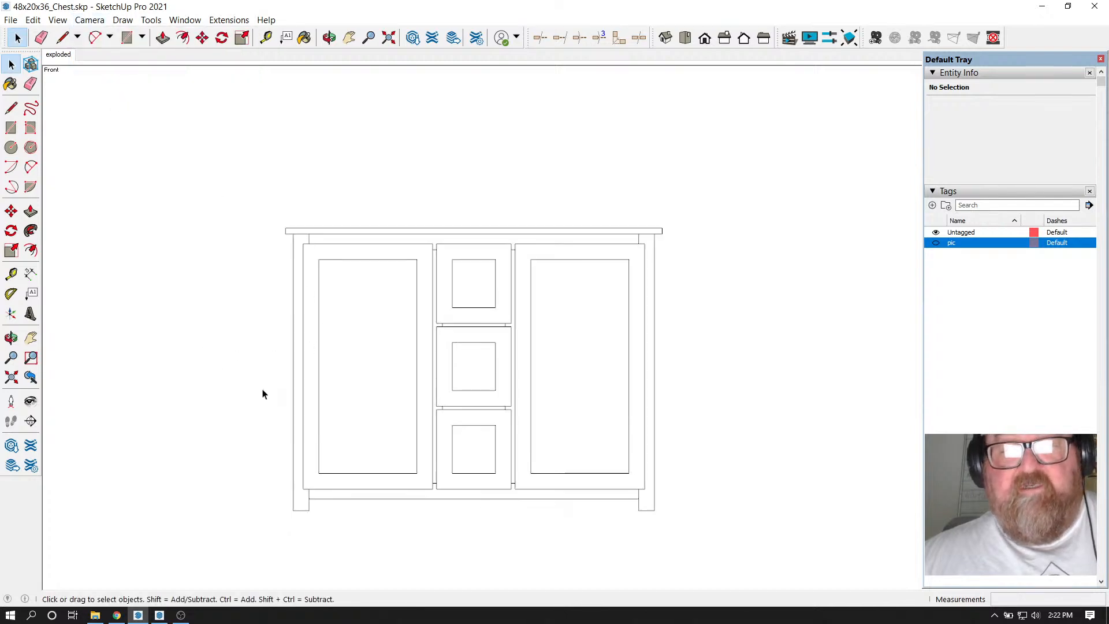
pyautogui.scroll(1, 271, 399)
pyautogui.scroll(1, 565, 445)
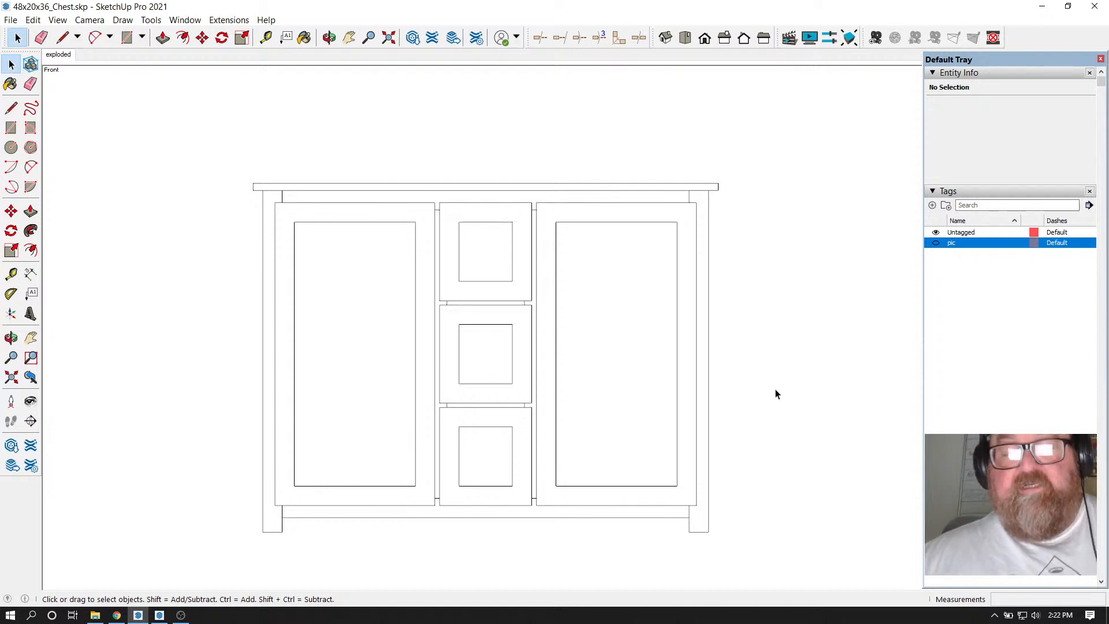
pyautogui.click(329, 38)
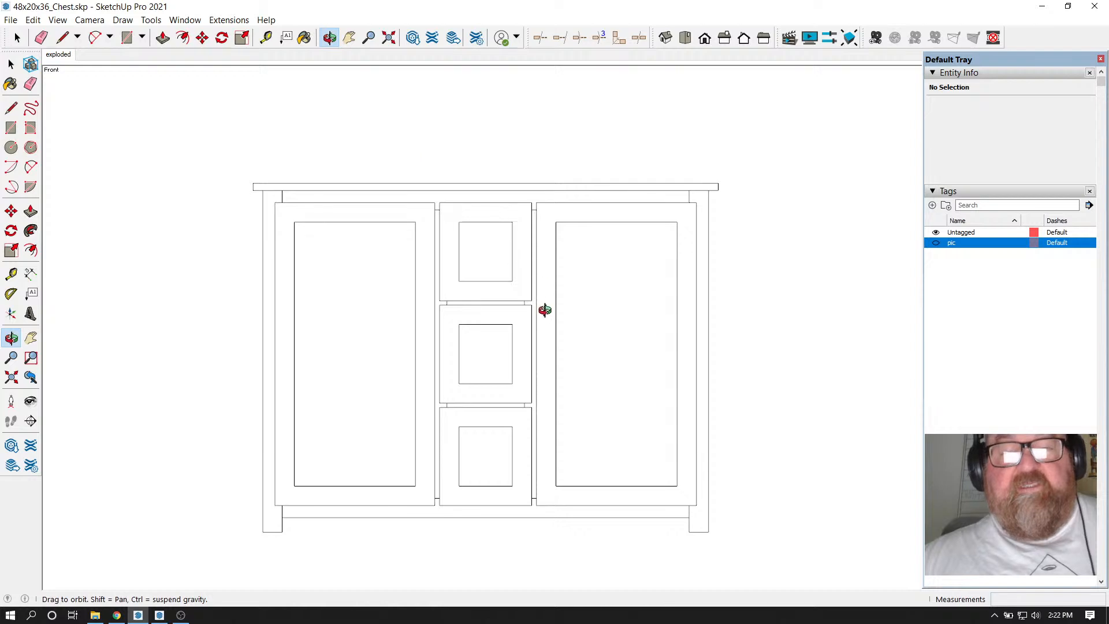
pyautogui.click(89, 20)
pyautogui.click(102, 88)
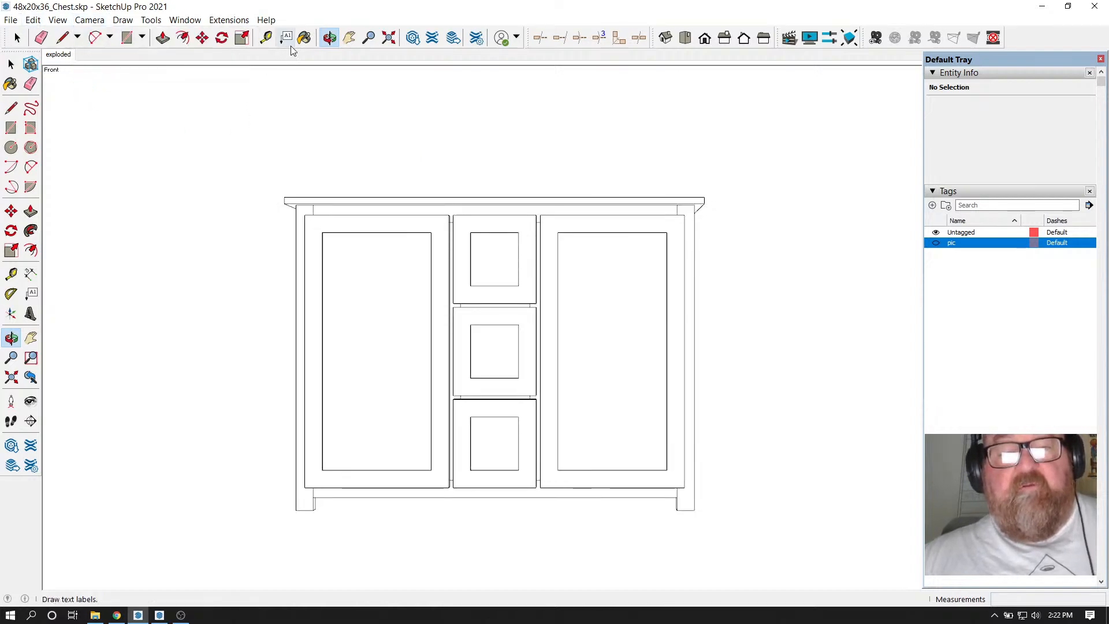
# Orbit the assembled chest to a three-quarter view from slightly above, showing its front, top and right side large in the window
pyautogui.moveTo(535, 283); pyautogui.dragTo(396, 339)
pyautogui.moveTo(587, 376); pyautogui.dragTo(454, 370)
pyautogui.scroll(3, 727, 388)
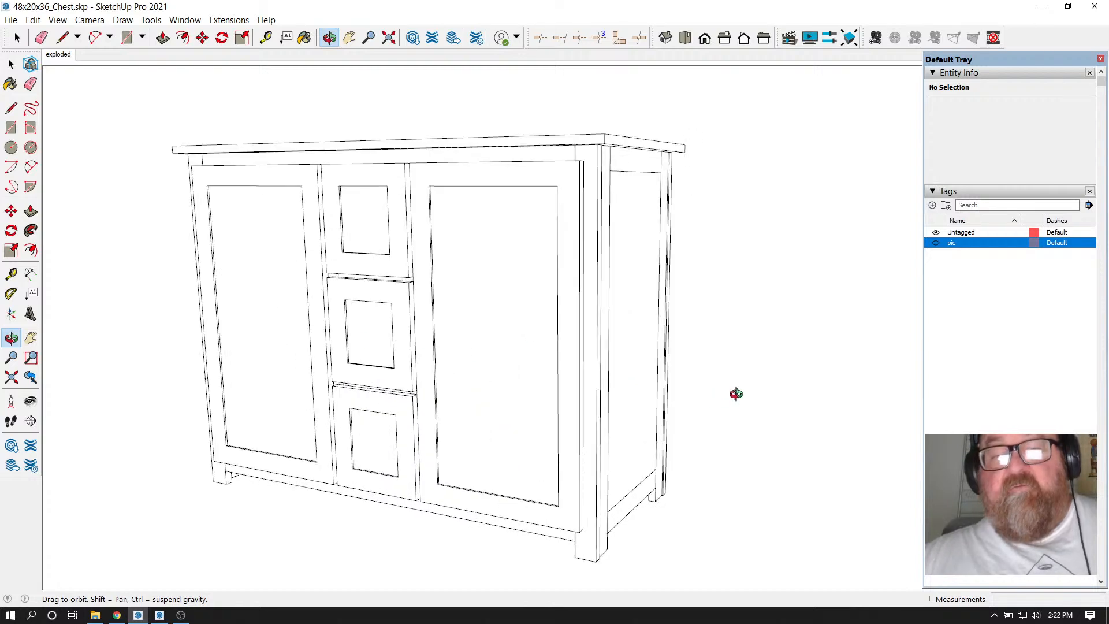
pyautogui.moveTo(560, 374)
pyautogui.mouseDown()
pyautogui.moveTo(557, 404)
pyautogui.moveTo(609, 379)
pyautogui.moveTo(570, 379)
pyautogui.moveTo(568, 390)
pyautogui.mouseUp()
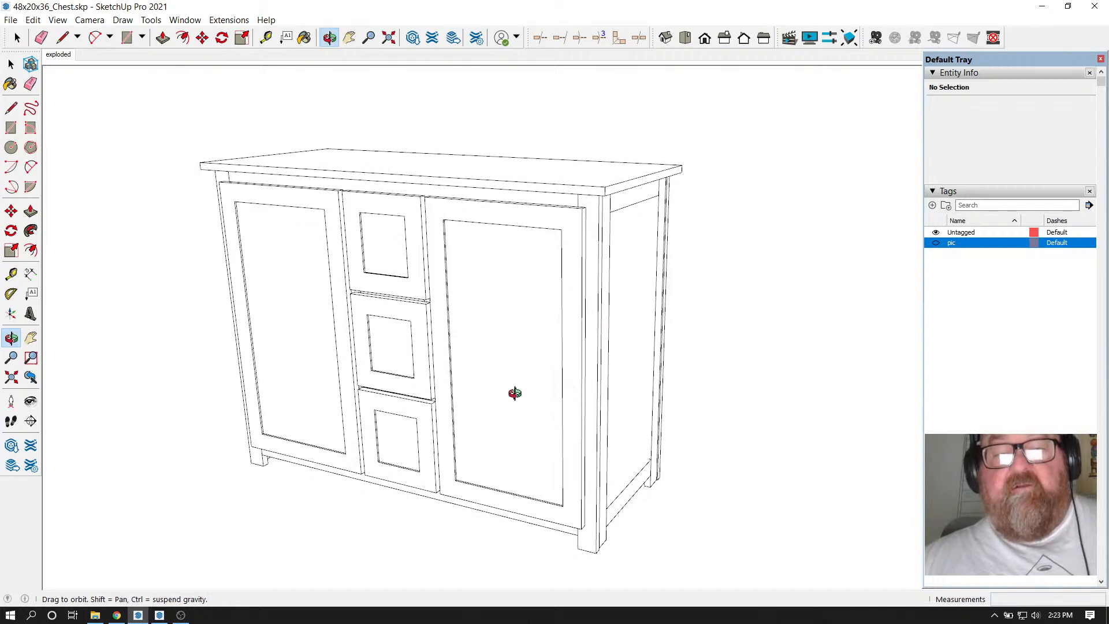
pyautogui.scroll(1, 514, 393)
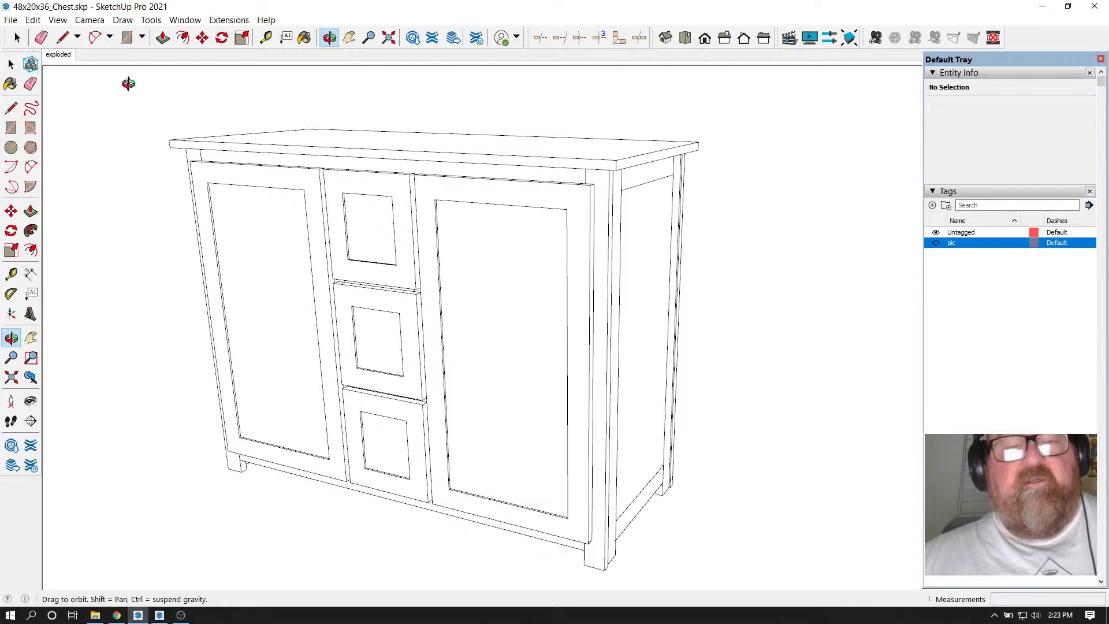
# Add a new scene from the current chest view and name it Cover
pyautogui.click(932, 192)
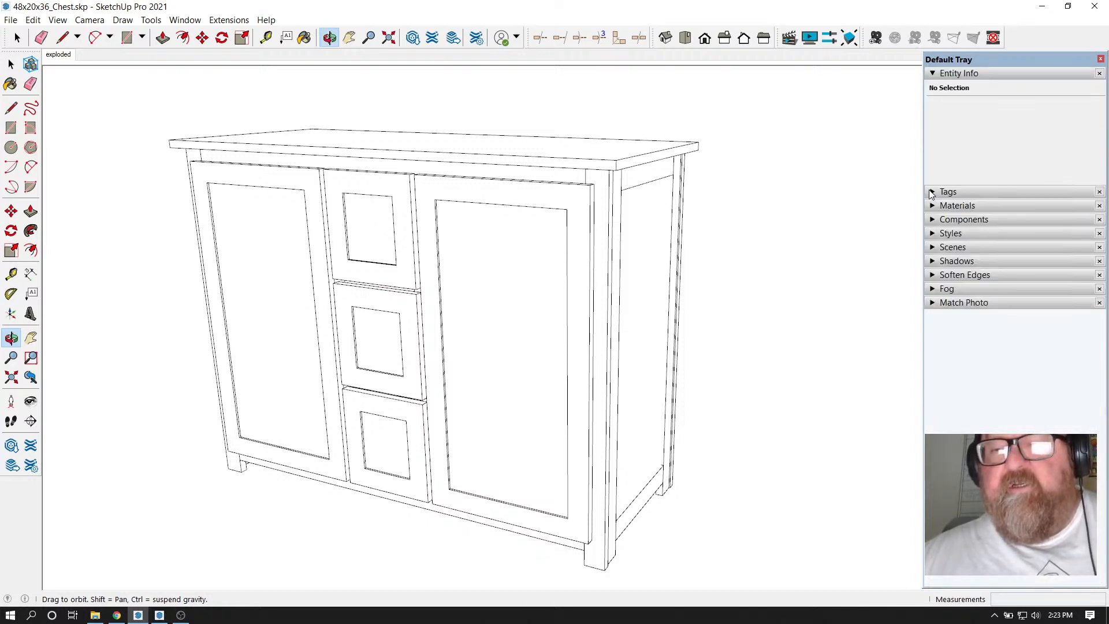
pyautogui.click(933, 248)
pyautogui.click(945, 261)
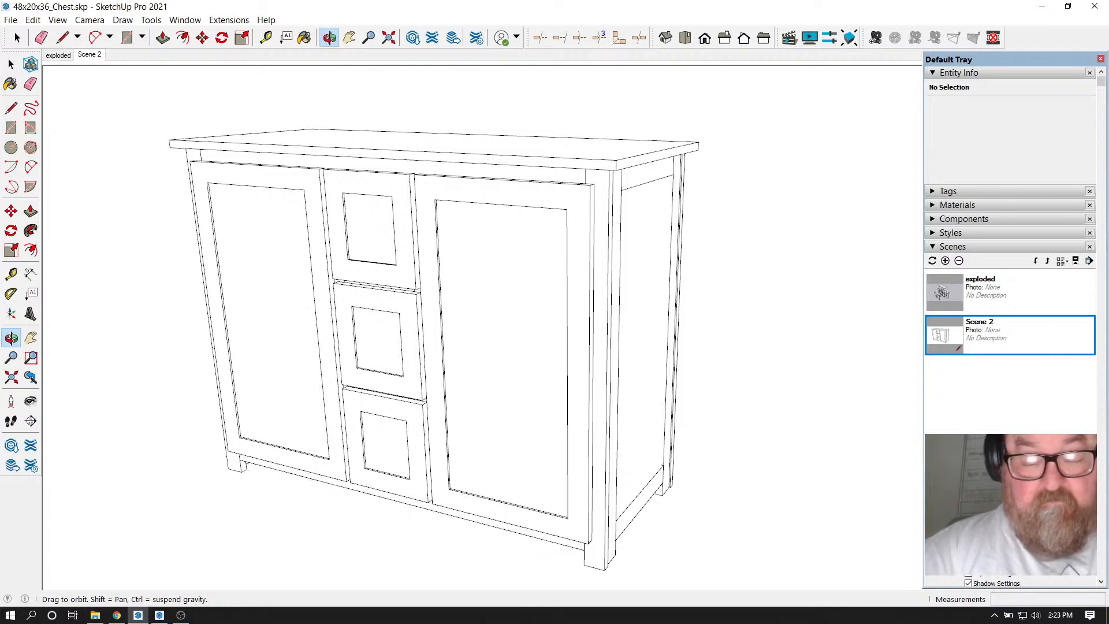
pyautogui.write('Cover')
pyautogui.press('Return')
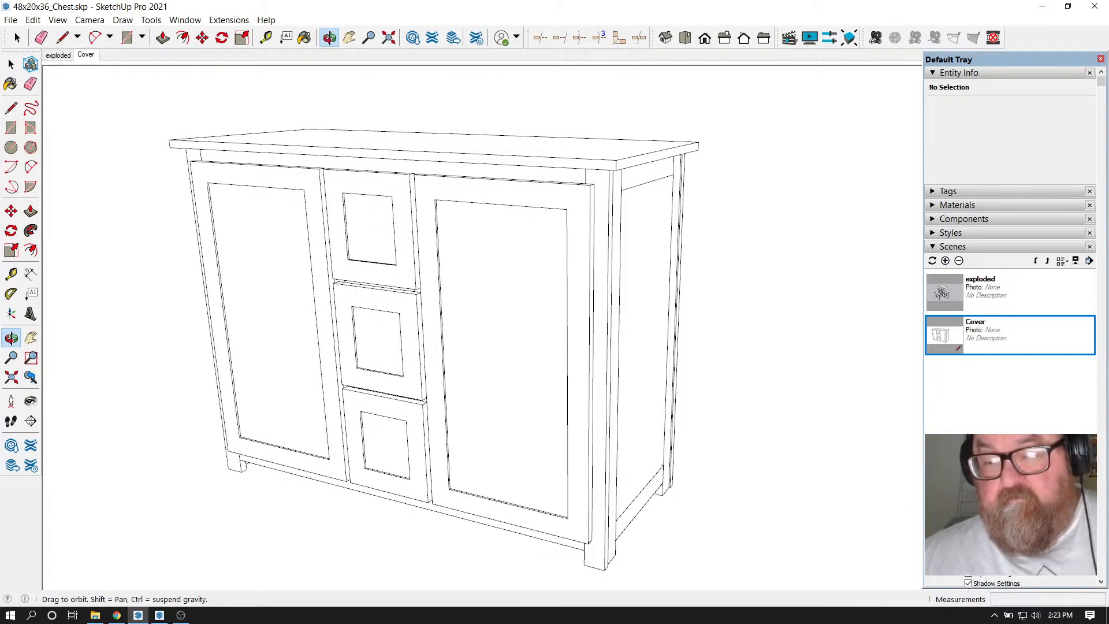
# Check both scenes and move the Cover scene ahead of the exploded scene
pyautogui.click(87, 55)
pyautogui.click(62, 58)
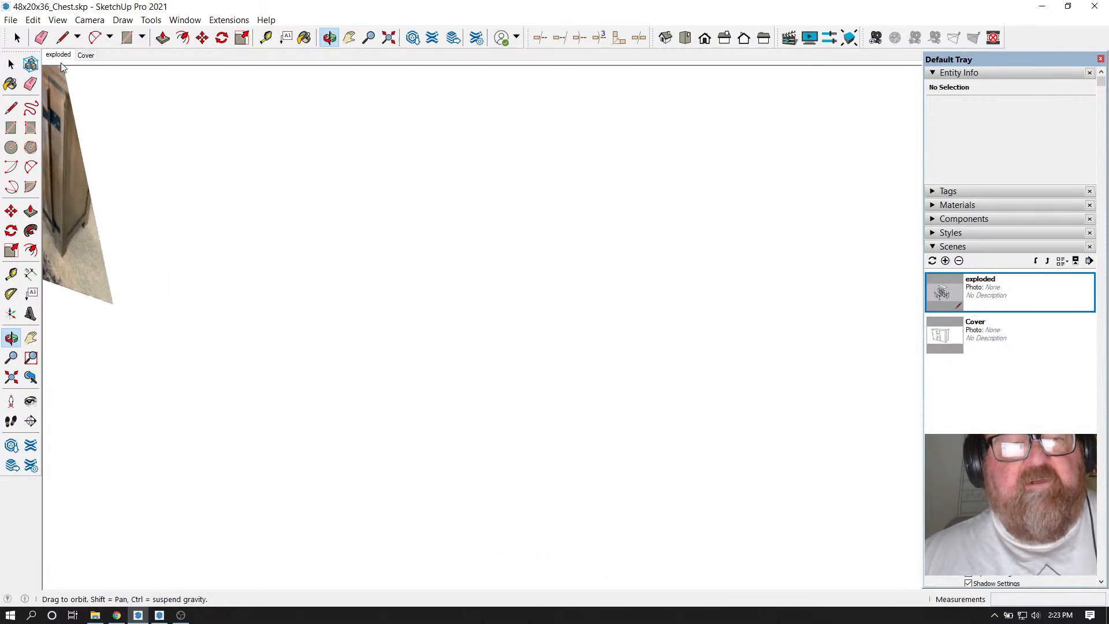
pyautogui.click(86, 56)
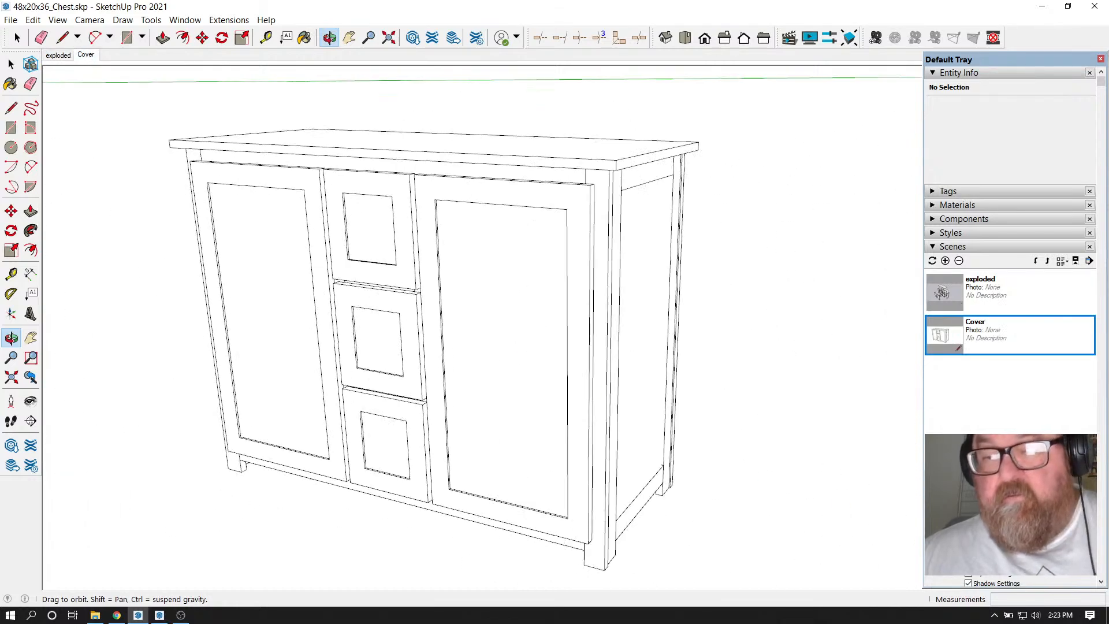
pyautogui.rightClick(91, 59)
pyautogui.click(105, 102)
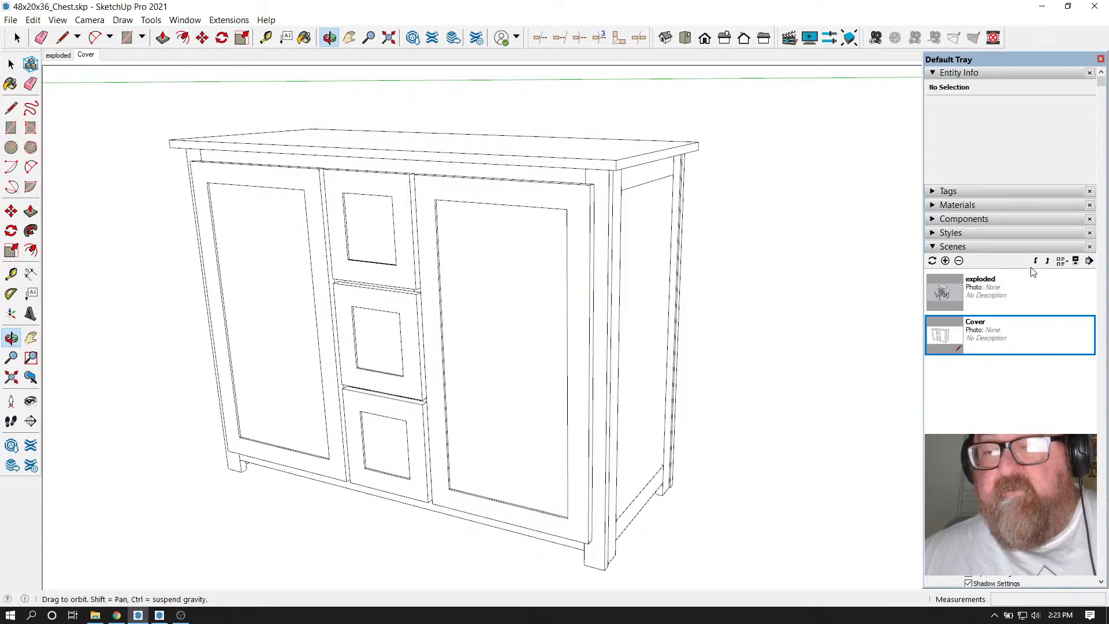
pyautogui.click(1047, 262)
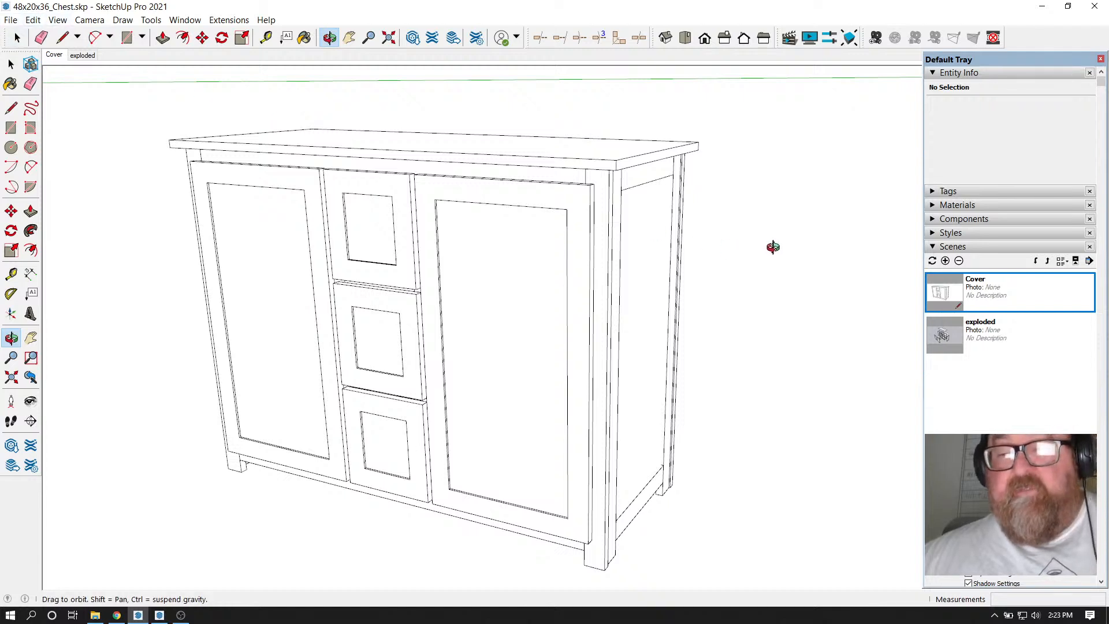
# Hide the axes in the Cover scene and update the HiddenLine style with that change
pyautogui.click(932, 233)
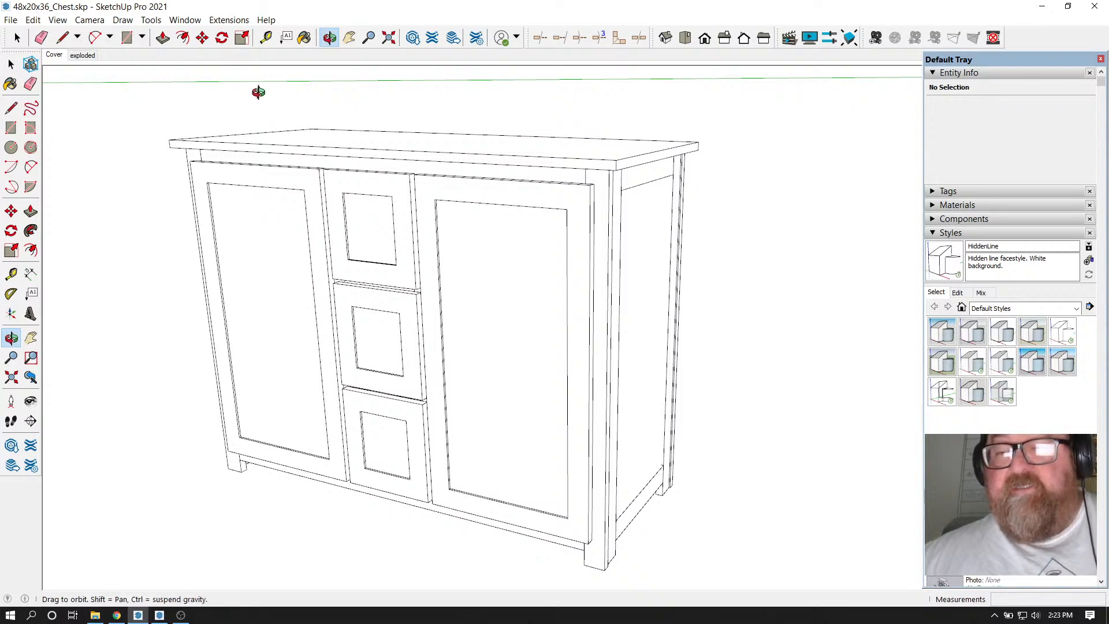
pyautogui.click(57, 20)
pyautogui.click(68, 125)
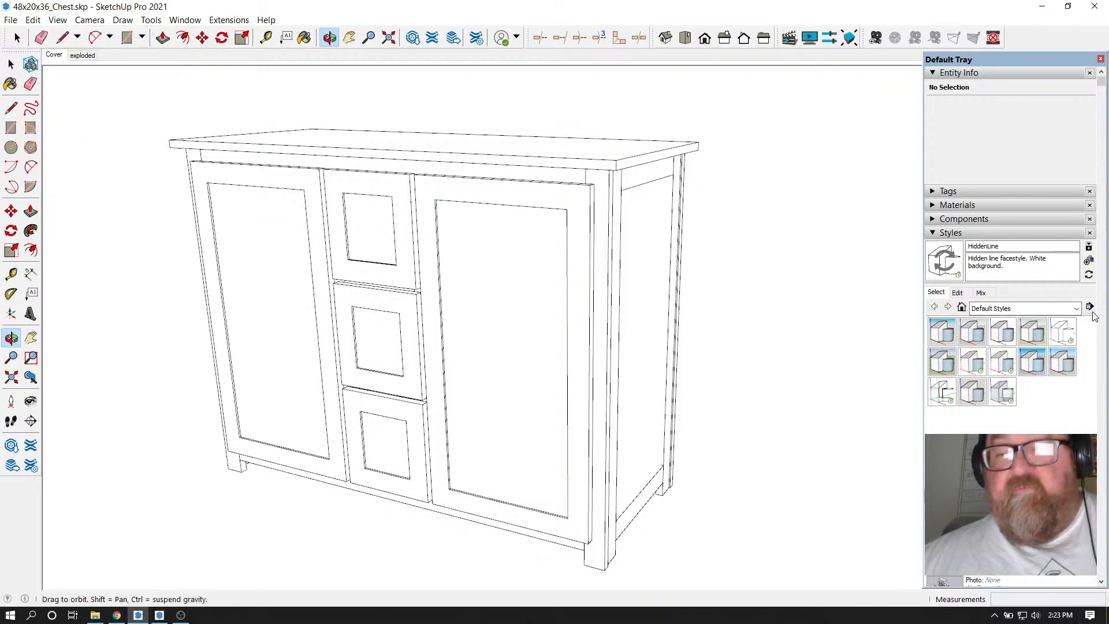
pyautogui.click(942, 262)
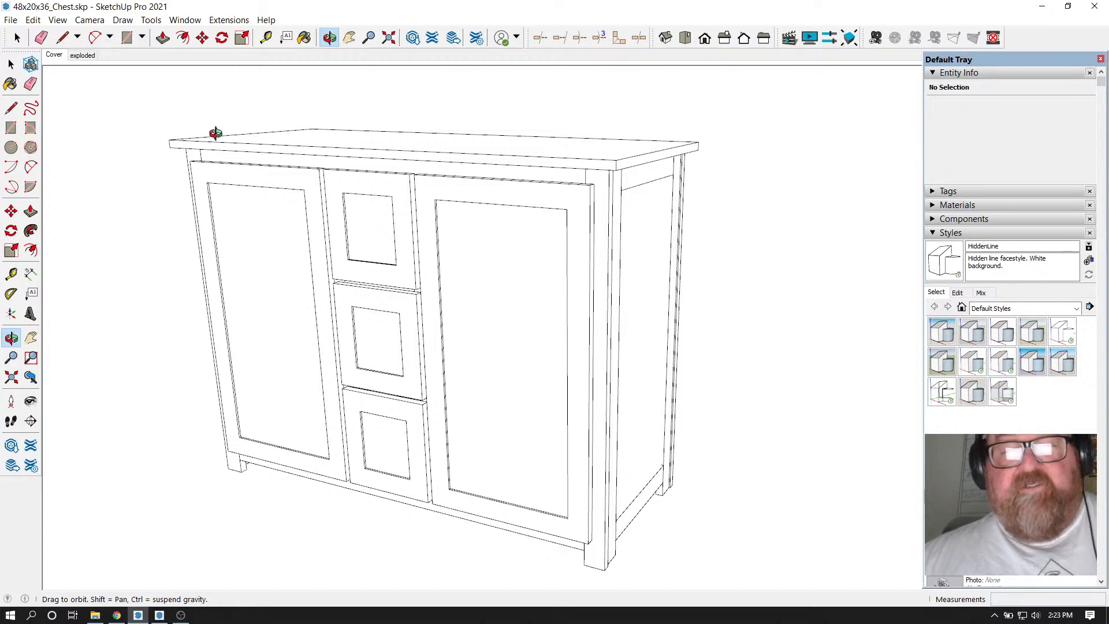
# Save the chest model and insert 48x20x36_Chest.skp on the Cover page in LayOut
pyautogui.click(10, 20)
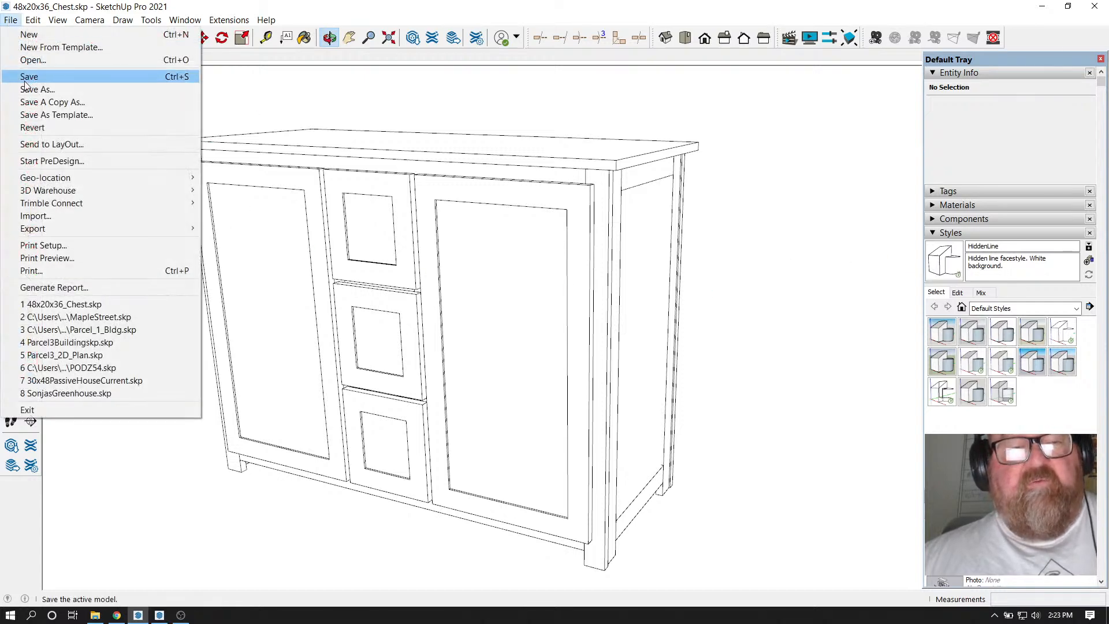
pyautogui.click(26, 74)
pyautogui.click(159, 615)
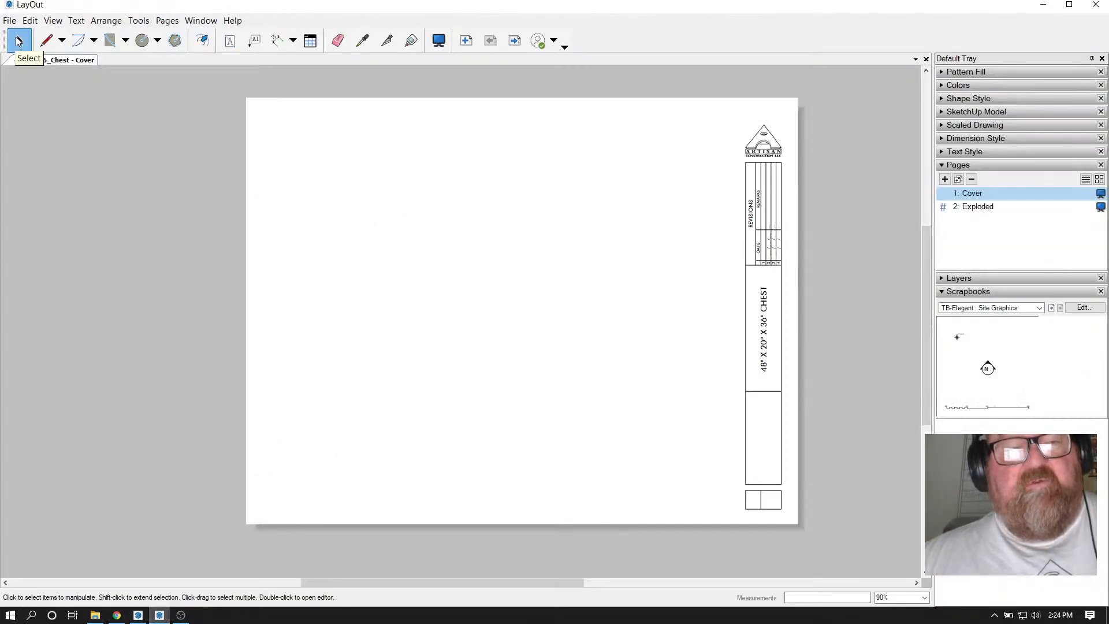
pyautogui.click(9, 21)
pyautogui.click(44, 189)
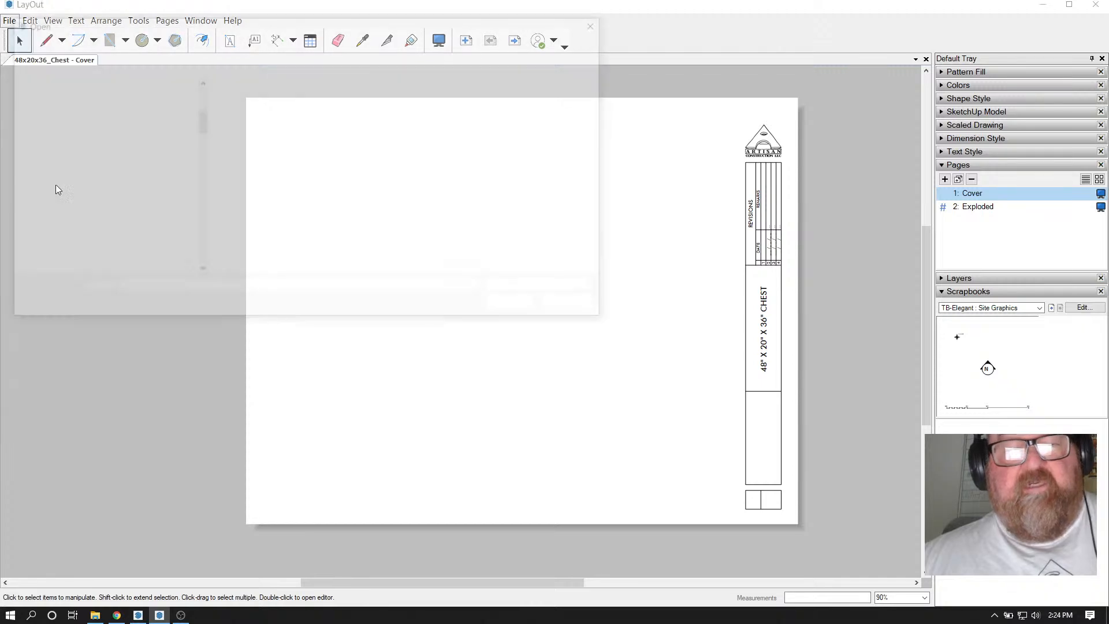
pyautogui.click(268, 104)
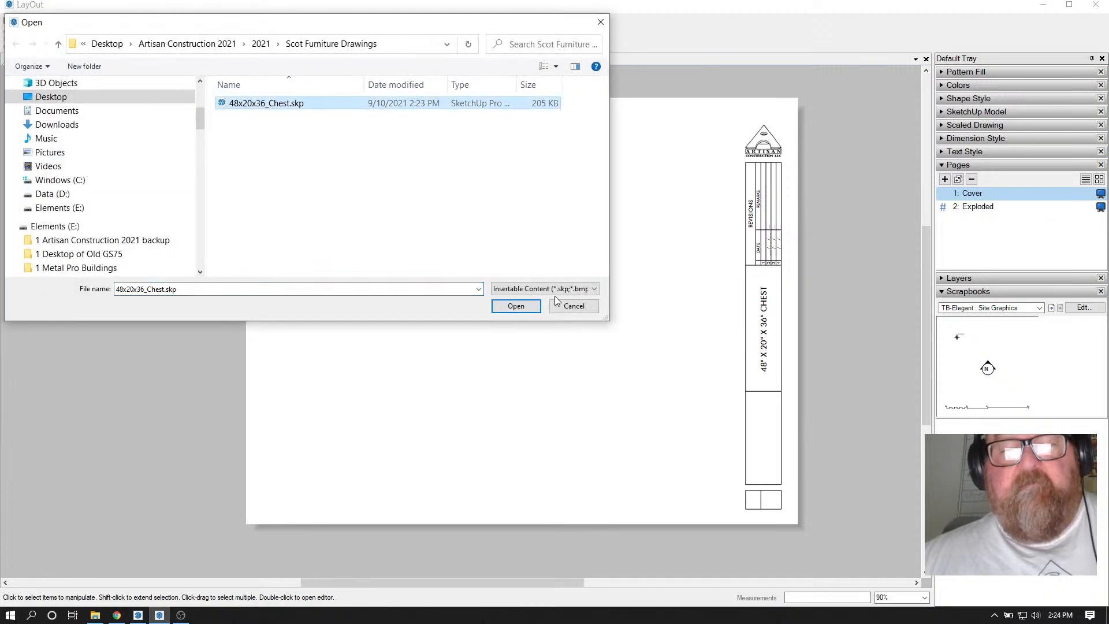
pyautogui.click(522, 306)
pyautogui.moveTo(497, 313); pyautogui.dragTo(550, 303)
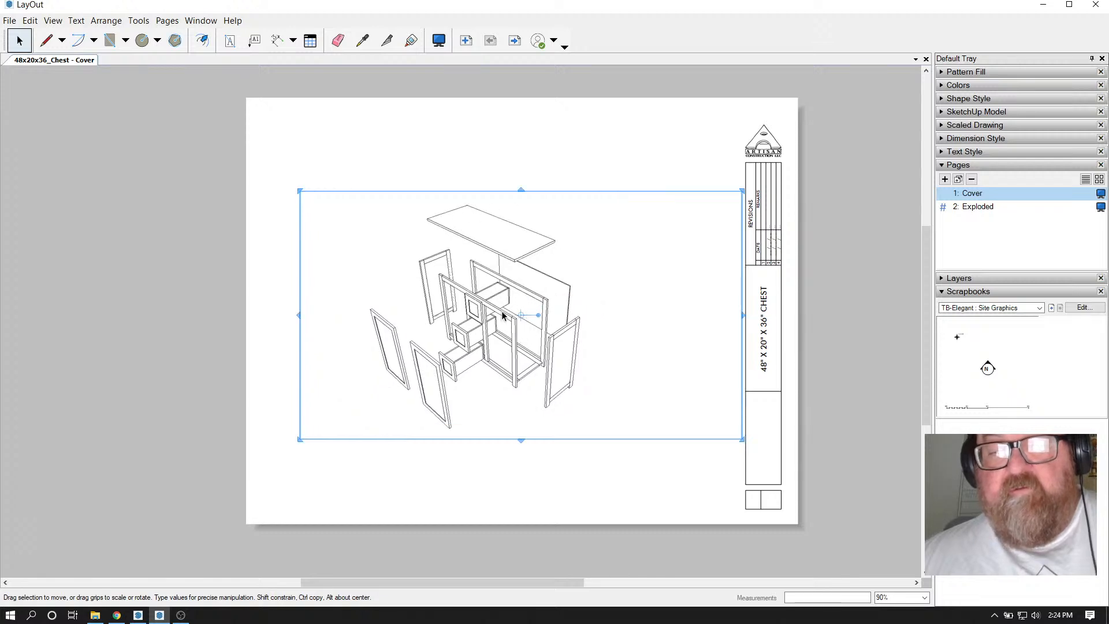
pyautogui.rightClick(503, 311)
pyautogui.click(404, 363)
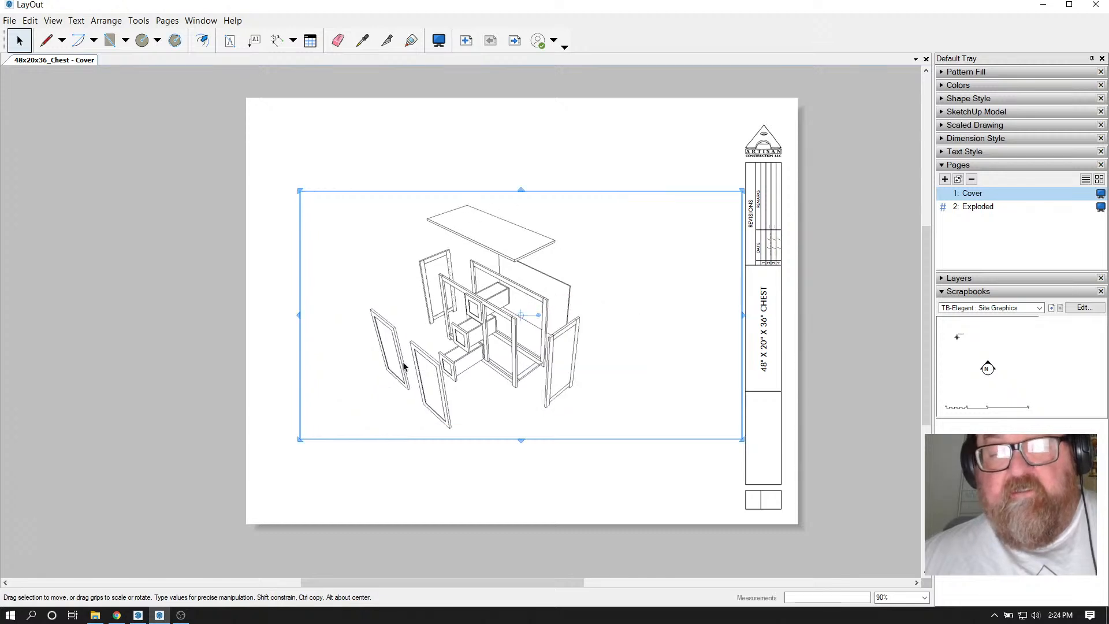
# Check the scenes offered for the chest viewport on the Cover page and update its model reference
pyautogui.rightClick(437, 362)
pyautogui.click(250, 336)
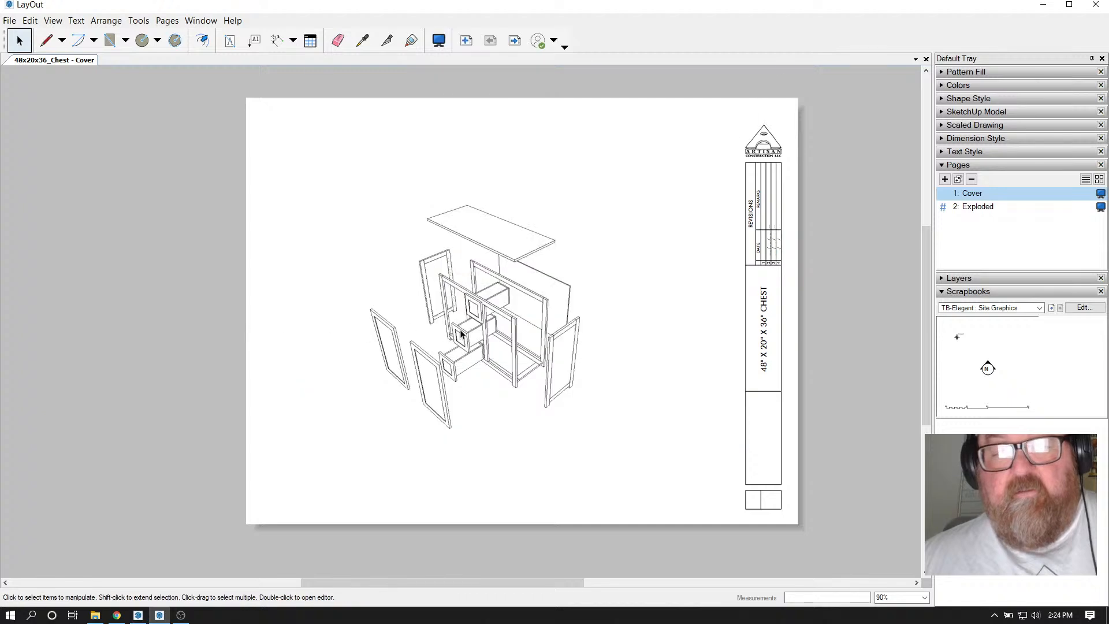
pyautogui.click(502, 324)
pyautogui.rightClick(504, 325)
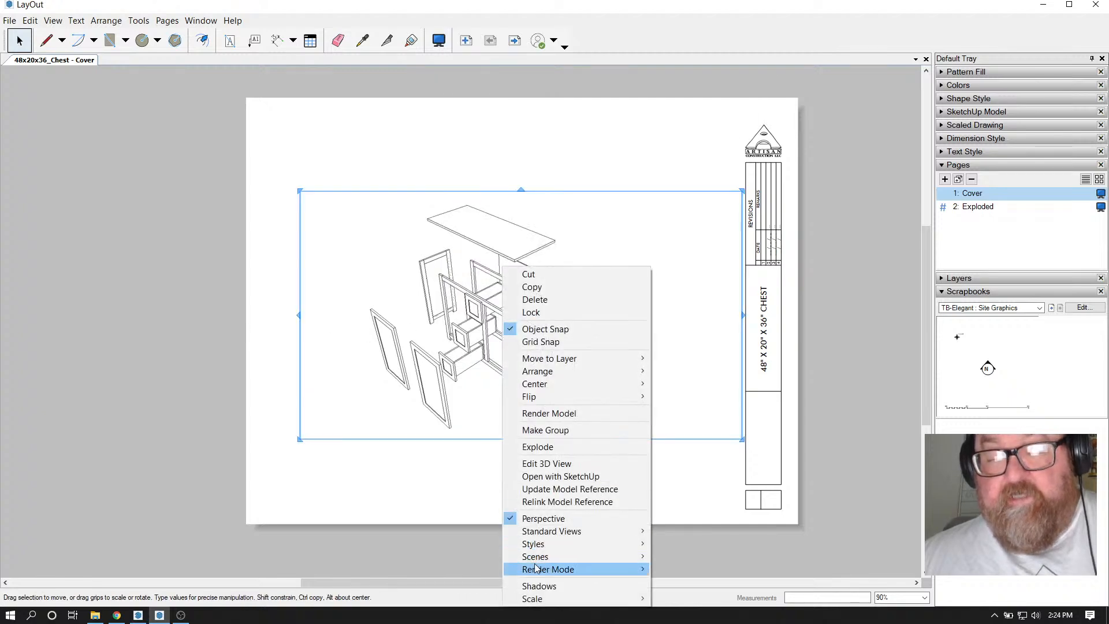
pyautogui.moveTo(547, 561)
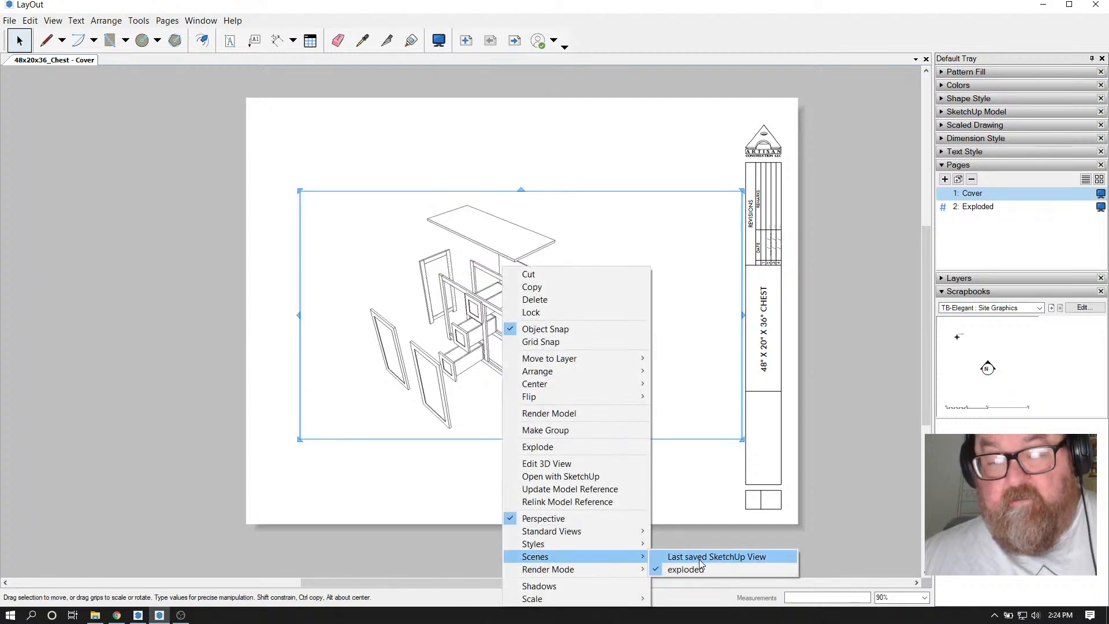
pyautogui.click(577, 490)
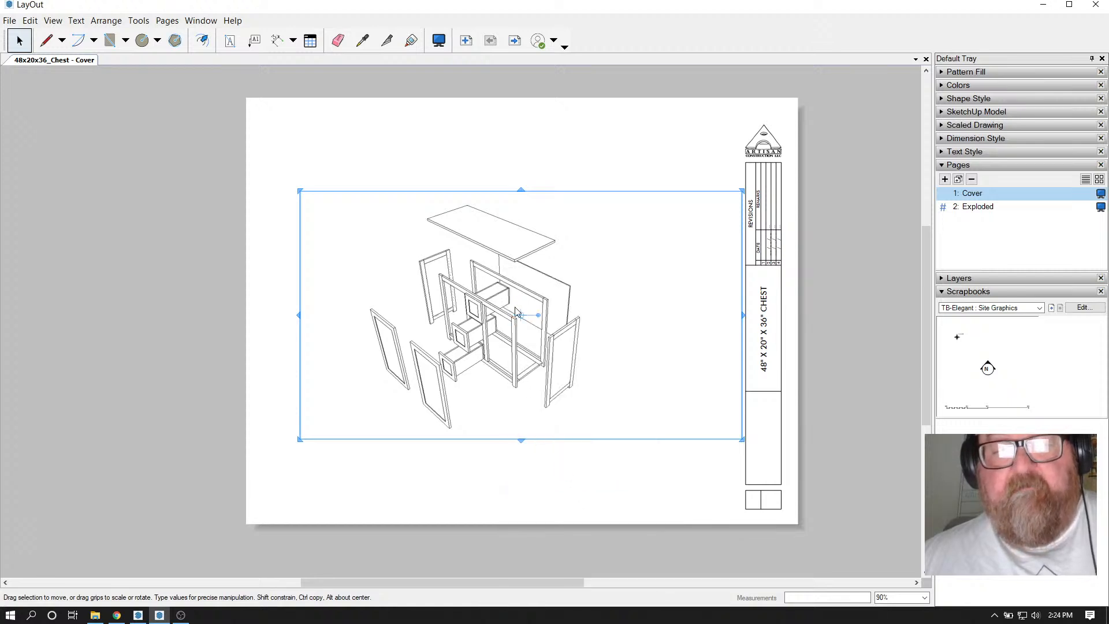
# Set the chest viewport on the Cover page to the Cover scene
pyautogui.rightClick(492, 310)
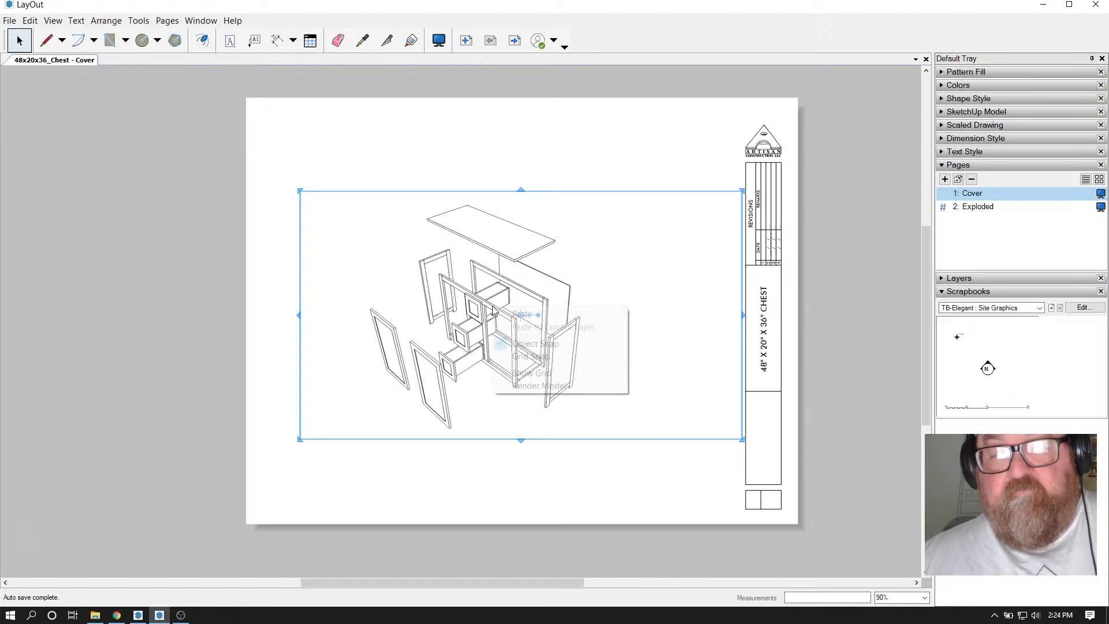
pyautogui.click(435, 327)
pyautogui.click(389, 321)
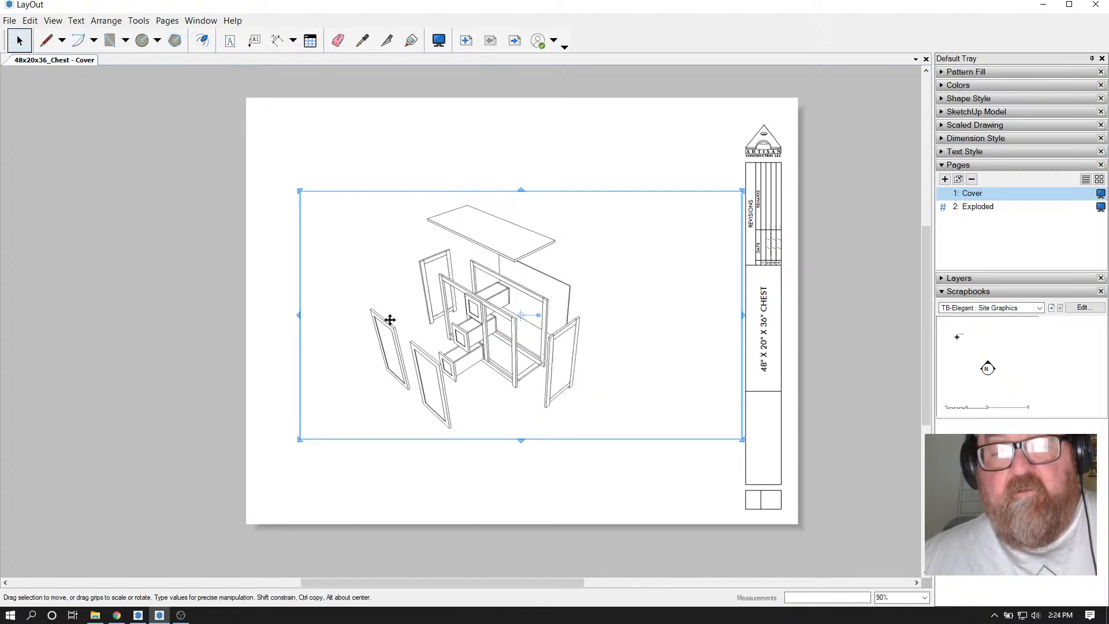
pyautogui.rightClick(389, 322)
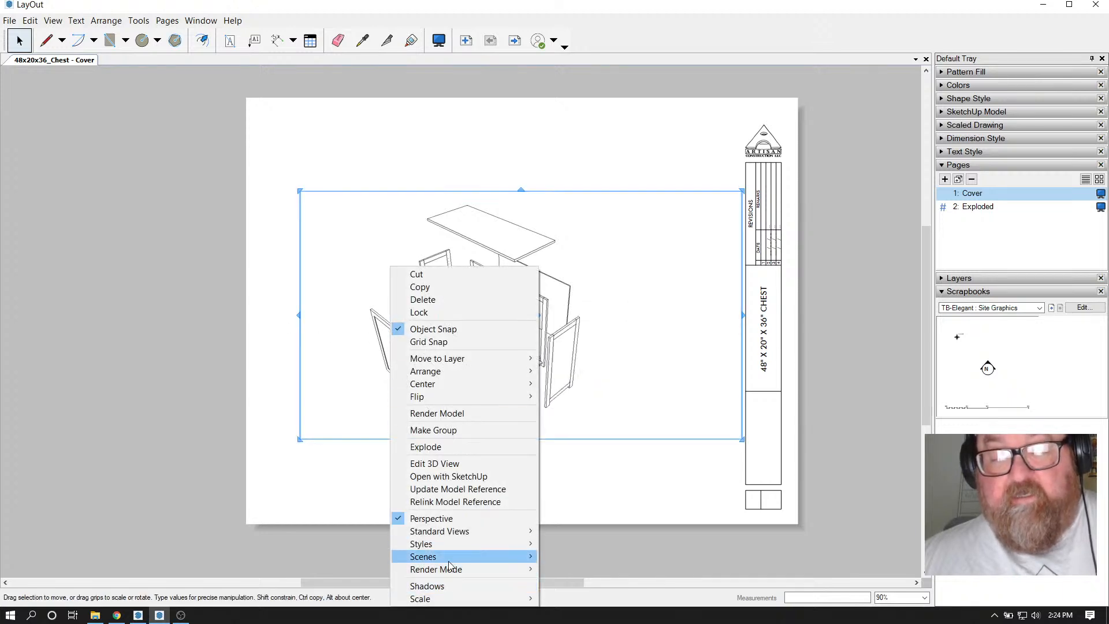
pyautogui.moveTo(450, 558)
pyautogui.click(567, 570)
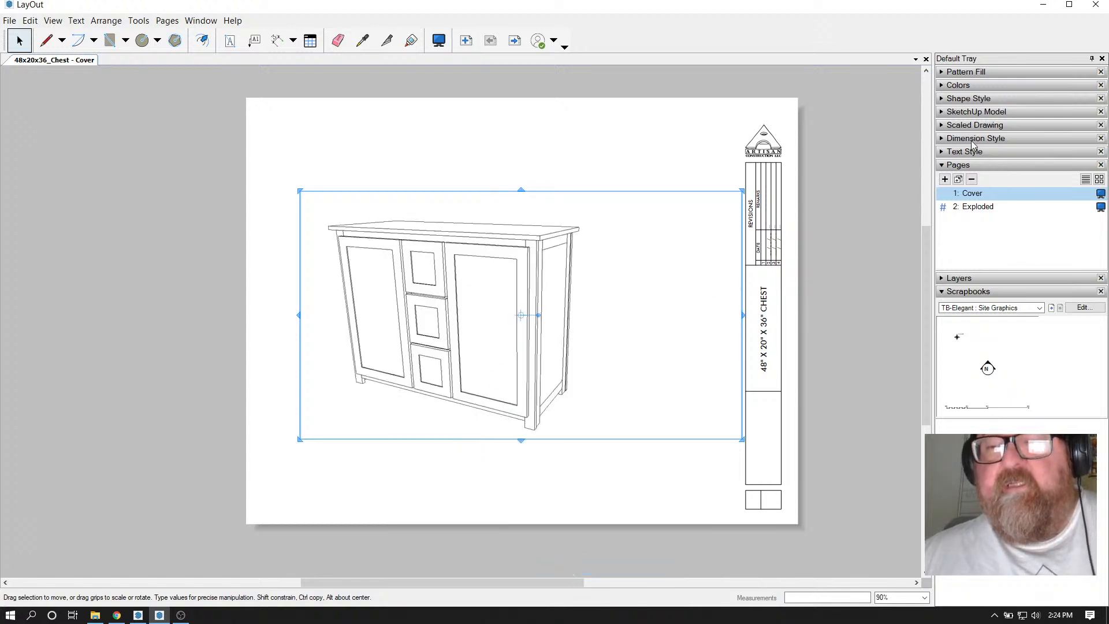
# Preserve the viewport's scale on resize, crop its sides closer to the chest, and center it on the page
pyautogui.click(942, 112)
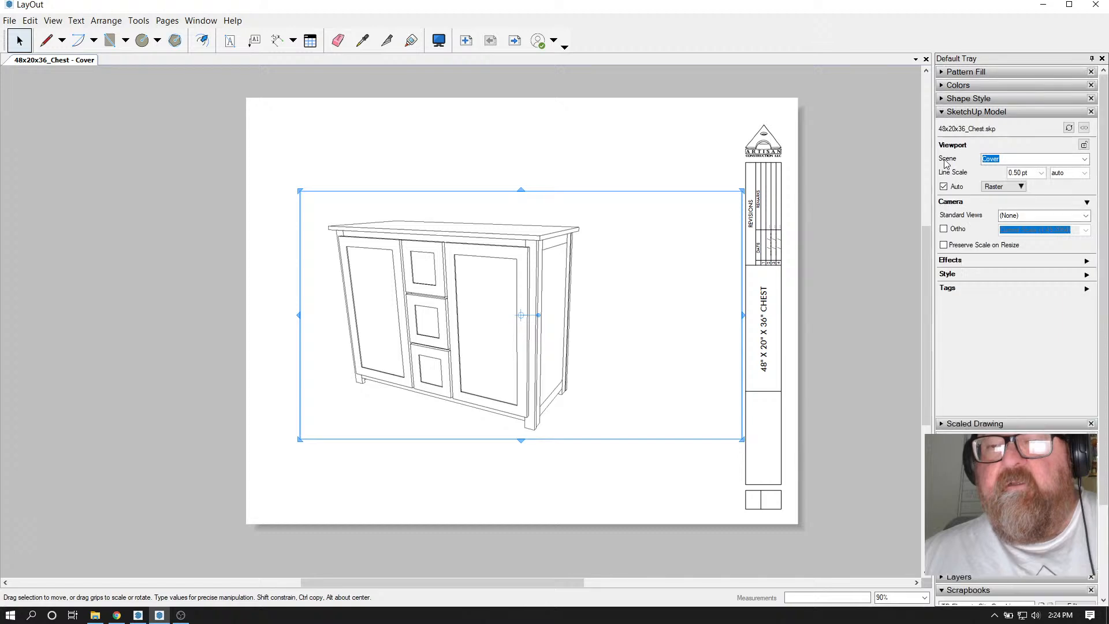
pyautogui.click(944, 245)
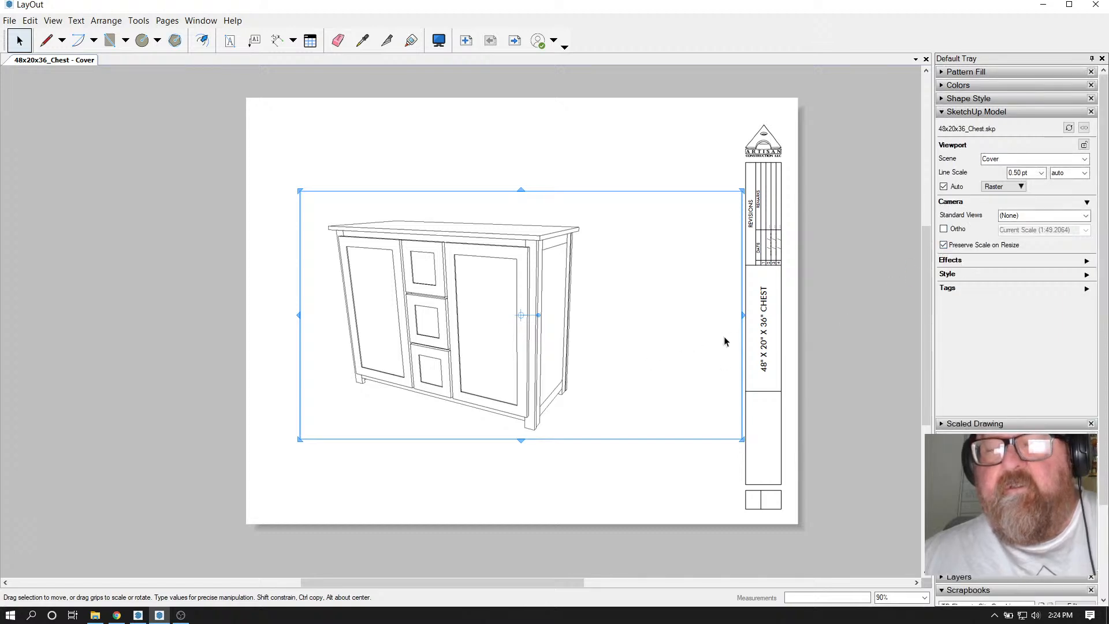
pyautogui.moveTo(743, 316); pyautogui.dragTo(604, 338)
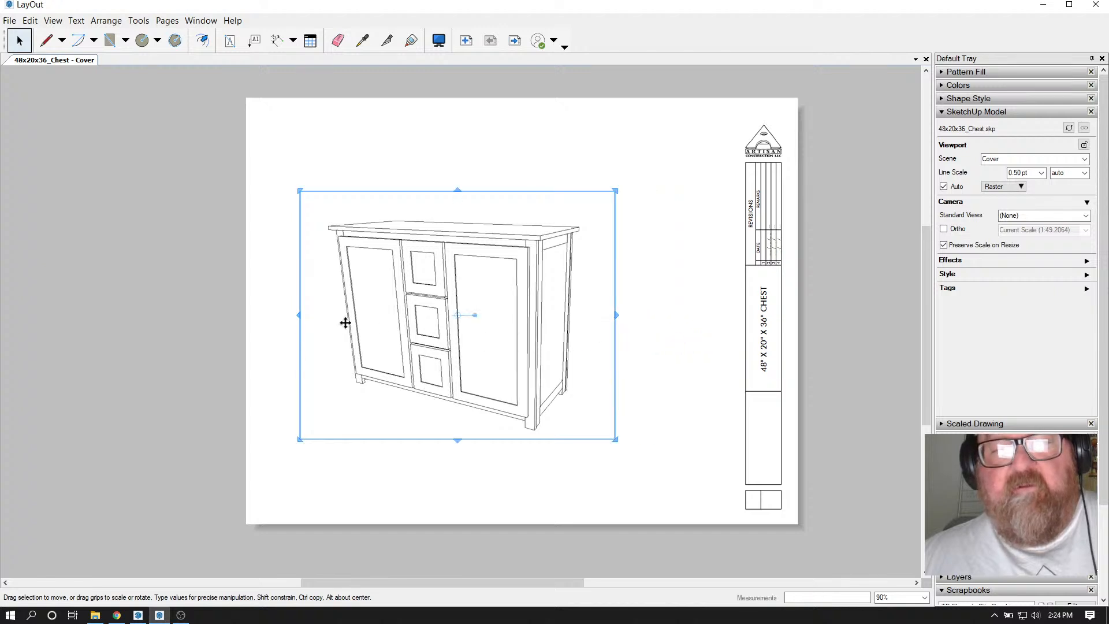
pyautogui.moveTo(300, 315); pyautogui.dragTo(313, 316)
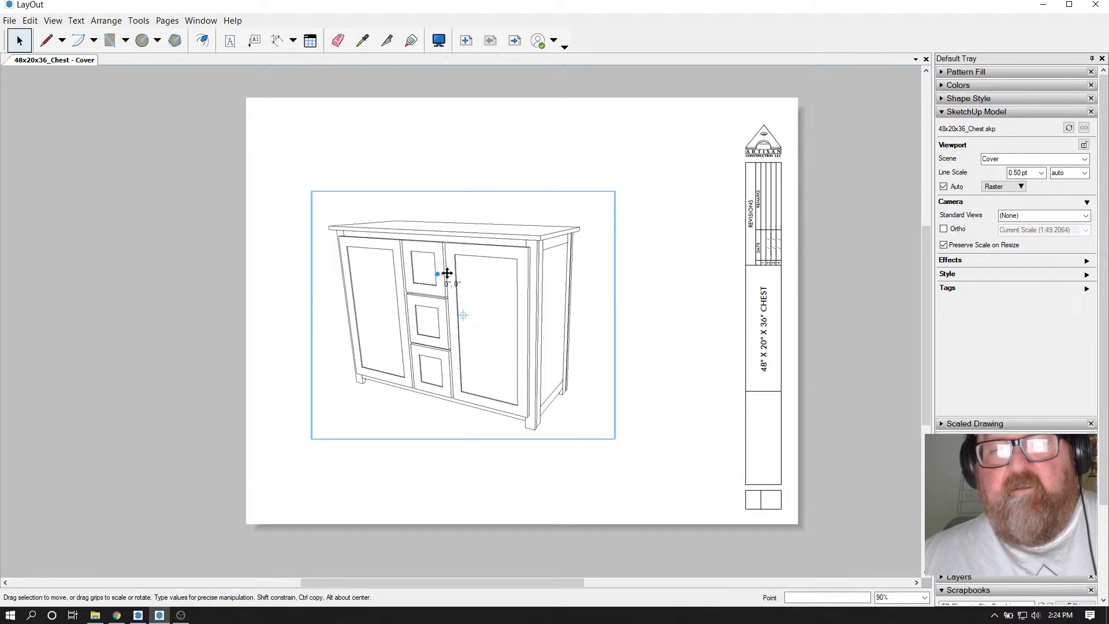
pyautogui.moveTo(448, 273)
pyautogui.mouseDown()
pyautogui.moveTo(491, 276)
pyautogui.moveTo(499, 288)
pyautogui.mouseUp()
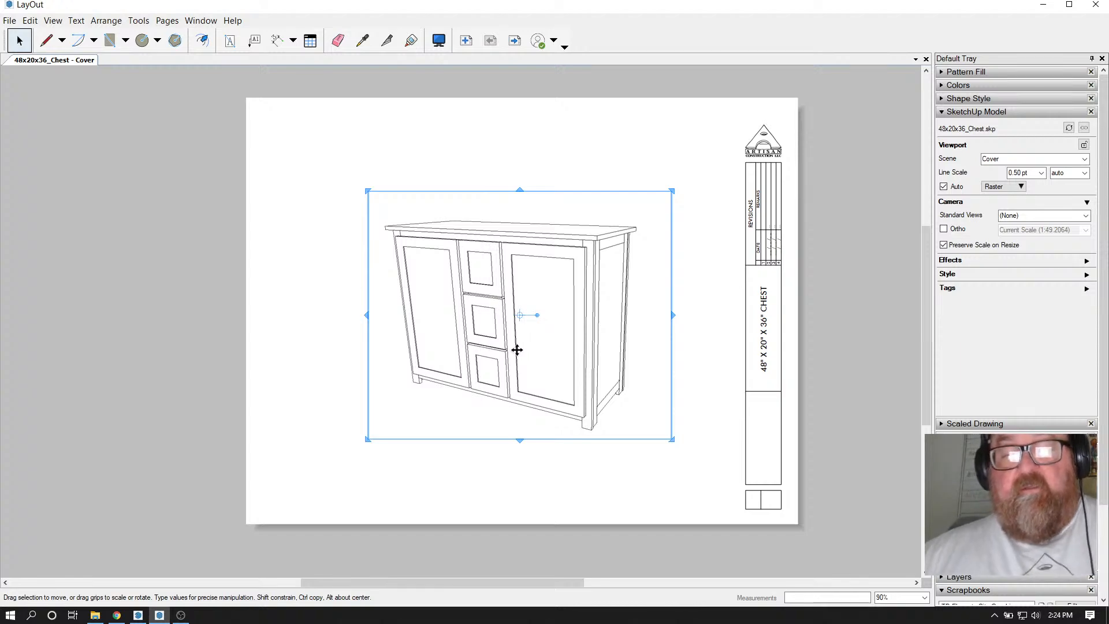
# Switch to the chest model in SketchUp and turn on shadows in the Cover scene
pyautogui.click(140, 616)
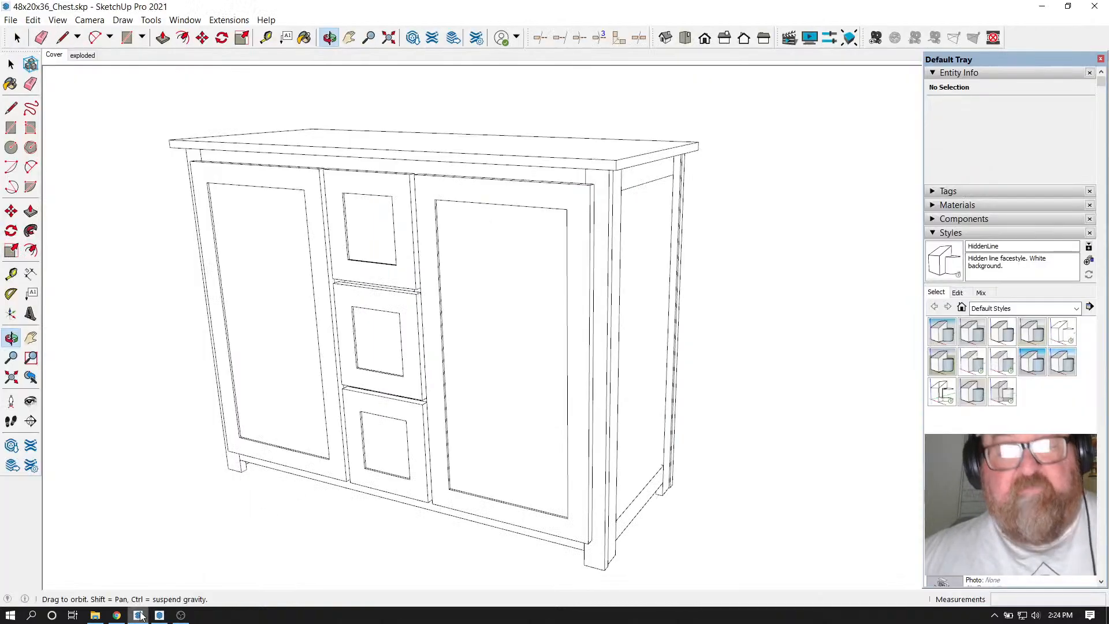
pyautogui.click(934, 233)
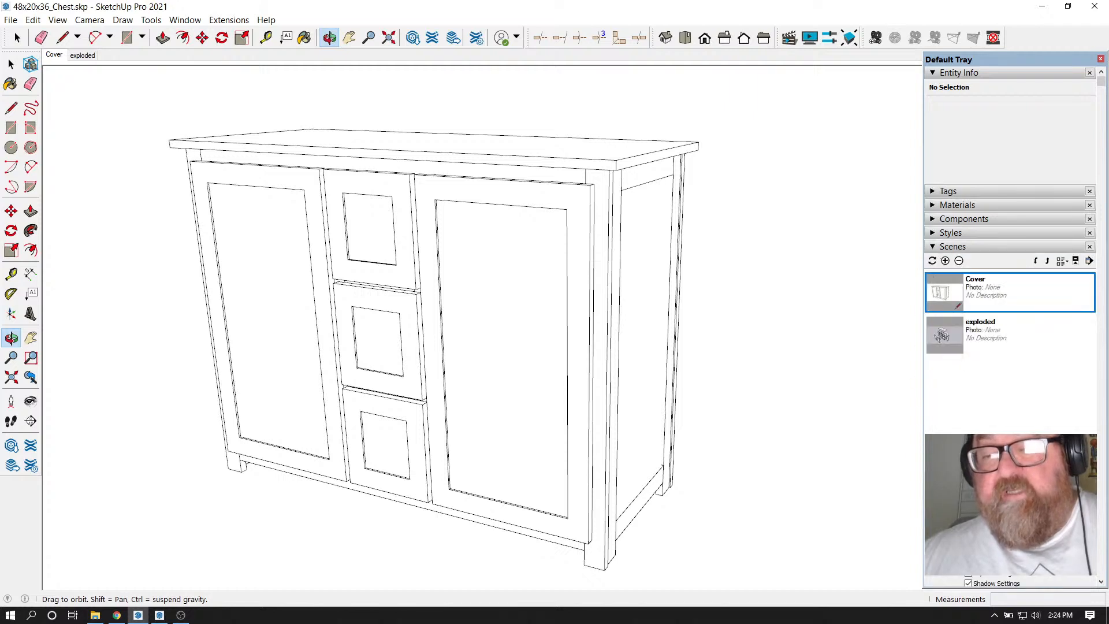
pyautogui.click(933, 248)
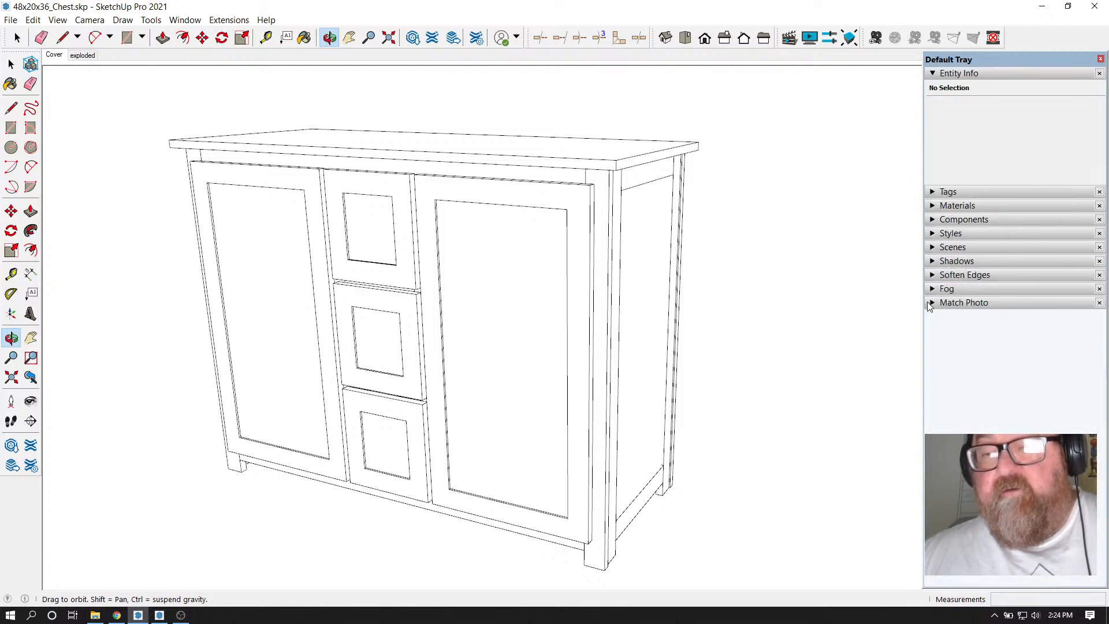
pyautogui.click(933, 262)
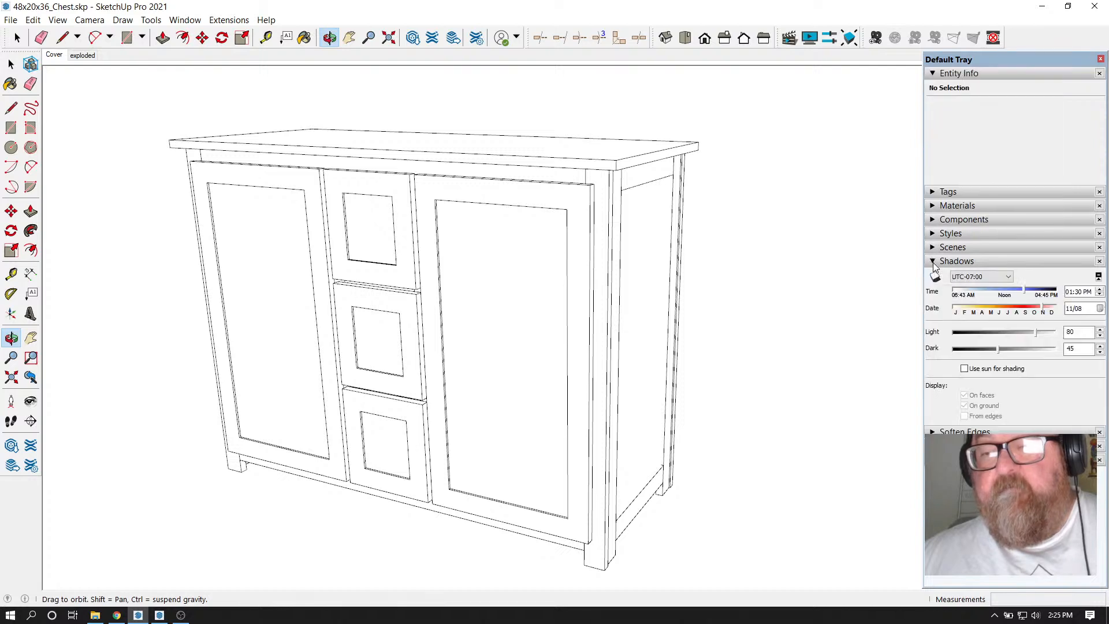
pyautogui.click(935, 279)
# Orbit the chest slightly for a better cover view and set its shadows to 11:53 AM on 09/24
pyautogui.moveTo(434, 383); pyautogui.dragTo(428, 392)
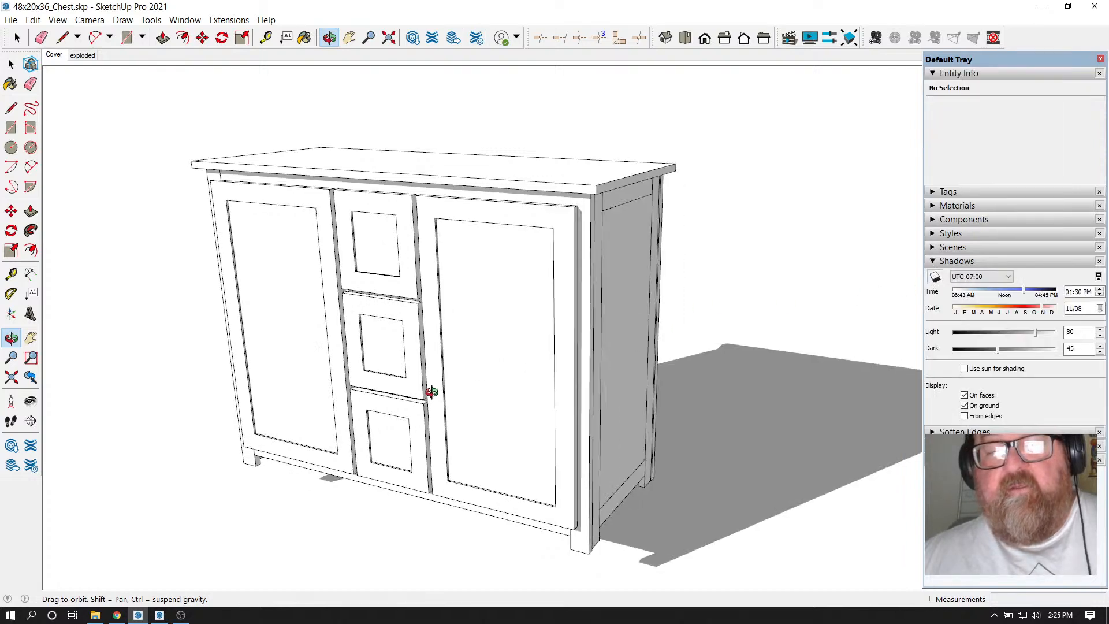
pyautogui.moveTo(527, 421); pyautogui.dragTo(497, 414)
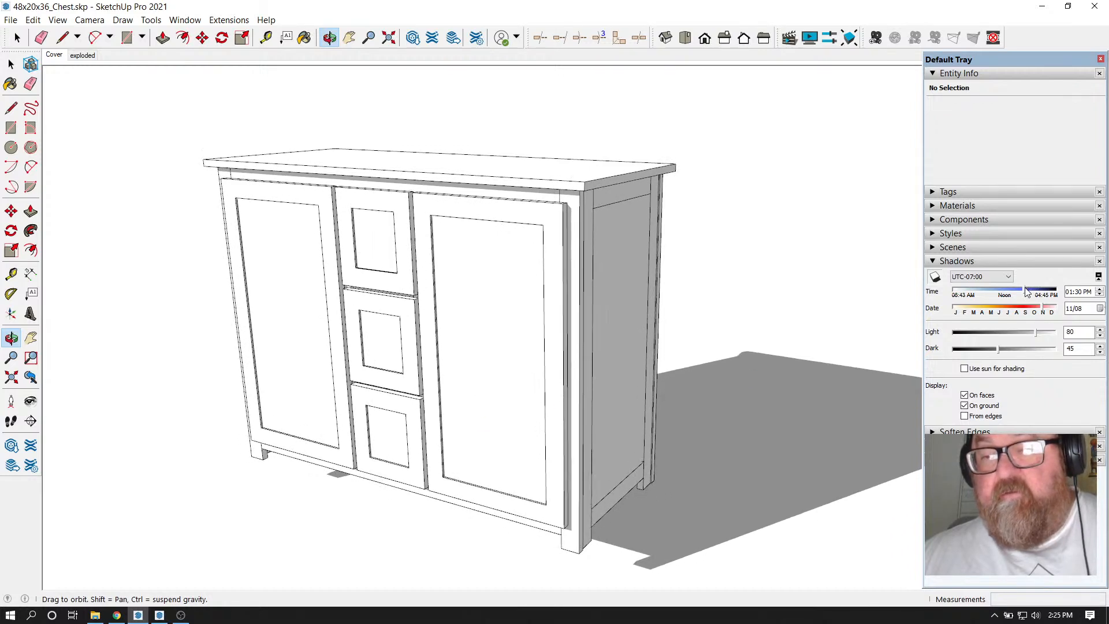
pyautogui.moveTo(1027, 292); pyautogui.dragTo(1011, 295)
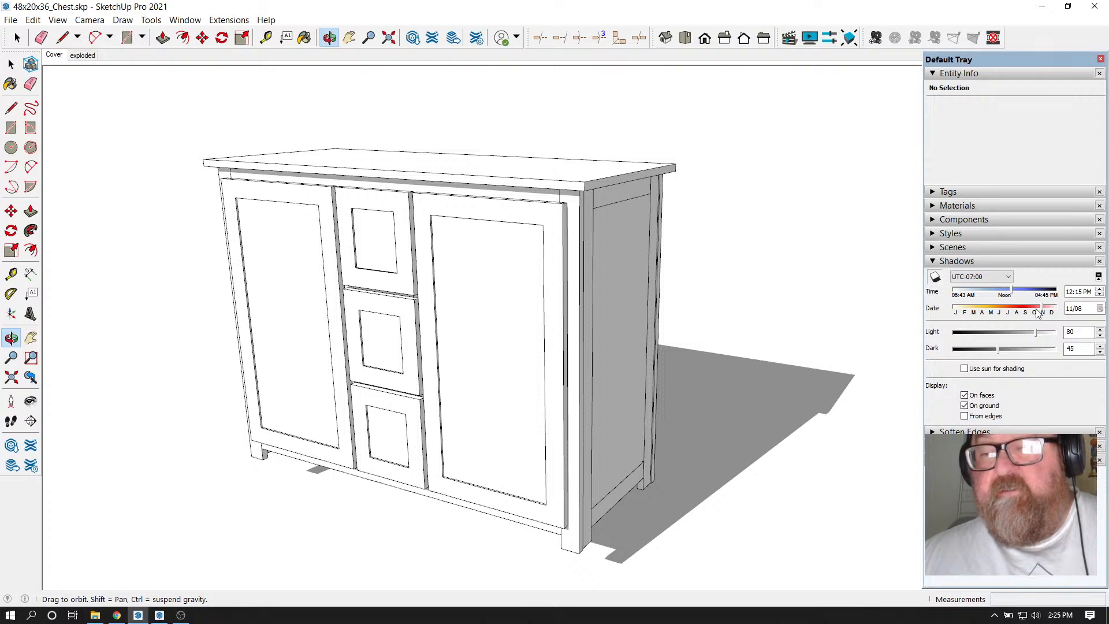
pyautogui.moveTo(1043, 311)
pyautogui.mouseDown()
pyautogui.moveTo(1022, 312)
pyautogui.moveTo(1032, 312)
pyautogui.moveTo(1022, 294)
pyautogui.moveTo(1006, 296)
pyautogui.mouseUp()
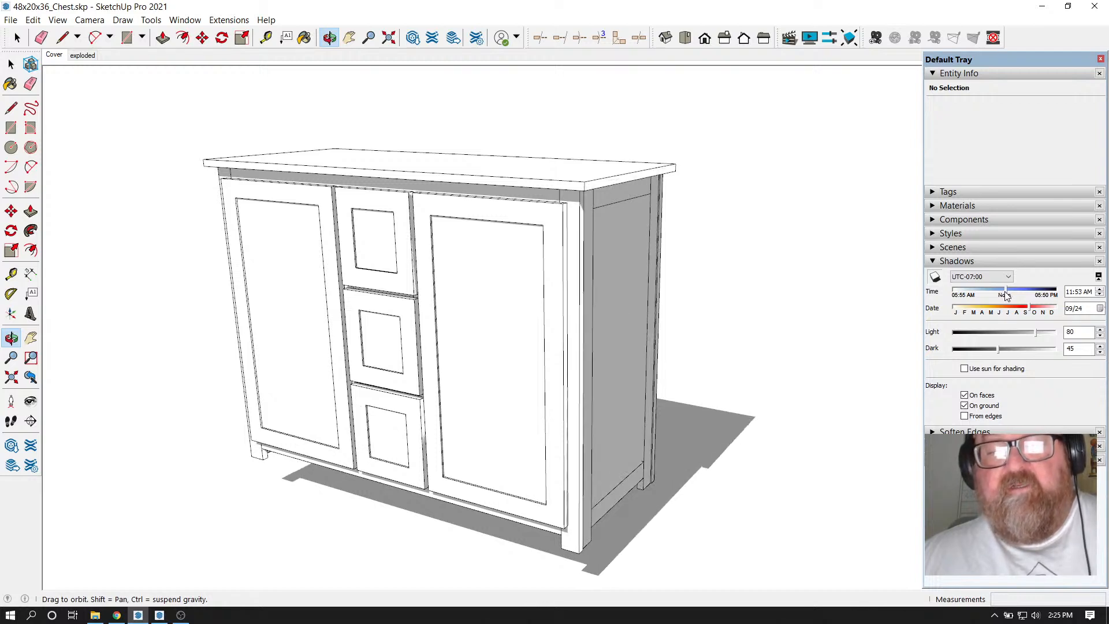
# Update the Cover scene with the current view and shadows, and save the chest model
pyautogui.rightClick(50, 54)
pyautogui.click(65, 99)
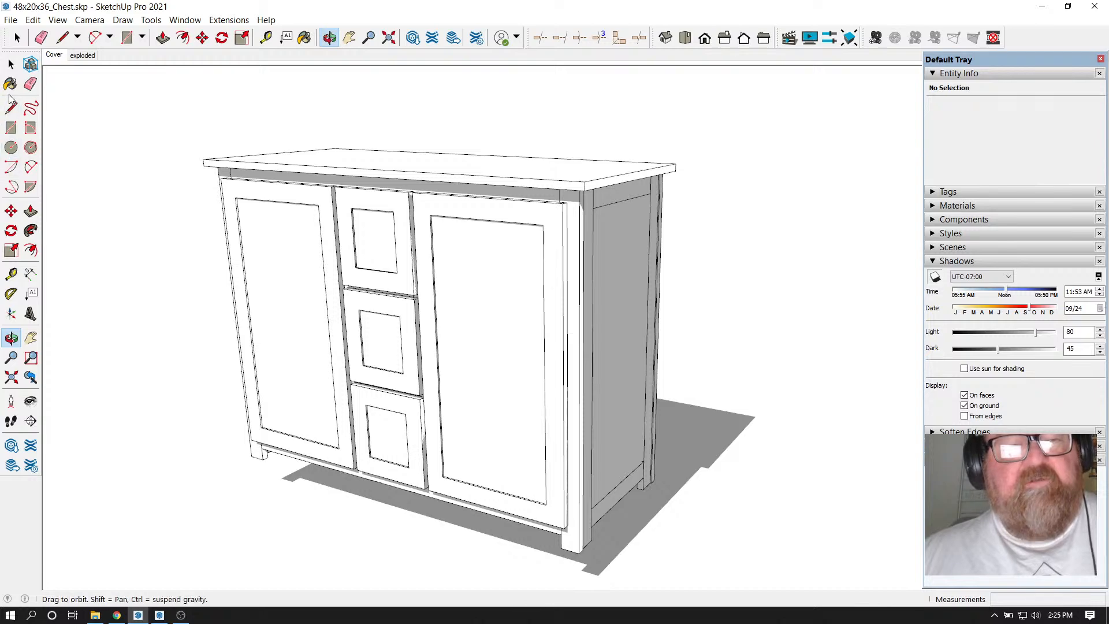
pyautogui.click(10, 20)
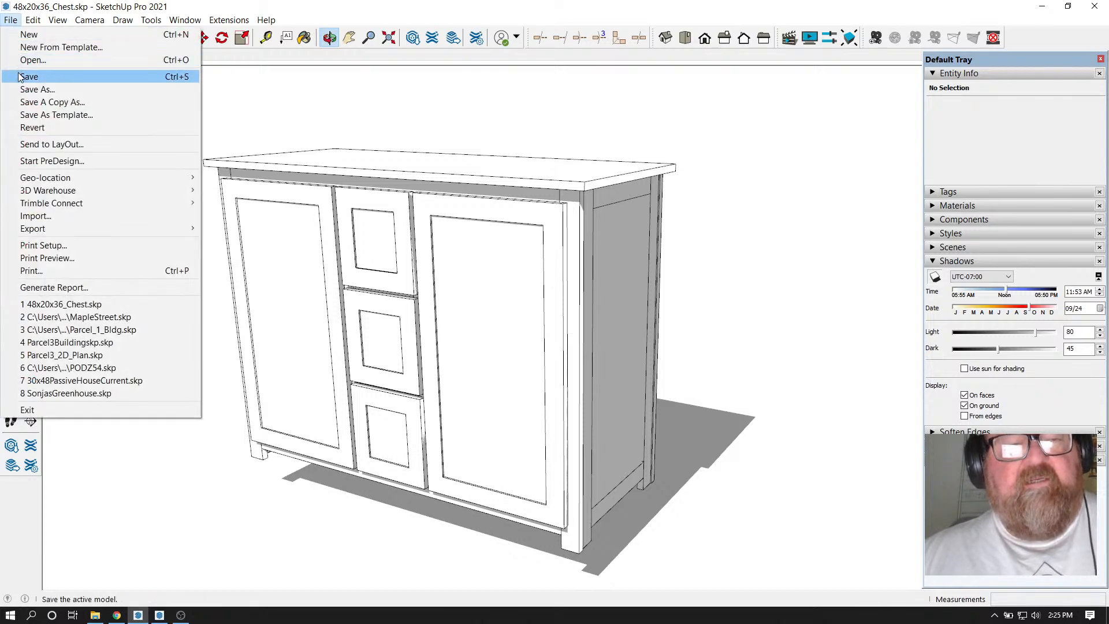
pyautogui.click(24, 77)
# Switch to LayOut and update the model reference of the chest viewport on the Cover page
pyautogui.click(159, 615)
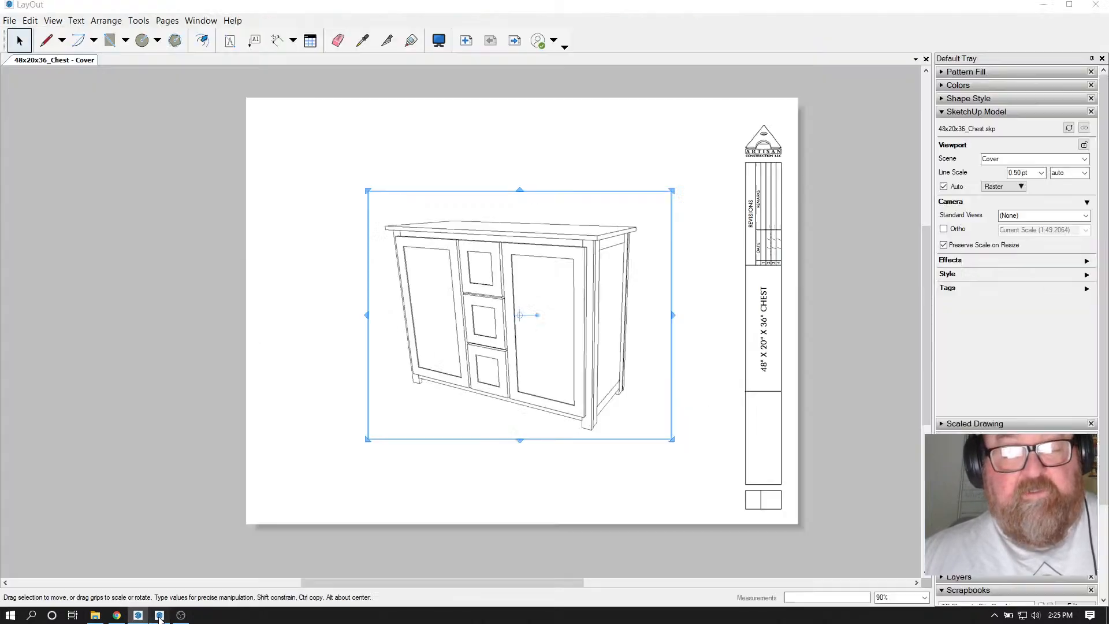
pyautogui.rightClick(455, 299)
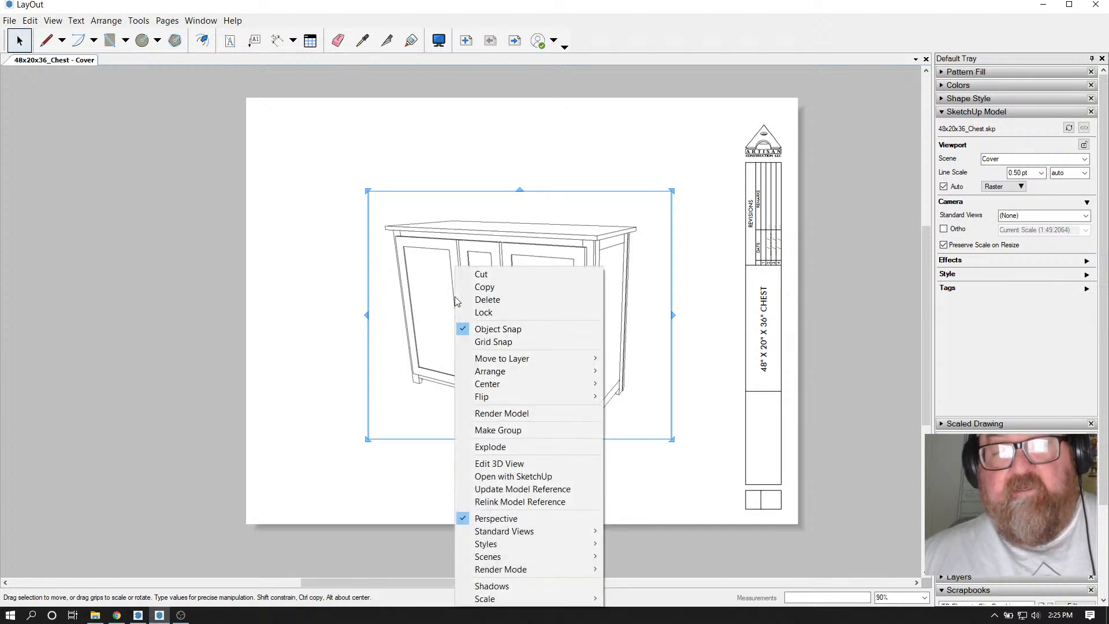
pyautogui.click(496, 488)
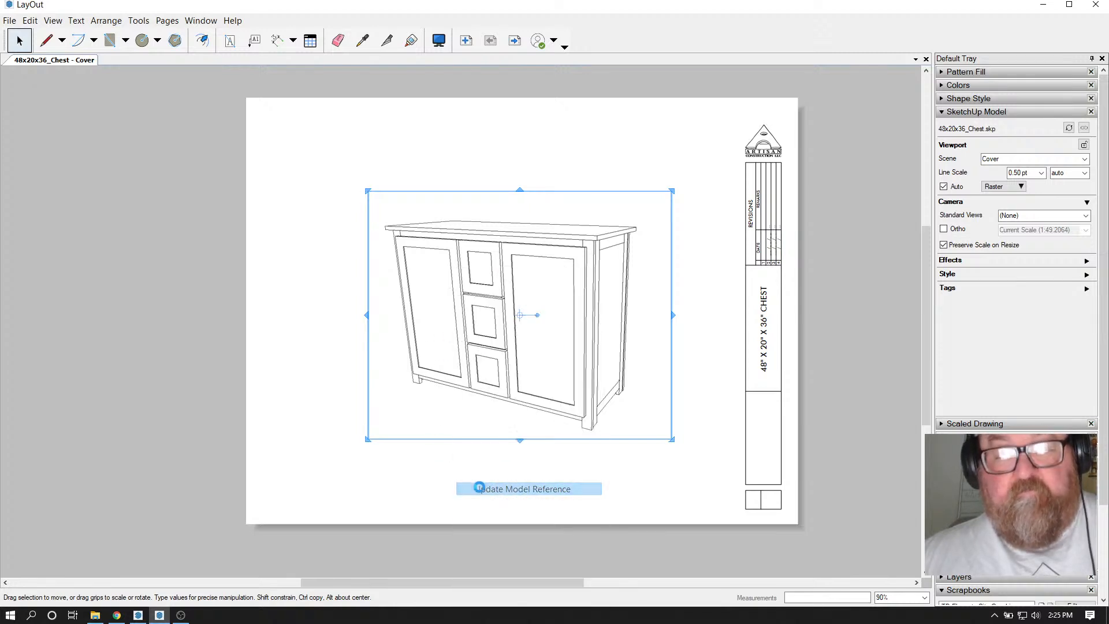
pyautogui.click(328, 221)
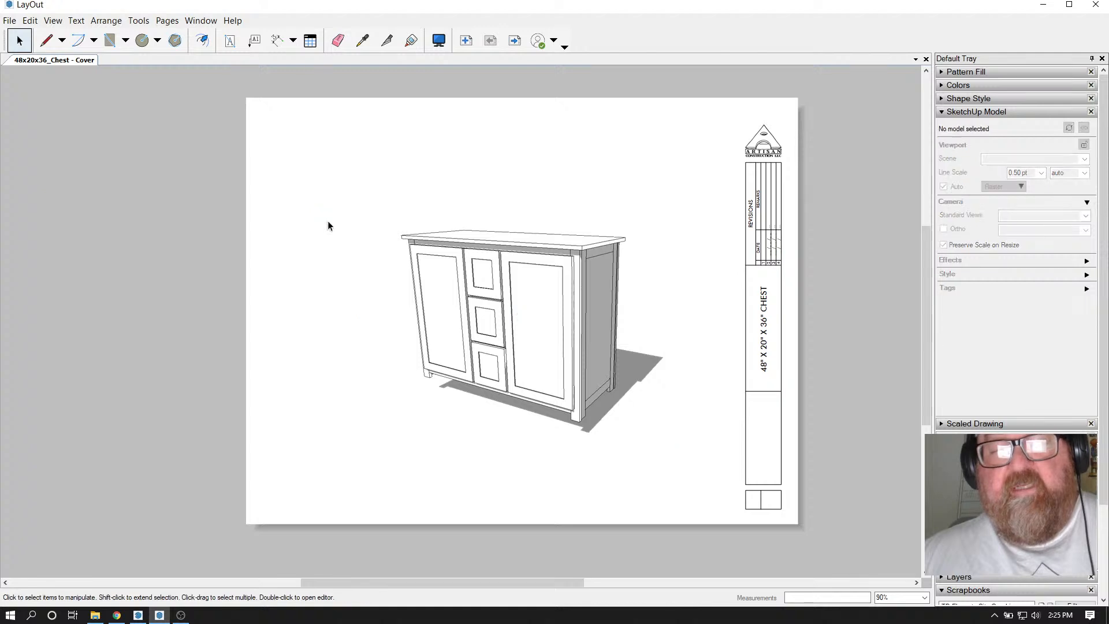
# Add a wide text box above the chest on the Cover page reading 48" x 20" x 36" CHEST
pyautogui.scroll(2, 588, 345)
pyautogui.scroll(-1, 595, 381)
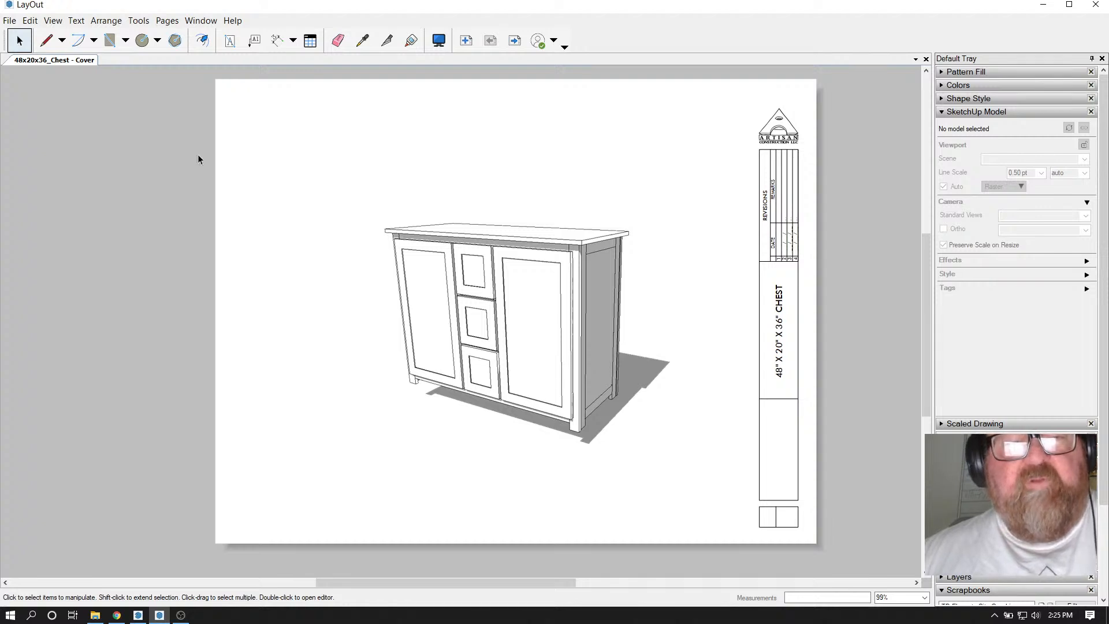
pyautogui.click(229, 40)
pyautogui.moveTo(327, 127); pyautogui.dragTo(694, 193)
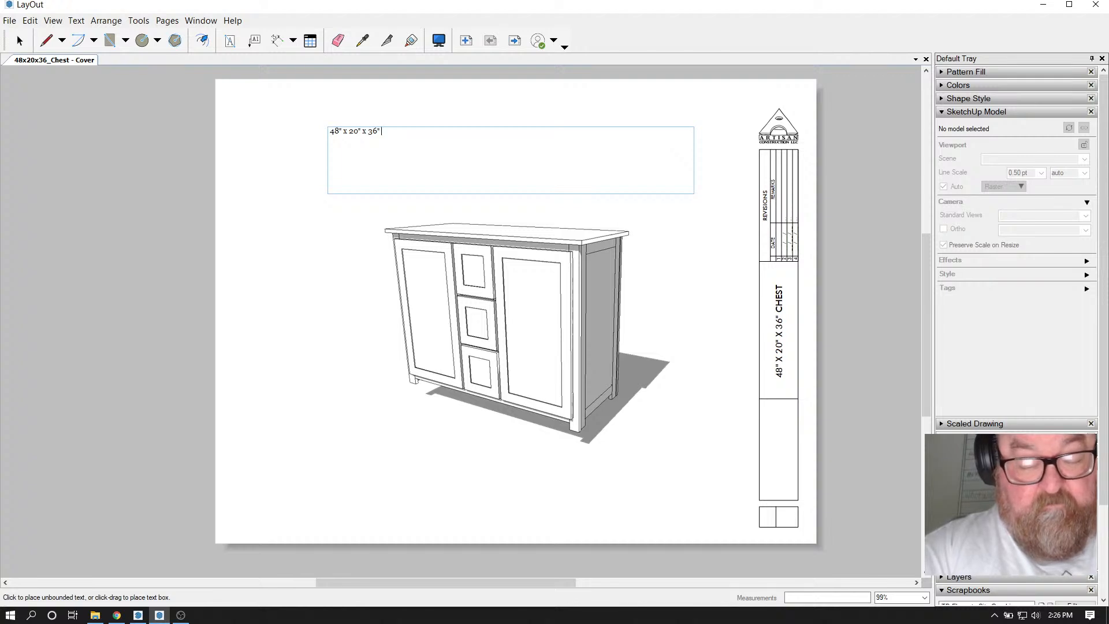
pyautogui.write('CHEST')
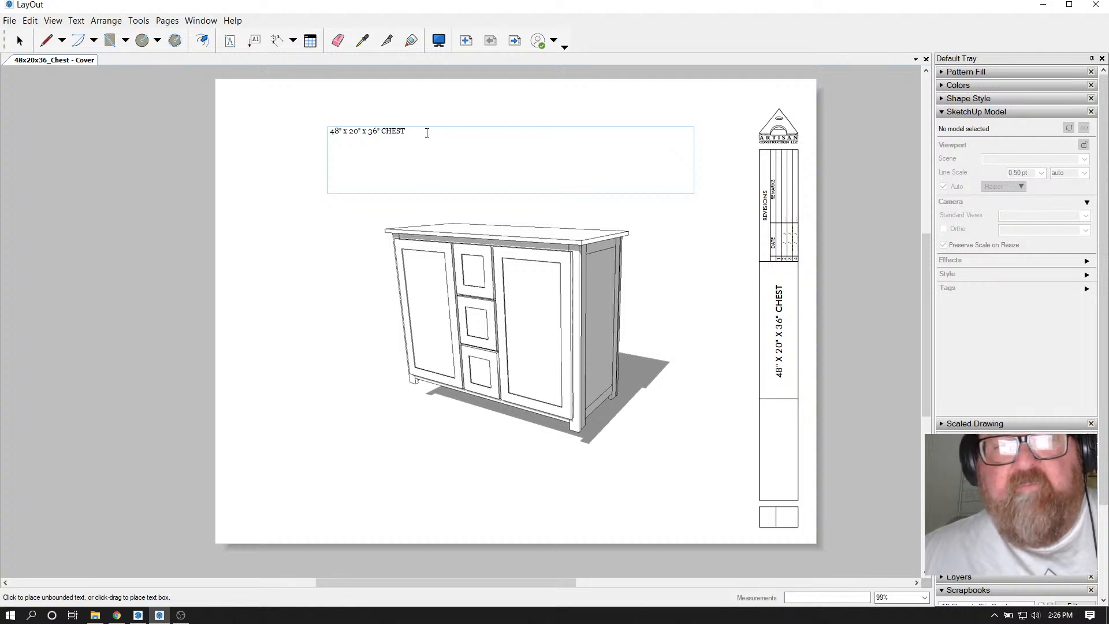
# Select all of the title text above the chest and try to open the text style settings
pyautogui.hotkey('ctrl', 'a')
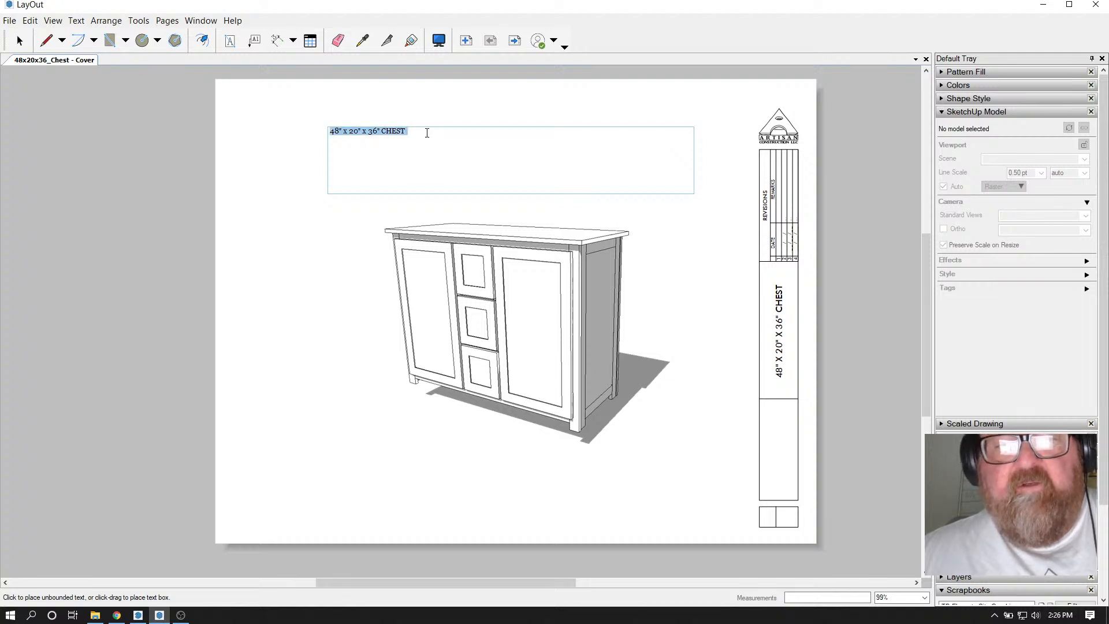
pyautogui.click(942, 112)
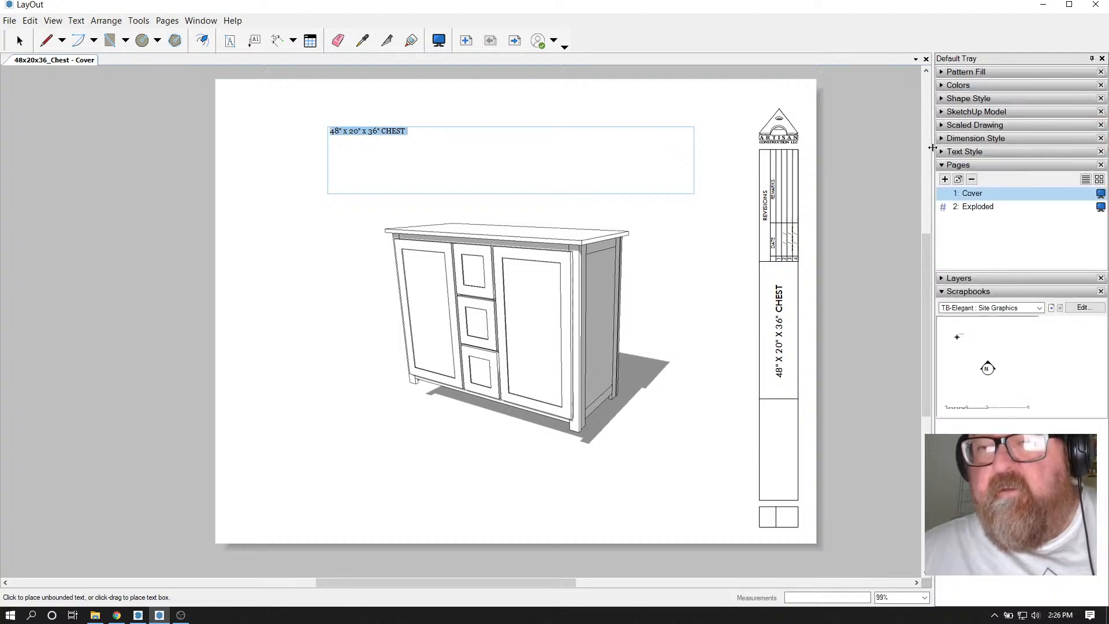
pyautogui.click(1101, 152)
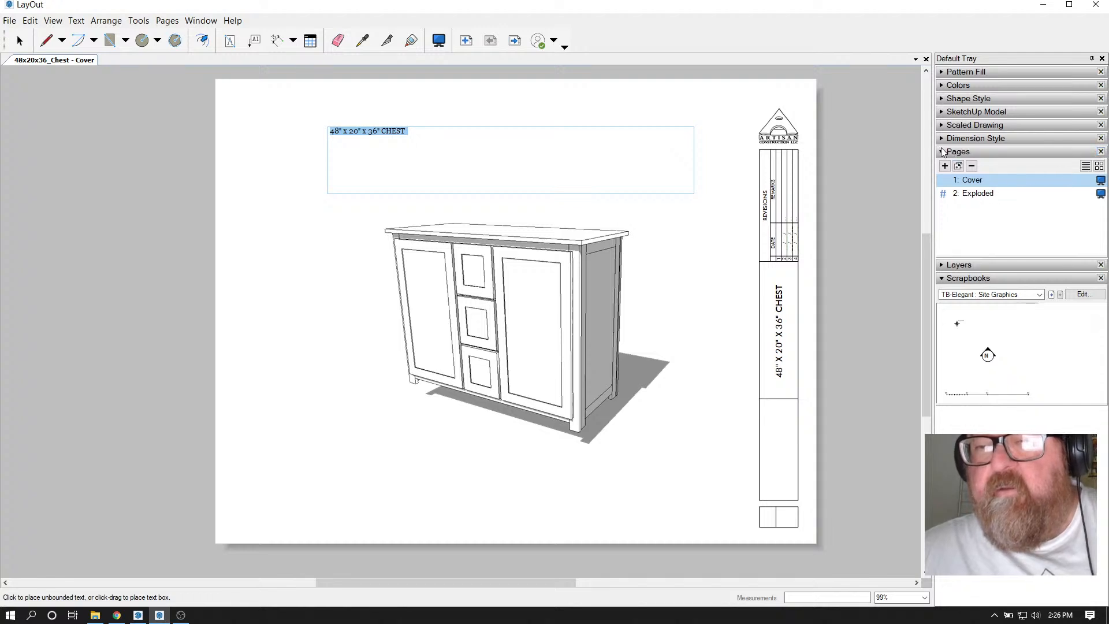
# Add the Text Style panel to the tray directly below Colors, collapse Pages and Scrapbooks, and leave Text Style expanded
pyautogui.click(943, 152)
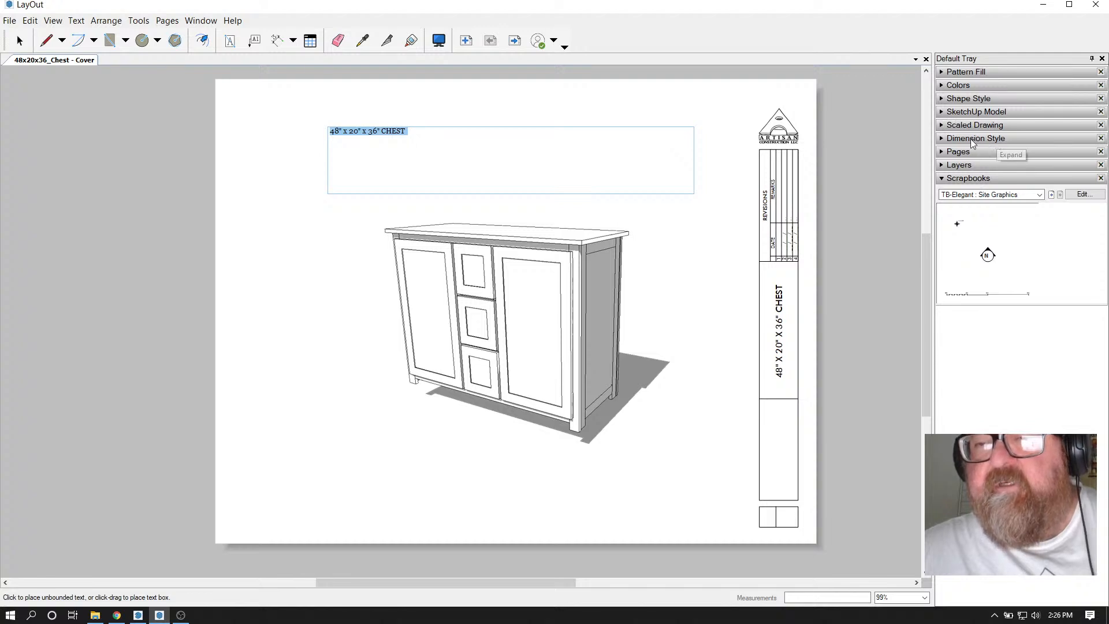
pyautogui.click(200, 21)
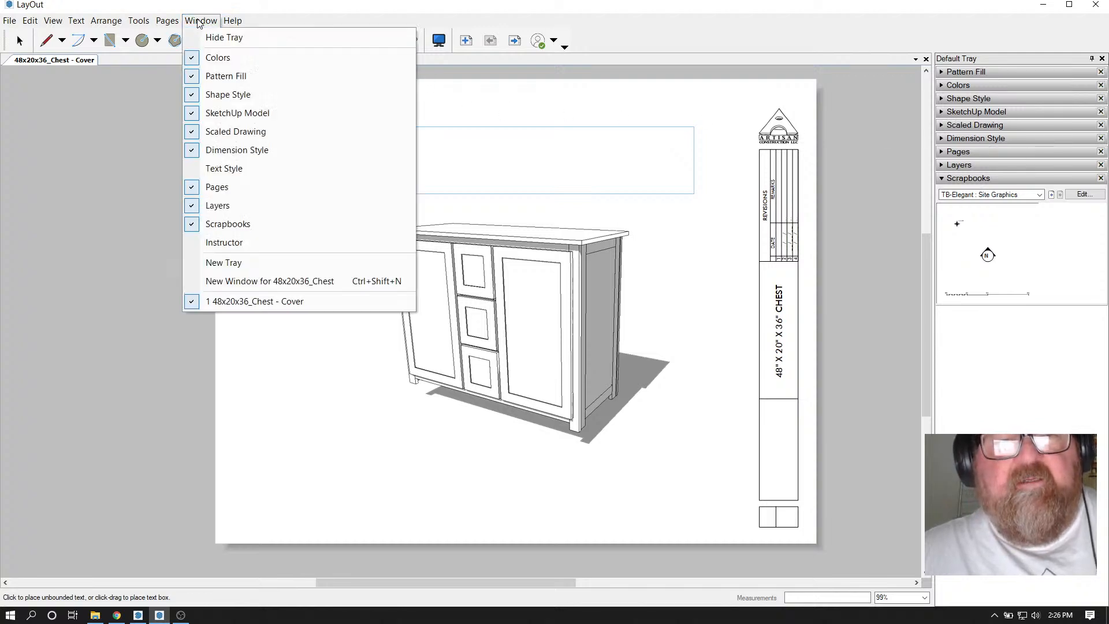
pyautogui.click(231, 168)
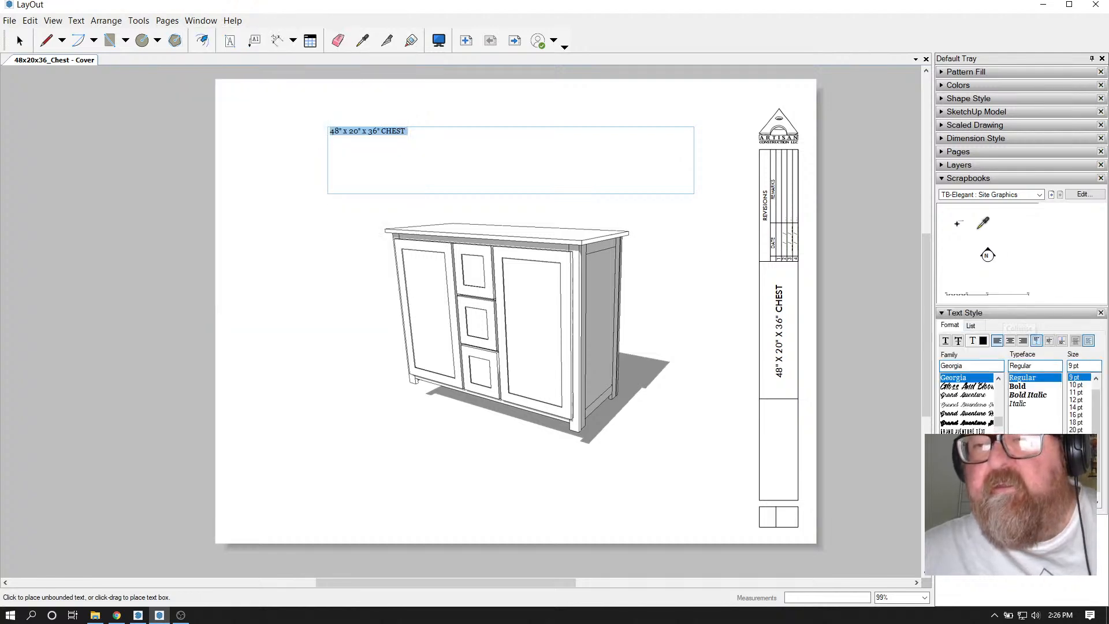
pyautogui.click(943, 179)
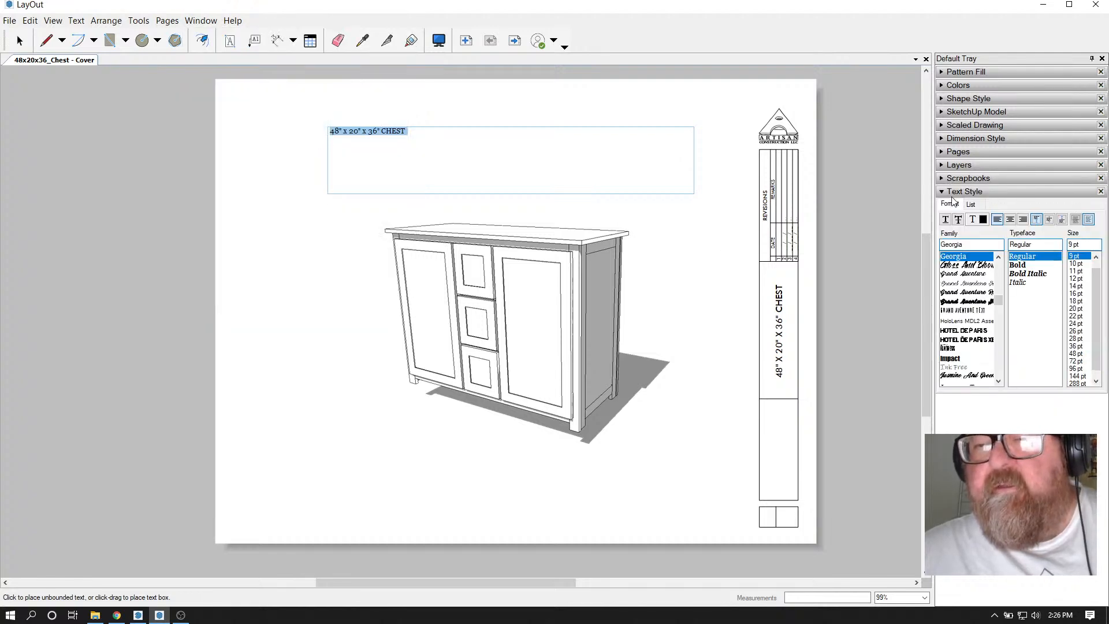
pyautogui.click(941, 192)
pyautogui.moveTo(987, 197); pyautogui.dragTo(984, 98)
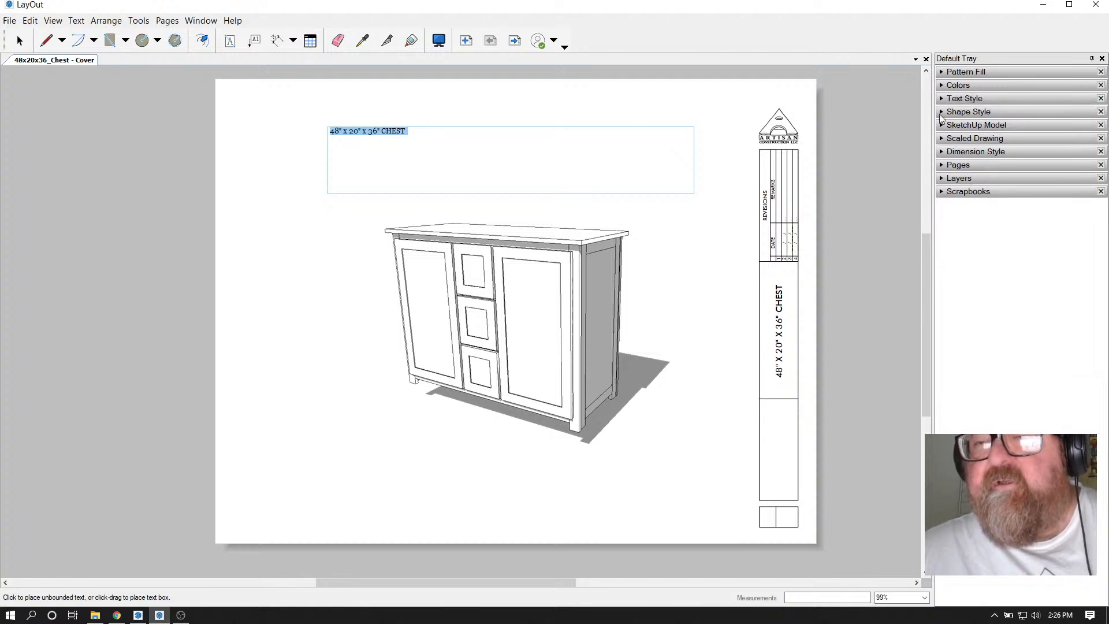
pyautogui.click(941, 99)
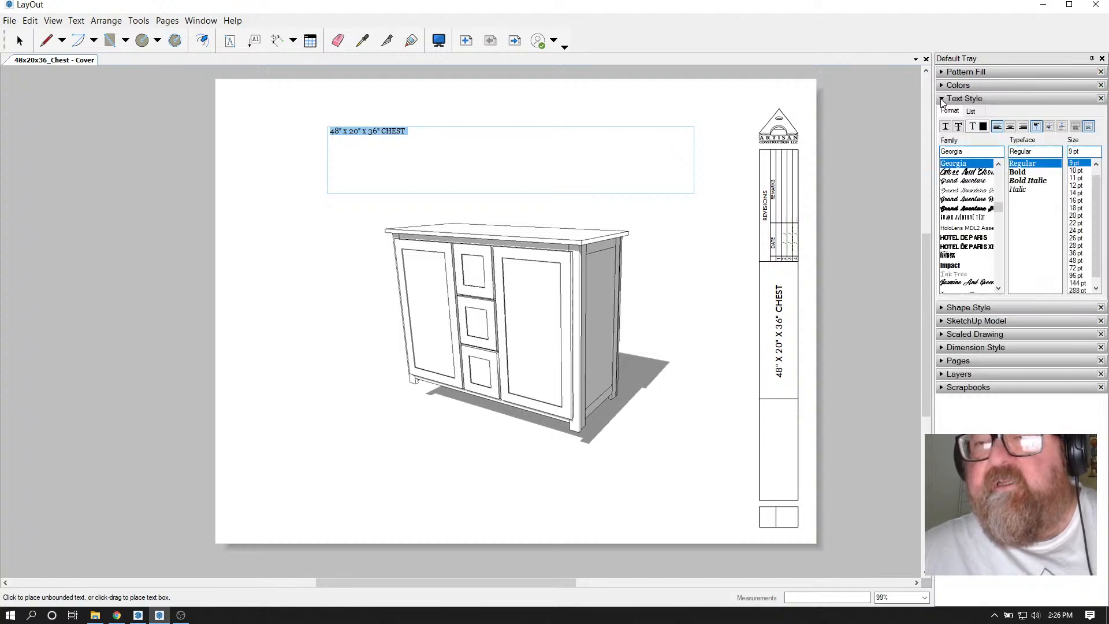
# Set the cover title 48" x 20" x 36" CHEST to 28 pt and centre it in its text box
pyautogui.click(1075, 200)
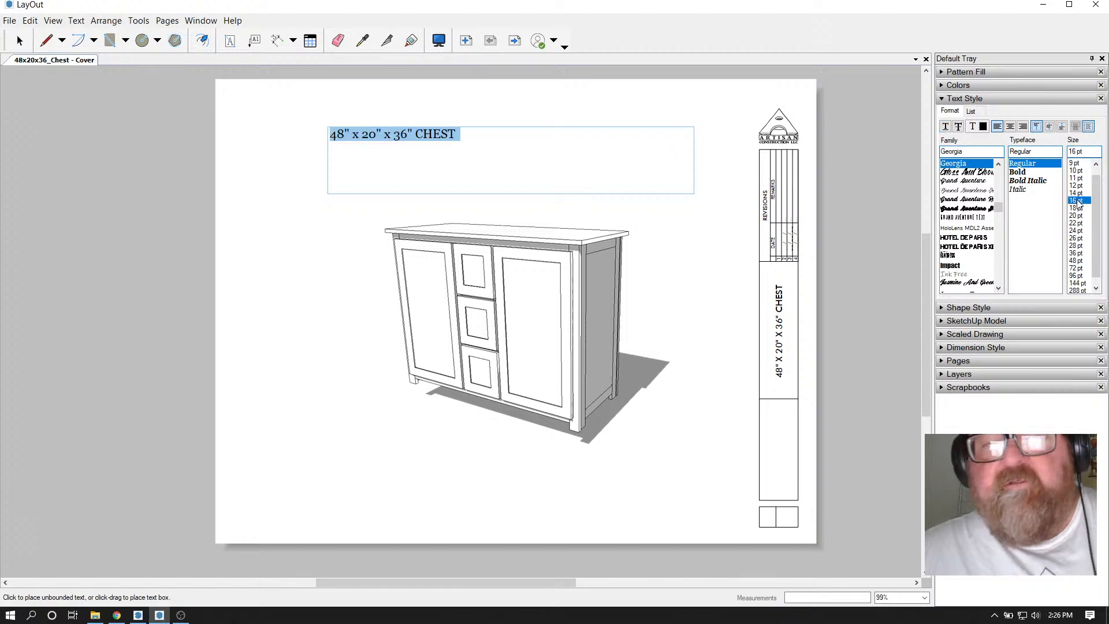
pyautogui.click(1077, 231)
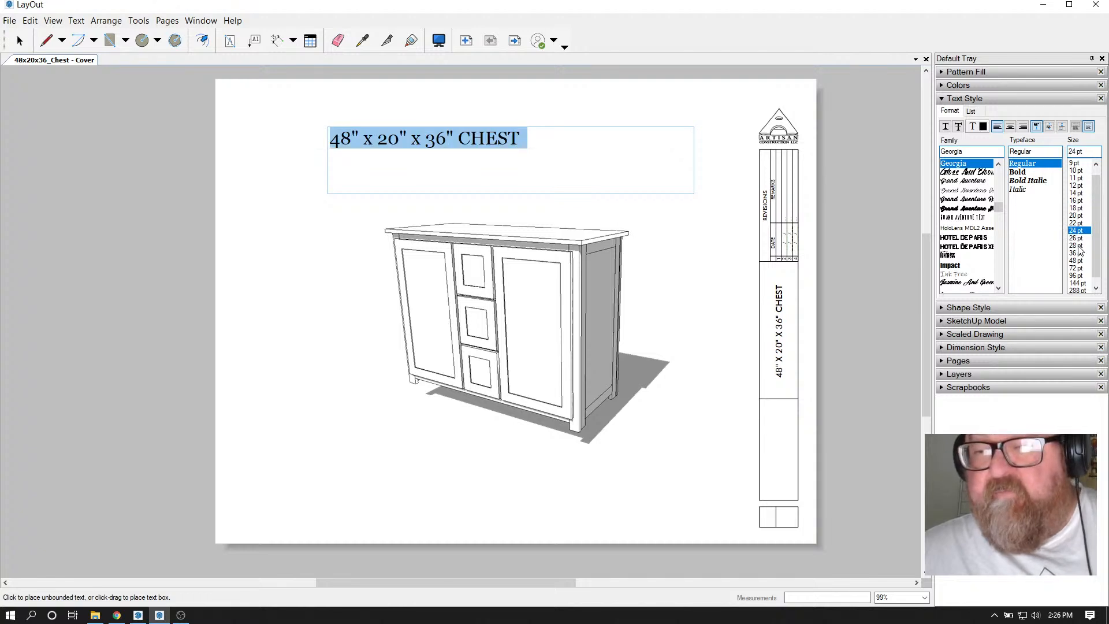
pyautogui.click(1078, 238)
pyautogui.click(1077, 246)
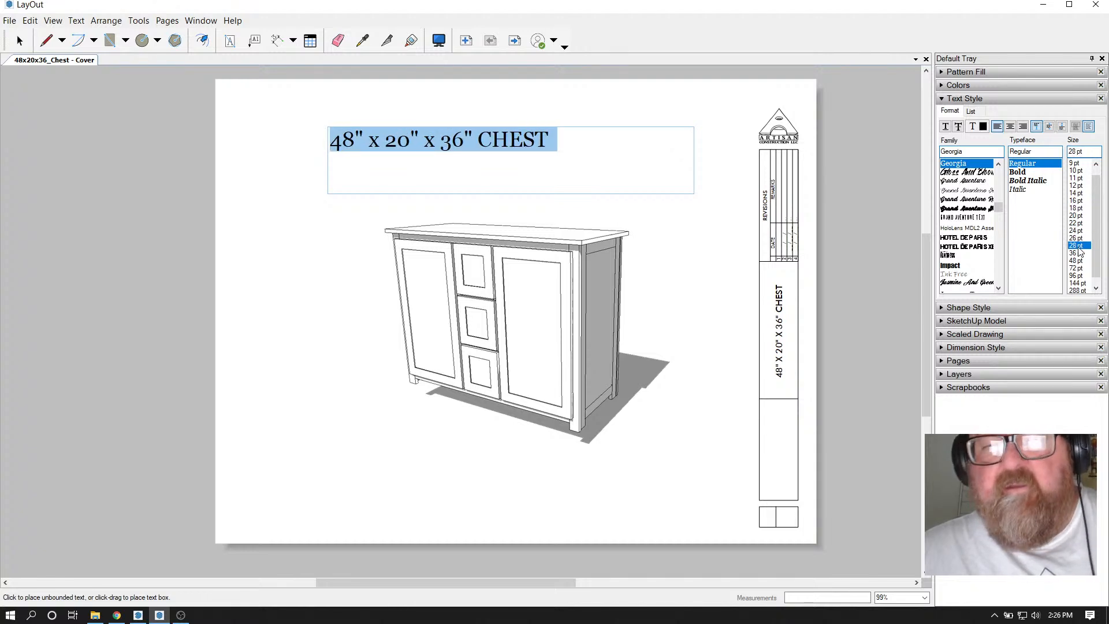
pyautogui.click(1015, 128)
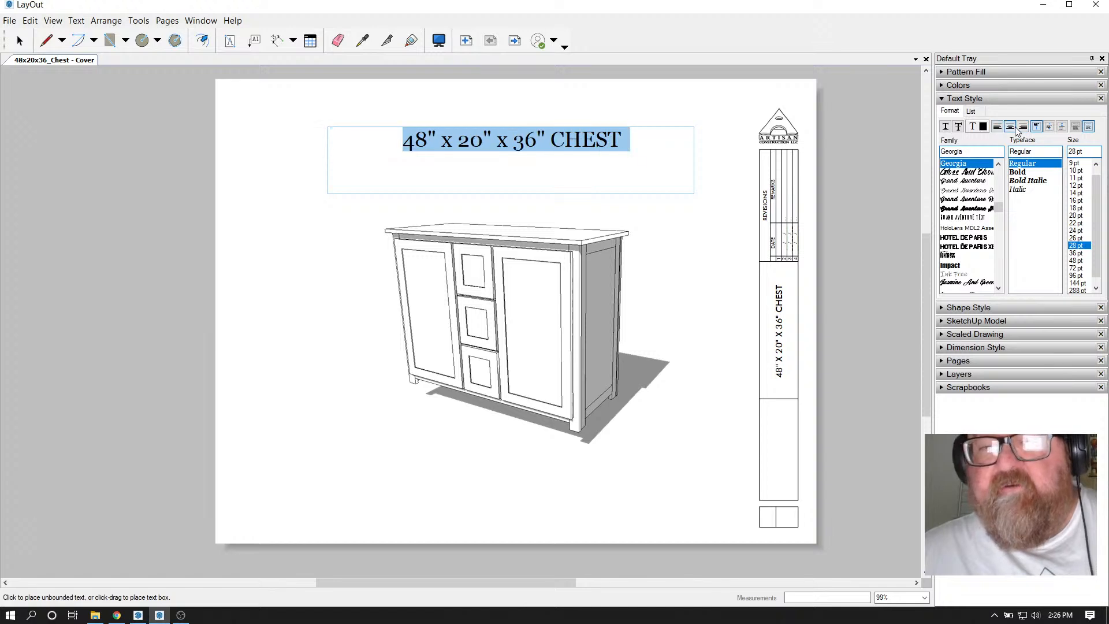
pyautogui.press('Escape')
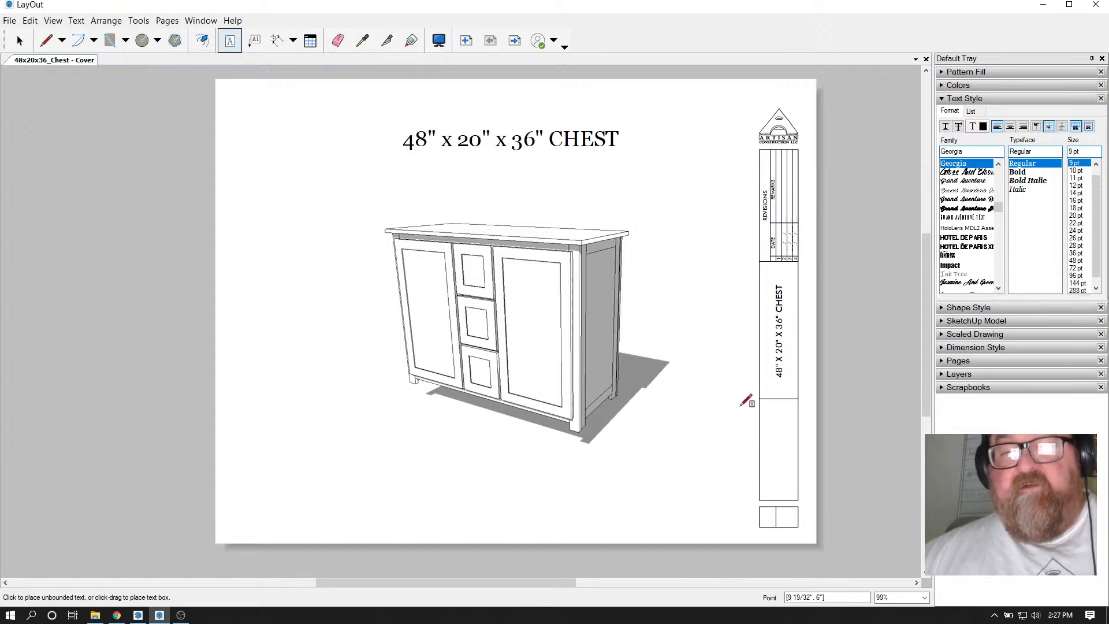
# Switch to the Exploded page and activate the Select tool
pyautogui.scroll(-1, 633, 460)
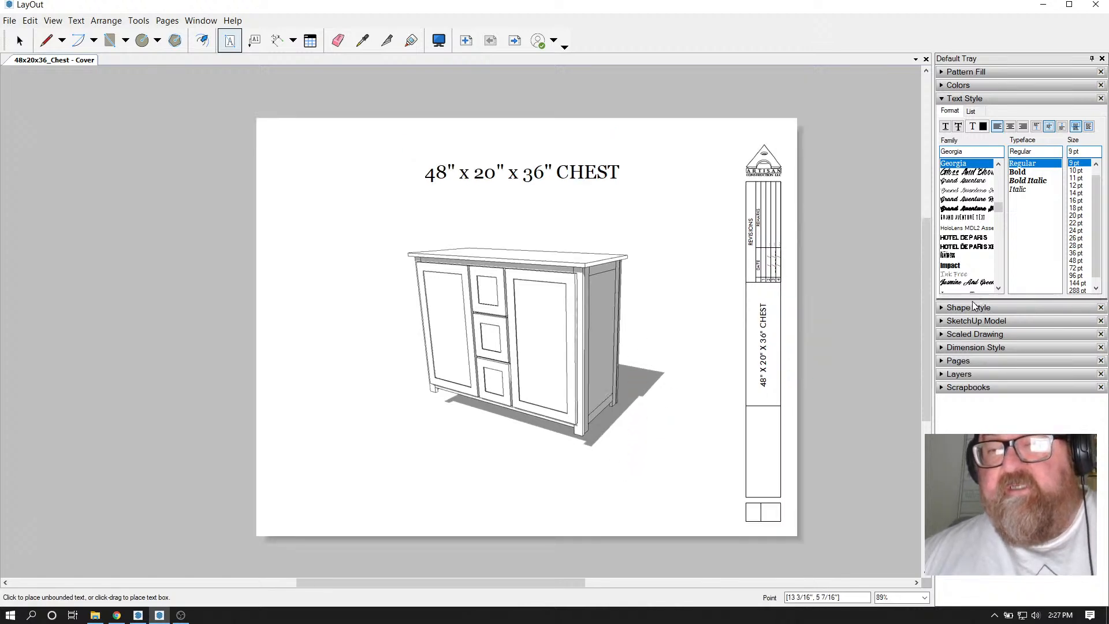
pyautogui.click(943, 361)
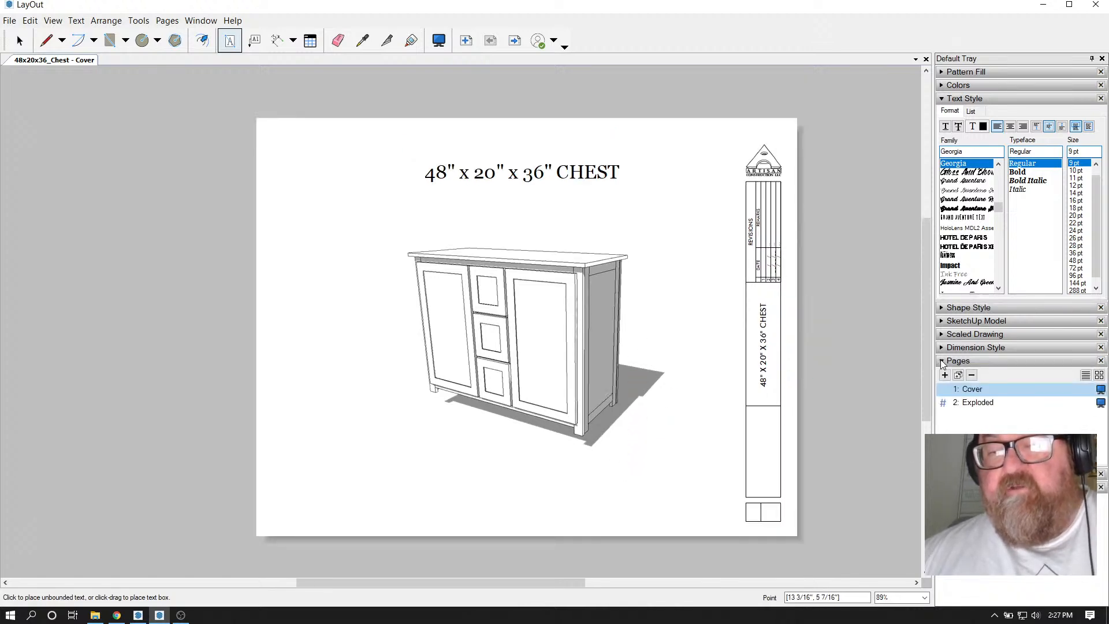
pyautogui.click(978, 403)
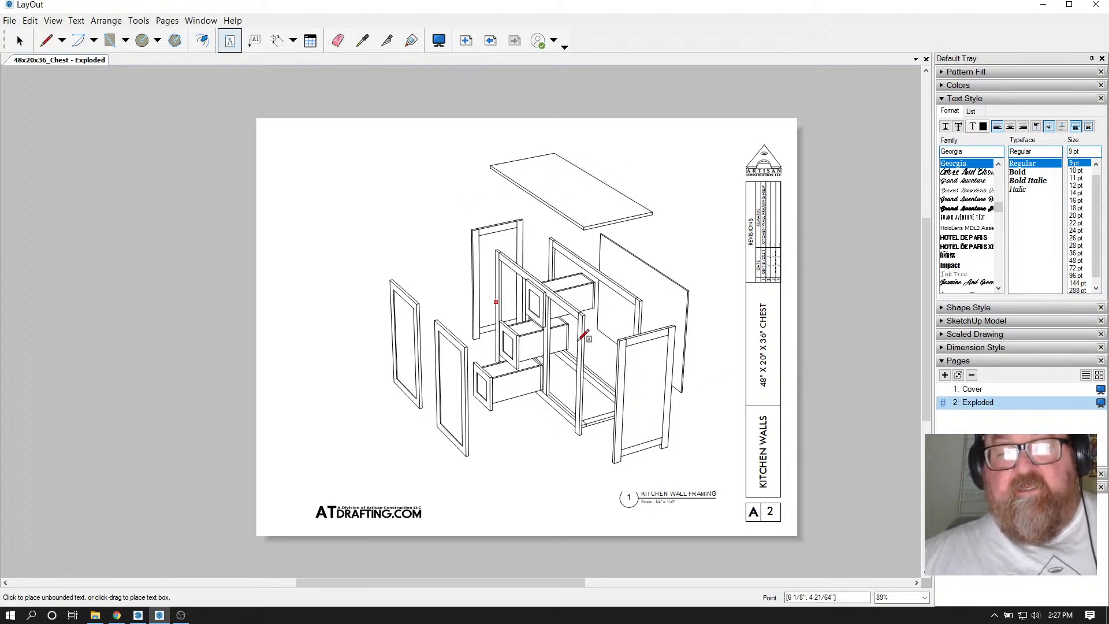
pyautogui.scroll(2, 655, 511)
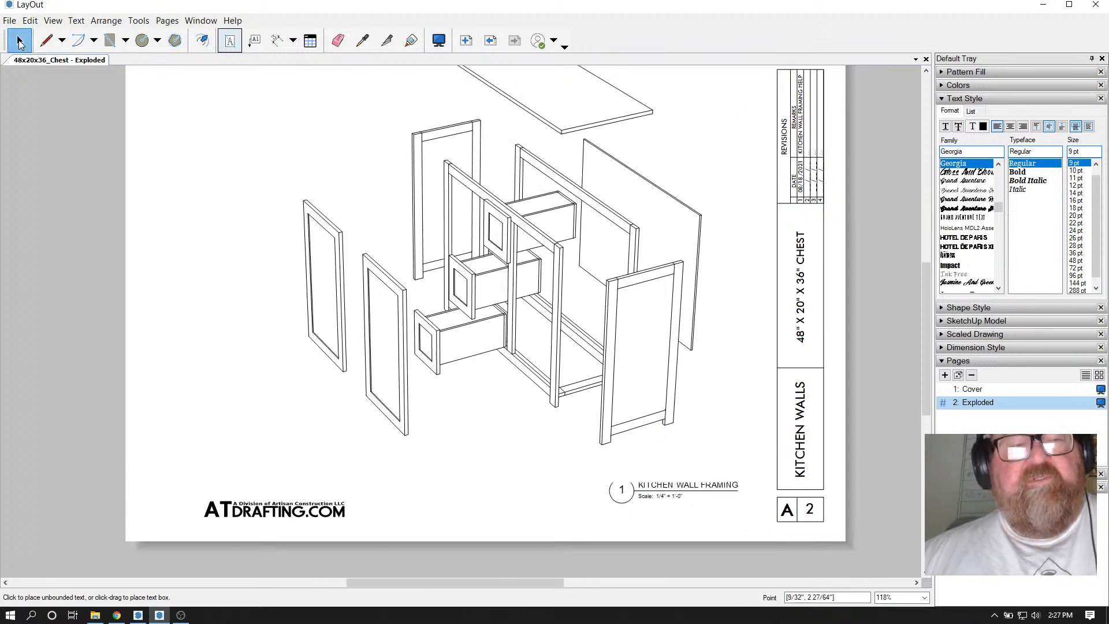
pyautogui.click(19, 44)
pyautogui.scroll(3, 723, 486)
pyautogui.click(670, 490)
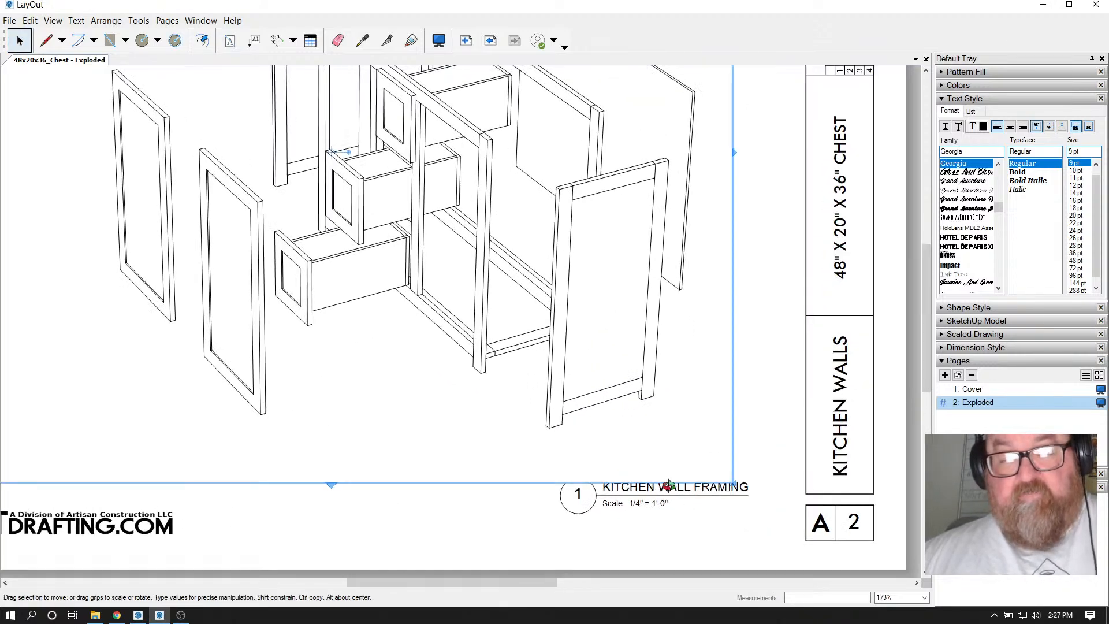
pyautogui.scroll(-2, 672, 489)
pyautogui.moveTo(771, 487); pyautogui.dragTo(775, 460)
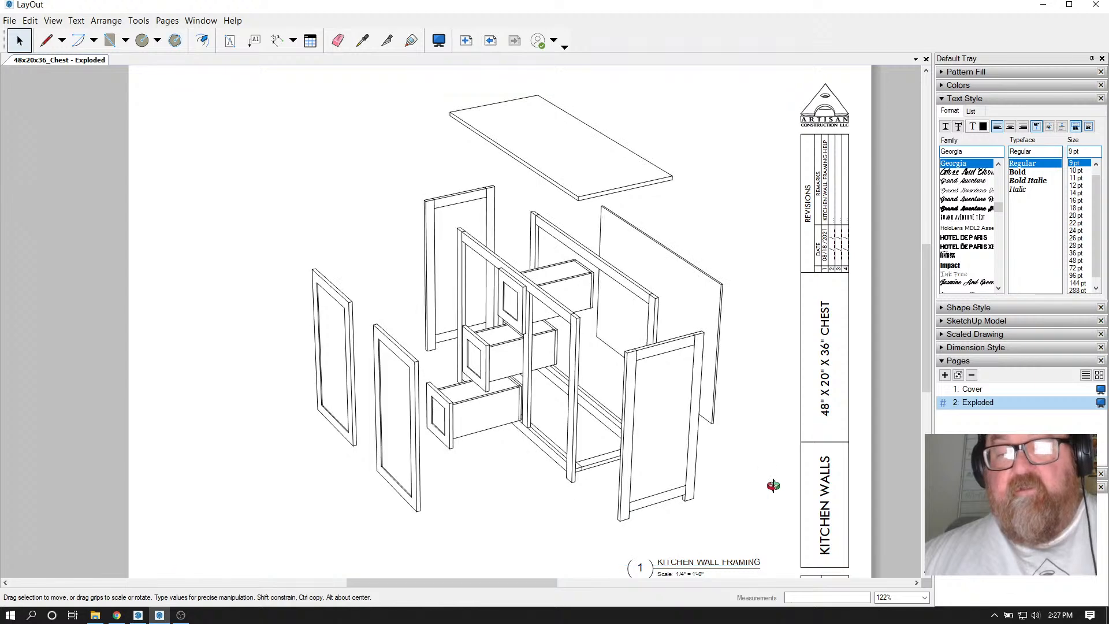
pyautogui.click(139, 85)
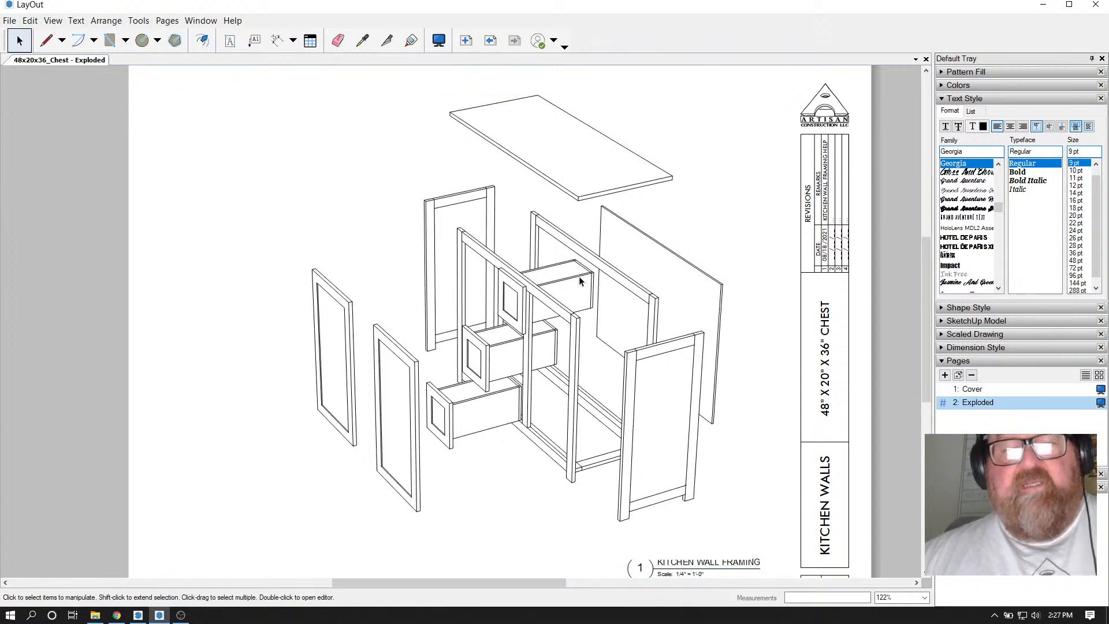
# Move the KITCHEN WALL FRAMING drawing label slightly down so it clears the exploded view's viewport
pyautogui.scroll(-2, 508, 168)
pyautogui.scroll(2, 683, 443)
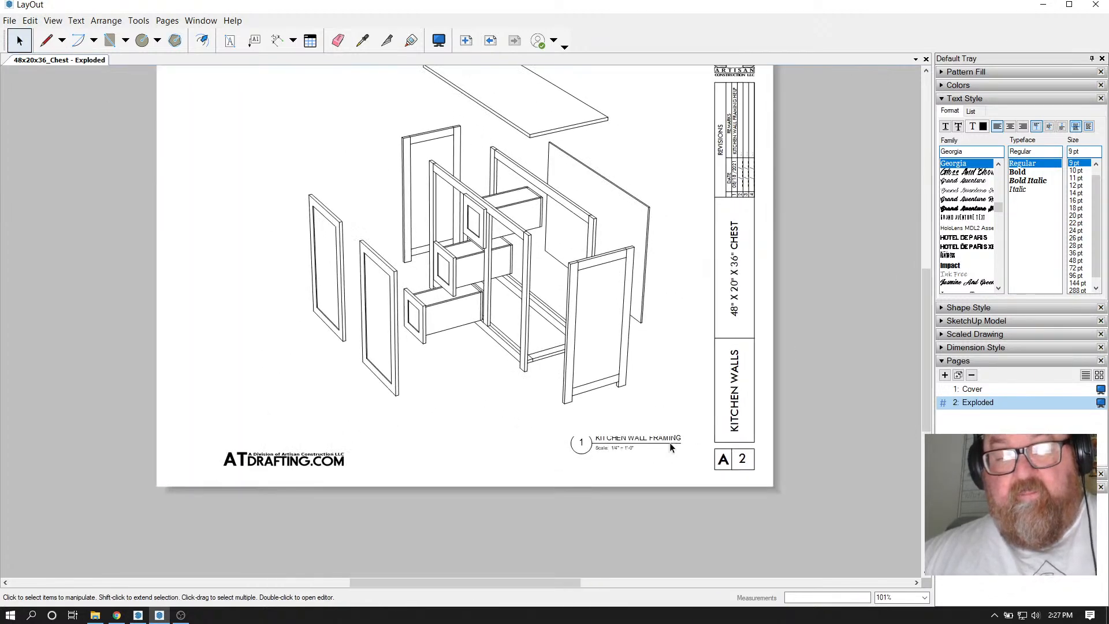
pyautogui.click(665, 438)
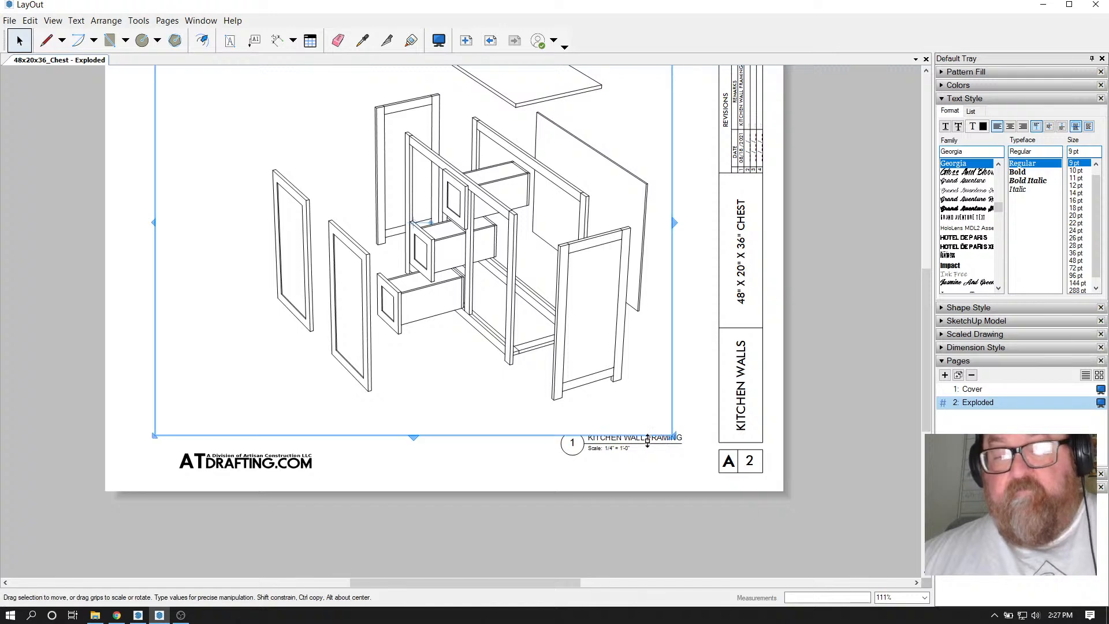
pyautogui.click(615, 446)
pyautogui.moveTo(613, 442); pyautogui.dragTo(613, 453)
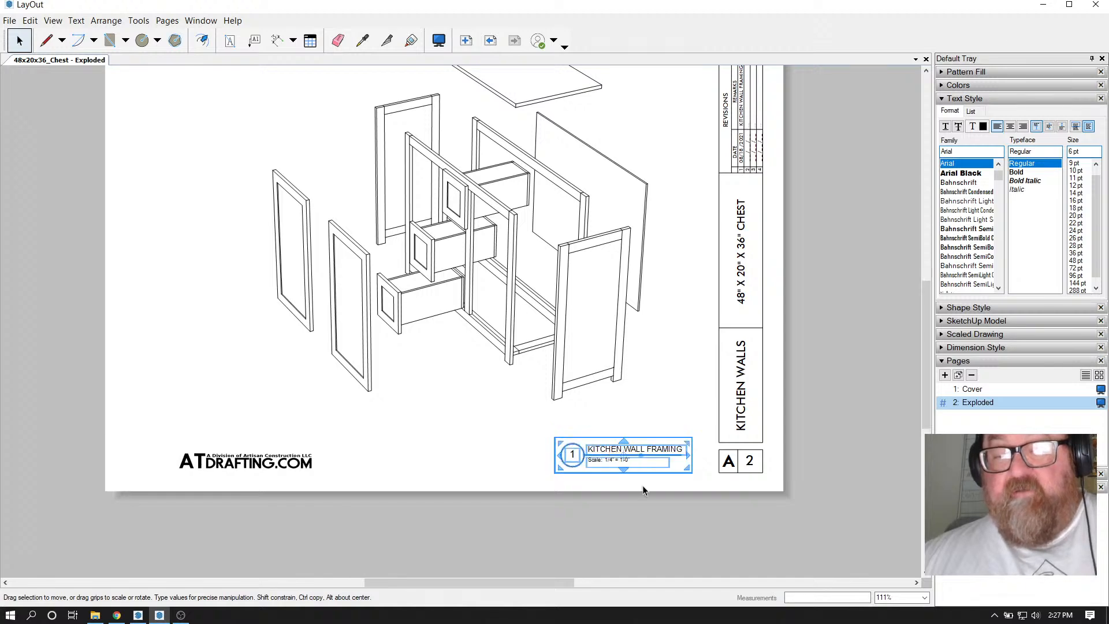
# Replace the title text in the drawing label below the chest with EXPLODED VIEW
pyautogui.scroll(6, 613, 454)
pyautogui.doubleClick(601, 405)
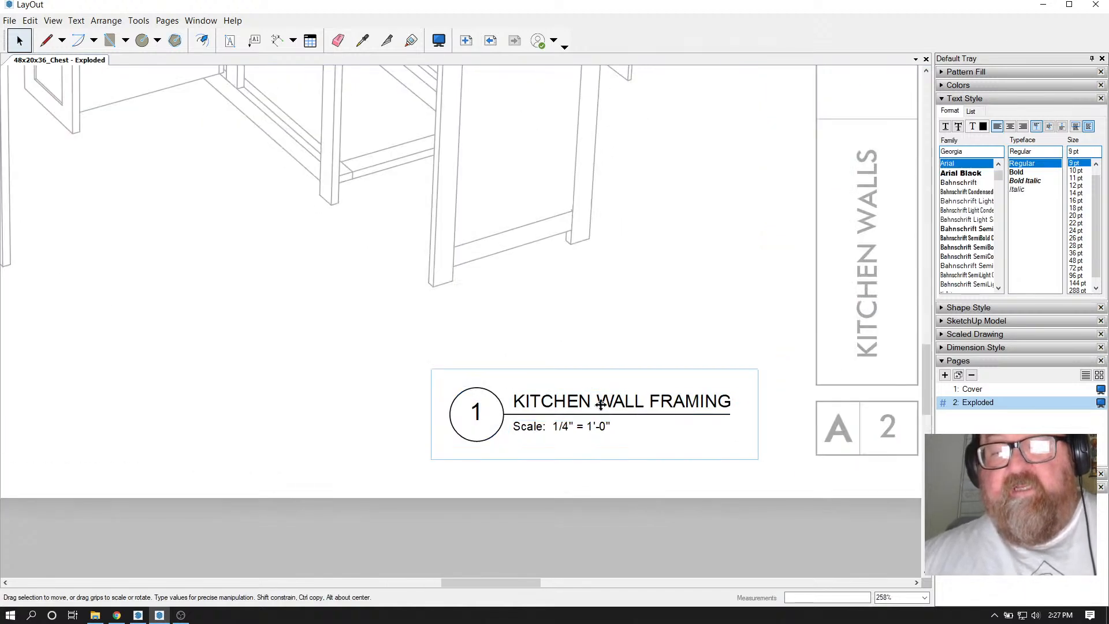
pyautogui.click(604, 403)
pyautogui.click(601, 403)
pyautogui.doubleClick(607, 403)
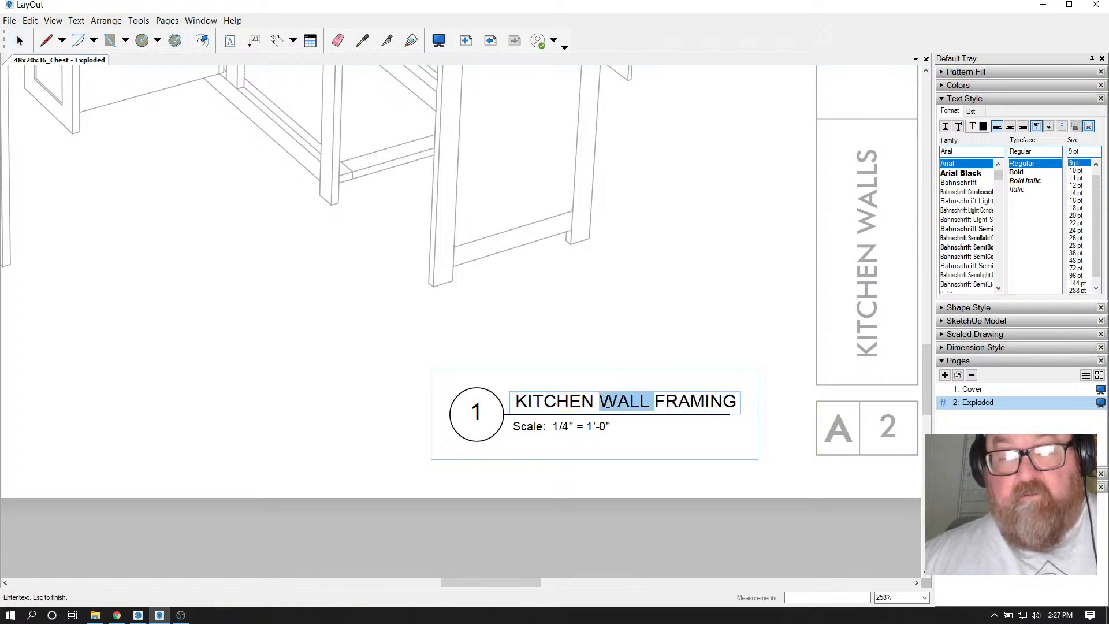
pyautogui.tripleClick(608, 402)
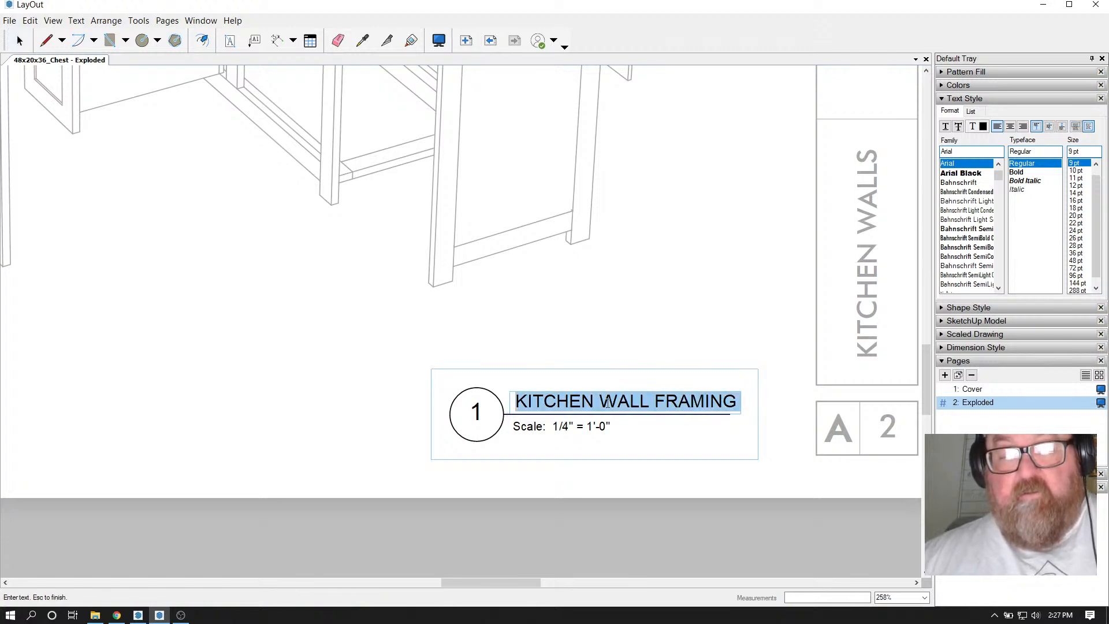
pyautogui.write('E')
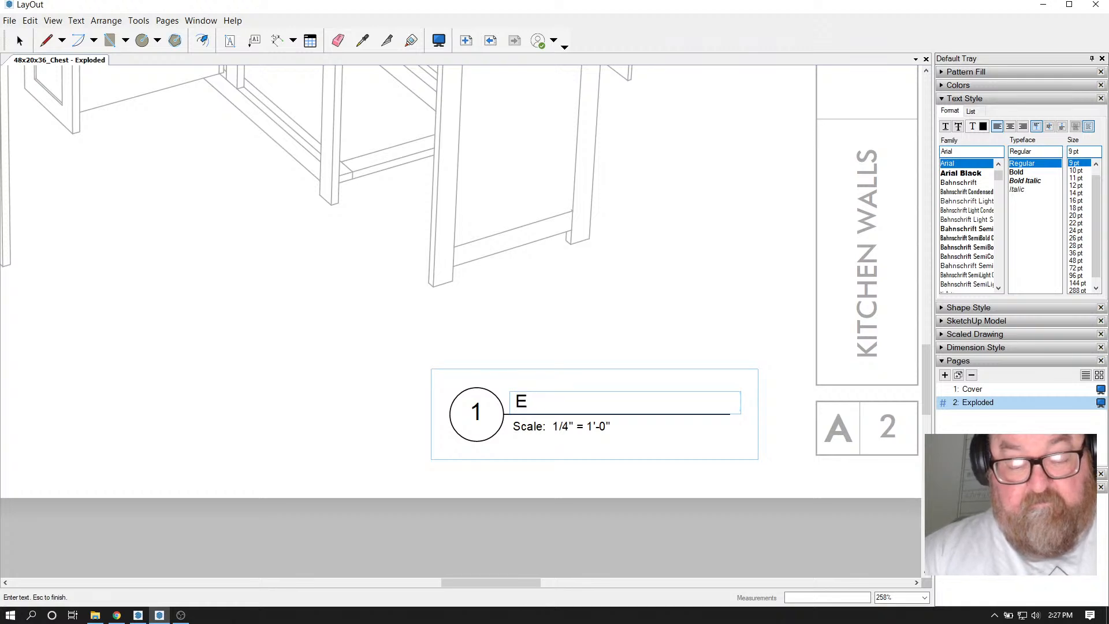
pyautogui.write('XPLODED')
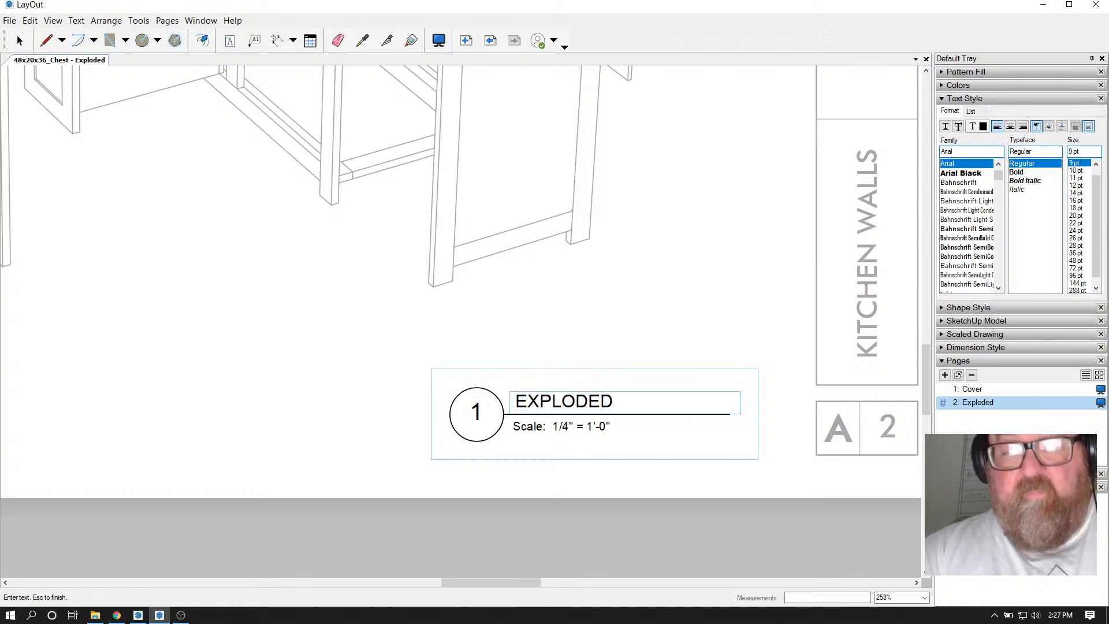
pyautogui.write(' VIEW')
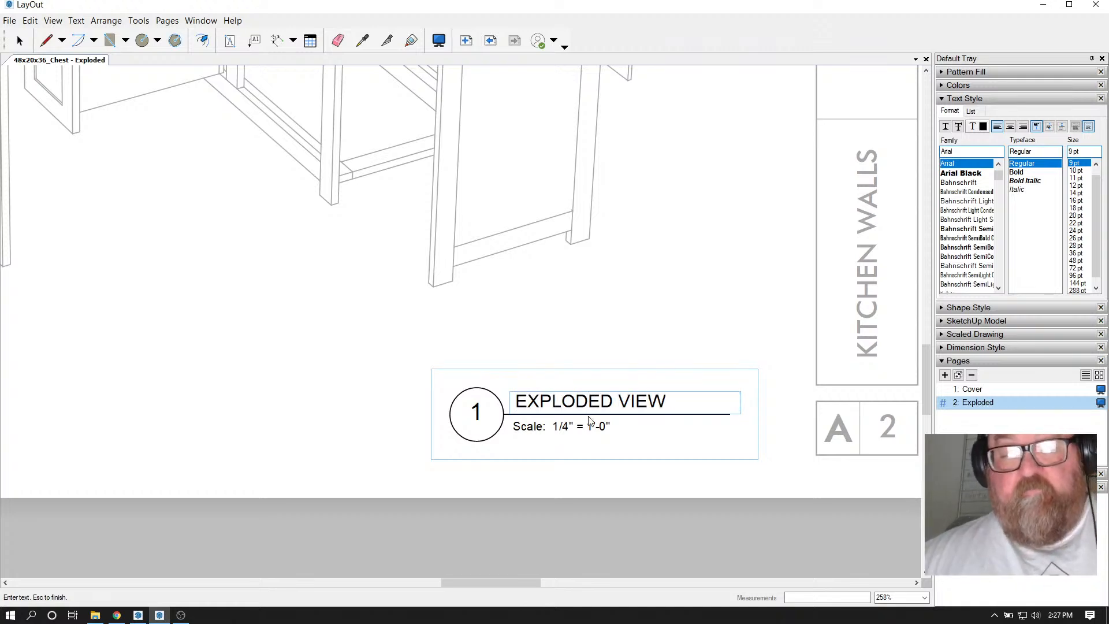
# Change the scale value in the drawing label to NTS and finish editing the label
pyautogui.click(584, 423)
pyautogui.doubleClick(584, 427)
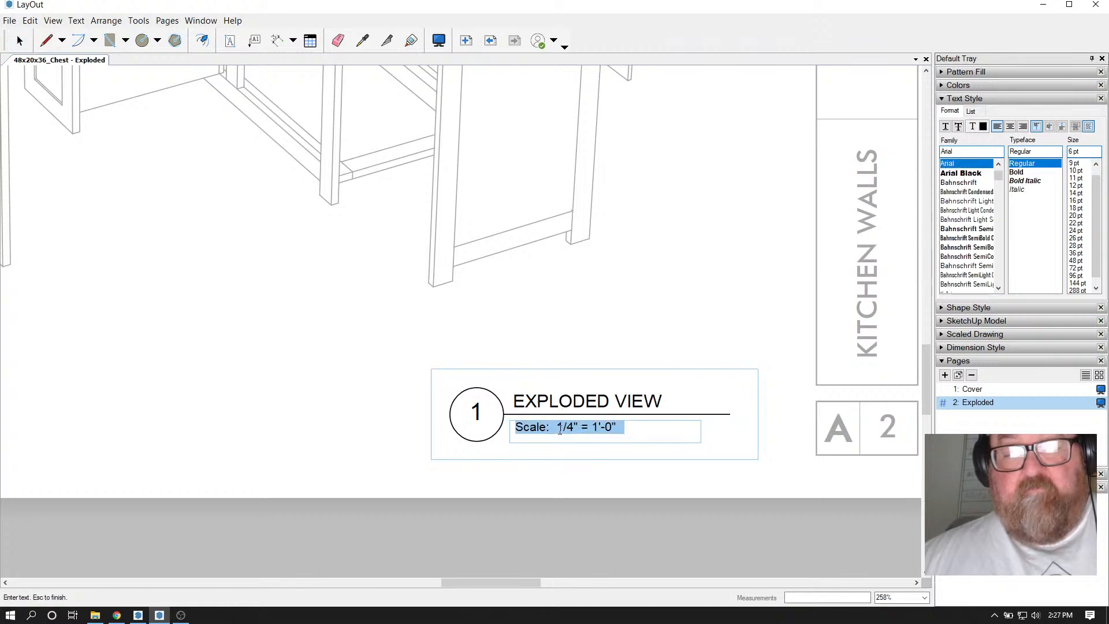
pyautogui.moveTo(558, 428); pyautogui.dragTo(617, 427)
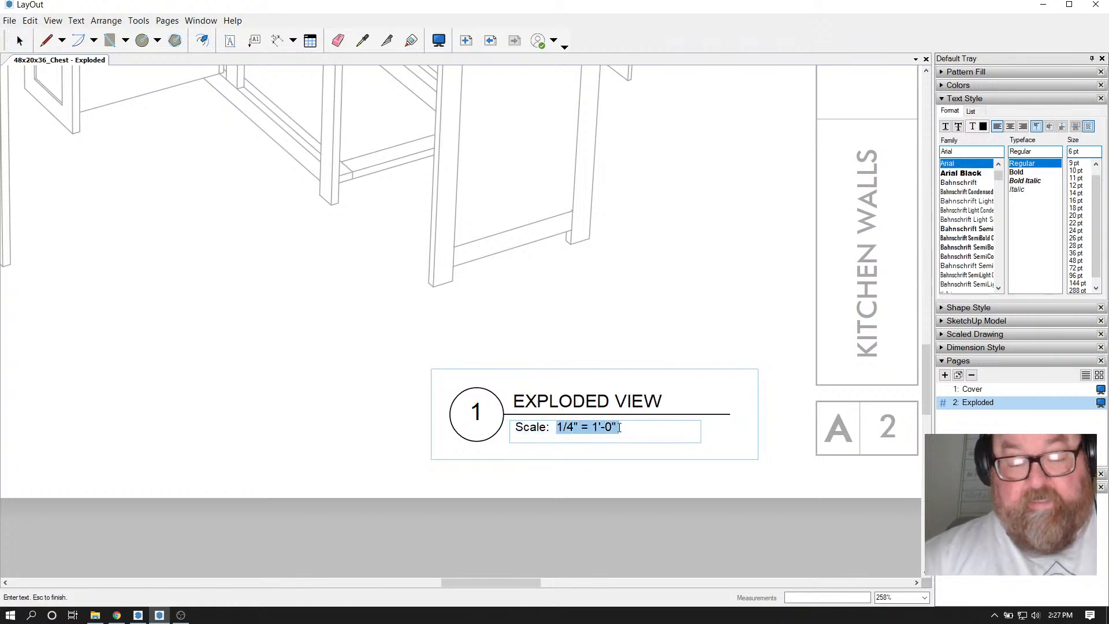
pyautogui.write('NTS')
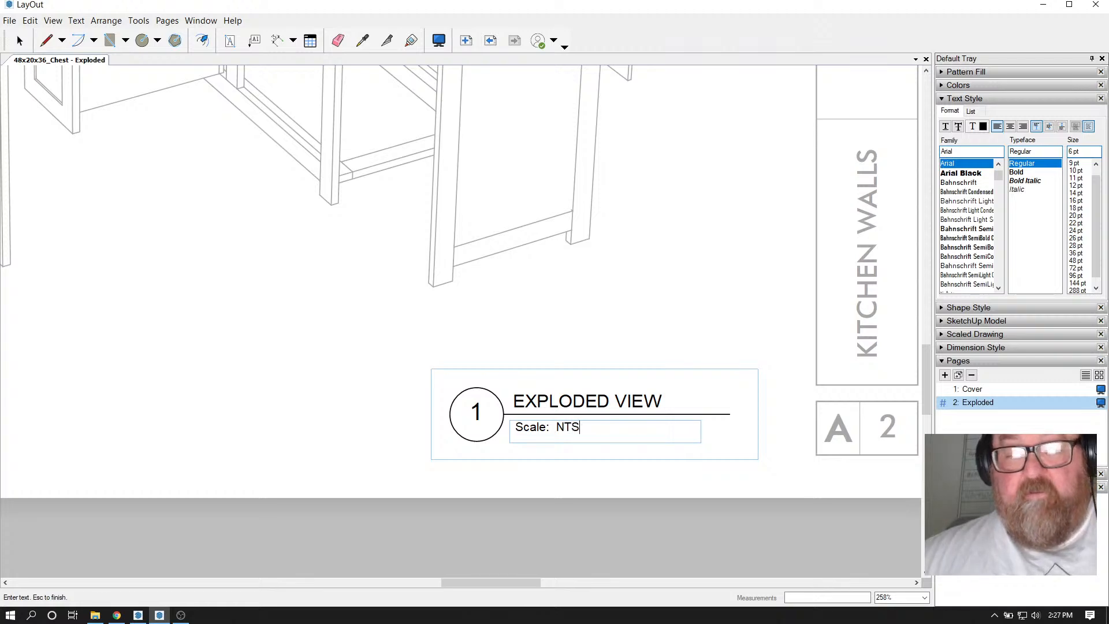
pyautogui.press('Escape')
pyautogui.scroll(-5, 716, 473)
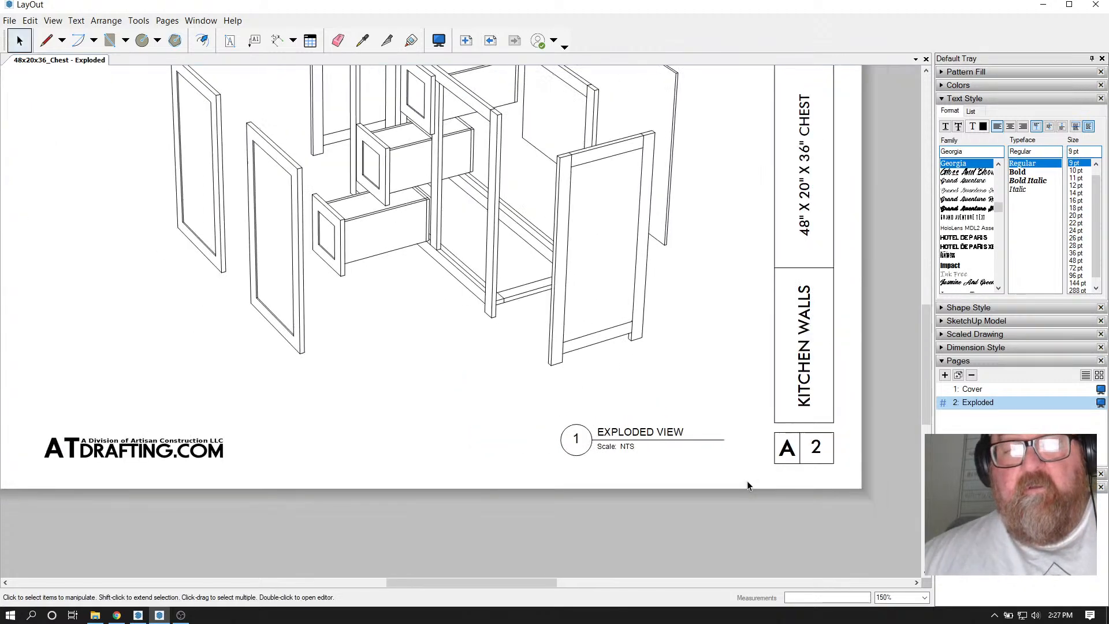
# Place the circled number tag from the TB-Plain : Drawing References scrapbook on the chest's right end panel
pyautogui.scroll(-3, 656, 335)
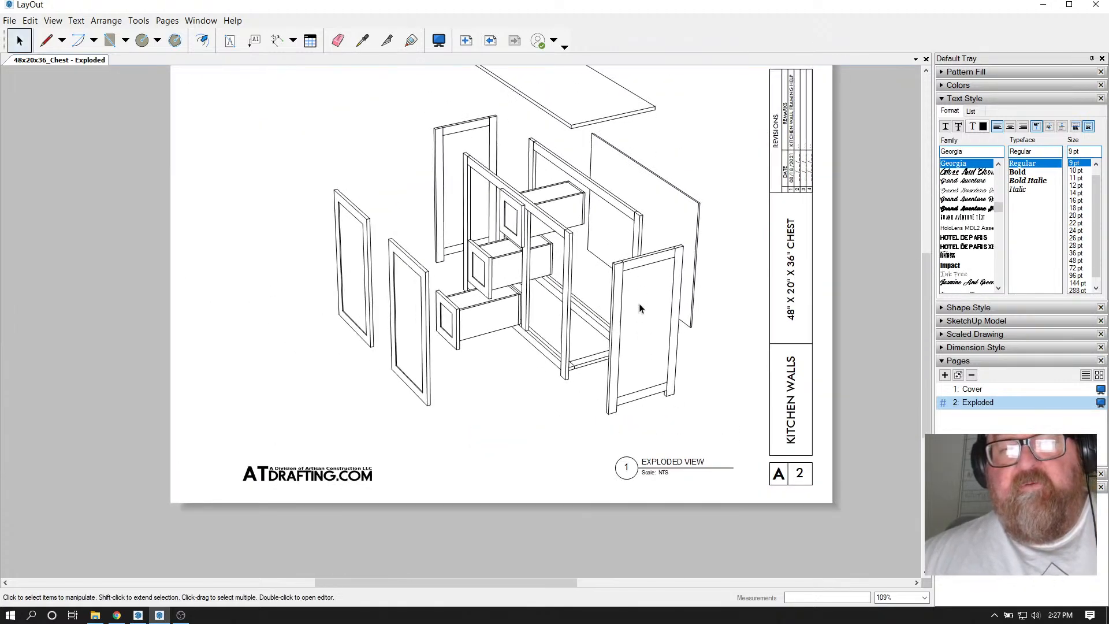
pyautogui.scroll(3, 591, 143)
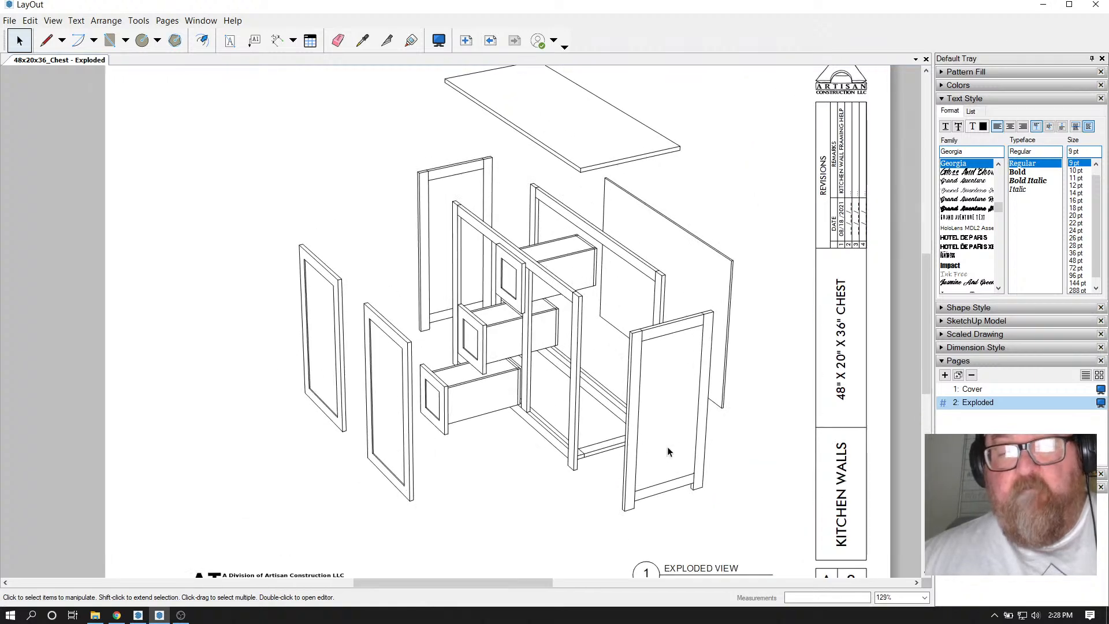
pyautogui.scroll(1, 682, 483)
pyautogui.scroll(1, 683, 487)
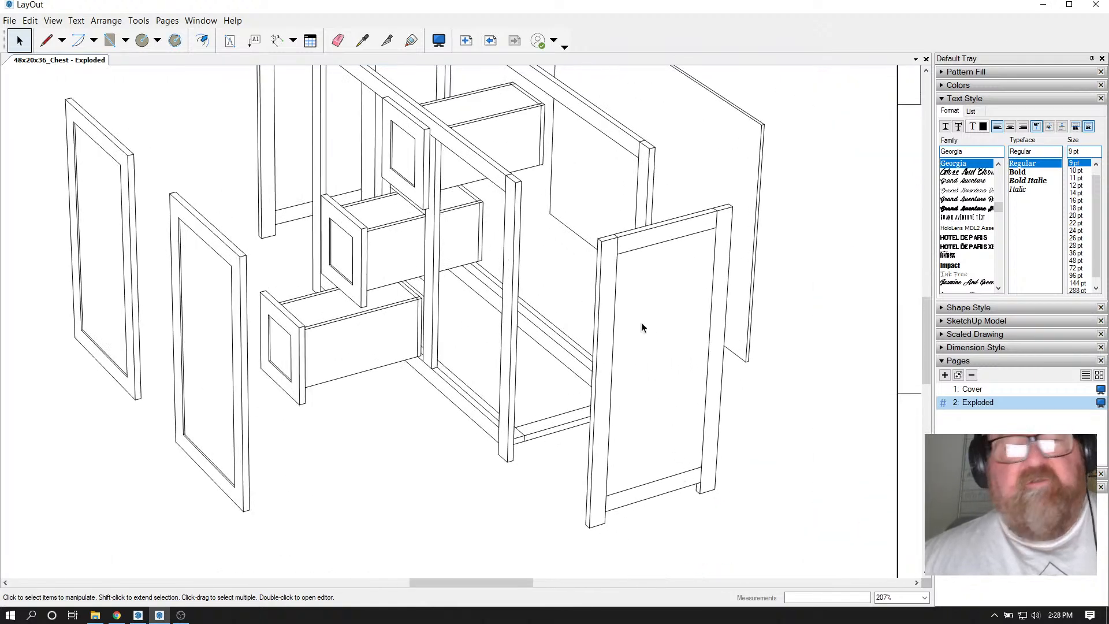
pyautogui.click(943, 362)
pyautogui.click(943, 388)
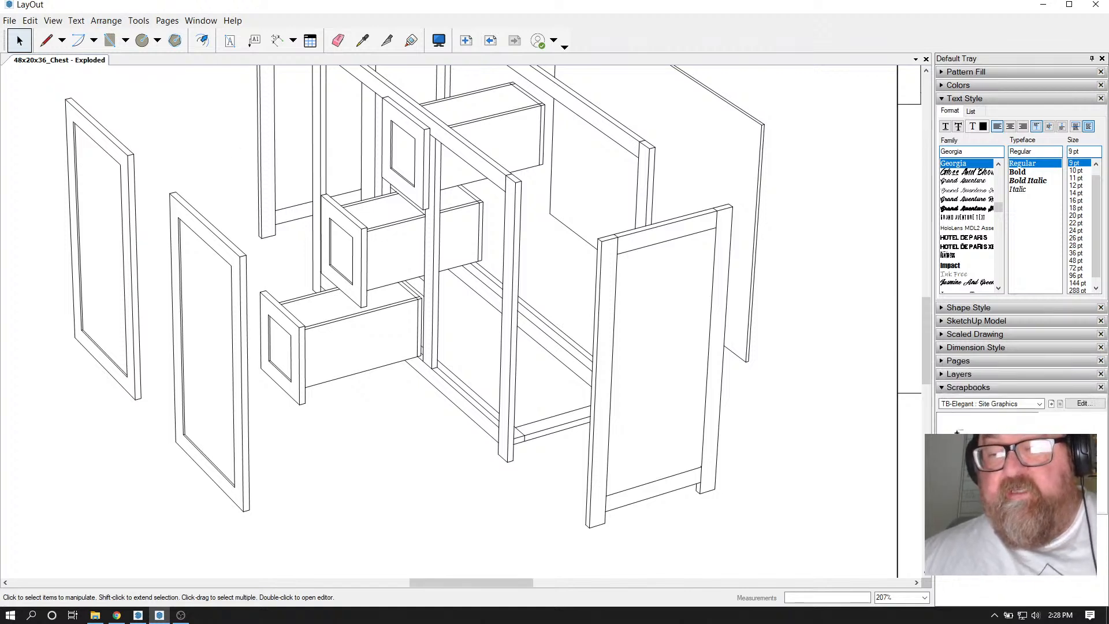
pyautogui.click(1041, 404)
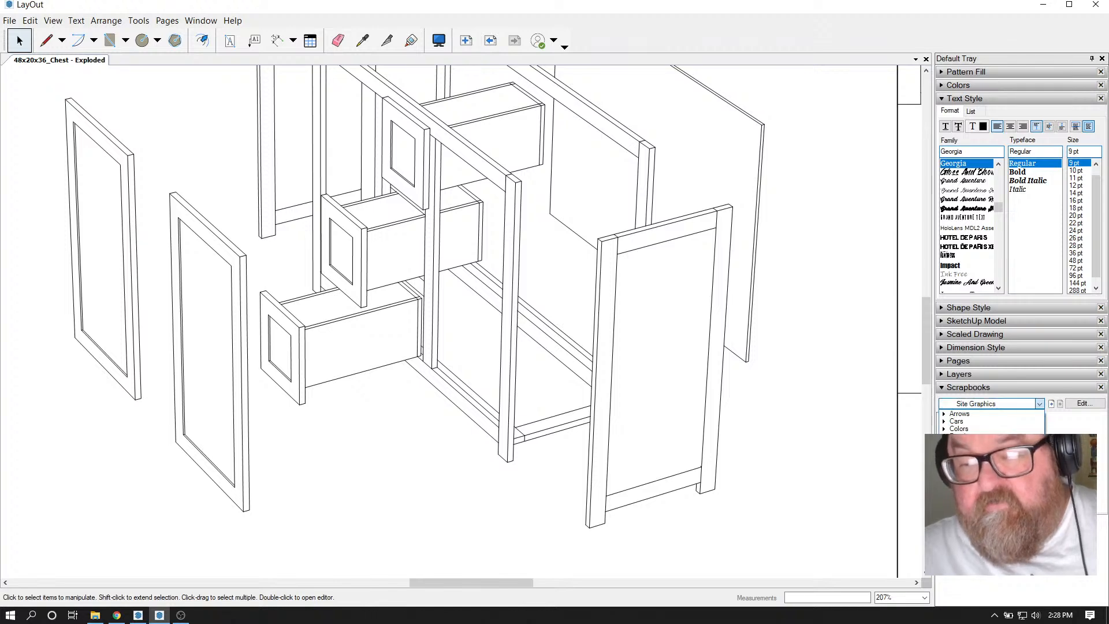
pyautogui.click(1028, 432)
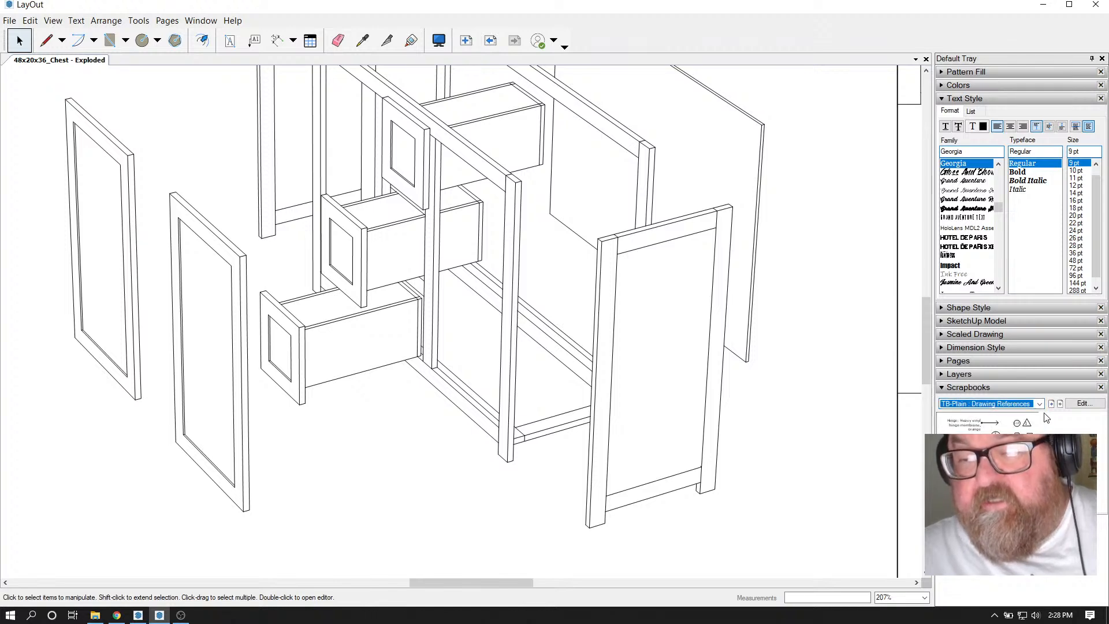
pyautogui.moveTo(1017, 424); pyautogui.dragTo(655, 353)
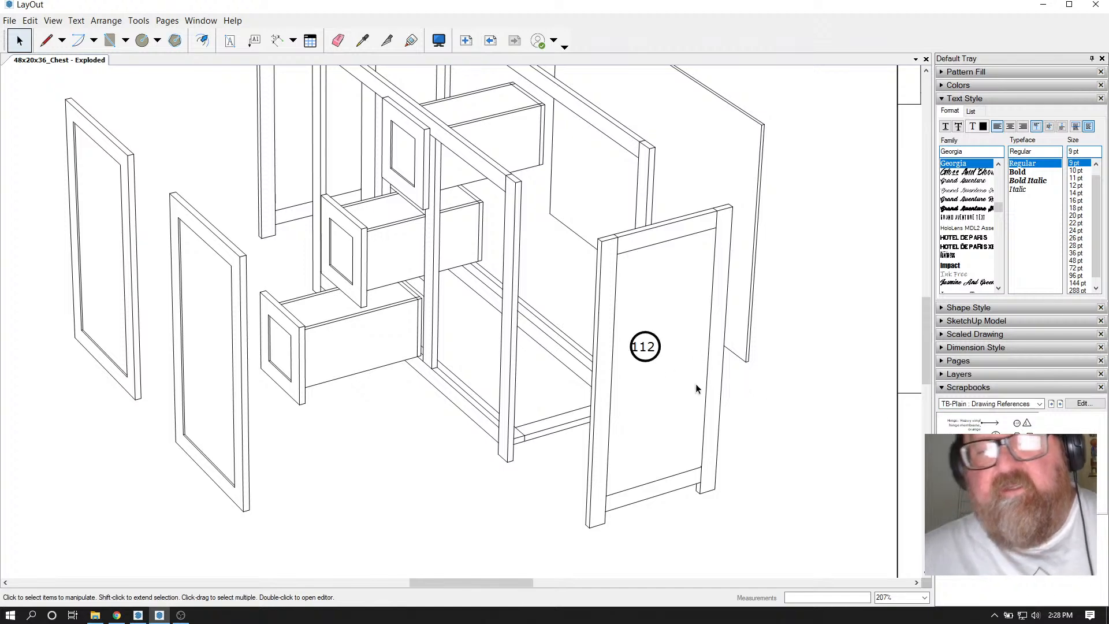
# Move the circled tag slightly so it sits centred across the width of the right end panel
pyautogui.scroll(-1, 747, 435)
pyautogui.scroll(1, 681, 356)
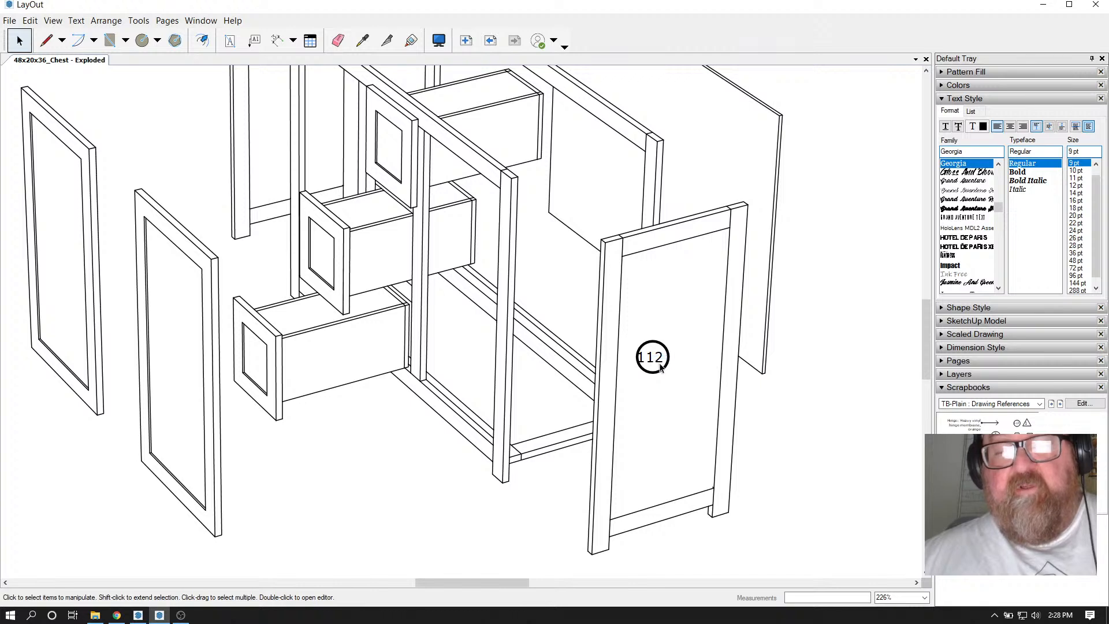
pyautogui.click(663, 361)
pyautogui.moveTo(663, 366); pyautogui.dragTo(680, 367)
pyautogui.click(811, 373)
# Replace the number in the right end panel's circled tag with 1
pyautogui.scroll(2, 641, 376)
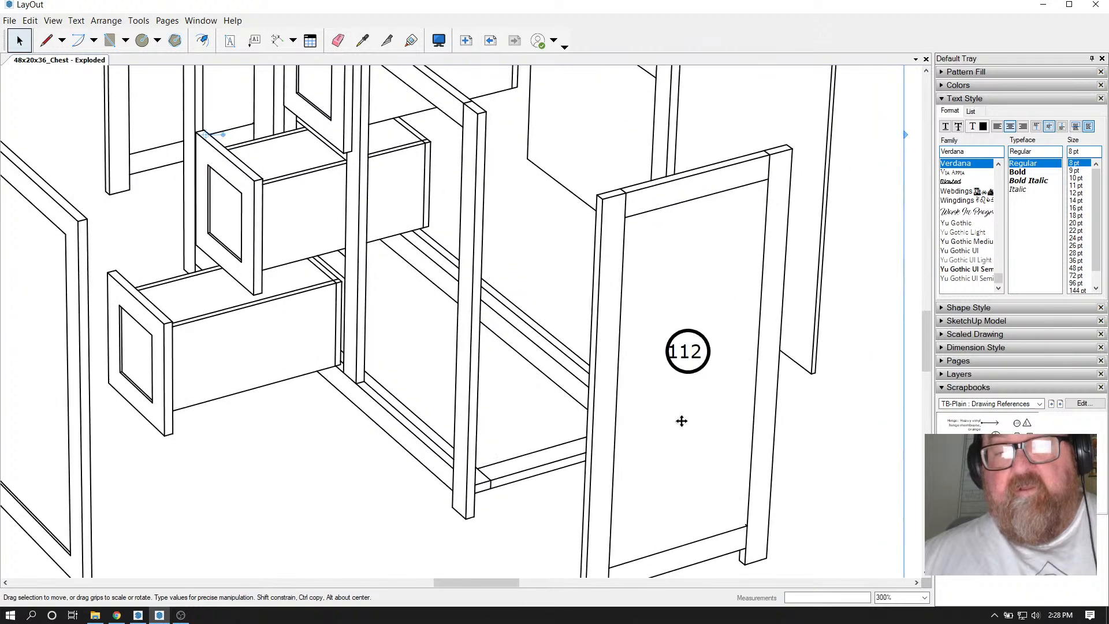
pyautogui.click(690, 361)
pyautogui.doubleClick(690, 361)
pyautogui.doubleClick(690, 355)
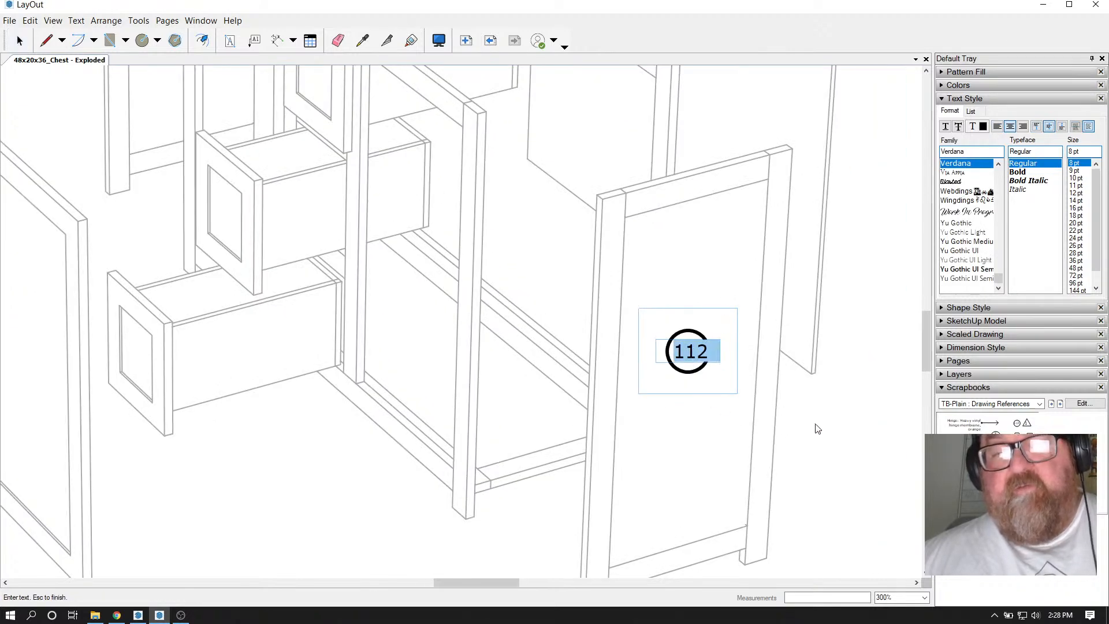
pyautogui.write('1')
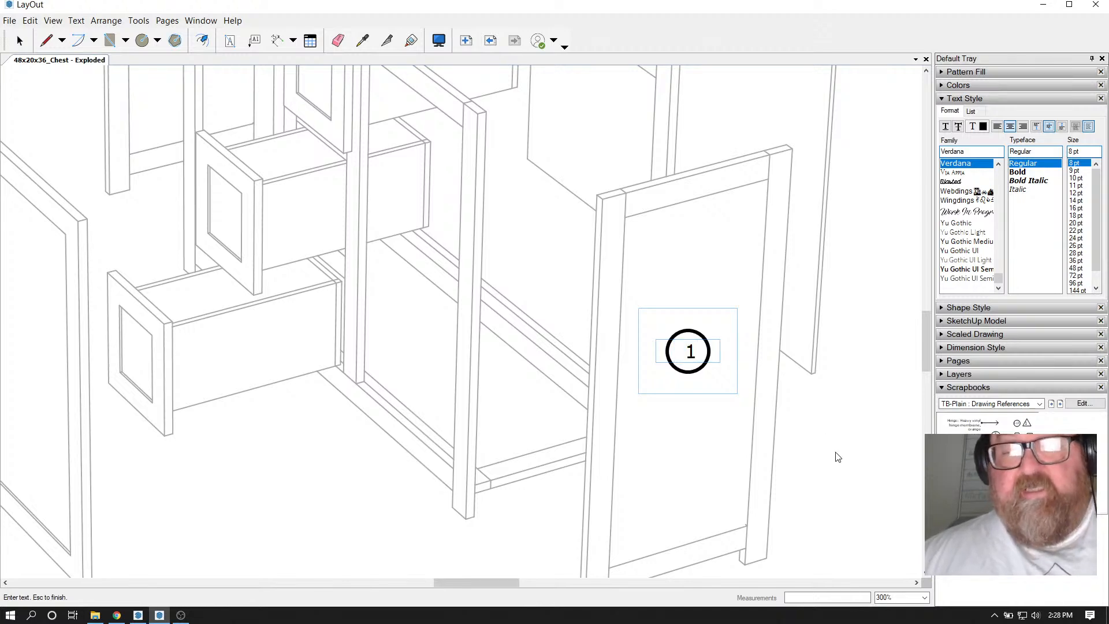
pyautogui.press('Escape')
# Copy the circled tag from the right end panel onto each of the two front doors
pyautogui.scroll(-3, 820, 452)
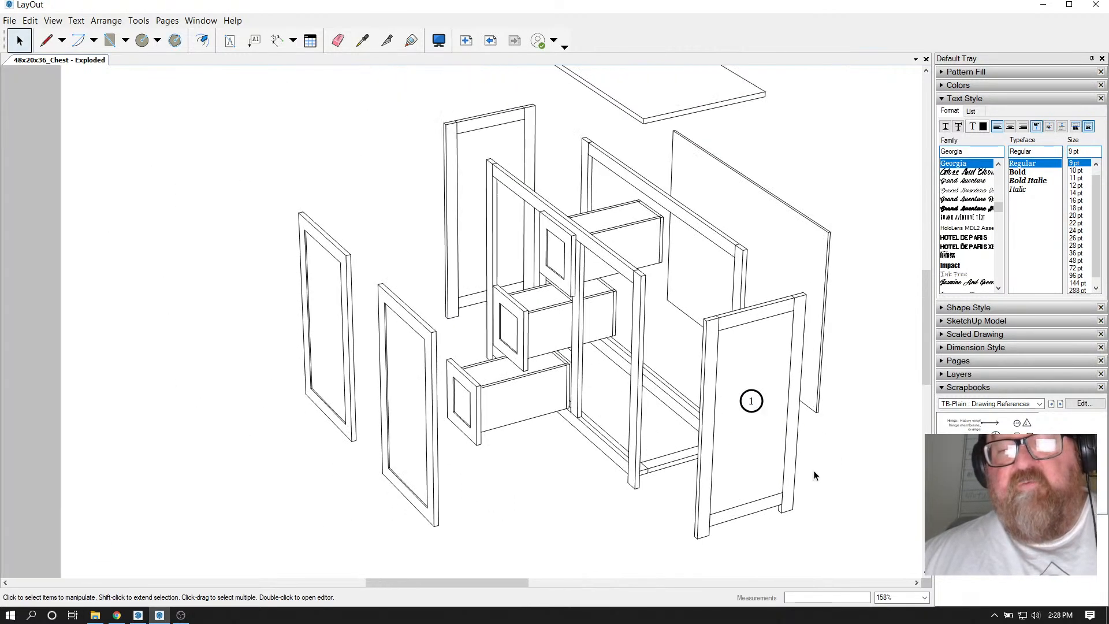
pyautogui.scroll(-2, 758, 439)
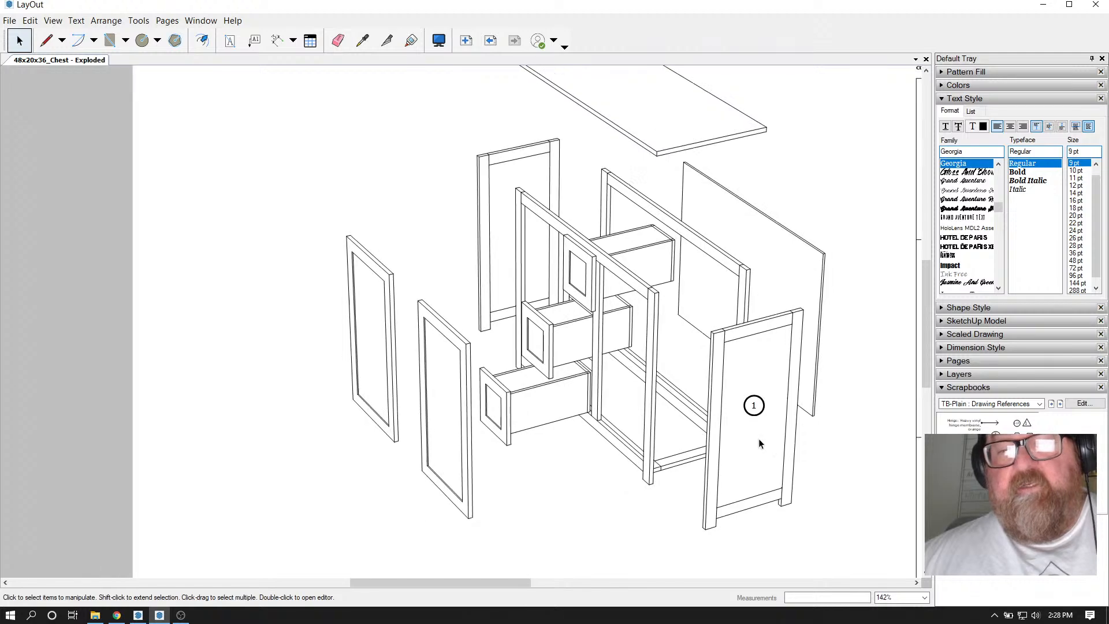
pyautogui.click(750, 410)
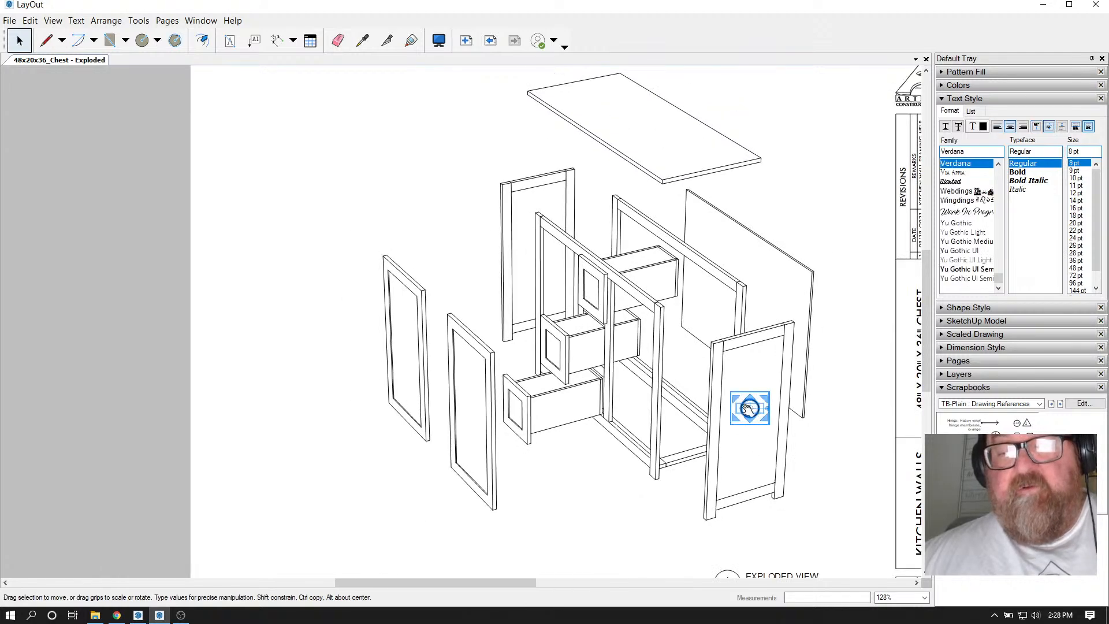
pyautogui.moveTo(745, 405); pyautogui.dragTo(398, 345)
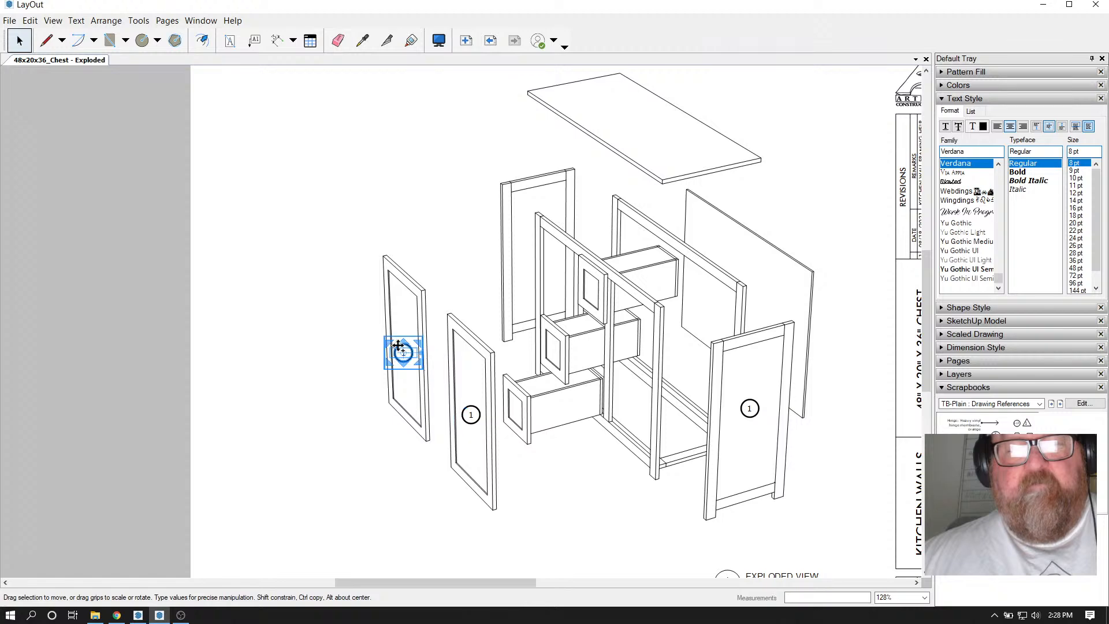
pyautogui.click(330, 330)
# Change the number in the circled tag on the front door nearest the drawers to 2
pyautogui.scroll(2, 471, 428)
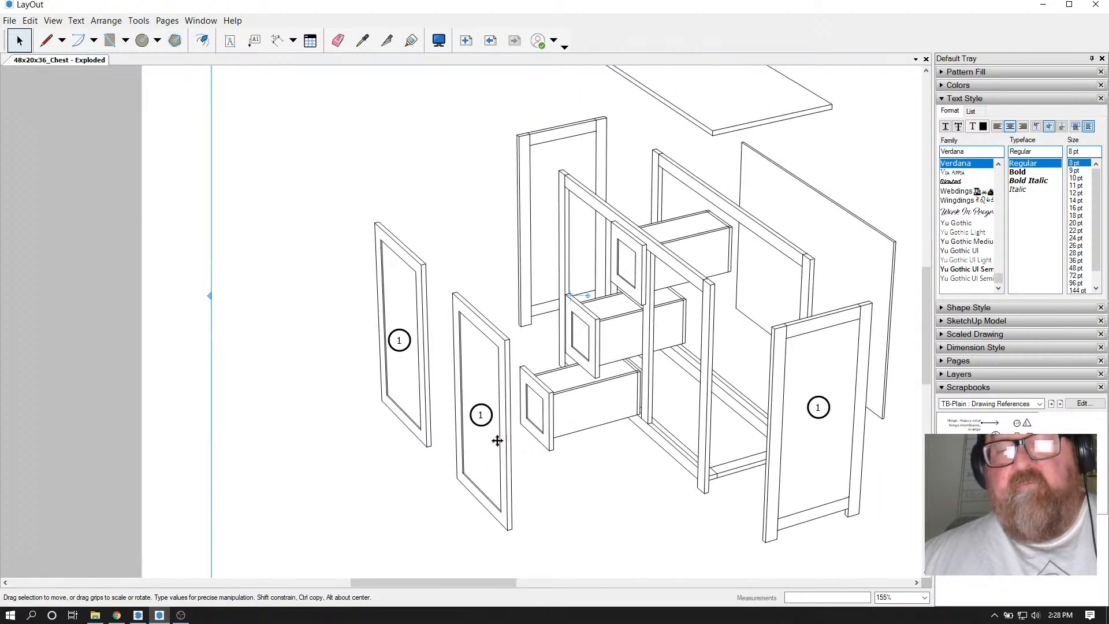
pyautogui.scroll(3, 497, 440)
pyautogui.click(501, 403)
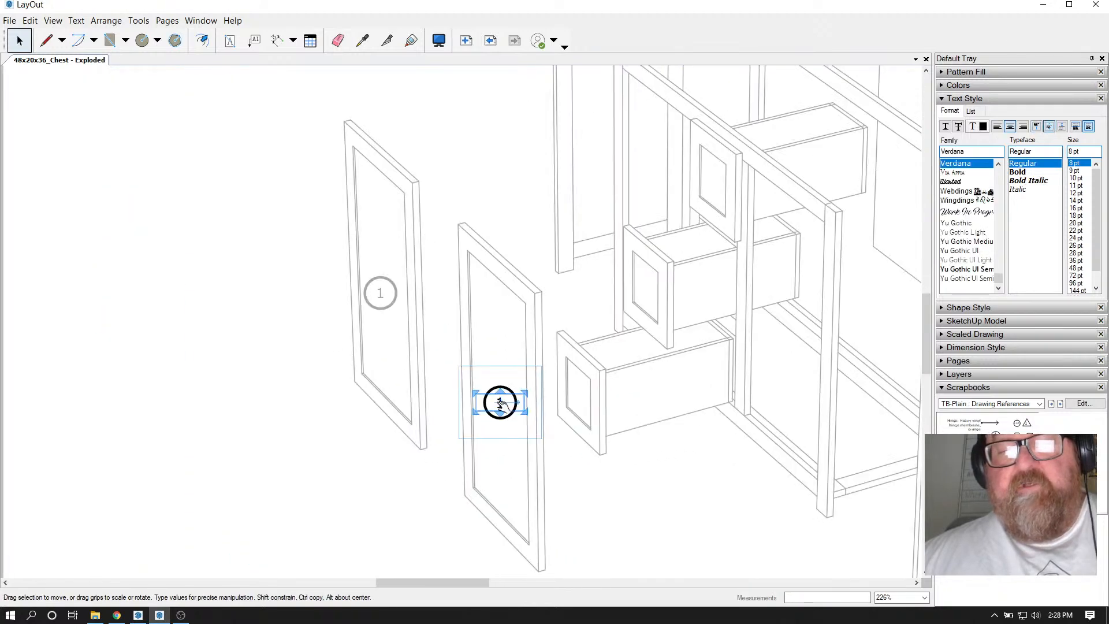
pyautogui.doubleClick(500, 403)
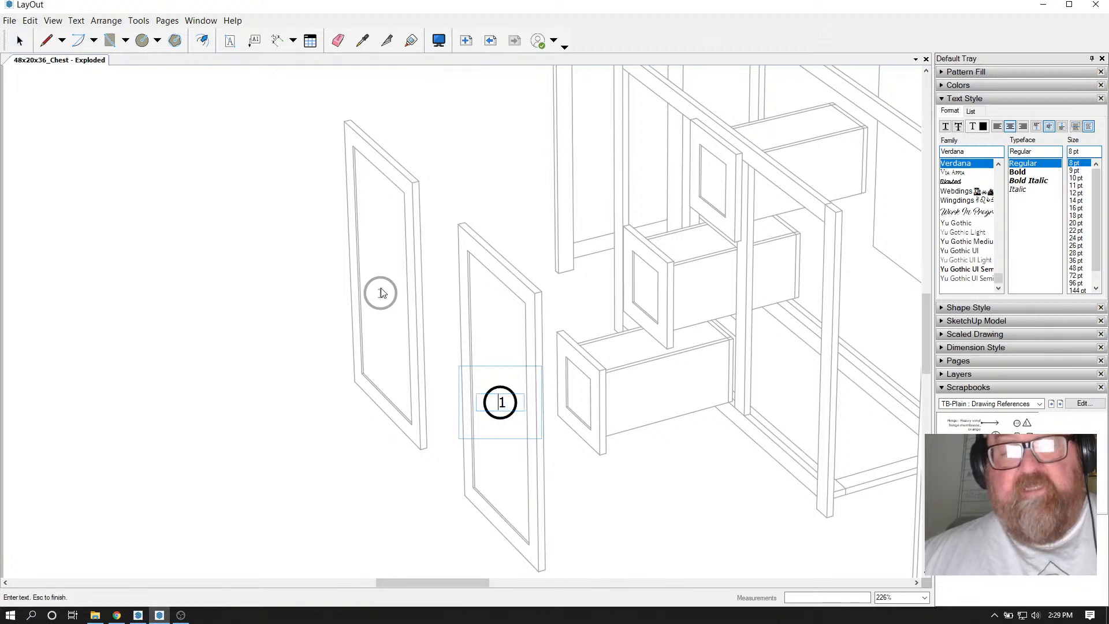
pyautogui.press('Escape')
pyautogui.click(501, 403)
pyautogui.doubleClick(502, 403)
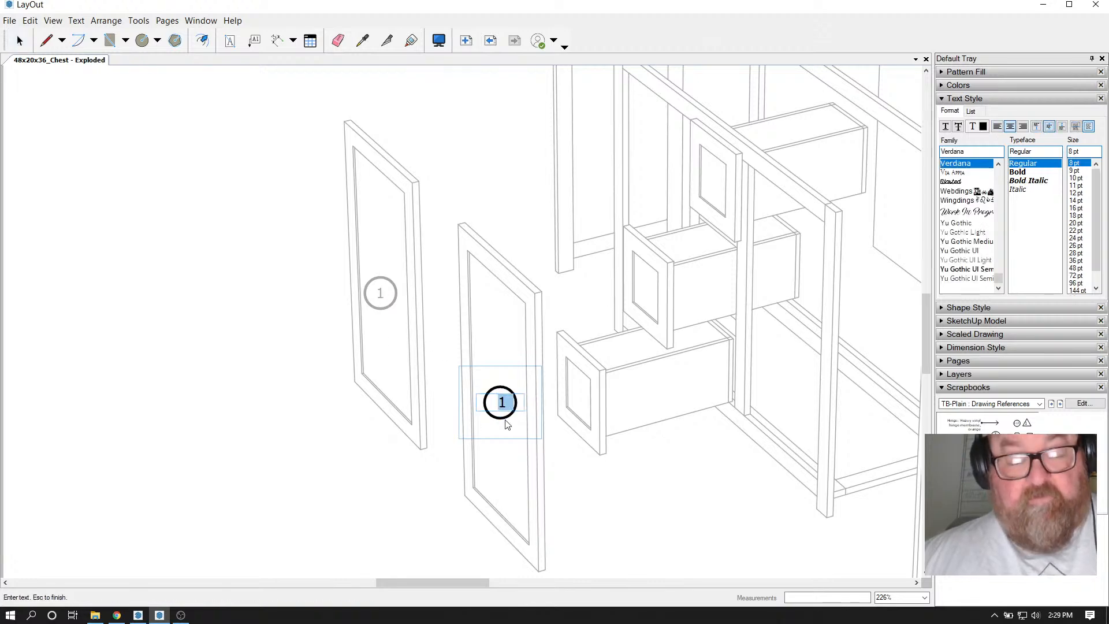
pyautogui.write('2')
pyautogui.press('Escape')
# Change the number in the right end panel's circled tag to 3 and finish editing it
pyautogui.scroll(-2, 430, 453)
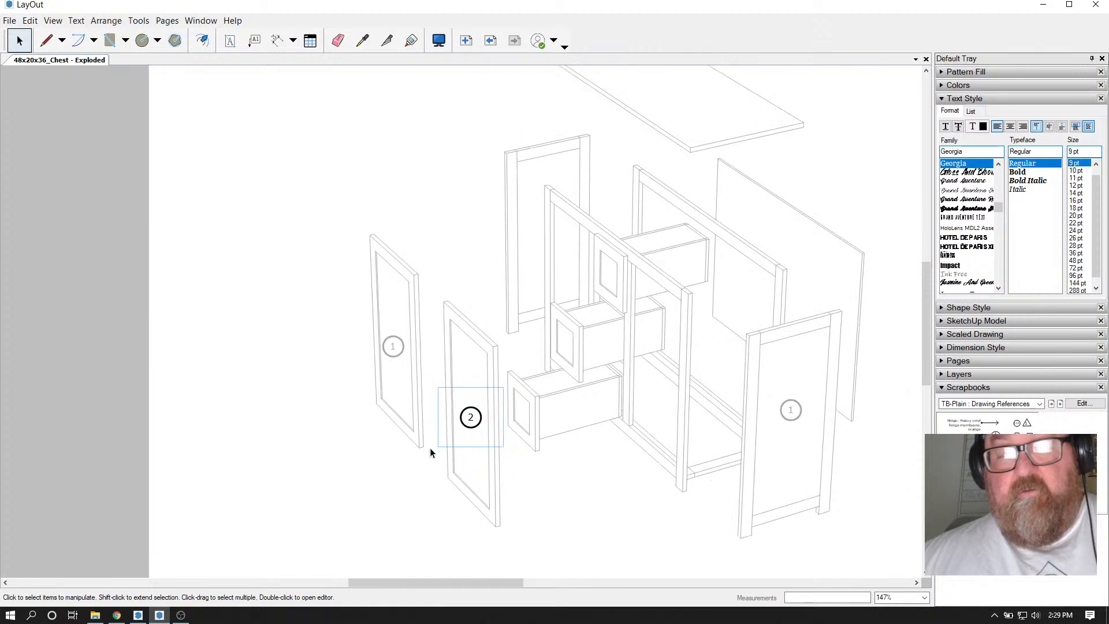
pyautogui.click(793, 411)
pyautogui.doubleClick(792, 411)
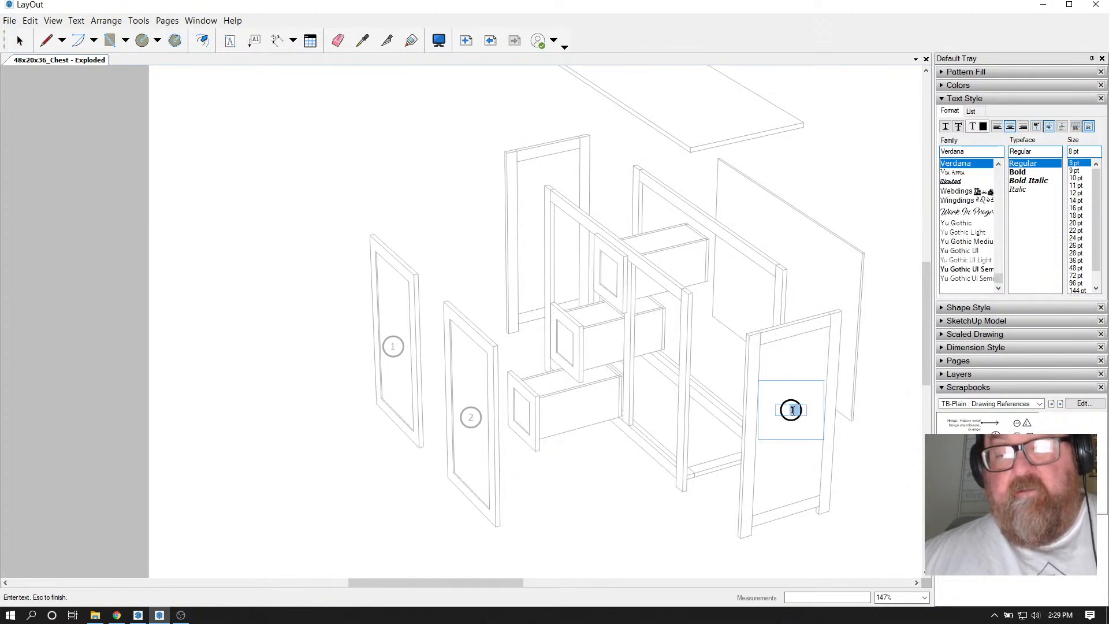
pyautogui.write('3')
pyautogui.press('Escape')
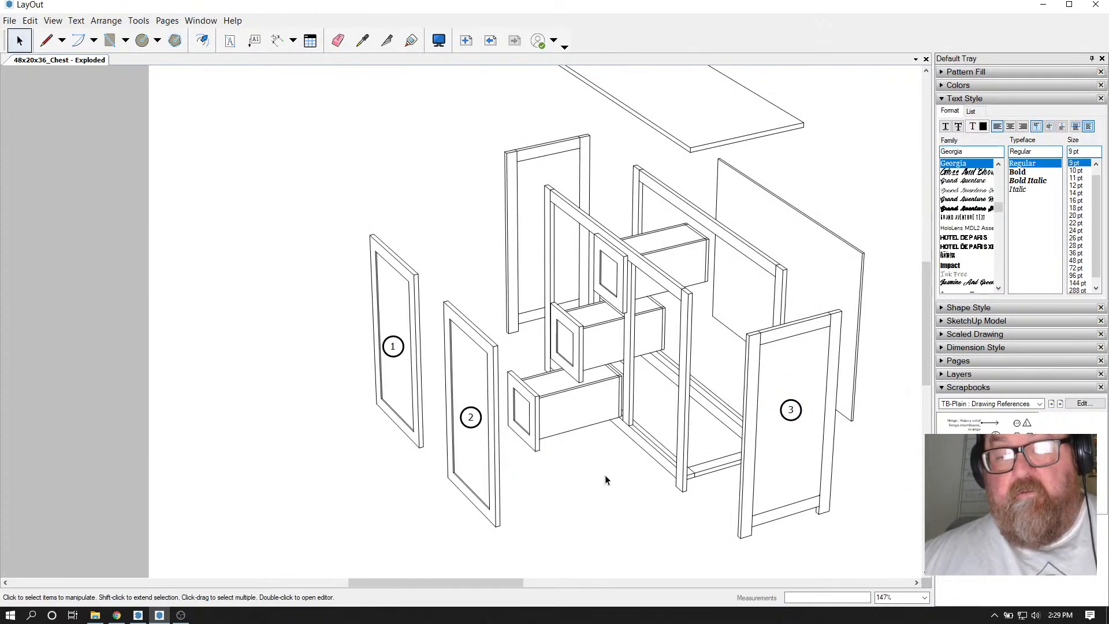
pyautogui.click(603, 442)
pyautogui.scroll(-2, 605, 442)
pyautogui.click(333, 392)
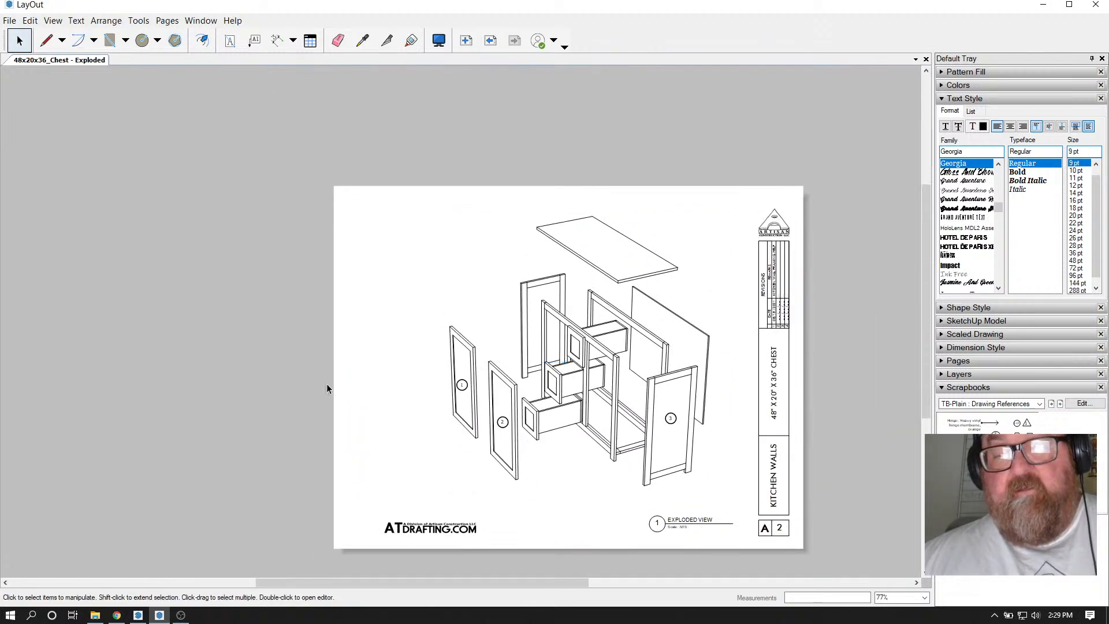
pyautogui.scroll(-1, 682, 520)
pyautogui.click(668, 383)
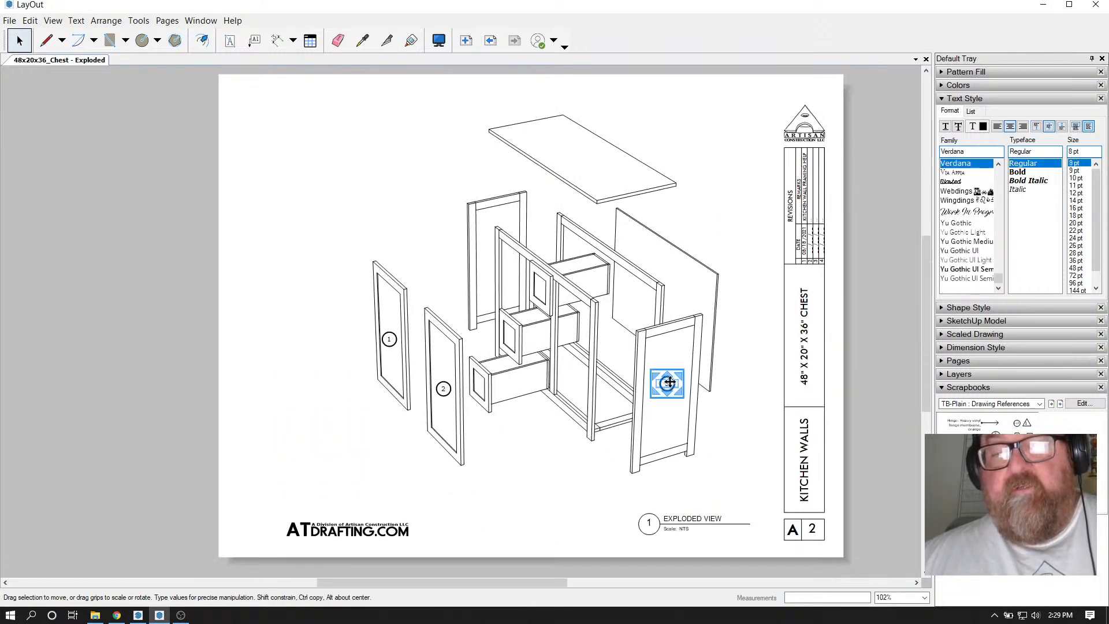
pyautogui.click(528, 466)
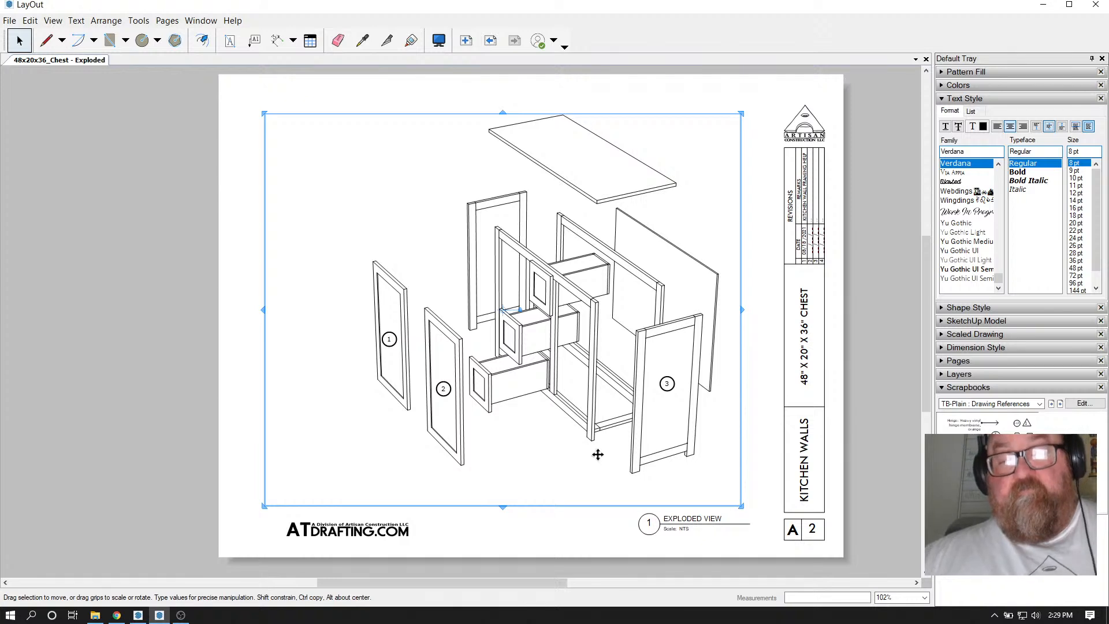
pyautogui.click(244, 345)
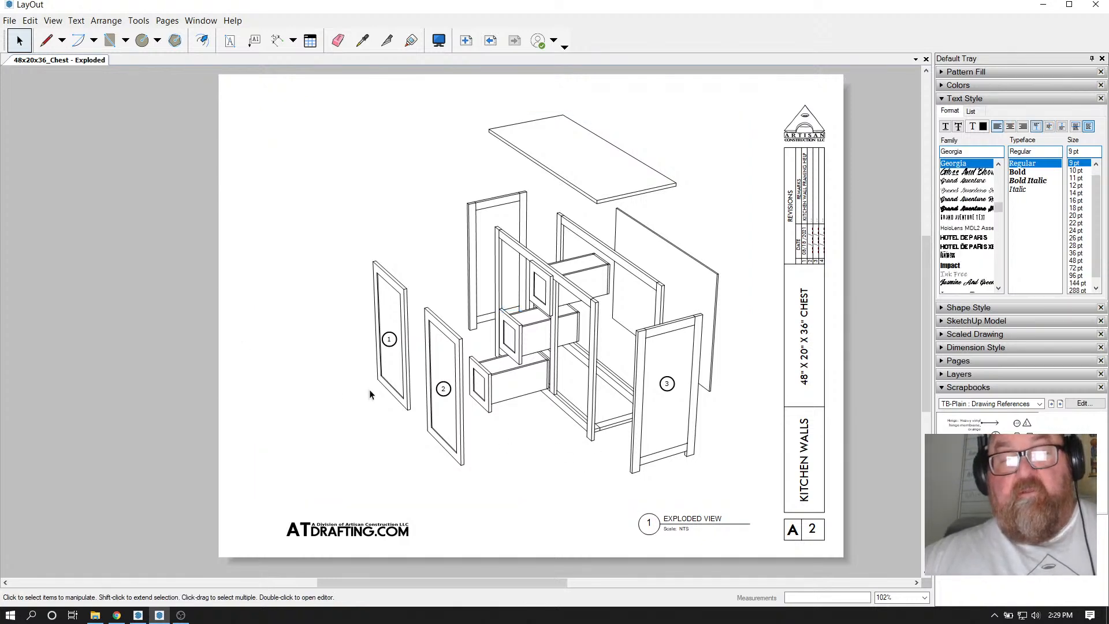
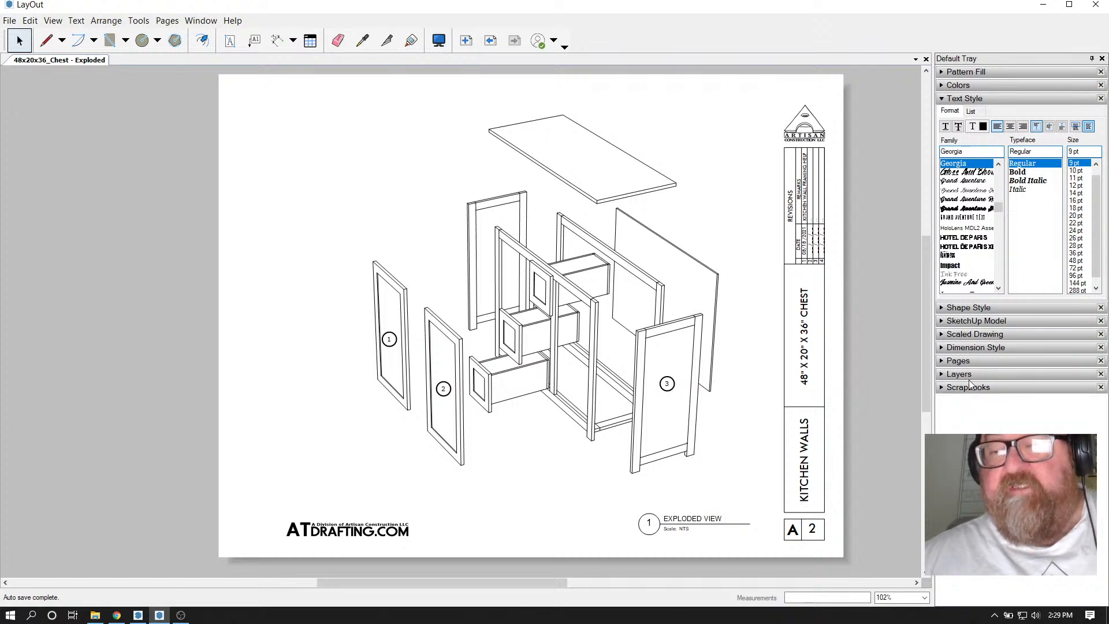
# Collapse the text style settings and switch the drawing set to the Cover page
pyautogui.click(942, 99)
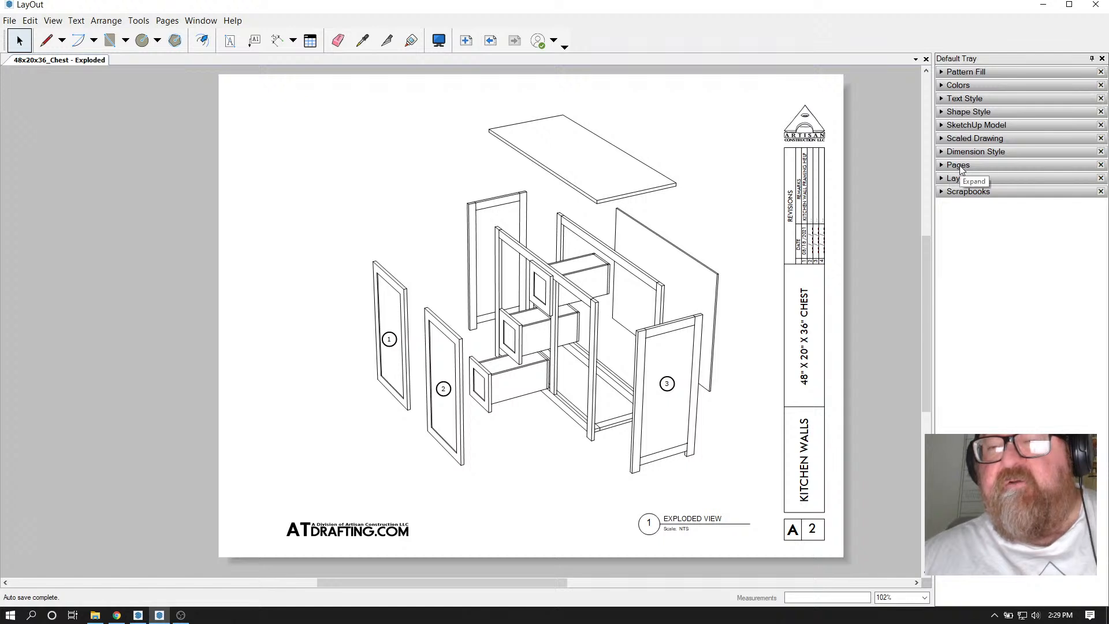
pyautogui.click(950, 166)
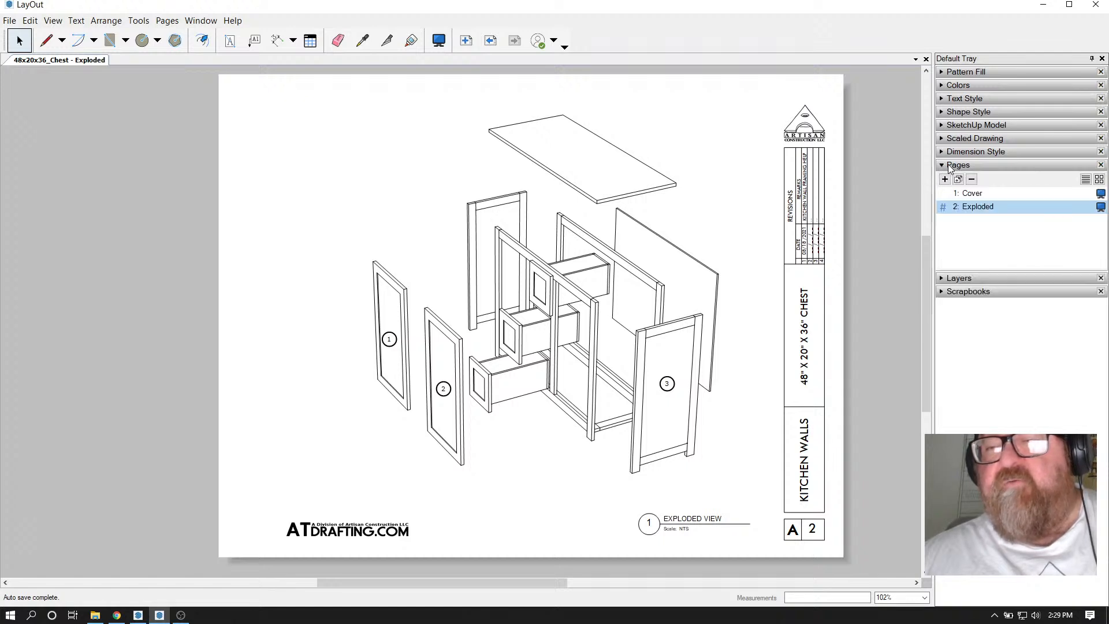
pyautogui.click(966, 195)
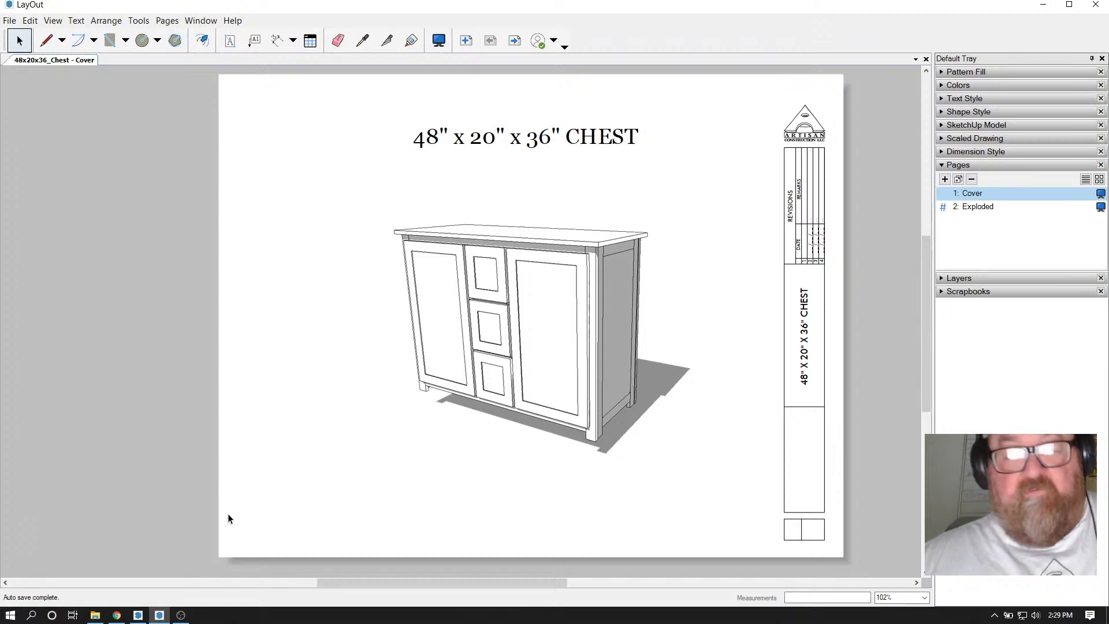
# Switch to the chest model in SketchUp and view it from the standard right, back, left, top and front directions
pyautogui.click(138, 615)
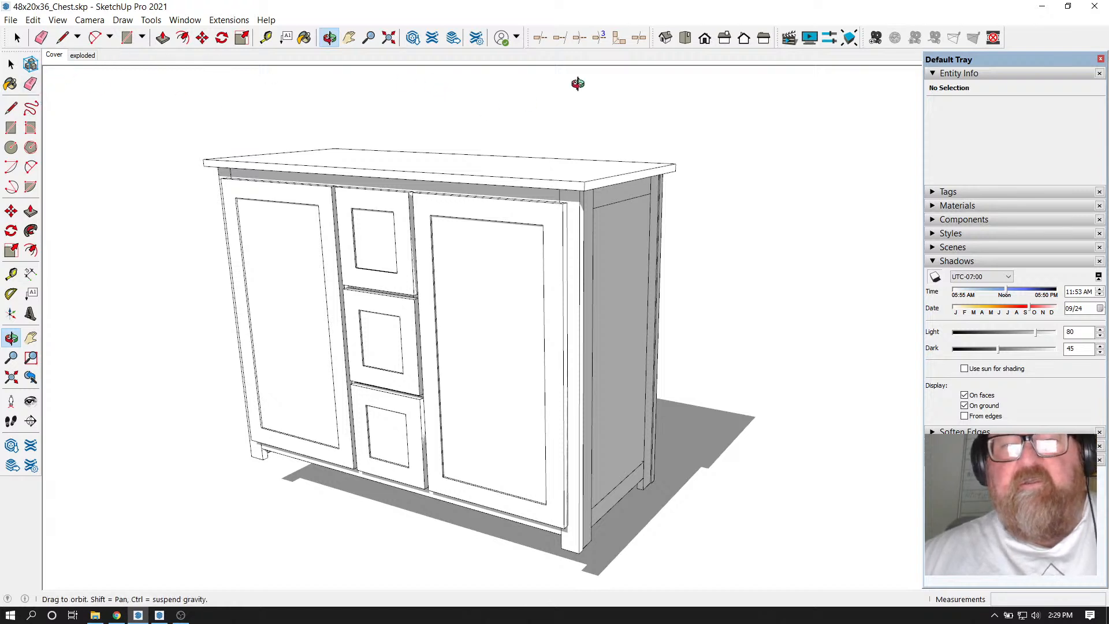
pyautogui.click(725, 40)
pyautogui.click(744, 40)
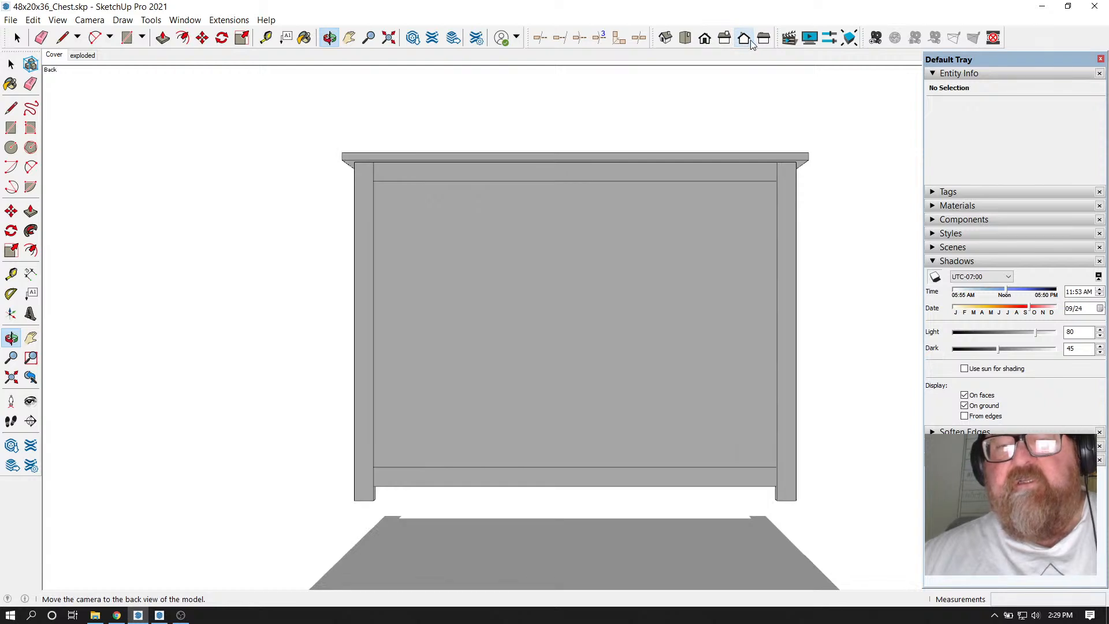
pyautogui.click(764, 41)
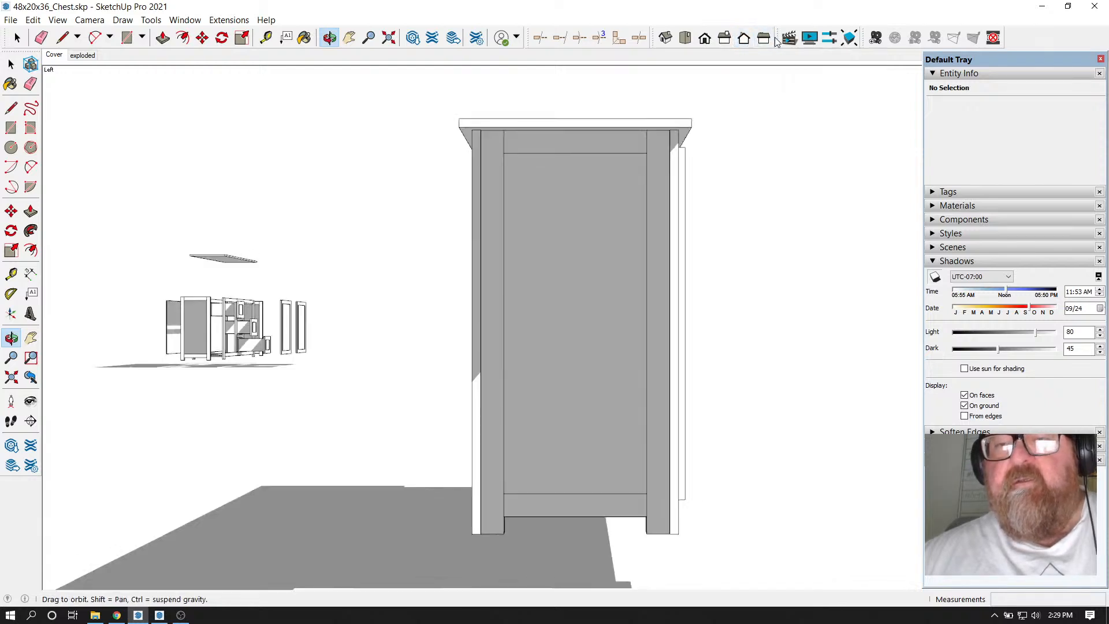
pyautogui.click(685, 39)
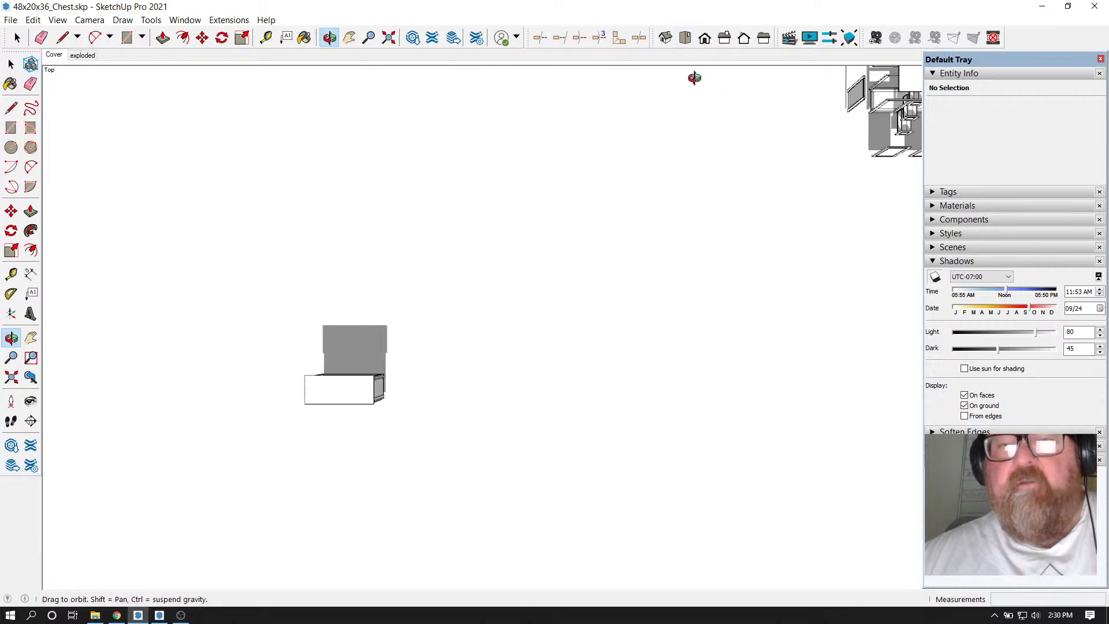
pyautogui.click(705, 39)
pyautogui.scroll(6, 149, 322)
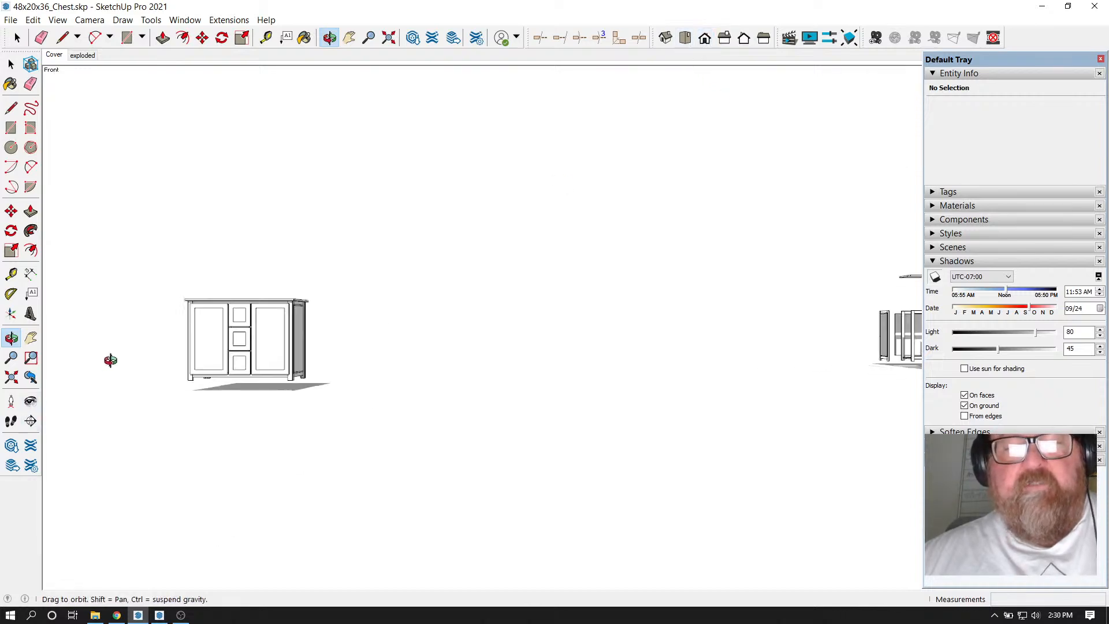
# Turn off the shadows in the chest's front view
pyautogui.scroll(-2, 211, 331)
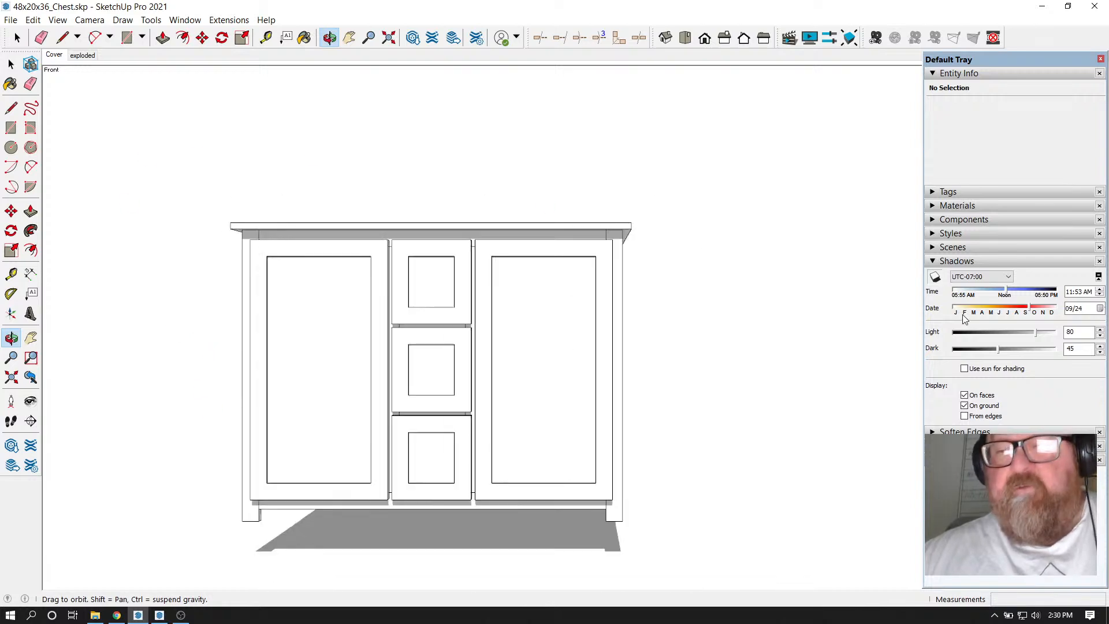
pyautogui.click(936, 263)
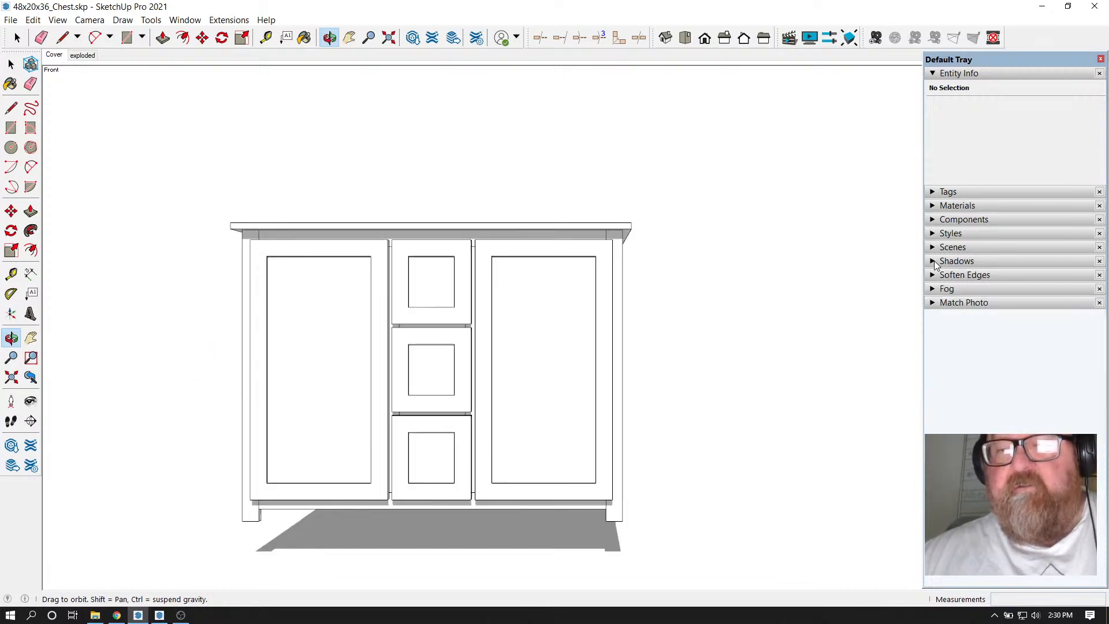
pyautogui.click(936, 263)
pyautogui.click(935, 277)
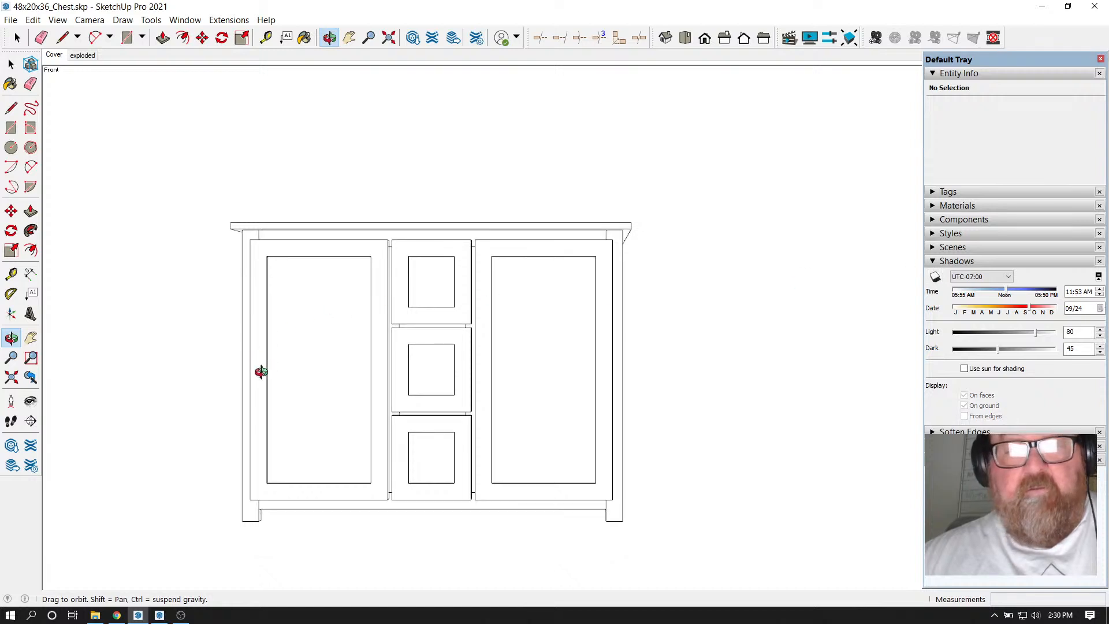
# Set the camera to parallel projection and frame the chest's front view large in the drawing area
pyautogui.scroll(2, 242, 378)
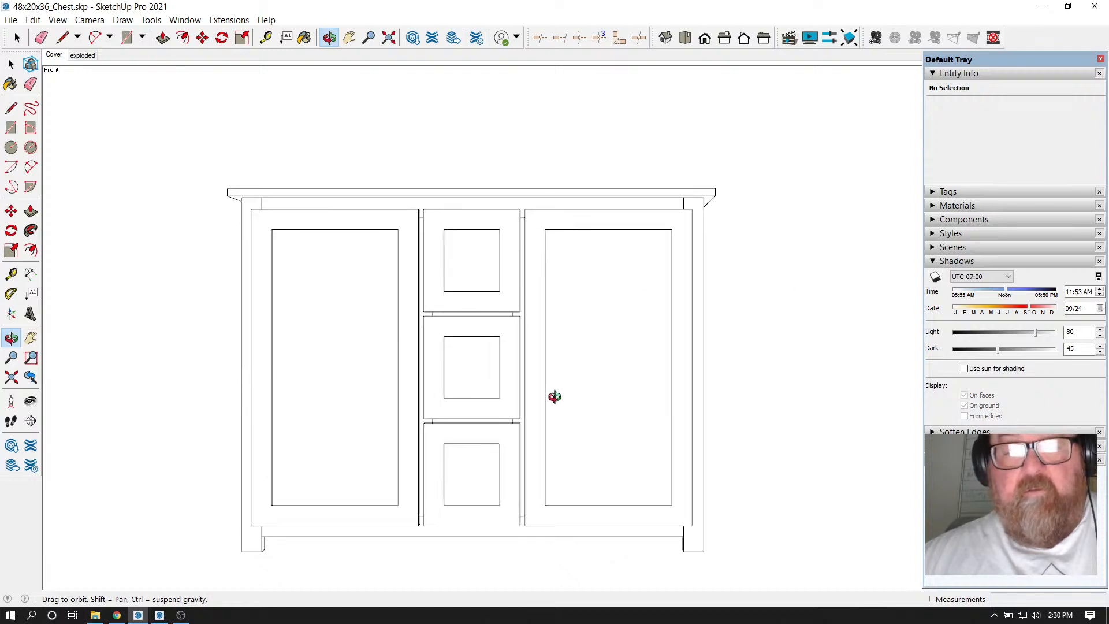
pyautogui.scroll(3, 630, 387)
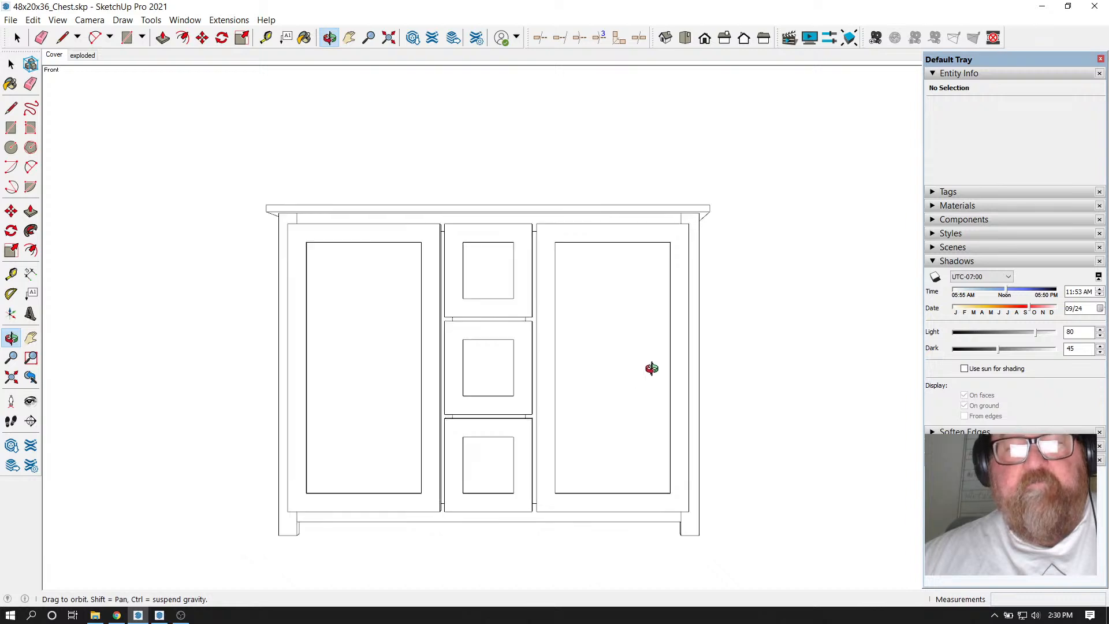
pyautogui.scroll(-1, 636, 435)
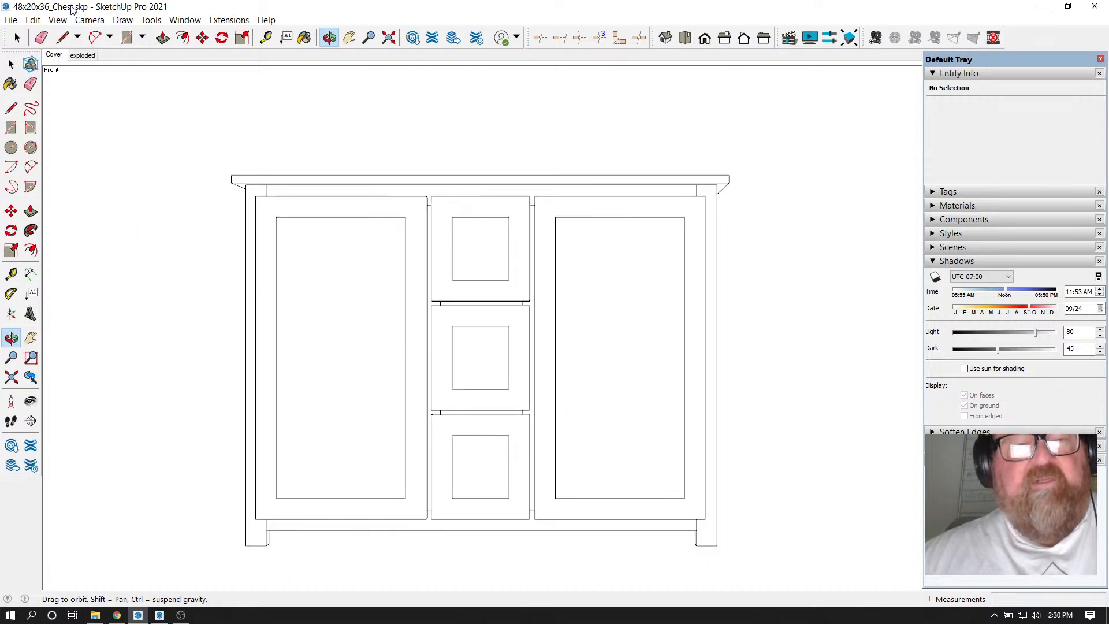
pyautogui.click(88, 20)
pyautogui.click(109, 85)
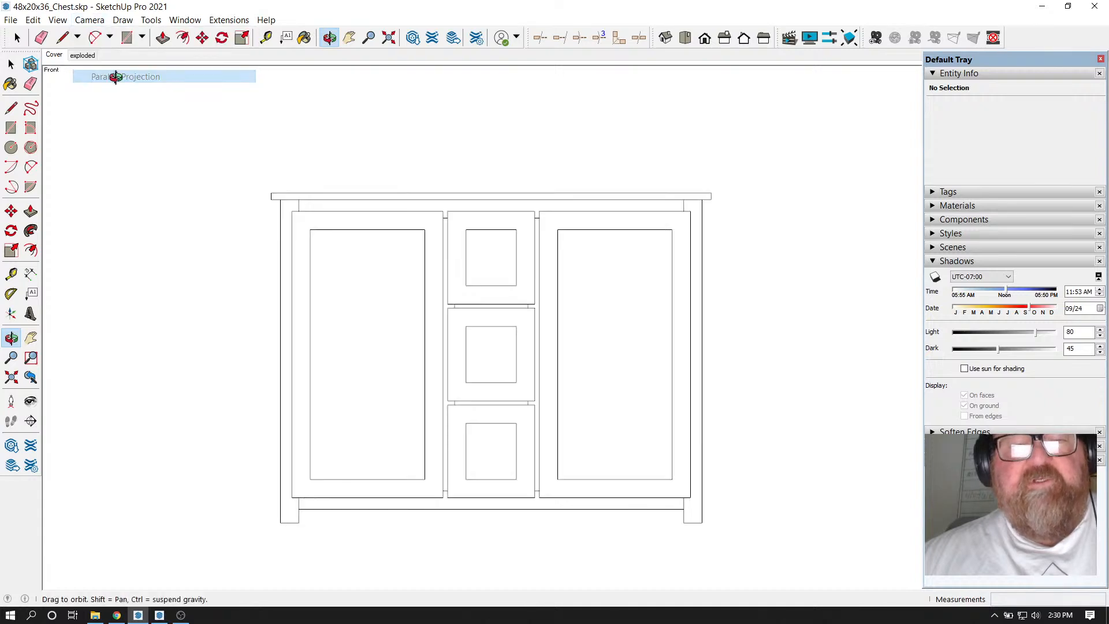
pyautogui.scroll(1, 527, 387)
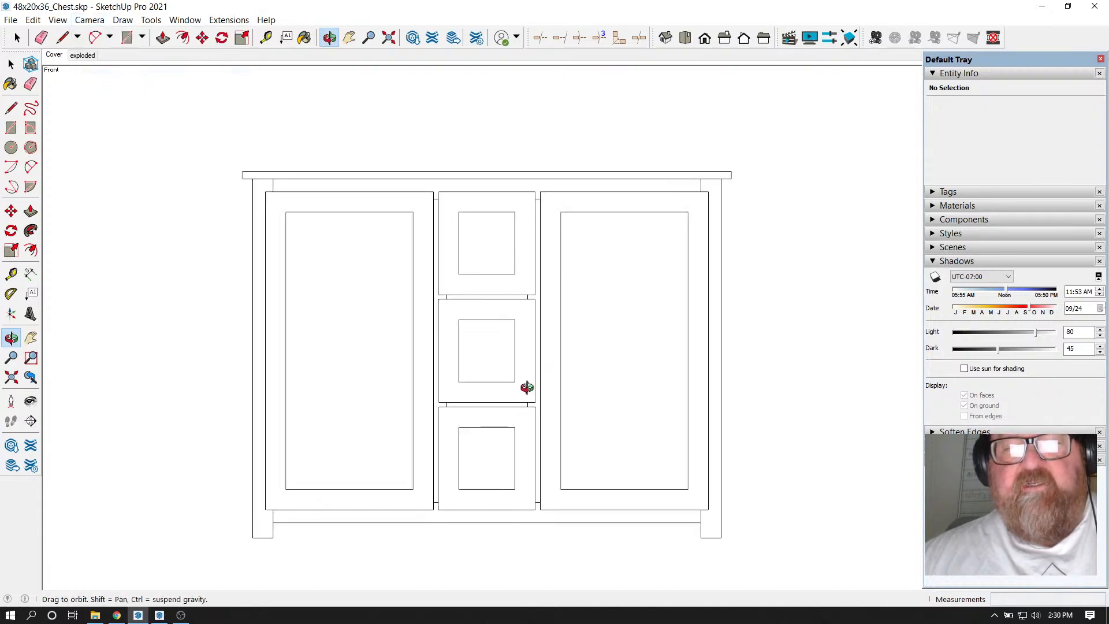
pyautogui.scroll(1, 526, 386)
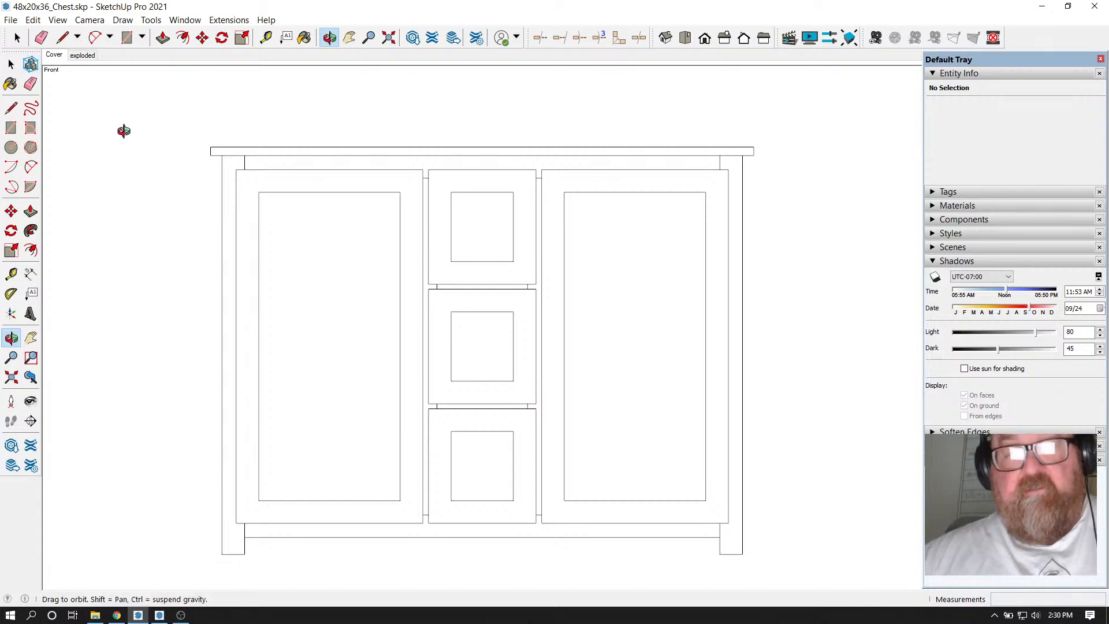
# Add a scene of the front view, place it after the exploded scene, name it Front and update it
pyautogui.click(928, 261)
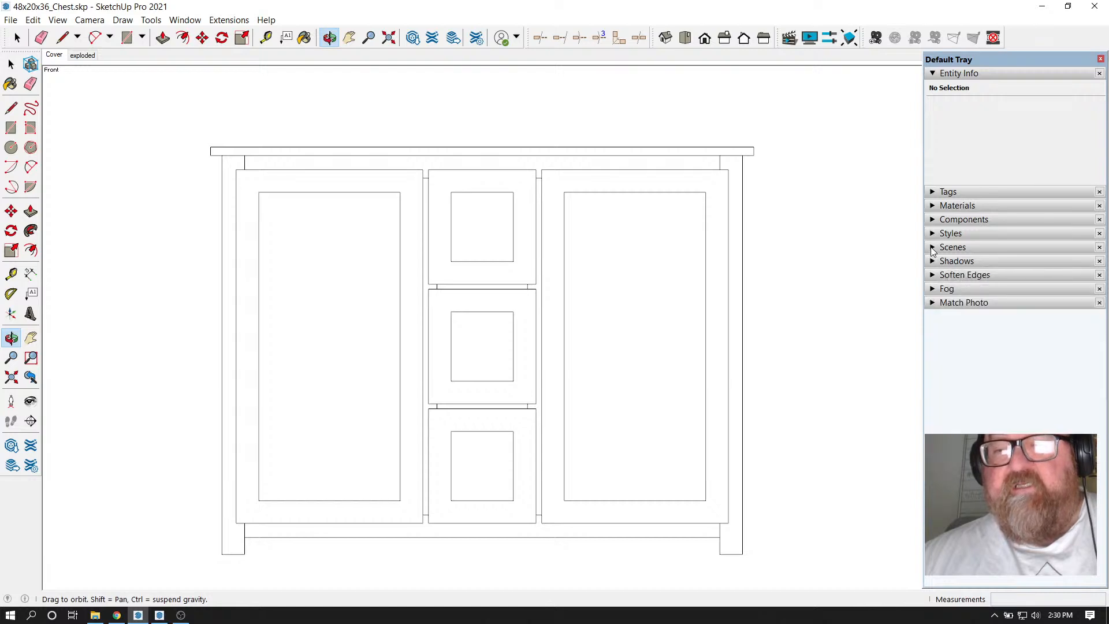
pyautogui.click(932, 248)
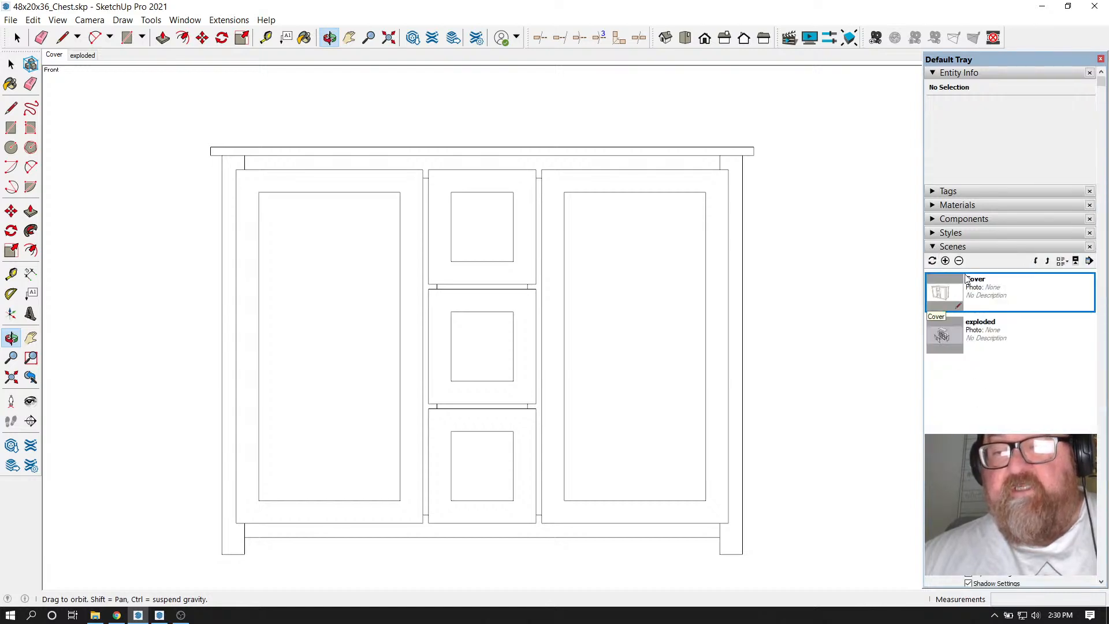
pyautogui.click(945, 261)
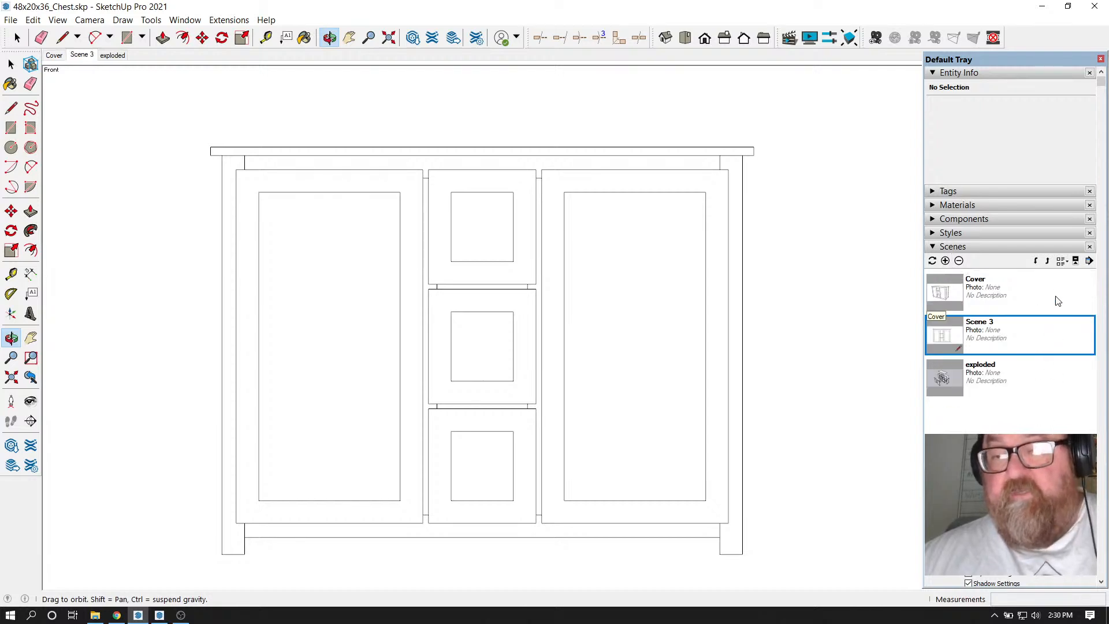
pyautogui.click(1038, 262)
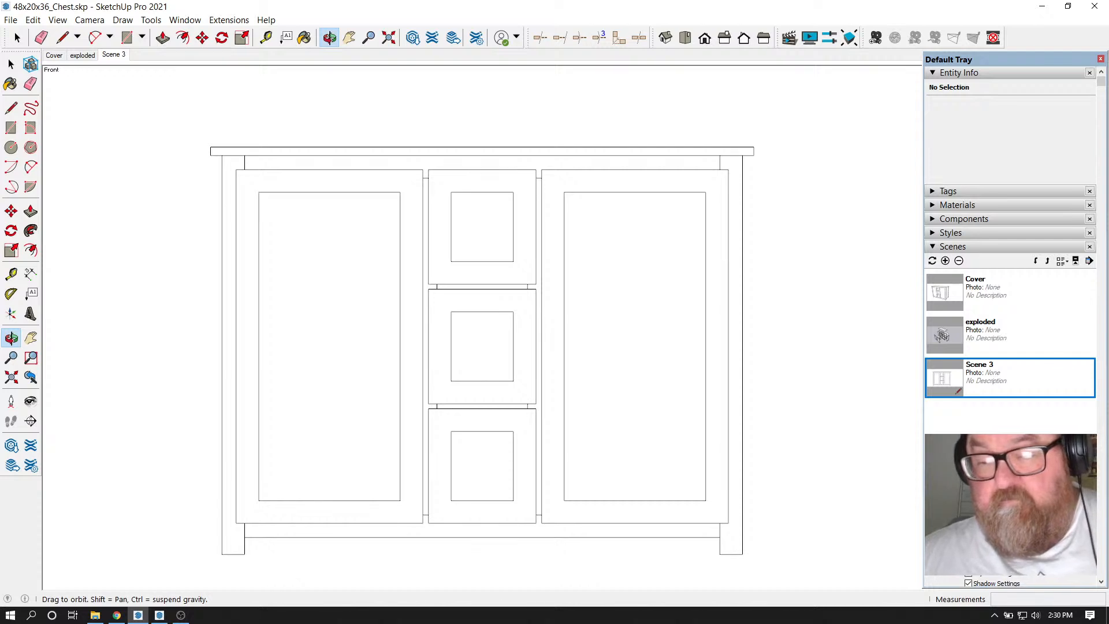
pyautogui.rightClick(109, 56)
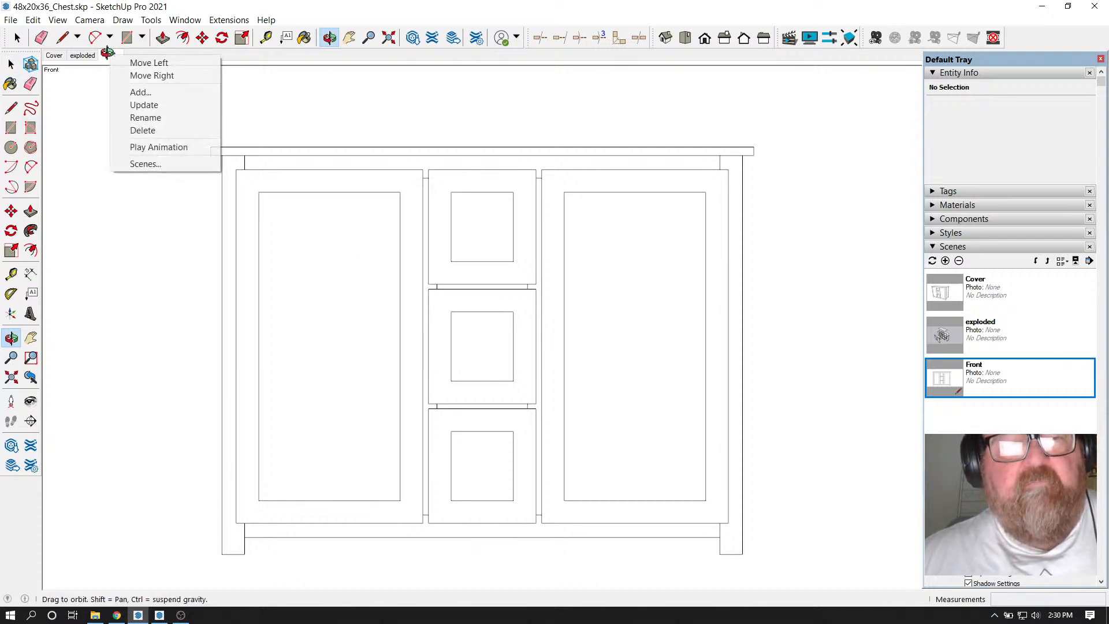
pyautogui.click(144, 105)
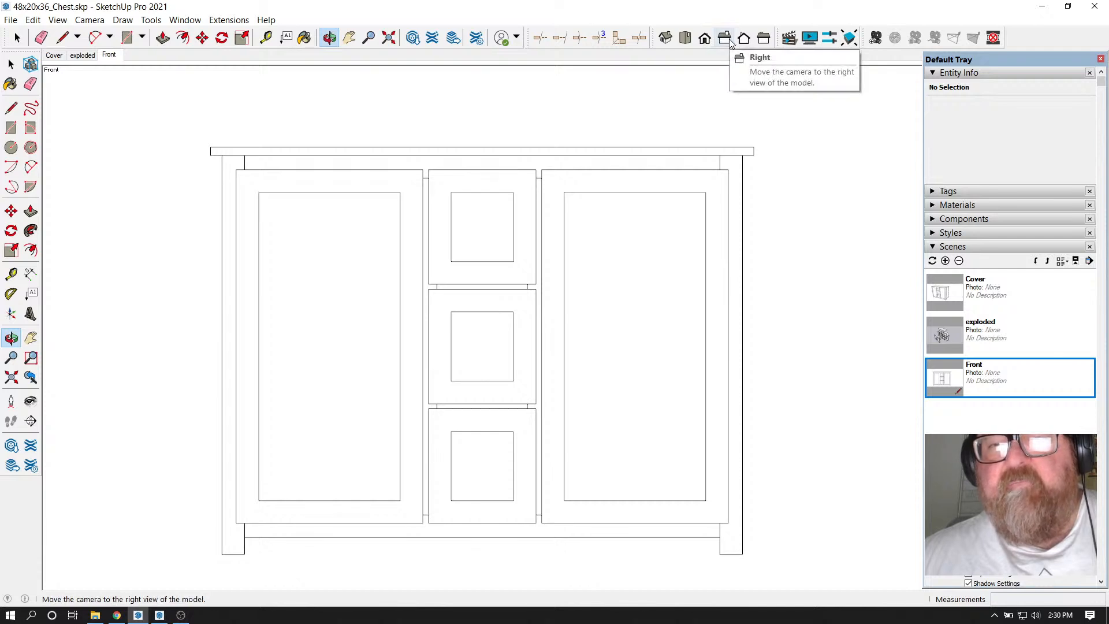
# Add a scene of the standard right view named Right, update it, and check it against the Front scene
pyautogui.click(726, 38)
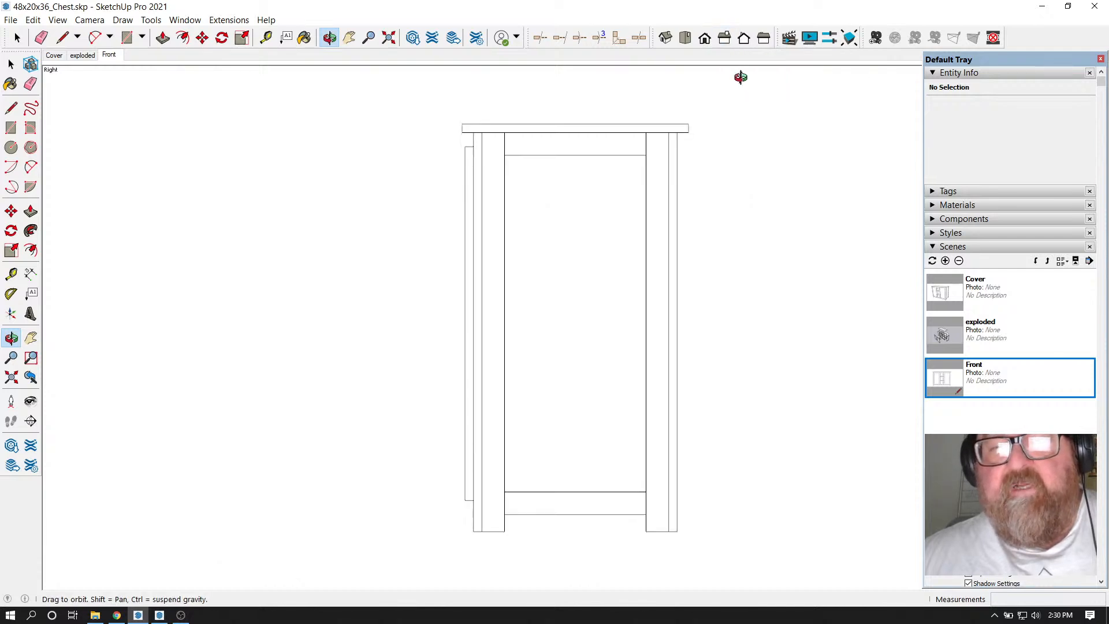
pyautogui.click(946, 261)
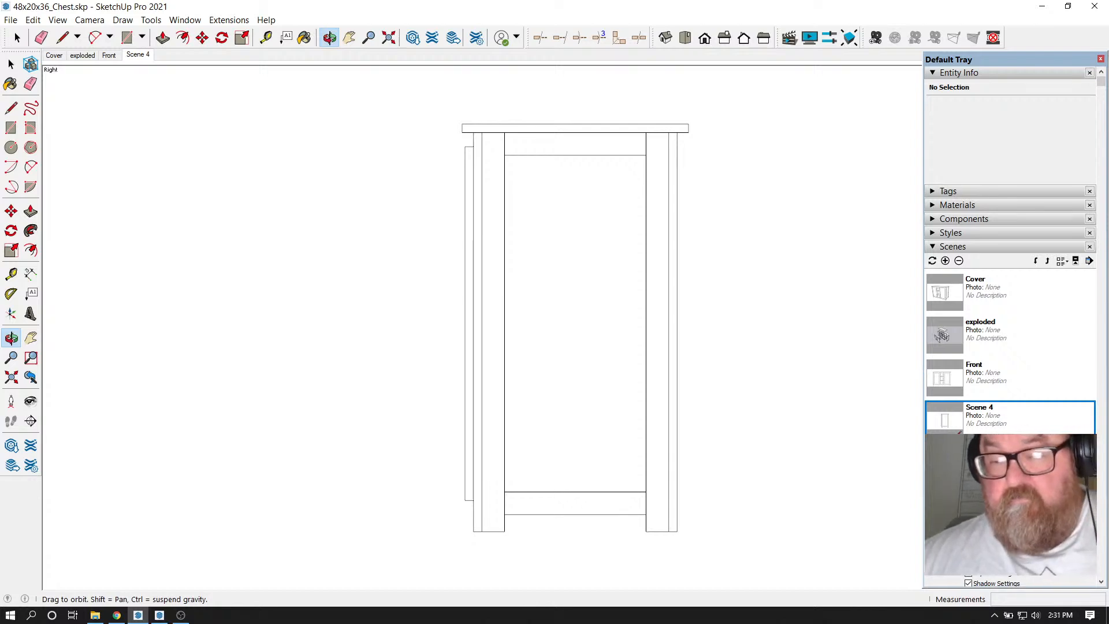
pyautogui.rightClick(135, 57)
pyautogui.click(148, 104)
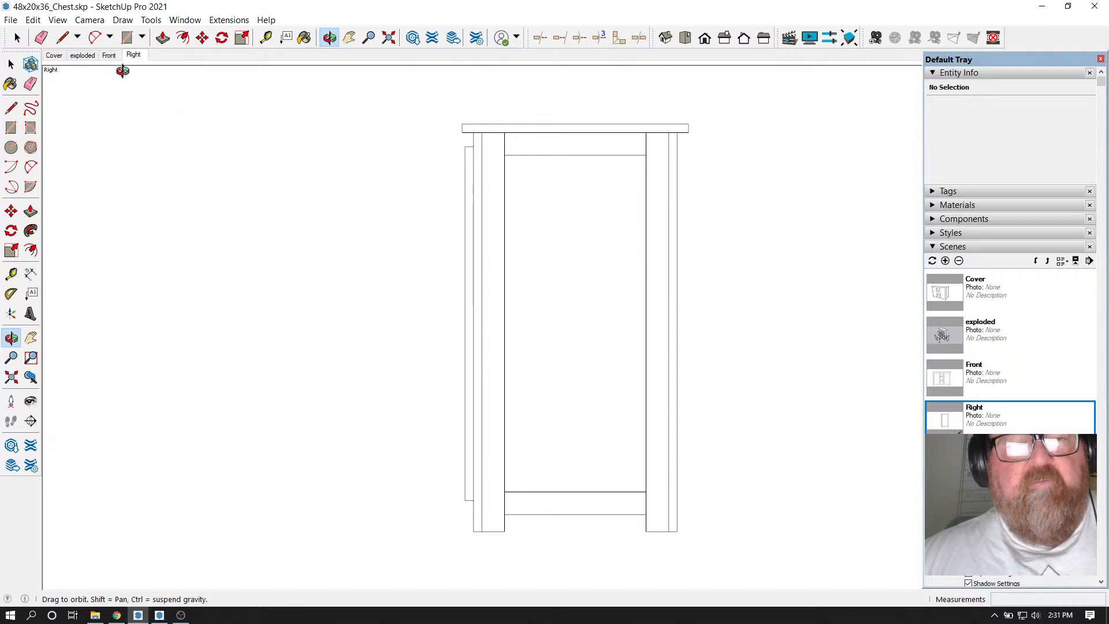
pyautogui.click(115, 56)
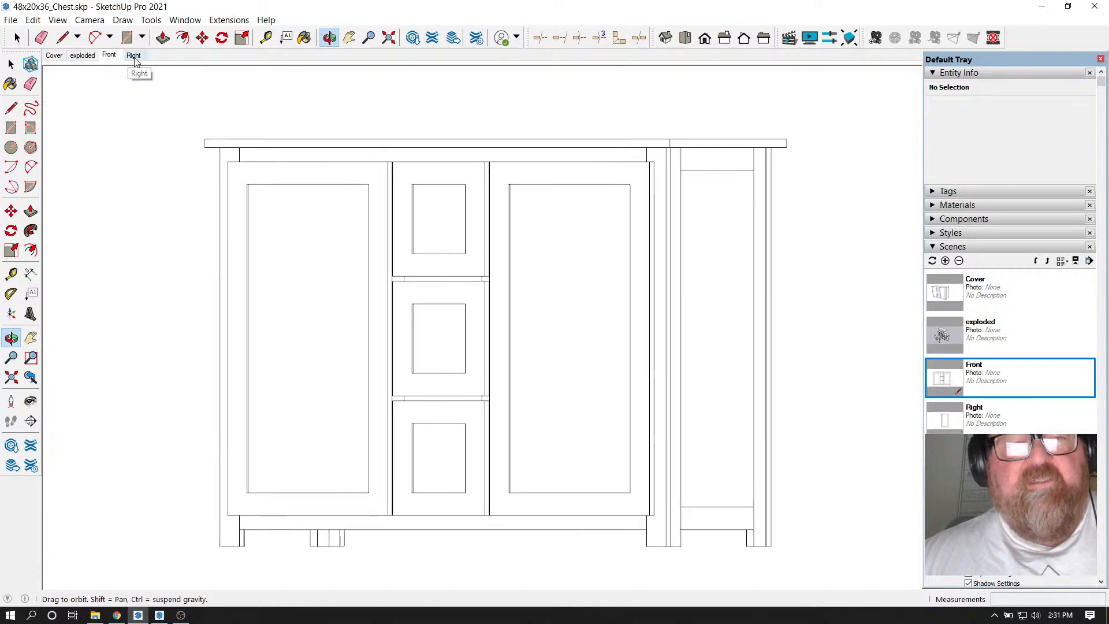
pyautogui.click(134, 55)
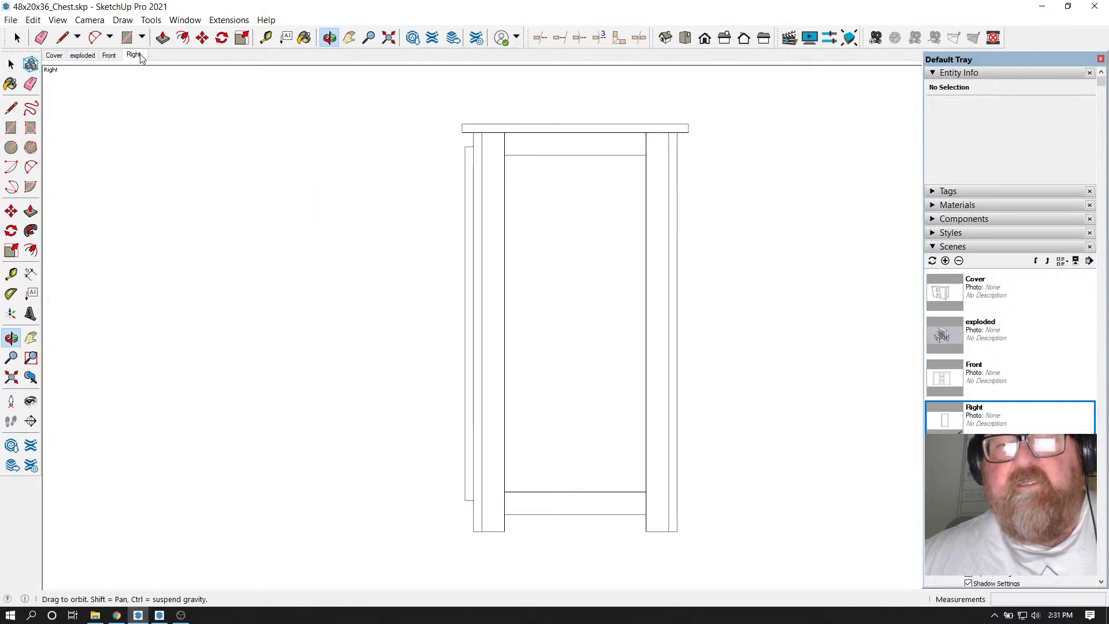
# Show the chest from the standard back view and save it as an updated scene named Back
pyautogui.click(745, 40)
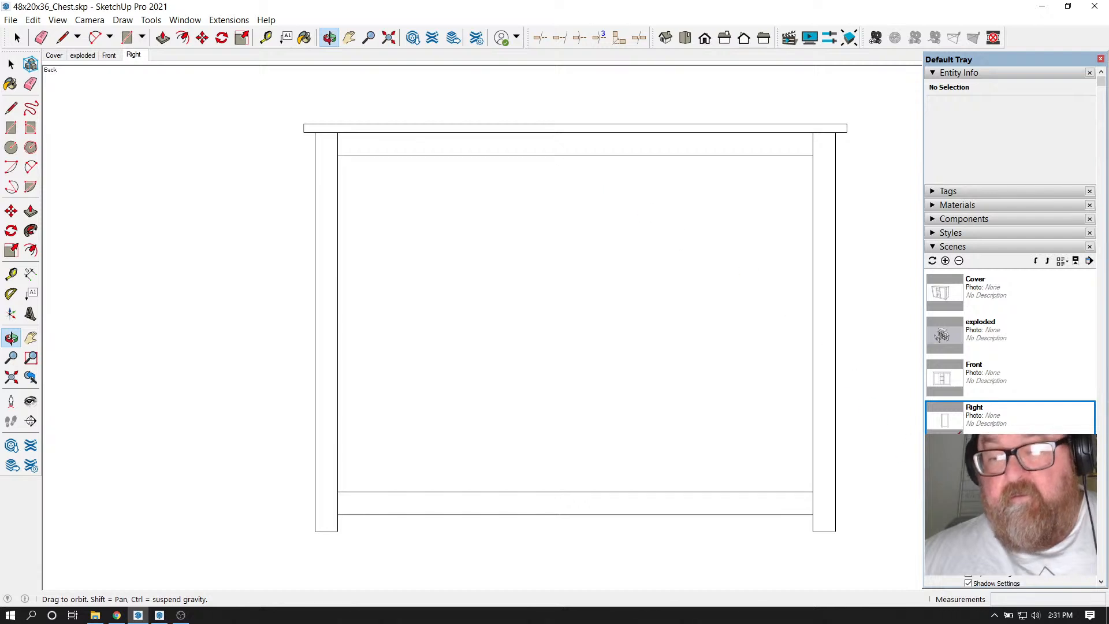
pyautogui.click(945, 261)
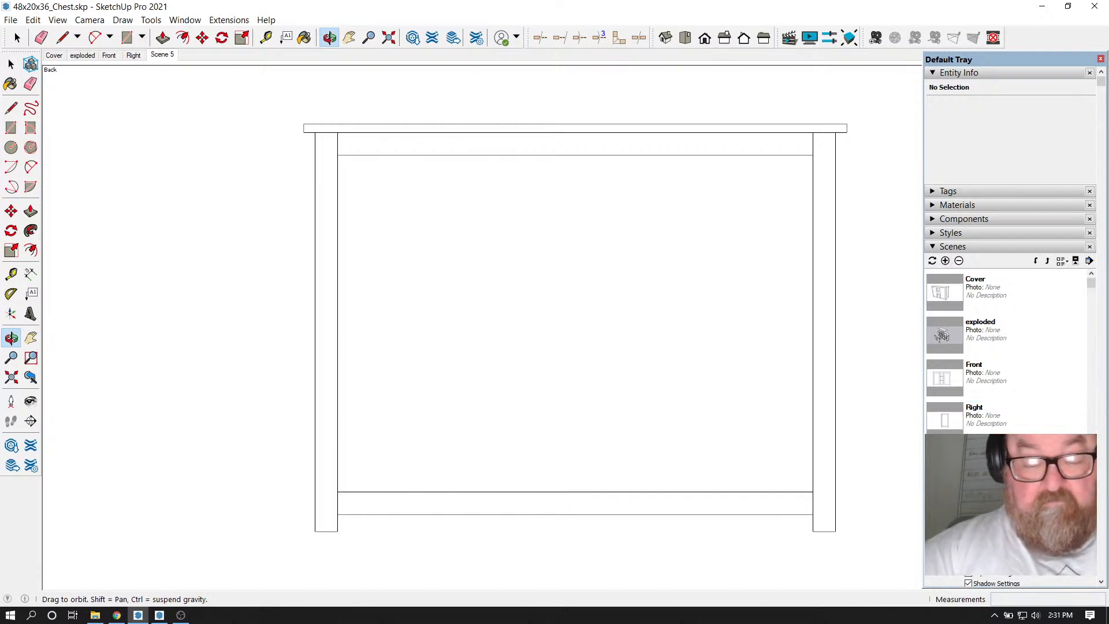
pyautogui.write('Back')
pyautogui.press('Return')
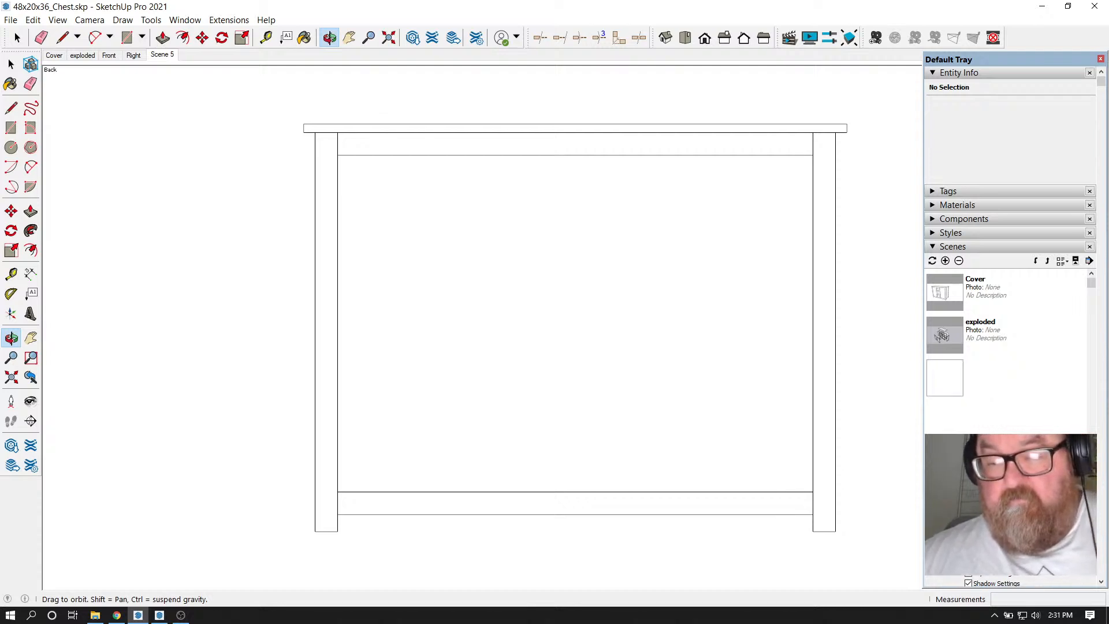
pyautogui.rightClick(157, 56)
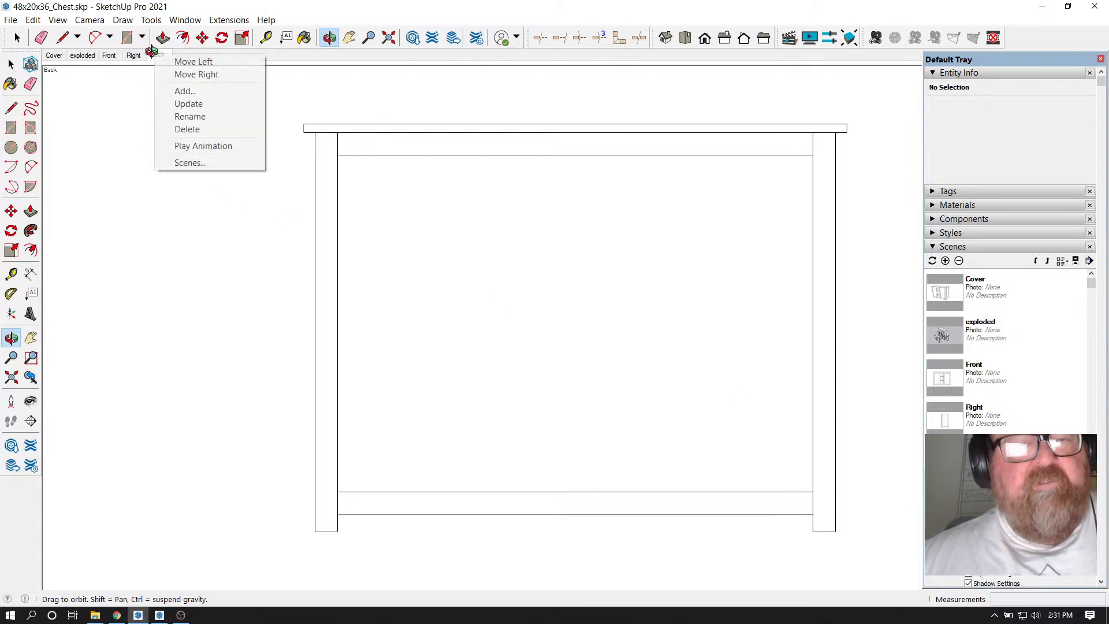
pyautogui.click(185, 104)
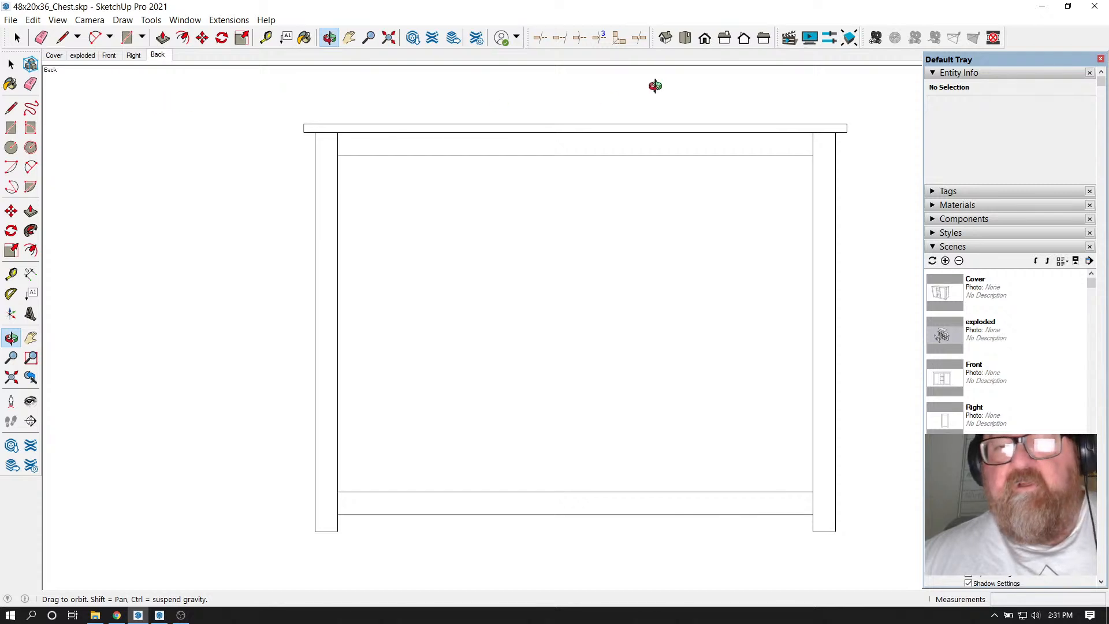
# Show the chest from the standard left view and save it as an updated scene named Left
pyautogui.click(764, 40)
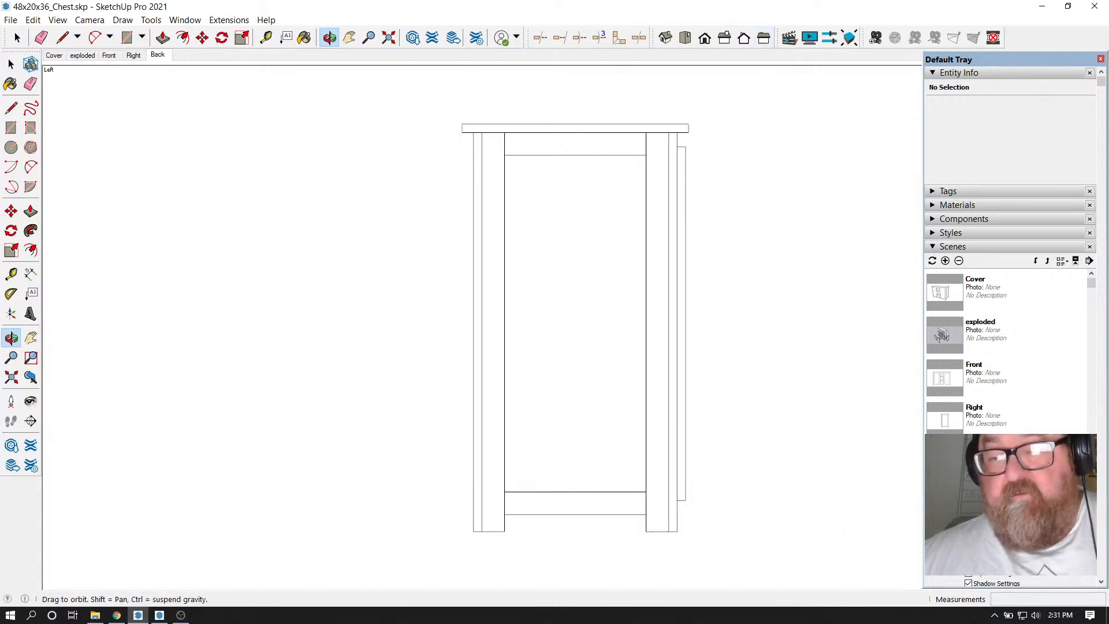
pyautogui.click(946, 260)
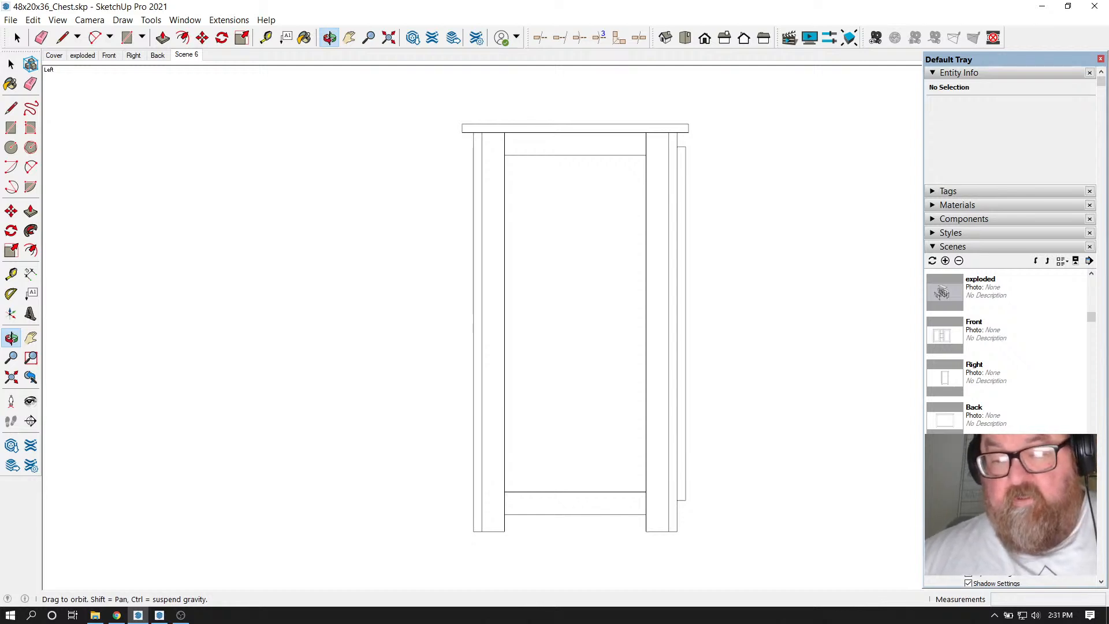
pyautogui.press('Return')
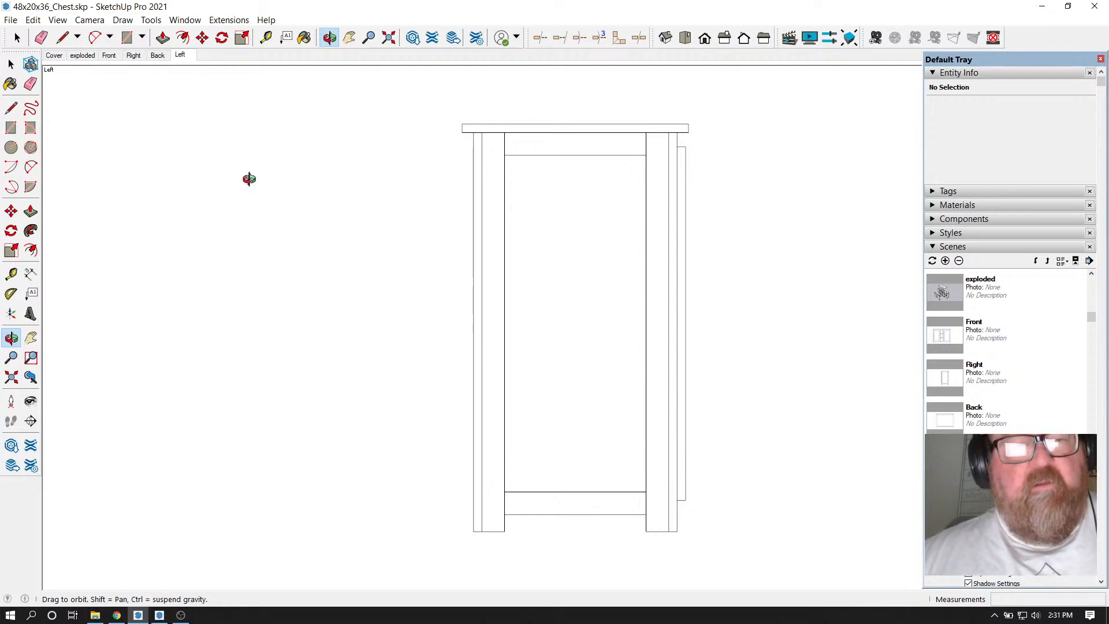
pyautogui.rightClick(185, 56)
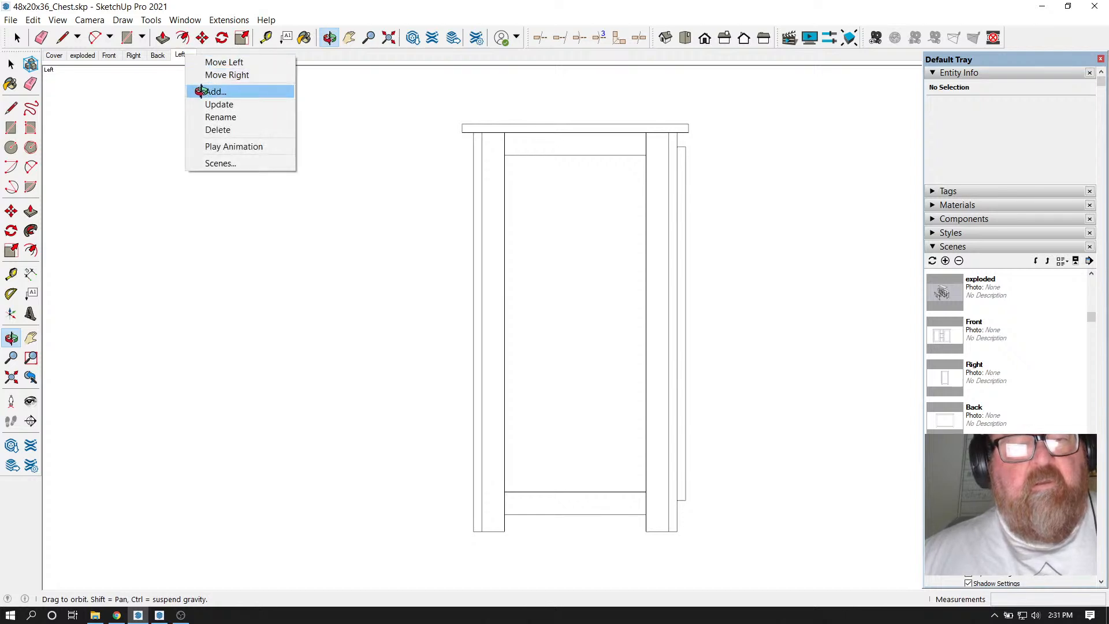
pyautogui.click(257, 105)
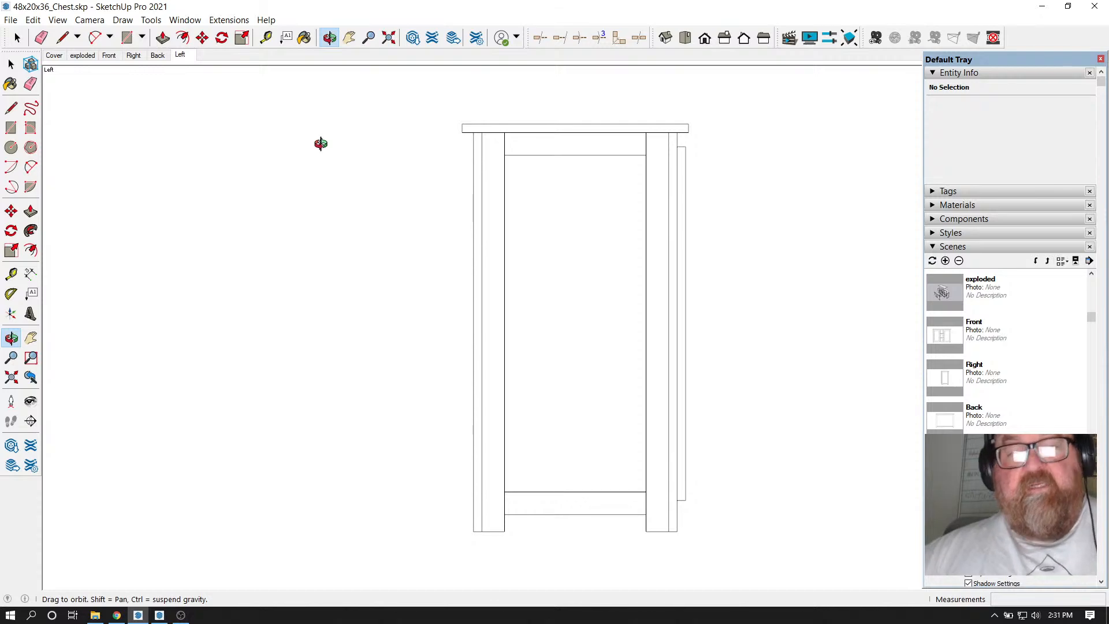
pyautogui.click(118, 616)
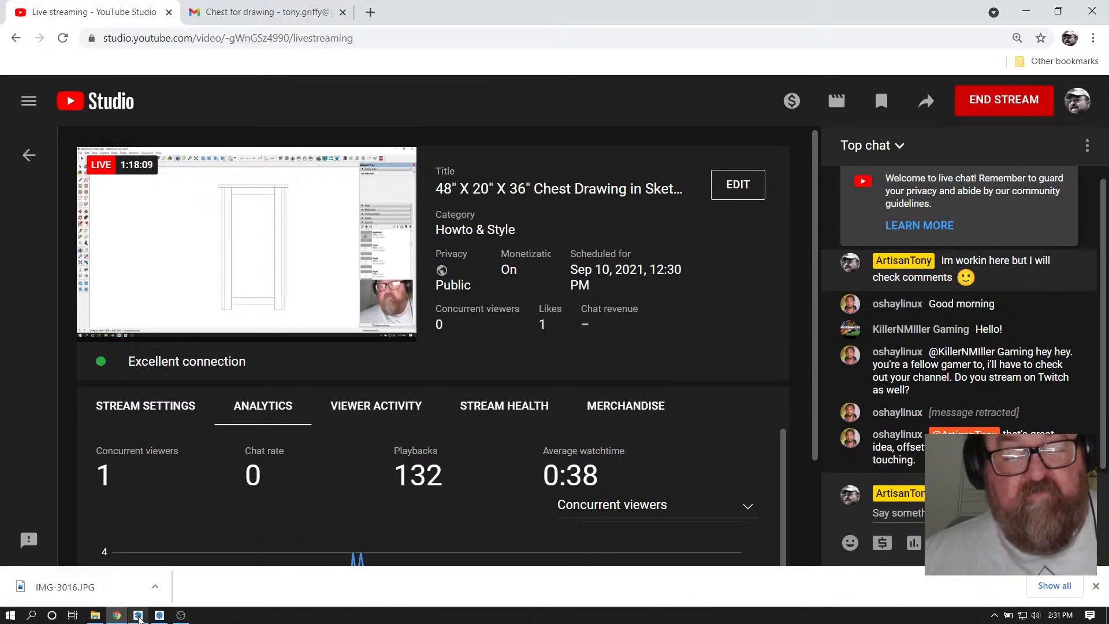
pyautogui.click(138, 615)
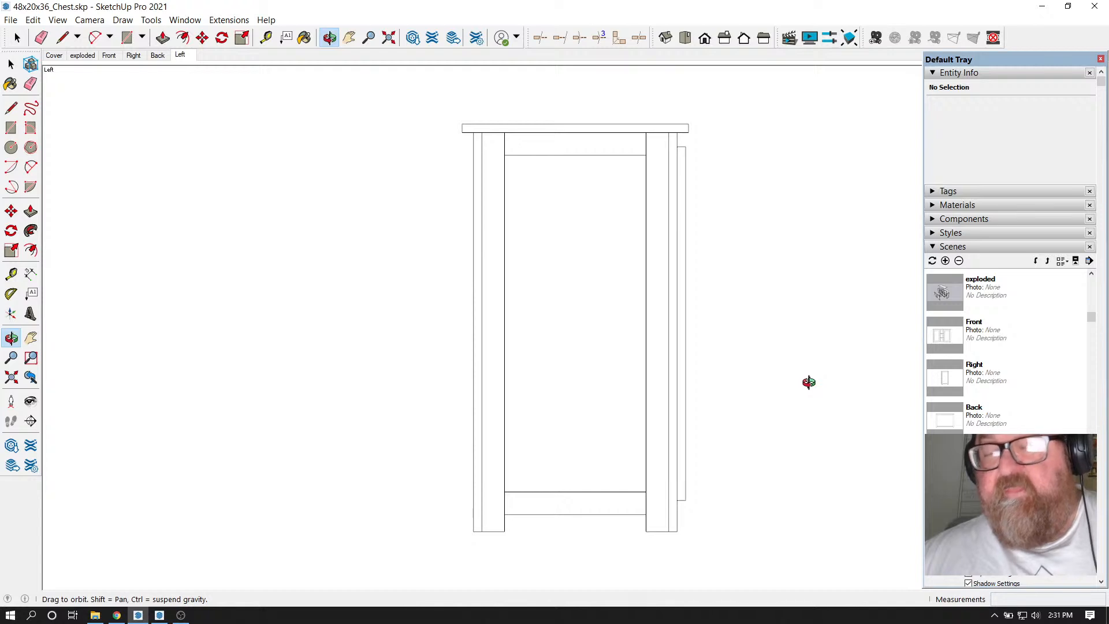
# Switch to LayOut, add a new page after the Cover page, and insert the 48x20x36_Chest.skp model on it
pyautogui.click(159, 614)
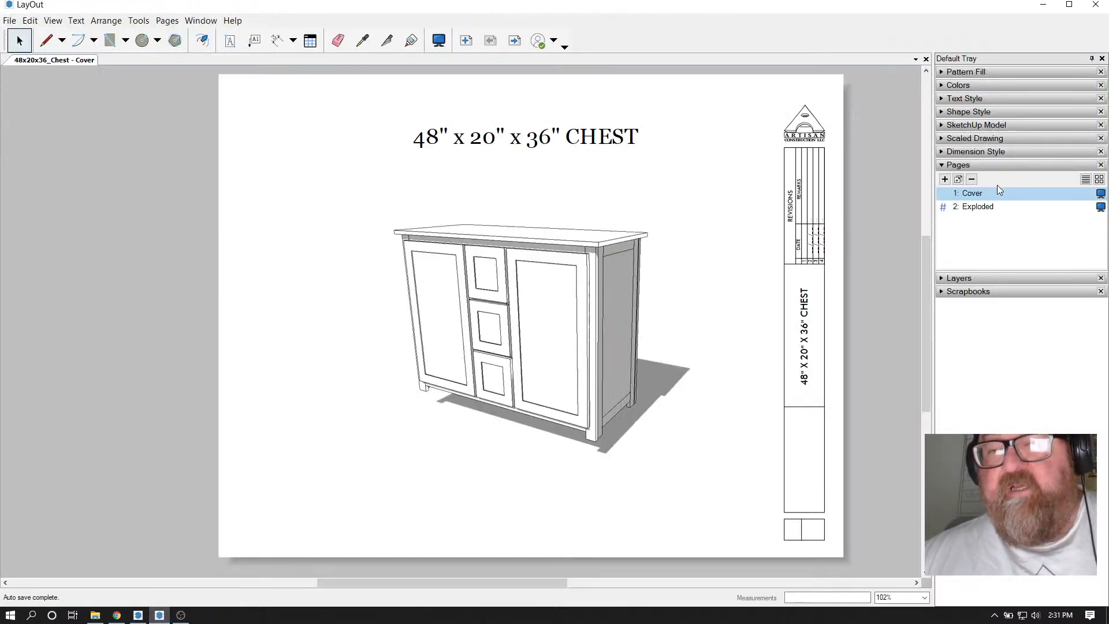
pyautogui.click(945, 179)
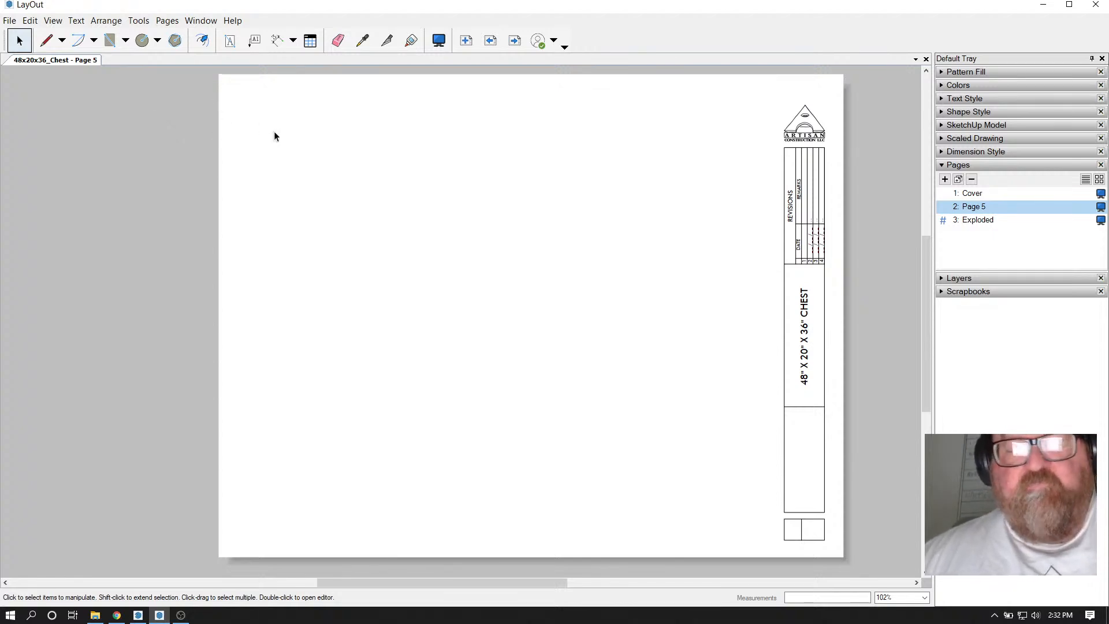
pyautogui.click(9, 20)
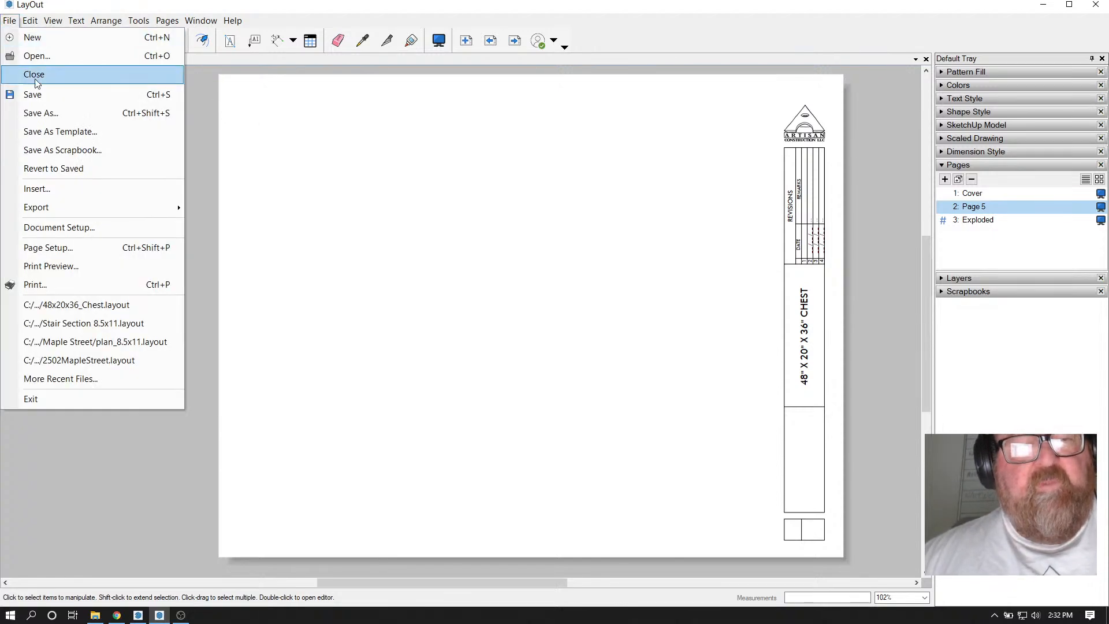
pyautogui.click(42, 189)
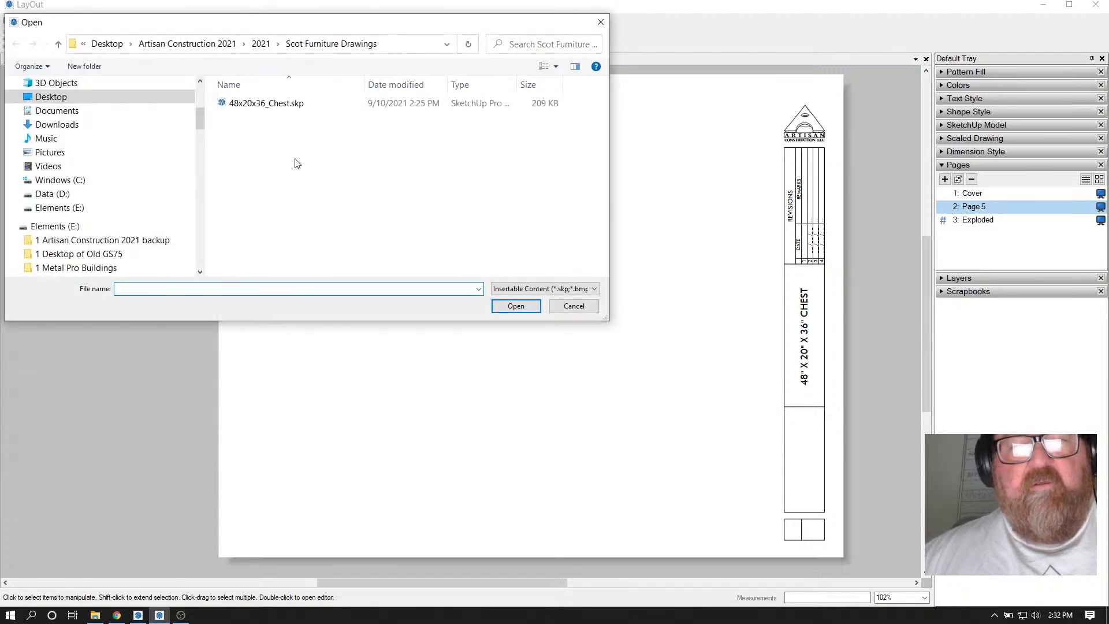
pyautogui.click(284, 104)
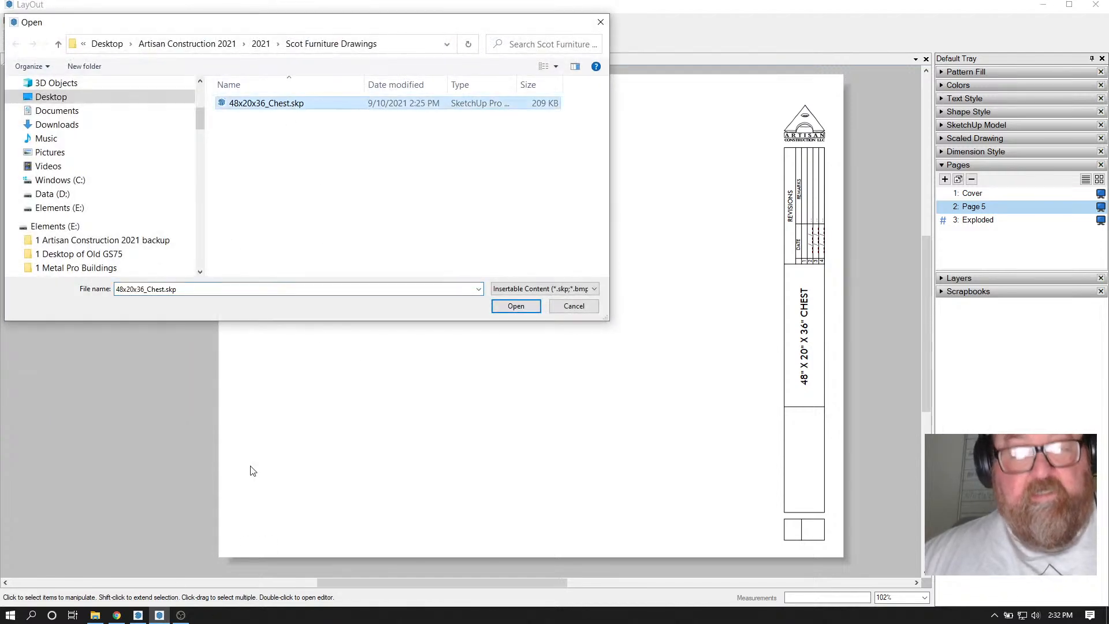
pyautogui.click(510, 302)
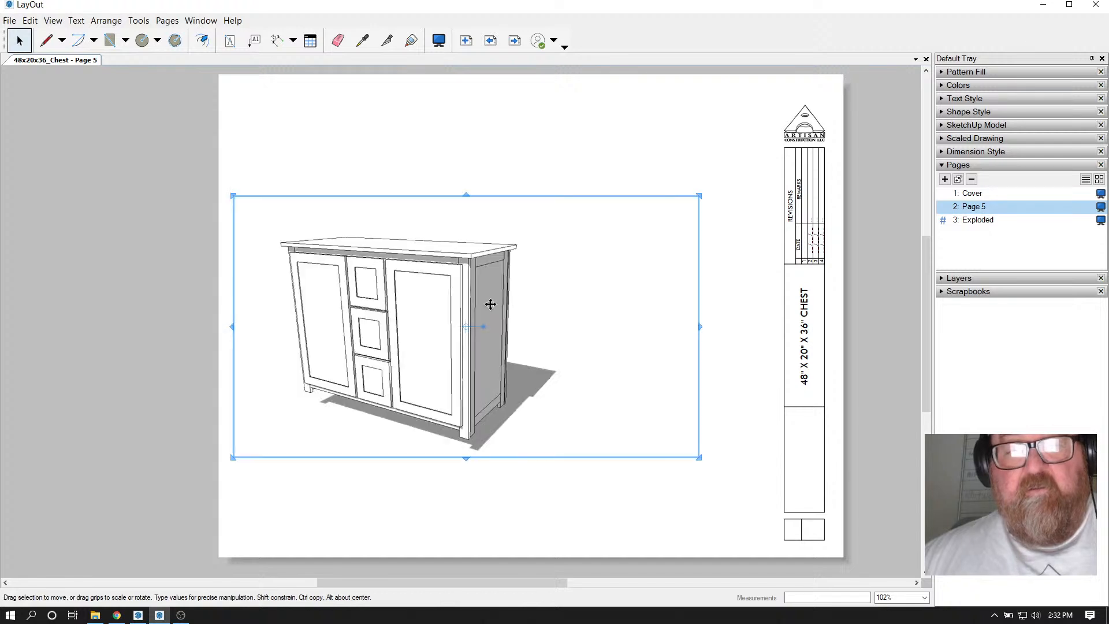
# Switch to SketchUp, show the Front scene, and save the chest model
pyautogui.click(135, 616)
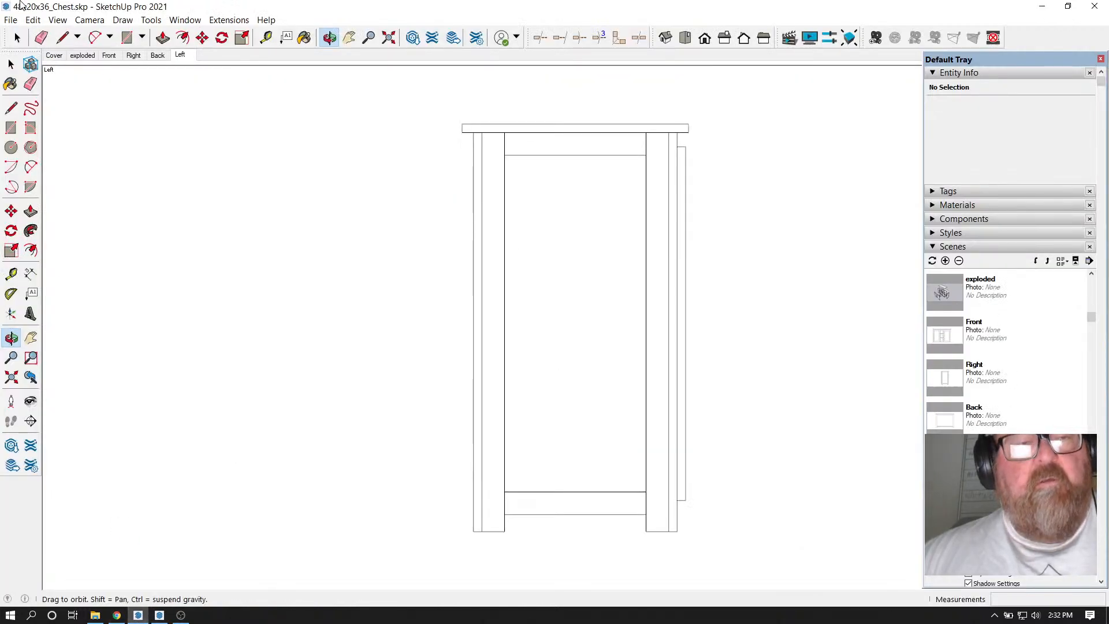
pyautogui.click(108, 55)
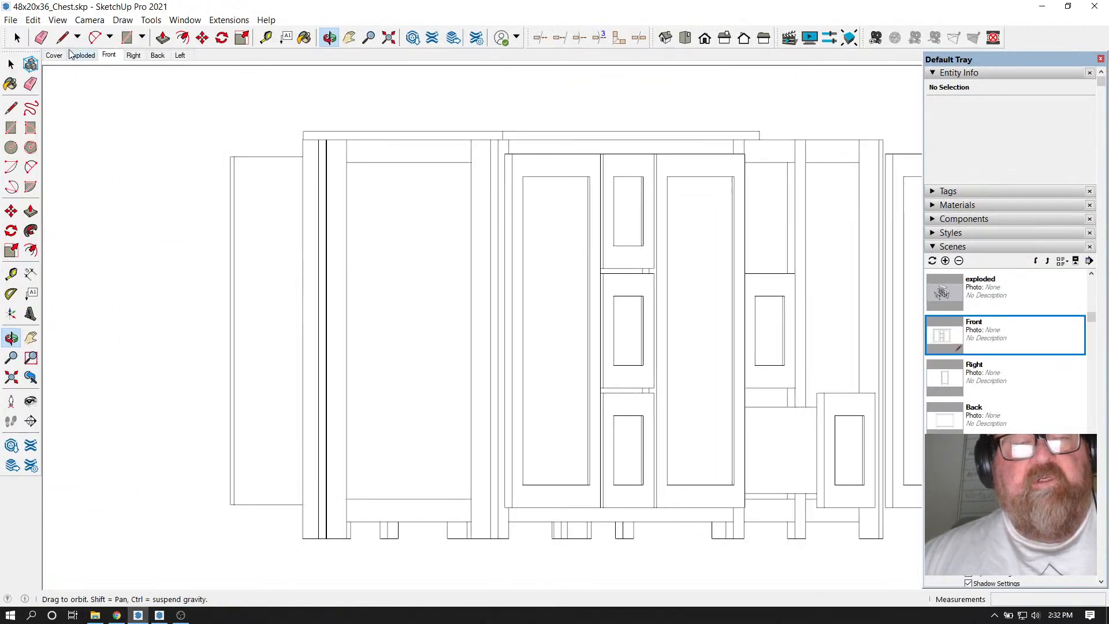
pyautogui.click(13, 21)
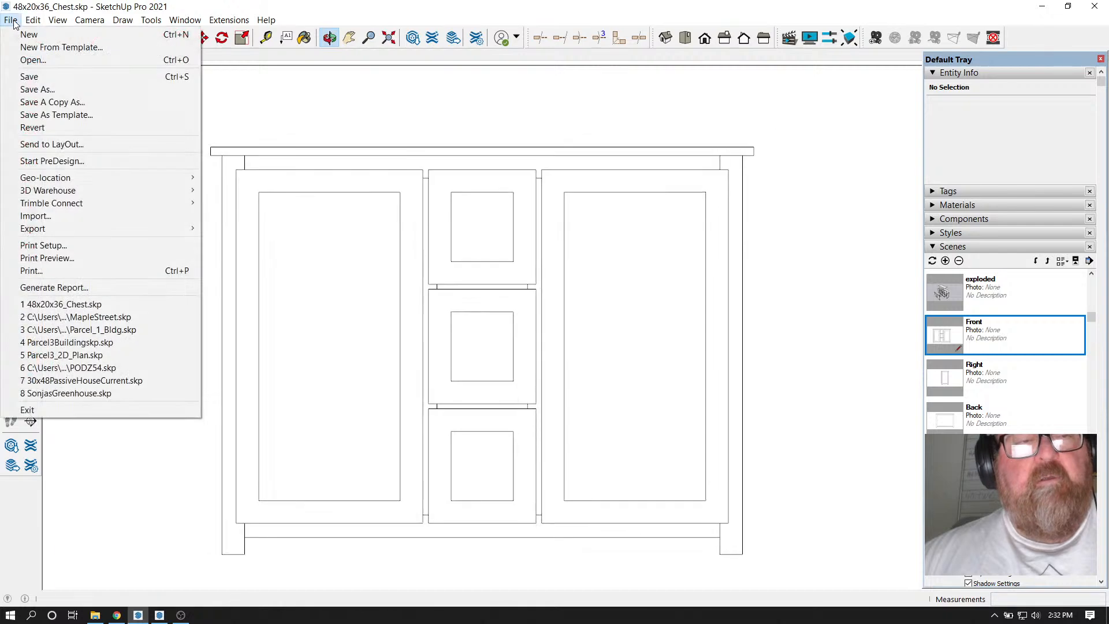
pyautogui.click(26, 76)
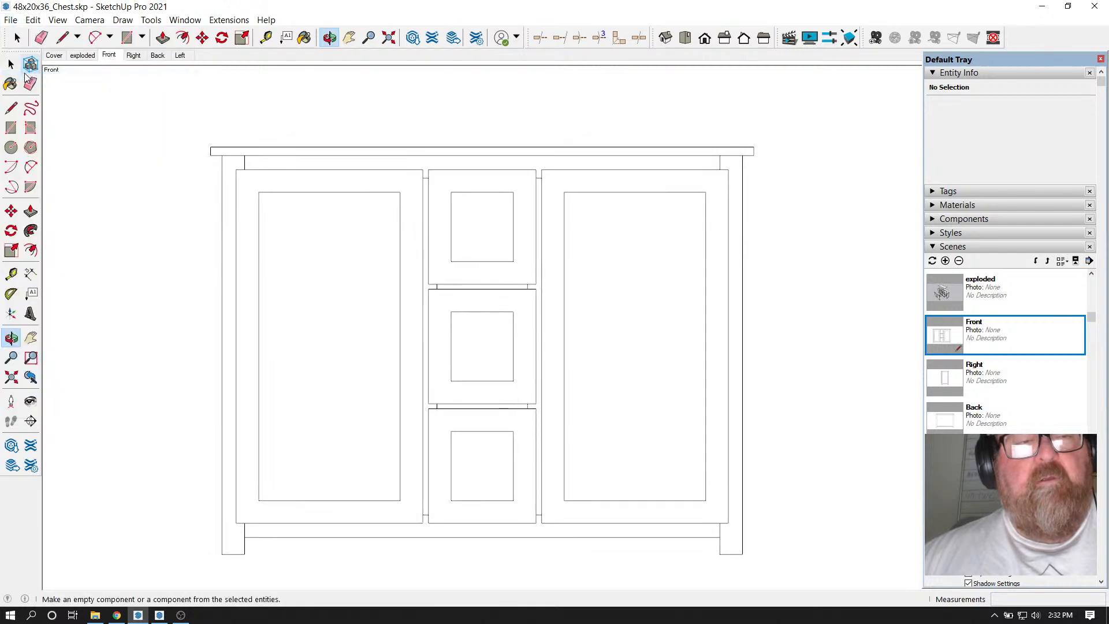
# Back in LayOut, update the inserted viewport's model reference and set the viewport to the Front scene
pyautogui.click(160, 616)
pyautogui.rightClick(442, 257)
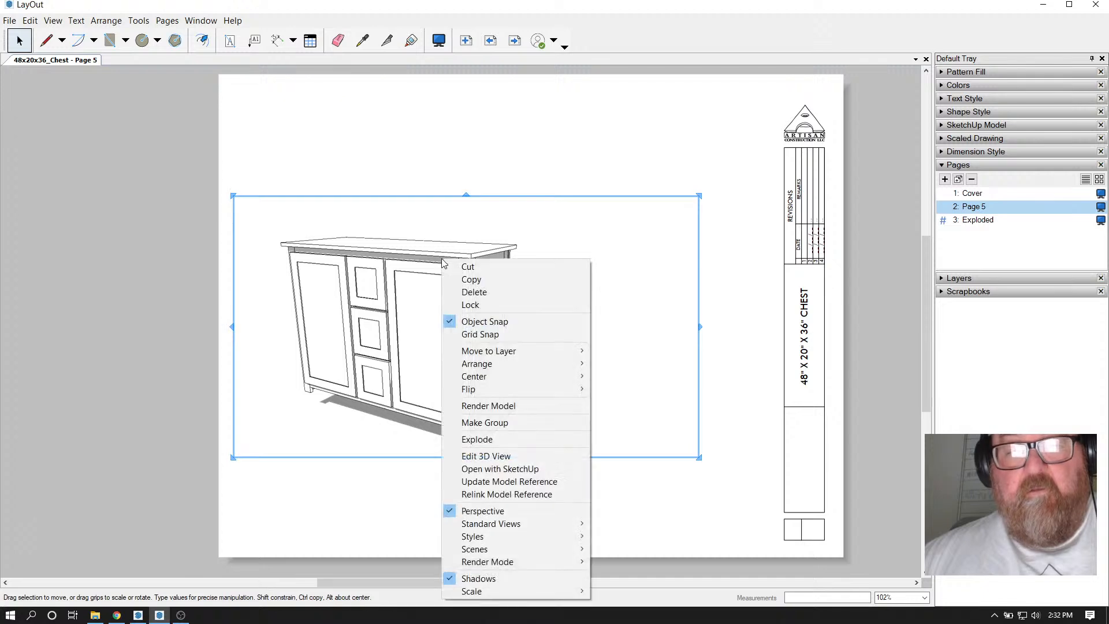
pyautogui.moveTo(469, 595)
pyautogui.moveTo(485, 553)
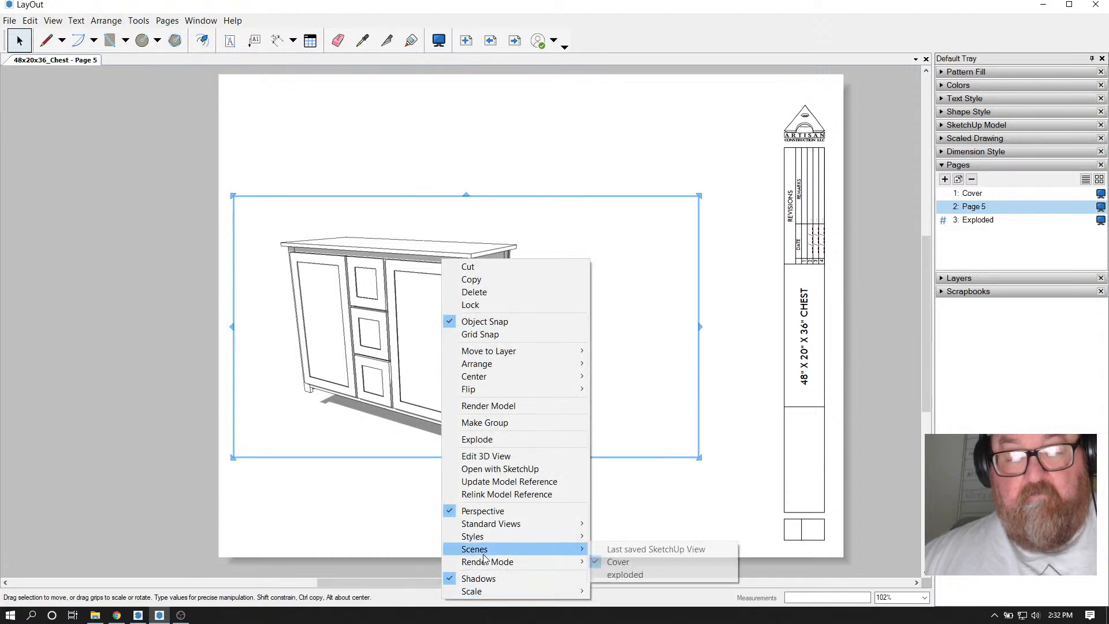
pyautogui.click(511, 493)
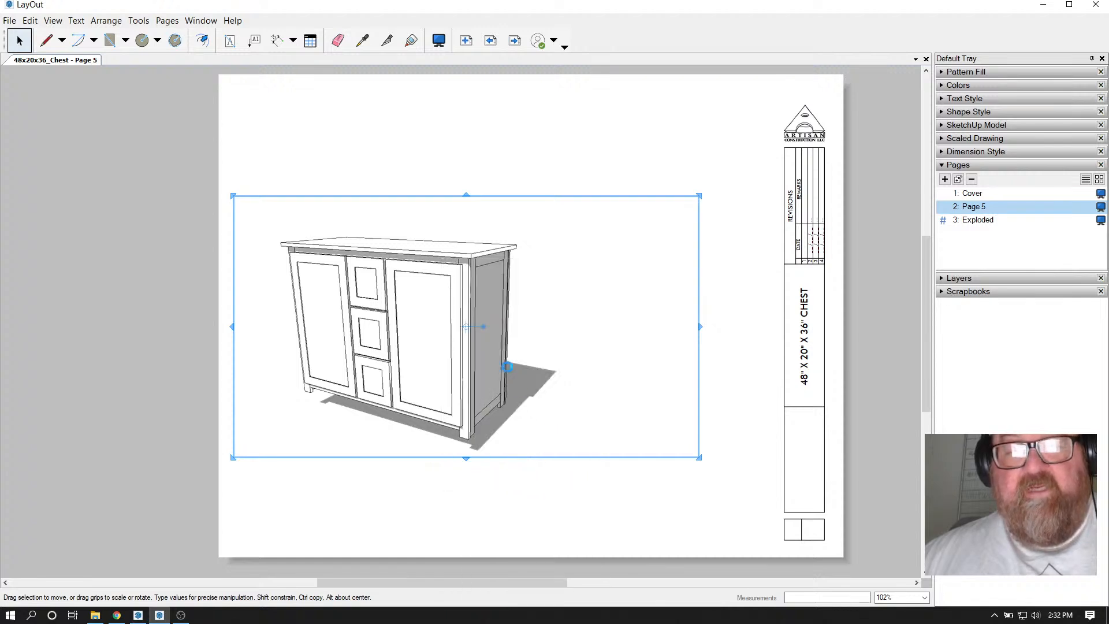
pyautogui.rightClick(466, 309)
pyautogui.moveTo(491, 563)
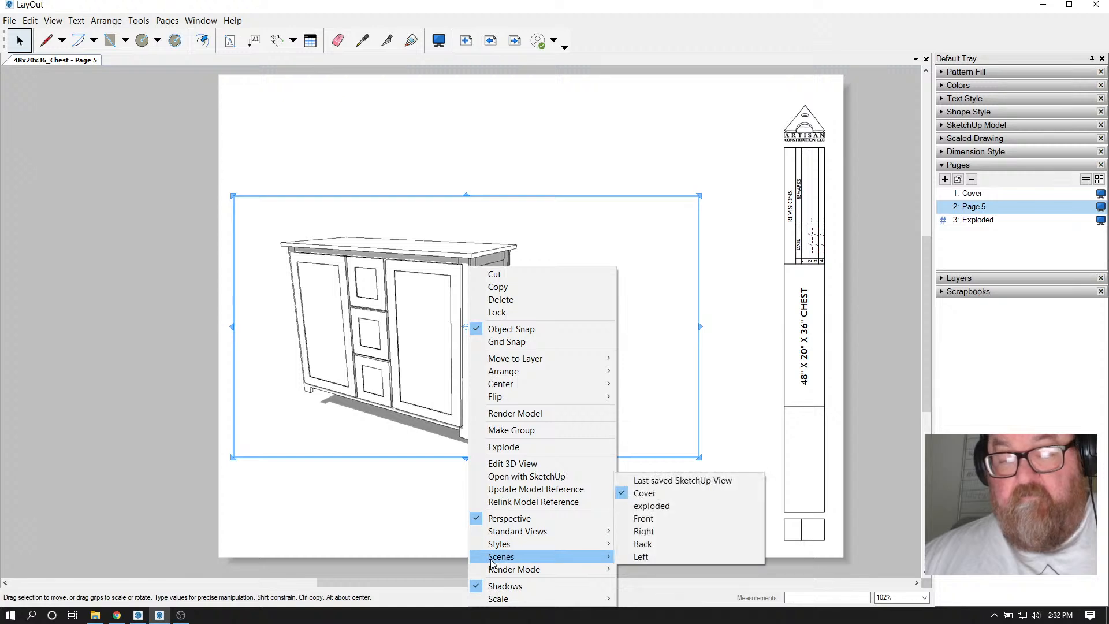
pyautogui.click(654, 519)
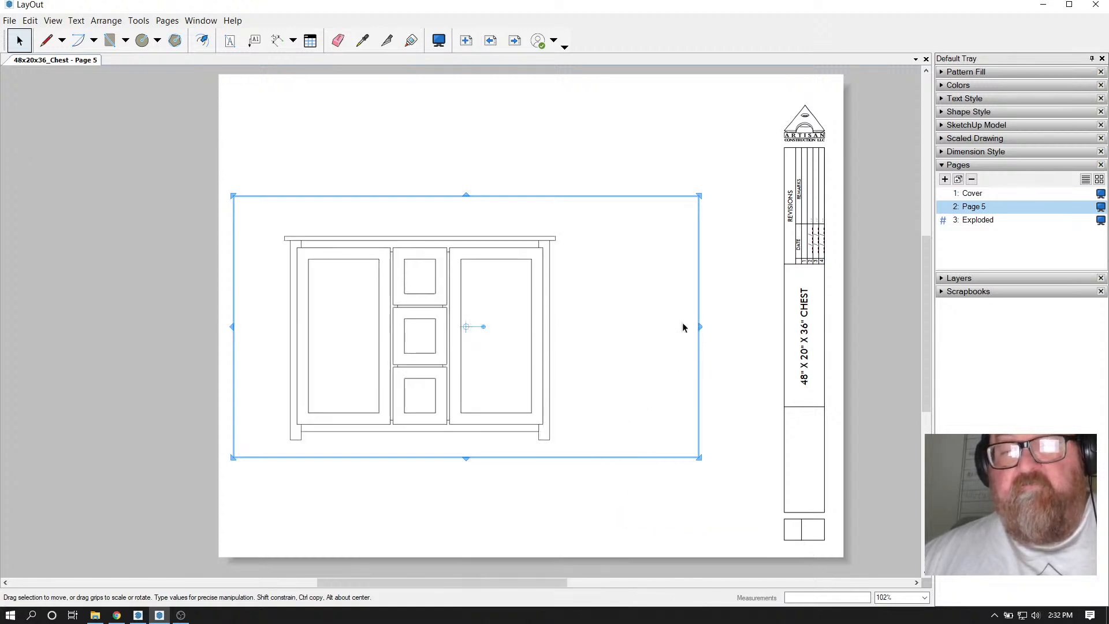
# Move and shrink the front-view viewport into the page's lower-right quarter, and place a copy level with it in the lower-left quarter
pyautogui.moveTo(460, 310)
pyautogui.mouseDown()
pyautogui.moveTo(536, 378)
pyautogui.moveTo(546, 366)
pyautogui.mouseUp()
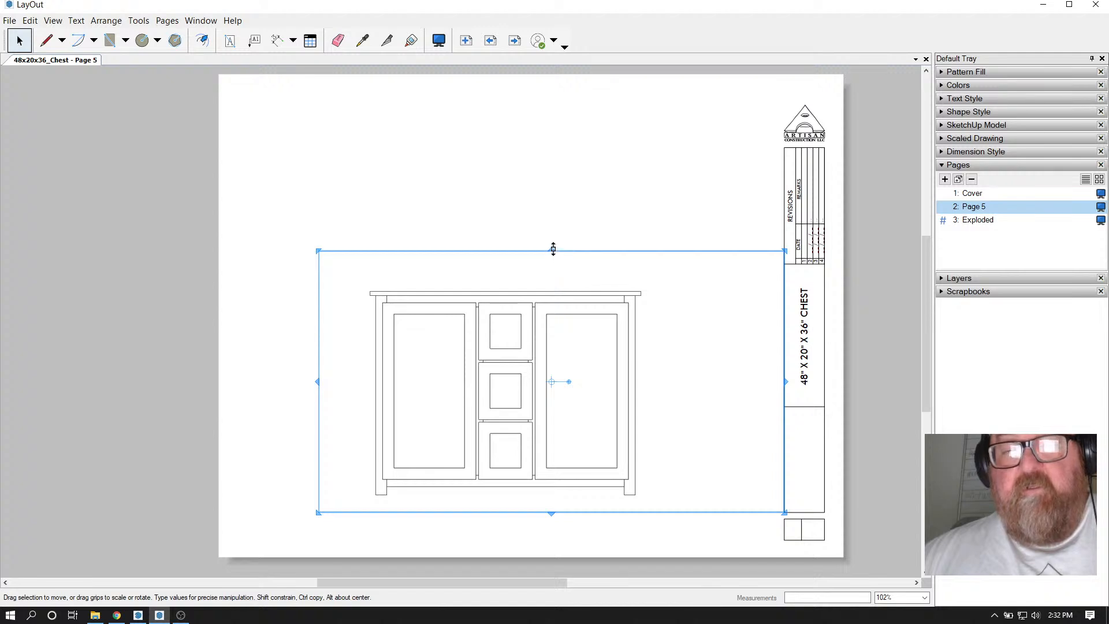
pyautogui.moveTo(553, 249); pyautogui.dragTo(563, 309)
pyautogui.moveTo(316, 410); pyautogui.dragTo(518, 399)
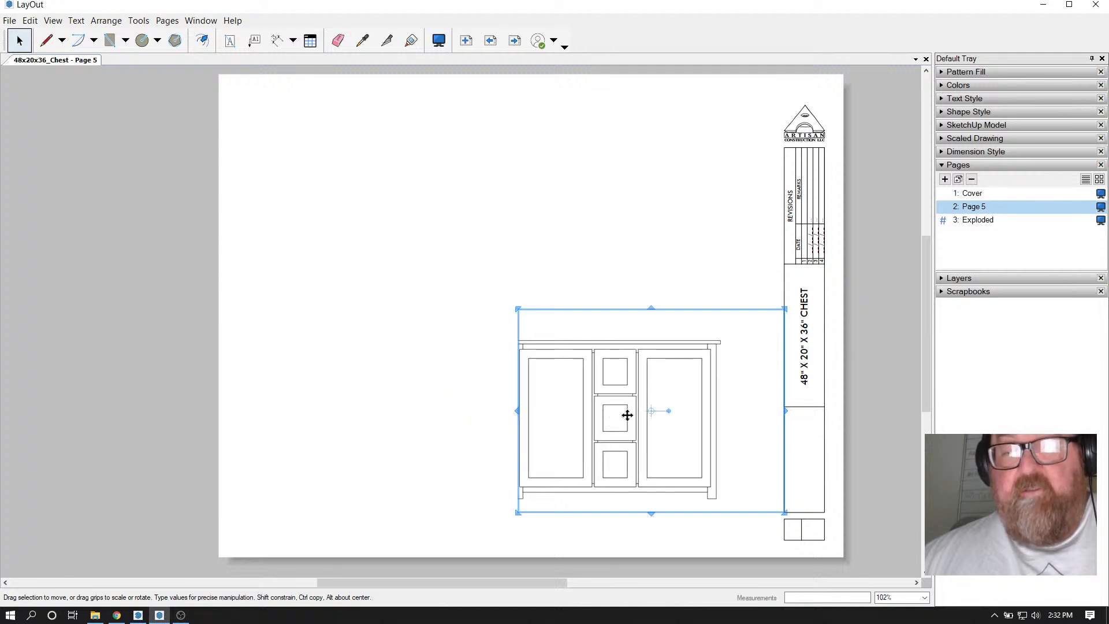
pyautogui.moveTo(640, 391)
pyautogui.mouseDown()
pyautogui.moveTo(346, 389)
pyautogui.moveTo(359, 389)
pyautogui.mouseUp()
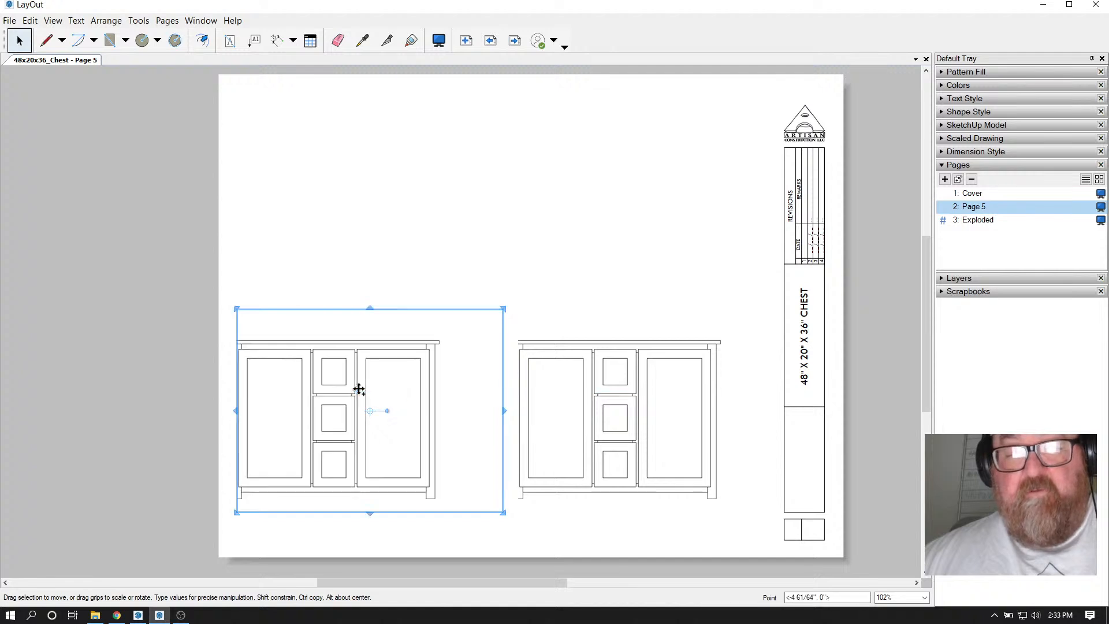
# Narrow both lower viewports from their left edges and shift the left copy slightly right to even out their spacing
pyautogui.click(540, 383)
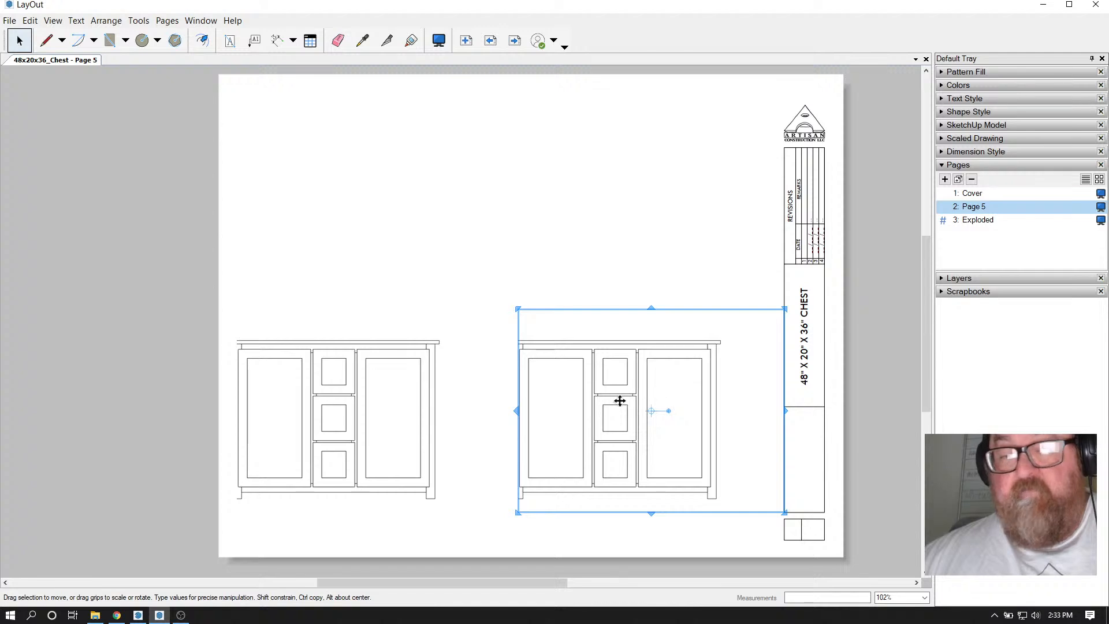
pyautogui.moveTo(517, 411); pyautogui.dragTo(538, 410)
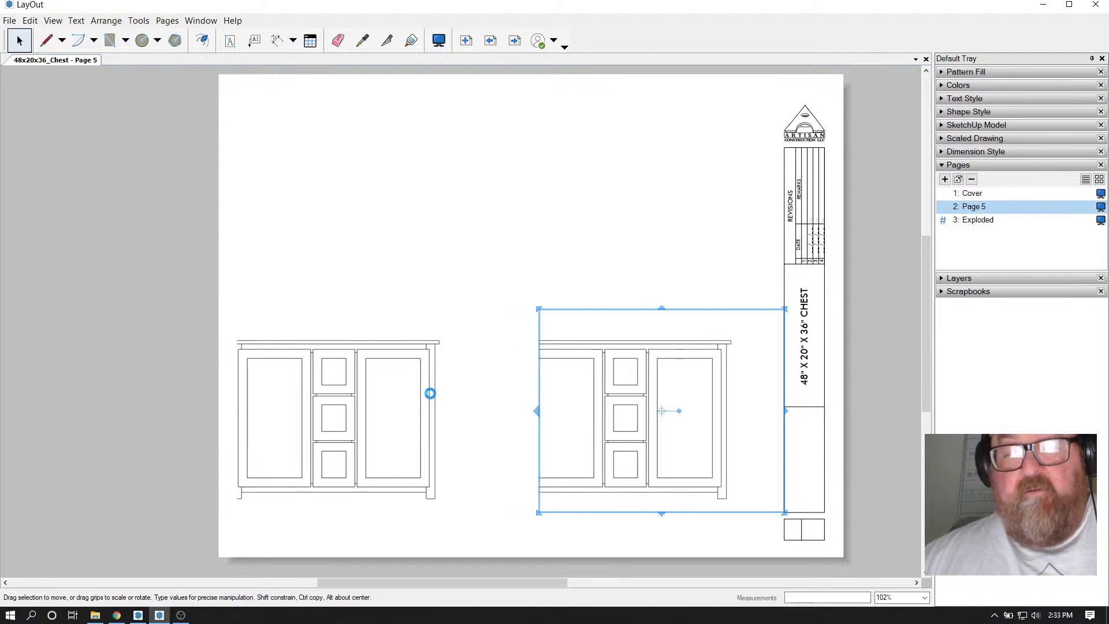
pyautogui.moveTo(430, 394); pyautogui.dragTo(448, 386)
pyautogui.click(544, 351)
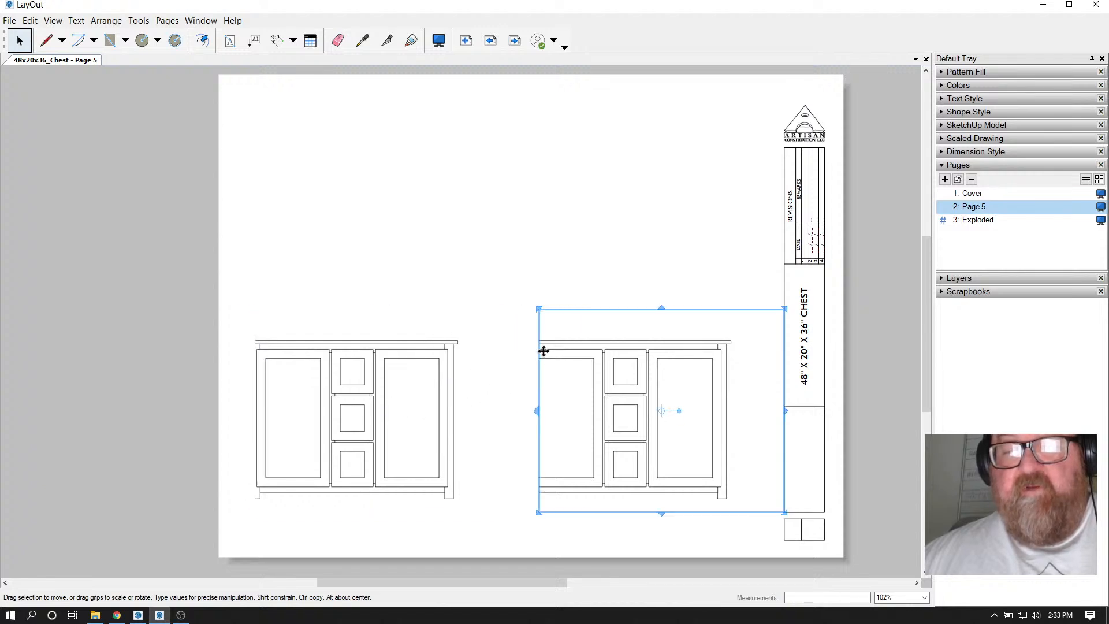
pyautogui.click(412, 381)
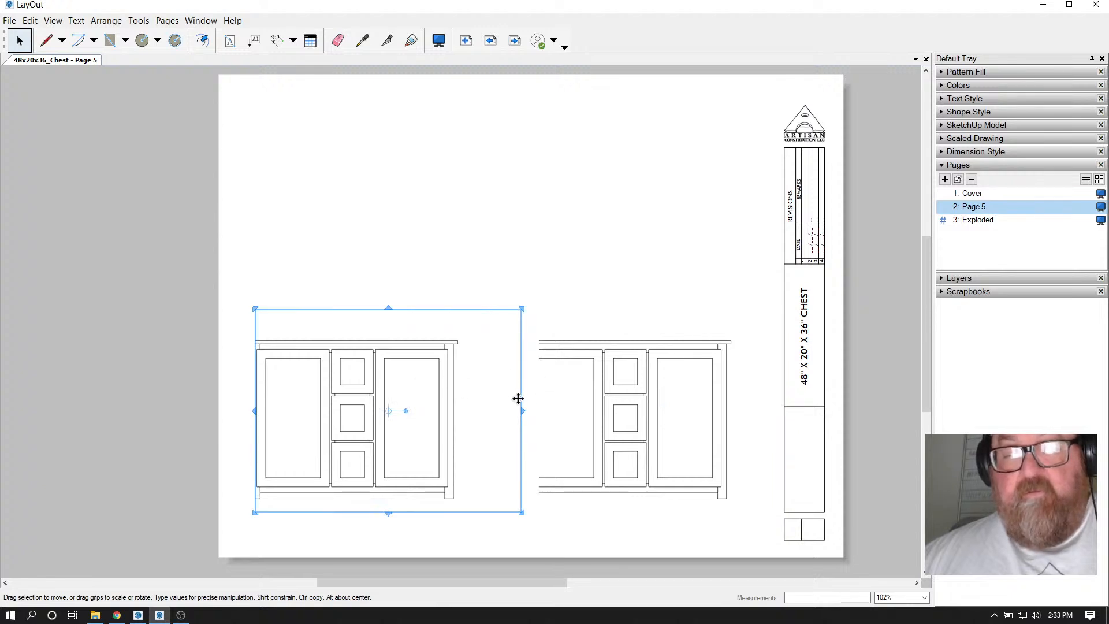
pyautogui.moveTo(521, 408)
pyautogui.mouseDown()
pyautogui.moveTo(505, 412)
pyautogui.moveTo(519, 413)
pyautogui.mouseUp()
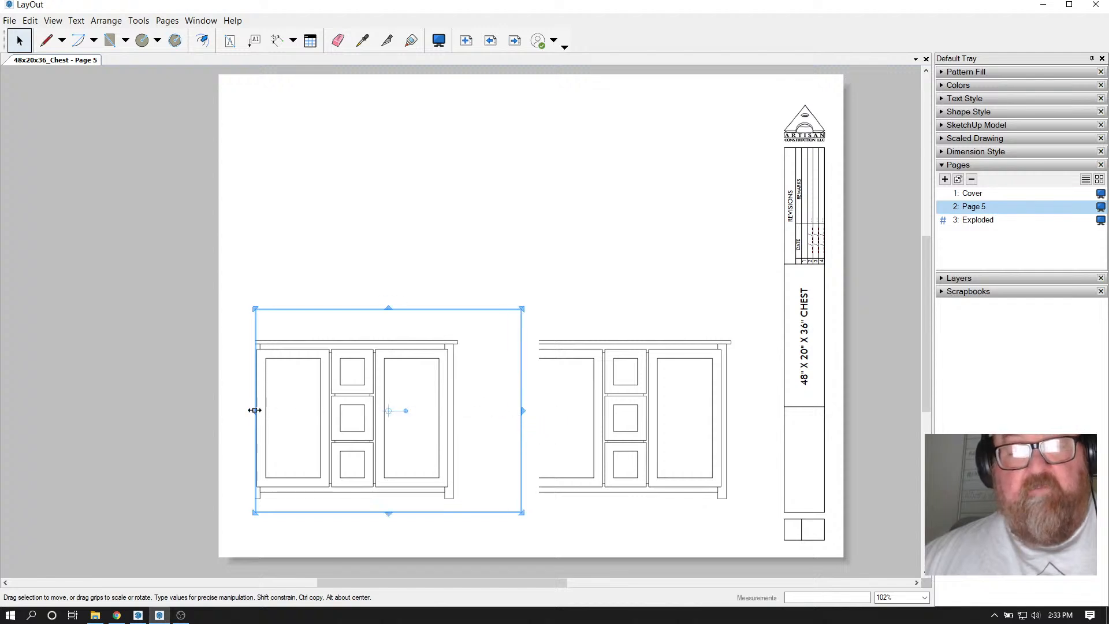
pyautogui.moveTo(254, 410); pyautogui.dragTo(267, 411)
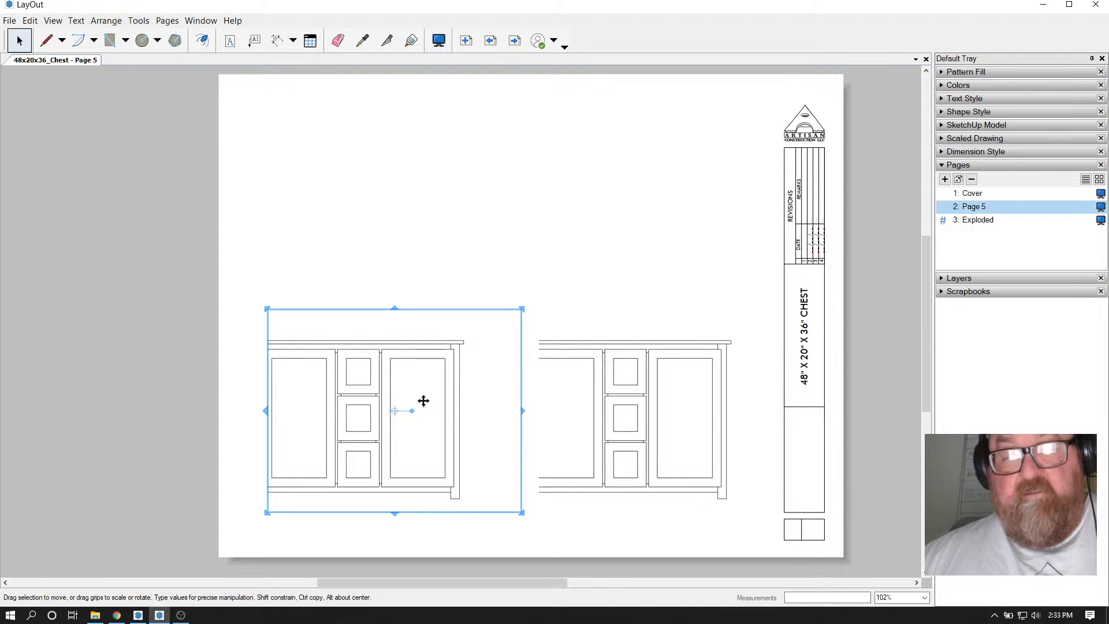
# Copy both lower viewports straight up to form a second row in the upper half of the page
pyautogui.click(614, 399)
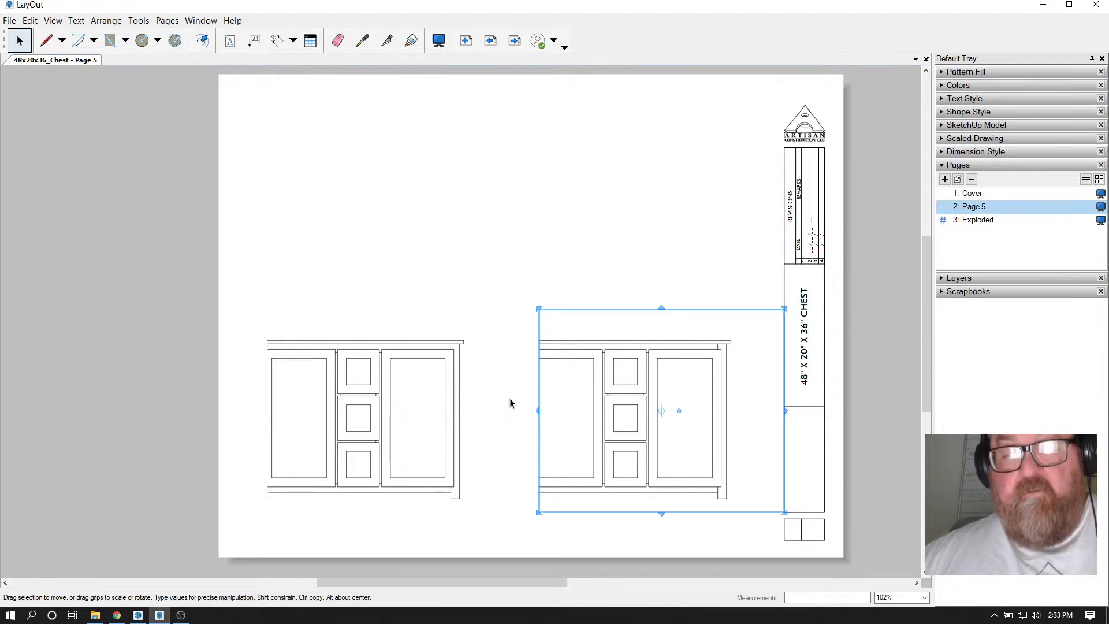
pyautogui.keyDown('shift'); pyautogui.click(384, 395); pyautogui.keyUp('shift')
pyautogui.moveTo(607, 395); pyautogui.dragTo(604, 191)
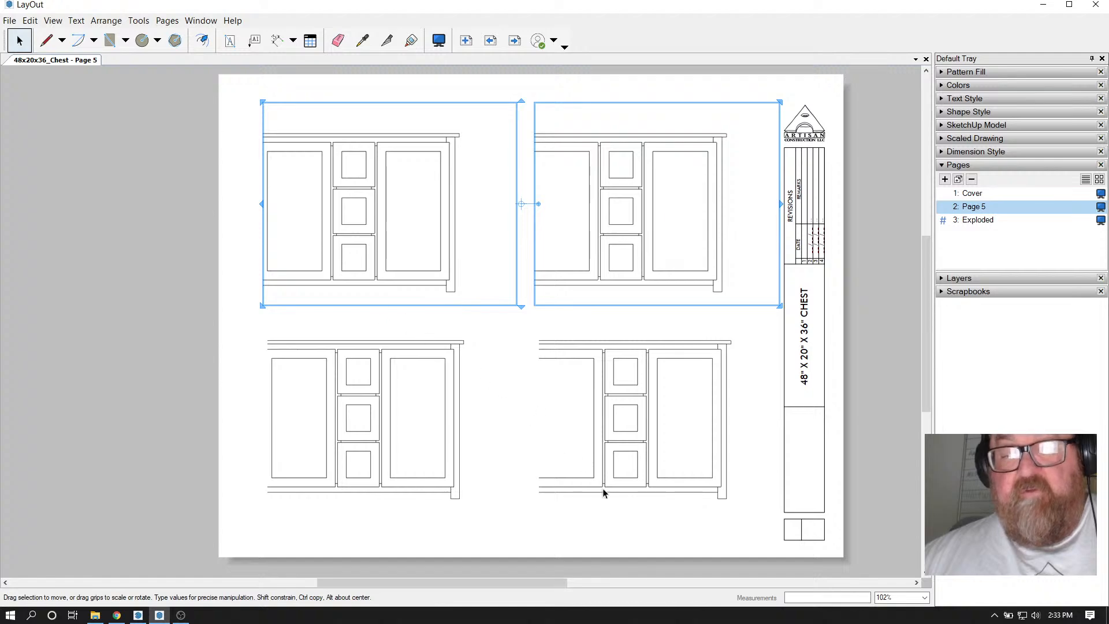
# Copy the EXPLODED VIEW title label from the Exploded page and paste it onto the current layer of Page 5
pyautogui.click(975, 219)
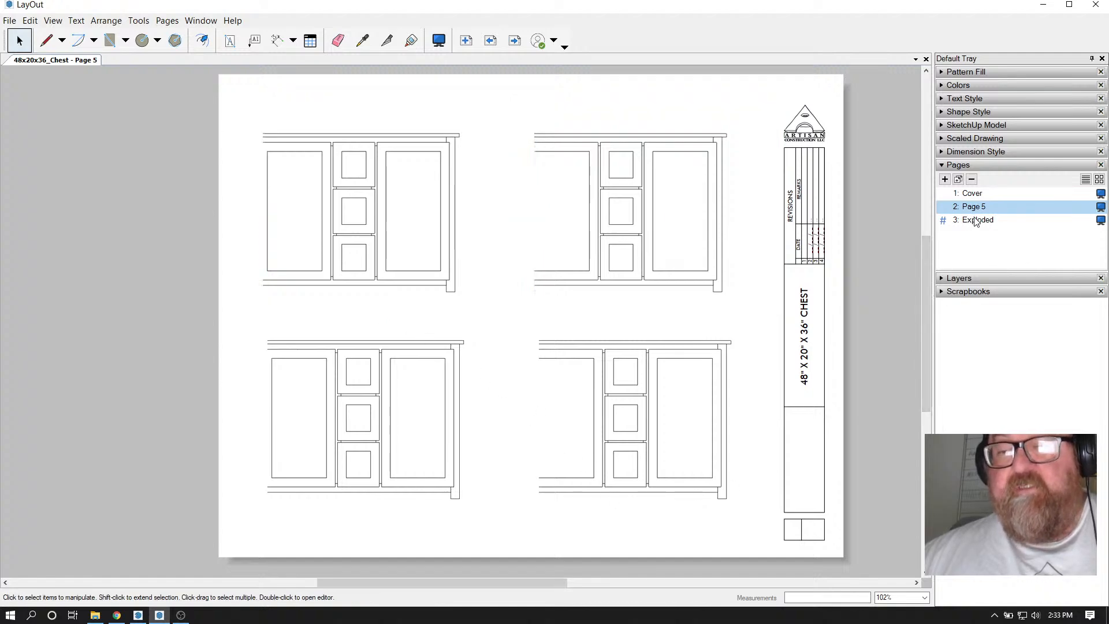
pyautogui.click(694, 523)
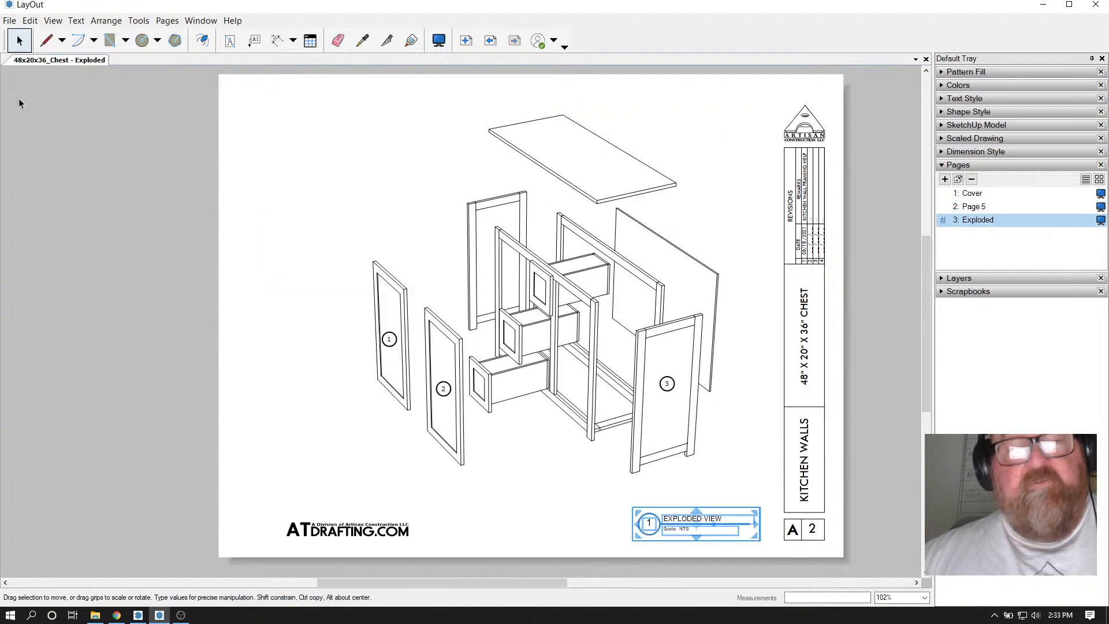
pyautogui.click(30, 20)
pyautogui.click(45, 93)
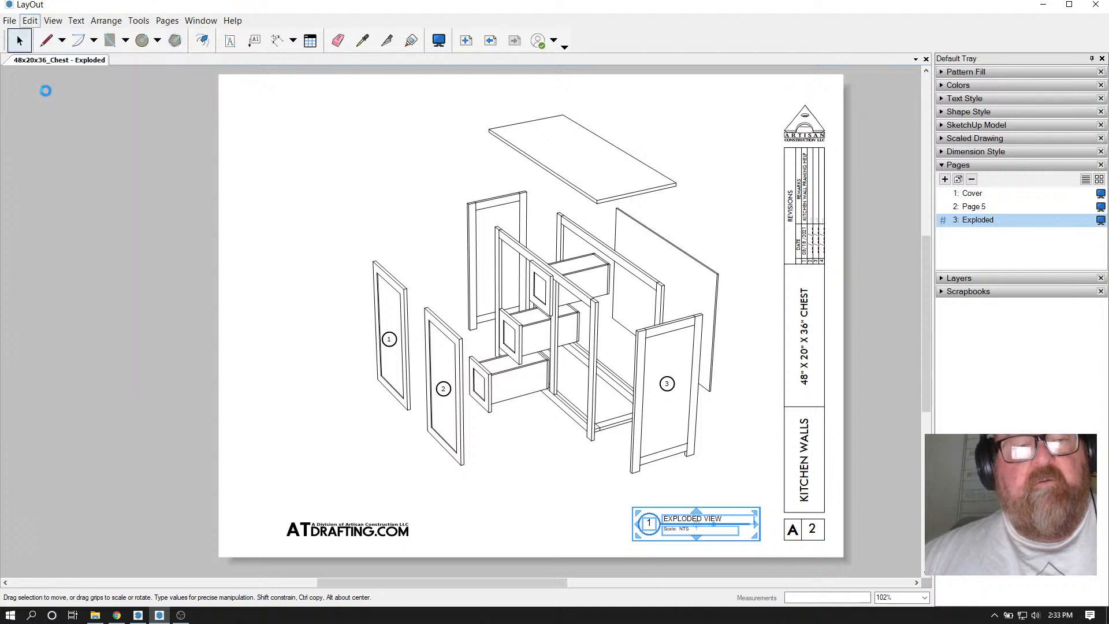
pyautogui.click(972, 208)
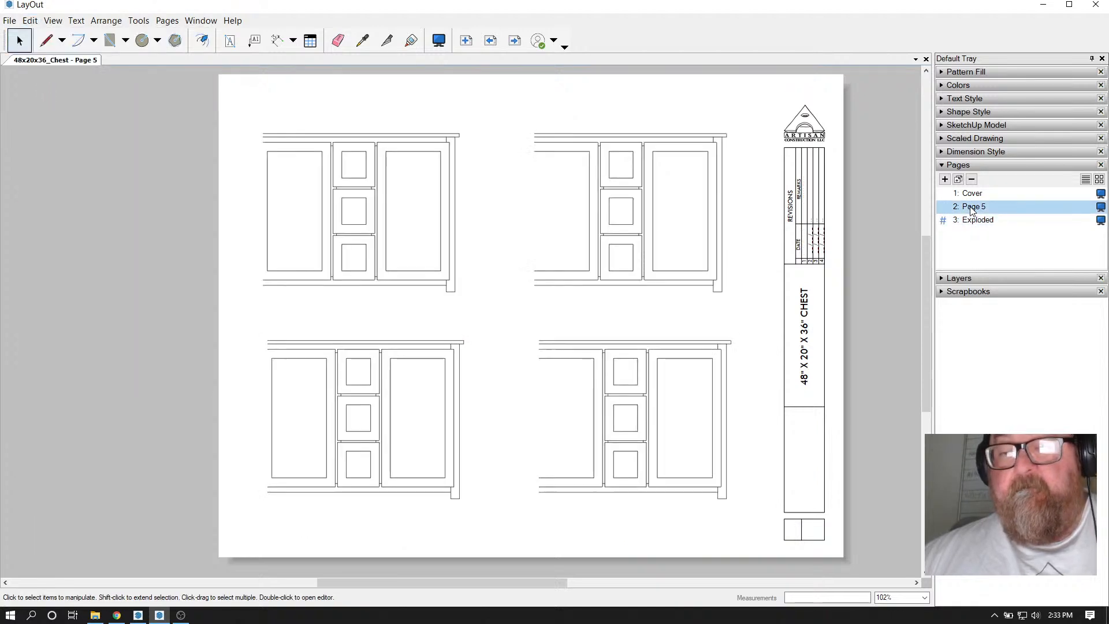
pyautogui.click(30, 20)
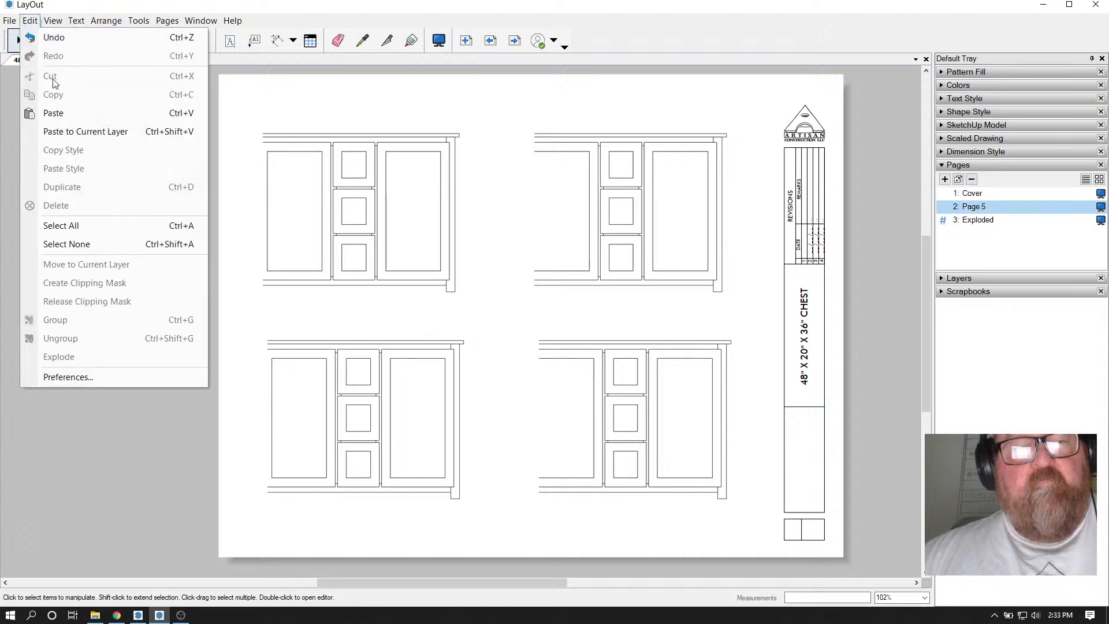
pyautogui.click(70, 131)
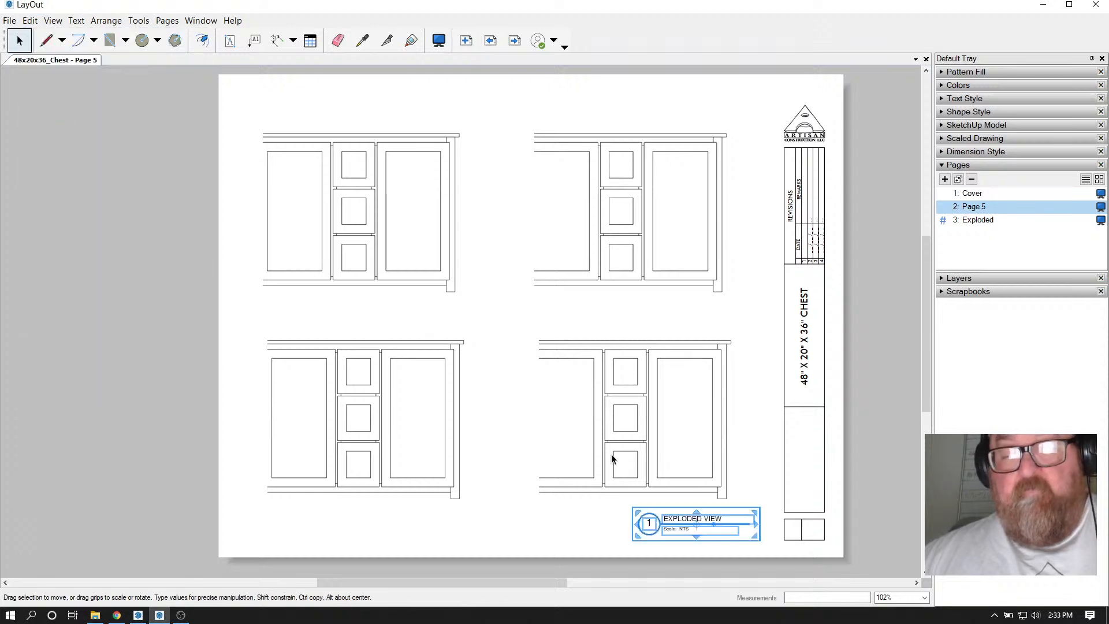
pyautogui.click(583, 532)
# Move the pasted title label slightly left beneath the lower-right chest view
pyautogui.scroll(3, 712, 553)
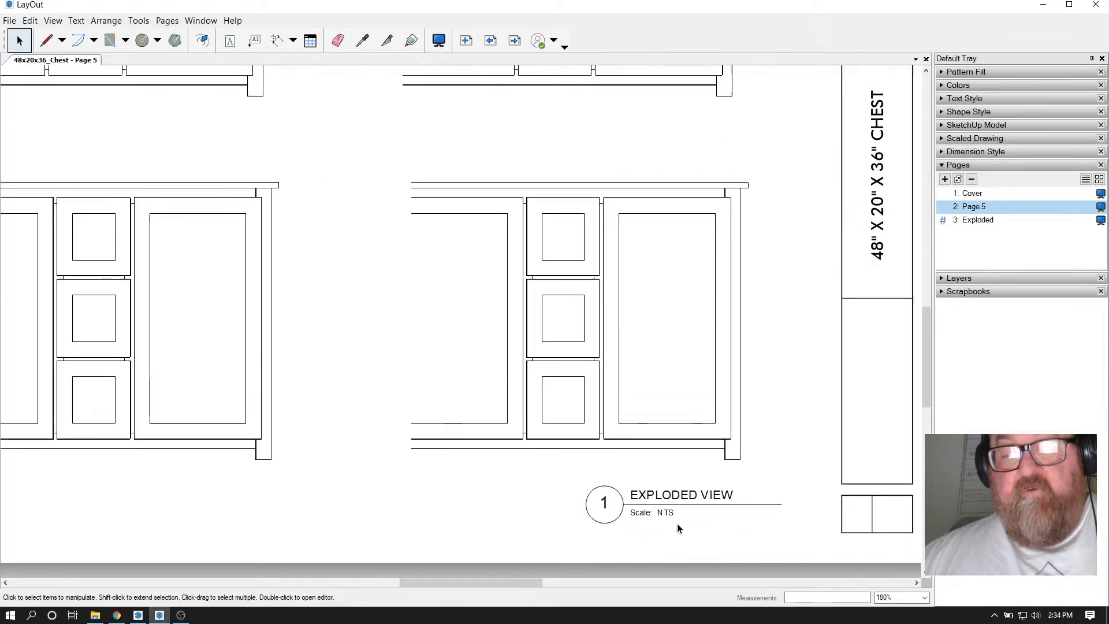
pyautogui.click(680, 494)
pyautogui.moveTo(676, 495); pyautogui.dragTo(623, 501)
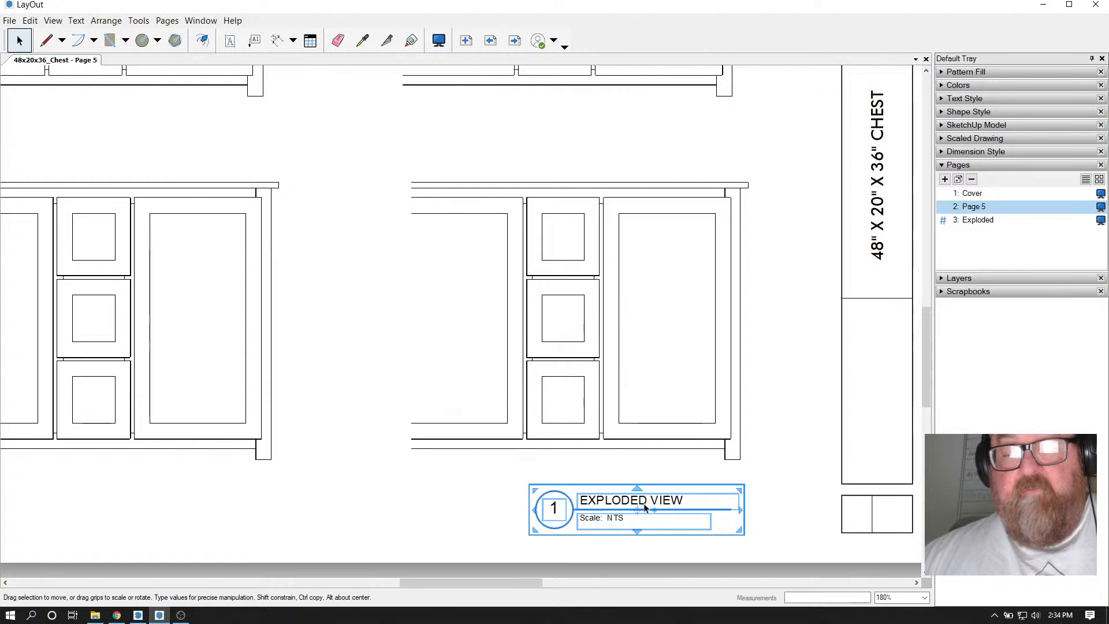
# Change the pasted title label's text from EXPLODED VIEW to FRONT
pyautogui.doubleClick(645, 507)
pyautogui.doubleClick(624, 501)
pyautogui.write('f')
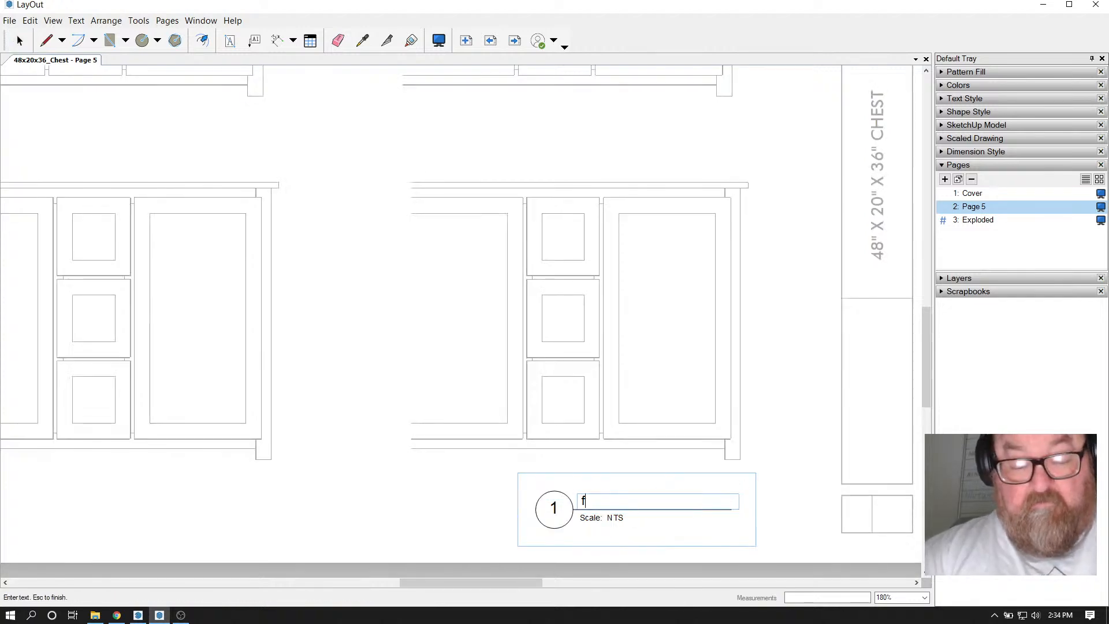
pyautogui.write('ront')
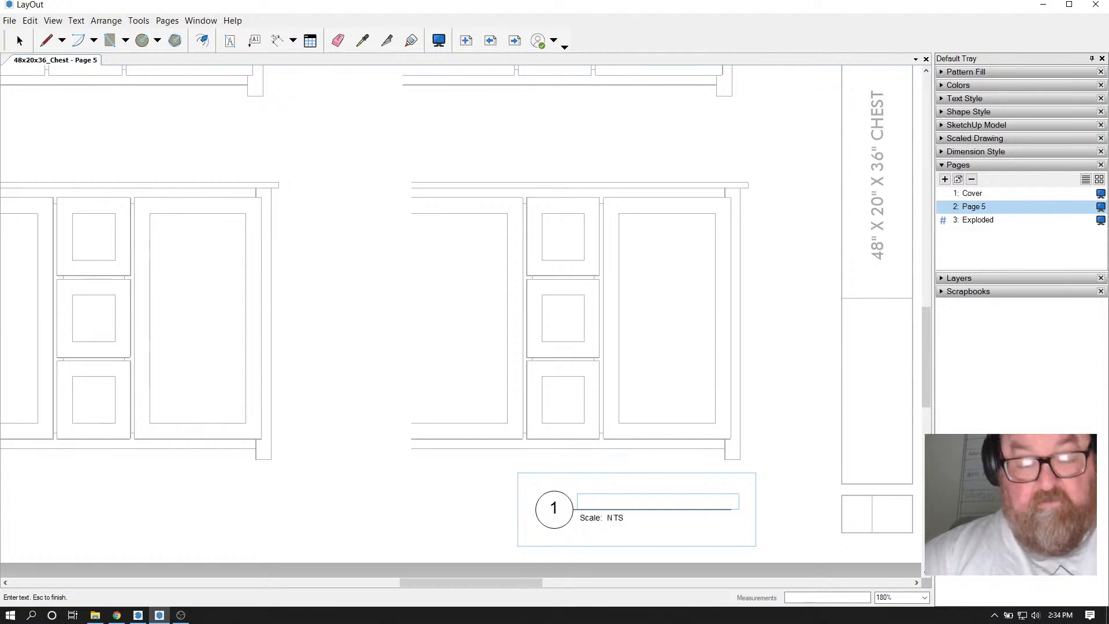
pyautogui.write('front')
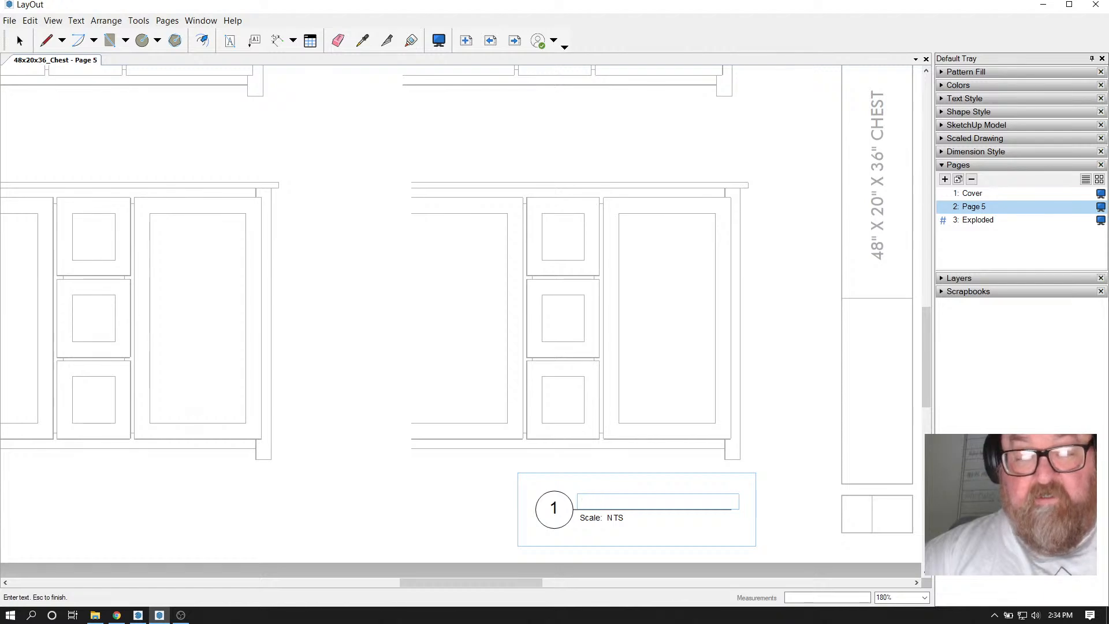
pyautogui.write('ONT')
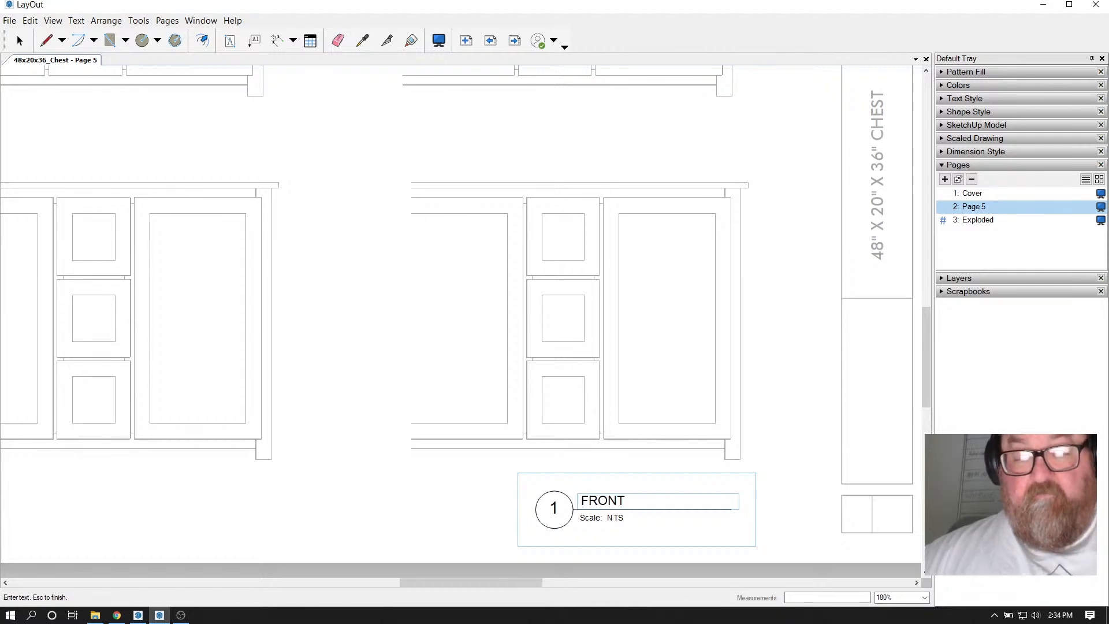
pyautogui.press('Escape')
# Try a scale of 1" = 1'-0" (1:12) on the lower-right chest view
pyautogui.scroll(-6, 722, 496)
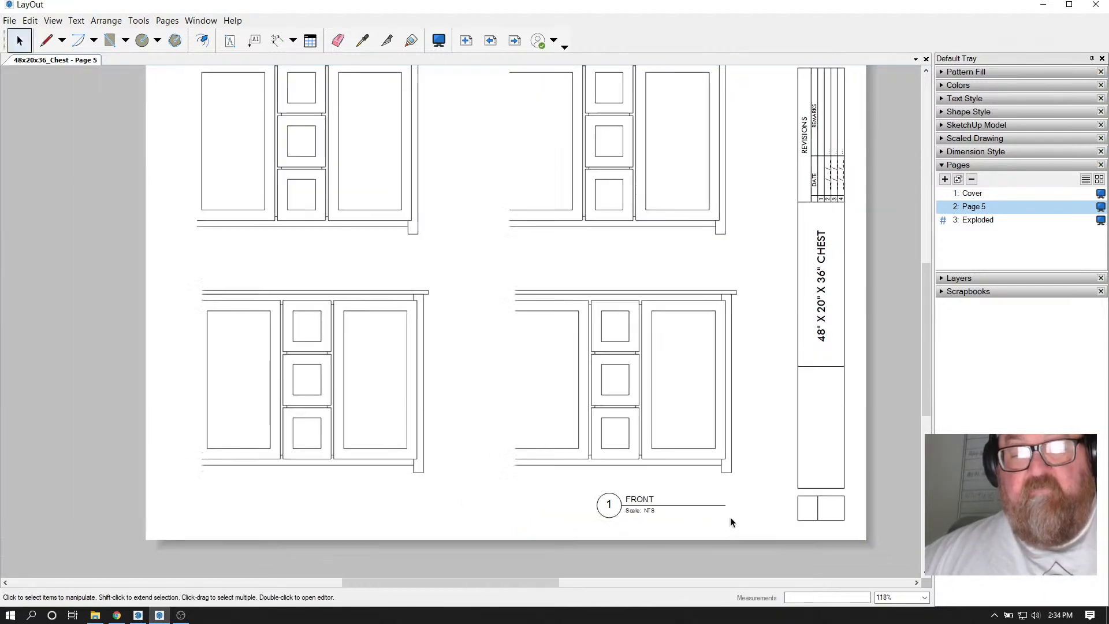
pyautogui.scroll(1, 684, 301)
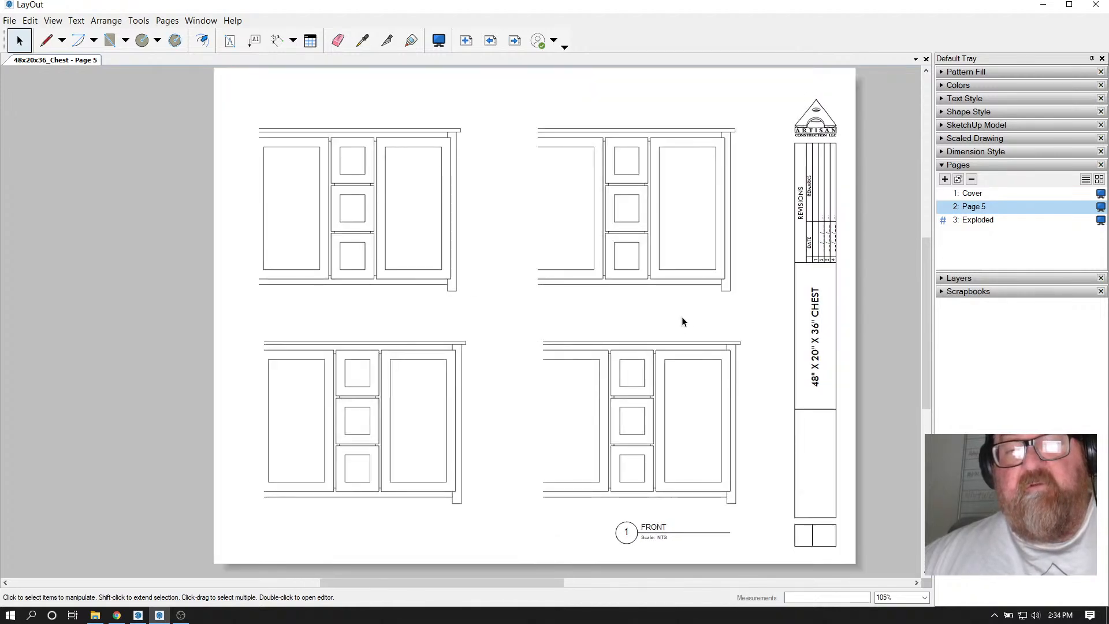
pyautogui.click(635, 375)
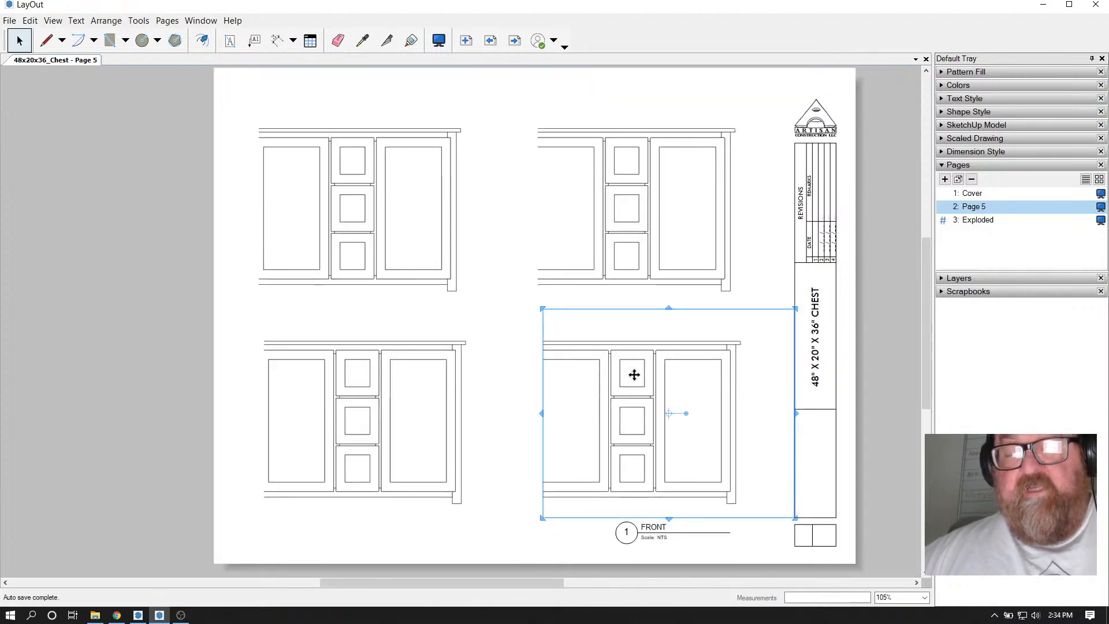
pyautogui.rightClick(635, 375)
pyautogui.moveTo(669, 375)
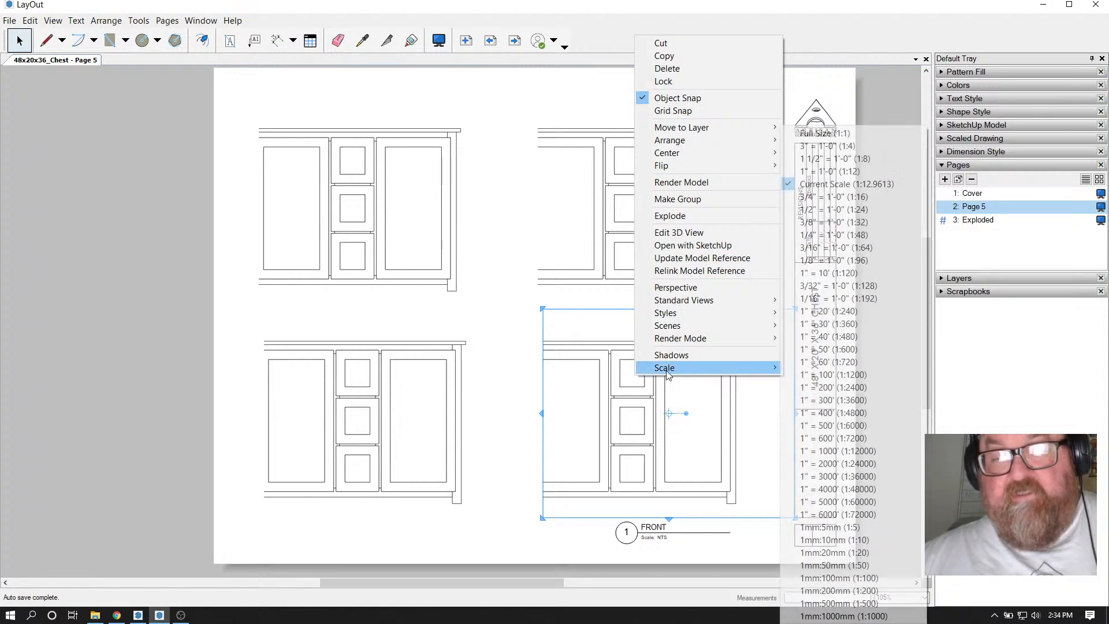
pyautogui.click(825, 175)
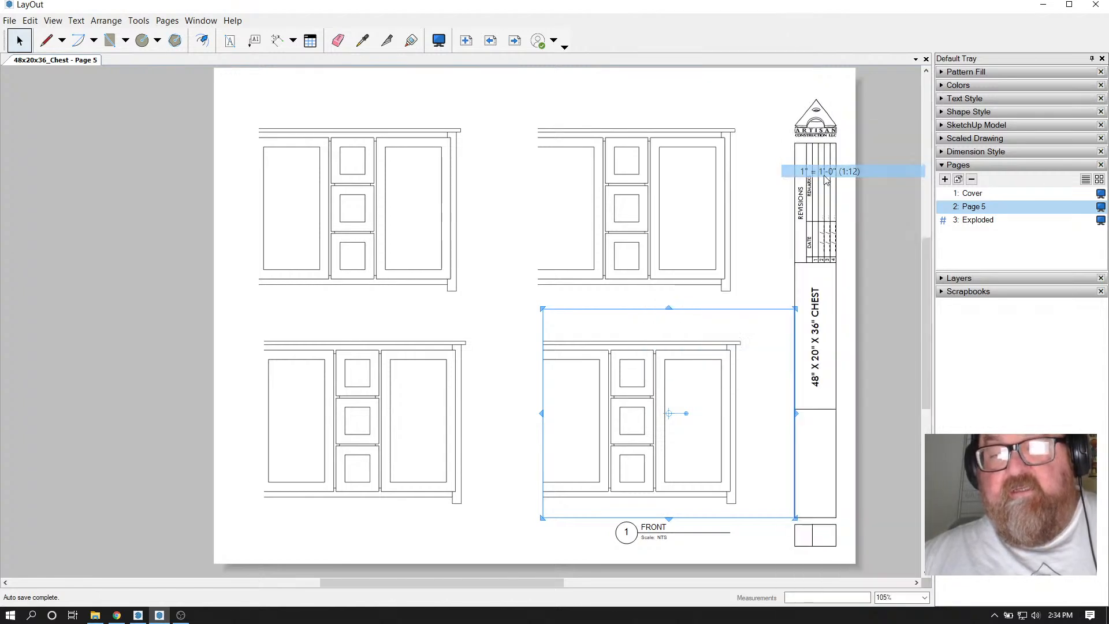
# Set the scale of the lower-right chest view to 3/4" = 1'-0" (1:16)
pyautogui.rightClick(659, 372)
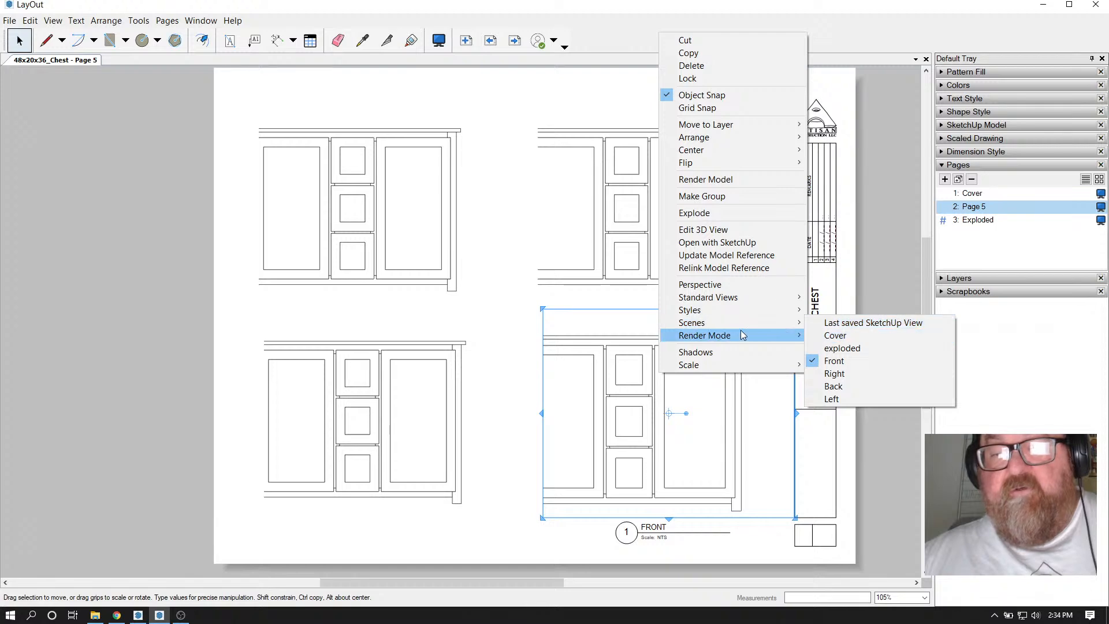
pyautogui.moveTo(706, 325)
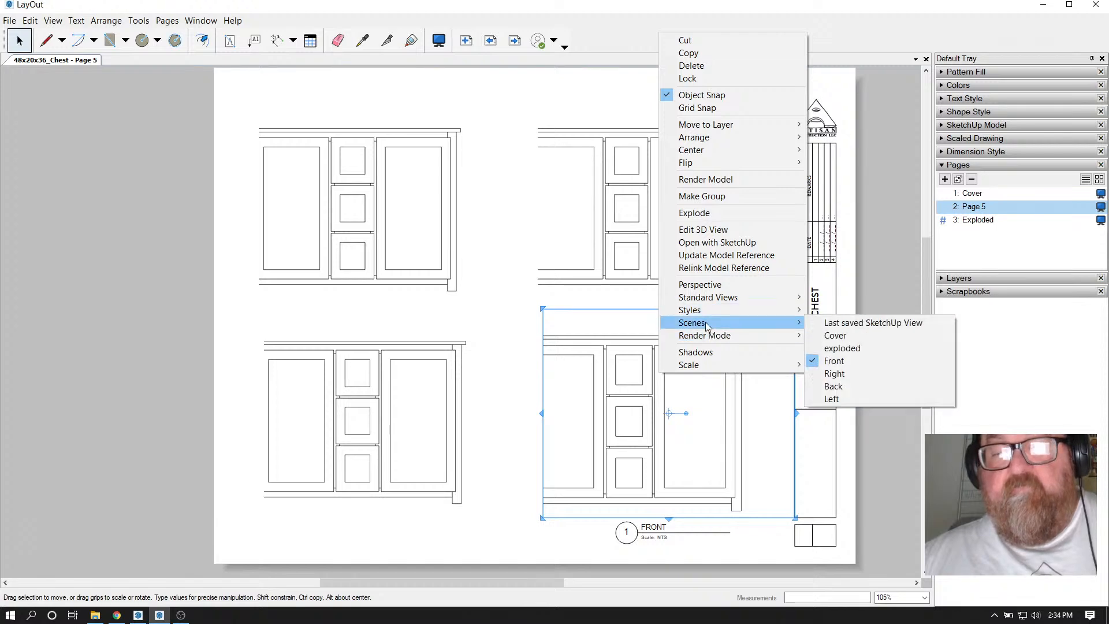
pyautogui.moveTo(710, 366)
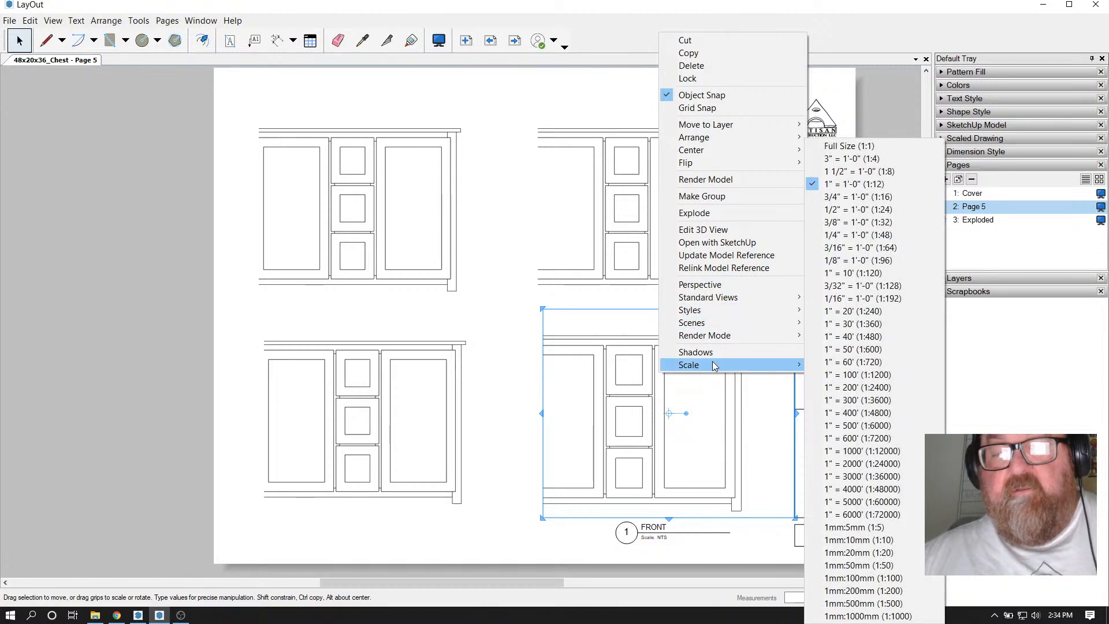
pyautogui.click(860, 197)
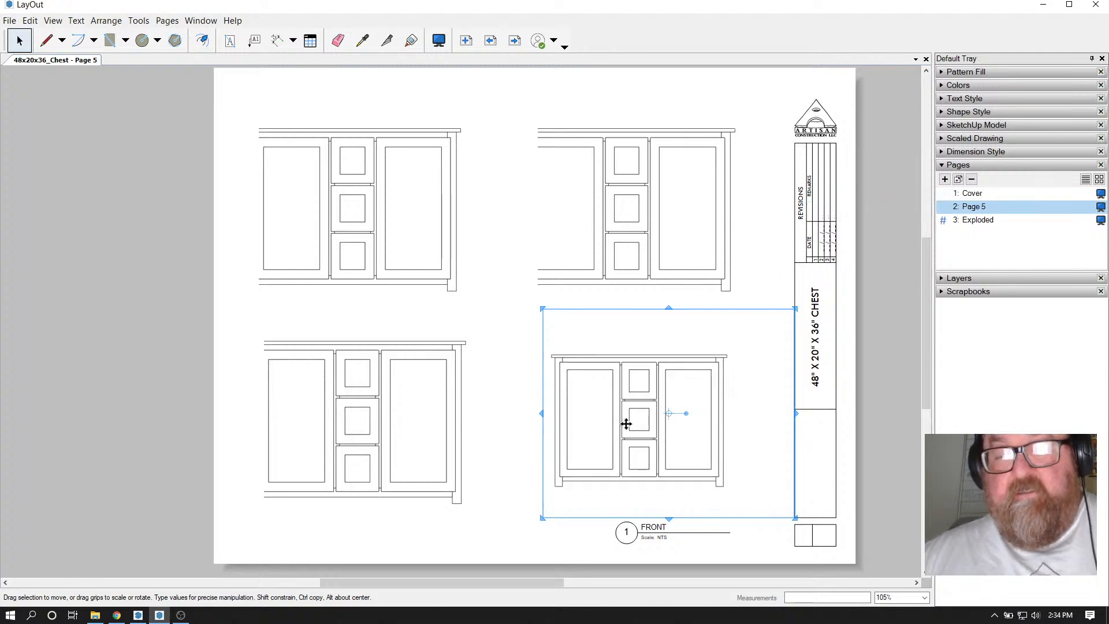
pyautogui.click(637, 247)
pyautogui.keyDown('shift'); pyautogui.click(440, 245); pyautogui.keyUp('shift')
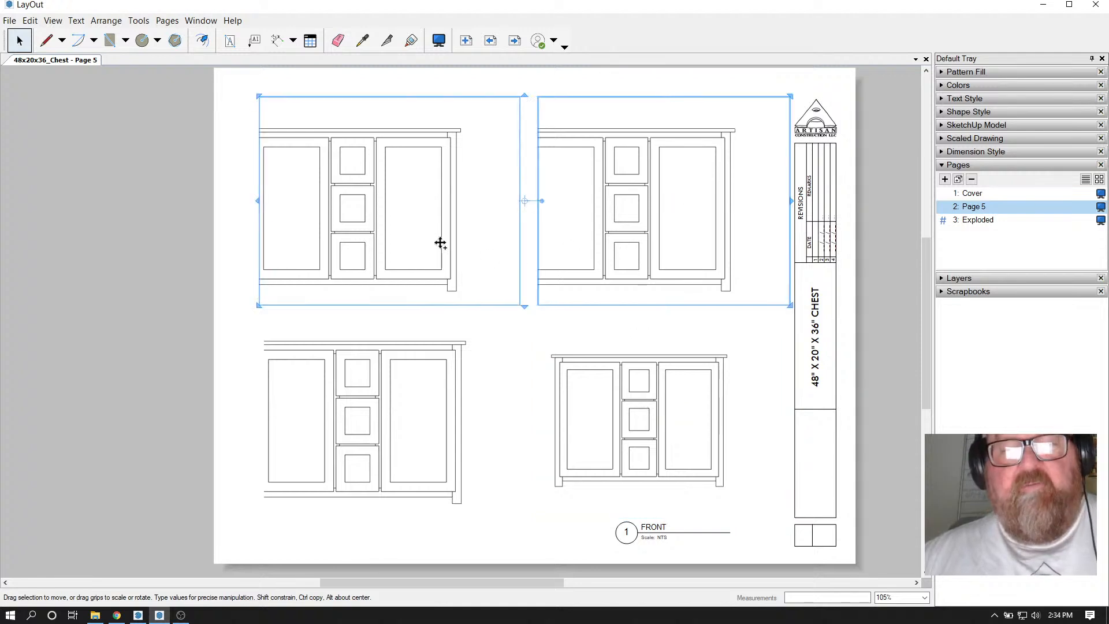
pyautogui.rightClick(440, 245)
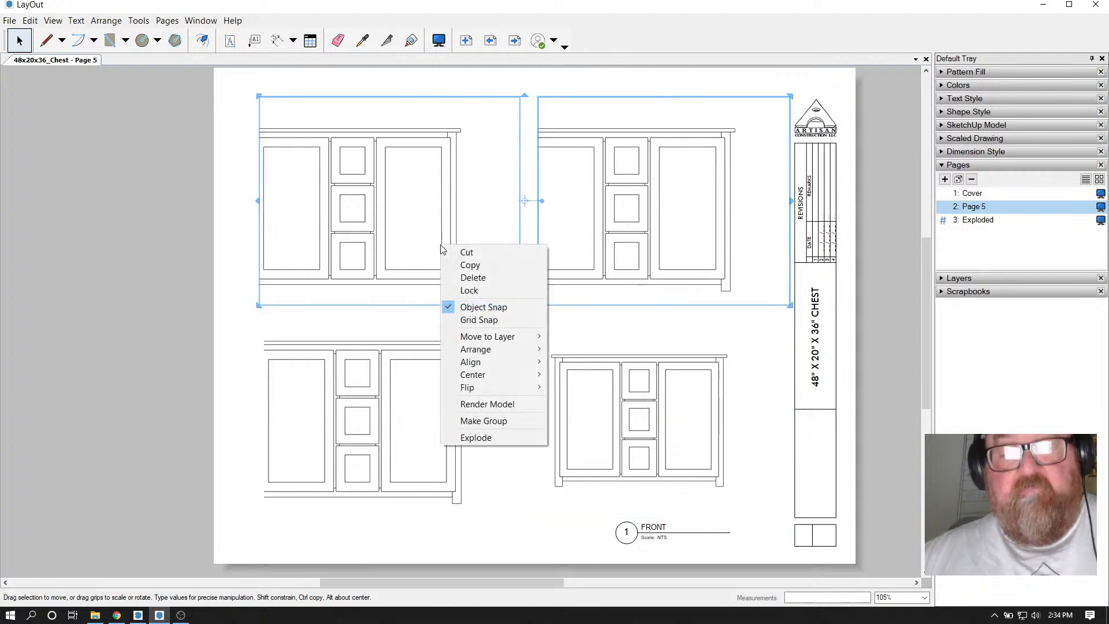
pyautogui.click(596, 216)
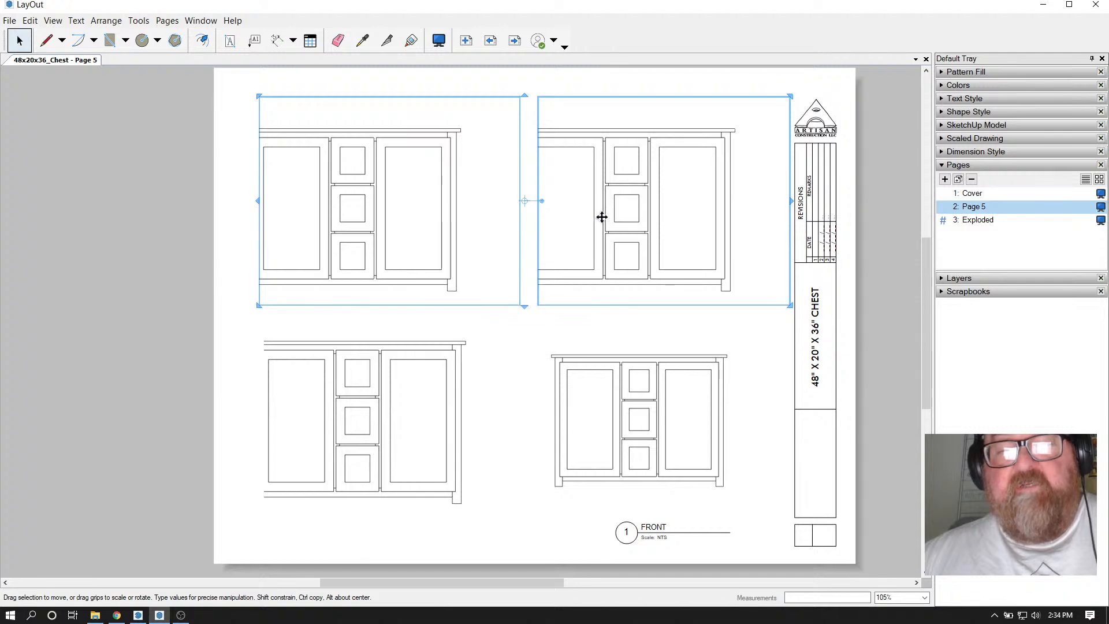
pyautogui.click(470, 351)
# Set the scale of the upper-right and upper-left chest views to 3/4" = 1'-0" (1:16)
pyautogui.click(575, 270)
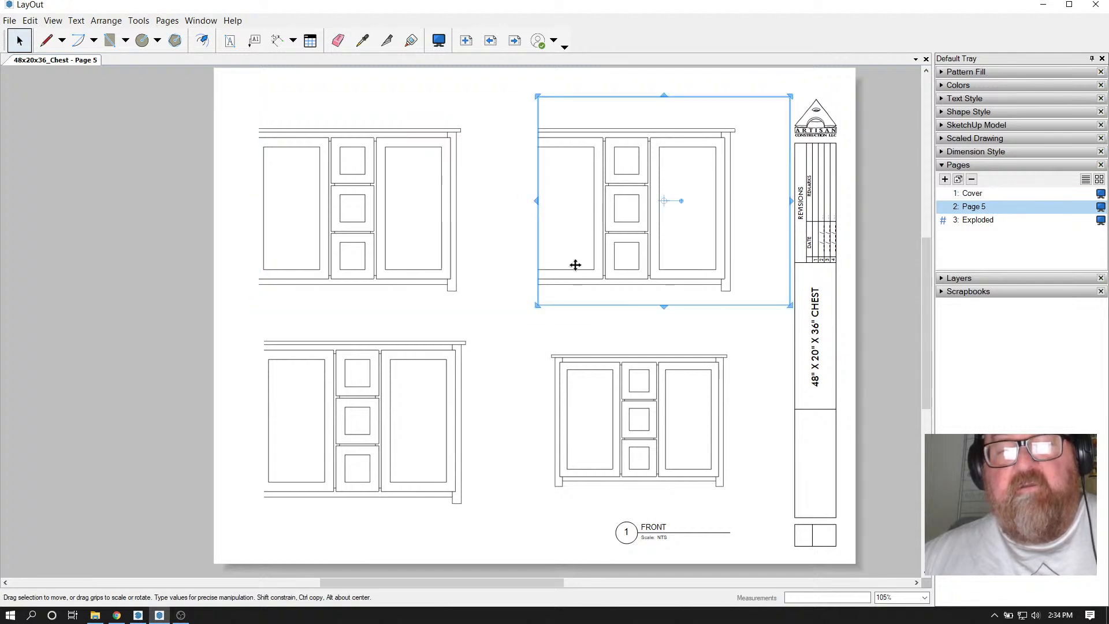
pyautogui.rightClick(575, 267)
pyautogui.moveTo(606, 598)
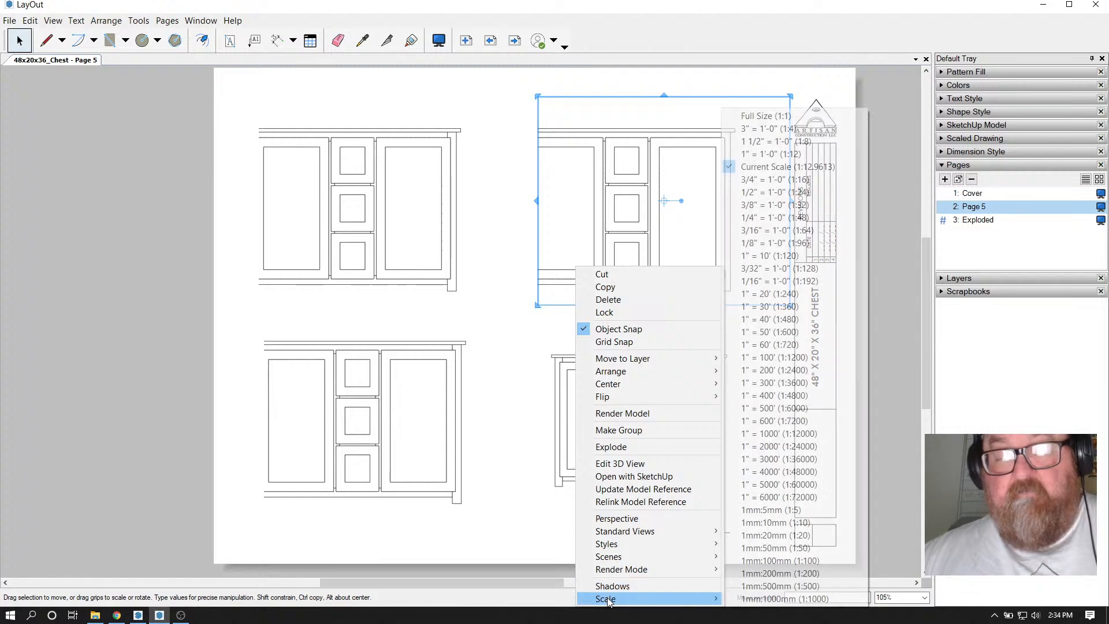
pyautogui.click(779, 180)
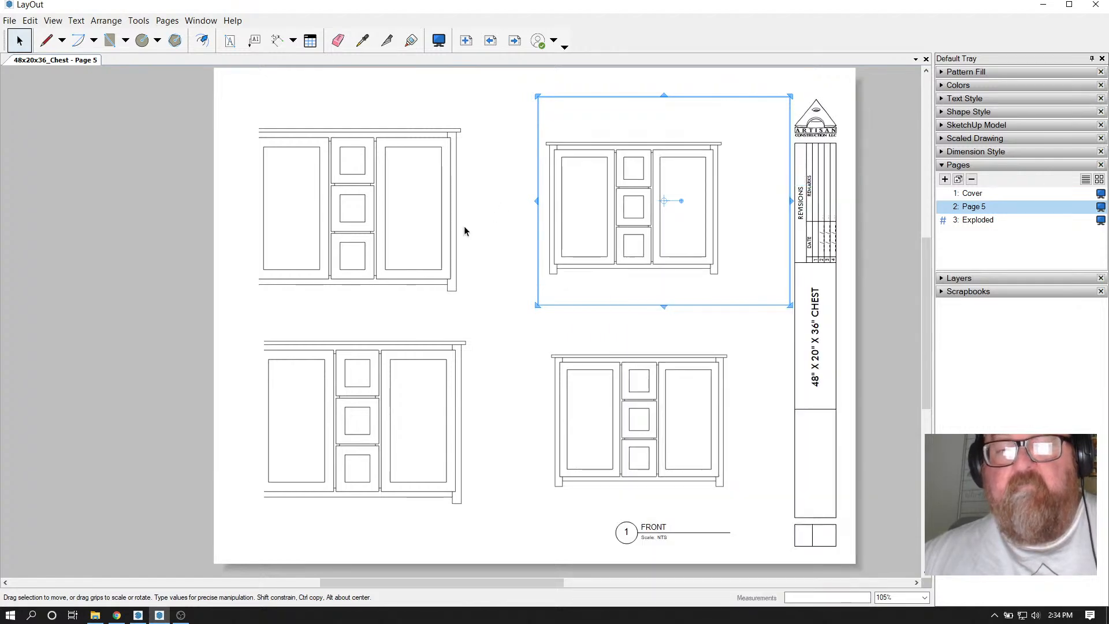
pyautogui.click(443, 216)
pyautogui.rightClick(449, 222)
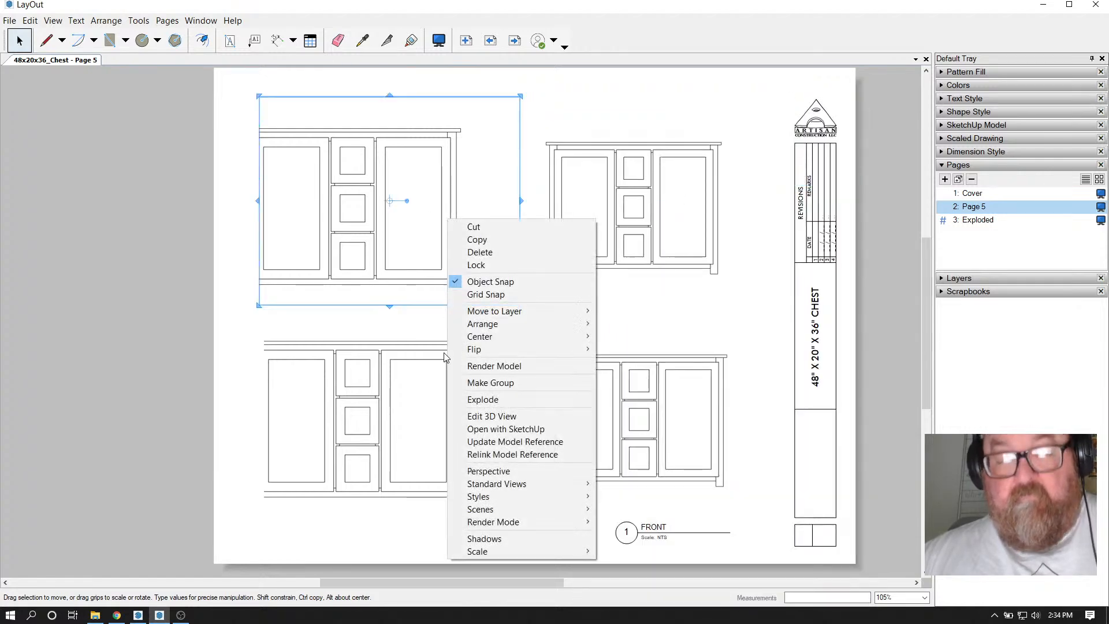
pyautogui.moveTo(495, 556)
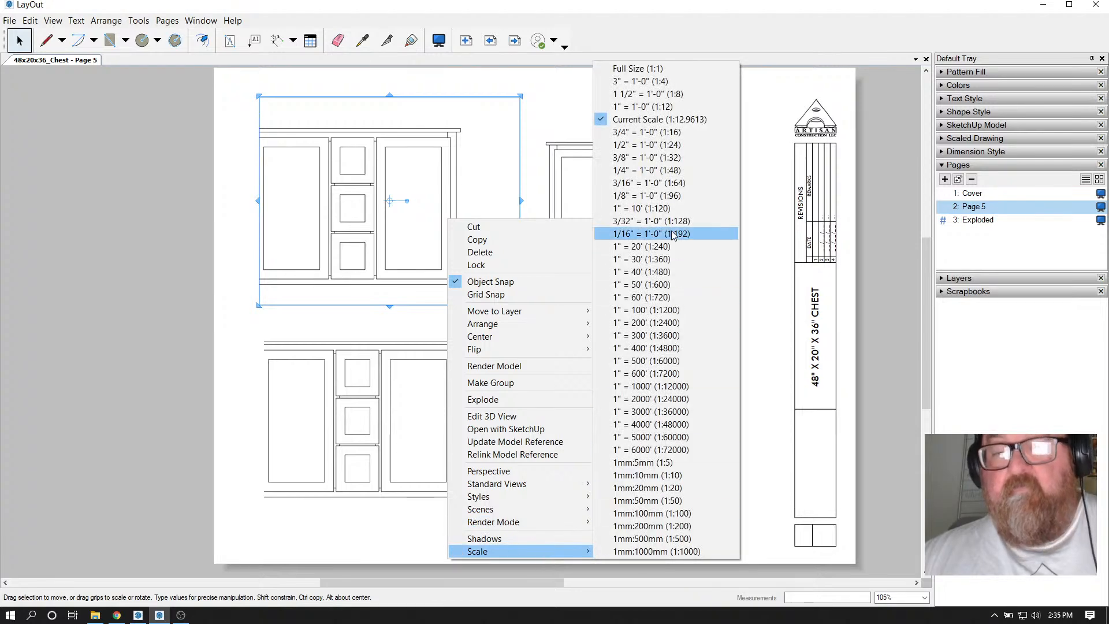
pyautogui.click(659, 133)
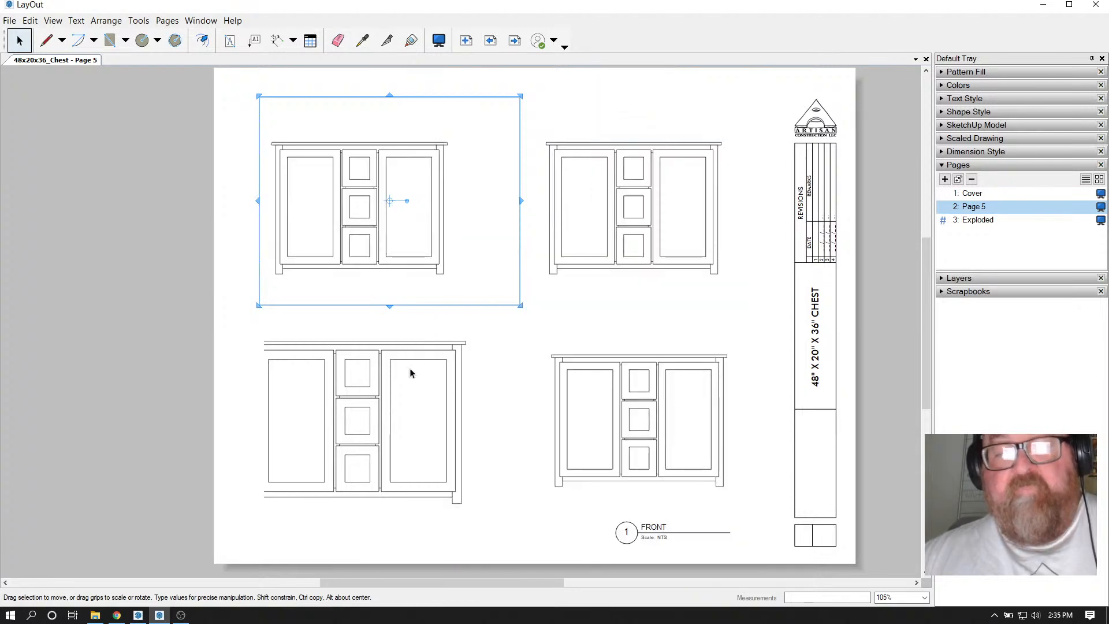
# Set the scale of the lower-left chest view to 3/4" = 1'-0" (1:16)
pyautogui.click(389, 371)
pyautogui.rightClick(390, 376)
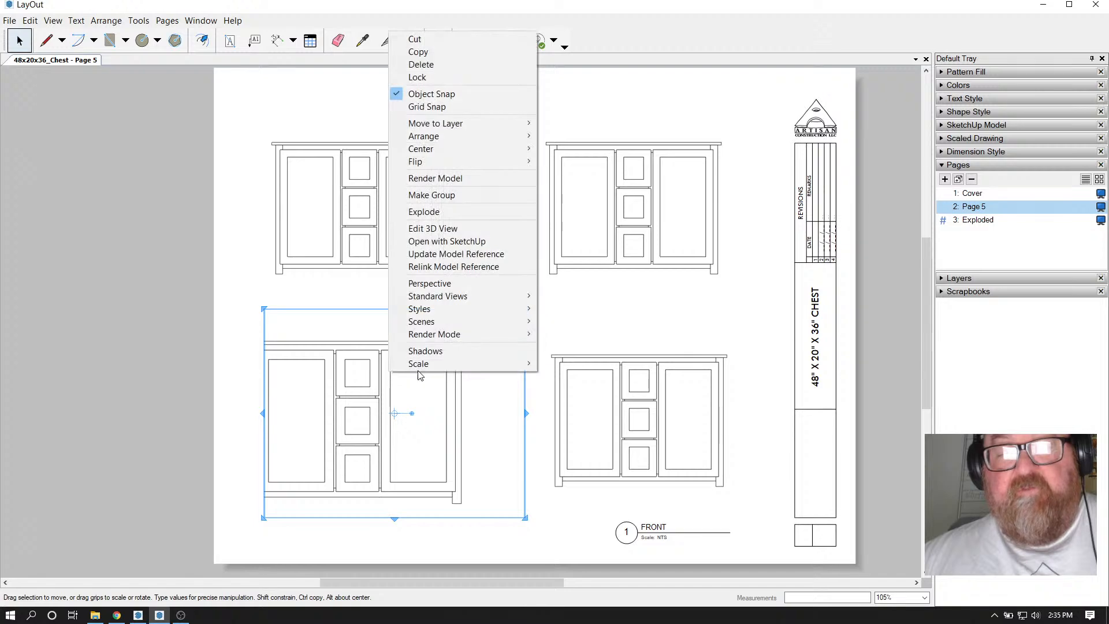
pyautogui.moveTo(421, 365)
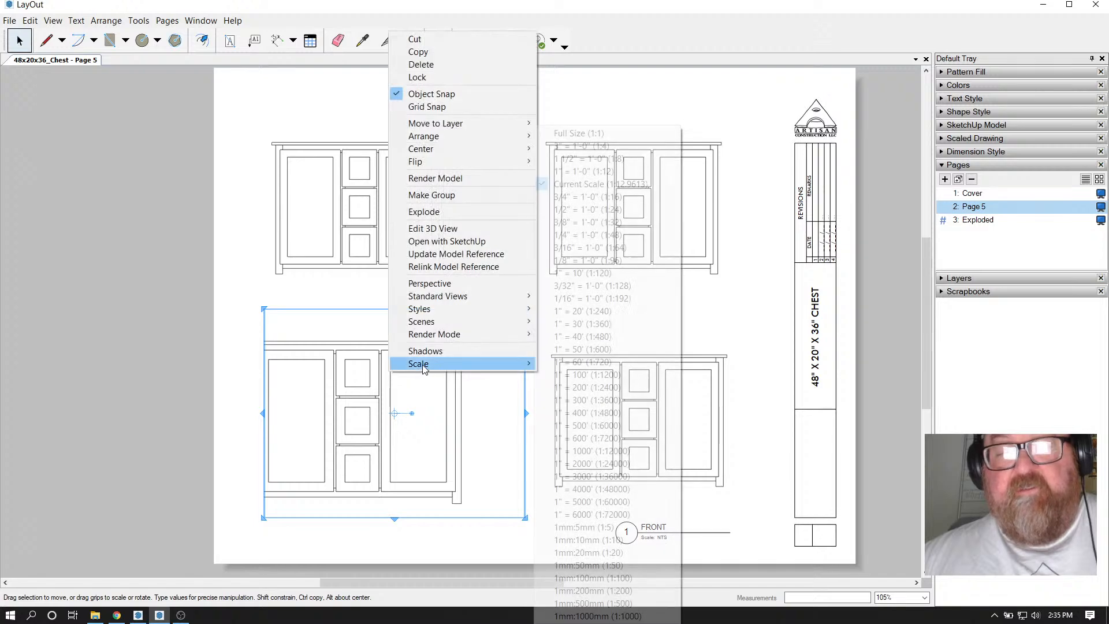
pyautogui.click(626, 201)
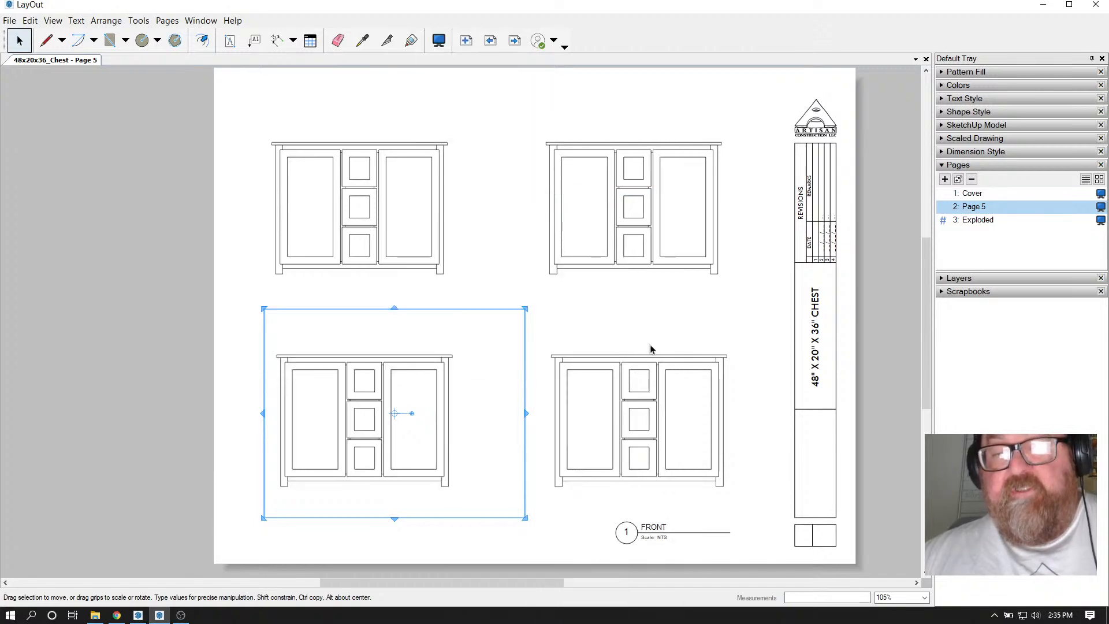
# Assign the Right scene to the upper-right viewport and the Back scene to the upper-left viewport
pyautogui.click(645, 214)
pyautogui.rightClick(644, 214)
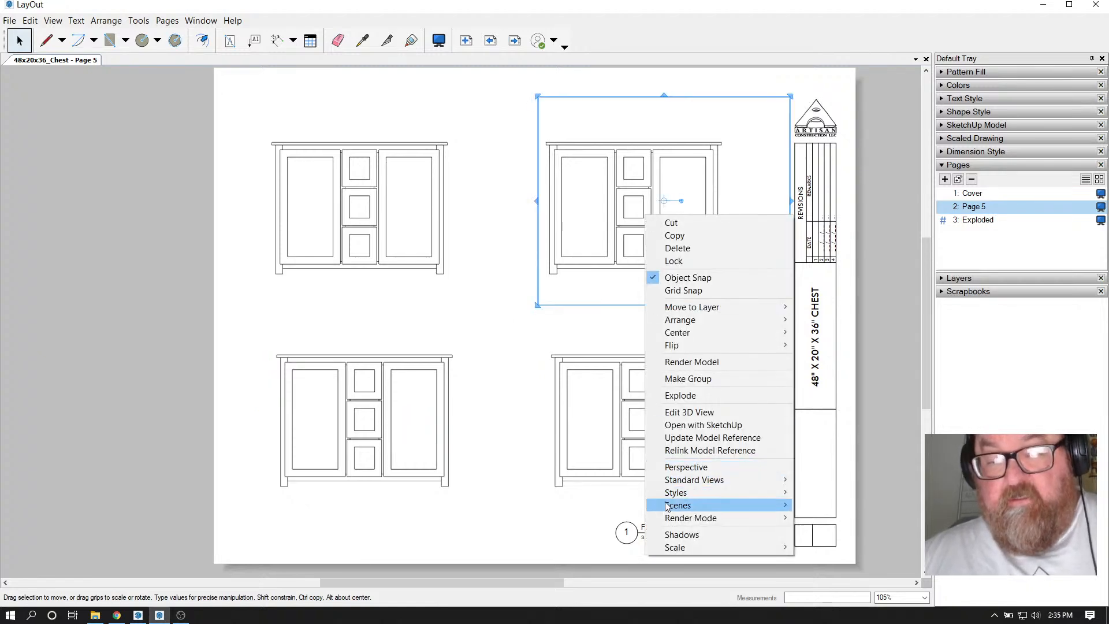
pyautogui.moveTo(673, 506)
pyautogui.click(826, 555)
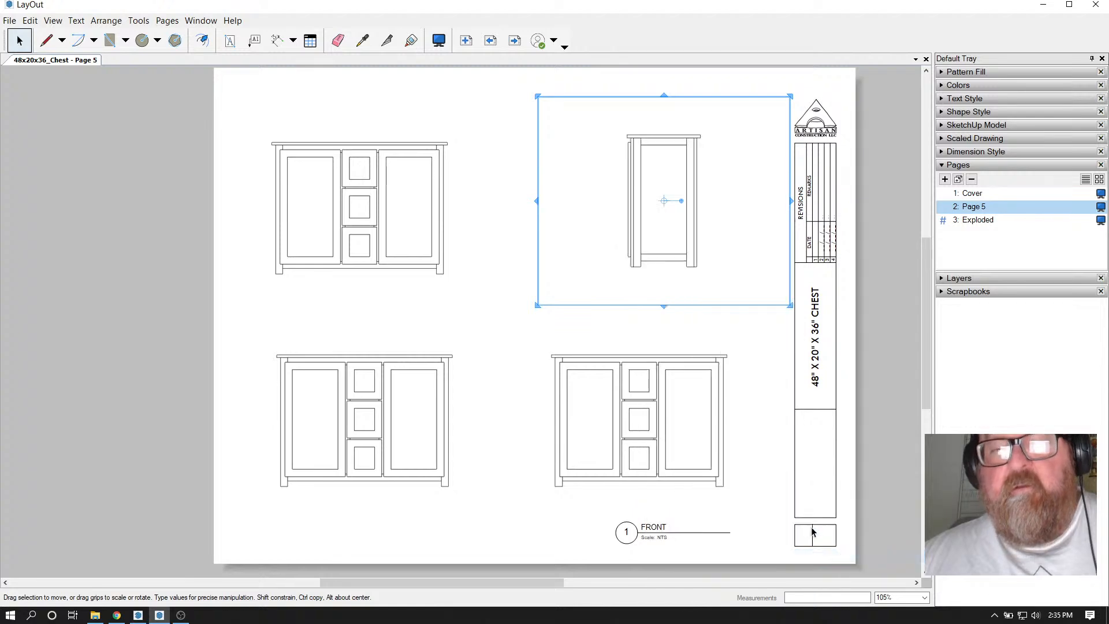
pyautogui.click(444, 212)
pyautogui.rightClick(445, 212)
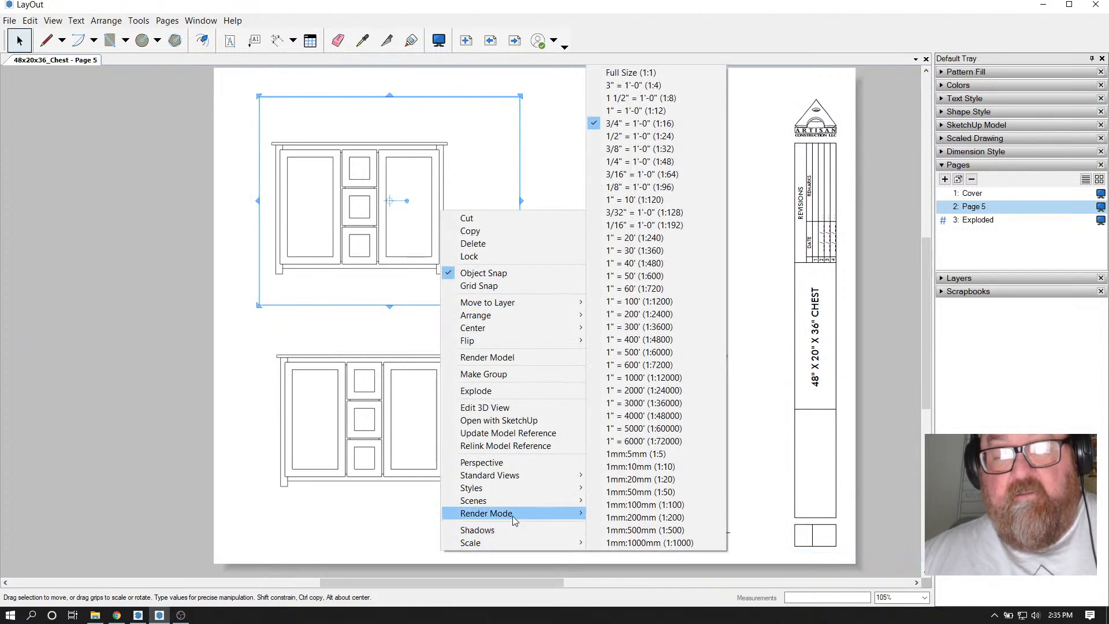
pyautogui.moveTo(531, 506)
pyautogui.click(624, 564)
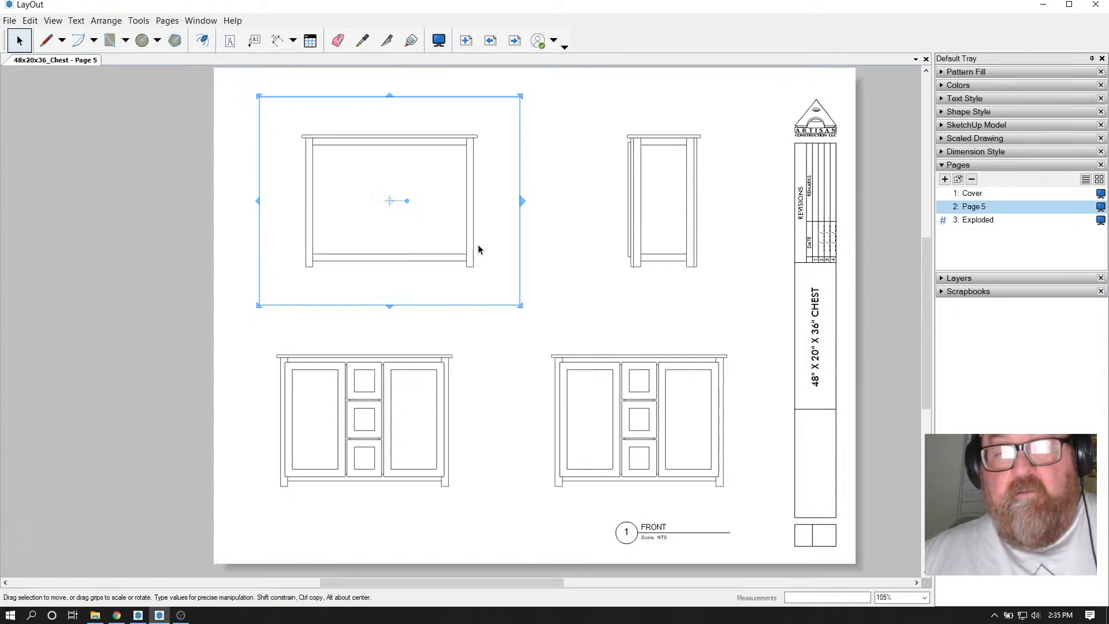
# Assign the Left scene to the lower-left viewport and clear the selection
pyautogui.click(415, 375)
pyautogui.rightClick(416, 371)
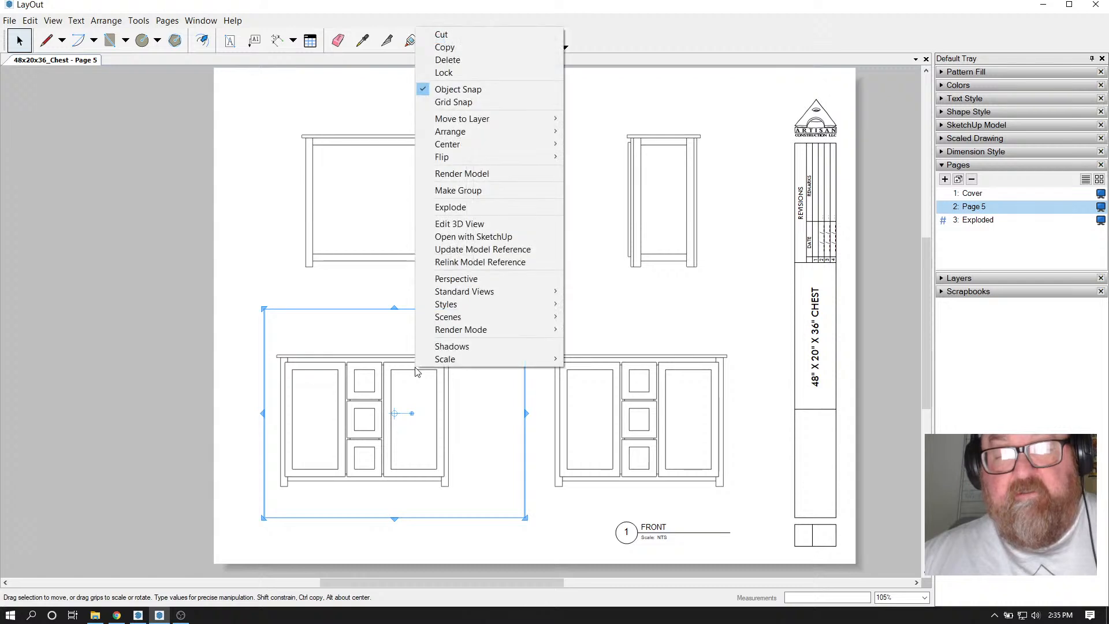
pyautogui.moveTo(455, 319)
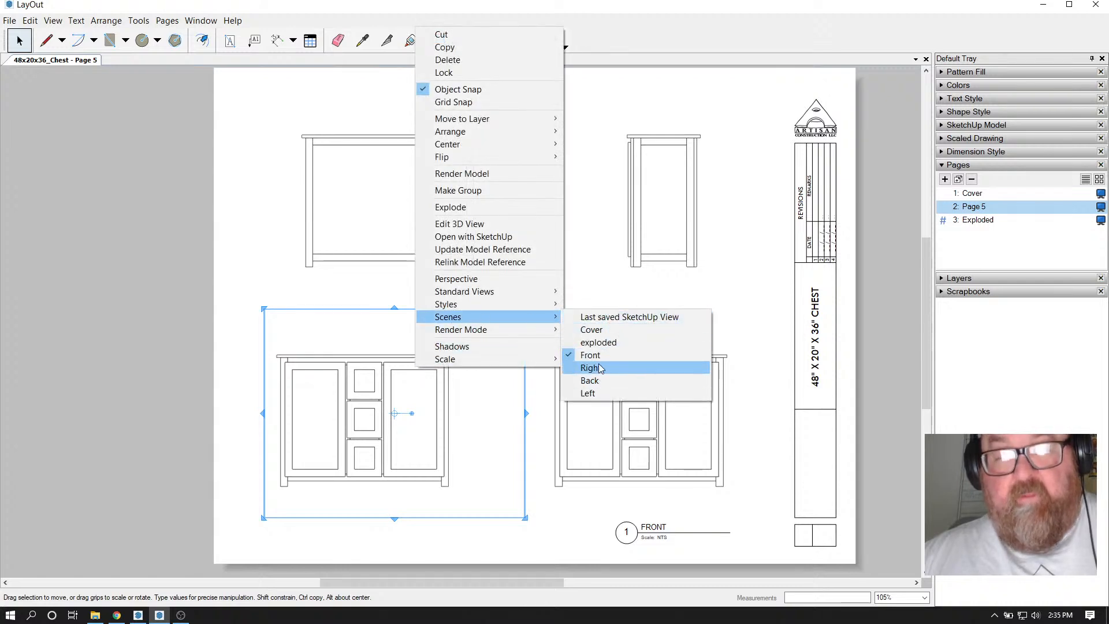
pyautogui.click(600, 393)
pyautogui.click(197, 264)
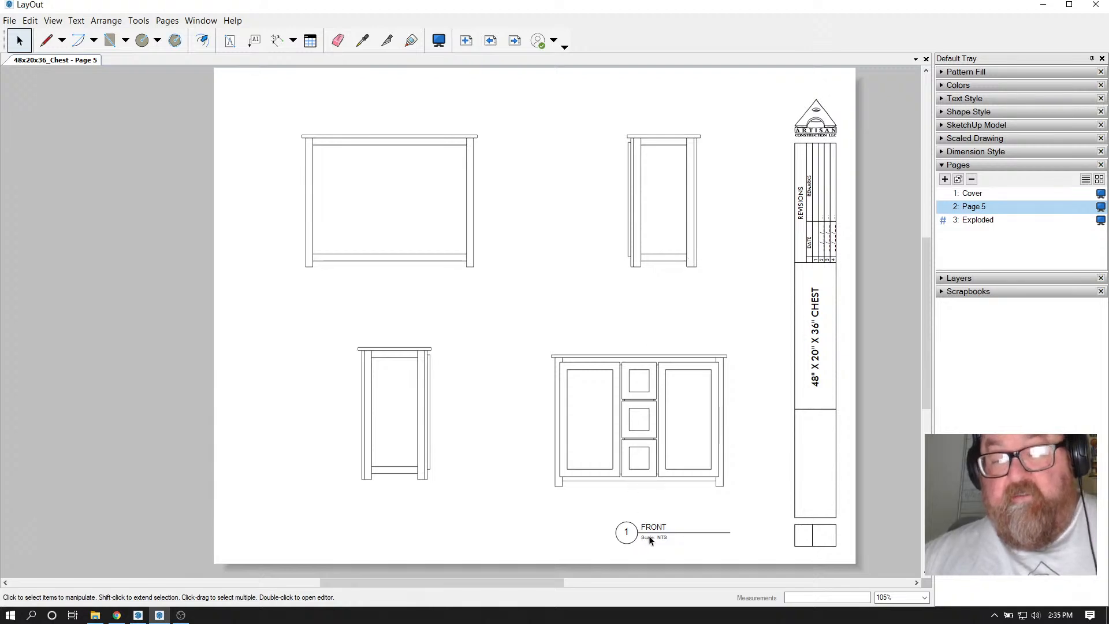
# Change the scale text in the front view's label from NTS to 3/4" = 1'-0"
pyautogui.scroll(3, 661, 540)
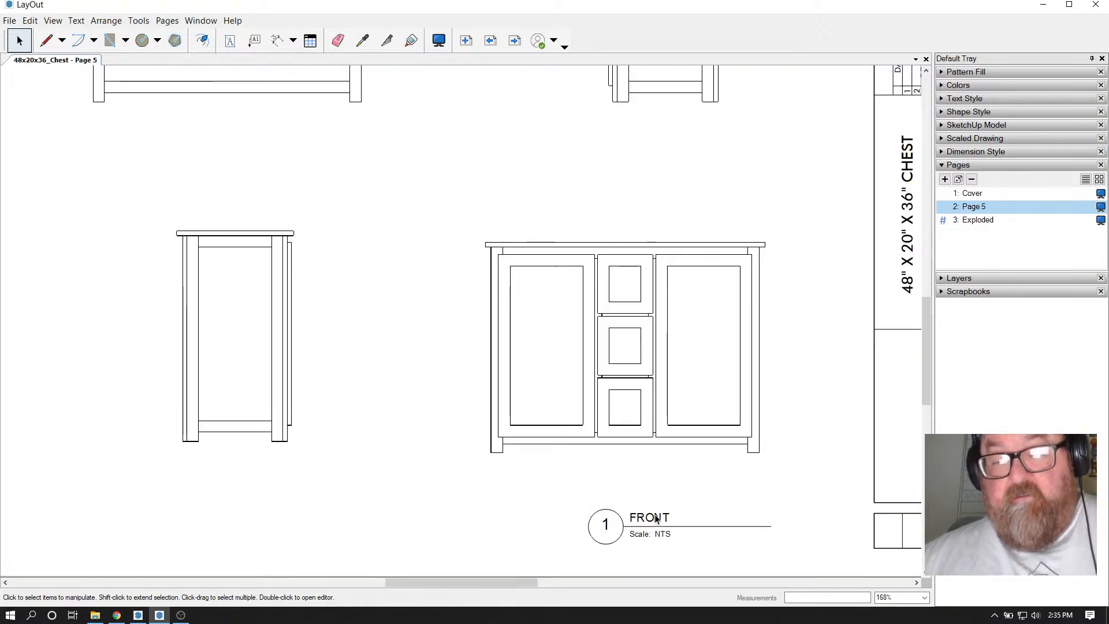
pyautogui.scroll(1, 662, 526)
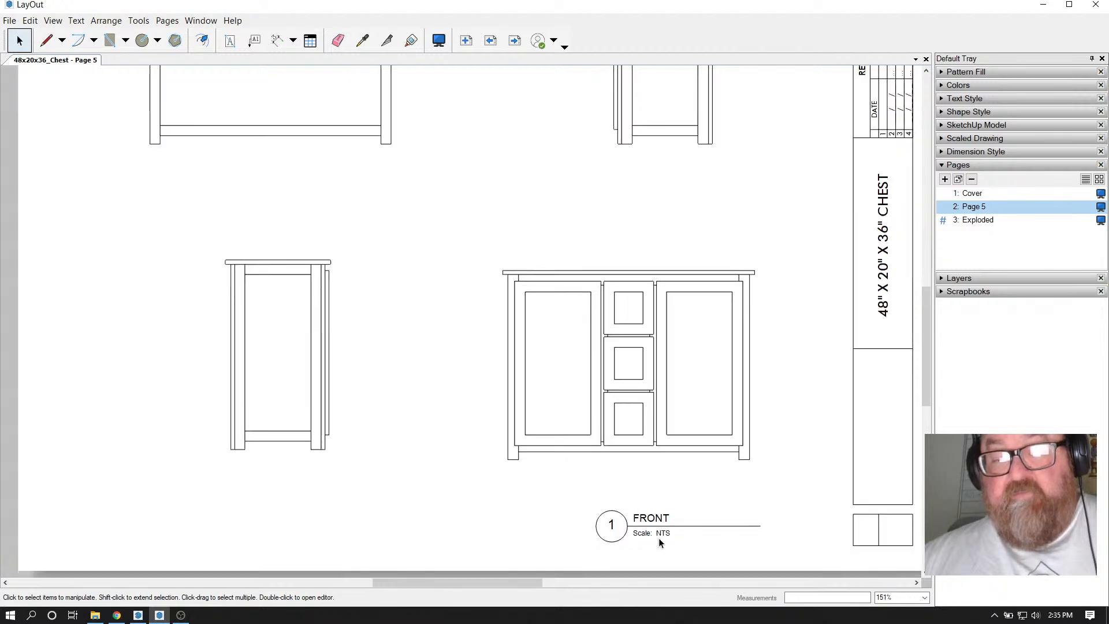
pyautogui.scroll(1, 662, 546)
pyautogui.click(664, 531)
pyautogui.doubleClick(664, 531)
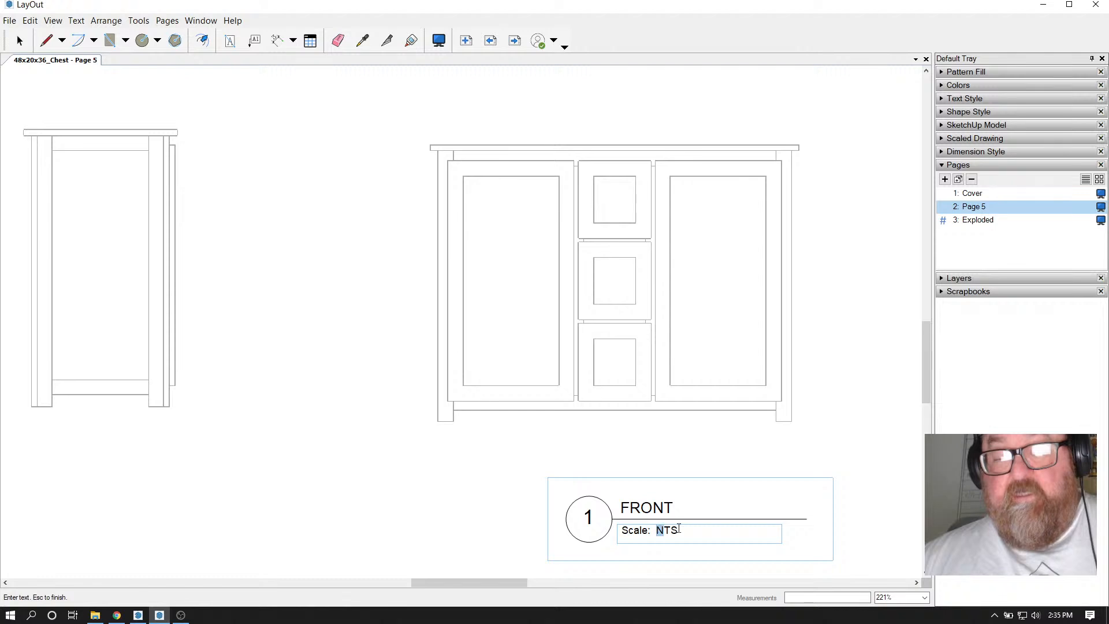
pyautogui.moveTo(679, 528); pyautogui.dragTo(680, 529)
pyautogui.write('3/4')
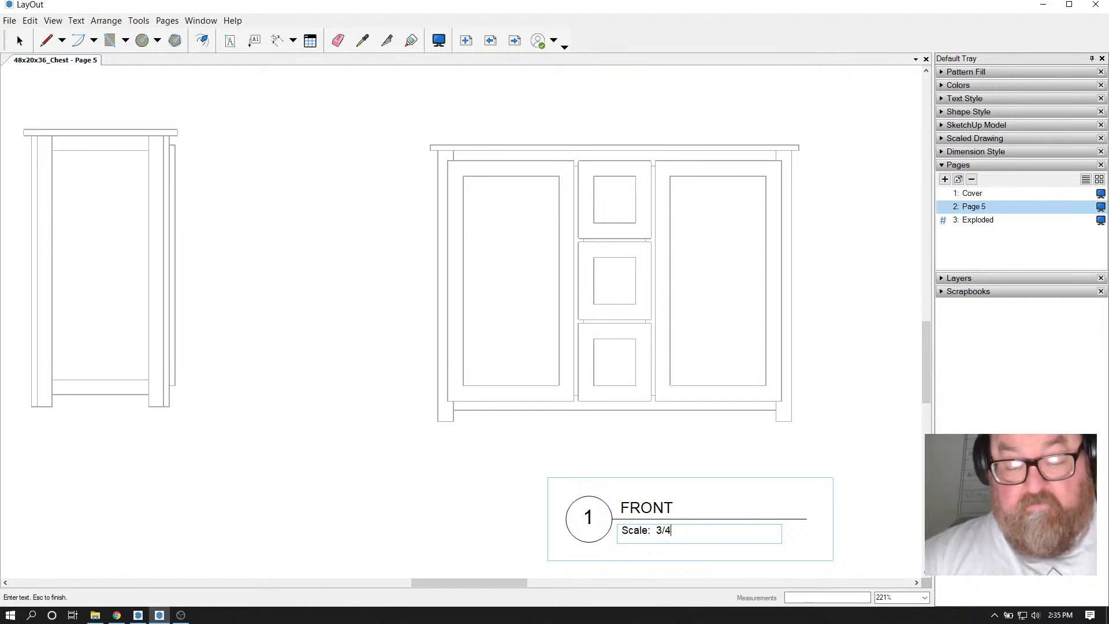
pyautogui.write('" = 1')
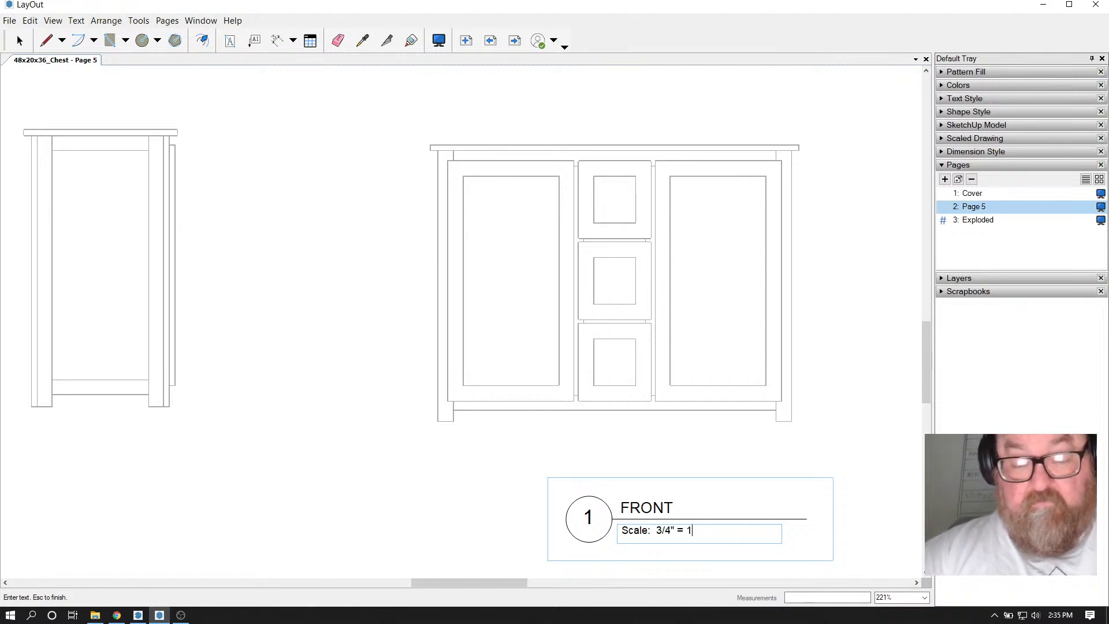
pyautogui.write("'-0")
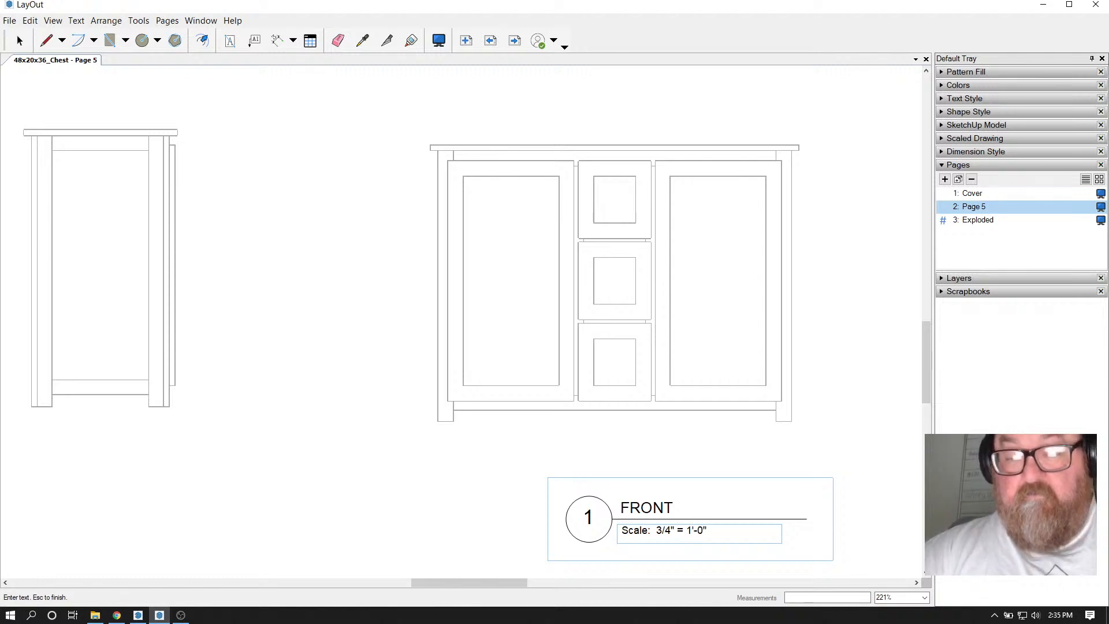
pyautogui.press('Escape')
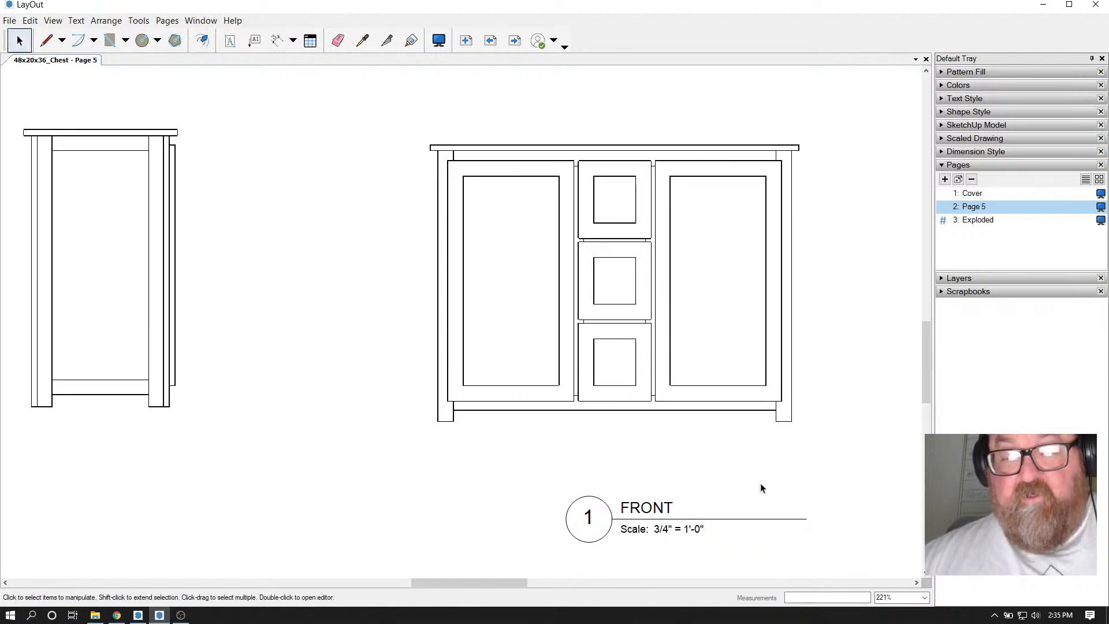
# Copy the front view's label straight up to below the upper-right chest view
pyautogui.scroll(-3, 751, 507)
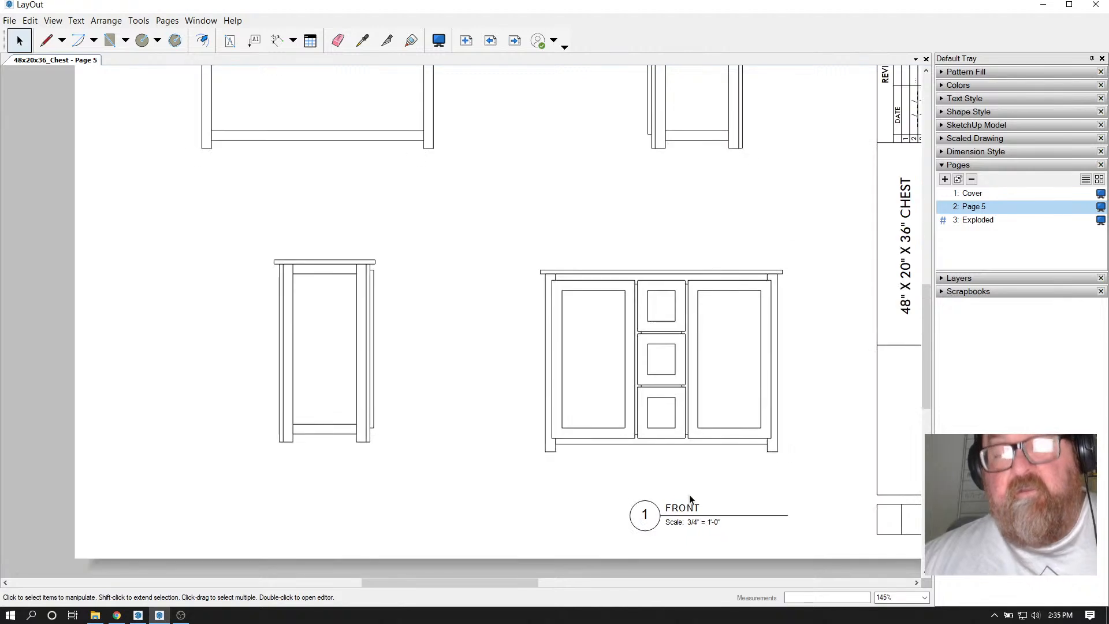
pyautogui.click(685, 511)
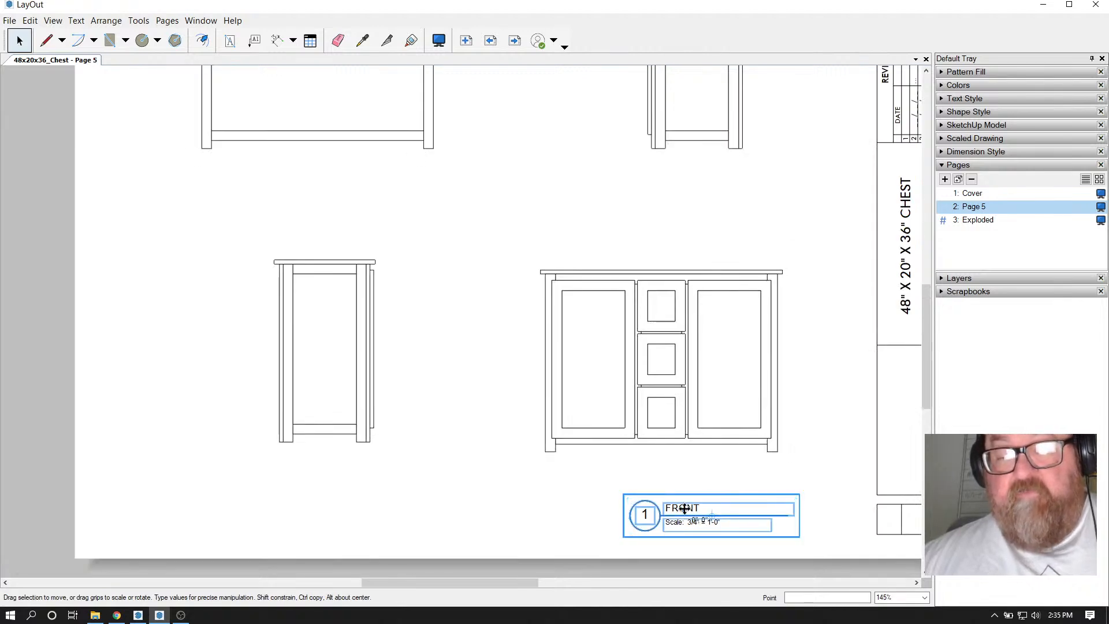
pyautogui.moveTo(679, 509)
pyautogui.mouseDown()
pyautogui.moveTo(613, 514)
pyautogui.moveTo(611, 248)
pyautogui.mouseUp()
pyautogui.scroll(-1, 677, 509)
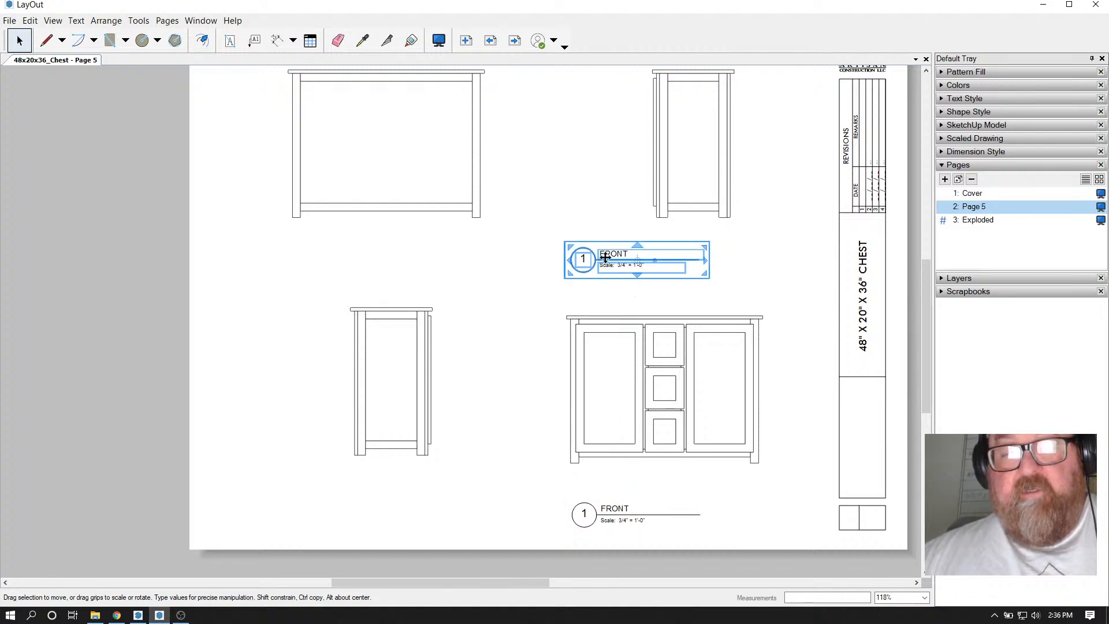
# Copy both right-hand view labels across to below the two left-hand chest views and clear the selection
pyautogui.keyDown('shift'); pyautogui.click(604, 518); pyautogui.keyUp('shift')
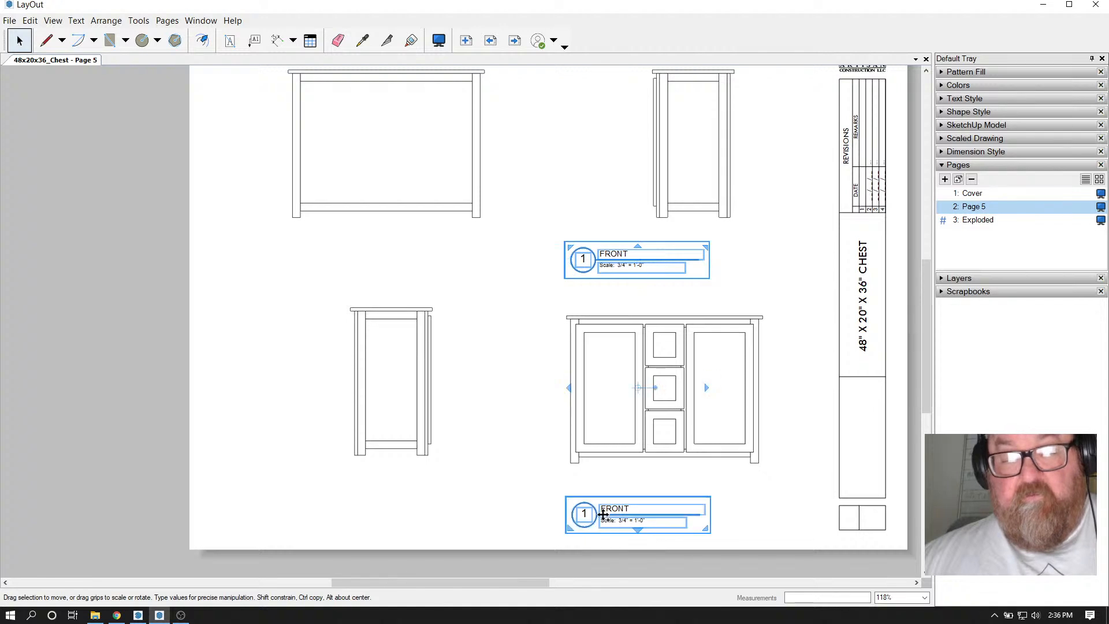
pyautogui.moveTo(602, 514); pyautogui.dragTo(324, 511)
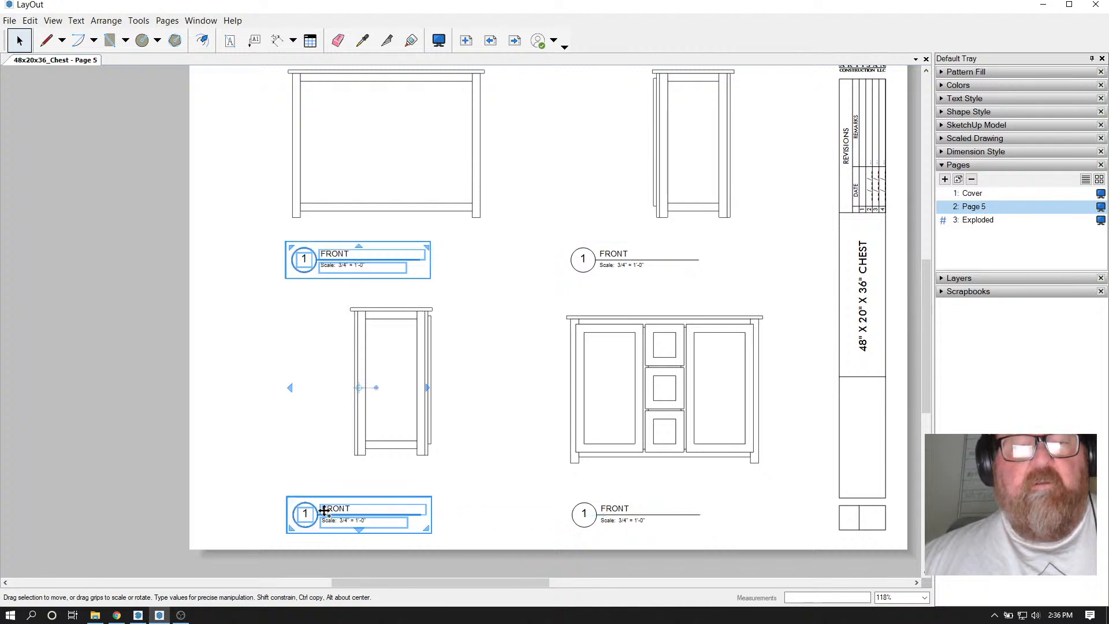
pyautogui.click(497, 410)
# Change the number in the upper-right view's label to 2
pyautogui.scroll(3, 586, 272)
pyautogui.scroll(3, 585, 267)
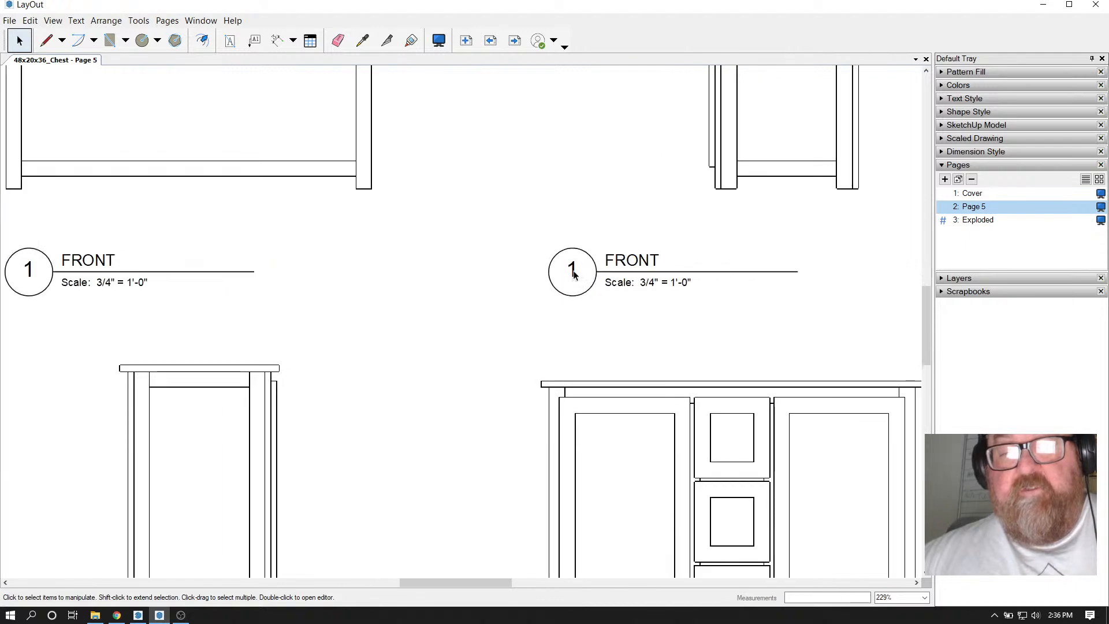
pyautogui.doubleClick(575, 271)
pyautogui.click(575, 271)
pyautogui.doubleClick(574, 271)
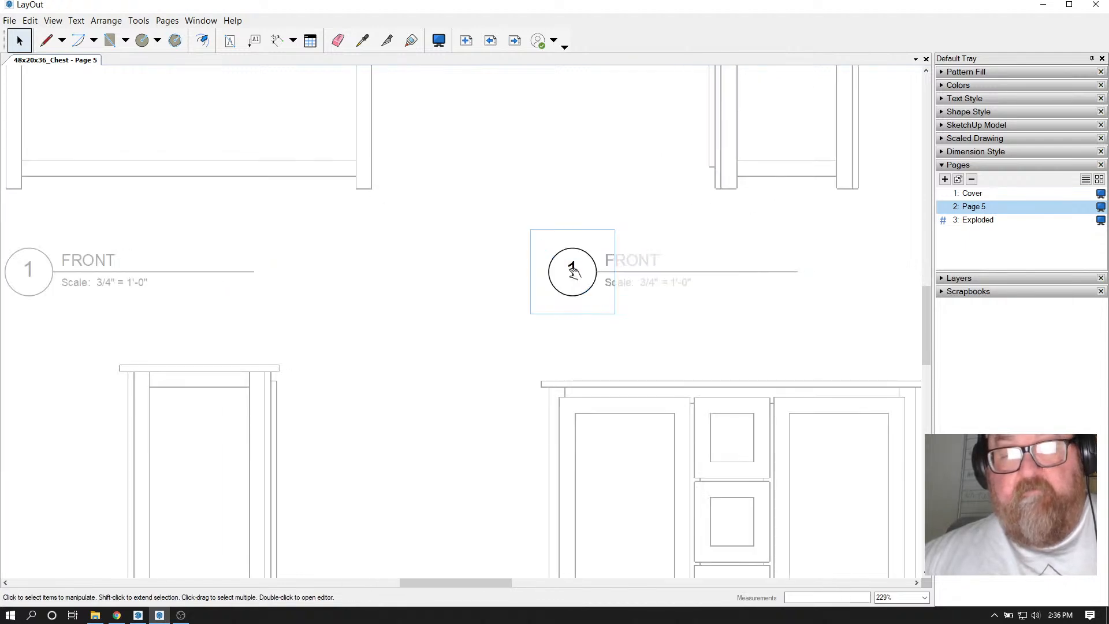
pyautogui.doubleClick(573, 271)
pyautogui.write('2')
pyautogui.scroll(-4, 653, 314)
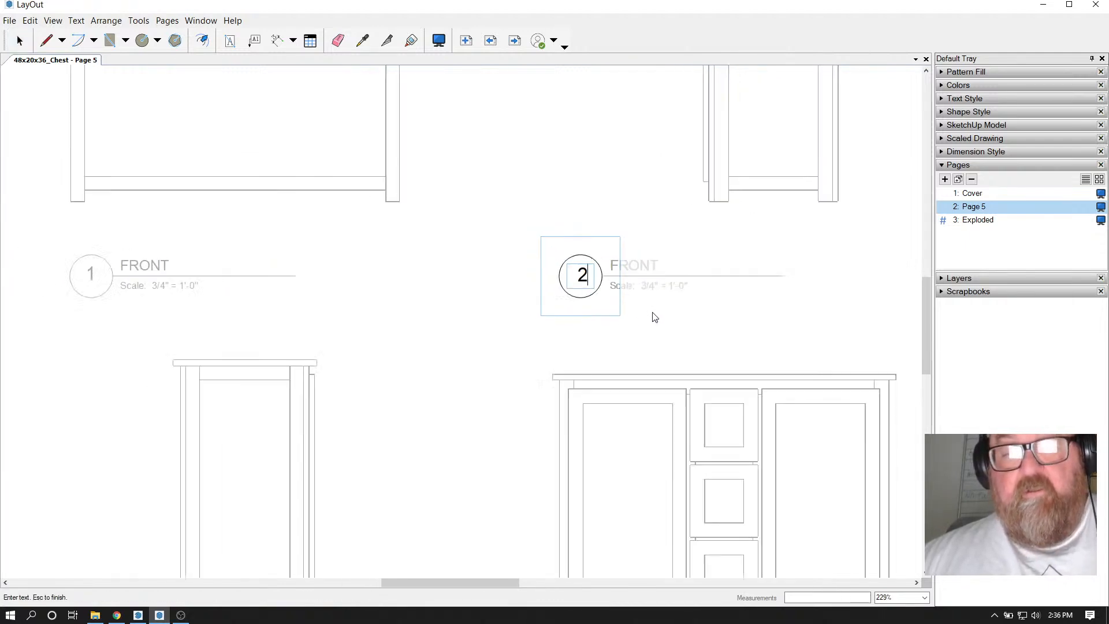
pyautogui.scroll(-2, 527, 309)
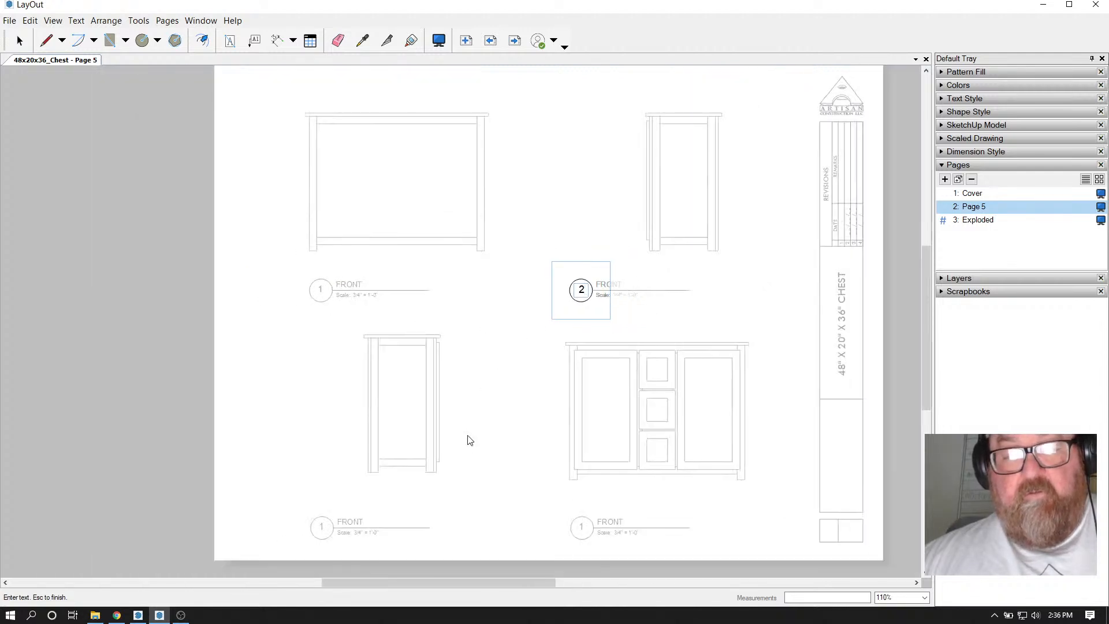
pyautogui.press('Escape')
pyautogui.click(298, 384)
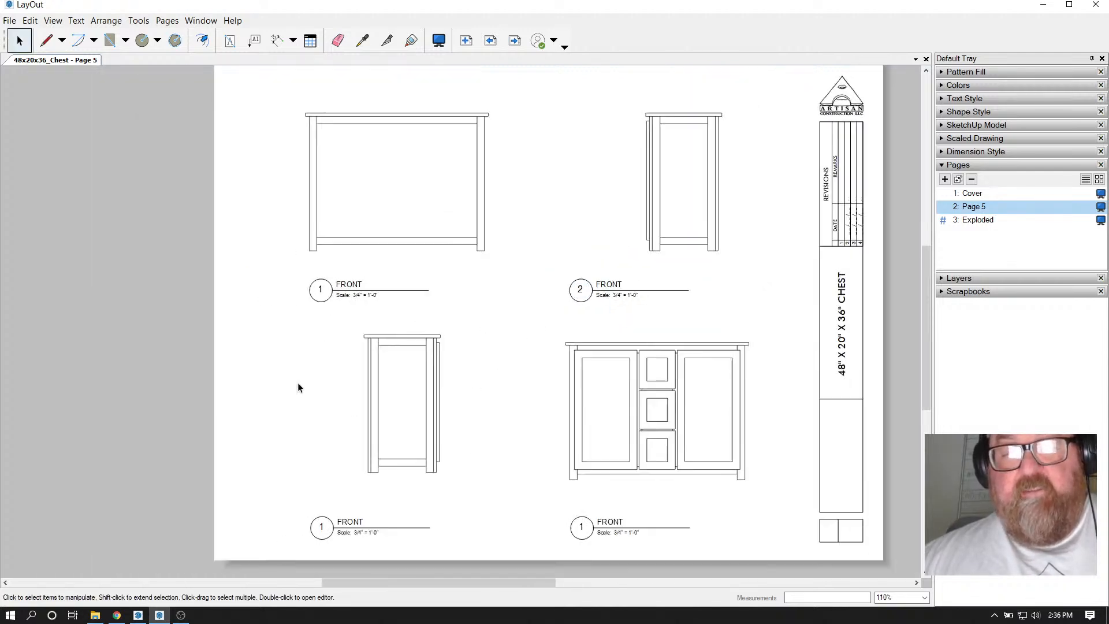
# Change the number in the lower-left view's label to 3
pyautogui.scroll(1, 299, 315)
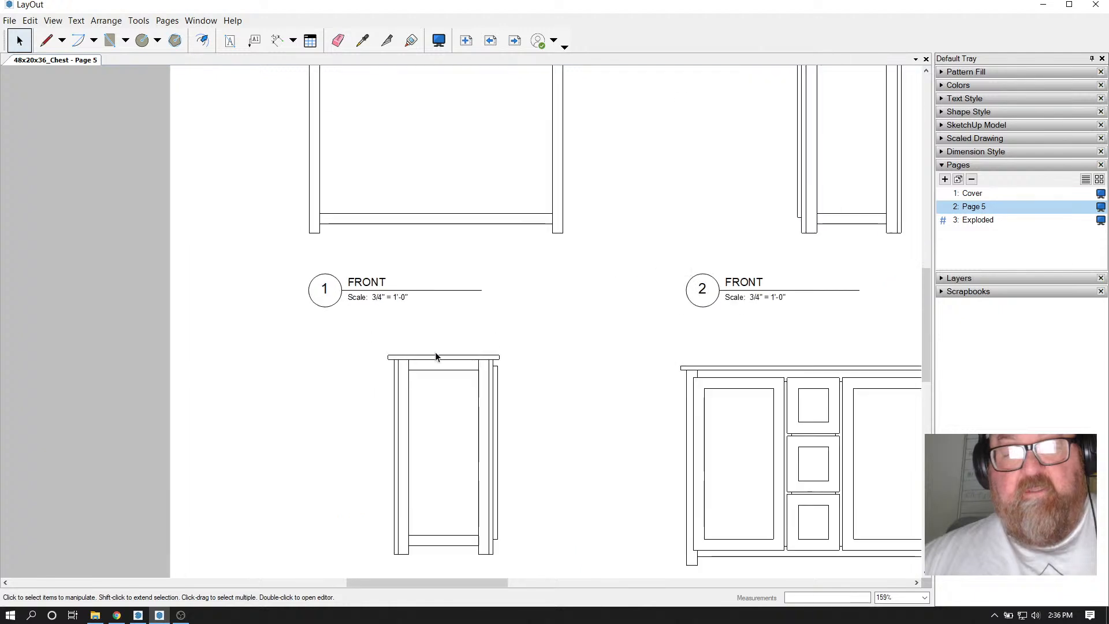
pyautogui.scroll(-2, 436, 354)
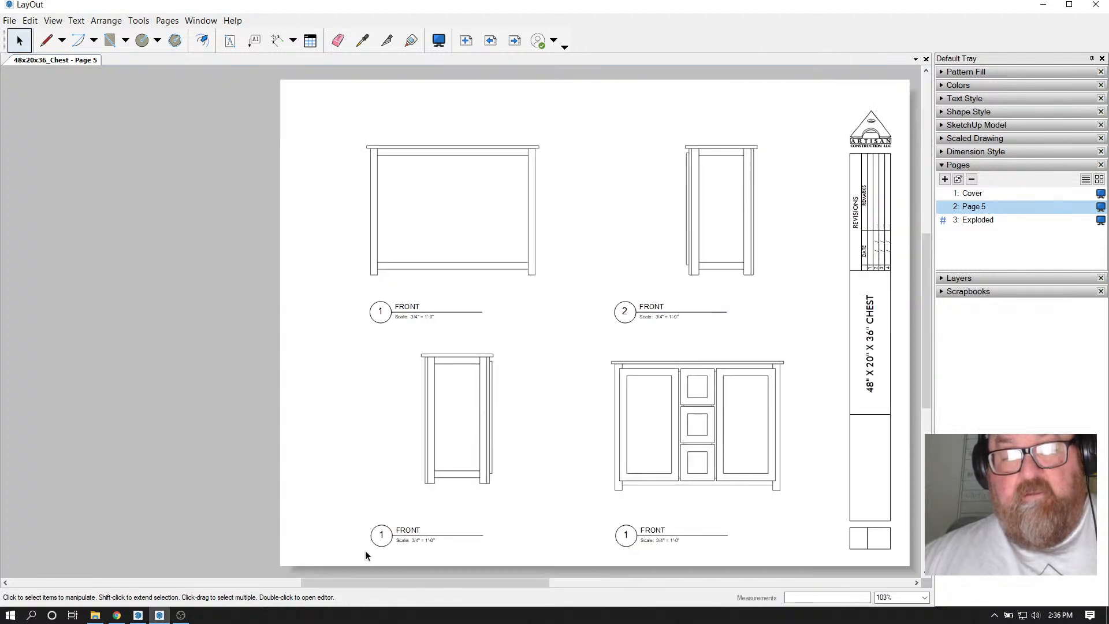
pyautogui.scroll(3, 379, 543)
pyautogui.doubleClick(387, 530)
pyautogui.click(384, 530)
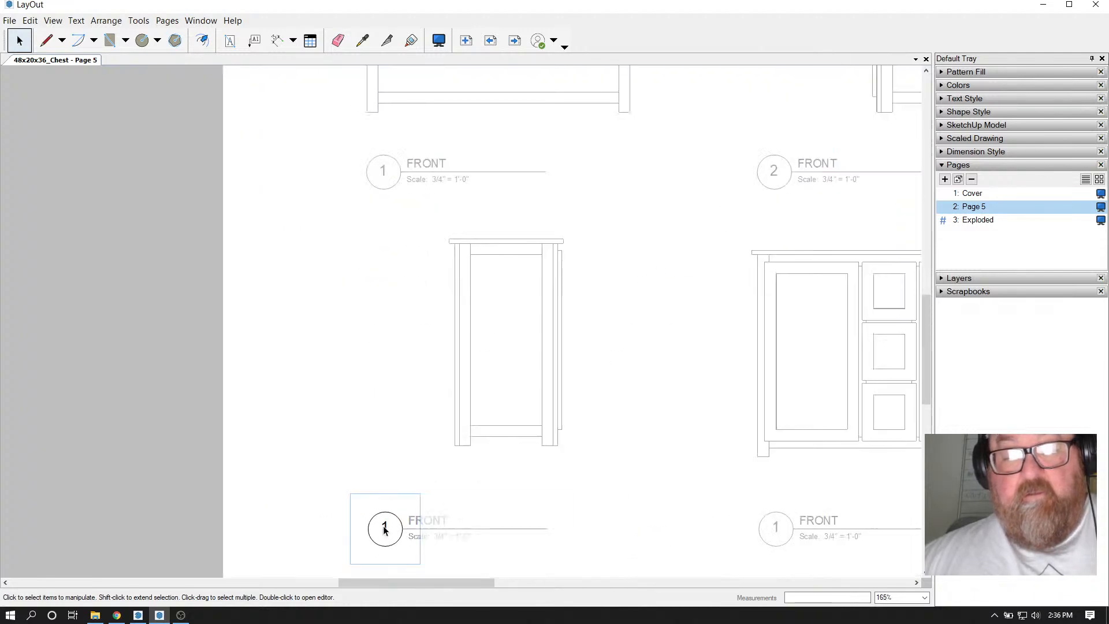
pyautogui.doubleClick(386, 529)
pyautogui.write('3')
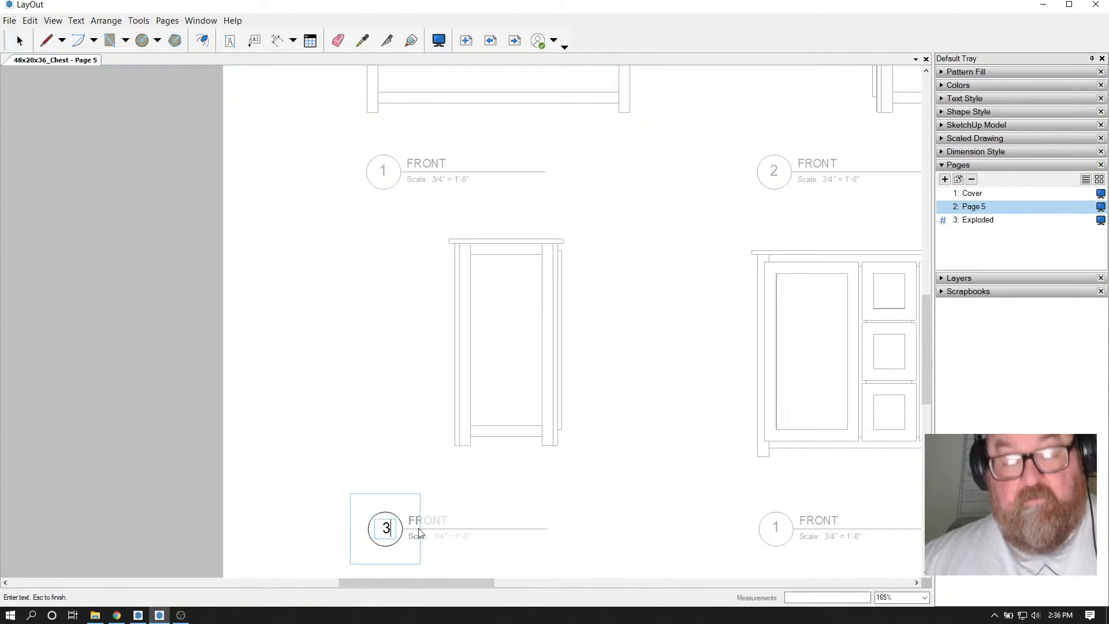
pyautogui.press('Escape')
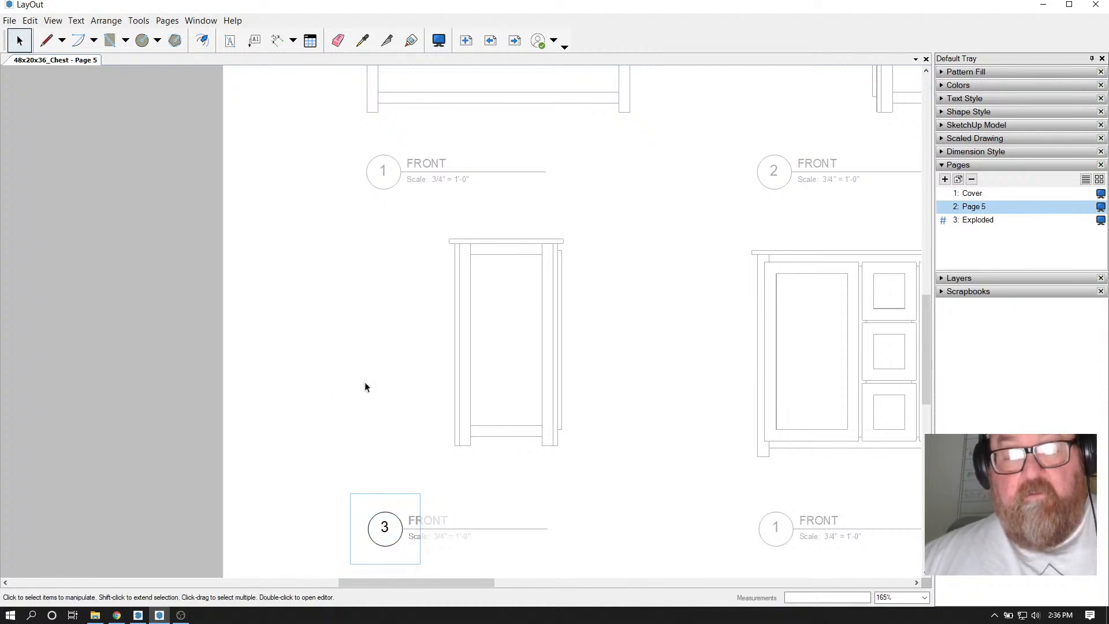
pyautogui.press('Escape')
pyautogui.press('Escape')
# Change the number in the upper-left view's label to 4
pyautogui.doubleClick(385, 169)
pyautogui.click(383, 174)
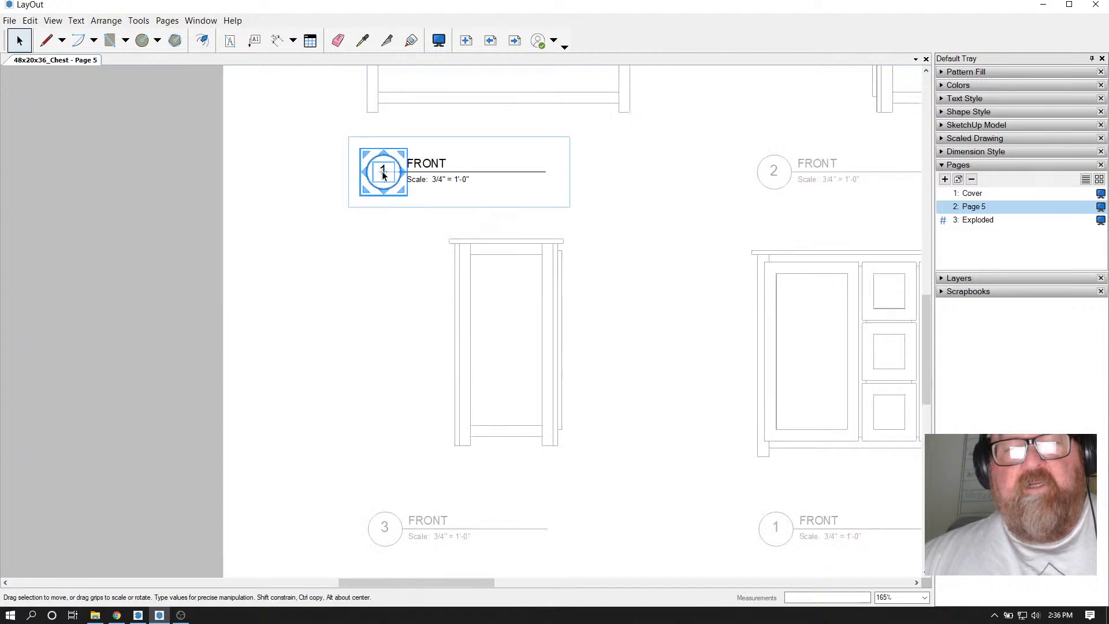
pyautogui.doubleClick(383, 173)
pyautogui.doubleClick(384, 171)
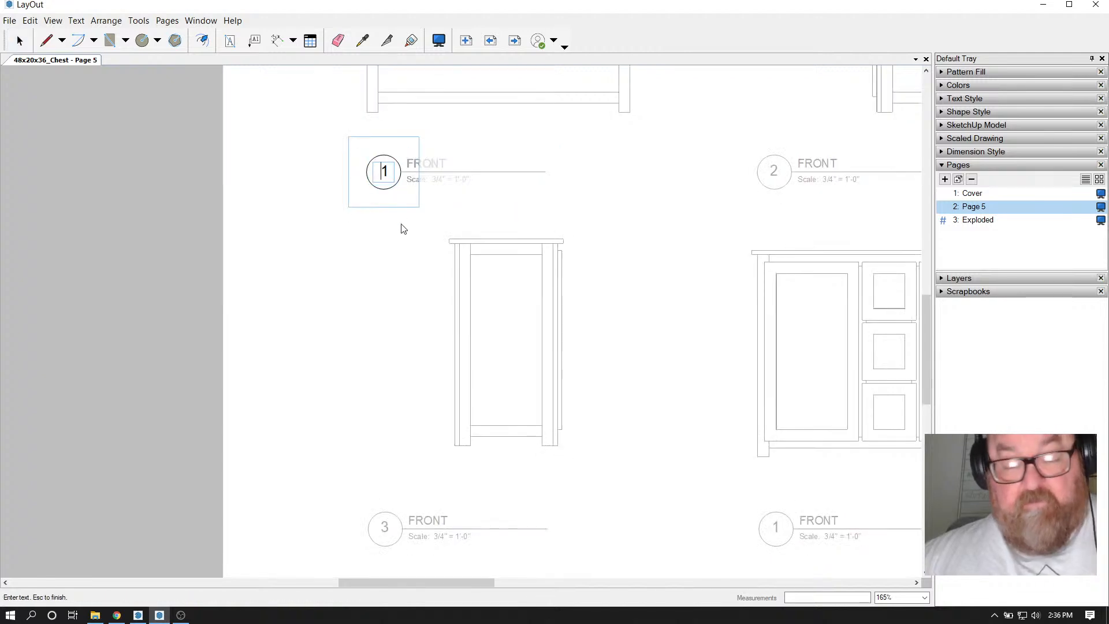
pyautogui.press('Delete')
pyautogui.write('4')
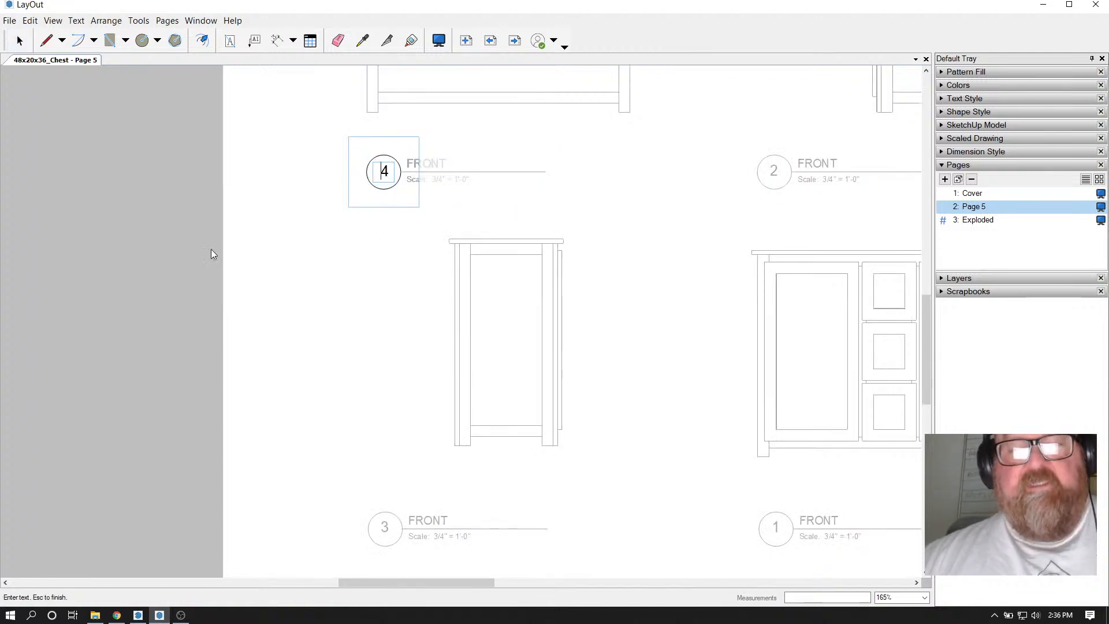
pyautogui.press('Escape')
pyautogui.scroll(-3, 407, 332)
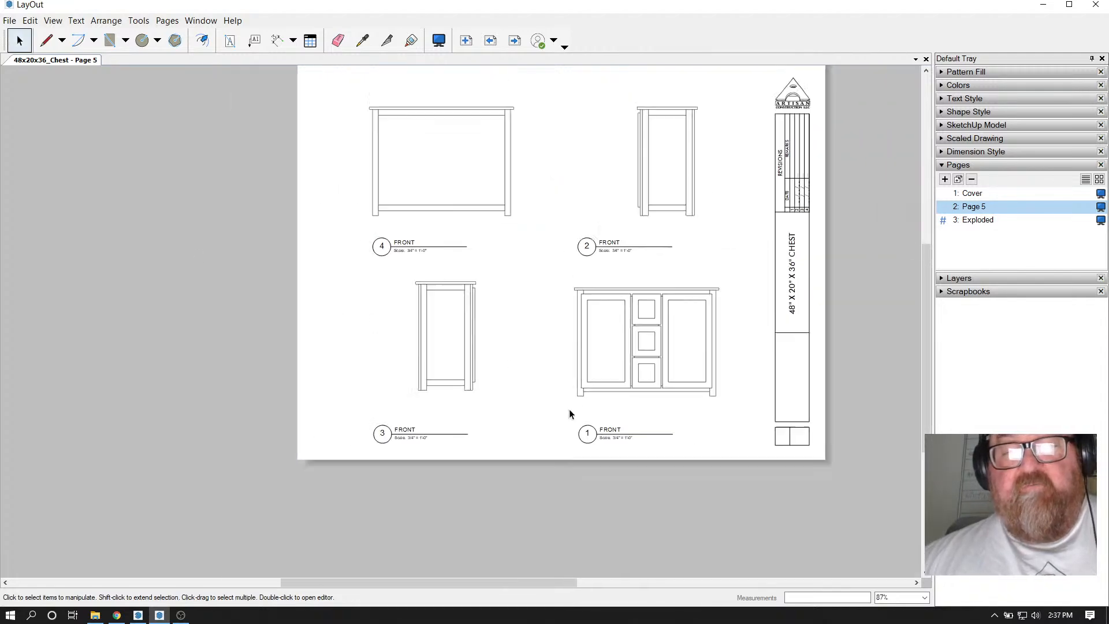
pyautogui.scroll(1, 577, 238)
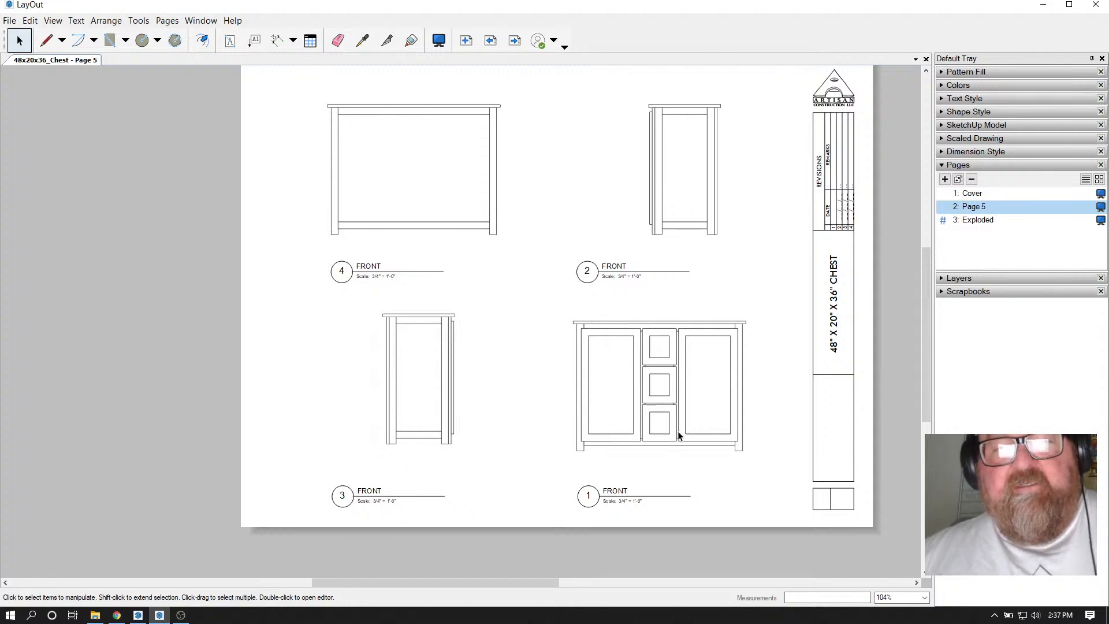
pyautogui.scroll(-1, 676, 432)
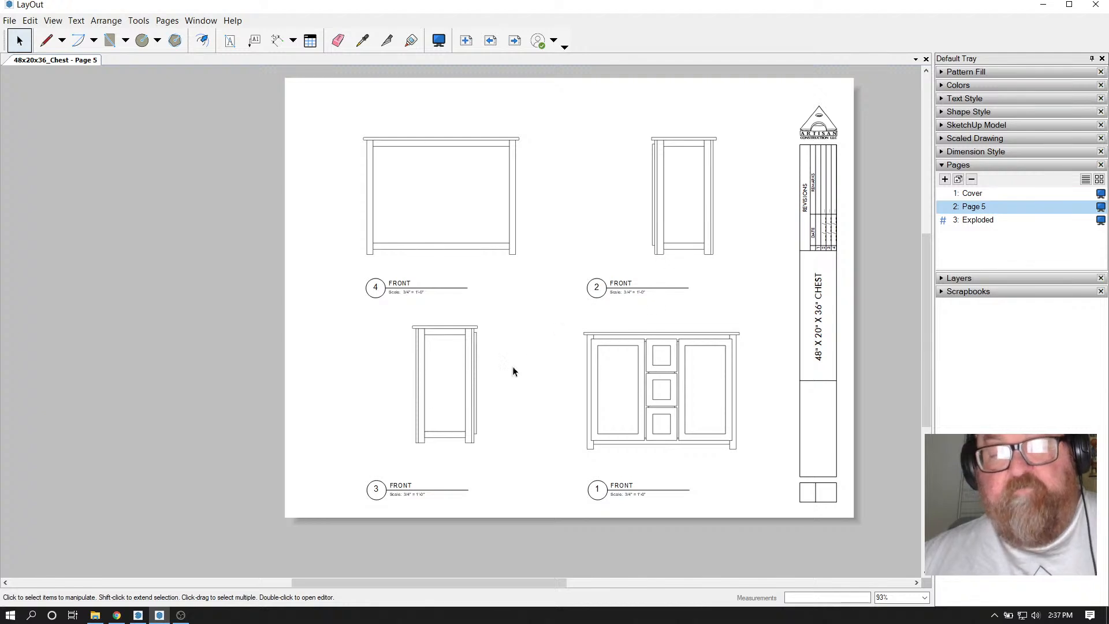
pyautogui.click(470, 380)
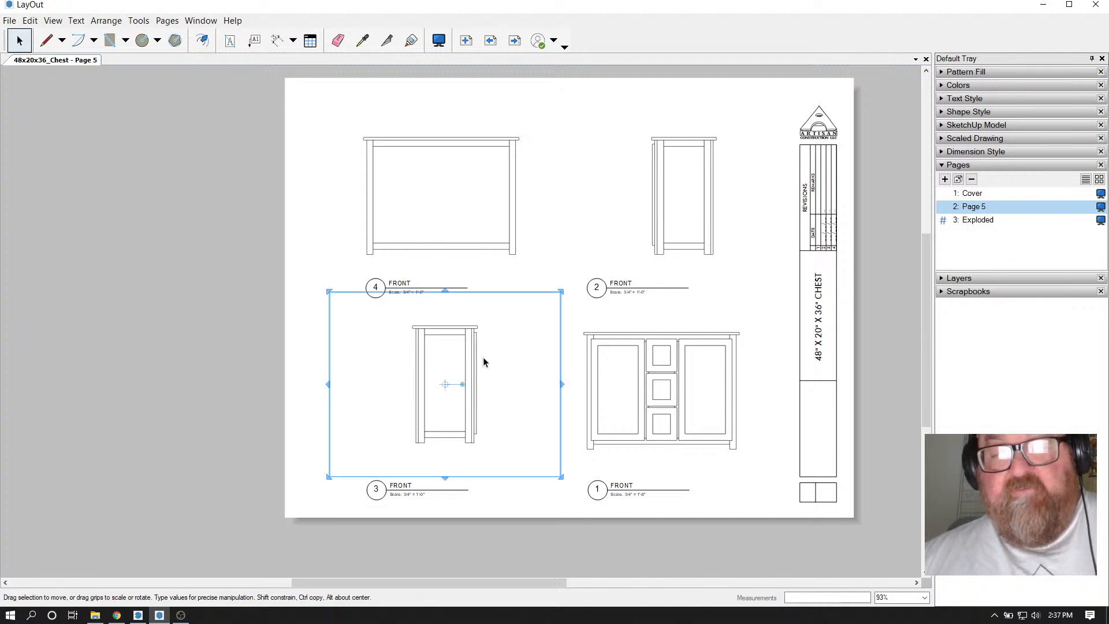
pyautogui.click(206, 301)
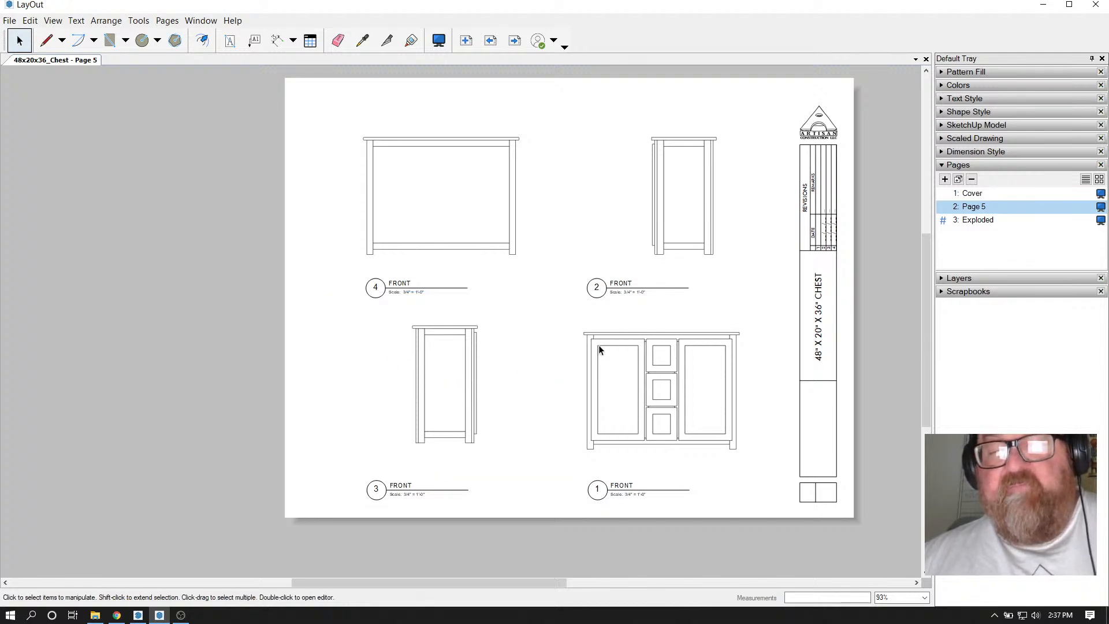
pyautogui.scroll(2, 727, 380)
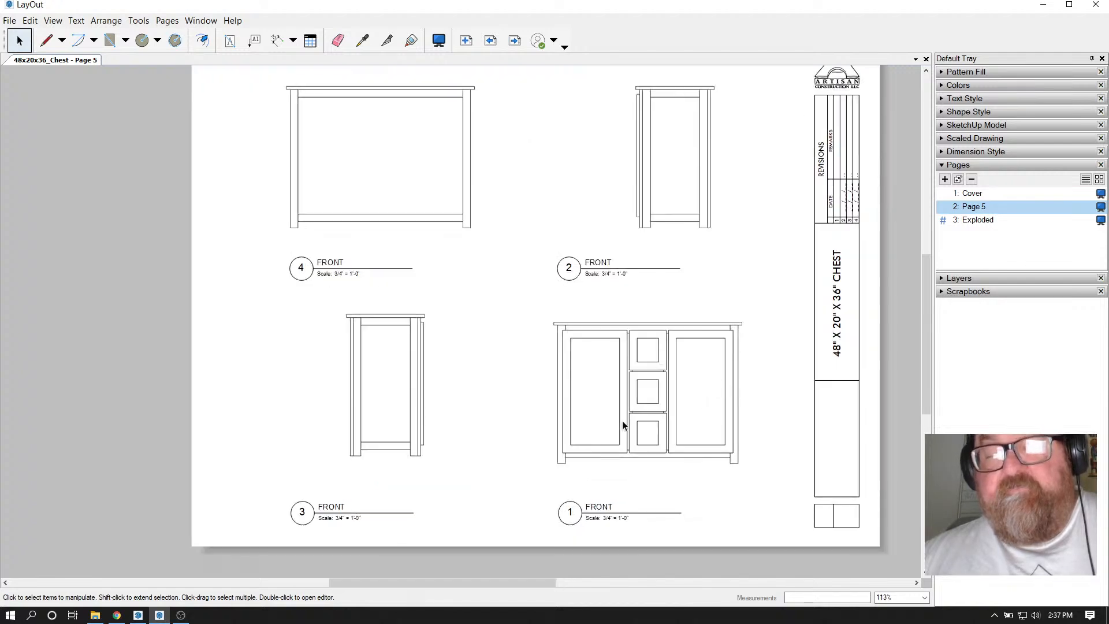
pyautogui.scroll(-1, 622, 420)
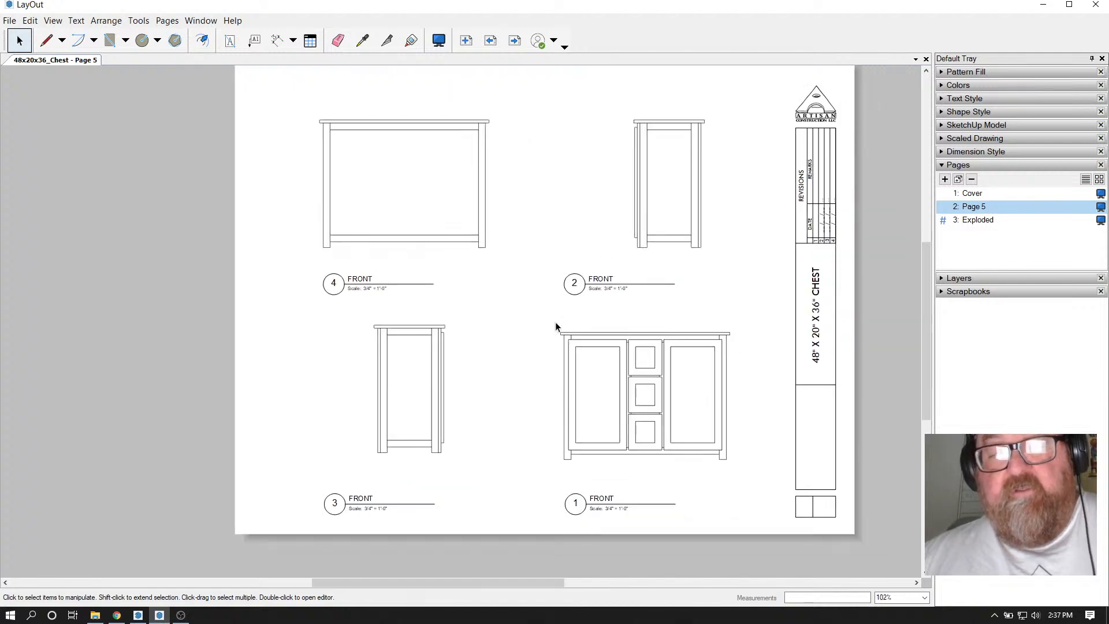
# Change the title in view label 2, below the upper-right chest view, to RIGHT SIDE
pyautogui.scroll(3, 604, 291)
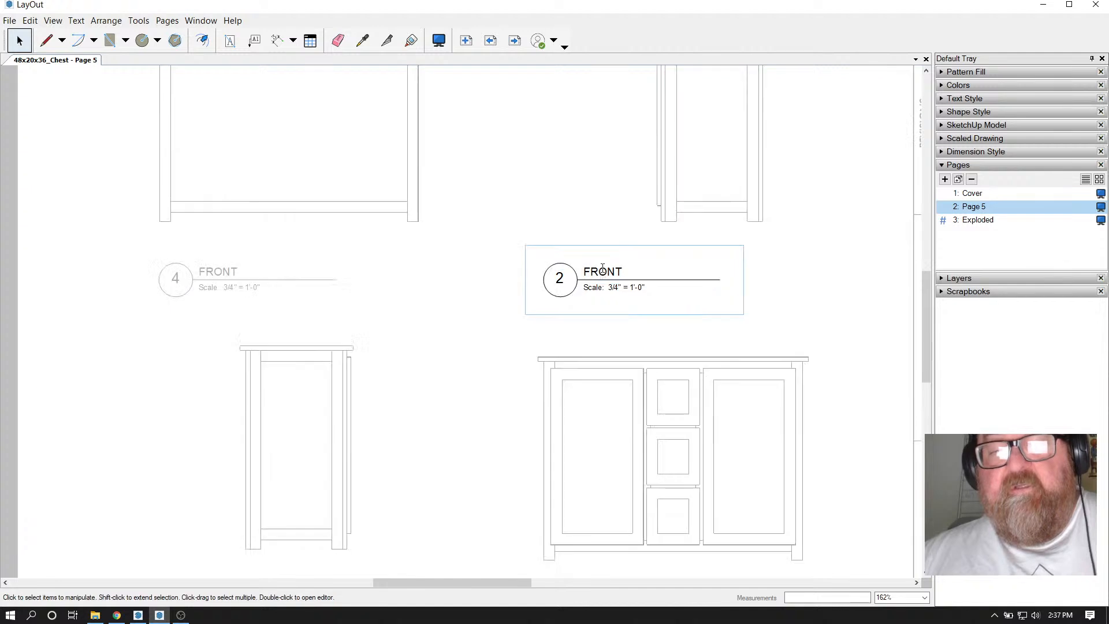
pyautogui.doubleClick(602, 269)
pyautogui.click(602, 269)
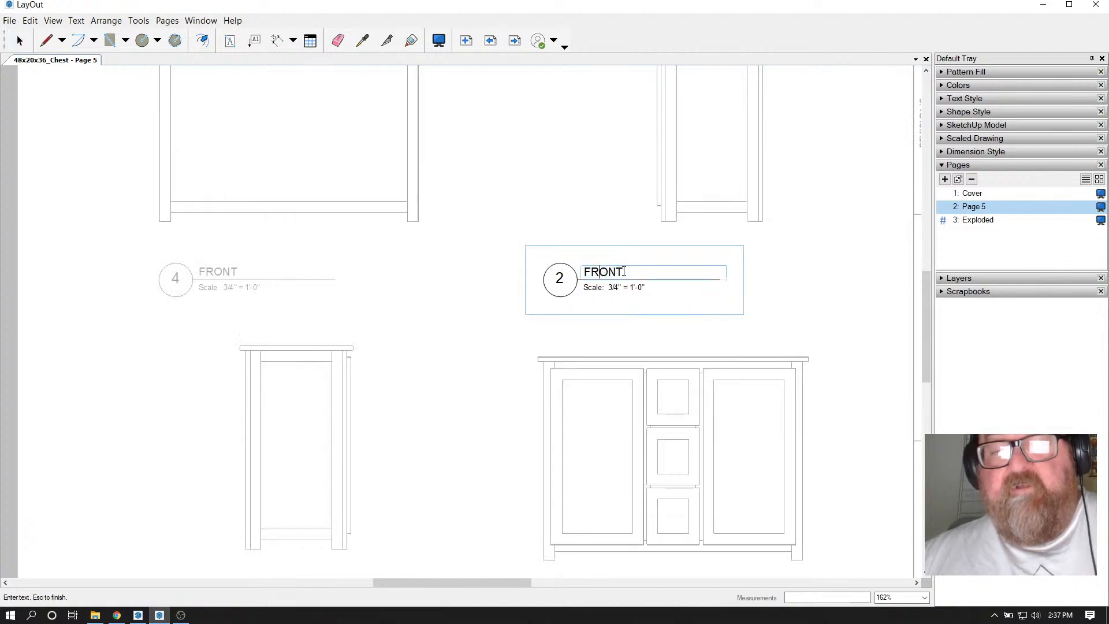
pyautogui.moveTo(624, 271); pyautogui.dragTo(582, 274)
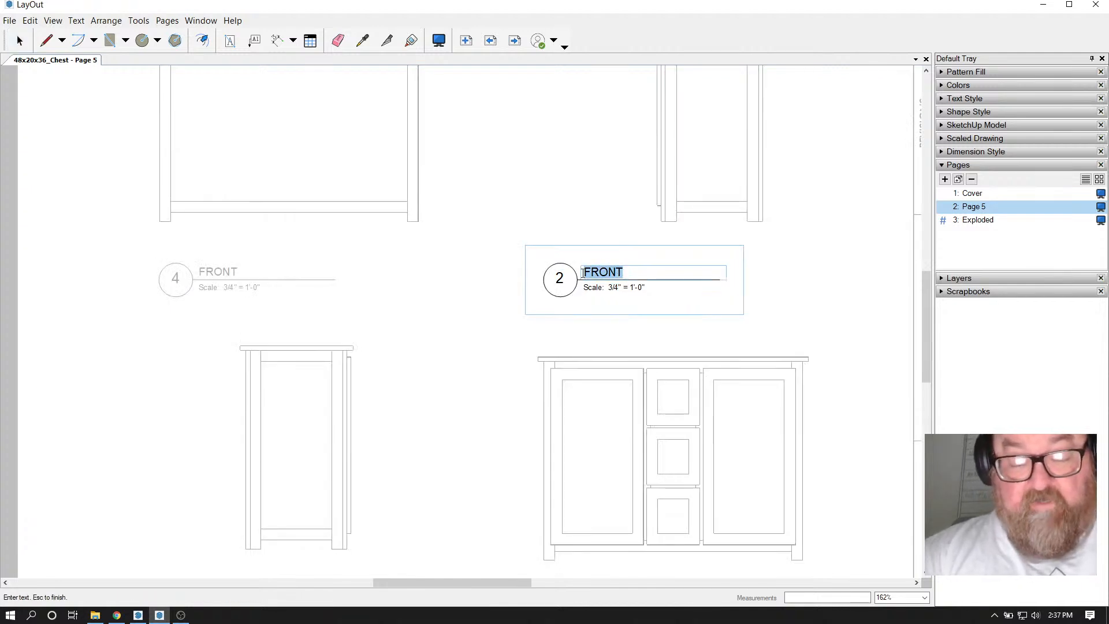
pyautogui.write('RIGHT')
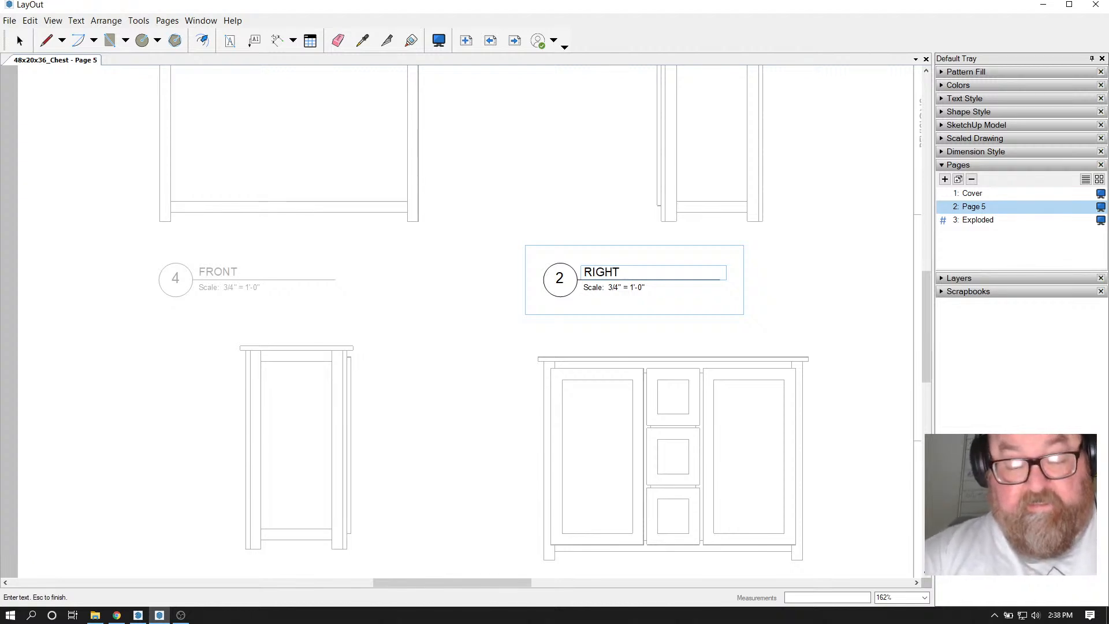
pyautogui.write(' SIDE')
pyautogui.press('Escape')
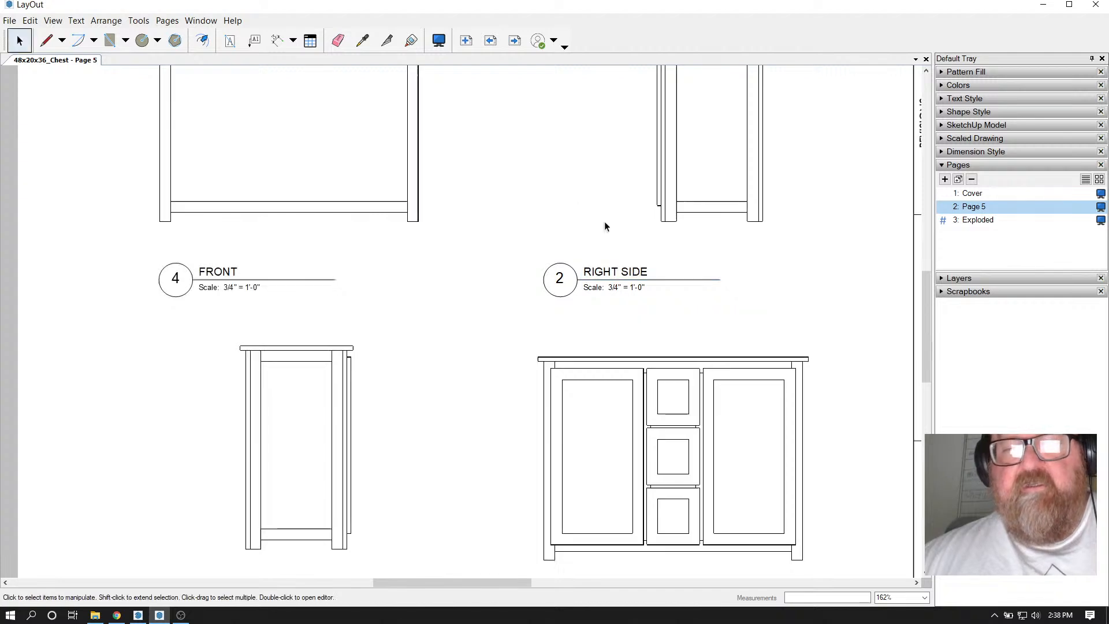
# Change the title in view label 4, below the upper-left chest view, to BACK
pyautogui.scroll(-2, 809, 304)
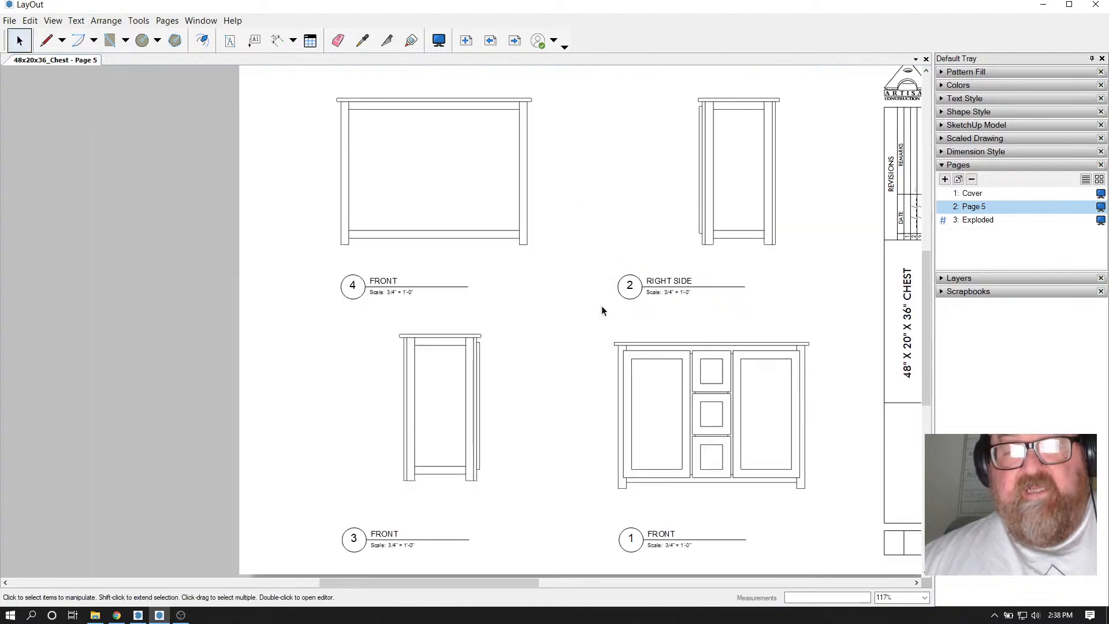
pyautogui.click(382, 285)
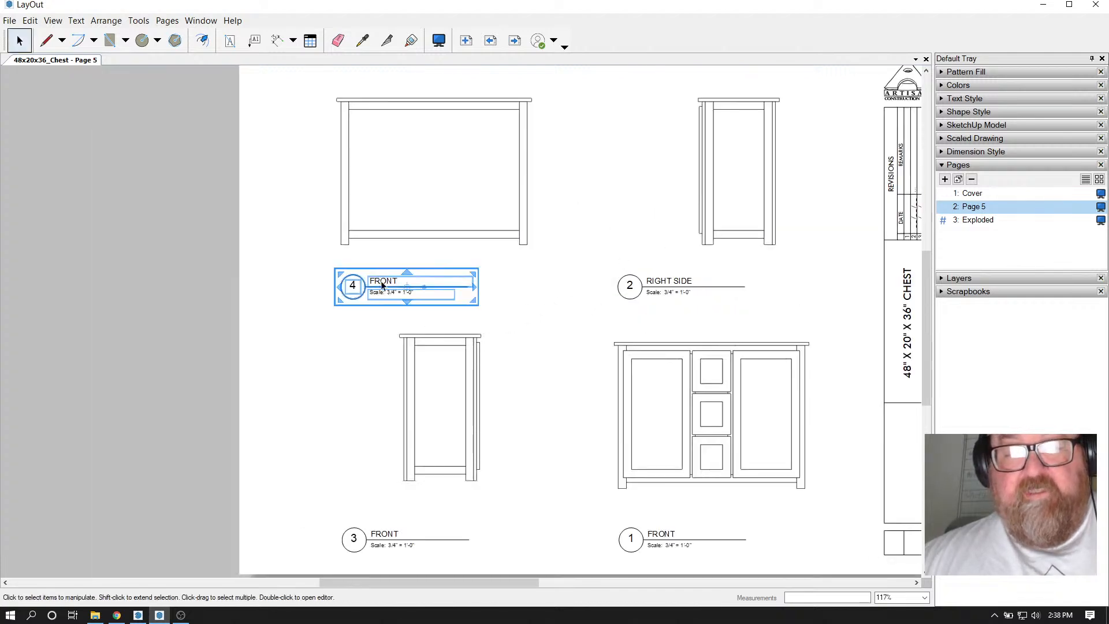
pyautogui.doubleClick(382, 284)
pyautogui.doubleClick(385, 282)
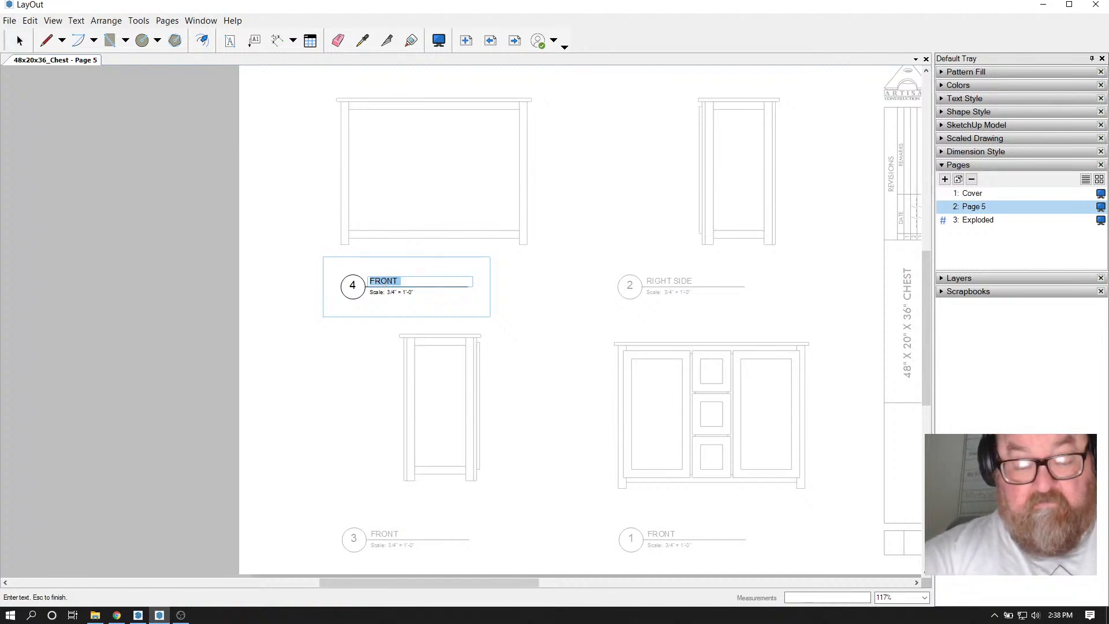
pyautogui.write('BACK')
pyautogui.press('Escape')
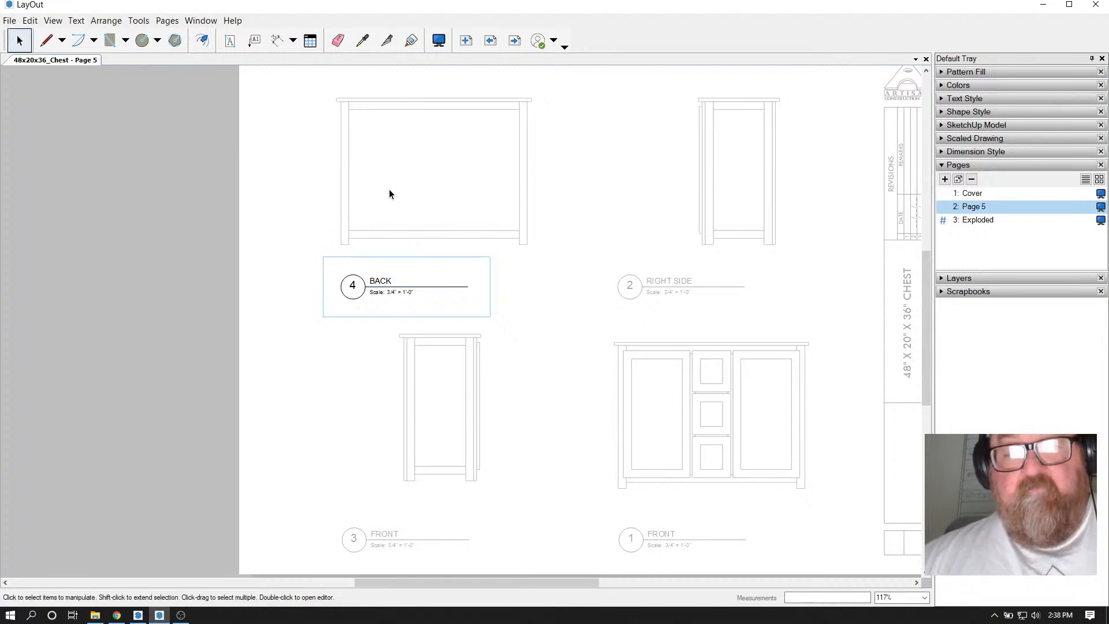
# Change the title in view label 3, below the lower-left chest view, to LEFT SIDE and finish editing the label
pyautogui.scroll(-2, 389, 189)
pyautogui.scroll(4, 384, 382)
pyautogui.scroll(1, 384, 391)
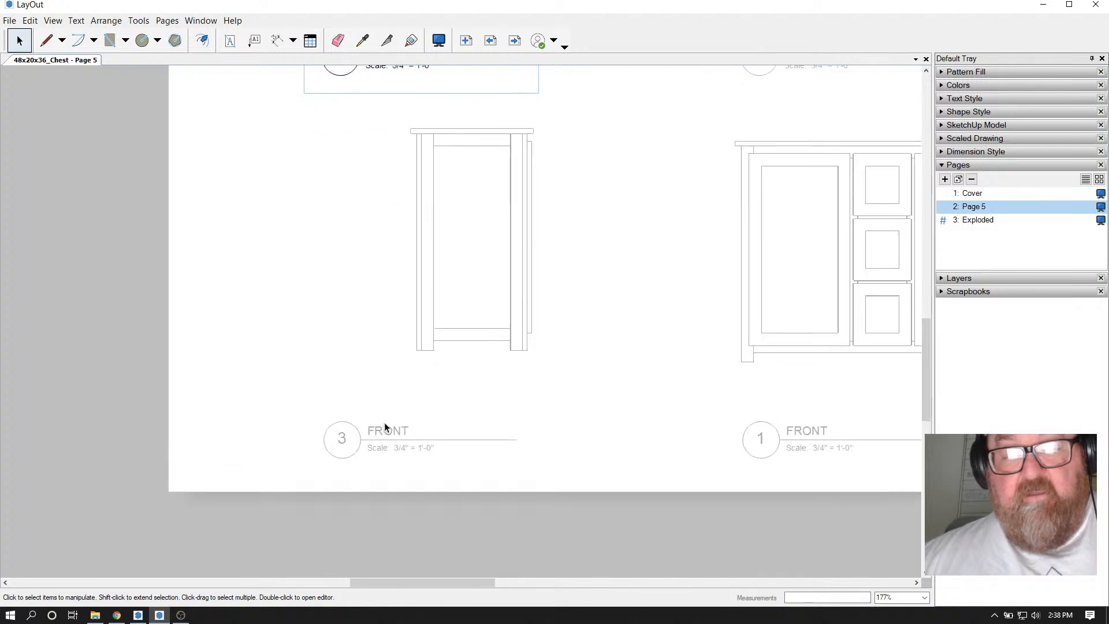
pyautogui.click(388, 429)
pyautogui.doubleClick(388, 431)
pyautogui.doubleClick(389, 431)
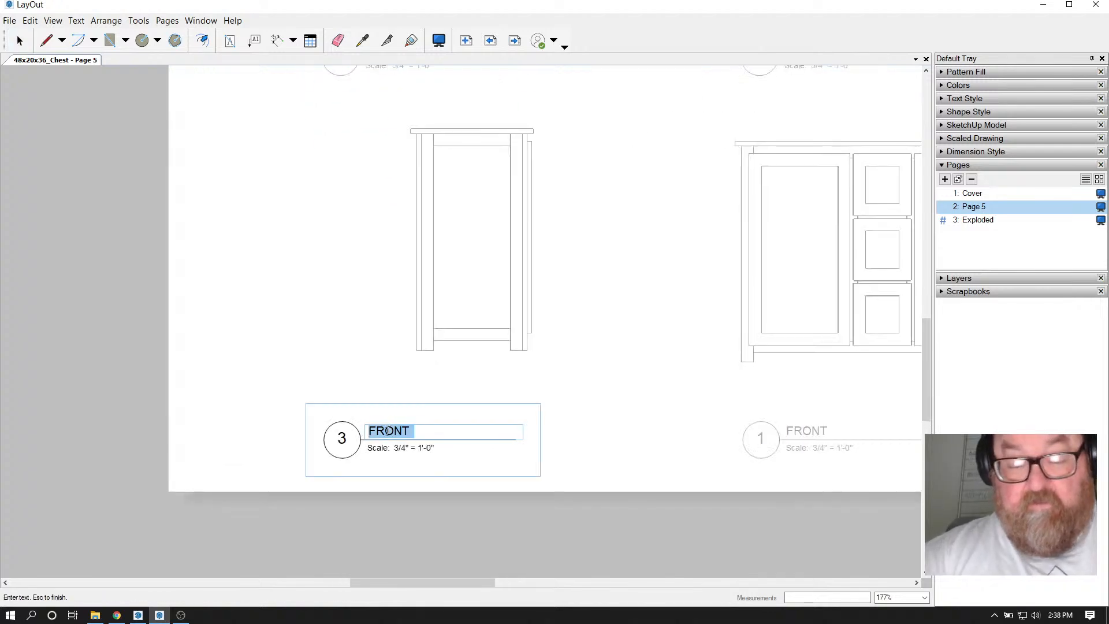
pyautogui.write('LEFT')
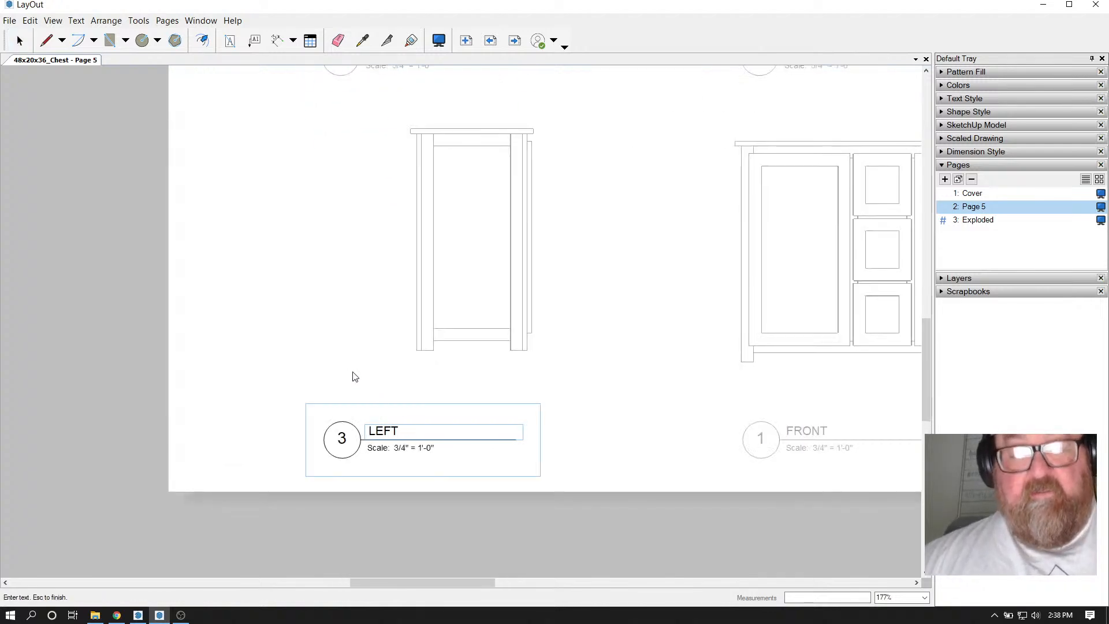
pyautogui.write(' SIDE')
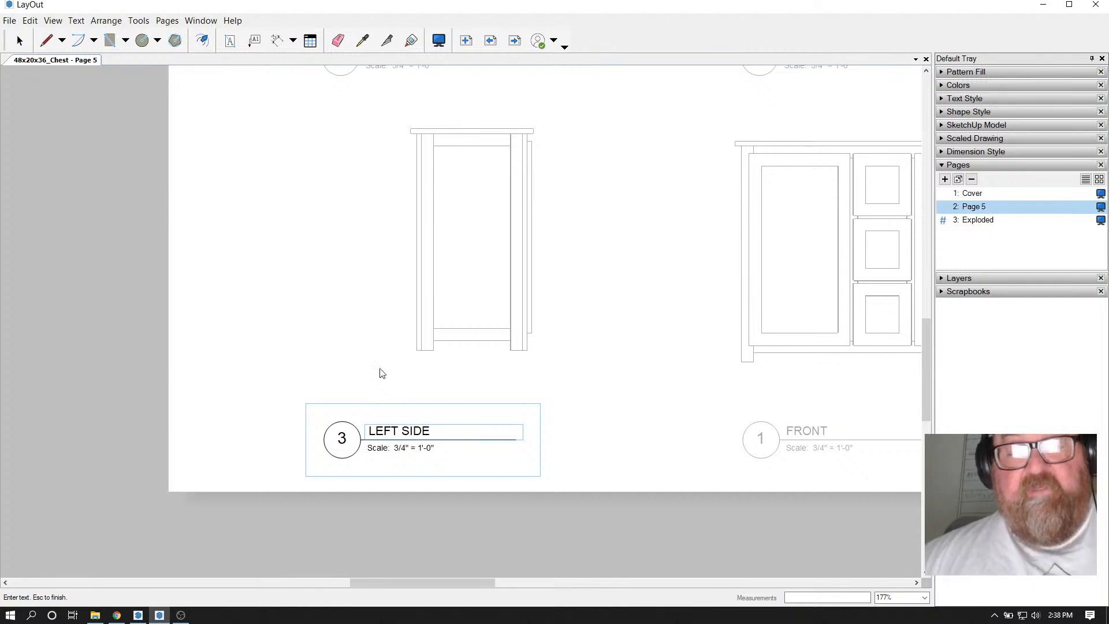
pyautogui.click(355, 330)
pyautogui.scroll(-3, 509, 485)
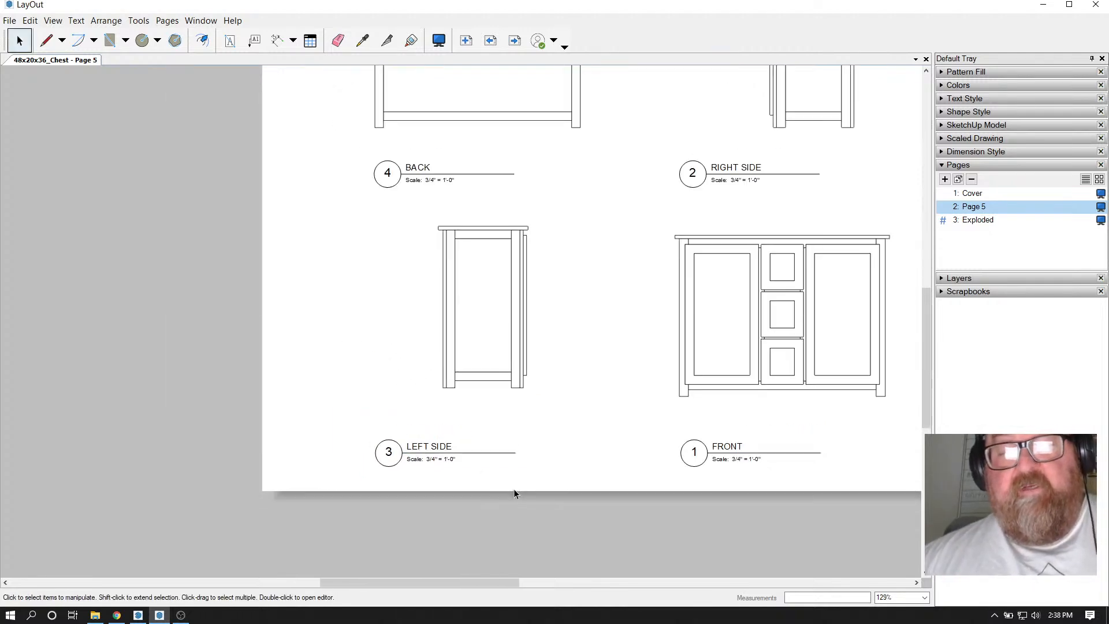
pyautogui.scroll(-2, 484, 460)
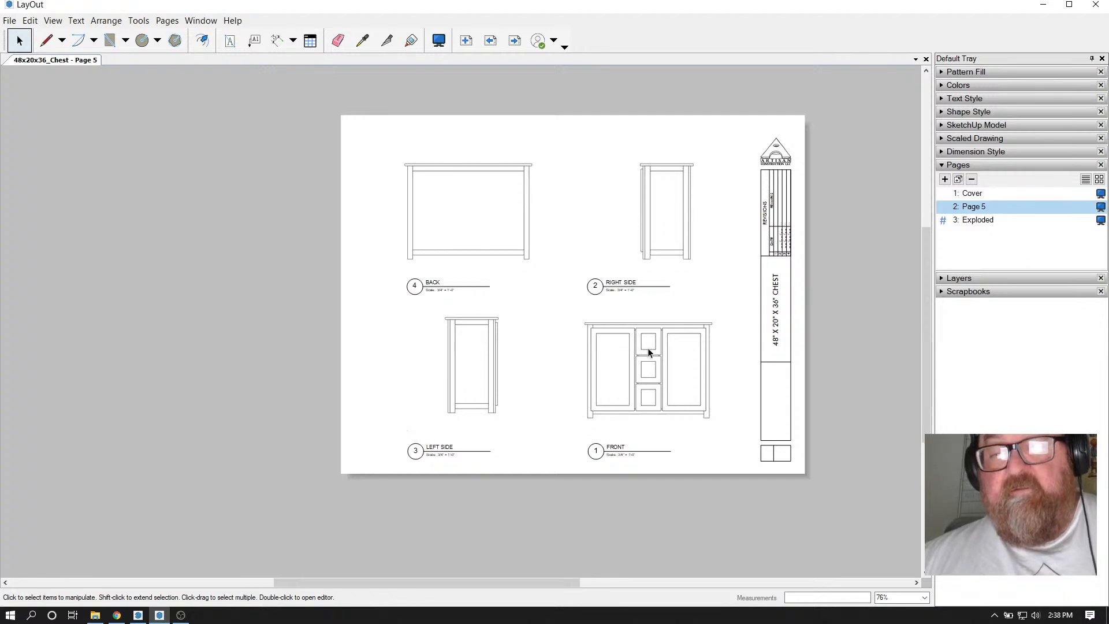
# Add a linear dimension for the front view's overall height, from tabletop to leg bottom, placed about 17/32" to the chest's right
pyautogui.scroll(1, 647, 348)
pyautogui.scroll(2, 751, 410)
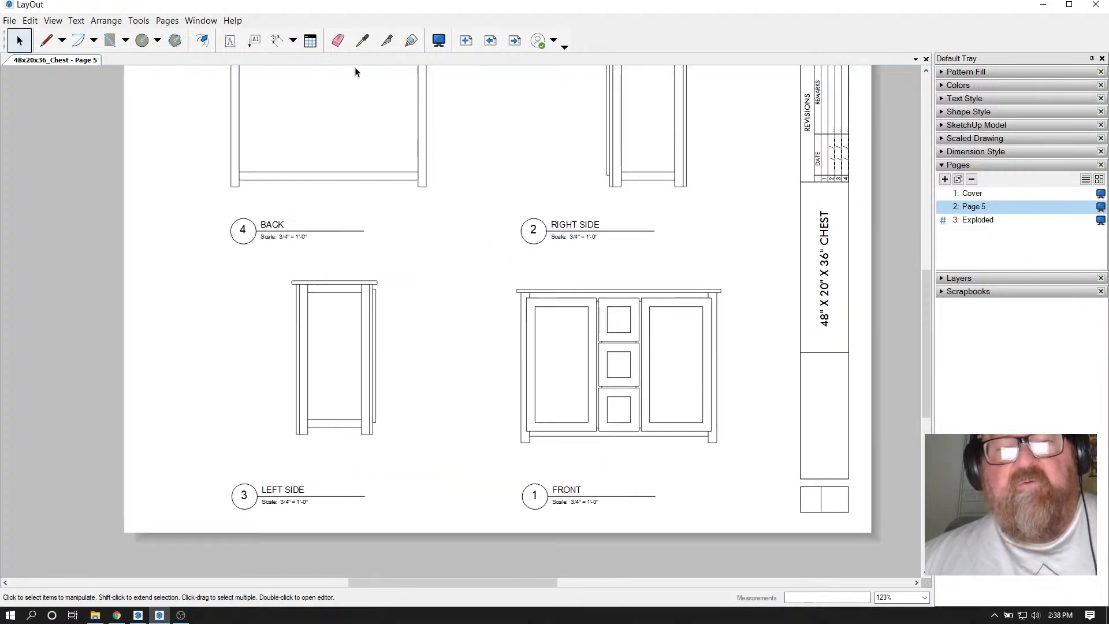
pyautogui.click(277, 41)
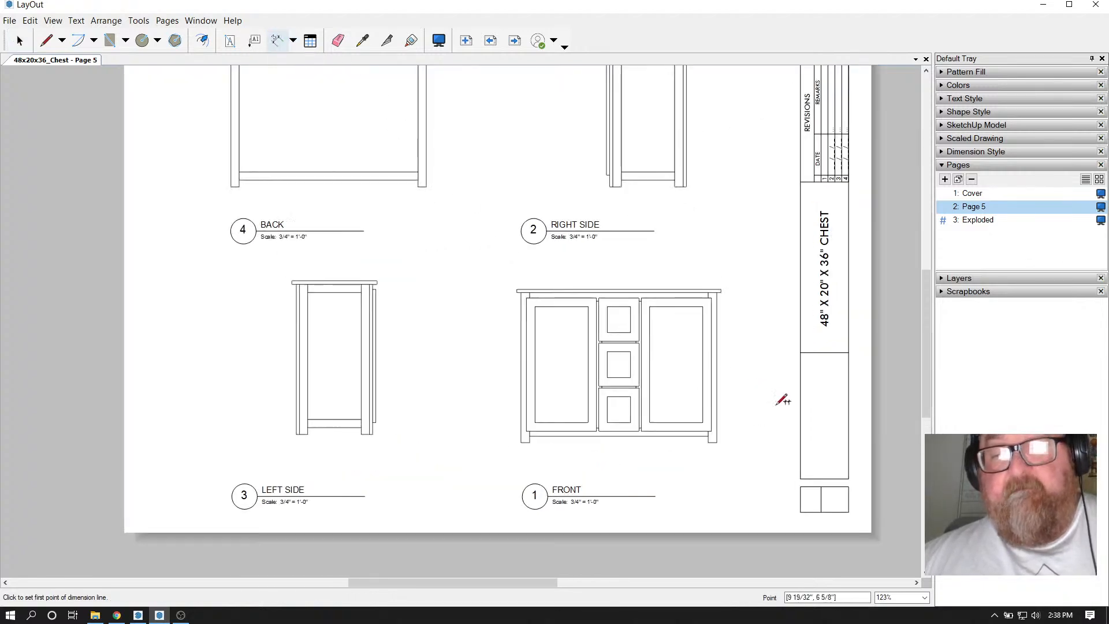
pyautogui.scroll(1, 782, 404)
pyautogui.scroll(5, 751, 282)
pyautogui.scroll(-2, 735, 284)
pyautogui.scroll(2, 724, 302)
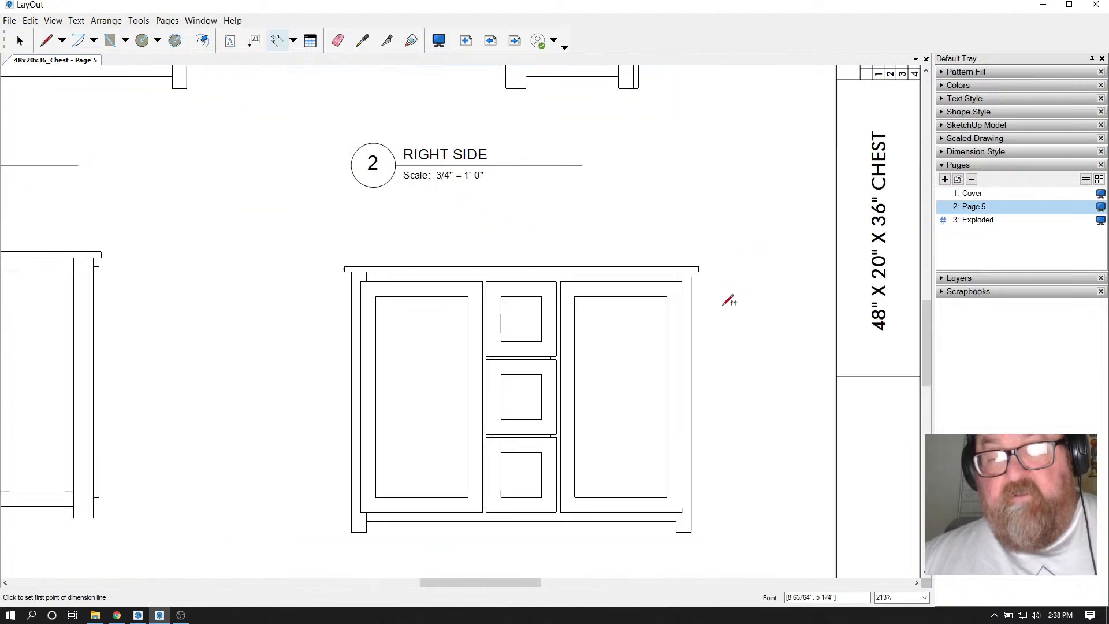
pyautogui.scroll(-2, 752, 234)
pyautogui.scroll(2, 731, 368)
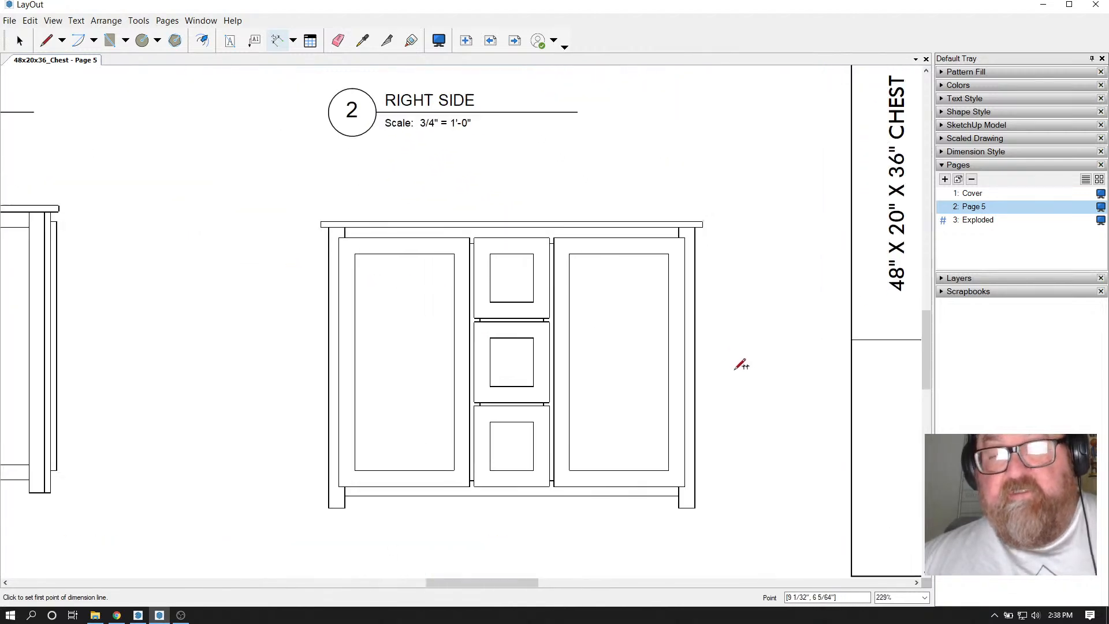
pyautogui.click(703, 223)
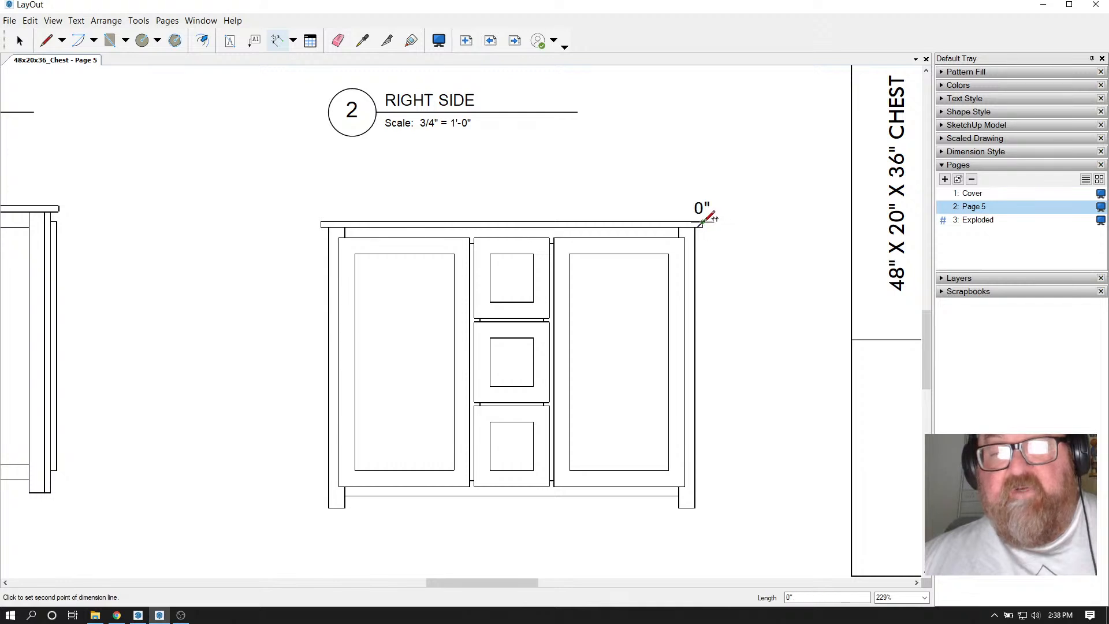
pyautogui.click(694, 507)
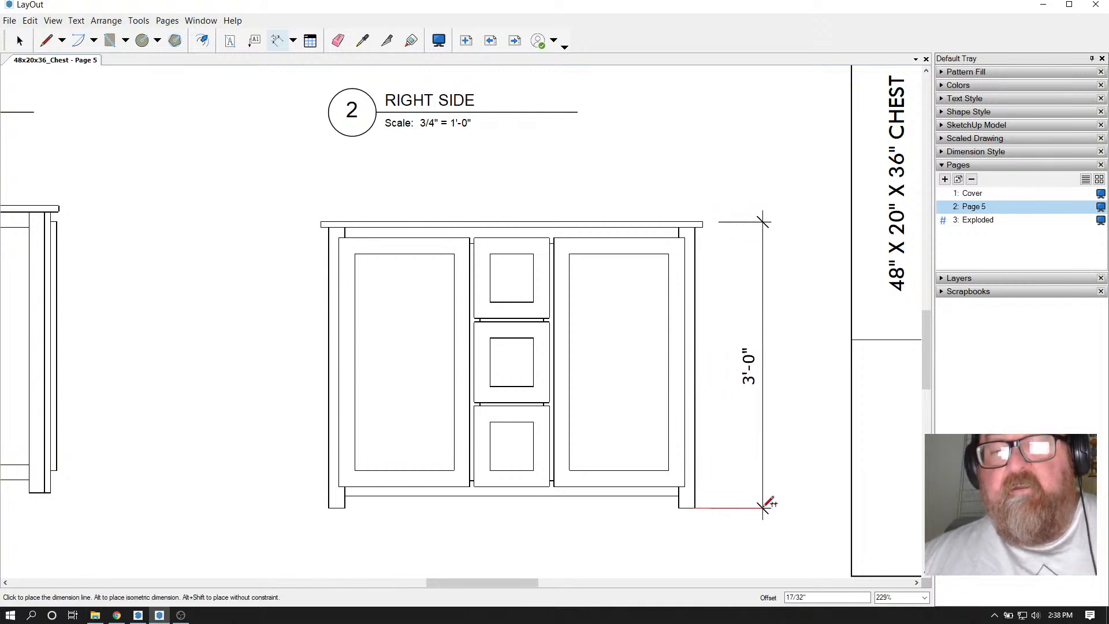
pyautogui.click(764, 506)
# Dimension the front view's overall tabletop width, placing the dimension line just above the chest
pyautogui.scroll(-1, 773, 395)
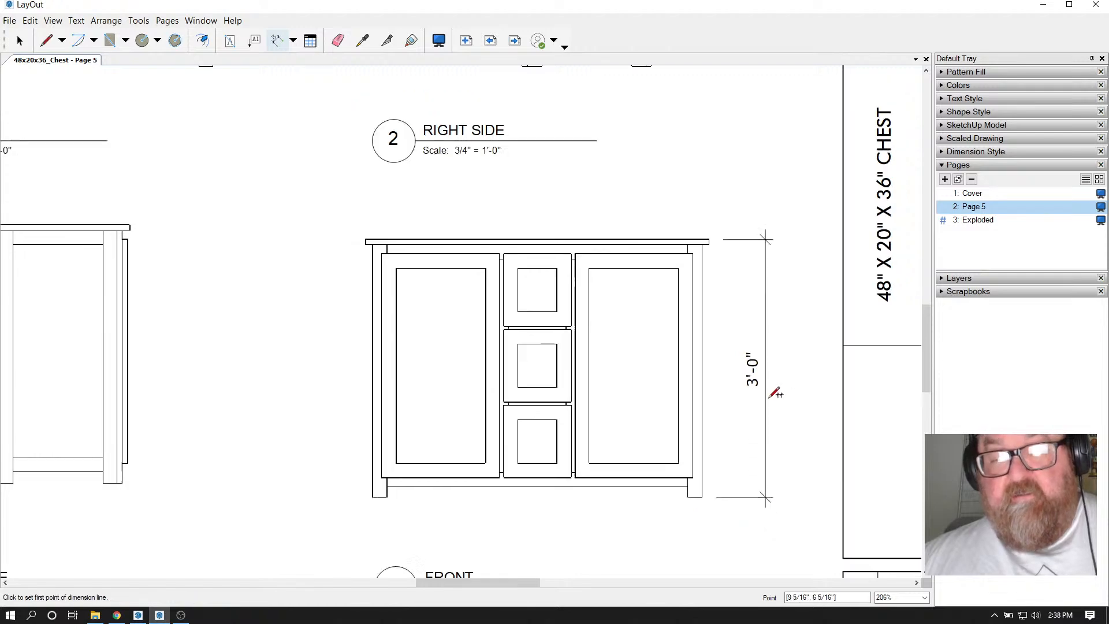
pyautogui.scroll(-3, 773, 395)
pyautogui.scroll(-1, 751, 397)
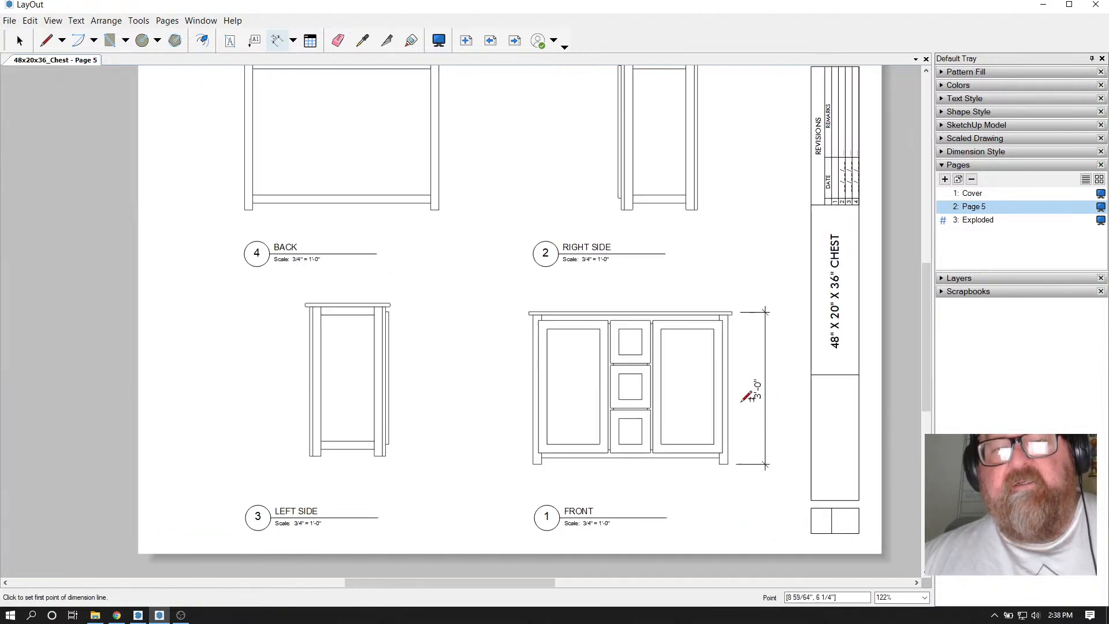
pyautogui.scroll(-2, 705, 297)
pyautogui.scroll(1, 697, 289)
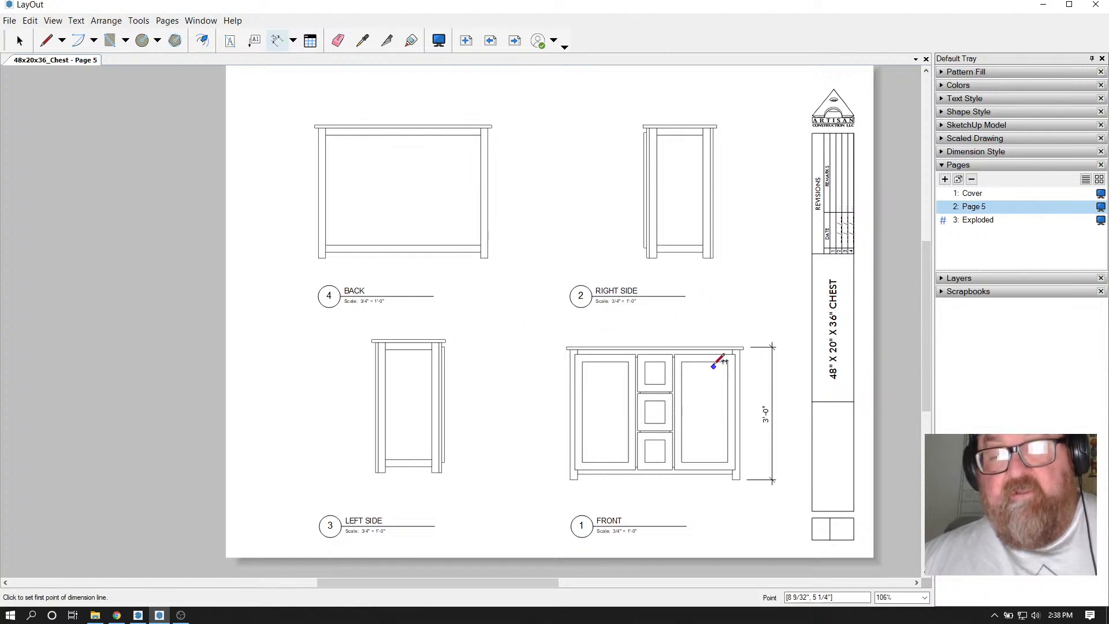
pyautogui.scroll(3, 433, 139)
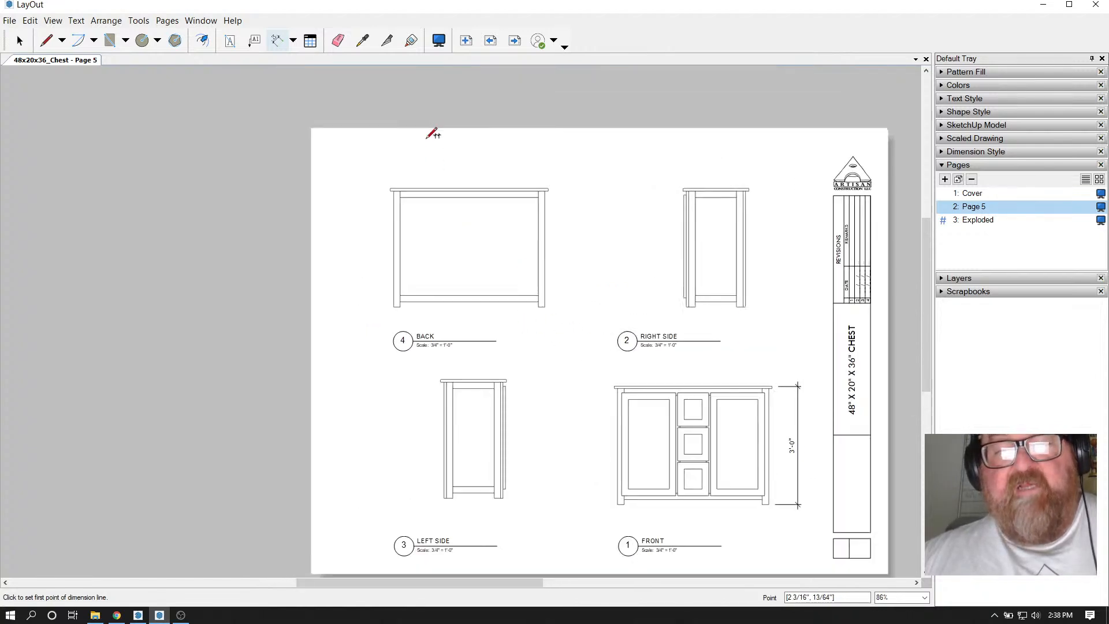
pyautogui.scroll(-5, 376, 193)
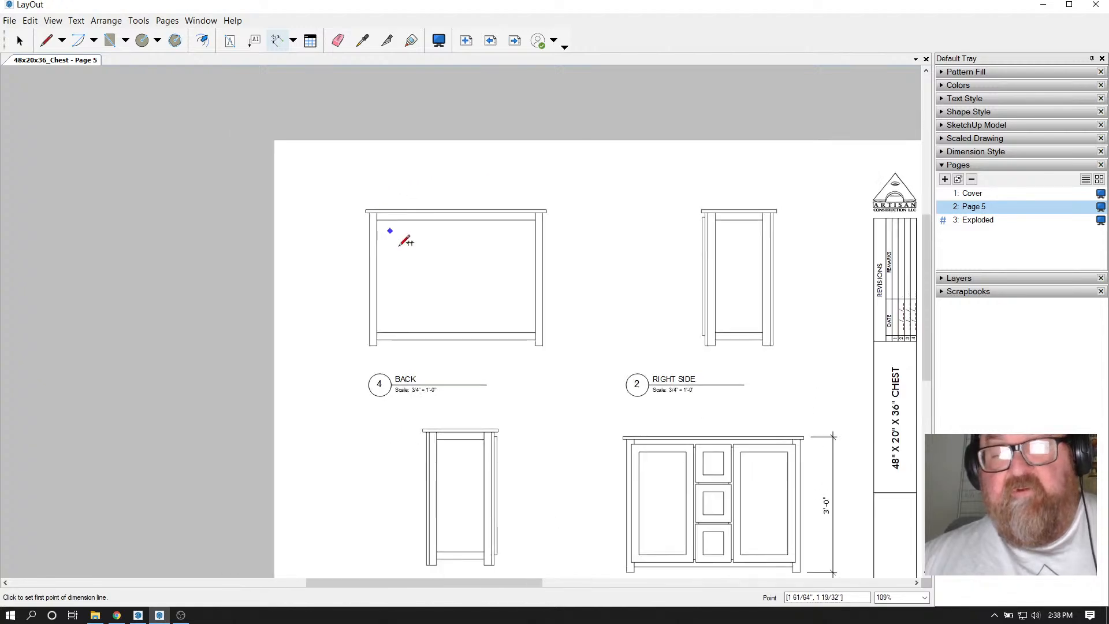
pyautogui.scroll(3, 744, 537)
pyautogui.scroll(-3, 720, 468)
pyautogui.scroll(4, 726, 460)
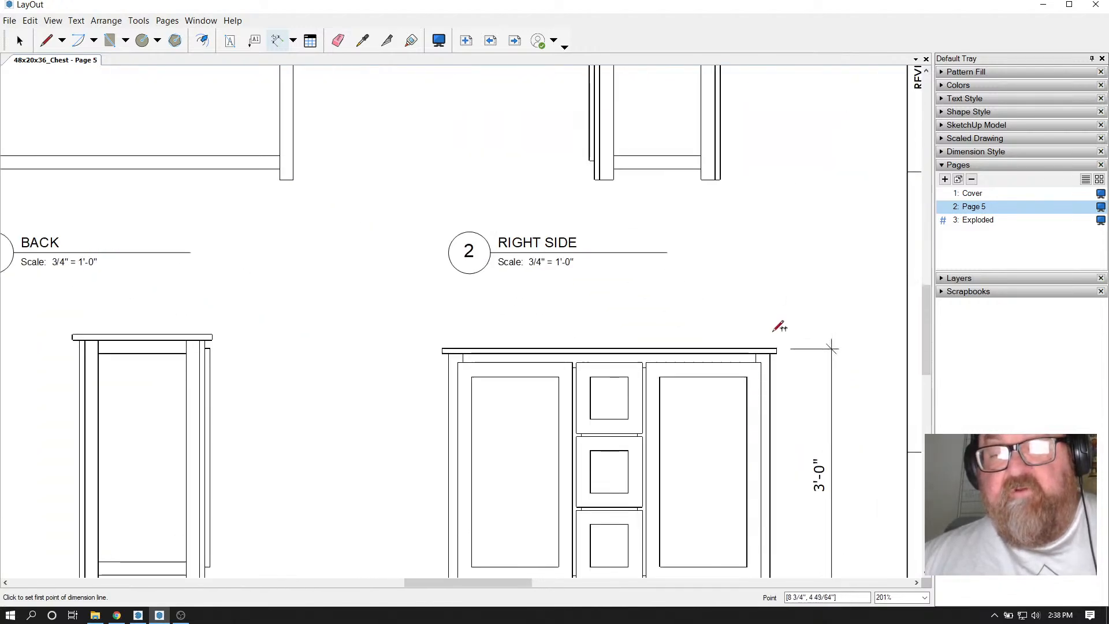
pyautogui.click(777, 349)
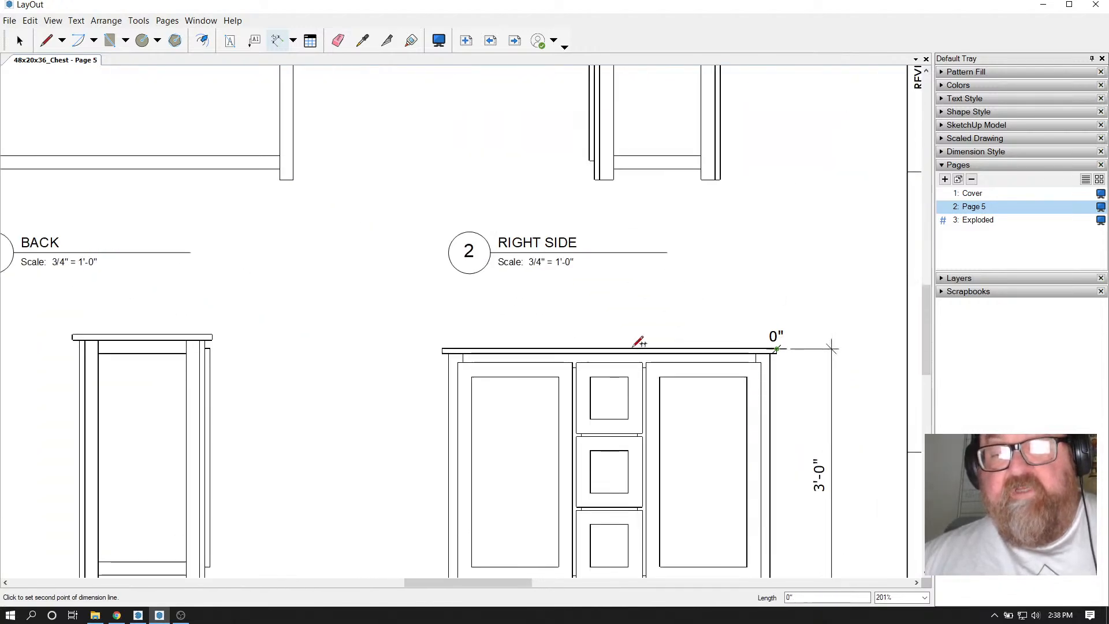
pyautogui.click(443, 350)
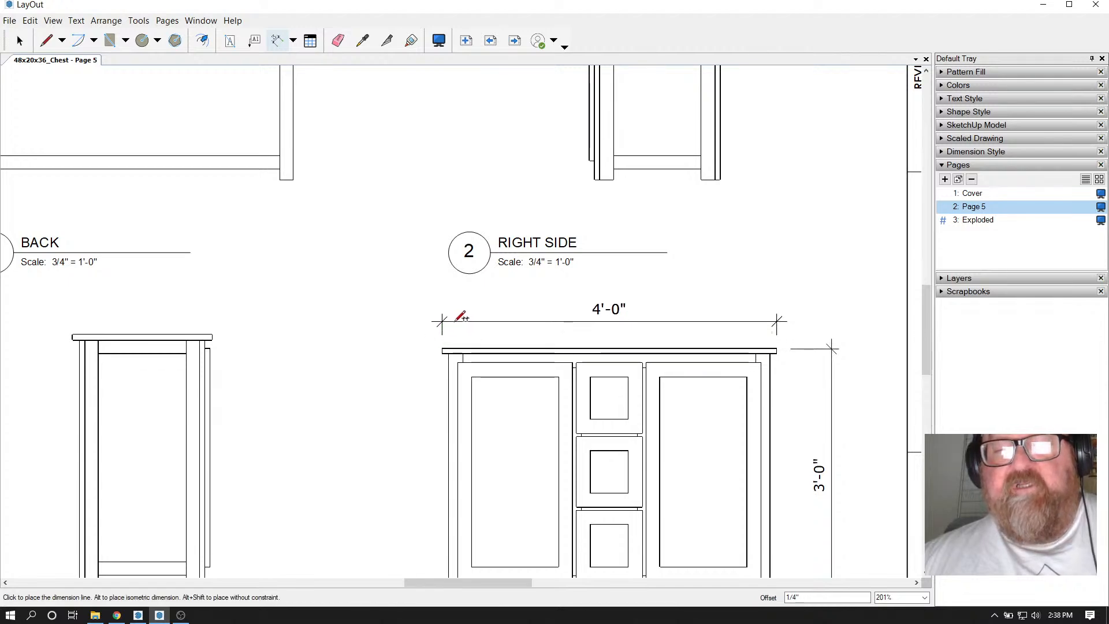
pyautogui.click(460, 310)
# Dimension the tabletop's overall depth in the right side view, placing the dimension line just above the top
pyautogui.scroll(-3, 623, 286)
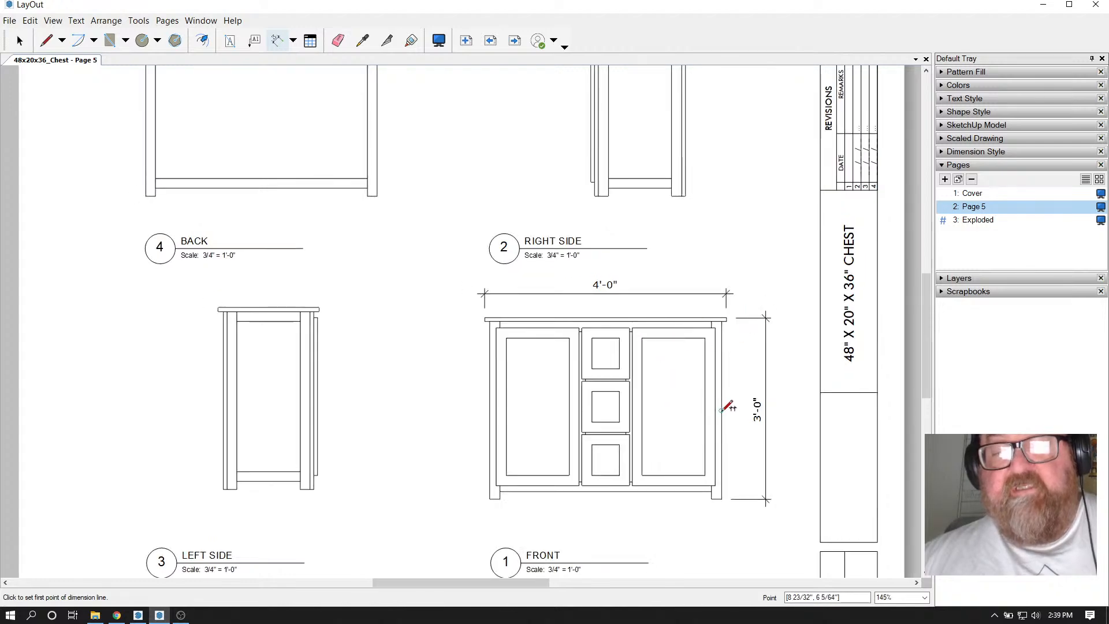
pyautogui.scroll(-1, 720, 450)
pyautogui.scroll(-1, 671, 136)
pyautogui.scroll(3, 664, 129)
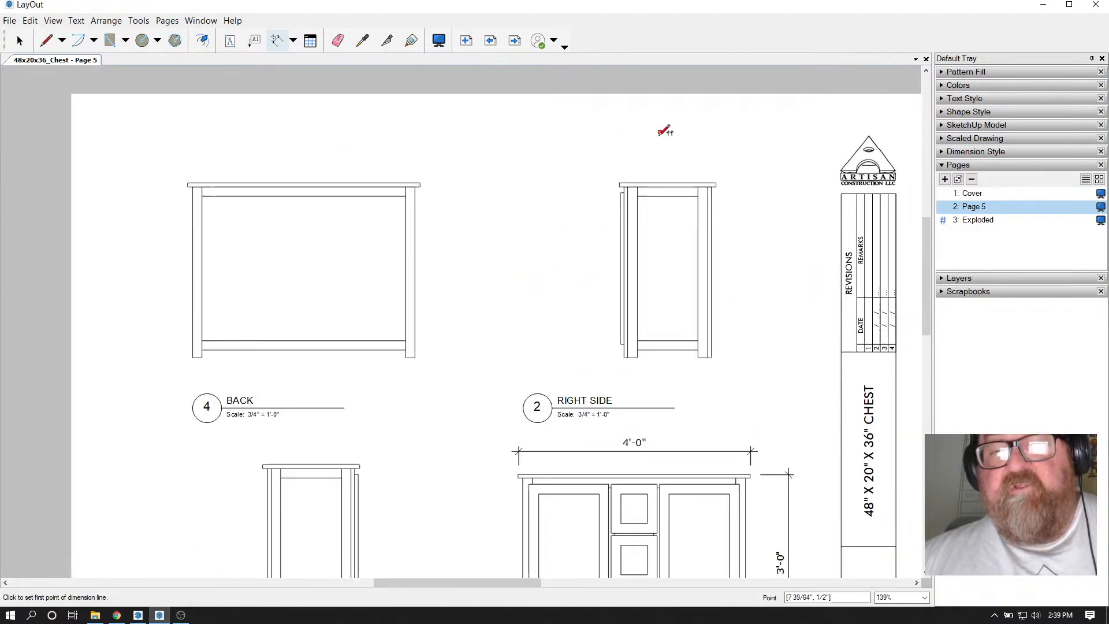
pyautogui.click(606, 200)
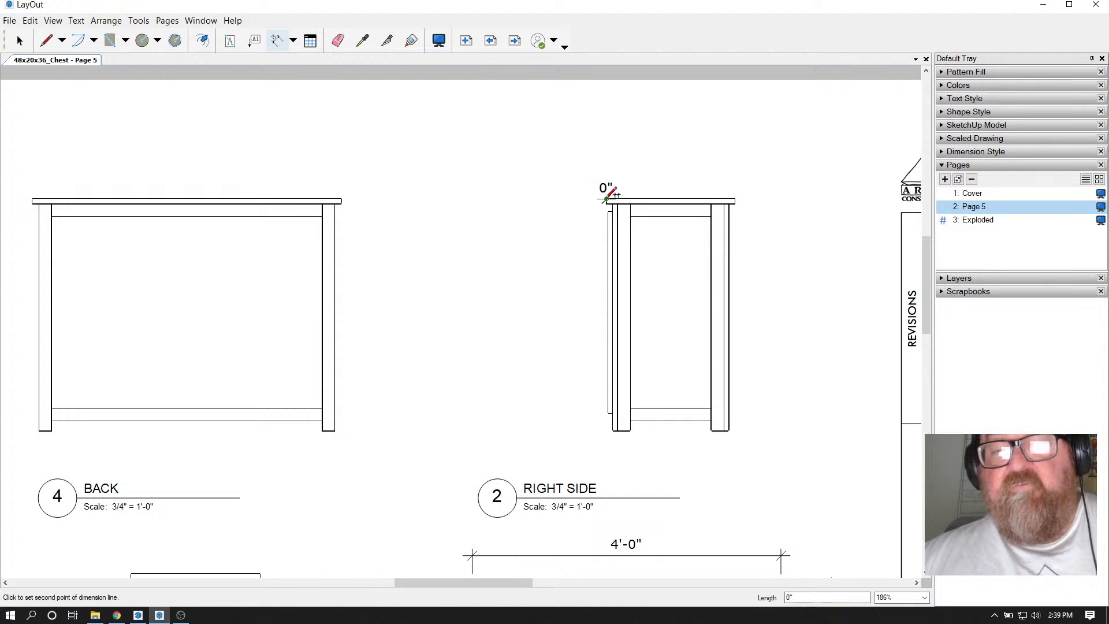
pyautogui.click(734, 200)
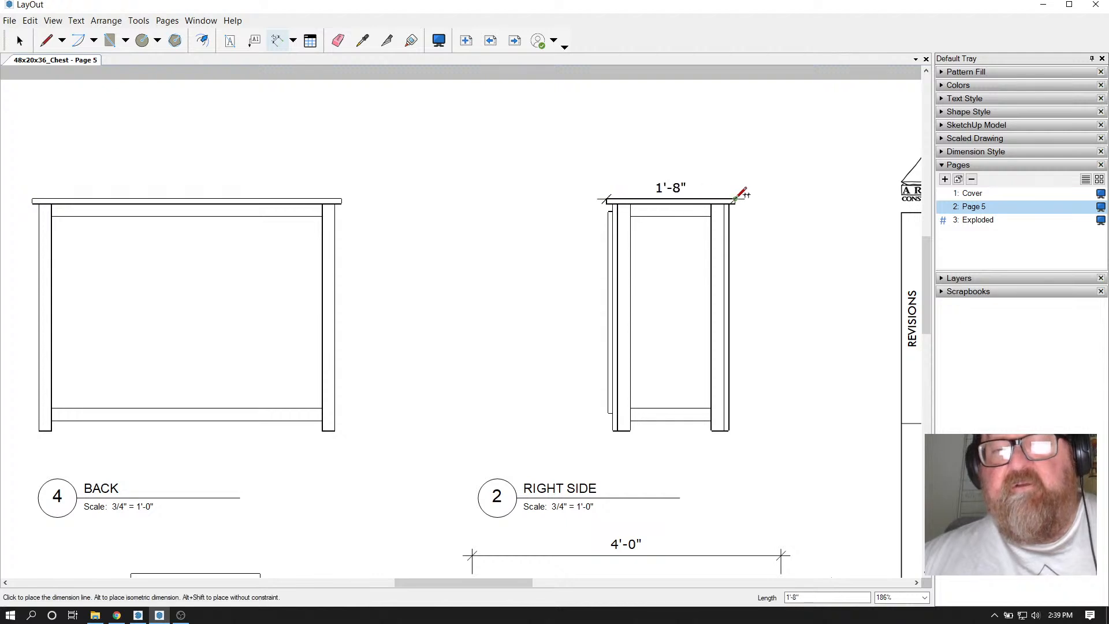
pyautogui.click(738, 165)
pyautogui.scroll(-2, 751, 185)
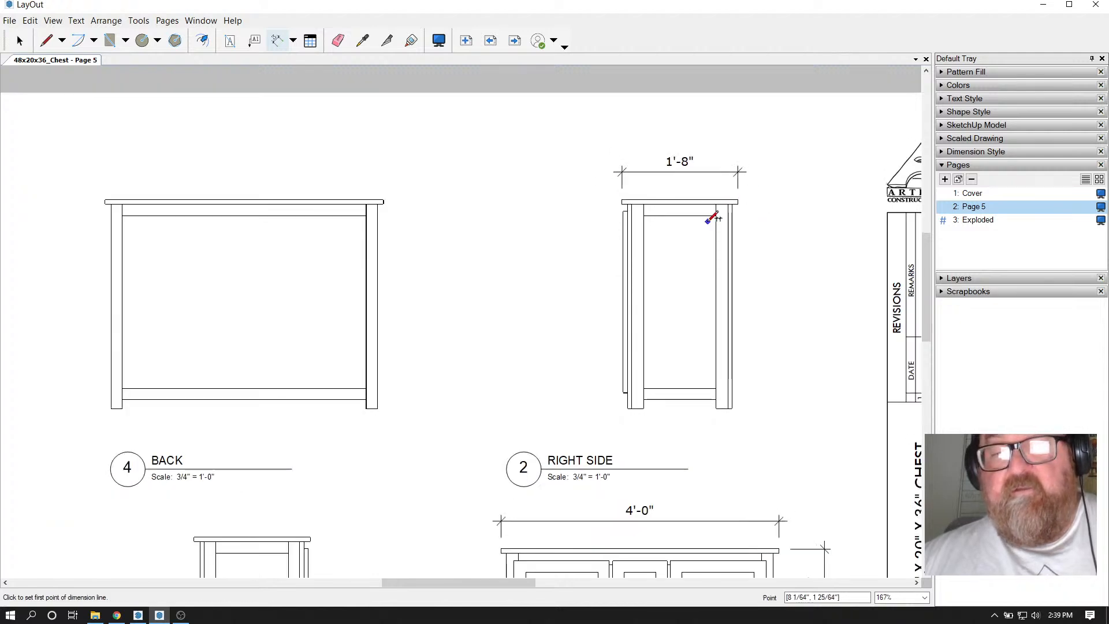
pyautogui.scroll(-2, 555, 218)
pyautogui.scroll(6, 577, 221)
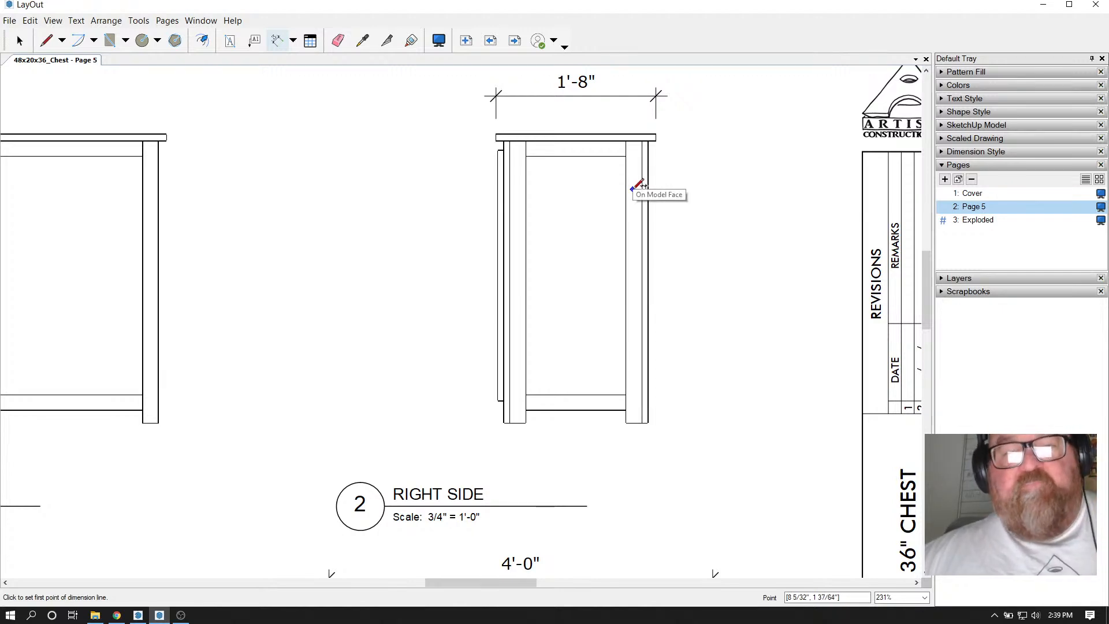
# Dimension the right side view's overall height from tabletop to leg bottom, placing the dimension line about 29/64" to the chest's right
pyautogui.click(655, 134)
pyautogui.click(649, 421)
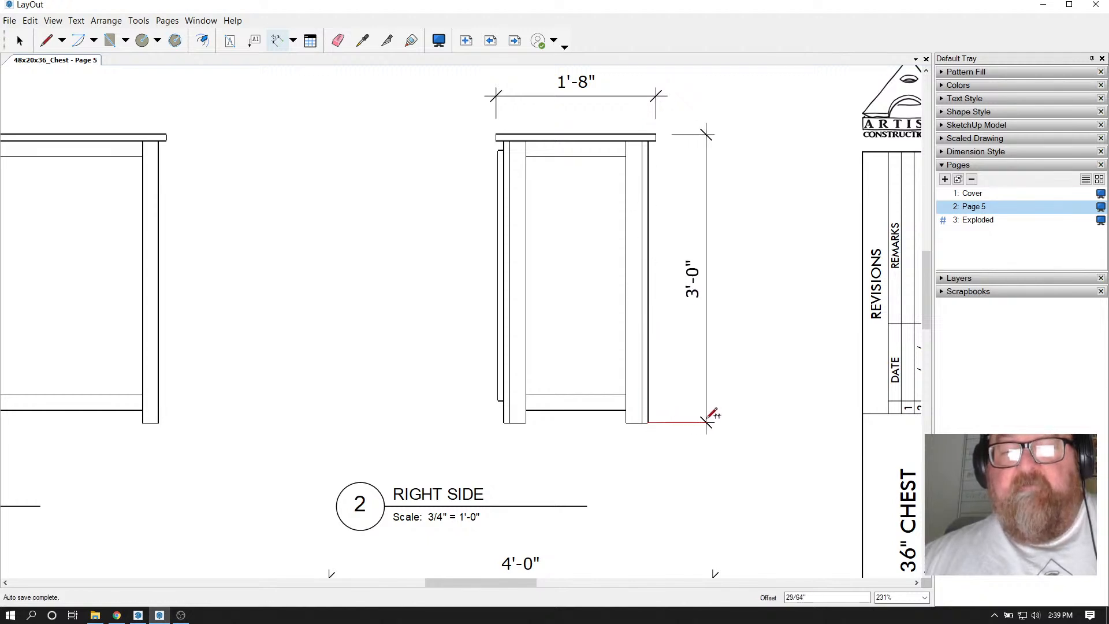
pyautogui.click(710, 416)
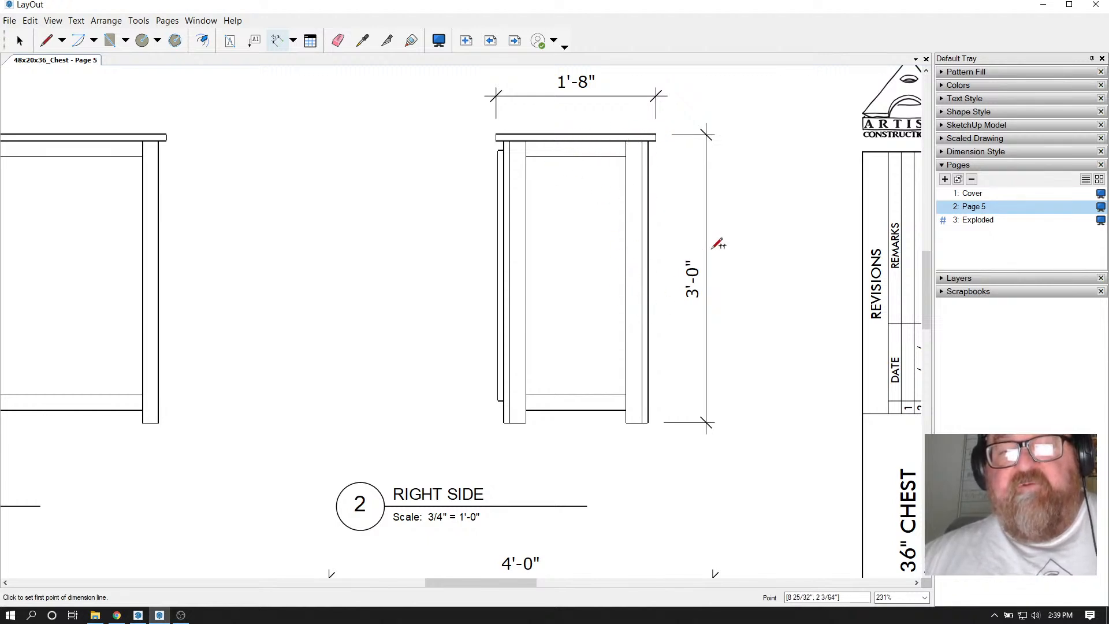
# Review the four elevations and the dimensions placed on the front and right side views
pyautogui.scroll(-5, 718, 240)
pyautogui.scroll(2, 672, 410)
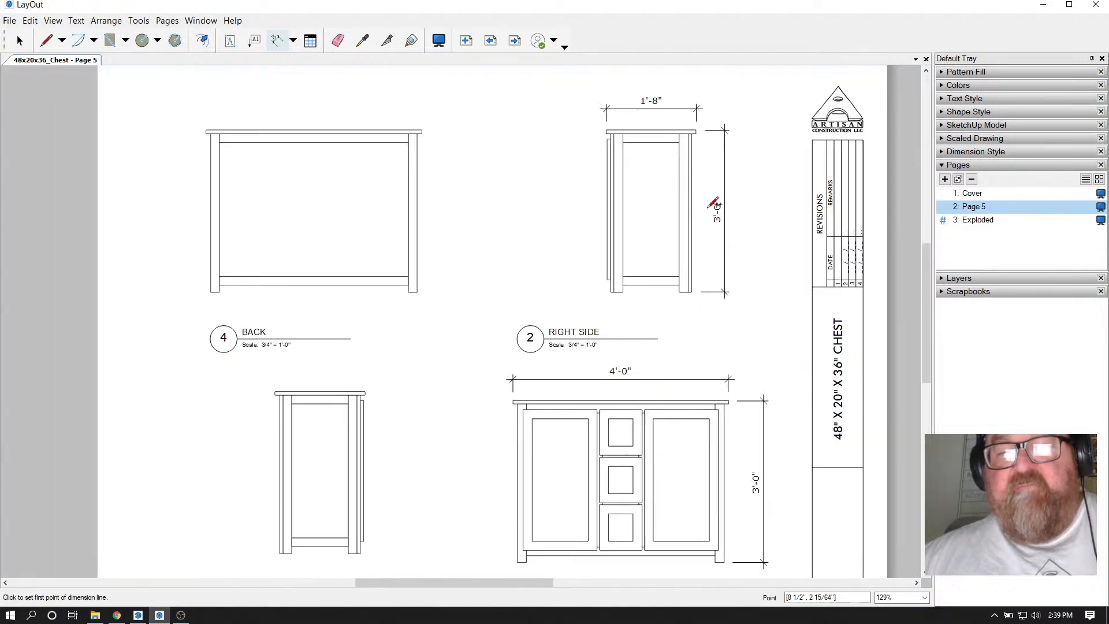
pyautogui.scroll(-1, 756, 167)
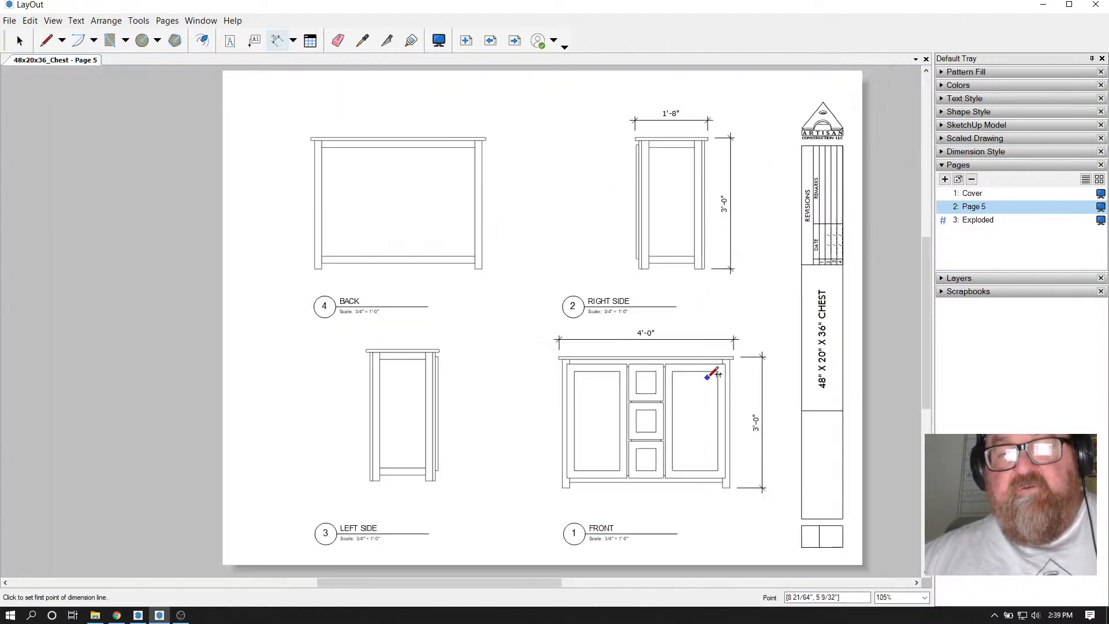
pyautogui.scroll(1, 714, 375)
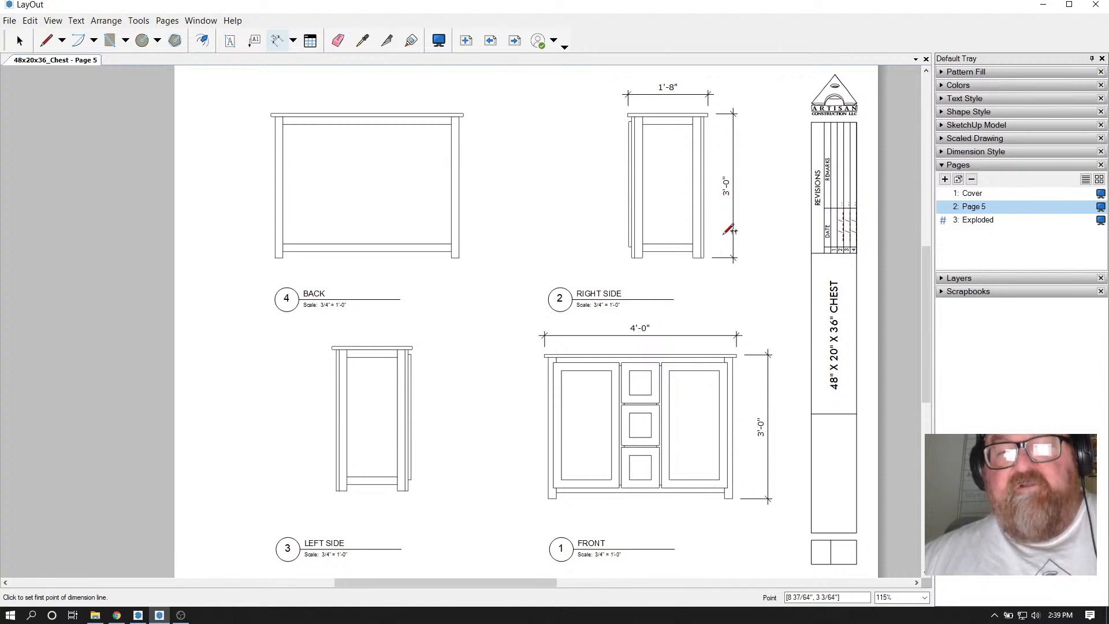
pyautogui.scroll(5, 745, 457)
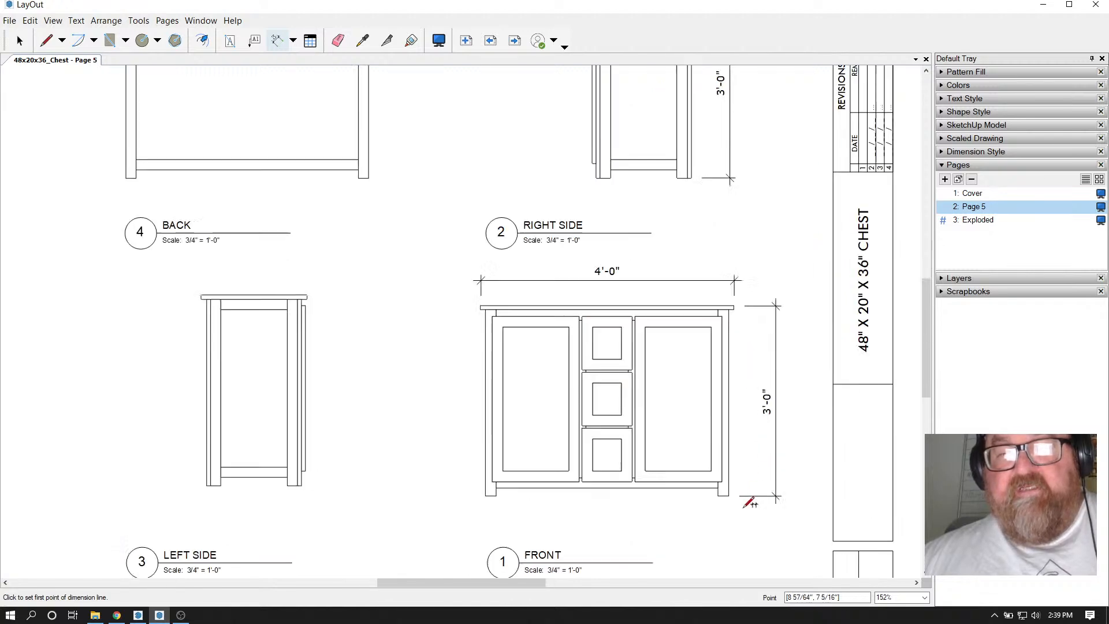
pyautogui.scroll(-5, 782, 403)
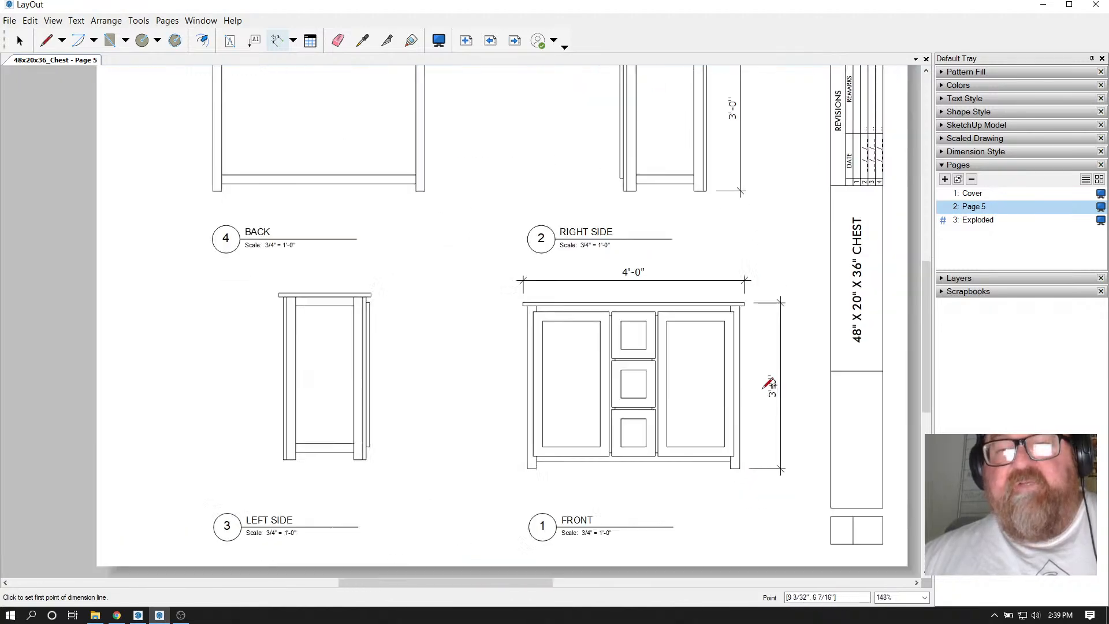
pyautogui.scroll(-3, 751, 158)
pyautogui.scroll(1, 757, 168)
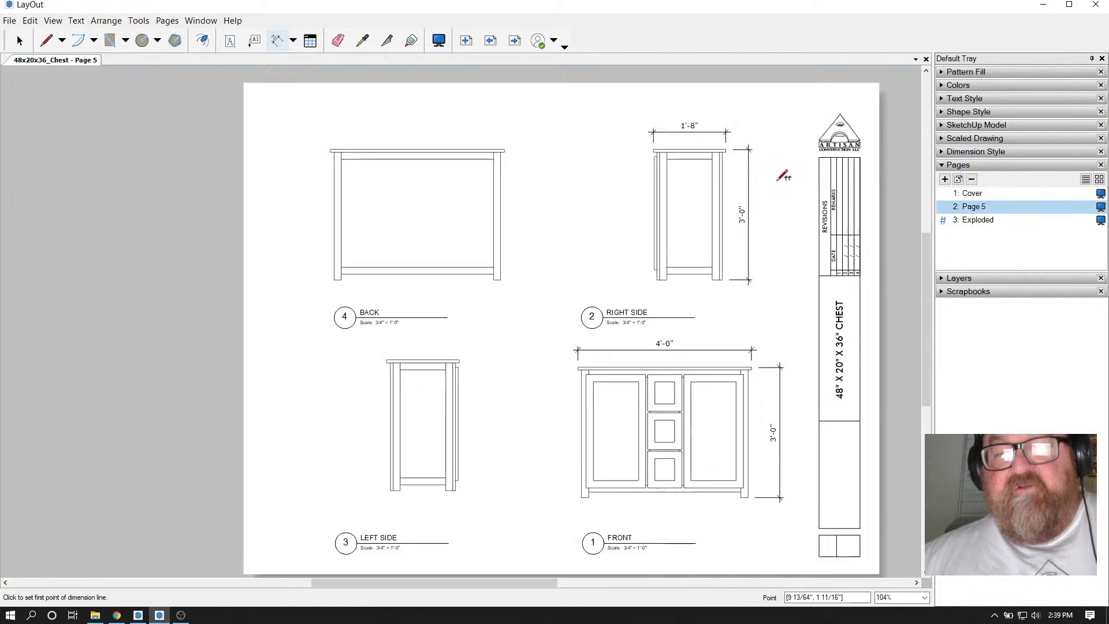
pyautogui.scroll(-1, 701, 334)
pyautogui.scroll(3, 714, 413)
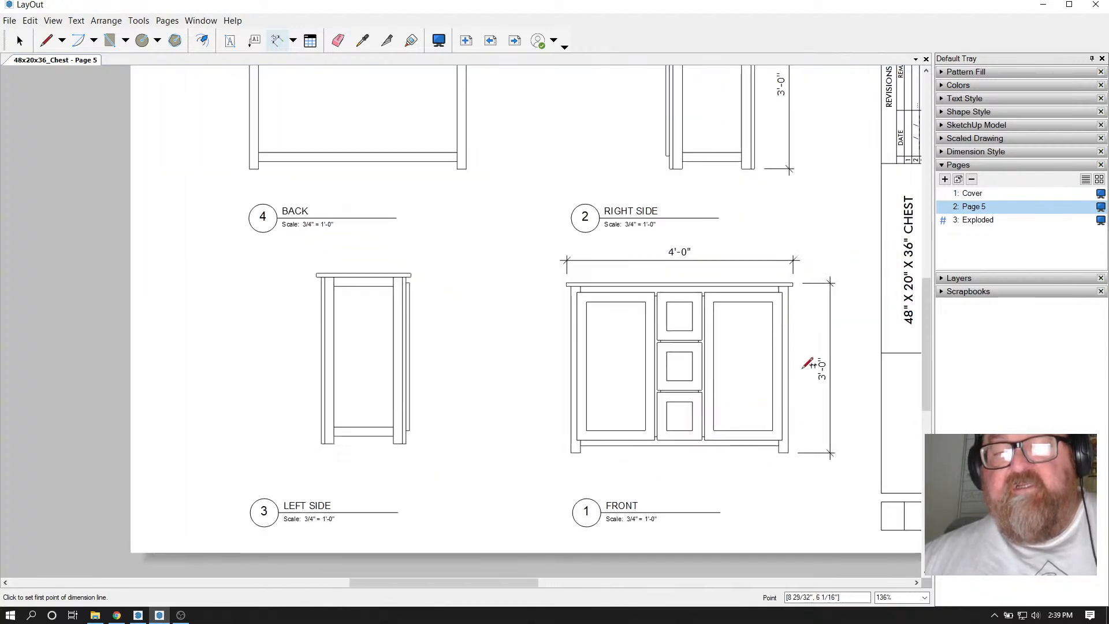
pyautogui.scroll(-1, 780, 439)
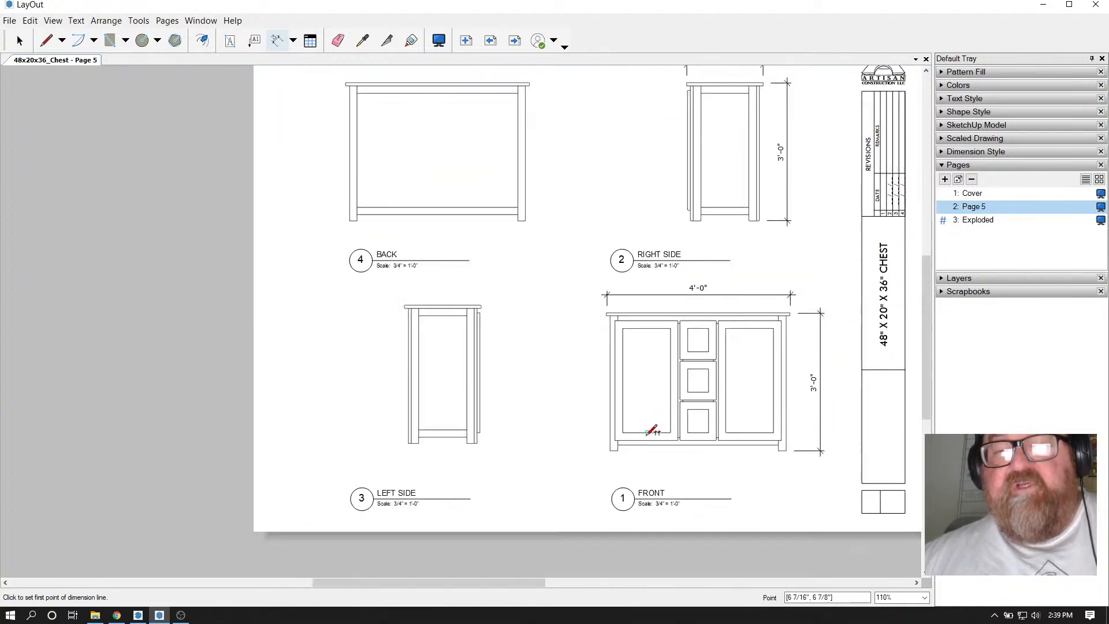
pyautogui.scroll(-1, 659, 448)
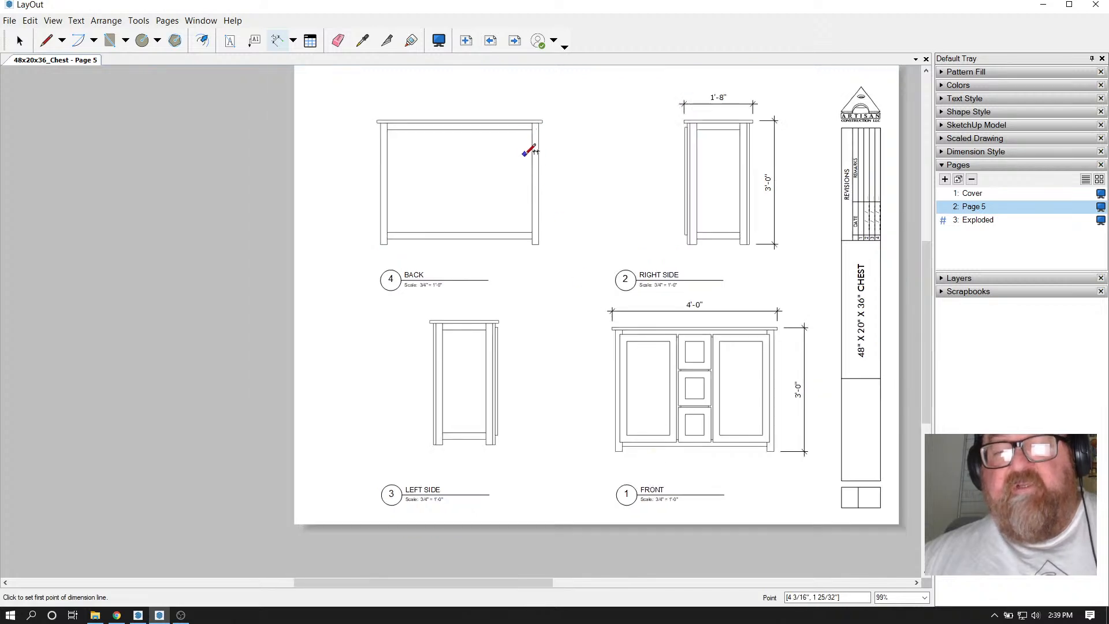
# Dimension the back view's overall height from tabletop to leg bottom, placing the dimension line just to the chest's right
pyautogui.scroll(4, 543, 111)
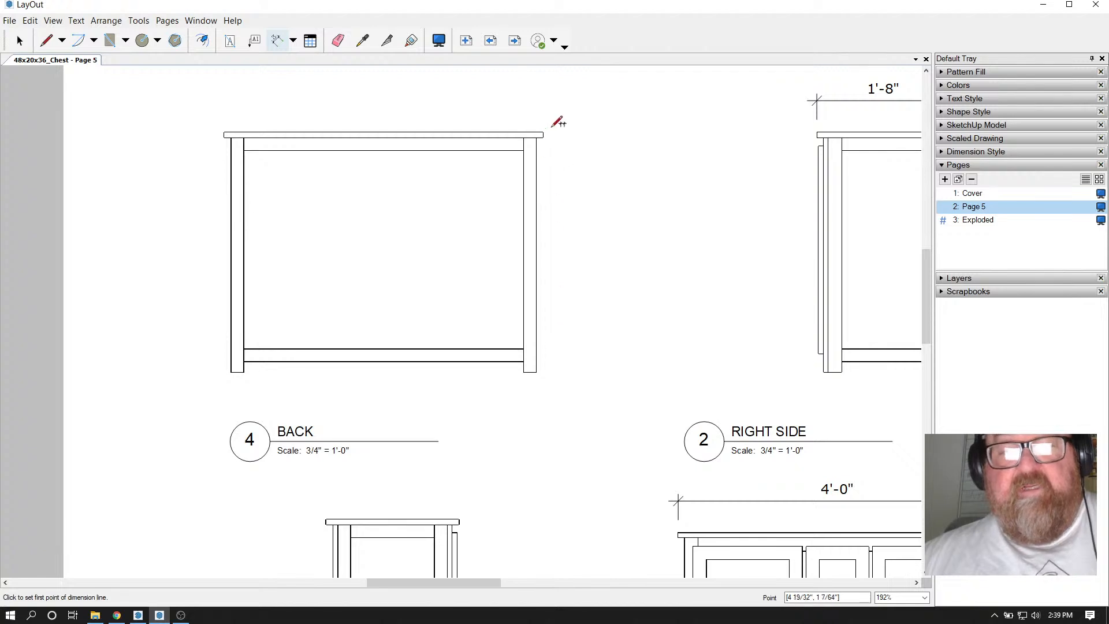
pyautogui.click(543, 135)
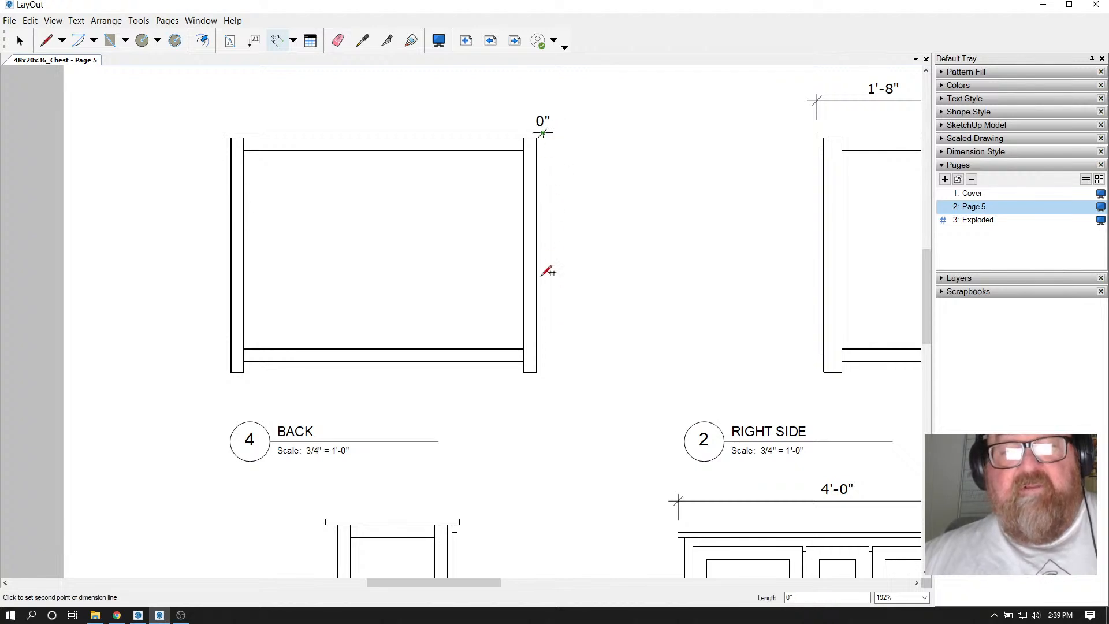
pyautogui.click(536, 371)
pyautogui.click(587, 367)
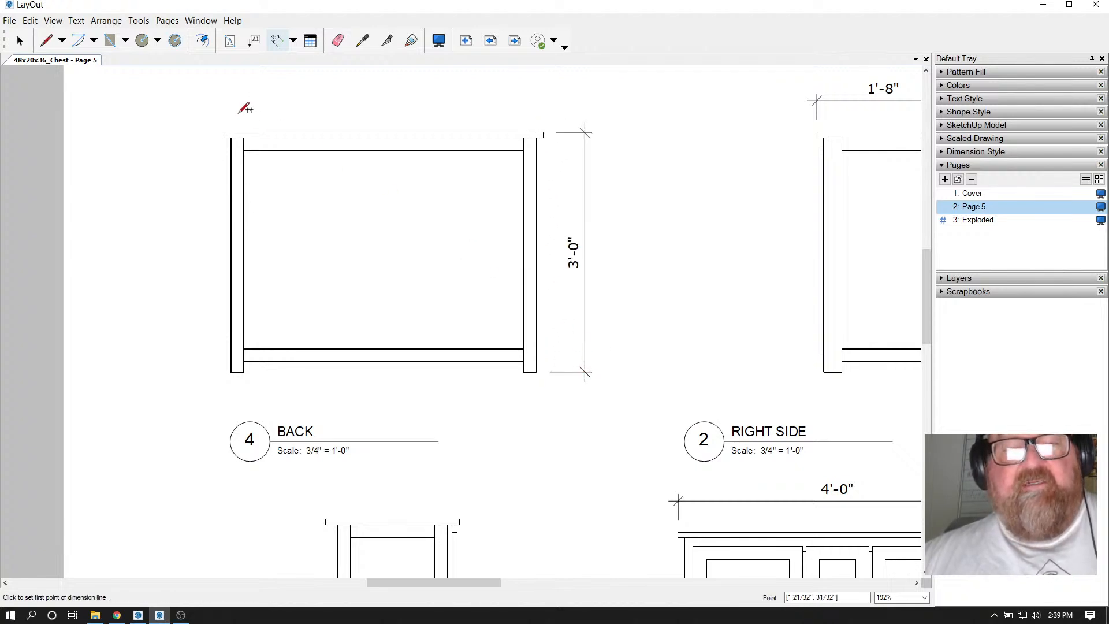
# Dimension the back view's overall tabletop width, placing the dimension line just above the chest
pyautogui.click(225, 134)
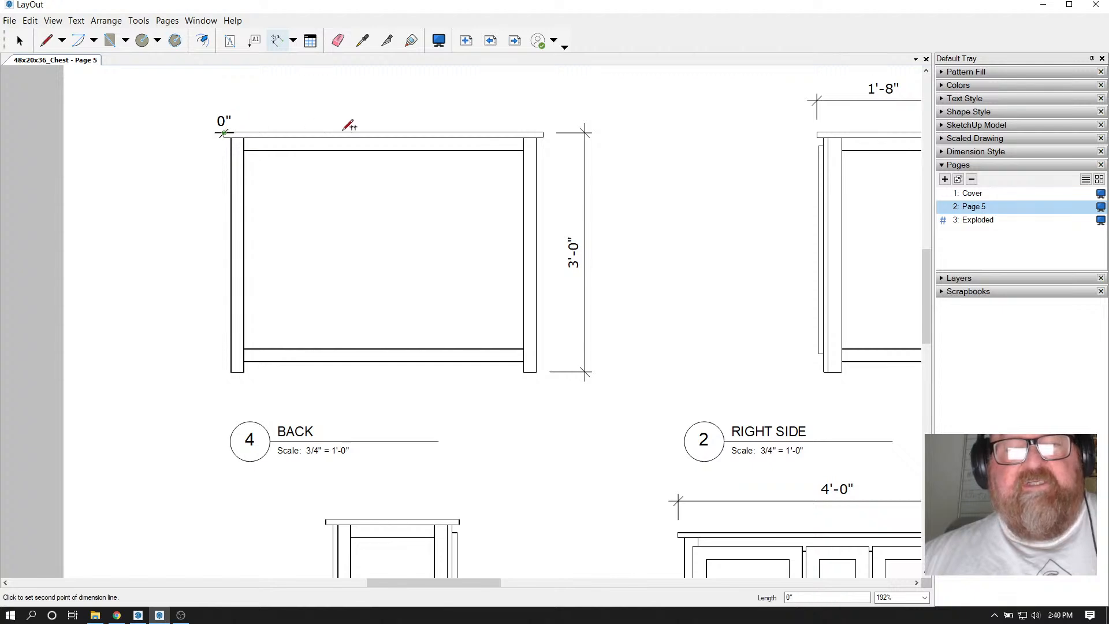
pyautogui.click(543, 135)
pyautogui.scroll(-3, 551, 139)
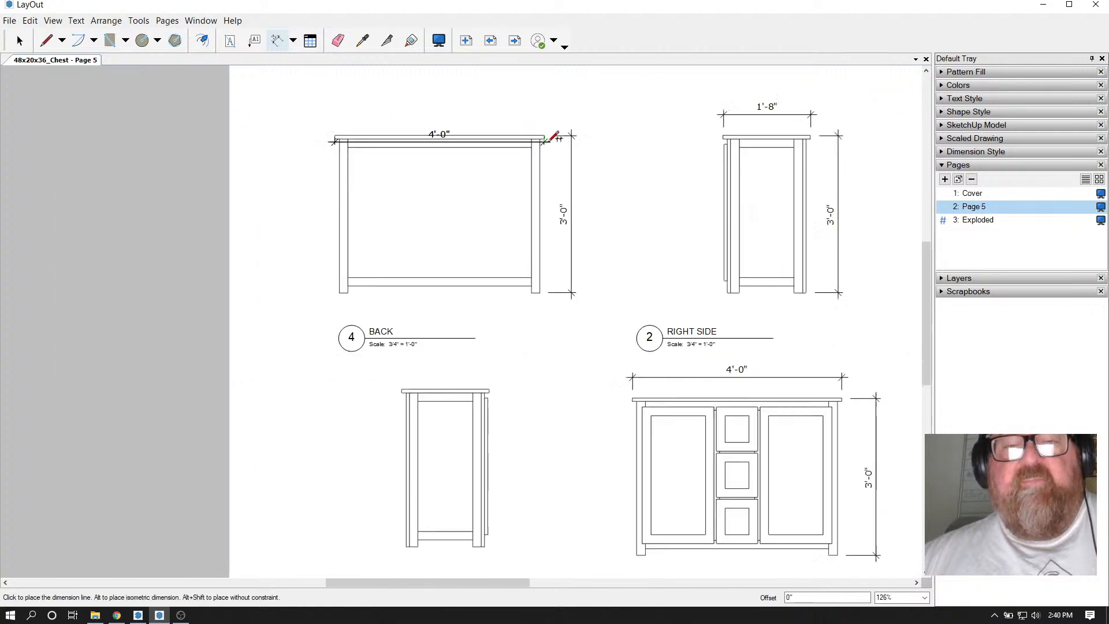
pyautogui.click(567, 104)
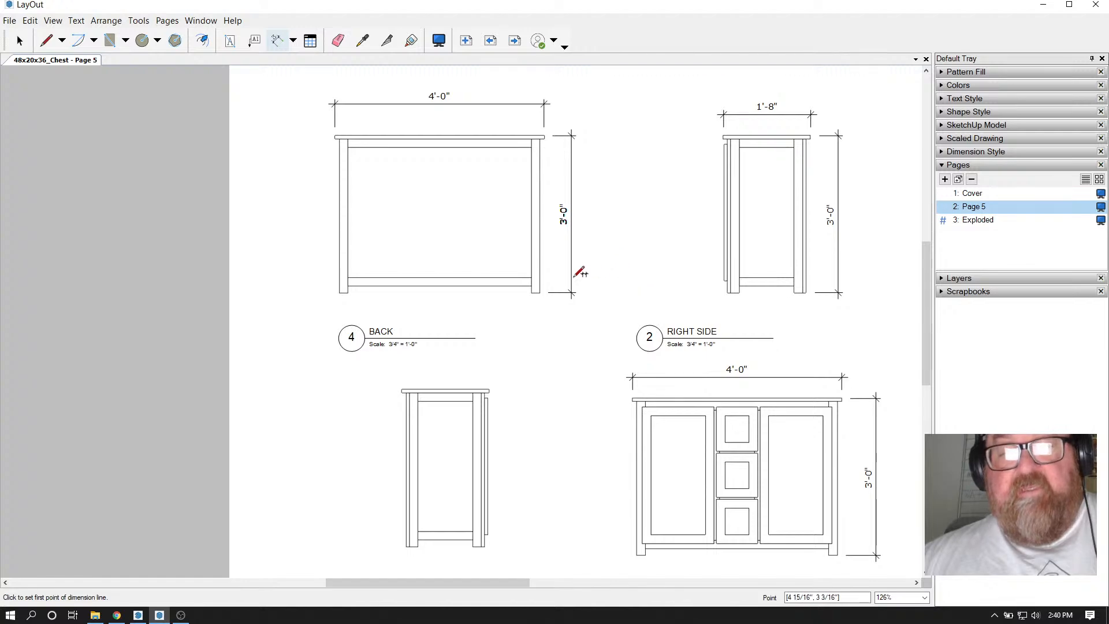
# Dimension the tabletop's thickness in the left side view, placing the dimension line about 5/16" to the top's right
pyautogui.scroll(-2, 507, 257)
pyautogui.scroll(1, 507, 258)
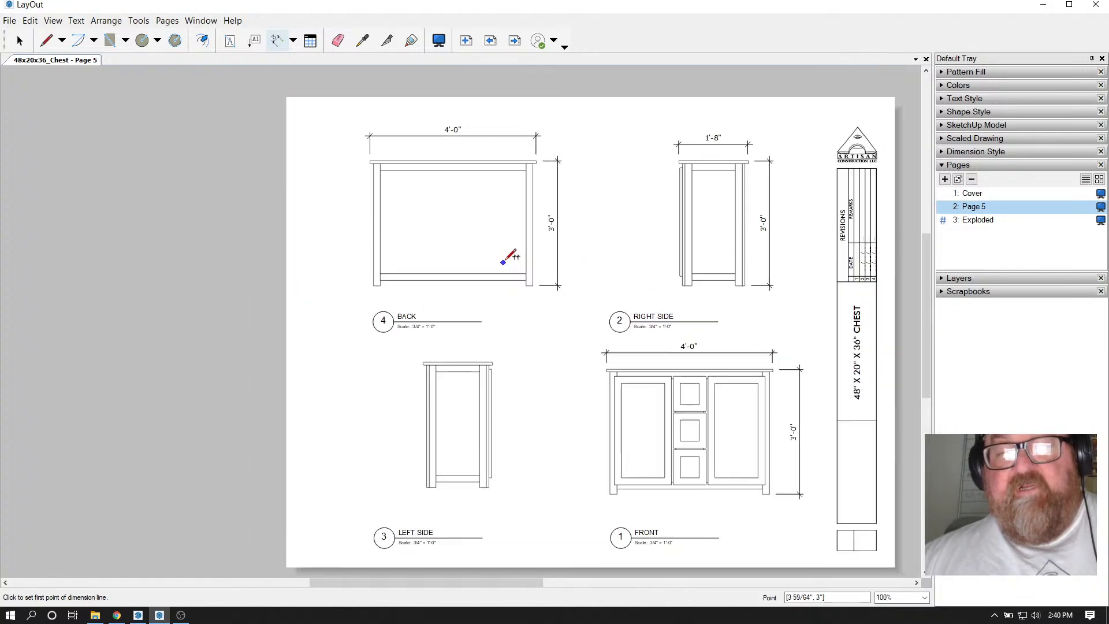
pyautogui.scroll(1, 511, 257)
pyautogui.scroll(-2, 552, 274)
pyautogui.scroll(1, 500, 463)
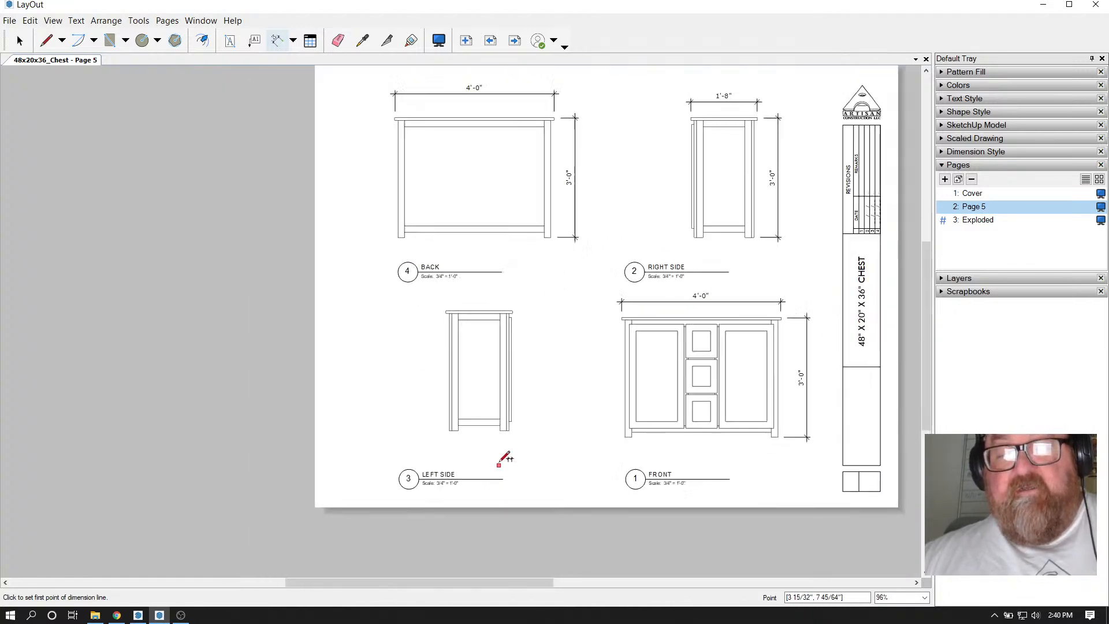
pyautogui.scroll(2, 497, 468)
pyautogui.scroll(2, 450, 306)
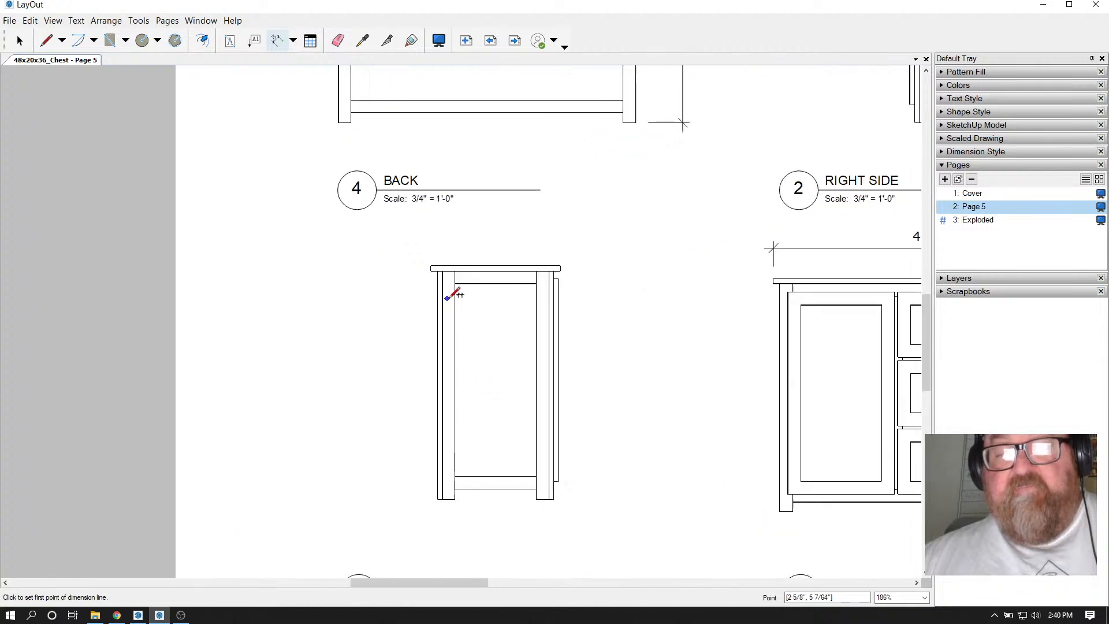
pyautogui.scroll(2, 587, 255)
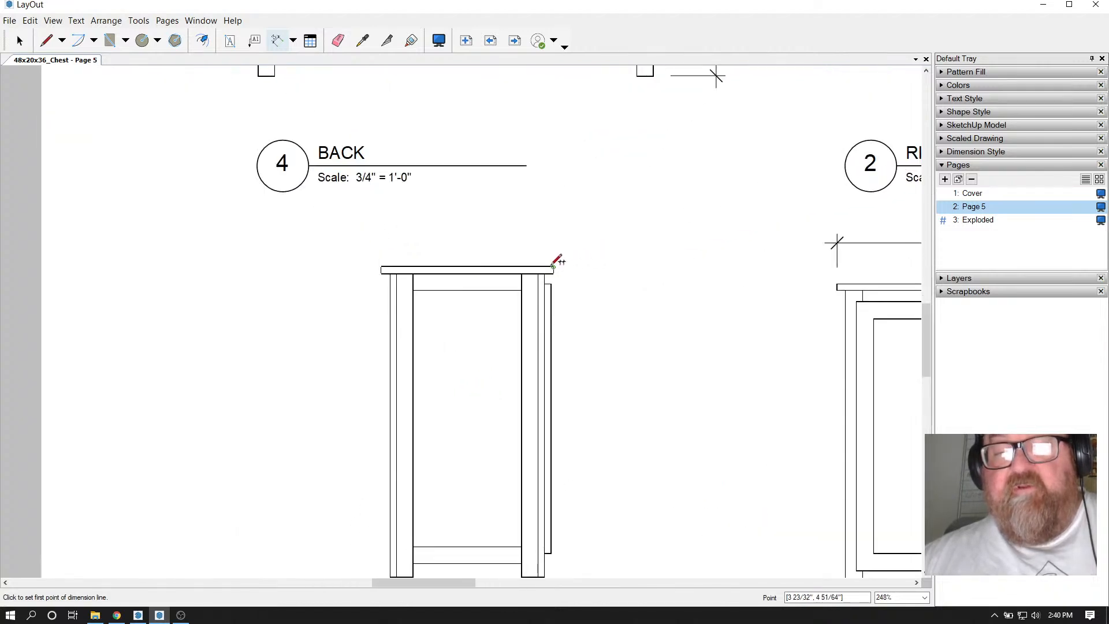
pyautogui.click(554, 267)
pyautogui.click(554, 274)
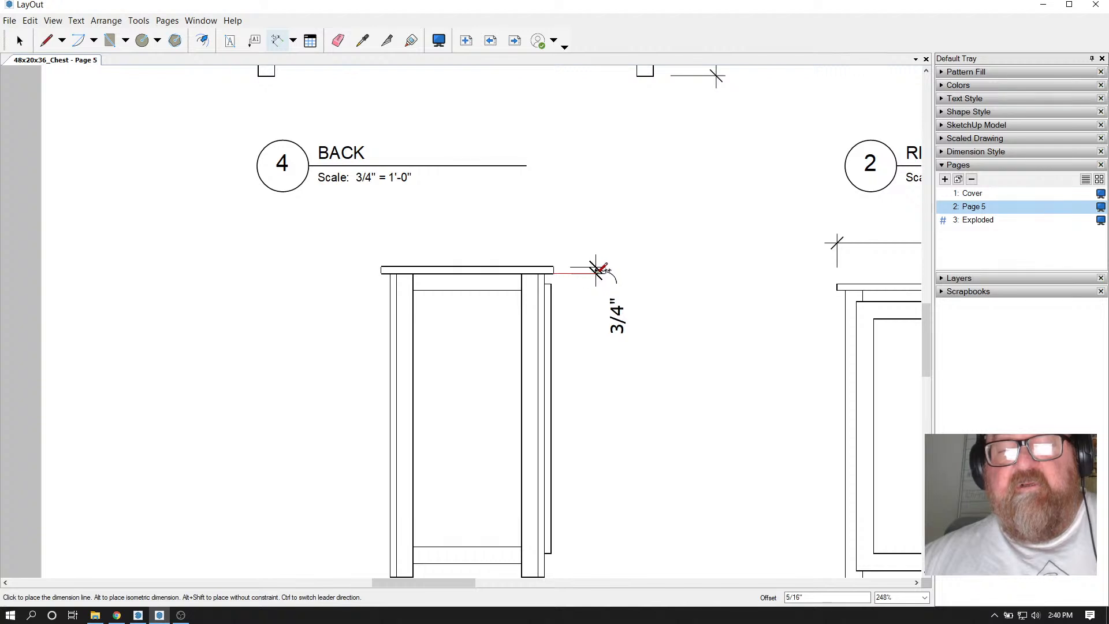
pyautogui.click(599, 269)
pyautogui.scroll(-2, 606, 242)
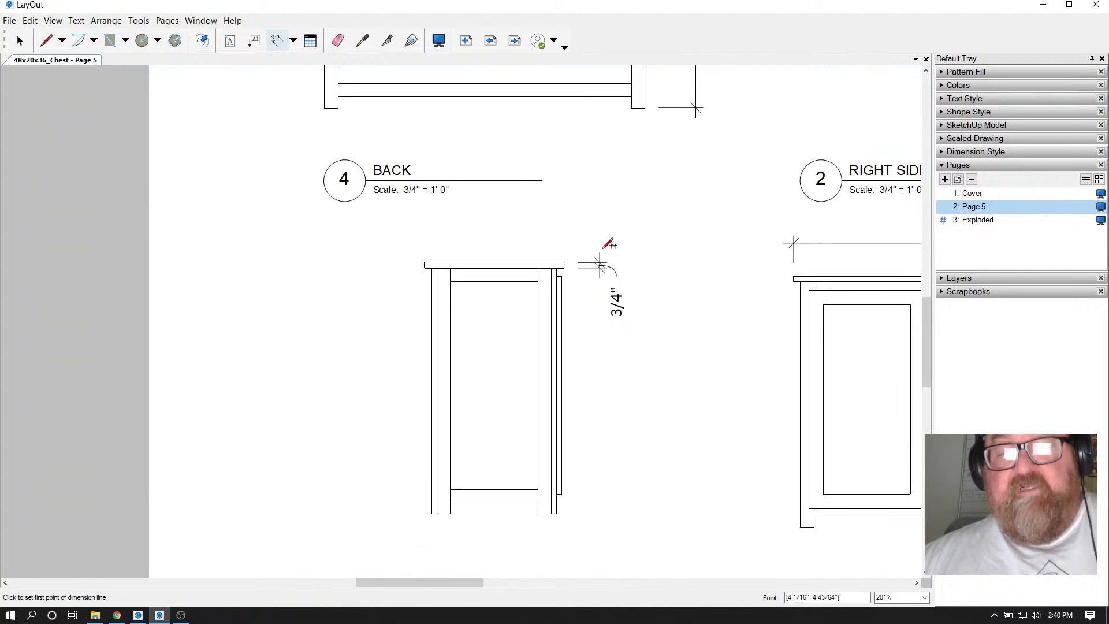
# Dimension the upper rail's height in the left side view, placing the dimension line toward the rail's right end
pyautogui.scroll(1, 589, 263)
pyautogui.scroll(-2, 583, 269)
pyautogui.scroll(5, 578, 273)
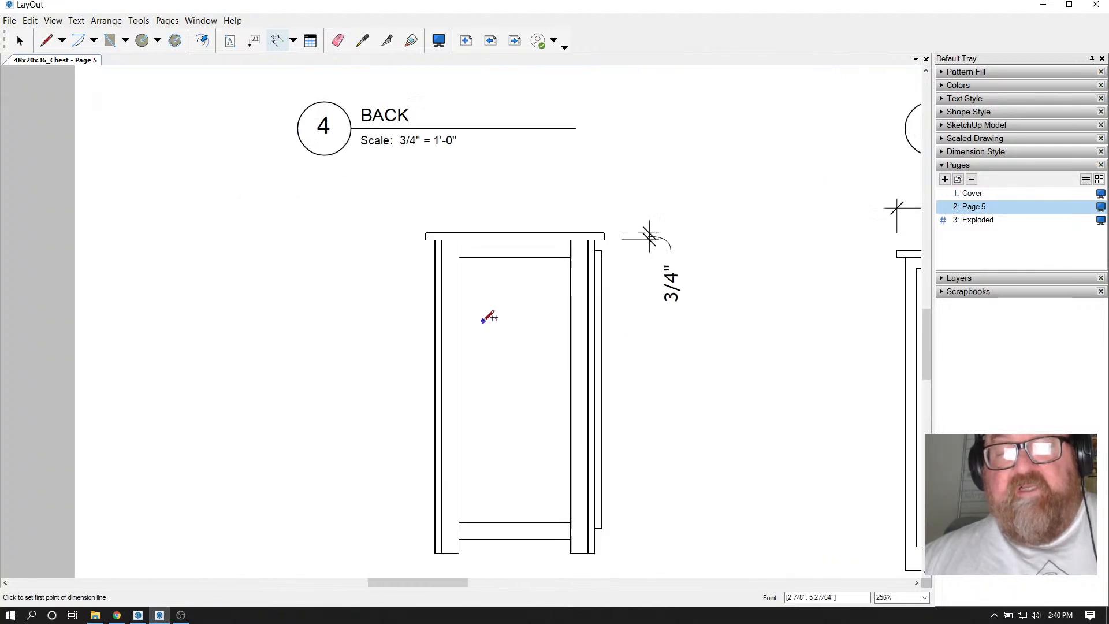
pyautogui.click(562, 224)
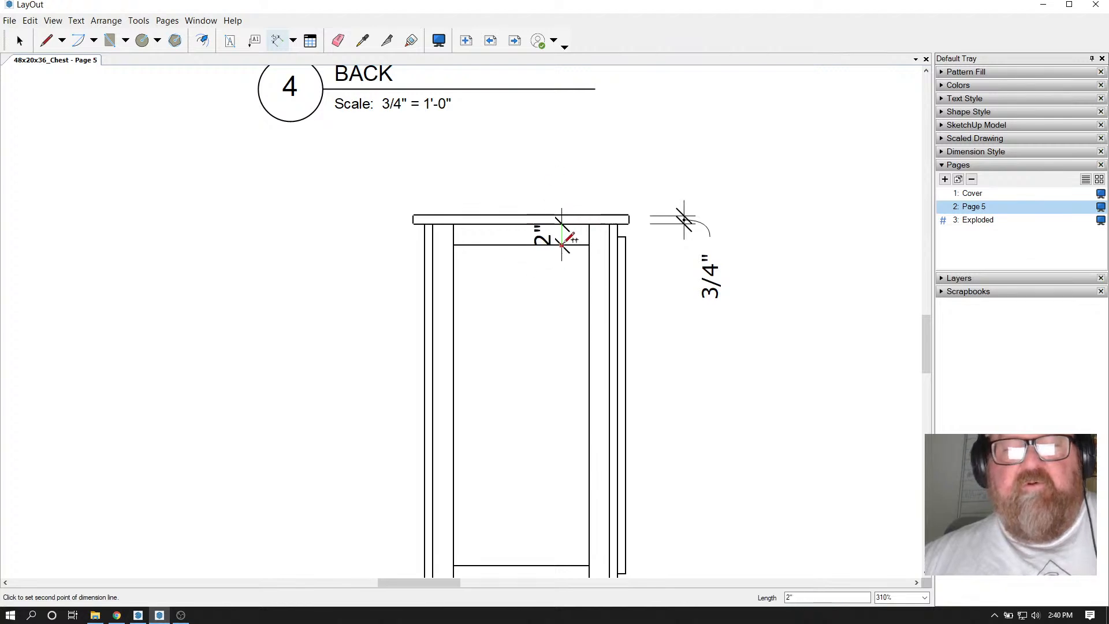
pyautogui.click(563, 245)
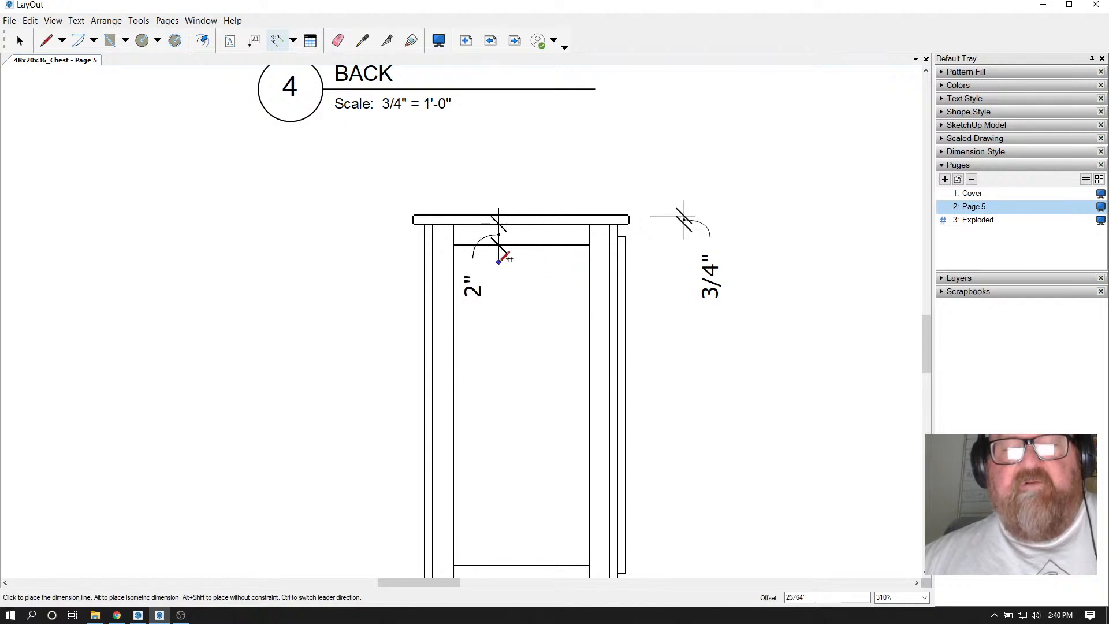
pyautogui.click(547, 261)
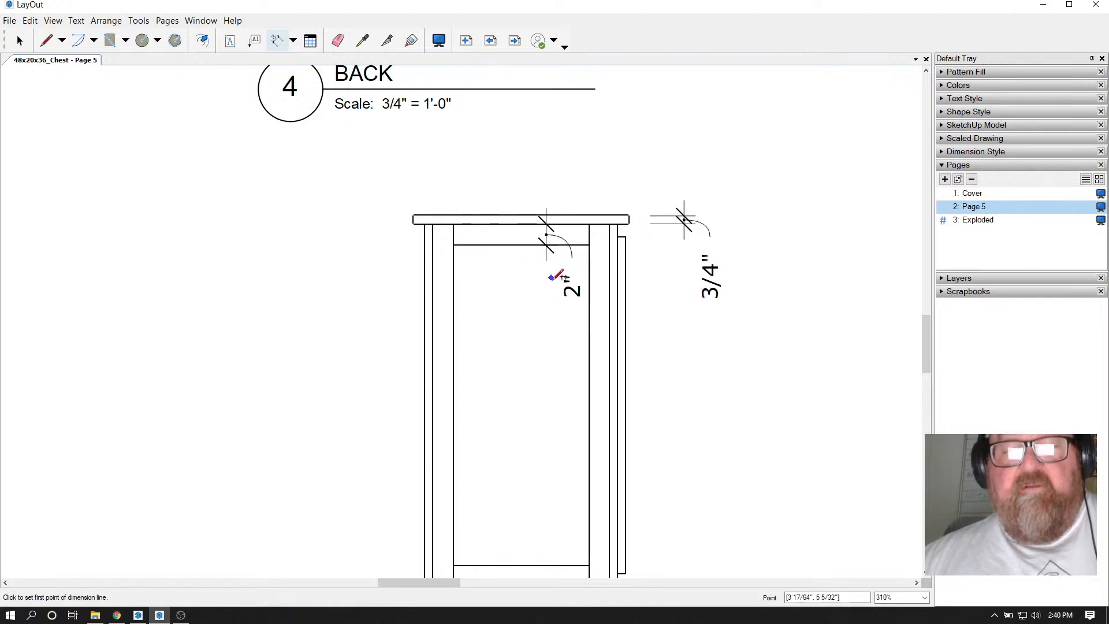
# Delete the upper rail's height dimension from the left side view
pyautogui.scroll(2, 532, 292)
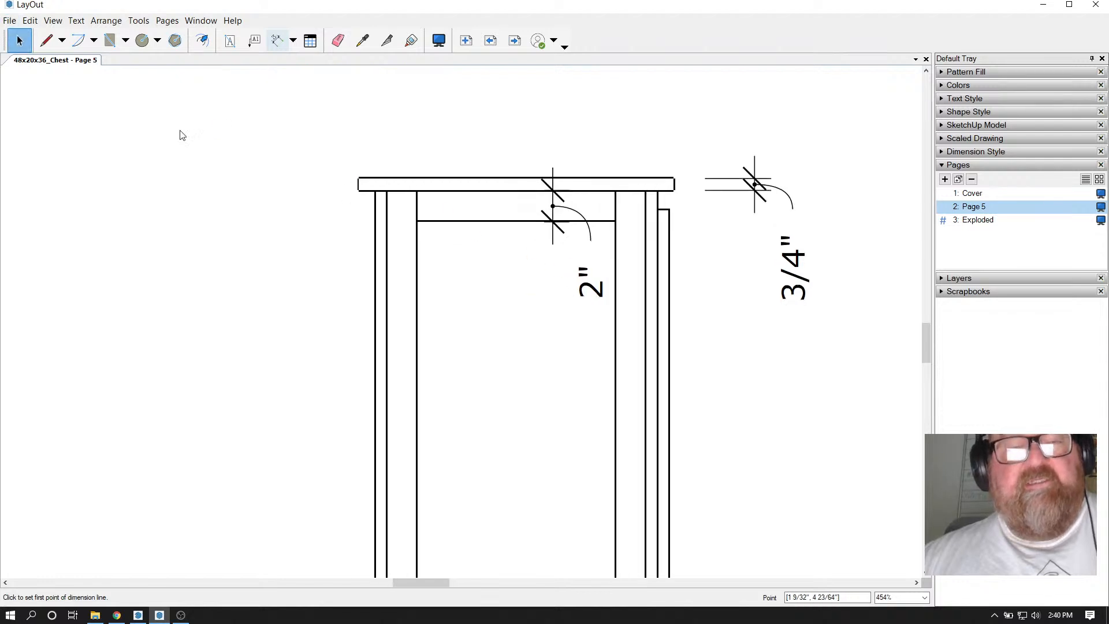
pyautogui.press('space')
pyautogui.click(572, 262)
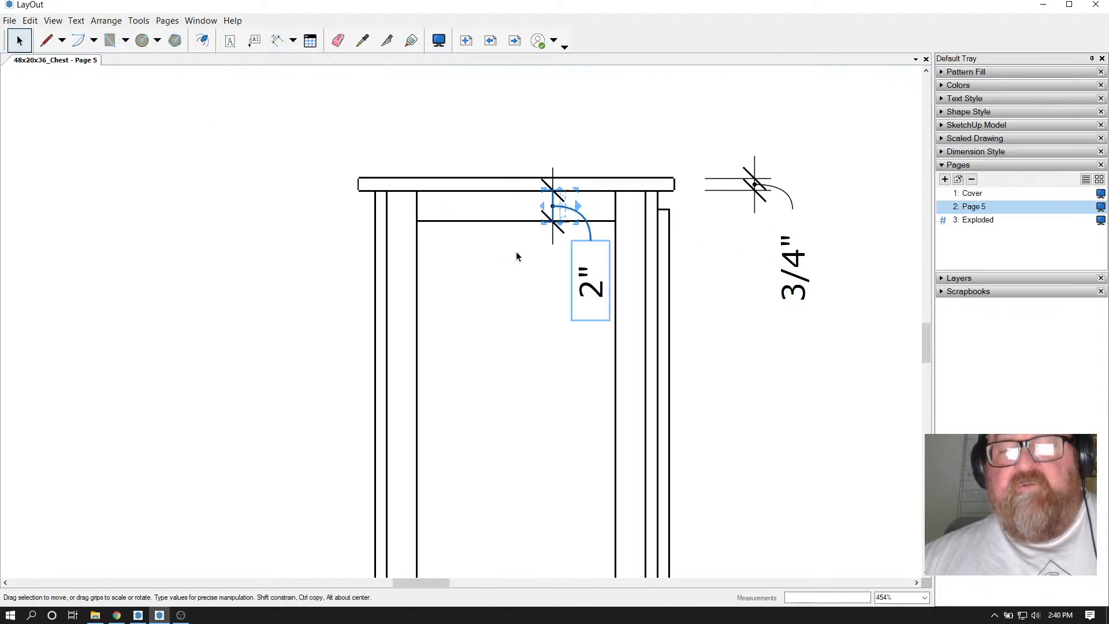
pyautogui.press('Delete')
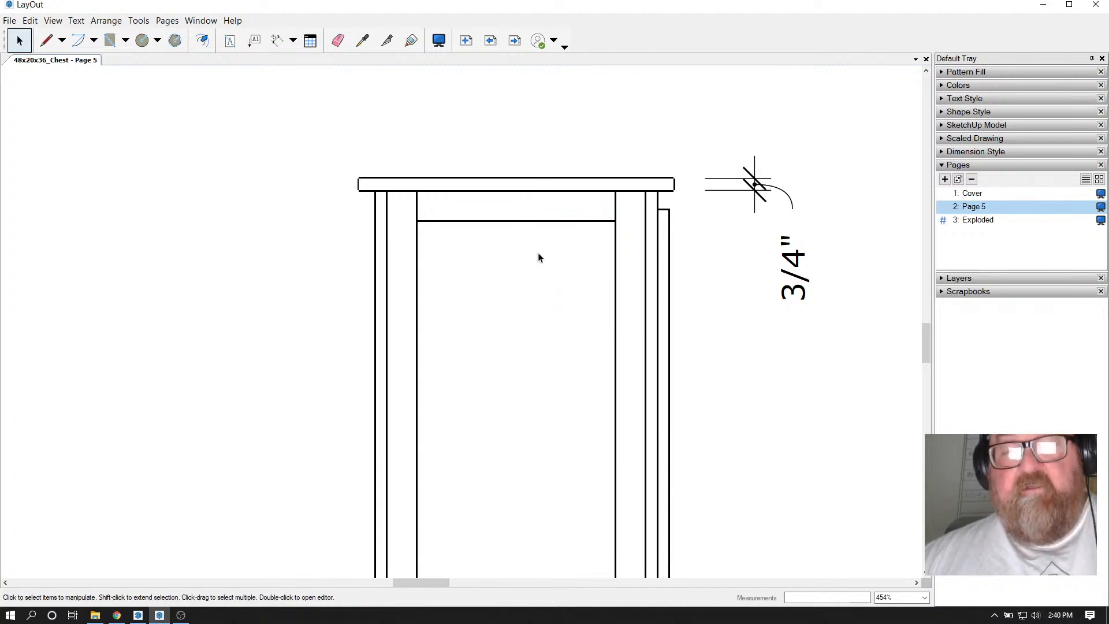
pyautogui.click(249, 45)
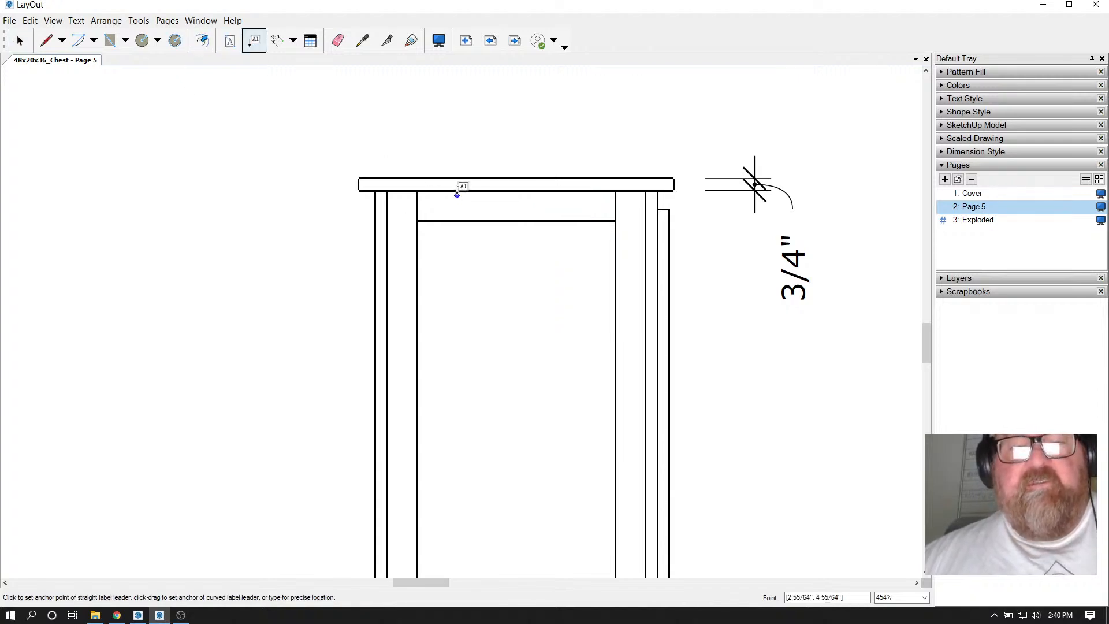
pyautogui.click(458, 221)
pyautogui.press('Escape')
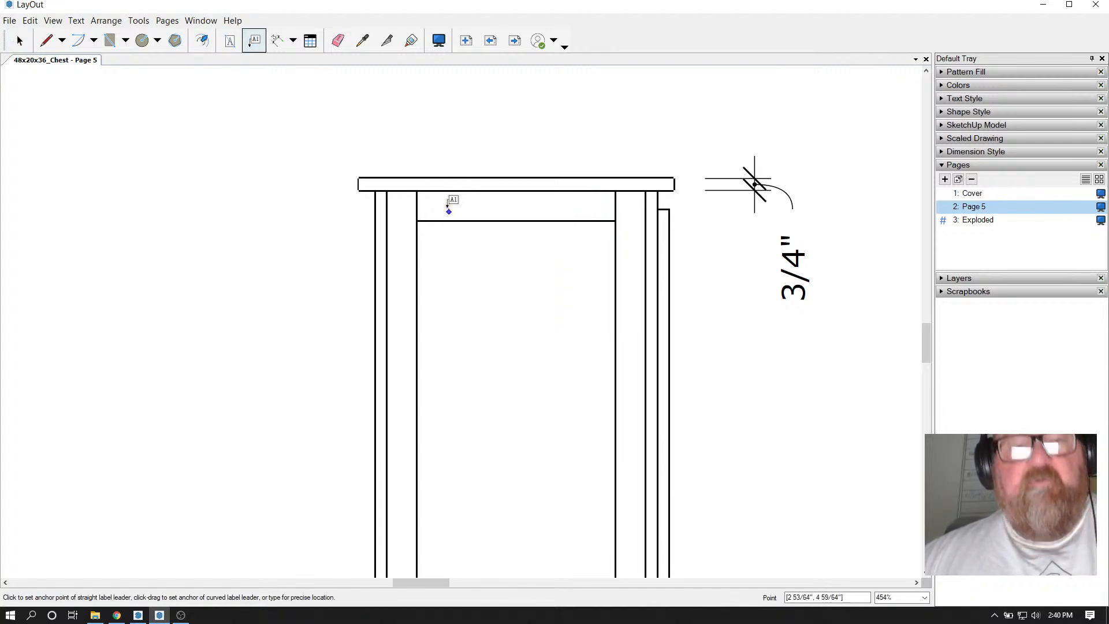
# Add a linear dimension for the upper rail's height in the left side view, slightly left of the rail's middle
pyautogui.click(280, 41)
pyautogui.click(443, 190)
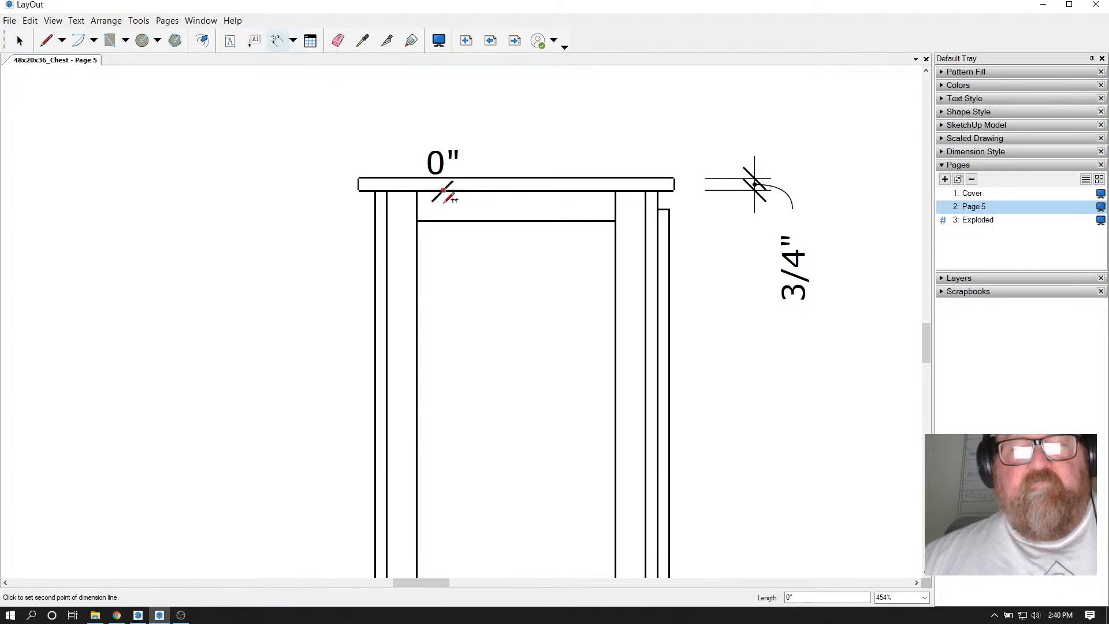
pyautogui.click(443, 220)
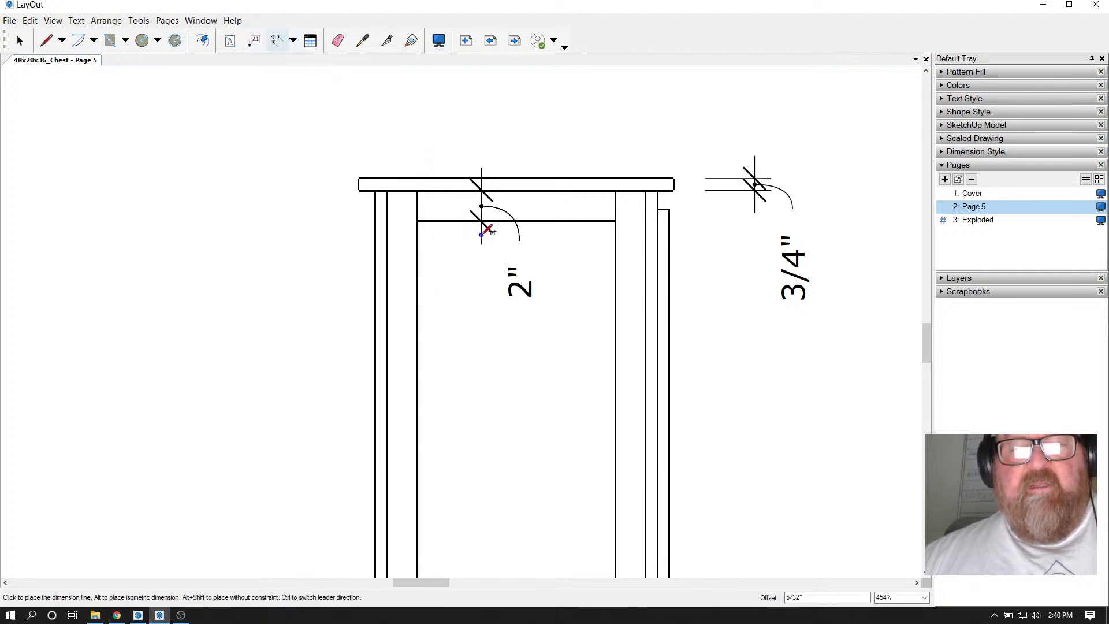
pyautogui.click(479, 234)
pyautogui.scroll(-4, 479, 234)
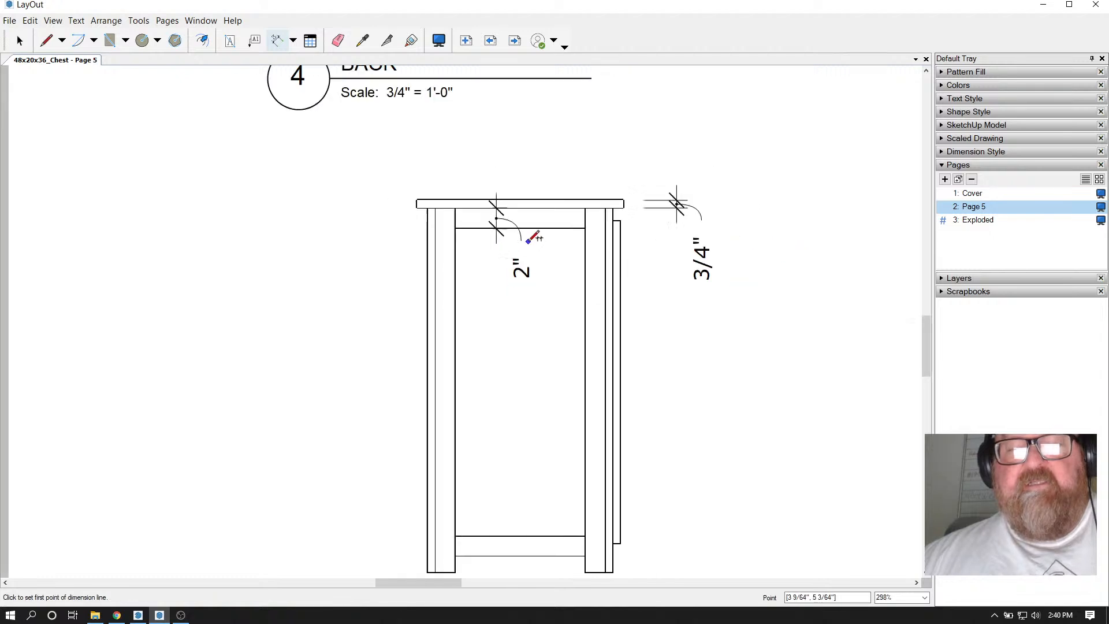
# Examine the whole elevations page, checking the four views and their dimensions
pyautogui.scroll(-2, 439, 370)
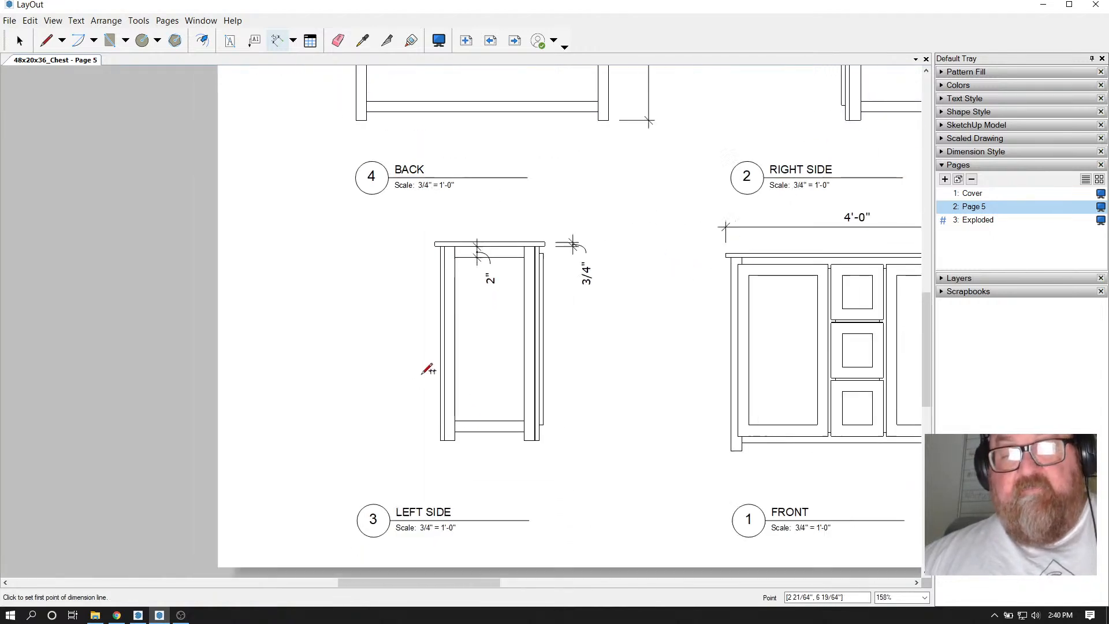
pyautogui.scroll(-1, 462, 375)
pyautogui.scroll(1, 520, 405)
pyautogui.scroll(-3, 550, 408)
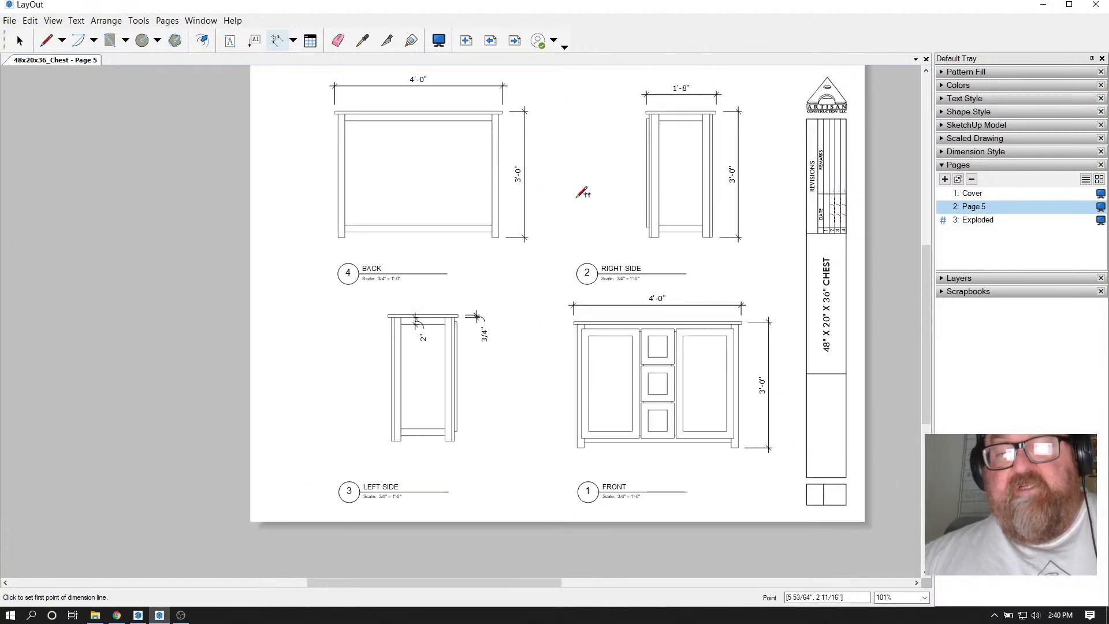
pyautogui.scroll(1, 582, 192)
pyautogui.scroll(-1, 566, 369)
pyautogui.scroll(1, 612, 199)
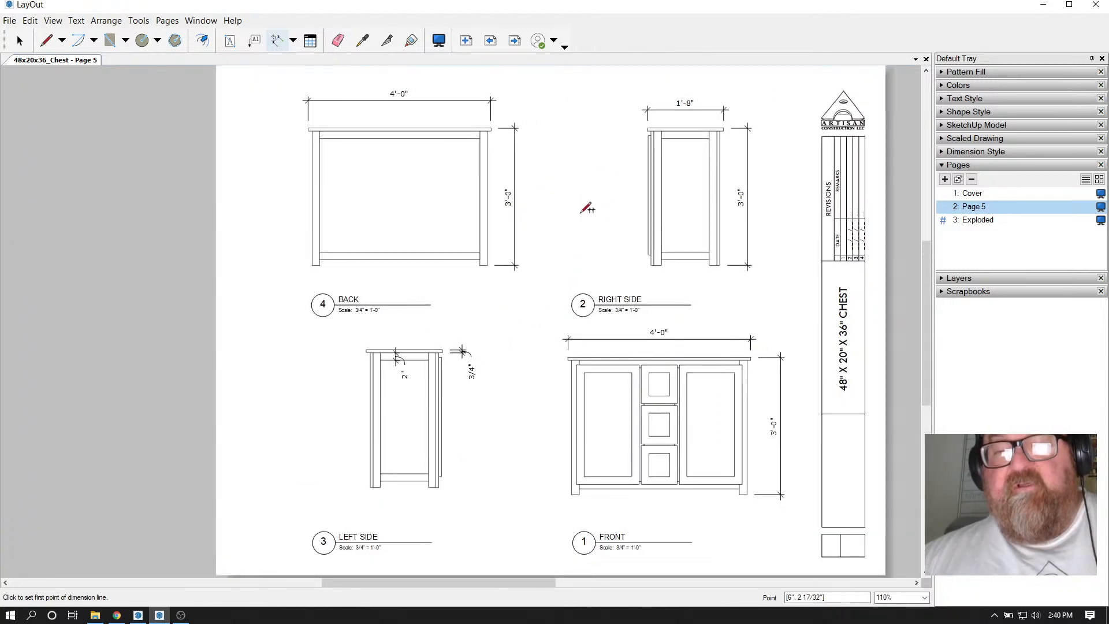
pyautogui.scroll(-1, 545, 255)
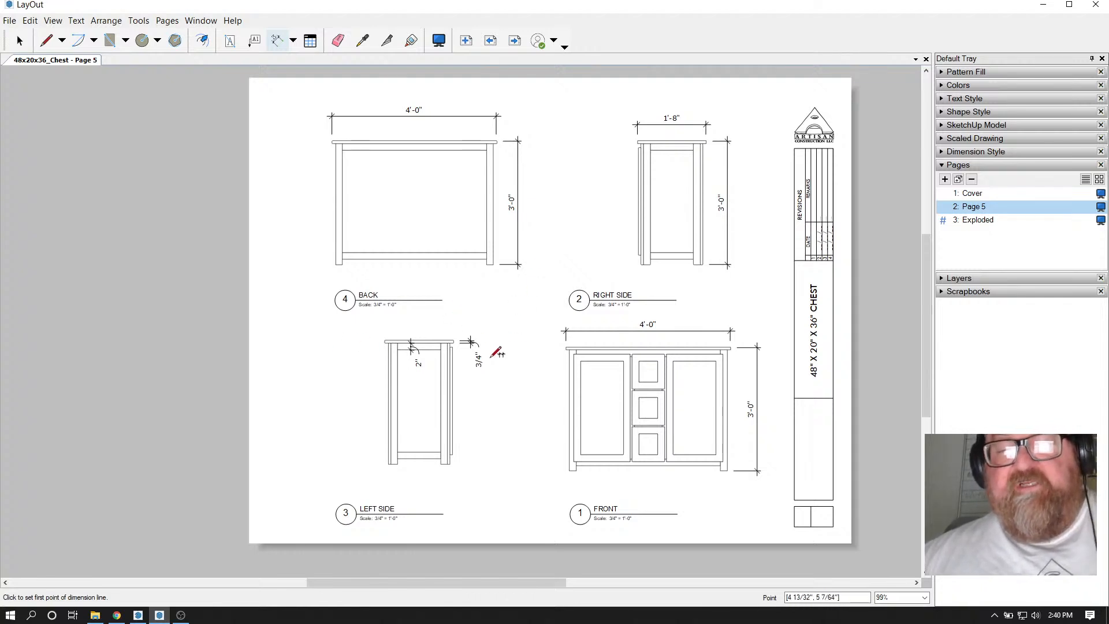
pyautogui.scroll(-1, 567, 242)
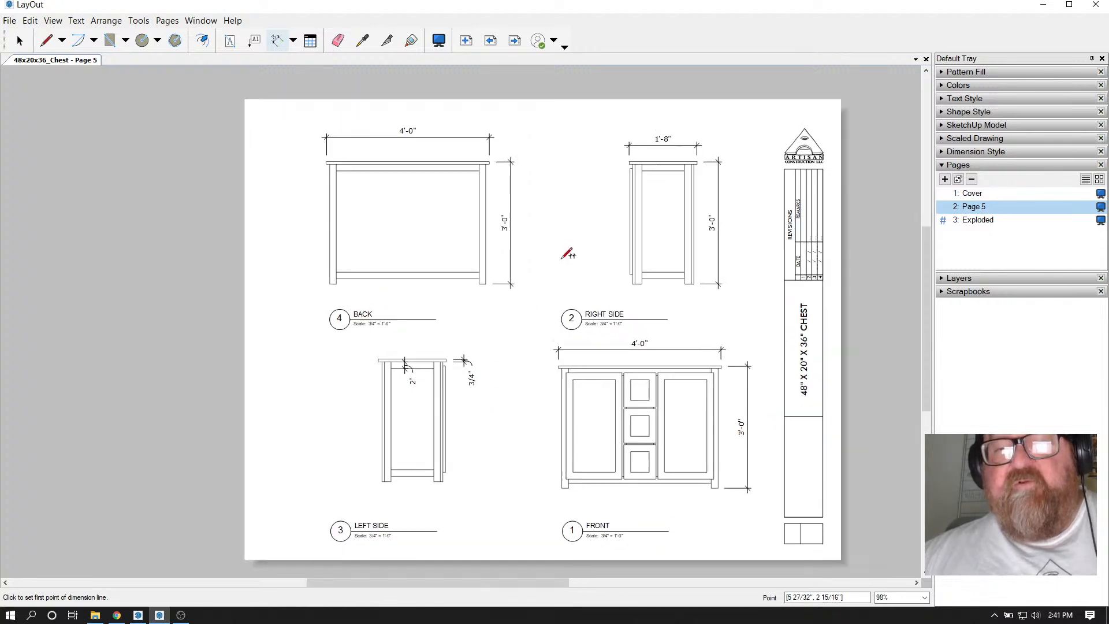
pyautogui.scroll(1, 567, 248)
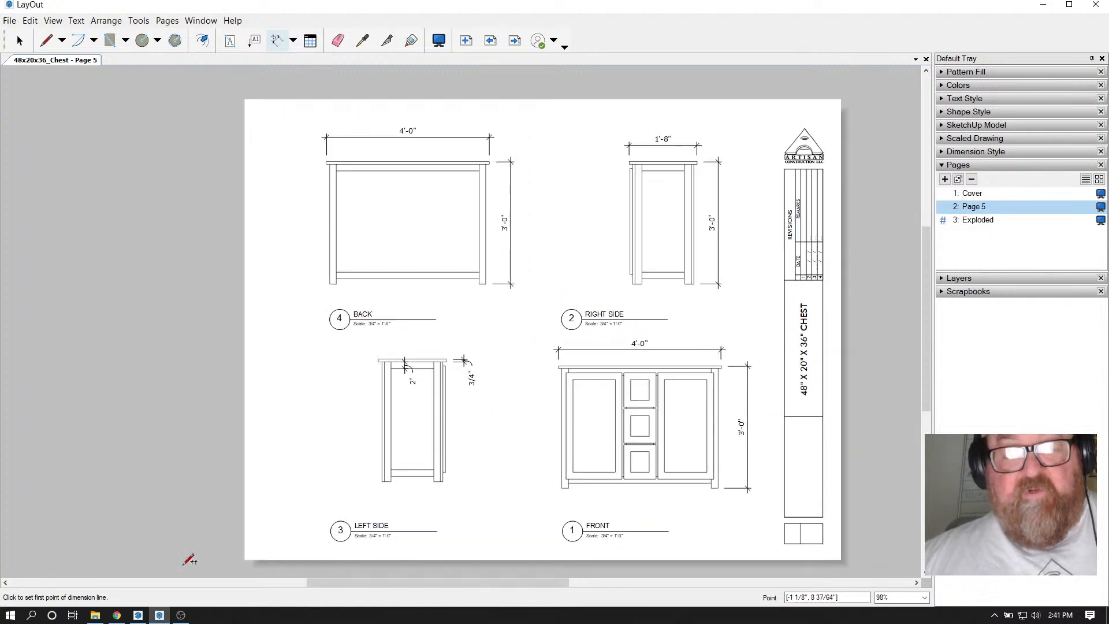
# Switch to SketchUp, view the chest model in perspective from several angles, and return to LayOut
pyautogui.click(139, 616)
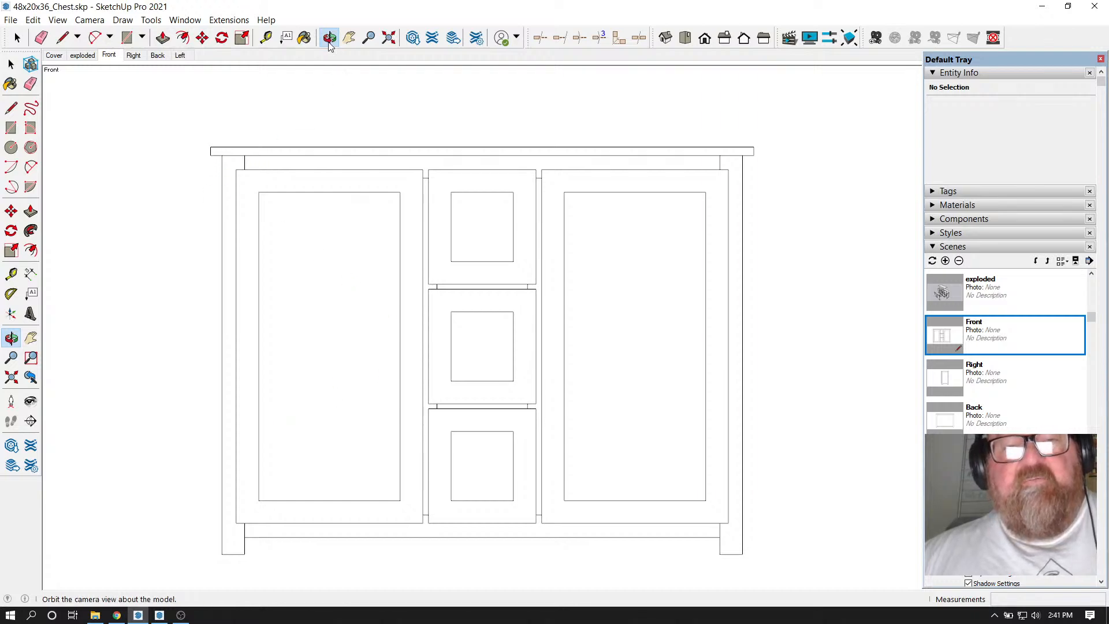
pyautogui.moveTo(523, 261); pyautogui.dragTo(324, 293)
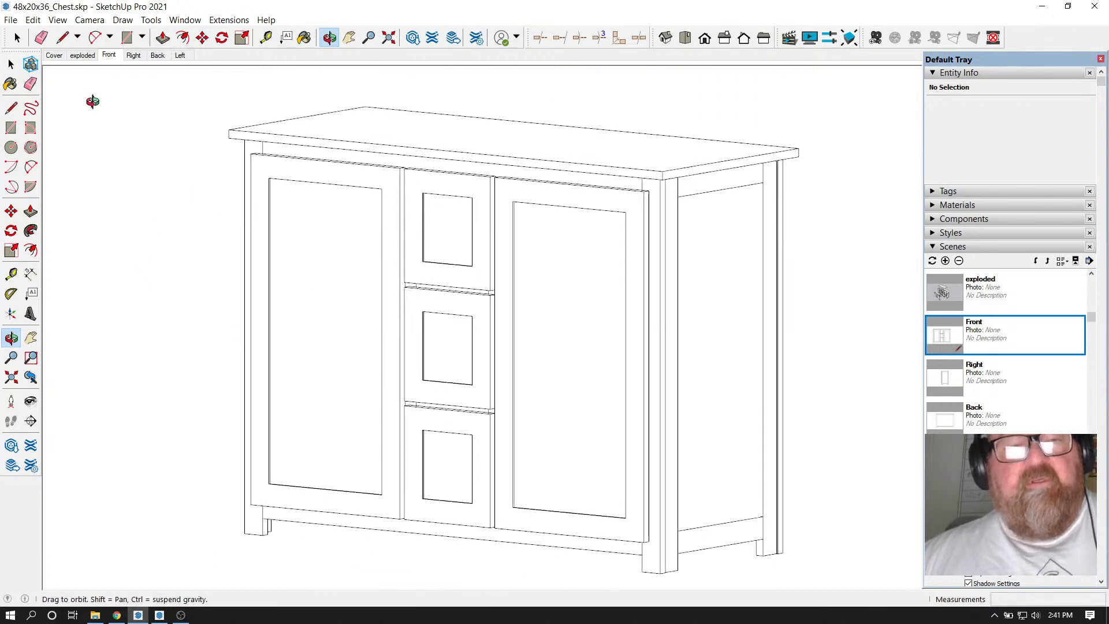
pyautogui.click(90, 21)
pyautogui.click(116, 87)
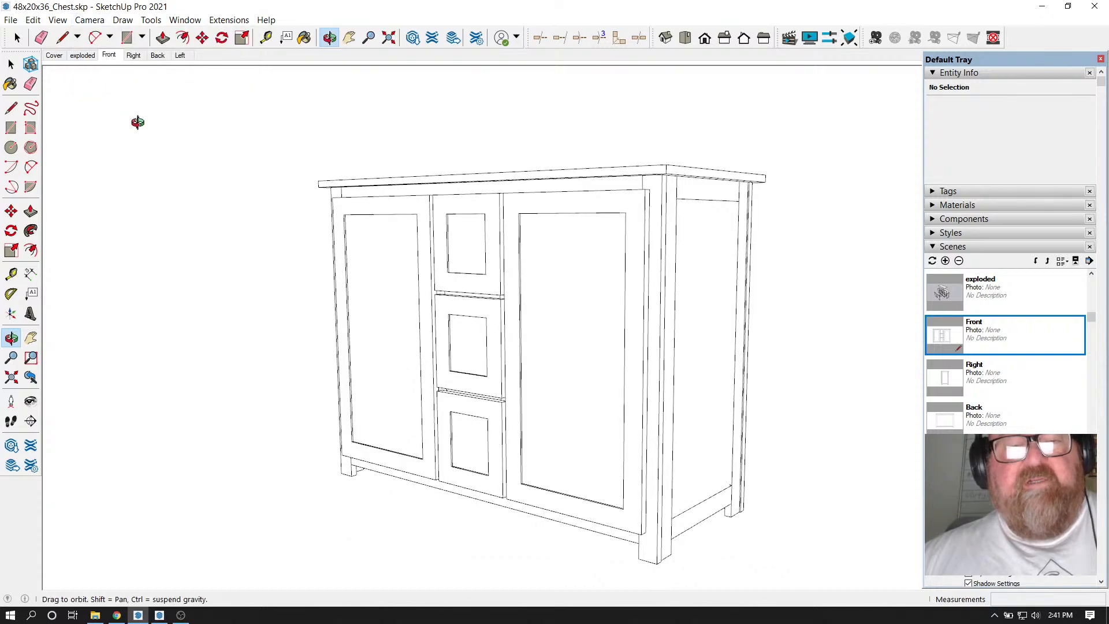
pyautogui.moveTo(384, 278); pyautogui.dragTo(475, 299)
pyautogui.moveTo(372, 297); pyautogui.dragTo(607, 369)
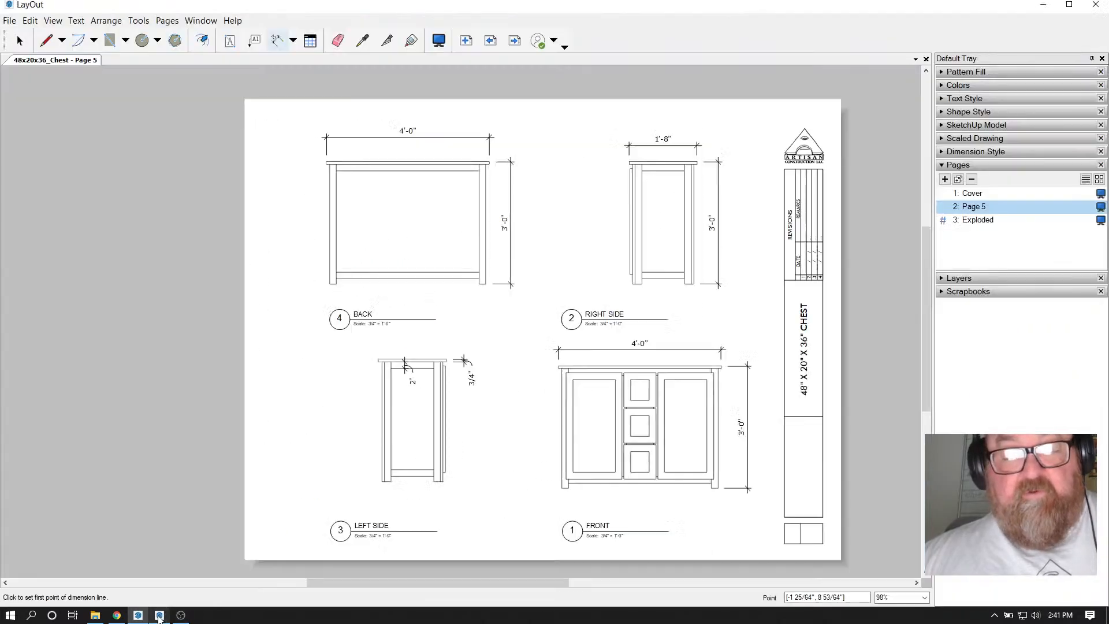
pyautogui.click(160, 615)
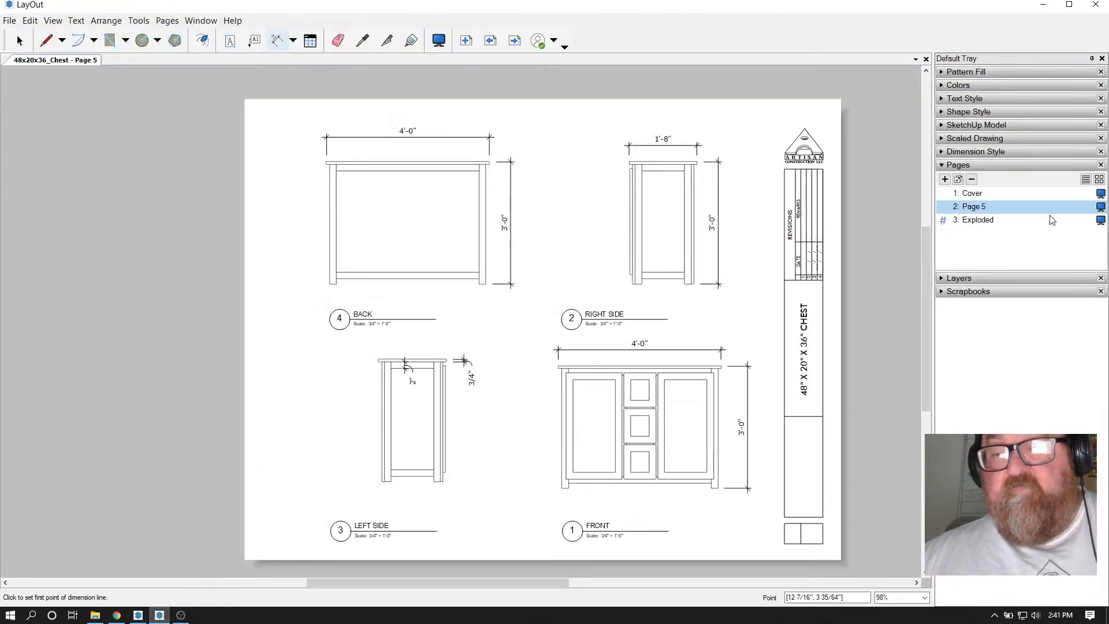
# Open the Cover page and set the font of its 48" x 20" x 36" CHEST title to Verdana
pyautogui.click(985, 194)
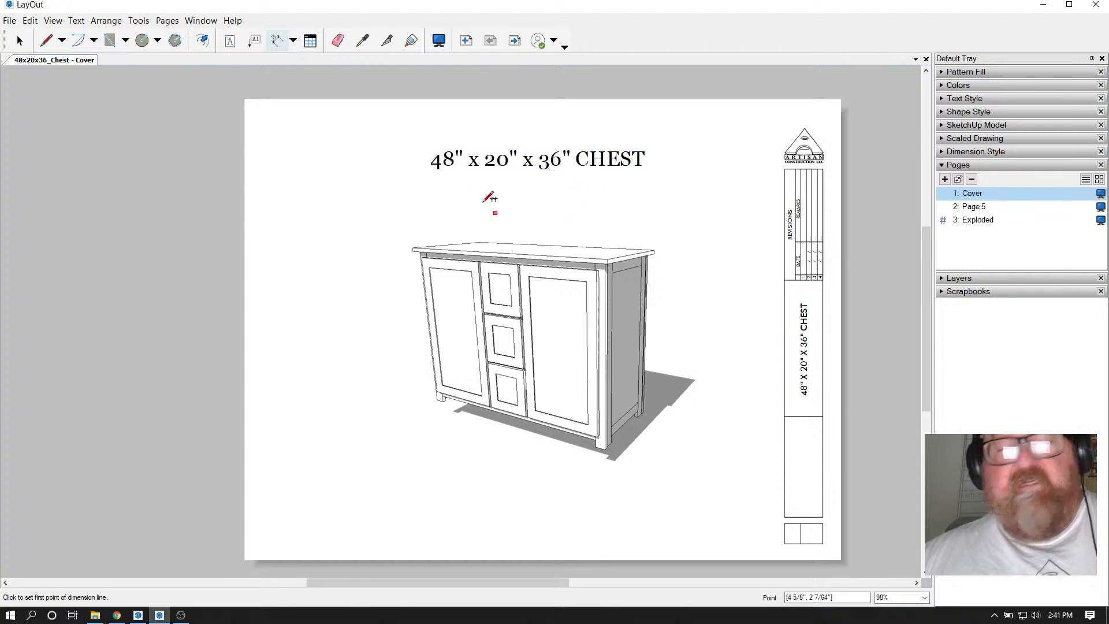
pyautogui.click(20, 40)
pyautogui.click(535, 163)
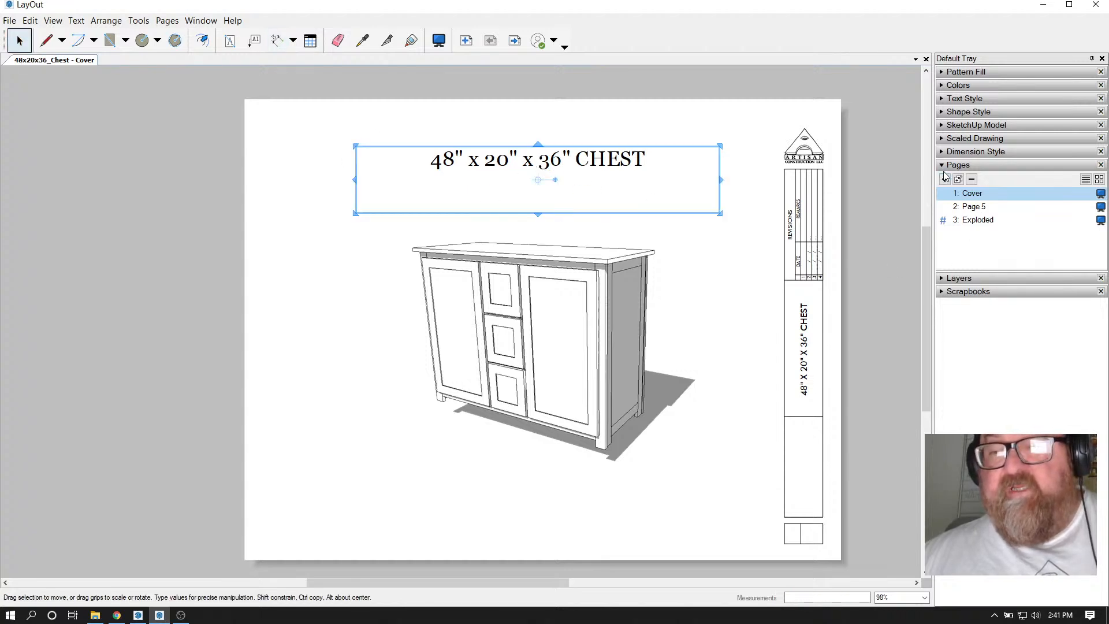
pyautogui.click(942, 166)
pyautogui.click(944, 99)
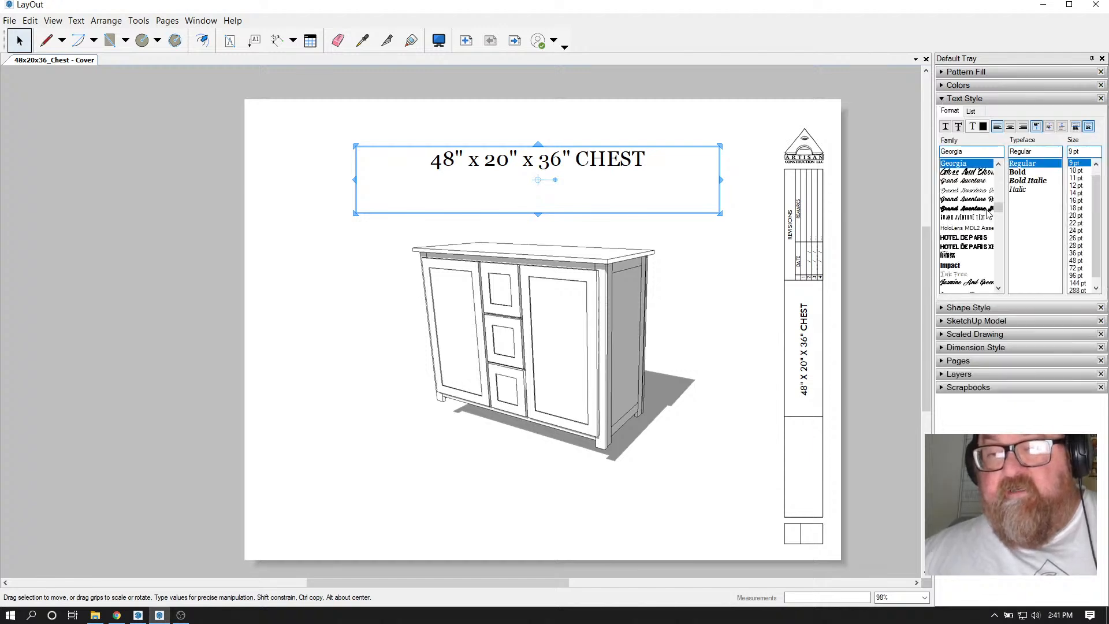
pyautogui.moveTo(1001, 211); pyautogui.dragTo(1004, 278)
pyautogui.click(956, 220)
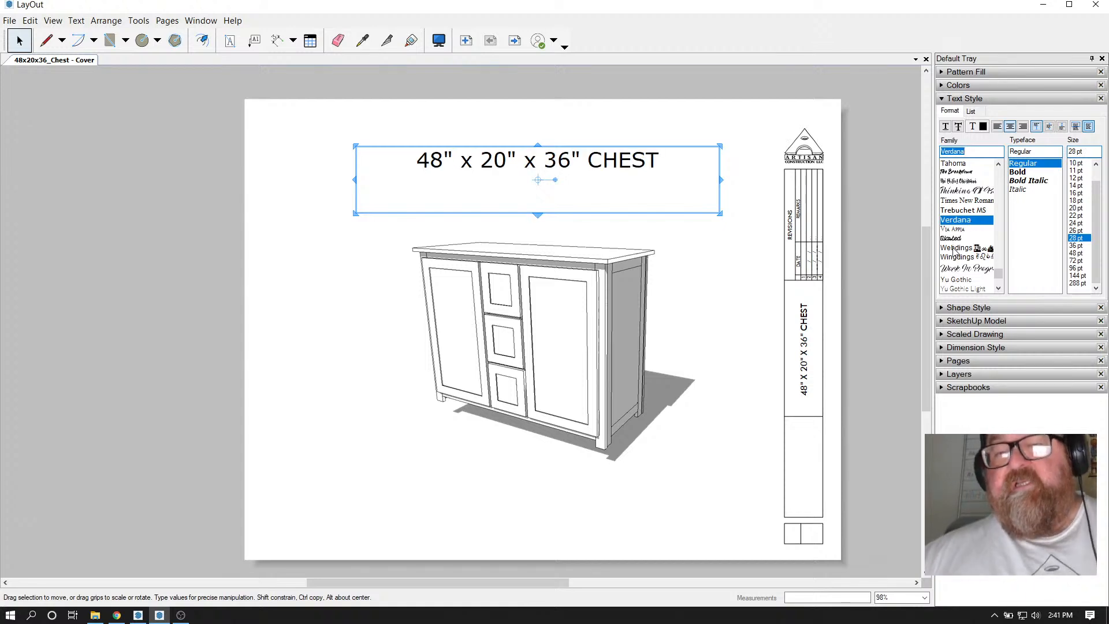
pyautogui.click(869, 234)
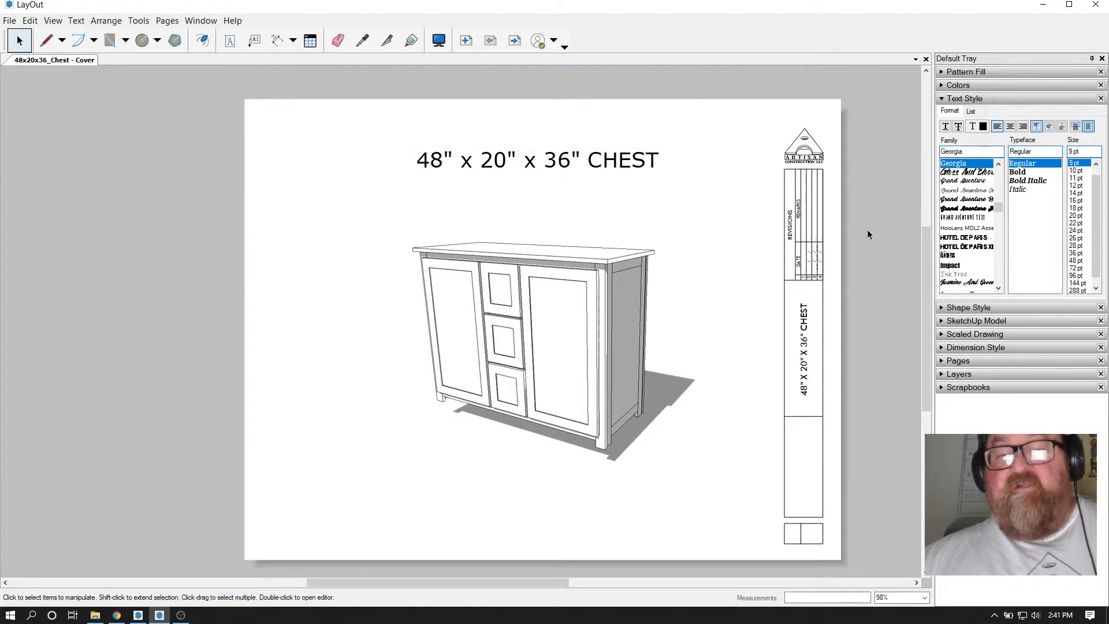
# Set the cover title's font to Narkisim at 36 pt
pyautogui.click(628, 161)
pyautogui.moveTo(1002, 280); pyautogui.dragTo(1014, 243)
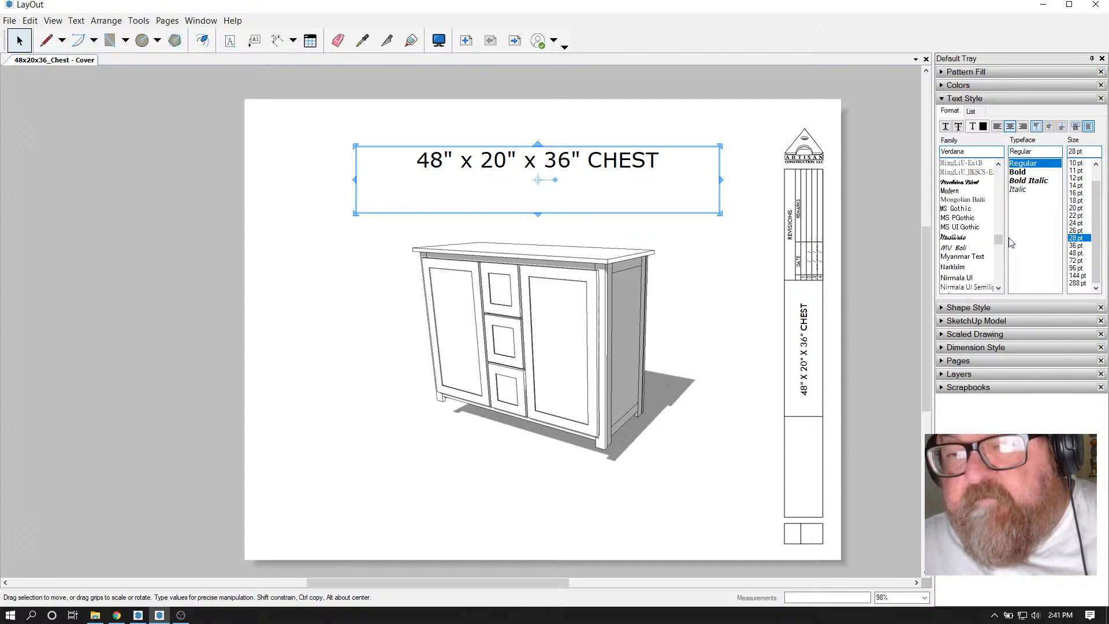
pyautogui.moveTo(1004, 239)
pyautogui.mouseDown()
pyautogui.moveTo(1001, 251)
pyautogui.moveTo(1002, 242)
pyautogui.mouseUp()
pyautogui.click(962, 229)
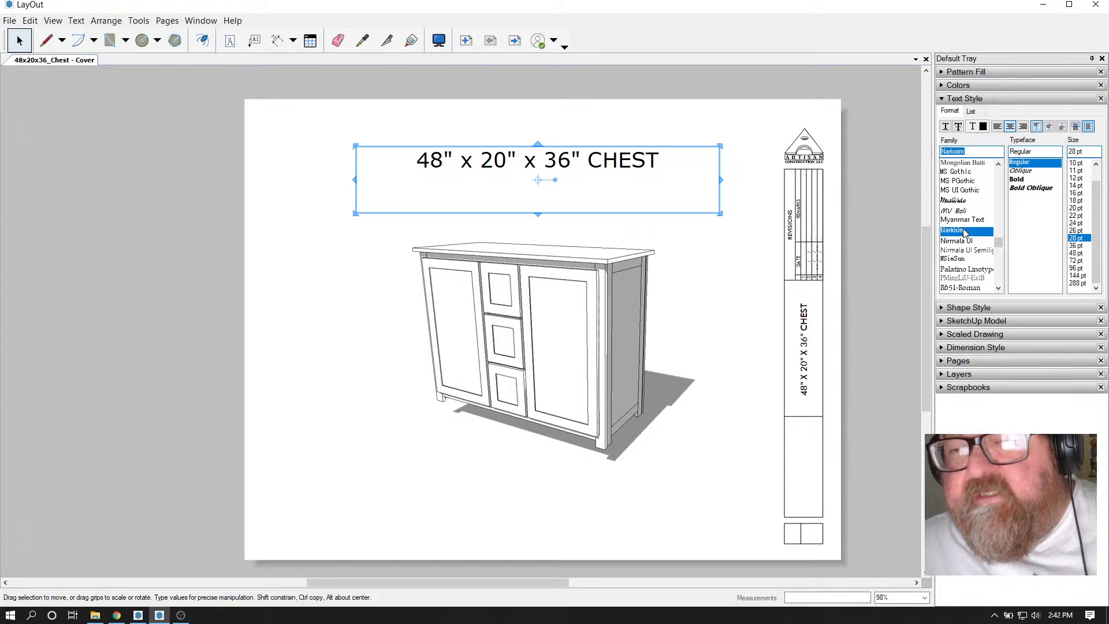
pyautogui.click(1078, 245)
pyautogui.click(873, 205)
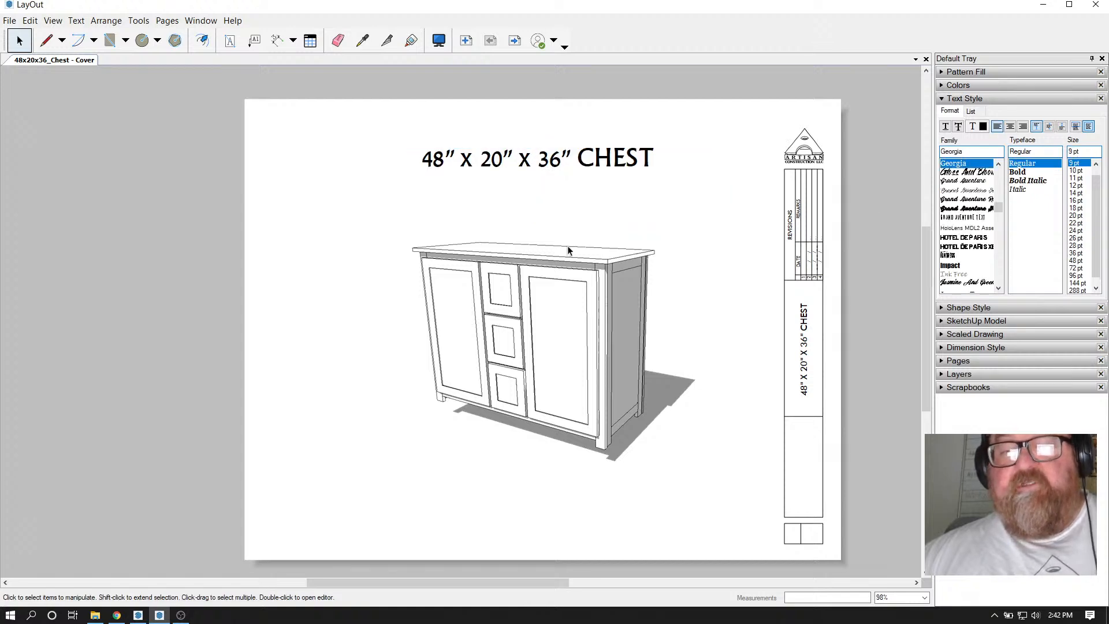
# Move the cover title straight down so it sits closer to the chest illustration
pyautogui.scroll(-1, 653, 290)
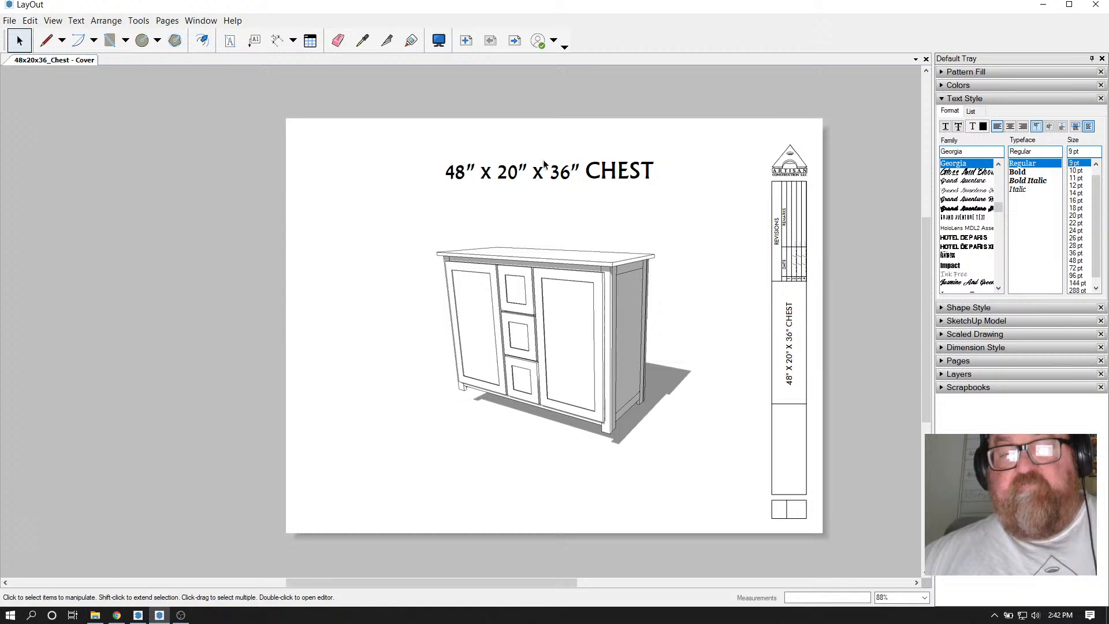
pyautogui.scroll(1, 527, 196)
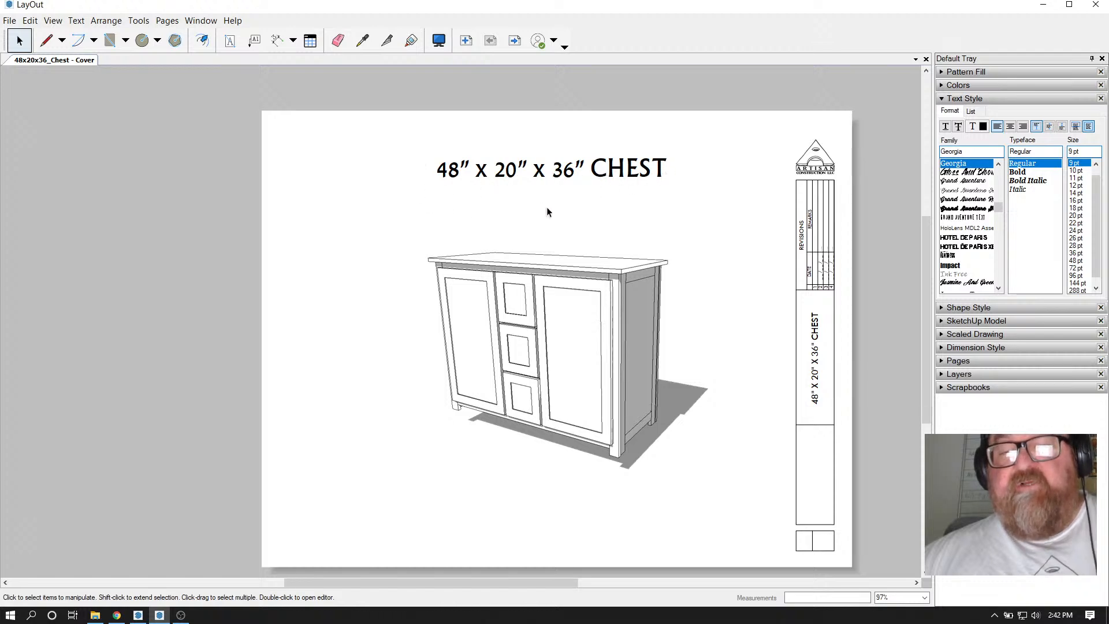
pyautogui.scroll(-2, 547, 212)
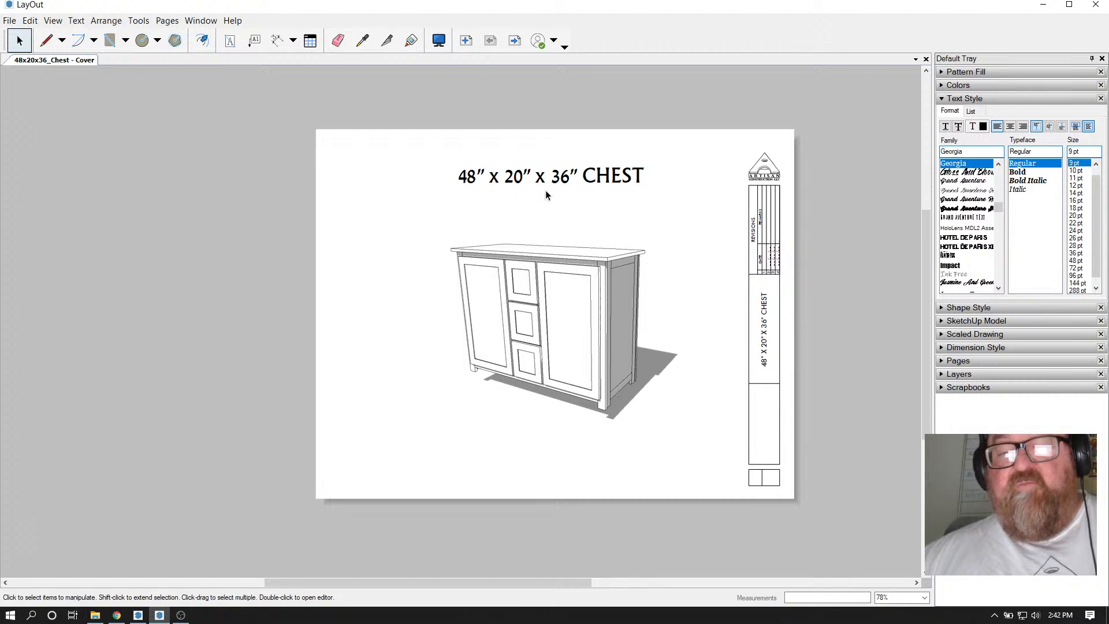
pyautogui.click(543, 189)
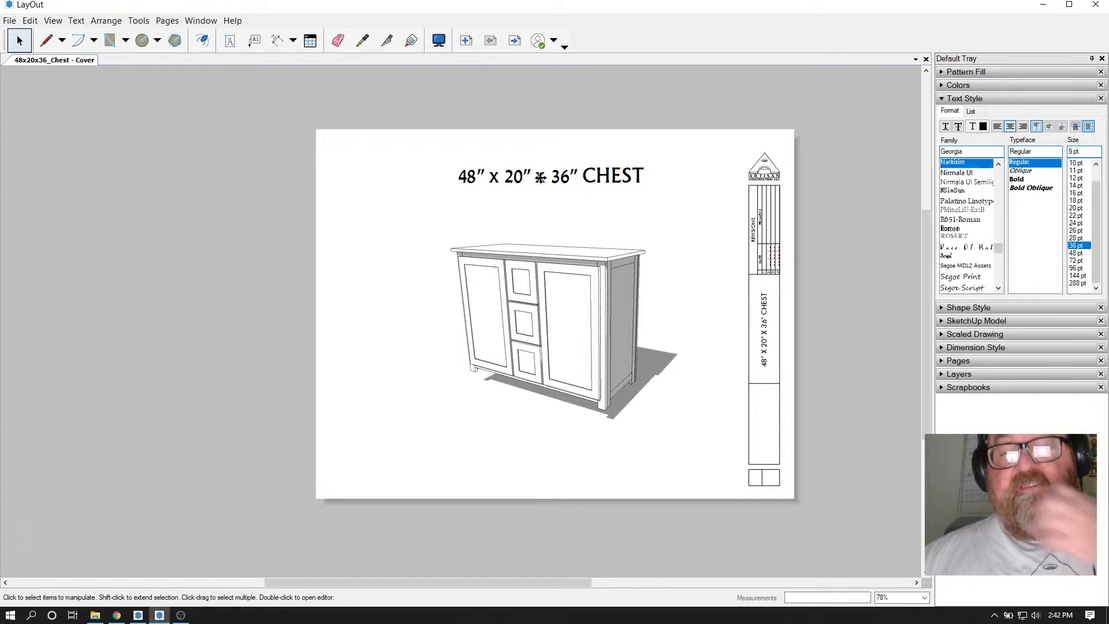
pyautogui.moveTo(552, 222); pyautogui.dragTo(546, 190)
pyautogui.click(270, 193)
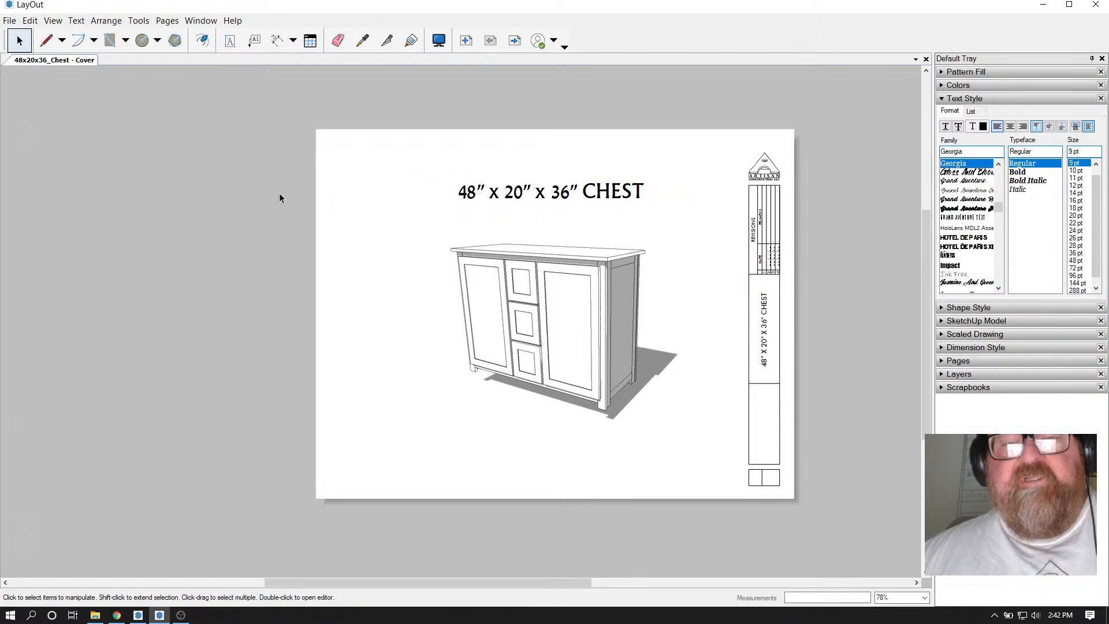
# Open the Exploded page and copy the KITCHEN WALLS sheet title box from its title block
pyautogui.scroll(3, 618, 411)
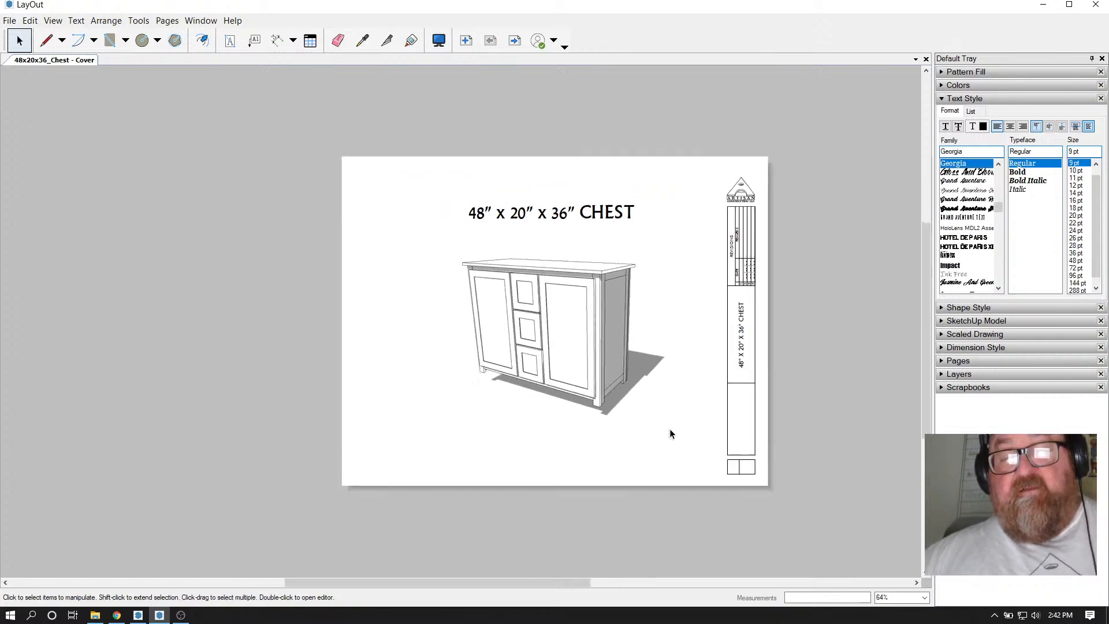
pyautogui.scroll(-1, 668, 433)
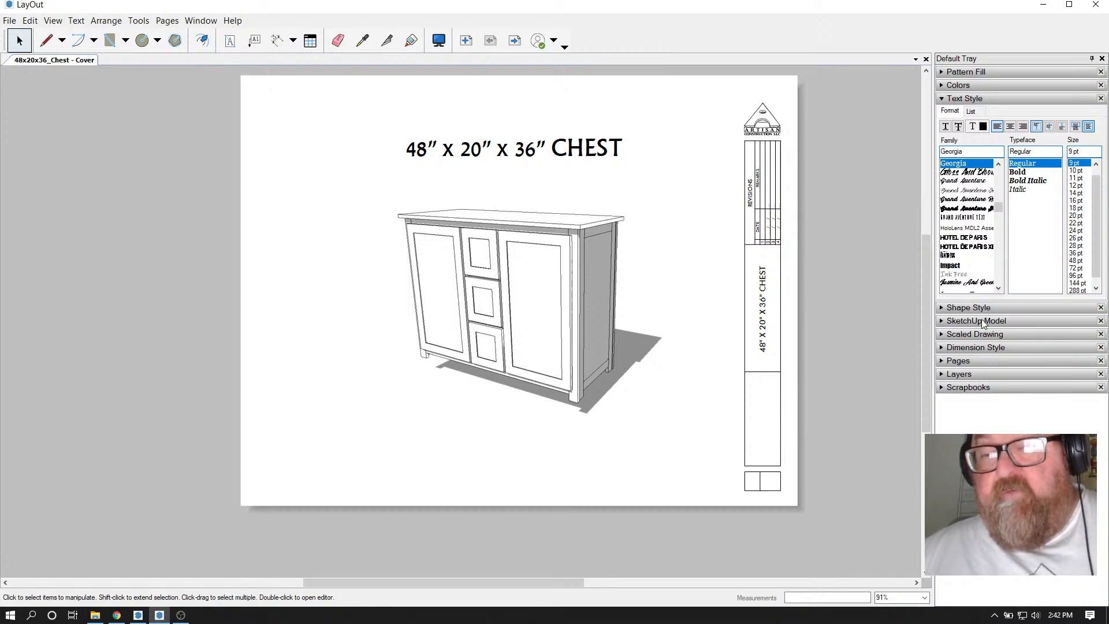
pyautogui.click(941, 361)
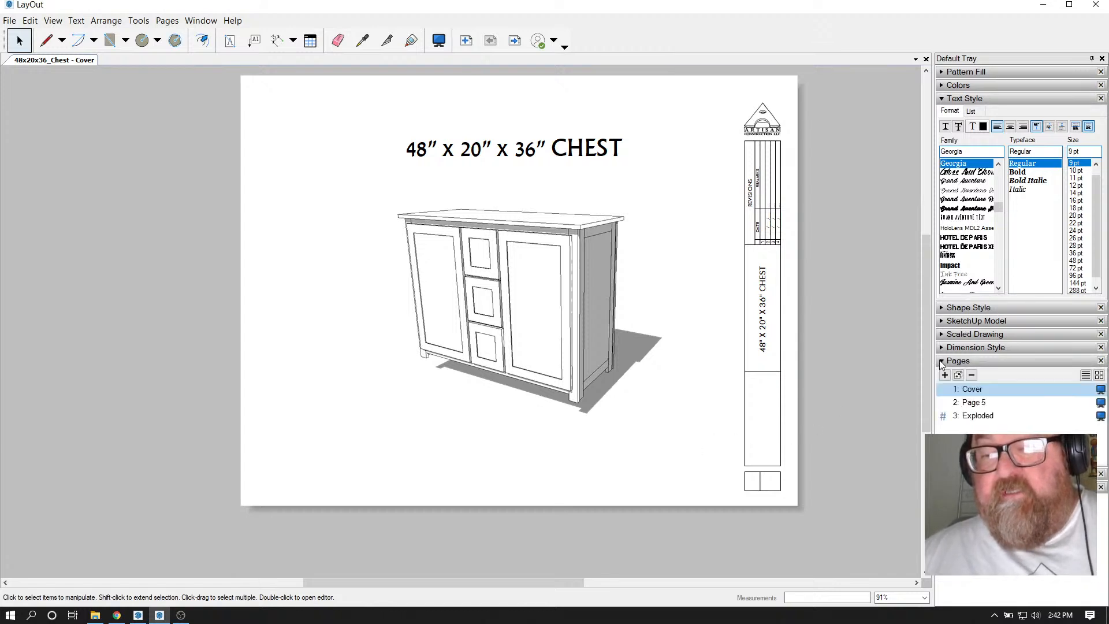
pyautogui.click(969, 403)
pyautogui.click(973, 417)
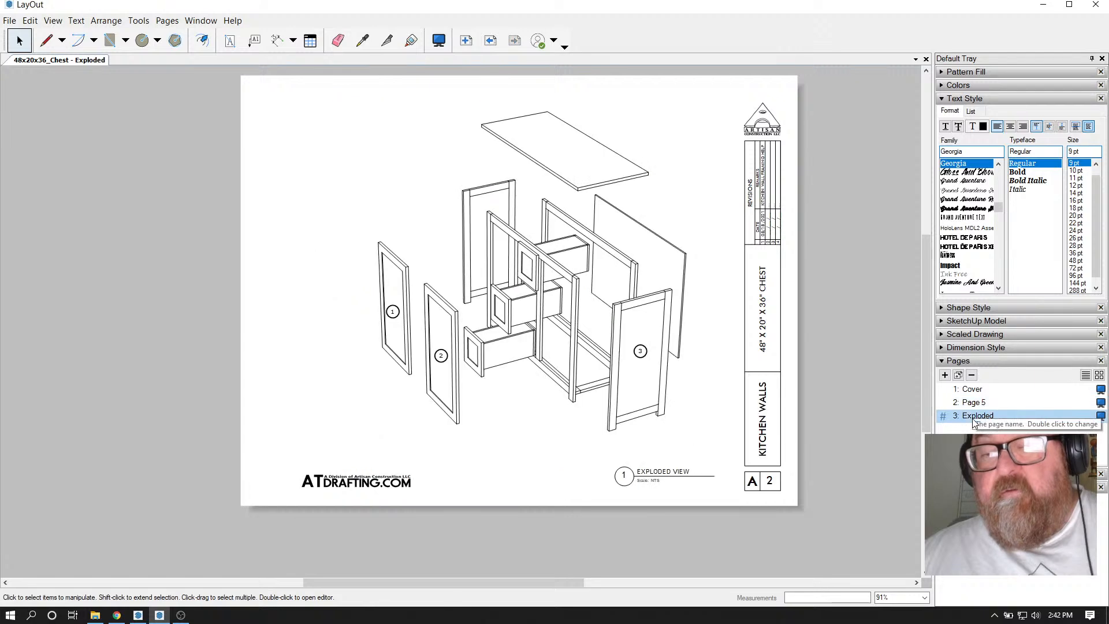
pyautogui.click(762, 425)
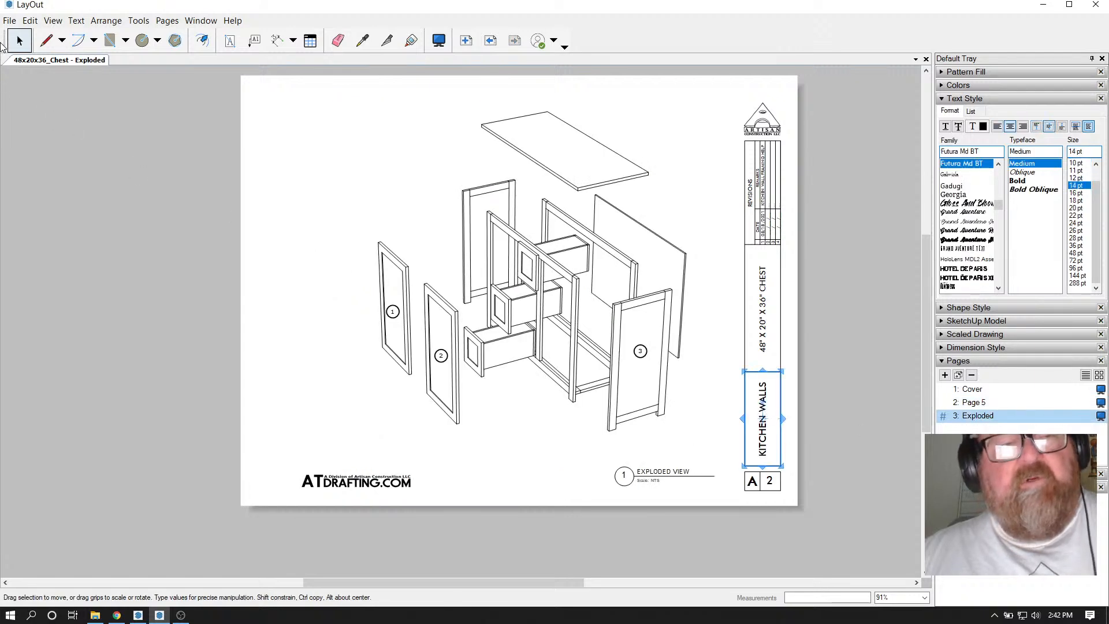
pyautogui.click(10, 20)
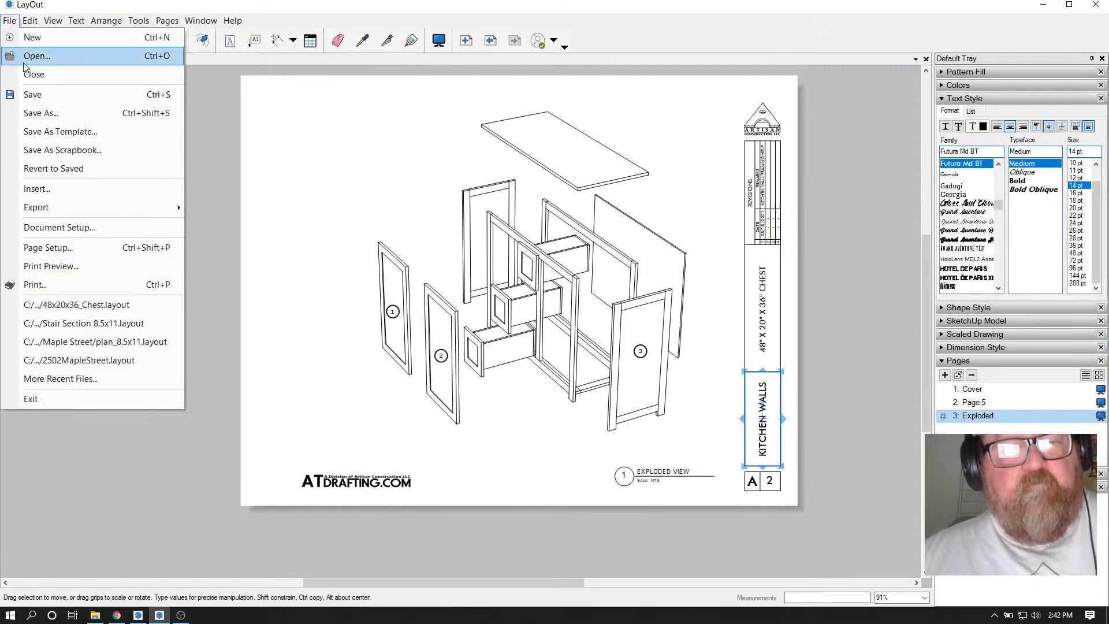
pyautogui.moveTo(30, 20)
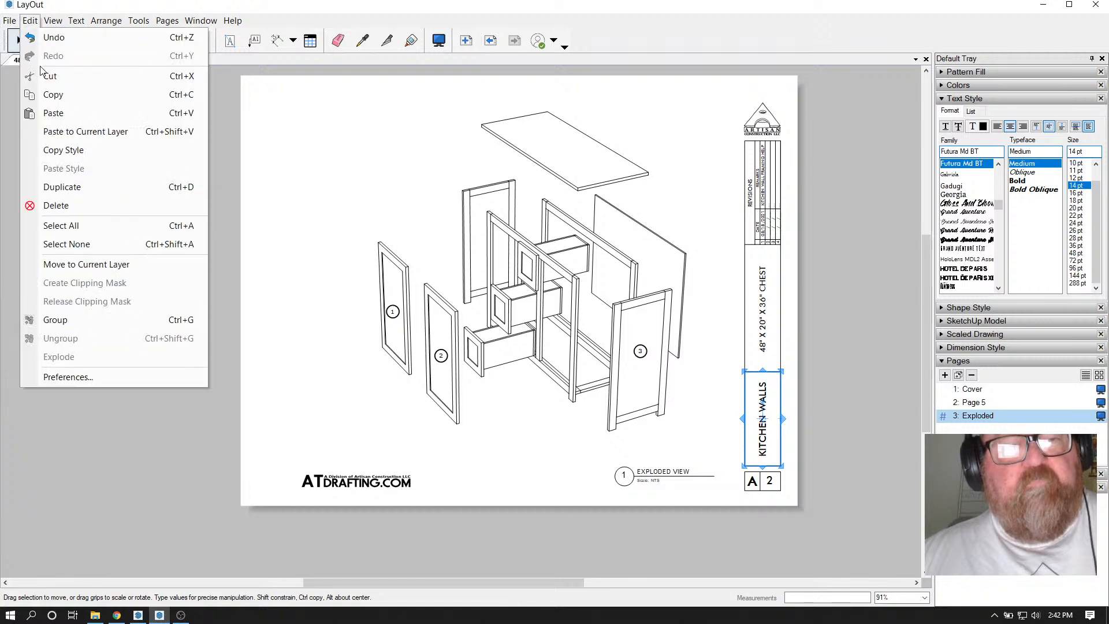
pyautogui.click(45, 92)
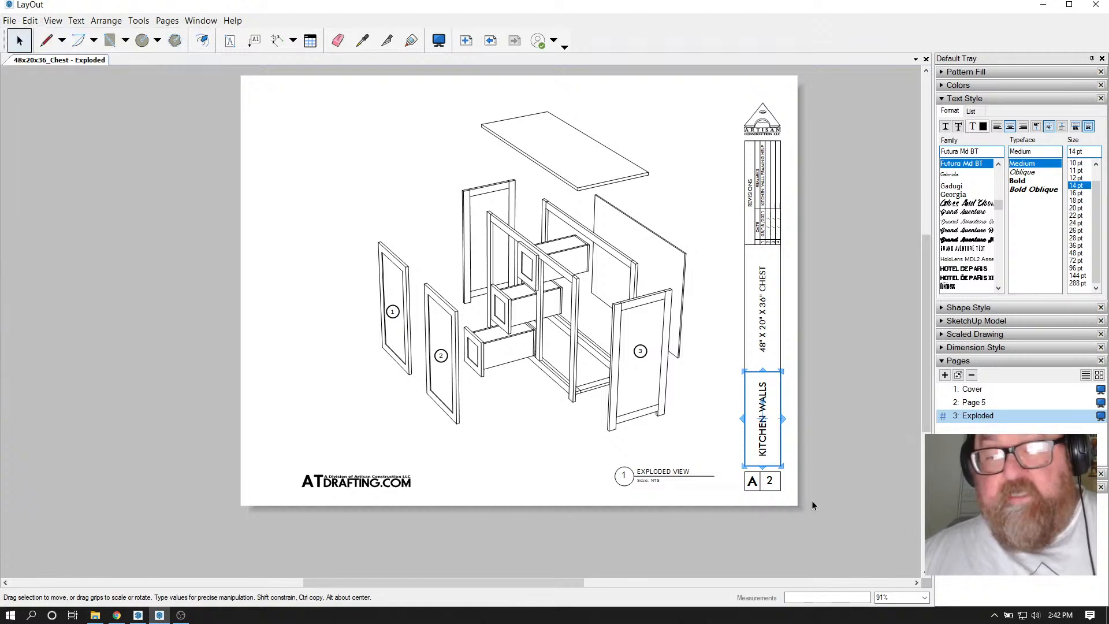
# Add the A and 2 sheet-number texts to the selected KITCHEN WALLS title box and copy them together
pyautogui.scroll(1, 753, 484)
pyautogui.click(752, 484)
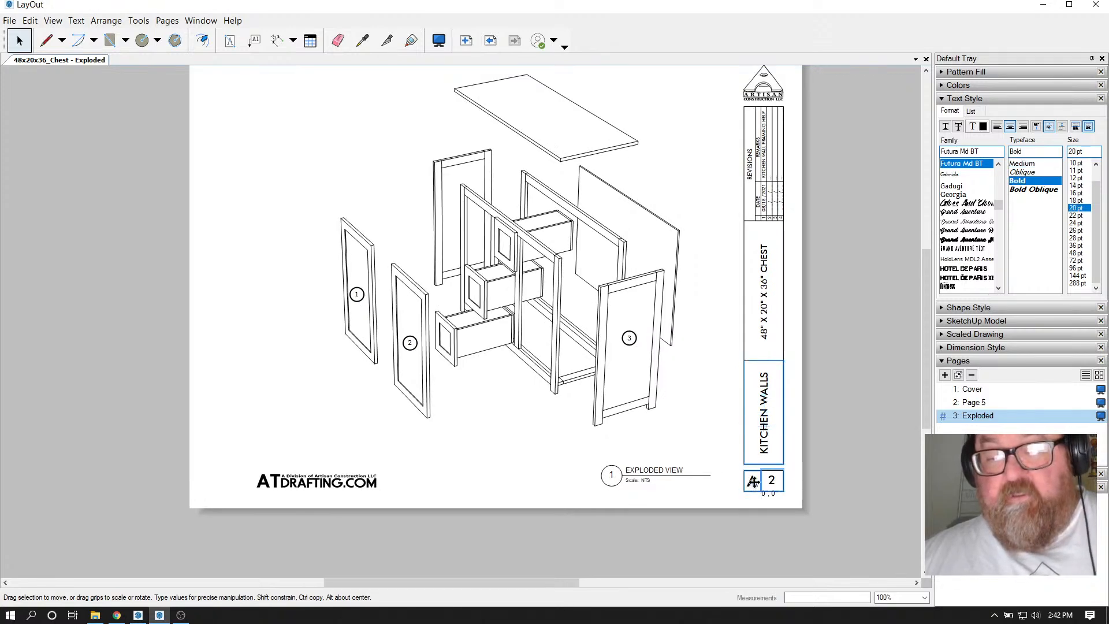
pyautogui.scroll(3, 770, 490)
pyautogui.scroll(1, 770, 492)
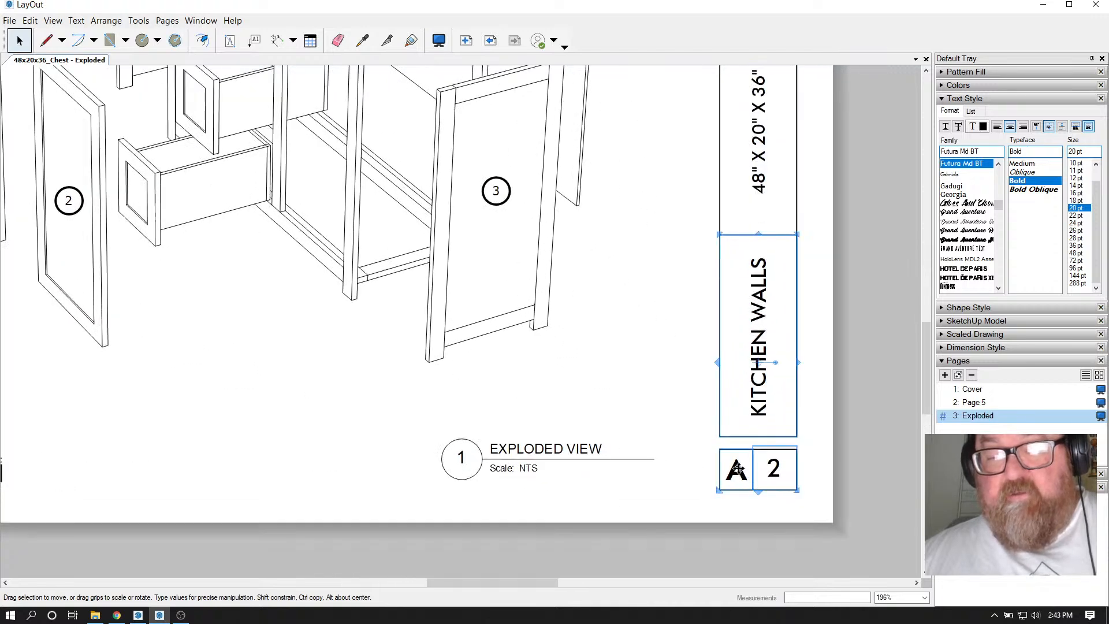
pyautogui.scroll(-3, 768, 465)
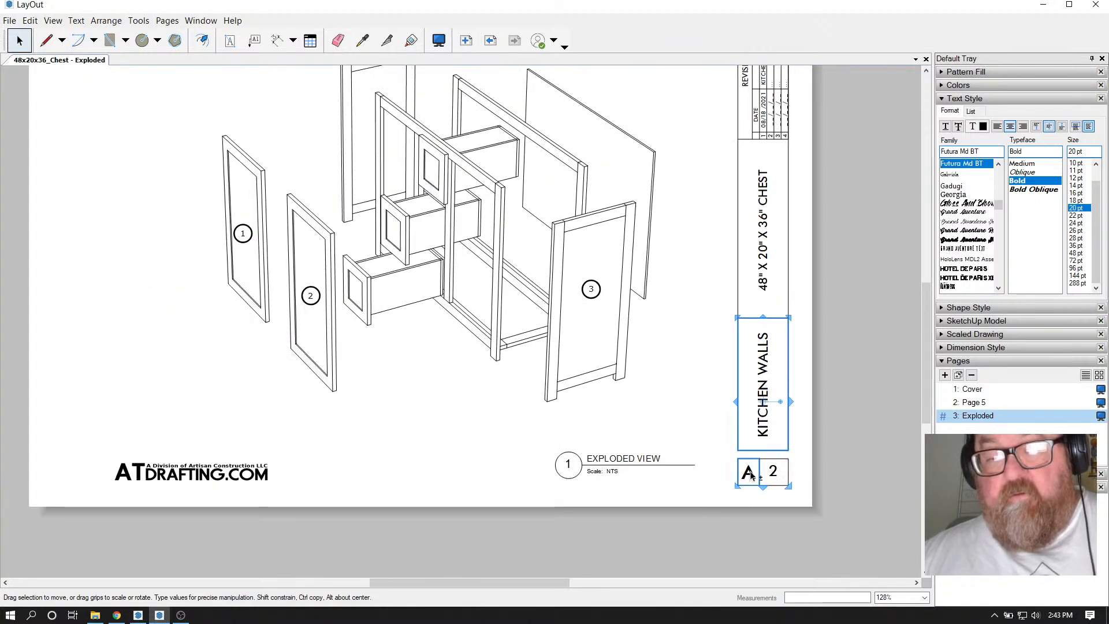
pyautogui.click(761, 474)
pyautogui.click(749, 475)
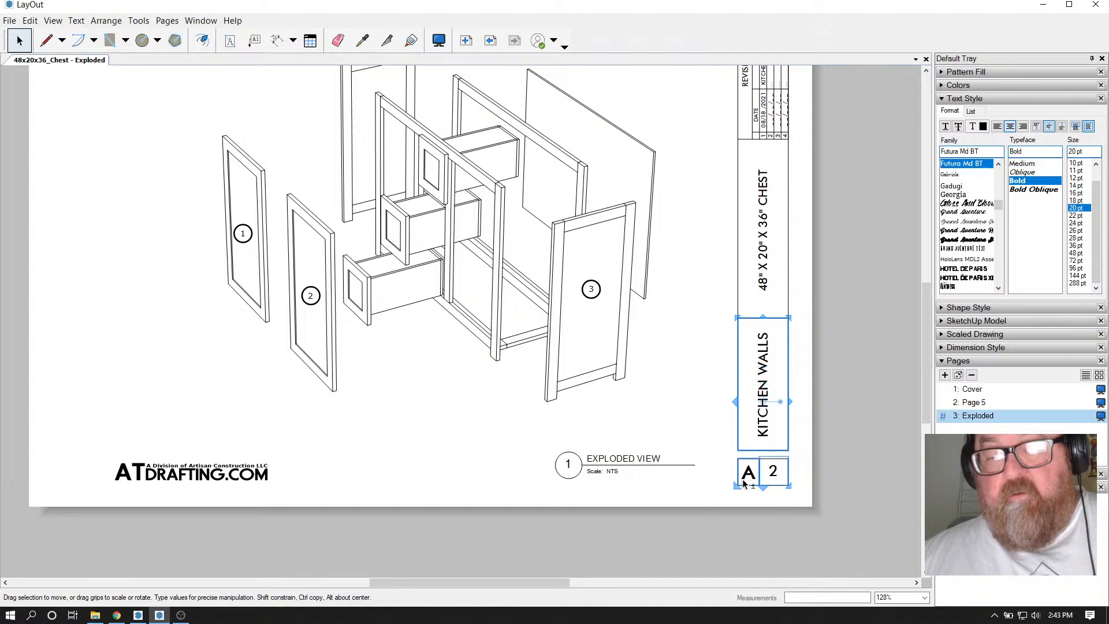
pyautogui.scroll(-1, 742, 478)
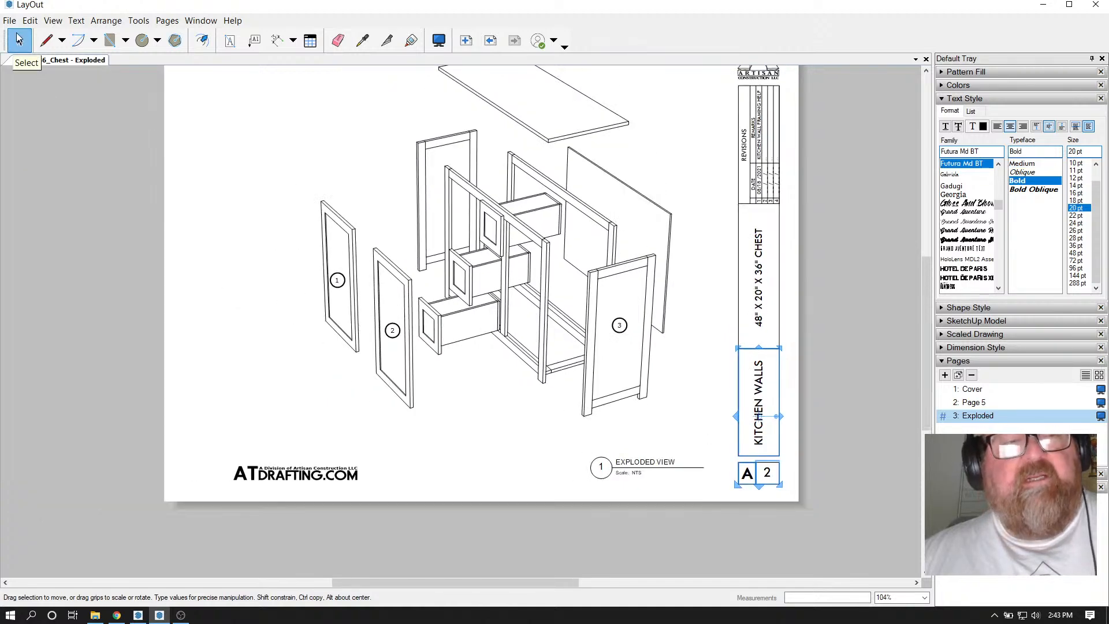
pyautogui.click(29, 21)
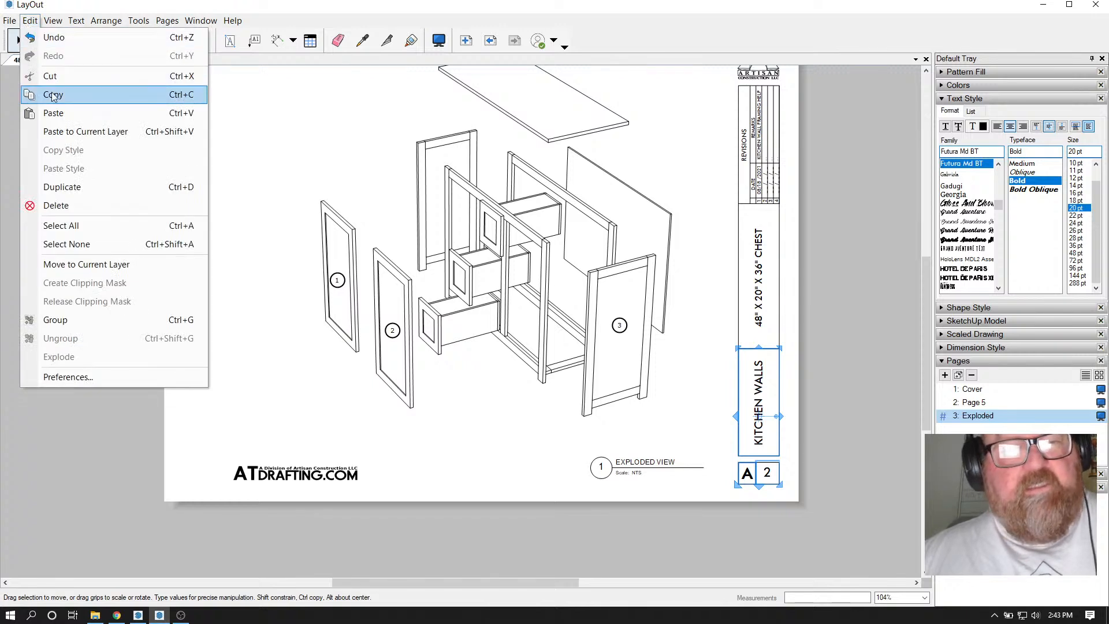
pyautogui.click(67, 98)
# Paste the copied sheet title and number texts onto the current layer of Page 5 and of the Cover page
pyautogui.click(973, 404)
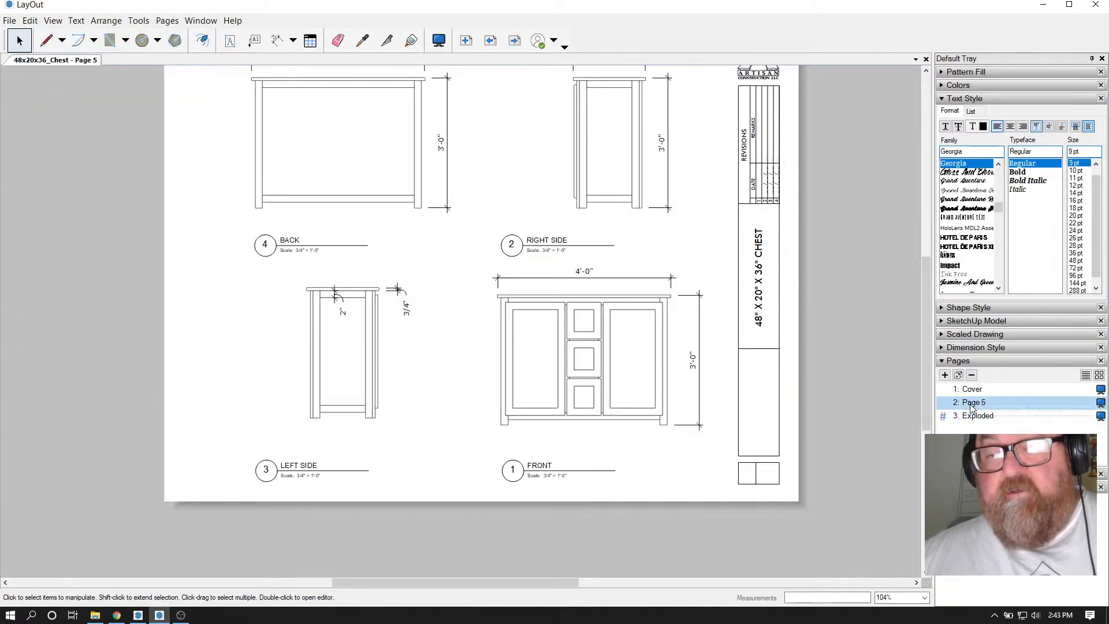
pyautogui.click(30, 20)
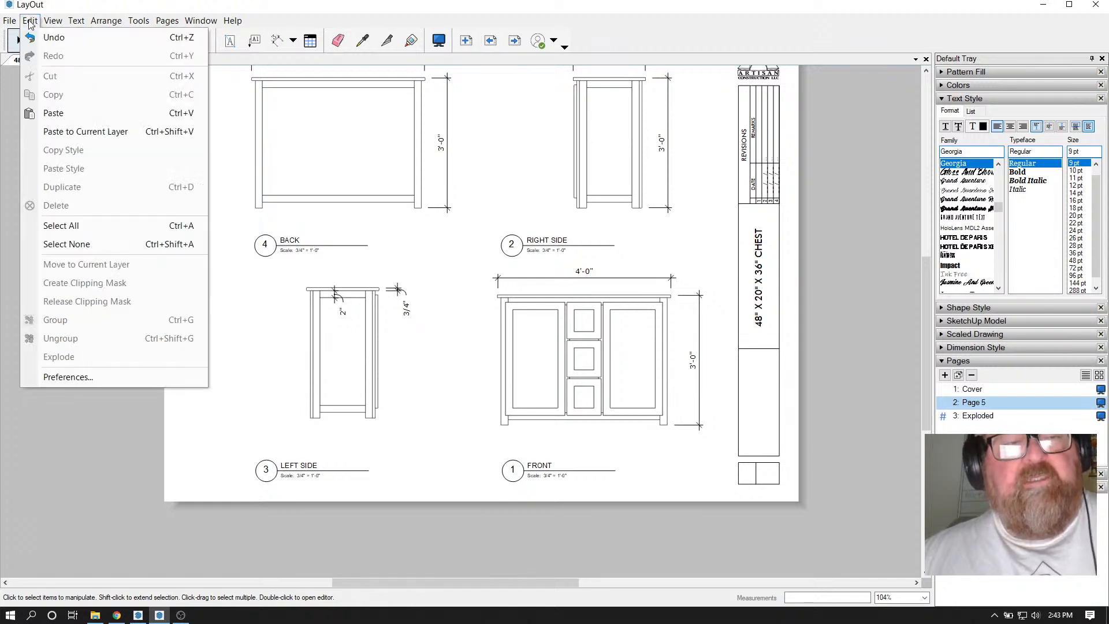
pyautogui.click(55, 132)
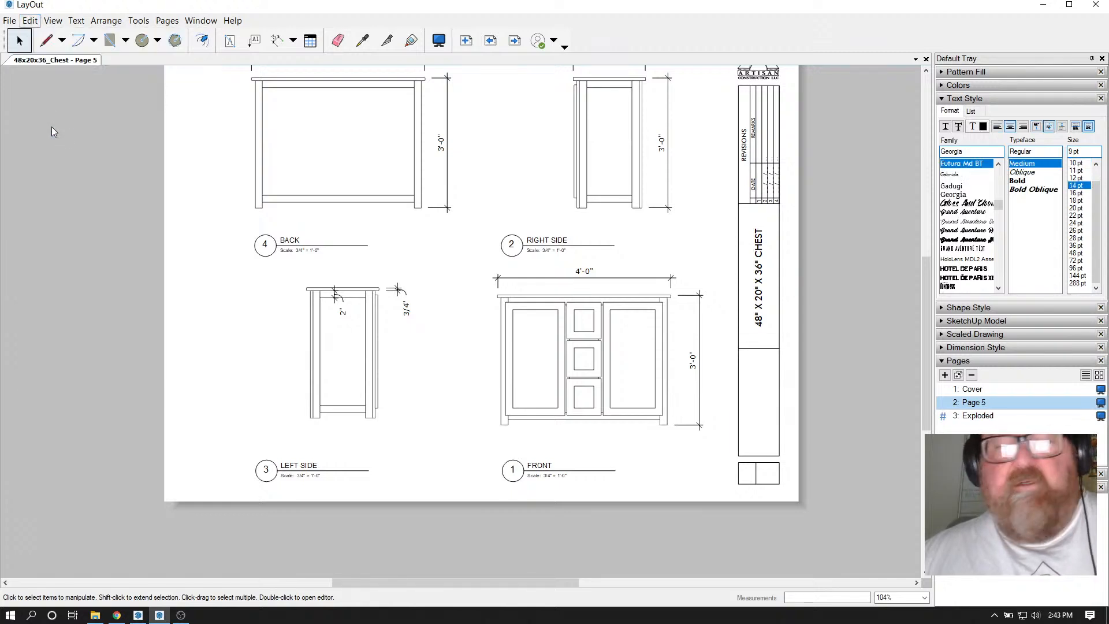
pyautogui.click(977, 390)
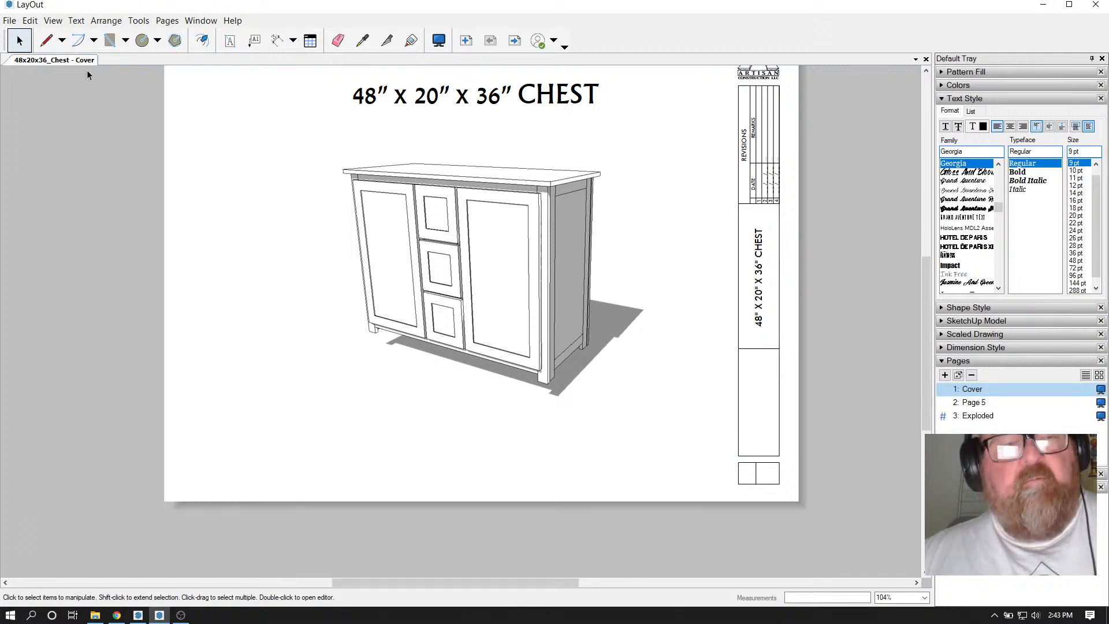
pyautogui.click(30, 20)
pyautogui.click(53, 128)
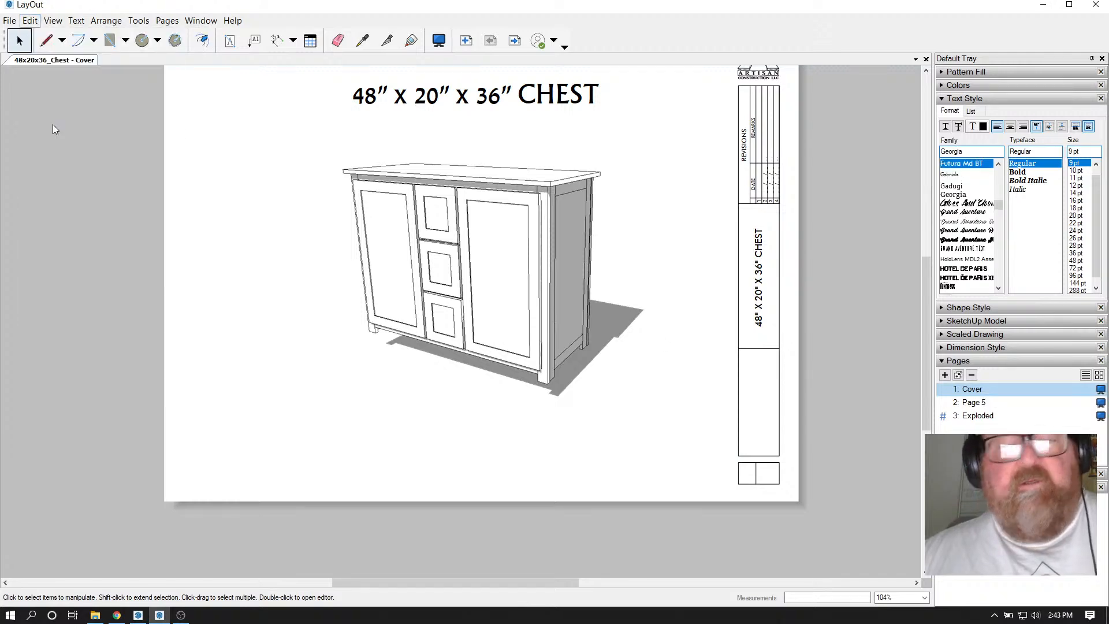
# In the Cover page's title block, change the sheet title to COVER SHEET and the sheet number to 0
pyautogui.scroll(2, 783, 500)
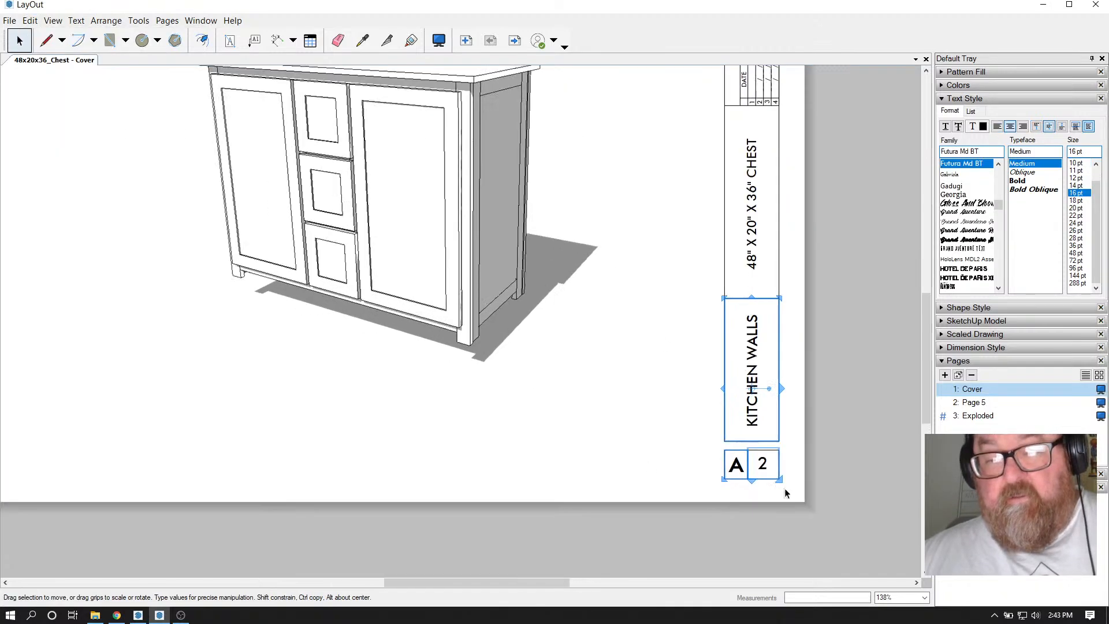
pyautogui.doubleClick(745, 395)
pyautogui.write('CO')
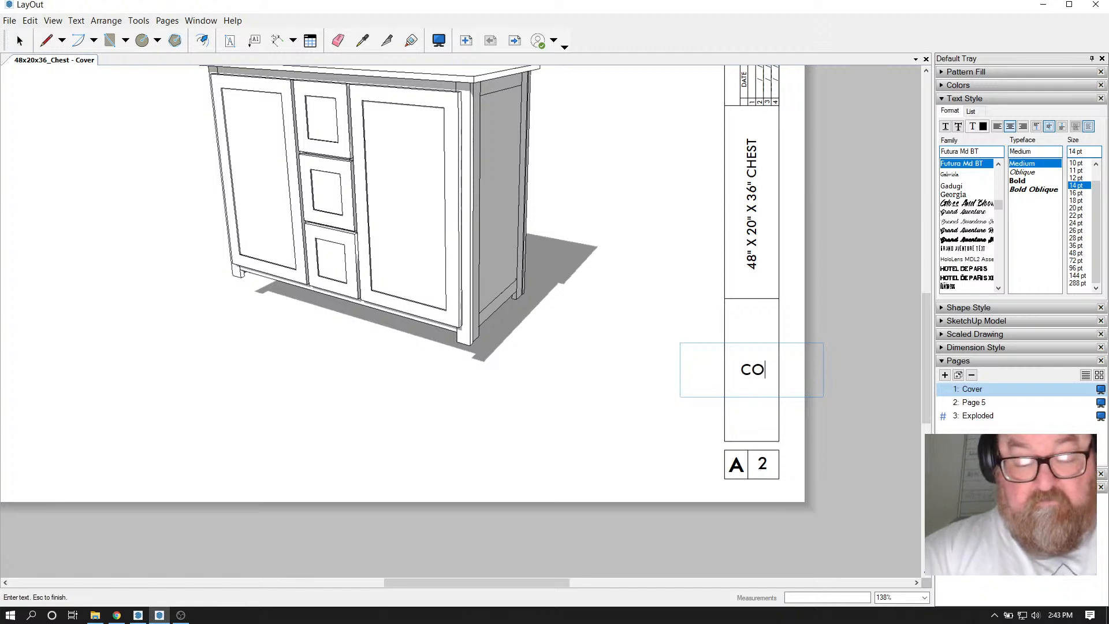
pyautogui.write('VER SHEET')
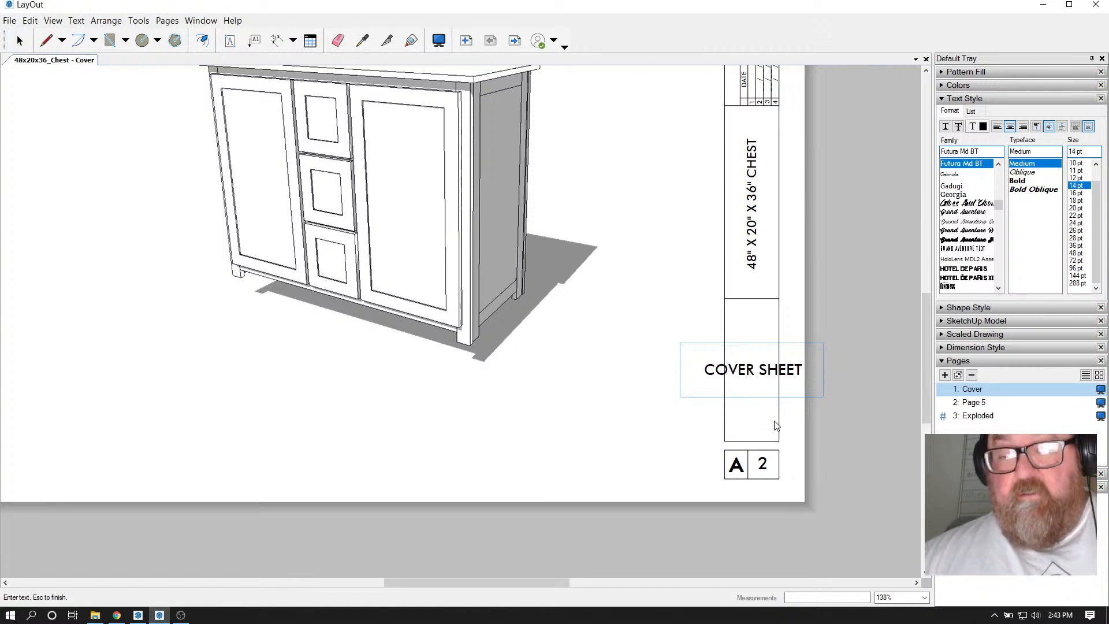
pyautogui.click(763, 465)
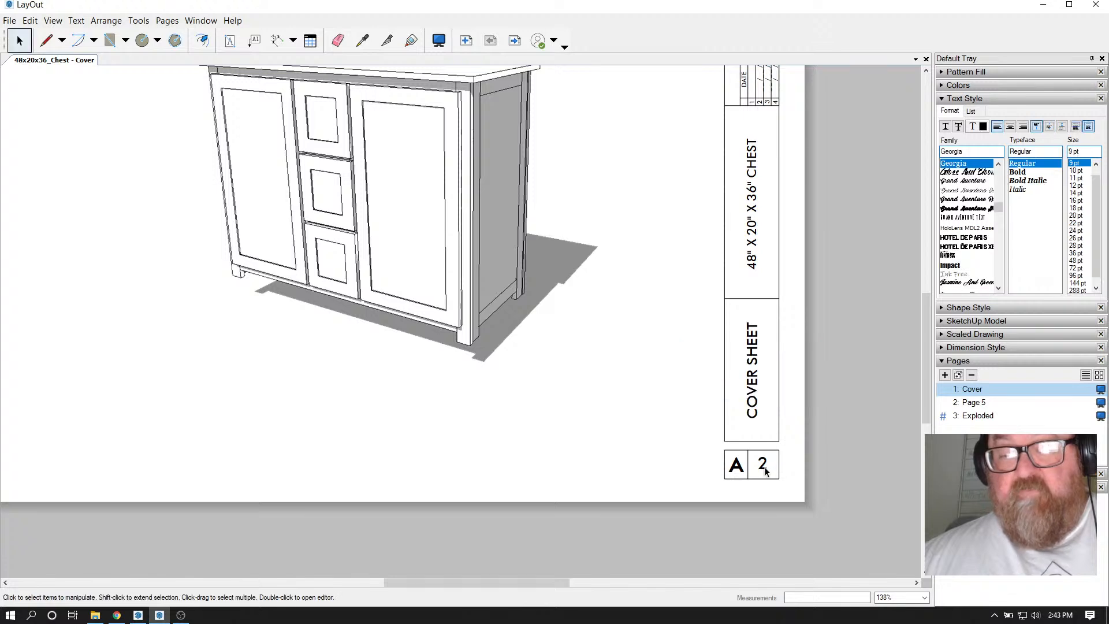
pyautogui.doubleClick(763, 465)
pyautogui.write('0')
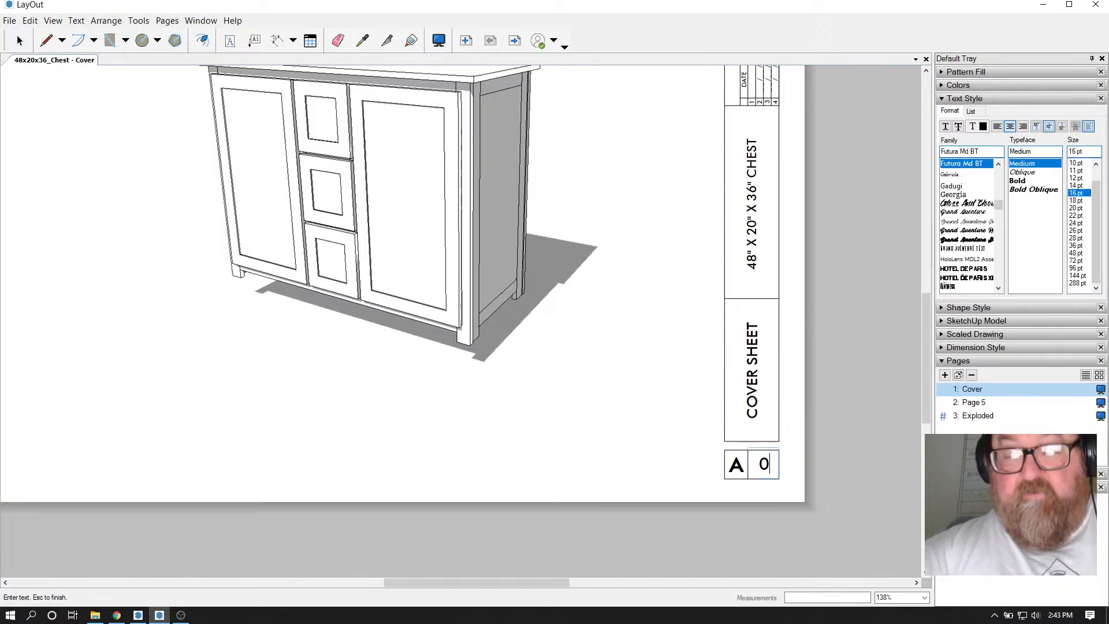
pyautogui.press('Escape')
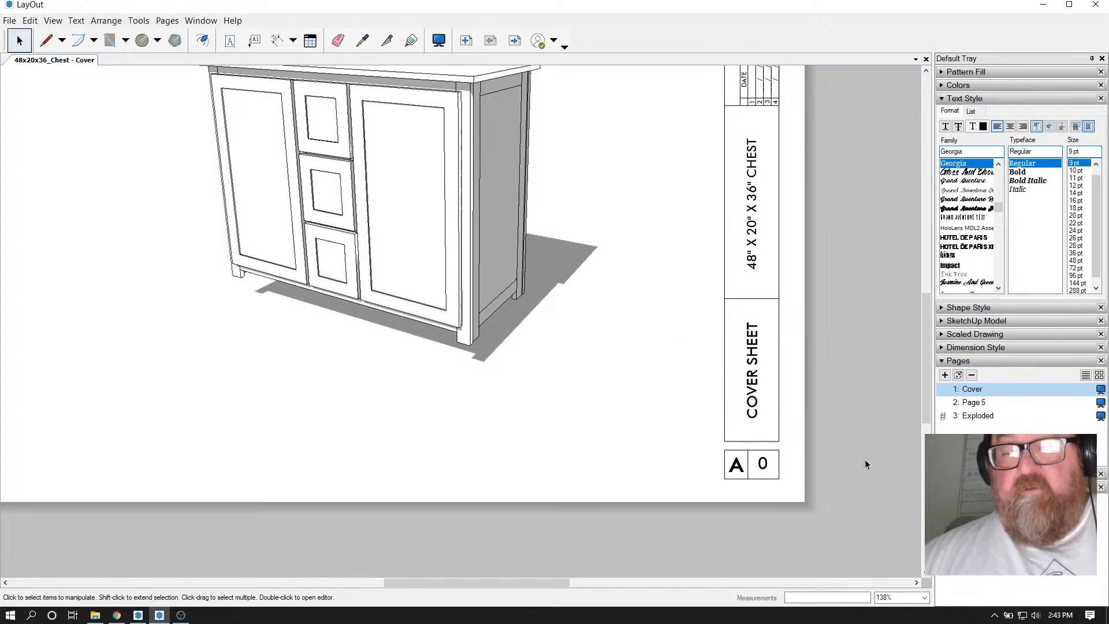
# In Page 5's title block, change the sheet title to ELEVATIONS and the sheet number to 1
pyautogui.click(974, 403)
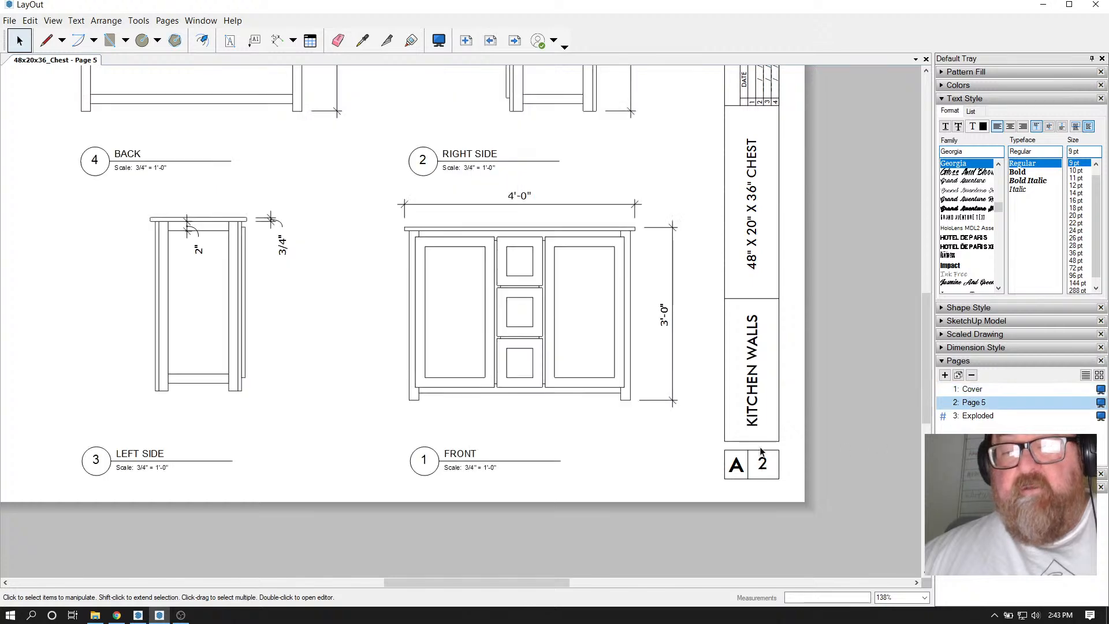
pyautogui.scroll(-2, 756, 397)
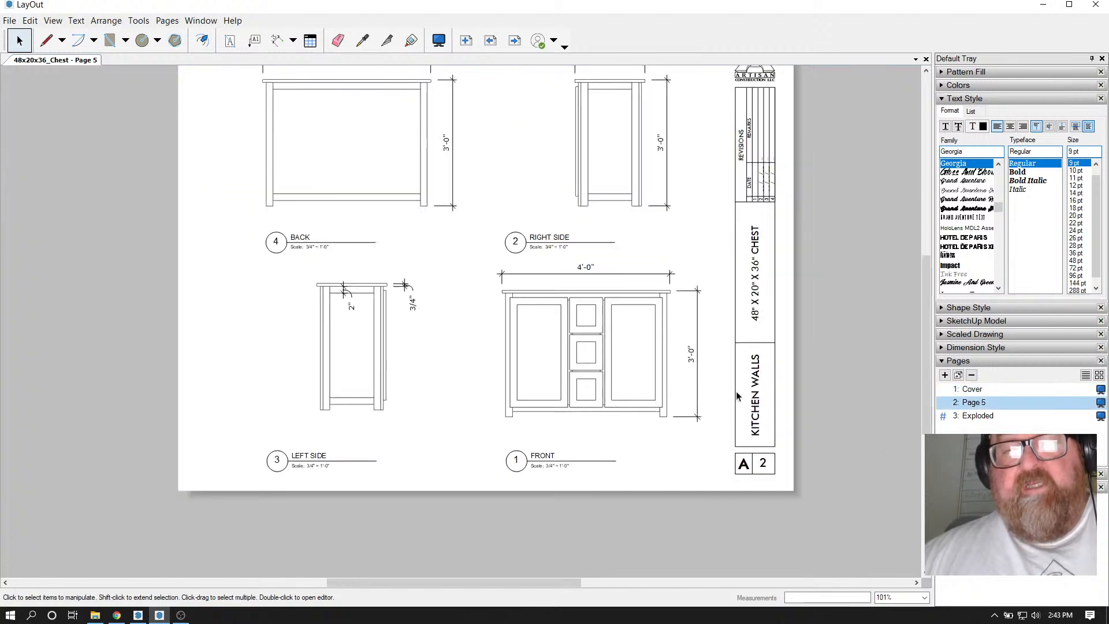
pyautogui.scroll(1, 761, 394)
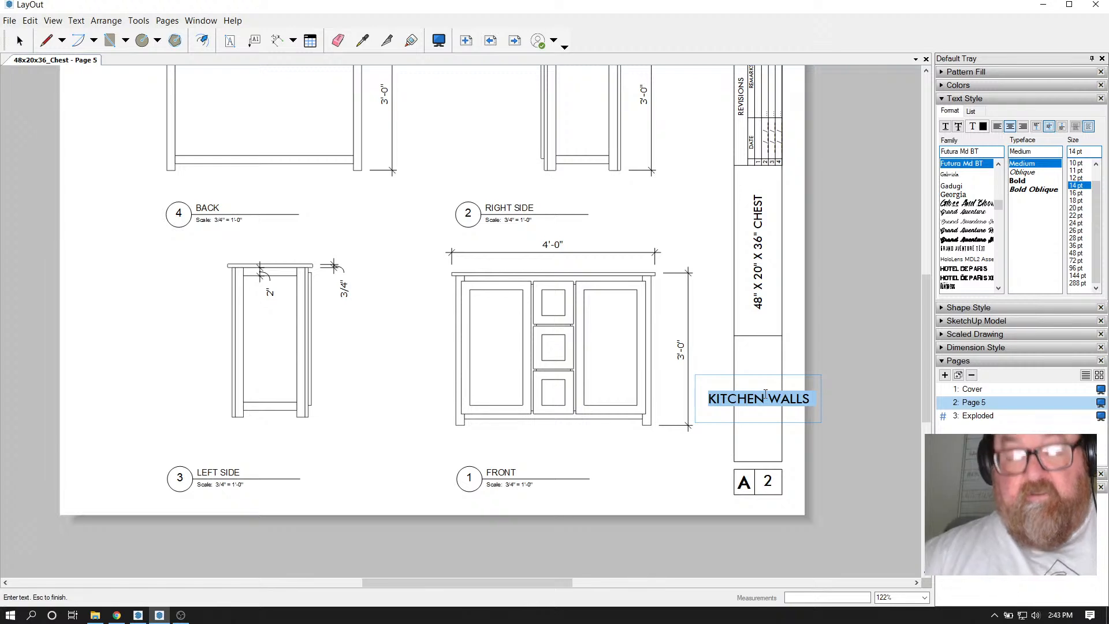
pyautogui.write('ELEVATIONS')
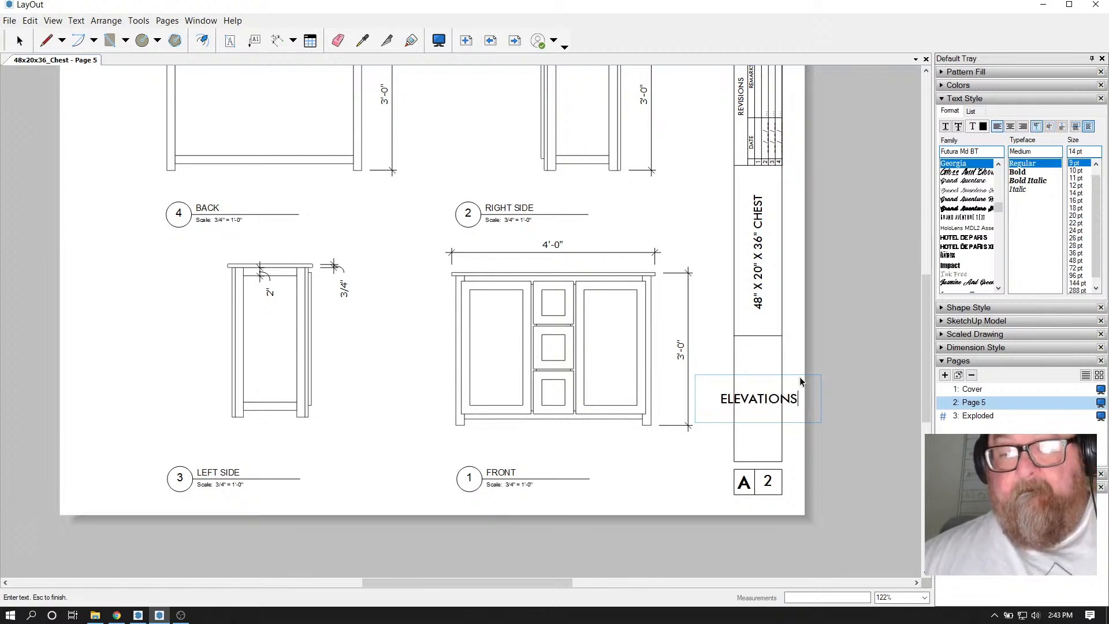
pyautogui.press('Escape')
pyautogui.doubleClick(768, 481)
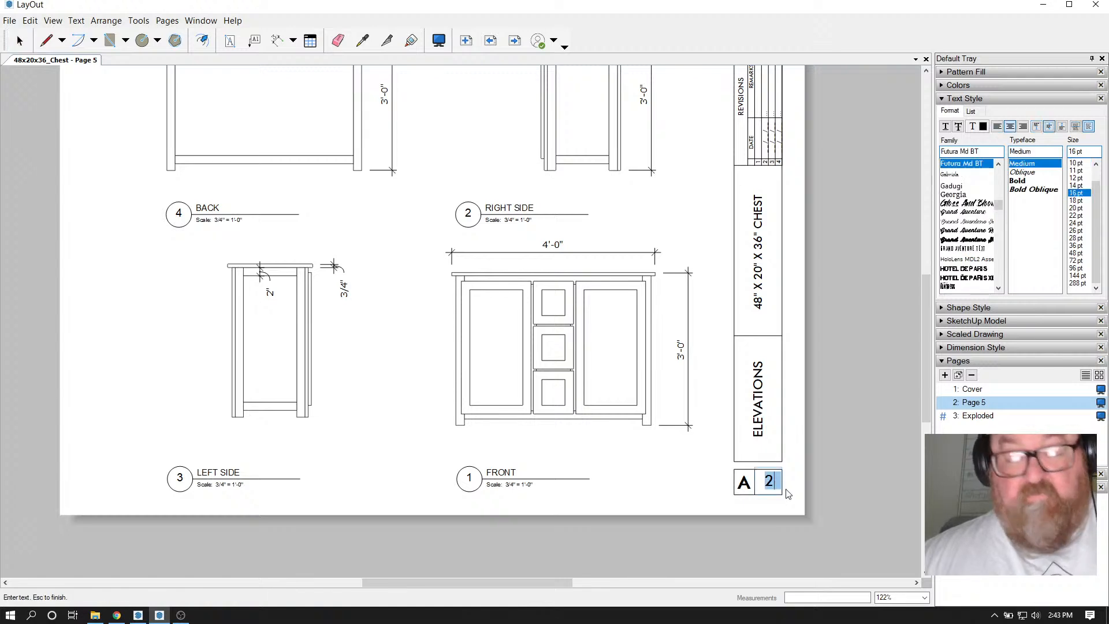
pyautogui.write('1')
pyautogui.press('Escape')
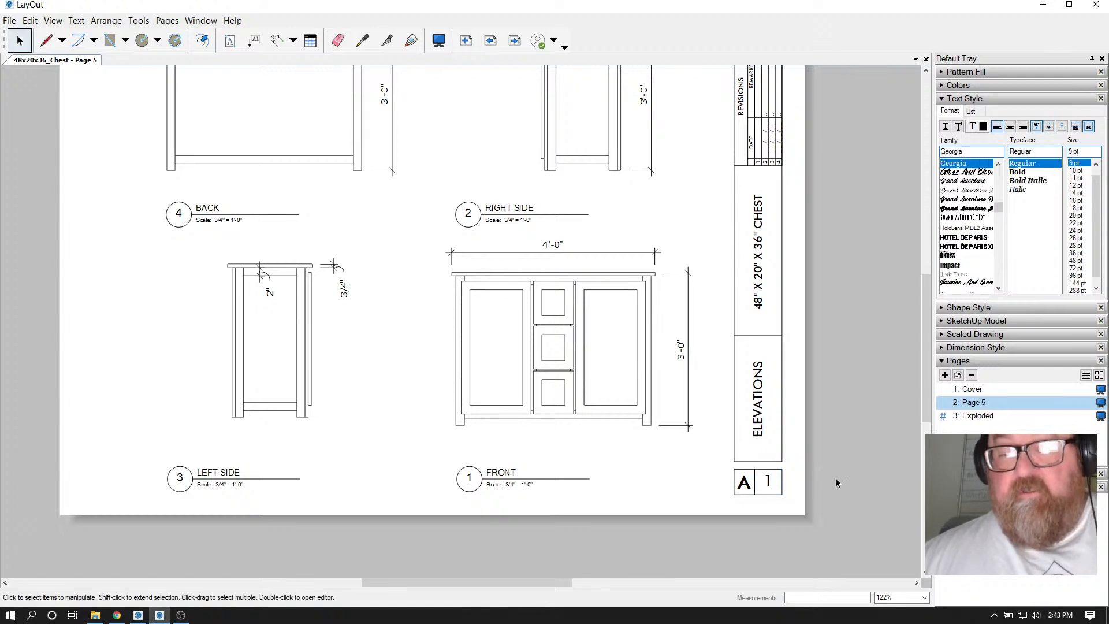
# In the Exploded page's title block, replace the KITCHEN WALLS sheet title with EXPLODED VIEW
pyautogui.click(975, 418)
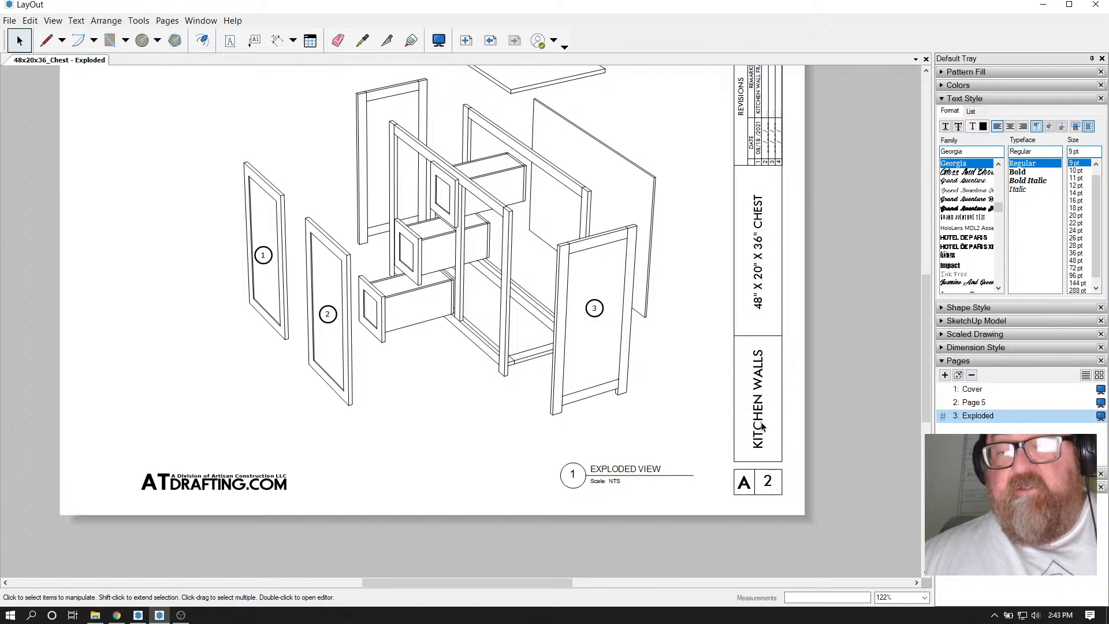
pyautogui.doubleClick(763, 426)
pyautogui.write('E')
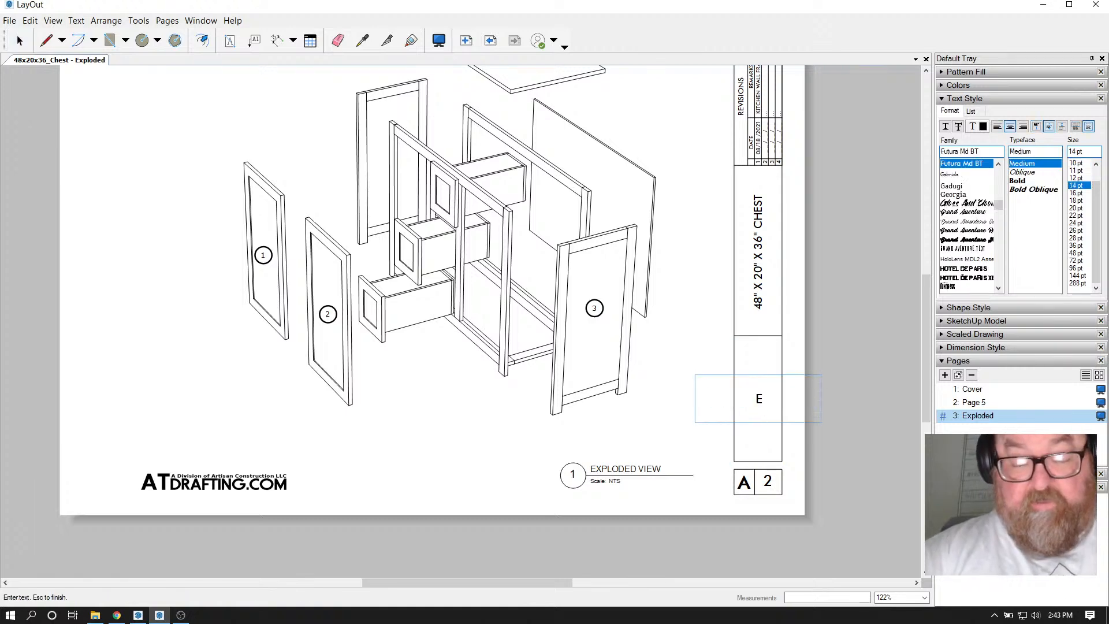
pyautogui.write('XPLODED')
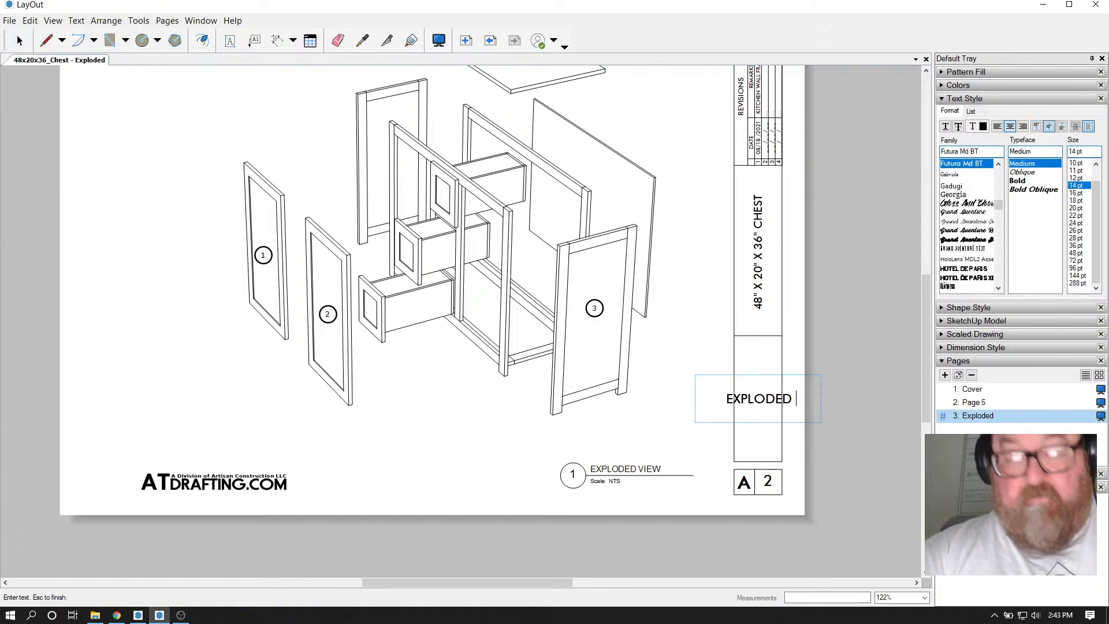
pyautogui.write(' VIEW')
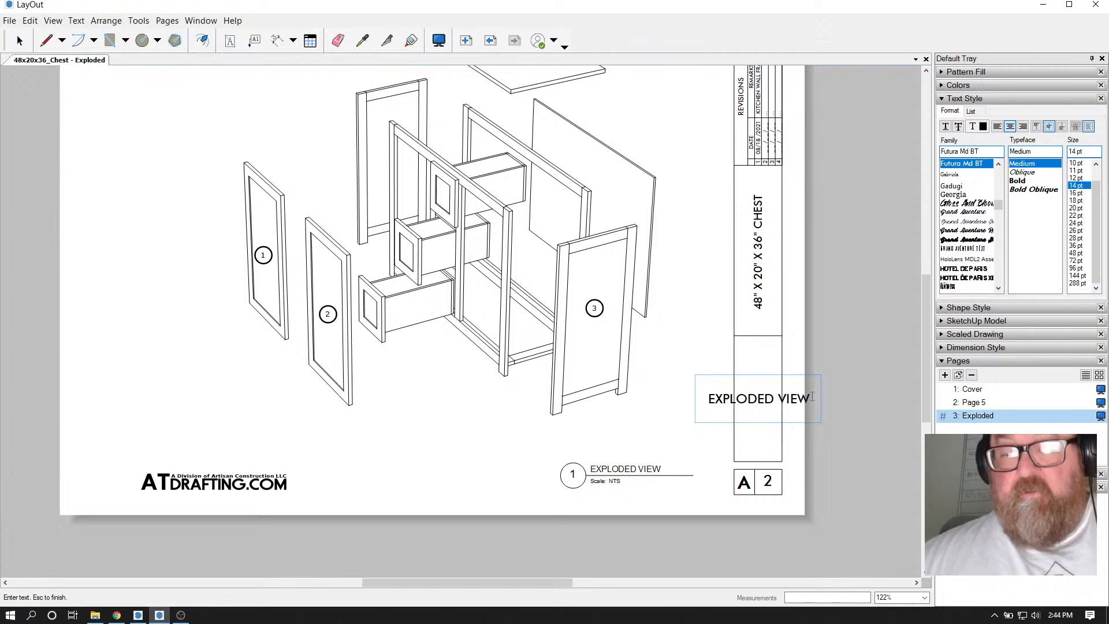
pyautogui.press('Escape')
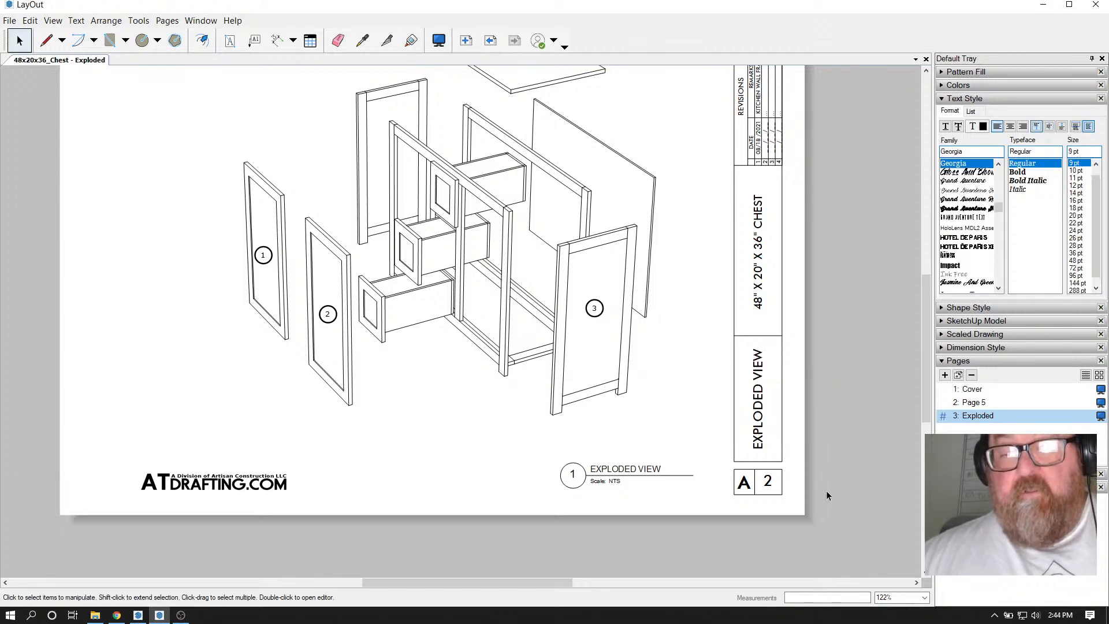
# Review the title blocks on Page 5, the Cover page and the Exploded page
pyautogui.scroll(-2, 754, 537)
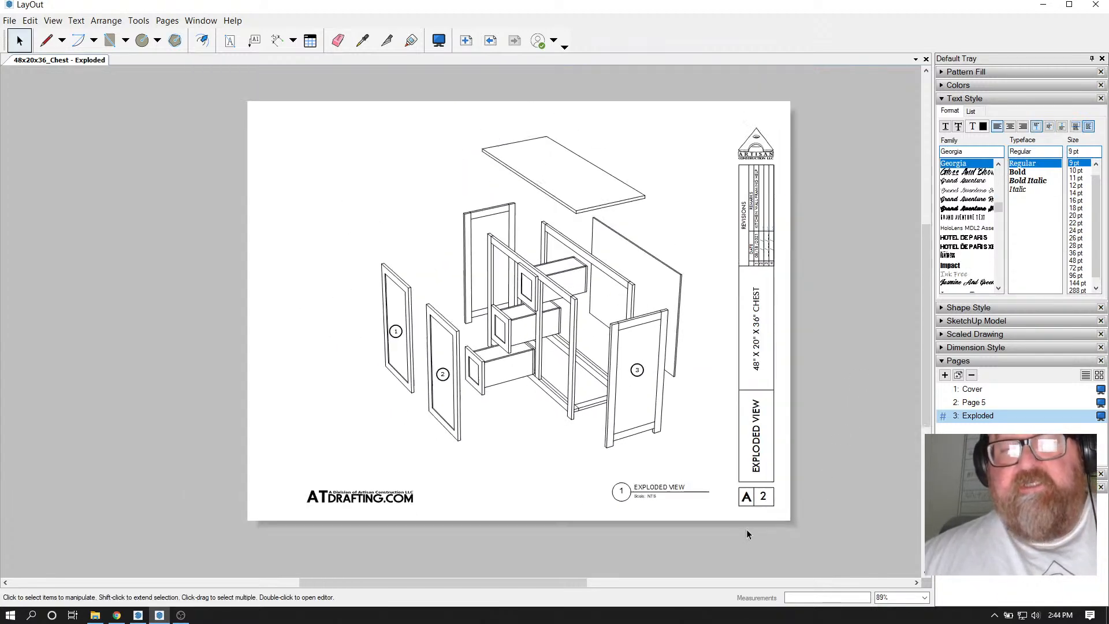
pyautogui.click(974, 405)
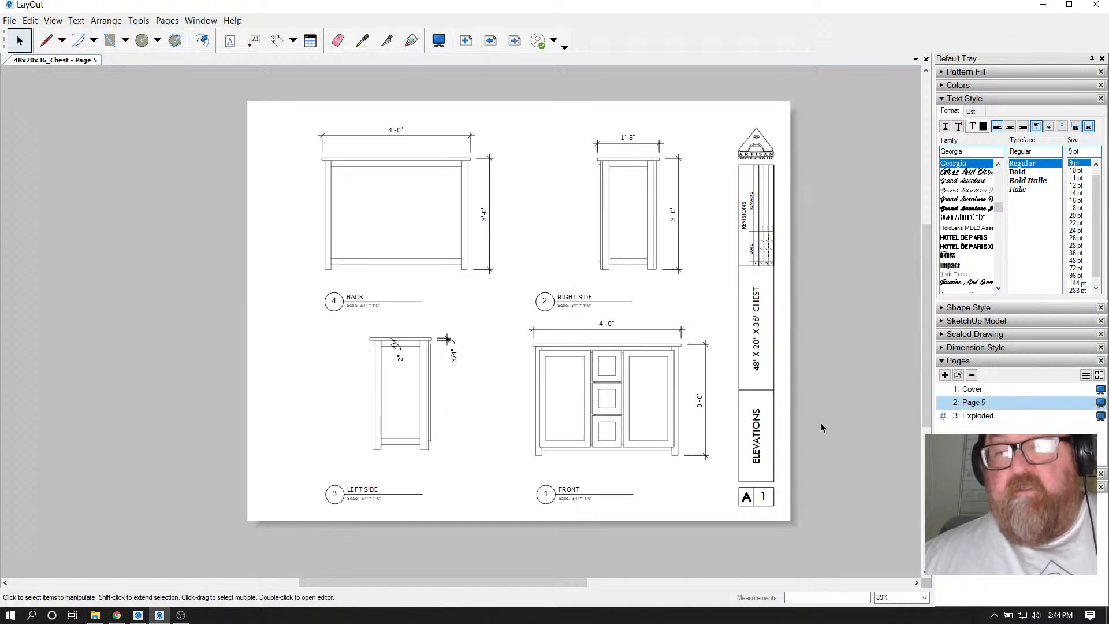
pyautogui.click(971, 390)
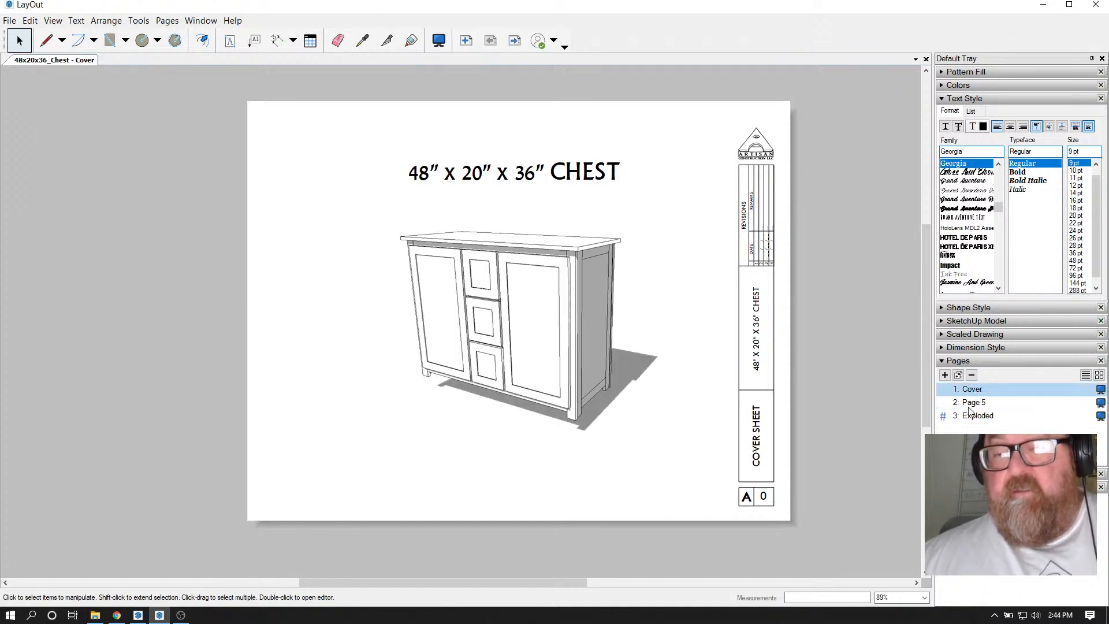
pyautogui.click(970, 405)
pyautogui.click(973, 417)
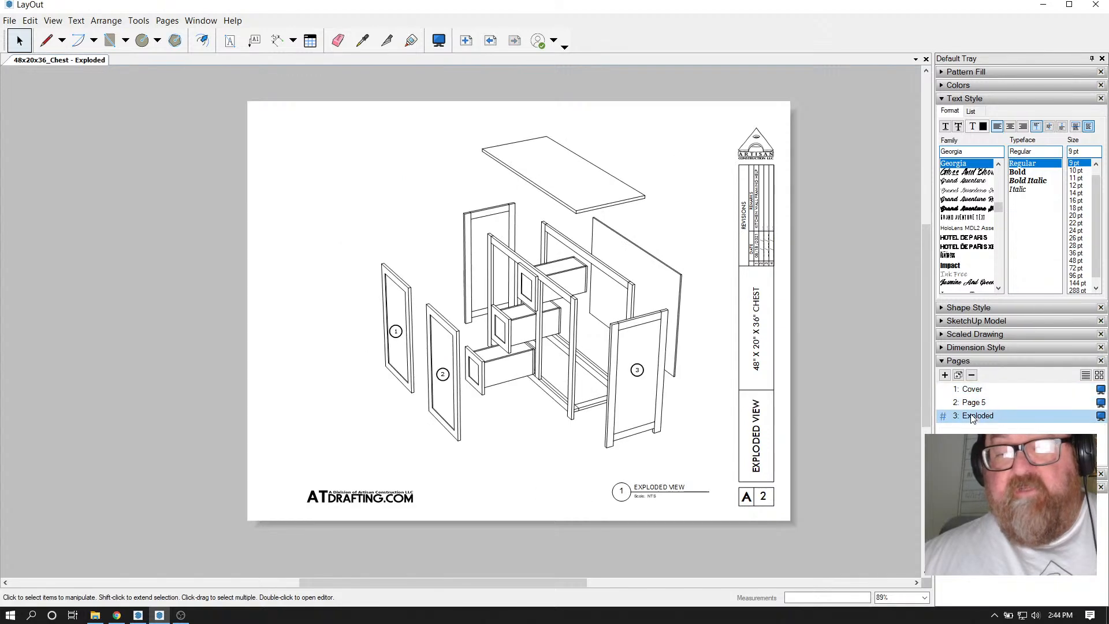
pyautogui.click(343, 491)
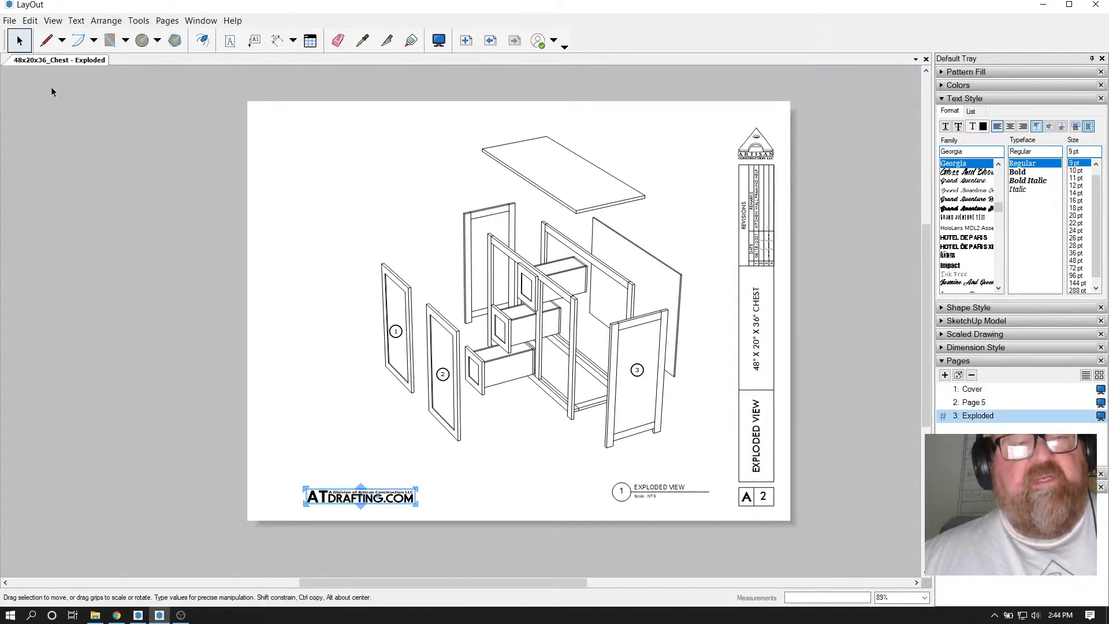
pyautogui.click(30, 21)
pyautogui.click(46, 76)
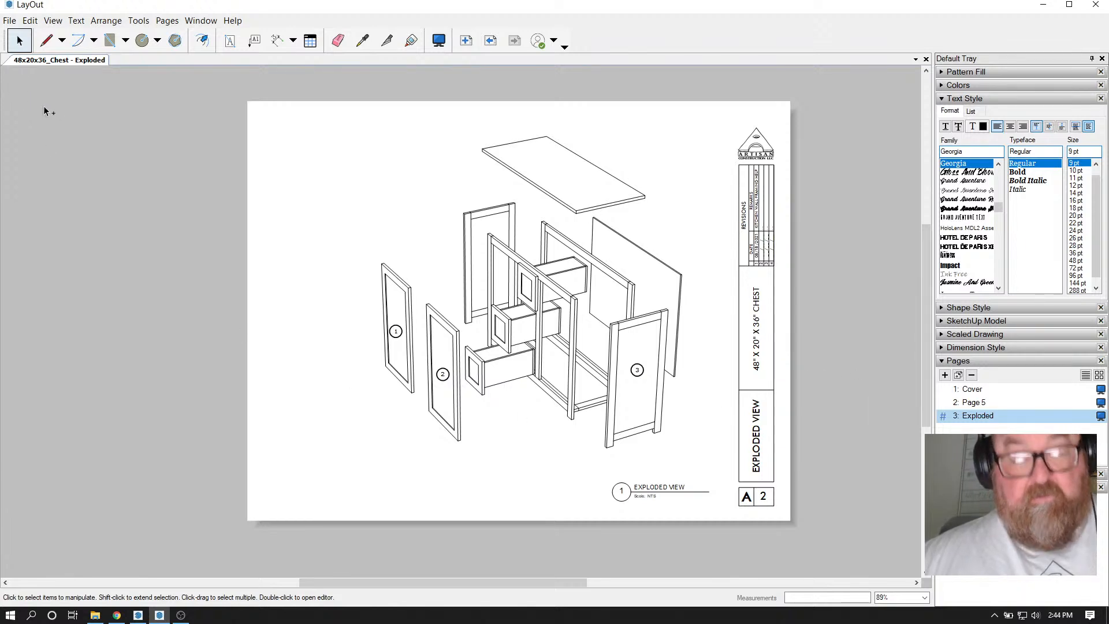
pyautogui.hotkey('ctrl', 'z')
# Copy the ATDRAFTING.COM logo from the Exploded page and paste it onto the current layer of the Cover page
pyautogui.click(378, 501)
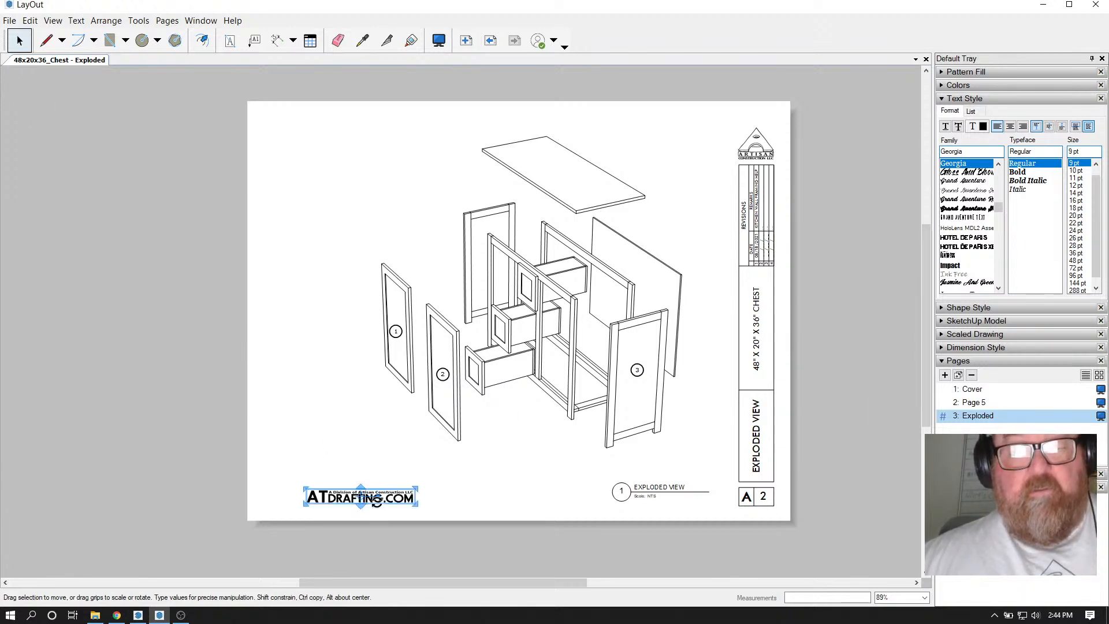
pyautogui.click(29, 22)
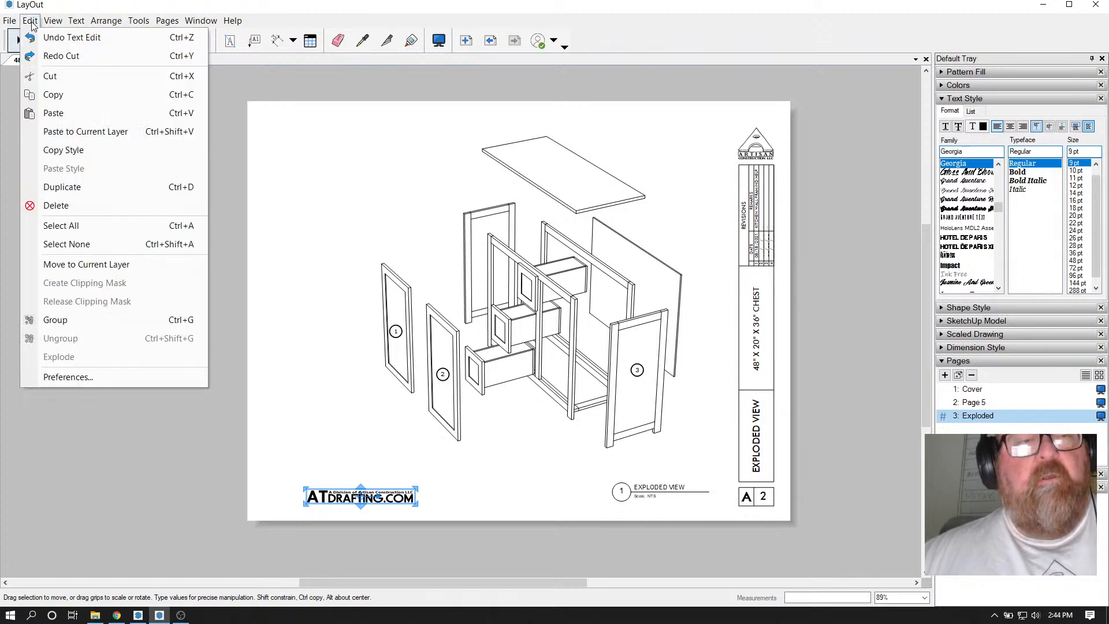
pyautogui.click(46, 95)
pyautogui.click(973, 390)
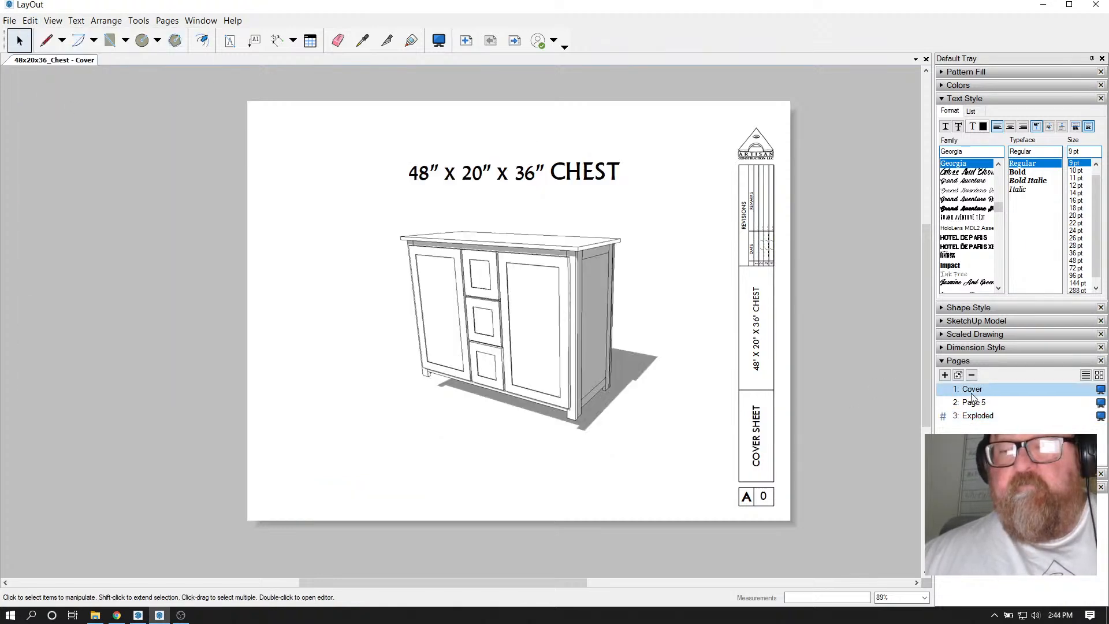
pyautogui.click(30, 21)
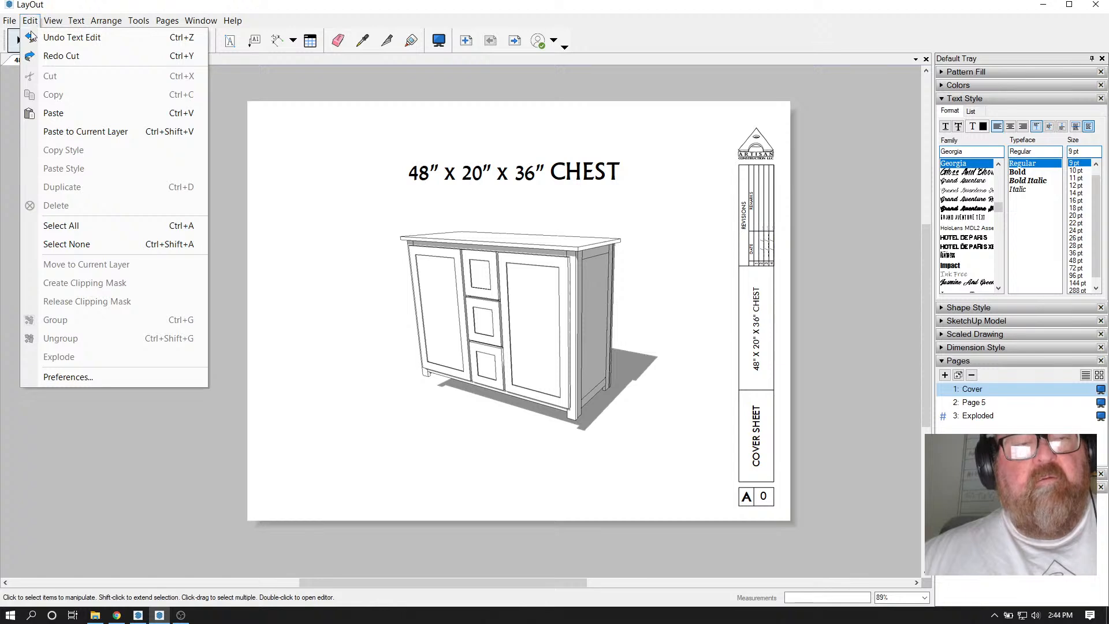
pyautogui.click(66, 131)
pyautogui.click(152, 210)
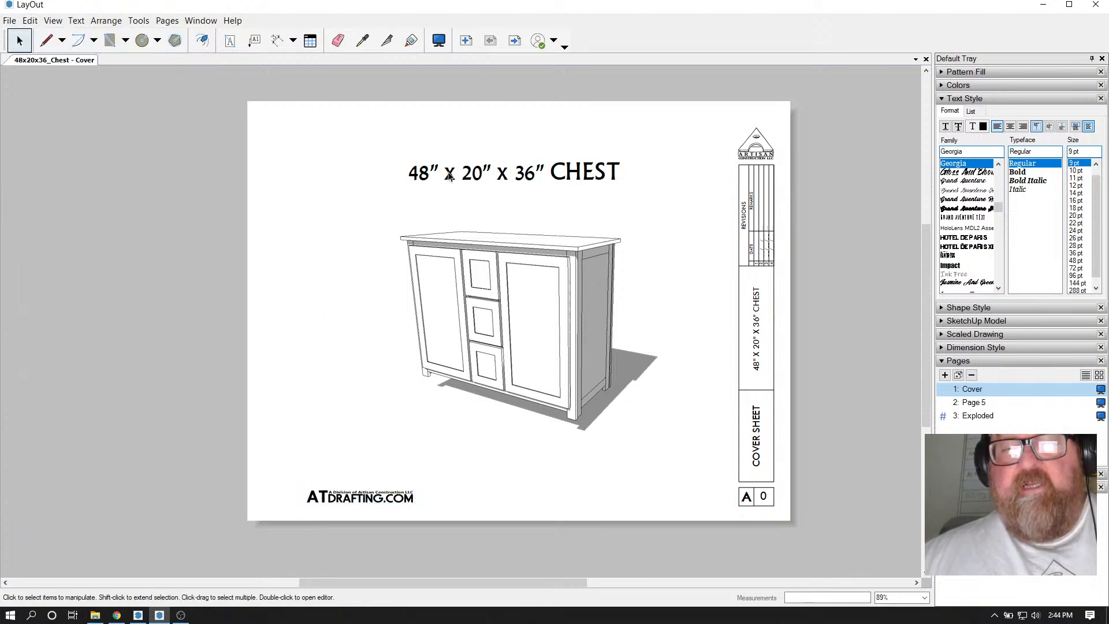
# Review the finished layouts of the Cover page, Page 5 and the Exploded page
pyautogui.scroll(2, 650, 521)
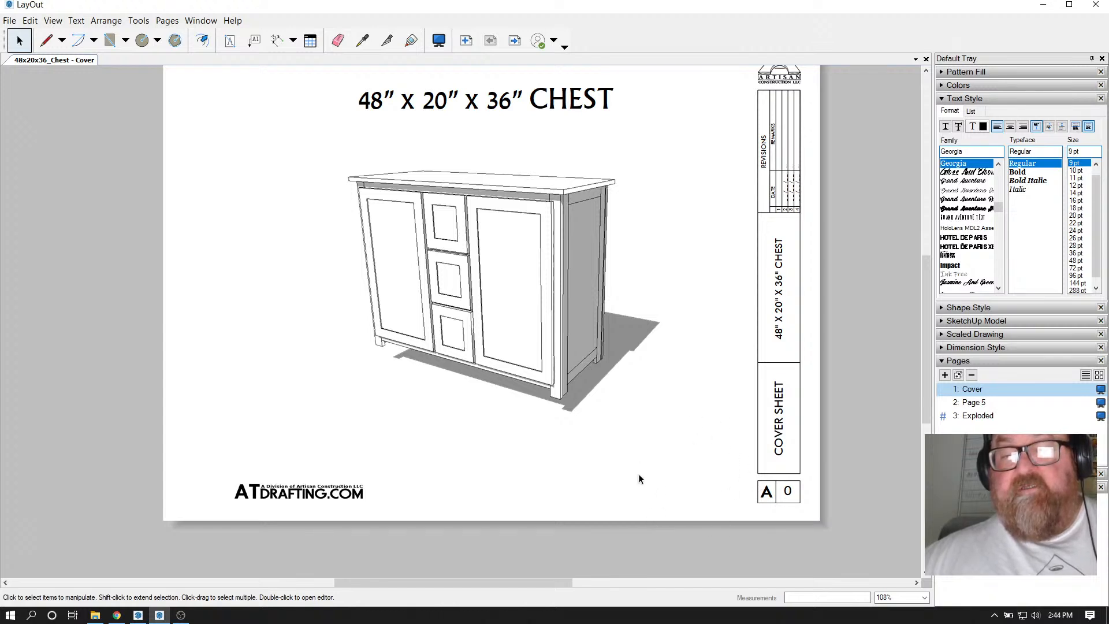
pyautogui.scroll(-2, 766, 457)
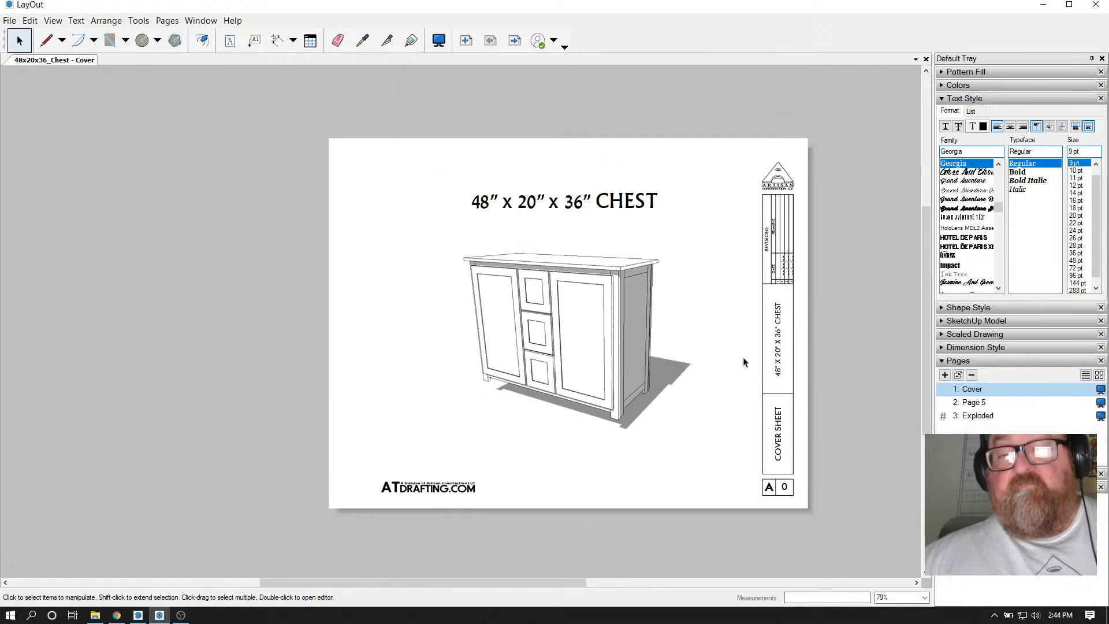
pyautogui.scroll(1, 730, 254)
pyautogui.scroll(1, 730, 254)
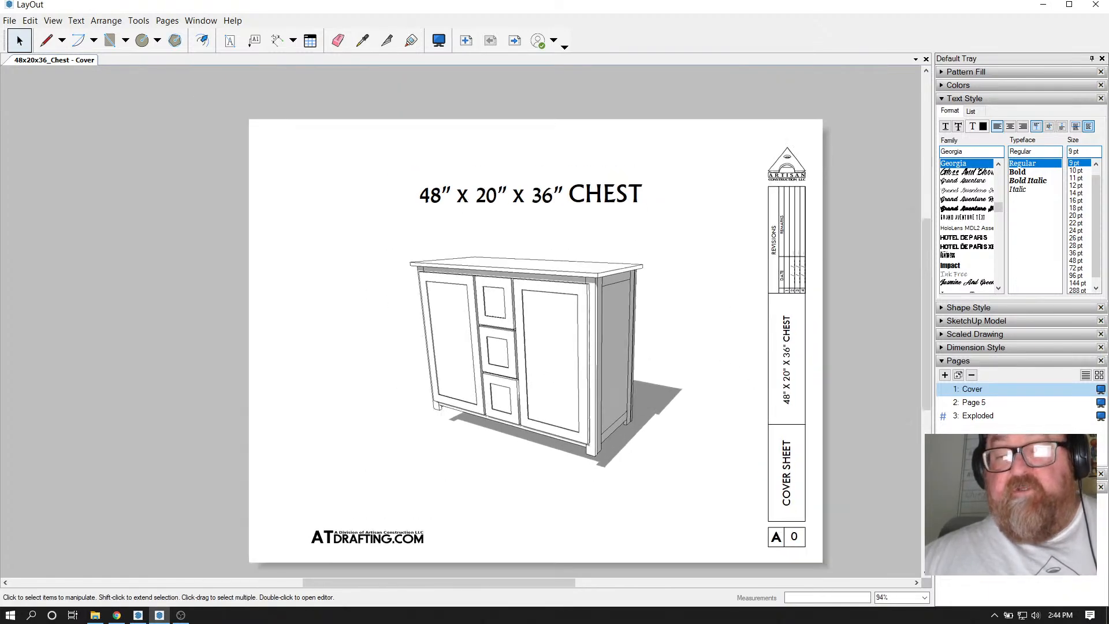
pyautogui.click(976, 403)
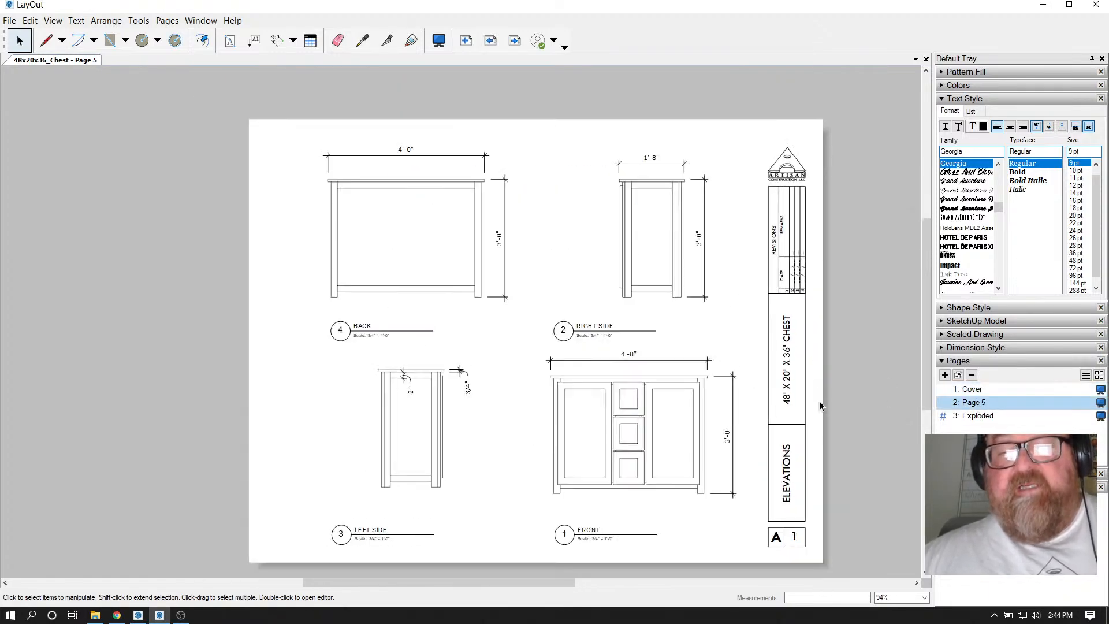
pyautogui.scroll(1, 695, 508)
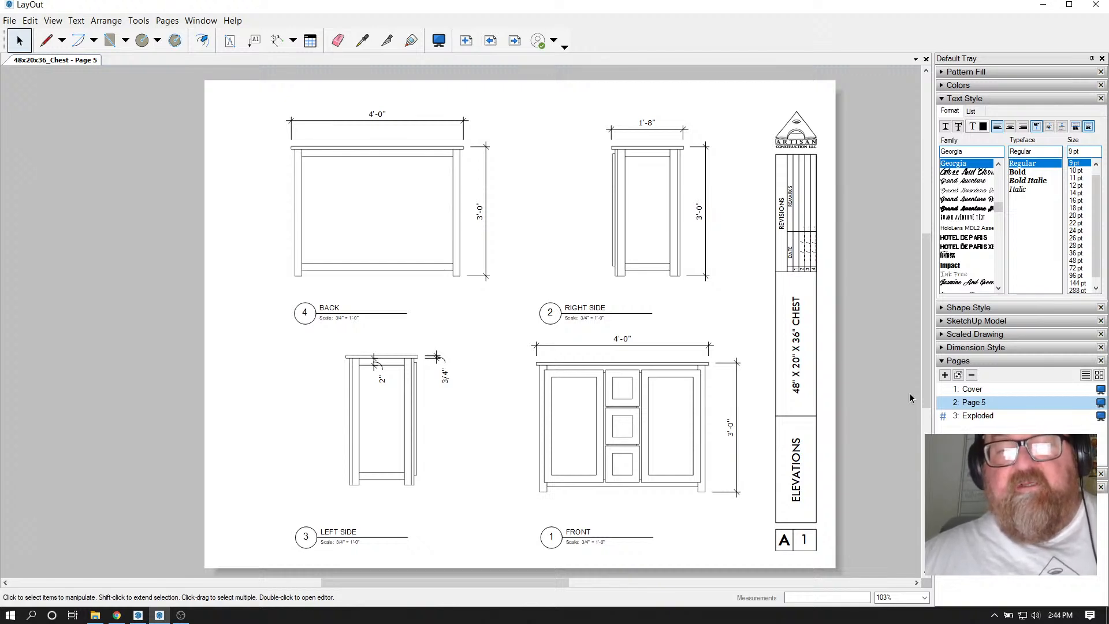
pyautogui.click(991, 418)
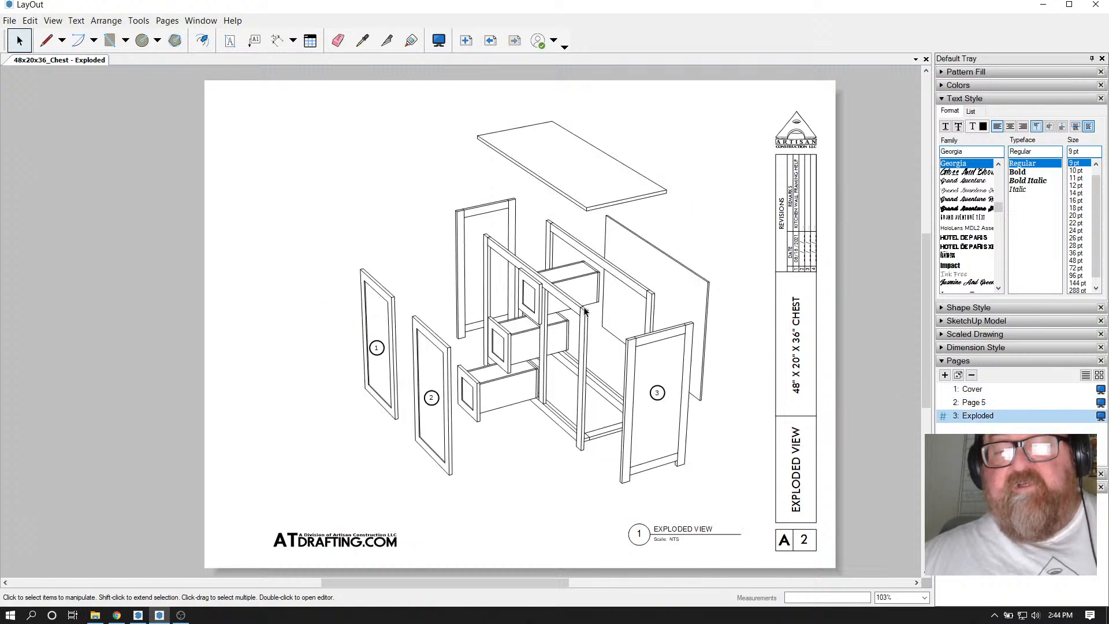
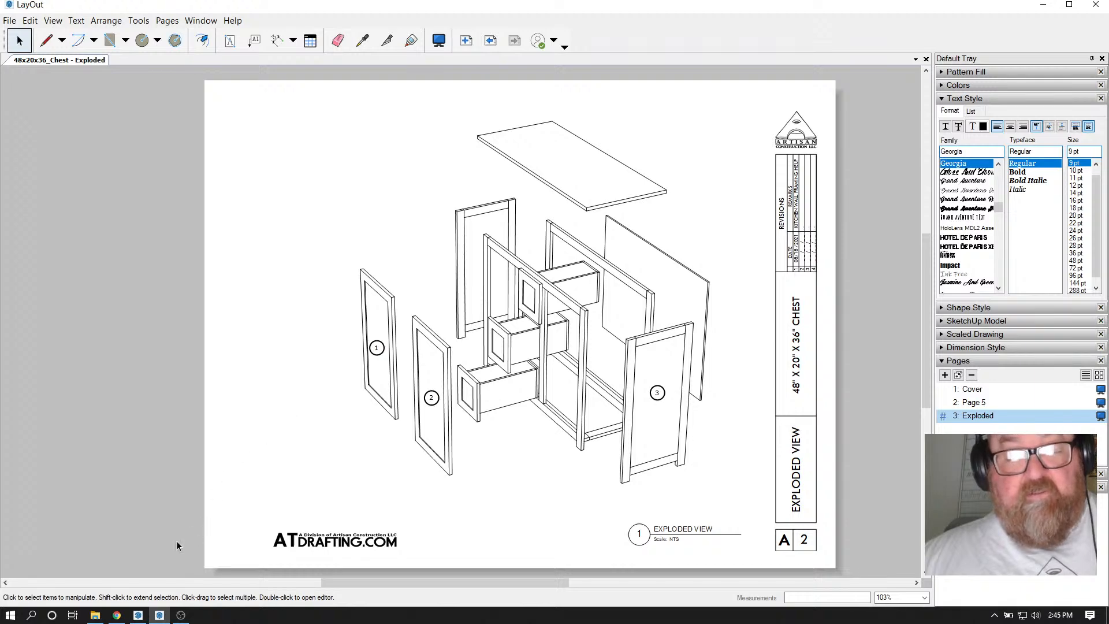
# Switch to SketchUp and save an angled perspective view of the chest as a scene named Work, placed after the Left scene
pyautogui.click(139, 617)
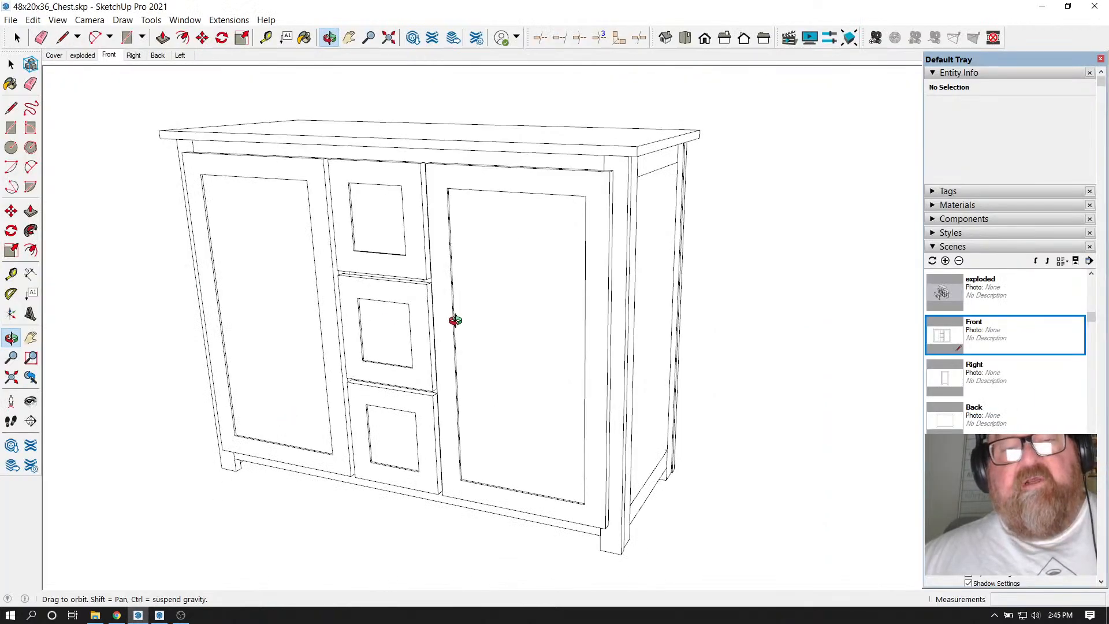
pyautogui.moveTo(454, 321)
pyautogui.mouseDown()
pyautogui.moveTo(426, 376)
pyautogui.moveTo(532, 386)
pyautogui.mouseUp()
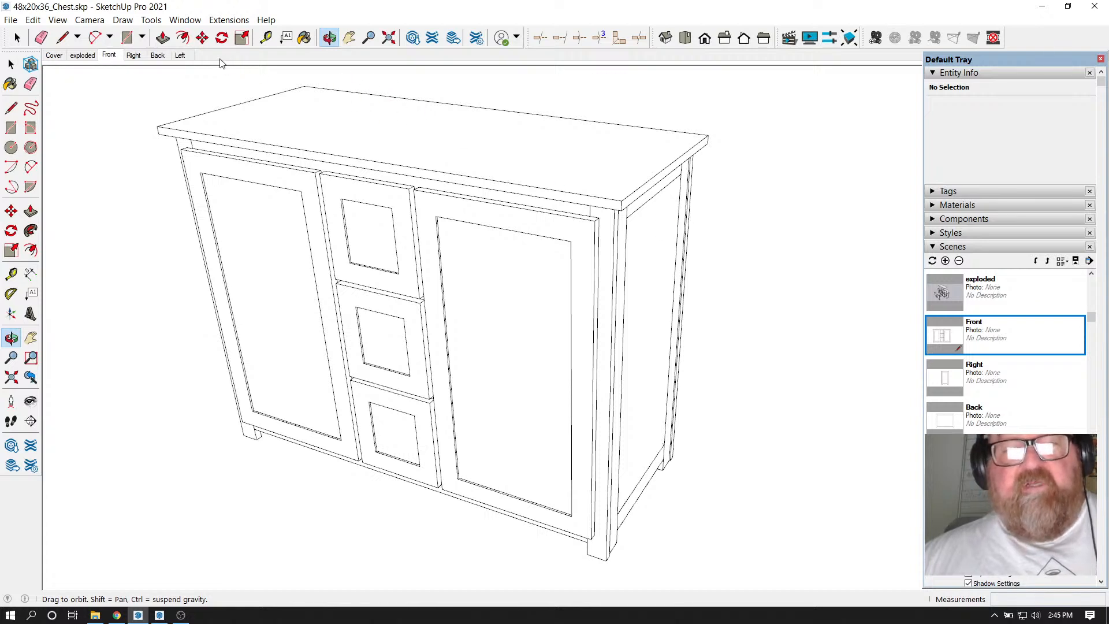
pyautogui.click(934, 248)
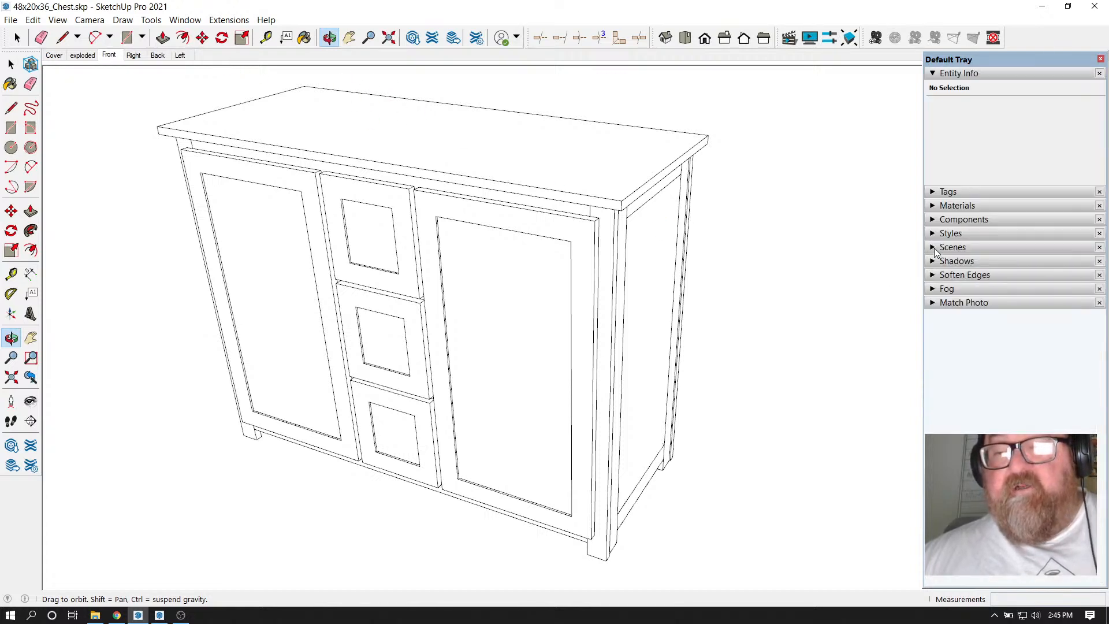
pyautogui.click(934, 250)
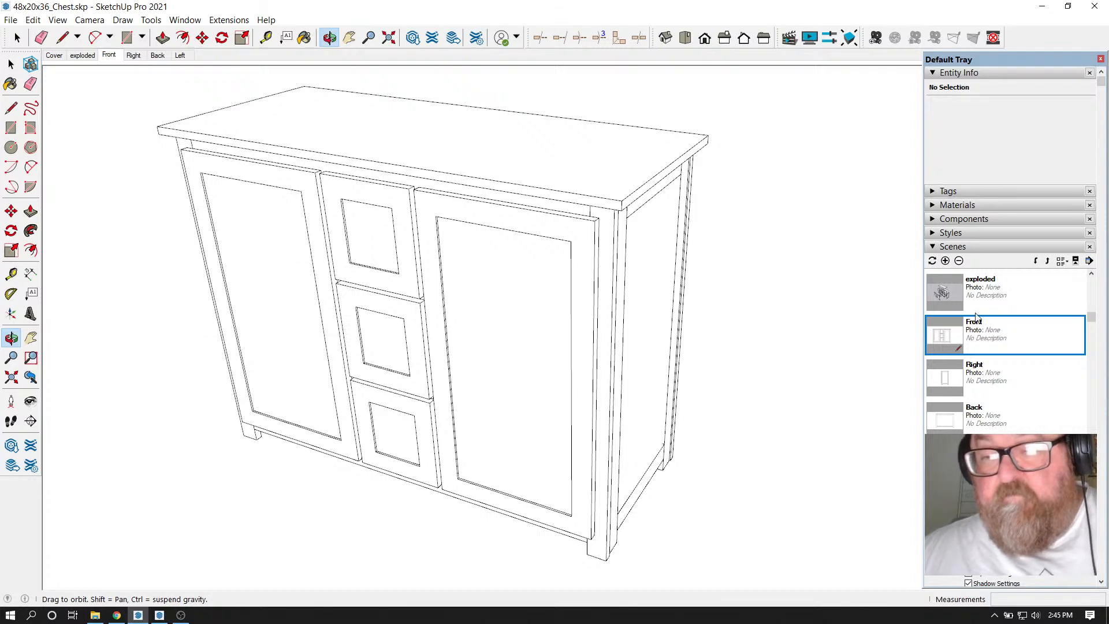
pyautogui.scroll(-3, 1026, 373)
pyautogui.click(993, 296)
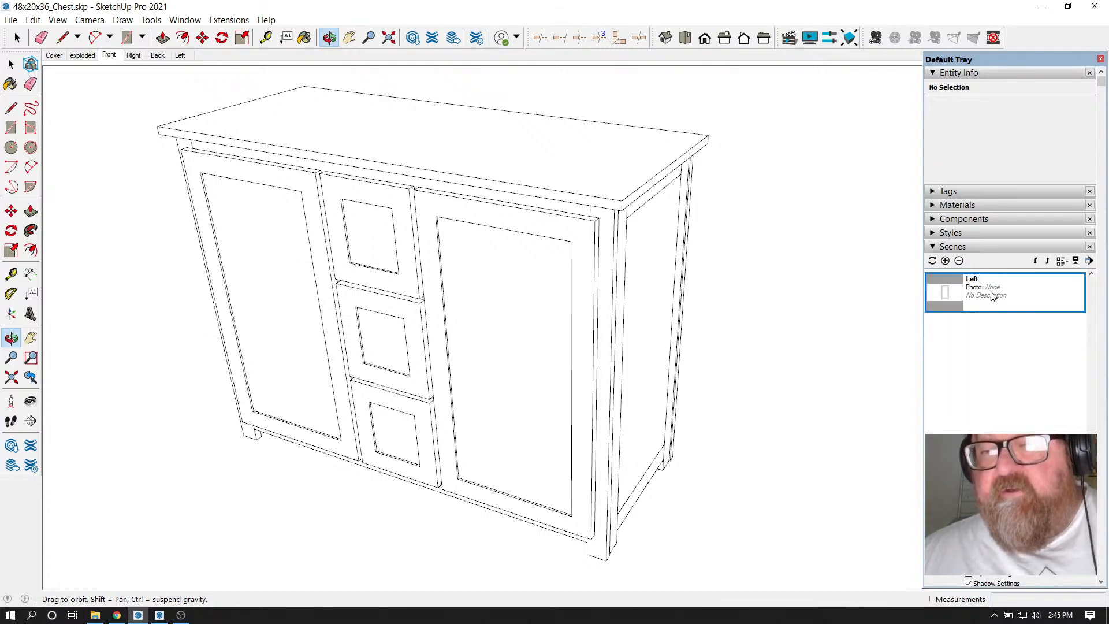
pyautogui.click(945, 260)
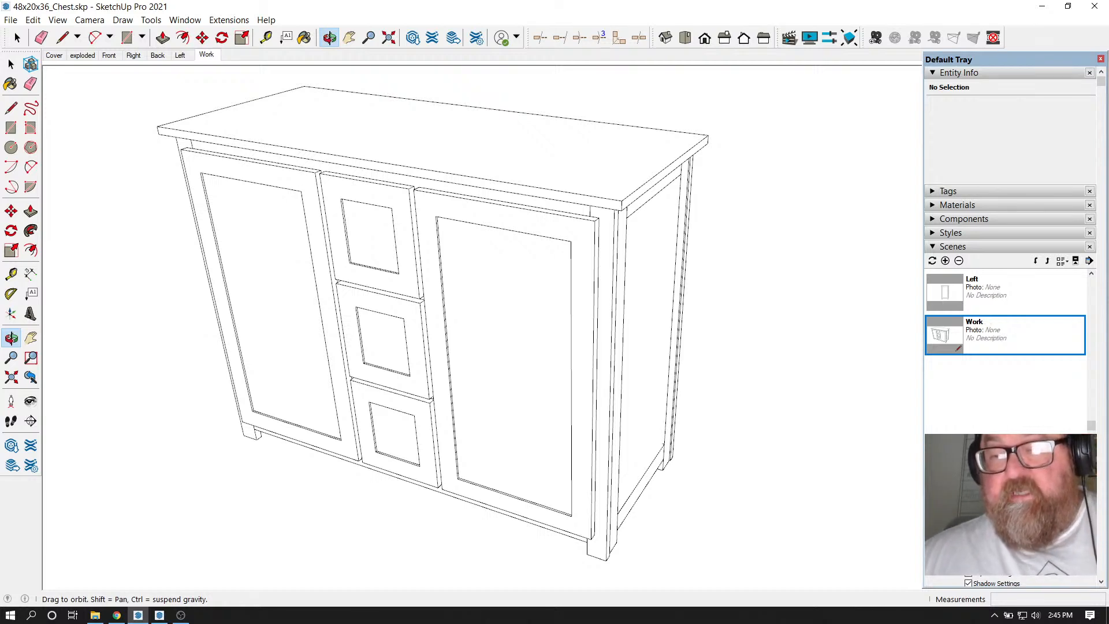
pyautogui.rightClick(211, 60)
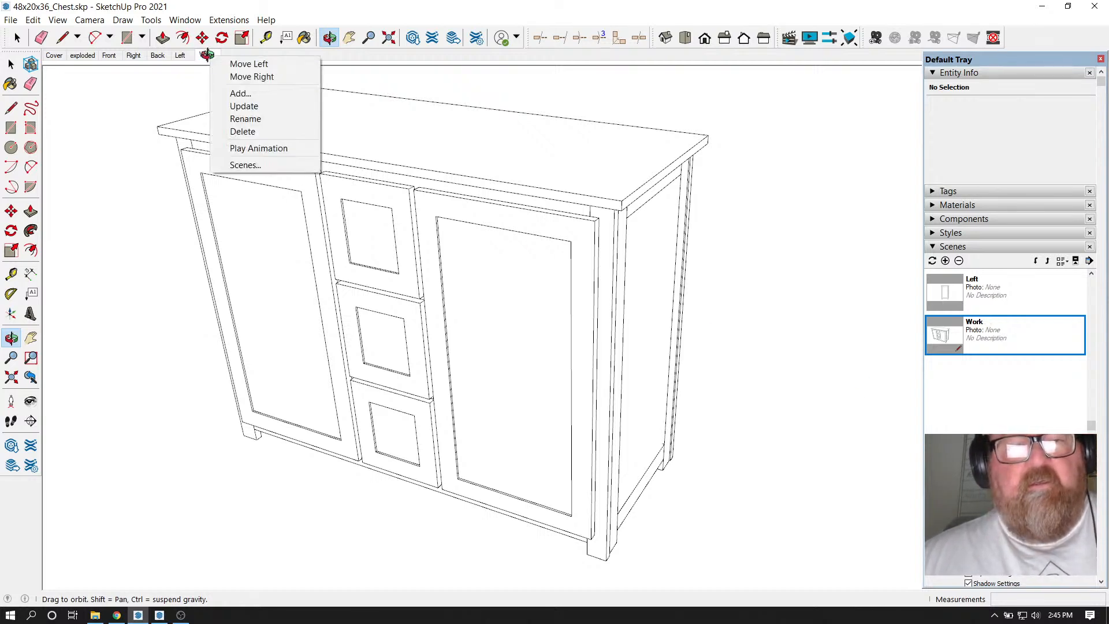
pyautogui.click(224, 105)
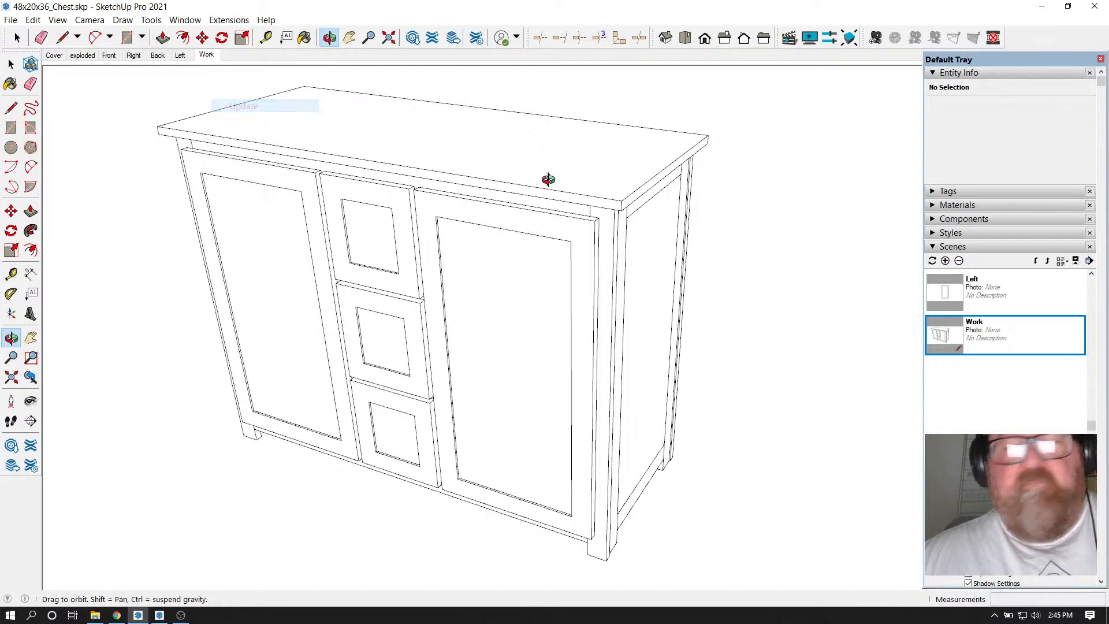
# Apply the 3D Printing Style to the chest model and update the Work scene with it
pyautogui.click(935, 233)
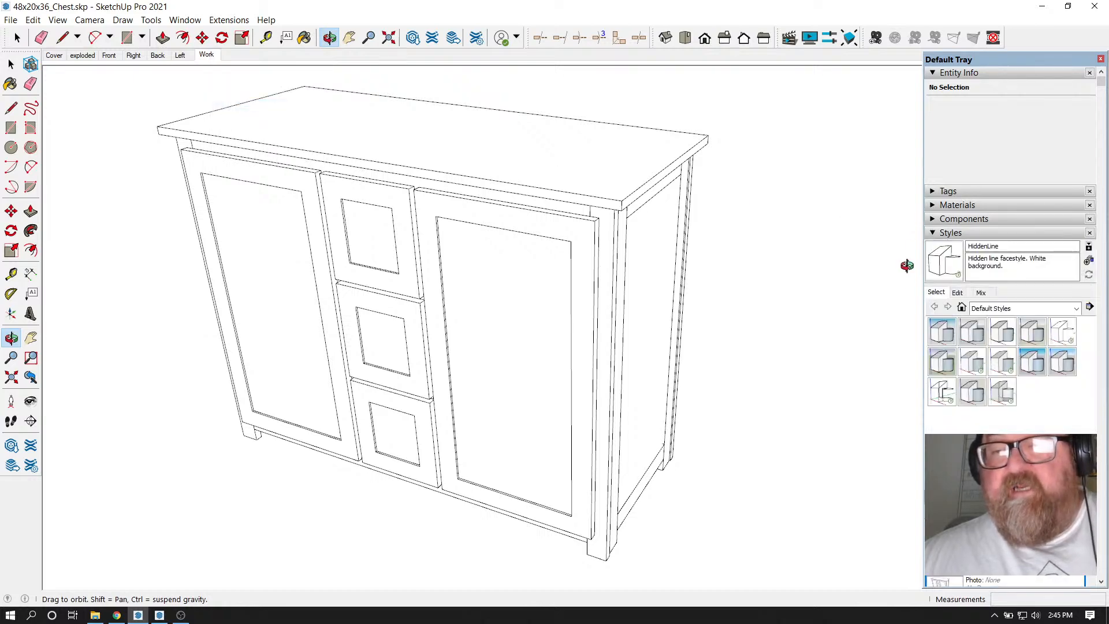
pyautogui.click(973, 332)
pyautogui.moveTo(689, 318); pyautogui.dragTo(636, 308)
pyautogui.click(943, 334)
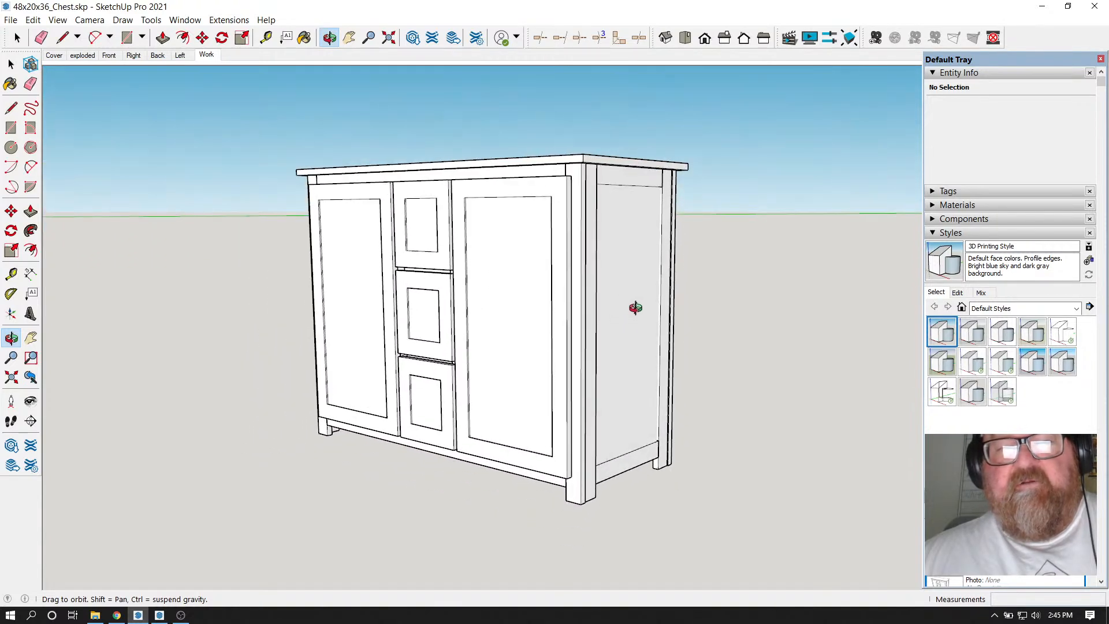
pyautogui.rightClick(206, 56)
pyautogui.click(237, 104)
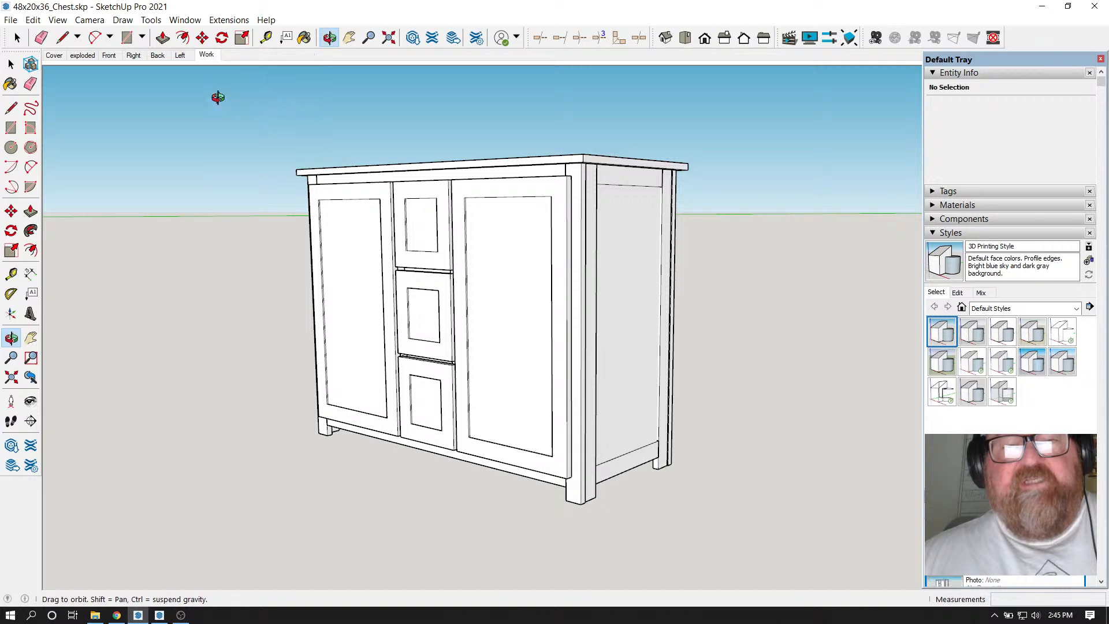
# Compare the Left, Back, Right and Front scenes with the Work scene and inspect the chest from several angles
pyautogui.moveTo(490, 314)
pyautogui.mouseDown()
pyautogui.moveTo(453, 340)
pyautogui.moveTo(555, 337)
pyautogui.moveTo(488, 319)
pyautogui.mouseUp()
pyautogui.click(179, 56)
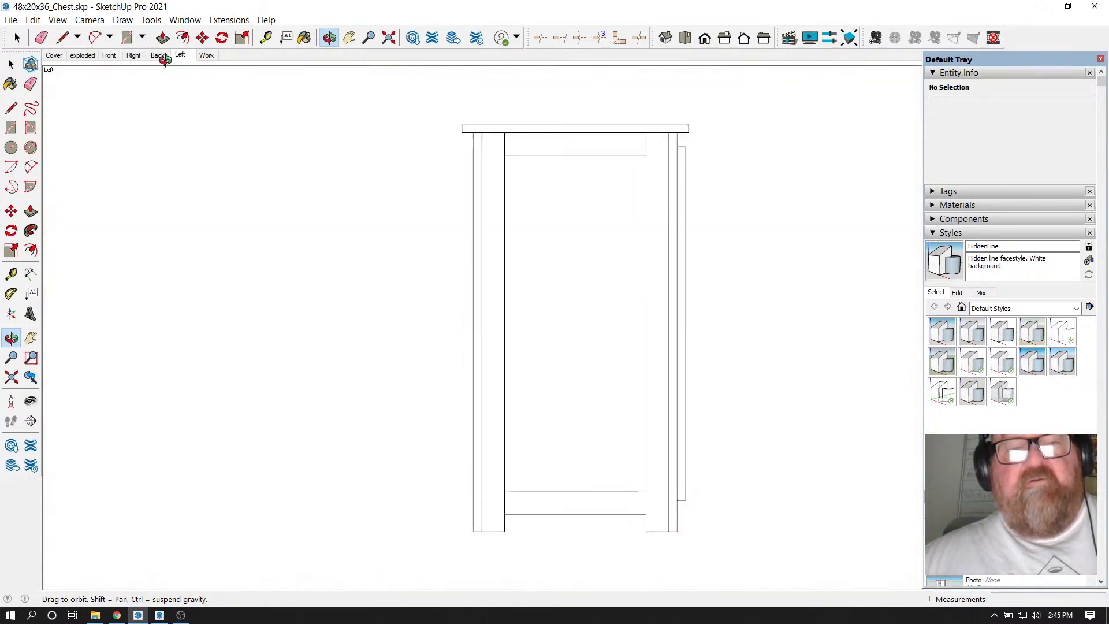
pyautogui.click(161, 58)
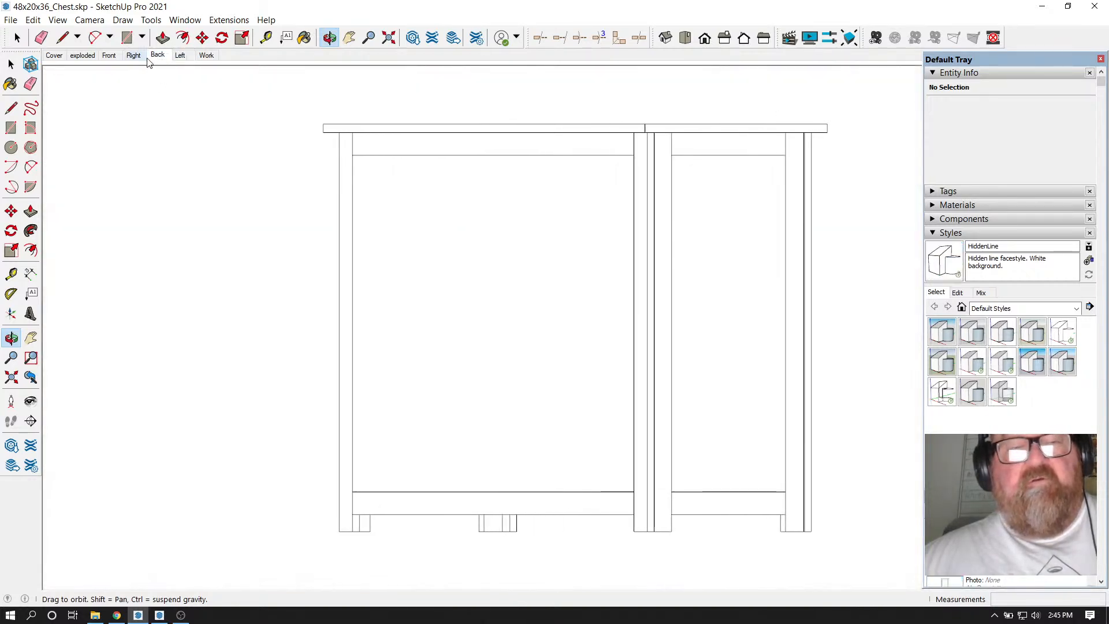
pyautogui.click(139, 58)
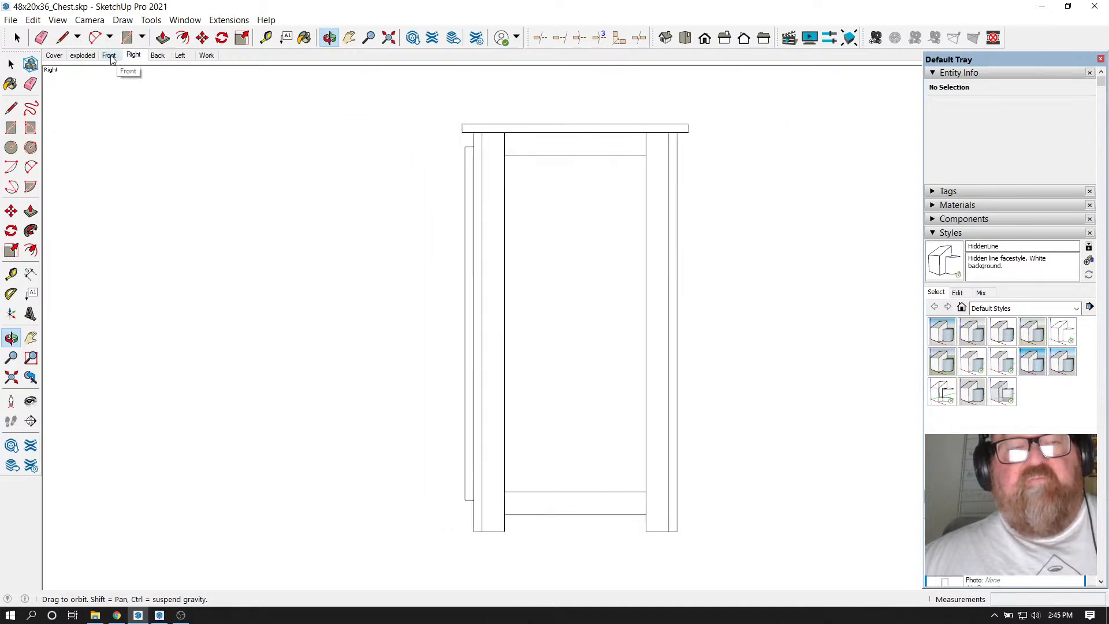
pyautogui.click(110, 56)
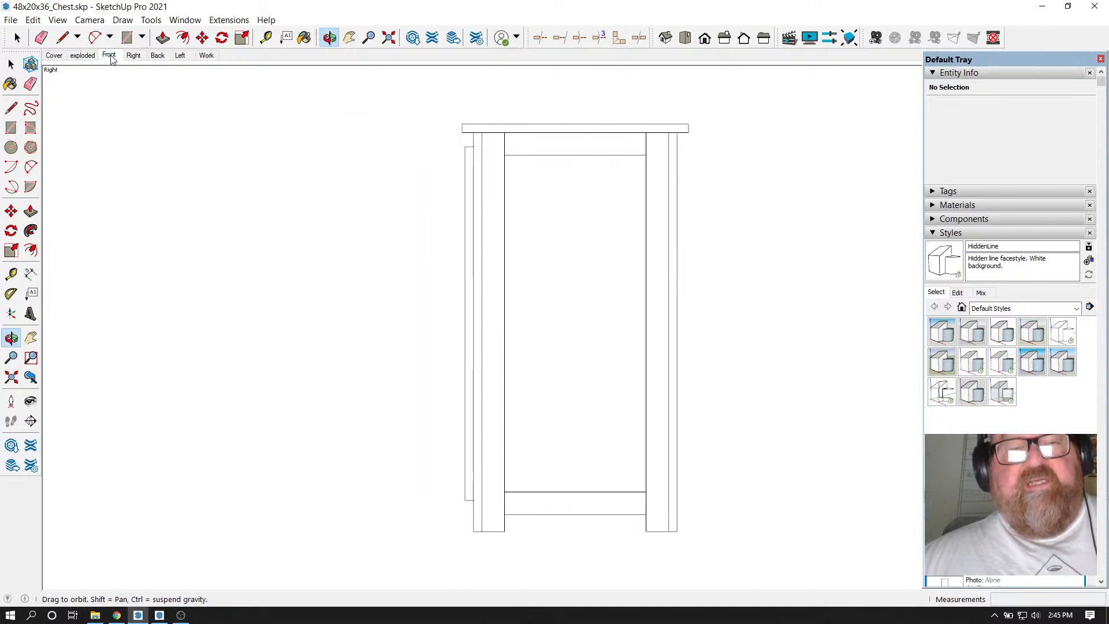
pyautogui.click(212, 57)
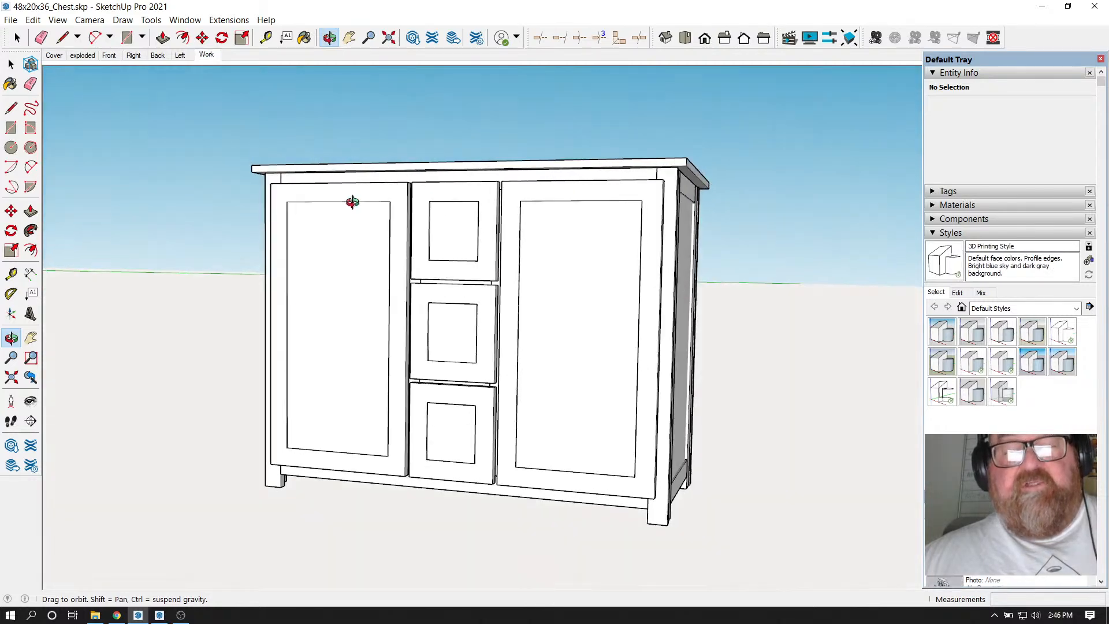
pyautogui.moveTo(450, 255); pyautogui.dragTo(615, 338)
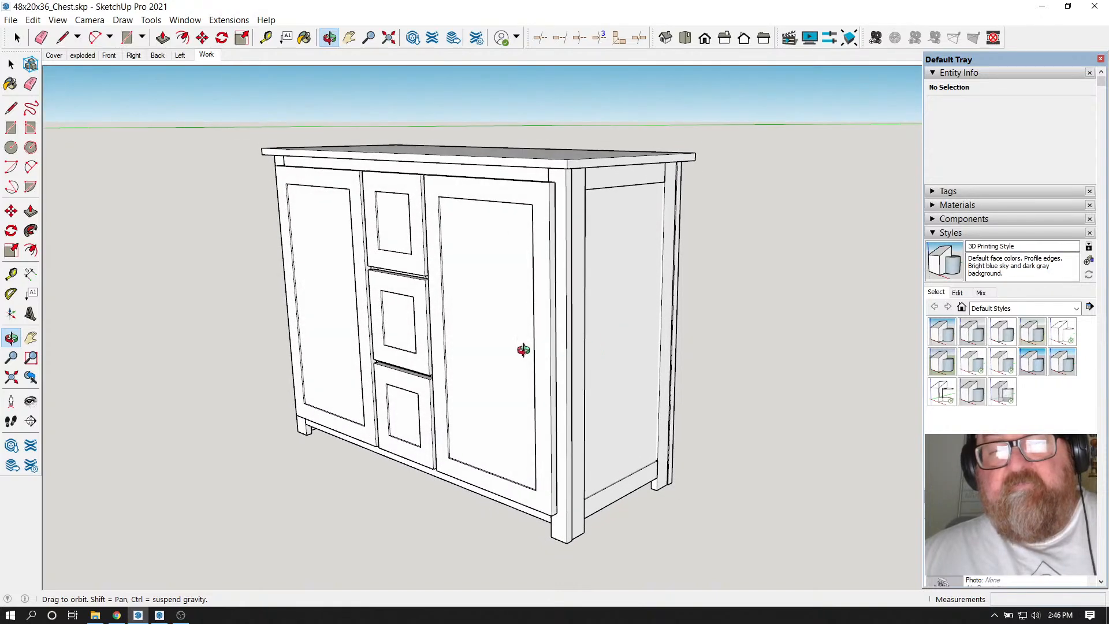
pyautogui.moveTo(524, 350); pyautogui.dragTo(607, 343)
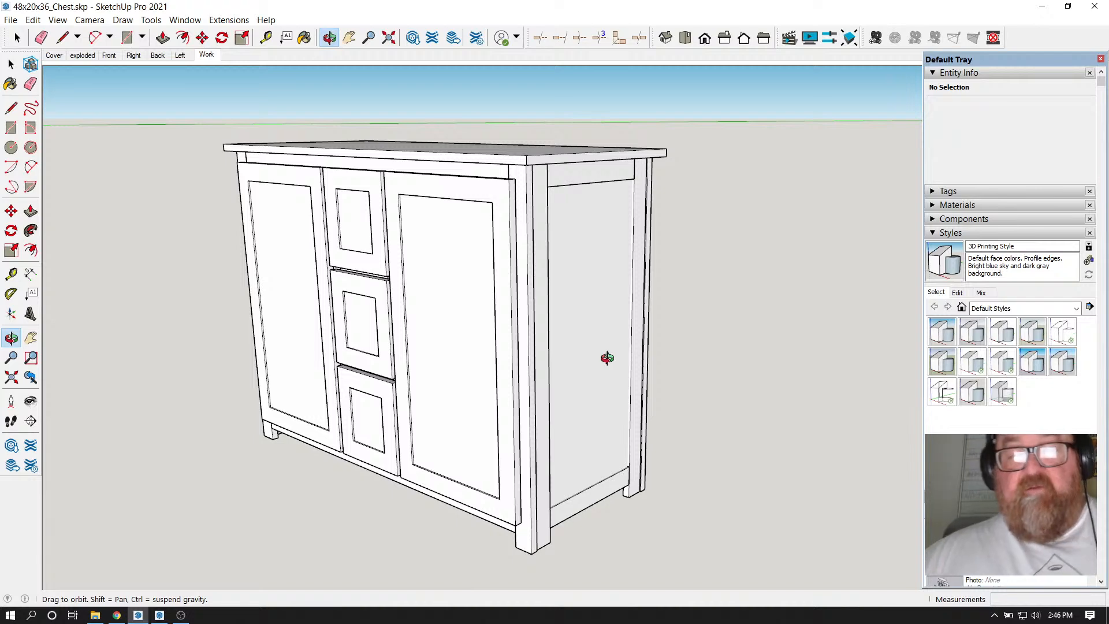
# Switch to YouTube Studio in the browser and check the live stream's status and chat
pyautogui.click(117, 616)
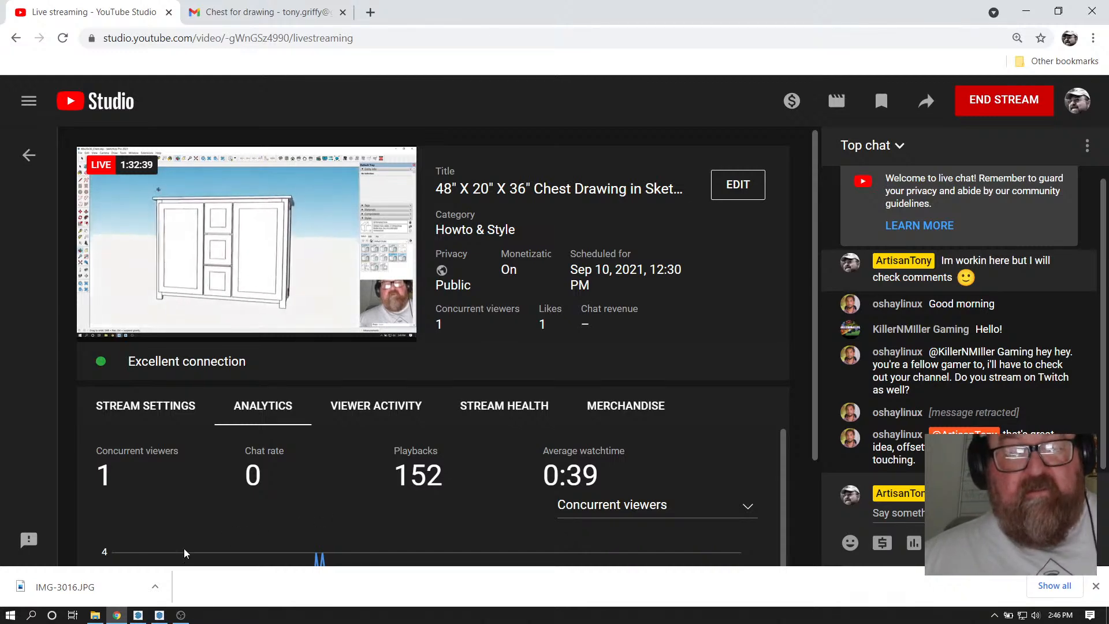
pyautogui.click(115, 616)
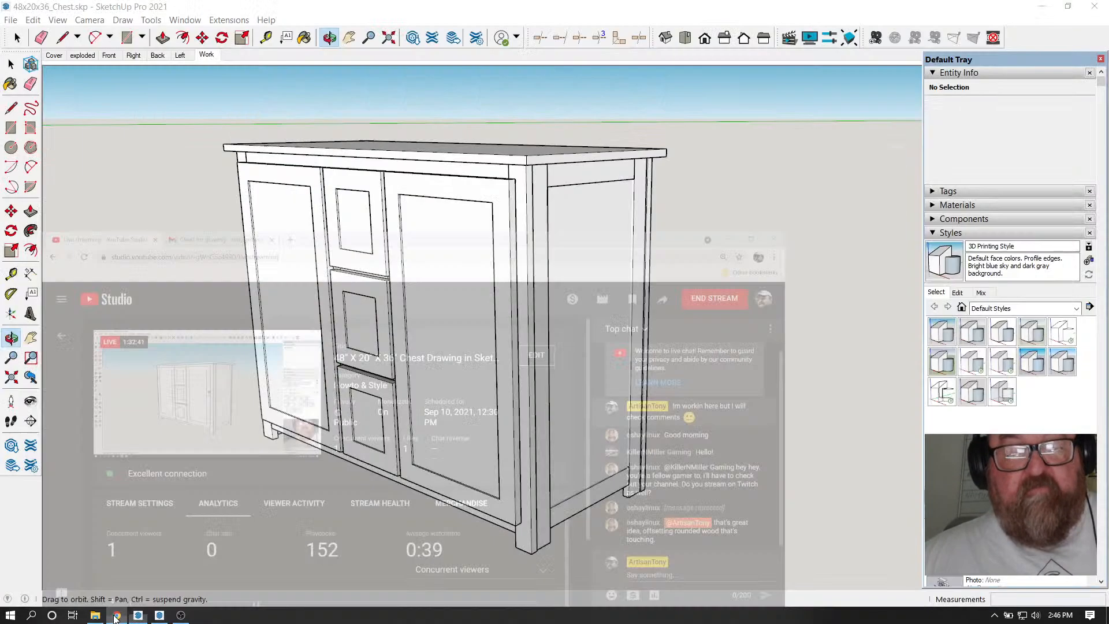
pyautogui.moveTo(443, 378)
pyautogui.mouseDown()
pyautogui.moveTo(508, 376)
pyautogui.moveTo(500, 385)
pyautogui.mouseUp()
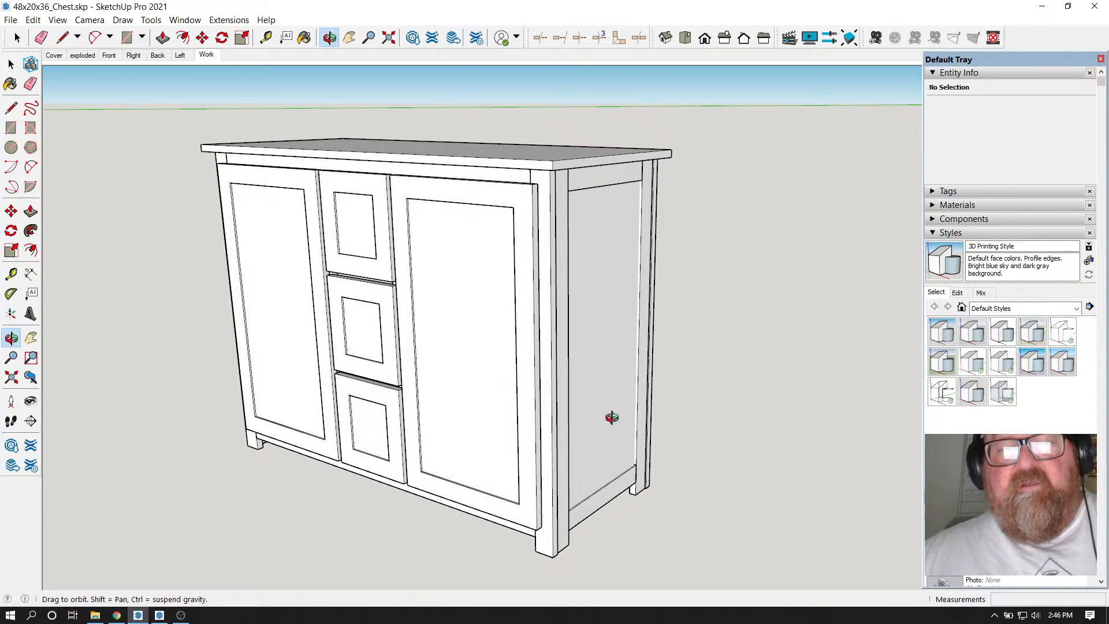
pyautogui.moveTo(579, 410); pyautogui.dragTo(541, 400)
pyautogui.moveTo(634, 414); pyautogui.dragTo(568, 409)
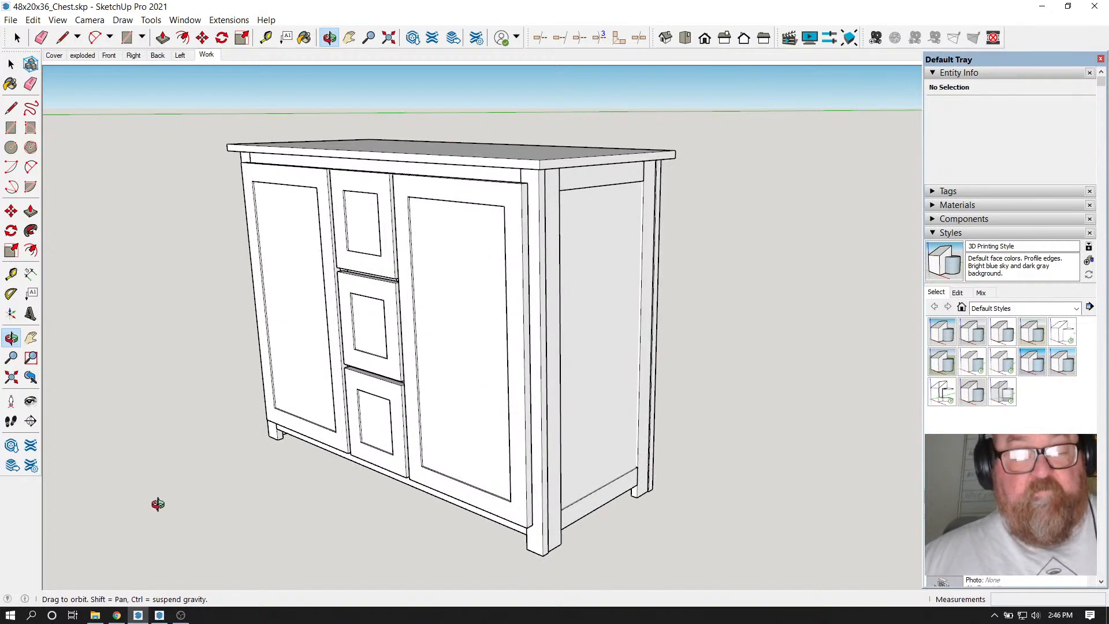
pyautogui.click(116, 614)
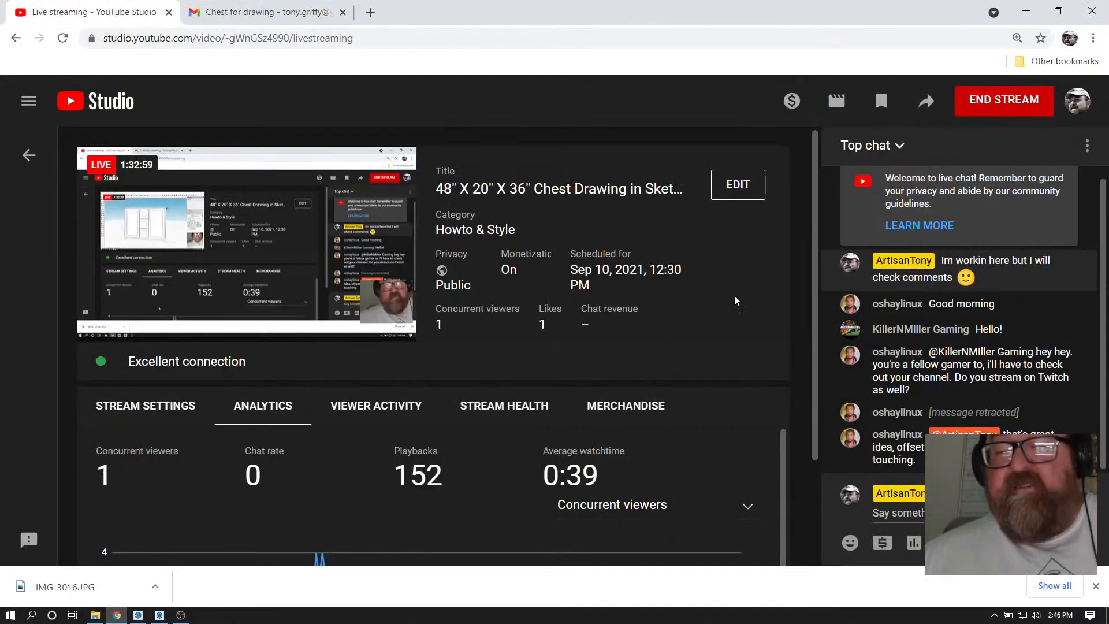